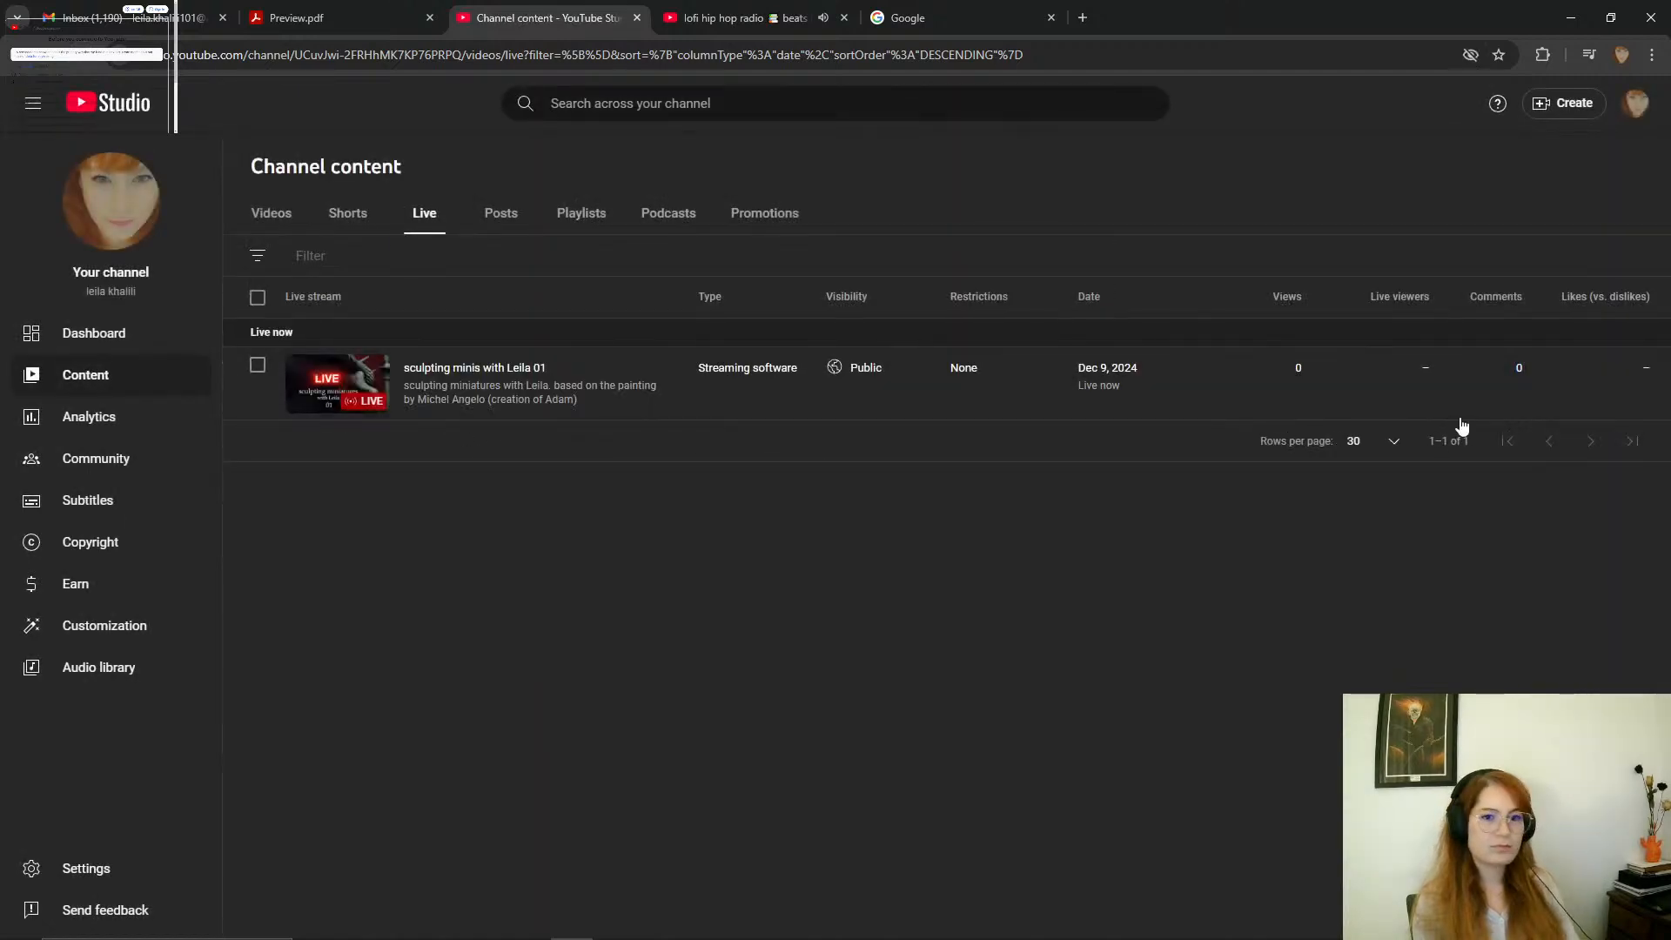
Copy the shareable link of the current live stream and switch to Discord.
left_click(912, 367)
key("Escape")
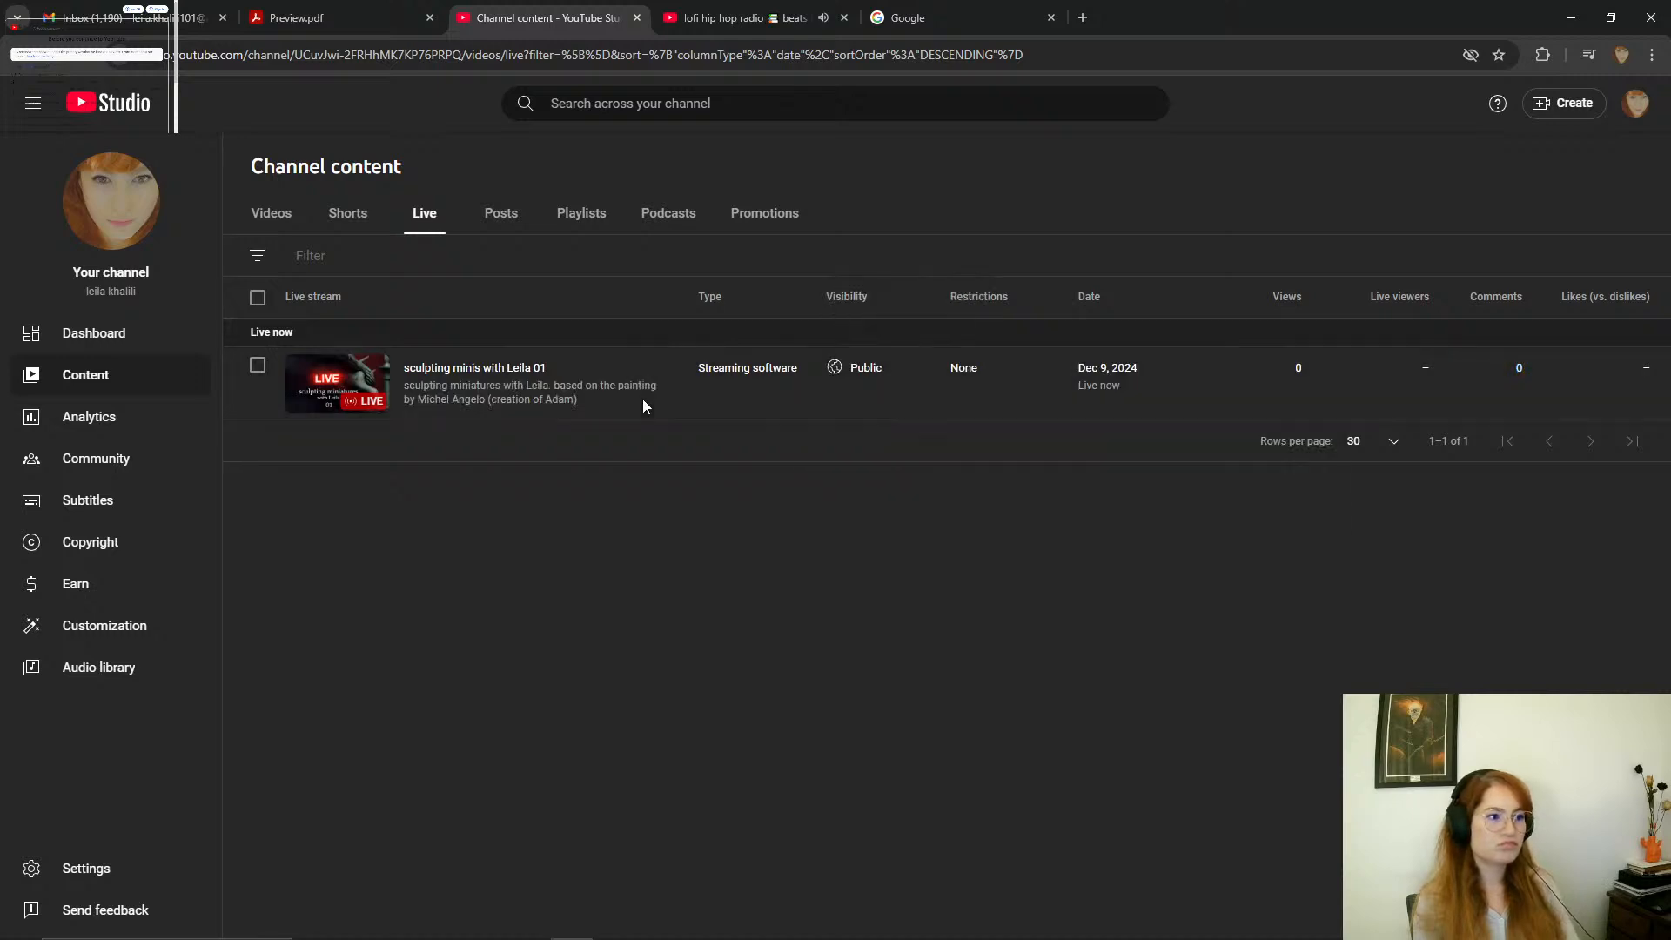
left_click(541, 398)
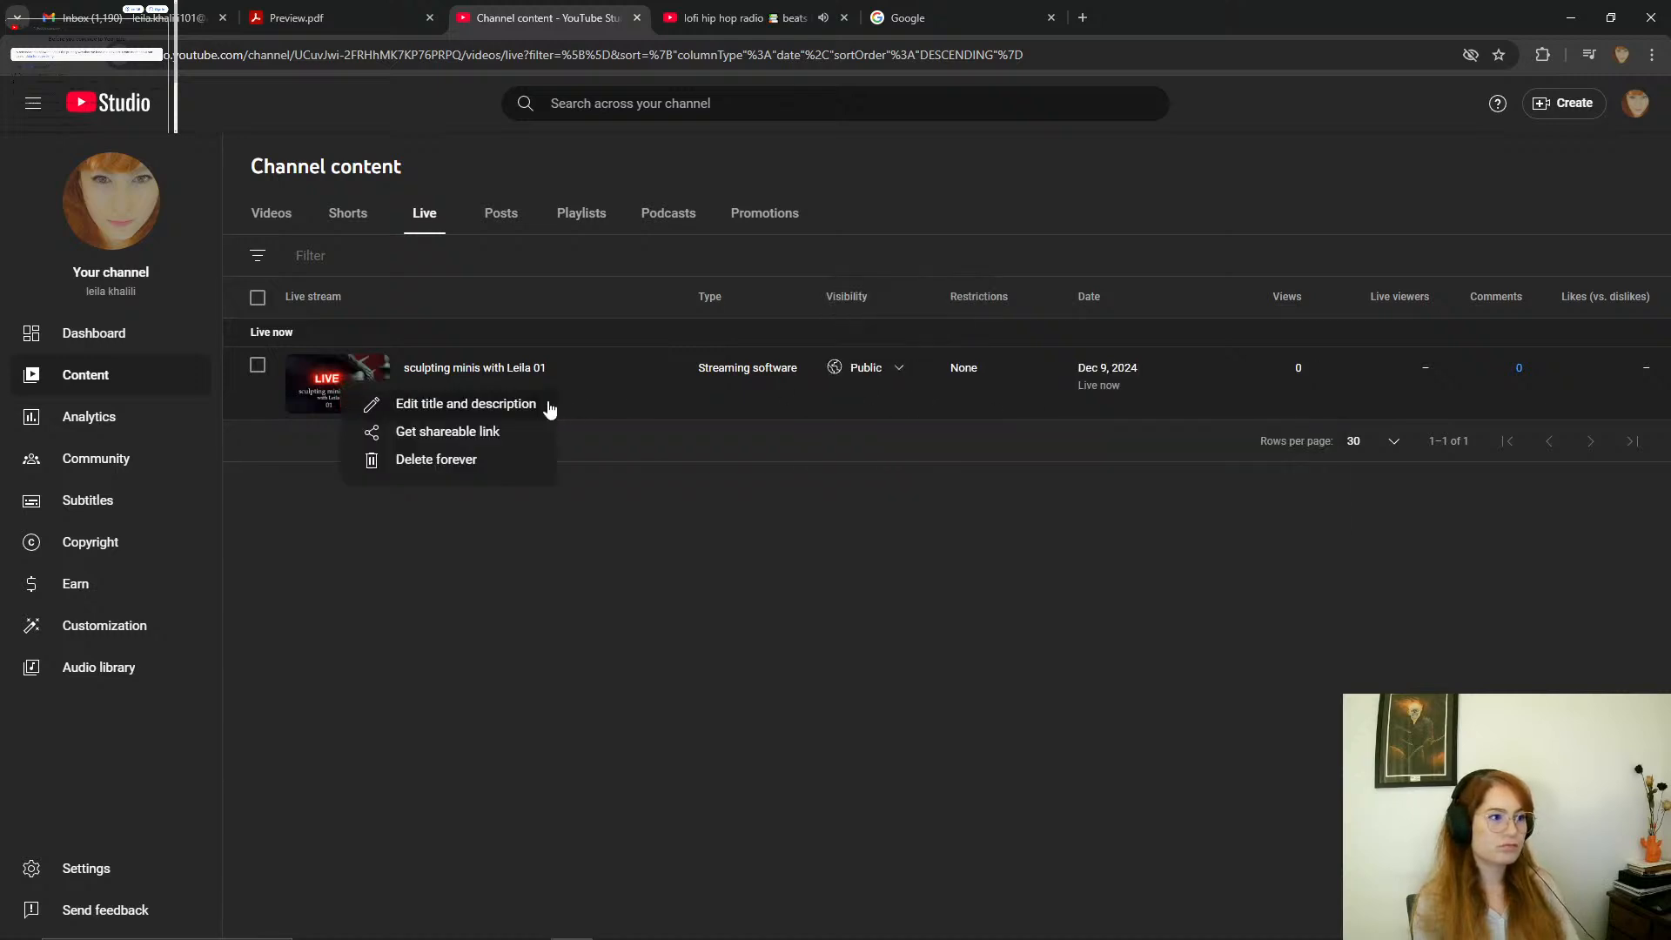
left_click(456, 435)
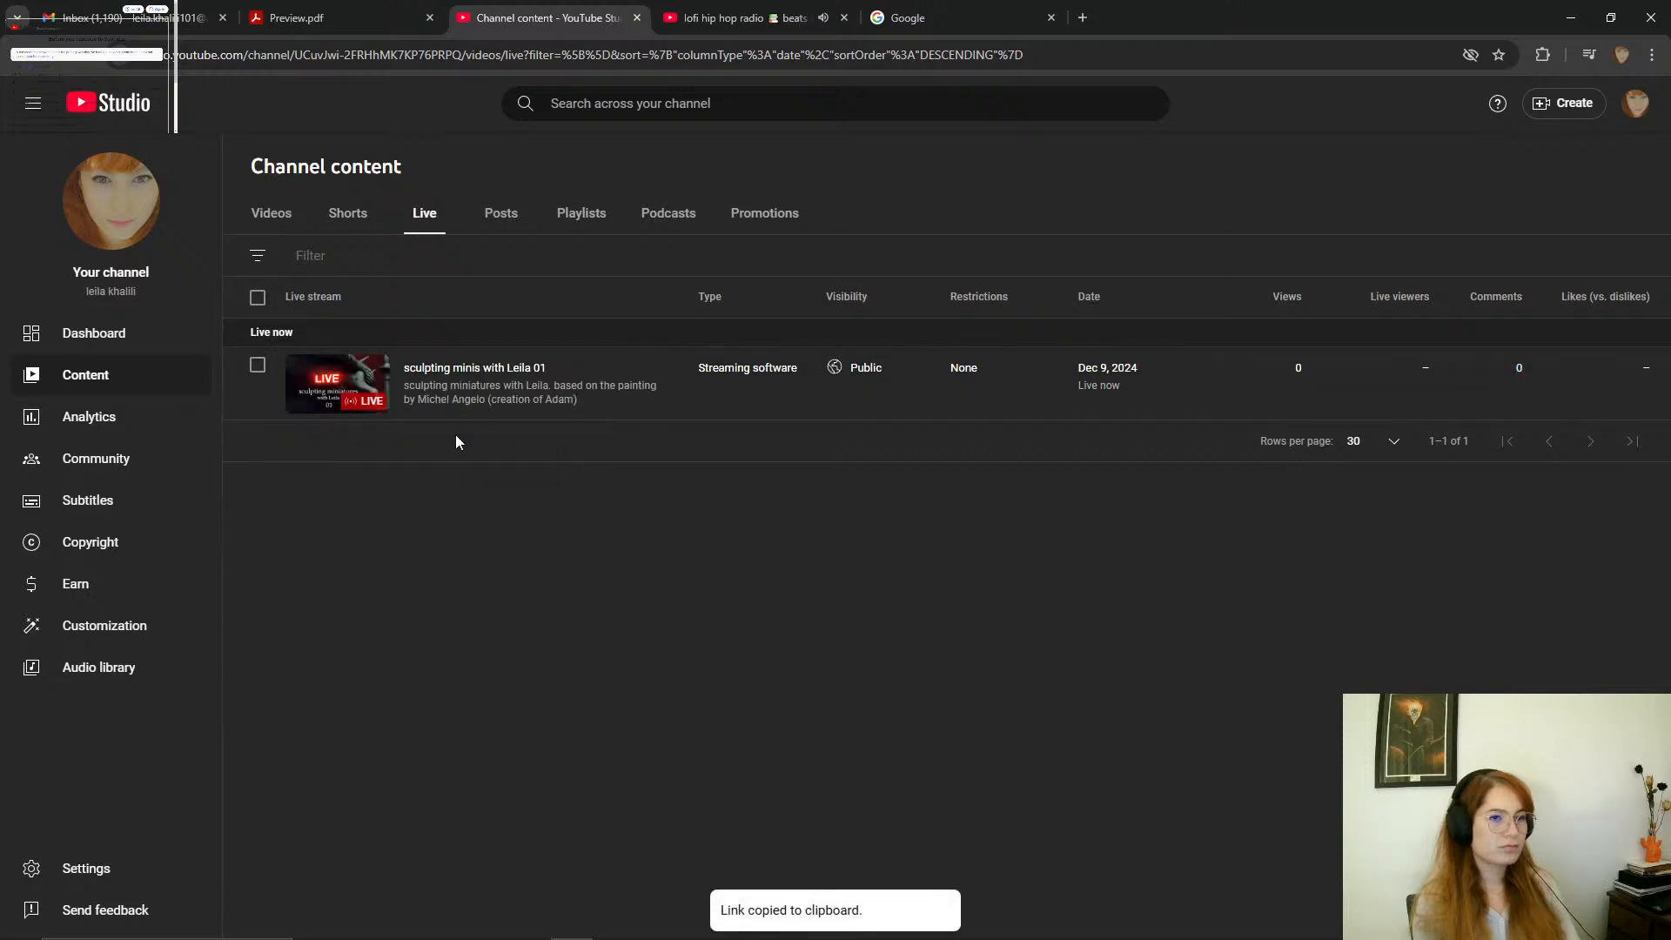
key("super")
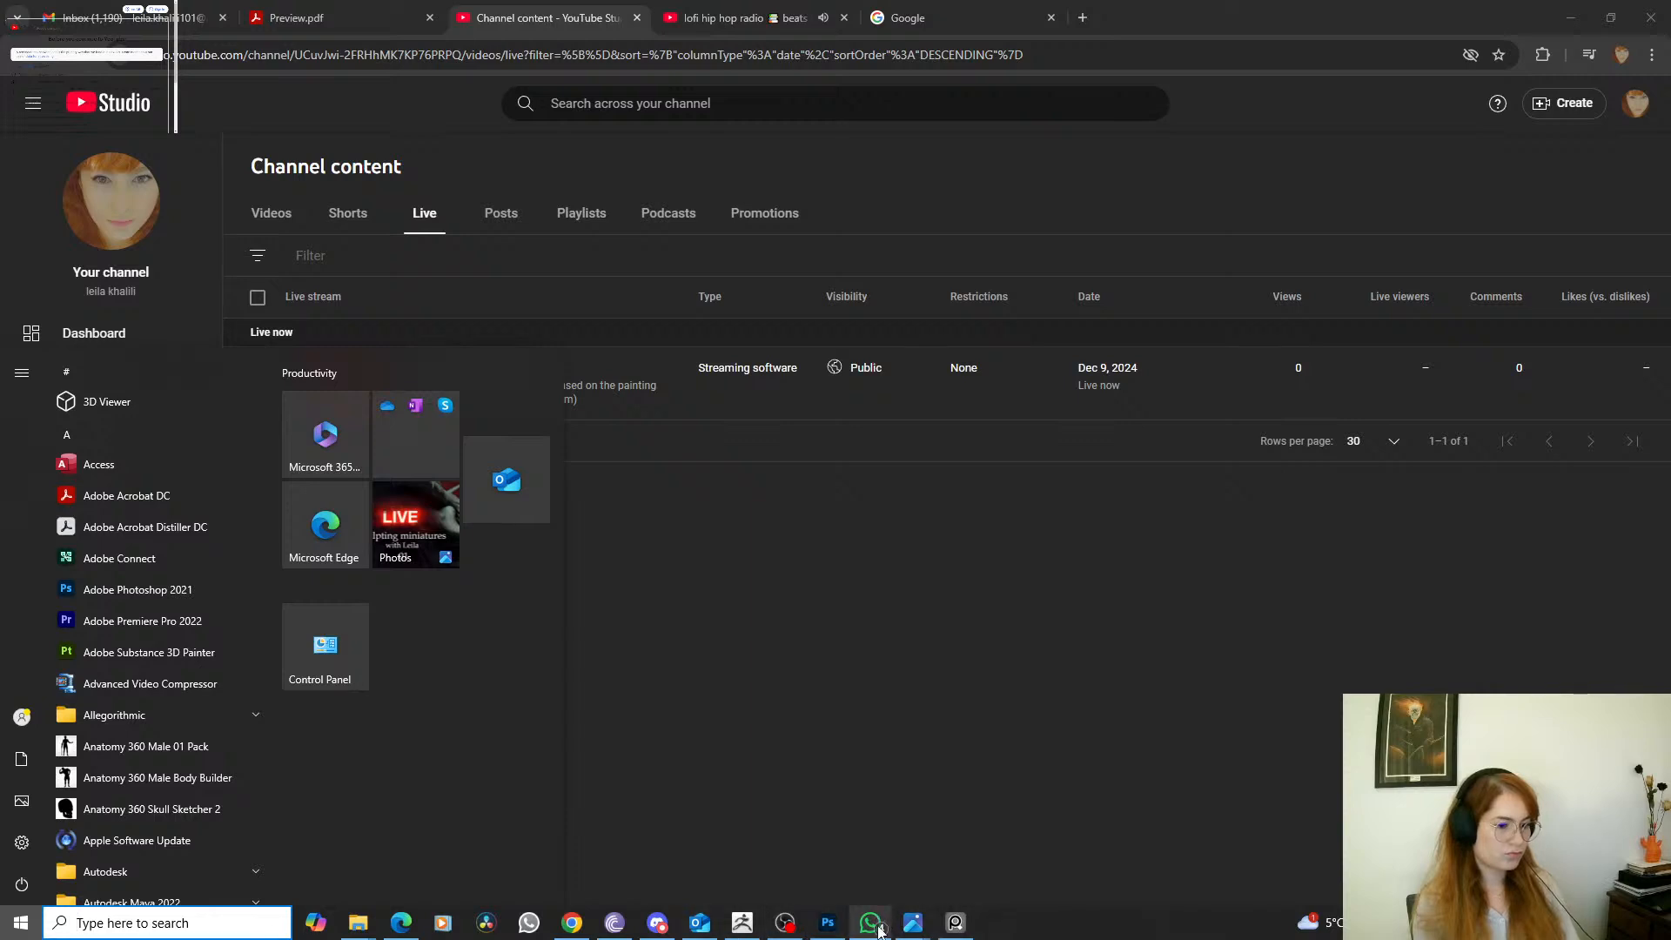
left_click(656, 928)
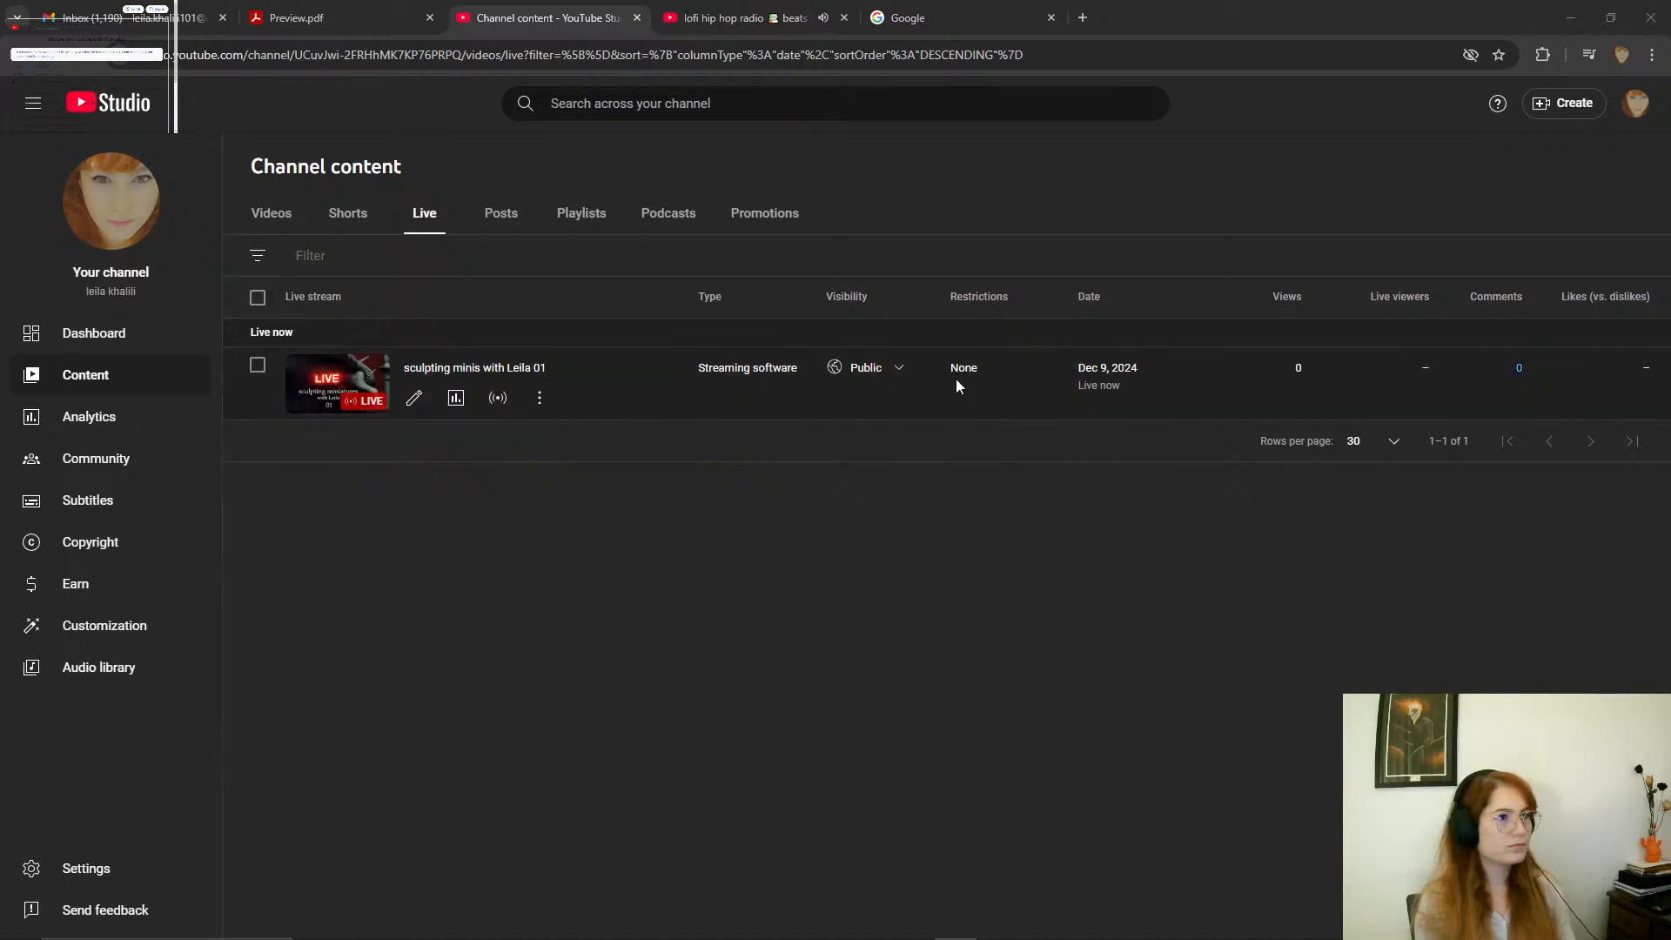
Switch to ZBrush and frame the whole Creation of Adam sculpture larger in the viewport.
key("super")
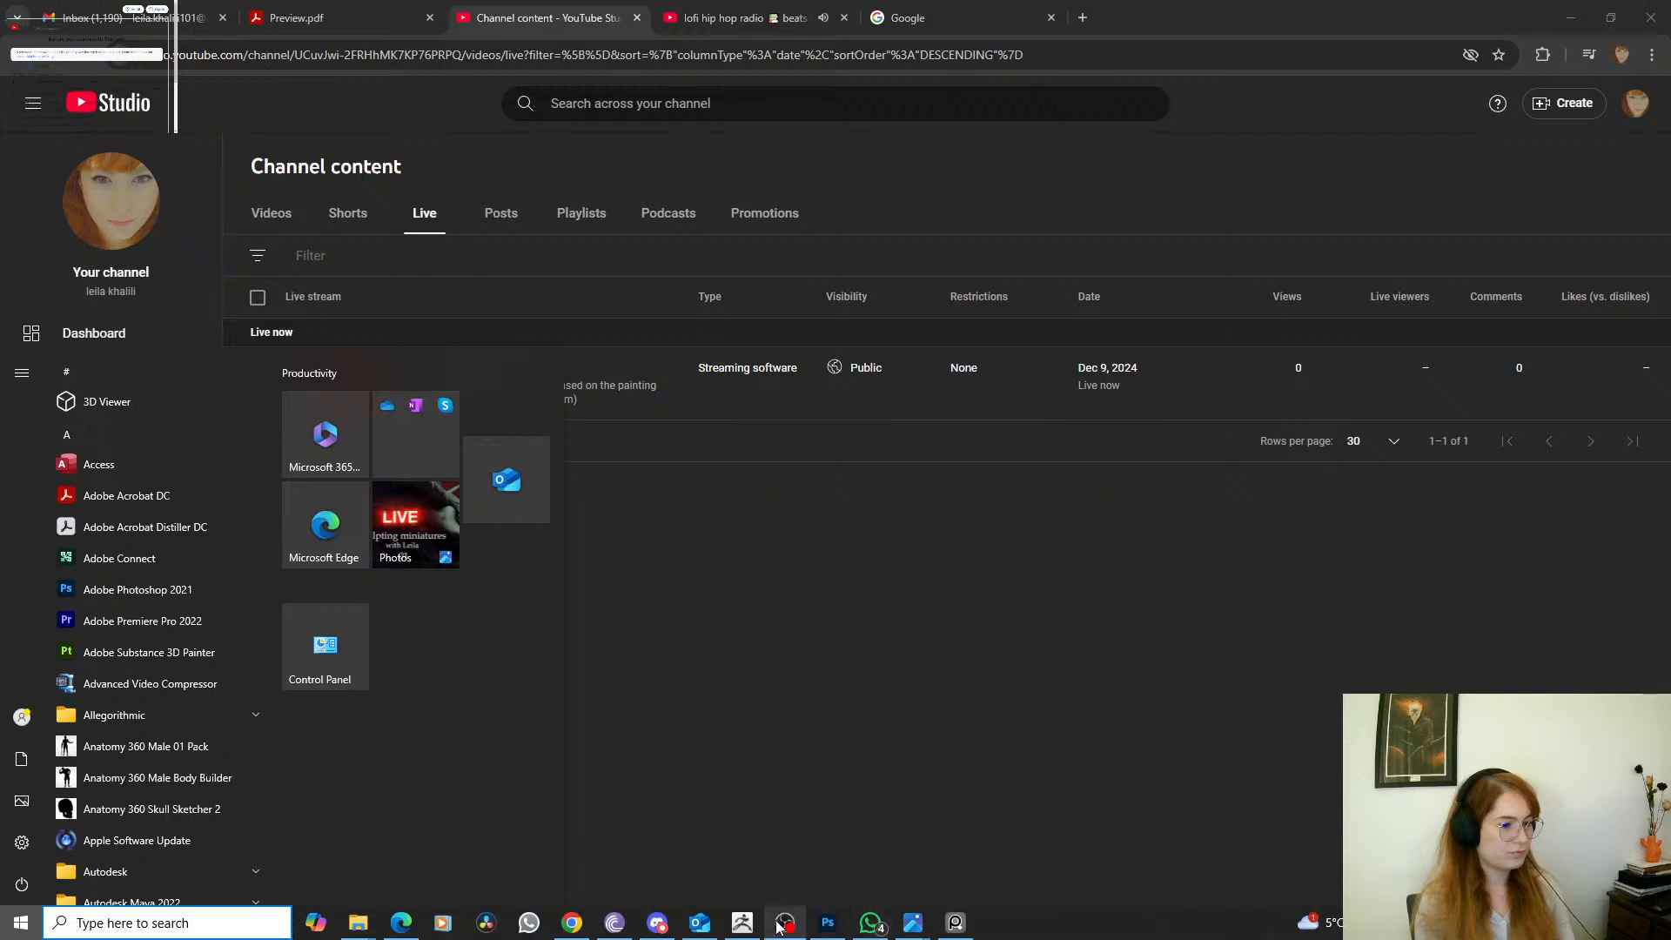
left_click(746, 926)
mouse_move(1076, 722)
left_mouse_down()
mouse_move(1103, 728)
mouse_move(1081, 720)
left_mouse_up()
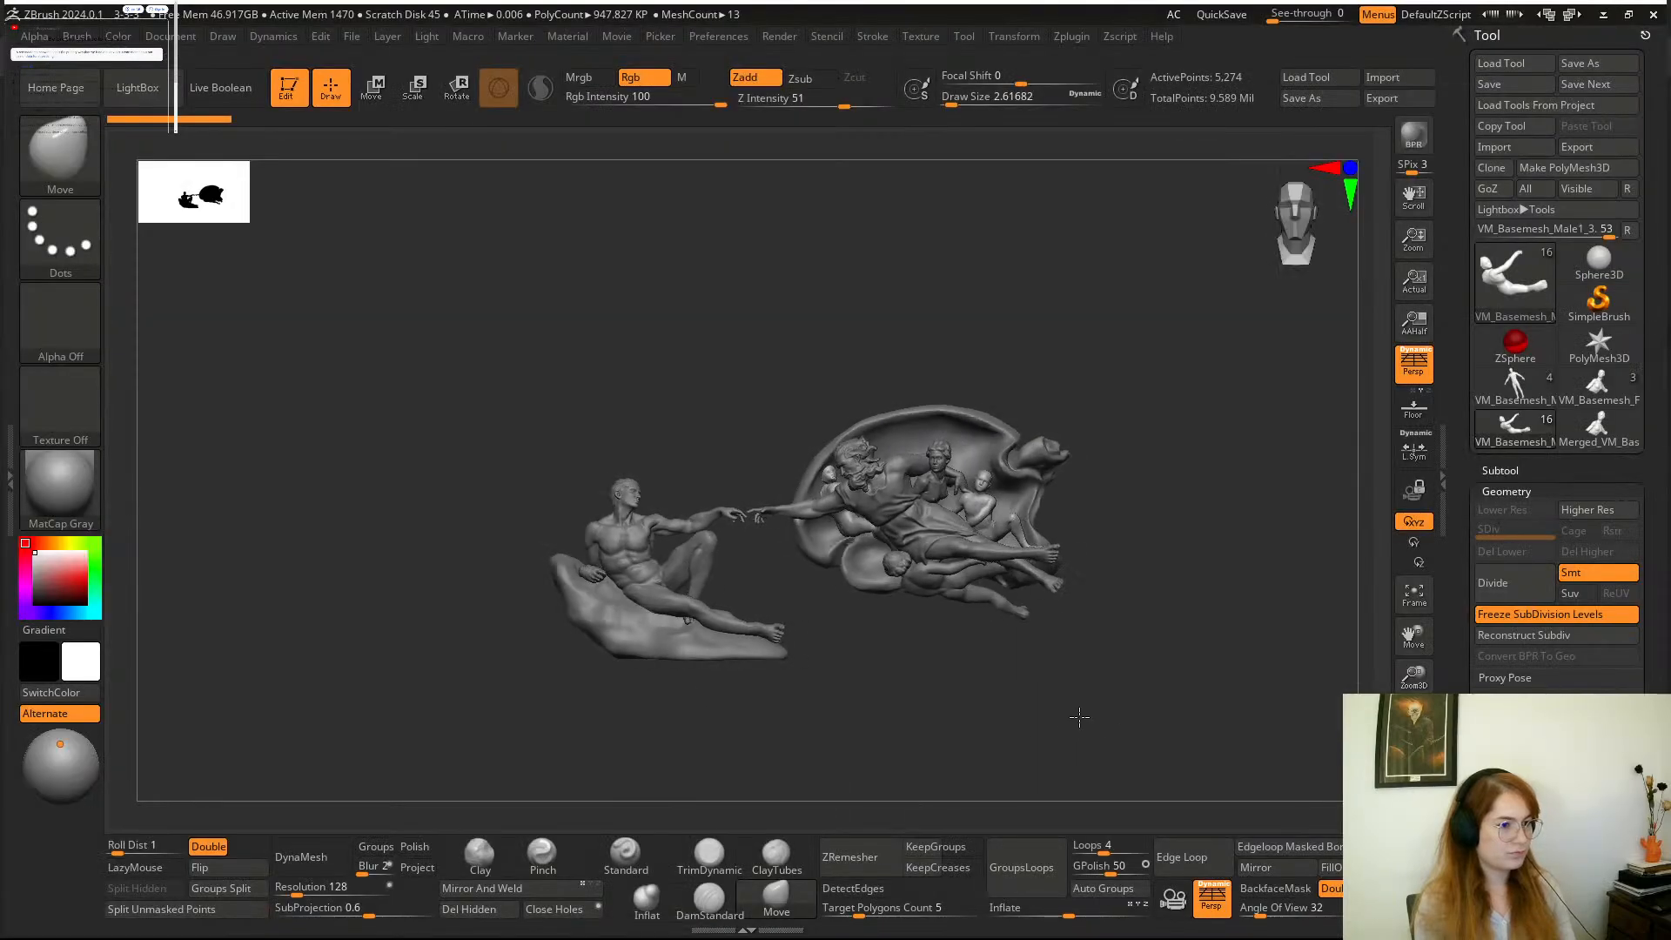
mouse_move(1100, 647)
left_mouse_down("alt")
mouse_move(1029, 608)
mouse_move(1048, 657)
mouse_move(1152, 700)
left_mouse_up("alt")
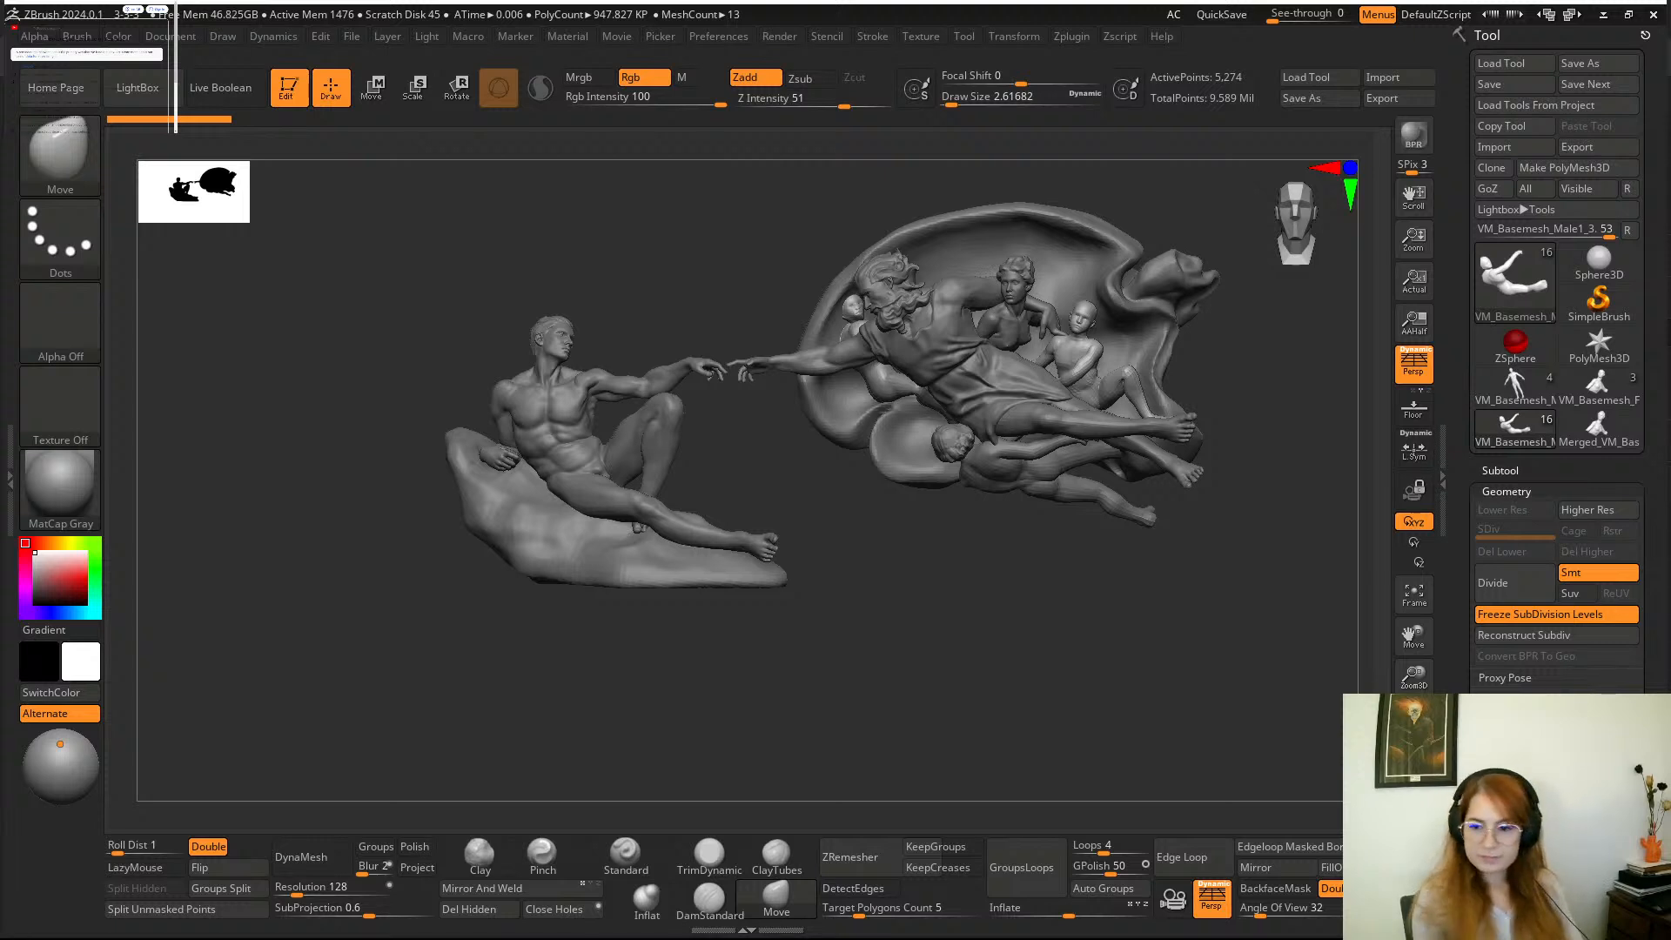
Bring up the Creation of Adam painting reference and place it over the viewport beside the sculpture.
key("super")
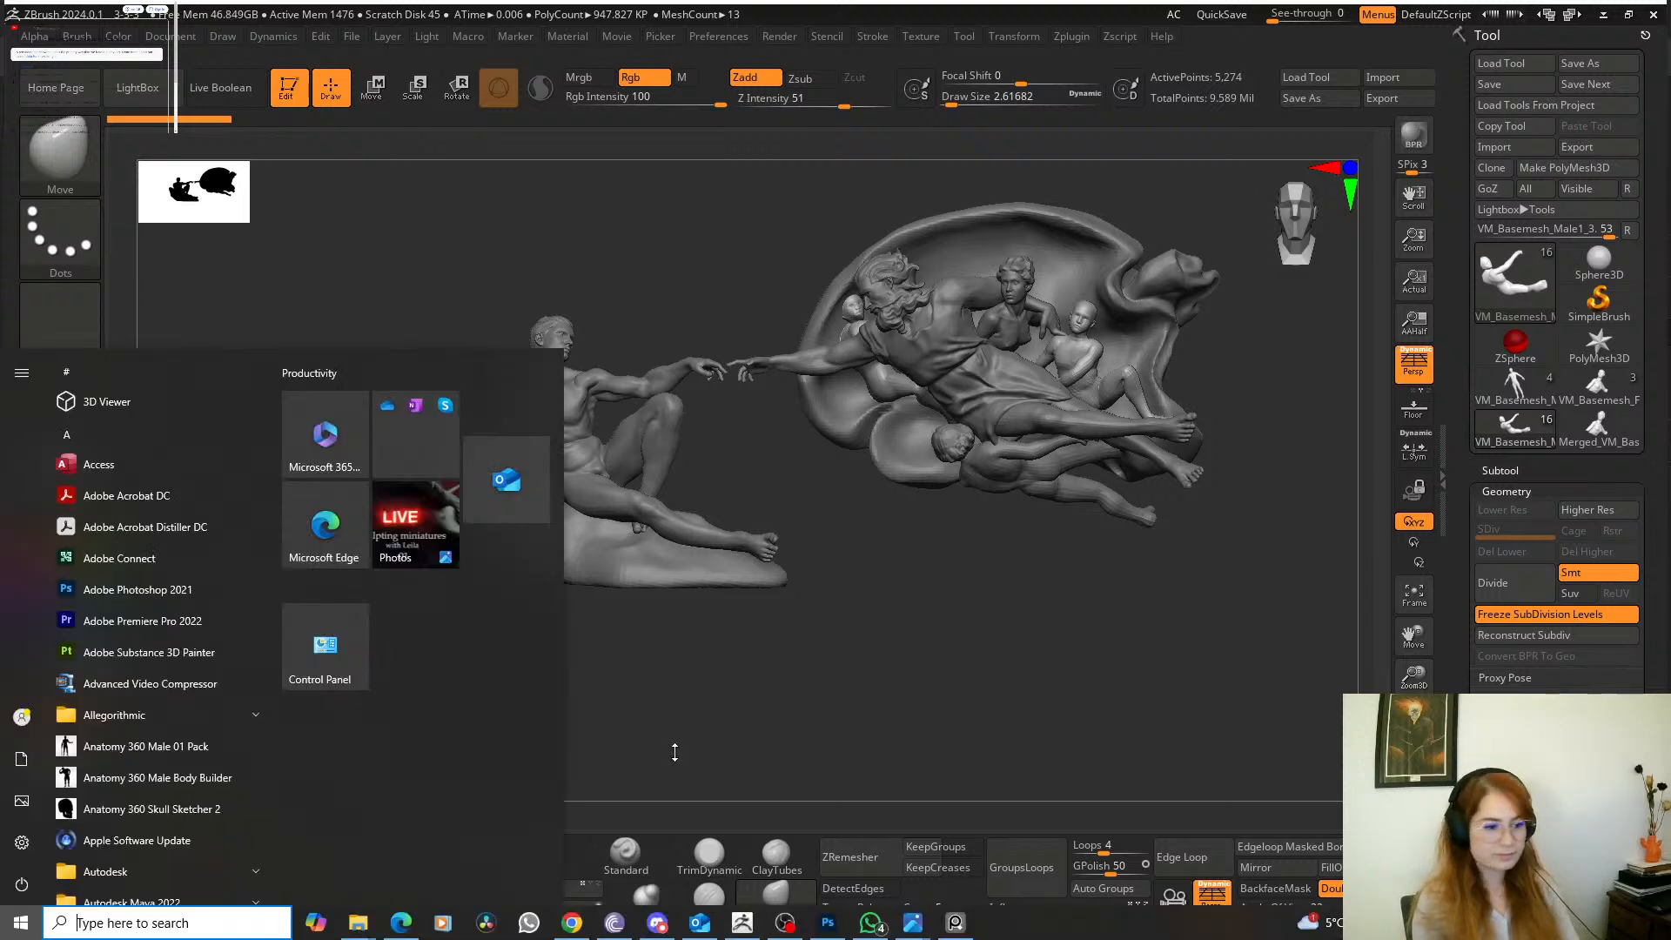
left_click(787, 923)
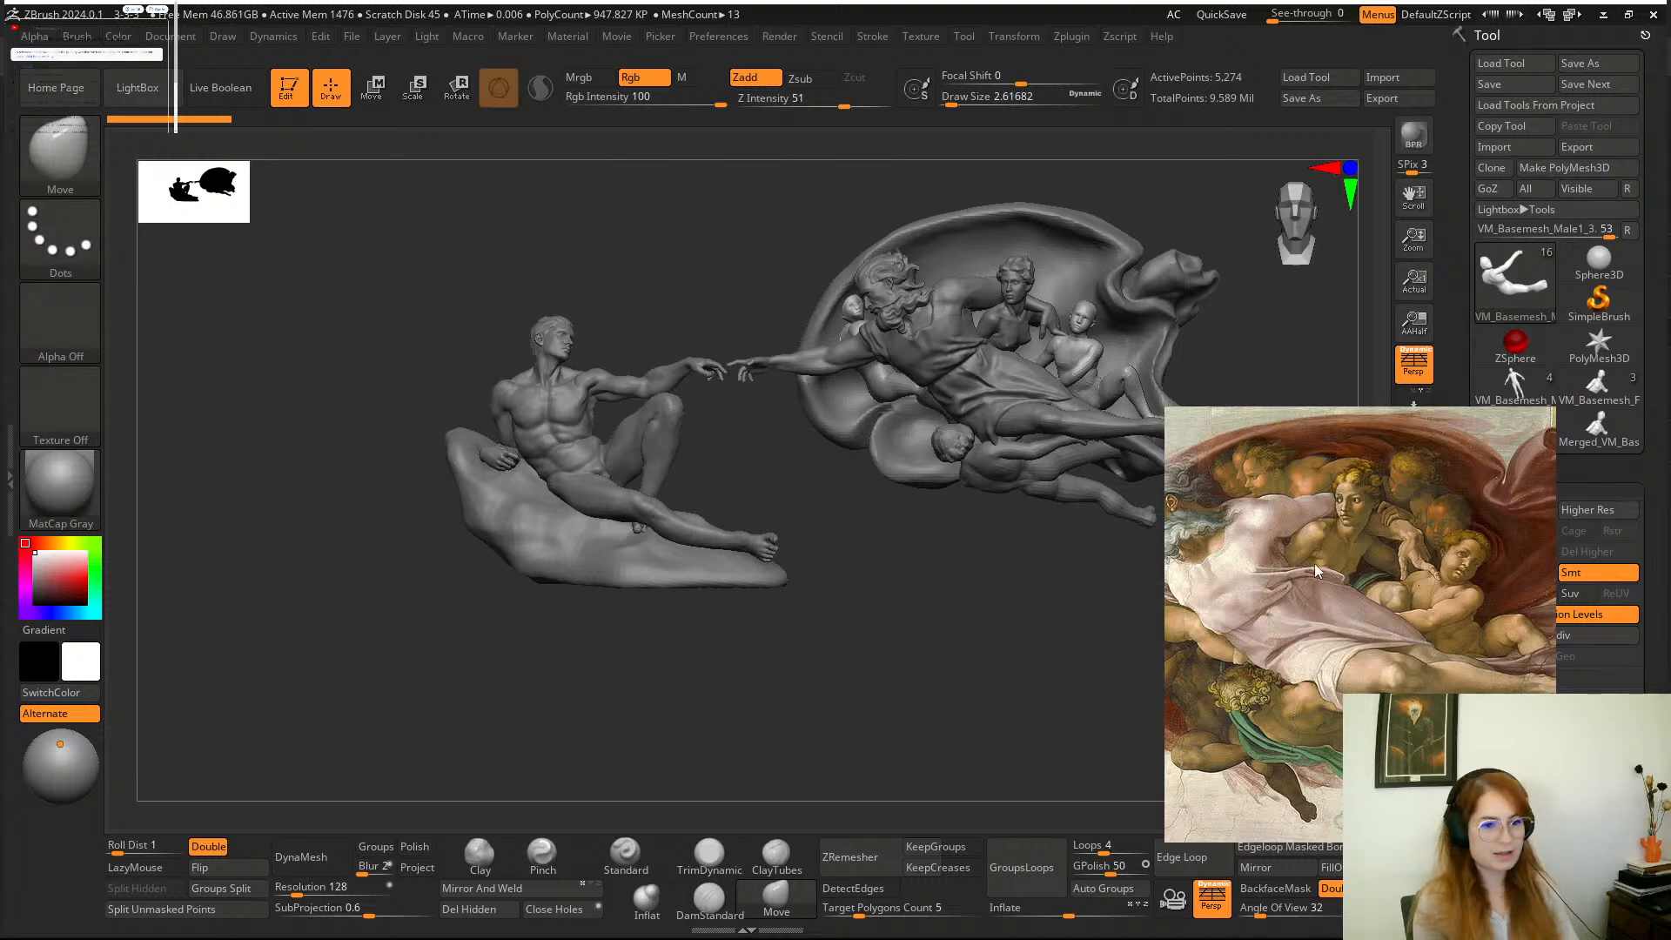
right_click_drag(1317, 547, 1283, 541)
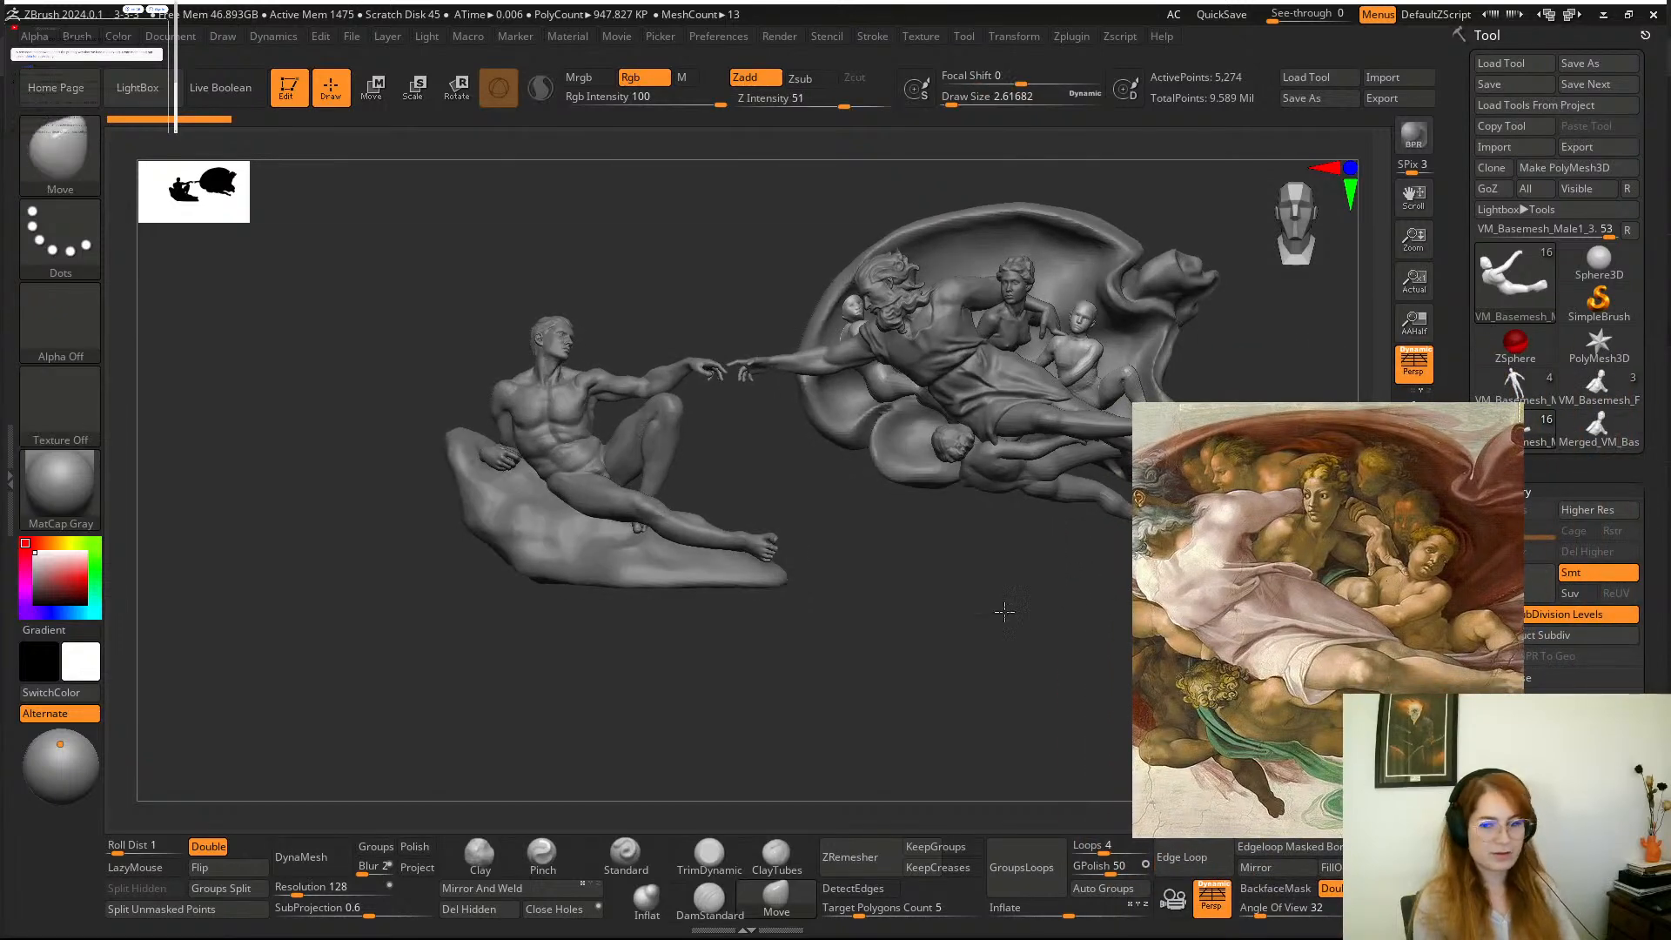
mouse_move(1006, 612)
left_mouse_down()
mouse_move(951, 671)
mouse_move(946, 644)
left_mouse_up()
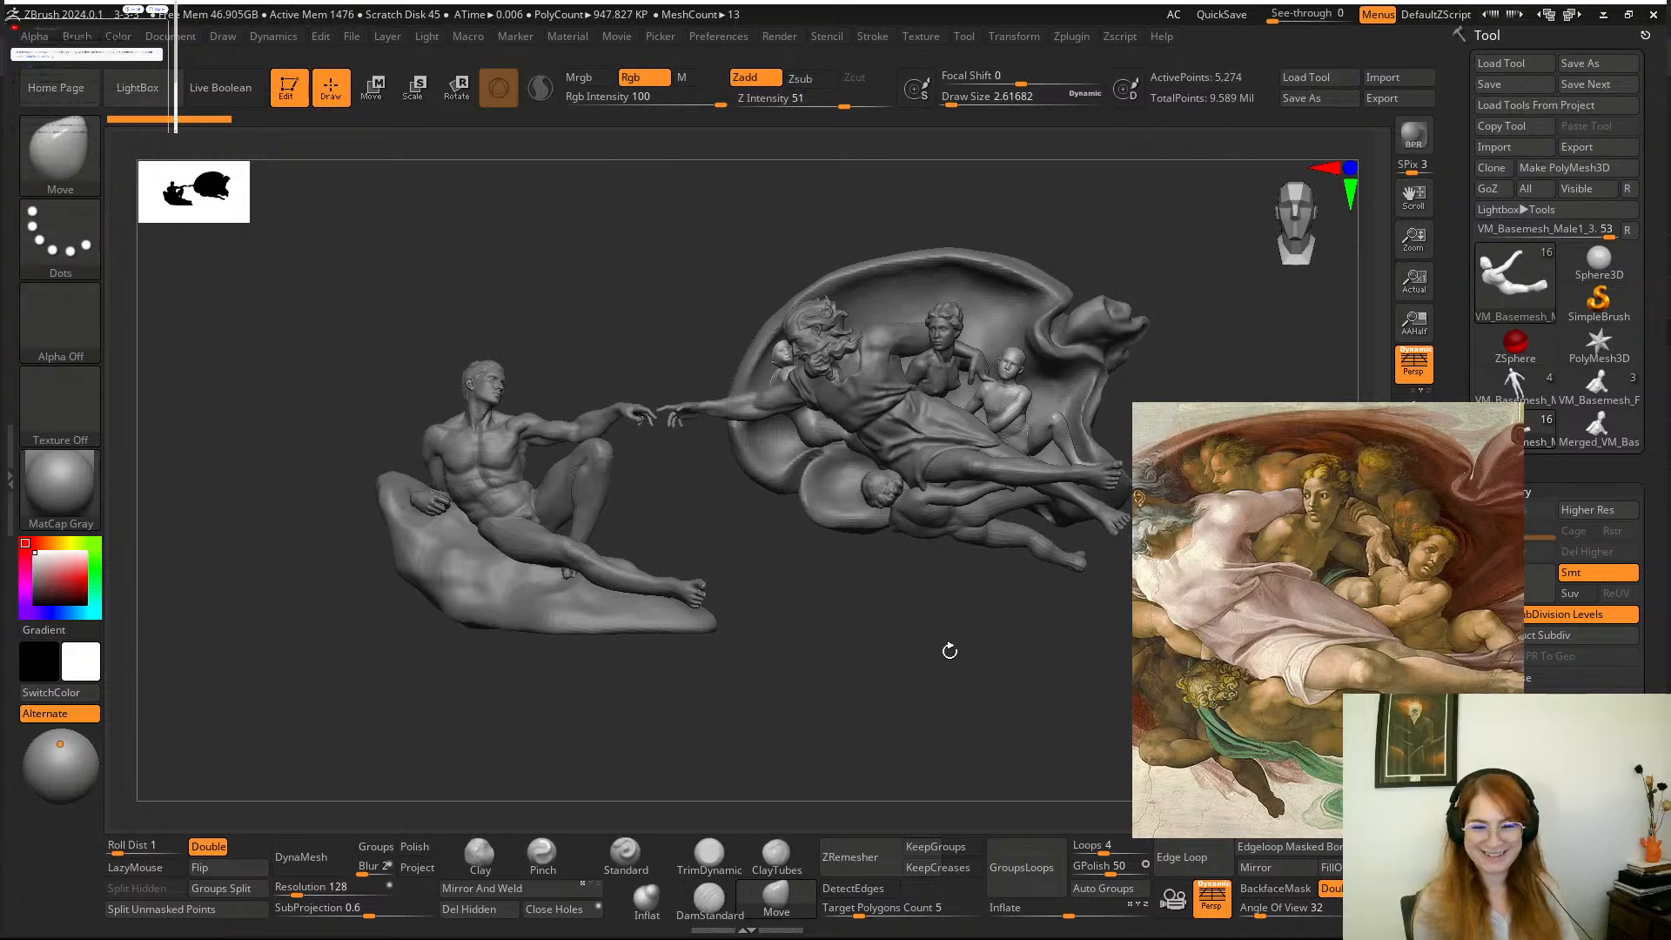
mouse_move(953, 637)
left_mouse_down()
mouse_move(917, 669)
mouse_move(953, 668)
left_mouse_up()
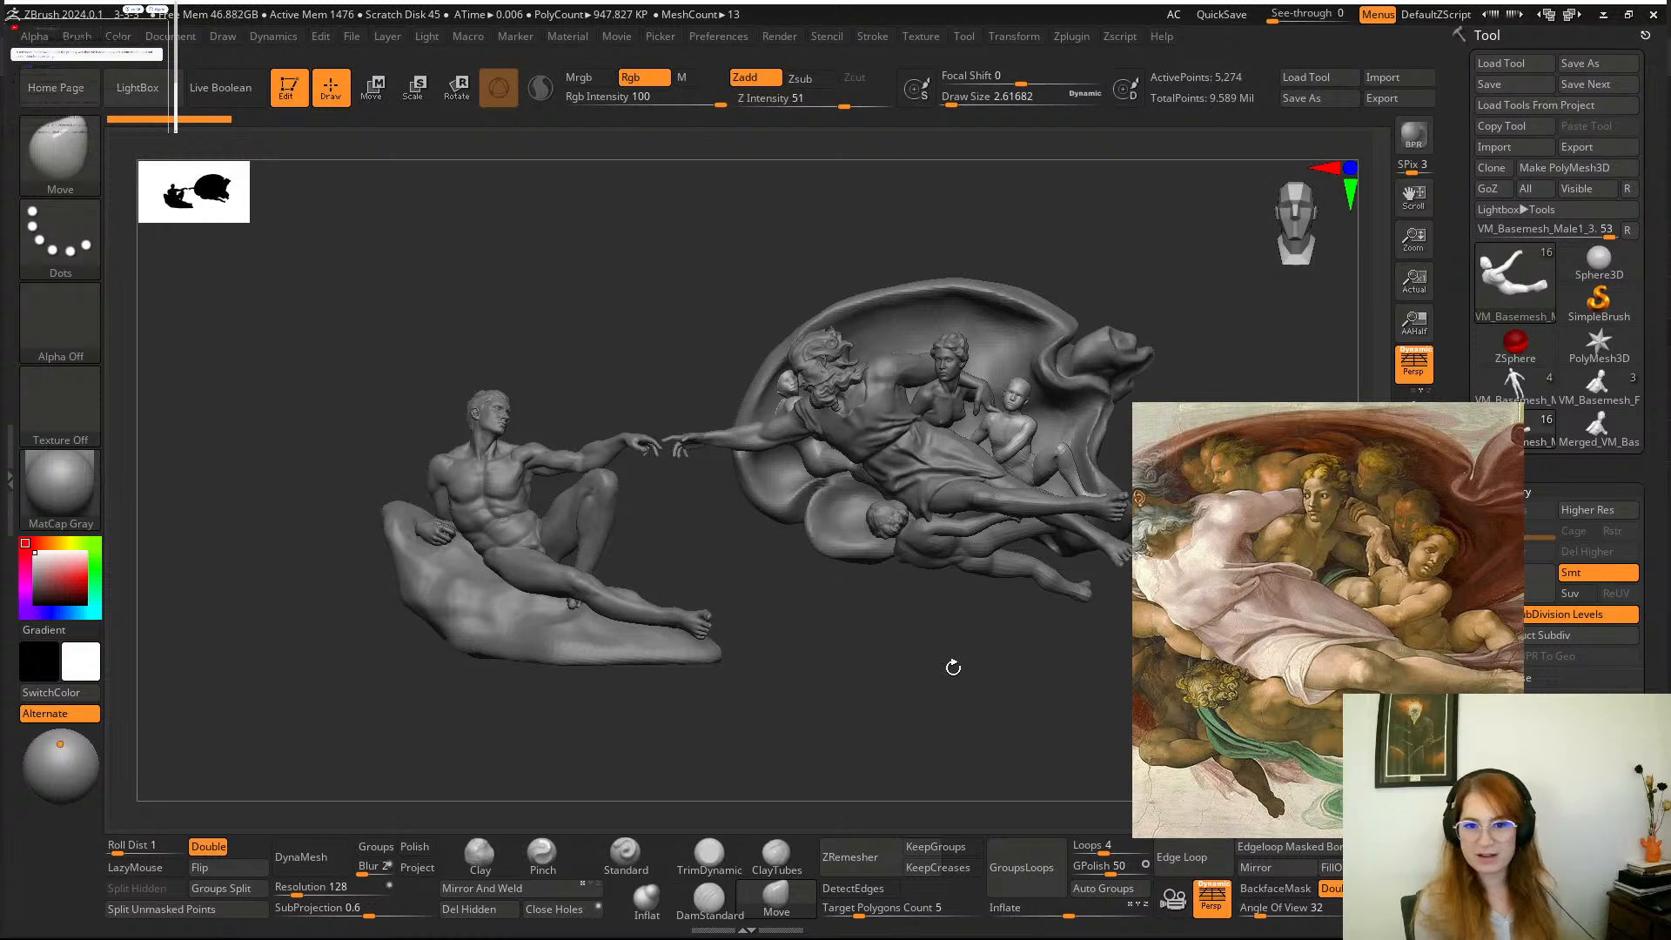
View the marble statue photo from WhatsApp and move its window away from the sculpting screen.
key("super")
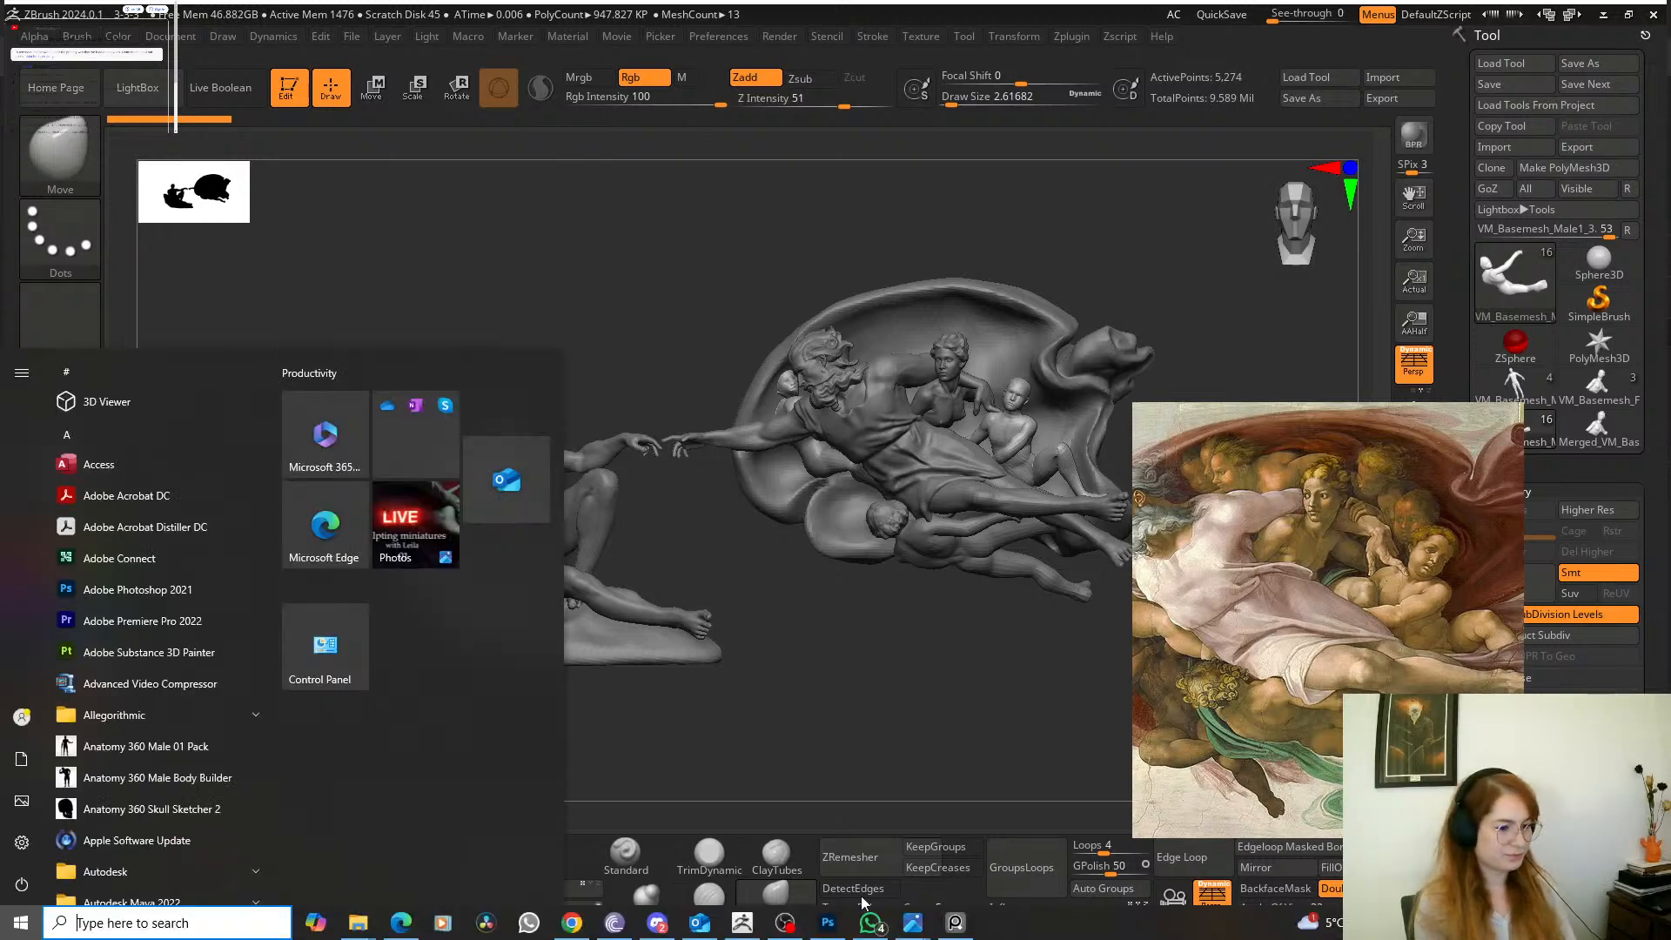
left_click(869, 921)
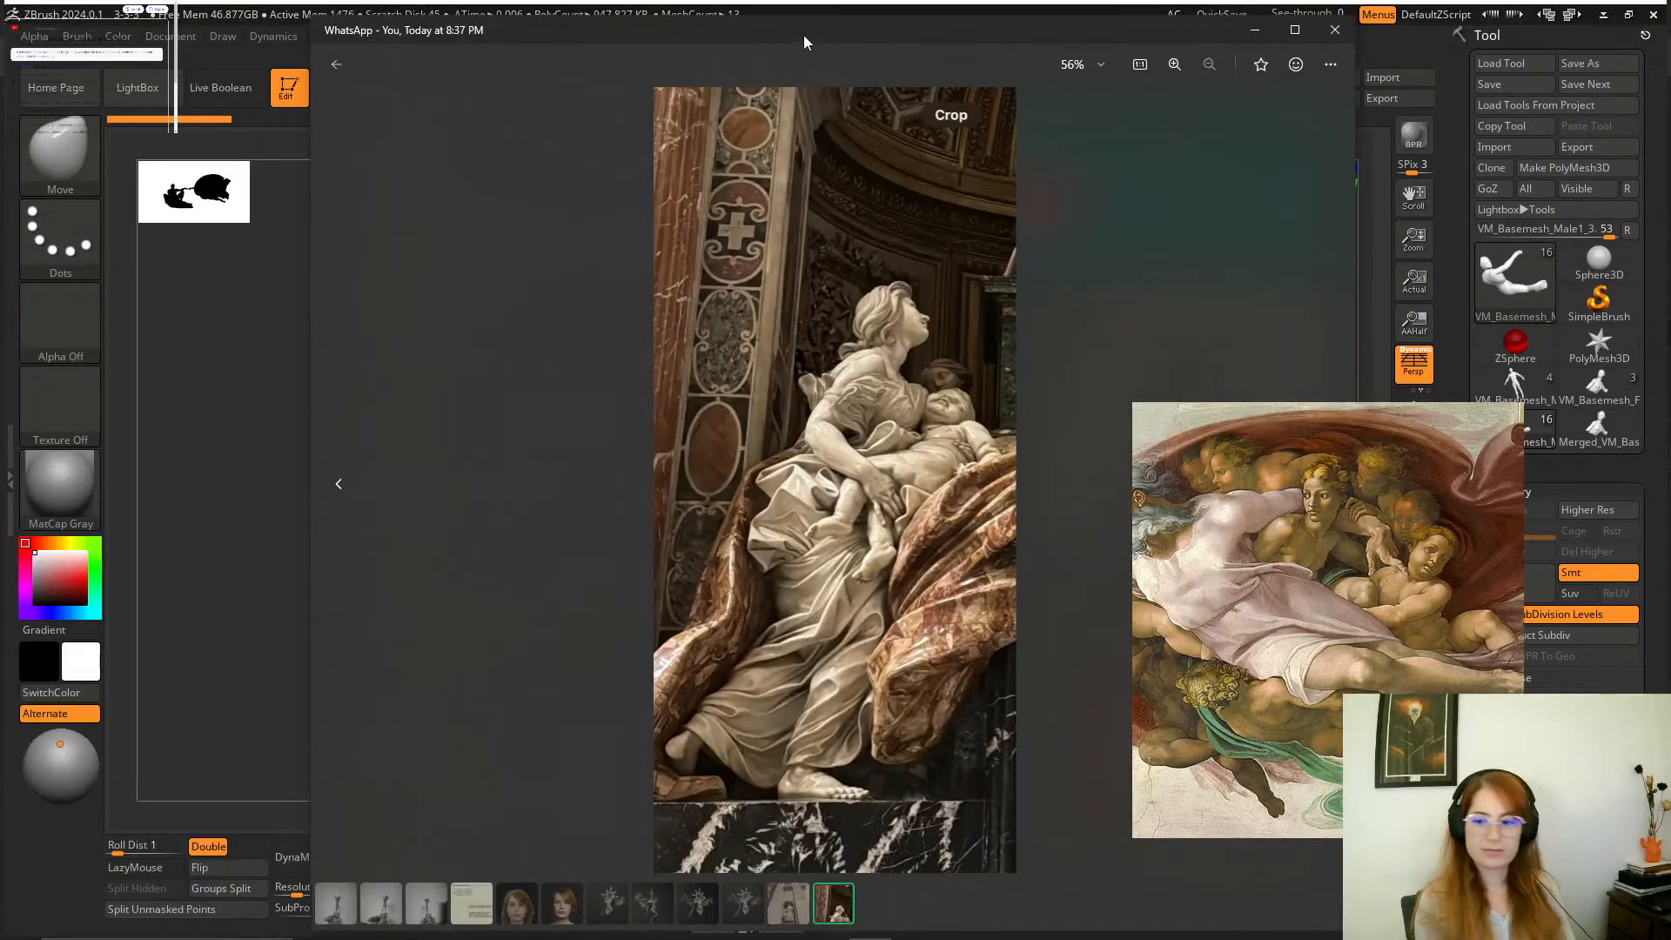
left_click_drag(803, 39, 1670, 418)
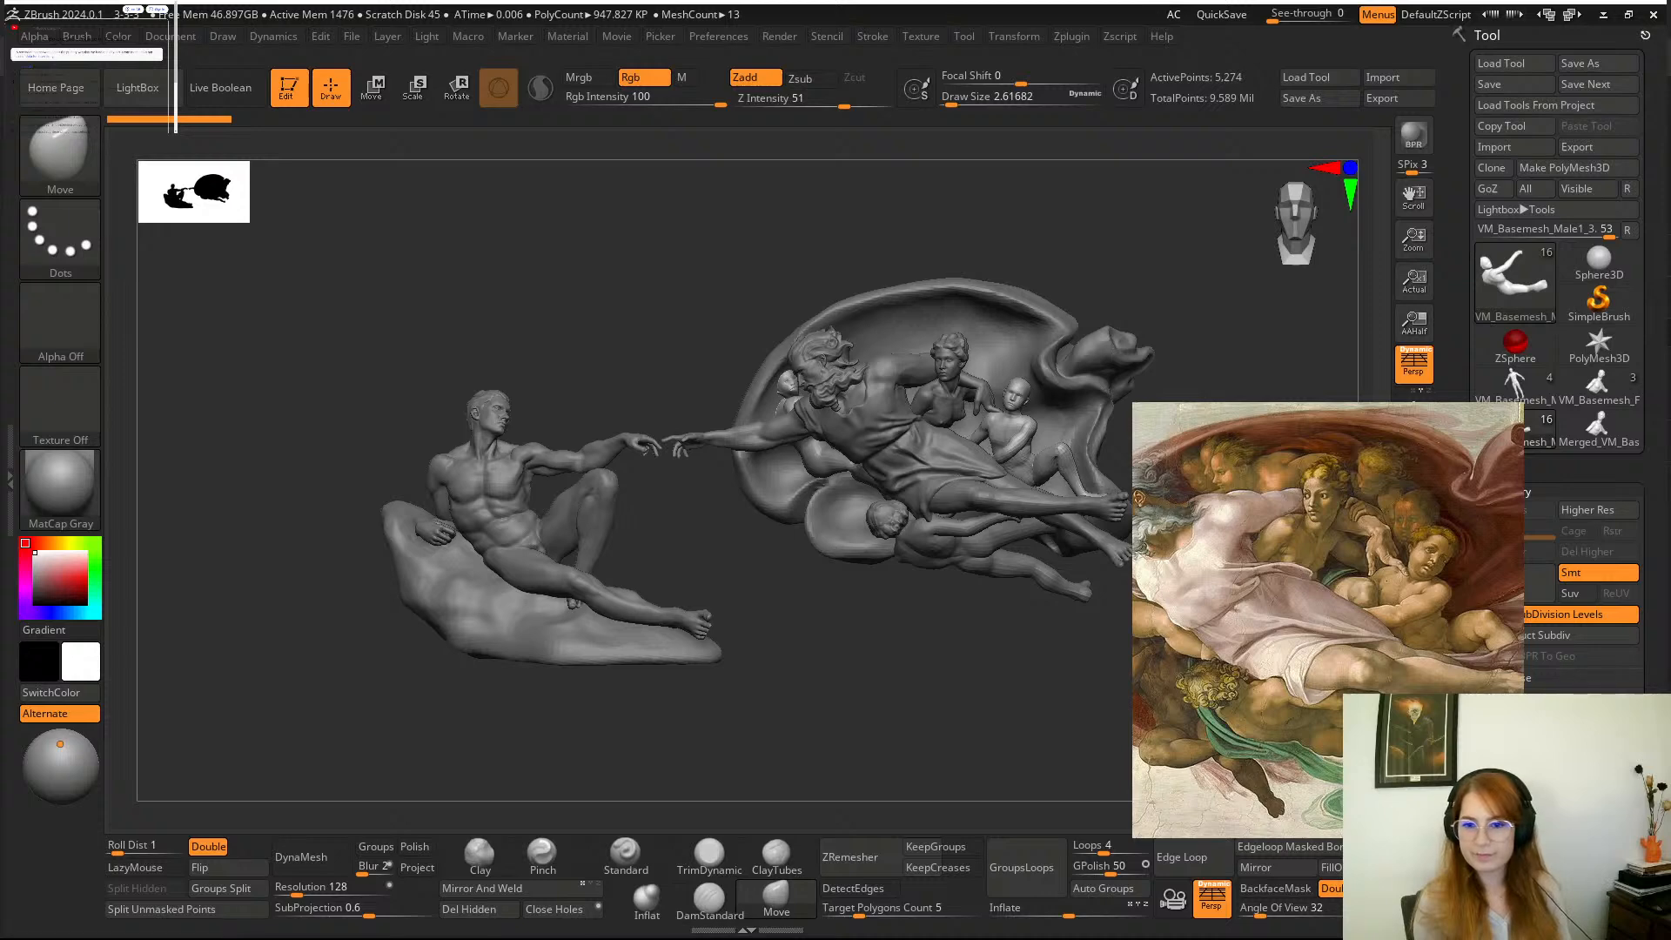
key("super")
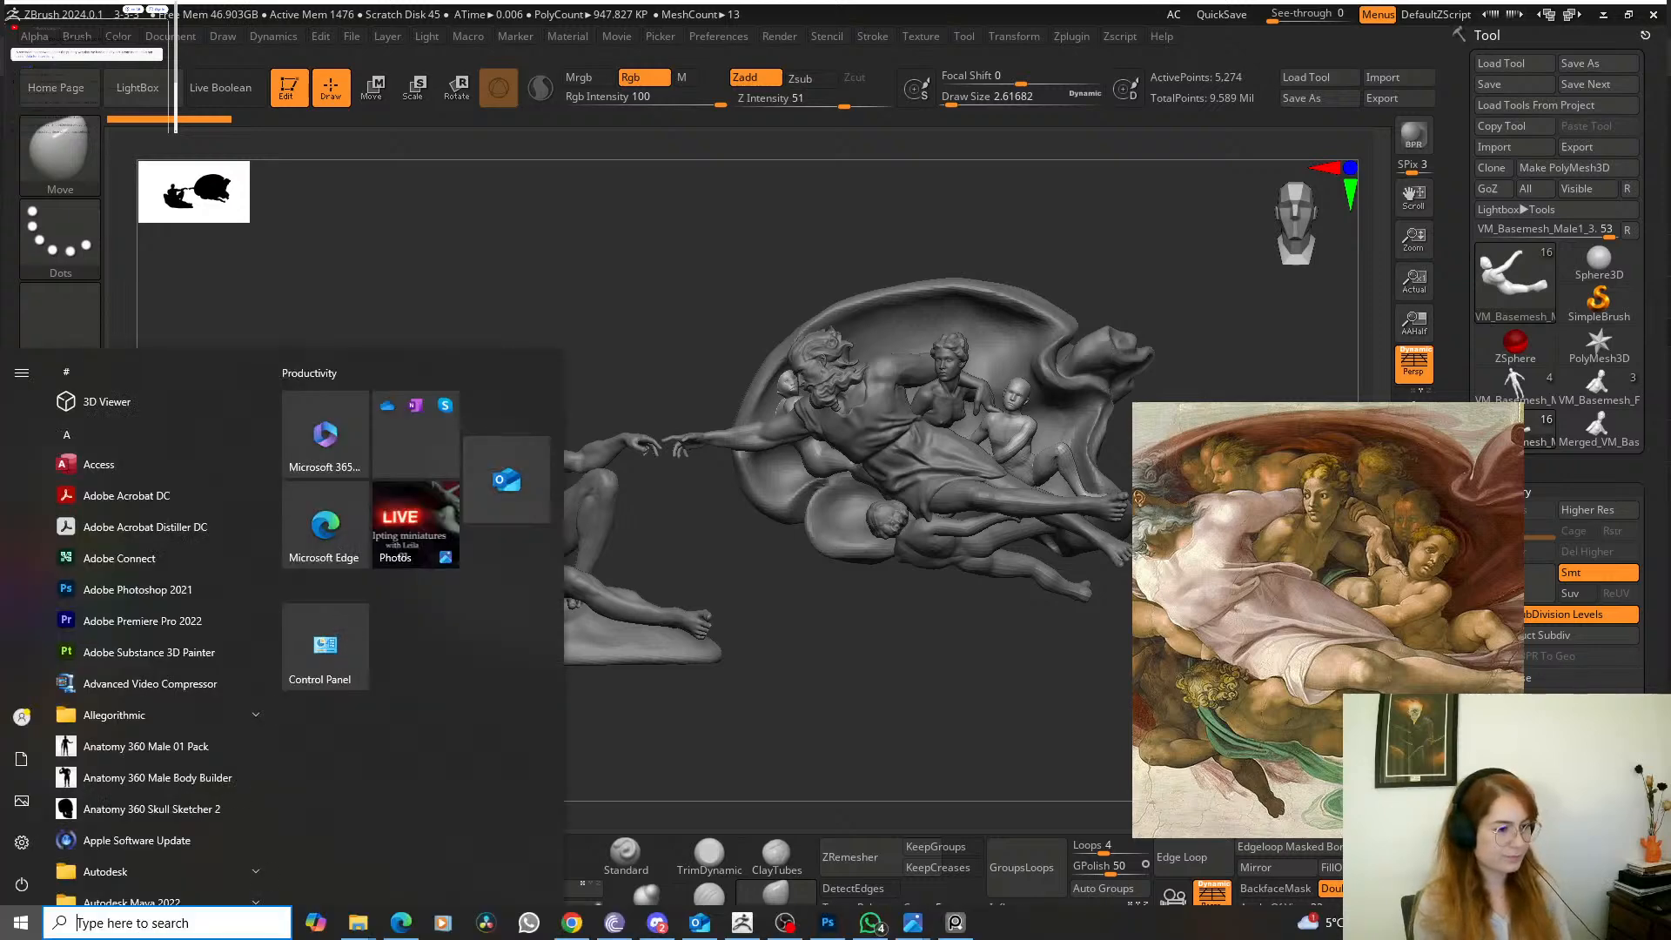
key("Escape")
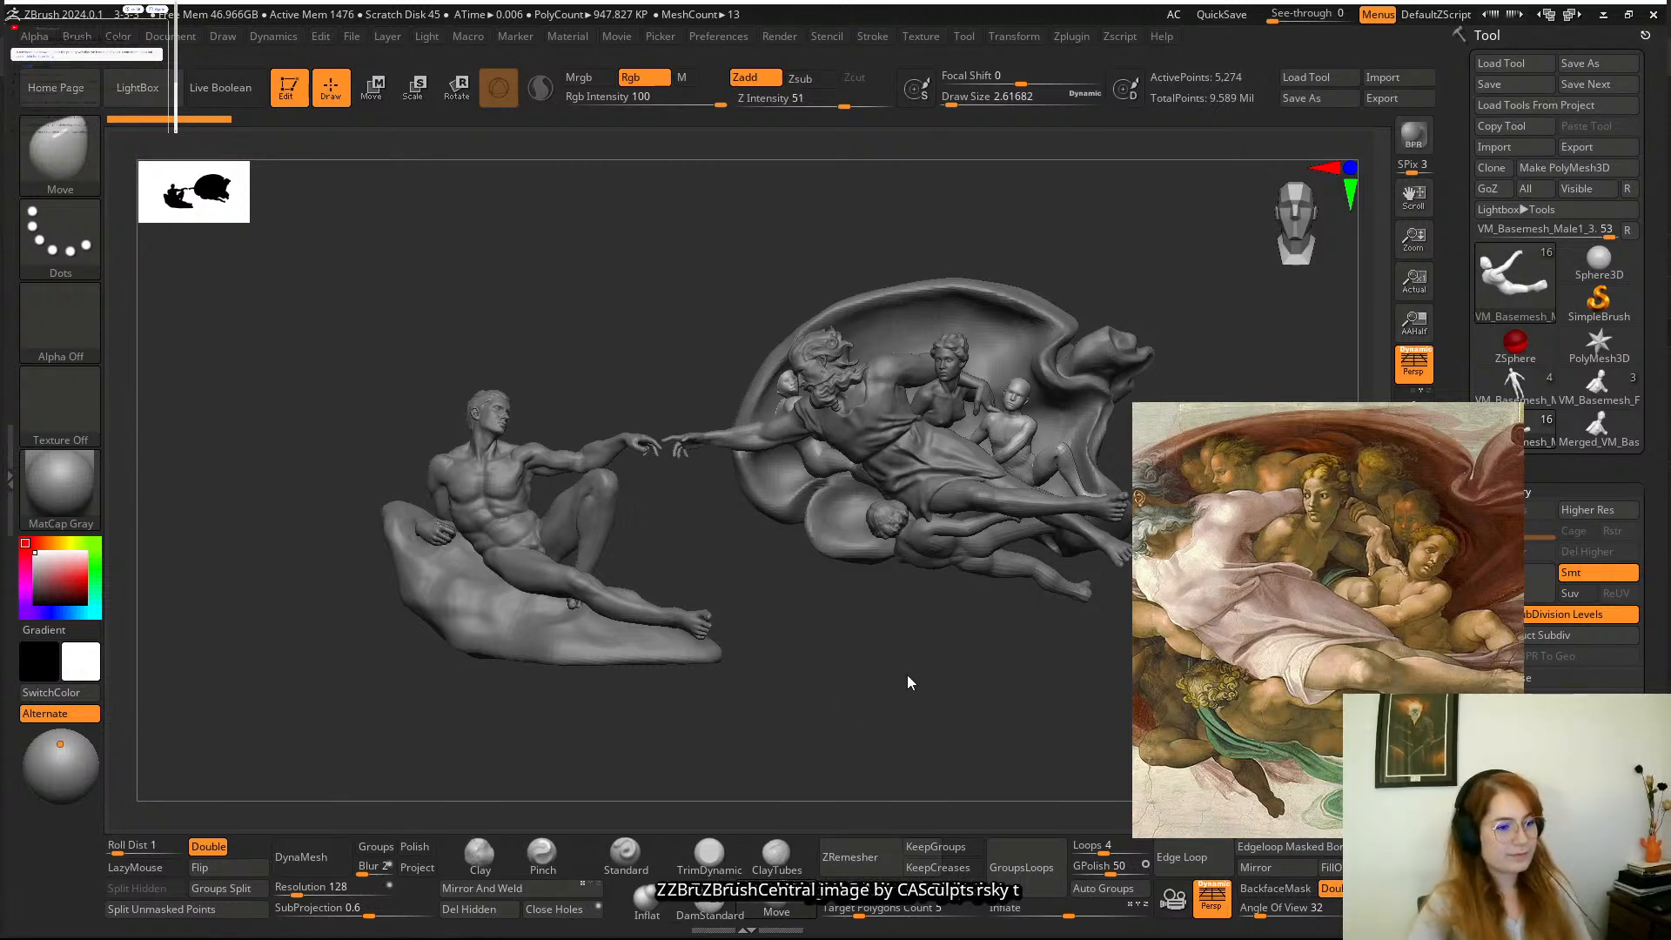
Select the large shell-shaped cloak mesh behind God's group for sculpting.
mouse_move(932, 679)
left_mouse_down()
mouse_move(900, 696)
mouse_move(932, 679)
mouse_move(914, 764)
mouse_move(817, 780)
mouse_move(838, 642)
mouse_move(870, 647)
mouse_move(960, 423)
mouse_move(957, 597)
mouse_move(885, 597)
left_mouse_up()
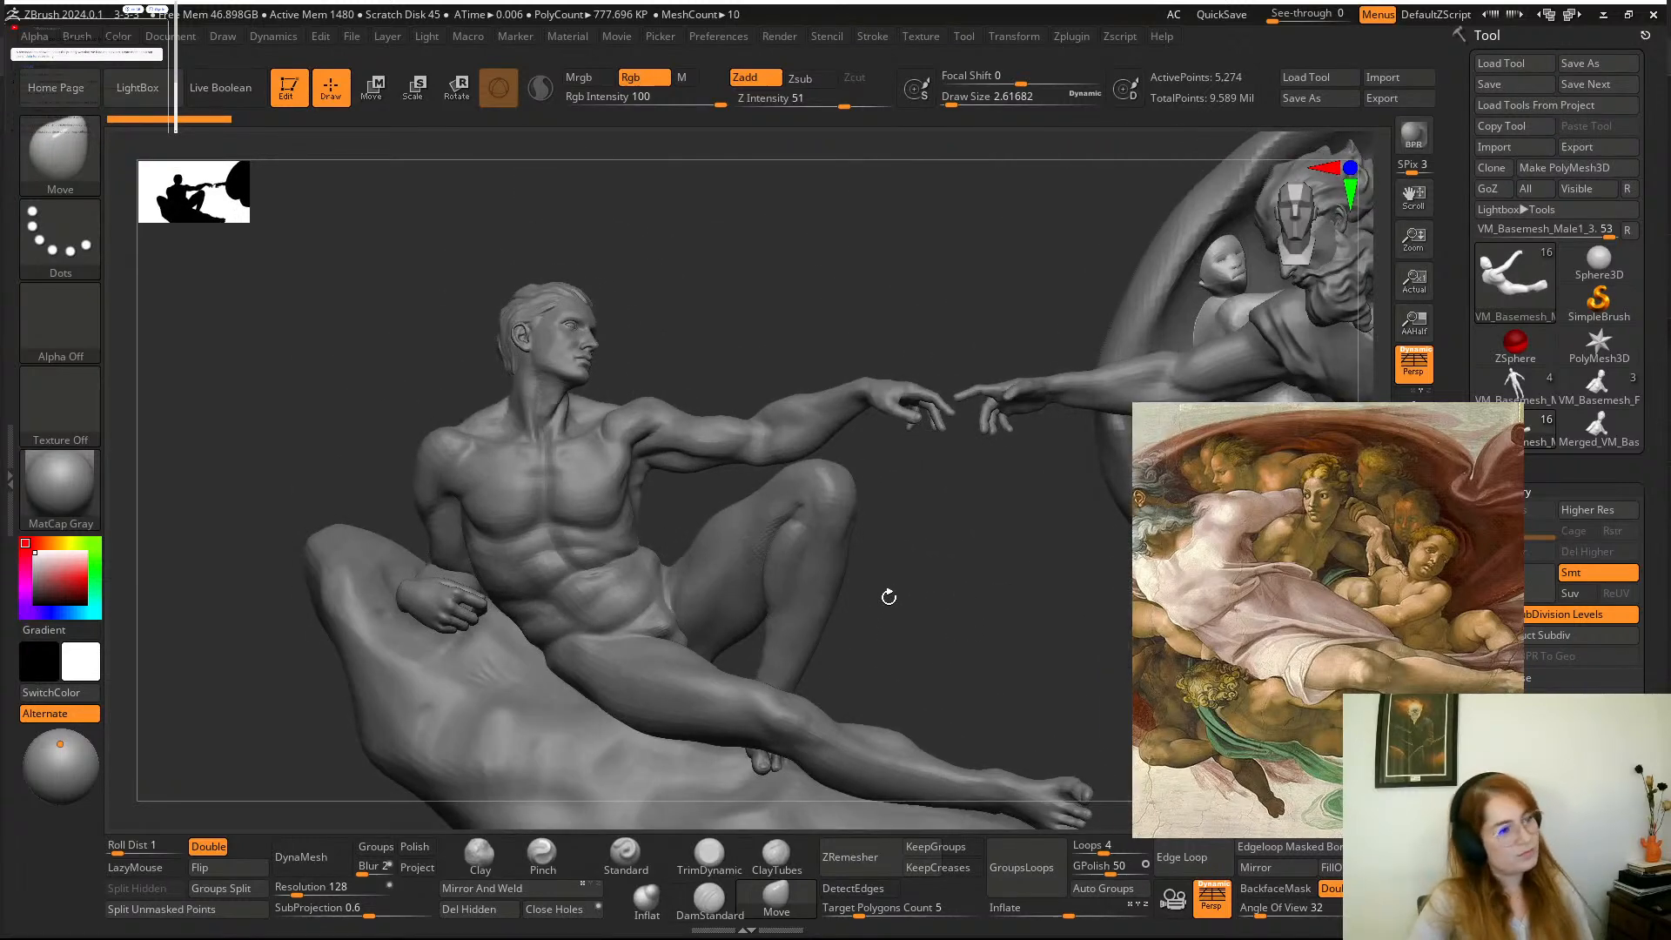
left_click_drag(946, 644, 648, 704, "alt")
left_click_drag(859, 706, 541, 631, "alt")
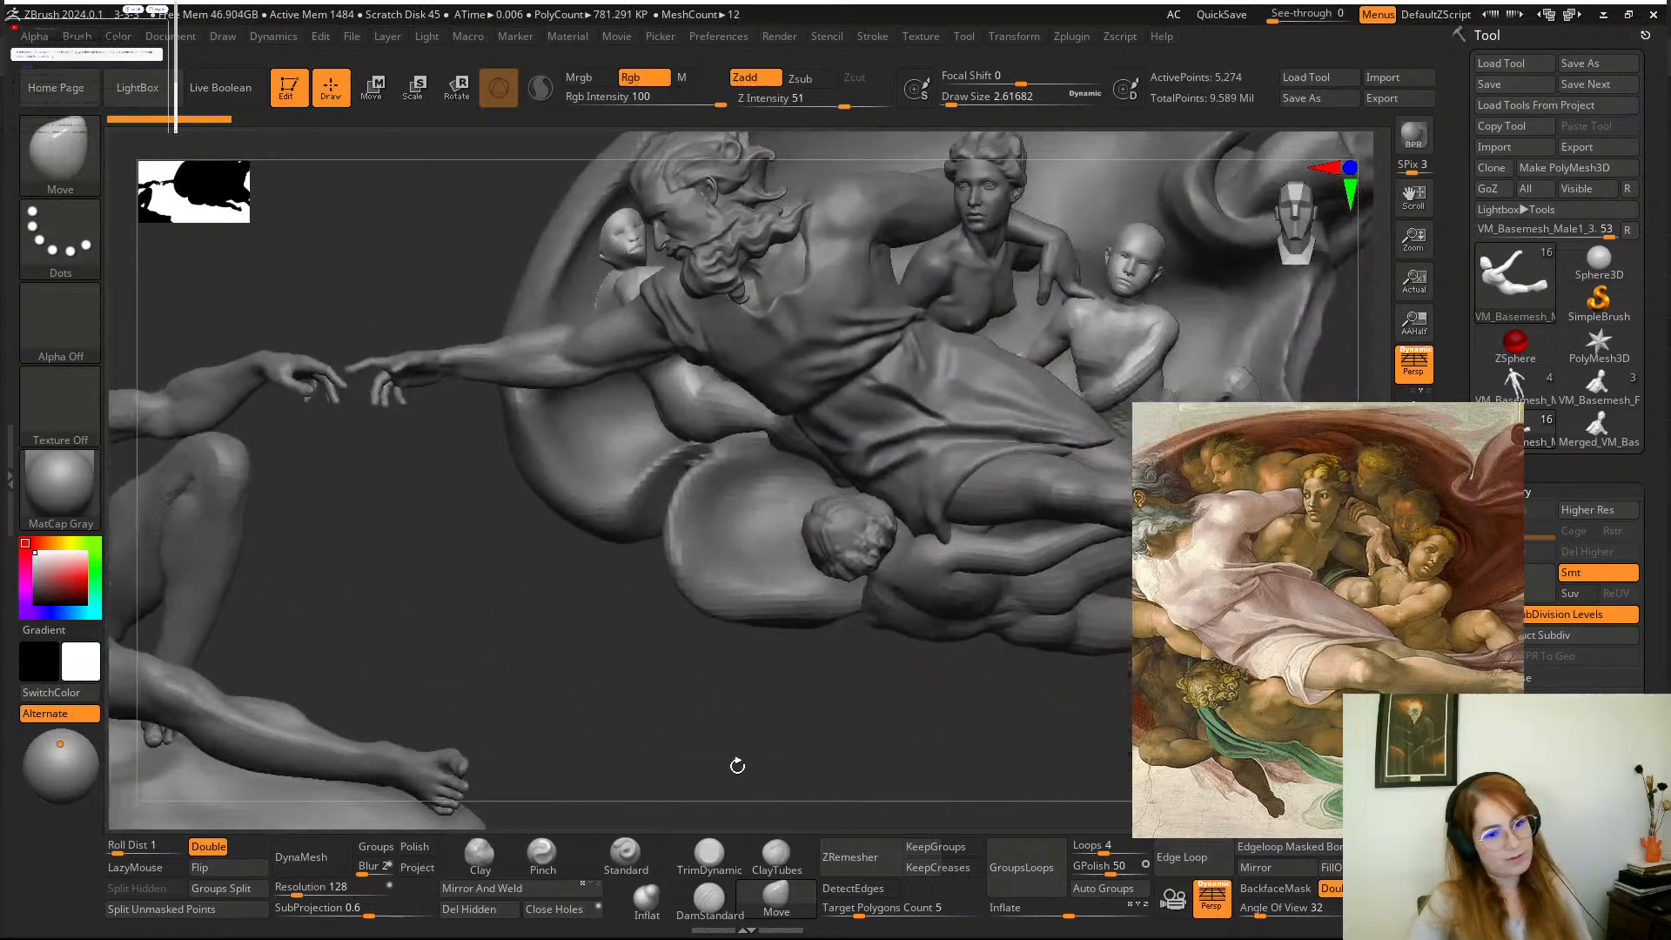
left_click_drag(838, 689, 745, 768)
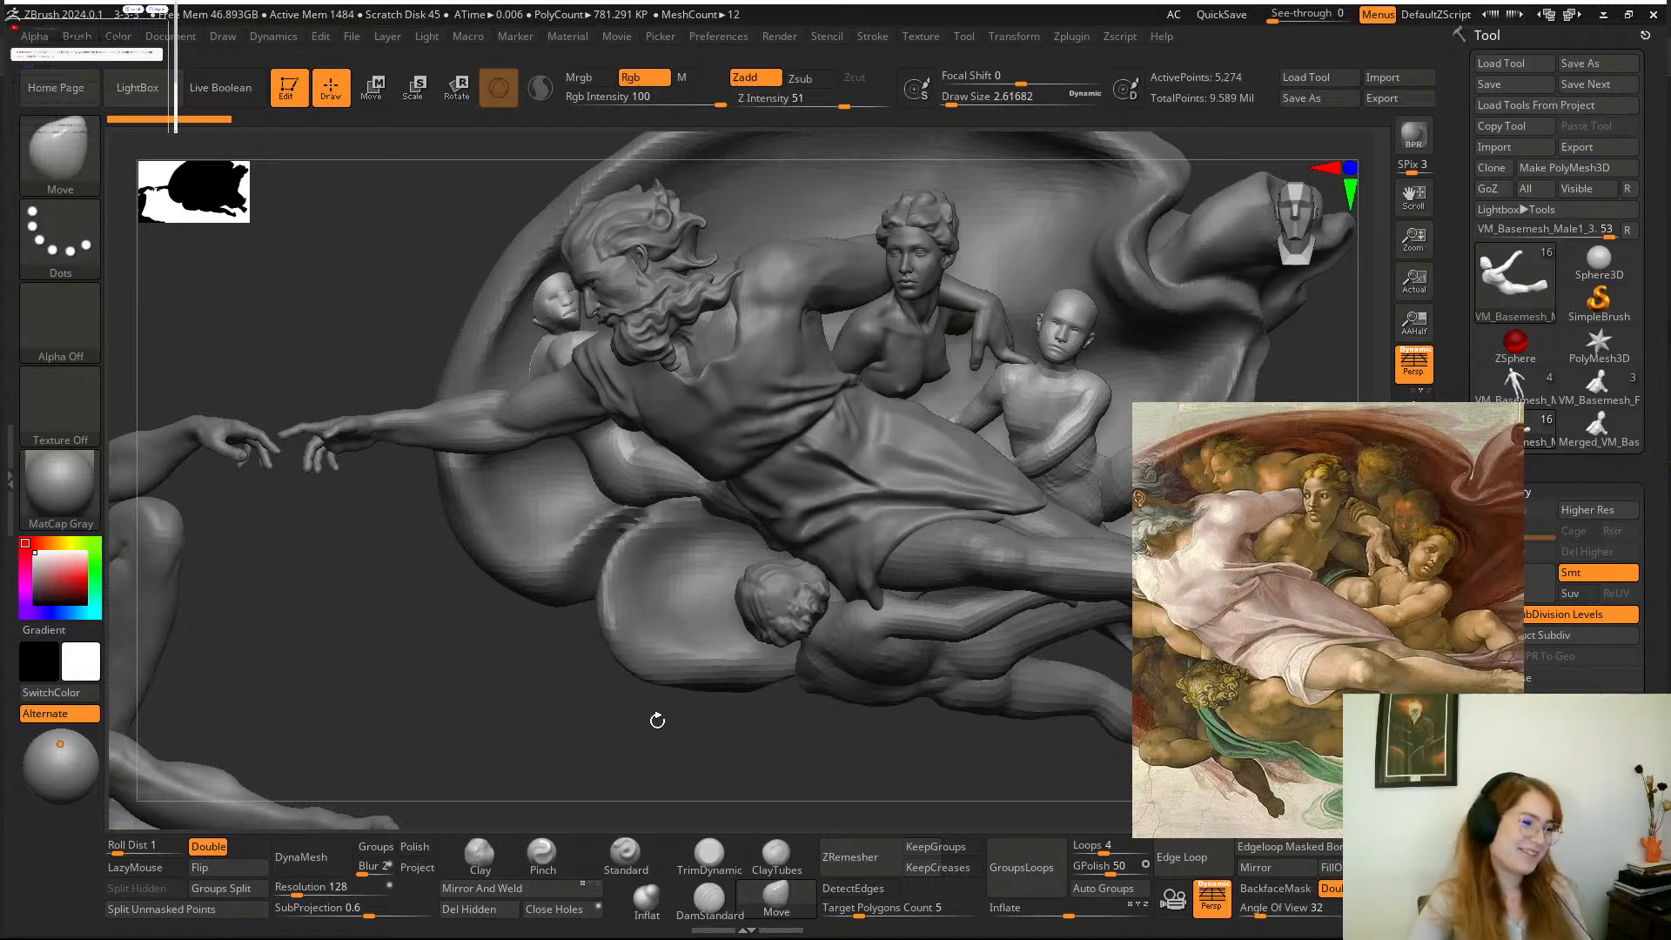
mouse_move(657, 721)
left_mouse_down()
mouse_move(633, 746)
mouse_move(701, 761)
mouse_move(661, 711)
mouse_move(674, 749)
left_mouse_up()
left_click(788, 608, "alt")
left_click(649, 649, "alt")
Repair the torn cloak fold below God's outstretched arm with the Inflate brush at a draw size of about 202.
key("space")
left_click_drag(656, 546, 680, 548)
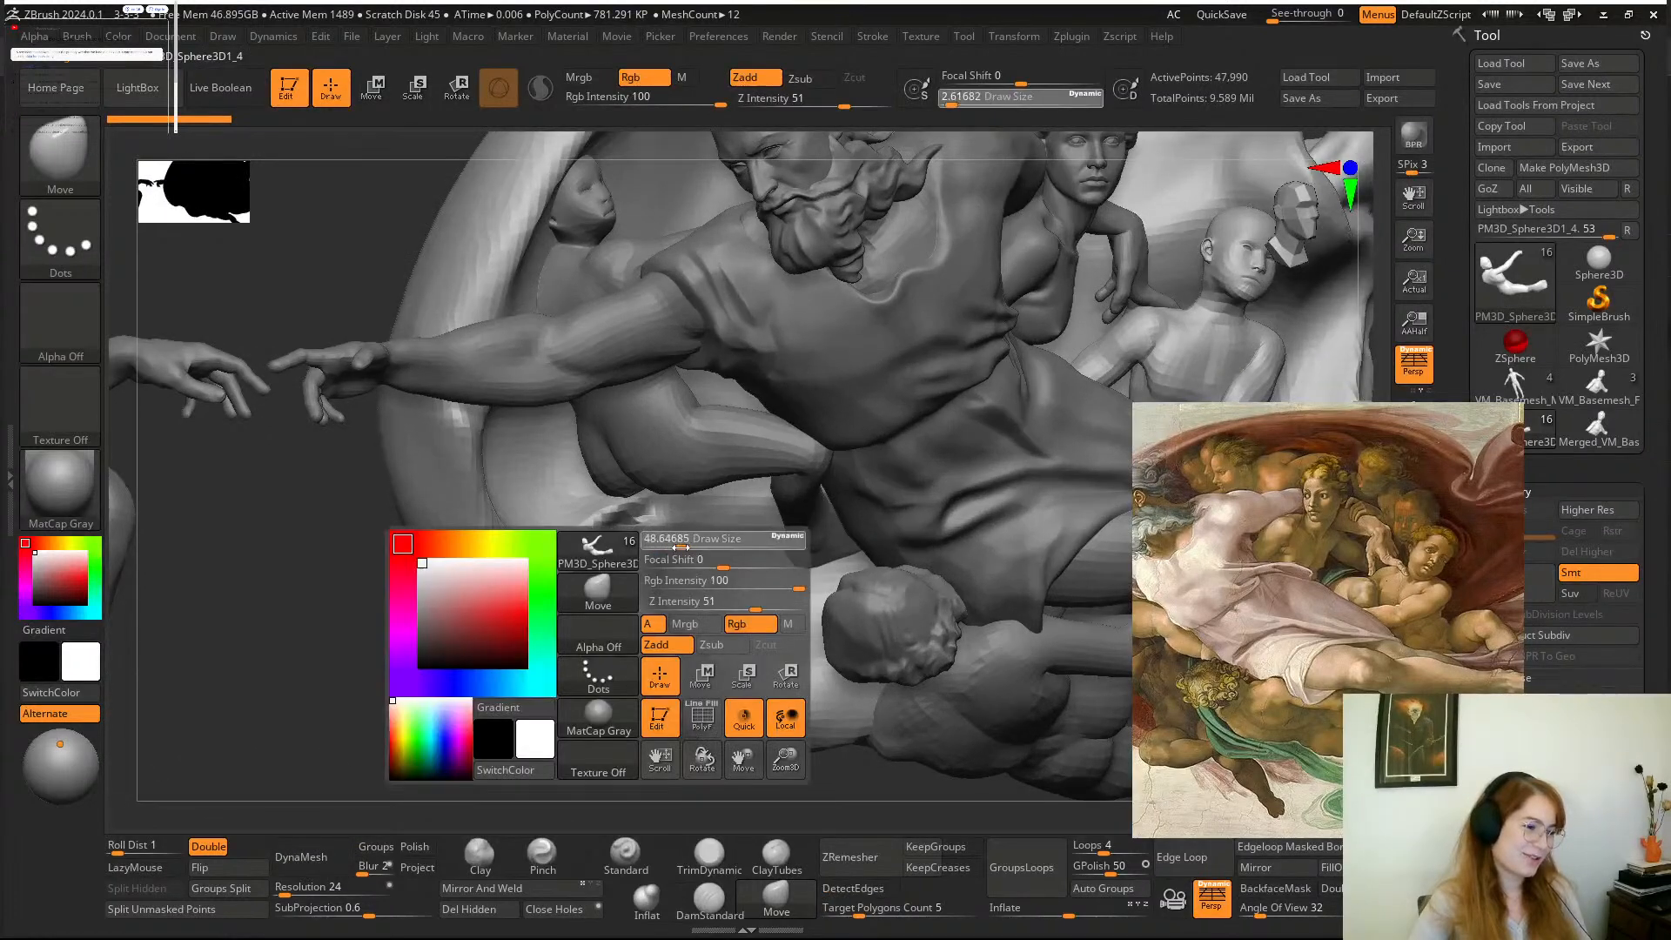
left_click_drag(606, 708, 656, 745, "alt")
key("space")
left_click(708, 558)
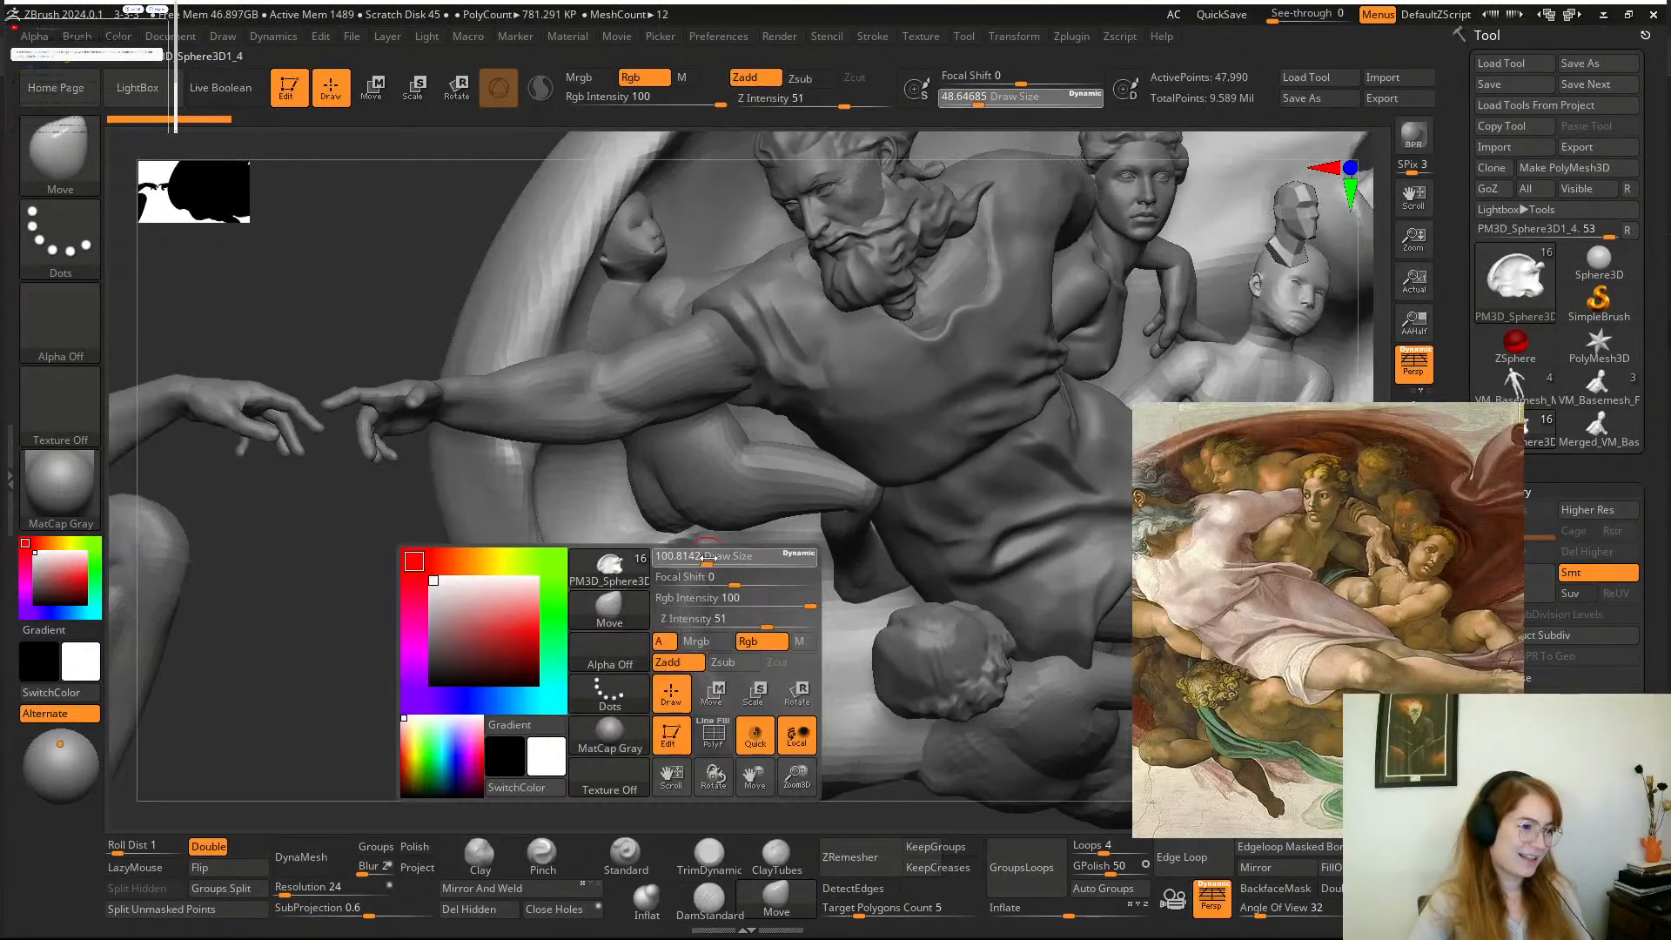
left_click_drag(707, 558, 715, 558)
left_click_drag(577, 726, 589, 754)
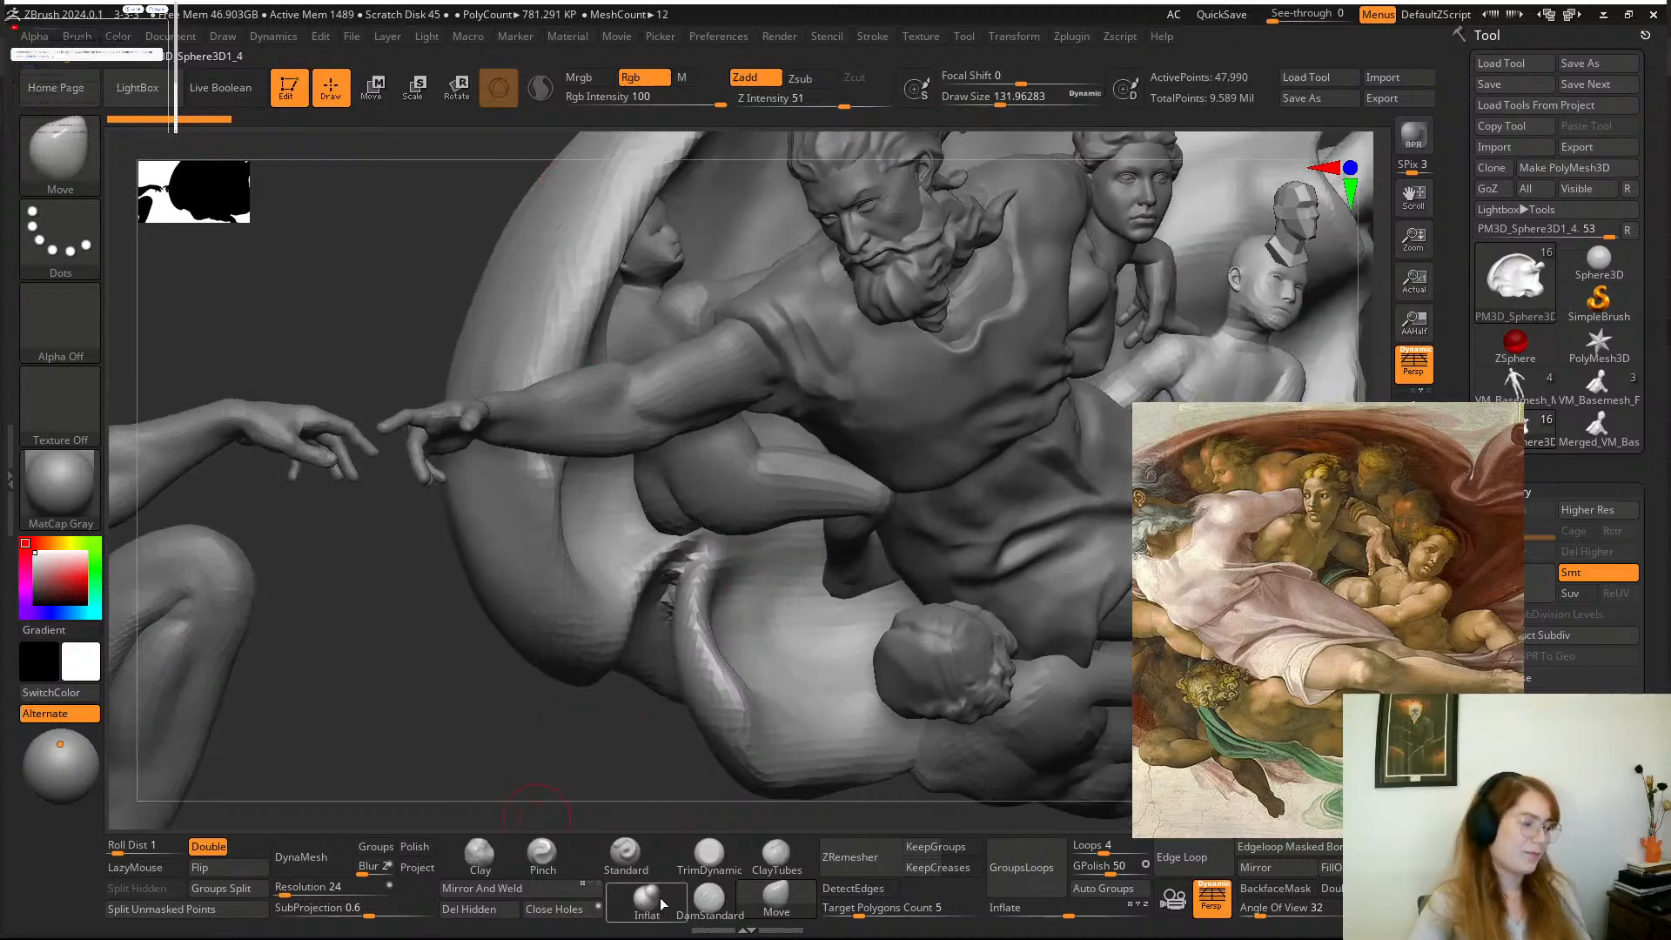
left_click(647, 899)
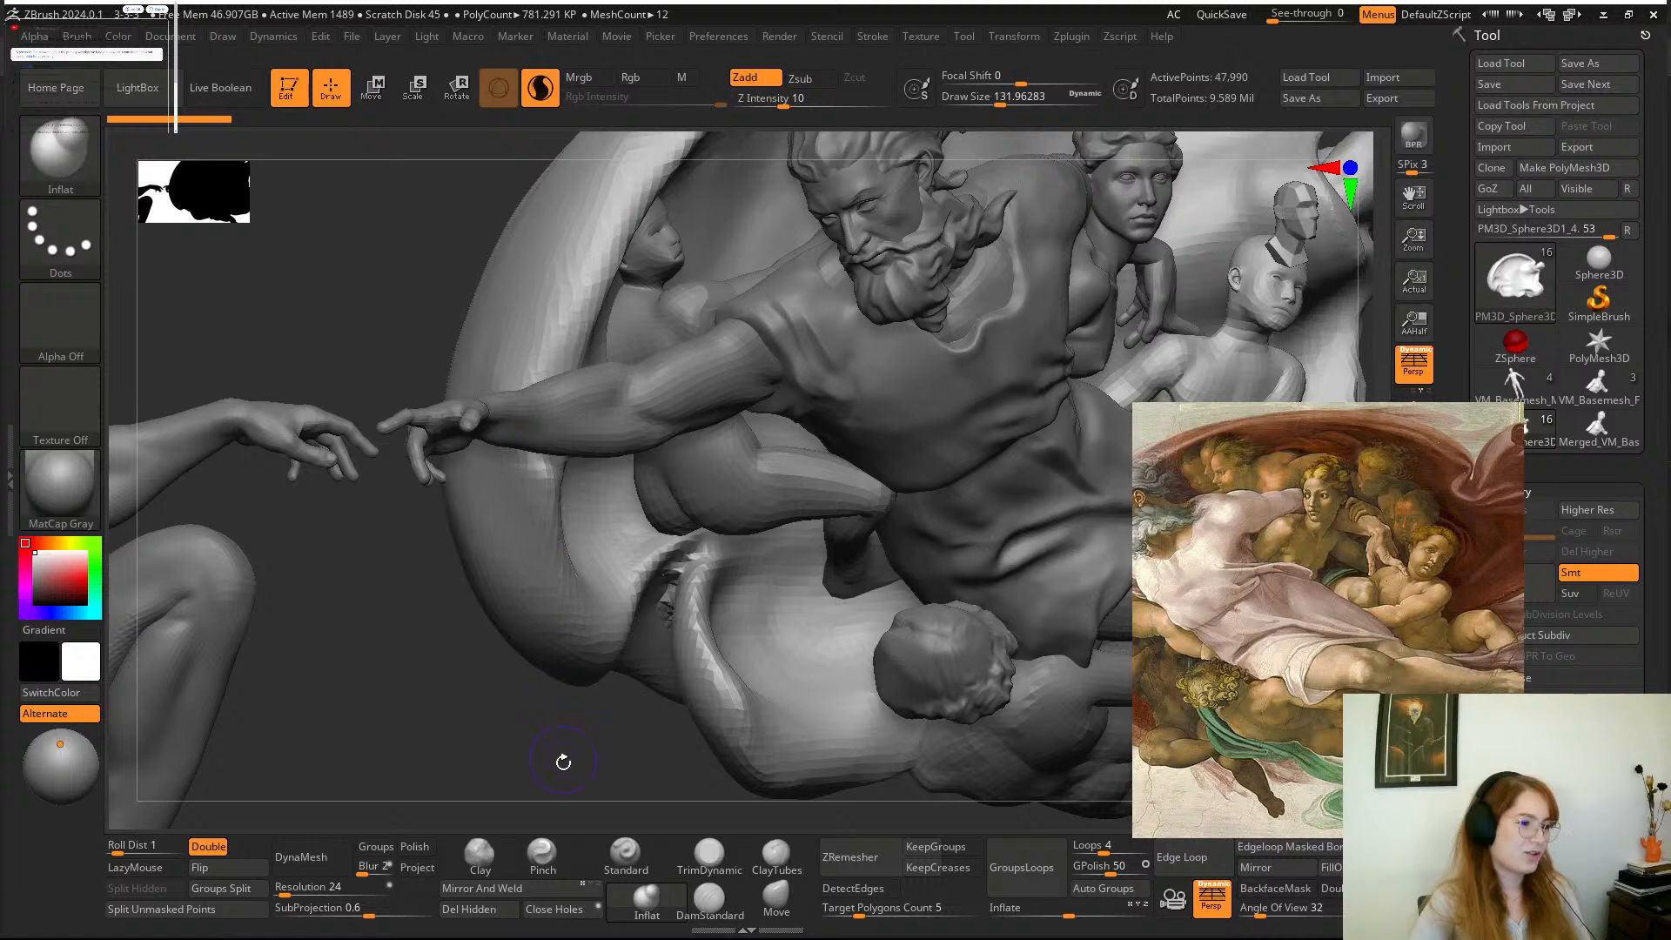
left_click_drag(563, 762, 521, 659, "alt")
key("space")
mouse_move(648, 477)
left_mouse_down()
mouse_move(614, 518)
mouse_move(640, 445)
mouse_move(686, 642)
left_mouse_up()
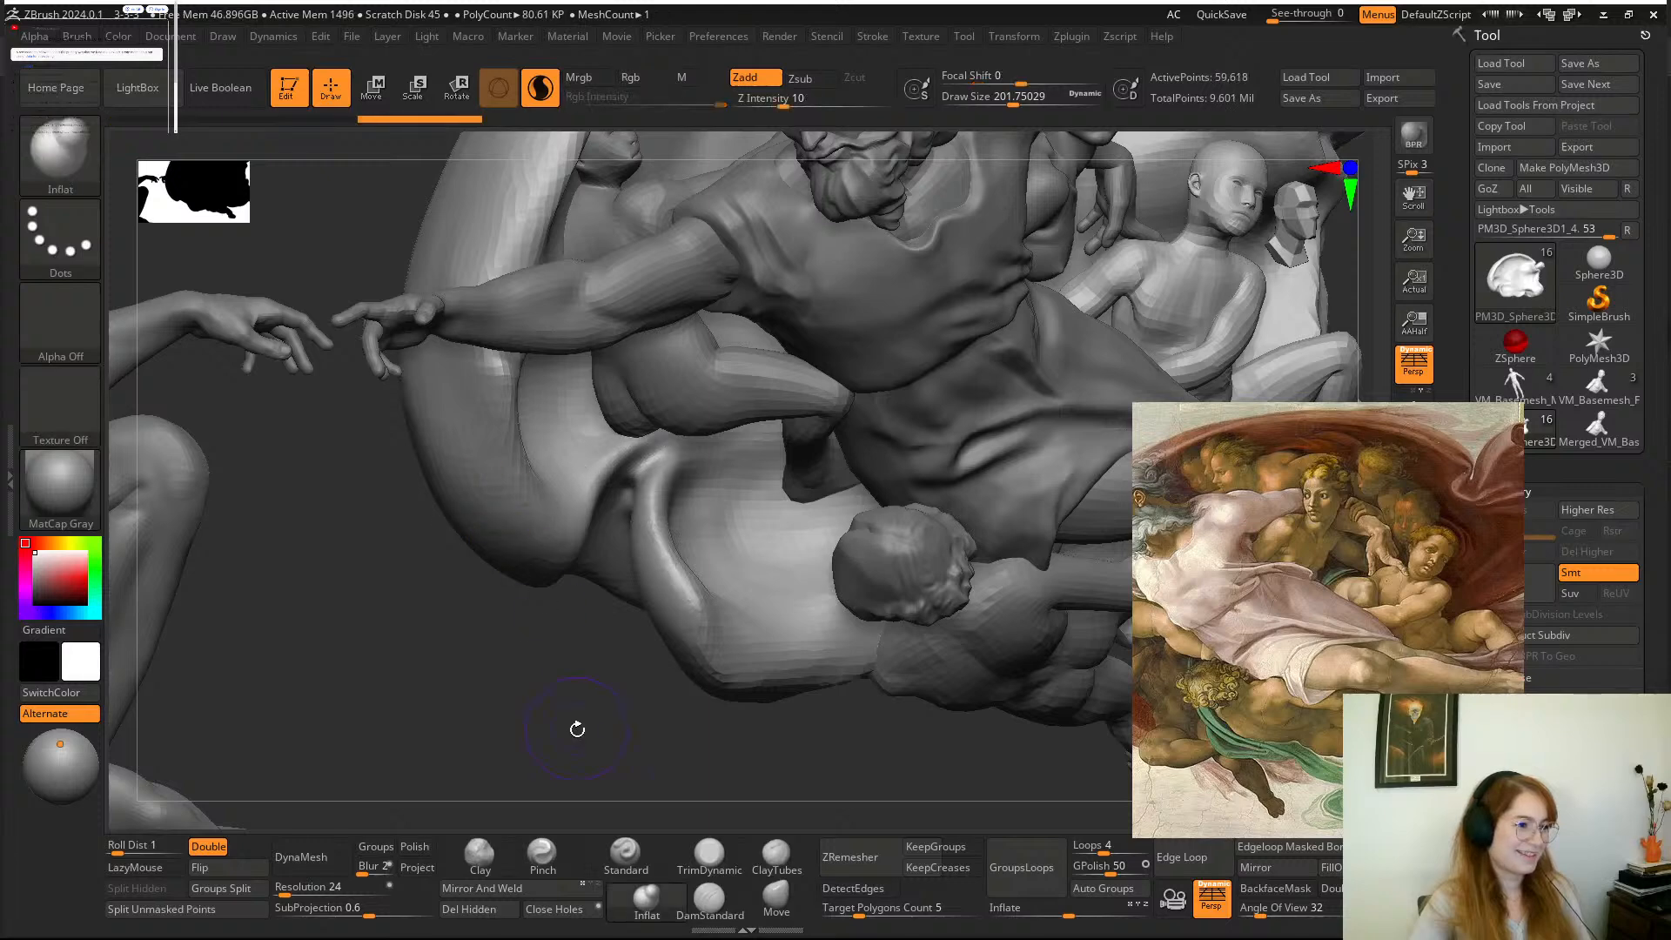
Make the seated bald boy under God's hand the active mesh and frame his head and torso closely.
mouse_move(574, 728)
left_mouse_down("alt")
mouse_move(600, 694)
mouse_move(660, 671)
mouse_move(611, 718)
mouse_move(557, 724)
left_mouse_up("alt")
mouse_move(715, 726)
left_mouse_down("alt")
mouse_move(851, 775)
mouse_move(877, 735)
mouse_move(802, 728)
mouse_move(817, 749)
mouse_move(457, 794)
left_mouse_up("alt")
left_click(1002, 463, "alt")
left_click_drag(973, 459, 1020, 587, "alt")
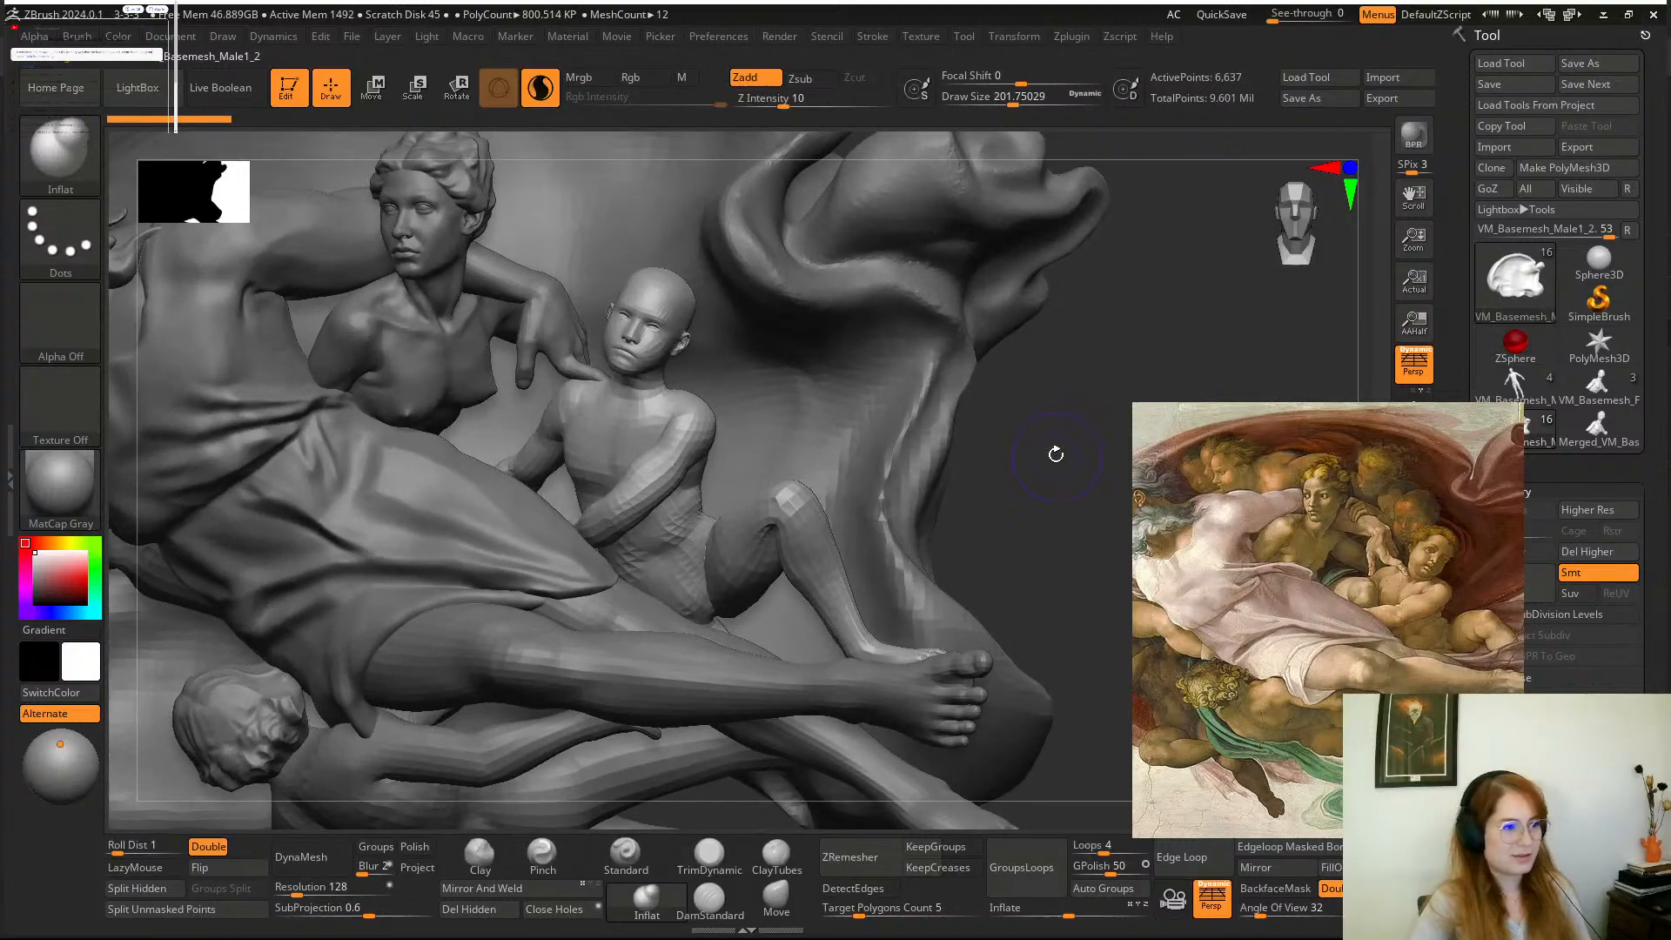
left_click_drag(1056, 451, 1104, 648, "alt")
left_click_drag(858, 149, 869, 304, "alt")
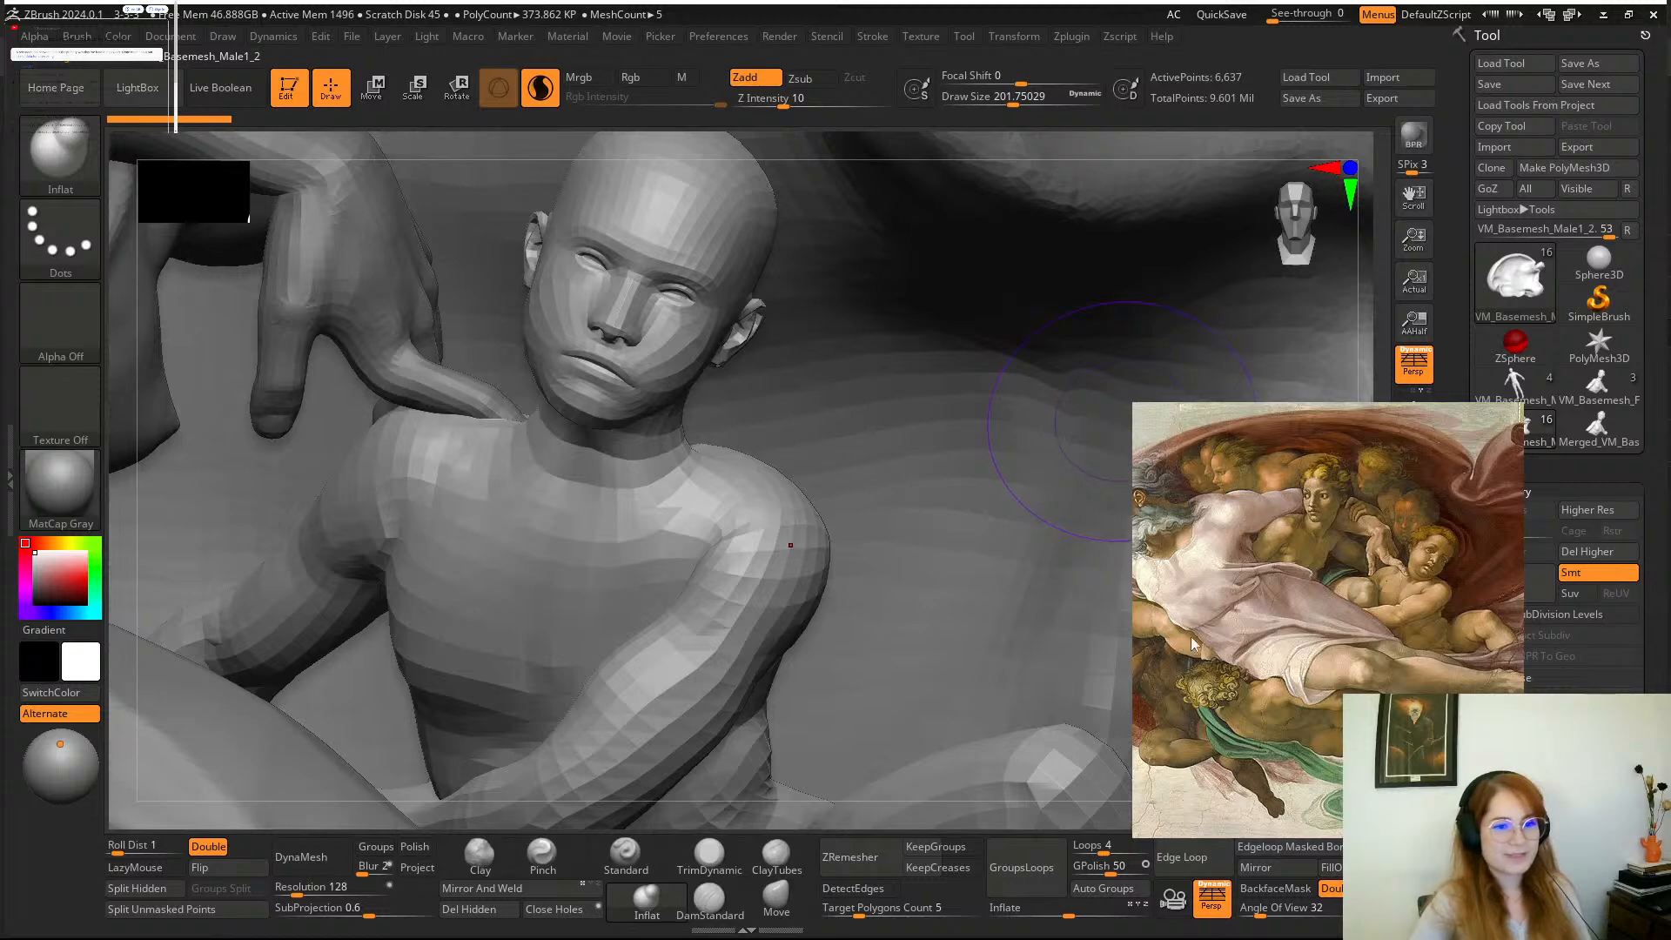
Shift the painting reference to show more of the angels and raise the boy's subdivision level to 2.
left_click_drag(1308, 594, 1213, 631)
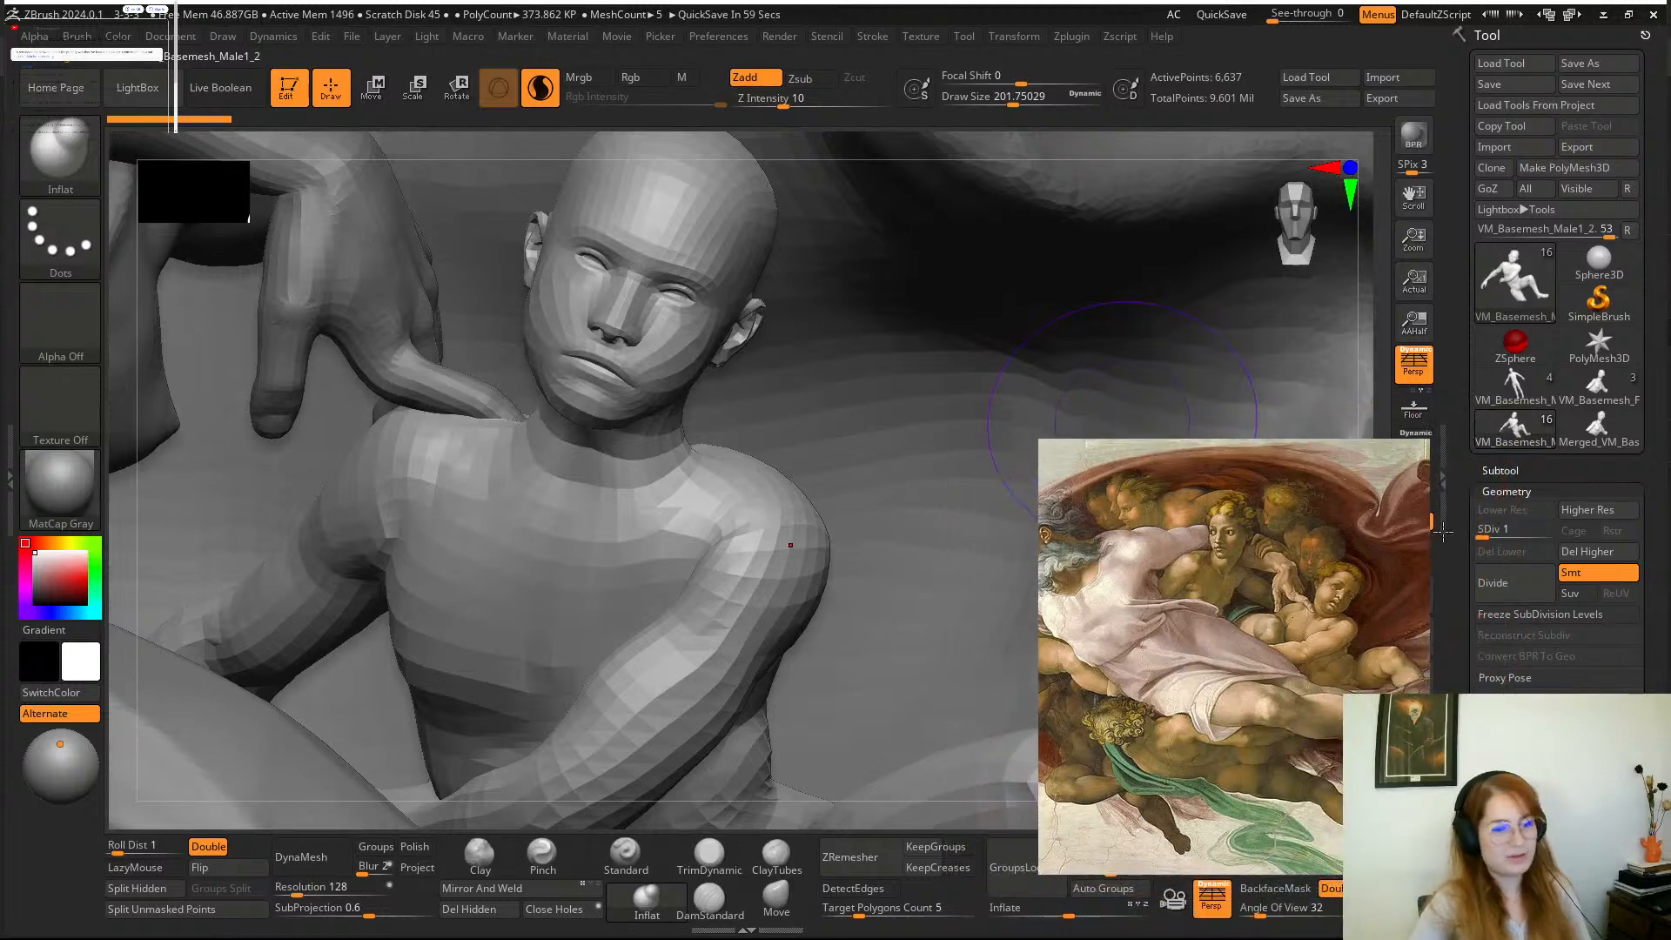
left_click(1500, 529)
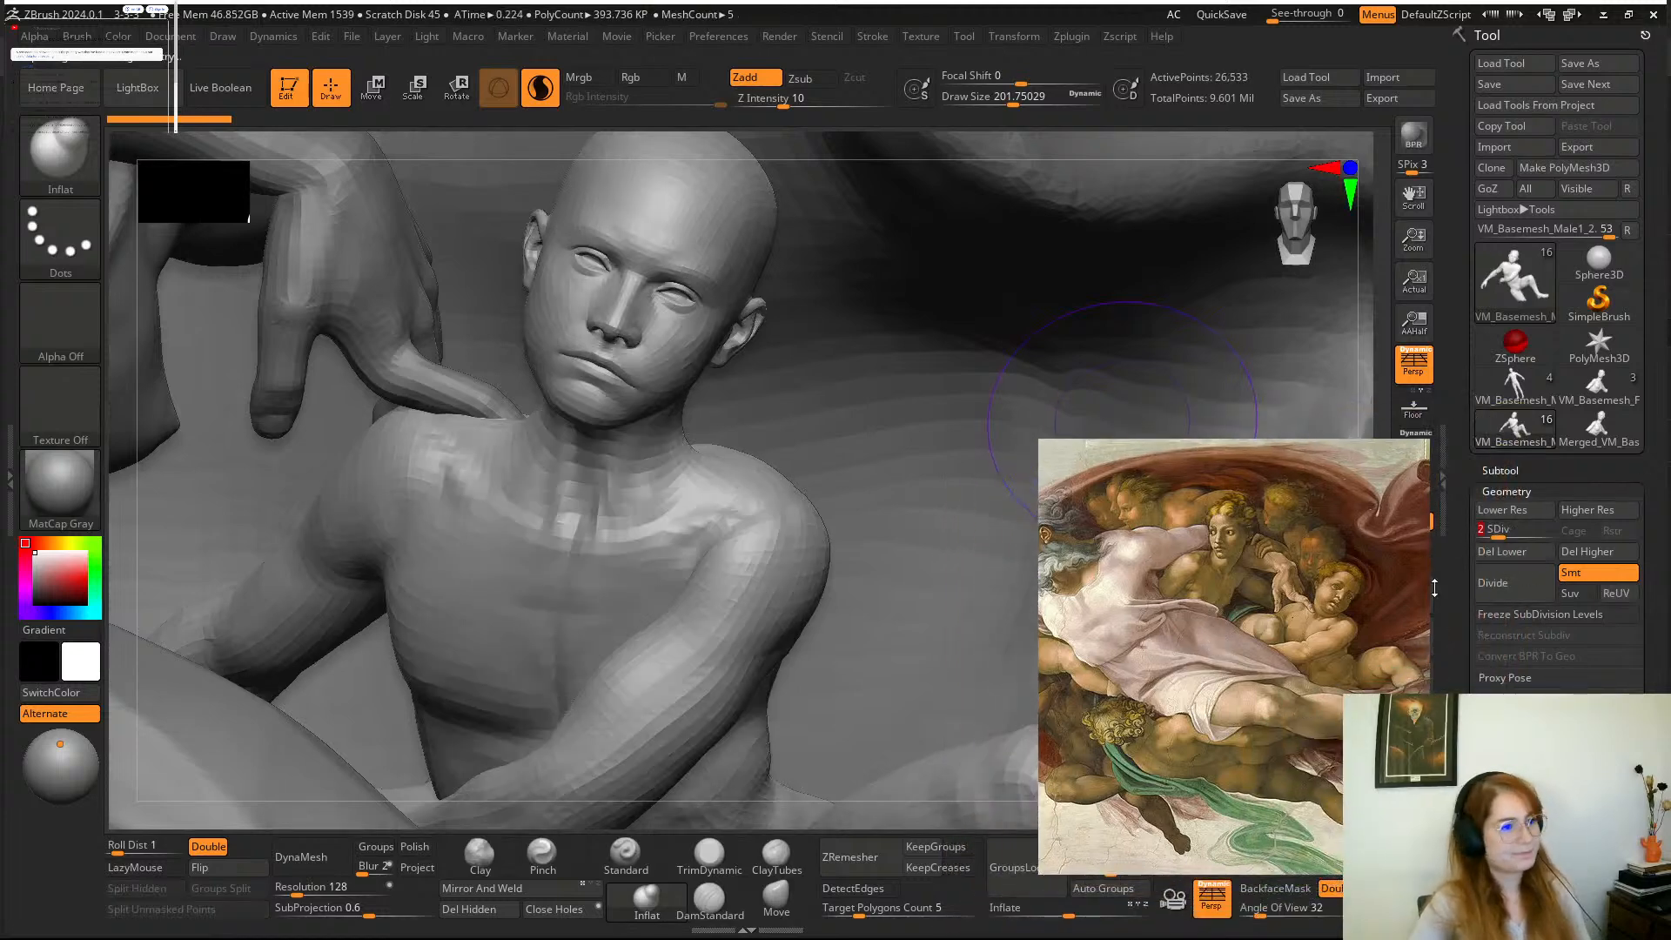
Reduce the Inflate brush's draw size to about 77 for detailing the boy's head and shoulders.
left_click_drag(811, 158, 947, 384, "alt")
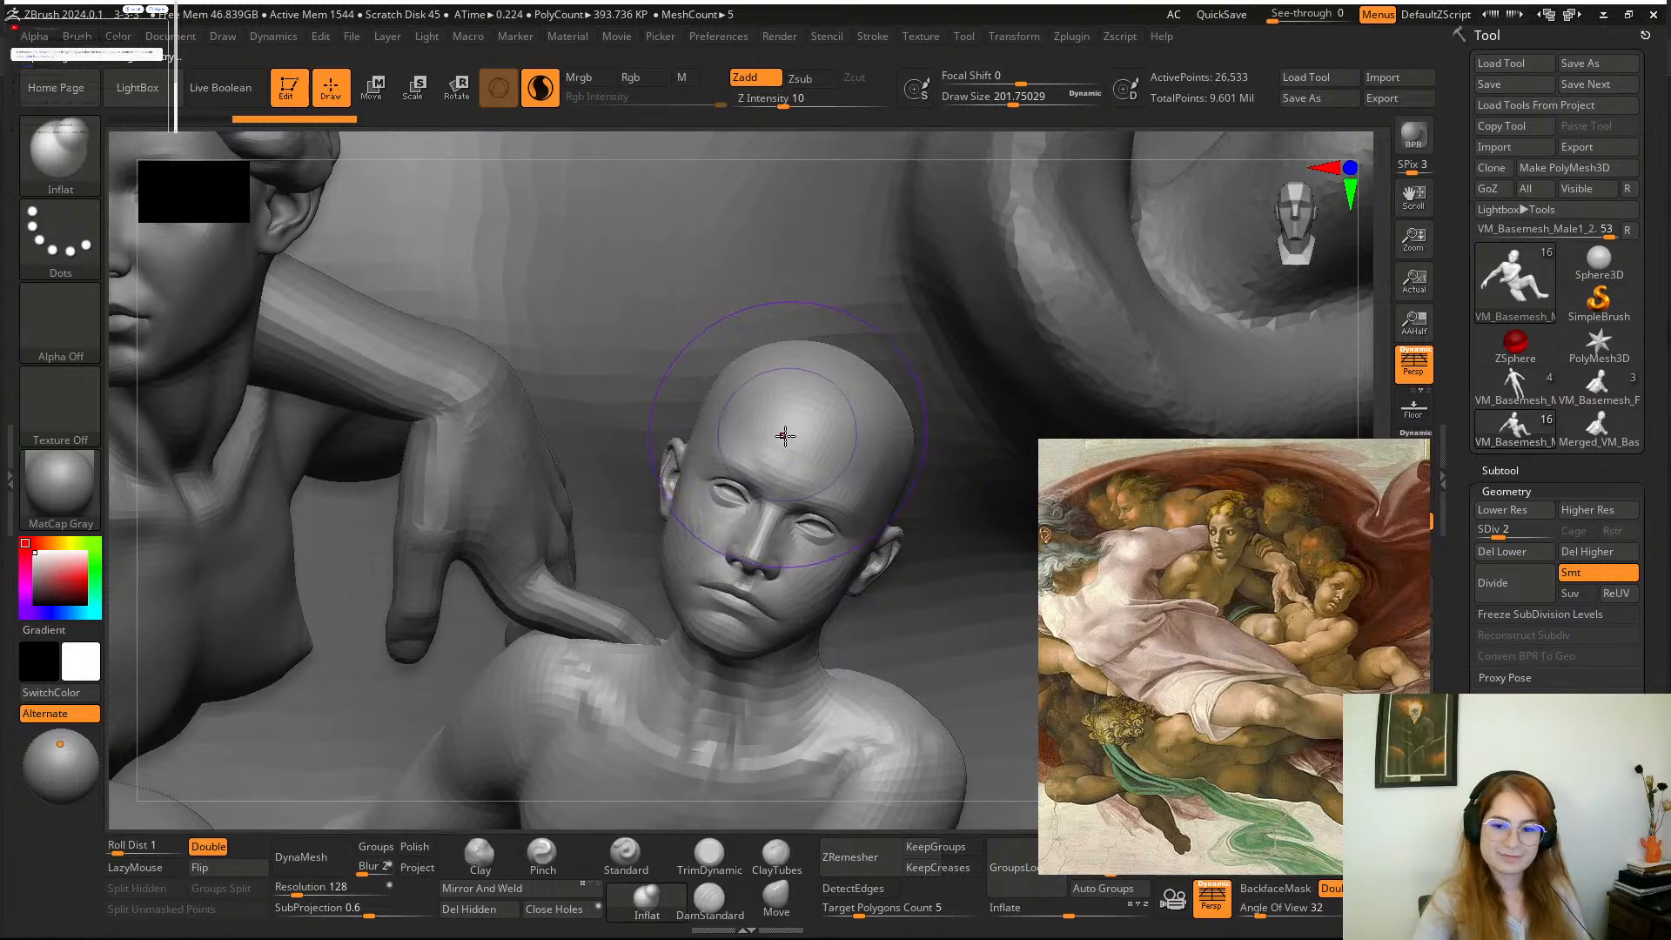
mouse_move(998, 146)
left_mouse_down("alt")
mouse_move(1013, 175)
mouse_move(1034, 112)
mouse_move(1029, 165)
left_mouse_up("alt")
left_click(1007, 158, "alt")
left_click(842, 425, "alt")
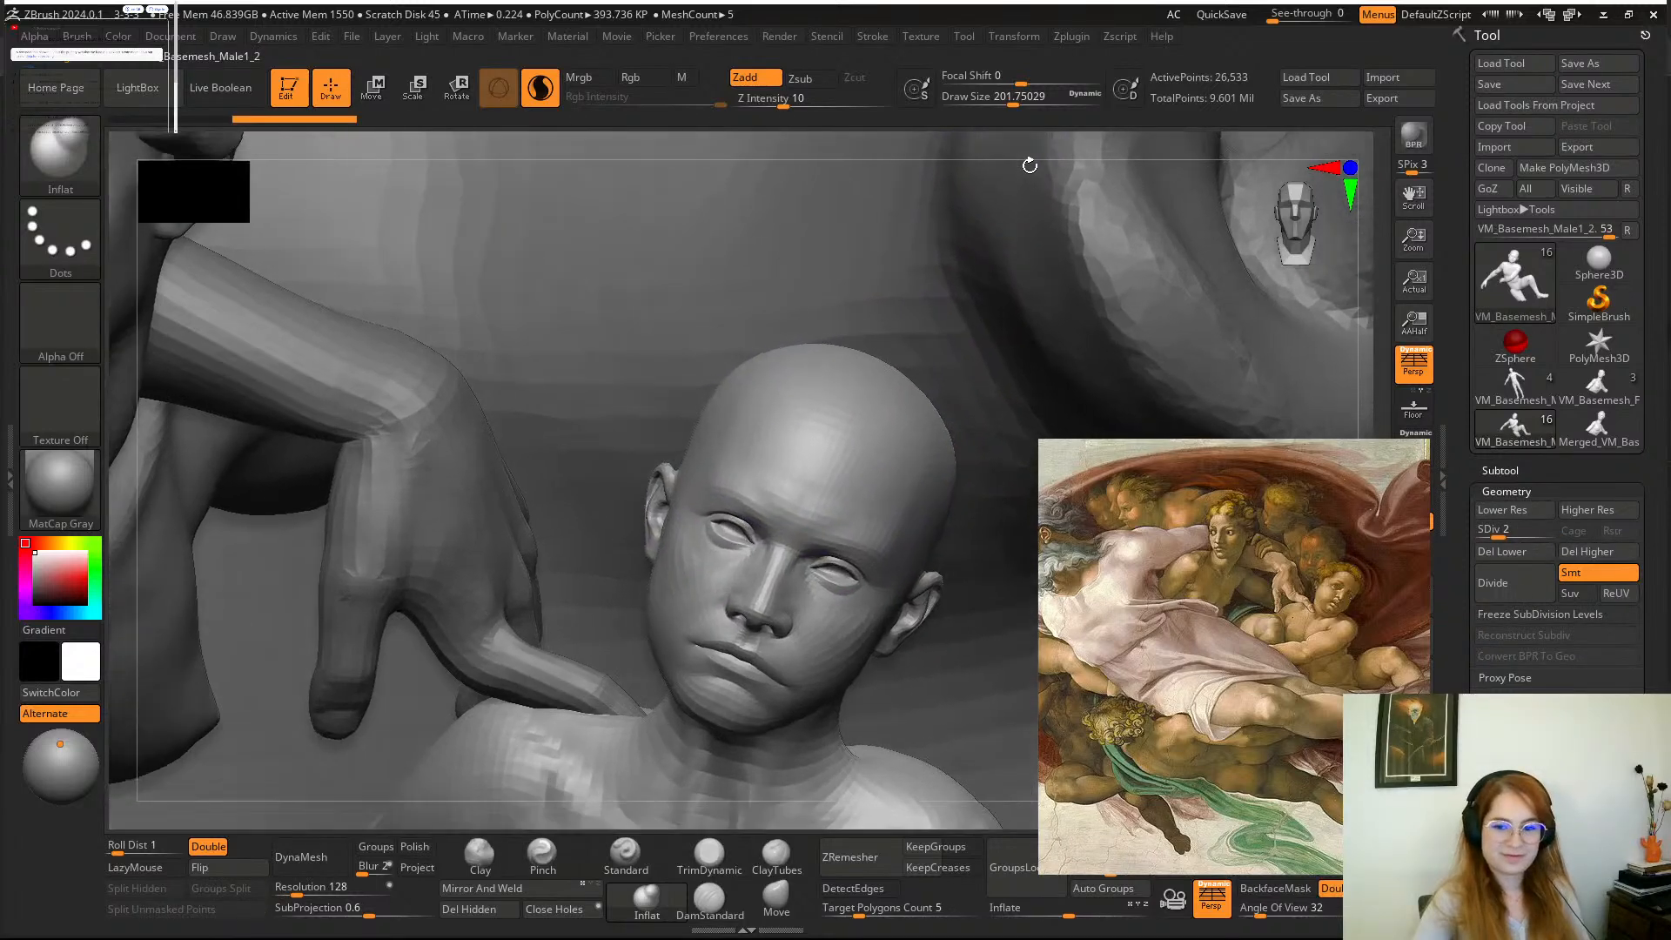
key("space")
left_click_drag(857, 369, 843, 369)
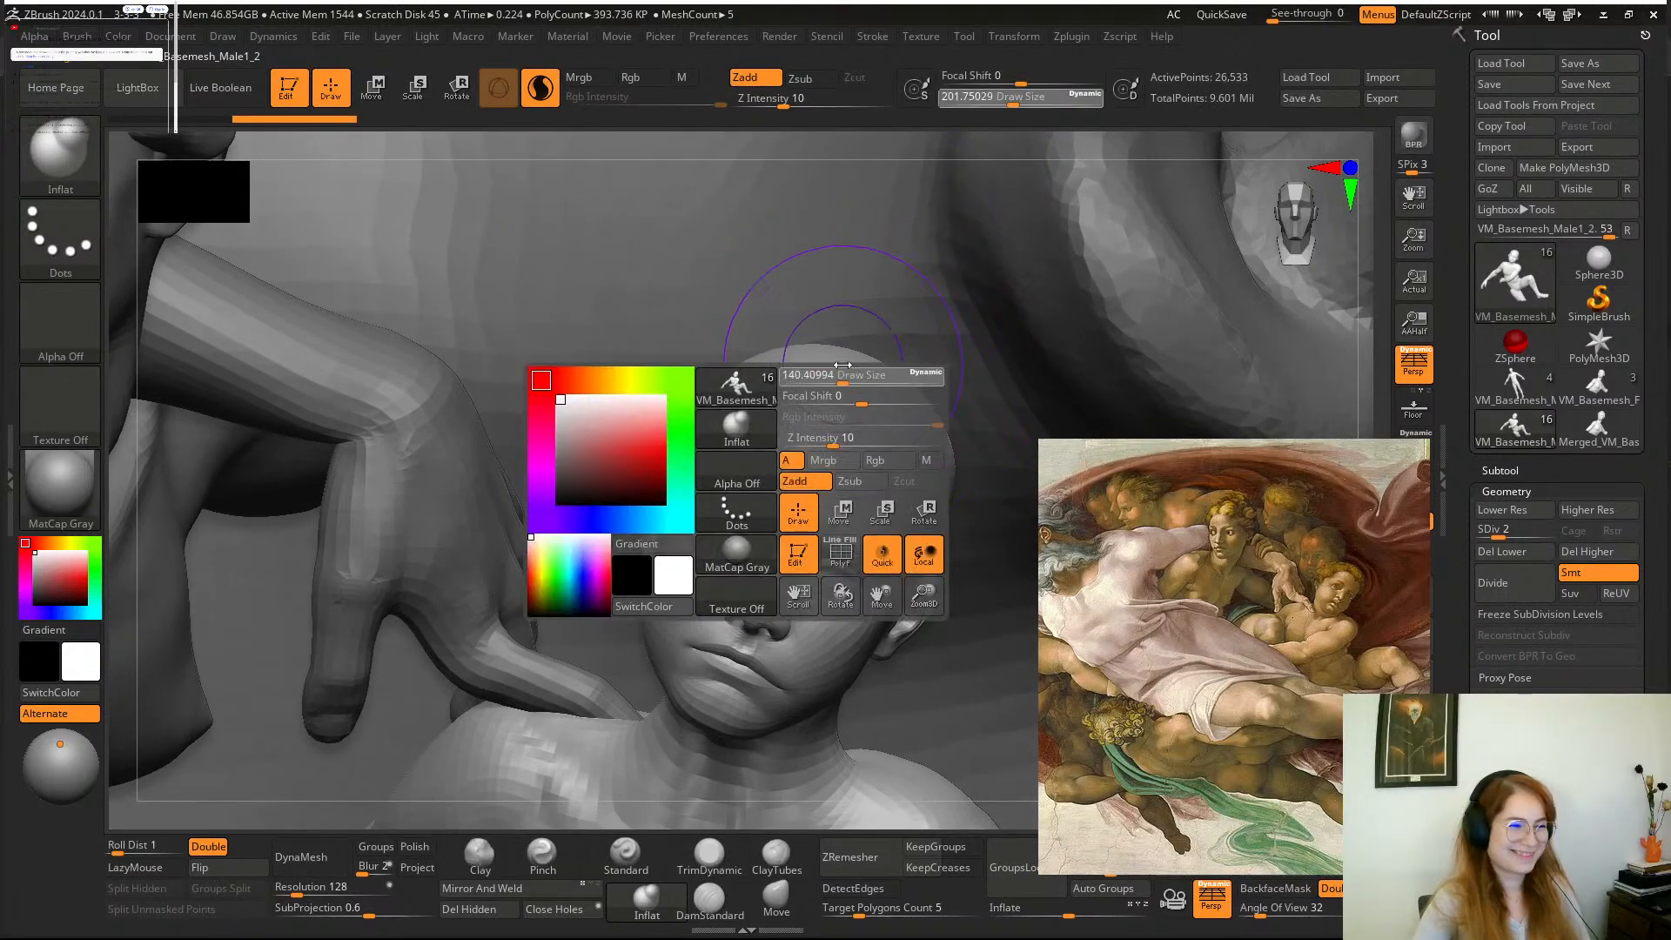
left_click_drag(935, 155, 930, 56, "alt")
key("space")
left_click_drag(871, 386, 862, 386)
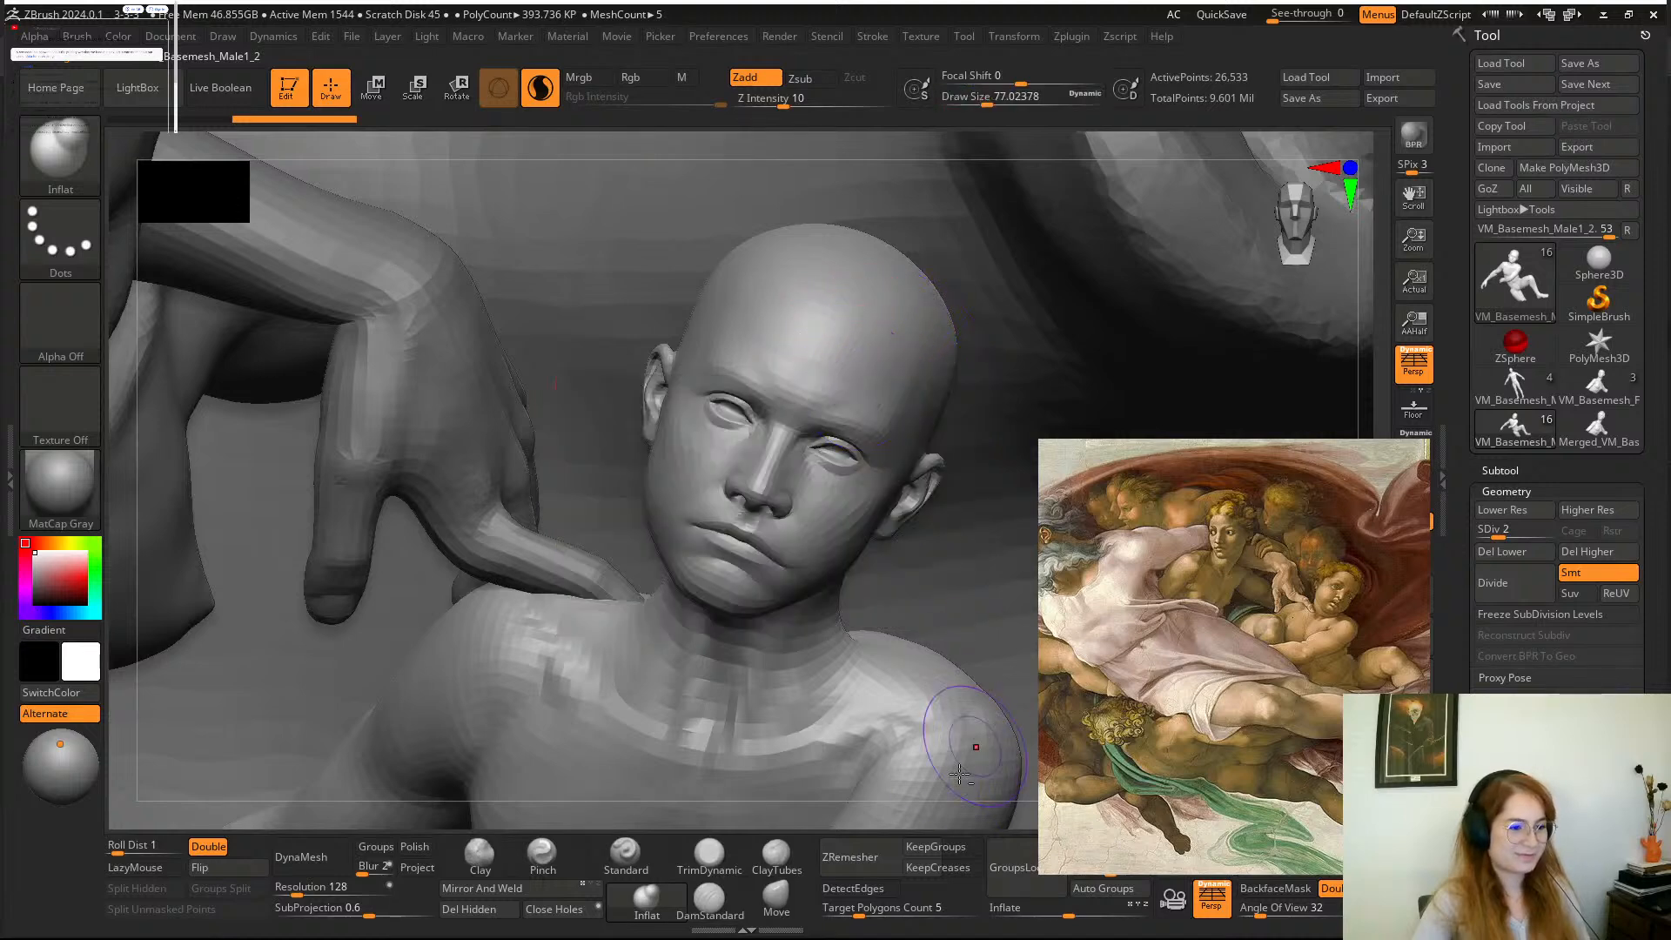
mouse_move(917, 802)
left_mouse_down("alt")
mouse_move(984, 555)
mouse_move(929, 701)
mouse_move(963, 642)
mouse_move(922, 559)
left_mouse_up("alt")
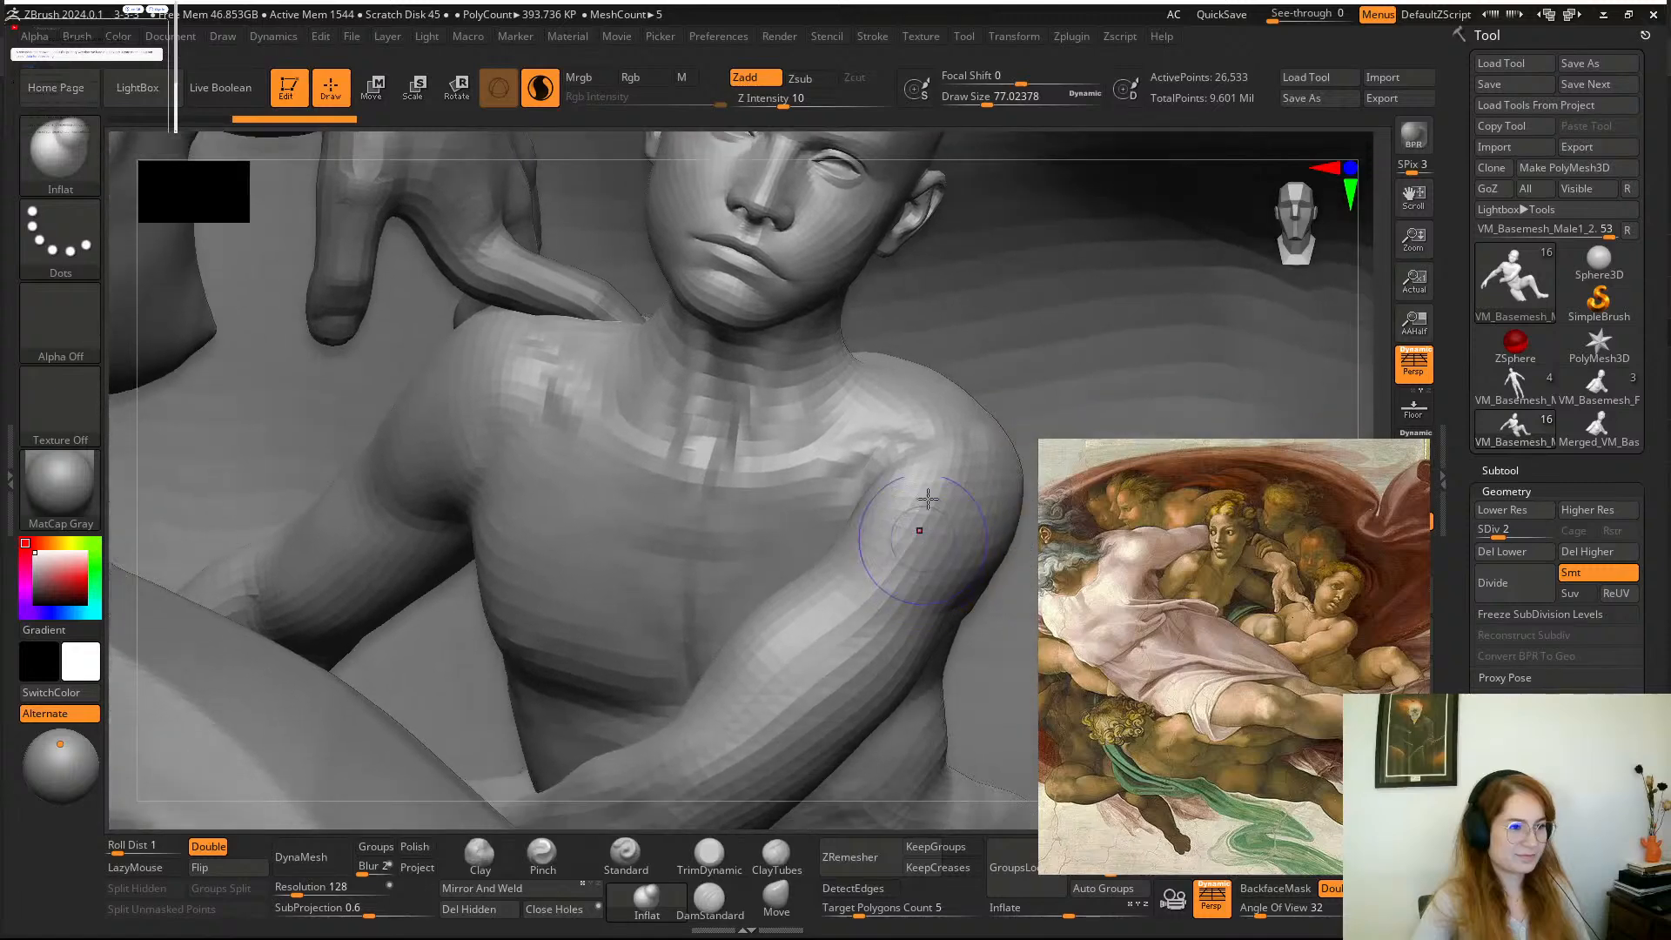
Smooth the front of the boy's left shoulder and upper arm.
left_click_drag(926, 492, 932, 462, "shift")
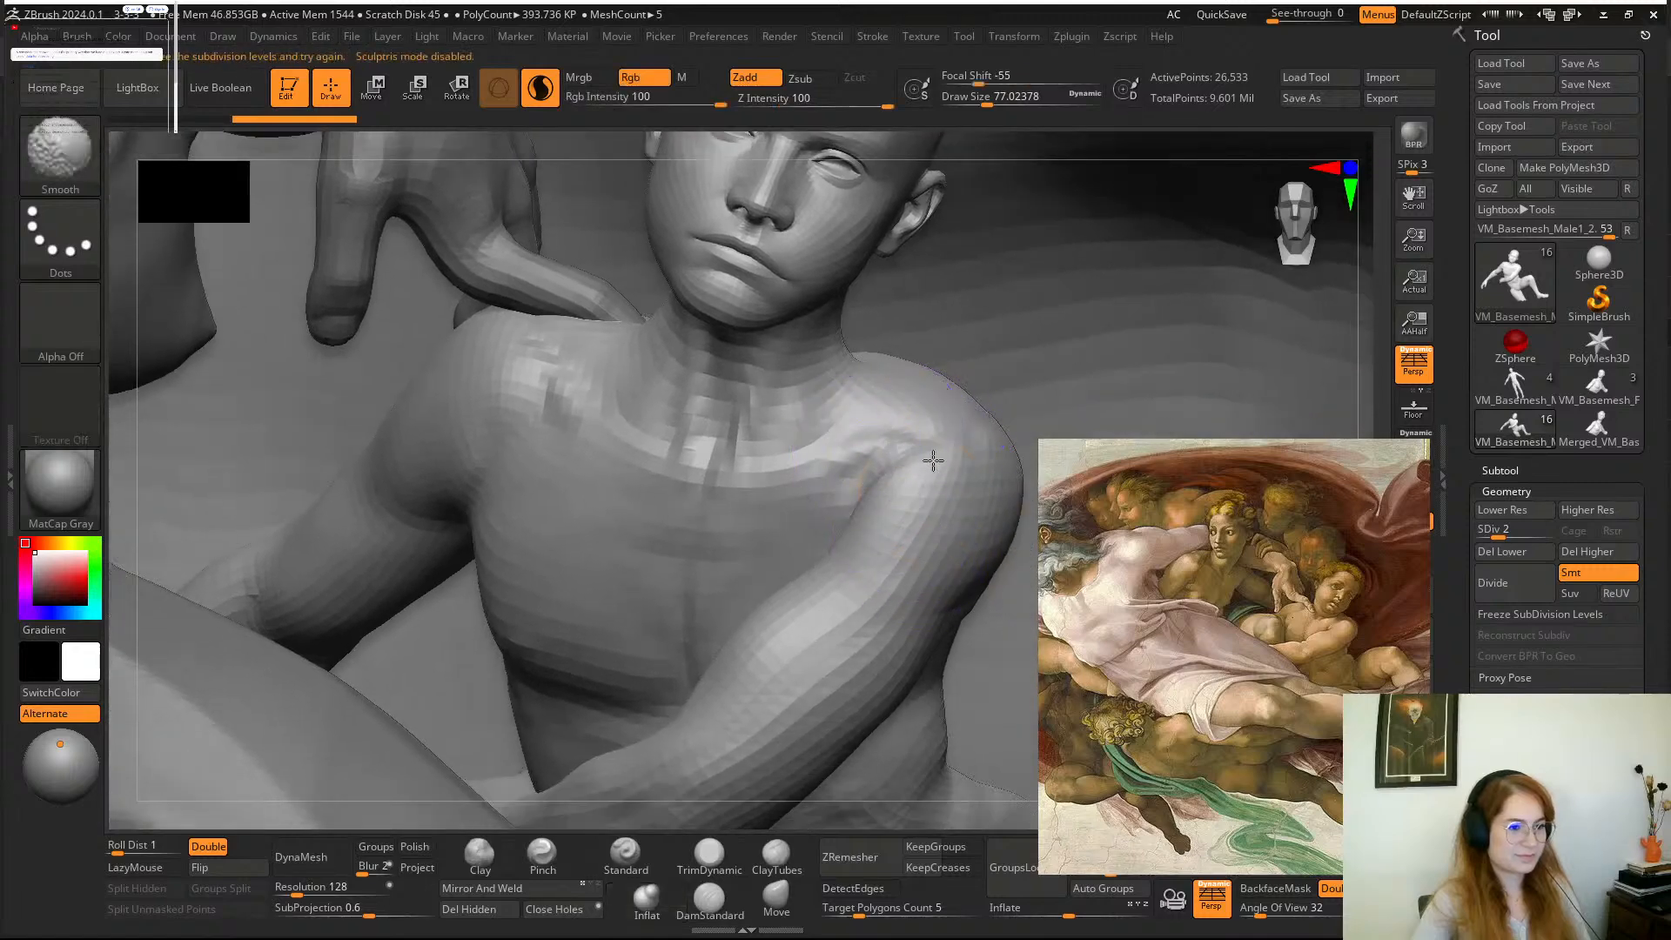
mouse_move(1029, 151)
left_mouse_down()
mouse_move(1022, 191)
mouse_move(1040, 208)
left_mouse_up()
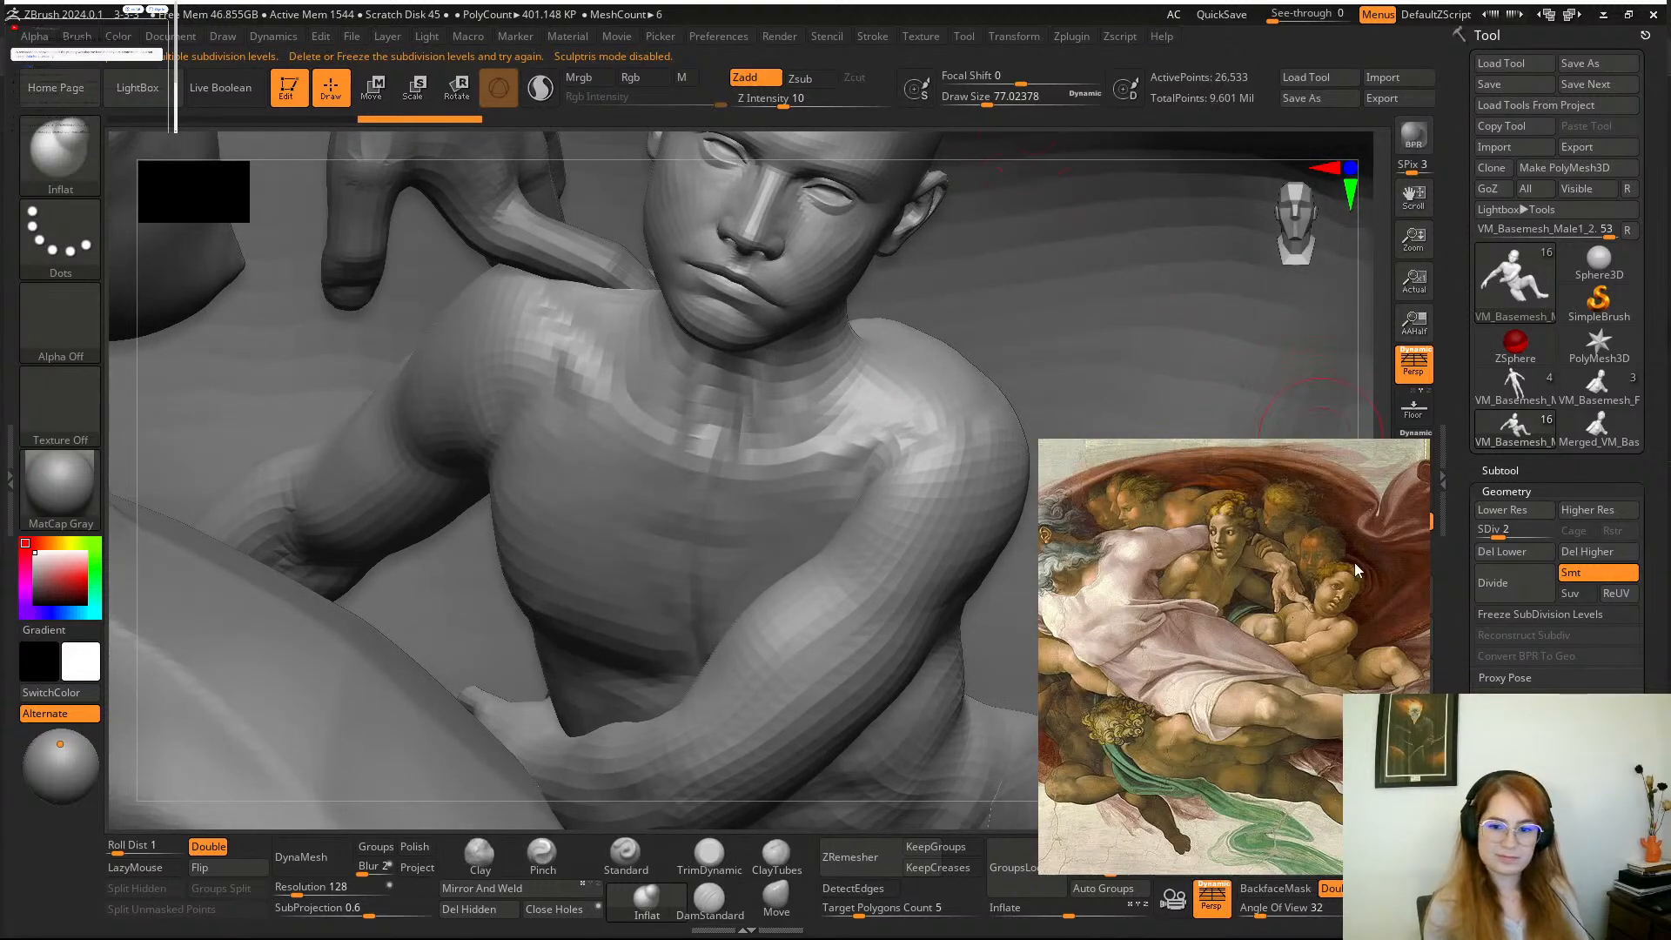
Examine the proportions of the child under God's hand in the painting reference.
scroll(1358, 570, "up", 6)
middle_click_drag(1309, 670, 1311, 621)
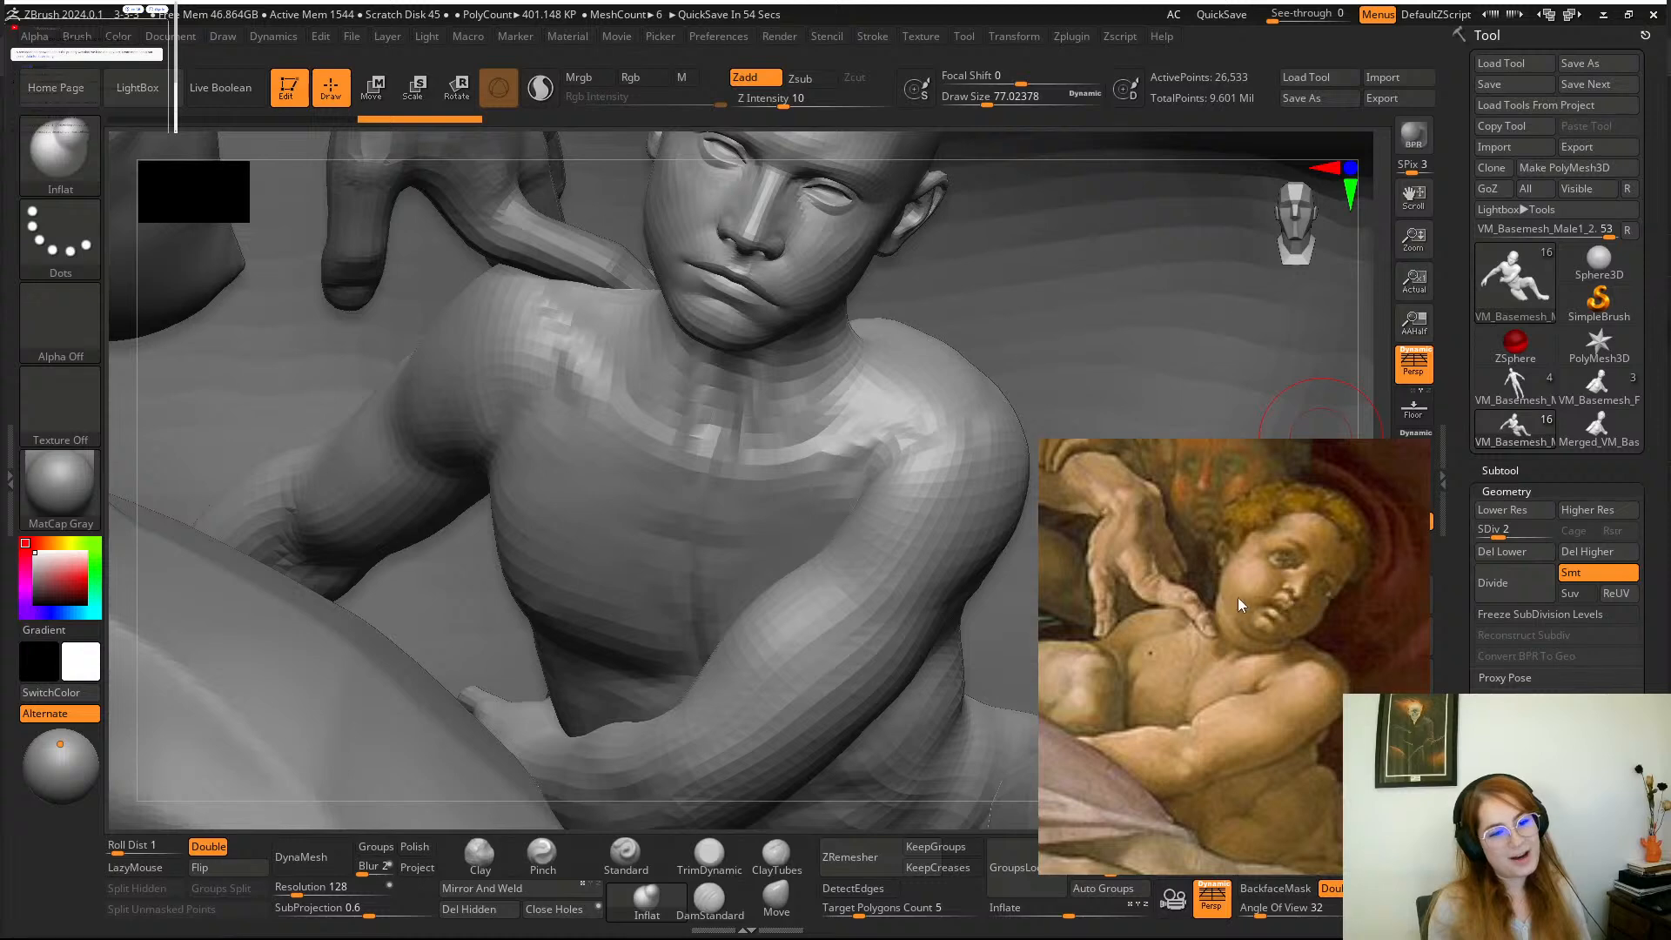
scroll(1306, 602, "down", 3)
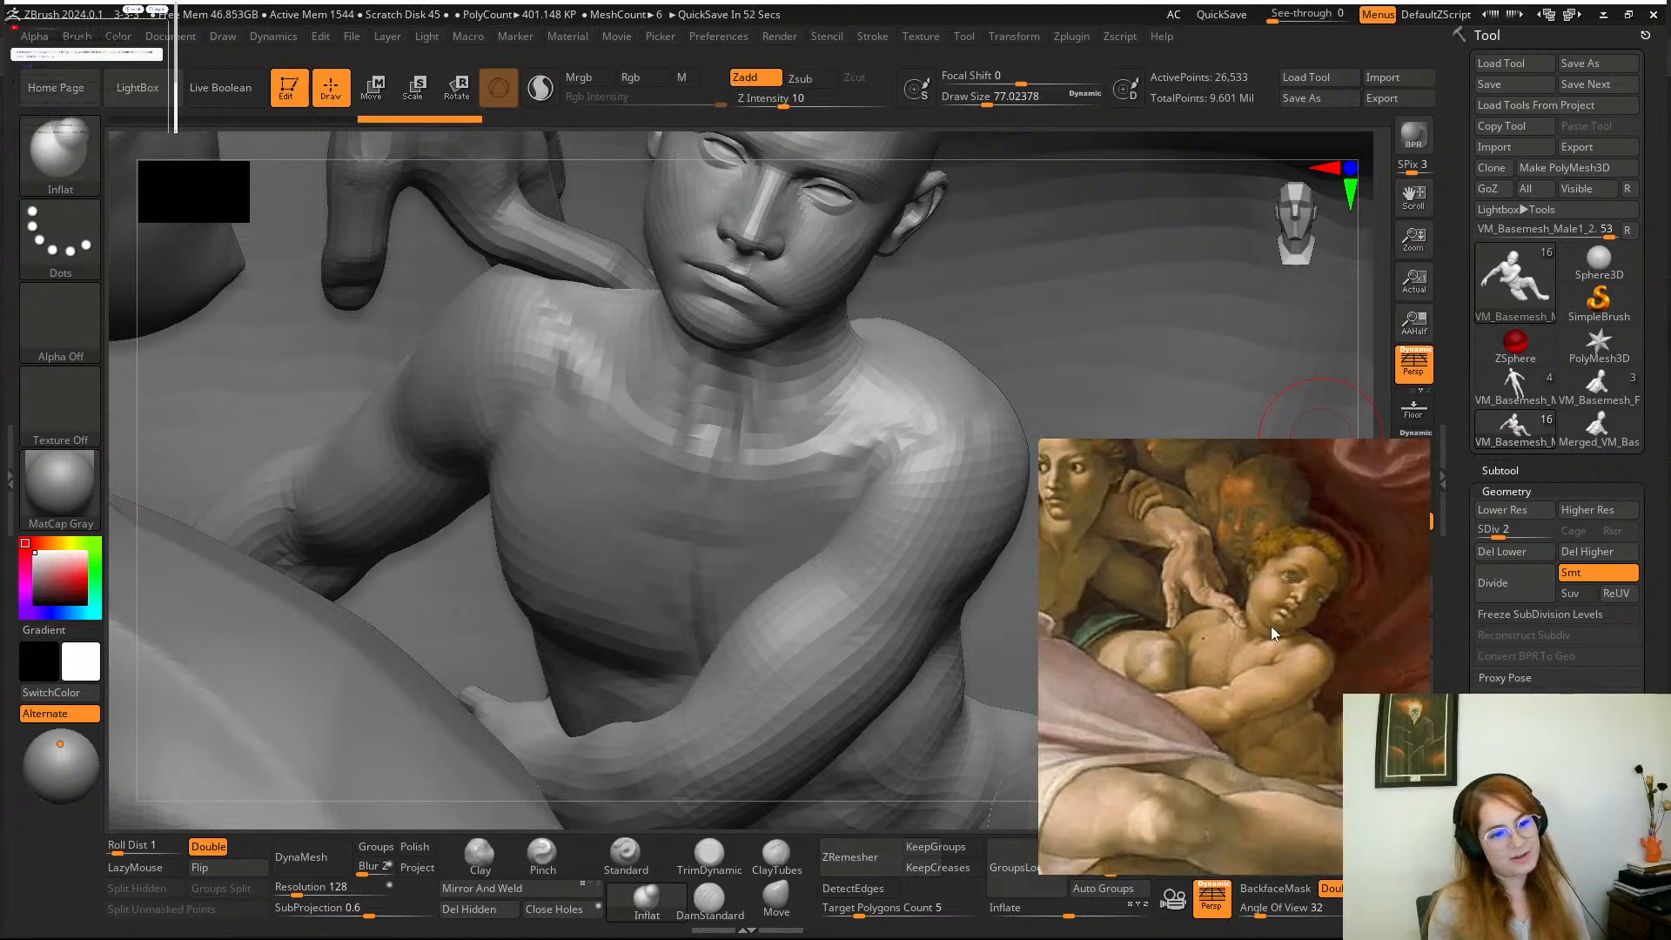
scroll(1270, 625, "down", 3)
scroll(1271, 625, "up", 2)
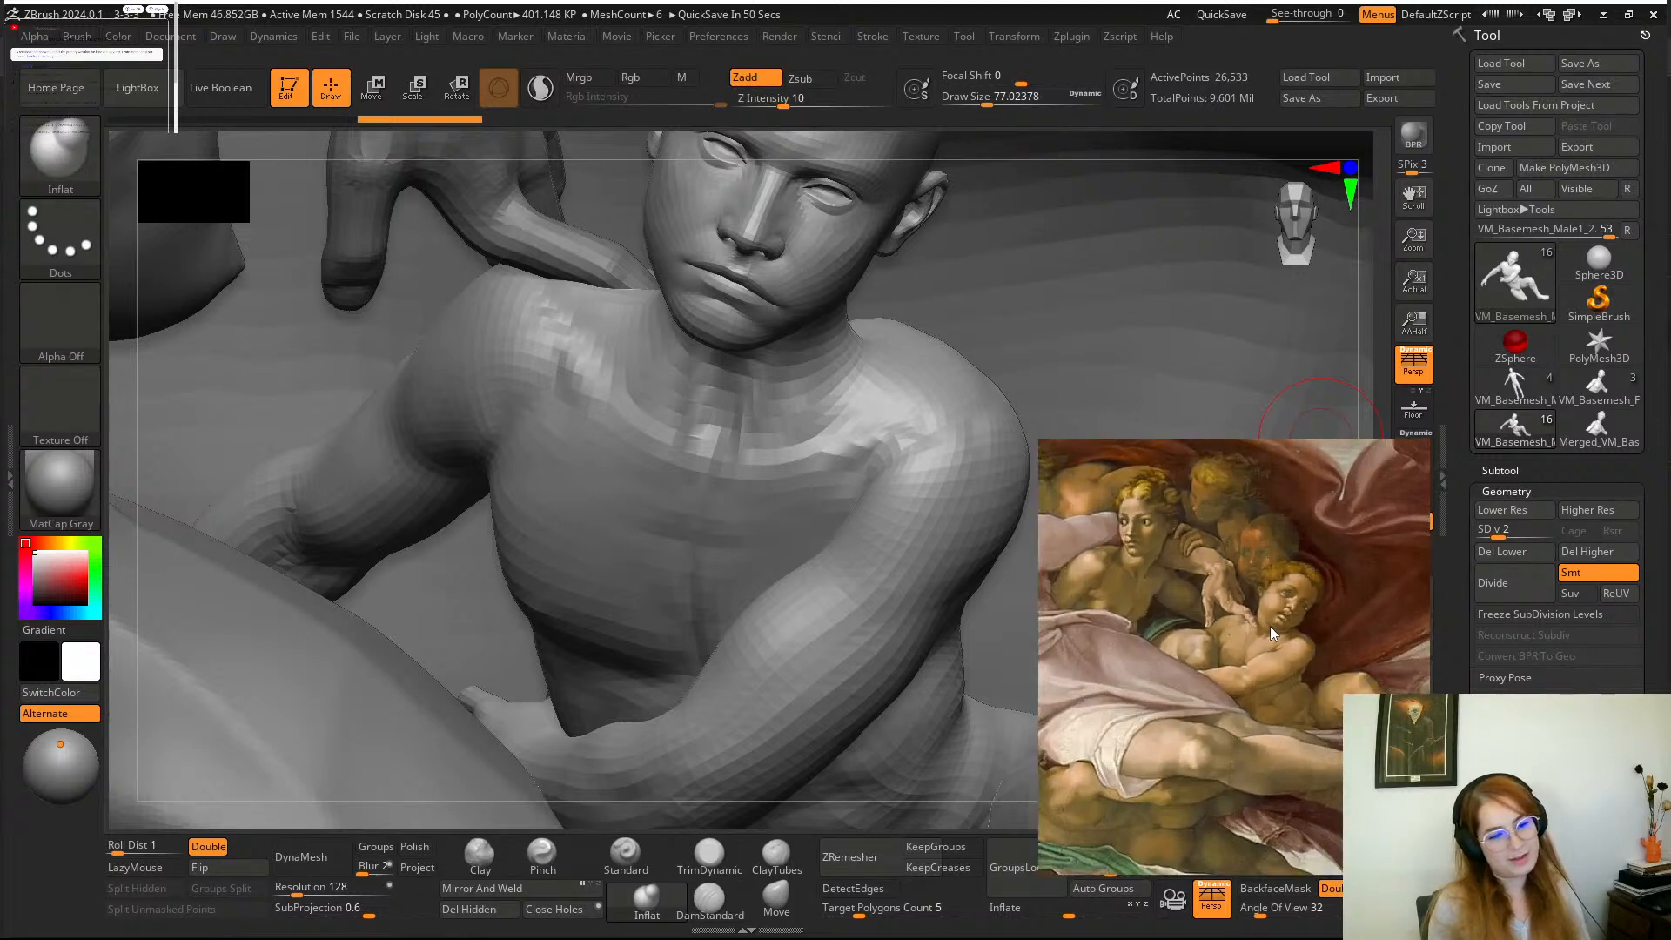
scroll(1334, 593, "up", 3)
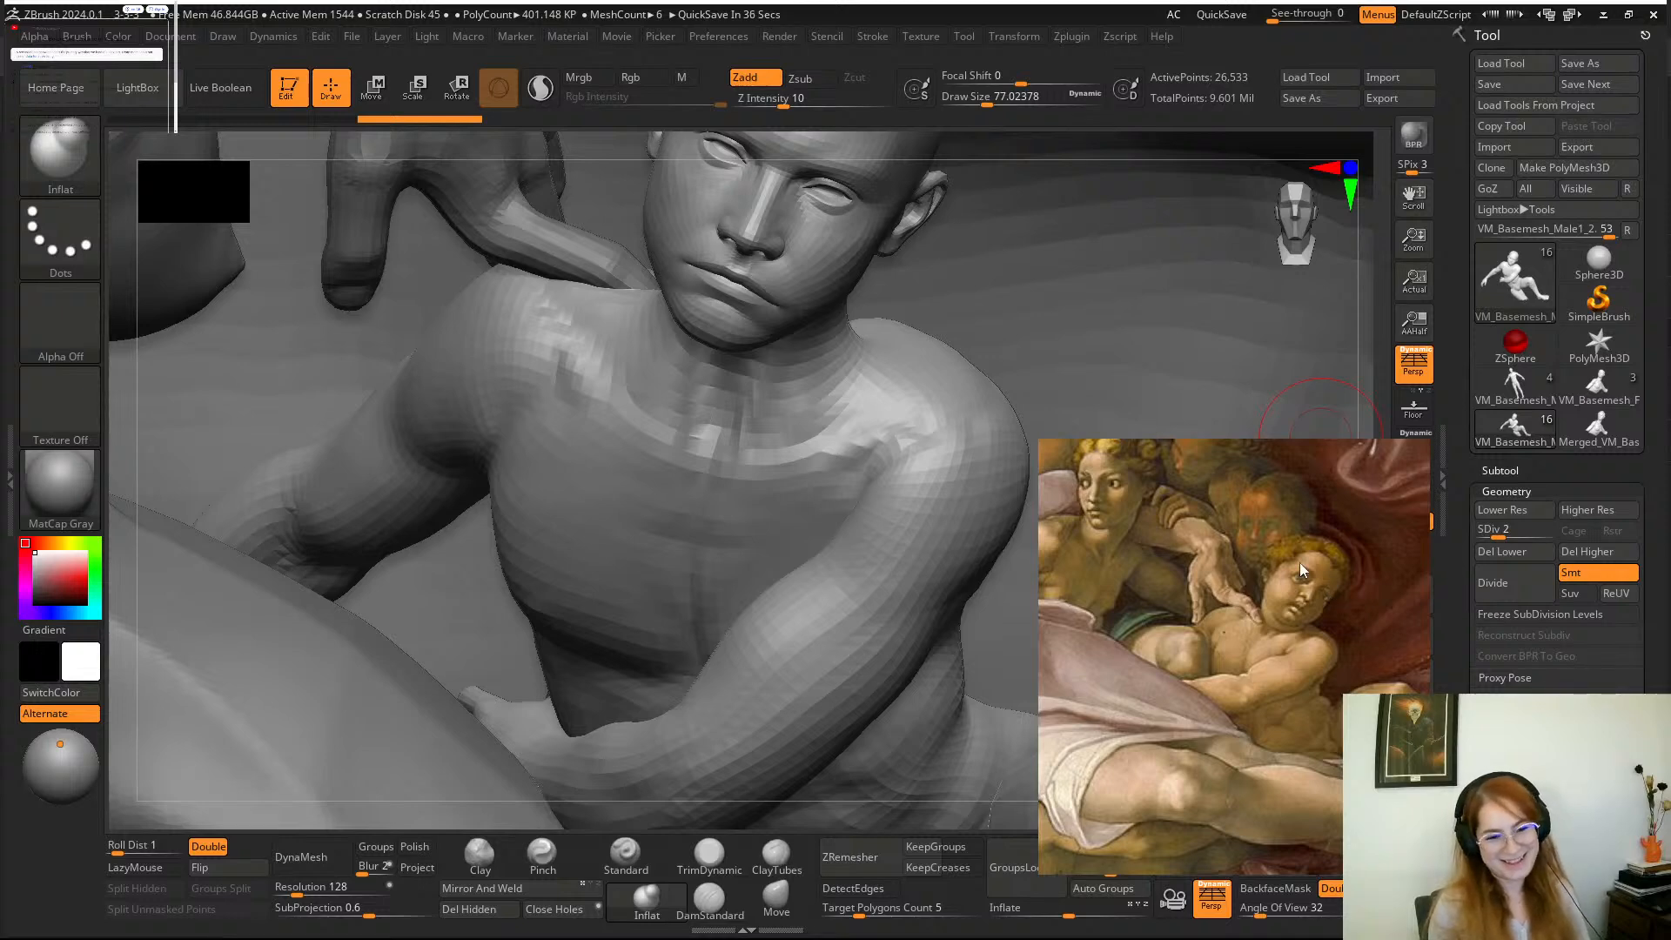
Compare the painted child with the infant held by the woman in the marble sculpture reference.
scroll(1298, 563, "down", 5)
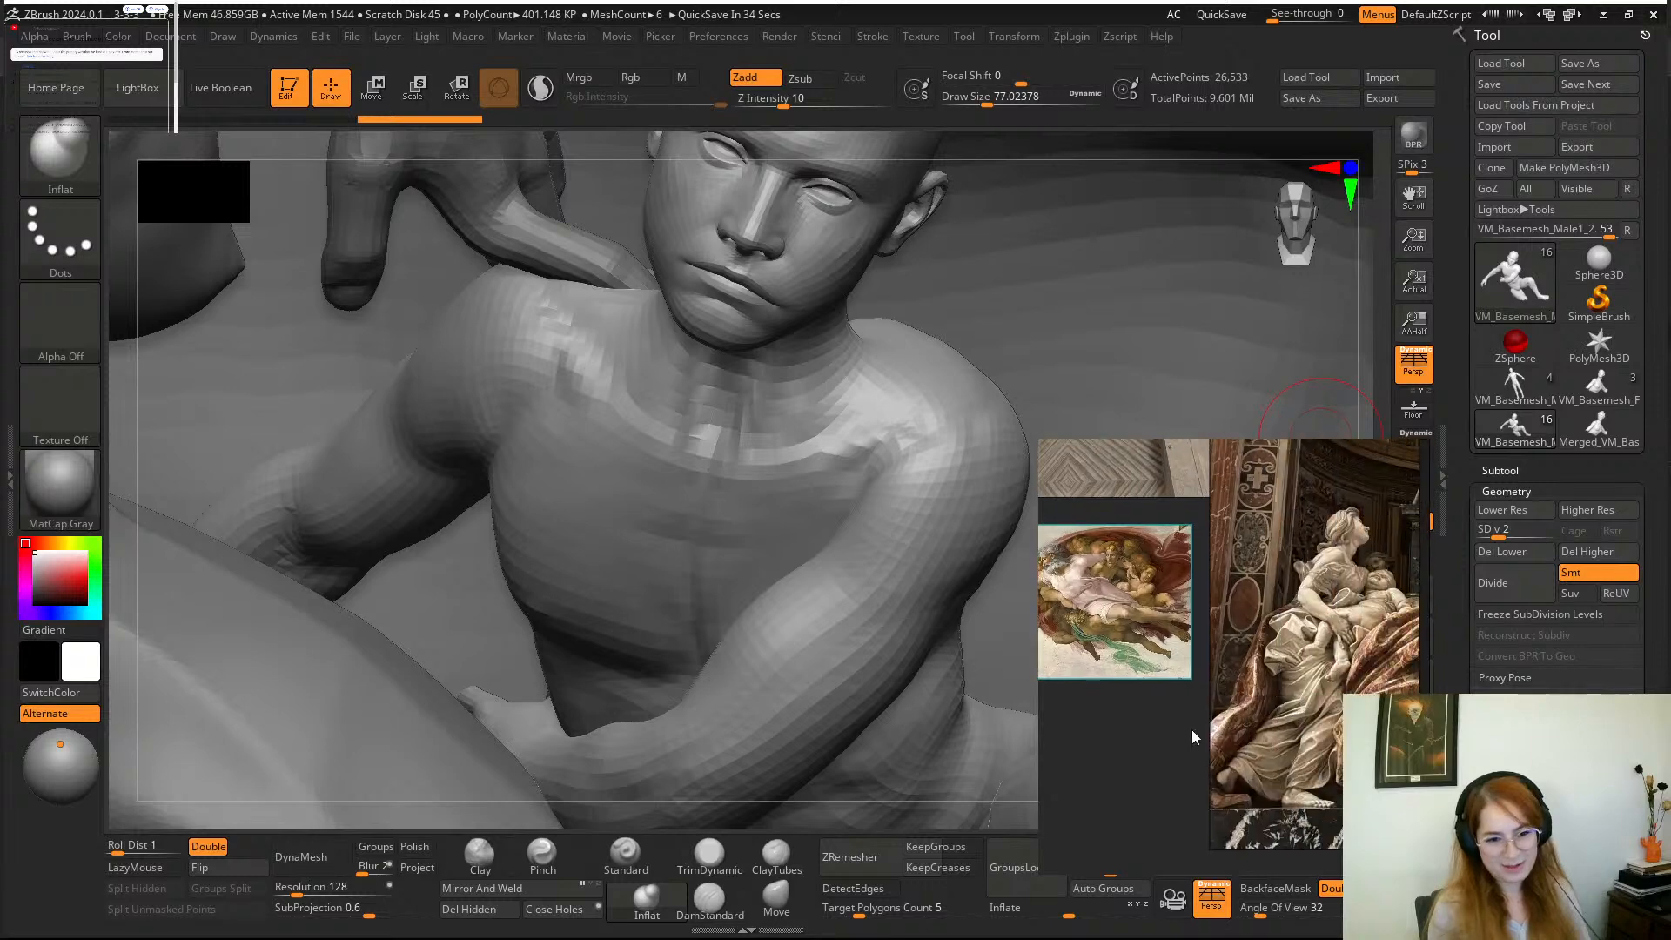
scroll(1340, 608, "up", 5)
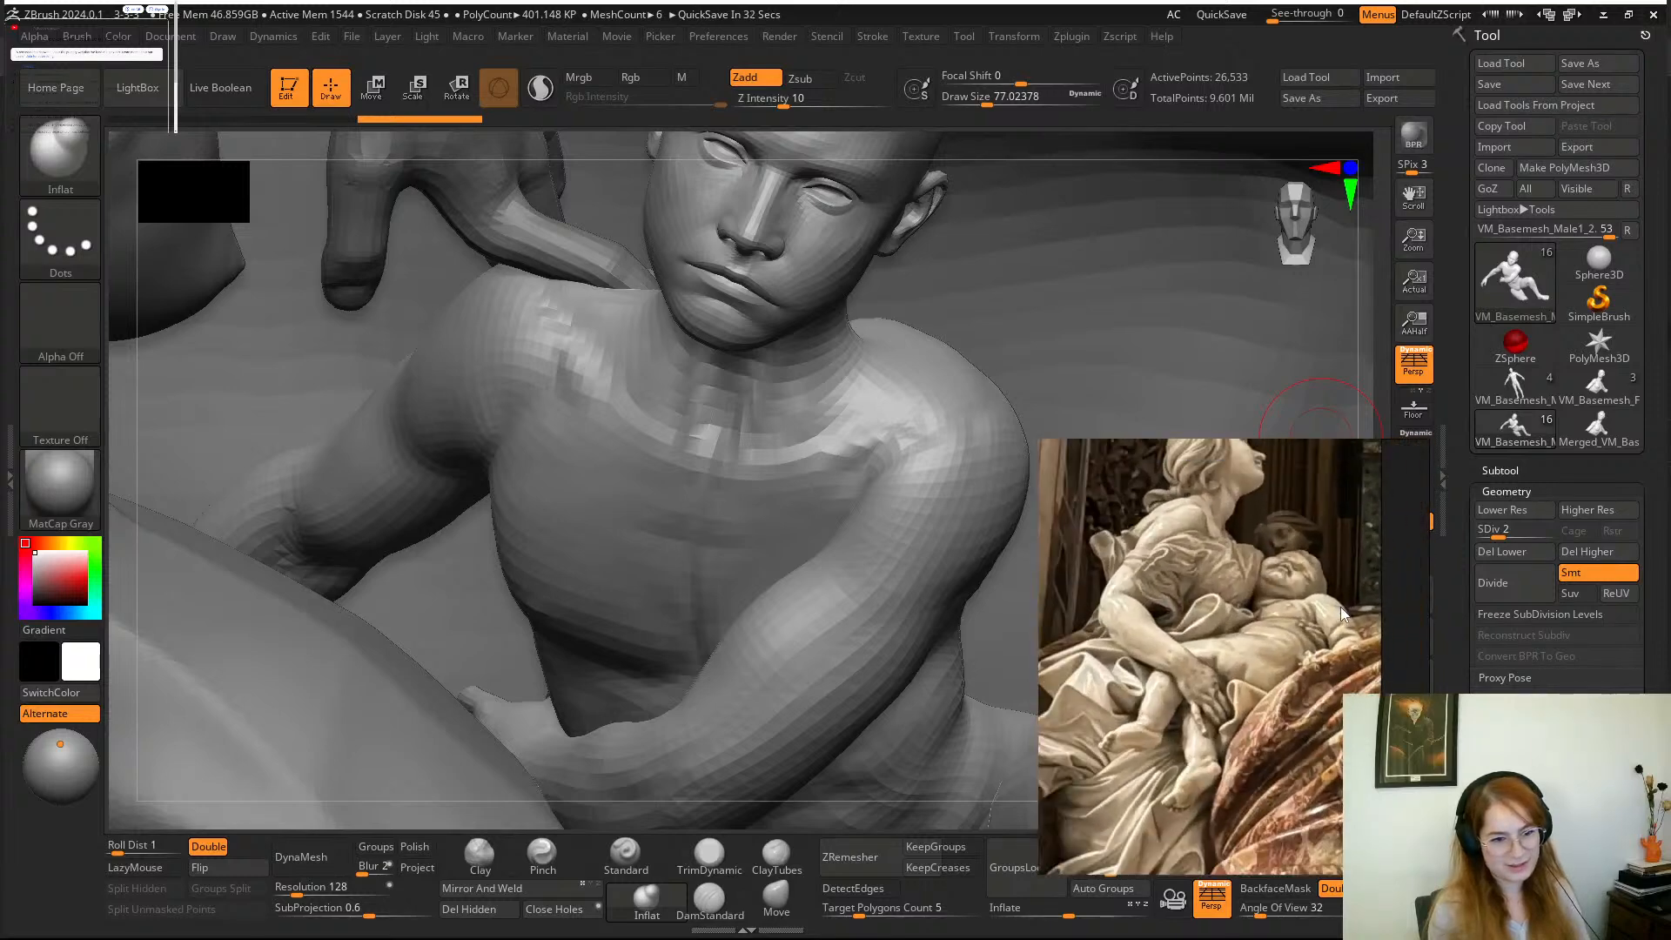
scroll(1341, 607, "up", 2)
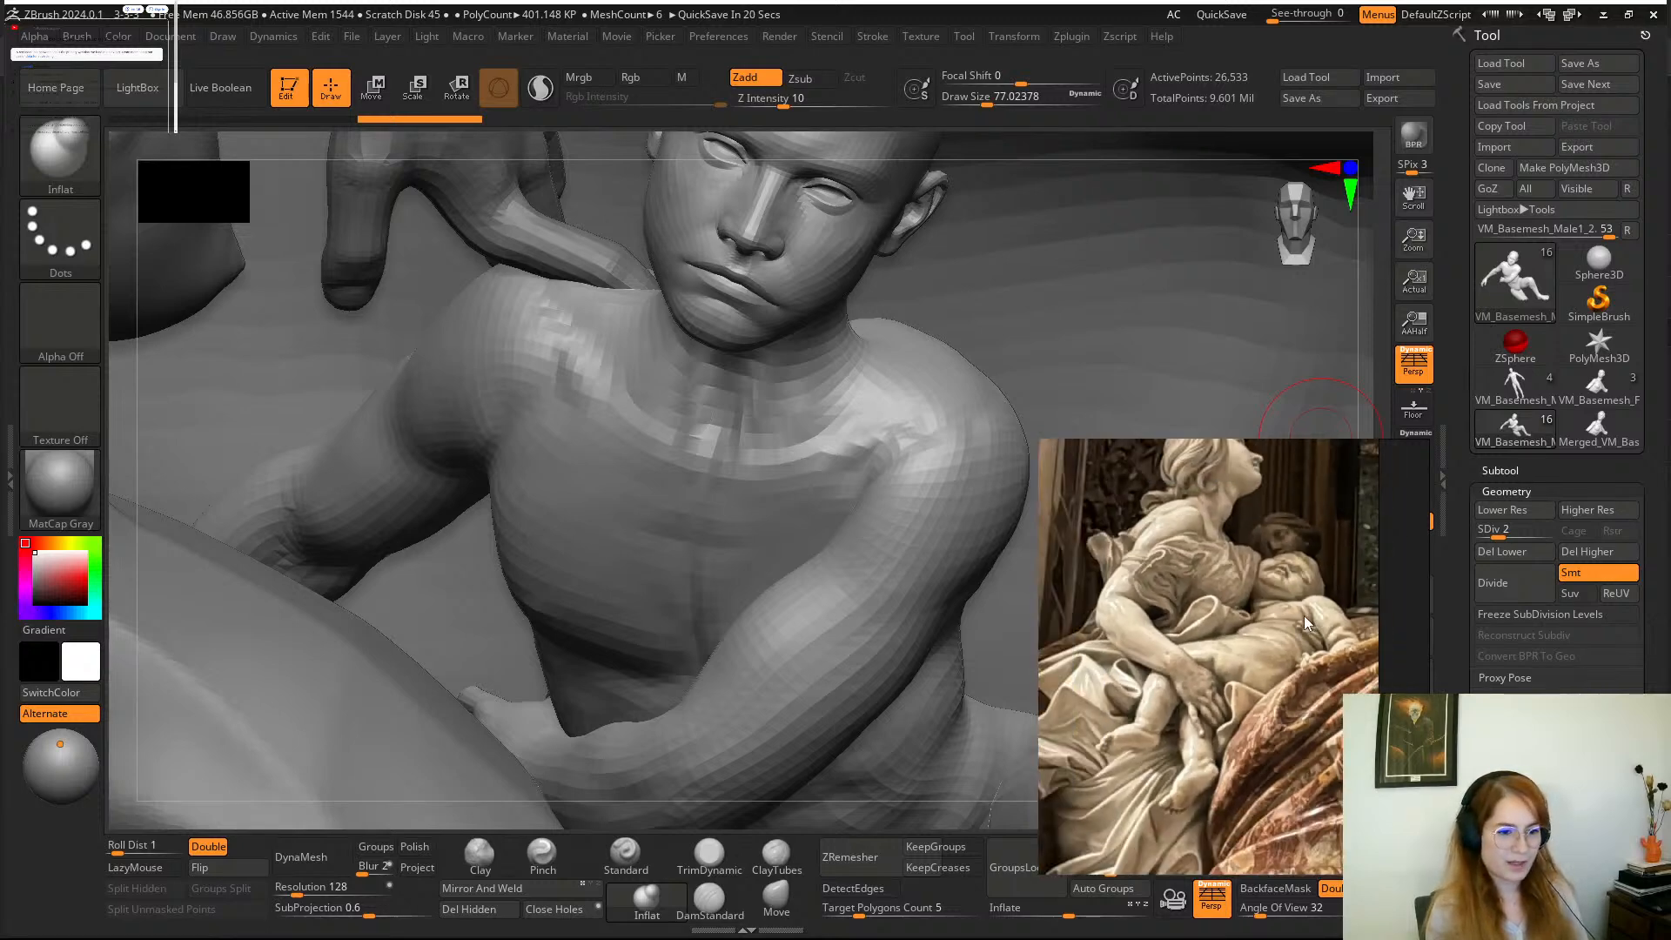
scroll(1134, 706, "down", 4)
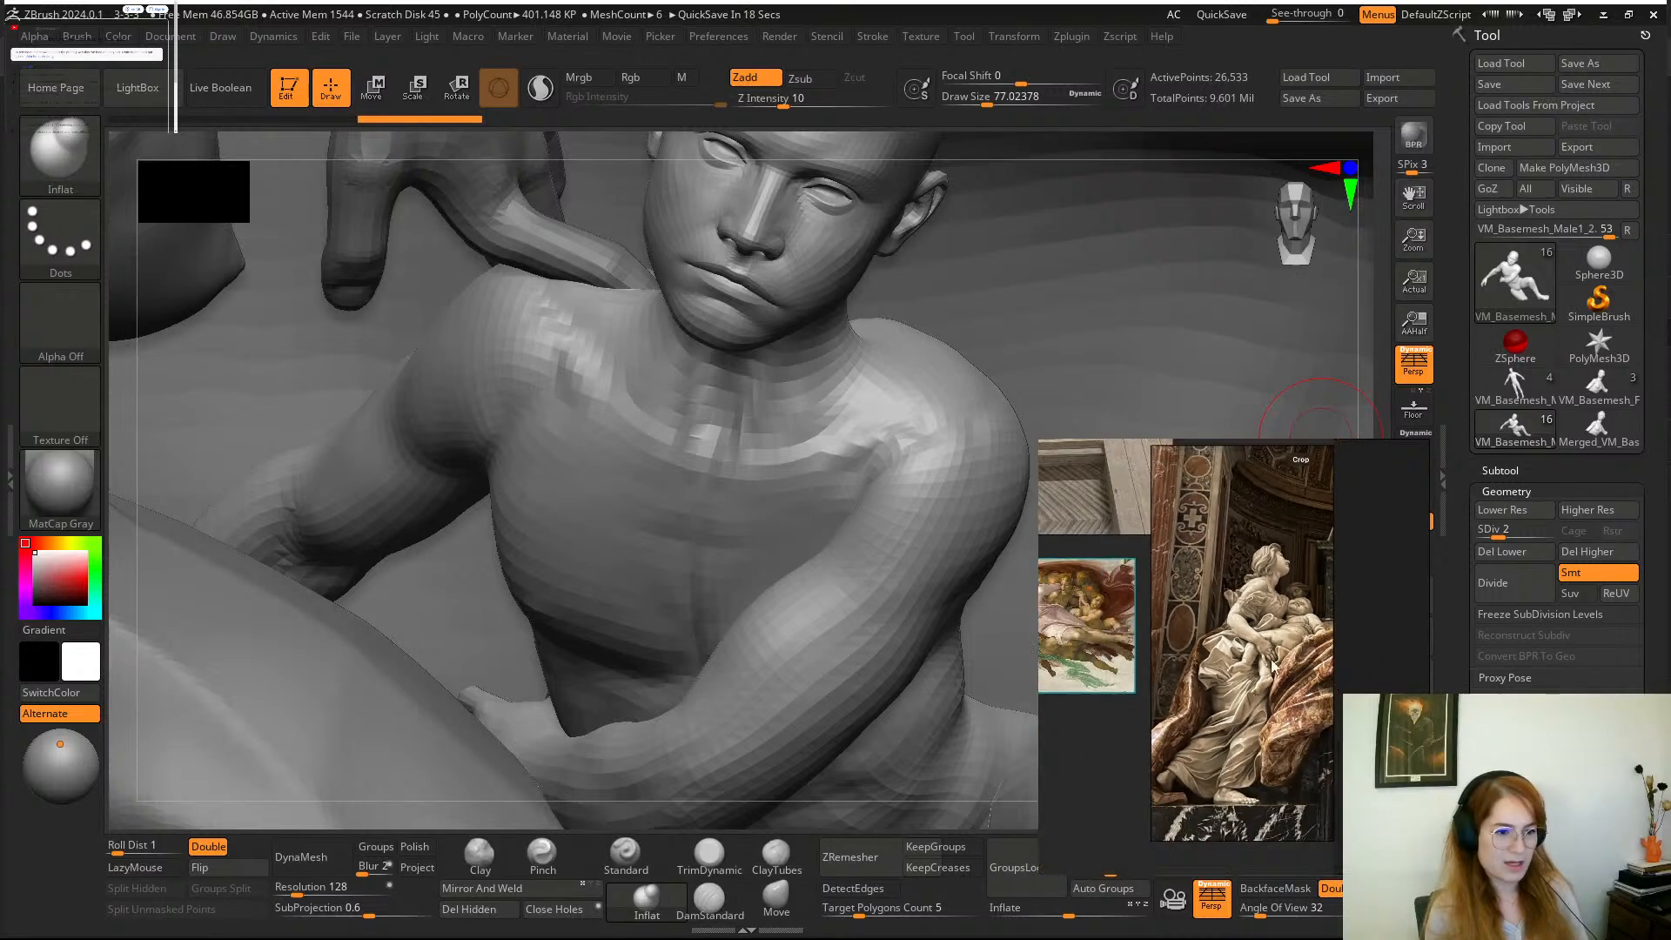
Study the painted child's bent legs, folded arms and the surrounding cloak in the painting reference.
scroll(1162, 624, "up", 5)
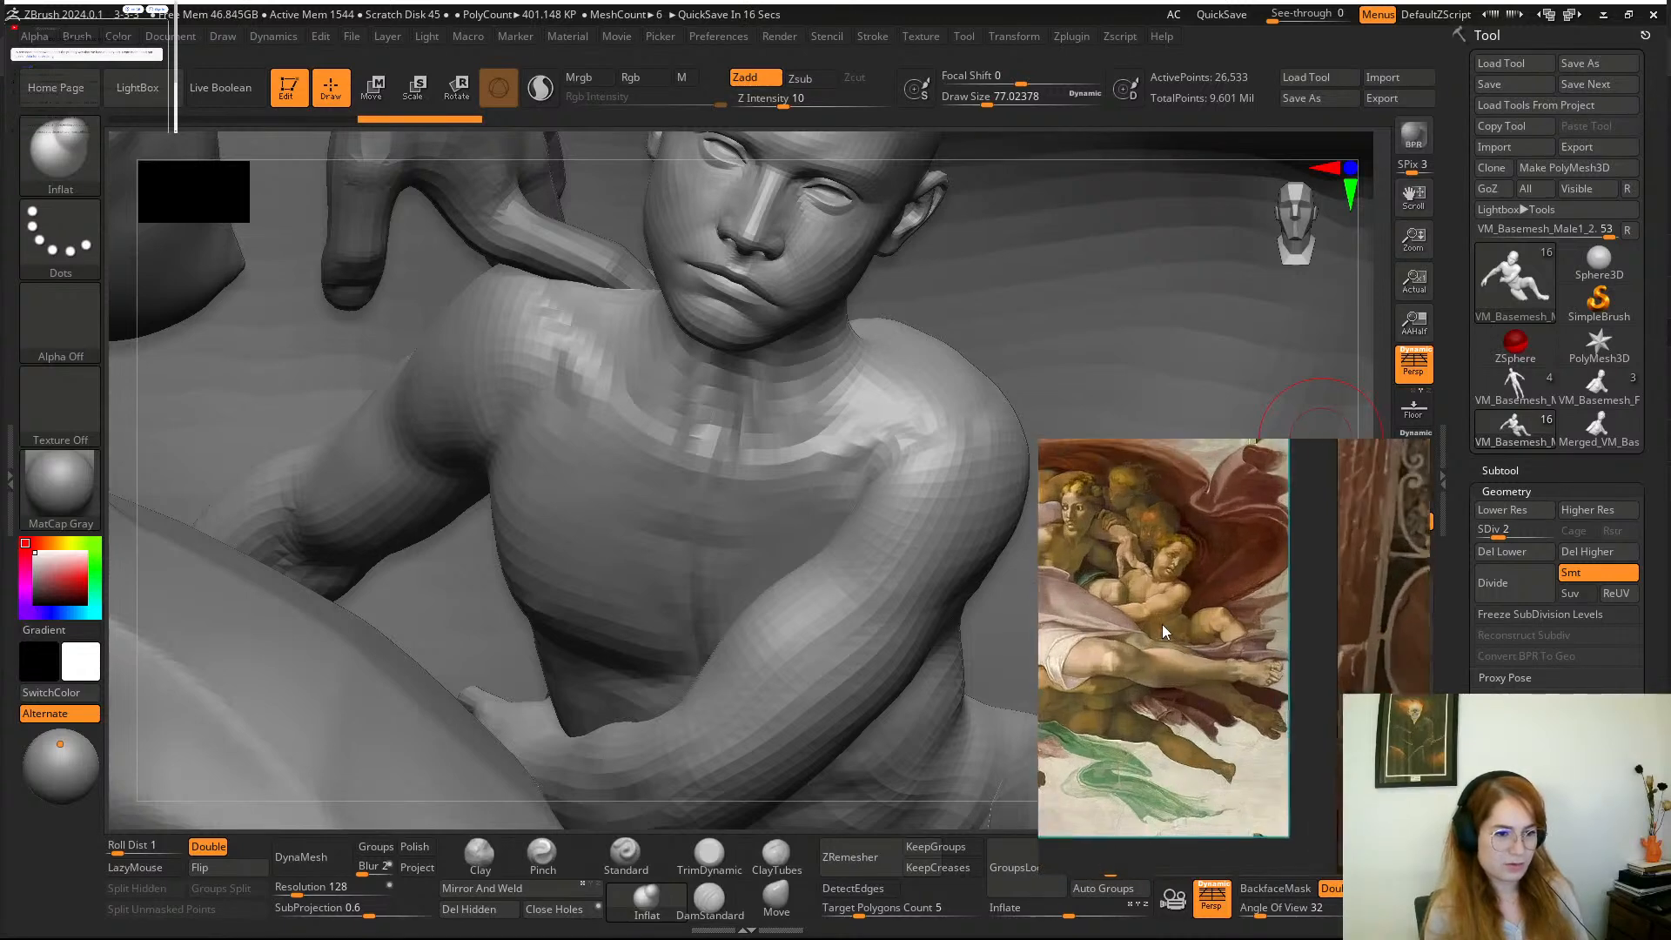
scroll(1162, 624, "up", 3)
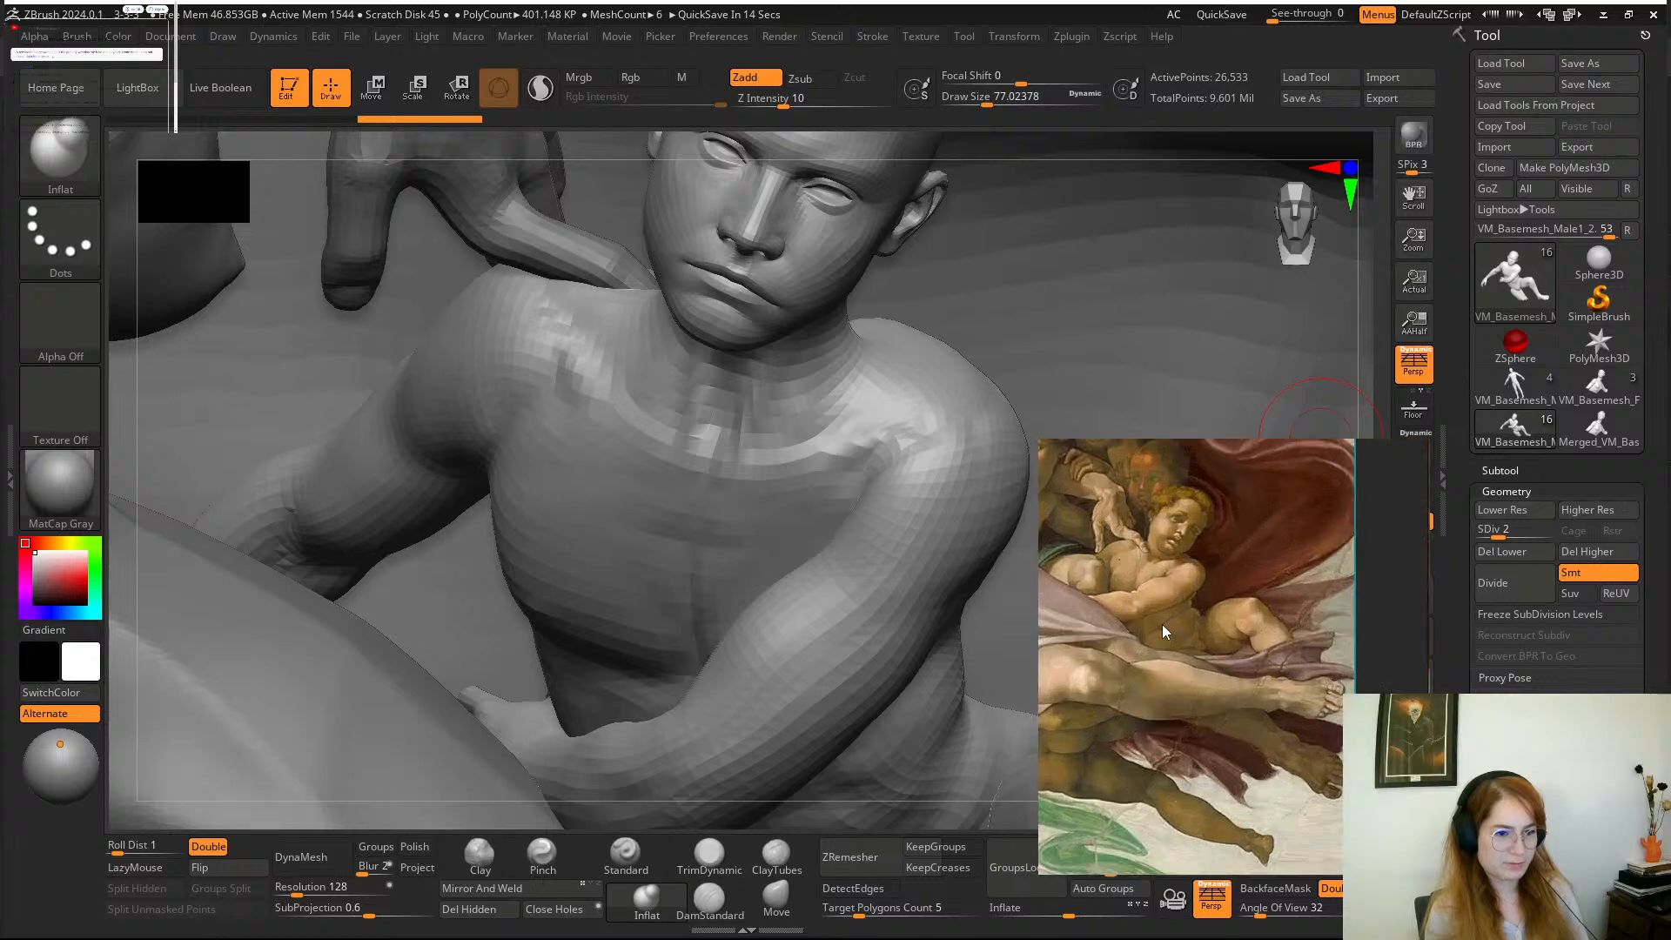
scroll(1193, 619, "up", 3)
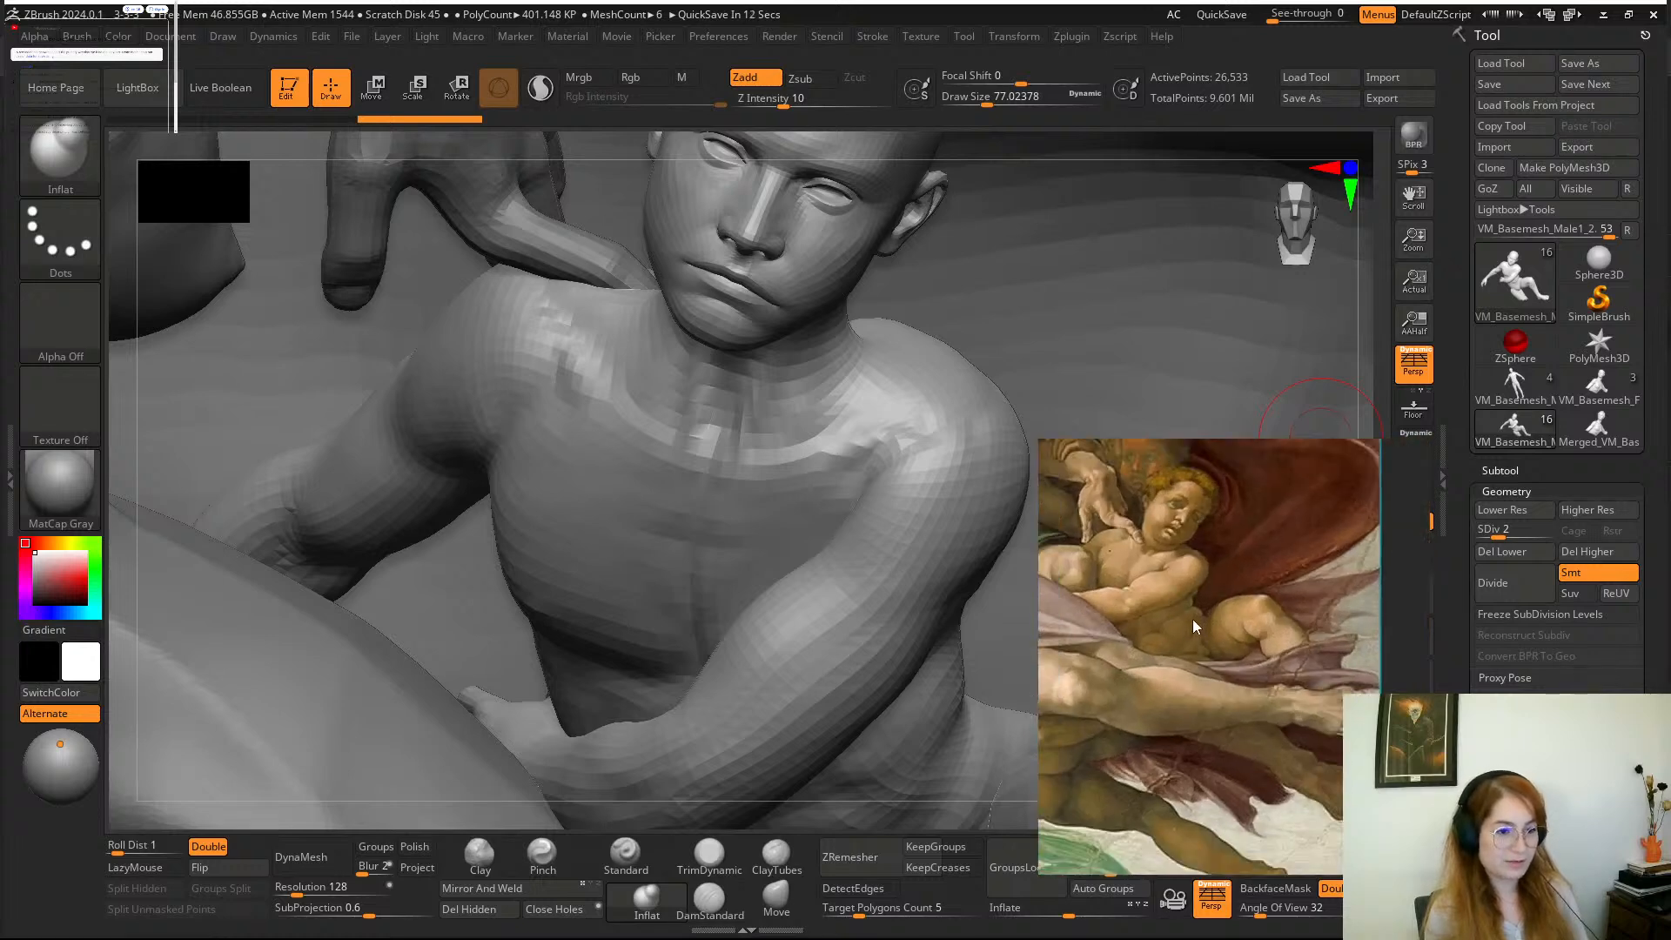
middle_click_drag(1232, 557, 1247, 669)
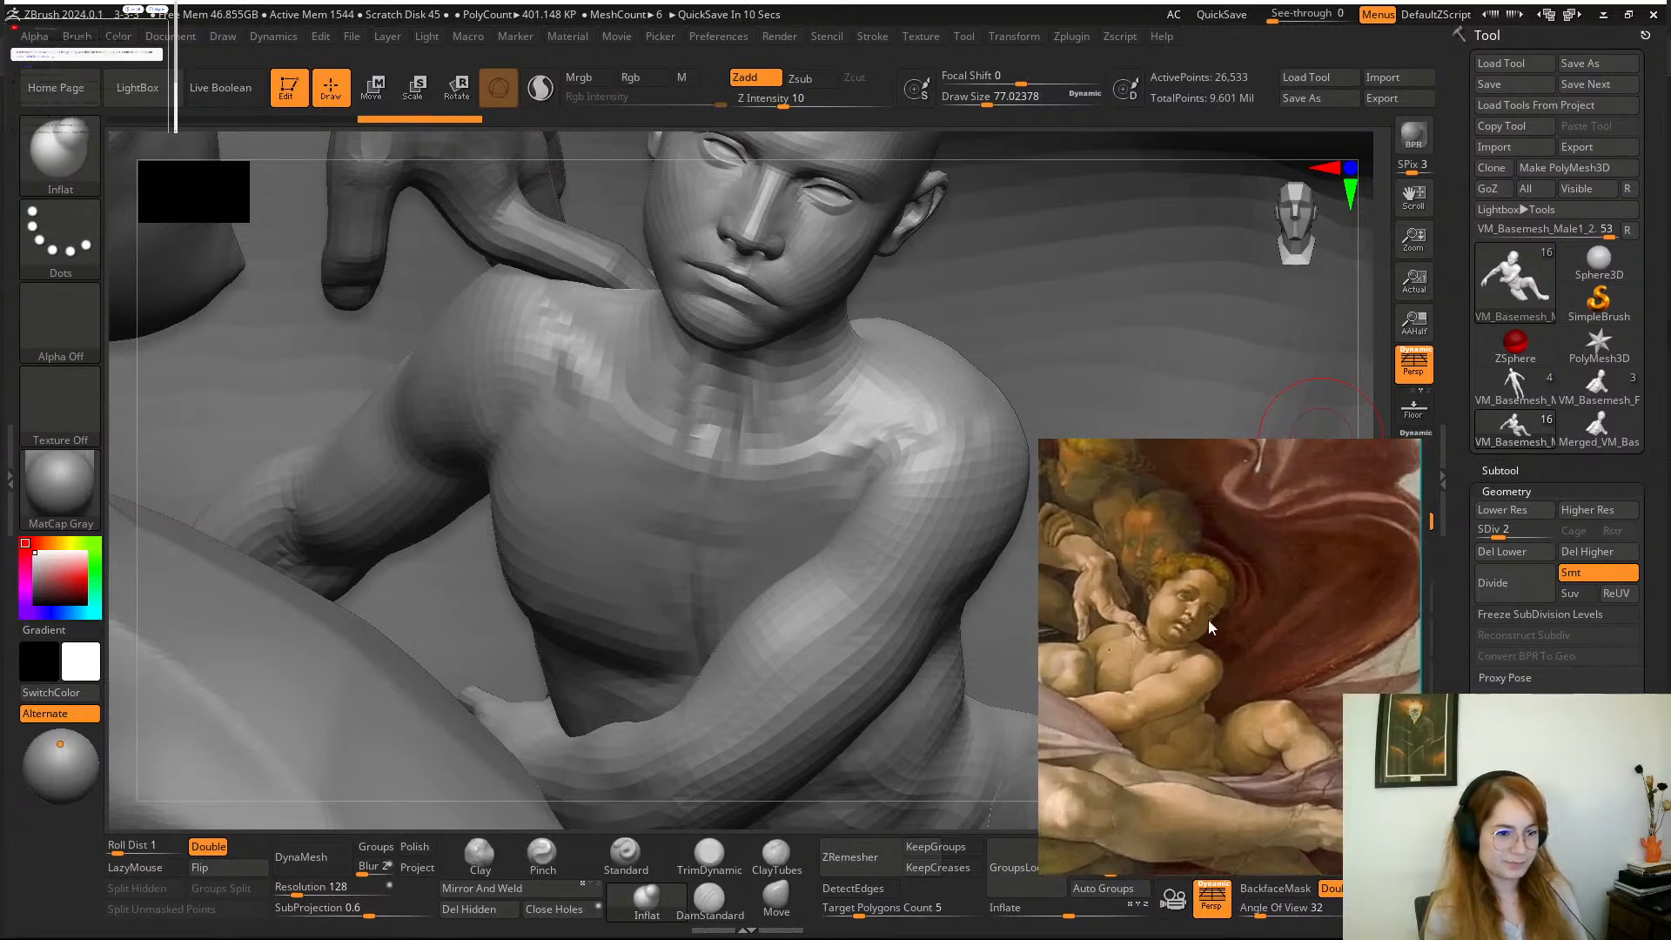
scroll(1195, 610, "up", 3)
scroll(1194, 608, "down", 6)
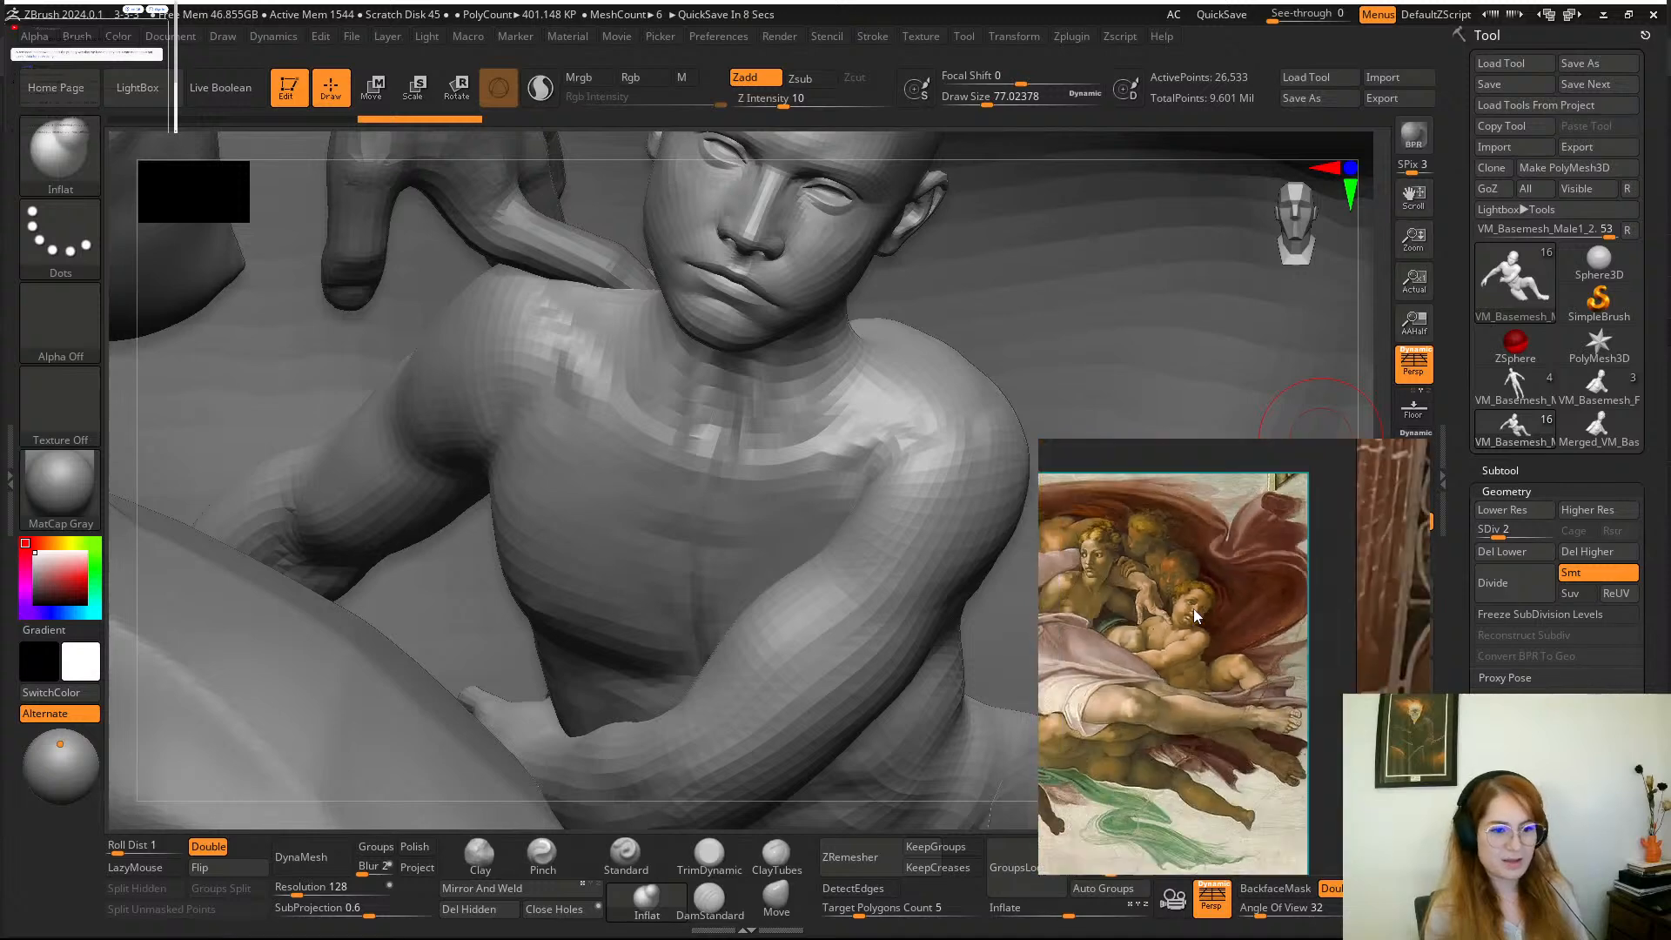
Check the marble woman and infant, and return to a close view of the painted child's face.
middle_click_drag(1350, 629, 1076, 646)
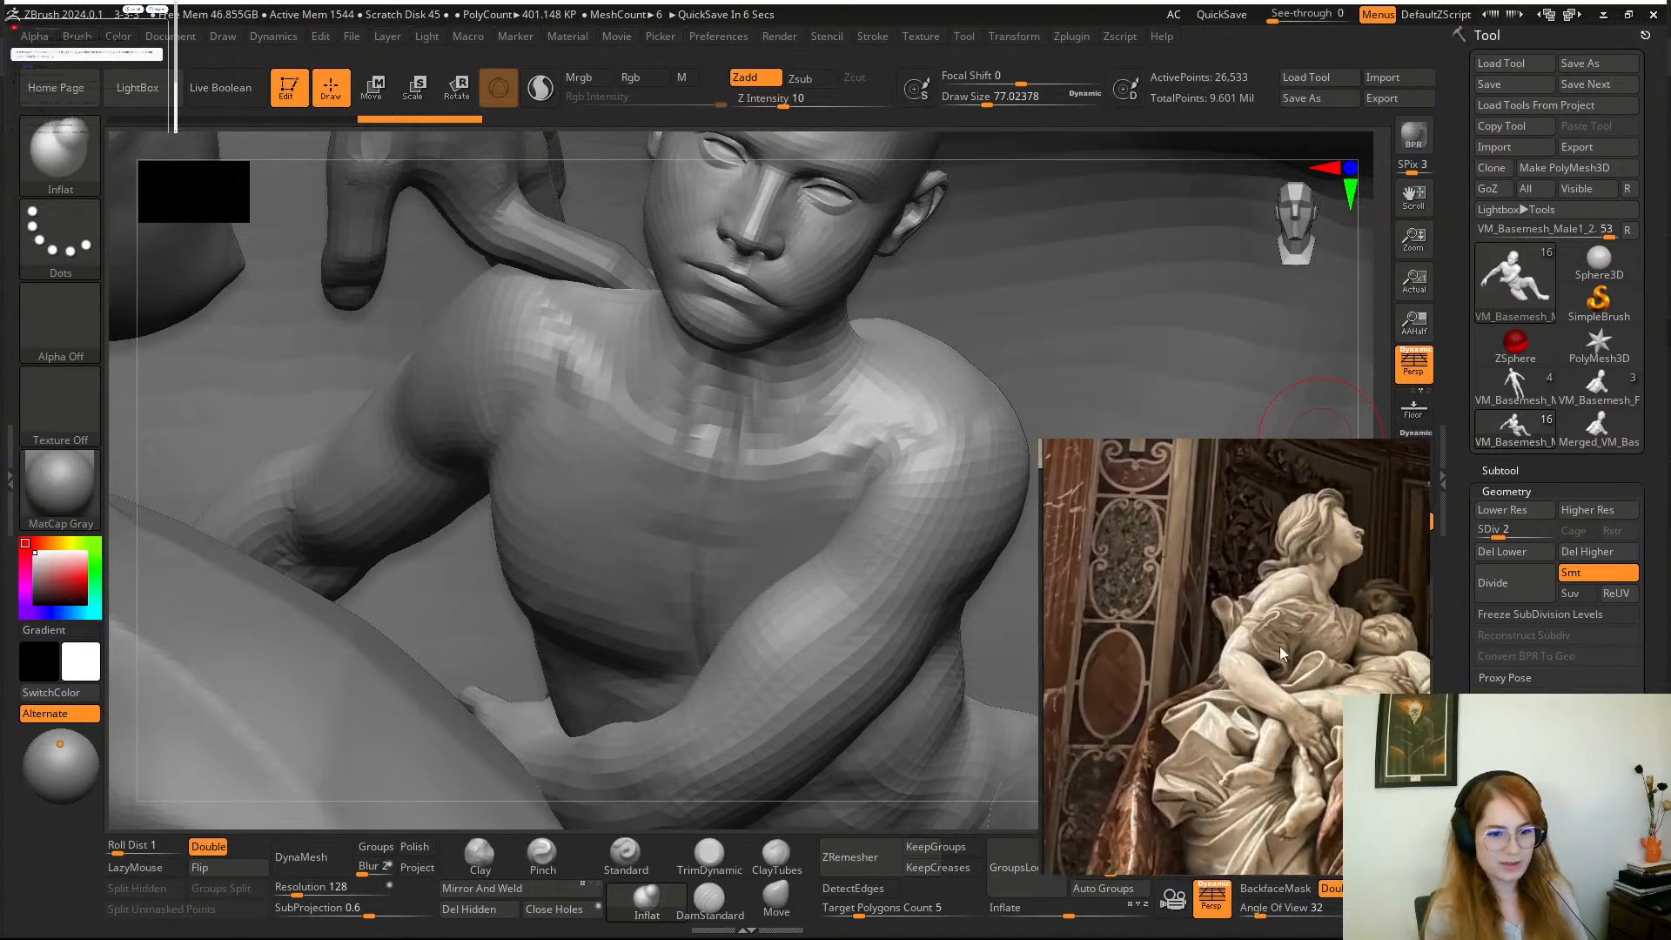
mouse_move(1280, 645)
middle_mouse_down()
mouse_move(1210, 635)
mouse_move(1407, 661)
middle_mouse_up()
scroll(1314, 641, "down", 3)
scroll(1227, 619, "up", 5)
scroll(1201, 688, "up", 3)
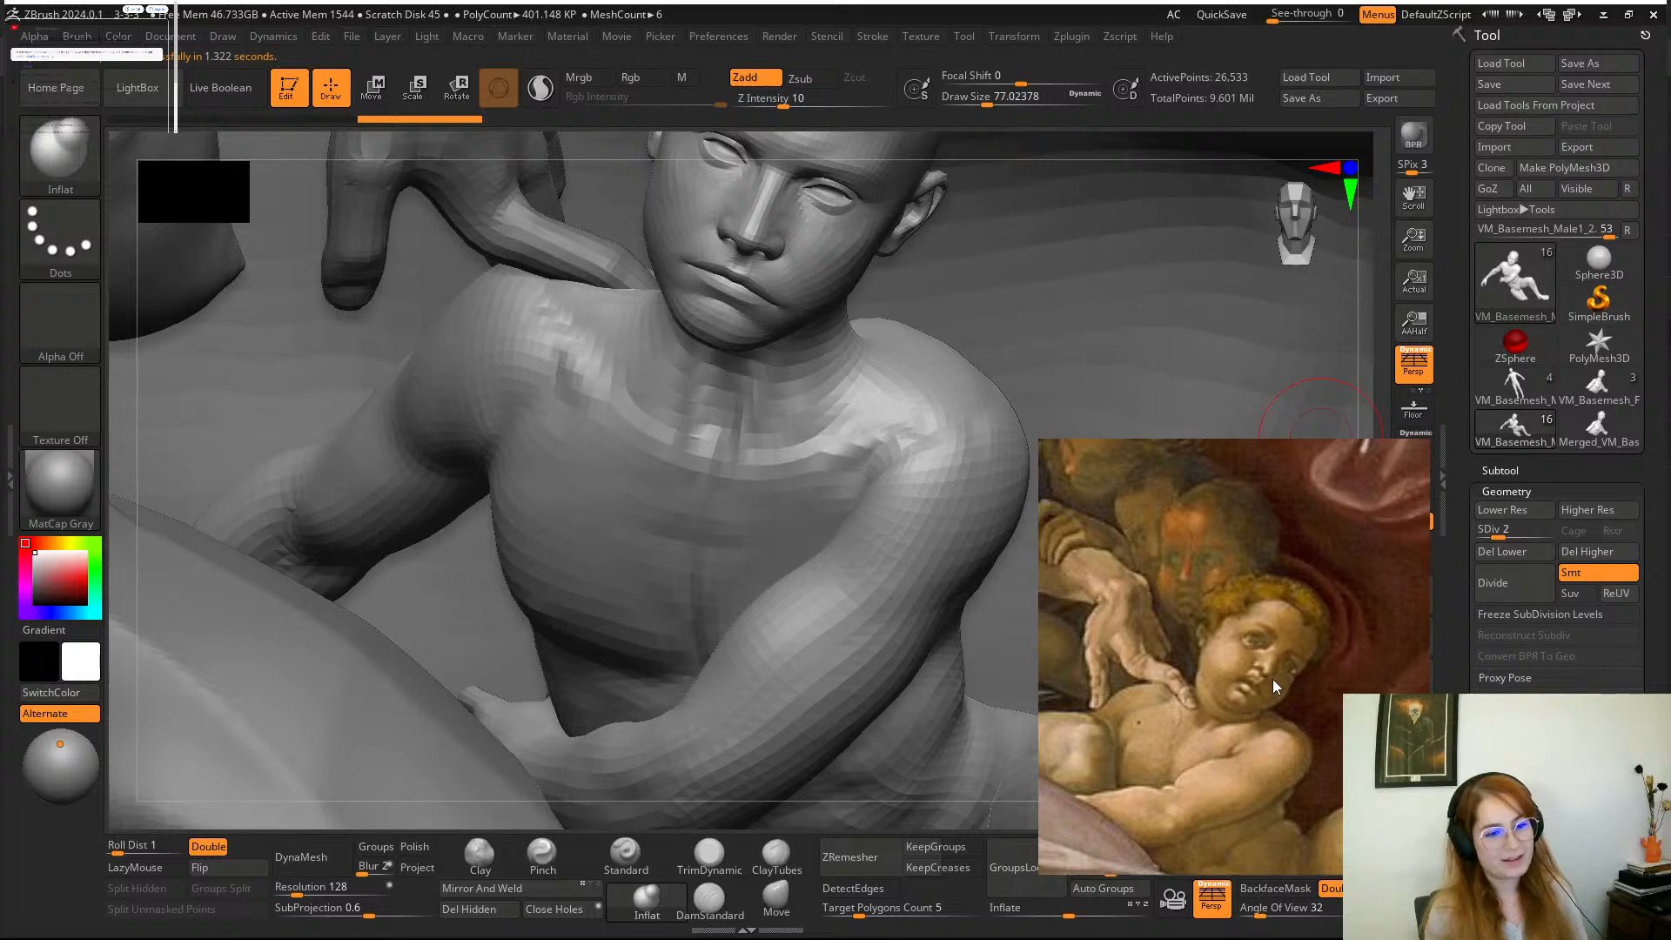
Examine the painted child's face and body in relation to the neighbouring figures.
middle_click_drag(1289, 703, 1293, 618)
scroll(1292, 618, "down", 2)
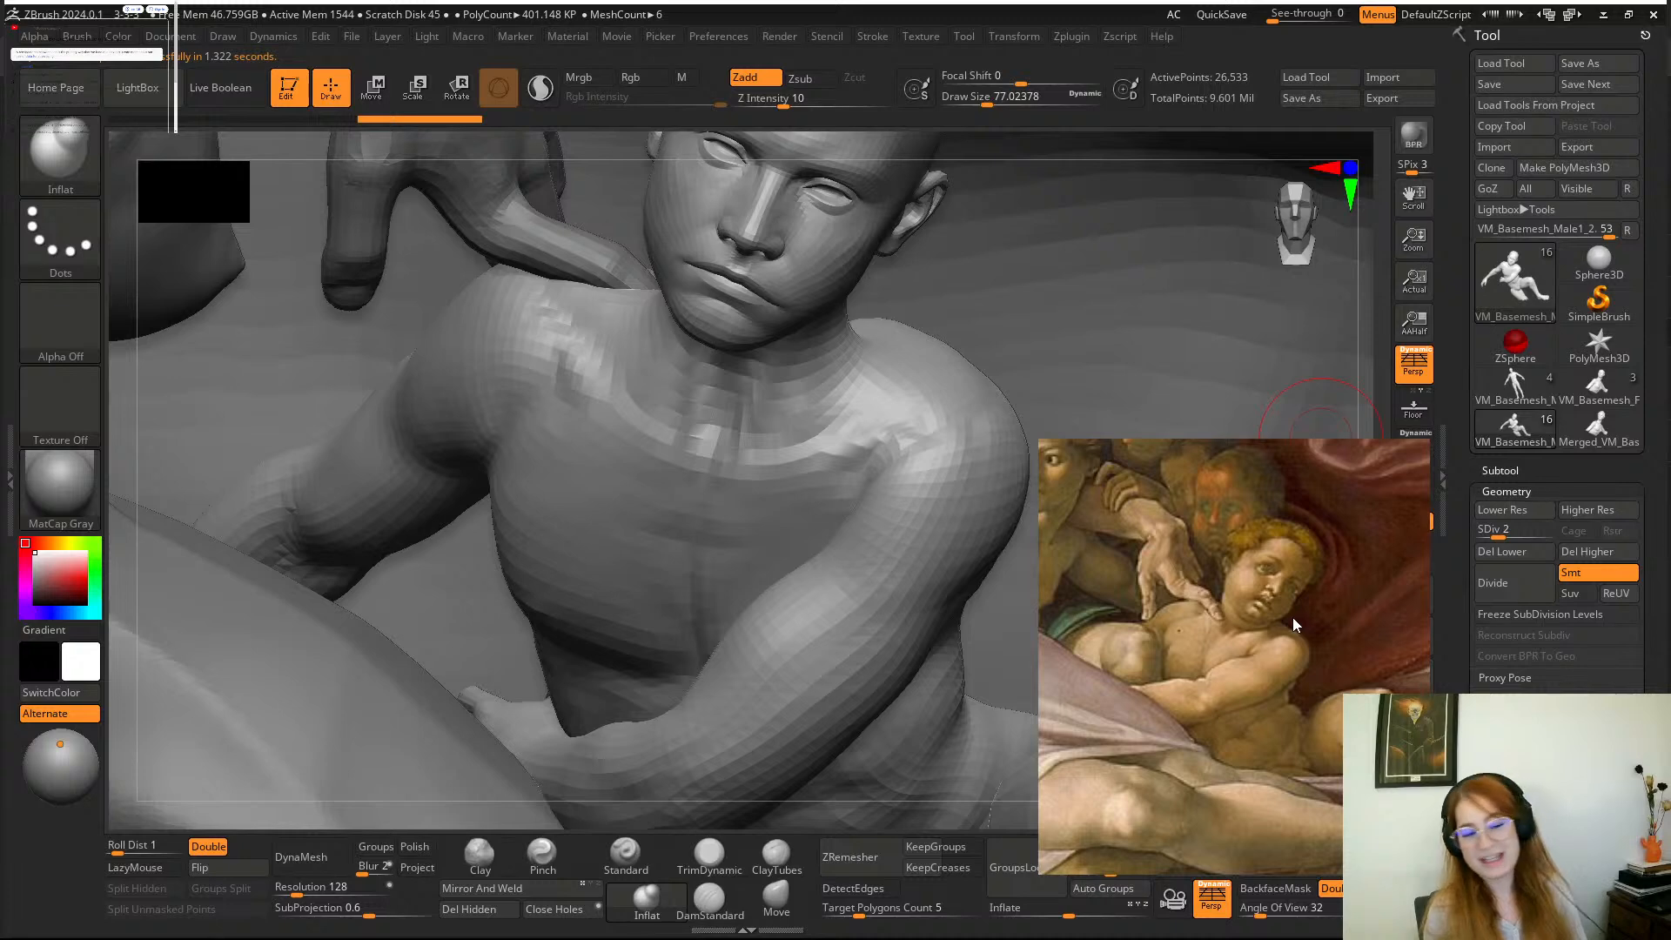
scroll(1292, 617, "down", 2)
scroll(1292, 618, "up", 1)
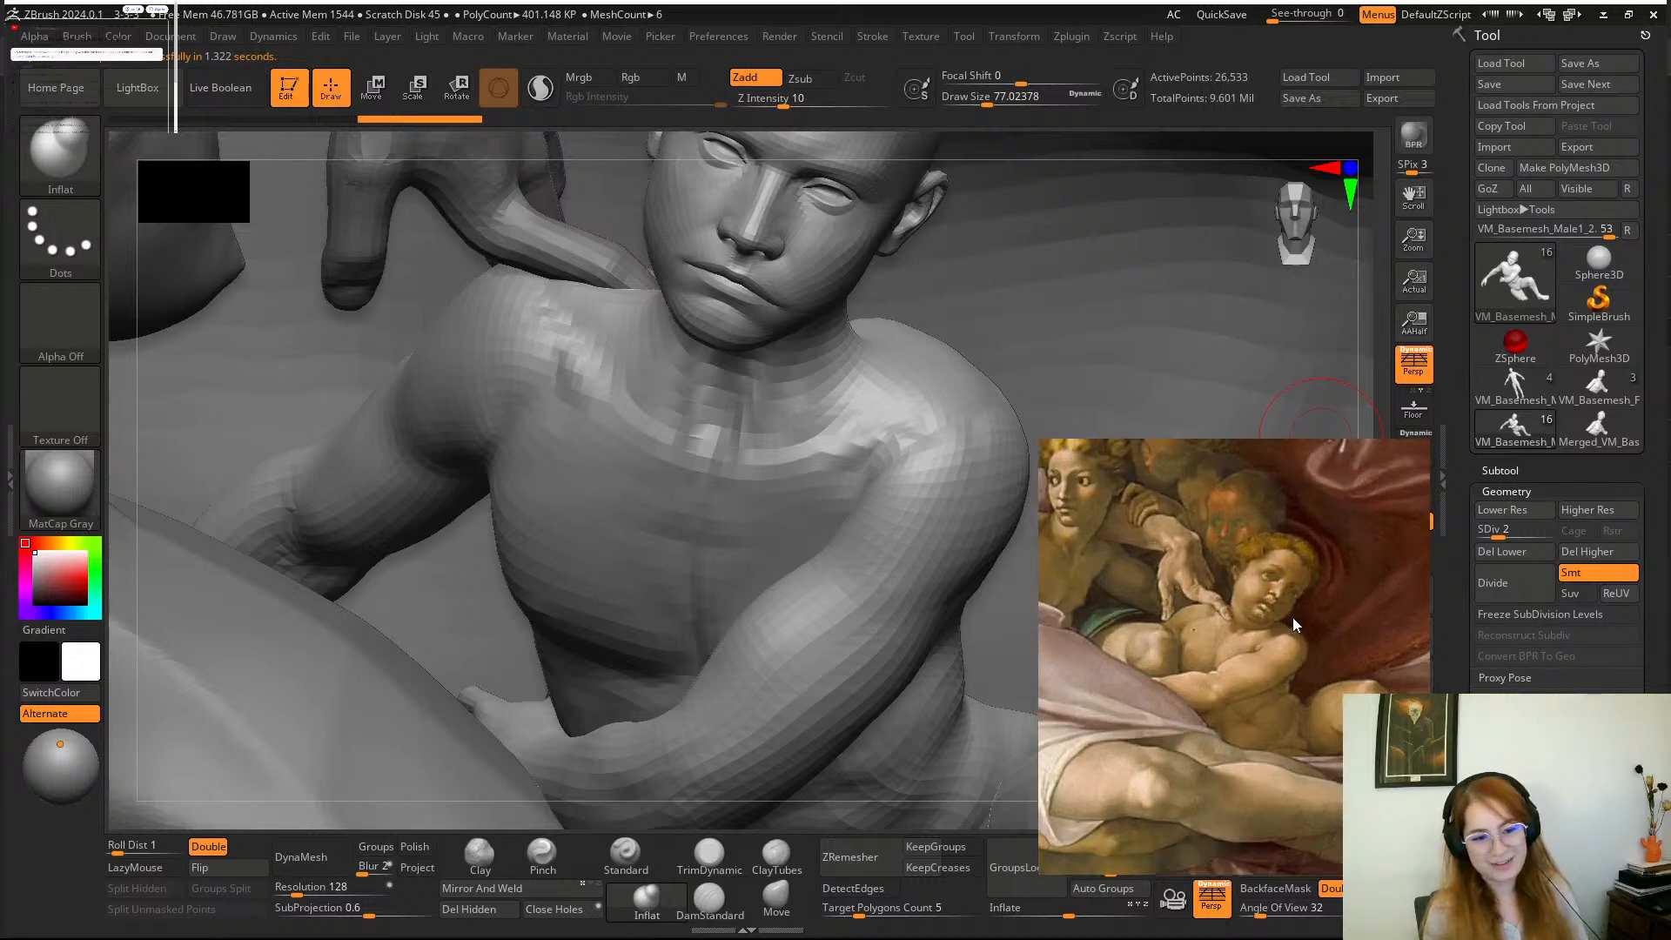
scroll(1293, 618, "down", 2)
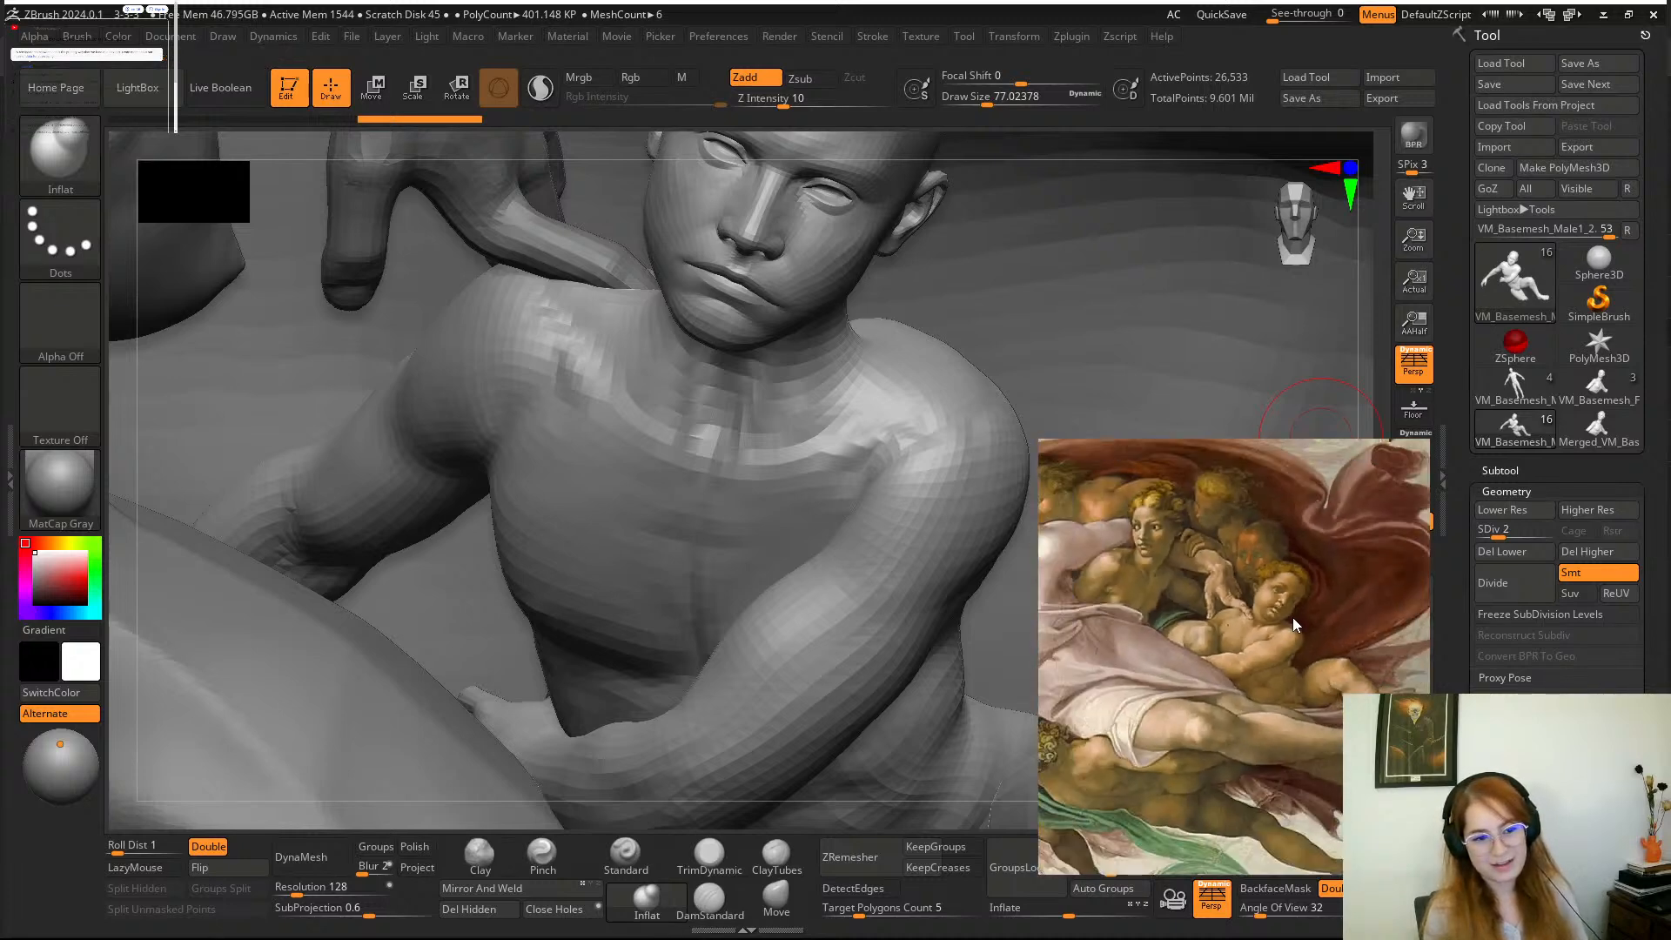
scroll(1293, 618, "up", 1)
scroll(1292, 618, "up", 3)
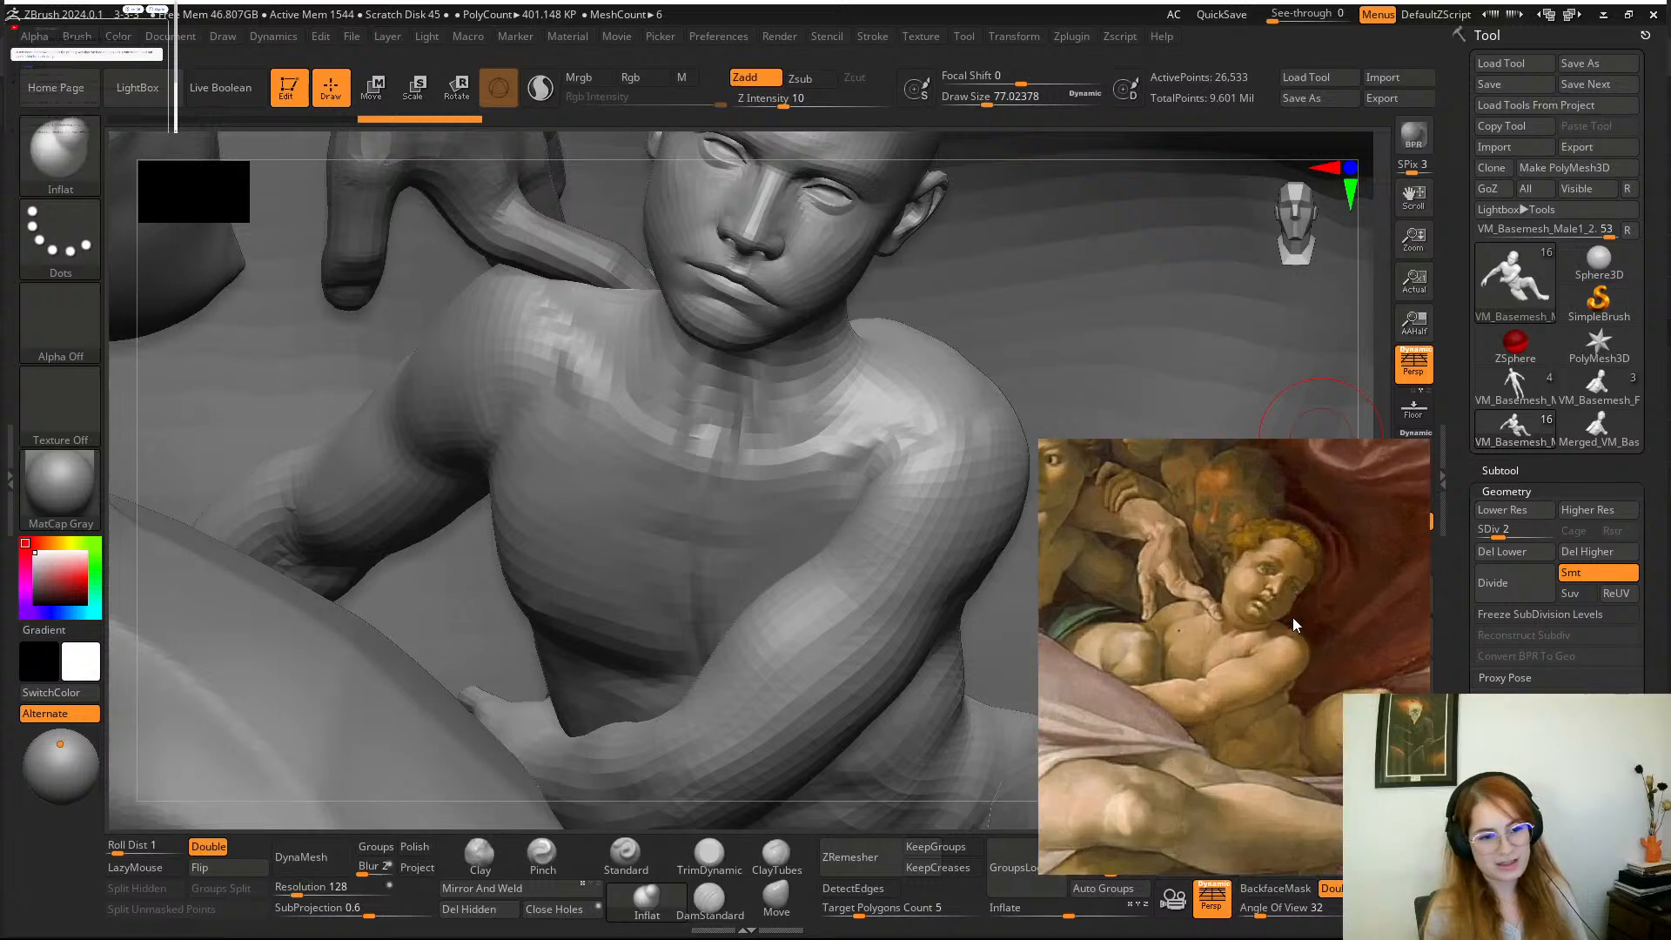
scroll(1293, 618, "down", 4)
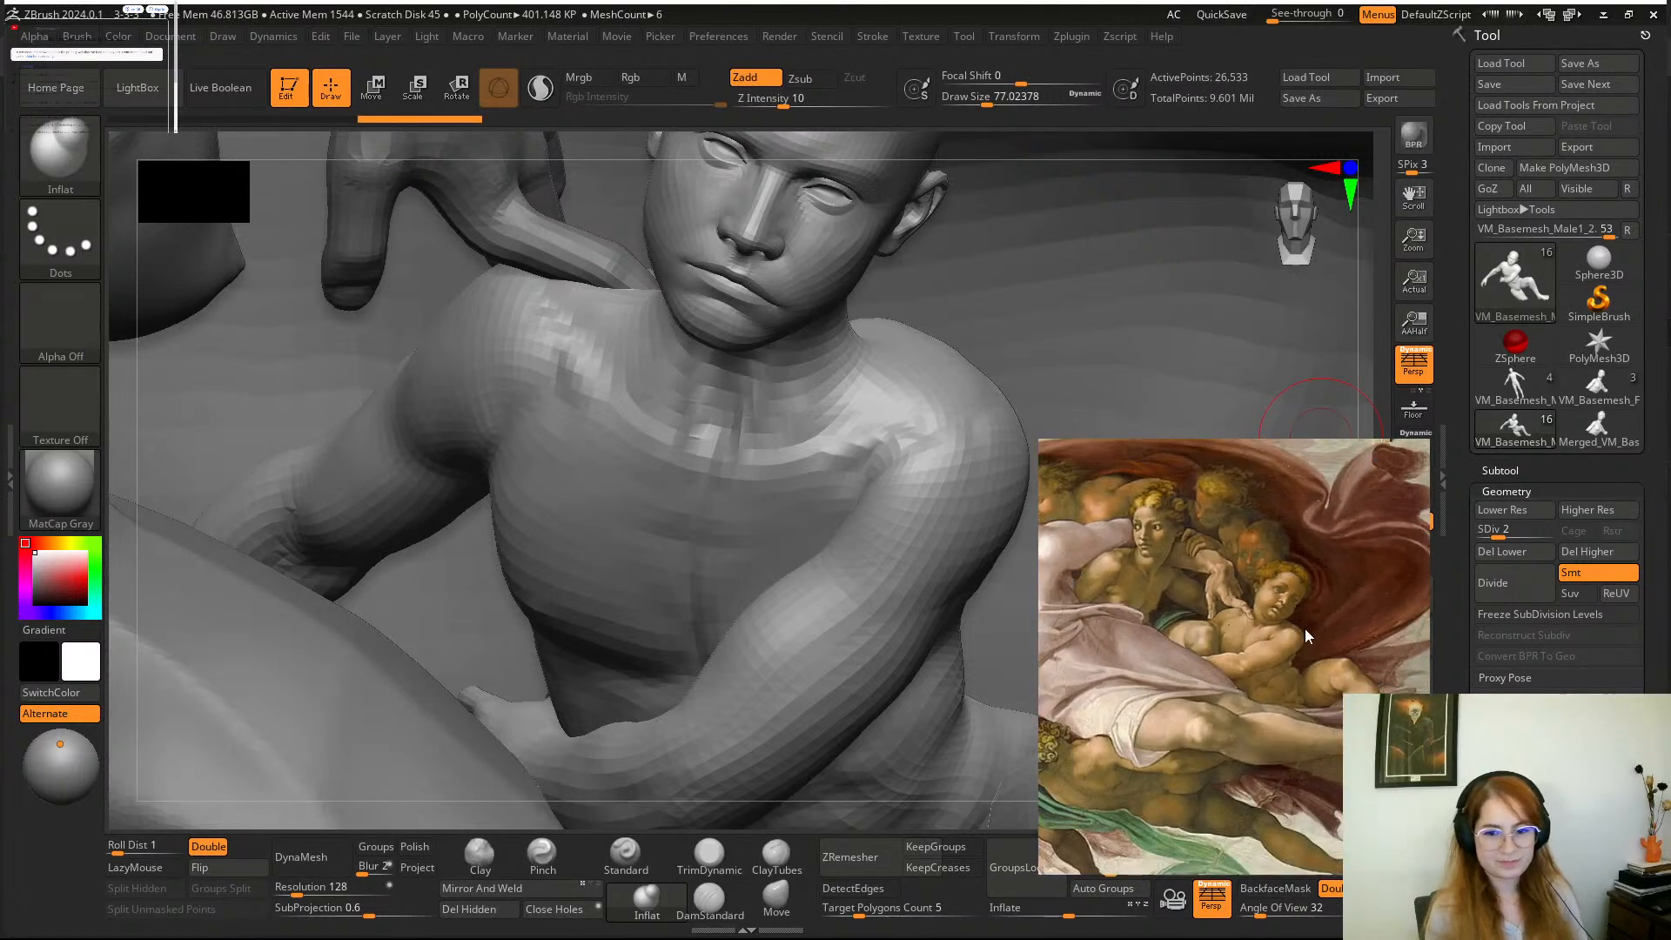
Bring the marble sculpture's woman and infant into close view on the reference board.
middle_click_drag(1304, 628, 1214, 646)
scroll(1258, 648, "down", 5)
middle_click_drag(1339, 647, 1172, 626)
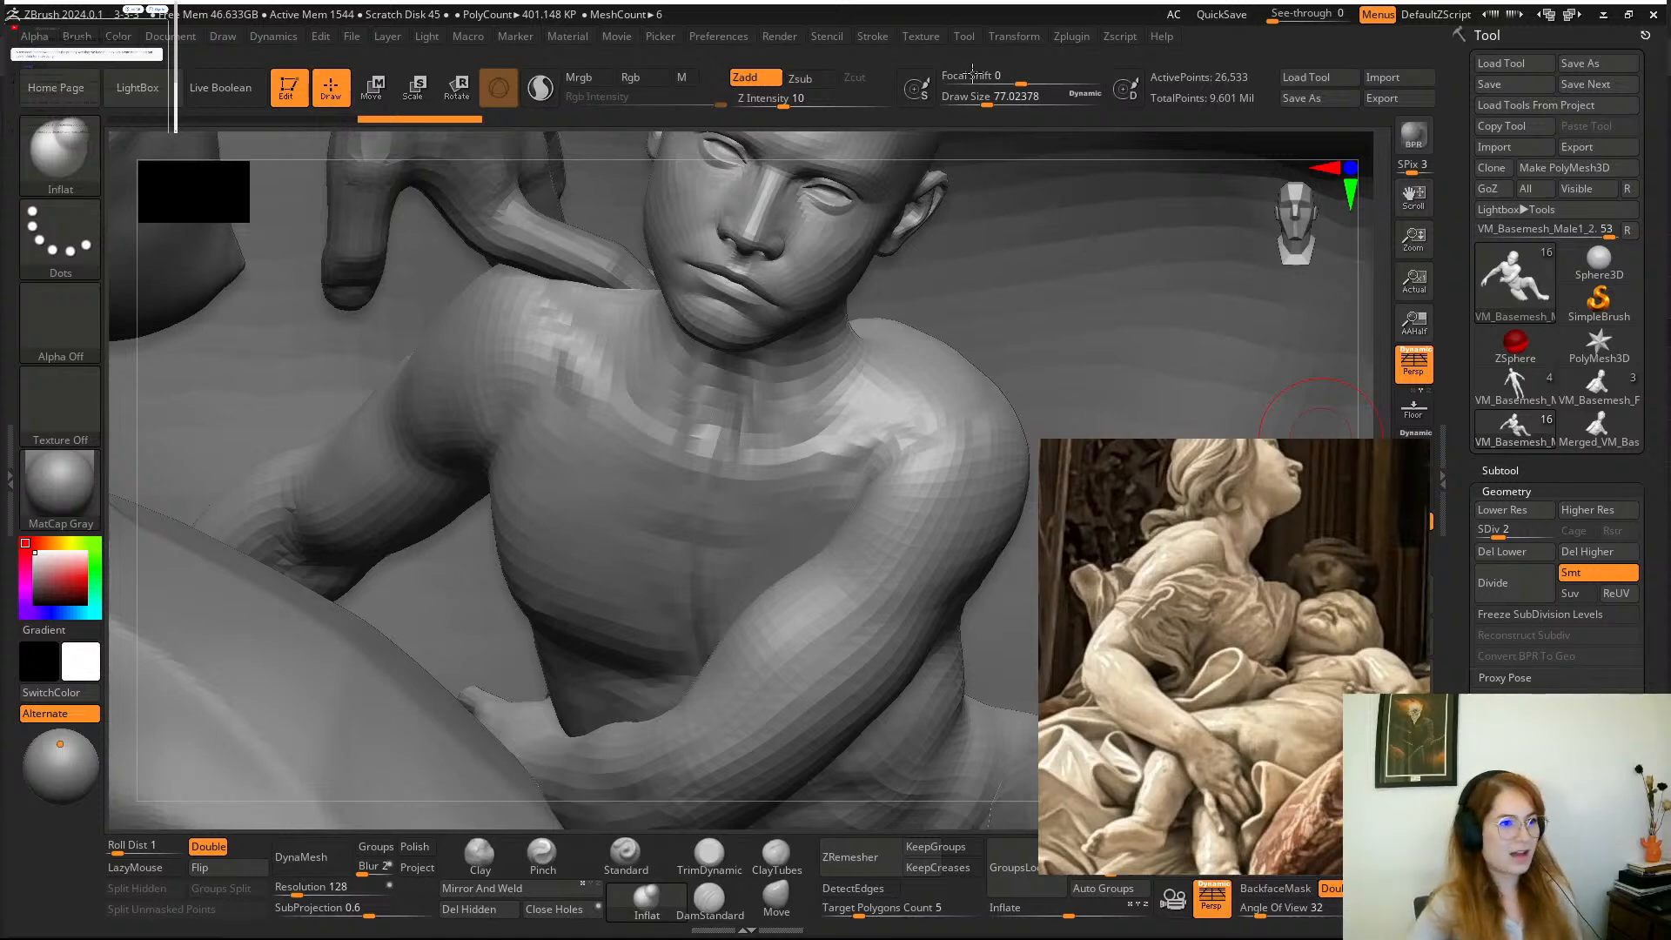
Reshape the boy's neck just below the jaw with the Move brush at a draw size of about 108.
mouse_move(986, 143)
left_mouse_down()
mouse_move(974, 127)
mouse_move(1039, 425)
mouse_move(1111, 149)
mouse_move(1060, 132)
mouse_move(1109, 54)
mouse_move(809, 766)
left_mouse_up()
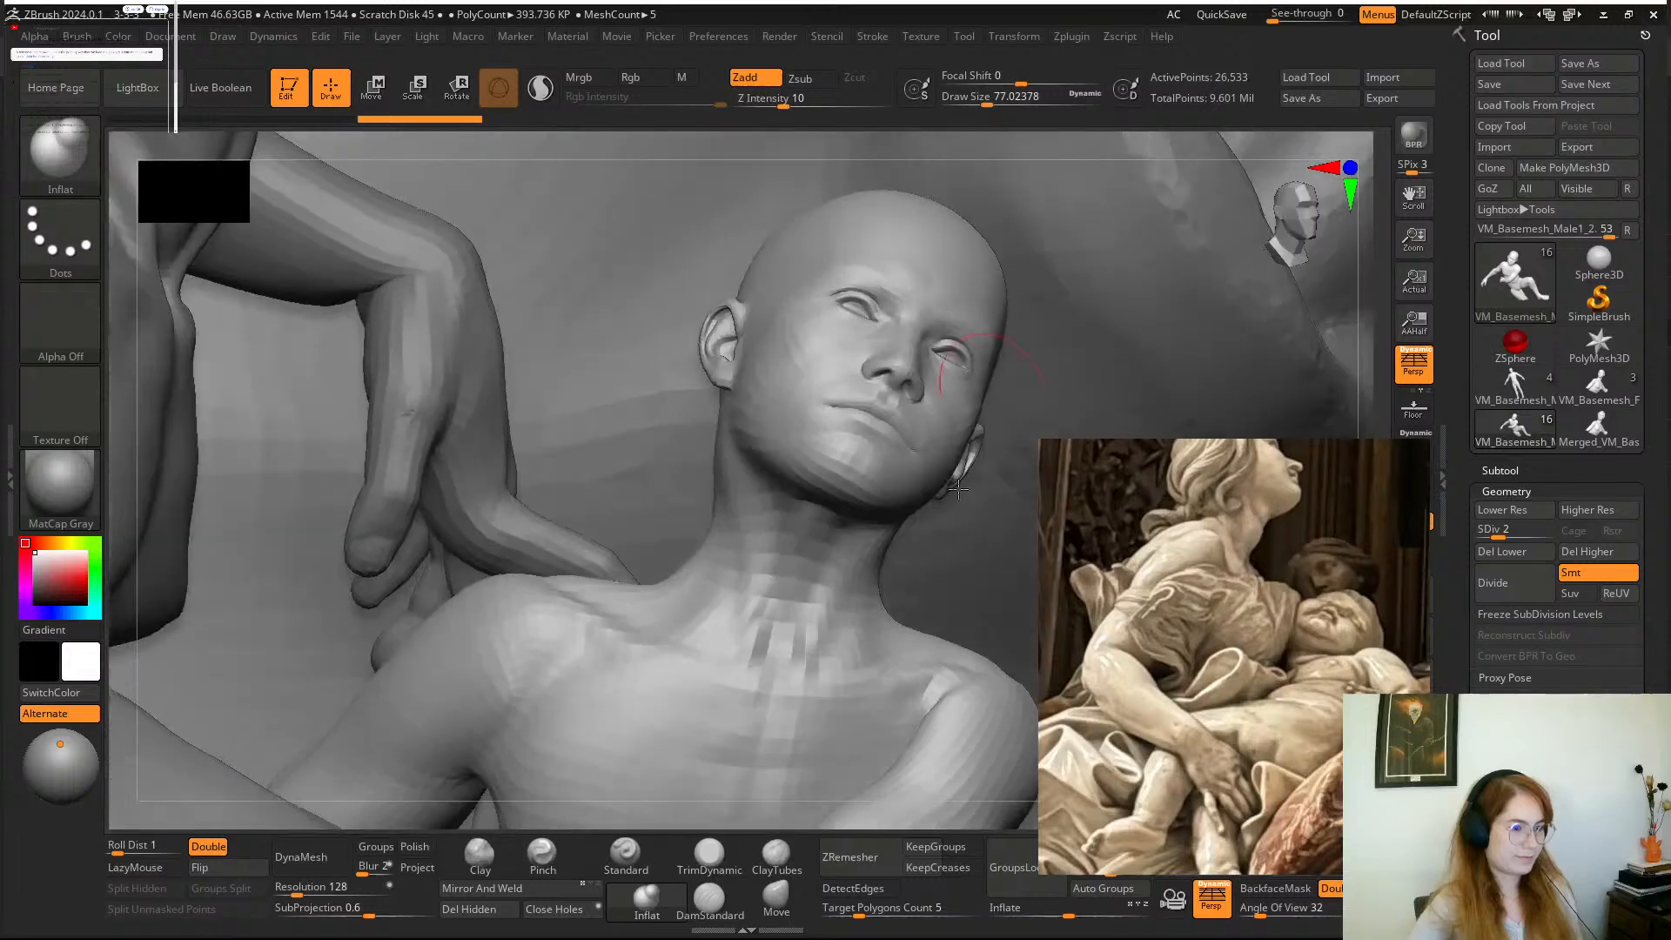
left_click(777, 897)
key("space")
mouse_move(776, 532)
left_mouse_down()
mouse_move(788, 577)
mouse_move(729, 607)
mouse_move(709, 561)
left_mouse_up()
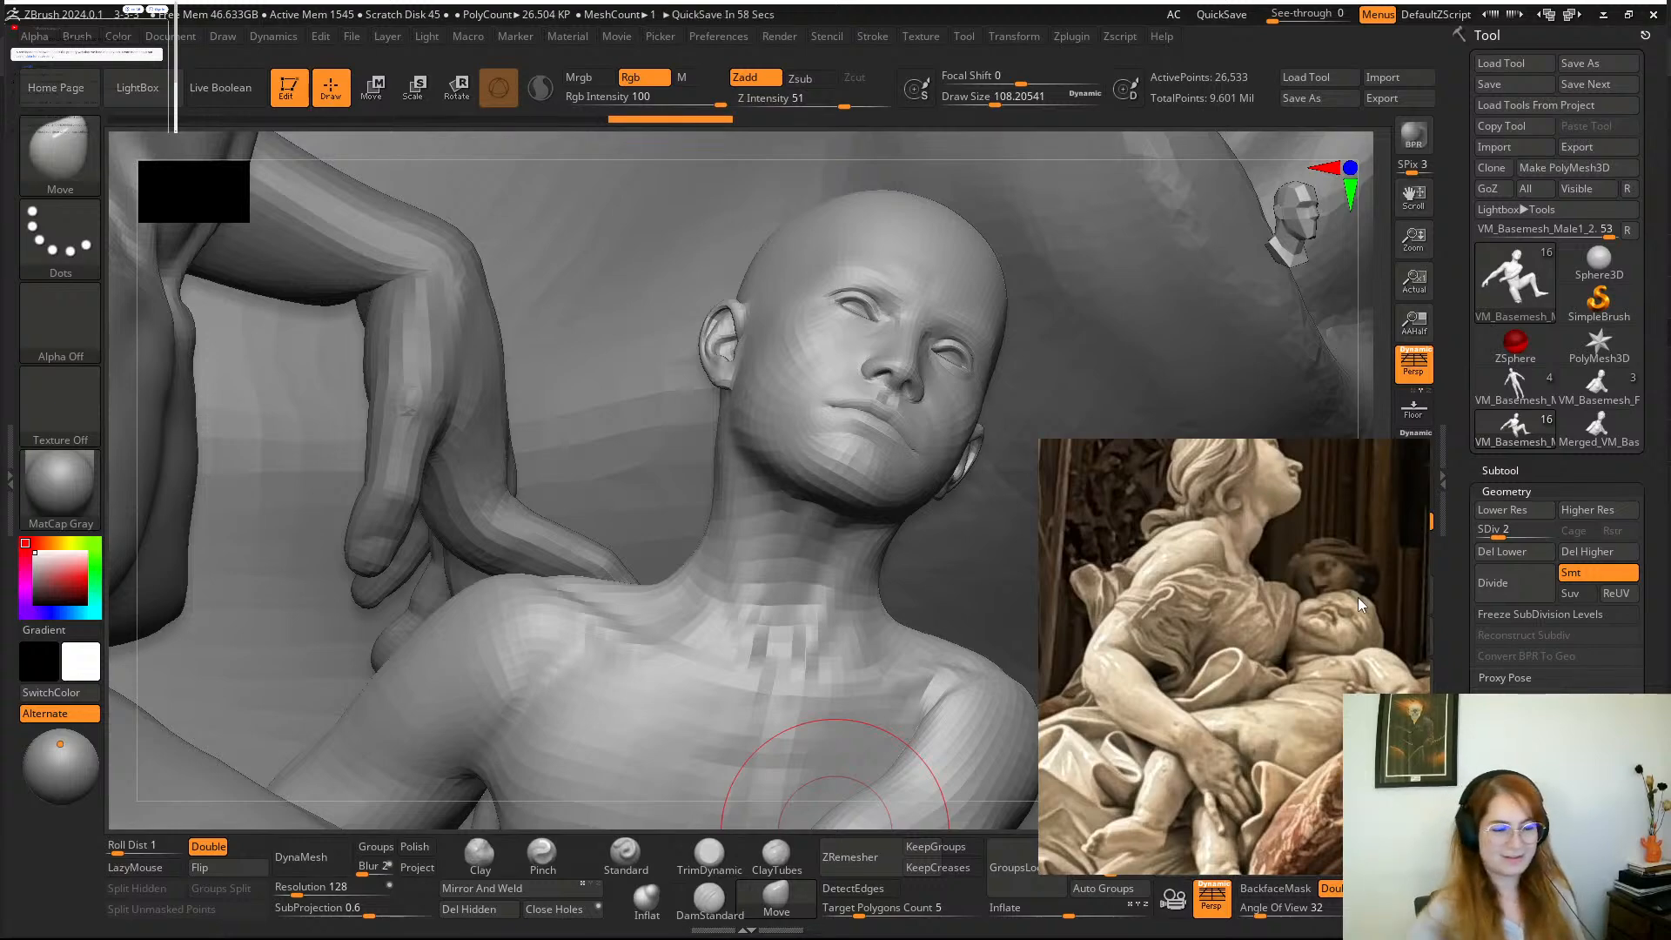
left_click_drag(999, 138, 934, 147)
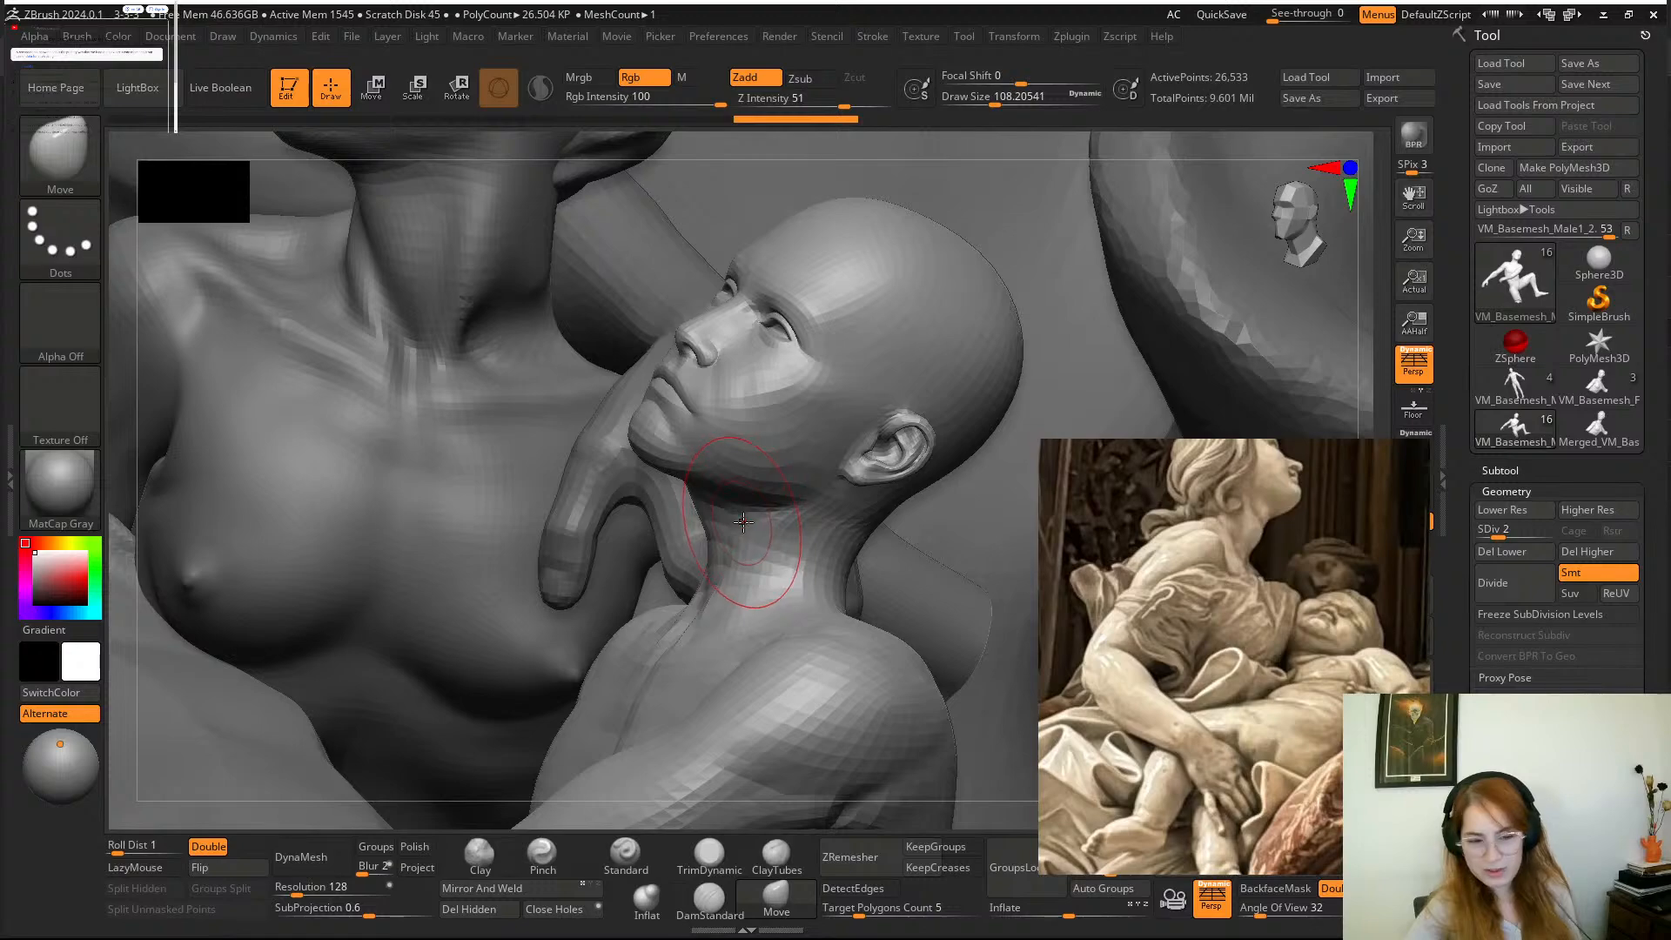
left_click_drag(746, 496, 748, 510)
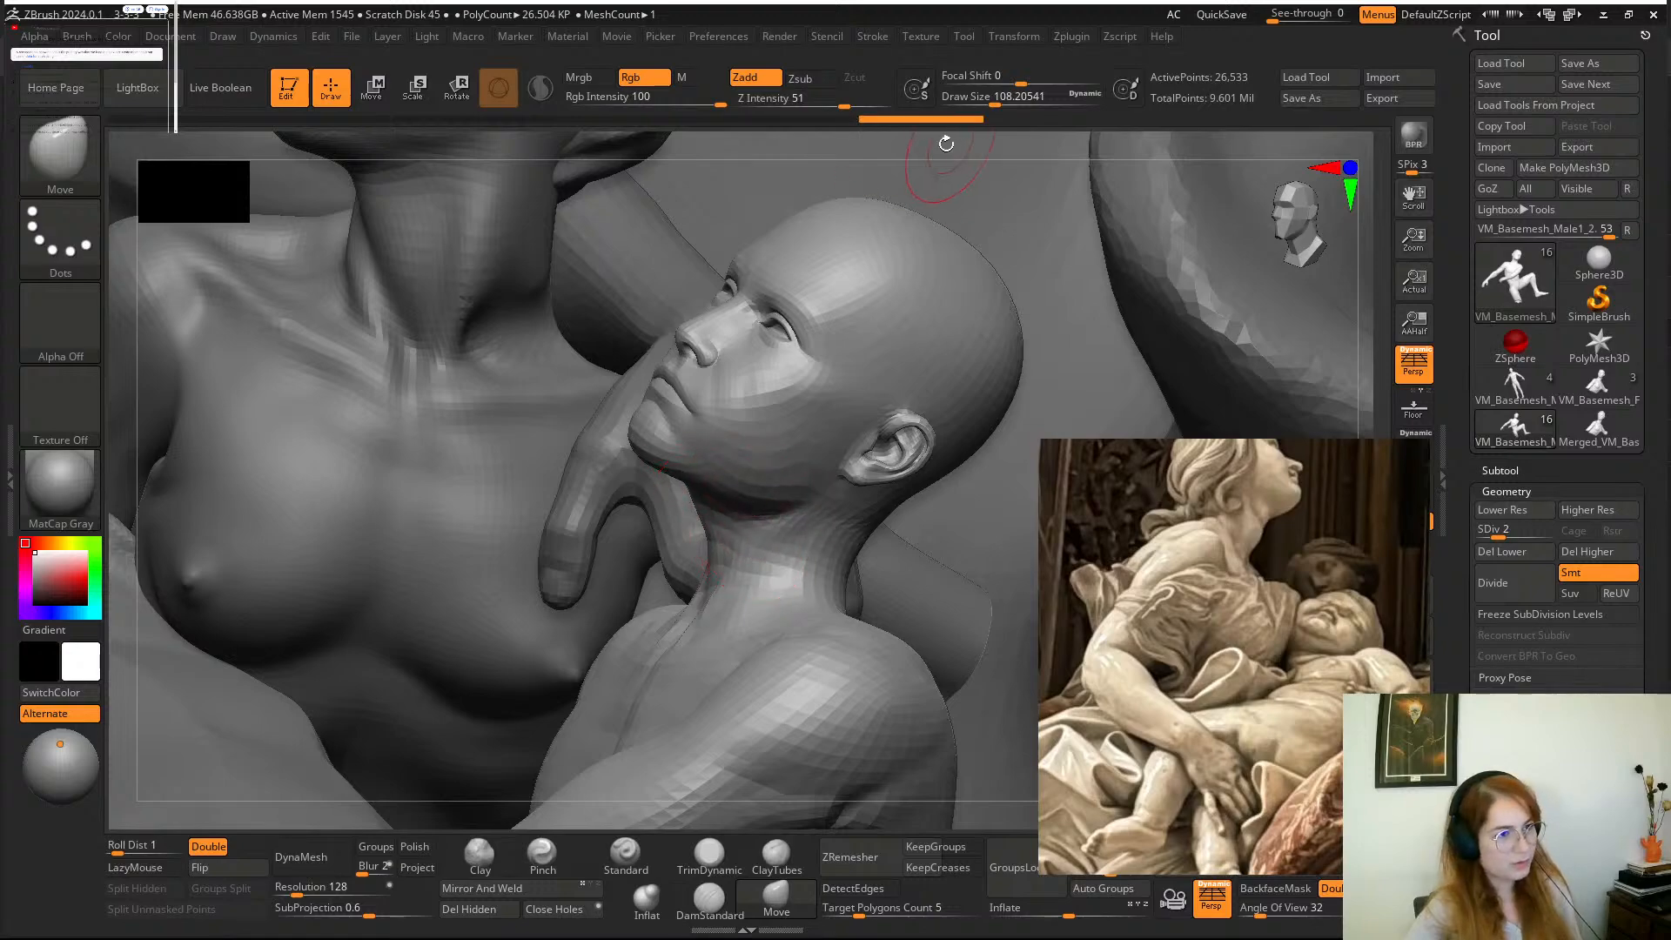
mouse_move(943, 149)
left_mouse_down()
mouse_move(1025, 163)
mouse_move(963, 206)
mouse_move(921, 139)
mouse_move(933, 130)
mouse_move(965, 180)
mouse_move(996, 179)
mouse_move(962, 144)
mouse_move(997, 173)
mouse_move(988, 150)
mouse_move(932, 149)
mouse_move(915, 104)
mouse_move(946, 118)
mouse_move(905, 135)
left_mouse_up()
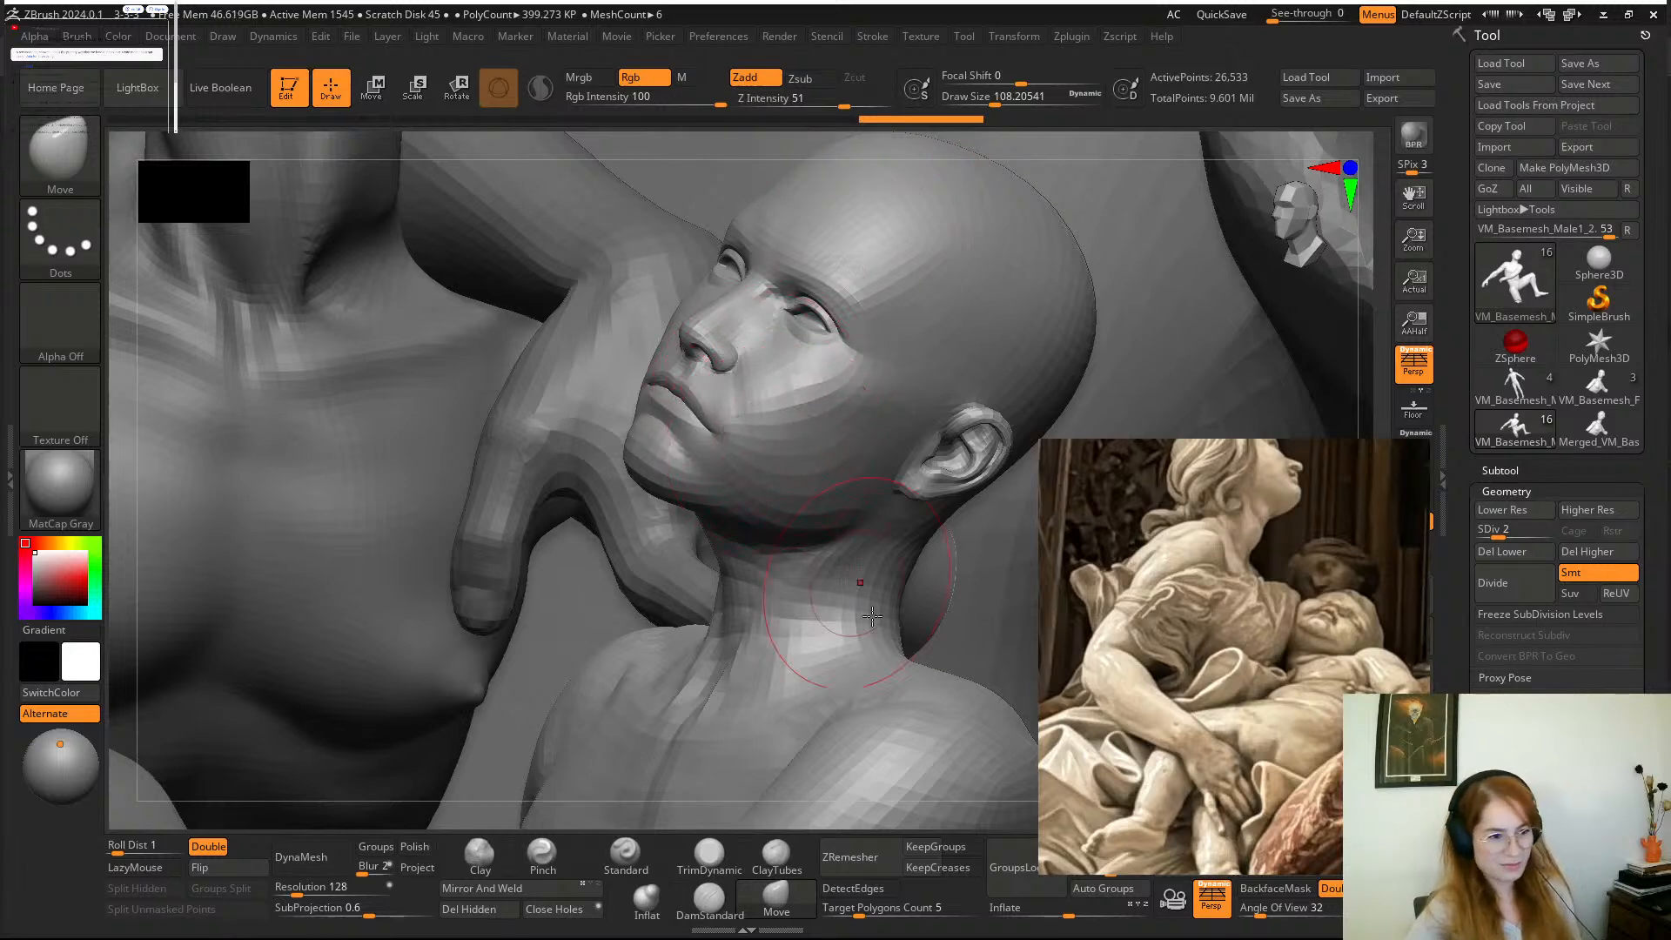
Raise the boy's subdivision level to 3 and smooth his left cheek from the eye to the jaw.
right_click_drag(862, 766, 813, 709, "ctrl")
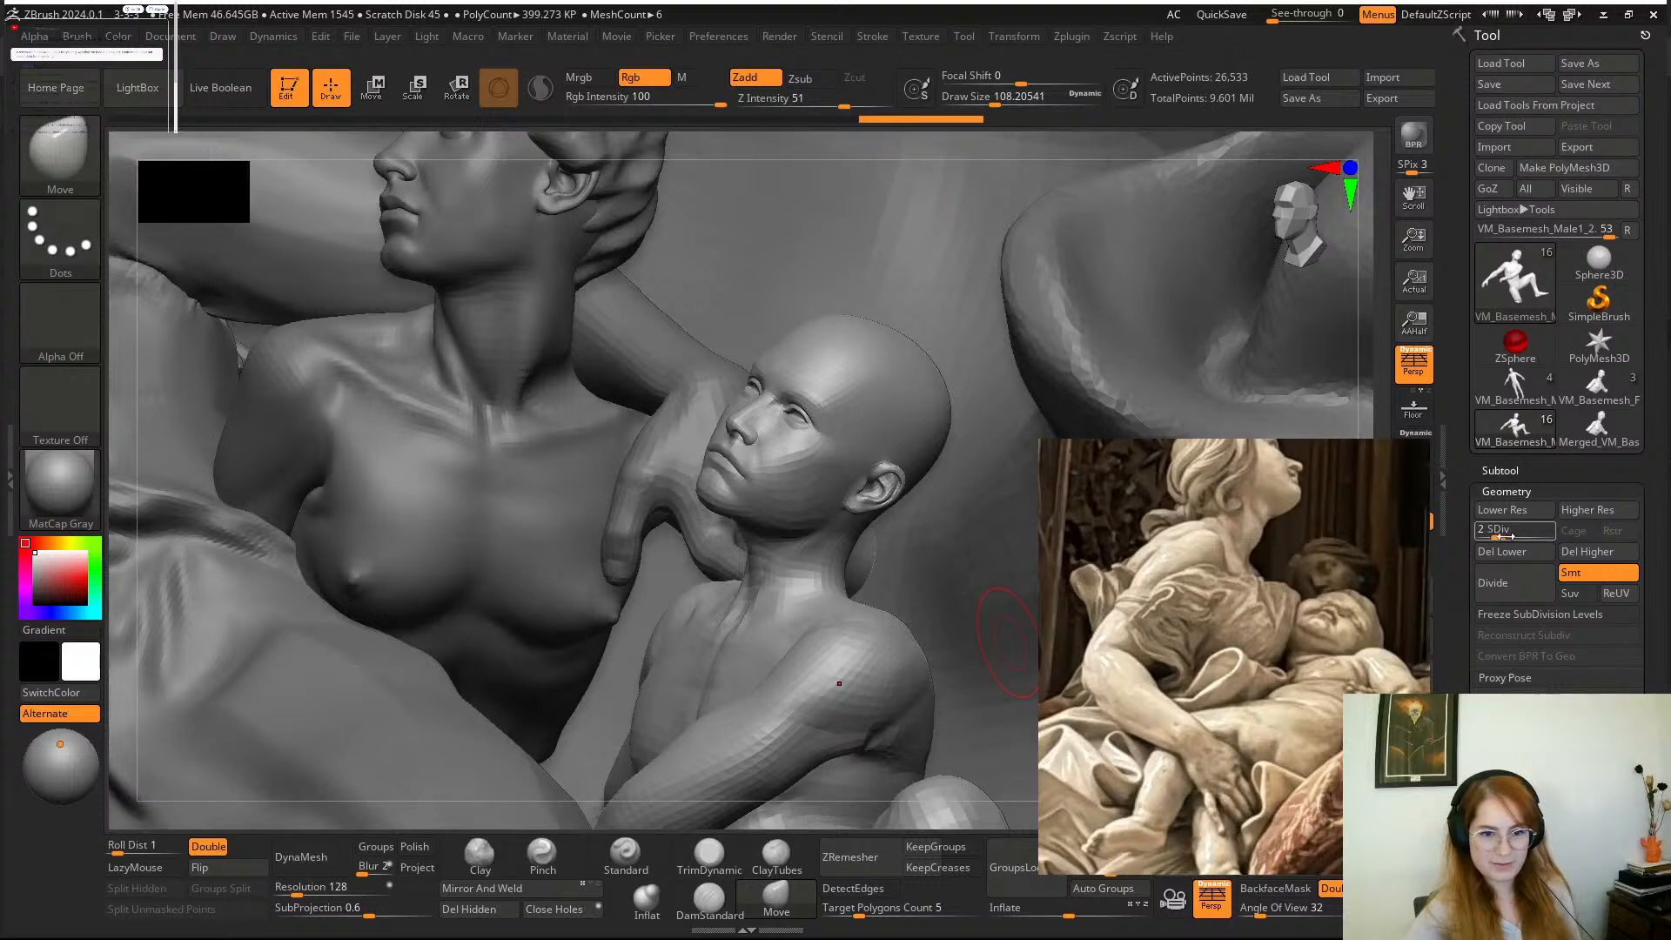
left_click_drag(1504, 535, 1516, 534)
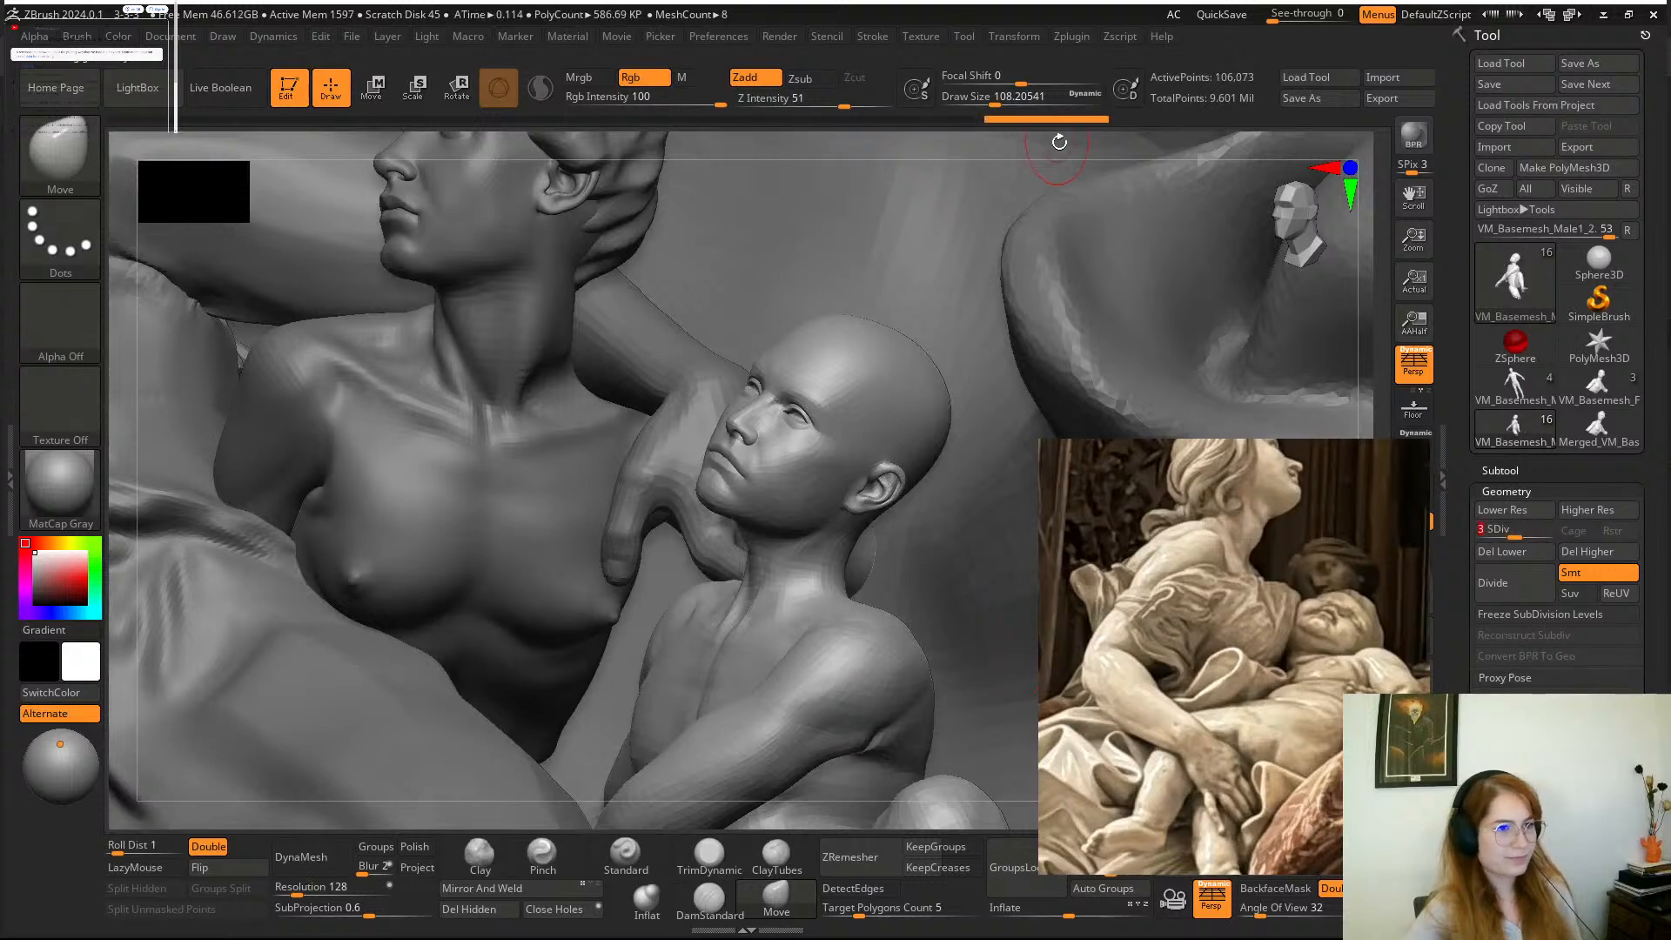
mouse_move(1060, 142)
left_mouse_down()
mouse_move(1127, 161)
mouse_move(1036, 175)
mouse_move(1087, 245)
mouse_move(1082, 186)
mouse_move(984, 155)
left_mouse_up()
key("shift")
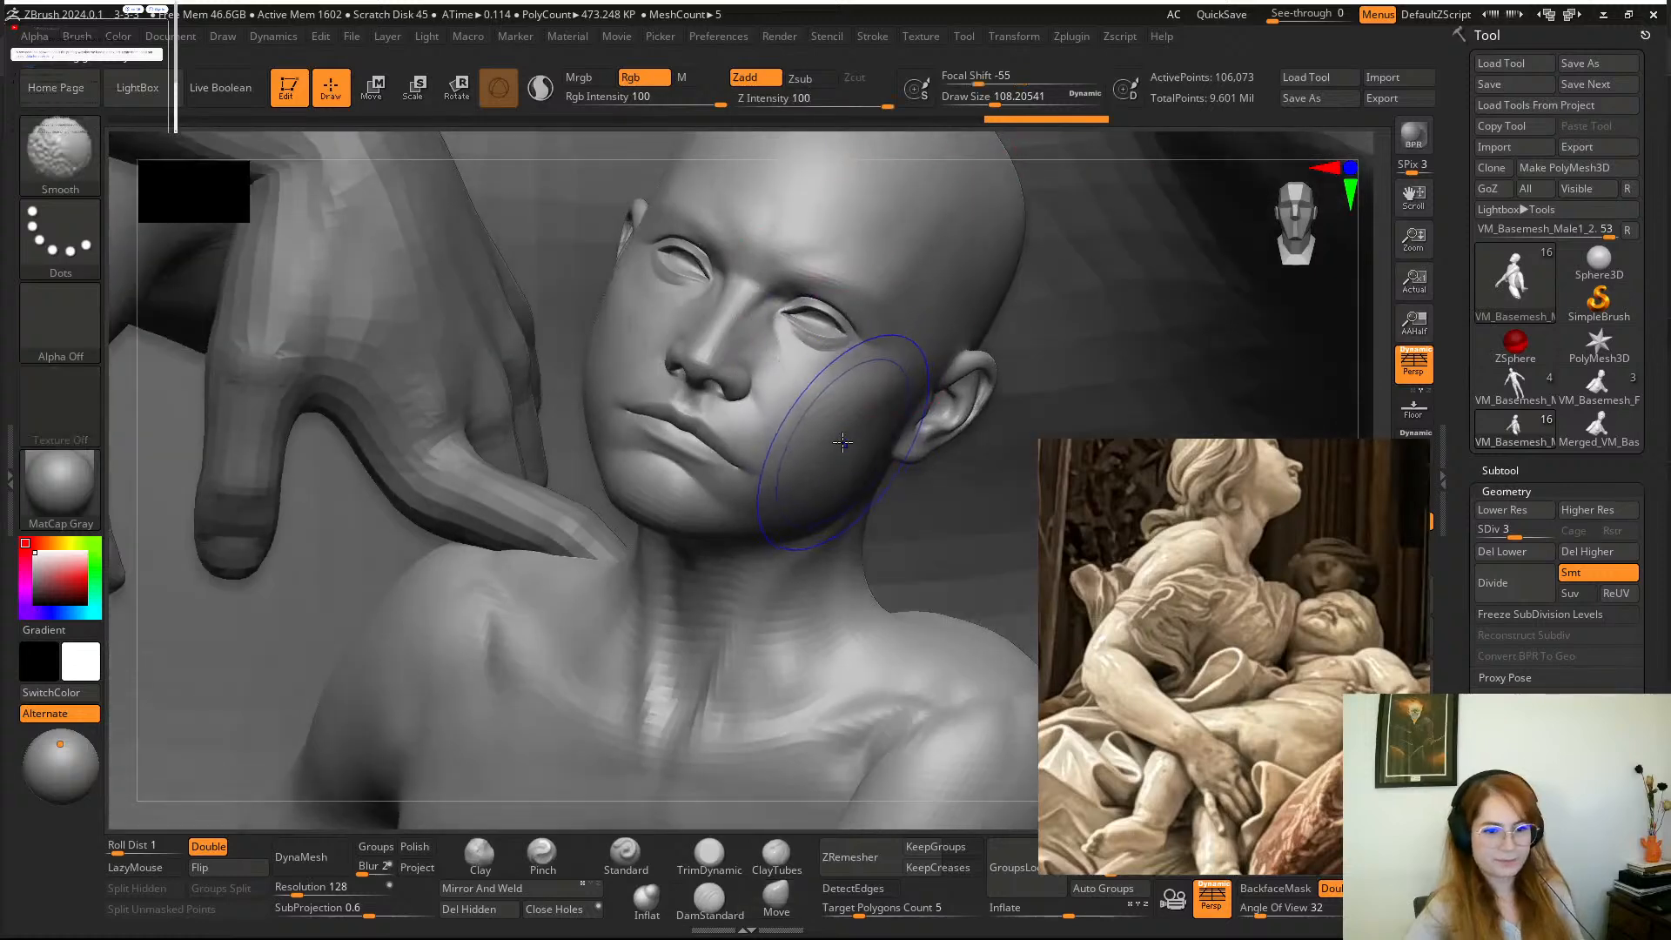
mouse_move(835, 333)
left_mouse_down("shift")
mouse_move(784, 250)
mouse_move(731, 228)
mouse_move(646, 357)
mouse_move(825, 478)
left_mouse_up("shift")
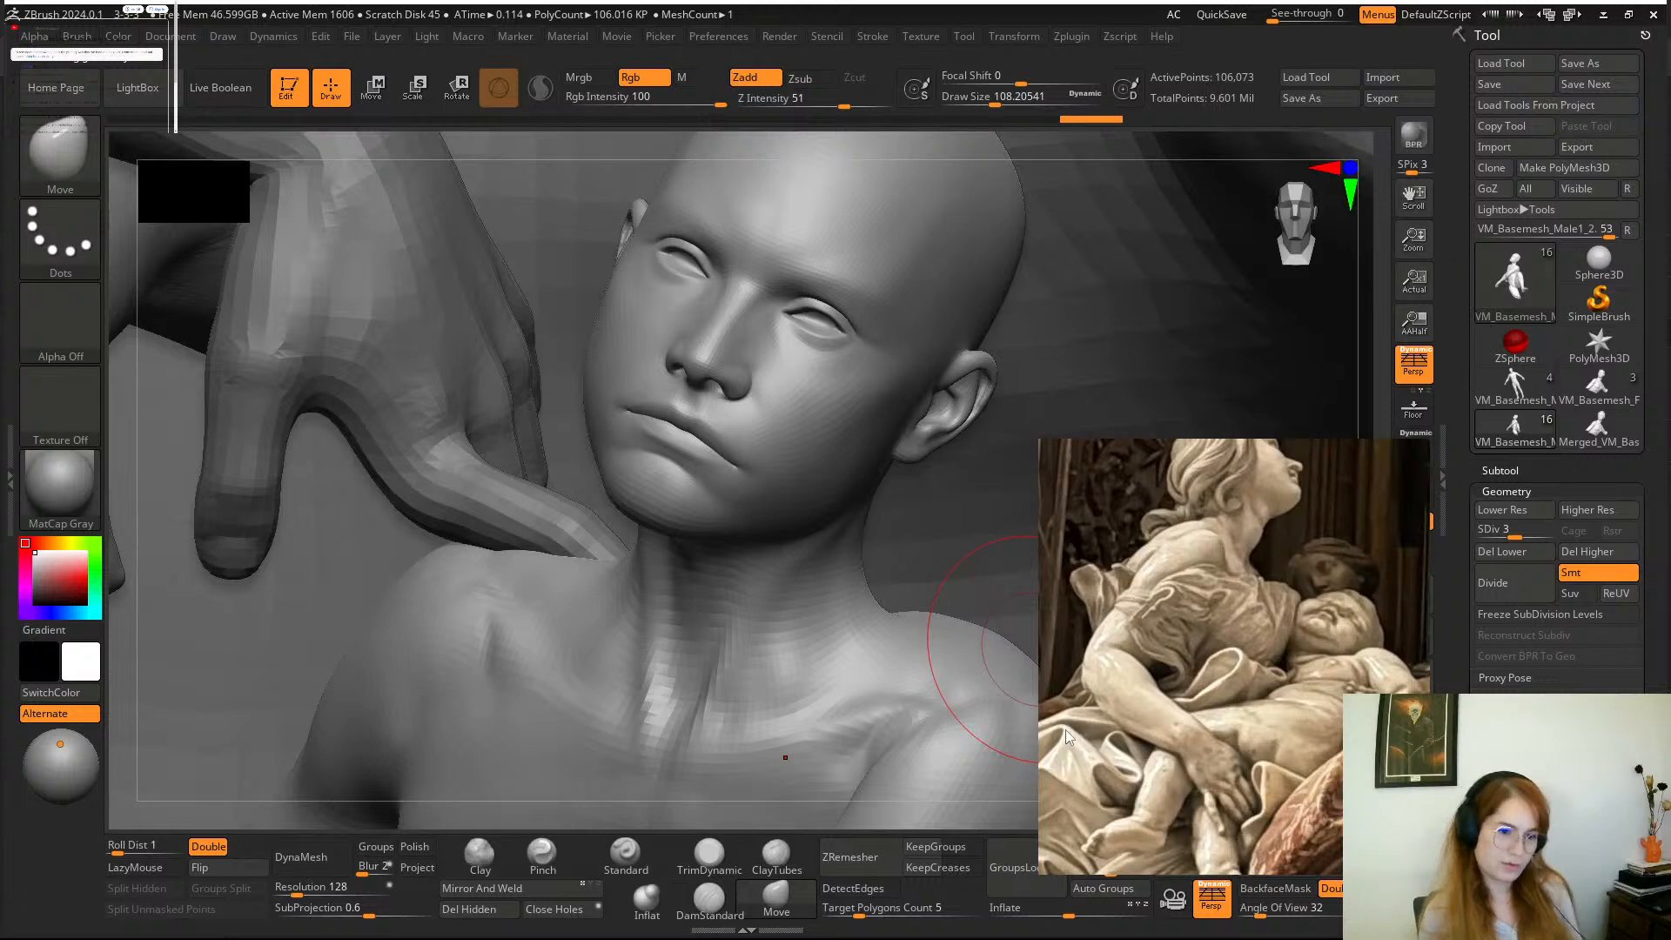
Switch the reference board back to the painting and frame the child under God's hand closely.
scroll(1318, 737, "down", 5)
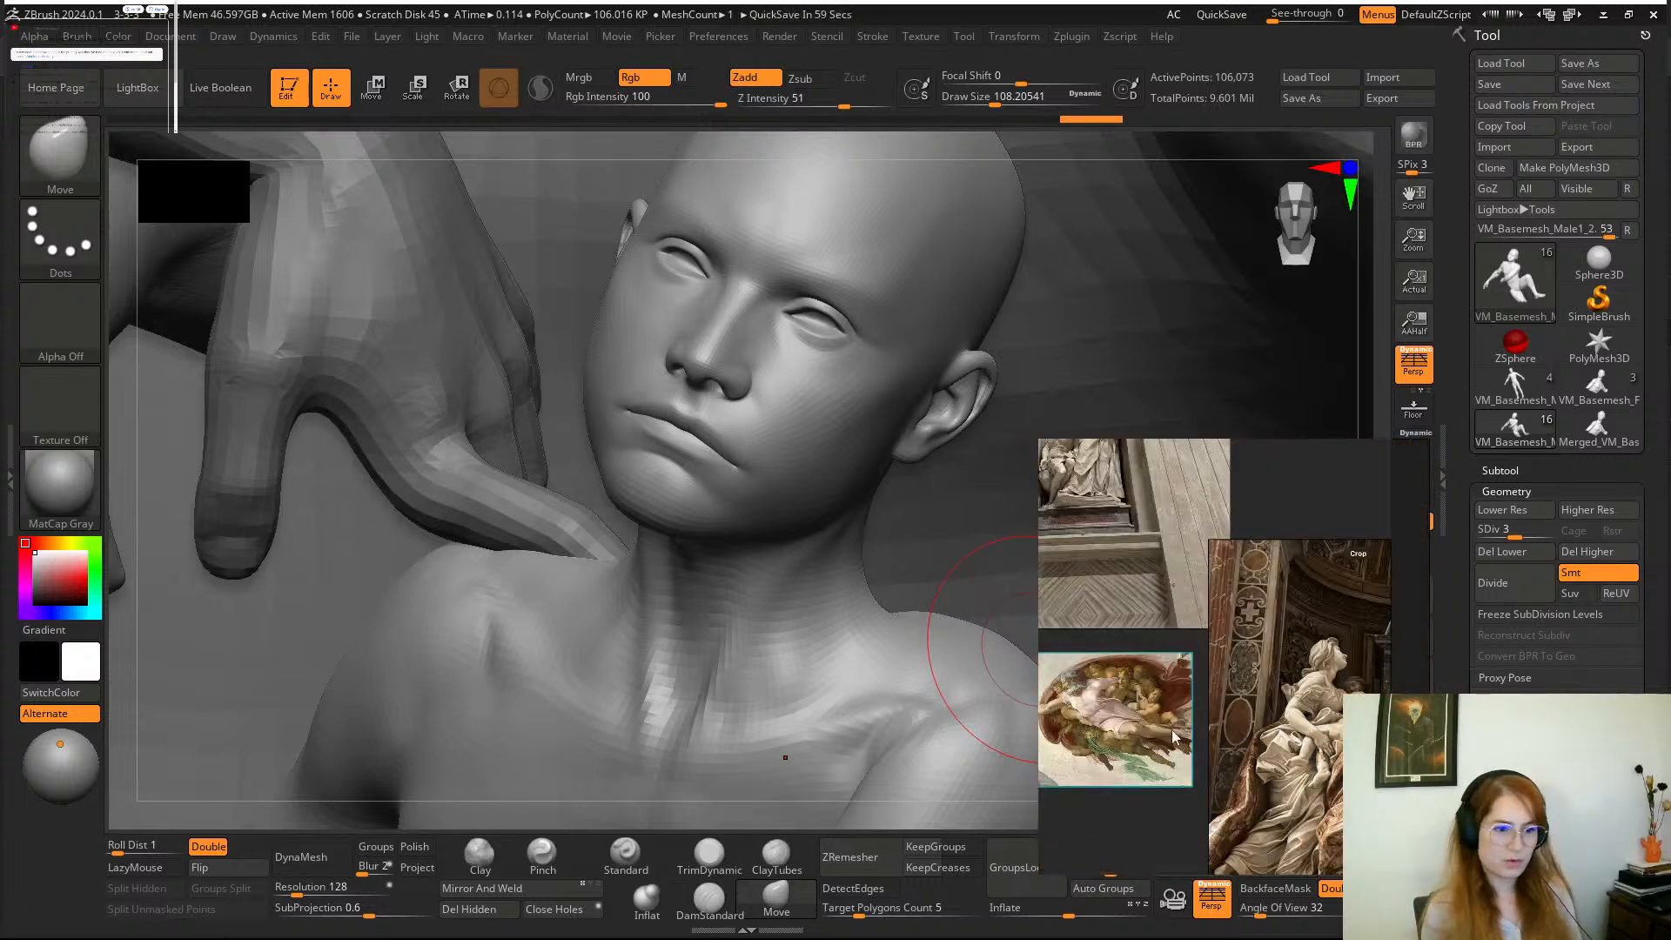
scroll(1177, 703, "up", 5)
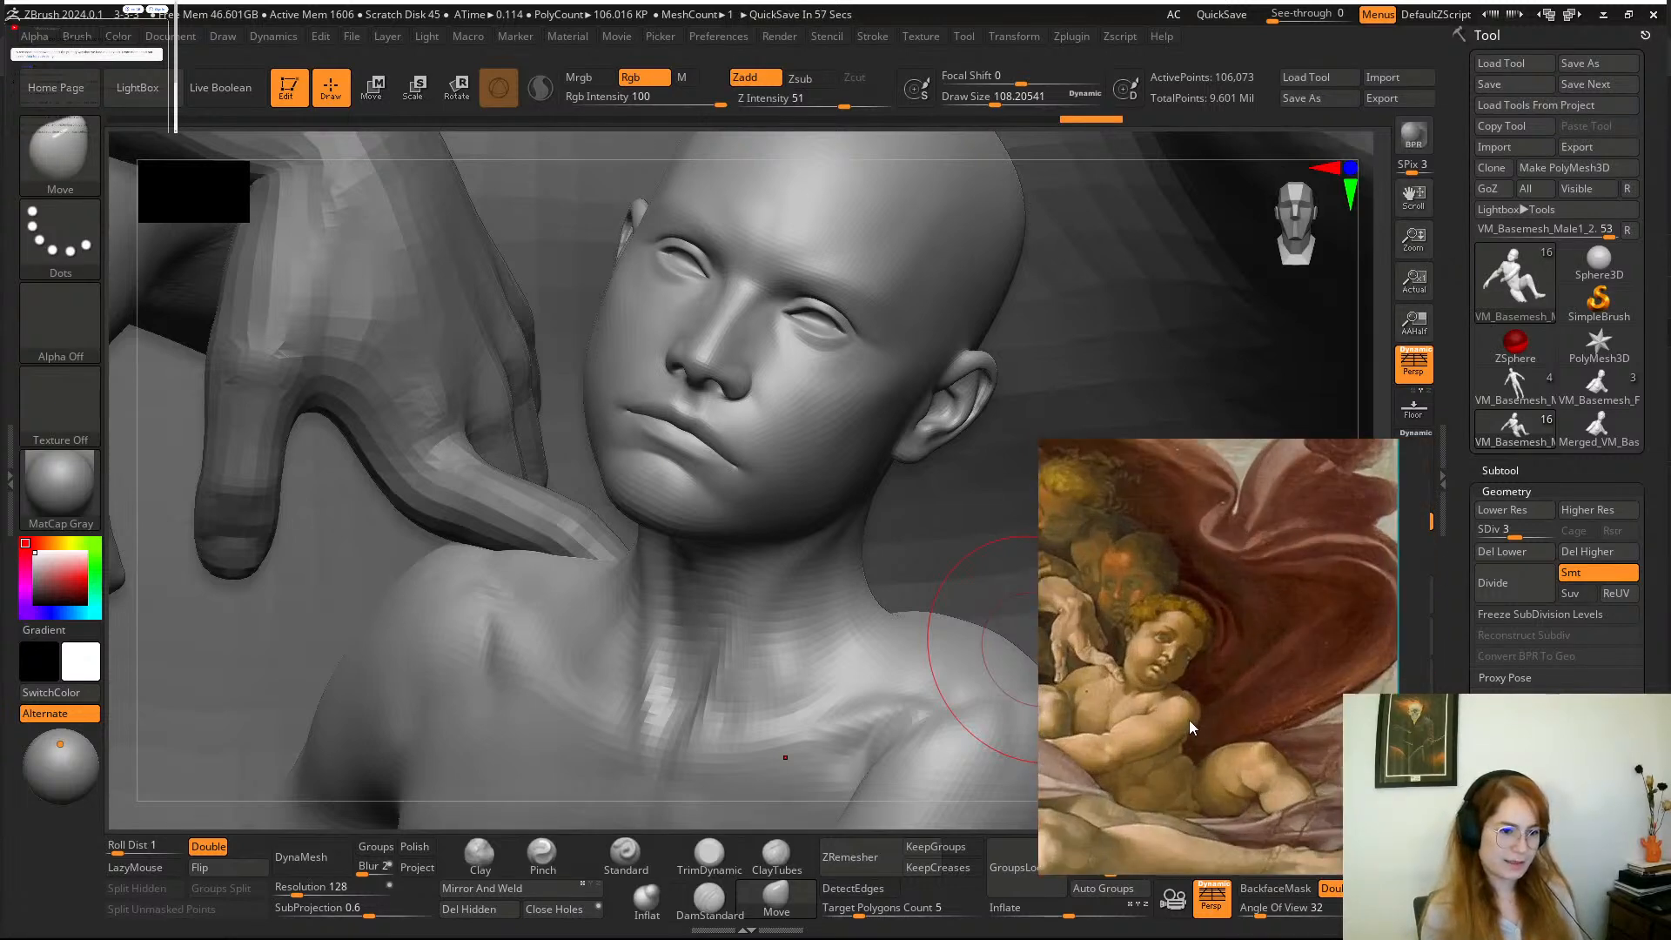
scroll(1188, 719, "up", 4)
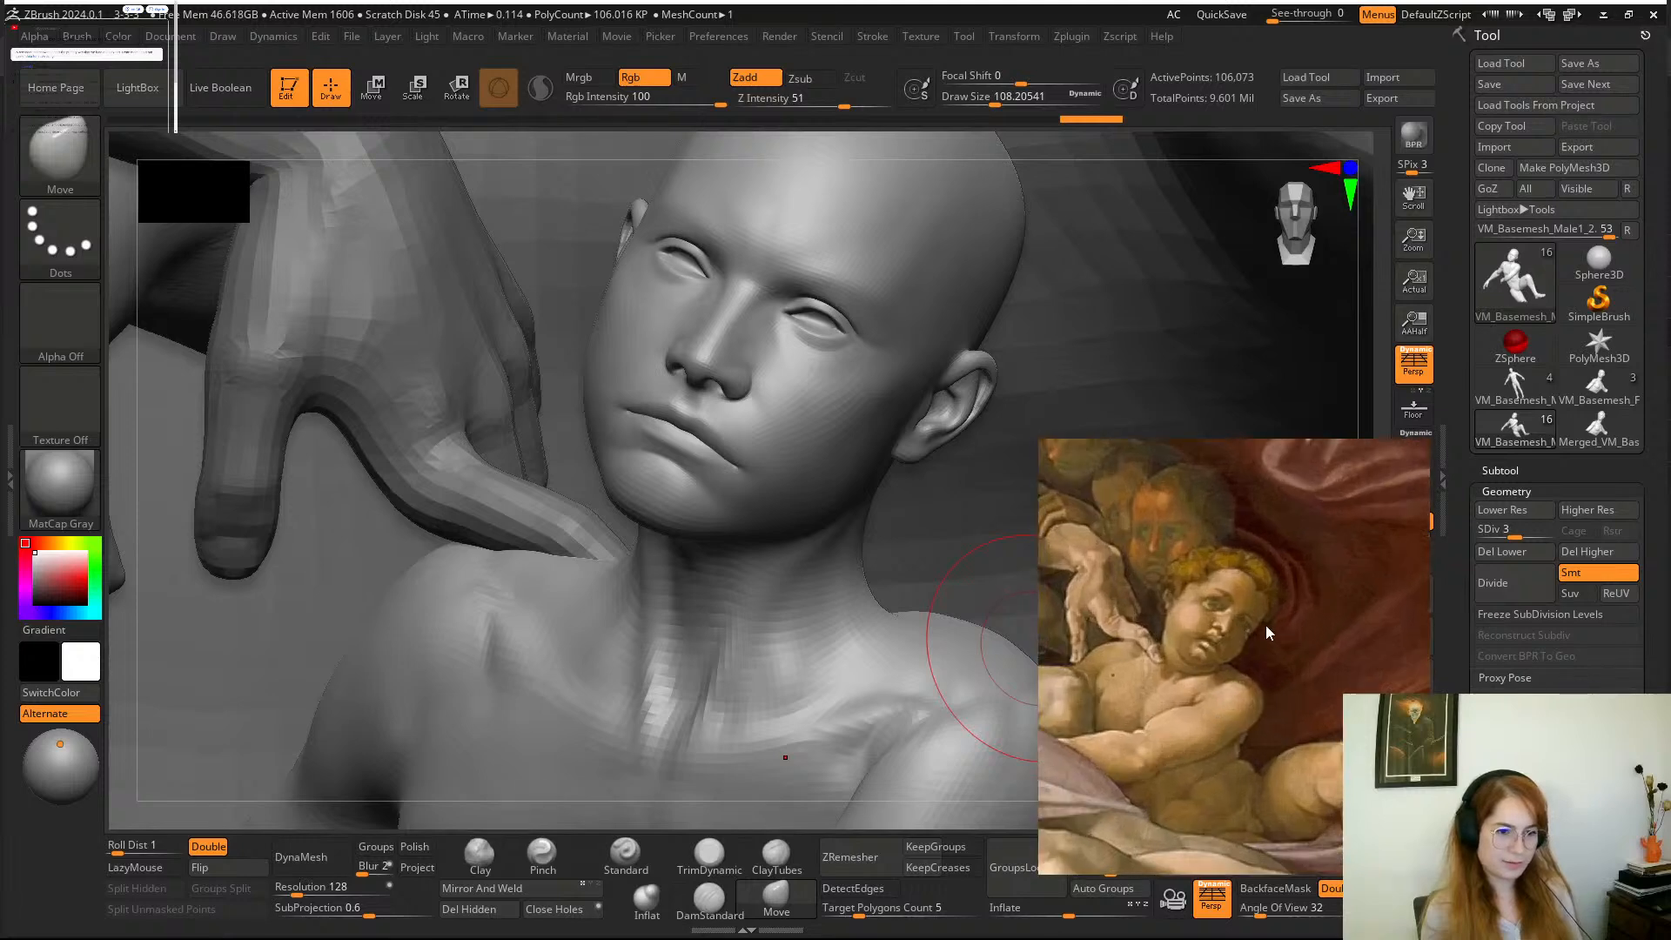
Lower the boy to subdivision level 2, lasso-mask his whole head and soften the mask's edge at the neck.
scroll(1265, 625, "down", 2)
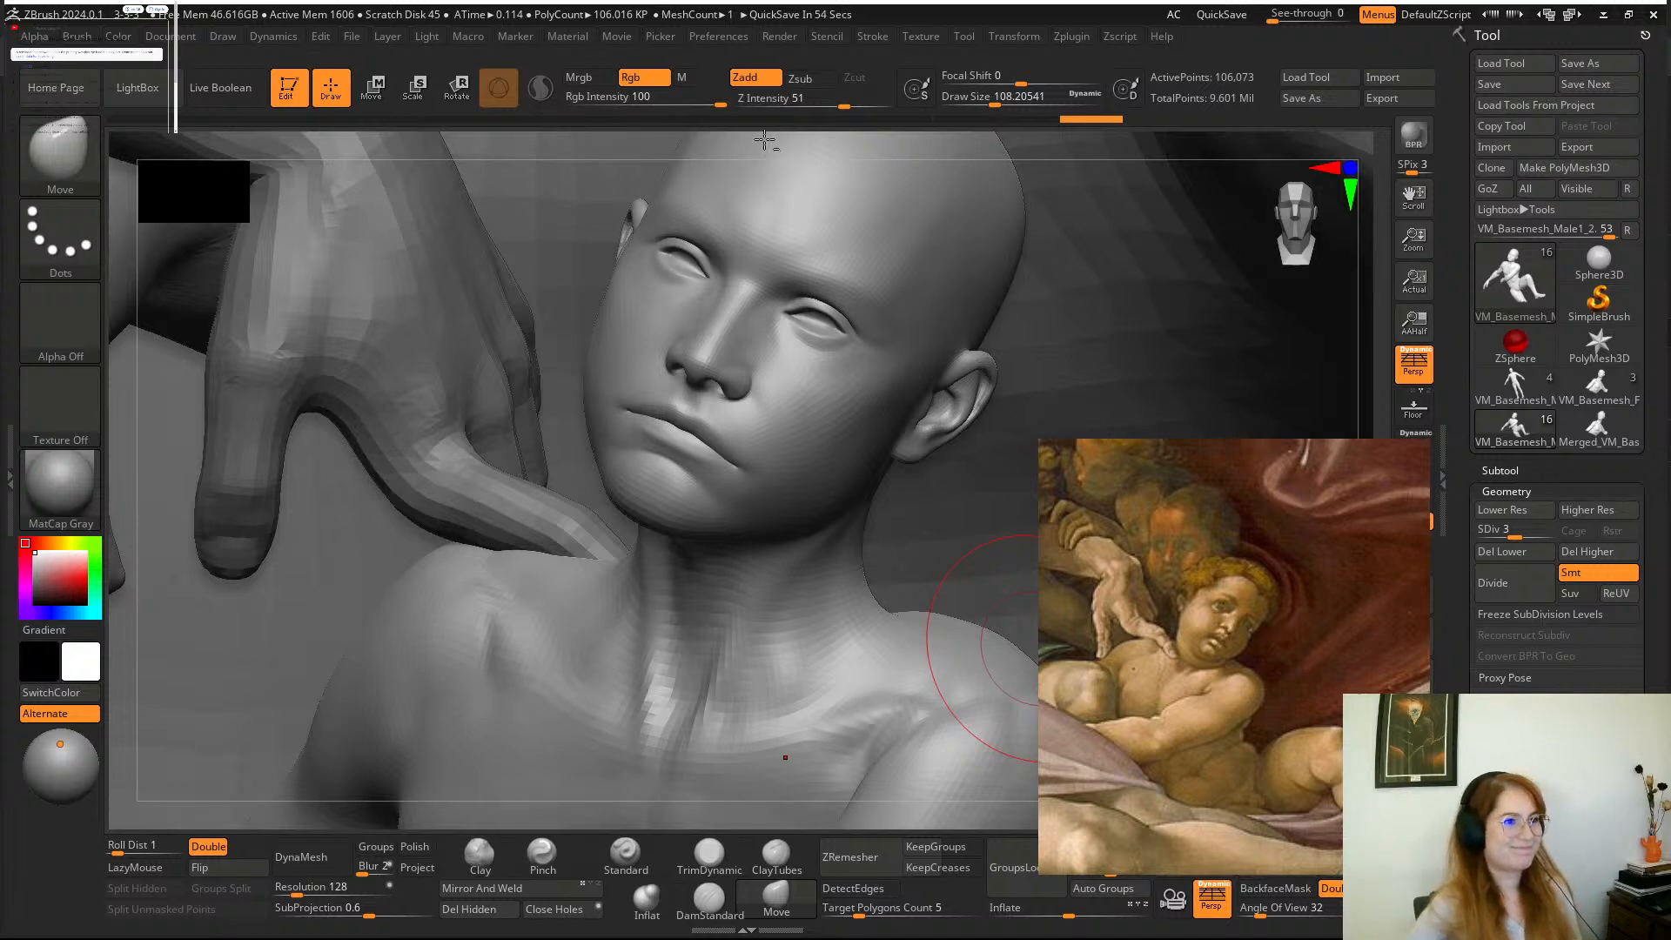
right_click_drag(764, 139, 783, 184)
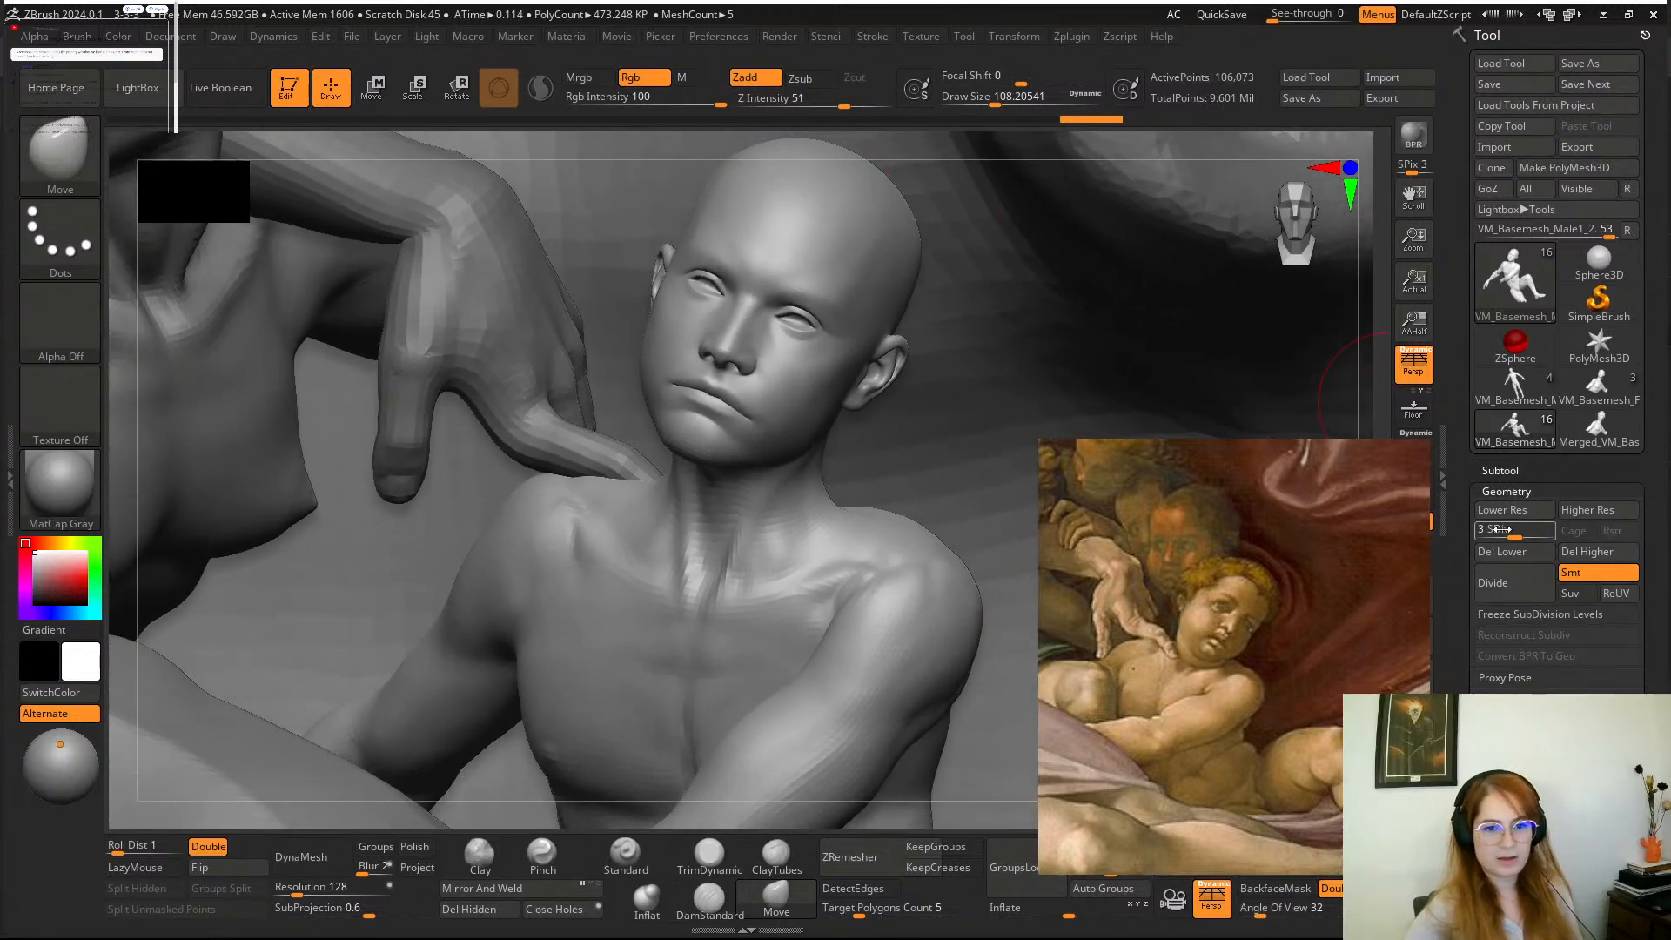
left_click_drag(1497, 529, 1490, 529)
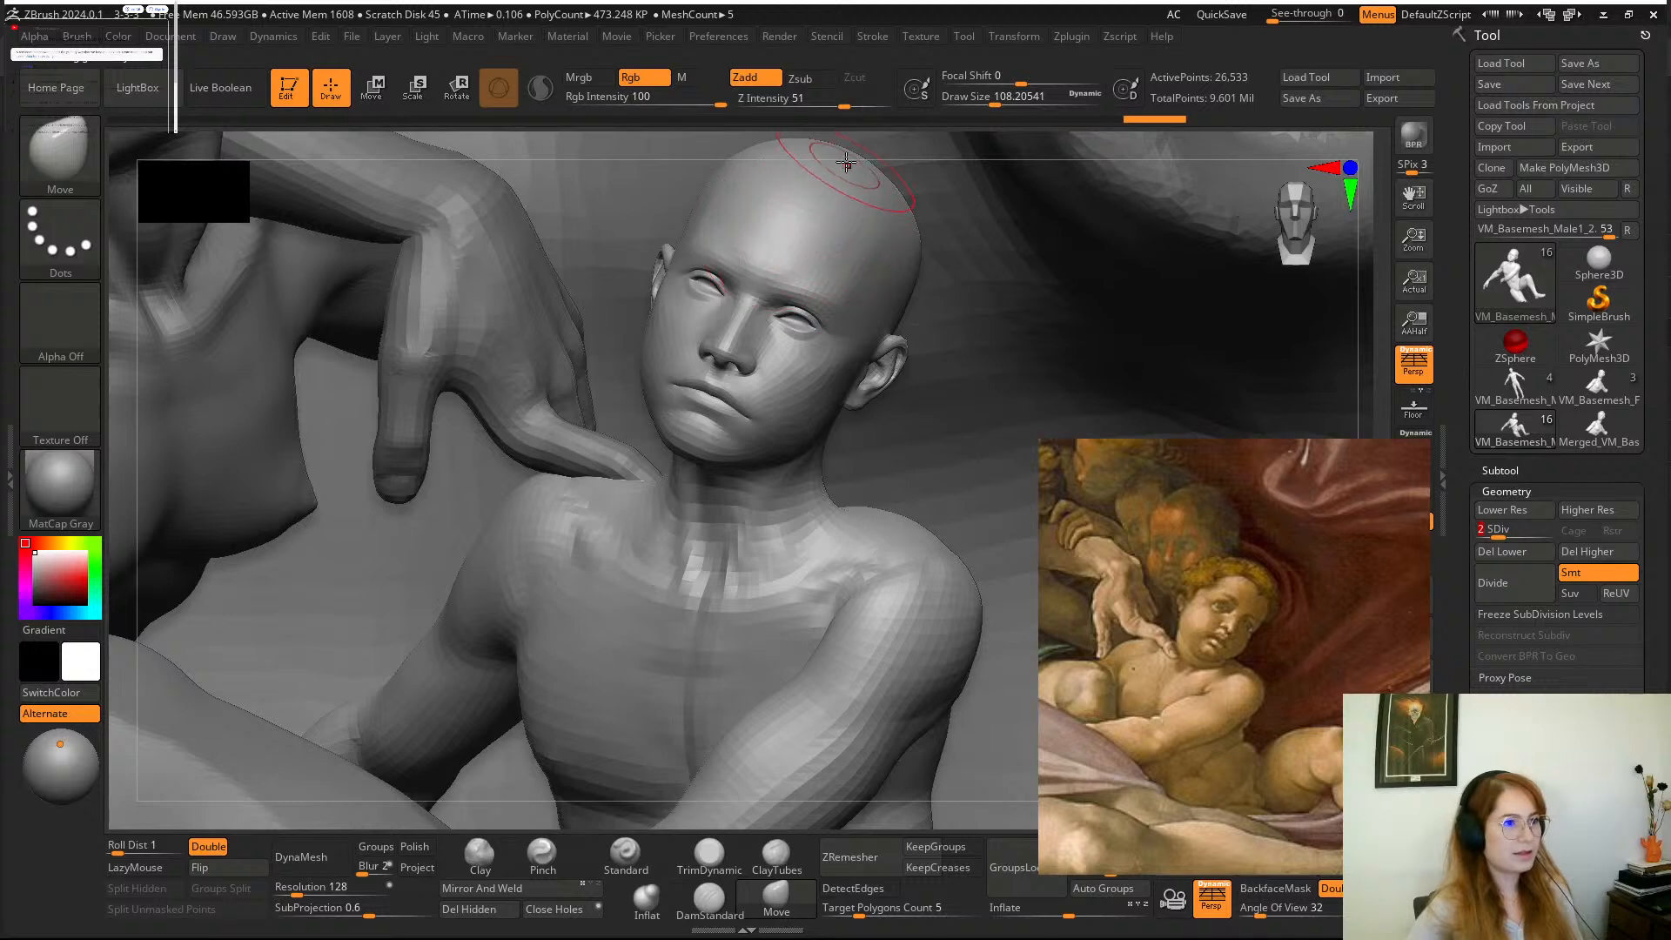
mouse_move(845, 147)
left_mouse_down("ctrl")
mouse_move(619, 425)
mouse_move(631, 487)
left_mouse_up("ctrl")
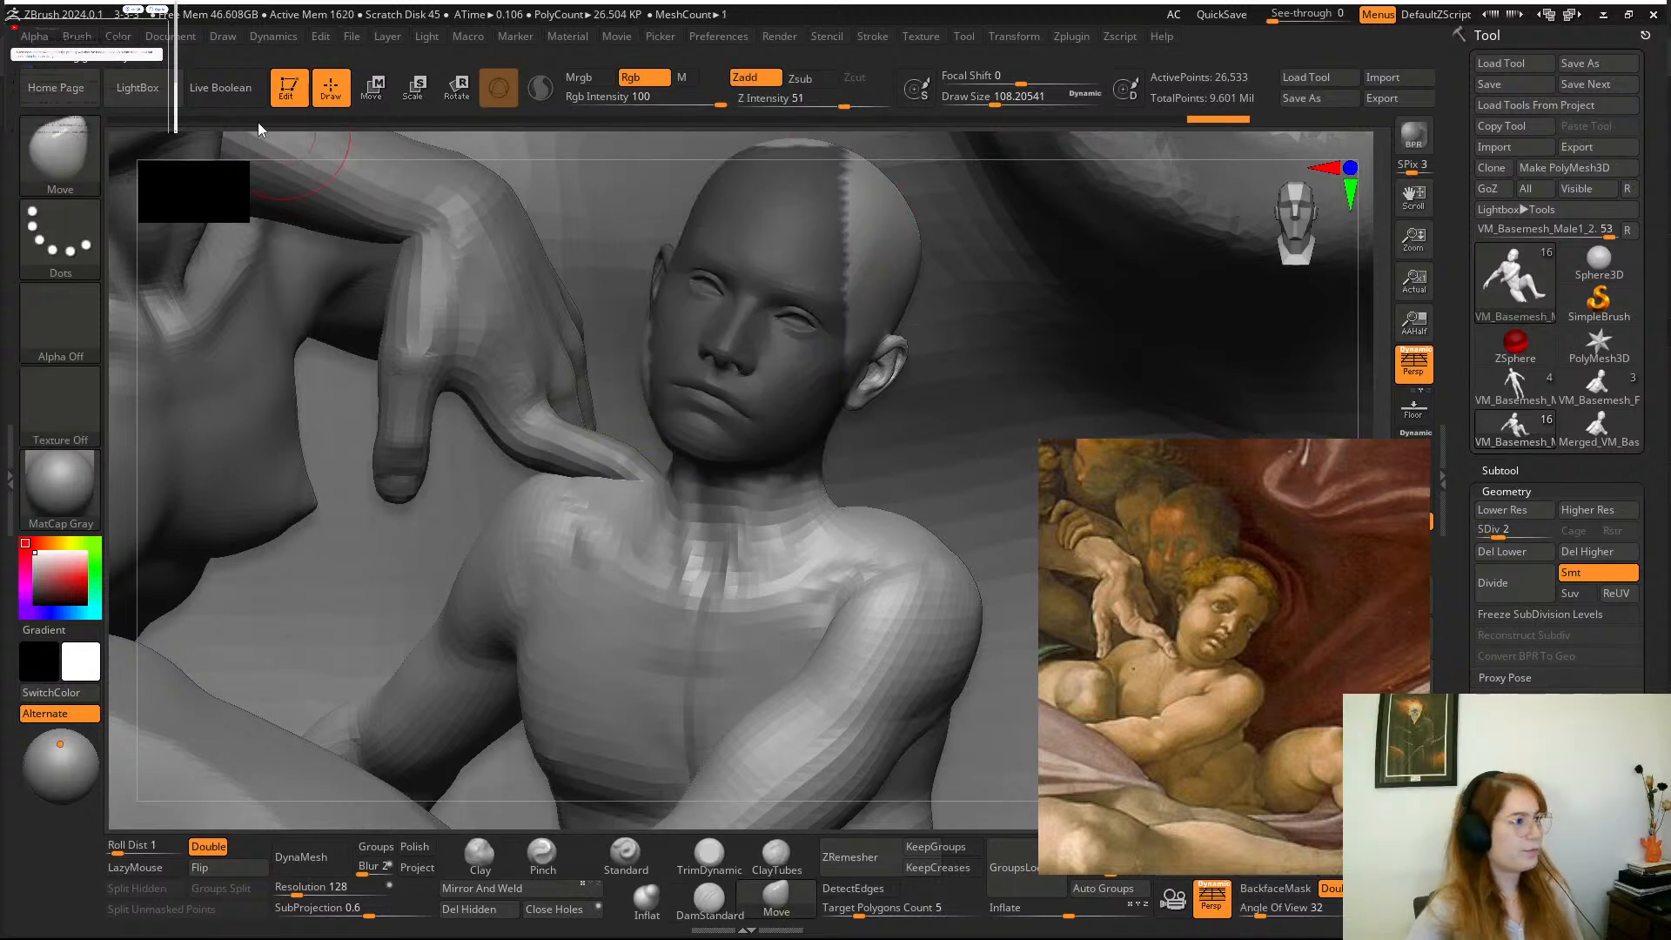
left_click(68, 143, "ctrl")
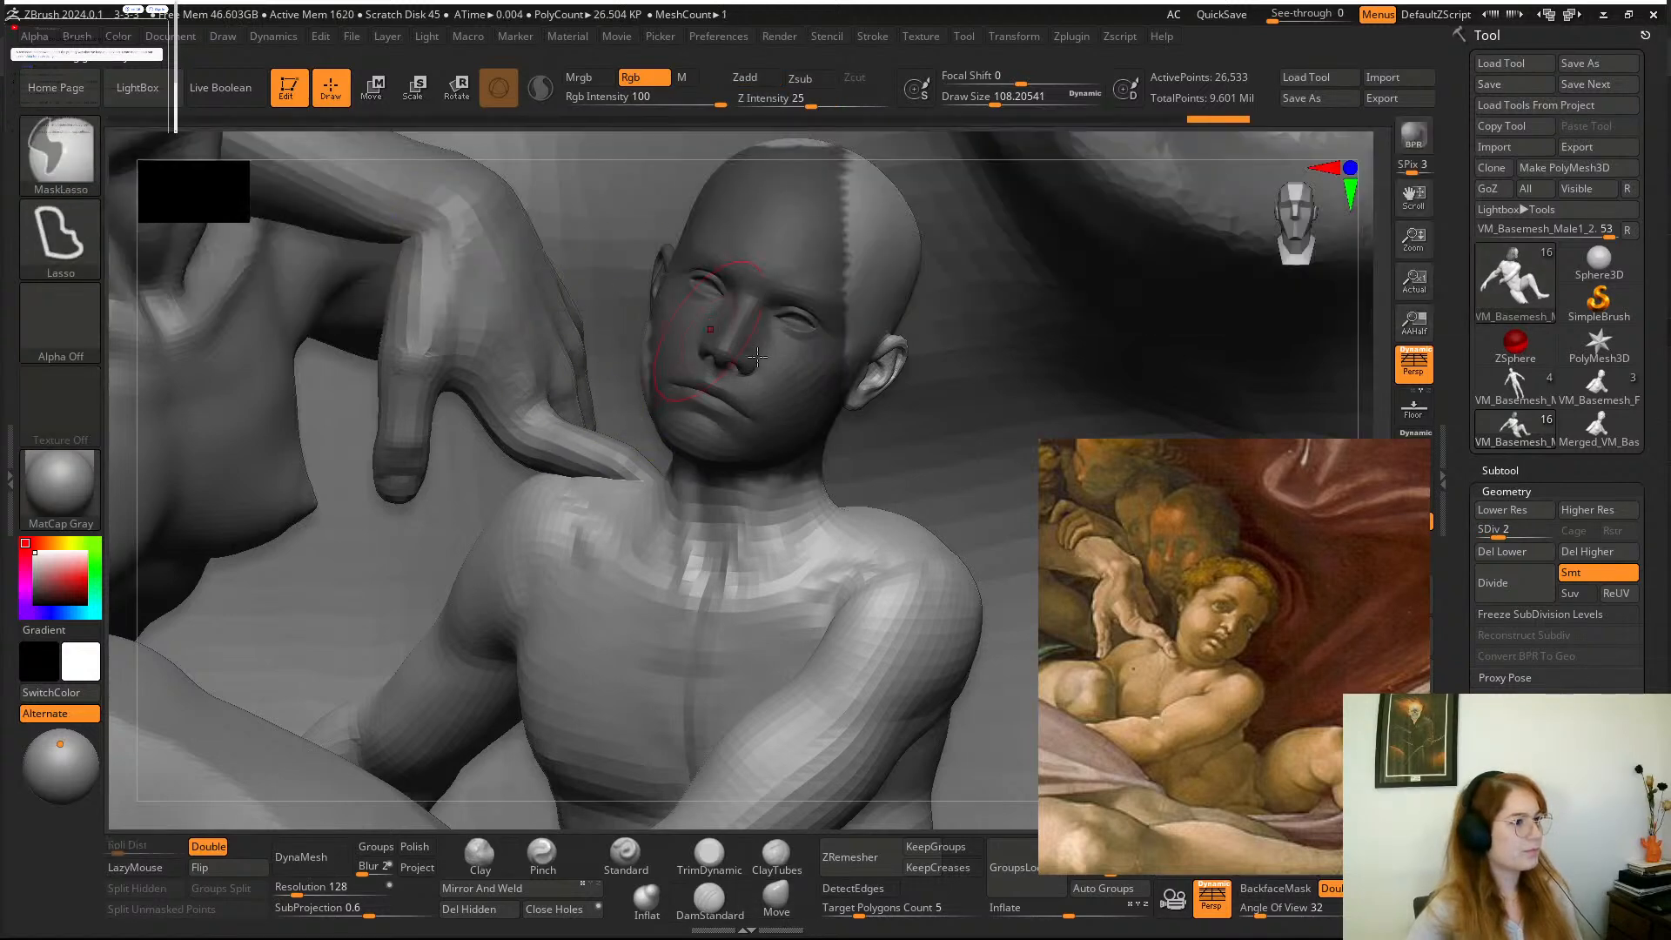
left_click(417, 248, "ctrl")
mouse_move(990, 370)
left_mouse_down("ctrl")
mouse_move(712, 497)
mouse_move(853, 131)
mouse_move(1049, 261)
left_mouse_up("ctrl")
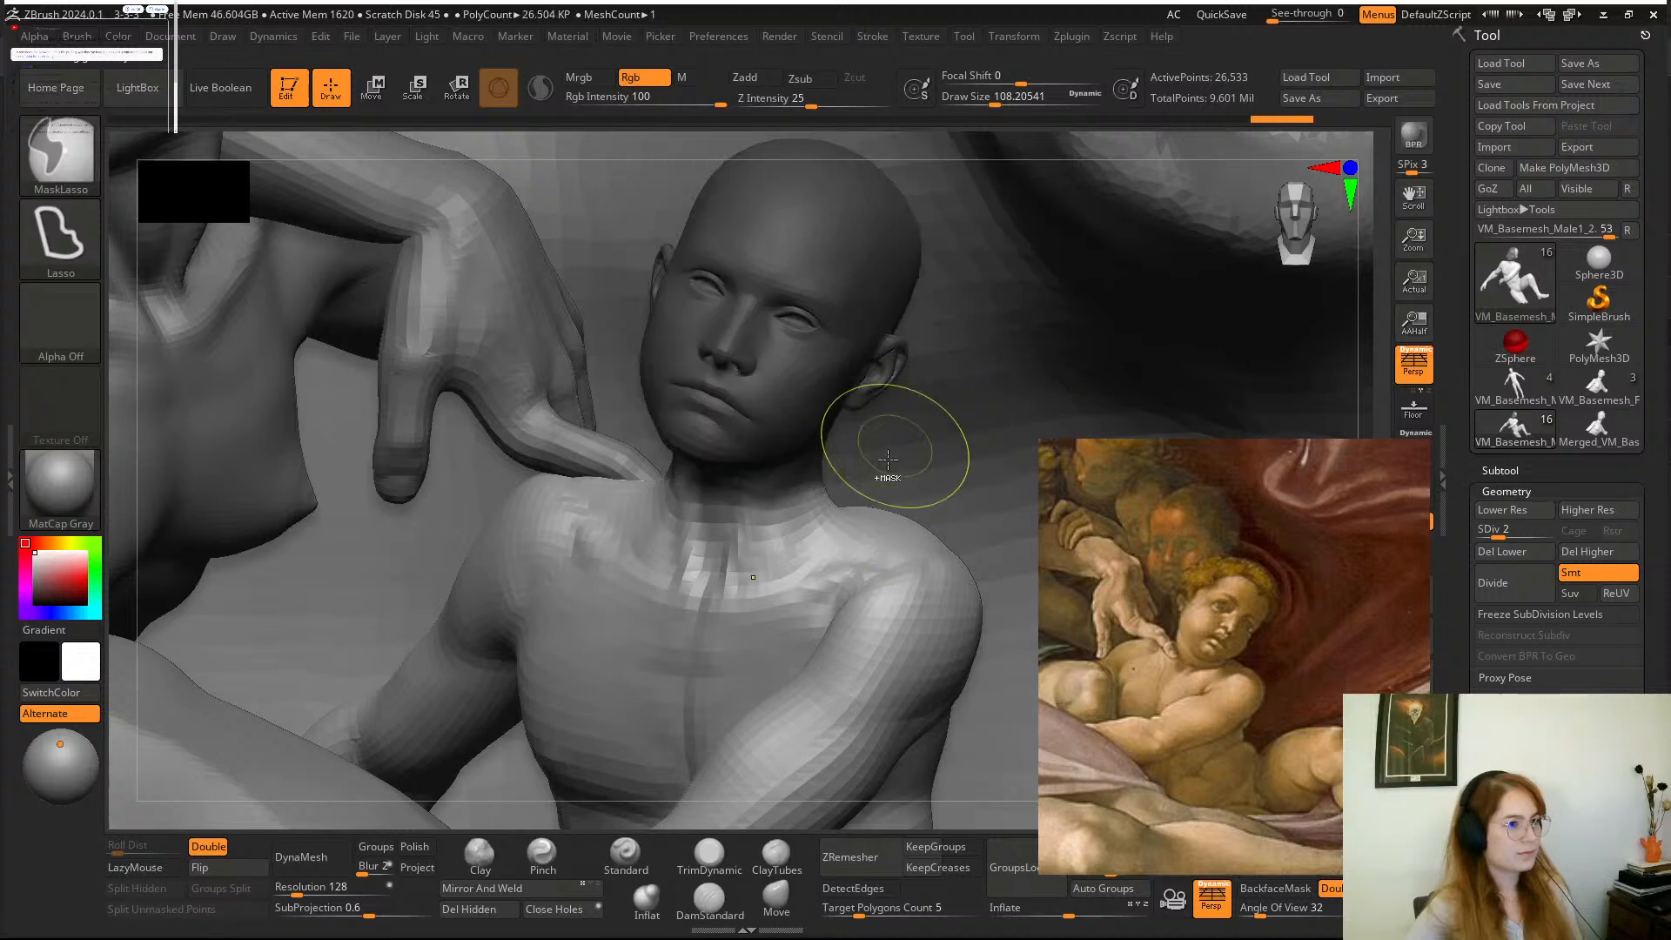
mouse_move(931, 445)
left_mouse_down("ctrl")
mouse_move(770, 507)
mouse_move(938, 91)
mouse_move(962, 209)
left_mouse_up("ctrl")
left_click(746, 527, "ctrl")
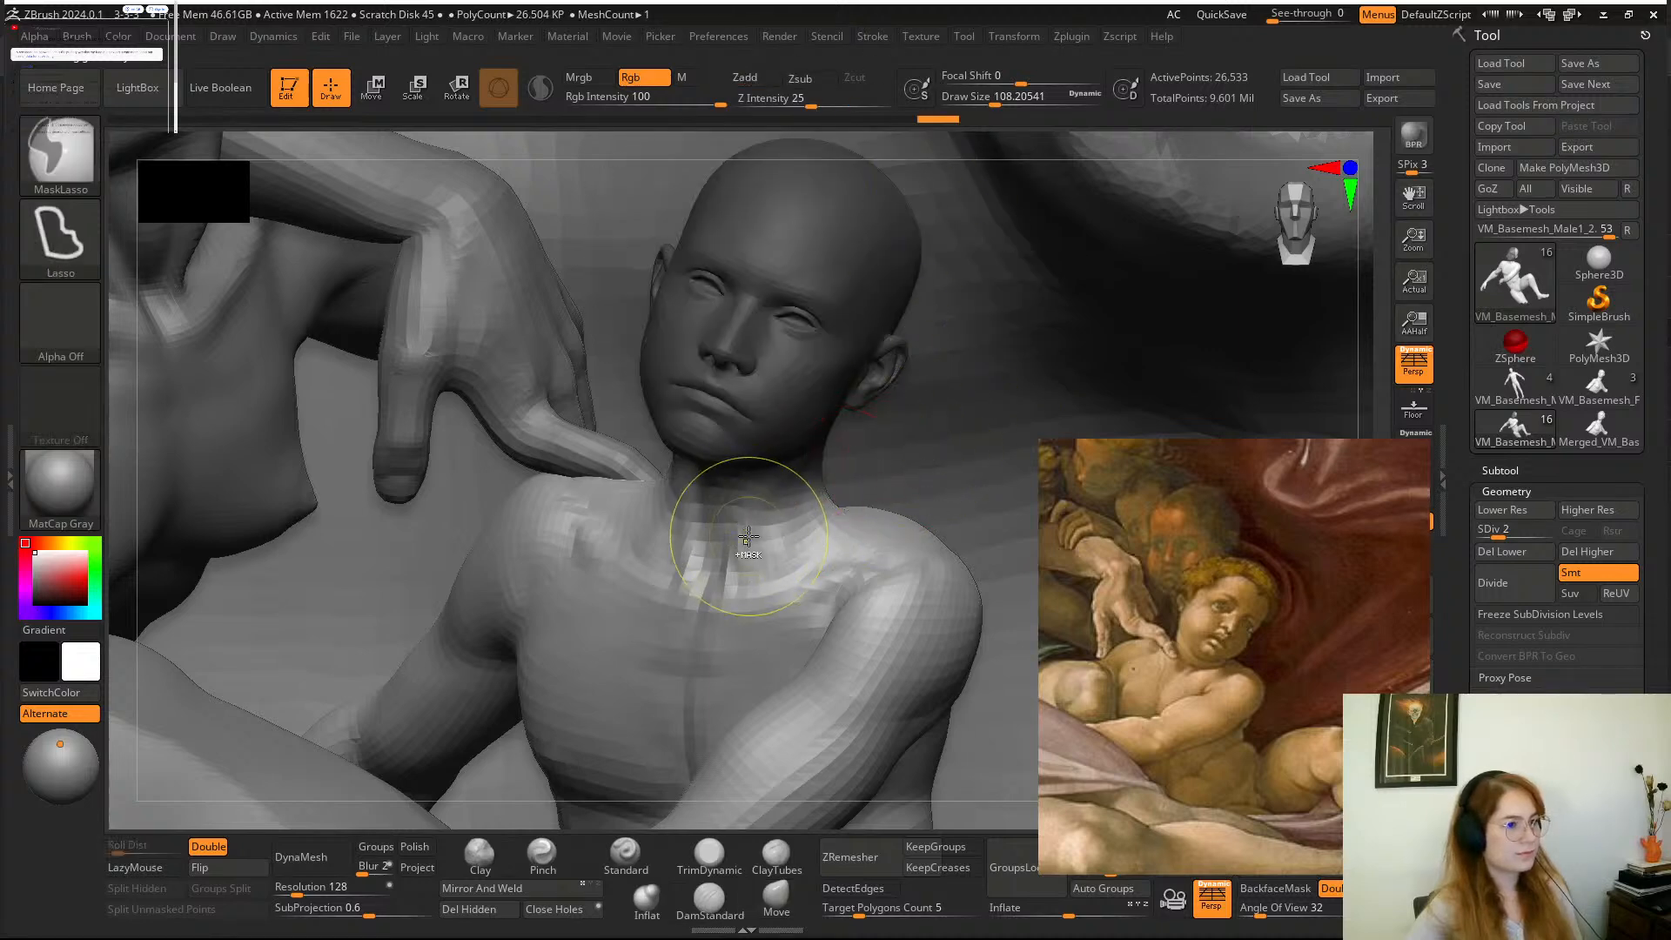
left_click(740, 527, "ctrl")
left_click(736, 526, "ctrl")
Invert the mask so the head is free and place the transform gizmo inside the neck below the boy's ear.
left_click(383, 90)
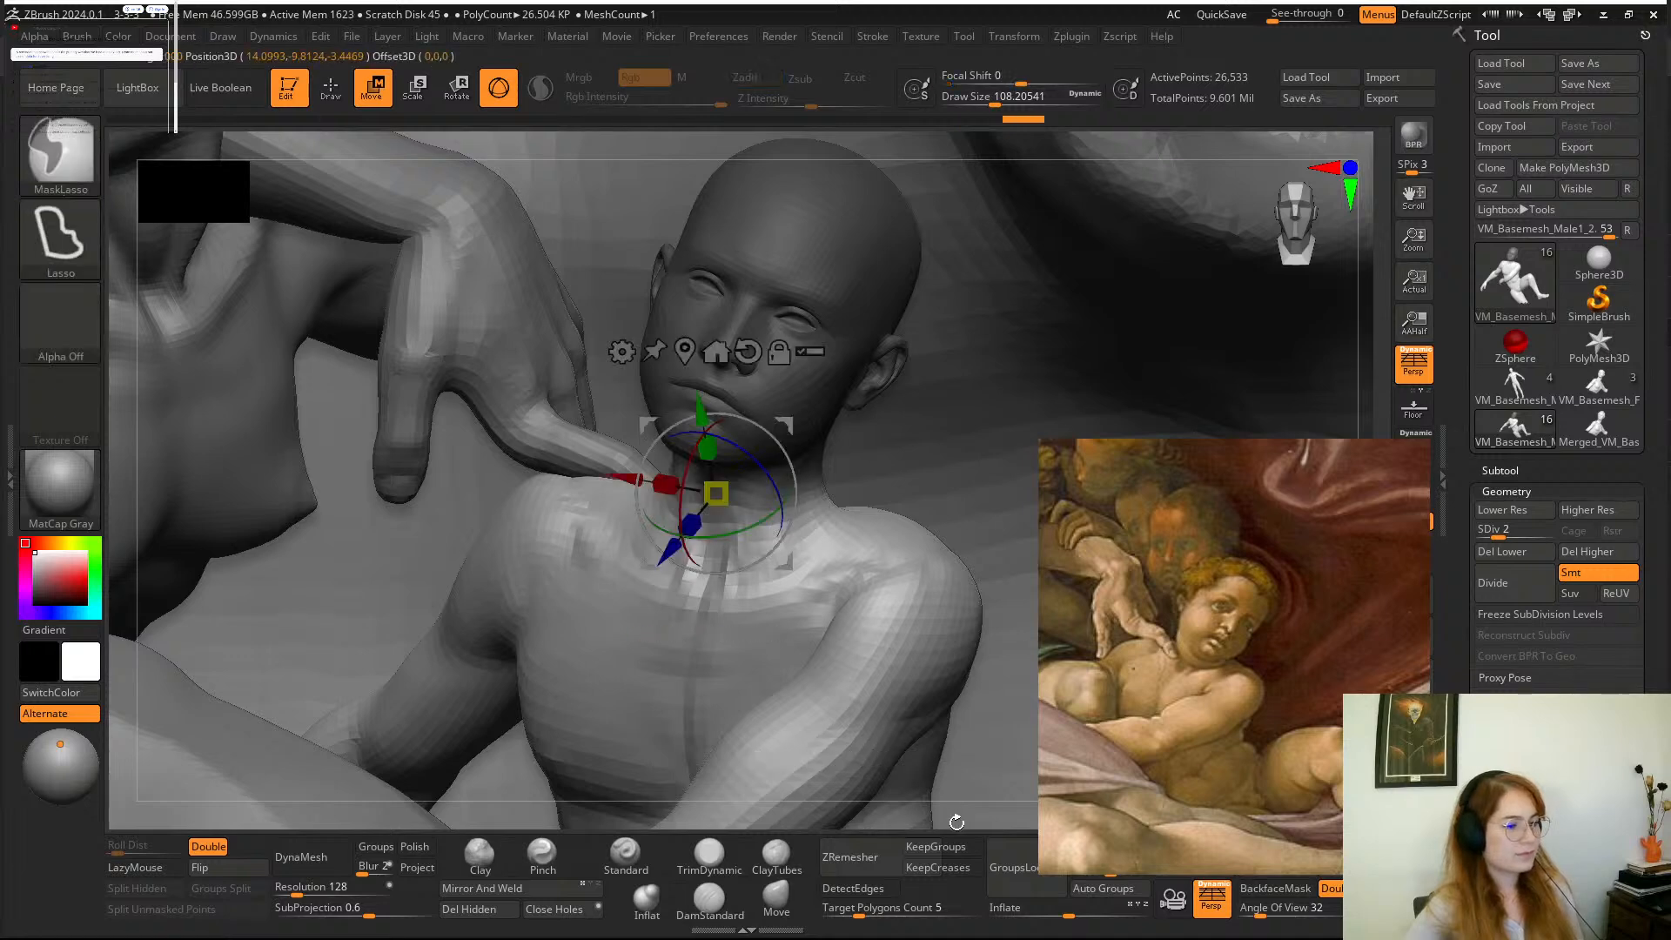
left_click(934, 233, "ctrl")
left_click_drag(950, 137, 896, 198)
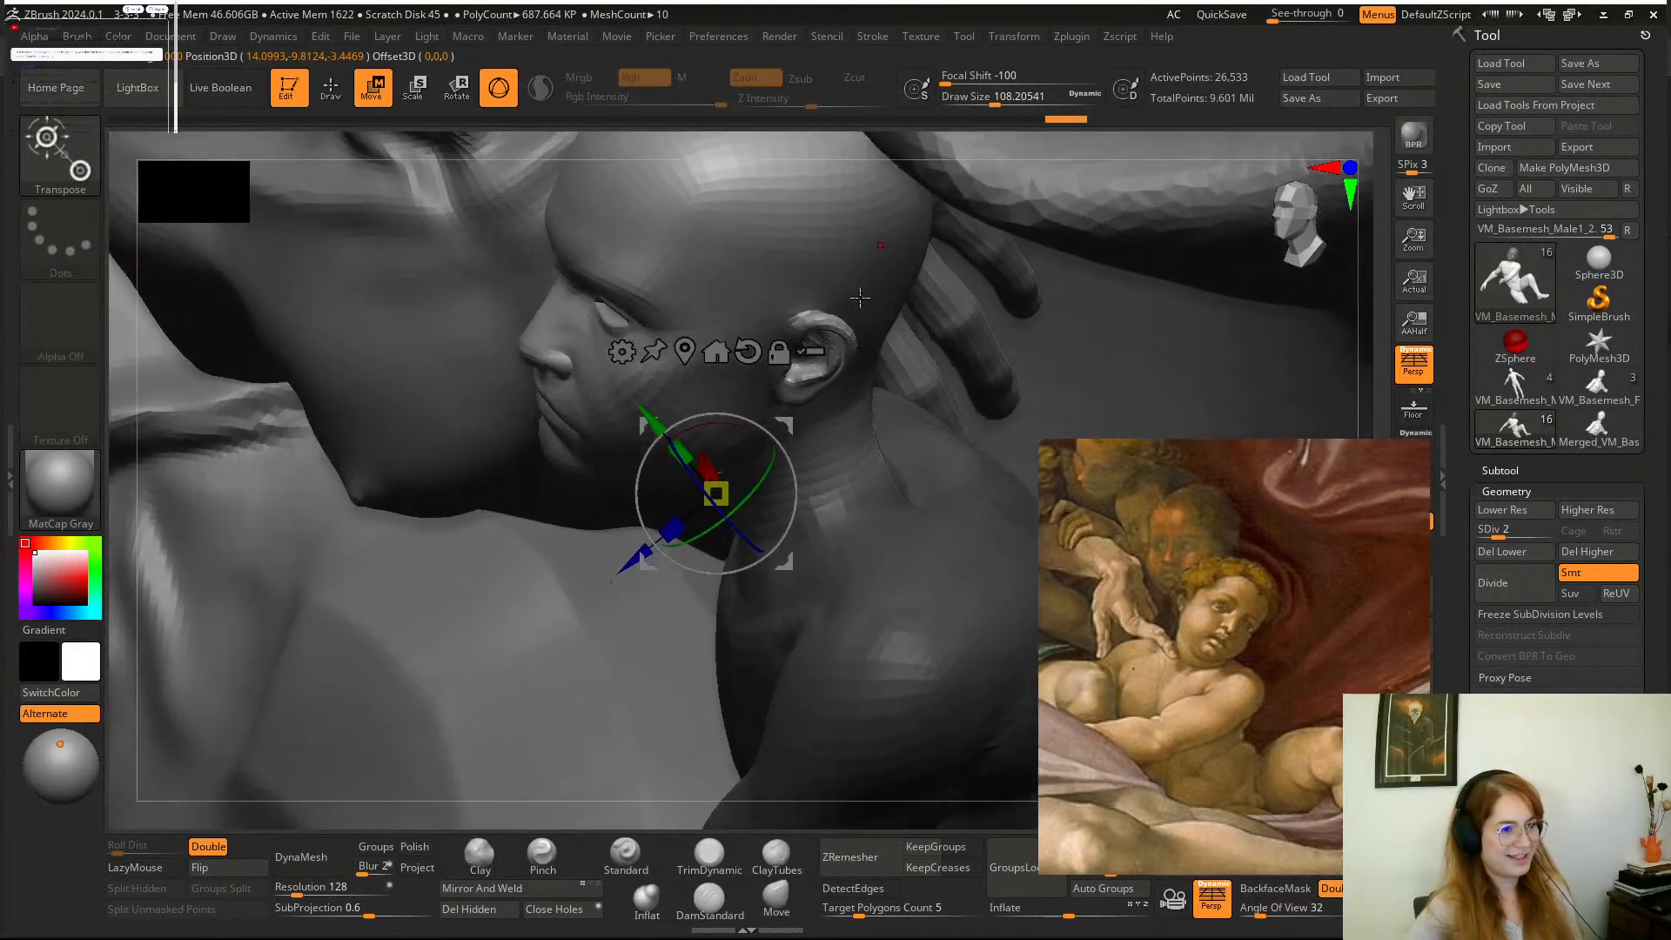
left_click(784, 425)
left_click_drag(784, 425, 860, 409, "alt")
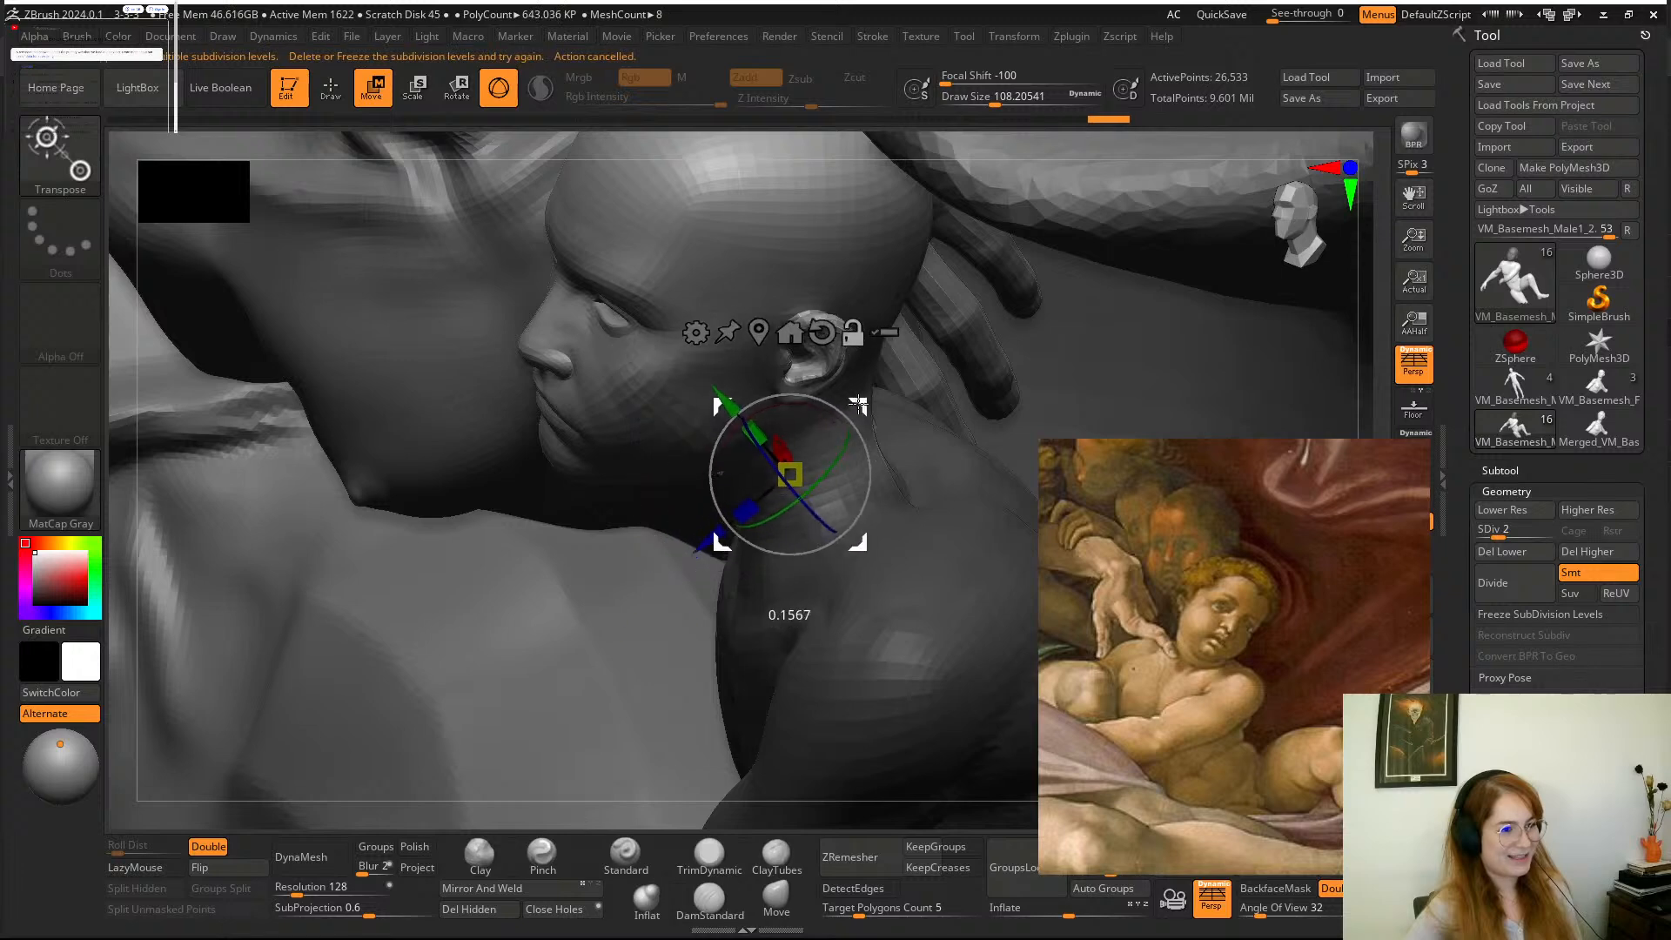
left_click(823, 336, "alt")
Rotate and reposition the boy's unmasked head with the gizmo to match the painting's tilt, and clear the mask.
left_click_drag(953, 152, 1010, 139)
left_click_drag(852, 409, 864, 422, "alt")
mouse_move(1036, 139)
left_mouse_down()
mouse_move(1068, 118)
mouse_move(1036, 129)
left_mouse_up()
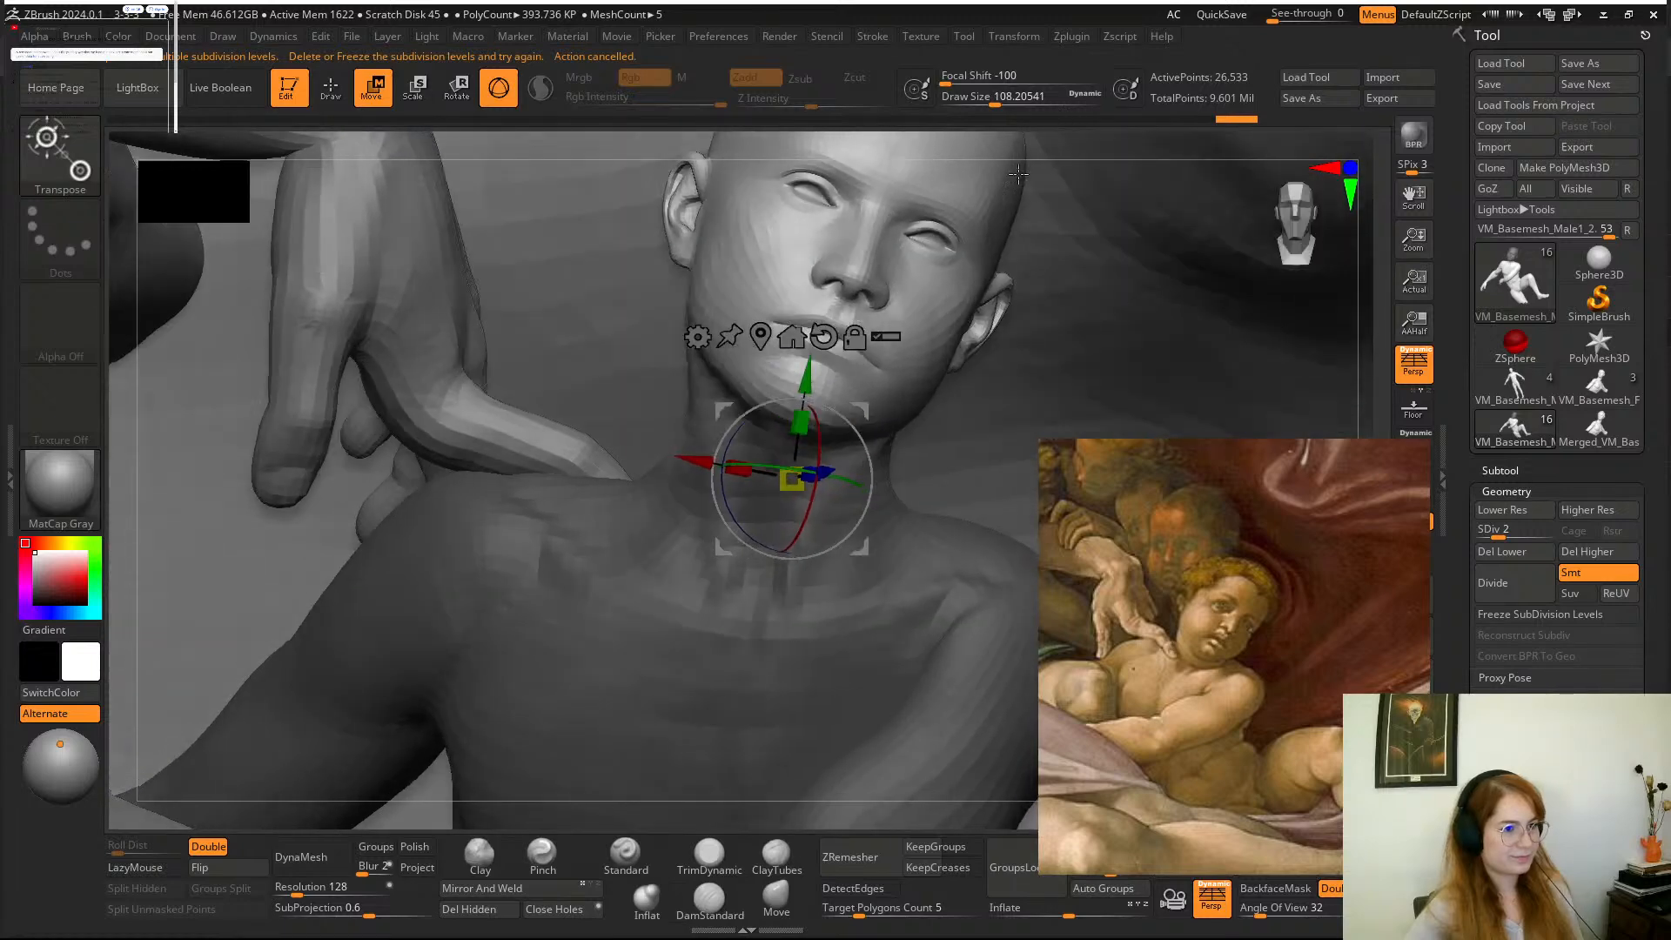
left_click_drag(860, 409, 841, 408, "alt")
left_click_drag(829, 484, 842, 488)
left_click_drag(1093, 138, 1003, 152)
left_click_drag(824, 474, 749, 420)
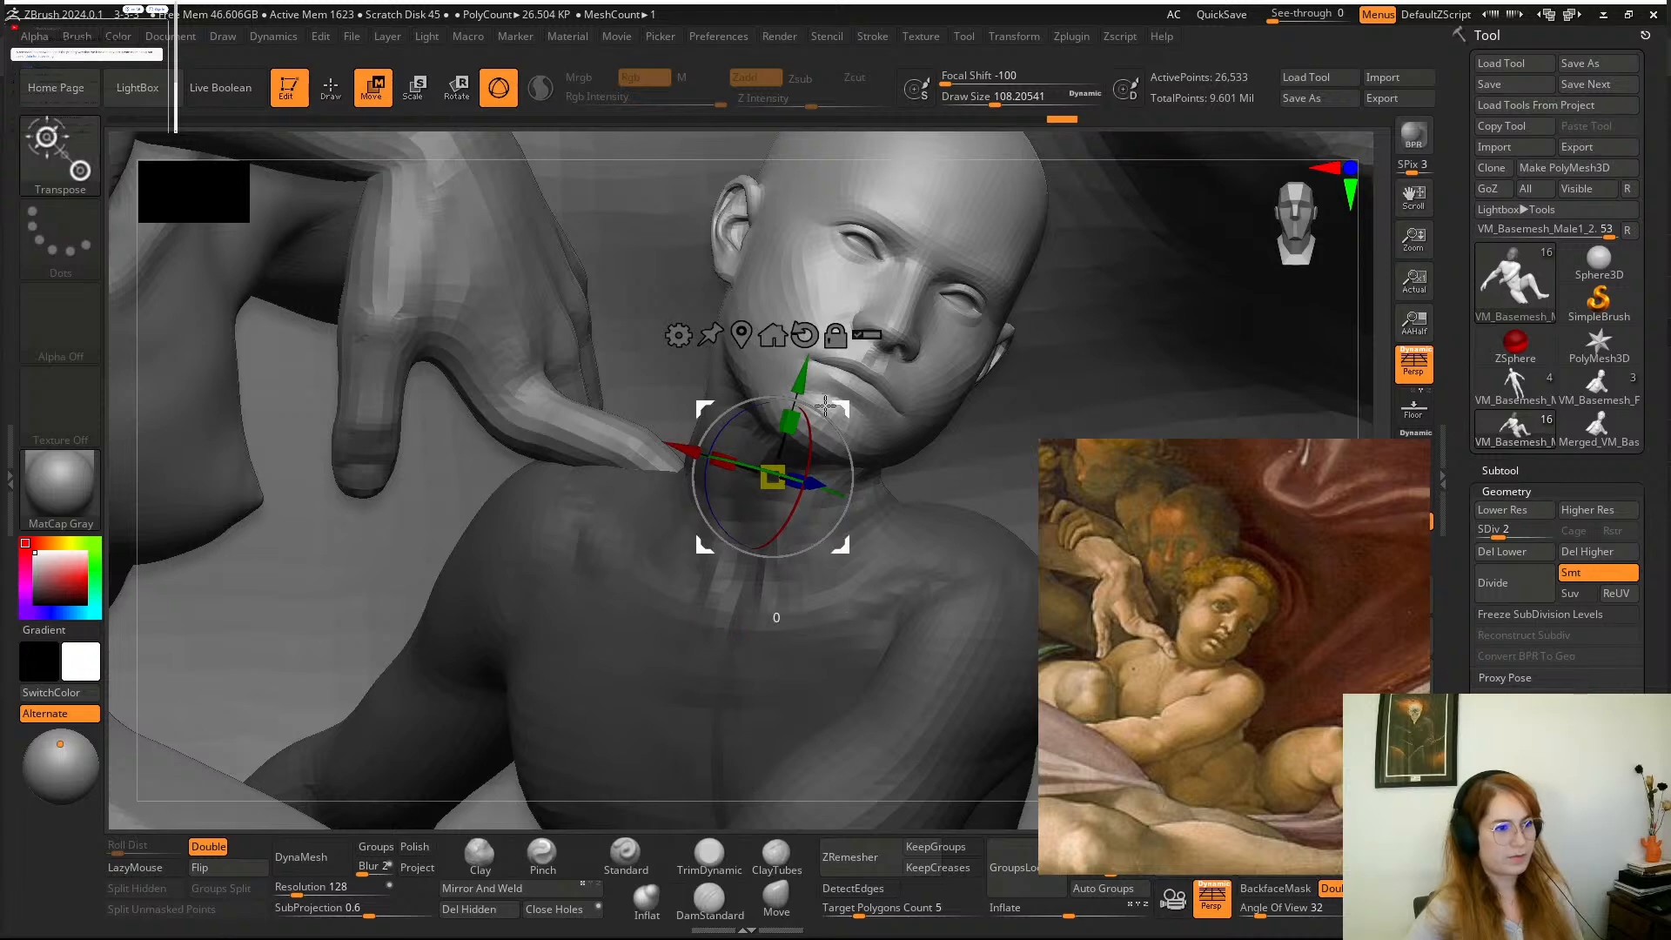
left_click_drag(825, 404, 817, 411)
left_click_drag(952, 147, 849, 154)
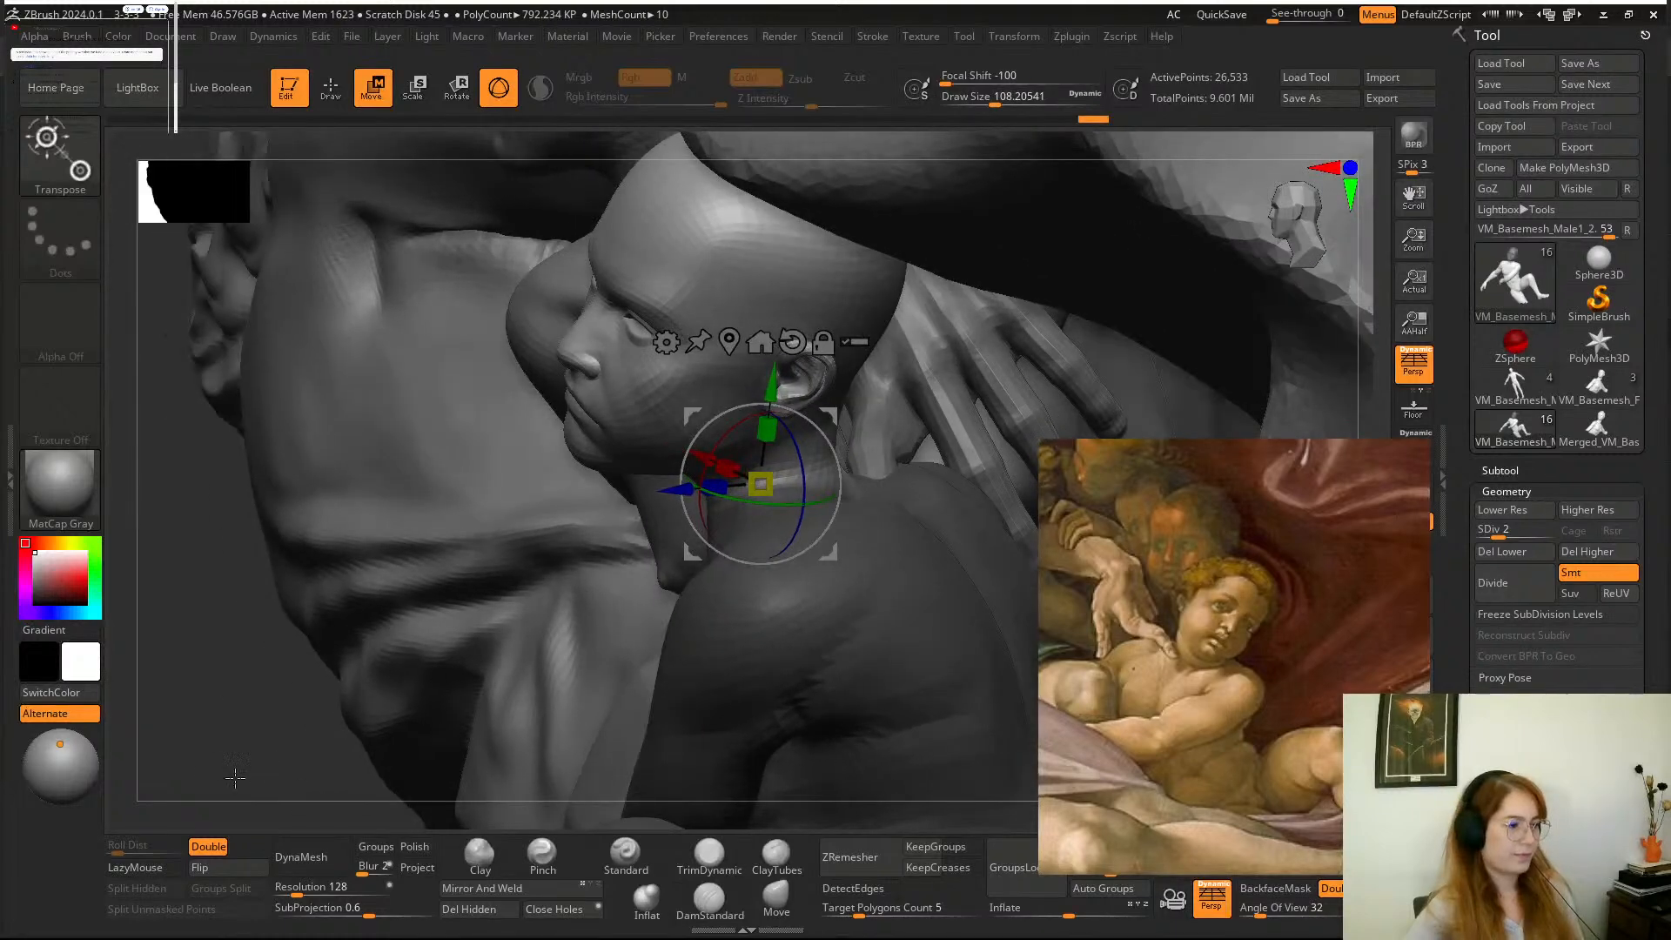
left_click_drag(235, 778, 261, 805, "ctrl")
Isolate the boy, try Clay strokes around his neck at a draw size of about 149, and undo the last one.
left_click(759, 897)
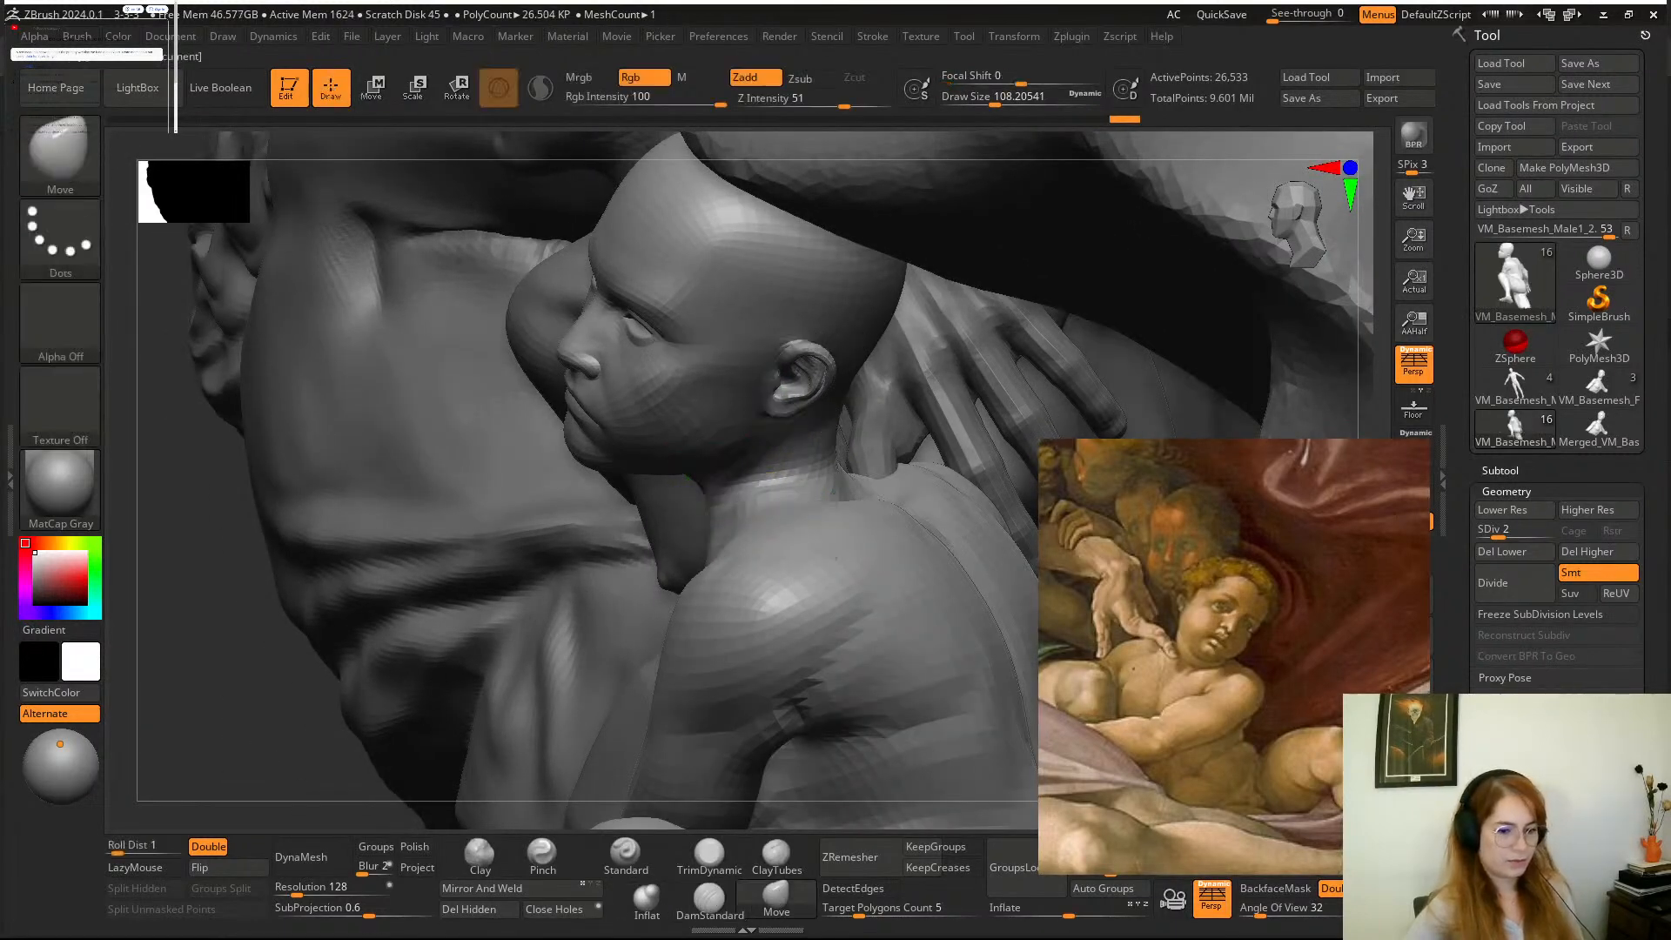
mouse_move(1048, 359)
left_mouse_down()
mouse_move(944, 389)
mouse_move(907, 343)
mouse_move(775, 419)
left_mouse_up()
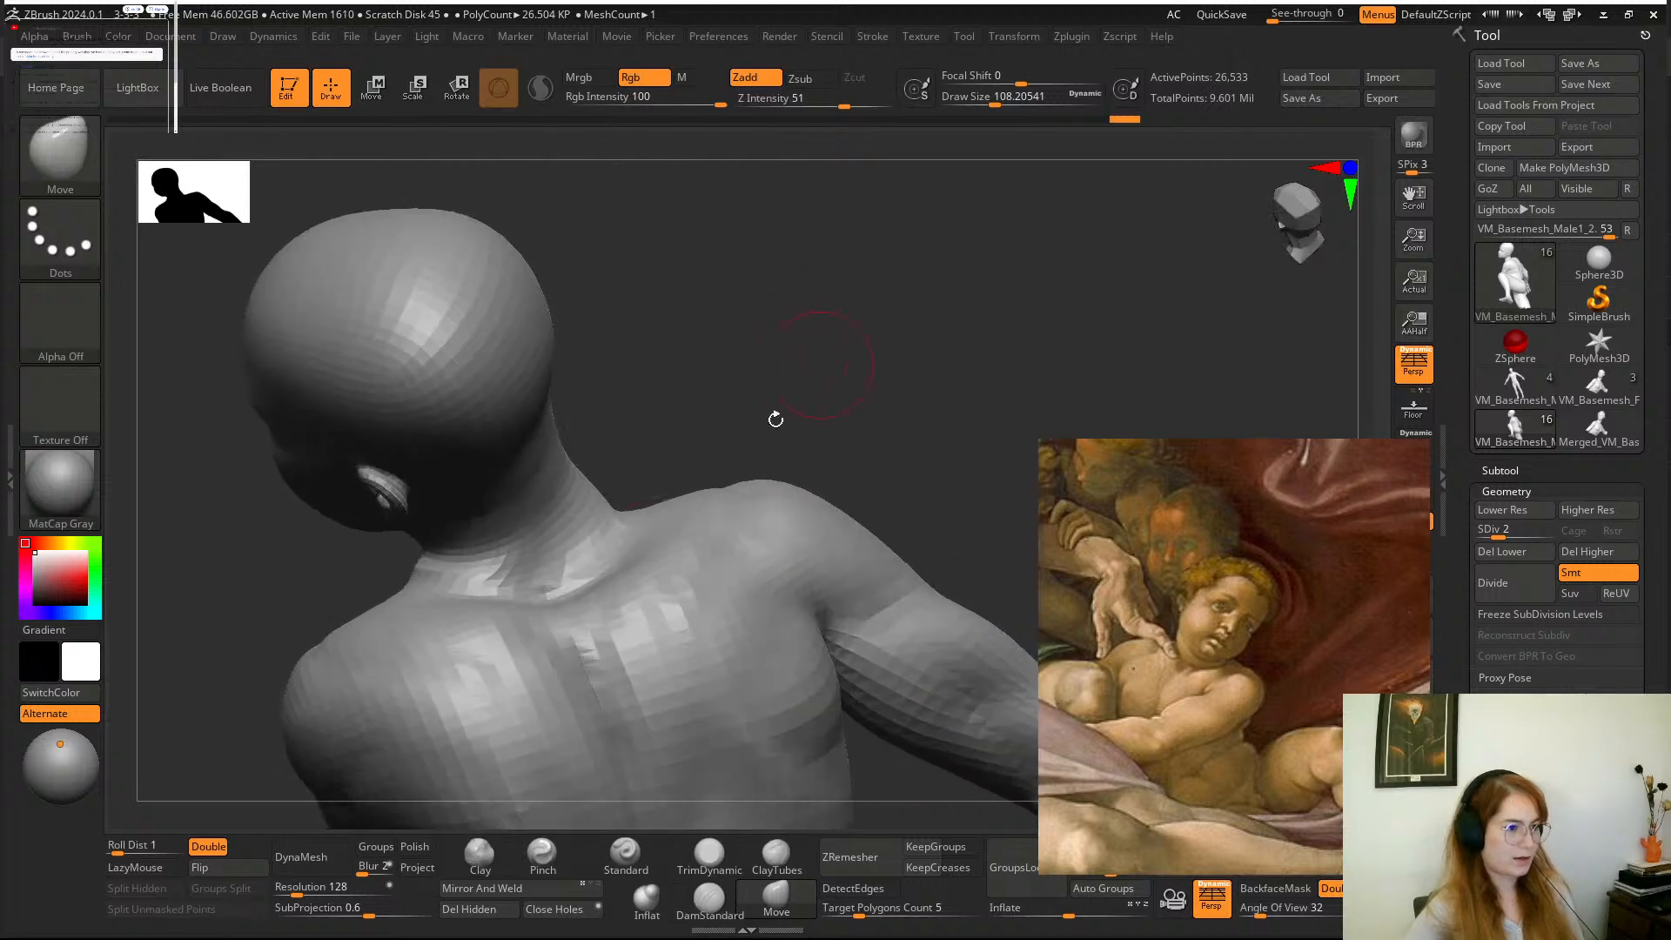
left_click(471, 870)
key("space")
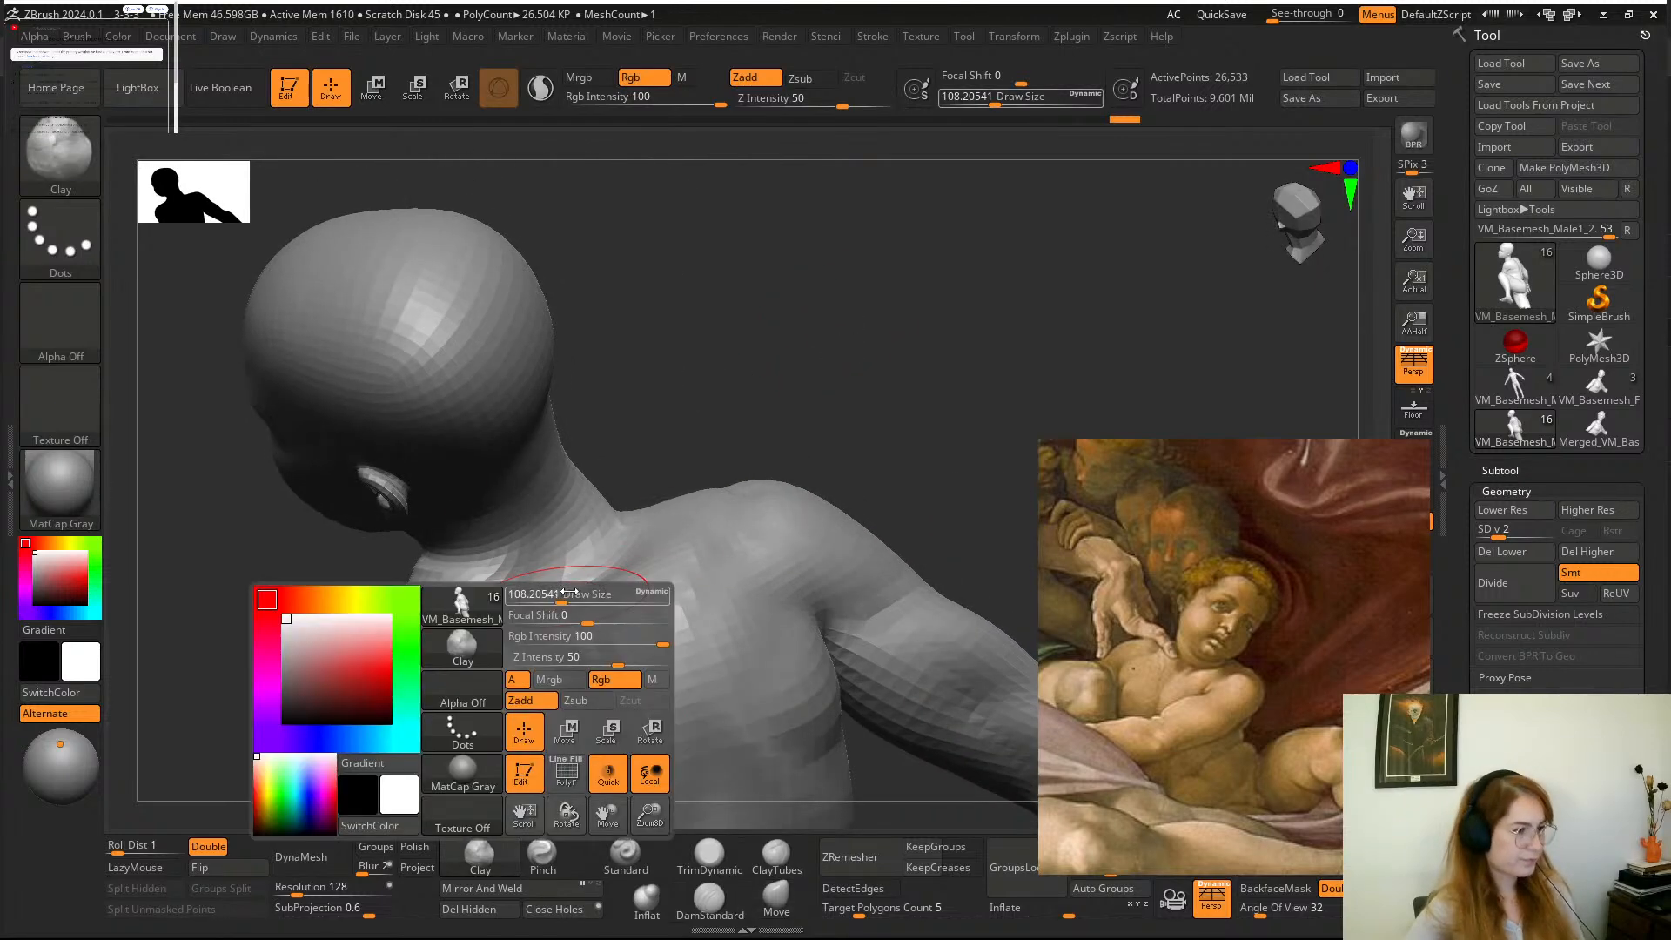
mouse_move(559, 599)
left_mouse_down()
mouse_move(574, 598)
mouse_move(541, 578)
mouse_move(592, 629)
left_mouse_up()
left_click_drag(753, 383, 649, 409)
mouse_move(679, 521)
left_mouse_down()
mouse_move(649, 540)
mouse_move(662, 514)
left_mouse_up()
mouse_move(794, 383)
left_mouse_down()
mouse_move(640, 422)
mouse_move(676, 470)
left_mouse_up()
key("space")
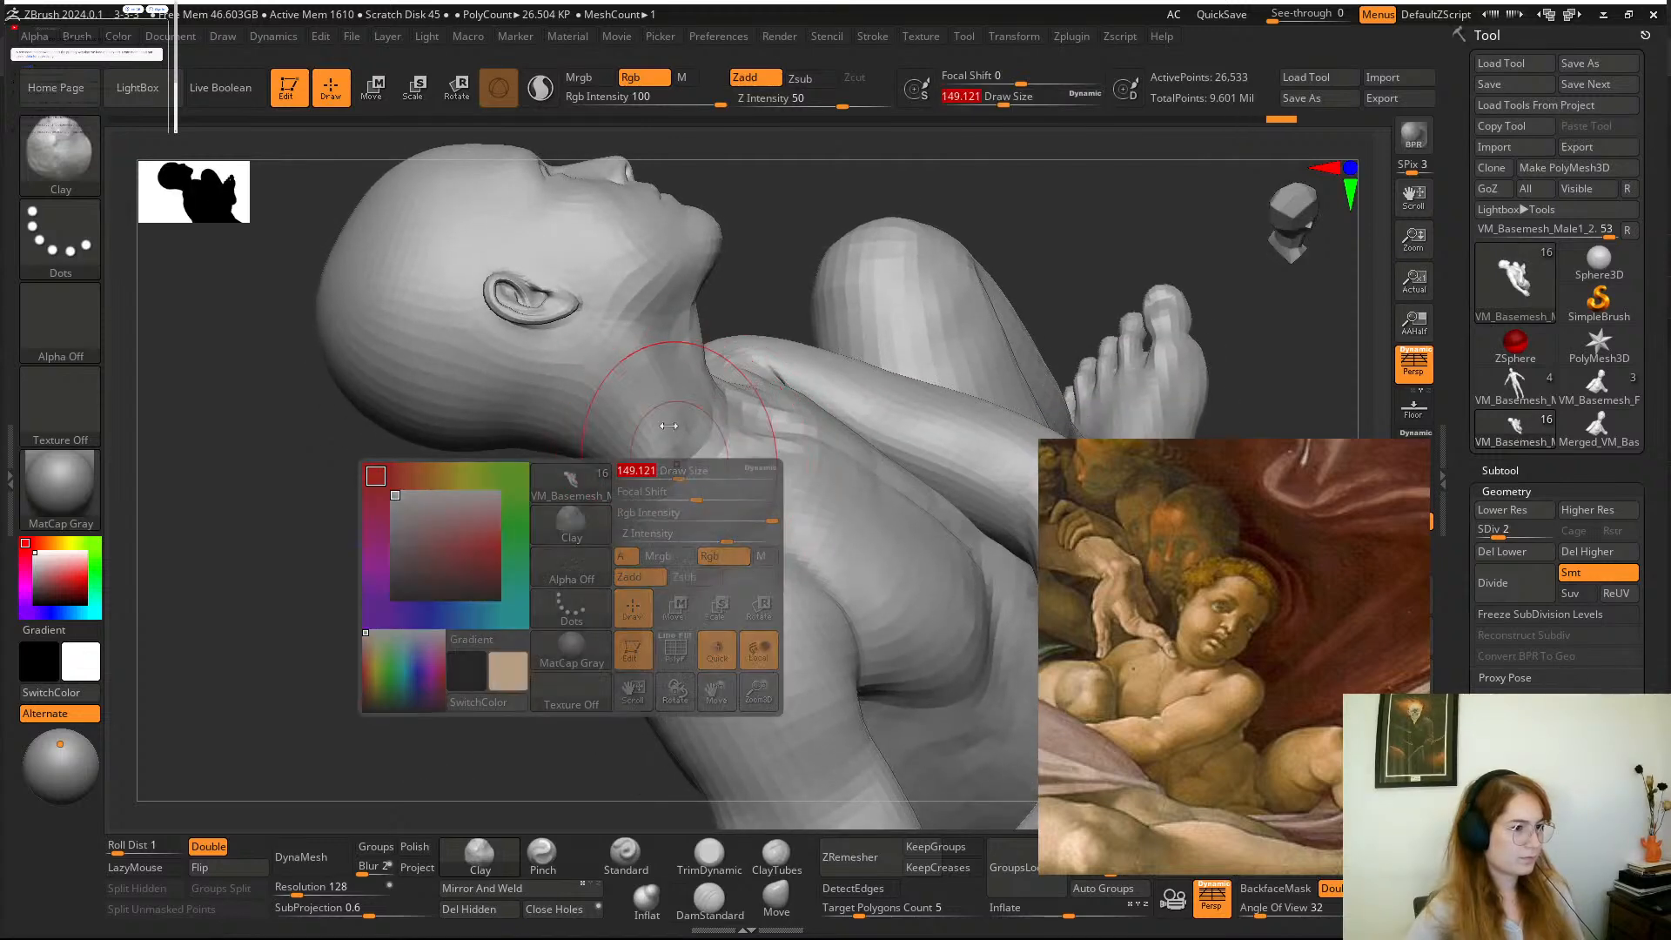
mouse_move(654, 365)
left_mouse_down("alt")
mouse_move(634, 440)
mouse_move(686, 485)
left_mouse_up("alt")
key("ctrl+z")
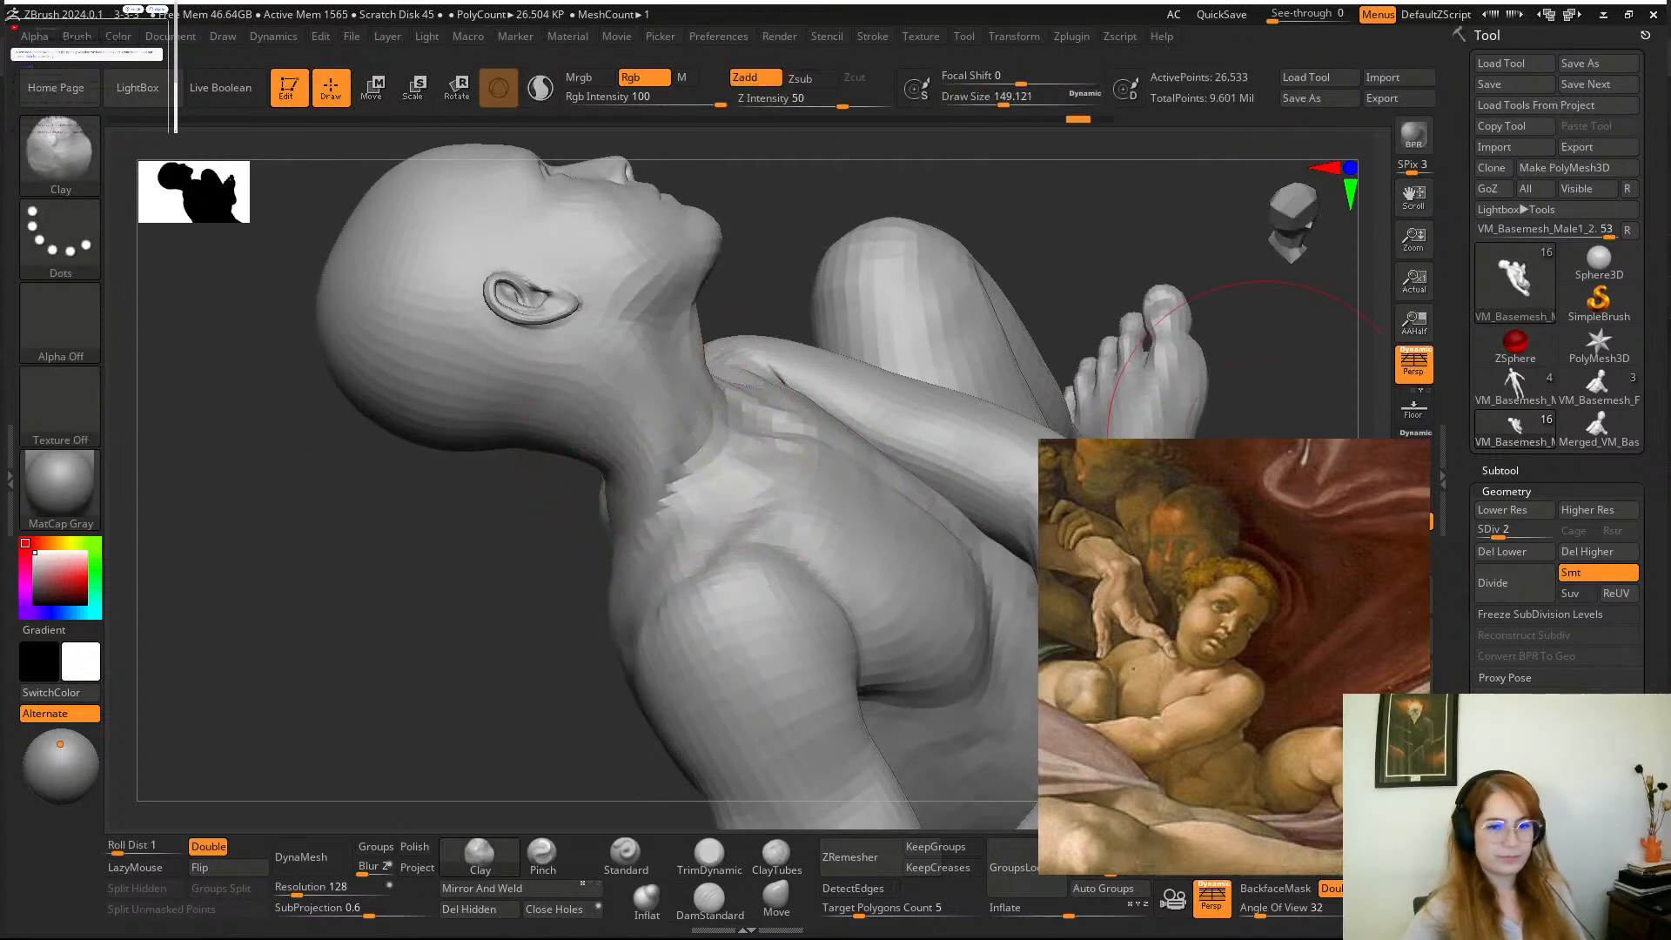
Turn off polypaint on the VM_Basemesh_Male1_2 subtool and build up the side of the neck with Clay at a draw size of about 97.
left_click(1502, 472)
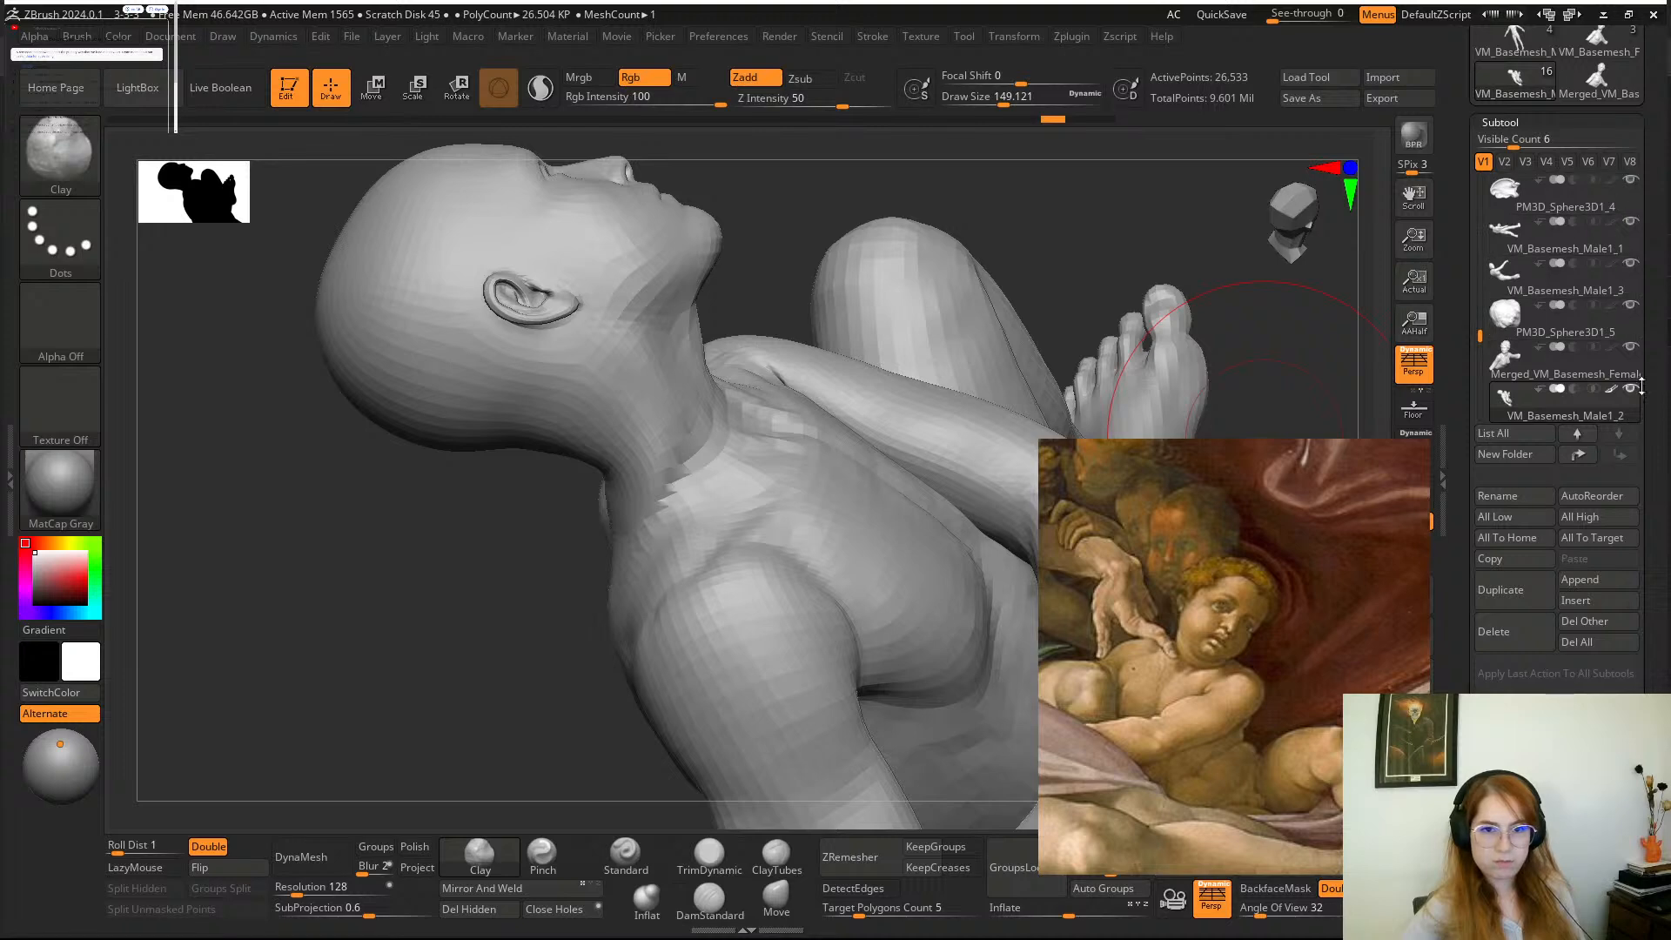
left_click(1612, 389)
mouse_move(504, 609)
left_mouse_down("alt")
mouse_move(619, 655)
mouse_move(737, 569)
left_mouse_up("alt")
mouse_move(713, 630)
left_mouse_down()
mouse_move(597, 641)
mouse_move(600, 664)
mouse_move(642, 677)
left_mouse_up()
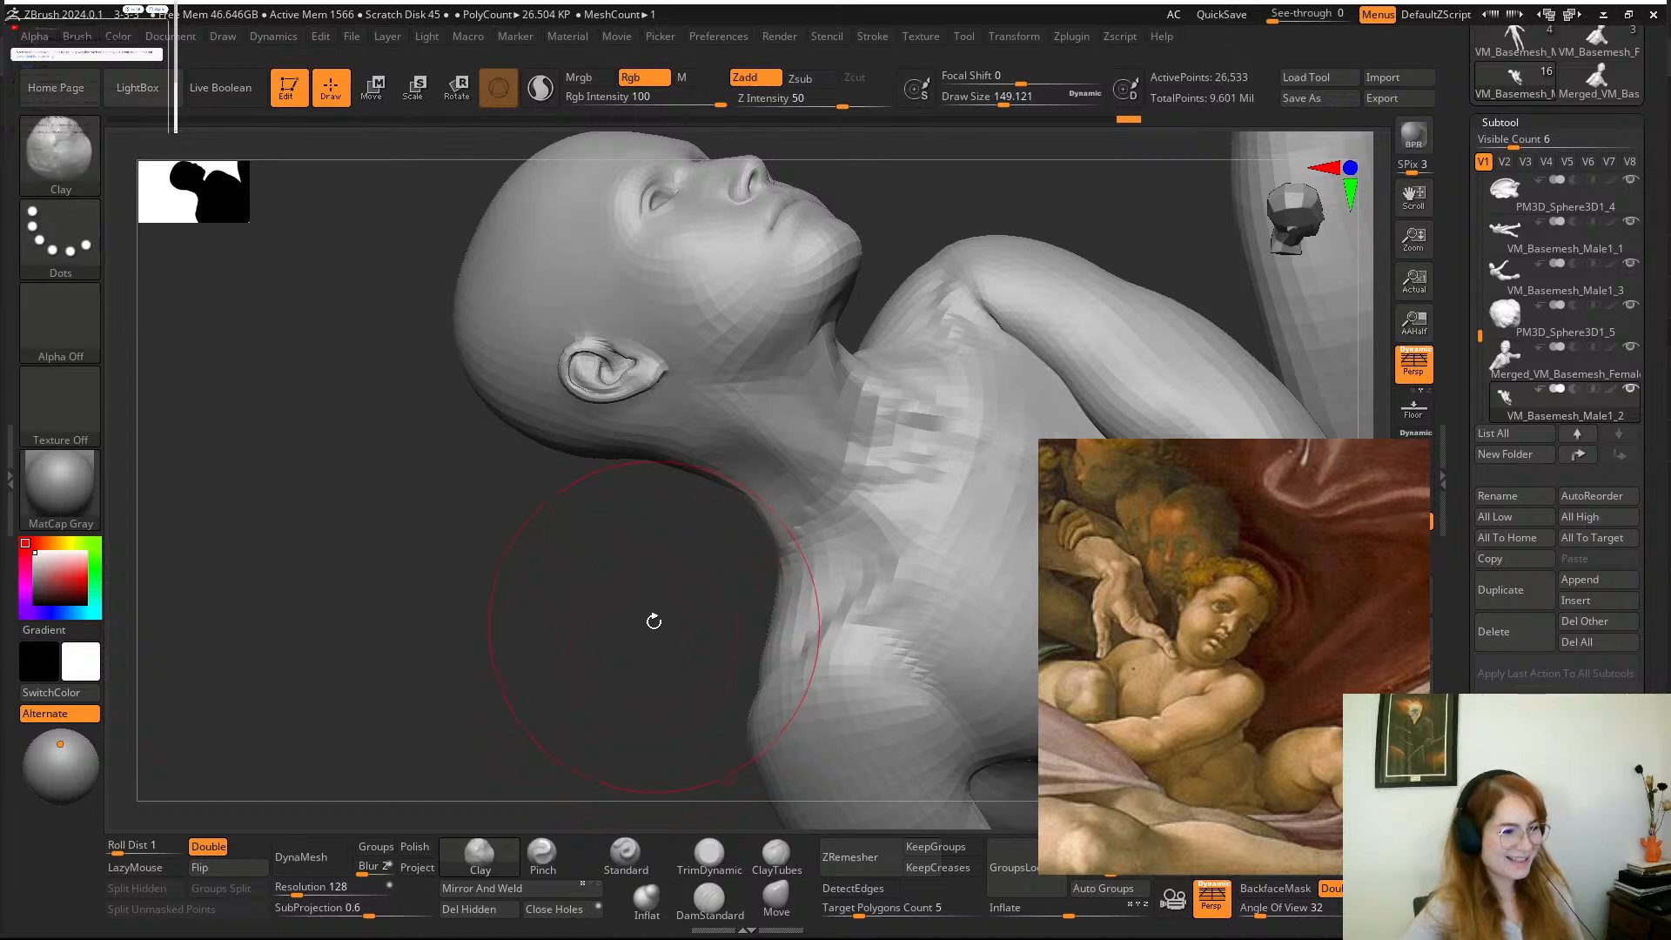
left_click_drag(654, 622, 723, 619)
key("space")
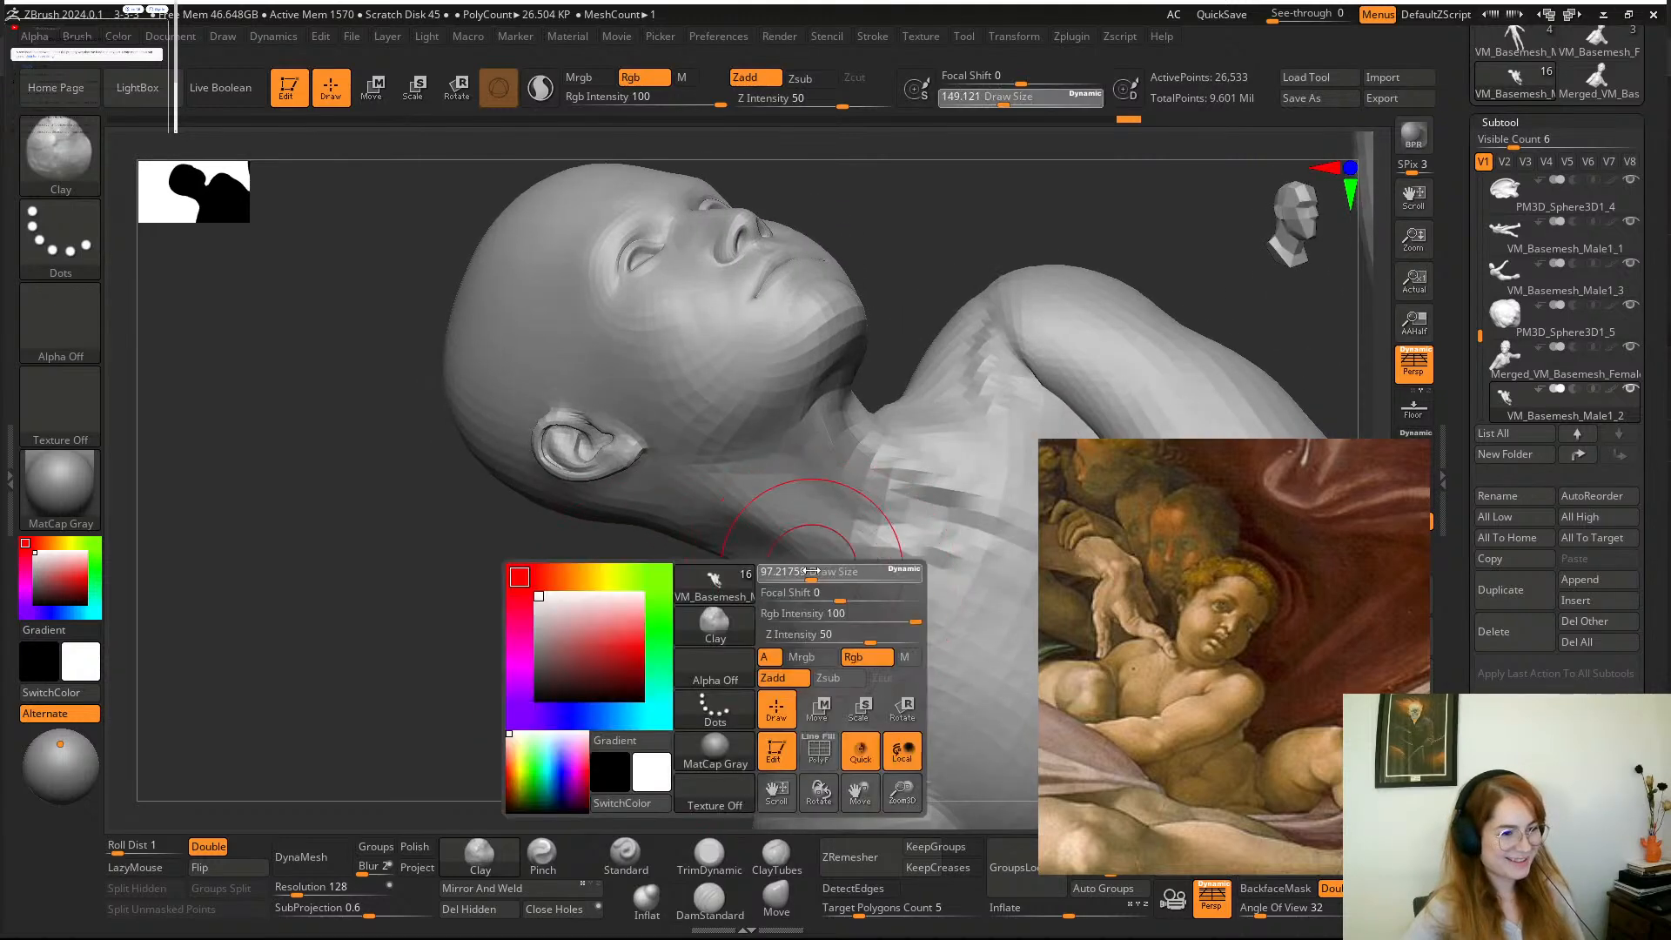
left_click_drag(823, 576, 783, 581)
left_click_drag(702, 656, 709, 661)
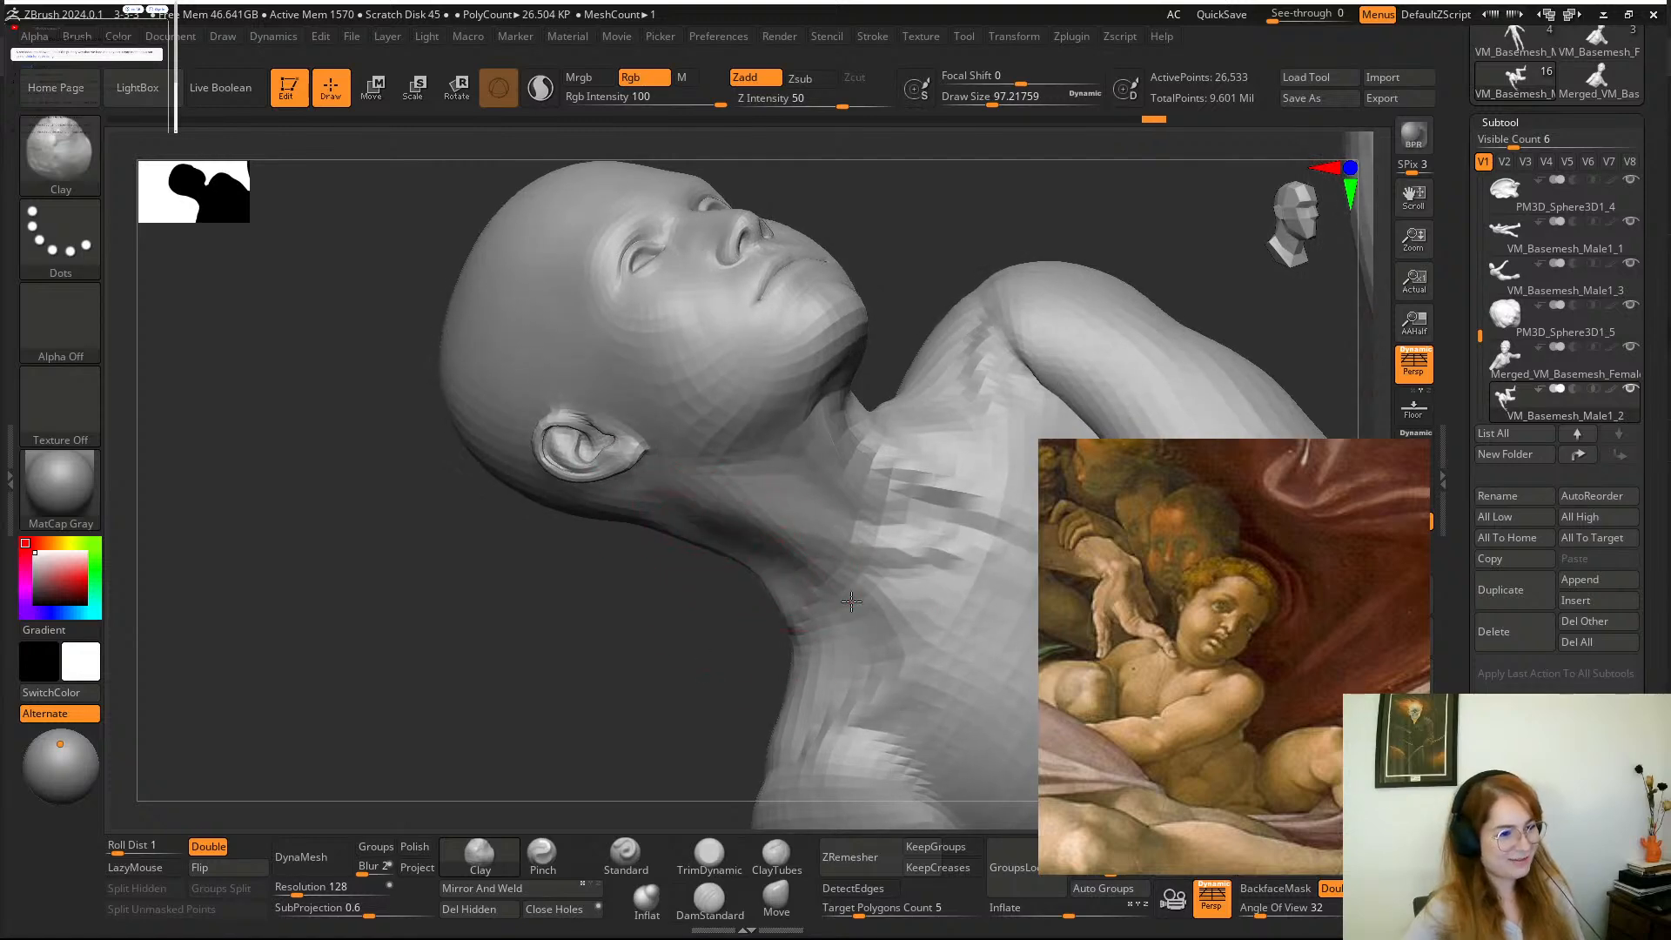
mouse_move(681, 655)
left_mouse_down()
mouse_move(930, 395)
mouse_move(858, 419)
mouse_move(762, 787)
left_mouse_up()
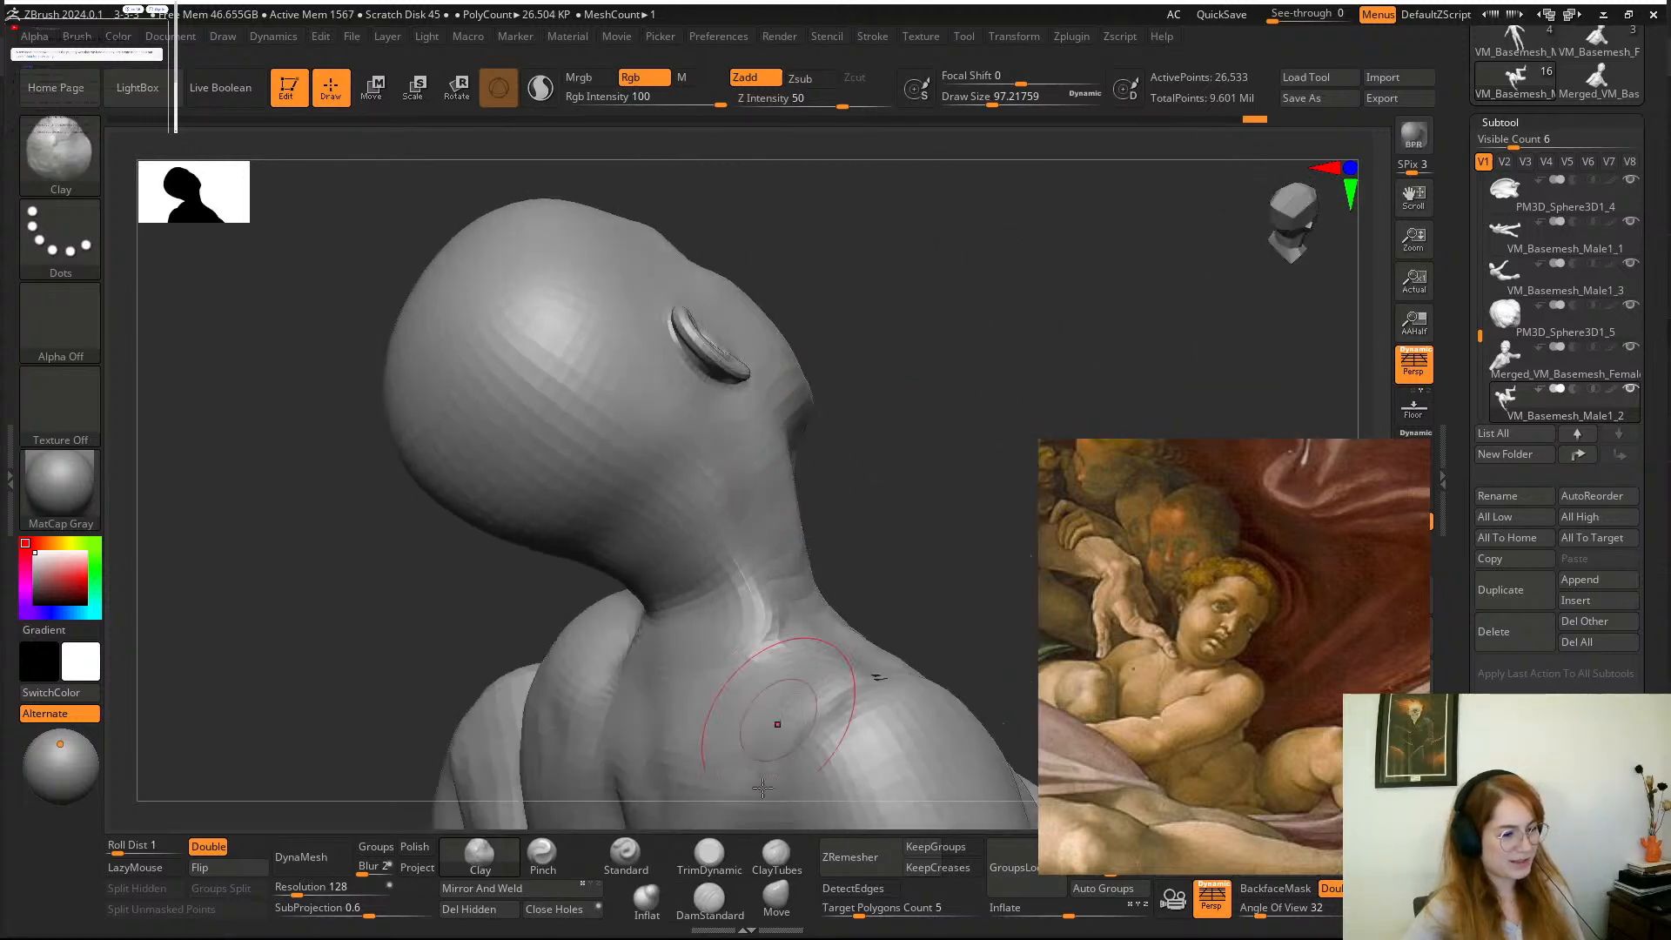
Reshape and smooth the curve from the boy's nape to his shoulder, setting the Move brush draw size to about 101.
left_click(774, 895)
mouse_move(883, 485)
left_mouse_down()
mouse_move(914, 455)
mouse_move(757, 614)
mouse_move(736, 600)
left_mouse_up()
mouse_move(735, 600)
right_mouse_down()
mouse_move(656, 675)
mouse_move(640, 609)
right_mouse_up()
left_click_drag(749, 533, 760, 533, "shift")
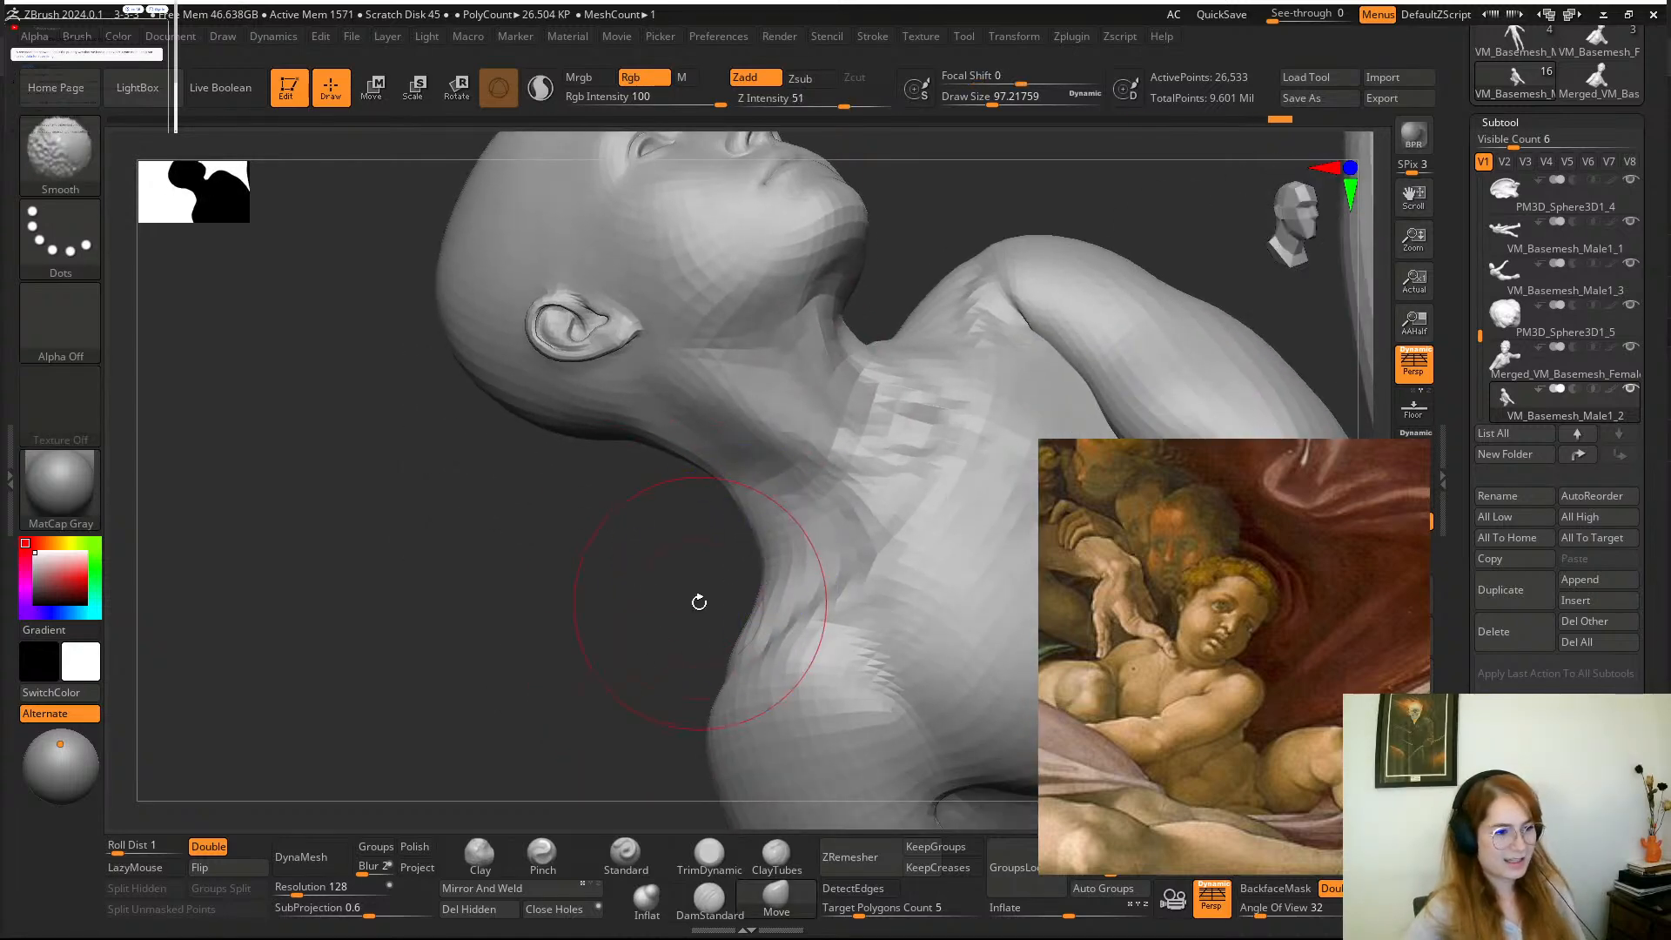
mouse_move(699, 602)
left_mouse_down()
mouse_move(683, 589)
mouse_move(888, 388)
mouse_move(963, 455)
mouse_move(903, 474)
mouse_move(870, 522)
mouse_move(947, 621)
mouse_move(921, 421)
mouse_move(879, 540)
left_mouse_up()
key("space")
left_click_drag(704, 496, 722, 495)
mouse_move(944, 374)
left_mouse_down()
mouse_move(932, 343)
mouse_move(959, 377)
mouse_move(953, 335)
left_mouse_up()
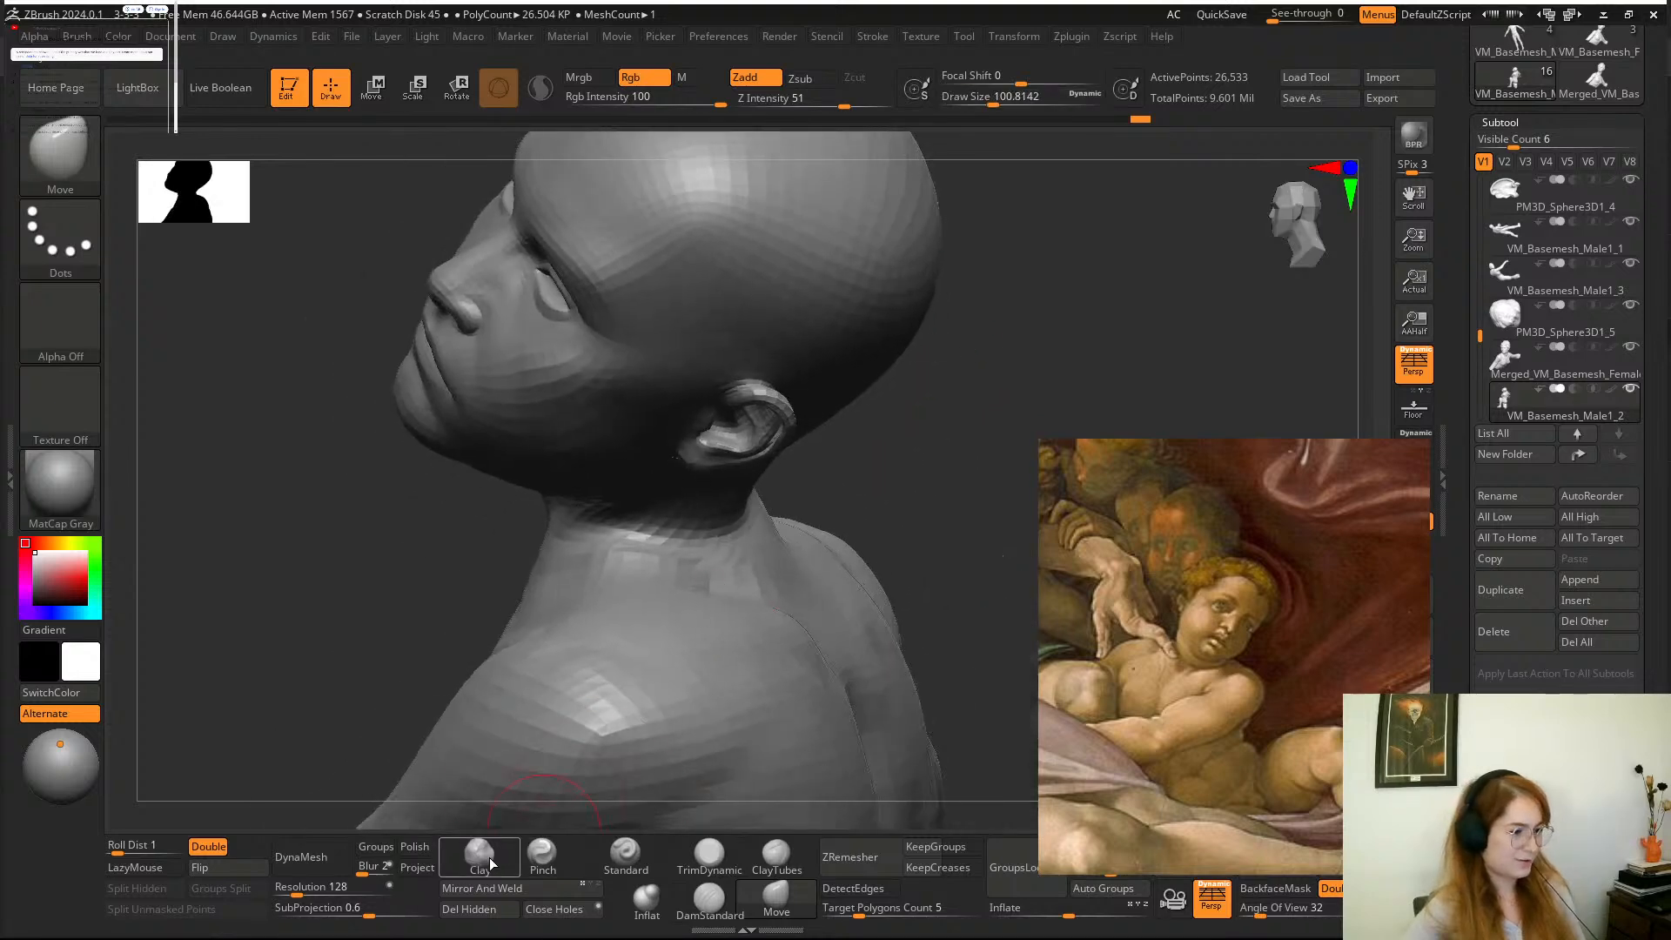
Fill out the side and back of the boy's neck above the shoulder with the Clay brush at a draw size of 112.
left_click(489, 864)
key("space")
left_click_drag(701, 578, 721, 579)
left_click_drag(903, 488, 880, 517)
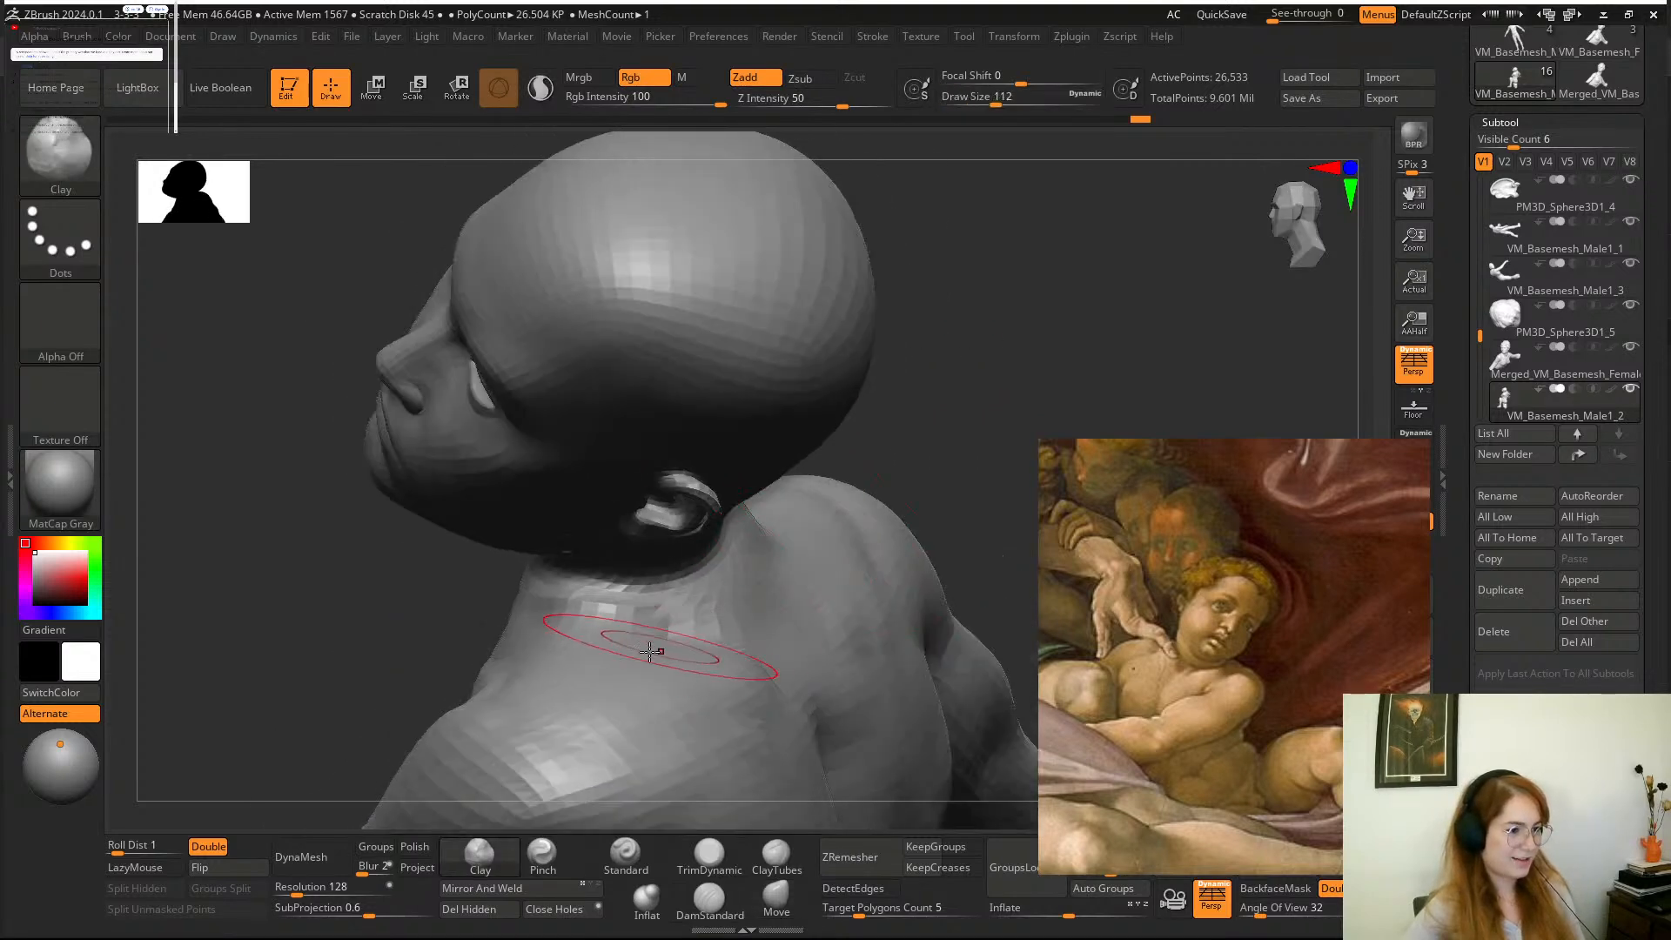
left_click_drag(968, 360, 975, 530)
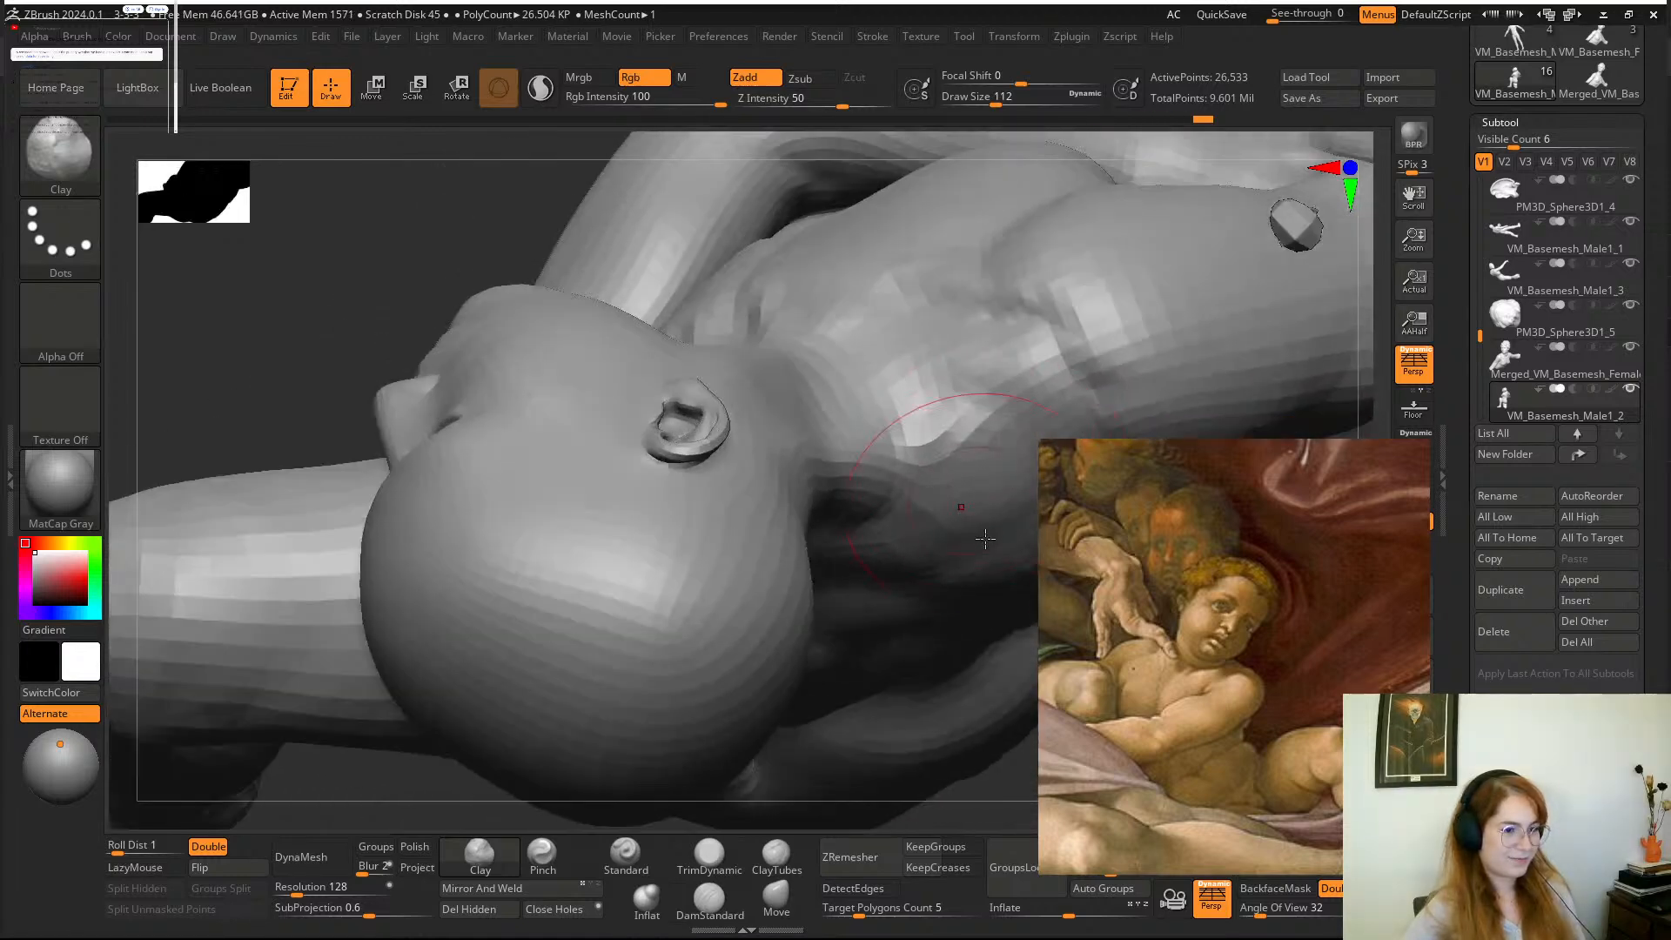
left_click_drag(984, 812, 712, 587)
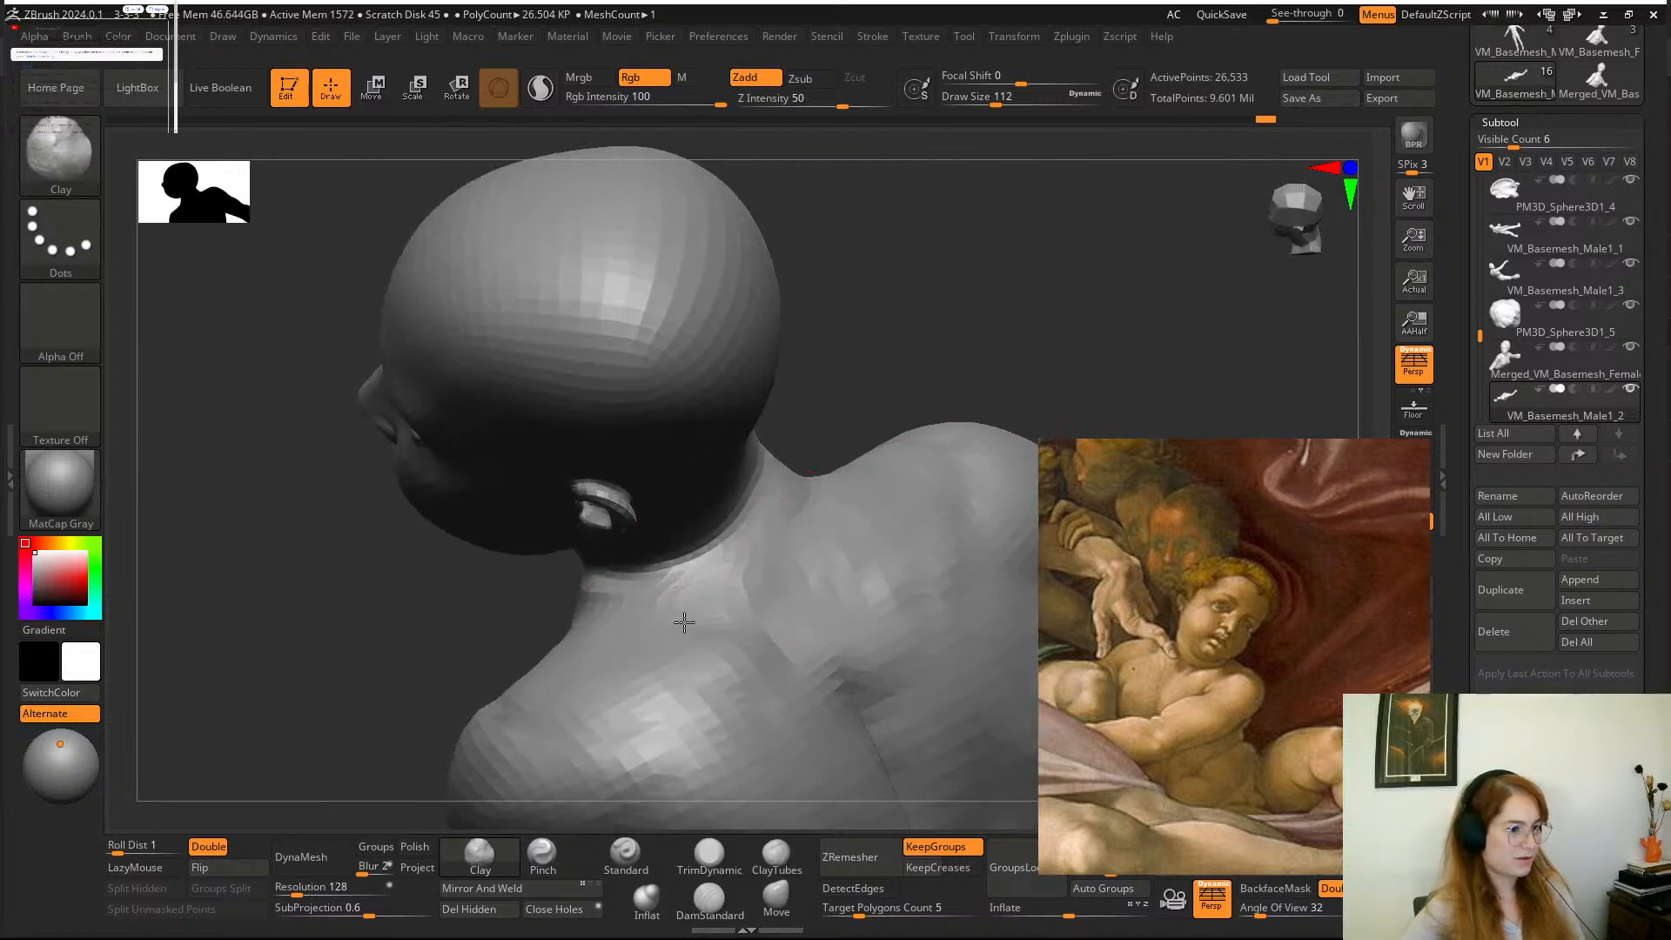
Add Clay volume across the front of the boy's throat, reducing the draw size to about 80 for the area under the chin.
mouse_move(860, 445)
left_mouse_down()
mouse_move(871, 420)
mouse_move(839, 519)
mouse_move(784, 574)
mouse_move(895, 458)
mouse_move(839, 458)
mouse_move(888, 435)
left_mouse_up()
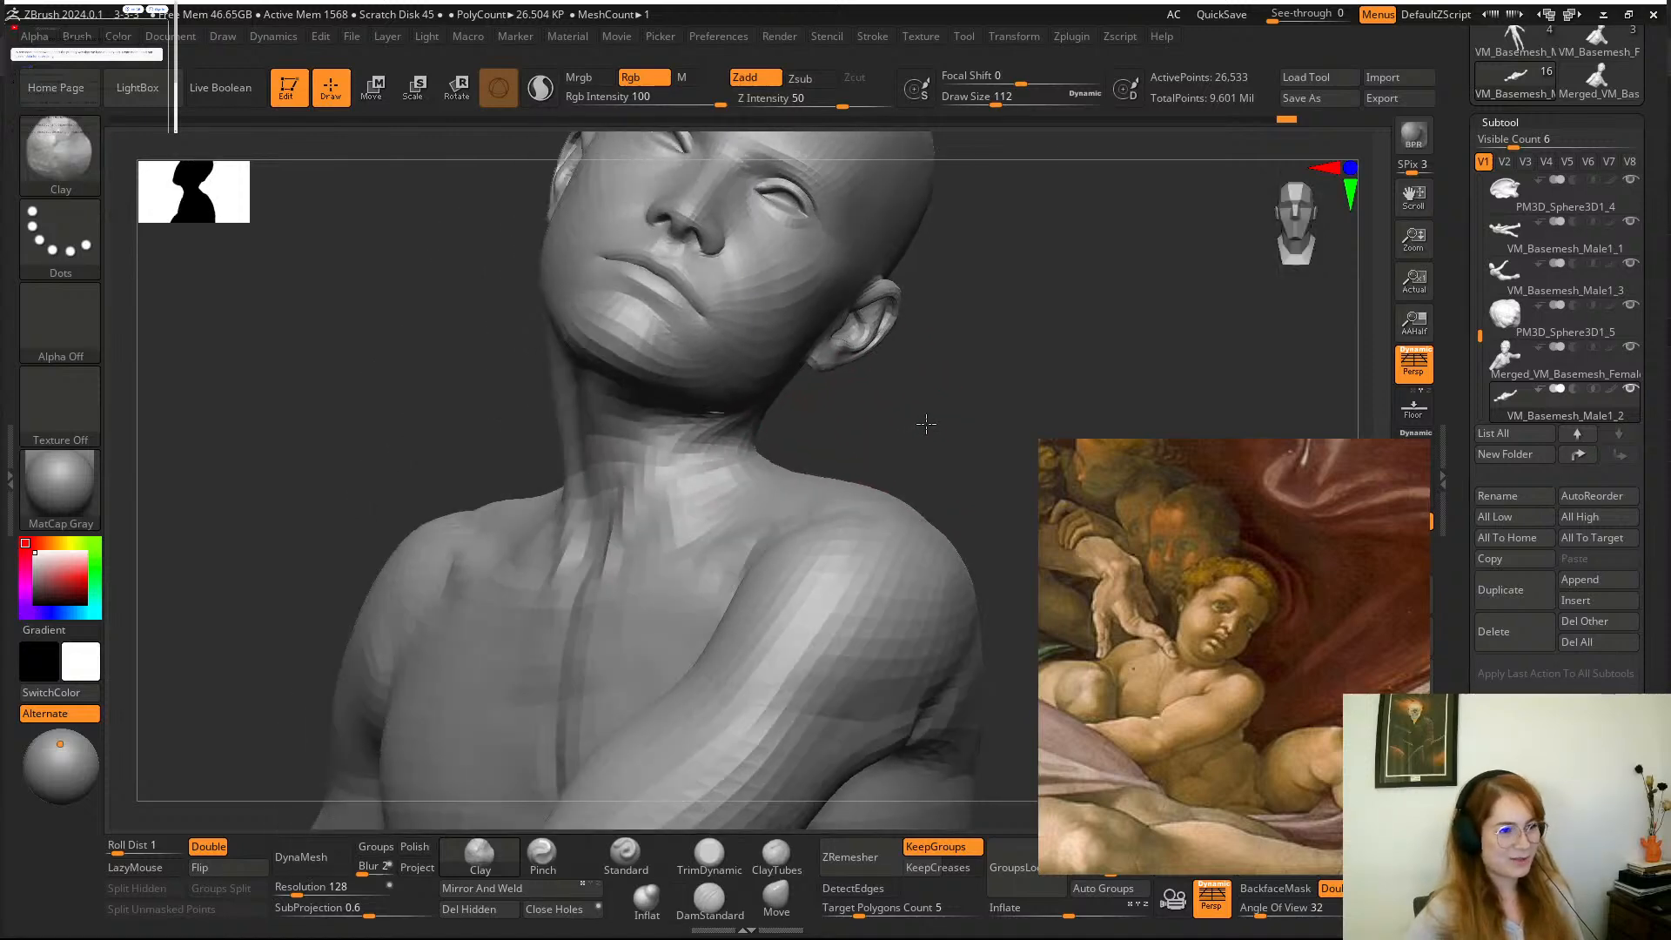
left_click_drag(823, 483, 742, 461)
mouse_move(855, 459)
left_mouse_down()
mouse_move(907, 467)
mouse_move(888, 466)
mouse_move(942, 422)
mouse_move(867, 456)
left_mouse_up()
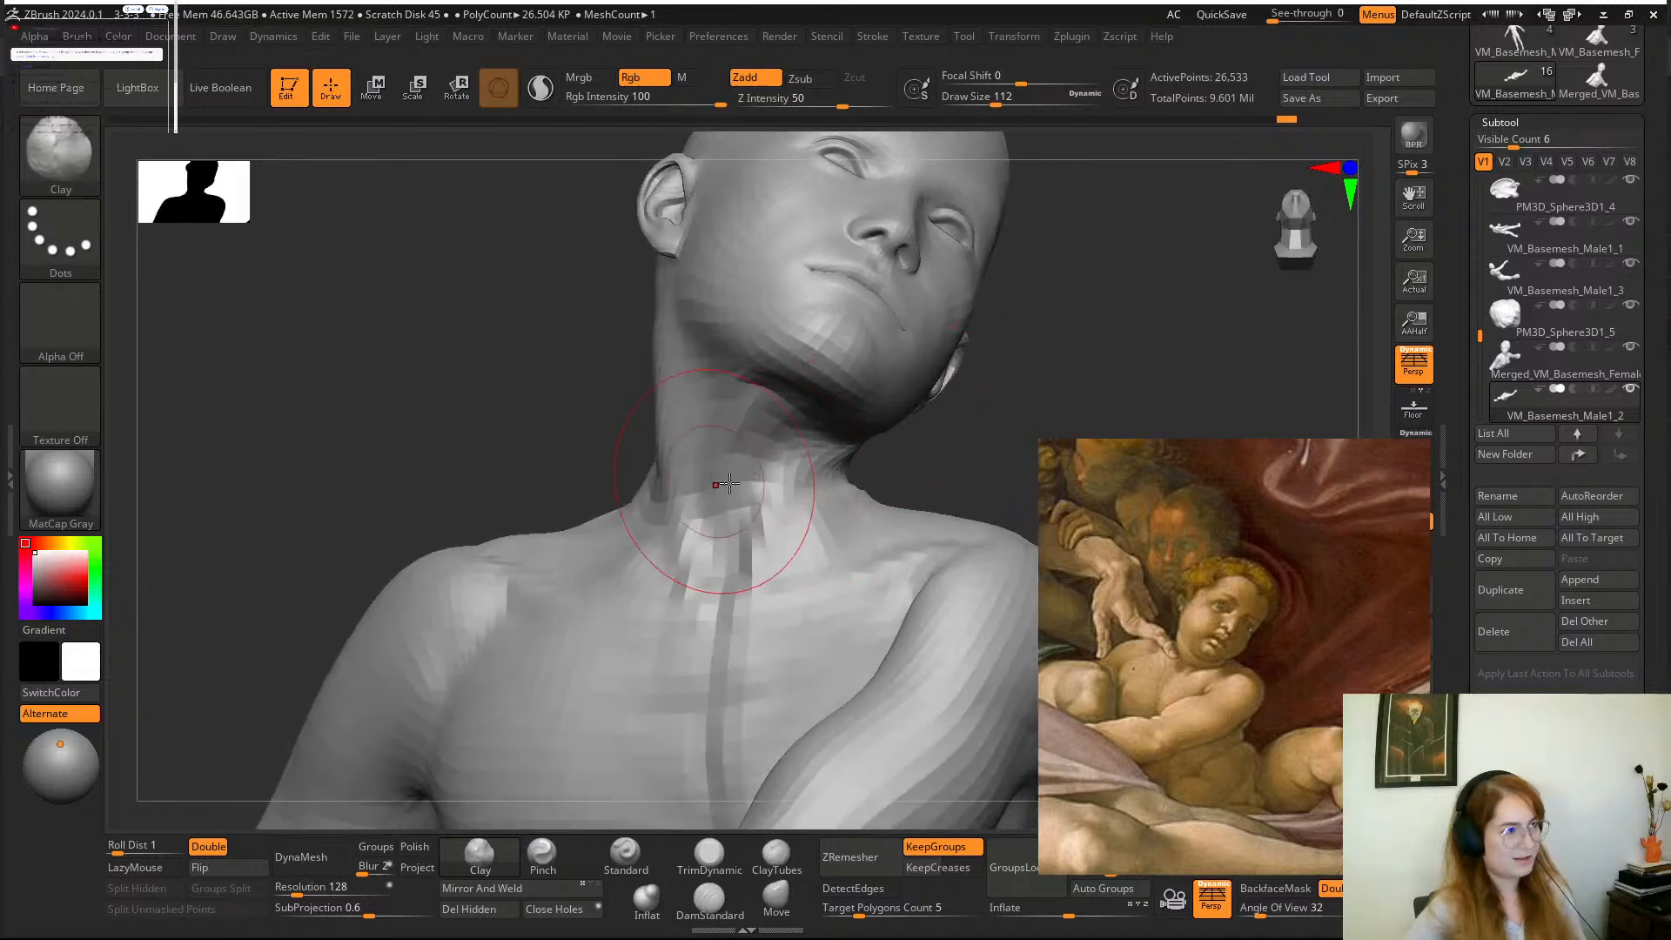
left_click_drag(762, 487, 736, 495)
mouse_move(1043, 385)
left_mouse_down()
mouse_move(1111, 369)
mouse_move(957, 357)
mouse_move(914, 374)
left_mouse_up()
key("space")
left_click_drag(741, 524, 731, 524)
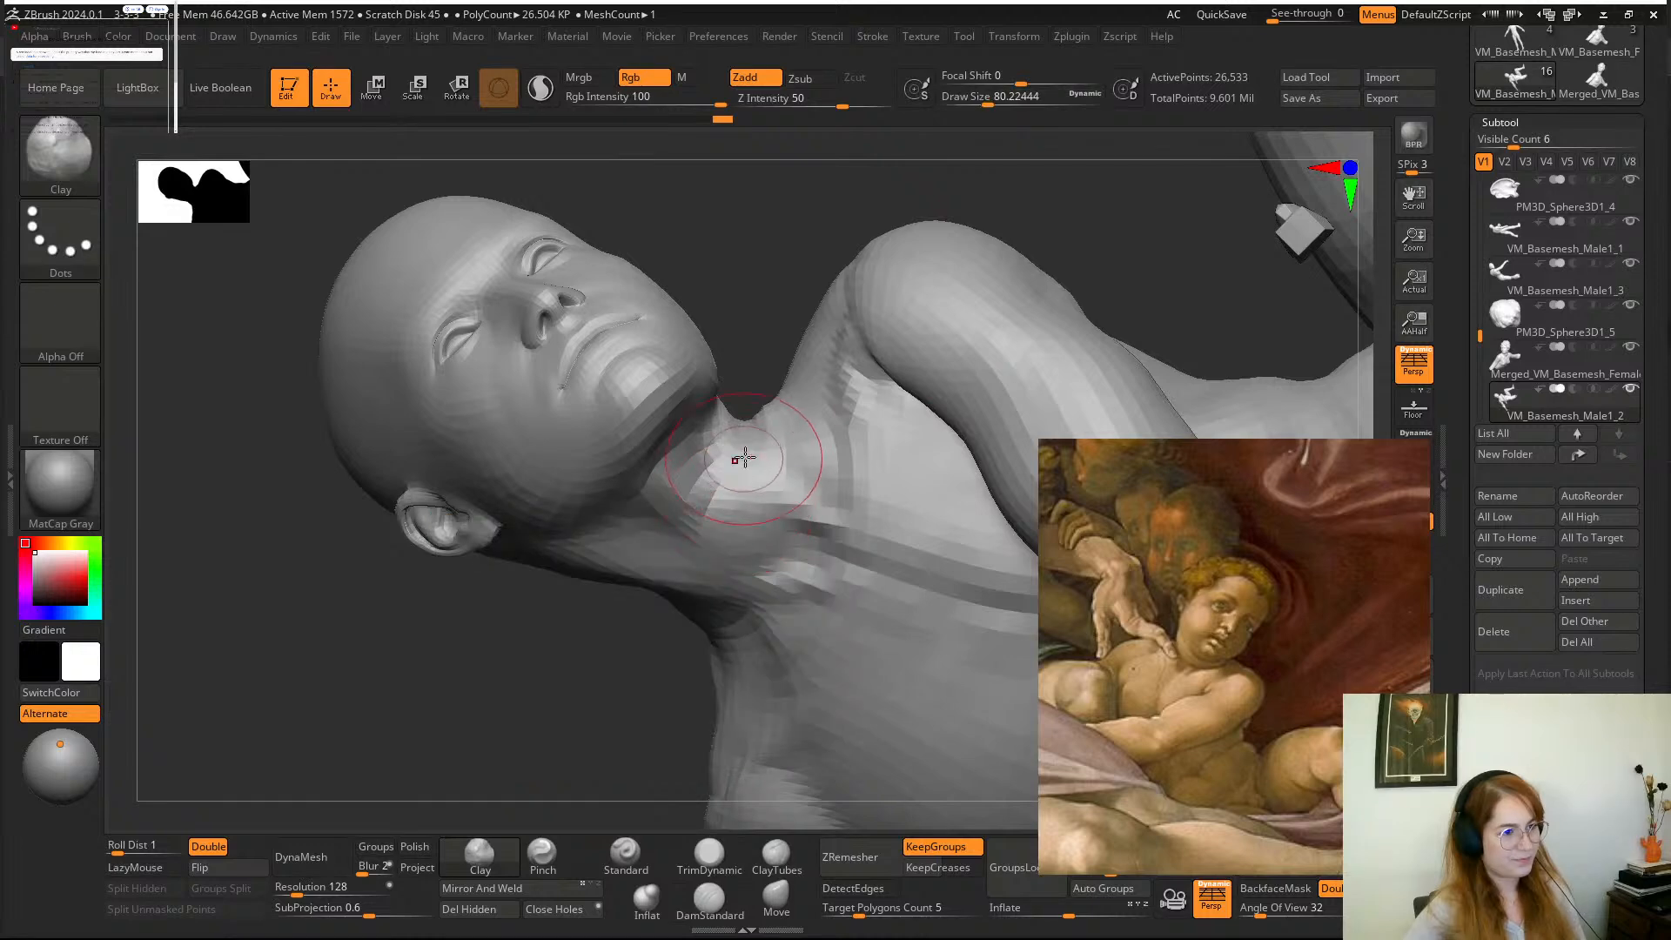
mouse_move(641, 637)
left_mouse_down()
mouse_move(653, 504)
mouse_move(765, 504)
left_mouse_up()
Refine the boy's neck outline with the Move brush at a draw size of 112 and smooth the throat below the chin.
left_click(777, 915)
left_click_drag(505, 718, 444, 640)
key("space")
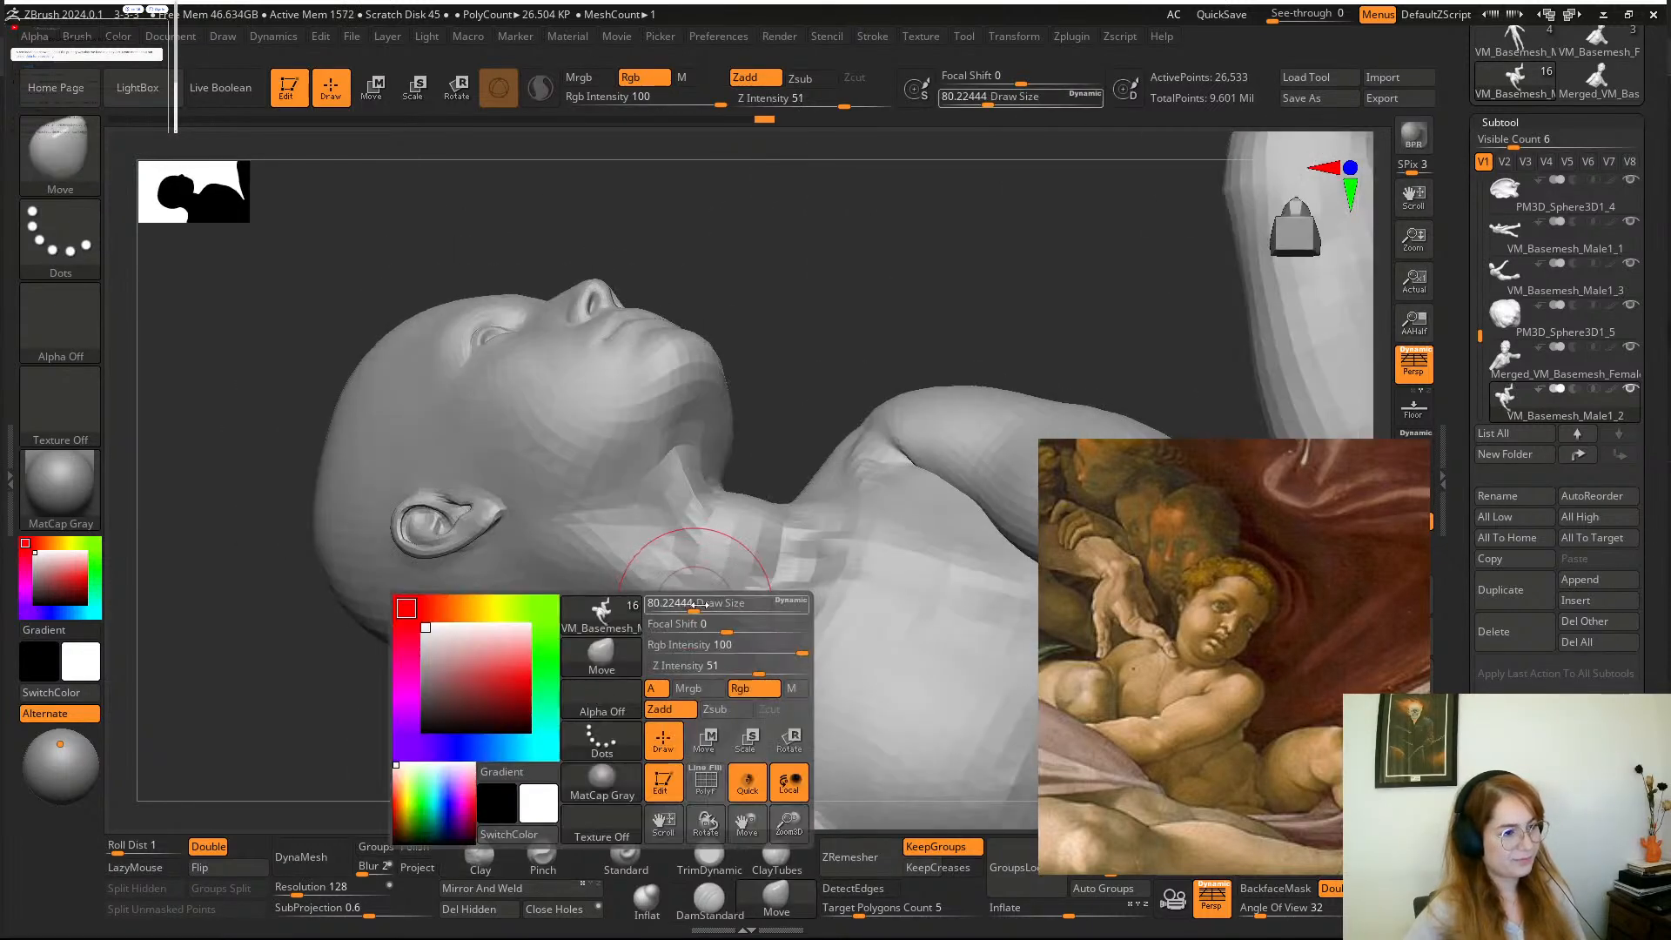
left_click_drag(765, 418, 740, 300)
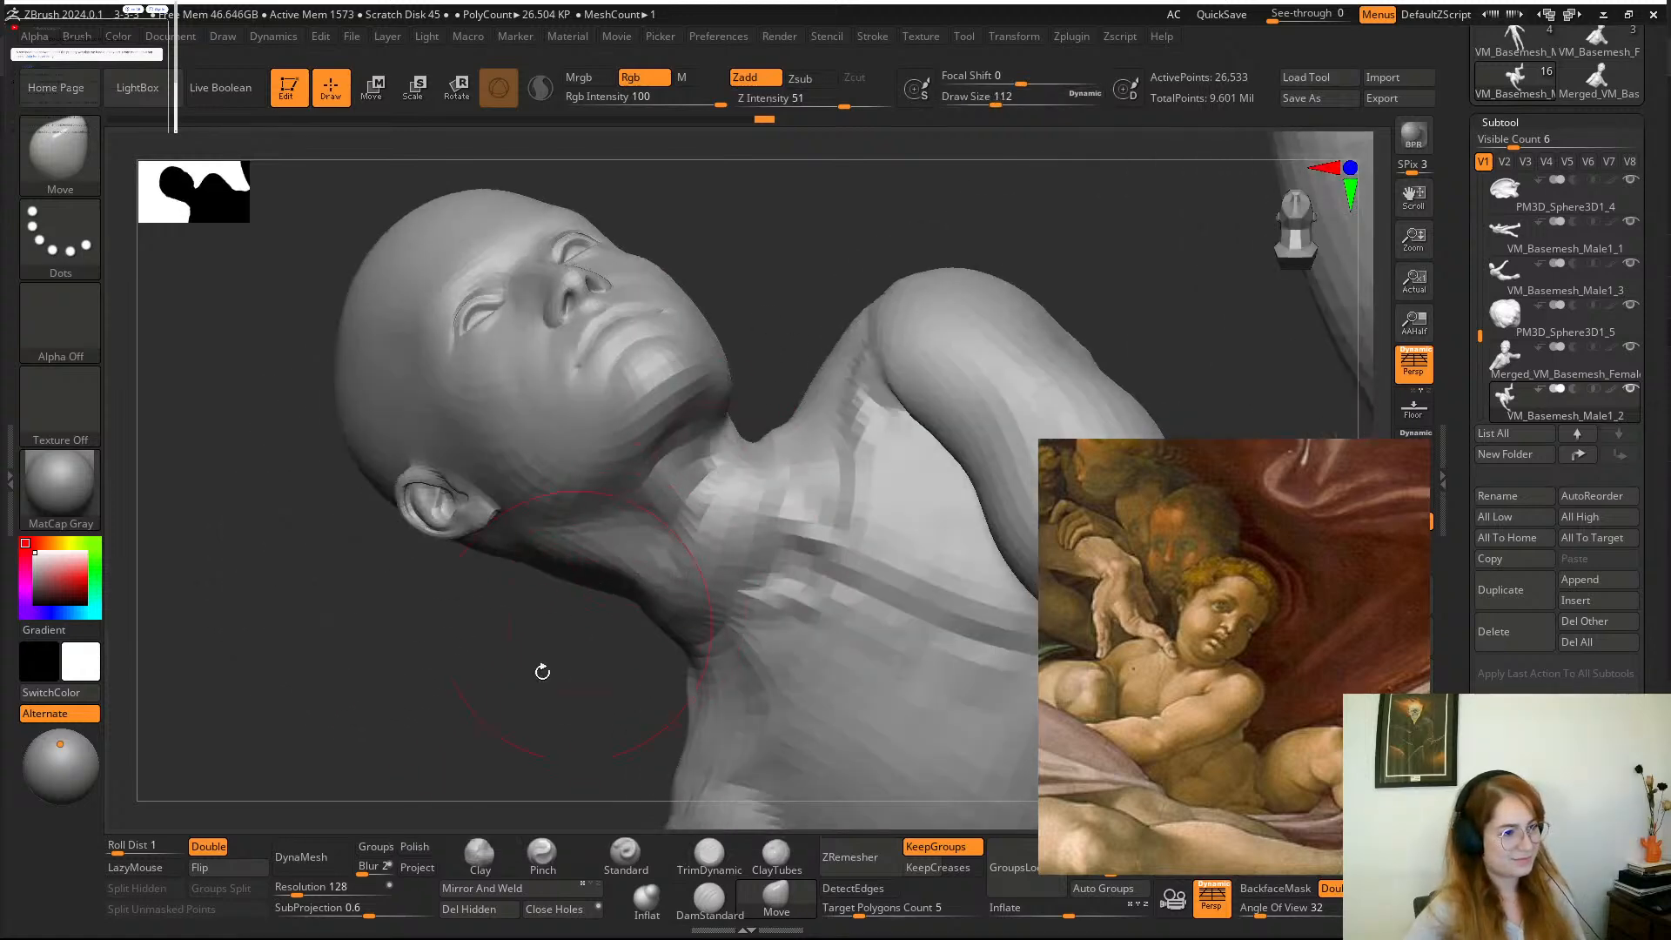
mouse_move(543, 672)
left_mouse_down()
mouse_move(661, 435)
mouse_move(813, 238)
mouse_move(782, 400)
mouse_move(526, 664)
mouse_move(731, 283)
mouse_move(700, 554)
left_mouse_up()
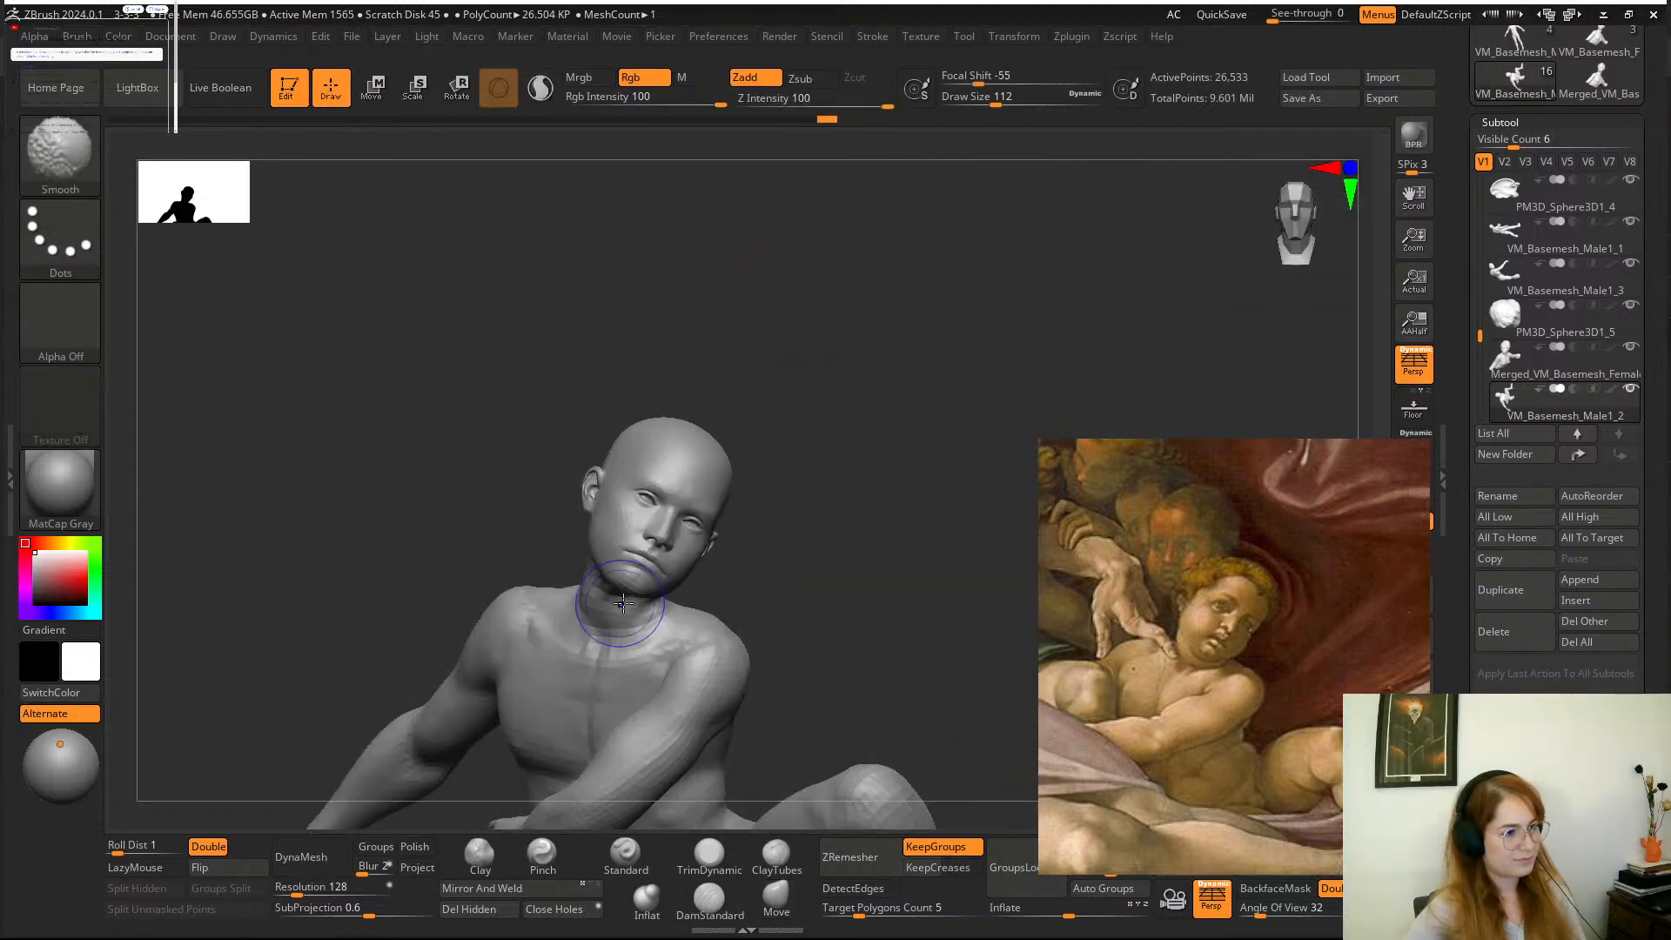
left_click_drag(810, 546, 879, 541, "alt")
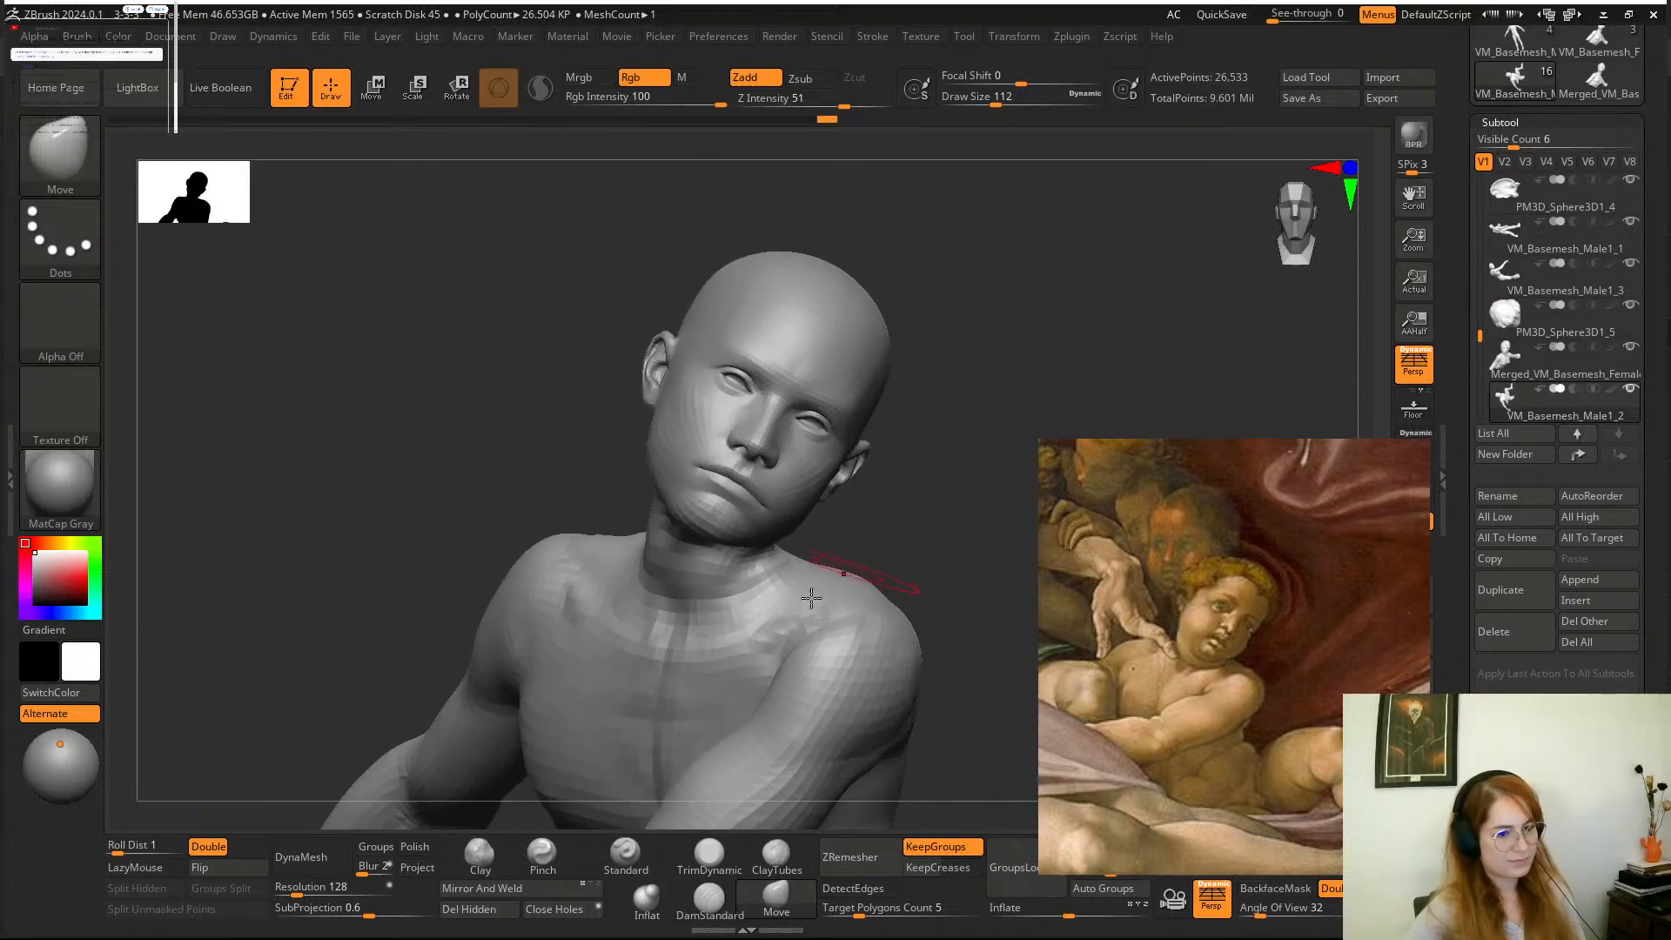
Hide the boy's arms so his torso and neck are exposed, enlarging the draw size to about 167.
key("shift")
left_click_drag(914, 600, 975, 478, "alt")
key("space")
left_click_drag(658, 610, 670, 611)
left_click(857, 522, "ctrl+shift")
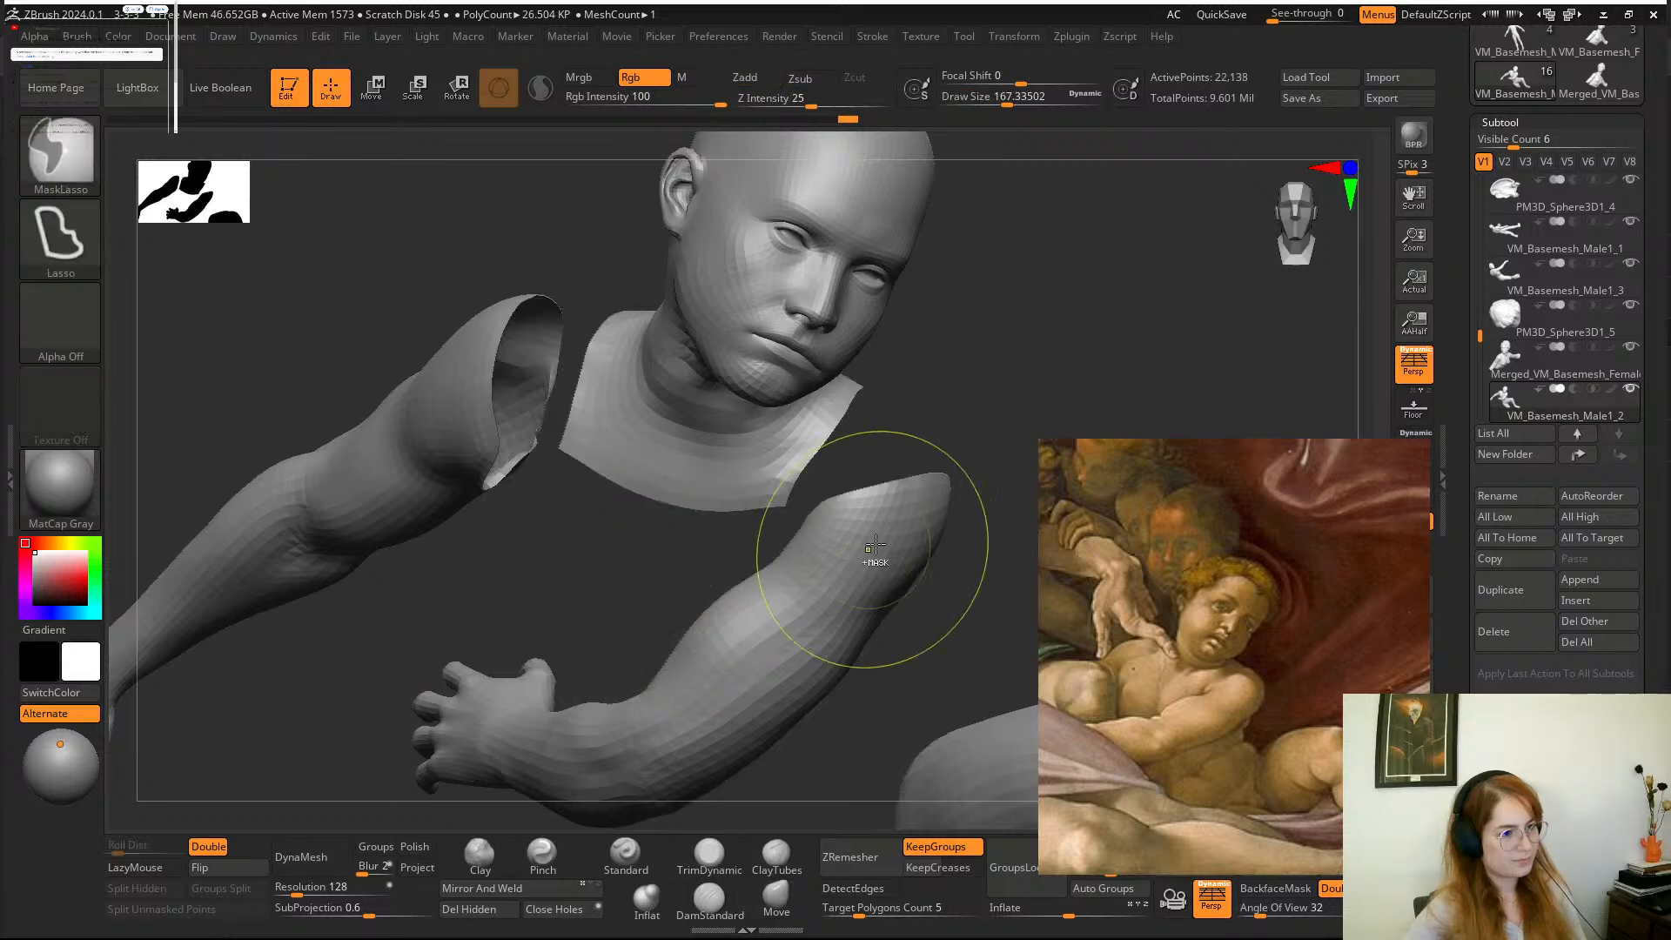
left_click(949, 449, "ctrl+shift")
left_click_drag(973, 463, 958, 519)
left_click(857, 581, "ctrl+shift")
left_click(858, 581, "ctrl+shift")
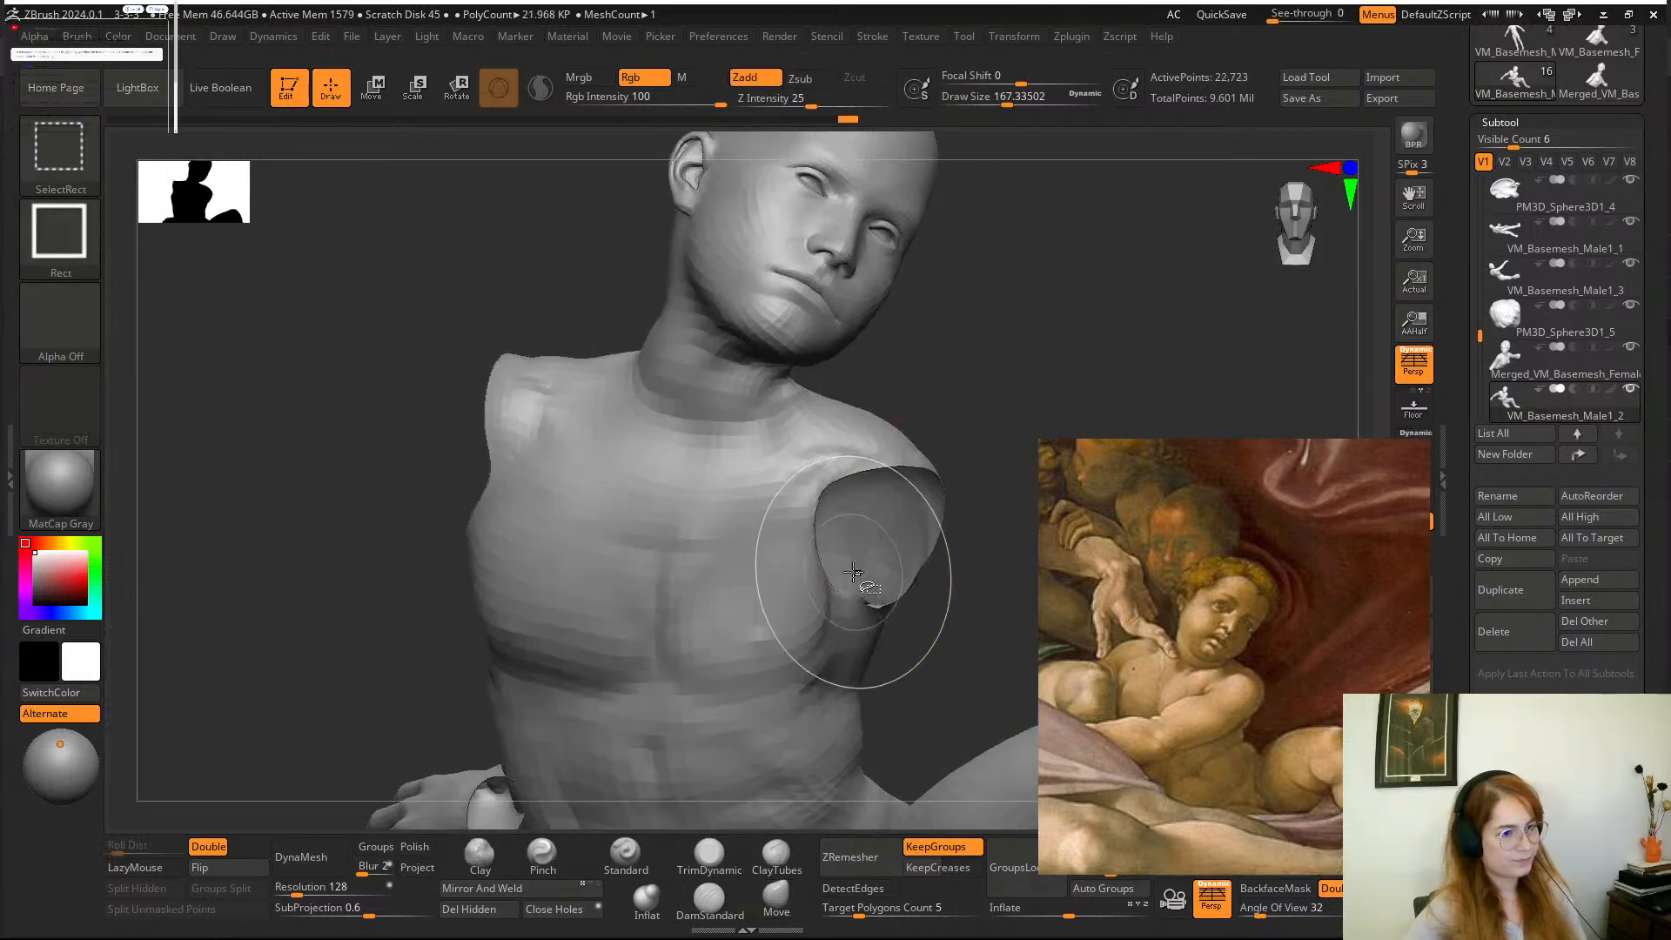
Reshape the boy's torso with the Move brush at a draw size of about 223 and smooth the chest.
left_click_drag(1014, 435, 953, 398)
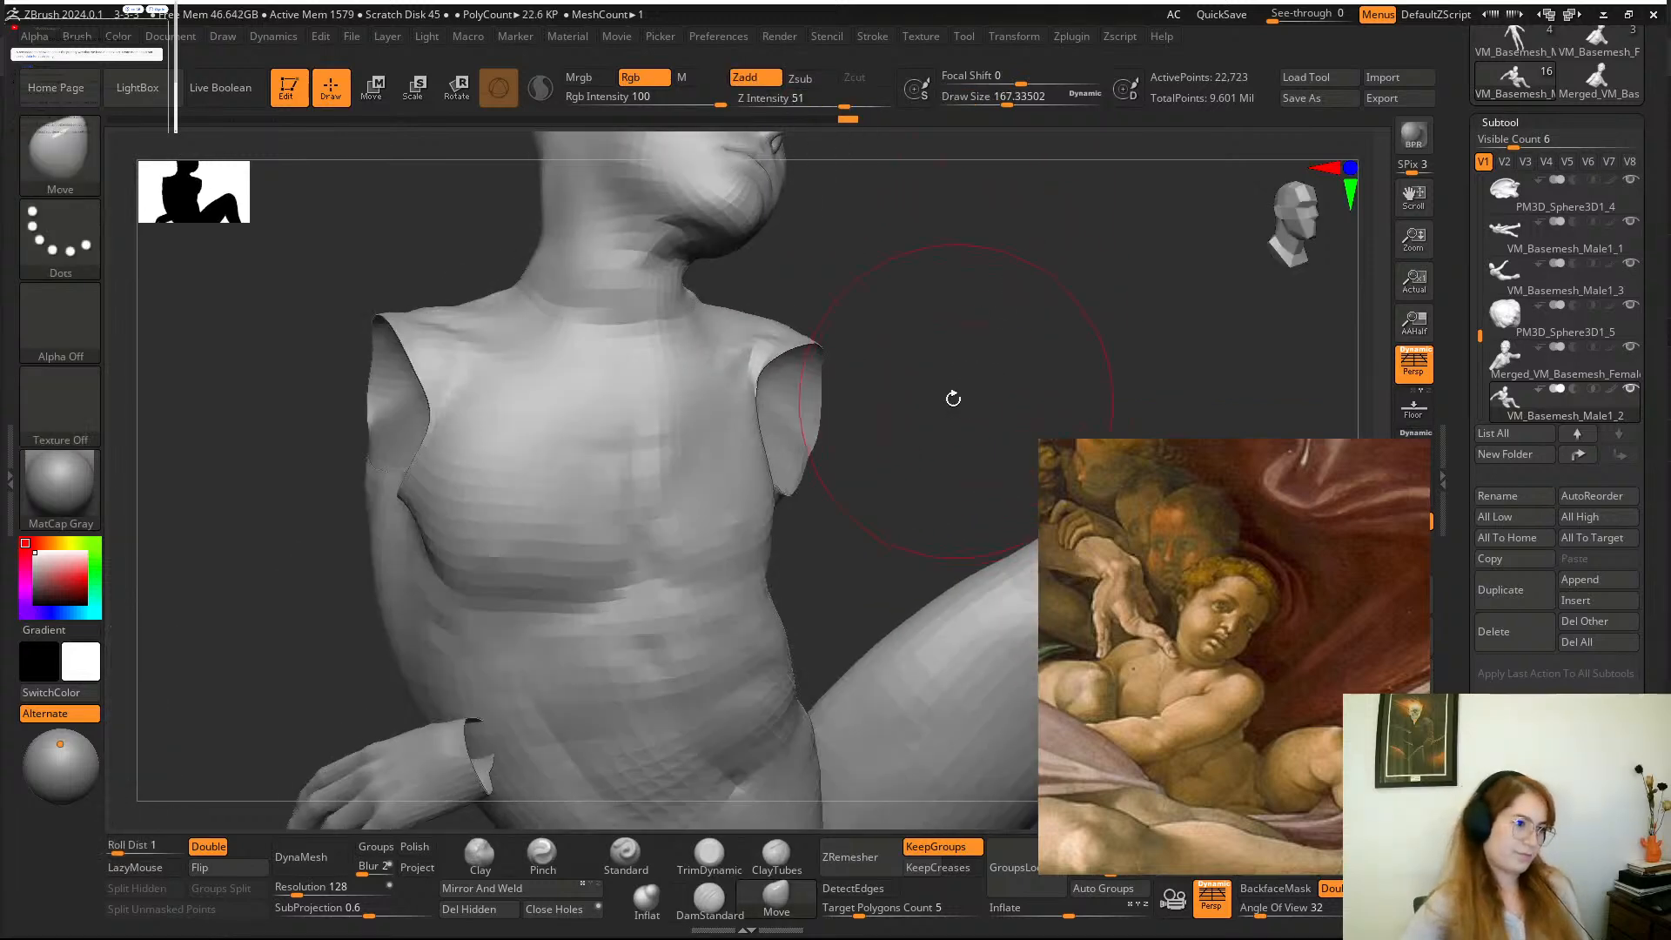
key("space")
left_click_drag(619, 568, 630, 570)
left_click_drag(953, 470, 880, 458)
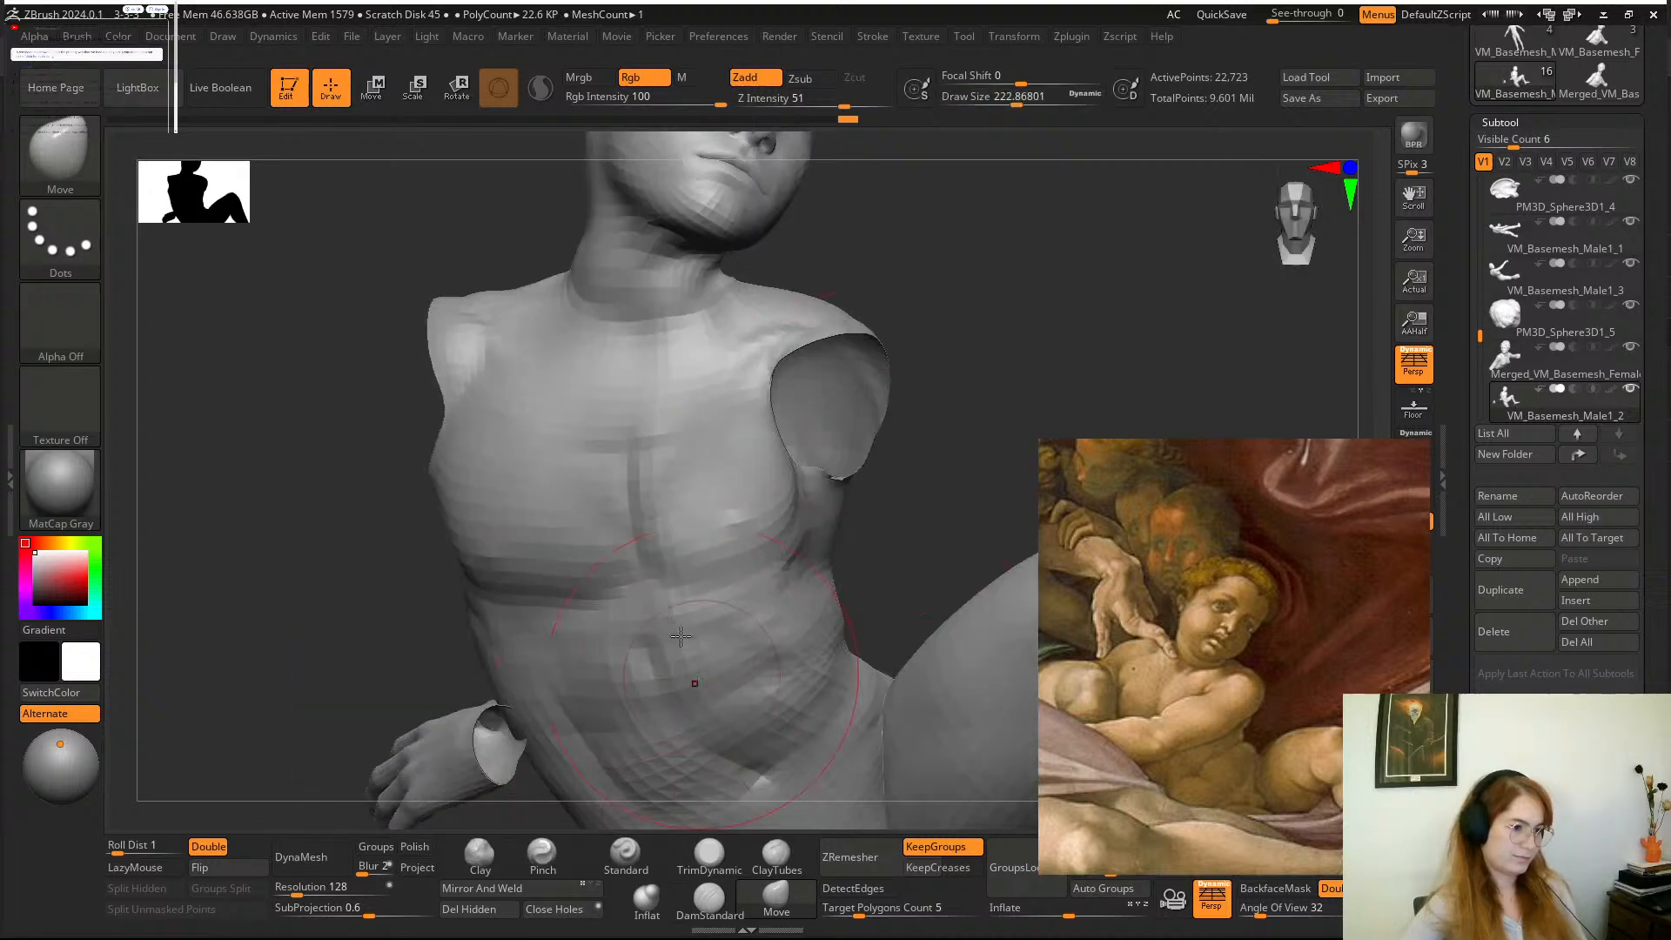
left_click_drag(572, 580, 568, 578)
mouse_move(904, 453)
left_mouse_down()
mouse_move(929, 436)
mouse_move(906, 444)
left_mouse_up()
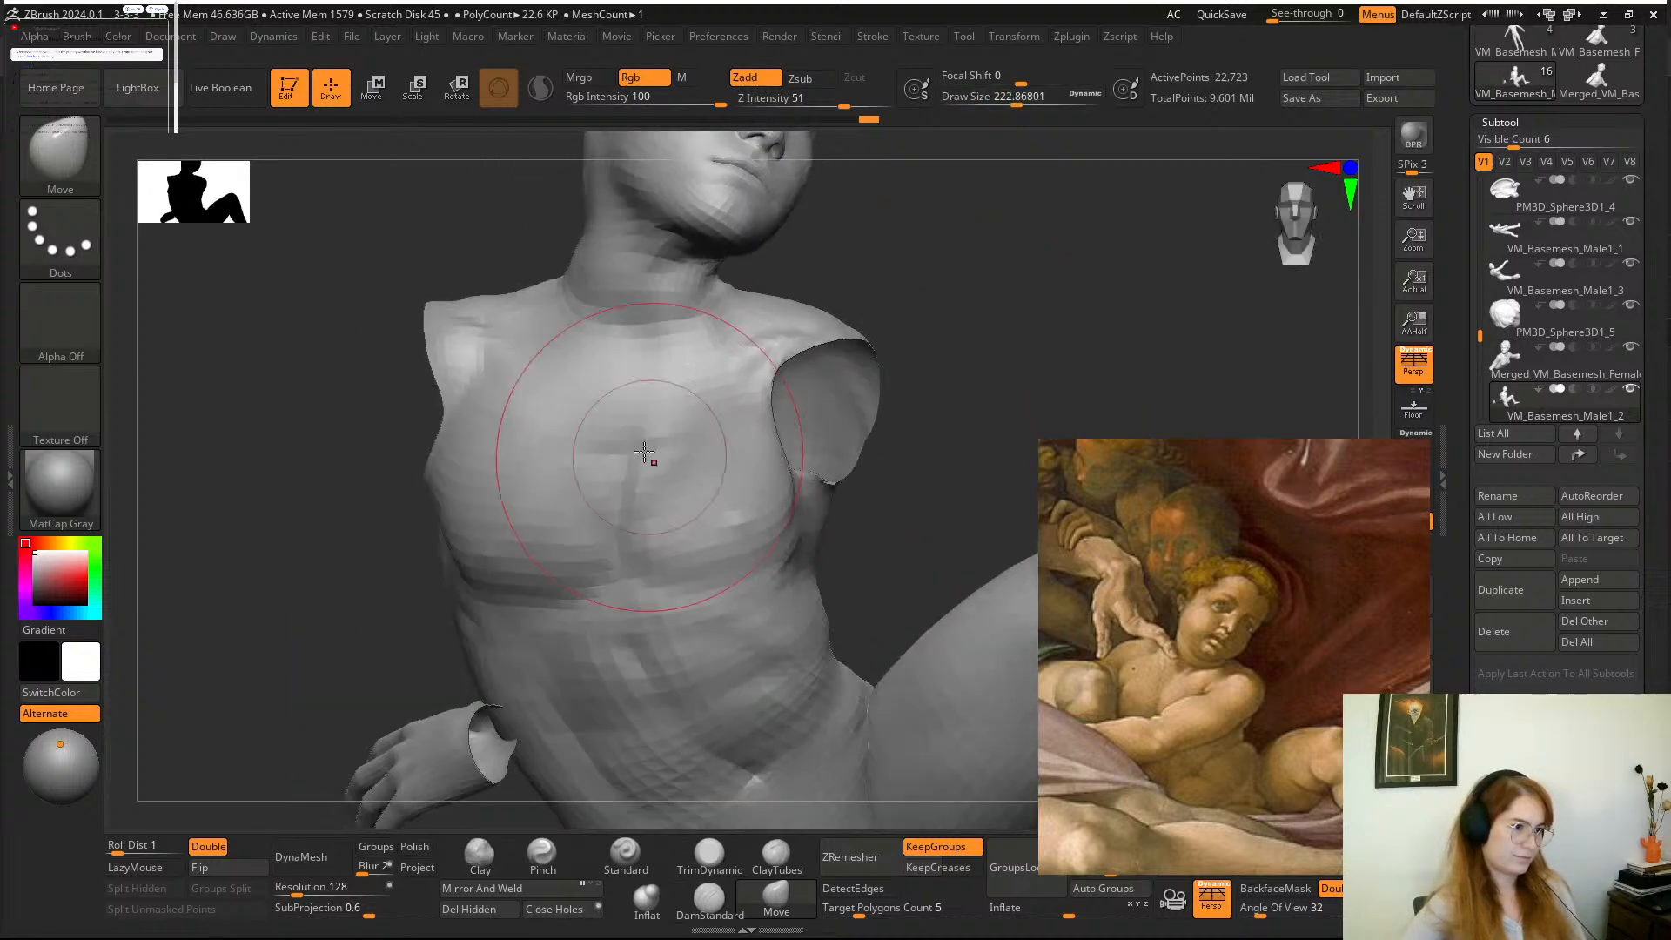
left_click_drag(604, 436, 607, 442)
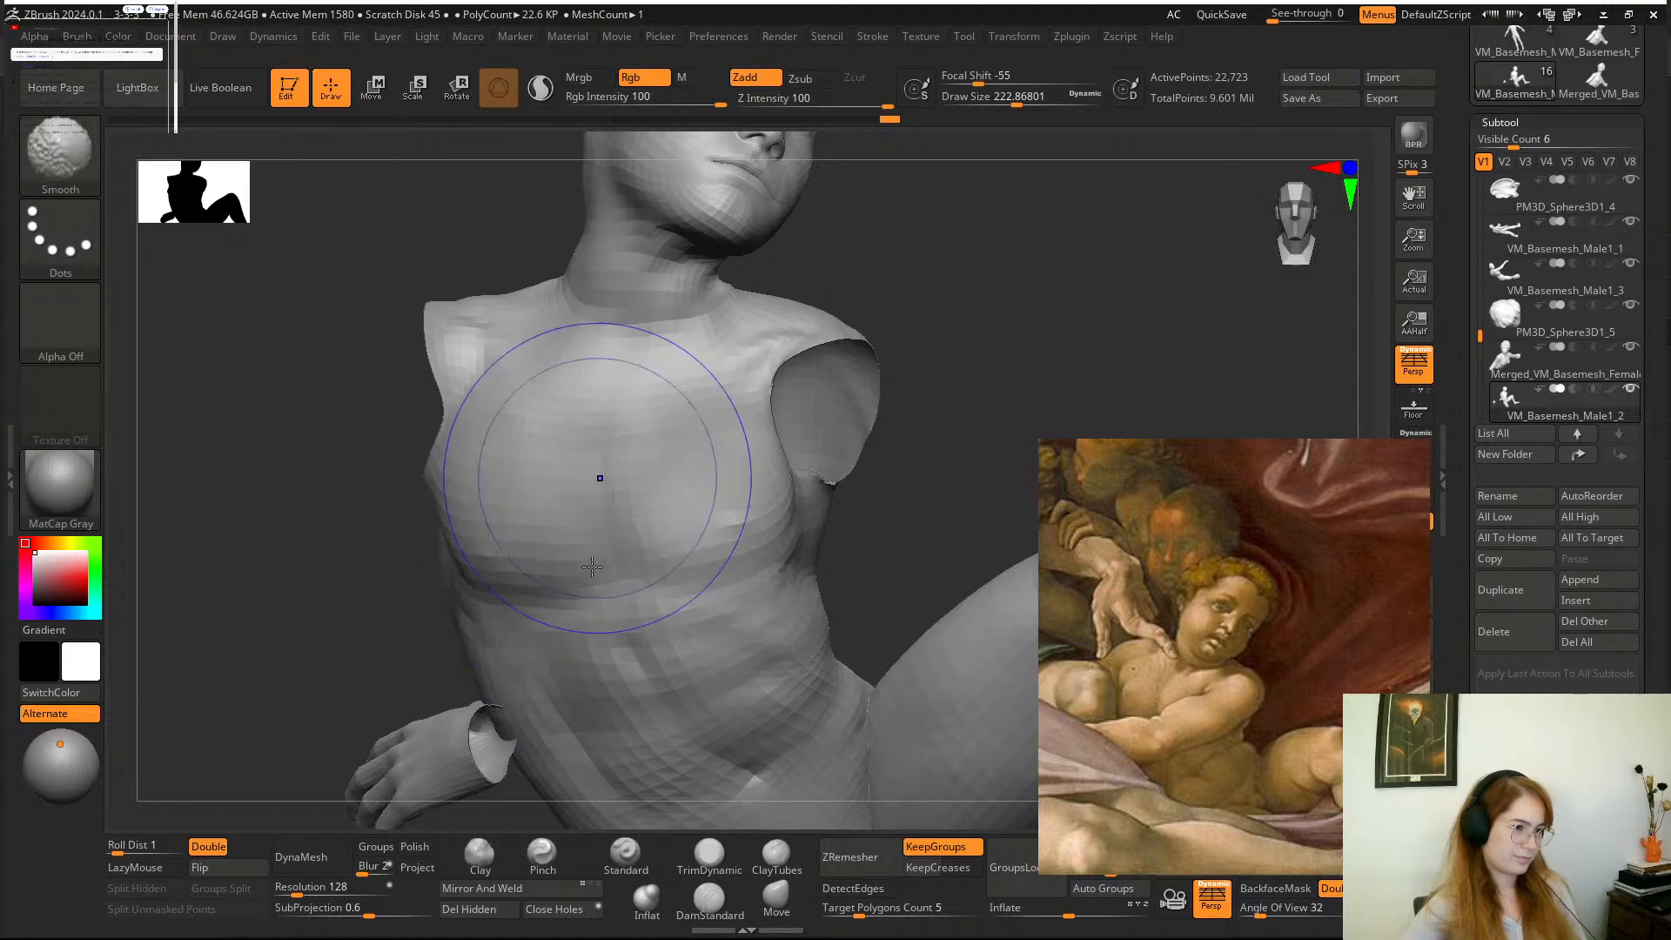
left_click_drag(592, 567, 595, 557, "shift")
Unhide the boy's arms so the whole body is visible.
mouse_move(900, 461)
left_mouse_down("alt")
mouse_move(895, 388)
mouse_move(861, 388)
mouse_move(917, 365)
mouse_move(931, 419)
mouse_move(963, 371)
left_mouse_up("alt")
left_click(968, 367, "ctrl+shift")
mouse_move(1018, 321)
left_mouse_down()
mouse_move(1038, 388)
mouse_move(1010, 409)
left_mouse_up()
Define the boy's upper chest below the neck with the DamStandard brush, reducing the draw size to about 149.
left_click(709, 901)
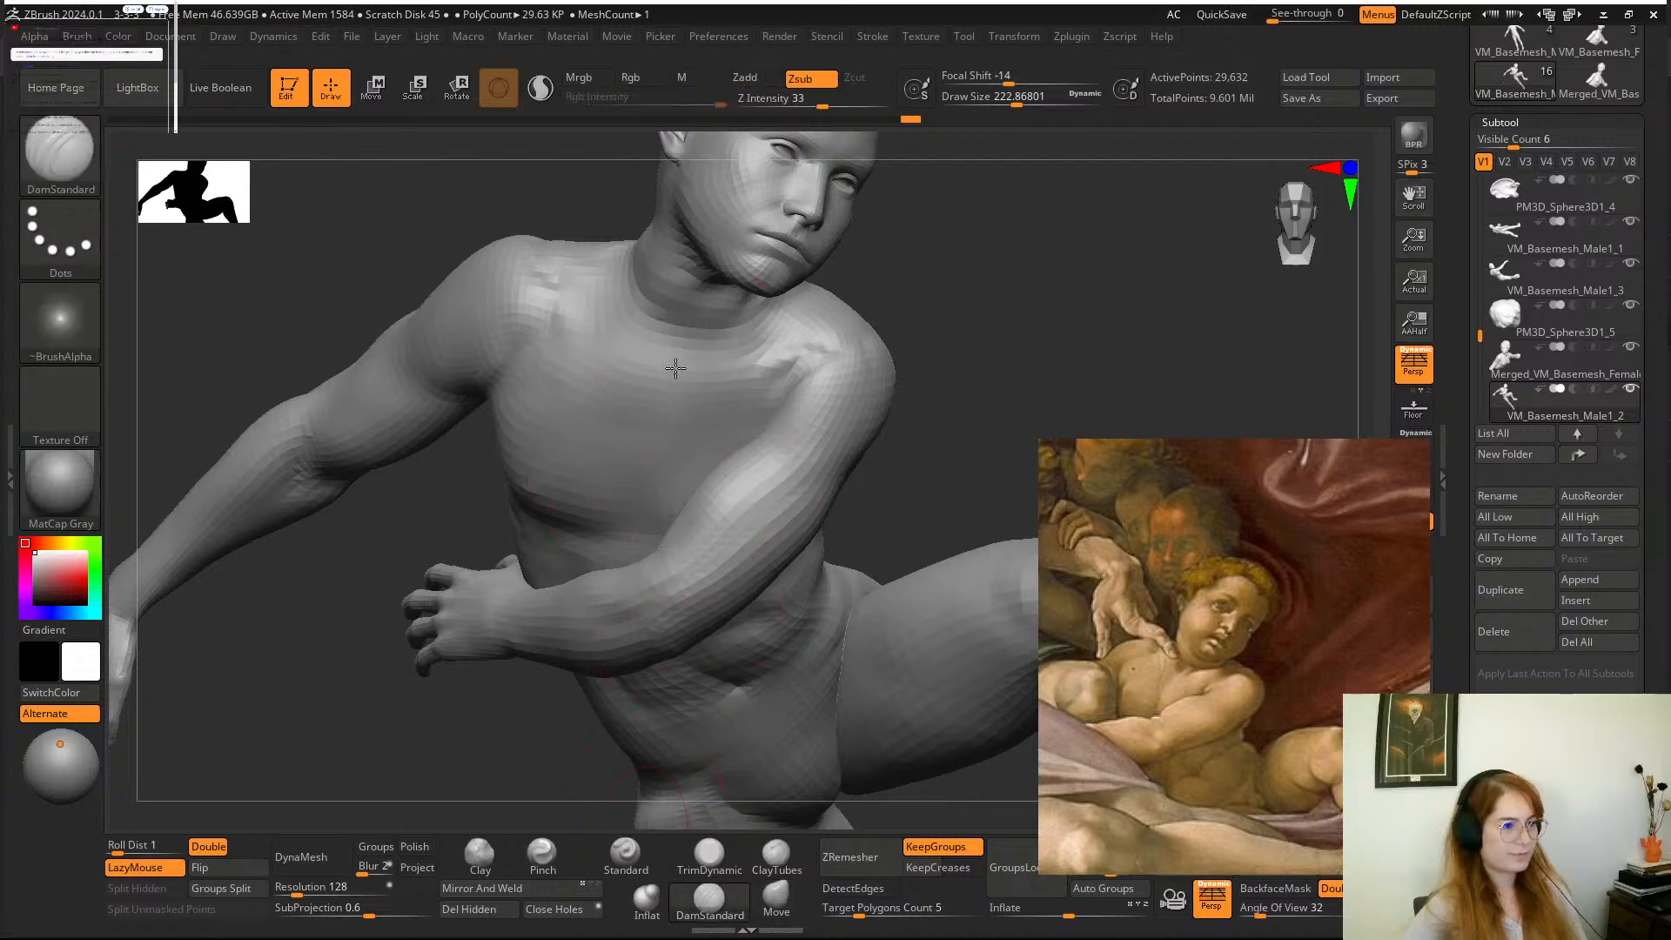
mouse_move(940, 313)
left_mouse_down()
mouse_move(958, 291)
mouse_move(1014, 298)
mouse_move(947, 273)
mouse_move(977, 313)
mouse_move(932, 418)
mouse_move(664, 455)
left_mouse_up()
key("shift")
mouse_move(949, 409)
left_mouse_down()
mouse_move(869, 358)
mouse_move(849, 383)
left_mouse_up()
key("space")
left_click_drag(666, 421, 646, 419)
Build up the back and side of the boy's neck with the Clay brush and smooth the transition.
mouse_move(906, 328)
left_mouse_down()
mouse_move(869, 478)
mouse_move(806, 477)
mouse_move(635, 600)
mouse_move(839, 447)
mouse_move(896, 450)
mouse_move(773, 476)
mouse_move(787, 545)
mouse_move(816, 474)
mouse_move(857, 487)
left_mouse_up()
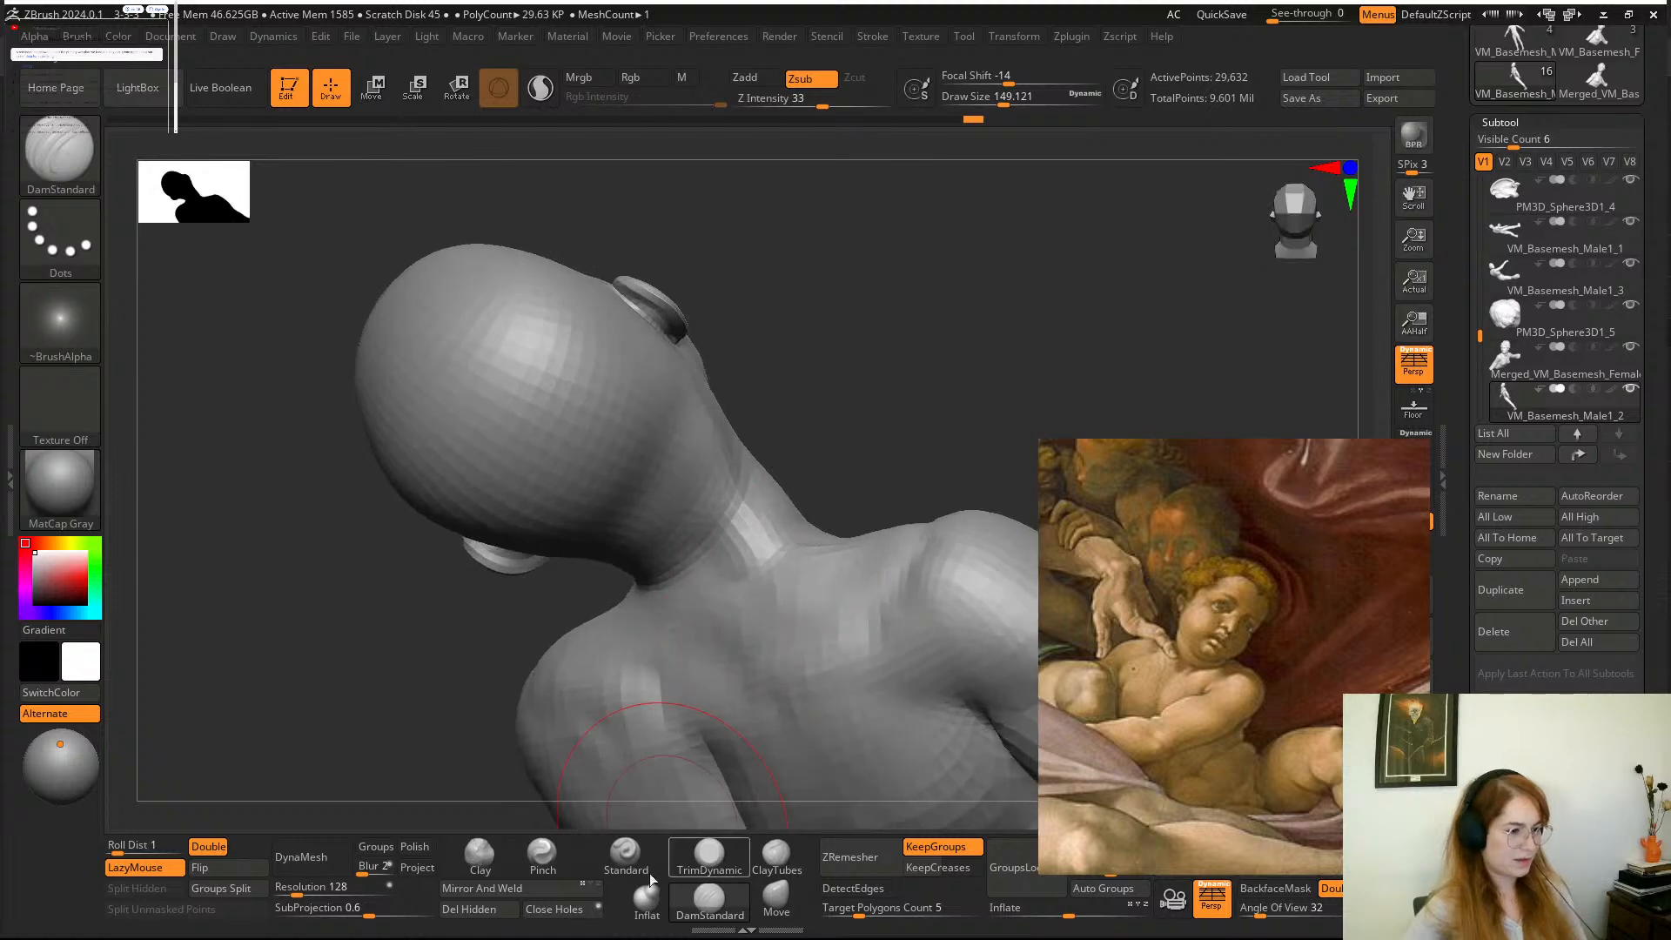
left_click(514, 844)
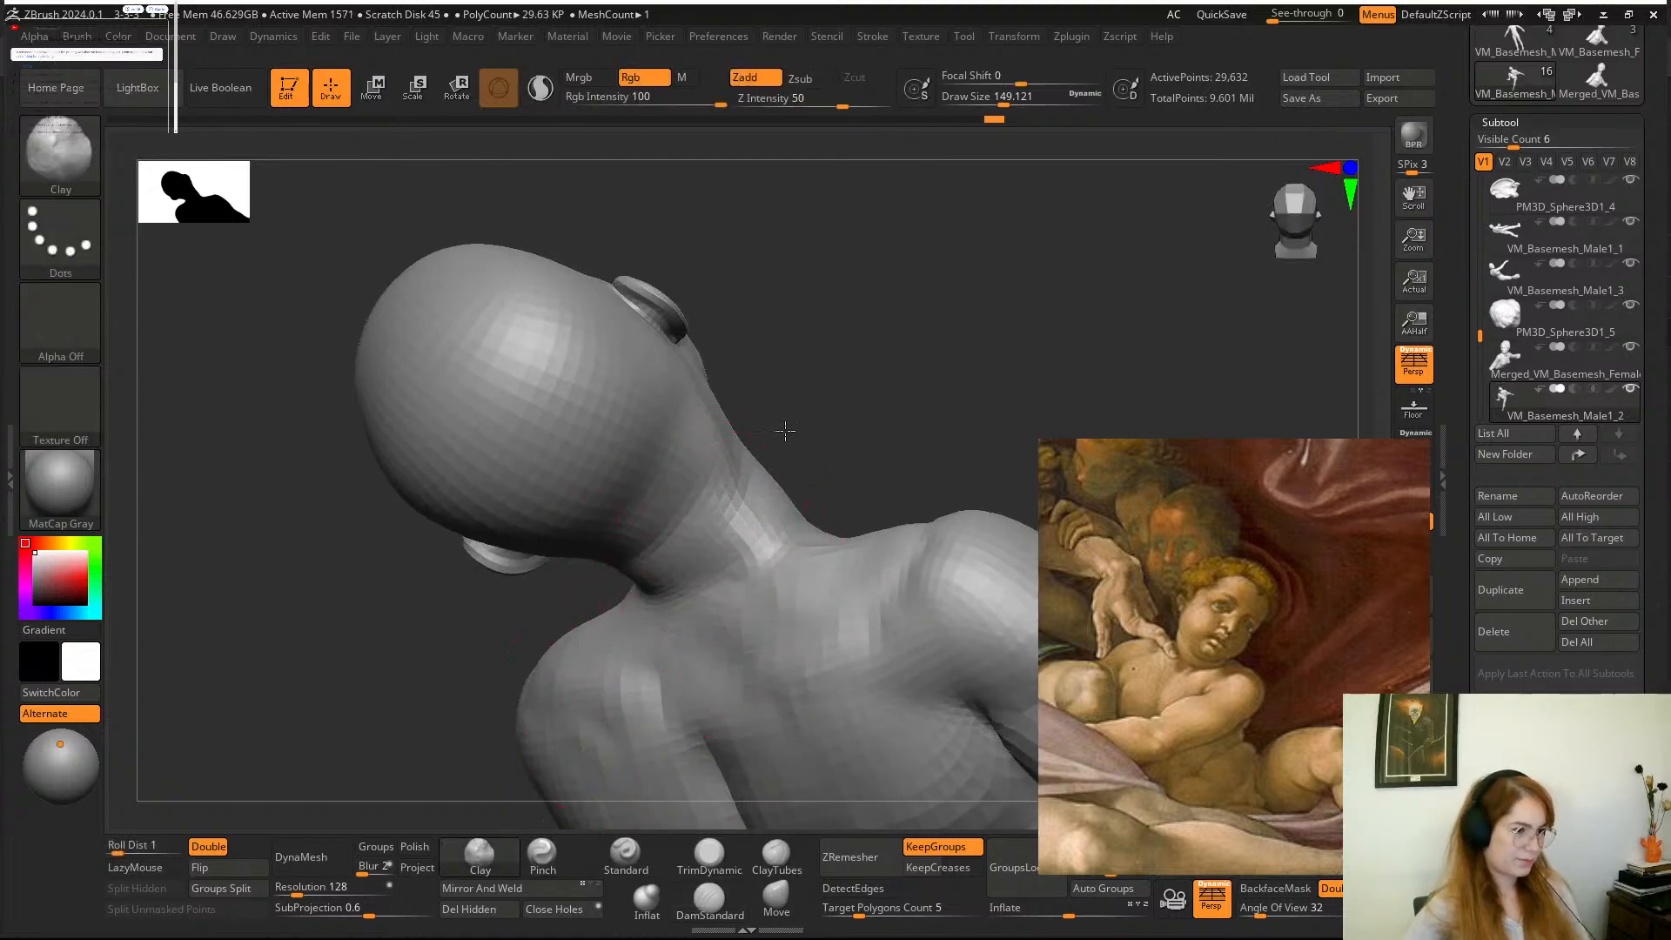
left_click_drag(785, 430, 759, 484)
left_click_drag(838, 341, 766, 429)
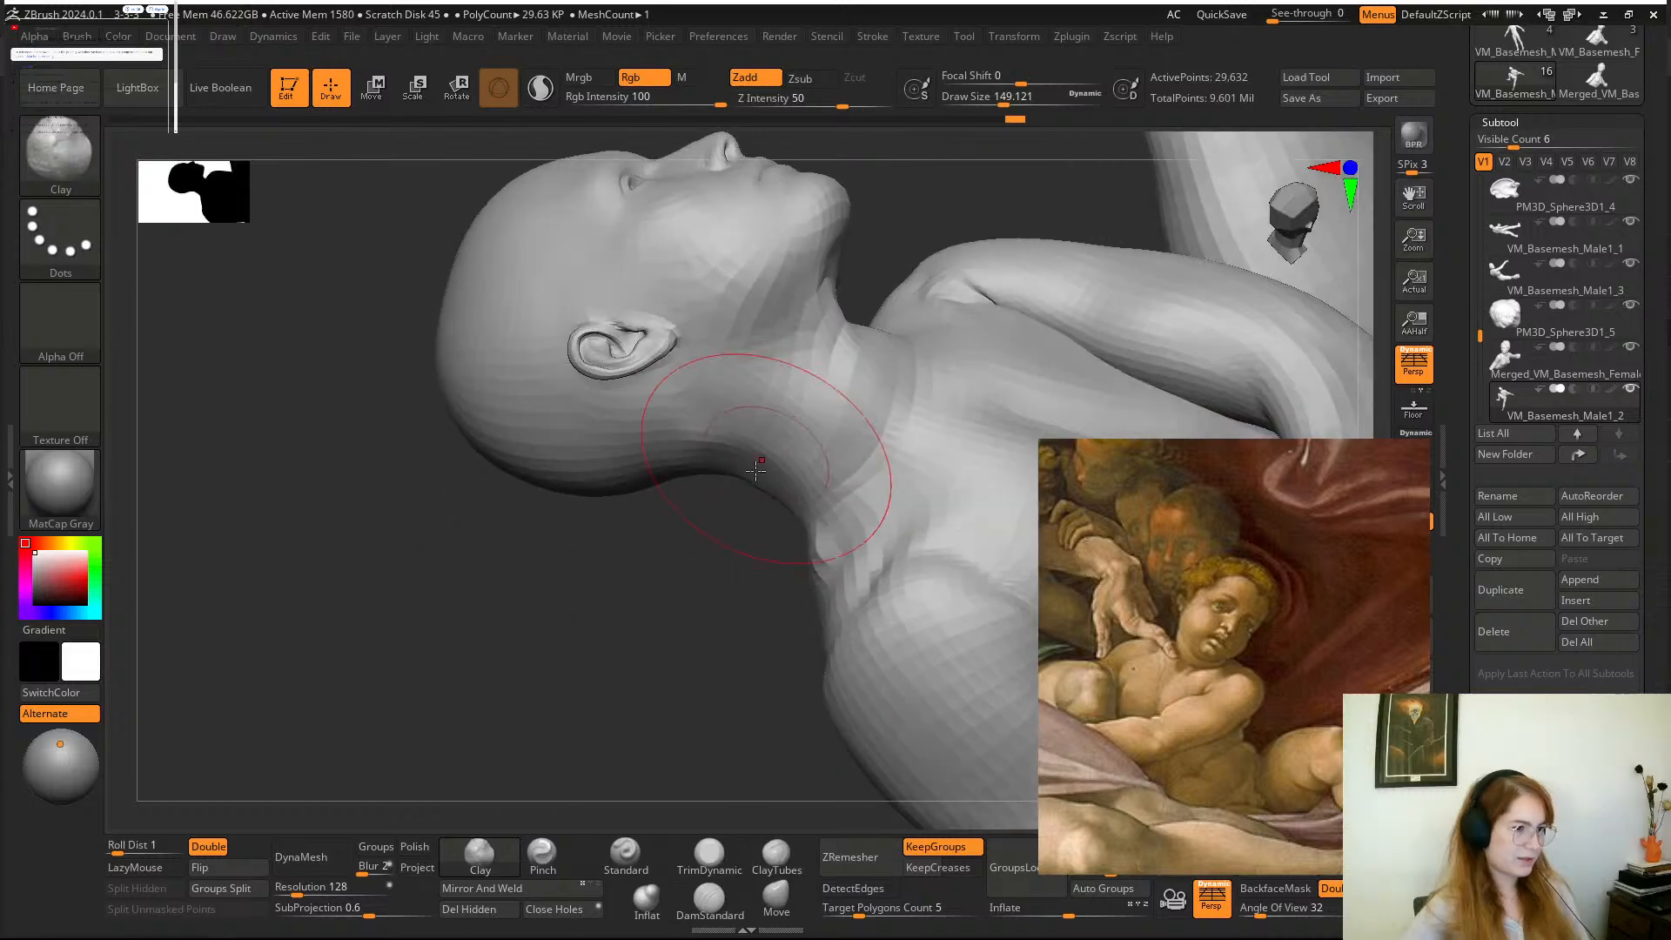
key("shift")
mouse_move(681, 607)
left_mouse_down()
mouse_move(641, 675)
mouse_move(839, 310)
mouse_move(783, 389)
mouse_move(623, 485)
mouse_move(862, 503)
mouse_move(856, 535)
mouse_move(839, 522)
mouse_move(848, 487)
left_mouse_up()
Define the form beneath the boy's jaw with the DamStandard brush, setting the draw size to about 97.
left_click(696, 917)
right_click_drag(831, 601, 792, 601)
key("space")
mouse_move(787, 570)
left_mouse_down()
mouse_move(766, 570)
mouse_move(766, 533)
mouse_move(891, 541)
mouse_move(914, 589)
mouse_move(837, 540)
mouse_move(687, 566)
mouse_move(757, 534)
mouse_move(850, 609)
mouse_move(759, 590)
left_mouse_up()
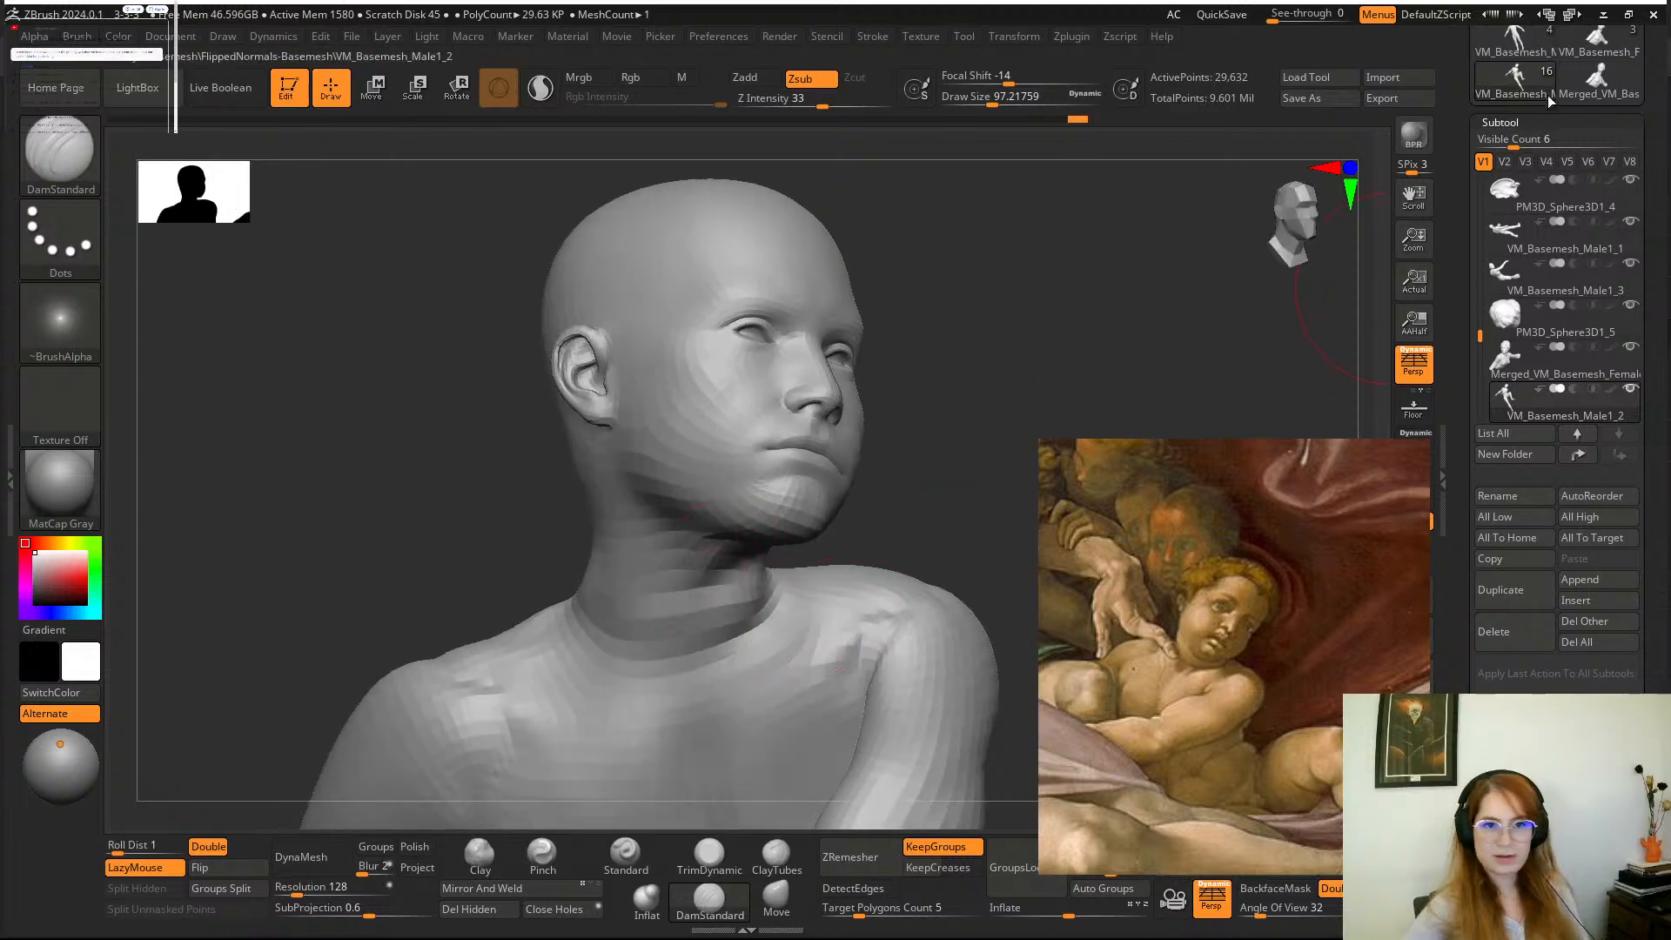
Raise the boy's mesh to subdivision level 3 and smooth the front of the throat.
left_click(1502, 122)
left_click(1507, 143)
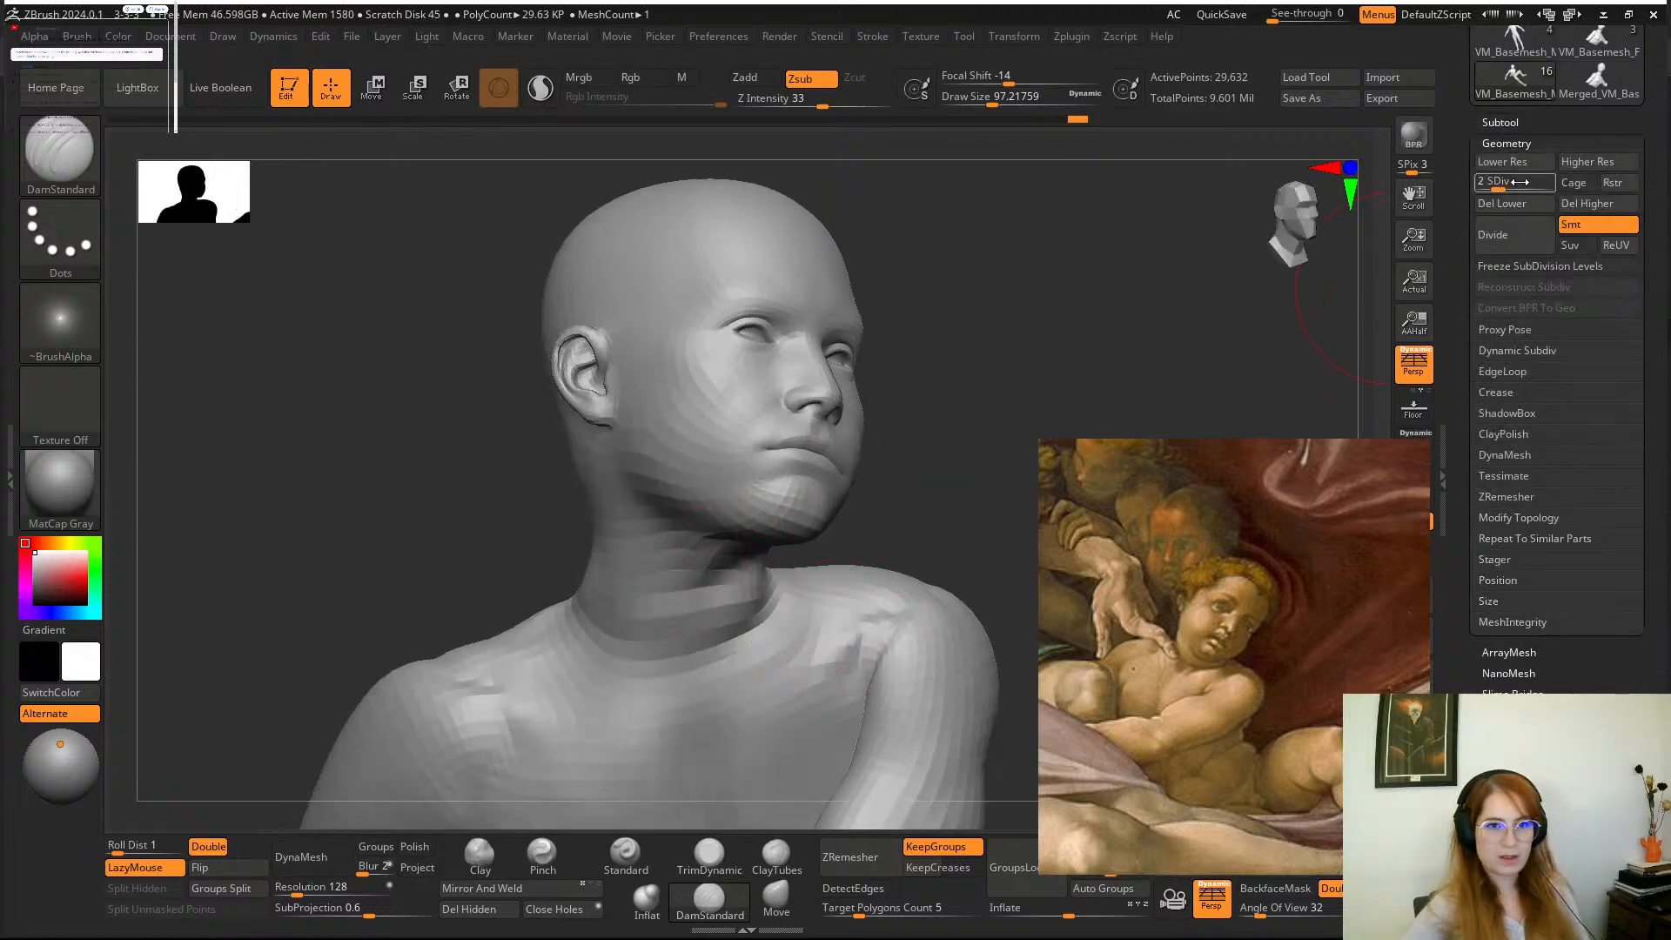
left_click_drag(1508, 198, 1510, 197)
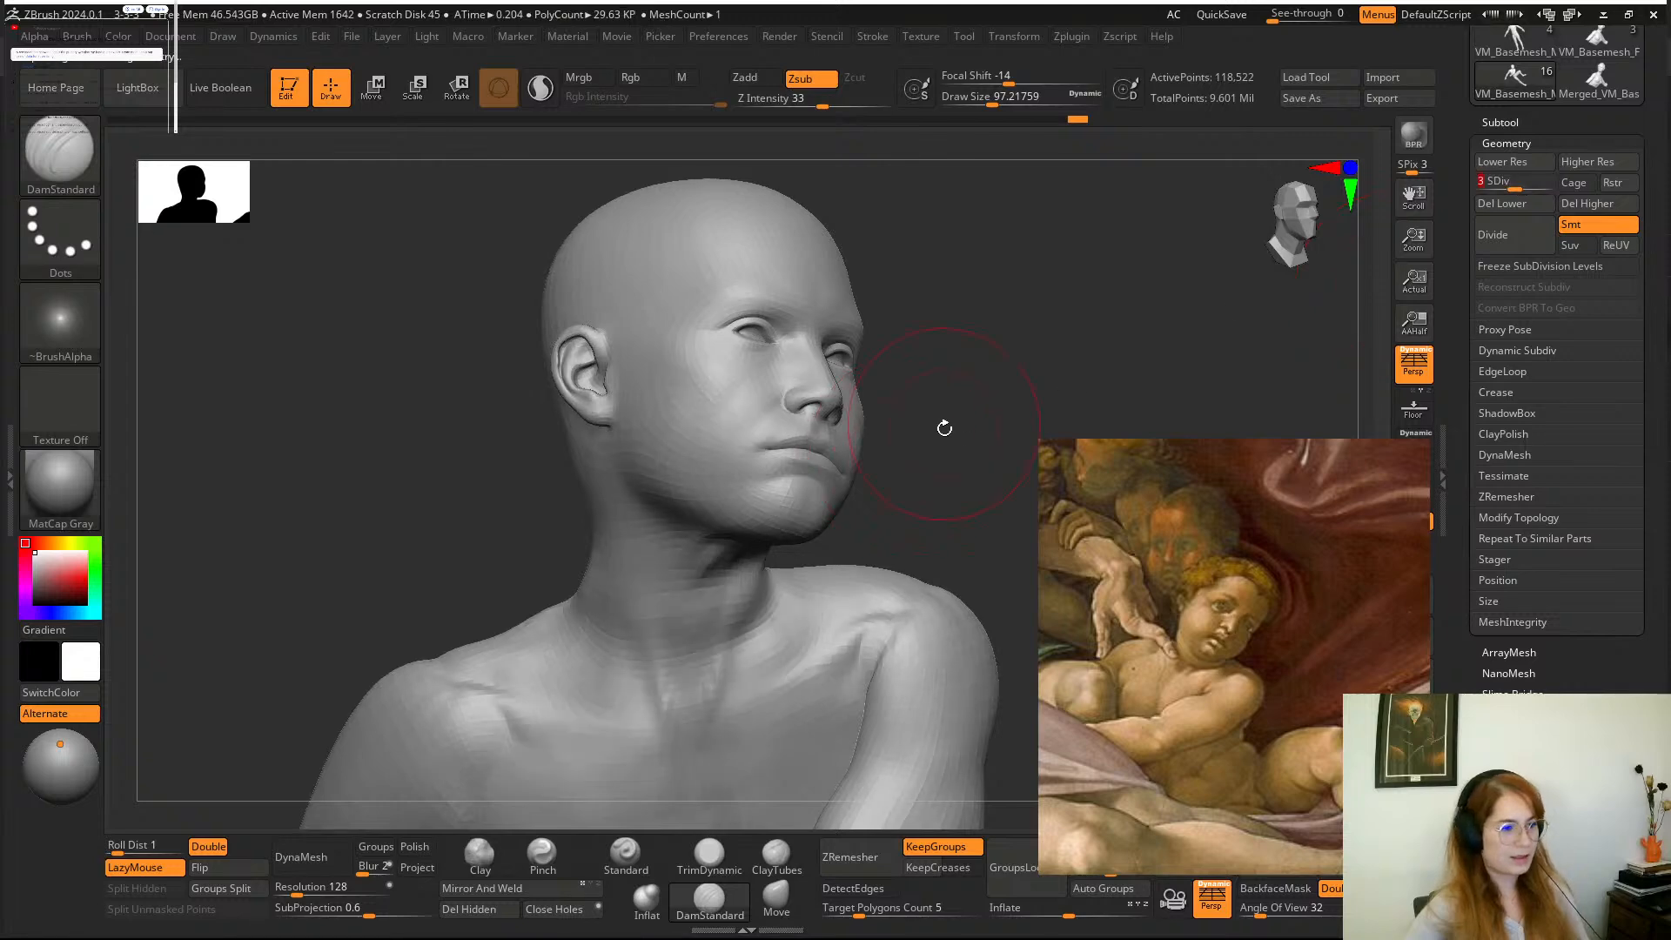
mouse_move(943, 426)
left_mouse_down()
mouse_move(902, 436)
mouse_move(909, 279)
left_mouse_up()
left_click_drag(735, 514, 731, 511, "shift")
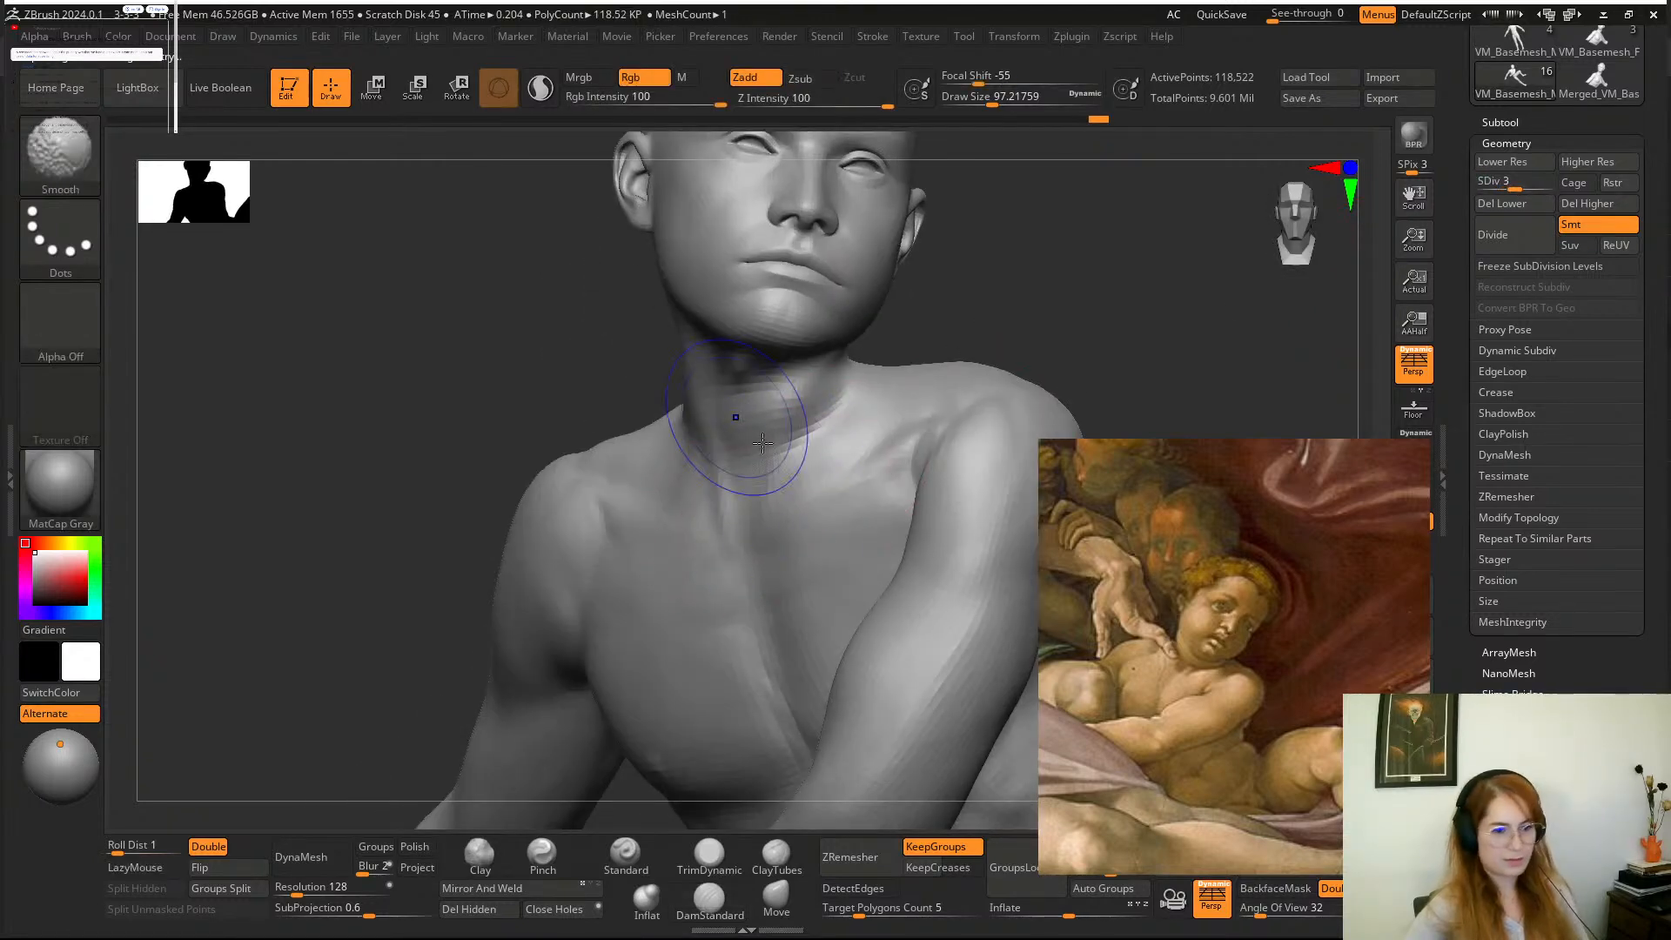
mouse_move(994, 341)
left_mouse_down("alt")
mouse_move(977, 504)
mouse_move(1015, 444)
mouse_move(986, 498)
mouse_move(989, 470)
left_mouse_up("alt")
Return to subdivision level 2 and reshape the boy's jaw and cheeks with the Move brush at a draw size of about 87.
left_click(1499, 183)
key("space")
left_click_drag(835, 558, 829, 558)
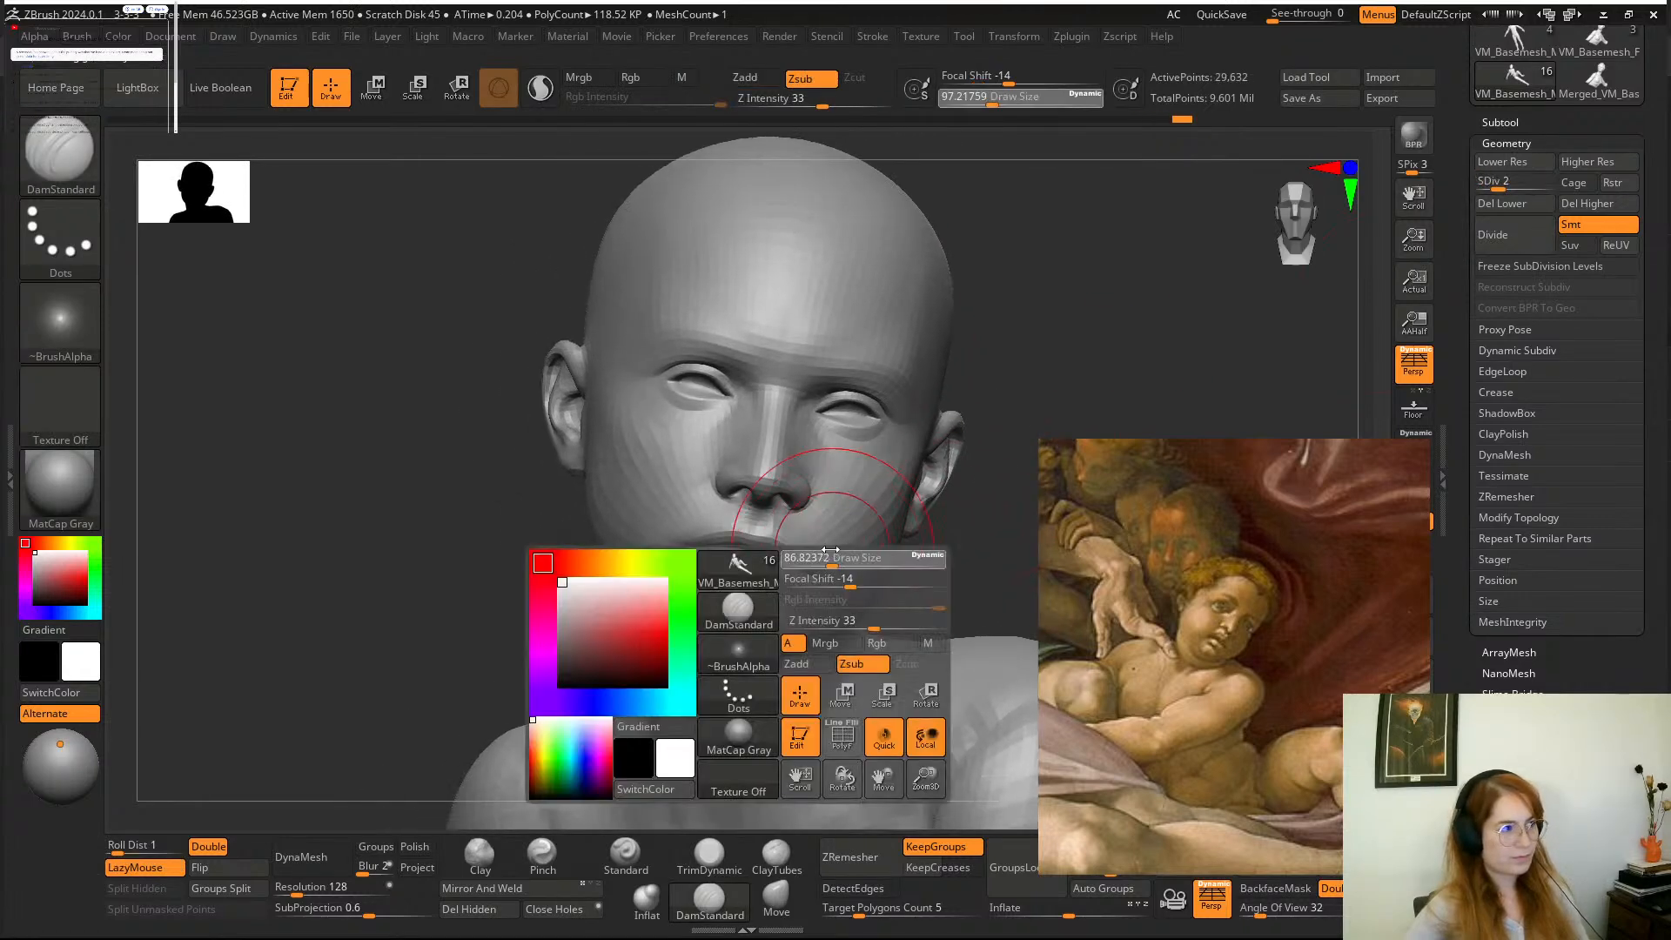
left_click(770, 912)
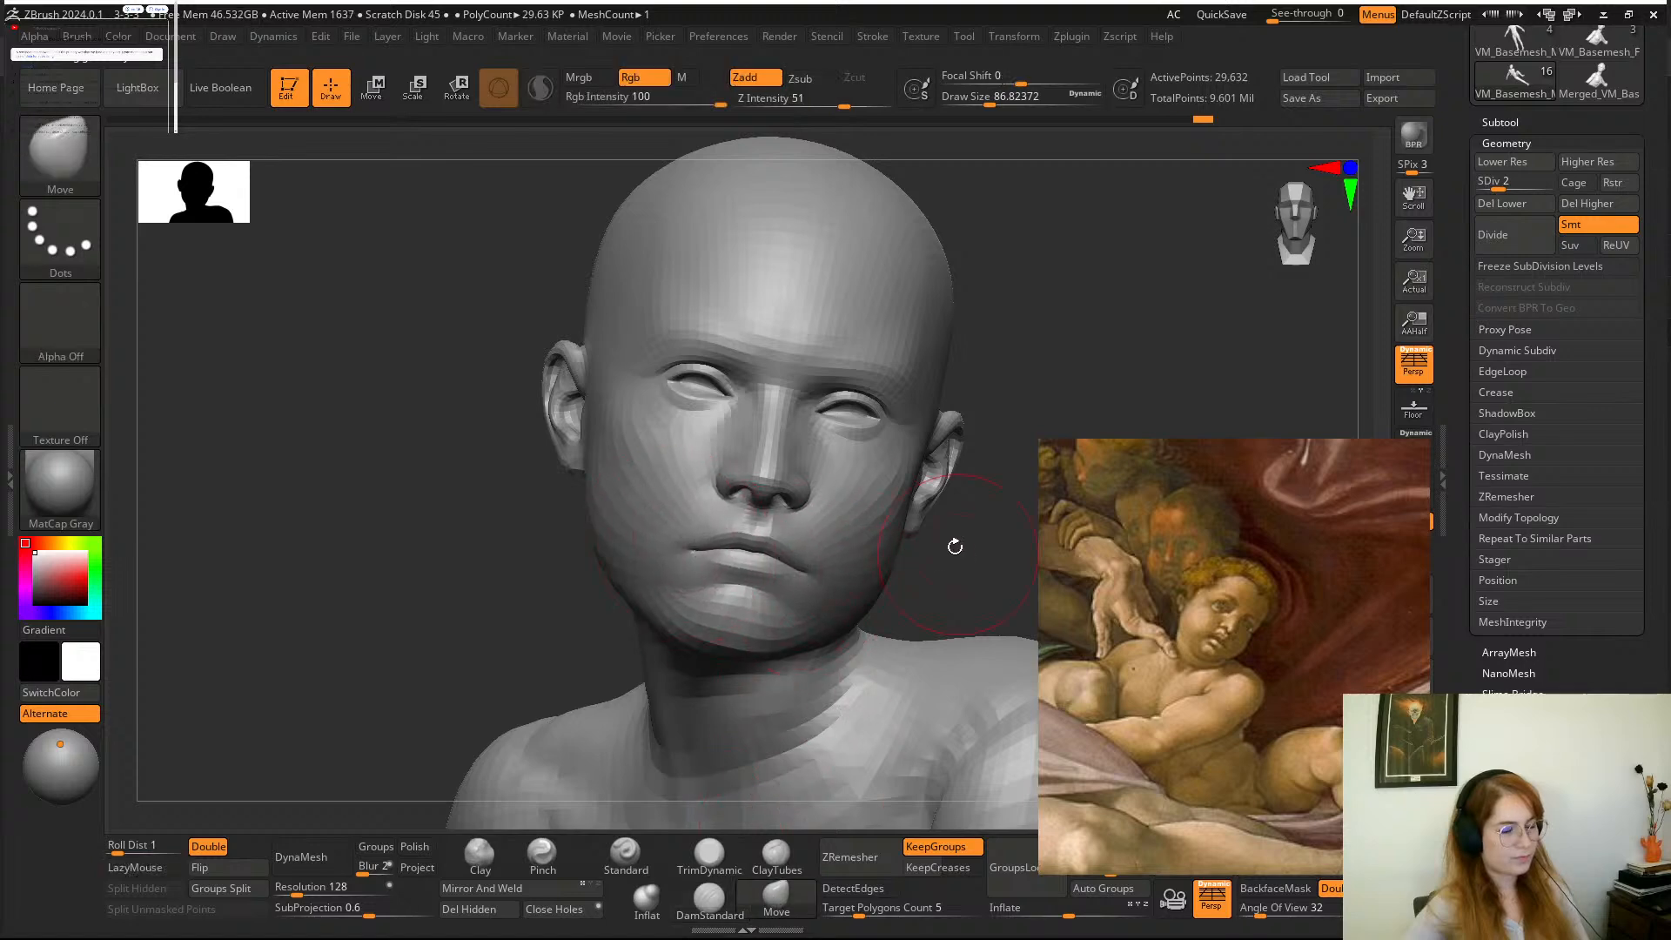
left_click_drag(954, 546, 959, 572, "alt")
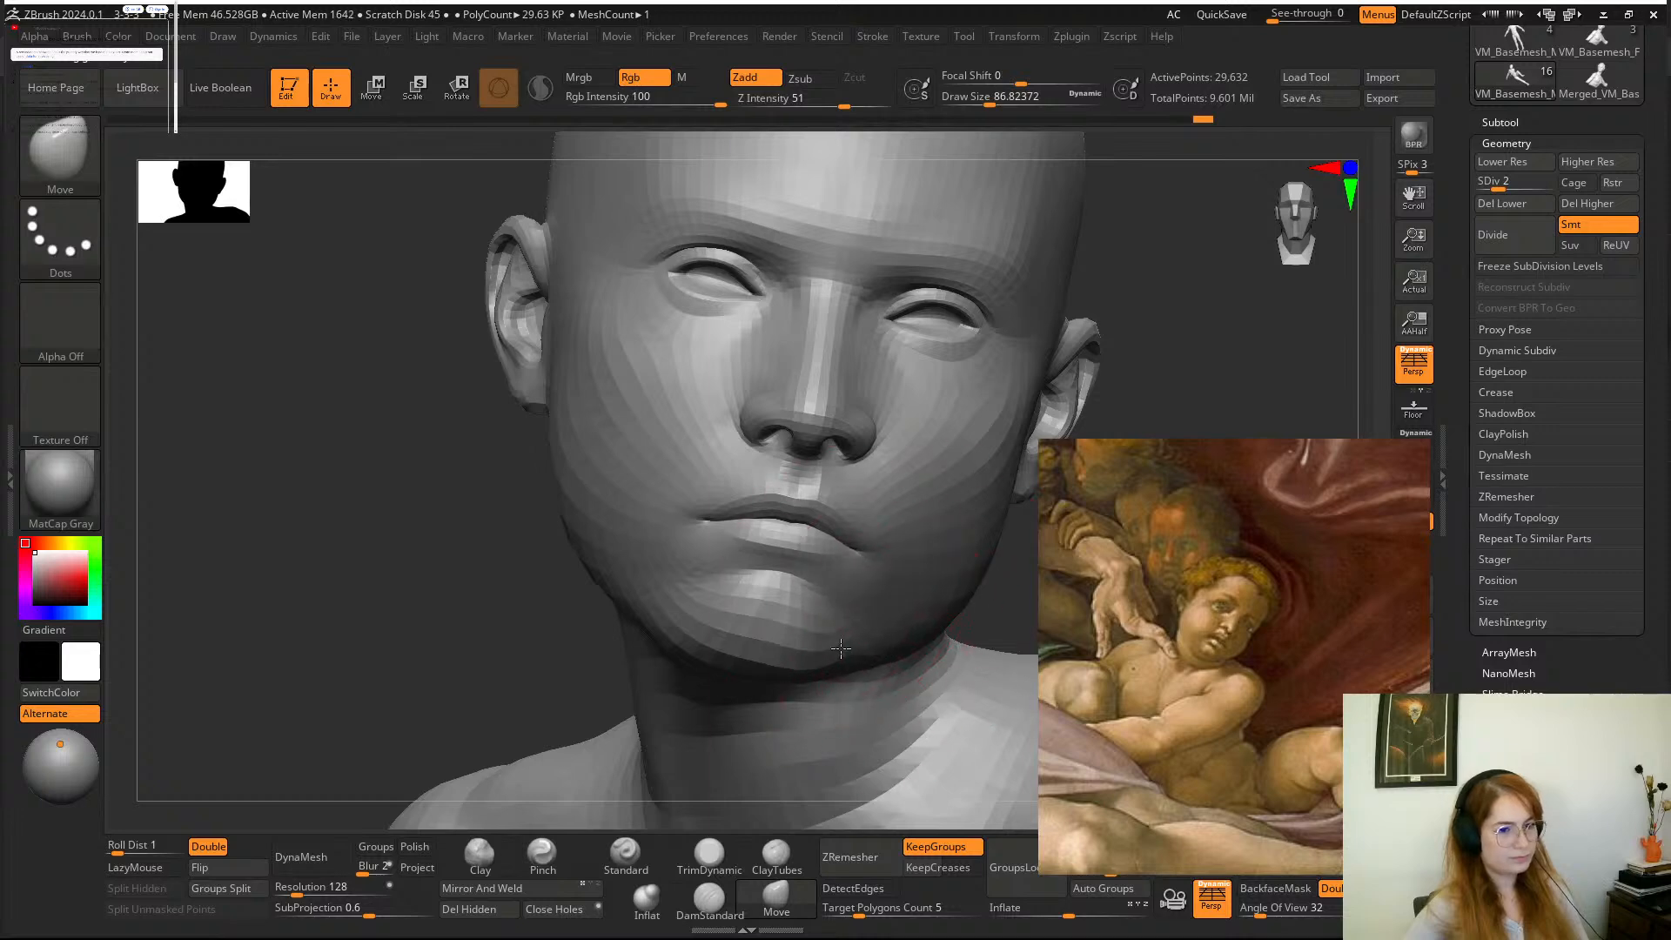
left_click_drag(1014, 604, 753, 696)
left_click_drag(566, 461, 706, 522)
left_click_drag(666, 622, 797, 687)
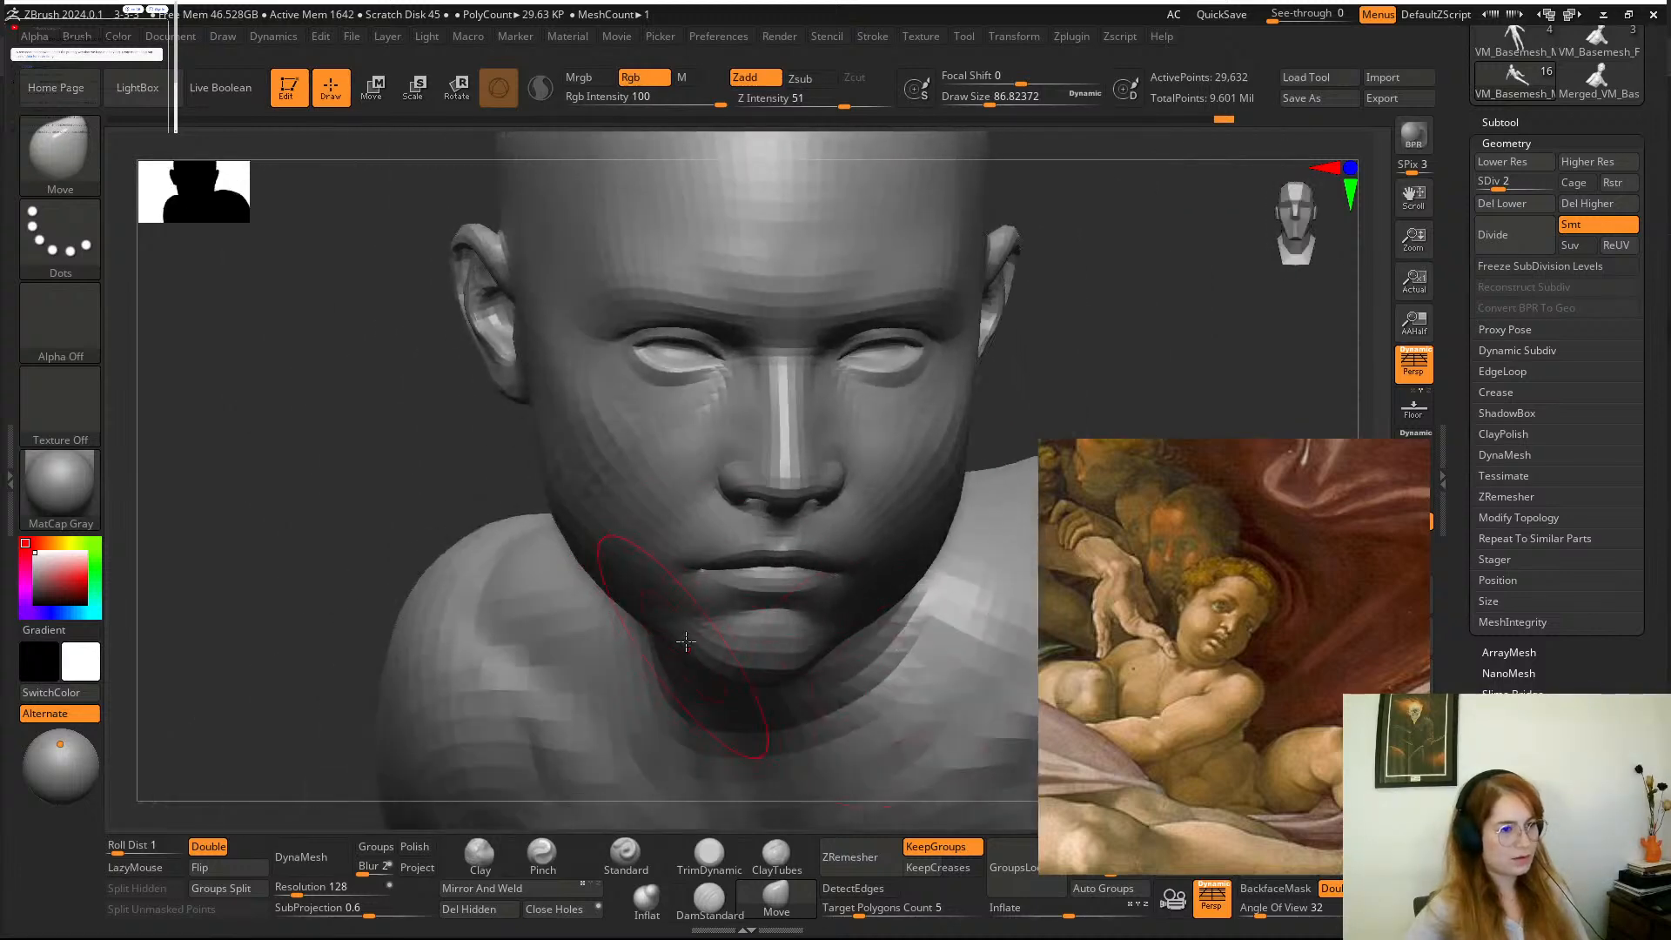
mouse_move(1045, 335)
left_mouse_down()
mouse_move(909, 320)
mouse_move(1038, 326)
mouse_move(1018, 324)
mouse_move(1040, 280)
mouse_move(1010, 296)
left_mouse_up()
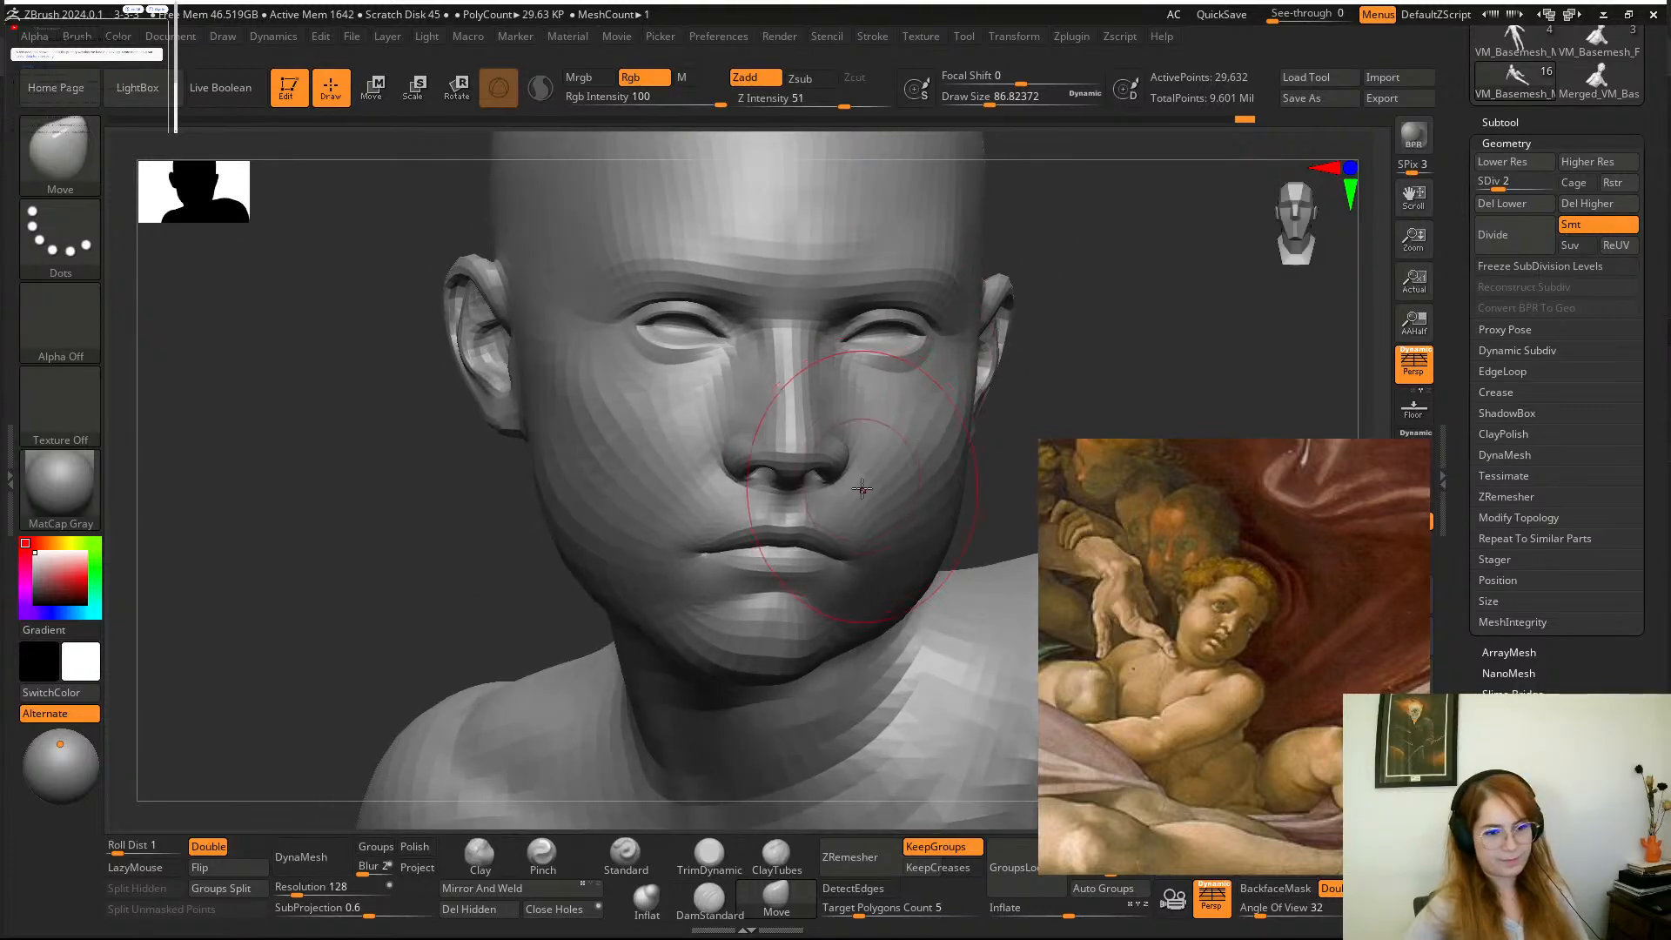
Enlarge and reposition the painting reference to focus on the boy's face.
scroll(1253, 623, "up", 3)
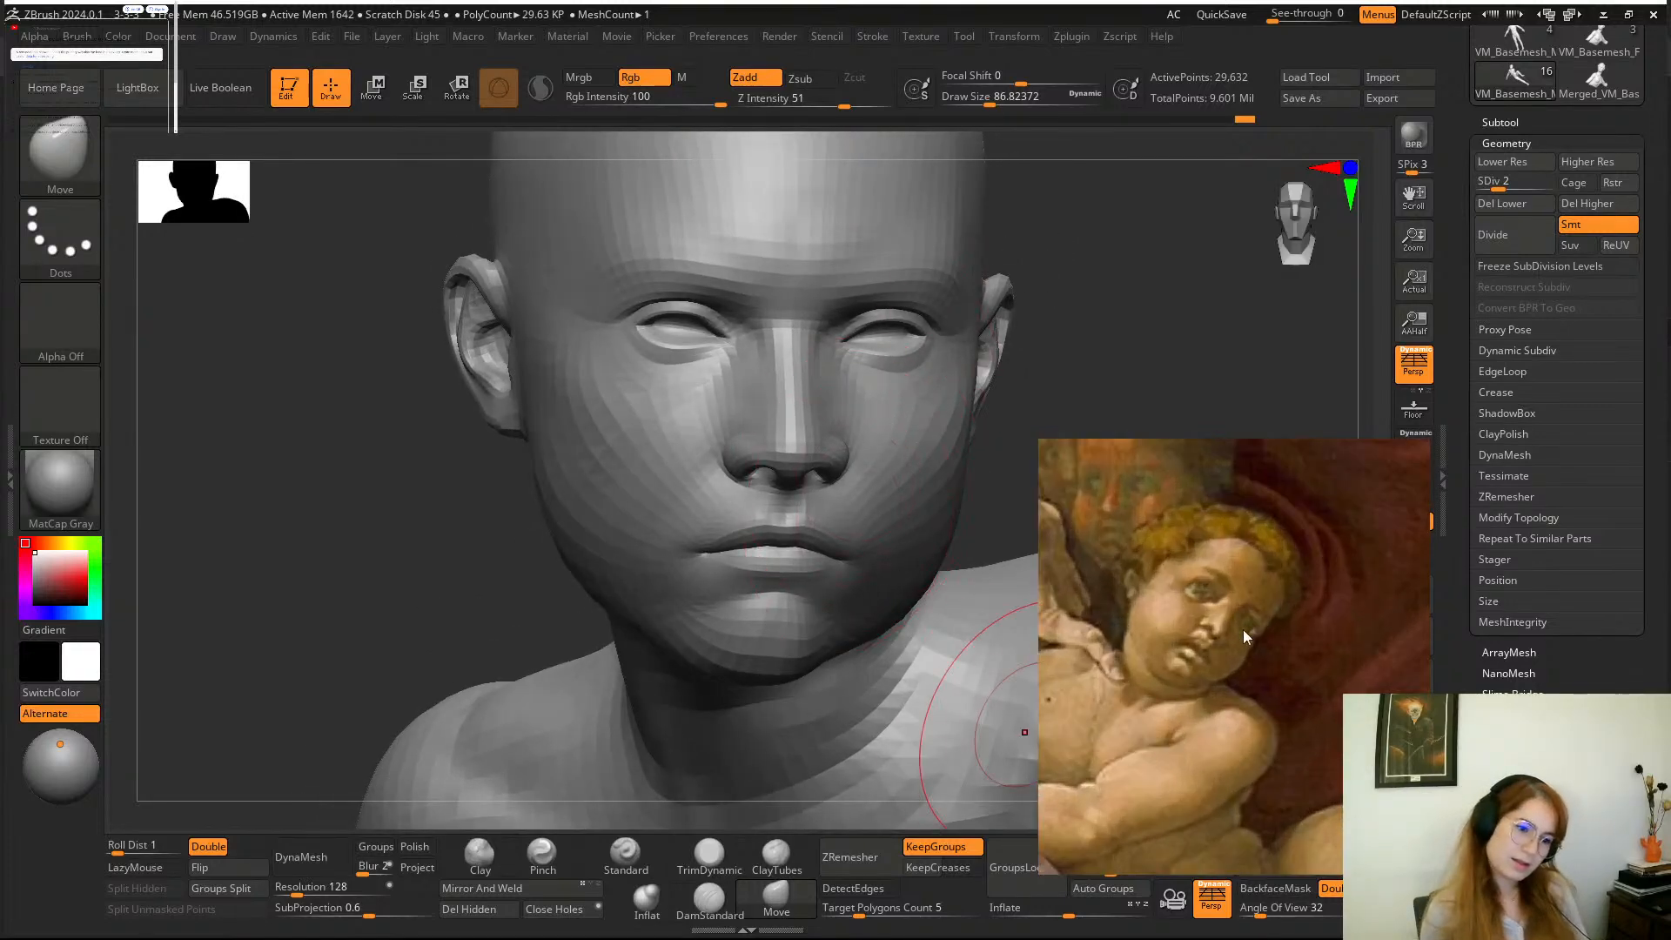
left_click_drag(1186, 652, 1224, 684)
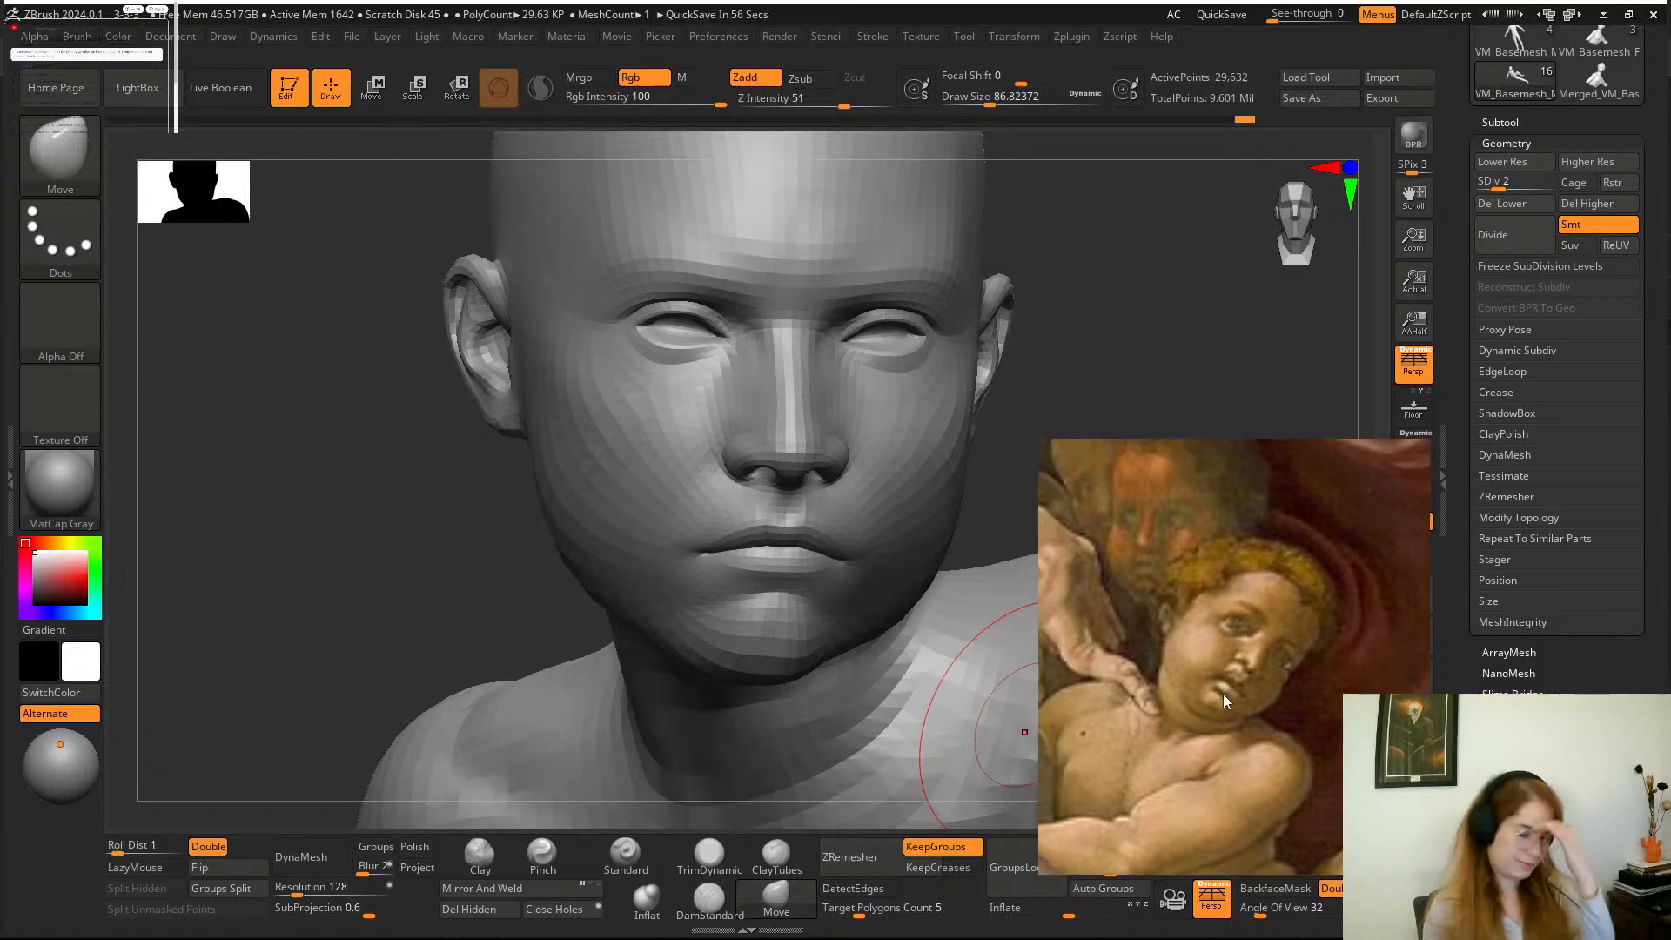
scroll(1255, 670, "up", 4)
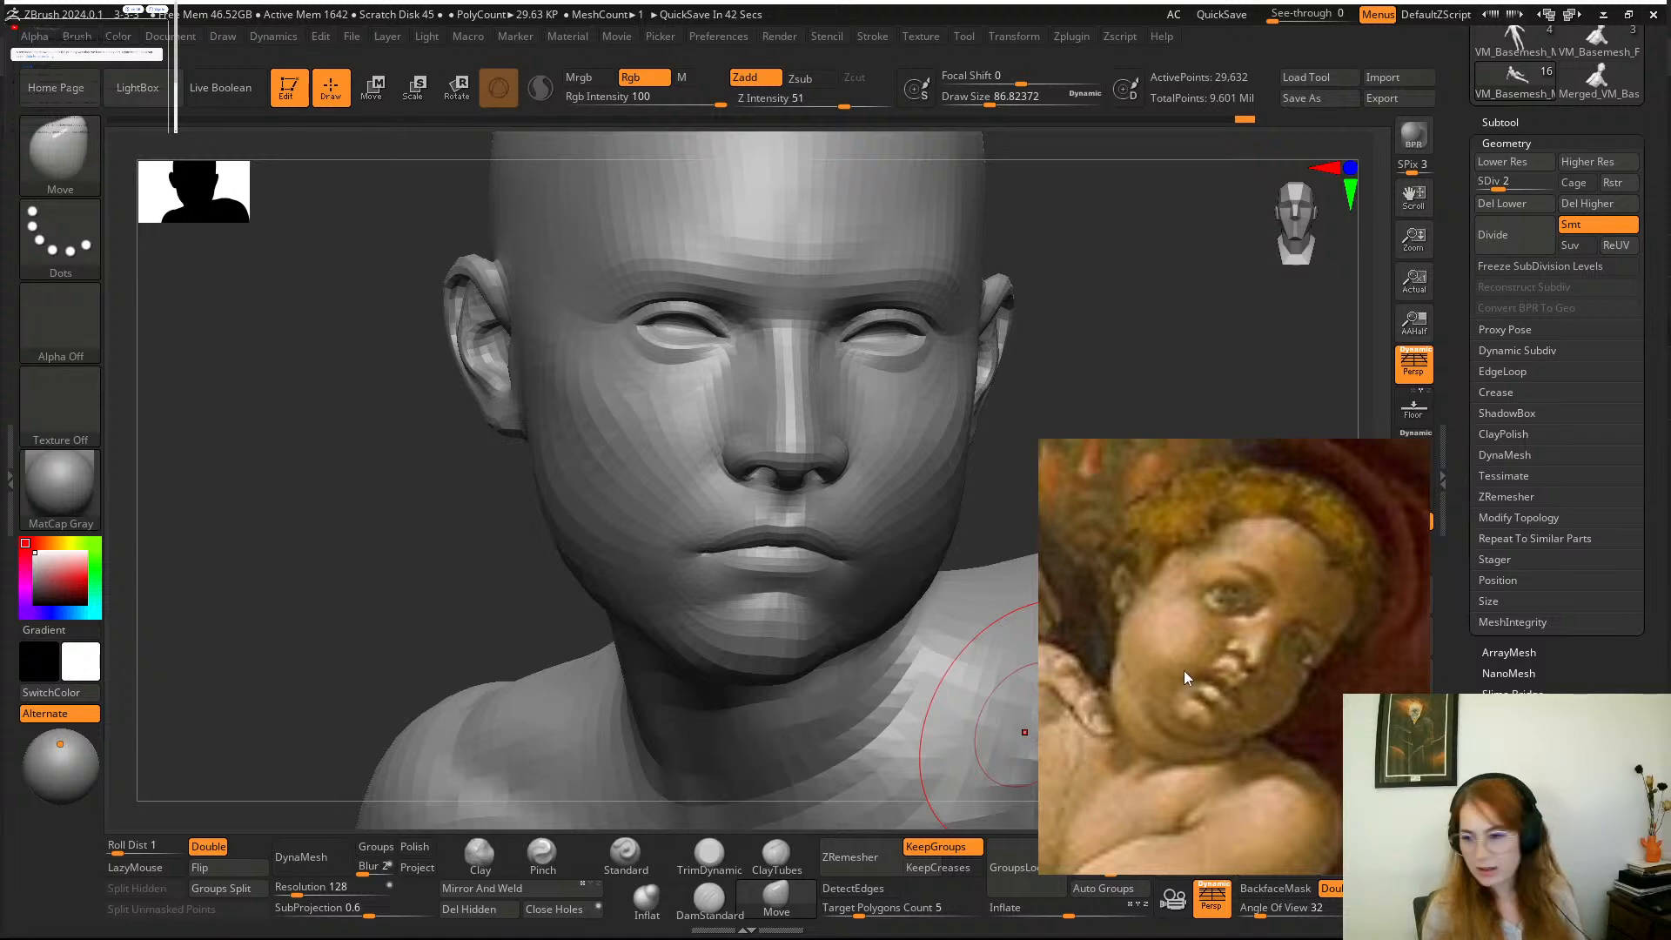
Switch to Chrome, check the Google tab beside the live stream page, and return to ZBrush.
key("super")
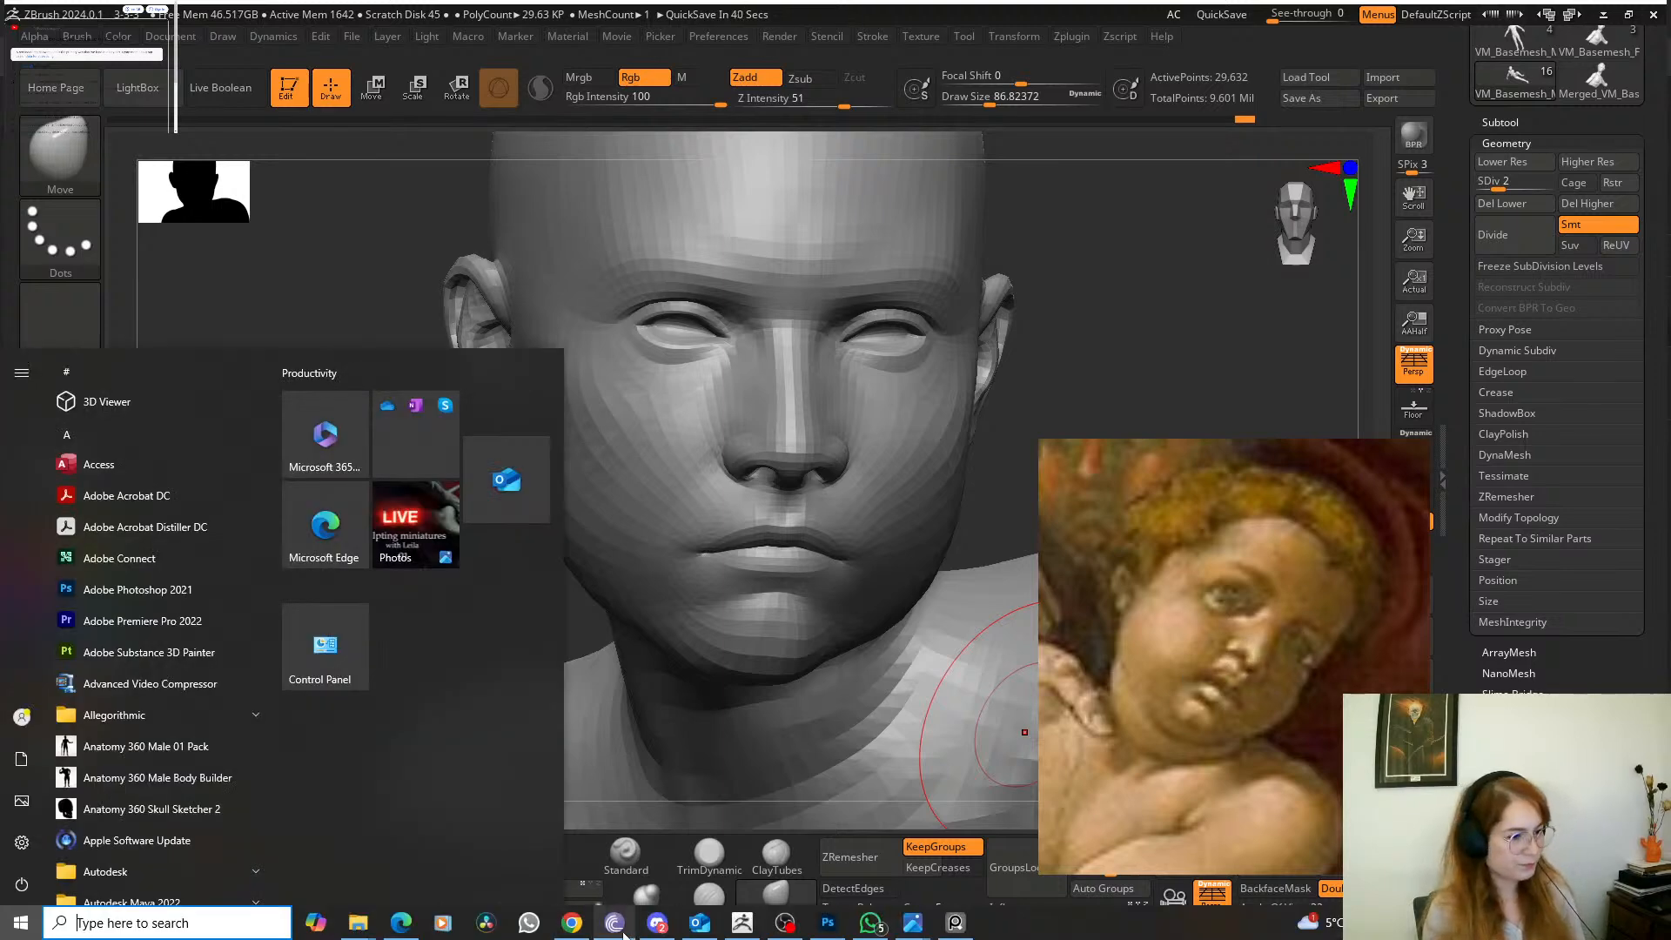
left_click(572, 922)
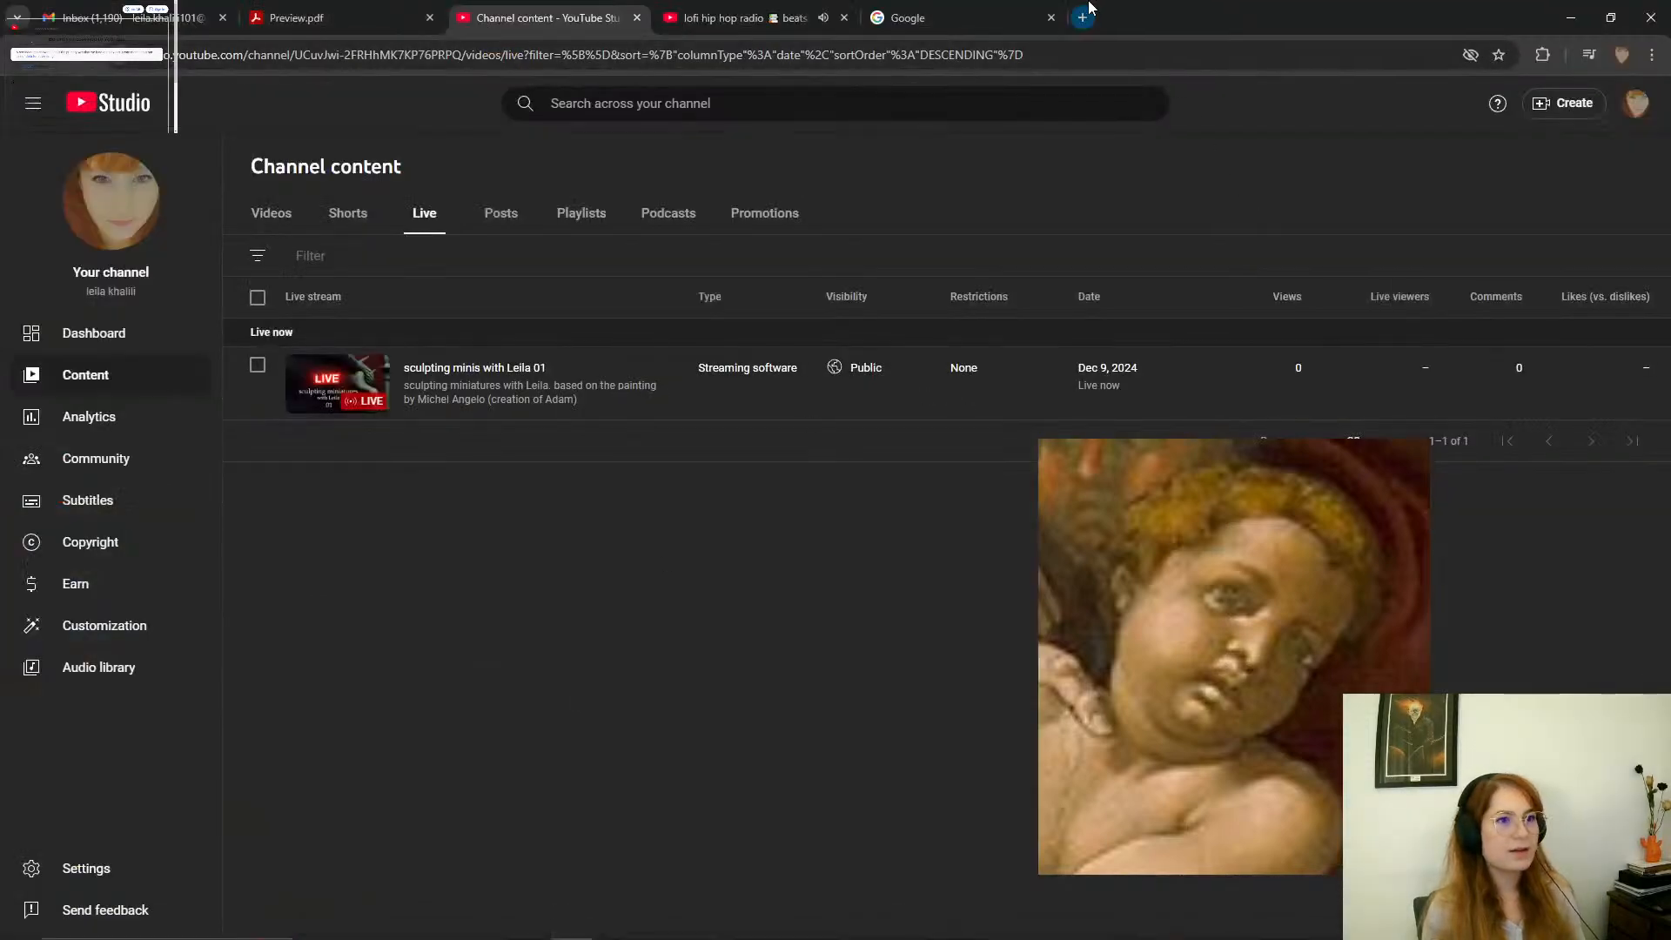
left_click(968, 16)
left_click(1571, 17)
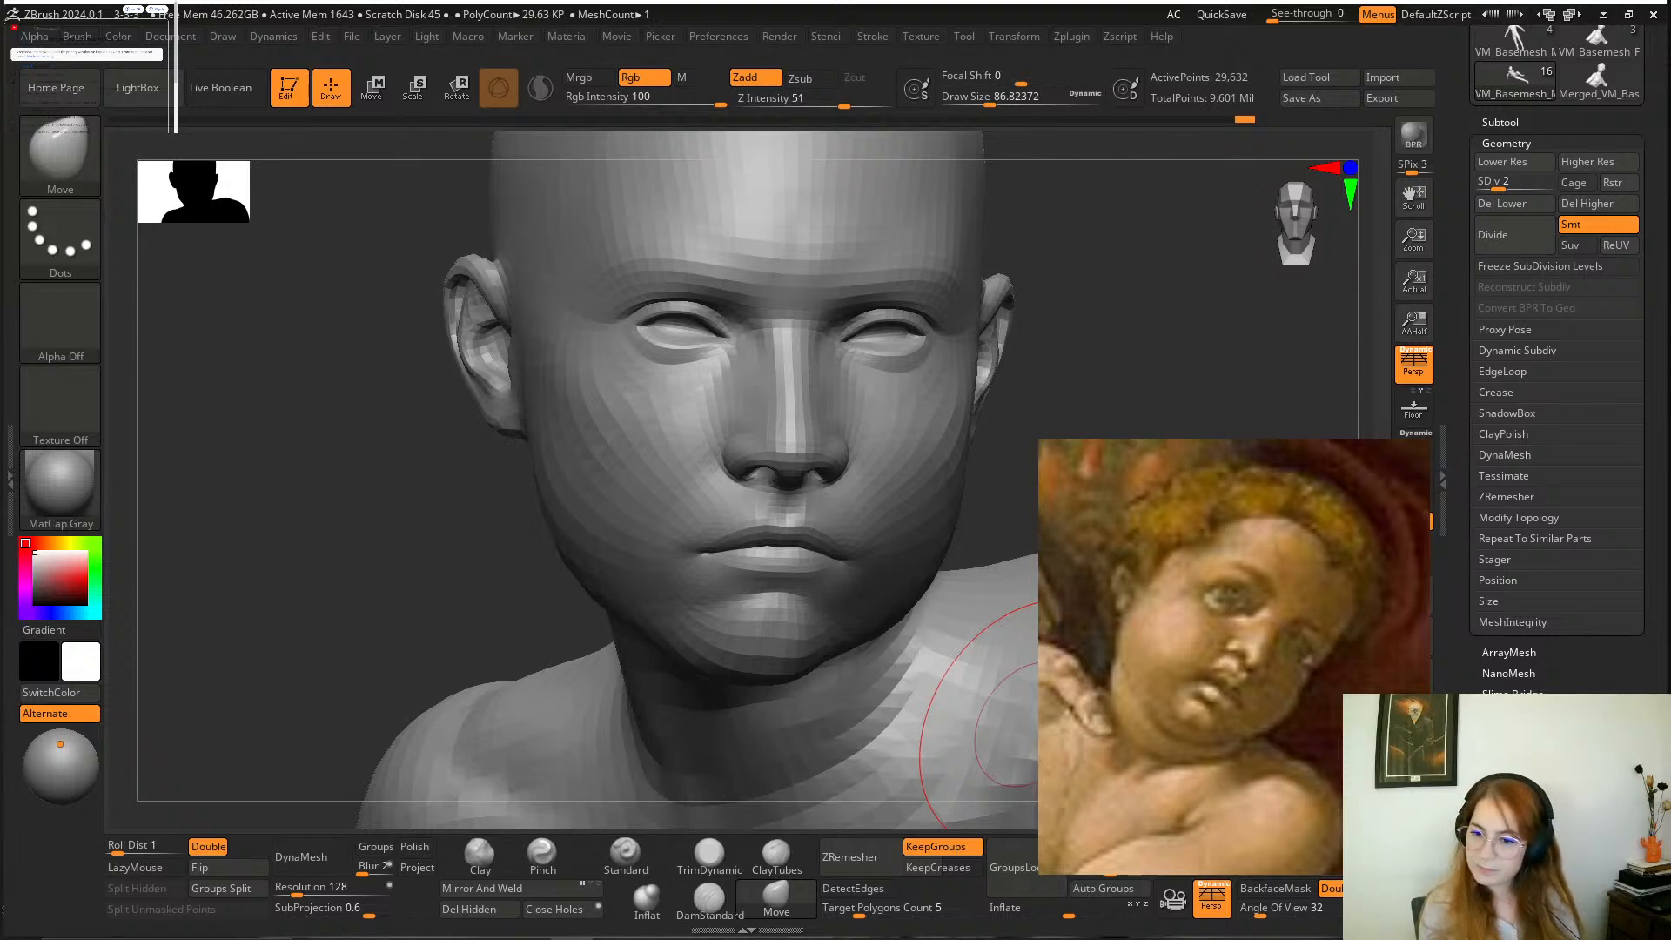
key("super")
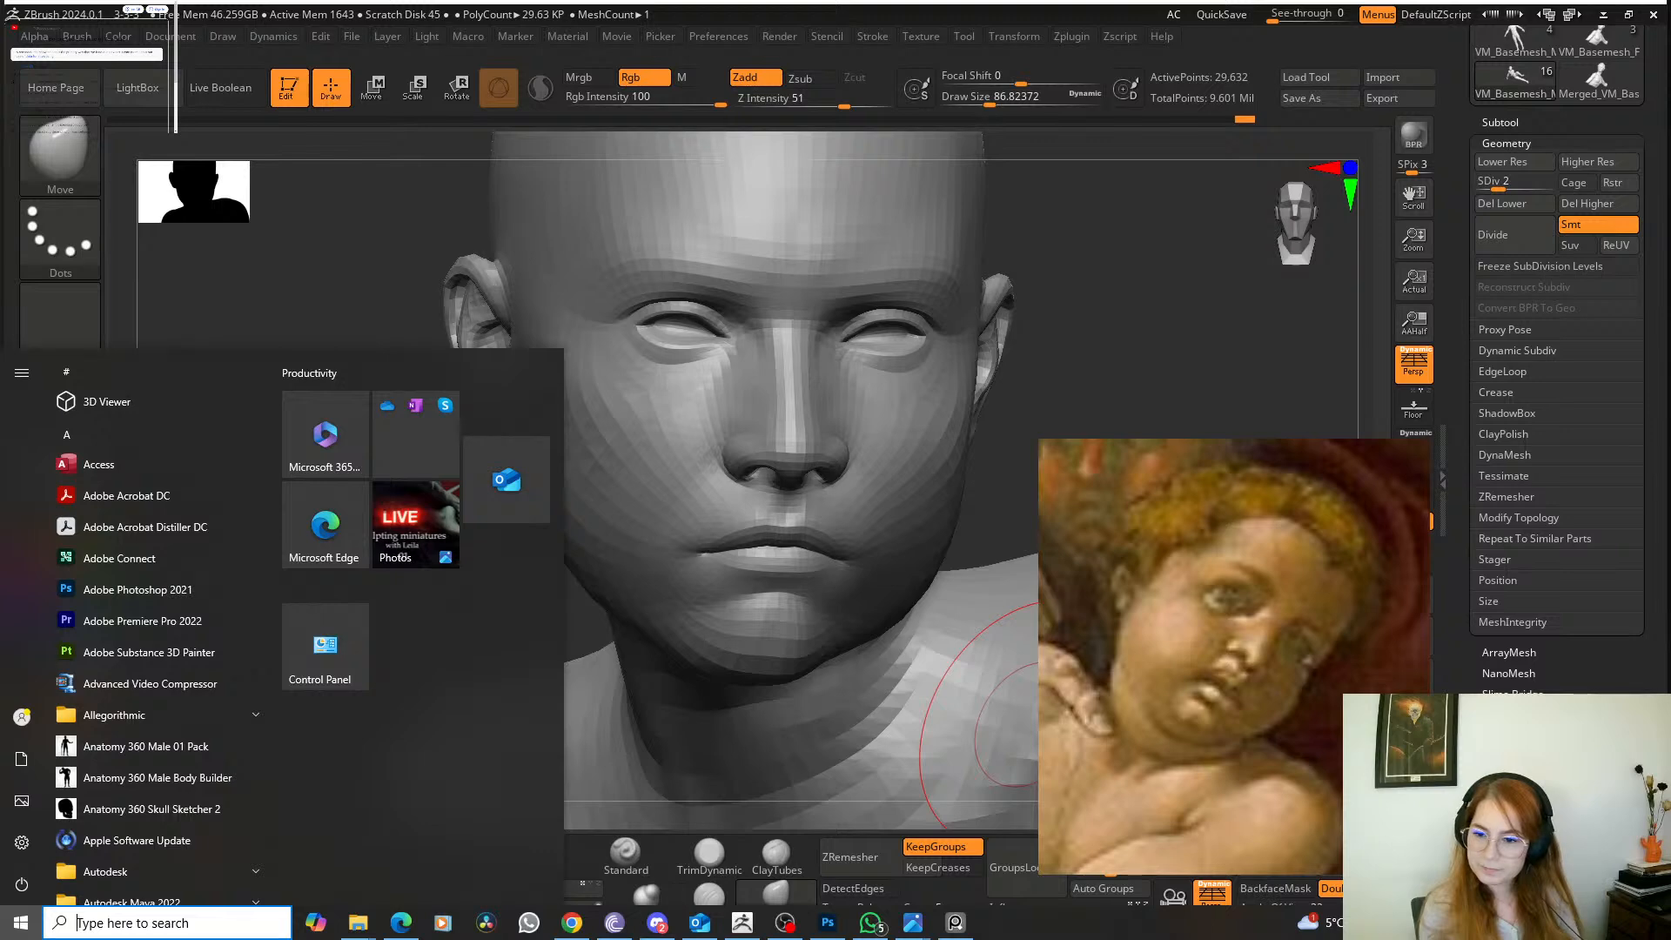
key("Escape")
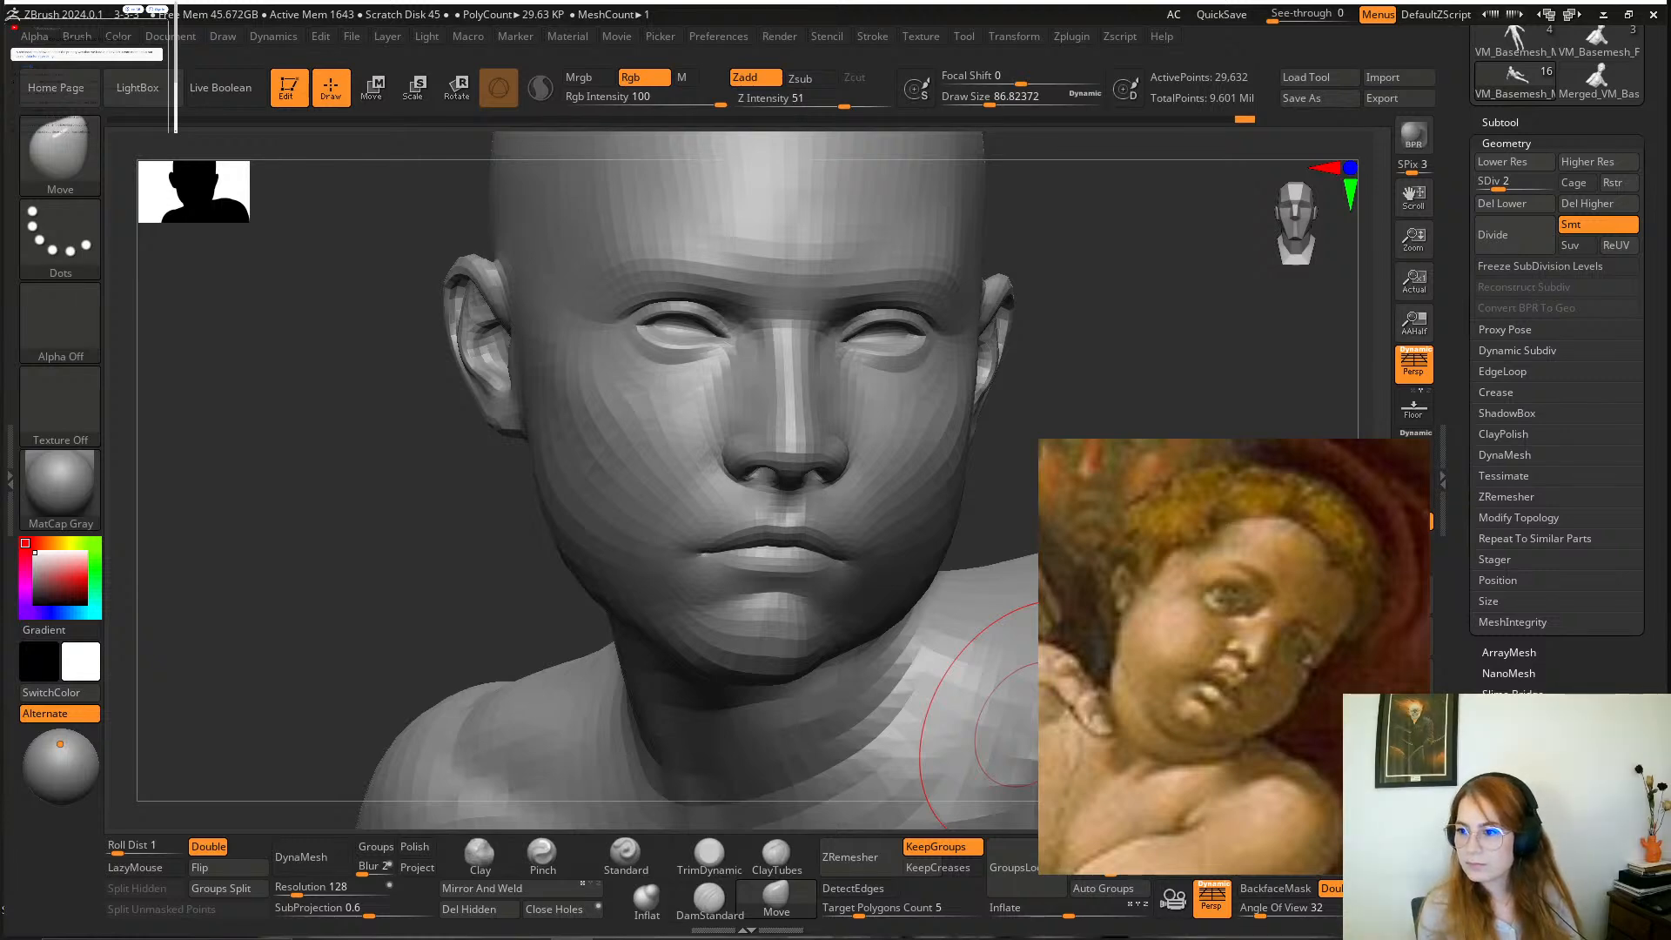
key("super")
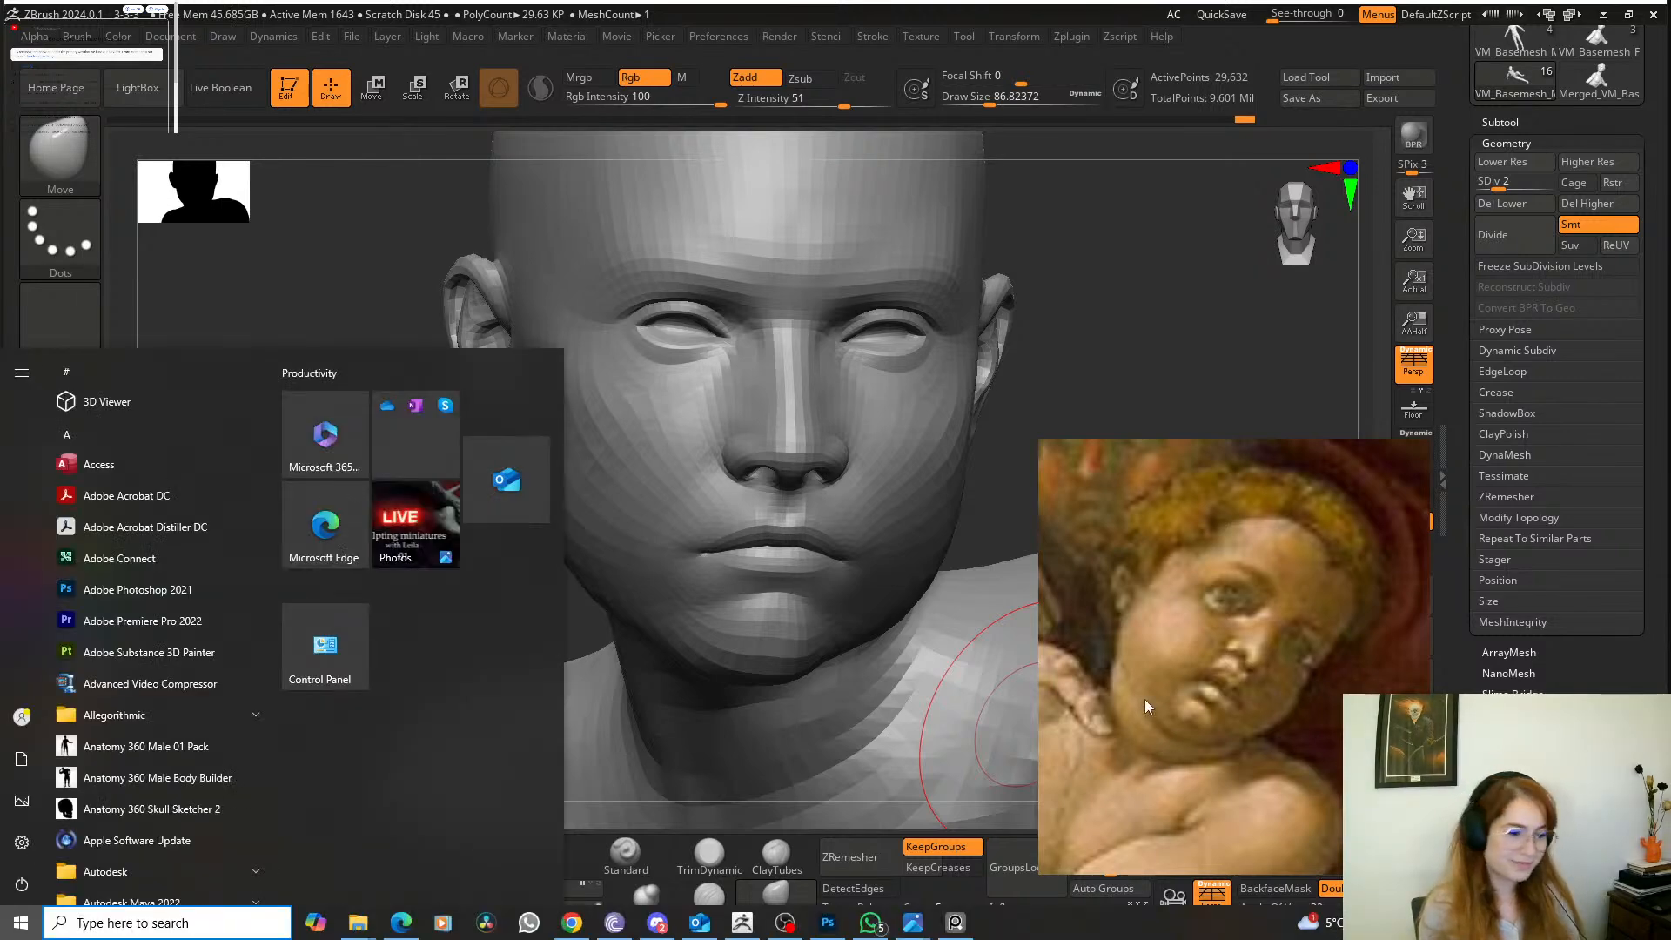
left_click(788, 923)
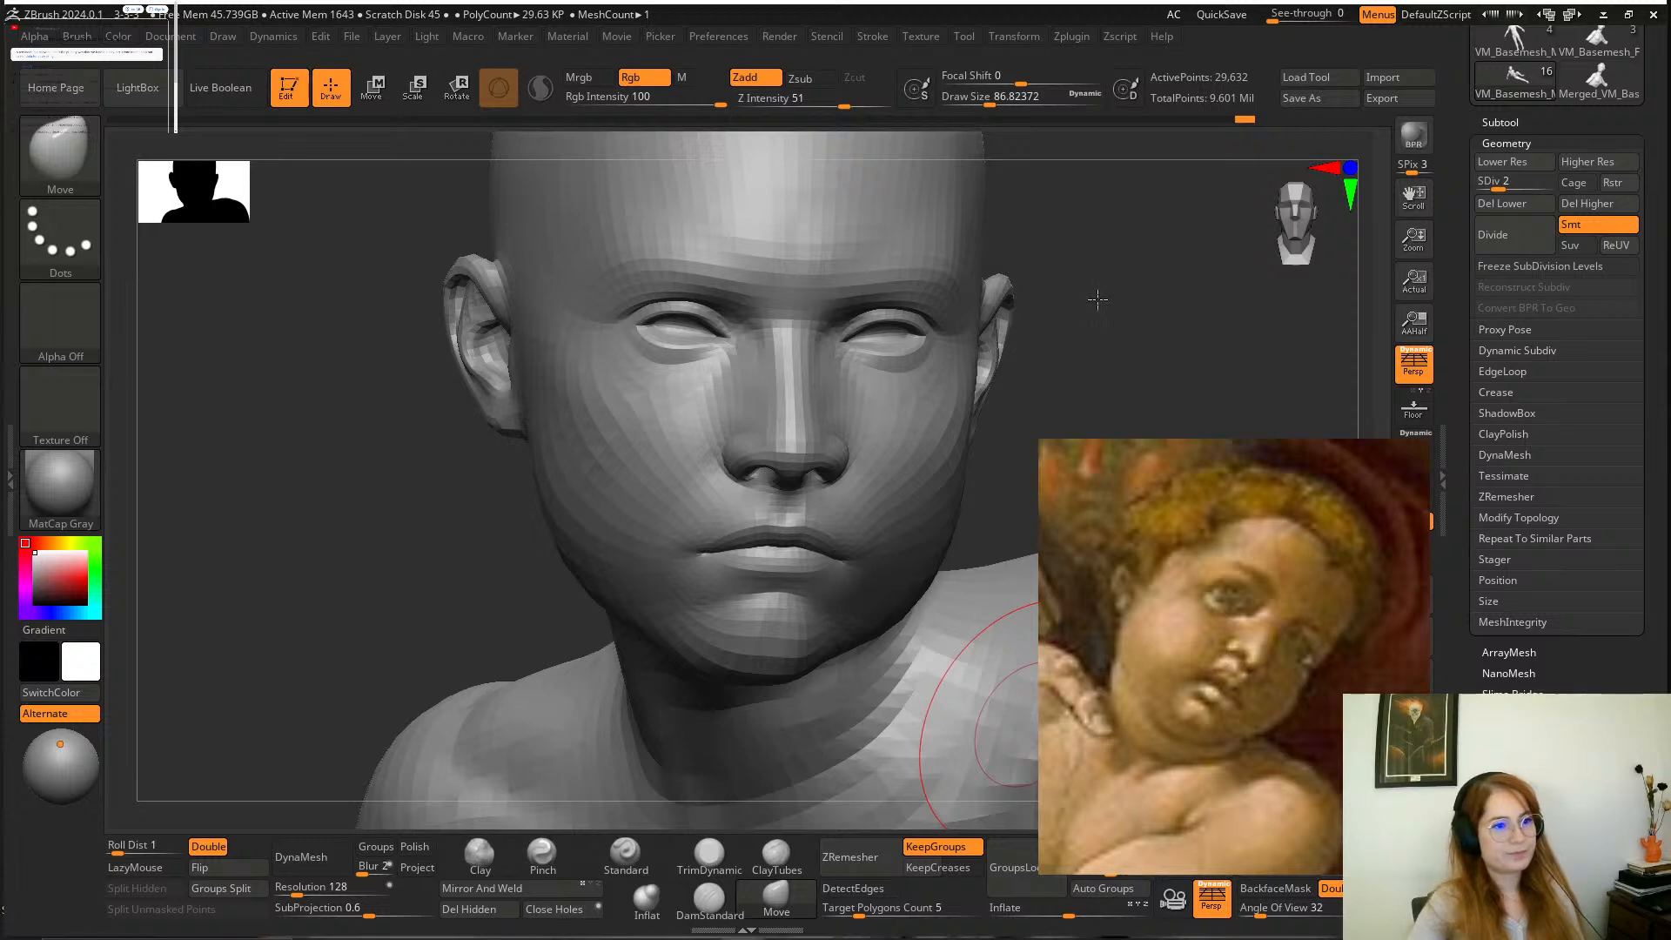
Adjust the contour of the boy's chin and lower jaw with the Move brush to match the painting.
mouse_move(1093, 290)
left_mouse_down()
mouse_move(749, 702)
mouse_move(842, 615)
mouse_move(888, 635)
mouse_move(994, 380)
mouse_move(1000, 436)
mouse_move(951, 425)
mouse_move(870, 705)
mouse_move(896, 697)
mouse_move(949, 627)
mouse_move(737, 472)
mouse_move(762, 456)
left_mouse_up()
left_click_drag(1123, 366, 818, 435)
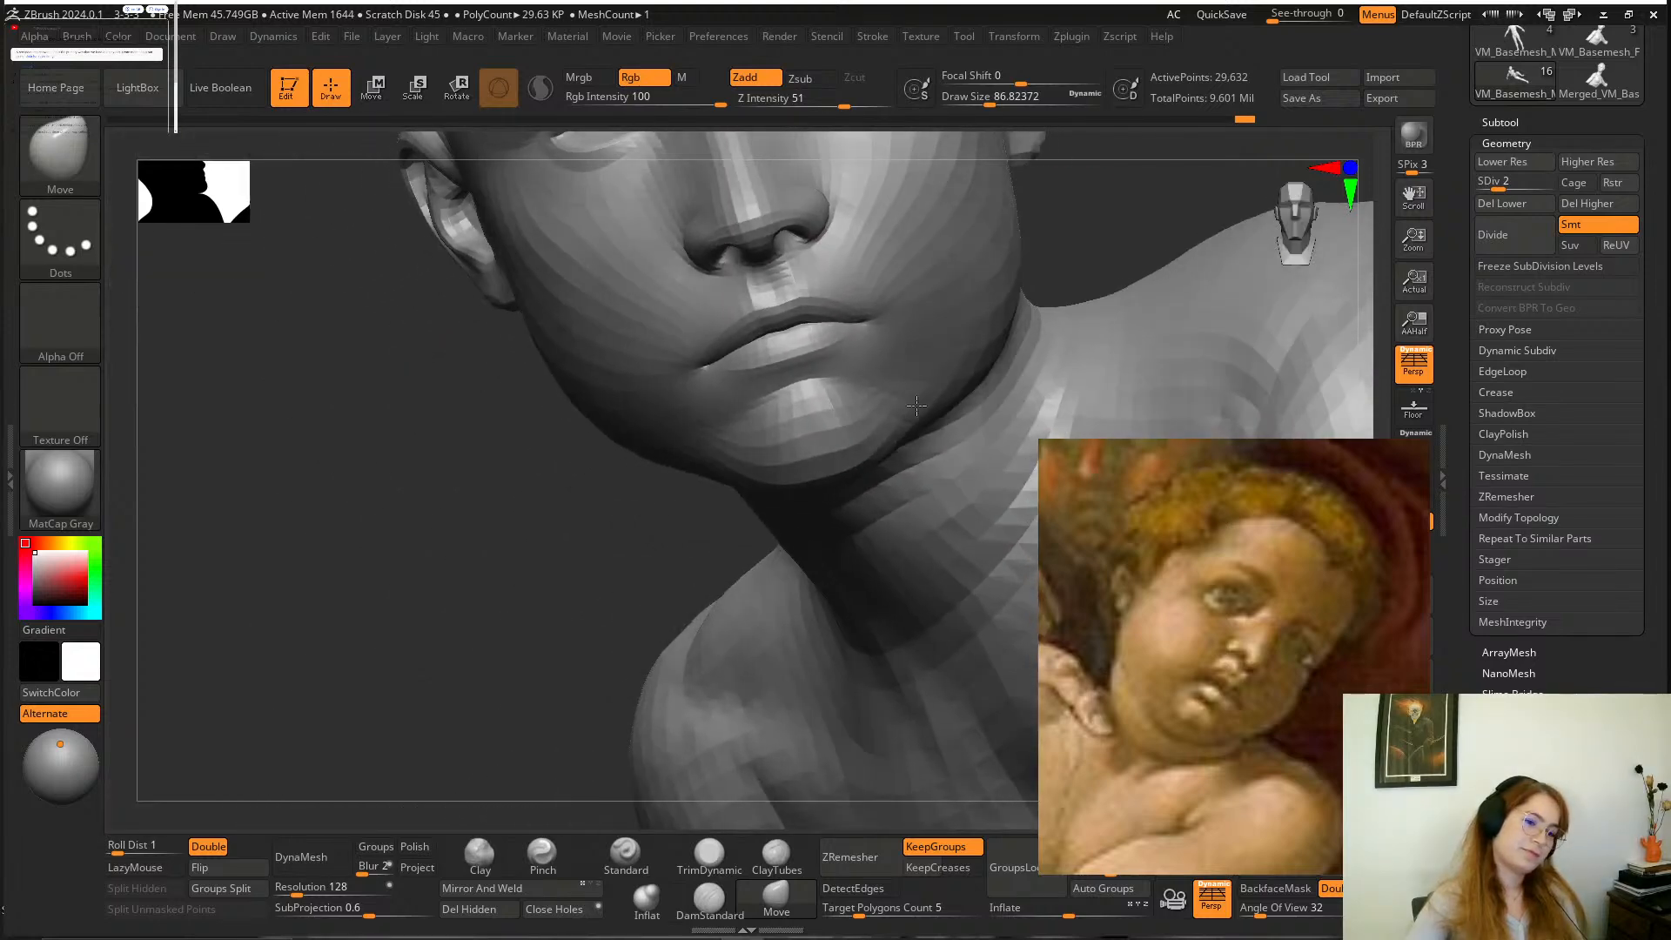
mouse_move(626, 514)
left_mouse_down()
mouse_move(571, 664)
mouse_move(592, 627)
left_mouse_up()
Reshape the boy's lips with the Move brush, reducing the draw size to about 54 and finally about 46.
key("space")
left_click_drag(846, 470, 825, 467)
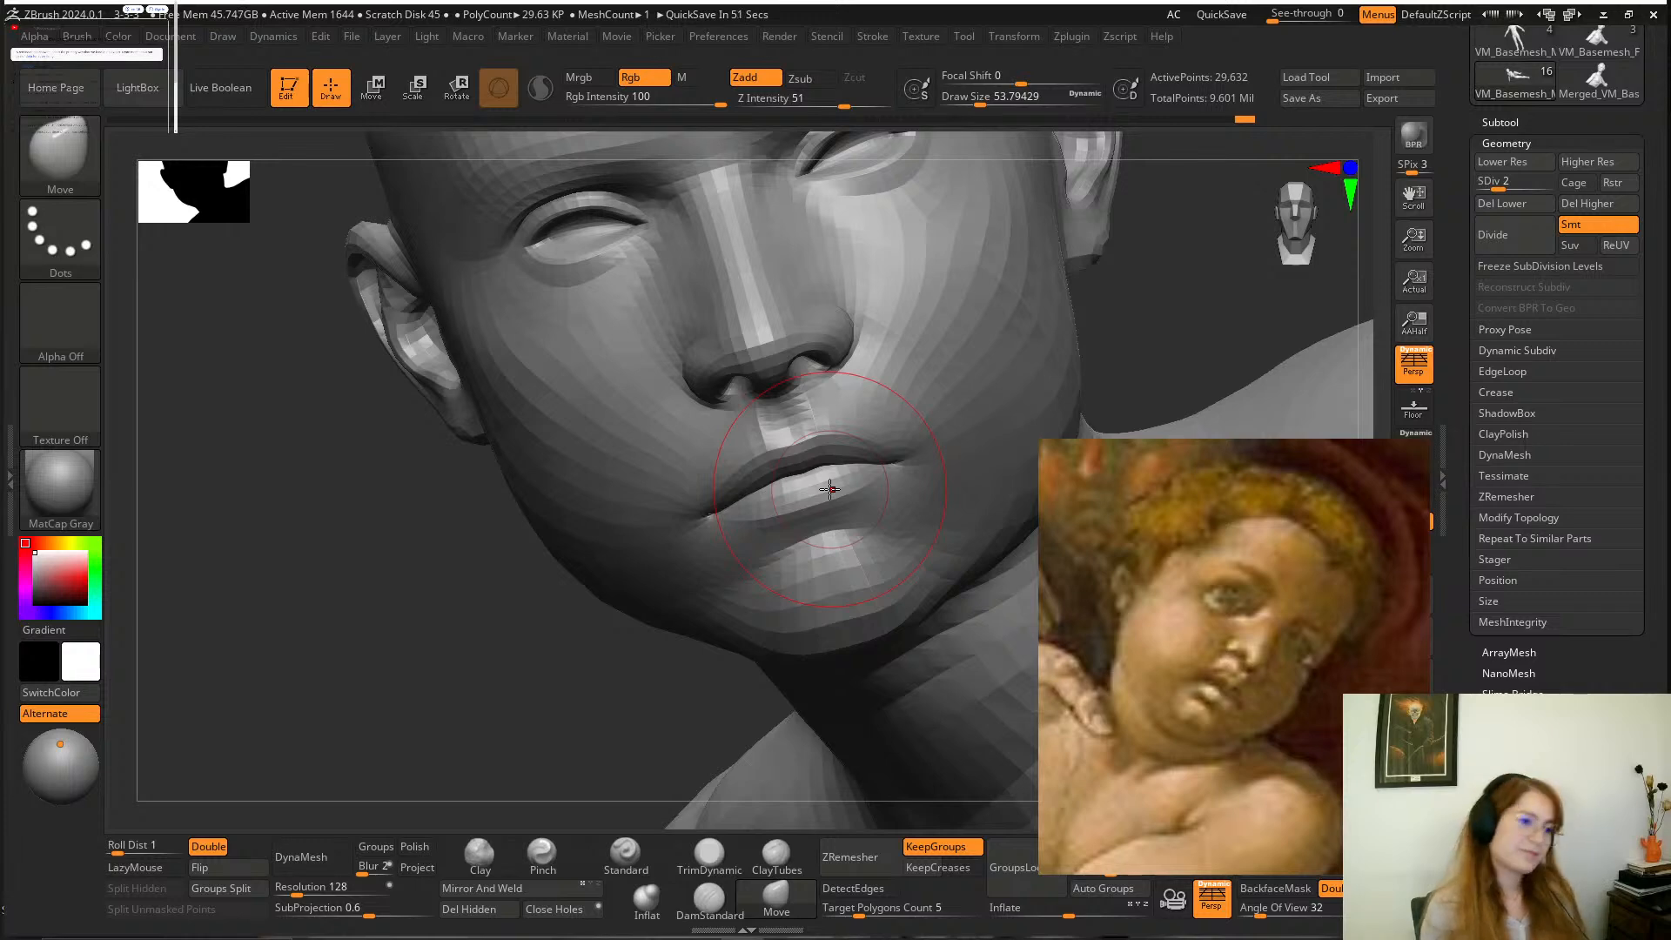
mouse_move(1017, 226)
left_mouse_down()
mouse_move(1112, 313)
mouse_move(1032, 320)
mouse_move(966, 383)
left_mouse_up()
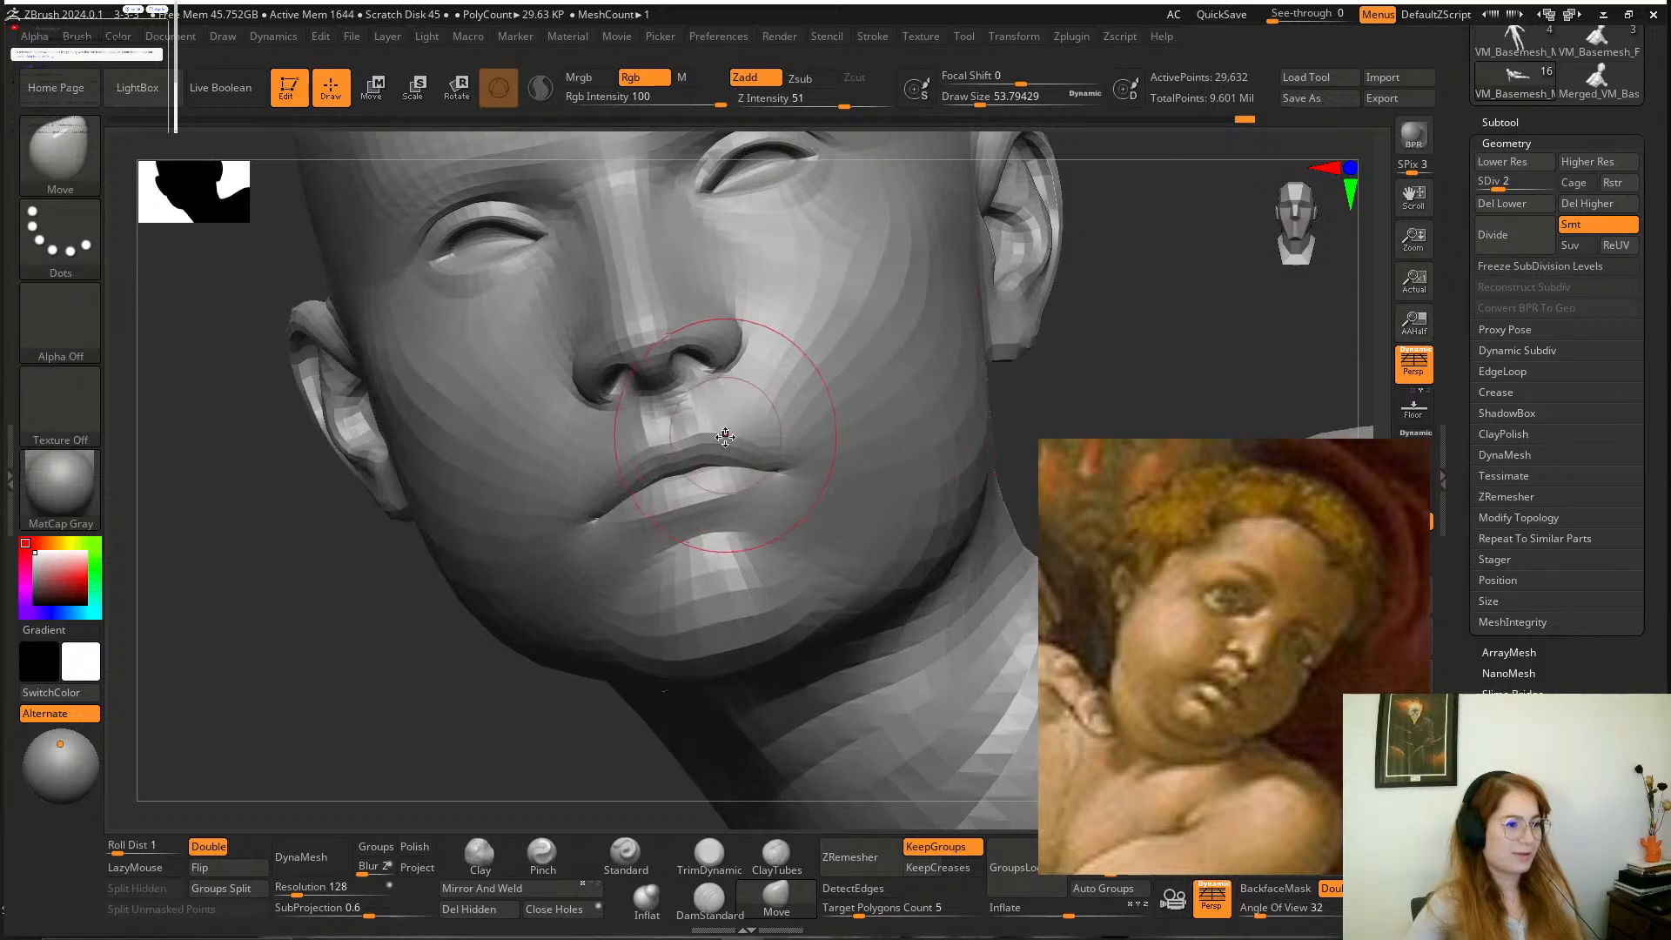
key("space")
left_click_drag(729, 437, 722, 437)
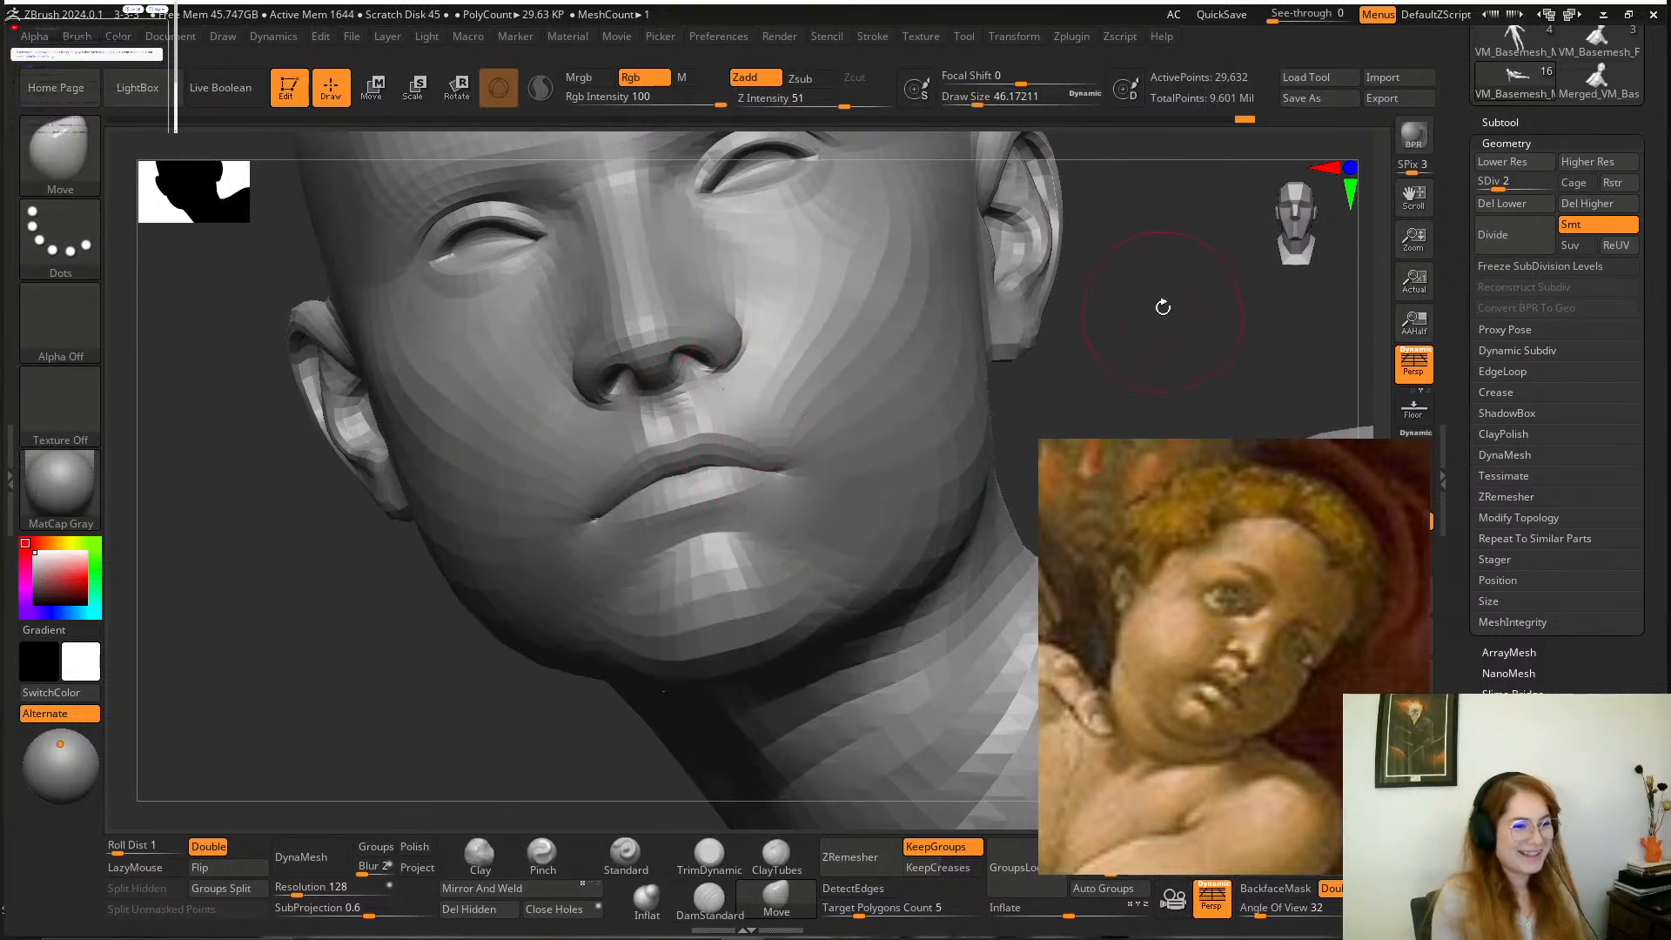
mouse_move(1164, 306)
left_mouse_down()
mouse_move(1164, 338)
mouse_move(1171, 306)
left_mouse_up()
Carve the line between the boy's lips and the mouth corners with the DamStandard brush at a draw size of about 46.
left_click(710, 900)
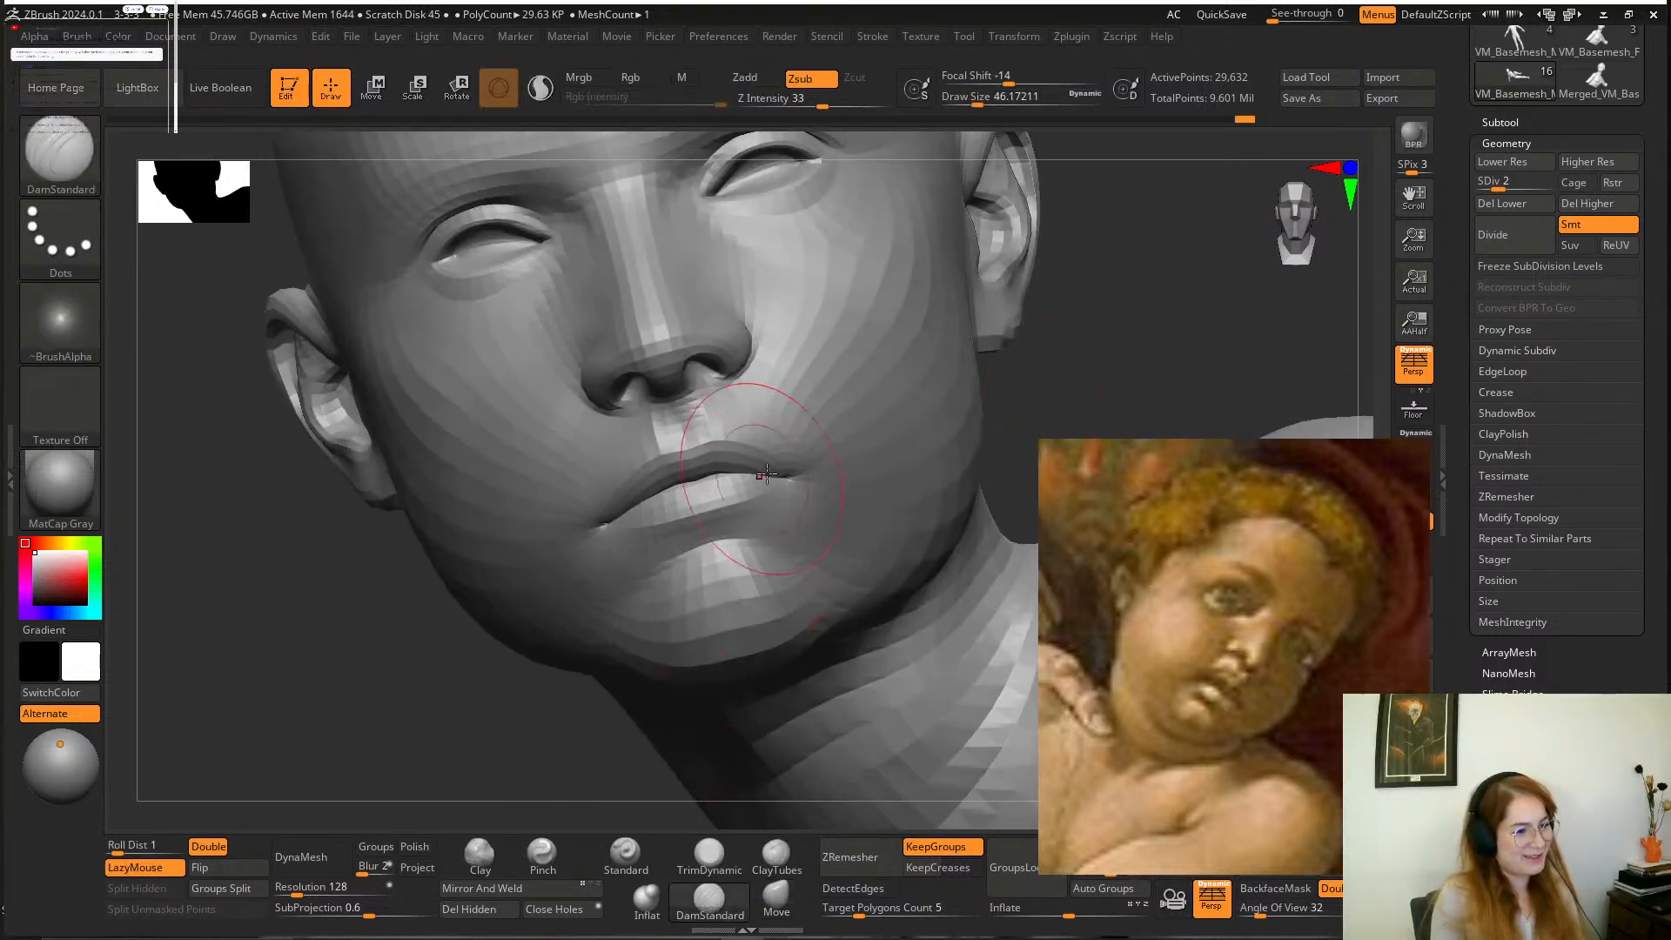
left_click_drag(800, 470, 766, 481)
left_click_drag(1016, 420, 1192, 405)
left_click_drag(658, 507, 618, 526)
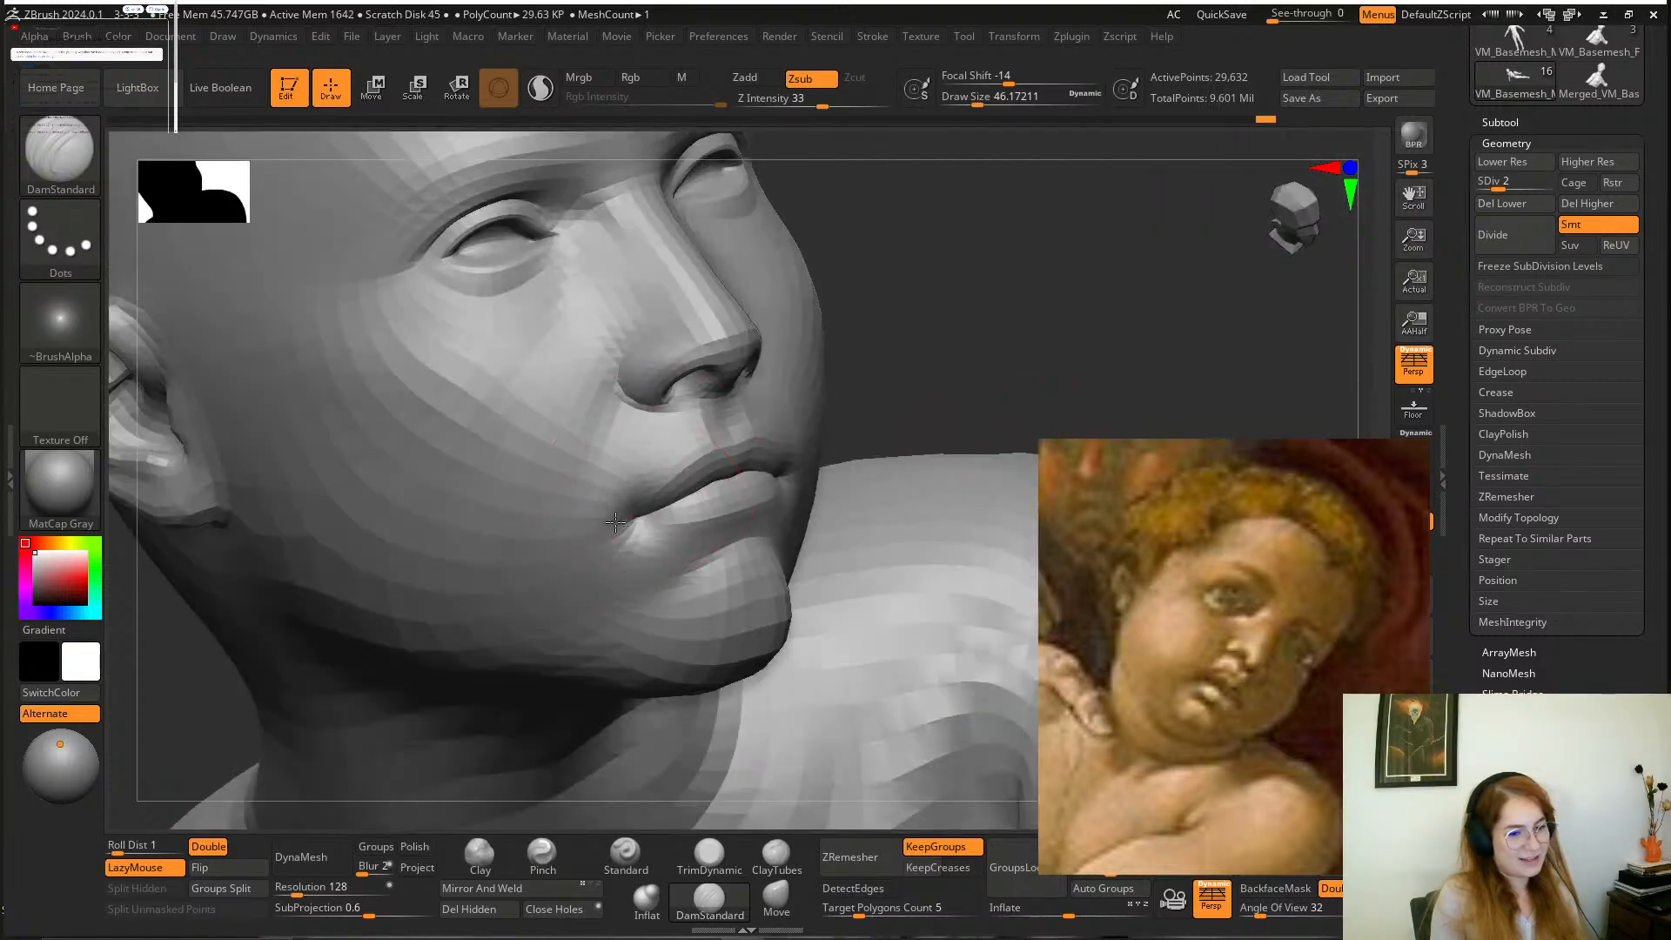
Examine the boy's head and face from several angles against the painting.
mouse_move(992, 374)
left_mouse_down()
mouse_move(895, 354)
mouse_move(899, 322)
mouse_move(992, 328)
mouse_move(948, 421)
mouse_move(644, 592)
mouse_move(696, 593)
mouse_move(609, 625)
left_mouse_up()
mouse_move(966, 488)
left_mouse_down()
mouse_move(688, 594)
mouse_move(748, 636)
left_mouse_up()
mouse_move(560, 621)
left_mouse_down("alt")
mouse_move(551, 608)
mouse_move(644, 523)
left_mouse_up("alt")
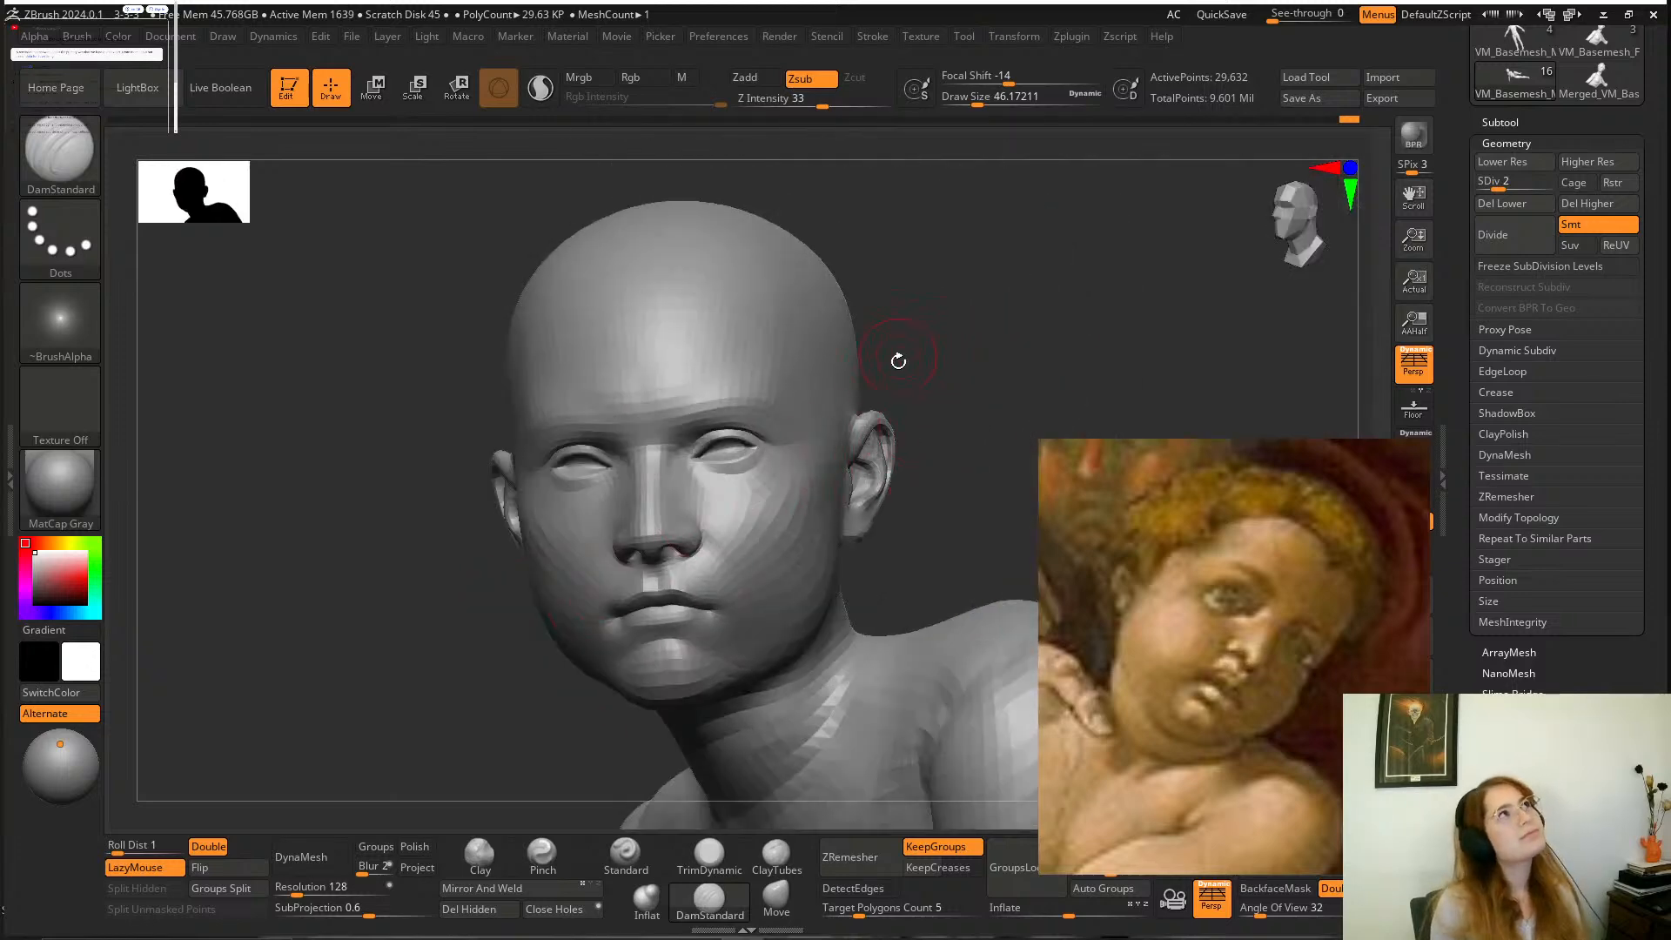
left_click_drag(979, 299, 1018, 317)
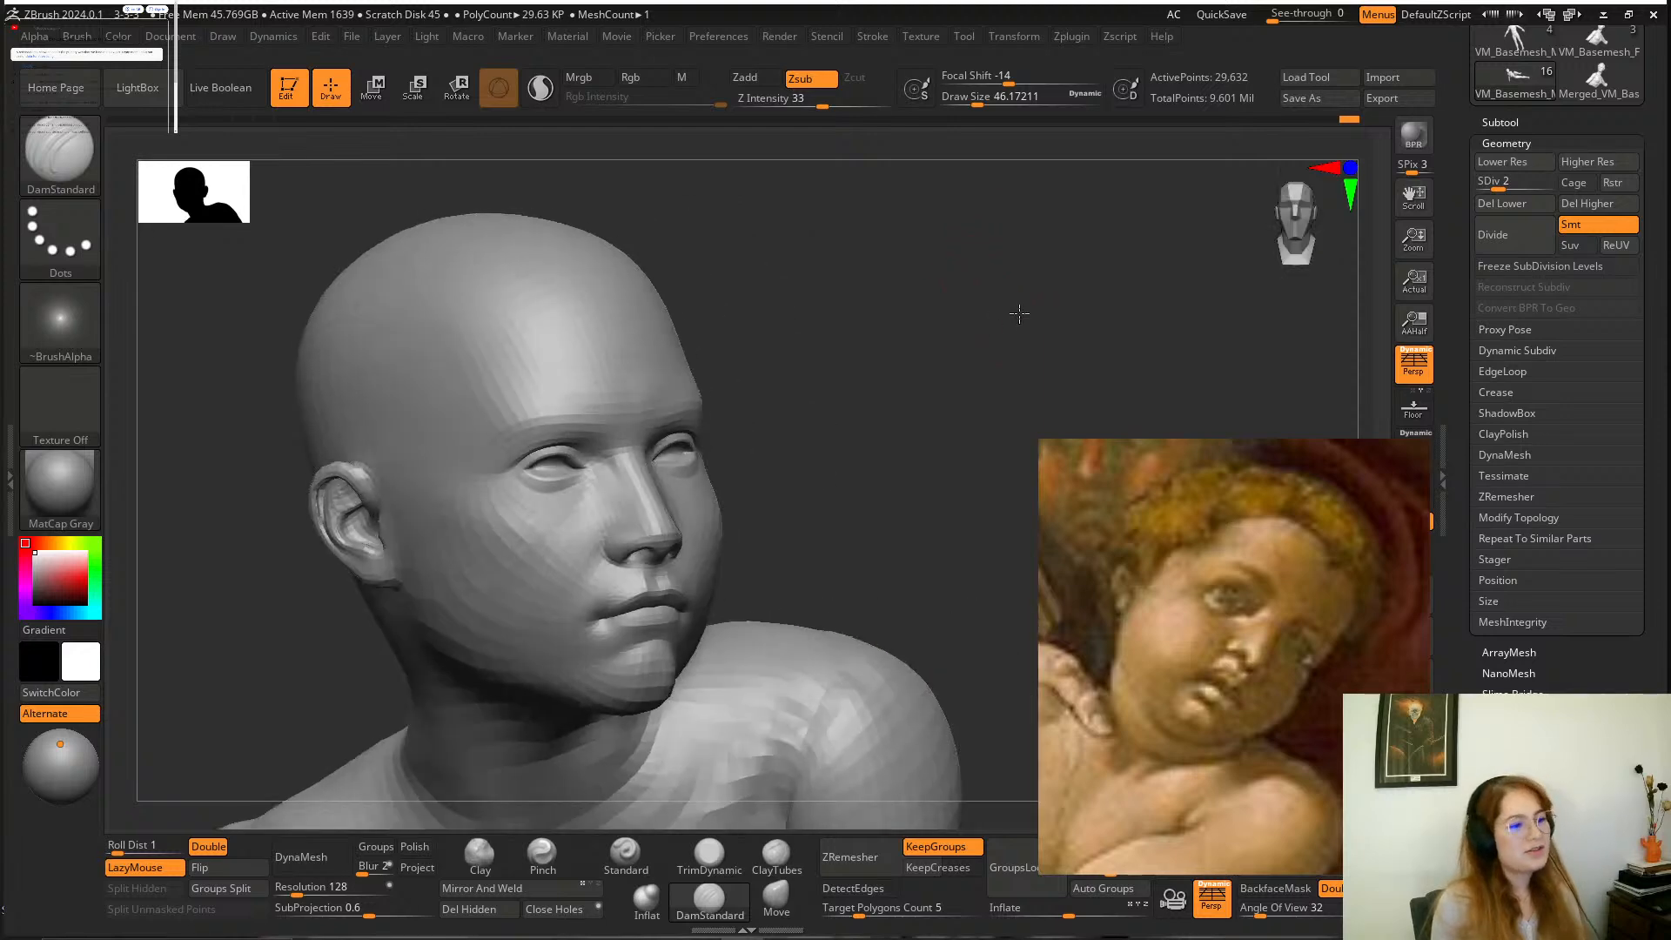
mouse_move(944, 361)
left_mouse_down("alt")
mouse_move(963, 295)
mouse_move(972, 336)
mouse_move(865, 343)
left_mouse_up("alt")
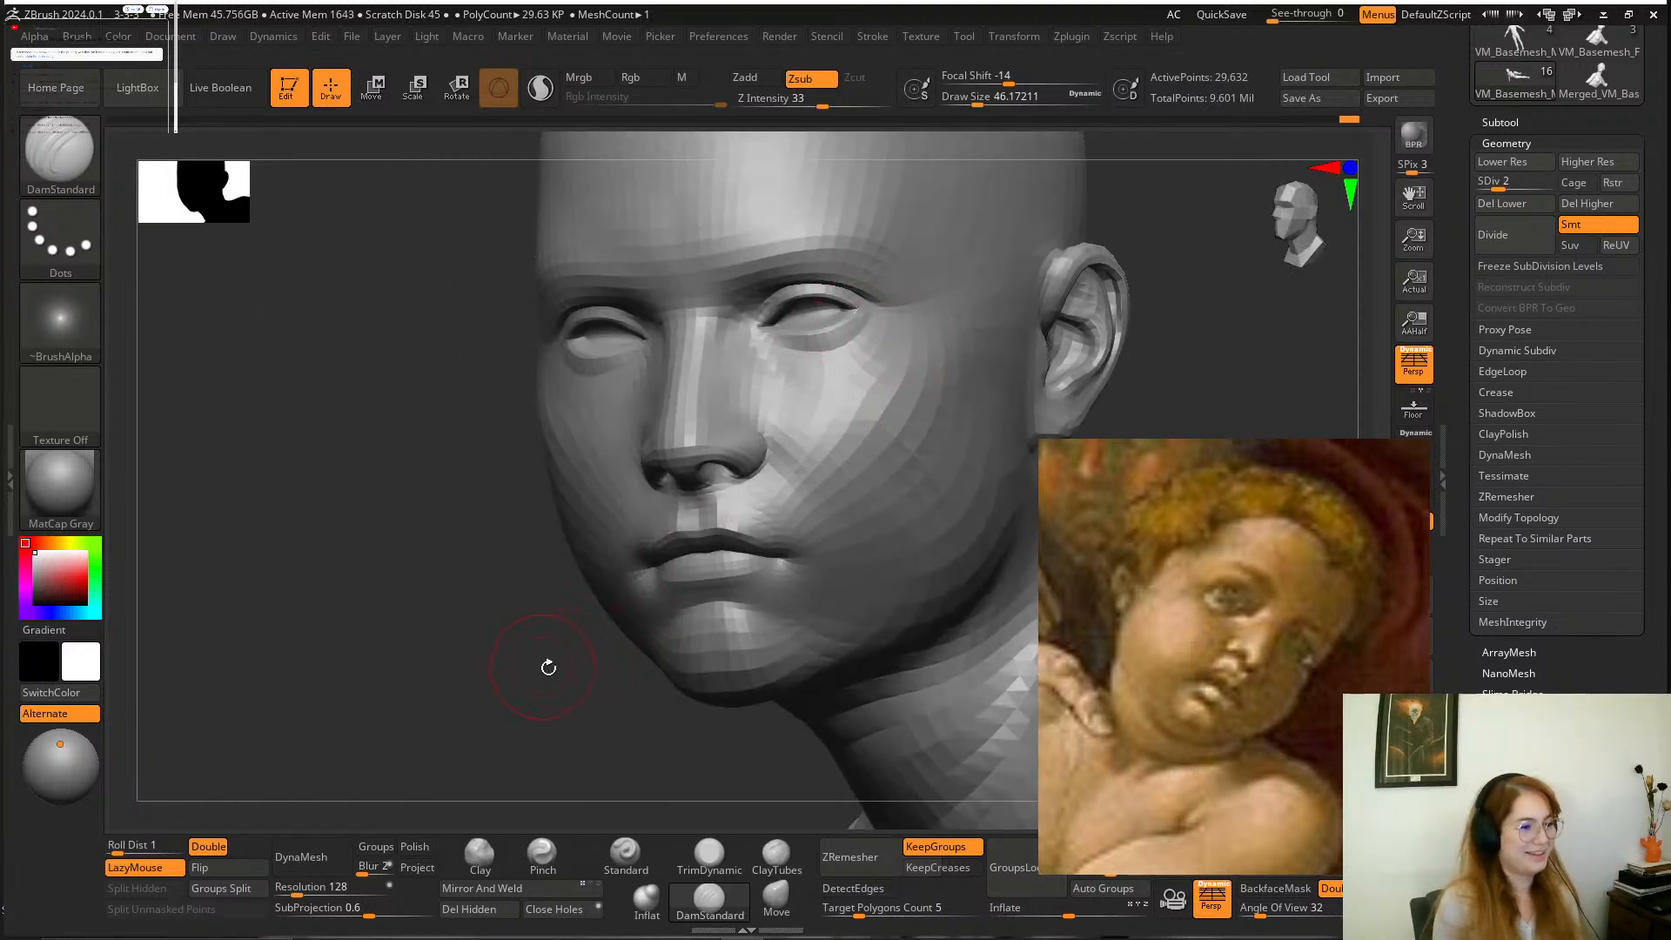
mouse_move(548, 668)
left_mouse_down()
mouse_move(951, 467)
mouse_move(978, 417)
mouse_move(992, 429)
left_mouse_up()
left_click_drag(1025, 336, 906, 366)
Reshape the tip and nostrils of the boy's nose with the Move brush at a draw size of about 31.
key("space")
left_click_drag(811, 485, 803, 486)
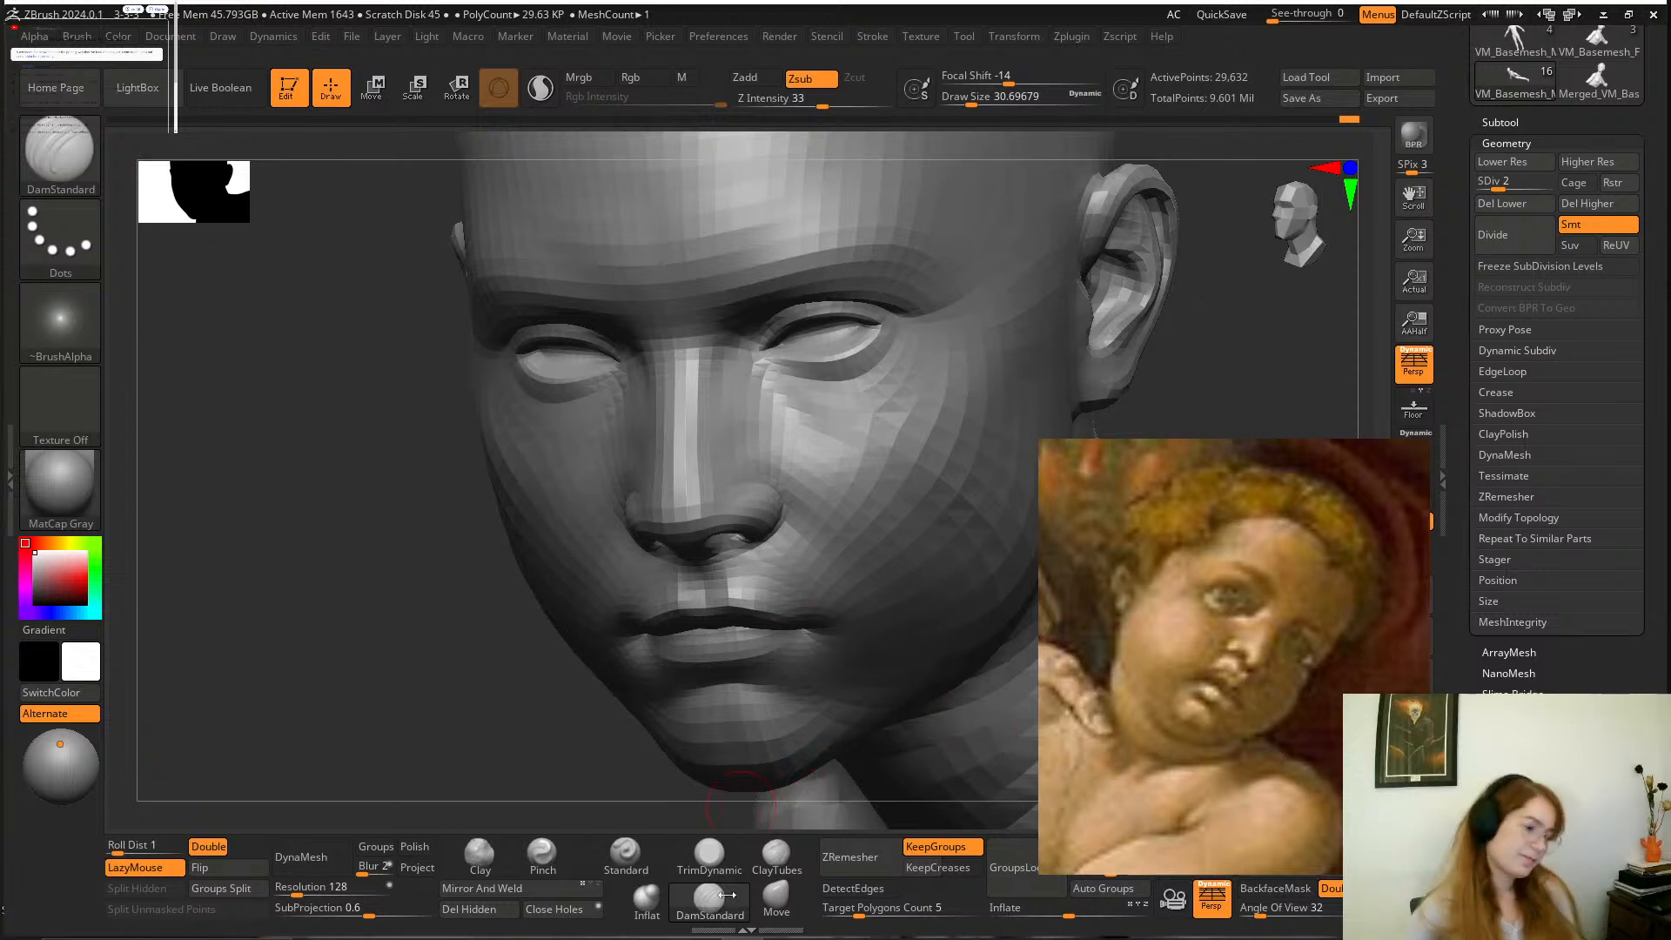
left_click(776, 901)
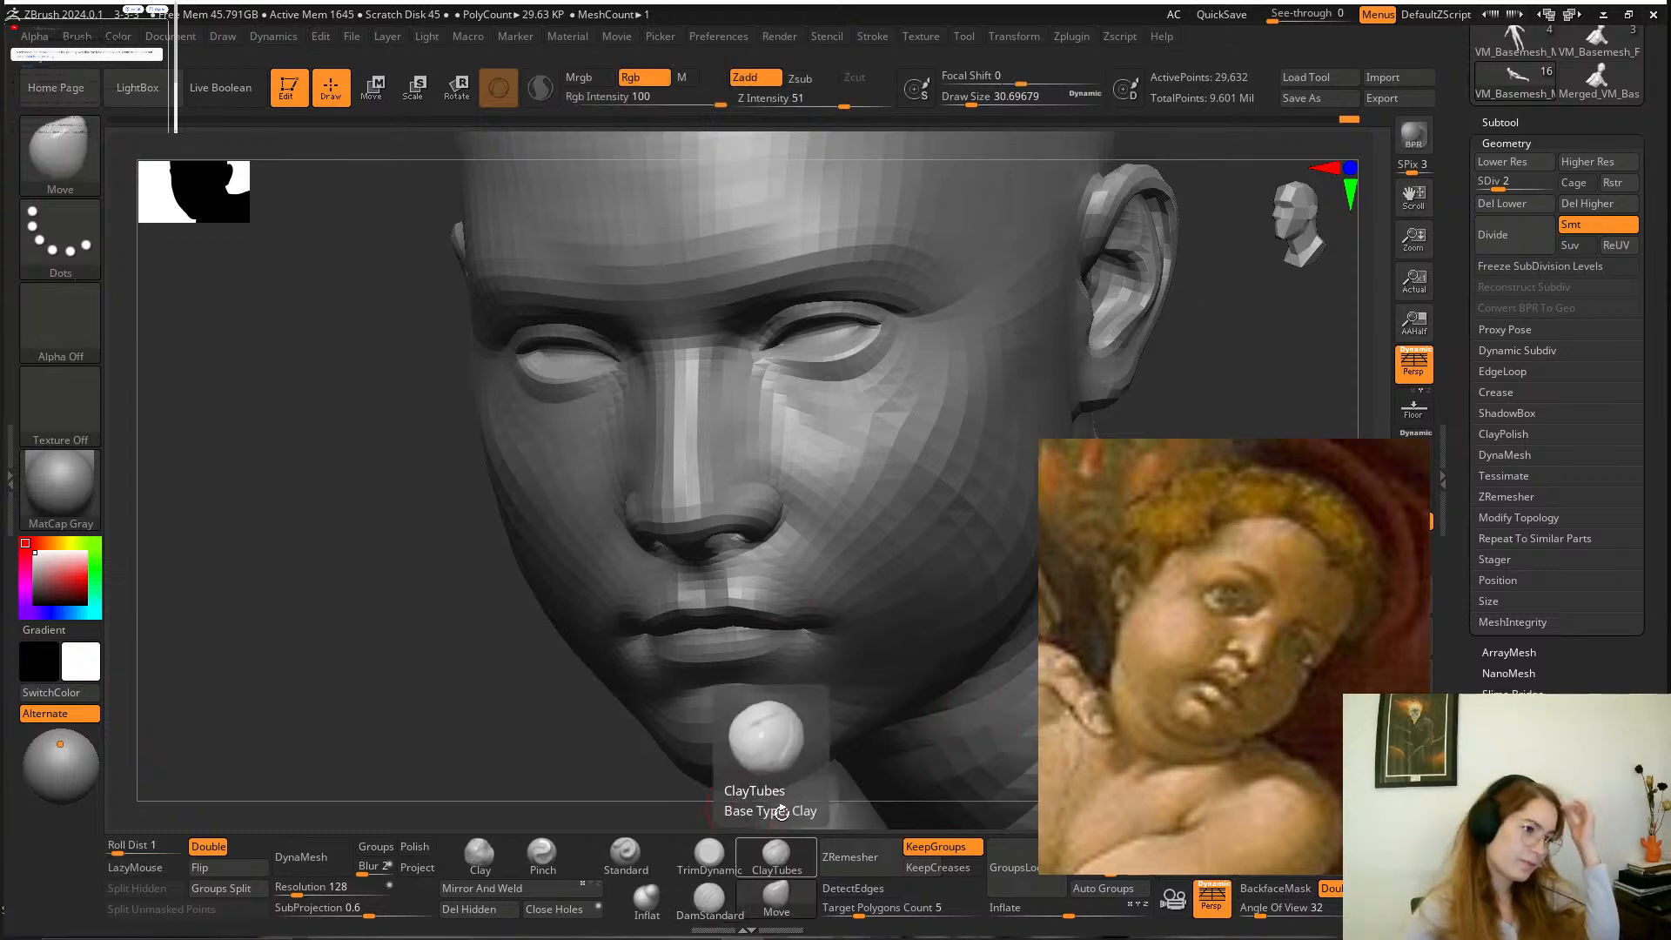
left_click_drag(756, 541, 753, 533)
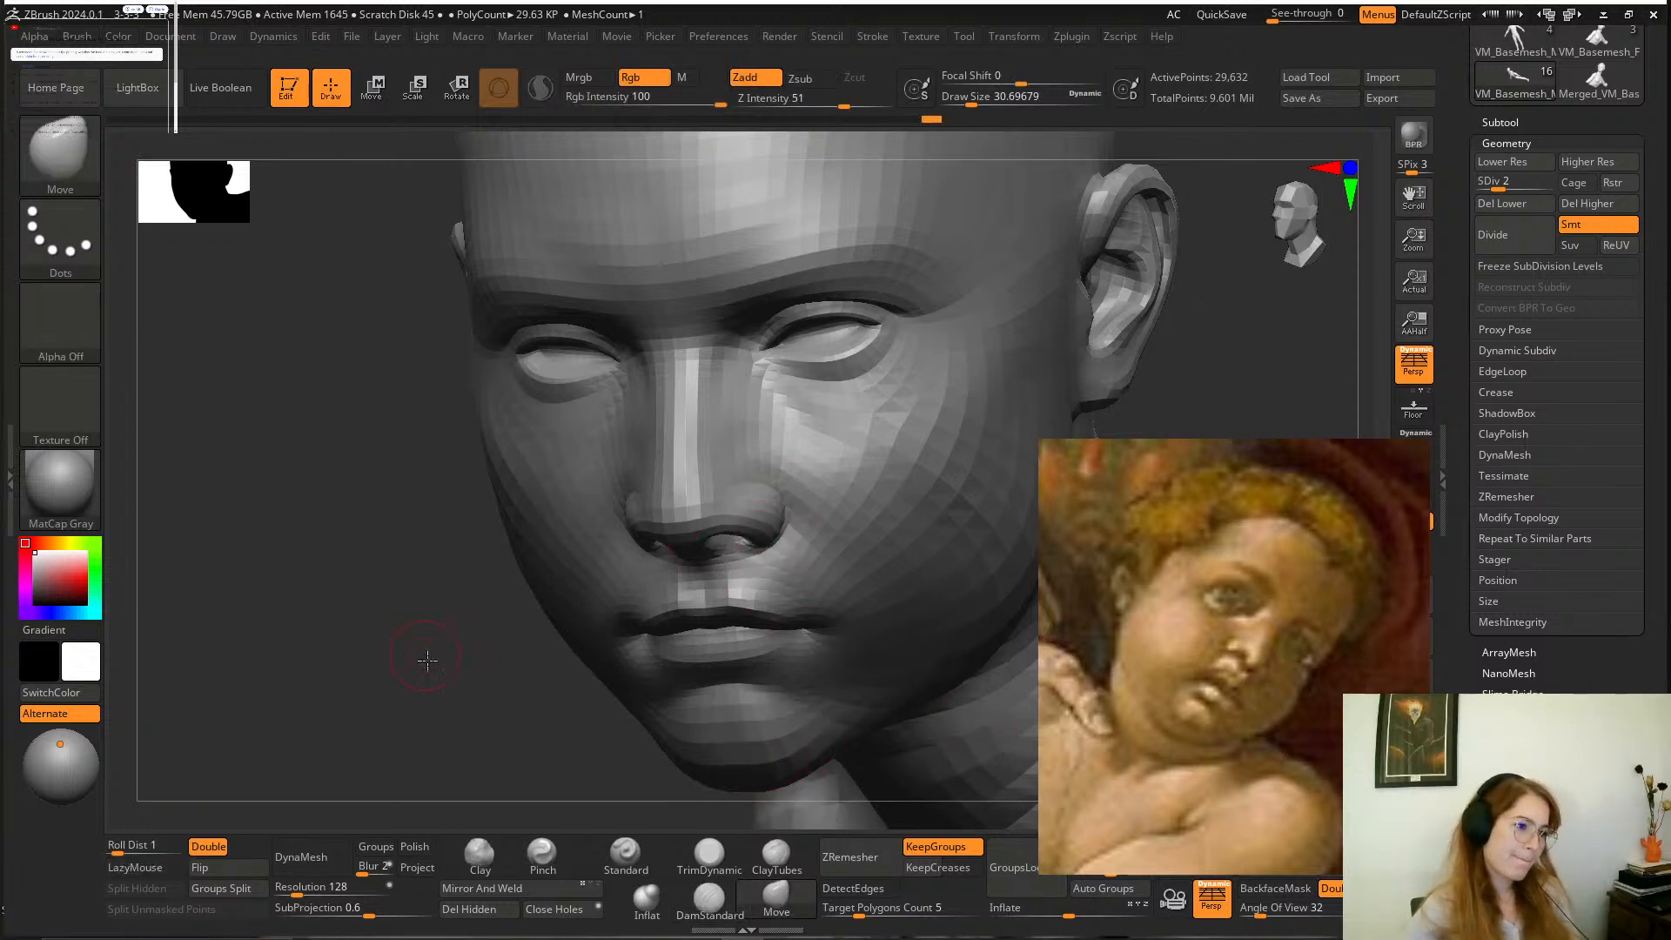
left_click_drag(426, 642, 581, 642)
left_click_drag(632, 542, 624, 549)
mouse_move(964, 345)
left_mouse_down()
mouse_move(822, 318)
mouse_move(849, 304)
left_mouse_up()
left_click_drag(707, 553, 708, 566)
Adjust the bridge and profile of the boy's nose with the Move brush, enlarging the draw size to about 49.
left_click_drag(1048, 319, 1036, 376)
key("space")
left_click_drag(805, 444, 800, 445)
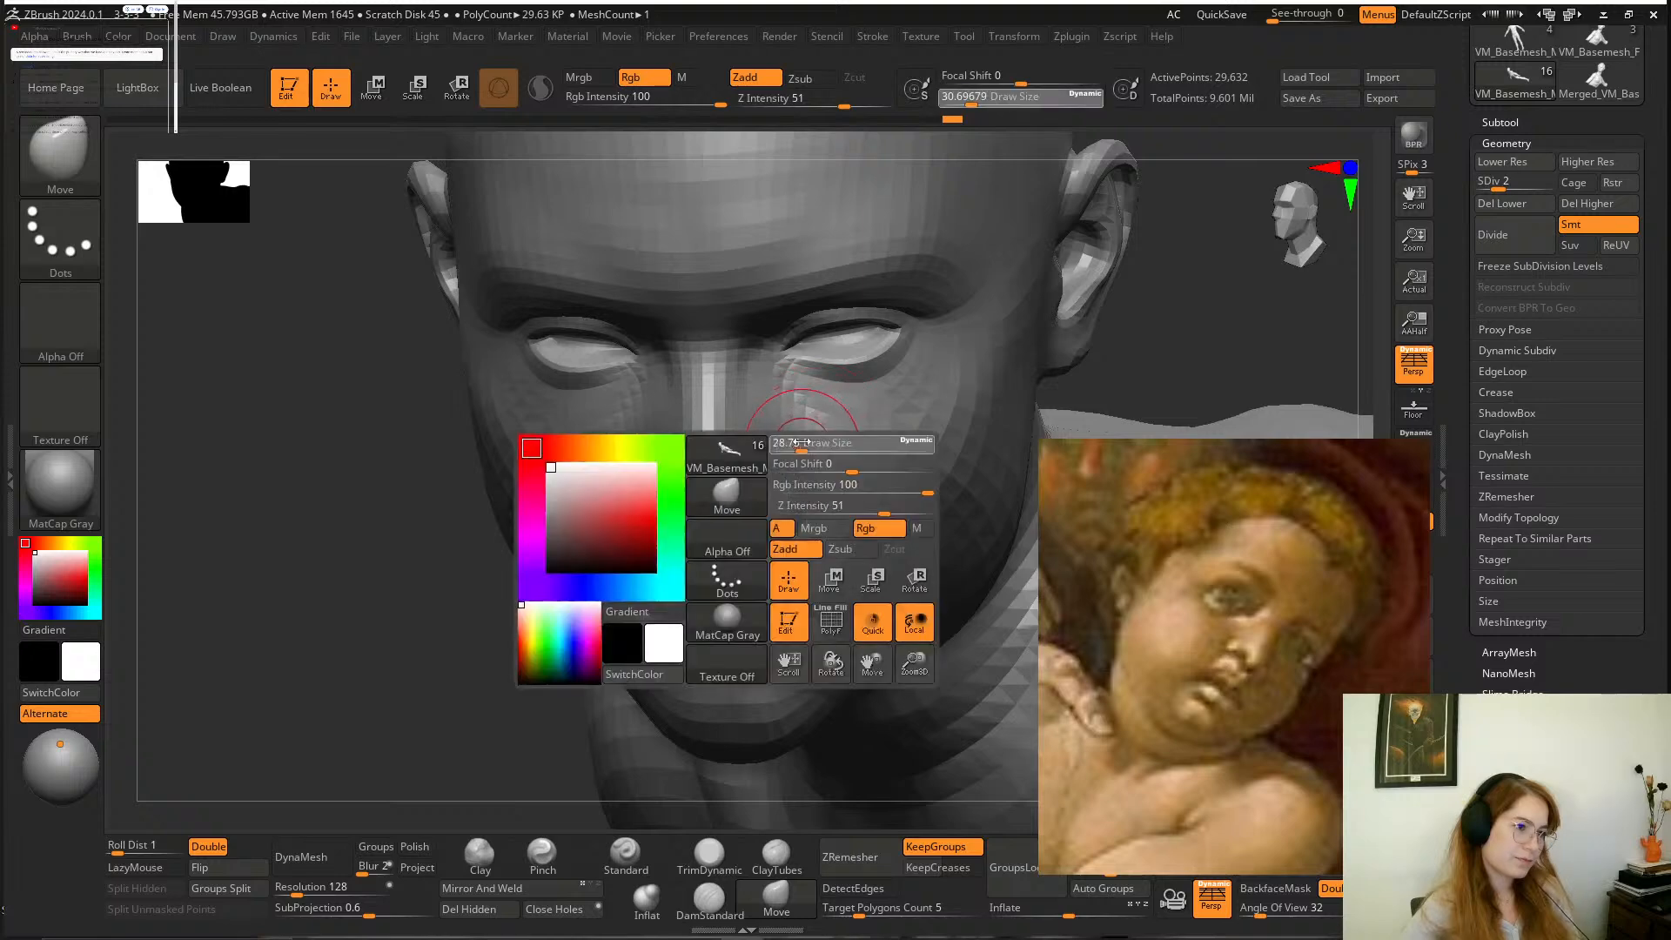
mouse_move(457, 570)
left_mouse_down()
mouse_move(321, 578)
mouse_move(301, 550)
left_mouse_up()
left_click_drag(564, 541, 619, 562)
key("space")
left_click_drag(701, 512, 666, 515)
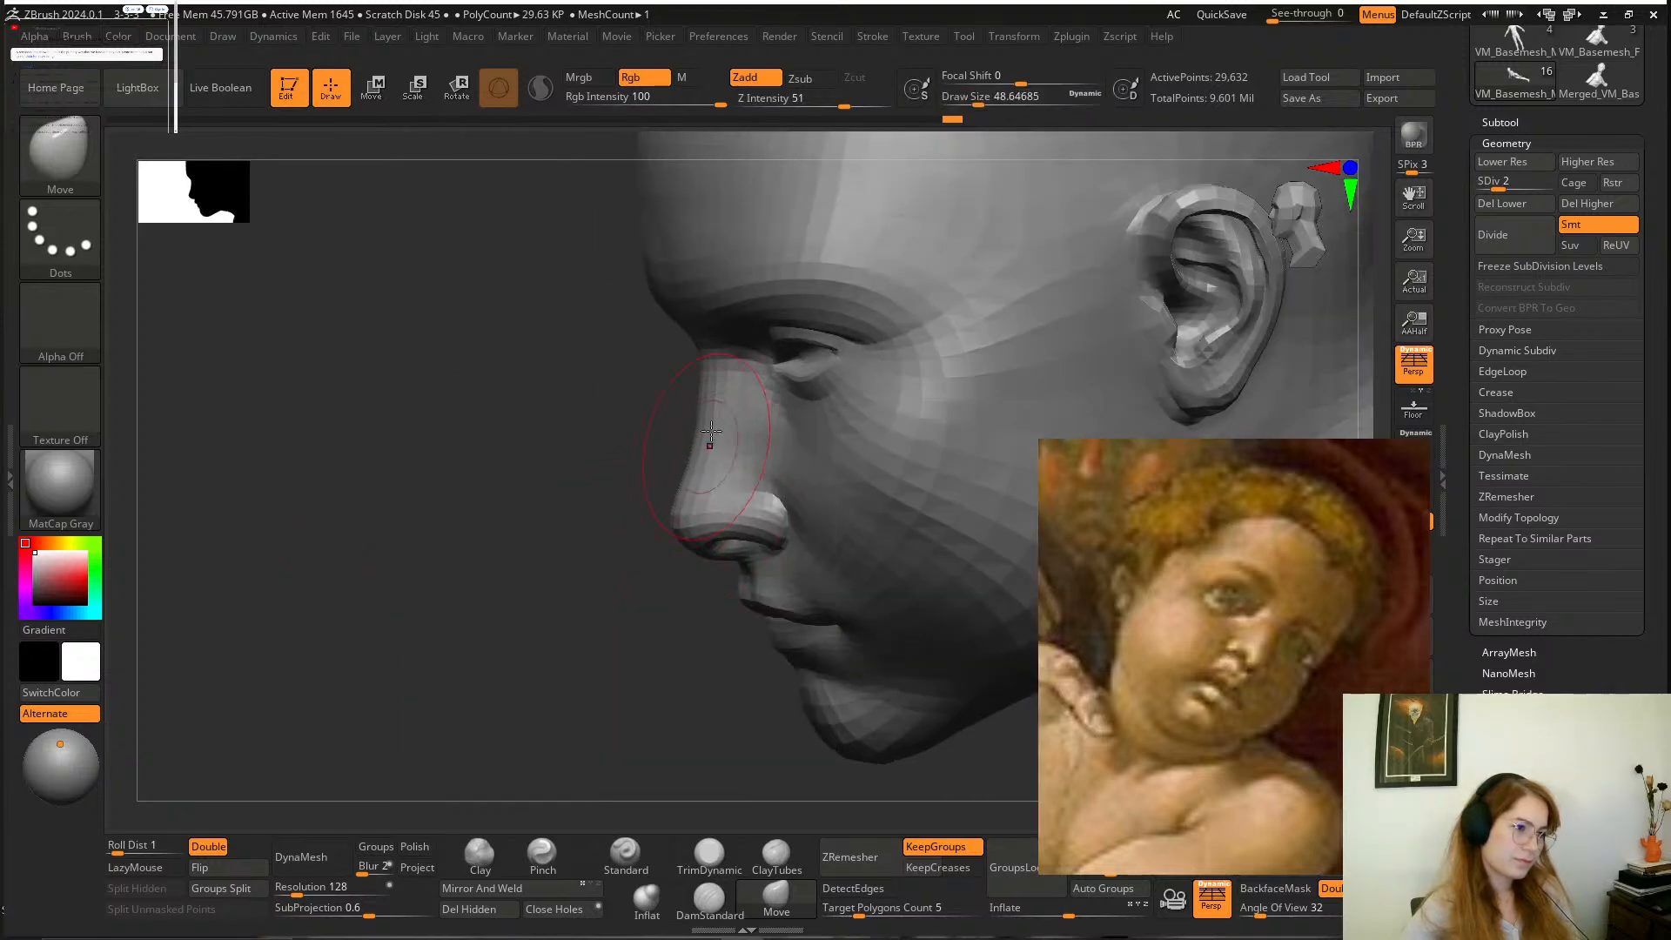
mouse_move(548, 560)
left_mouse_down()
mouse_move(749, 448)
mouse_move(721, 470)
left_mouse_up()
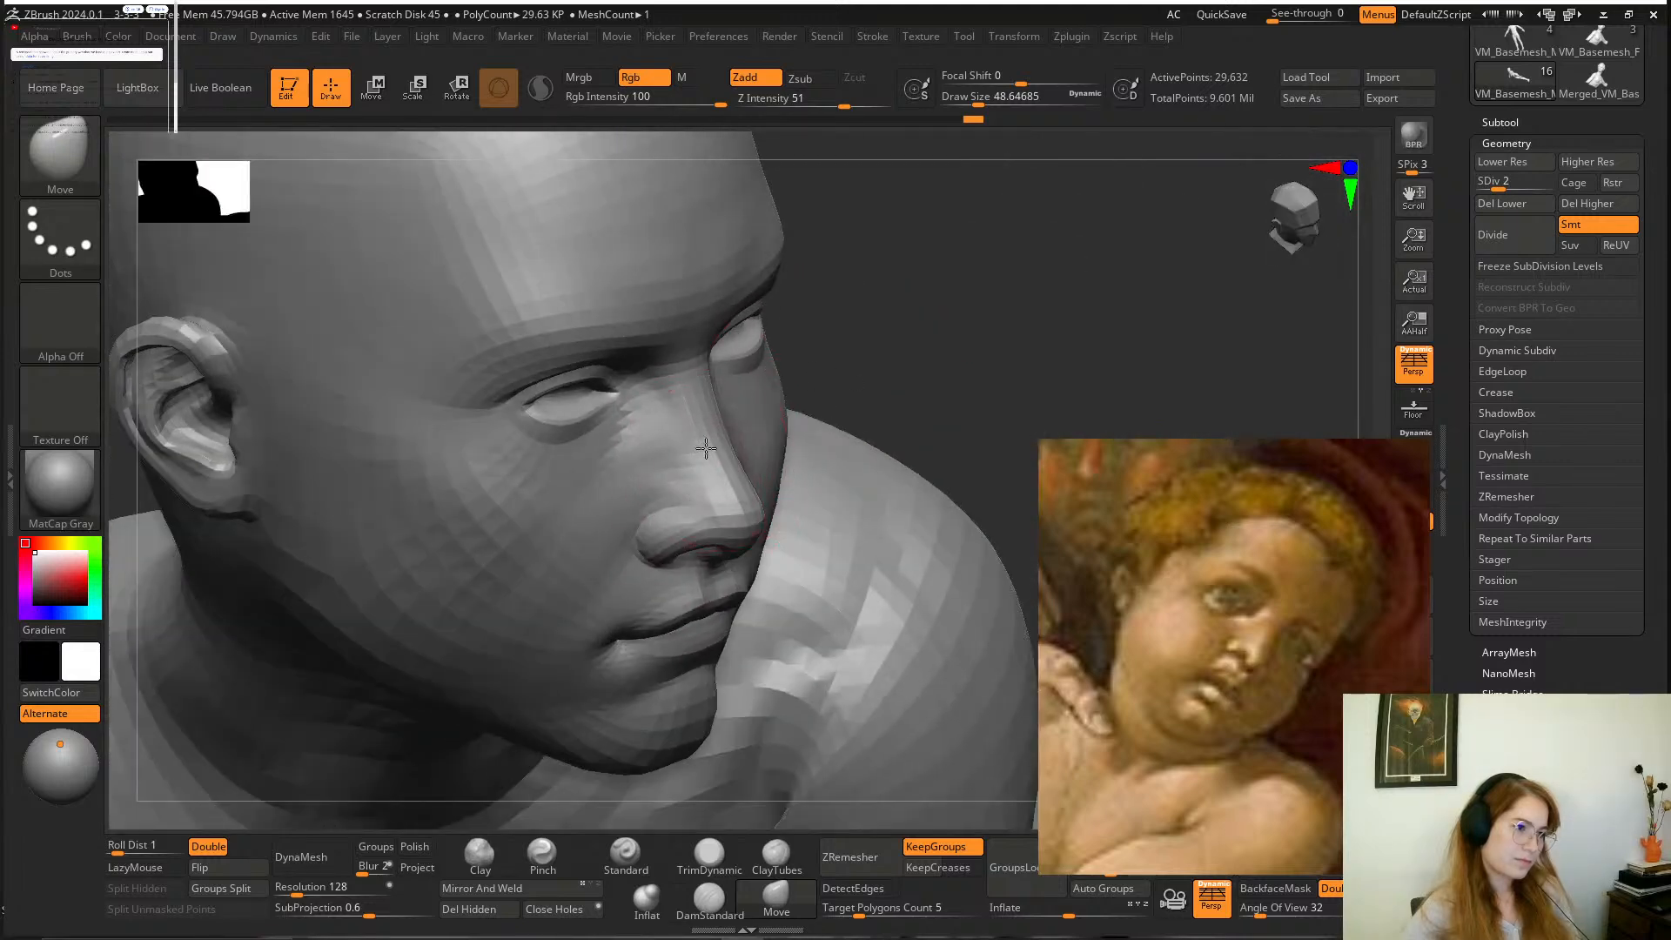
Open up the boy's upper eyelids with the Move brush at a draw size of about 33.
mouse_move(935, 315)
left_mouse_down()
mouse_move(901, 265)
mouse_move(914, 285)
left_mouse_up()
key("space")
mouse_move(614, 460)
left_mouse_down()
mouse_move(571, 465)
mouse_move(608, 434)
left_mouse_up()
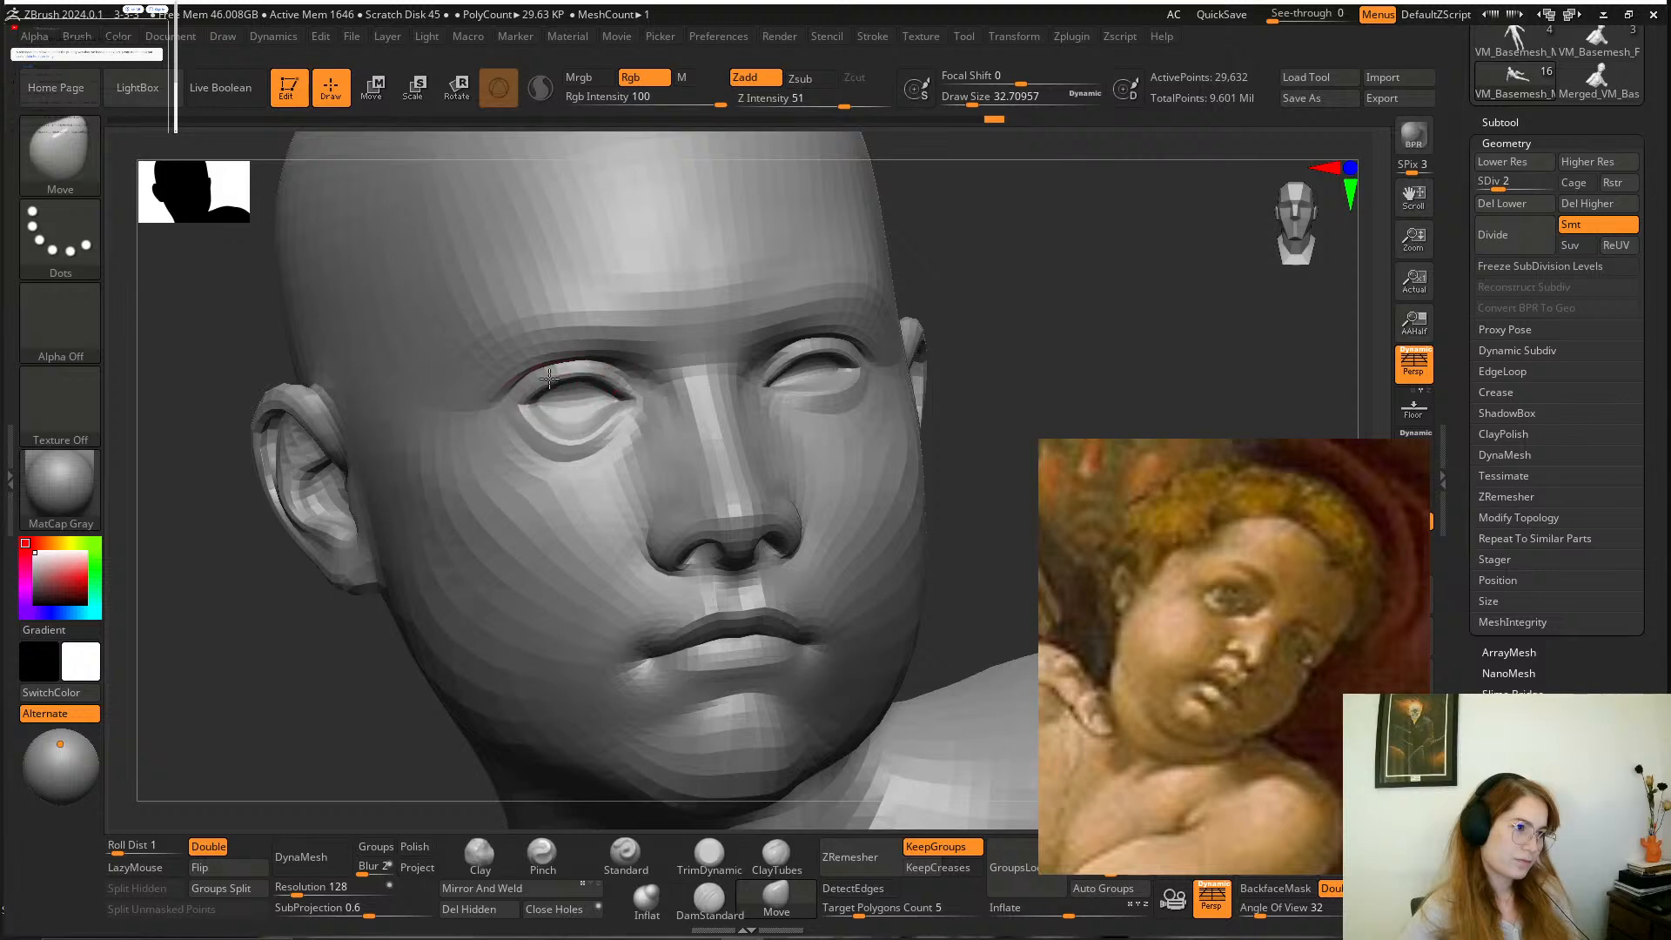
left_click_drag(552, 383, 546, 373)
mouse_move(945, 294)
left_mouse_down()
mouse_move(913, 304)
mouse_move(882, 284)
left_mouse_up()
mouse_move(790, 403)
left_mouse_down()
mouse_move(843, 383)
mouse_move(811, 352)
left_mouse_up()
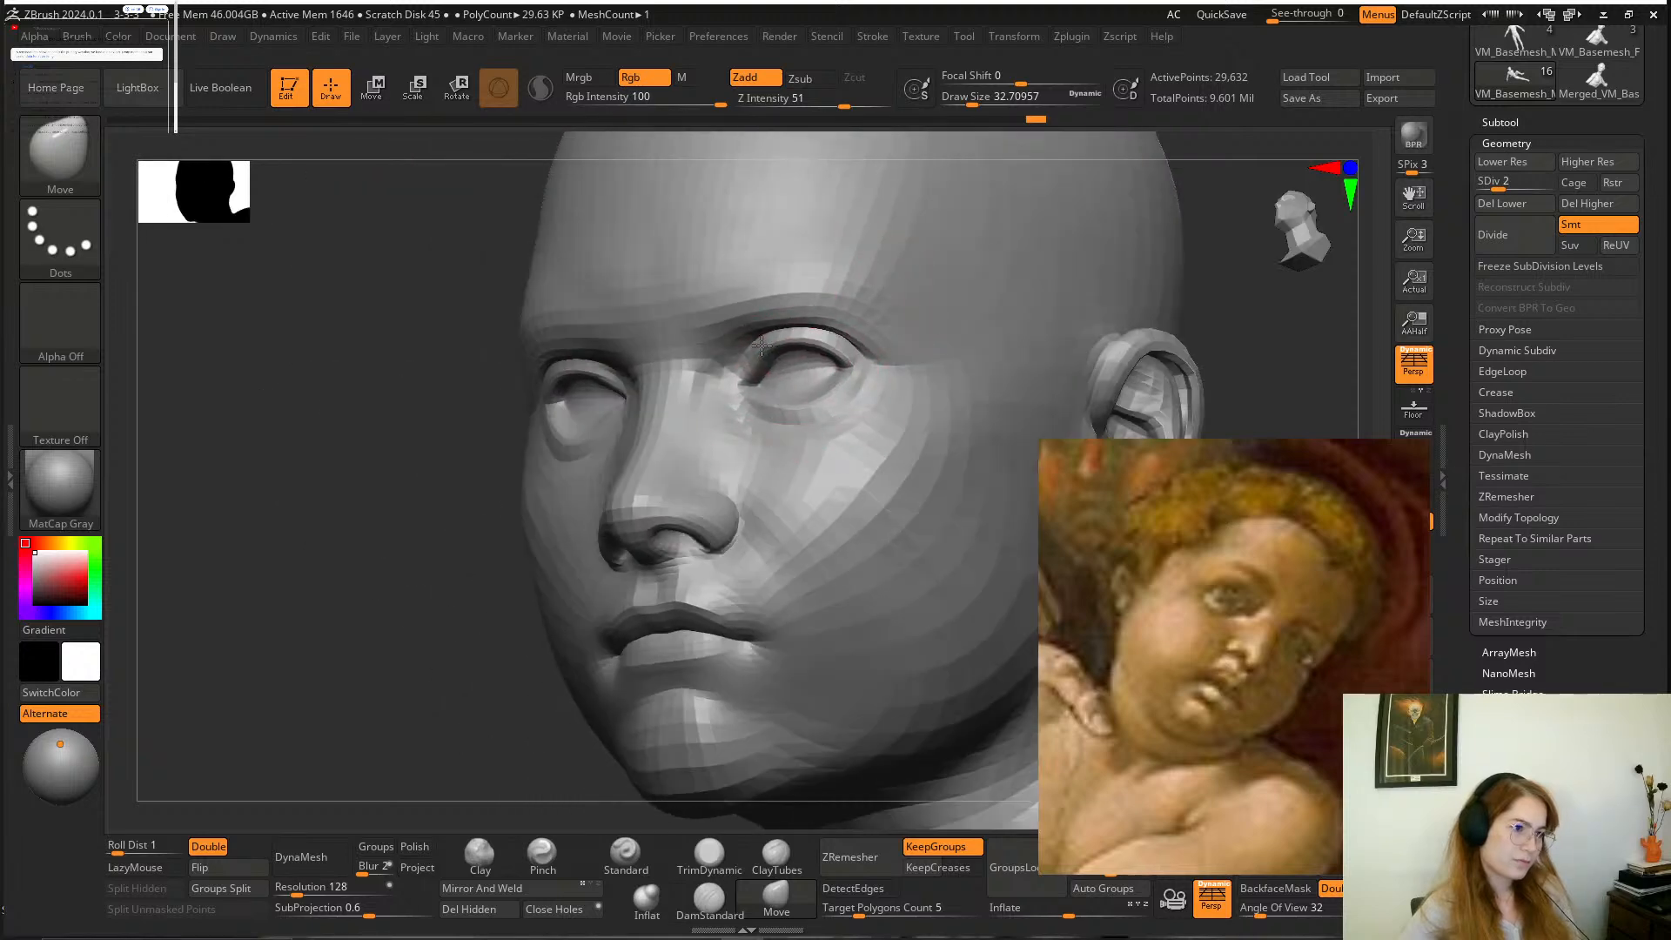
Adjust the lower eyelid and inner corner of the boy's eye with the Move brush and compare the face with the painting.
left_click_drag(444, 507, 674, 501)
mouse_move(938, 268)
left_mouse_down()
mouse_move(893, 302)
mouse_move(891, 277)
left_mouse_up()
left_click_drag(536, 447, 602, 442)
left_click_drag(607, 446, 613, 435)
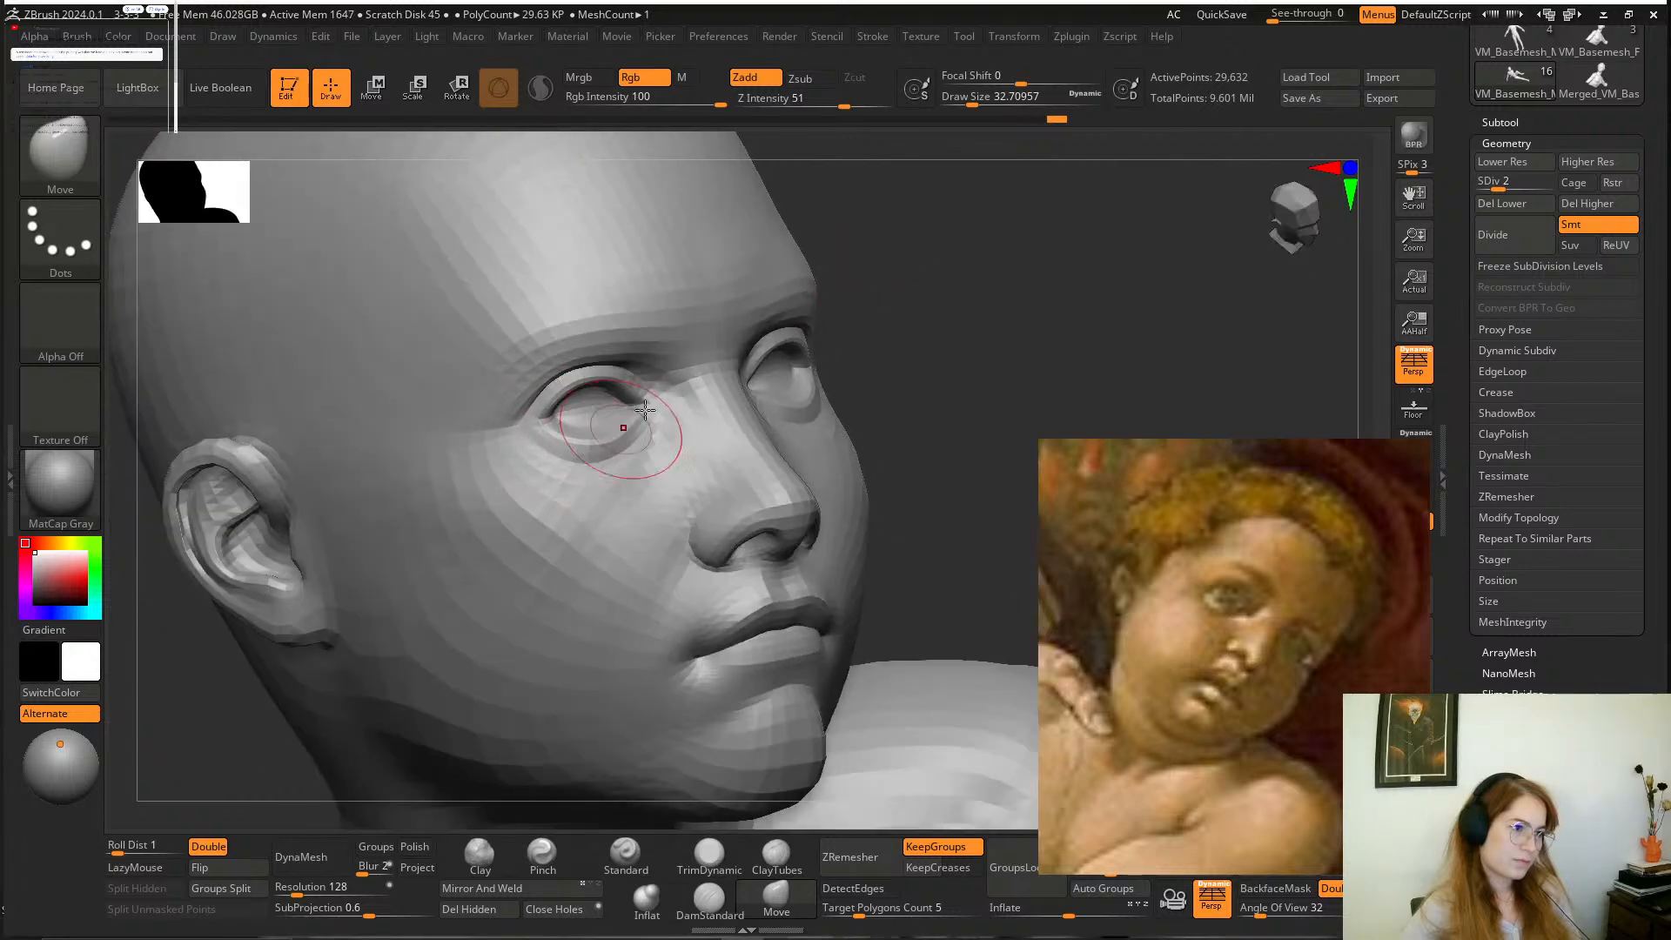
left_click_drag(927, 363, 780, 309, "alt")
left_click_drag(922, 317, 810, 319)
left_click_drag(862, 400, 475, 499, "alt")
left_click_drag(384, 485, 501, 805)
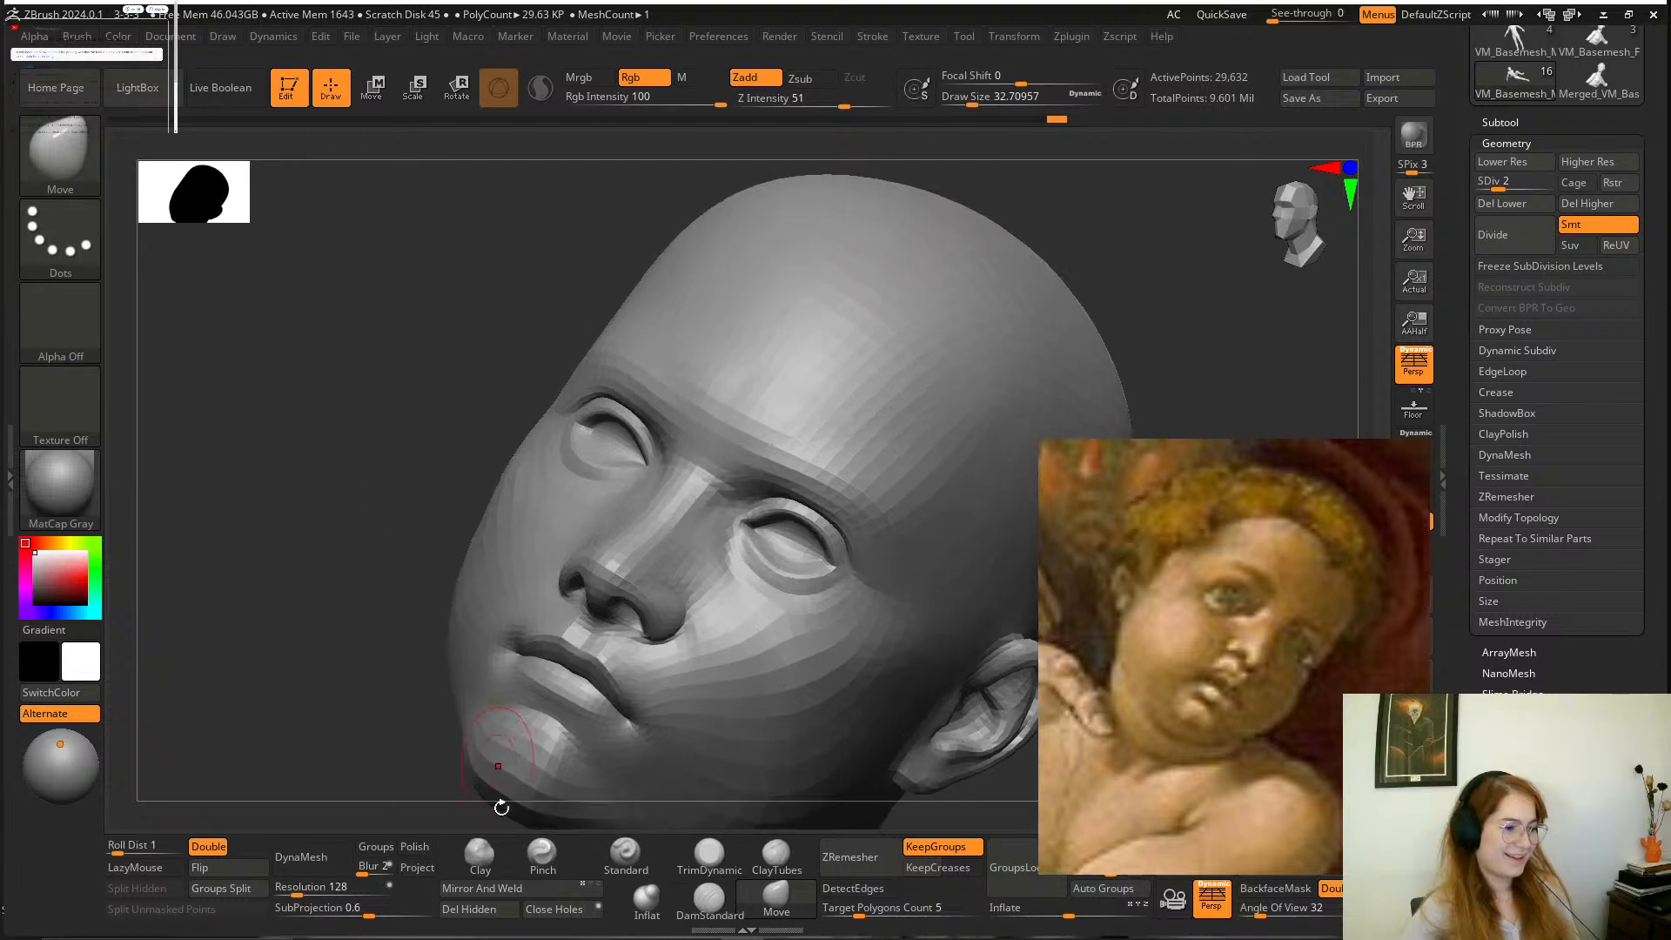
Build up the boy's inner brow and the area between the eyes with the Clay brush at a draw size of about 35.
left_click(480, 853)
key("space")
left_click_drag(724, 455, 730, 455)
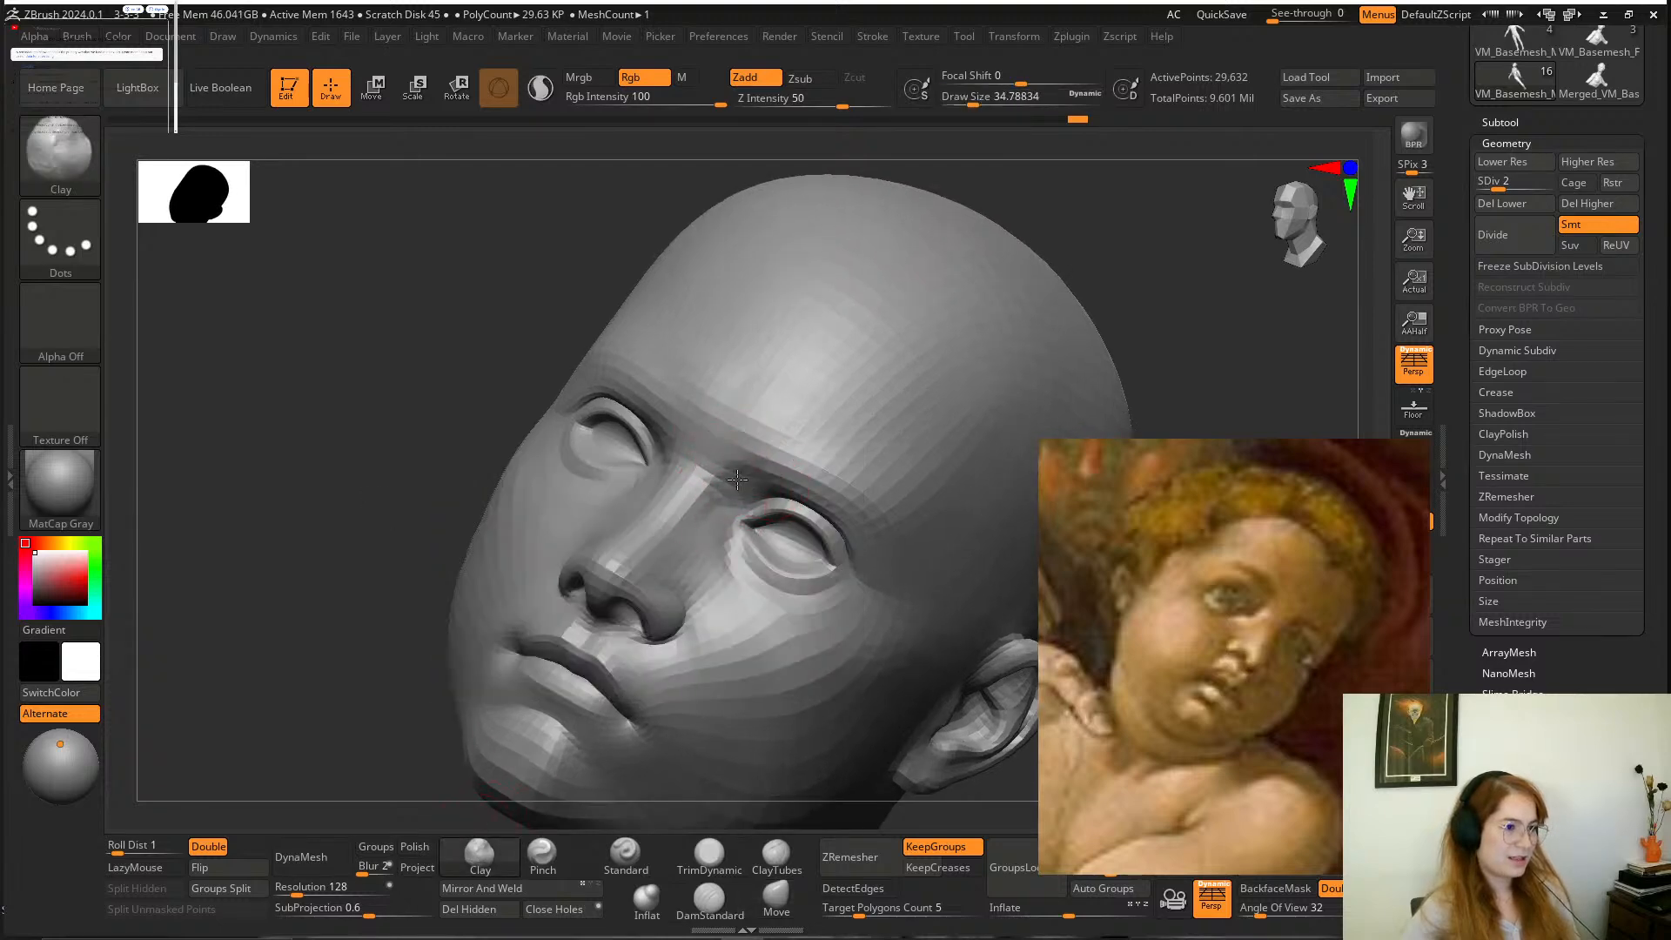
left_click_drag(1071, 258, 831, 408)
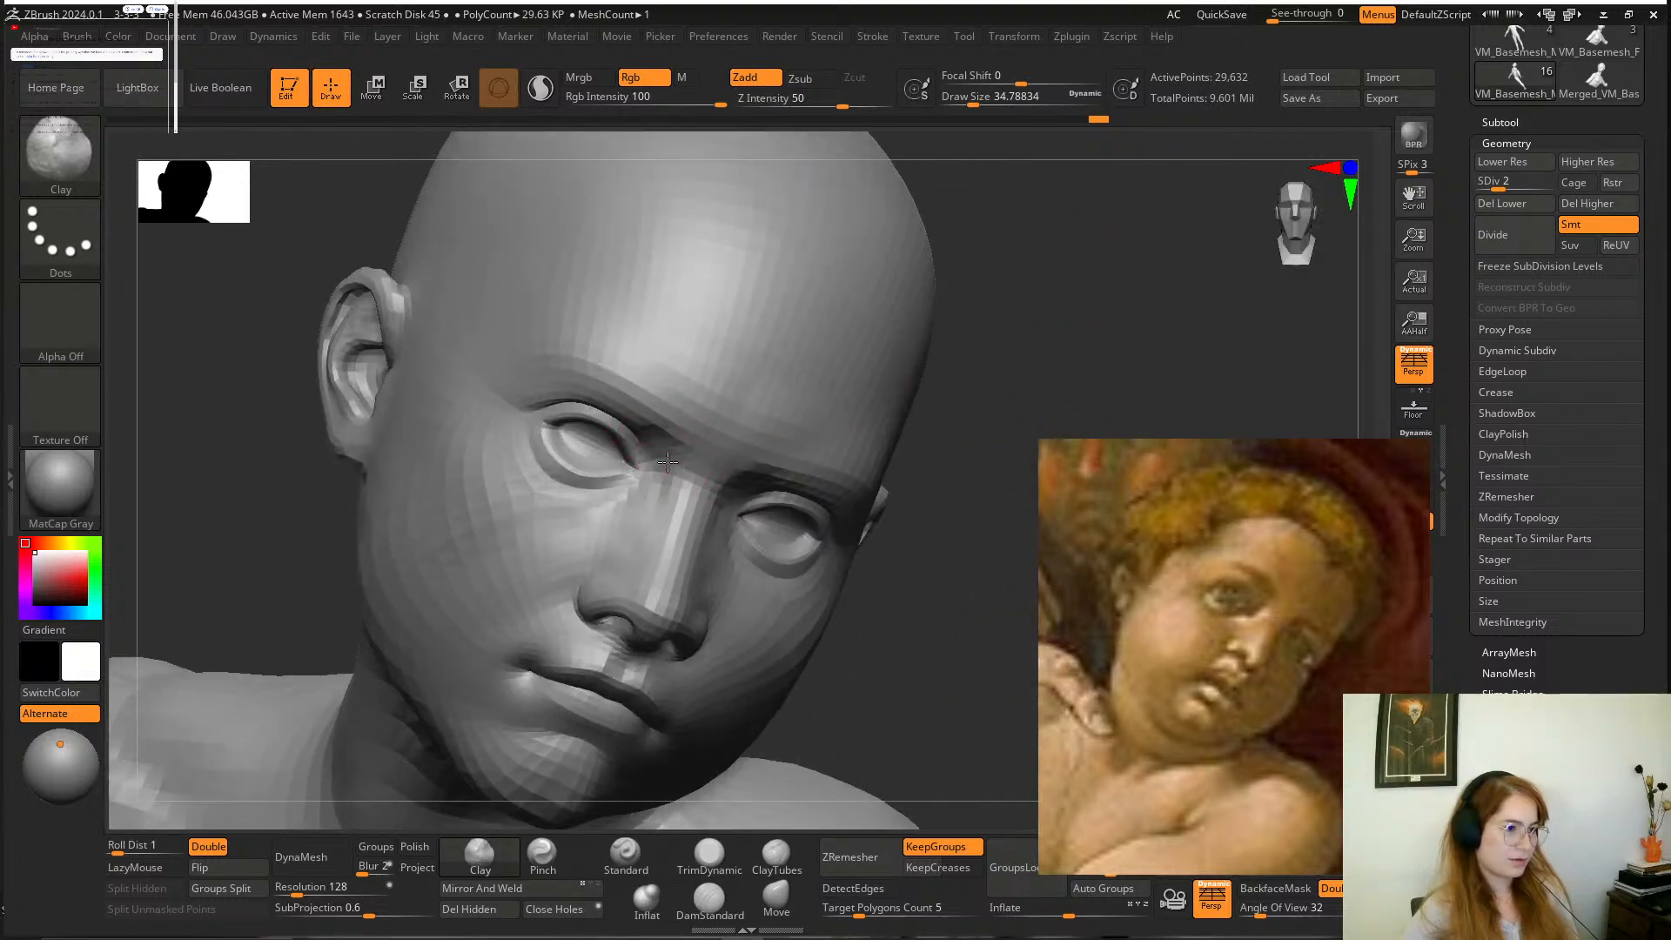
left_click_drag(918, 657, 866, 368)
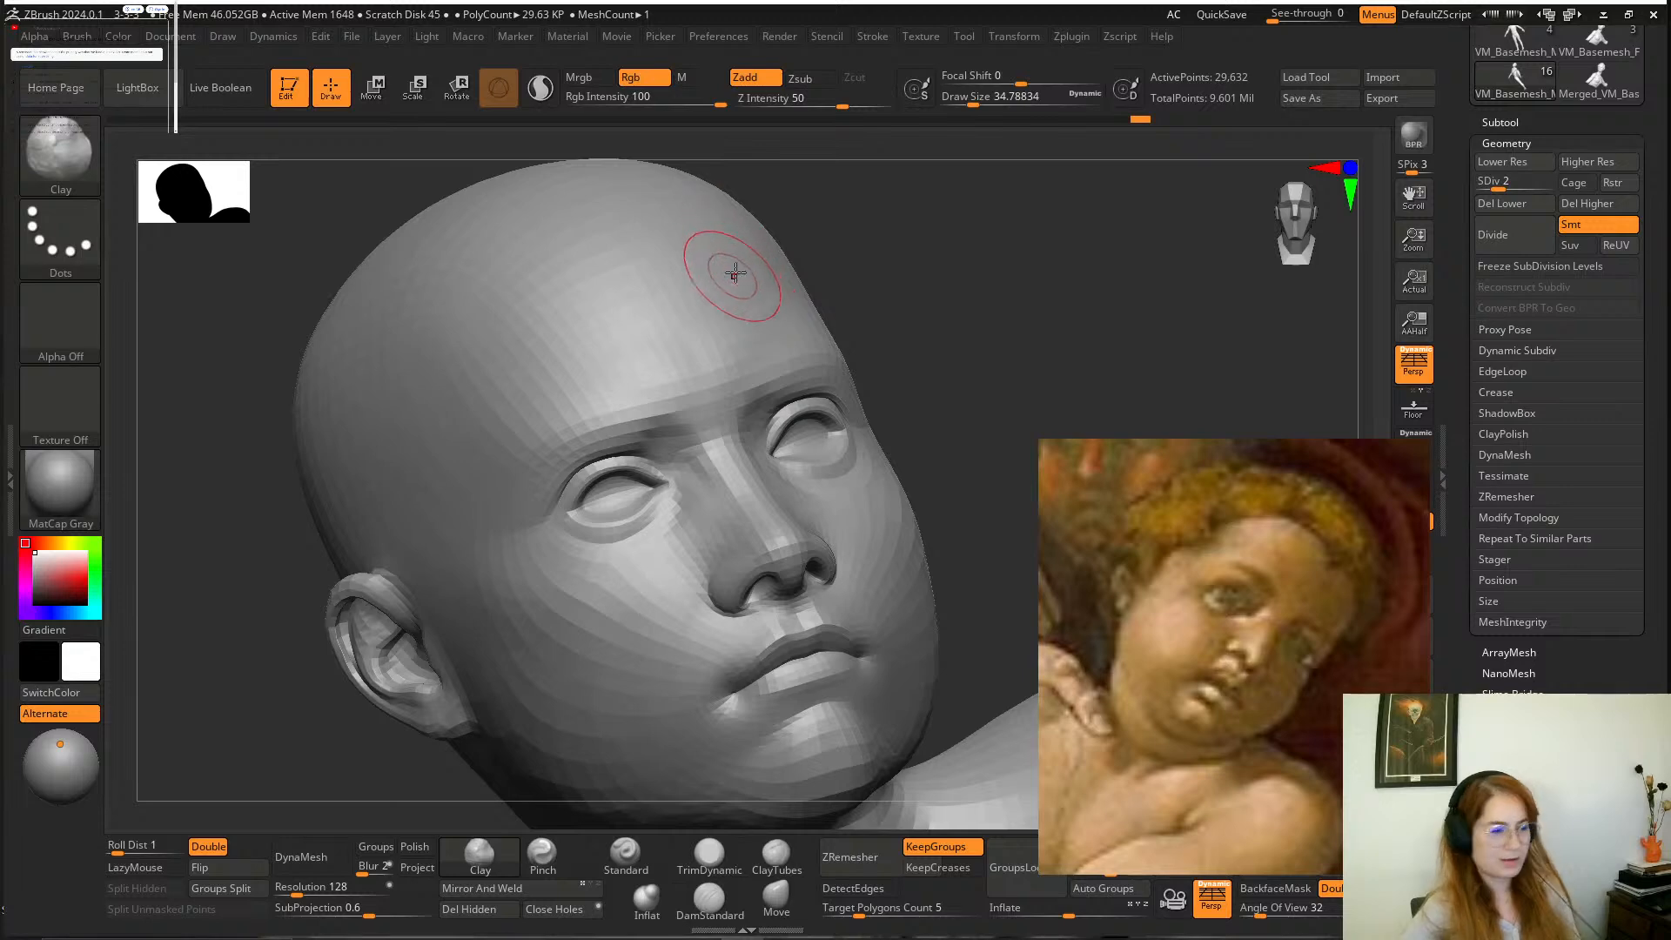
left_click_drag(865, 287, 784, 441)
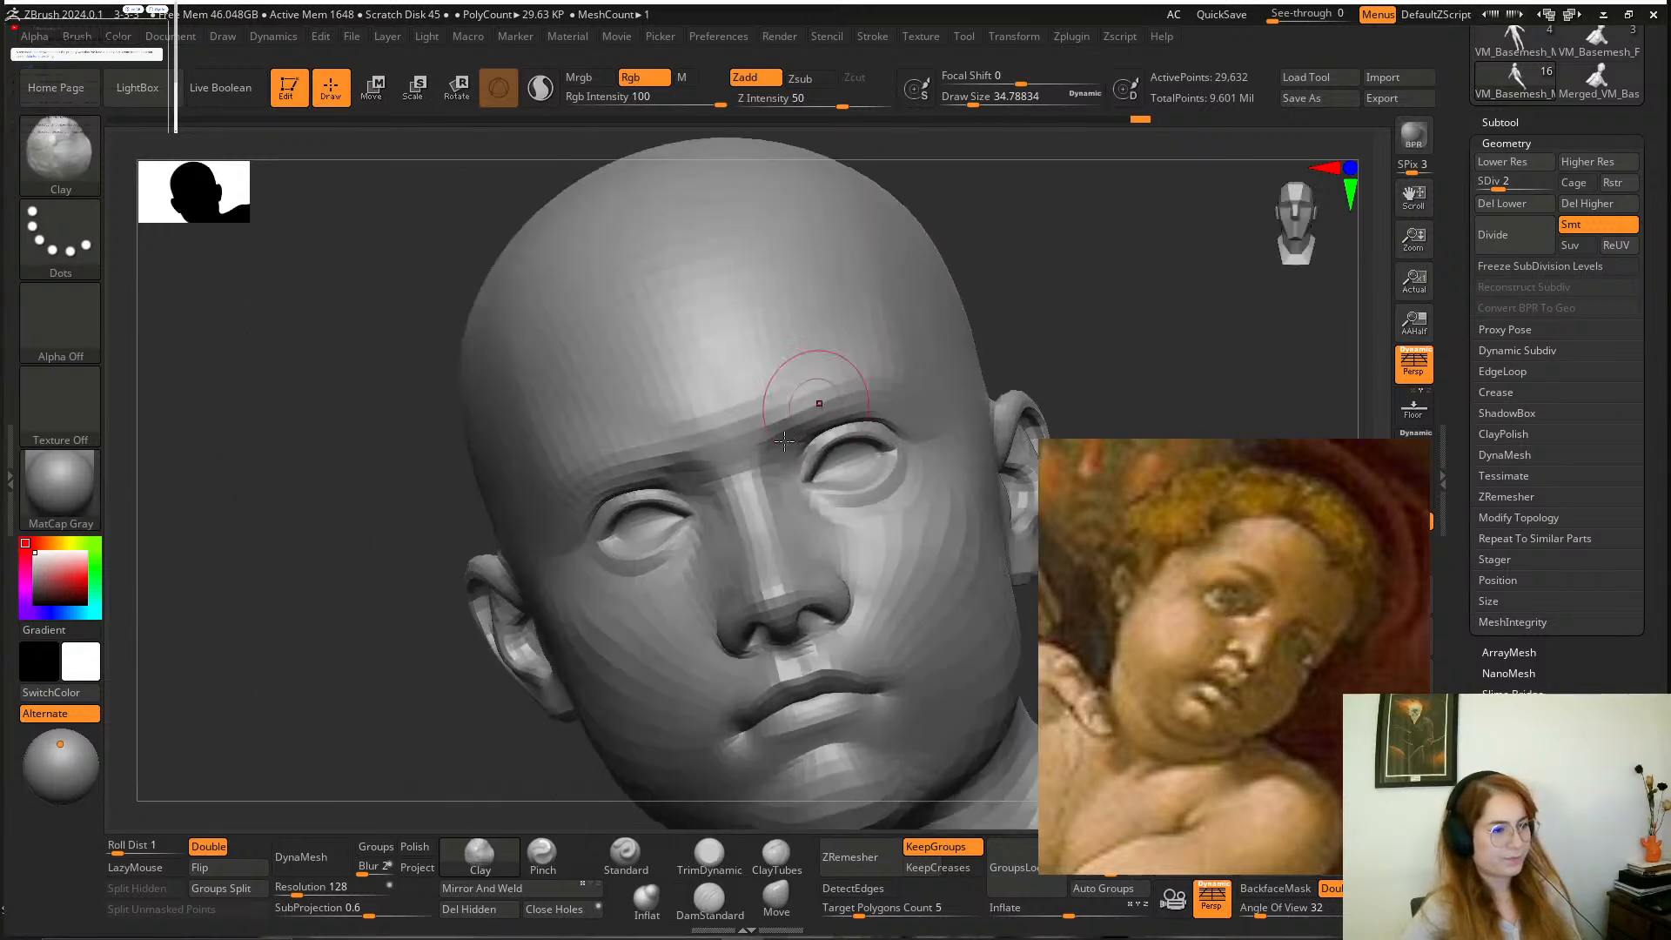
Adjust the contour of the boy's brow with the Move brush at a draw size of about 51.
key("space")
left_click(776, 897)
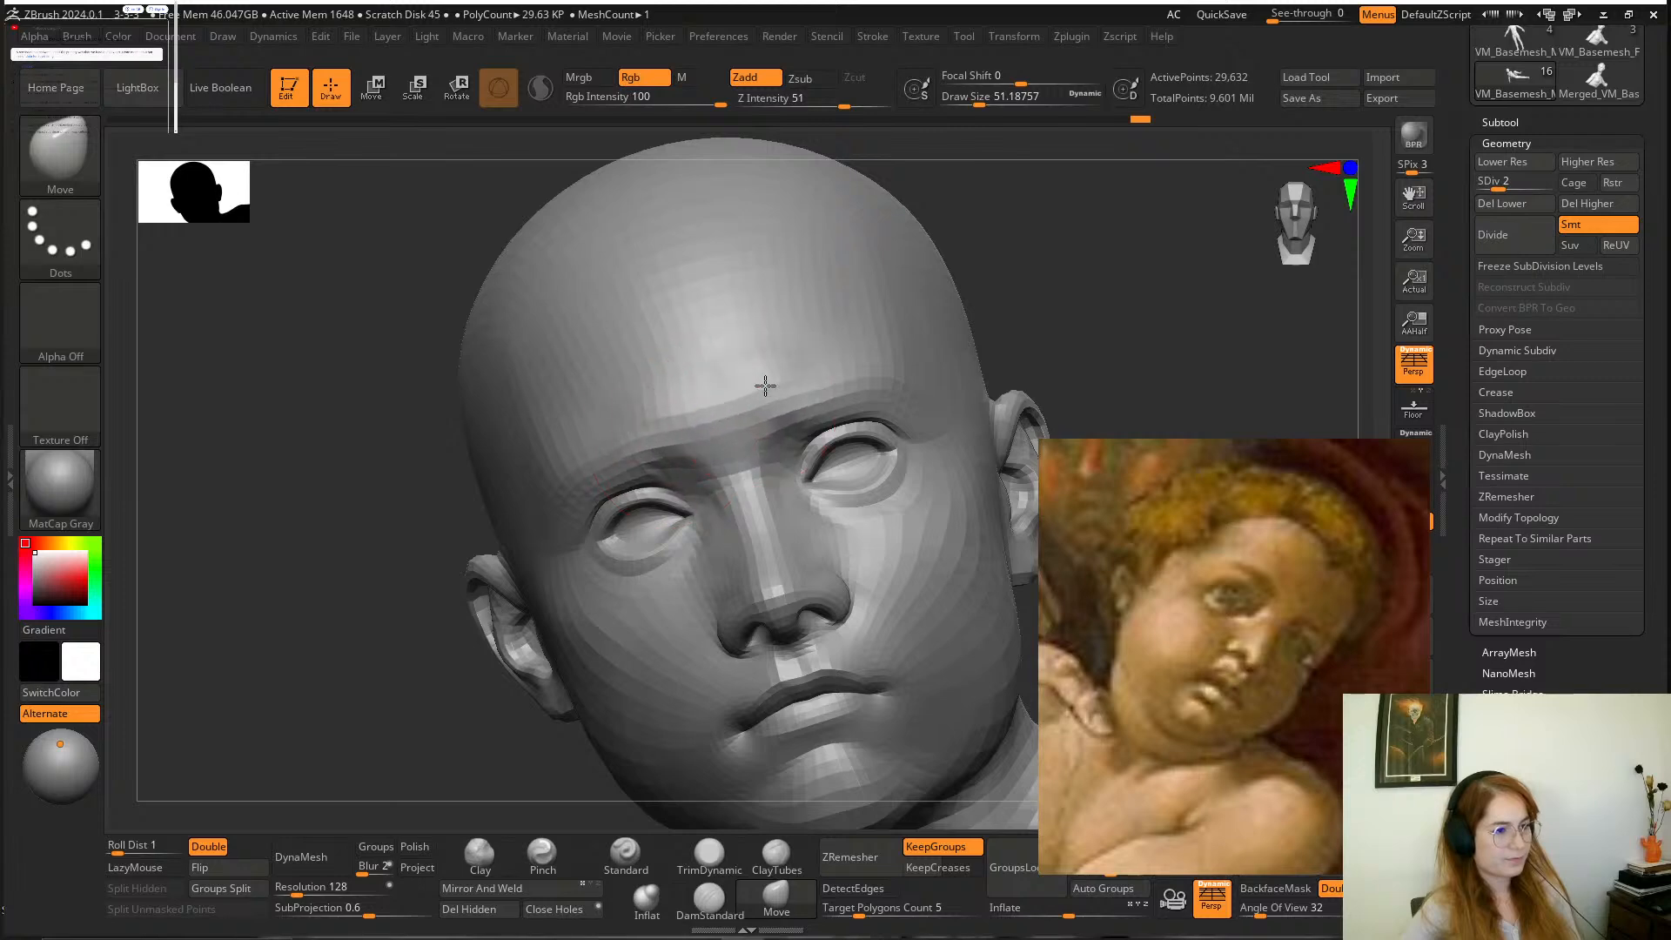
mouse_move(1001, 287)
left_mouse_down()
mouse_move(987, 261)
mouse_move(952, 305)
mouse_move(954, 275)
left_mouse_up()
left_click_drag(989, 336, 948, 438)
Add volume to the cheek beside the boy's nose and mouth with the Clay brush at a draw size of about 31, then 51.
key("space")
left_click(828, 559)
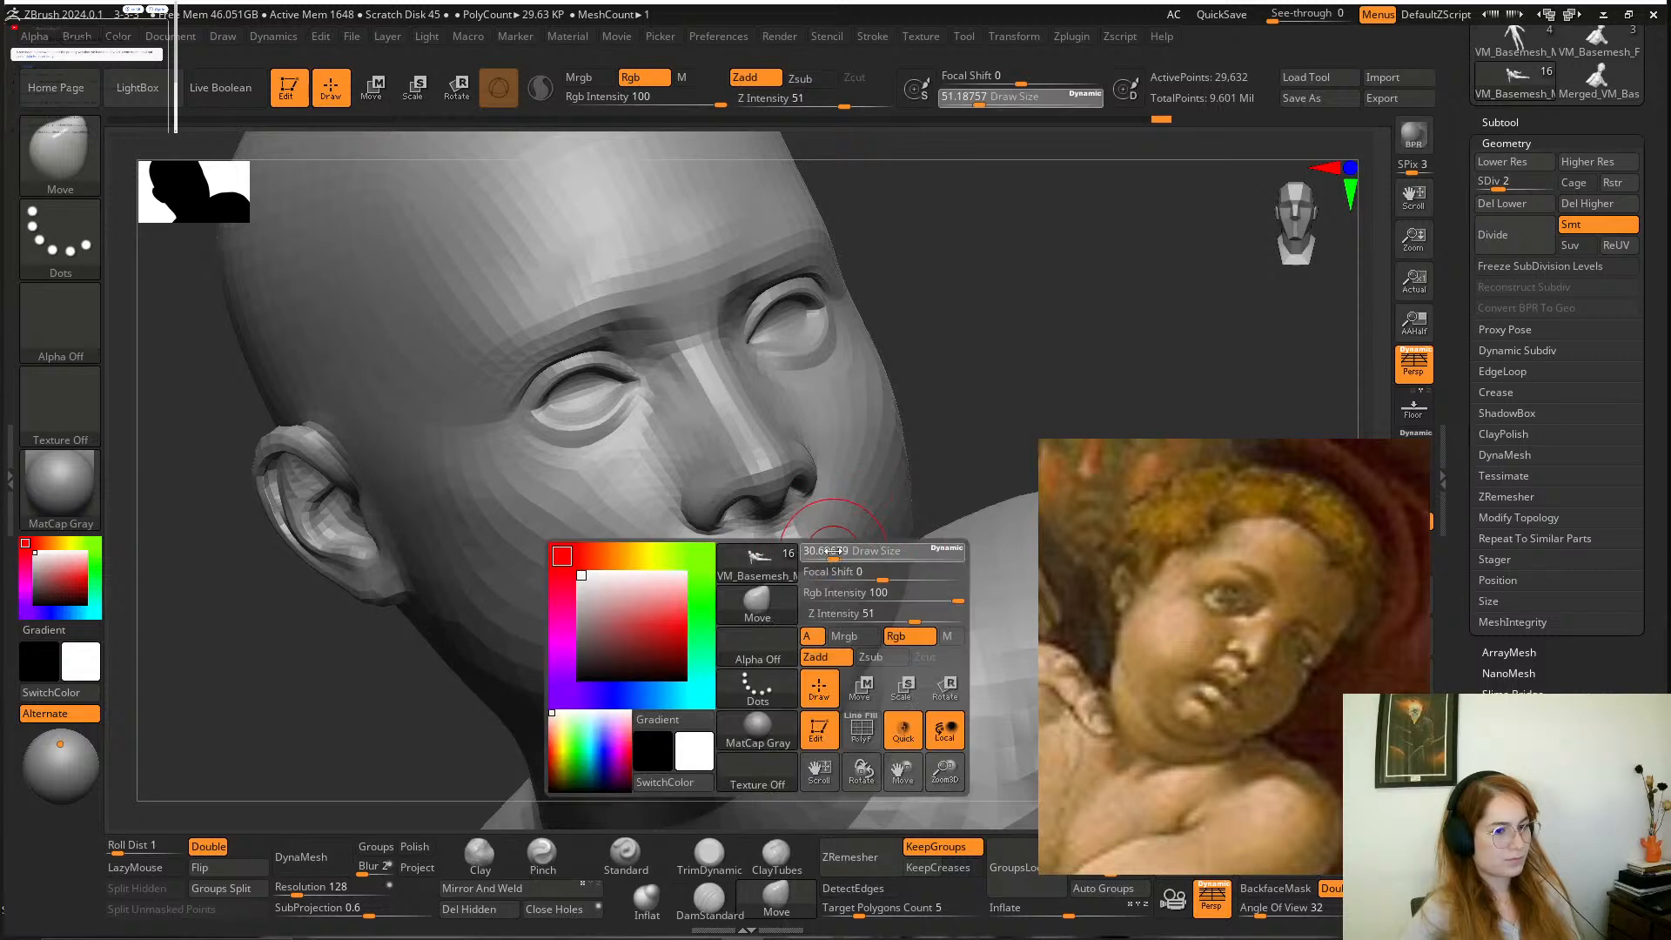
mouse_move(956, 335)
left_mouse_down()
mouse_move(945, 349)
mouse_move(936, 287)
mouse_move(914, 285)
mouse_move(936, 370)
mouse_move(921, 416)
mouse_move(825, 514)
left_mouse_up()
left_click(480, 858)
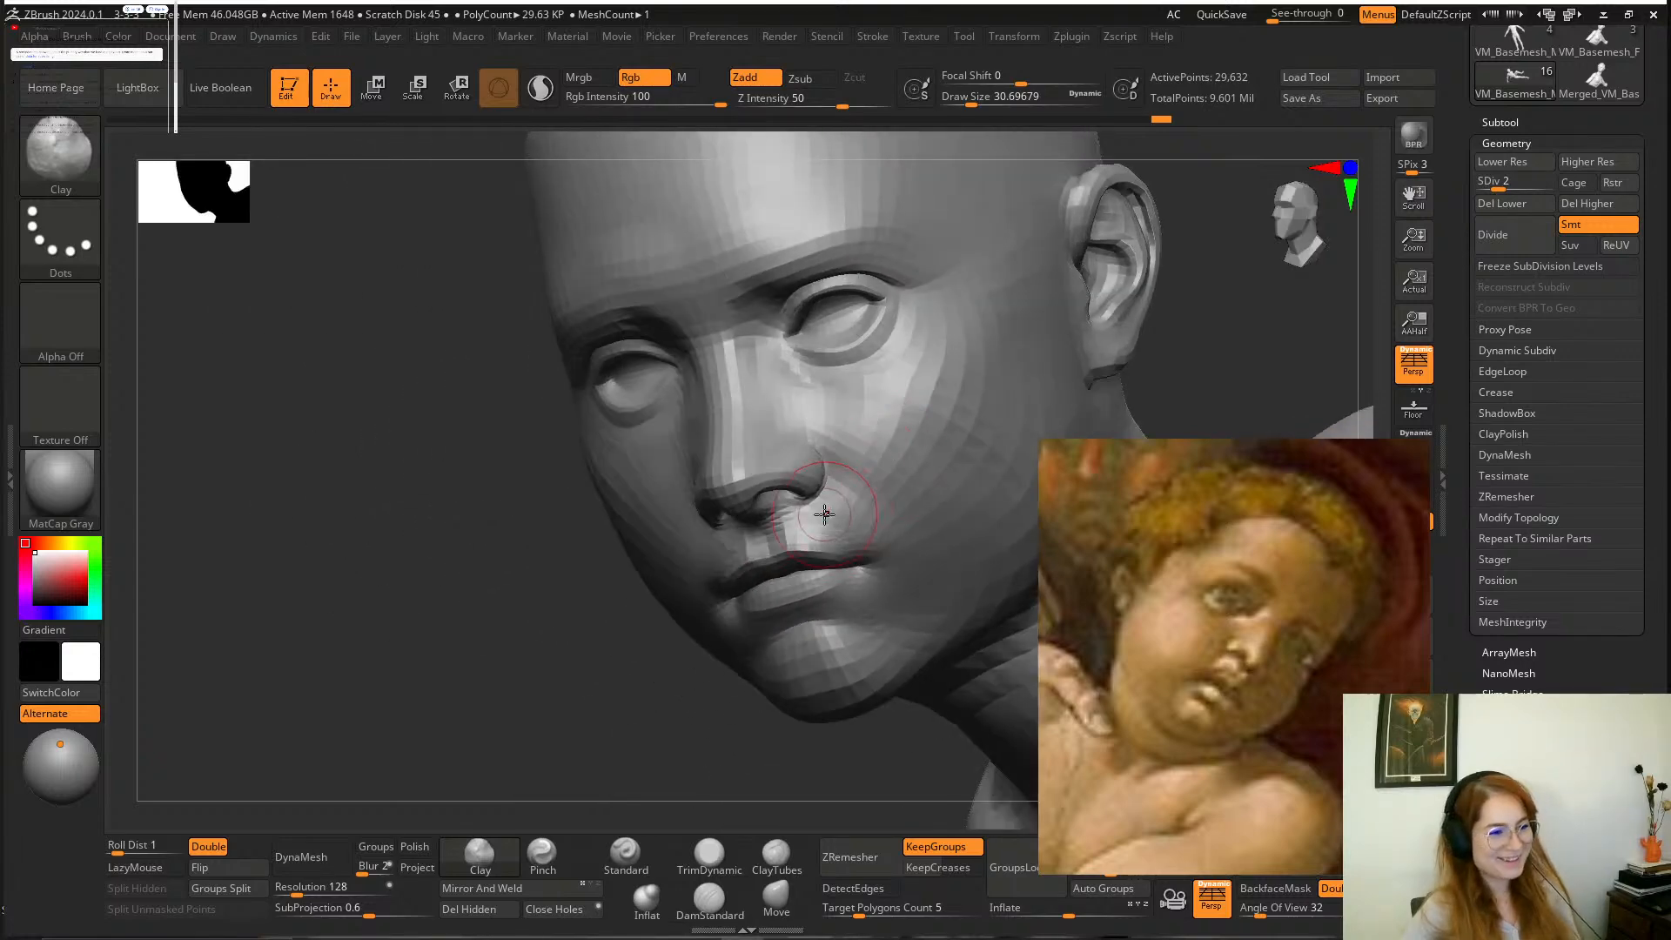
mouse_move(628, 661)
left_mouse_down()
mouse_move(589, 718)
mouse_move(667, 706)
mouse_move(1015, 418)
mouse_move(914, 365)
mouse_move(951, 357)
mouse_move(937, 287)
mouse_move(902, 364)
left_mouse_up()
key("space")
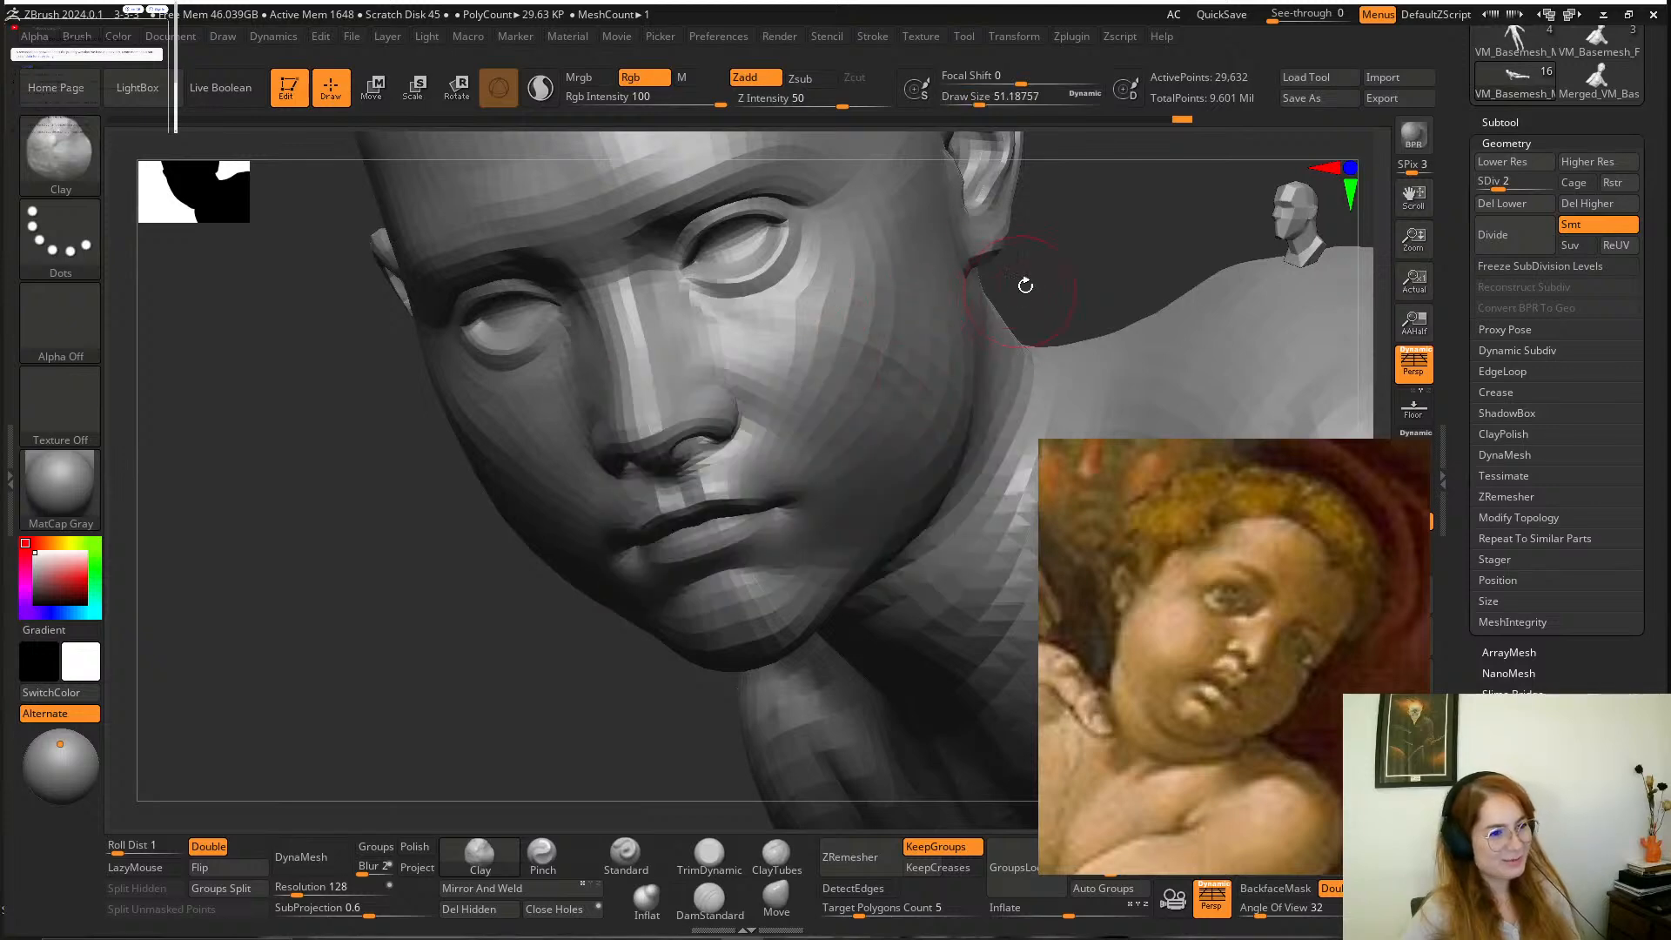
Fill out the boy's cheeks and jaw with the Clay brush at a draw size of about 65.
left_click_drag(1025, 284, 973, 419, "alt")
key("space")
mouse_move(768, 572)
left_mouse_down()
mouse_move(792, 505)
mouse_move(783, 522)
left_mouse_up()
mouse_move(1005, 319)
left_mouse_down()
mouse_move(1041, 276)
mouse_move(980, 295)
mouse_move(1045, 261)
mouse_move(1061, 271)
mouse_move(989, 269)
mouse_move(966, 295)
mouse_move(1014, 269)
left_mouse_up()
mouse_move(628, 453)
left_mouse_down()
mouse_move(578, 463)
mouse_move(530, 441)
left_mouse_up()
mouse_move(508, 520)
left_mouse_down()
mouse_move(484, 652)
mouse_move(582, 564)
left_mouse_up()
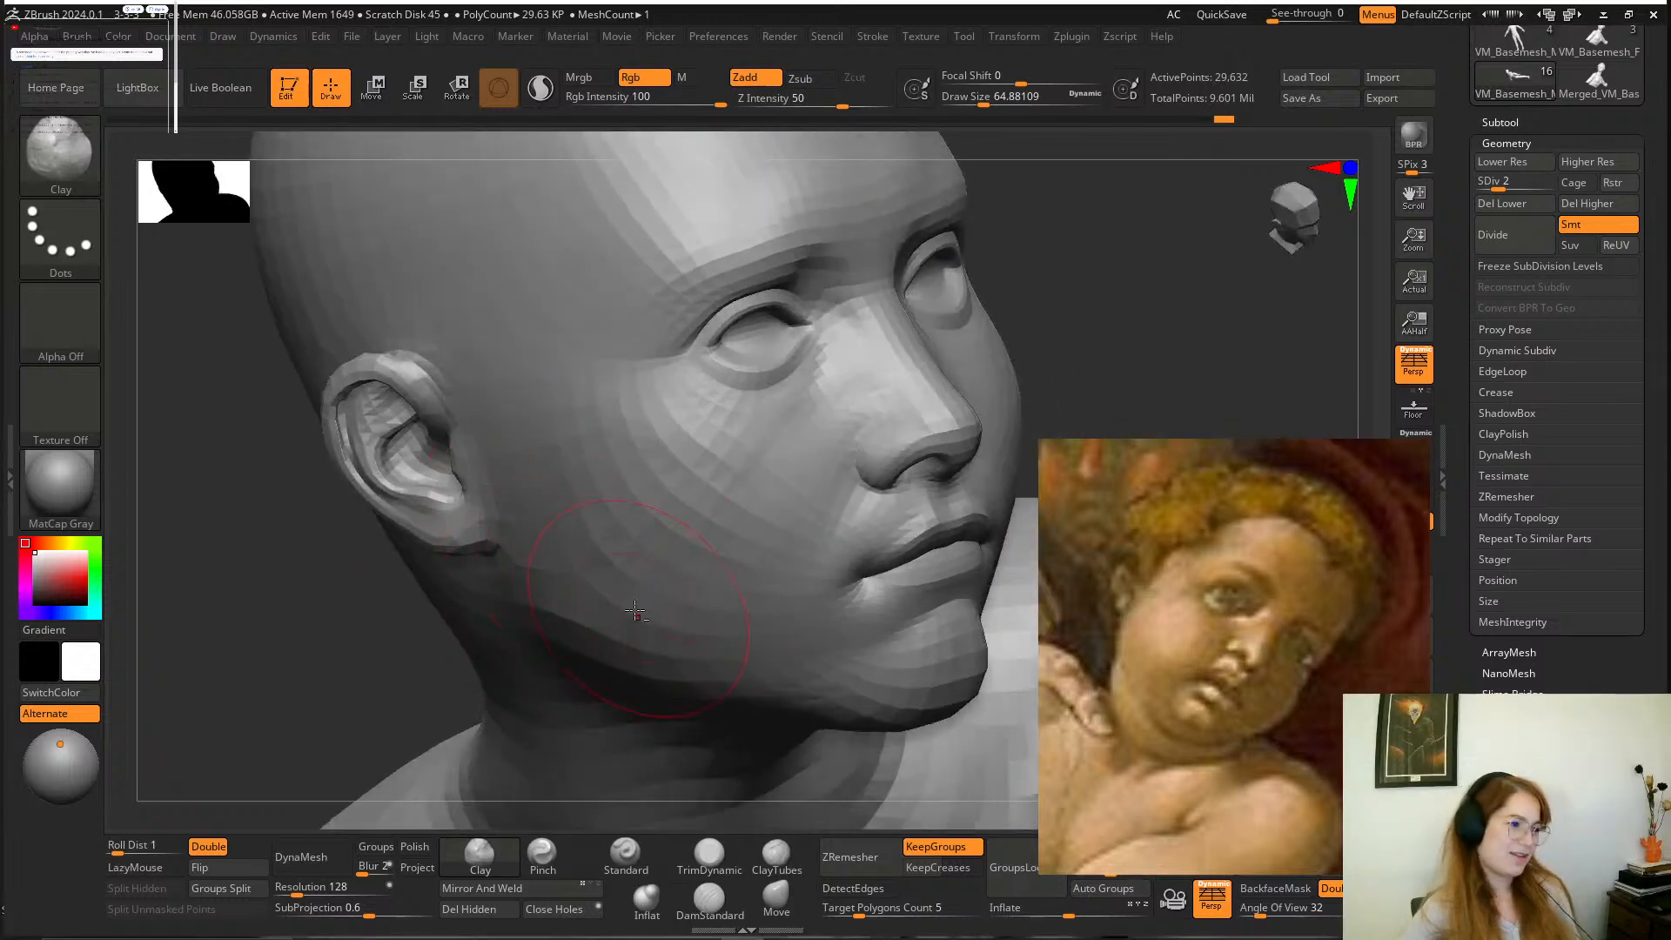
mouse_move(785, 546)
left_mouse_down()
mouse_move(964, 306)
mouse_move(992, 328)
left_mouse_up()
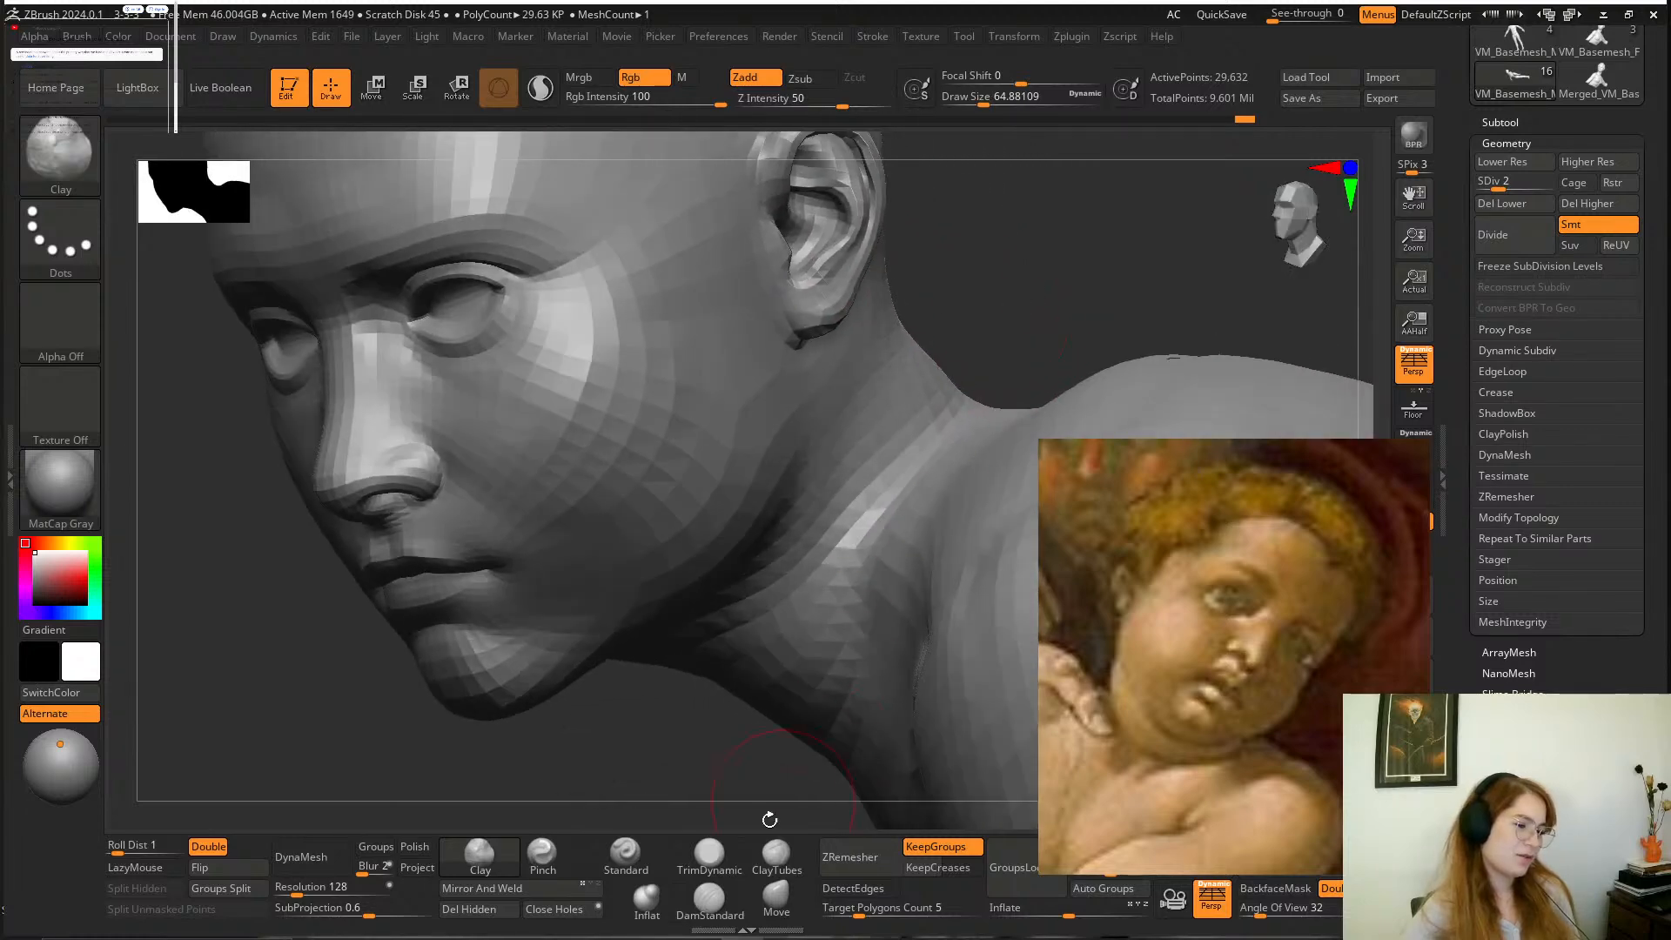
Reshape the boy's jawline and the neck below the ear with the Move brush at a draw size of about 74, then 80.
left_click(775, 896)
key("space")
left_click_drag(765, 498, 770, 496)
left_click_drag(964, 329, 1017, 290)
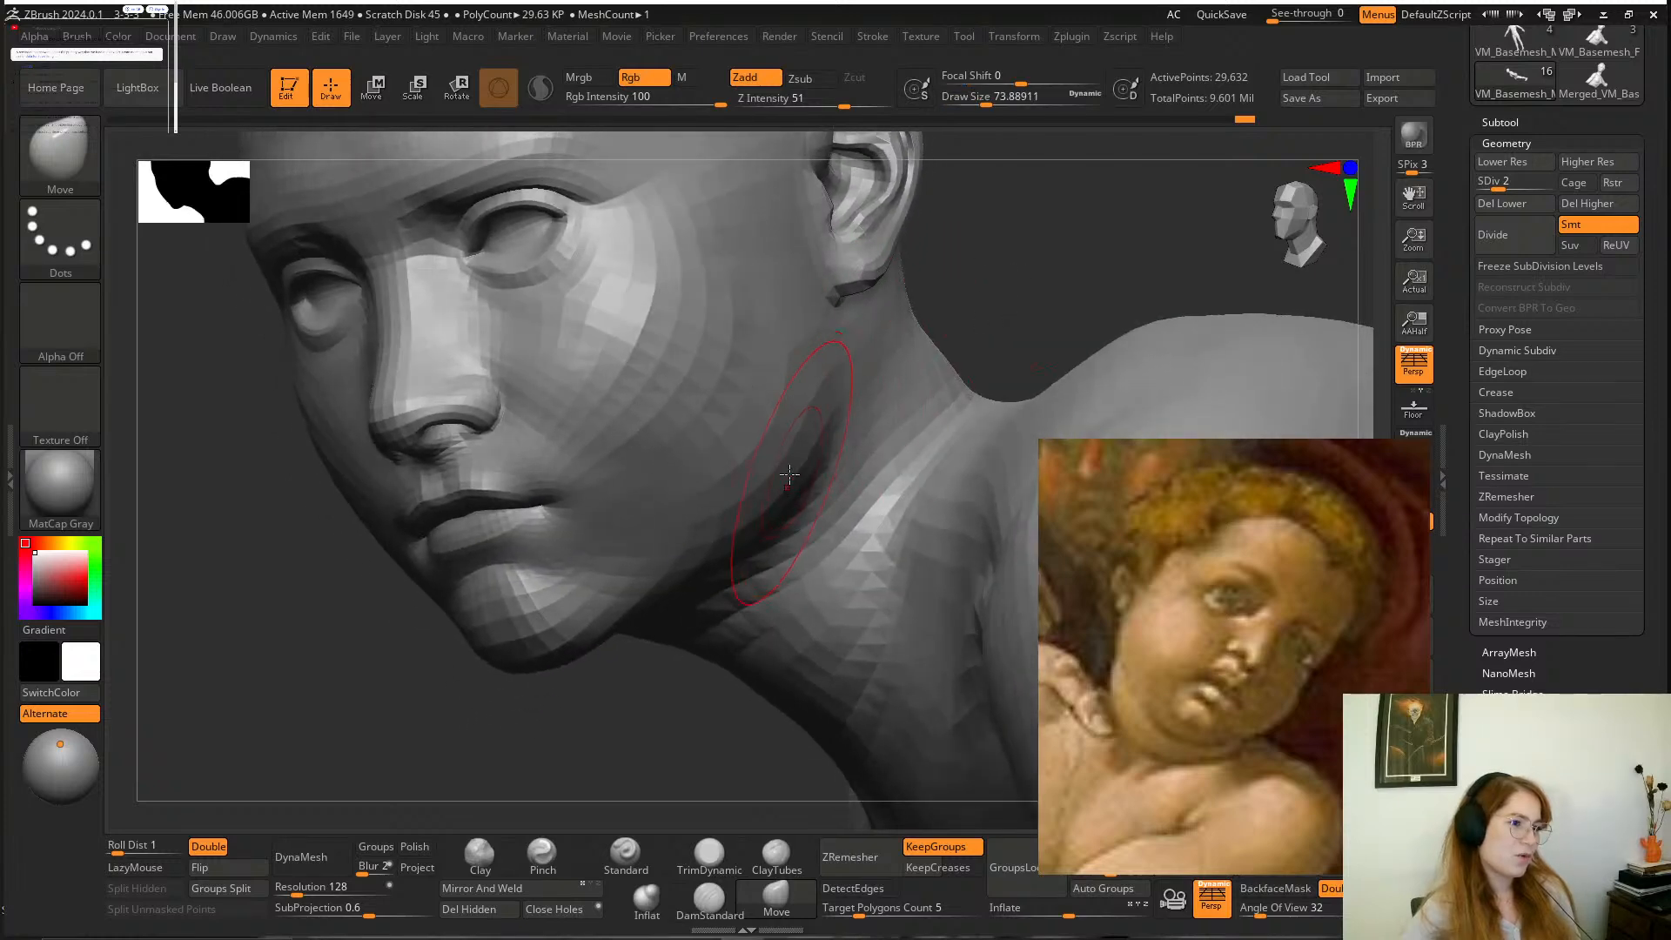
key("space")
left_click_drag(788, 474, 794, 475)
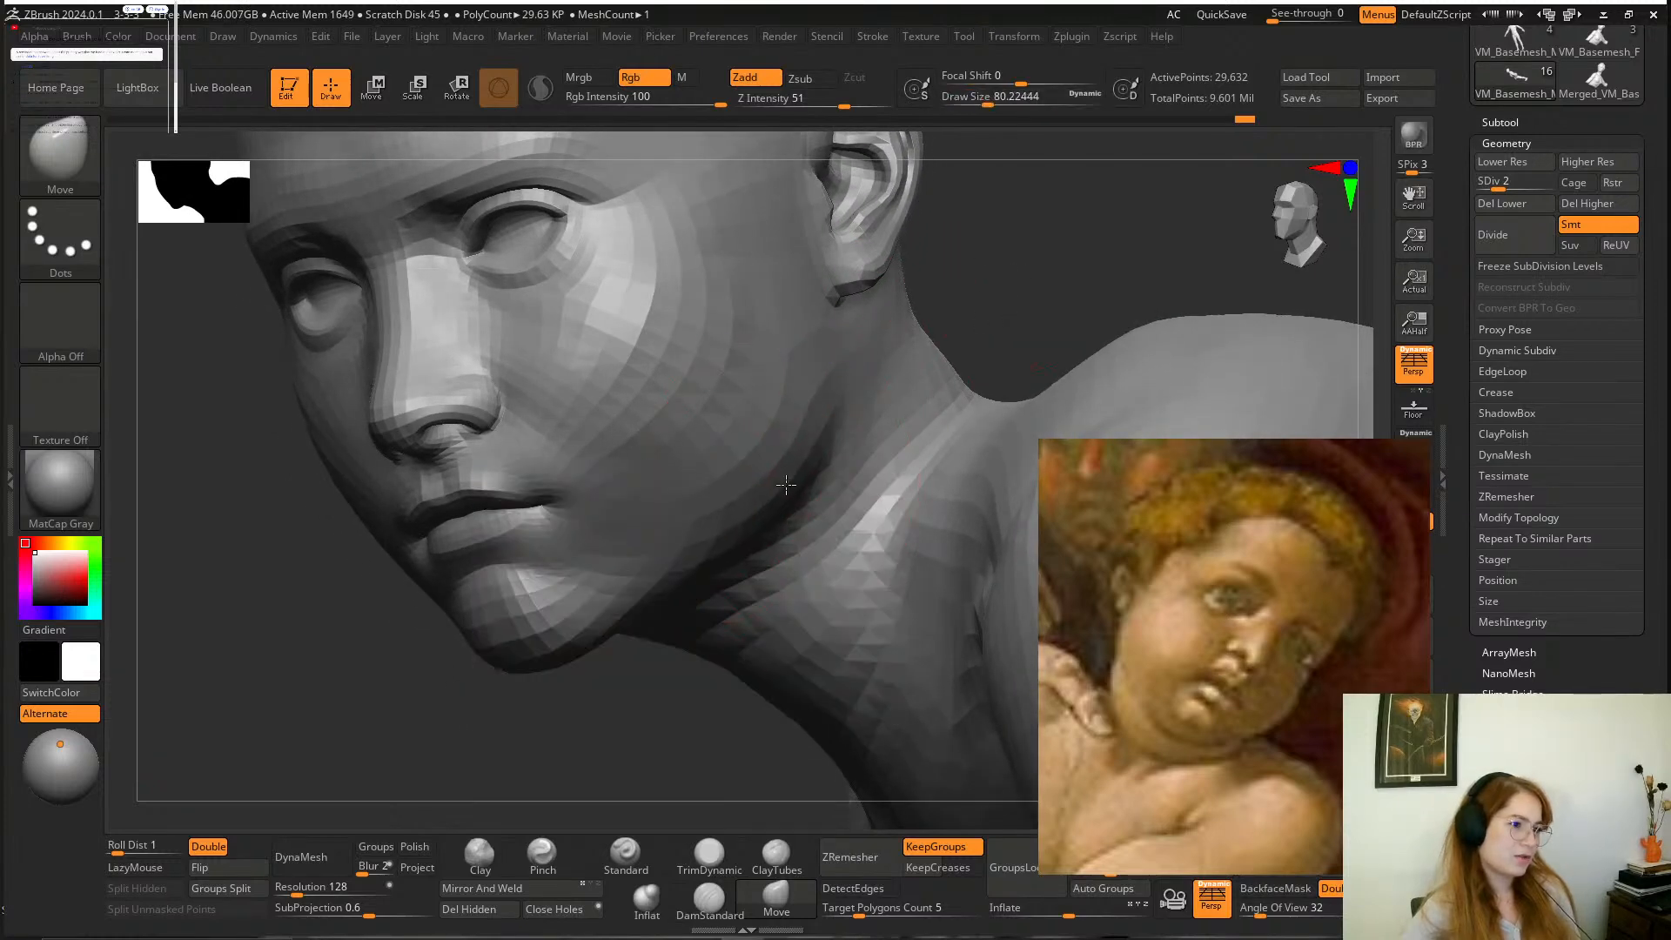
left_click_drag(981, 321, 803, 490)
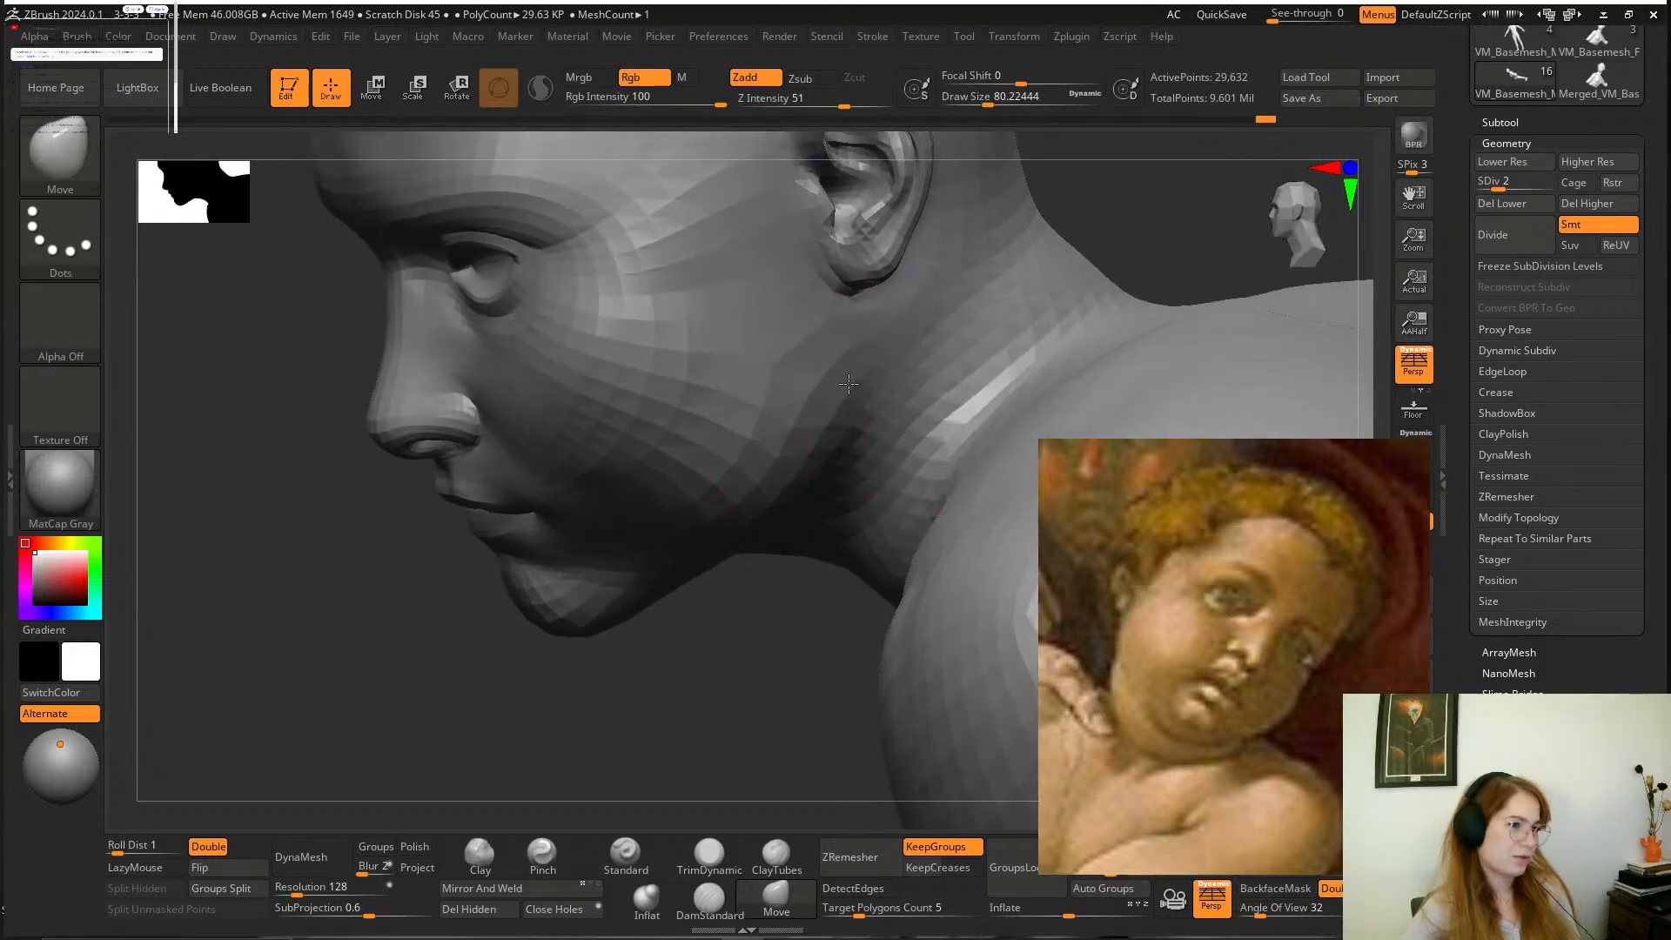
left_click_drag(815, 421, 883, 488)
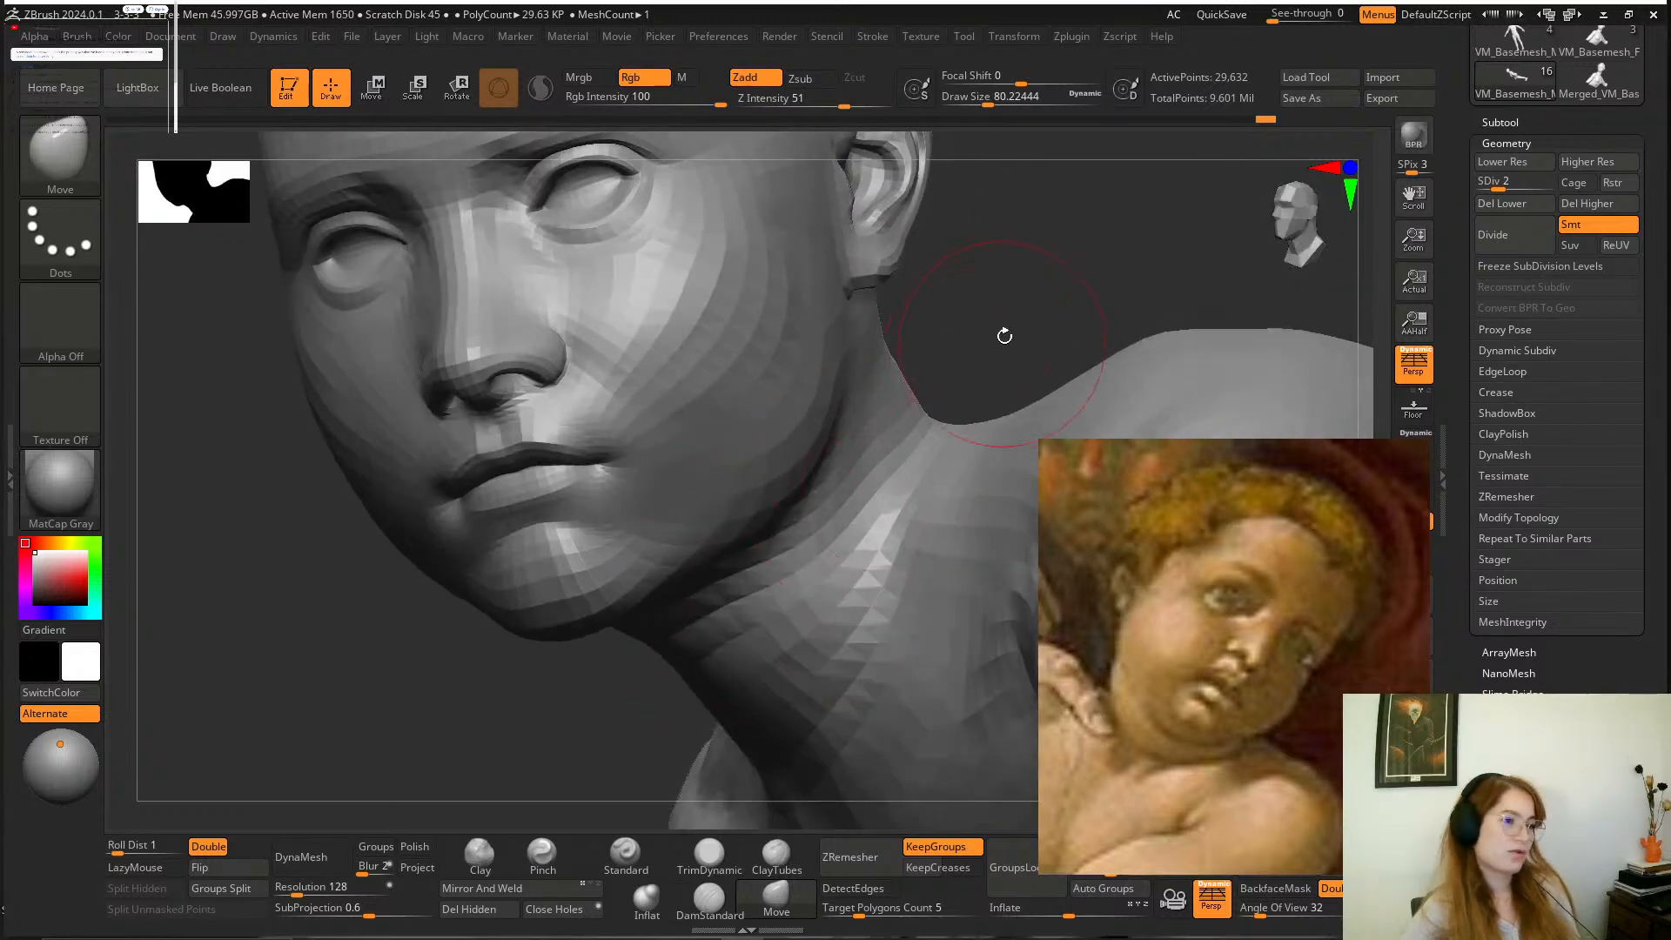
mouse_move(948, 354)
left_mouse_down()
mouse_move(981, 336)
mouse_move(866, 366)
mouse_move(951, 279)
mouse_move(992, 296)
left_mouse_up()
mouse_move(953, 357)
left_mouse_down("alt")
mouse_move(1001, 365)
mouse_move(936, 325)
mouse_move(989, 343)
mouse_move(915, 407)
mouse_move(951, 452)
mouse_move(910, 432)
mouse_move(939, 438)
mouse_move(842, 544)
left_mouse_up("alt")
Adjust the outer brow above the boy's left eye with the Move brush at a draw size of about 49.
key("space")
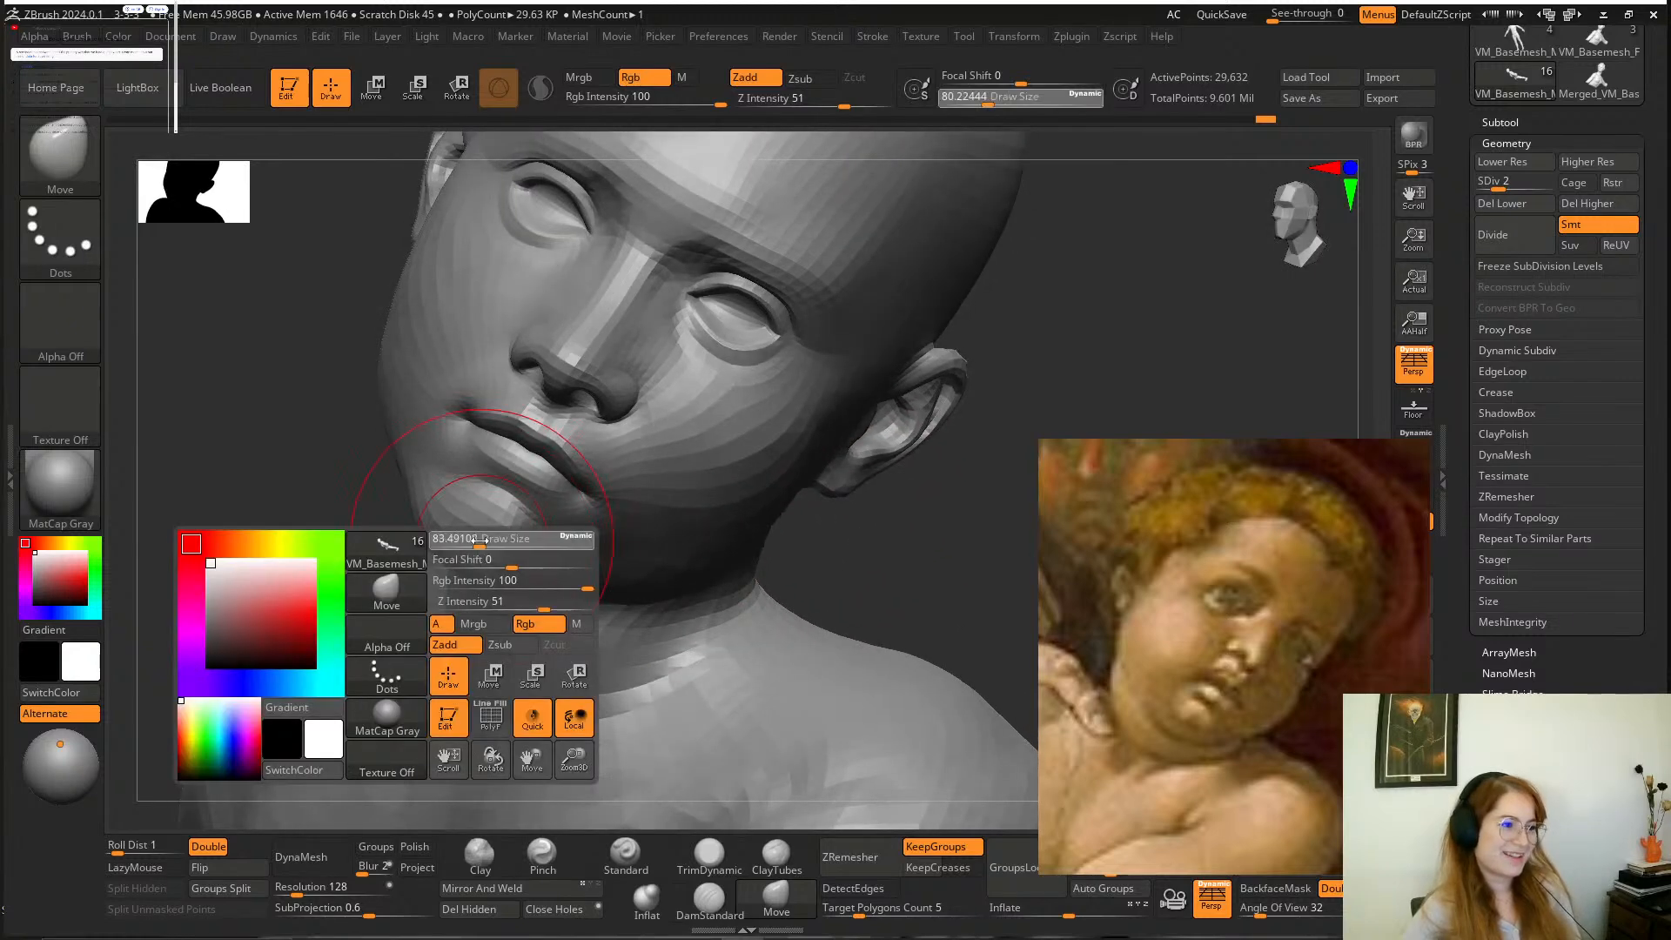
left_click_drag(485, 545, 467, 546)
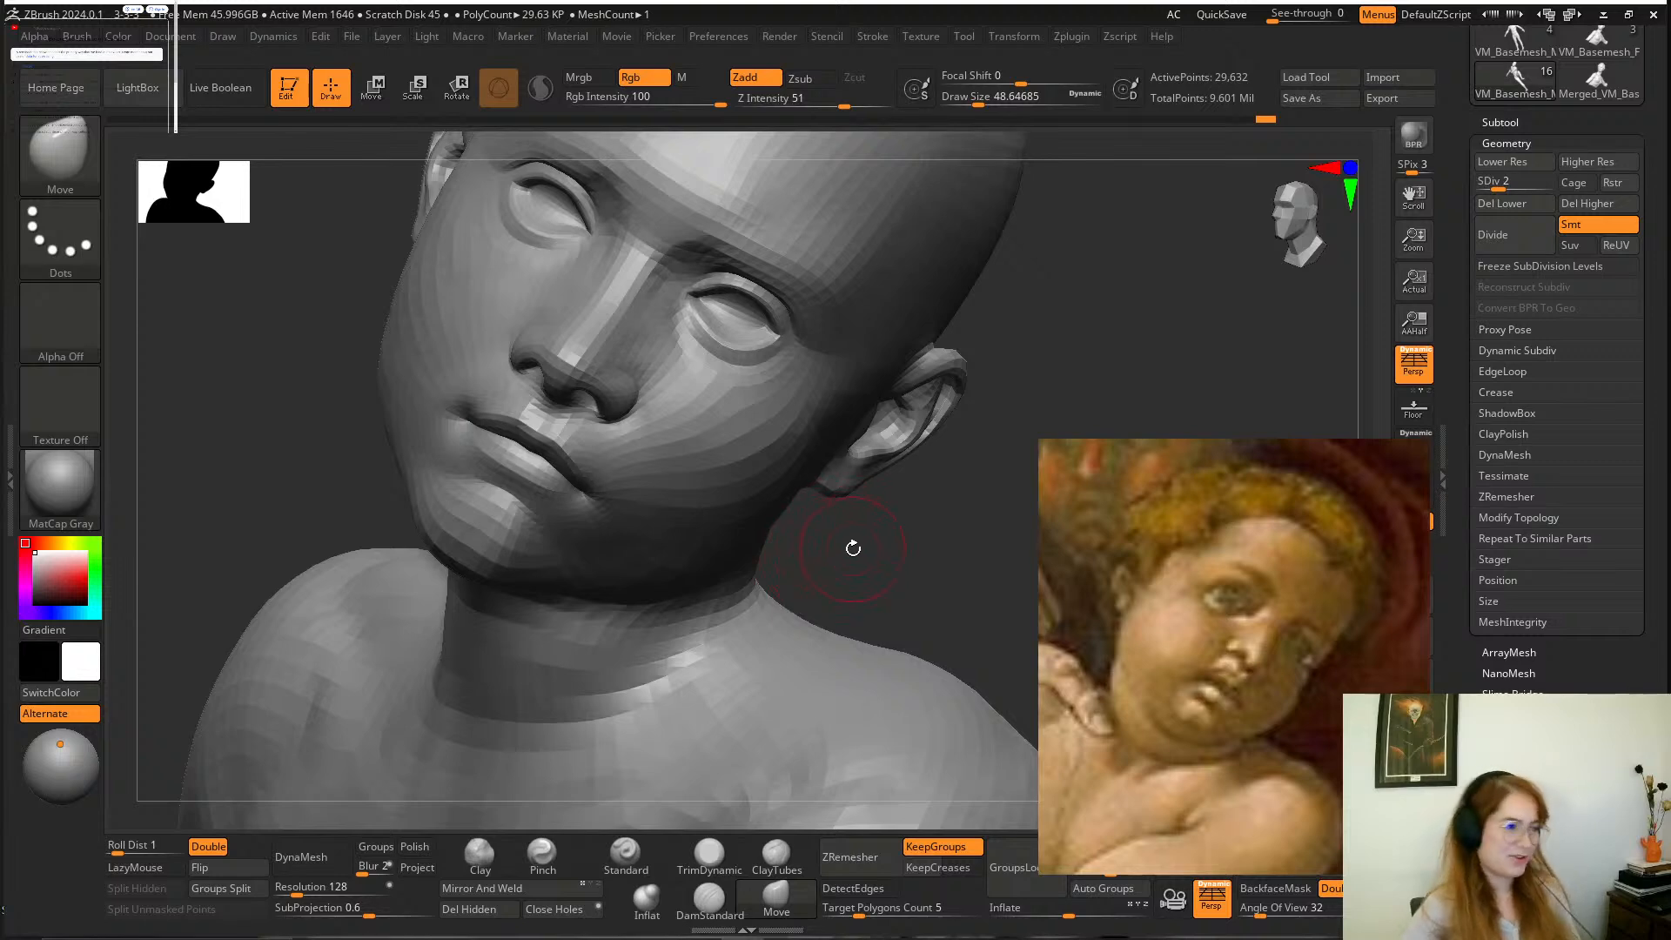
left_click_drag(867, 547, 488, 688)
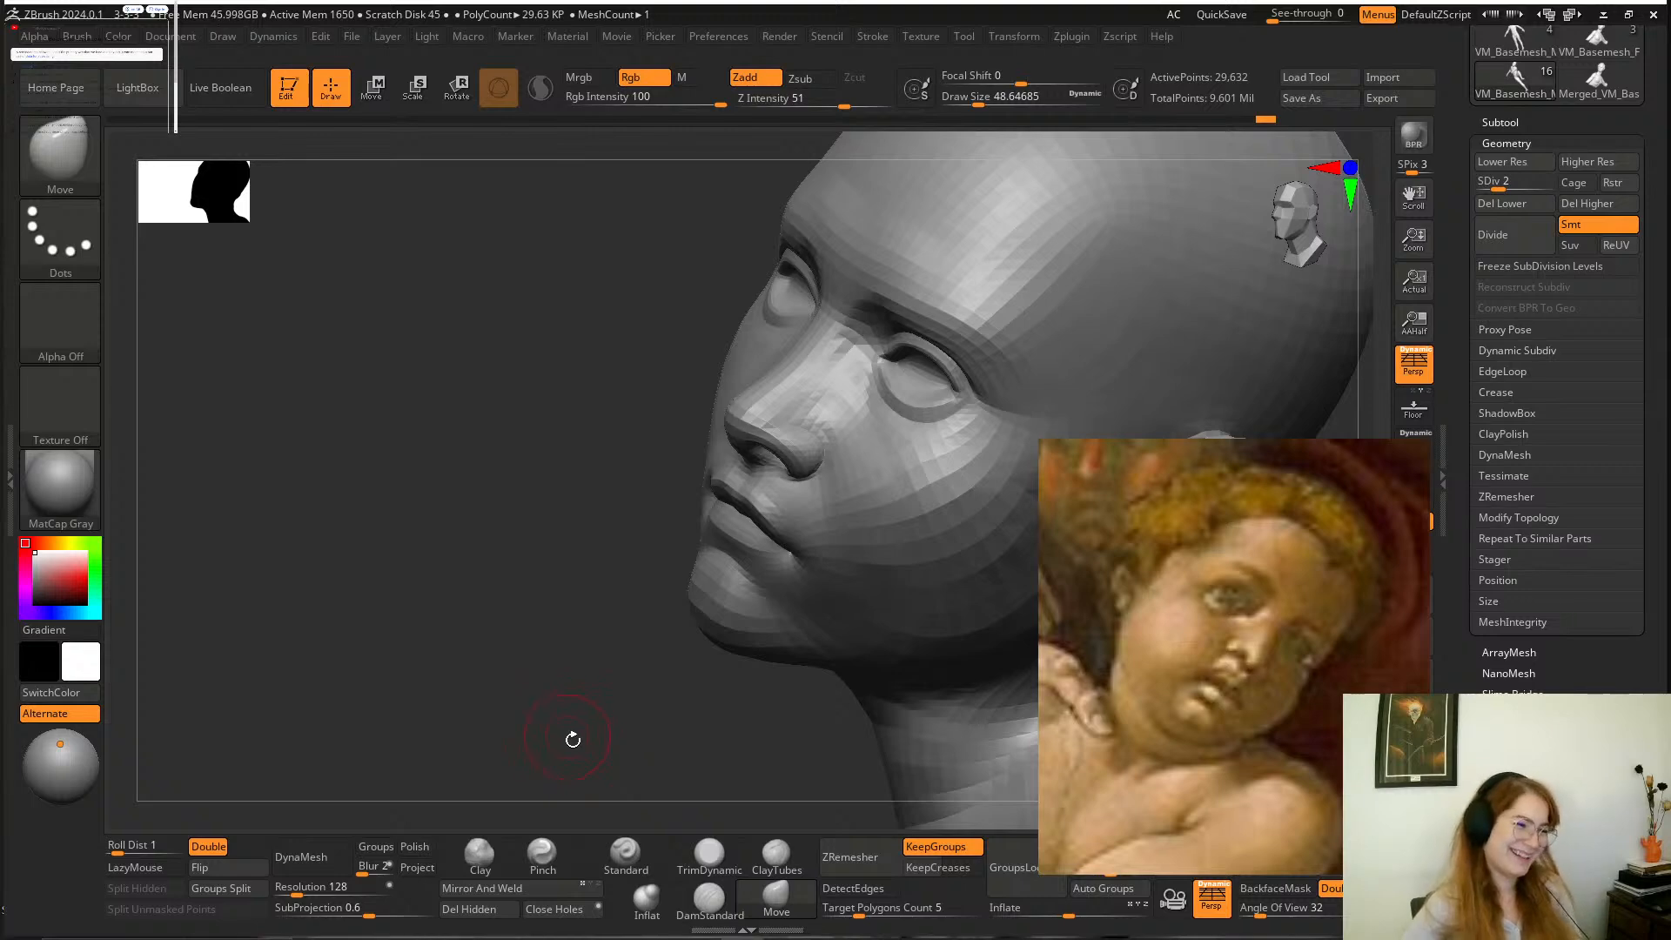
mouse_move(573, 739)
left_mouse_down()
mouse_move(588, 739)
mouse_move(562, 701)
mouse_move(572, 639)
mouse_move(519, 686)
mouse_move(429, 693)
mouse_move(470, 696)
mouse_move(949, 396)
mouse_move(1134, 339)
mouse_move(1031, 428)
left_mouse_up()
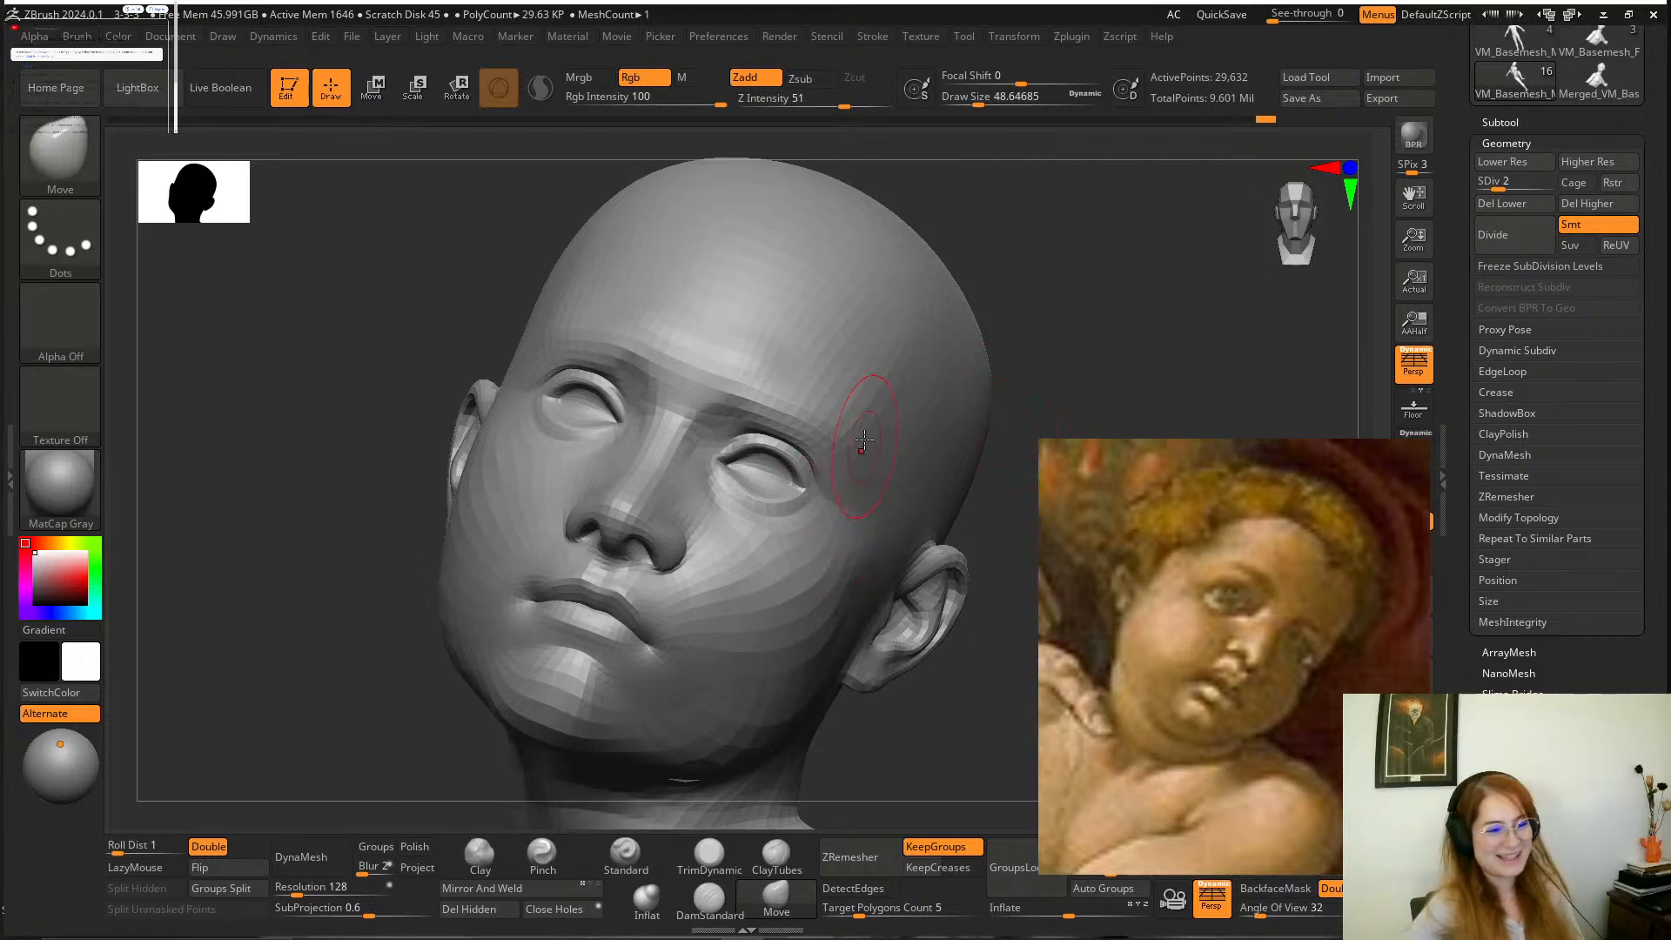
mouse_move(1083, 328)
left_mouse_down()
mouse_move(1074, 339)
mouse_move(1074, 305)
mouse_move(1059, 343)
mouse_move(690, 473)
mouse_move(687, 504)
left_mouse_up()
key("shift")
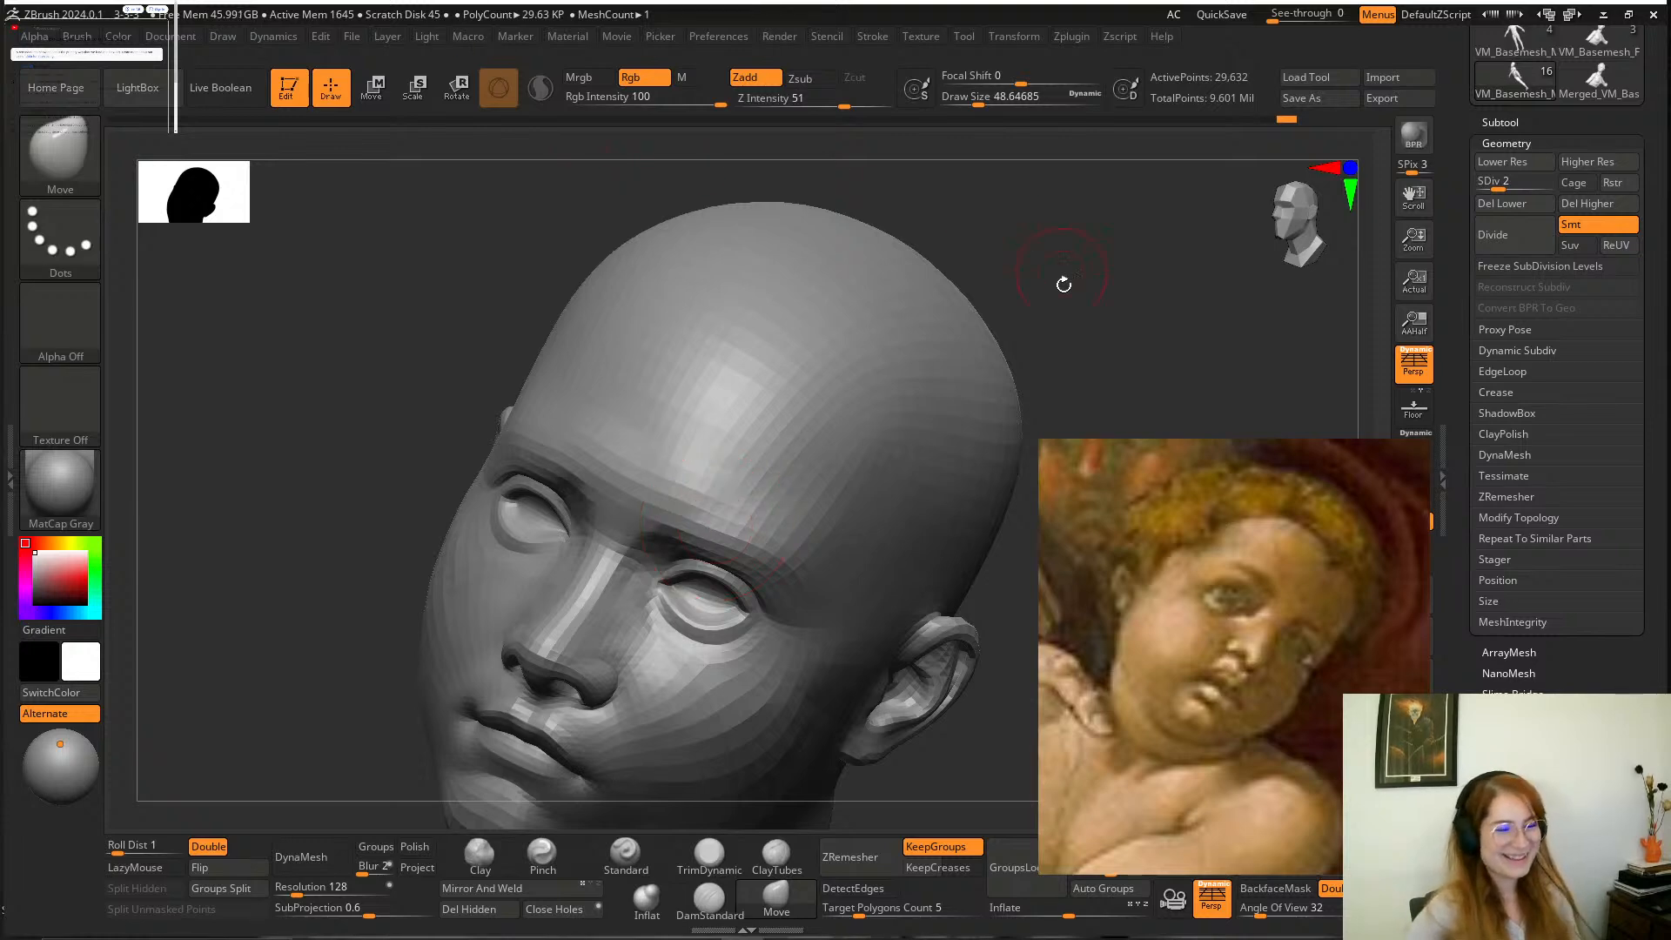
mouse_move(1062, 279)
left_mouse_down()
mouse_move(1086, 275)
mouse_move(1069, 281)
left_mouse_up()
left_click_drag(936, 355, 1041, 250)
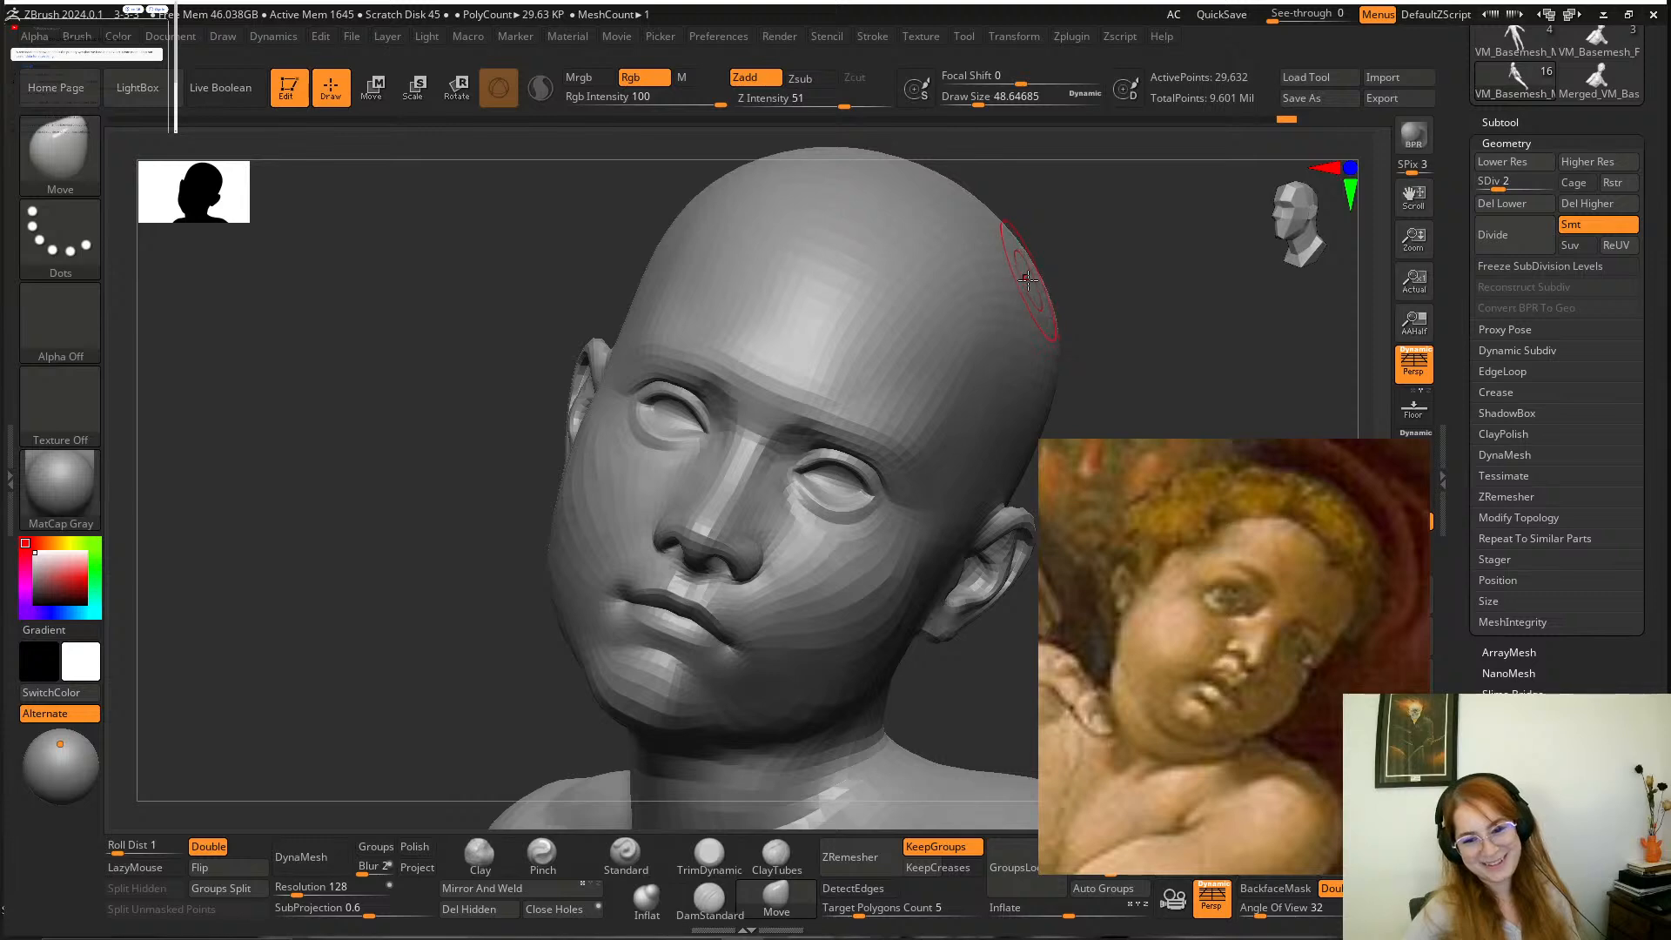
Refine the side of the boy's left cheek with the DamStandard brush at a draw size of about 80.
mouse_move(1111, 279)
left_mouse_down()
mouse_move(1062, 284)
mouse_move(1078, 265)
mouse_move(1106, 286)
mouse_move(1002, 394)
mouse_move(922, 365)
left_mouse_up()
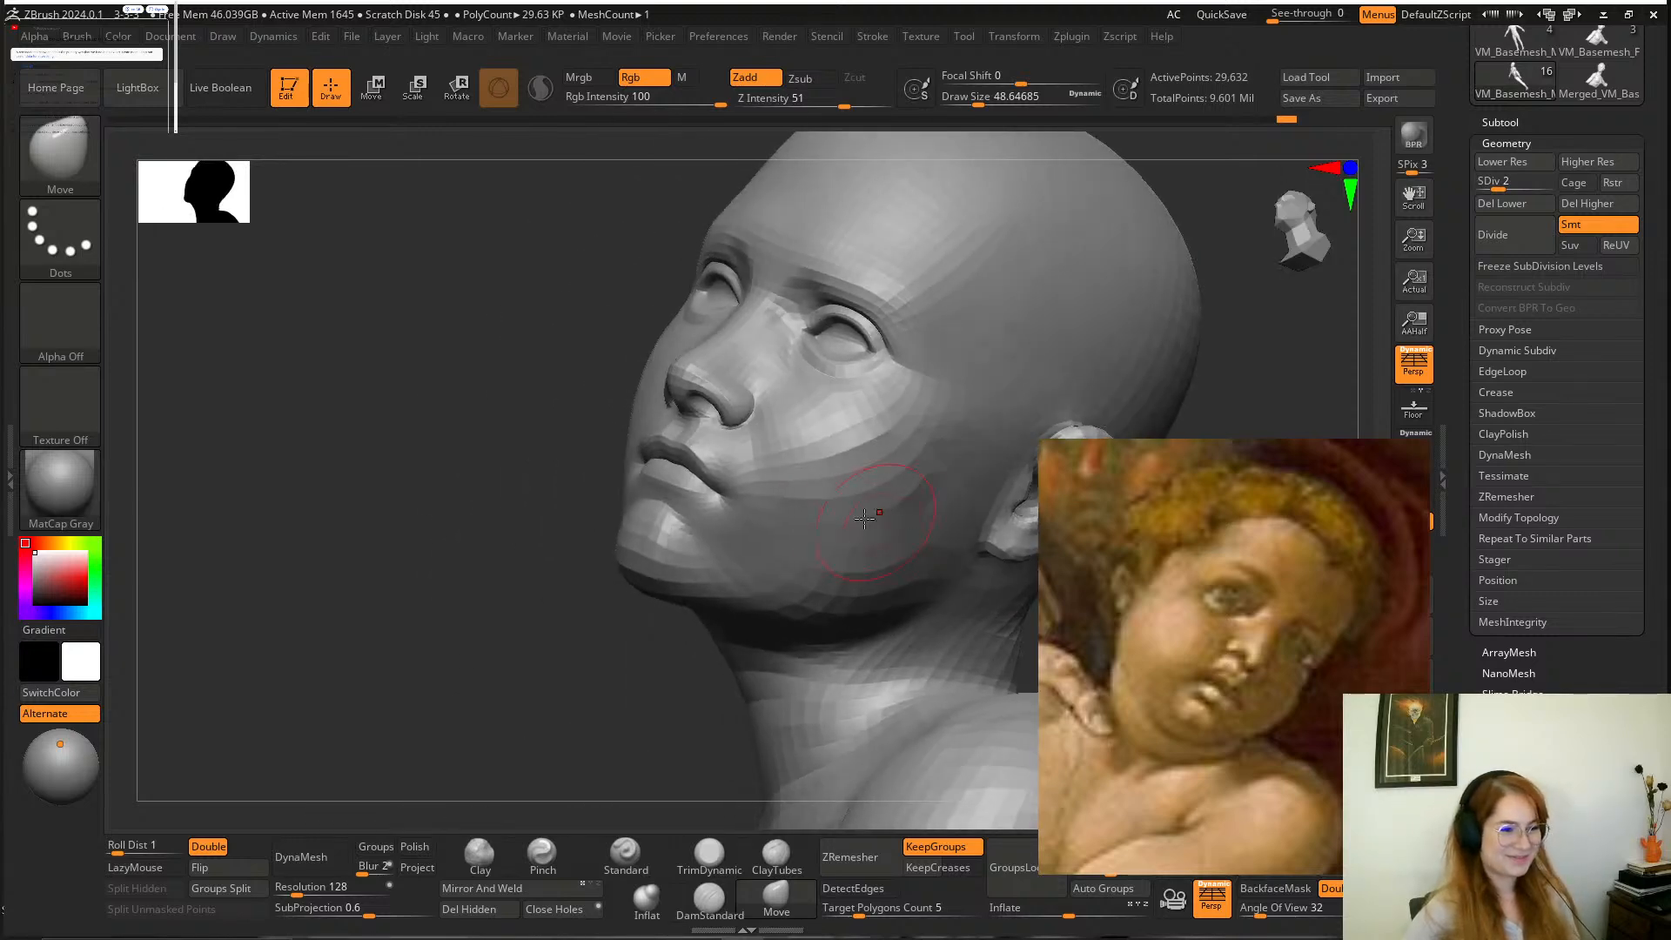
key("space")
left_click(864, 505)
left_click(709, 900)
key("space")
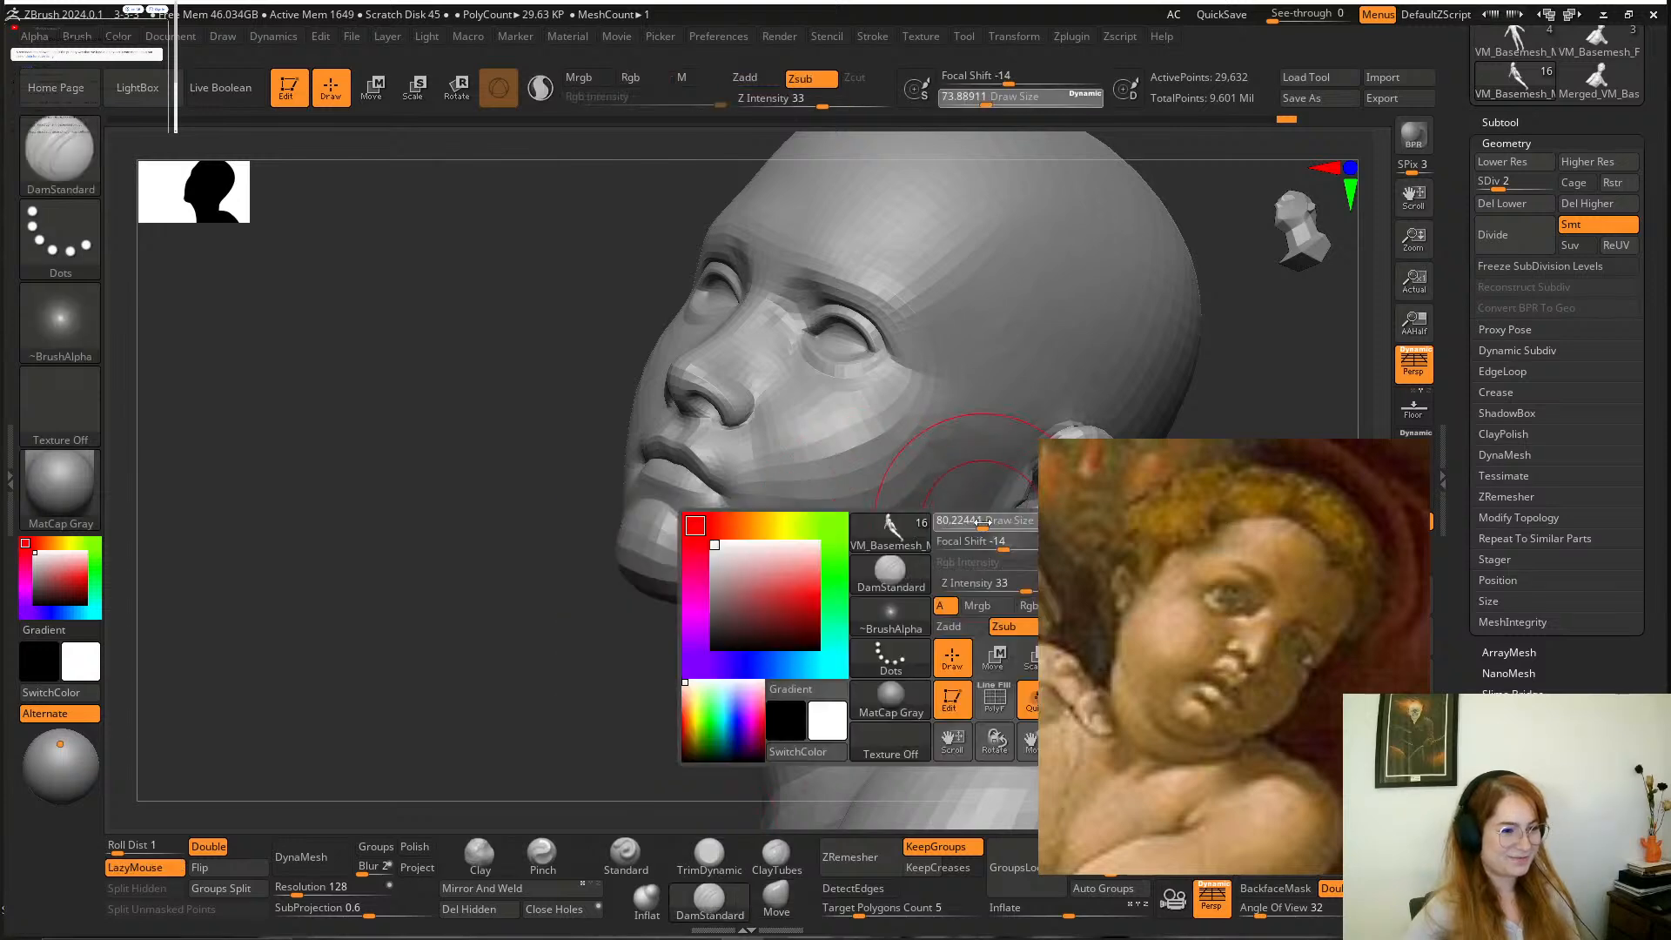
left_click_drag(897, 533, 826, 531)
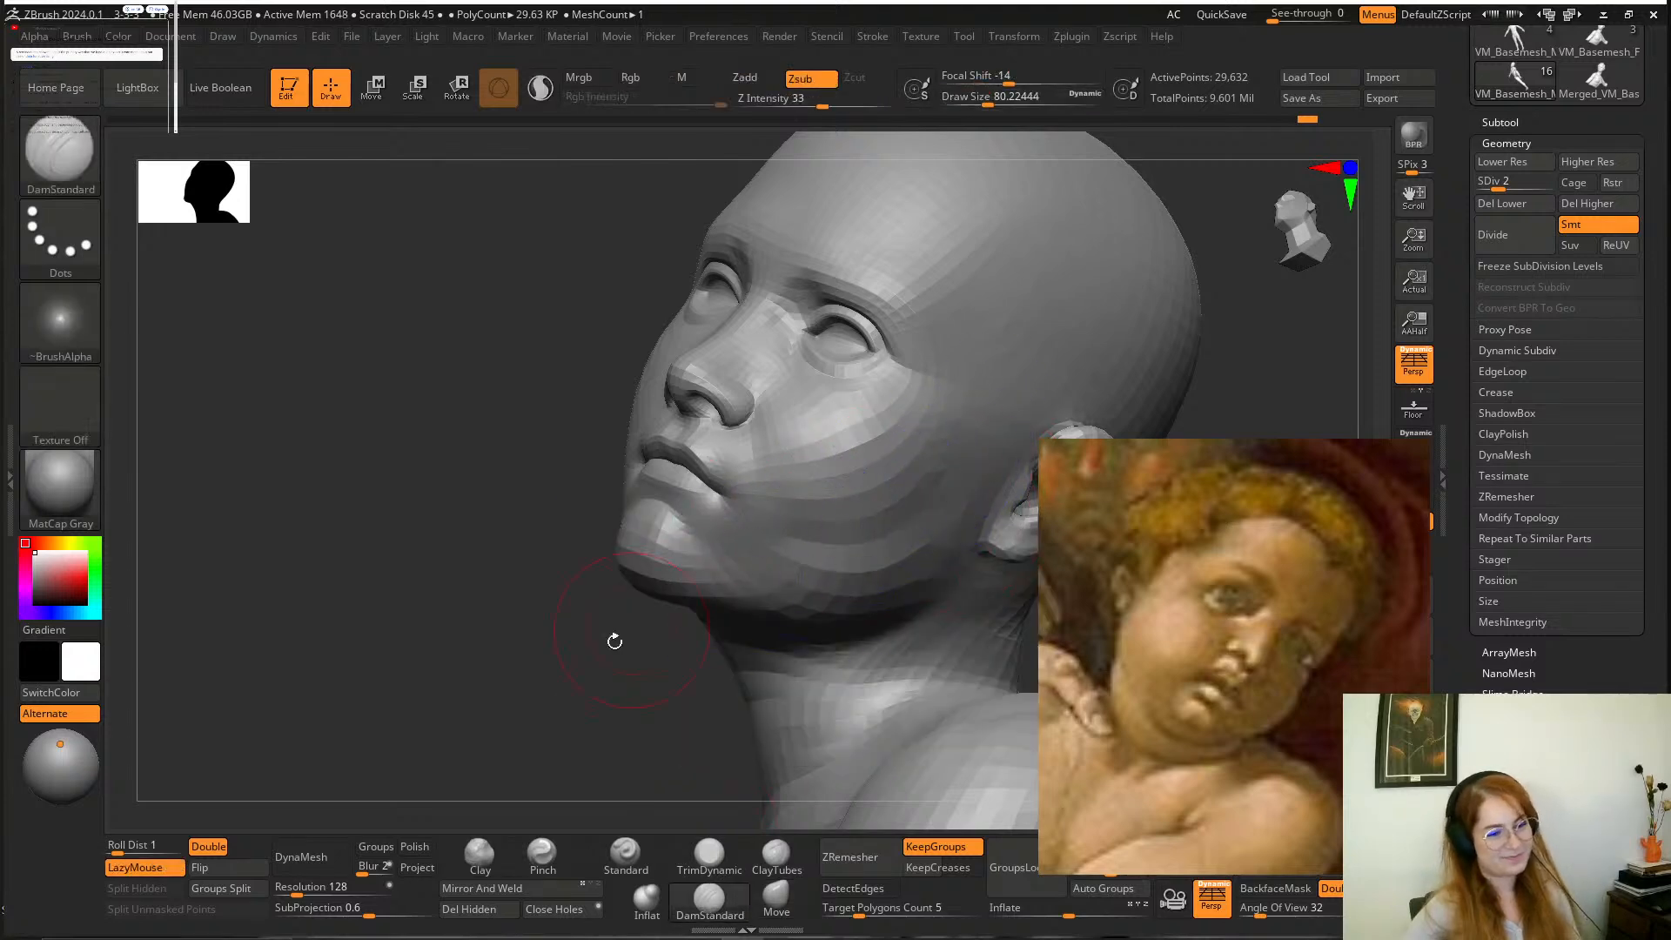
Compare the boy's head, neck and shoulders from several angles with the boy in the reference painting.
mouse_move(615, 638)
left_mouse_down("alt")
mouse_move(625, 541)
mouse_move(1010, 357)
mouse_move(980, 373)
left_mouse_up("alt")
left_click_drag(995, 317, 926, 449, "alt")
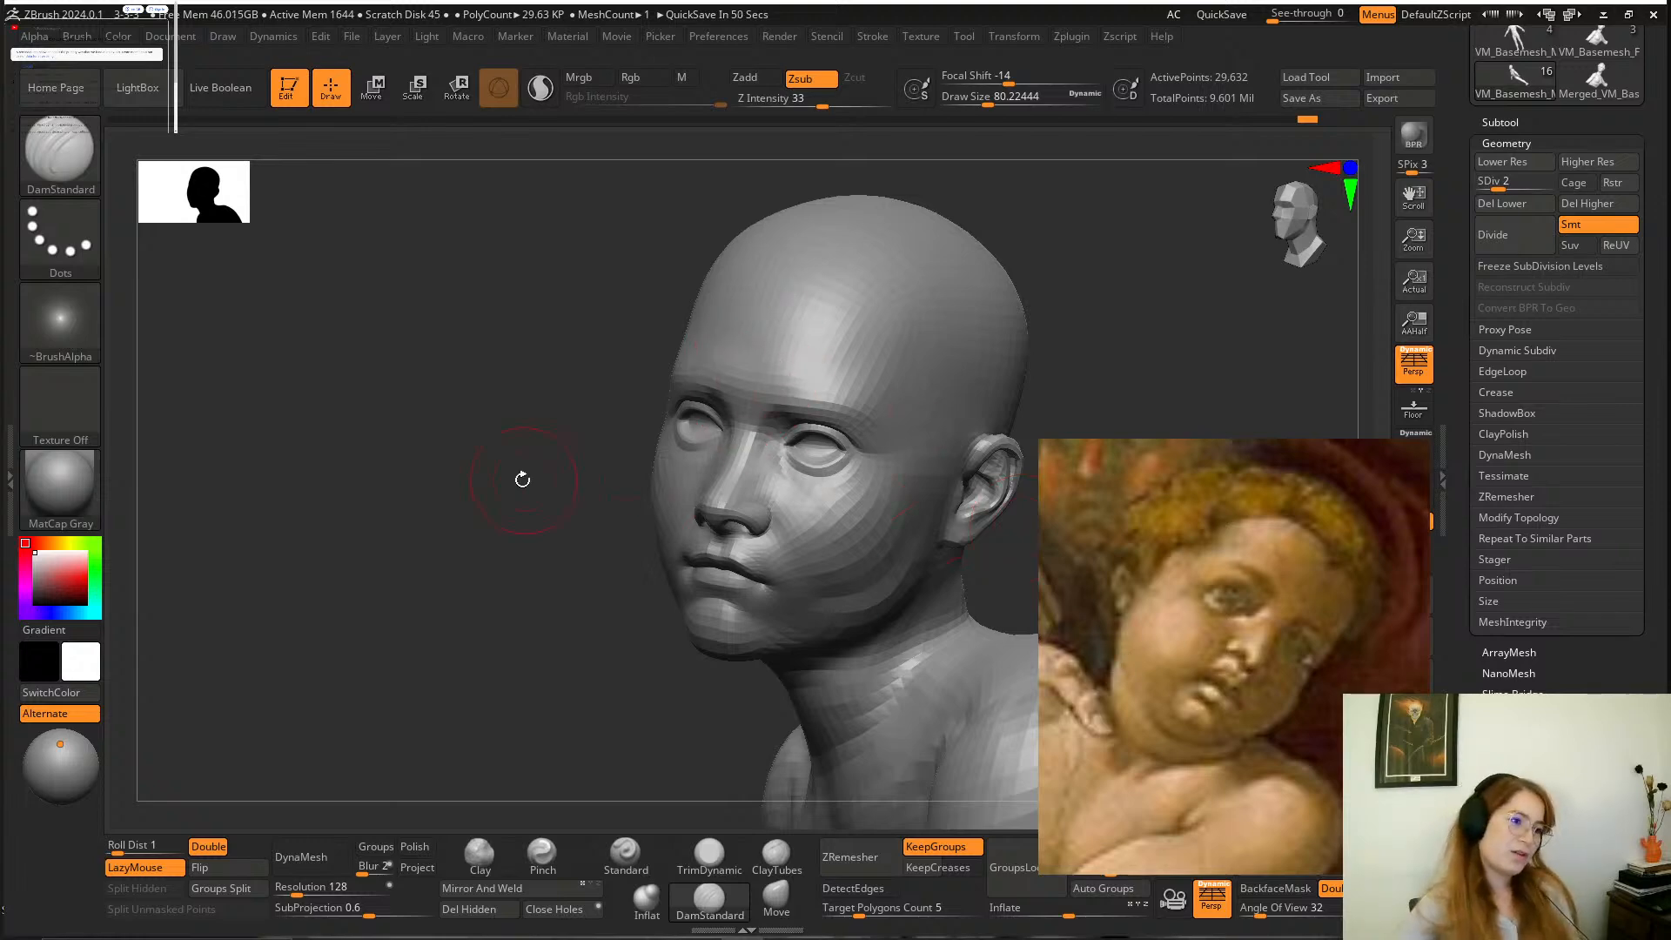
left_click_drag(522, 477, 537, 504, "shift")
mouse_move(1027, 469)
left_mouse_down()
mouse_move(1015, 324)
mouse_move(980, 410)
mouse_move(976, 378)
mouse_move(1032, 436)
left_mouse_up()
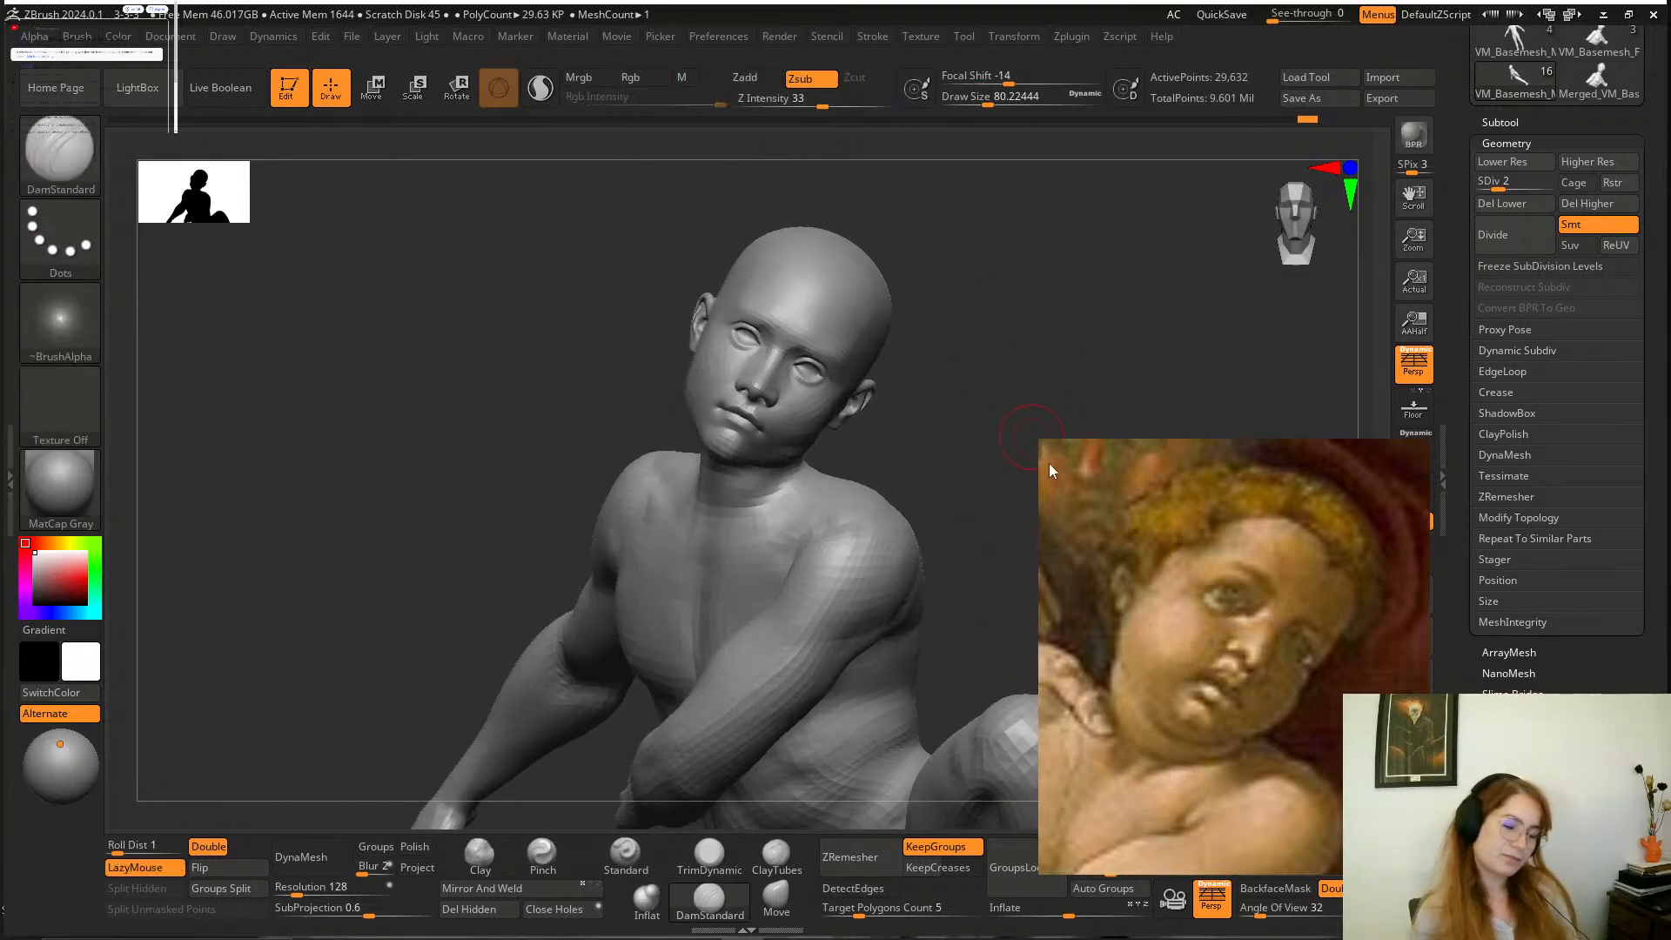
scroll(1255, 635, "down", 3)
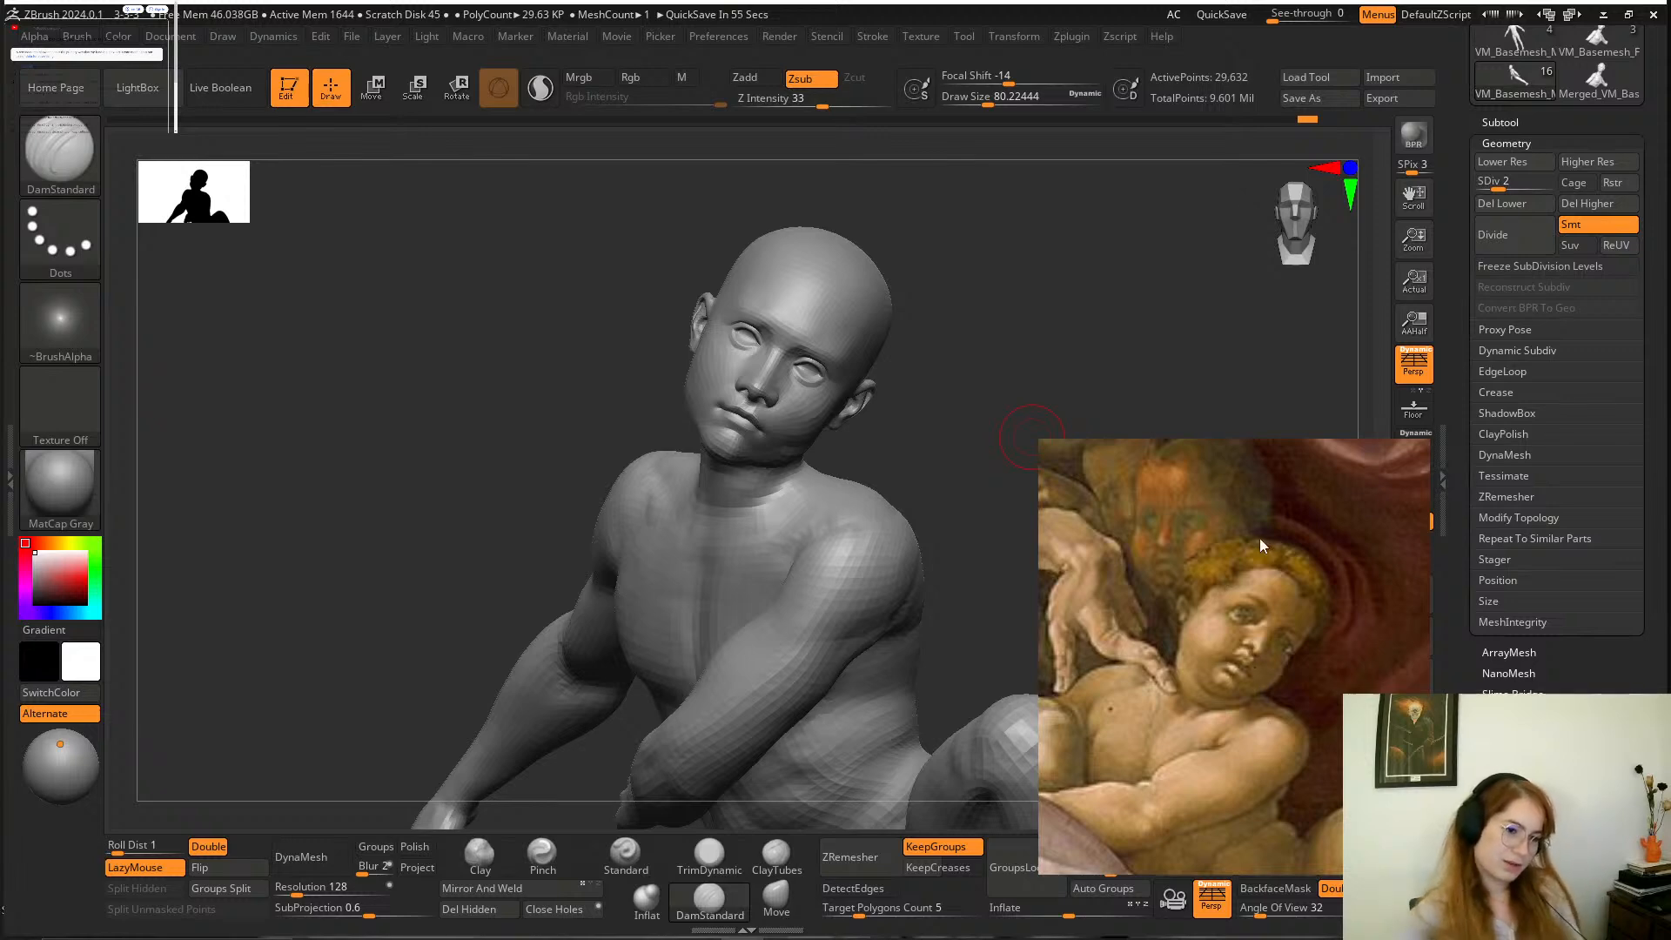
mouse_move(996, 314)
left_mouse_down()
mouse_move(1002, 345)
mouse_move(978, 377)
left_mouse_up()
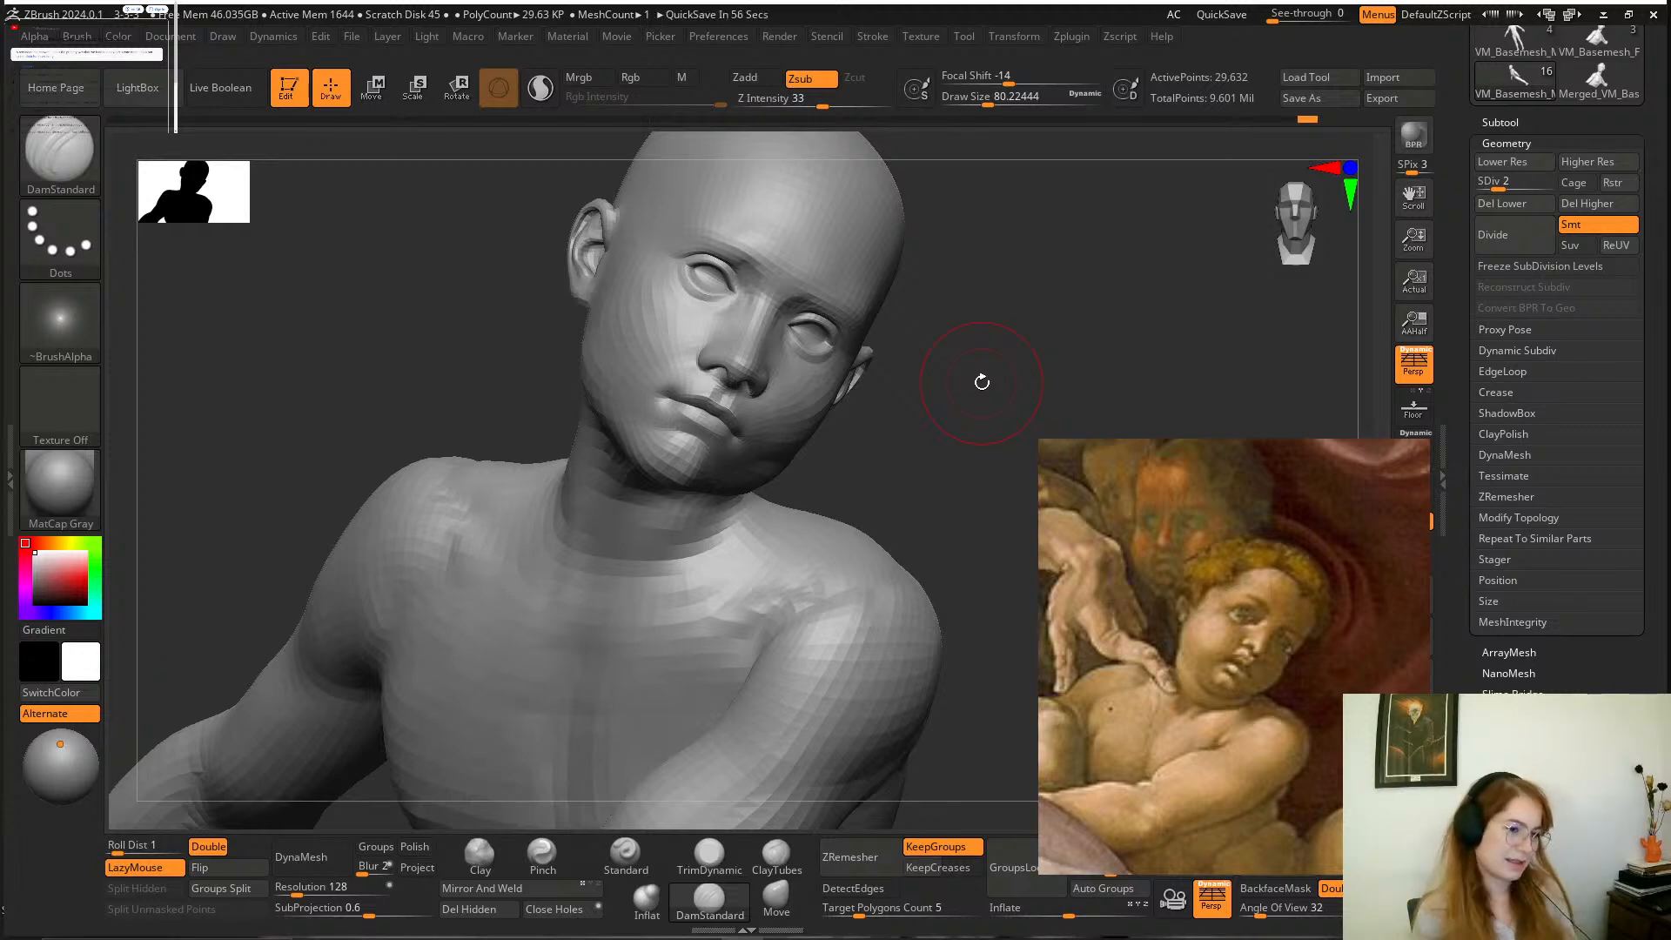
middle_click_drag(1182, 602, 1249, 629)
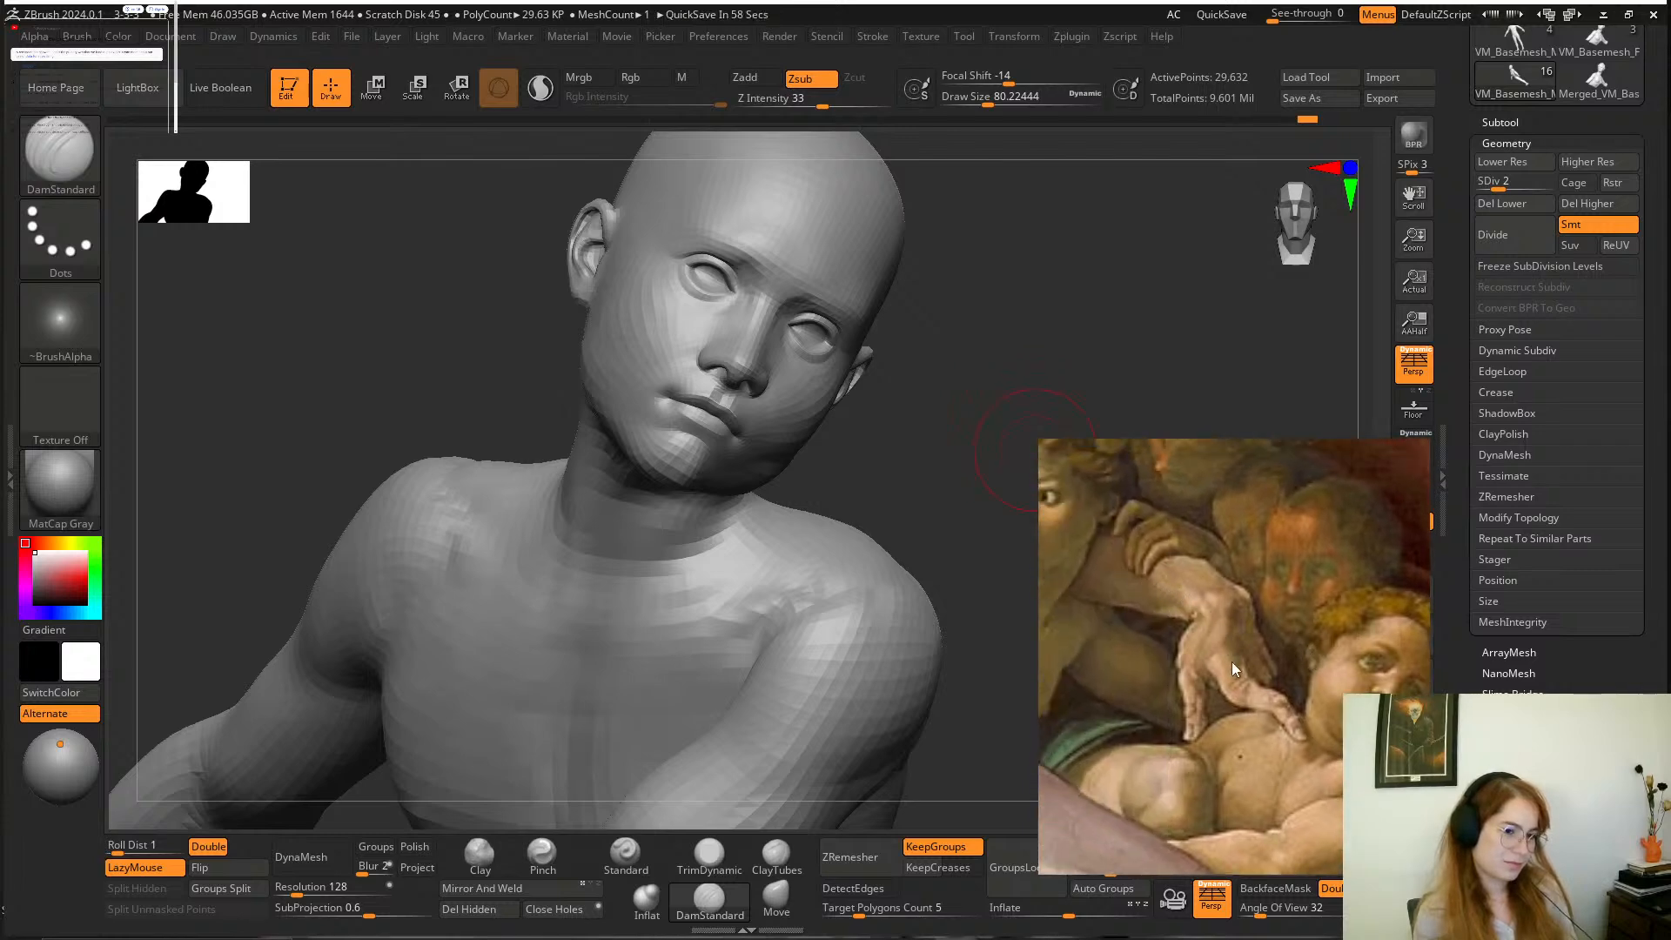
mouse_move(1116, 573)
middle_mouse_down()
mouse_move(1224, 630)
mouse_move(1319, 604)
mouse_move(1266, 656)
middle_mouse_up()
Examine the whole group of figures around God in the reference painting, then the boy's face up close.
scroll(1297, 614, "down", 5)
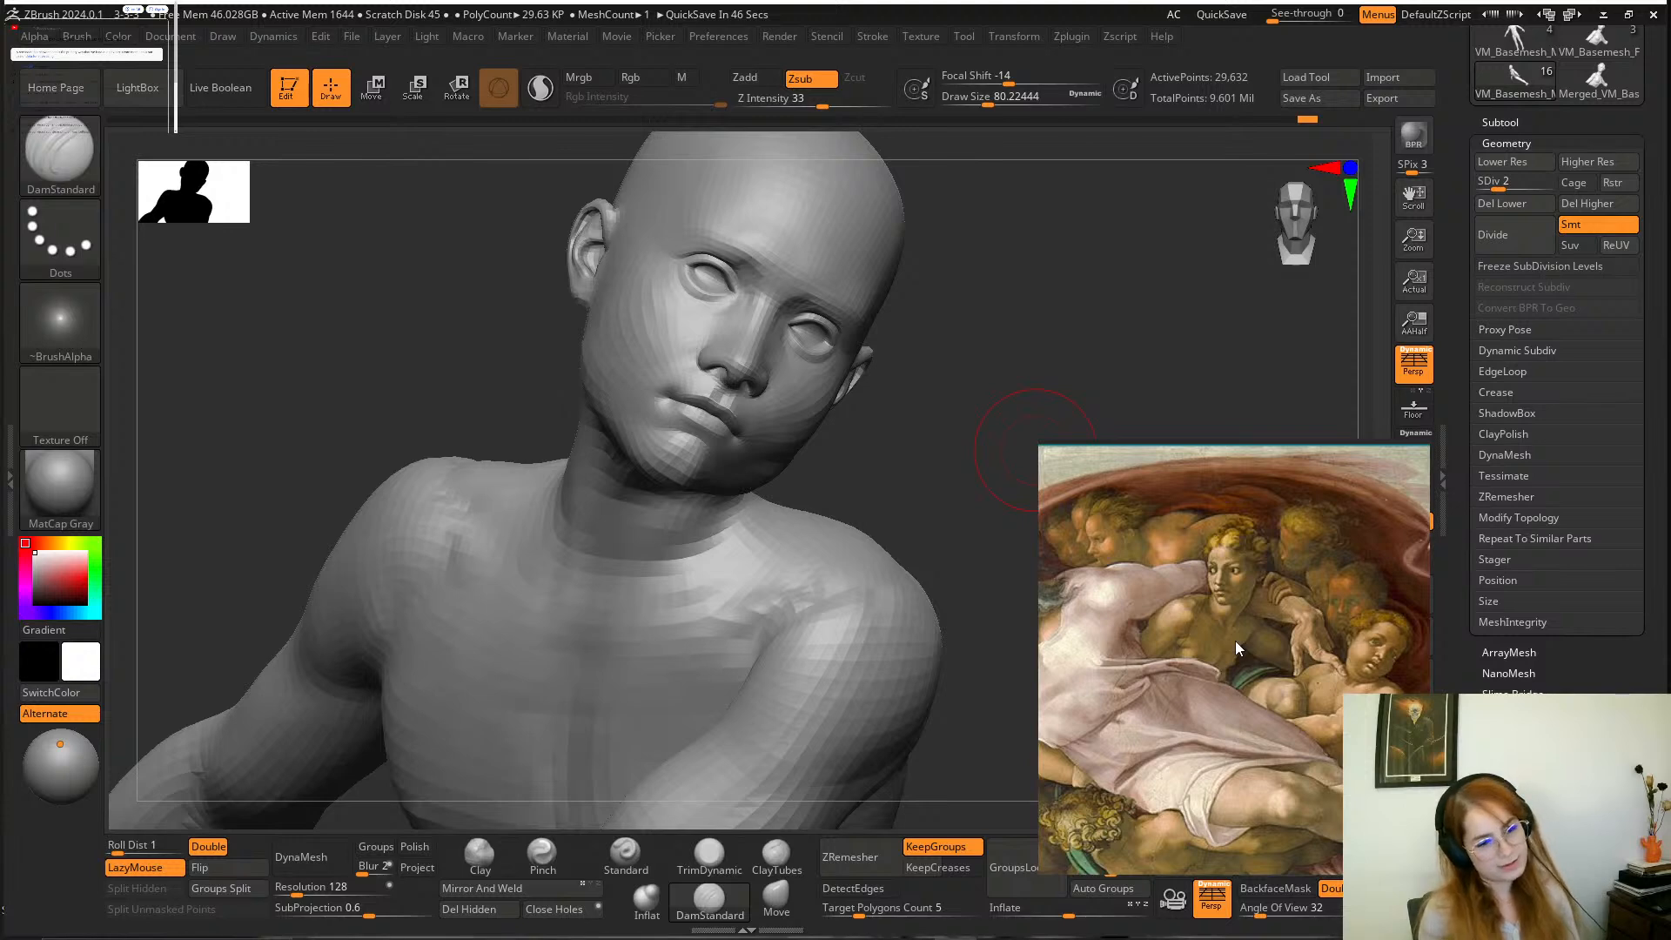
middle_click_drag(1235, 640, 1225, 643)
scroll(1227, 590, "up", 3)
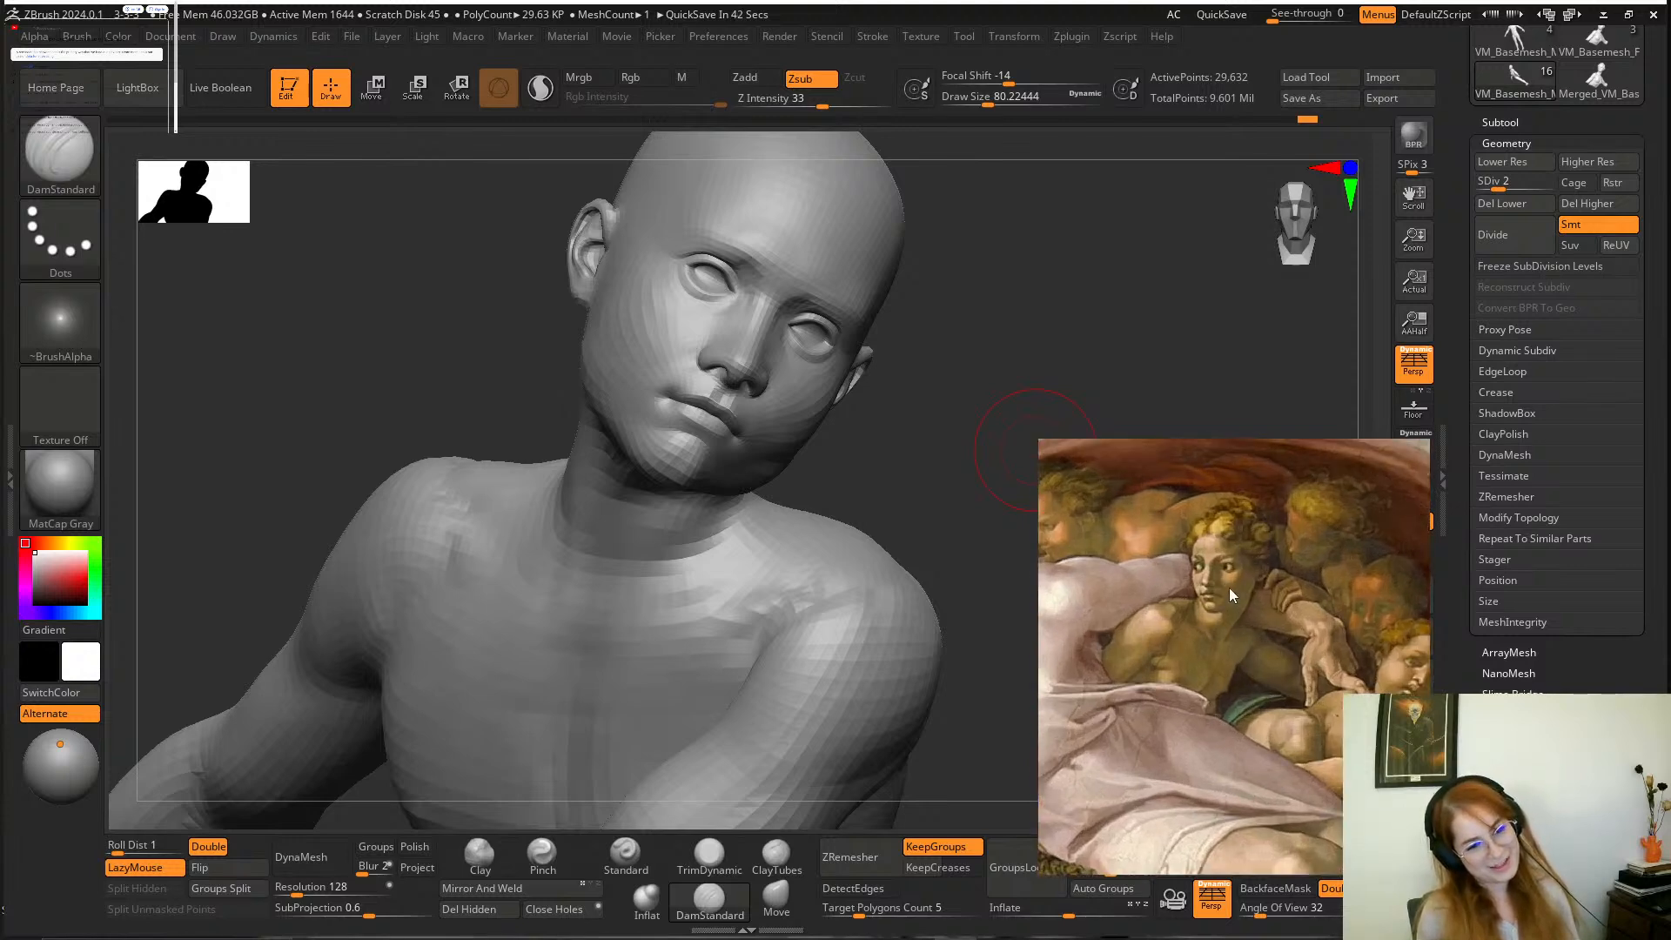
scroll(1229, 588, "down", 3)
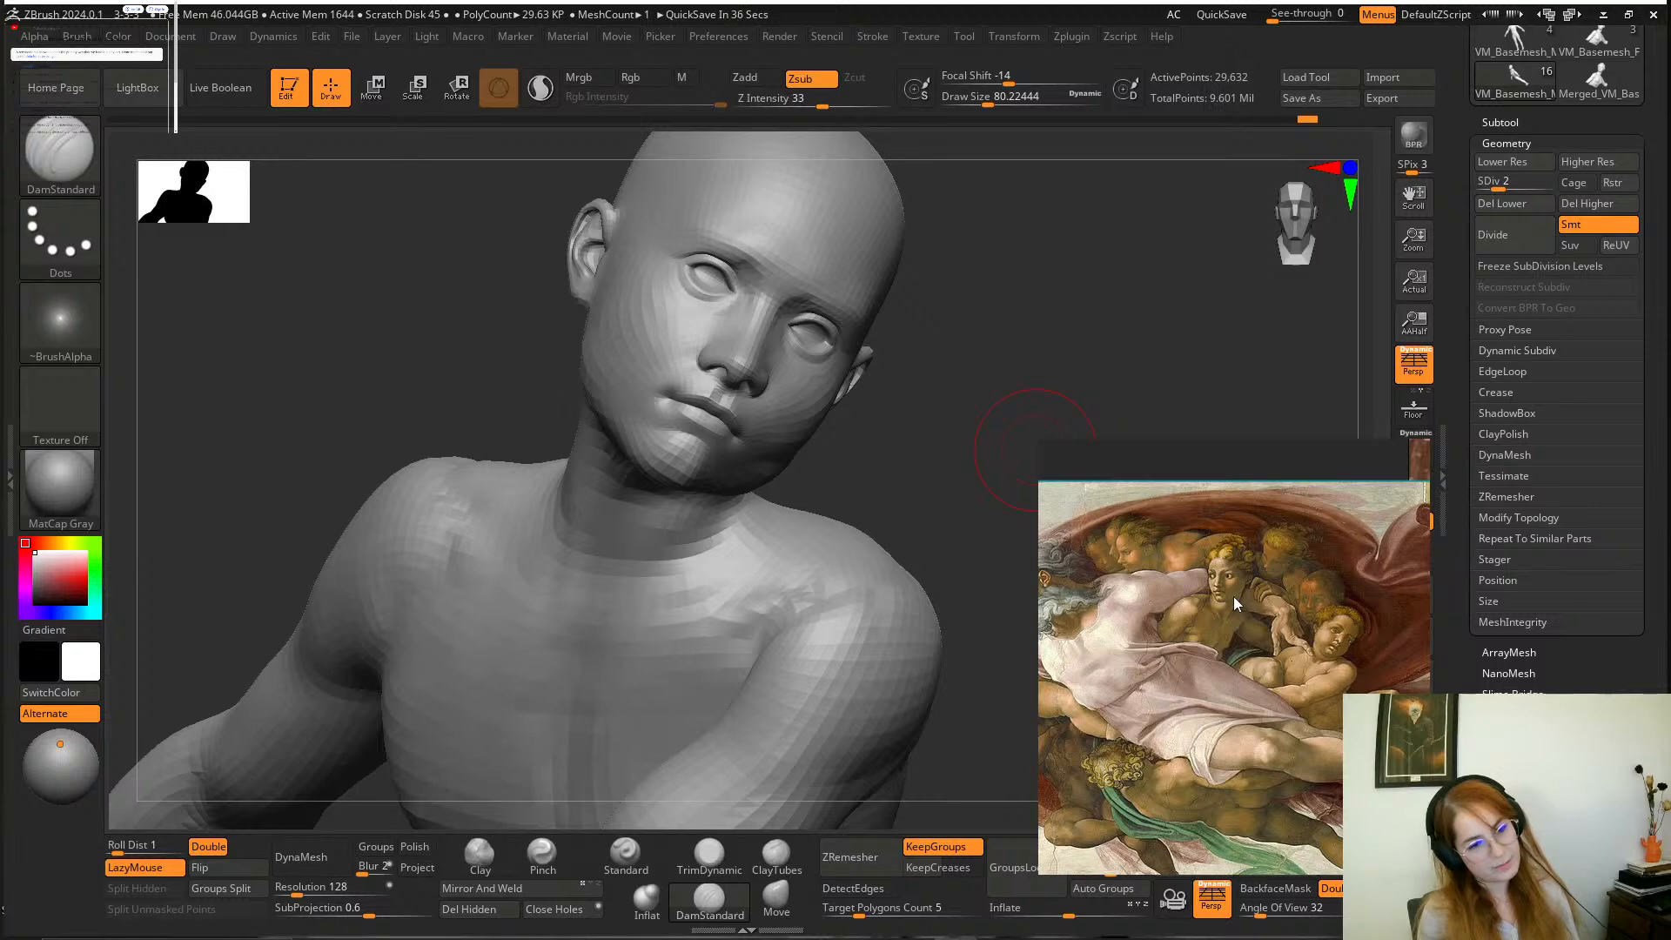
scroll(1235, 597, "down", 1)
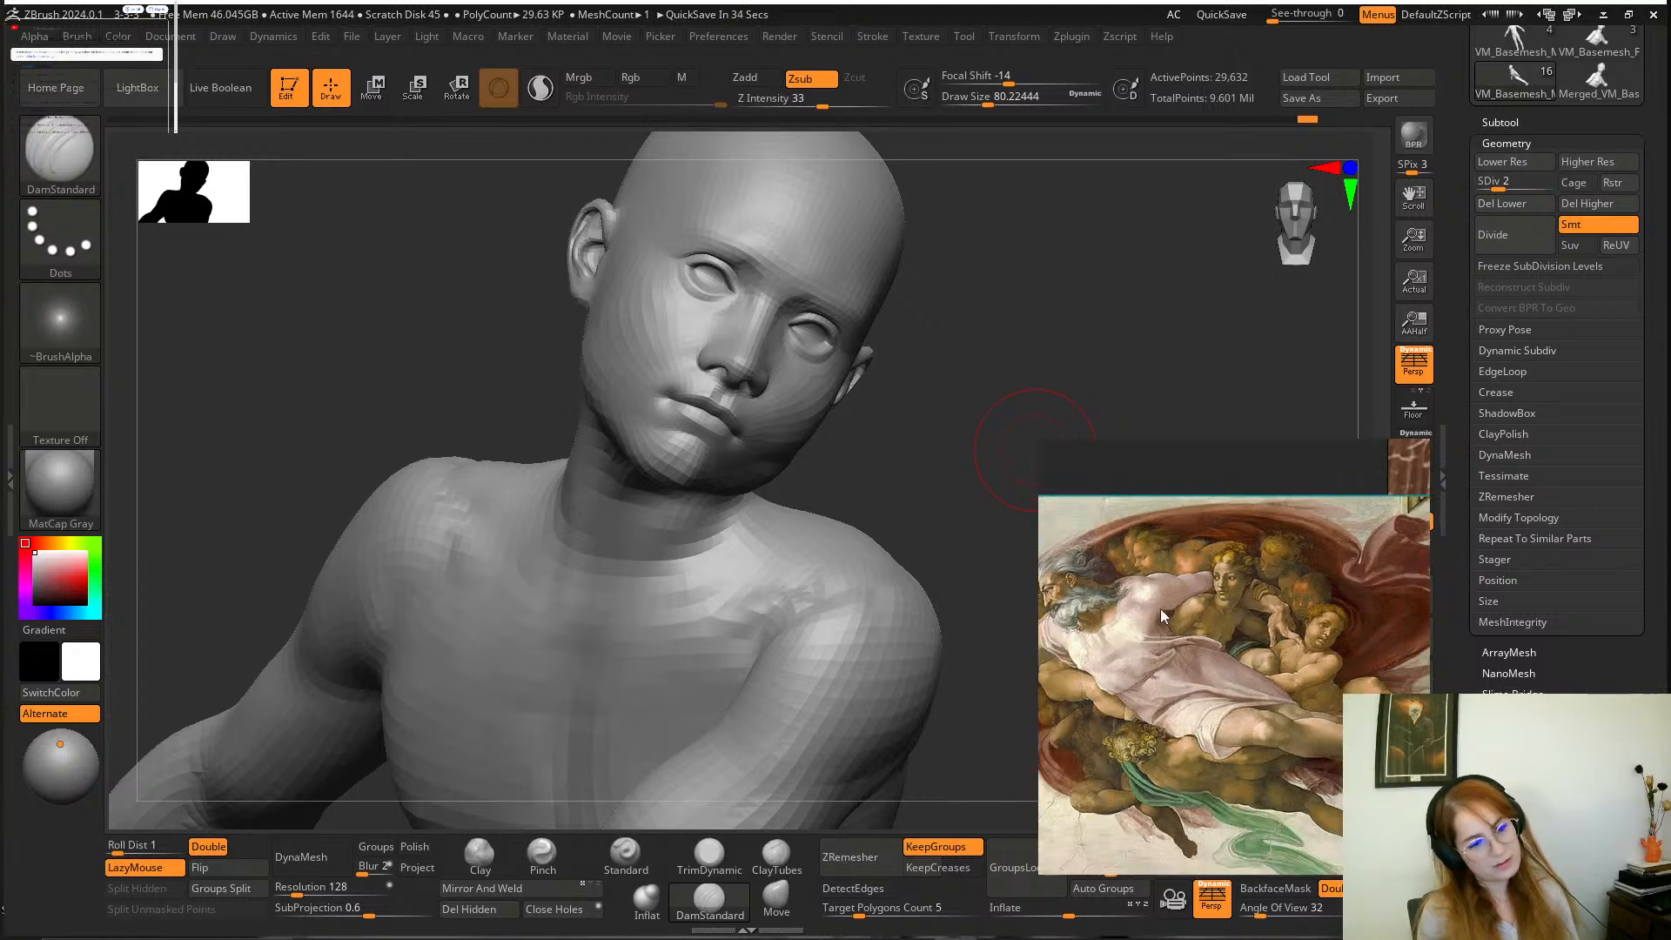
mouse_move(1159, 608)
left_mouse_down()
mouse_move(1226, 593)
mouse_move(1234, 549)
left_mouse_up()
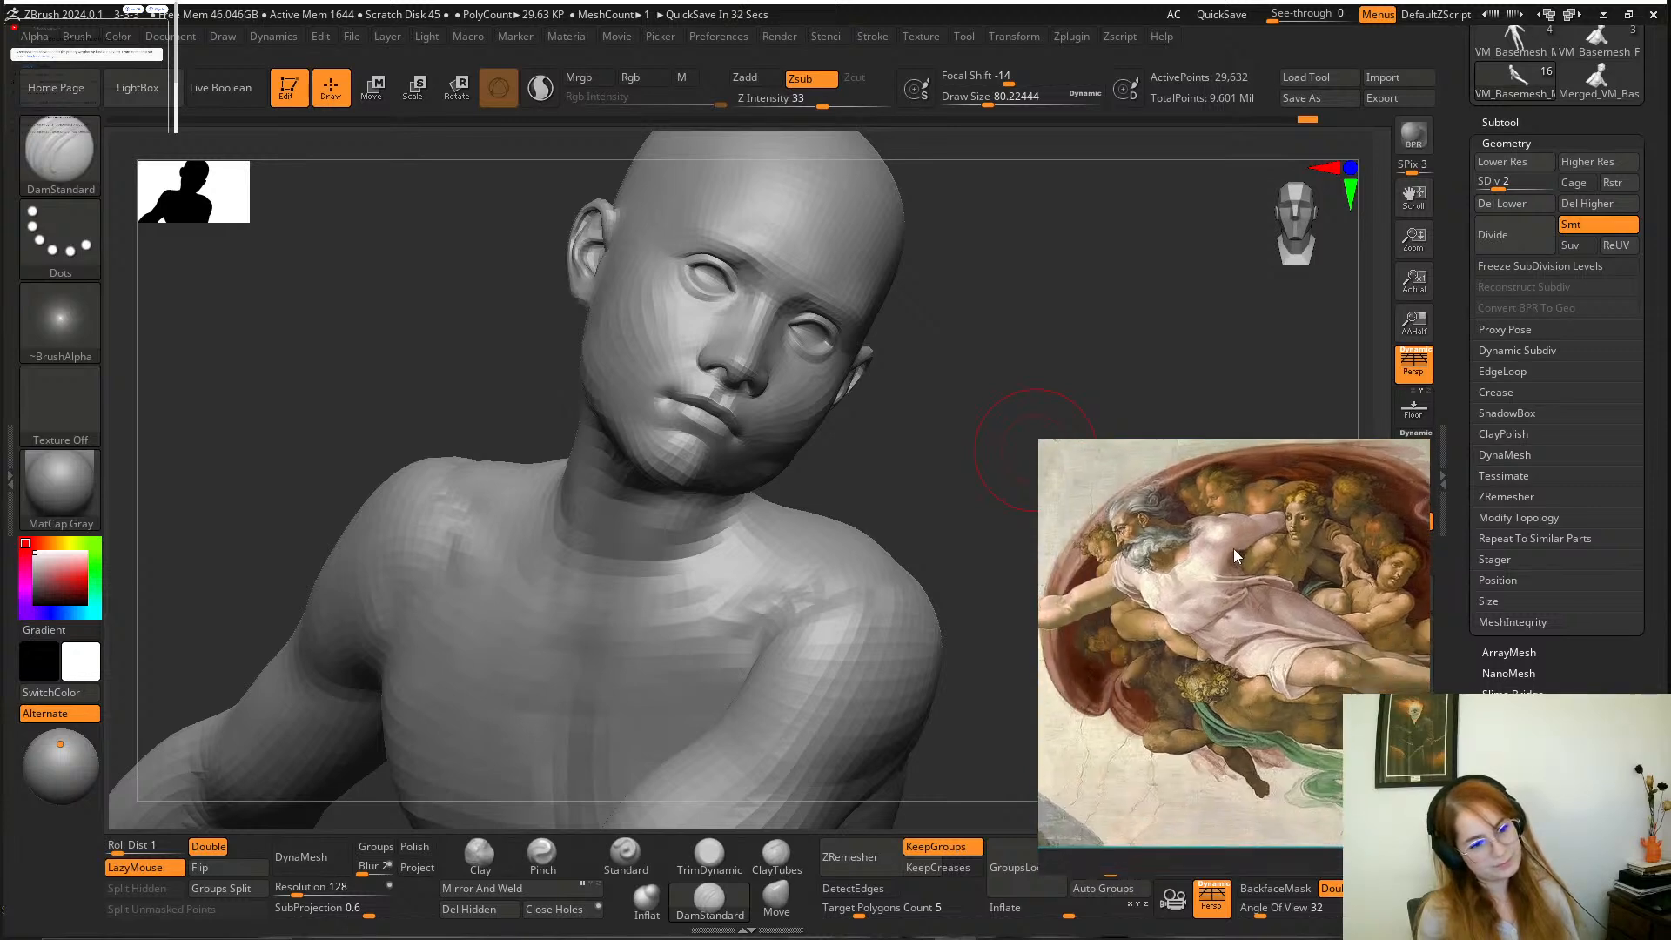
scroll(1234, 548, "up", 2)
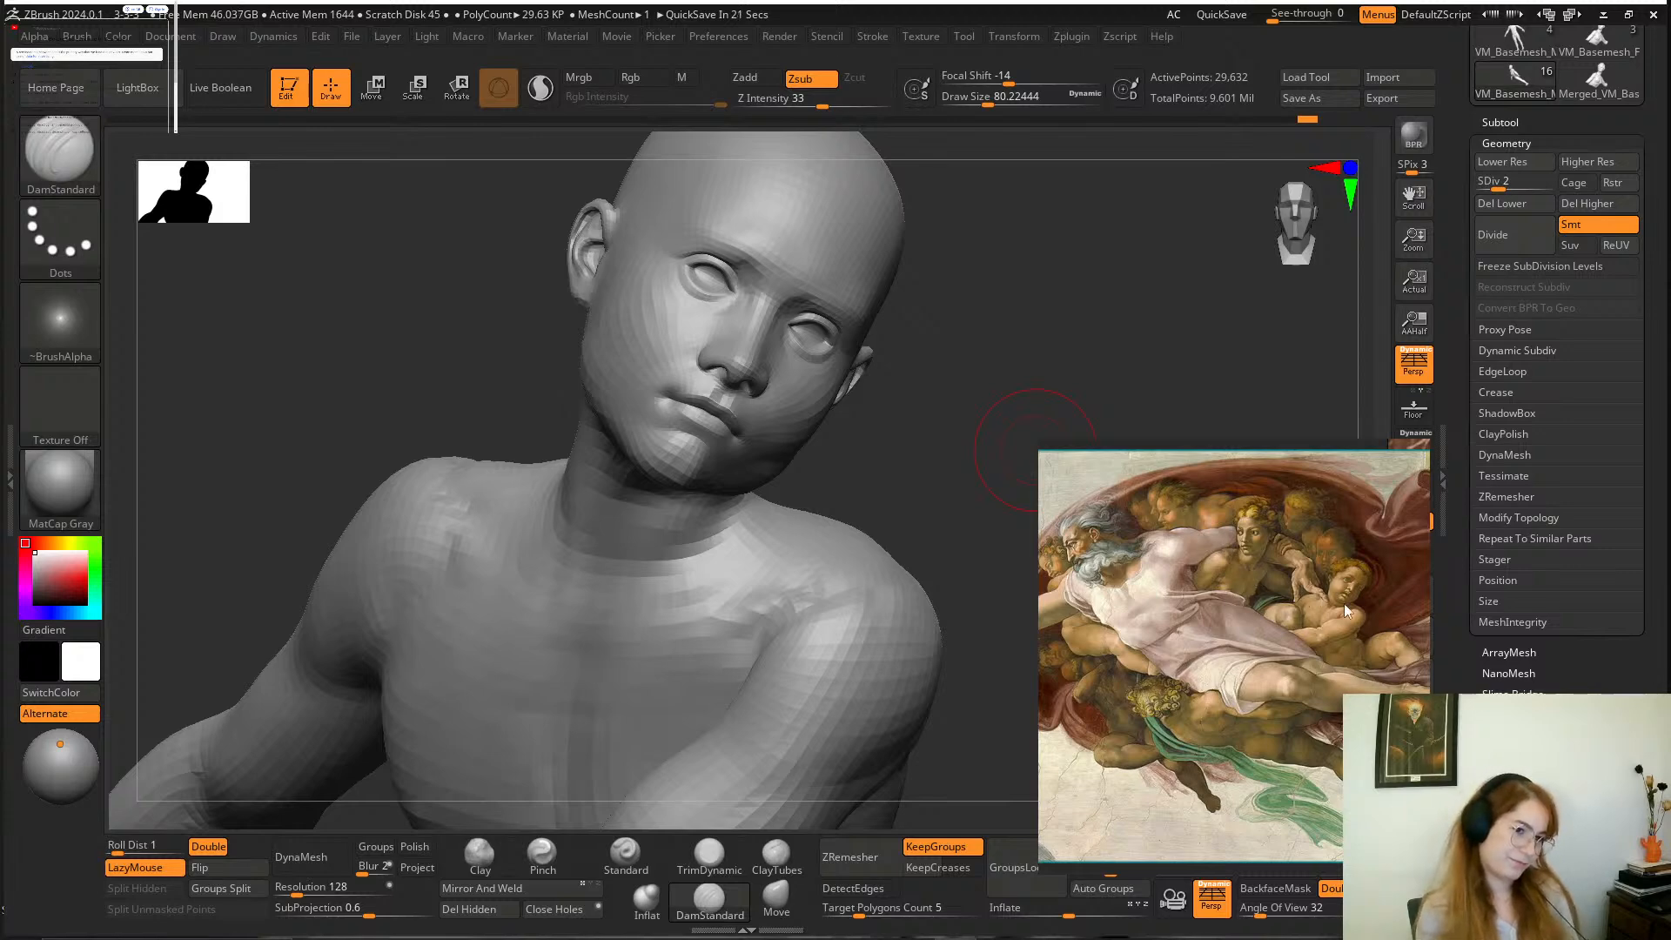
scroll(1250, 571, "up", 2)
left_click_drag(1241, 566, 1220, 637)
scroll(1218, 635, "up", 3)
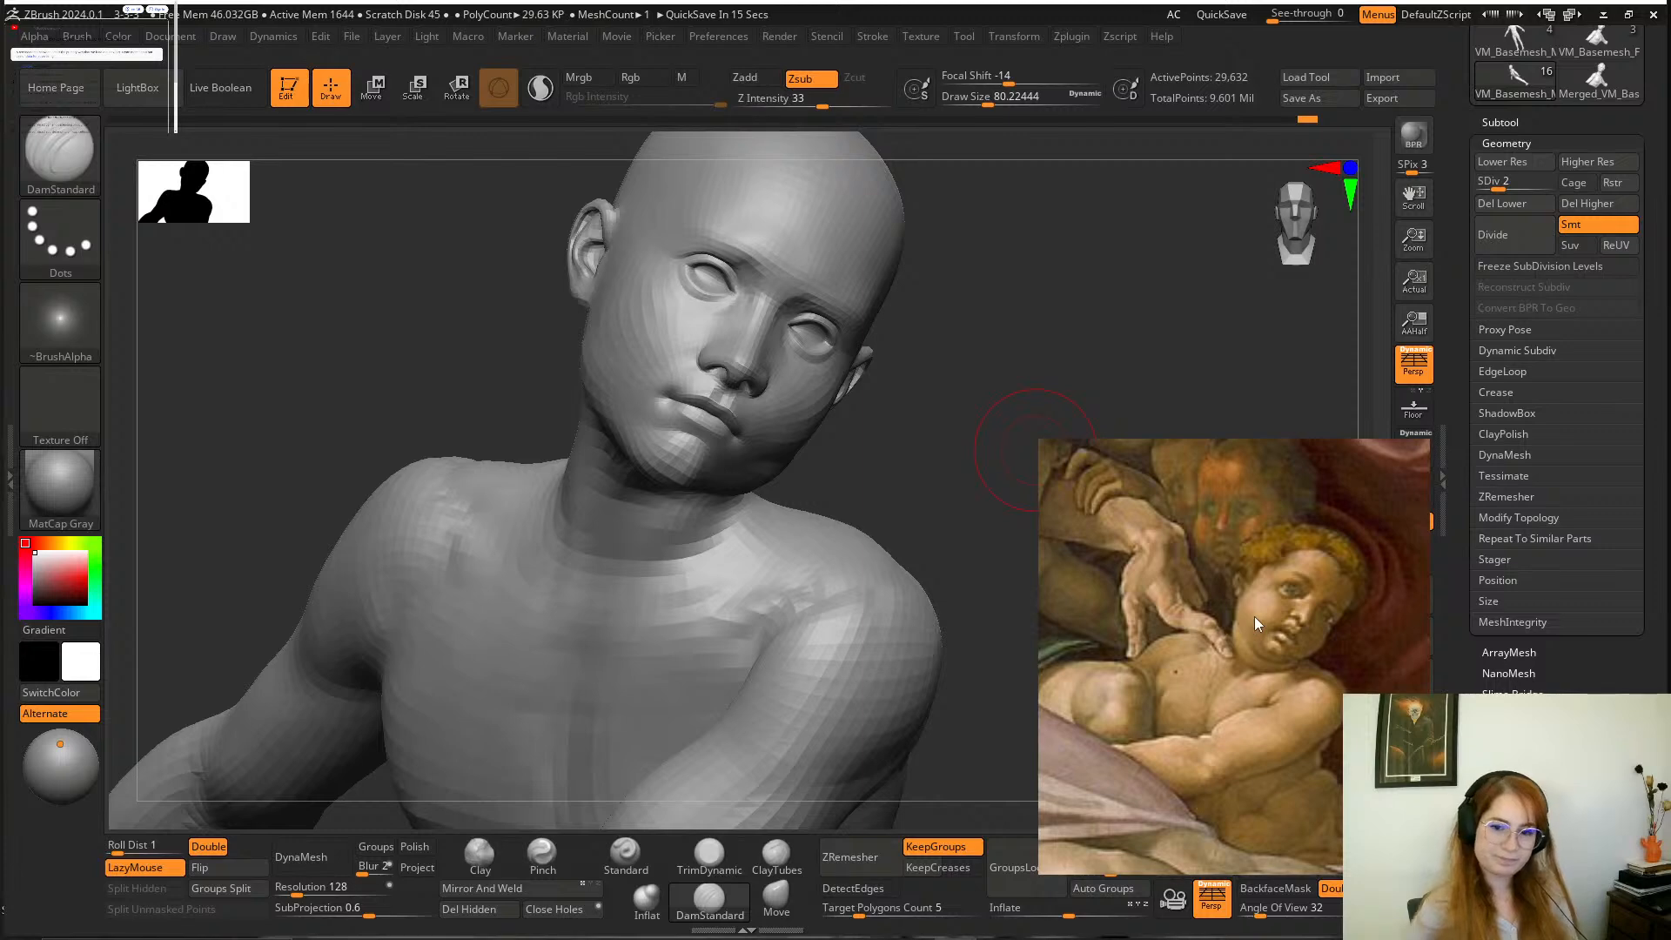
Raise the boy's mesh to subdivision level 3 and fill out his left cheek with the Clay brush at a draw size of about 90.
mouse_move(947, 413)
left_mouse_down()
mouse_move(981, 366)
mouse_move(978, 339)
mouse_move(984, 420)
mouse_move(955, 462)
mouse_move(1084, 421)
left_mouse_up()
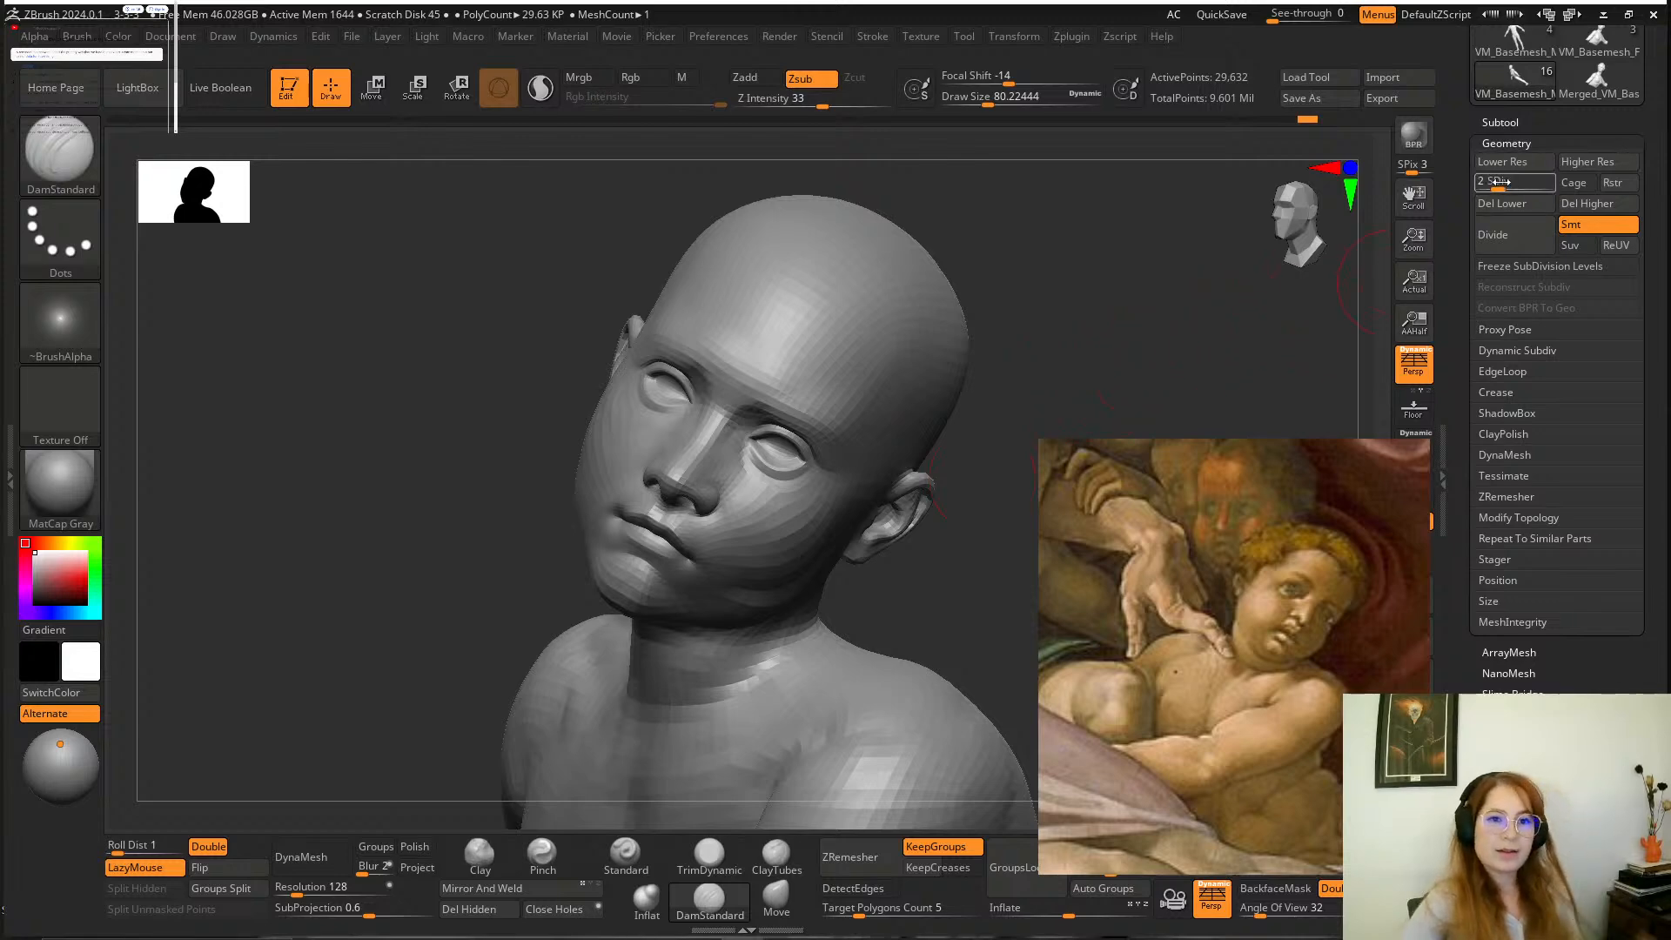
left_click_drag(1497, 183, 1519, 184)
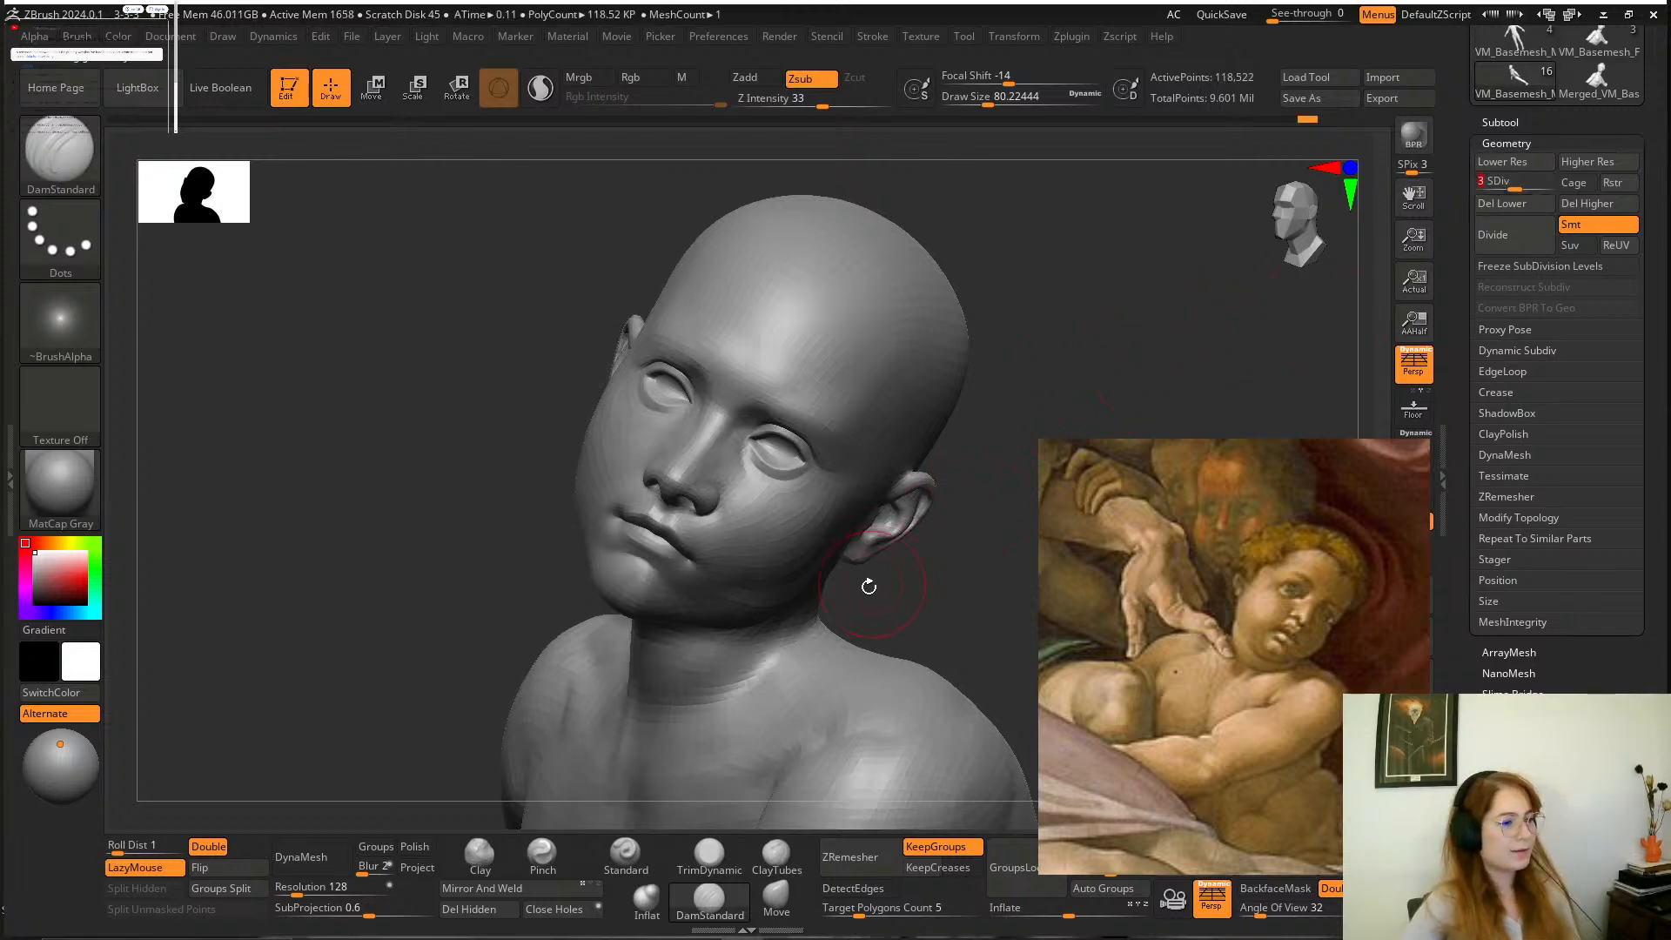
mouse_move(1007, 568)
left_mouse_down()
mouse_move(948, 526)
mouse_move(917, 586)
mouse_move(746, 727)
left_mouse_up()
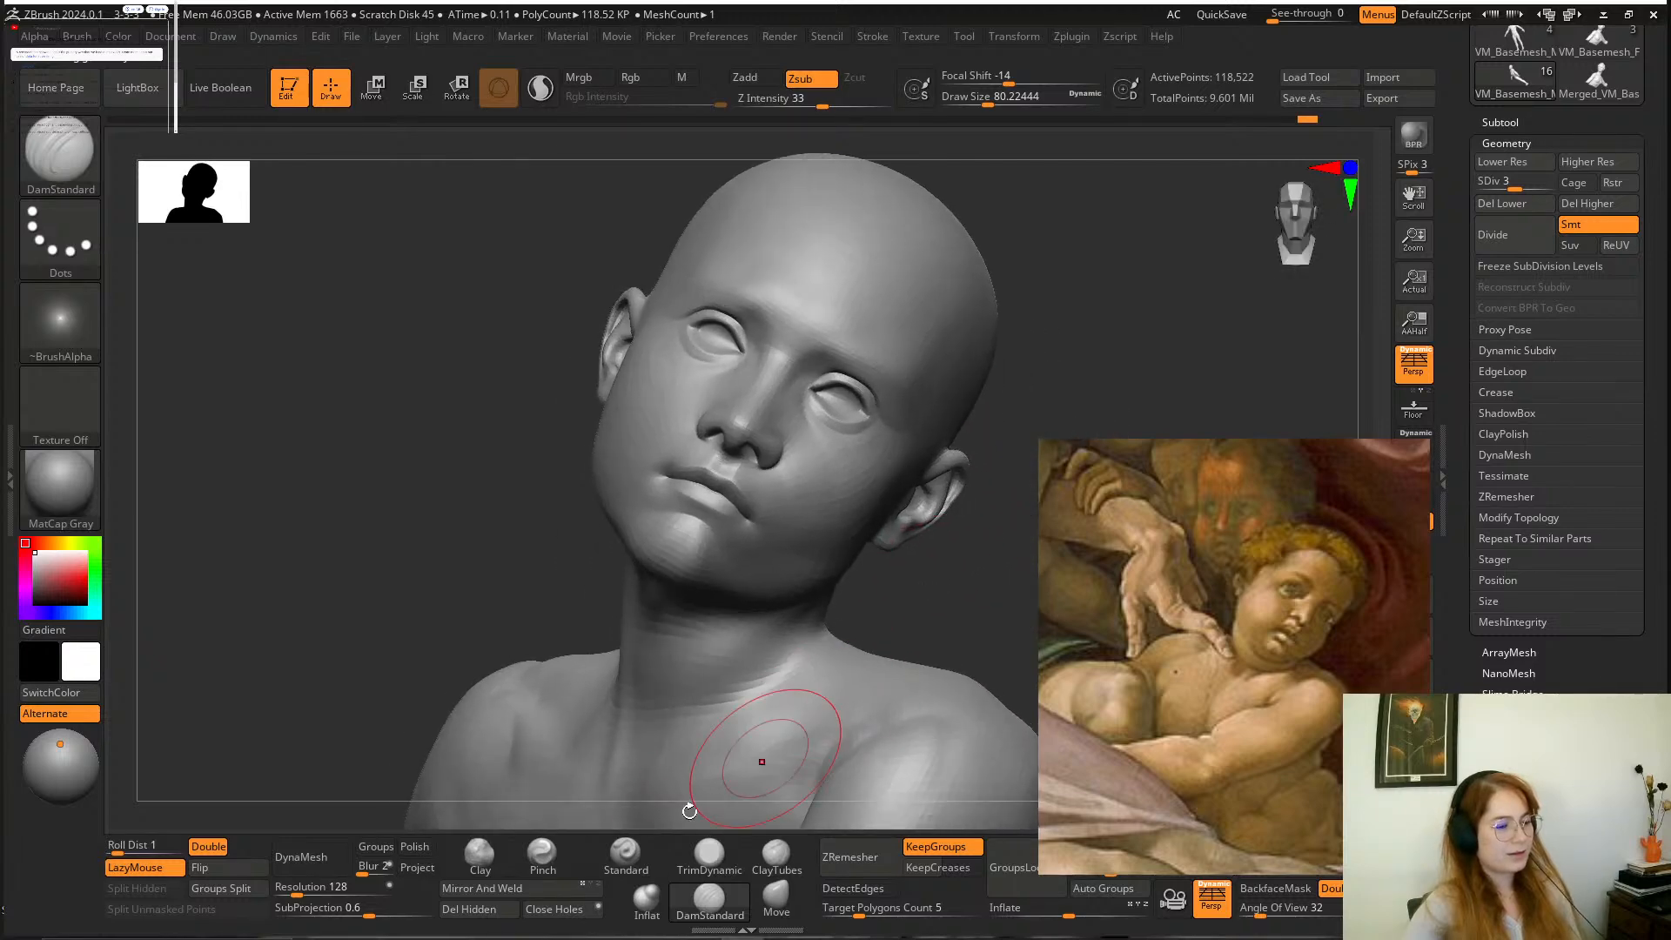
left_click(480, 854)
key("space")
left_click_drag(840, 546, 845, 546)
left_click_drag(943, 572, 852, 514)
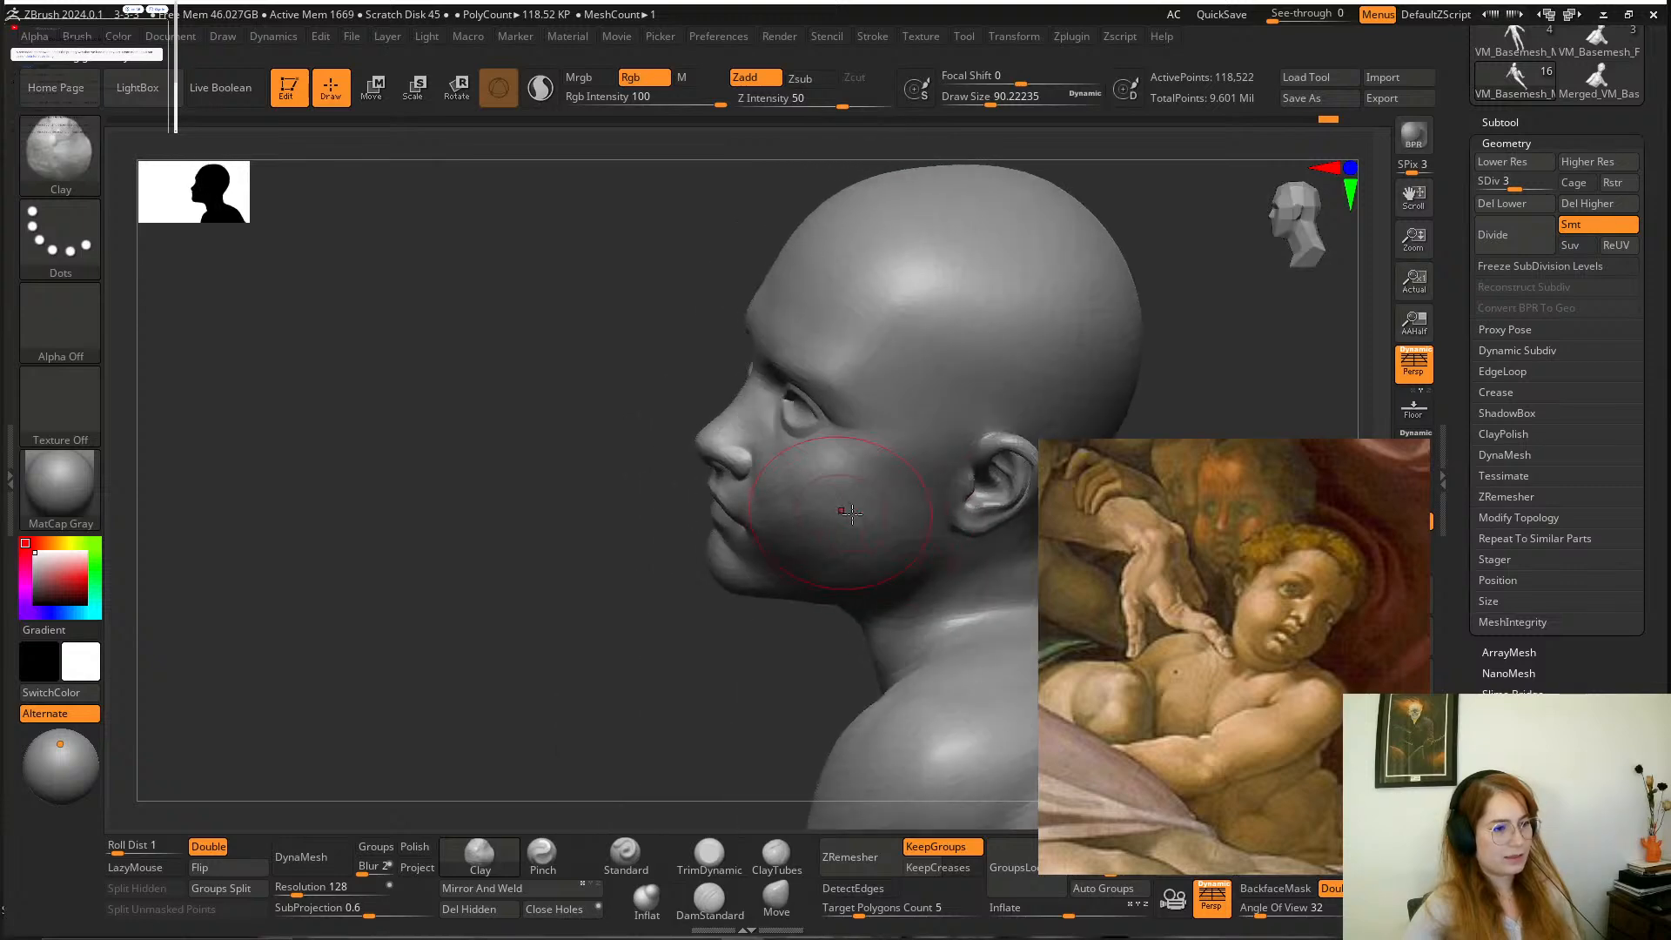
mouse_move(668, 592)
left_mouse_down()
mouse_move(736, 587)
mouse_move(793, 551)
left_mouse_up()
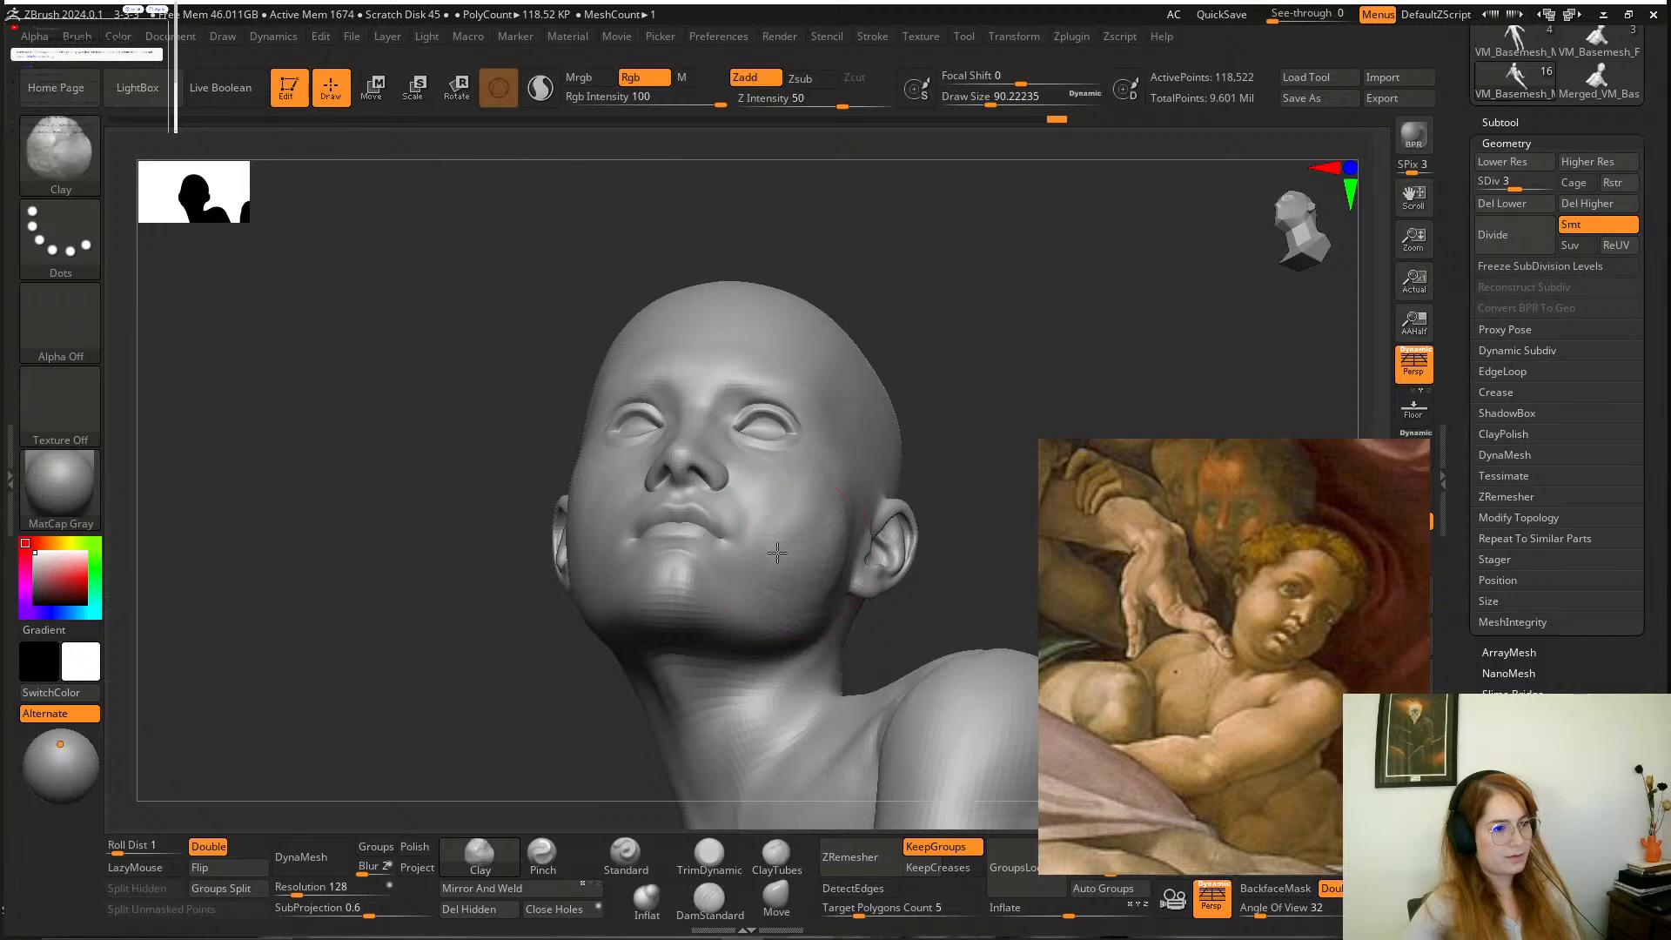
left_click_drag(964, 420, 799, 505)
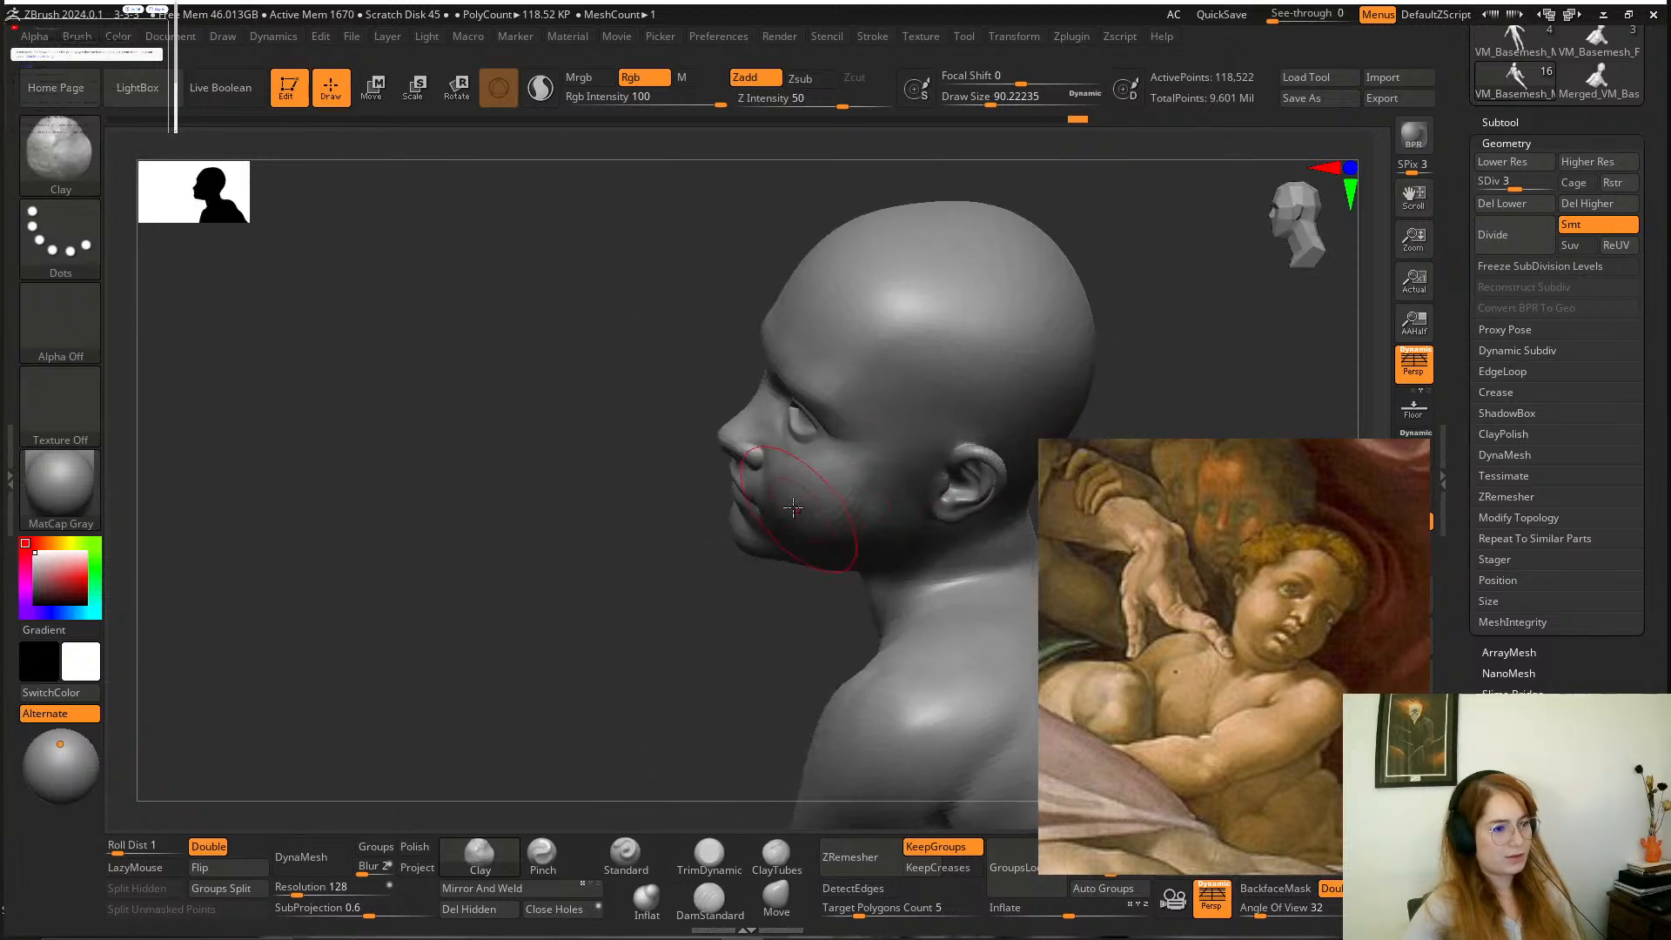
Build up the boy's right cheek with the Clay brush at a draw size of about 90 and smooth the cheeks.
left_click_drag(703, 646, 649, 484)
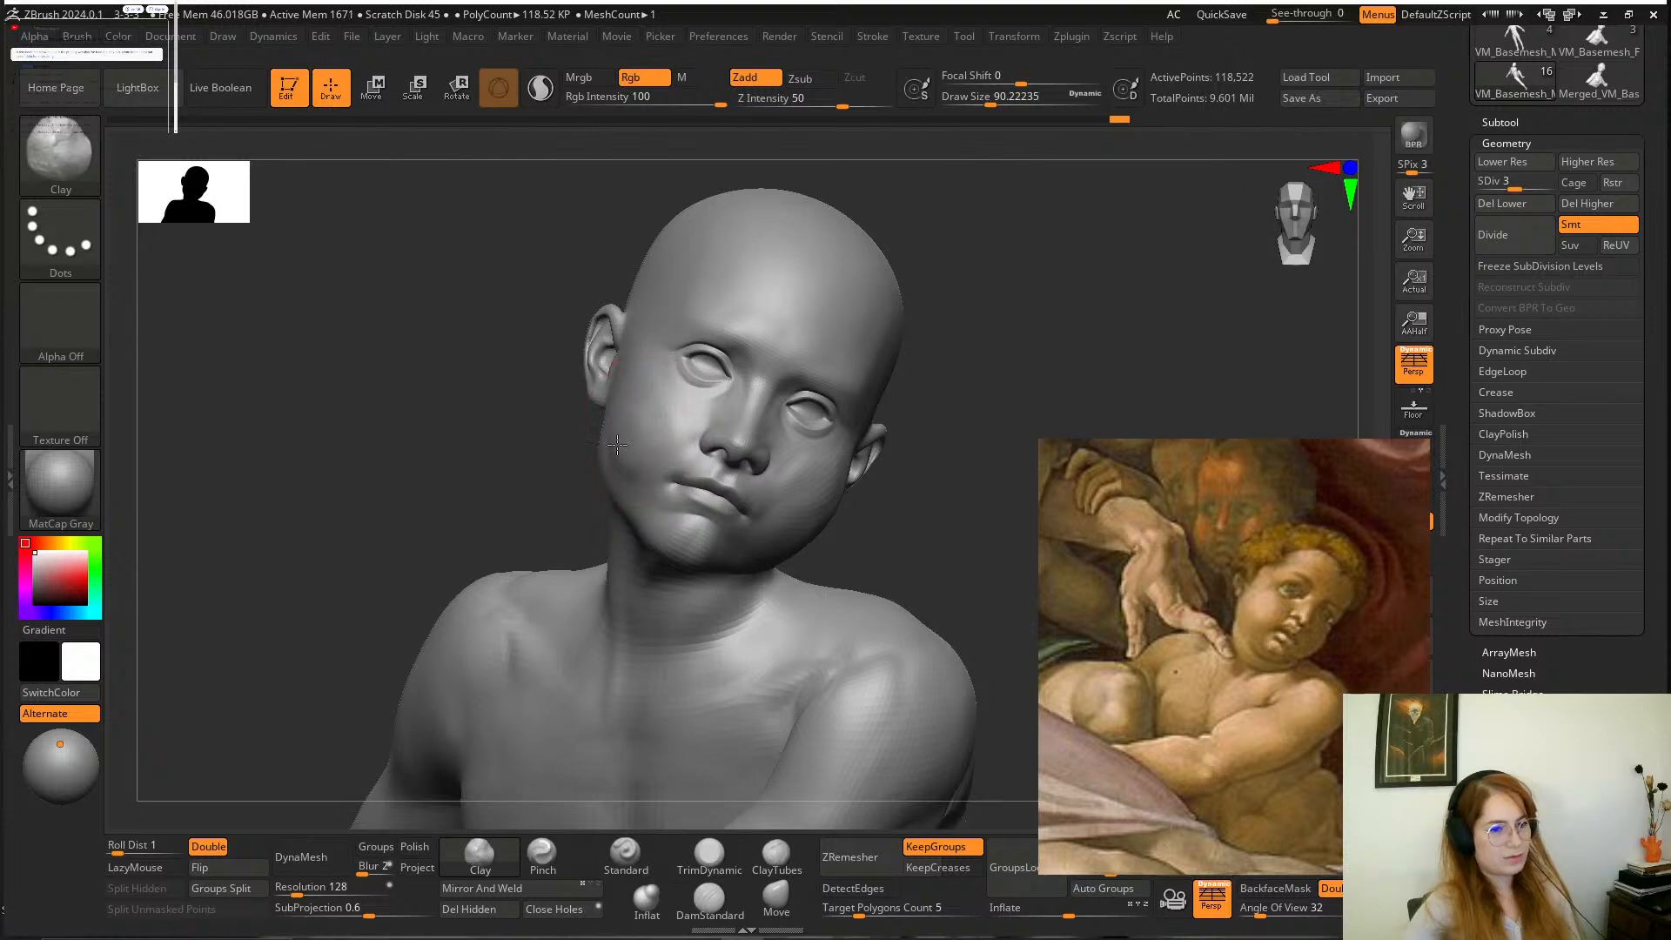
left_click_drag(633, 405, 931, 582)
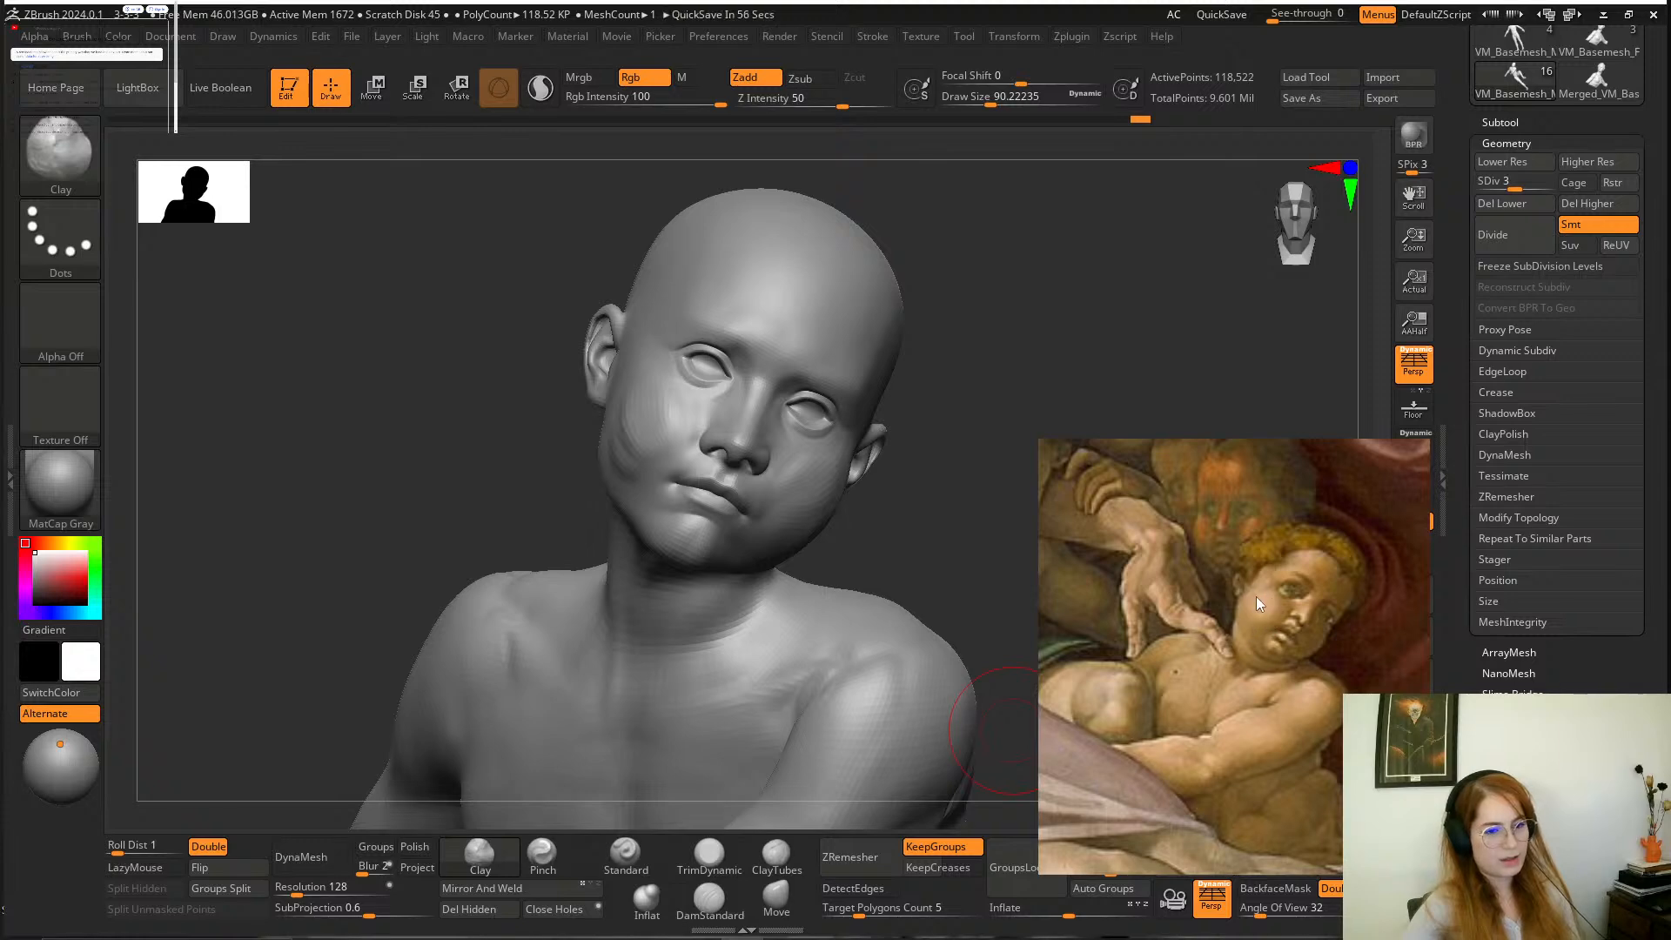
left_click_drag(951, 466, 937, 530)
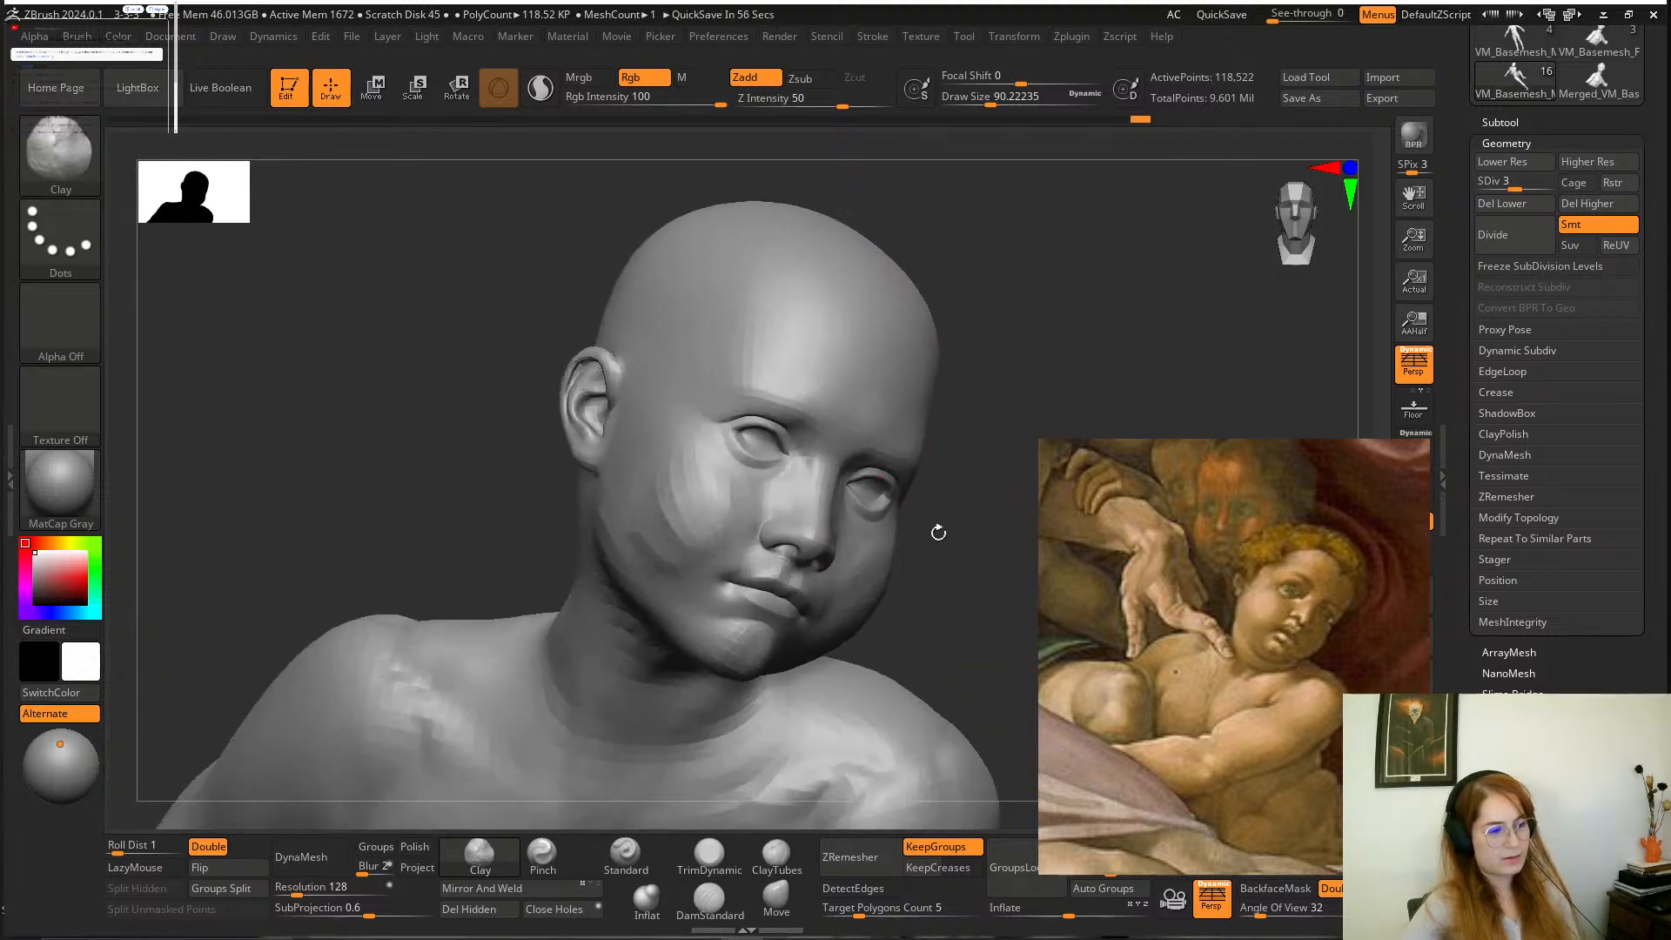
left_click_drag(664, 462, 699, 511)
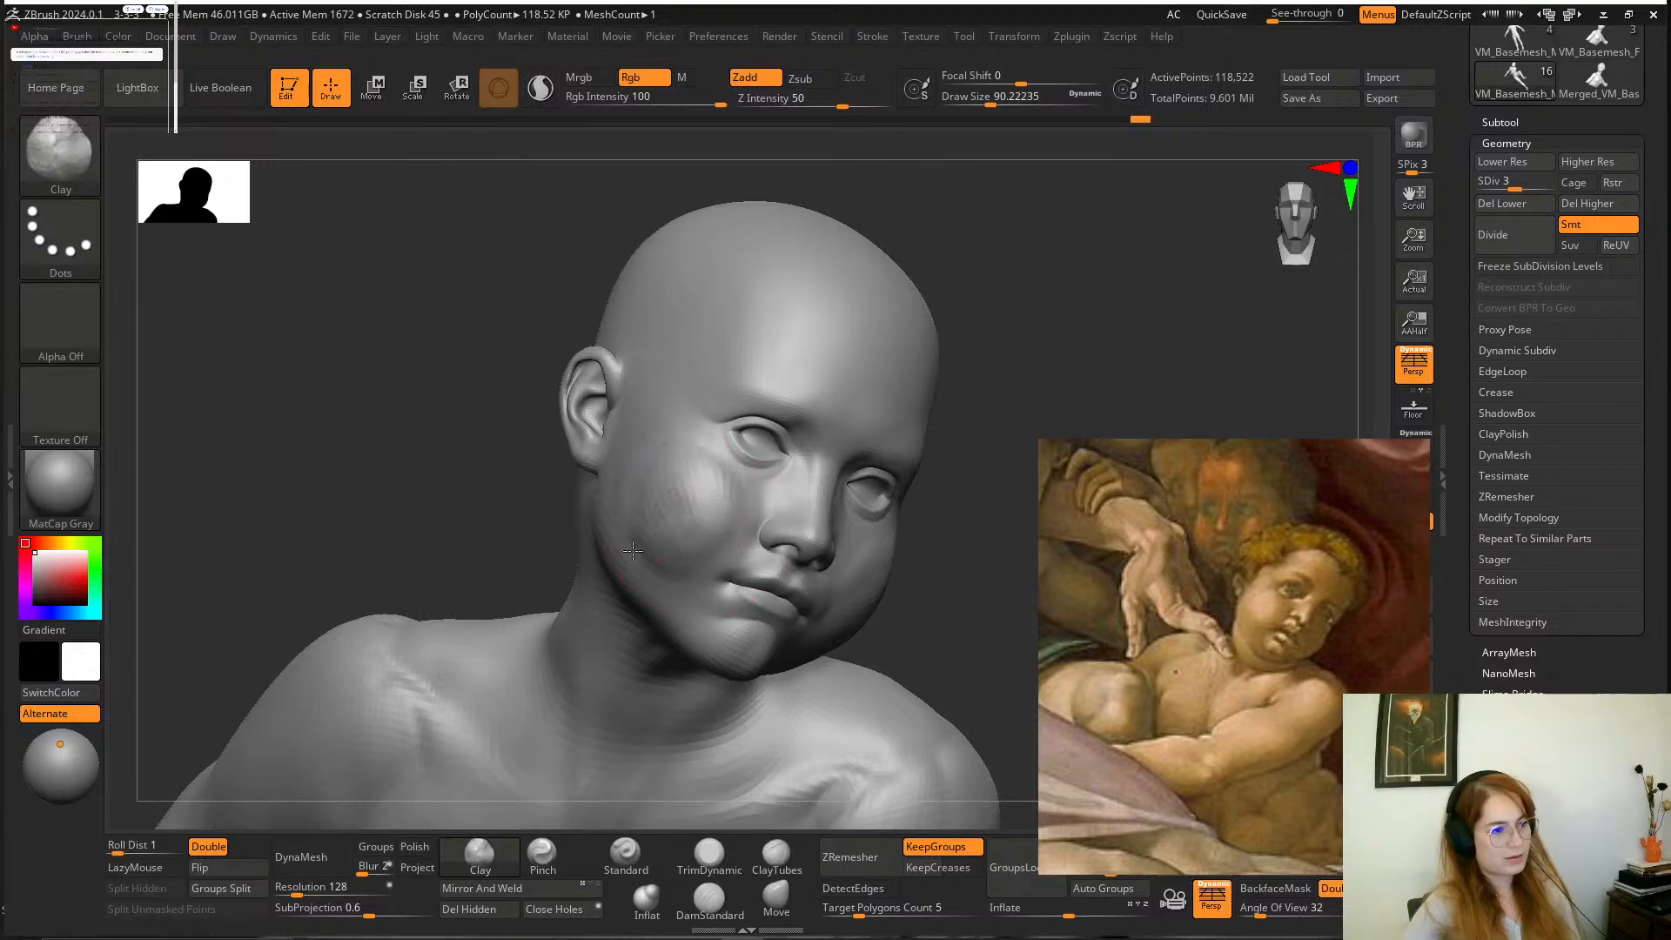
left_click_drag(941, 554, 805, 539)
left_click_drag(686, 504, 704, 506, "shift")
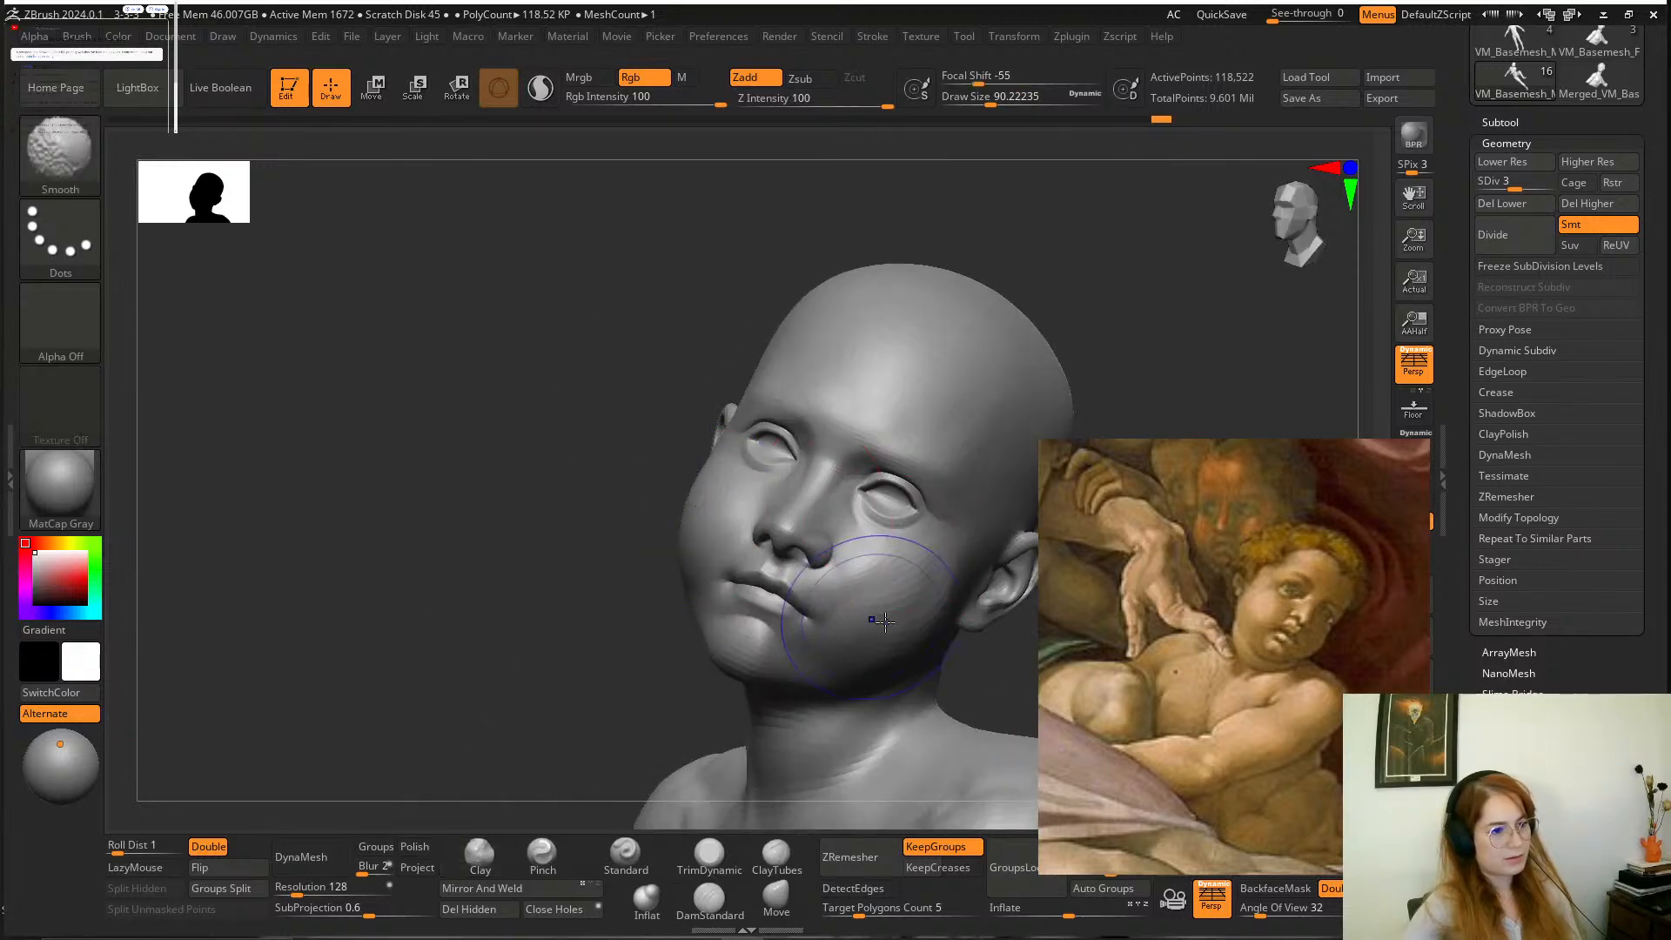
left_click_drag(885, 622, 895, 641, "shift")
Refine the brow and the areas around the boy's eyes with the Clay brush at a draw size of about 51.
left_click_drag(587, 630, 585, 487, "alt")
mouse_move(989, 365)
left_mouse_down()
mouse_move(944, 388)
mouse_move(985, 462)
mouse_move(937, 438)
mouse_move(948, 389)
mouse_move(990, 518)
left_mouse_up()
key("space")
left_click_drag(765, 432, 755, 432)
left_click_drag(964, 361, 939, 444, "alt")
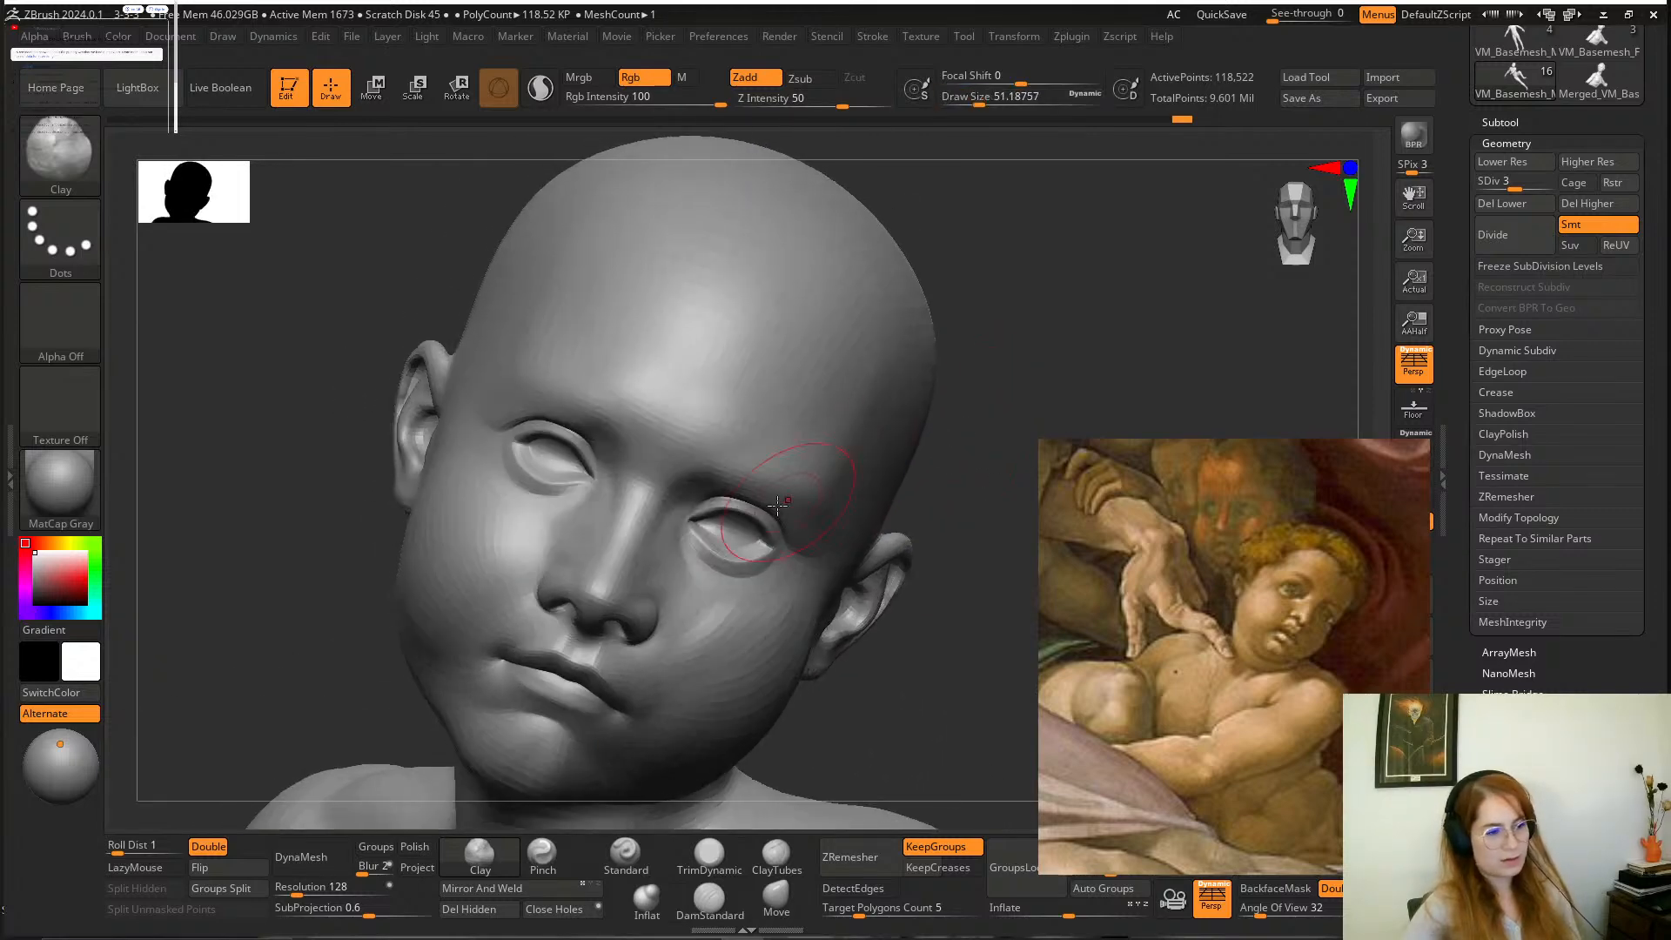
left_click_drag(926, 604, 872, 537)
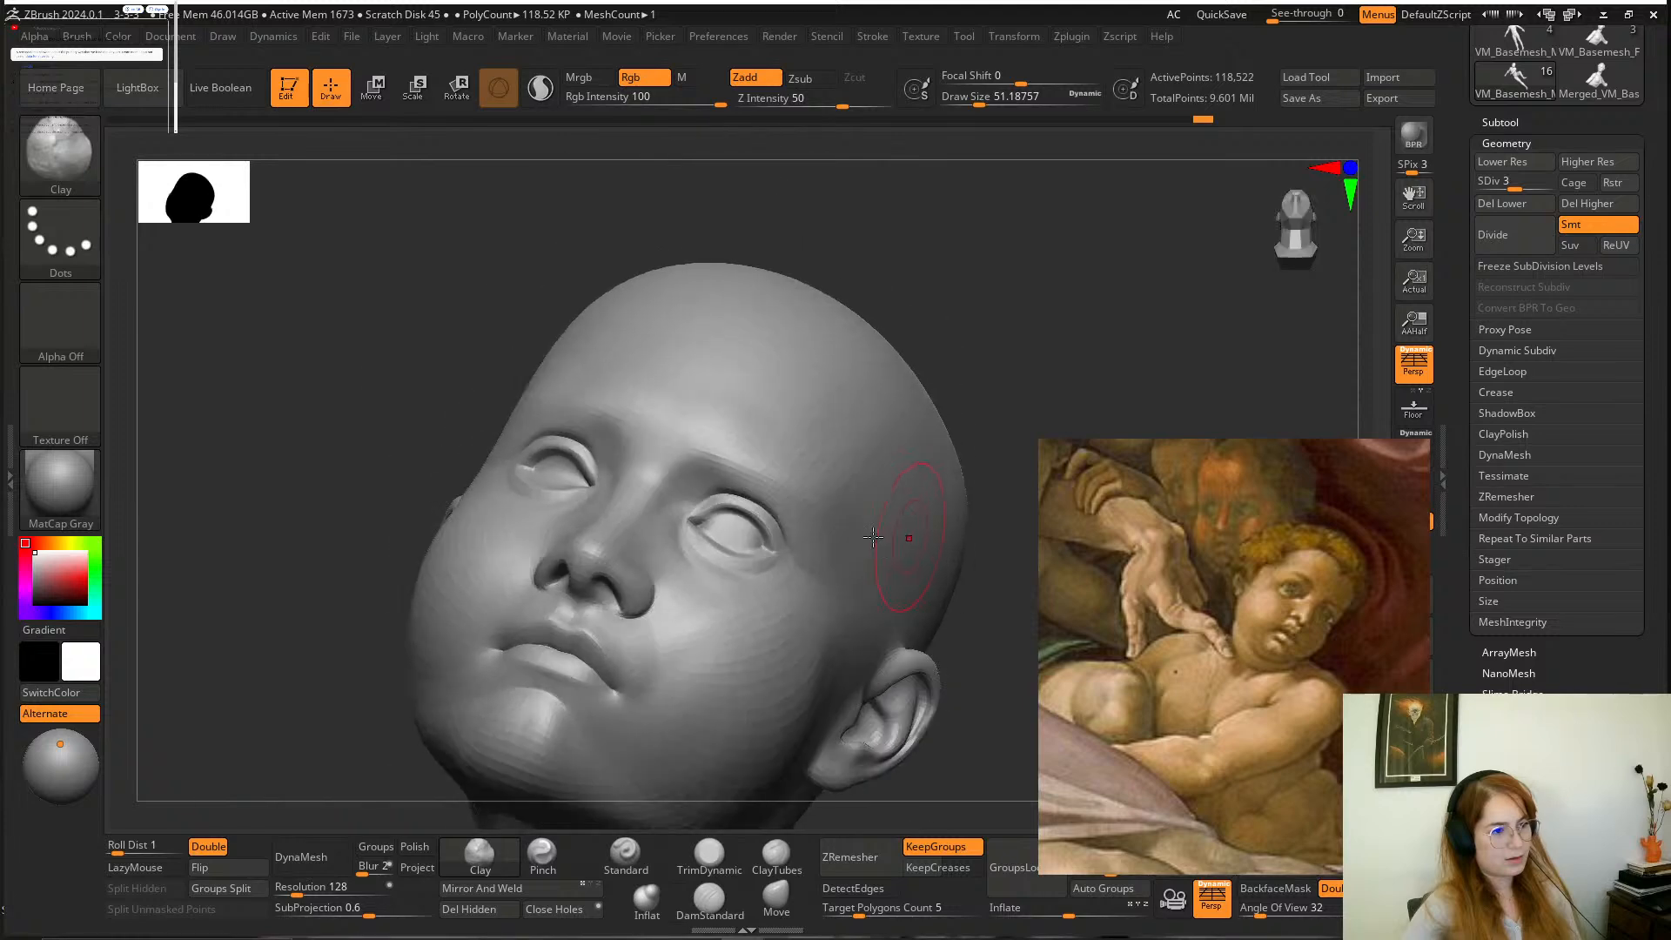
left_click_drag(993, 327, 579, 514)
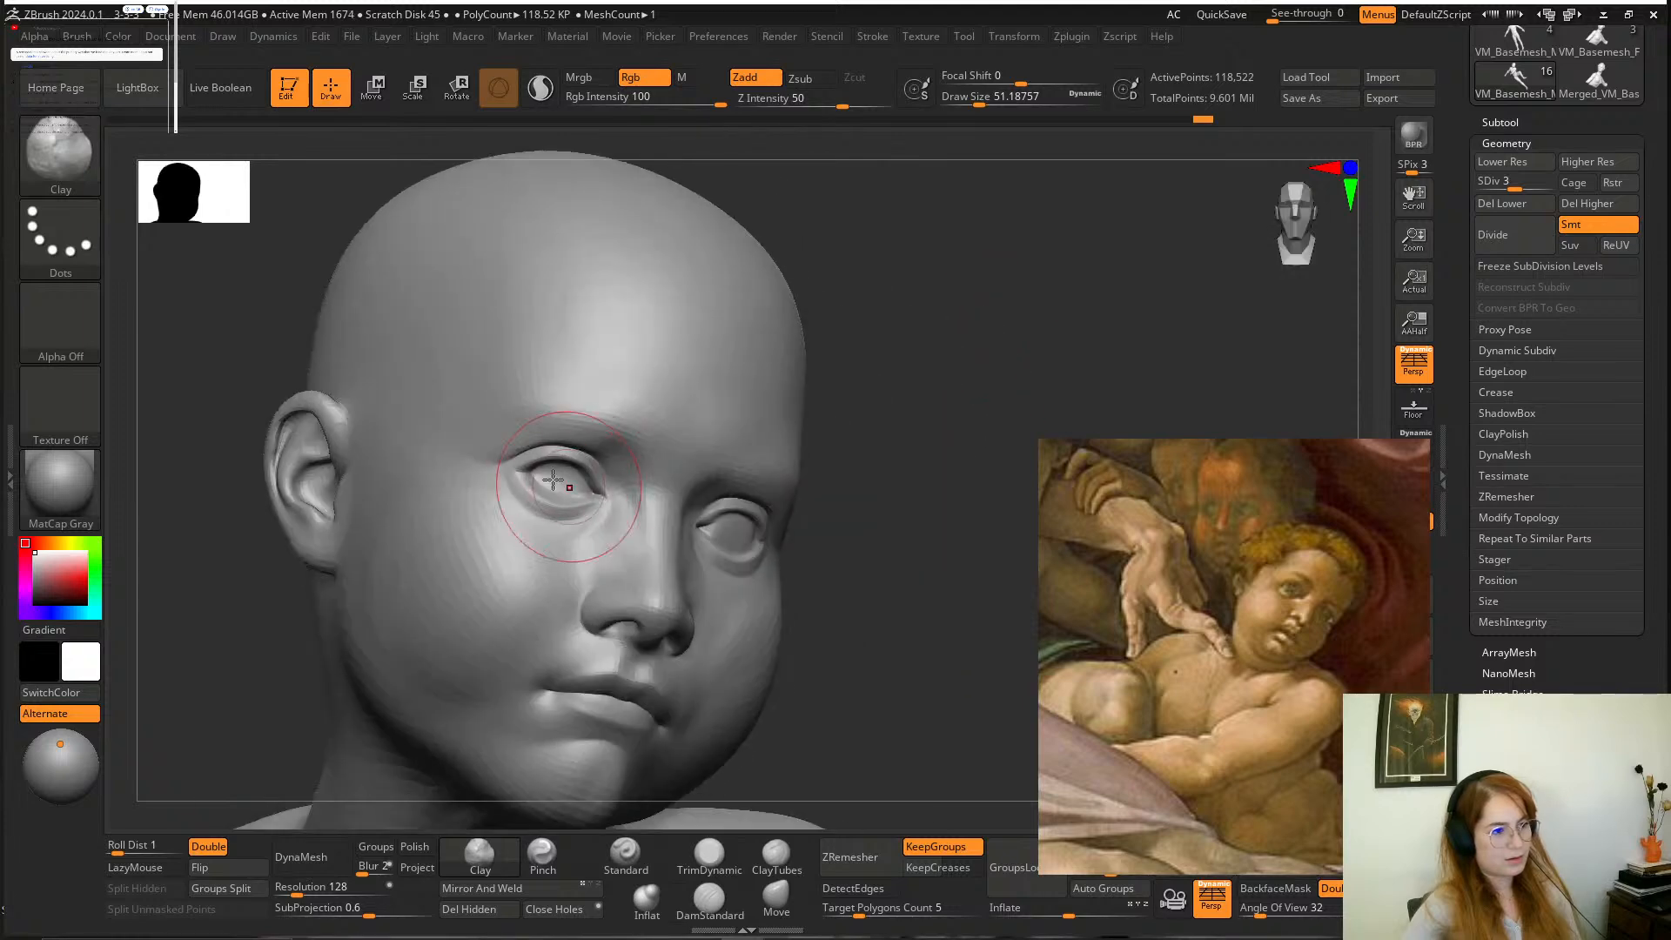
left_click_drag(974, 452, 871, 474)
left_click_drag(349, 662, 407, 674, "alt")
Shape the boy's lower lip and the corners of the mouth with the Clay brush at a draw size of about 23.
left_click(710, 900)
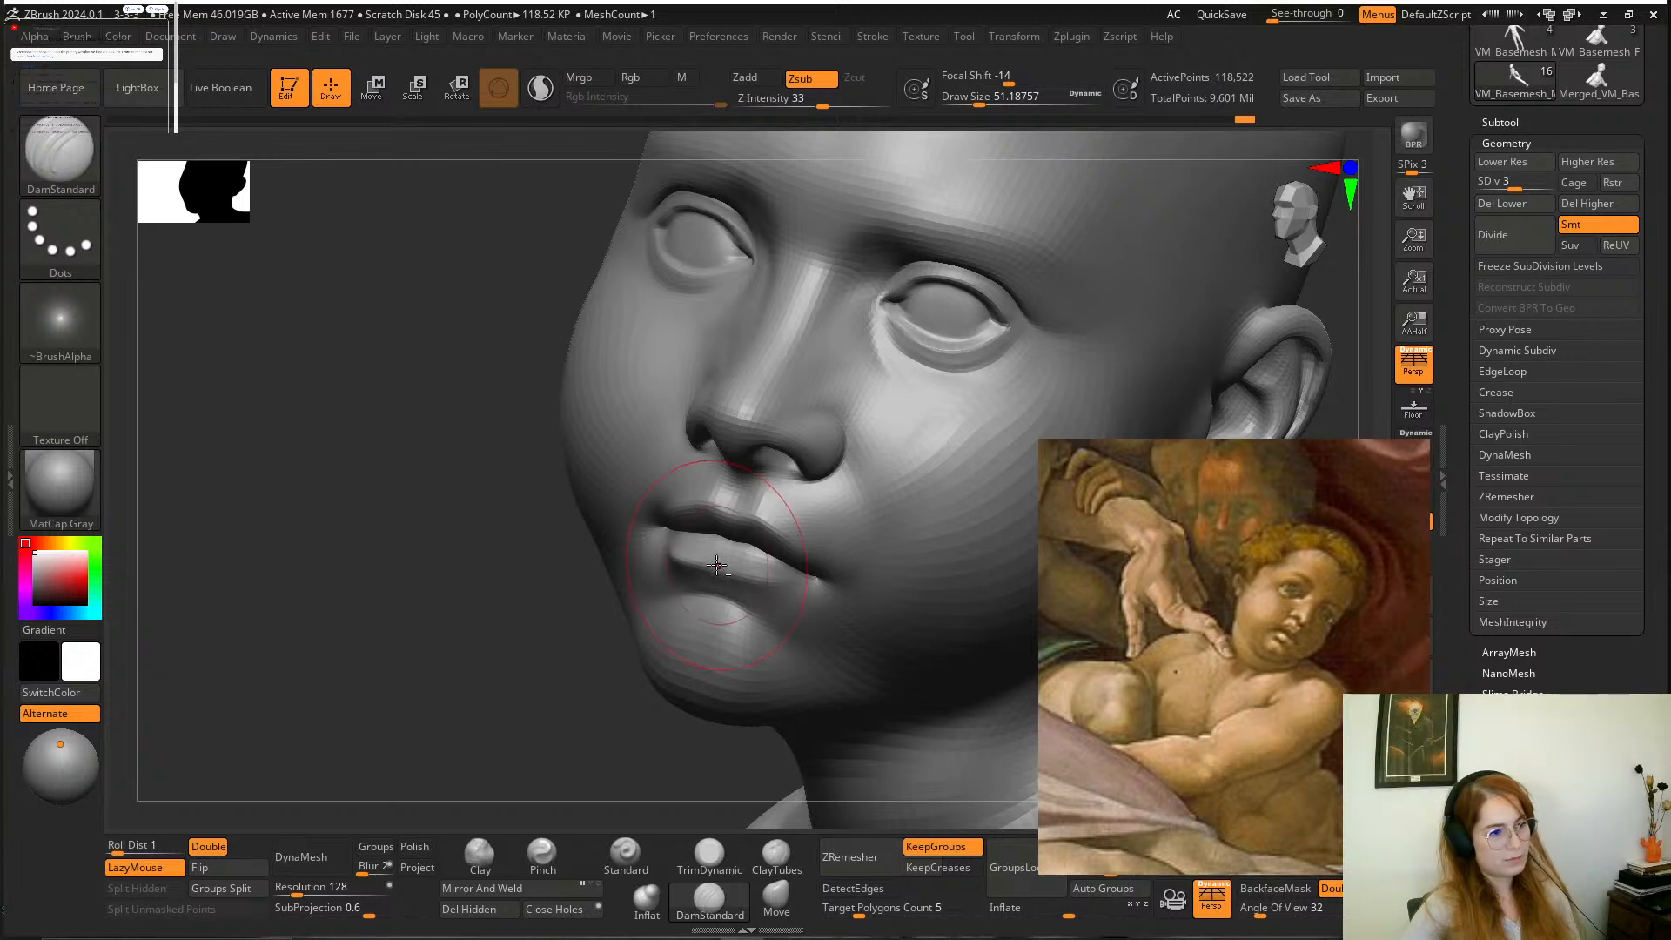
left_click_drag(502, 579, 513, 631, "alt")
key("space")
left_click_drag(695, 599, 682, 599)
left_click(481, 857)
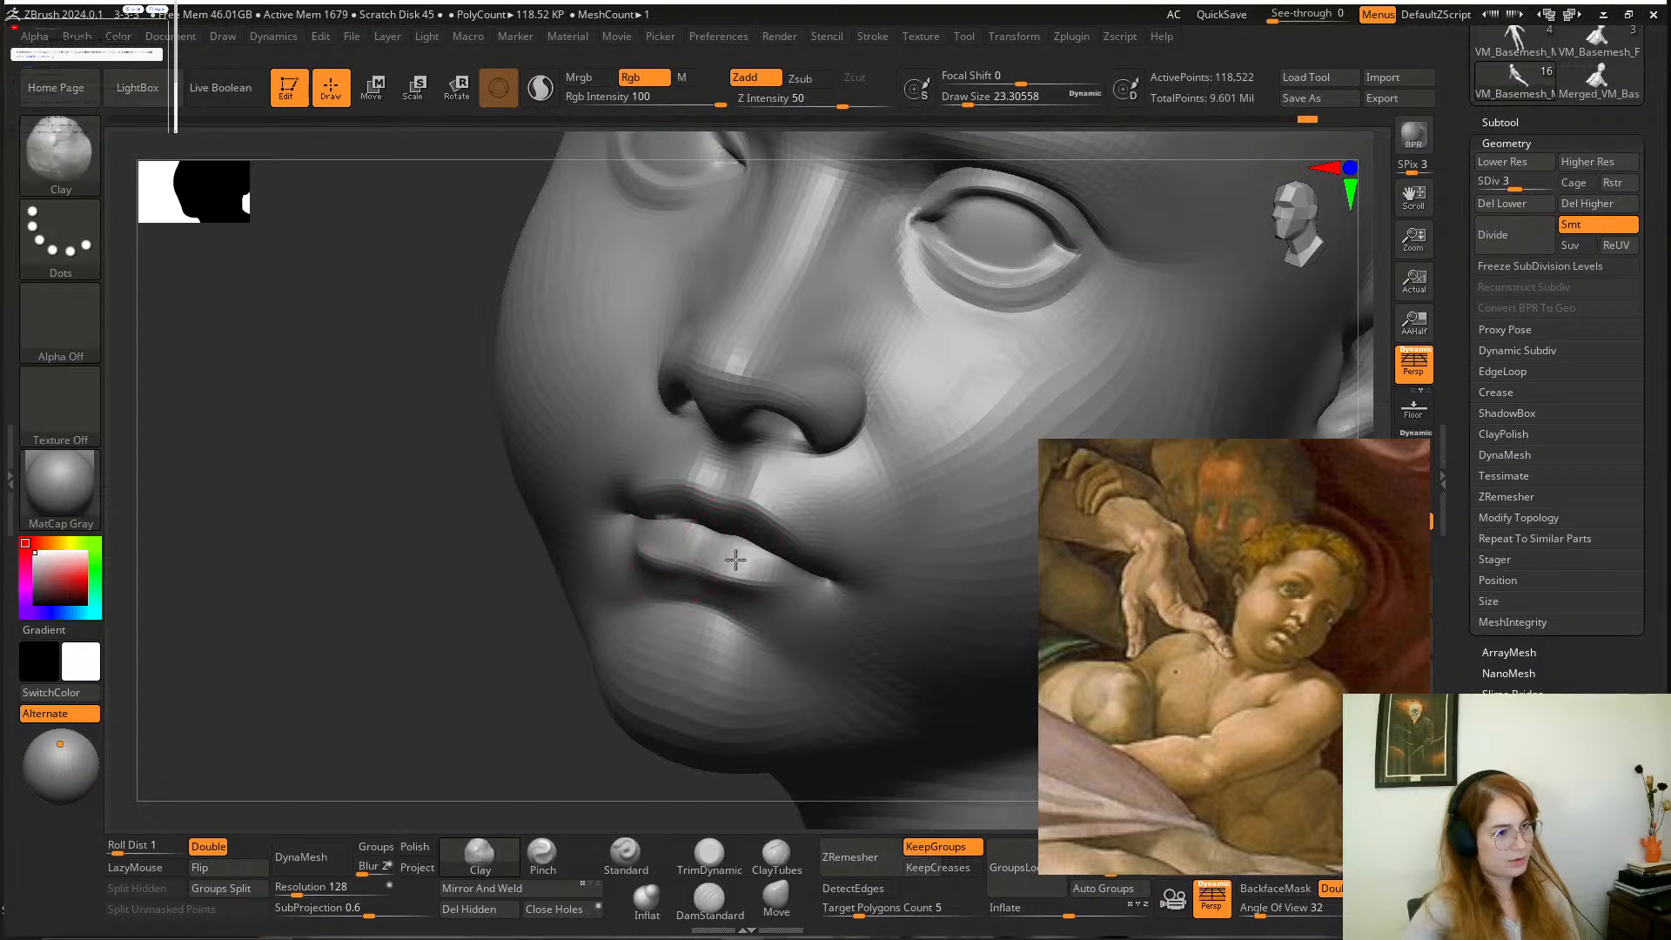
left_click_drag(468, 596, 639, 583)
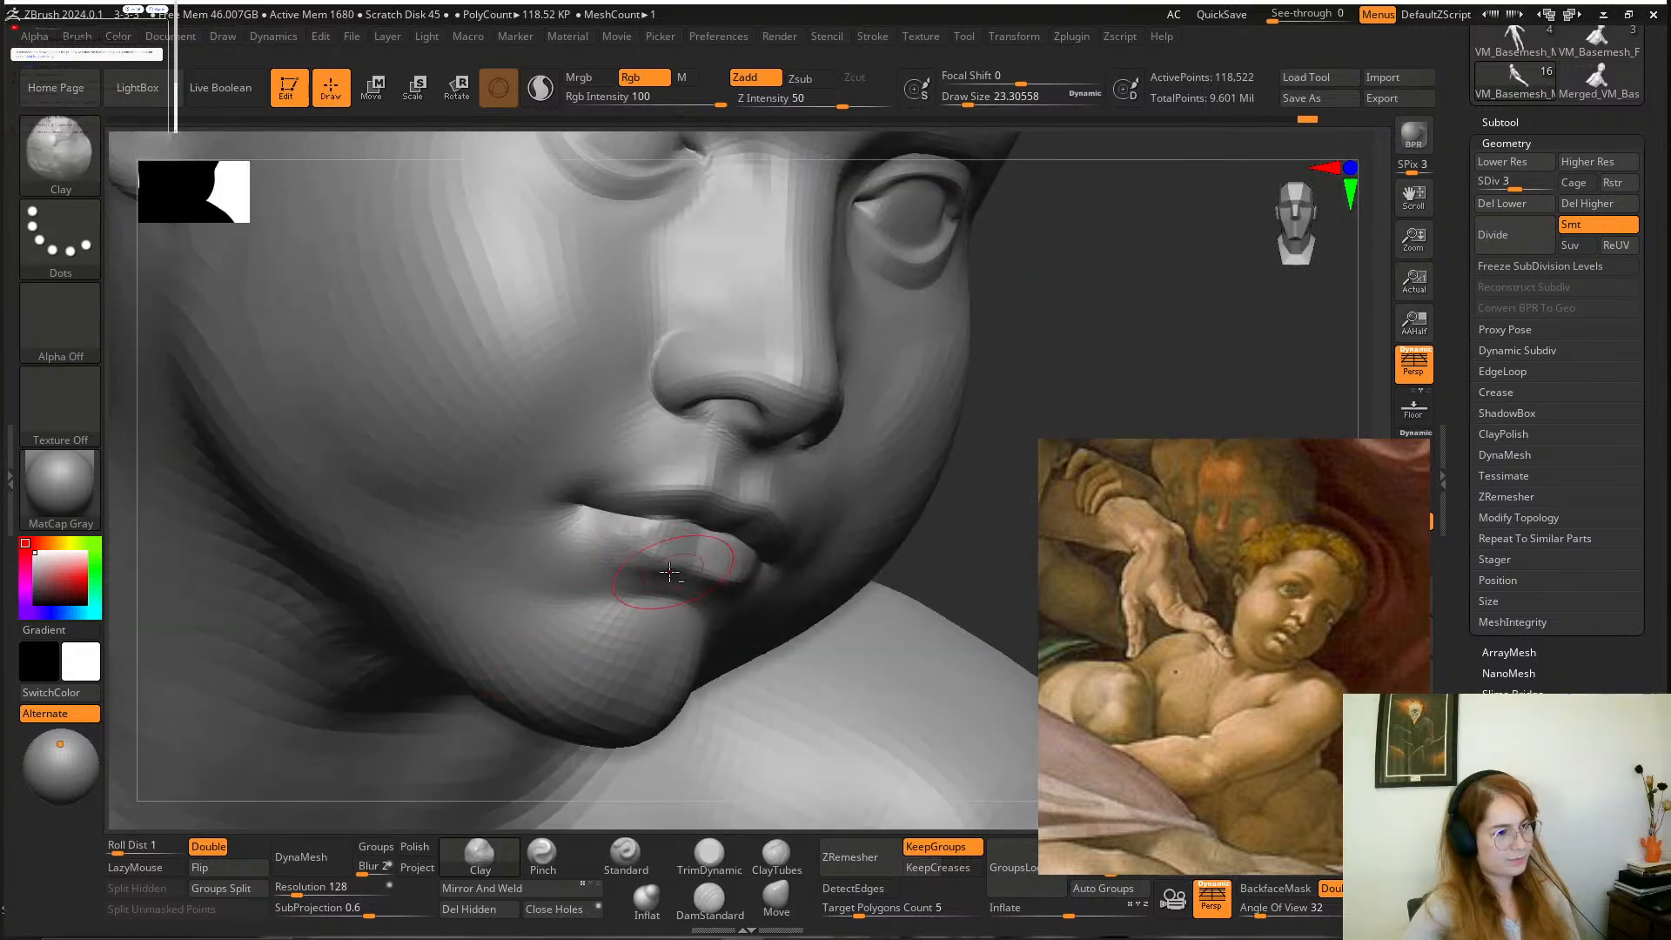
left_click_drag(945, 546, 704, 532, "alt")
Add volume to the boy's chin with the Clay brush at a draw size of about 23.
left_click_drag(496, 727, 623, 780, "alt")
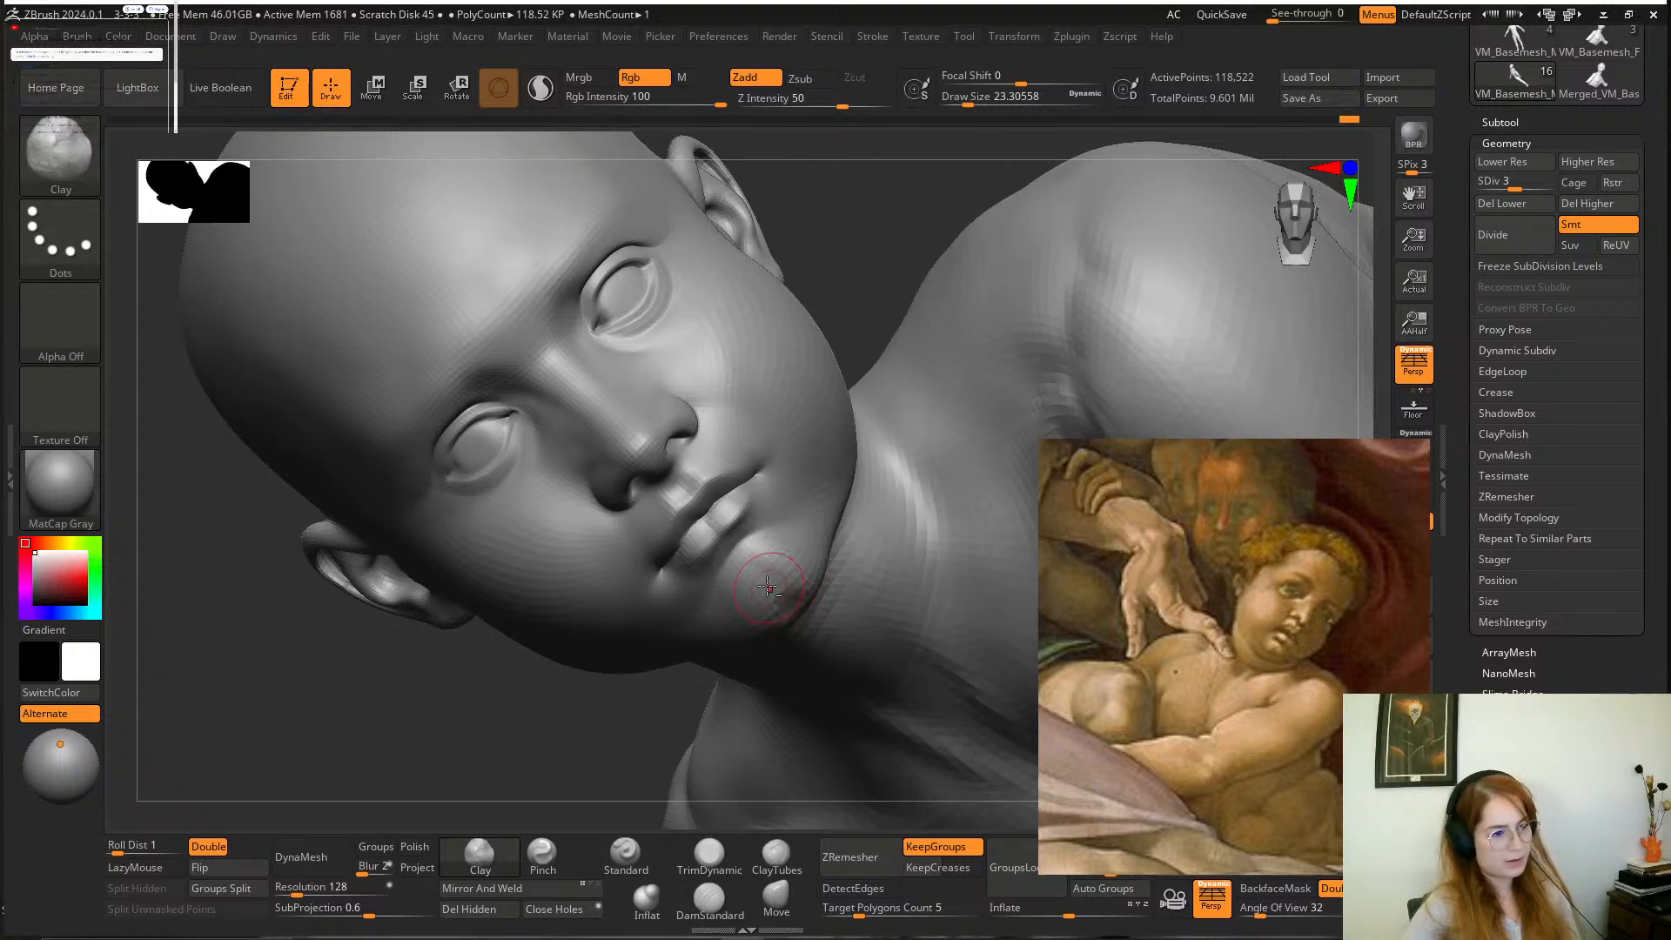
right_click_drag(769, 637, 620, 628)
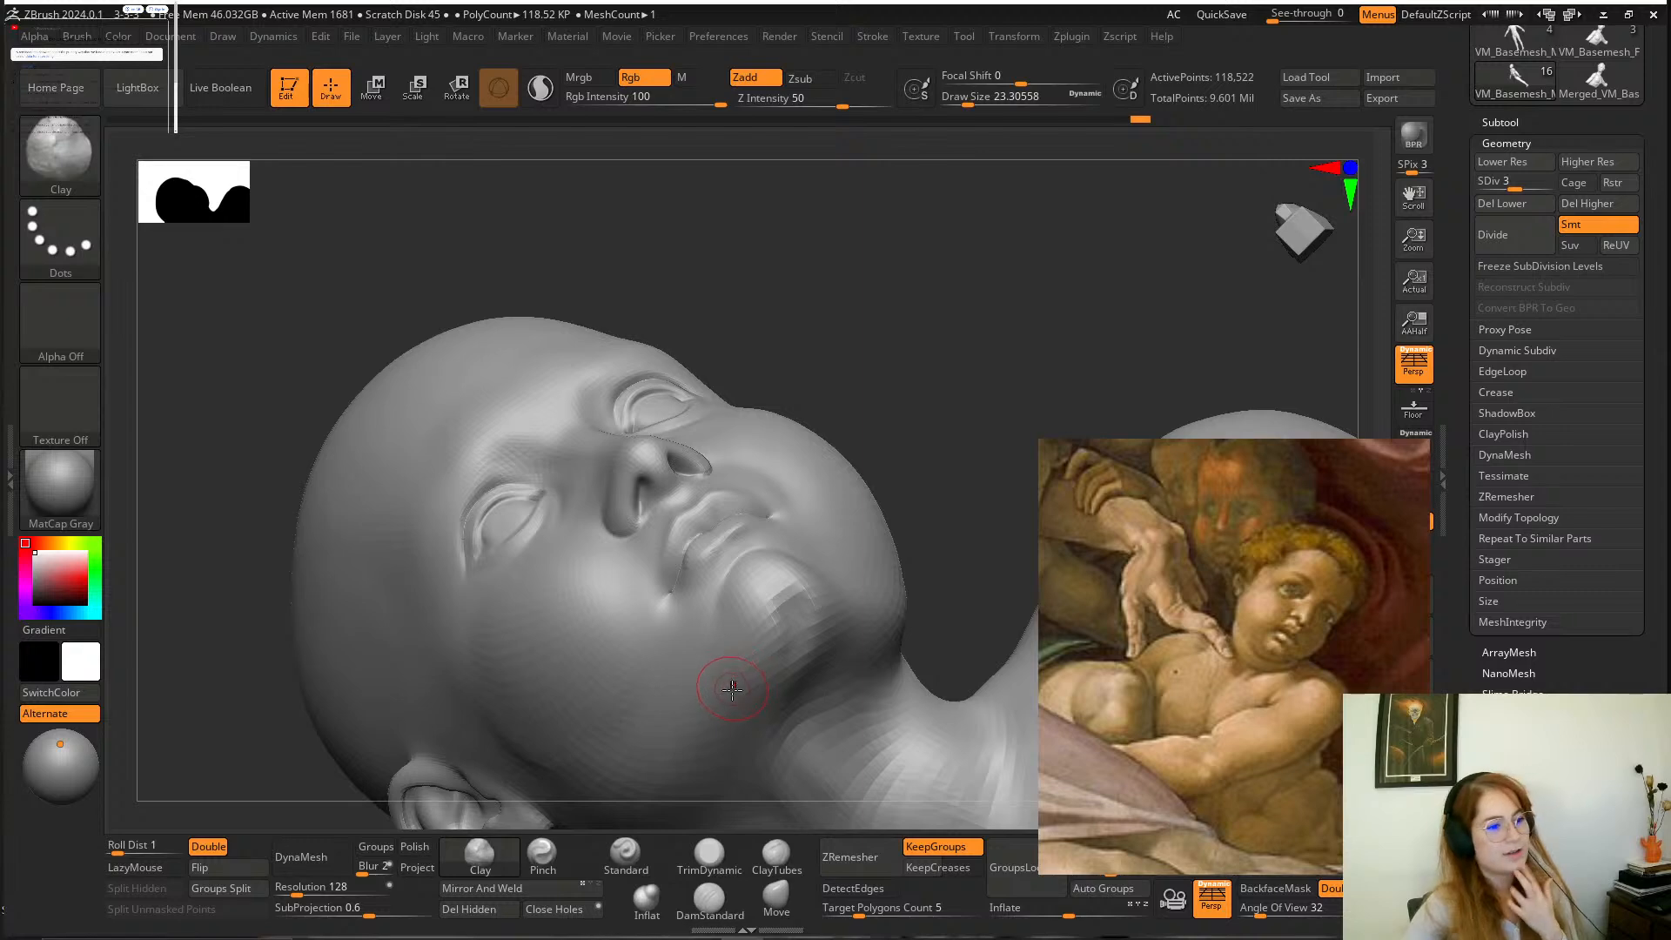
mouse_move(914, 436)
right_mouse_down()
mouse_move(736, 630)
mouse_move(634, 702)
right_mouse_up()
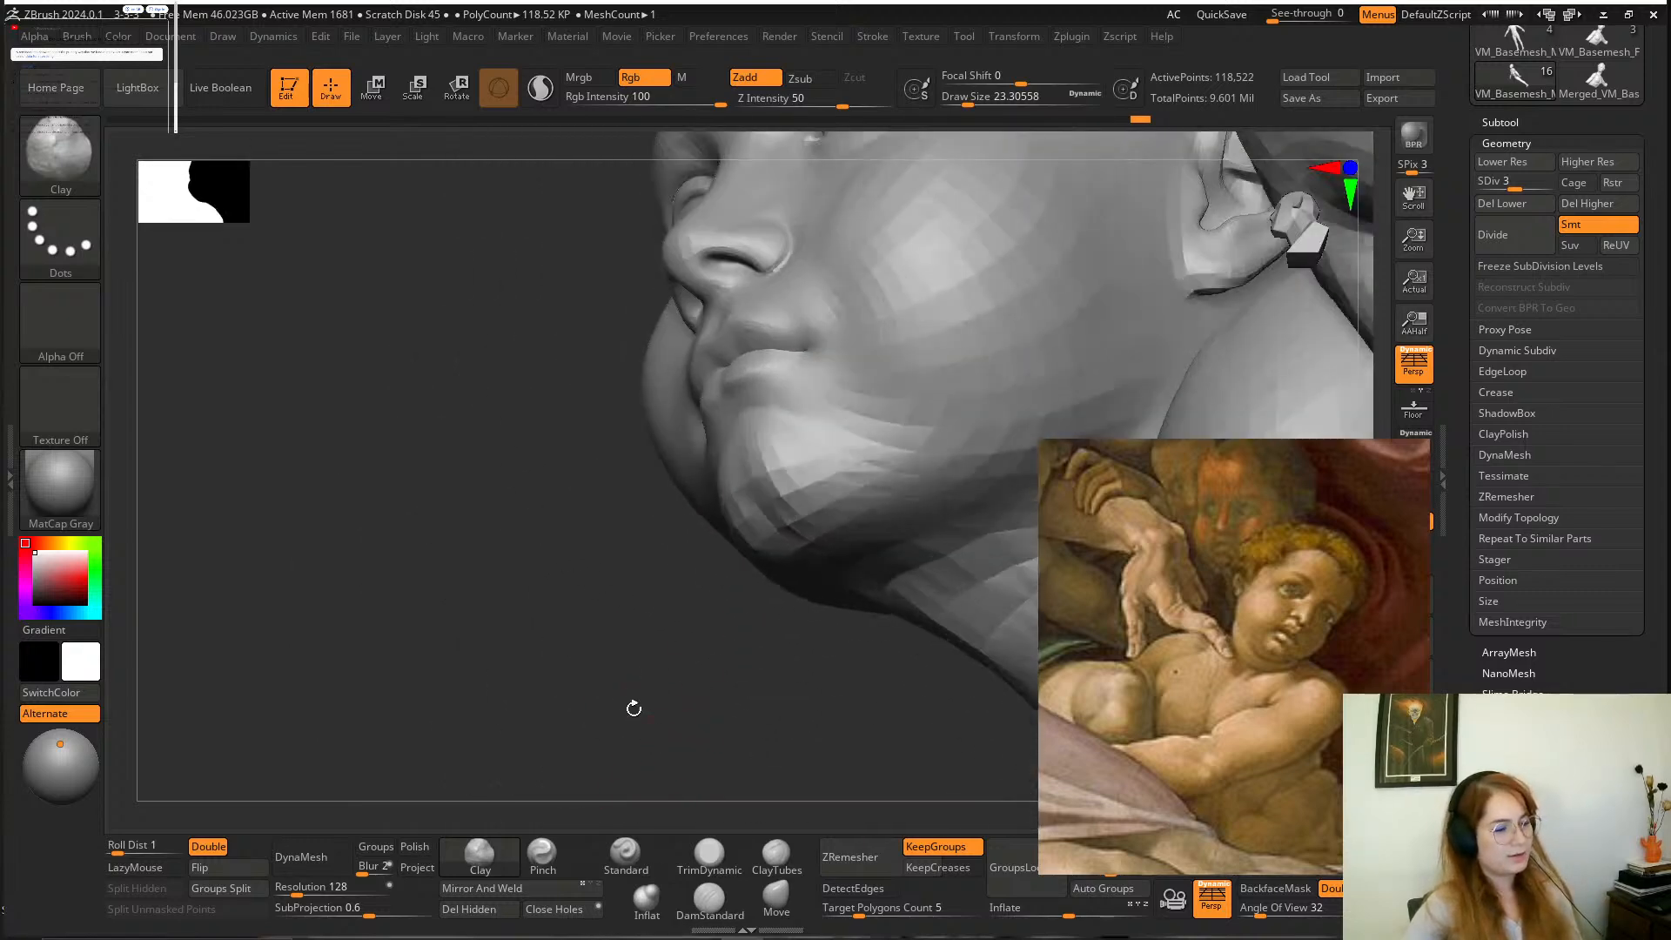
Define the underside of the boy's chin and jaw with the DamStandard brush at a draw size of about 46.
left_click(710, 904)
right_click_drag(675, 766, 731, 643)
key("space")
left_click_drag(790, 563, 803, 559)
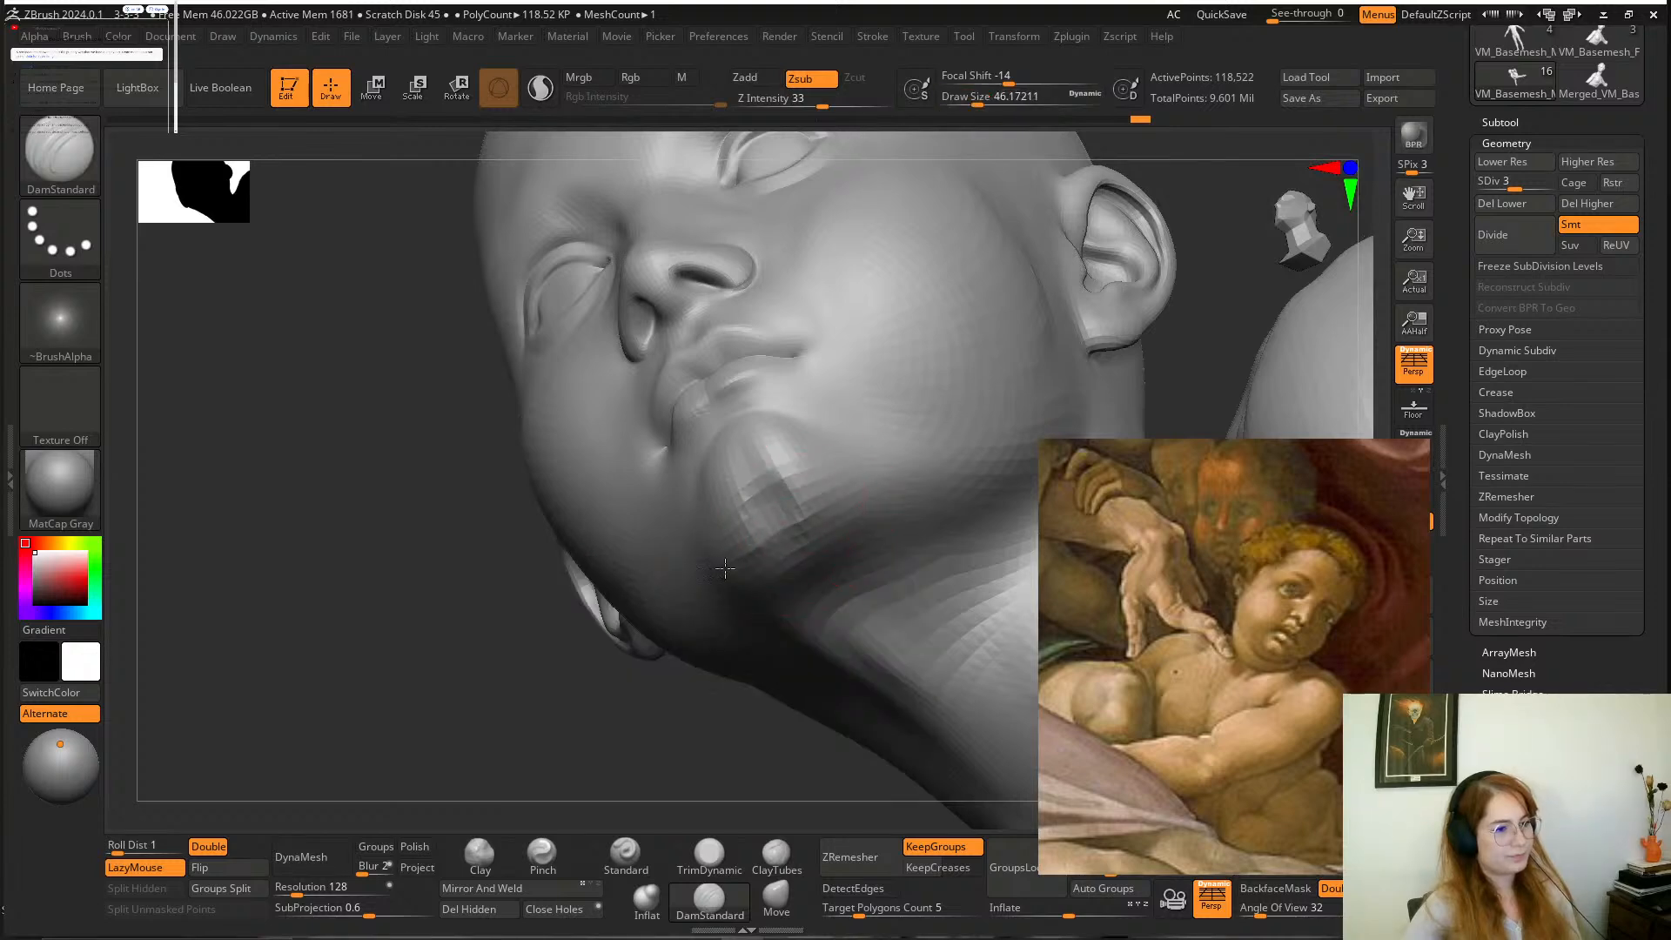
right_click_drag(725, 568, 795, 567)
mouse_move(795, 567)
left_mouse_down("shift")
mouse_move(772, 627)
mouse_move(809, 578)
left_mouse_up("shift")
mouse_move(809, 578)
right_mouse_down()
mouse_move(957, 455)
mouse_move(906, 487)
right_mouse_up()
mouse_move(828, 578)
left_mouse_down("shift")
mouse_move(850, 552)
mouse_move(835, 565)
left_mouse_up("shift")
mouse_move(690, 751)
right_mouse_down("ctrl")
mouse_move(703, 683)
mouse_move(655, 680)
mouse_move(696, 676)
mouse_move(763, 629)
right_mouse_up("ctrl")
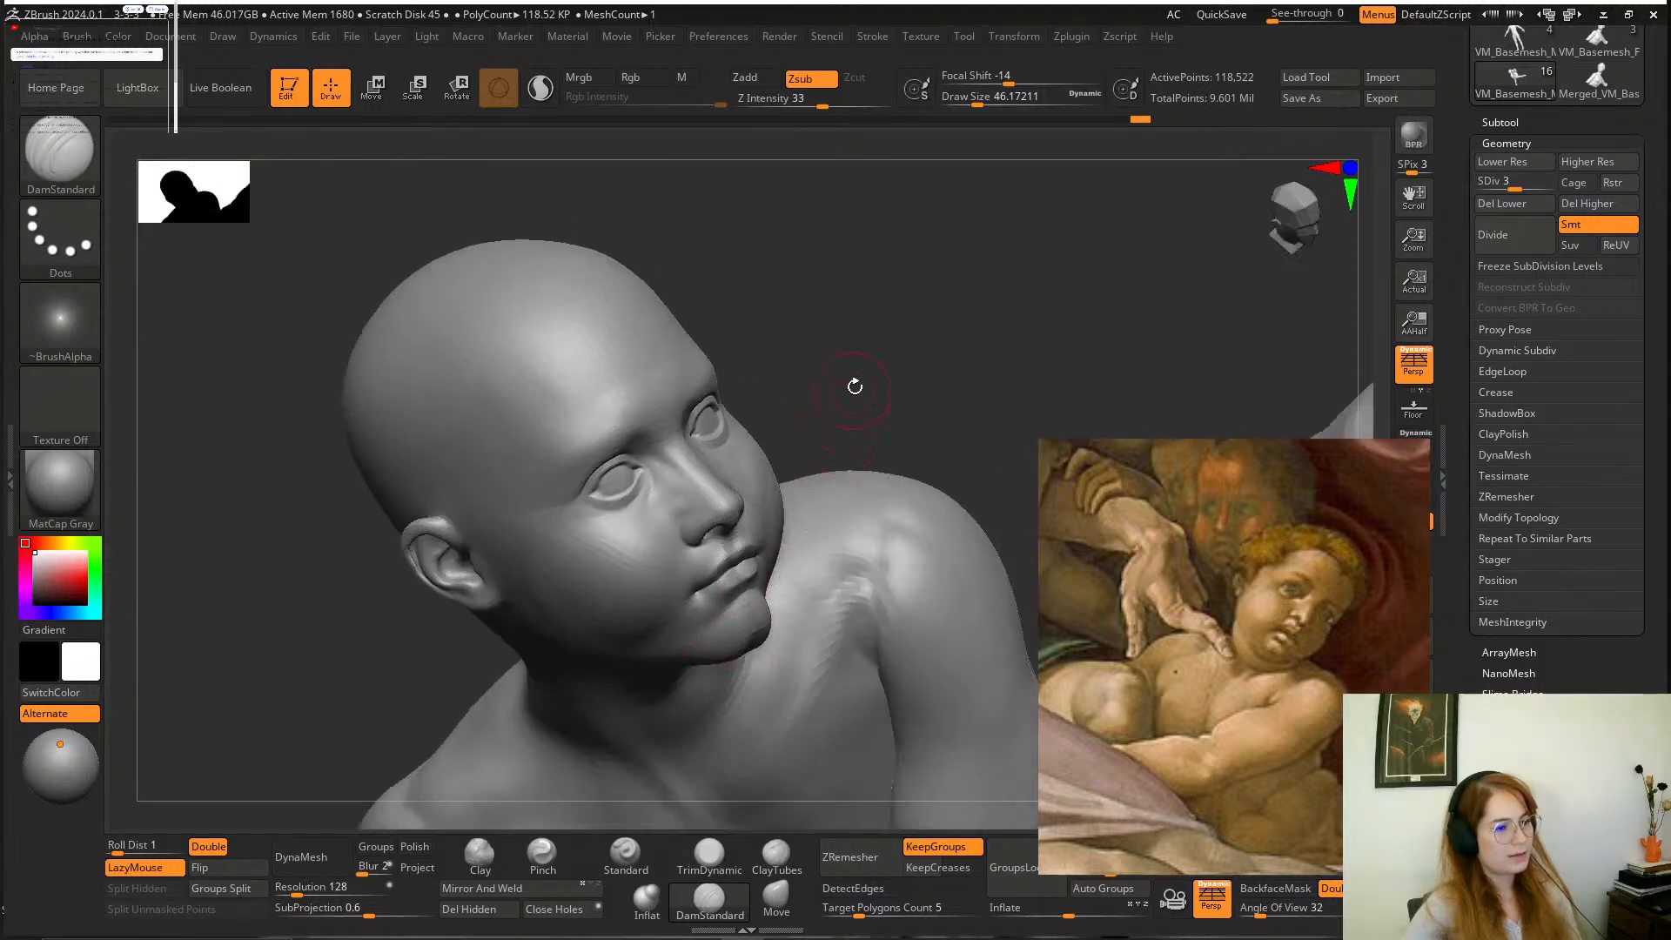
Refine the crease at the inner corner of the boy's right eye with the DamStandard brush at a draw size of about 35.
mouse_move(853, 385)
right_mouse_down()
mouse_move(821, 428)
mouse_move(825, 415)
right_mouse_up()
mouse_move(898, 343)
right_mouse_down("ctrl")
mouse_move(907, 374)
mouse_move(962, 300)
mouse_move(905, 348)
right_mouse_up("ctrl")
left_click_drag(701, 454, 768, 409)
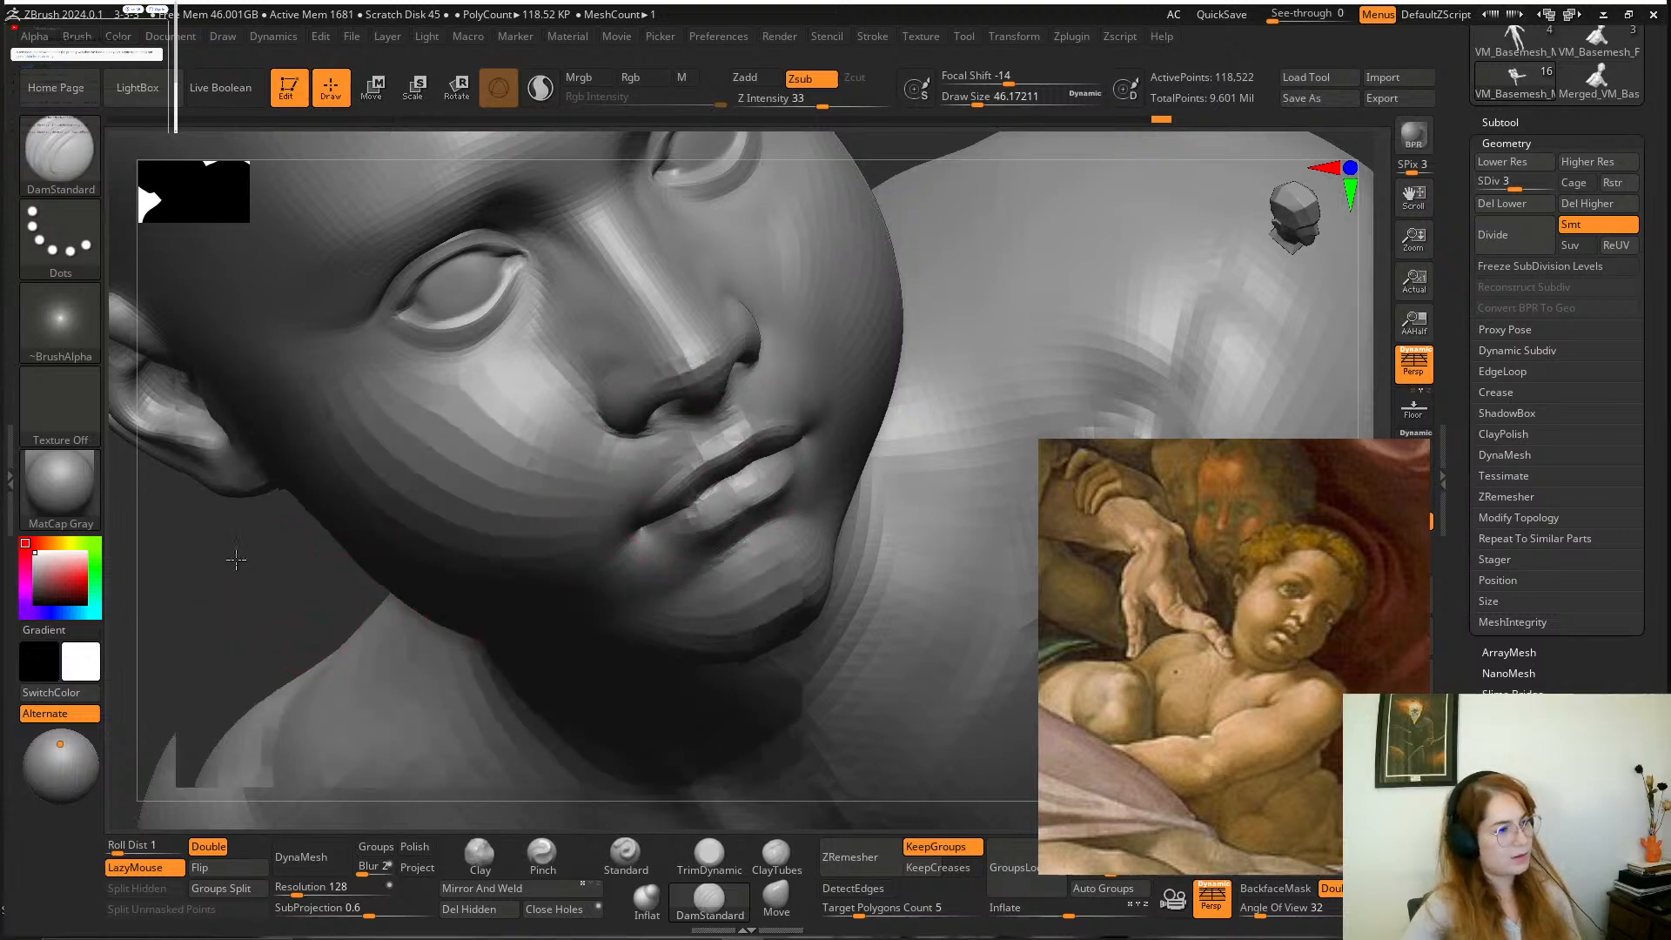
right_click_drag(233, 561, 261, 491)
key("space")
left_click_drag(675, 466, 668, 467)
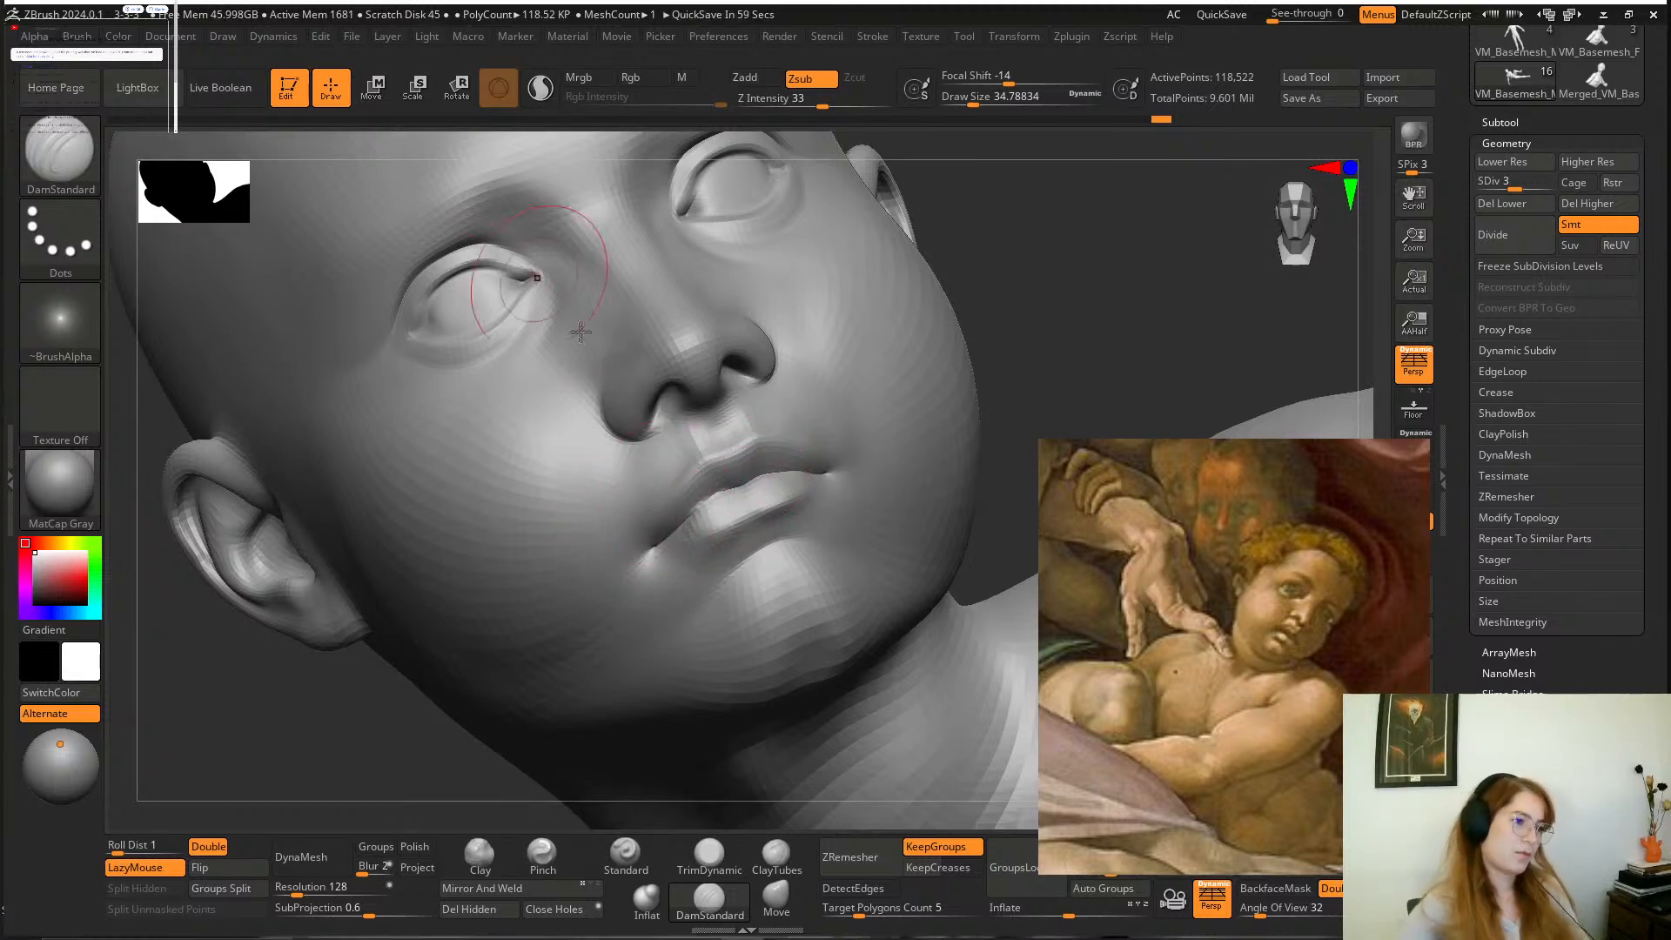
Reshape the wings of the boy's nose to match the painting with the Move brush at a draw size of about 46.
left_click_drag(1017, 247, 1072, 248)
scroll(1312, 624, "up", 5)
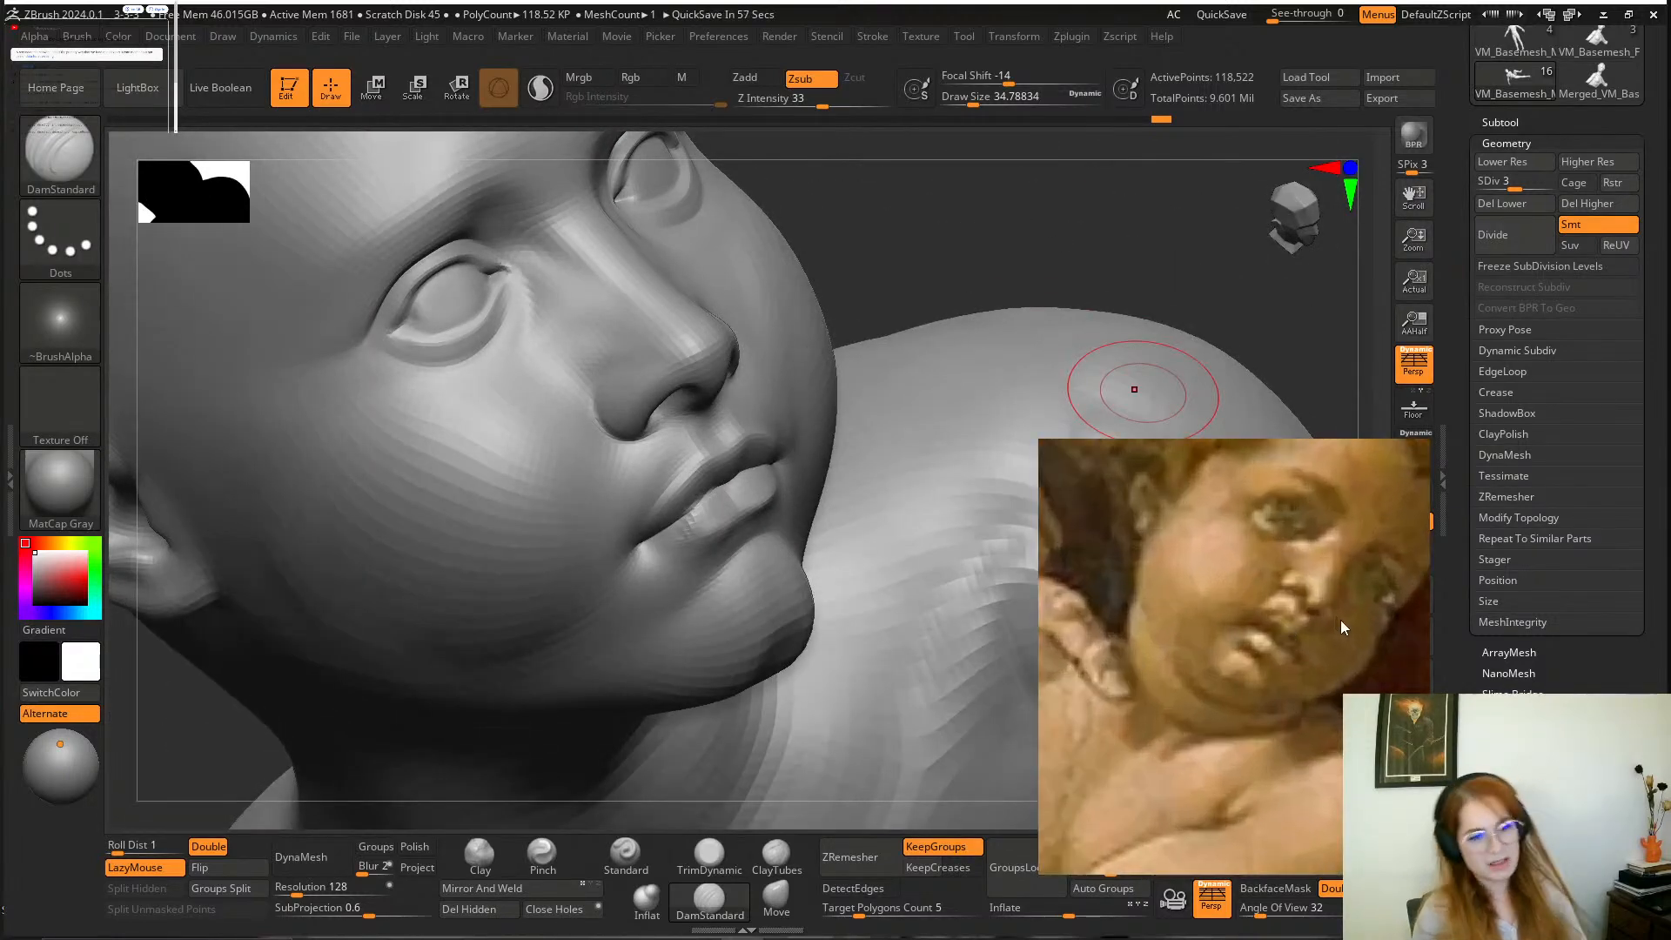
scroll(1340, 619, "down", 5)
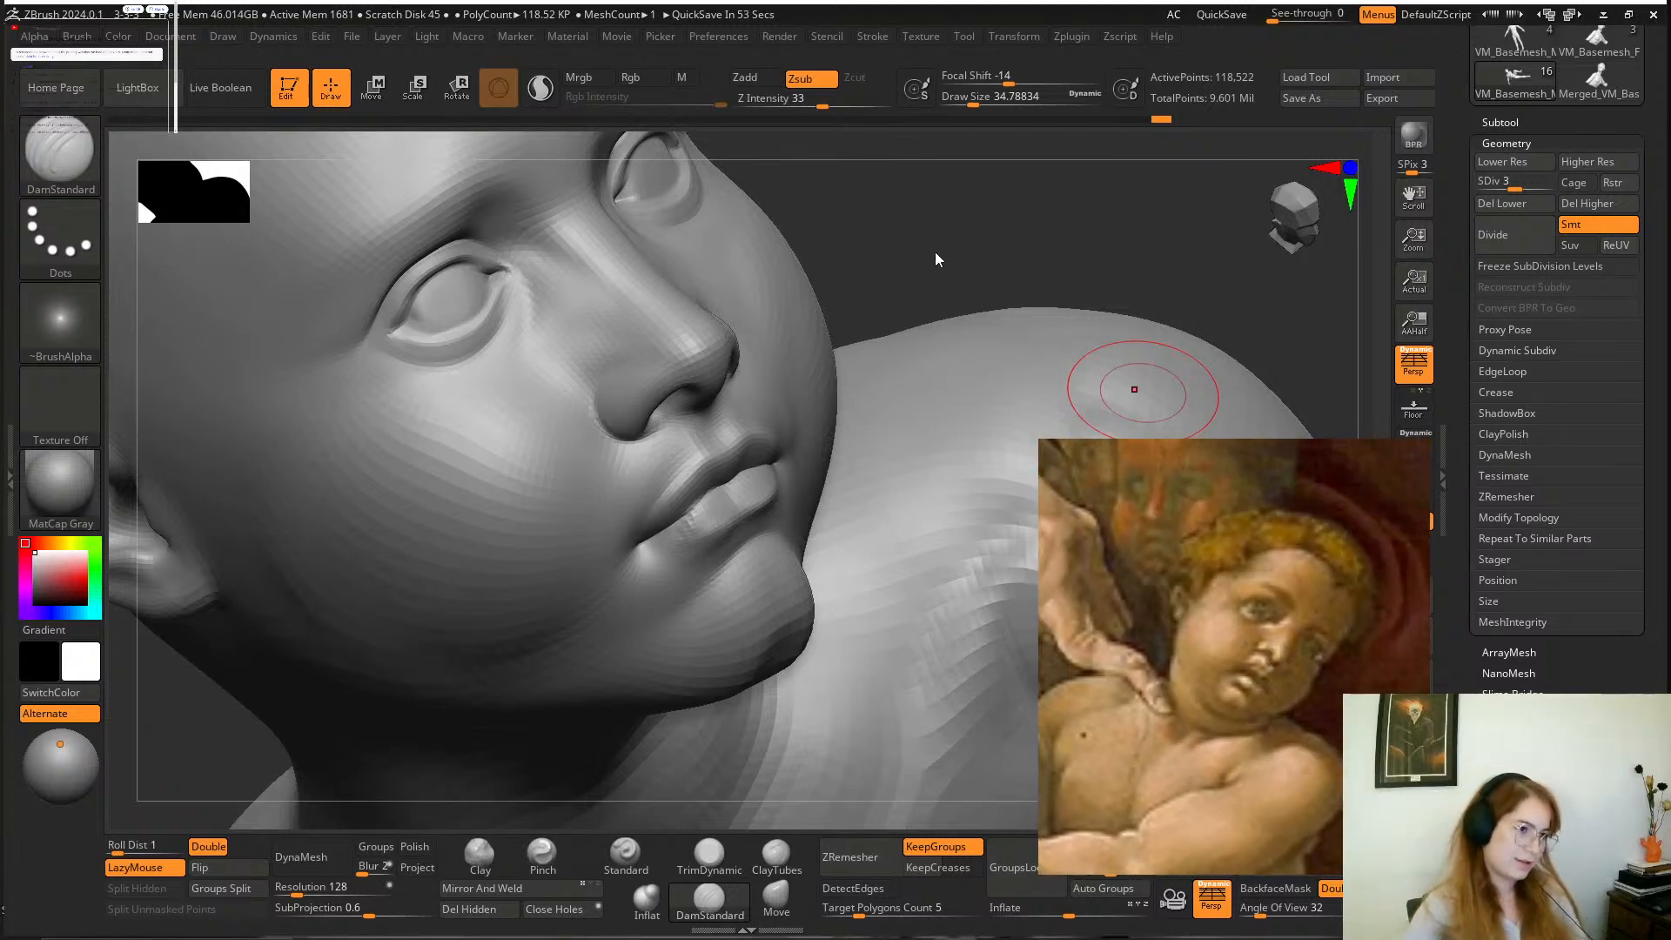
mouse_move(936, 254)
left_mouse_down()
mouse_move(875, 228)
mouse_move(879, 306)
mouse_move(966, 247)
mouse_move(958, 218)
mouse_move(956, 236)
mouse_move(901, 247)
mouse_move(929, 254)
mouse_move(811, 241)
mouse_move(877, 168)
mouse_move(794, 291)
left_mouse_up()
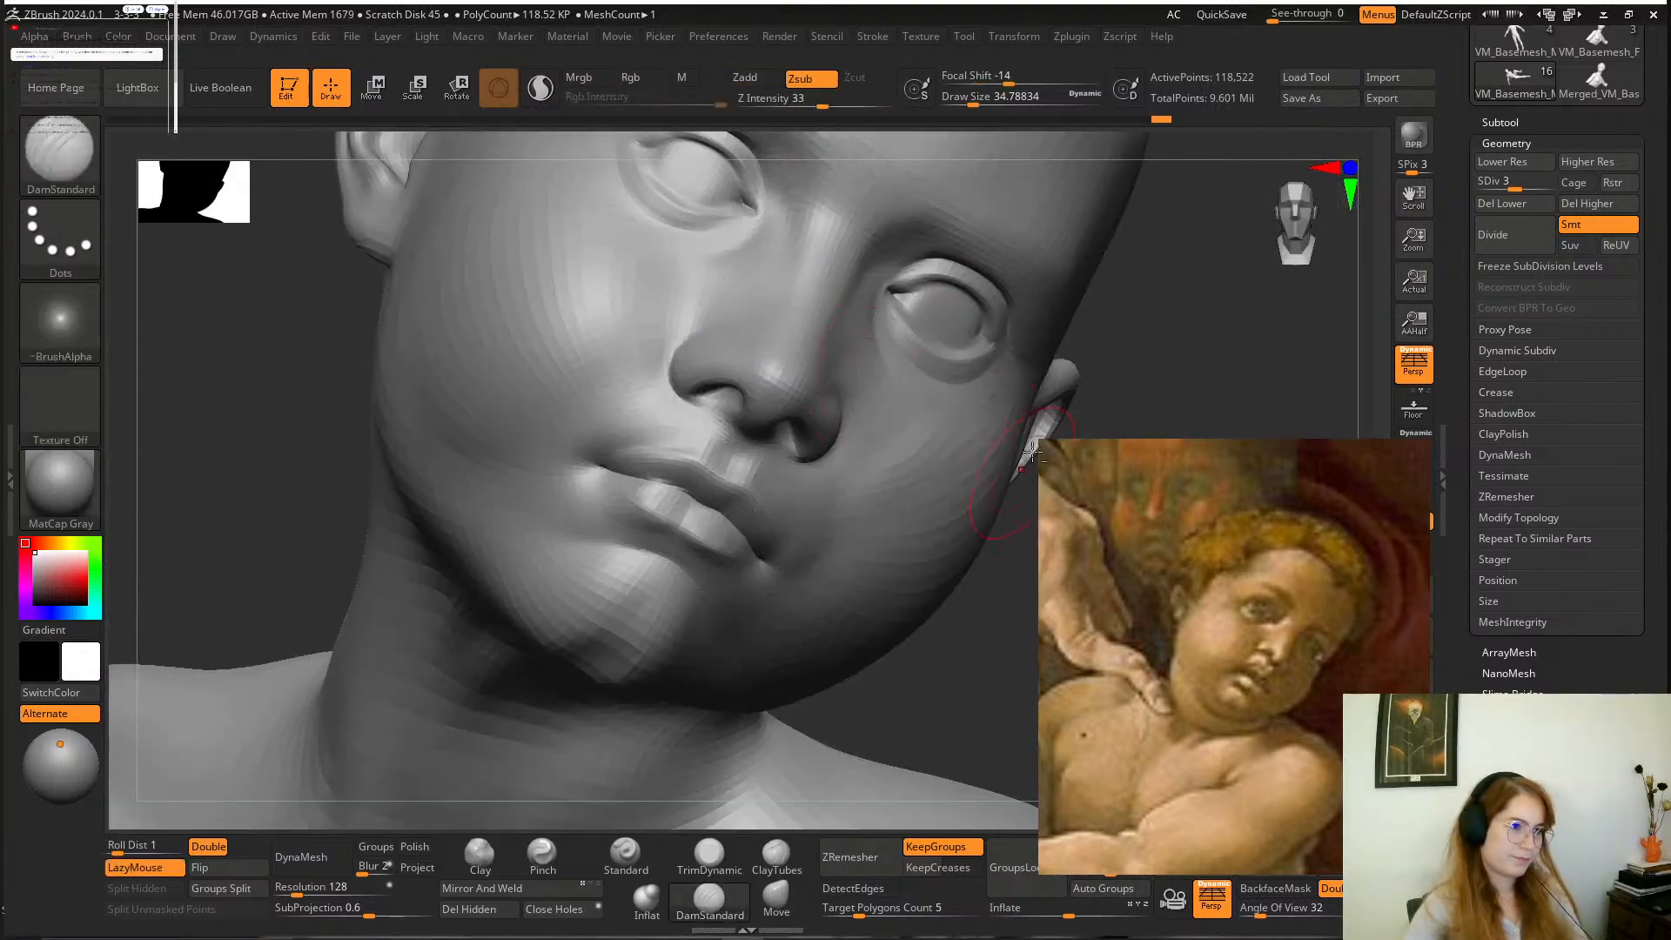
mouse_move(1032, 451)
left_mouse_down()
mouse_move(1119, 313)
mouse_move(1062, 298)
left_mouse_up()
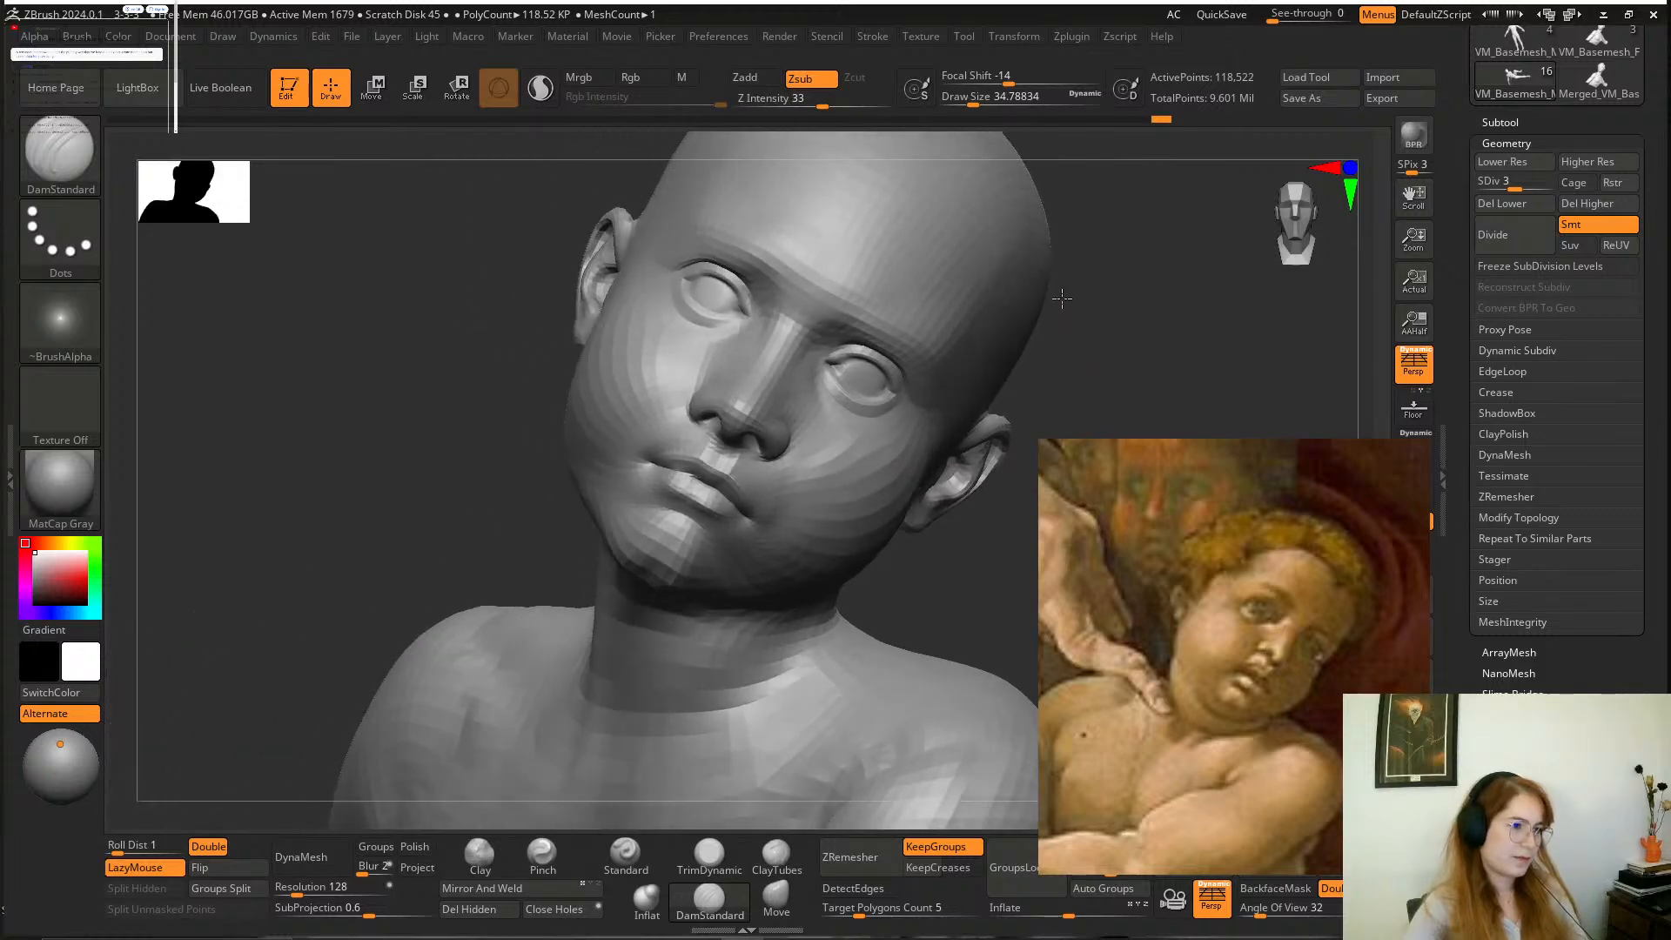
left_click_drag(963, 597, 936, 696, "alt")
left_click(776, 901)
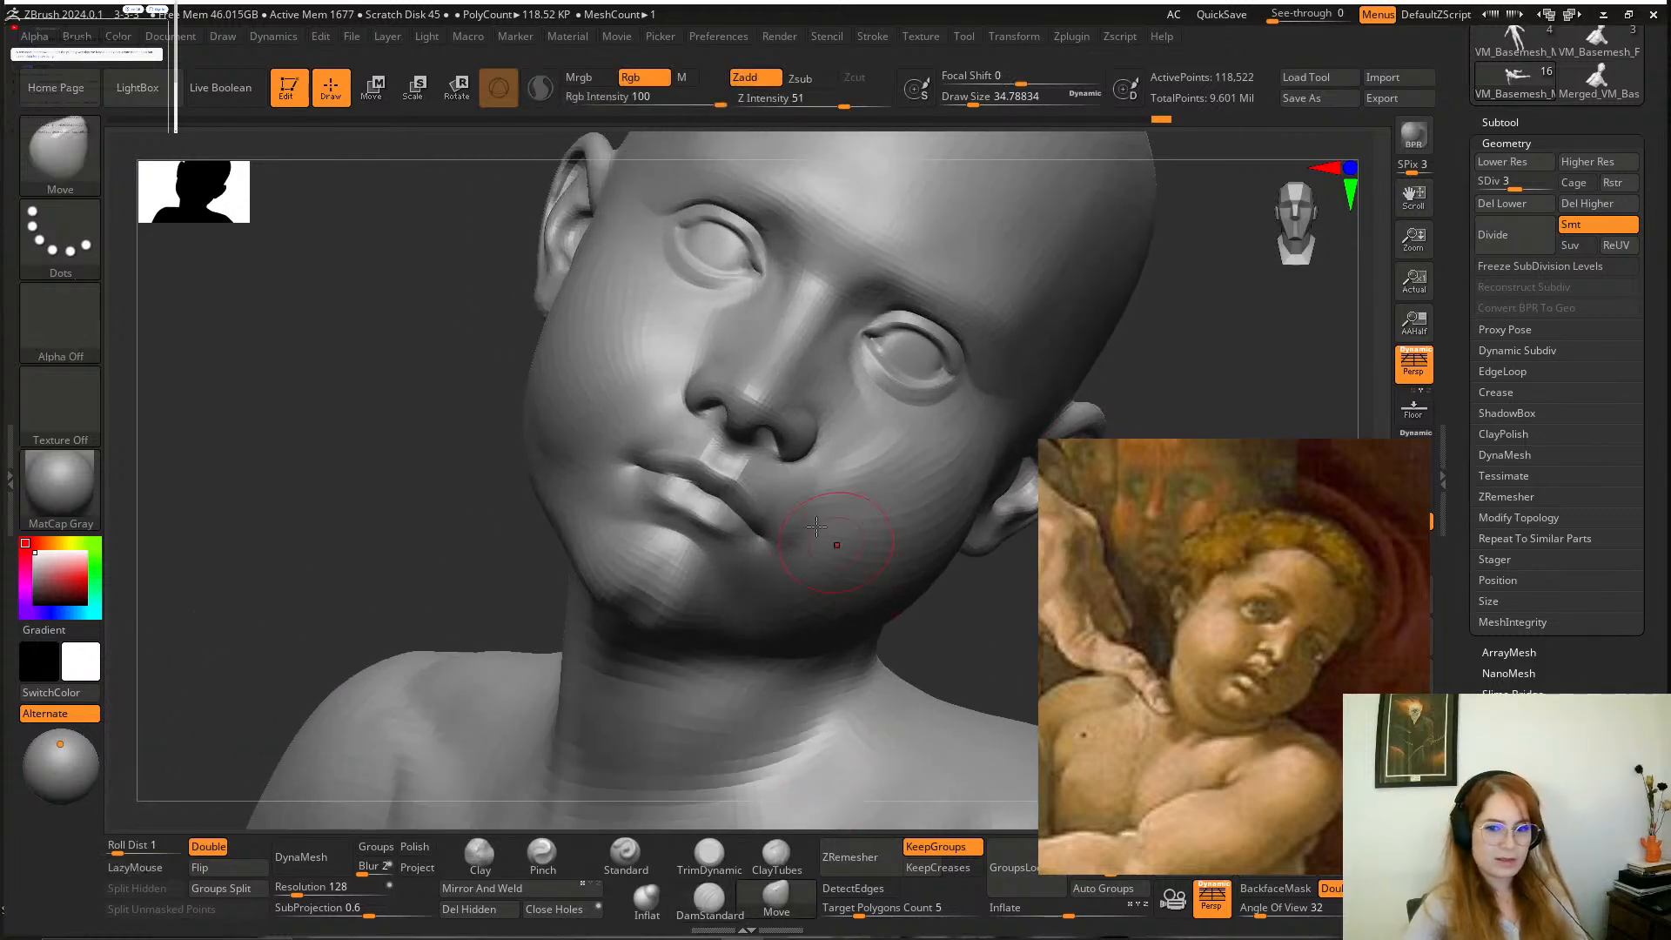
key("space")
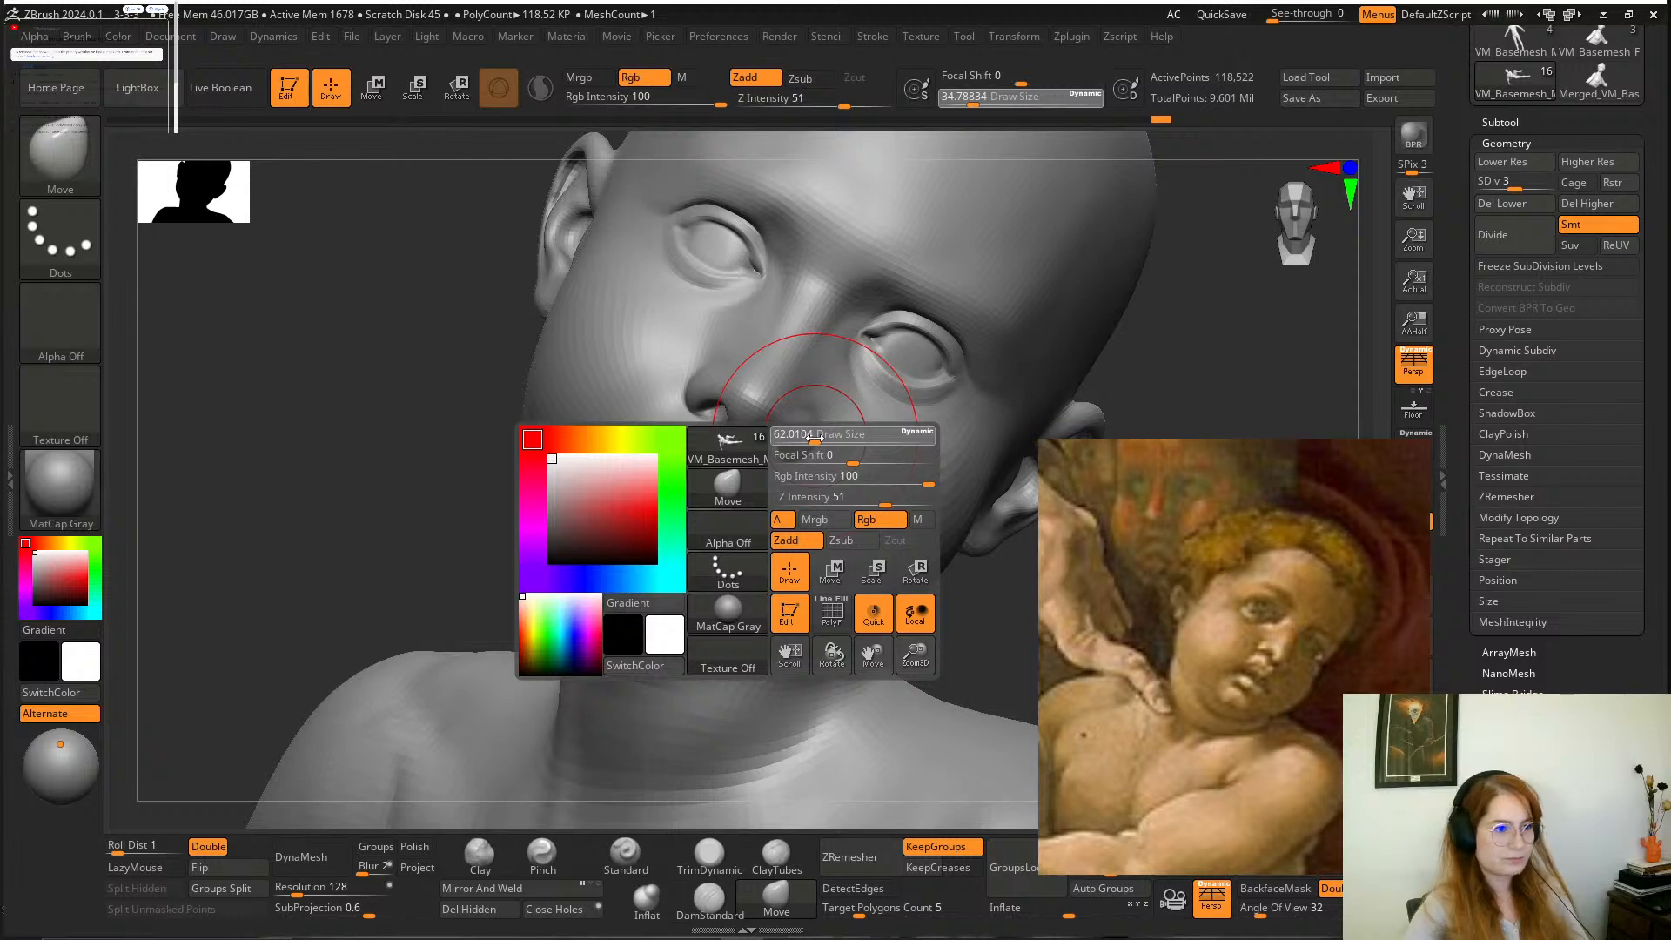
left_click_drag(814, 438, 810, 437)
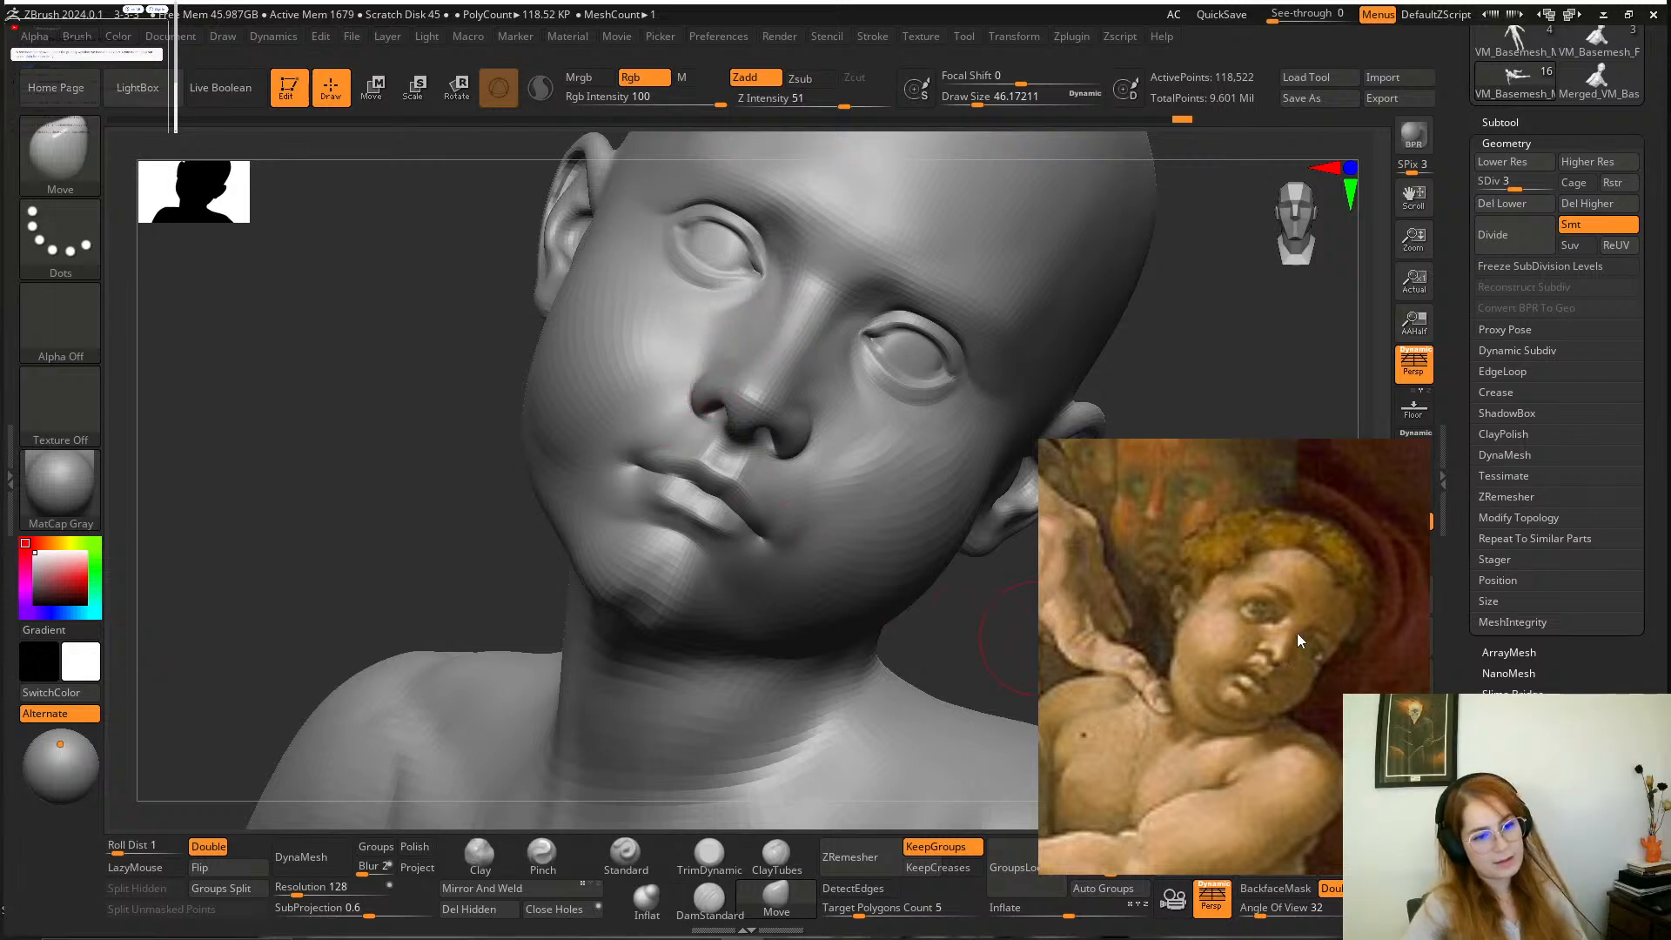
mouse_move(1033, 590)
left_mouse_down()
mouse_move(958, 597)
mouse_move(970, 645)
mouse_move(906, 641)
mouse_move(1009, 681)
mouse_move(825, 507)
left_mouse_up()
right_click(825, 507)
Carve the base of the boy's nose and the nostril edges with the DamStandard brush at a draw size of about 22.
left_click(709, 899)
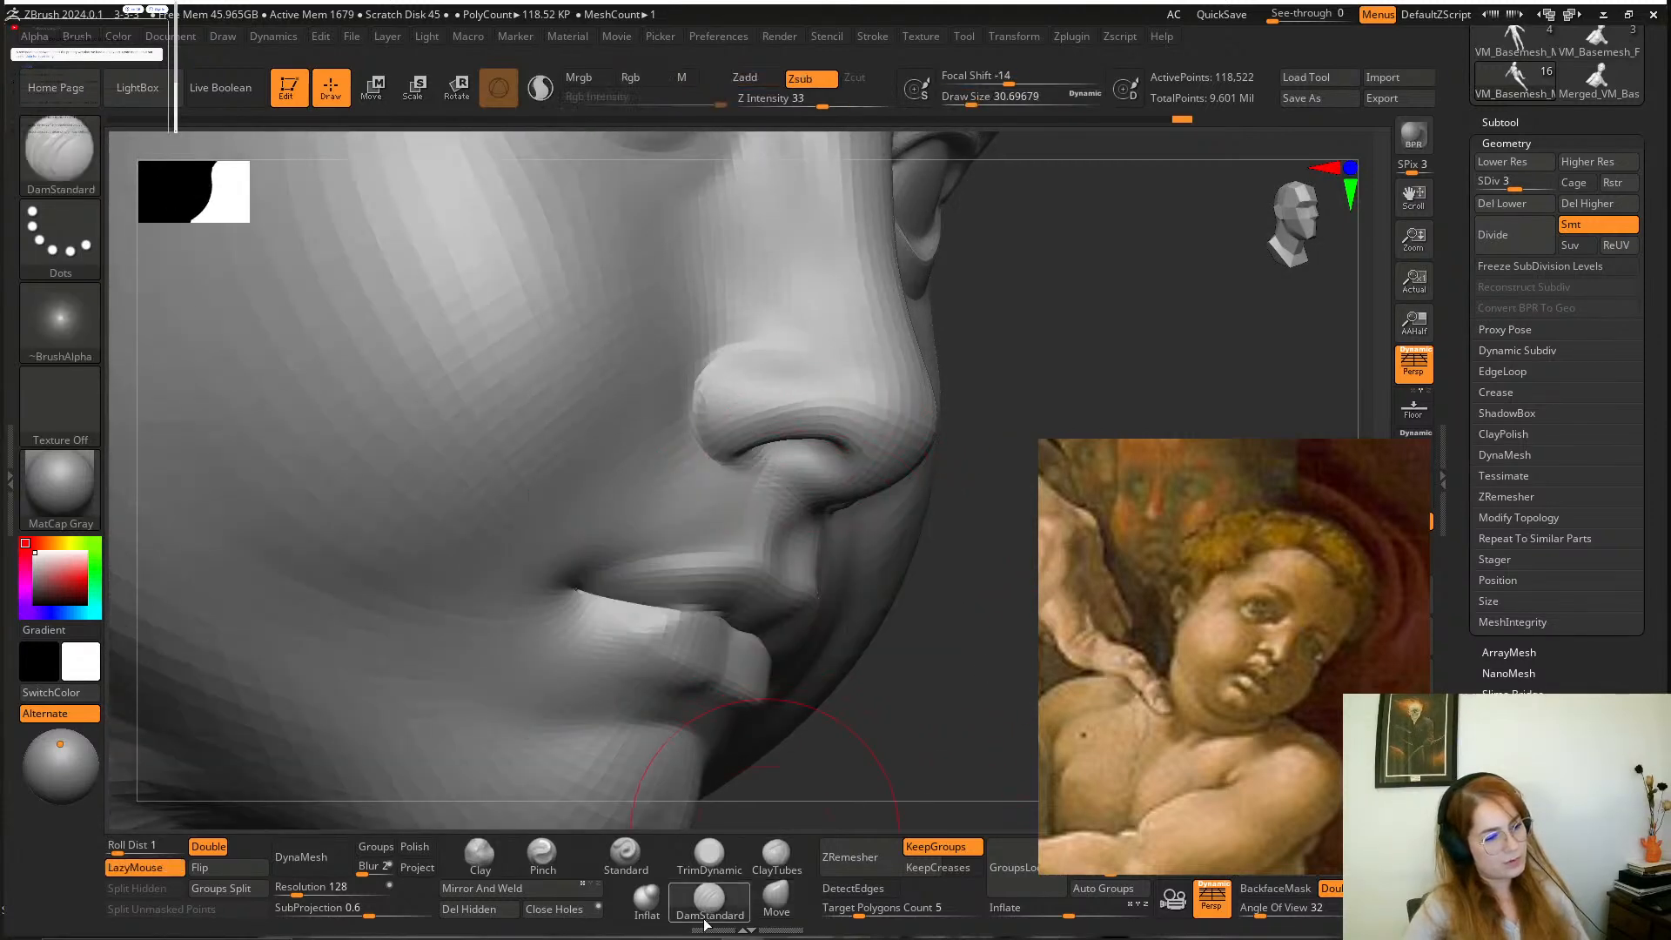
left_click_drag(899, 716, 875, 556)
key("space")
left_click_drag(840, 478, 833, 477)
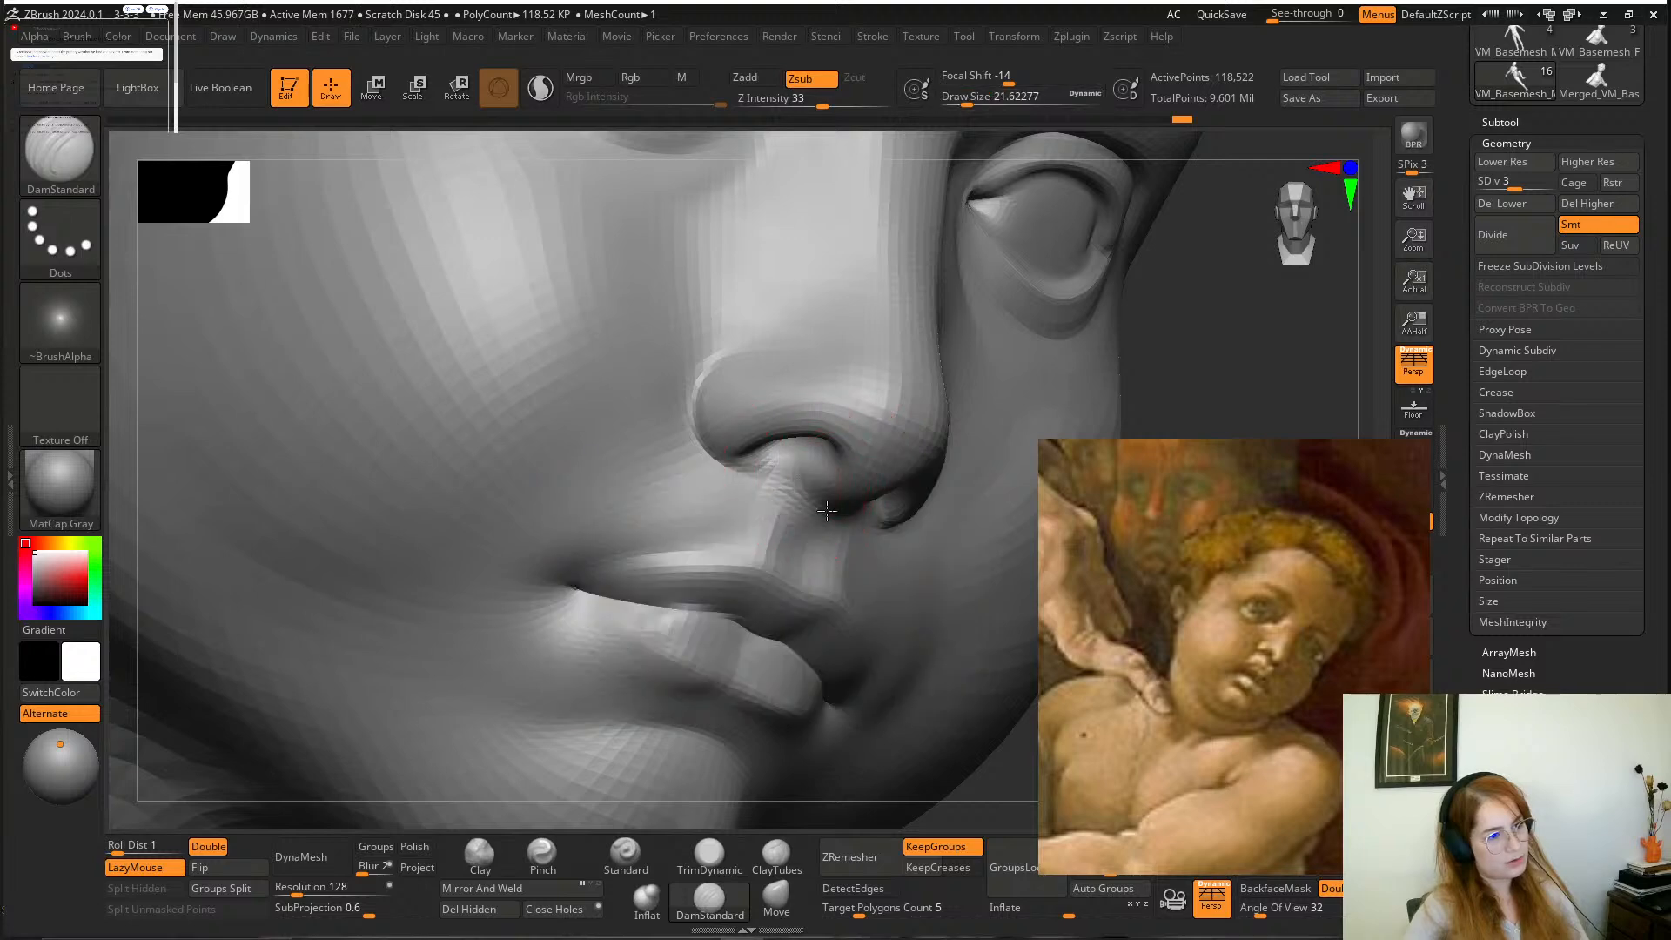
left_click_drag(1209, 318, 836, 531)
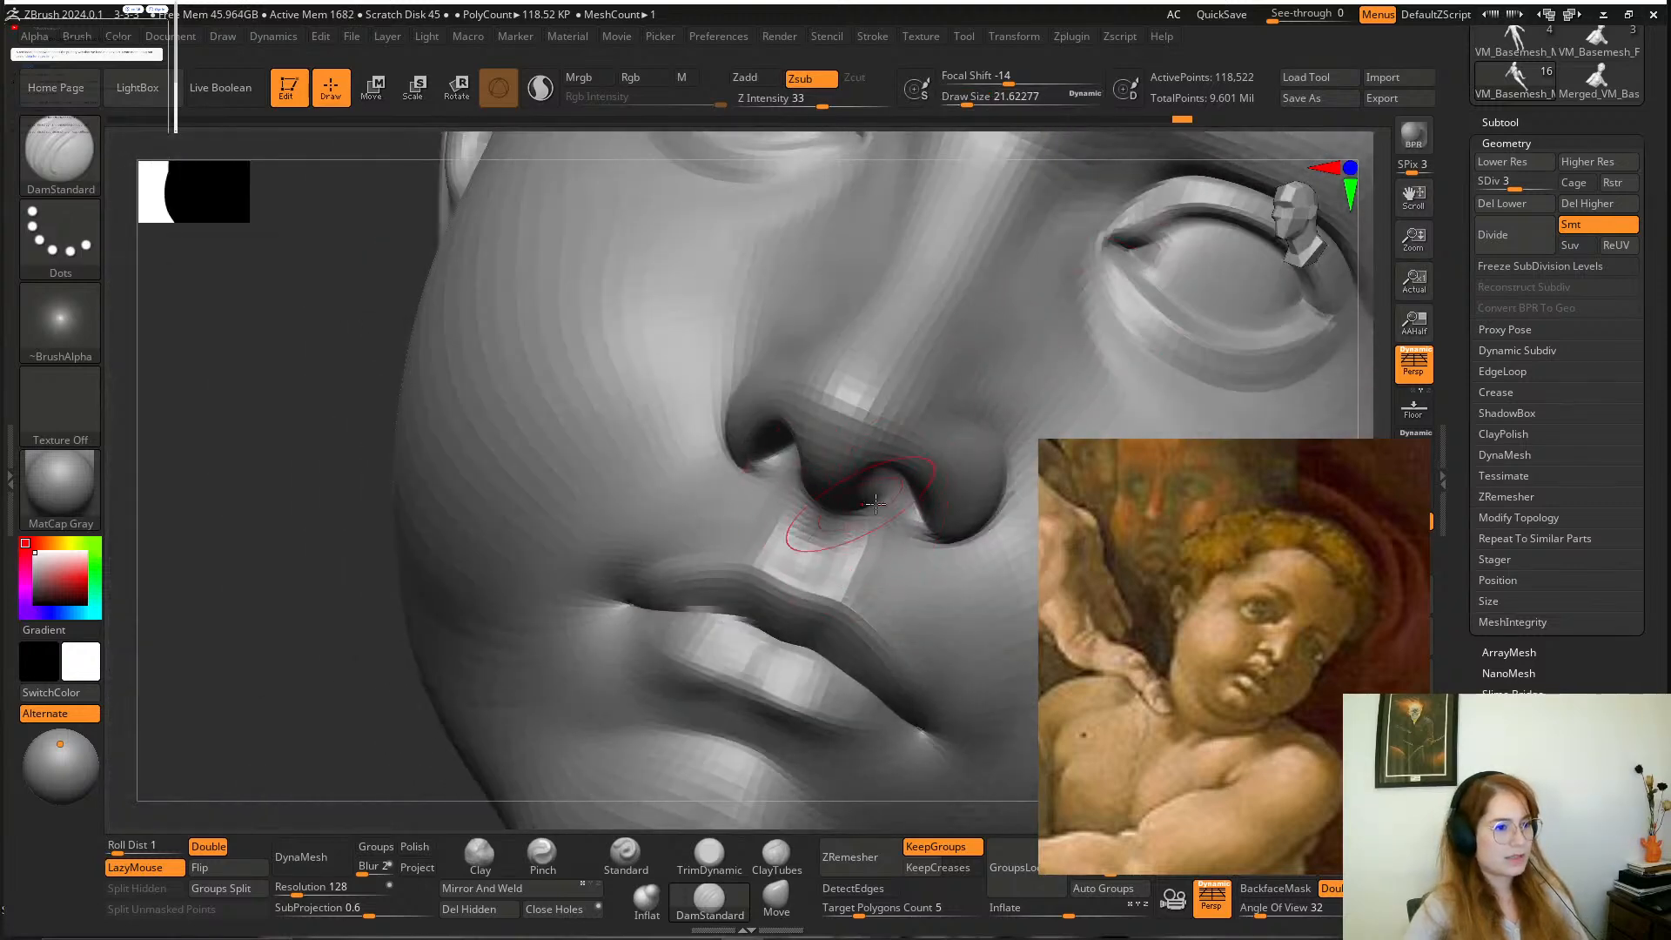
mouse_move(295, 567)
left_mouse_down()
mouse_move(276, 508)
mouse_move(540, 522)
left_mouse_up()
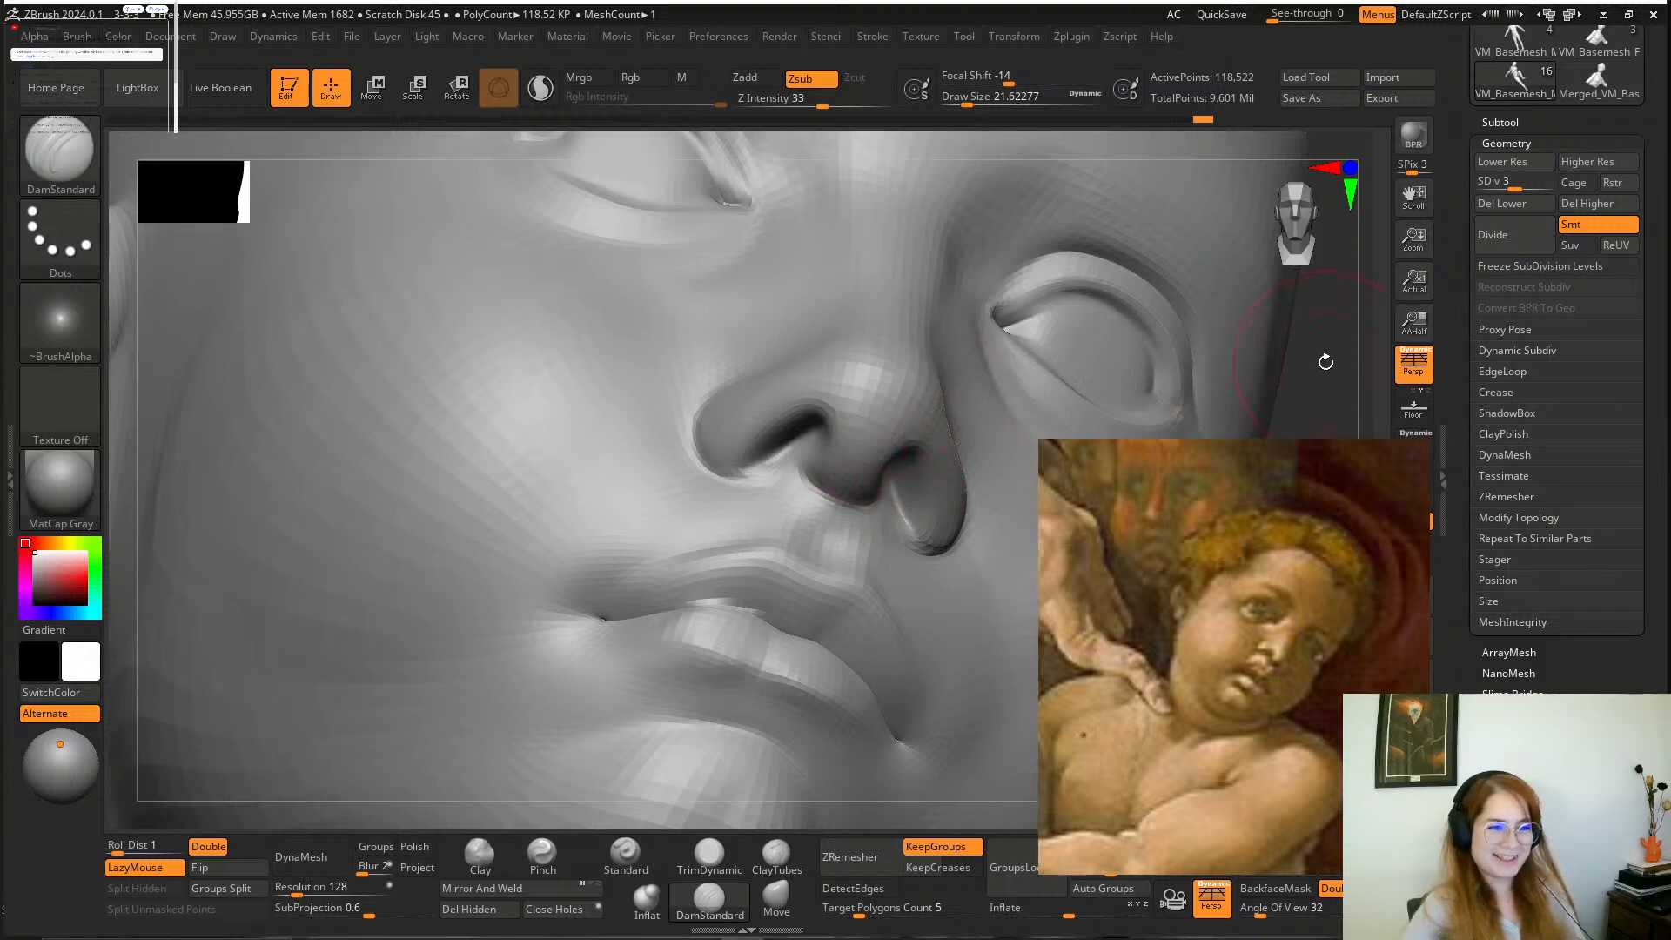
Deepen both of the boy's nostril openings with the DamStandard brush at a draw size of about 14.
mouse_move(1325, 362)
left_mouse_down()
mouse_move(1310, 418)
mouse_move(1218, 366)
mouse_move(1188, 300)
mouse_move(1209, 264)
left_mouse_up()
key("space")
left_click_drag(760, 445, 749, 442)
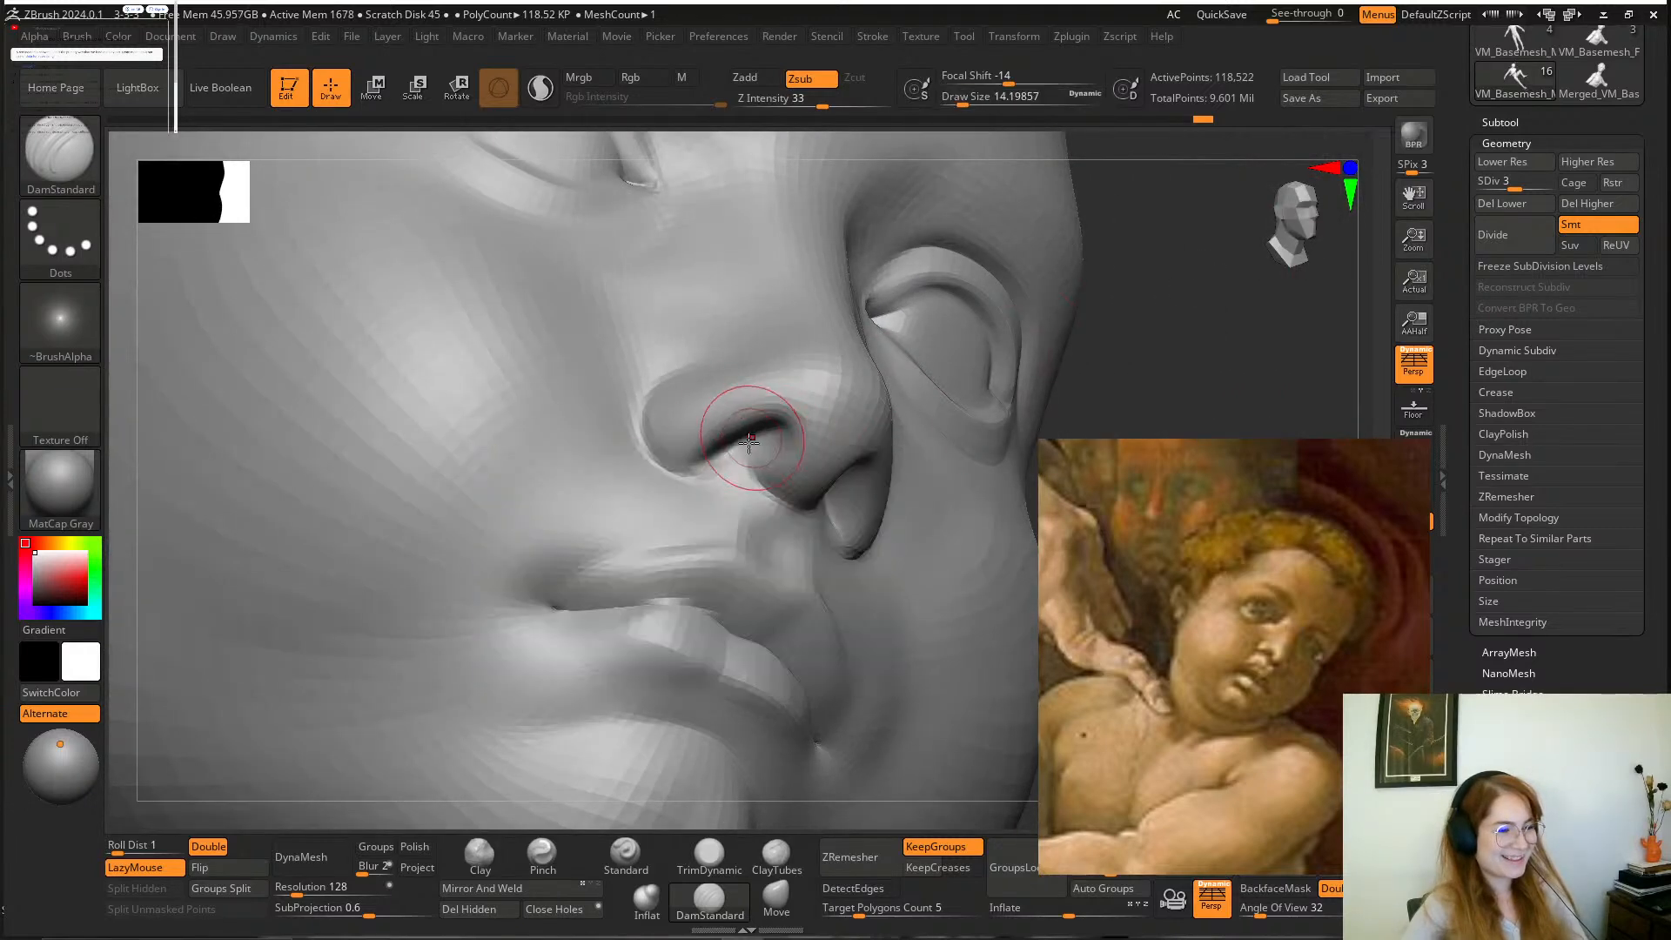
left_click_drag(1125, 328, 868, 484)
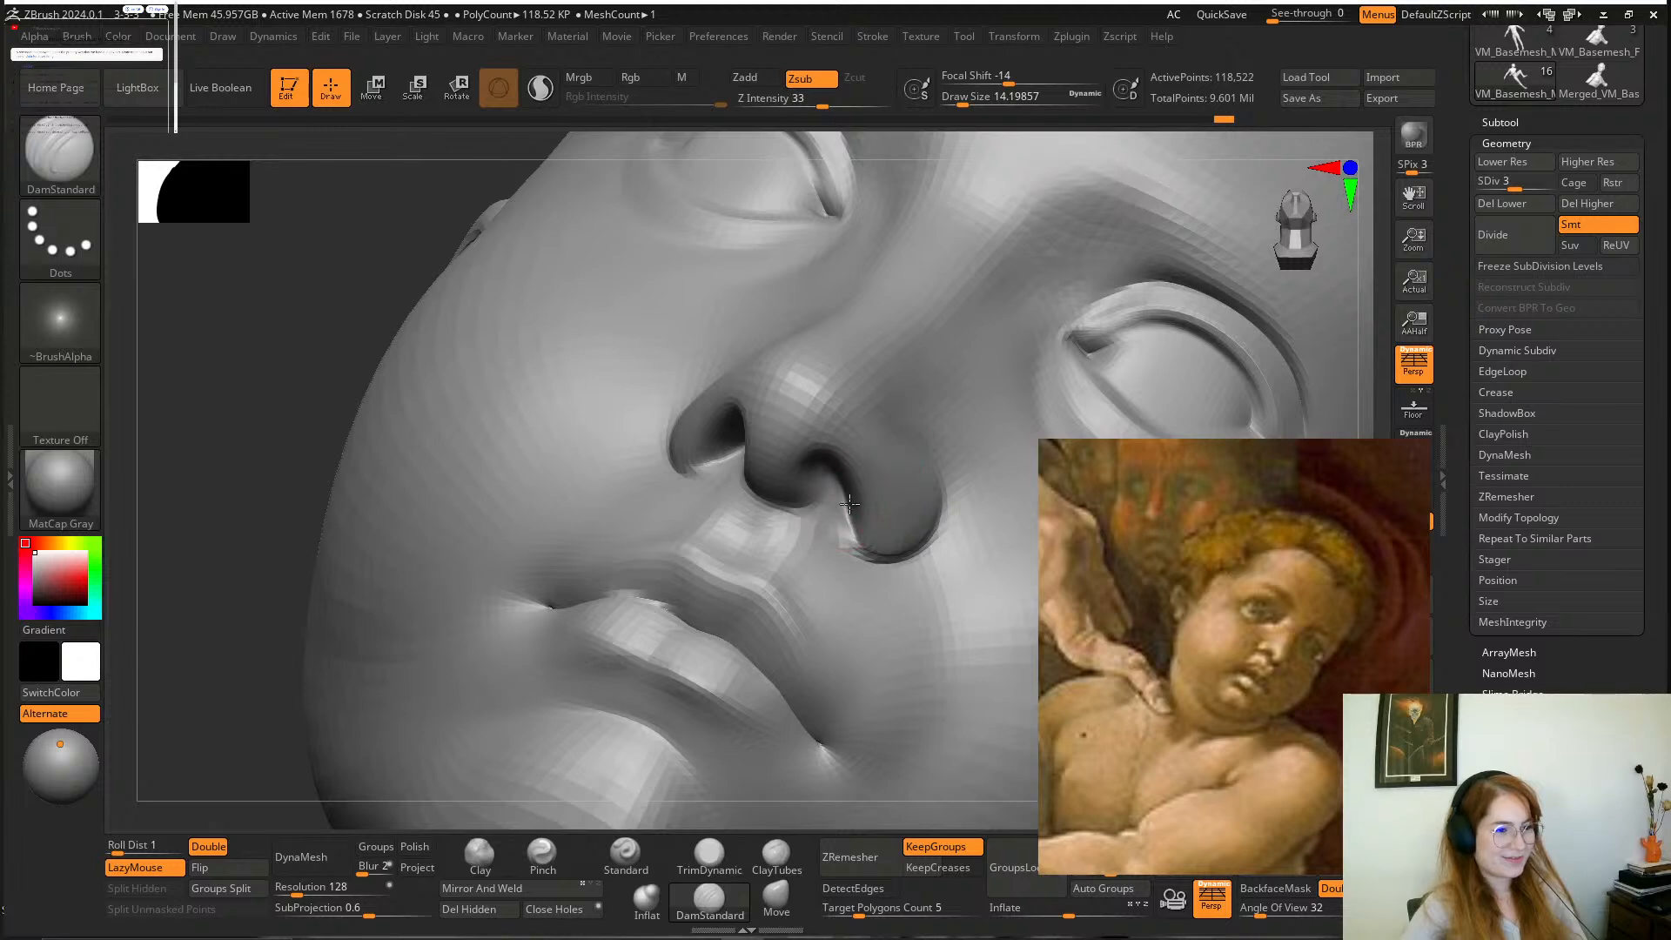
mouse_move(298, 340)
left_mouse_down()
mouse_move(351, 347)
mouse_move(332, 373)
mouse_move(353, 394)
mouse_move(343, 410)
mouse_move(332, 341)
left_mouse_up()
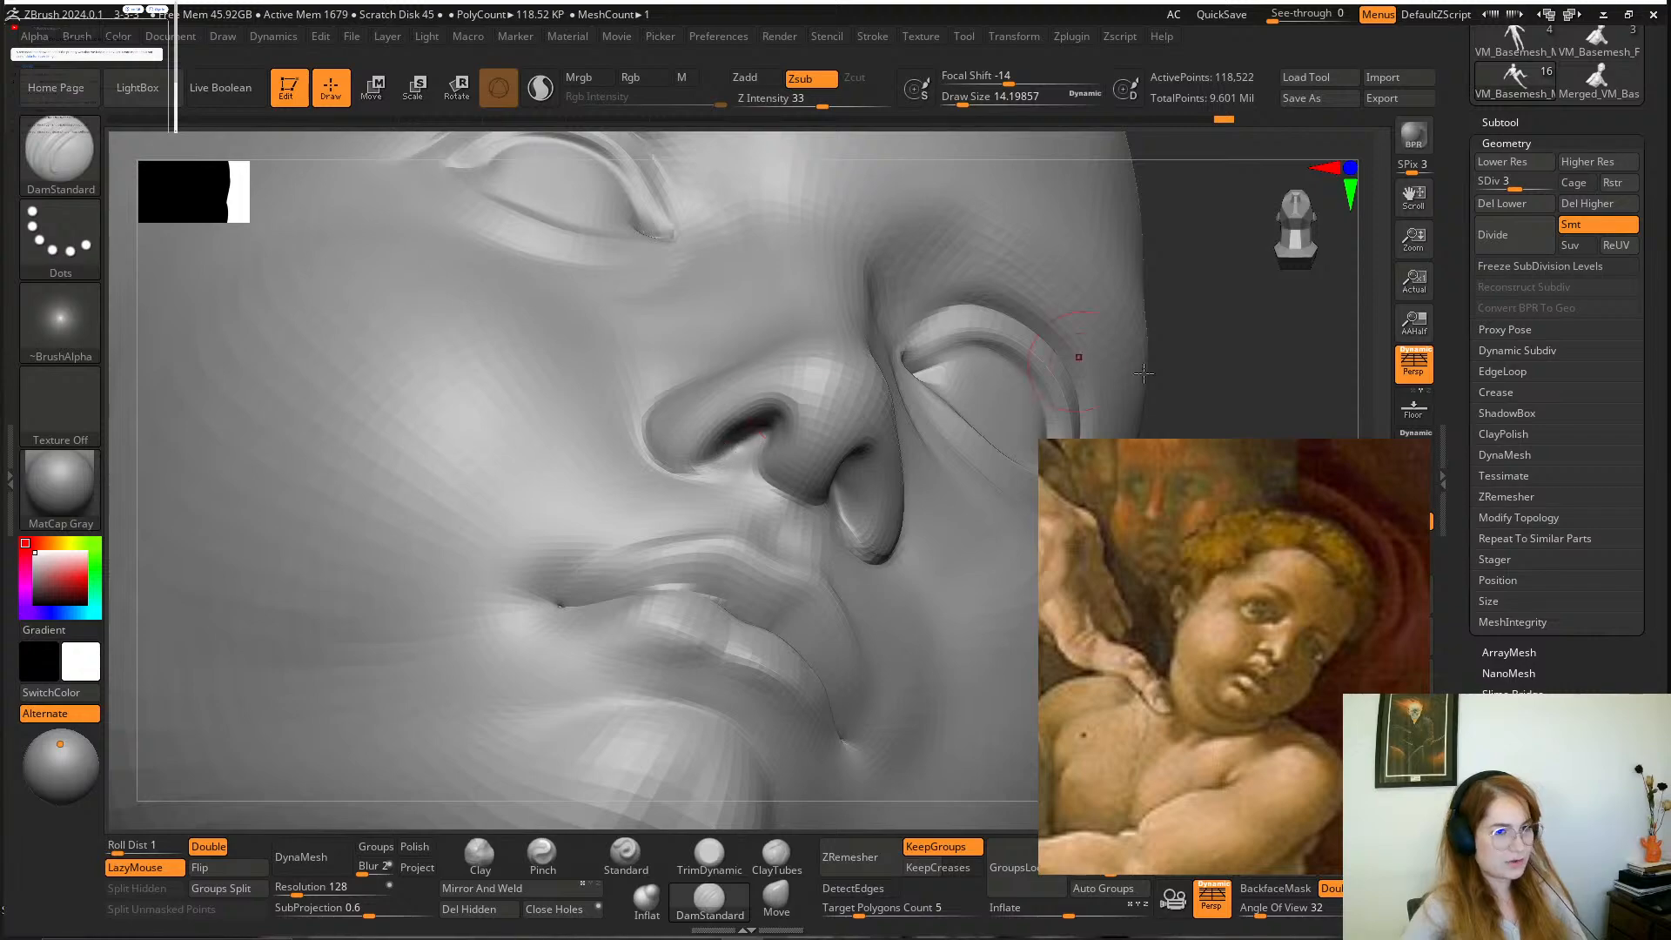
right_click_drag(726, 453, 955, 462)
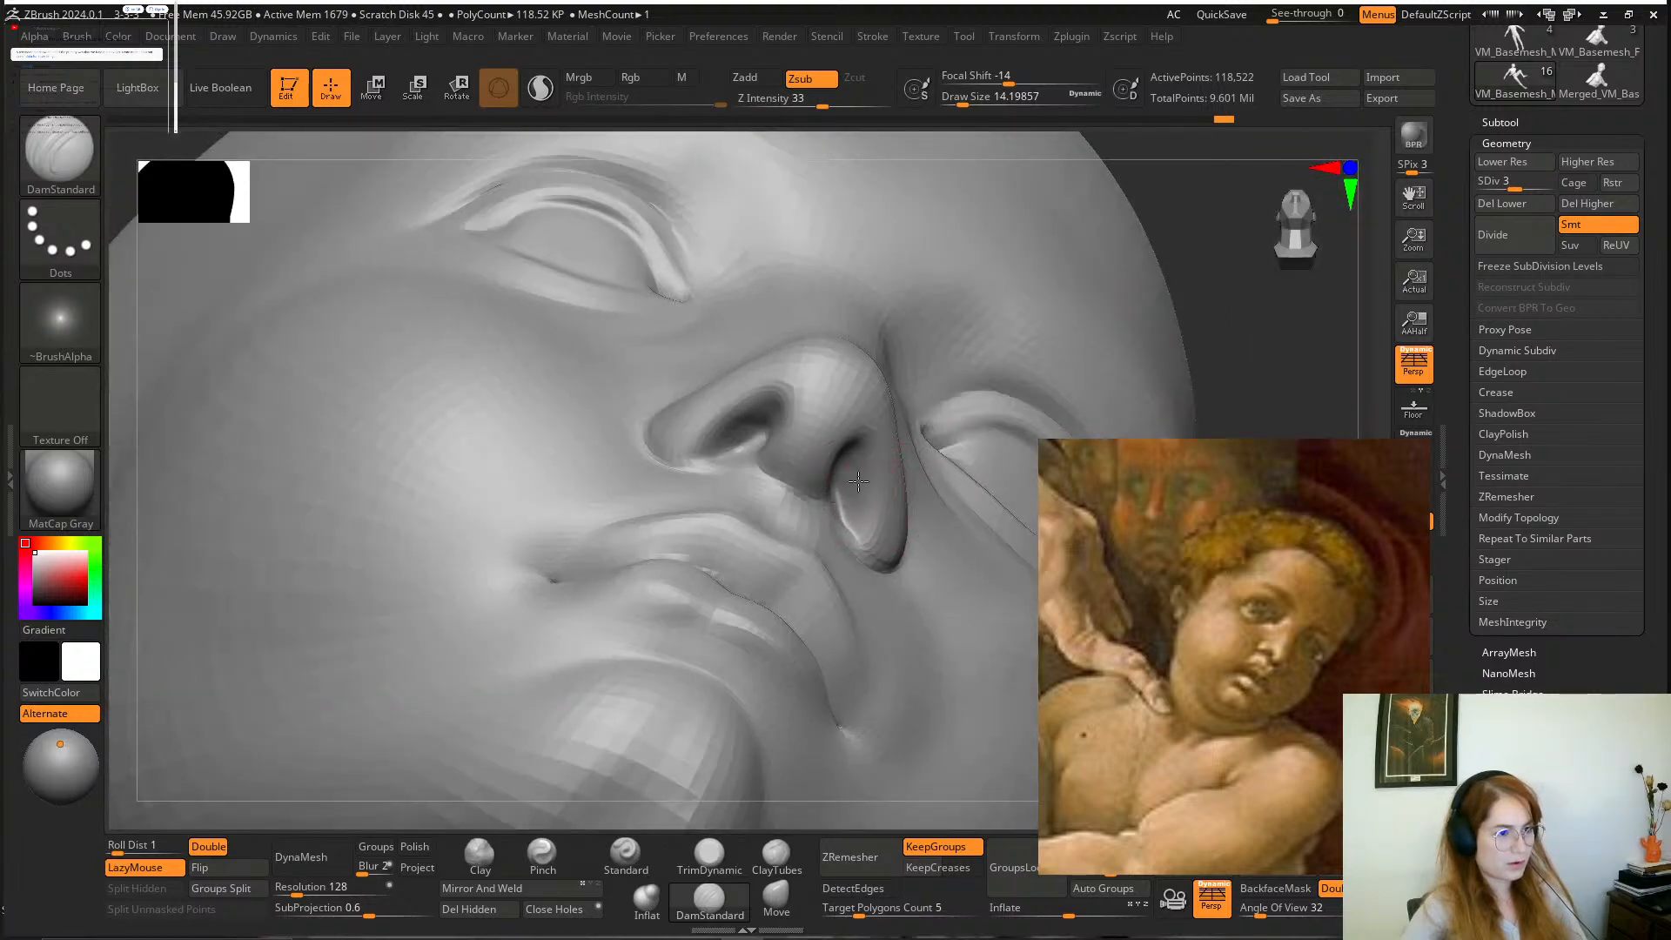
right_click_drag(849, 460, 814, 511)
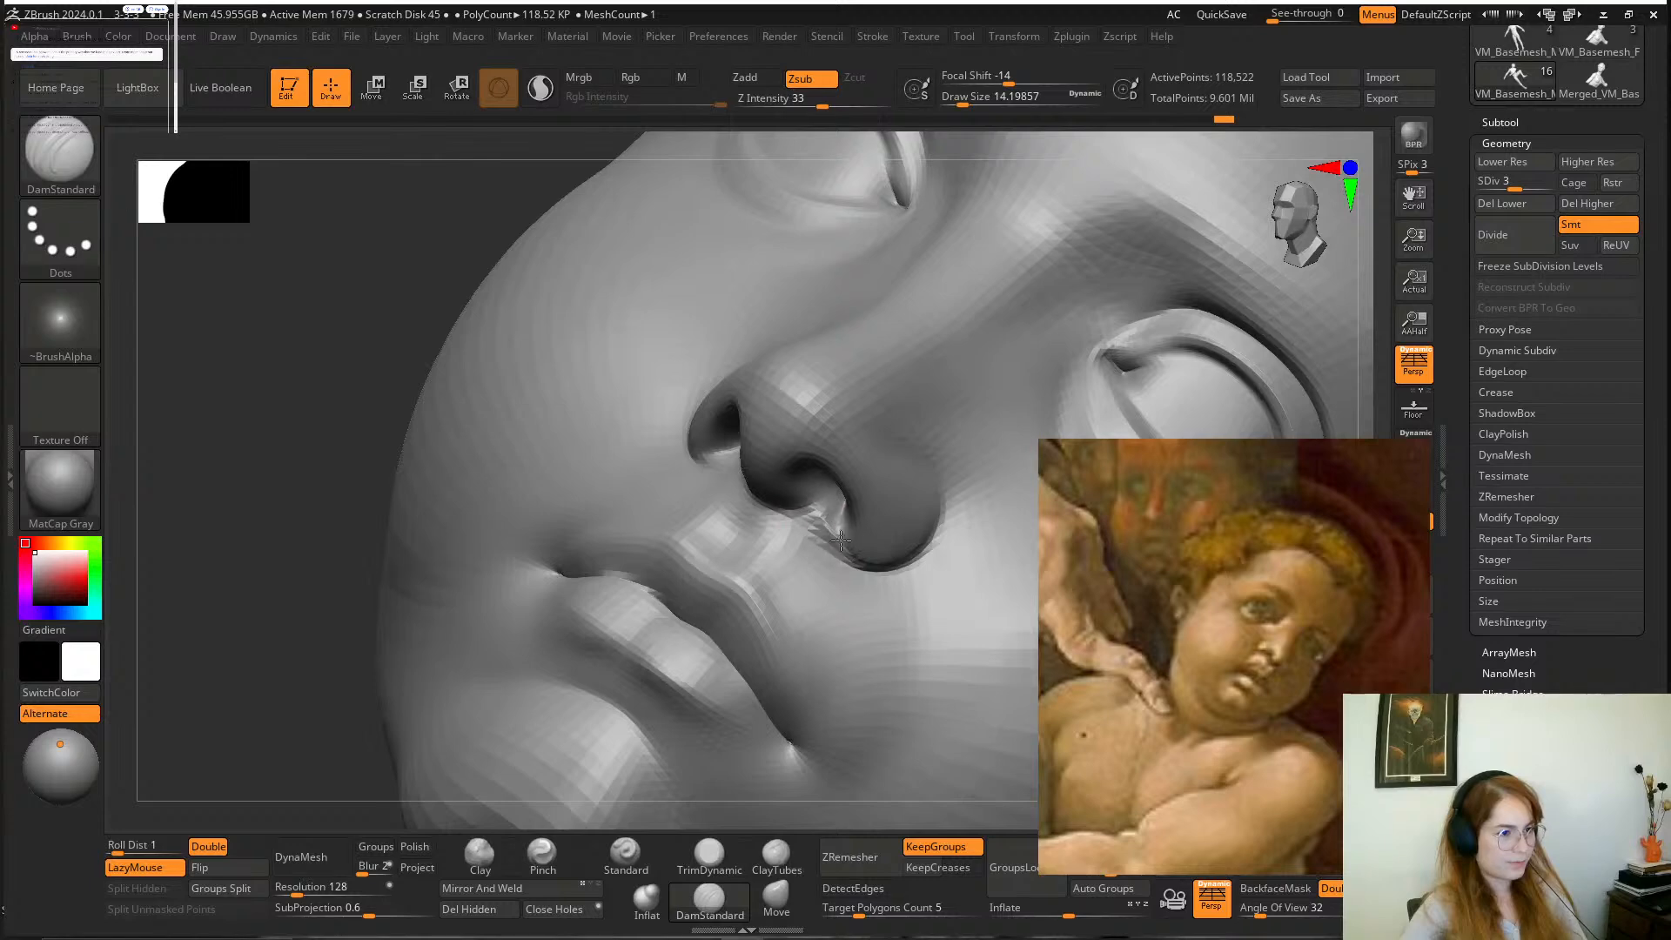
mouse_move(577, 522)
right_mouse_down()
mouse_move(403, 354)
mouse_move(418, 350)
mouse_move(409, 391)
right_mouse_up()
Add clay along the lower rims of the nostrils with the Clay brush at a draw size of about 8 and smooth them.
left_click(478, 858)
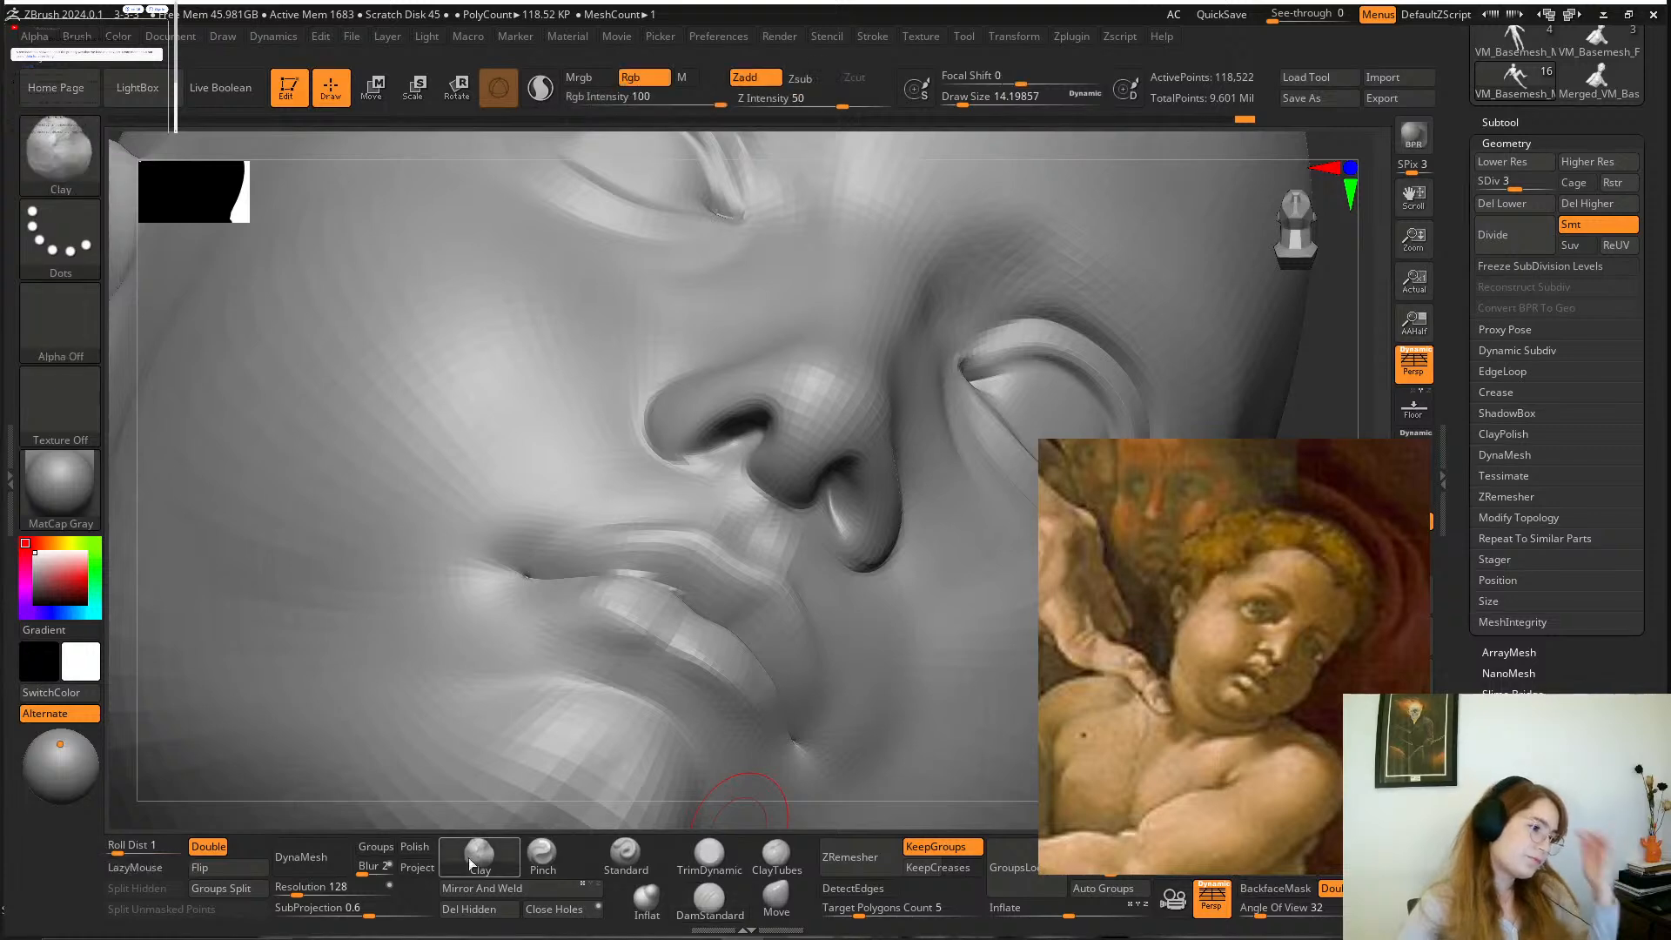
key("space")
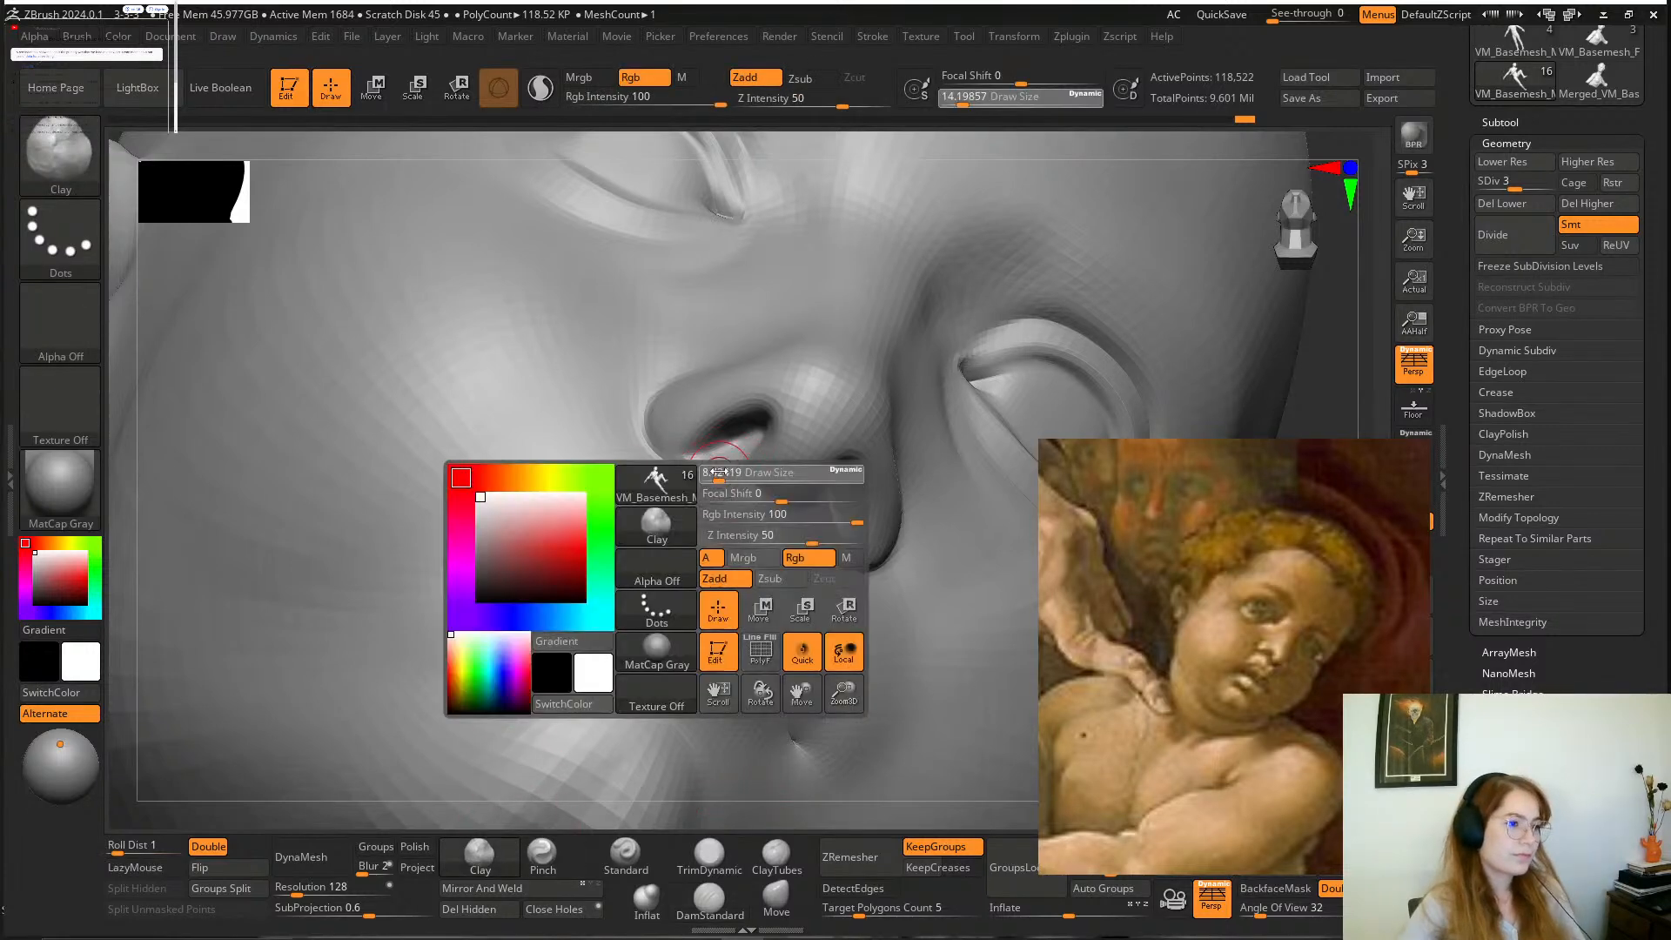
left_click_drag(735, 425, 759, 470)
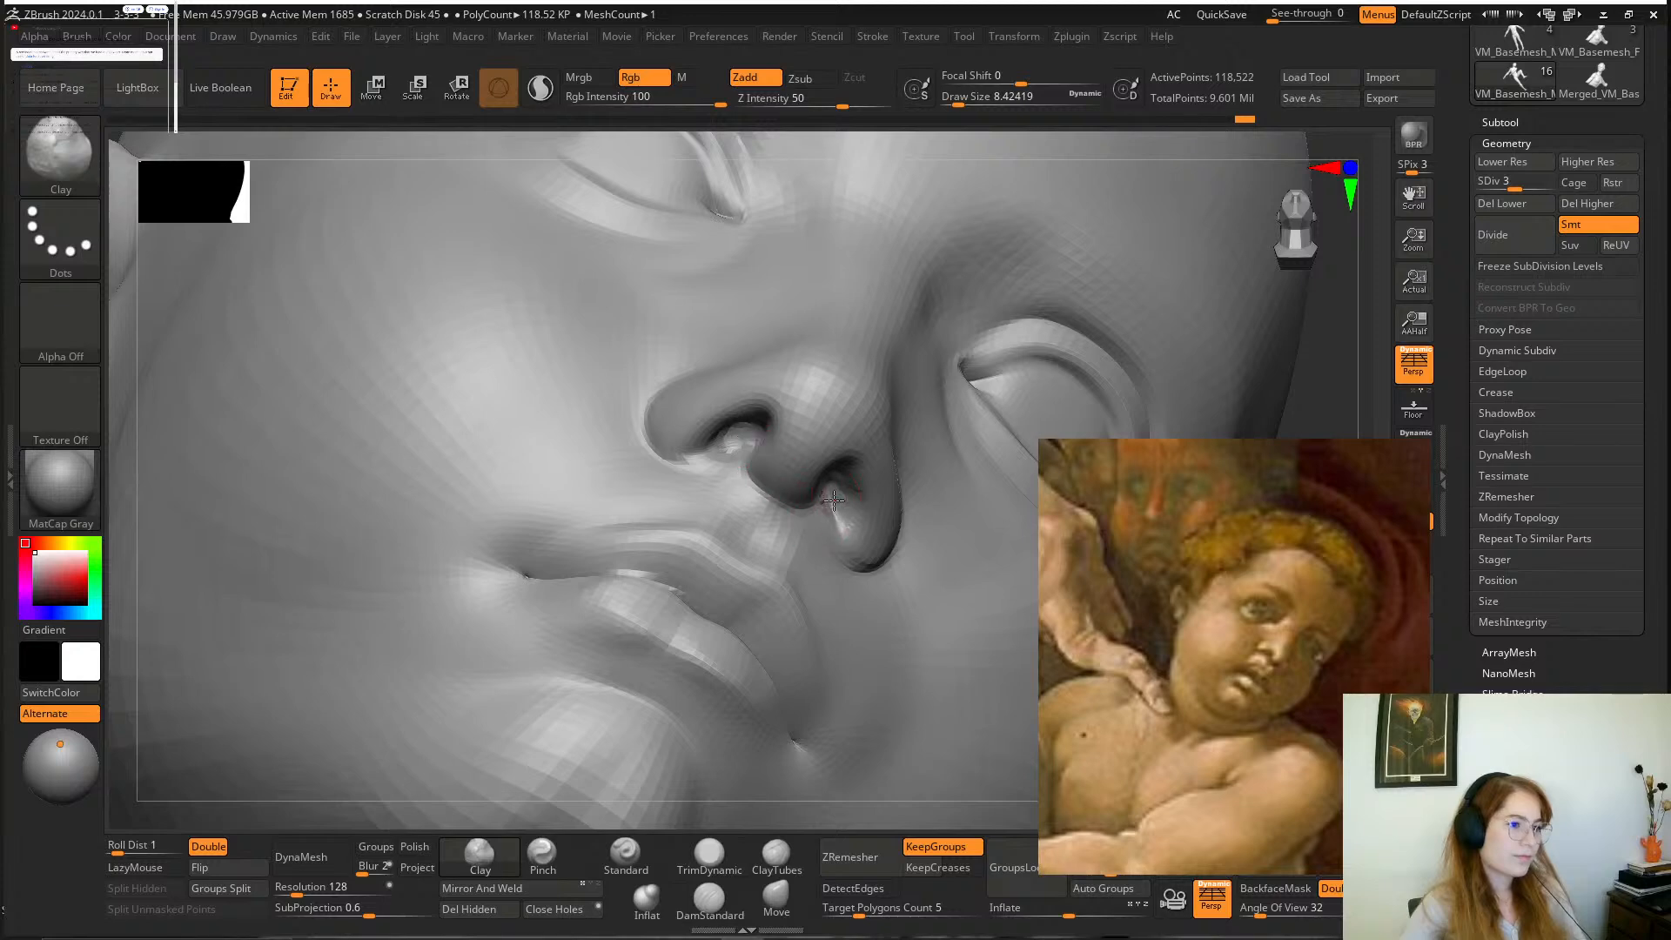
left_click_drag(834, 509, 839, 504, "shift")
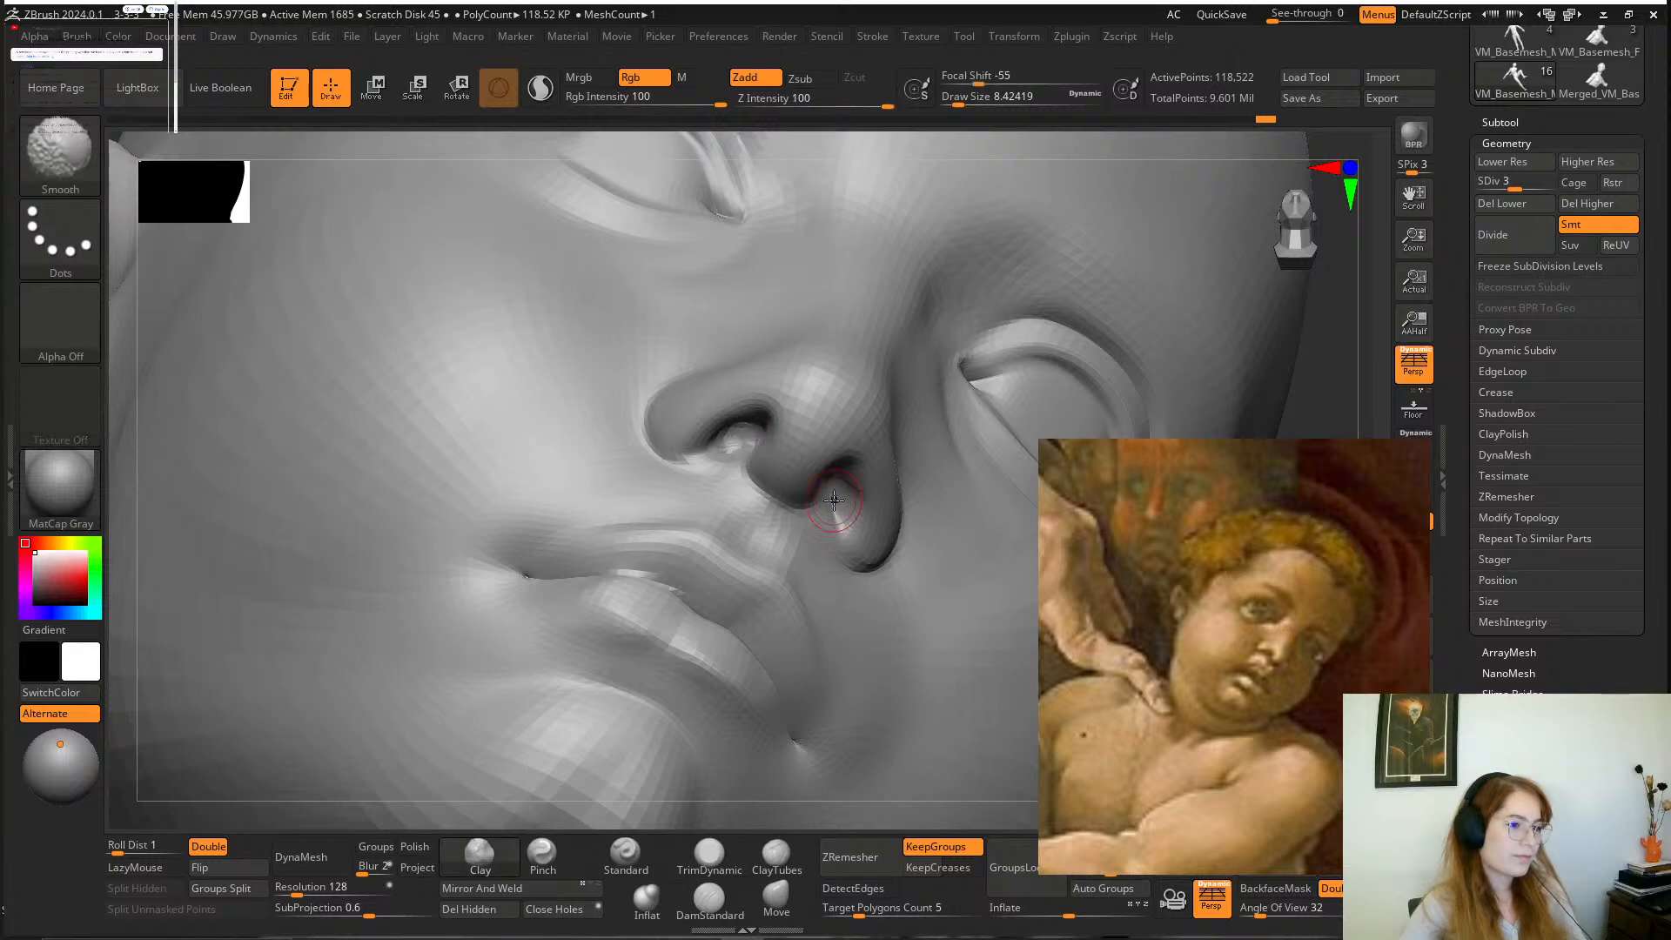
Build up the boy's left cheek with the Clay brush at a draw size of about 62 and smooth it.
left_click_drag(1329, 436, 962, 528)
left_click_drag(907, 609, 897, 649, "alt")
key("space")
left_click_drag(900, 528, 915, 528)
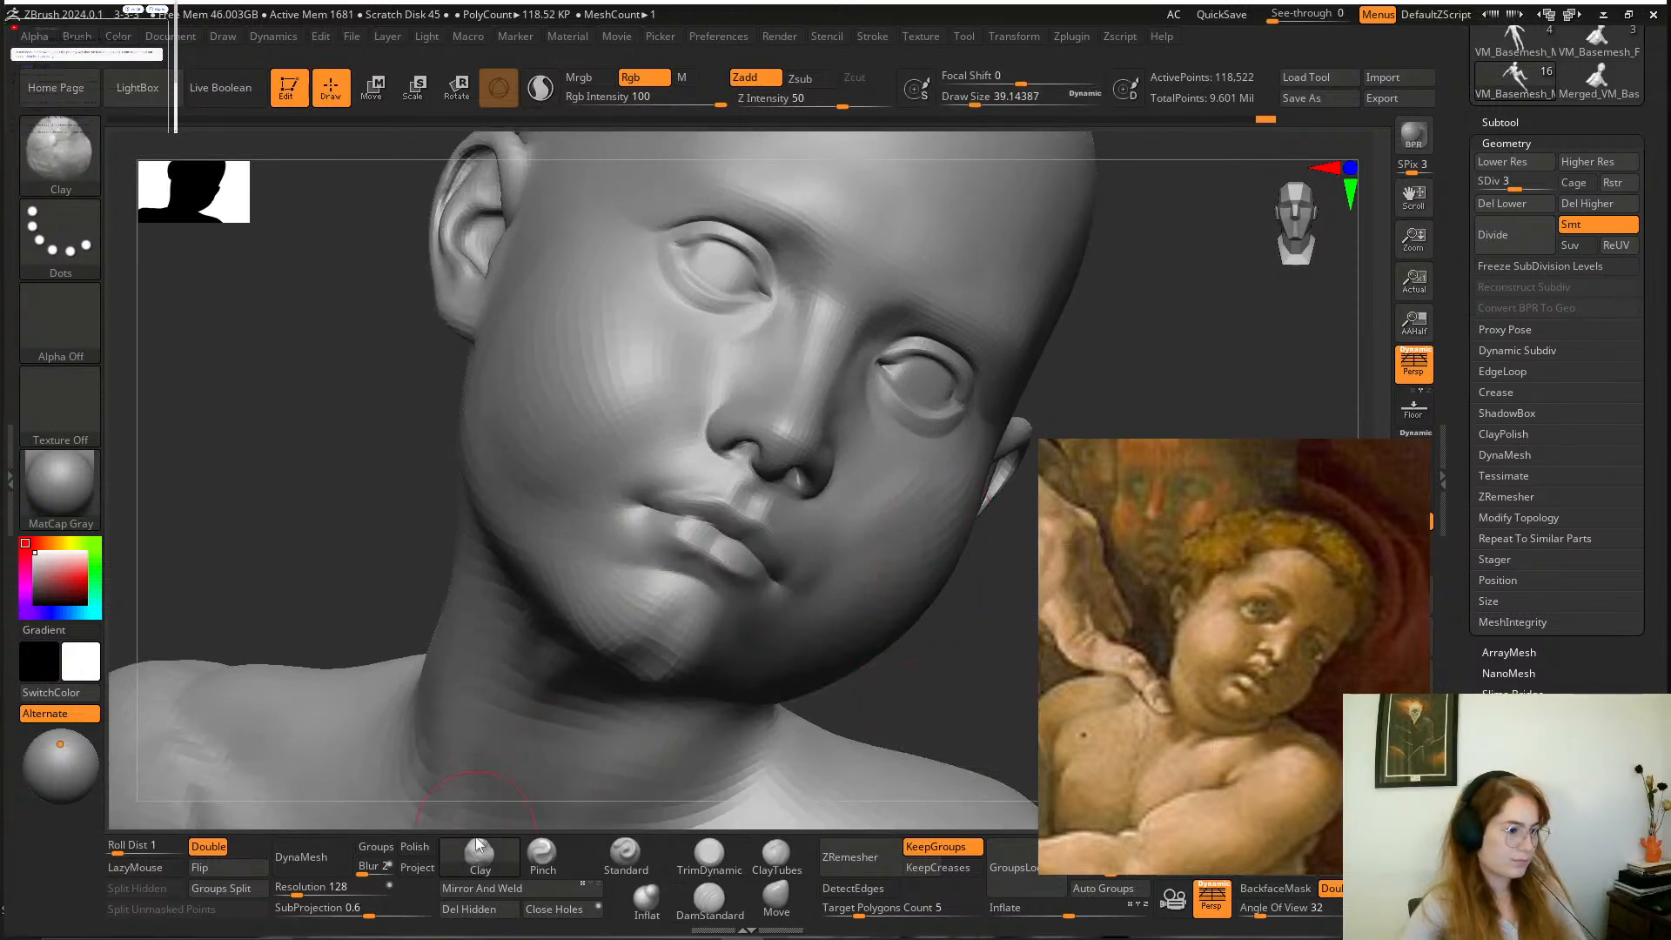
key("space")
left_click_drag(814, 595, 825, 594)
left_click_drag(902, 550, 888, 473)
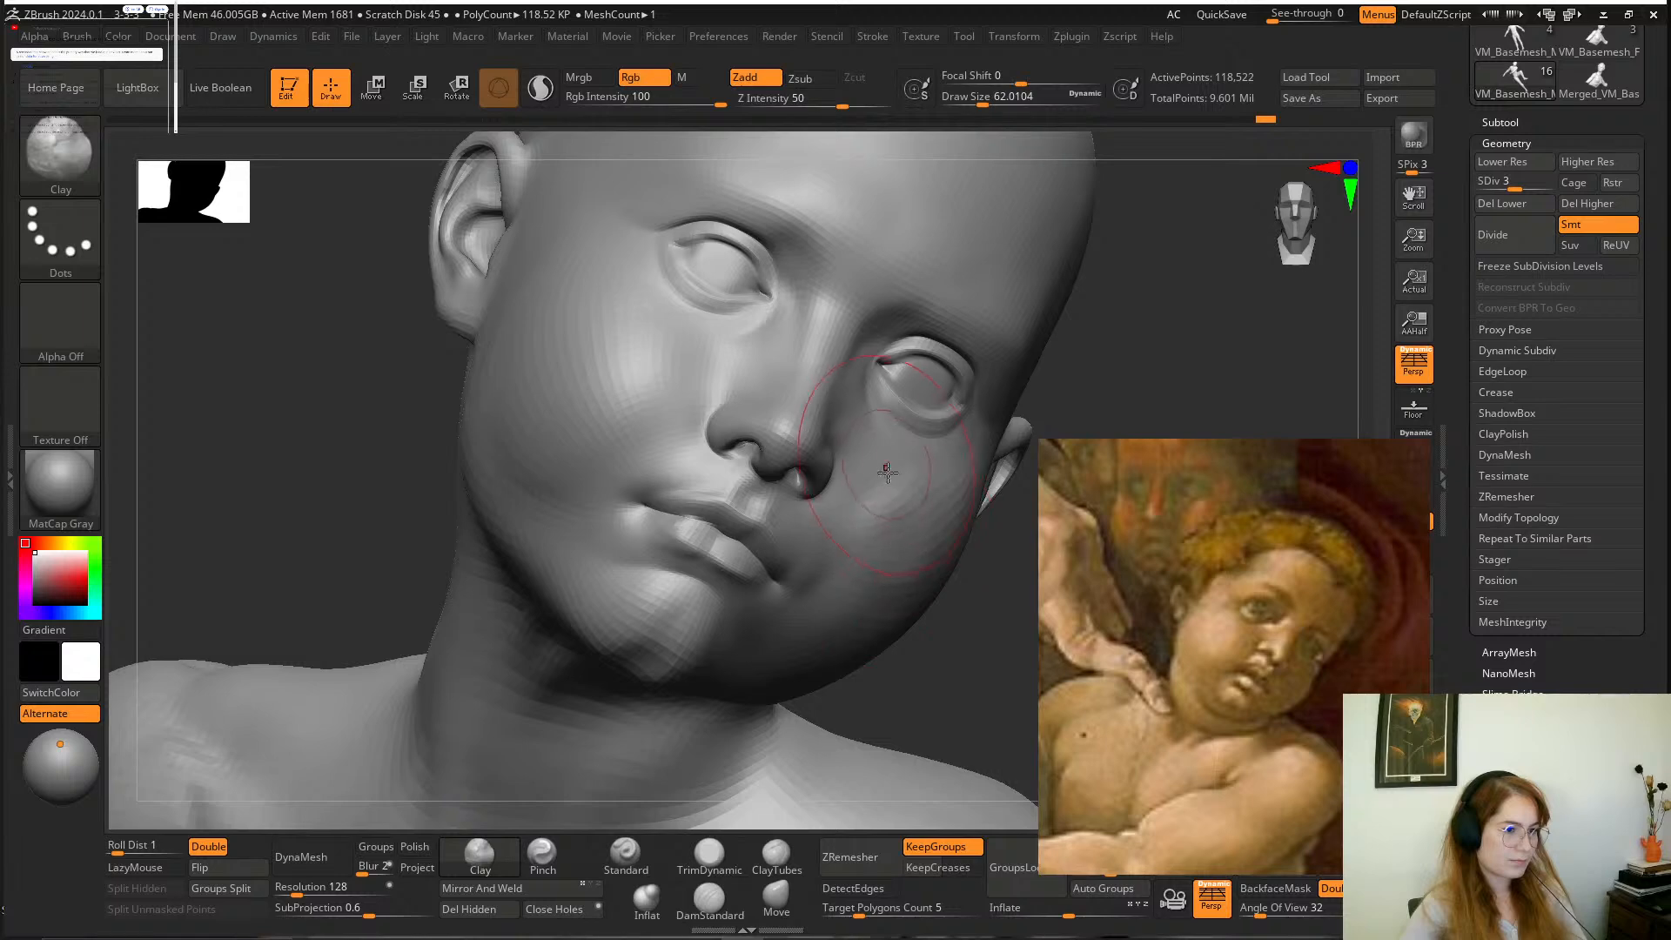
left_click_drag(955, 642, 888, 666)
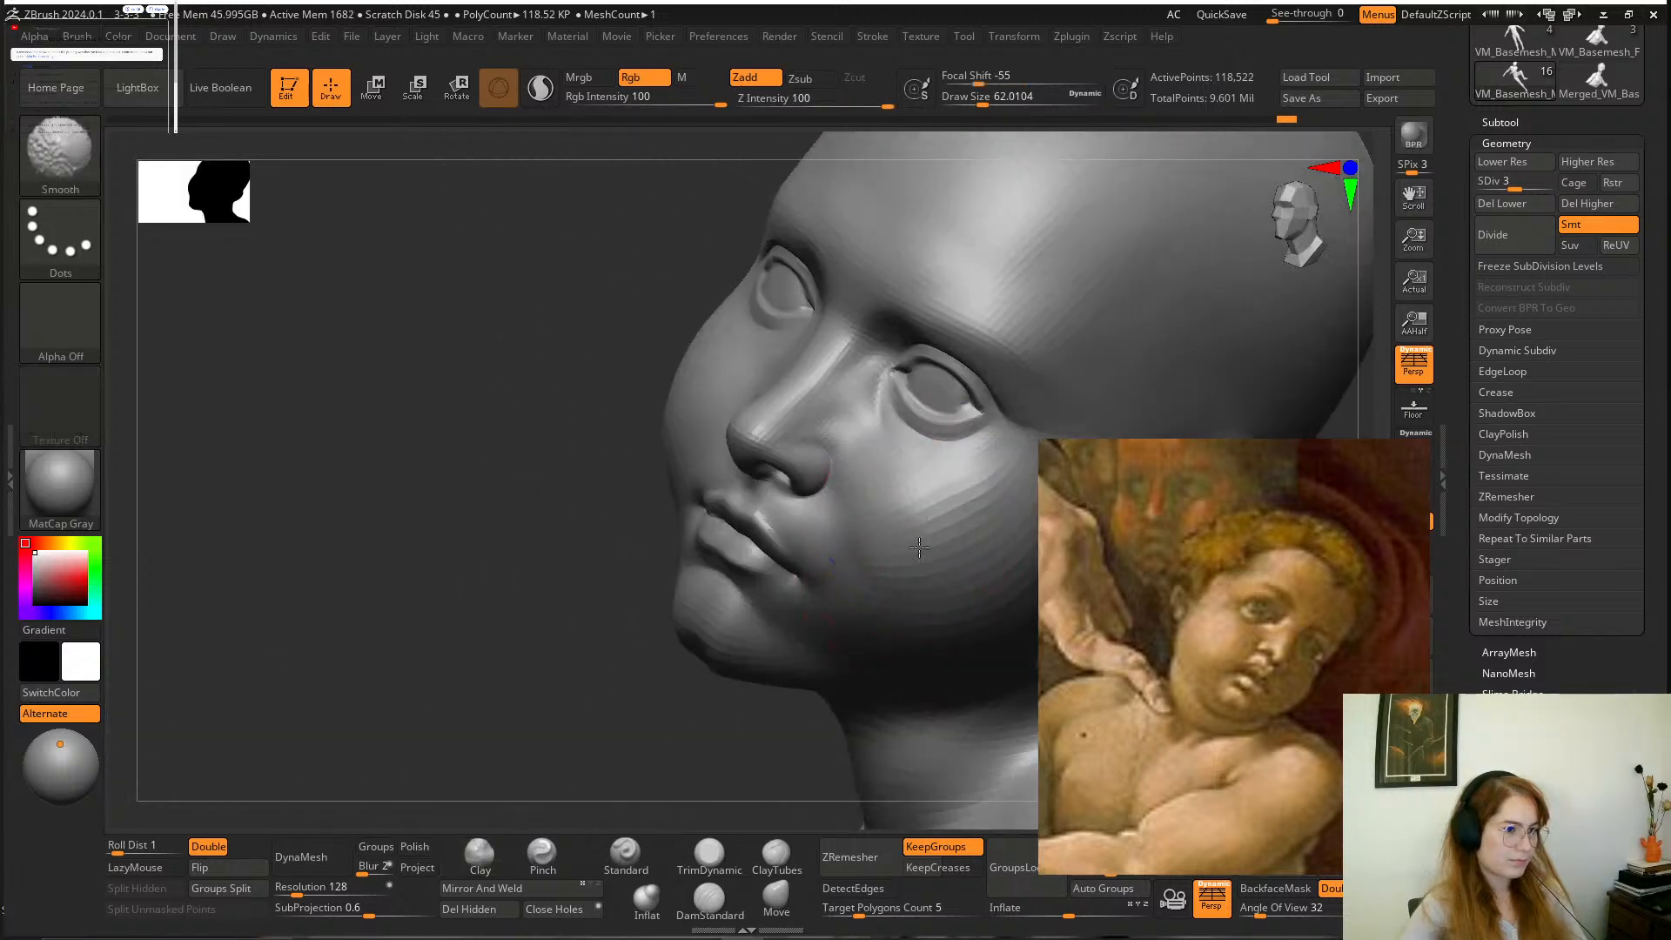
left_click_drag(566, 666, 946, 435)
Smooth the boy's right cheek between the ear and mouth with the Smooth brush at a draw size of about 65.
key("space")
left_click_drag(708, 651, 690, 651)
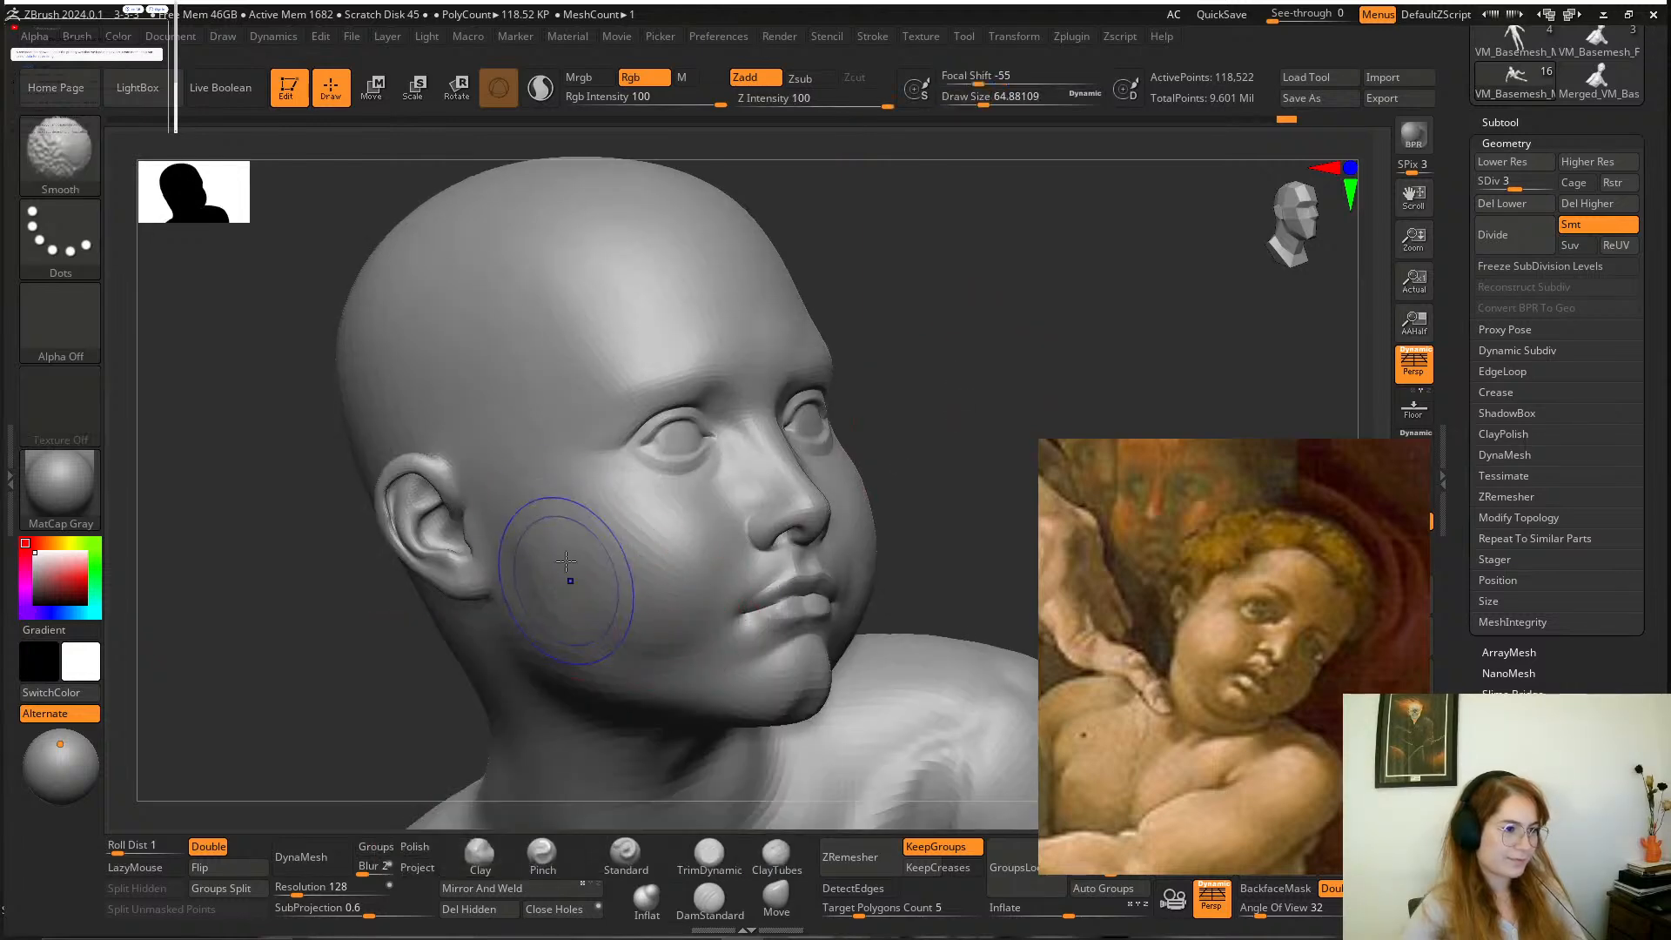
left_click_drag(570, 574, 655, 570, "shift")
Set the Clay brush to a draw size of about 56 and focal shift of -24, and enlarge the painting reference around the boy's face.
mouse_move(979, 359)
left_mouse_down()
mouse_move(940, 343)
mouse_move(962, 388)
mouse_move(932, 396)
mouse_move(989, 336)
mouse_move(925, 396)
left_mouse_up()
key("space")
left_click_drag(860, 468, 857, 468)
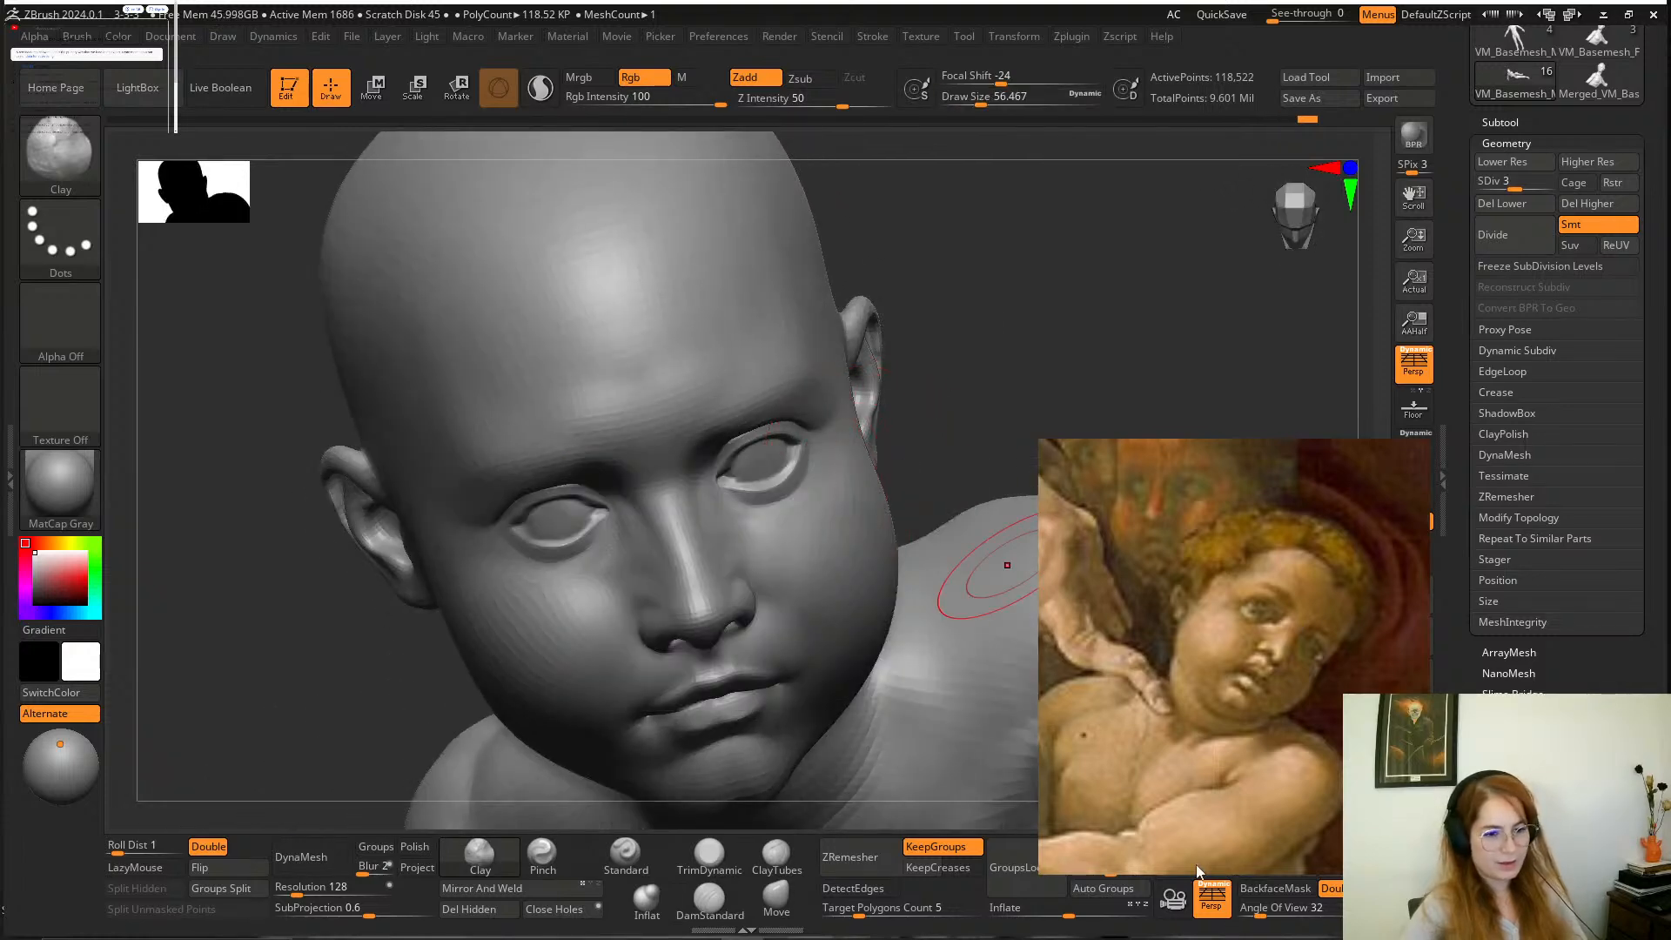
scroll(1319, 679, "up", 6)
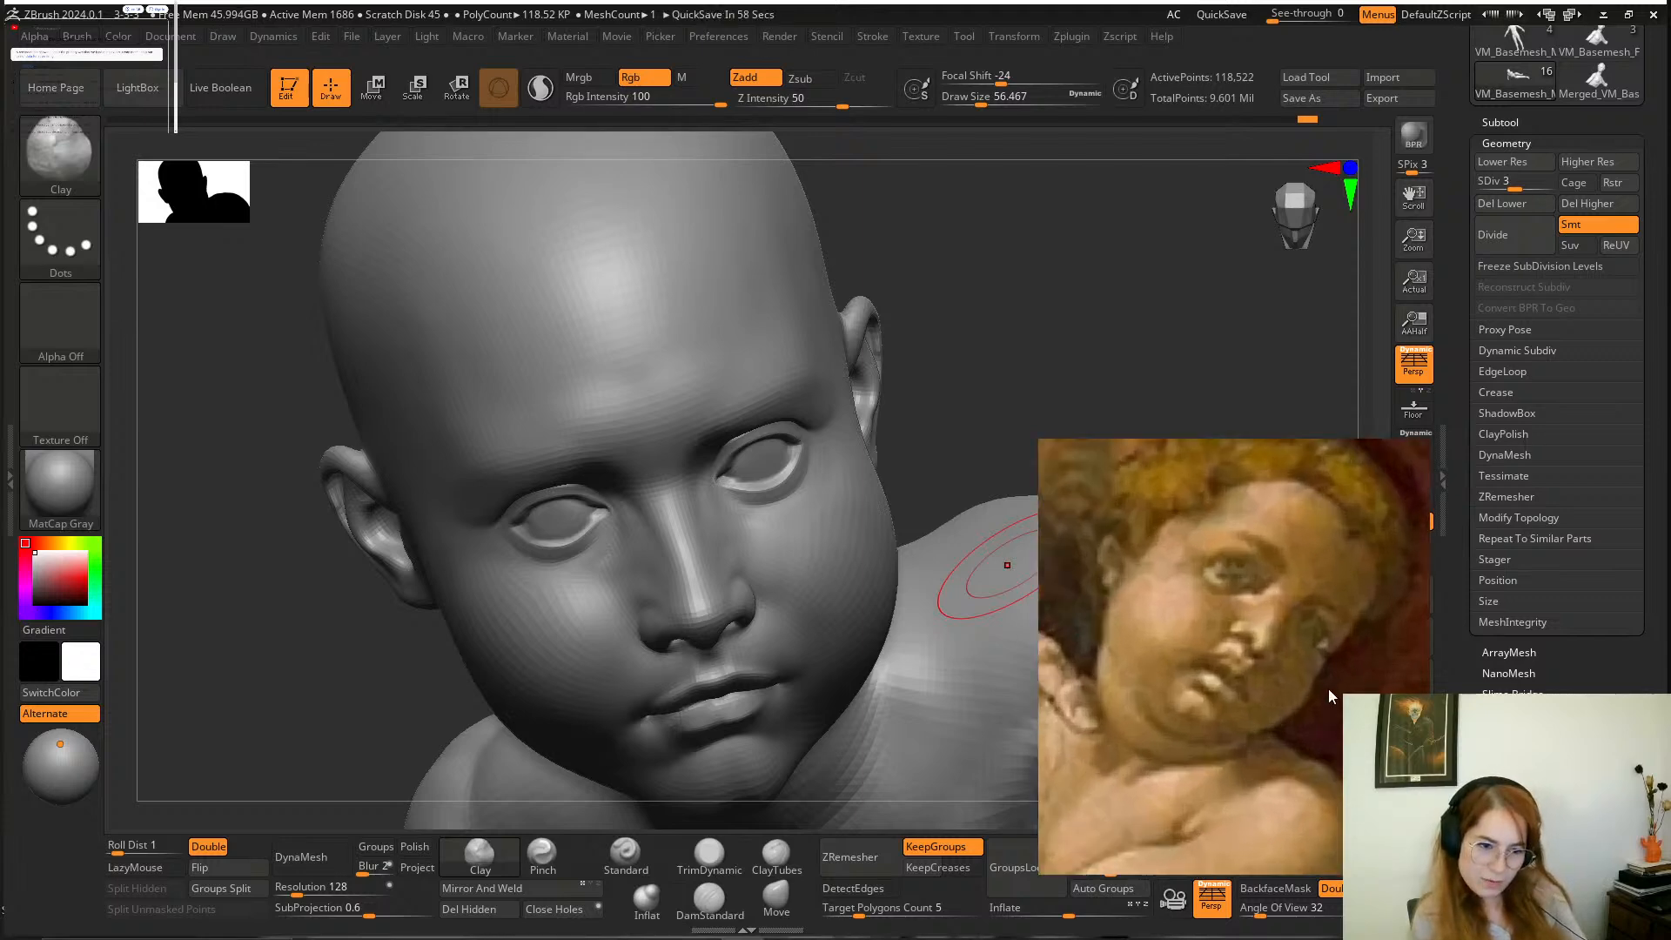
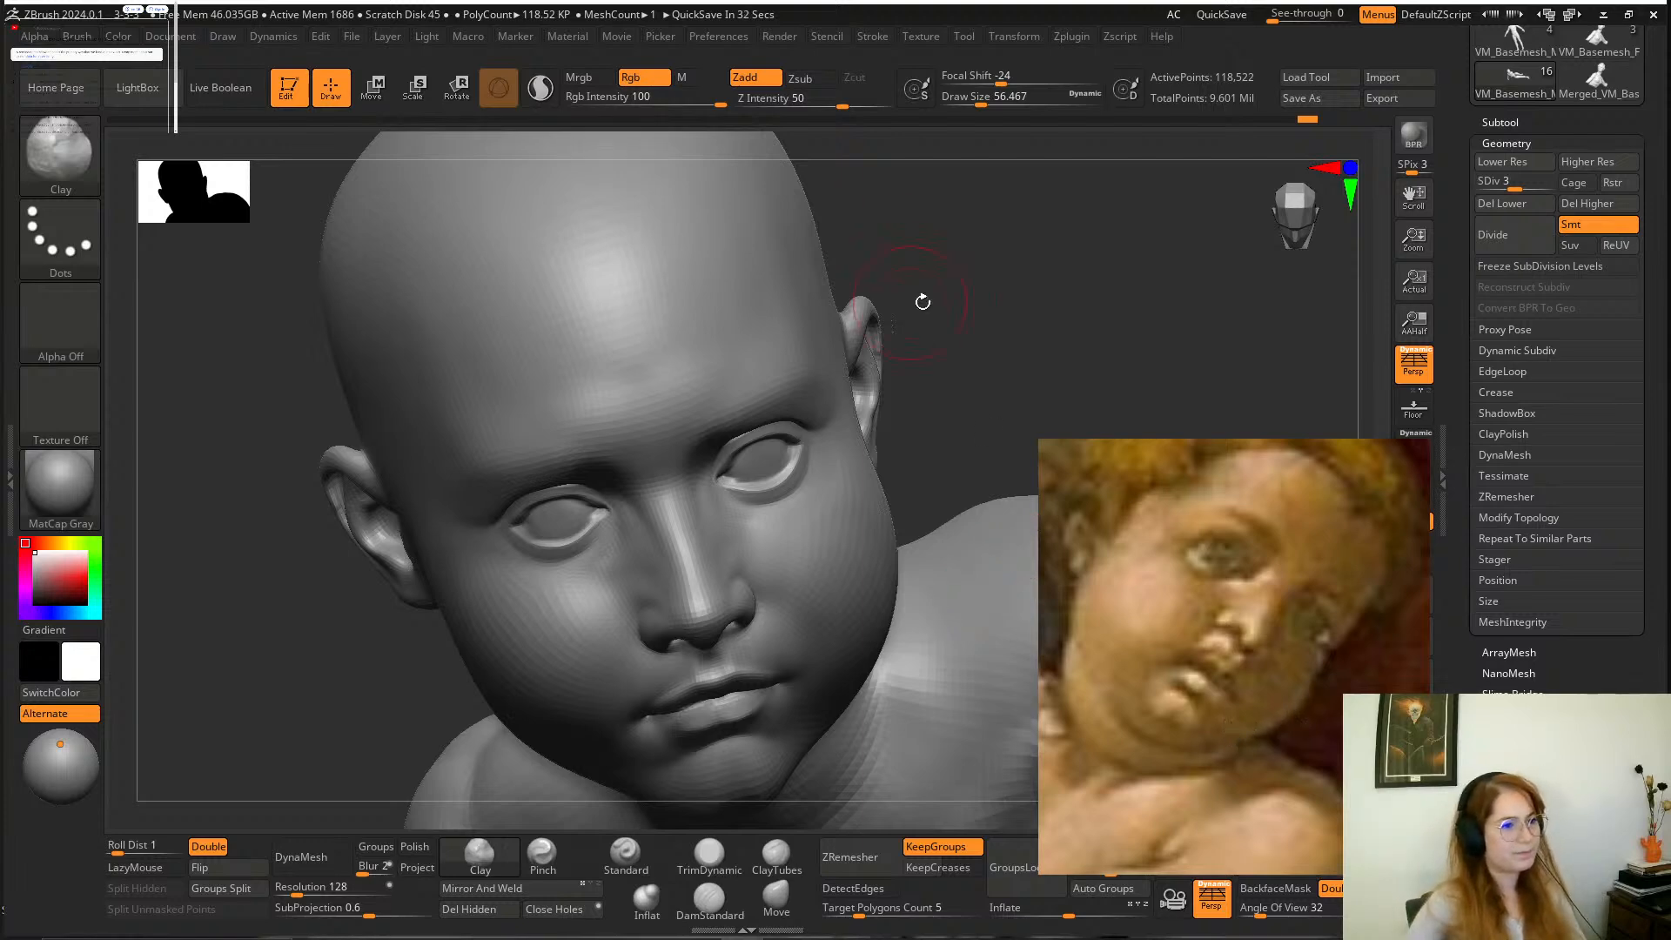
Carve soft creases beneath both of the boy's eyes with the DamStandard brush at a draw size of about 56.
mouse_move(918, 299)
left_mouse_down()
mouse_move(962, 335)
mouse_move(1011, 433)
mouse_move(896, 503)
mouse_move(914, 615)
mouse_move(893, 639)
mouse_move(873, 590)
left_mouse_up()
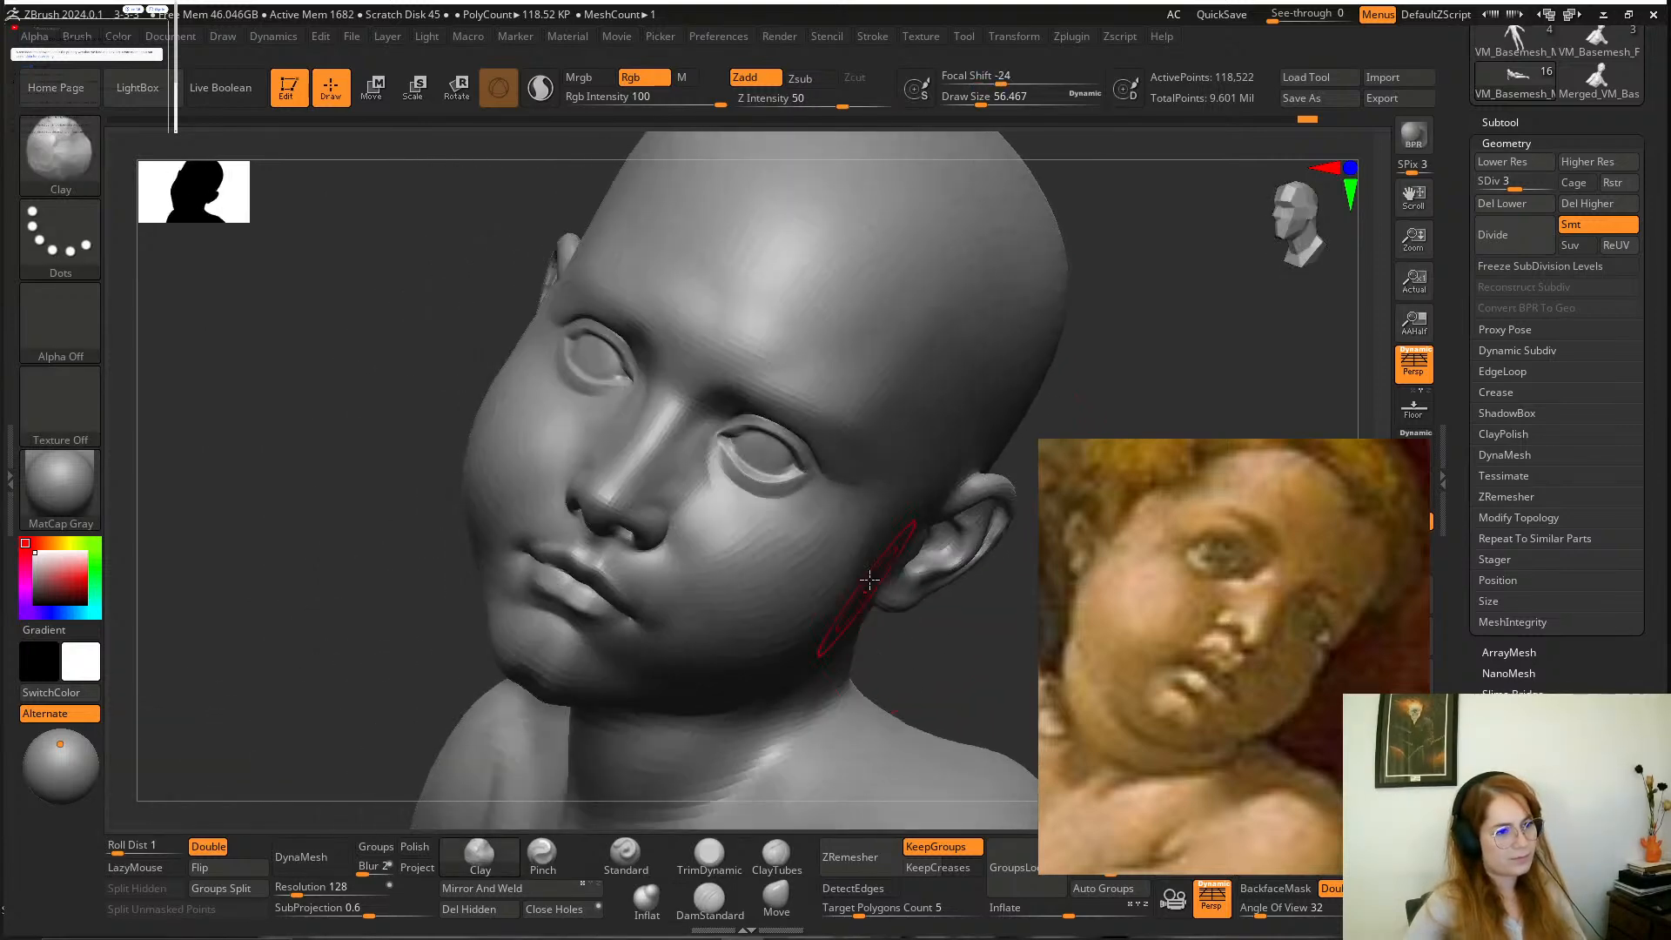
left_click(709, 900)
mouse_move(837, 524)
left_mouse_down()
mouse_move(738, 527)
mouse_move(714, 497)
mouse_move(799, 543)
left_mouse_up()
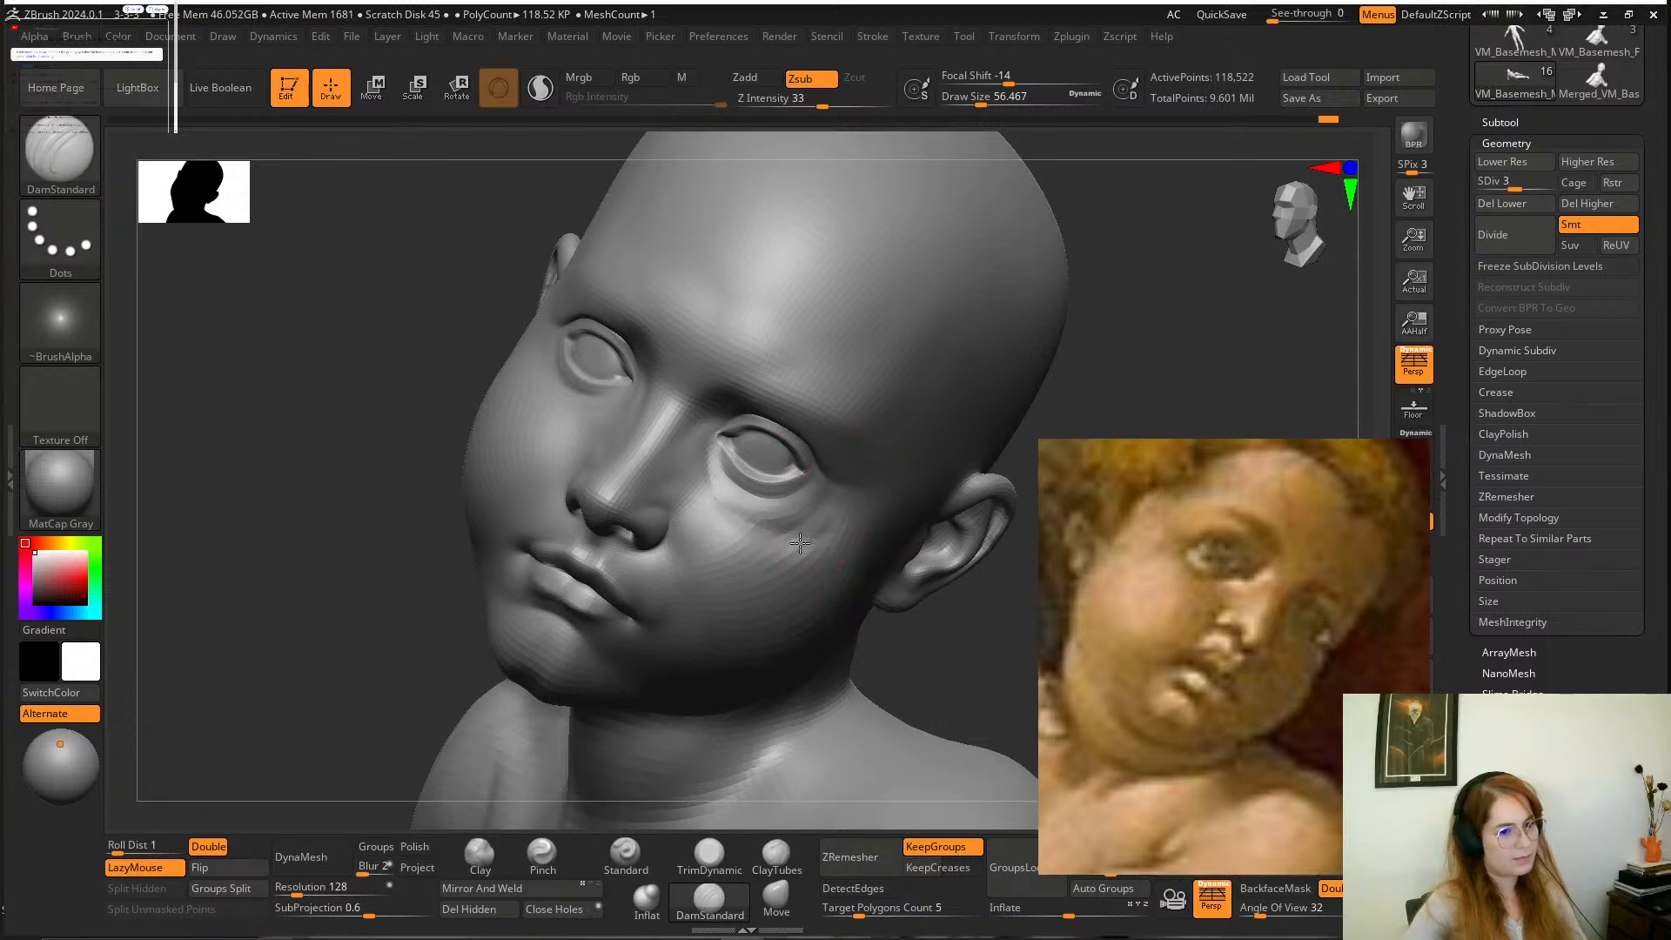
left_click_drag(947, 643, 936, 671, "shift")
mouse_move(620, 437)
left_mouse_down()
mouse_move(525, 372)
mouse_move(532, 402)
mouse_move(549, 417)
mouse_move(512, 332)
mouse_move(576, 424)
left_mouse_up()
mouse_move(909, 612)
left_mouse_down()
mouse_move(999, 571)
mouse_move(970, 604)
mouse_move(899, 586)
mouse_move(908, 518)
mouse_move(911, 567)
left_mouse_up()
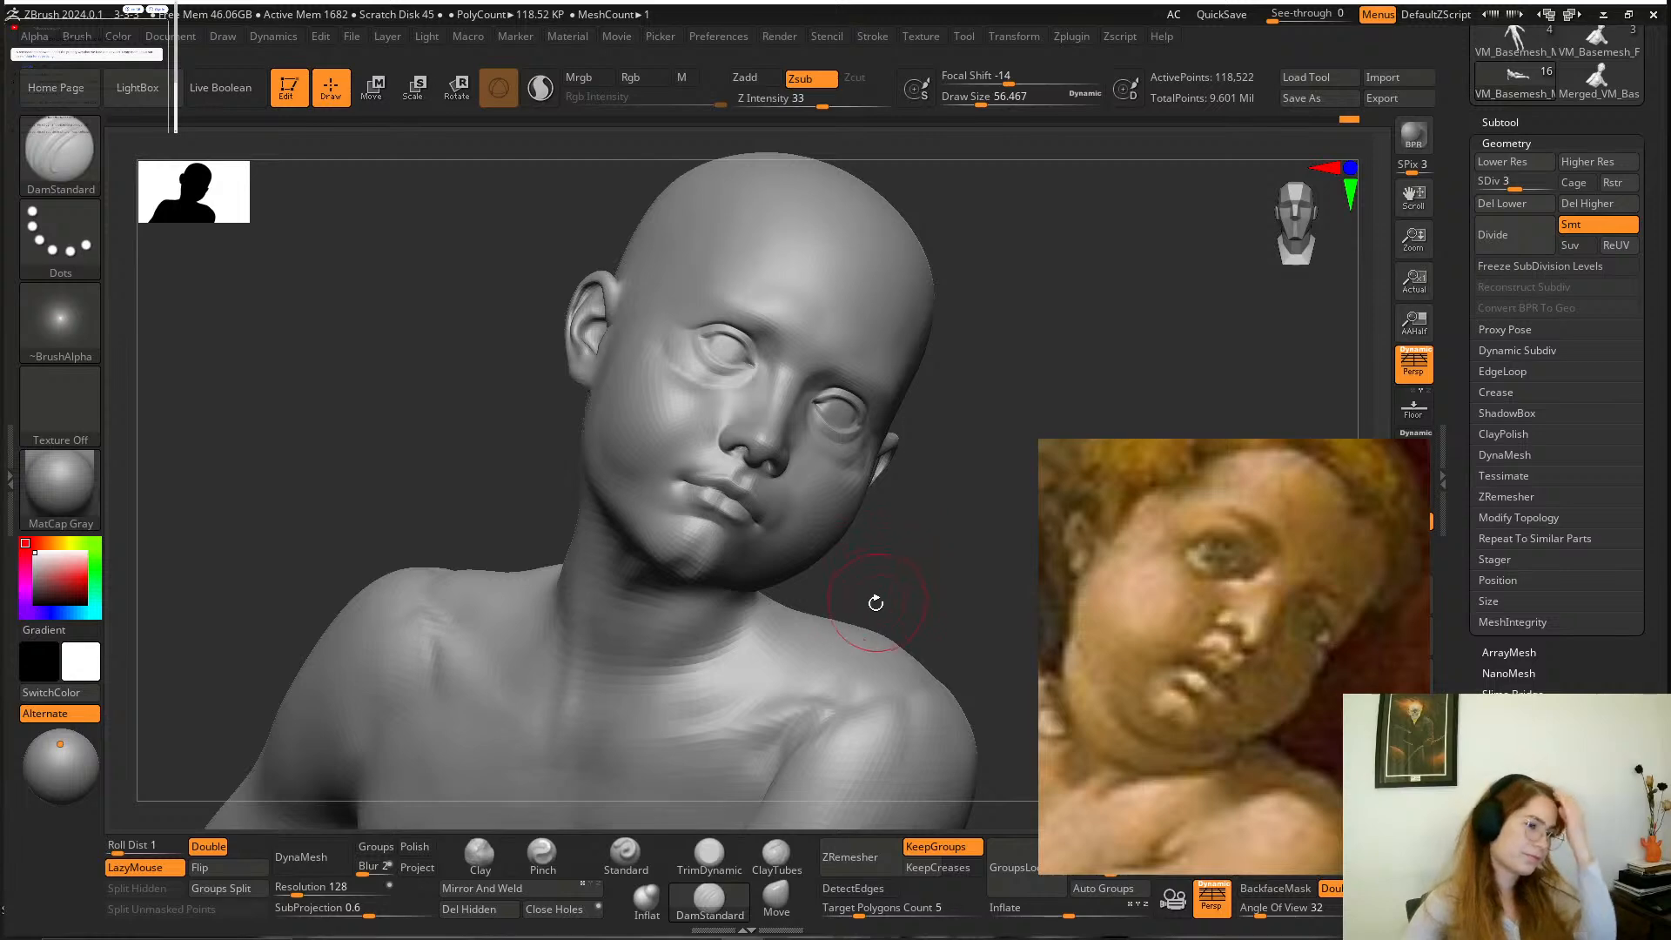
Build up the cheek beside the corners of the mouth with the Clay brush at a draw size of about 35 and smooth it.
mouse_move(896, 548)
left_mouse_down("alt")
mouse_move(925, 578)
mouse_move(926, 614)
left_mouse_up("alt")
key("space")
left_click_drag(754, 510, 739, 510)
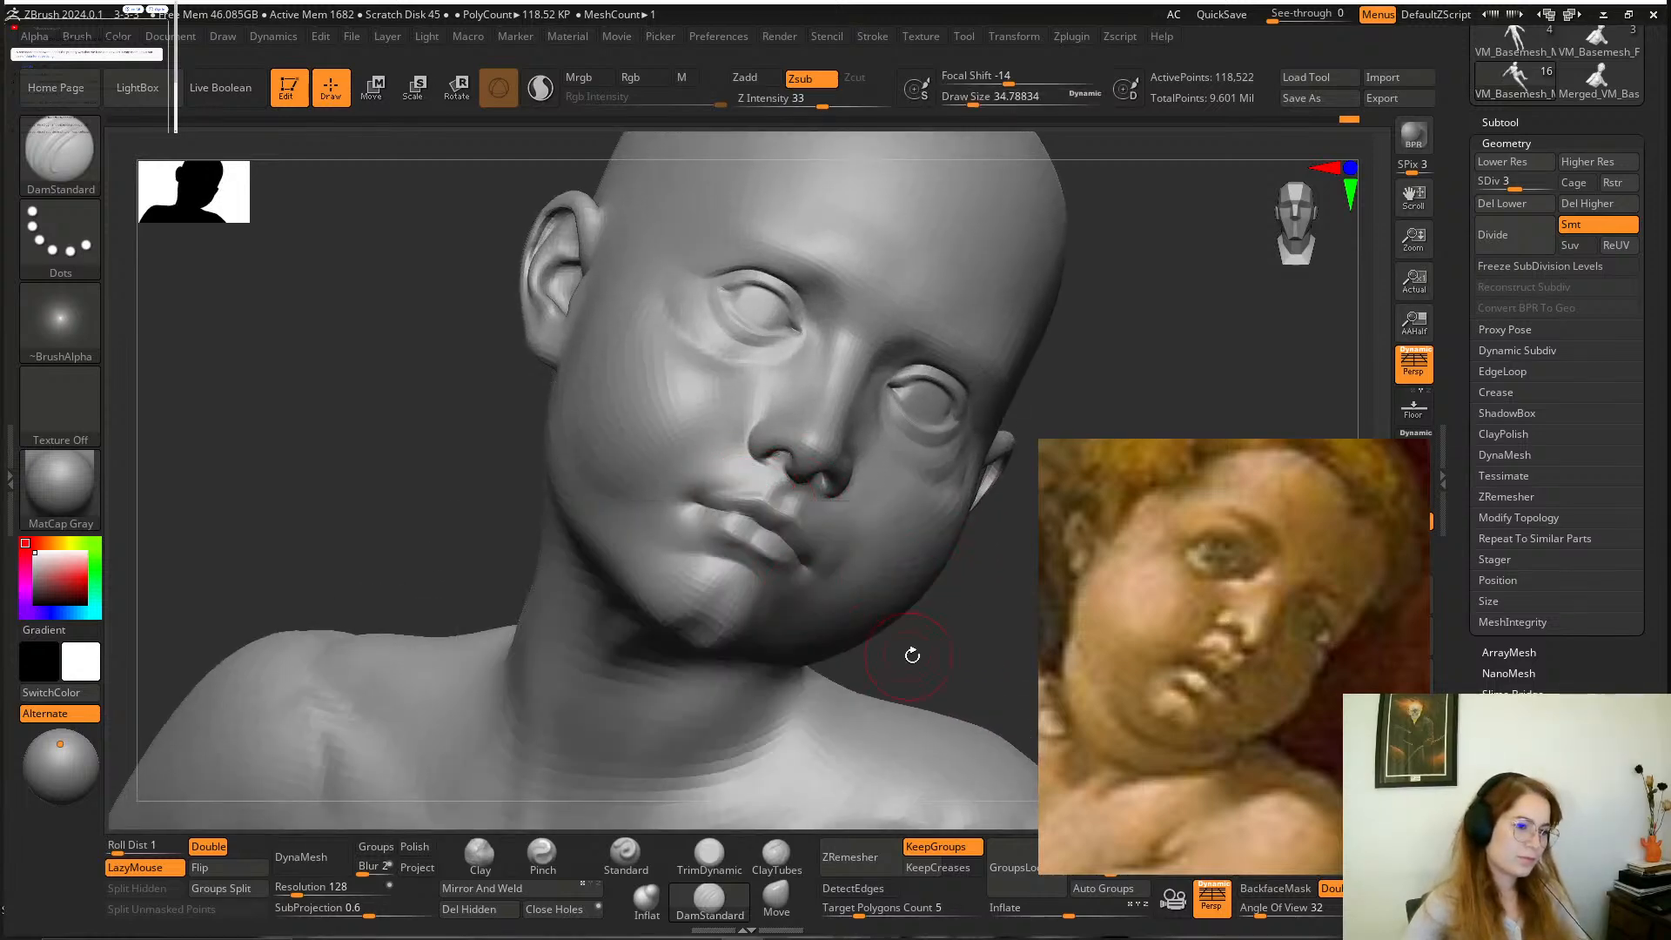
mouse_move(929, 665)
left_mouse_down()
mouse_move(960, 672)
mouse_move(949, 687)
left_mouse_up()
left_click(480, 856)
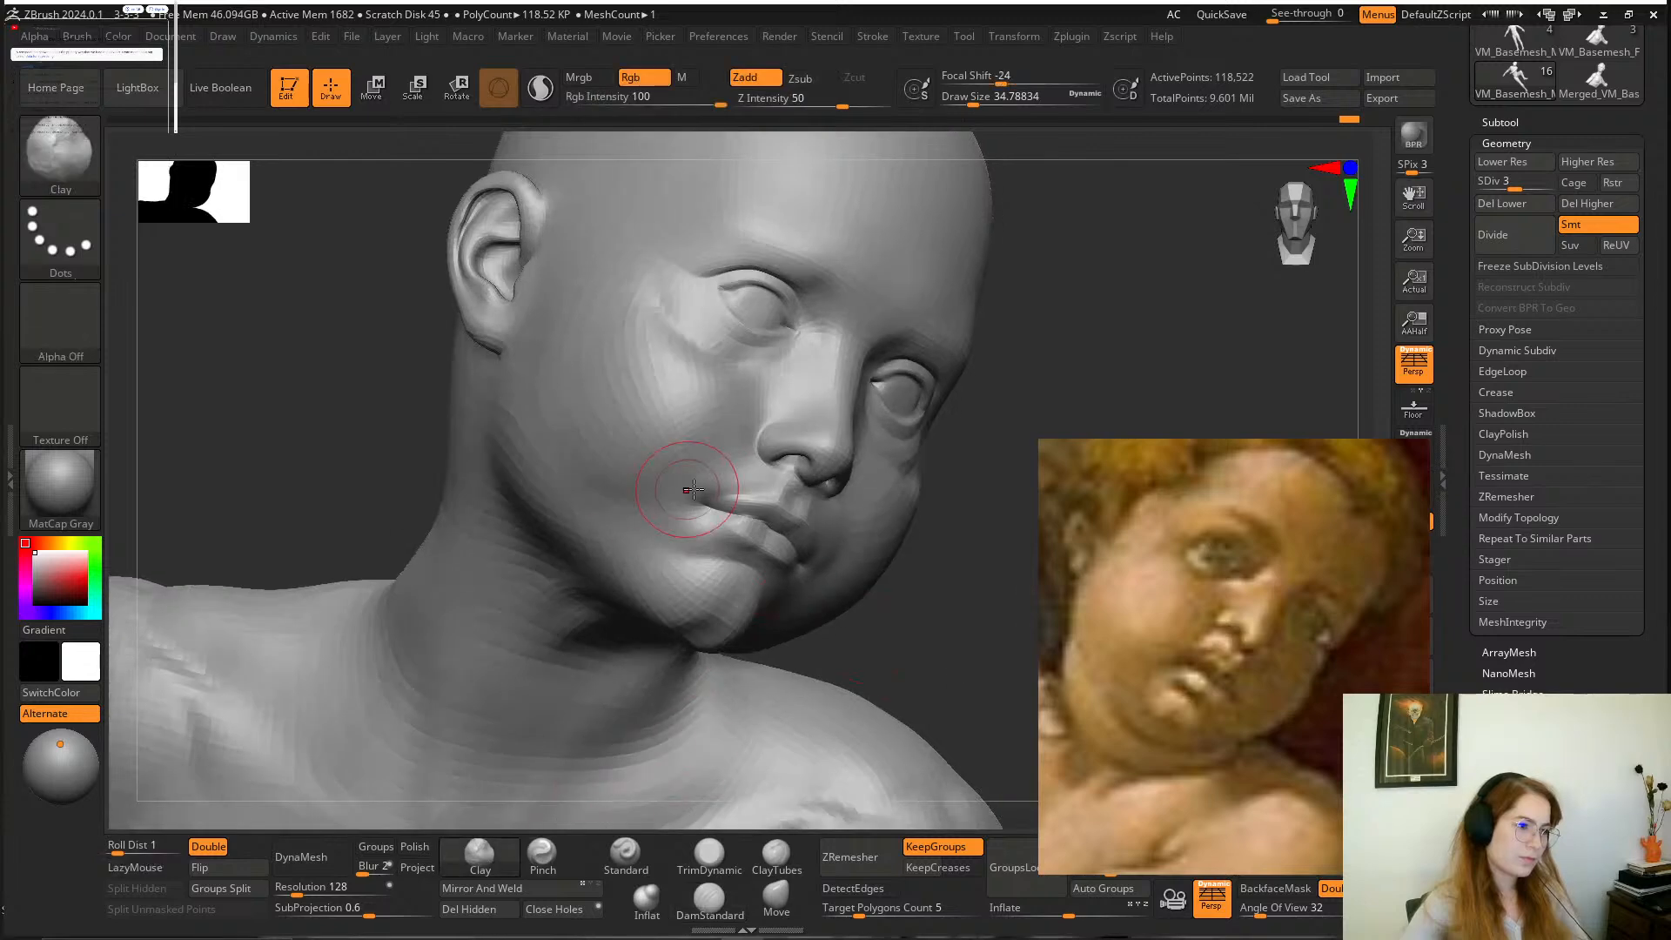
mouse_move(702, 486)
left_mouse_down()
mouse_move(690, 505)
mouse_move(707, 490)
left_mouse_up()
mouse_move(891, 659)
left_mouse_down()
mouse_move(826, 619)
mouse_move(832, 563)
left_mouse_up()
right_click_drag(832, 563, 984, 522)
left_click_drag(720, 478, 700, 500, "shift")
right_click_drag(1027, 557, 890, 578)
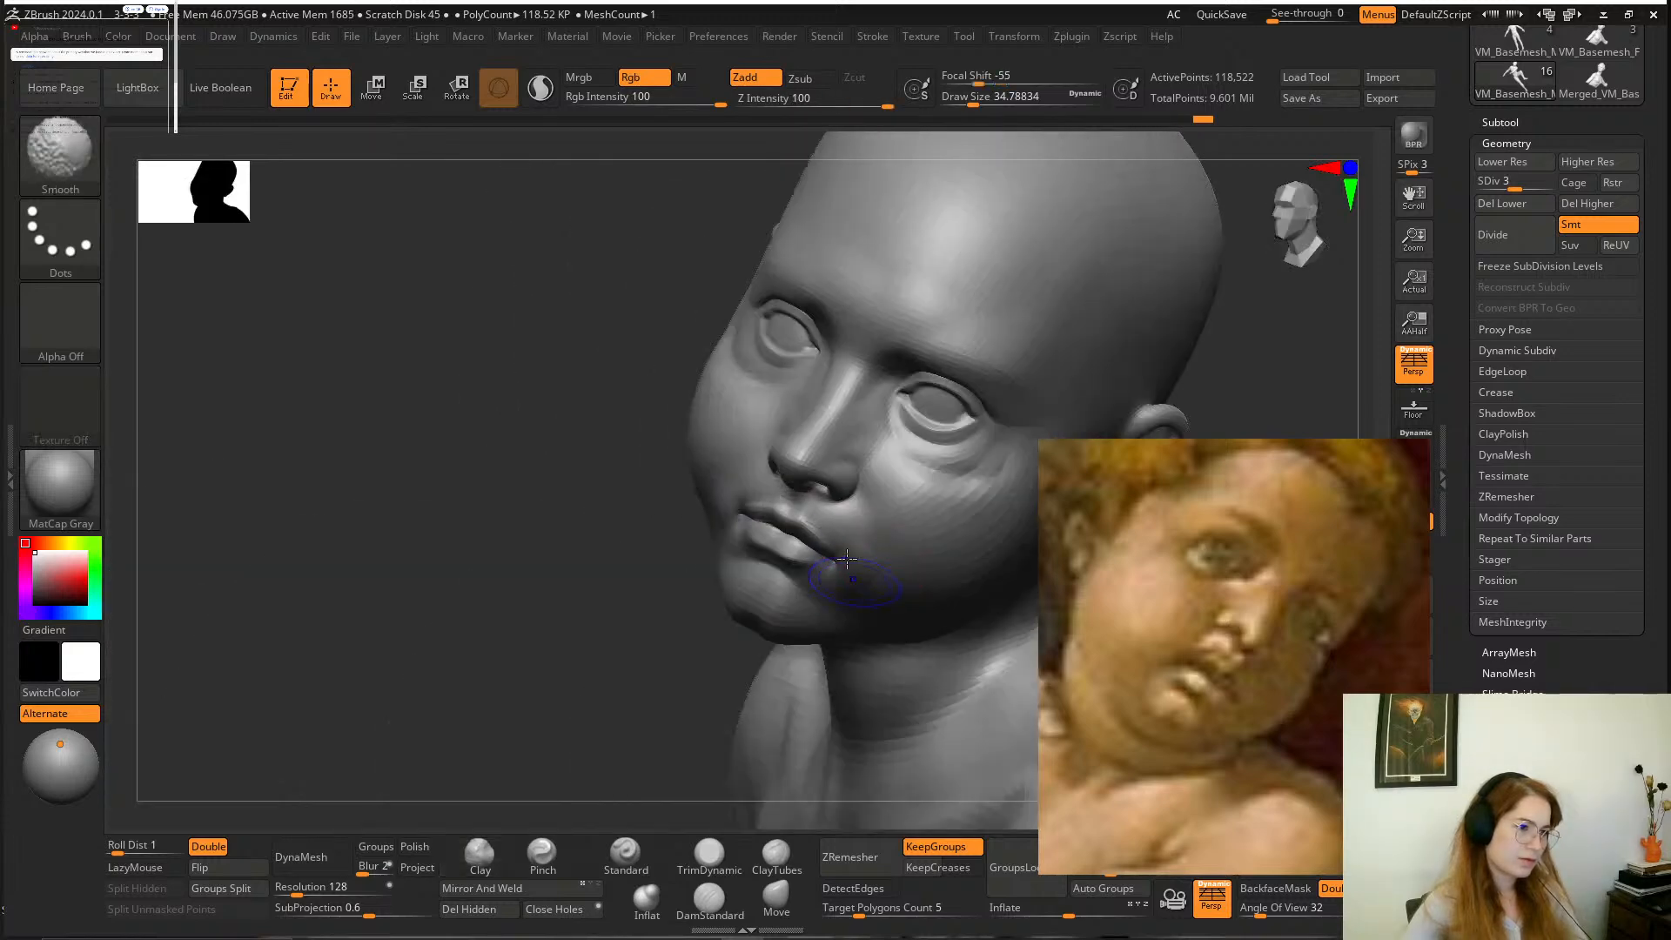
Adjust the shape of the lips toward the left mouth corner with the Move brush at a draw size of about 13.
mouse_move(603, 638)
right_mouse_down()
mouse_move(559, 583)
mouse_move(527, 651)
right_mouse_up()
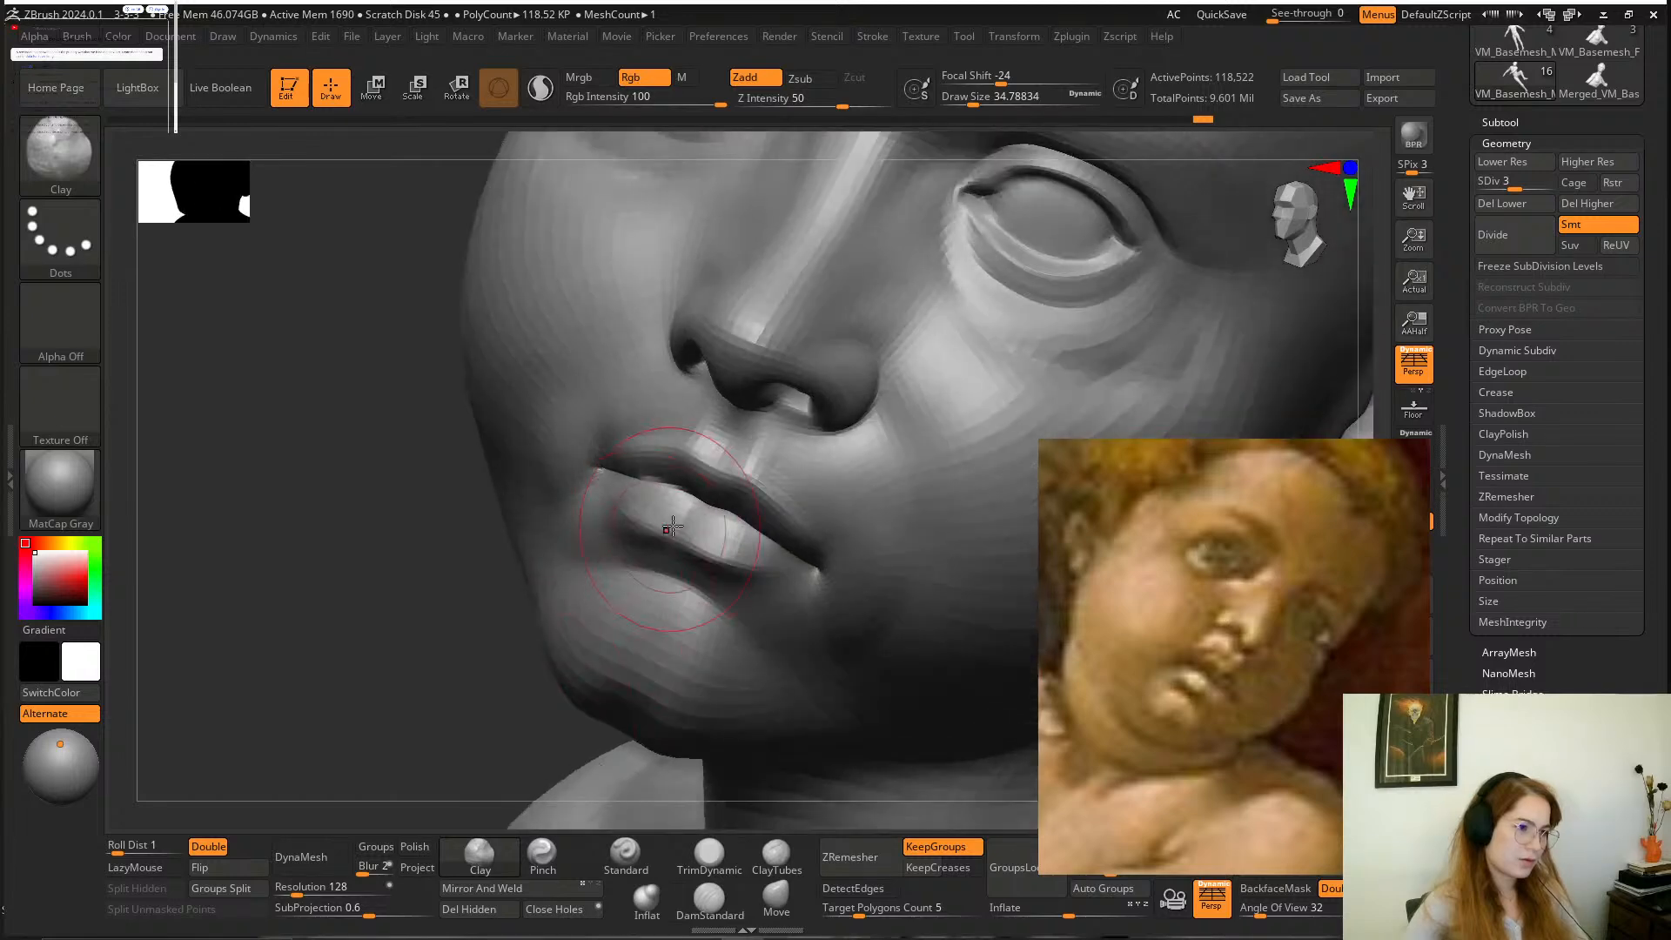
key("space")
left_click_drag(672, 521, 664, 521)
right_click_drag(353, 675, 416, 707)
left_click(696, 897)
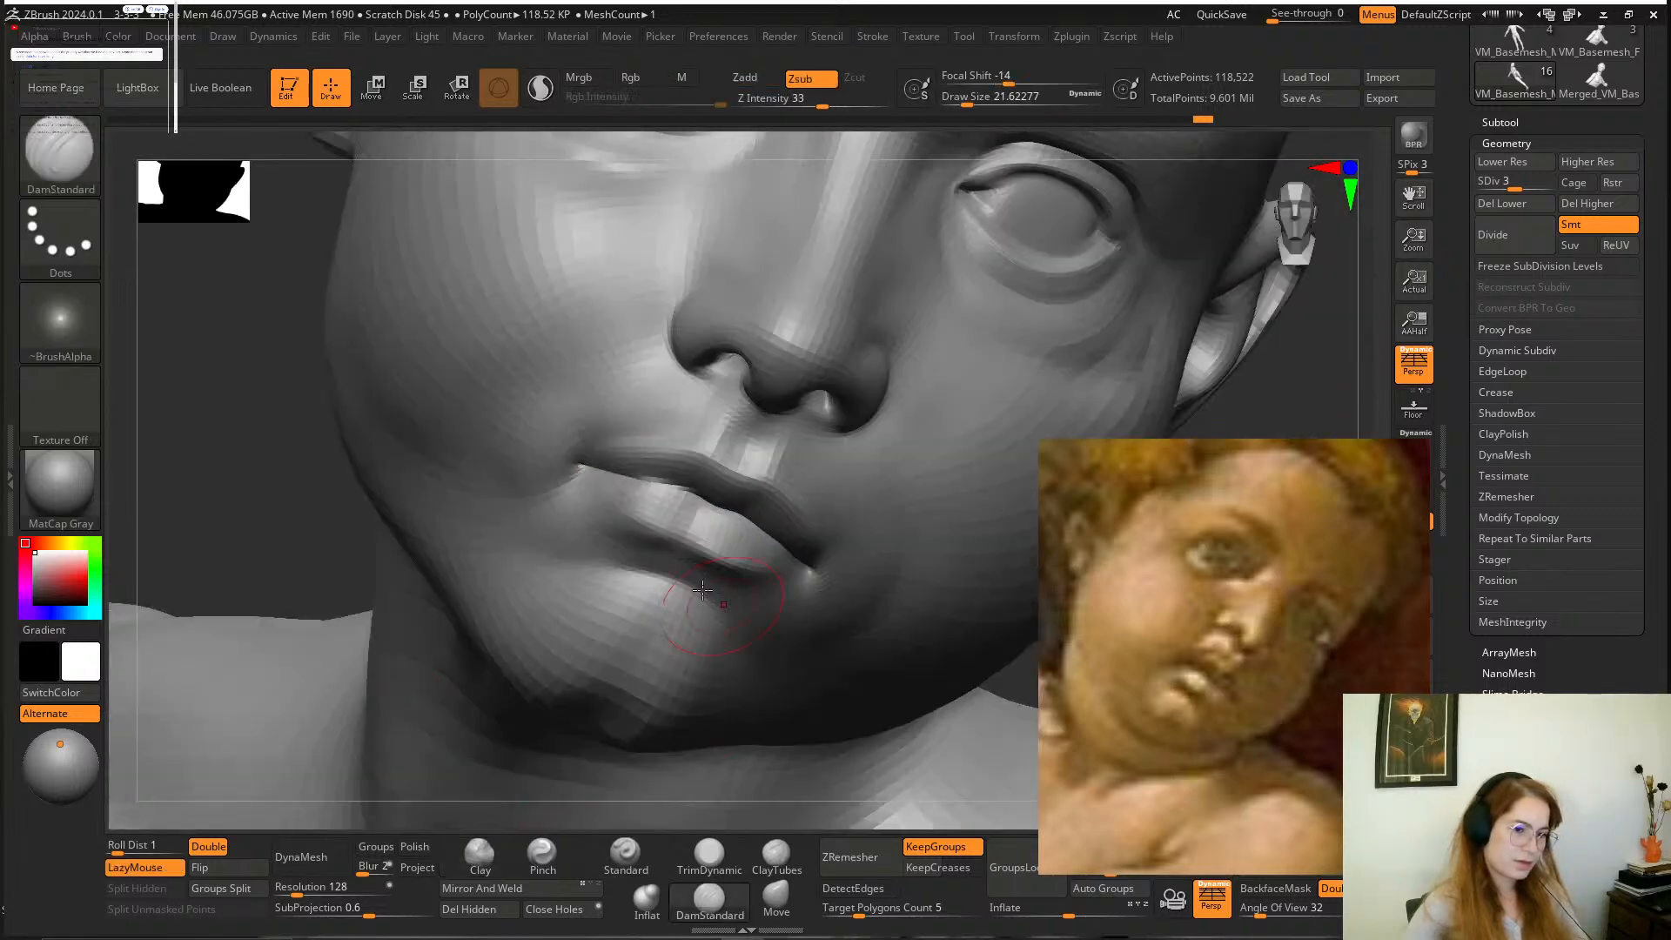
key("space")
left_click_drag(649, 491, 672, 487)
key("space")
left_click_drag(671, 488, 673, 489)
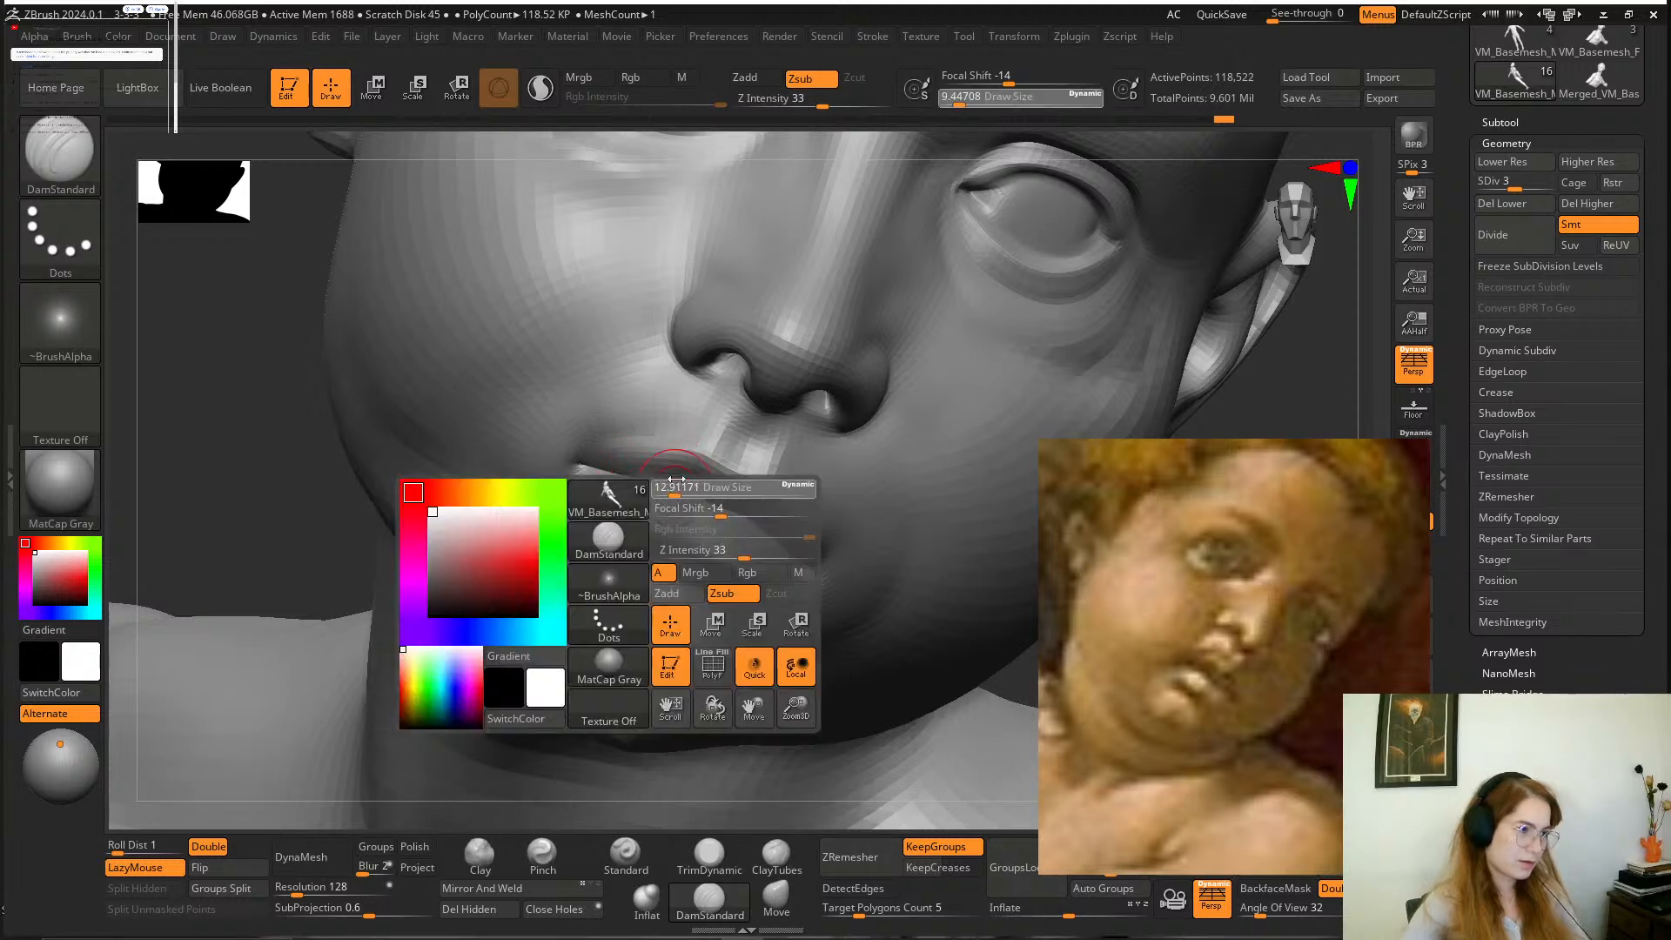
left_click(777, 896)
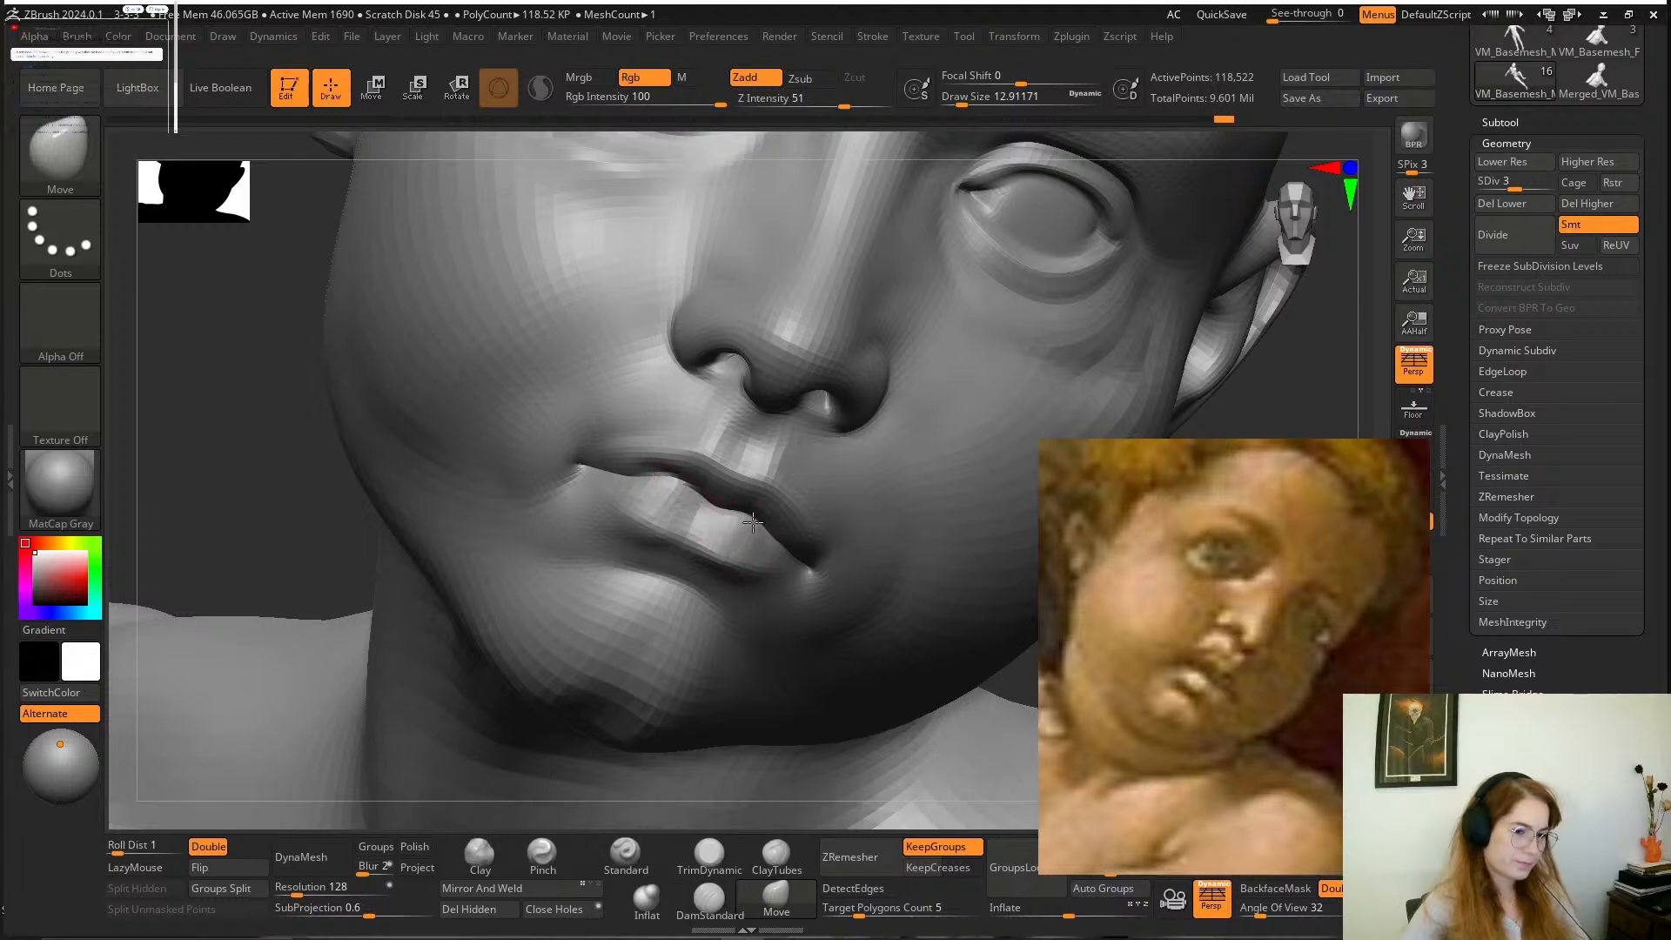
left_click_drag(800, 573, 795, 576)
Deepen the line between the lips at the right mouth corner with the DamStandard brush at a draw size of about 27.
left_click(709, 901)
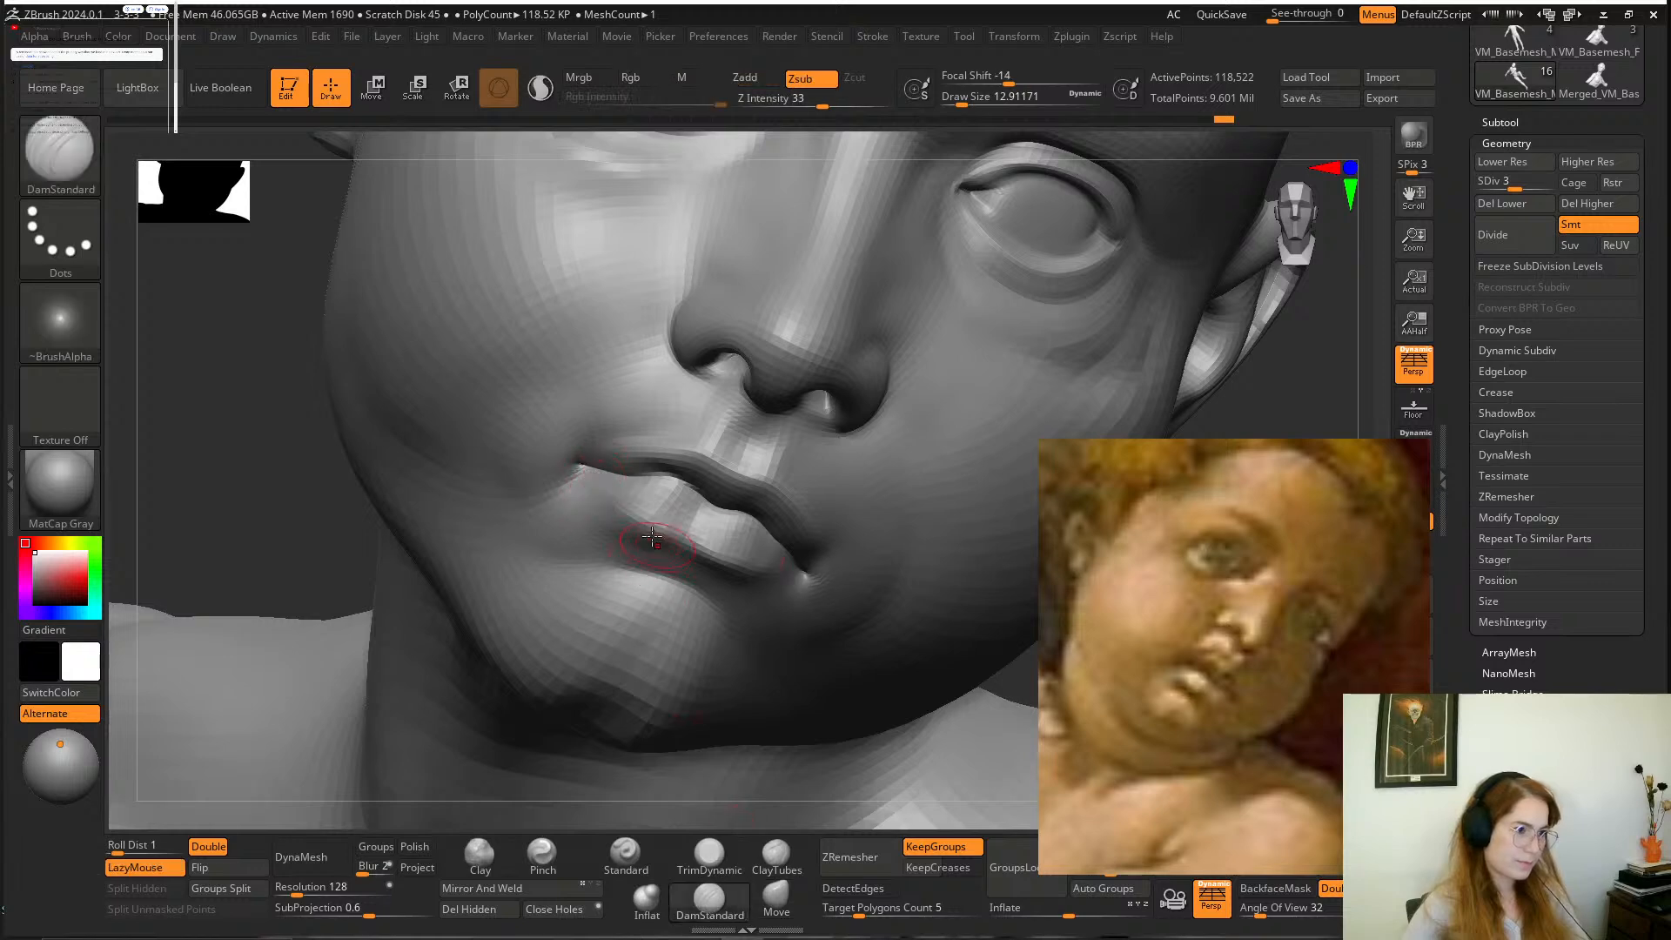
key("space")
left_click_drag(651, 536, 659, 539)
left_click_drag(590, 471, 624, 481)
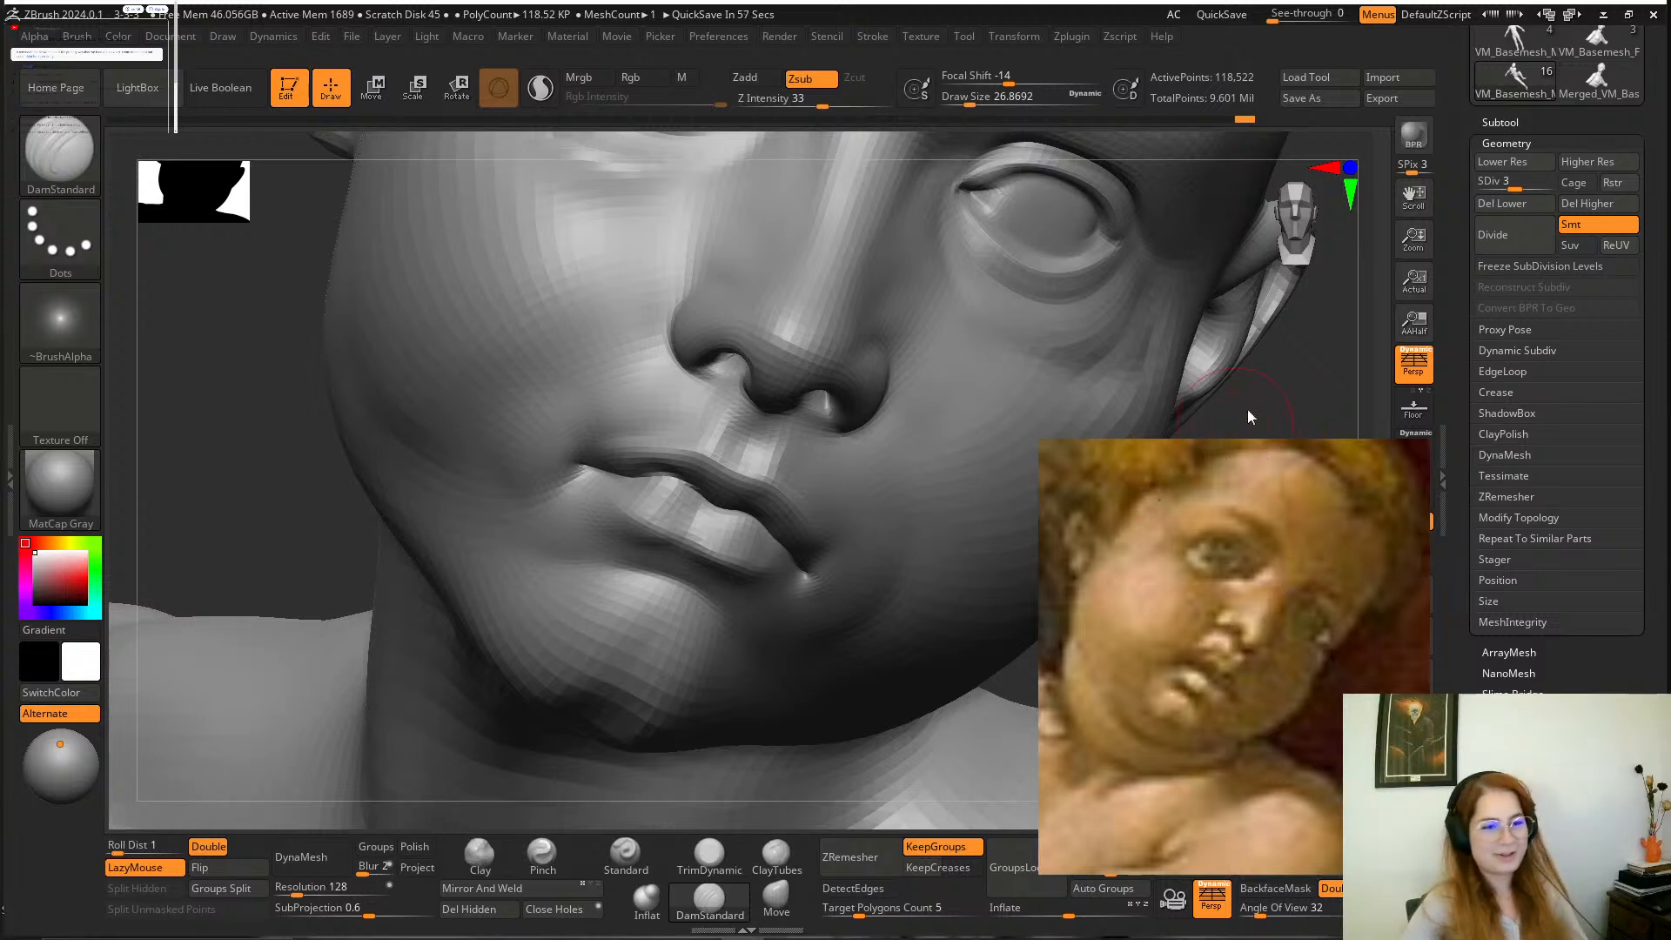
Compare the boy's face and head tilt with the painting reference from several angles.
left_click_drag(1247, 416, 1126, 396)
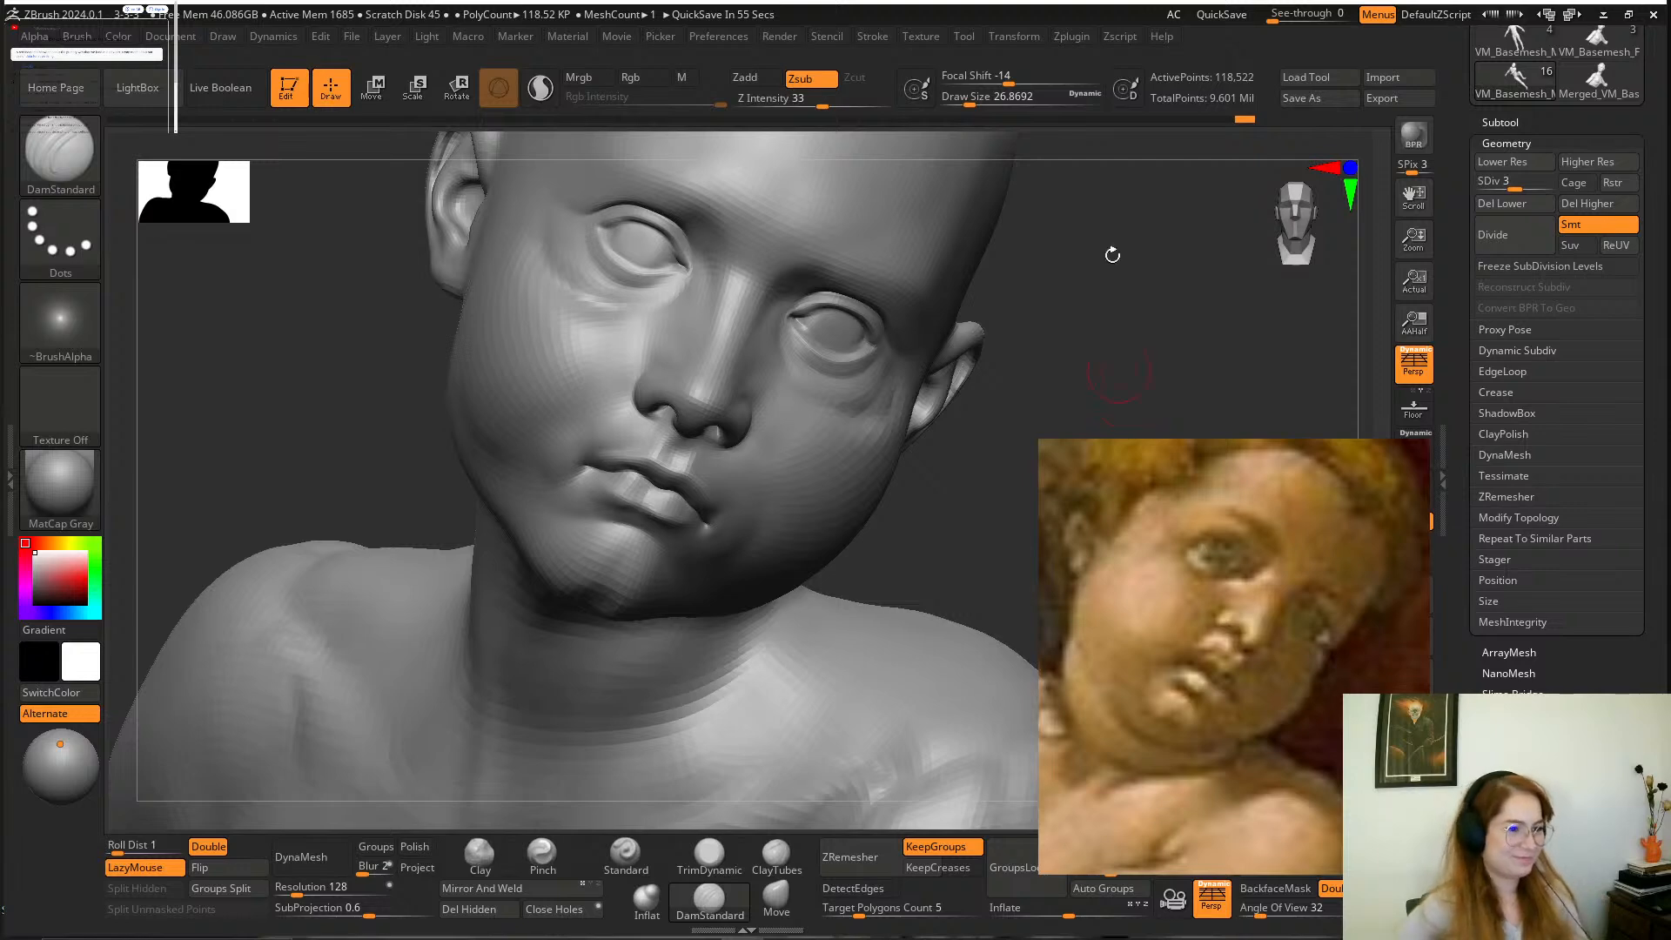
left_click_drag(1060, 275, 860, 252)
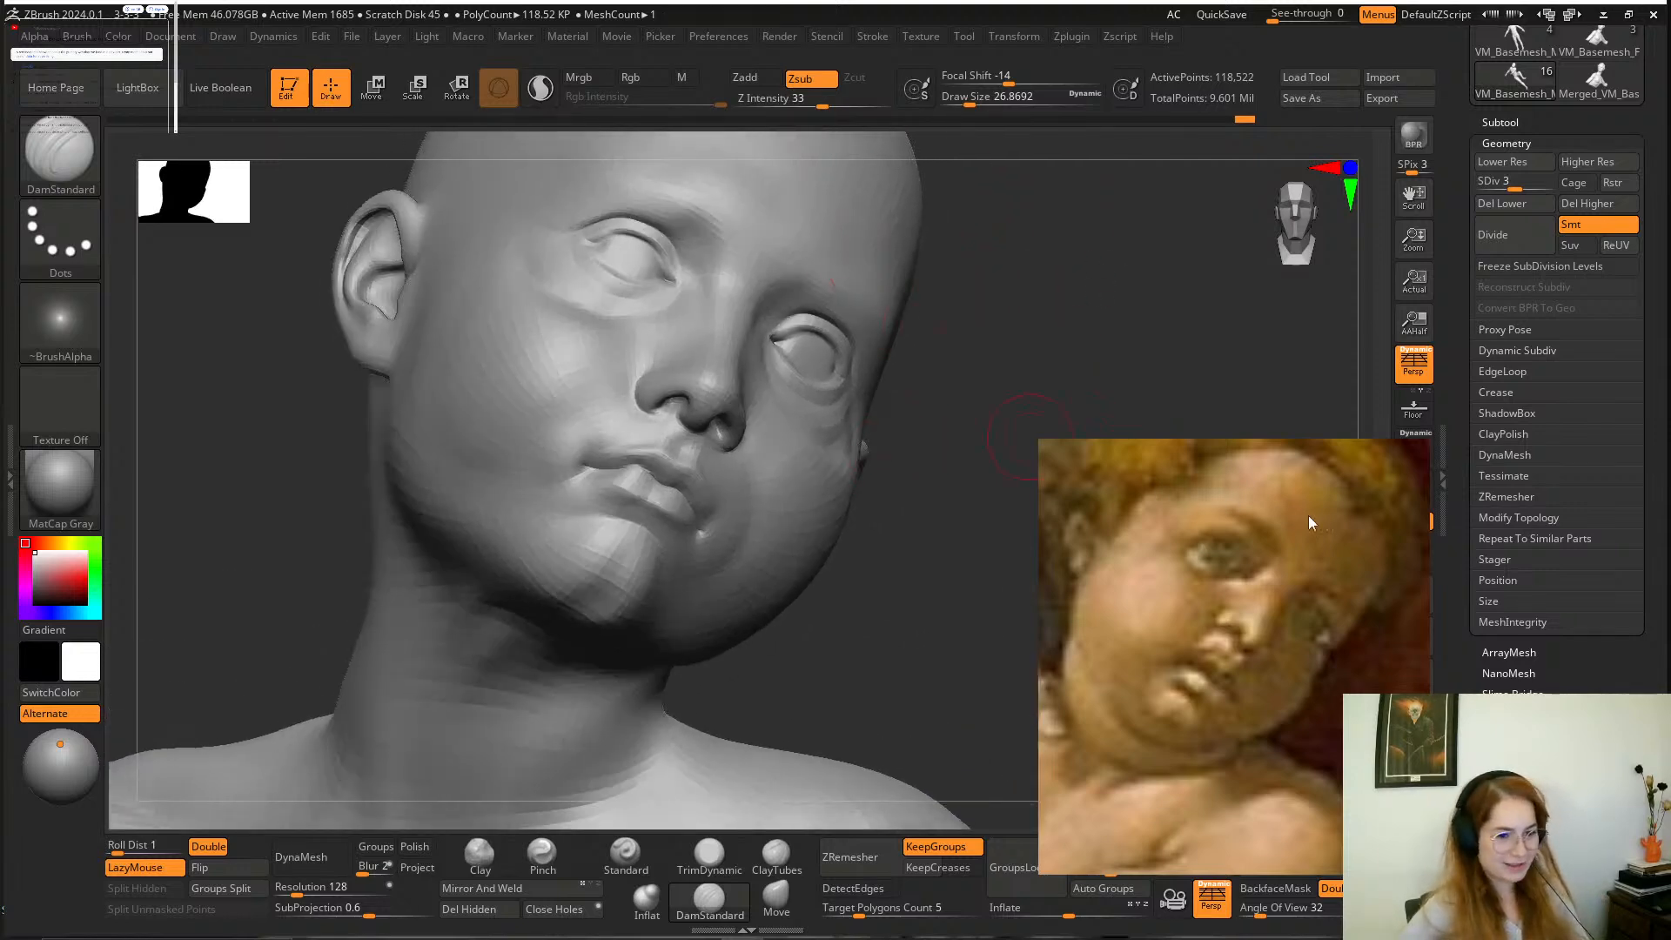
scroll(1225, 616, "down", 7)
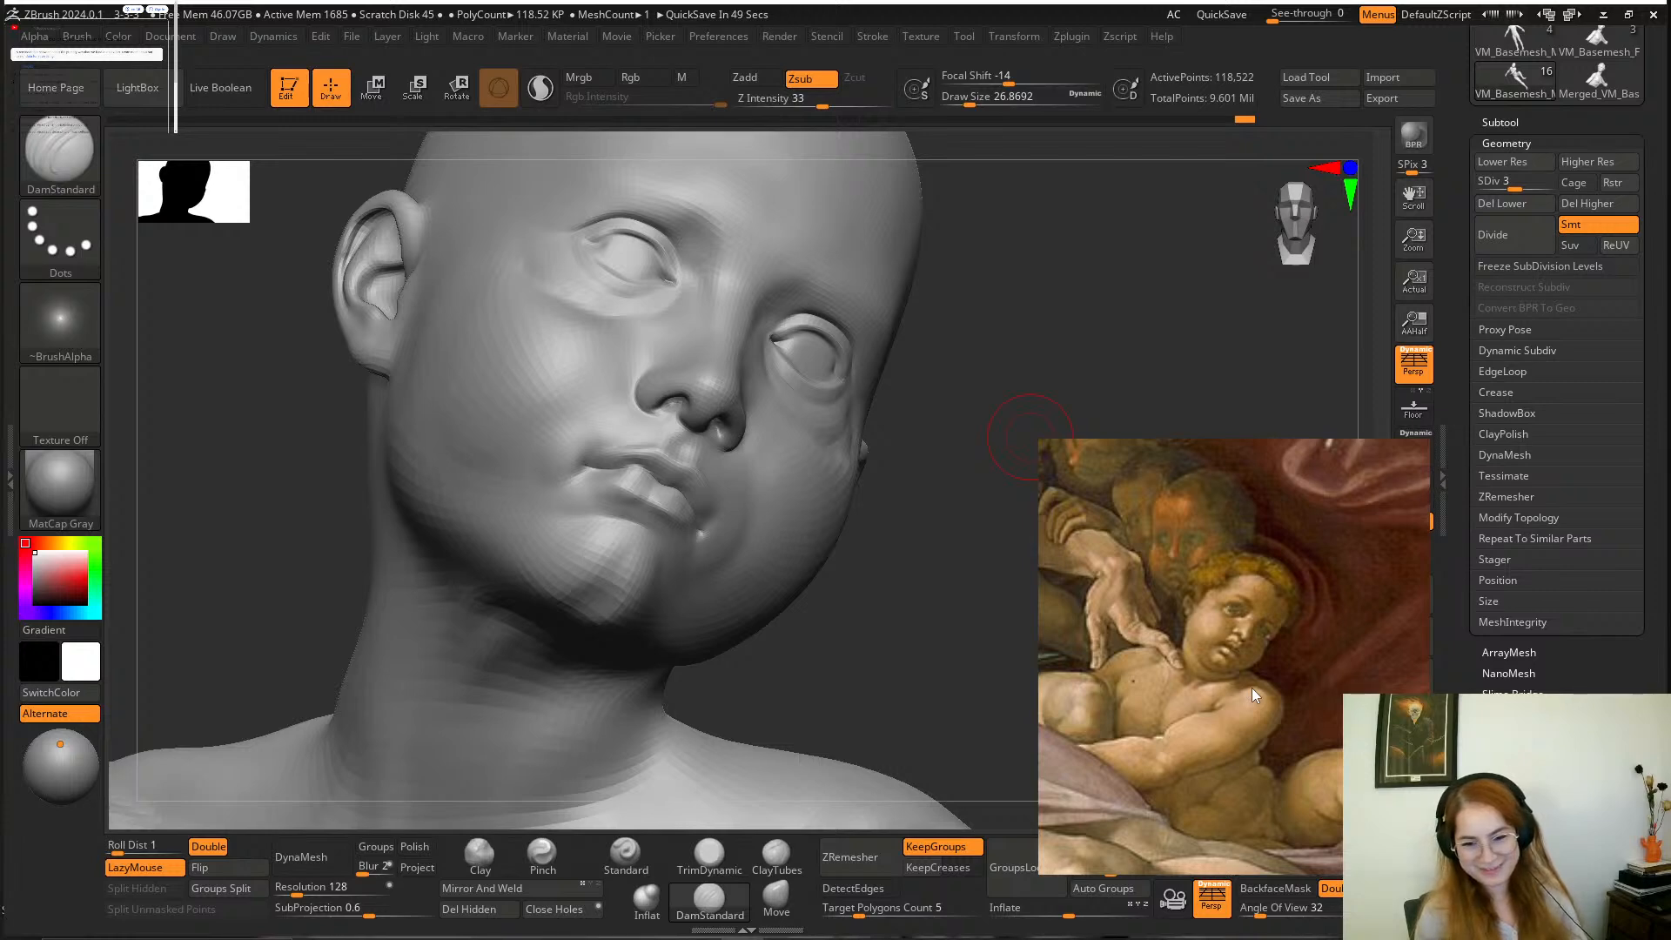
scroll(1249, 632, "up", 2)
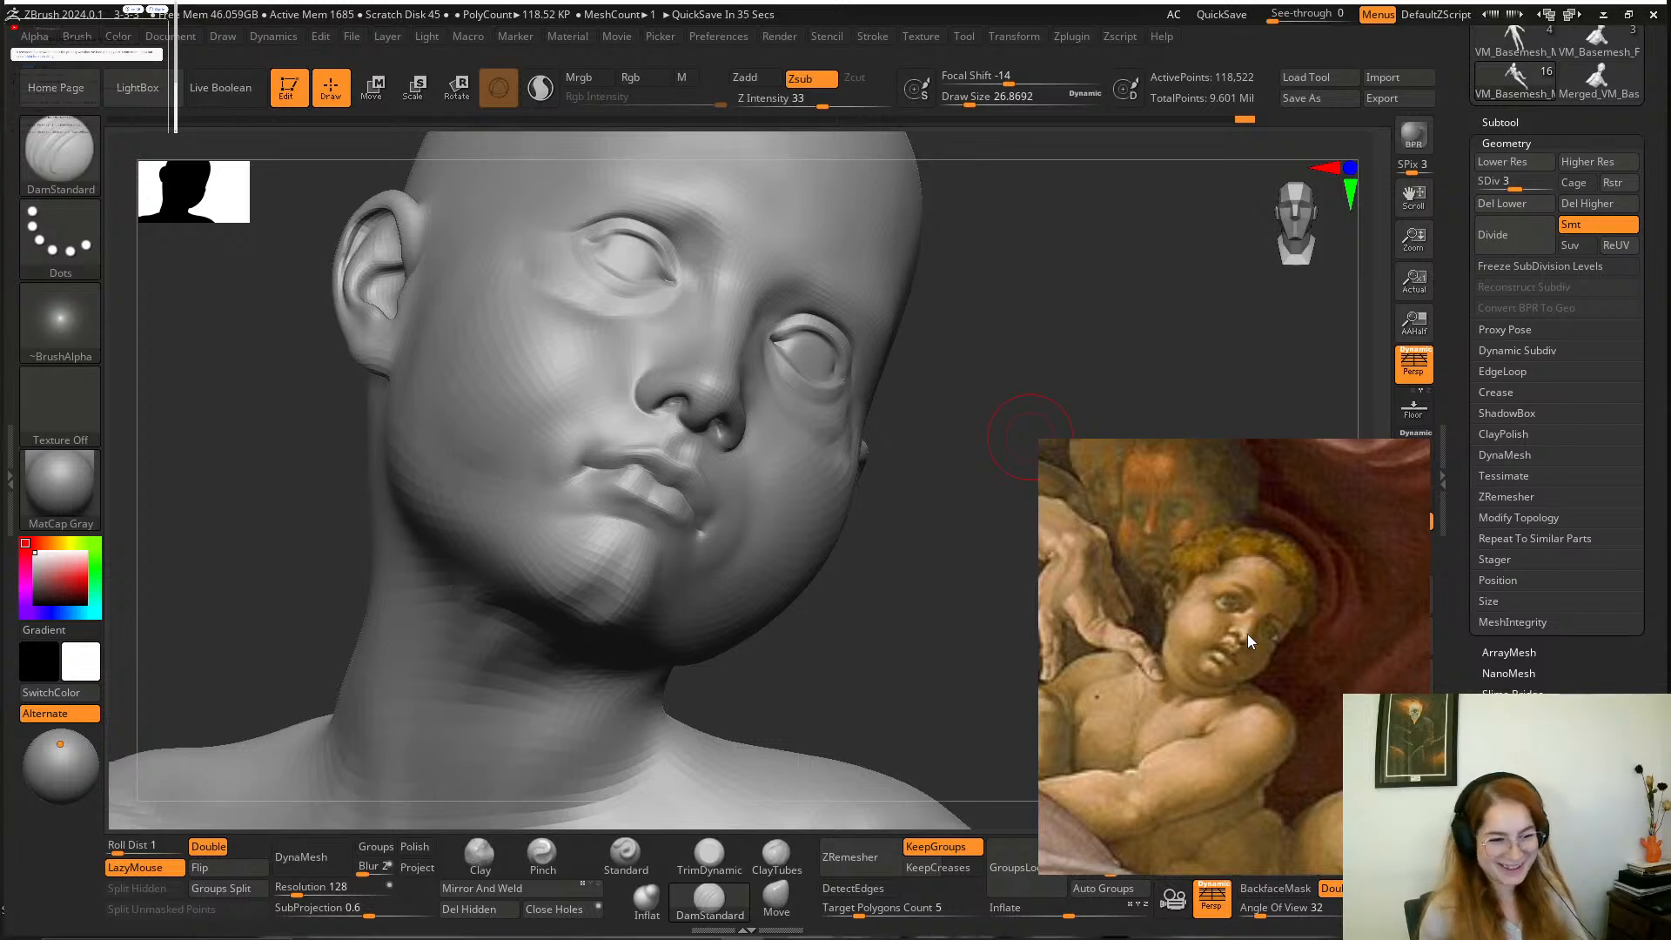
left_click_drag(950, 532, 920, 559)
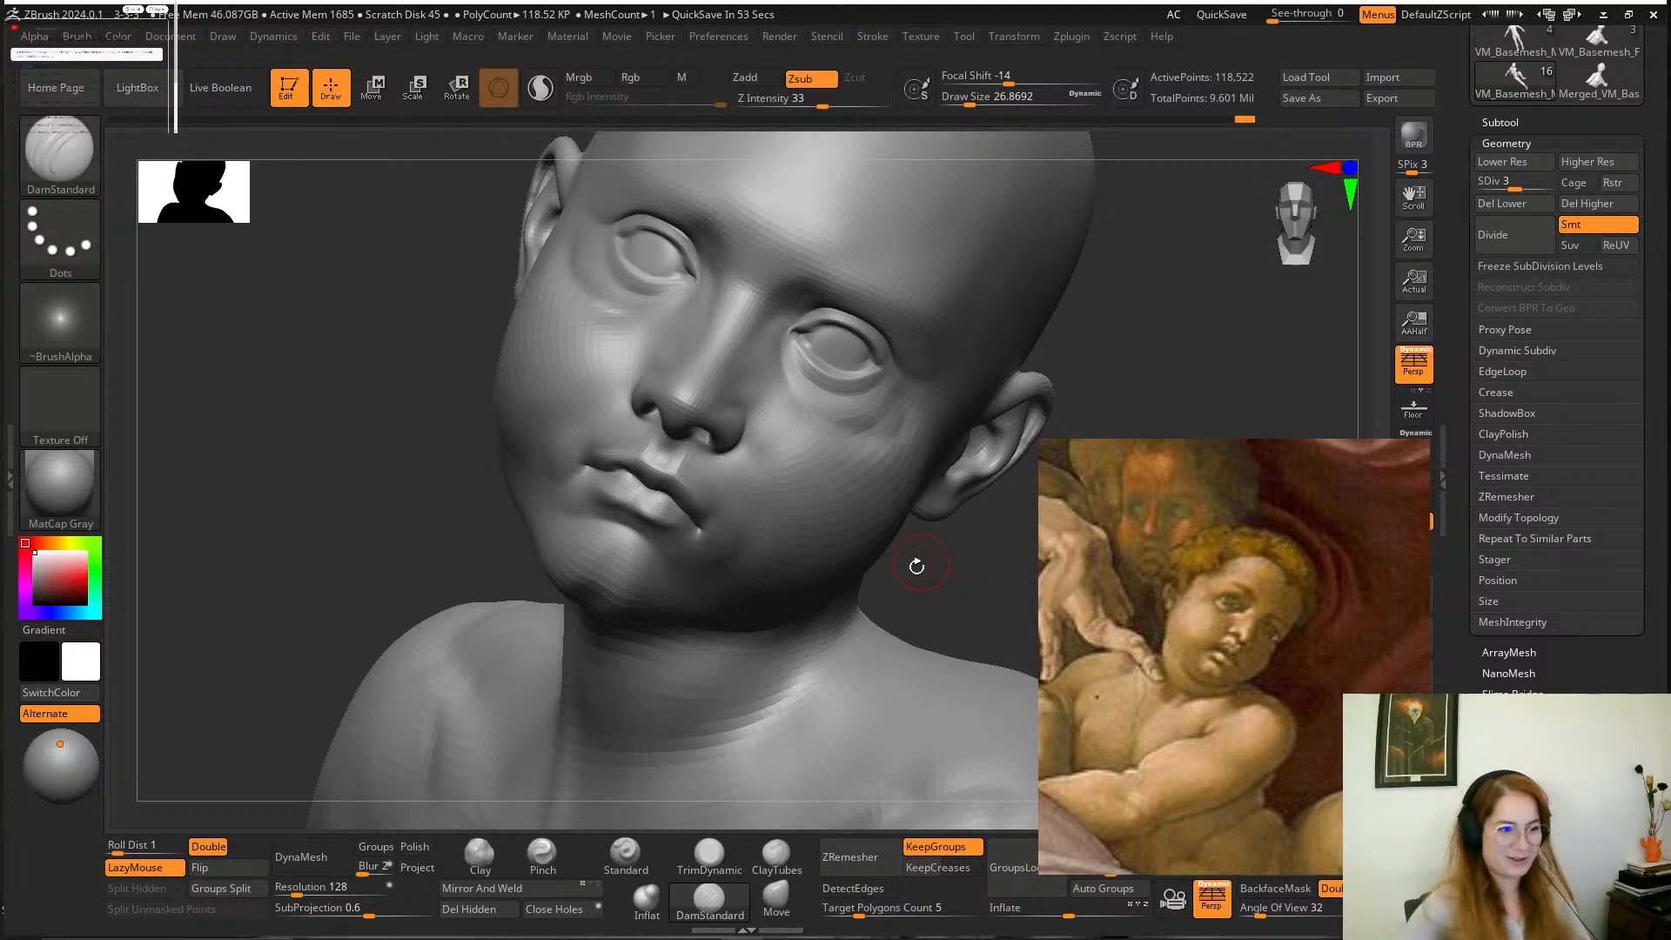
mouse_move(1119, 332)
left_mouse_down()
mouse_move(1057, 403)
mouse_move(1066, 353)
mouse_move(1249, 286)
left_mouse_up()
mouse_move(1300, 224)
left_mouse_down()
mouse_move(1212, 290)
mouse_move(1092, 270)
mouse_move(1048, 235)
mouse_move(1010, 239)
left_mouse_up()
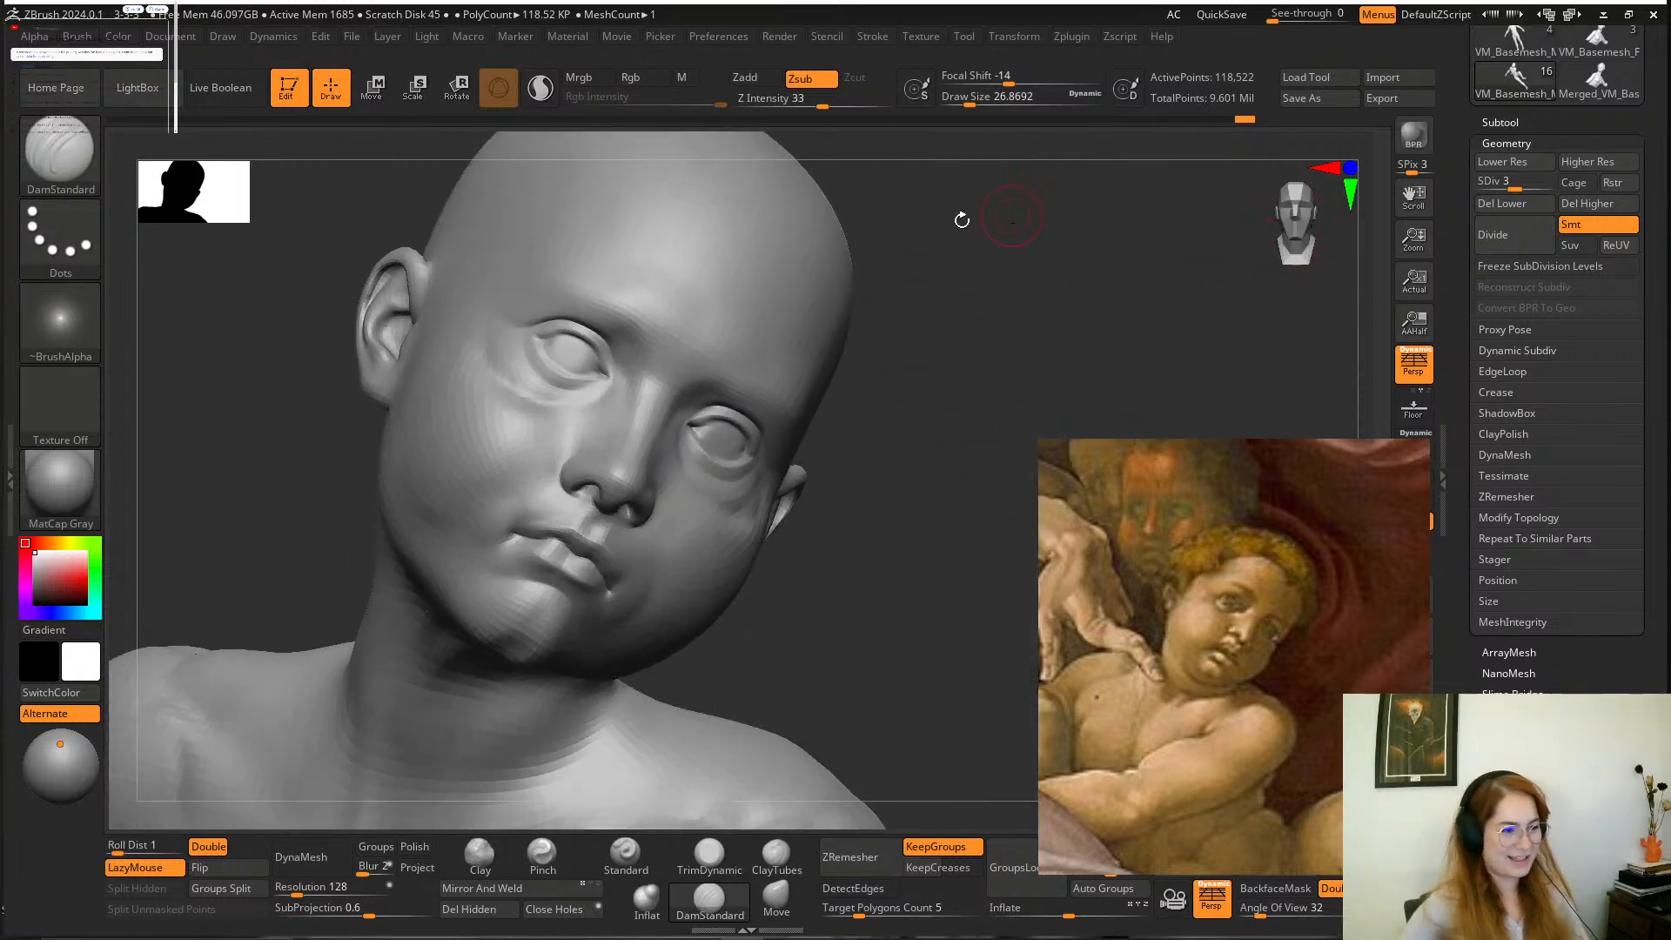
mouse_move(968, 316)
left_mouse_down("alt")
mouse_move(1015, 290)
mouse_move(995, 328)
mouse_move(1030, 309)
mouse_move(947, 380)
mouse_move(946, 348)
mouse_move(917, 328)
mouse_move(996, 372)
mouse_move(952, 360)
mouse_move(906, 563)
mouse_move(929, 523)
mouse_move(940, 544)
mouse_move(966, 522)
left_mouse_up("alt")
Soften the creases beneath both eyes with the Smooth brush at a draw size of about 27.
key("shift")
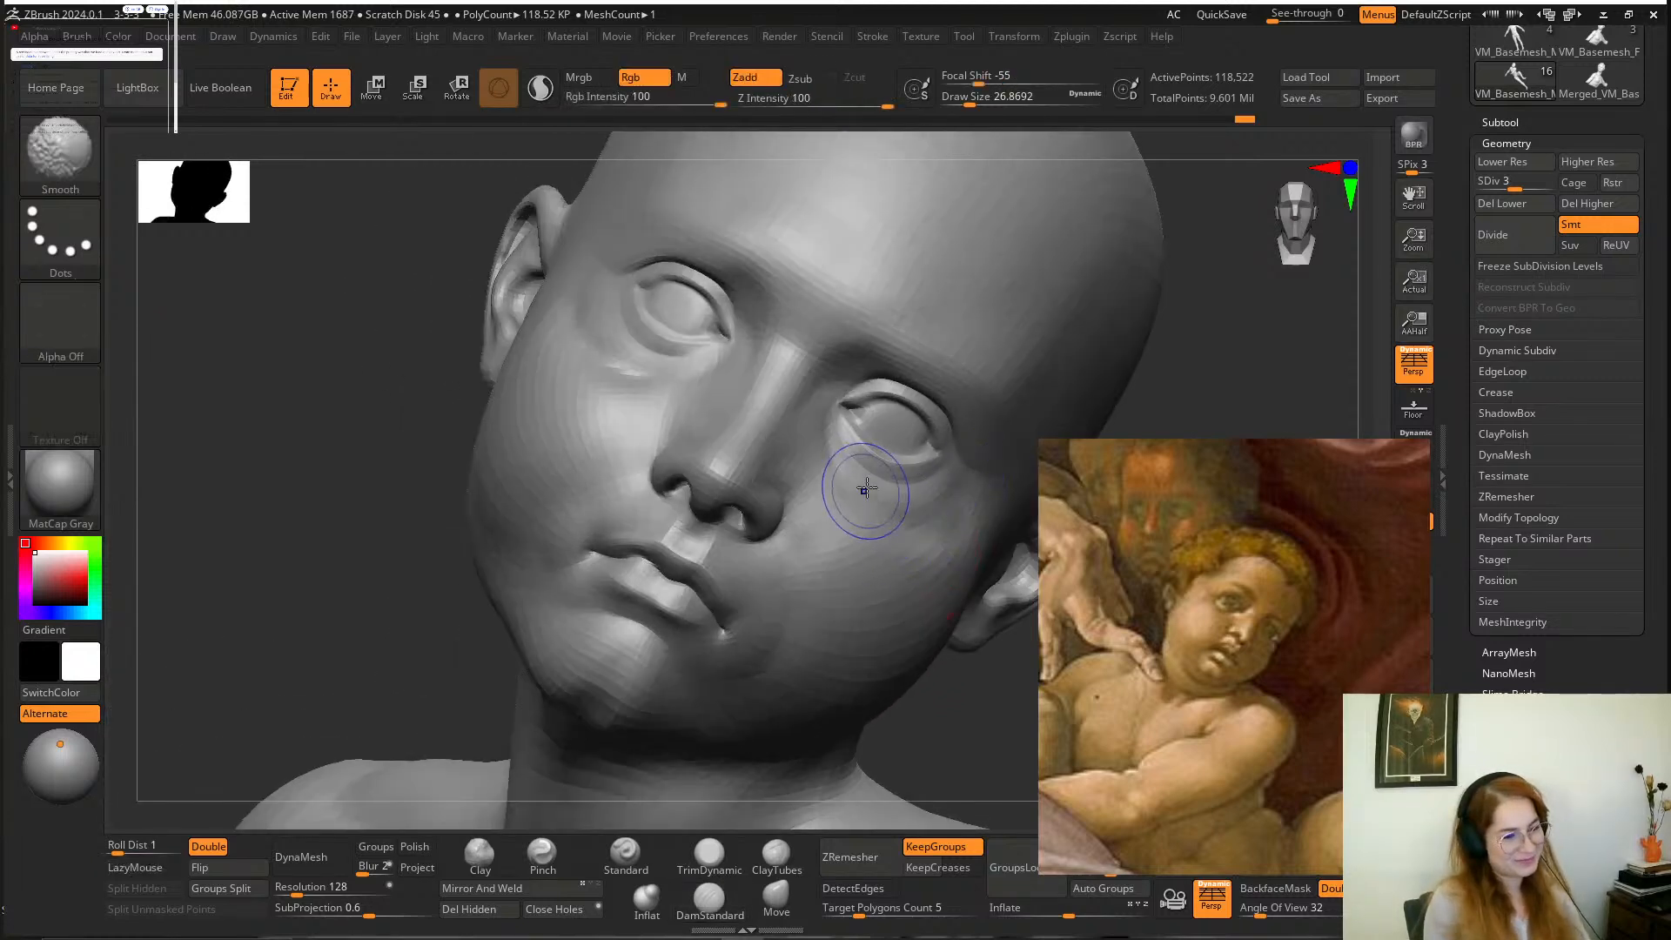
left_click_drag(963, 764, 950, 790)
left_click_drag(625, 392, 644, 400, "shift")
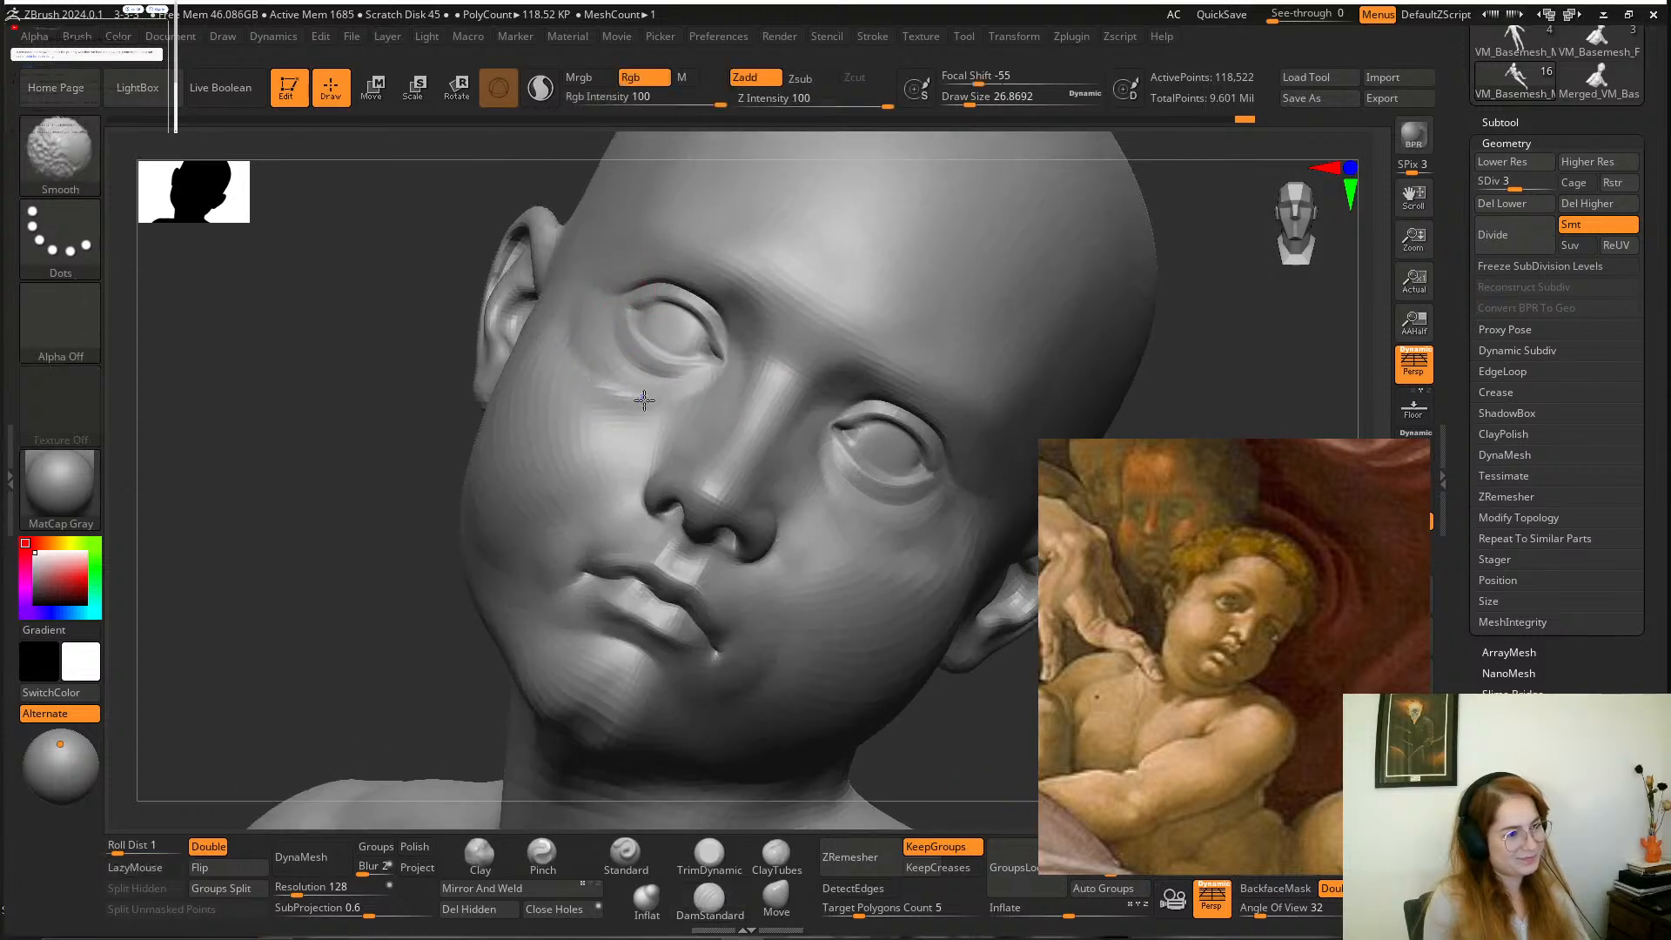
left_click_drag(417, 541, 511, 537)
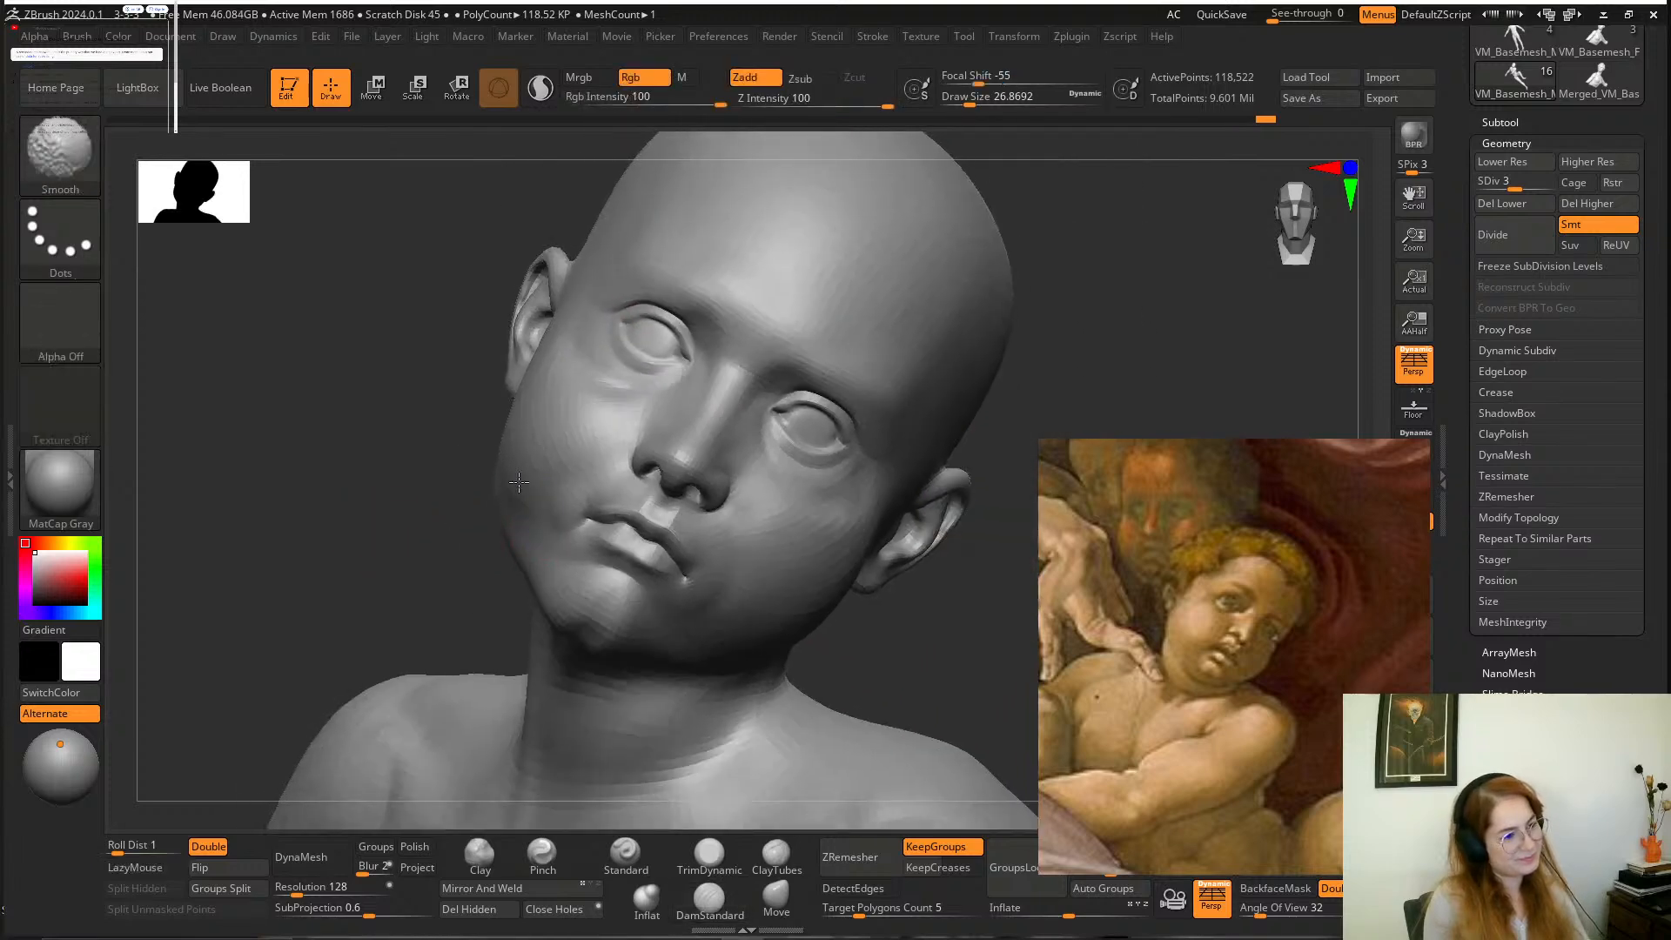
left_click_drag(892, 652, 912, 616)
mouse_move(951, 659)
left_mouse_down()
mouse_move(825, 590)
mouse_move(880, 592)
left_mouse_up()
Mask the boy's head down to the neck with MaskLasso, soften the mask's edge and invert it.
key("space")
mouse_move(1013, 579)
left_mouse_down("alt")
mouse_move(905, 528)
mouse_move(862, 537)
mouse_move(891, 481)
mouse_move(887, 644)
left_mouse_up("alt")
mouse_move(921, 580)
left_mouse_down("ctrl")
mouse_move(645, 606)
mouse_move(1000, 369)
mouse_move(968, 557)
left_mouse_up("ctrl")
mouse_move(946, 623)
left_mouse_down("ctrl")
mouse_move(802, 146)
mouse_move(975, 331)
left_mouse_up("ctrl")
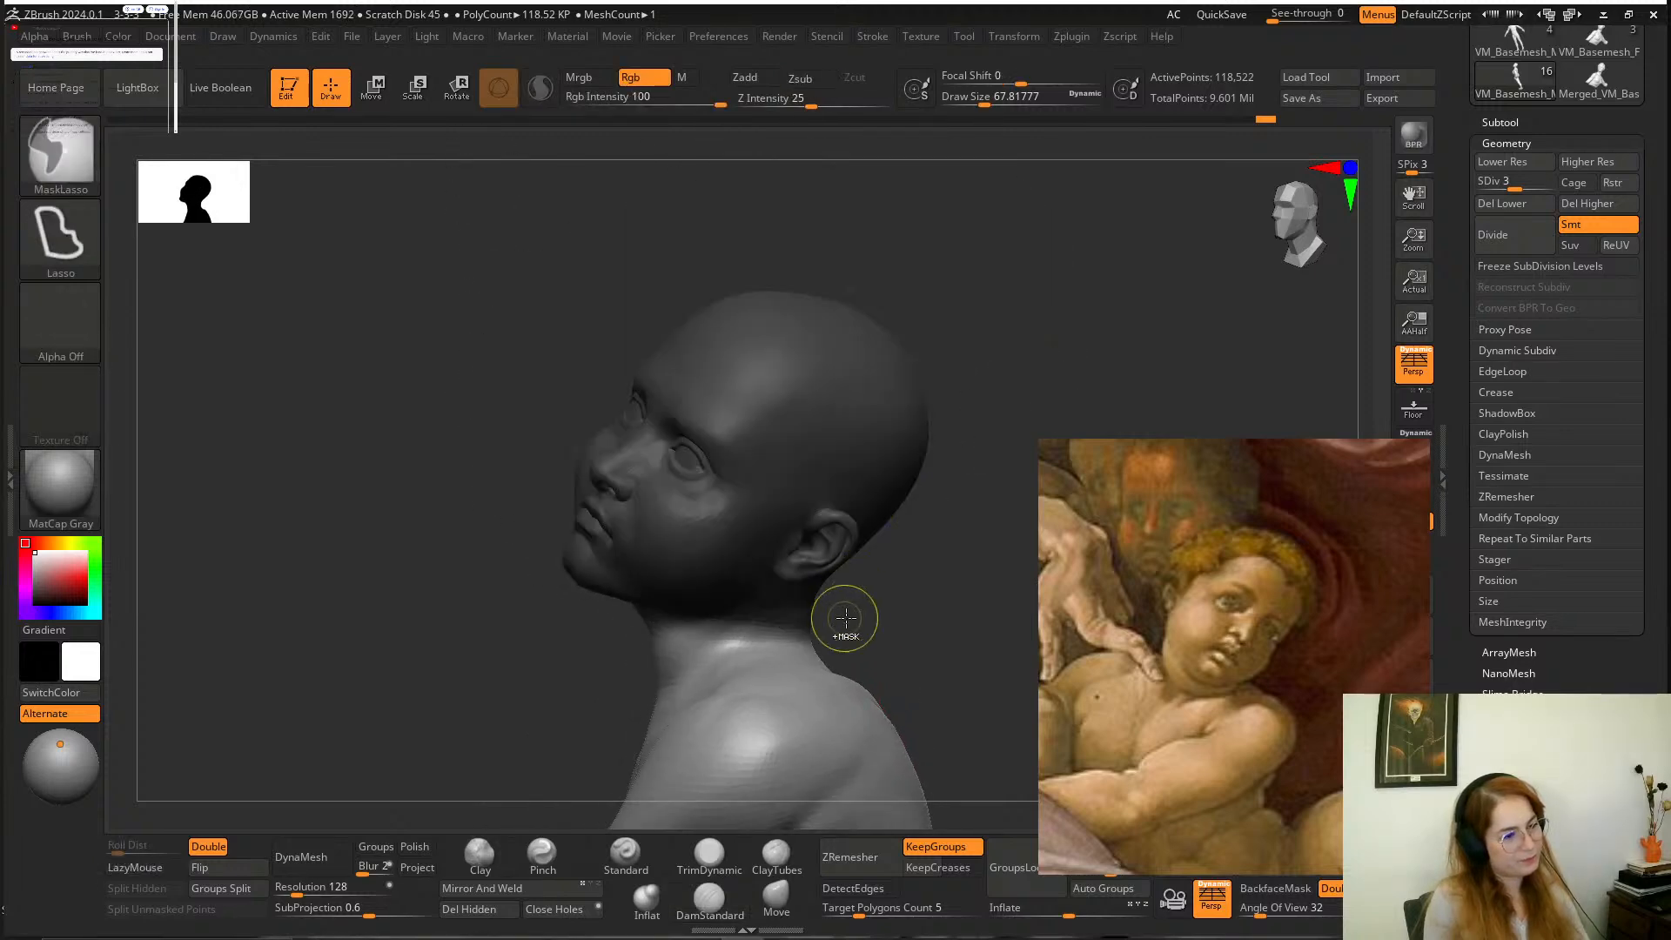
mouse_move(856, 601)
left_mouse_down("ctrl")
mouse_move(471, 330)
mouse_move(1009, 250)
left_mouse_up("ctrl")
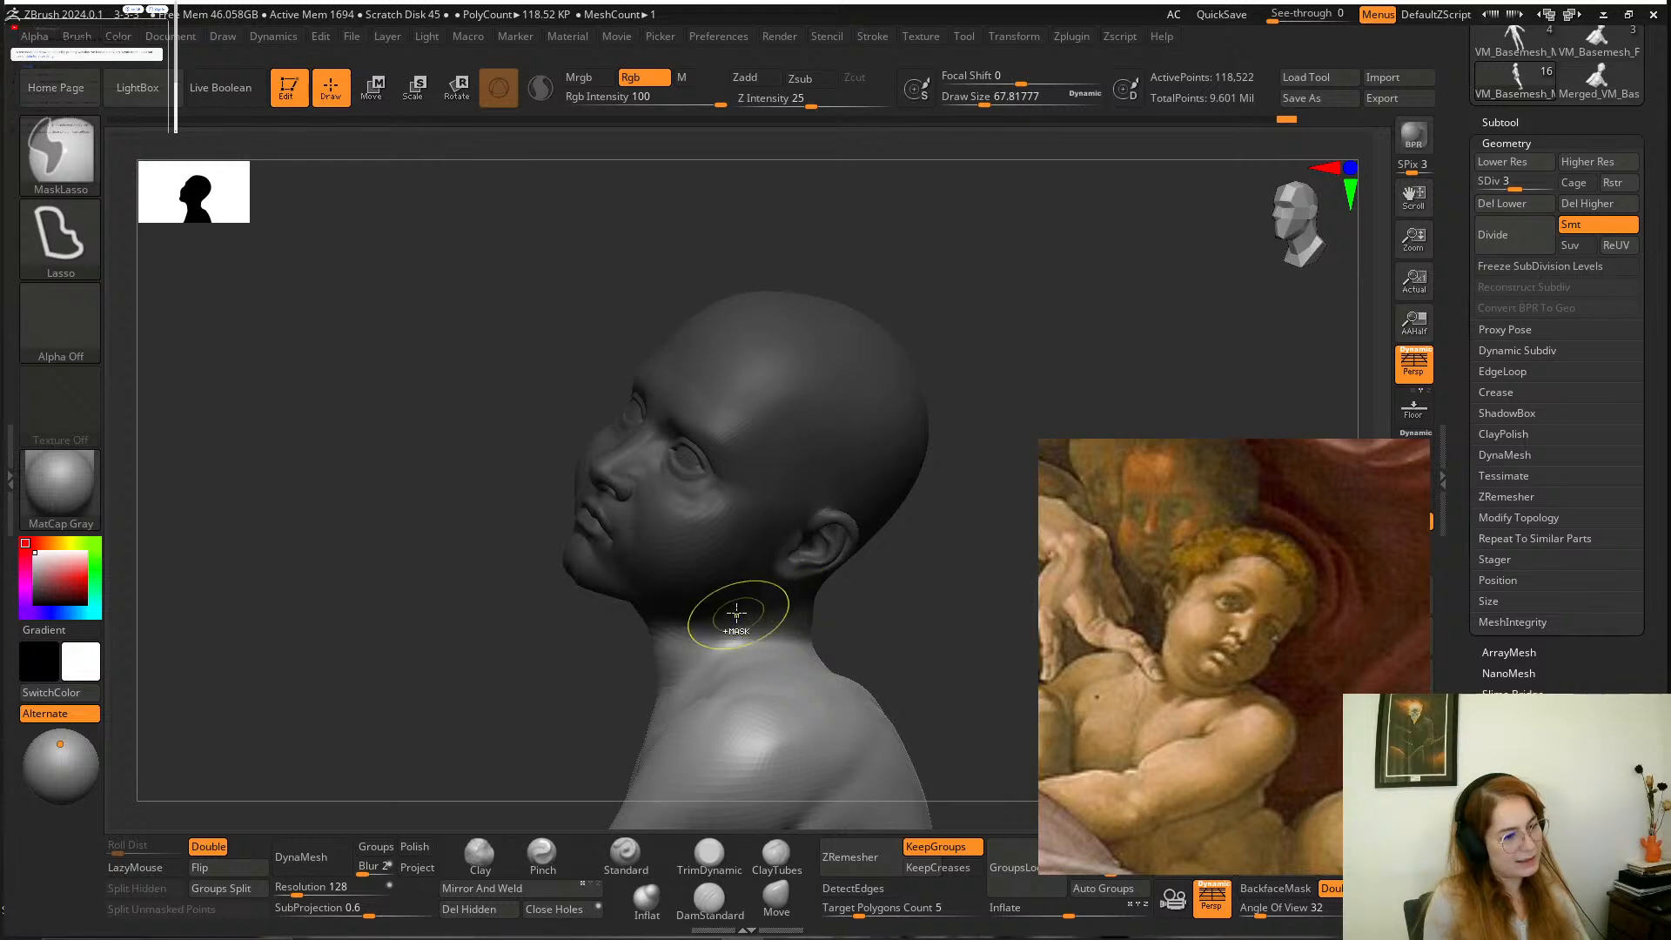
left_click(894, 616, "ctrl")
Reposition the boy's head on the neck with the transform gizmo to match the painting, and clear the mask.
left_click(377, 96)
left_click_drag(859, 578, 926, 507, "alt")
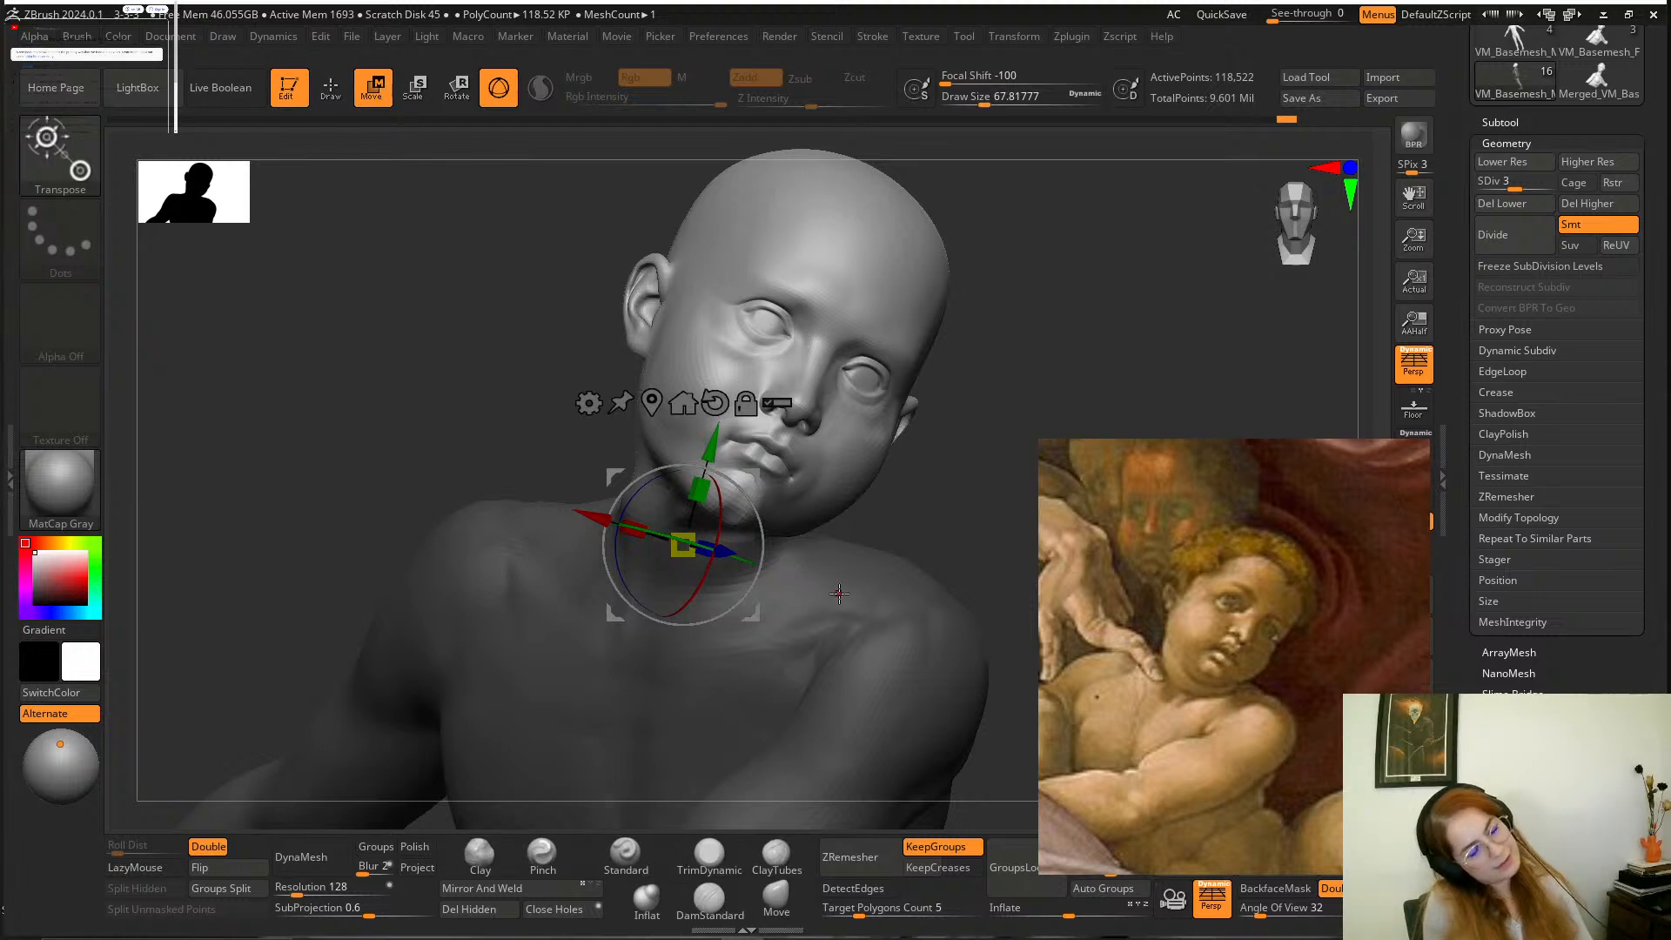
mouse_move(926, 474)
left_mouse_down("alt")
mouse_move(914, 448)
mouse_move(928, 483)
left_mouse_up("alt")
scroll(1214, 688, "up", 5)
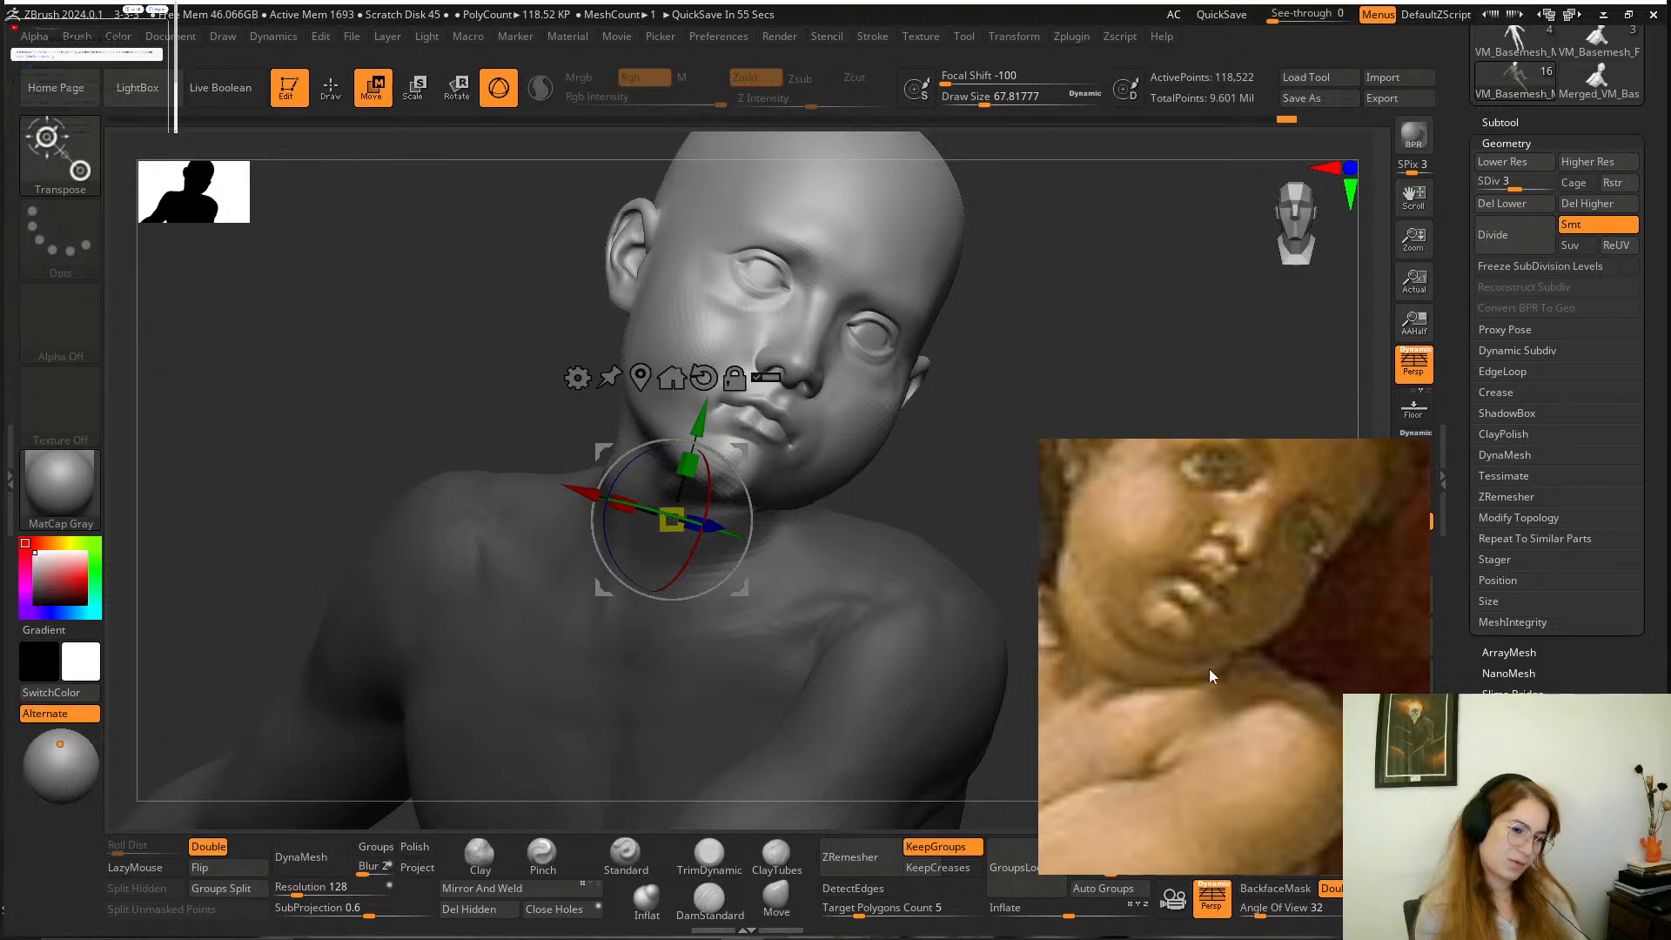
scroll(1198, 656, "down", 2)
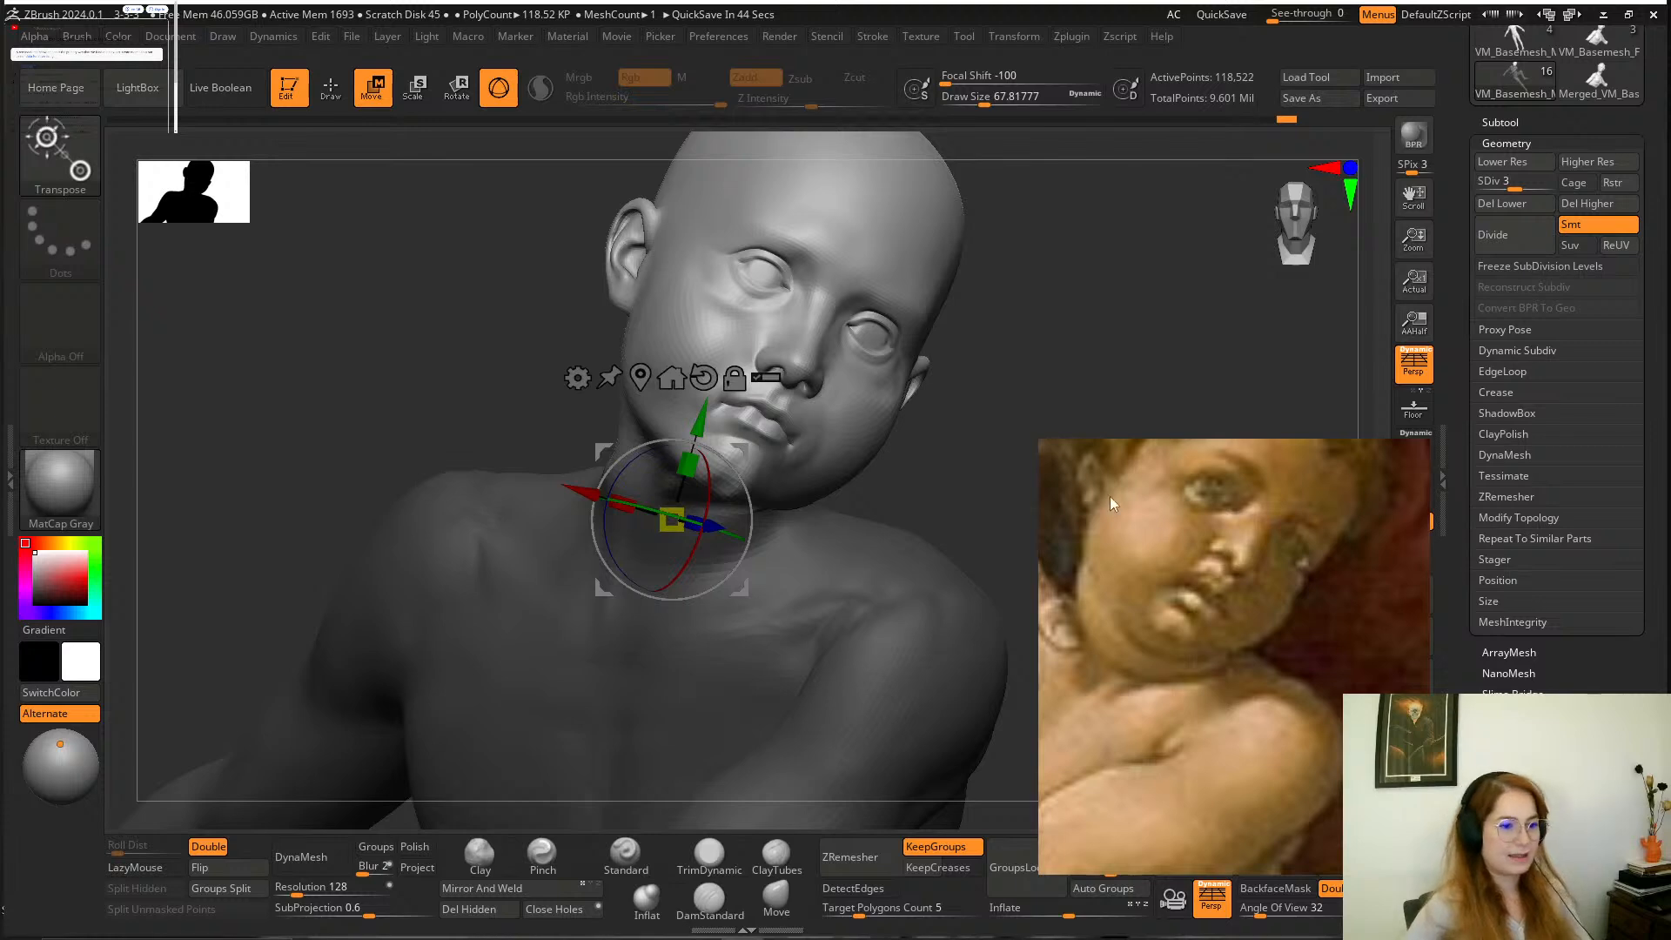
mouse_move(1055, 363)
left_mouse_down()
mouse_move(1075, 352)
mouse_move(1028, 411)
mouse_move(980, 373)
mouse_move(994, 314)
mouse_move(979, 363)
mouse_move(1045, 399)
mouse_move(957, 288)
mouse_move(779, 431)
left_mouse_up()
Carve the fold at the base of the neck above the left collarbone with DamStandard at a draw size of about 68.
left_click(477, 858)
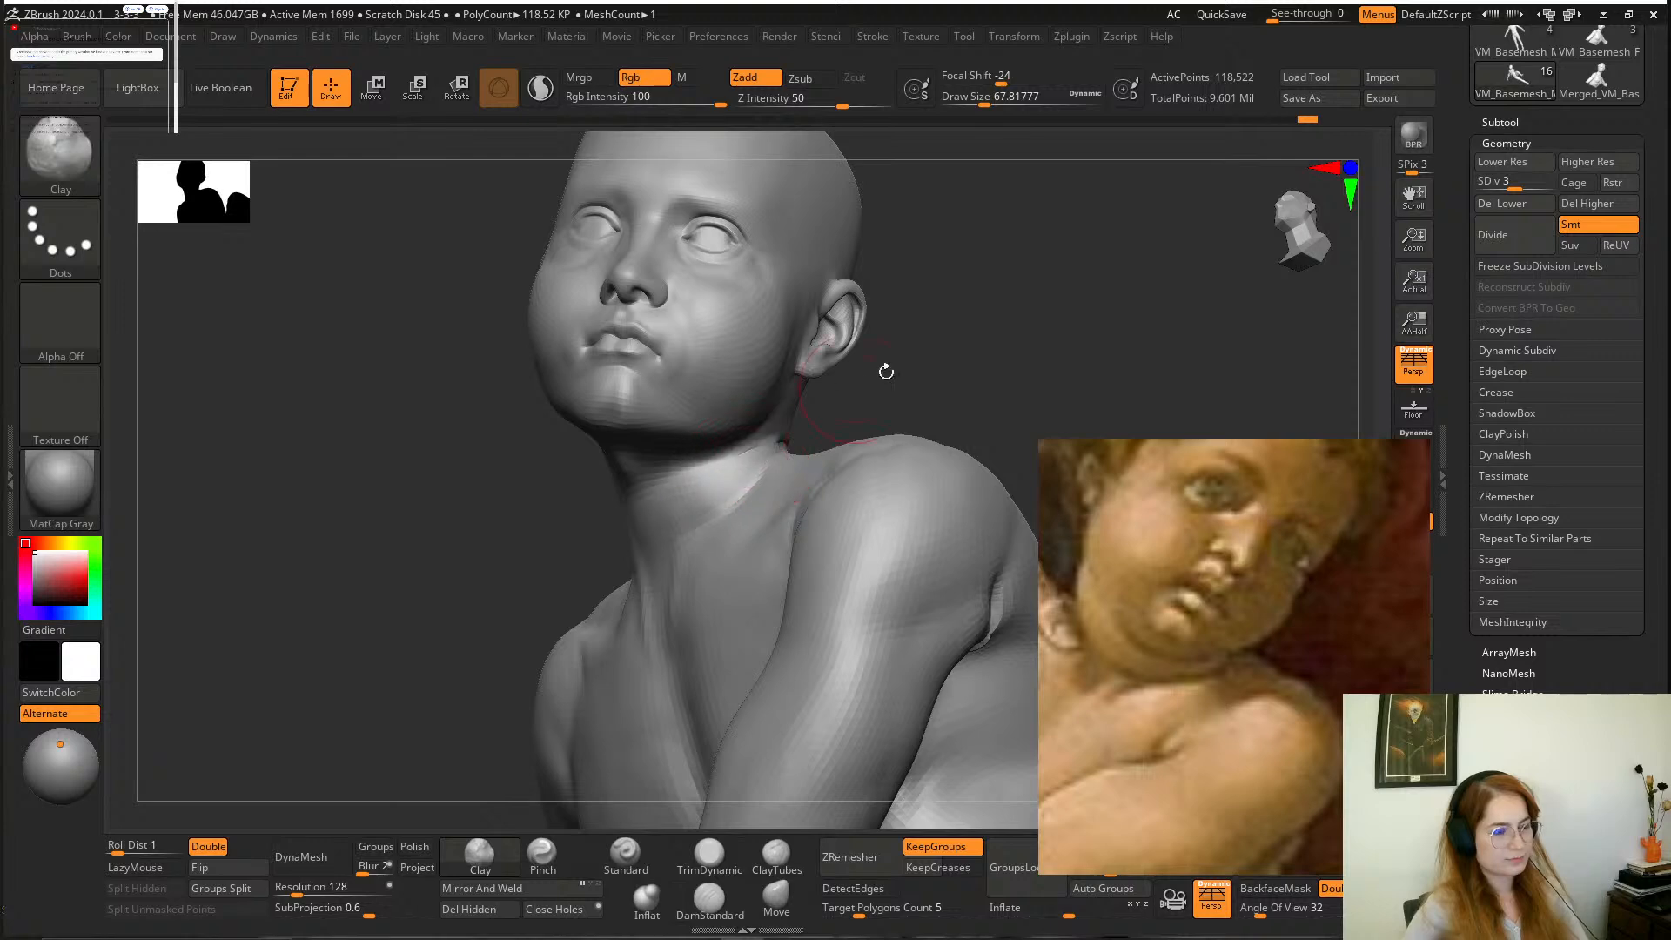
left_click_drag(886, 371, 783, 448)
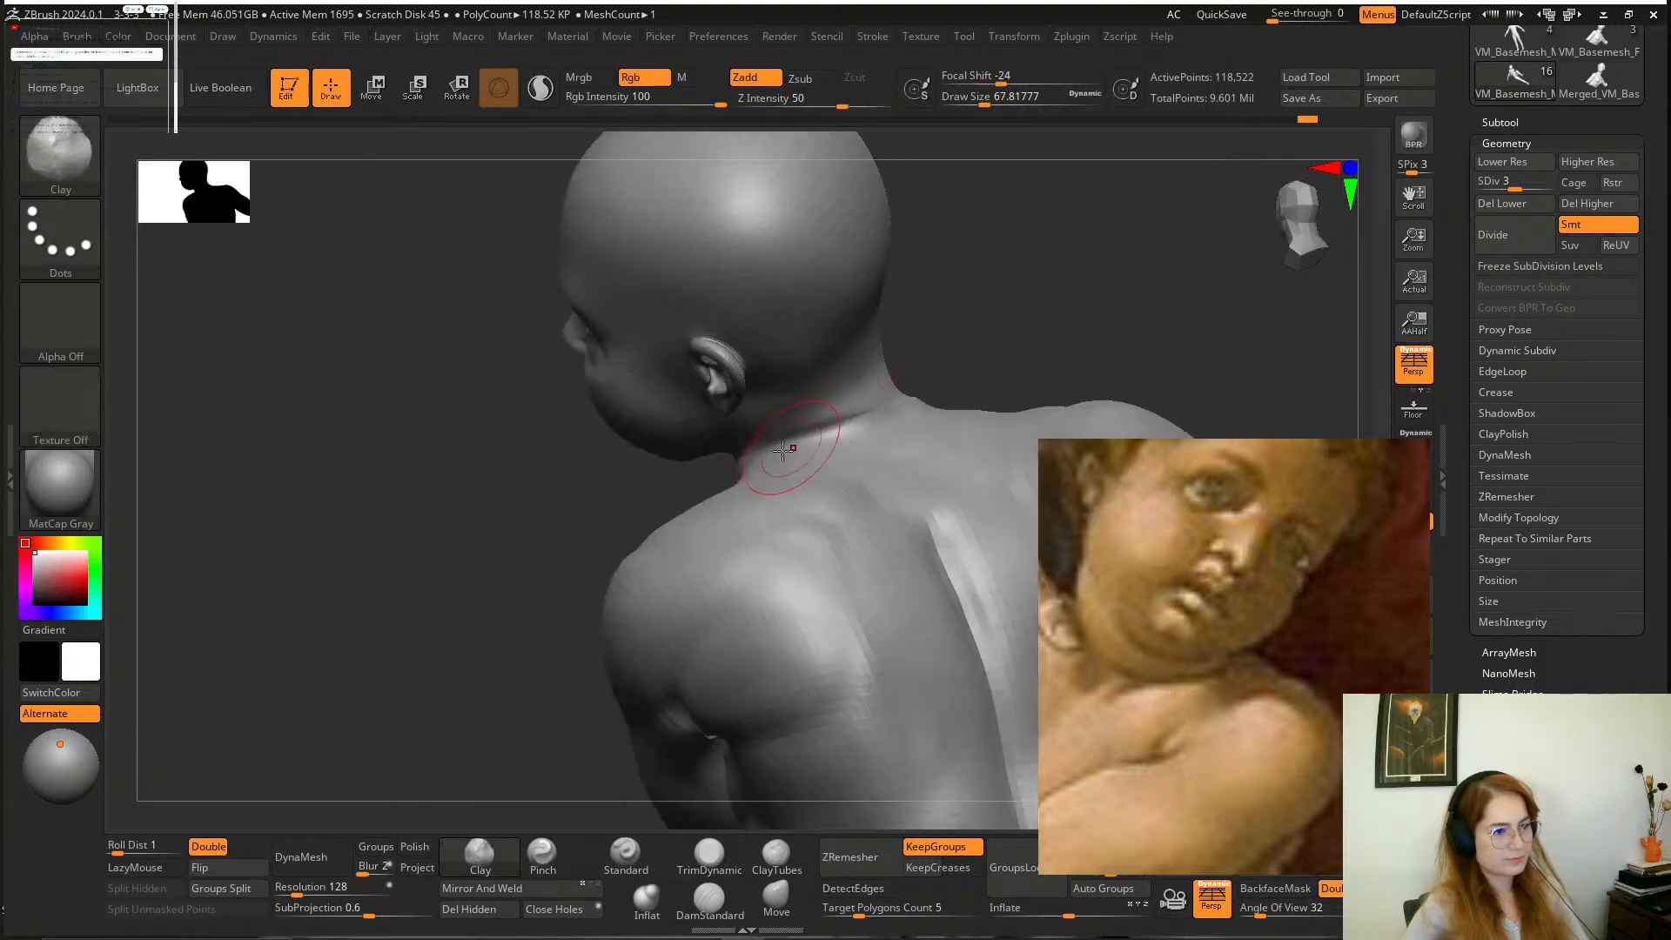
mouse_move(906, 362)
left_mouse_down()
mouse_move(1070, 269)
mouse_move(870, 609)
left_mouse_up()
left_click(709, 899)
left_click_drag(929, 421, 763, 543)
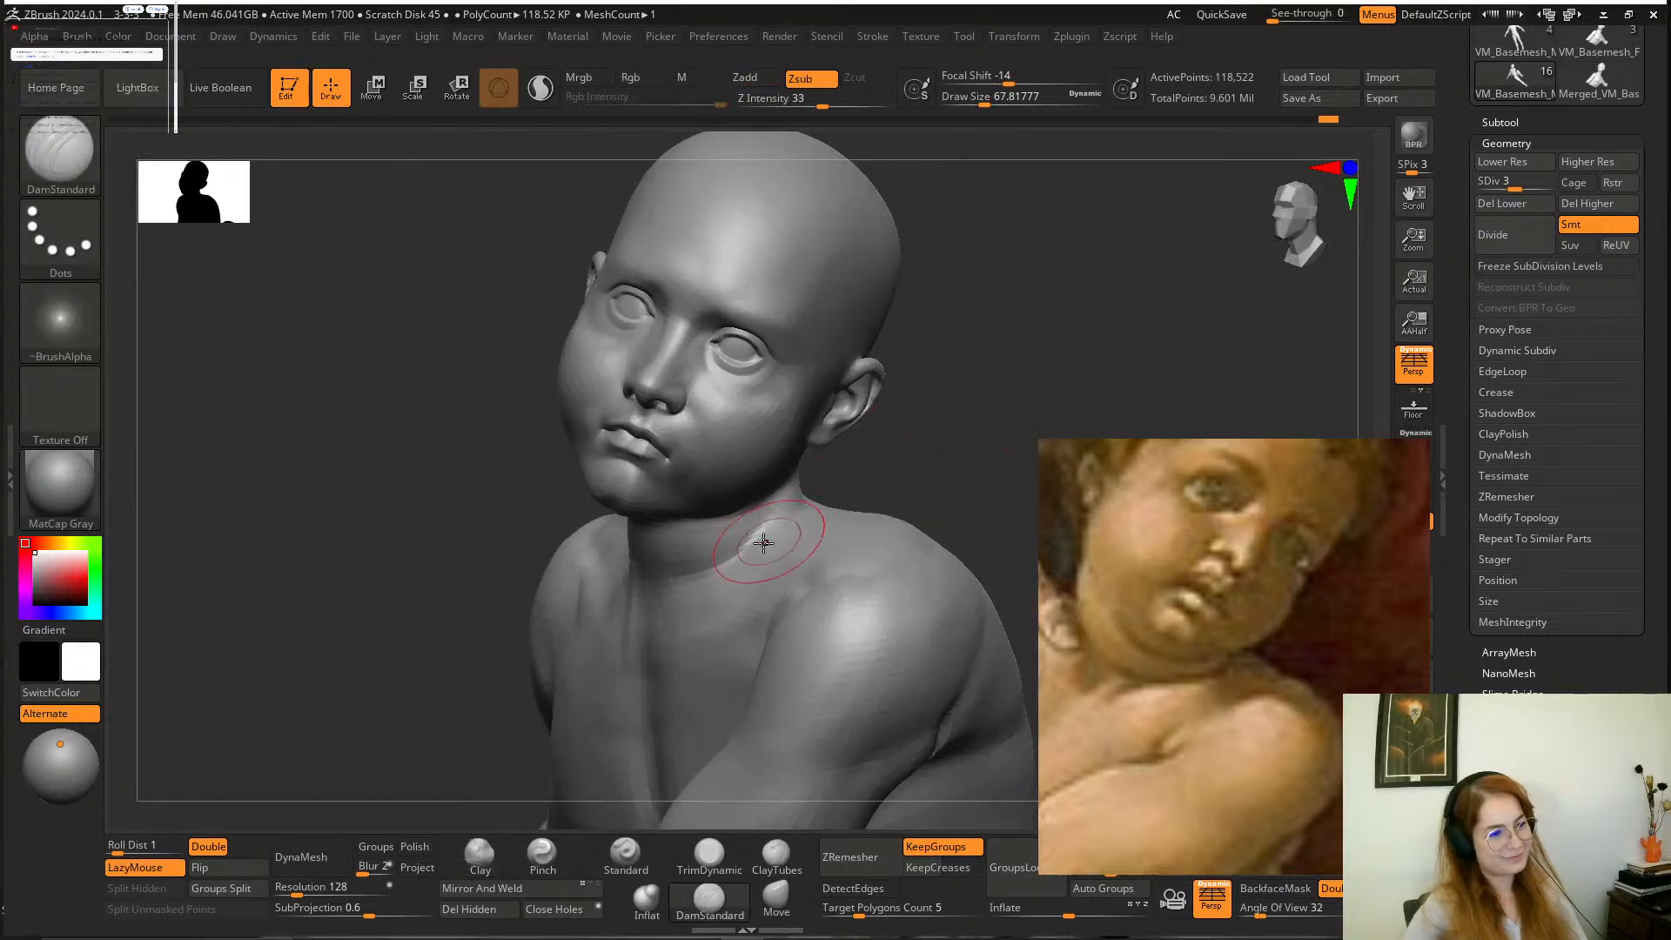
mouse_move(676, 609)
left_mouse_down()
mouse_move(896, 485)
mouse_move(789, 537)
left_mouse_up()
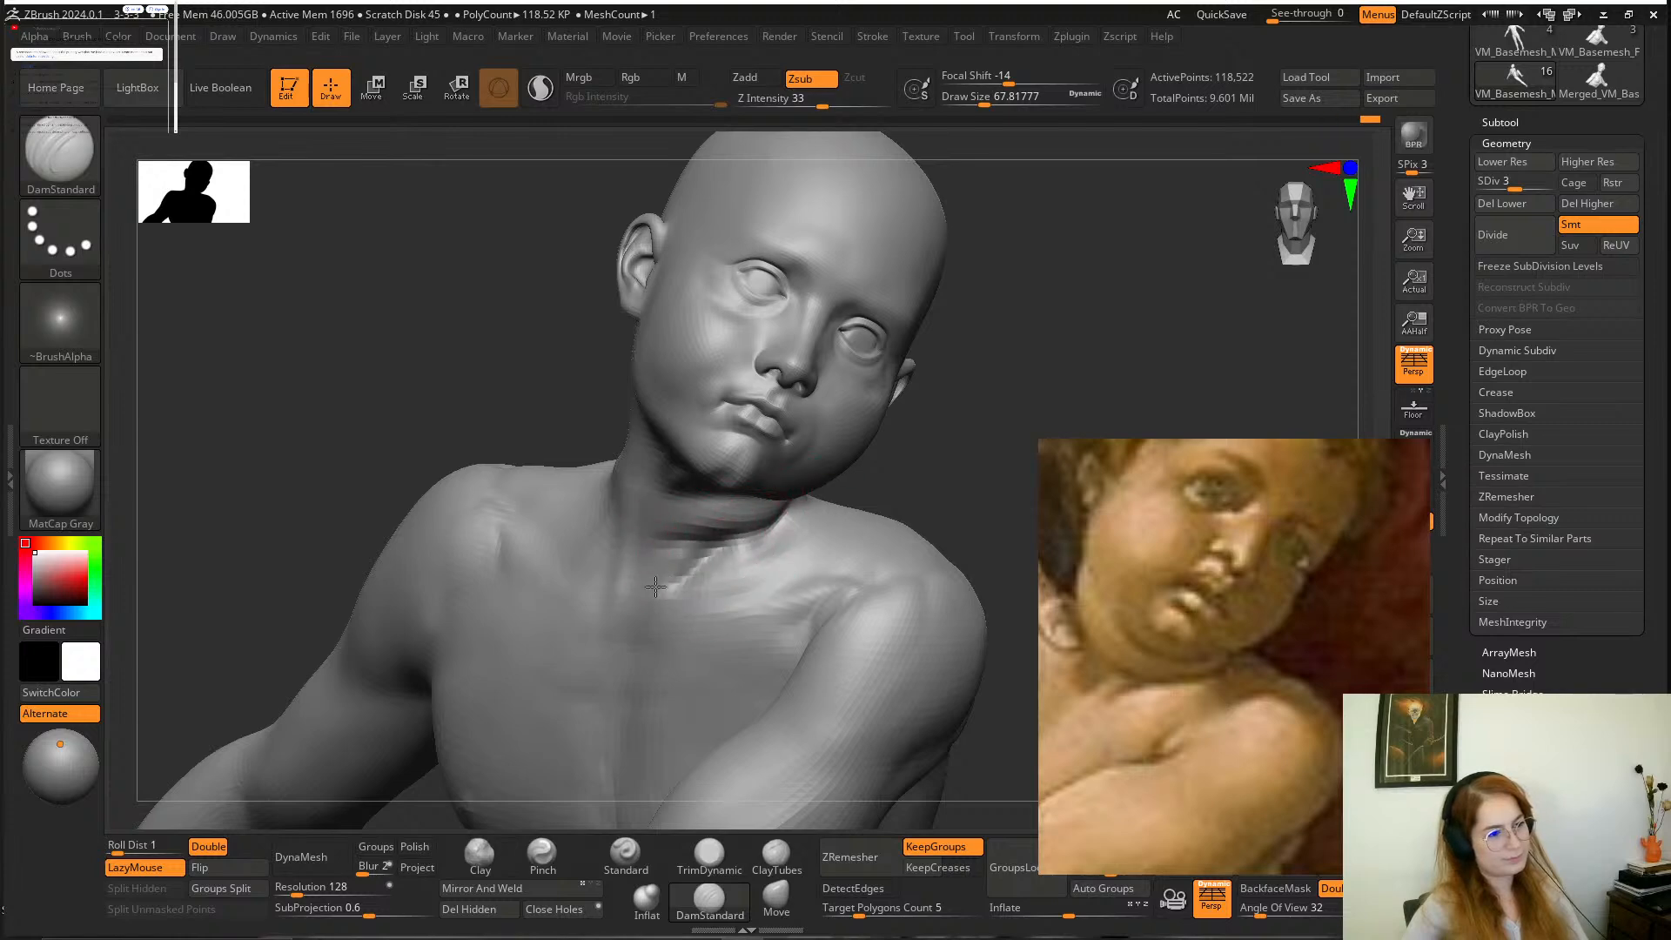
left_click_drag(690, 580, 672, 589)
Add creases at the front of the throat with the DamStandard brush at a draw size of about 68 and smooth them.
left_click_drag(975, 471, 858, 485)
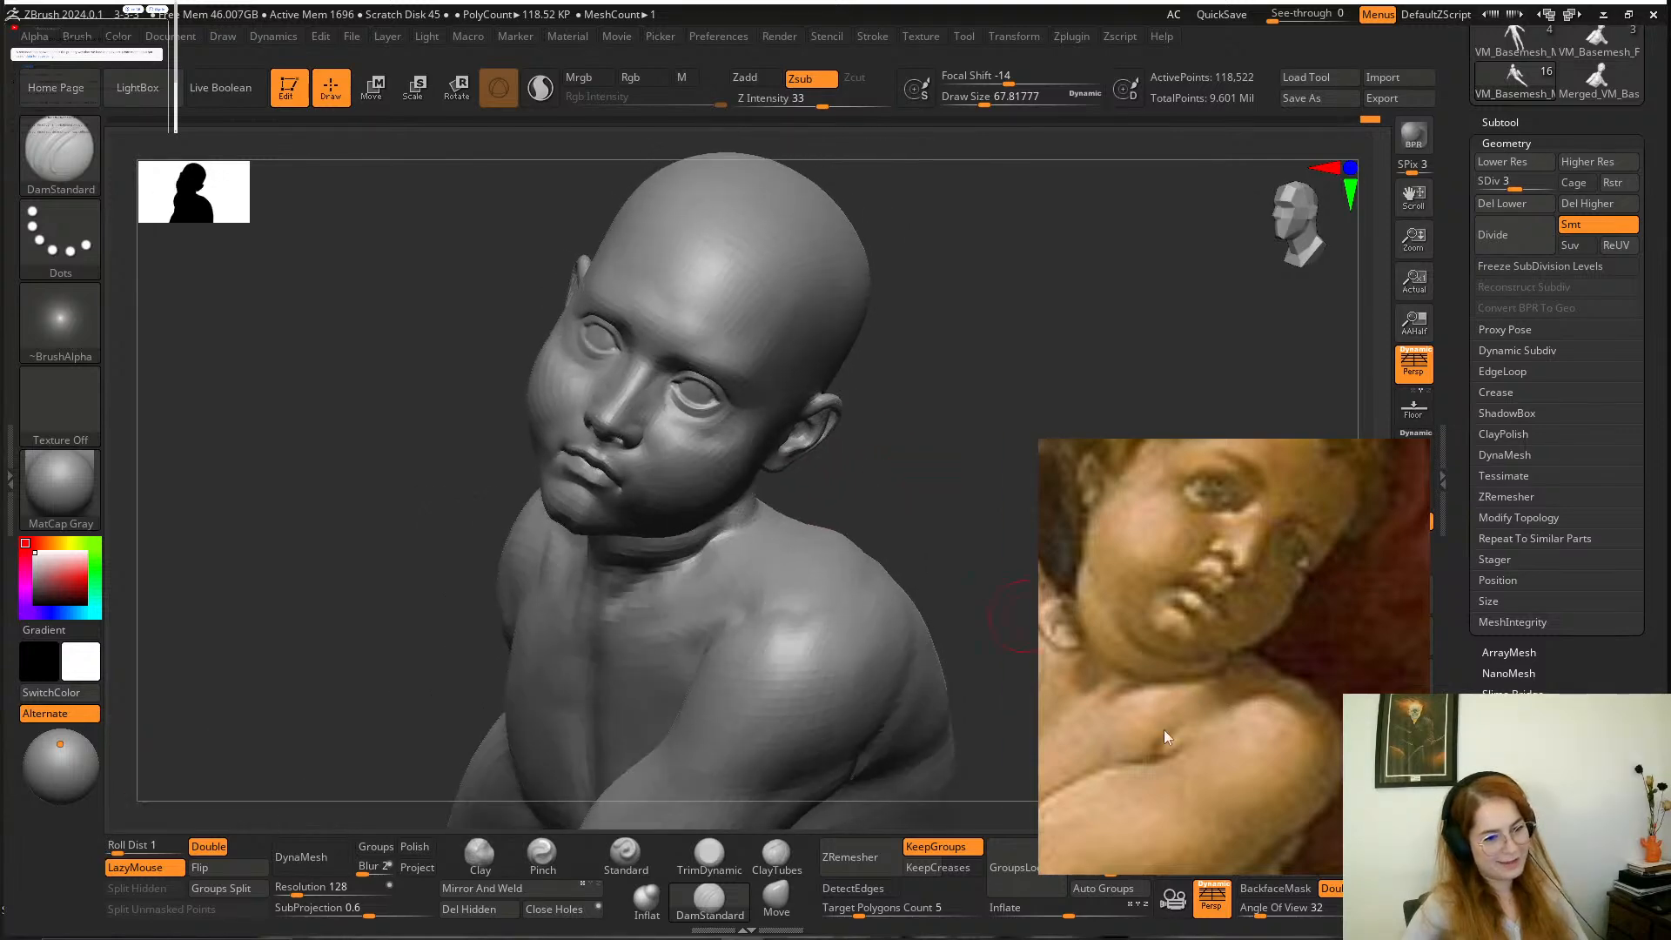
mouse_move(893, 470)
left_mouse_down()
mouse_move(955, 478)
mouse_move(963, 492)
mouse_move(930, 519)
left_mouse_up()
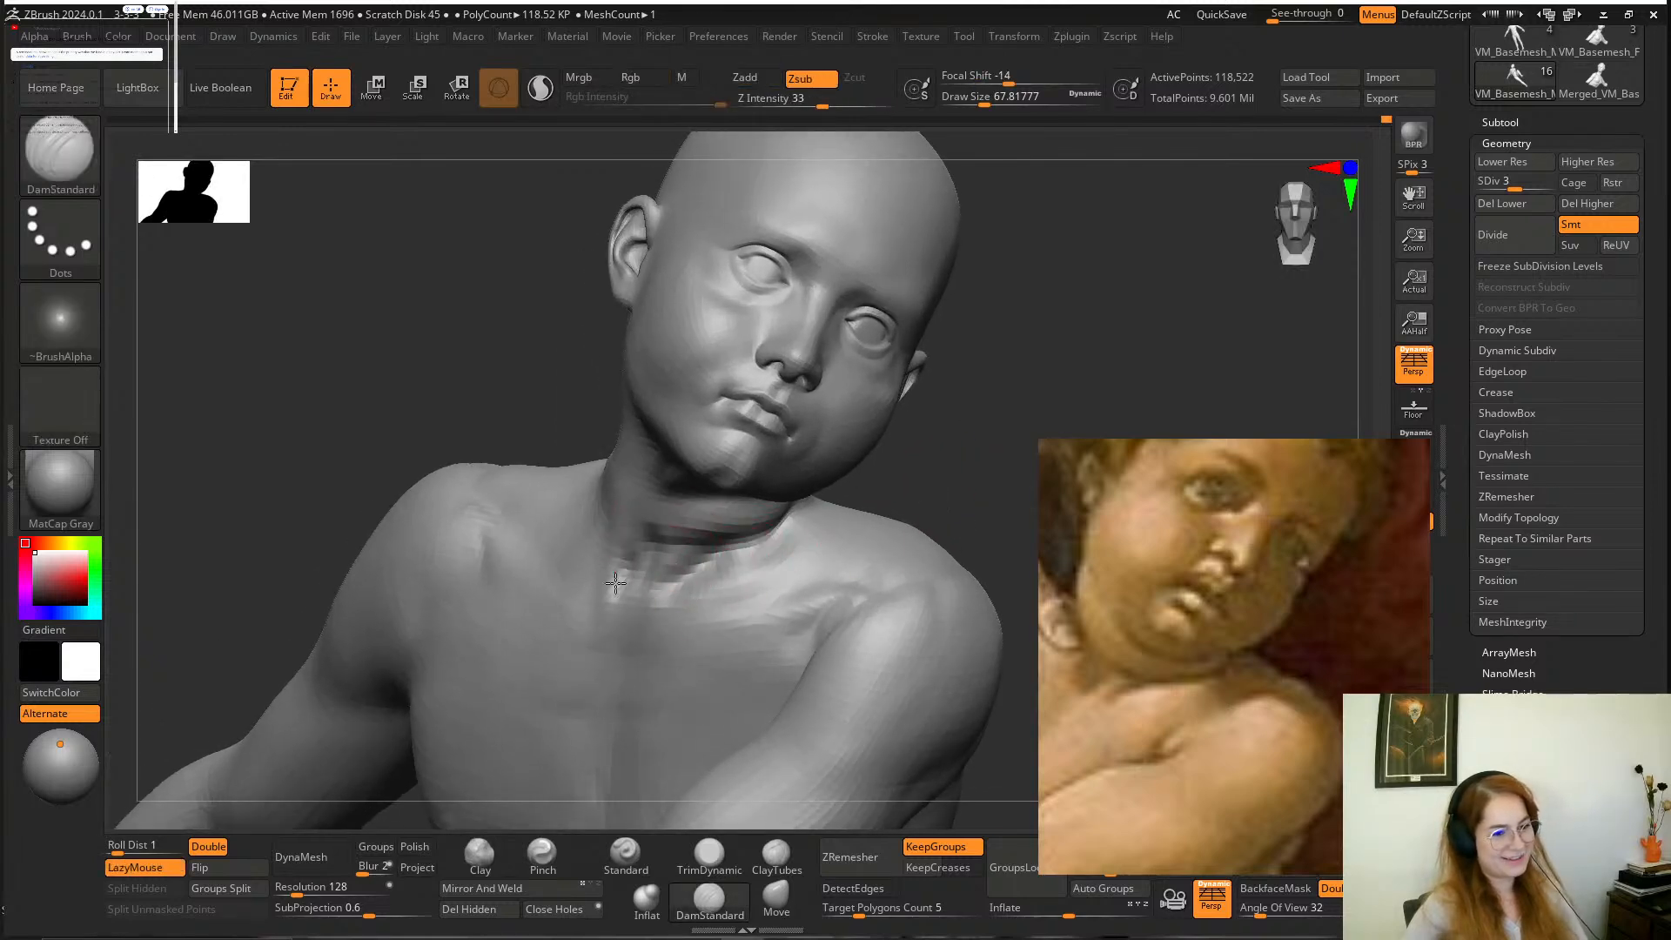
left_click_drag(862, 477, 647, 563)
key("shift")
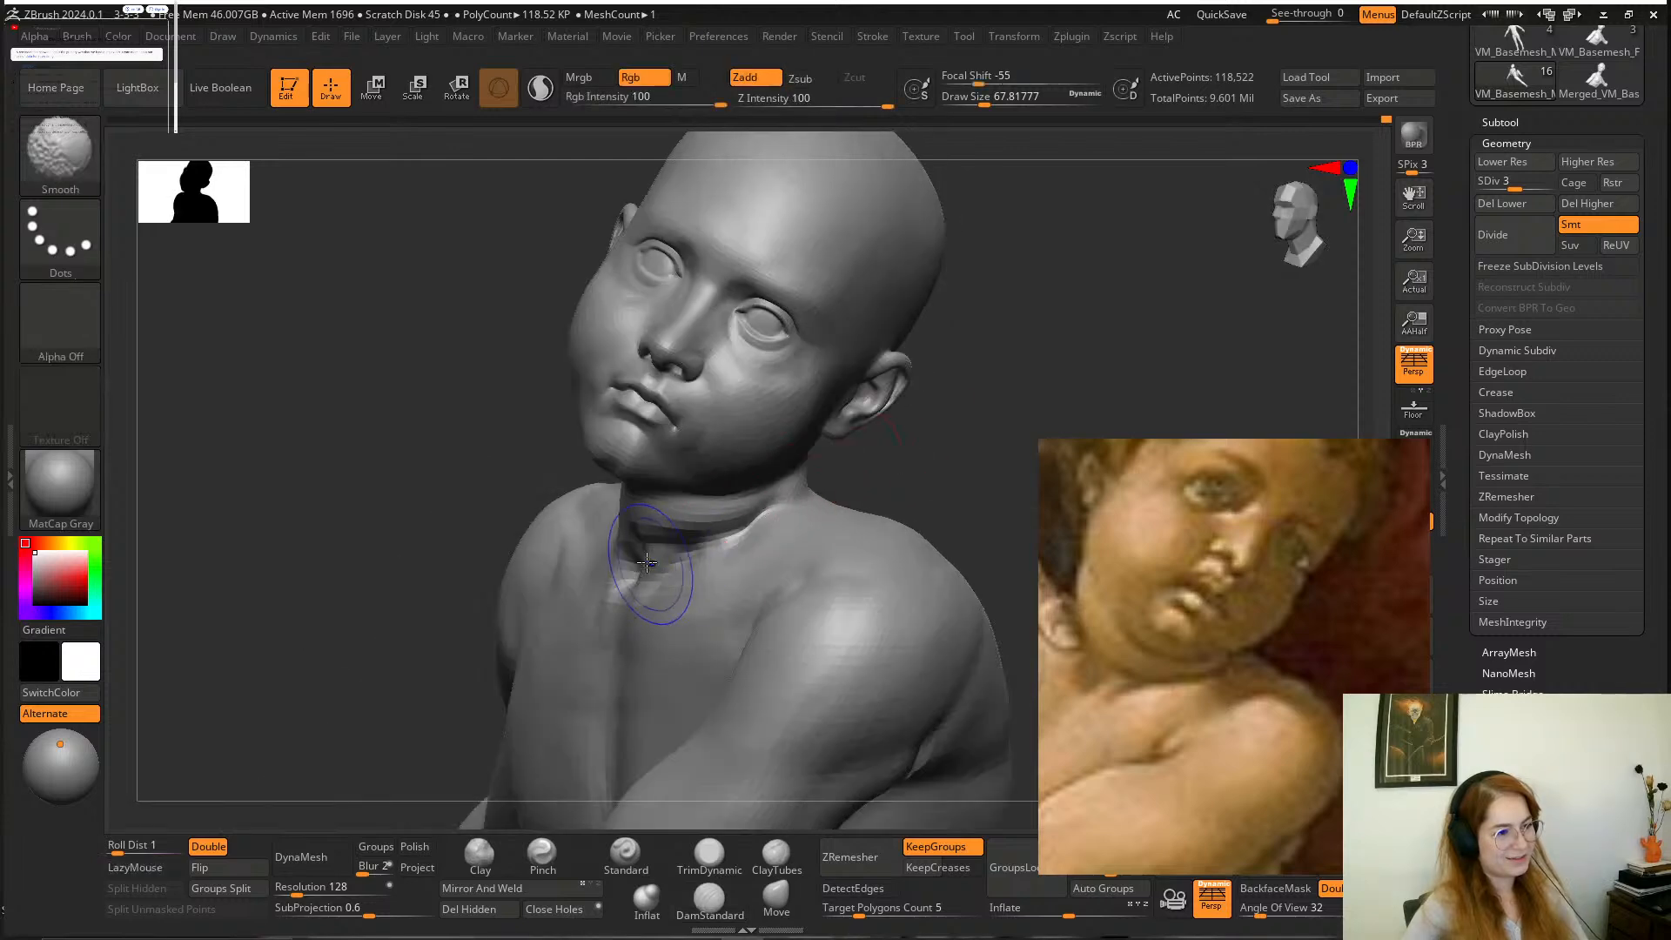
mouse_move(860, 497)
left_mouse_down()
mouse_move(933, 481)
mouse_move(946, 444)
mouse_move(836, 500)
left_mouse_up()
mouse_move(921, 455)
left_mouse_down()
mouse_move(933, 480)
mouse_move(895, 534)
left_mouse_up()
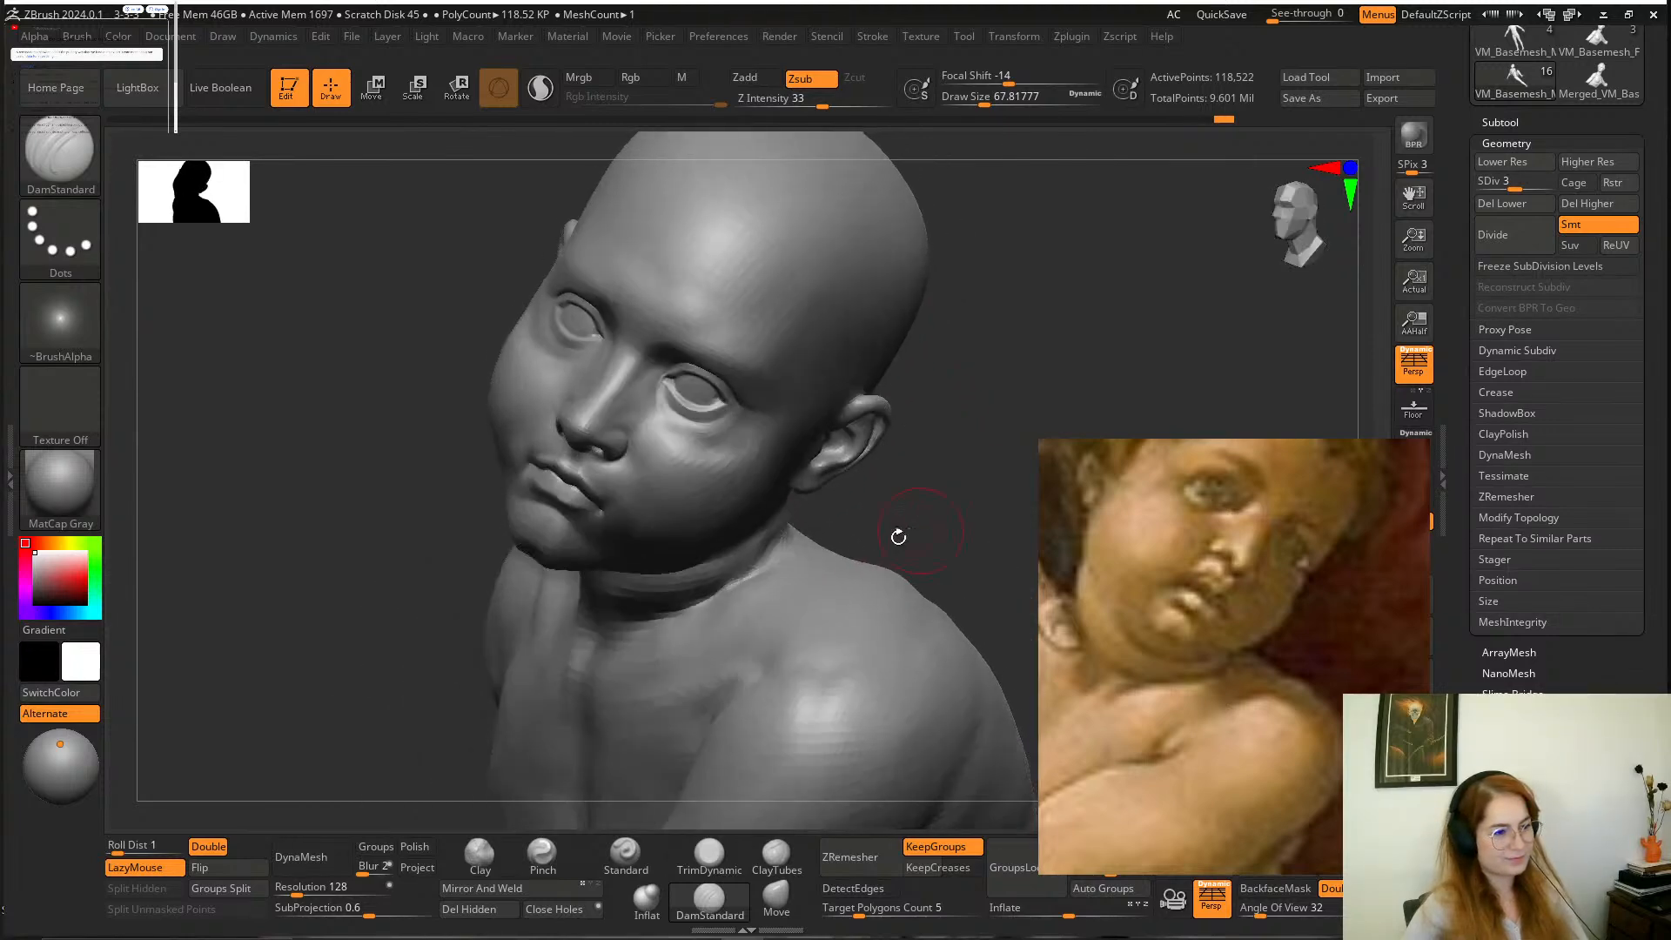
Refine the crease at the base of the neck below the left ear with DamStandard at a draw size of about 54, smoothing and adjusting it.
key("space")
left_click_drag(777, 577, 772, 576)
left_click_drag(886, 495, 736, 578)
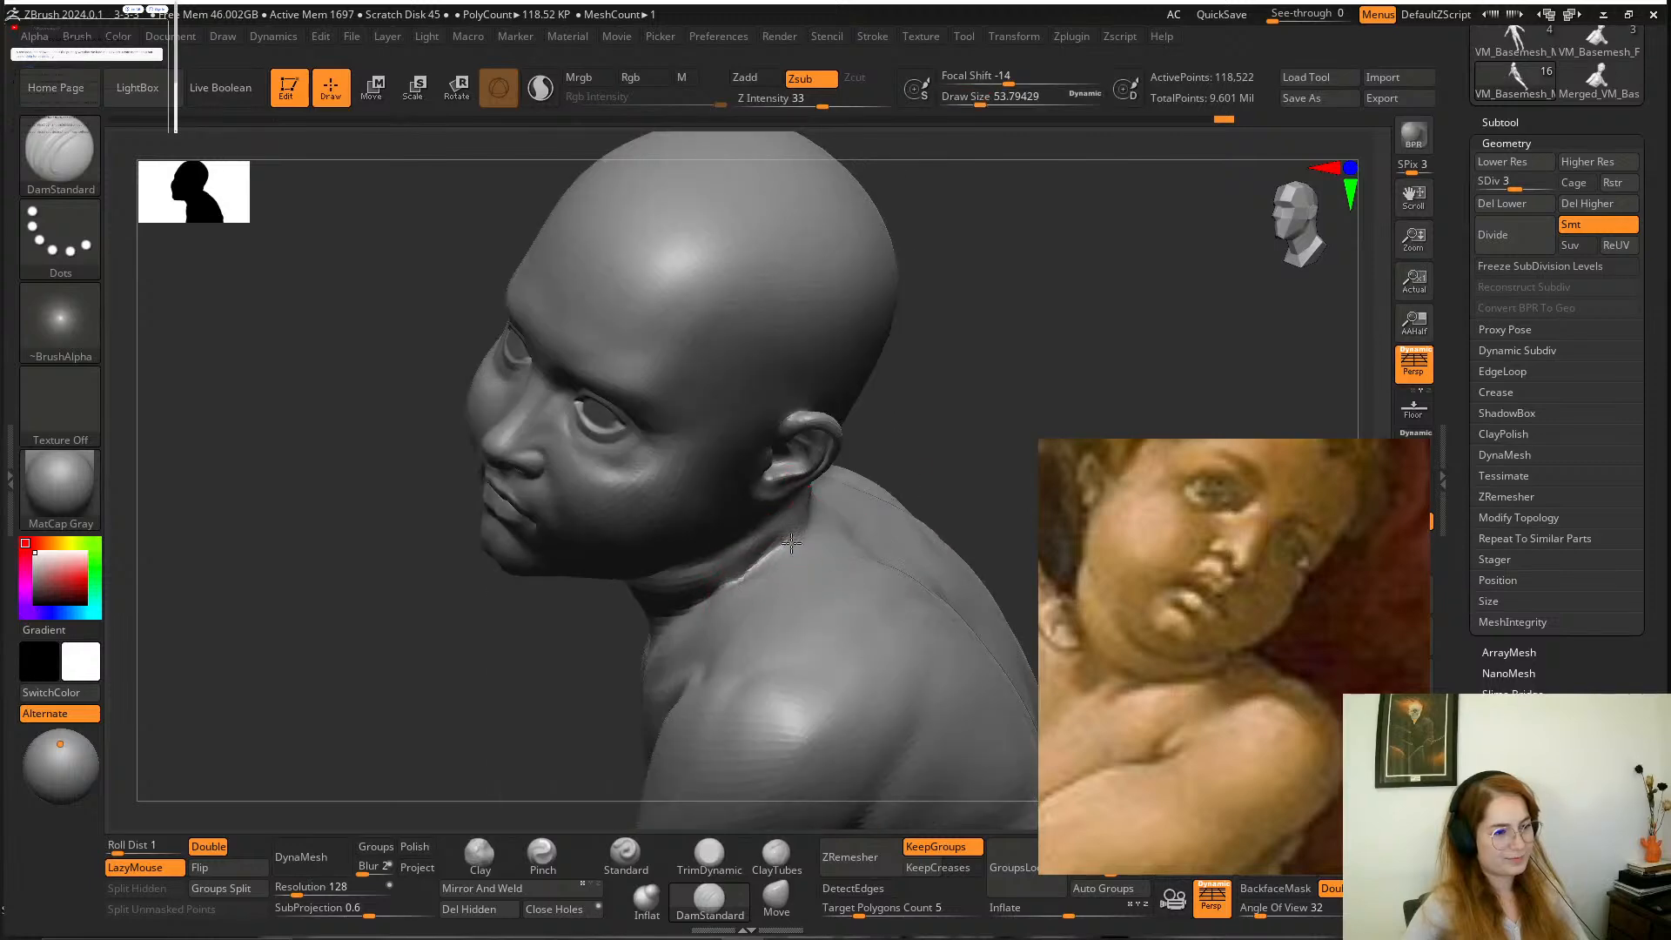
mouse_move(803, 523)
left_mouse_down()
mouse_move(963, 429)
mouse_move(854, 541)
left_mouse_up()
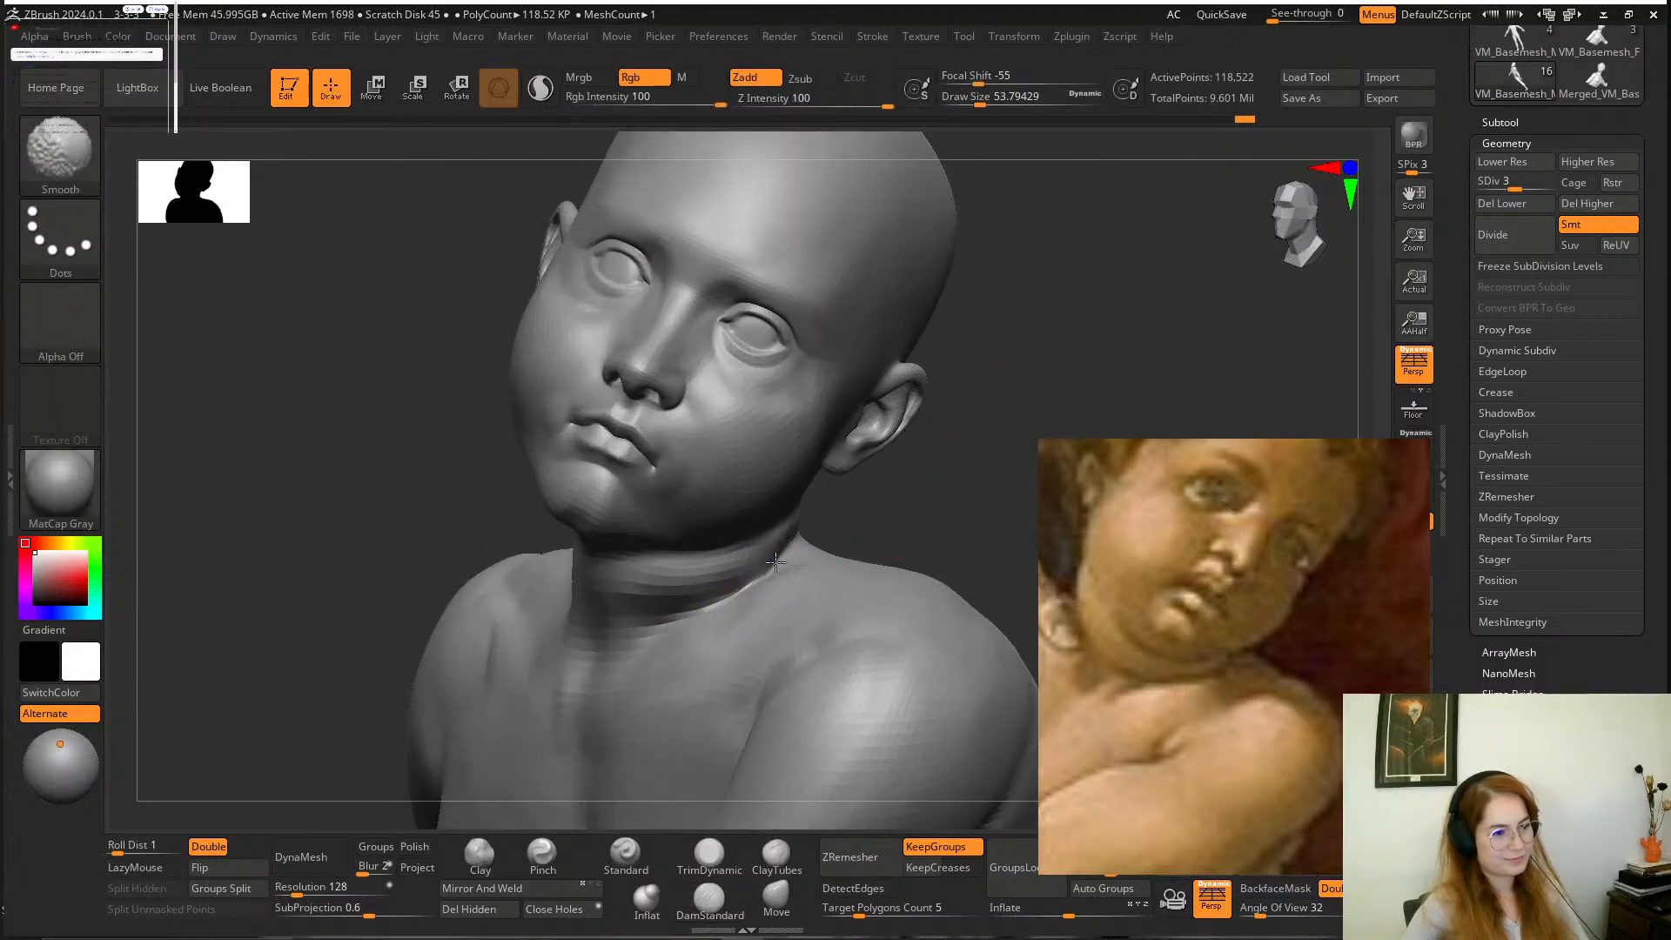
left_click_drag(916, 480, 835, 540)
left_click(776, 896)
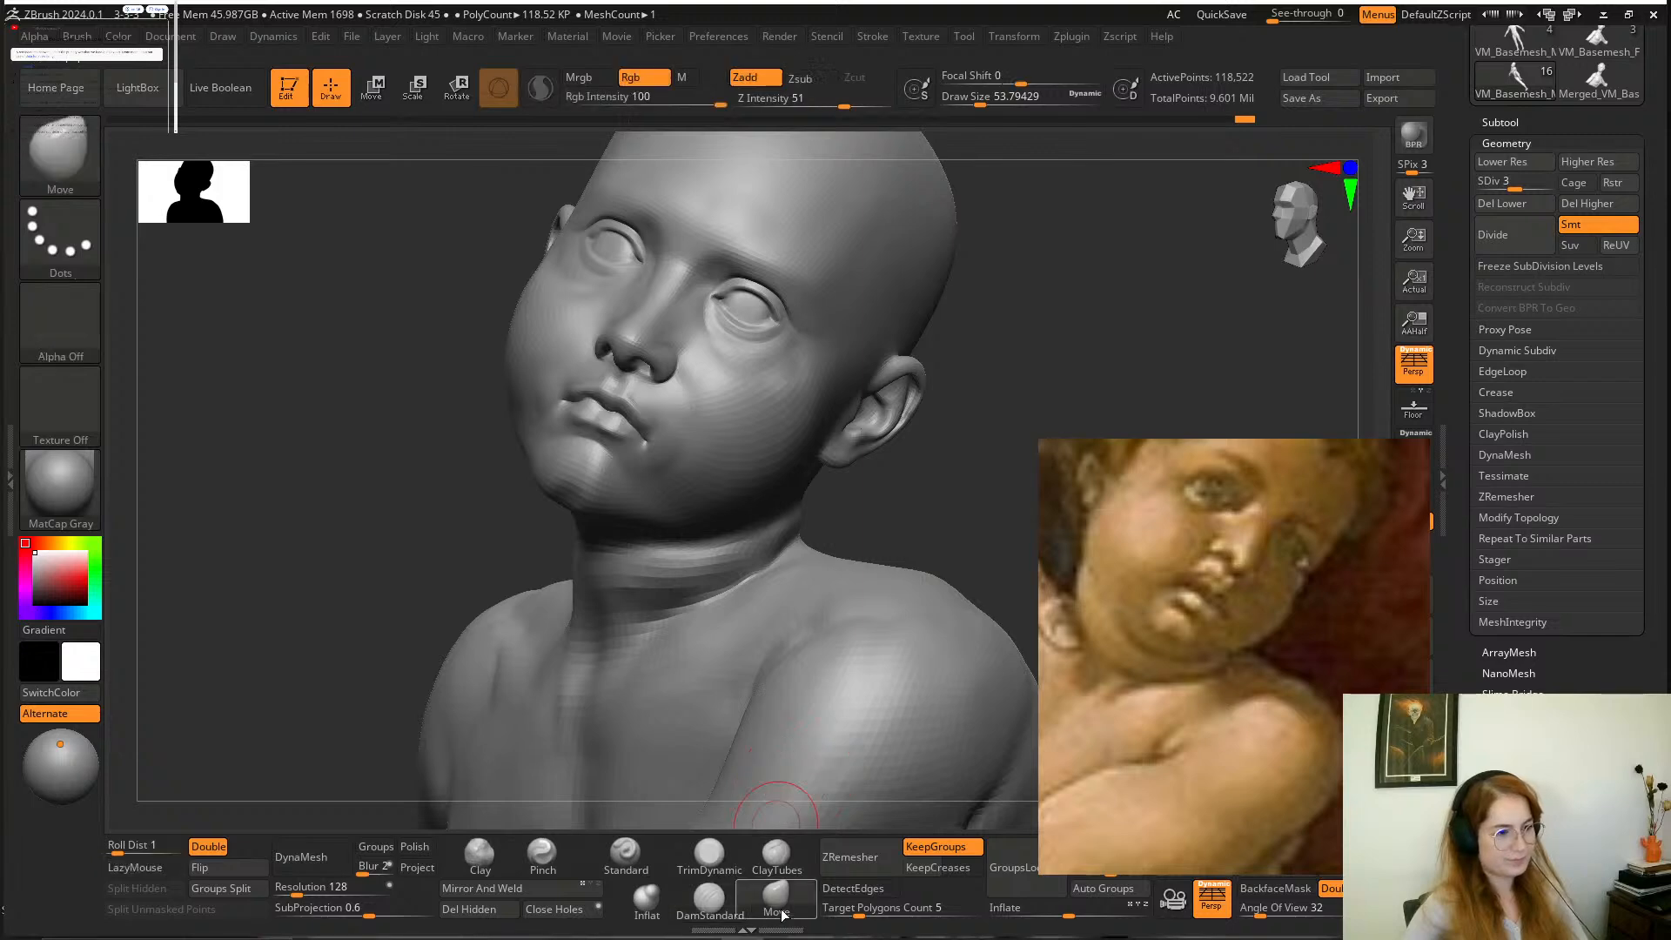
mouse_move(774, 558)
left_mouse_down()
mouse_move(925, 500)
mouse_move(937, 526)
mouse_move(962, 522)
mouse_move(944, 525)
mouse_move(962, 548)
mouse_move(914, 487)
mouse_move(887, 483)
left_mouse_up()
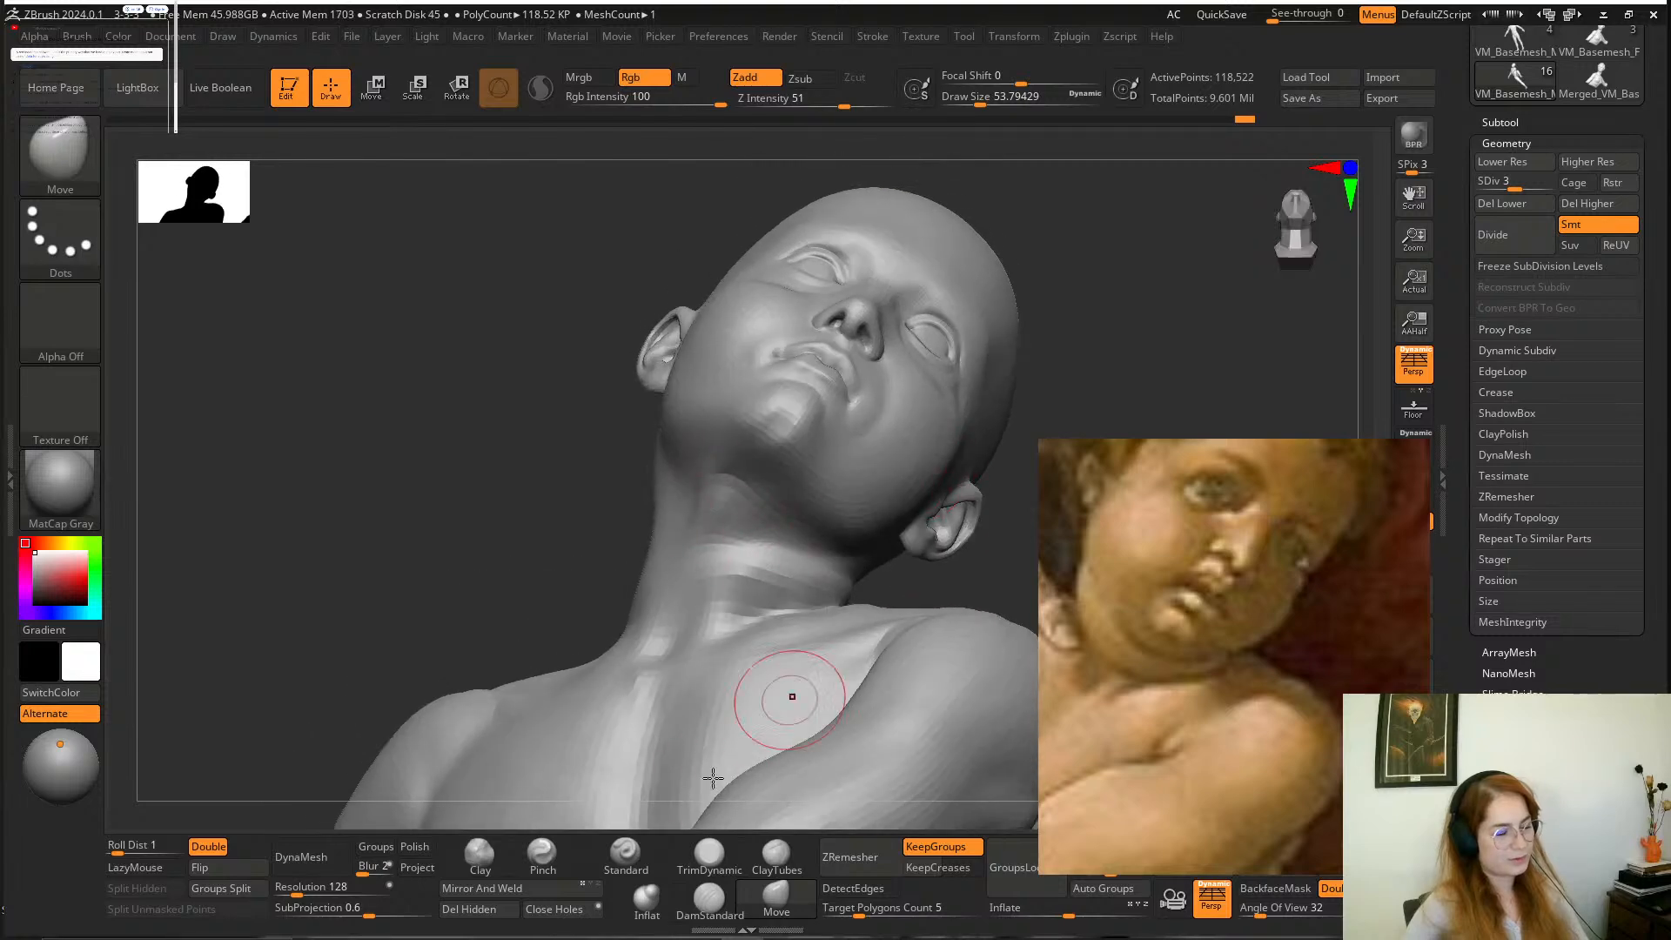
Build up the flesh under the boy's chin and jaw with the Clay brush at a draw size of about 68.
left_click(480, 855)
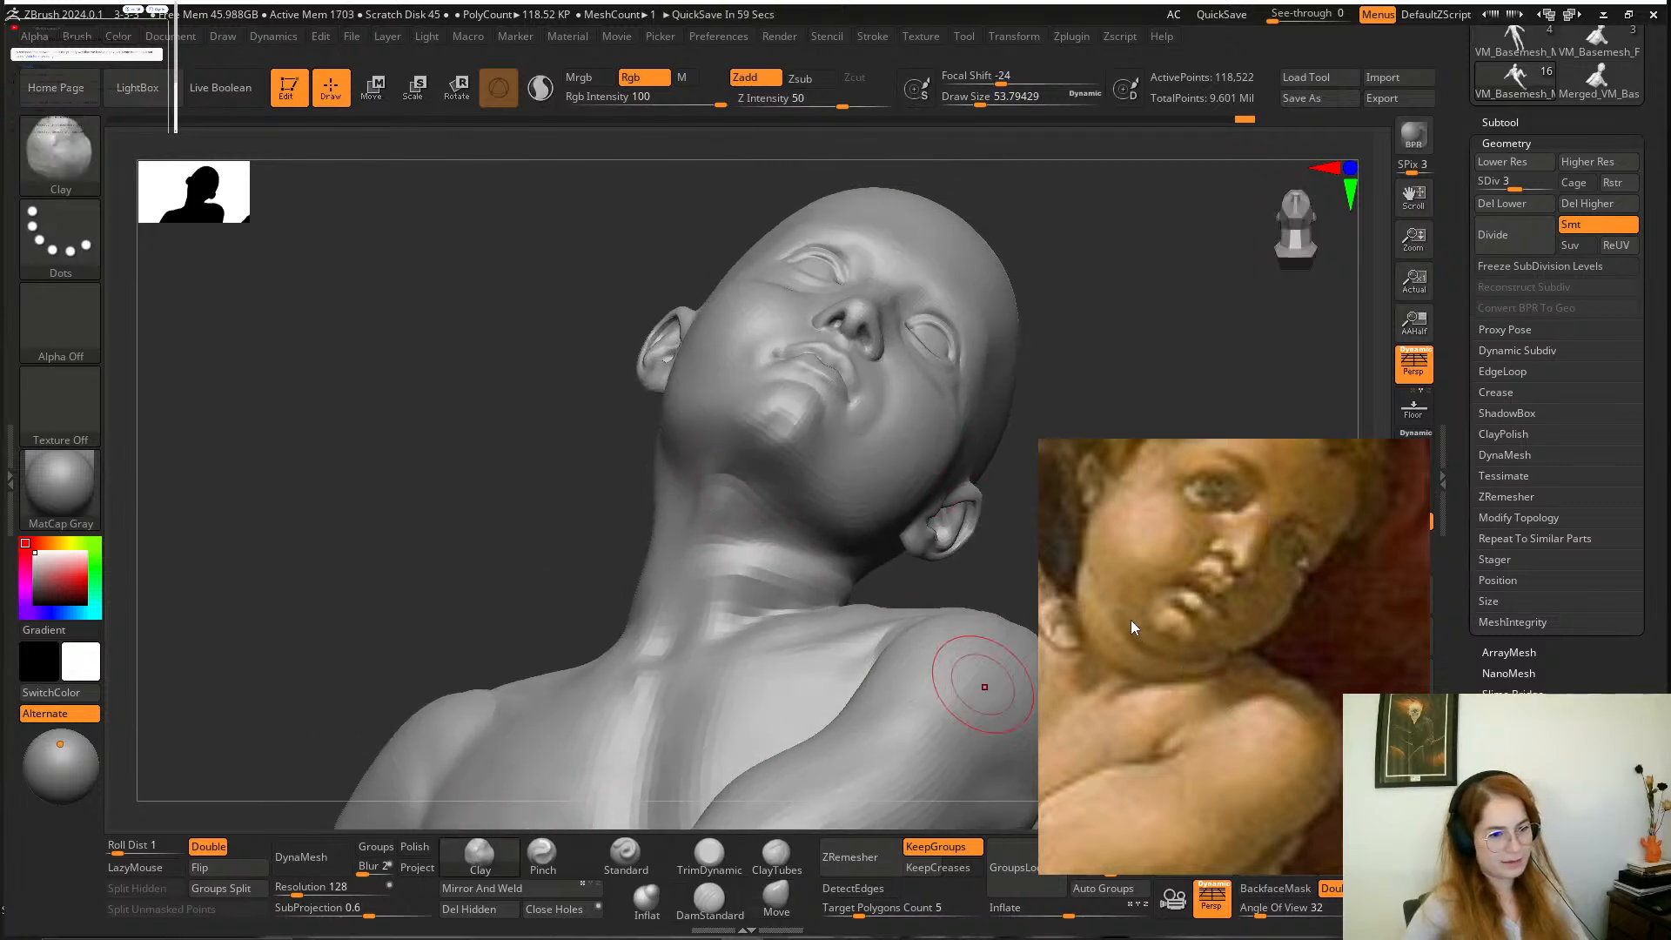
left_click_drag(567, 488, 666, 480)
key("space")
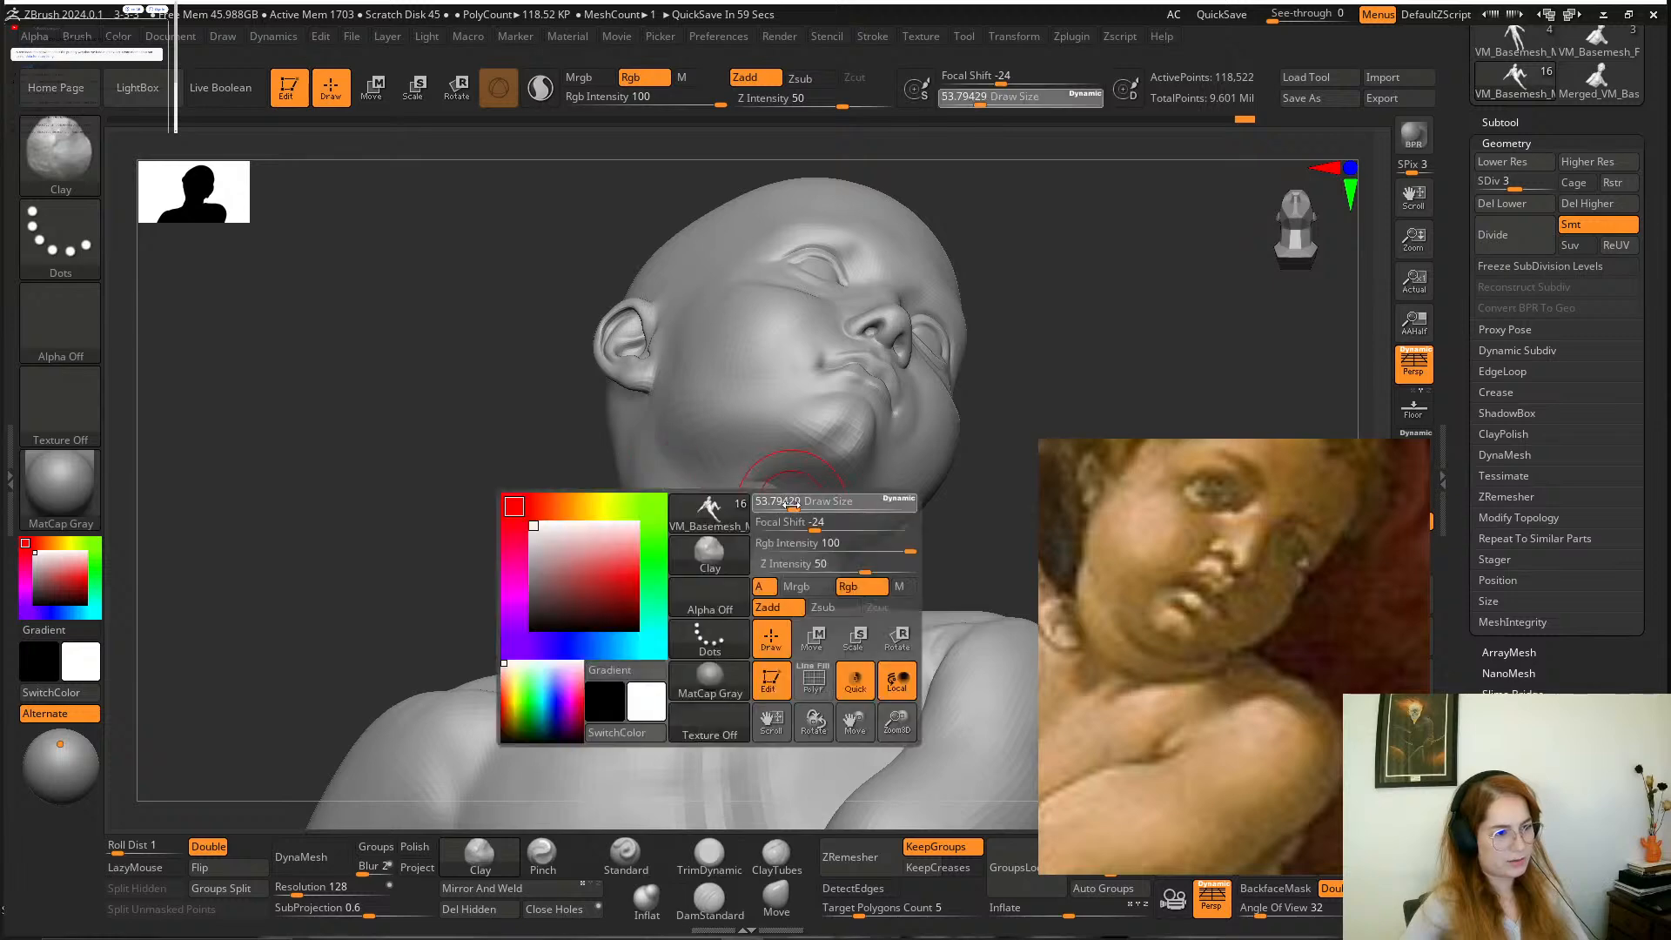
mouse_move(785, 503)
left_mouse_down()
mouse_move(744, 488)
mouse_move(779, 522)
left_mouse_up()
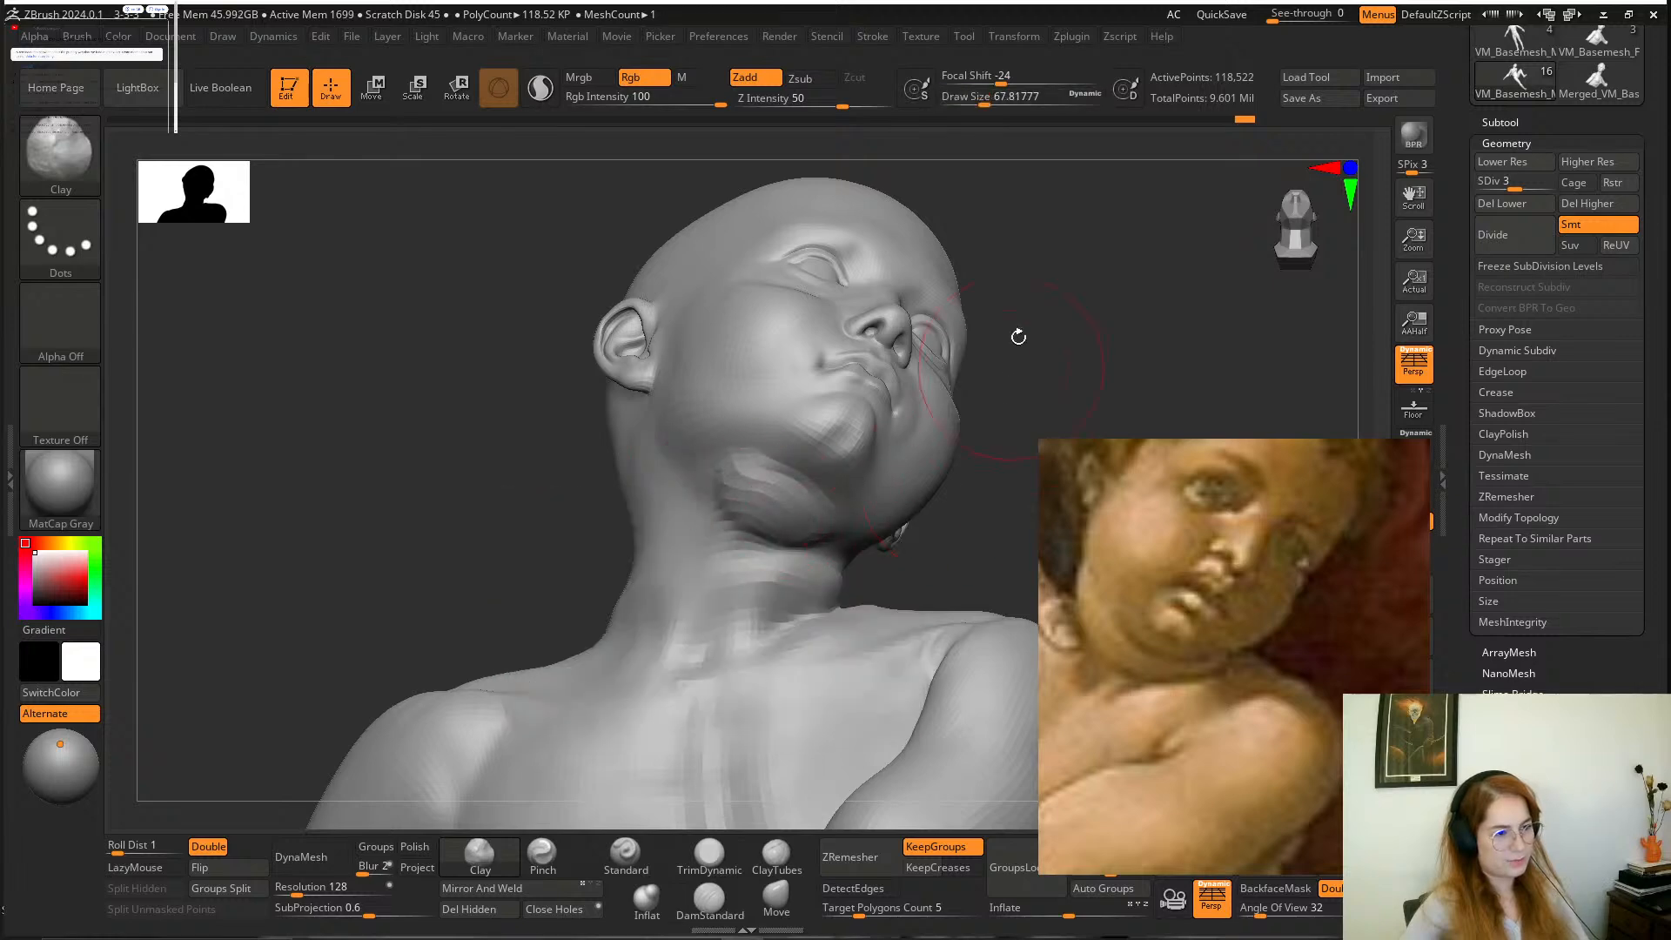
left_click_drag(1019, 336, 983, 511)
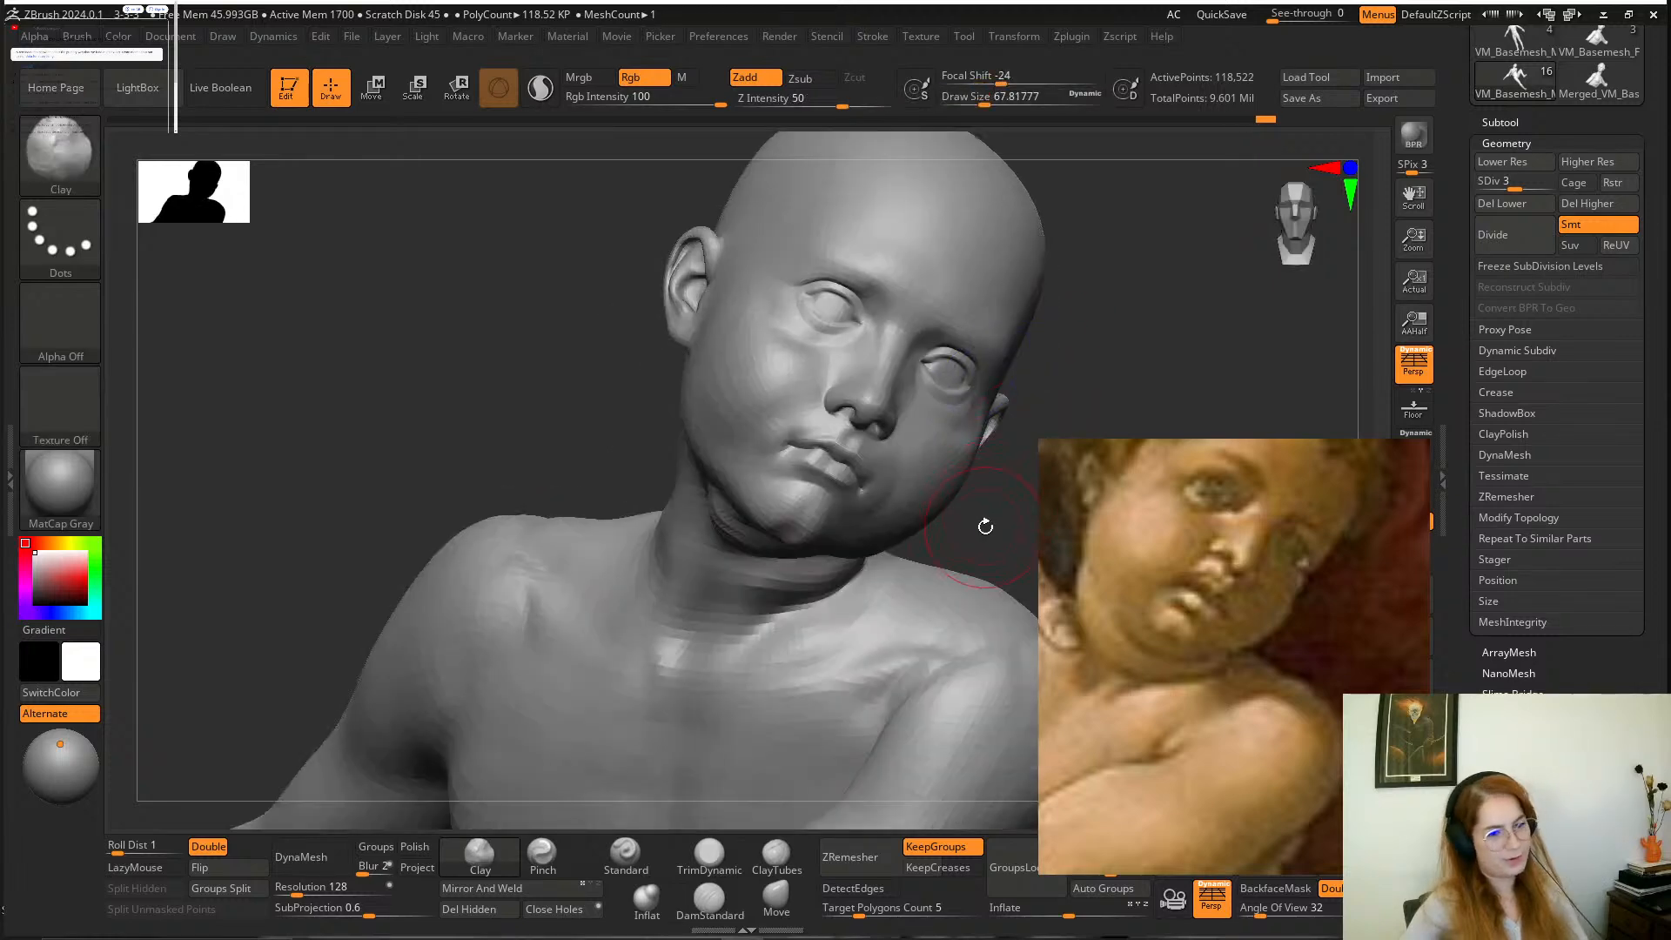
left_click_drag(985, 525, 591, 547)
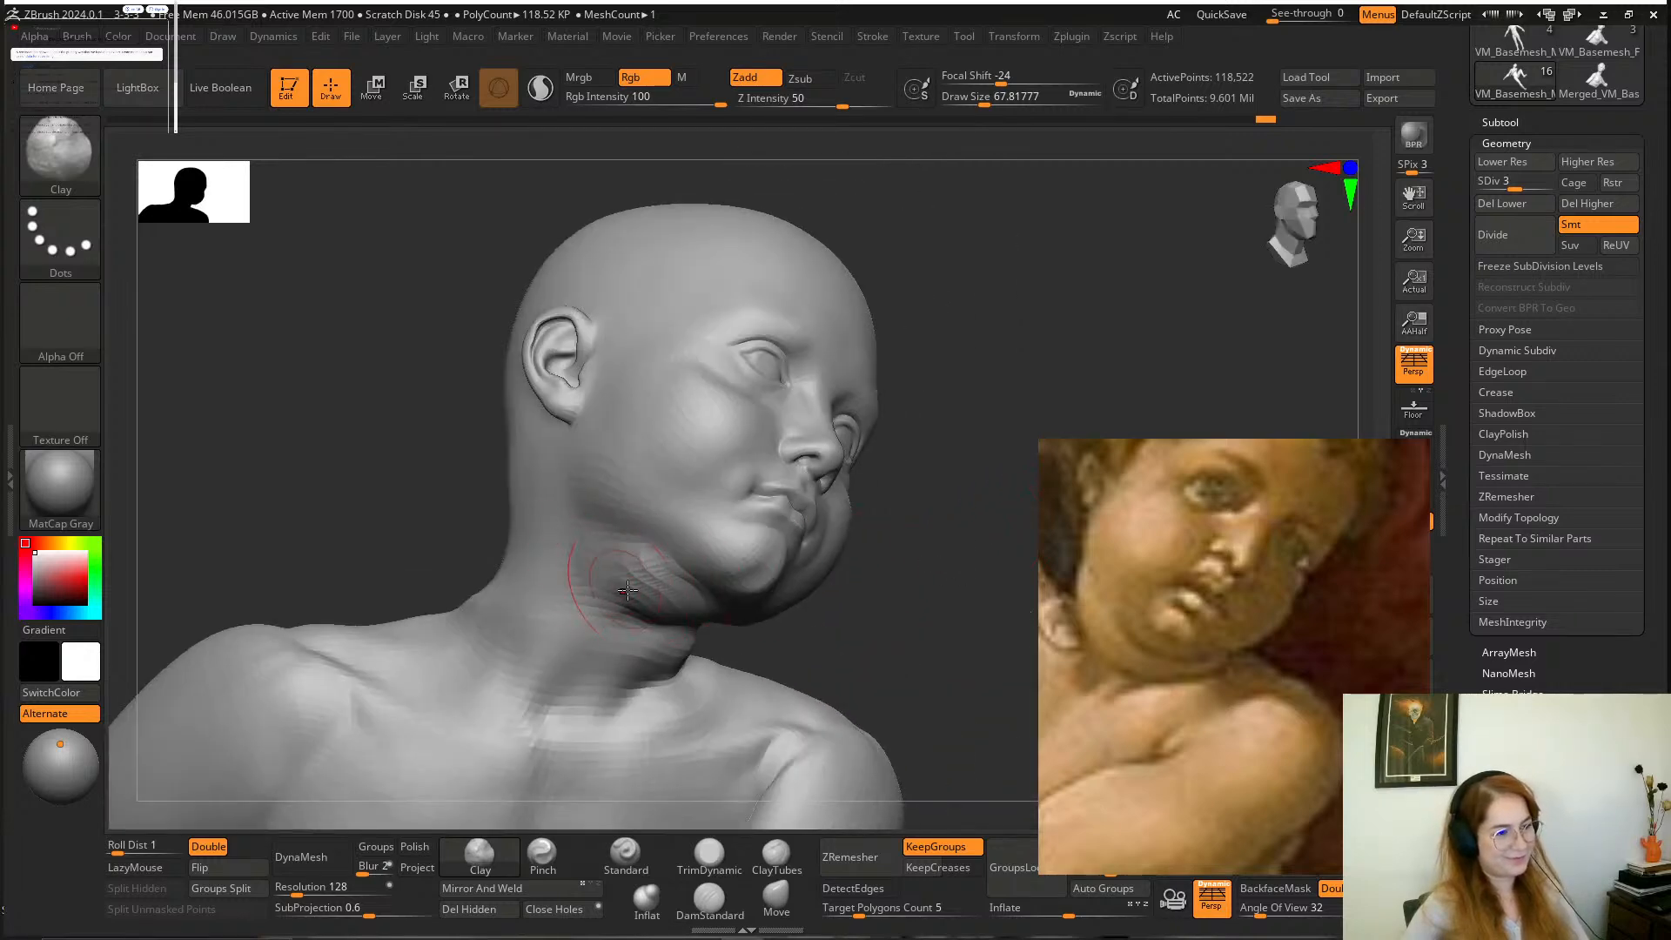
mouse_move(966, 557)
left_mouse_down()
mouse_move(896, 553)
mouse_move(844, 516)
mouse_move(466, 551)
left_mouse_up()
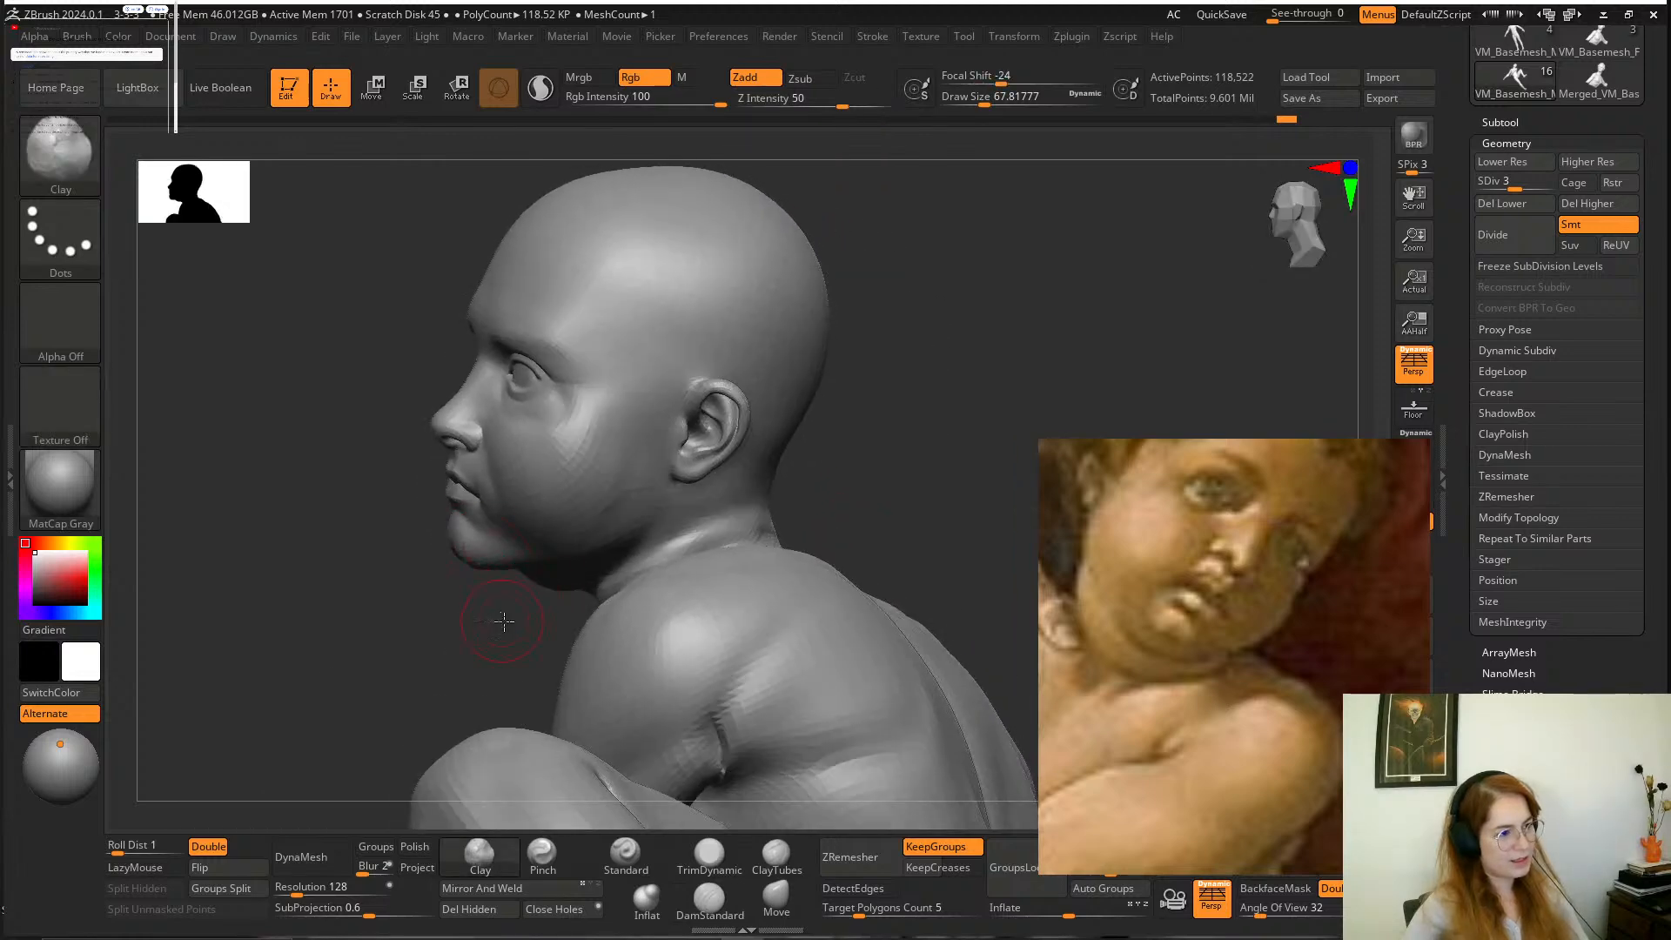
Mask the boy's face and jaw with MaskLasso, soften the mask's edge and invert it.
mouse_move(503, 621)
left_mouse_down()
mouse_move(545, 623)
mouse_move(514, 629)
left_mouse_up()
key("space")
left_click(625, 520)
left_click(771, 895)
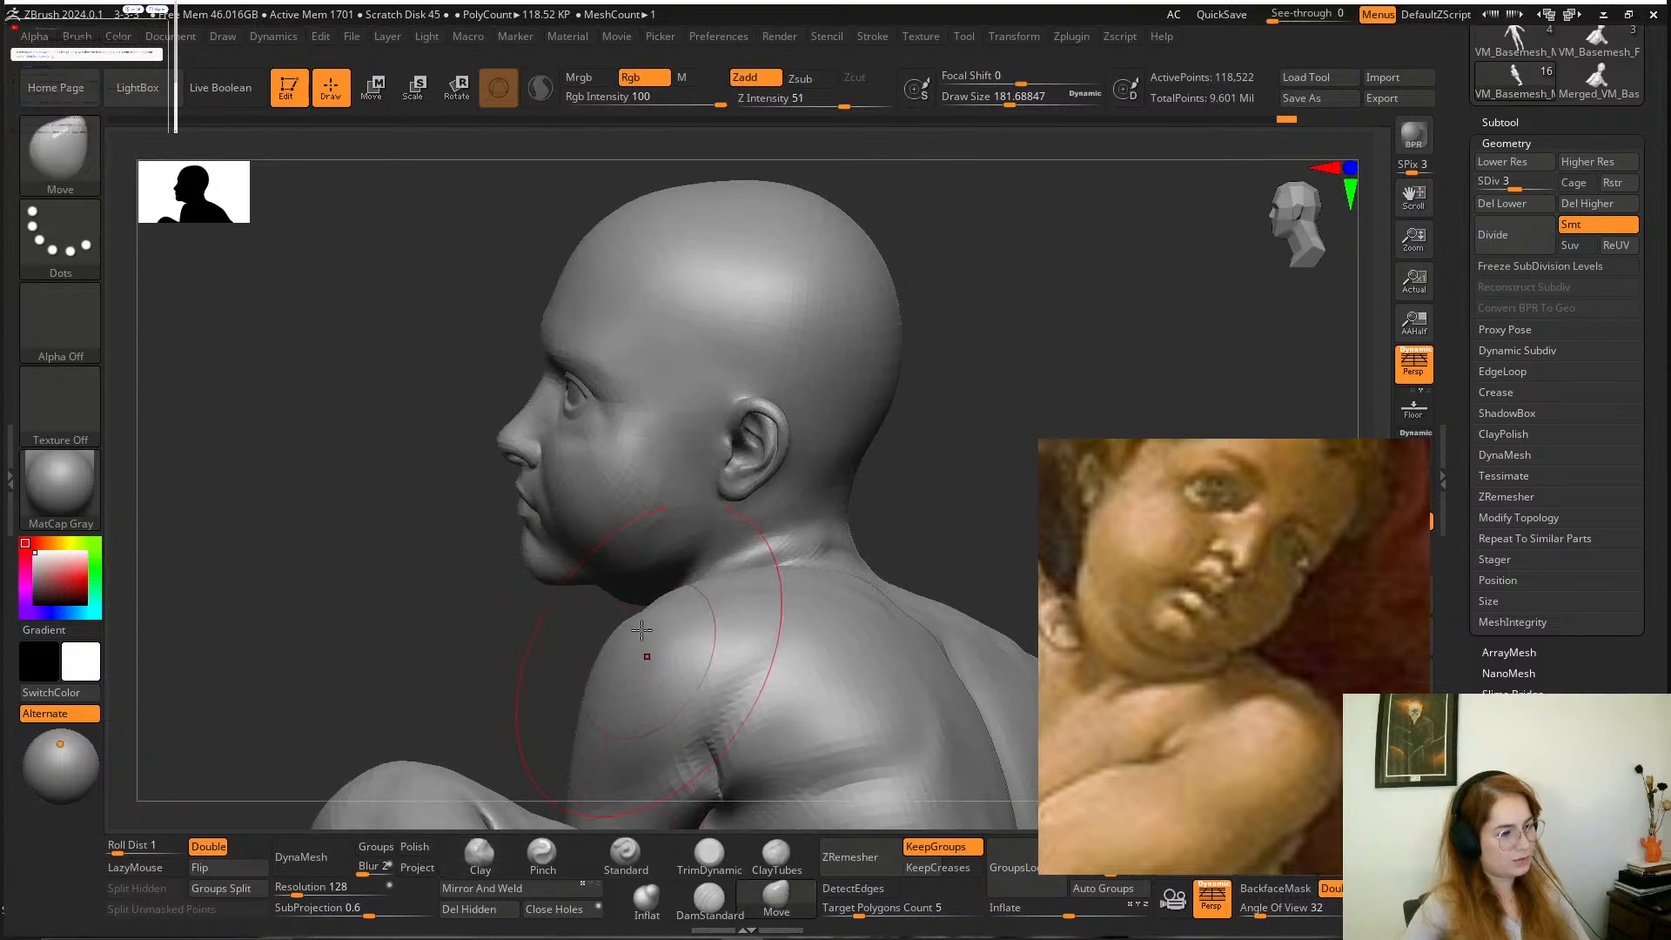
left_click(556, 553, "ctrl")
mouse_move(593, 526)
left_mouse_down("ctrl")
mouse_move(454, 544)
mouse_move(646, 470)
mouse_move(623, 585)
left_mouse_up("ctrl")
mouse_move(474, 634)
left_mouse_down()
mouse_move(671, 445)
mouse_move(687, 373)
mouse_move(696, 414)
left_mouse_up()
left_click_drag(403, 517, 609, 453, "ctrl")
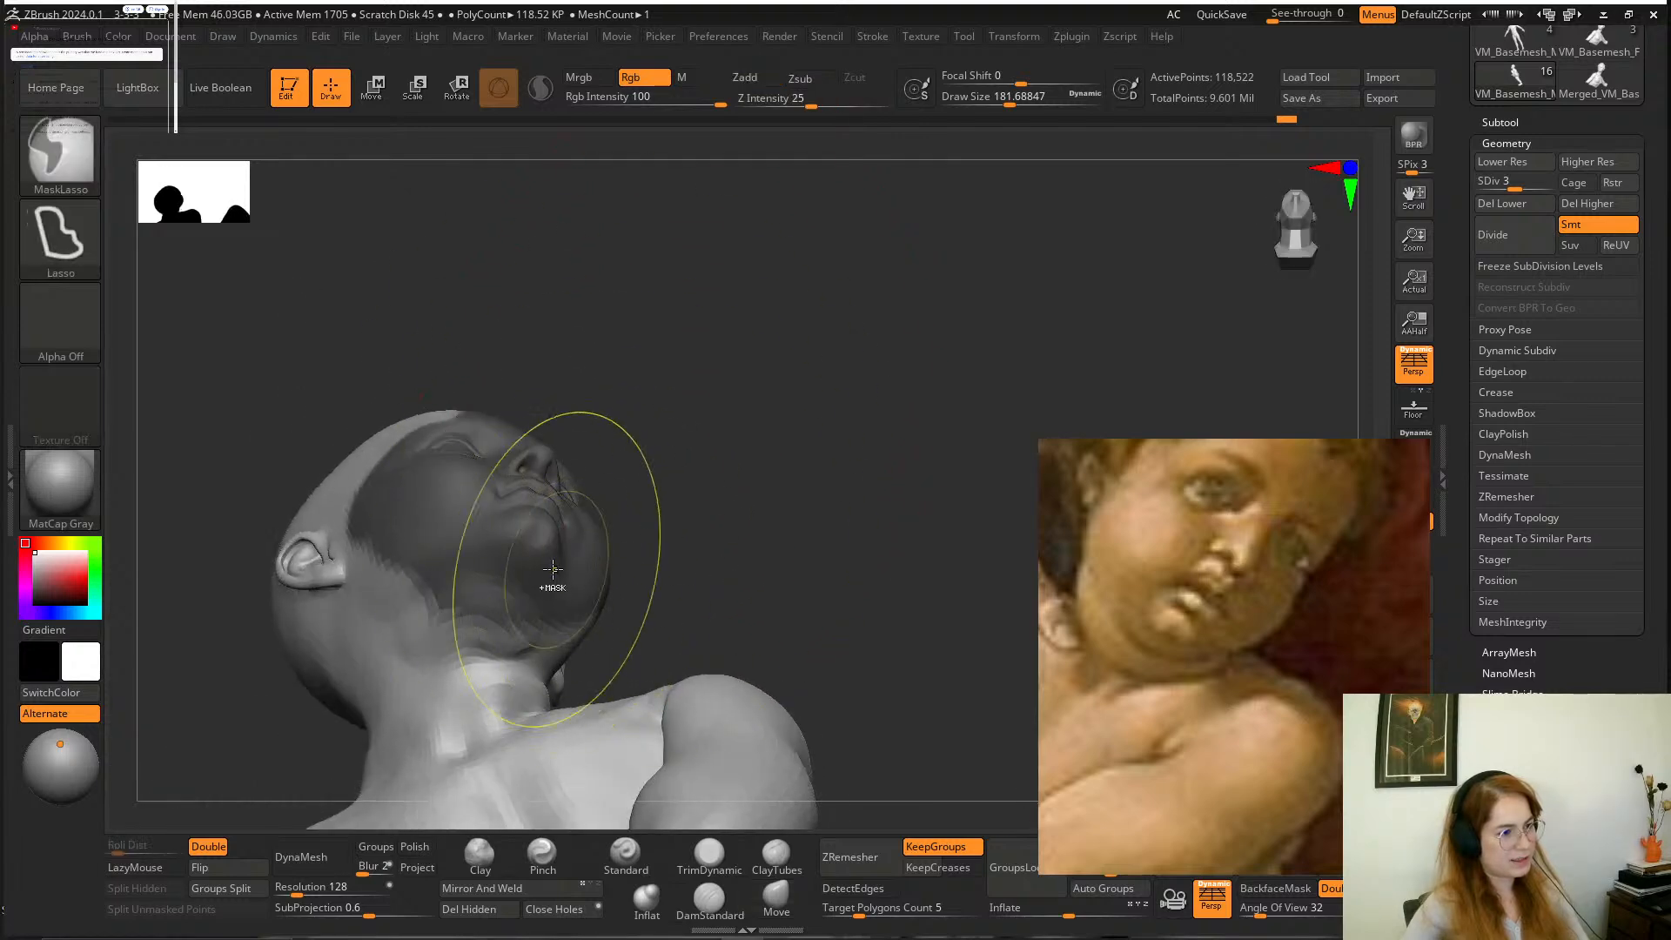
left_click(554, 566, "ctrl")
left_click(614, 530, "ctrl")
left_click(547, 573, "ctrl")
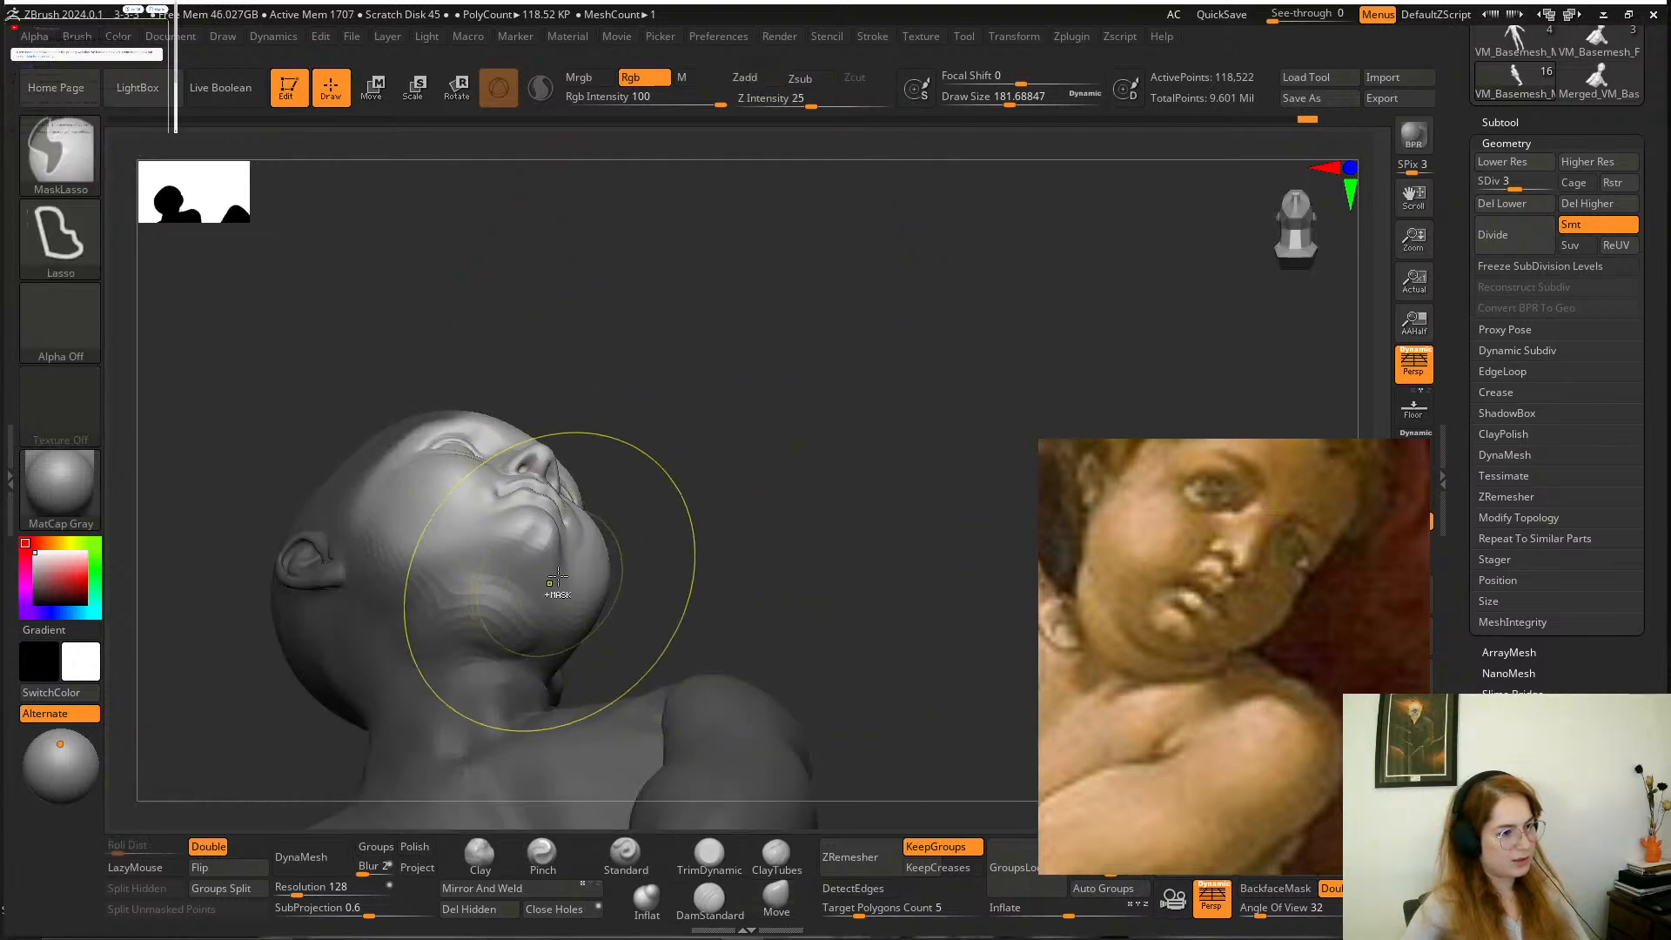
Reshape the unmasked lower face with the Move brush at a draw size of about 430 and clear the mask.
left_click_drag(648, 553, 747, 524)
key("space")
left_click_drag(532, 556, 552, 554)
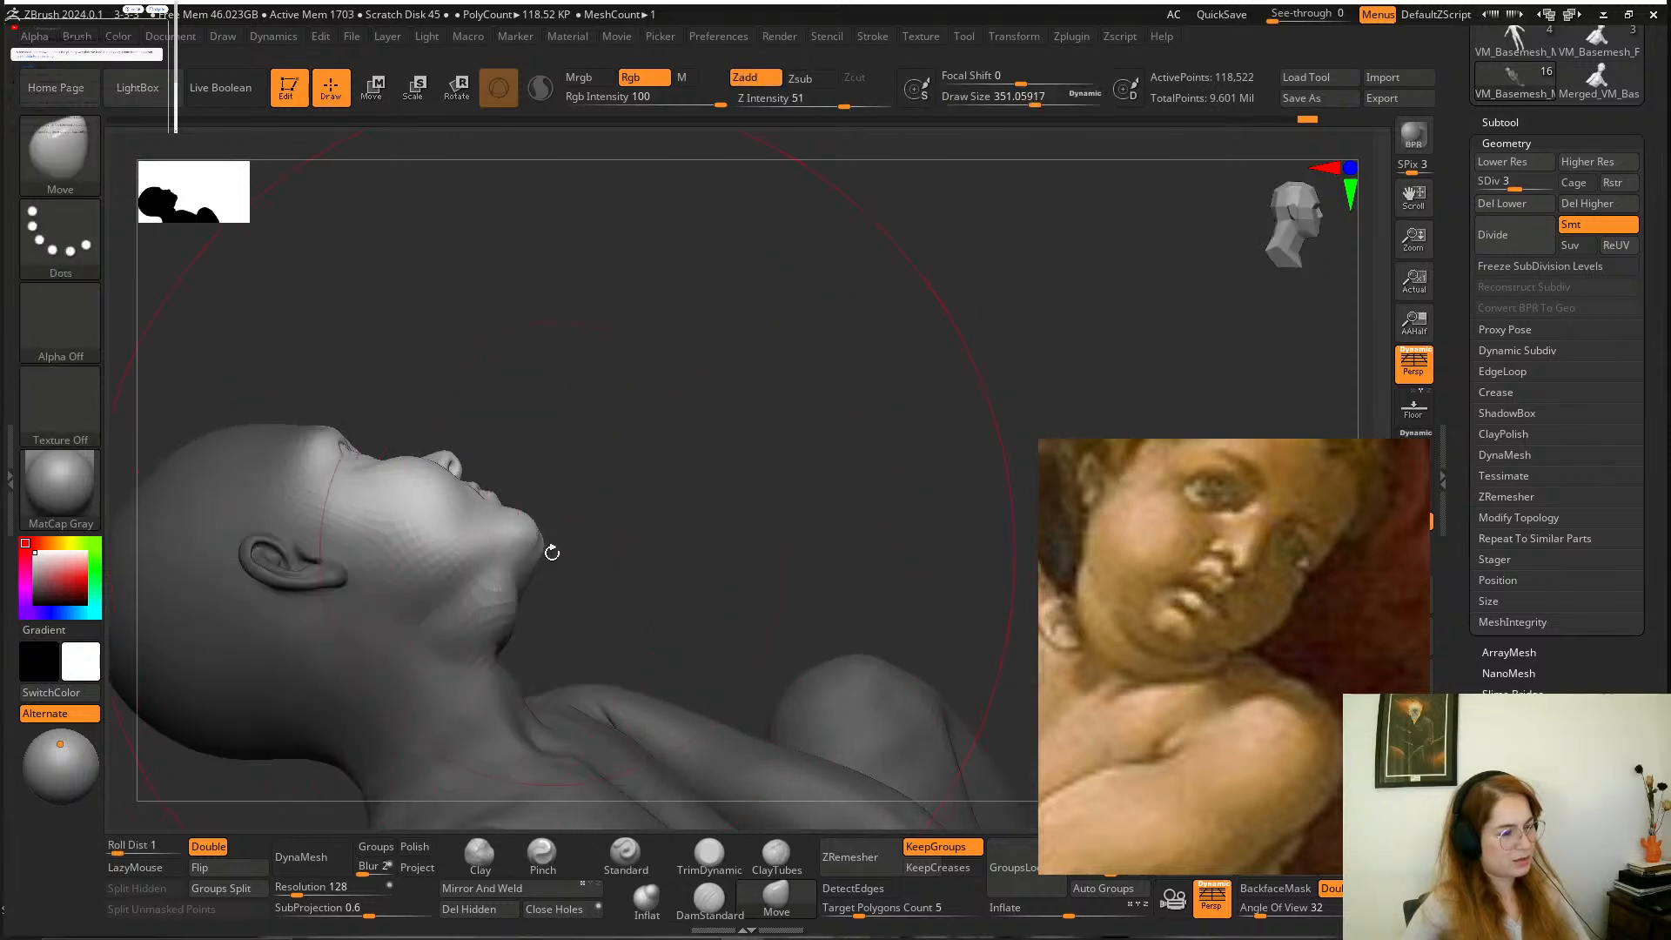
left_click_drag(682, 459, 453, 511)
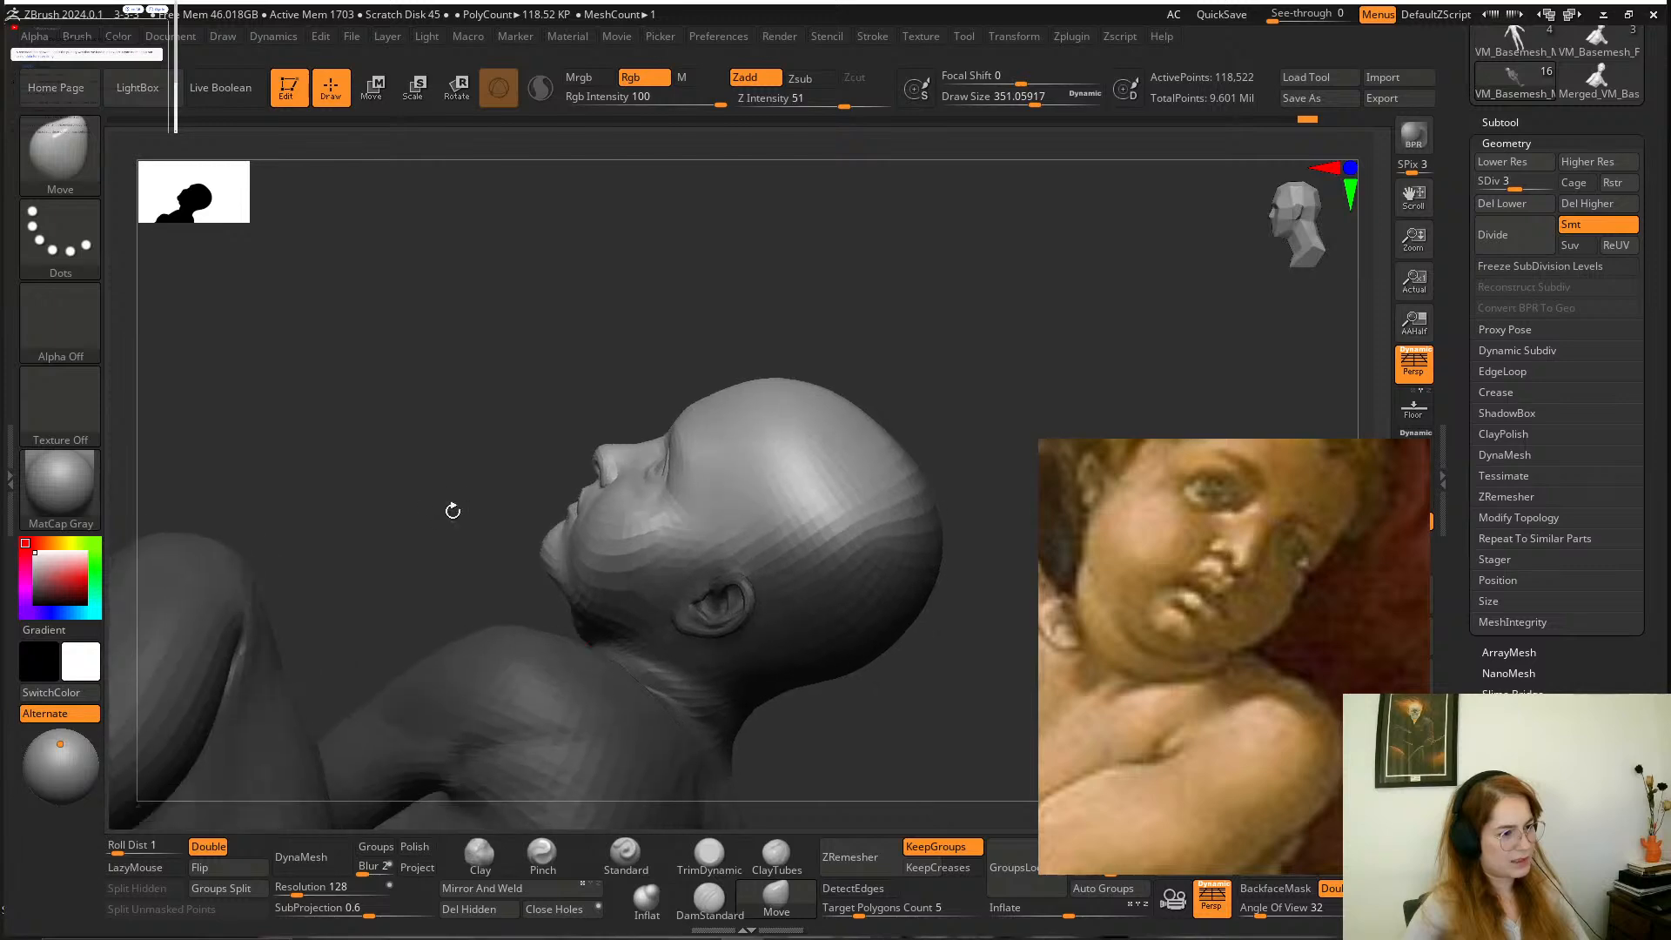
key("space")
left_click_drag(548, 558, 558, 558)
mouse_move(452, 522)
left_mouse_down()
mouse_move(492, 487)
mouse_move(487, 513)
left_mouse_up()
left_click_drag(544, 563, 884, 634)
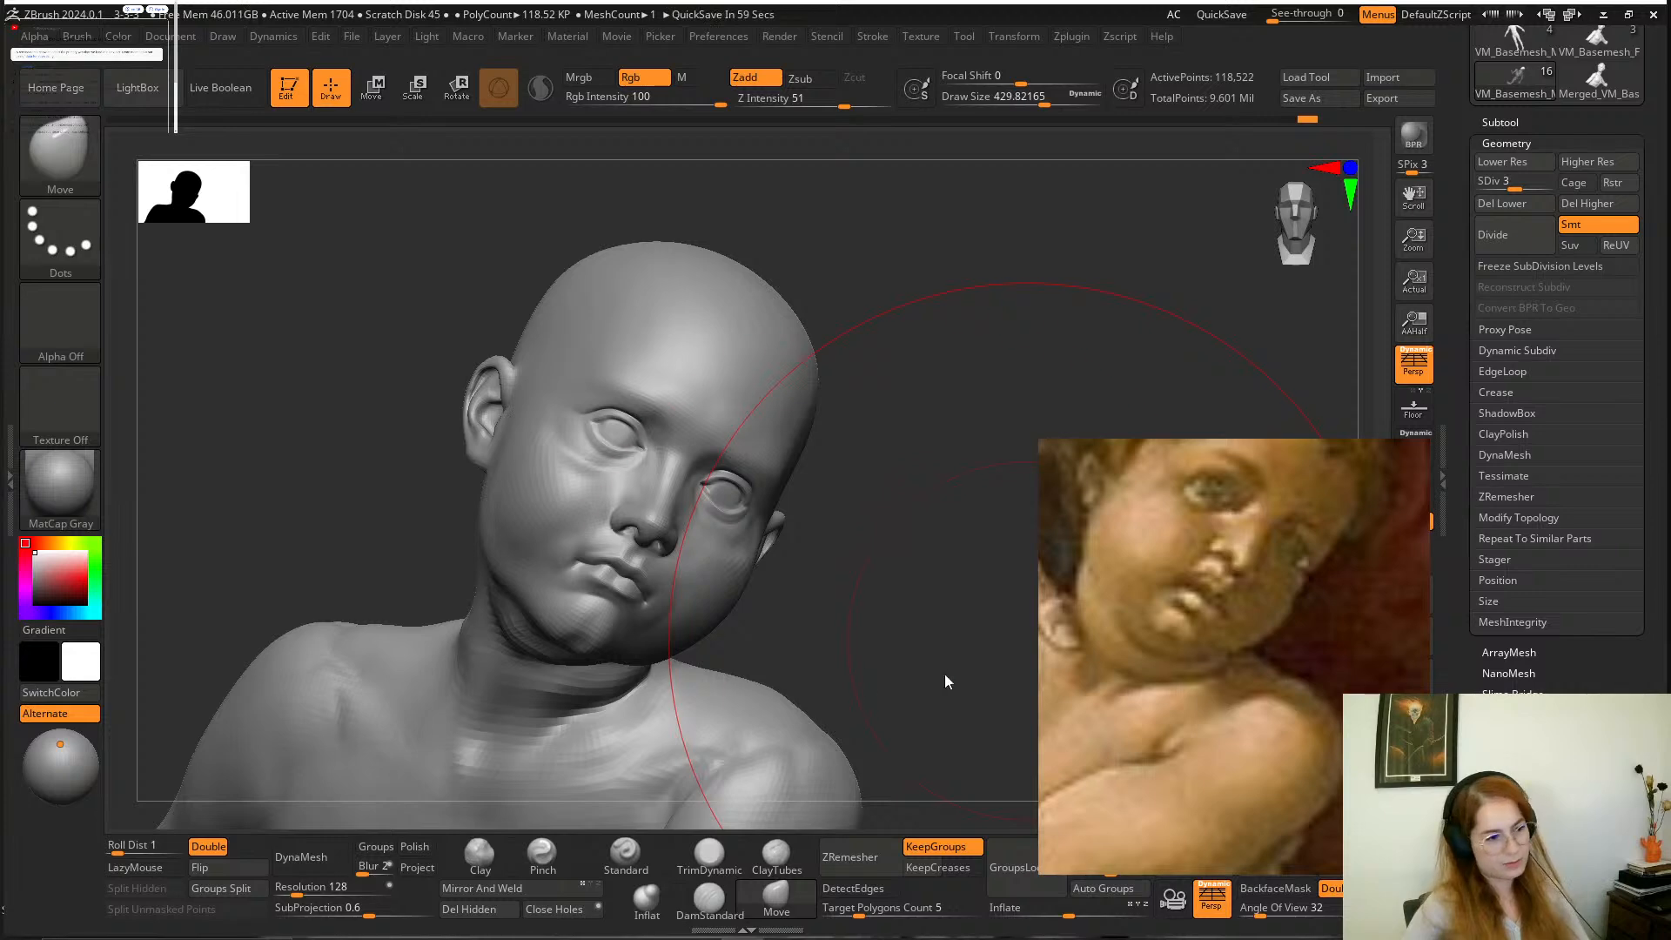
Refine the jaw and cheek contours with the Move brush at a reduced draw size of about 167.
mouse_move(944, 682)
left_mouse_down()
mouse_move(794, 549)
mouse_move(712, 546)
left_mouse_up()
key("space")
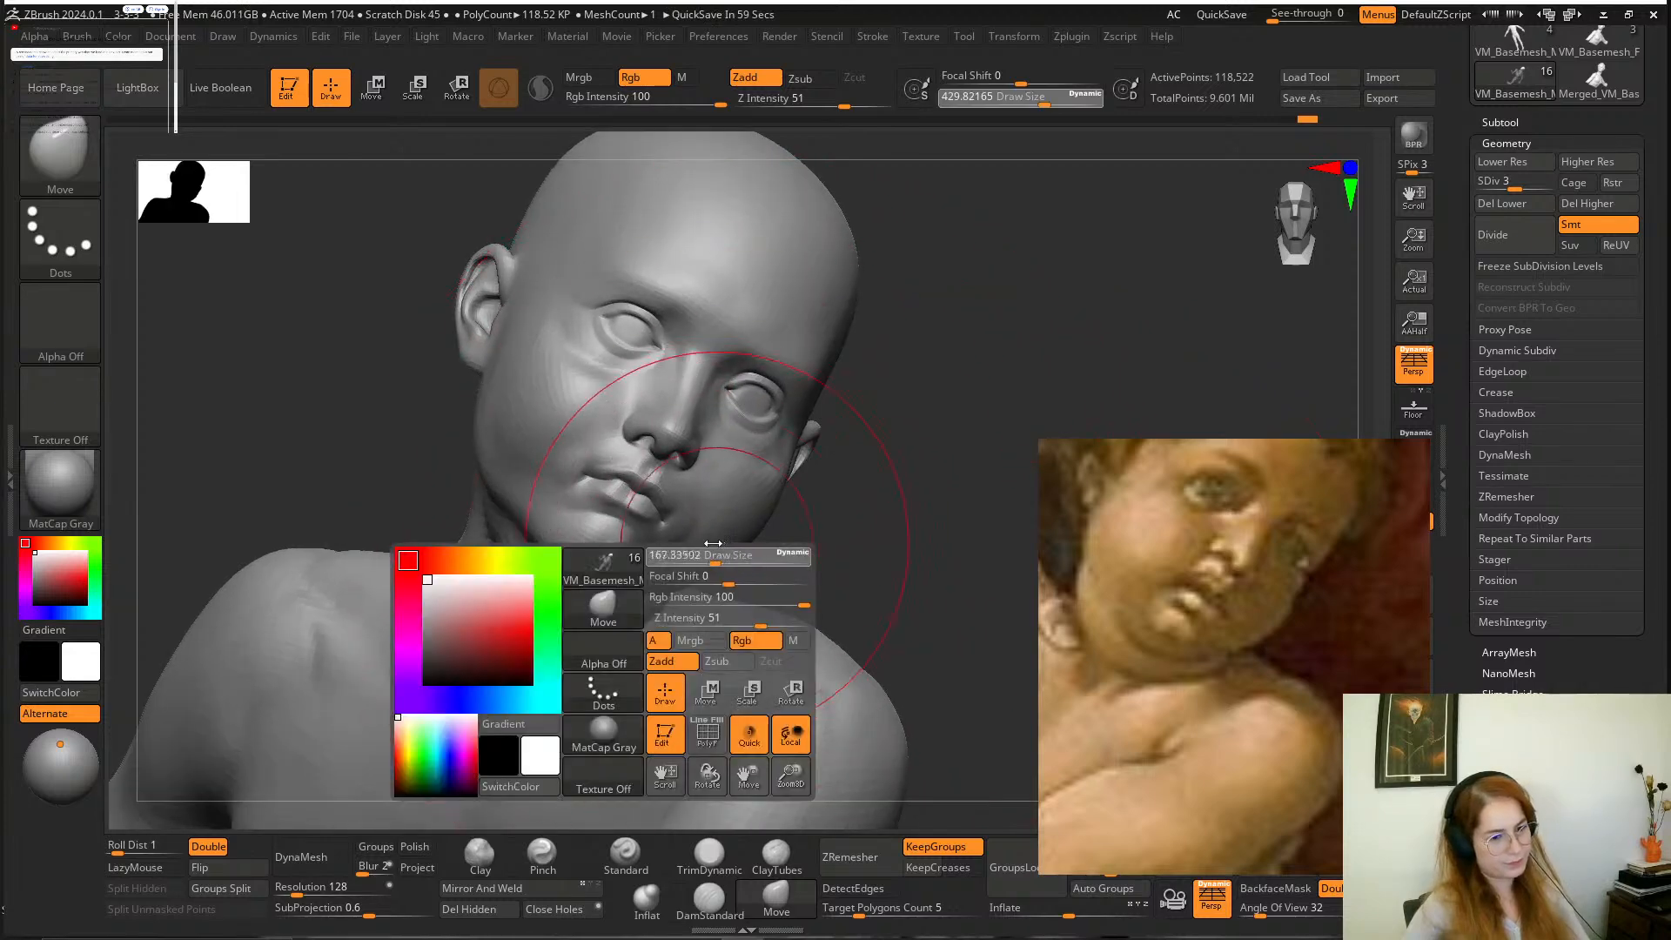
mouse_move(830, 497)
left_mouse_down()
mouse_move(765, 620)
mouse_move(706, 576)
mouse_move(882, 554)
mouse_move(815, 627)
mouse_move(840, 557)
mouse_move(794, 496)
mouse_move(552, 597)
mouse_move(582, 620)
mouse_move(679, 566)
mouse_move(863, 382)
mouse_move(813, 410)
mouse_move(851, 369)
mouse_move(839, 443)
left_mouse_up()
key("space")
key("space")
mouse_move(940, 357)
left_mouse_down()
mouse_move(902, 418)
mouse_move(809, 487)
left_mouse_up()
Carve the fold between the left jaw and the neck with DamStandard at a draw size of about 51.
left_click(709, 899)
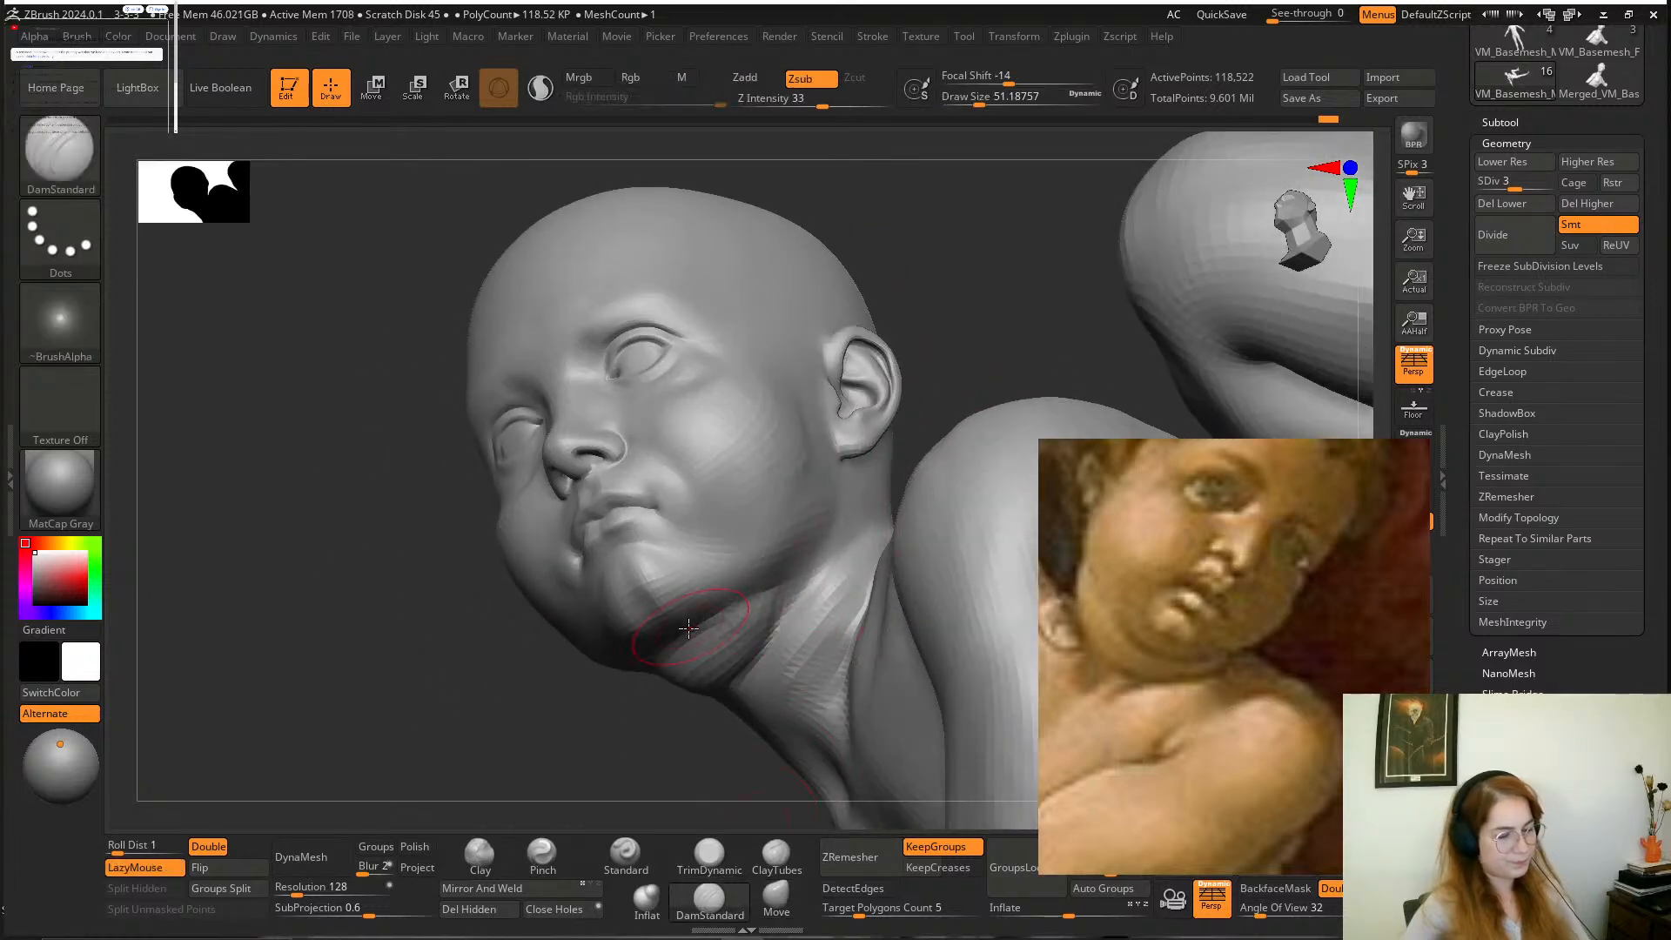
left_click_drag(808, 554, 736, 614)
mouse_move(905, 305)
left_mouse_down()
mouse_move(959, 316)
mouse_move(979, 418)
left_mouse_up()
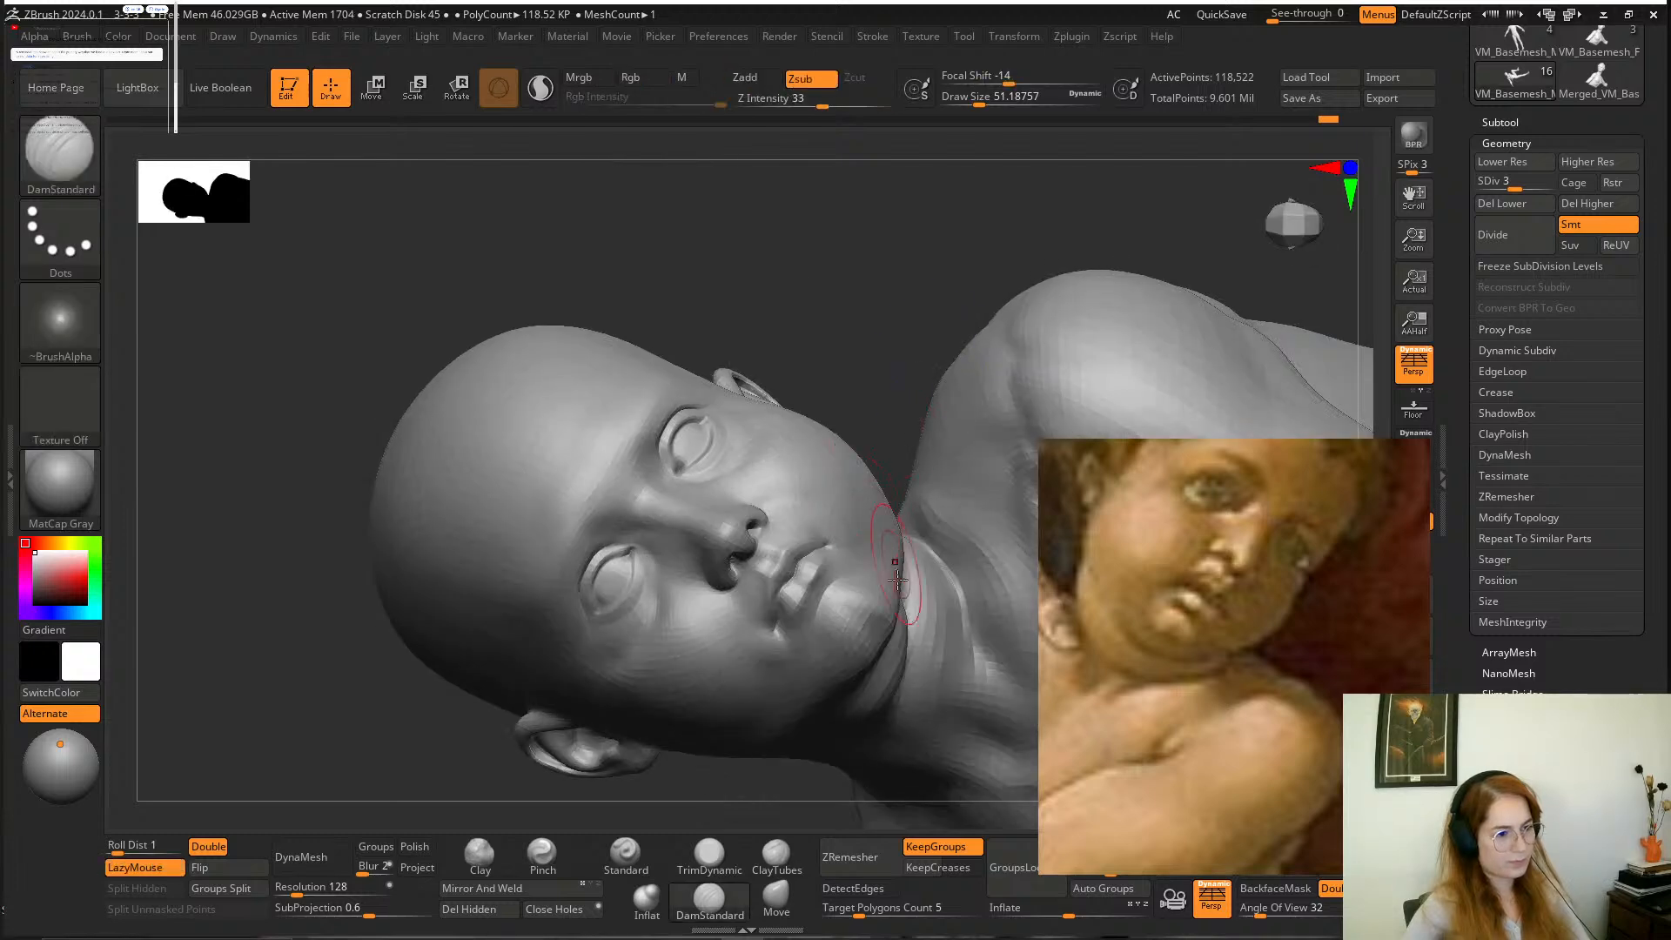
left_click_drag(895, 557, 912, 653)
left_click_drag(906, 586, 914, 666, "shift")
left_click_drag(913, 337, 876, 765)
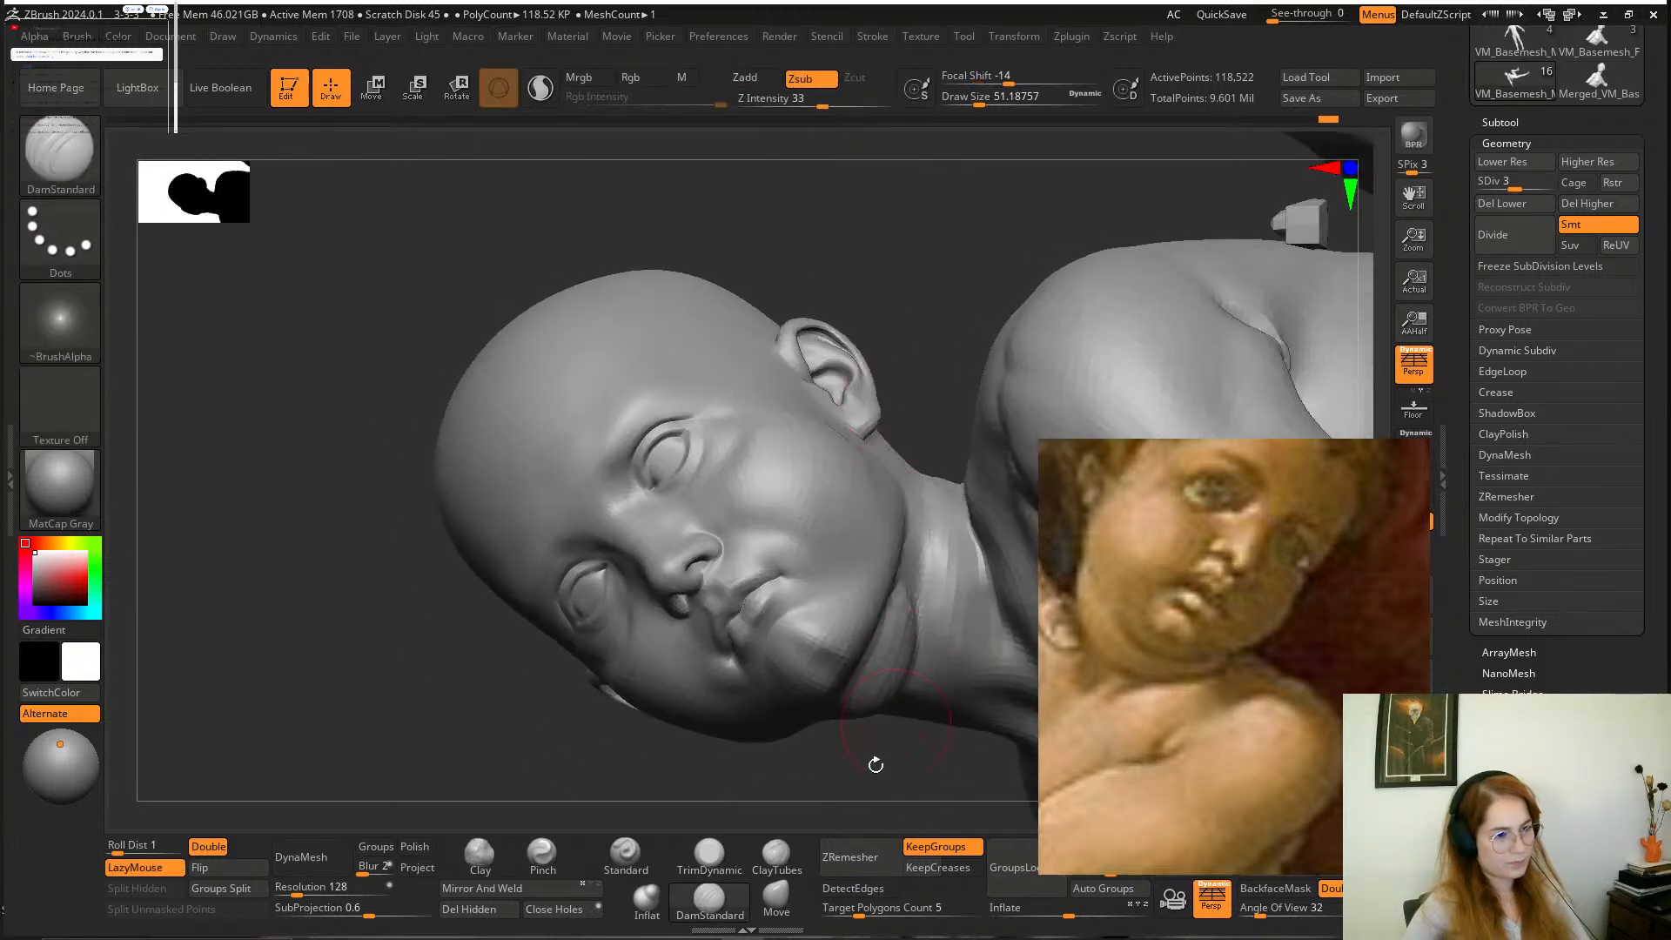
Puff up the flesh around the fold beneath the left jaw with the Inflat brush at a draw size of about 77, smoothing it.
left_click(647, 901)
key("space")
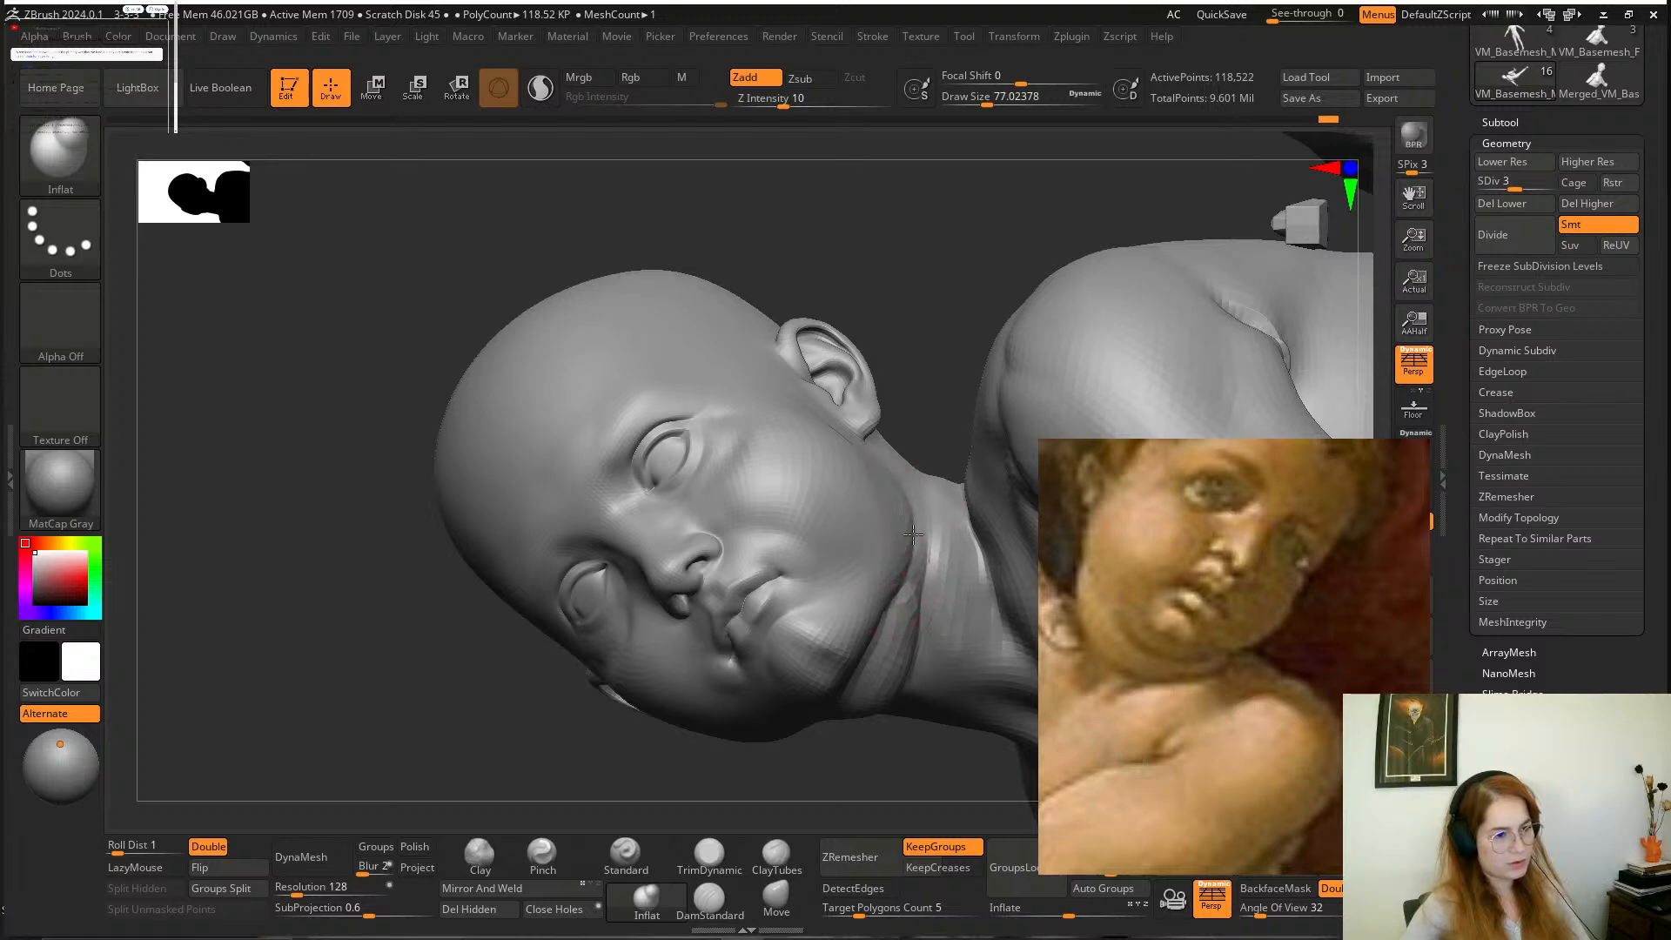
mouse_move(766, 783)
left_mouse_down()
mouse_move(742, 678)
mouse_move(1007, 224)
mouse_move(905, 505)
mouse_move(723, 536)
mouse_move(690, 496)
mouse_move(657, 532)
mouse_move(462, 510)
left_mouse_up()
key("shift")
left_click_drag(891, 482, 848, 461)
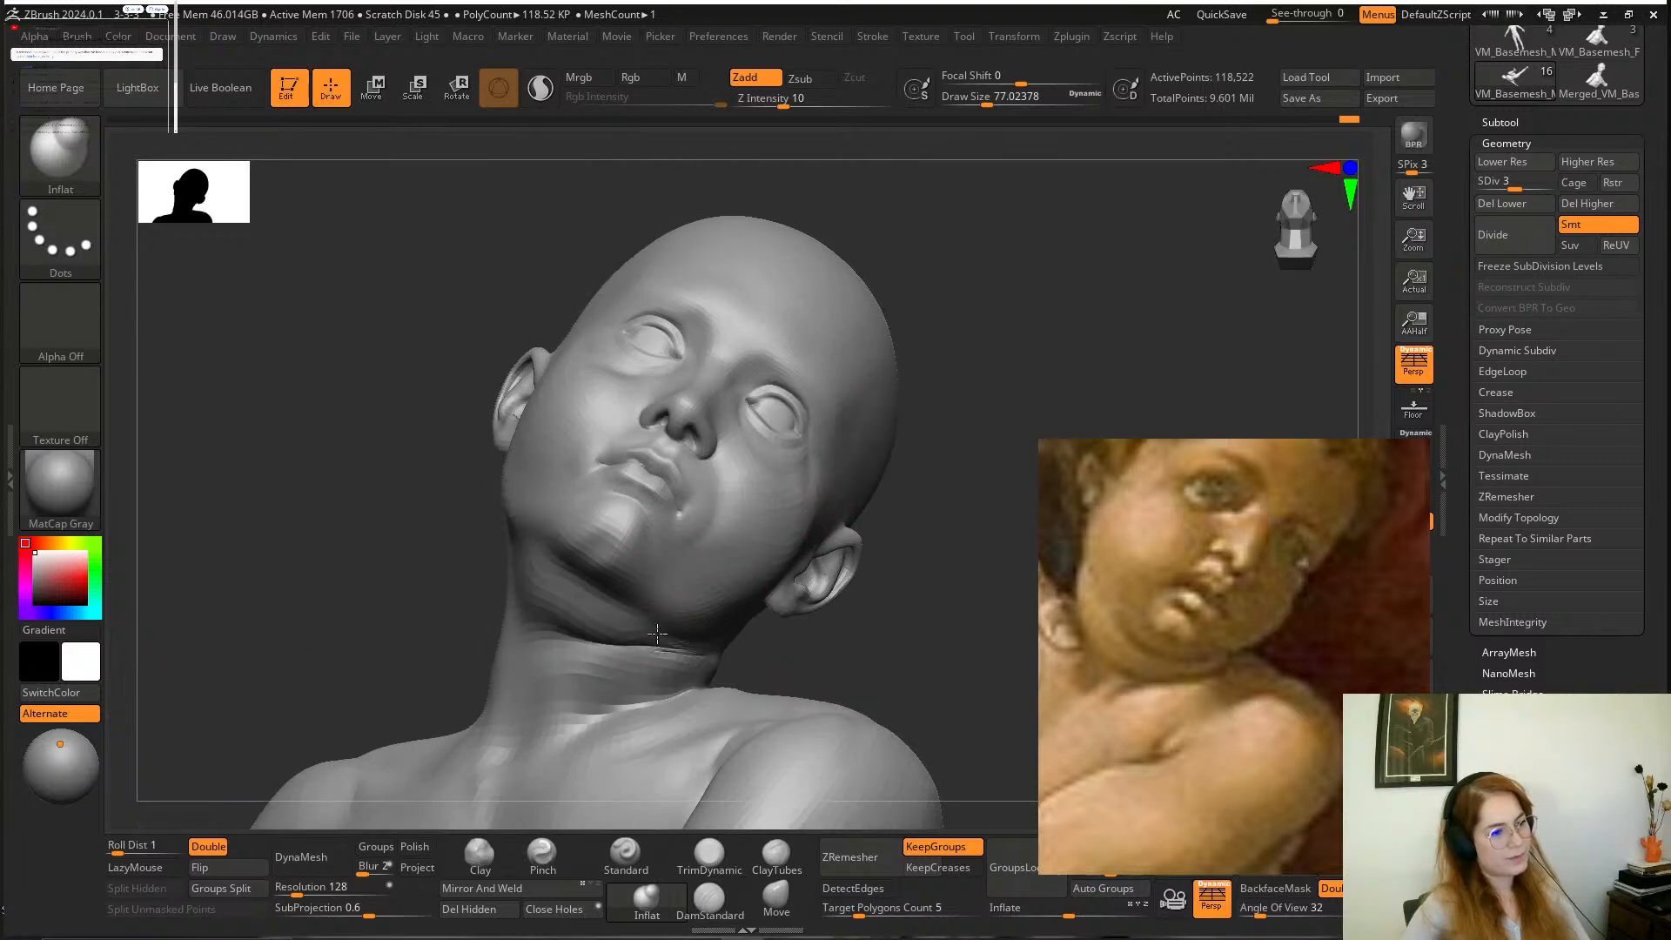
Fill out the flesh along the throat crease below the chin with the Inflat brush.
left_click_drag(657, 633, 622, 638)
left_click_drag(871, 540, 714, 557)
left_click_drag(634, 628, 575, 621, "shift")
mouse_move(448, 560)
left_mouse_down()
mouse_move(877, 576)
mouse_move(854, 638)
mouse_move(862, 620)
mouse_move(831, 606)
mouse_move(896, 641)
mouse_move(794, 604)
mouse_move(993, 639)
mouse_move(1010, 609)
left_mouse_up()
left_click_drag(448, 453, 502, 463, "shift")
left_click_drag(894, 555, 904, 706)
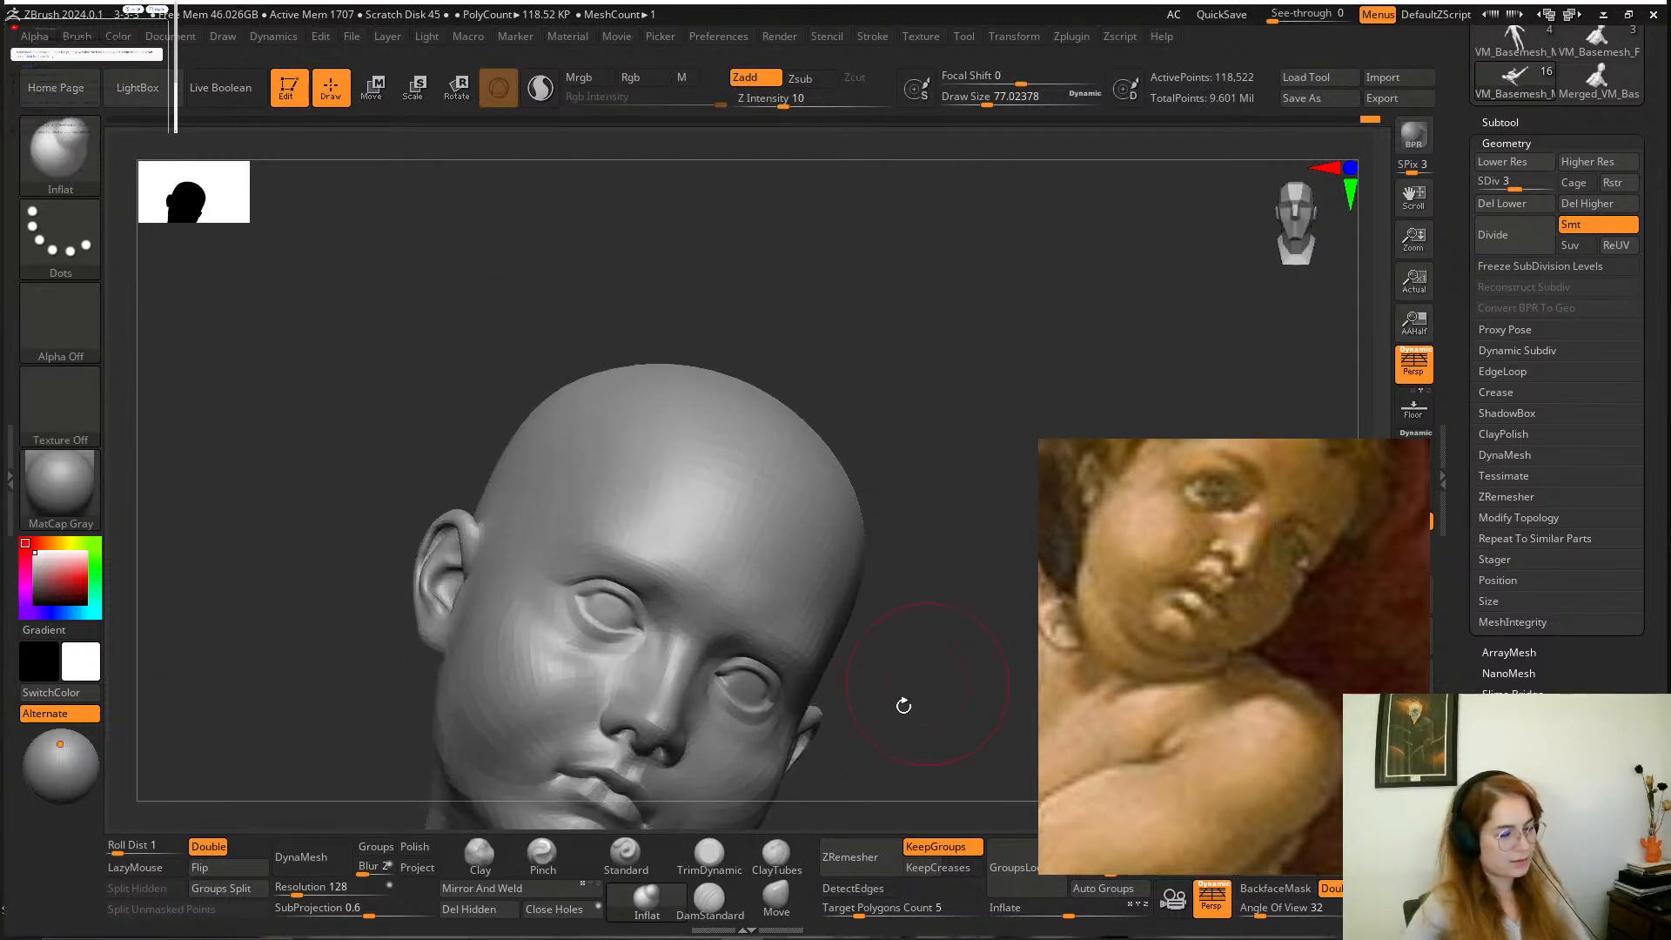
Carve the inner brow above the bridge of the nose with DamStandard at a draw size of about 77.
left_click(710, 901)
mouse_move(914, 618)
left_mouse_down()
mouse_move(932, 671)
mouse_move(746, 555)
left_mouse_up()
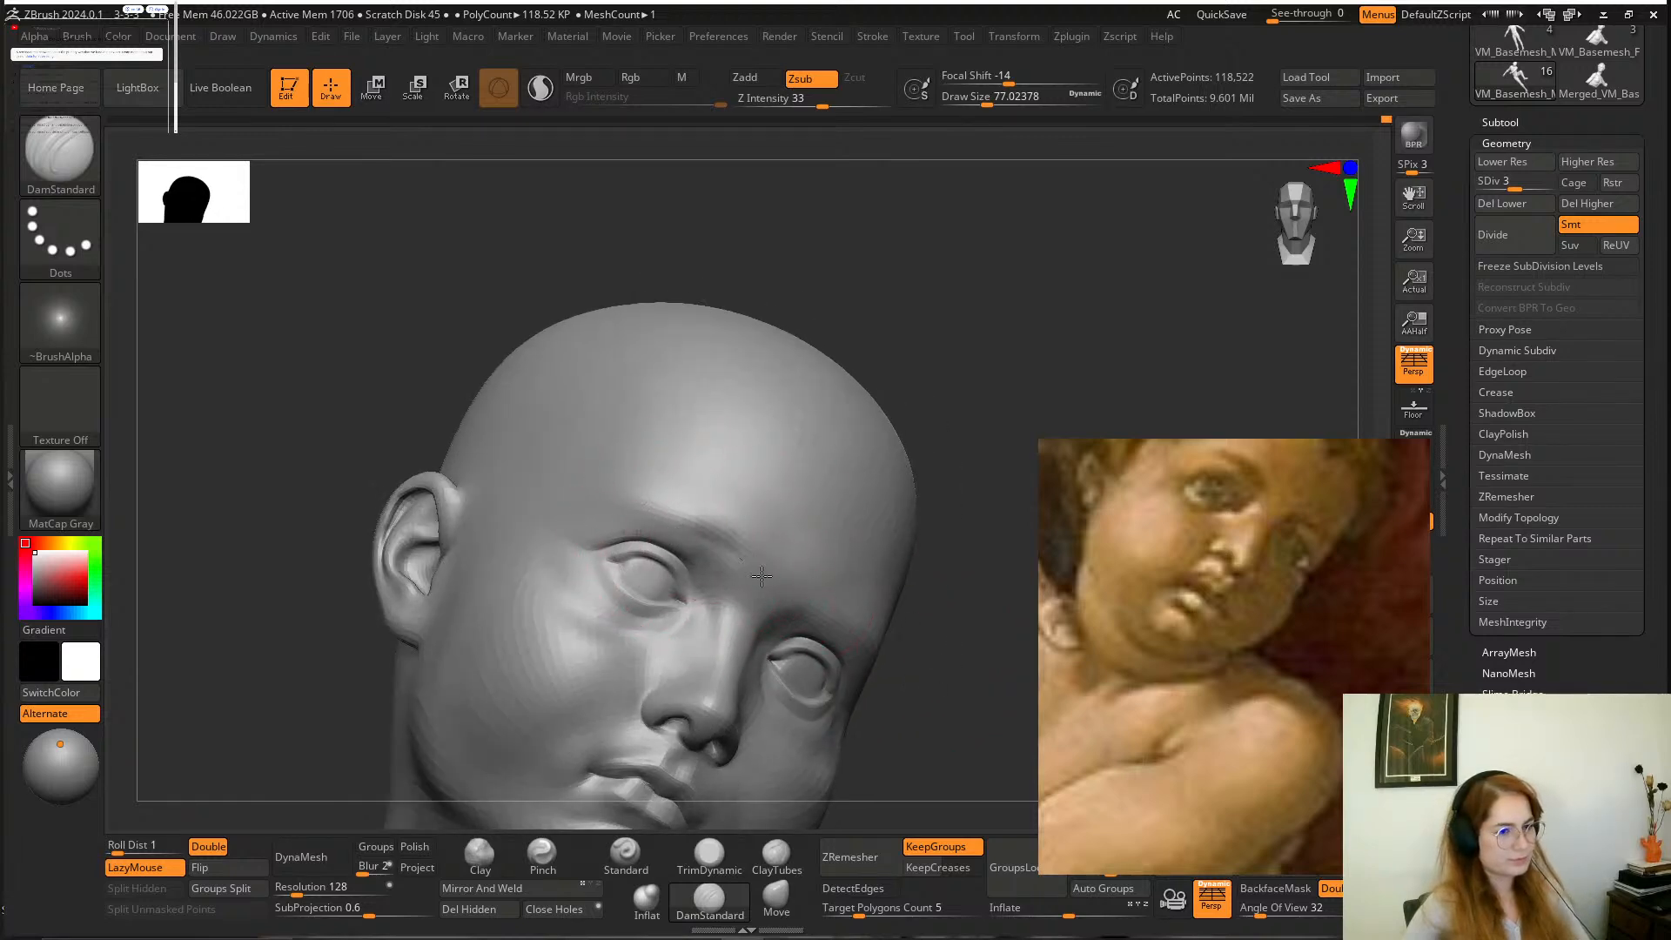
left_click_drag(761, 576, 771, 584)
Flatten the brow and lower forehead above both eyes with TrimDynamic at a draw size of about 62 and smooth the surface.
left_click_drag(938, 610, 936, 637)
key("space")
left_click_drag(707, 533, 701, 533)
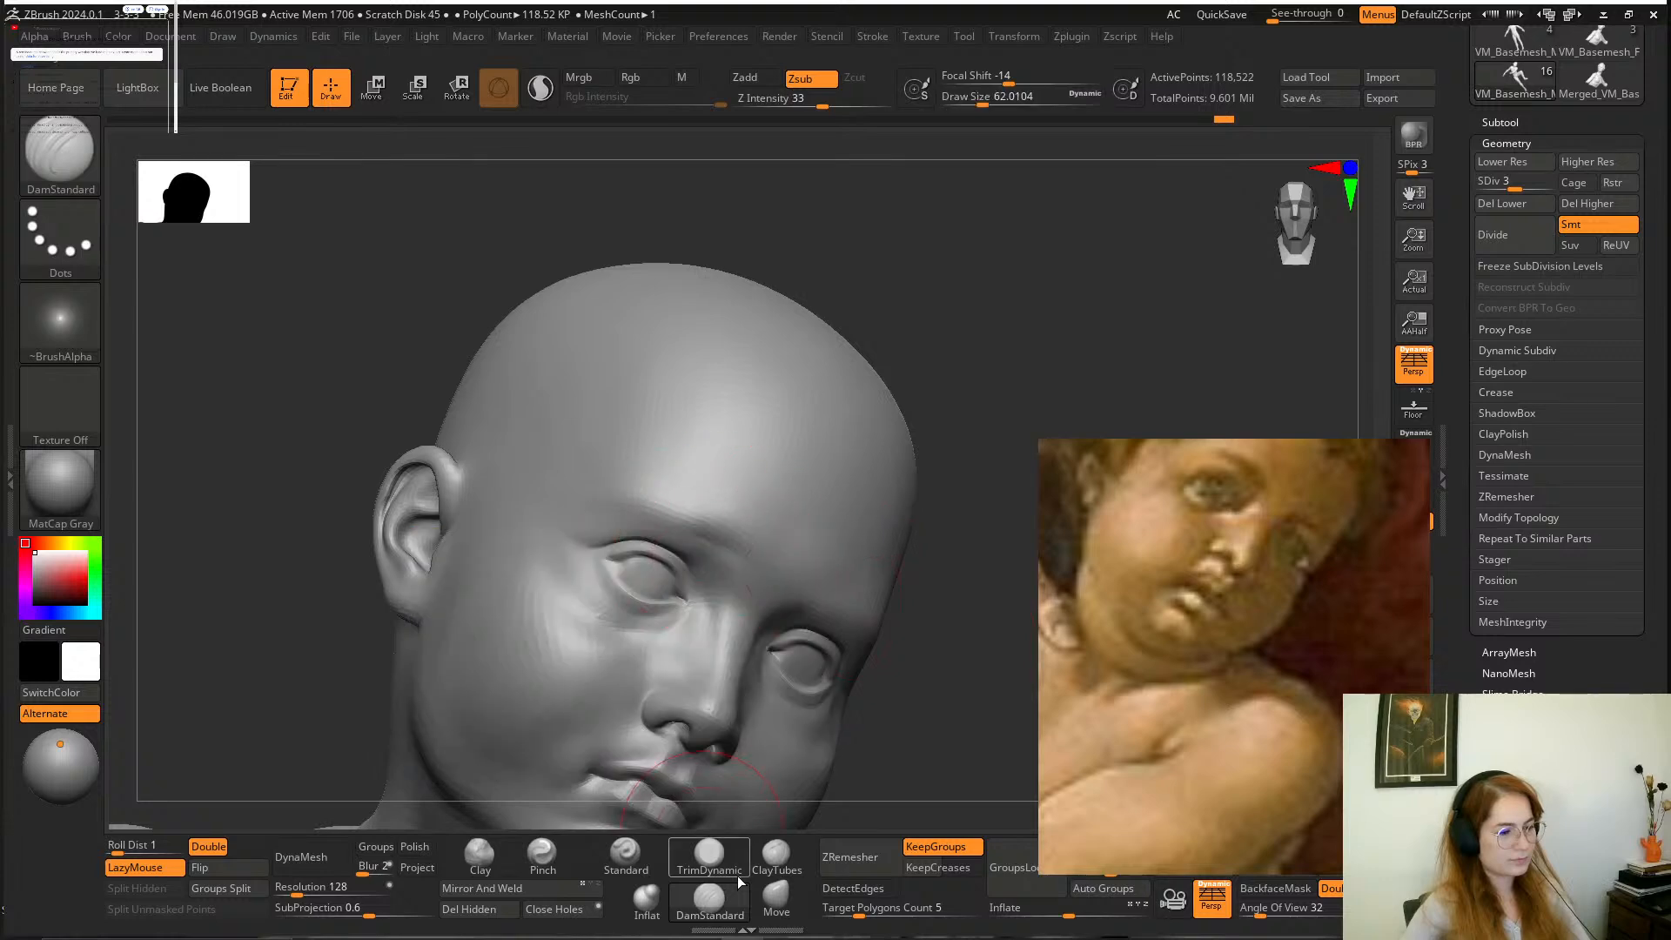
left_click(726, 861)
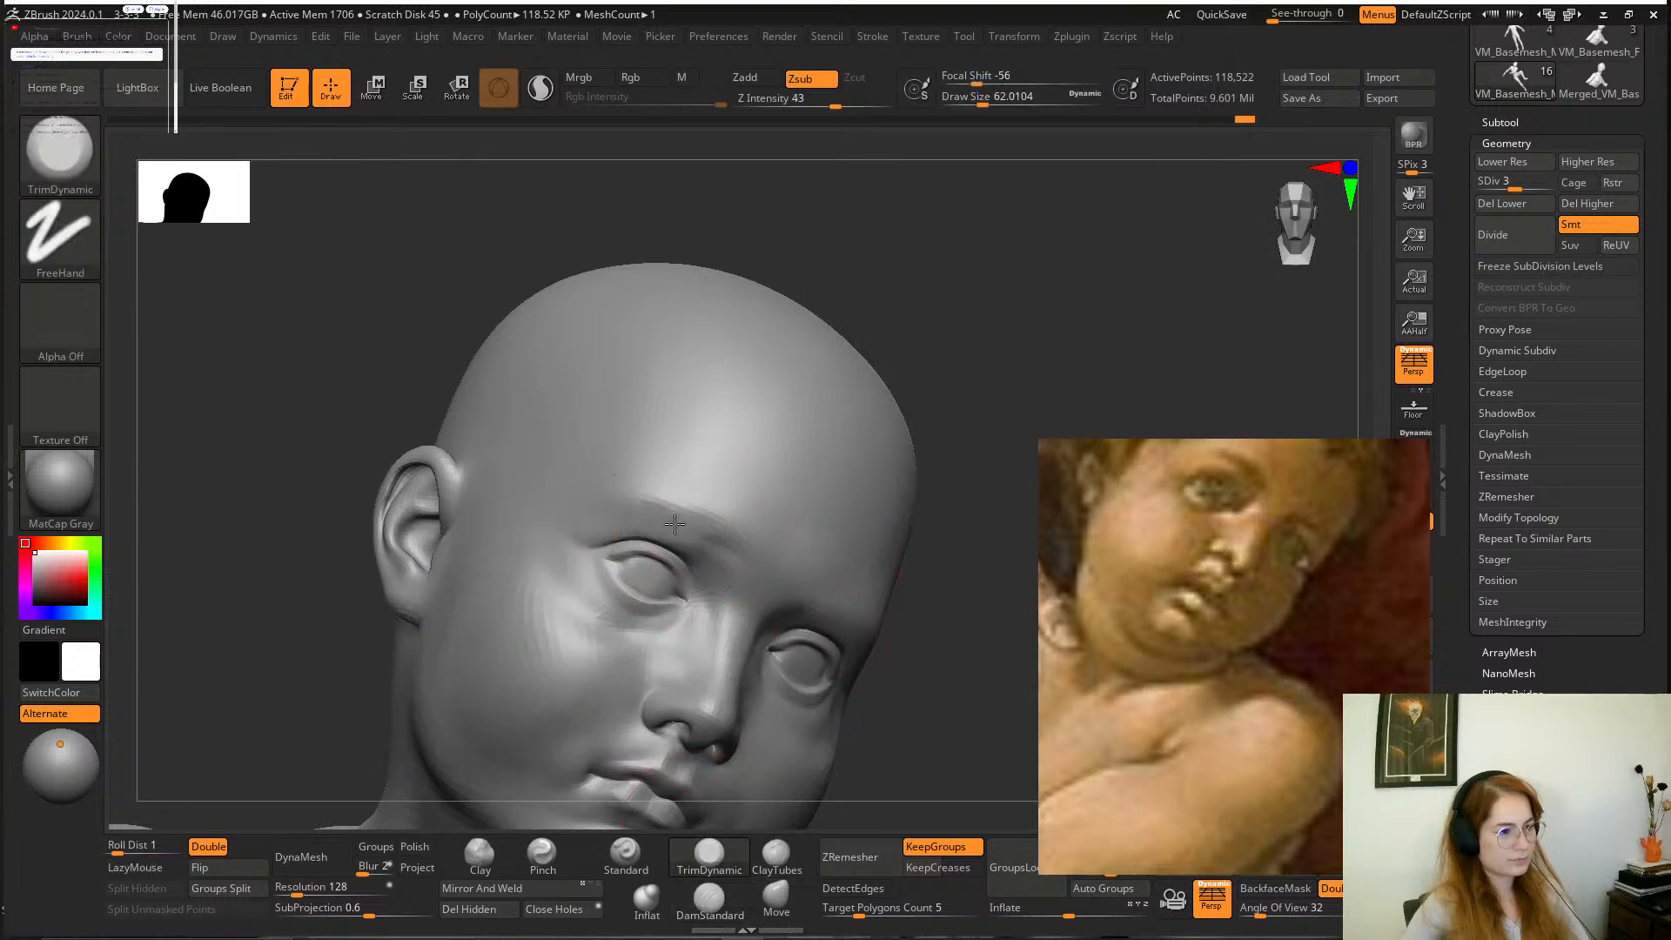
left_click_drag(940, 628, 814, 620)
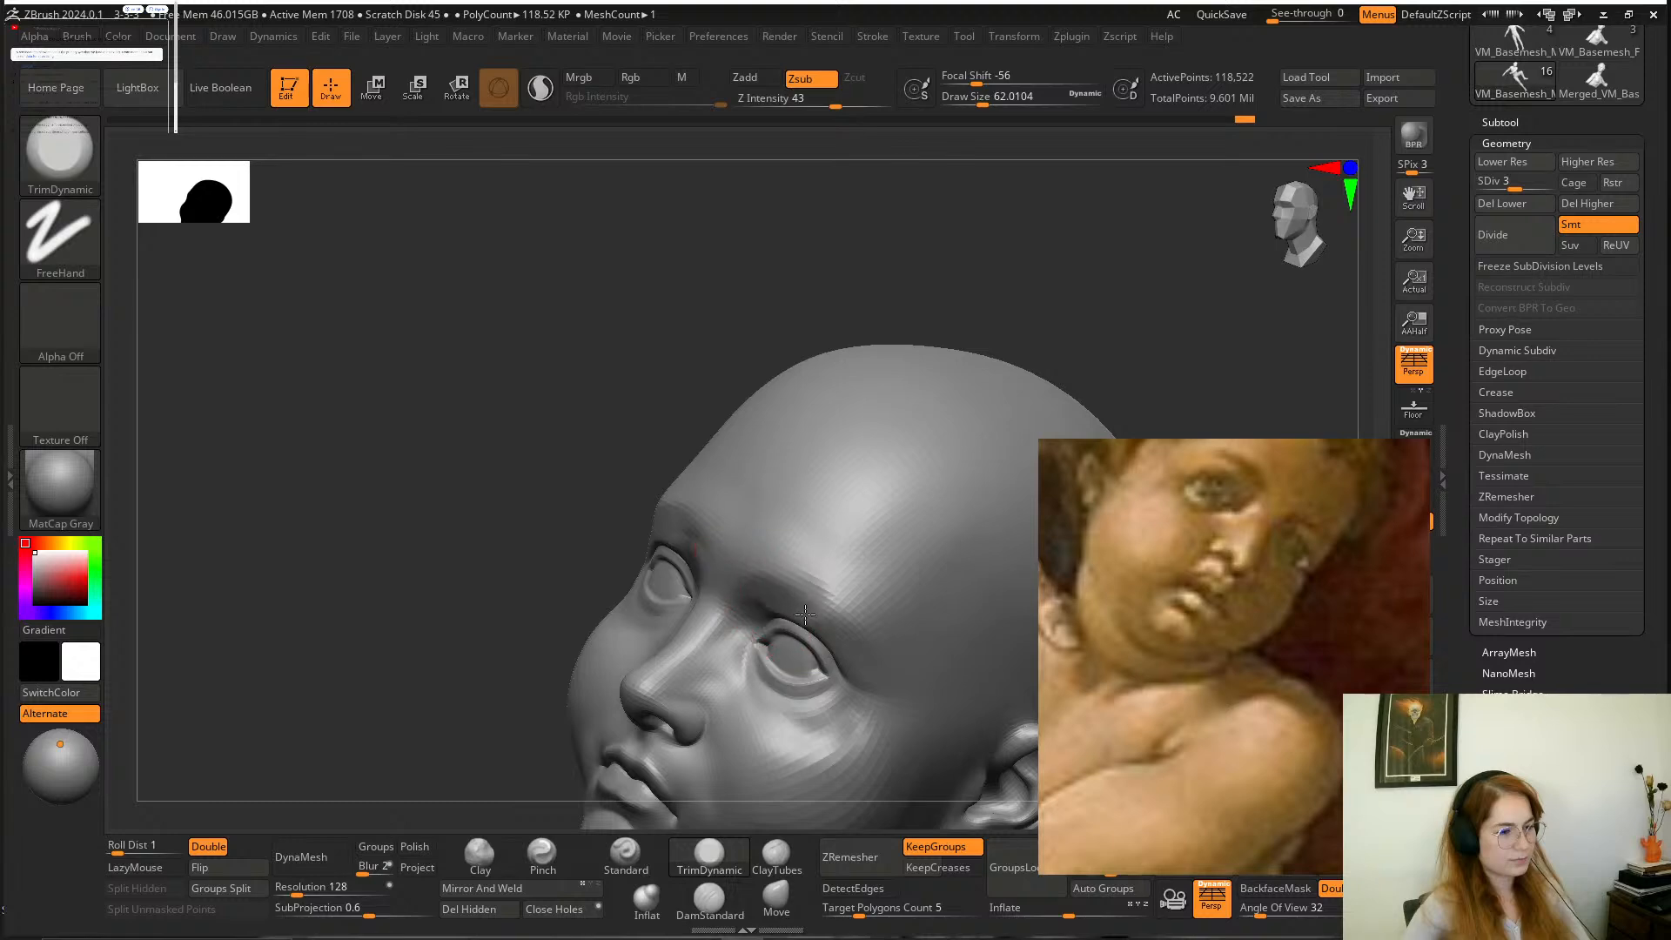
mouse_move(650, 509)
left_mouse_down()
mouse_move(705, 307)
mouse_move(828, 436)
mouse_move(795, 444)
mouse_move(797, 564)
left_mouse_up()
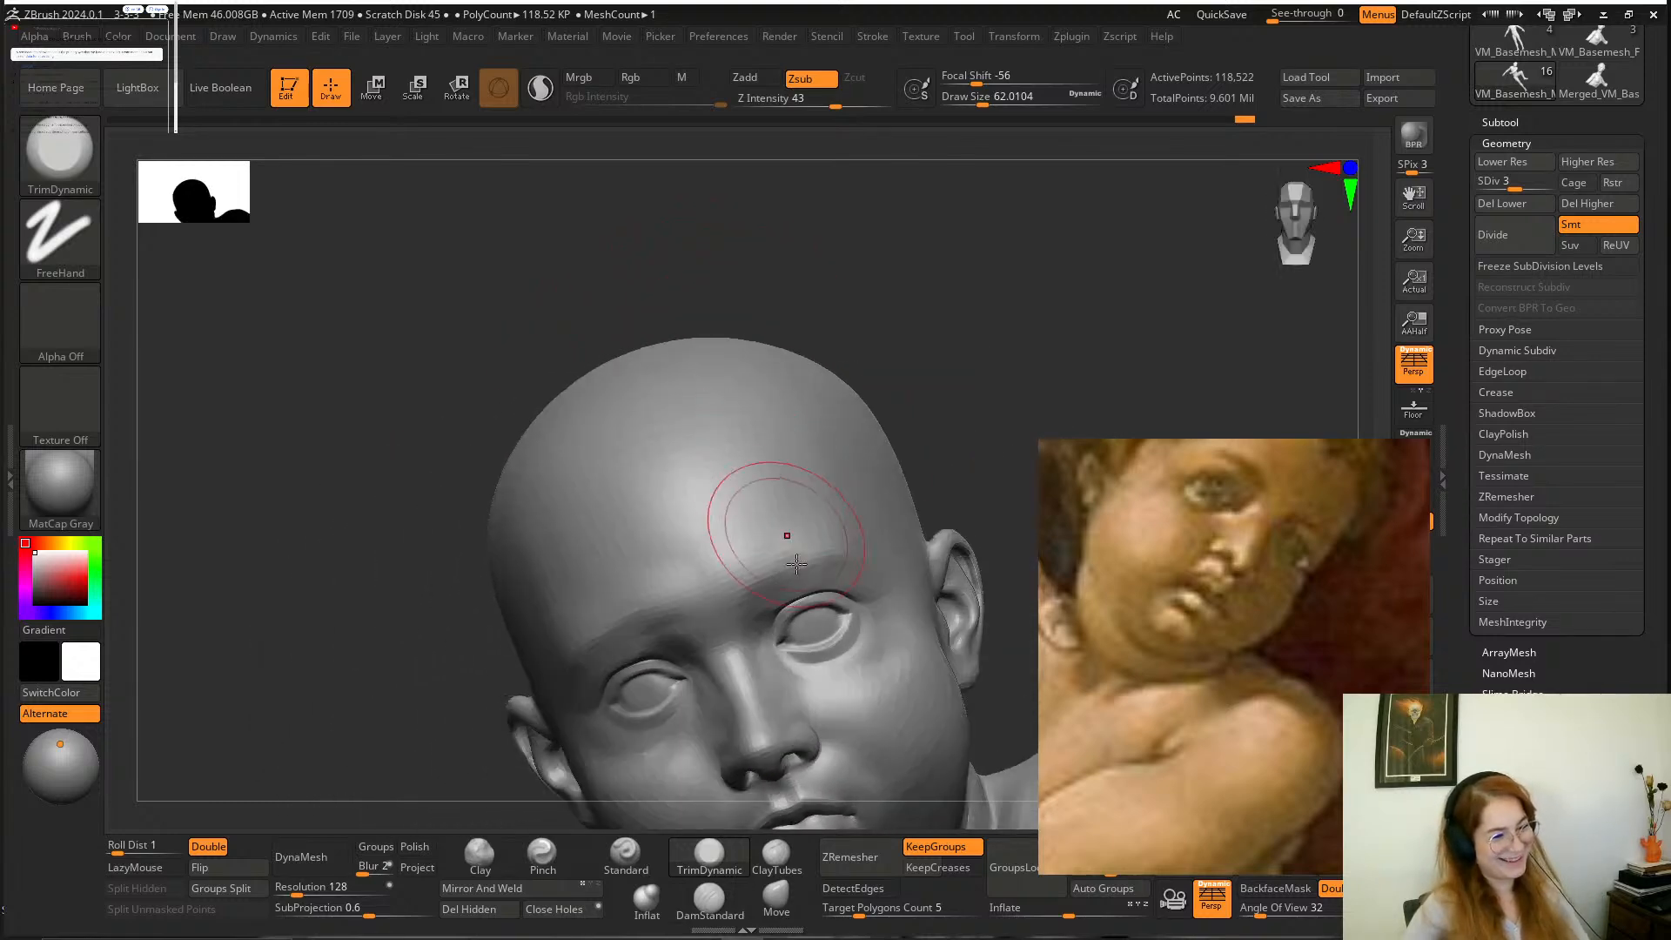
left_click_drag(598, 653, 690, 620)
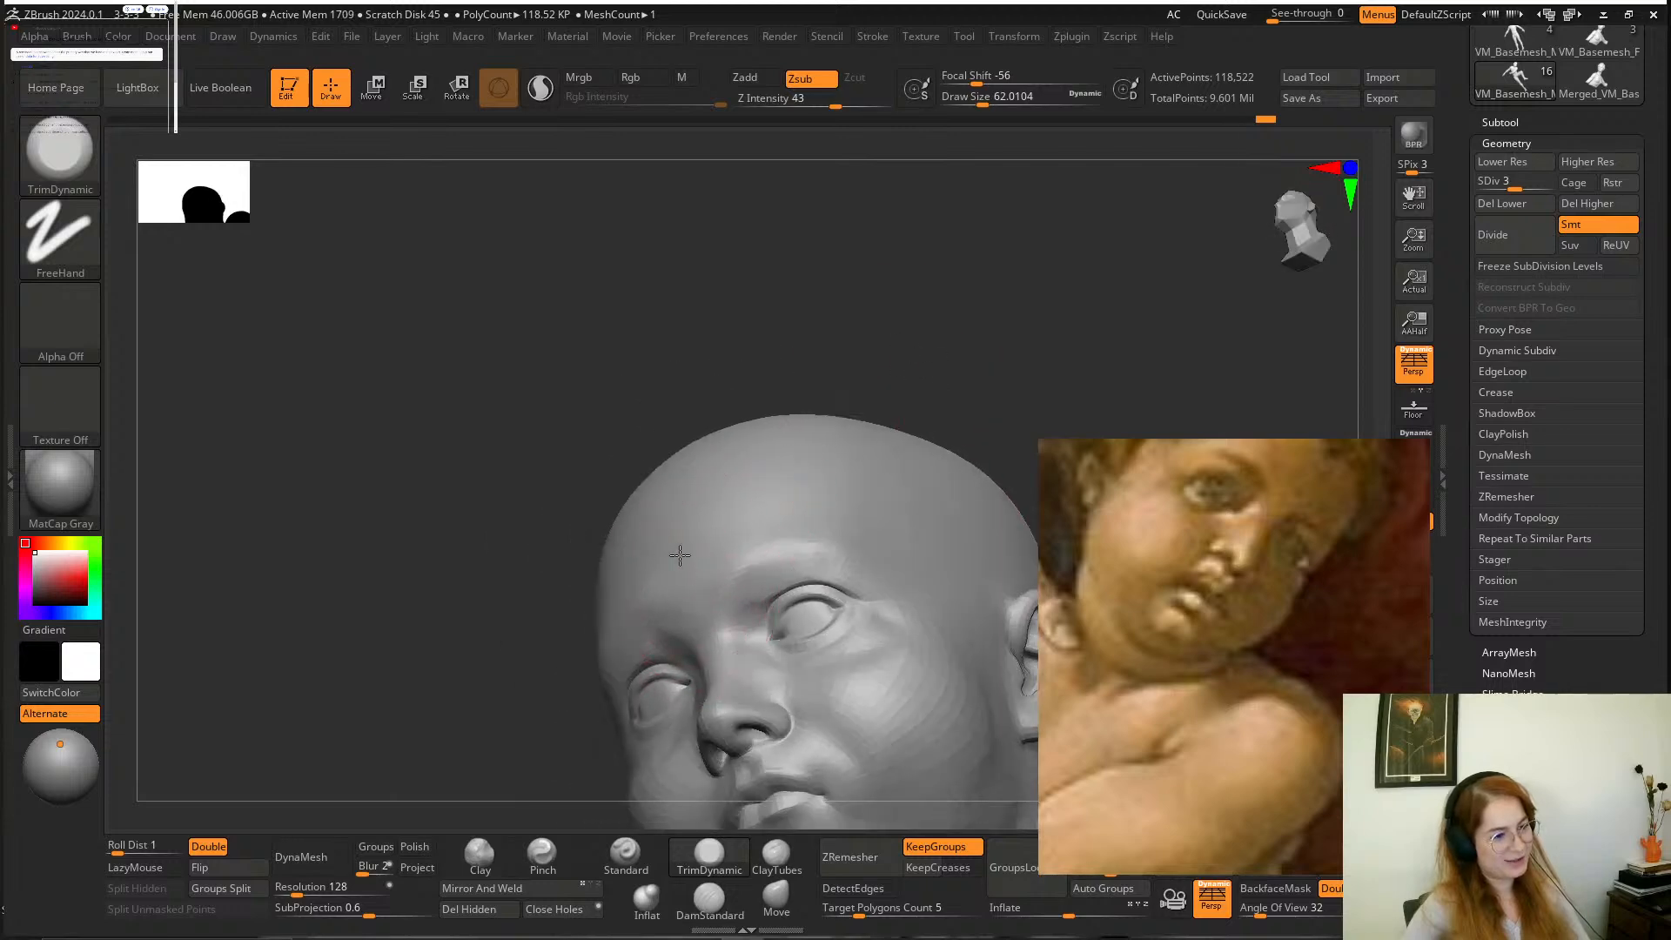
left_click_drag(933, 321, 710, 542)
key("shift")
Adjust the boy's lower face around the mouth and chin with the Move brush at a draw size of about 65.
left_click_drag(879, 444, 766, 358)
mouse_move(970, 357)
left_mouse_down()
mouse_move(902, 366)
mouse_move(887, 409)
left_mouse_up()
left_click_drag(930, 539, 1044, 338)
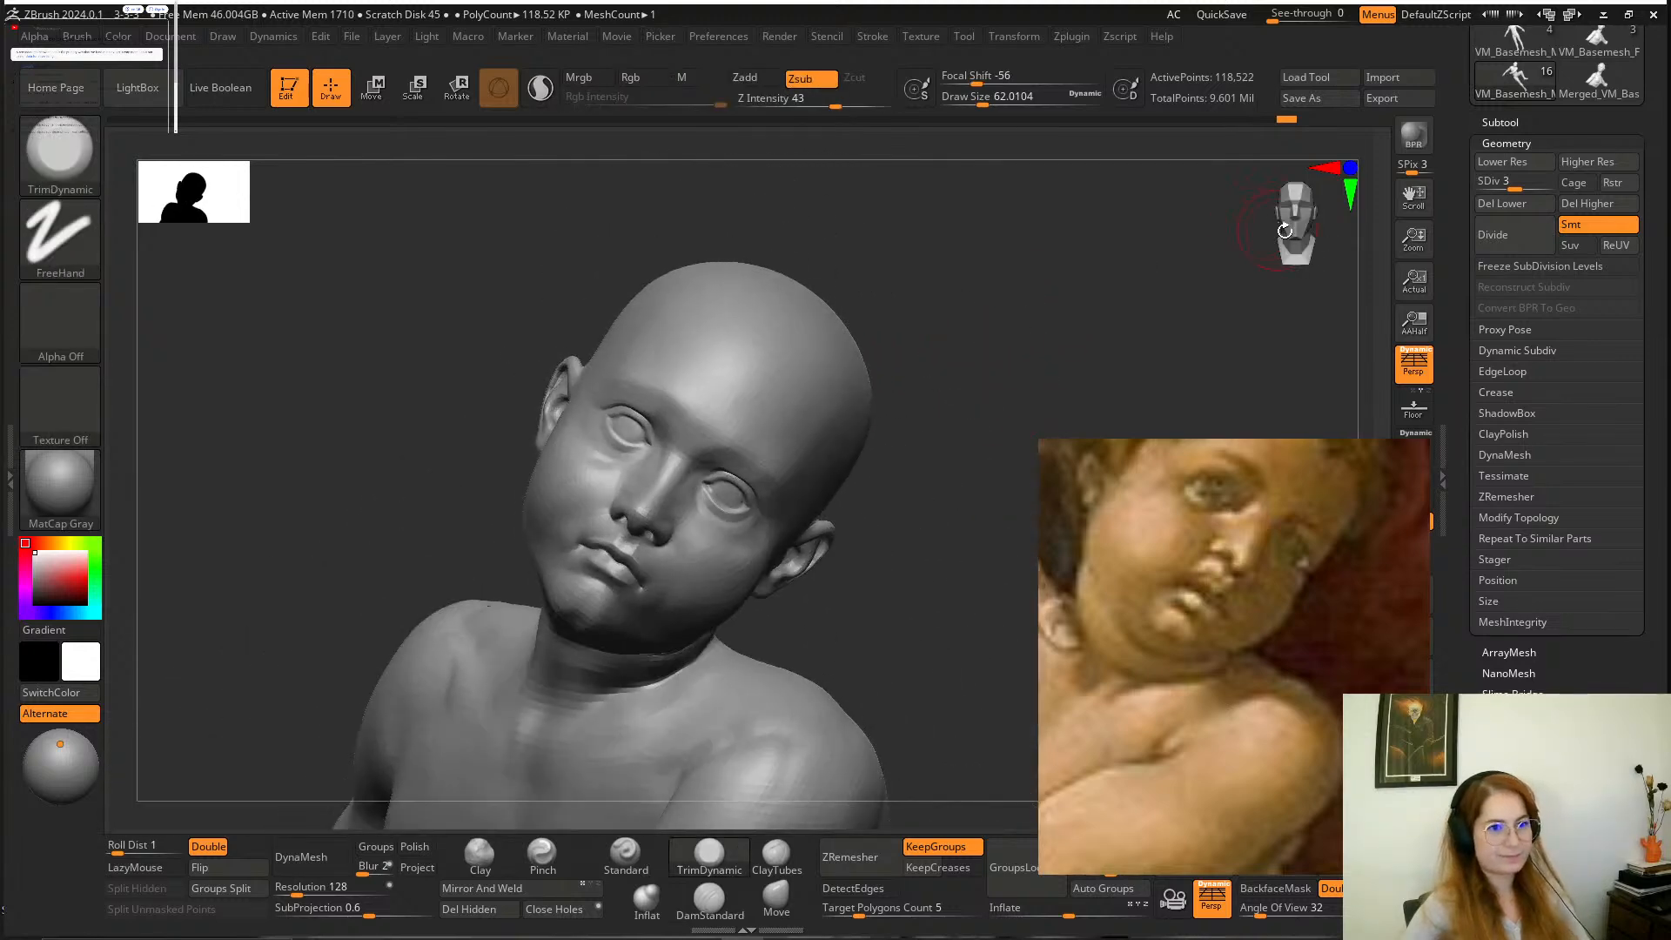
left_click_drag(862, 566, 1078, 347, "alt")
left_click_drag(765, 251, 539, 466, "alt")
mouse_move(982, 420)
left_mouse_down()
mouse_move(1000, 447)
mouse_move(914, 522)
mouse_move(852, 642)
left_mouse_up()
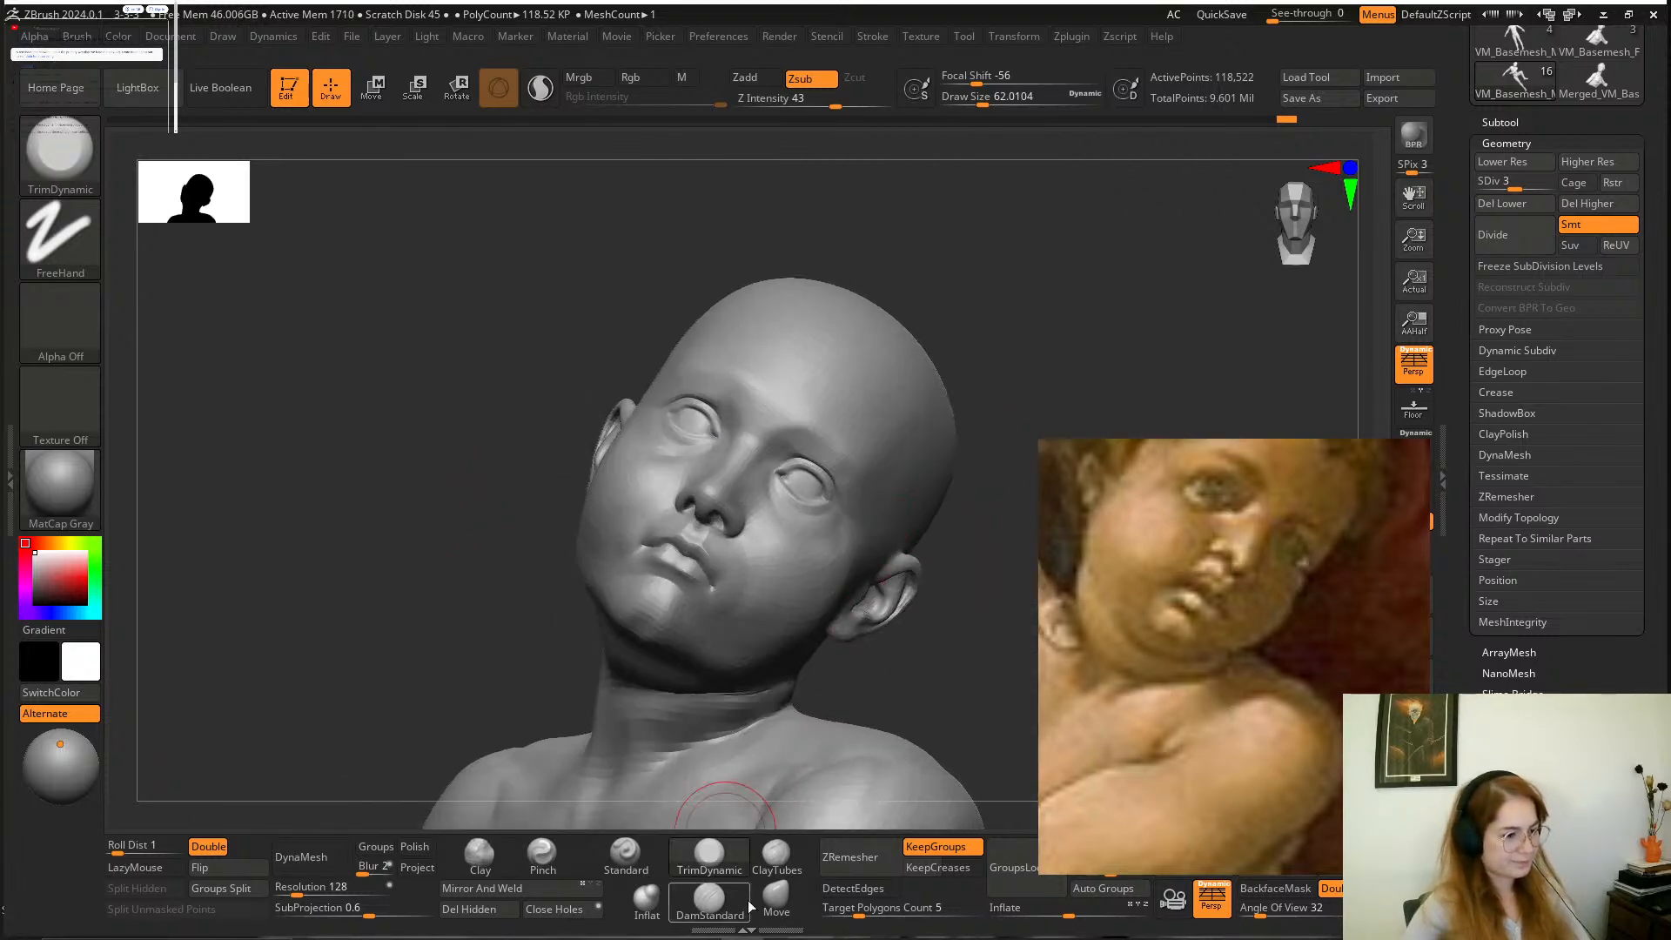
left_click(777, 896)
key("space")
left_click_drag(683, 635, 692, 634)
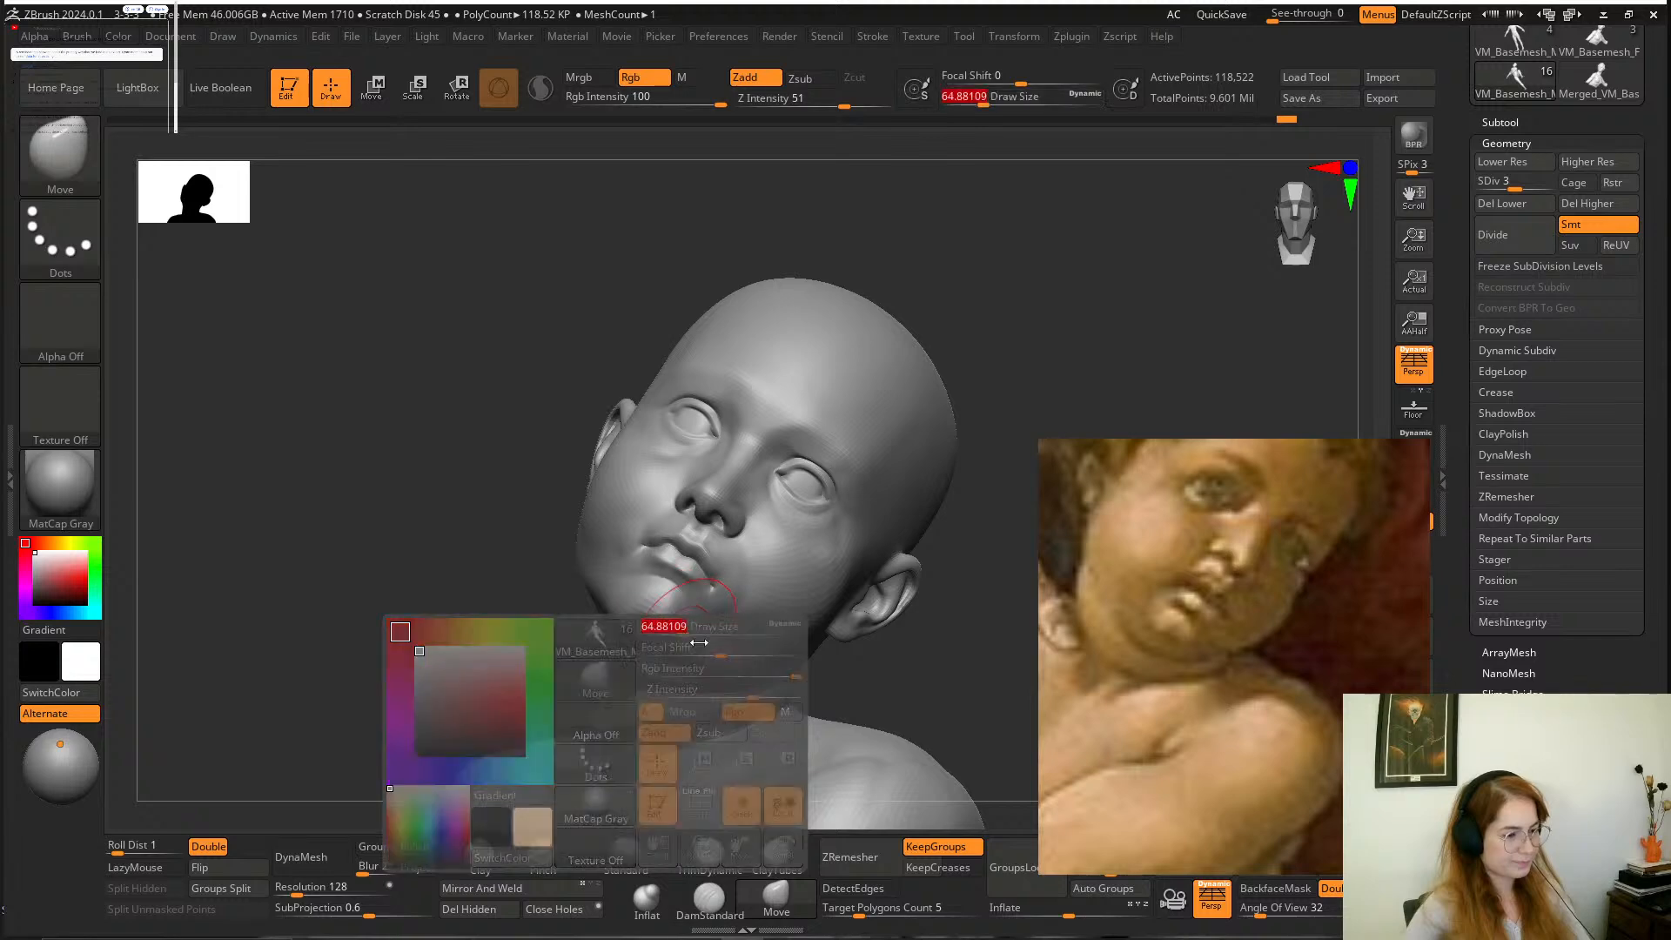
left_click_drag(896, 667, 928, 686)
left_click_drag(932, 604, 939, 643, "alt")
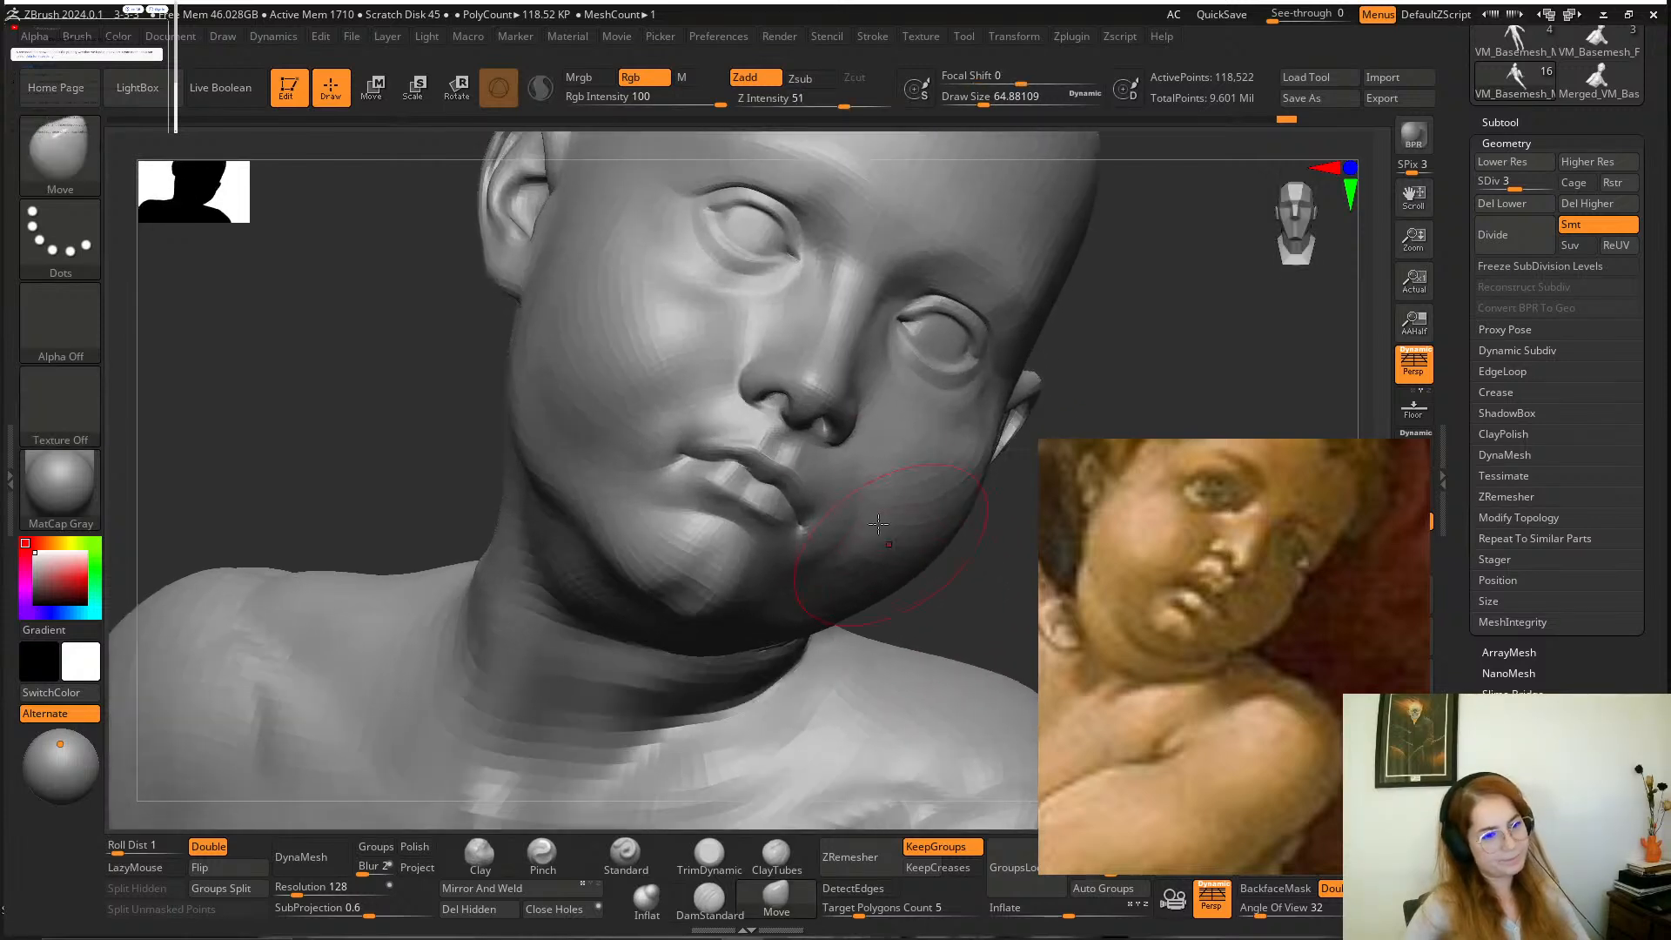
Refine the left corner of the mouth and adjoining cheek with the Move brush, reducing the draw size to about 44.
key("space")
left_click_drag(841, 498, 834, 498)
mouse_move(901, 604)
left_mouse_down("alt")
mouse_move(907, 646)
mouse_move(938, 641)
mouse_move(927, 609)
left_mouse_up("alt")
key("space")
left_click_drag(810, 511, 803, 511)
mouse_move(966, 583)
left_mouse_down()
mouse_move(883, 570)
mouse_move(886, 606)
left_mouse_up()
left_click_drag(486, 698, 462, 668)
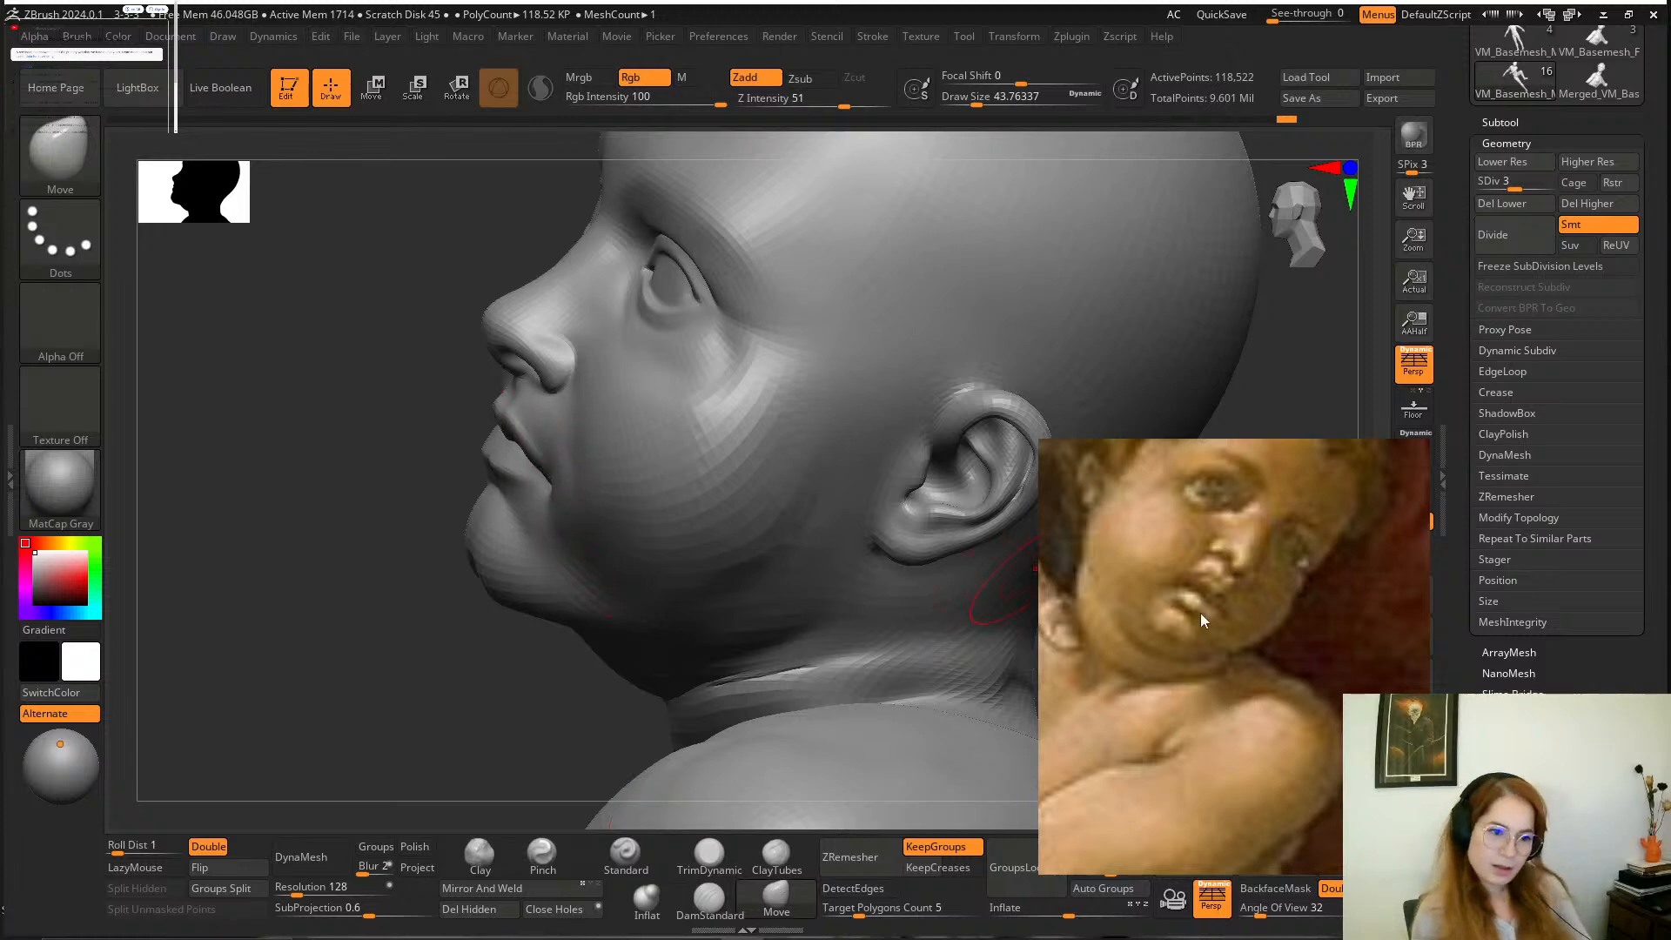
Examine the infant's upturned face in the marble statue reference and compare it with the boy's head from below.
scroll(1293, 688, "down", 5)
scroll(1292, 687, "down", 6)
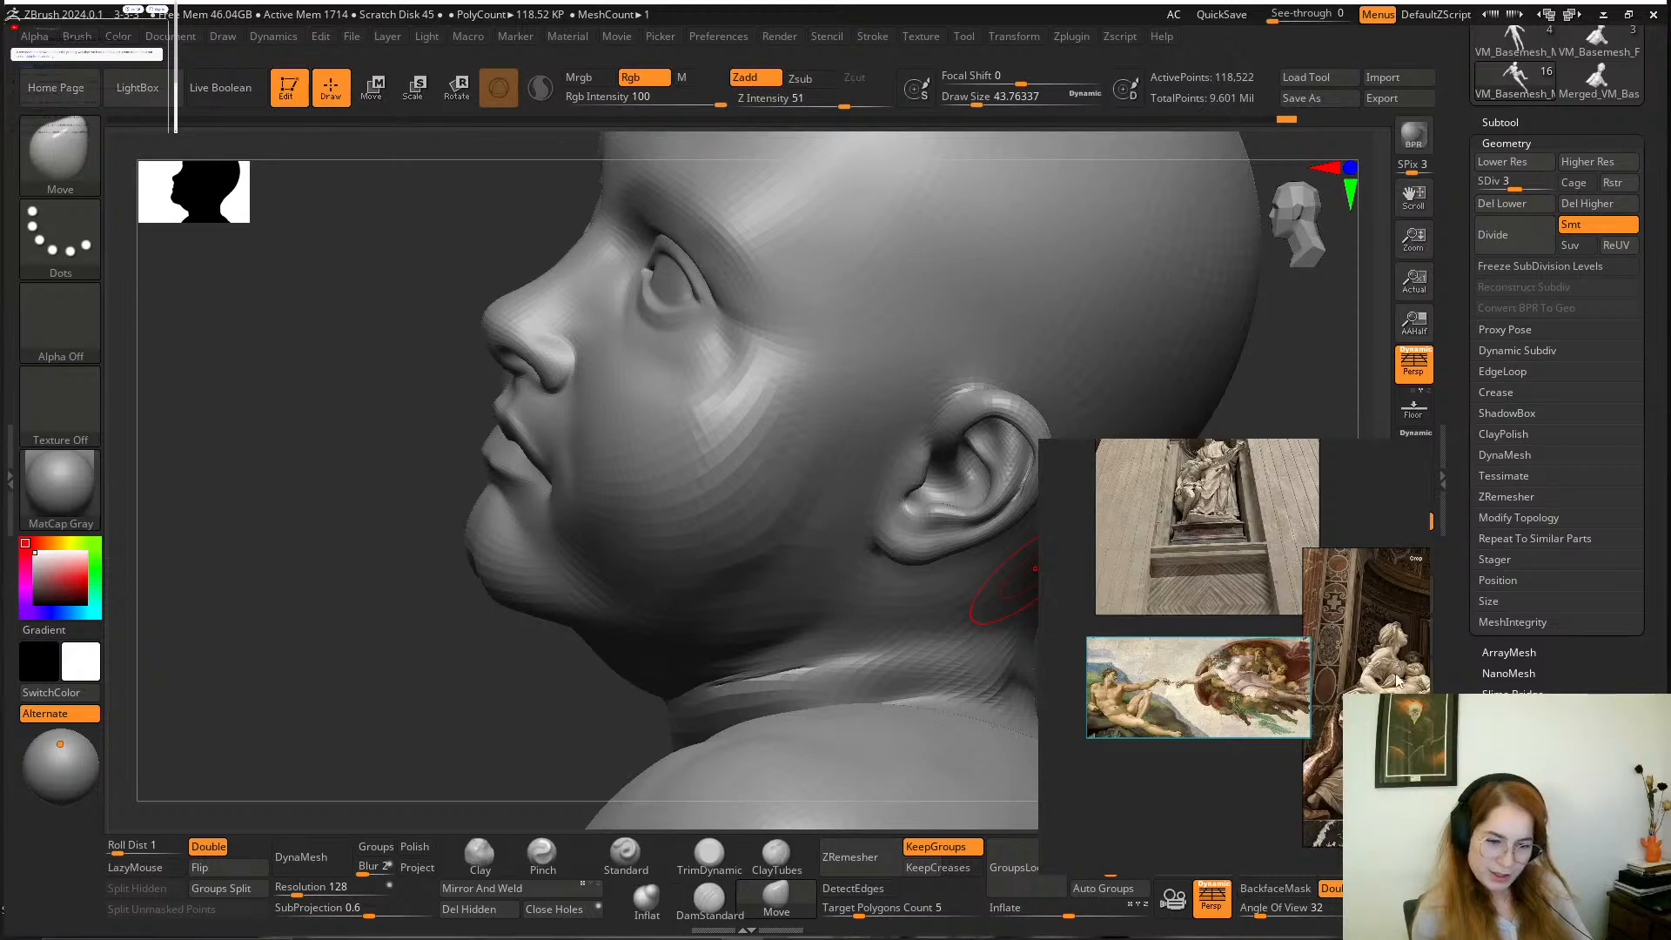
scroll(1396, 681, "up", 8)
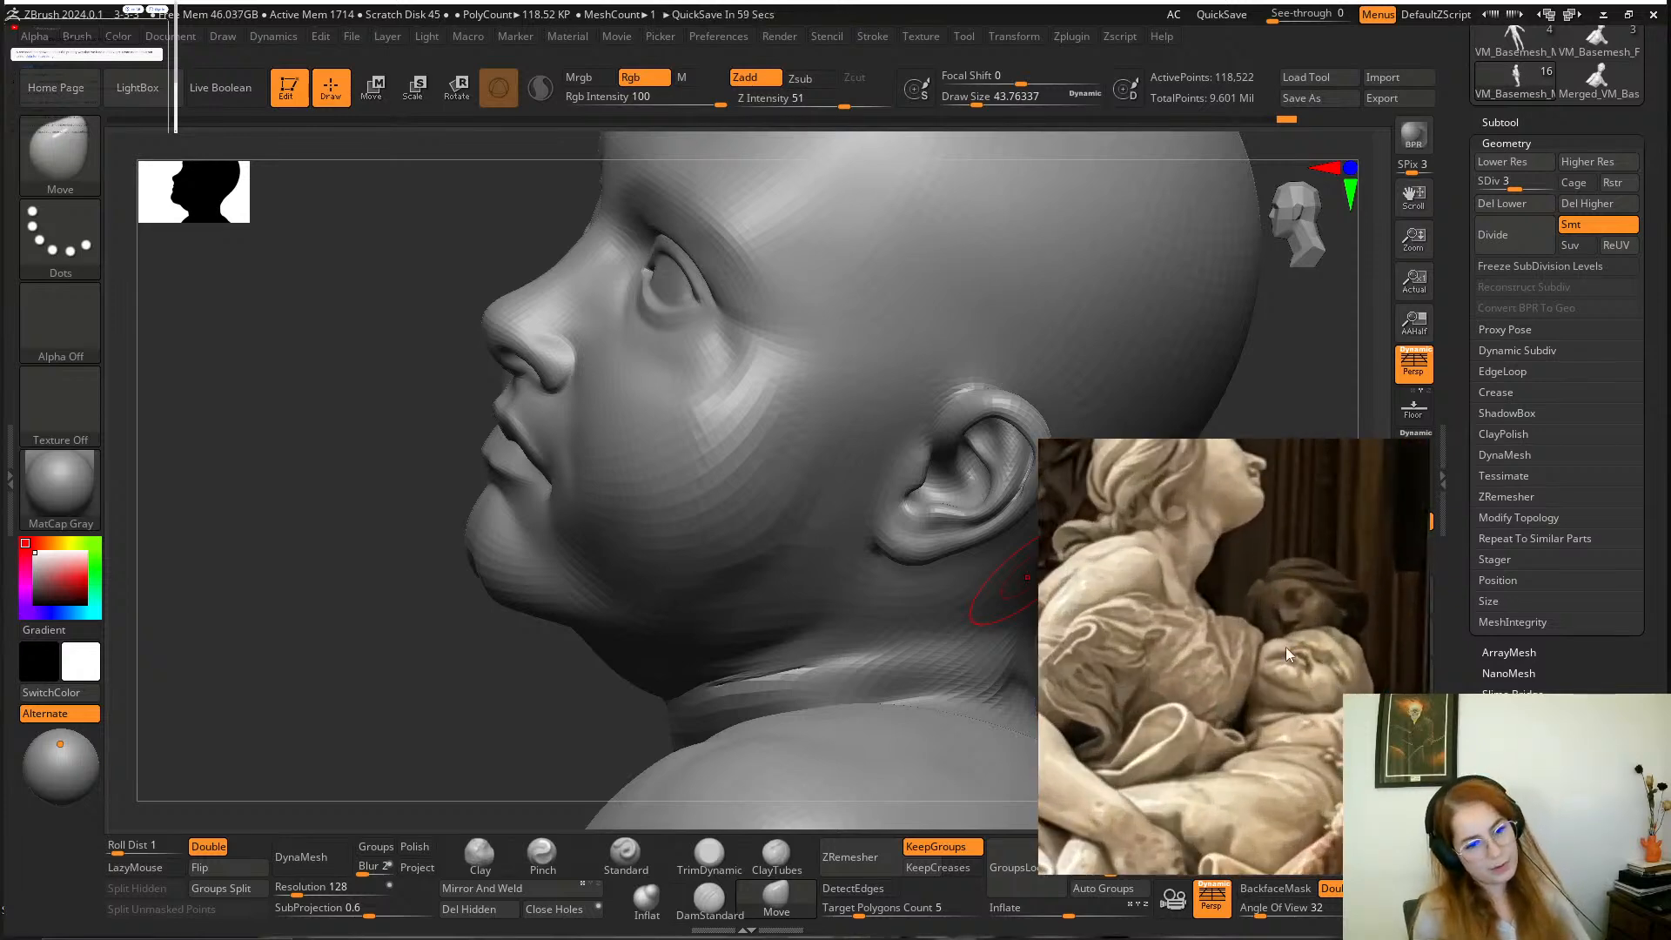
scroll(1328, 670, "down", 5)
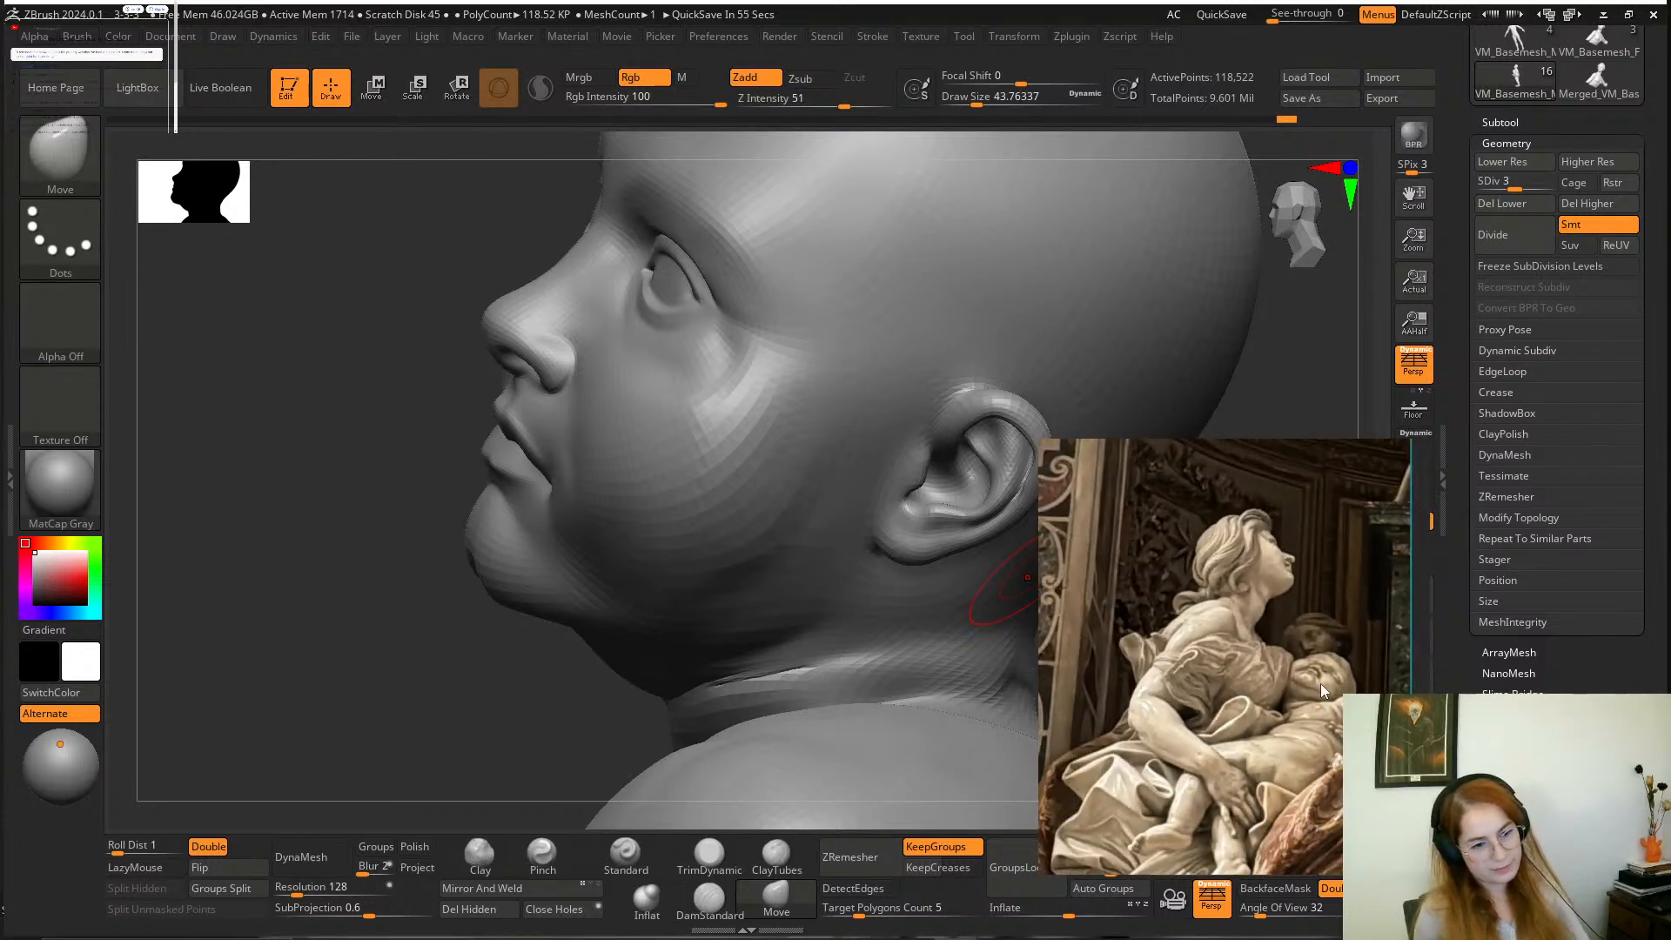
scroll(1320, 687, "up", 4)
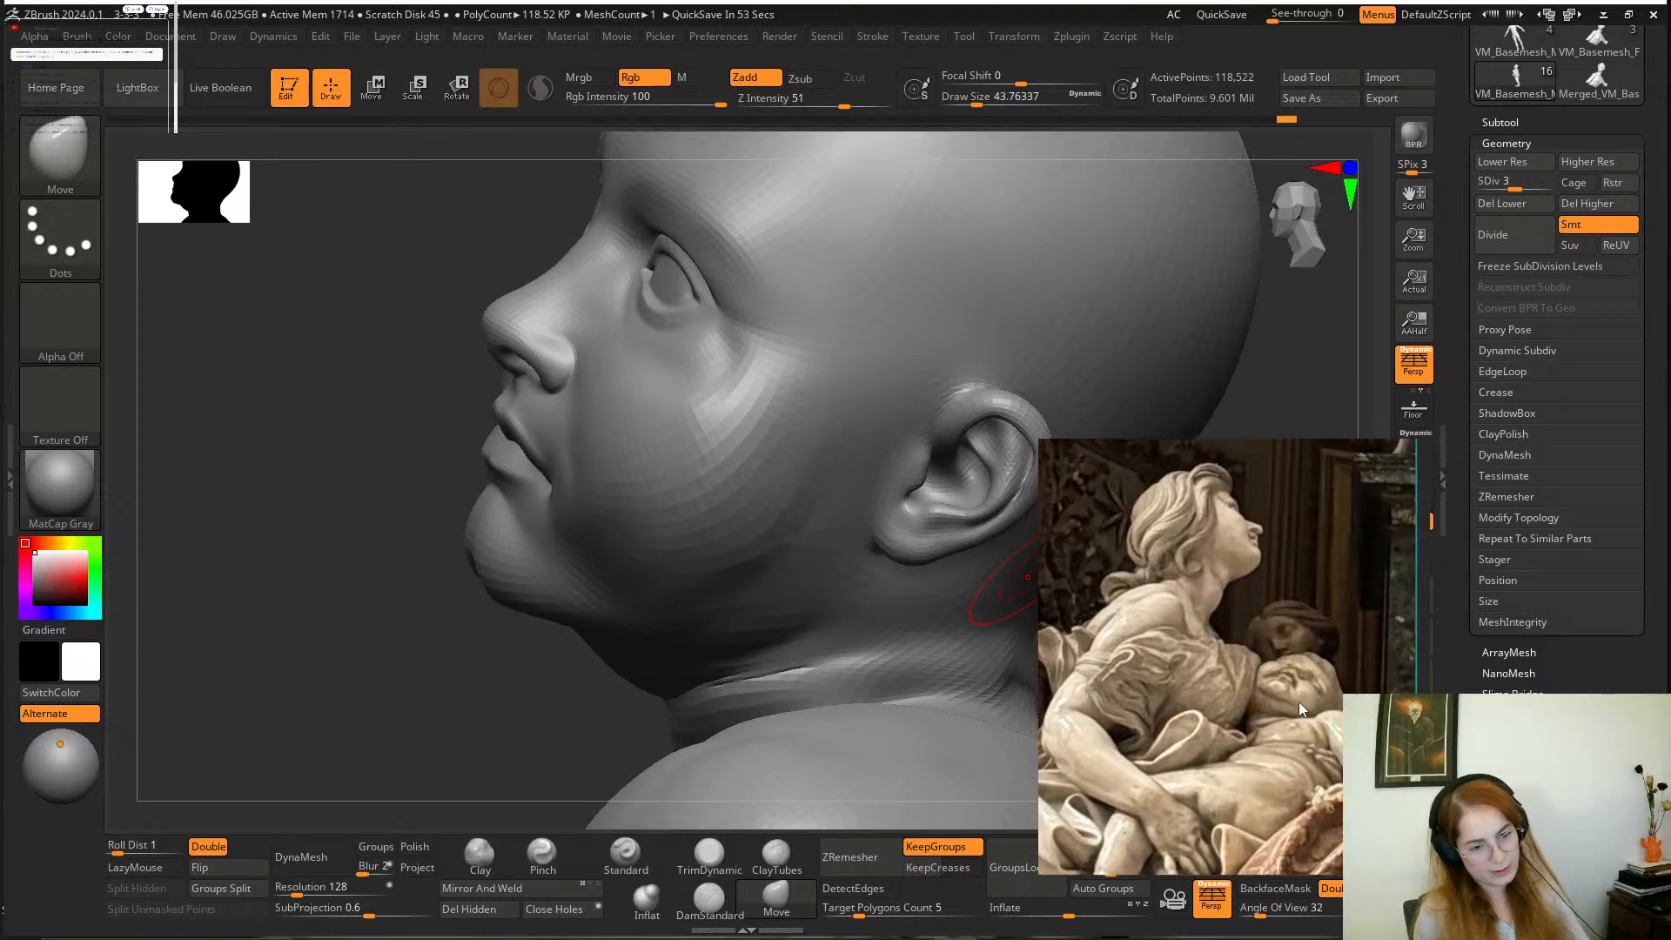
scroll(1323, 696, "up", 2)
scroll(1331, 690, "up", 1)
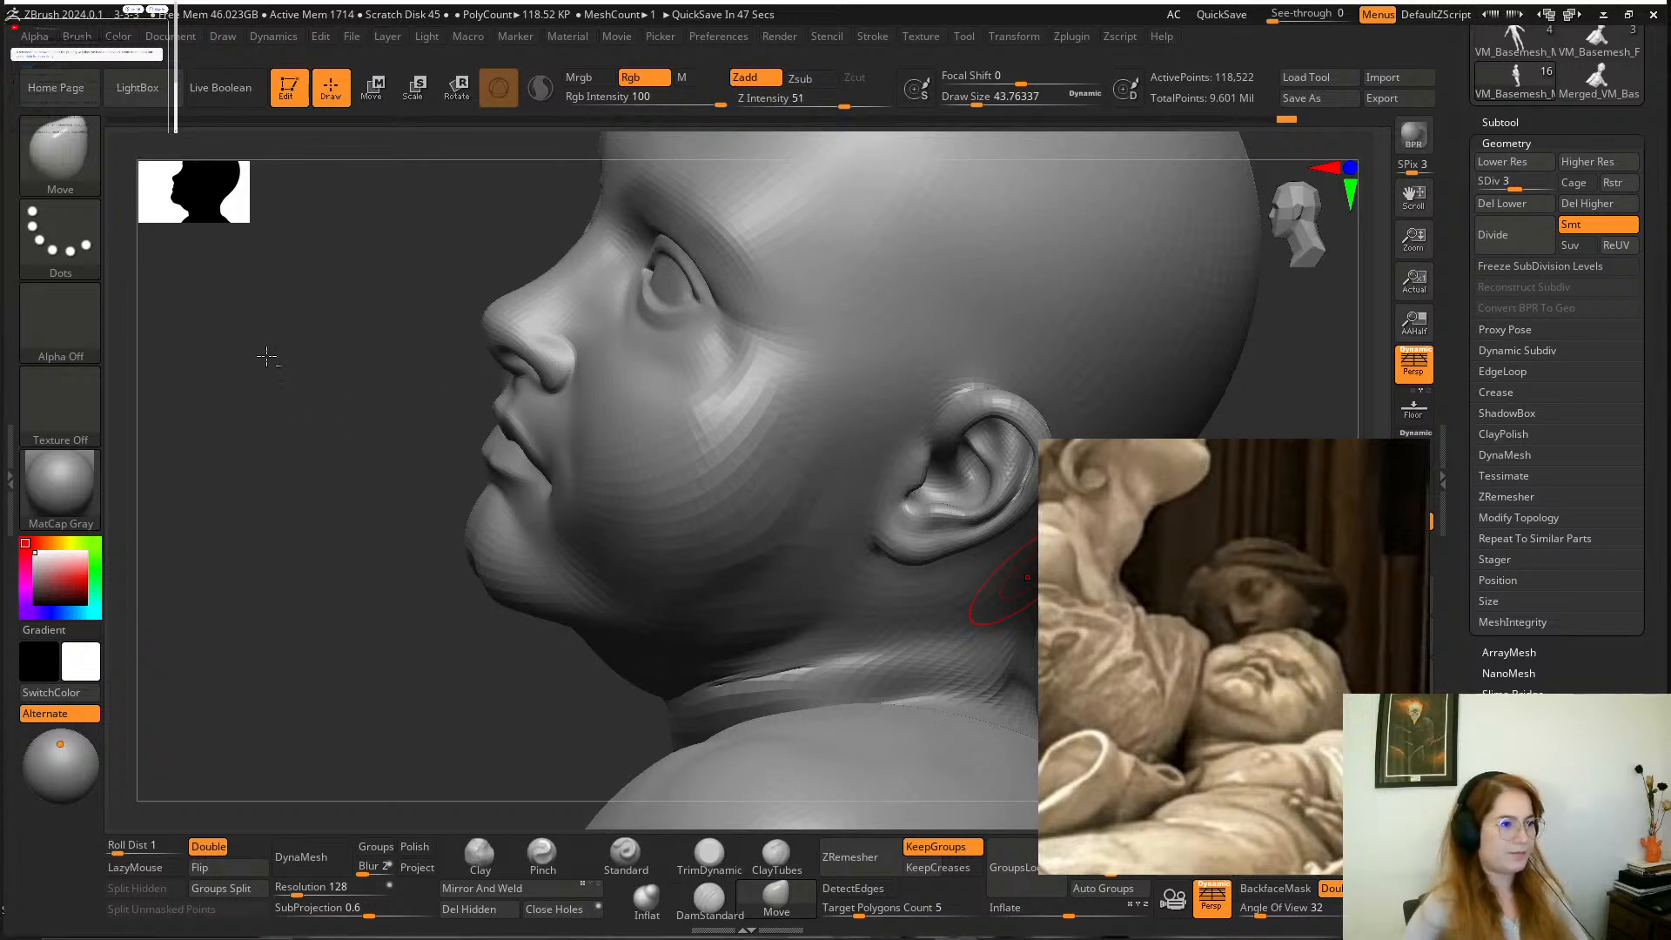
left_click_drag(267, 356, 609, 365)
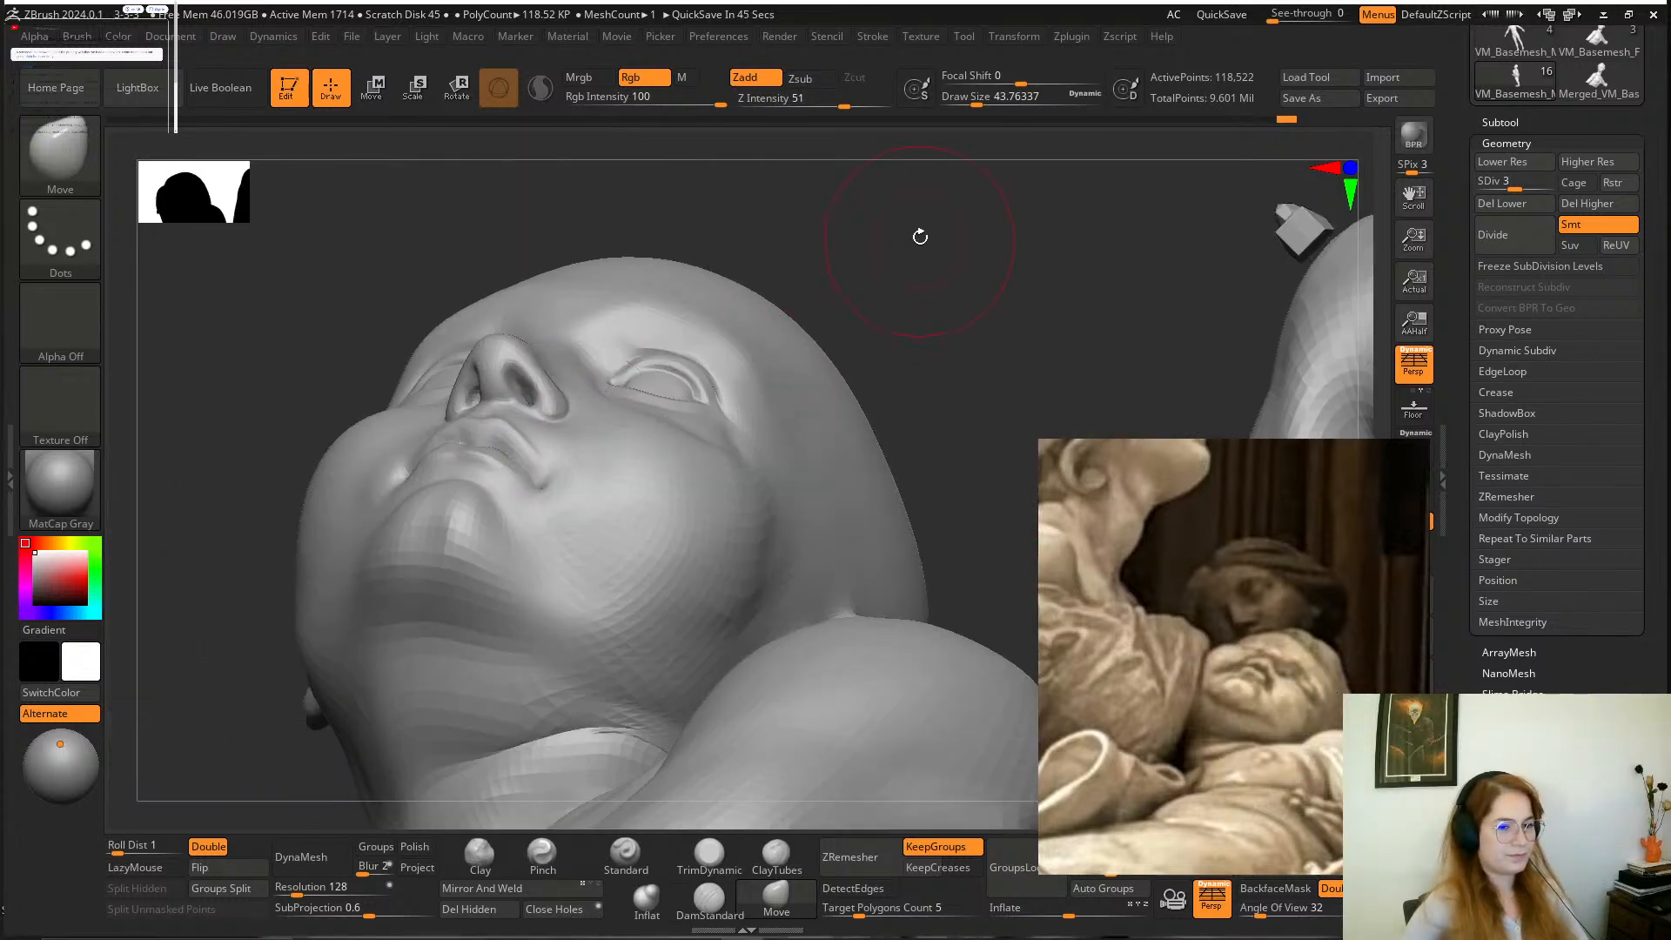
left_click_drag(920, 237, 896, 384)
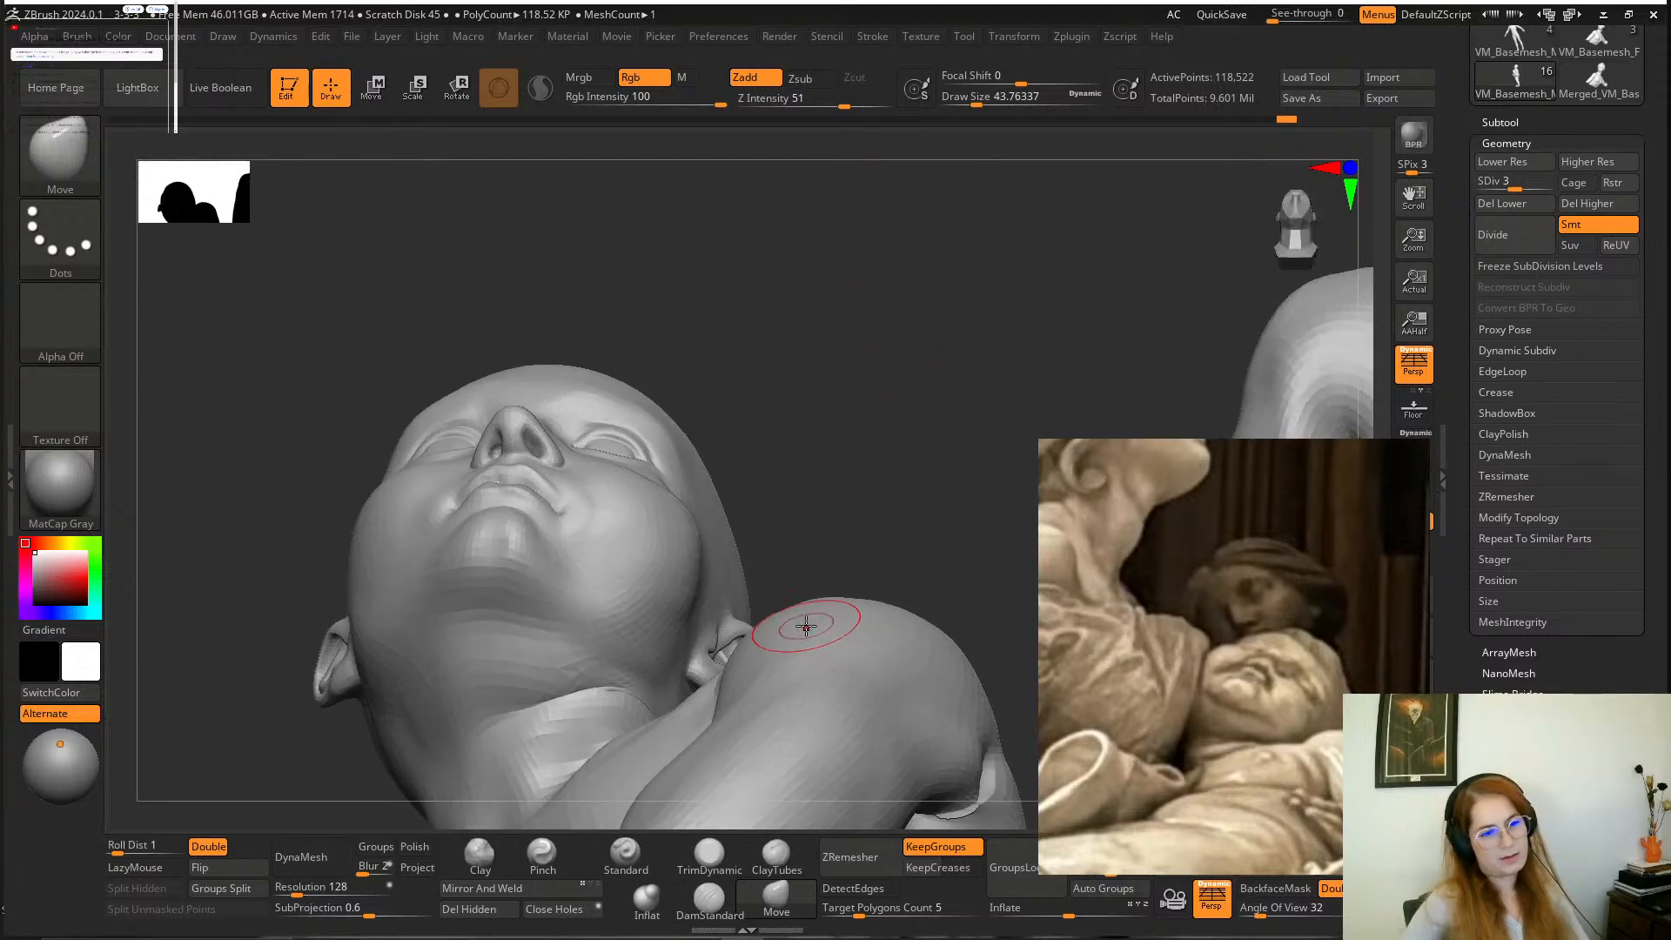
left_click_drag(828, 361, 846, 379)
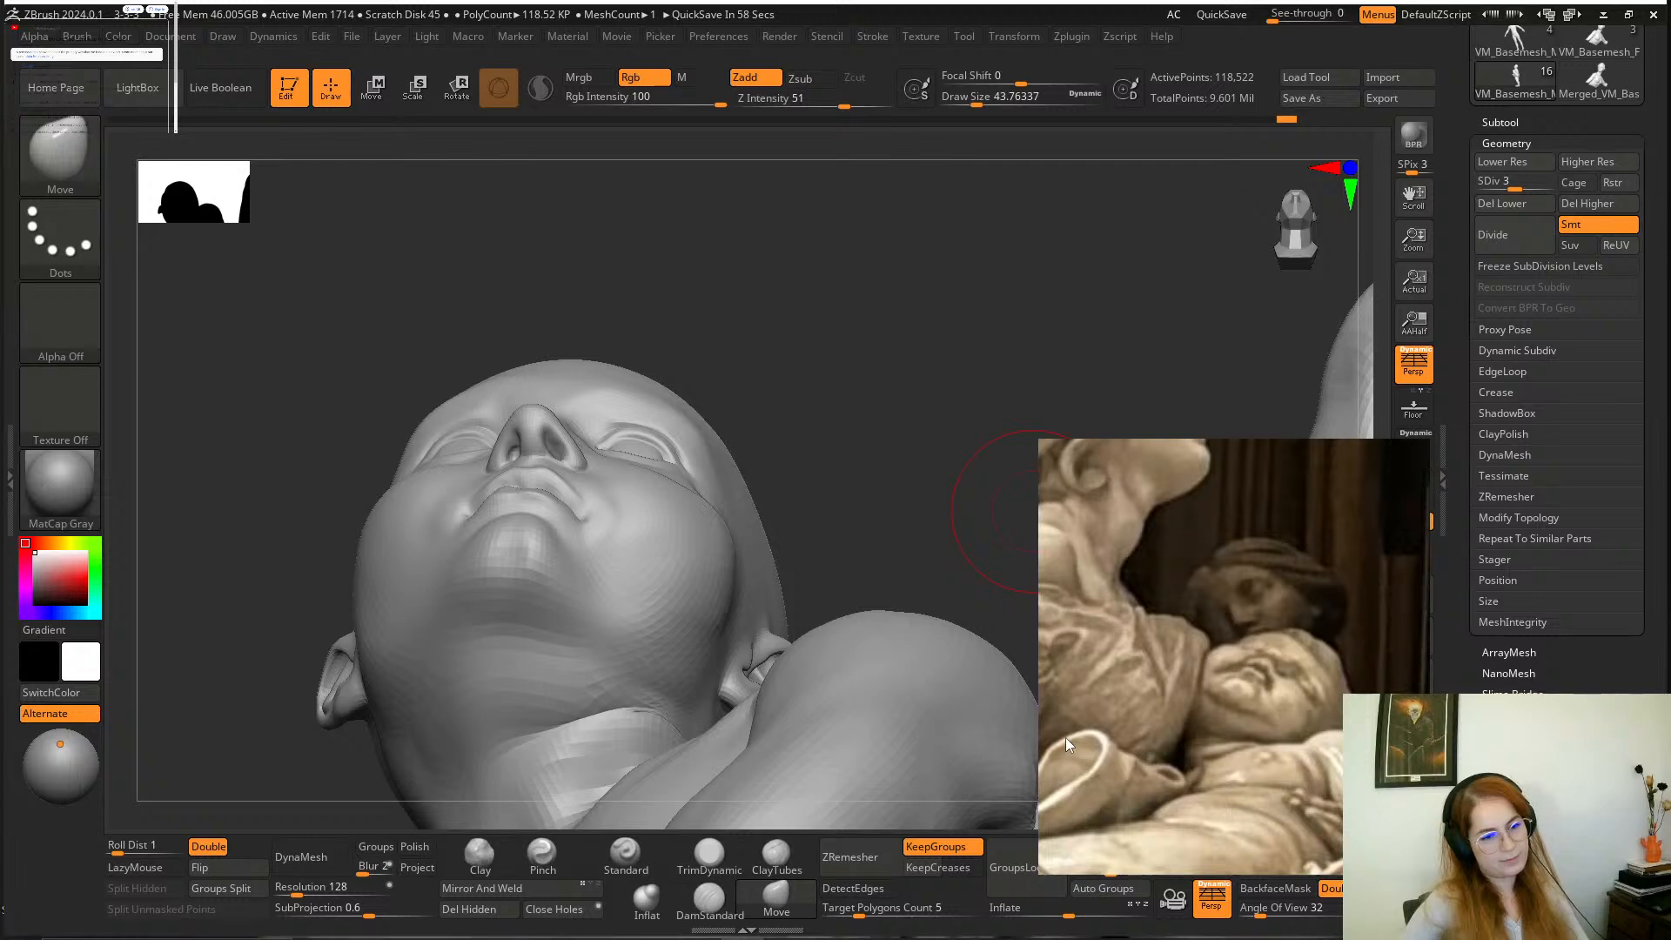
scroll(1279, 678, "down", 6)
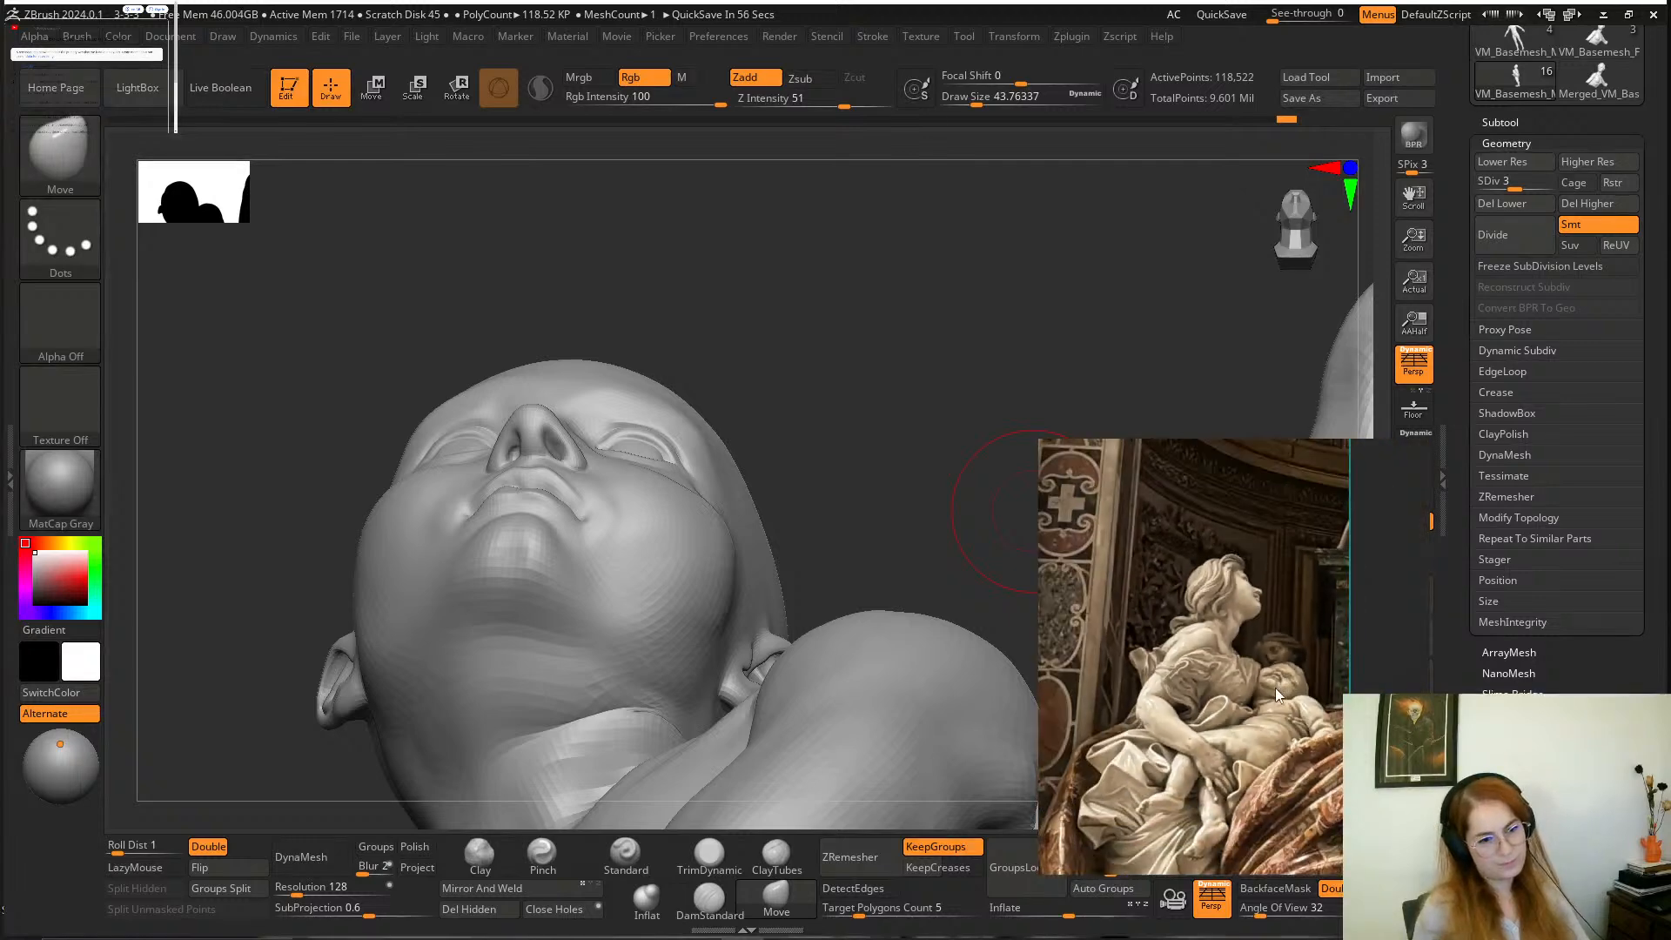
scroll(1276, 688, "up", 5)
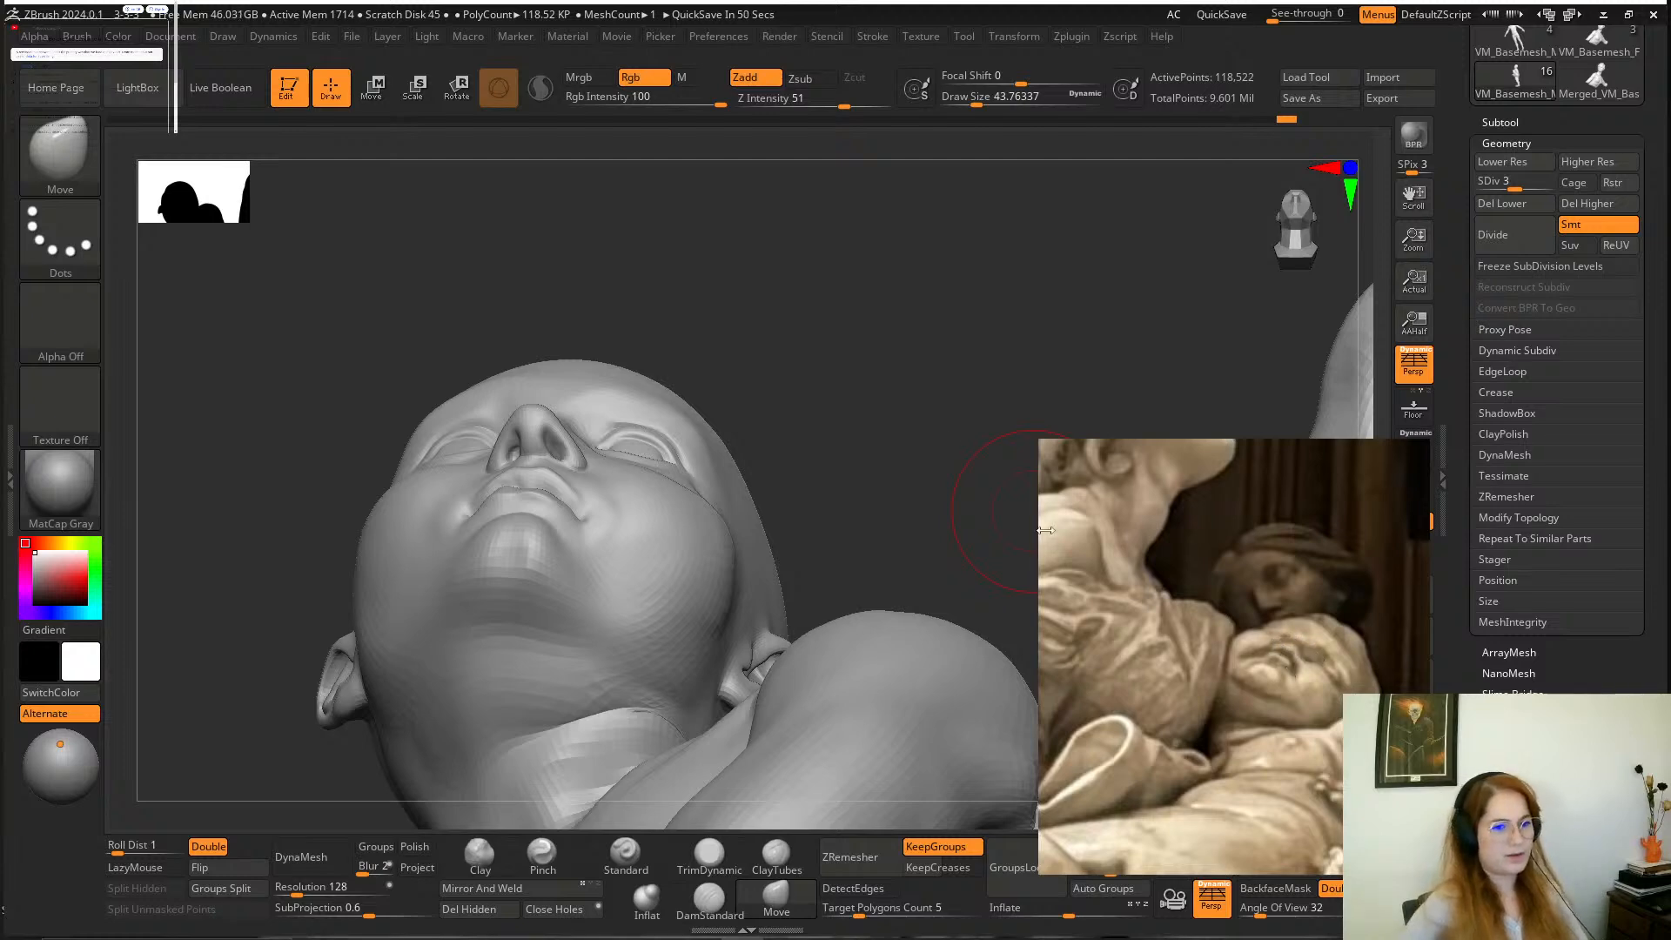
Isolate the boy's nose by masking it with a draw size of about 33, inverting the mask and softening its edge.
mouse_move(809, 324)
left_mouse_down()
mouse_move(895, 358)
mouse_move(880, 321)
mouse_move(611, 432)
mouse_move(866, 303)
mouse_move(853, 305)
left_mouse_up()
key("space")
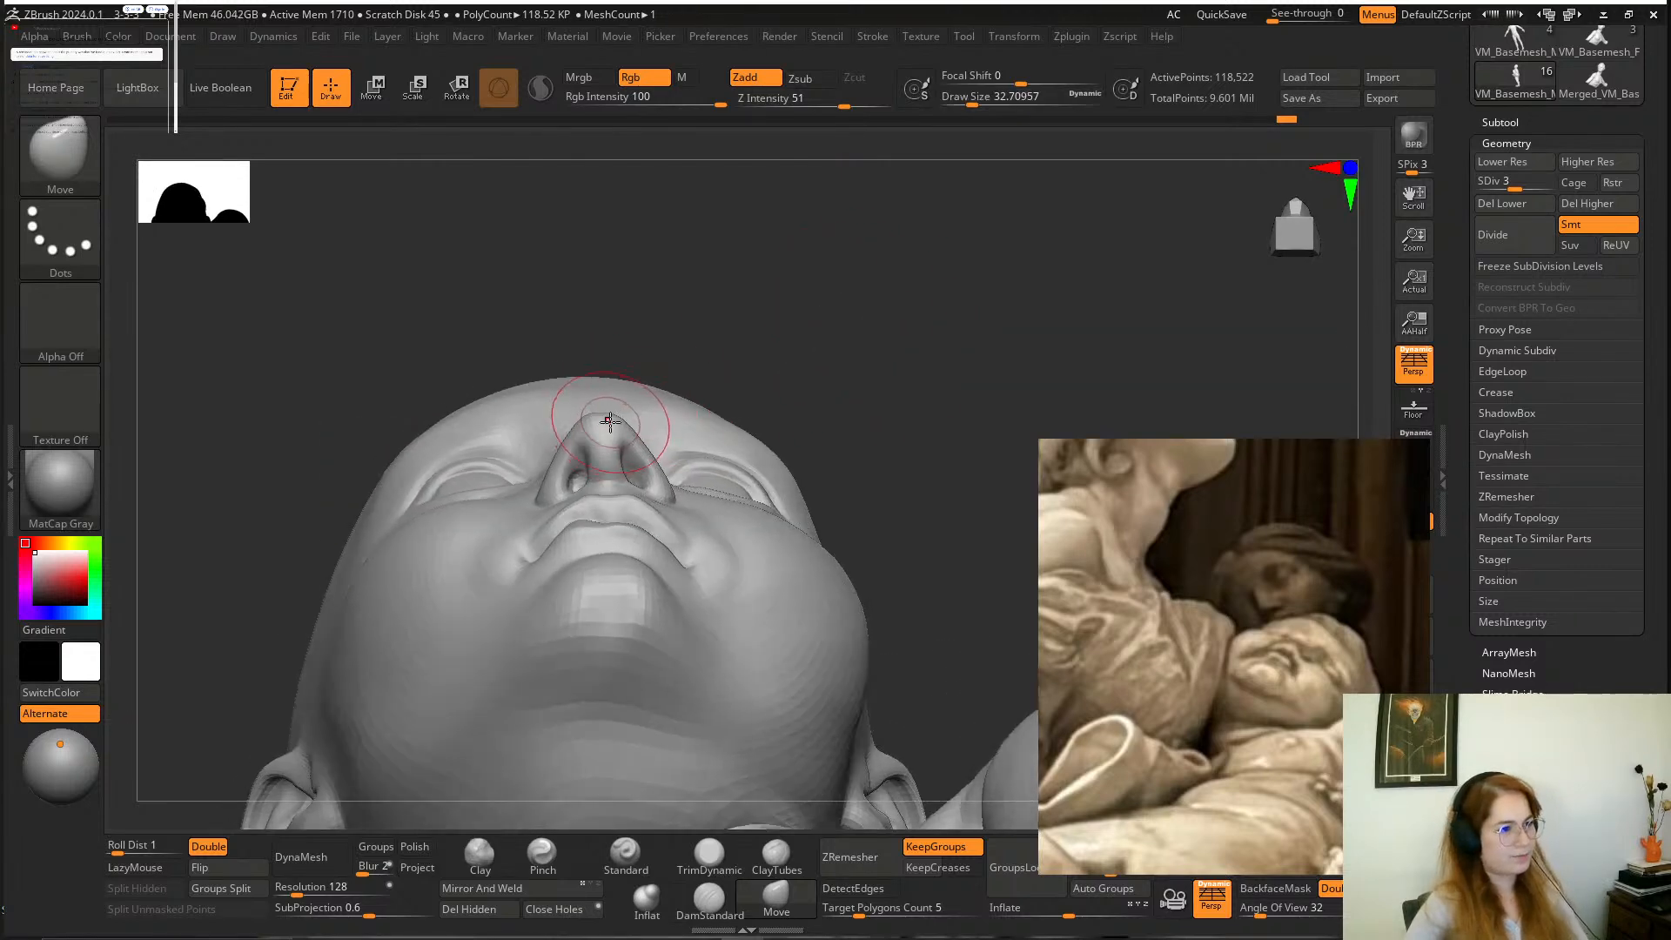
key("space")
mouse_move(608, 421)
left_mouse_down()
mouse_move(576, 421)
mouse_move(601, 461)
mouse_move(594, 392)
mouse_move(561, 446)
left_mouse_up()
left_click(753, 285, "ctrl")
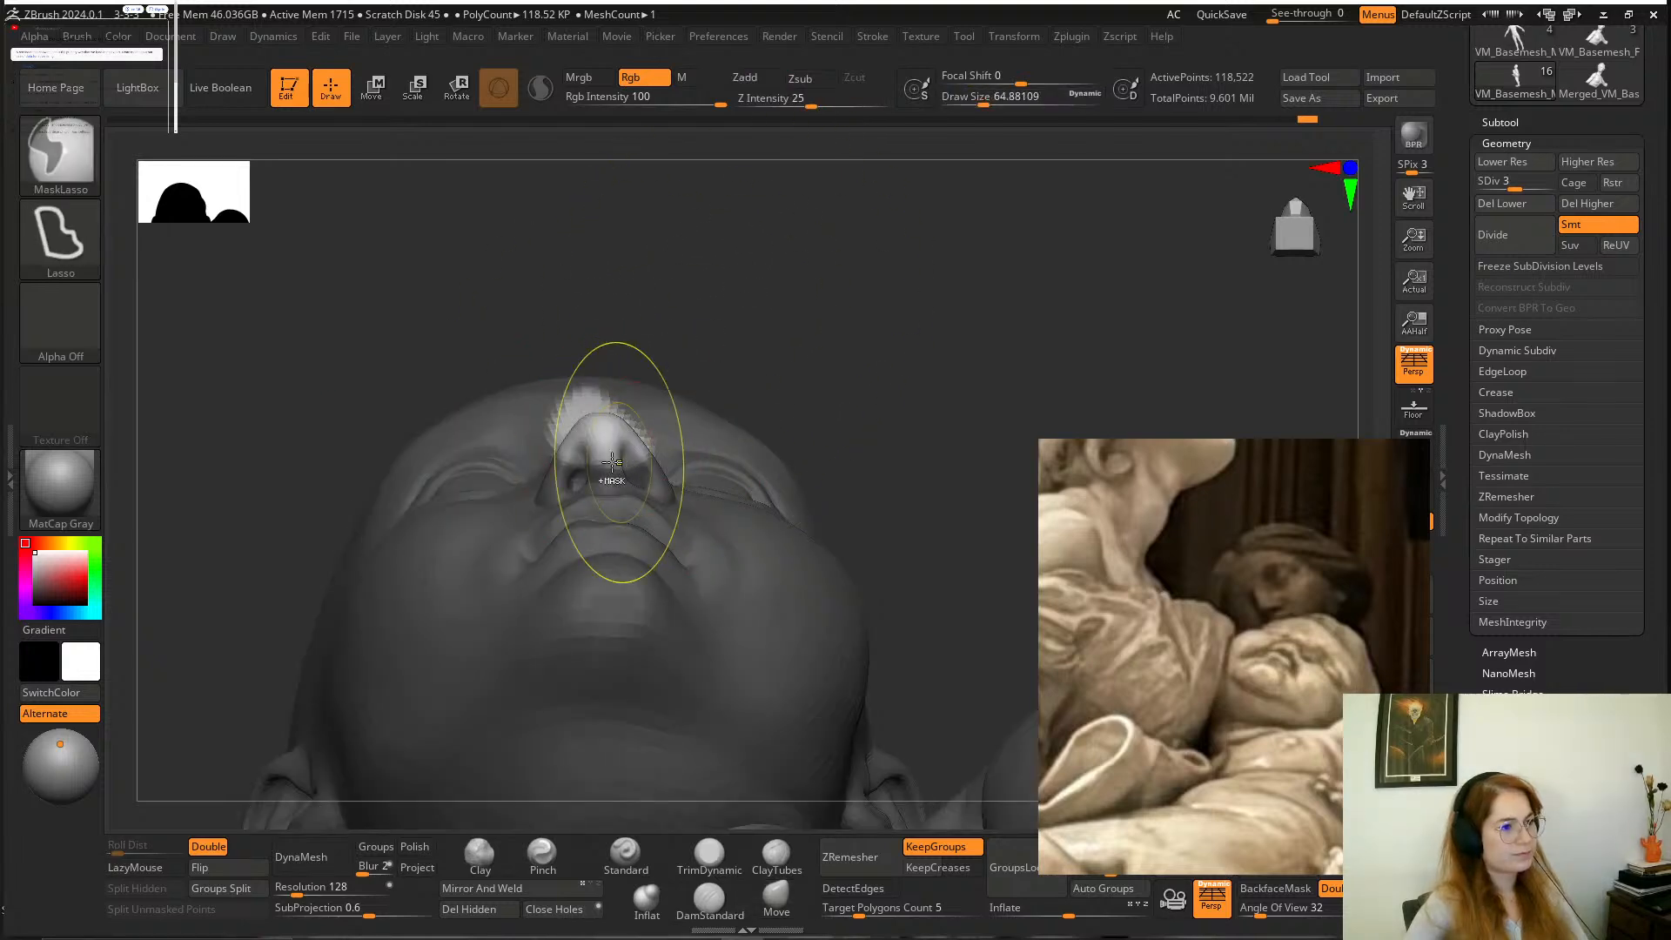
left_click_drag(827, 279, 932, 291, "ctrl")
left_click(829, 281, "ctrl")
left_click(627, 448, "ctrl")
Reshape the nose tip and bridge with the Move brush at a draw size of about 65 and clear the mask.
left_click_drag(746, 302, 615, 434)
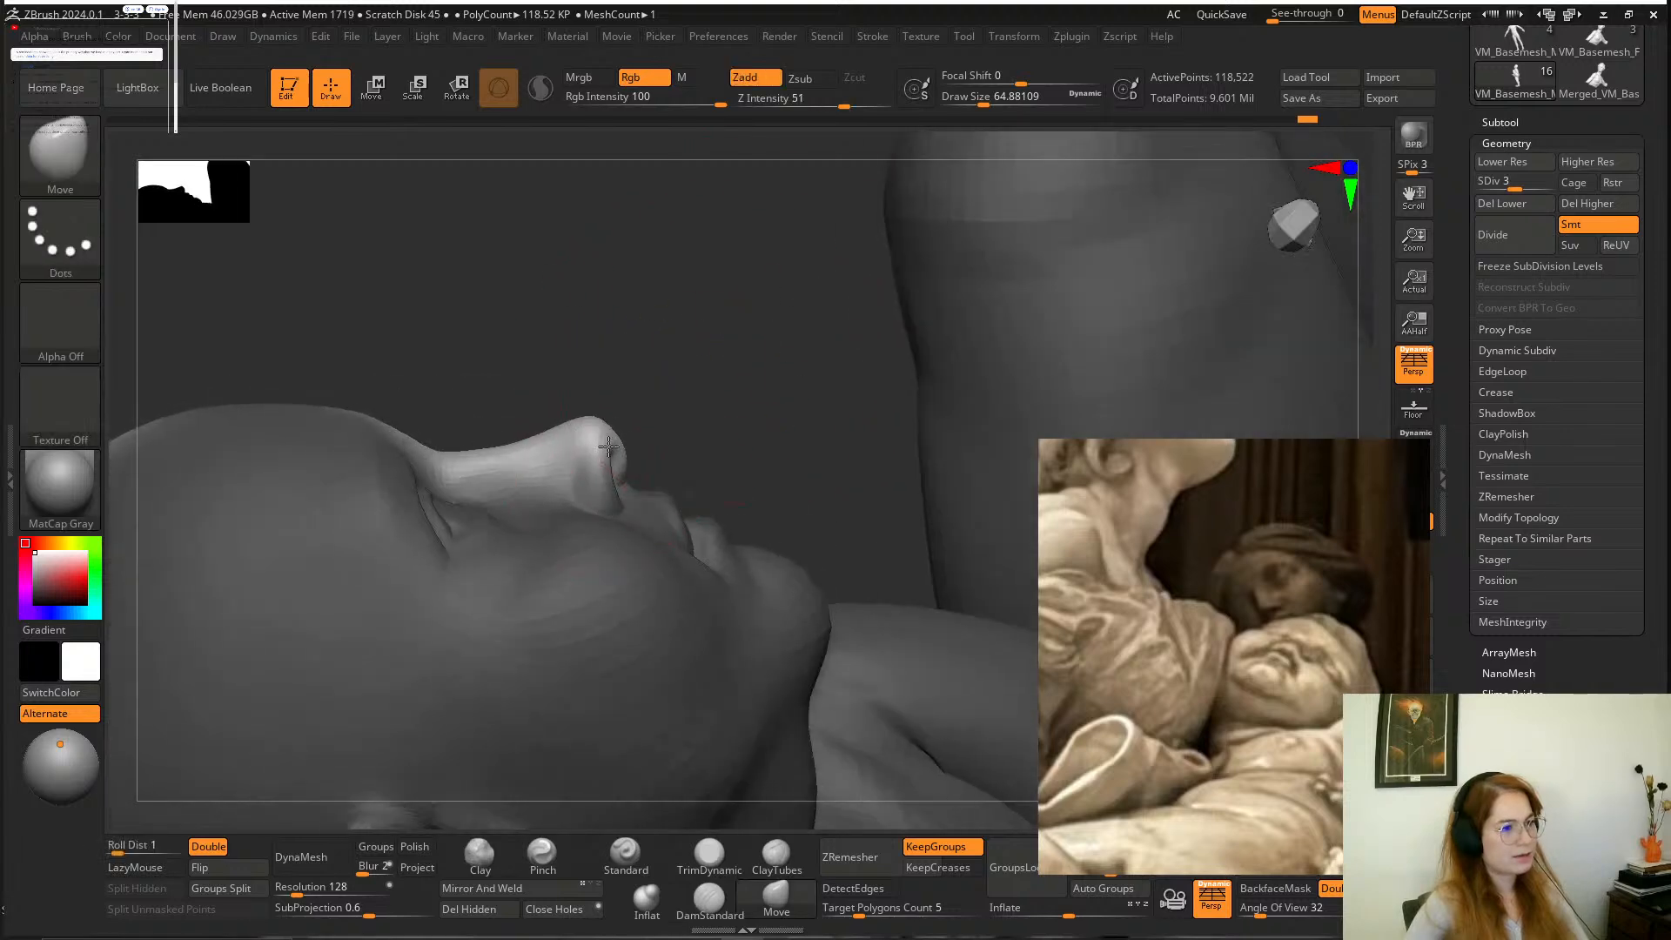
mouse_move(698, 321)
left_mouse_down()
mouse_move(513, 459)
mouse_move(627, 426)
left_mouse_up()
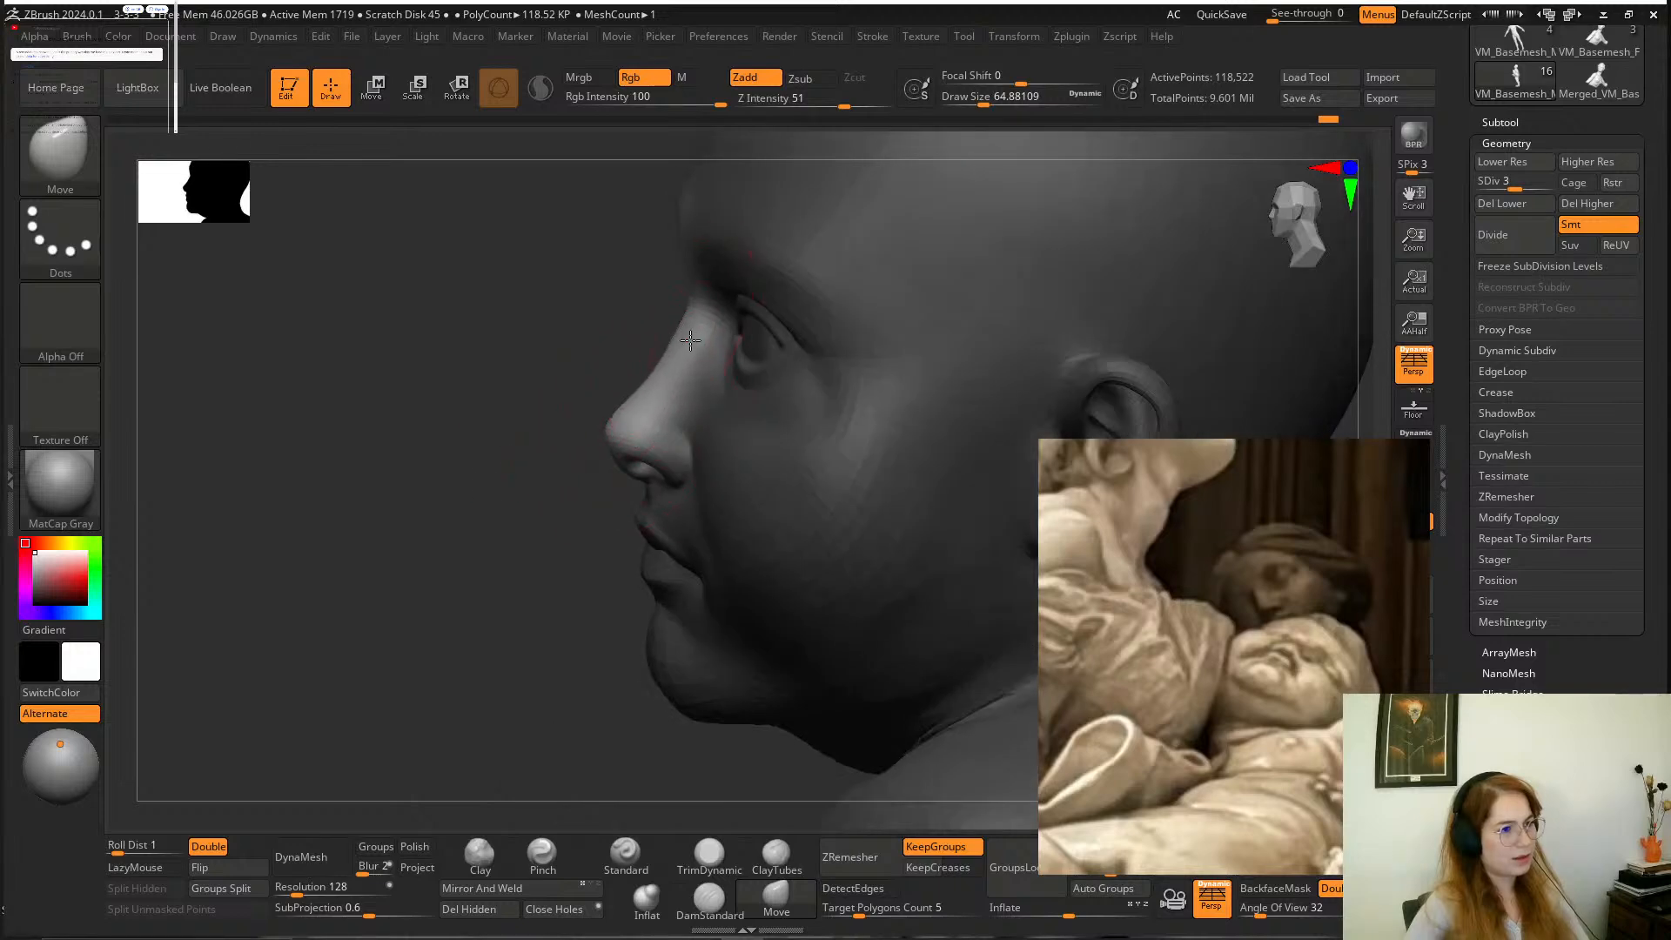
mouse_move(687, 347)
left_mouse_down()
mouse_move(503, 448)
mouse_move(809, 223)
mouse_move(826, 282)
mouse_move(757, 317)
mouse_move(873, 366)
left_mouse_up()
left_click(826, 282, "ctrl")
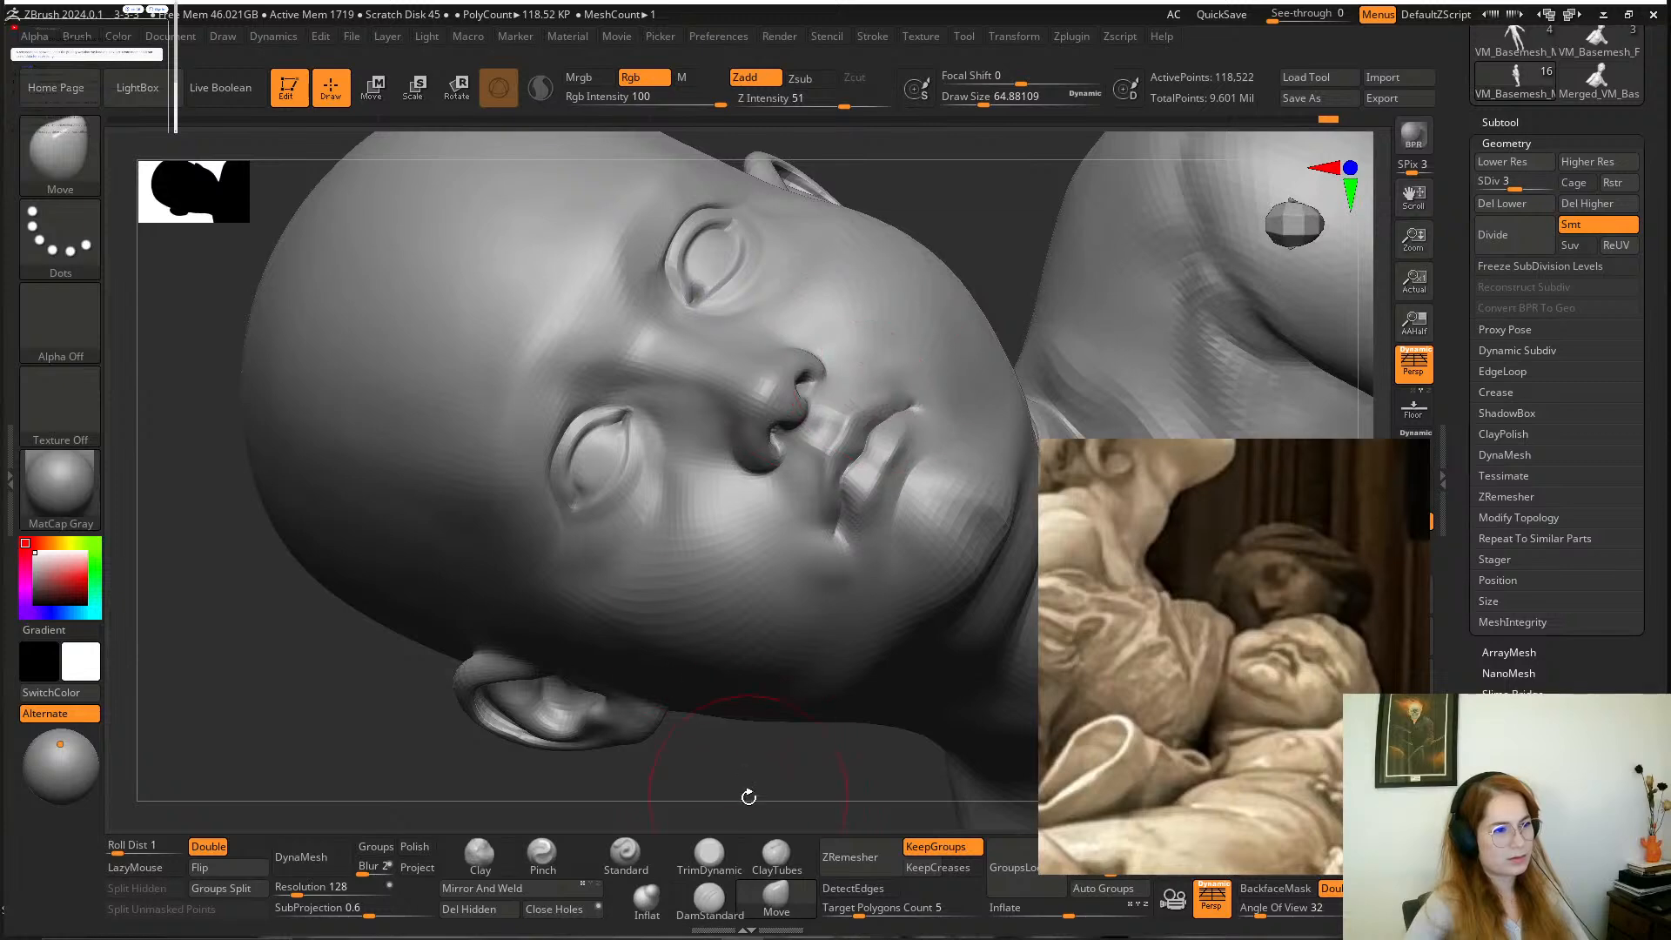
Mask the boy's torso and lower neck with a soft transition, leaving the head and upper neck free.
mouse_move(746, 794)
left_mouse_down("alt")
mouse_move(586, 724)
mouse_move(818, 401)
mouse_move(865, 291)
mouse_move(903, 307)
mouse_move(978, 429)
mouse_move(952, 518)
mouse_move(926, 534)
mouse_move(954, 488)
mouse_move(1027, 540)
left_mouse_up("alt")
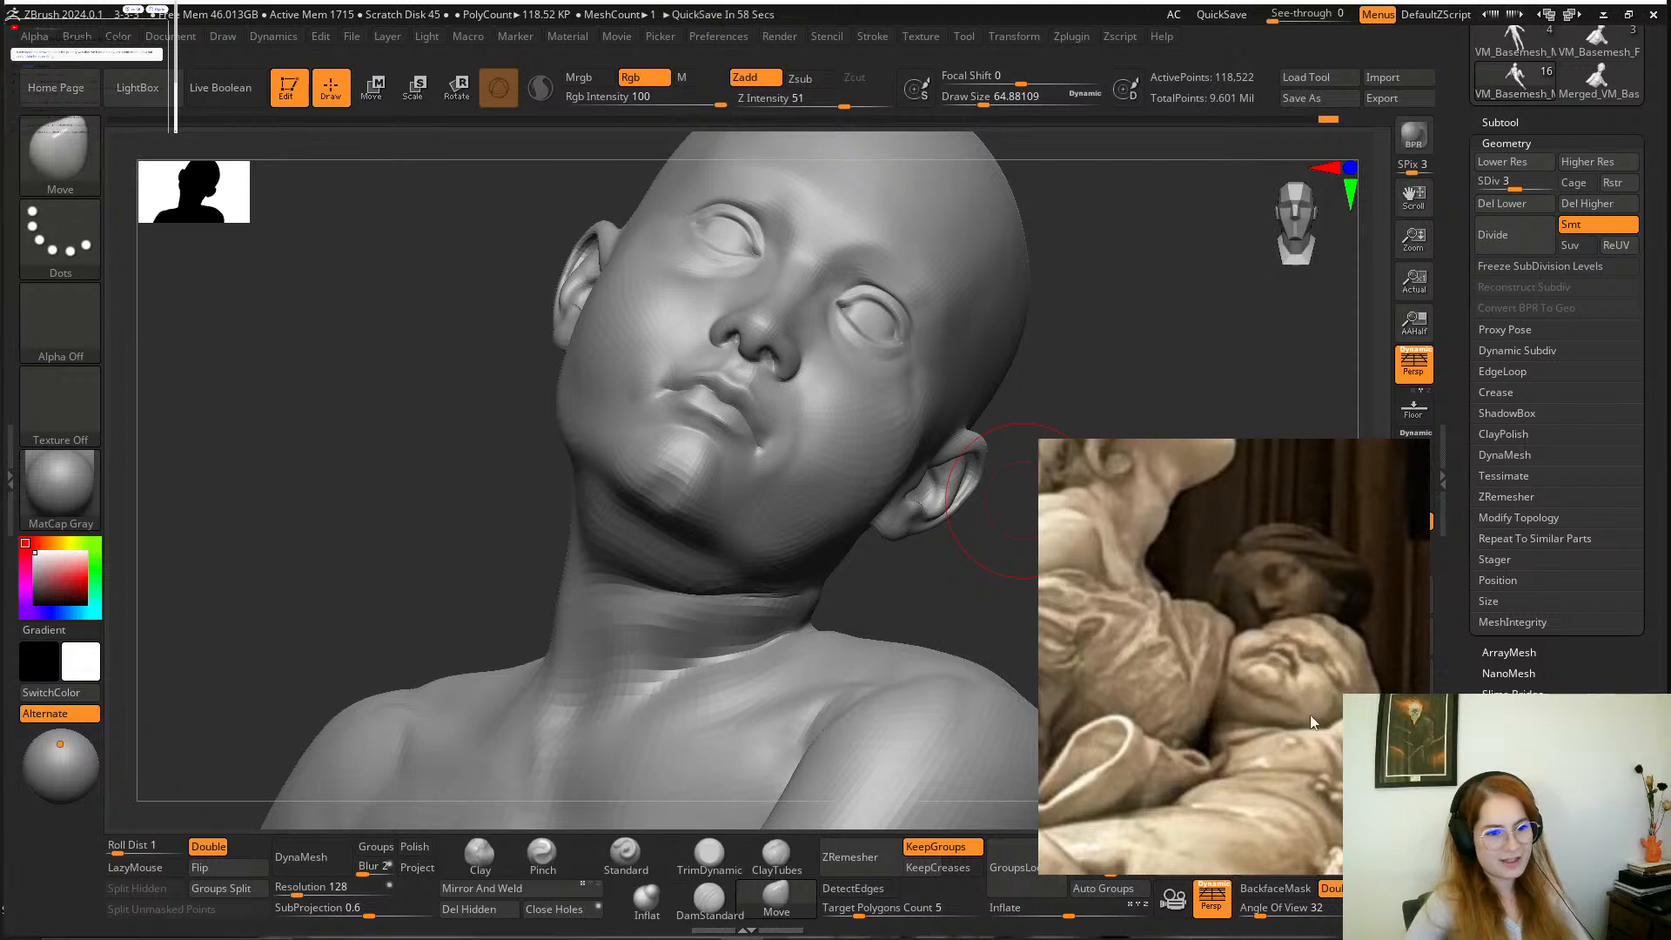
mouse_move(906, 589)
left_mouse_down()
mouse_move(856, 491)
mouse_move(915, 489)
mouse_move(897, 474)
mouse_move(914, 485)
mouse_move(818, 520)
mouse_move(647, 532)
mouse_move(565, 132)
mouse_move(931, 484)
left_mouse_up()
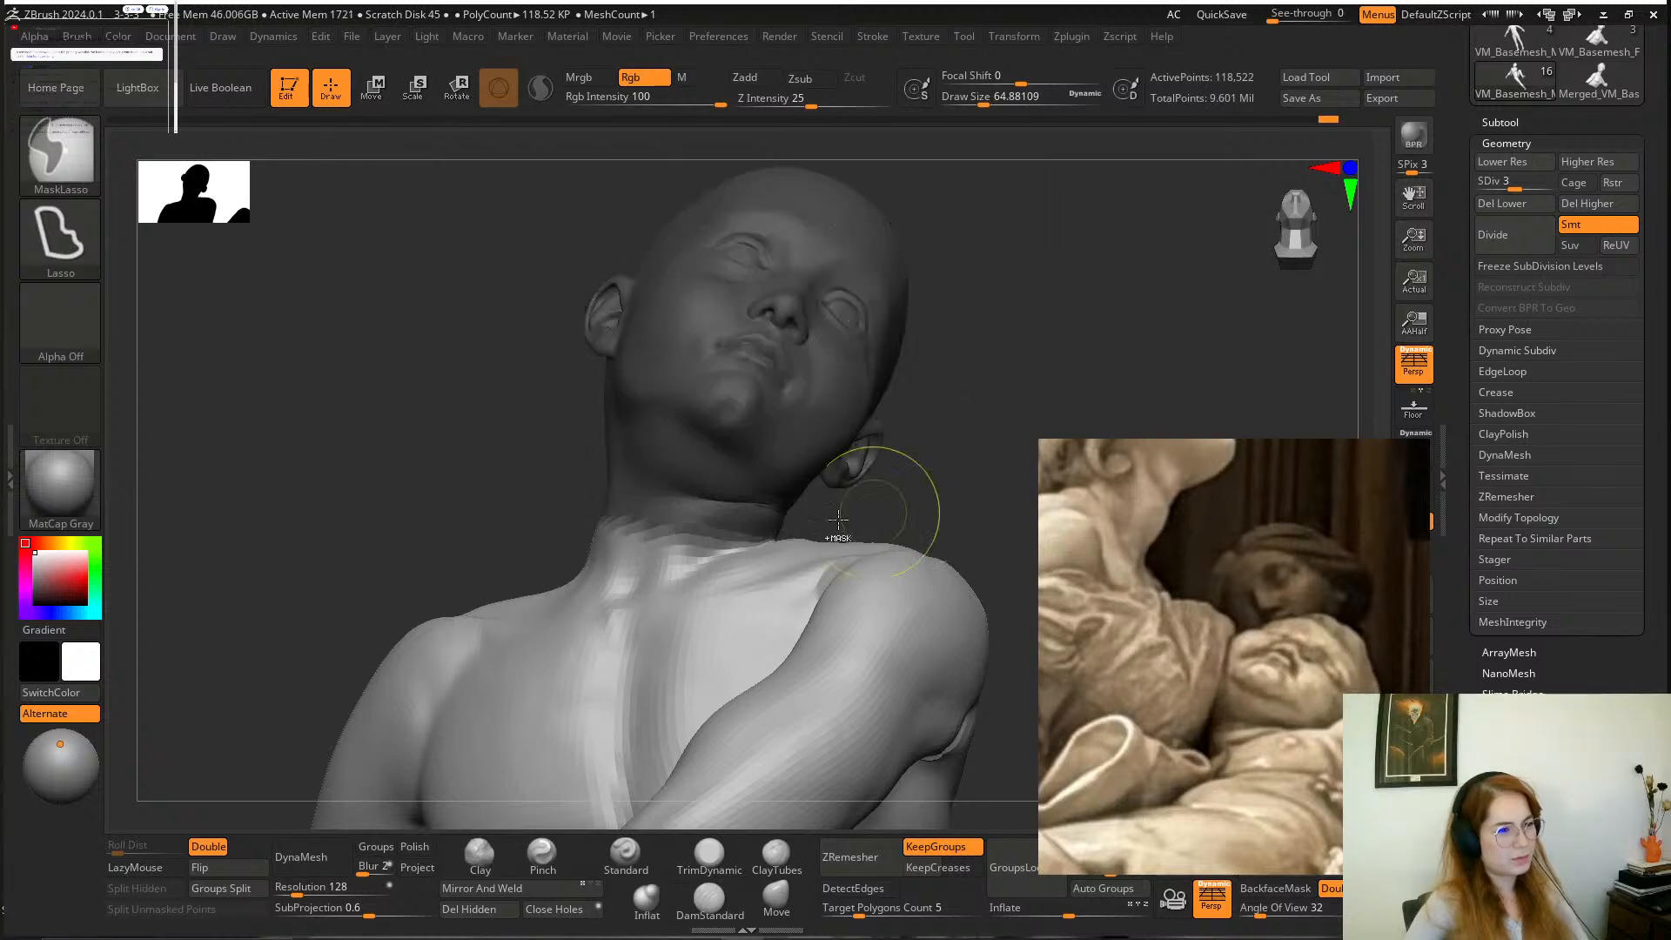
key("ctrl+i")
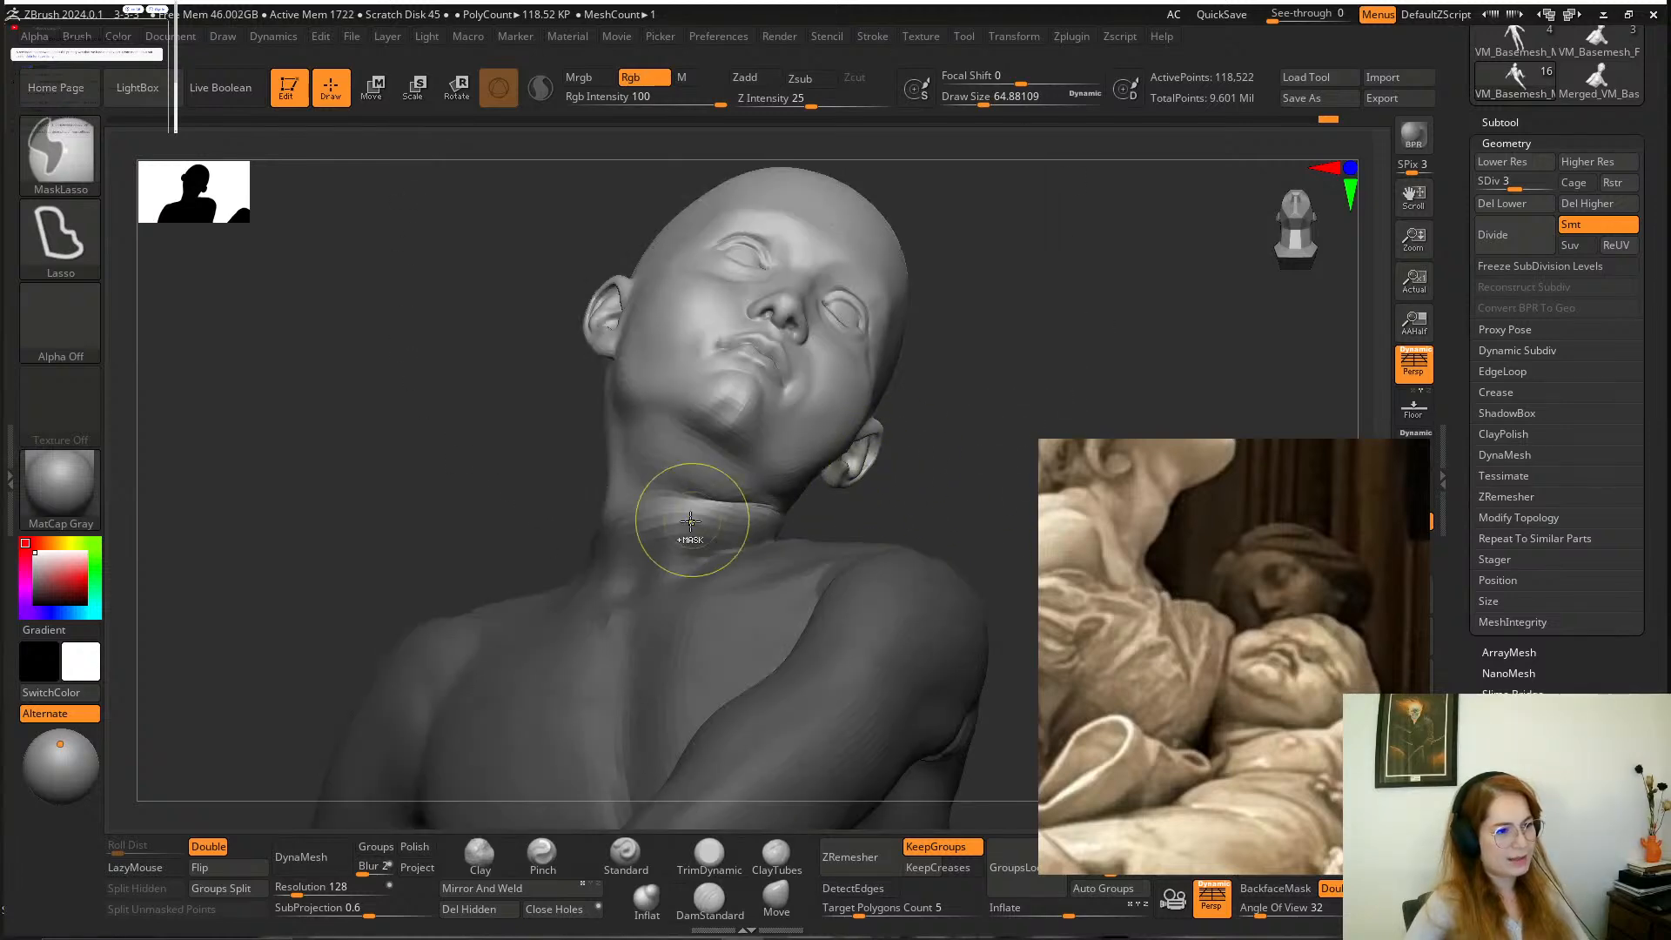
key("b")
key("m")
key("v")
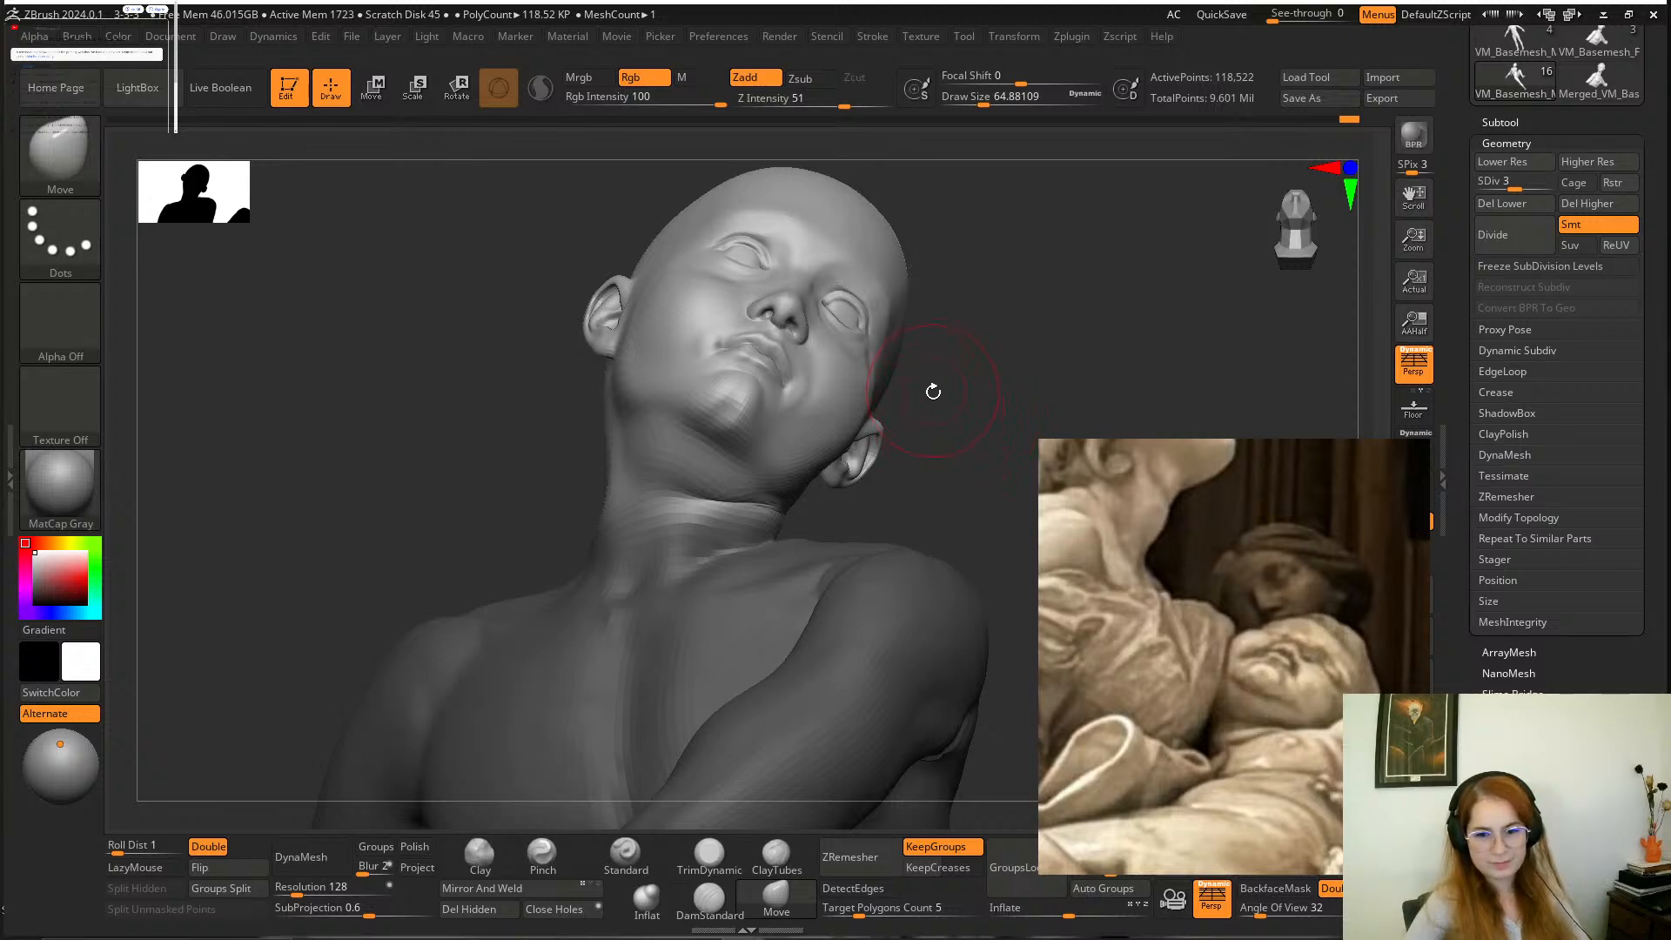
Switch to Move mode and place the transform gizmo at the base of the boy's neck.
mouse_move(971, 421)
left_mouse_down()
mouse_move(963, 403)
mouse_move(966, 440)
left_mouse_up()
key("w")
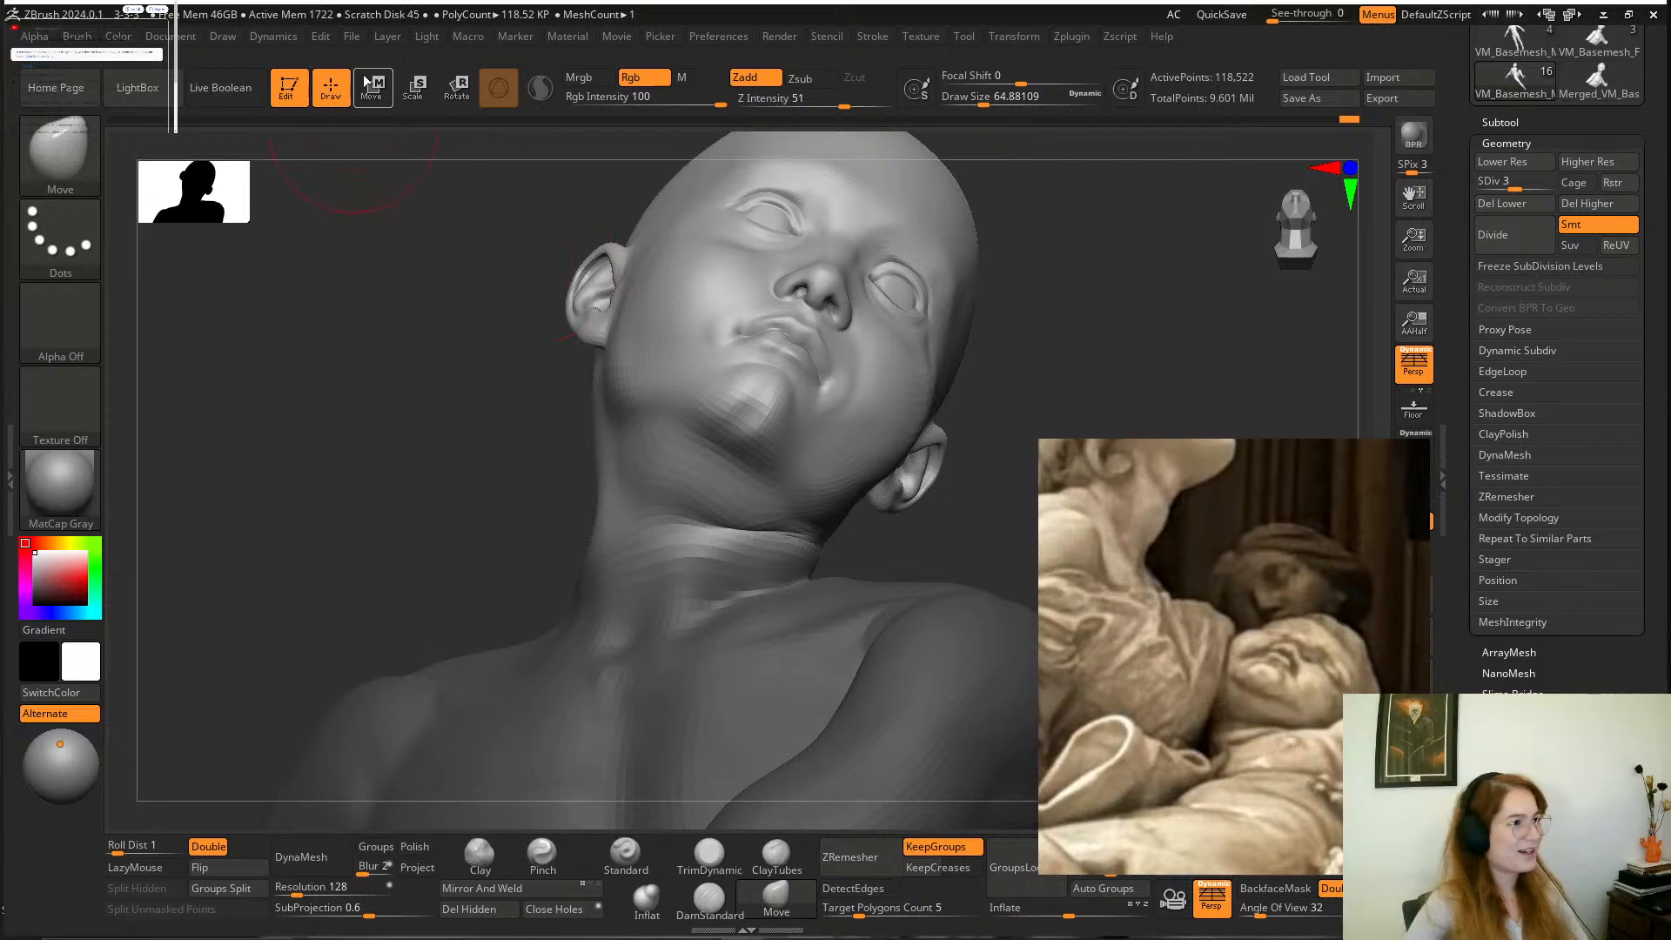
left_click_drag(742, 510, 728, 540)
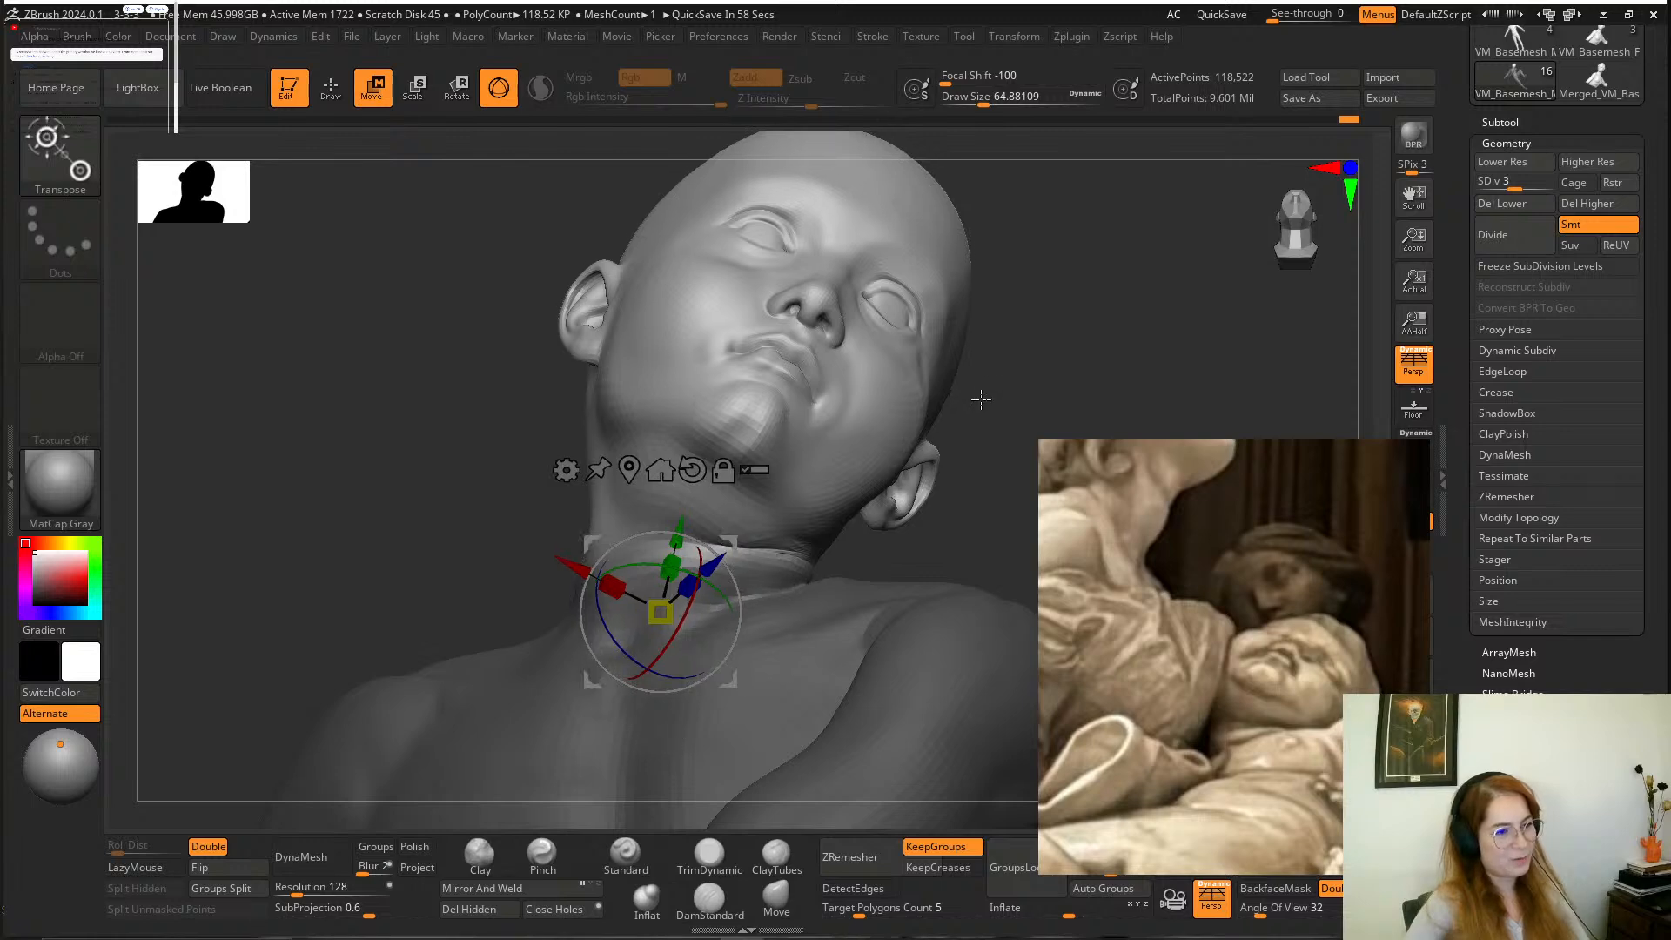
left_click_drag(981, 399, 873, 445)
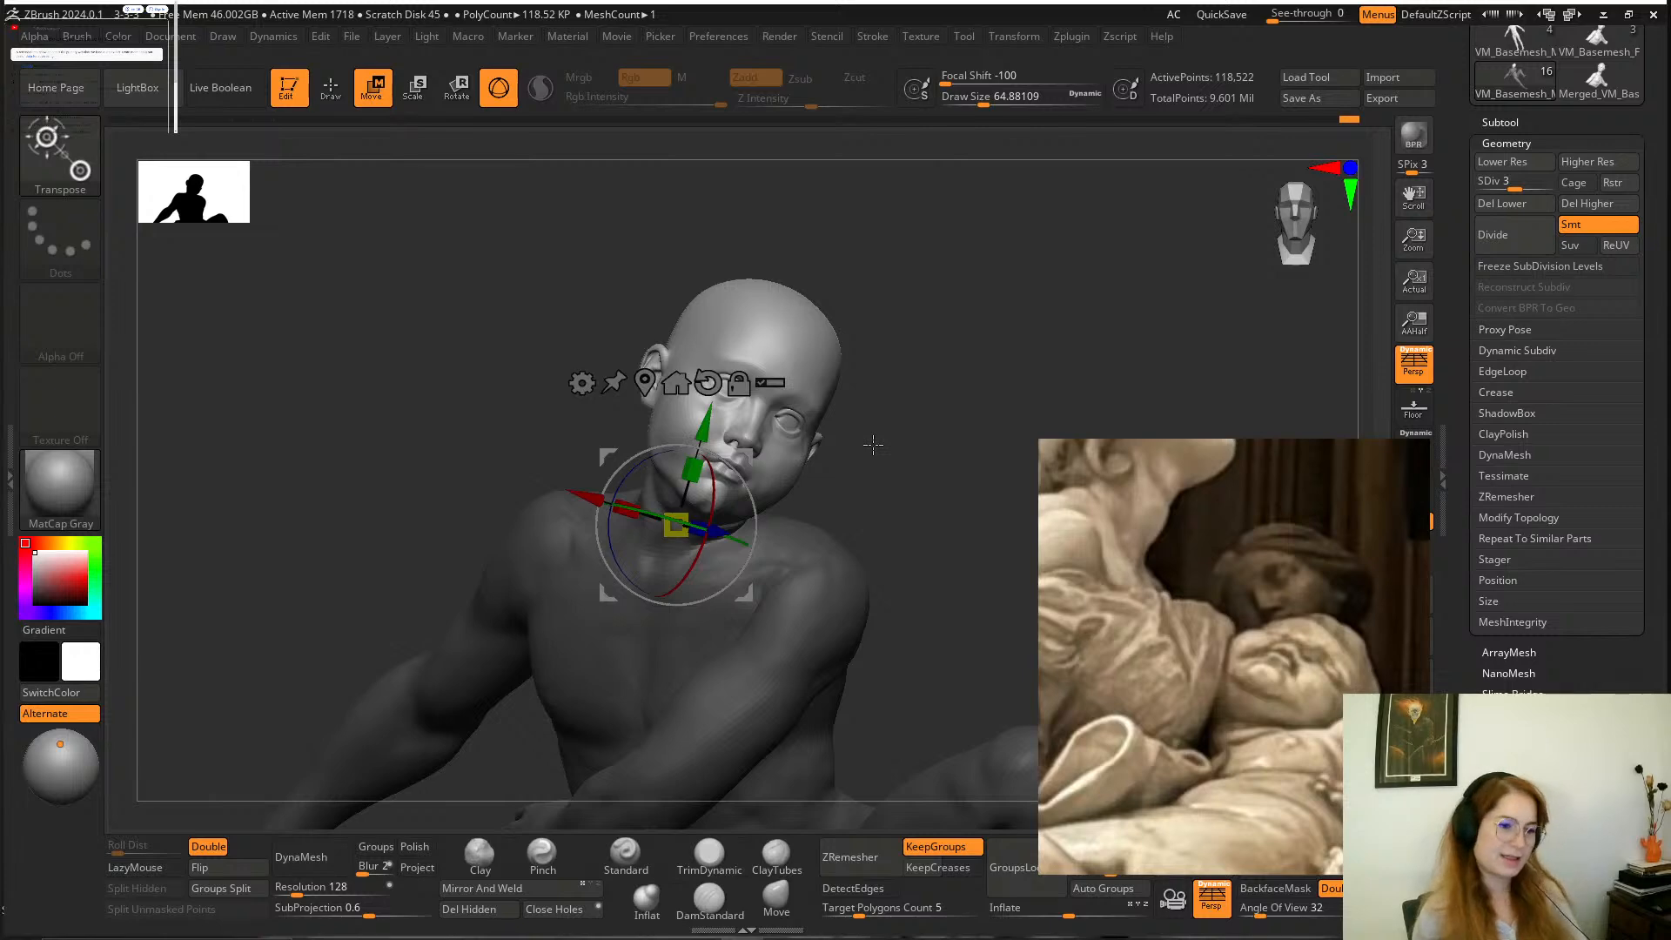
Examine the Creation of Adam reference, comparing the boy beside God with the surrounding and lower figures in the red cloak.
scroll(1197, 577, "down", 10)
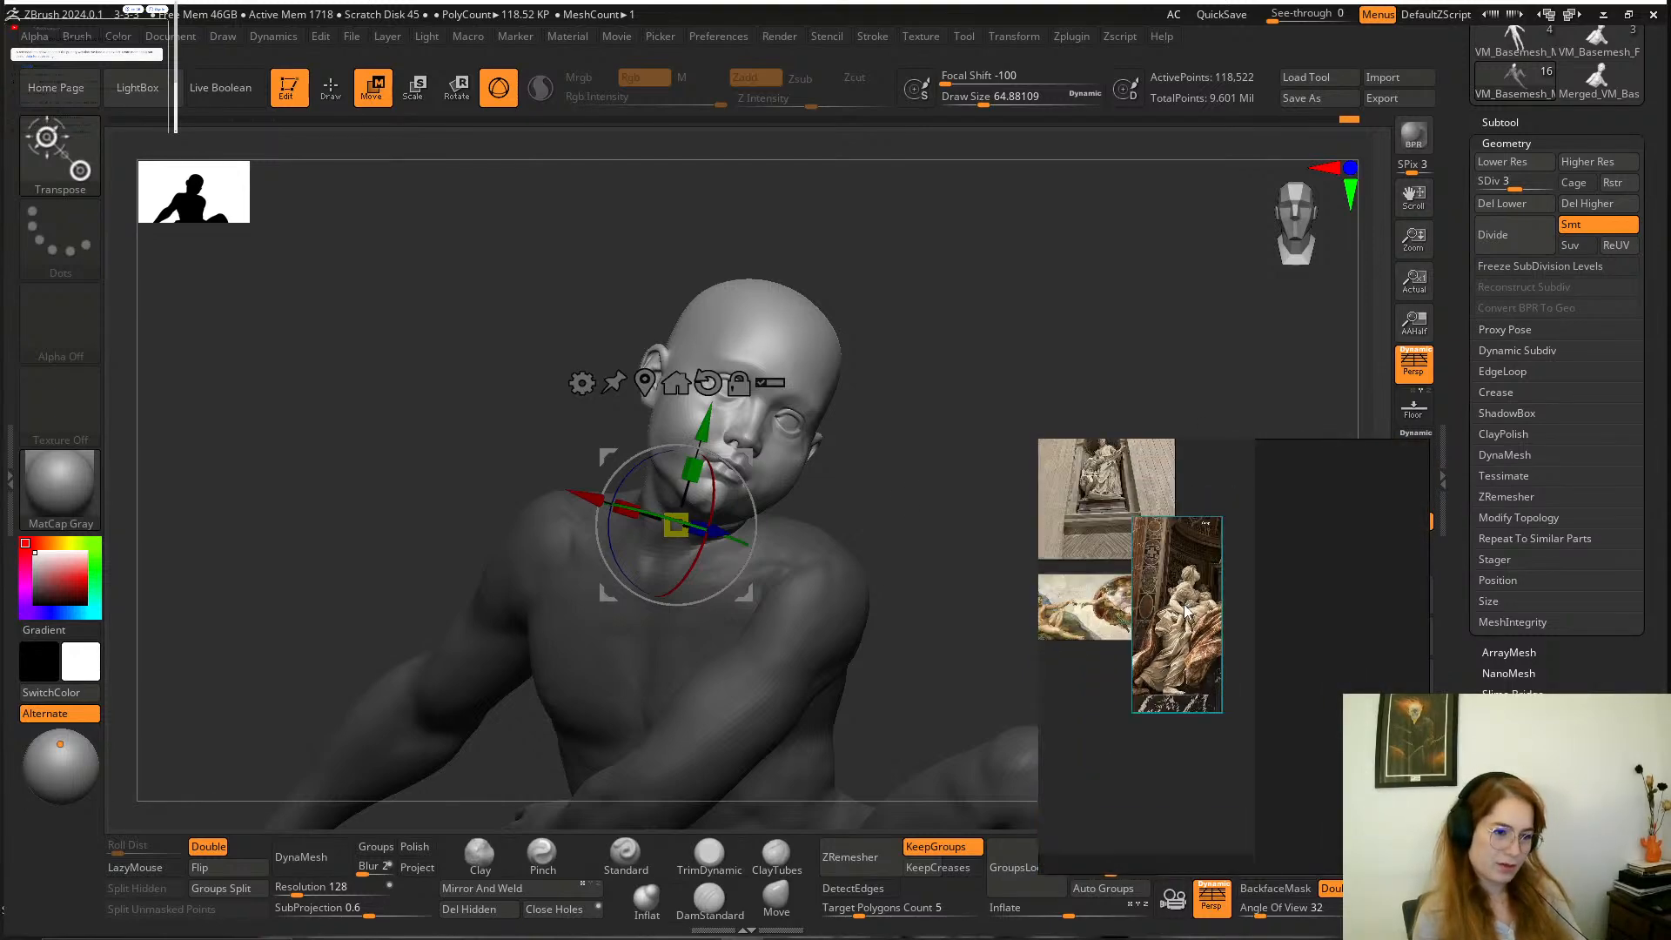
scroll(1185, 609, "up", 4)
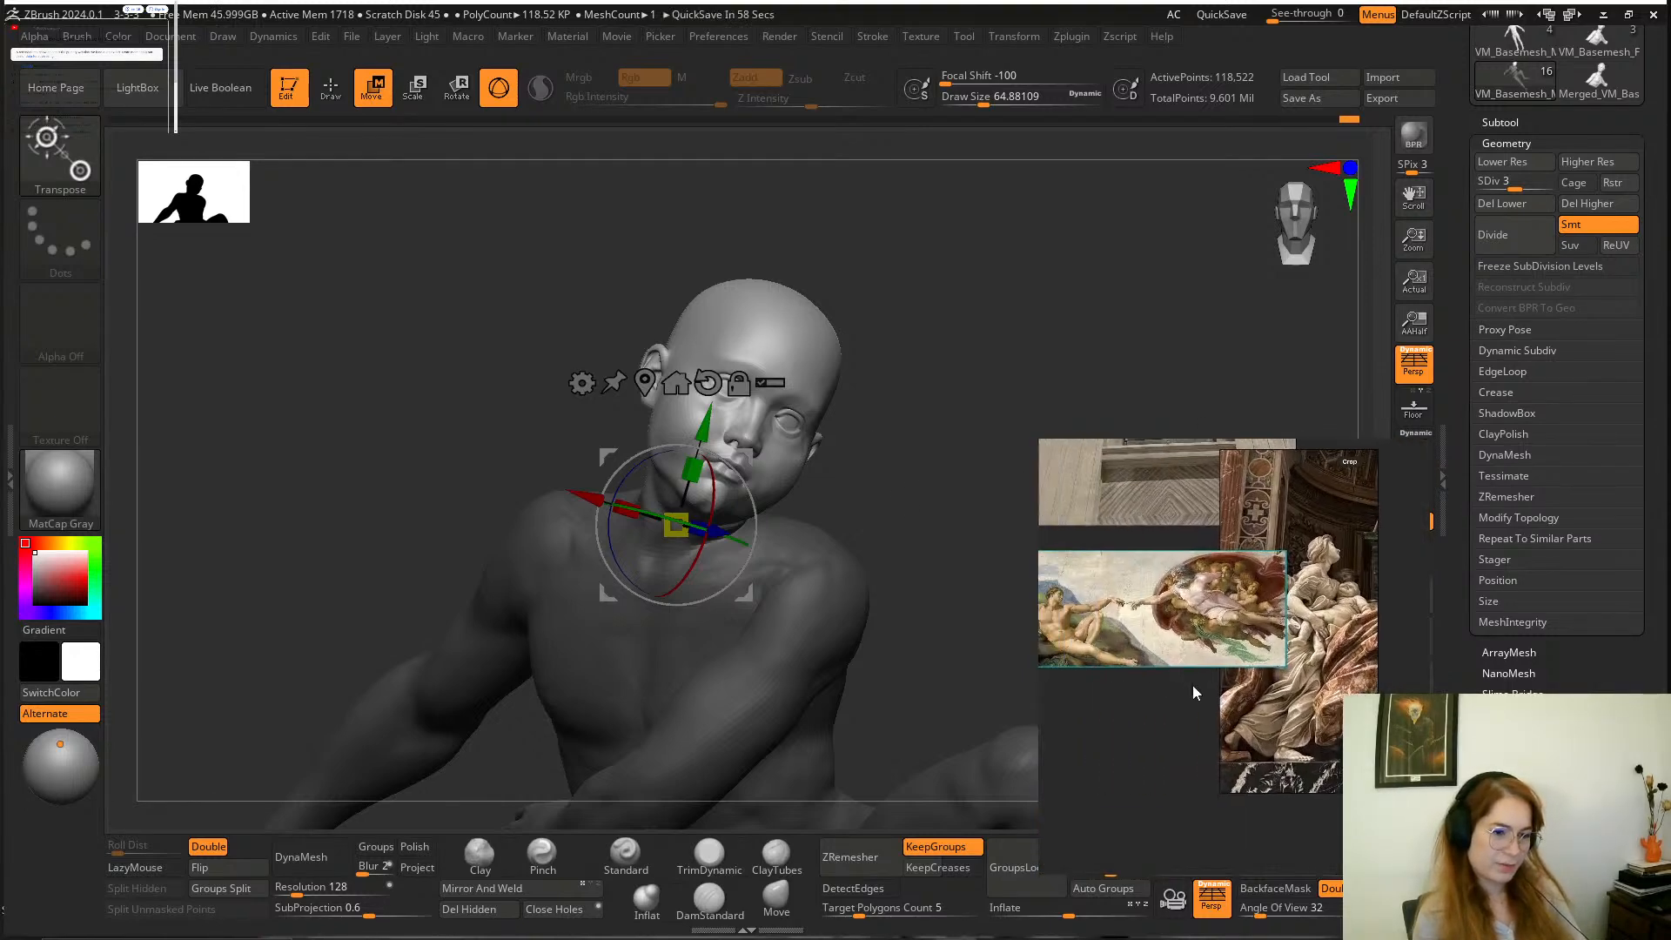
scroll(1255, 620, "up", 5)
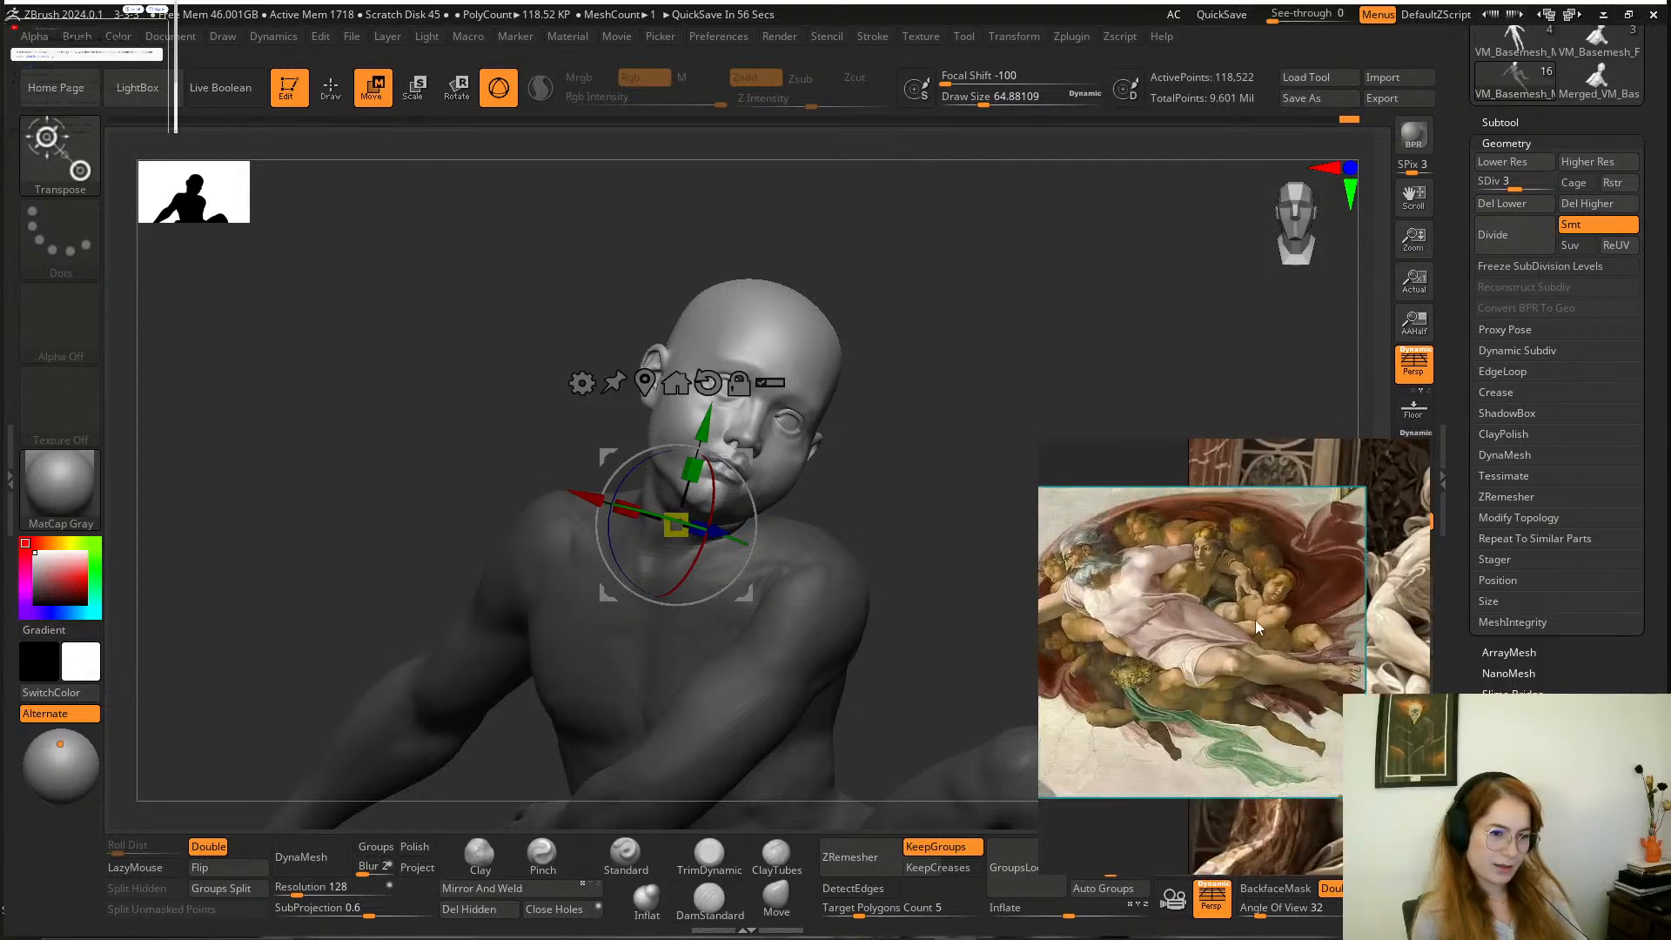
scroll(1252, 618, "up", 2)
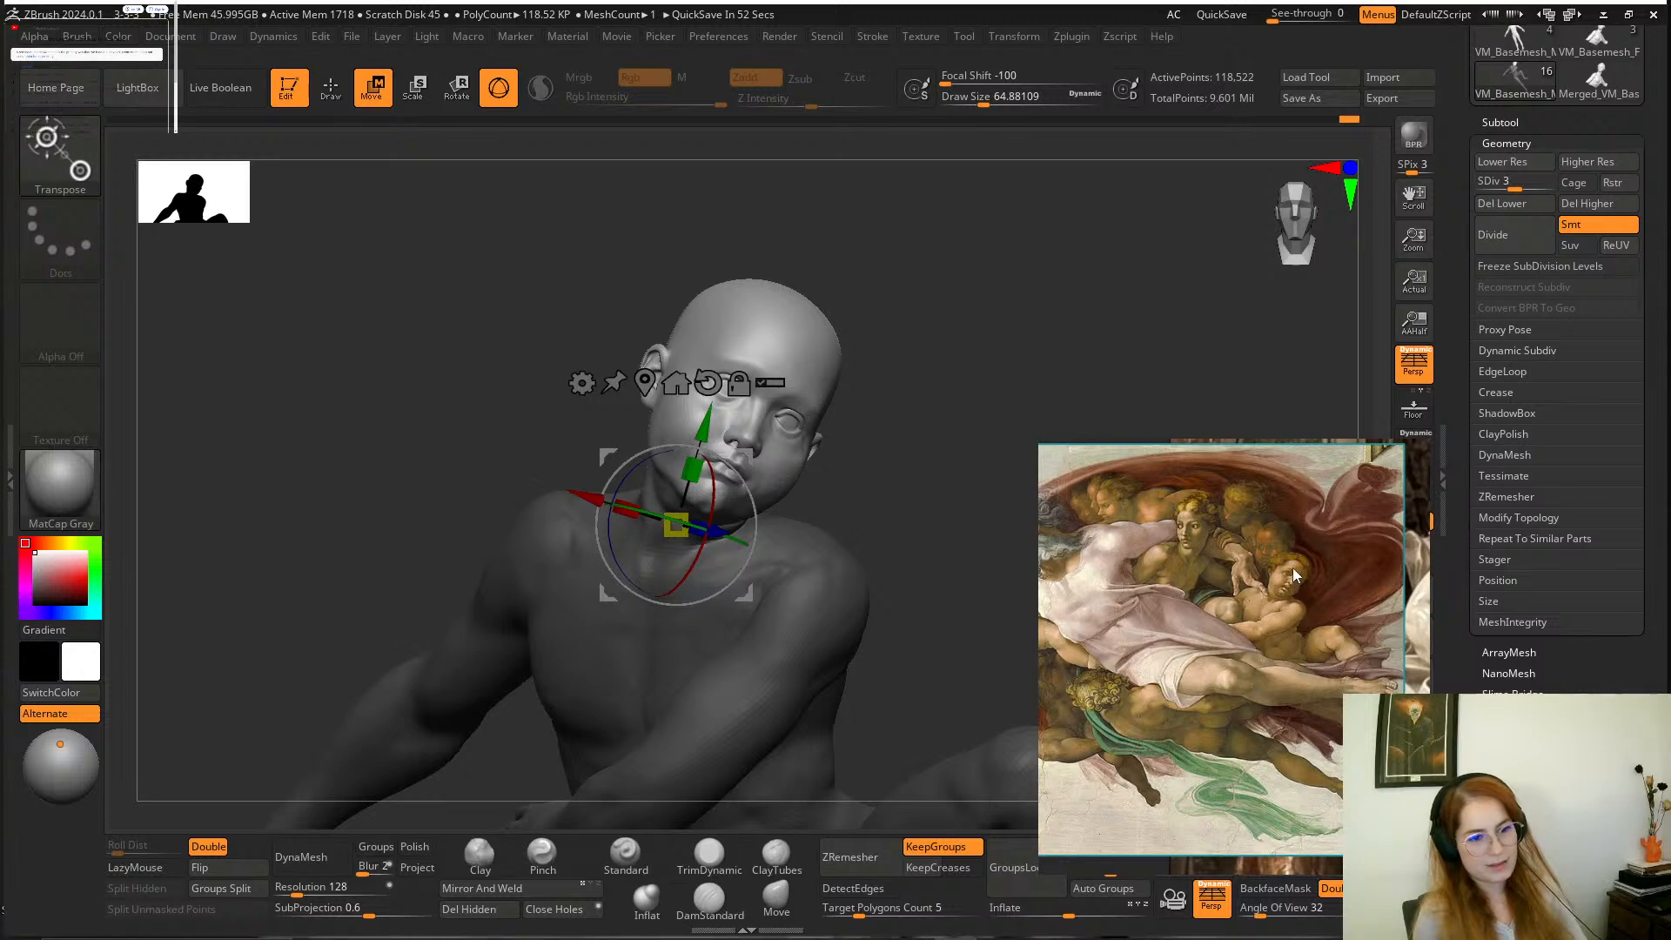
scroll(1294, 601, "up", 3)
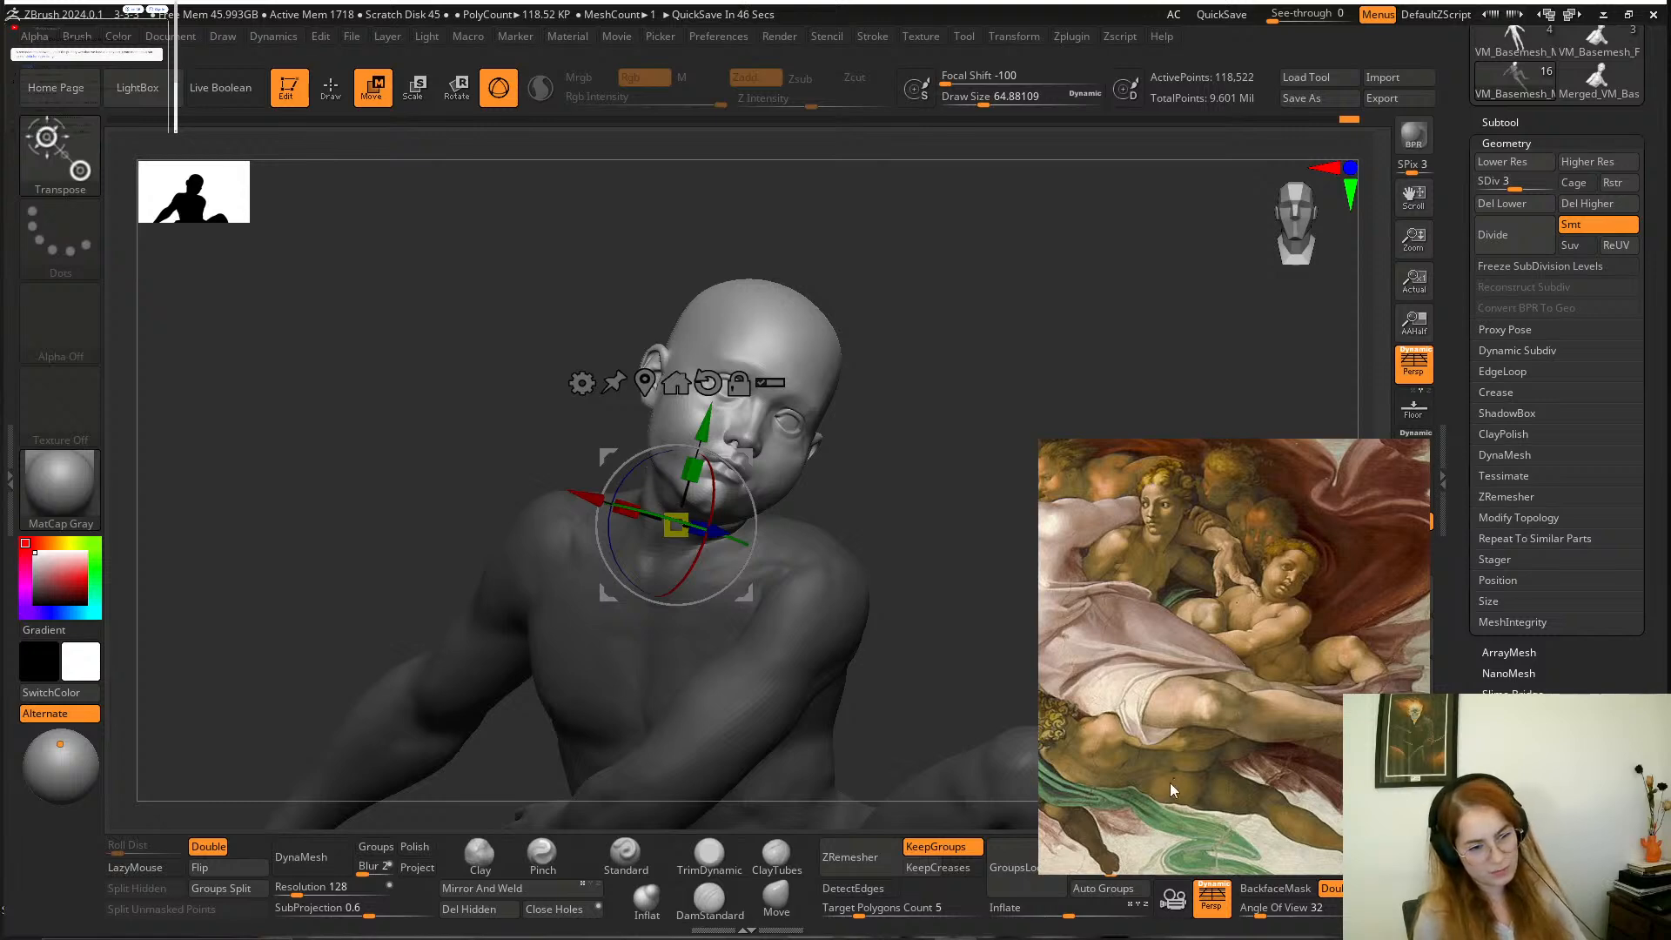
left_click_drag(1170, 782, 1264, 733)
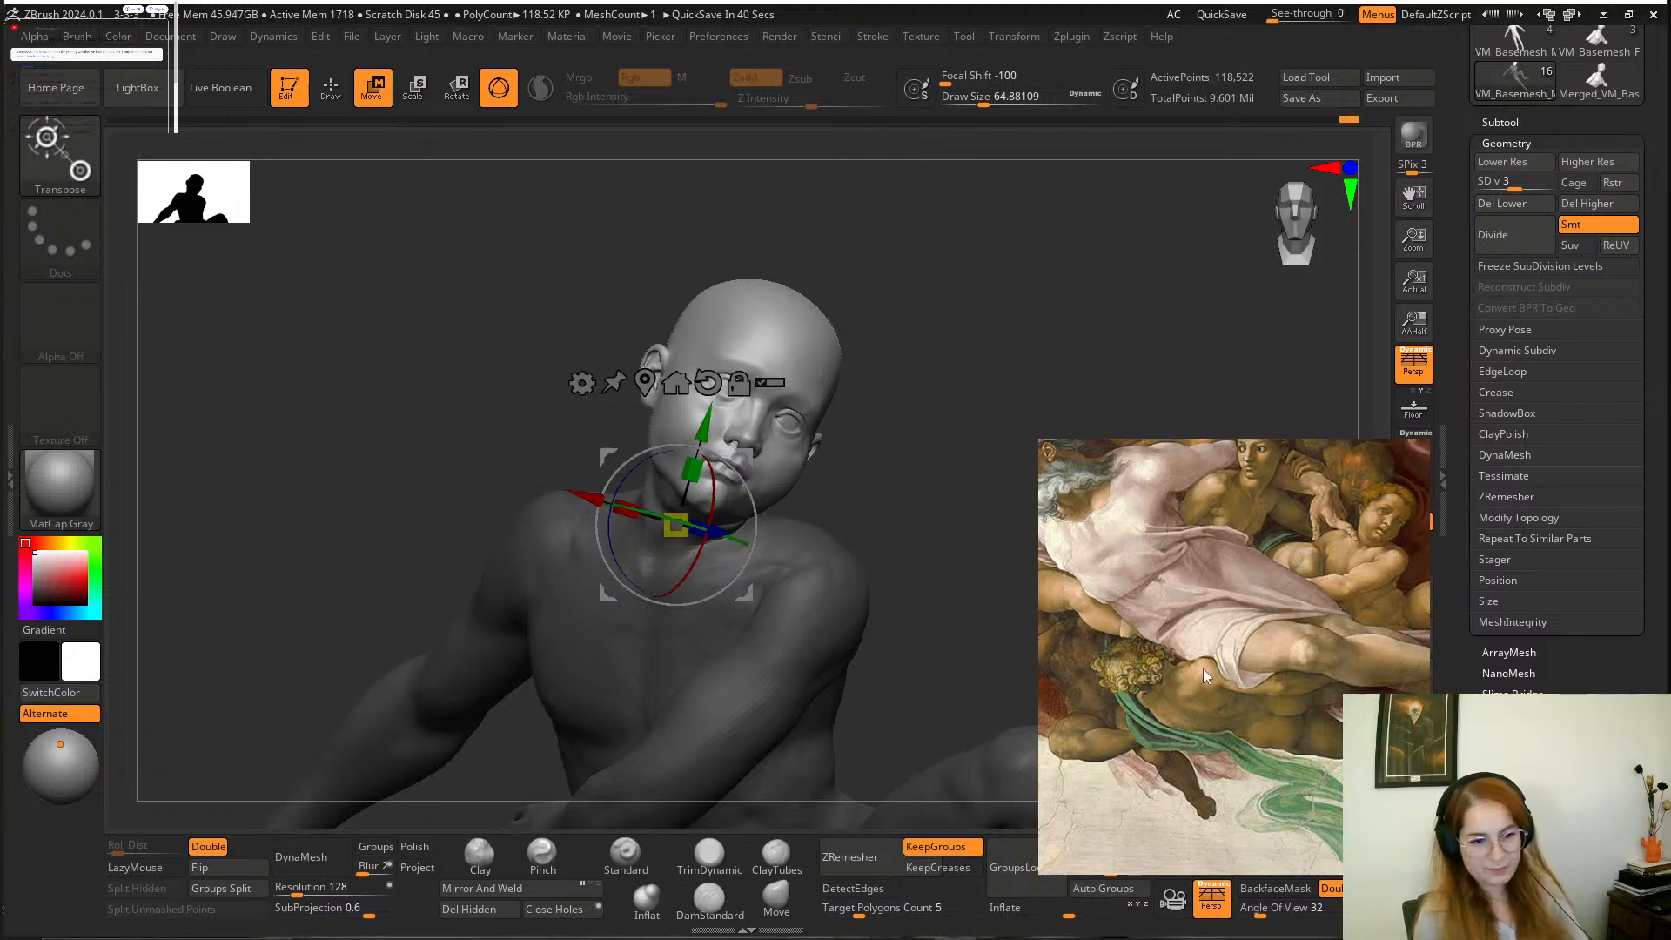
scroll(1203, 668, "down", 3)
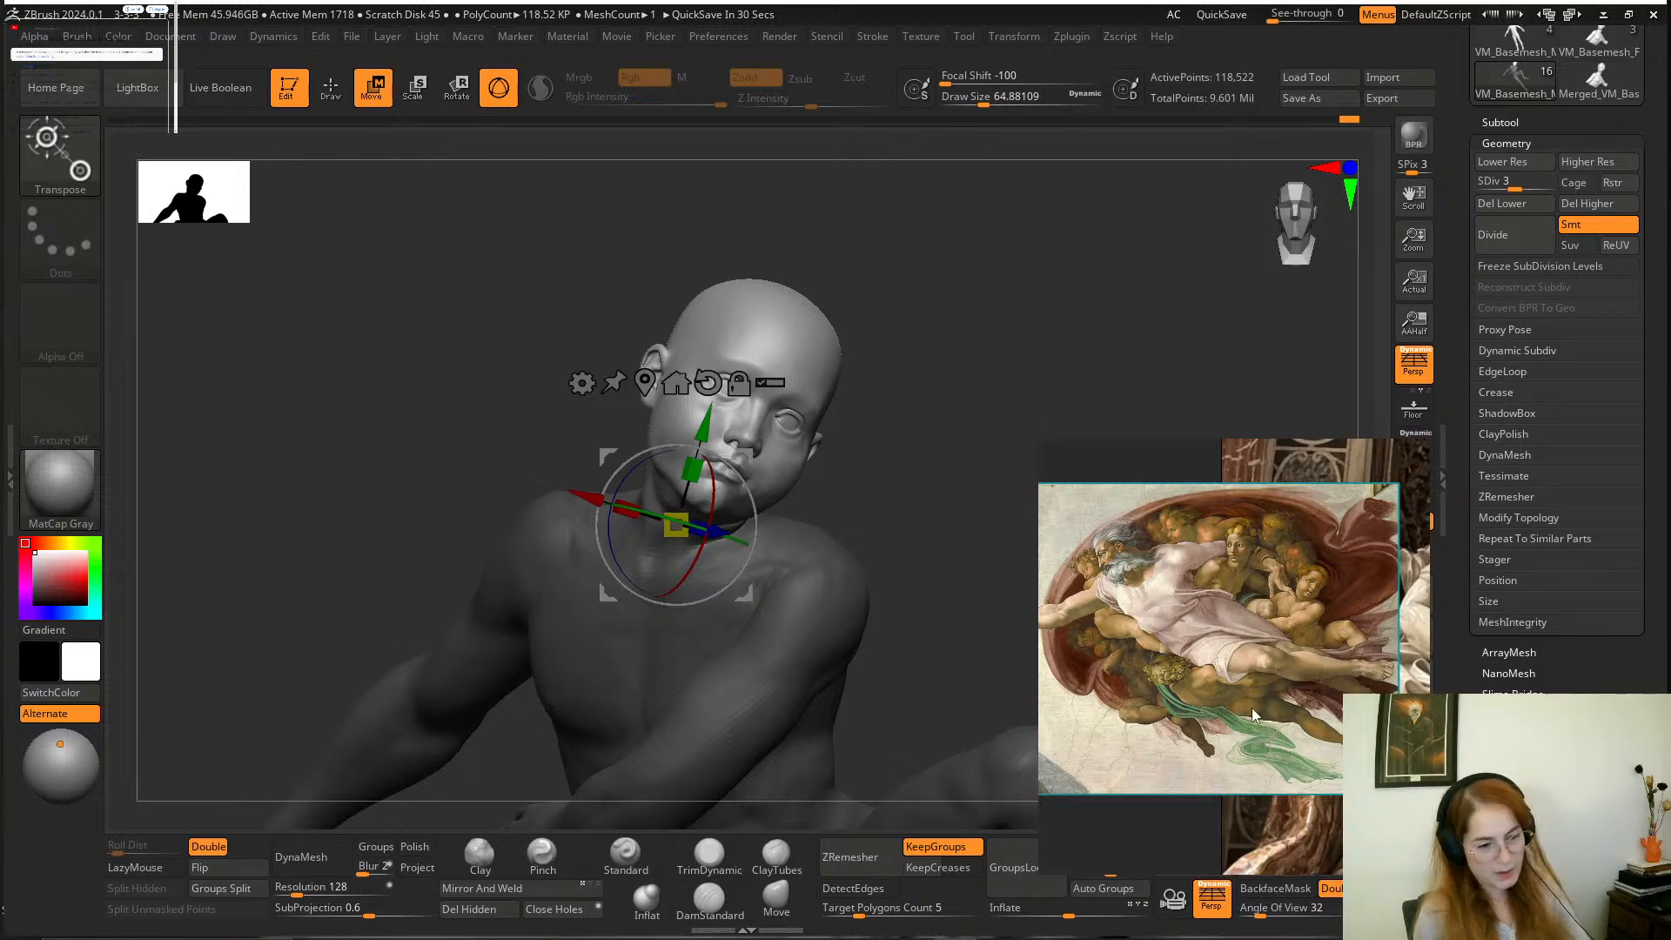
scroll(1236, 709, "up", 3)
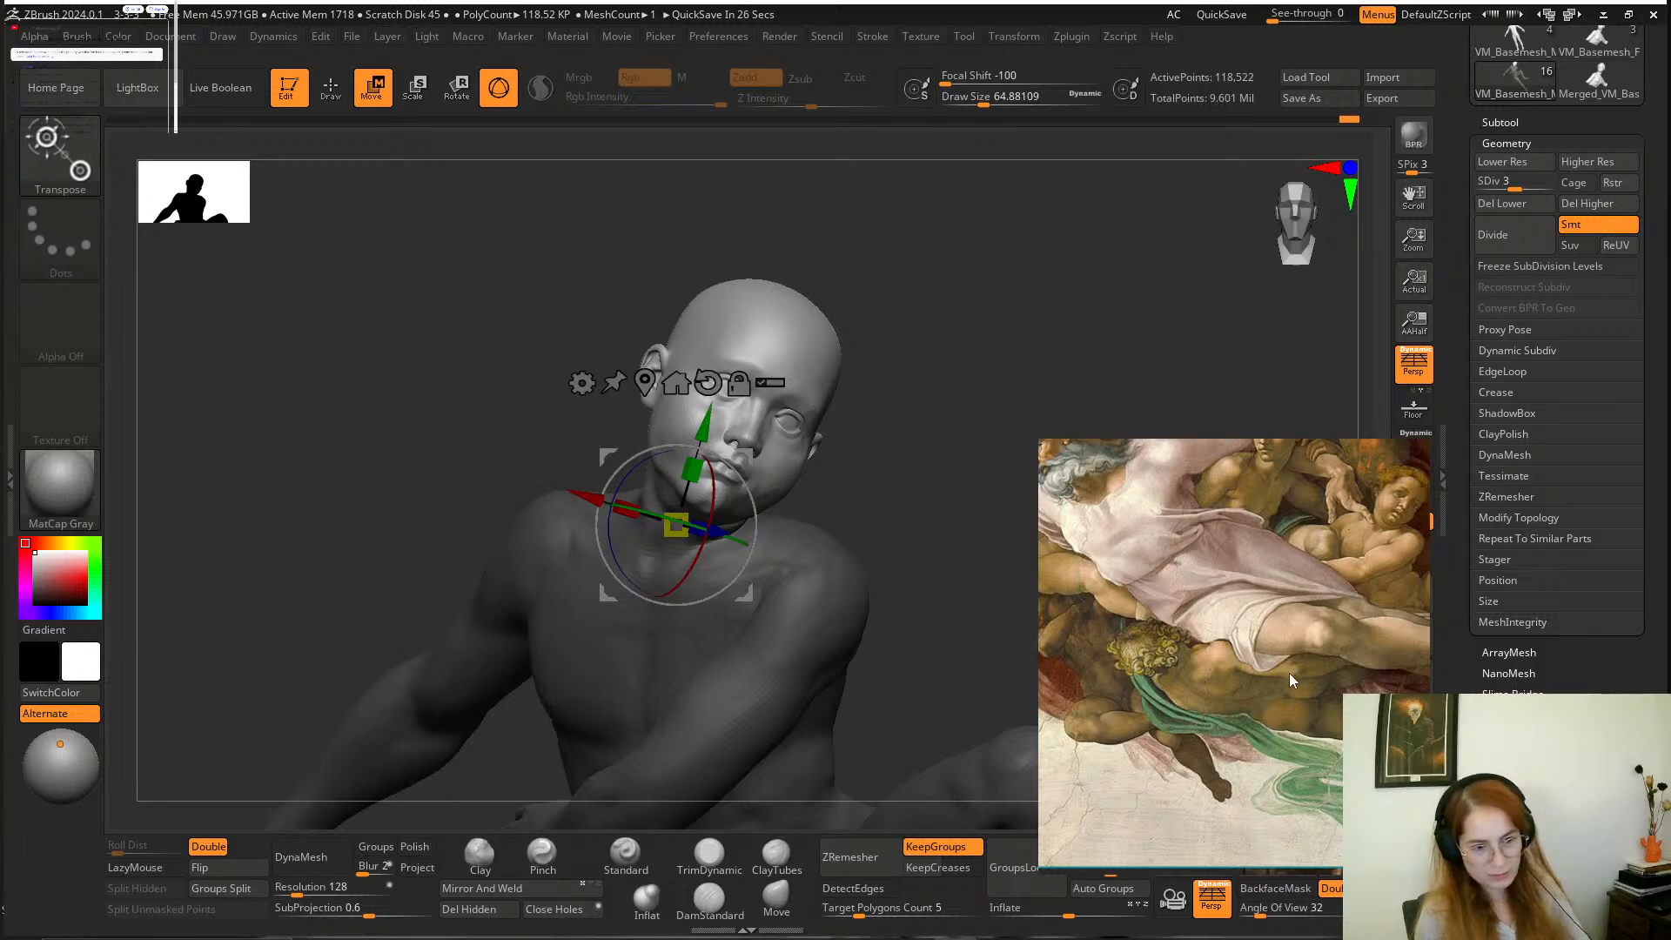
scroll(1274, 684, "down", 3)
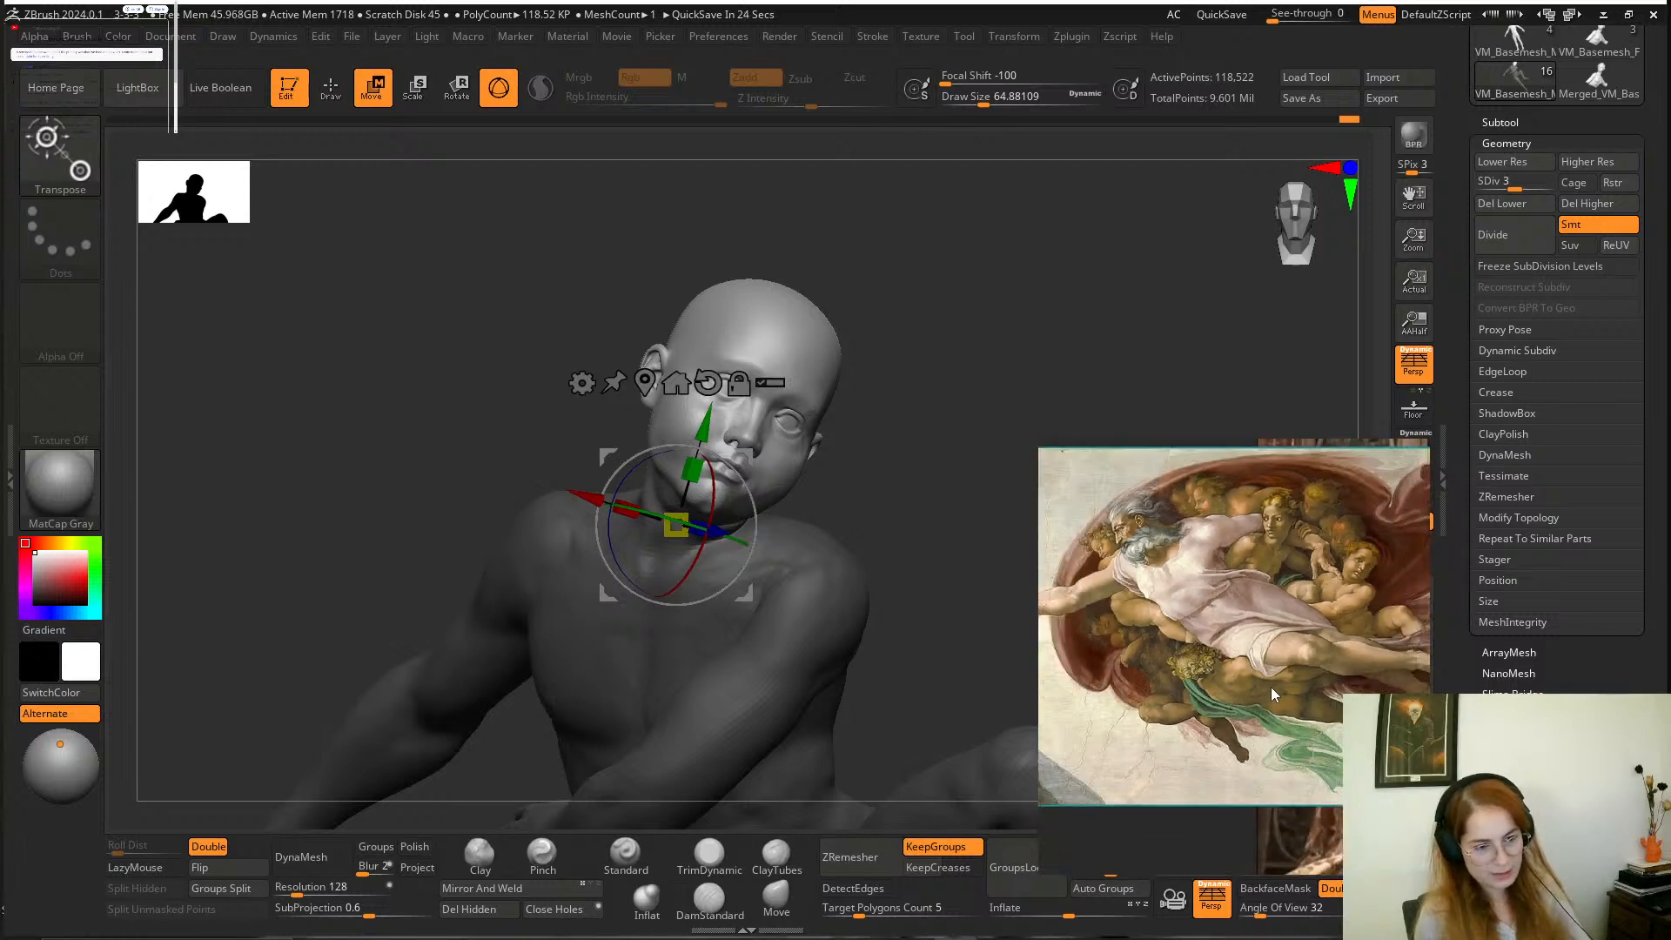
scroll(1148, 677, "up", 3)
scroll(1155, 673, "up", 2)
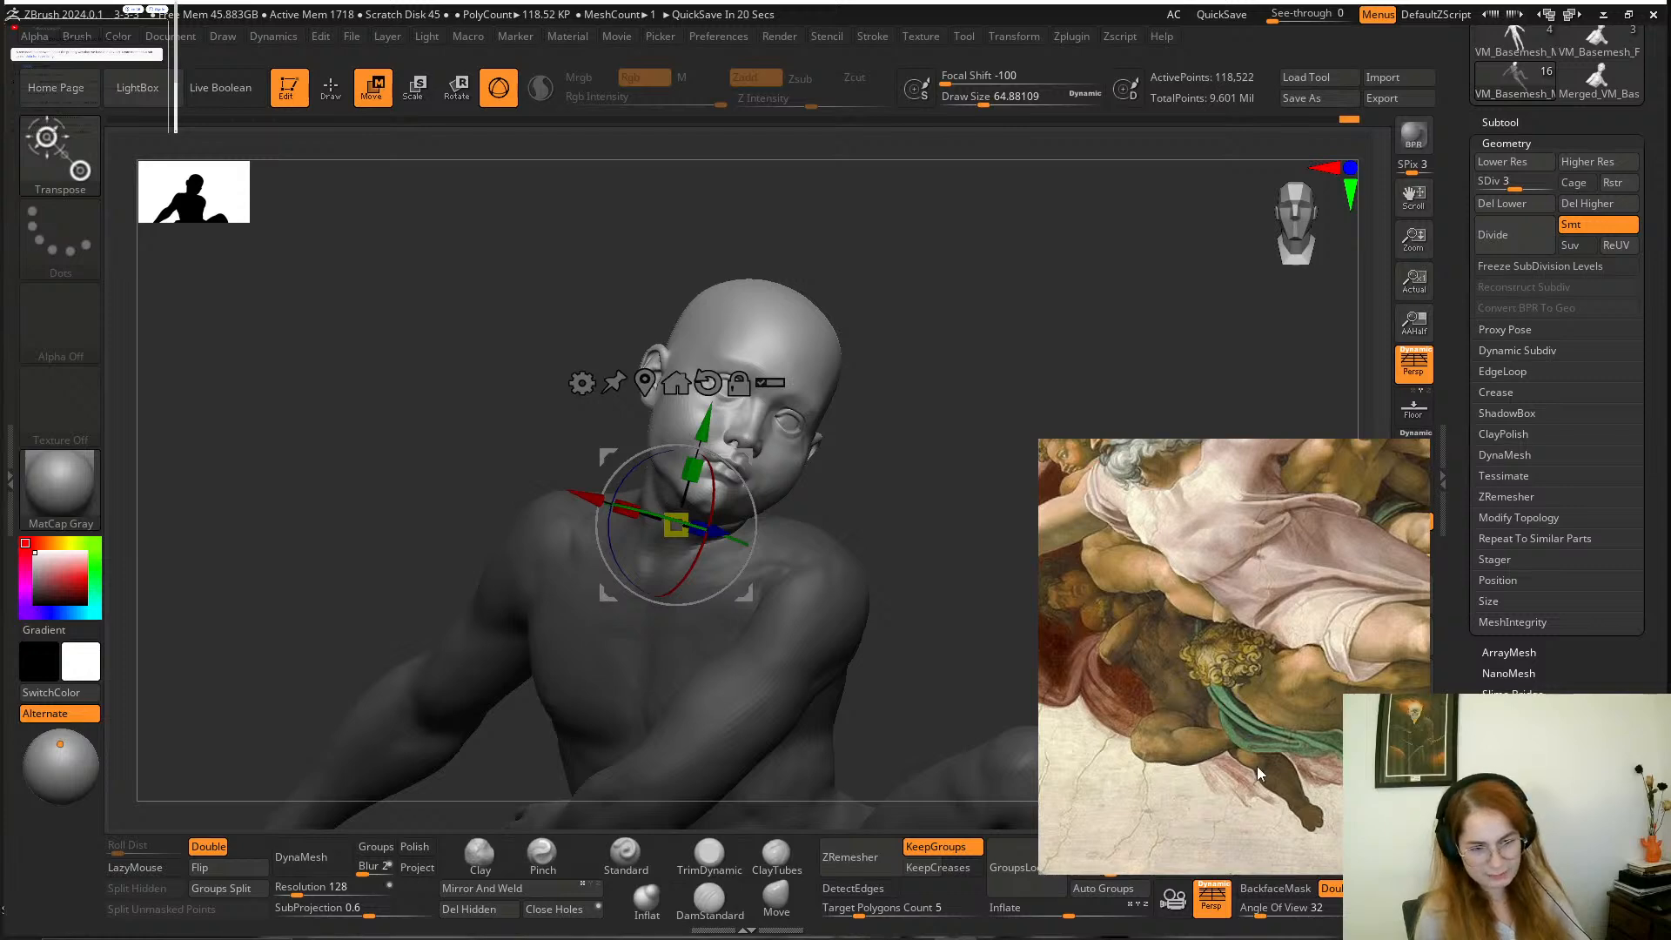
scroll(1257, 765, "down", 1)
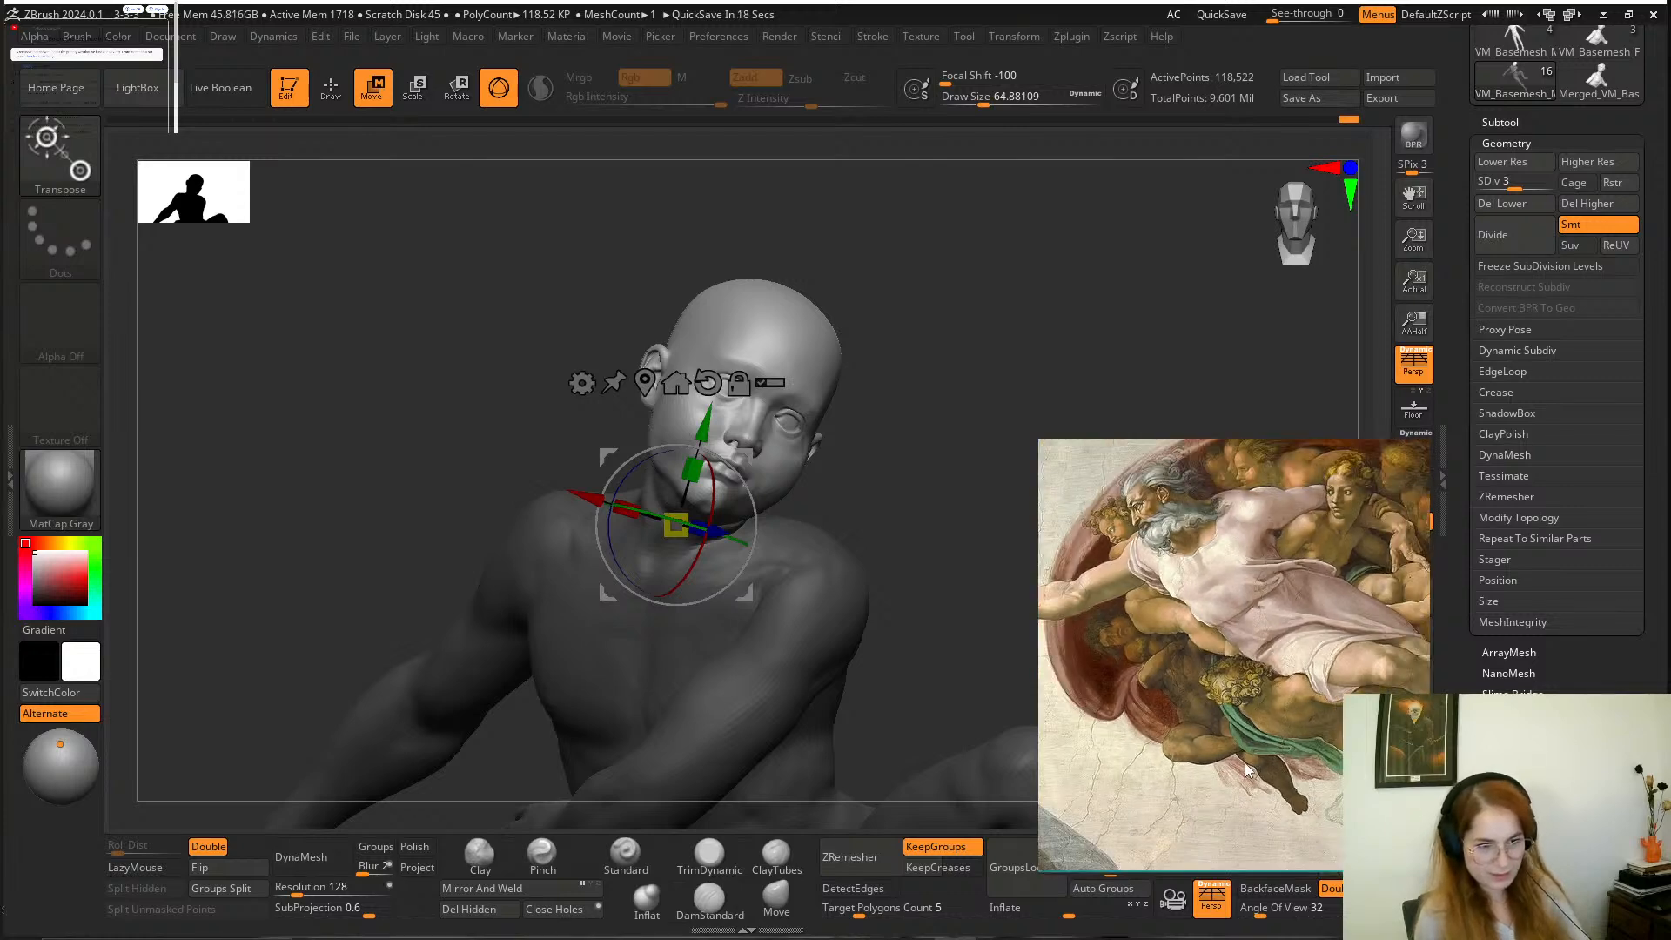
scroll(1240, 759, "down", 1)
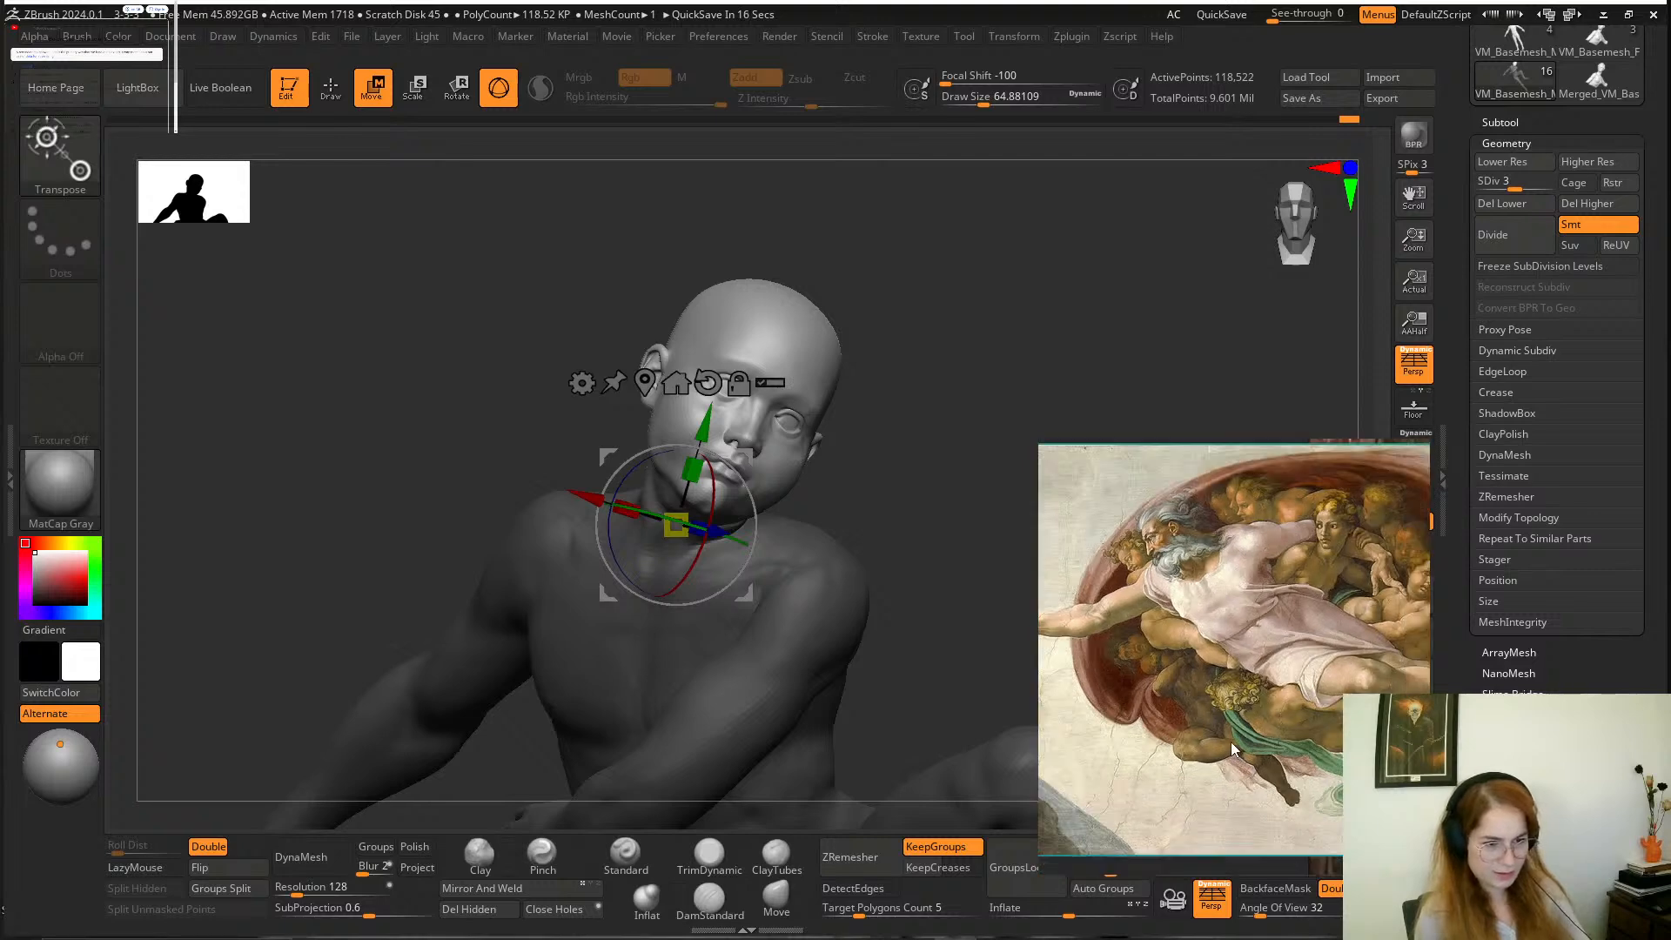
scroll(1231, 743, "down", 2)
middle_click_drag(1391, 653, 1324, 657)
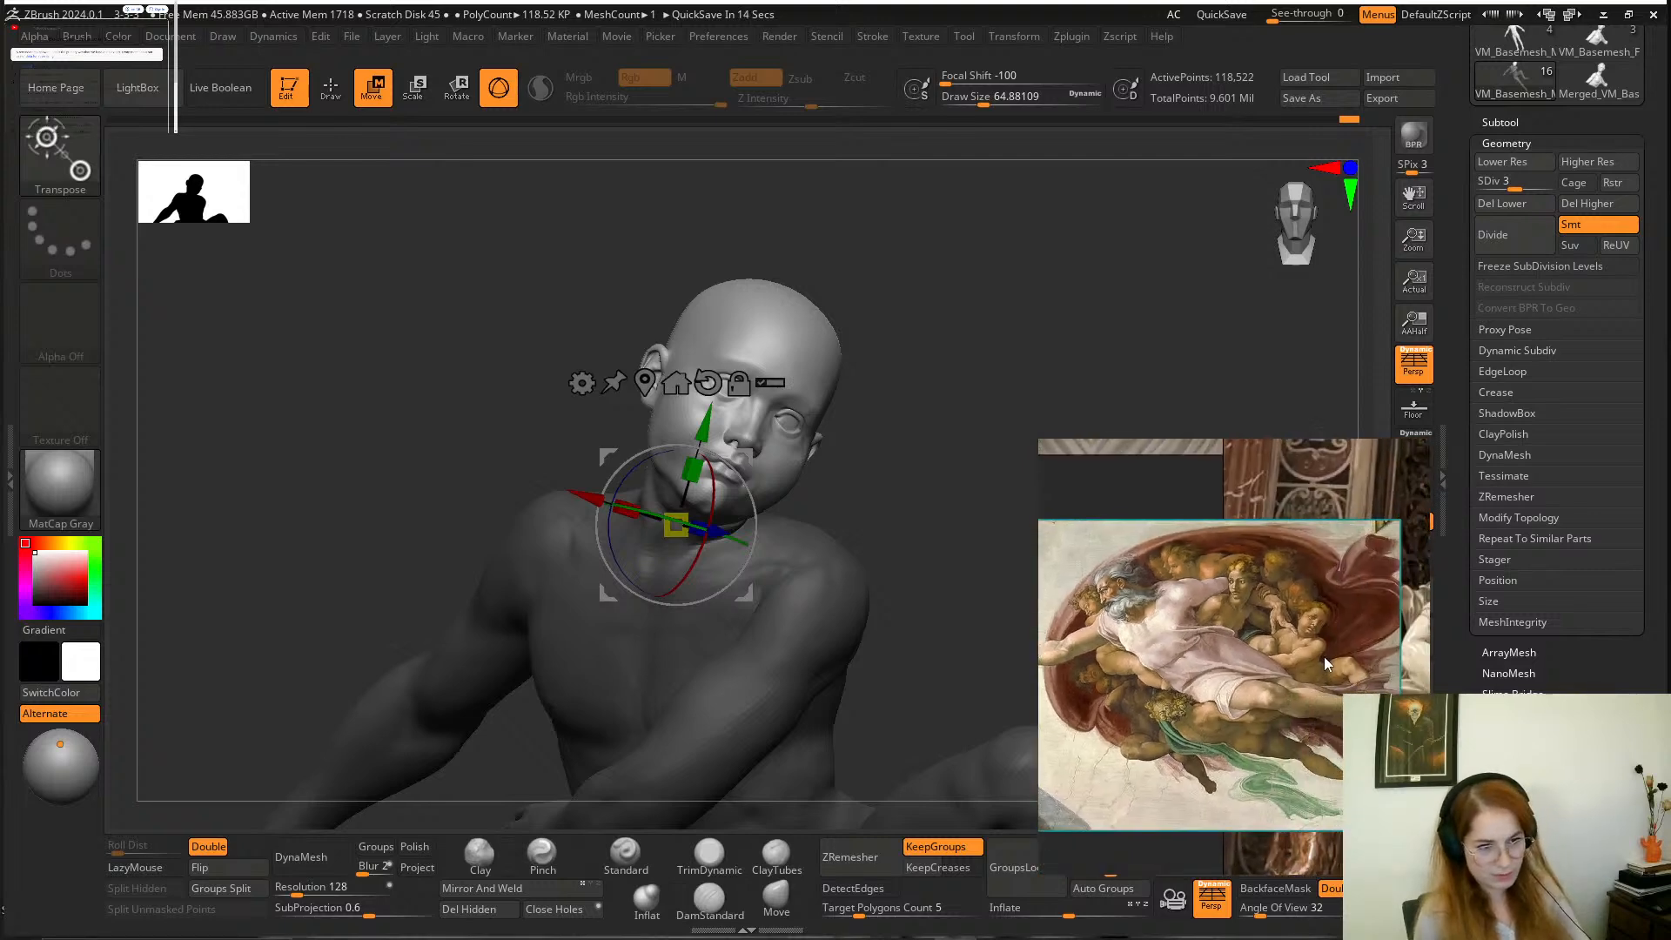
Examine the figure under God's arm and the neighbouring child in the Creation of Adam reference, comparing their head poses.
scroll(1242, 600, "up", 4)
middle_click_drag(1270, 602, 1299, 647)
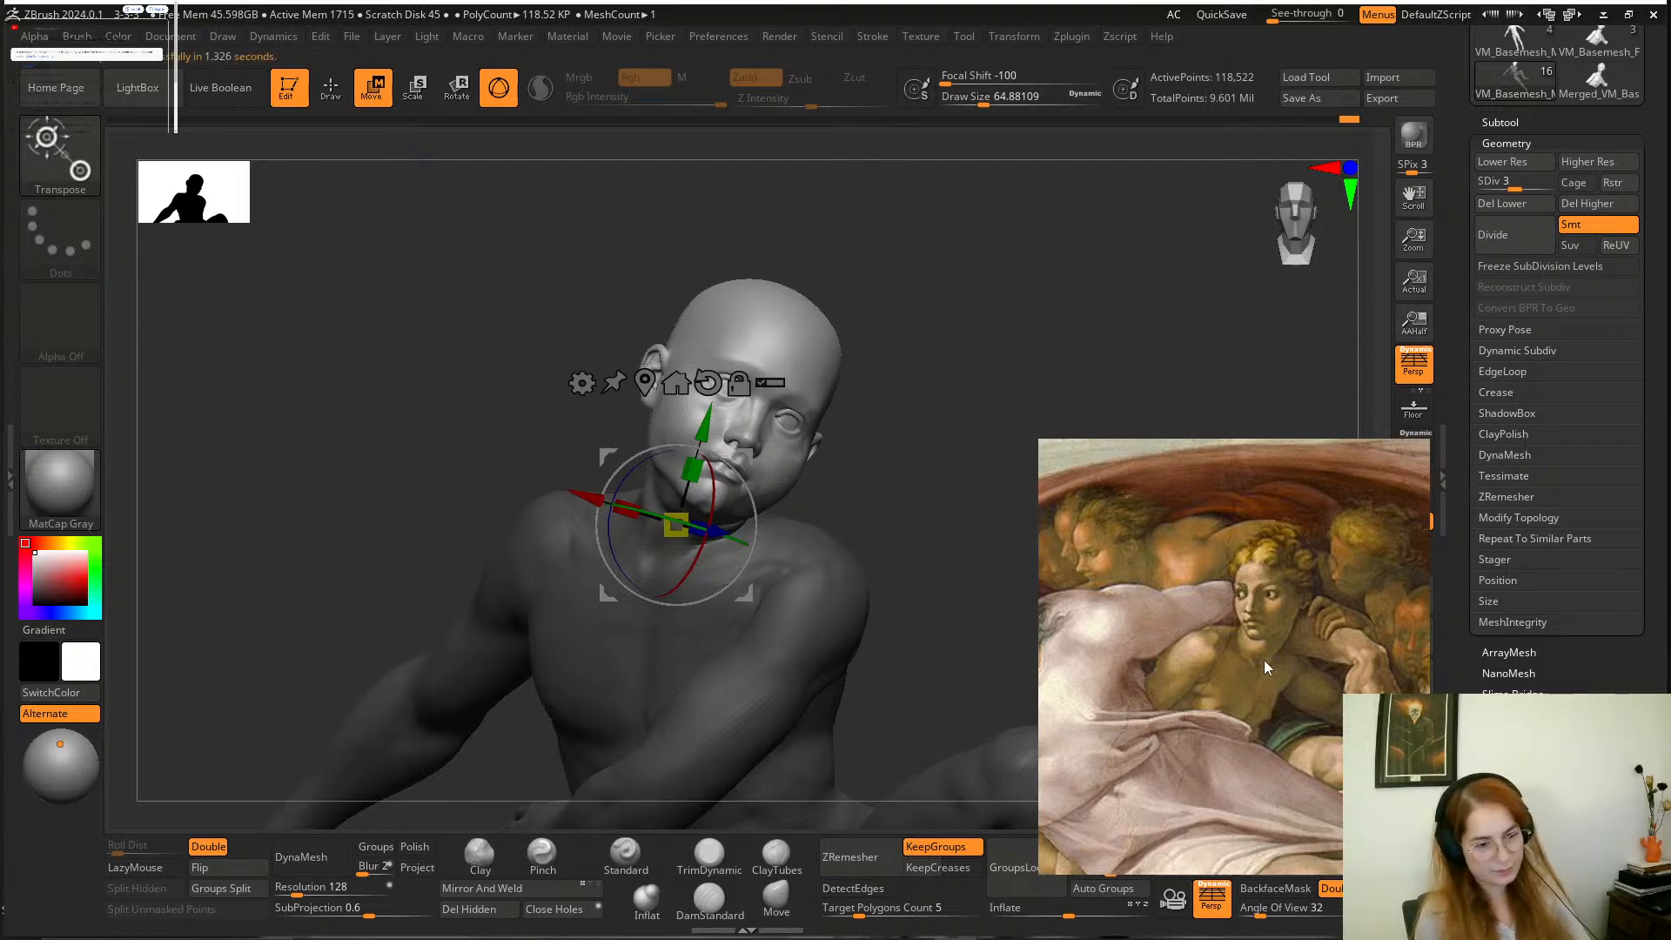
scroll(1265, 650, "down", 1)
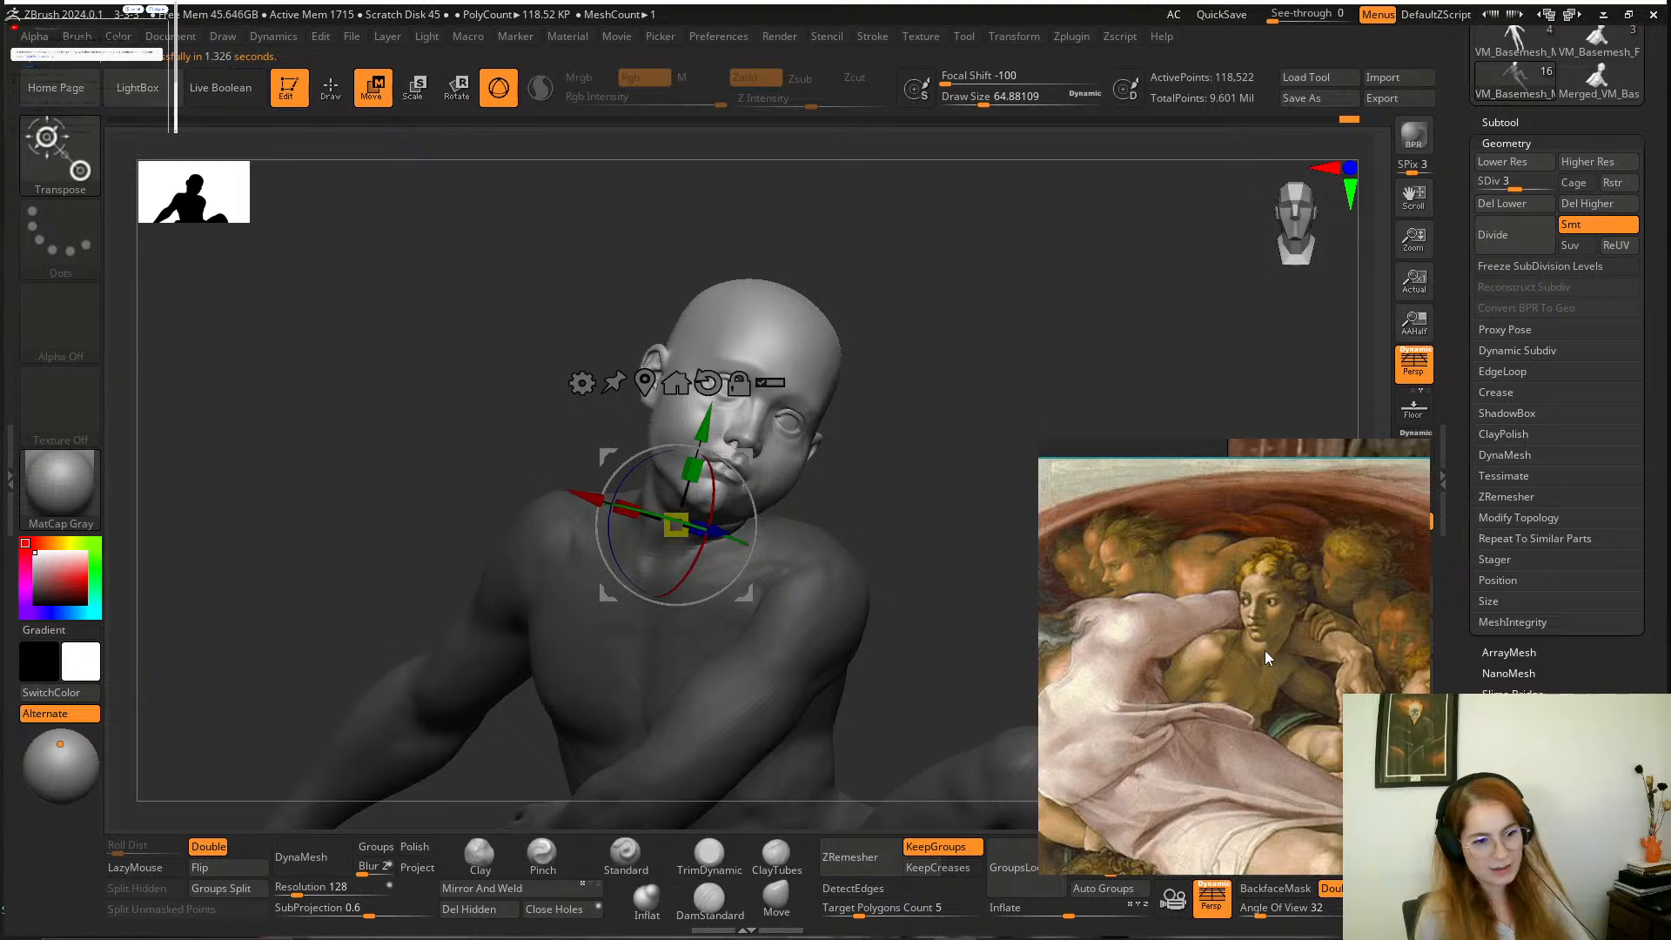
scroll(1266, 639, "down", 1)
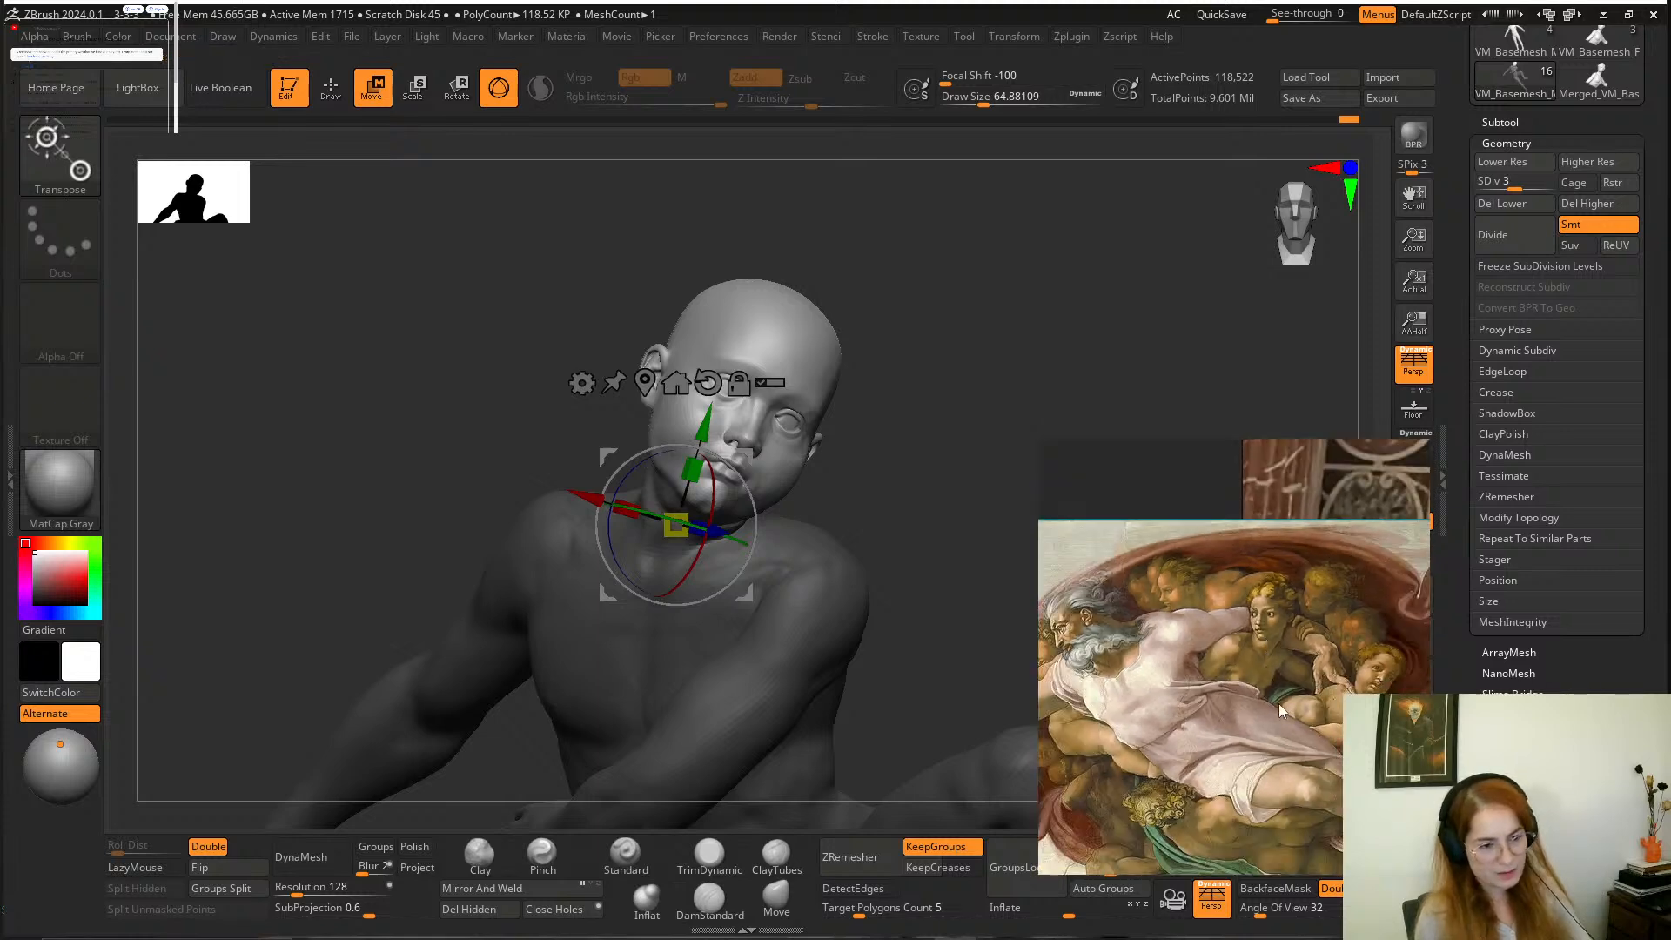
middle_click_drag(1279, 704, 1246, 626)
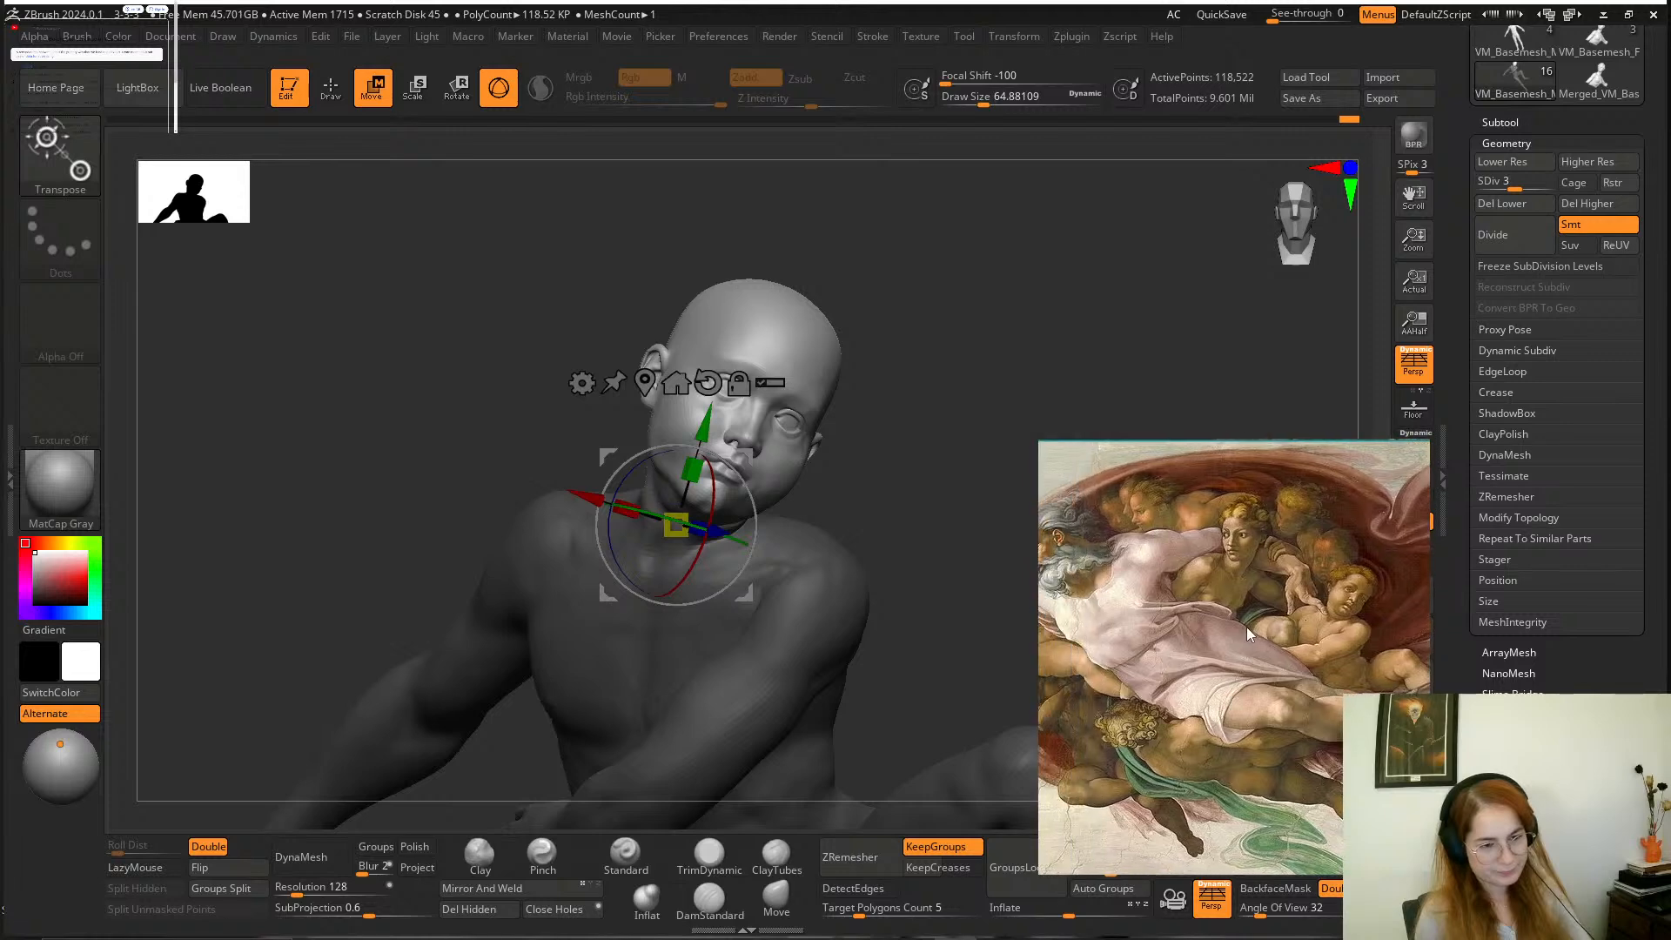
scroll(1247, 627, "up", 1)
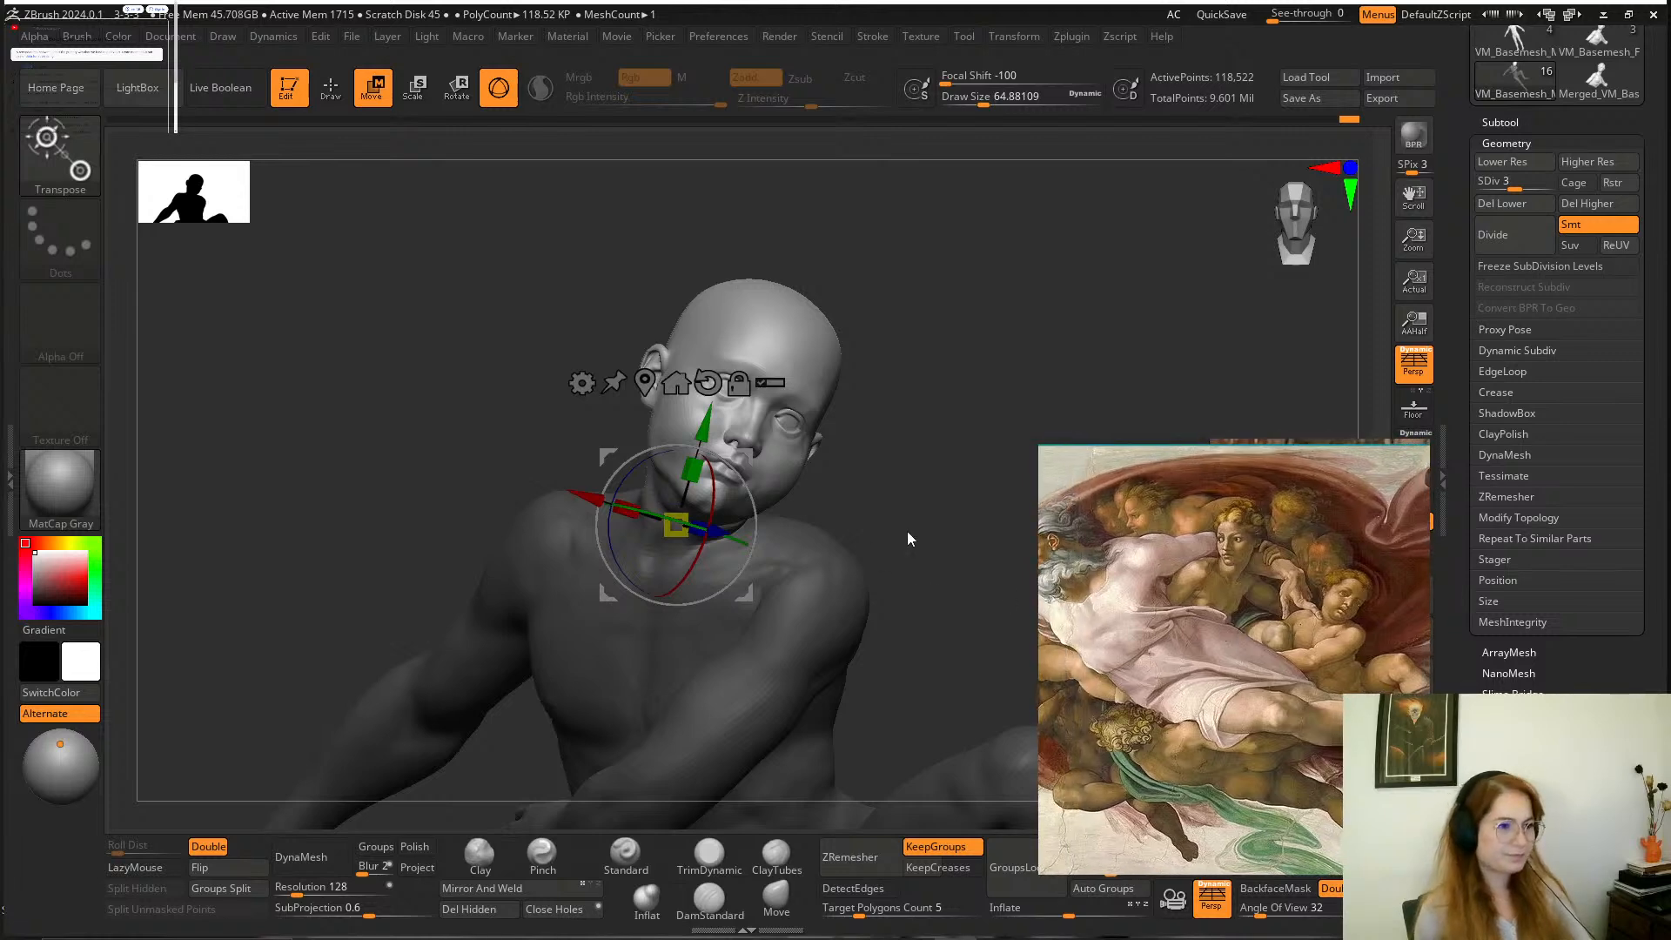
Return to sculpting without transforming the head, and smooth the boy's nape and the front of his neck at a draw size of about 65.
left_click_drag(907, 531, 751, 458)
left_click_drag(1040, 390, 1120, 435)
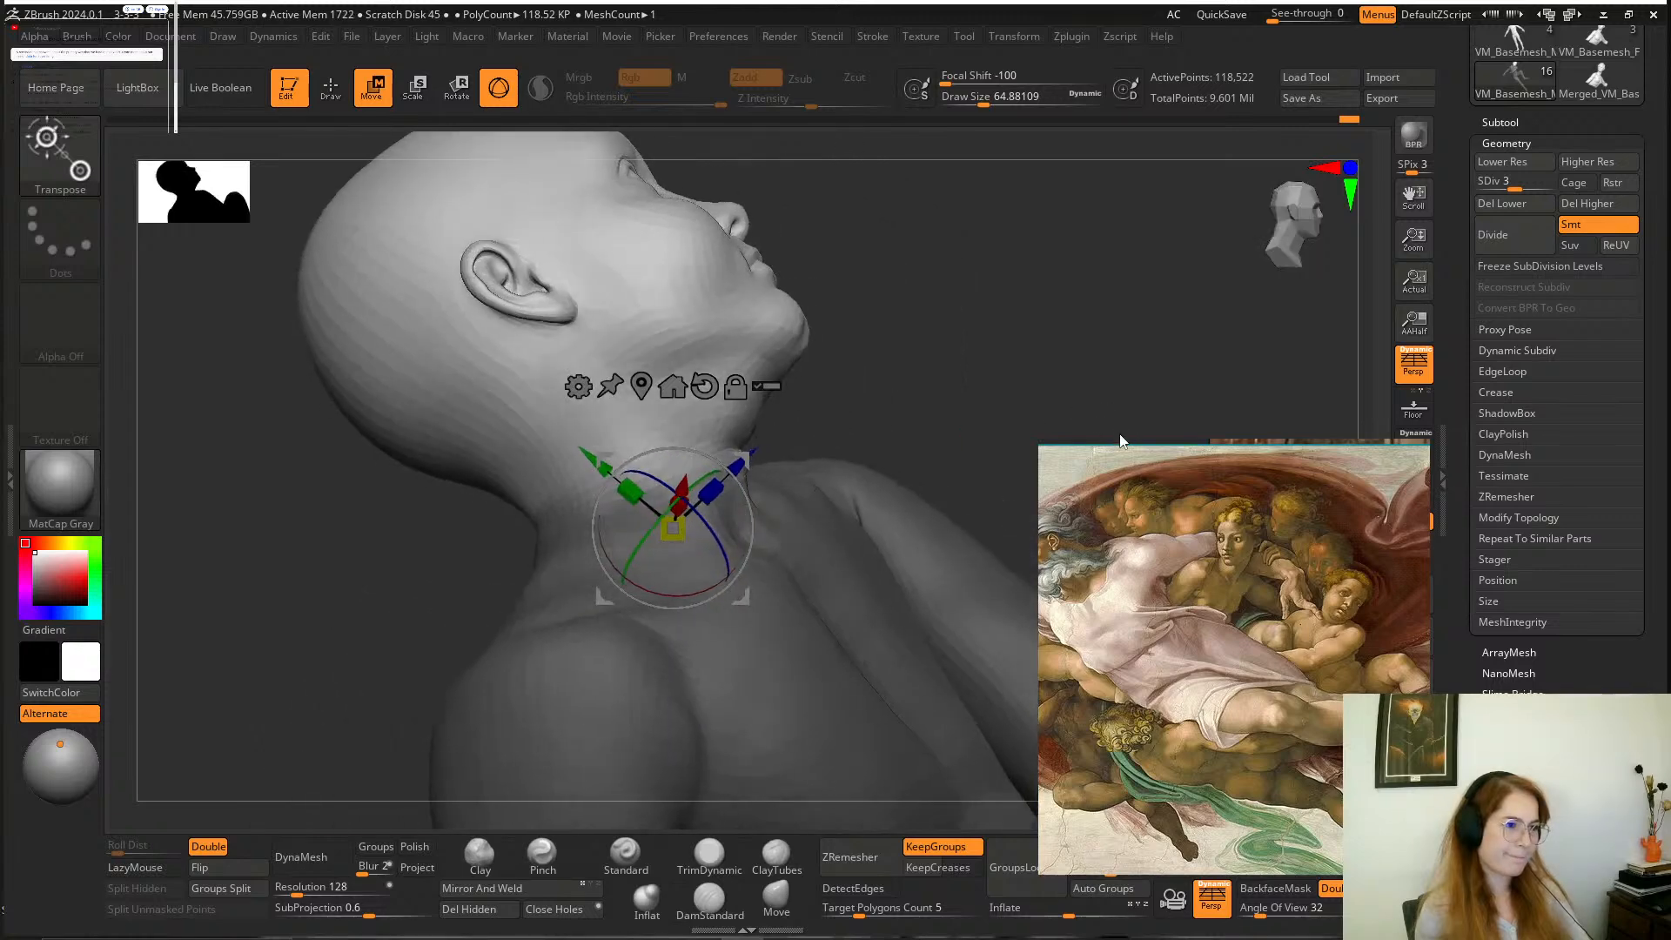
mouse_move(828, 195)
left_mouse_down()
mouse_move(947, 253)
mouse_move(853, 250)
mouse_move(908, 272)
mouse_move(879, 261)
left_mouse_up()
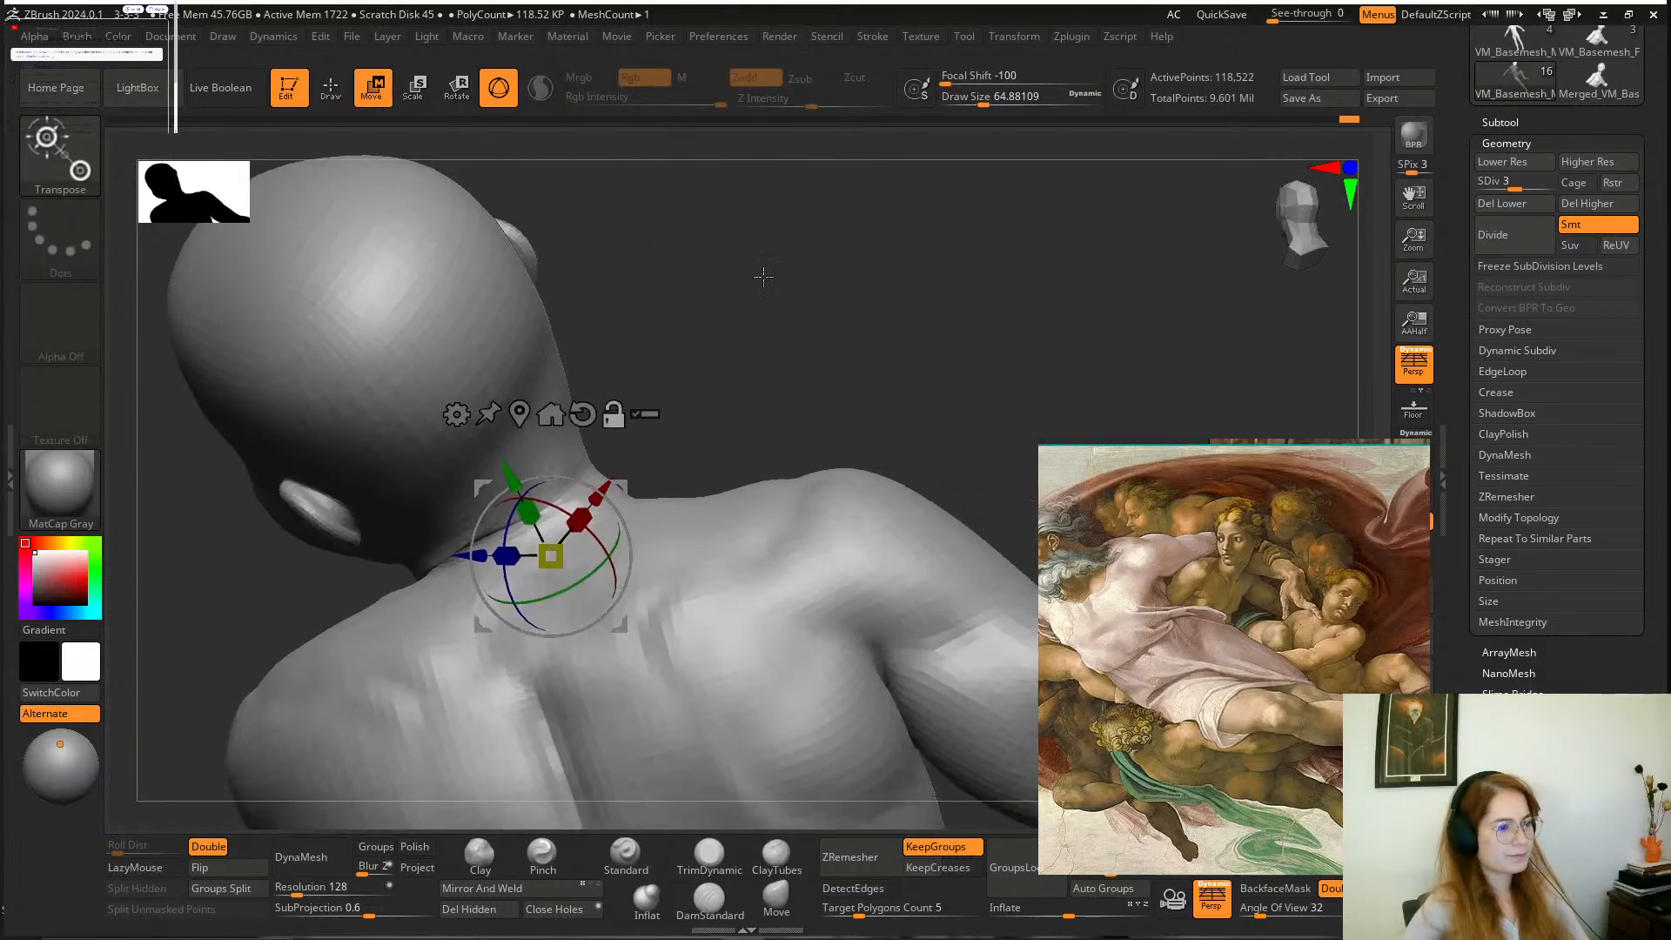
left_click(710, 901)
left_click_drag(630, 434, 528, 465, "shift")
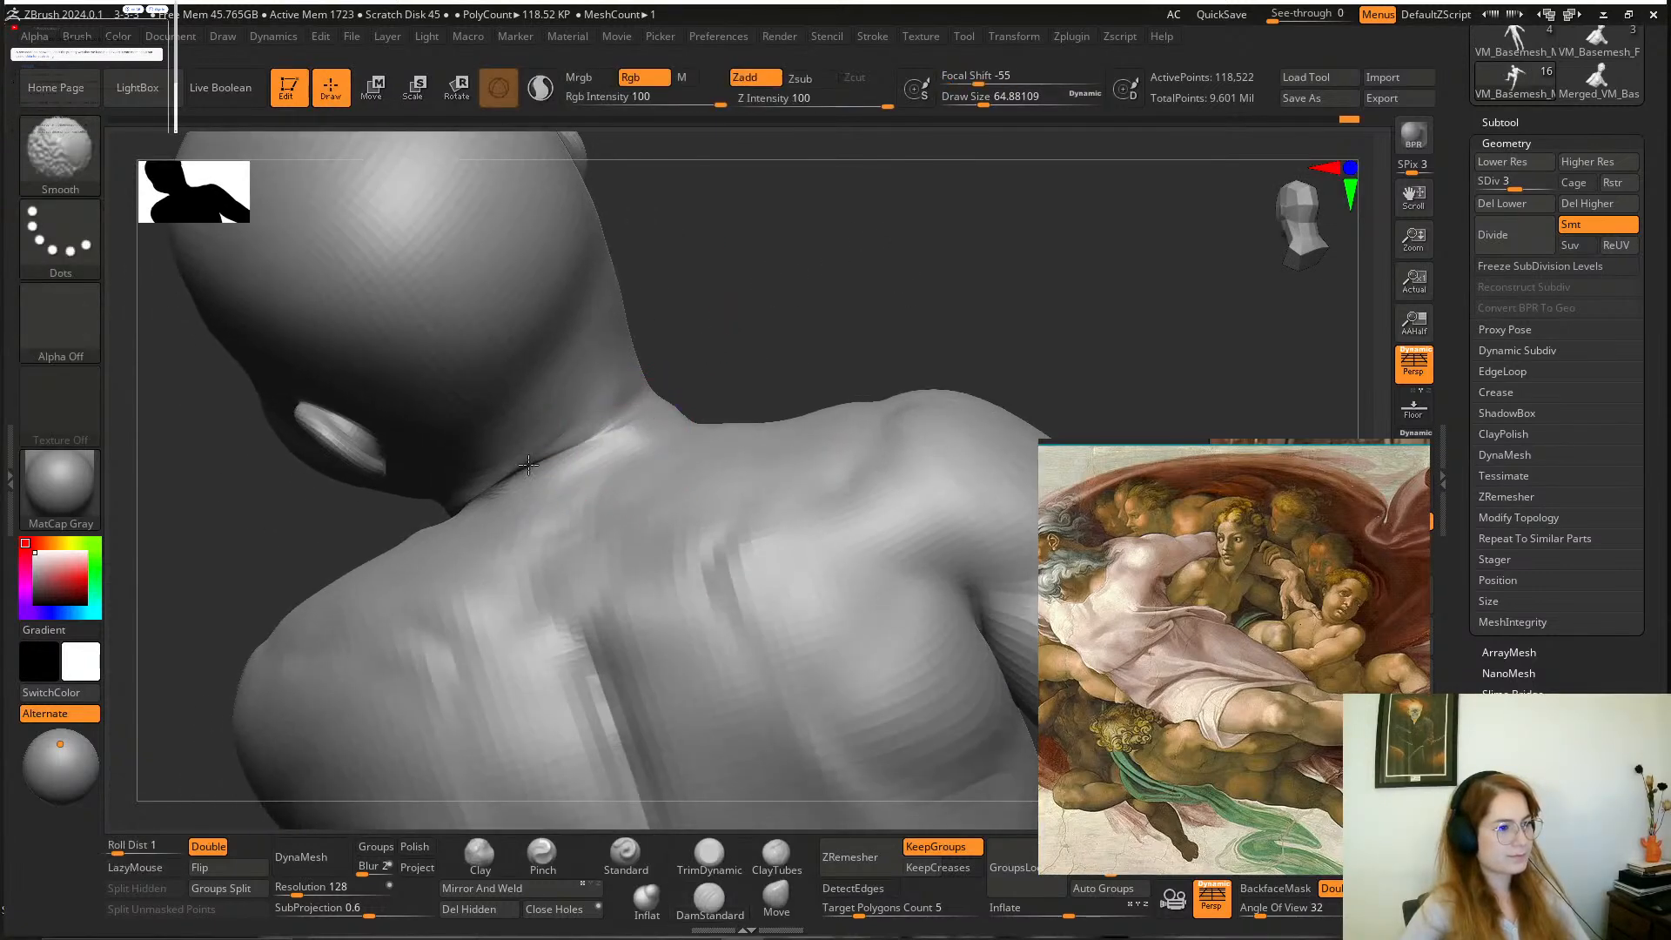
mouse_move(740, 300)
left_mouse_down()
mouse_move(906, 239)
mouse_move(906, 358)
left_mouse_up()
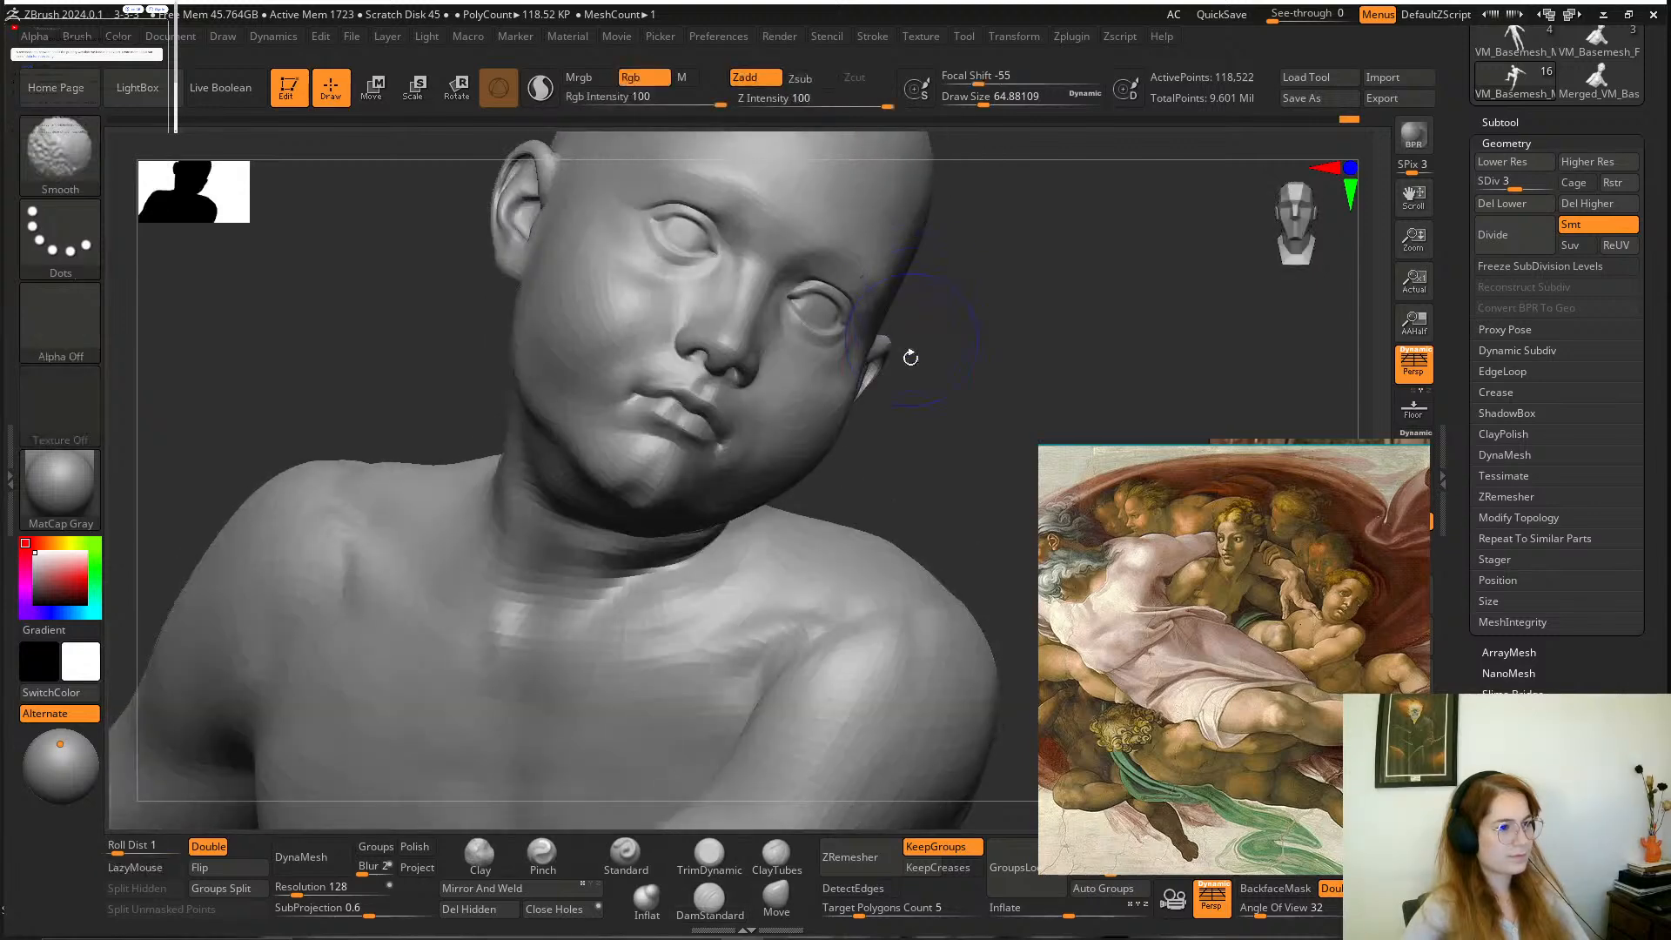
left_click_drag(957, 465, 861, 291, "alt")
mouse_move(640, 414)
left_mouse_down("shift")
mouse_move(680, 391)
mouse_move(544, 374)
left_mouse_up("shift")
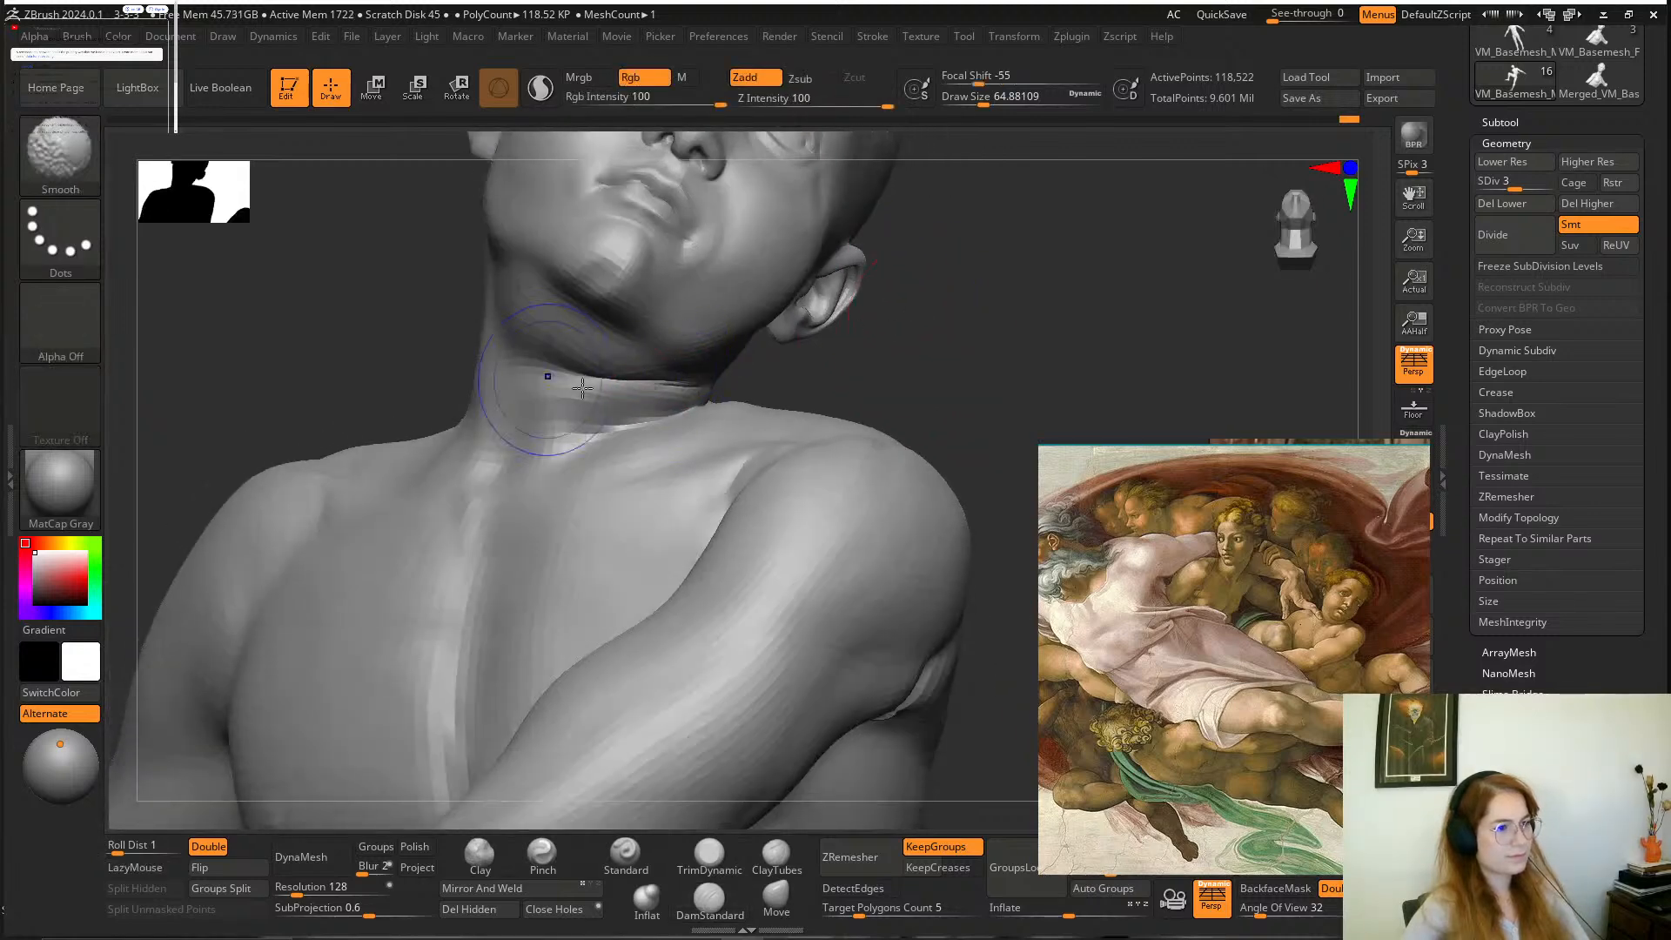
mouse_move(922, 357)
left_mouse_down("alt")
mouse_move(835, 261)
mouse_move(883, 309)
mouse_move(880, 343)
mouse_move(858, 333)
mouse_move(873, 348)
left_mouse_up("alt")
Define the brow ridges above both of the boy's eyes with the DamStandard brush at a draw size of about 65.
left_click_drag(863, 271, 771, 414, "alt")
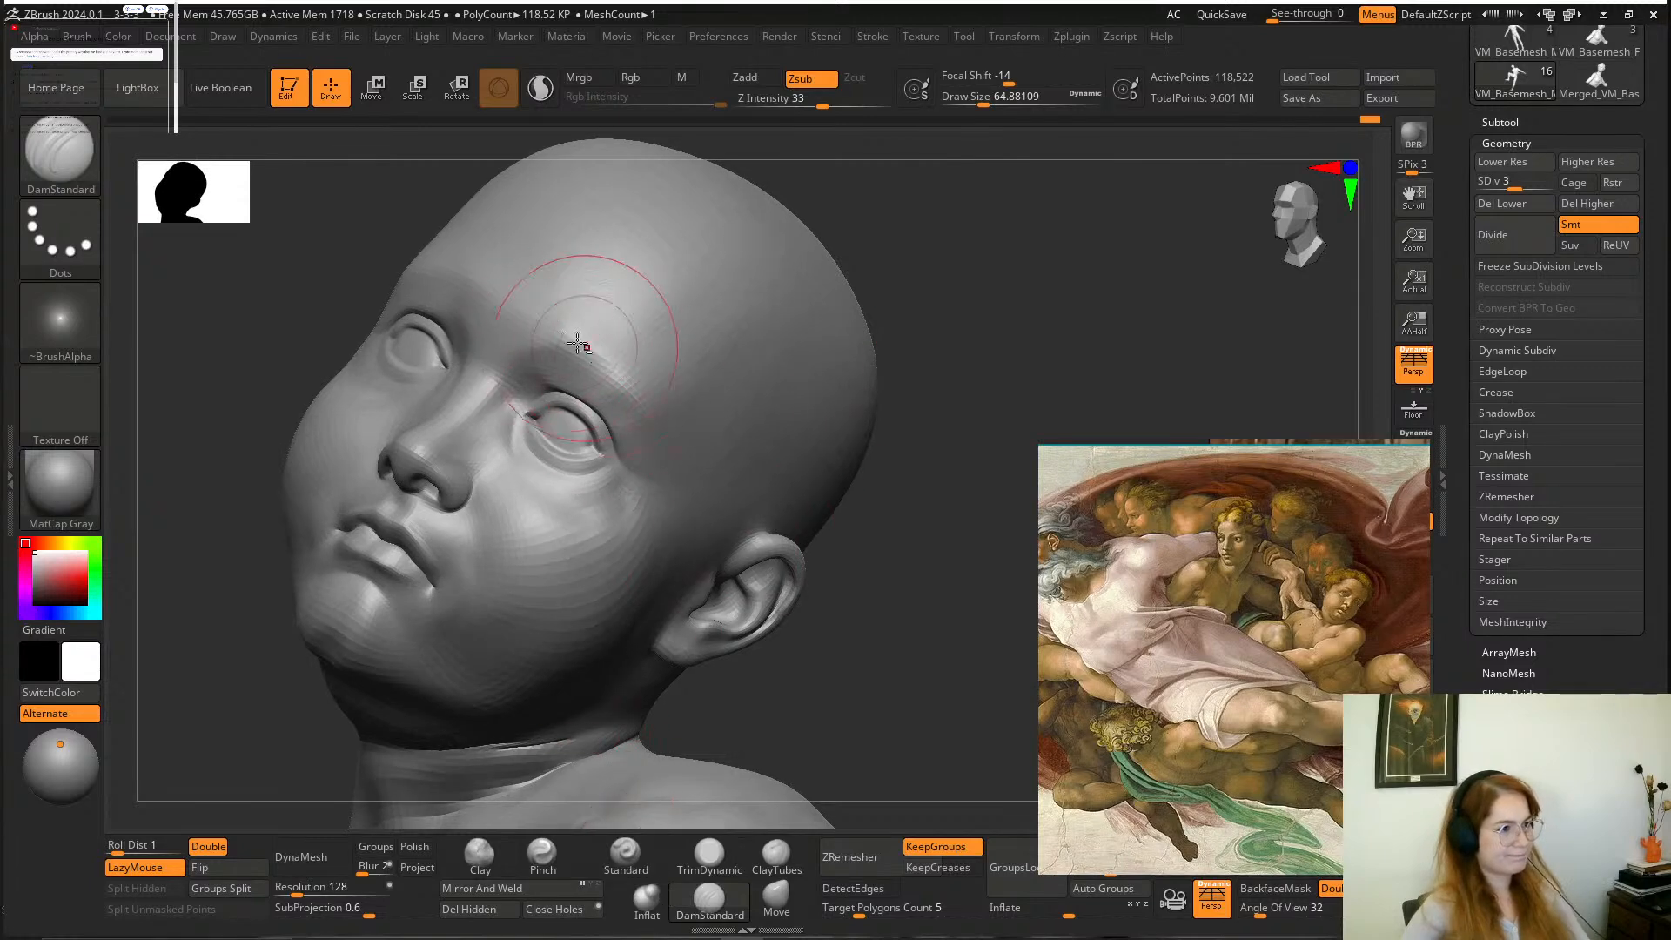
left_click_drag(868, 319, 546, 335)
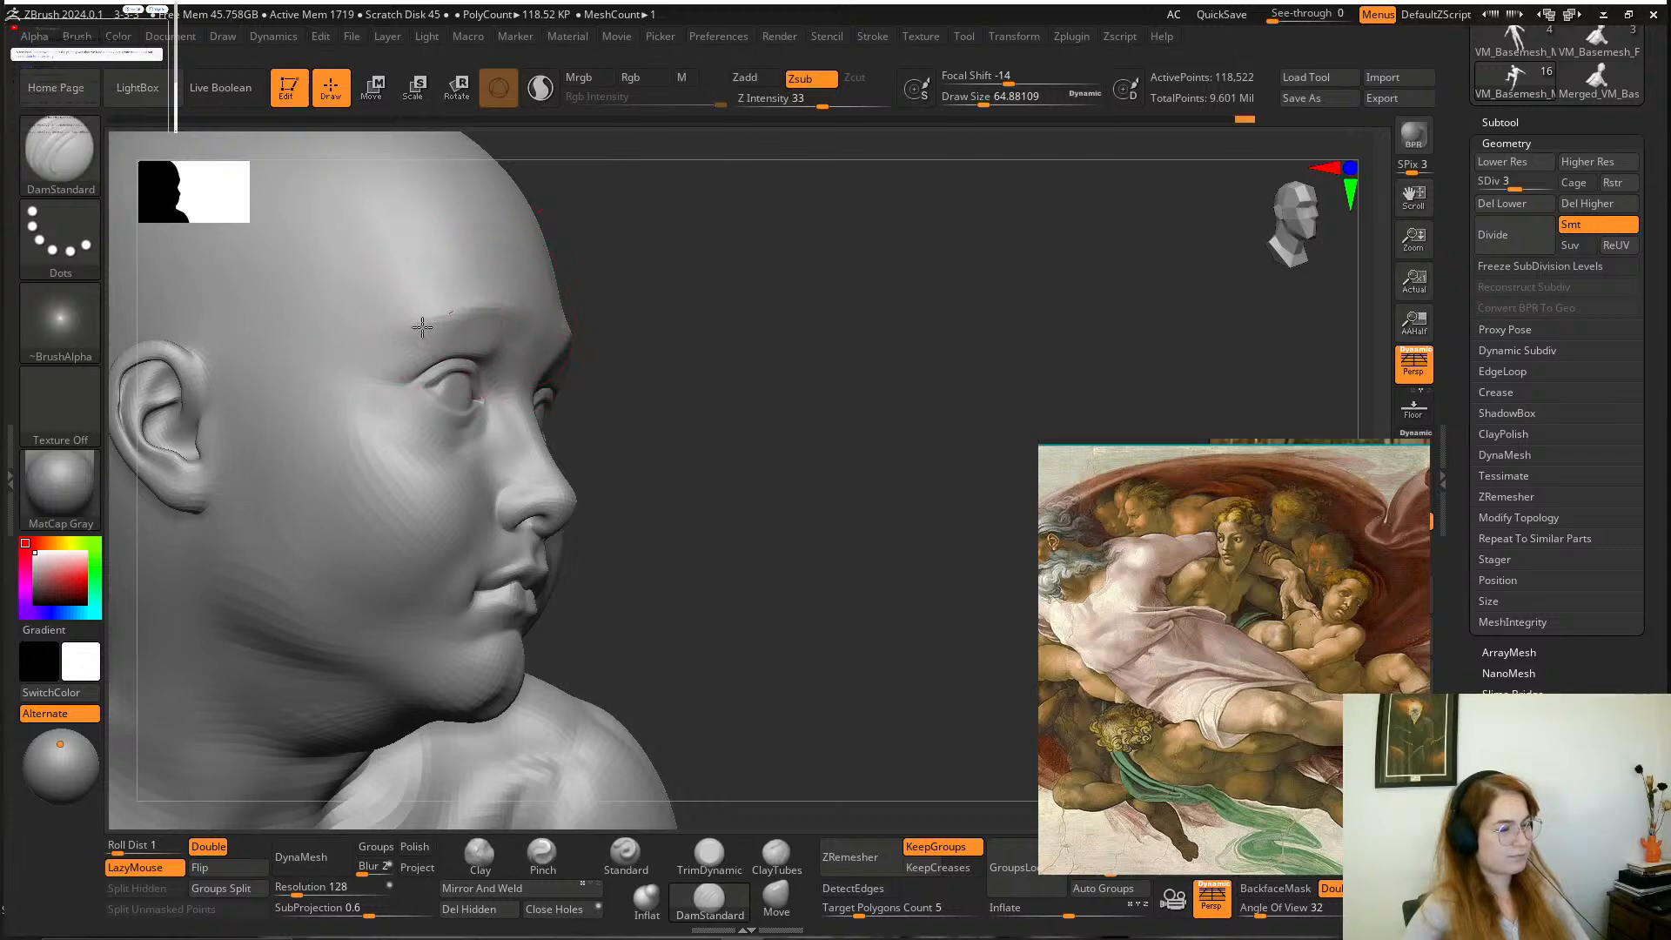
left_click_drag(422, 326, 749, 321)
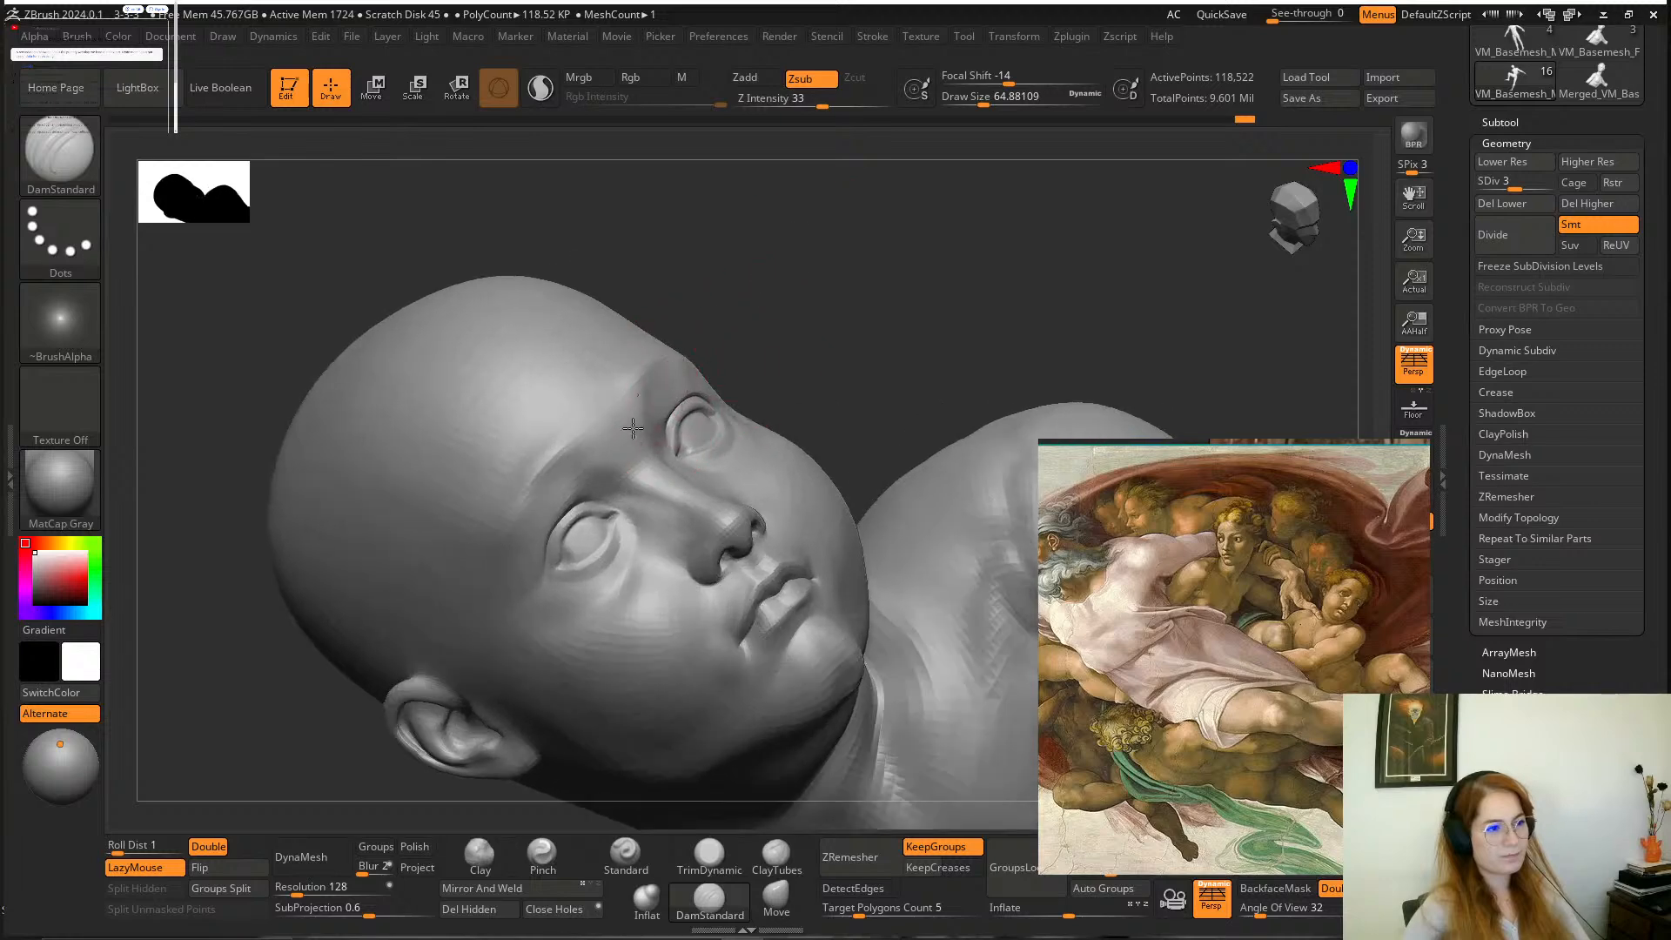
left_click_drag(769, 303, 764, 313)
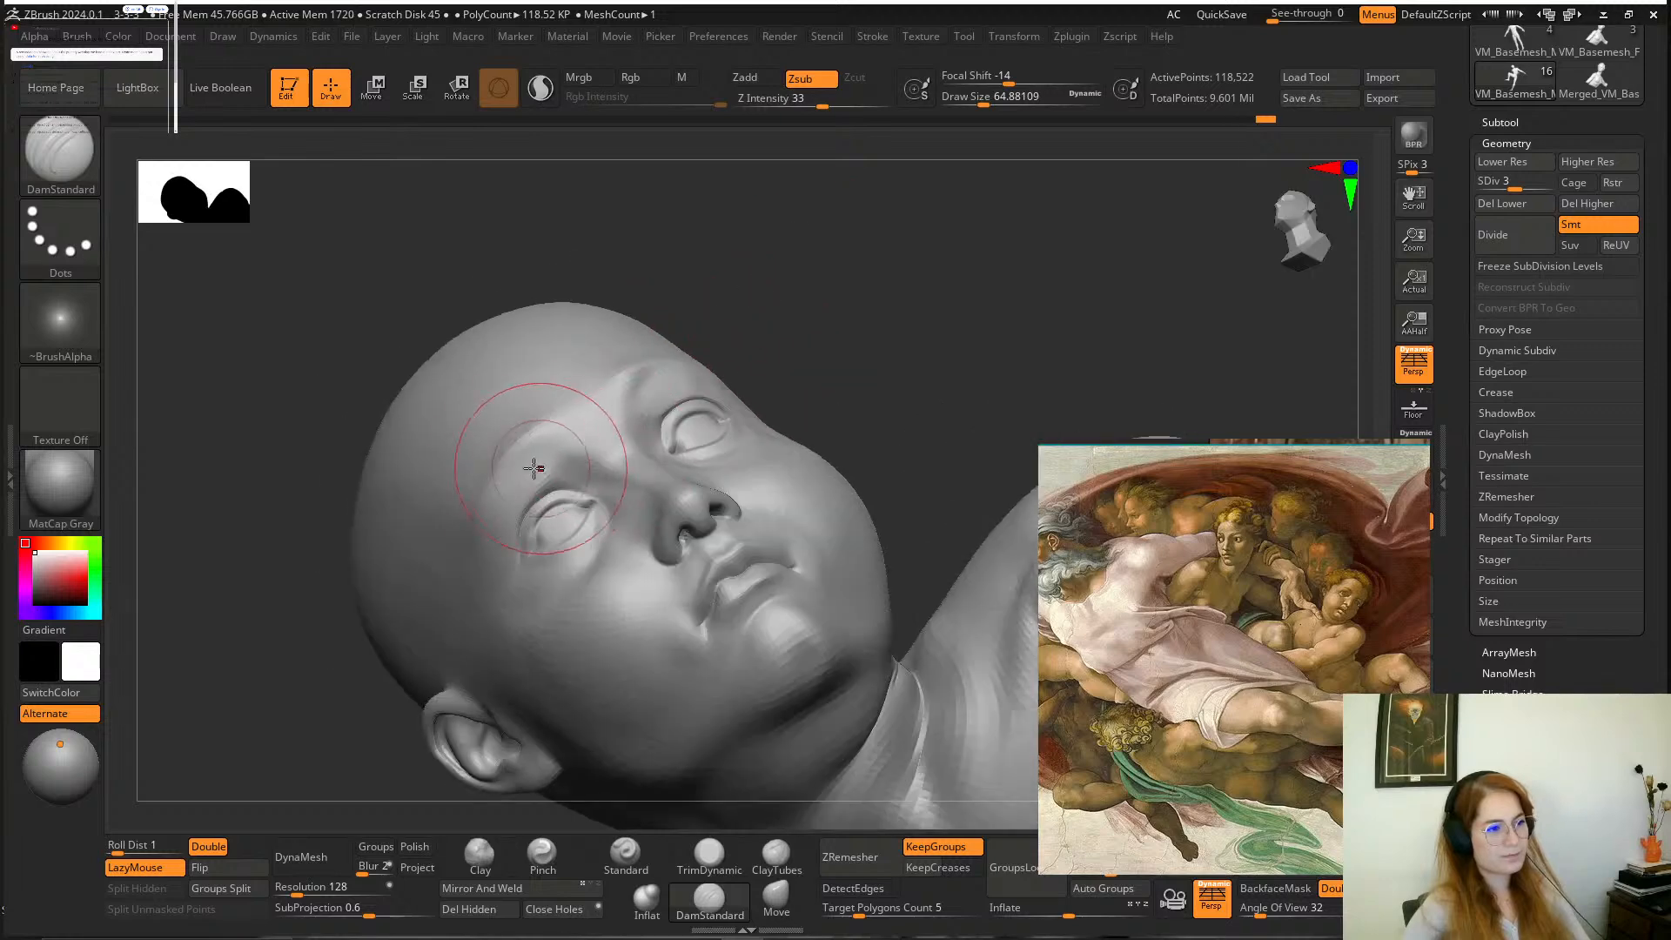
left_click_drag(566, 420, 542, 455)
mouse_move(748, 324)
left_mouse_down()
mouse_move(716, 318)
mouse_move(733, 359)
left_mouse_up()
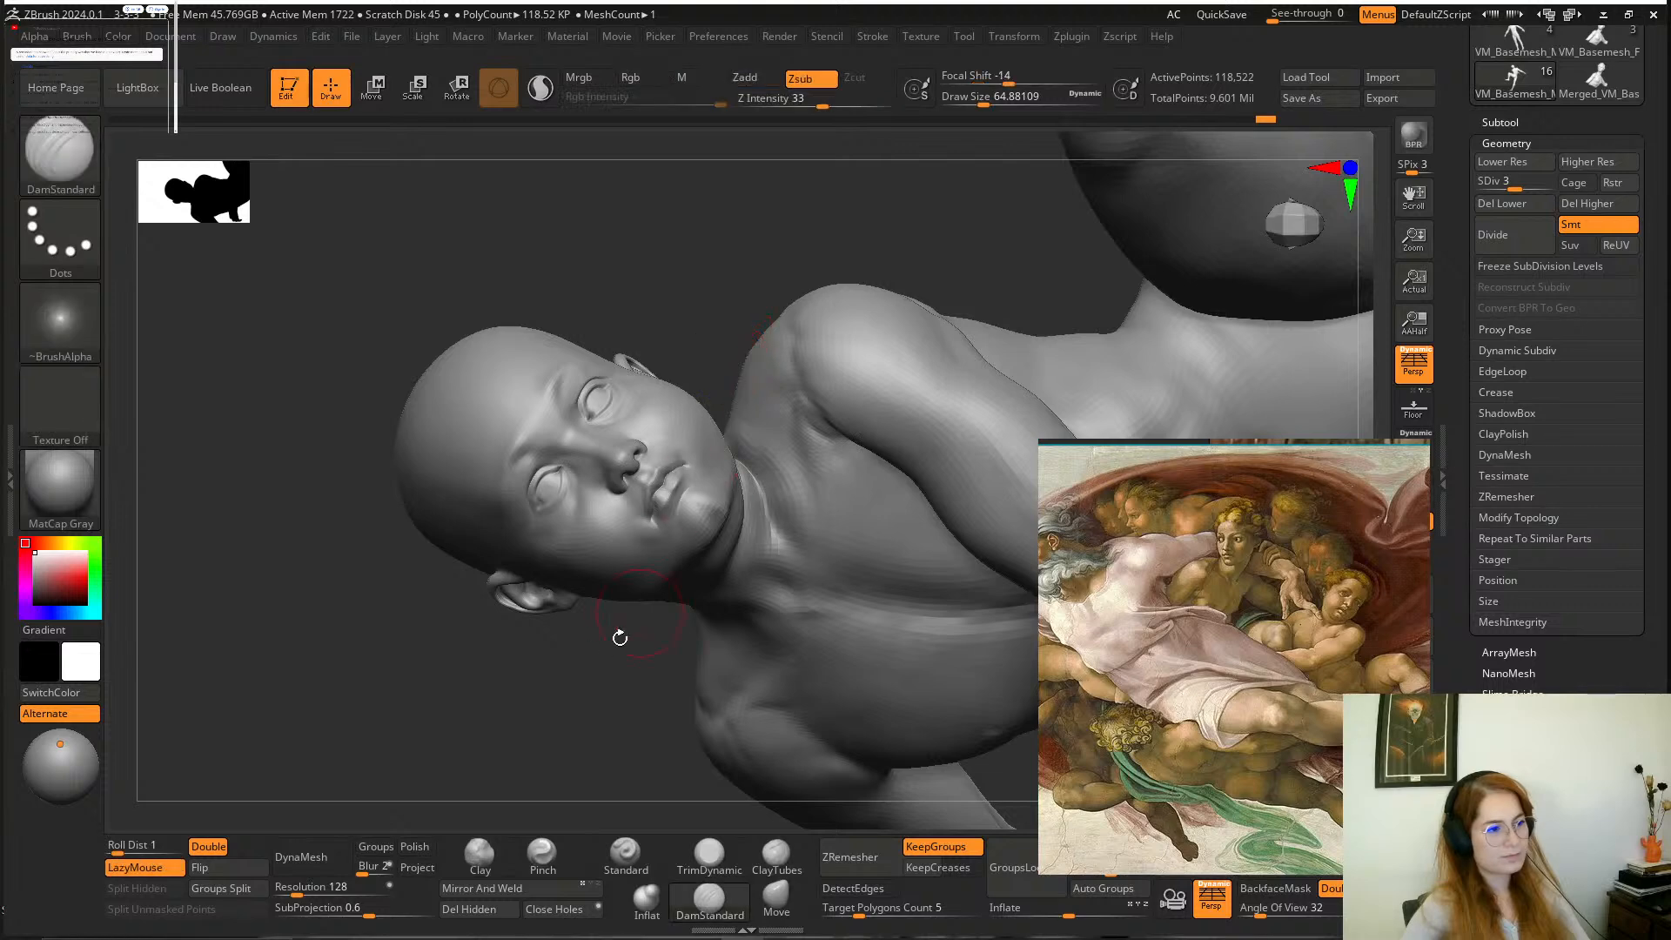
mouse_move(584, 670)
left_mouse_down("alt")
mouse_move(606, 728)
mouse_move(601, 511)
left_mouse_up("alt")
mouse_move(686, 368)
left_mouse_down()
mouse_move(656, 343)
mouse_move(794, 508)
mouse_move(855, 639)
mouse_move(854, 462)
mouse_move(873, 488)
left_mouse_up()
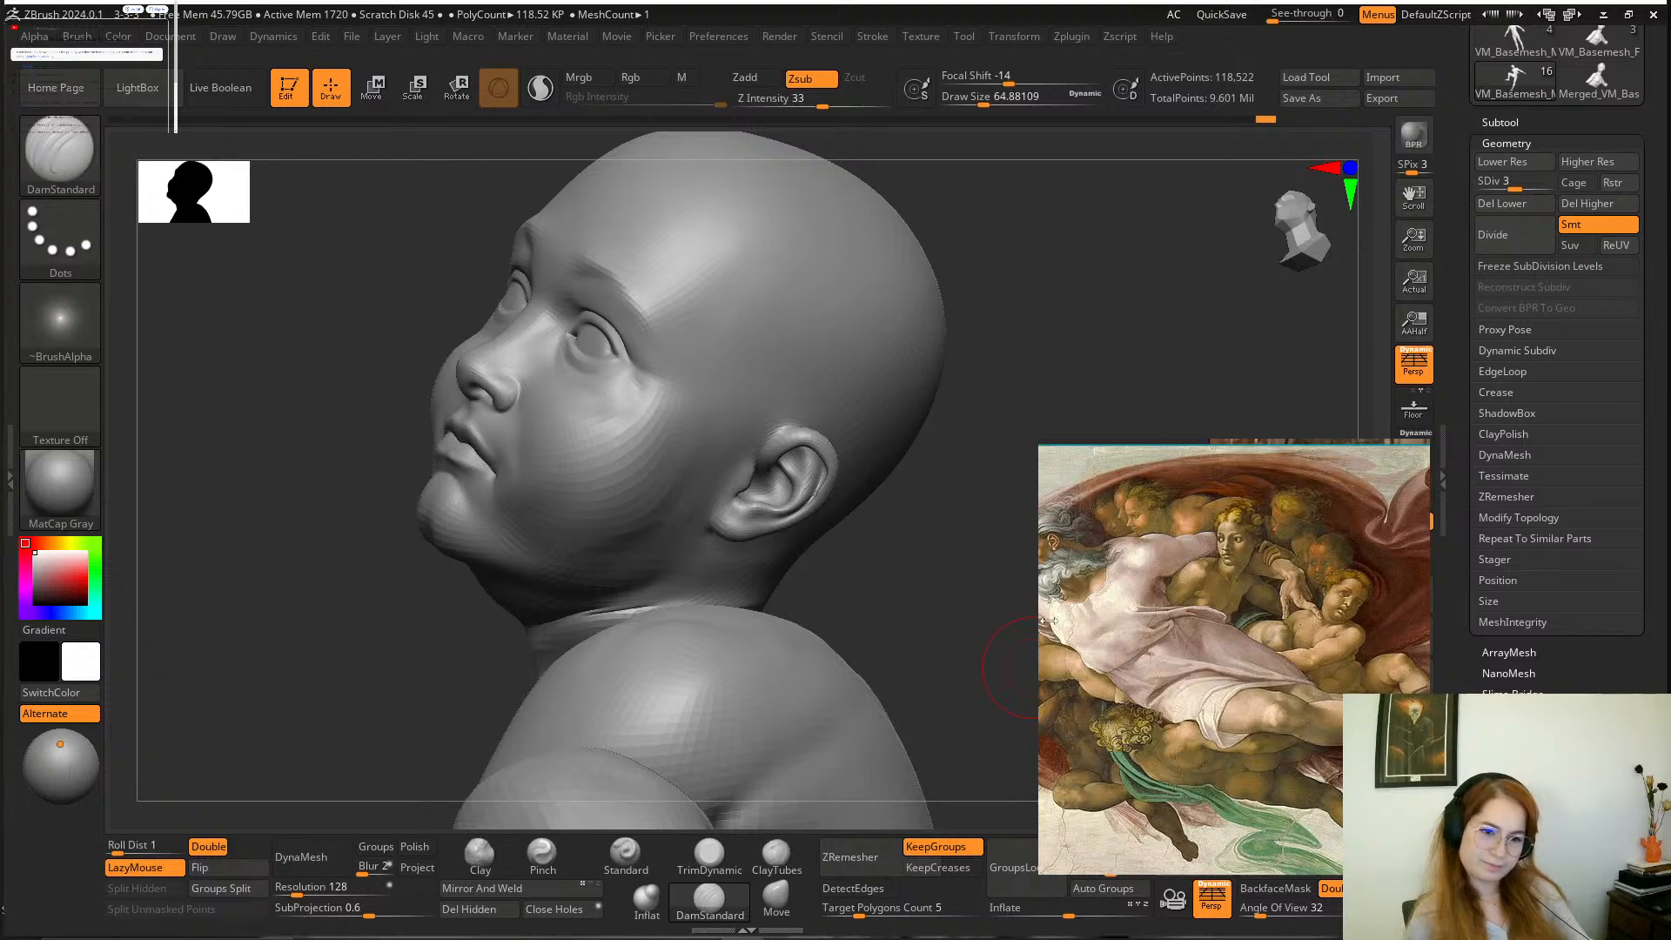
Compare the boy with the child in the reference and reshape his shoulder and neck line using the Move brush at draw size about 124.
scroll(1328, 594, "up", 6)
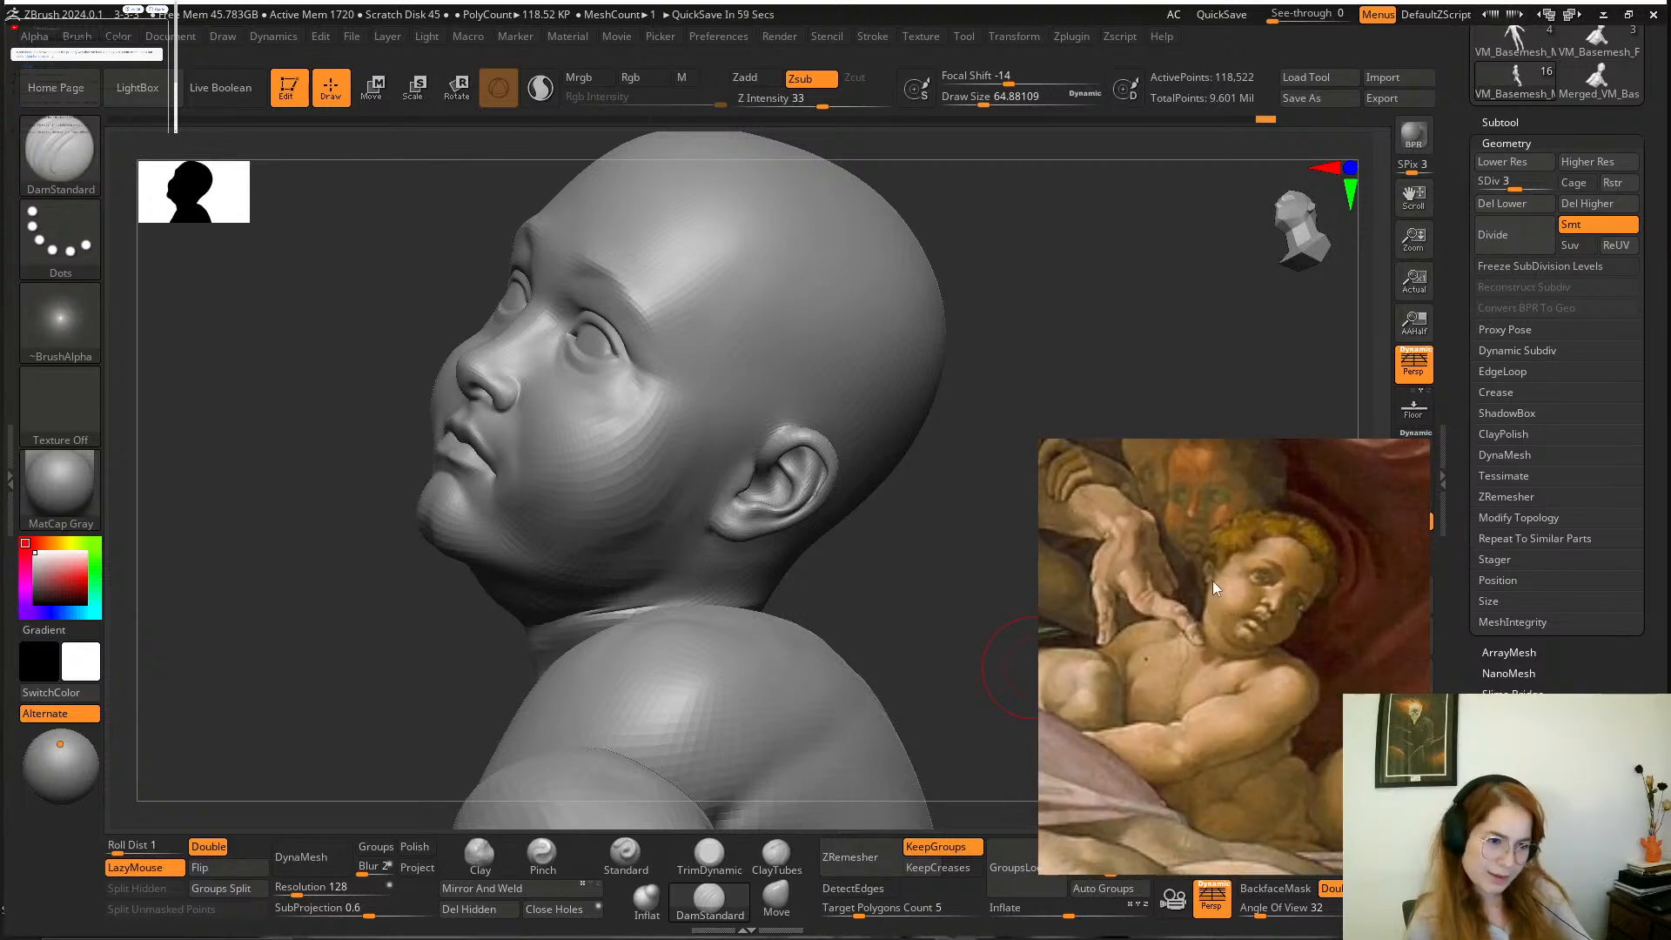
scroll(1213, 581, "up", 2)
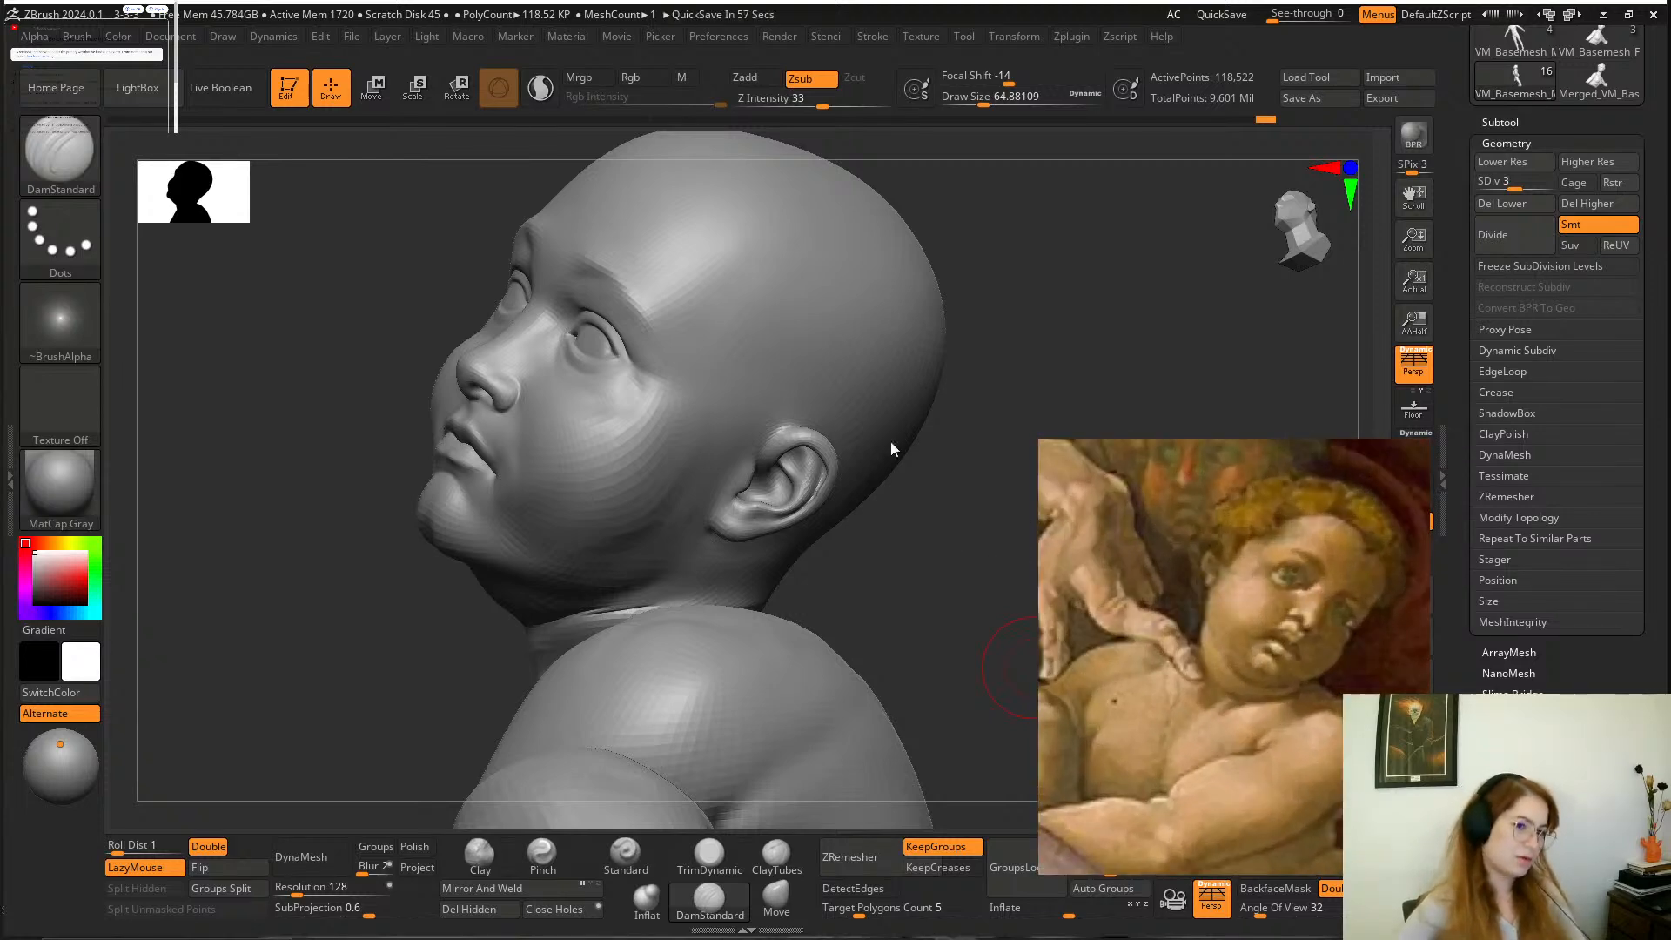
mouse_move(947, 527)
left_mouse_down()
mouse_move(889, 441)
mouse_move(902, 455)
mouse_move(774, 492)
left_mouse_up()
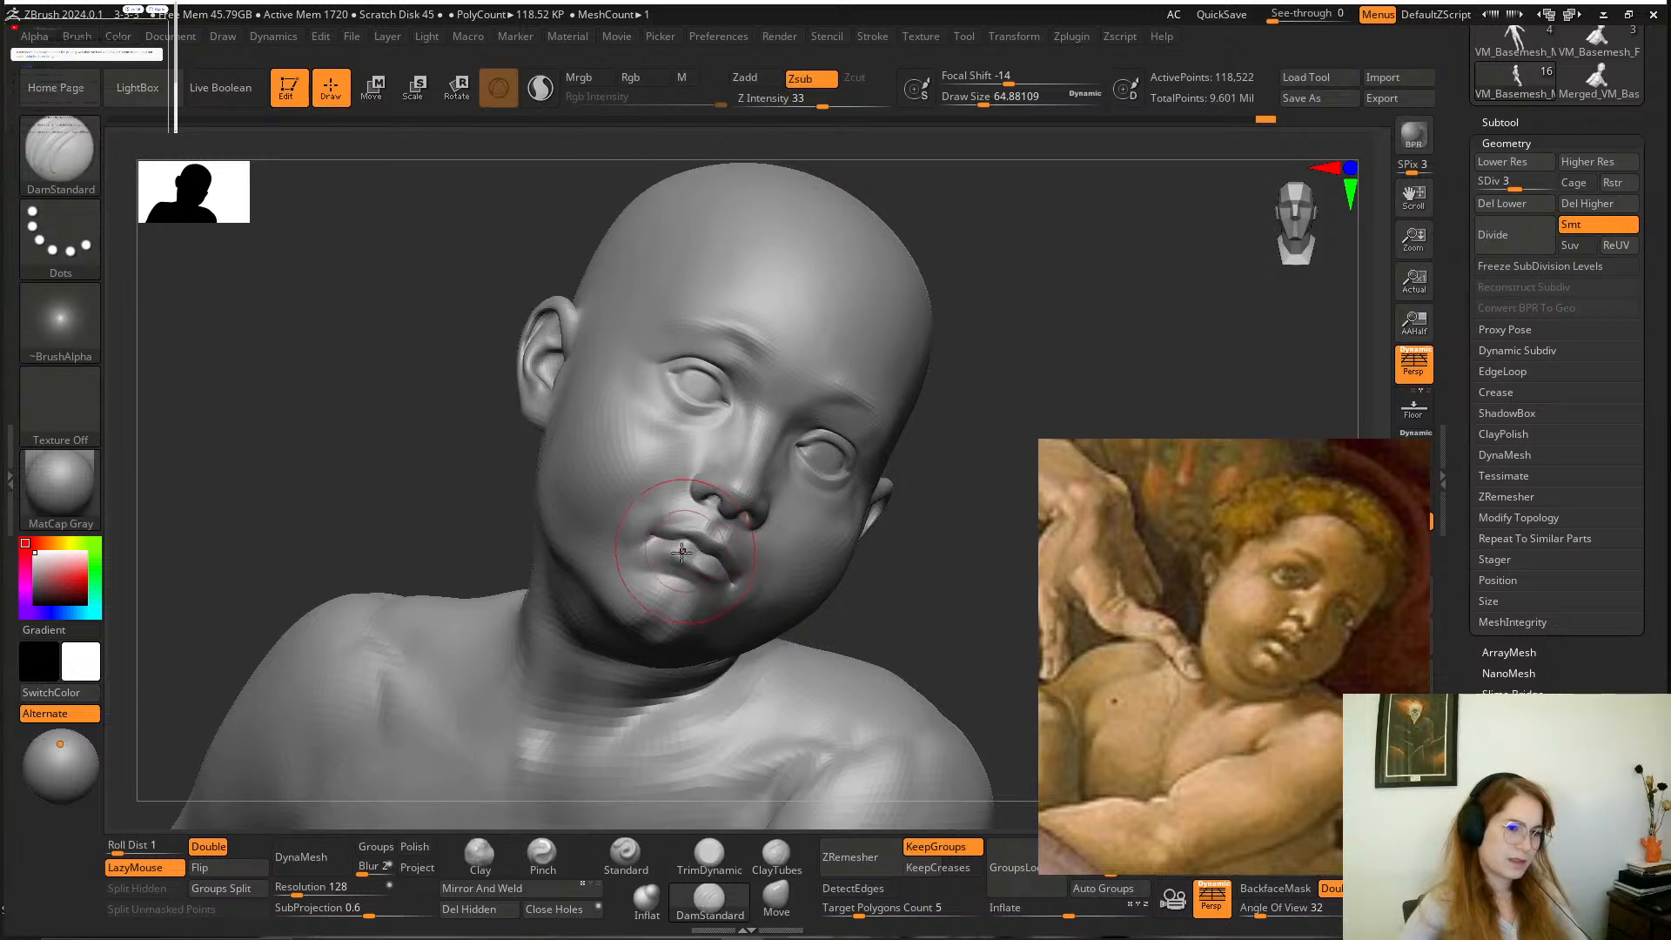
left_click_drag(478, 485, 695, 561)
key("space")
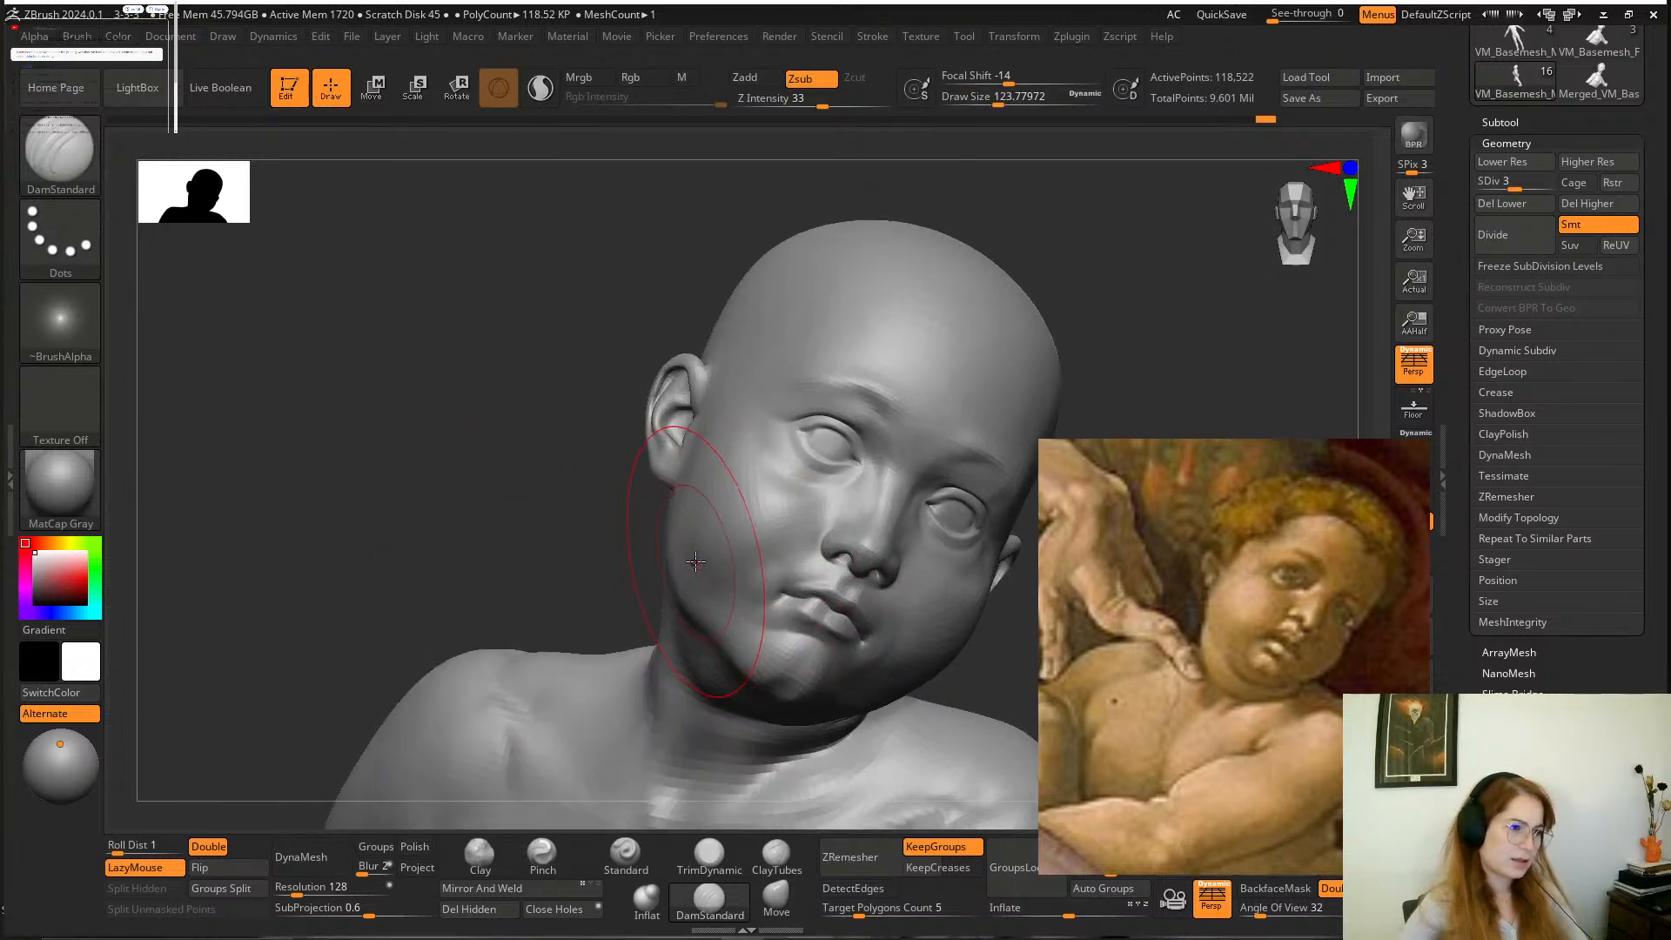
left_click(777, 896)
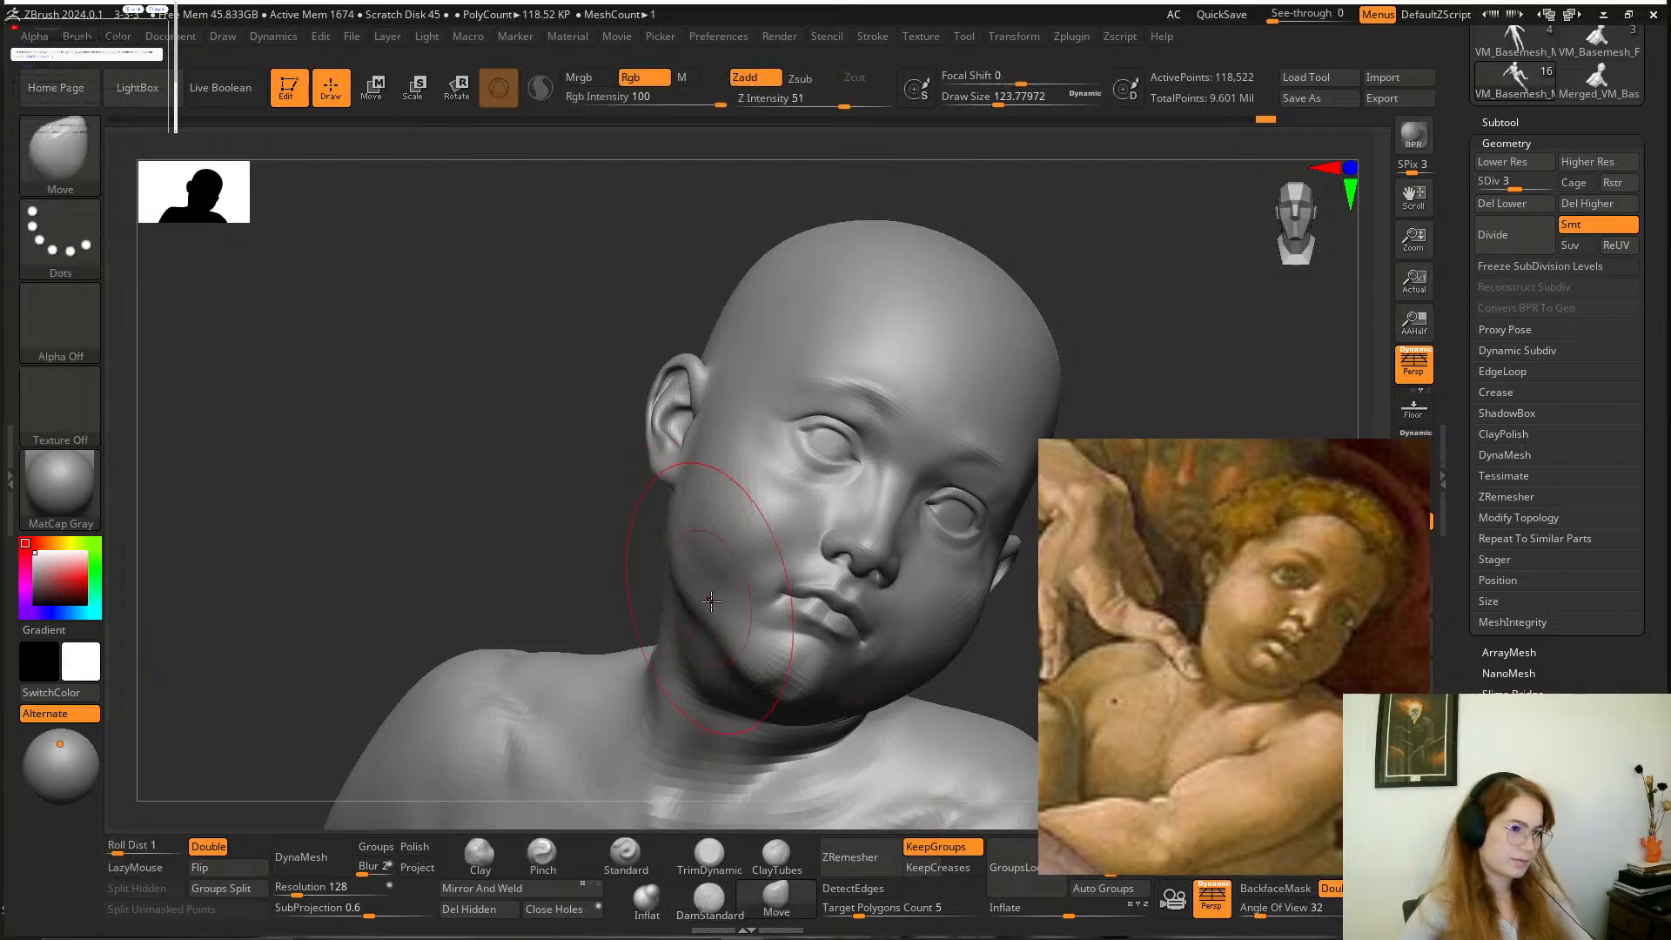
right_click_drag(616, 666, 639, 604, "alt")
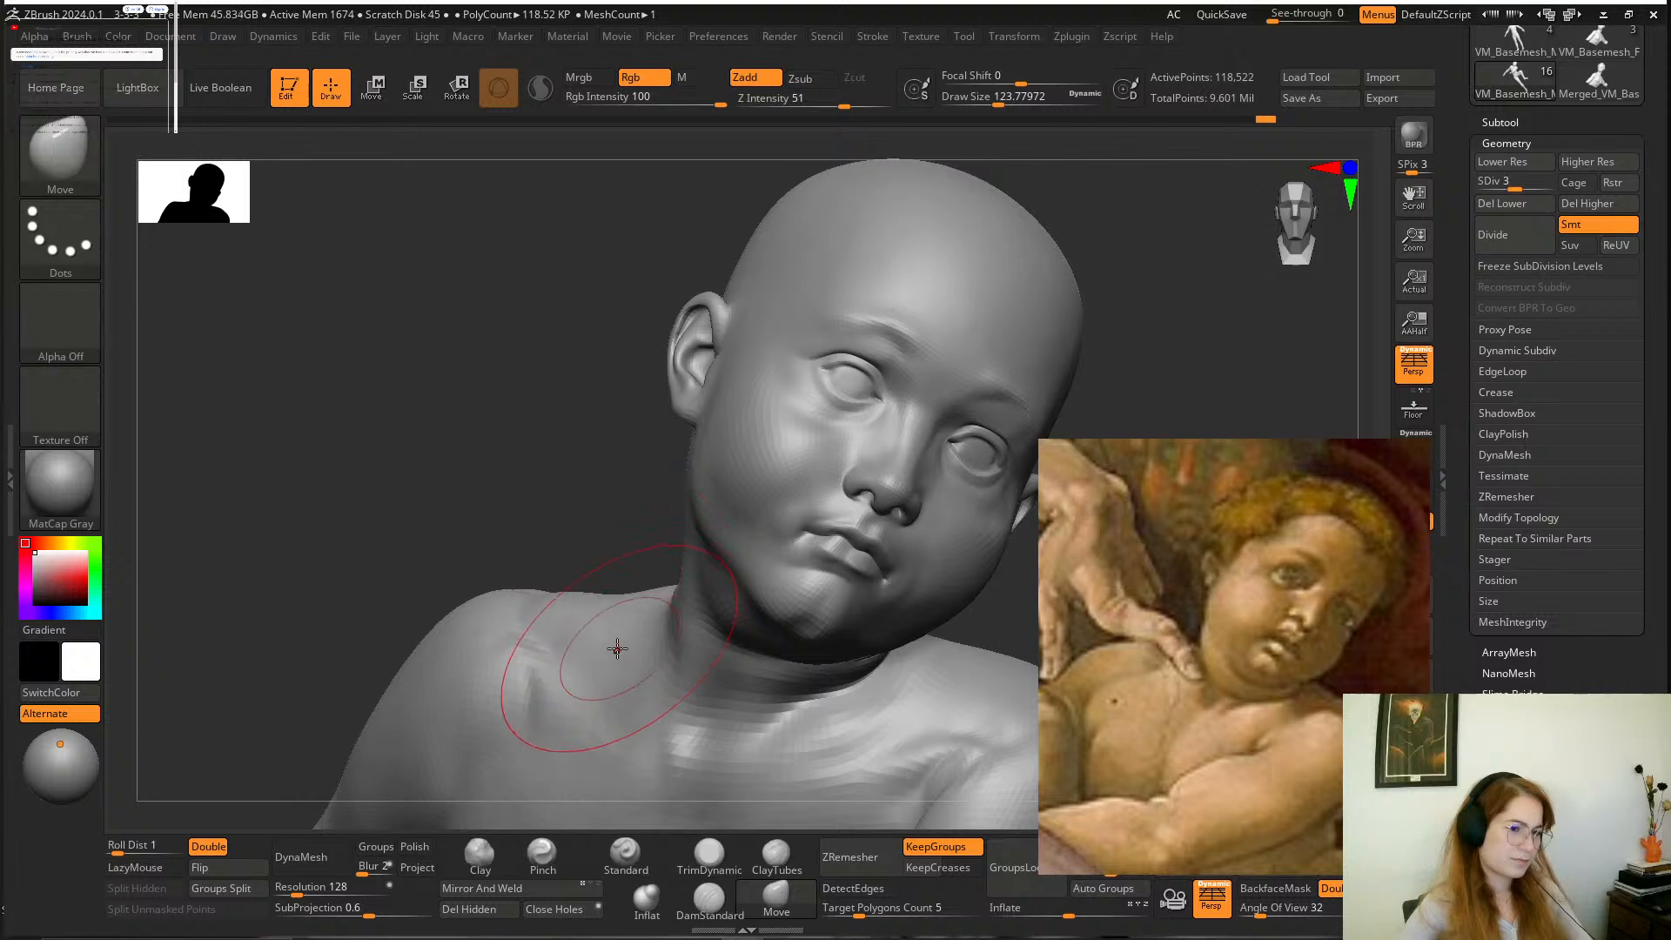
mouse_move(602, 605)
left_mouse_down()
mouse_move(612, 572)
mouse_move(550, 592)
mouse_move(541, 657)
mouse_move(527, 640)
left_mouse_up()
left_click_drag(522, 543, 670, 557)
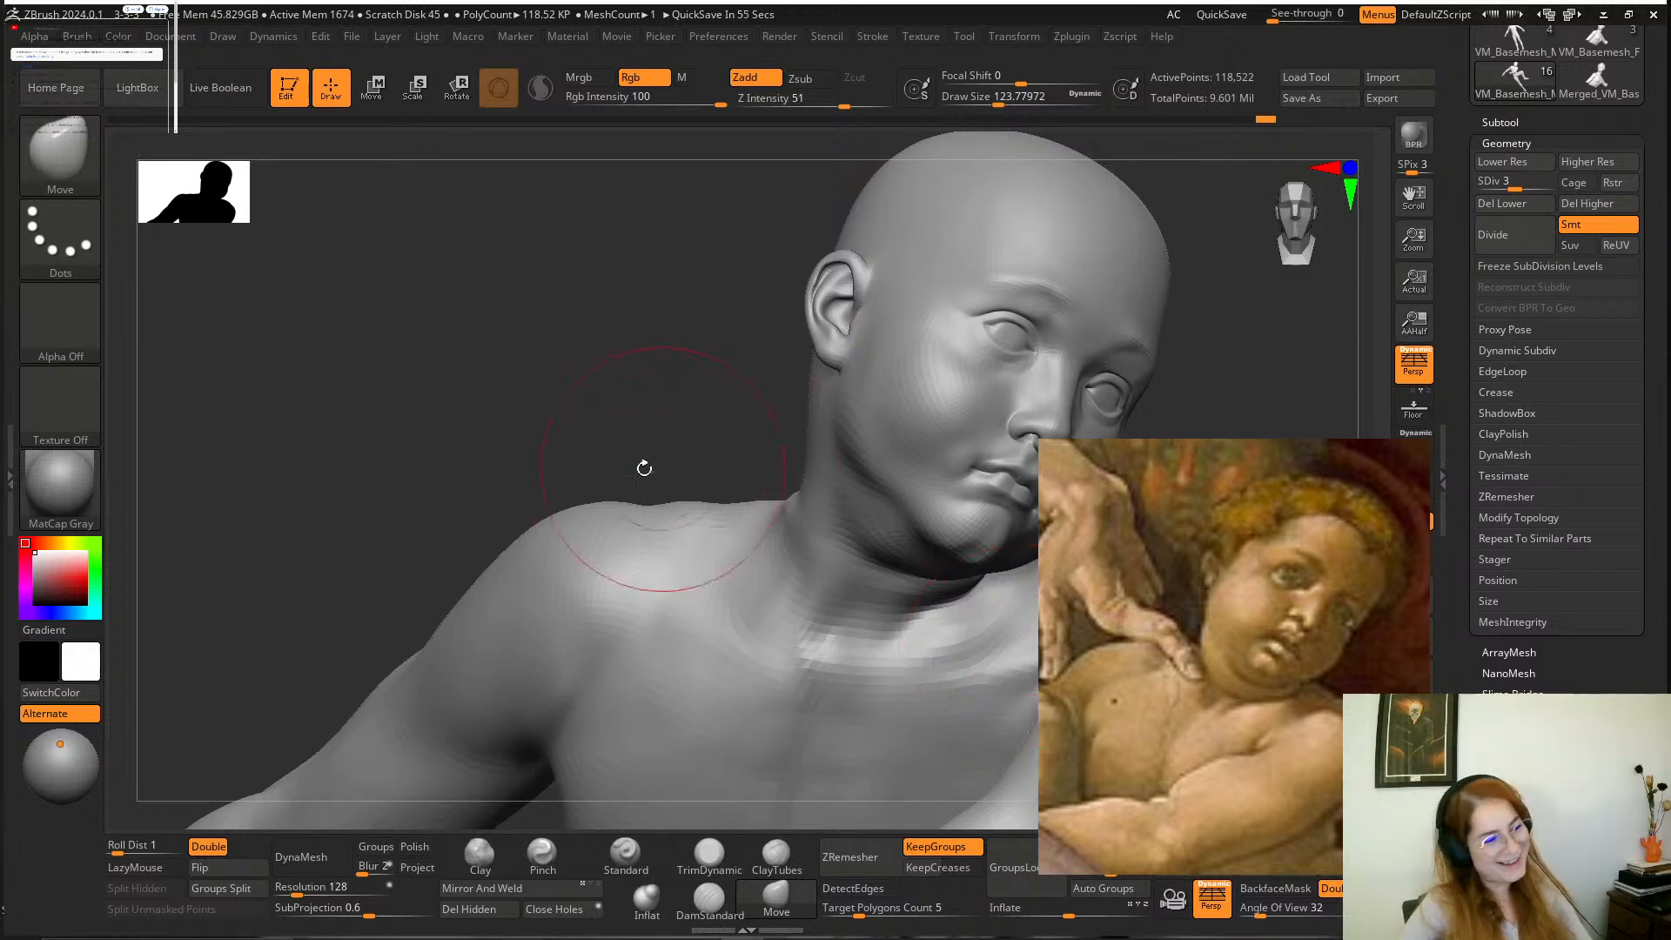
Adjust the nape, the front of the neck and the top of the shoulder from several angles with the Move brush.
mouse_move(641, 466)
left_mouse_down()
mouse_move(668, 492)
mouse_move(783, 473)
mouse_move(828, 496)
mouse_move(708, 452)
mouse_move(675, 462)
mouse_move(724, 474)
mouse_move(713, 445)
left_mouse_up()
right_click_drag(875, 546, 888, 575)
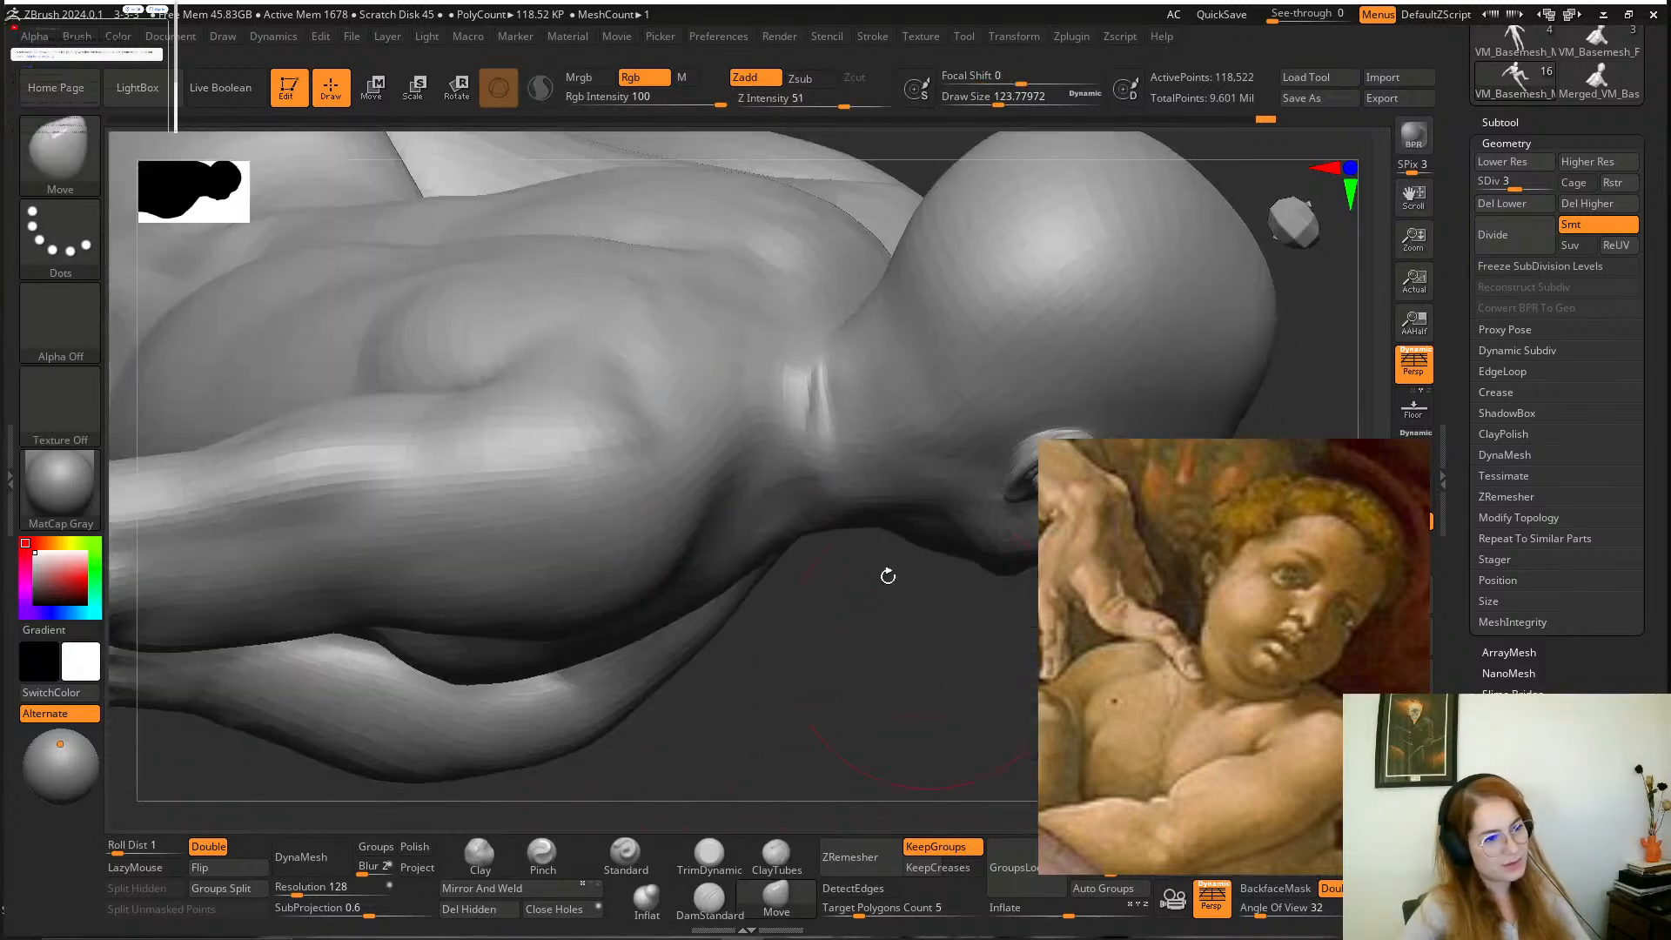
mouse_move(788, 392)
left_mouse_down("shift")
mouse_move(783, 422)
mouse_move(756, 370)
left_mouse_up("shift")
mouse_move(876, 634)
left_mouse_down()
mouse_move(932, 705)
mouse_move(879, 557)
left_mouse_up()
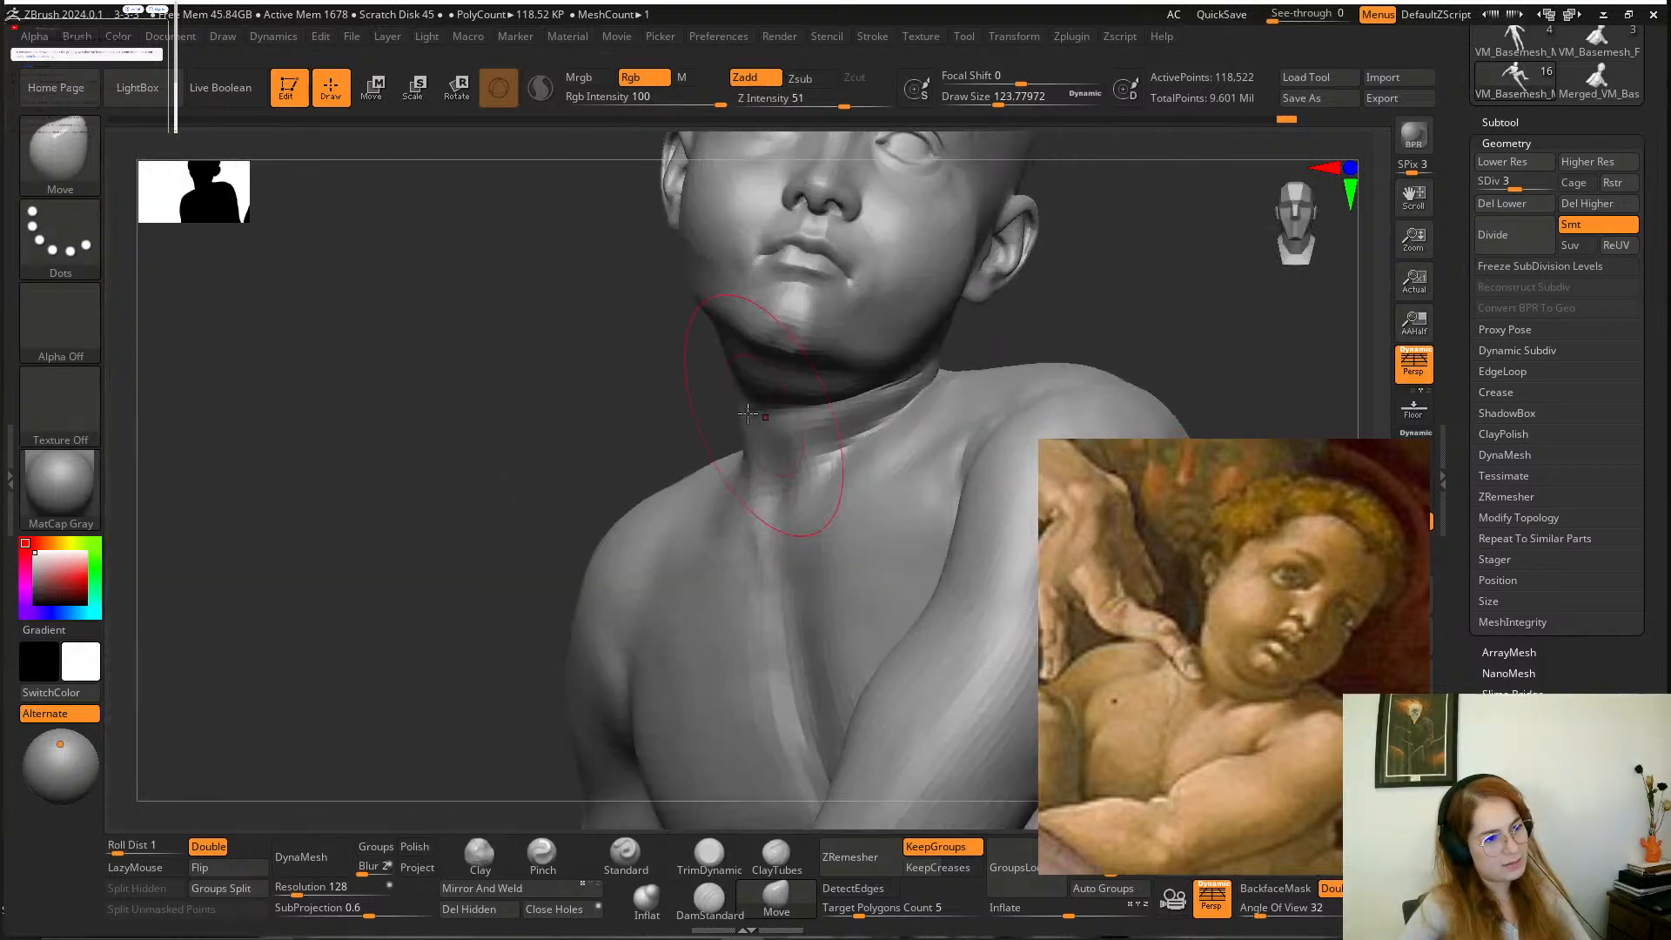
mouse_move(588, 396)
left_mouse_down()
mouse_move(664, 392)
mouse_move(627, 421)
mouse_move(656, 343)
left_mouse_up()
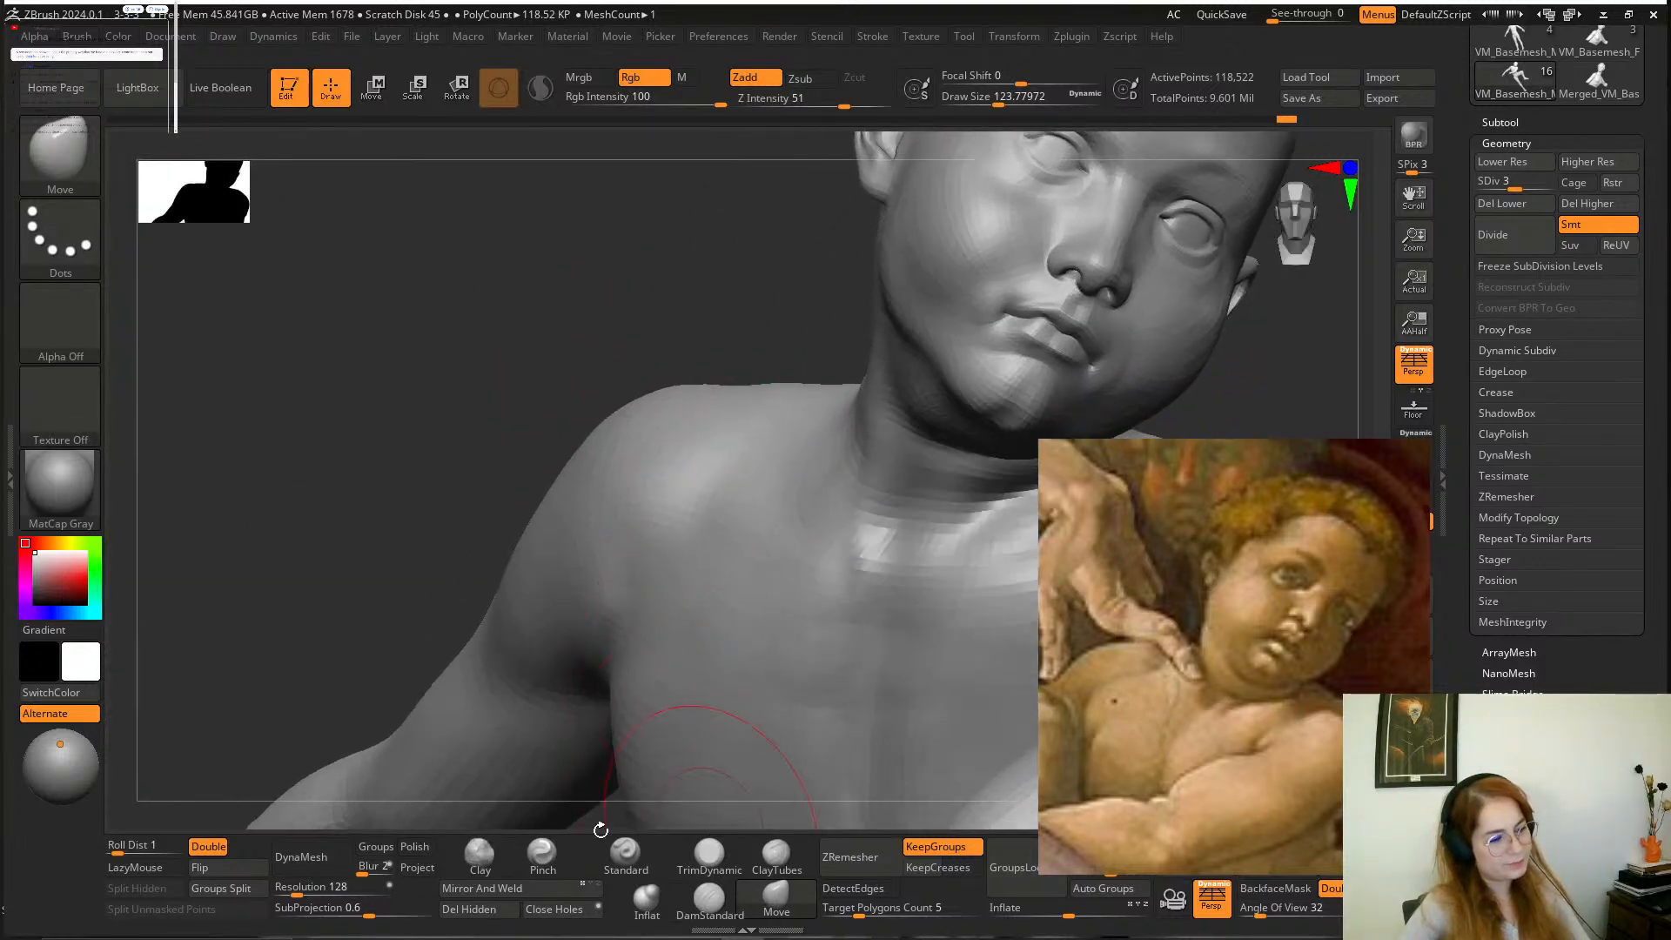
Build up the chest between the shoulder and armpit with the Clay brush at a draw size of about 77.
left_click(479, 854)
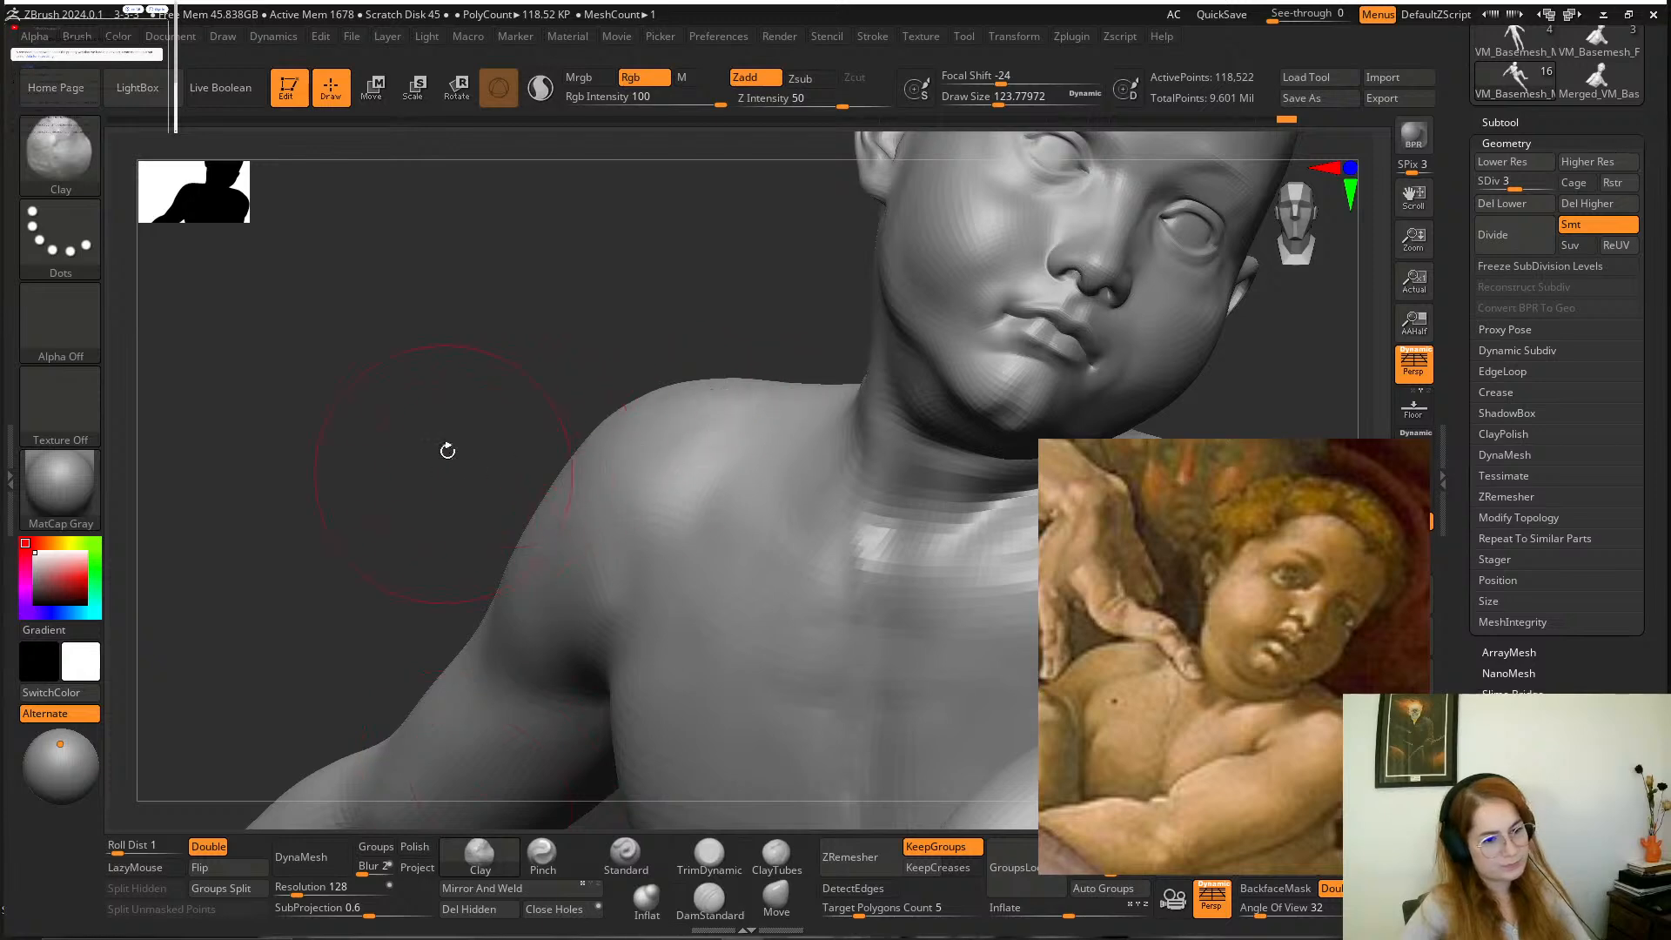
left_click_drag(447, 450, 531, 349, "alt")
key("space")
left_click_drag(777, 419, 763, 419)
left_click_drag(837, 355, 685, 551, "alt")
left_click_drag(470, 465, 563, 429)
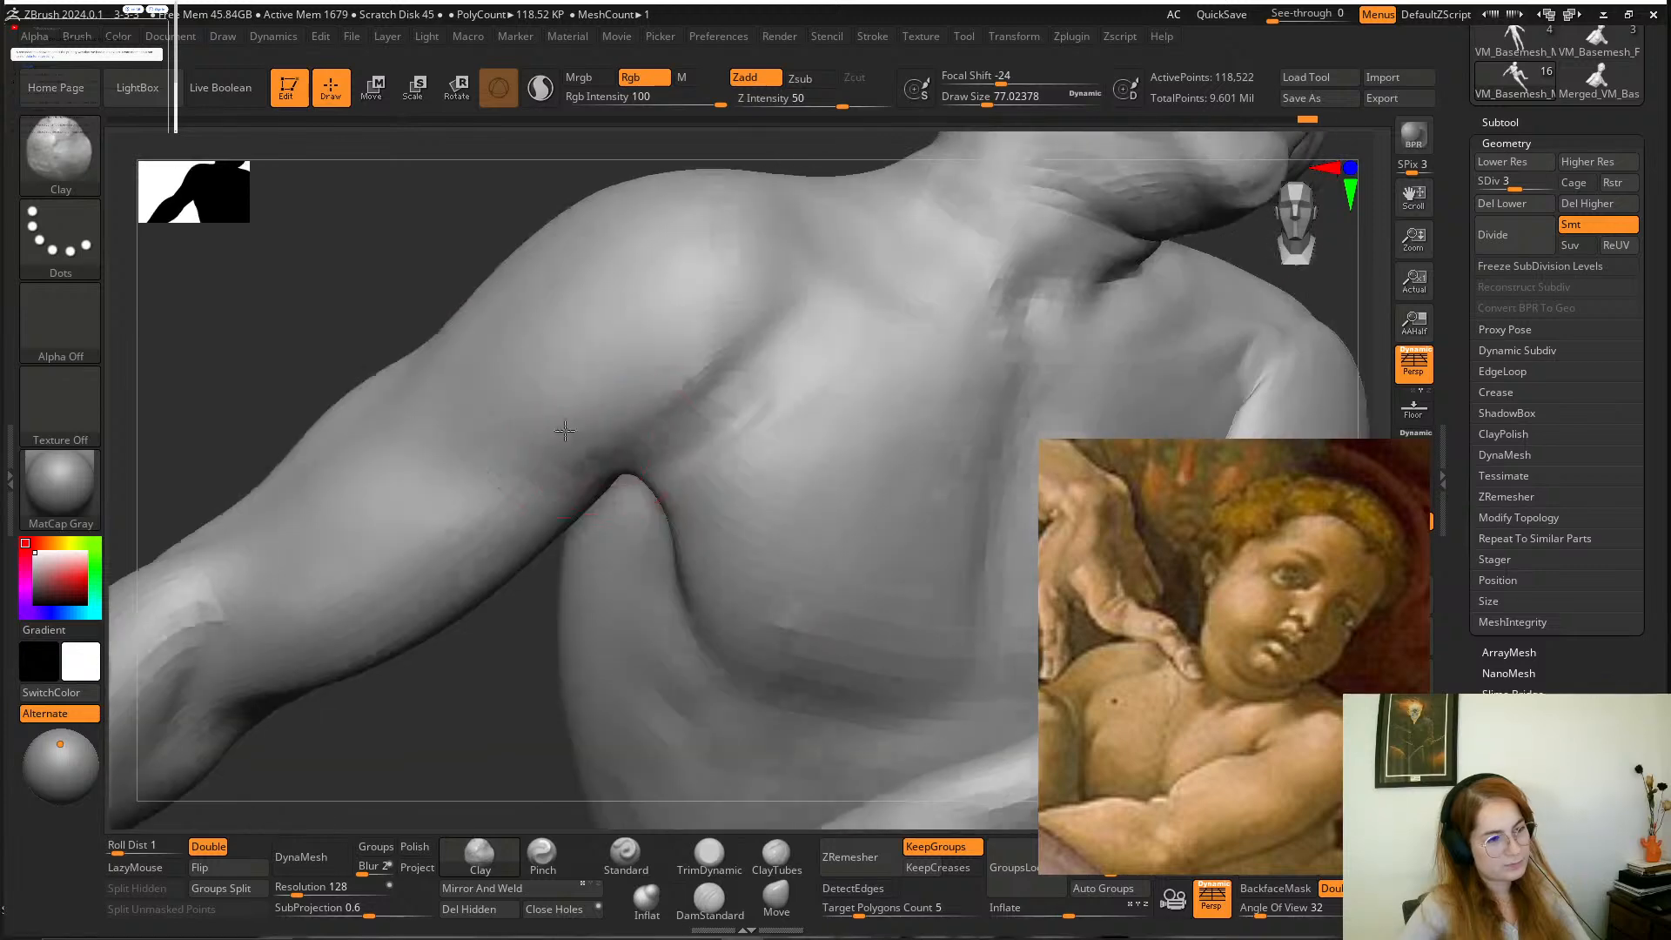
Add volume to the chest muscle beside the armpit with the Clay brush at a draw size of about 108.
key("space")
left_click_drag(758, 440, 768, 439)
left_click_drag(796, 390, 740, 488)
left_click_drag(505, 697, 500, 644)
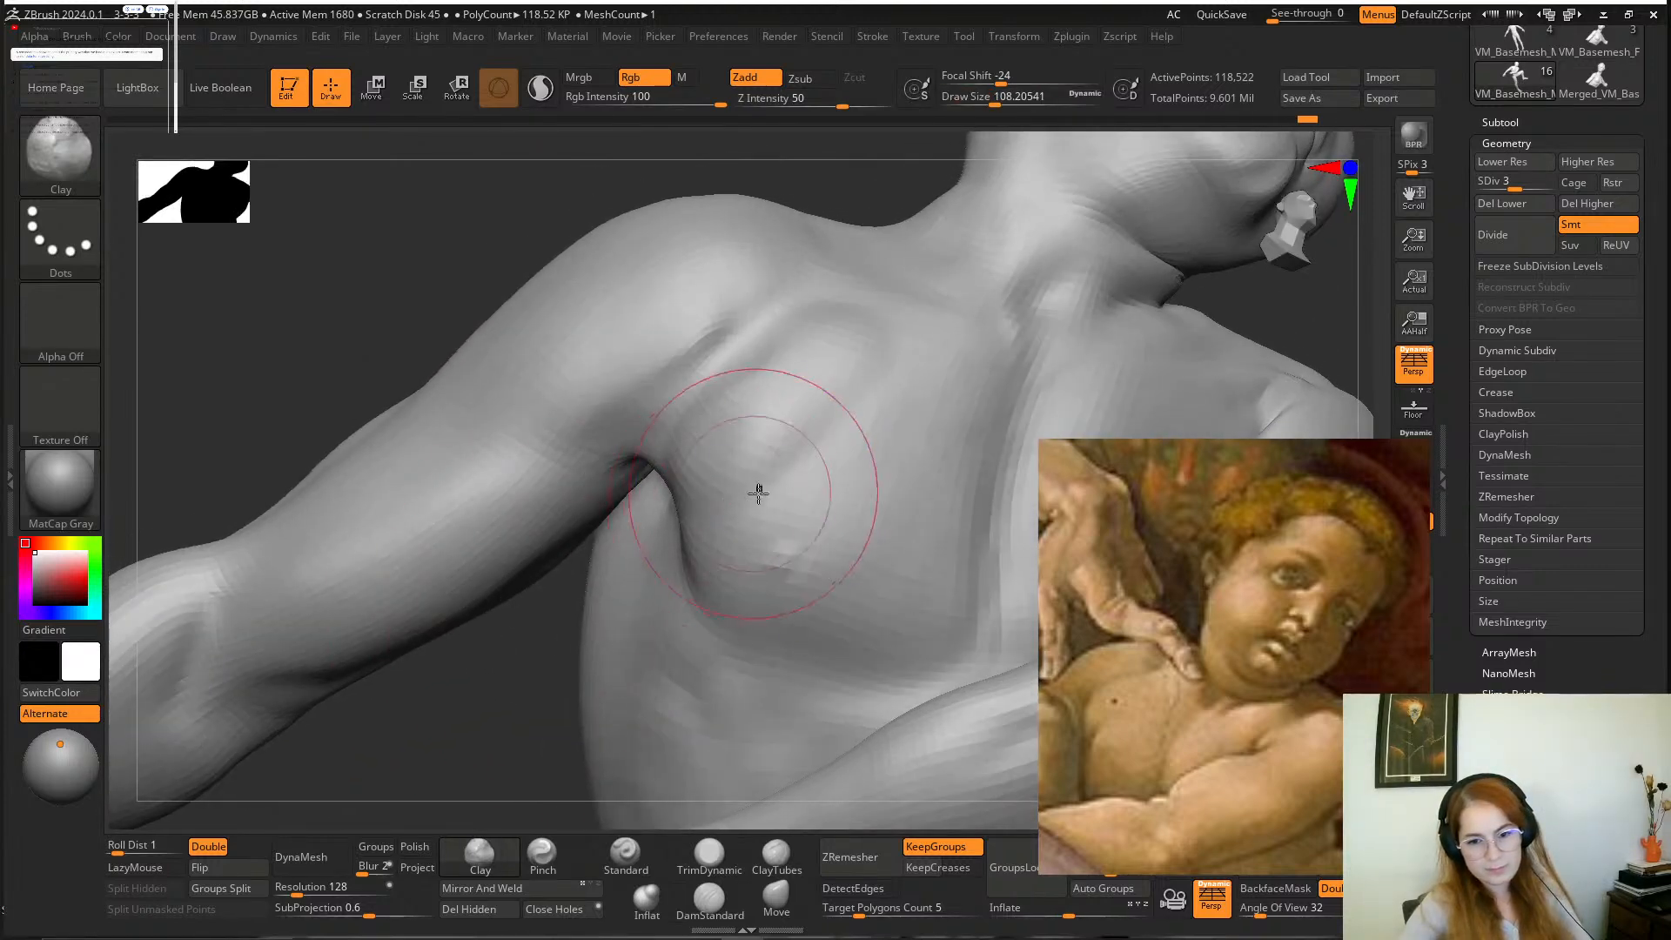
left_click_drag(757, 493, 709, 546, "shift")
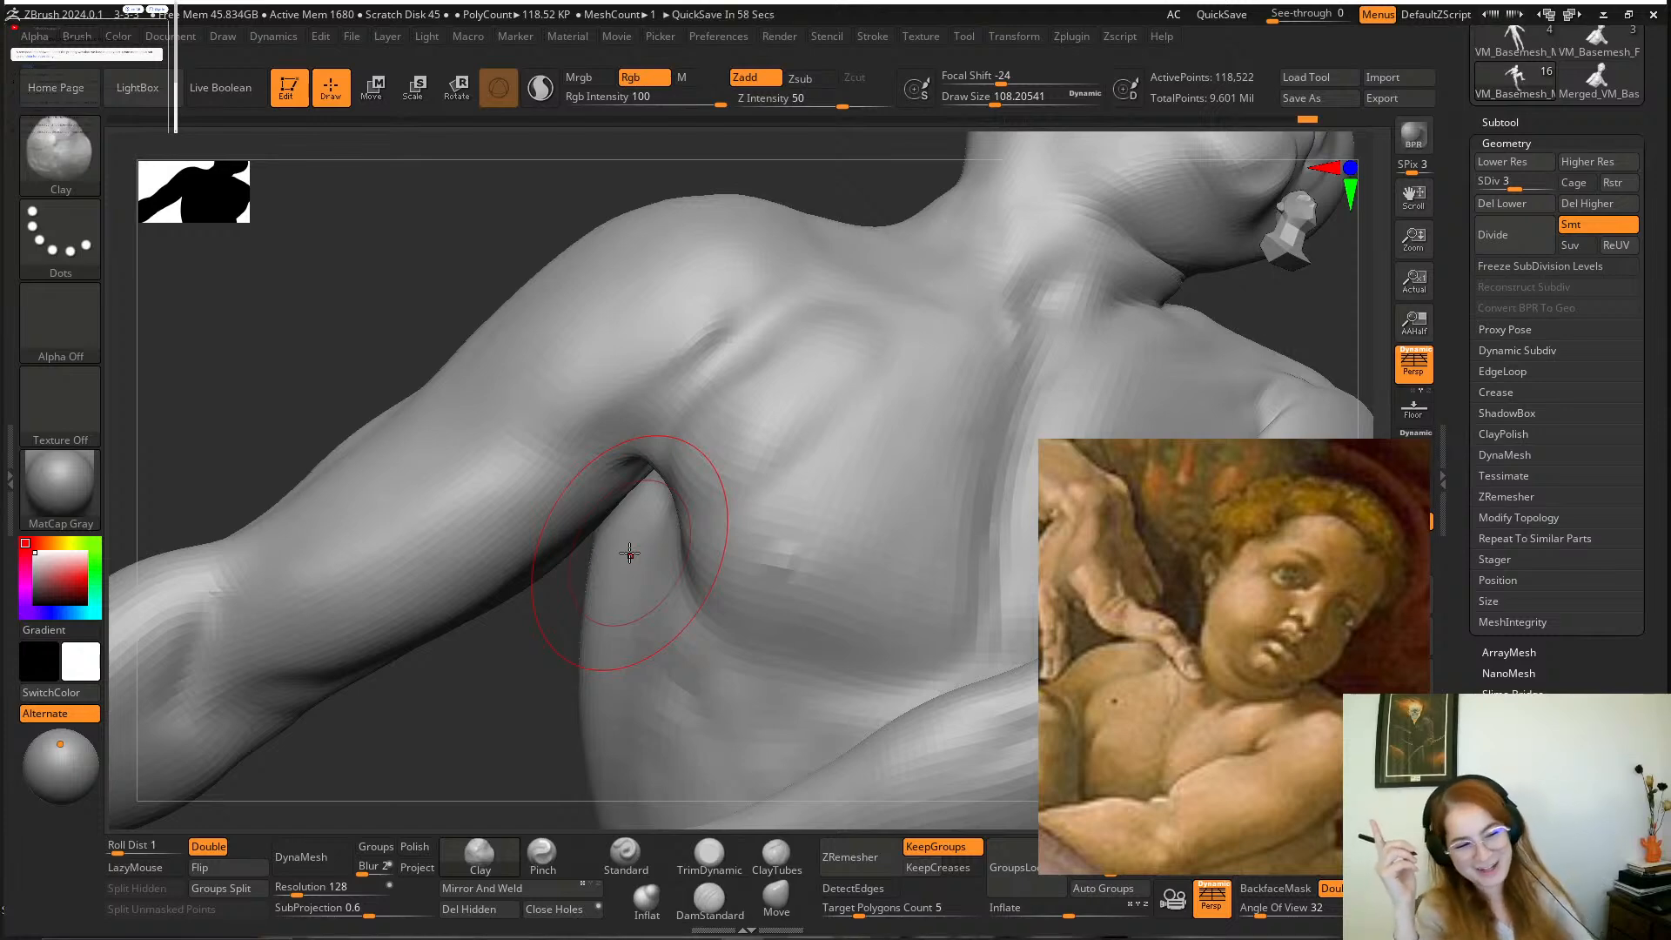
mouse_move(629, 552)
left_mouse_down()
mouse_move(746, 682)
mouse_move(722, 552)
left_mouse_up()
mouse_move(498, 725)
left_mouse_down()
mouse_move(481, 697)
mouse_move(500, 715)
left_mouse_up()
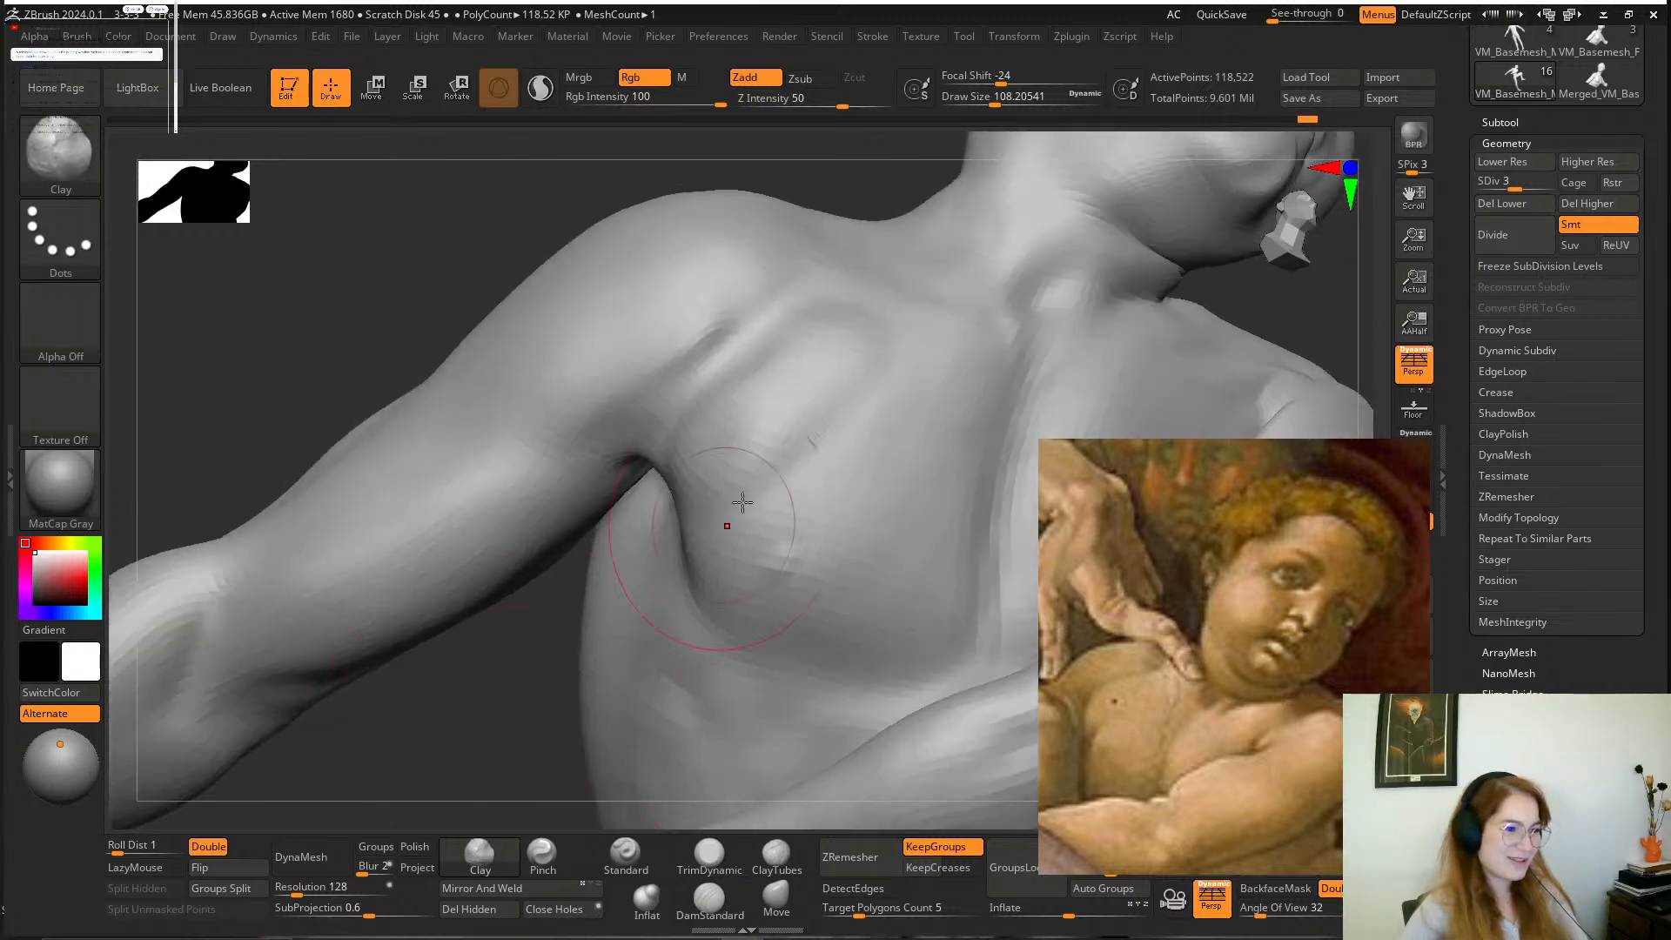
Smooth the upper chest muscle where it meets the front of the shoulder.
left_click_drag(828, 363, 791, 439, "shift")
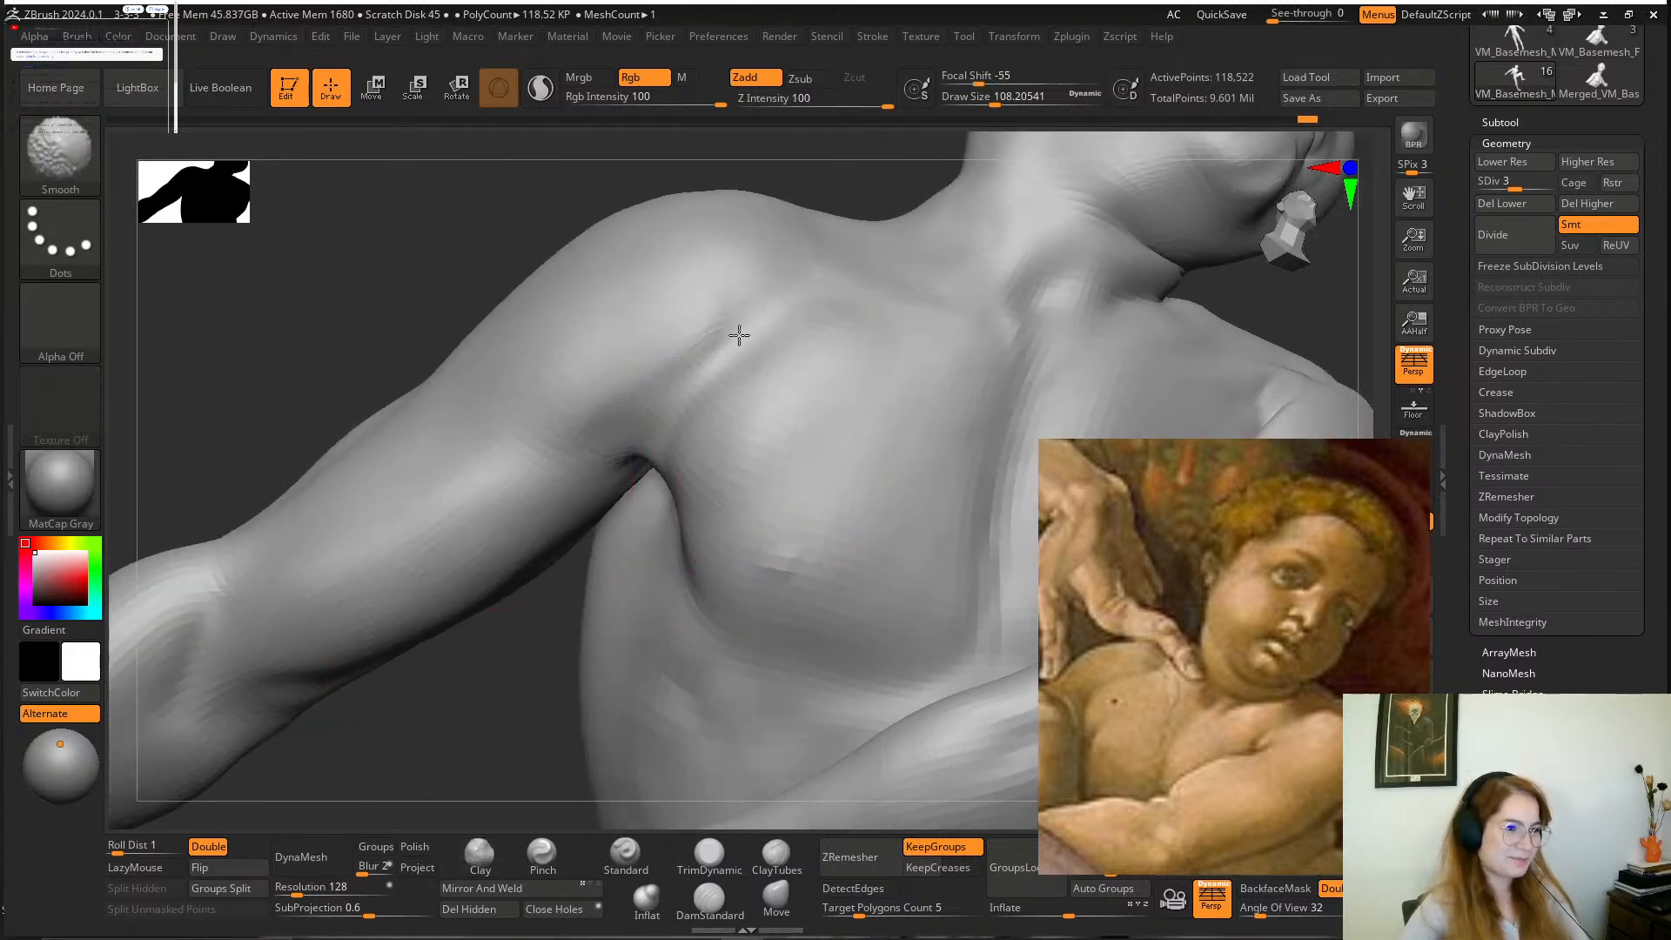
left_click_drag(448, 689, 470, 662)
left_click_drag(504, 346, 557, 352)
mouse_move(962, 326)
left_mouse_down("alt")
mouse_move(966, 313)
mouse_move(884, 439)
mouse_move(644, 435)
mouse_move(897, 459)
left_mouse_up("alt")
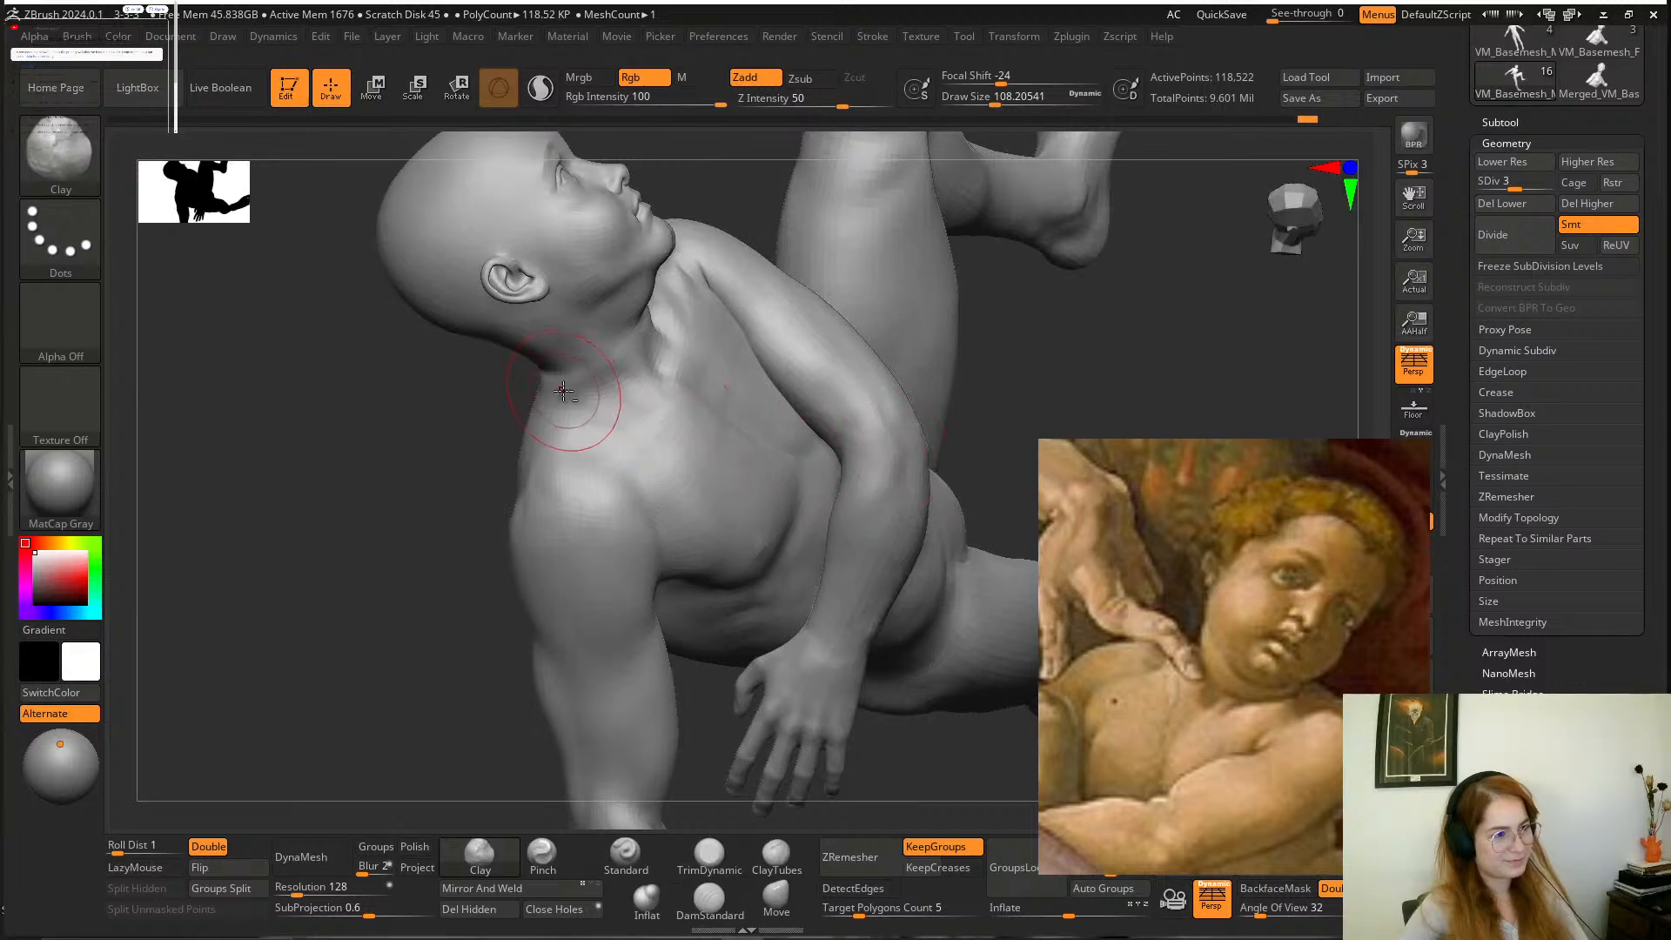
Build up the upper back around the shoulder blade and spine with the Clay brush at a draw size of about 128.
mouse_move(477, 439)
left_mouse_down()
mouse_move(586, 380)
mouse_move(458, 447)
mouse_move(540, 571)
left_mouse_up()
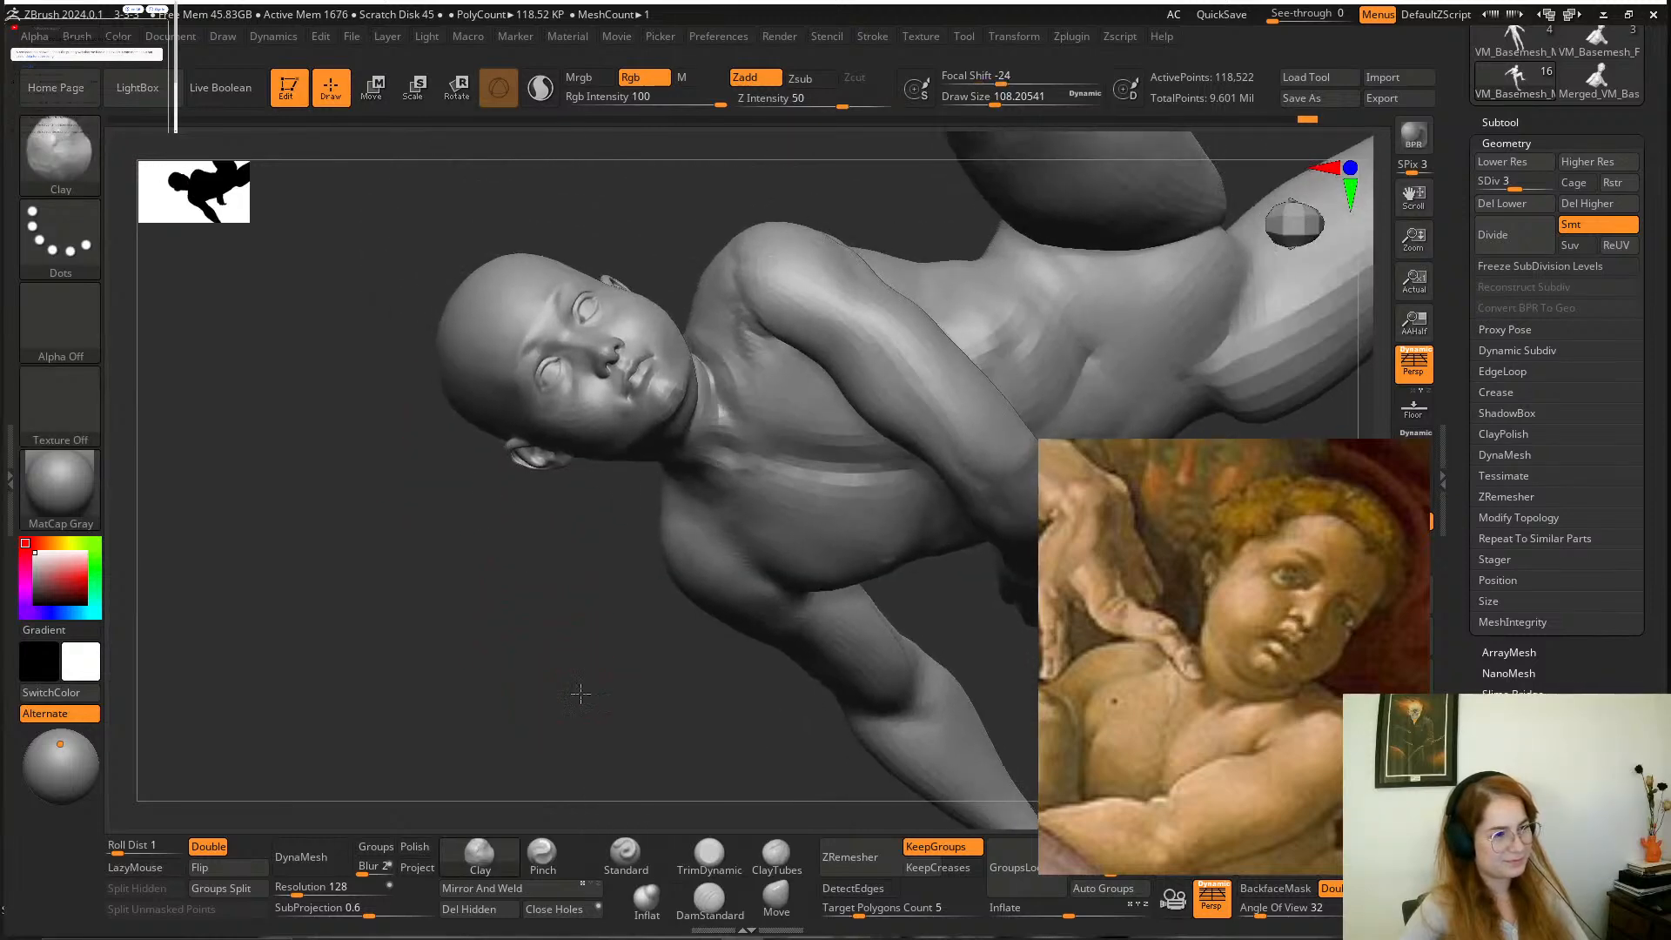
mouse_move(580, 694)
left_mouse_down()
mouse_move(714, 523)
mouse_move(835, 299)
mouse_move(899, 362)
mouse_move(906, 384)
mouse_move(875, 391)
mouse_move(912, 349)
mouse_move(740, 435)
left_mouse_up()
key("space")
mouse_move(827, 360)
left_mouse_down()
mouse_move(748, 396)
mouse_move(749, 435)
left_mouse_up()
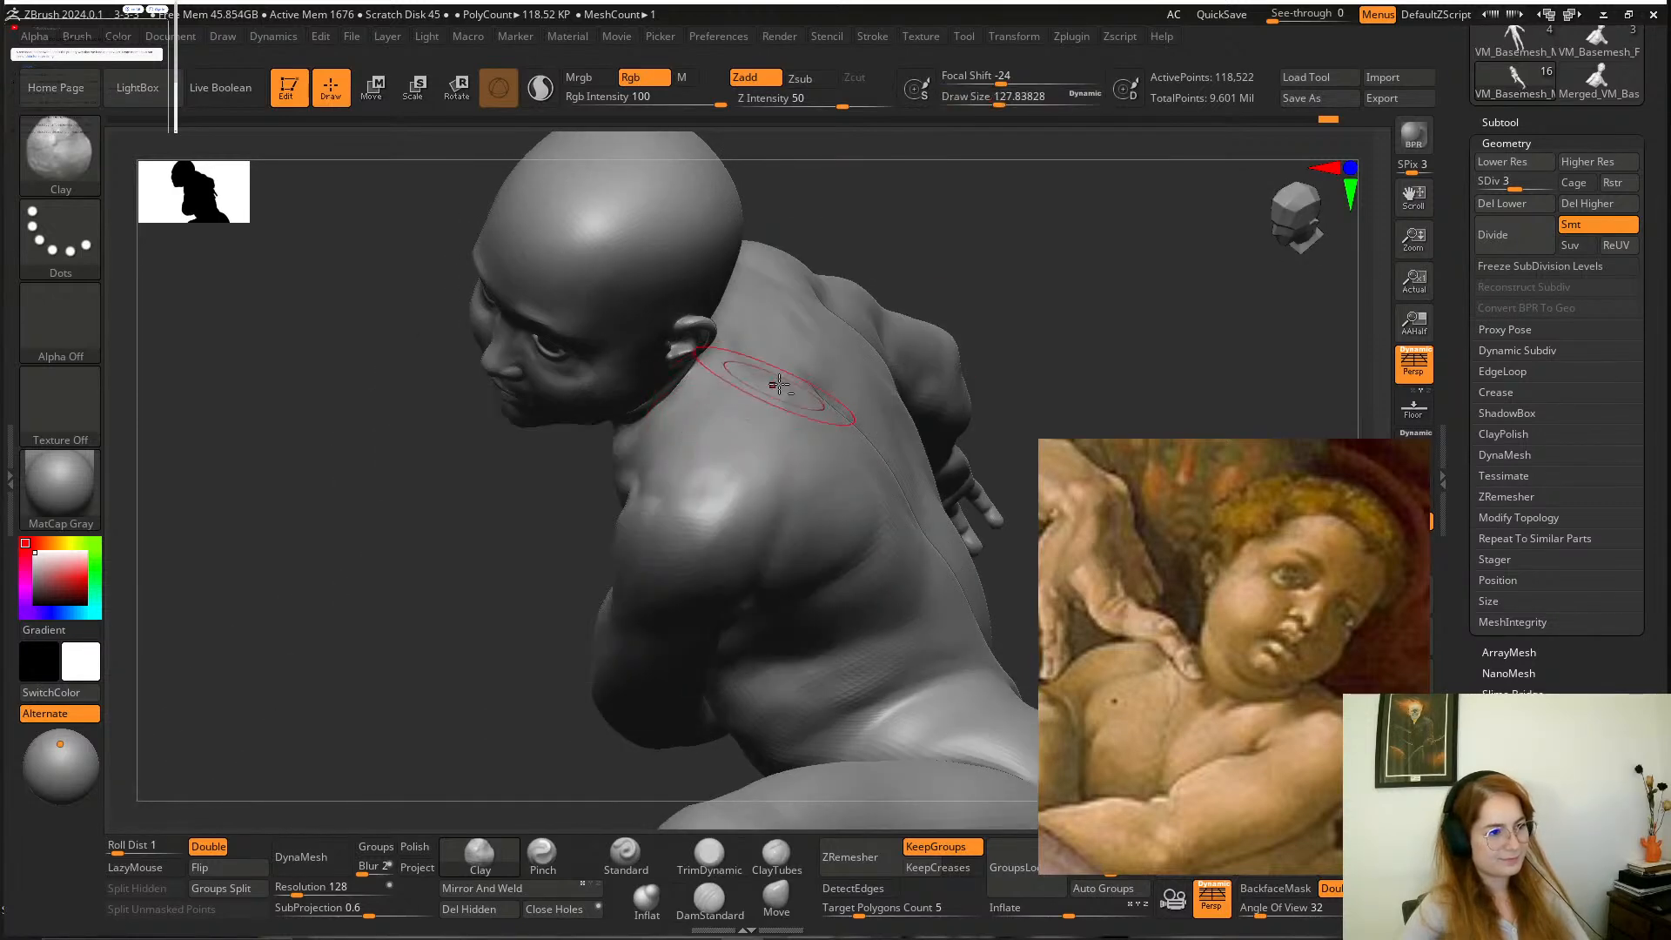
left_click_drag(914, 261, 827, 396)
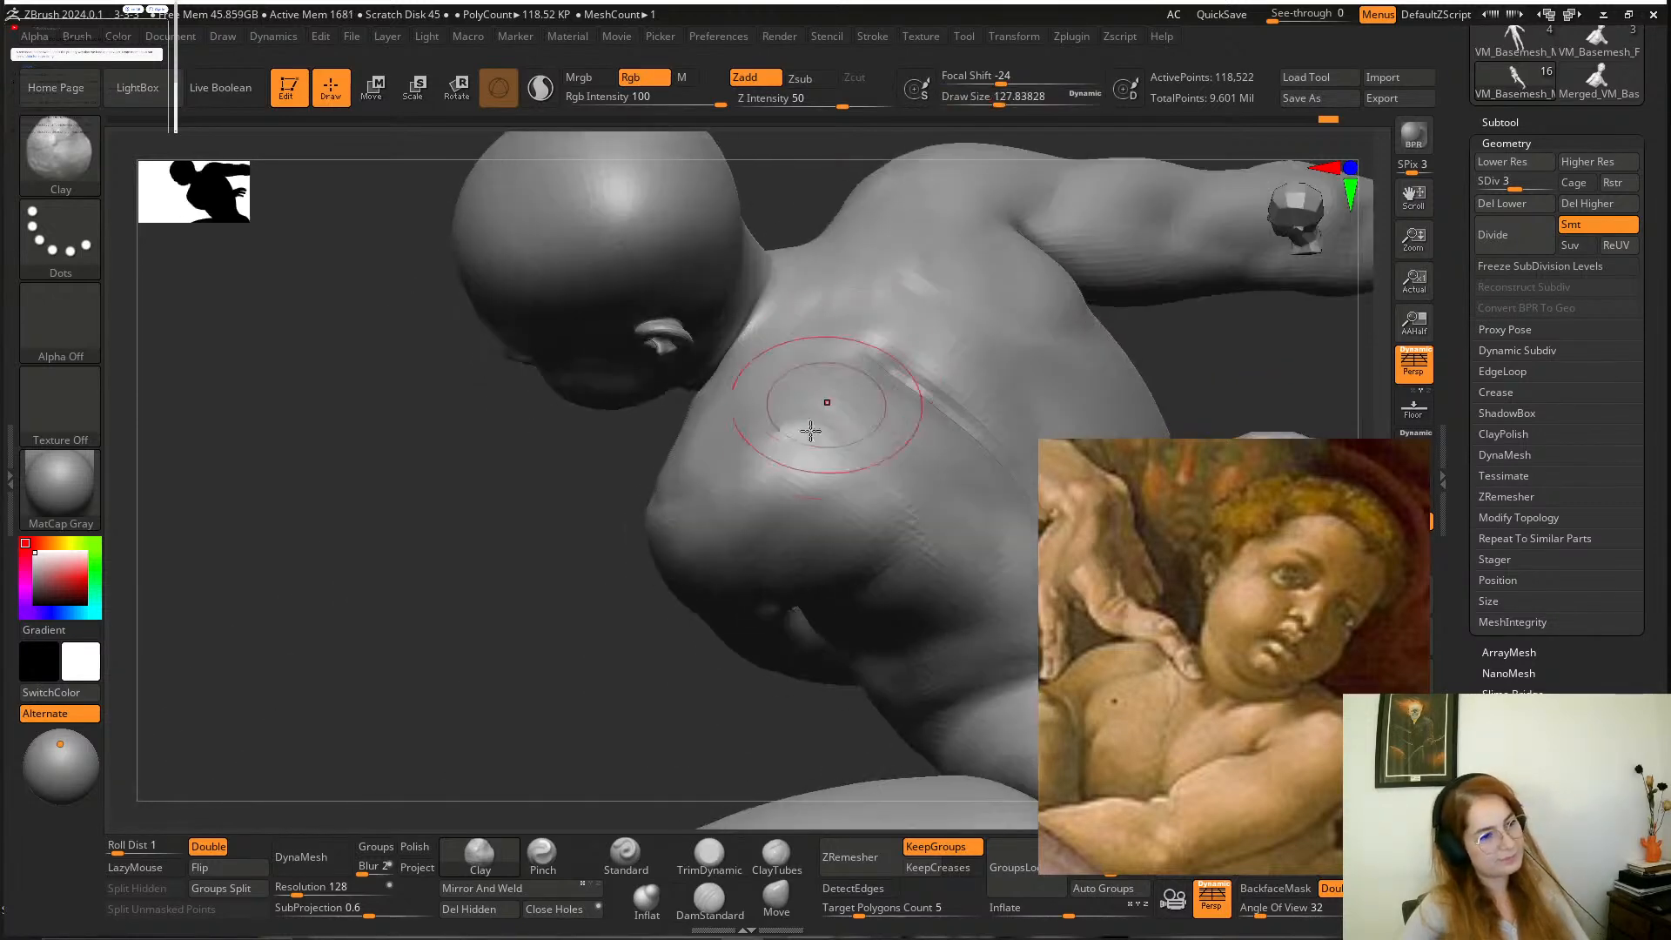
left_click_drag(575, 557, 491, 666)
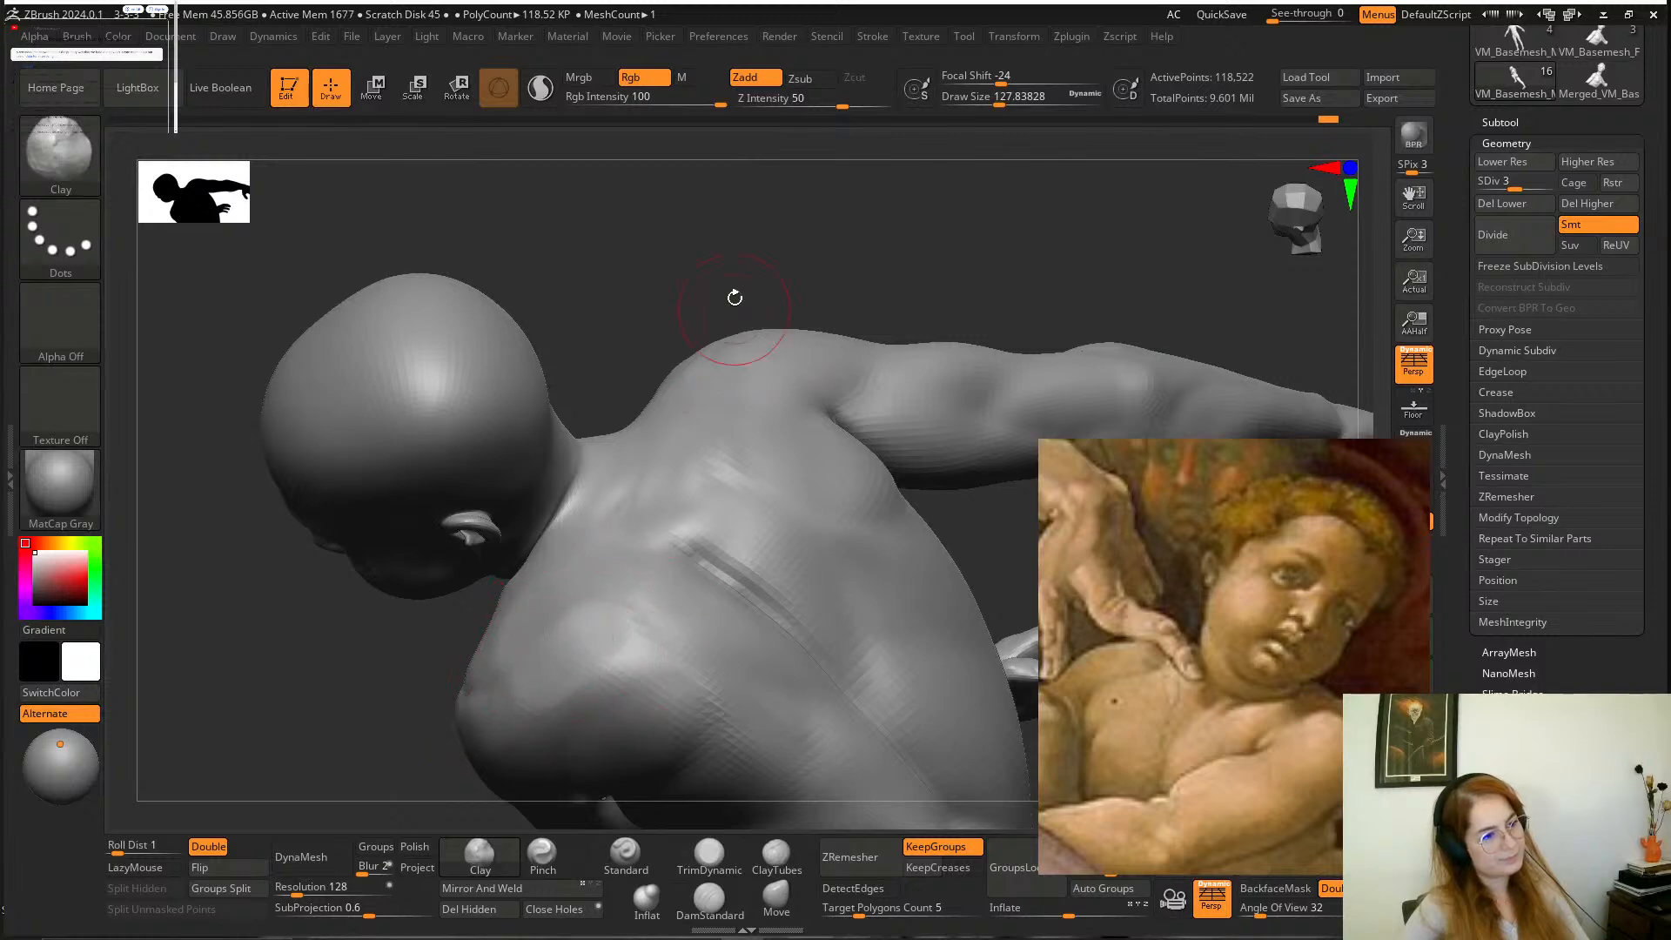
mouse_move(735, 298)
left_mouse_down()
mouse_move(744, 380)
mouse_move(780, 355)
mouse_move(751, 405)
left_mouse_up()
mouse_move(511, 757)
left_mouse_down()
mouse_move(442, 755)
mouse_move(474, 651)
mouse_move(598, 578)
left_mouse_up()
Smooth the upper back between the nape, the shoulder blades and the spine.
key("shift")
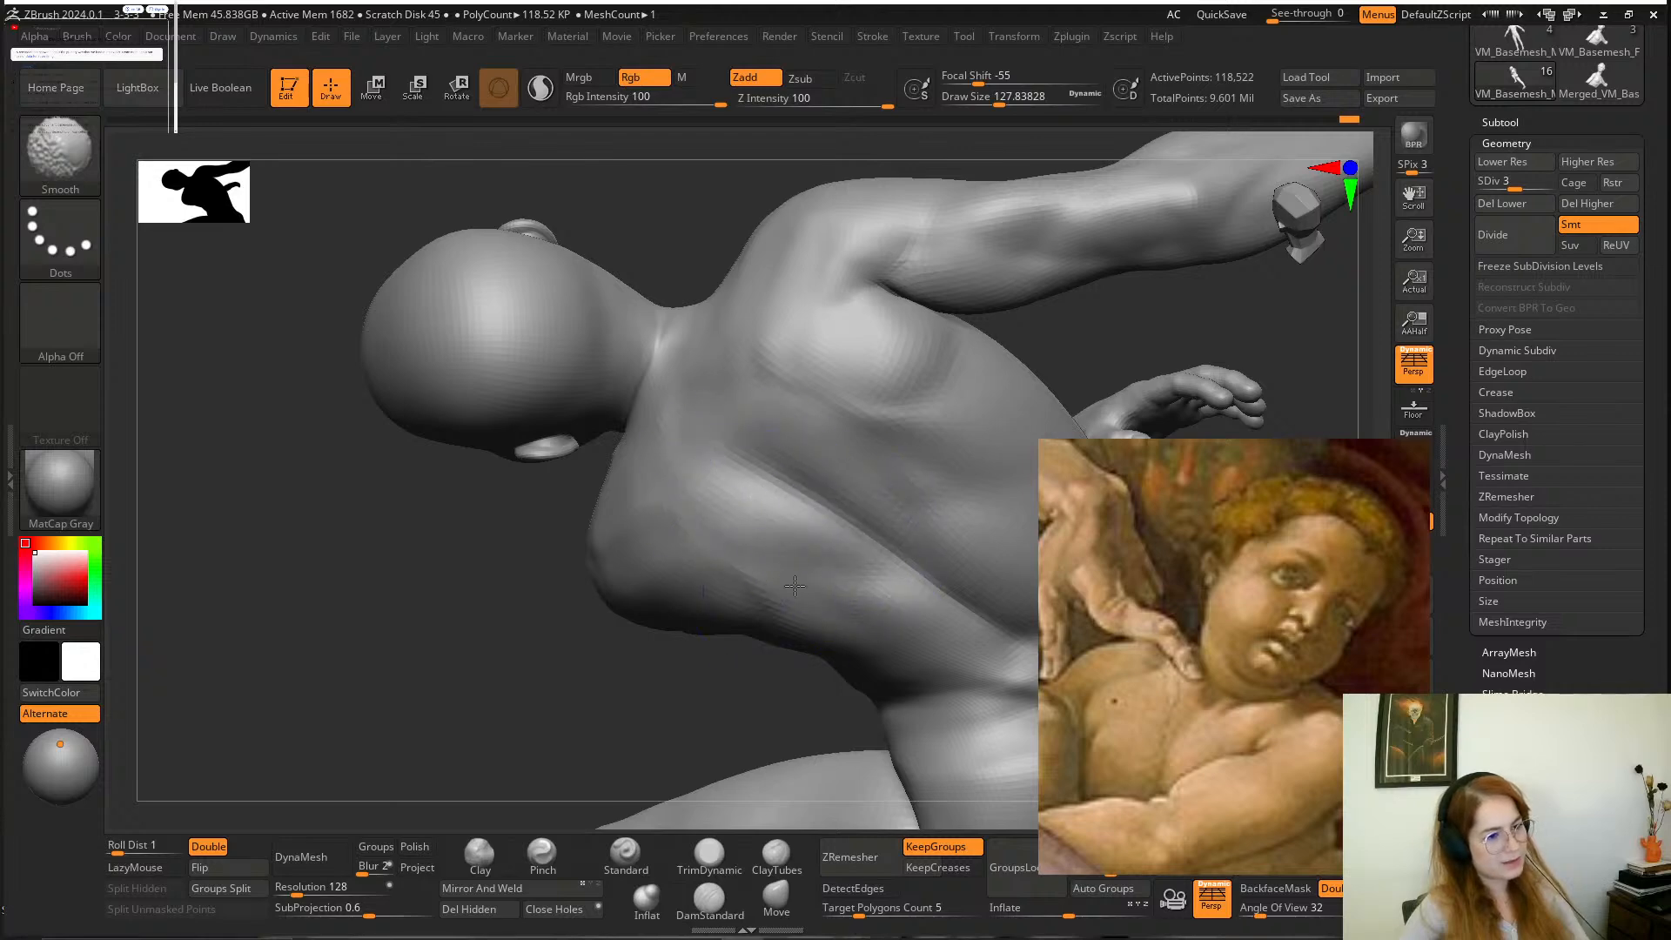
mouse_move(578, 627)
left_mouse_down()
mouse_move(552, 697)
mouse_move(761, 484)
left_mouse_up()
key("shift")
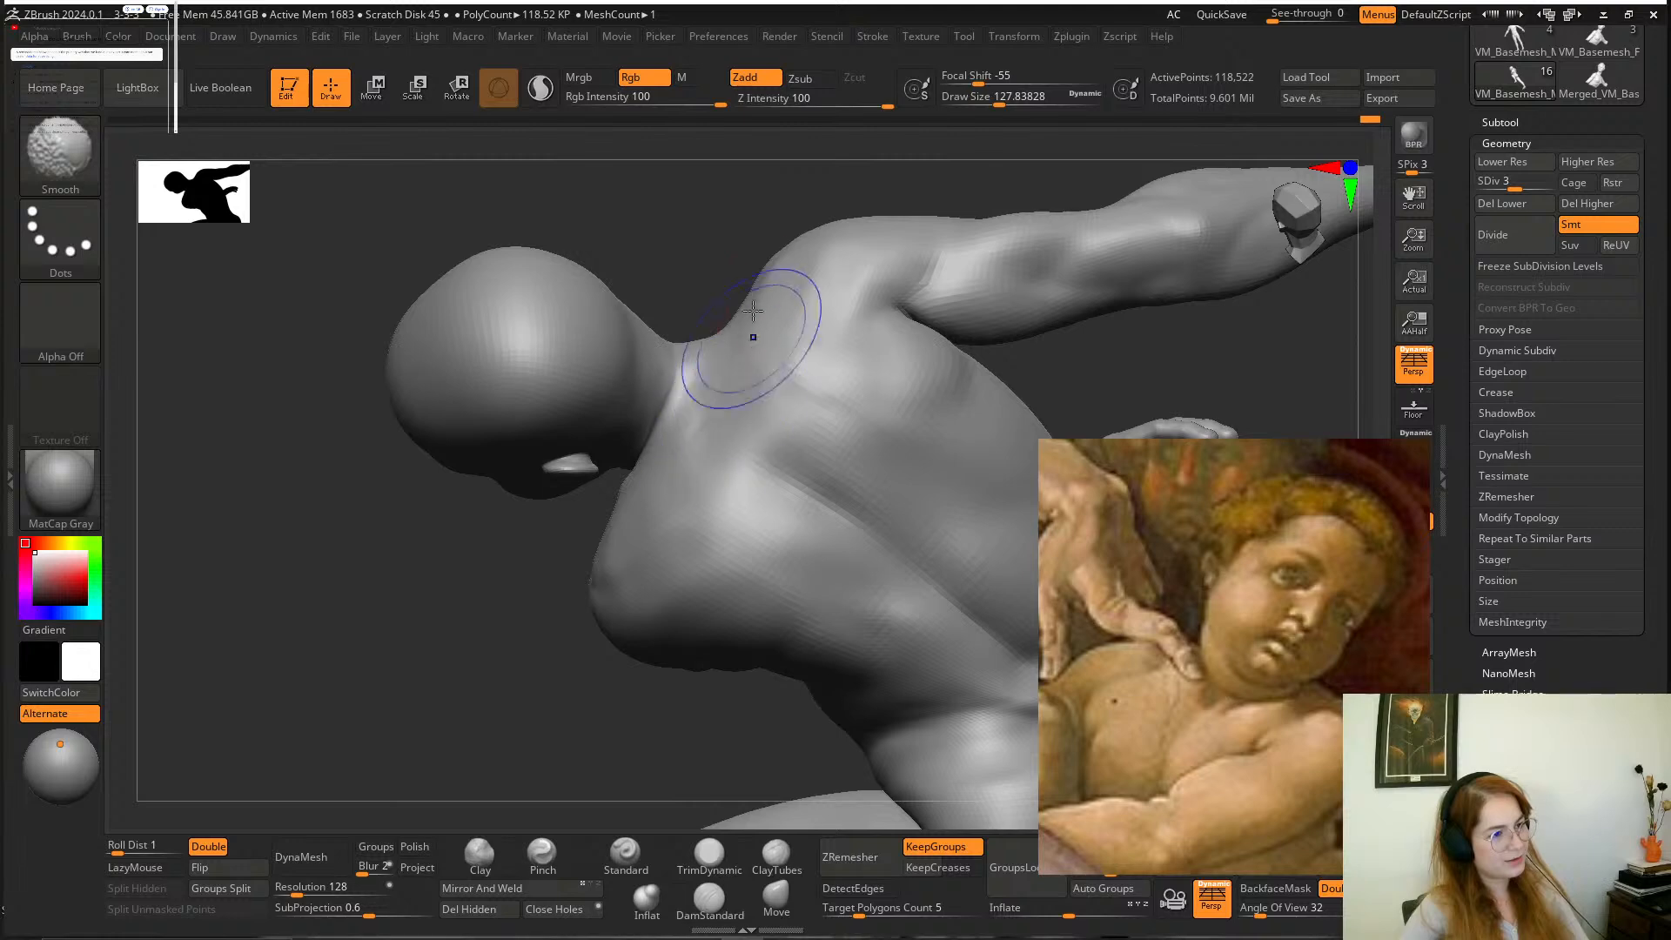
mouse_move(718, 197)
left_mouse_down("alt")
mouse_move(749, 309)
mouse_move(750, 446)
mouse_move(731, 310)
mouse_move(749, 298)
mouse_move(861, 362)
mouse_move(765, 392)
mouse_move(889, 446)
mouse_move(862, 427)
mouse_move(879, 409)
mouse_move(847, 410)
mouse_move(870, 410)
left_mouse_up("alt")
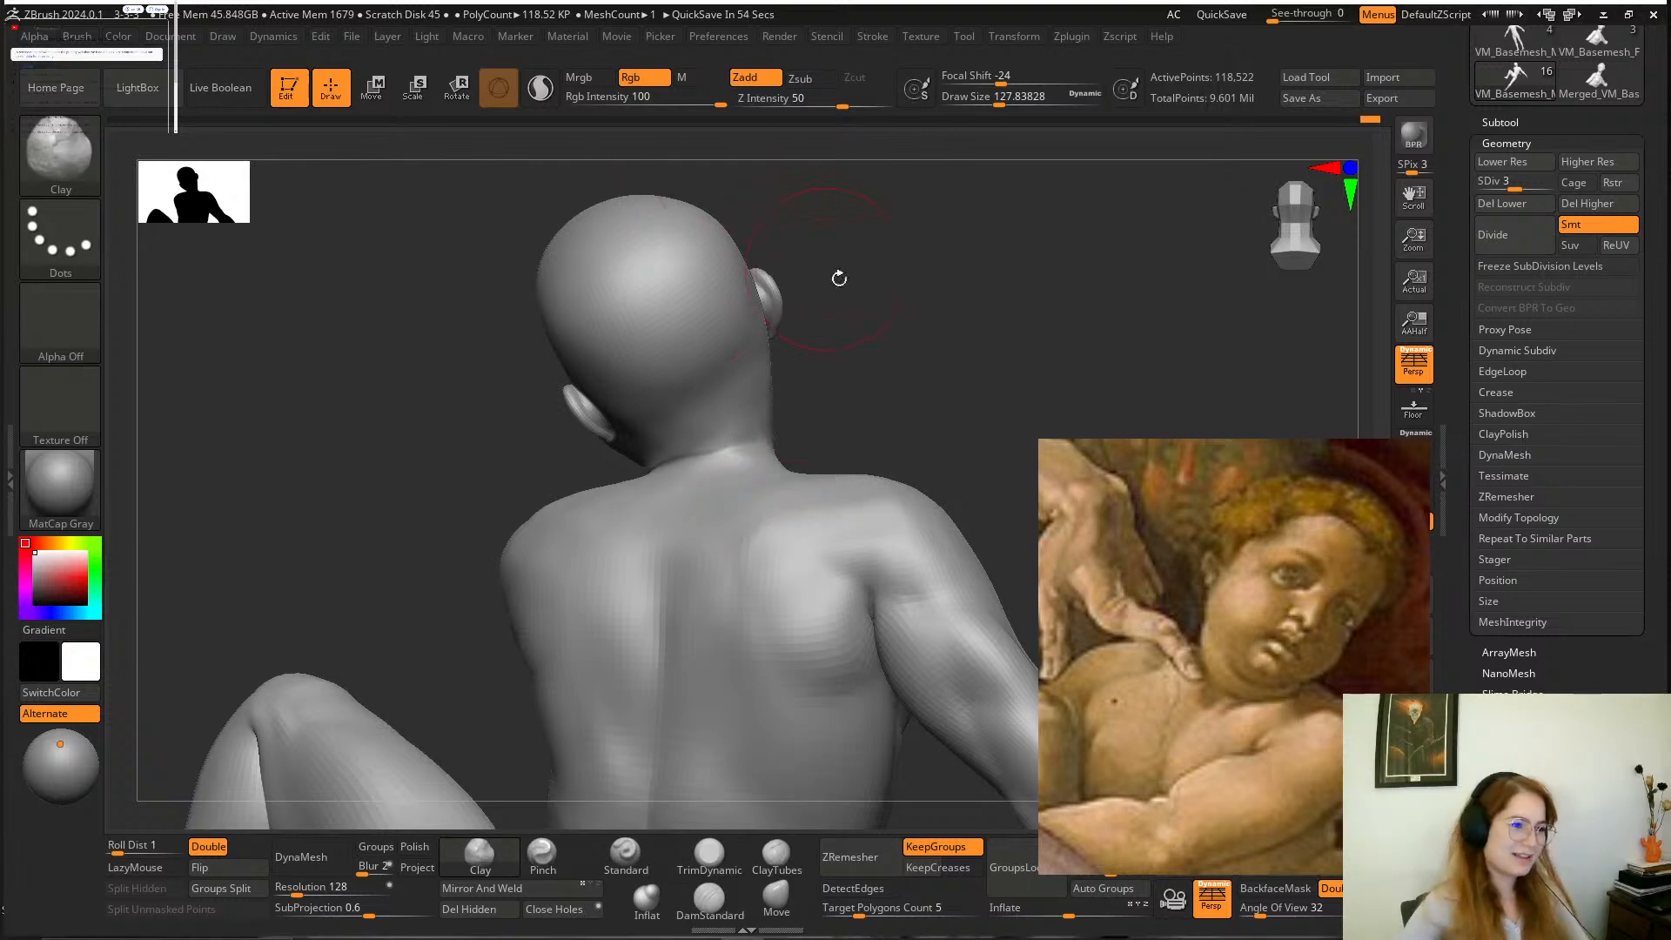
Carve the pit of the neck and the creases above the collarbones with the DamStandard brush at a draw size of about 68.
mouse_move(861, 354)
left_mouse_down()
mouse_move(911, 366)
mouse_move(839, 429)
mouse_move(780, 325)
left_mouse_up()
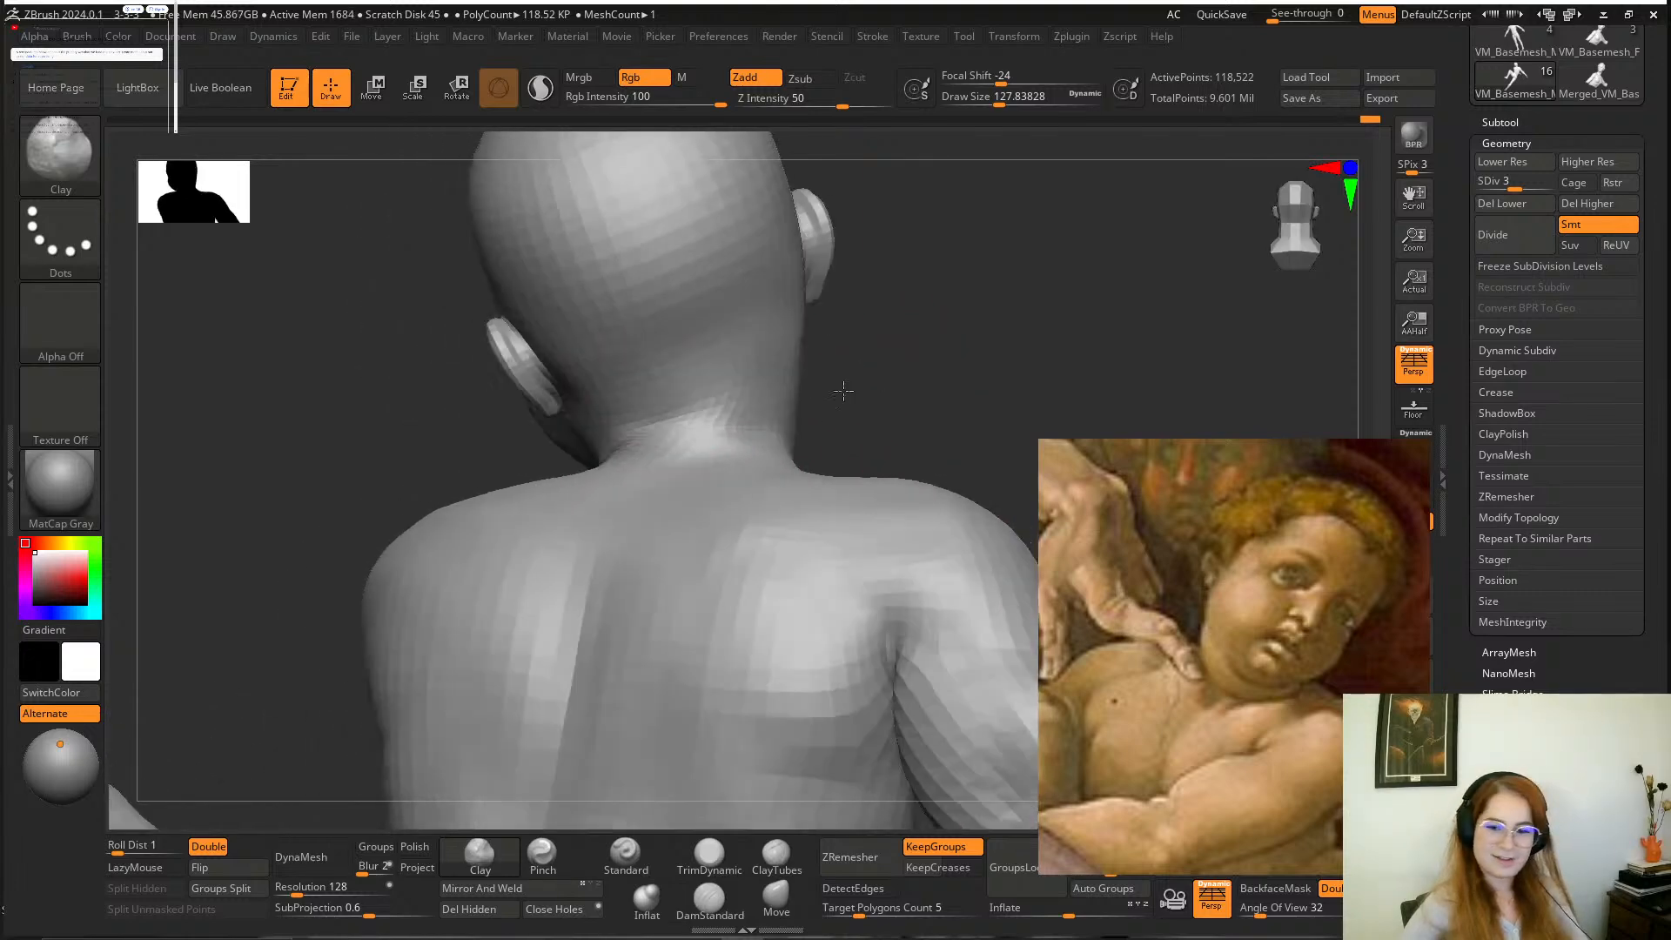
mouse_move(840, 388)
left_mouse_down()
mouse_move(922, 423)
mouse_move(974, 401)
left_mouse_up()
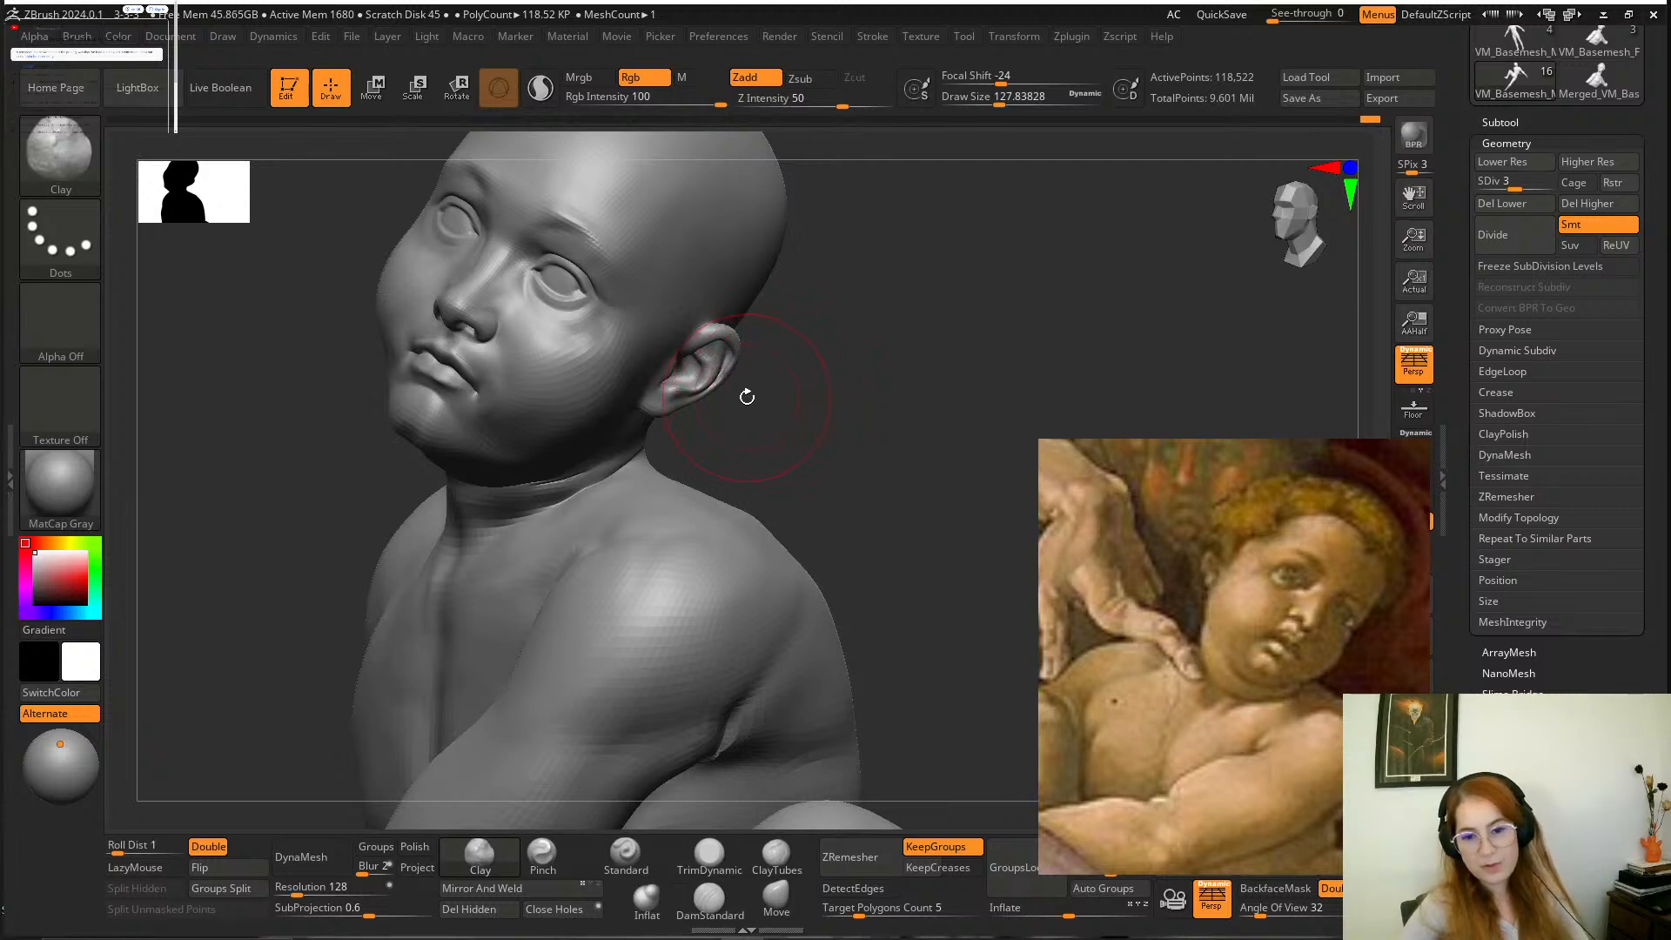
mouse_move(798, 455)
left_mouse_down()
mouse_move(785, 411)
mouse_move(891, 473)
mouse_move(873, 444)
left_mouse_up()
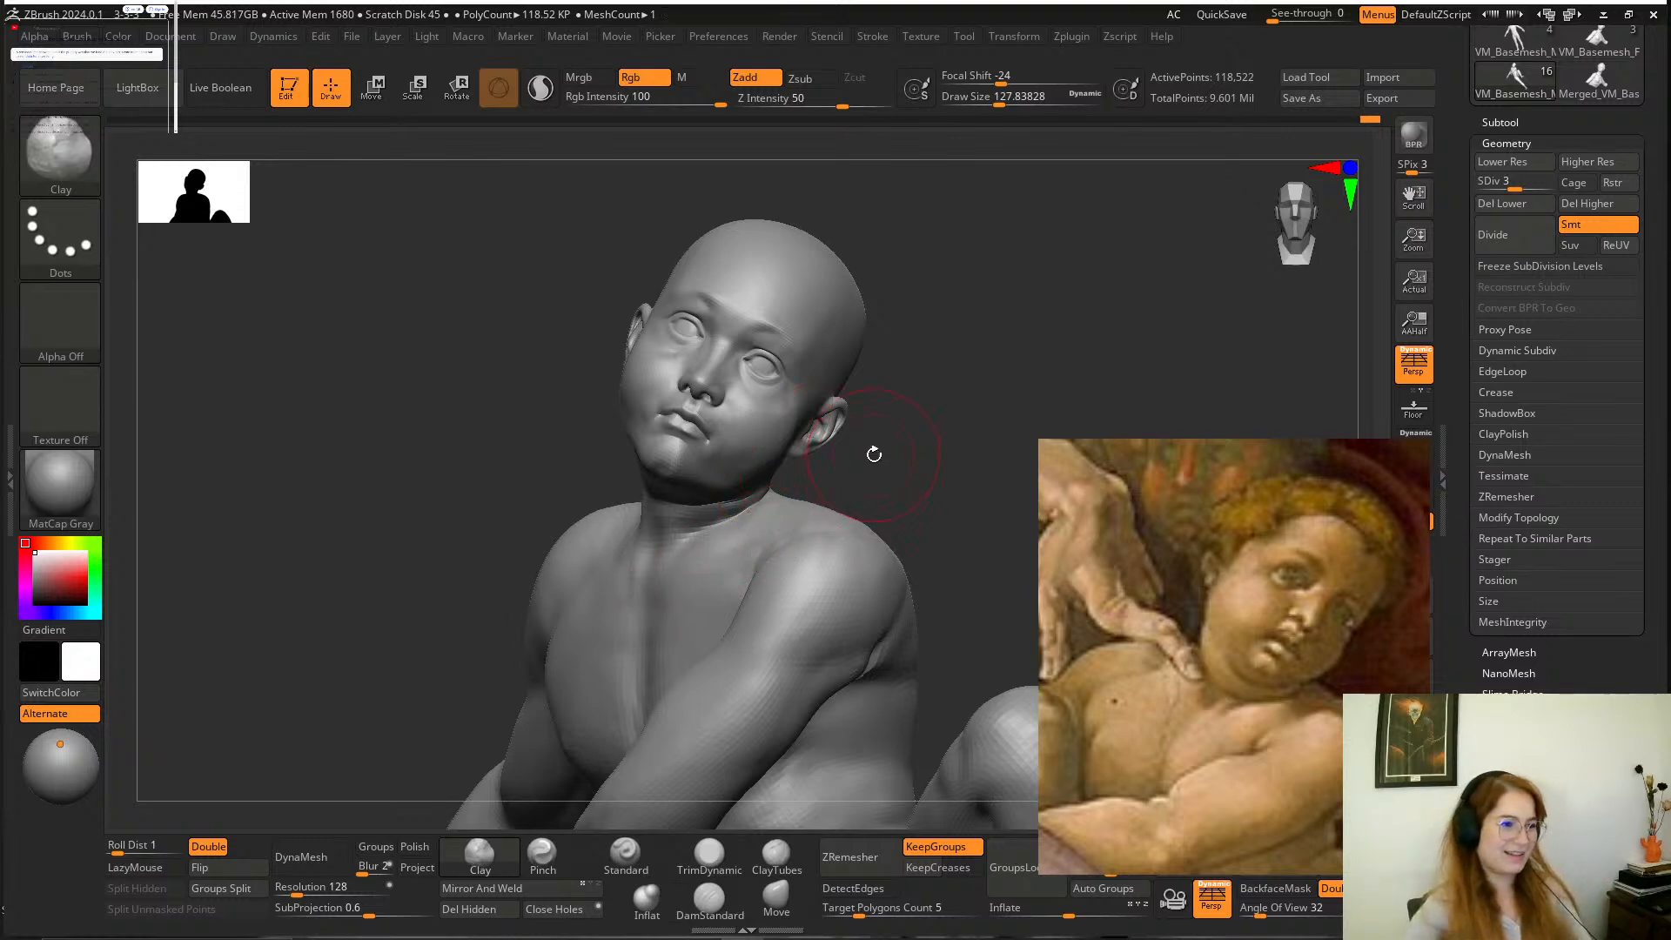
mouse_move(869, 455)
left_mouse_down()
mouse_move(925, 436)
mouse_move(801, 493)
mouse_move(821, 493)
left_mouse_up()
key("space")
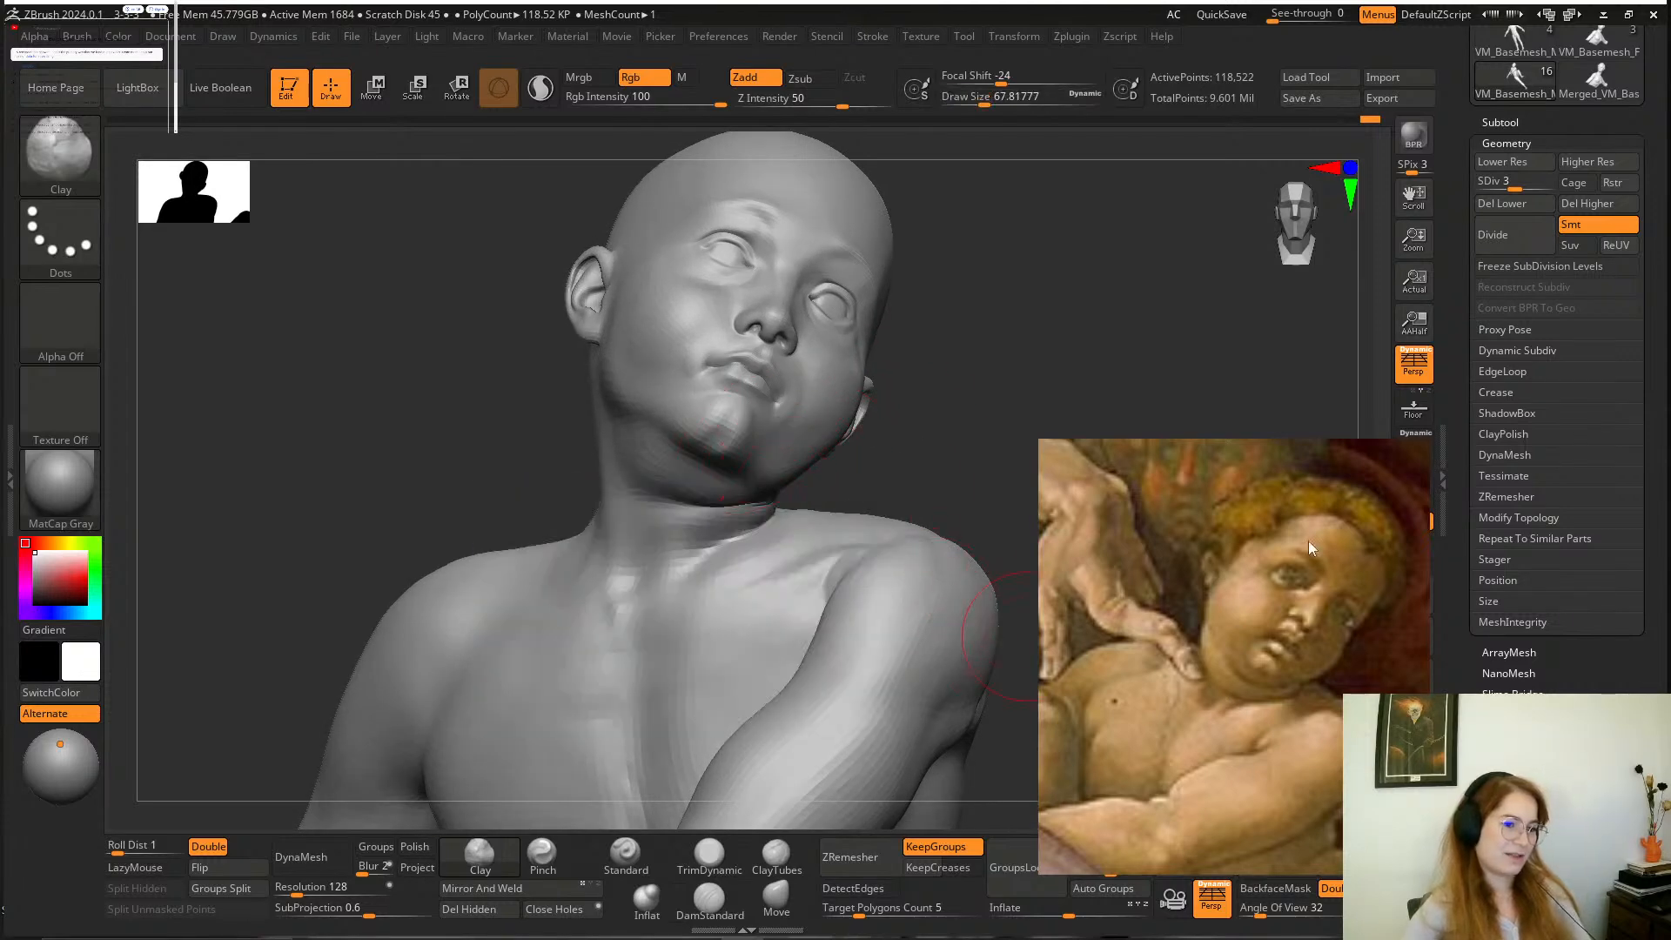
mouse_move(1016, 414)
left_mouse_down()
mouse_move(976, 384)
mouse_move(966, 453)
mouse_move(982, 482)
mouse_move(928, 466)
mouse_move(951, 392)
mouse_move(907, 360)
mouse_move(881, 397)
mouse_move(943, 362)
mouse_move(772, 676)
left_mouse_up()
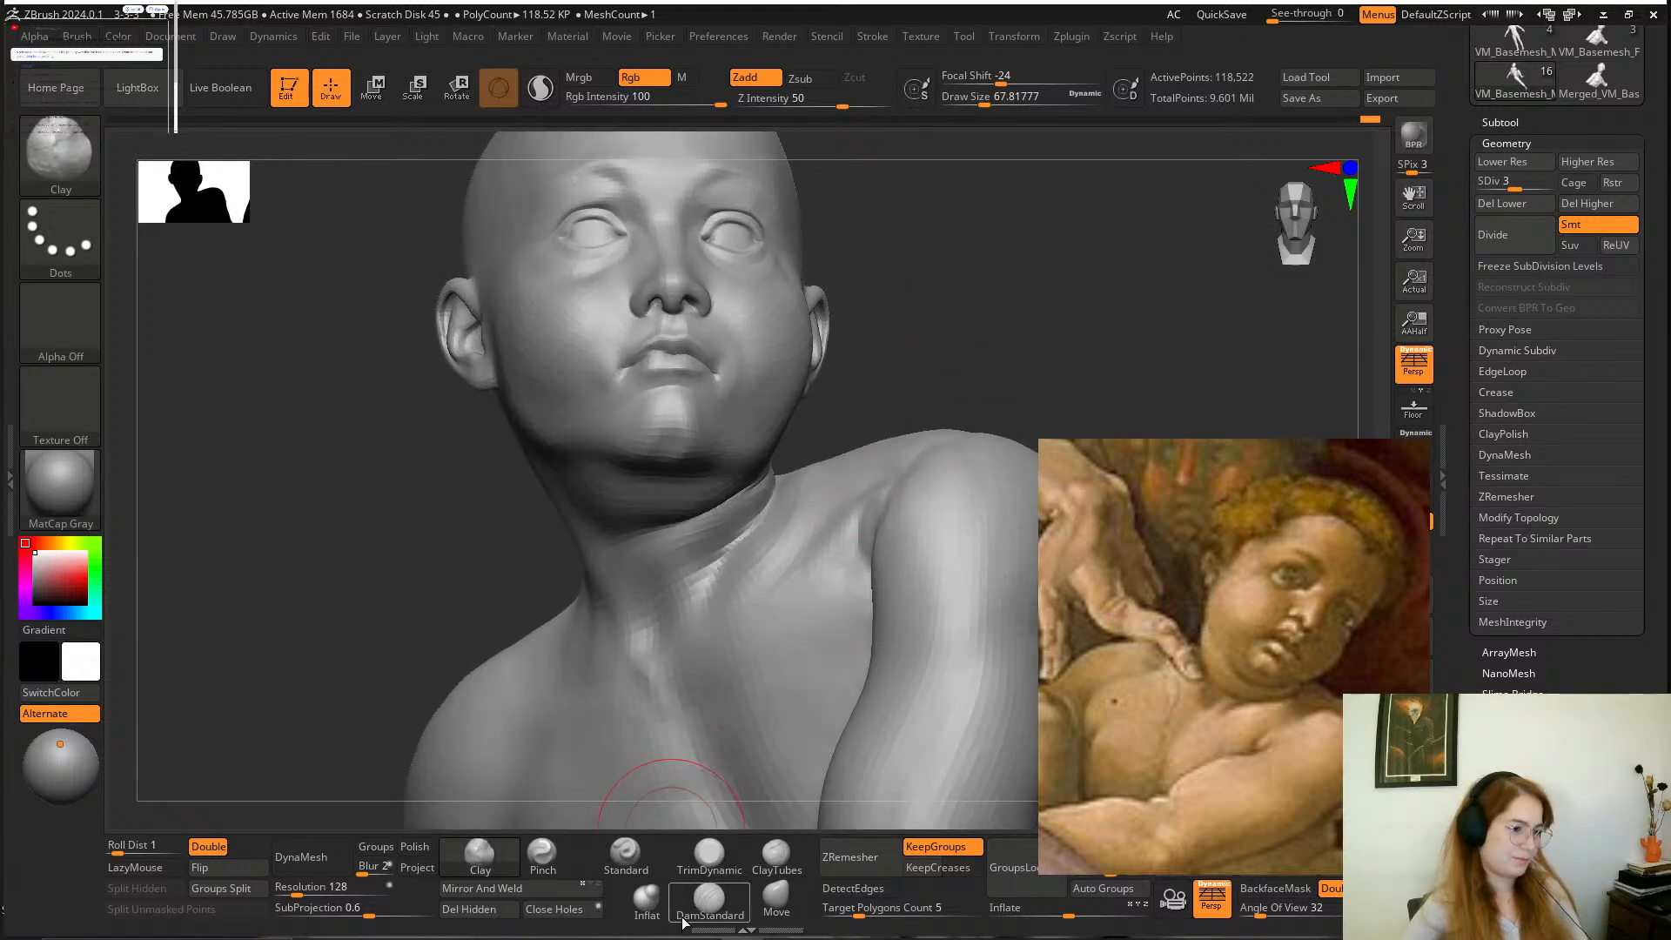
left_click(710, 901)
left_click_drag(684, 637, 670, 622)
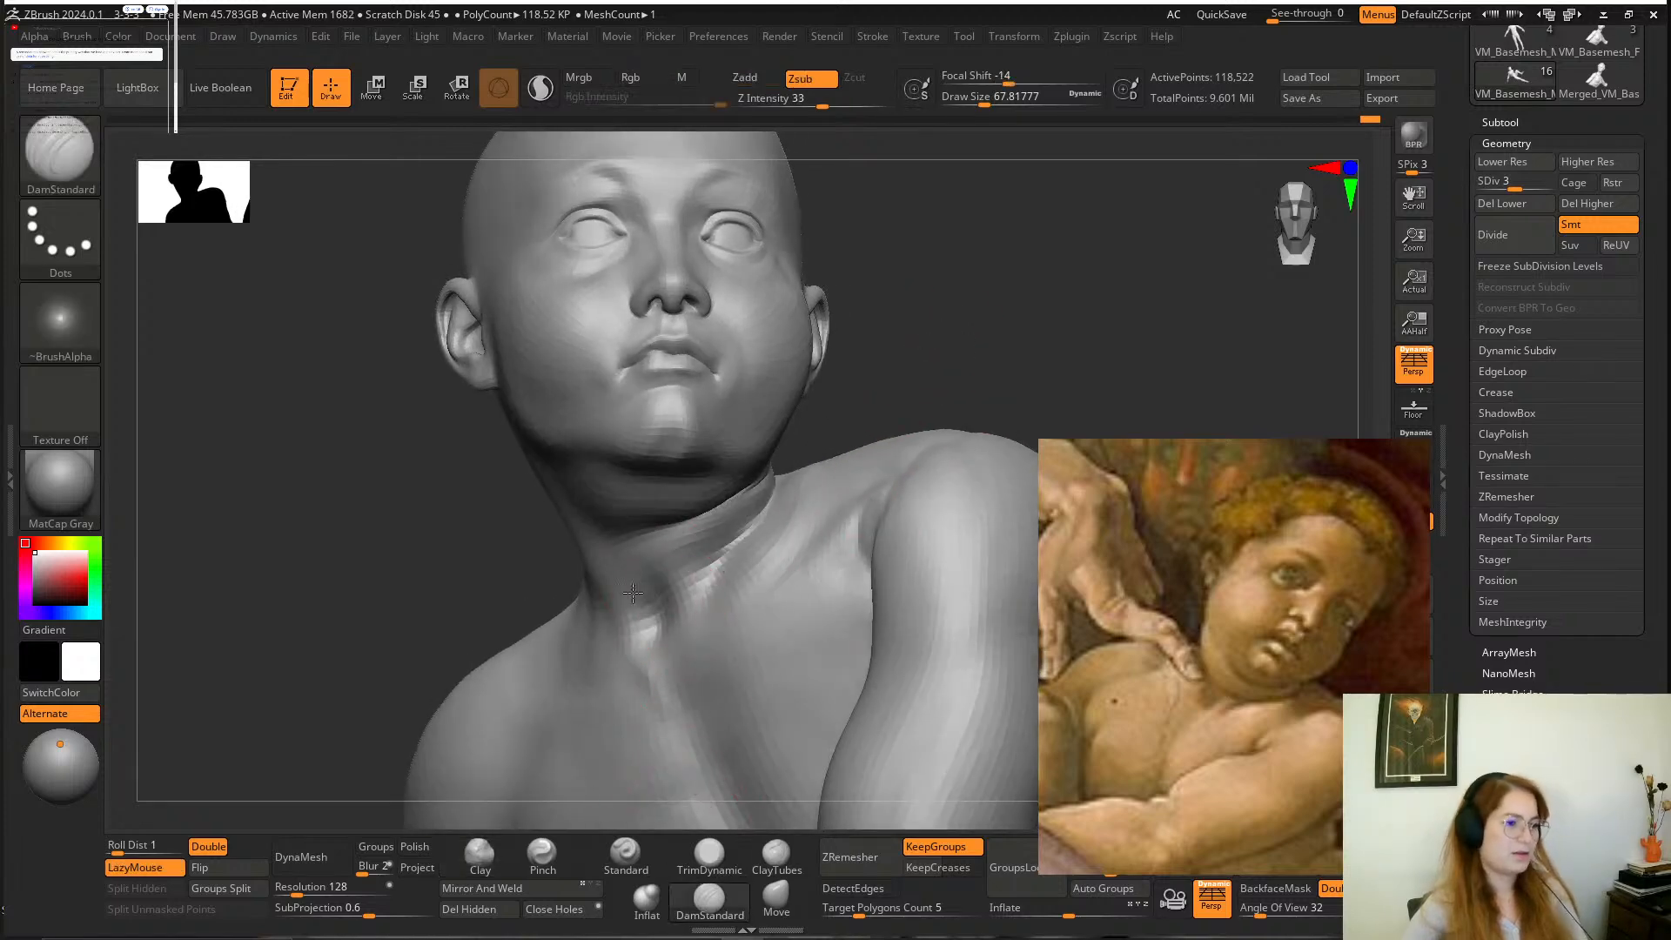
left_click_drag(936, 381, 899, 367)
mouse_move(923, 453)
left_mouse_down()
mouse_move(977, 567)
mouse_move(981, 472)
mouse_move(966, 461)
left_mouse_up()
mouse_move(648, 539)
left_mouse_down()
mouse_move(684, 570)
mouse_move(649, 534)
mouse_move(673, 576)
mouse_move(649, 599)
mouse_move(654, 526)
mouse_move(642, 581)
mouse_move(665, 562)
left_mouse_up()
left_click_drag(984, 374, 891, 444, "alt")
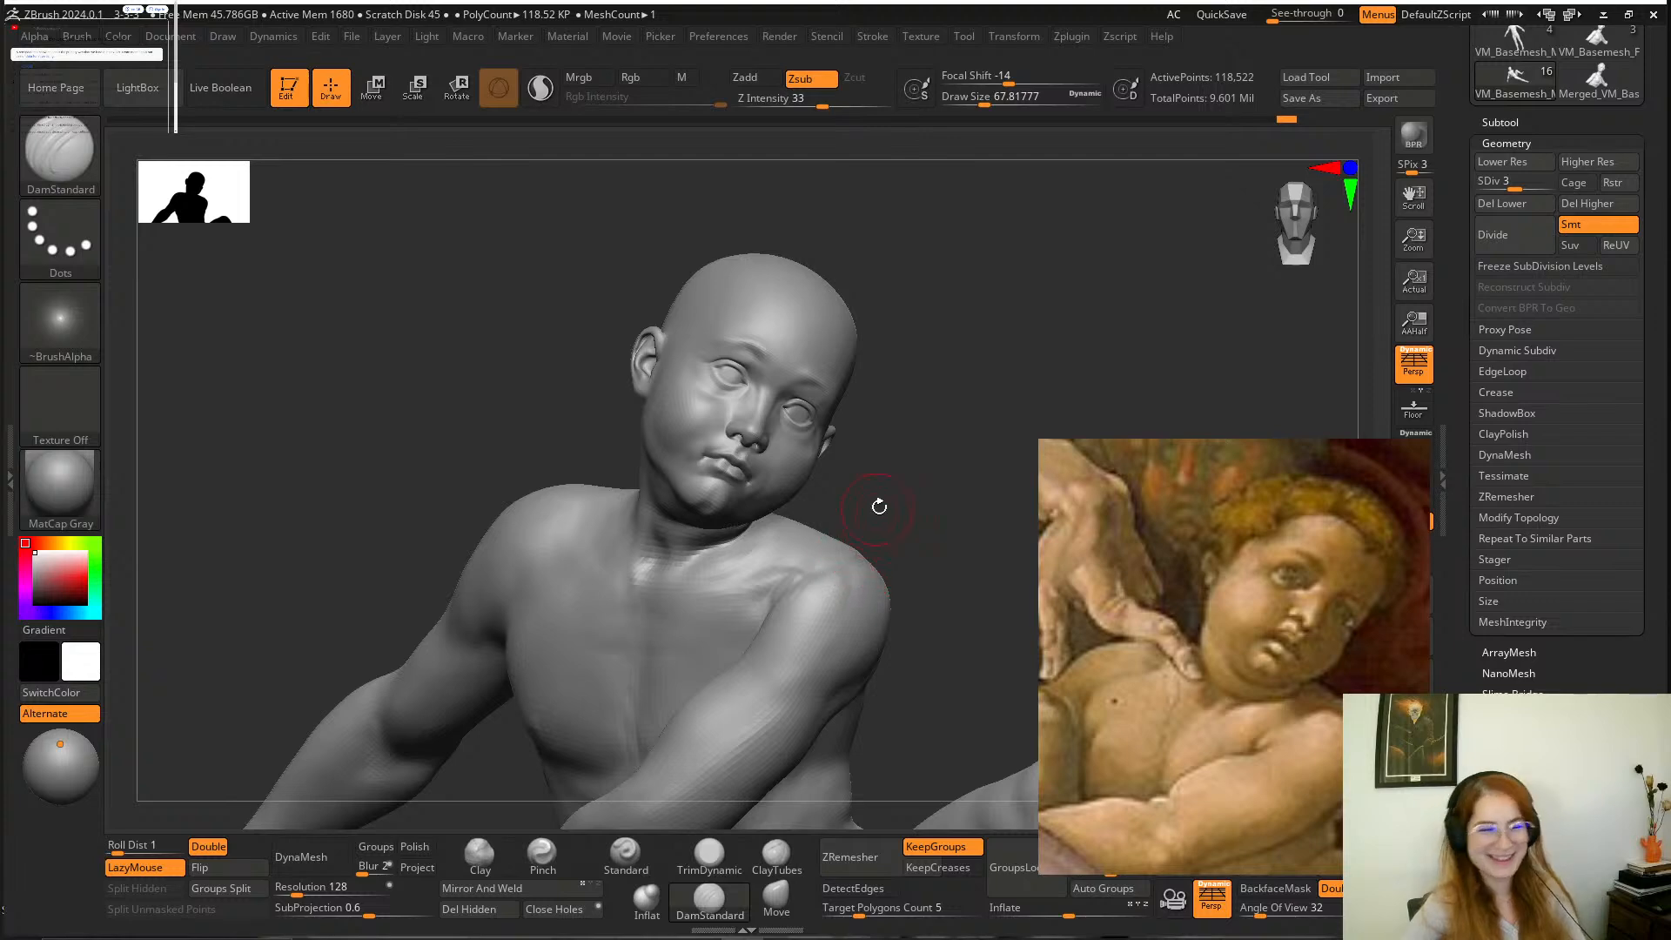
Fill in and soften the front of the neck above the collarbones with the Clay brush at a draw size of about 68.
mouse_move(942, 463)
left_mouse_down()
mouse_move(936, 436)
mouse_move(910, 471)
mouse_move(937, 522)
mouse_move(956, 478)
mouse_move(905, 540)
left_mouse_up()
left_click(479, 854)
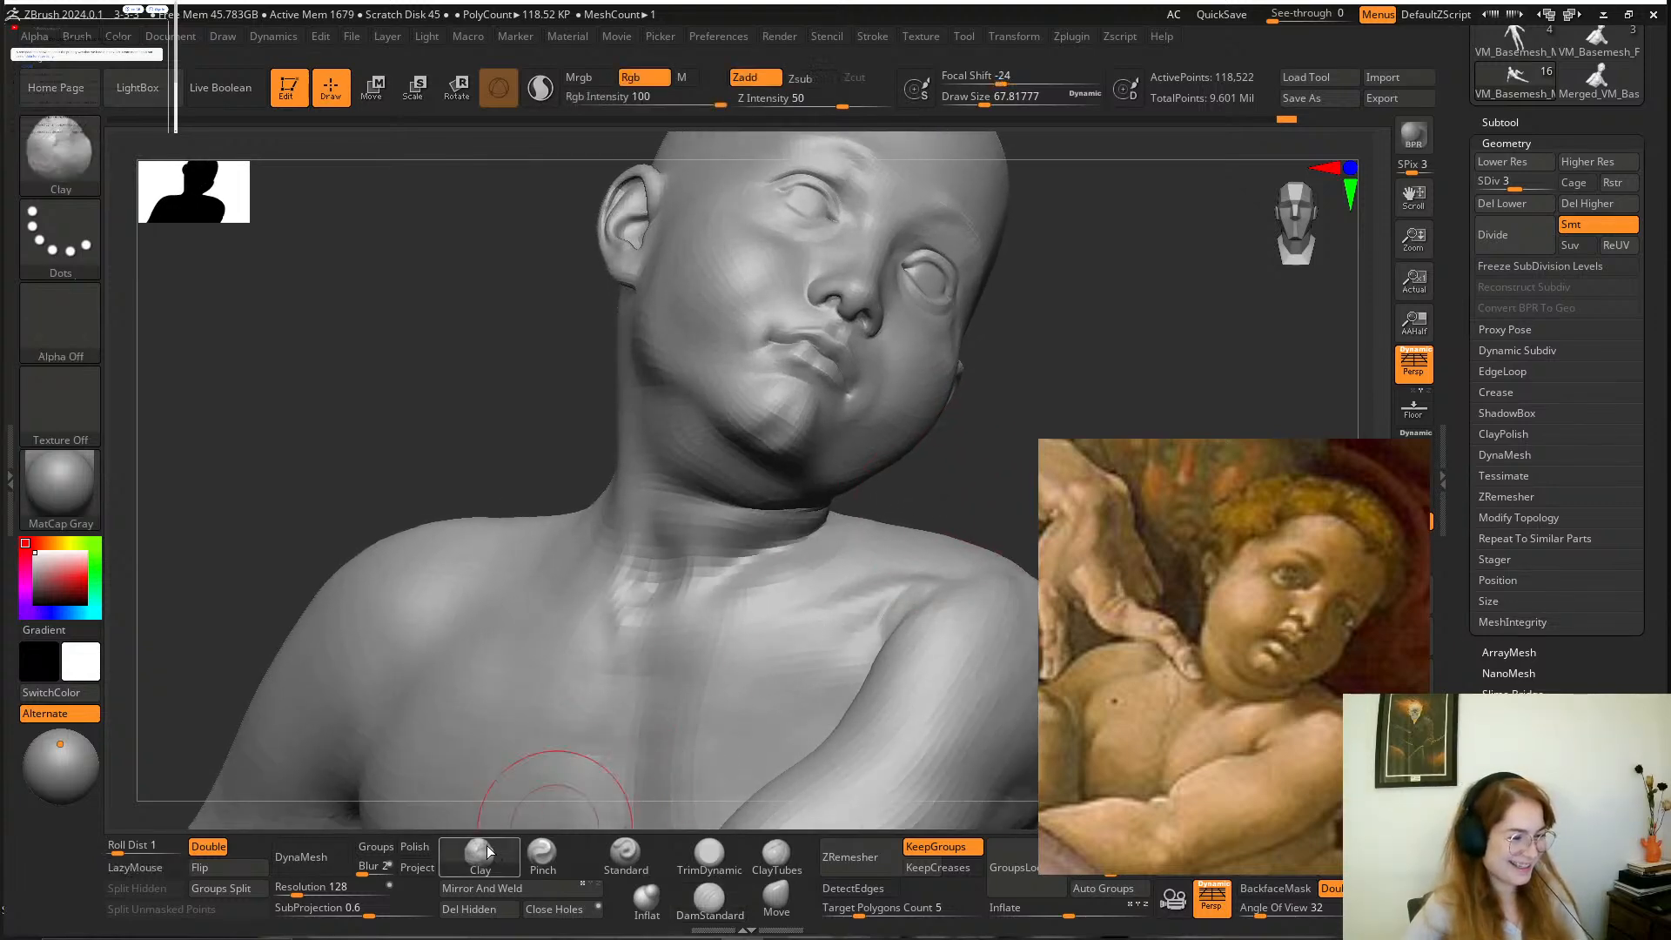
mouse_move(673, 530)
left_mouse_down("alt")
mouse_move(656, 565)
mouse_move(685, 571)
left_mouse_up("alt")
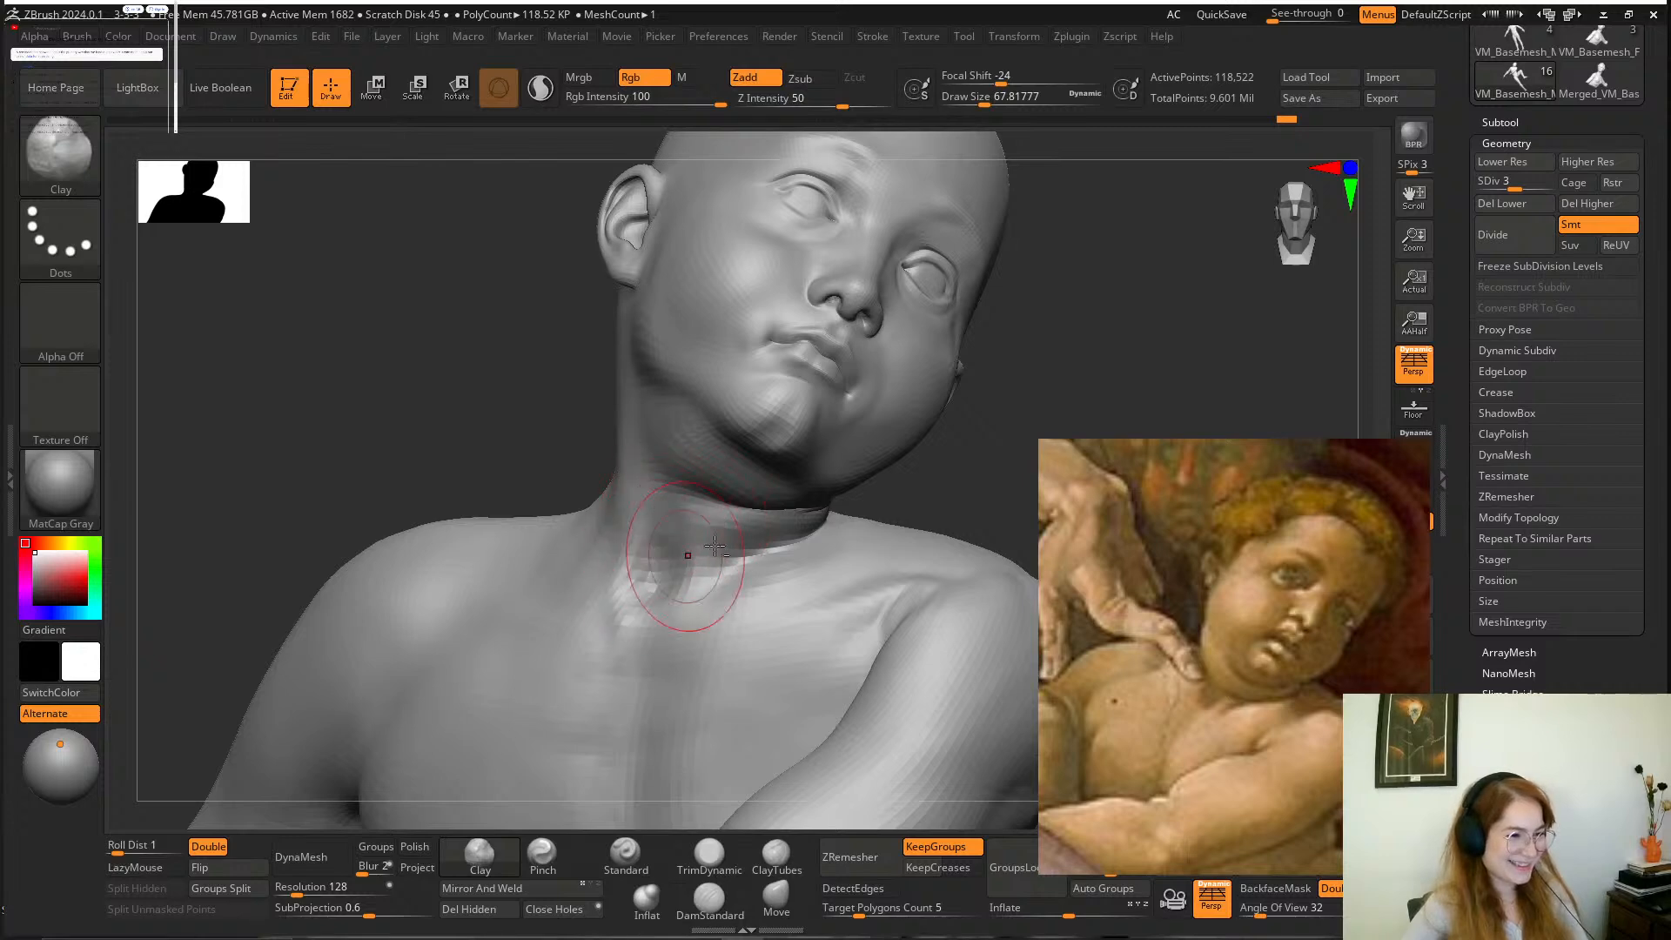
mouse_move(923, 487)
left_mouse_down("alt")
mouse_move(918, 422)
mouse_move(948, 473)
mouse_move(940, 522)
mouse_move(974, 478)
mouse_move(935, 576)
mouse_move(858, 522)
mouse_move(844, 470)
mouse_move(837, 483)
left_mouse_up("alt")
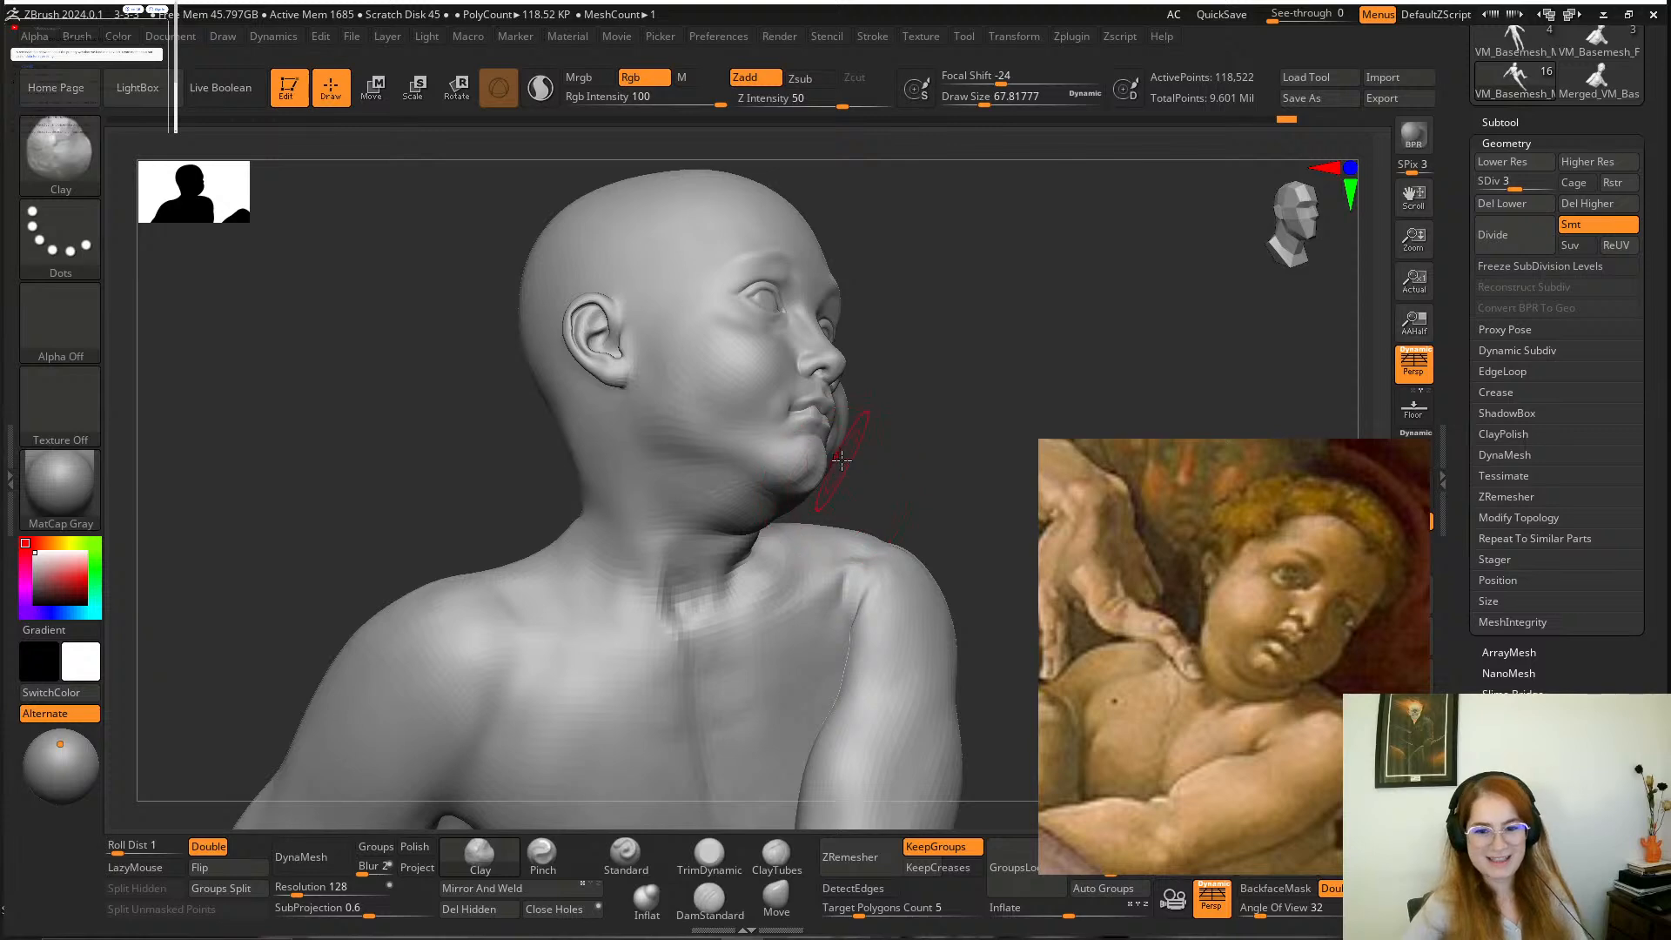
left_click_drag(890, 485, 706, 543)
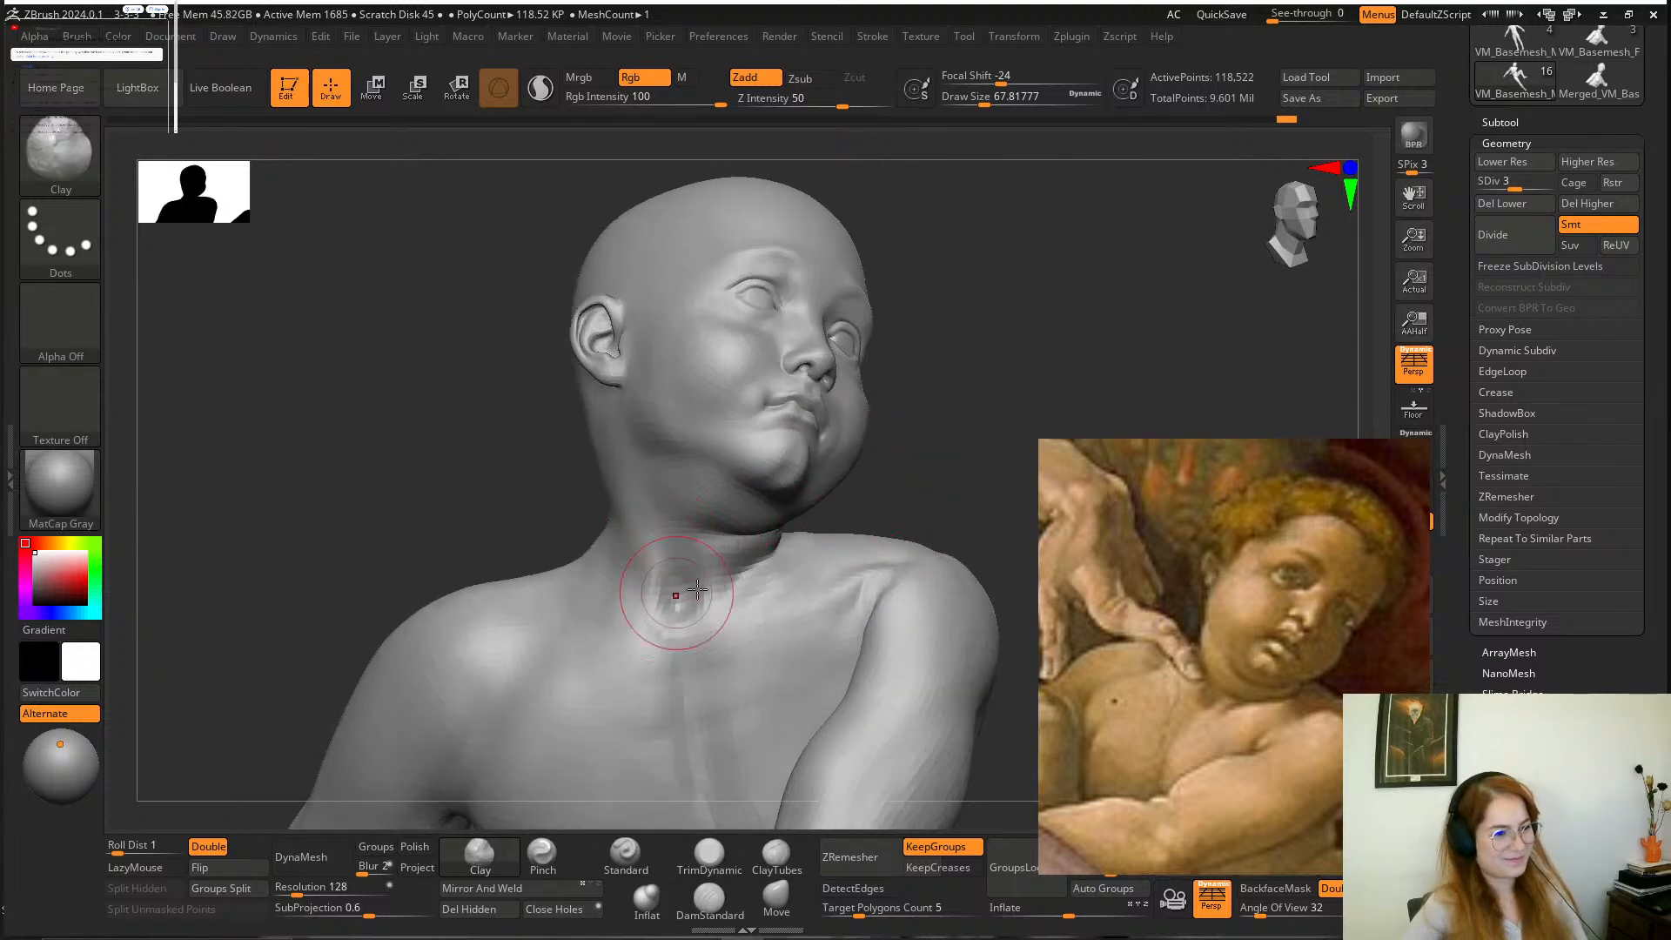
mouse_move(935, 500)
left_mouse_down()
mouse_move(853, 513)
mouse_move(934, 471)
mouse_move(914, 492)
mouse_move(921, 544)
left_mouse_up()
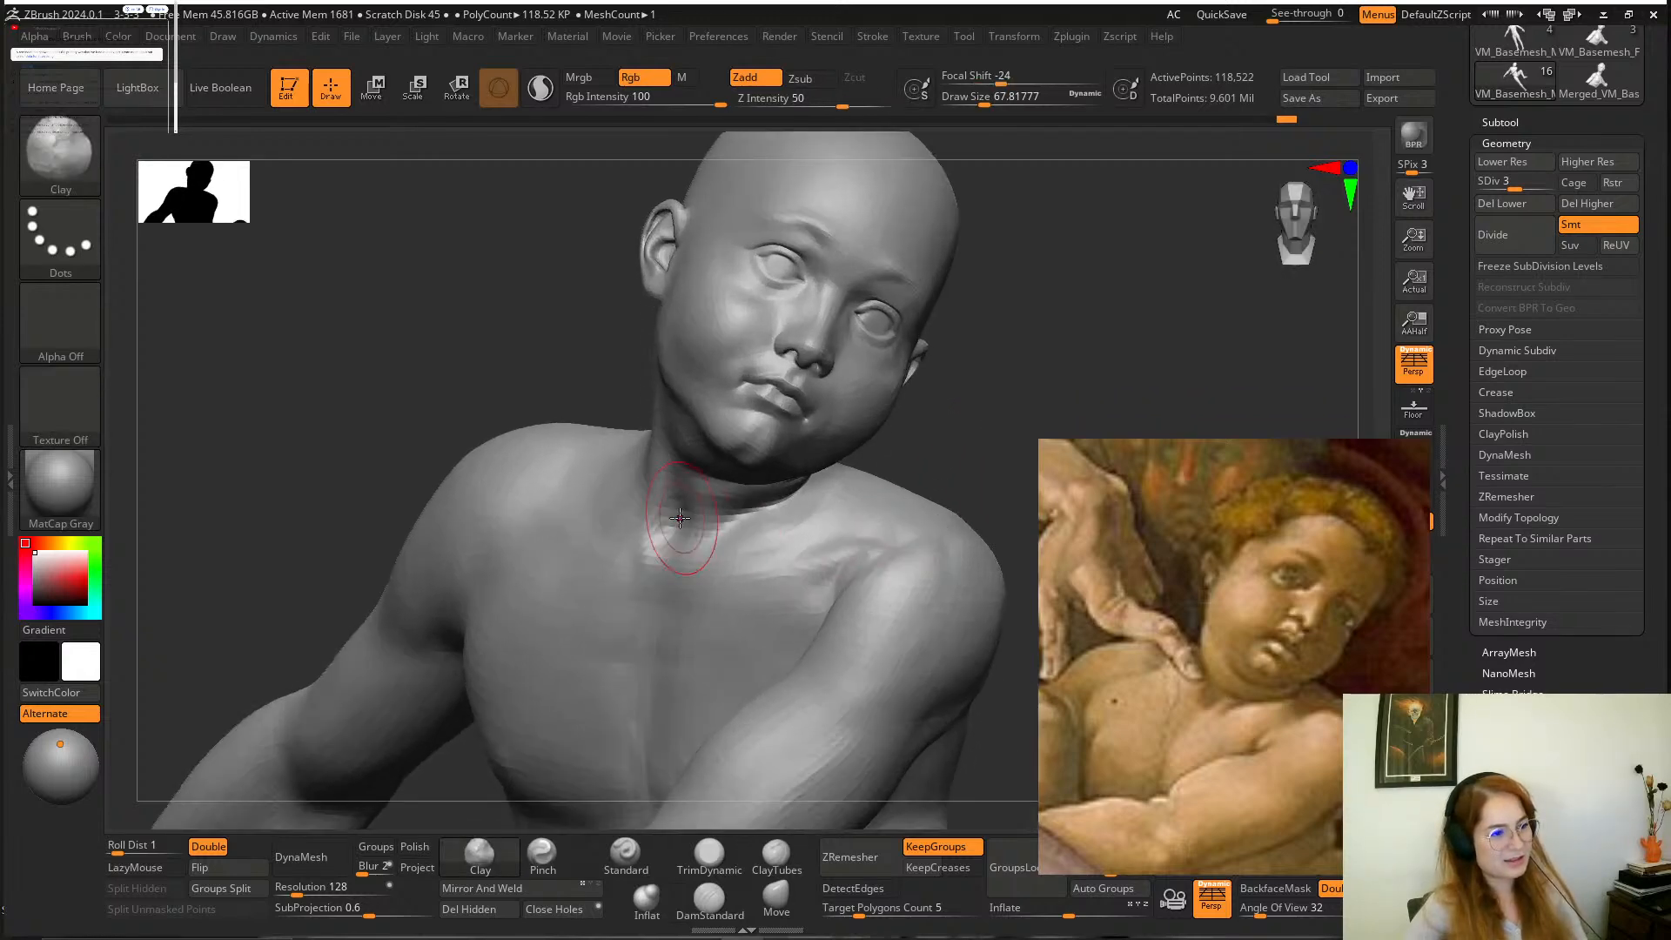
mouse_move(932, 421)
left_mouse_down()
mouse_move(967, 388)
mouse_move(956, 527)
left_mouse_up()
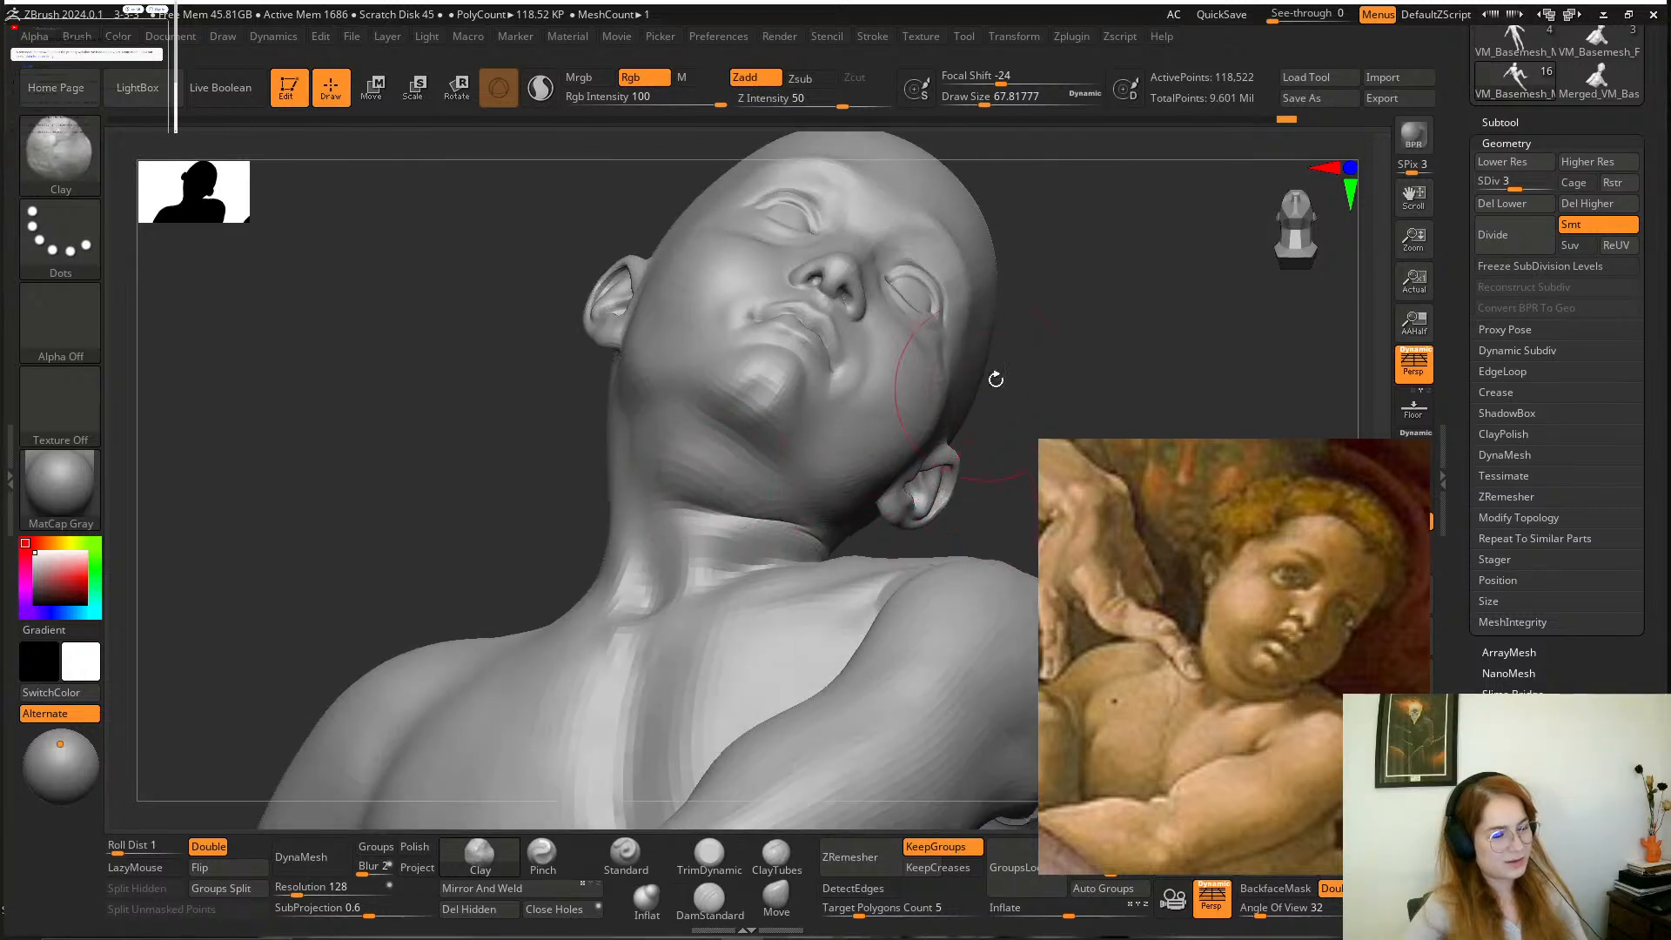
left_click_drag(992, 376, 1007, 348)
Smooth the side of the neck beneath the jaw and ear.
key("shift")
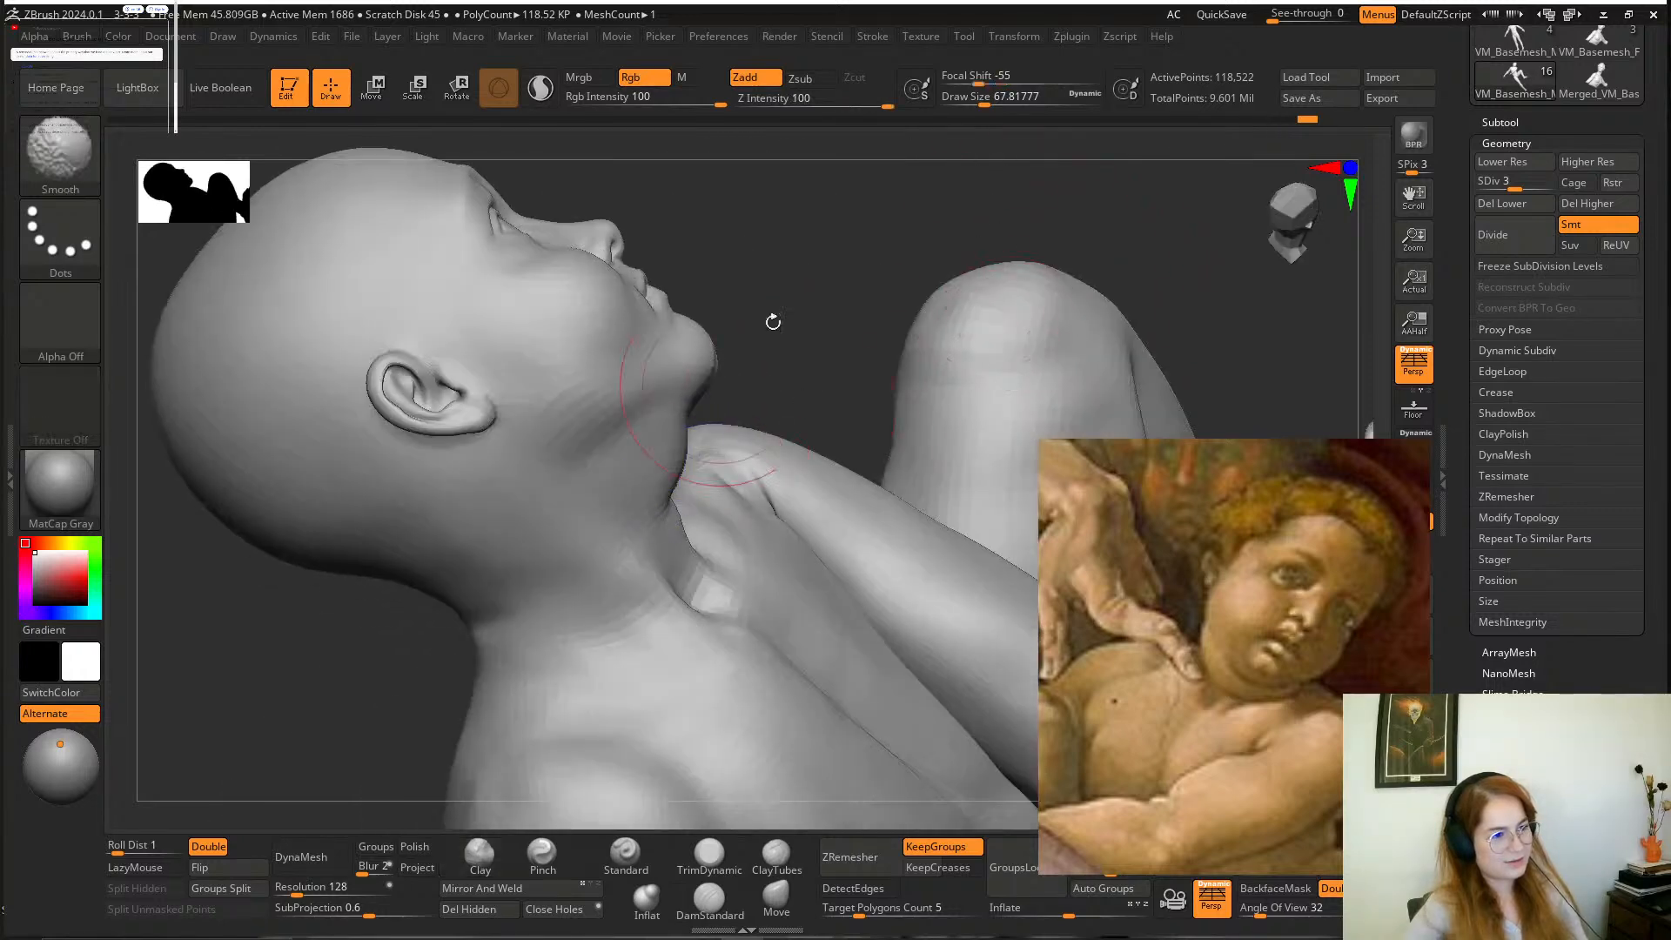
mouse_move(772, 321)
left_mouse_down()
mouse_move(930, 279)
mouse_move(984, 351)
mouse_move(981, 447)
mouse_move(1000, 493)
mouse_move(956, 585)
mouse_move(1000, 578)
mouse_move(937, 602)
mouse_move(958, 648)
left_mouse_up()
left_click_drag(585, 478, 654, 593, "shift")
mouse_move(958, 585)
left_mouse_down("alt")
mouse_move(862, 508)
mouse_move(925, 429)
mouse_move(922, 398)
left_mouse_up("alt")
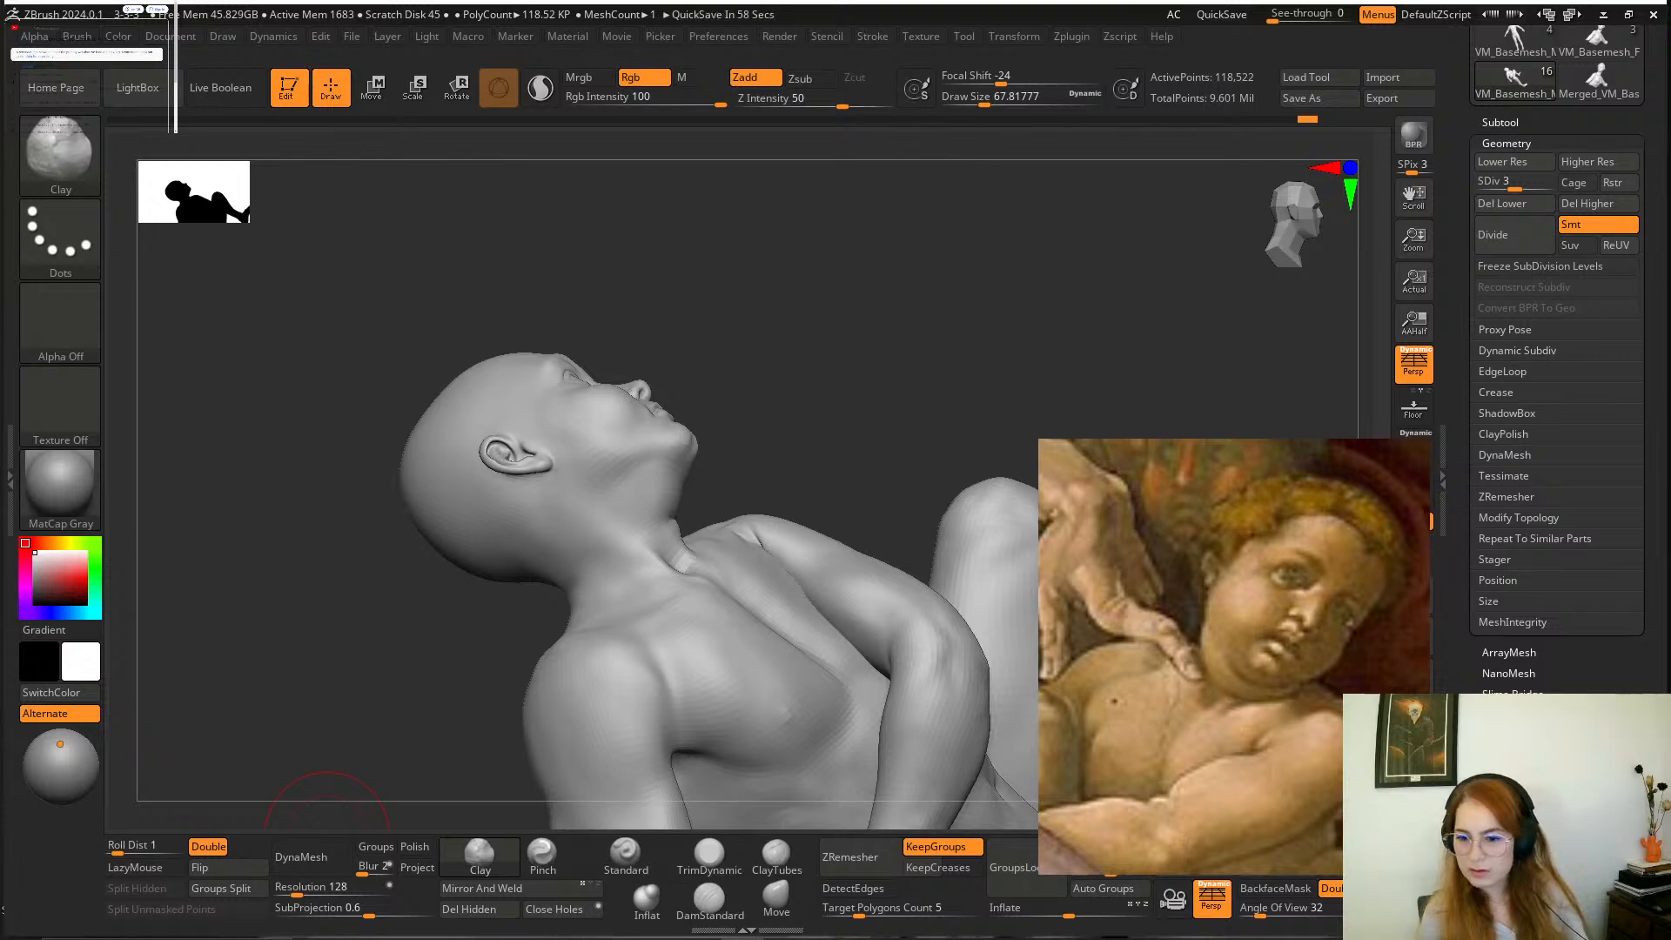
key("super")
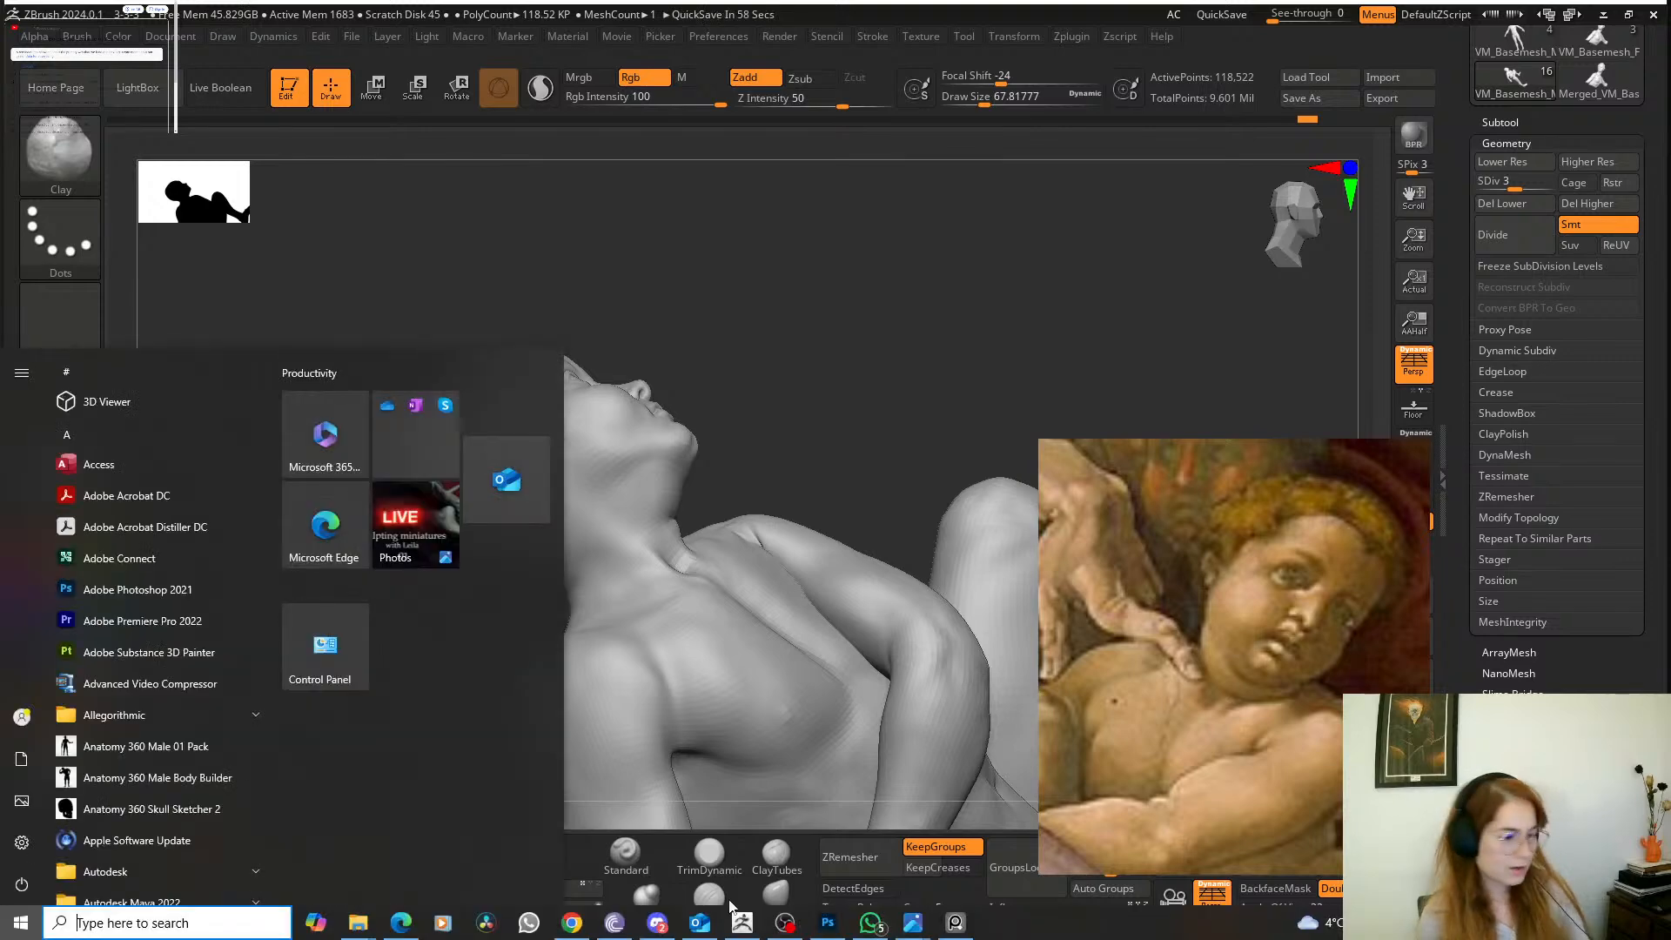
left_click(564, 936)
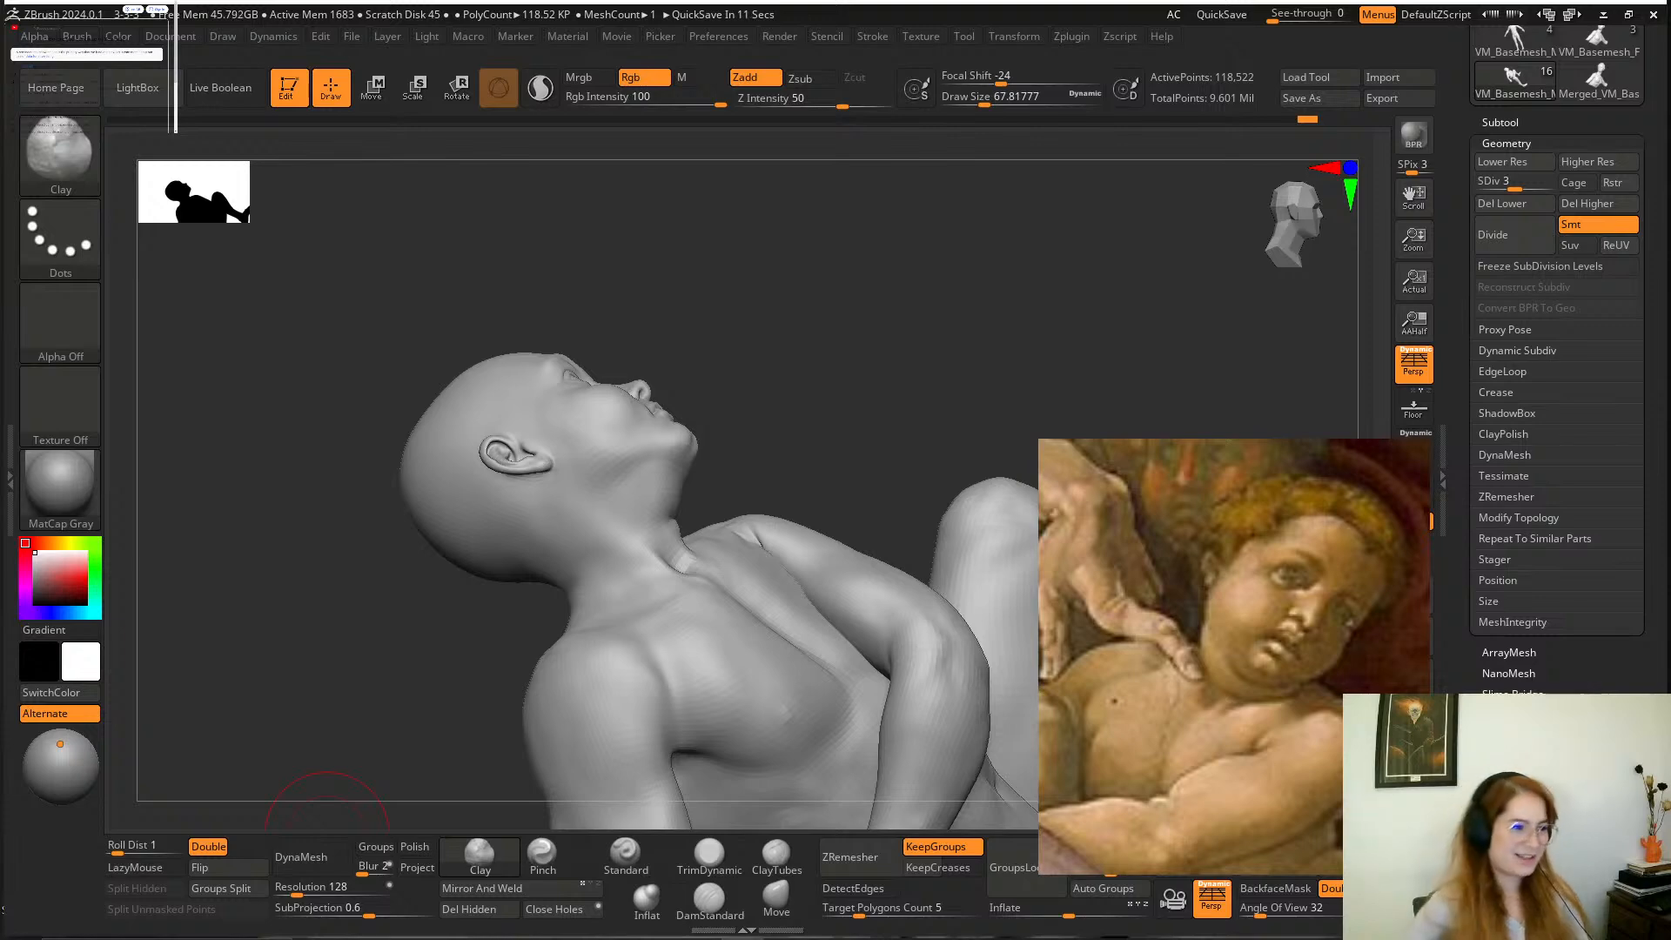
Refine the cheek in front of the ear with the Clay and Smooth brushes at a draw size of about 54.
mouse_move(1085, 362)
left_mouse_down()
mouse_move(948, 373)
mouse_move(978, 369)
mouse_move(983, 462)
mouse_move(989, 377)
mouse_move(1007, 507)
left_mouse_up()
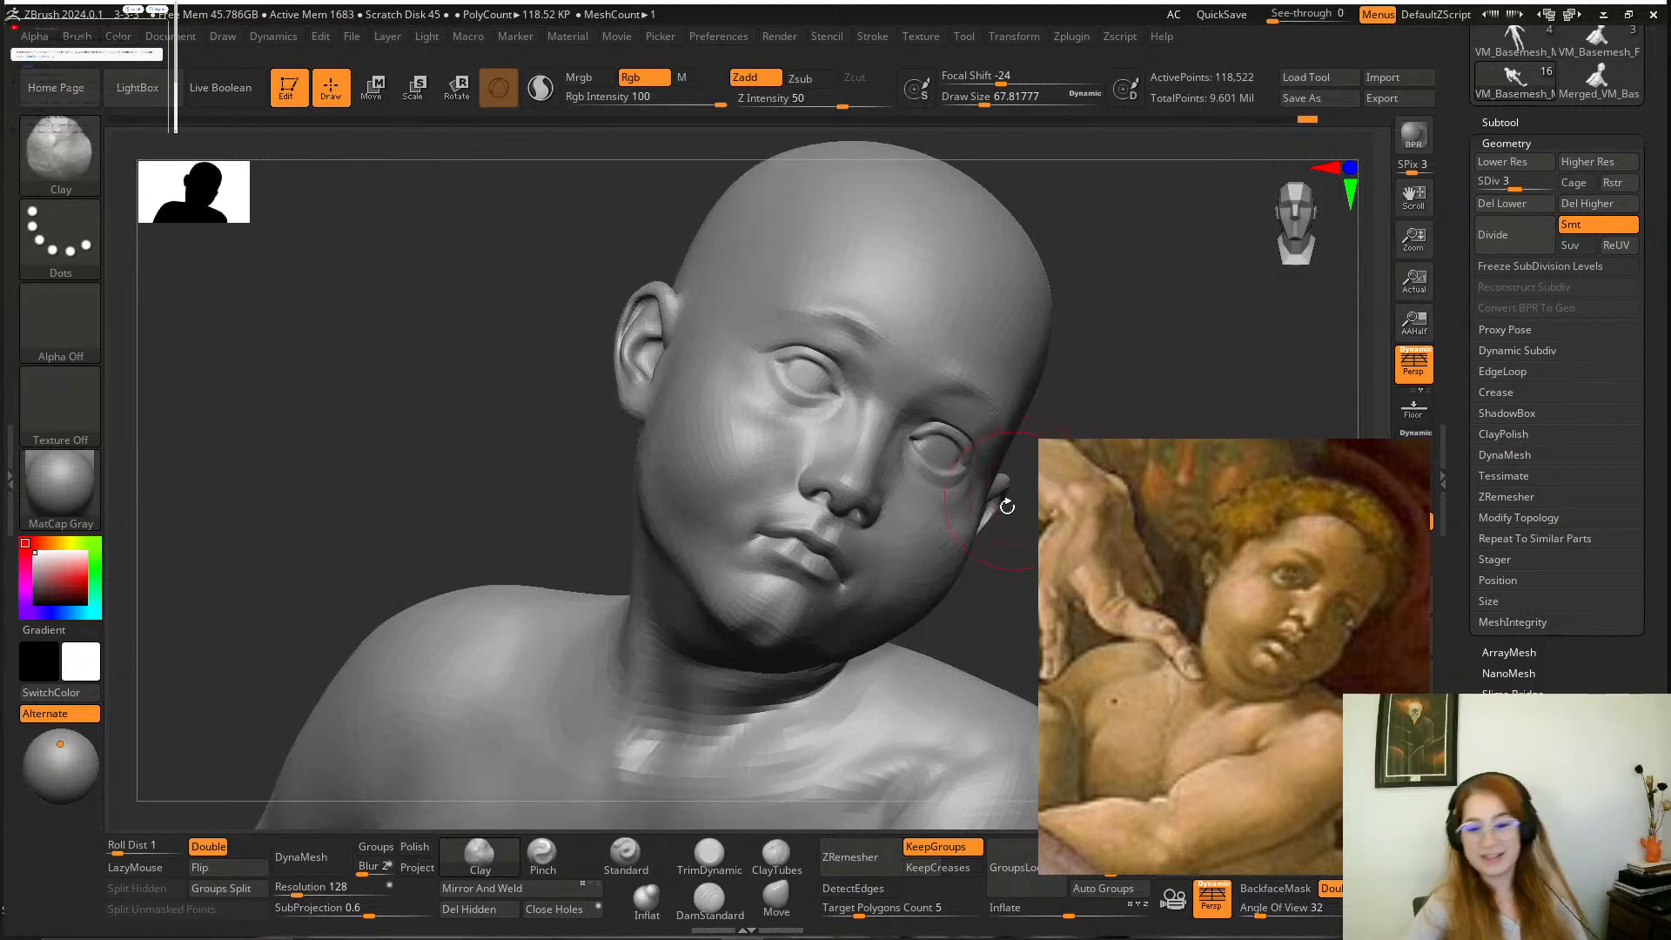
mouse_move(996, 578)
left_mouse_down()
mouse_move(1010, 474)
mouse_move(985, 436)
mouse_move(953, 519)
mouse_move(1013, 632)
mouse_move(974, 574)
mouse_move(905, 596)
mouse_move(616, 573)
left_mouse_up()
key("space")
left_click(926, 496)
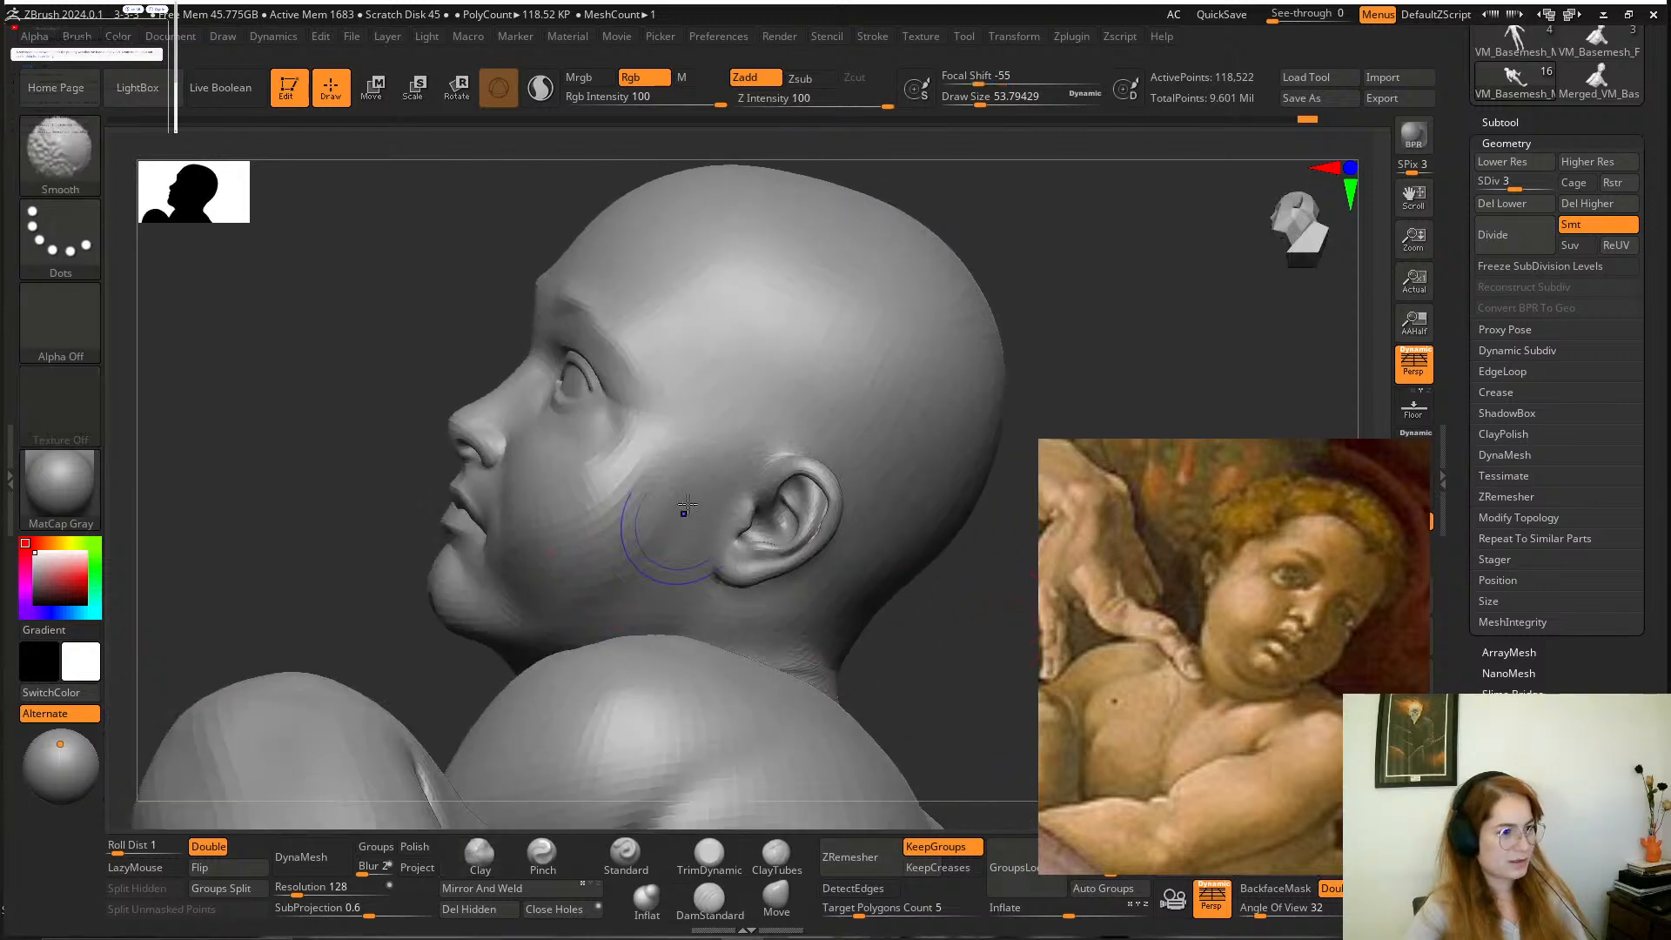
mouse_move(894, 616)
left_mouse_down()
mouse_move(944, 560)
mouse_move(1018, 633)
mouse_move(944, 604)
mouse_move(926, 496)
mouse_move(899, 515)
mouse_move(932, 485)
mouse_move(865, 493)
mouse_move(862, 629)
left_mouse_up()
Adjust the chin and jaw against the painting with the Move brush at a draw size of about 87.
key("space")
left_click(776, 899)
key("space")
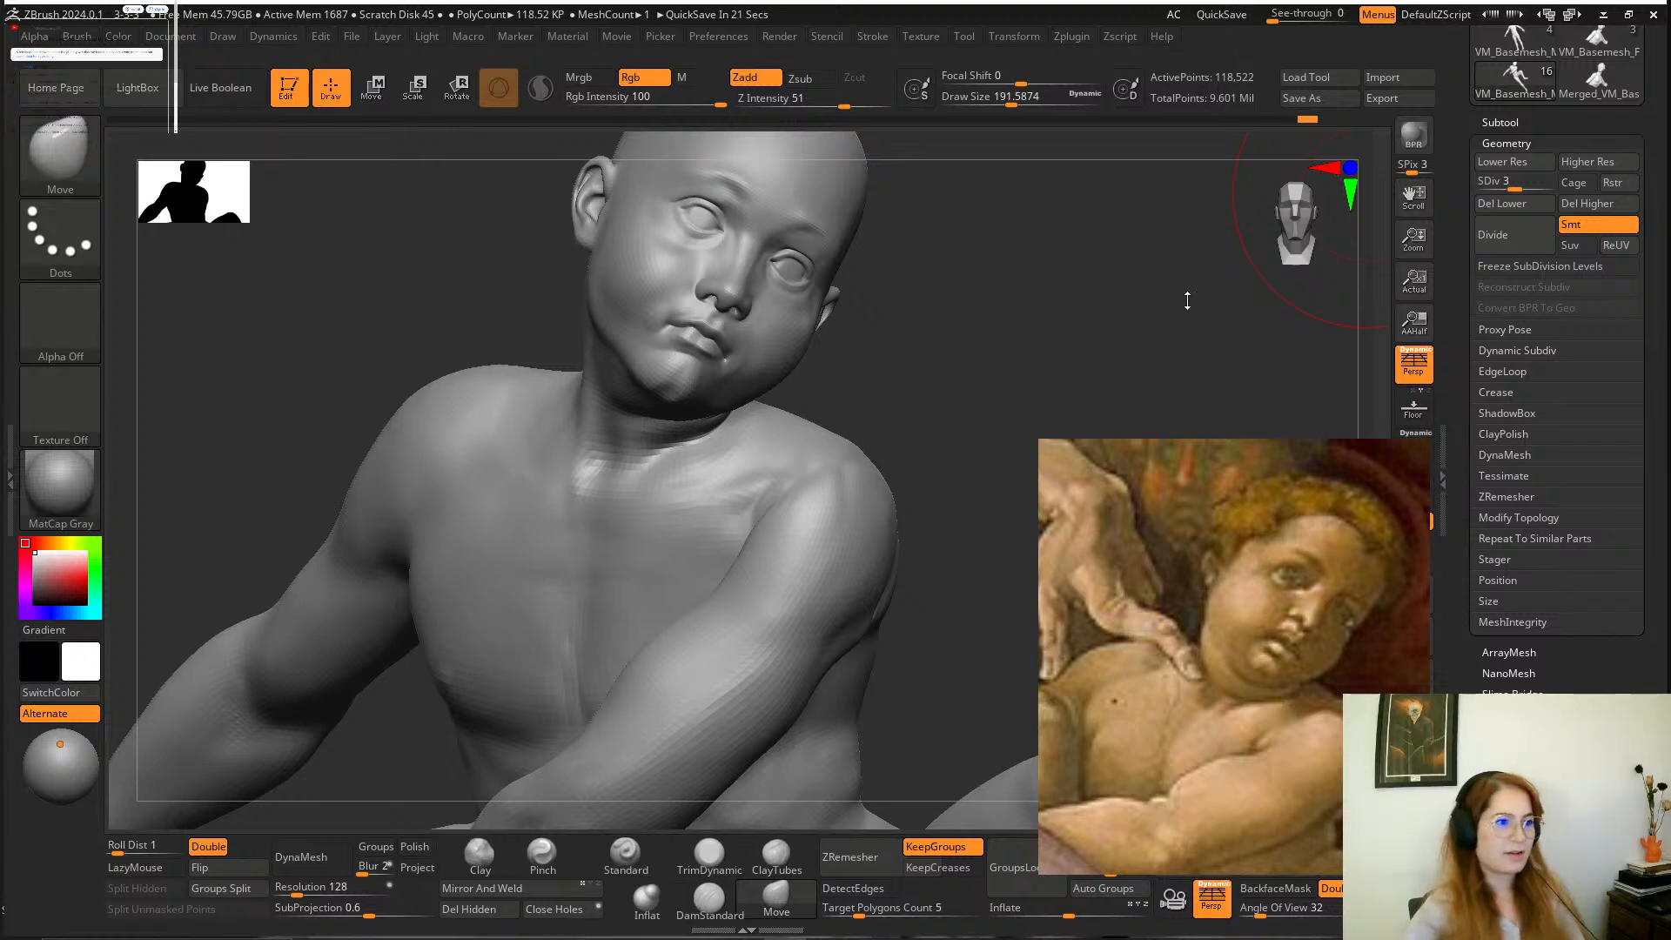
mouse_move(992, 279)
left_mouse_down()
mouse_move(989, 253)
mouse_move(981, 343)
mouse_move(983, 304)
left_mouse_up()
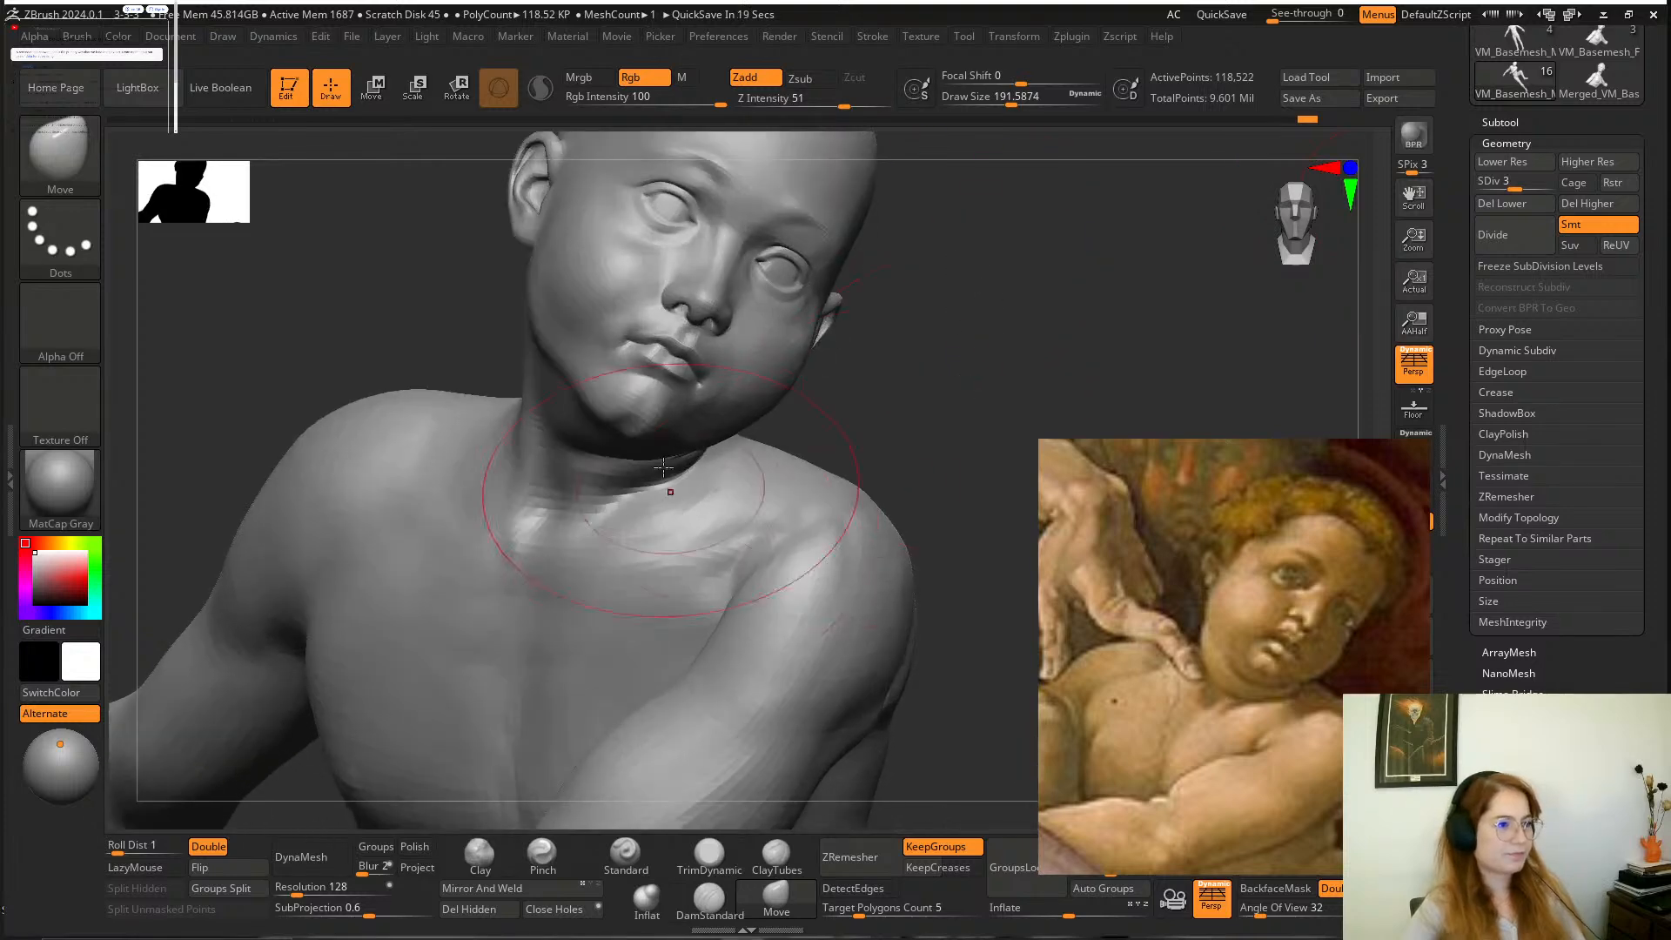
key("space")
left_click_drag(645, 431, 621, 424)
left_click_drag(813, 384, 925, 437, "alt")
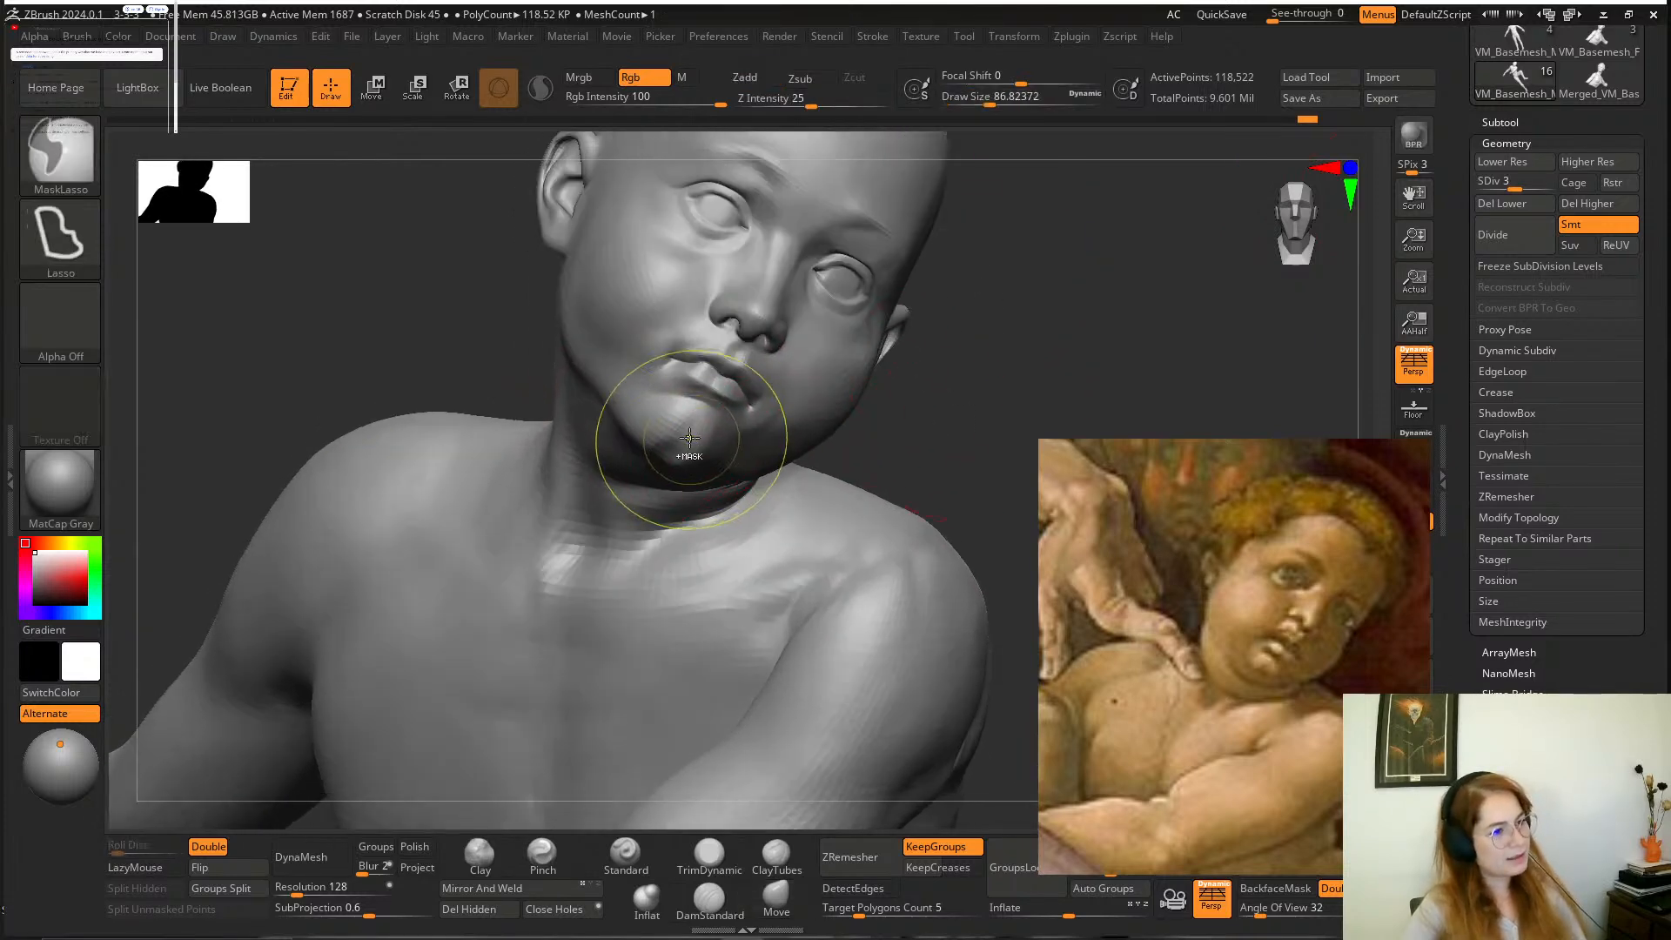
Mask the chin, invert the mask and cover the leftover patches so that only the chin stays editable.
mouse_move(690, 437)
left_mouse_down("ctrl")
mouse_move(648, 427)
mouse_move(707, 458)
left_mouse_up("ctrl")
left_click_drag(952, 360, 940, 213)
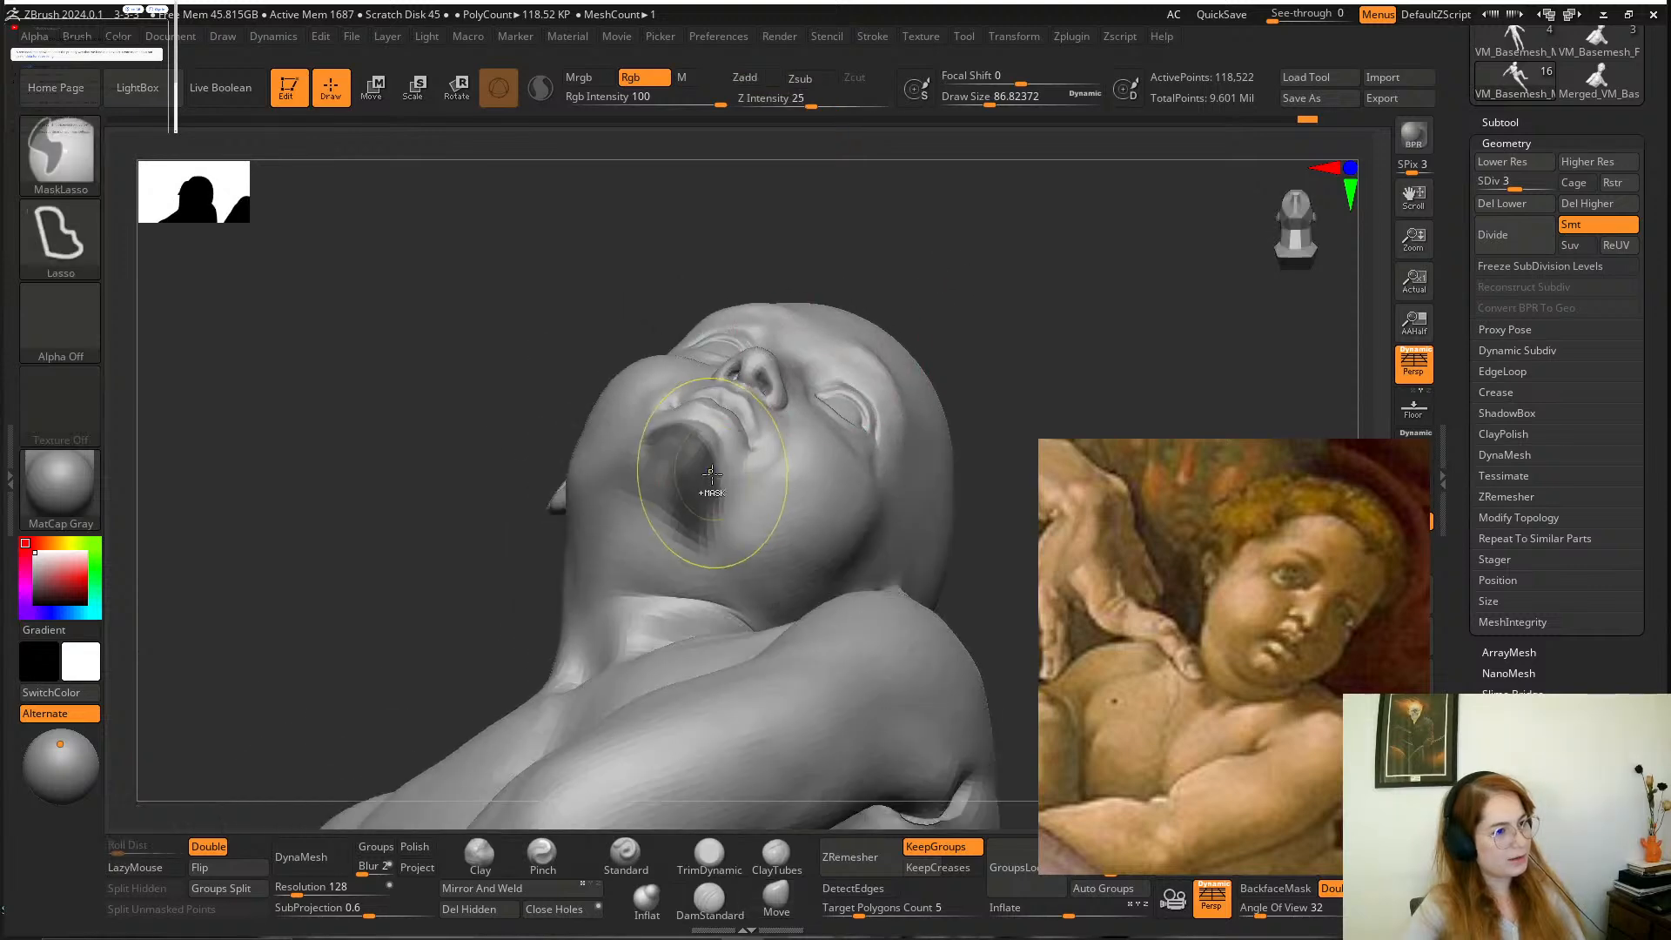
left_click_drag(705, 480, 651, 429, "ctrl")
mouse_move(951, 336)
left_mouse_down()
mouse_move(1007, 279)
mouse_move(992, 296)
left_mouse_up()
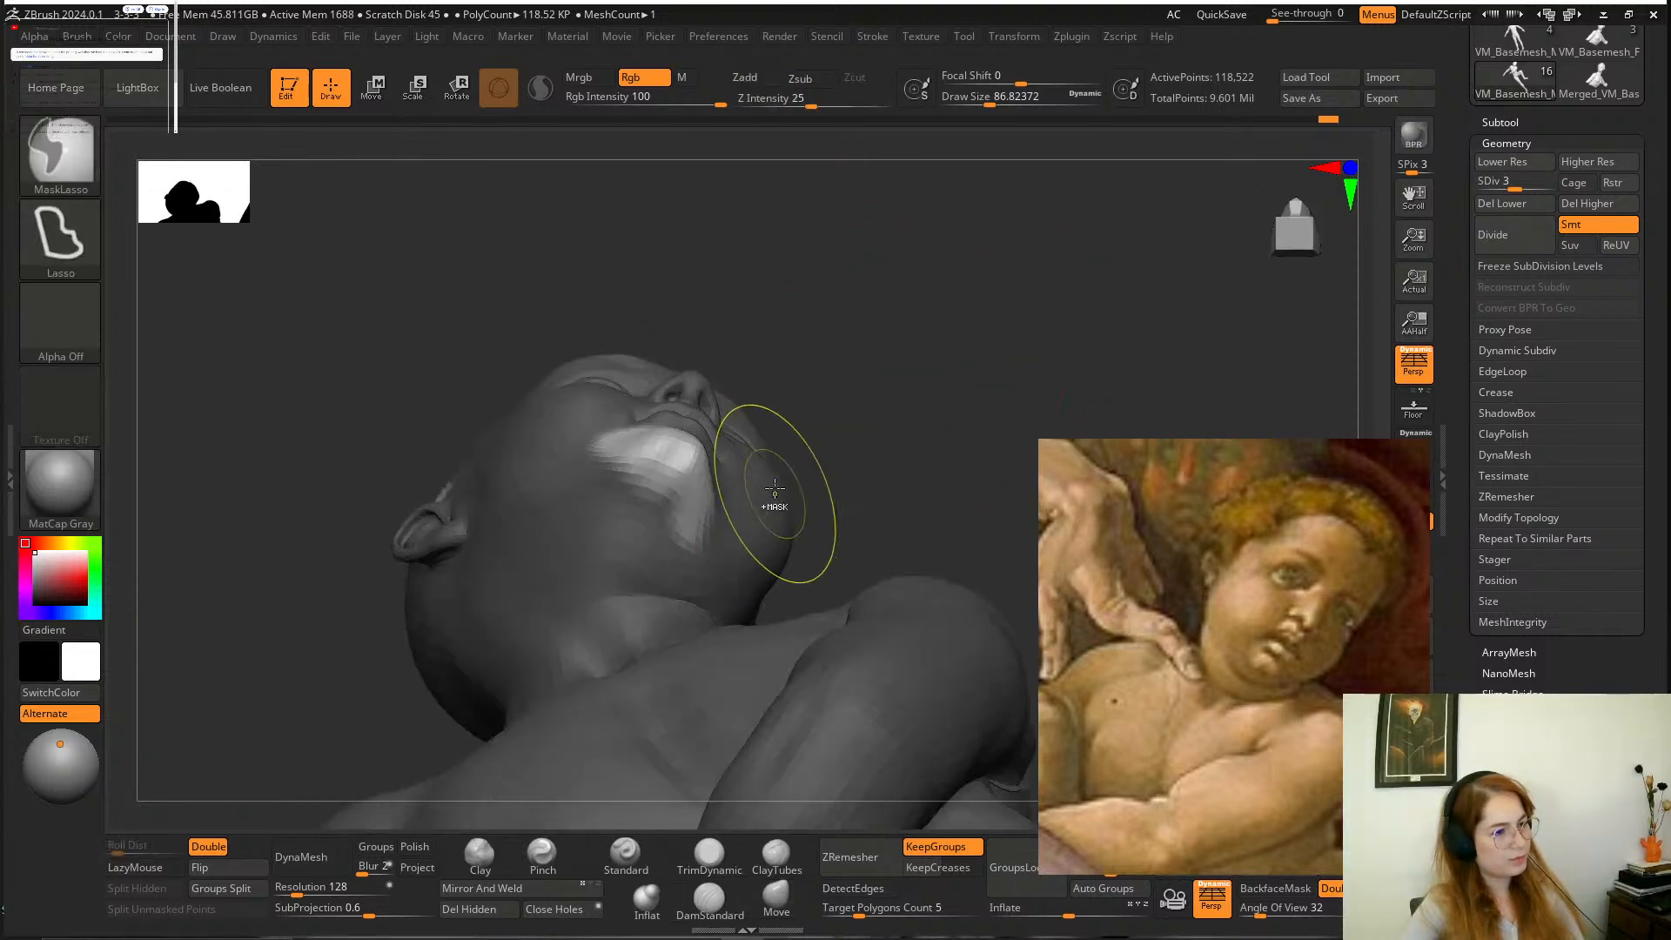
left_click_drag(767, 489, 625, 522, "ctrl")
mouse_move(888, 324)
left_mouse_down()
mouse_move(931, 324)
mouse_move(896, 306)
mouse_move(843, 393)
left_mouse_up()
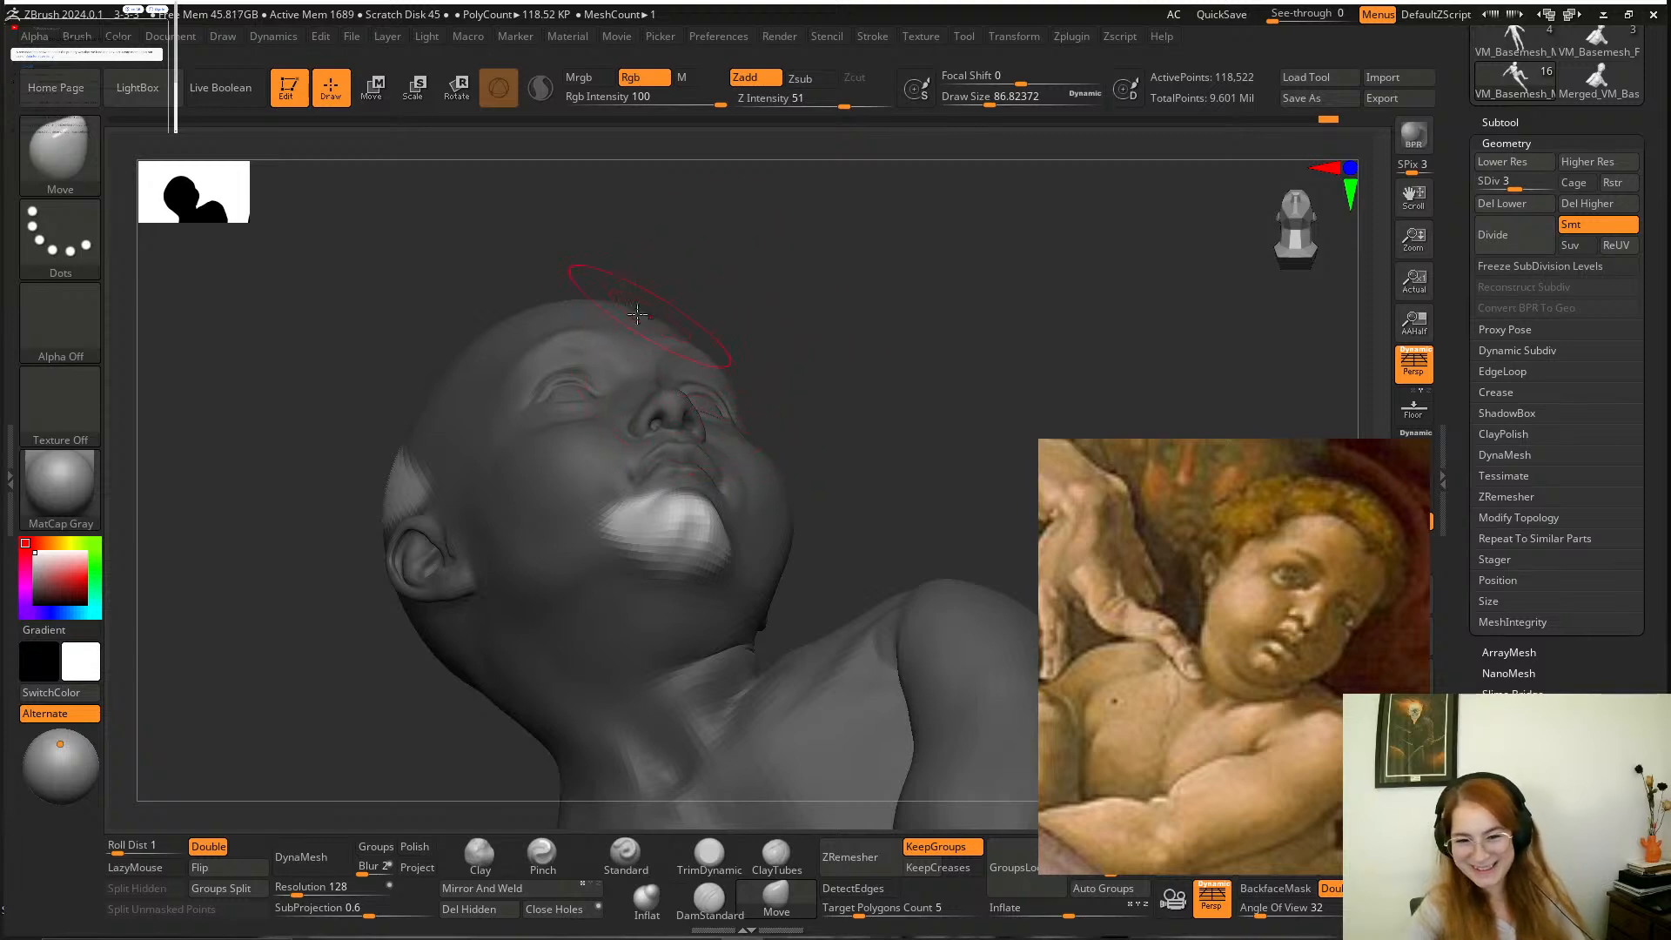
mouse_move(876, 367)
left_mouse_down()
mouse_move(925, 348)
mouse_move(877, 366)
left_mouse_up()
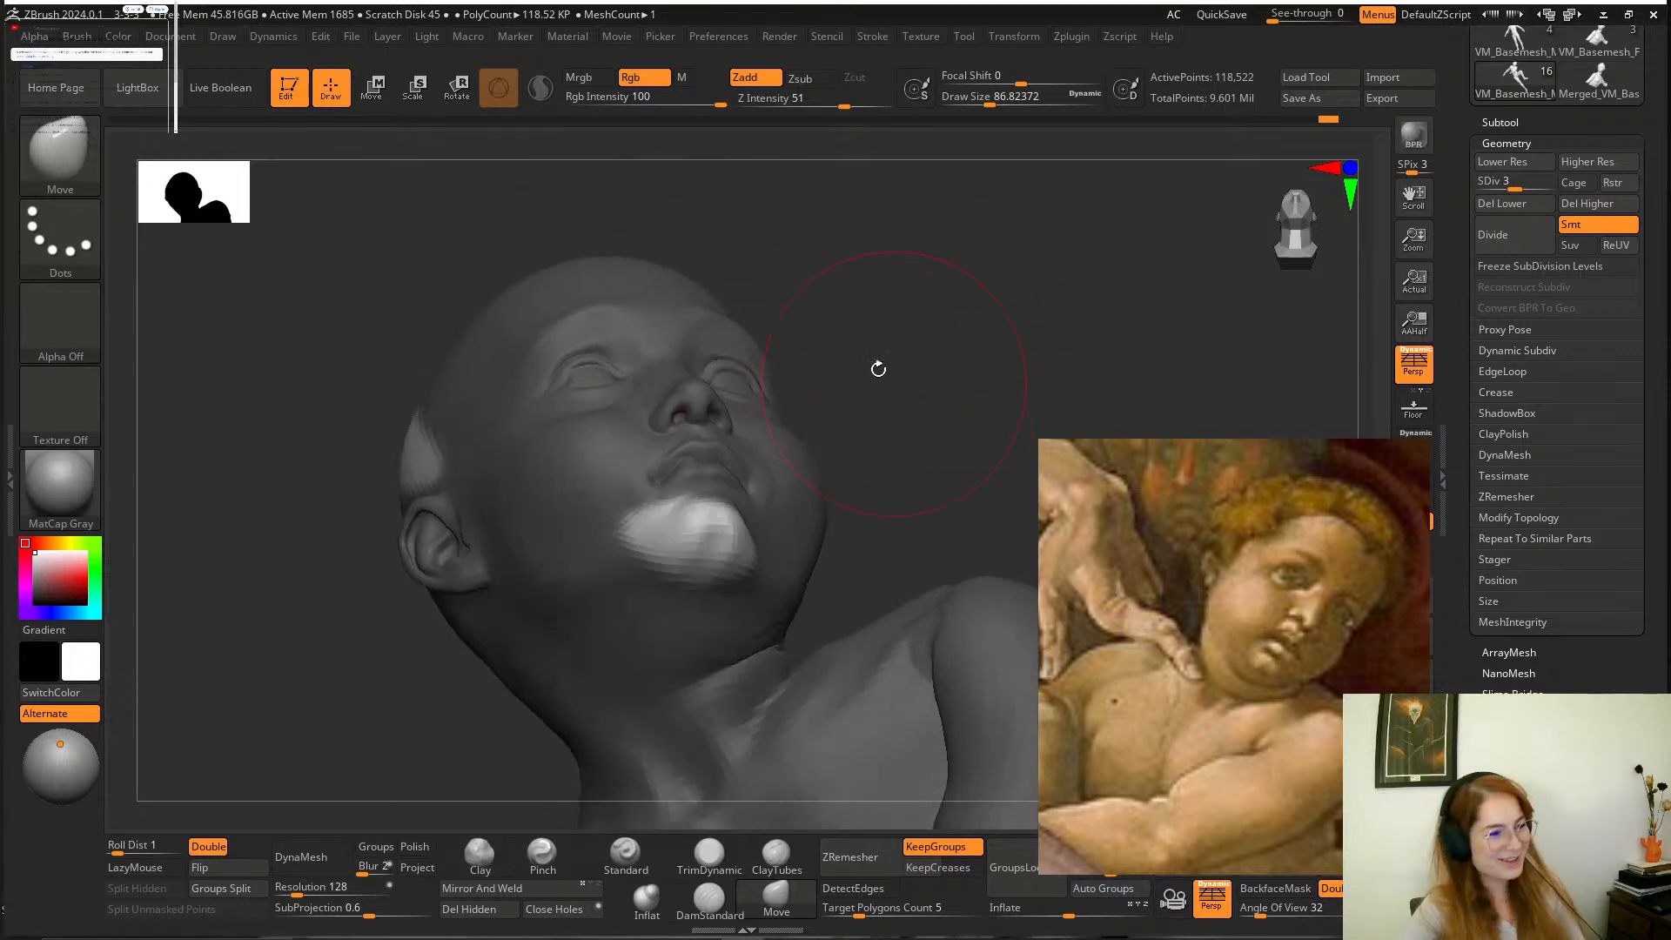
mouse_move(773, 248)
left_mouse_down("ctrl")
mouse_move(534, 205)
mouse_move(450, 775)
left_mouse_up("ctrl")
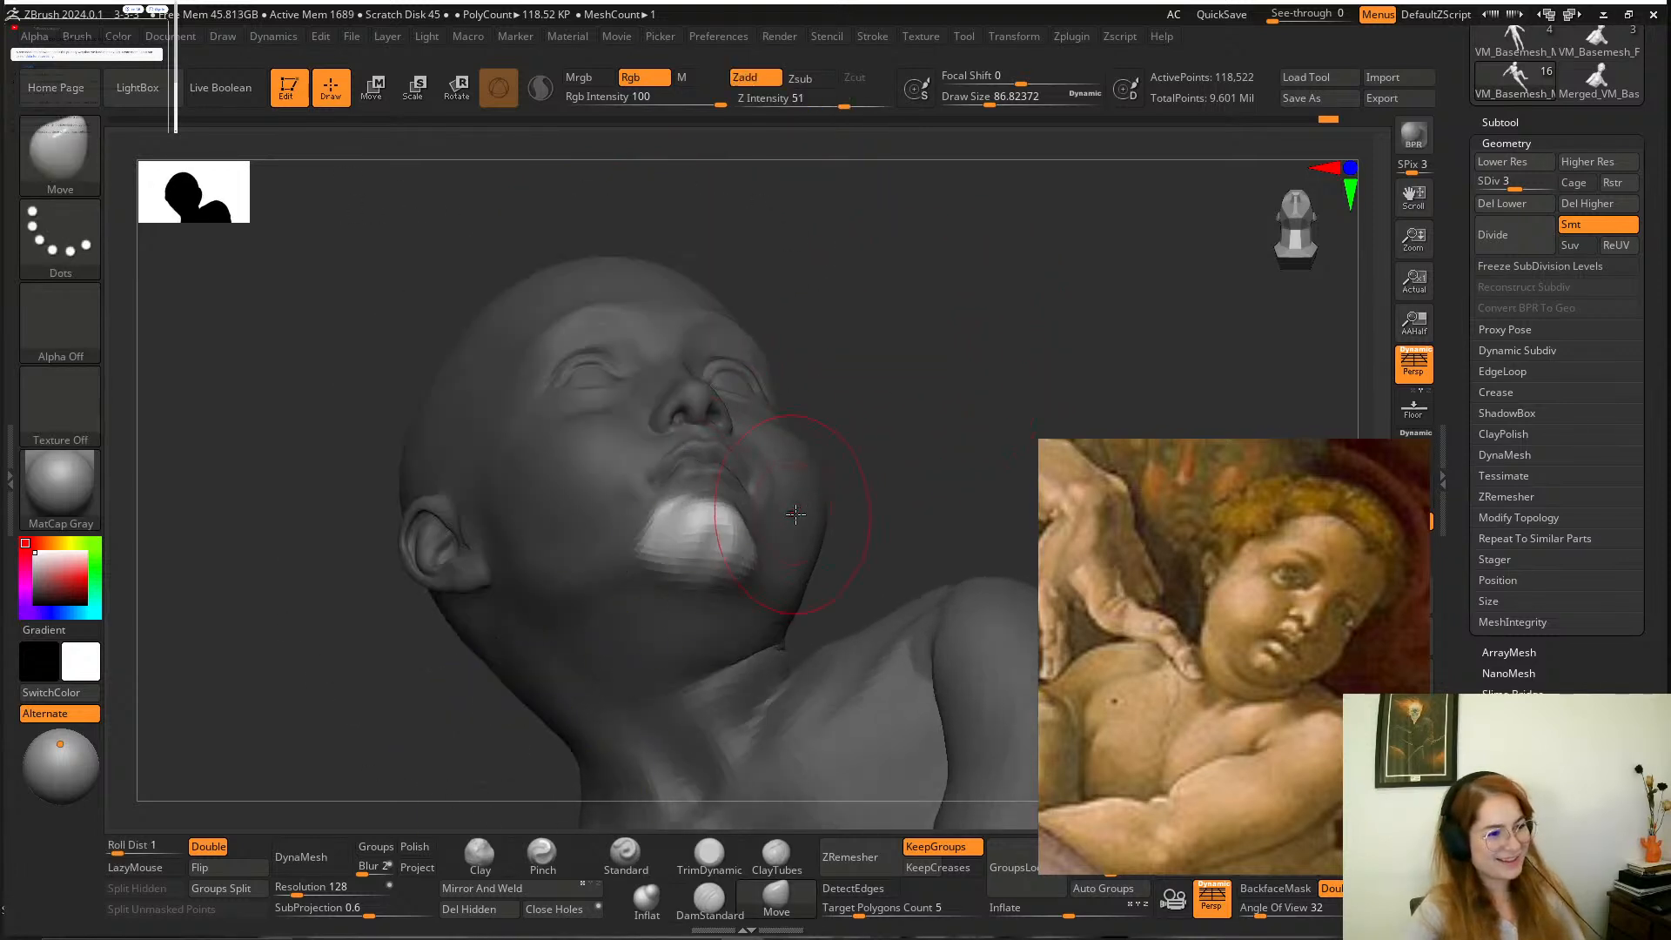
Reshape the unmasked chin with the Move brush and clear the mask.
mouse_move(897, 386)
left_mouse_down()
mouse_move(917, 410)
mouse_move(912, 372)
mouse_move(710, 555)
mouse_move(754, 529)
left_mouse_up()
mouse_move(514, 571)
left_mouse_down()
mouse_move(559, 641)
mouse_move(478, 608)
mouse_move(488, 571)
left_mouse_up()
mouse_move(1015, 279)
left_mouse_down("shift")
mouse_move(757, 586)
mouse_move(929, 367)
mouse_move(895, 309)
mouse_move(783, 496)
left_mouse_up("shift")
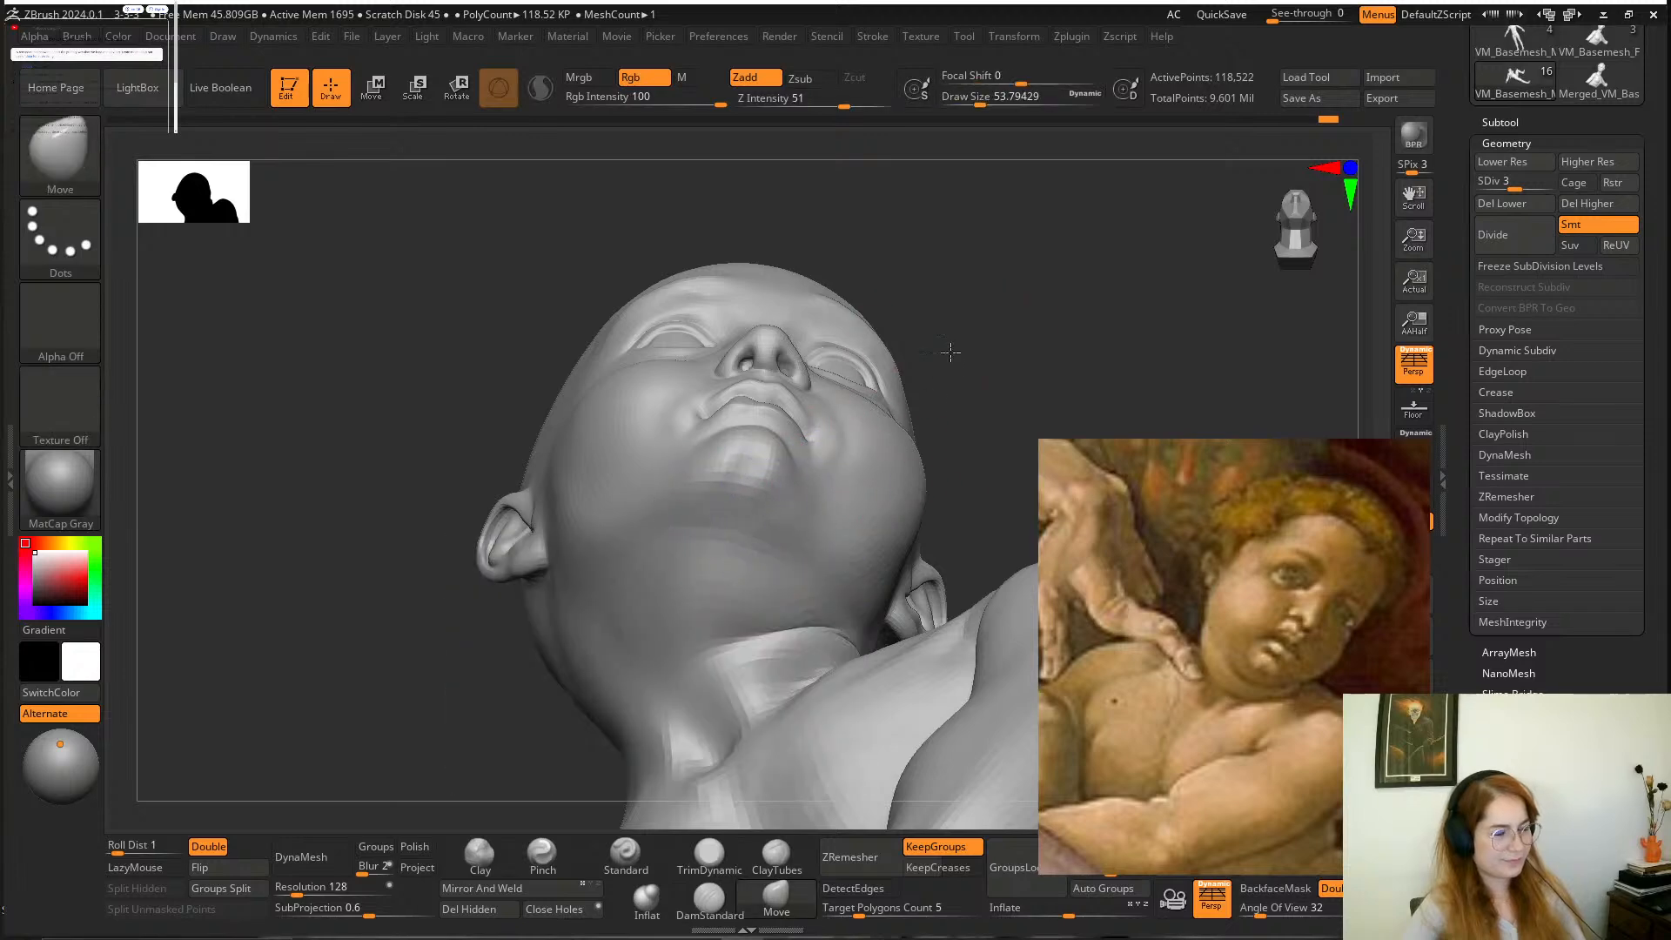
Refine the boy's chin and jawline from several angles with the Move brush at a draw size of about 54.
mouse_move(778, 514)
right_mouse_down()
mouse_move(597, 514)
mouse_move(718, 494)
right_mouse_up()
left_click_drag(996, 472, 955, 459, "alt")
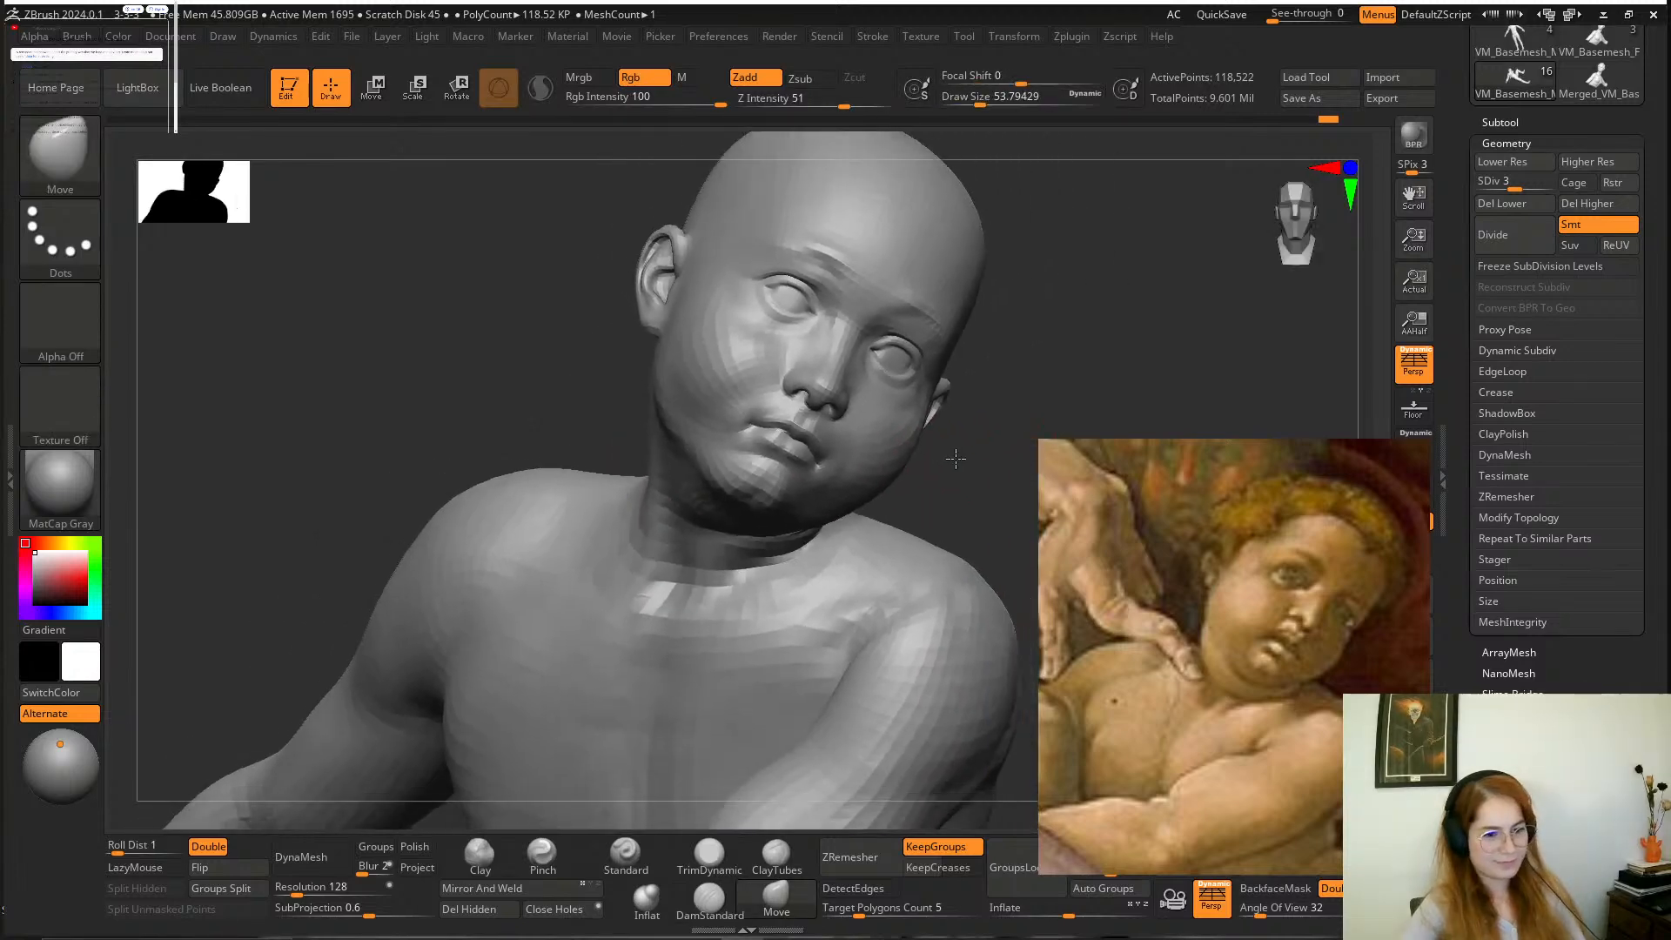
left_click_drag(1040, 358, 923, 362)
left_click_drag(639, 493, 746, 585, "alt")
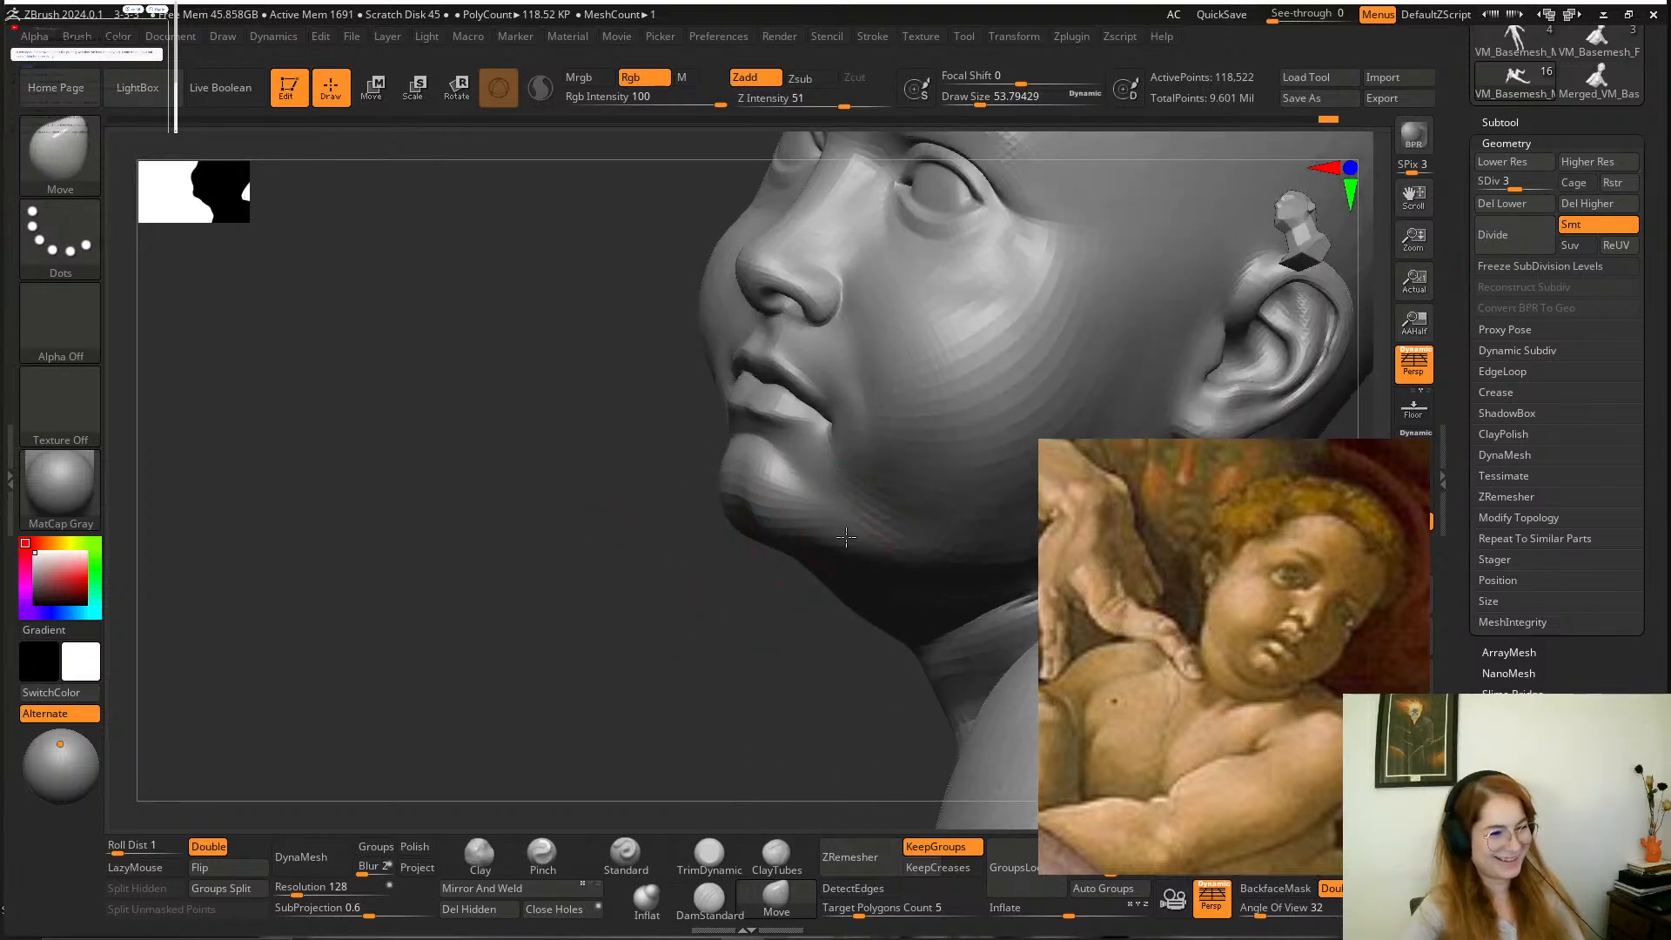
left_click_drag(640, 619, 822, 633)
left_click_drag(979, 398, 925, 402)
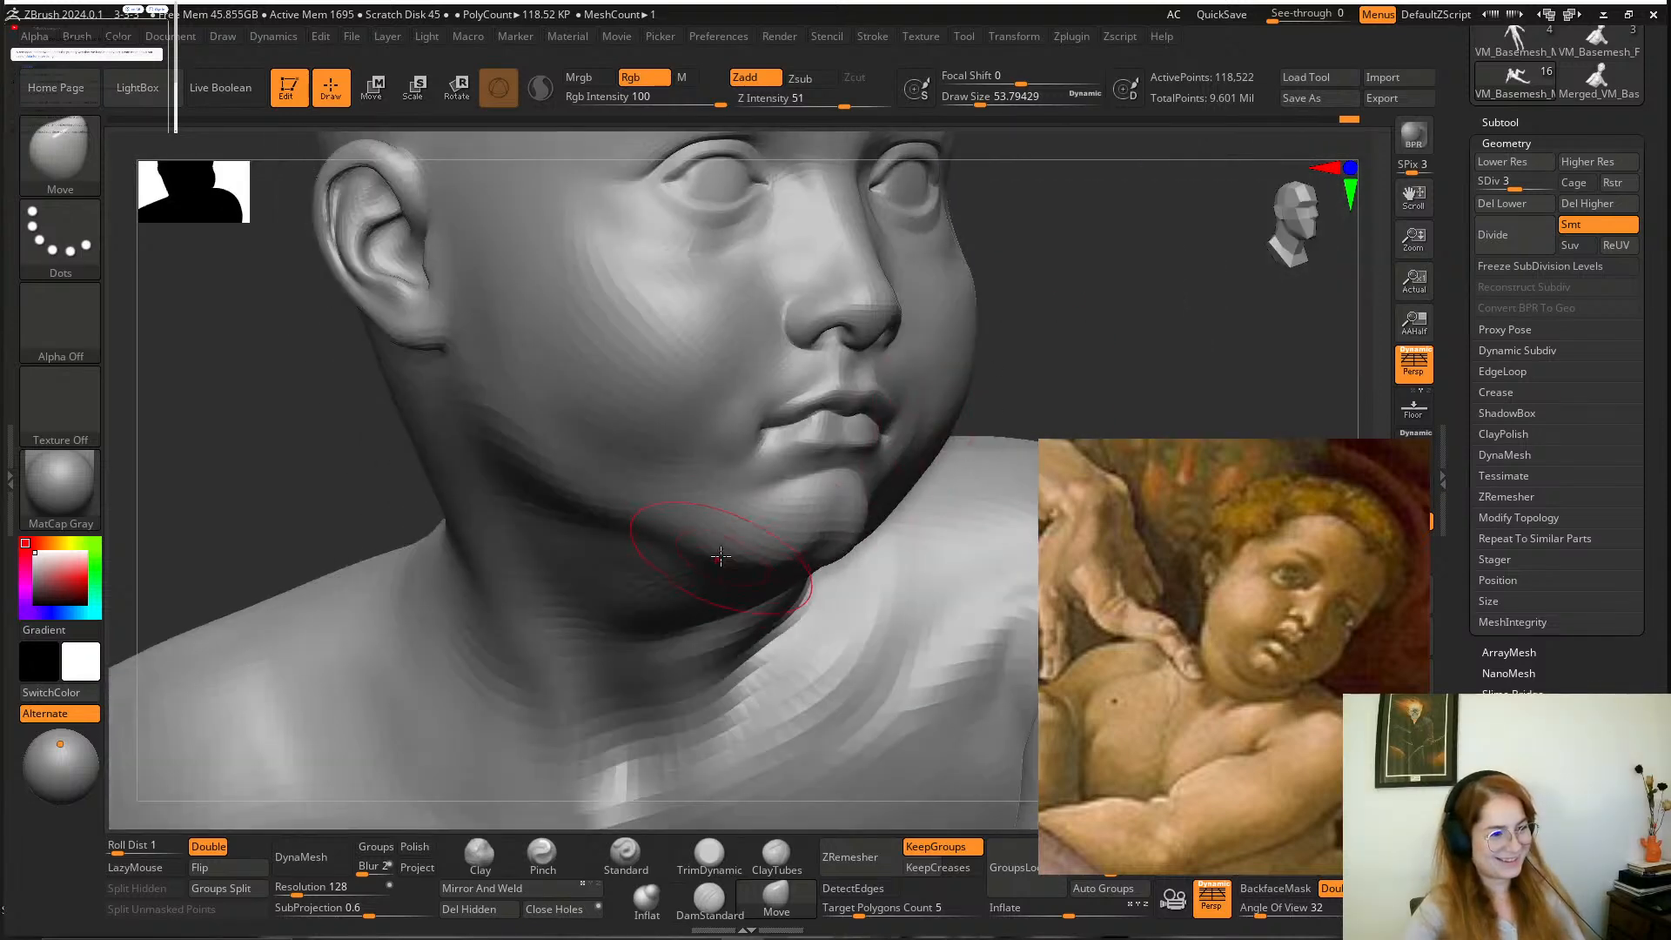
left_click_drag(1003, 325, 914, 374)
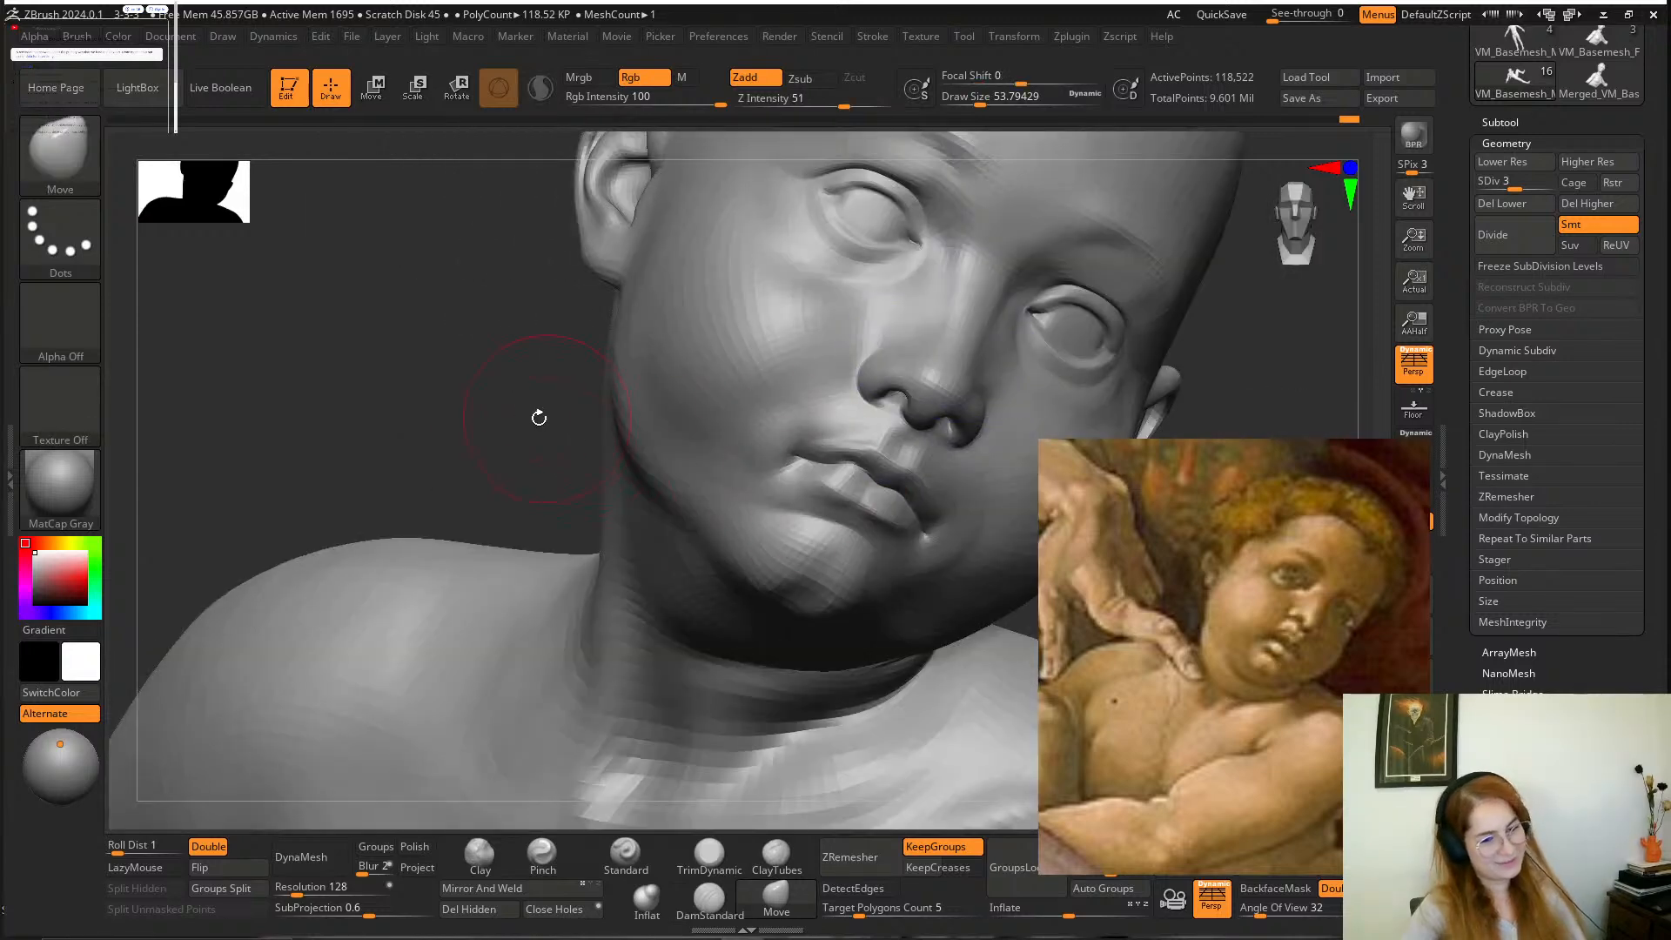
left_click_drag(540, 418, 418, 375)
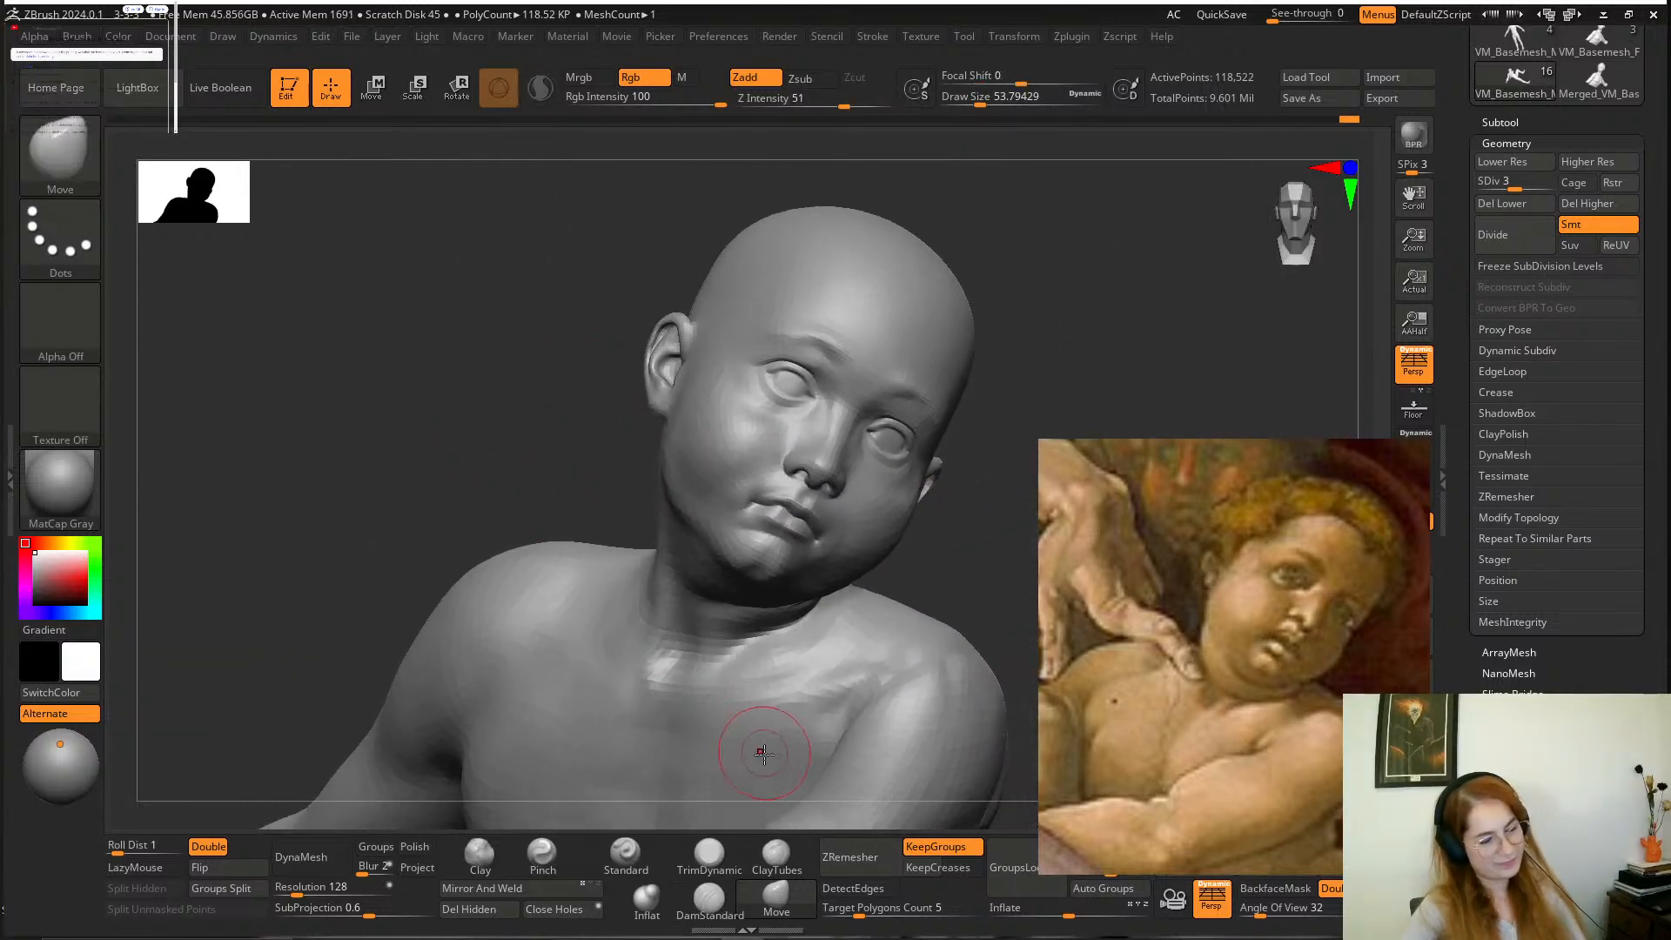
Adjust the jaw and lower cheek with the Move brush at draw sizes of about 132 and 87.
mouse_move(950, 517)
left_mouse_down()
mouse_move(951, 554)
mouse_move(861, 566)
left_mouse_up()
key("space")
left_click(905, 560)
left_click_drag(684, 653, 700, 533)
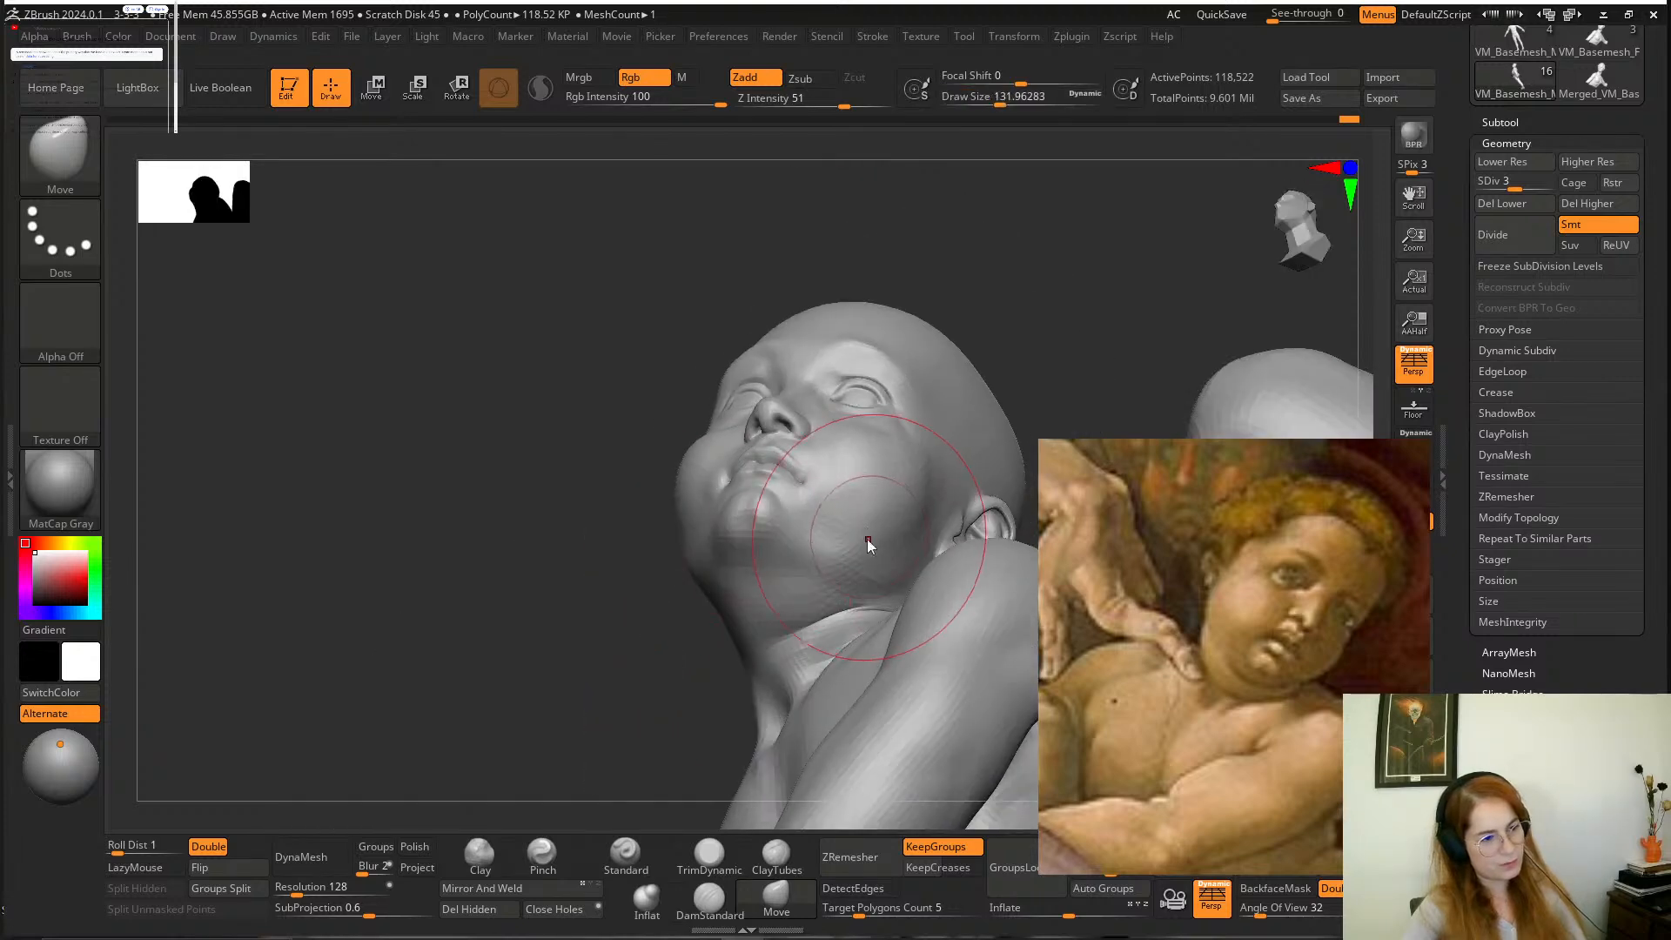
key("space")
left_click(859, 538)
key("space")
left_click(879, 552)
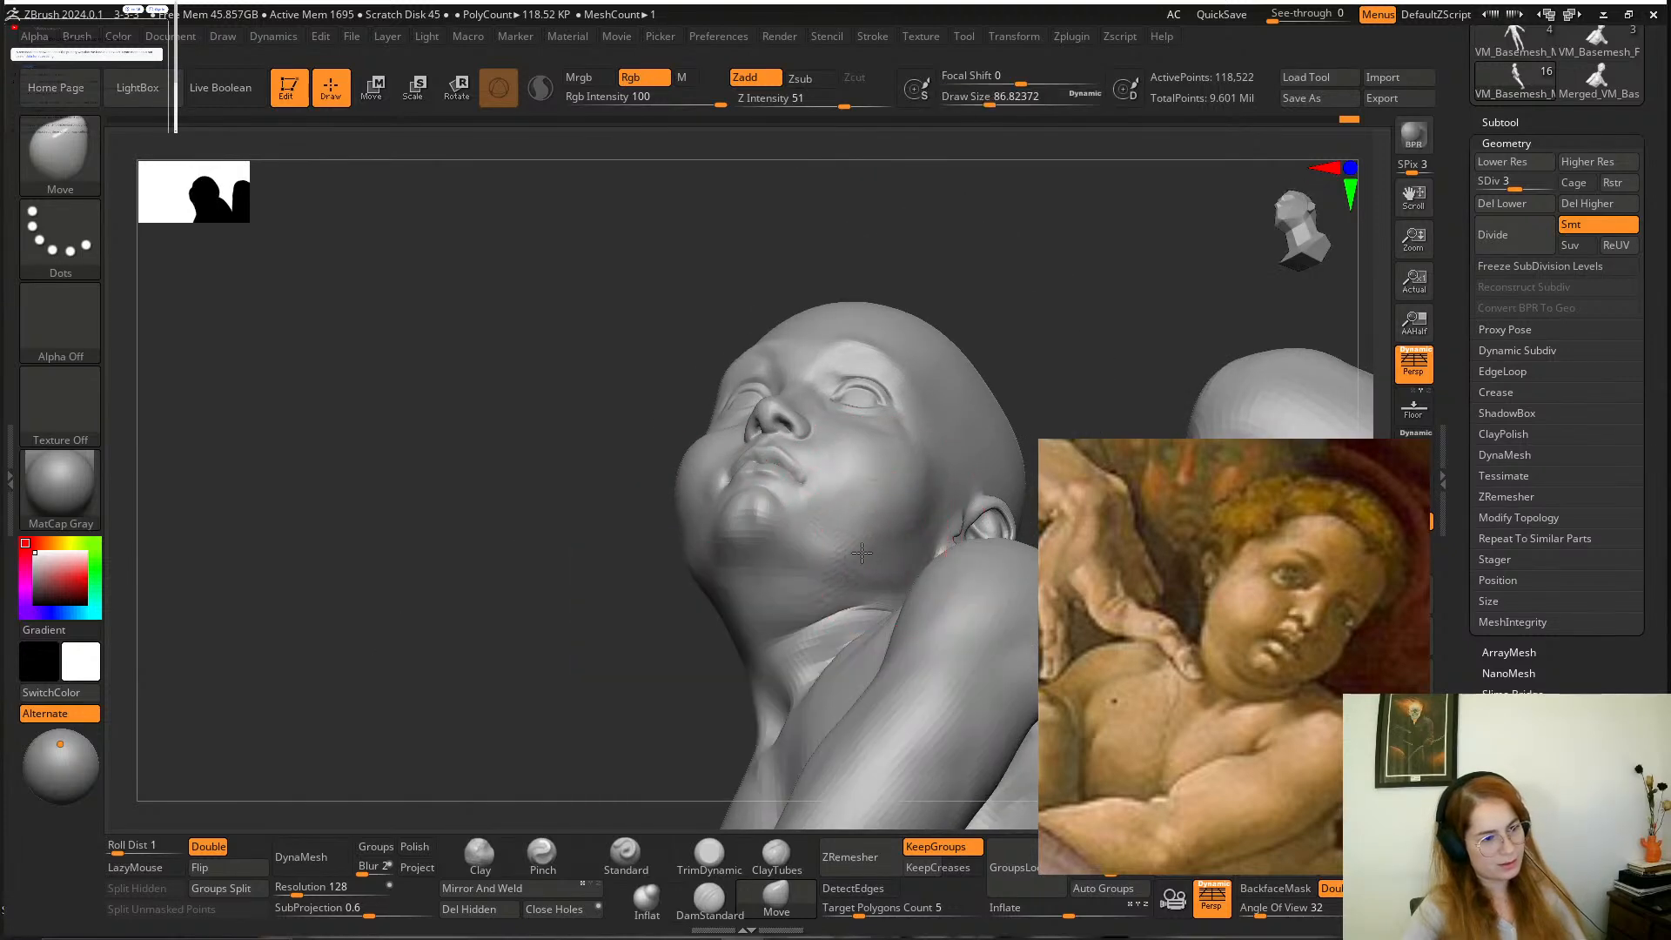
left_click_drag(1034, 294, 1029, 421)
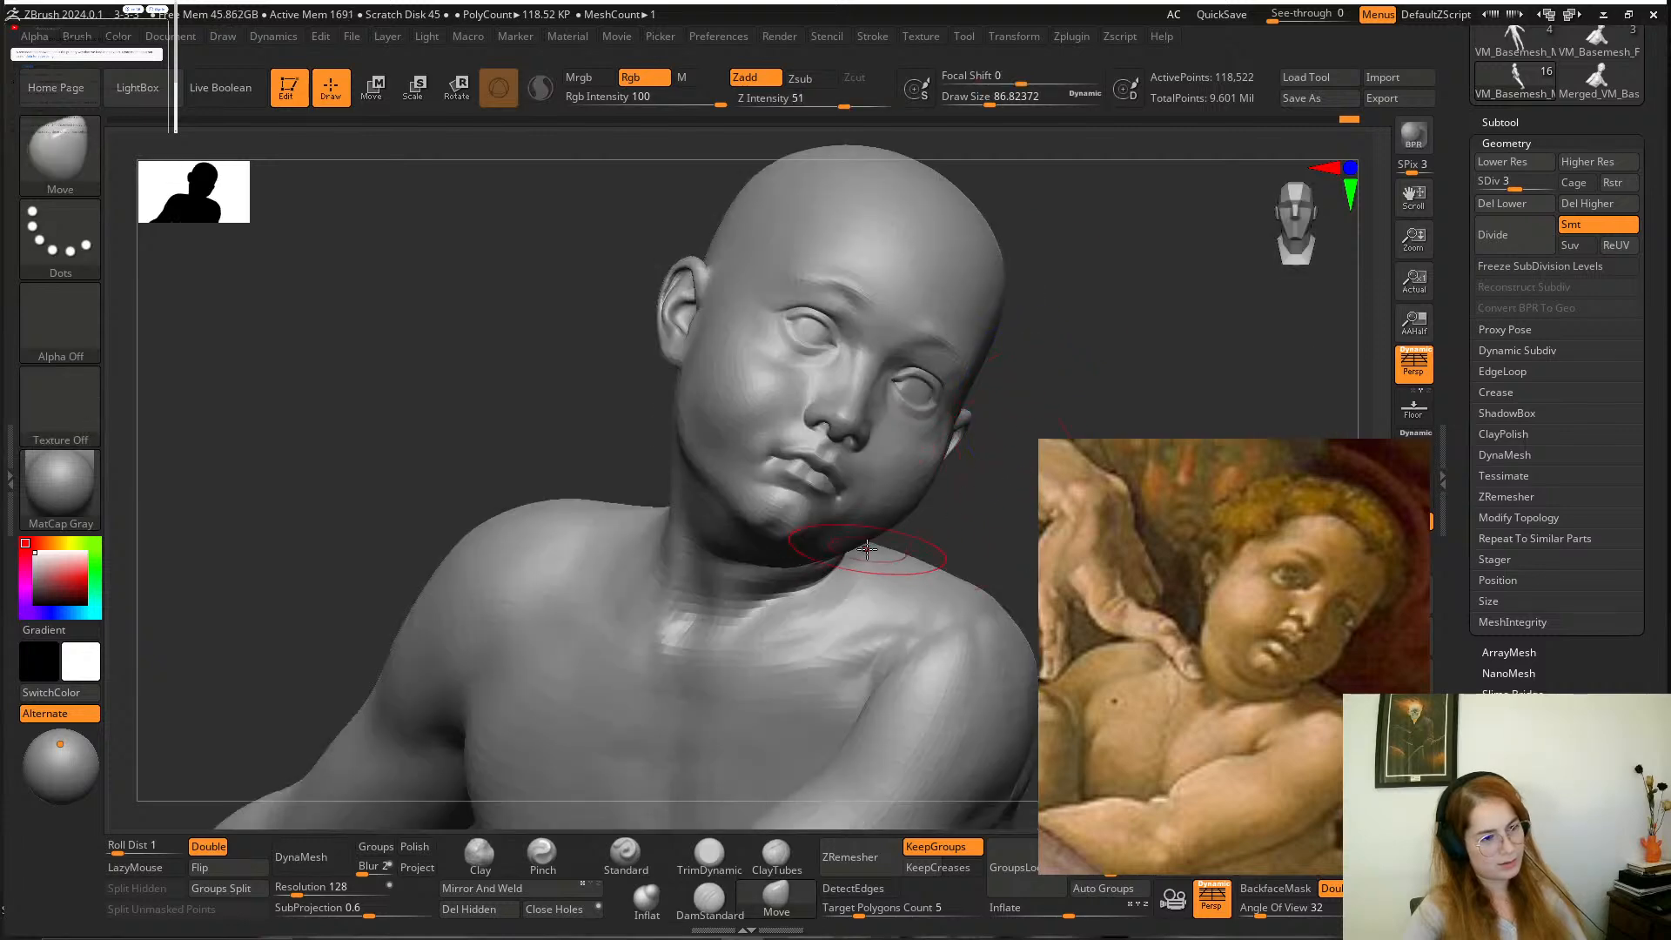
Refine the underside of the chin and jaw in profile with the Move brush at a draw size of about 59.
left_click_drag(979, 487, 883, 461)
mouse_move(773, 557)
left_mouse_down("alt")
mouse_move(778, 605)
mouse_move(841, 546)
mouse_move(819, 537)
left_mouse_up("alt")
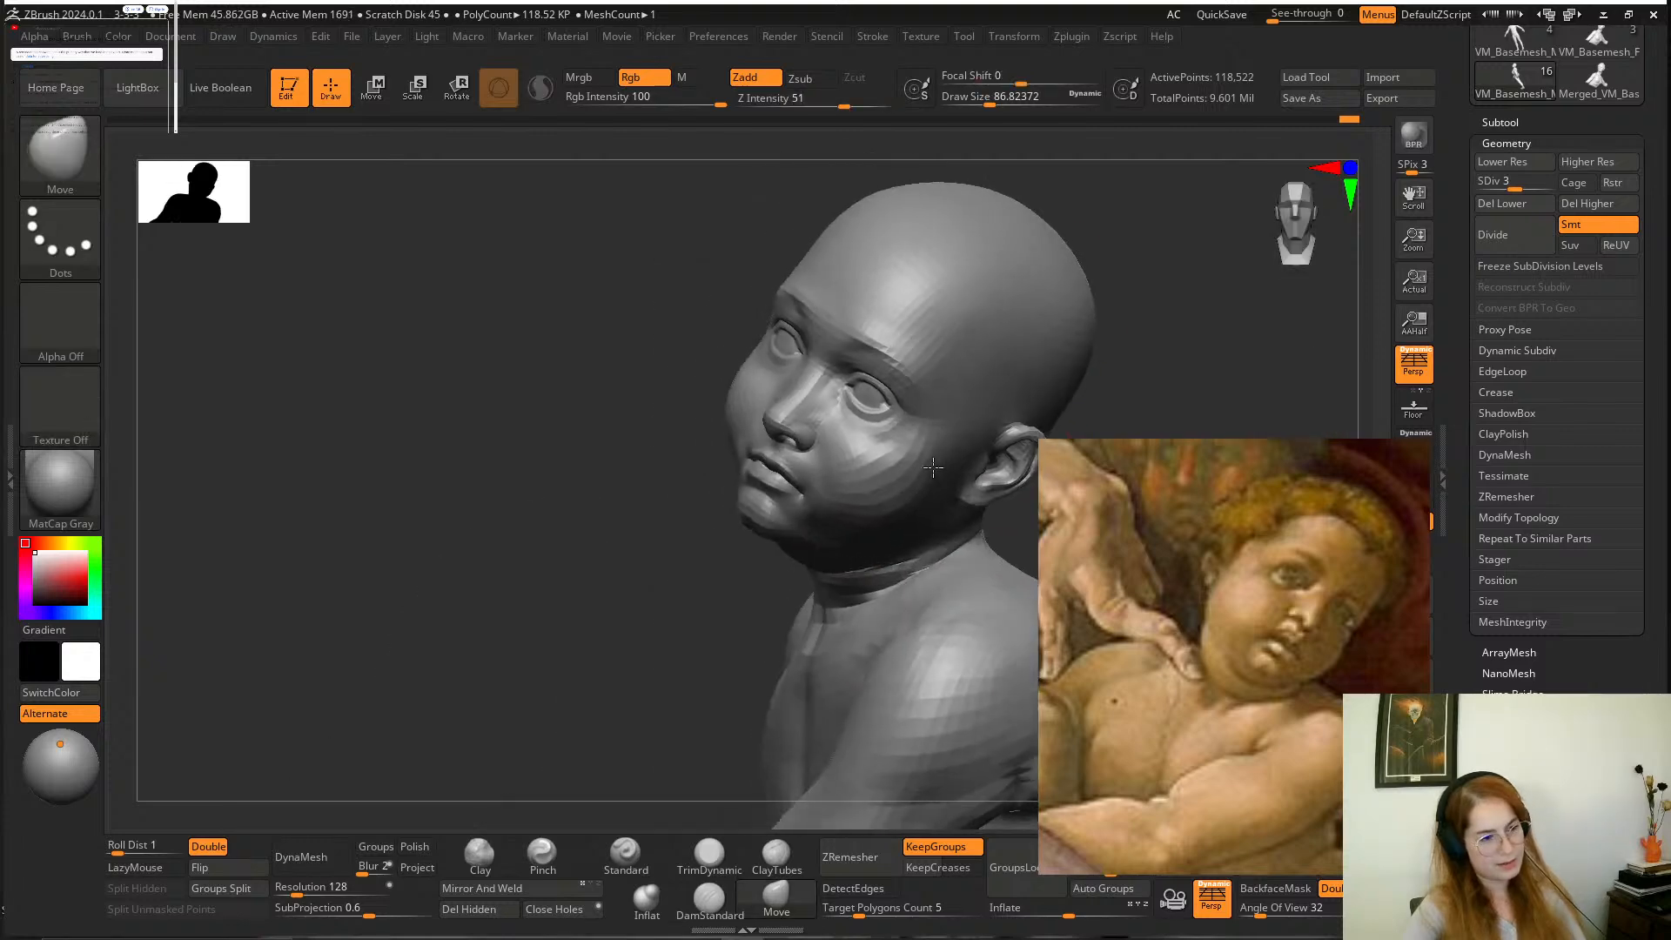
key("space")
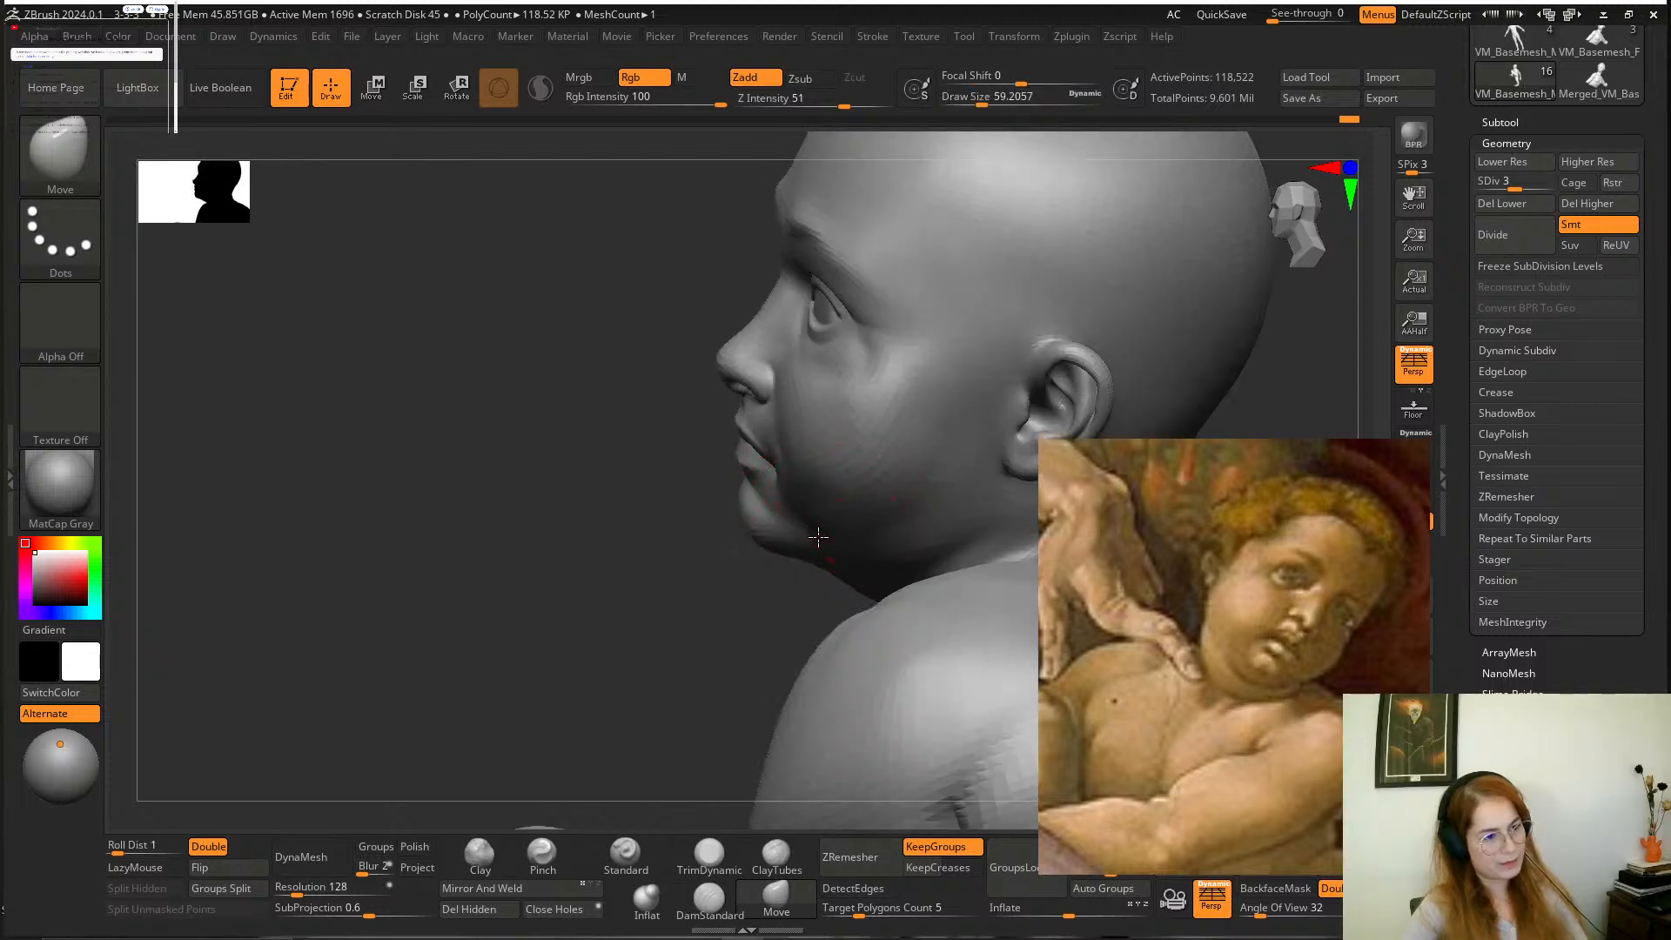
left_click_drag(748, 628, 746, 682)
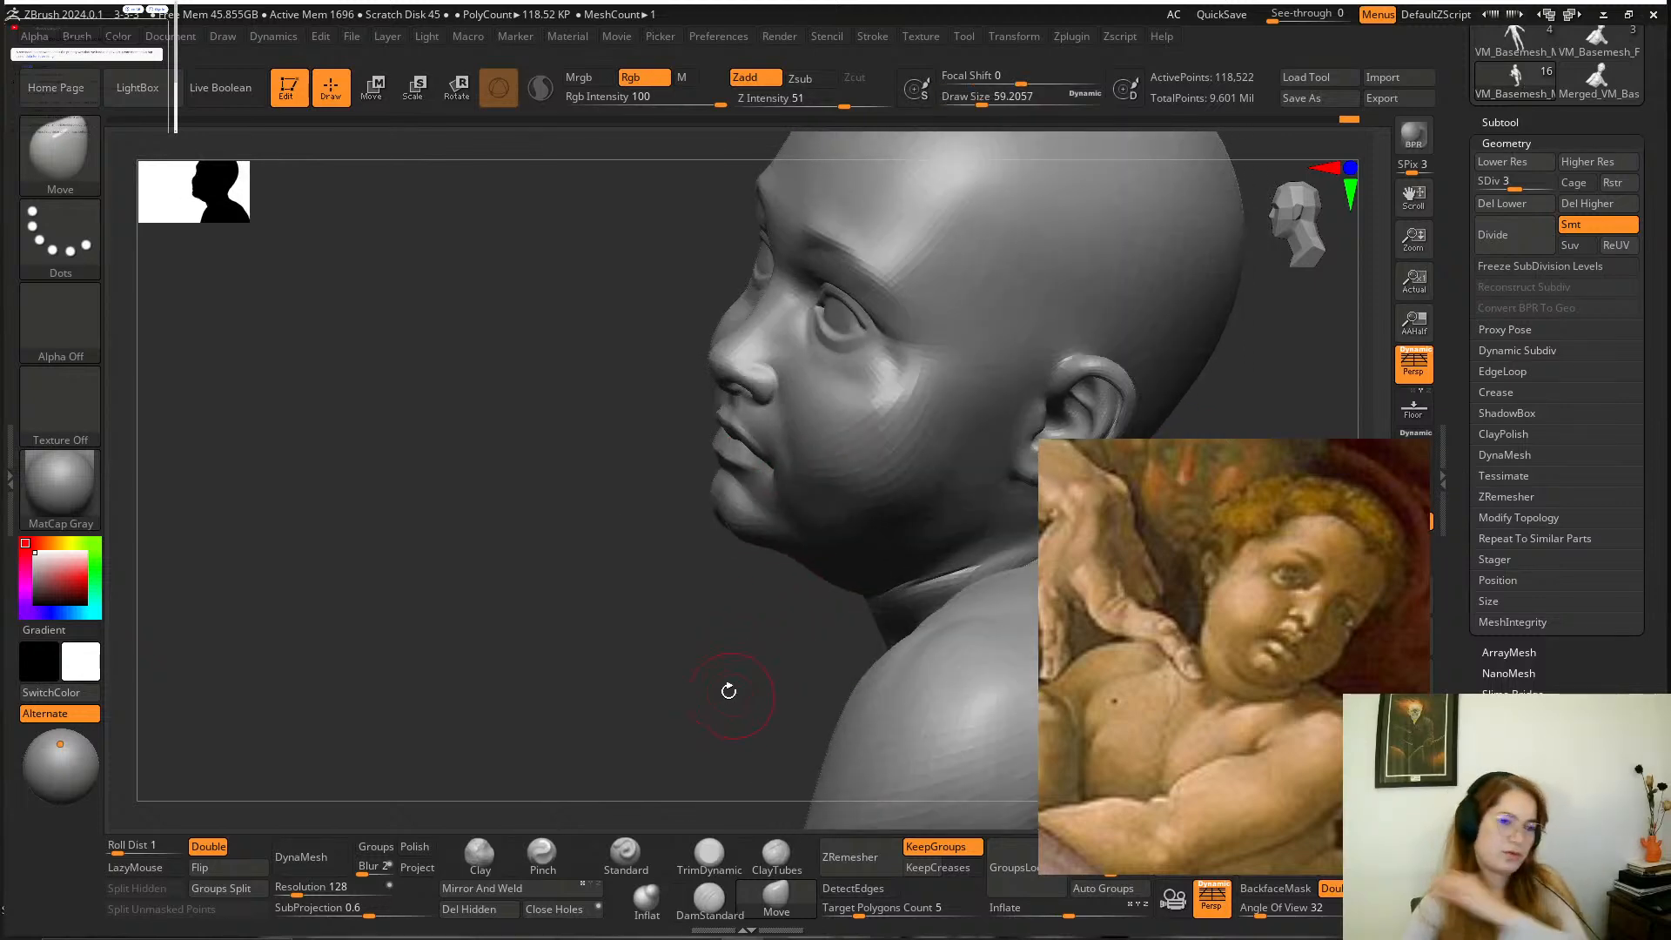
mouse_move(671, 612)
left_mouse_down()
mouse_move(999, 477)
mouse_move(941, 503)
mouse_move(877, 409)
left_mouse_up()
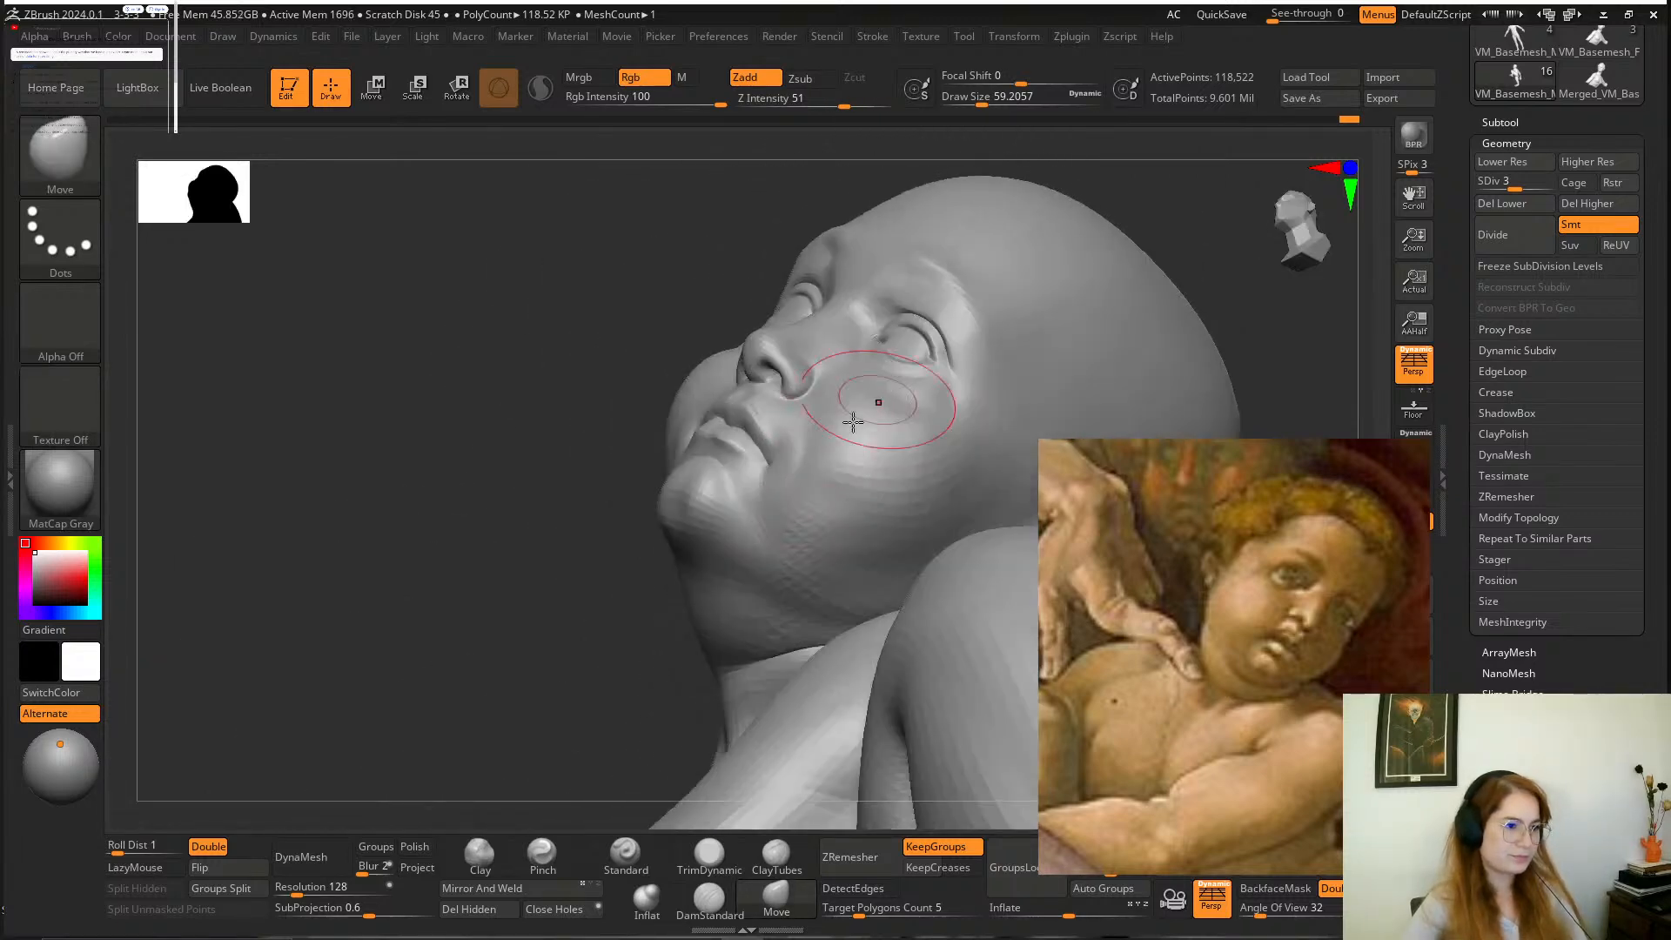
mouse_move(617, 569)
left_mouse_down()
mouse_move(966, 470)
mouse_move(953, 383)
mouse_move(936, 462)
mouse_move(952, 503)
mouse_move(958, 488)
mouse_move(937, 552)
mouse_move(958, 599)
mouse_move(946, 631)
left_mouse_up()
Adjust the eye and brow area of the boy's face with the Move brush at a draw size of about 41.
key("space")
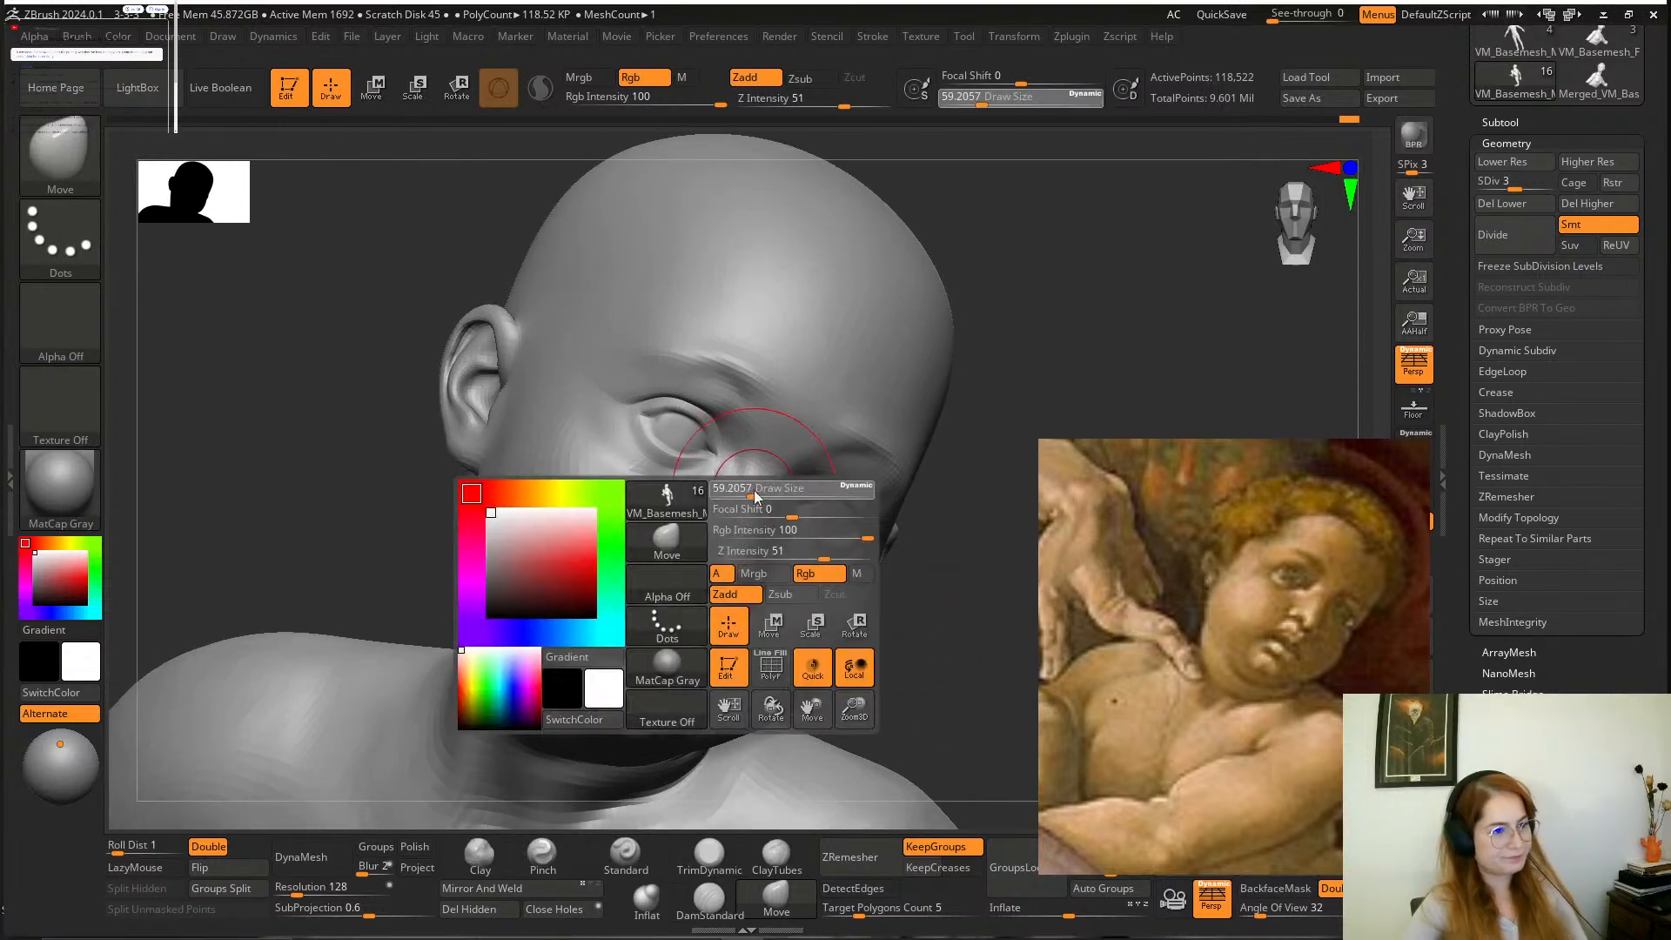
left_click_drag(748, 486, 729, 514)
left_click_drag(950, 557, 796, 517)
left_click_drag(555, 348, 570, 461, "alt")
Define the brow ridge above the eyes with the DamStandard brush at draw sizes of about 41 and 59.
left_click(709, 902)
left_click_drag(526, 585, 588, 555)
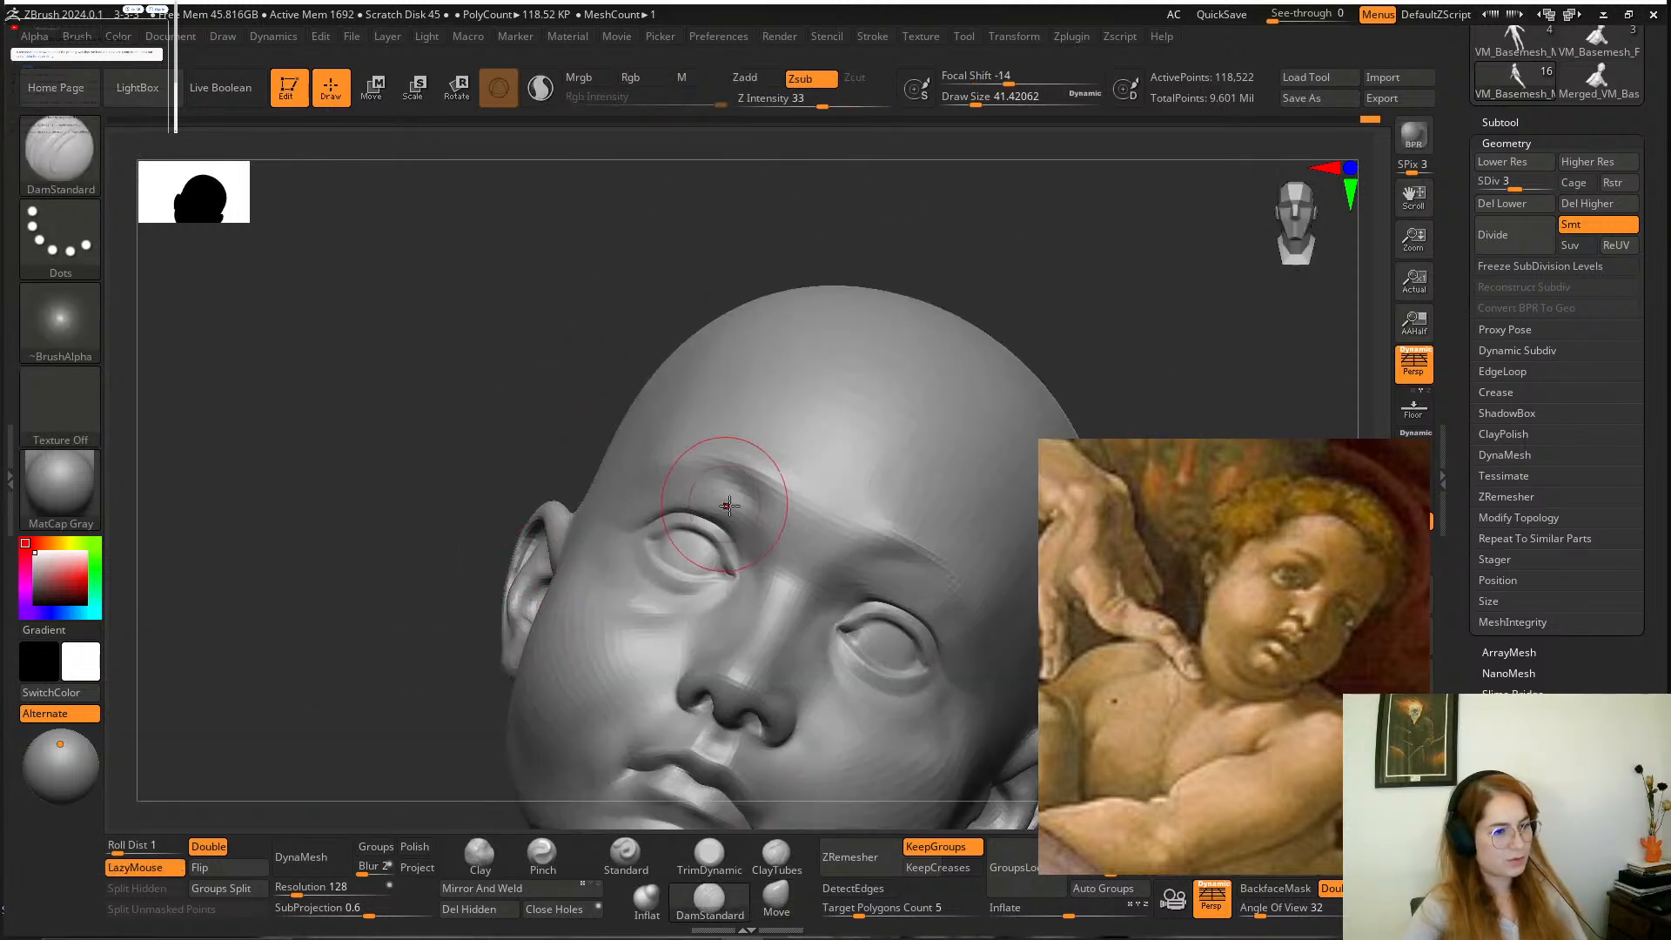
key("space")
left_click(752, 513)
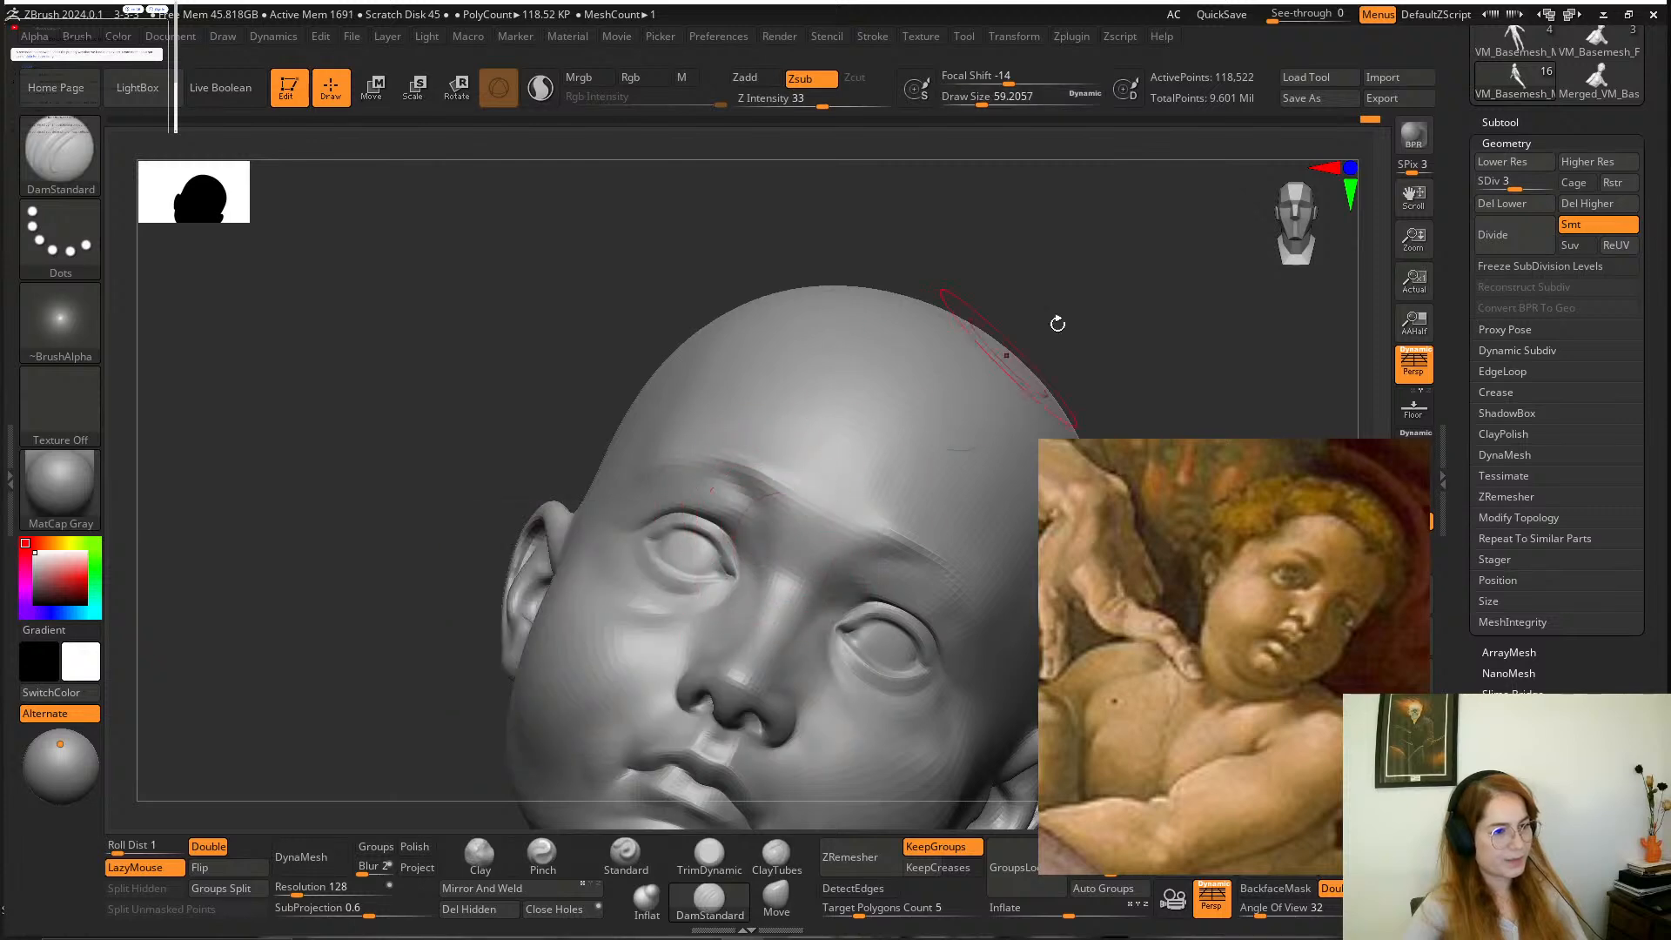
left_click_drag(1058, 324, 884, 339)
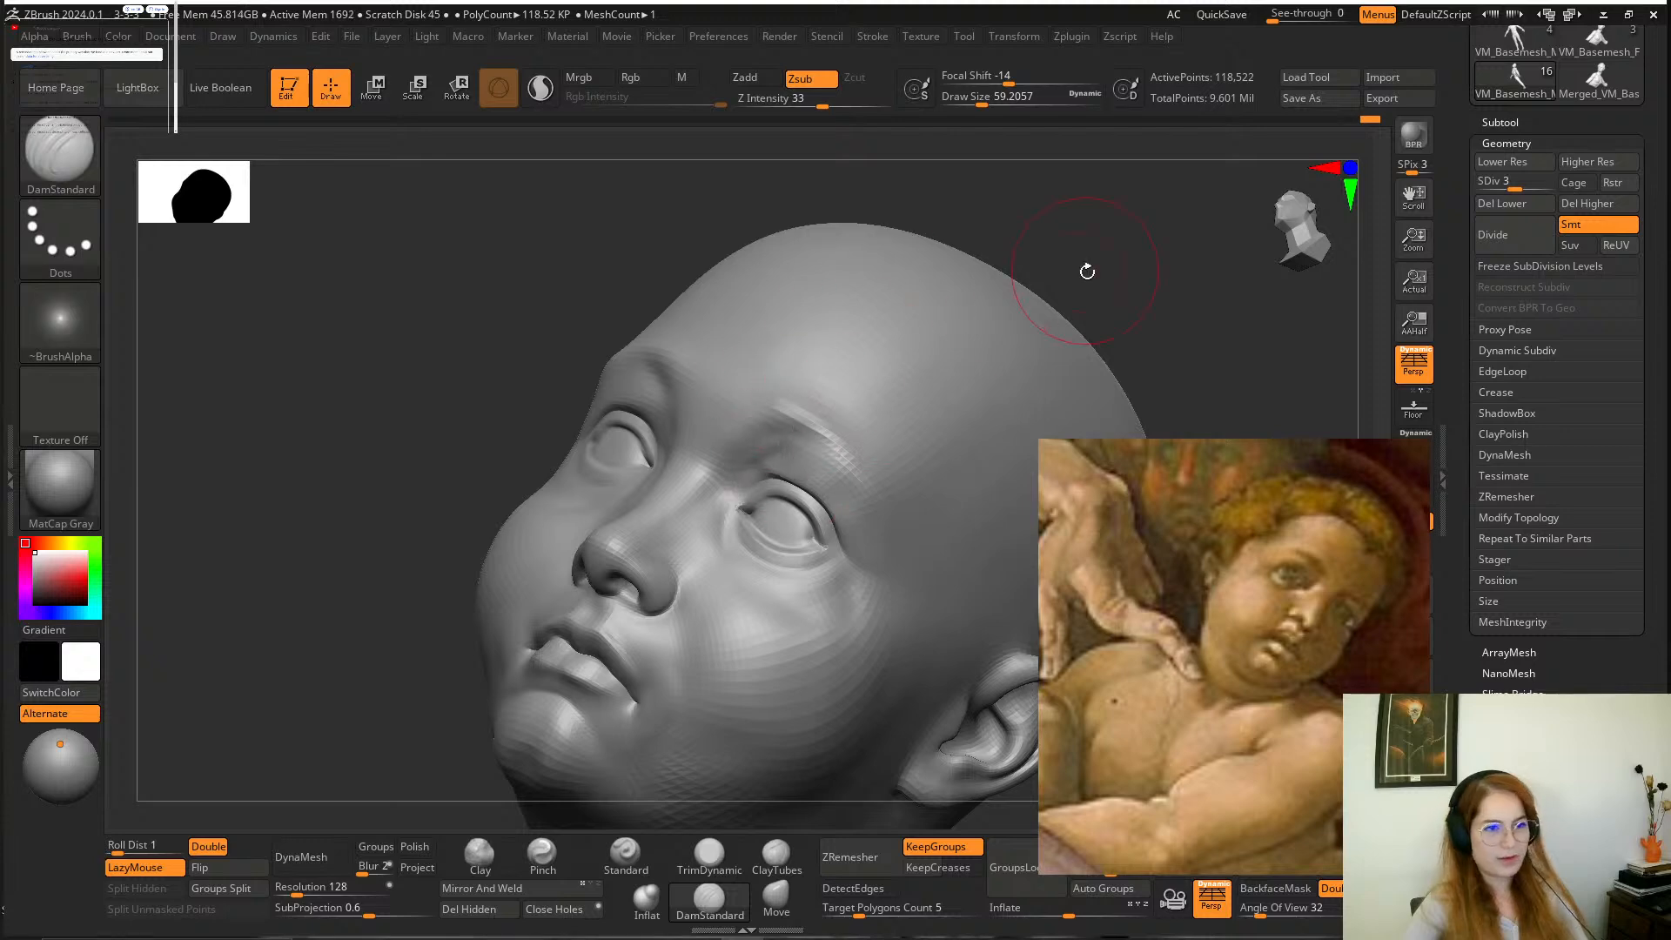
Sharpen the brows with DamStandard at a draw size of about 37 and soften them with the Smooth brush.
mouse_move(1085, 268)
left_mouse_down()
mouse_move(1007, 231)
mouse_move(851, 362)
left_mouse_up()
key("space")
left_click(669, 443)
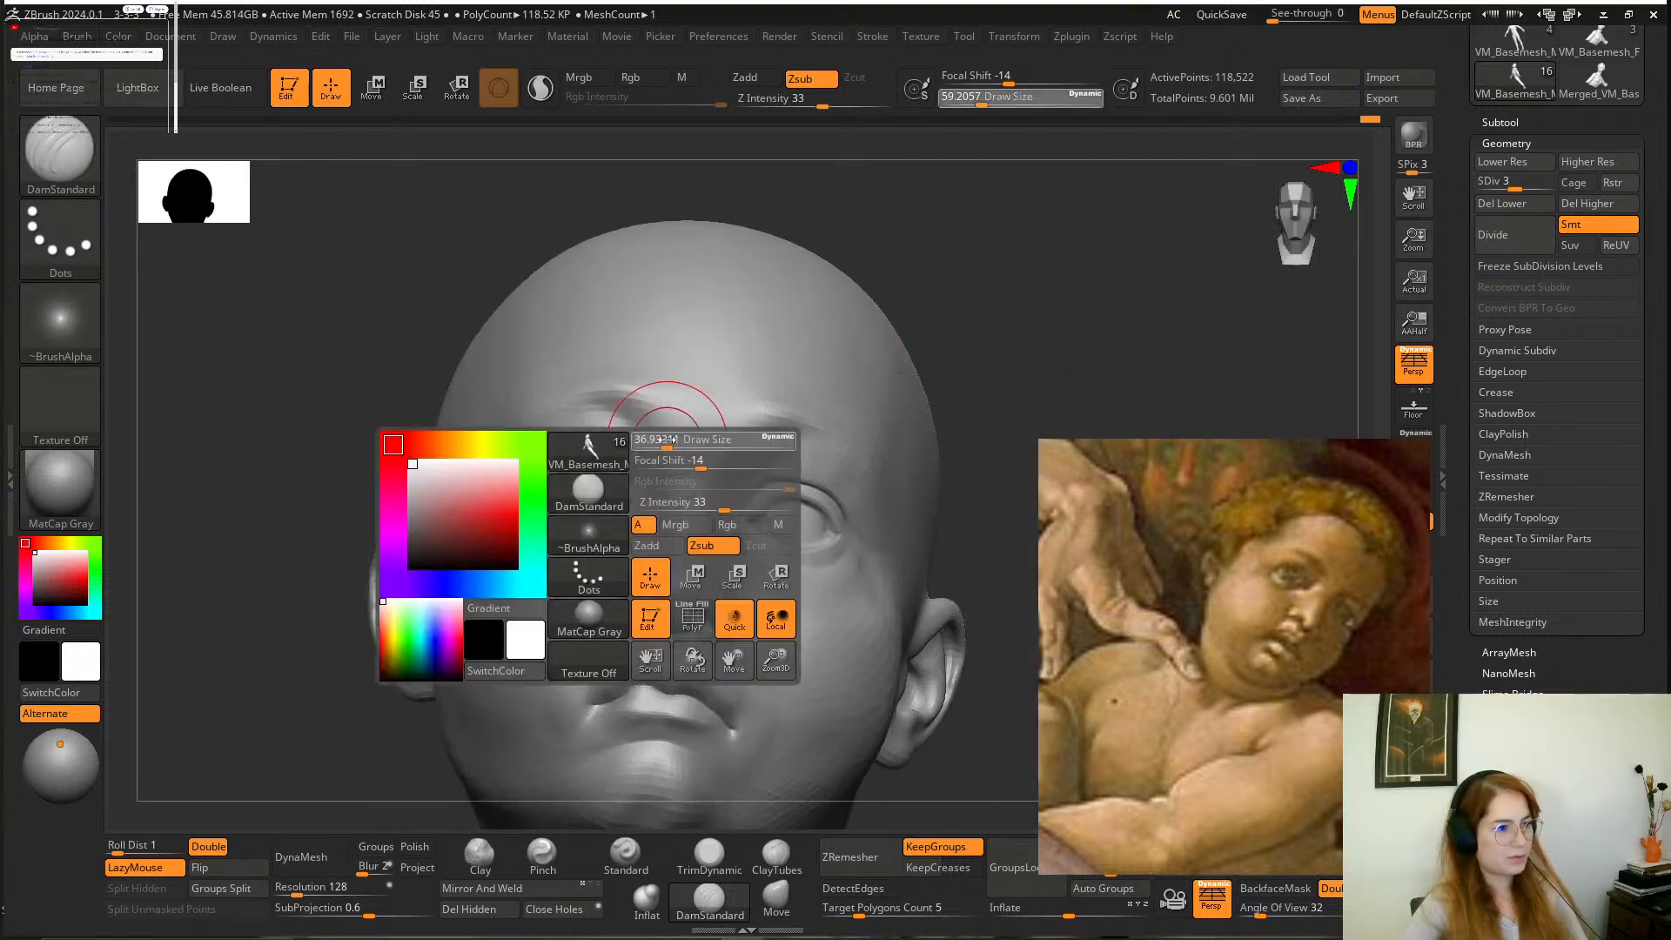
mouse_move(670, 454)
left_mouse_down()
mouse_move(657, 503)
mouse_move(647, 430)
left_mouse_up()
left_click_drag(1011, 289, 746, 423)
key("shift")
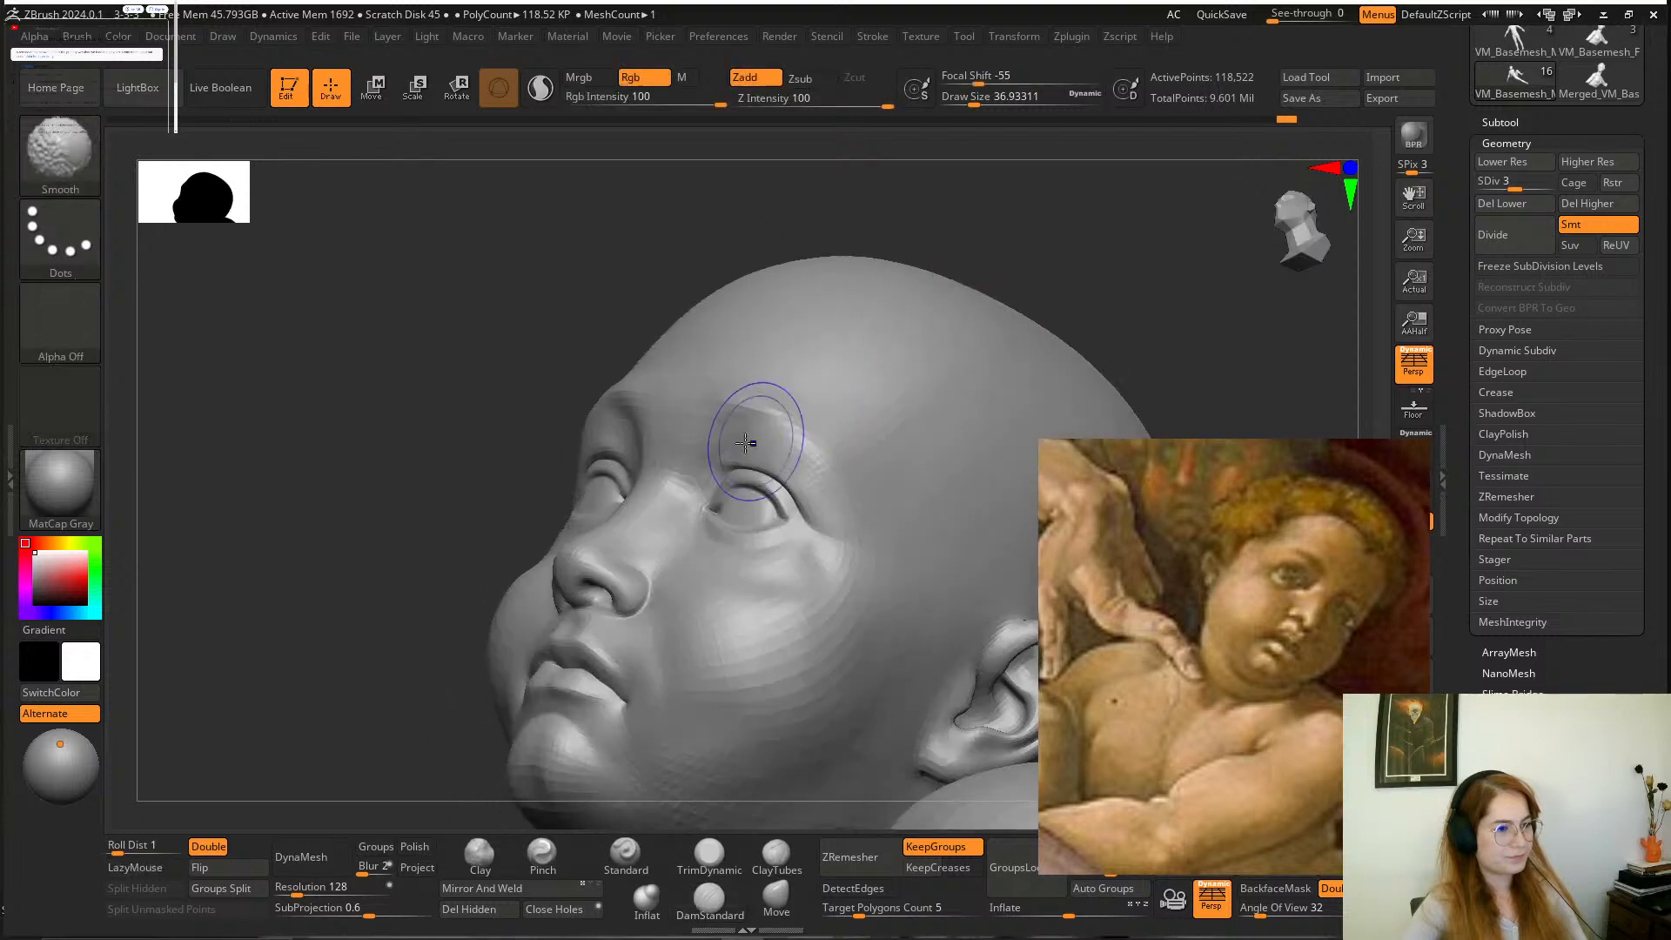
left_click_drag(635, 413, 592, 470, "shift")
left_click_drag(545, 452, 958, 322)
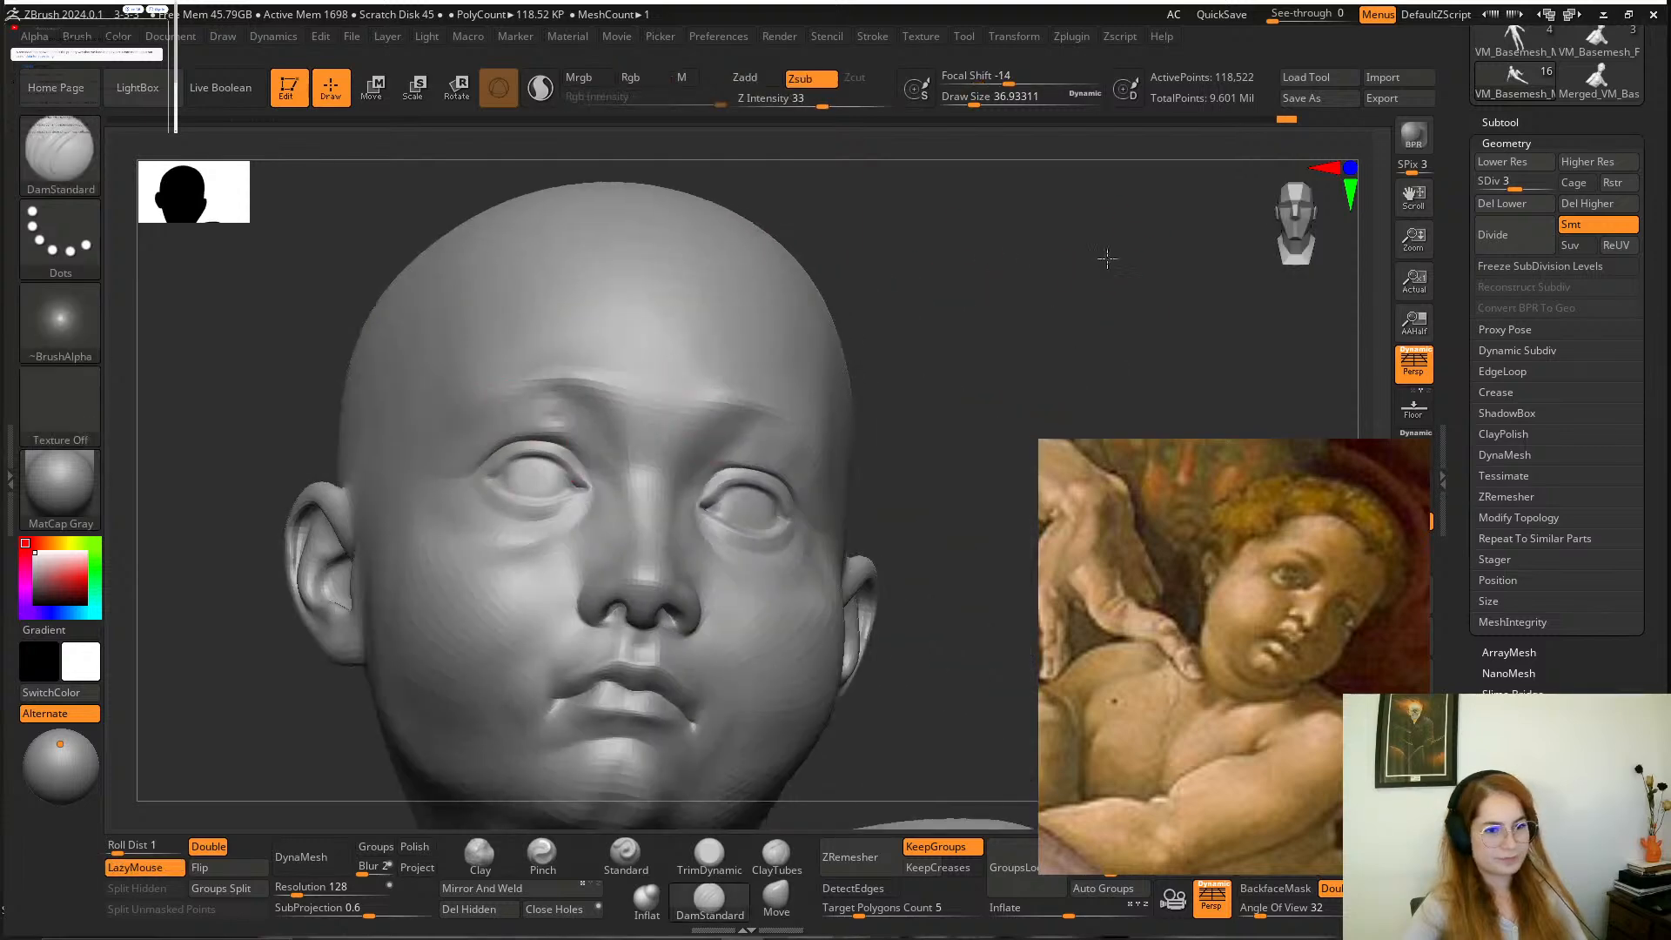
Deepen the creases around the mouth and nostrils with the DamStandard brush at draw sizes of about 31 and 23.
mouse_move(1107, 258)
left_mouse_down("alt")
mouse_move(1001, 283)
mouse_move(994, 349)
mouse_move(921, 362)
mouse_move(861, 692)
mouse_move(1026, 447)
mouse_move(1011, 556)
left_mouse_up("alt")
key("space")
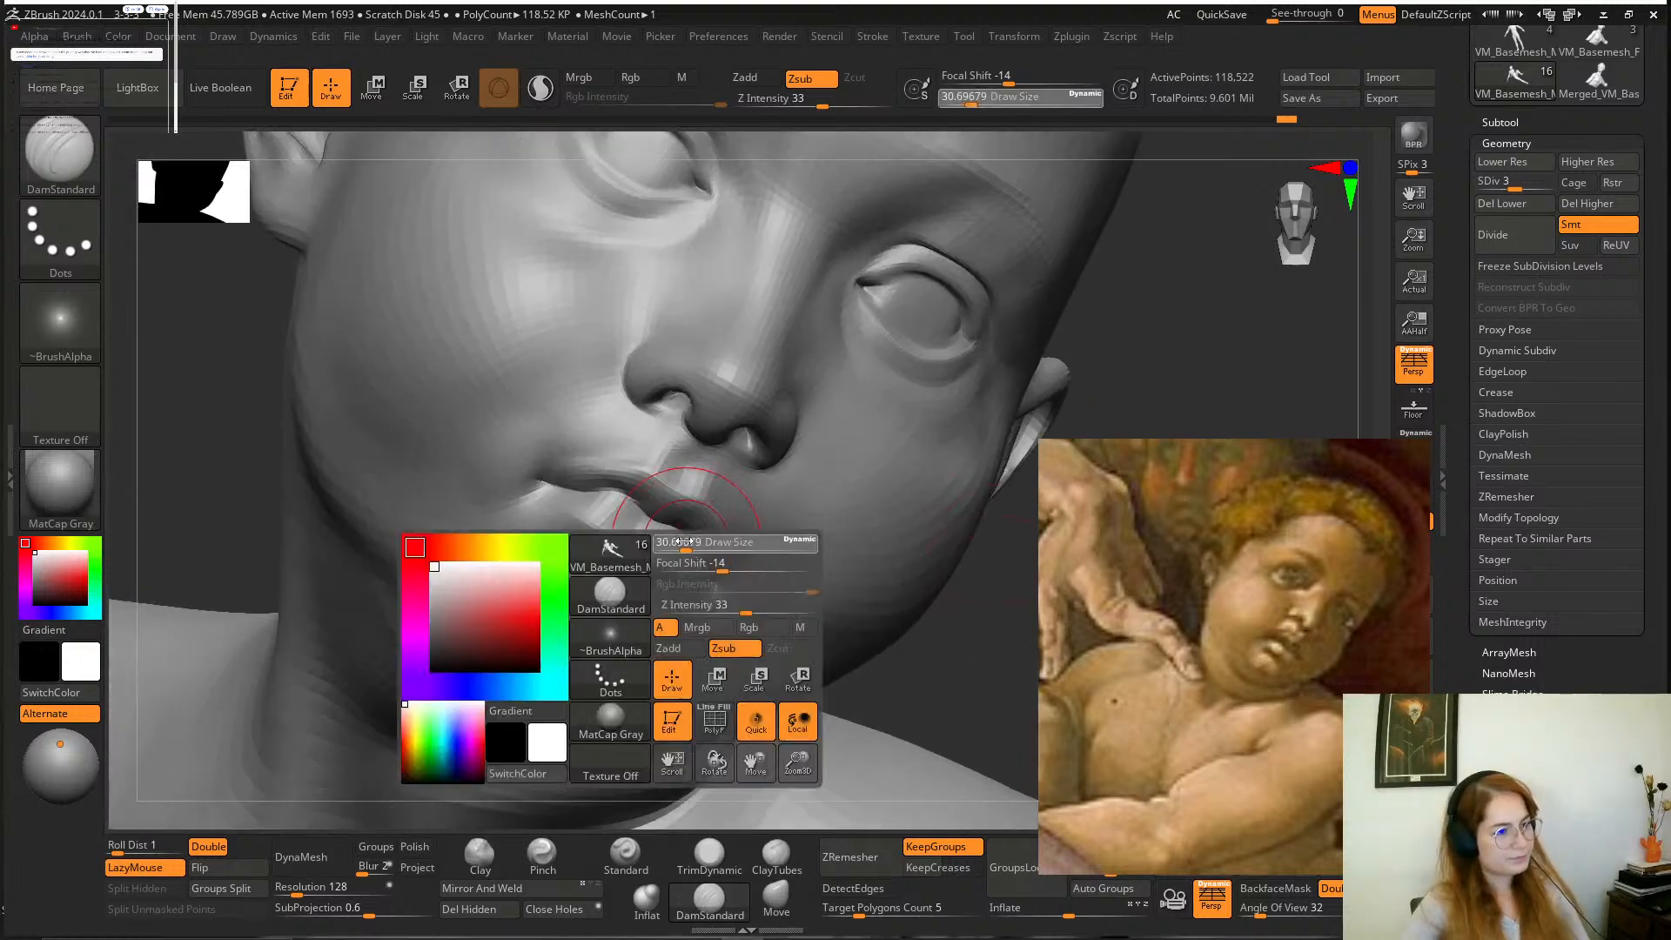
left_click_drag(693, 539, 681, 540)
left_click_drag(977, 608, 969, 653, "alt")
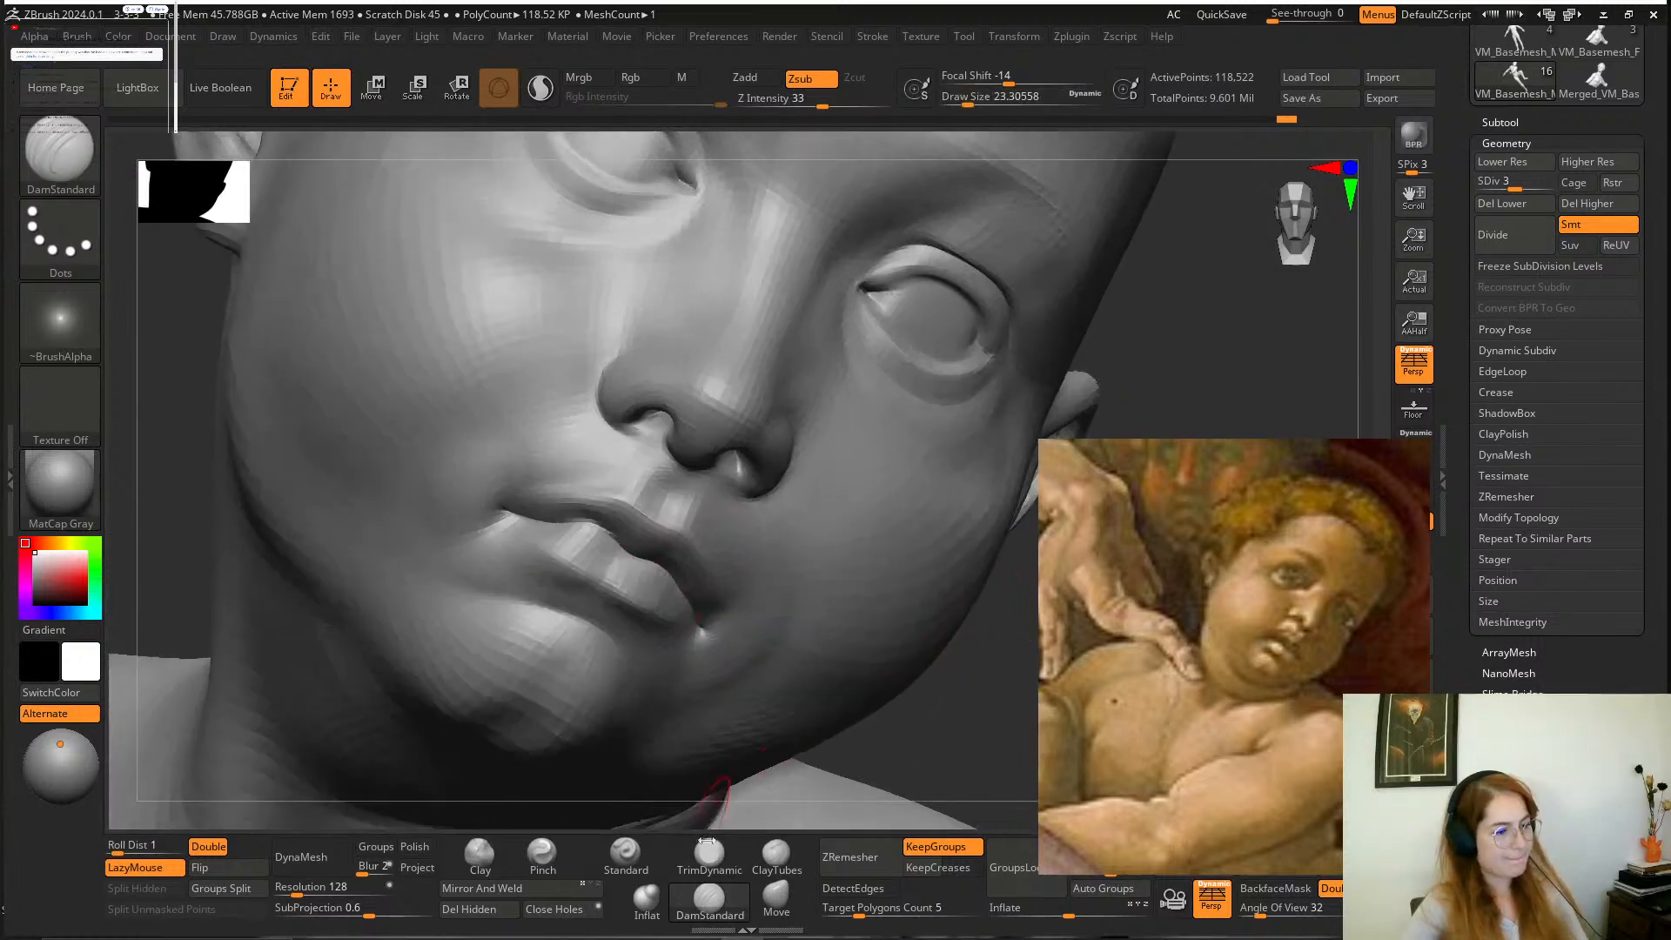
Reshape the lips and mouth corners with the Move brush at a draw size of about 16.
key("space")
left_click(777, 897)
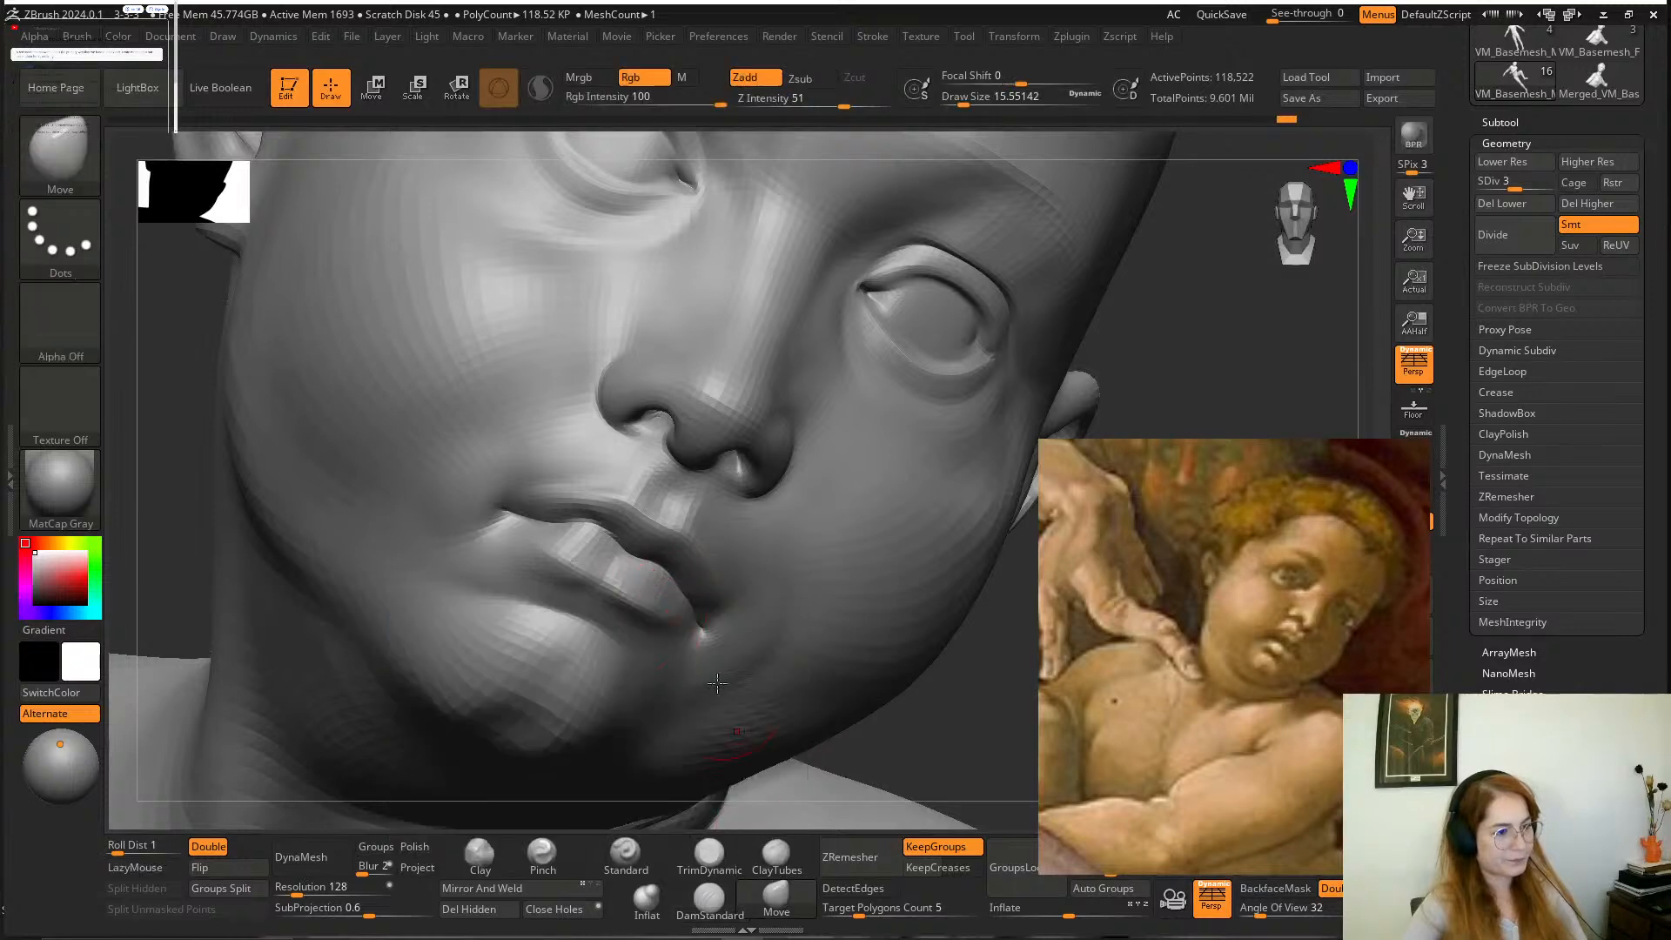
left_click_drag(675, 585, 667, 568)
mouse_move(559, 533)
left_mouse_down()
mouse_move(503, 520)
mouse_move(514, 487)
left_mouse_up()
right_click_drag(576, 538, 659, 614)
left_click_drag(519, 478, 512, 494, "shift")
Narrow the reference painting window and refine the lips in profile with the Move and Smooth brushes at a draw size of about 16.
mouse_move(1038, 457)
left_mouse_down()
mouse_move(926, 455)
mouse_move(1088, 466)
left_mouse_up()
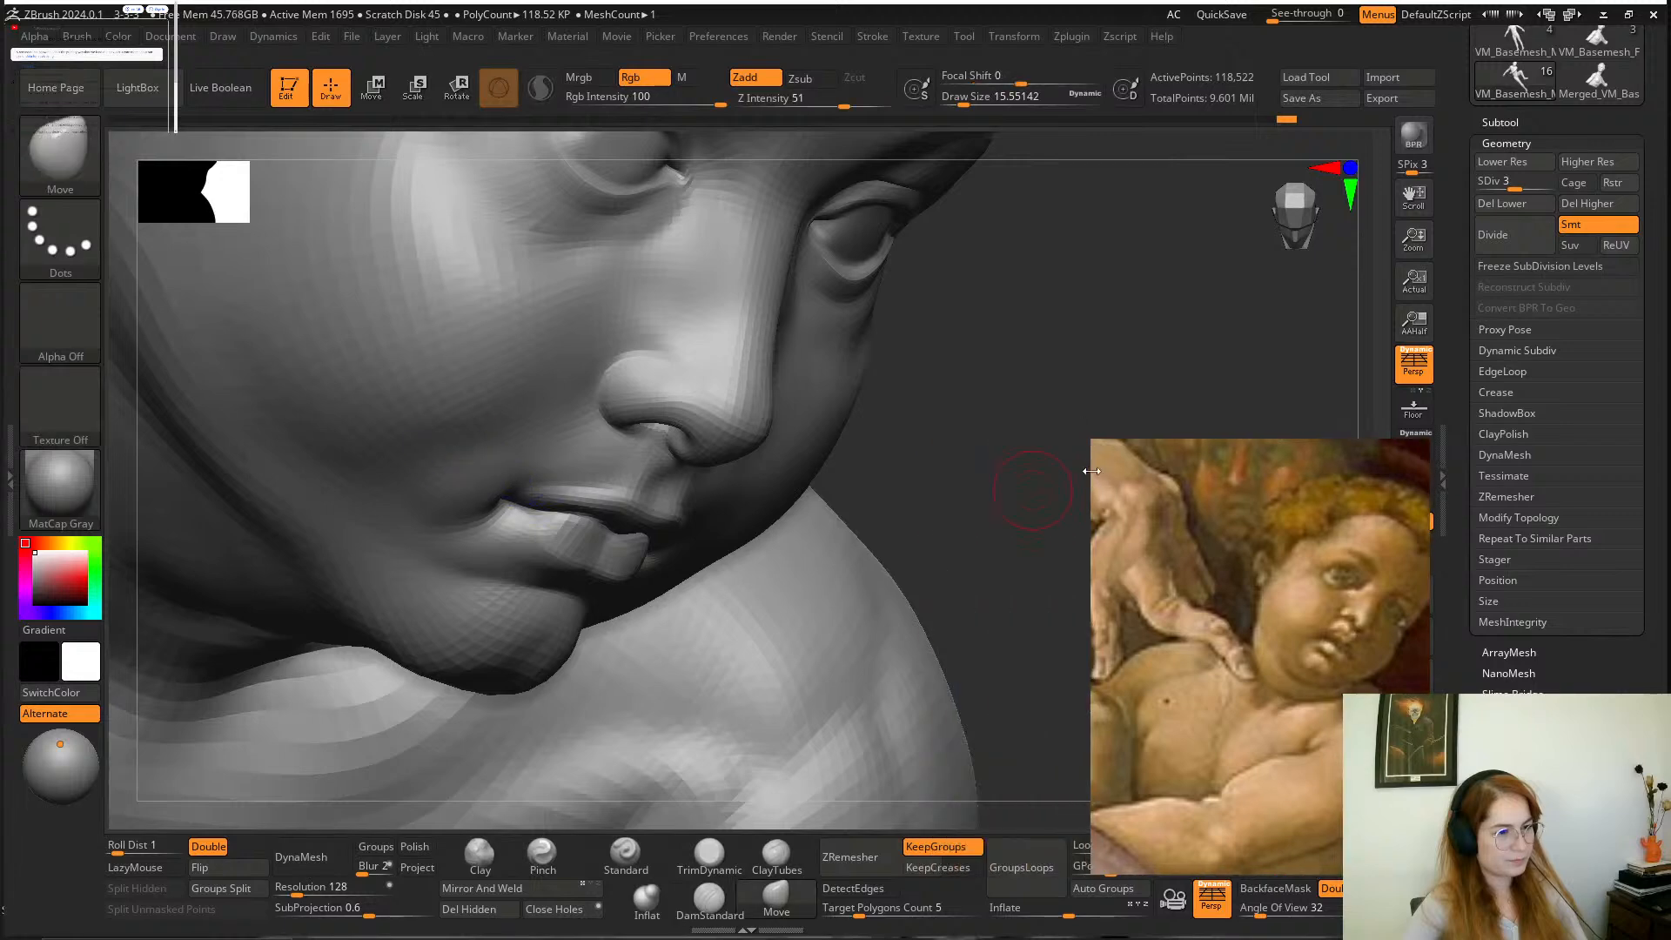
mouse_move(1044, 470)
right_mouse_down()
mouse_move(928, 432)
mouse_move(802, 435)
right_mouse_up()
left_click_drag(644, 514, 623, 482, "shift")
left_click_drag(185, 634, 186, 705)
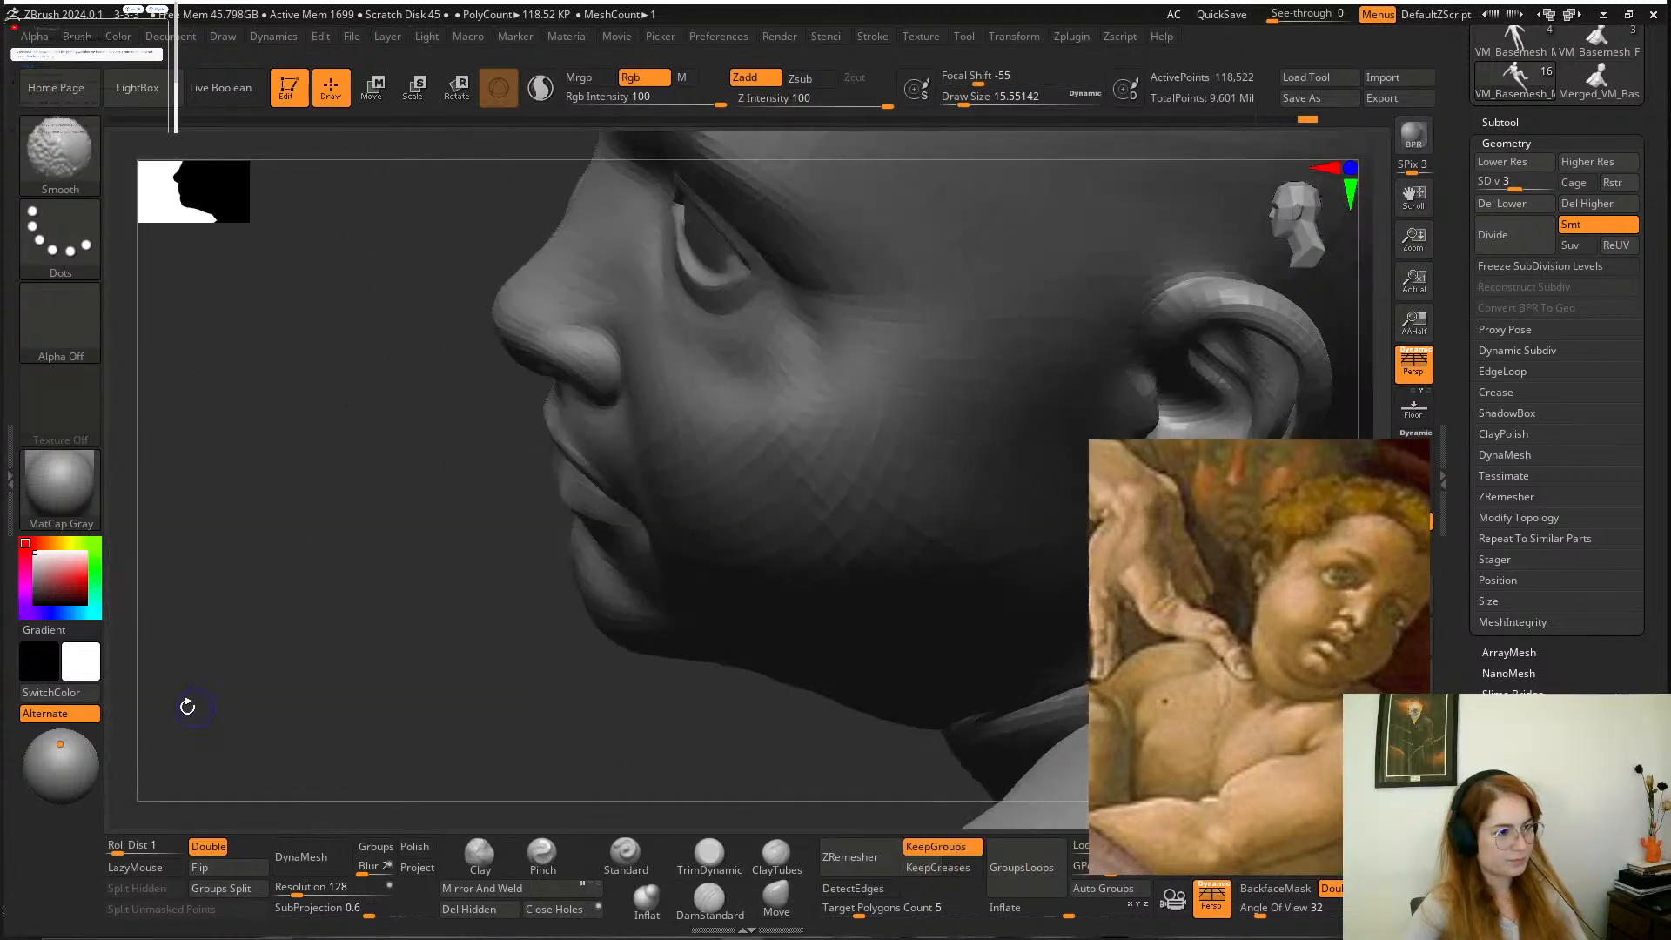
left_click_drag(331, 646, 468, 580)
mouse_move(853, 611)
left_mouse_down()
mouse_move(791, 578)
mouse_move(831, 547)
left_mouse_up()
mouse_move(891, 500)
left_mouse_down()
mouse_move(828, 496)
mouse_move(850, 485)
mouse_move(781, 408)
mouse_move(871, 536)
mouse_move(925, 571)
mouse_move(867, 570)
mouse_move(850, 533)
mouse_move(794, 575)
mouse_move(823, 578)
left_mouse_up()
Smooth the area between the boy's neck and shoulder with the Smooth brush at a draw size of about 77.
key("space")
mouse_move(1044, 522)
left_mouse_down("alt")
mouse_move(937, 436)
mouse_move(1014, 444)
left_mouse_up("alt")
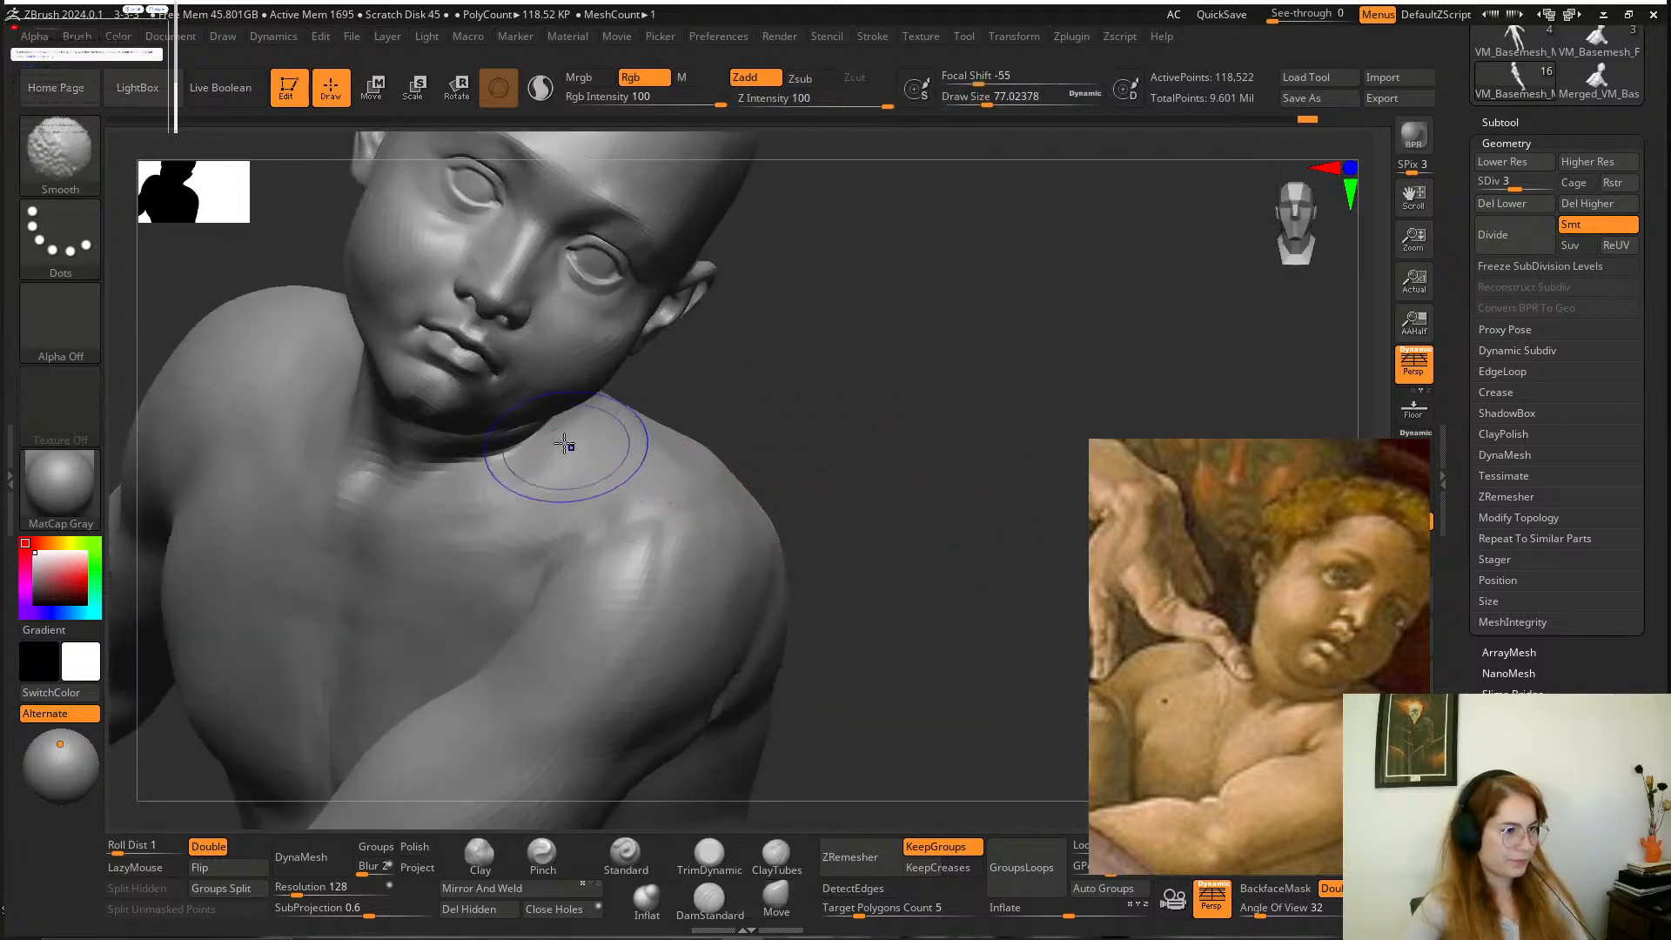
mouse_move(796, 420)
left_mouse_down()
mouse_move(873, 452)
mouse_move(876, 437)
mouse_move(900, 483)
mouse_move(809, 444)
mouse_move(877, 462)
mouse_move(873, 515)
mouse_move(800, 518)
mouse_move(869, 519)
left_mouse_up()
Reshape the shoulder of the boy's far arm with the Move brush at draw sizes of about 187 and 116.
key("space")
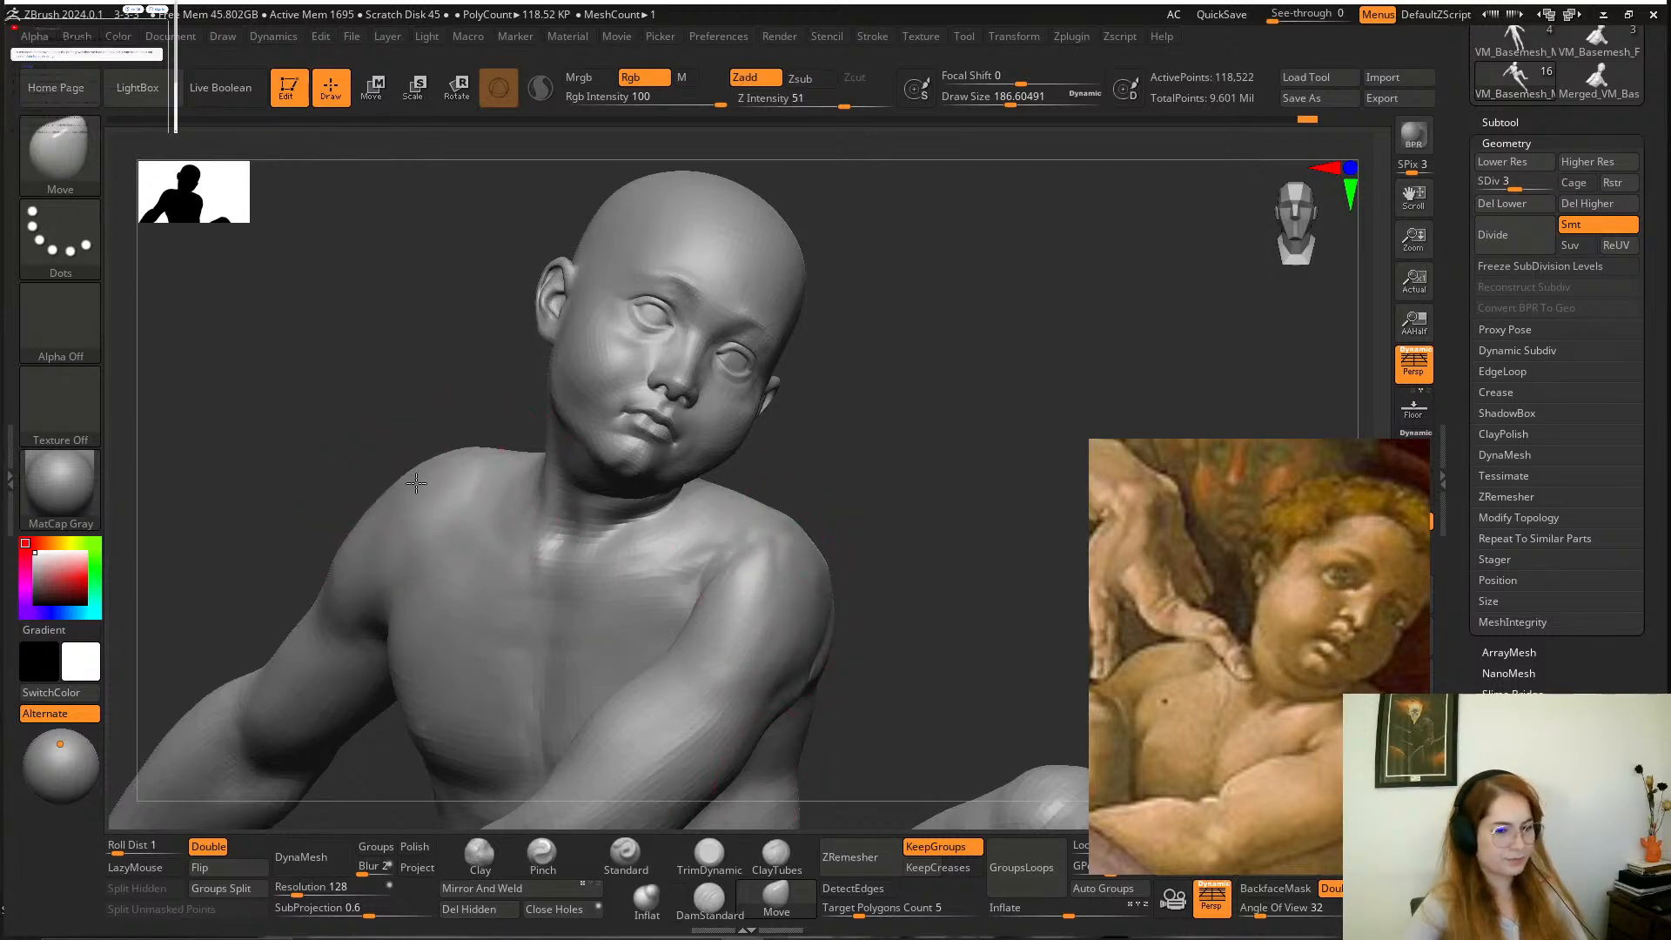
right_click_drag(416, 483, 383, 520)
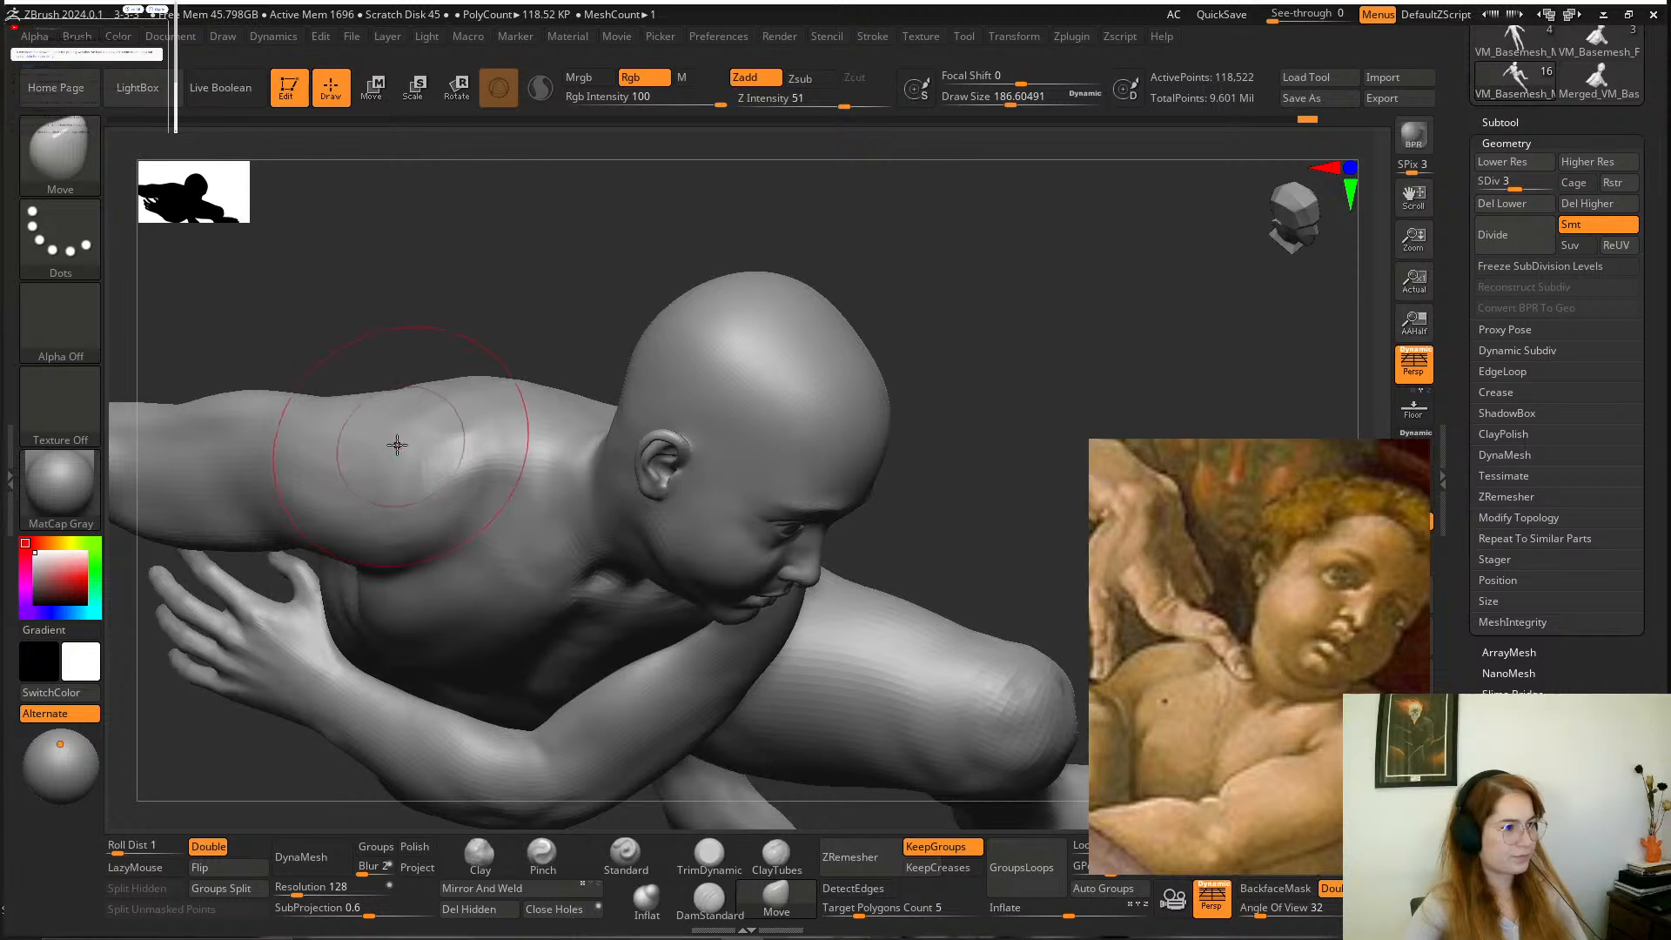
right_click_drag(470, 374, 597, 448)
key("space")
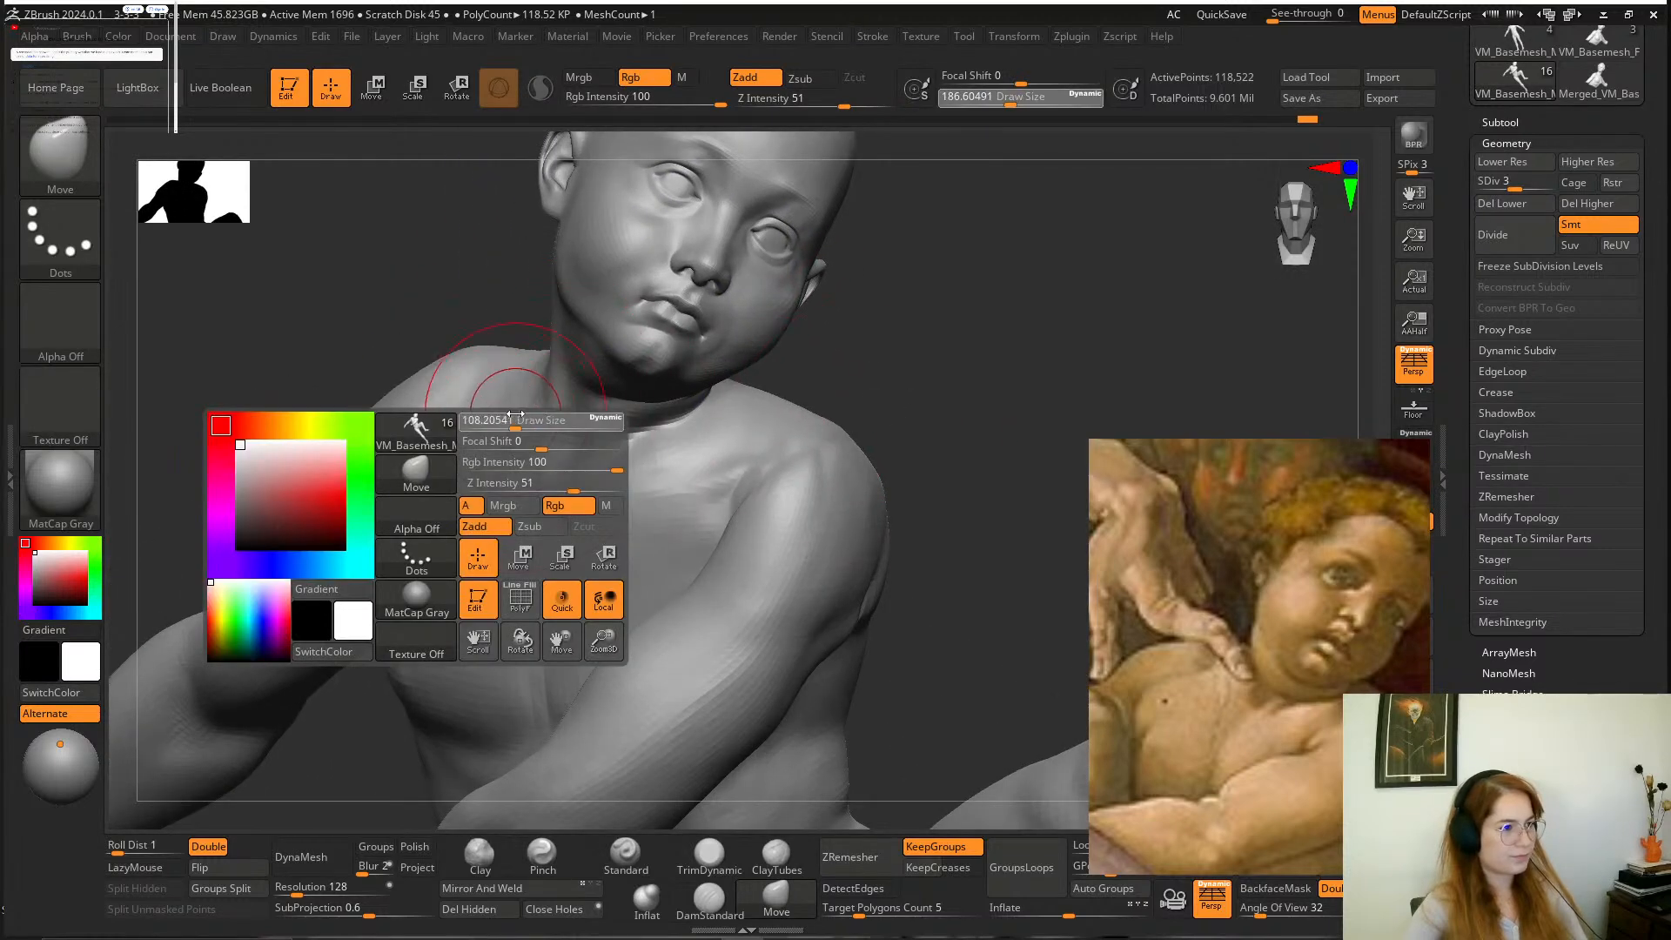
left_click_drag(515, 414, 517, 413)
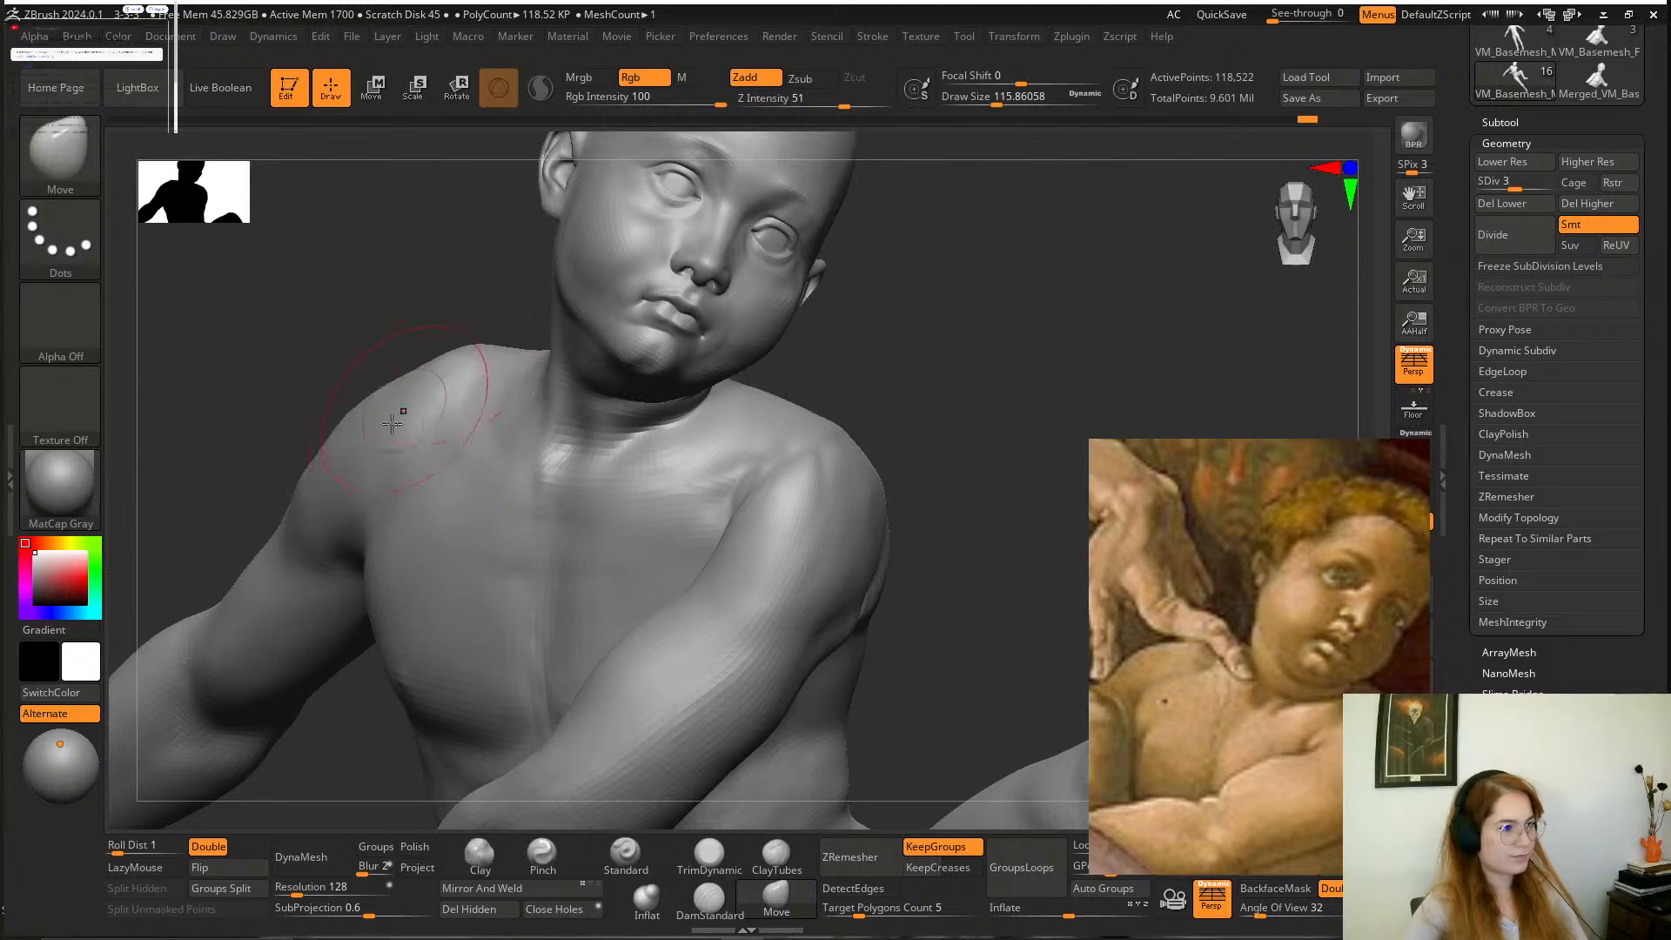
key("space")
left_click_drag(373, 456, 382, 456)
Adjust the side of the chest below the armpit with the Move brush at a draw size of about 207.
right_click_drag(288, 395, 364, 291, "alt")
key("space")
left_click_drag(410, 431, 434, 431)
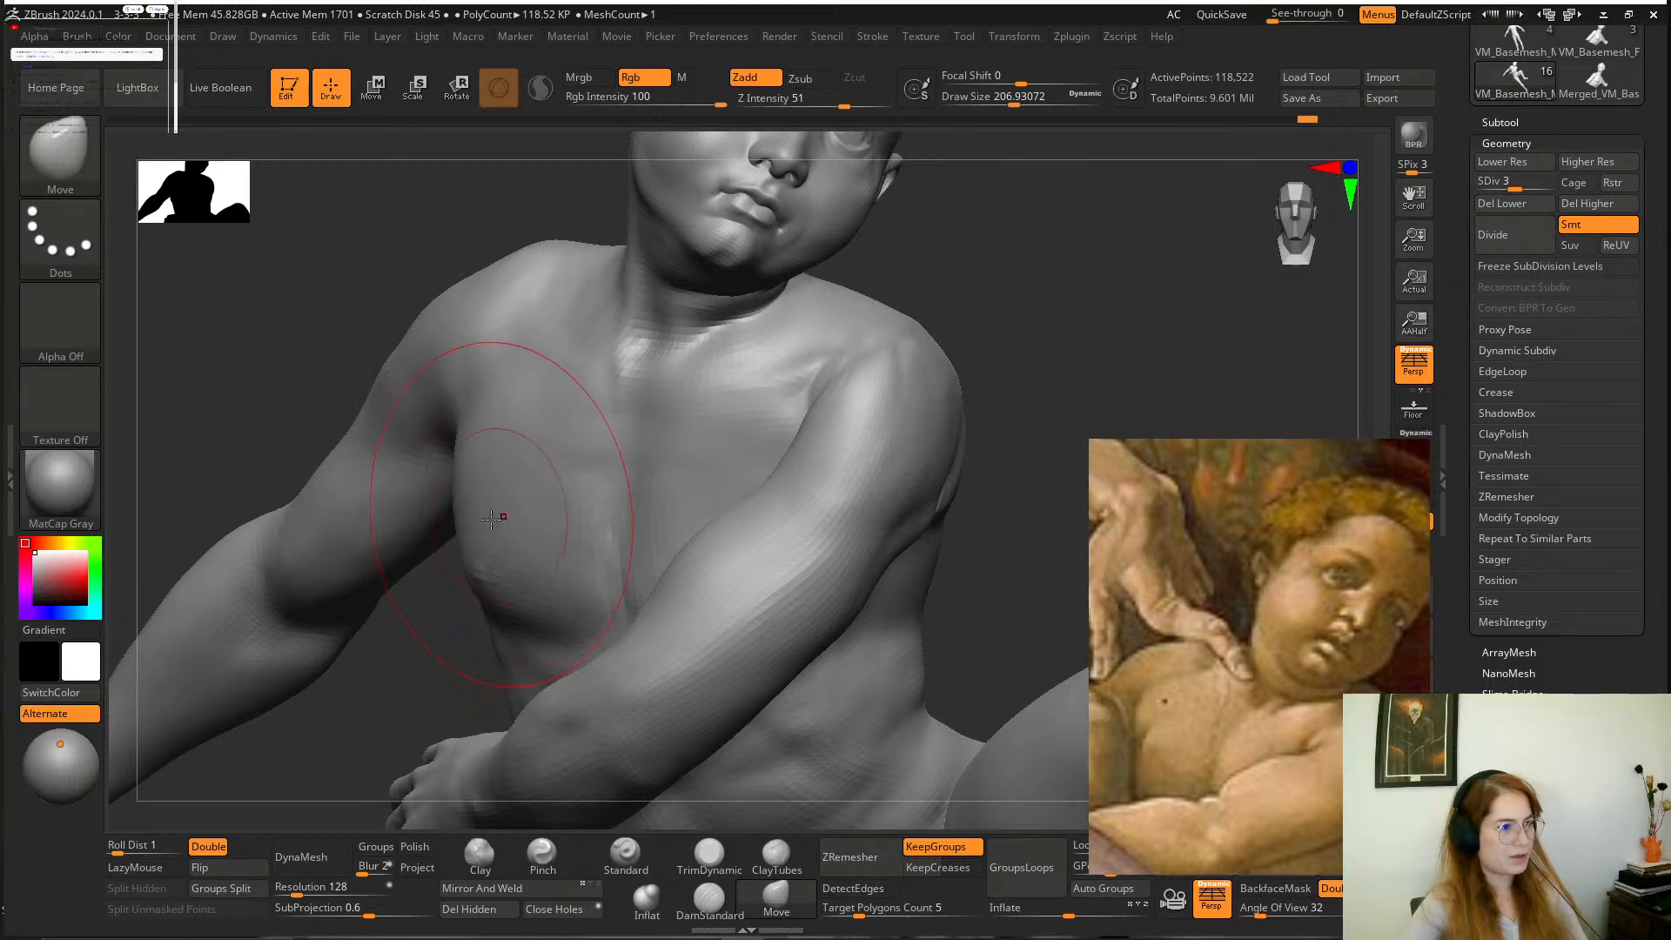
left_click_drag(492, 518, 510, 502)
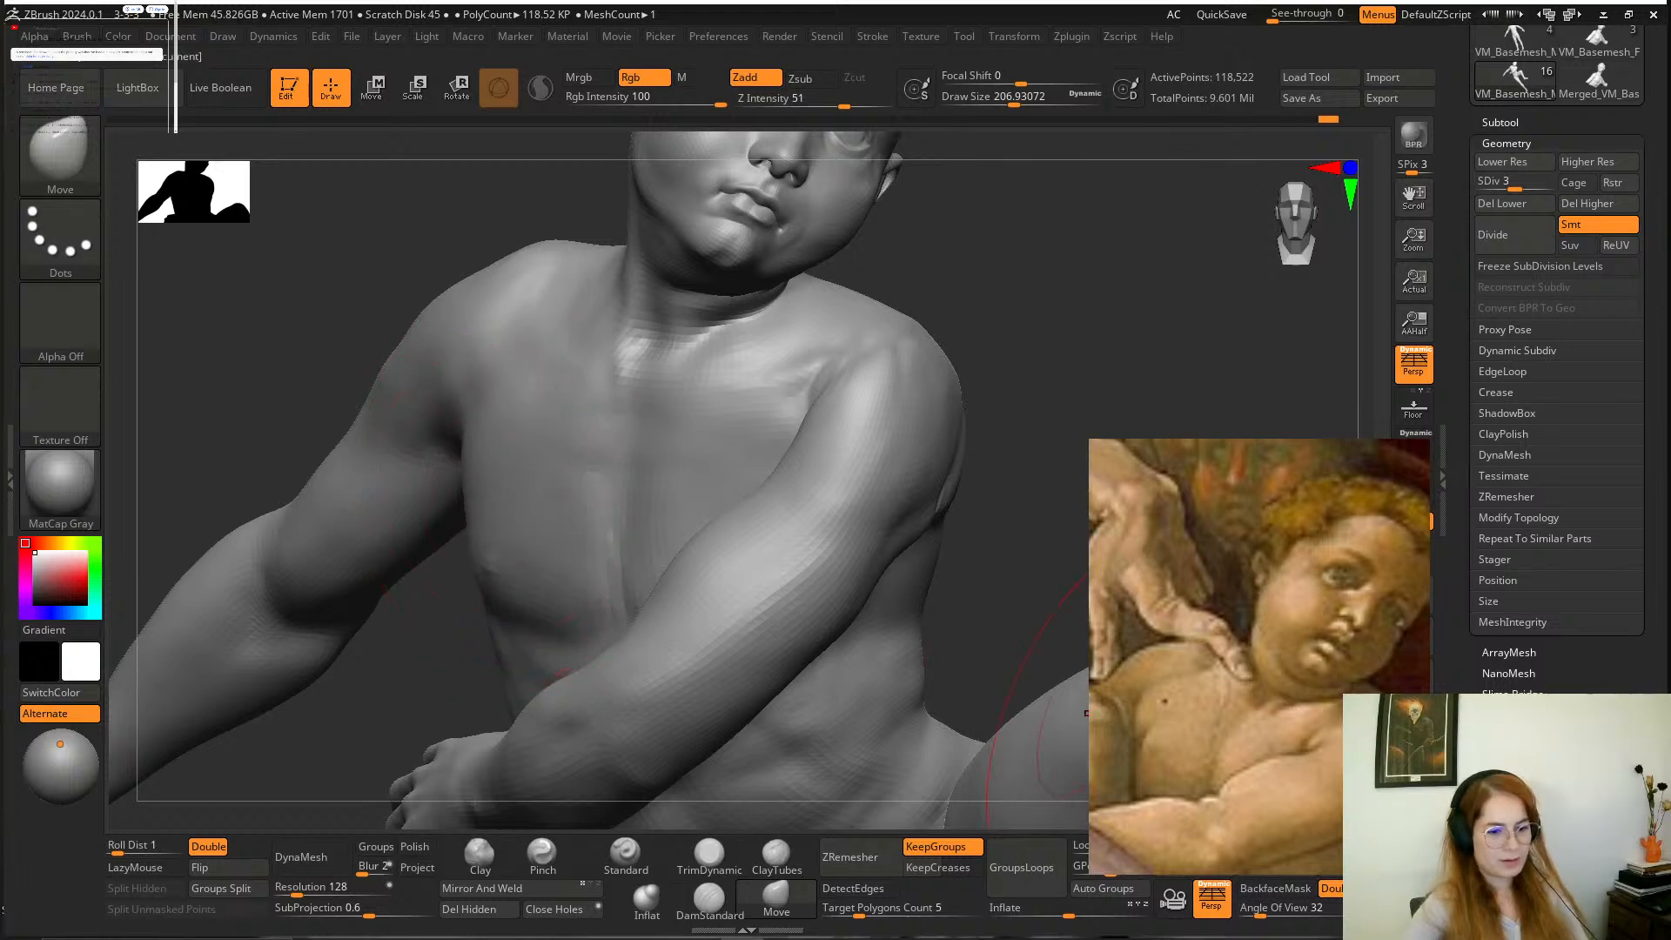
Bring all other figures back into view and compare the boy with the rest of the composition.
left_click(1414, 762)
right_click_drag(986, 135, 852, 448, "ctrl")
mouse_move(852, 448)
left_mouse_down("alt")
mouse_move(981, 459)
mouse_move(966, 462)
mouse_move(995, 473)
mouse_move(827, 477)
mouse_move(992, 470)
mouse_move(1009, 524)
left_mouse_up("alt")
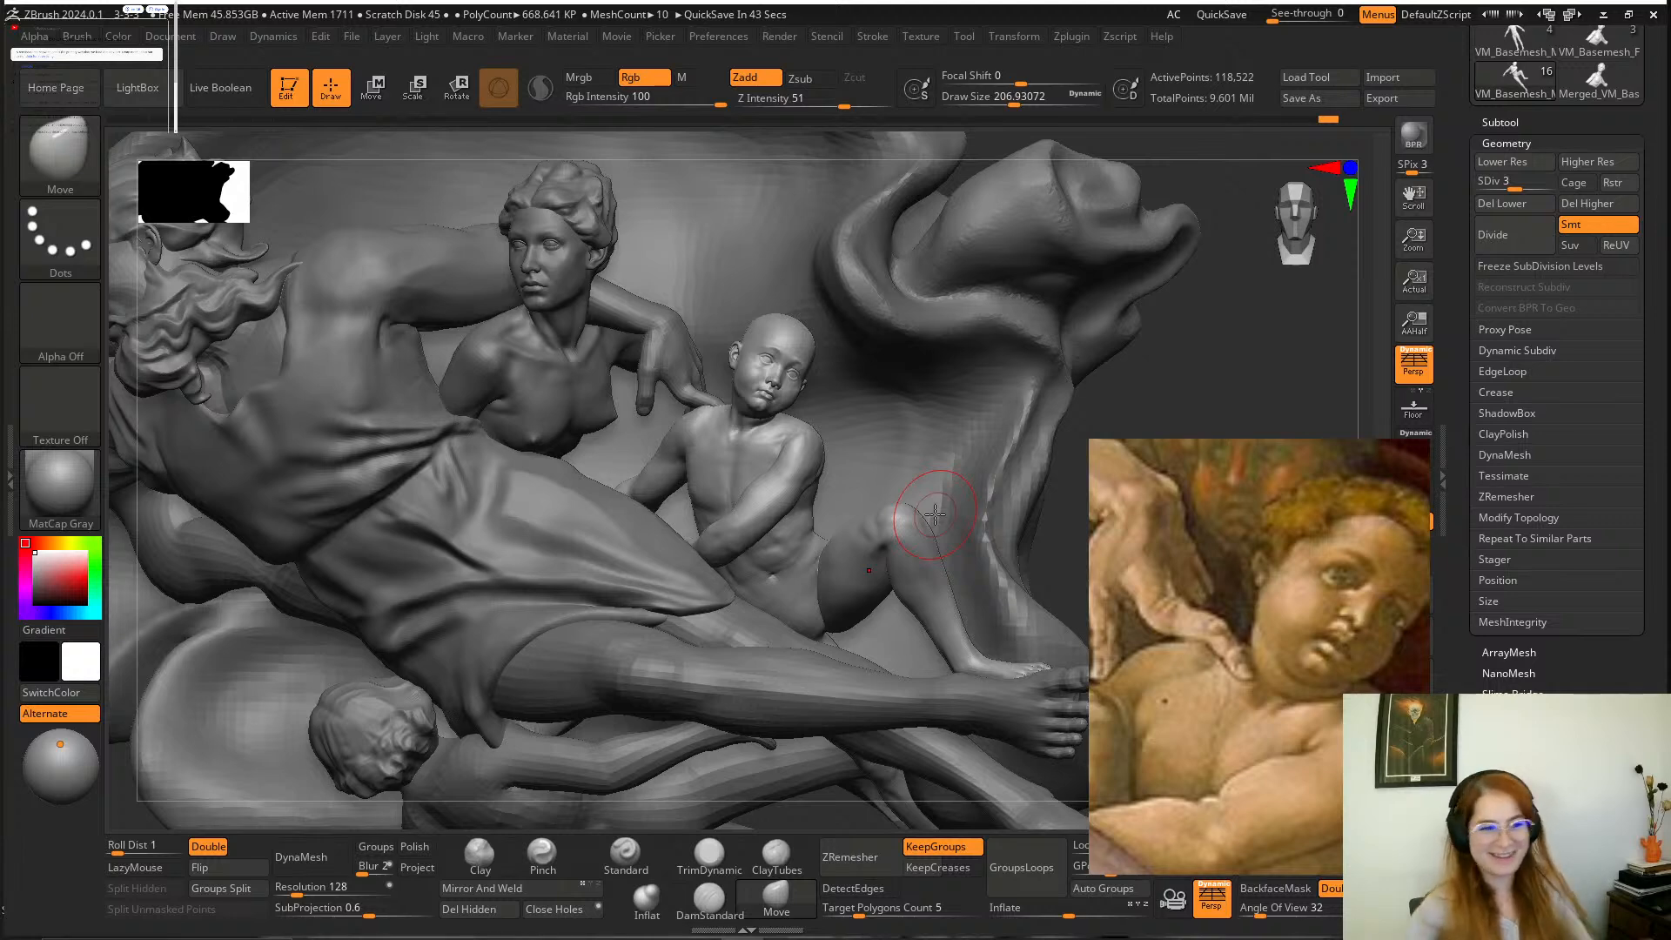
mouse_move(1173, 381)
left_mouse_down()
mouse_move(1037, 374)
mouse_move(1025, 418)
mouse_move(1185, 808)
left_mouse_up()
Reshape the boy's shoulder and upper arm behind the draped figure with the Move and Smooth brushes at draw sizes of about 257 and 177.
key("space")
left_click_drag(711, 455, 718, 453)
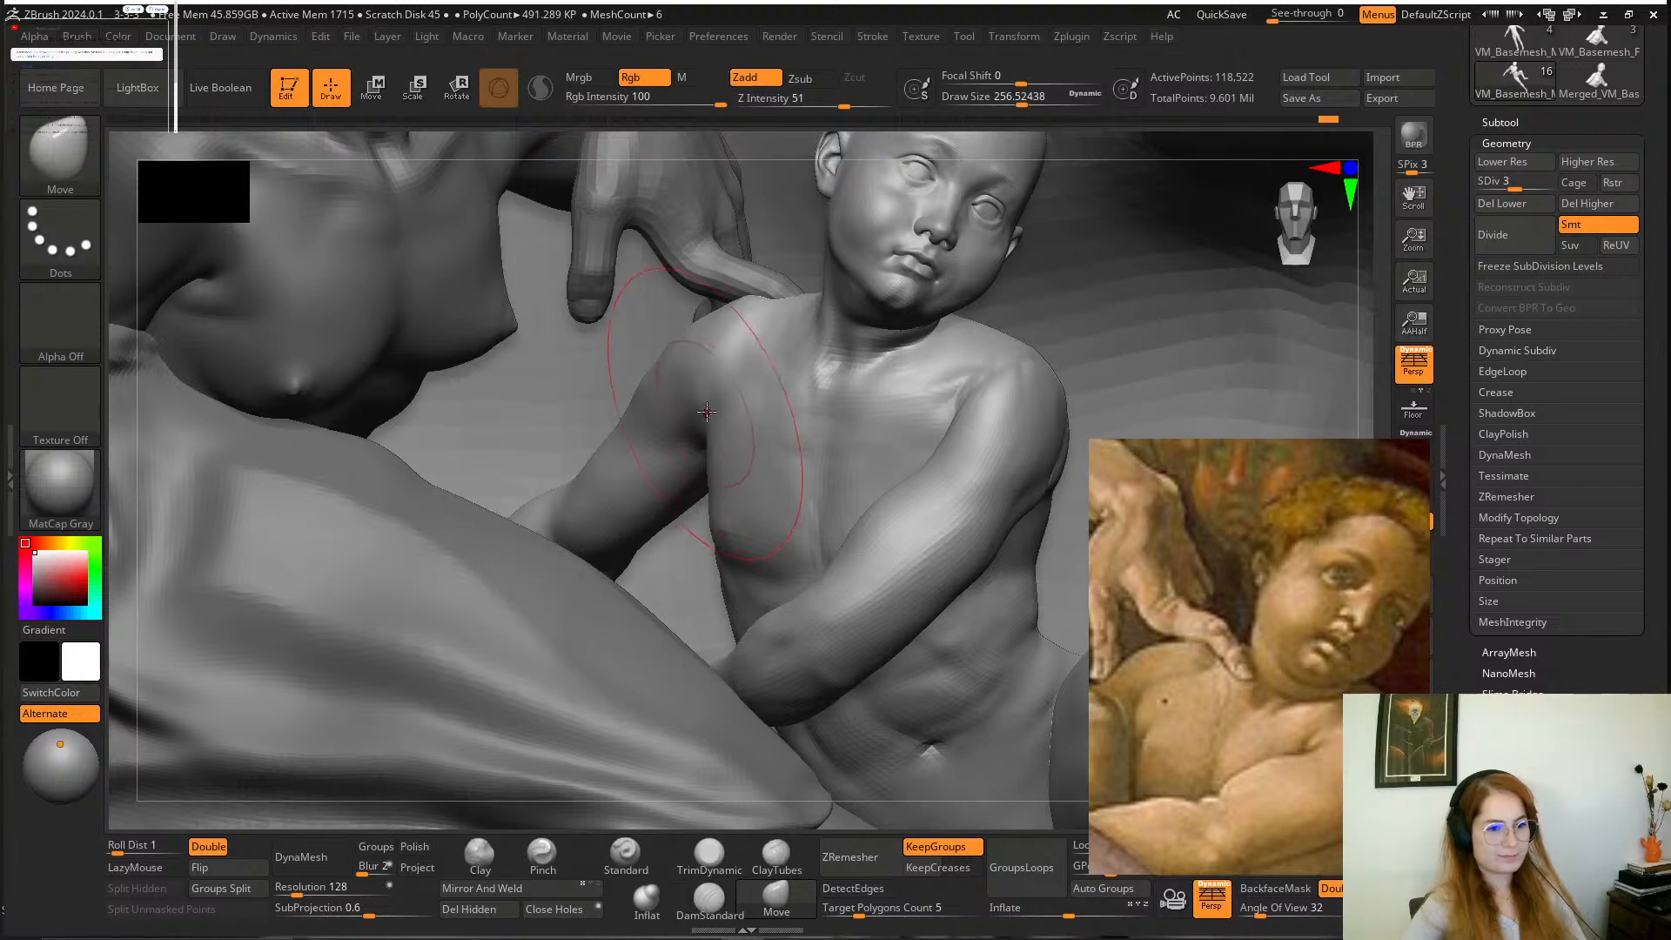
key("space")
left_click_drag(707, 409, 656, 402)
key("shift")
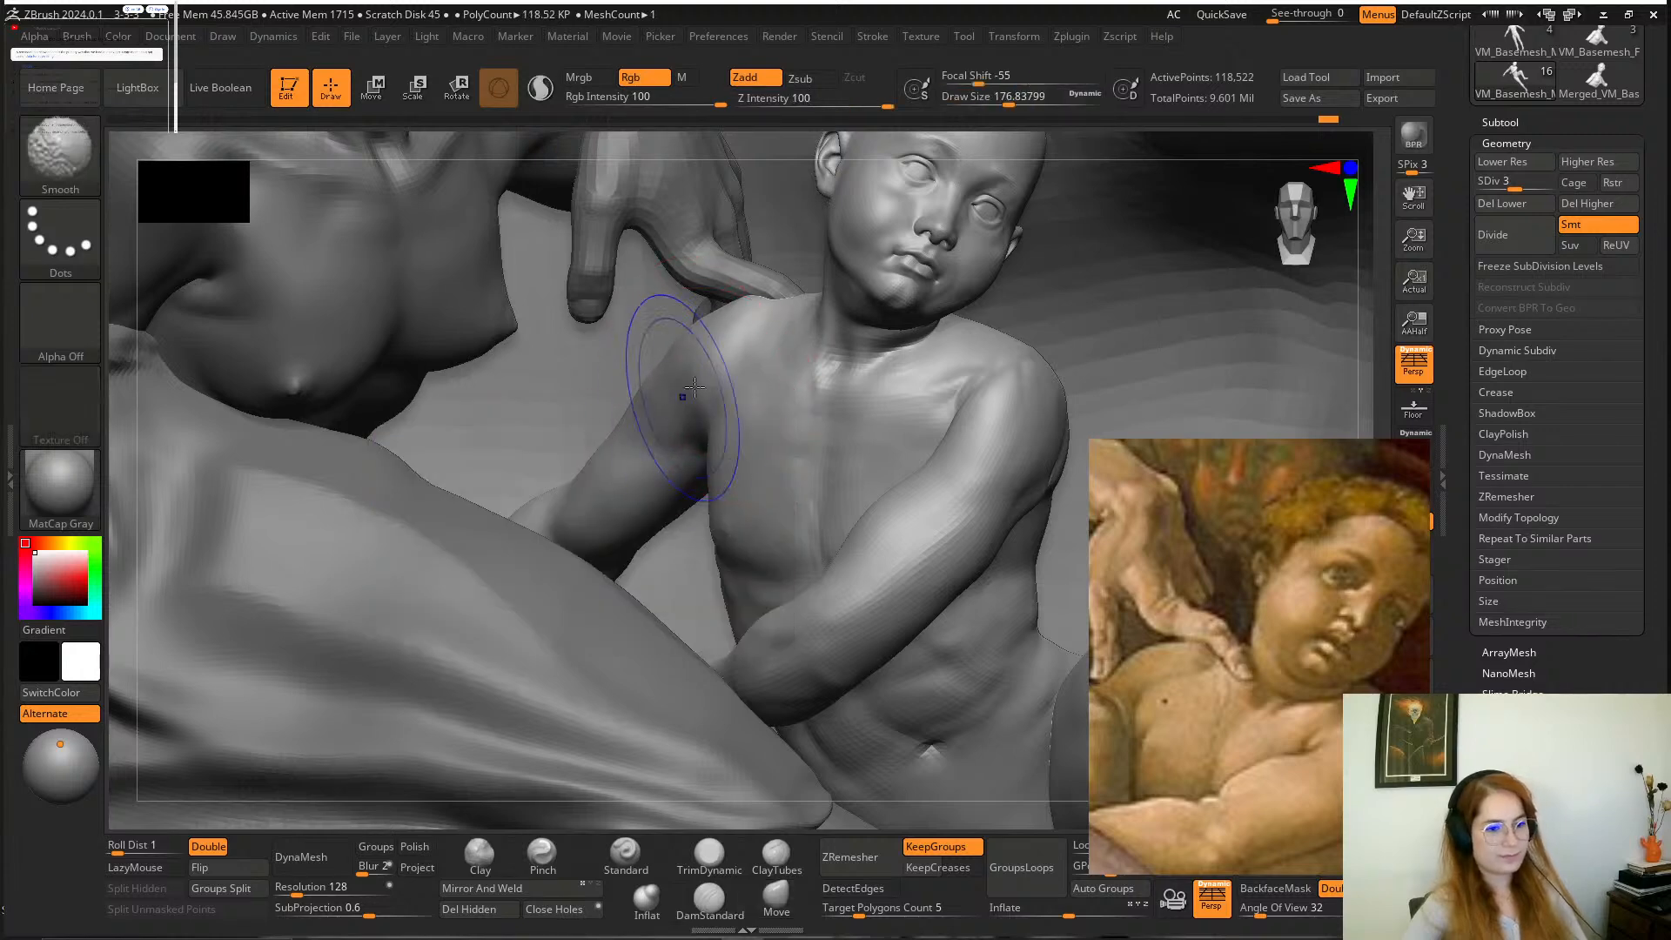
Reposition and zoom out the reference painting to show the boy's shoulder, arm and the neighbouring figures.
mouse_move(1243, 751)
left_mouse_down("alt")
mouse_move(1401, 640)
mouse_move(1443, 644)
mouse_move(1327, 629)
left_mouse_up("alt")
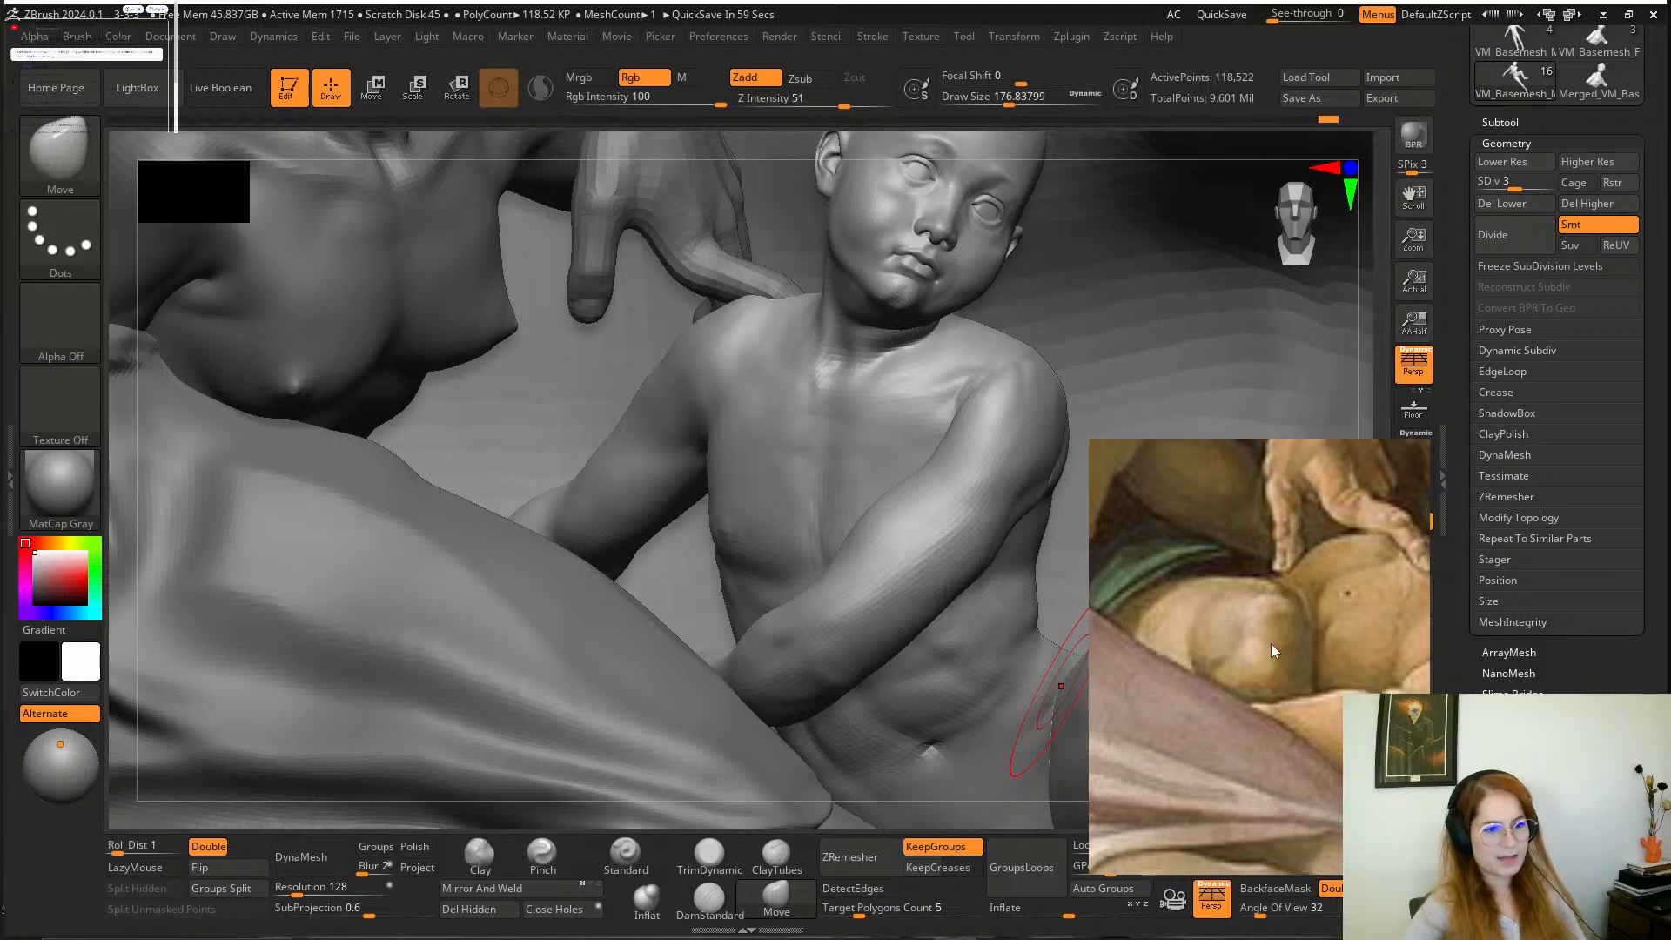
scroll(1230, 654, "down", 3)
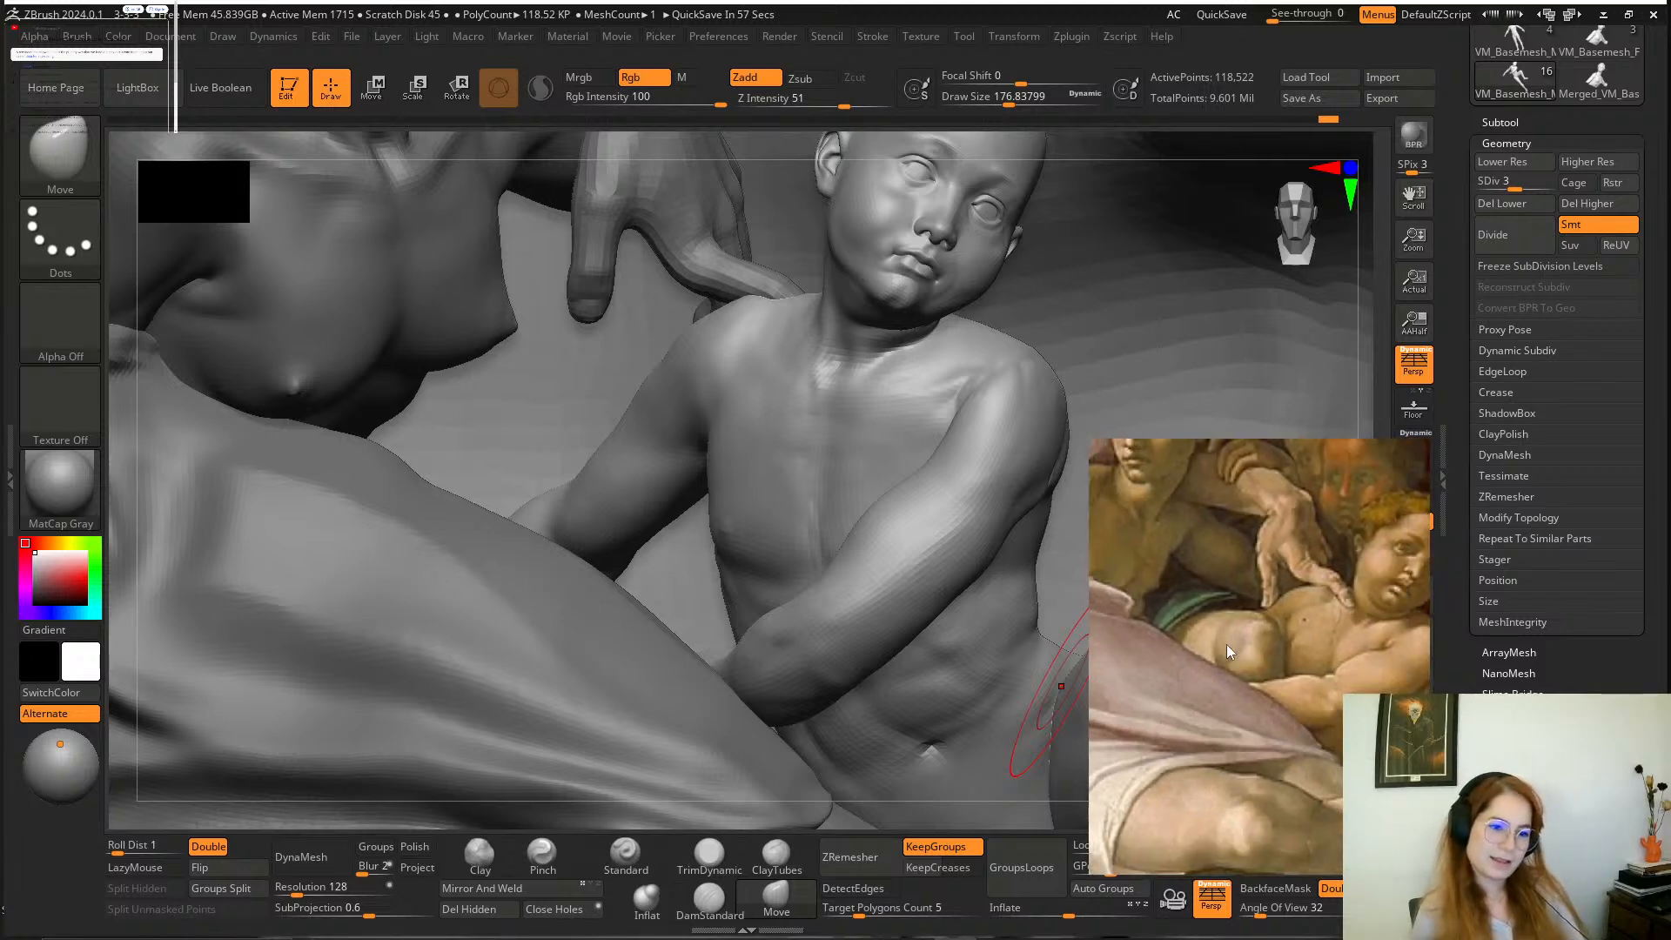
Zoom the reference painting out and compare the boy with the neighbouring figures and the surrounding cloak from several distances.
scroll(1225, 644, "down", 2)
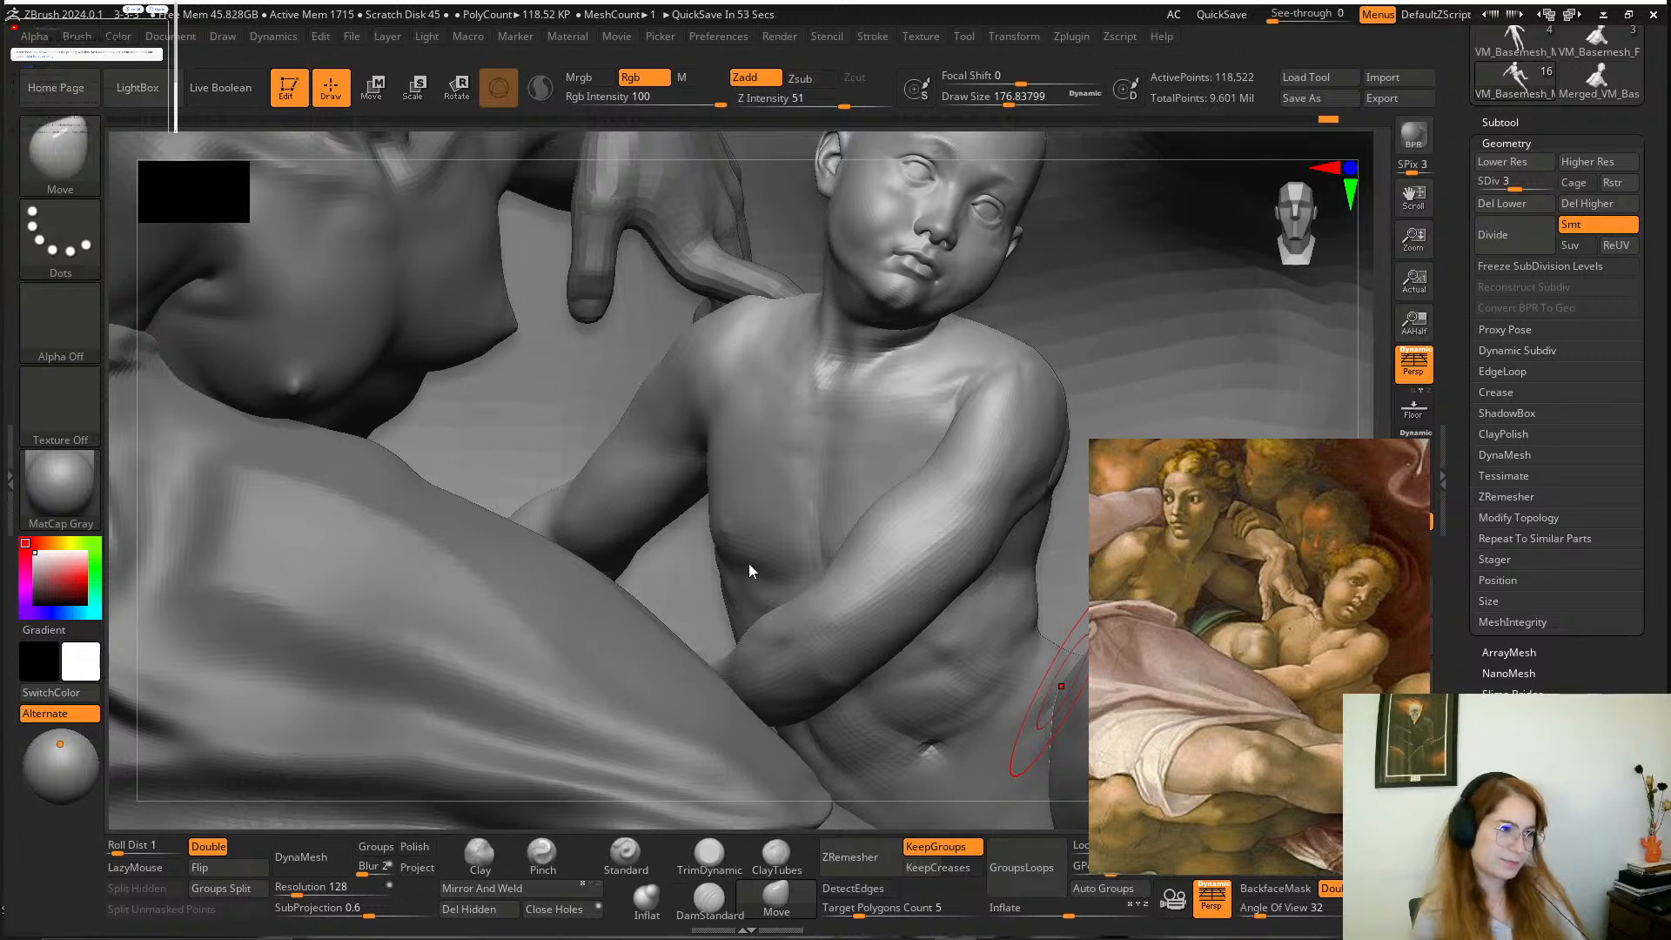
mouse_move(879, 137)
left_mouse_down()
mouse_move(641, 131)
mouse_move(780, 168)
mouse_move(894, 160)
left_mouse_up()
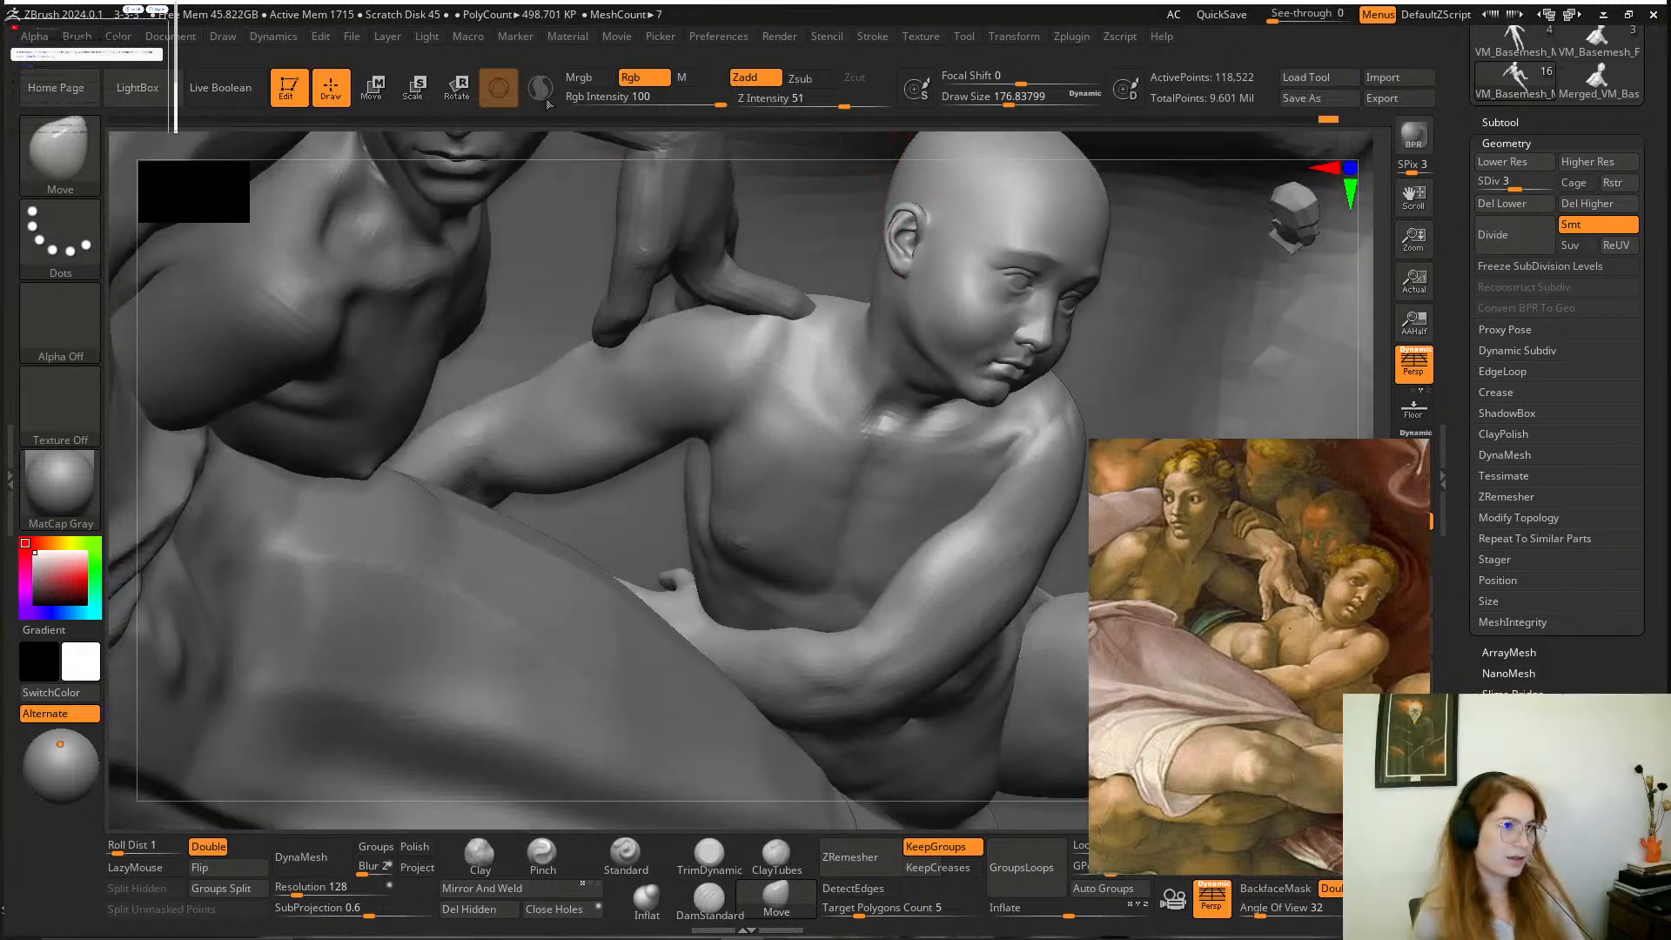
left_click_drag(778, 141, 636, 74, "alt")
left_click_drag(1180, 322, 1167, 291, "alt")
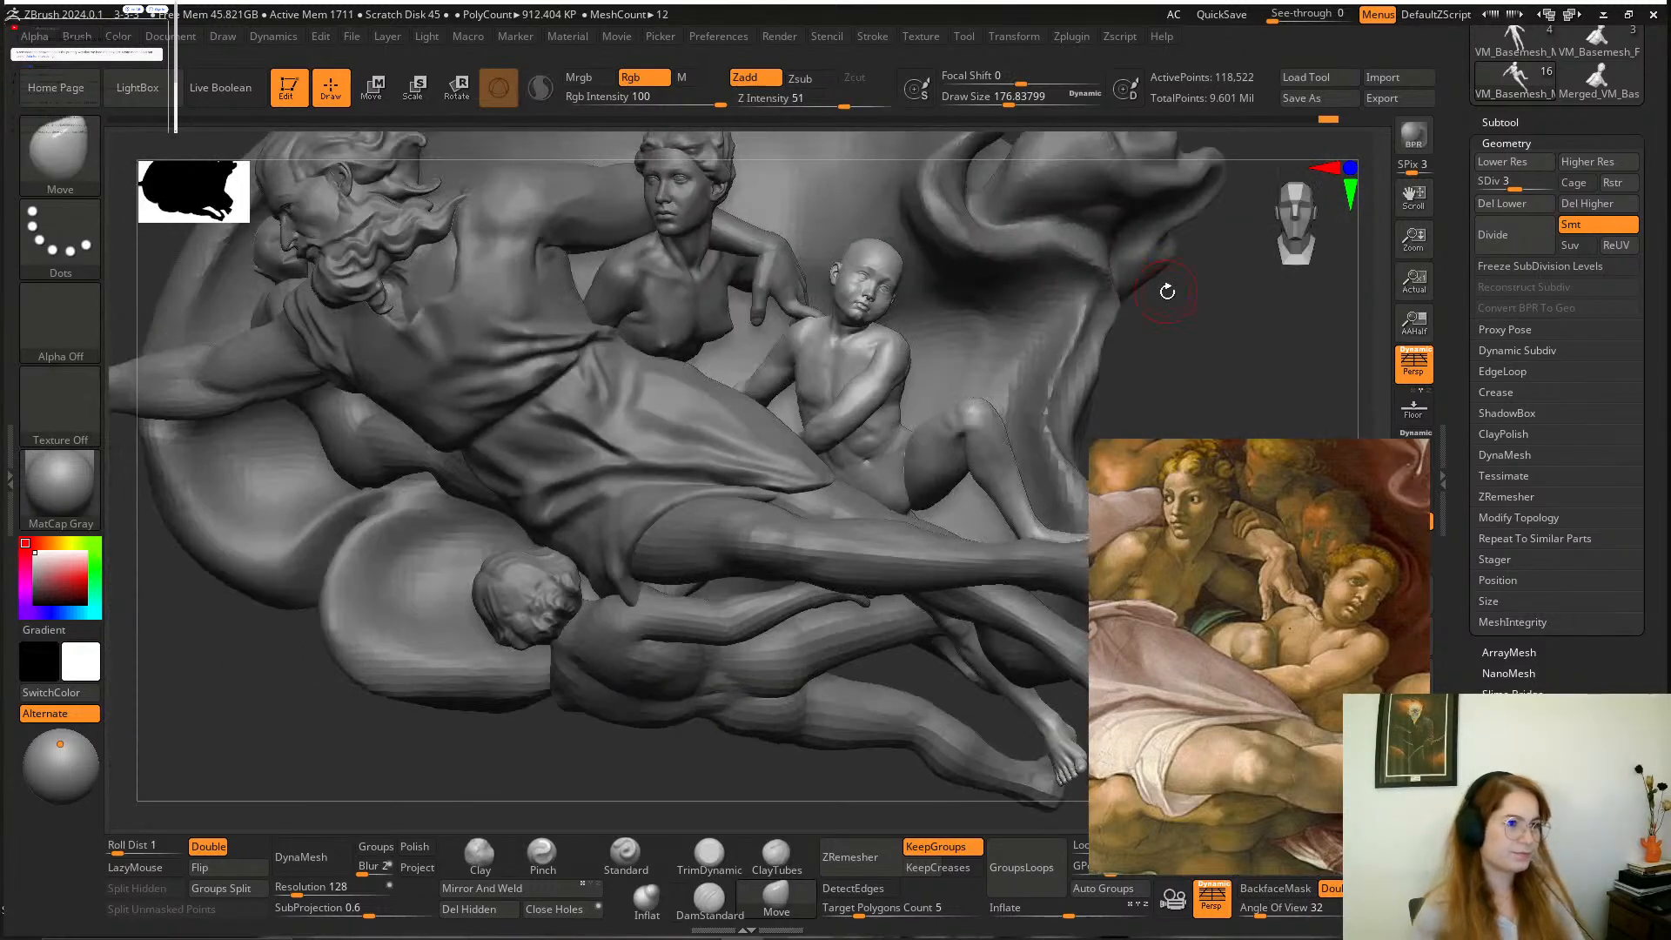
left_click_drag(1178, 404, 1157, 446)
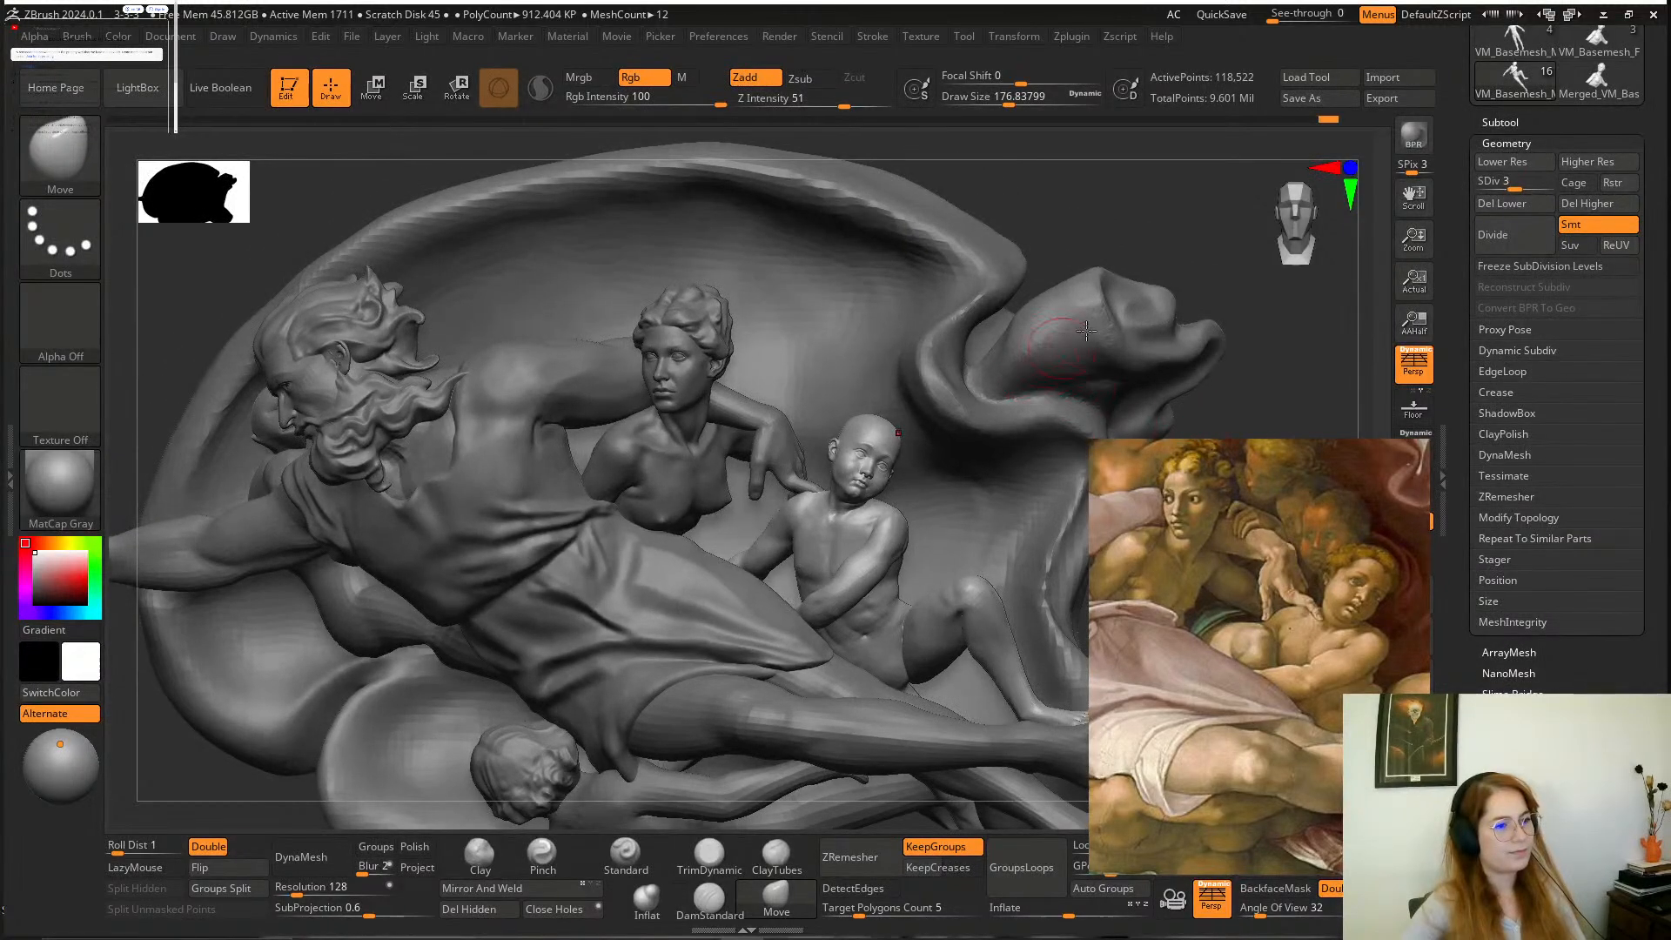
left_click_drag(1139, 199, 1064, 173, "alt")
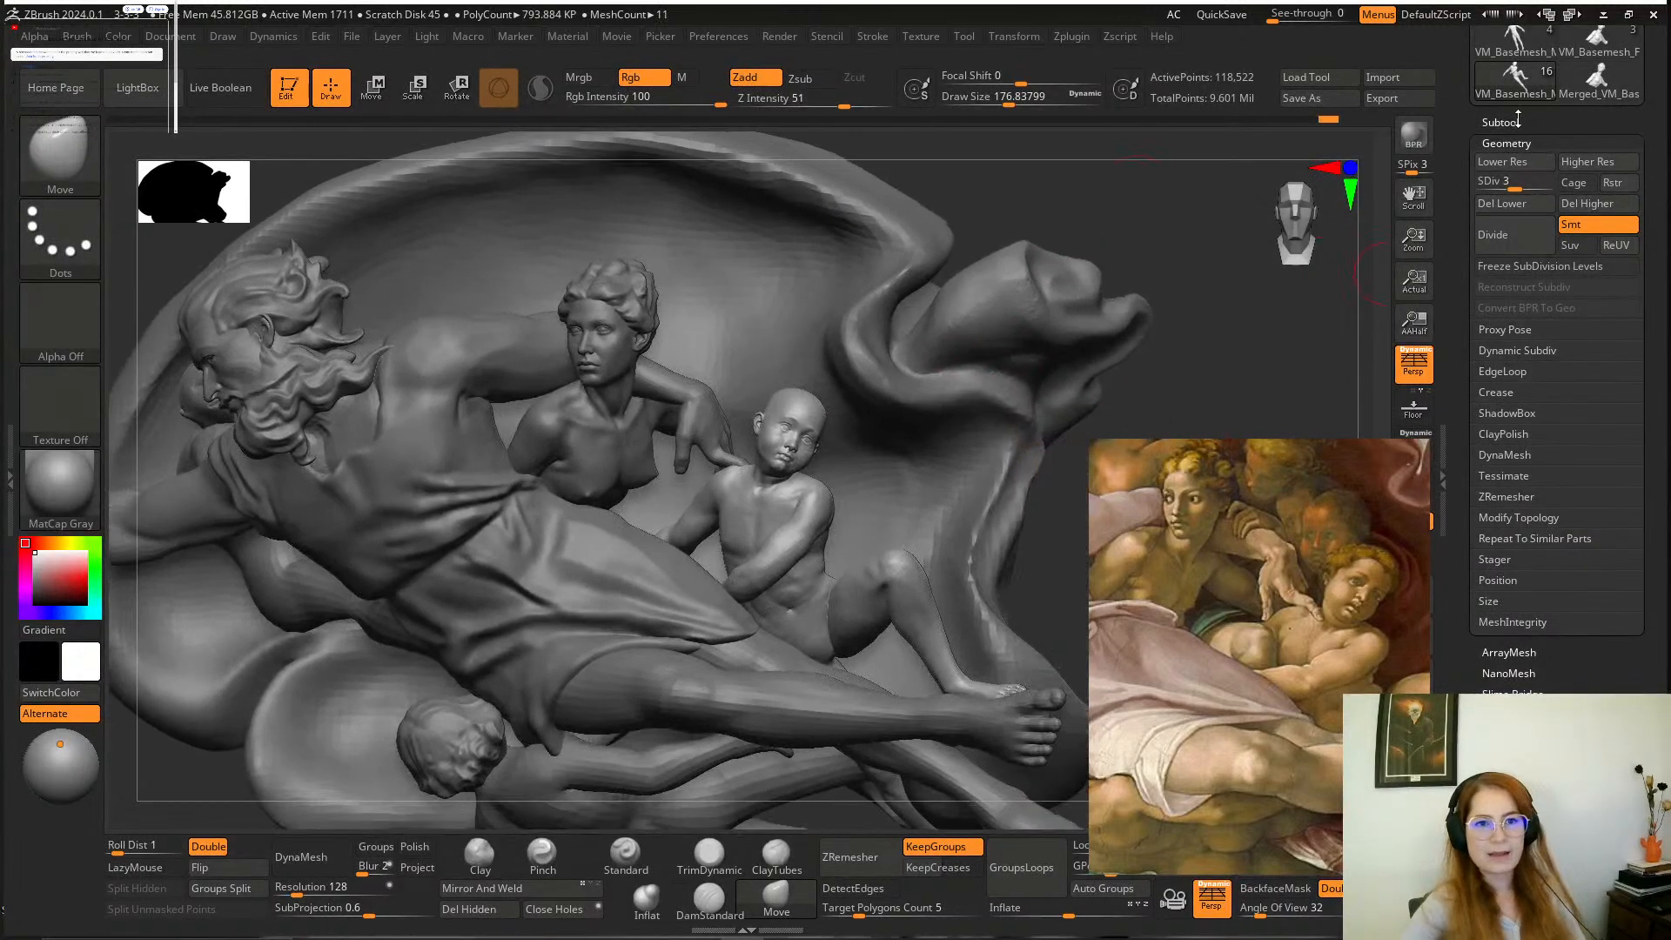
Append a Sphere3D to the sculpture as a new subtool and make it the active one.
left_click(1518, 122)
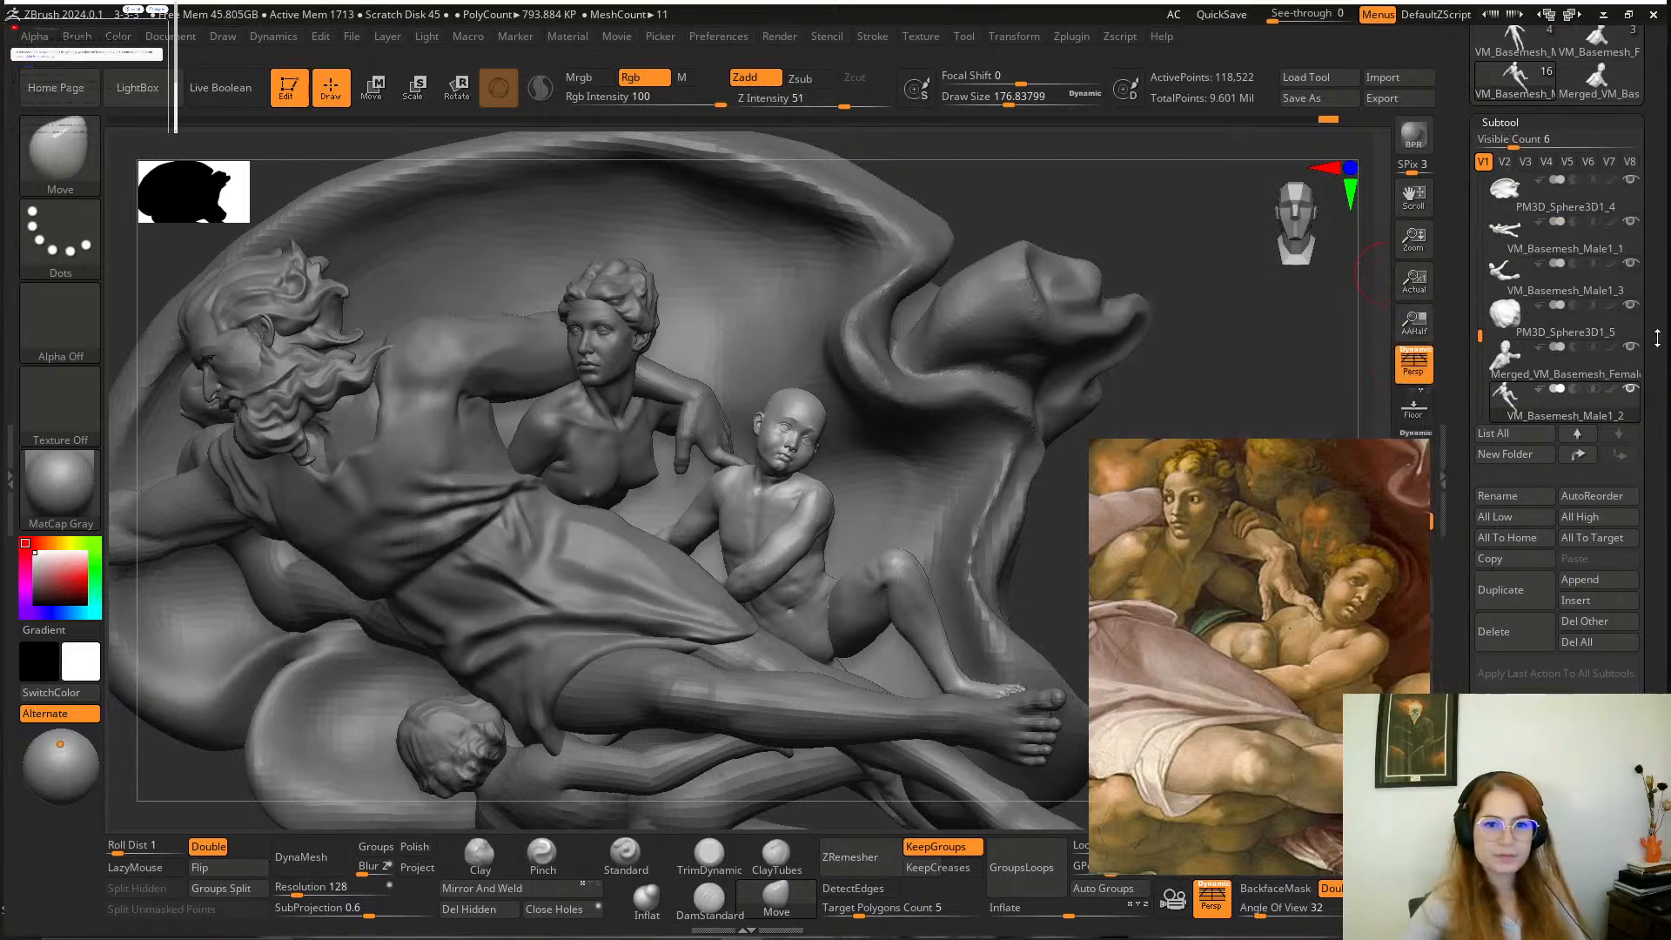
scroll(1642, 275, "down", 3)
left_click(1584, 481)
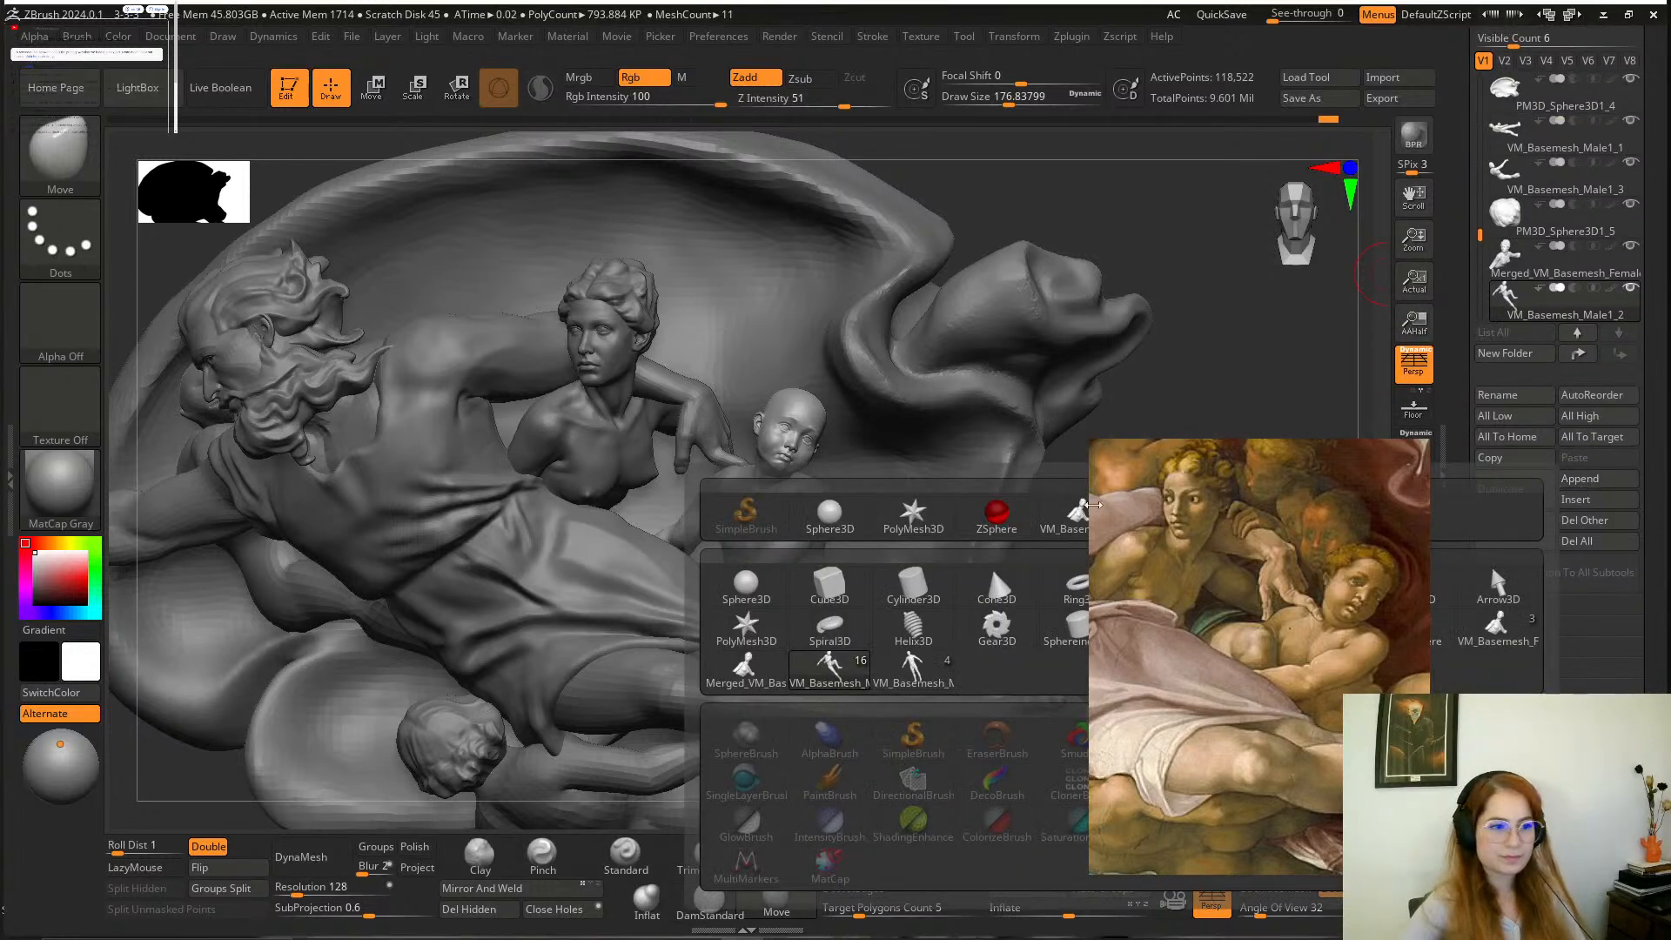
left_click(741, 592)
left_click_drag(1083, 554, 962, 470, "alt")
left_click_drag(1481, 223, 1488, 261)
left_click(1506, 227)
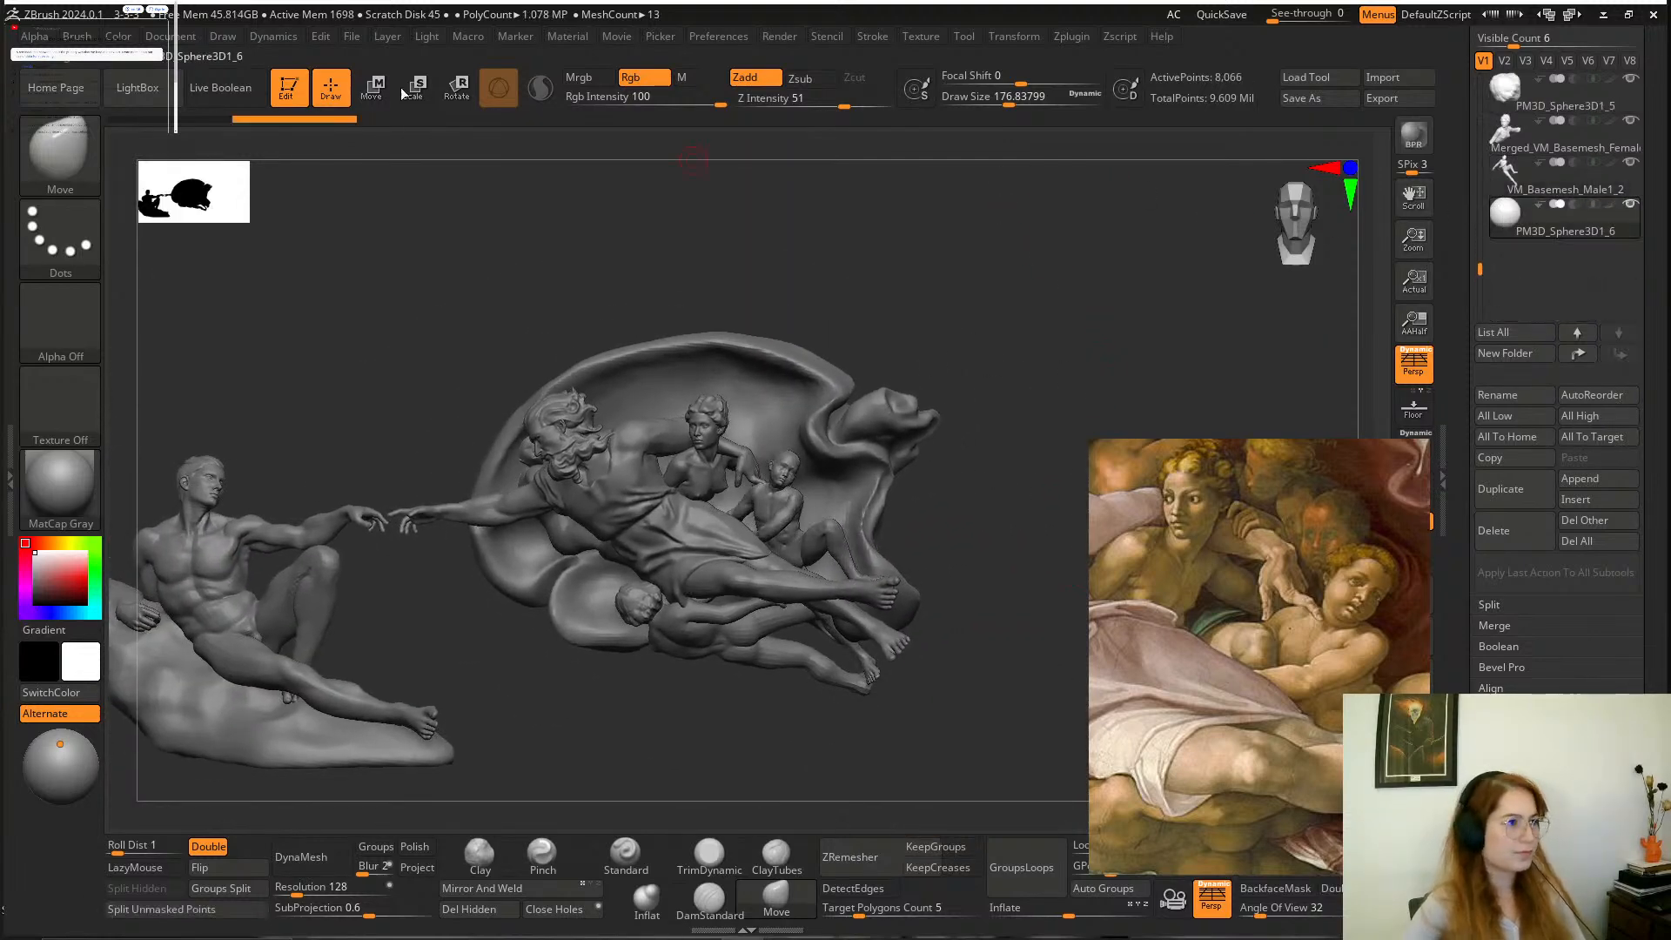
Move the new sphere across the composition and in depth until it sits at the boy's head.
left_click(371, 89)
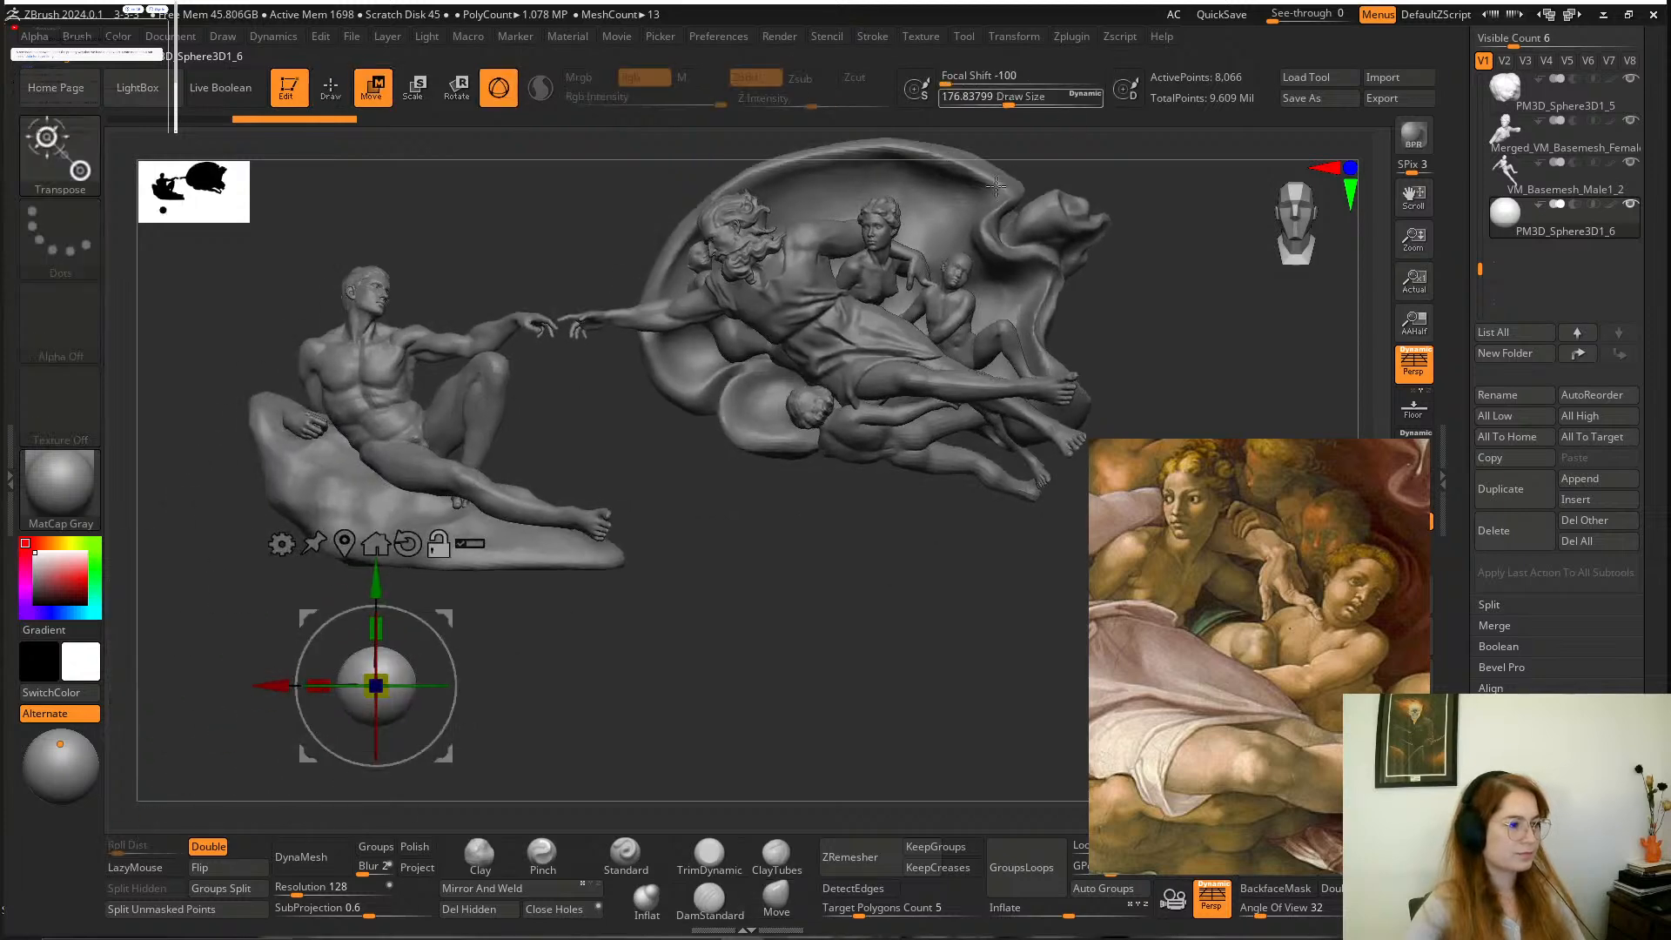
left_click_drag(438, 635, 1032, 196)
left_click_drag(1122, 295, 962, 392, "alt")
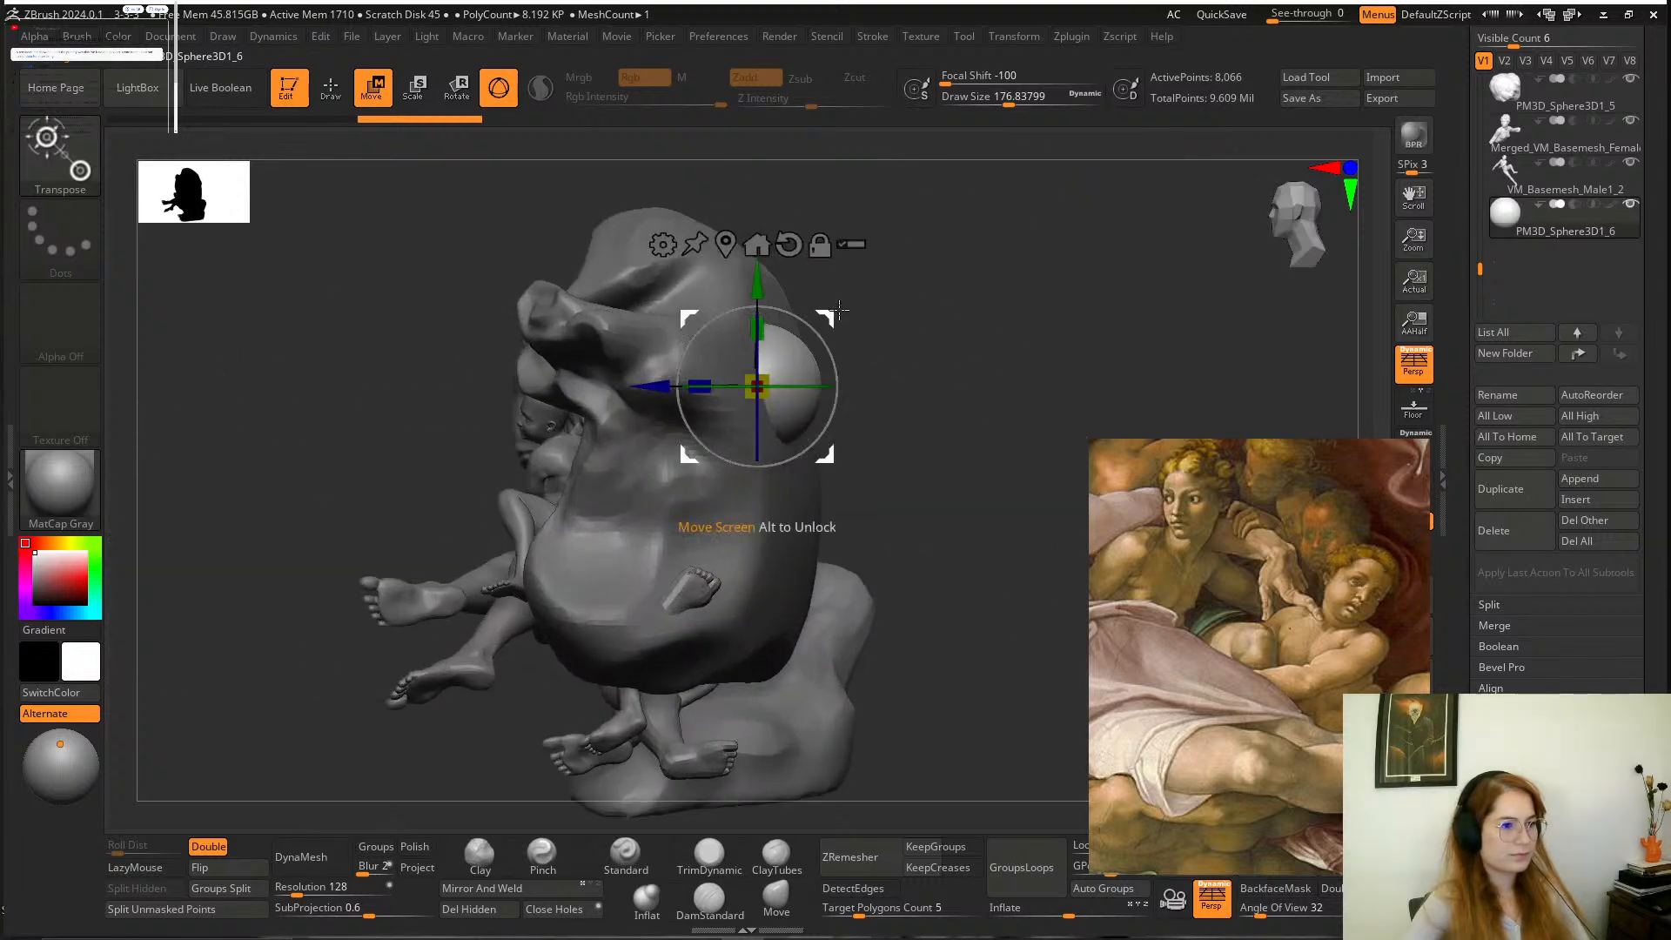
left_click_drag(833, 315, 656, 359)
left_click_drag(906, 353, 989, 581)
left_click_drag(752, 351, 673, 233)
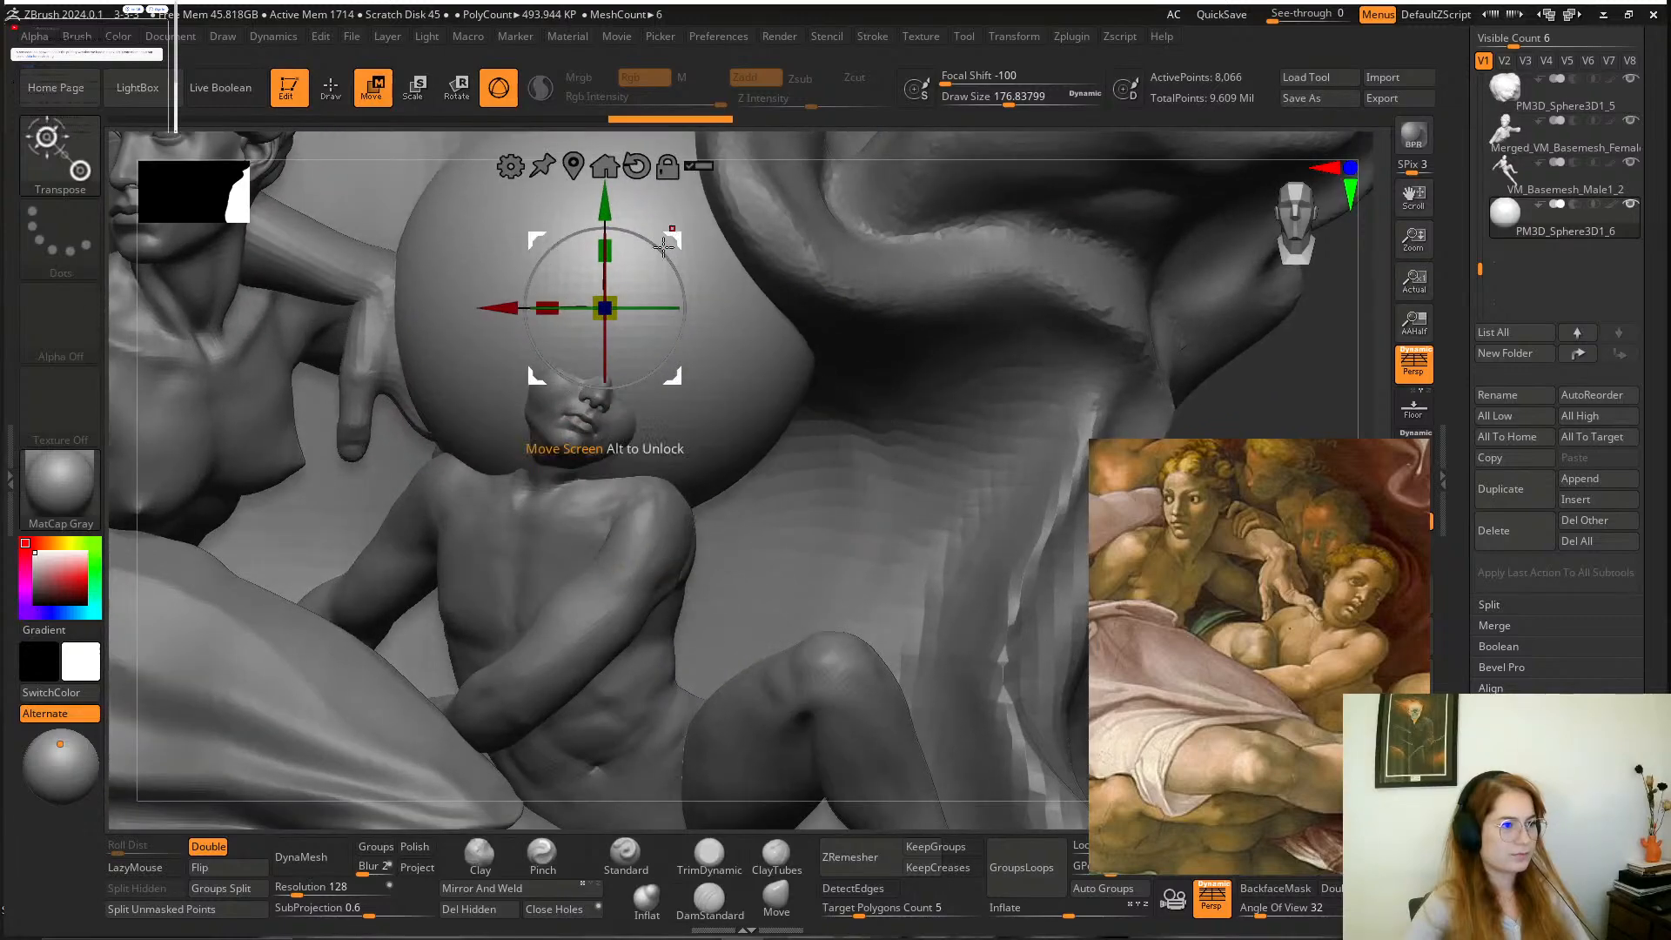
Scale the sphere down and fit it over the crown of the boy's head as a base for the hair.
left_click_drag(610, 311, 475, 273)
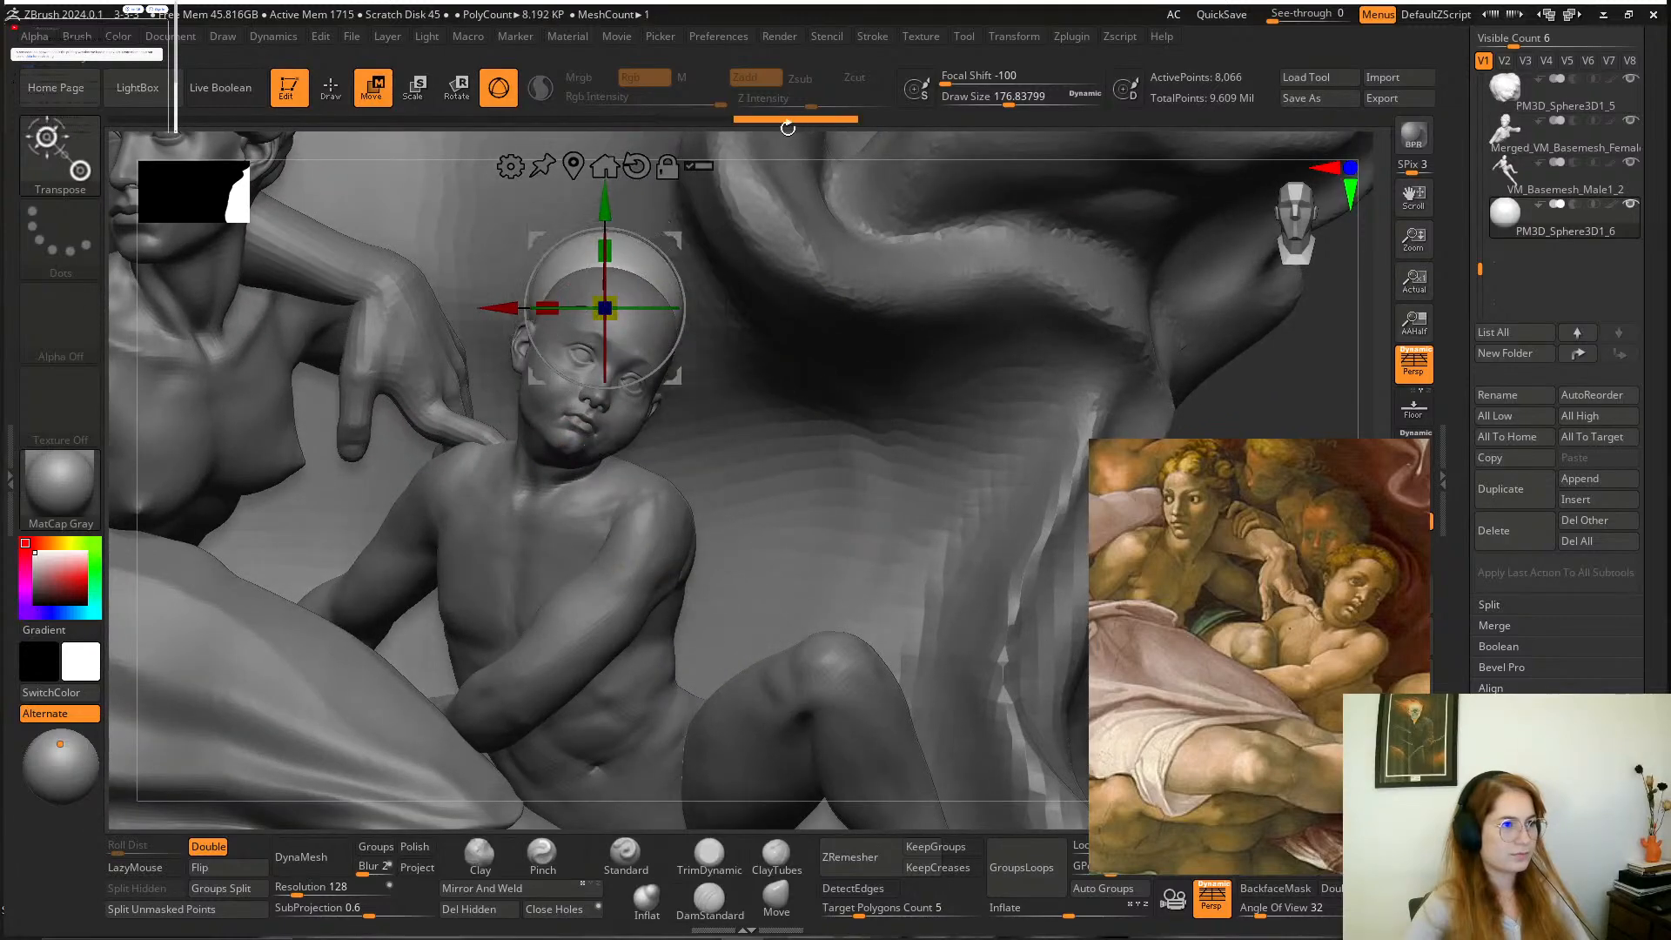
left_click_drag(787, 128, 826, 369)
left_click_drag(651, 401, 705, 493)
left_click_drag(977, 474, 1057, 284)
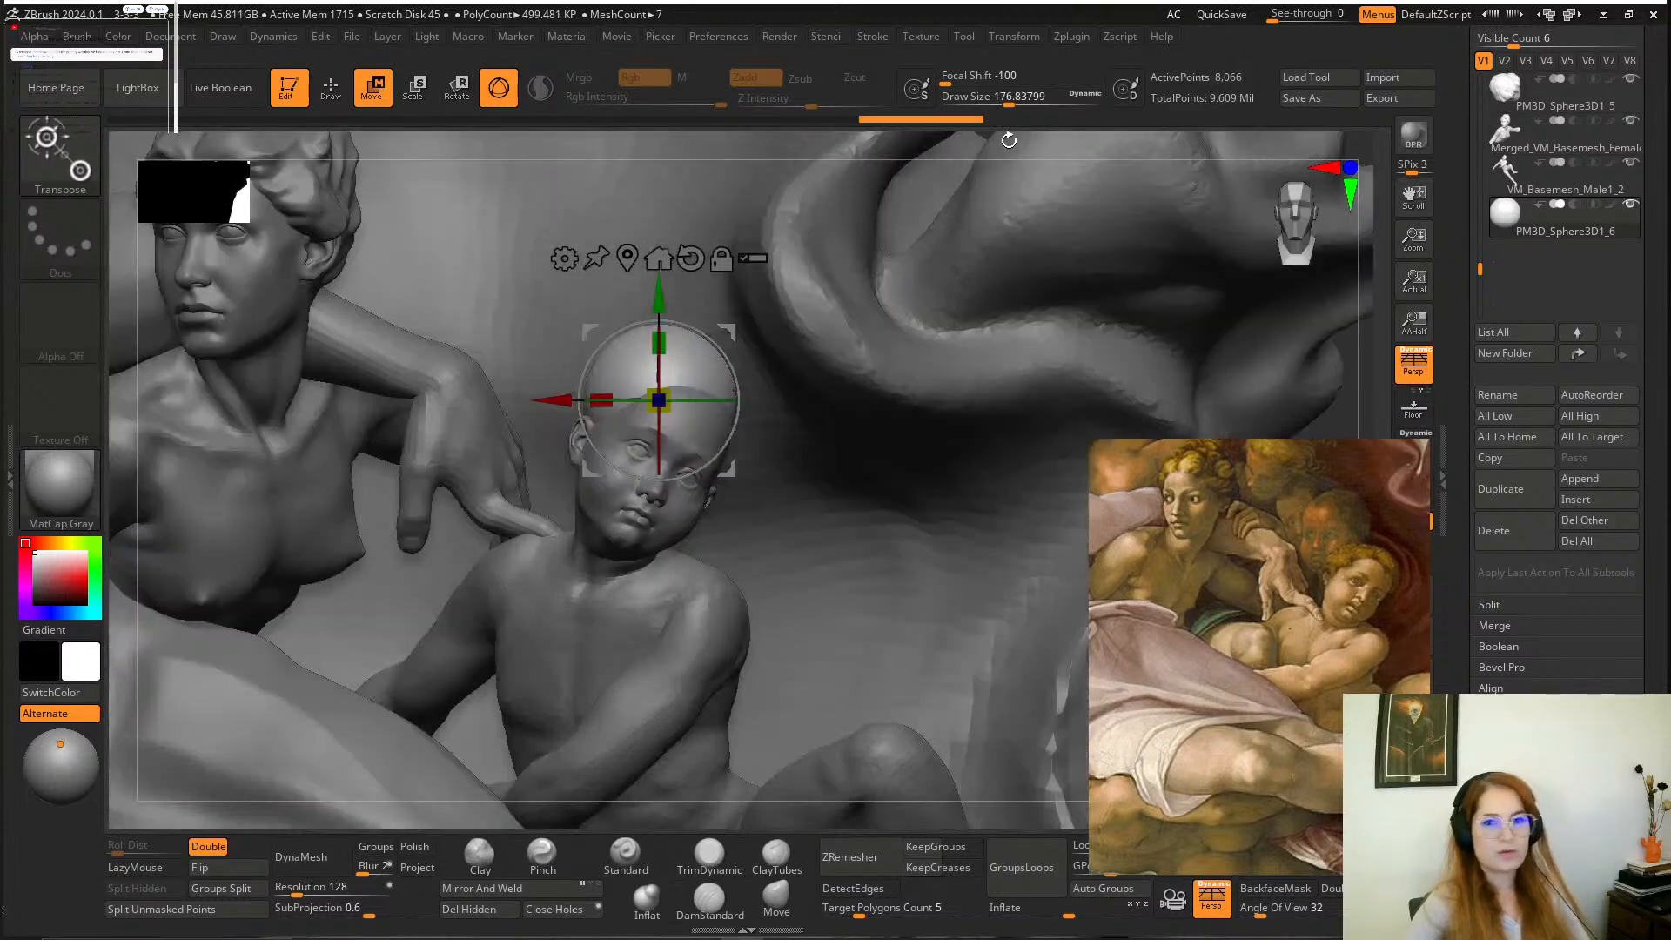
left_click_drag(937, 146, 738, 334, "alt")
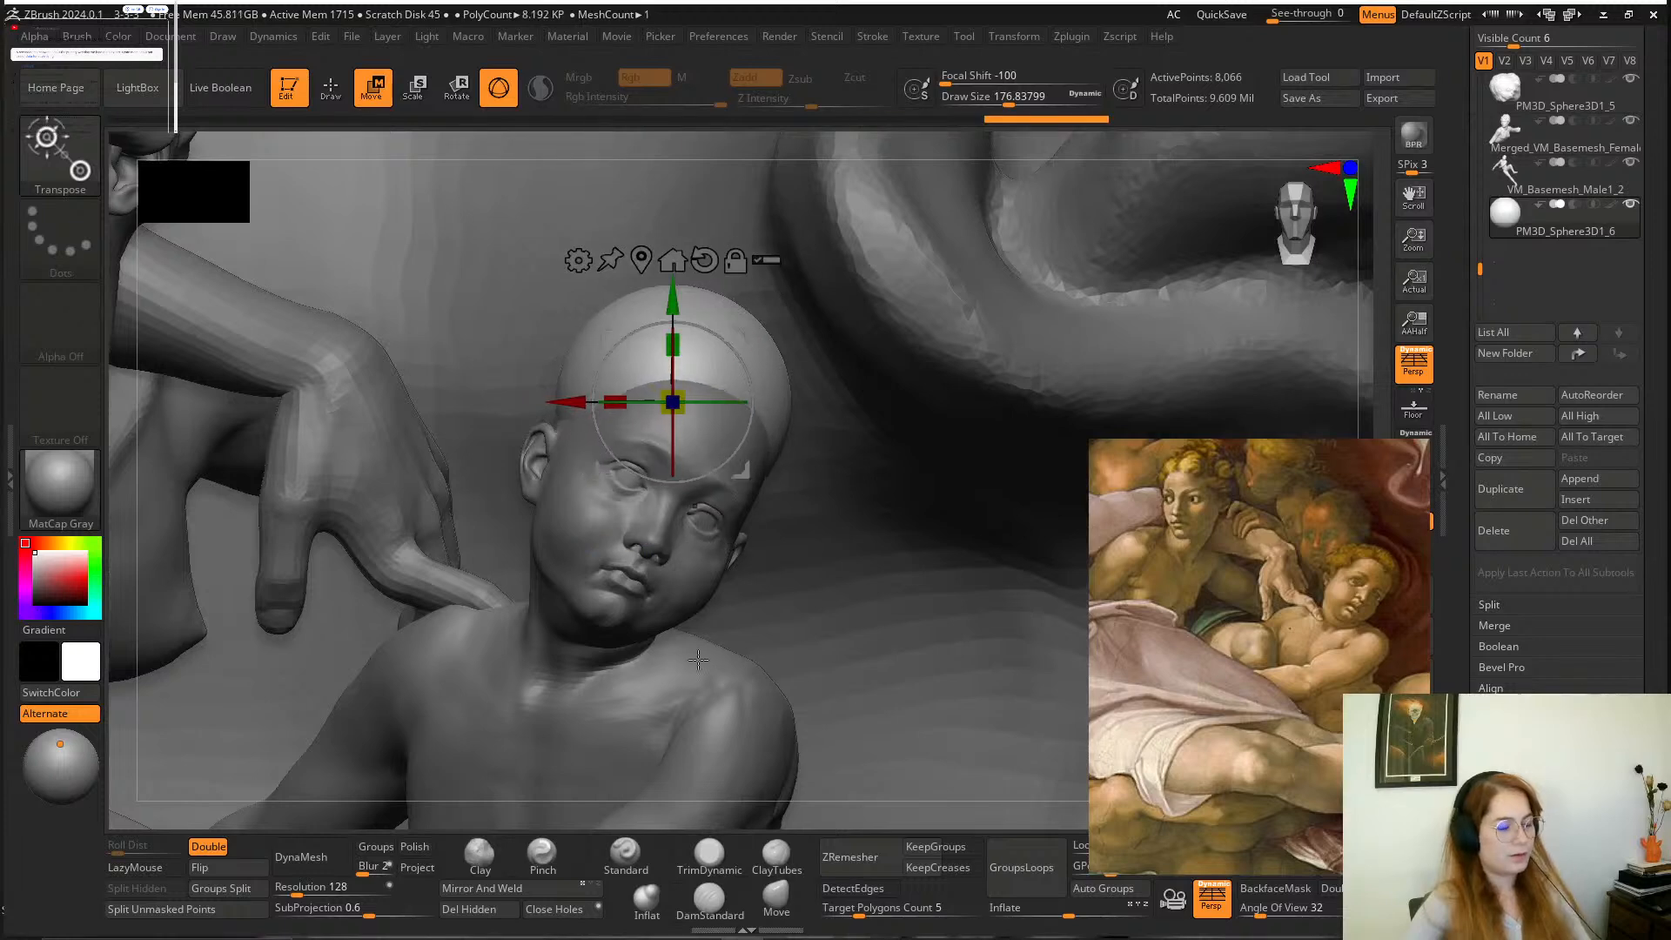
Shape the sphere into a hair cap around the boy's forehead and ear with the Move brush at a draw size of about 223.
left_click(776, 896)
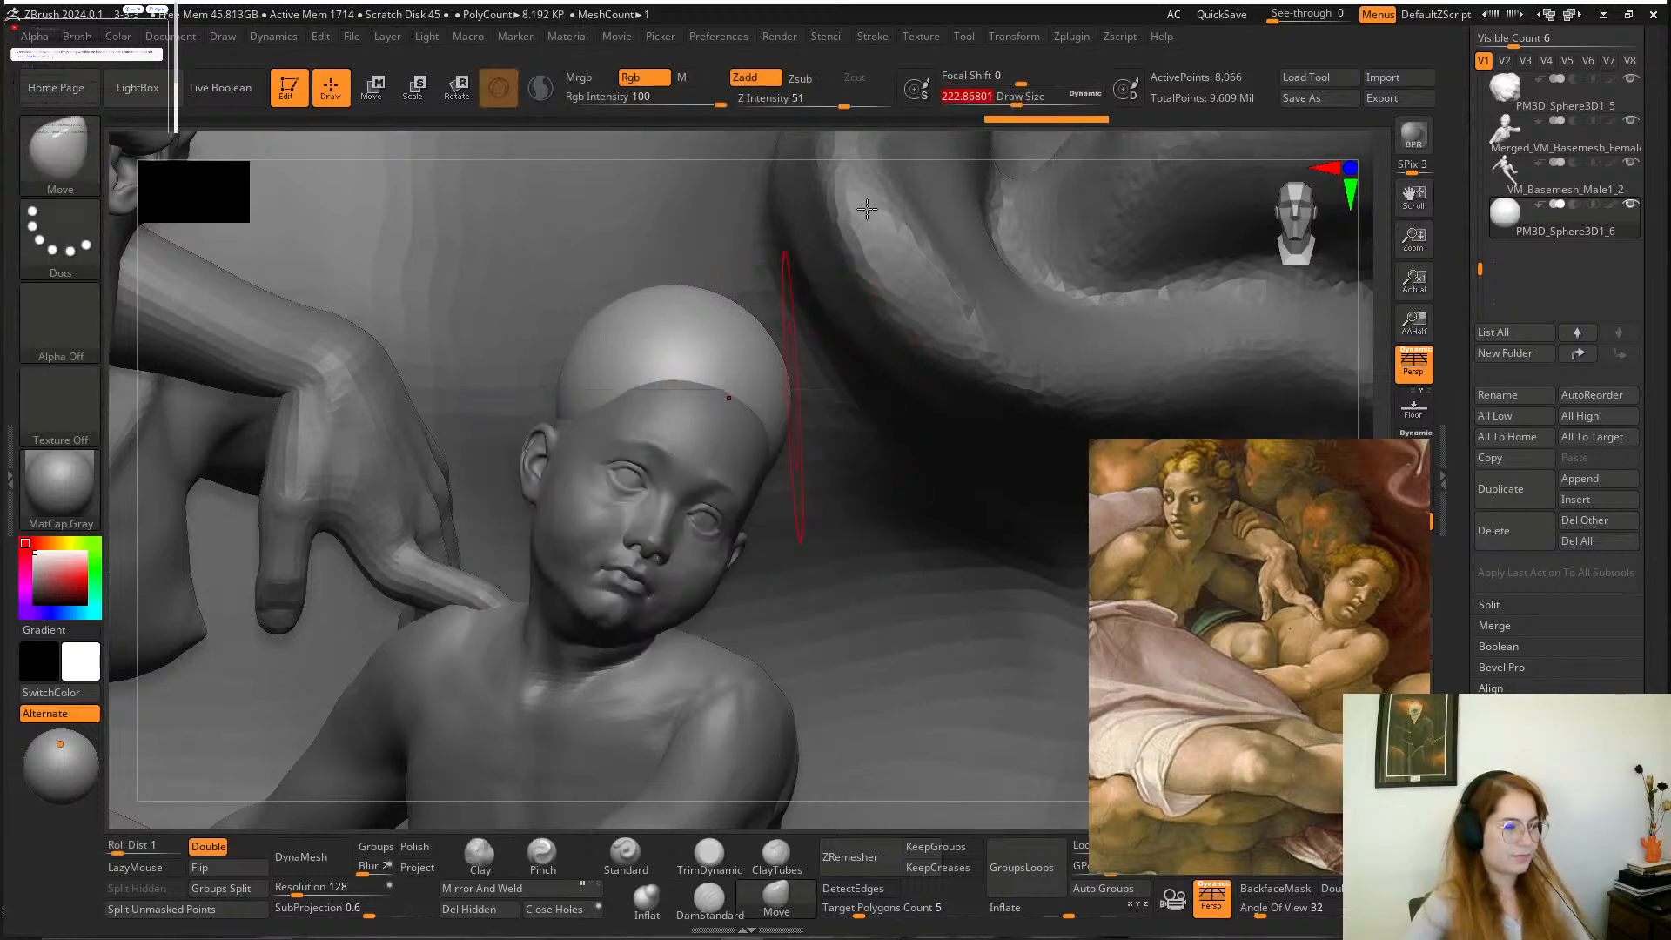
left_click_drag(861, 136, 905, 254)
left_click_drag(736, 420, 759, 458)
left_click_drag(690, 496, 688, 456)
left_click_drag(620, 457, 614, 544)
left_click_drag(564, 387, 496, 410)
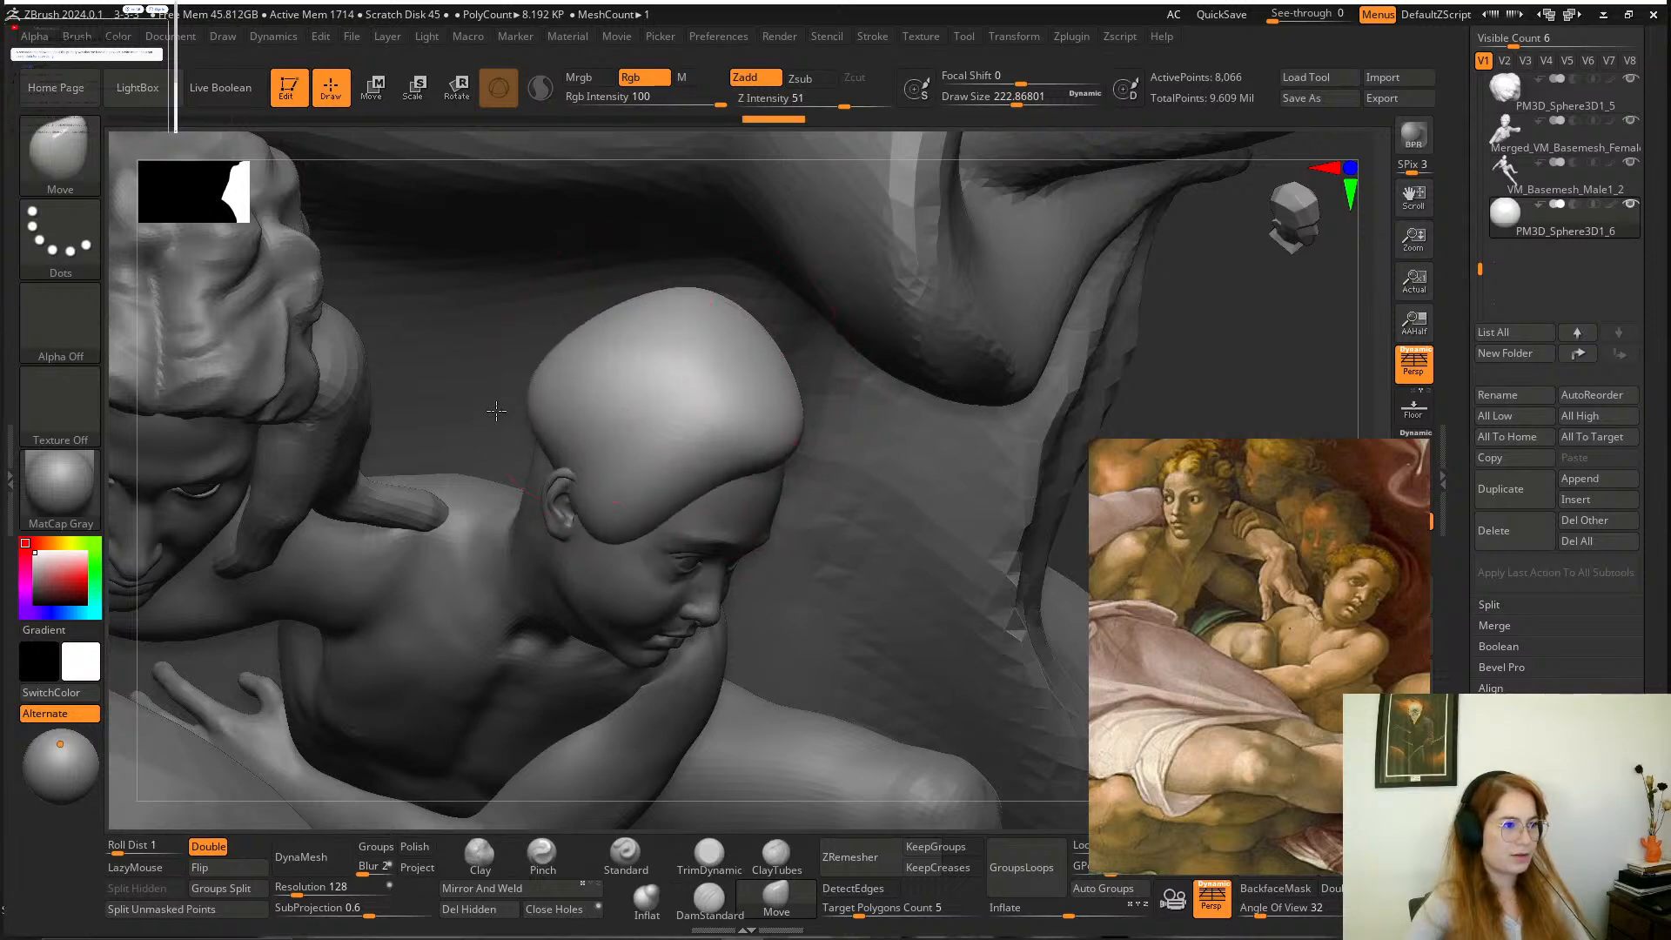
left_click_drag(1218, 283, 1088, 248)
mouse_move(722, 388)
left_mouse_down()
mouse_move(718, 440)
mouse_move(773, 414)
left_mouse_up()
Hide the large cloak surrounding the figures and reselect the boy's hair cap.
left_click(889, 256, "alt")
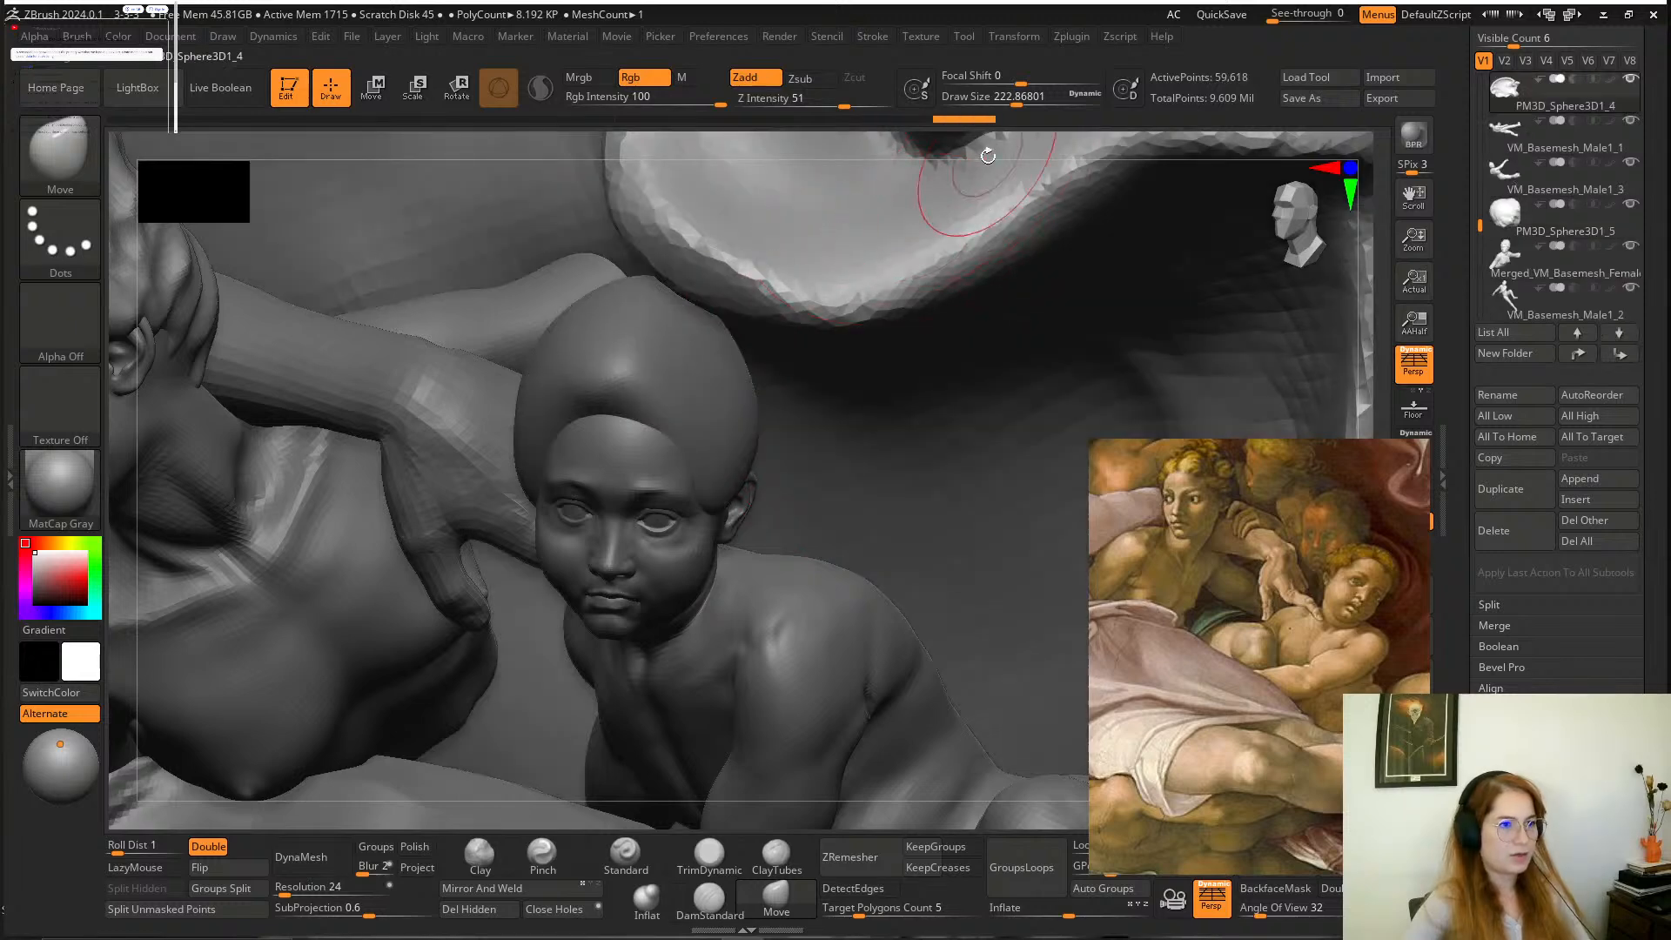
left_click_drag(982, 147, 488, 117, "alt")
left_click_drag(1036, 244, 1149, 253)
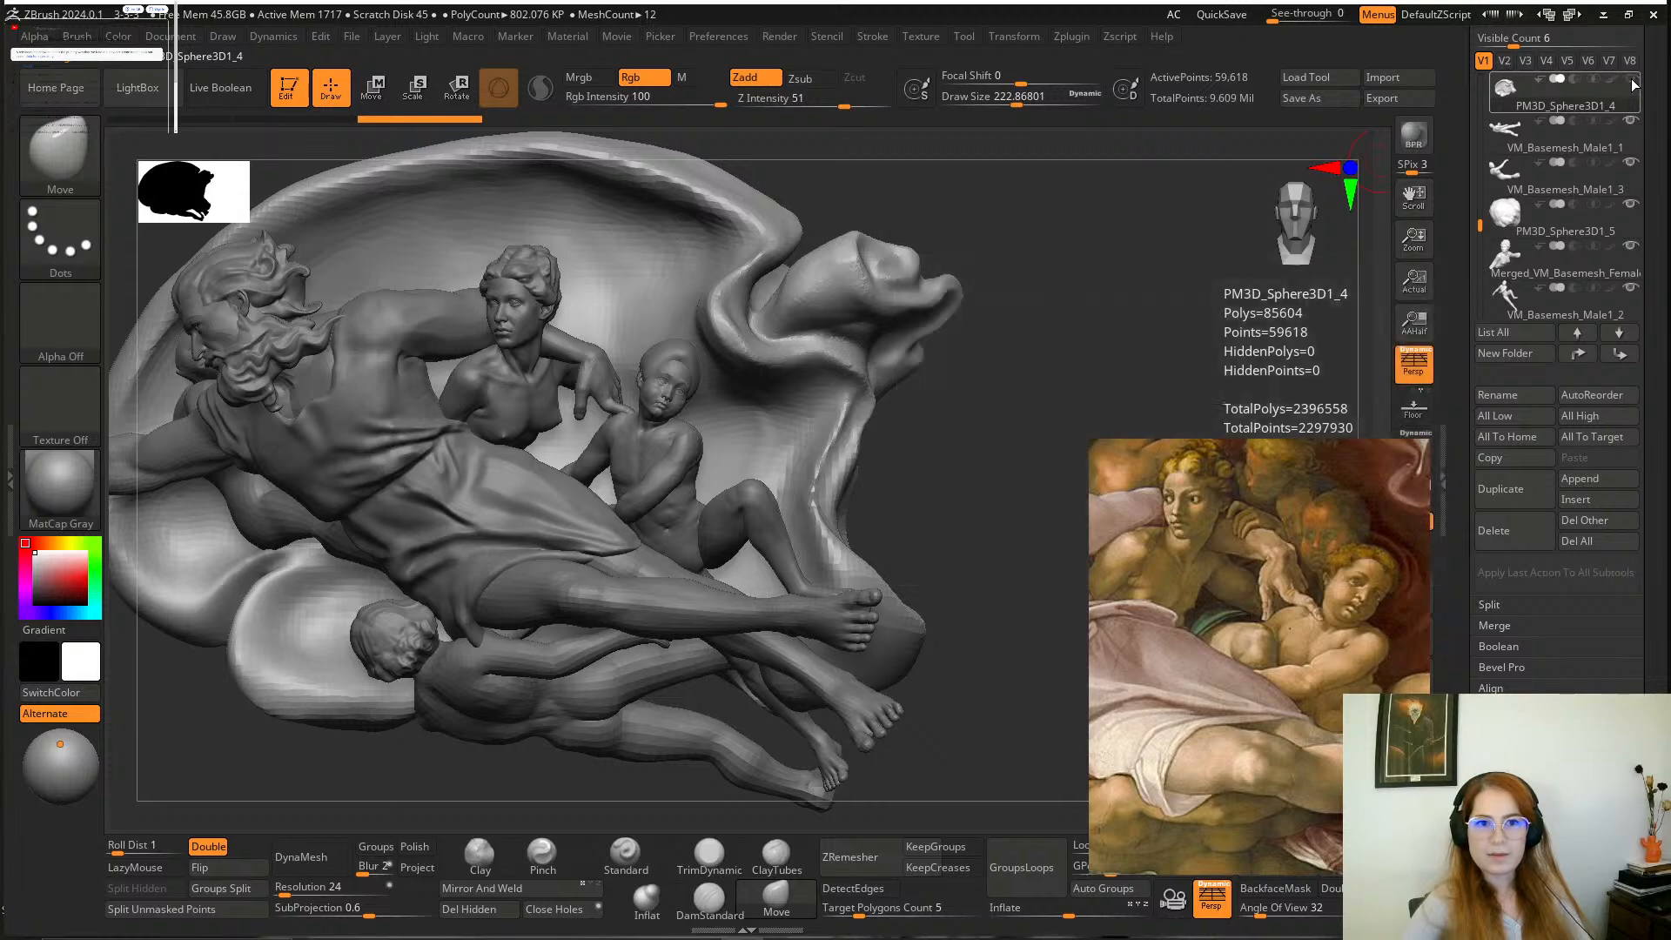
left_click(684, 372, "alt")
Pull the back of the hair cap down over the boy's skull to the nape with the Move brush.
left_click_drag(921, 410, 746, 428)
left_click_drag(576, 377, 530, 511, "alt")
left_click(933, 482, "alt")
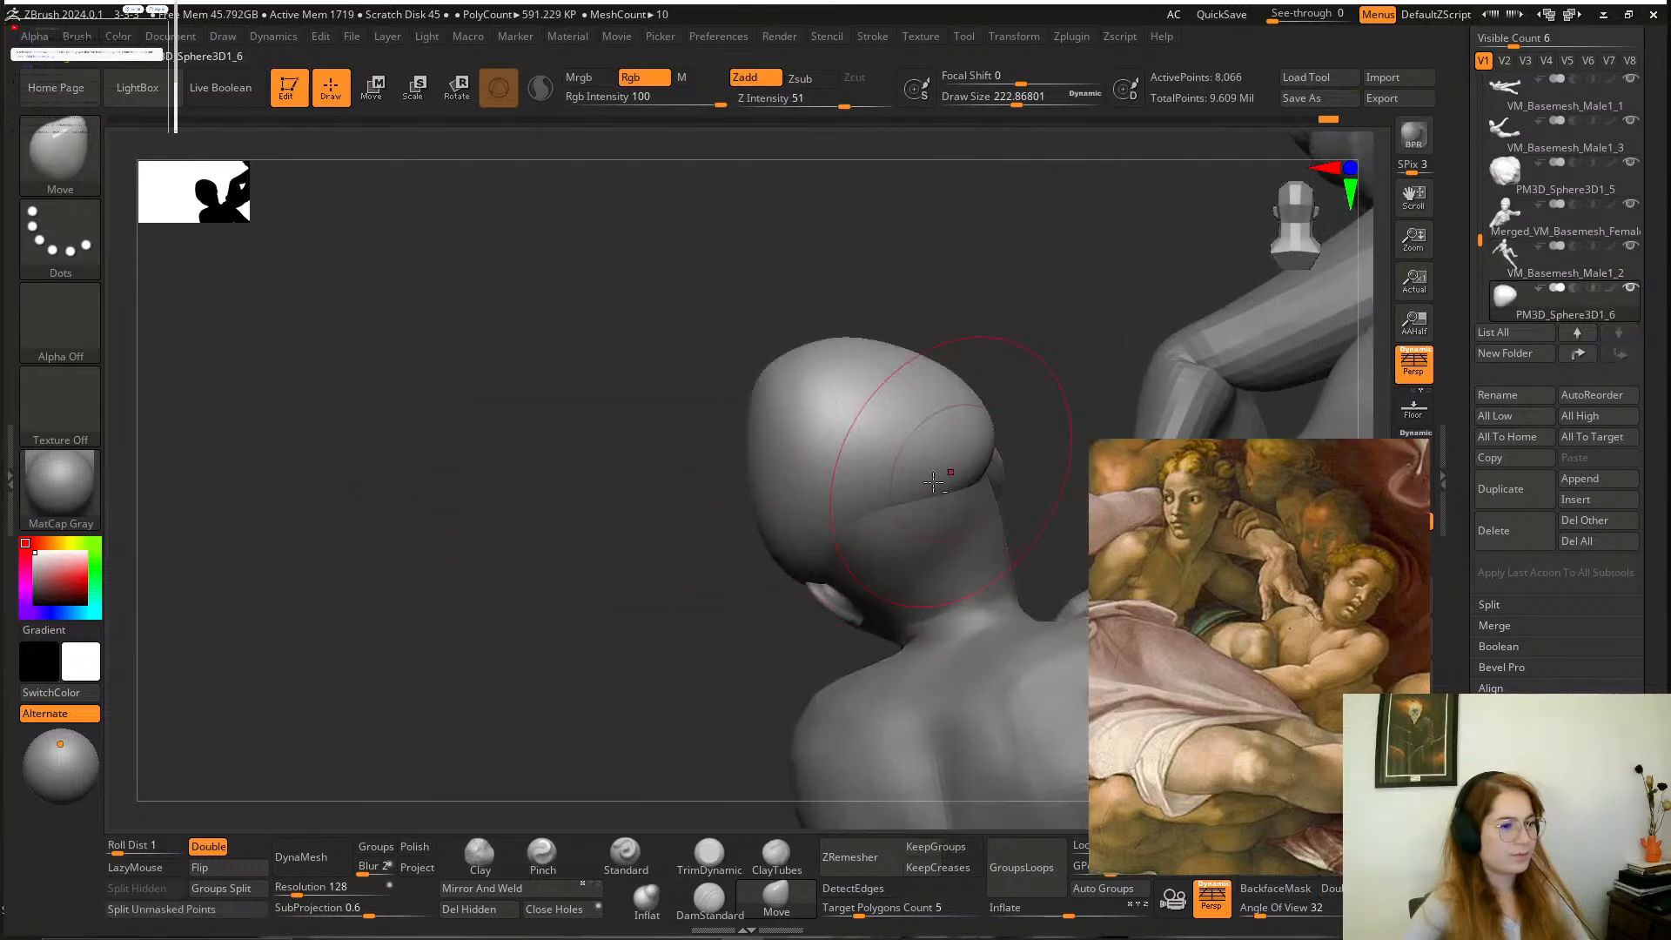
left_click_drag(694, 504, 699, 557)
left_click_drag(871, 522, 907, 637)
left_click_drag(959, 512, 977, 596)
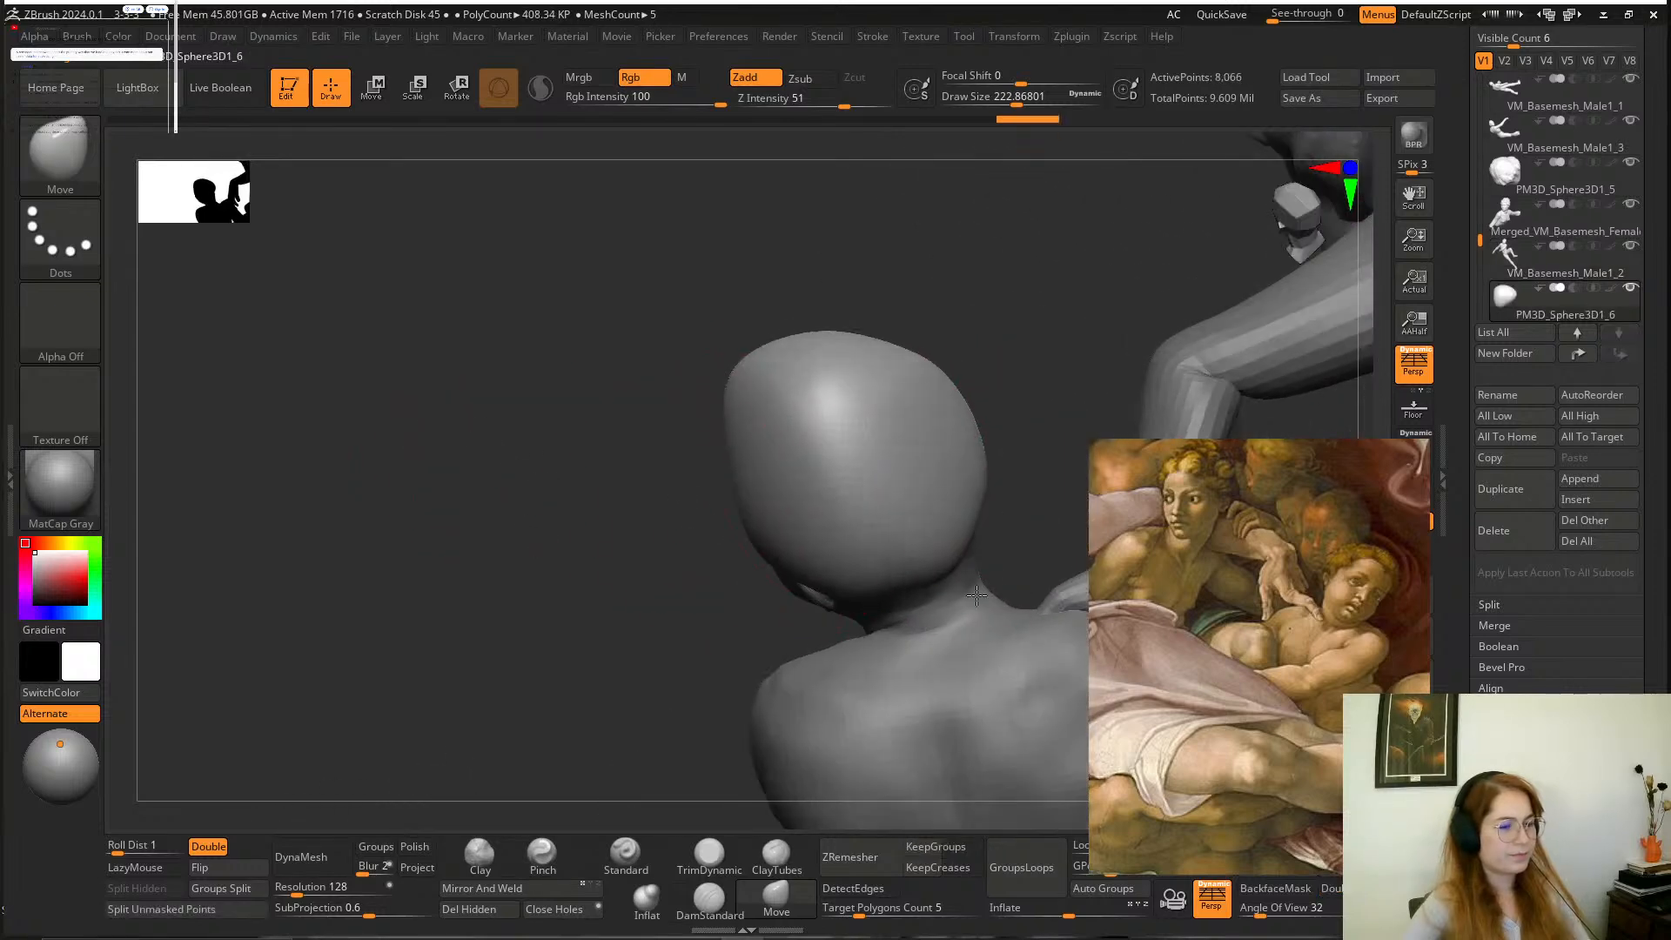
Adjust the top and side silhouette of the hair cap from the front with the Move brush.
left_click_drag(1038, 393, 890, 291)
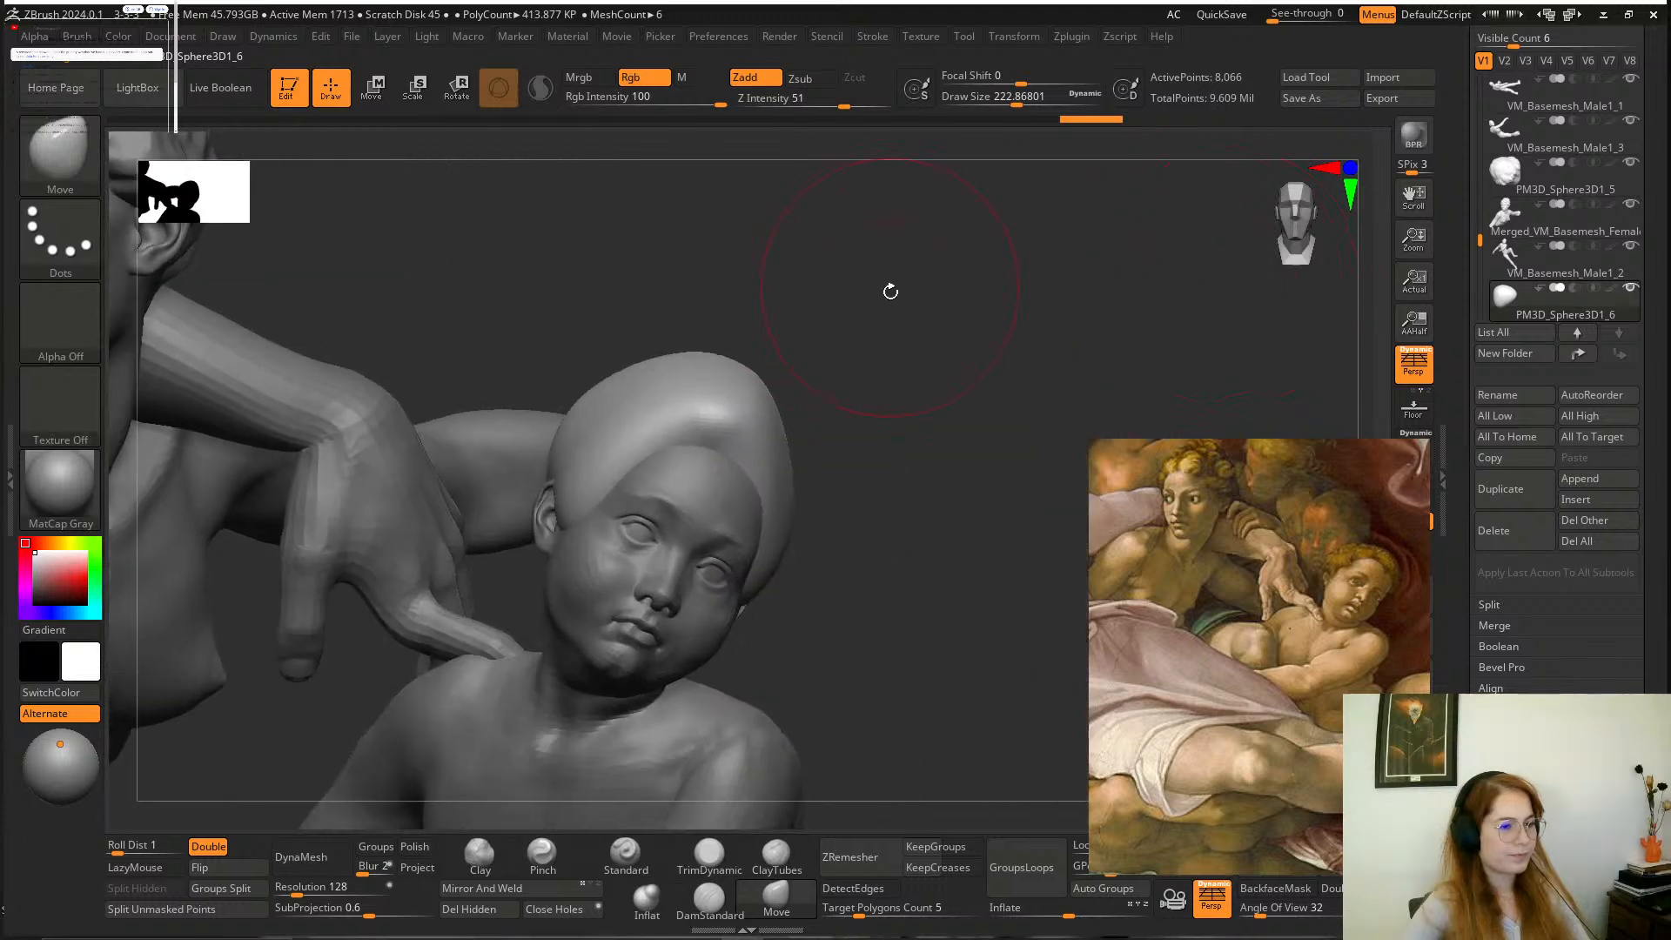
left_click_drag(785, 449, 823, 480)
left_click_drag(893, 401, 886, 445)
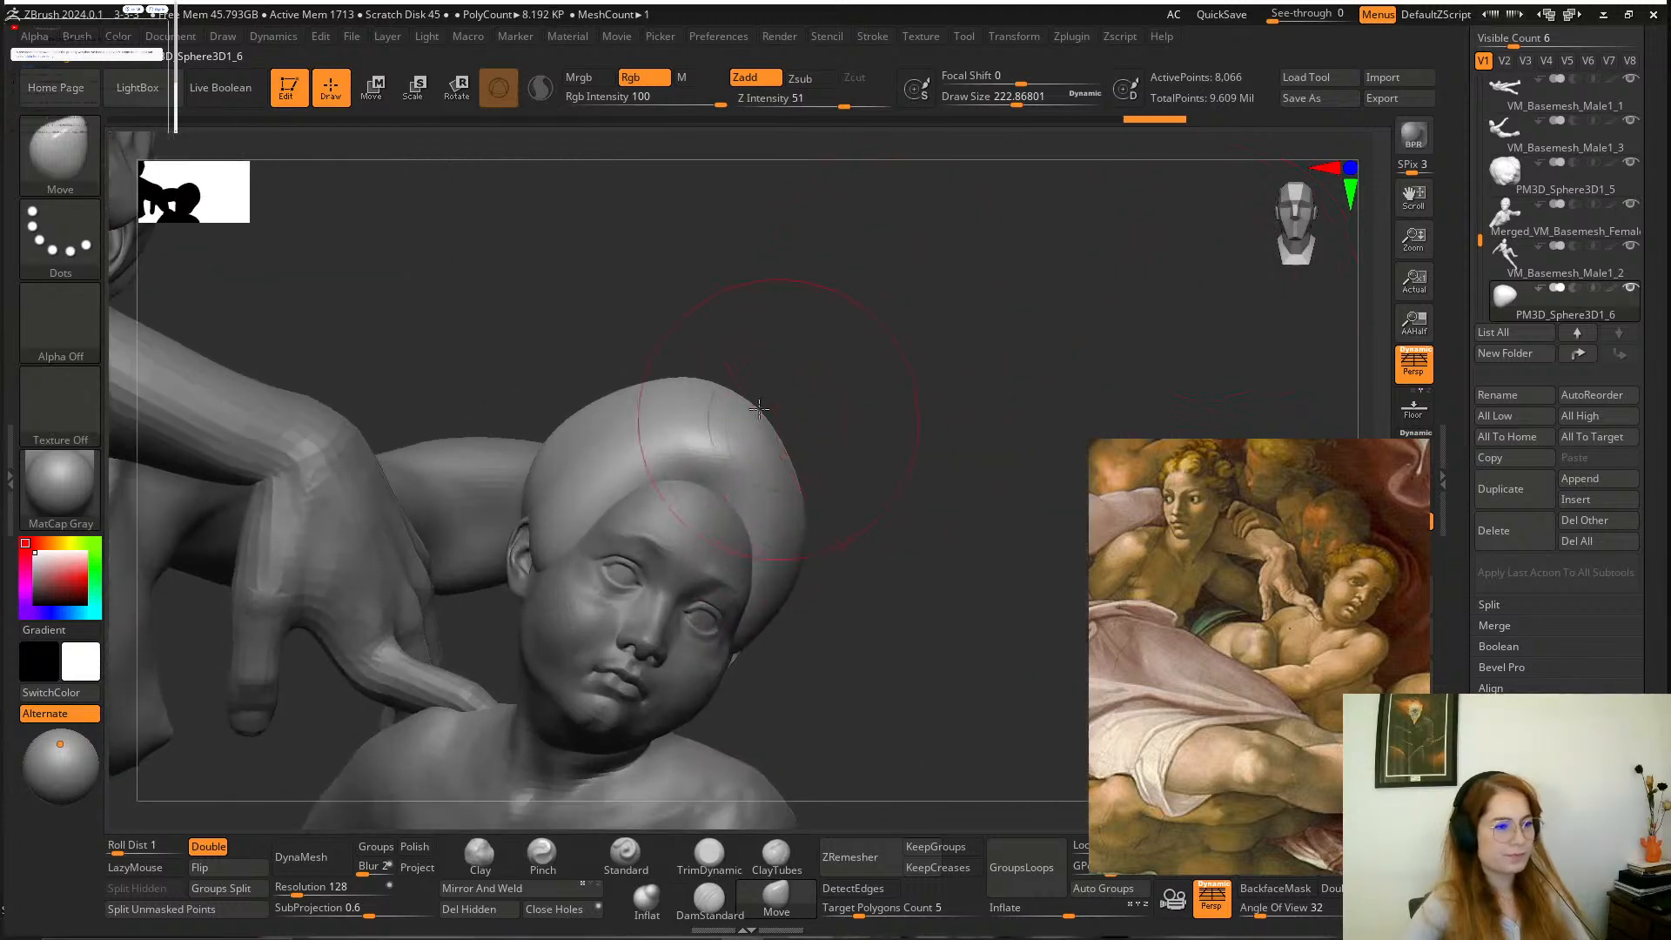
left_click_drag(725, 398, 703, 454)
left_click_drag(856, 466, 943, 500, "alt")
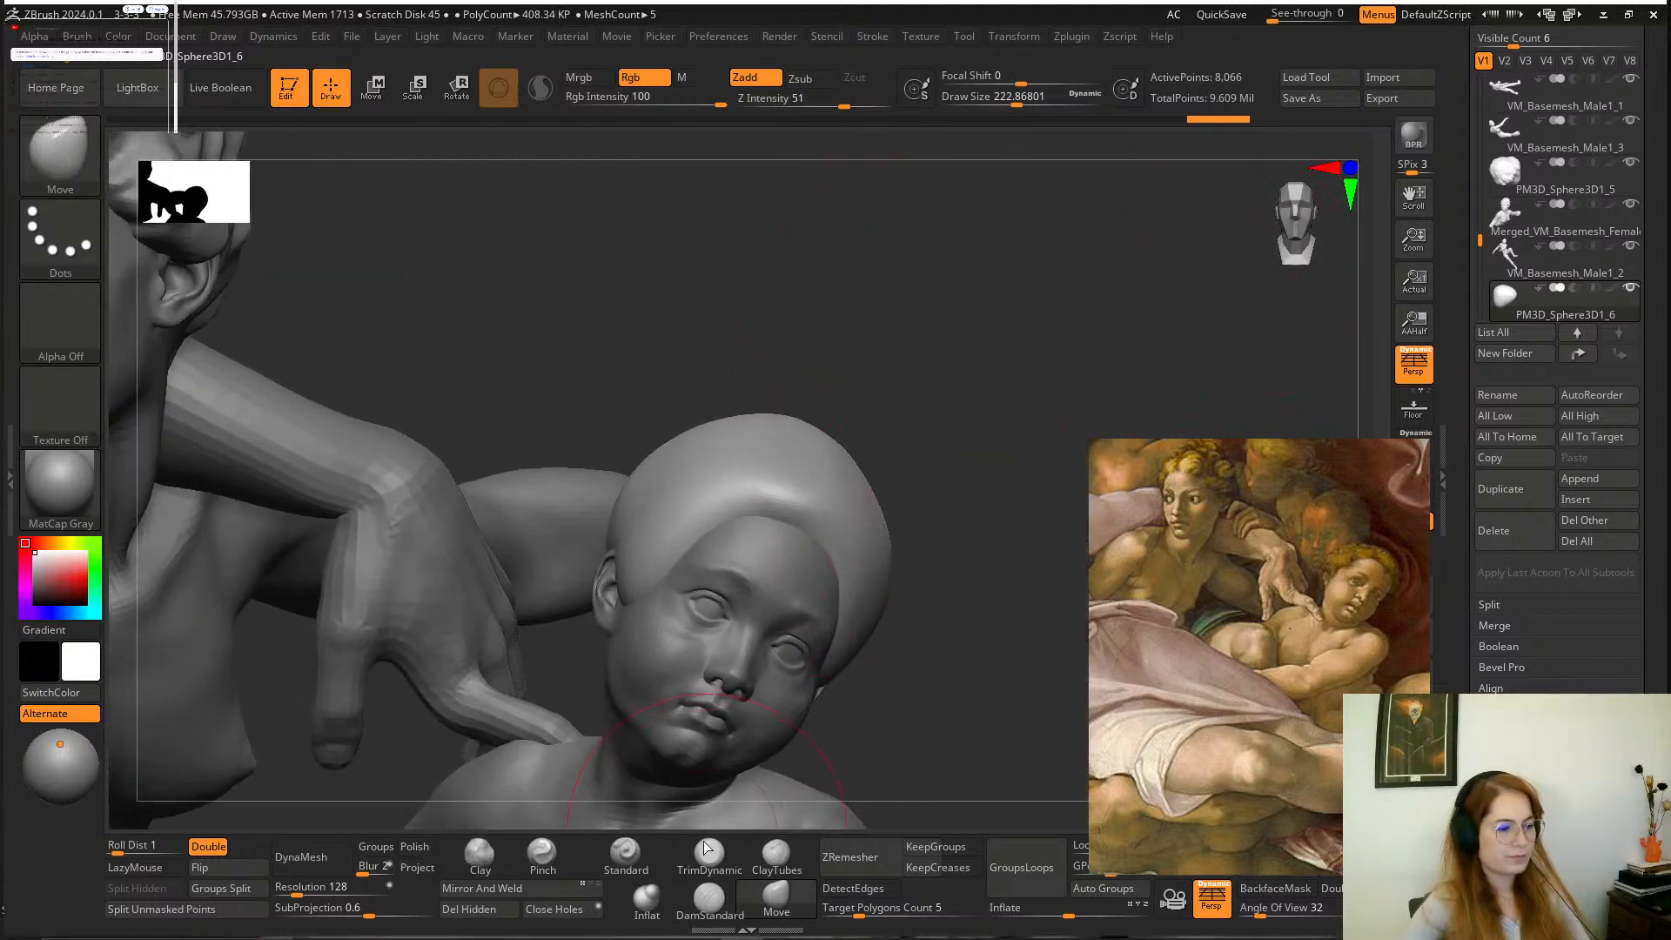
Flatten the front of the hair cap along the hairline with TrimDynamic at a draw size of about 223, undoing one stroke.
left_click(709, 853)
left_click_drag(783, 511, 633, 583)
mouse_move(925, 548)
left_mouse_down()
mouse_move(770, 566)
mouse_move(736, 533)
mouse_move(776, 582)
left_mouse_up()
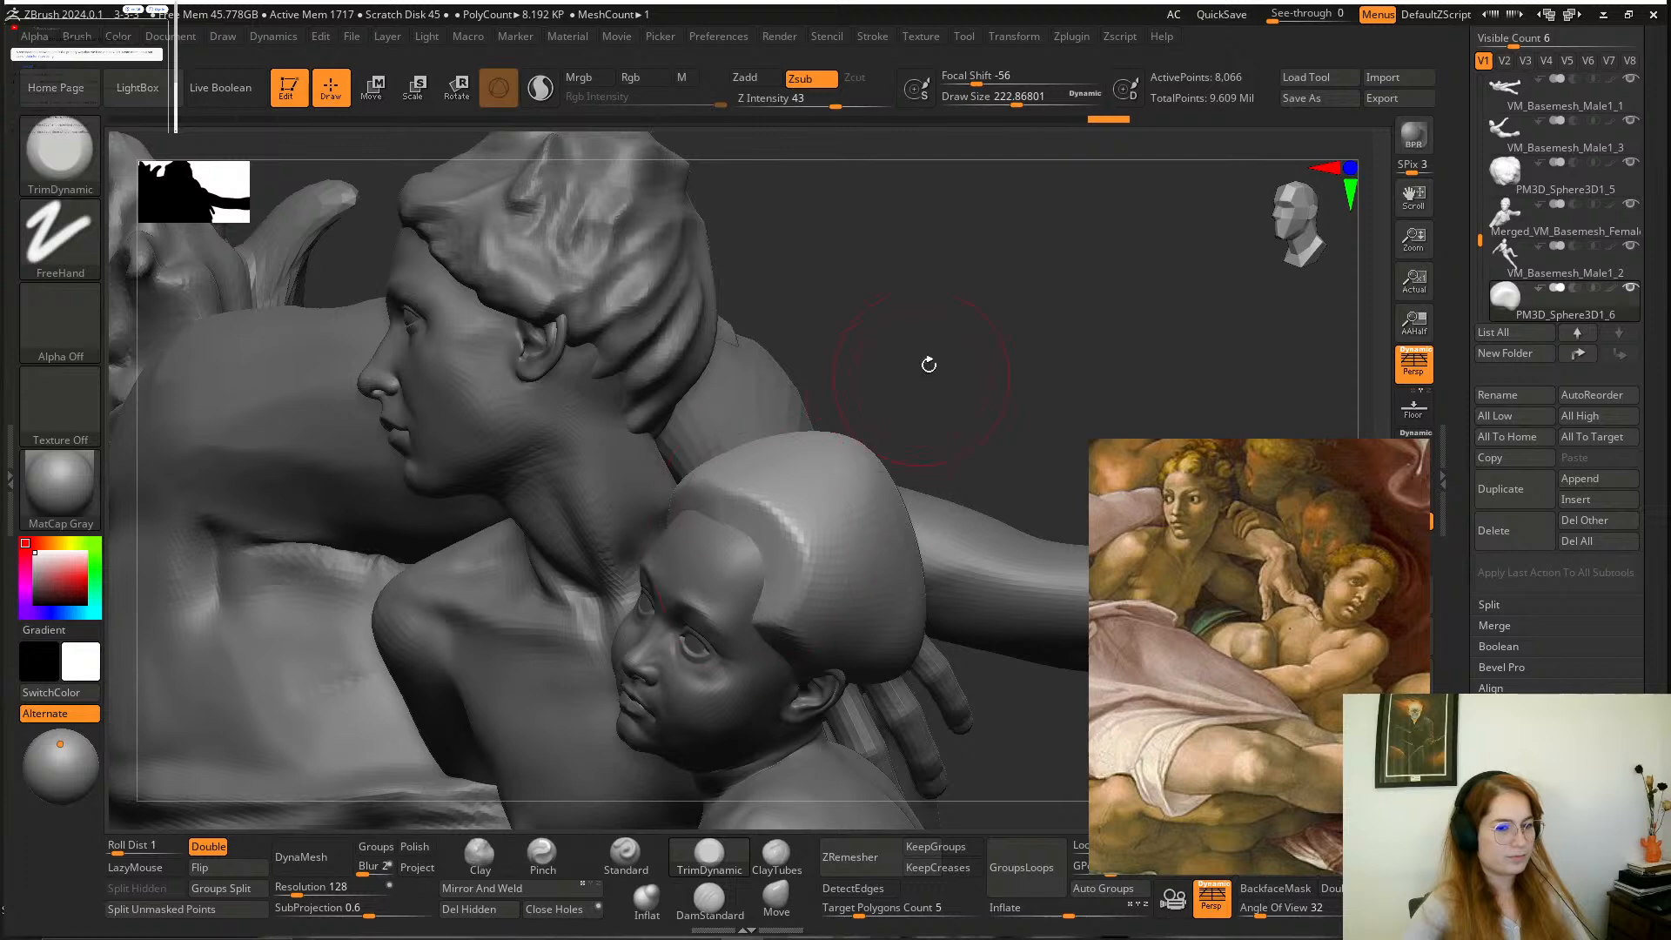
left_click_drag(929, 362, 1066, 378)
left_click_drag(774, 503, 676, 458)
key("ctrl+z")
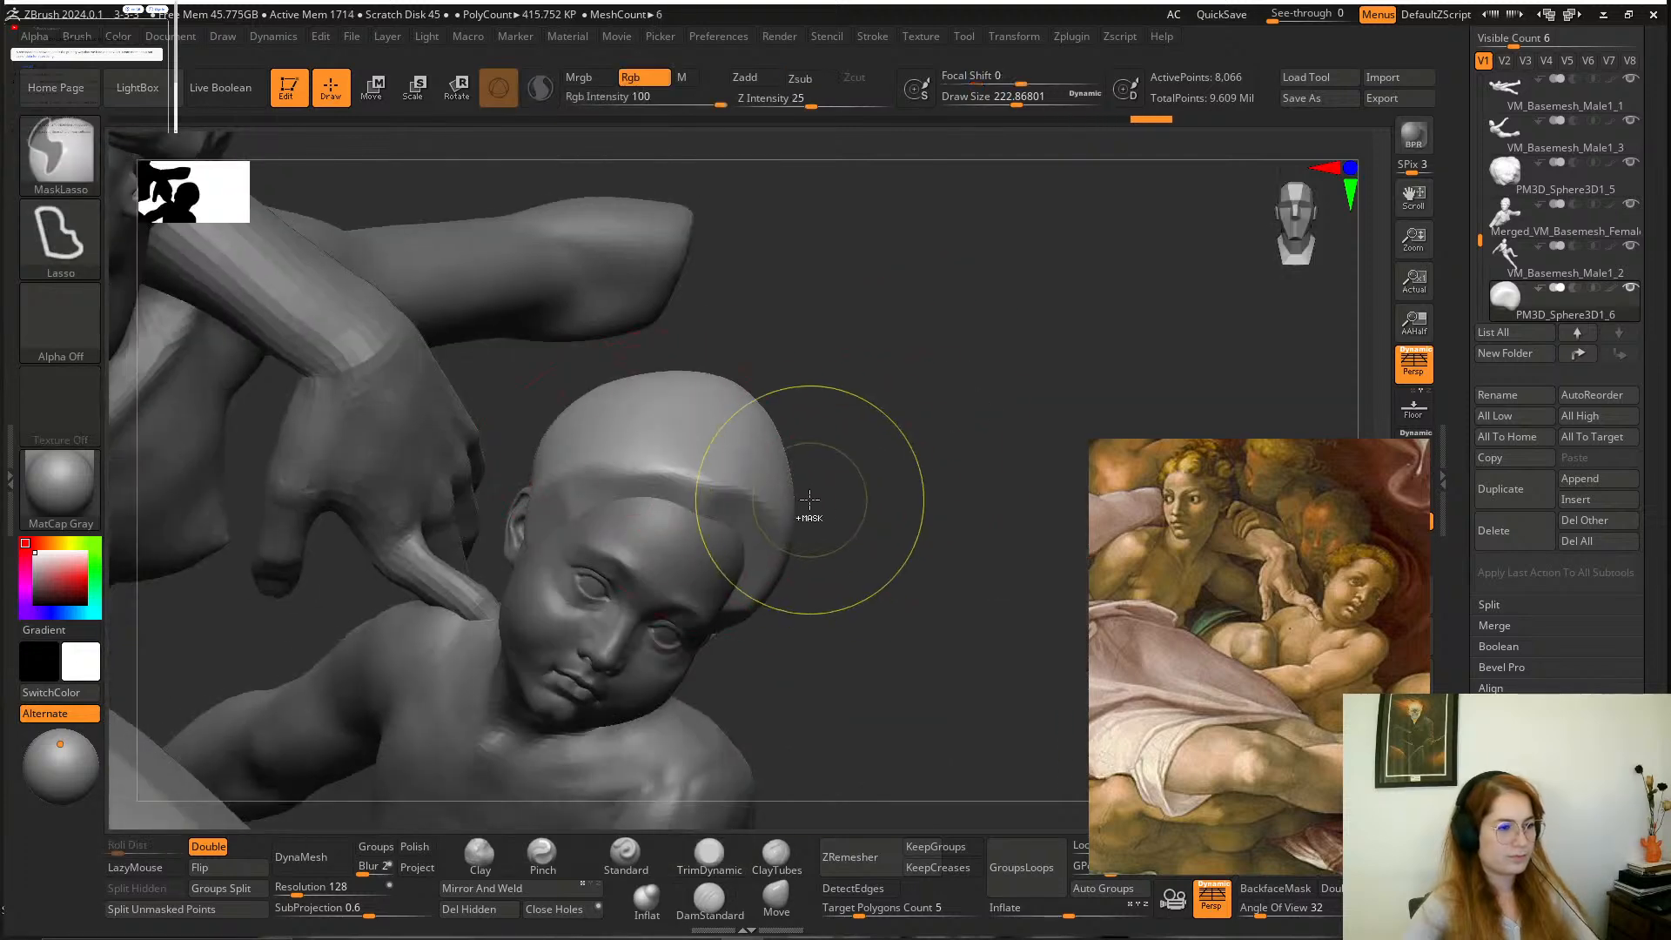
left_click_drag(771, 513, 611, 408)
left_click_drag(853, 513, 992, 522)
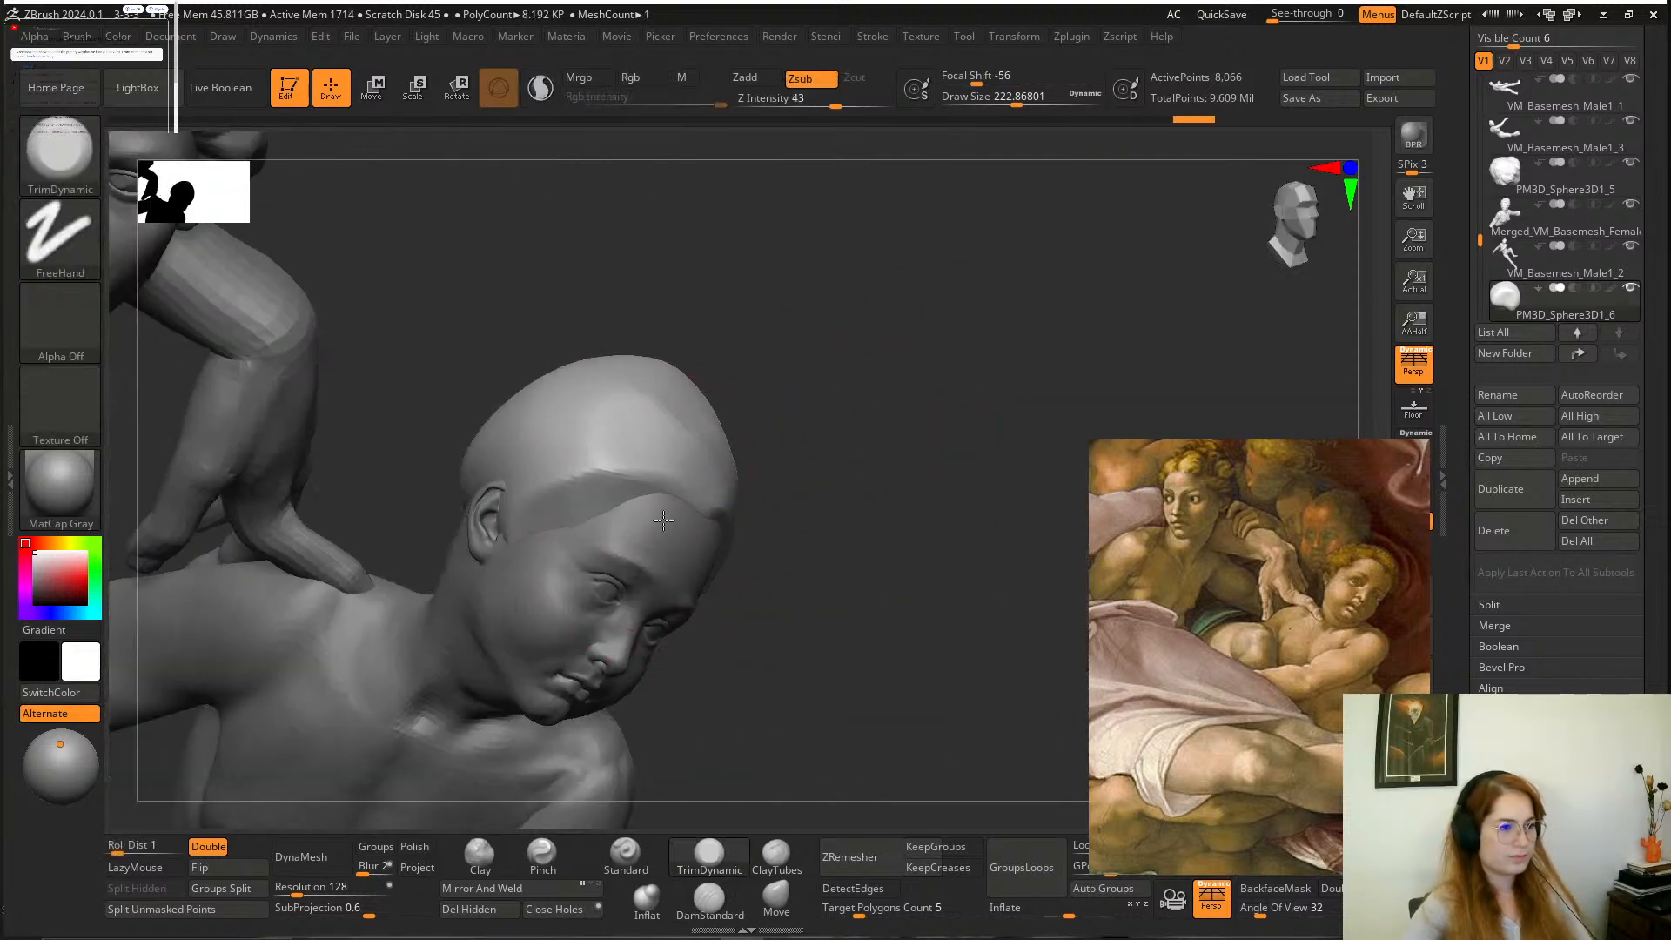
Trim flat planes across the temple and crown of the boy's hair cap with the TrimDynamic brush.
left_click_drag(663, 521, 667, 524)
mouse_move(870, 416)
left_mouse_down()
mouse_move(899, 474)
mouse_move(958, 514)
left_mouse_up()
left_click_drag(644, 579, 681, 409)
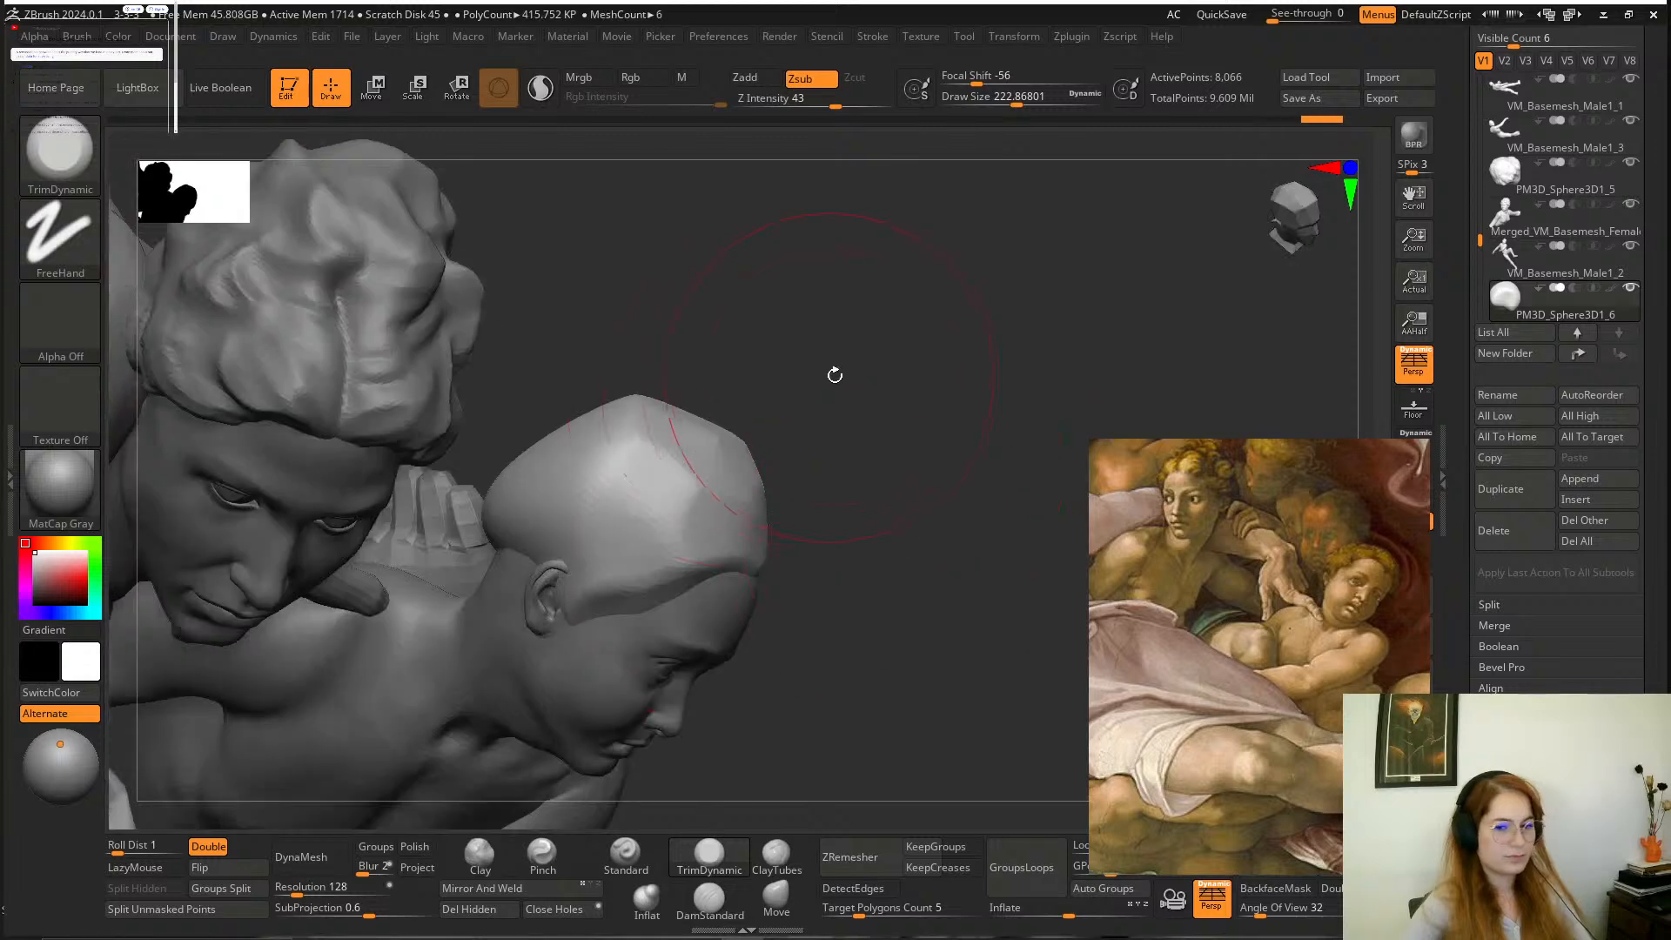
left_click_drag(835, 375, 865, 459, "alt")
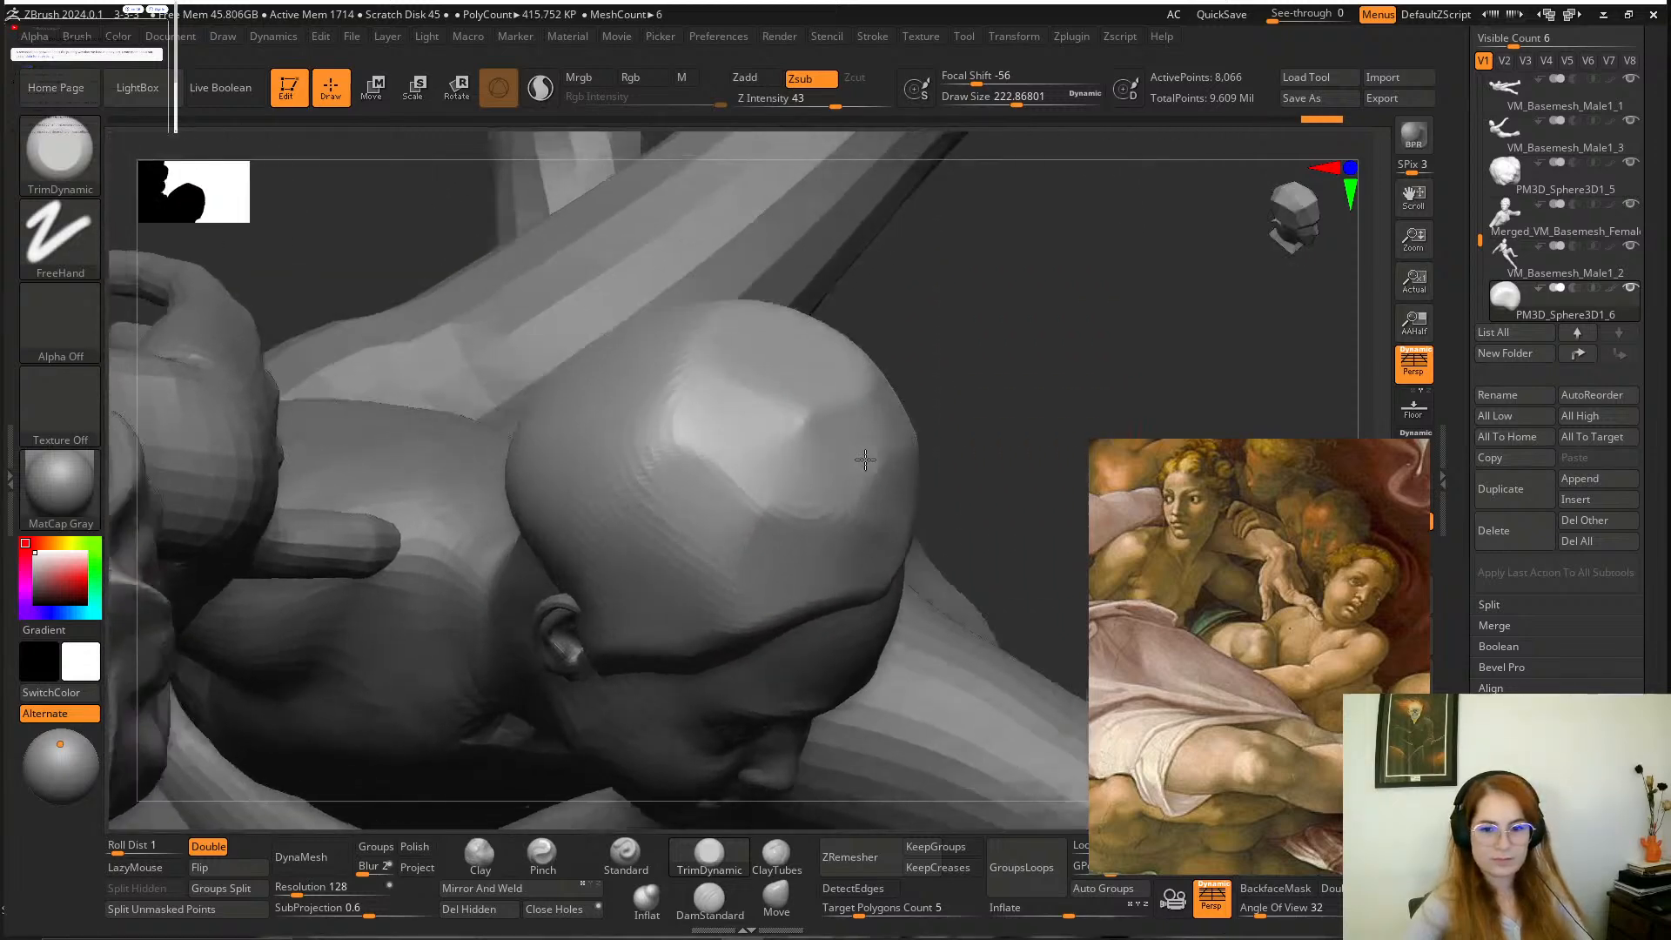
mouse_move(865, 459)
right_mouse_down()
mouse_move(865, 438)
mouse_move(860, 461)
right_mouse_up()
left_click_drag(677, 426, 853, 439)
left_click_drag(1108, 295, 1044, 302)
left_click_drag(846, 420, 849, 412)
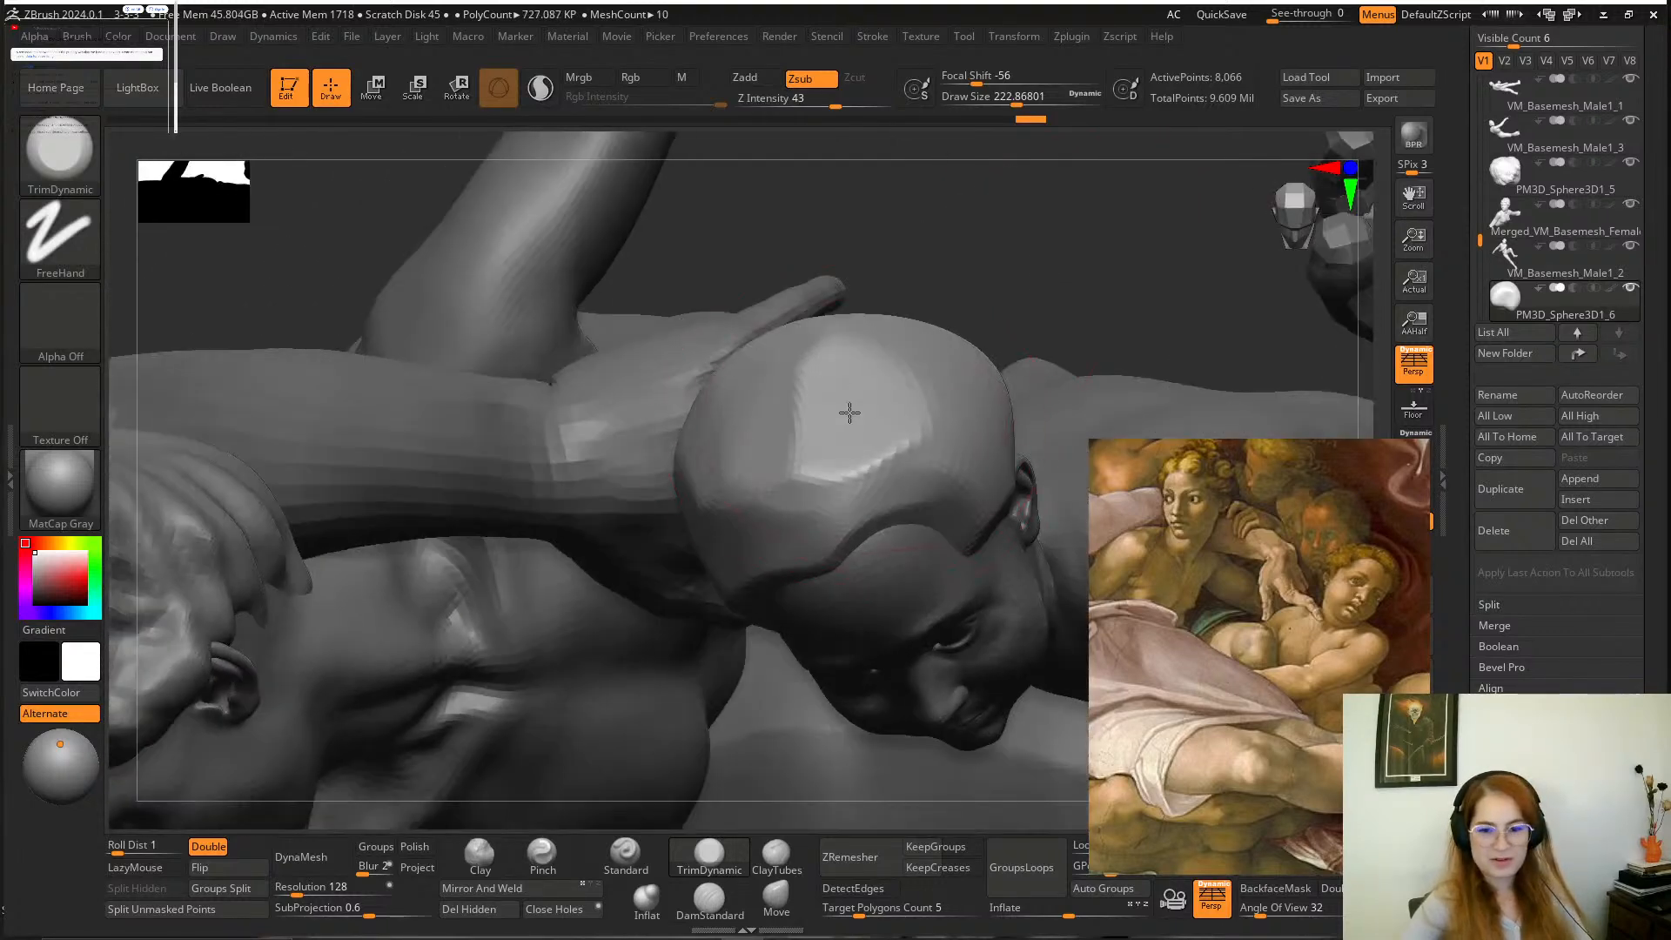
Continue planing the top, sides and back of the boy's hair cap with TrimDynamic into broad facets.
mouse_move(916, 207)
left_mouse_down()
mouse_move(952, 212)
mouse_move(955, 234)
mouse_move(957, 220)
left_mouse_up()
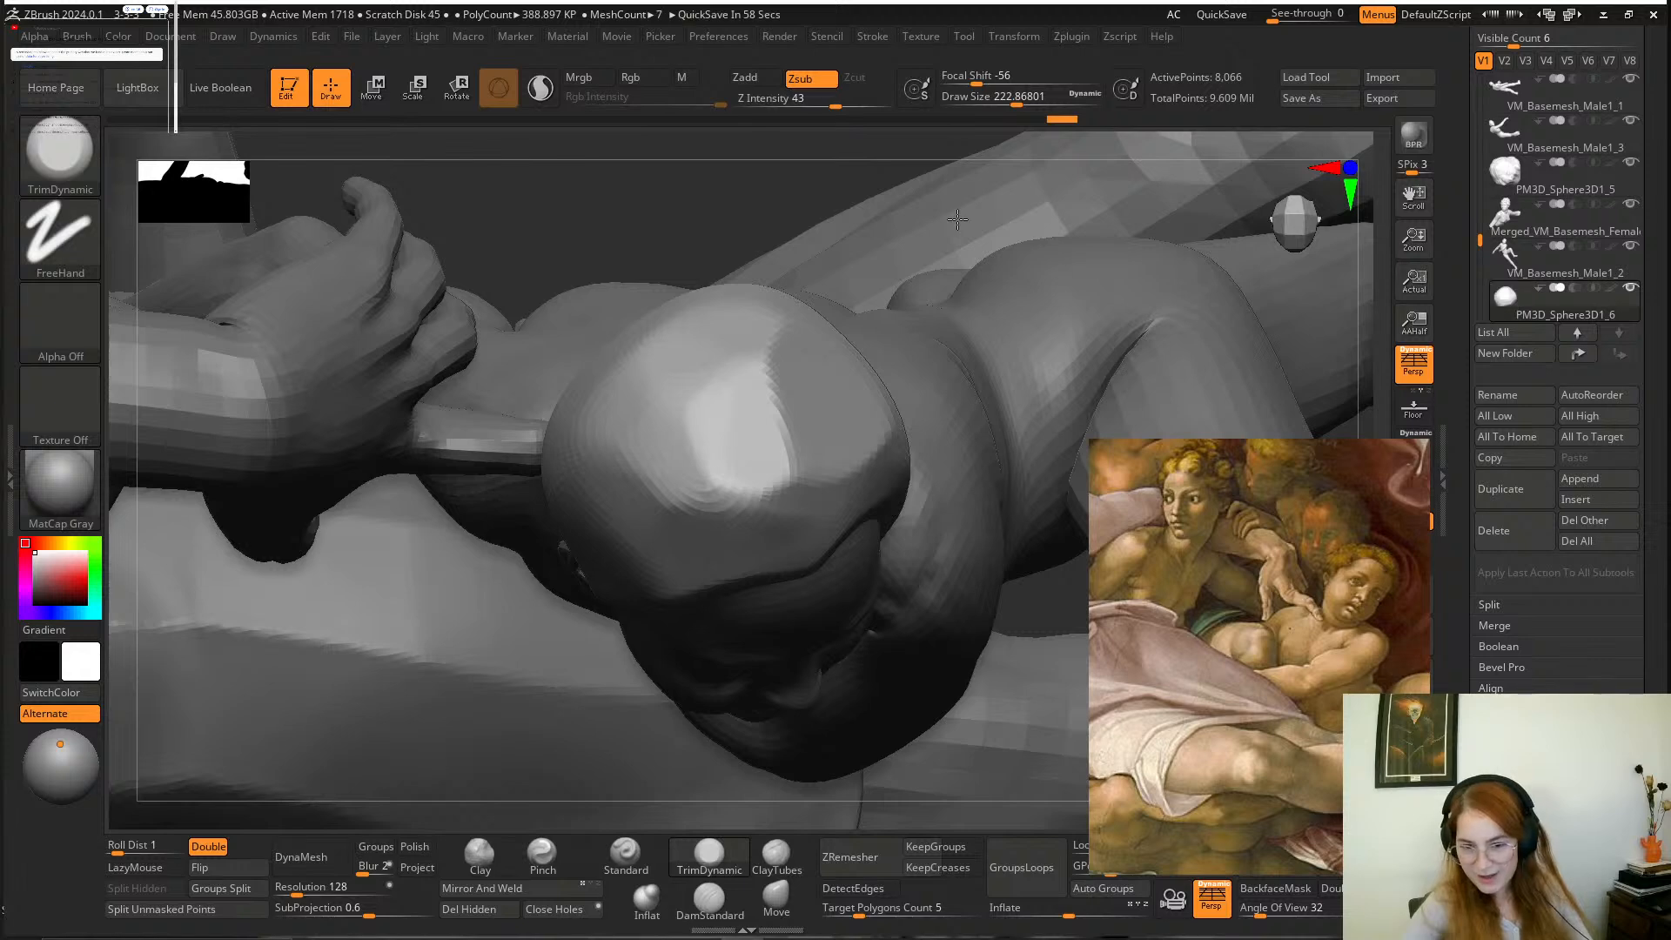
left_click_drag(958, 220, 952, 172)
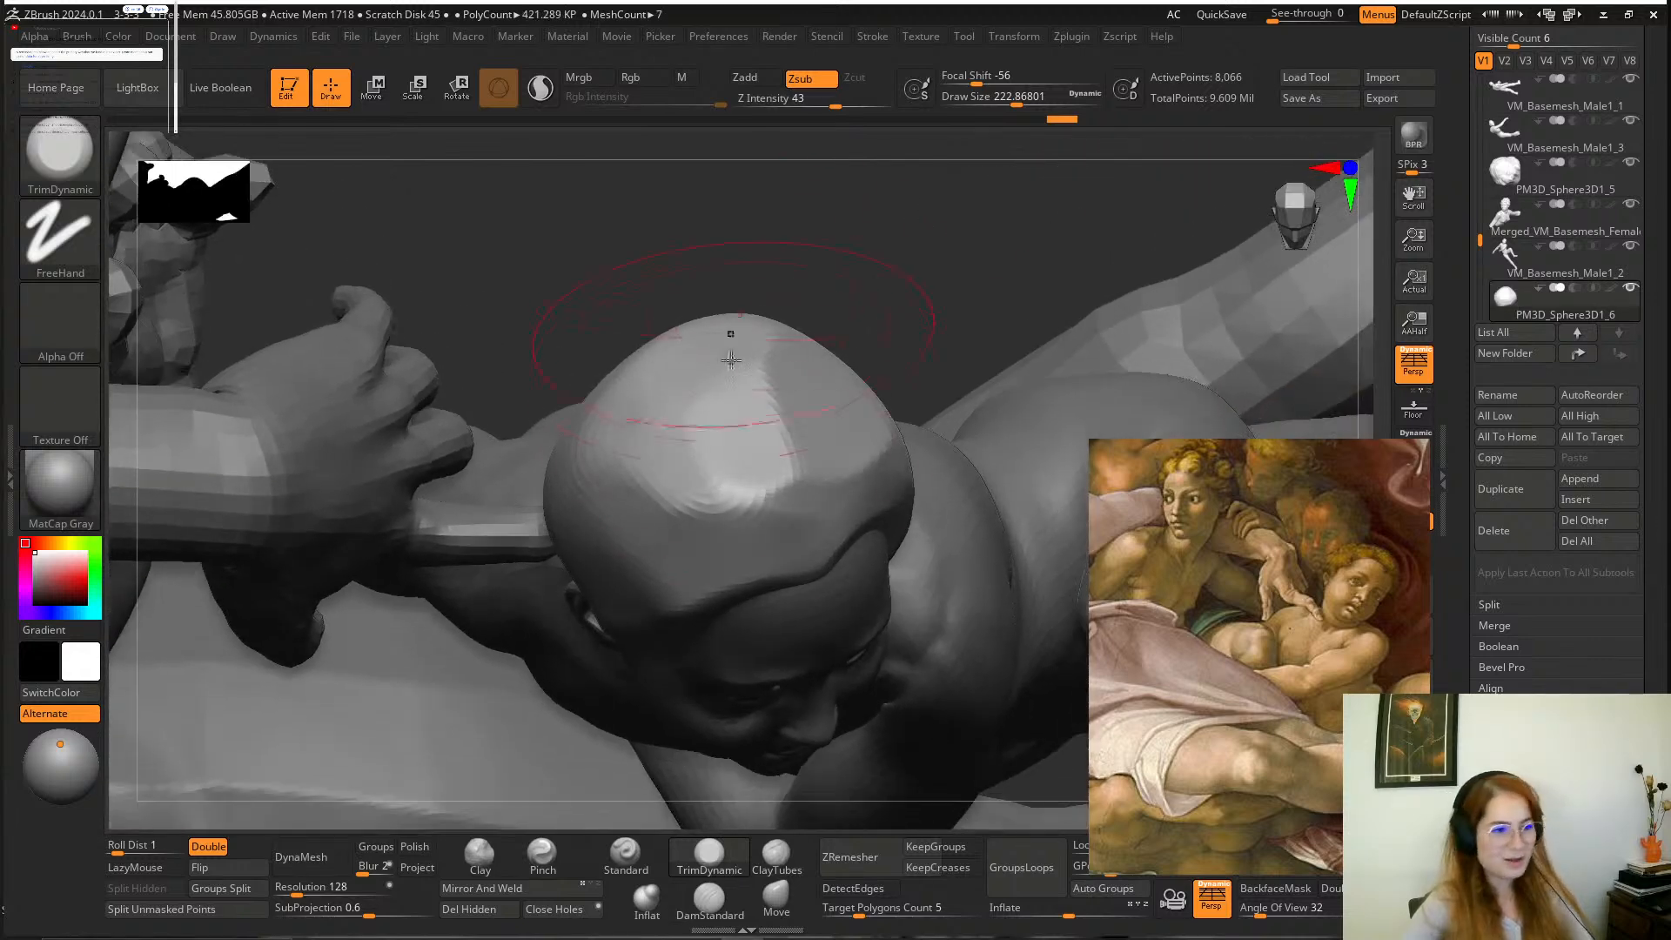
mouse_move(731, 359)
left_mouse_down()
mouse_move(754, 418)
mouse_move(747, 404)
left_mouse_up()
mouse_move(810, 233)
left_mouse_down()
mouse_move(857, 383)
mouse_move(925, 331)
mouse_move(910, 265)
left_mouse_up()
left_click_drag(923, 601, 851, 754)
left_click_drag(773, 592, 682, 485)
mouse_move(1015, 743)
left_mouse_down()
mouse_move(675, 429)
mouse_move(553, 440)
left_mouse_up()
left_click_drag(923, 729, 1014, 642)
mouse_move(727, 418)
left_mouse_down()
mouse_move(571, 448)
mouse_move(543, 498)
left_mouse_up()
left_click_drag(966, 705, 766, 679)
mouse_move(640, 505)
left_mouse_down()
mouse_move(703, 475)
mouse_move(604, 538)
mouse_move(656, 364)
mouse_move(585, 383)
left_mouse_up()
mouse_move(900, 547)
left_mouse_down()
mouse_move(760, 452)
mouse_move(753, 479)
left_mouse_up()
Reshape the back, nape and sides of the boy's hair cap with the Move brush at a draw size of about 223.
left_click(778, 897)
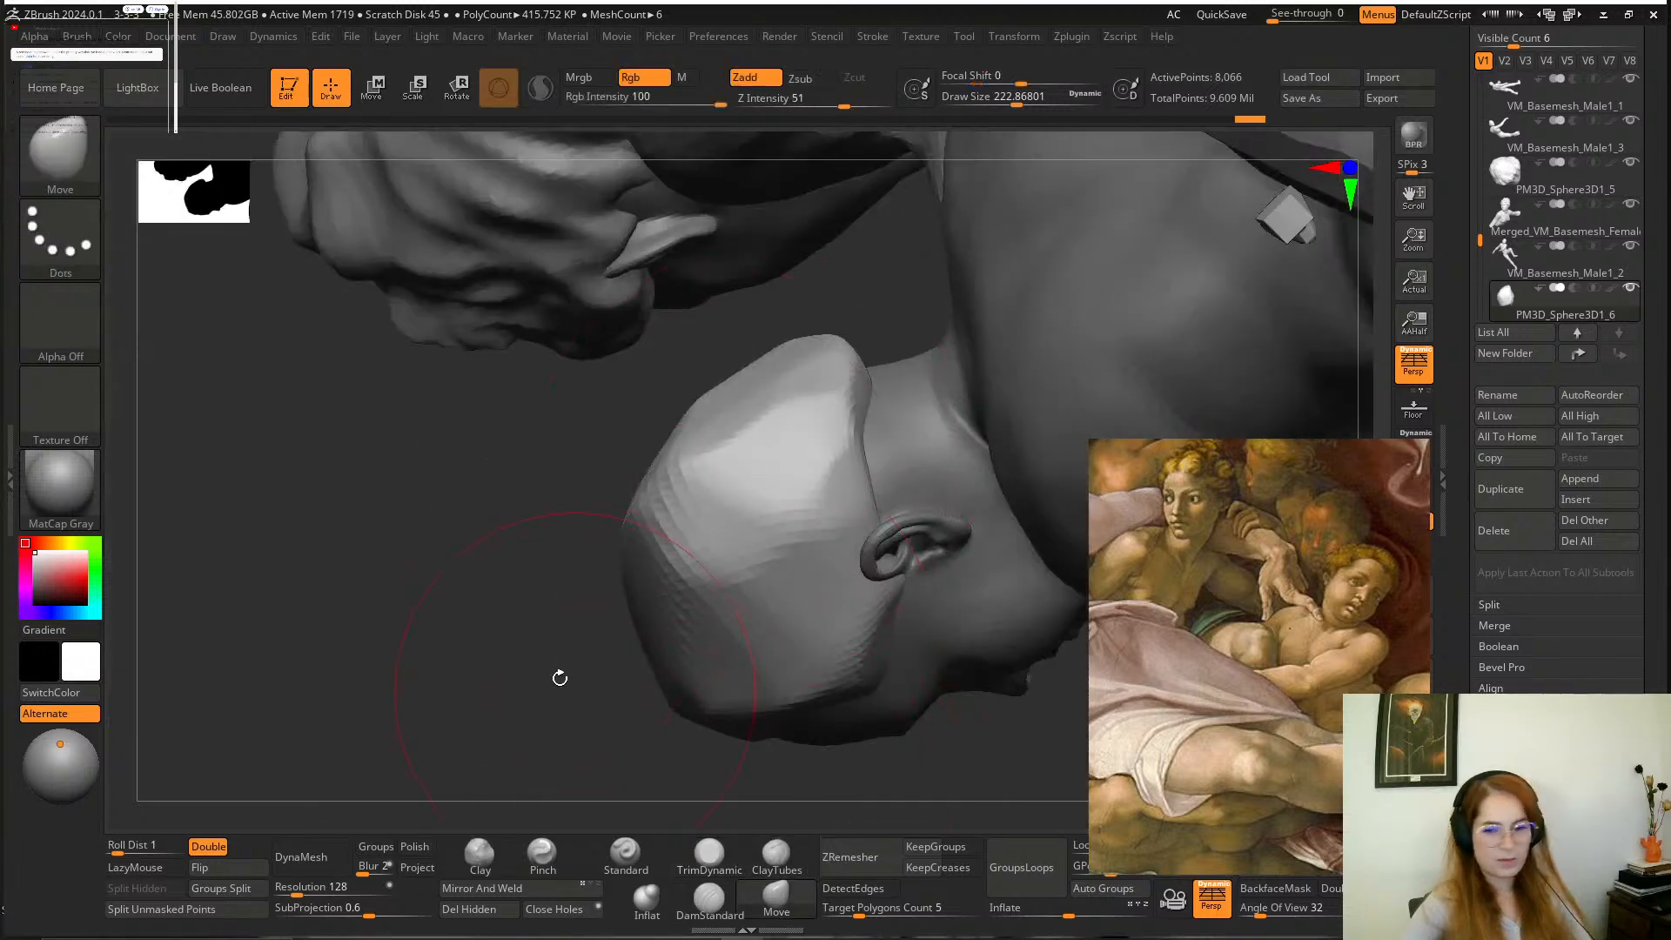
mouse_move(559, 678)
left_mouse_down()
mouse_move(565, 614)
mouse_move(586, 675)
left_mouse_up()
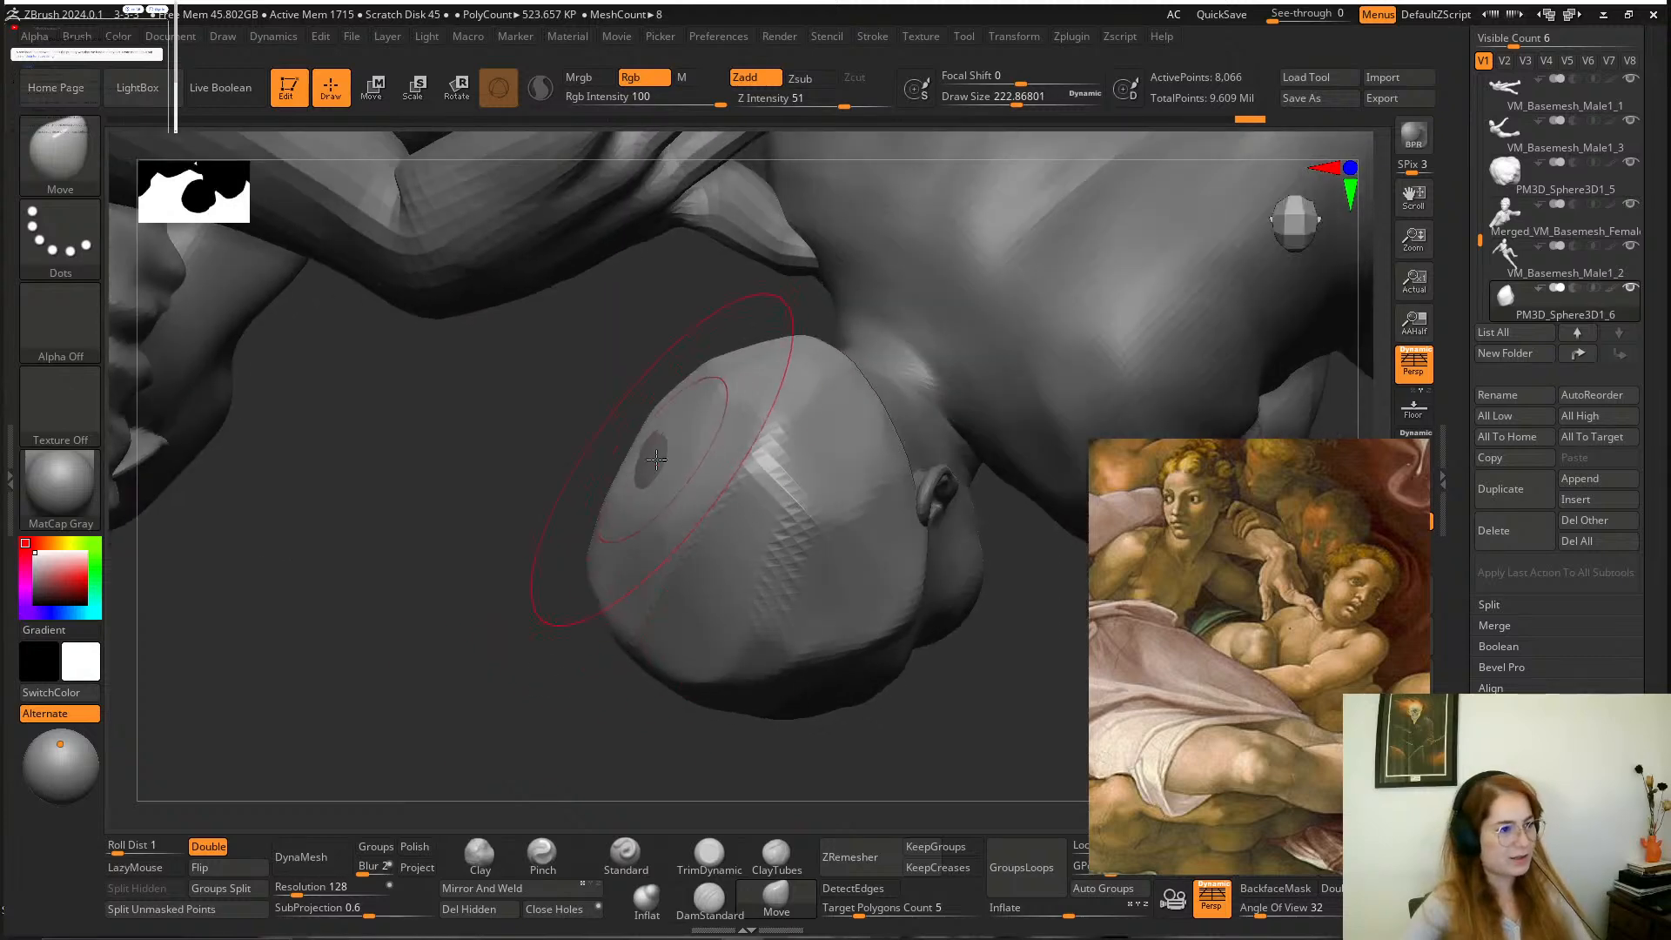
left_click_drag(491, 572, 808, 491)
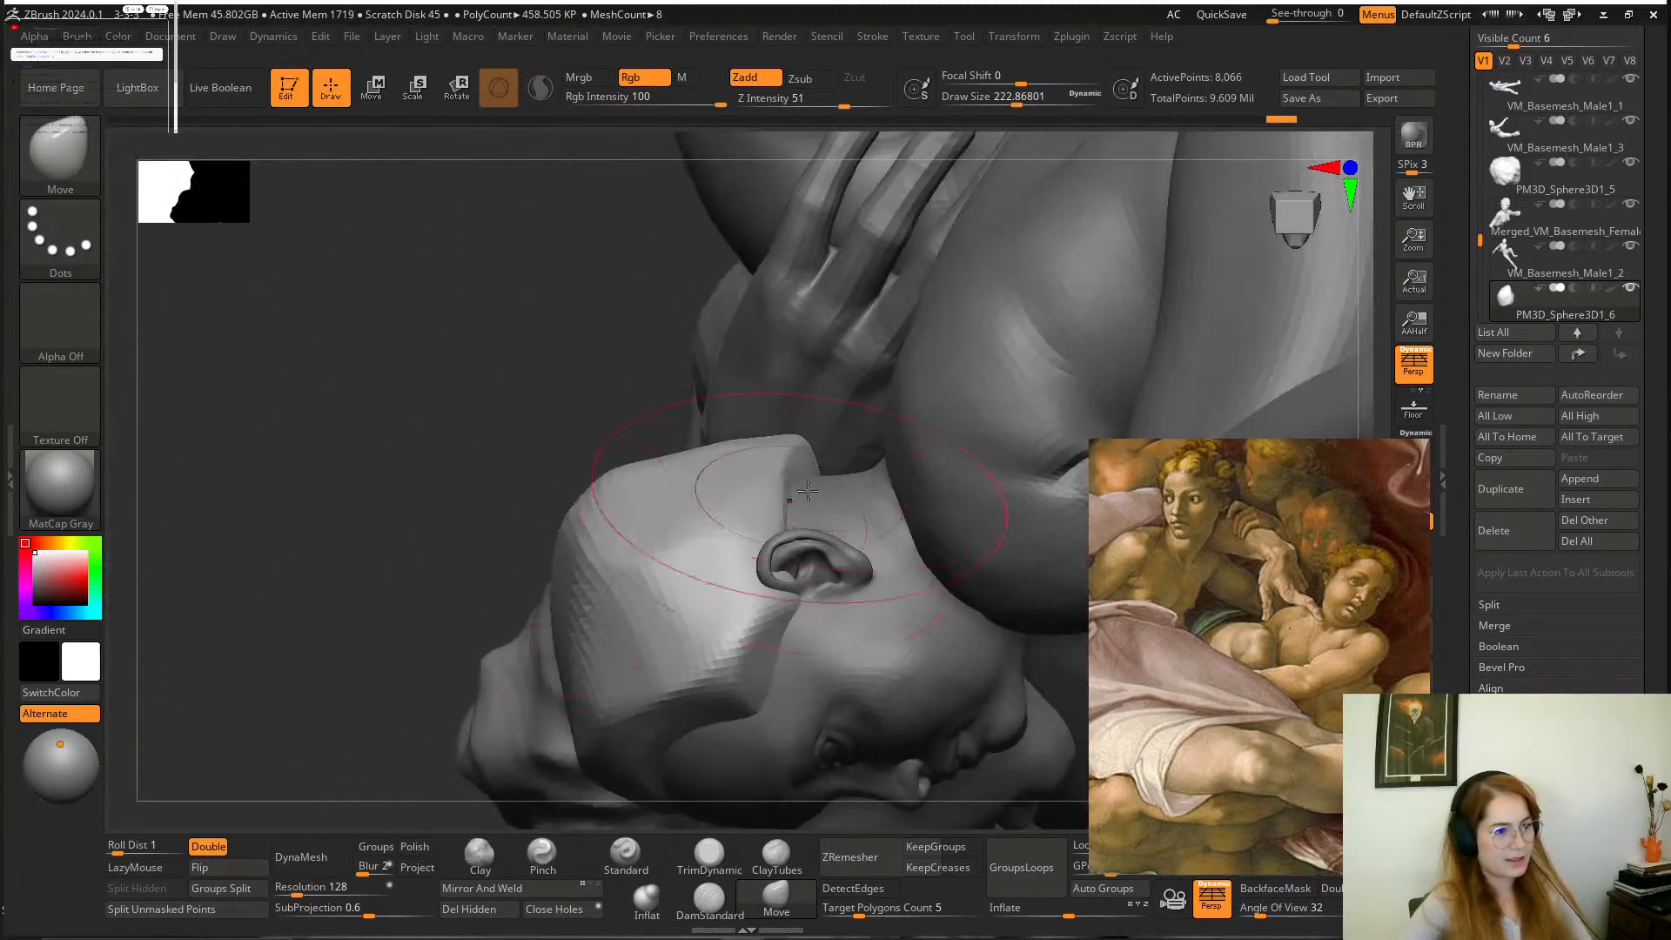
mouse_move(806, 524)
left_mouse_down()
mouse_move(828, 485)
mouse_move(795, 466)
left_mouse_up()
mouse_move(418, 388)
left_mouse_down()
mouse_move(672, 375)
mouse_move(676, 393)
left_mouse_up()
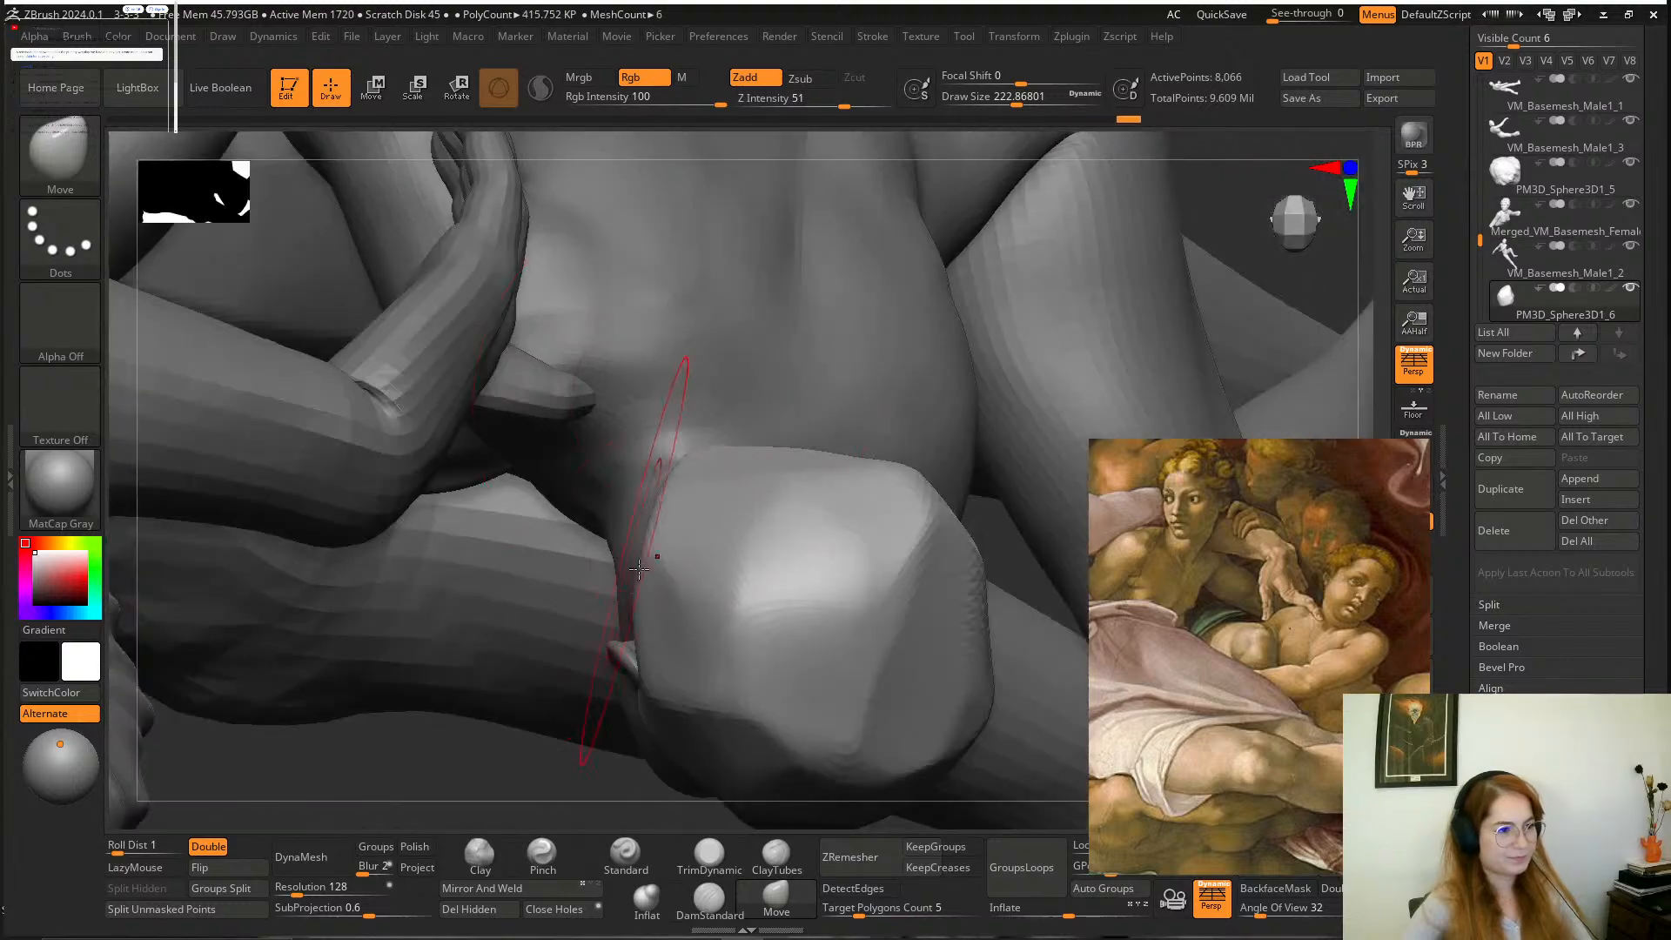
left_click_drag(661, 560, 648, 532)
mouse_move(1007, 566)
left_mouse_down("alt")
mouse_move(1056, 251)
mouse_move(955, 441)
mouse_move(963, 417)
mouse_move(966, 444)
mouse_move(806, 389)
mouse_move(830, 459)
mouse_move(947, 611)
left_mouse_up("alt")
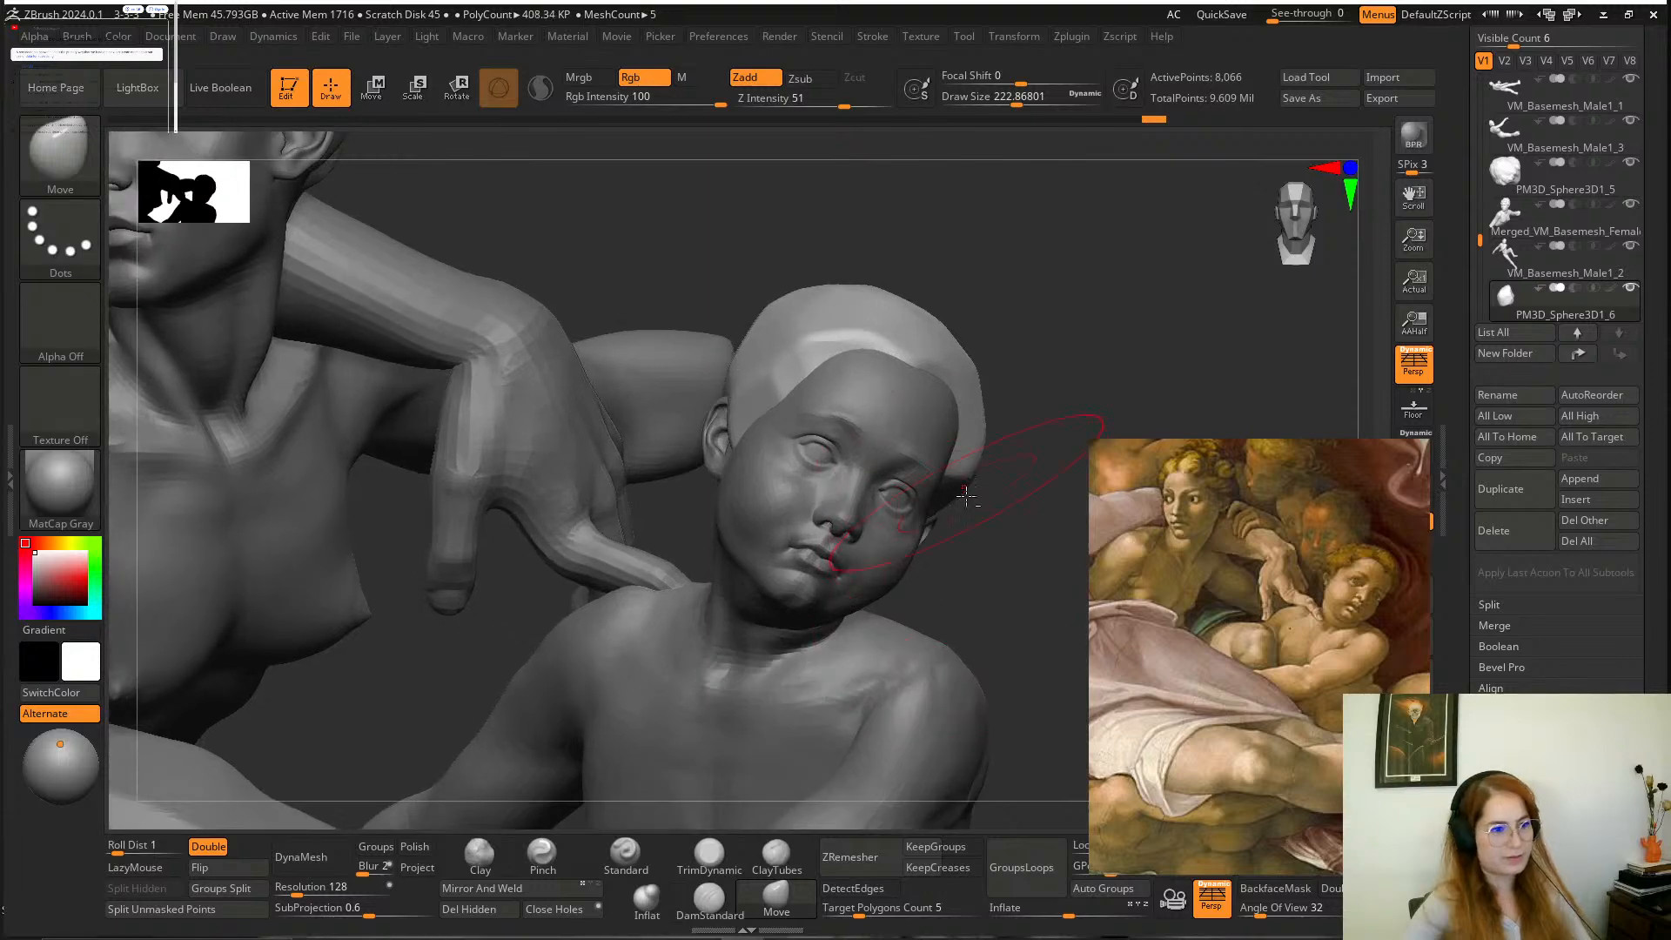
left_click_drag(968, 496, 930, 601, "alt")
left_click_drag(976, 547, 949, 627)
Reduce the Move brush's draw size to about 140 and refine the crown of the hair cap.
key("space")
left_click_drag(794, 569, 780, 570)
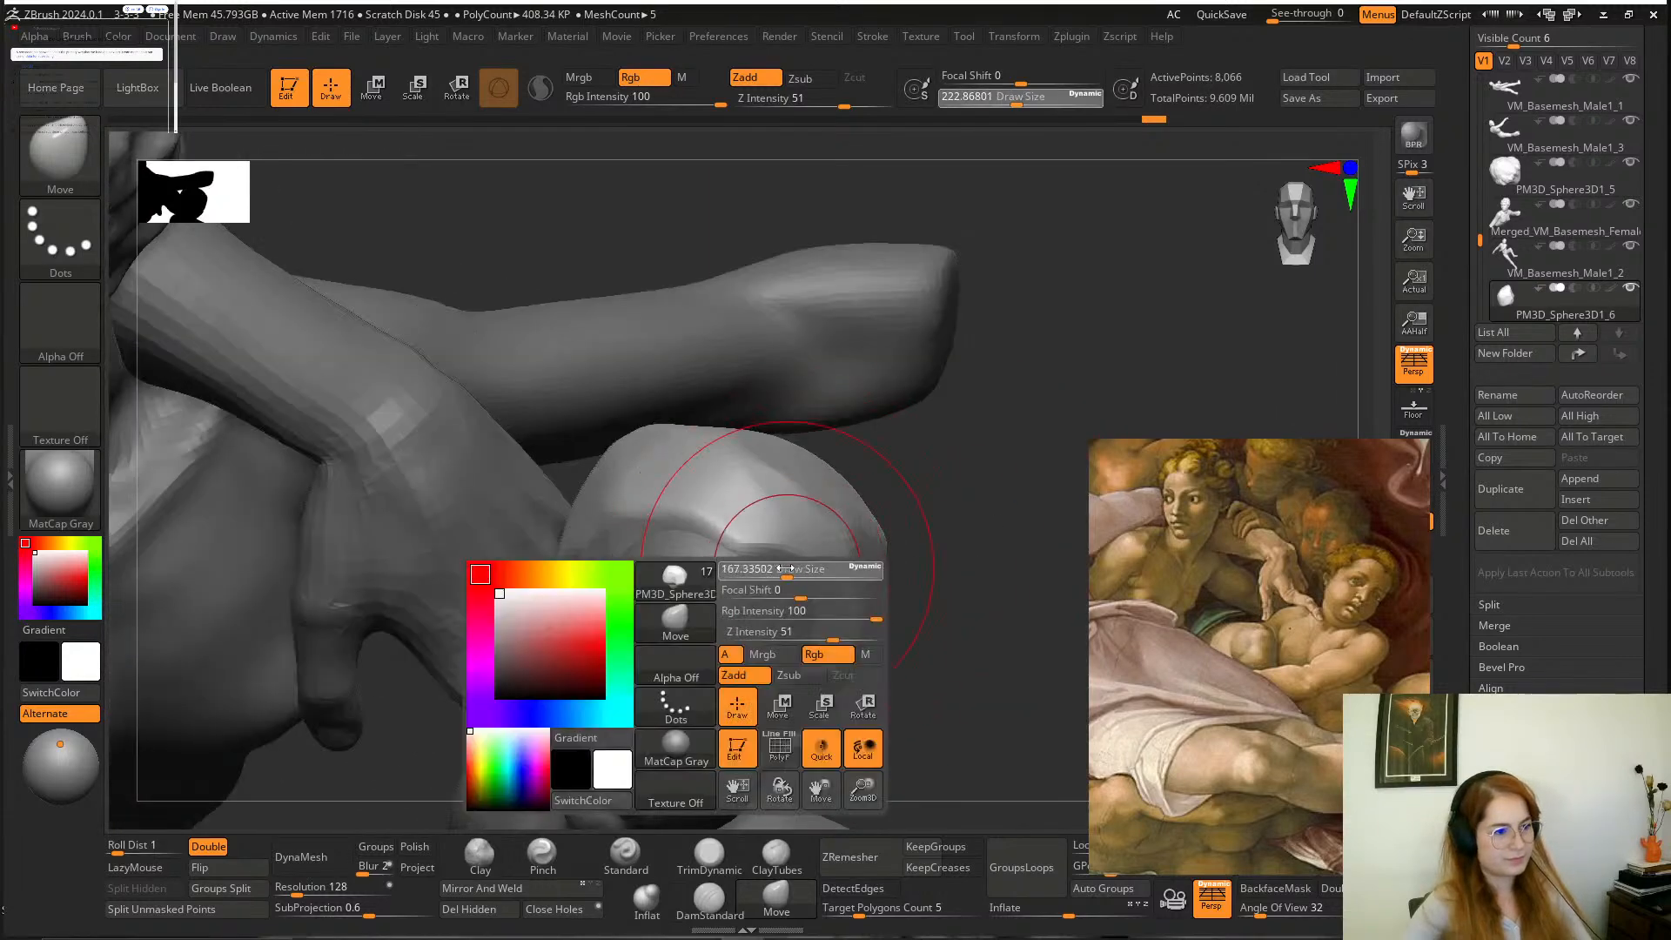
left_click_drag(972, 548, 973, 679)
left_click_drag(759, 686, 766, 724)
left_click_drag(983, 565, 990, 506)
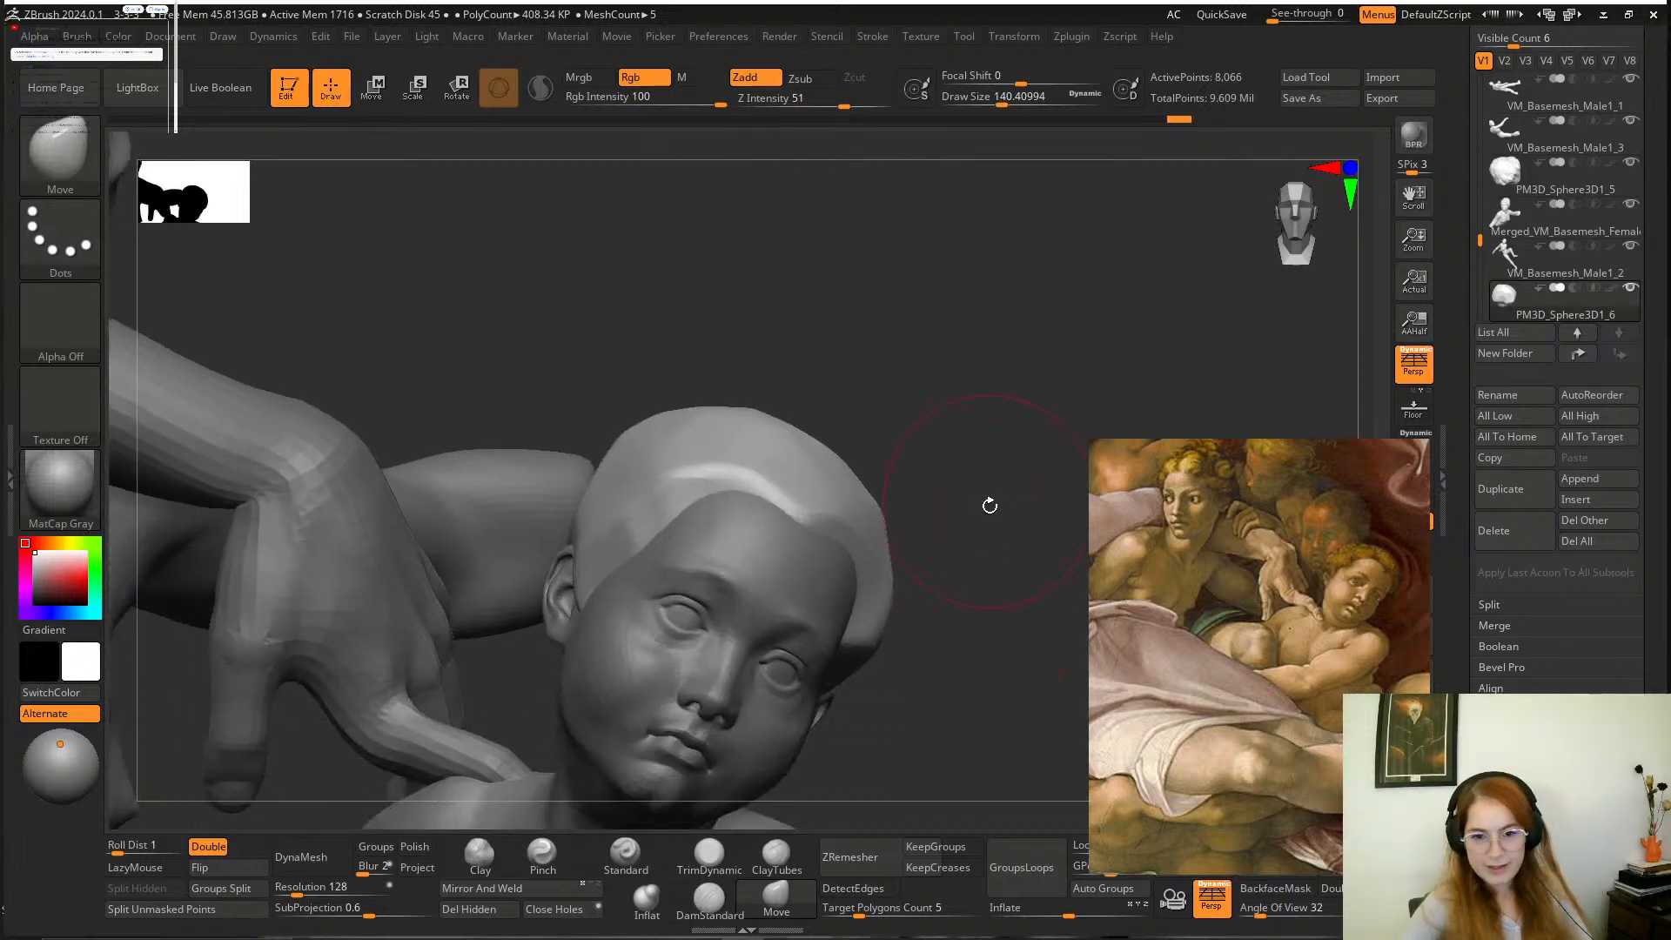
mouse_move(964, 561)
left_mouse_down()
mouse_move(988, 436)
mouse_move(854, 590)
left_mouse_up()
Trim a flat plane along the front hairline down to the temple with TrimDynamic at a draw size of about 140.
left_click(705, 858)
left_click_drag(905, 697, 873, 635)
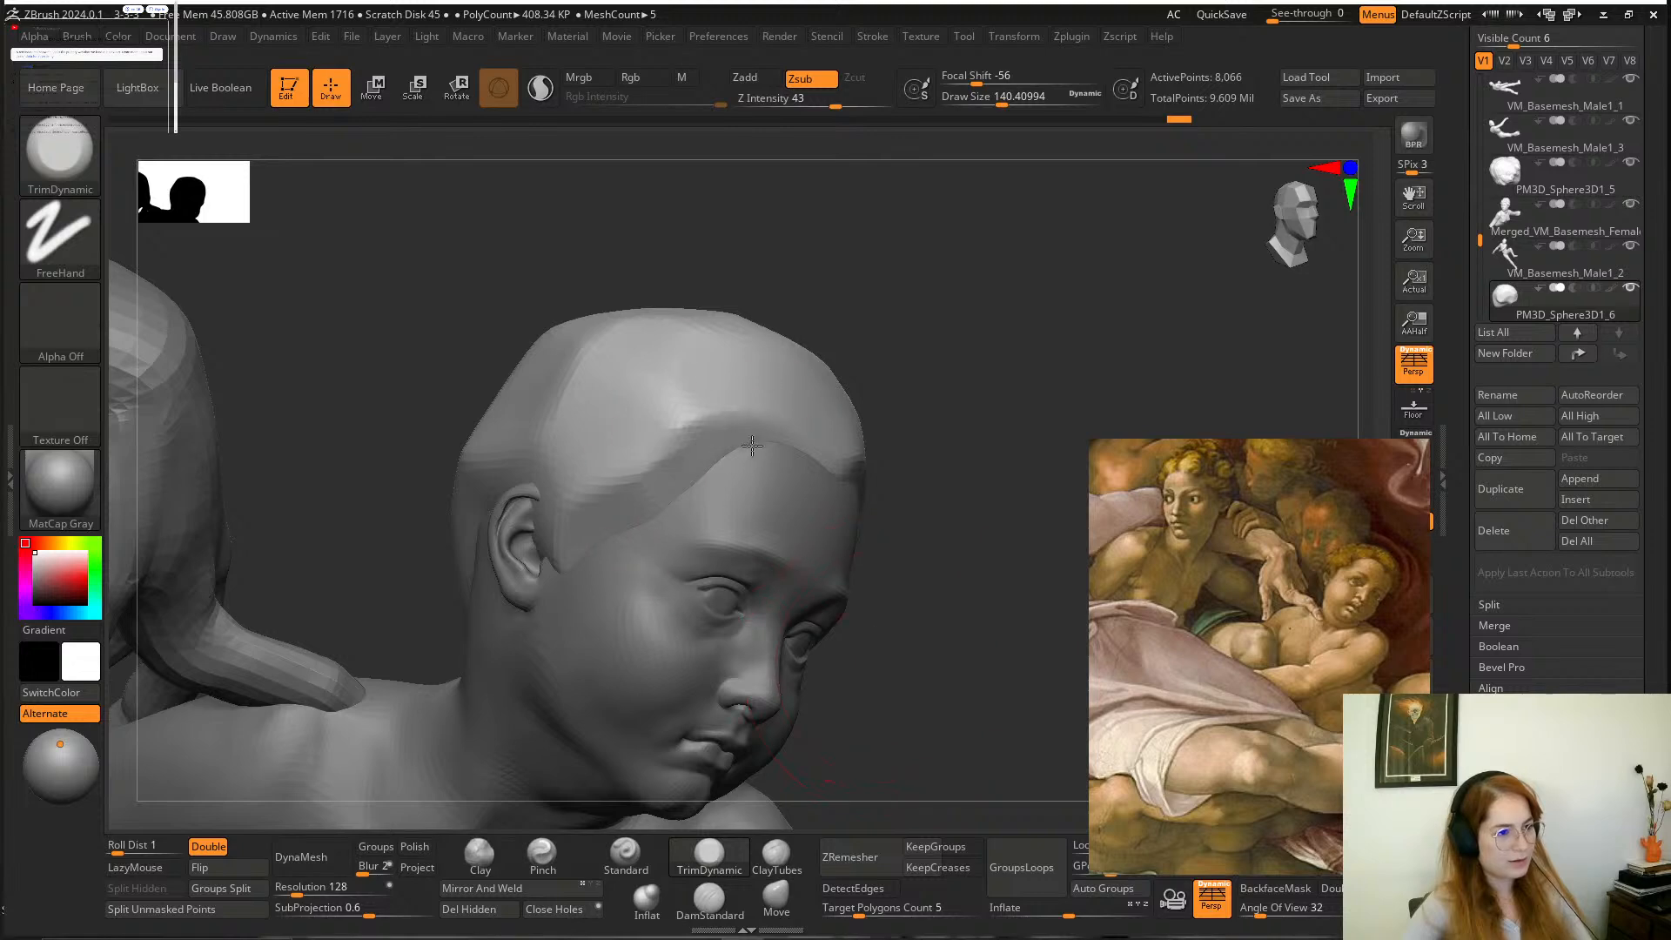
mouse_move(679, 386)
left_mouse_down()
mouse_move(570, 475)
mouse_move(556, 557)
left_mouse_up()
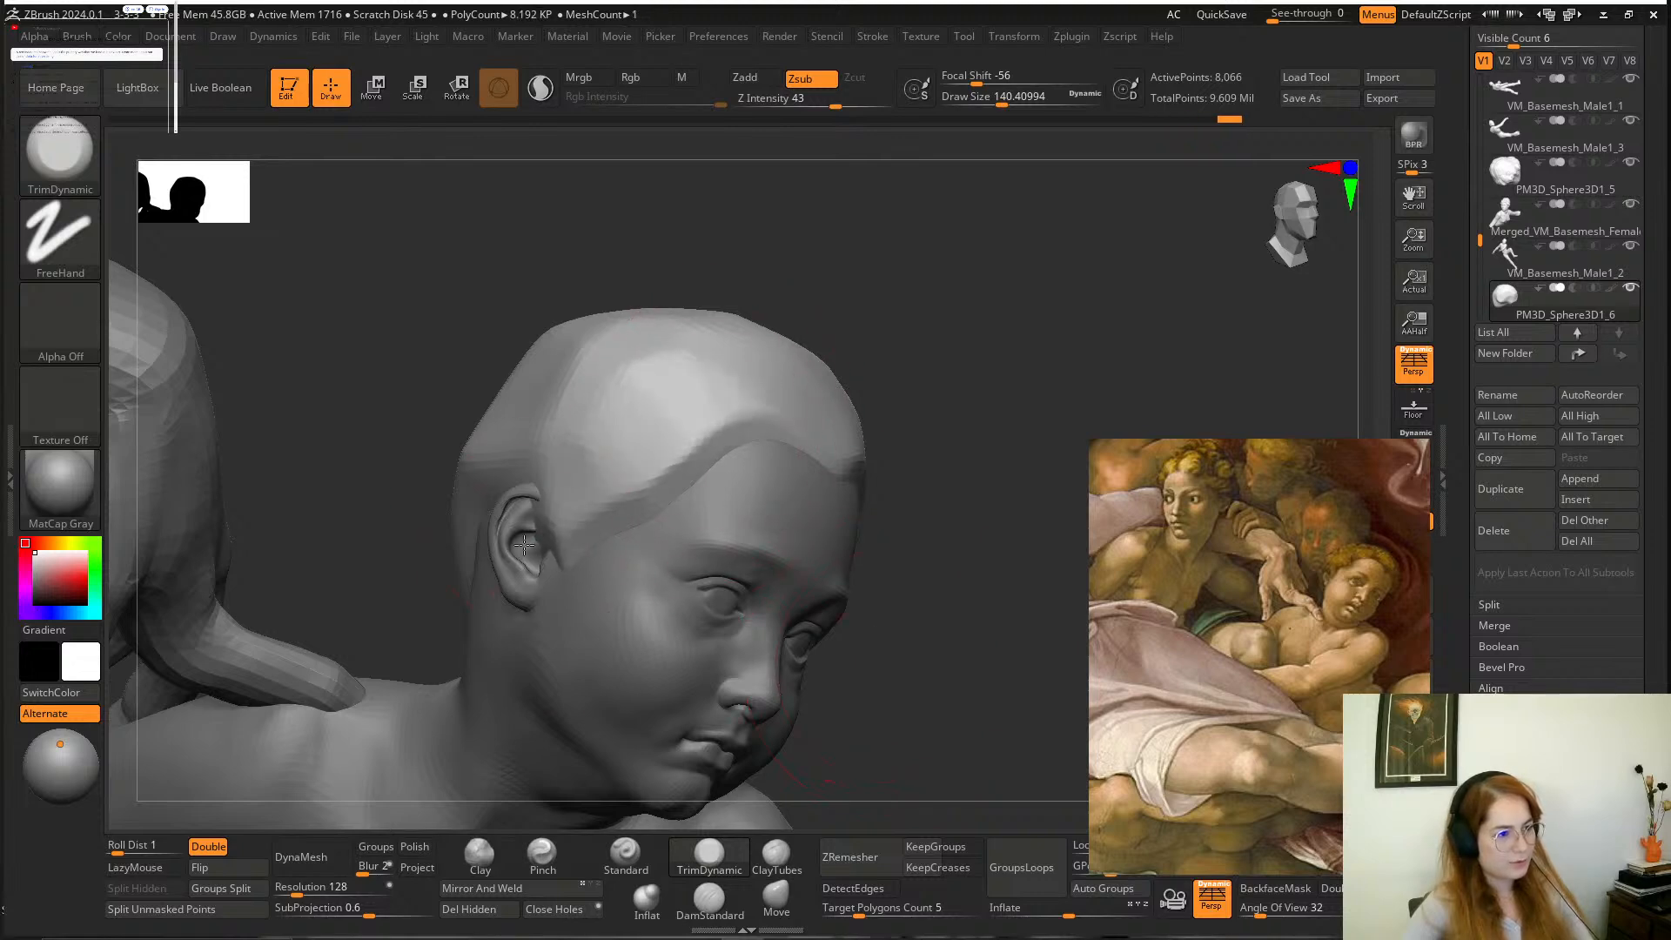
left_click_drag(877, 645, 925, 739)
Carve the sideburn edges in front of the boy's ears with the DamStandard brush, undoing one stroke.
left_click(697, 898)
left_click_drag(906, 644, 814, 631)
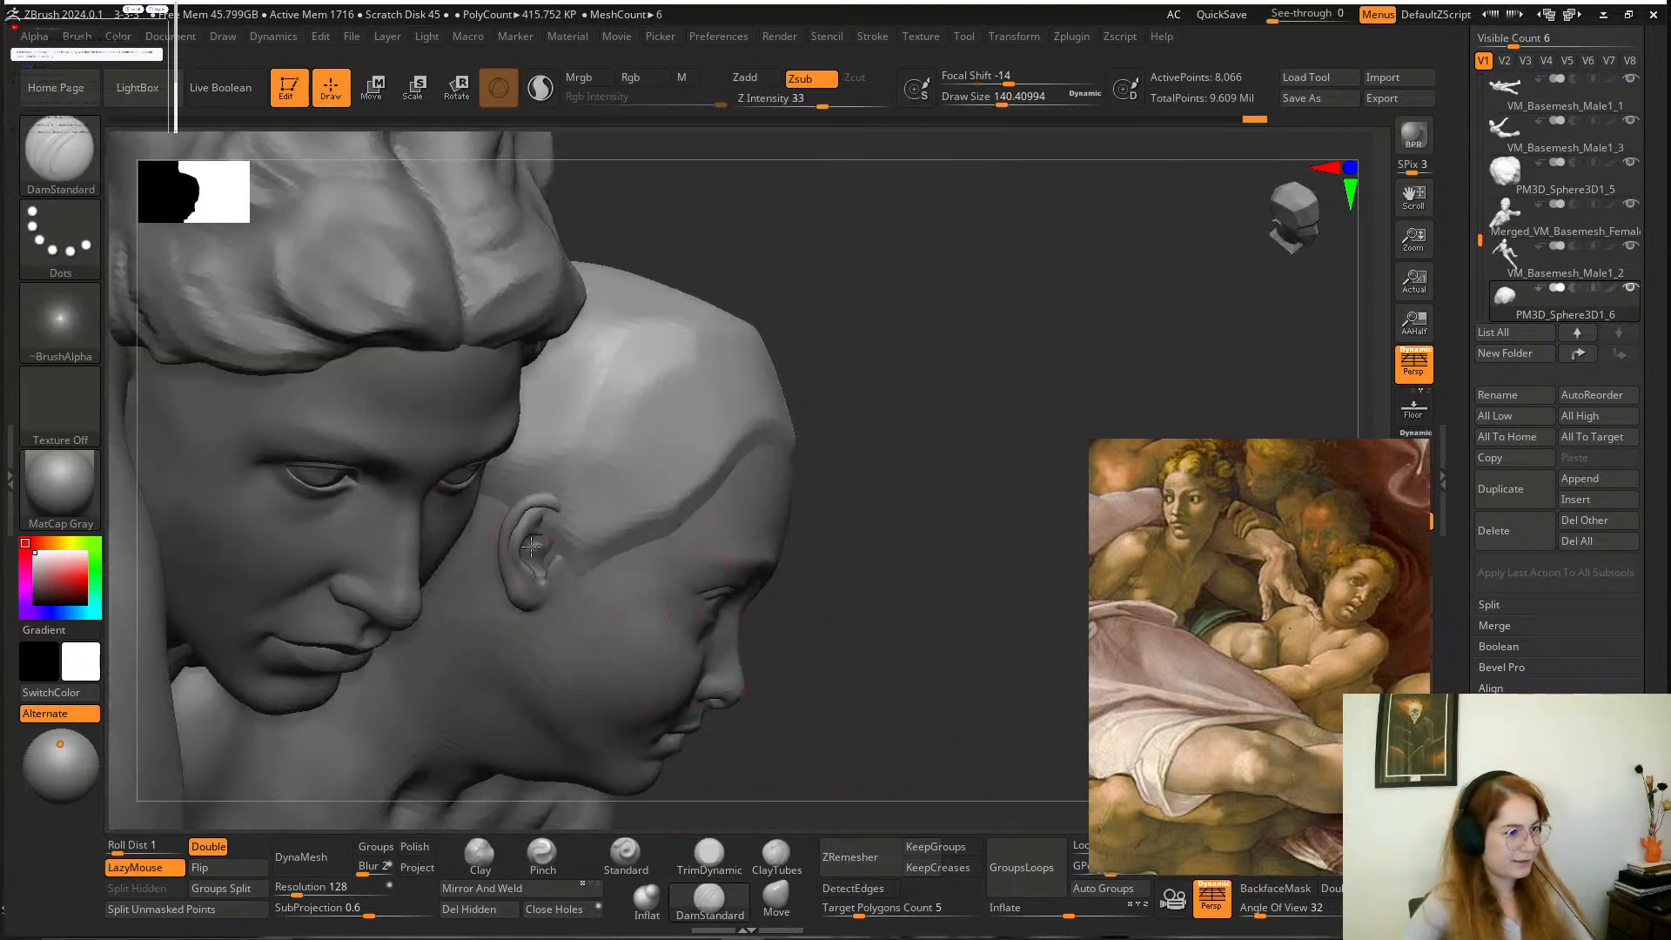
left_click_drag(566, 555, 603, 549)
left_click_drag(809, 579, 897, 592)
key("ctrl+z")
mouse_move(566, 548)
left_mouse_down()
mouse_move(527, 491)
mouse_move(562, 497)
mouse_move(571, 563)
mouse_move(536, 489)
mouse_move(578, 557)
mouse_move(572, 594)
left_mouse_up()
left_click_drag(1027, 522, 814, 453)
left_click_drag(700, 590, 705, 565)
left_click(705, 568, "alt")
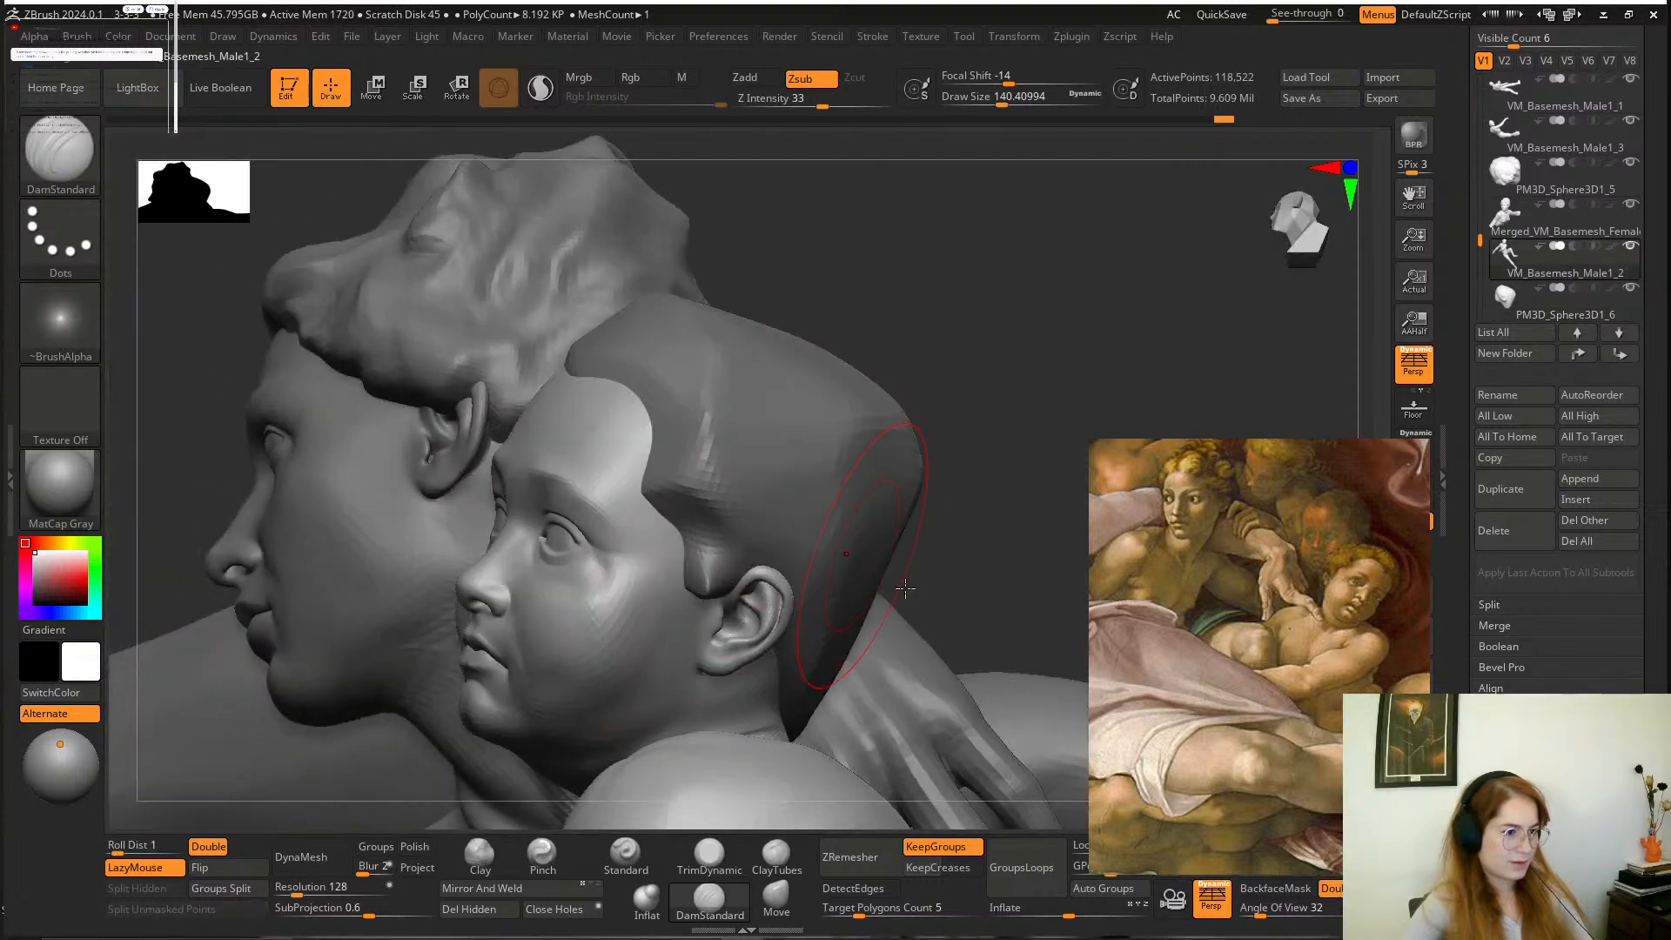
Reselect the hair cap and flatten its sideburn beside the ear with TrimDynamic, undoing one stroke.
left_click(708, 855)
left_click(703, 575, "alt")
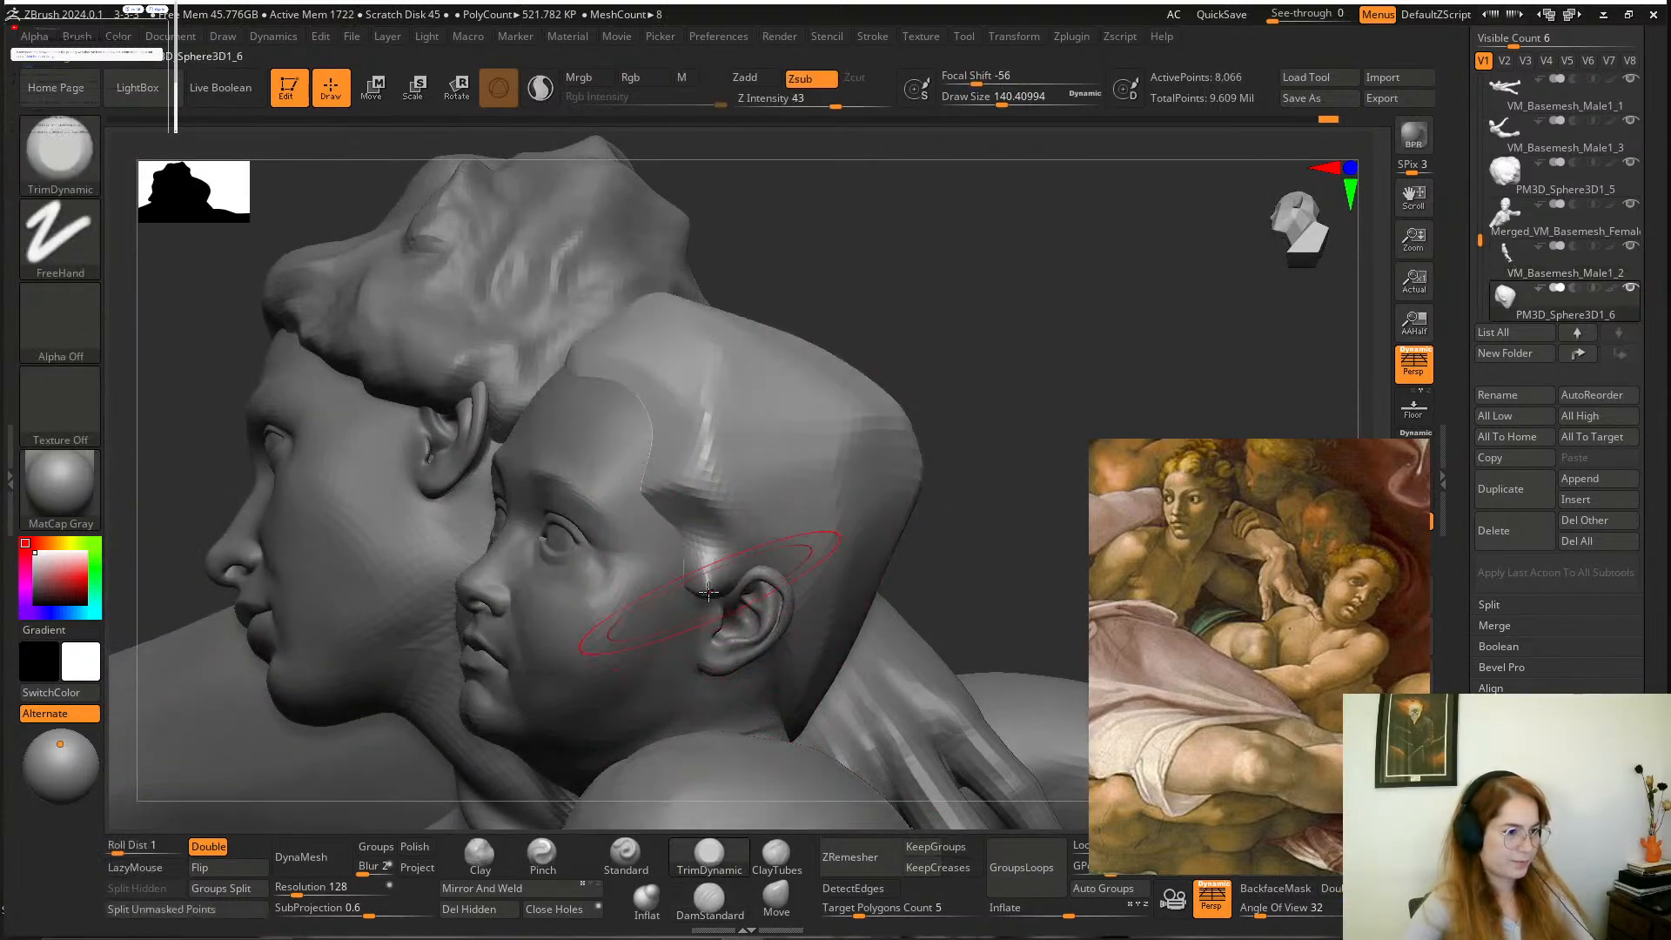
key("ctrl+z")
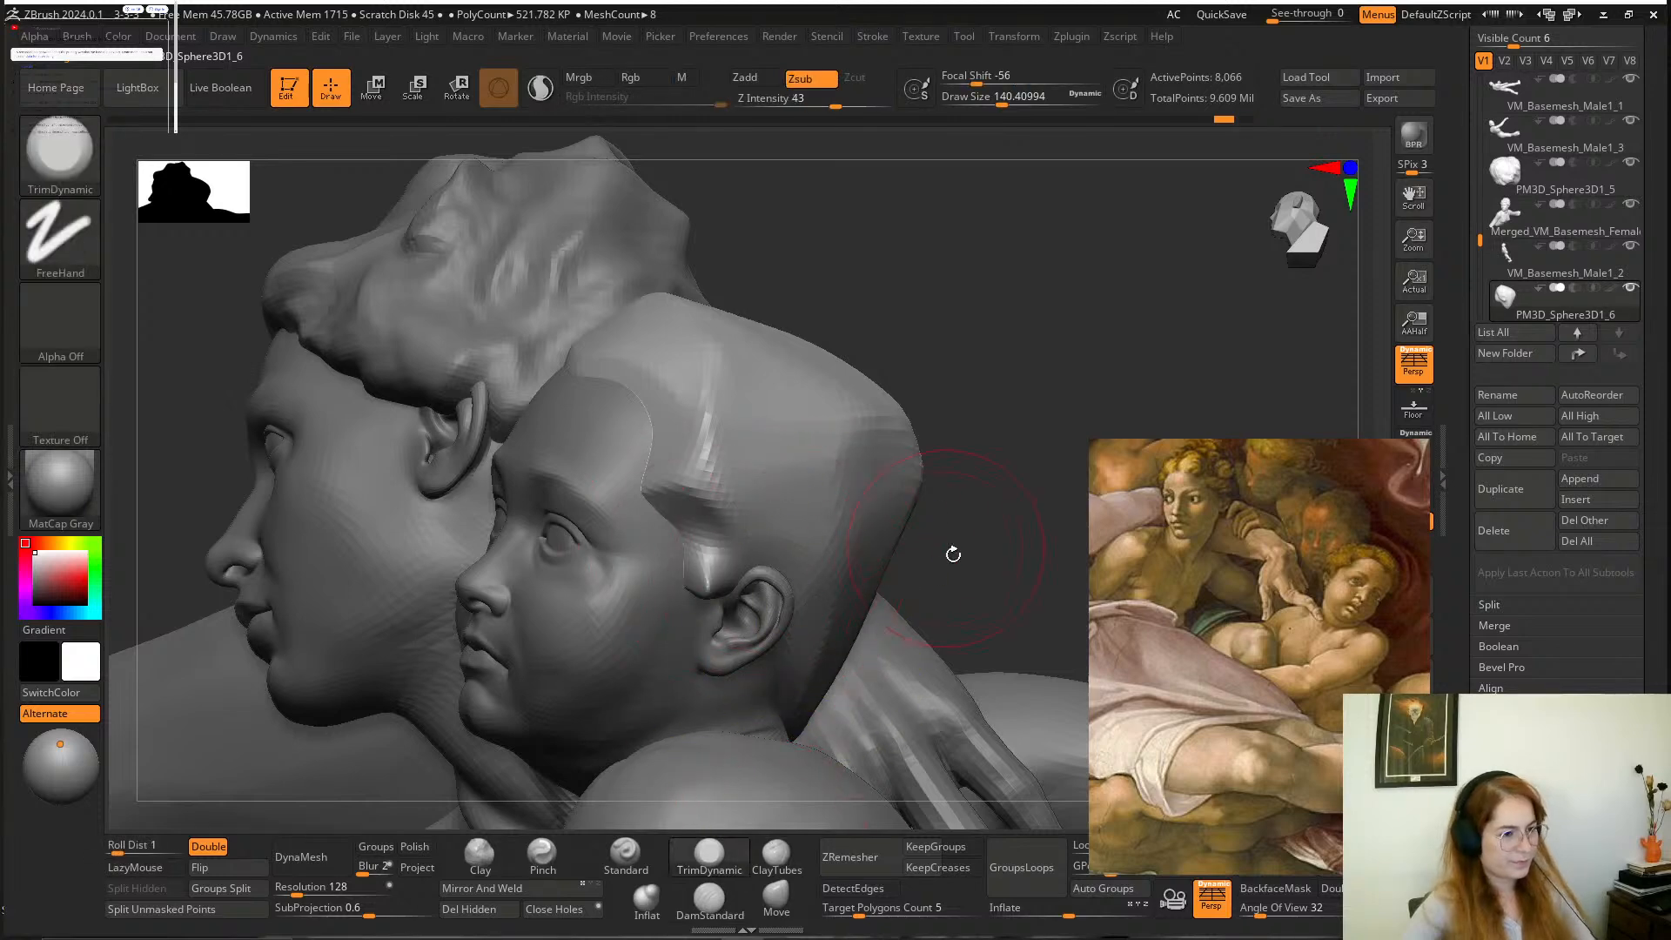
left_click_drag(951, 554, 861, 548)
mouse_move(715, 585)
left_mouse_down()
mouse_move(726, 559)
mouse_move(691, 630)
mouse_move(733, 567)
left_mouse_up()
Adjust the hair cap's outline with the Move brush, and plane the sideburn up to the temple with TrimDynamic.
left_click(774, 895)
left_click_drag(691, 220, 721, 261)
left_click(709, 855)
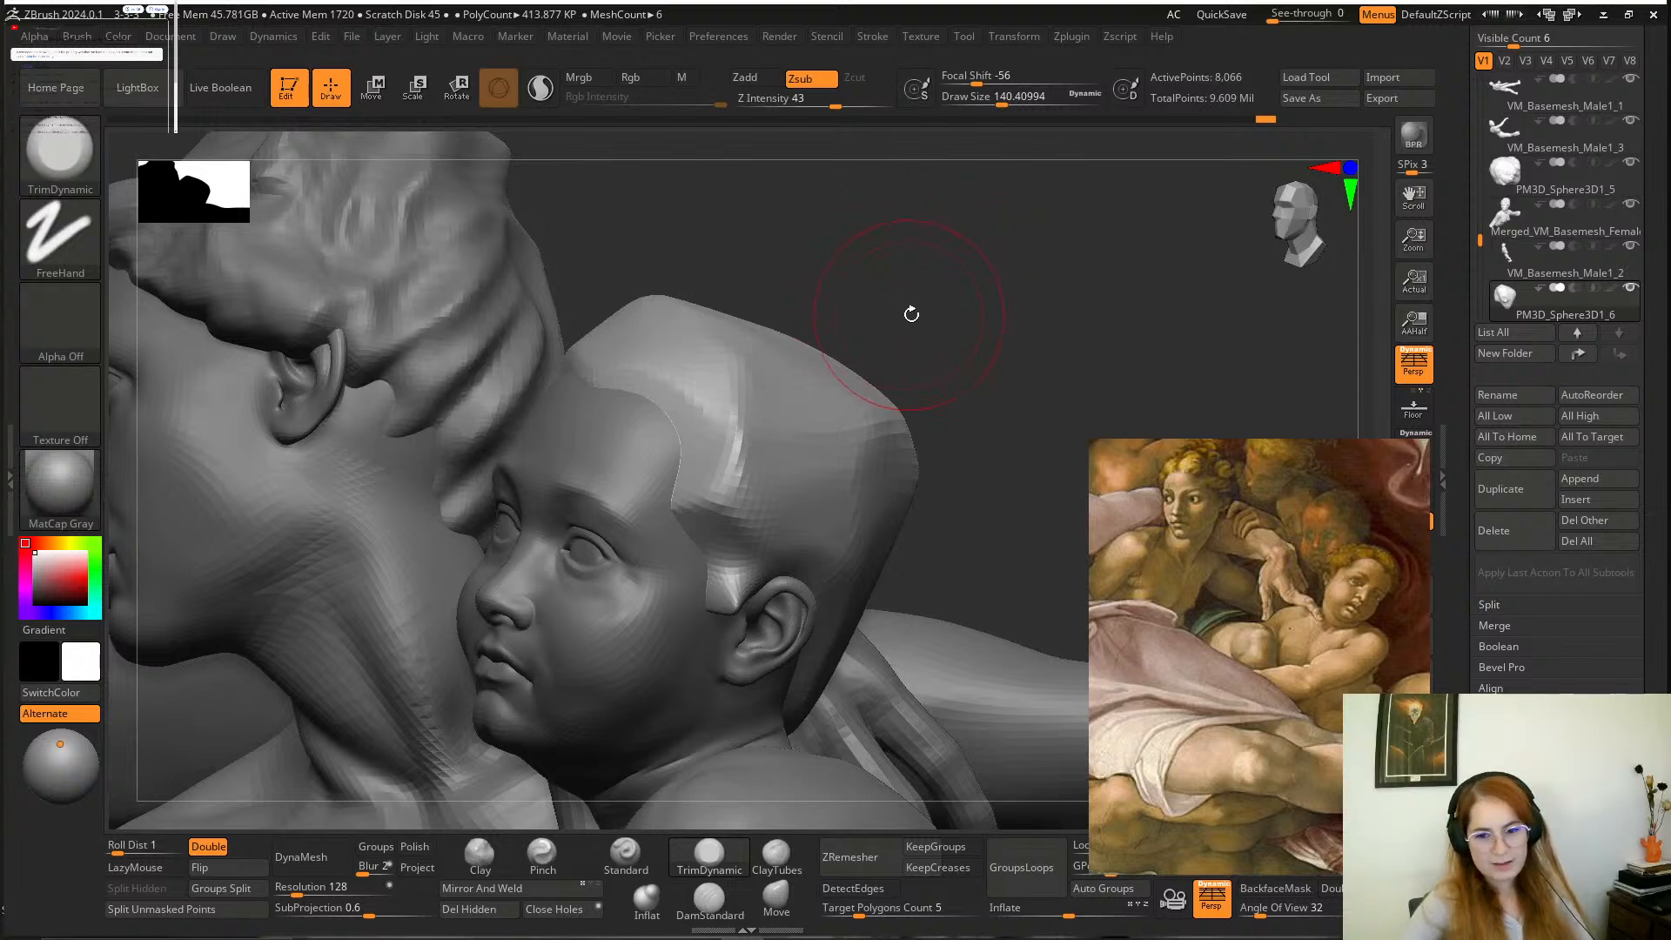
left_click_drag(958, 395, 720, 725)
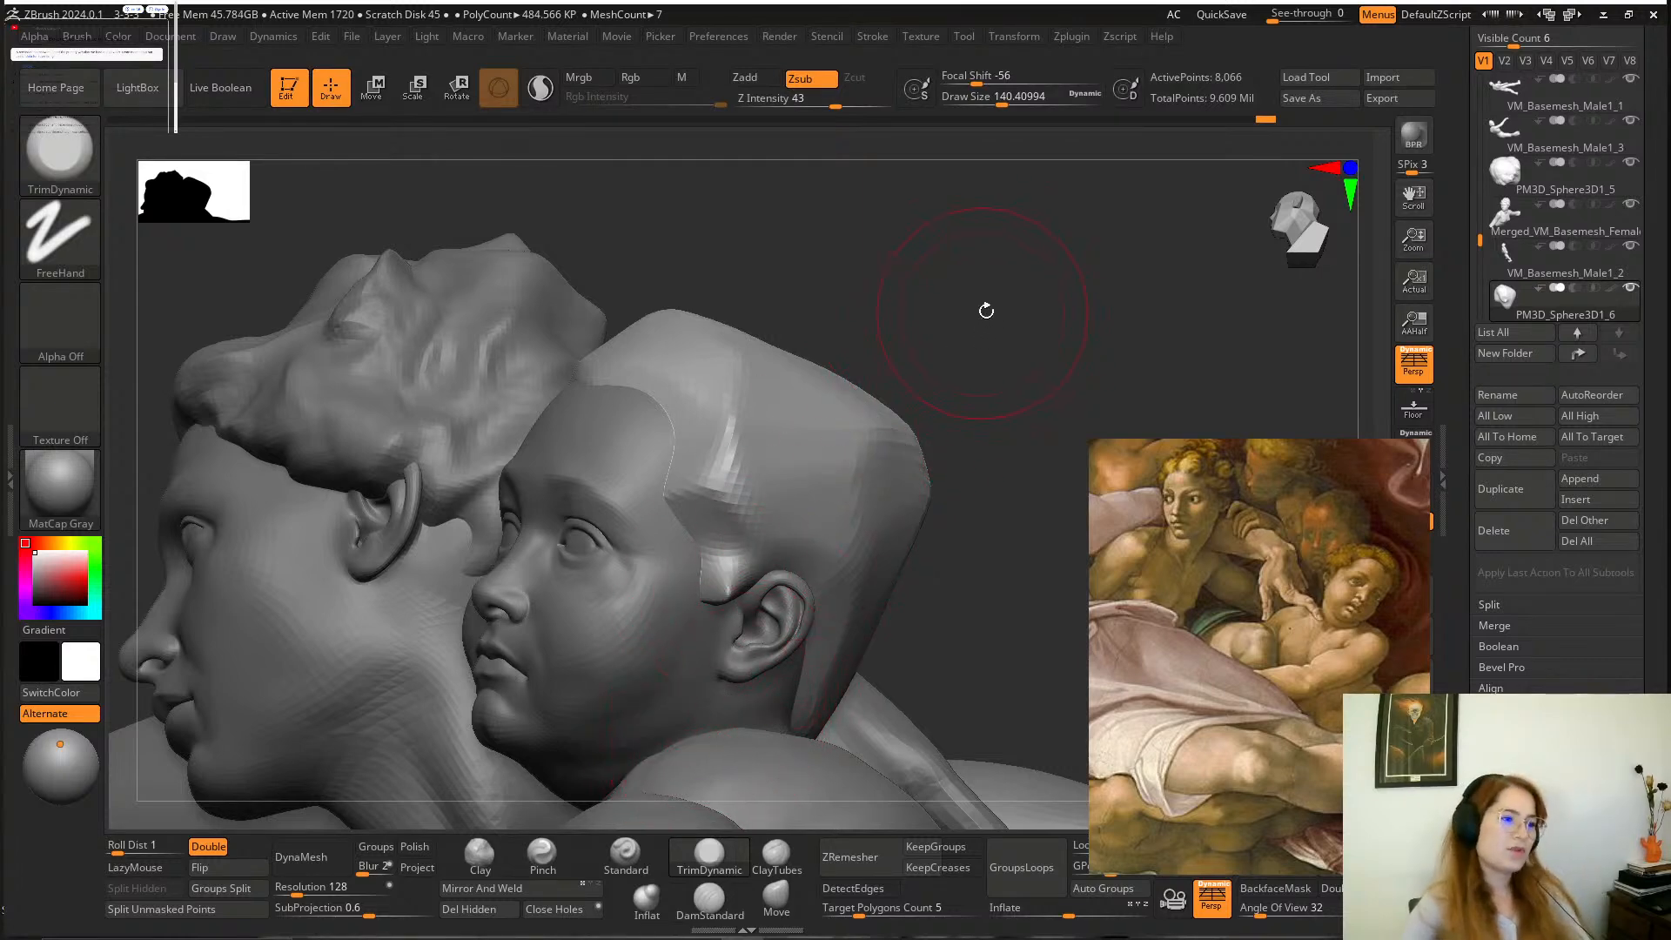
mouse_move(986, 311)
left_mouse_down()
mouse_move(1010, 324)
mouse_move(988, 298)
left_mouse_up()
mouse_move(721, 597)
left_mouse_down()
mouse_move(739, 579)
mouse_move(724, 583)
mouse_move(735, 486)
mouse_move(759, 522)
mouse_move(759, 426)
left_mouse_up()
Examine the whole composition from the front to judge the boy's hair mass alongside the other figures.
mouse_move(879, 348)
left_mouse_down("shift")
mouse_move(948, 343)
mouse_move(922, 403)
mouse_move(630, 394)
mouse_move(582, 429)
mouse_move(818, 443)
mouse_move(1025, 421)
left_mouse_up("shift")
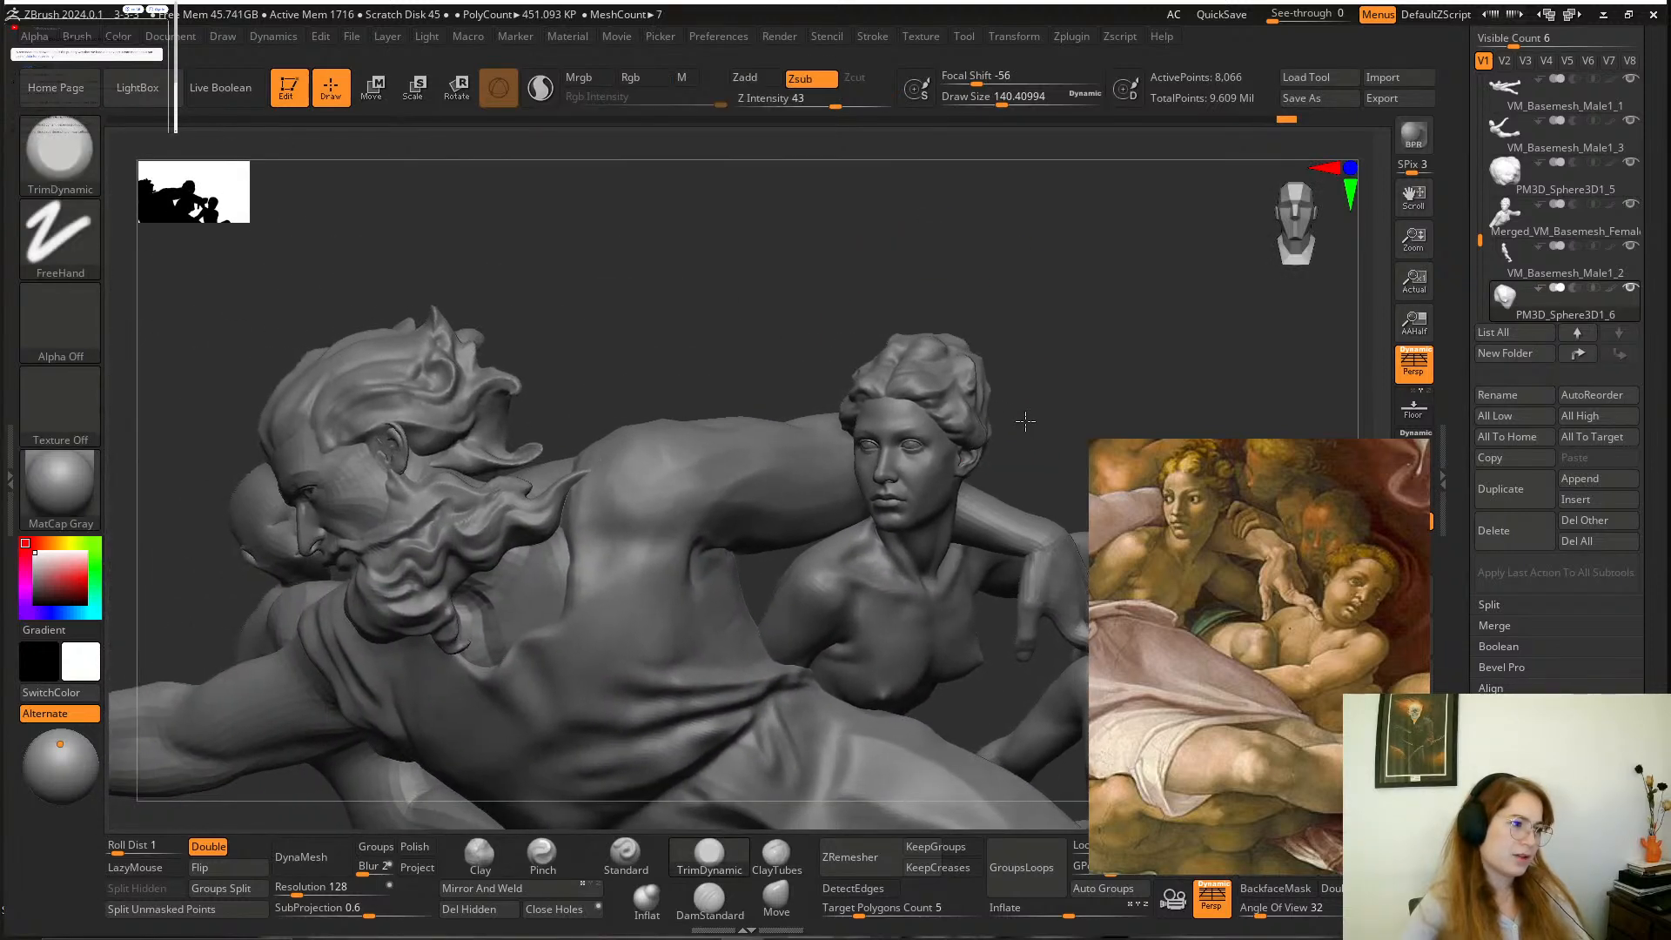
left_click_drag(692, 340, 514, 375, "alt")
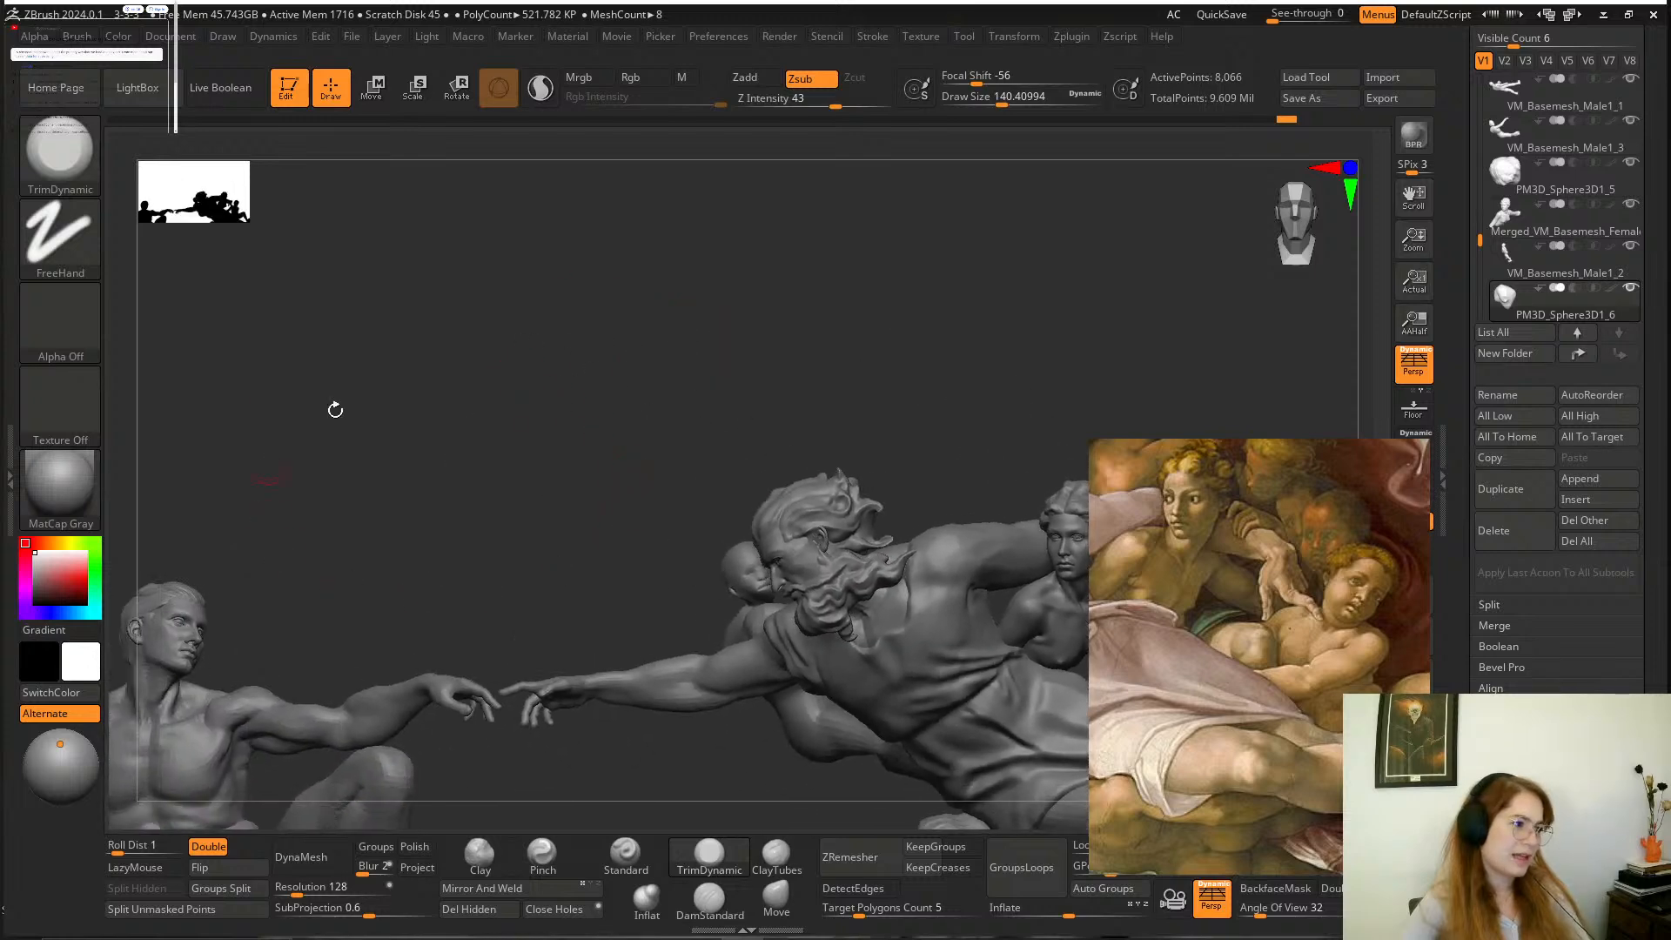
mouse_move(582, 545)
left_mouse_down("alt")
mouse_move(519, 455)
mouse_move(392, 447)
left_mouse_up("alt")
mouse_move(734, 451)
left_mouse_down("alt")
mouse_move(374, 417)
mouse_move(805, 416)
left_mouse_up("alt")
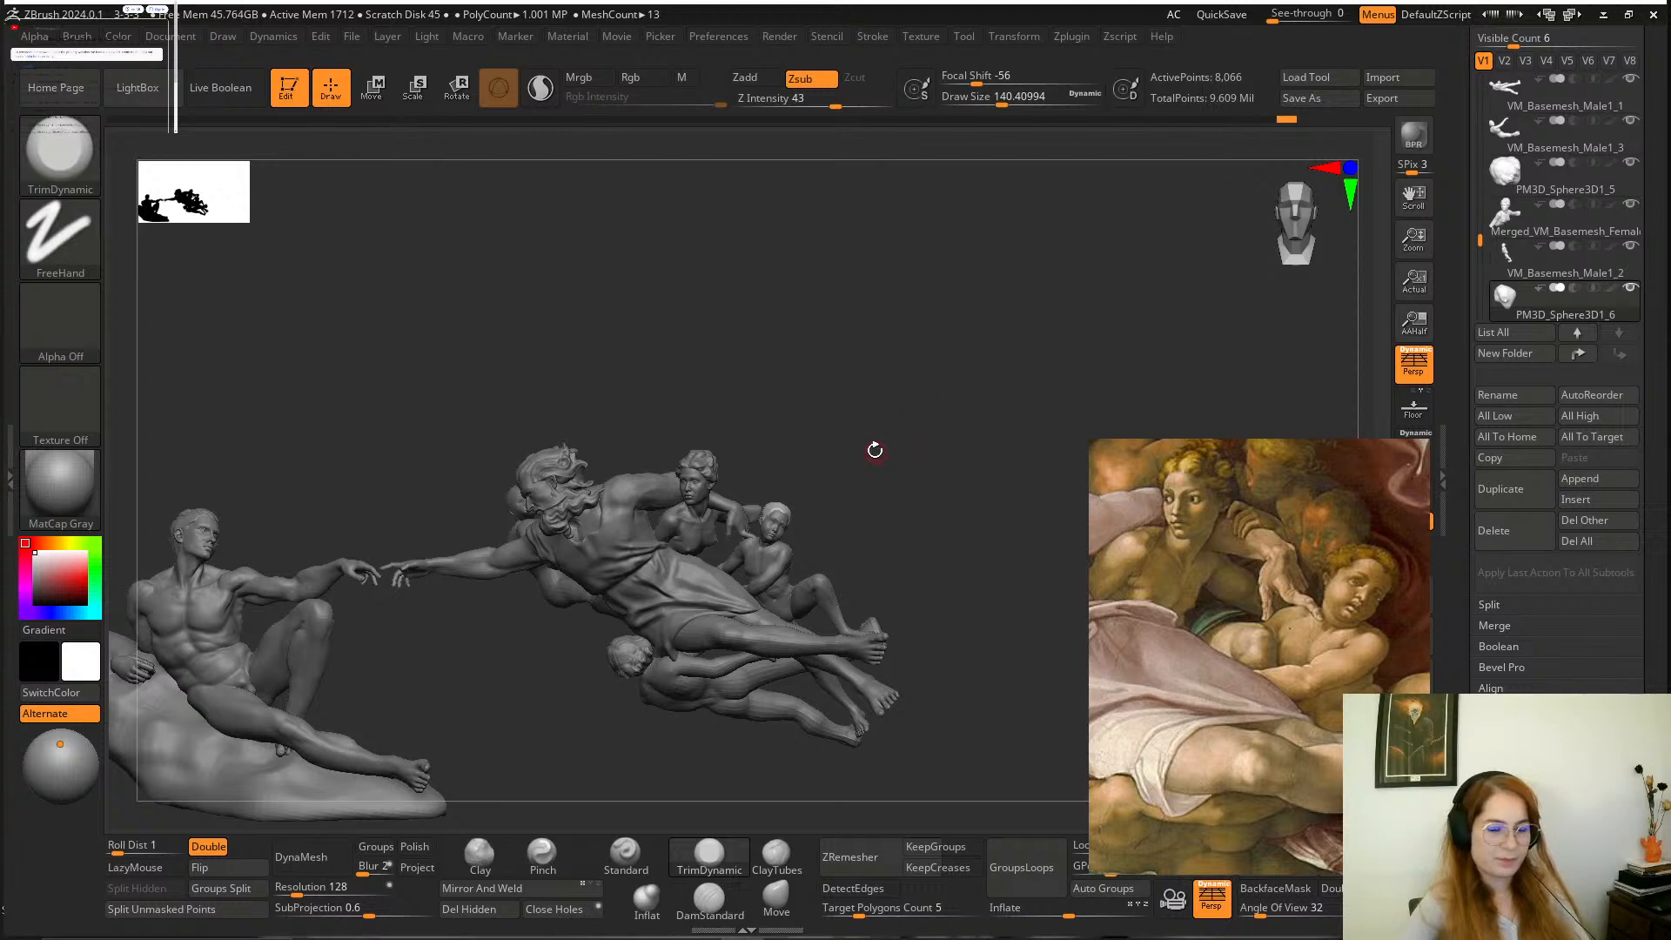
left_click_drag(890, 448, 880, 586, "alt")
left_click_drag(828, 478, 798, 446, "alt")
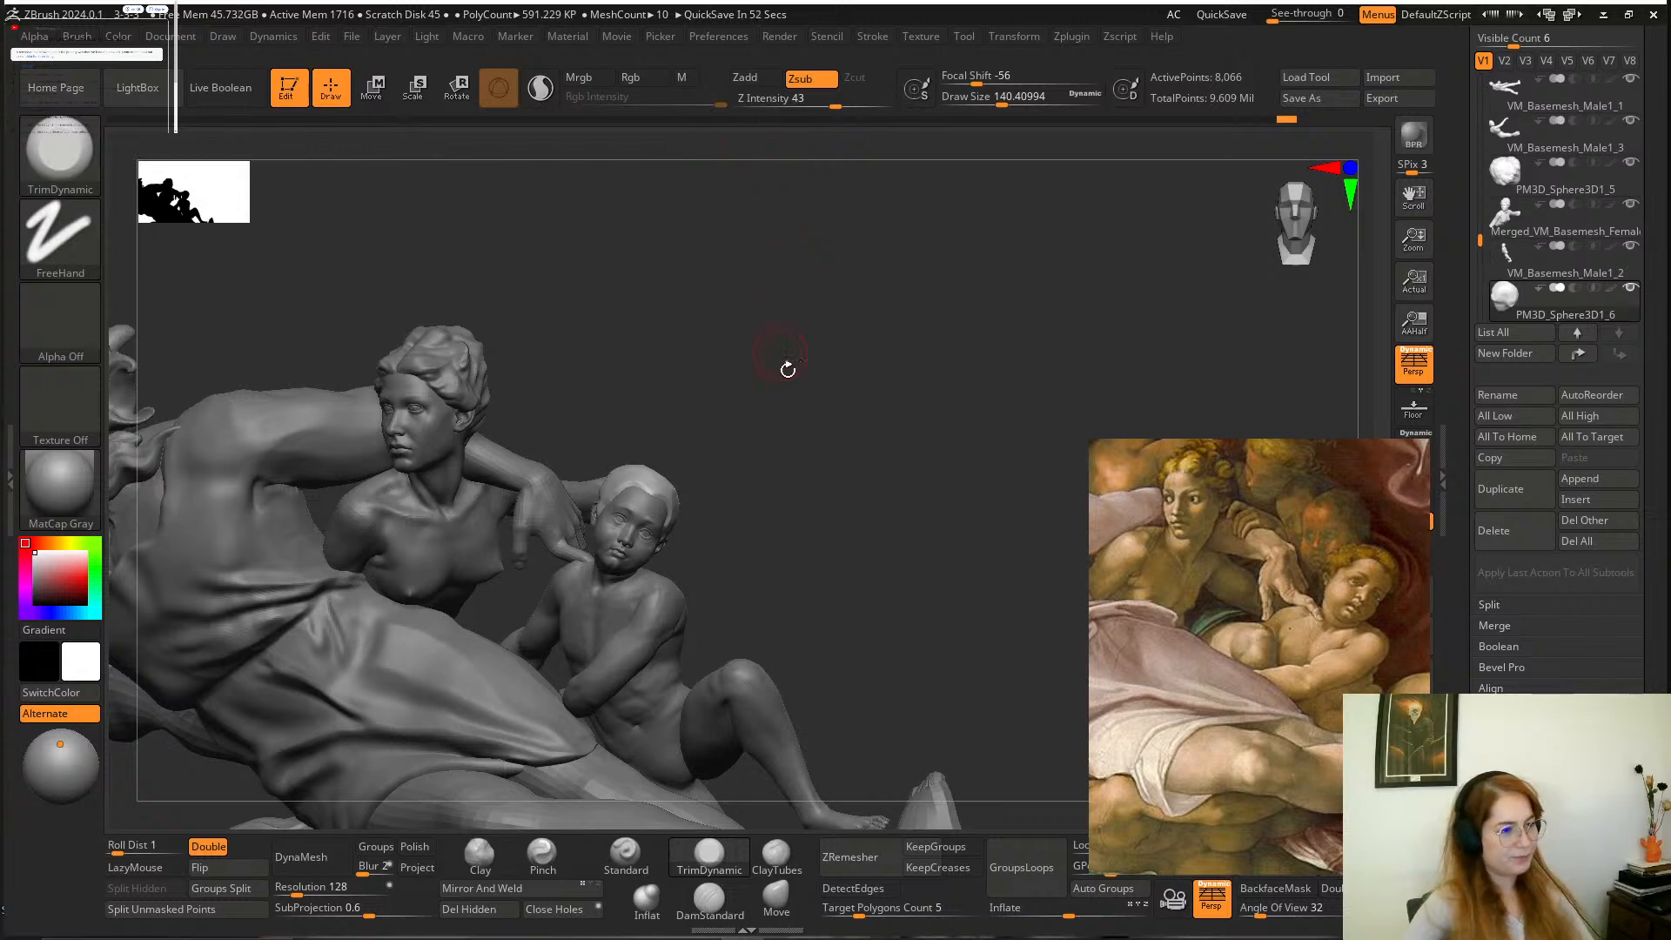
left_click_drag(788, 370, 906, 567, "alt")
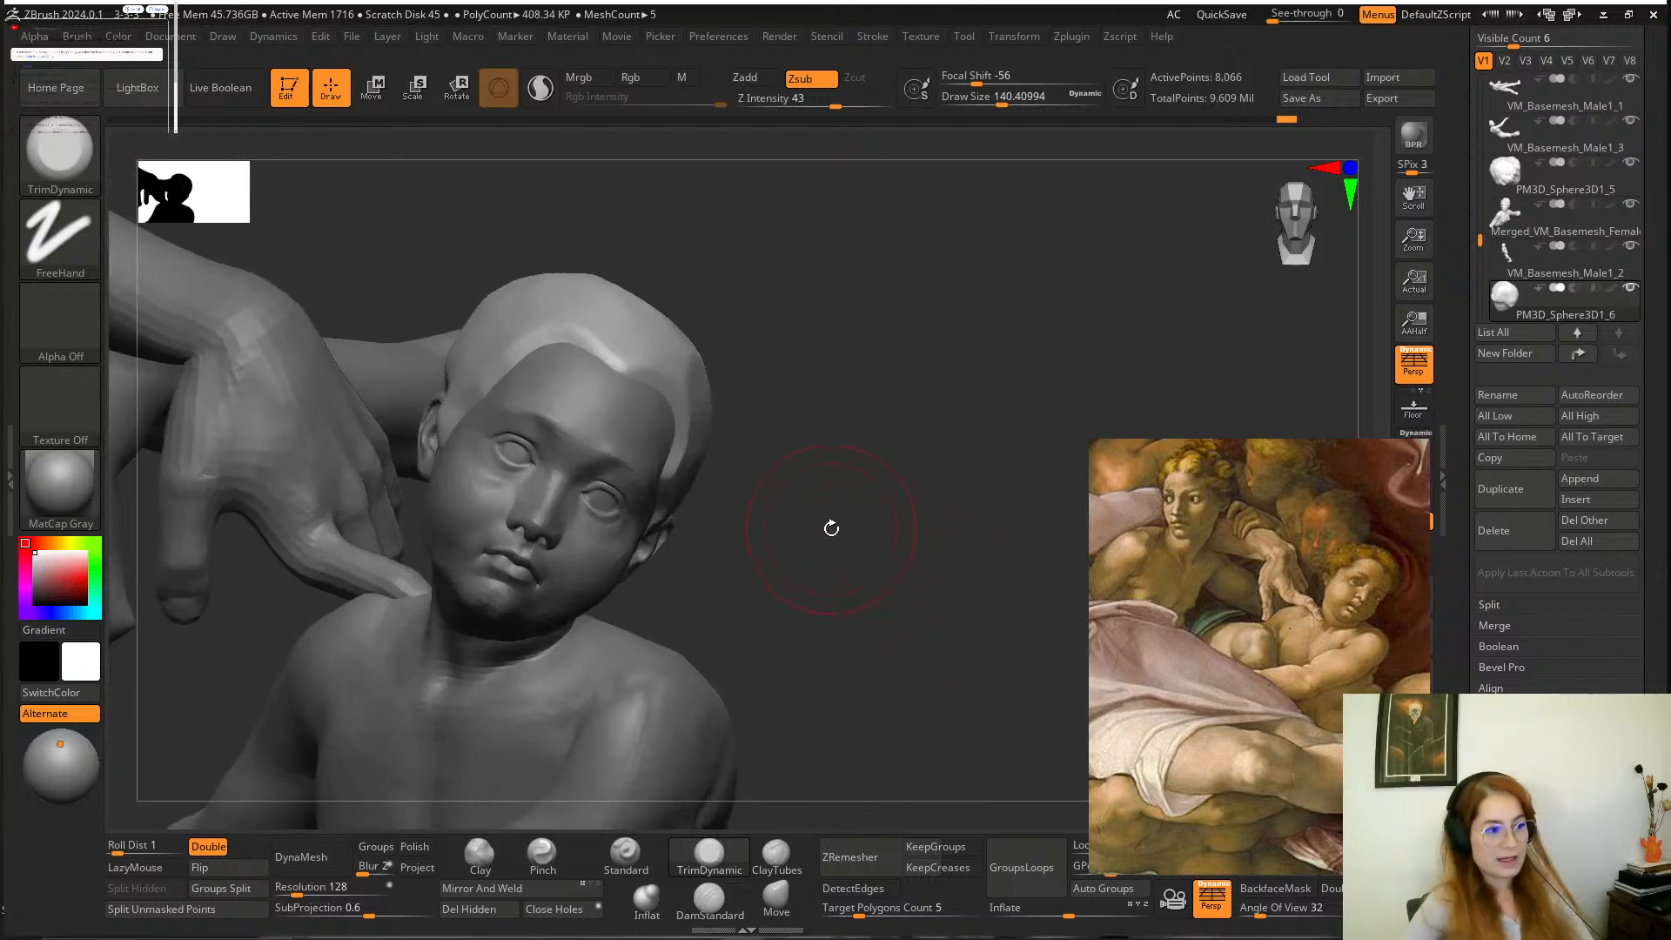
Plane the crown and temple of the hair cap with TrimDynamic, reducing the draw size to about 83 for the side above the ear.
left_click_drag(857, 436, 765, 443)
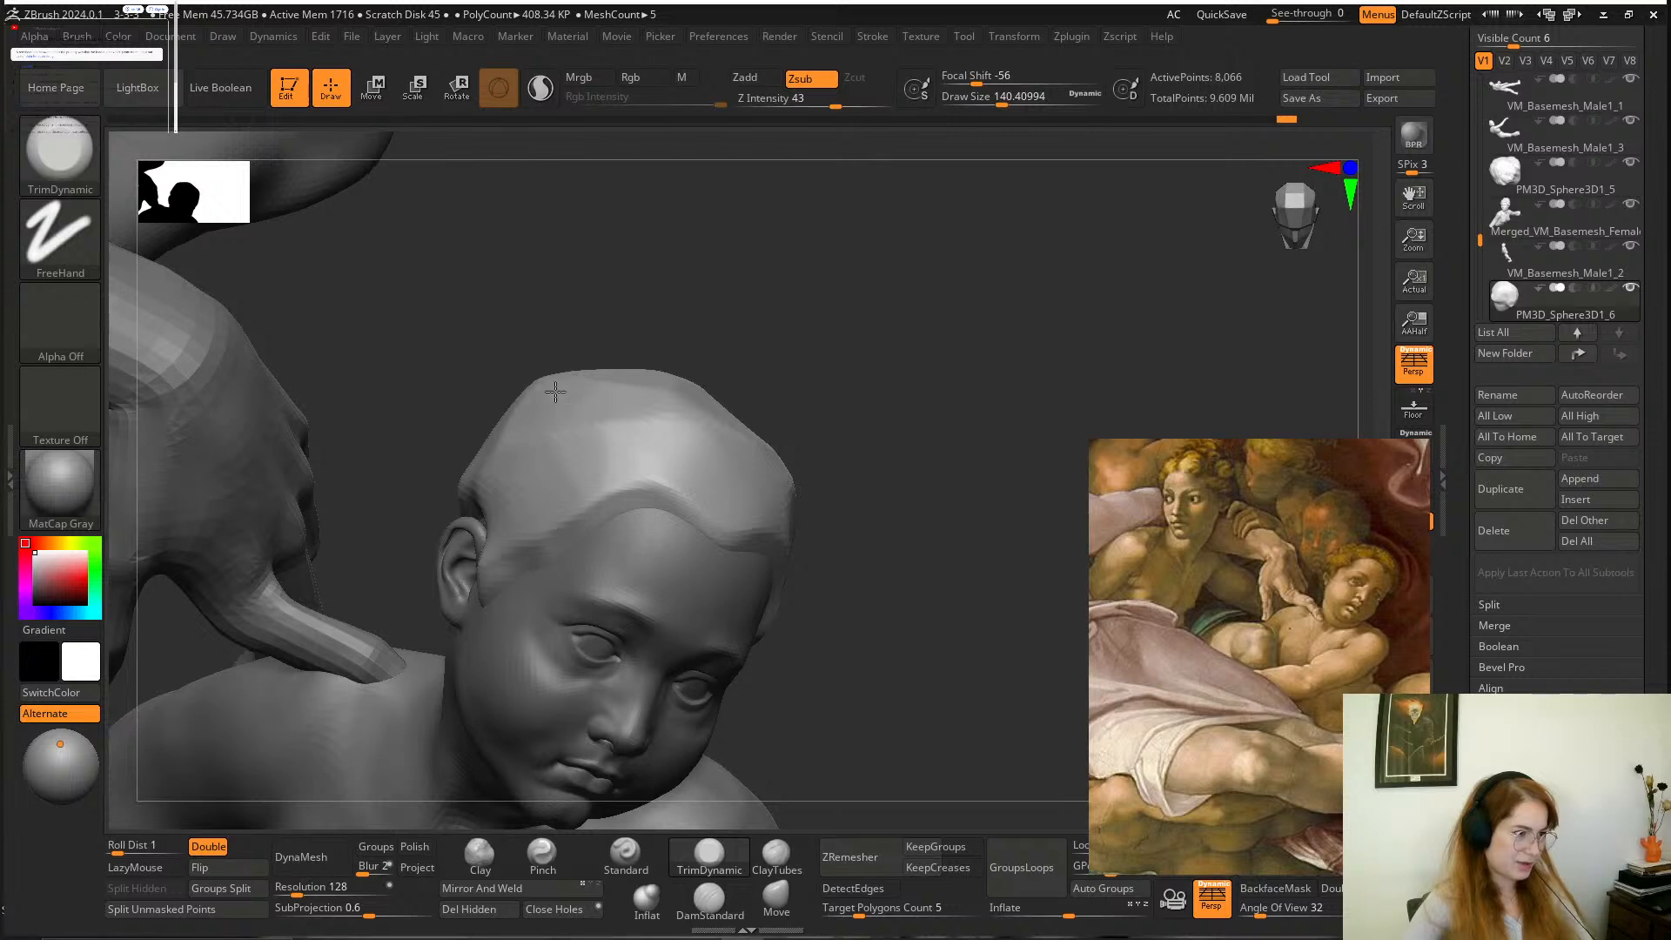
left_click_drag(489, 411, 635, 412)
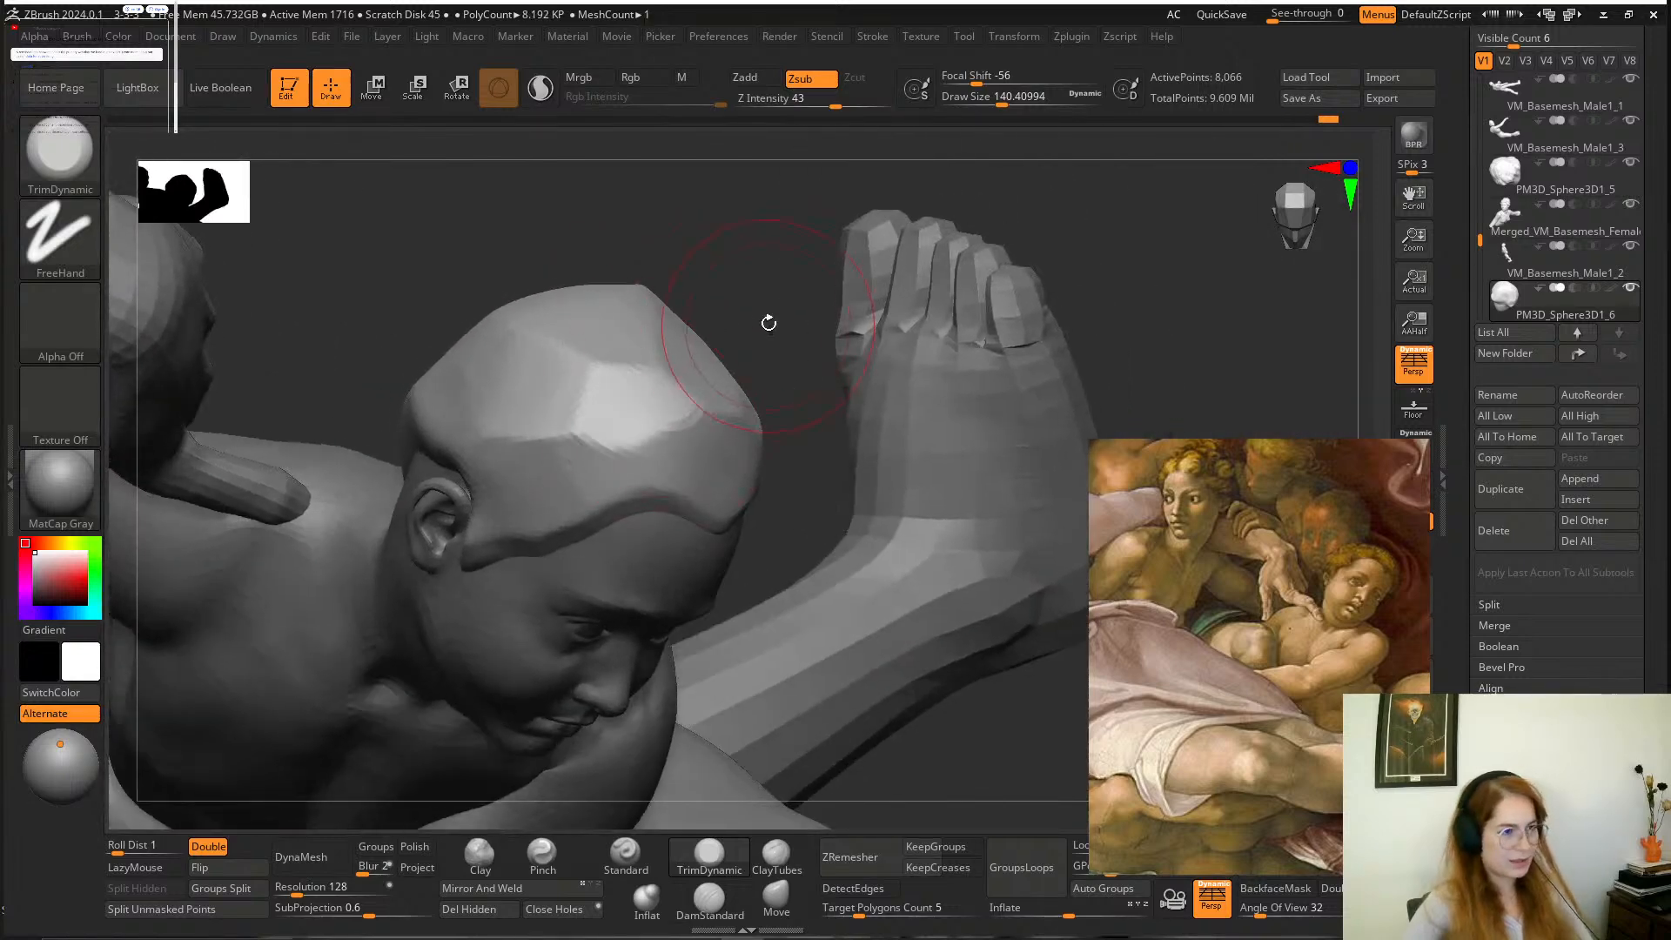
mouse_move(765, 324)
left_mouse_down()
mouse_move(736, 218)
mouse_move(765, 348)
left_mouse_up()
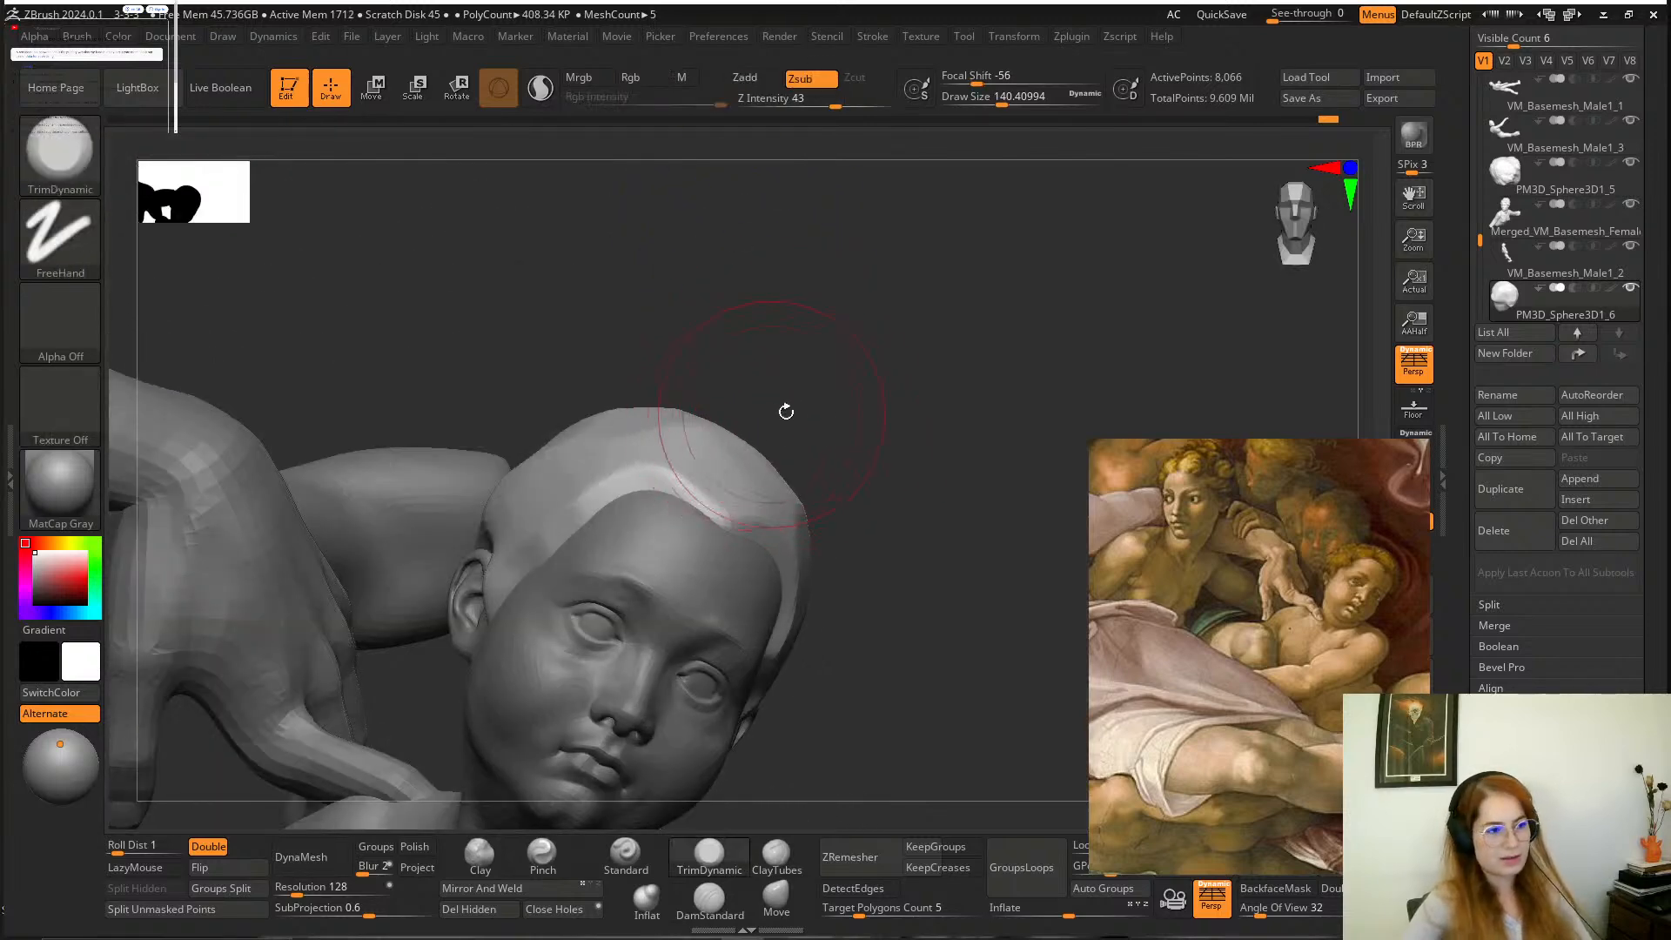
left_click_drag(783, 410, 626, 504)
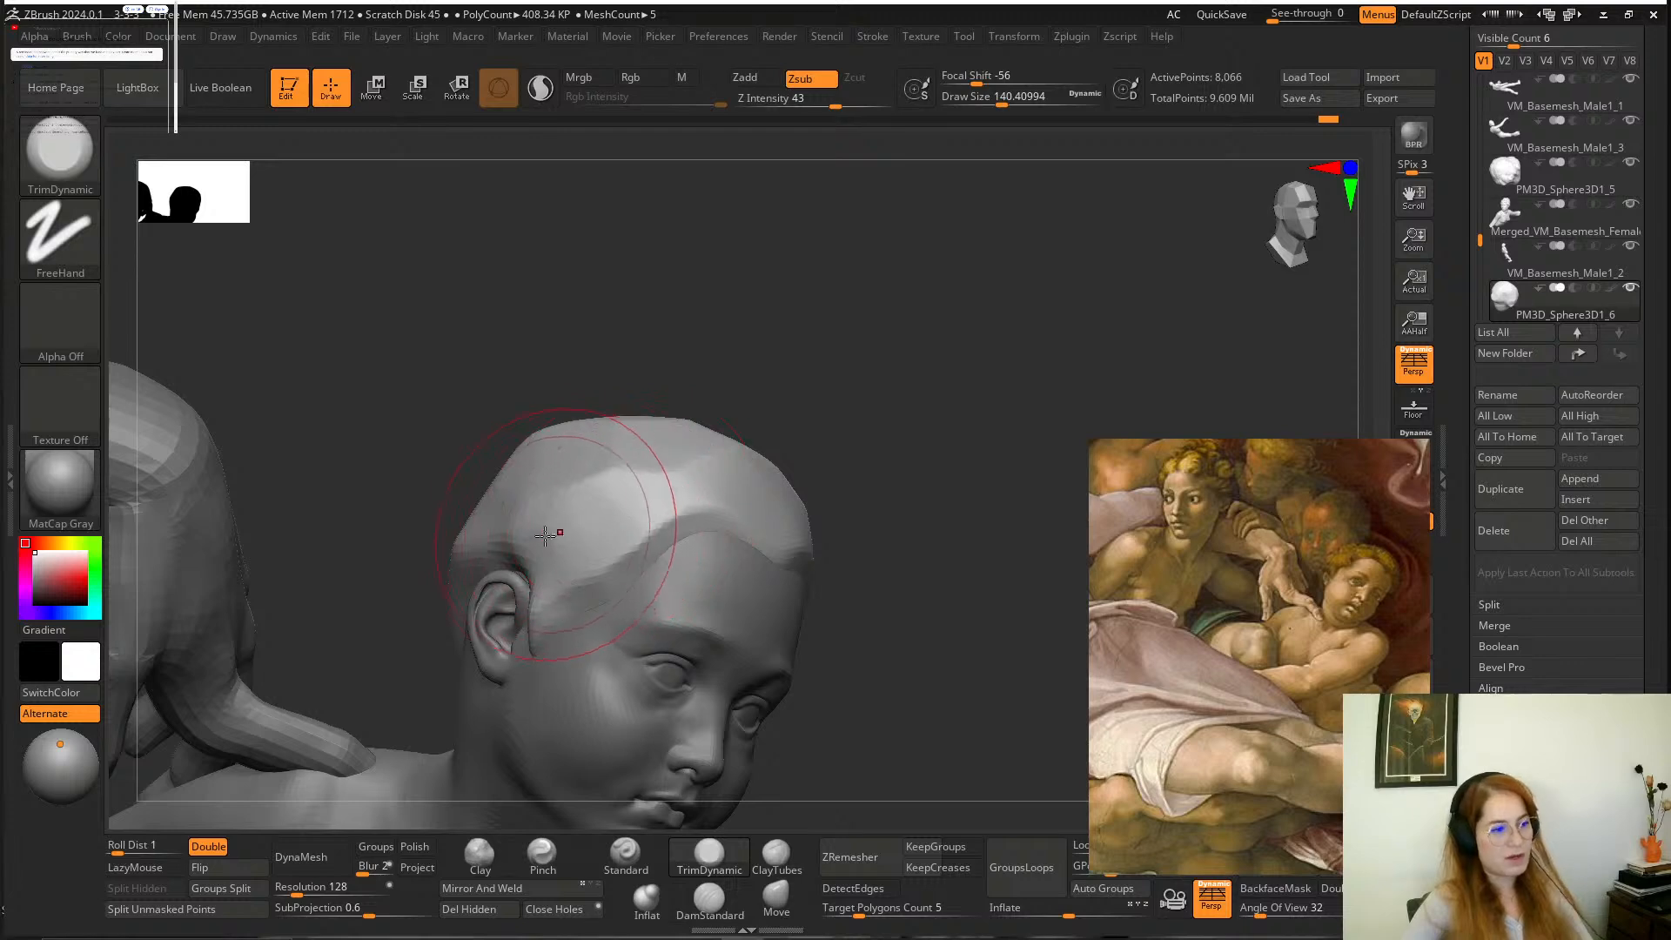
left_click_drag(870, 426, 896, 466)
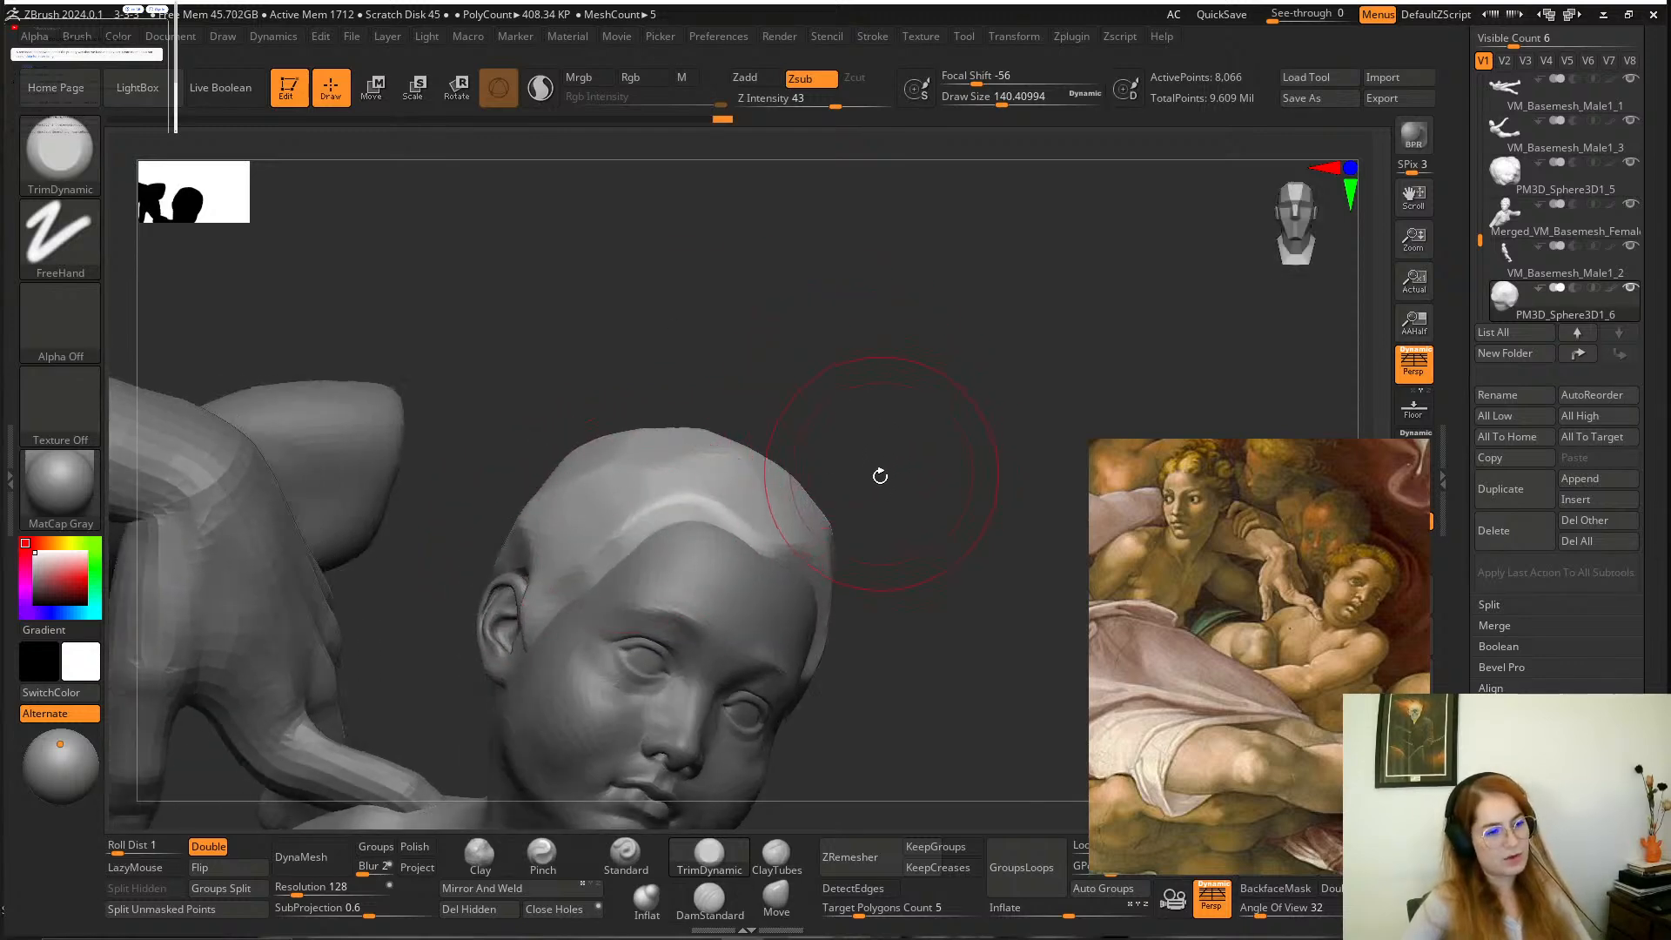
left_click_drag(932, 541, 820, 578)
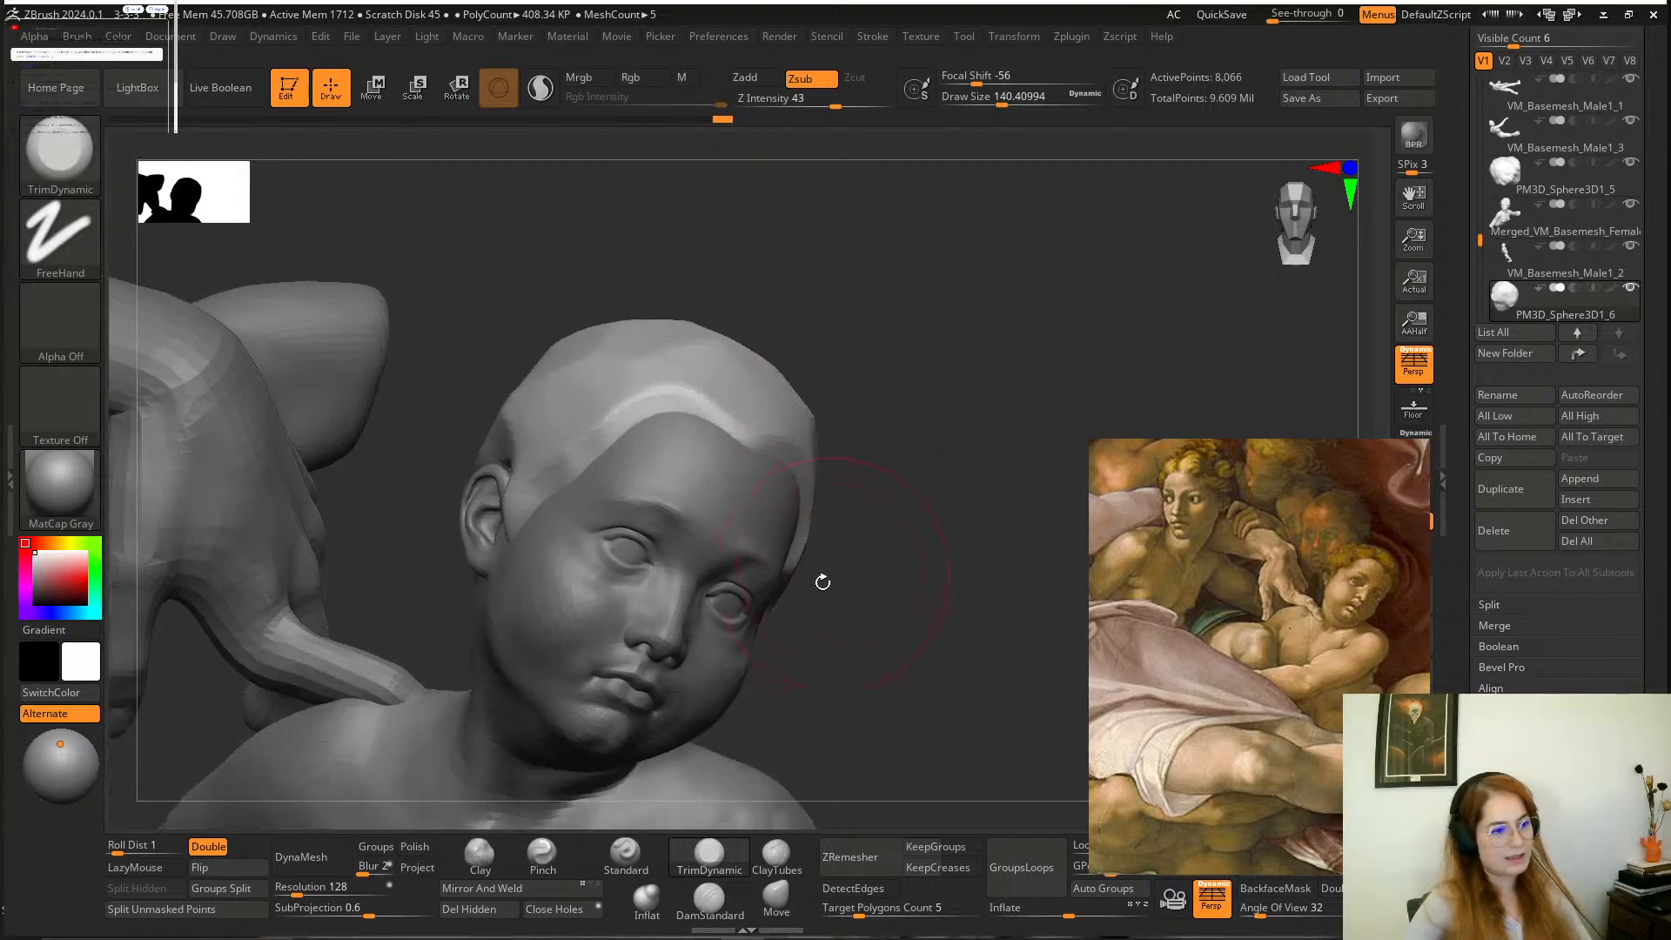
mouse_move(744, 645)
left_mouse_down()
mouse_move(943, 589)
mouse_move(902, 518)
left_mouse_up()
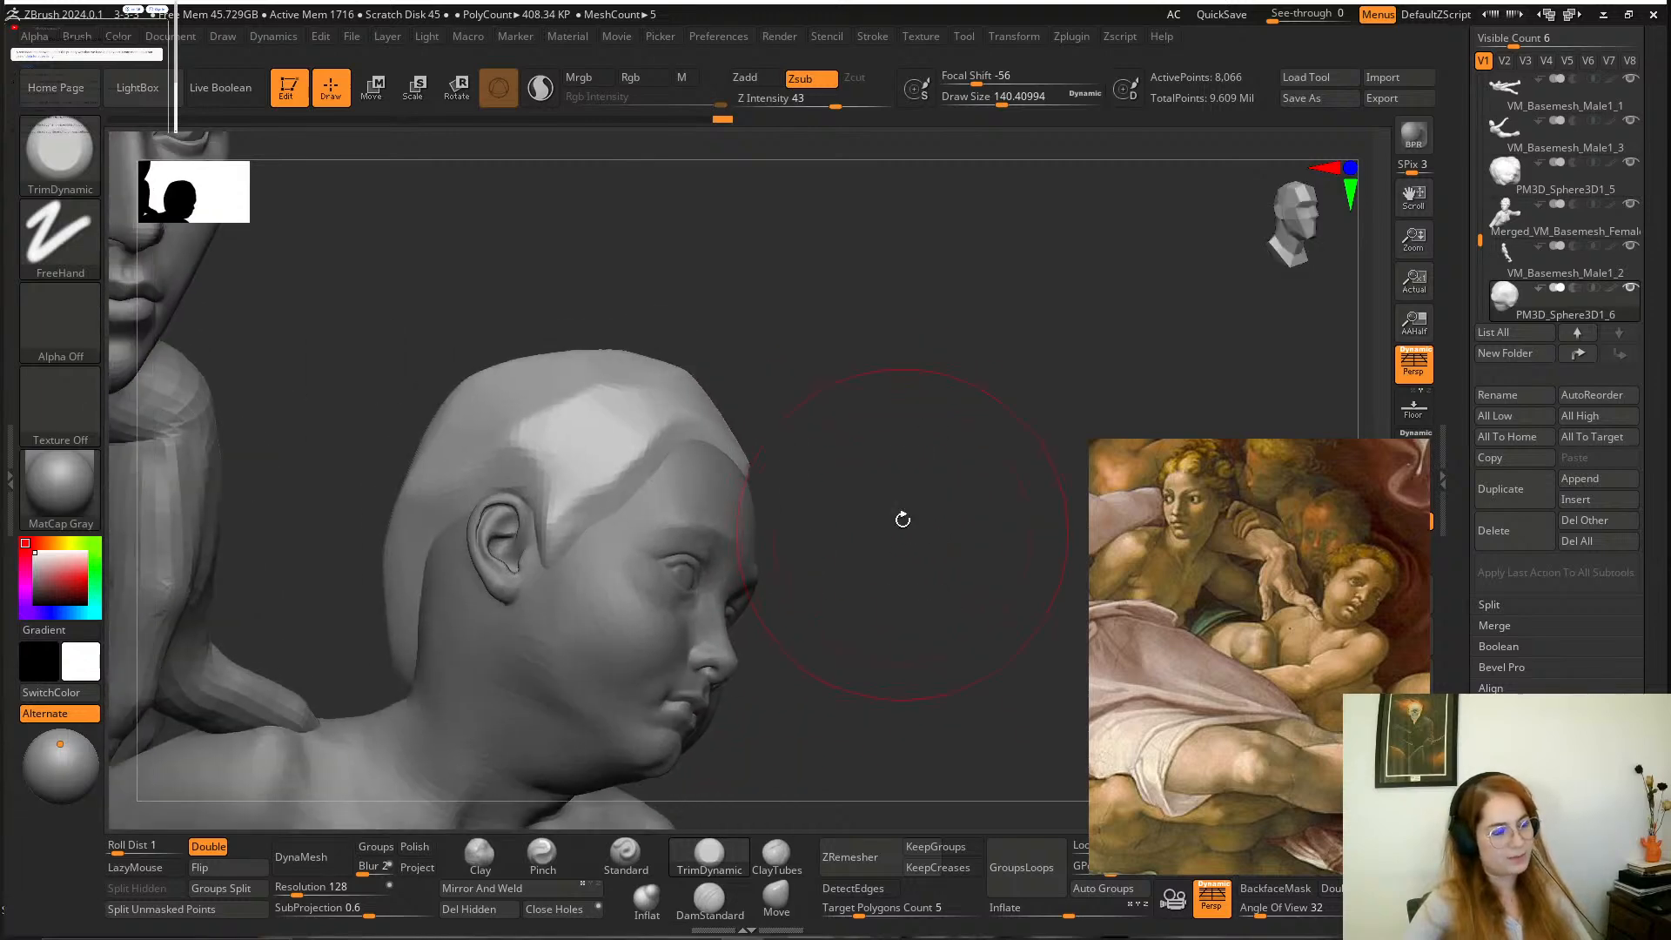
key("space")
left_click_drag(679, 509, 648, 504)
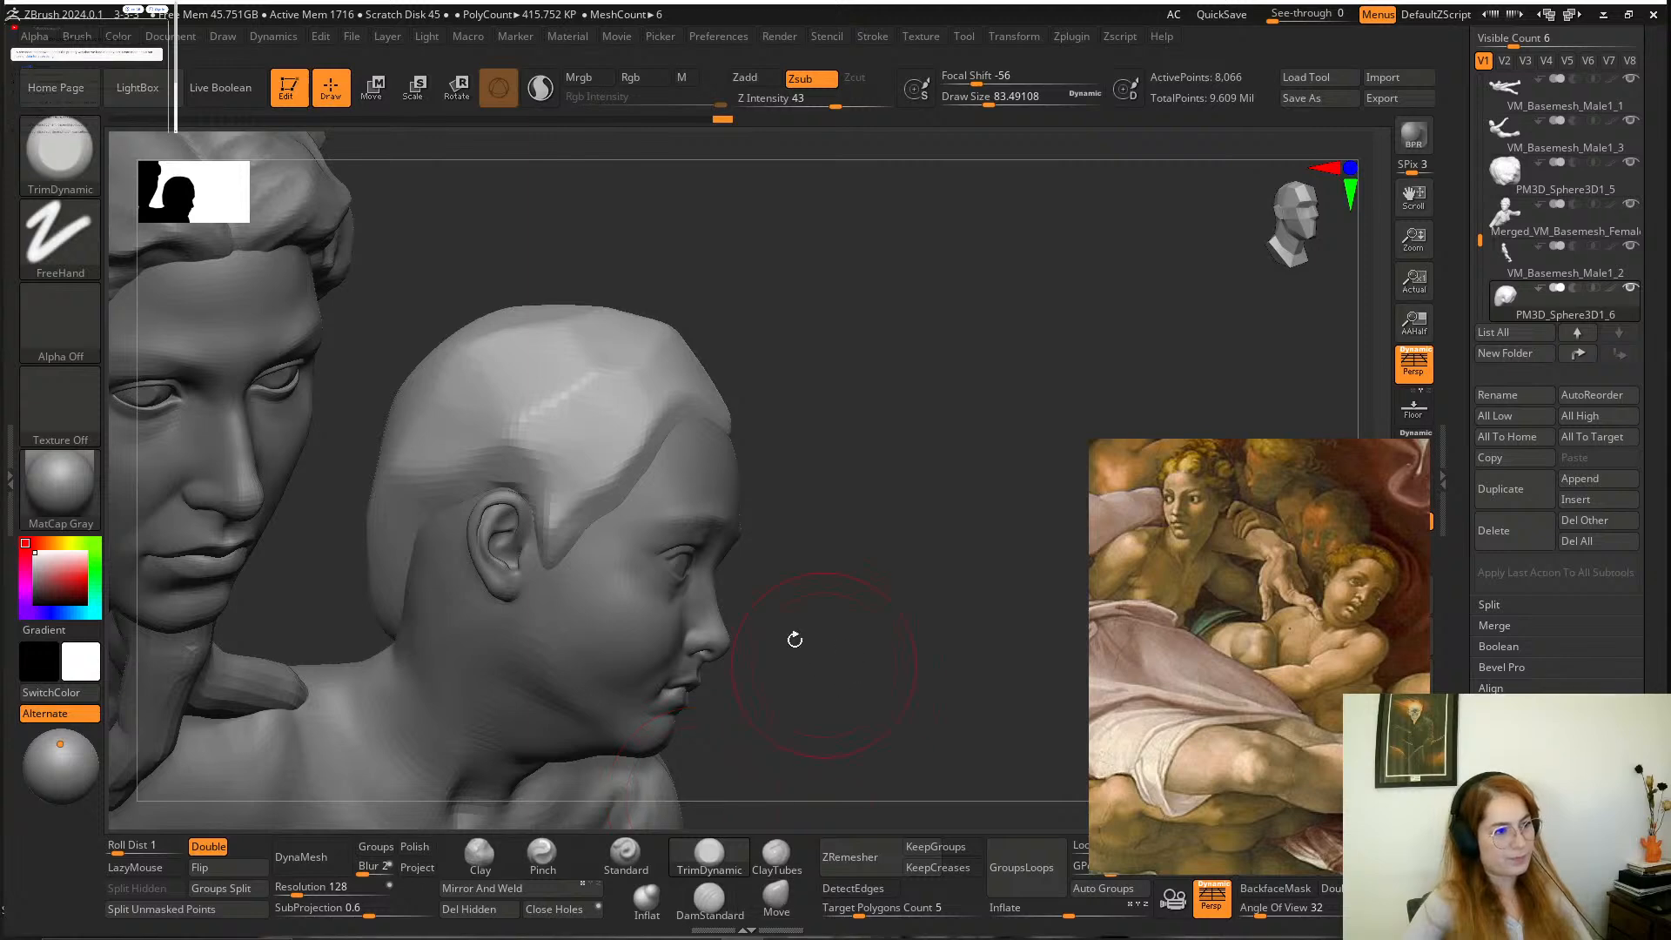
Reshape the hairline between the temple and the forehead with the Move brush at a draw size of about 83.
left_click(776, 896)
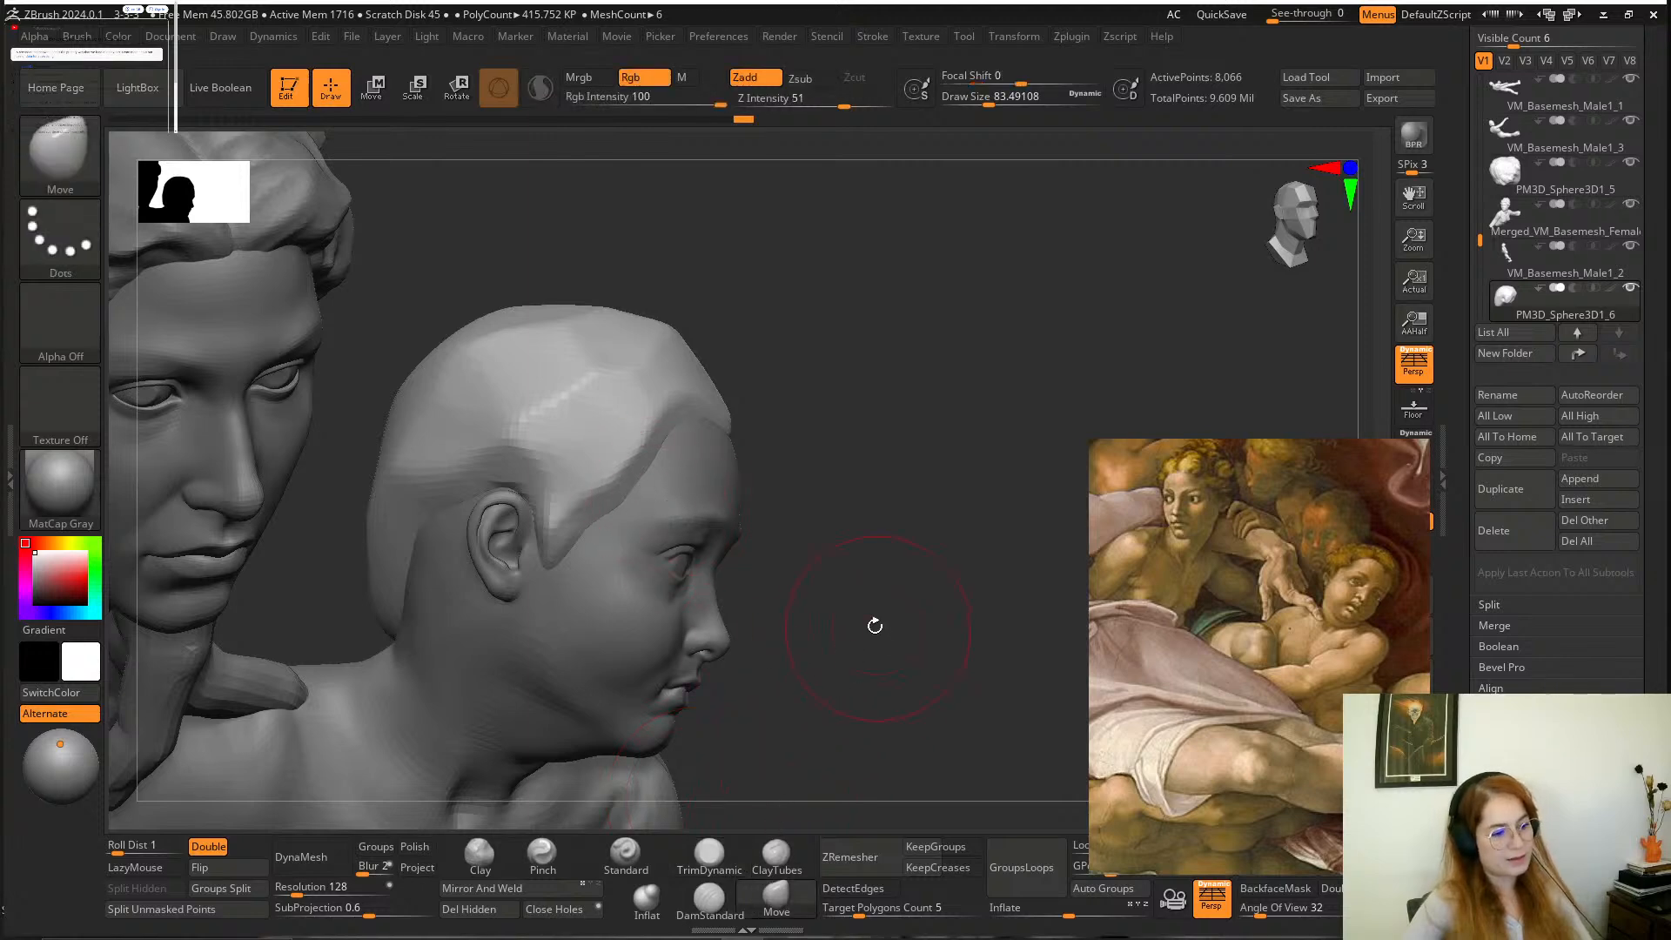
left_click_drag(870, 623, 848, 609)
mouse_move(612, 511)
left_mouse_down()
mouse_move(626, 533)
mouse_move(635, 490)
left_mouse_up()
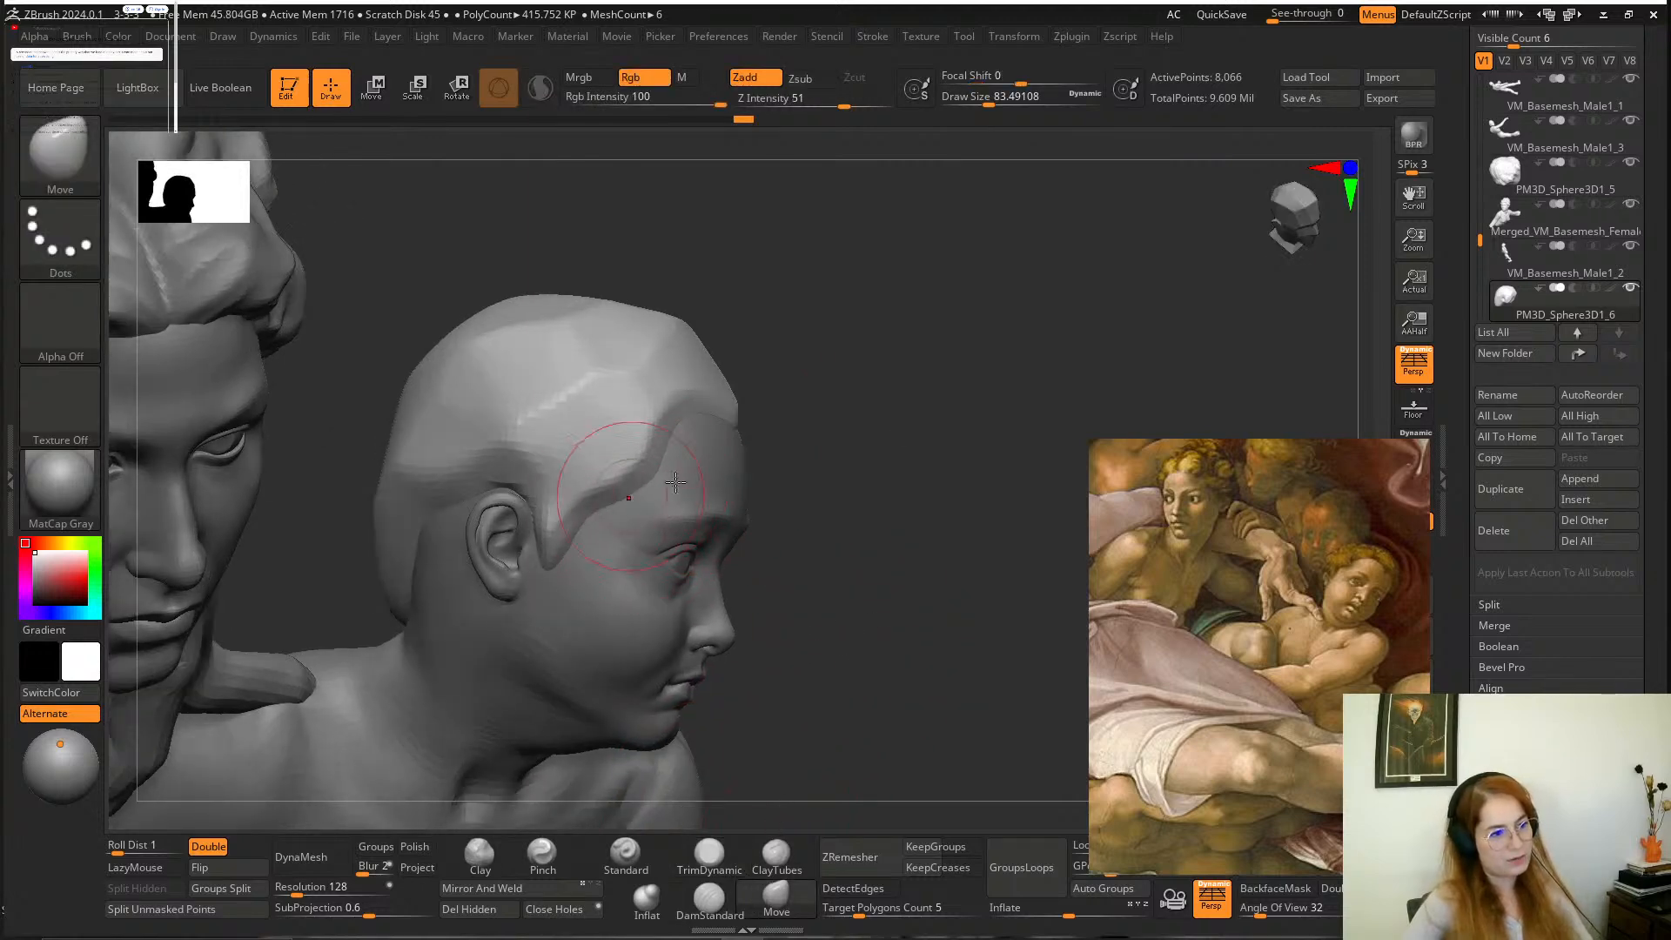
left_click_drag(914, 444, 802, 366)
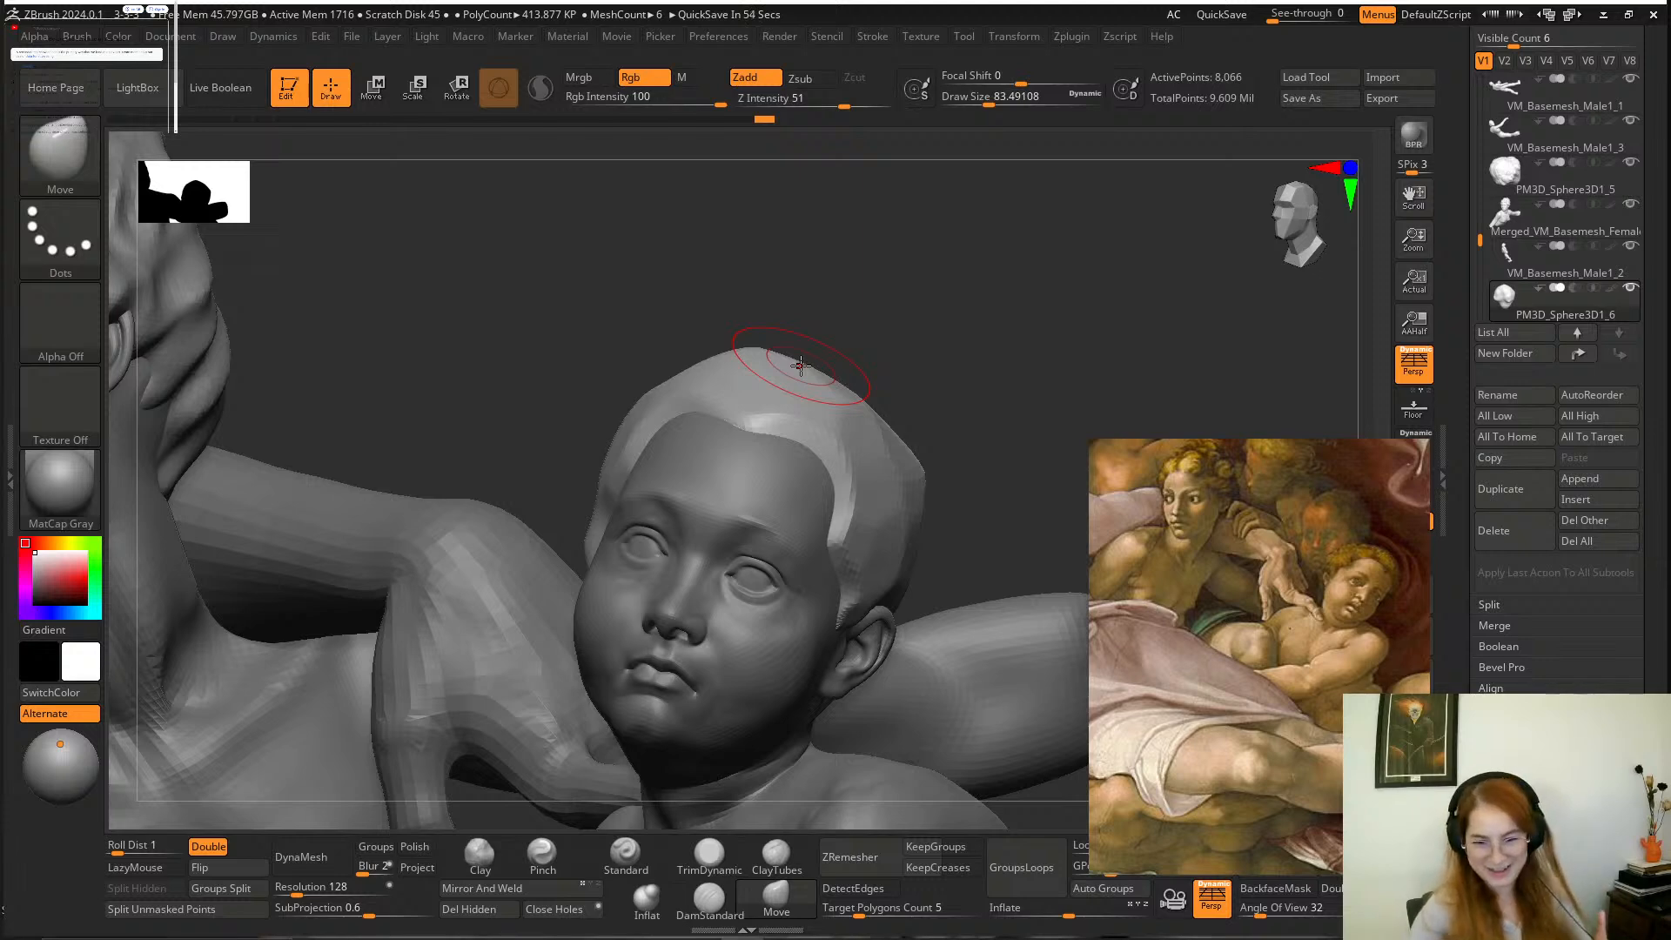
left_click_drag(962, 343, 948, 363)
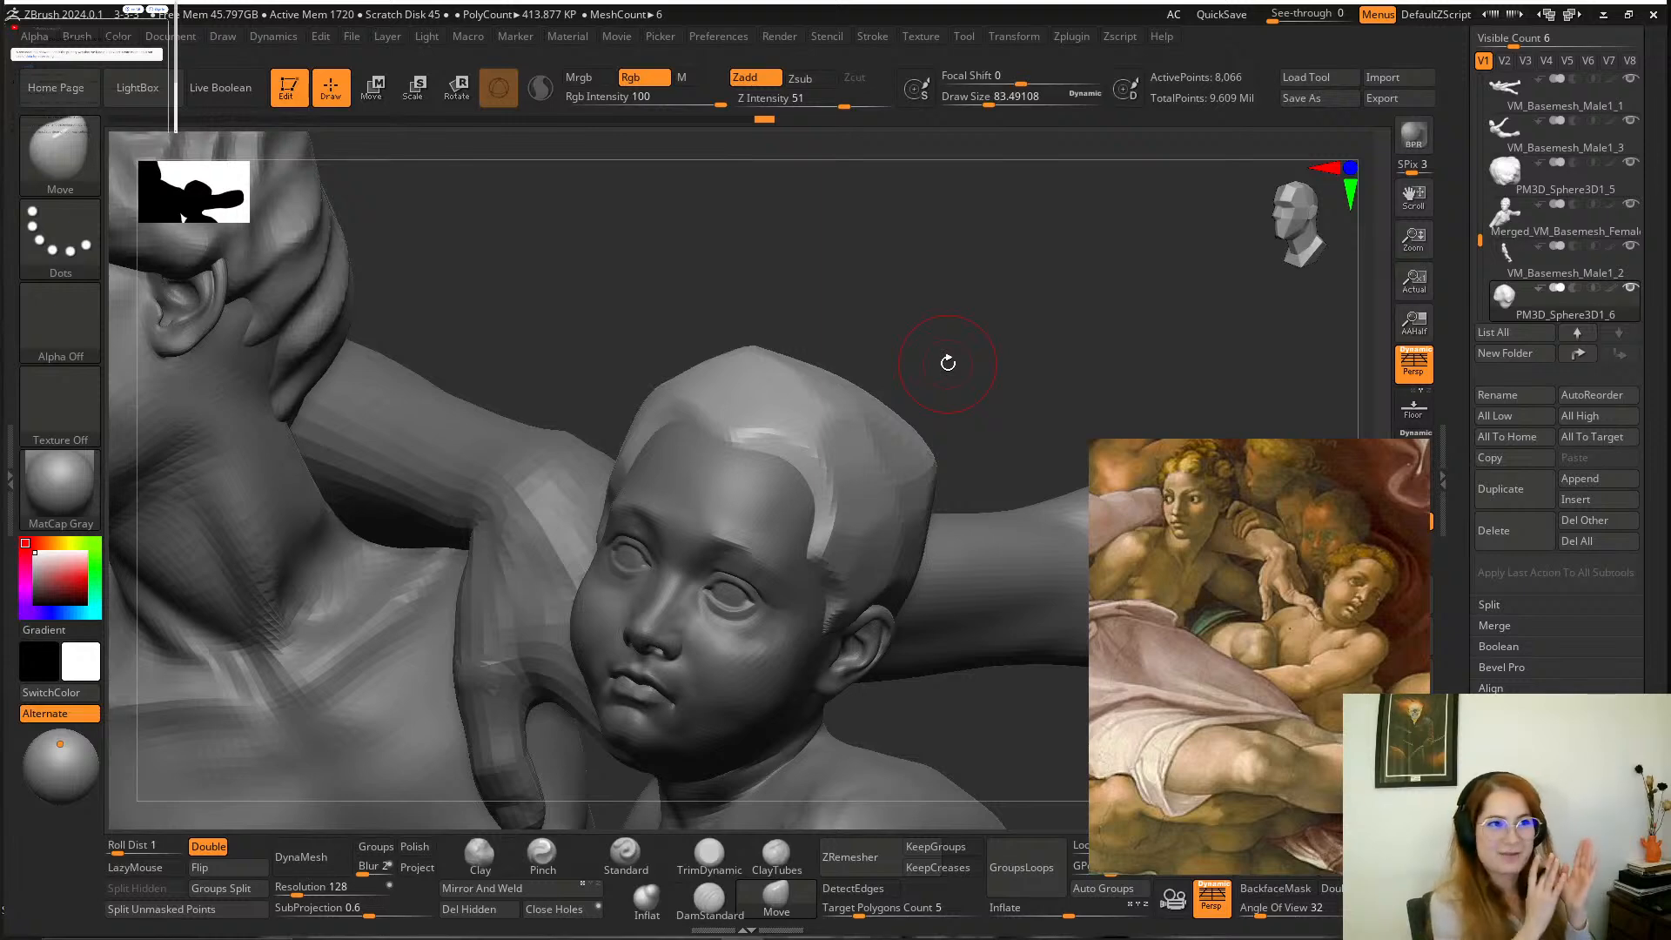
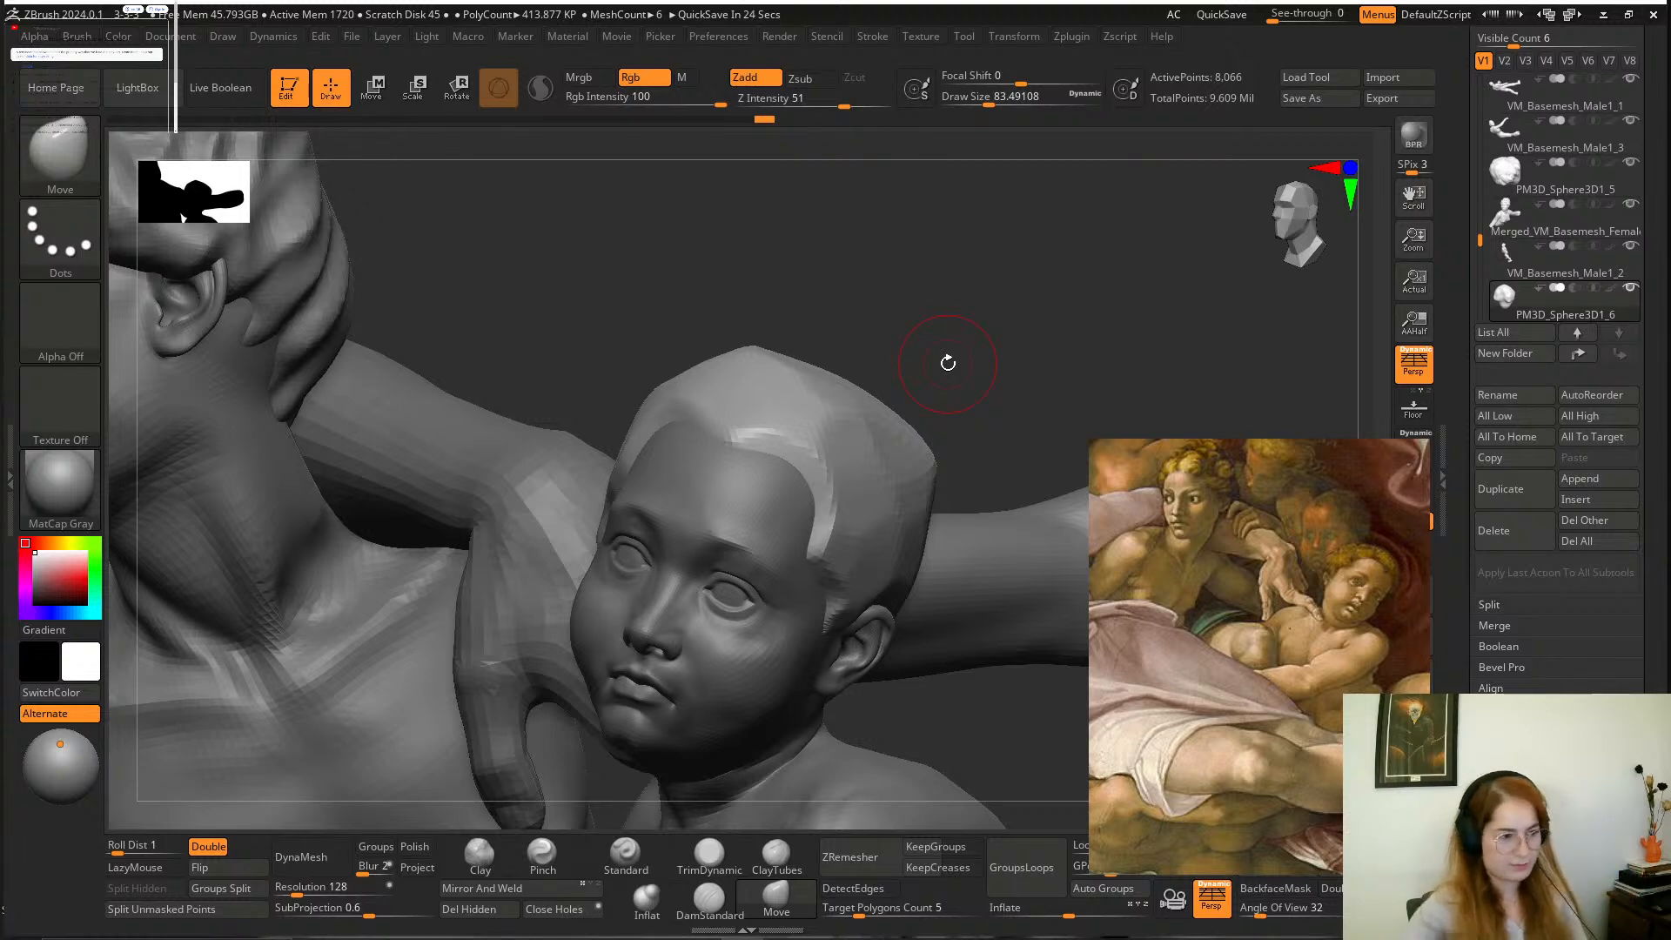
Examine the boy's hair cap from the front and from above, with TrimDynamic set to a draw size of about 128.
left_click_drag(992, 317, 1002, 281)
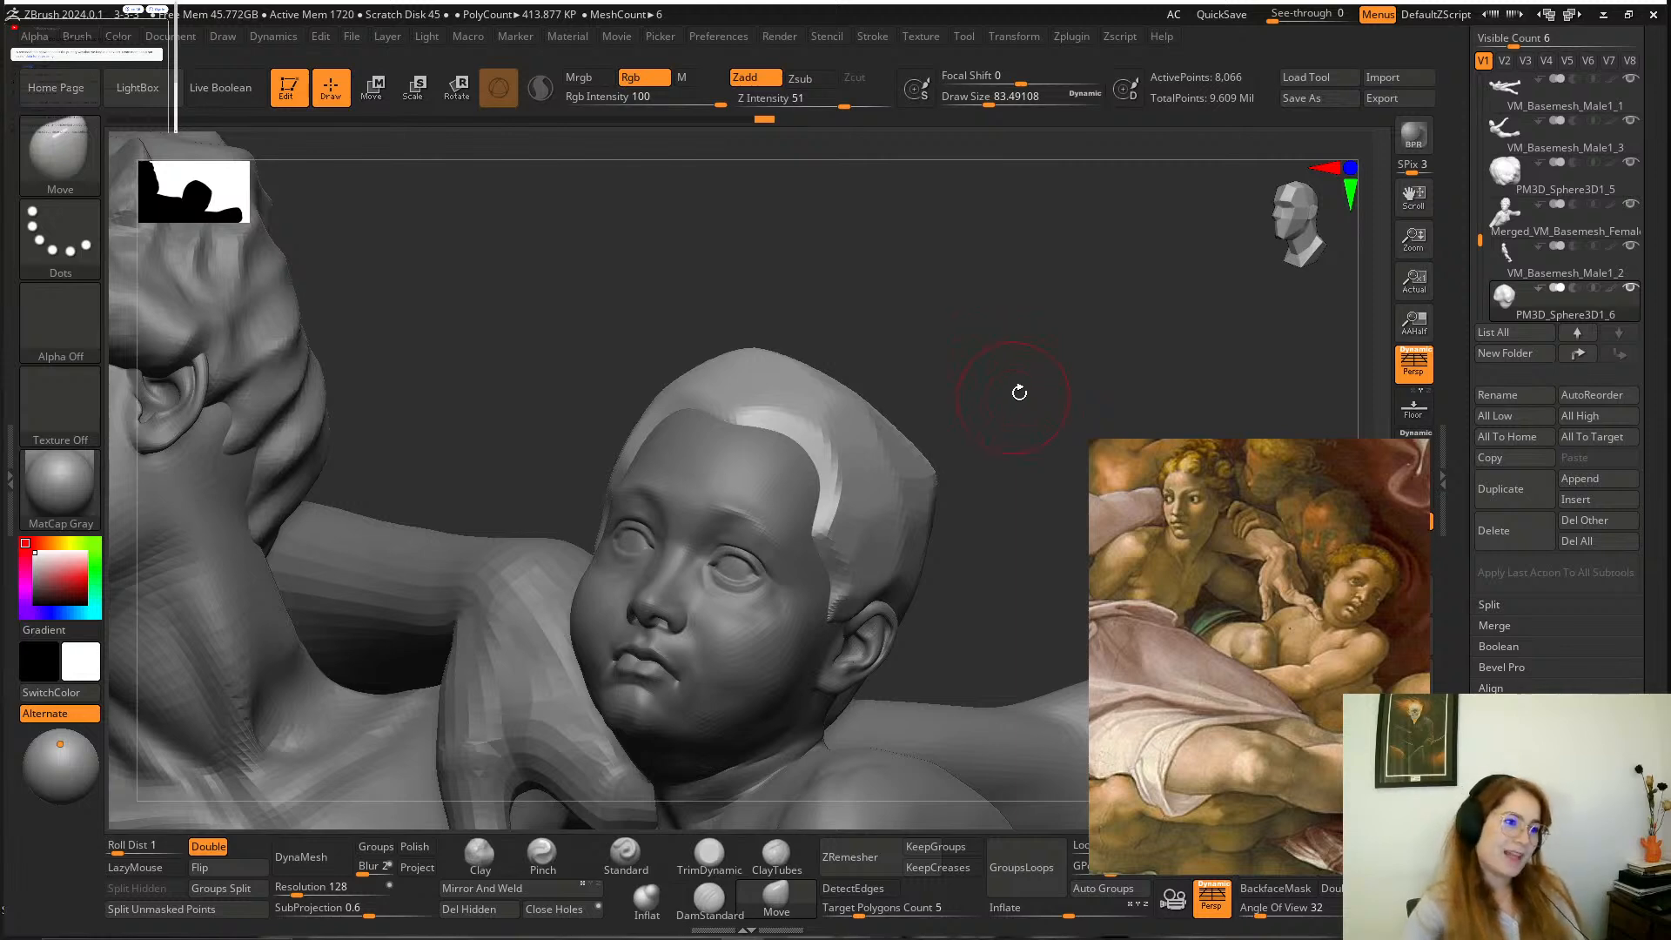
mouse_move(1019, 393)
left_mouse_down()
mouse_move(1044, 314)
mouse_move(1029, 336)
mouse_move(1048, 324)
mouse_move(1030, 306)
mouse_move(1005, 357)
left_mouse_up()
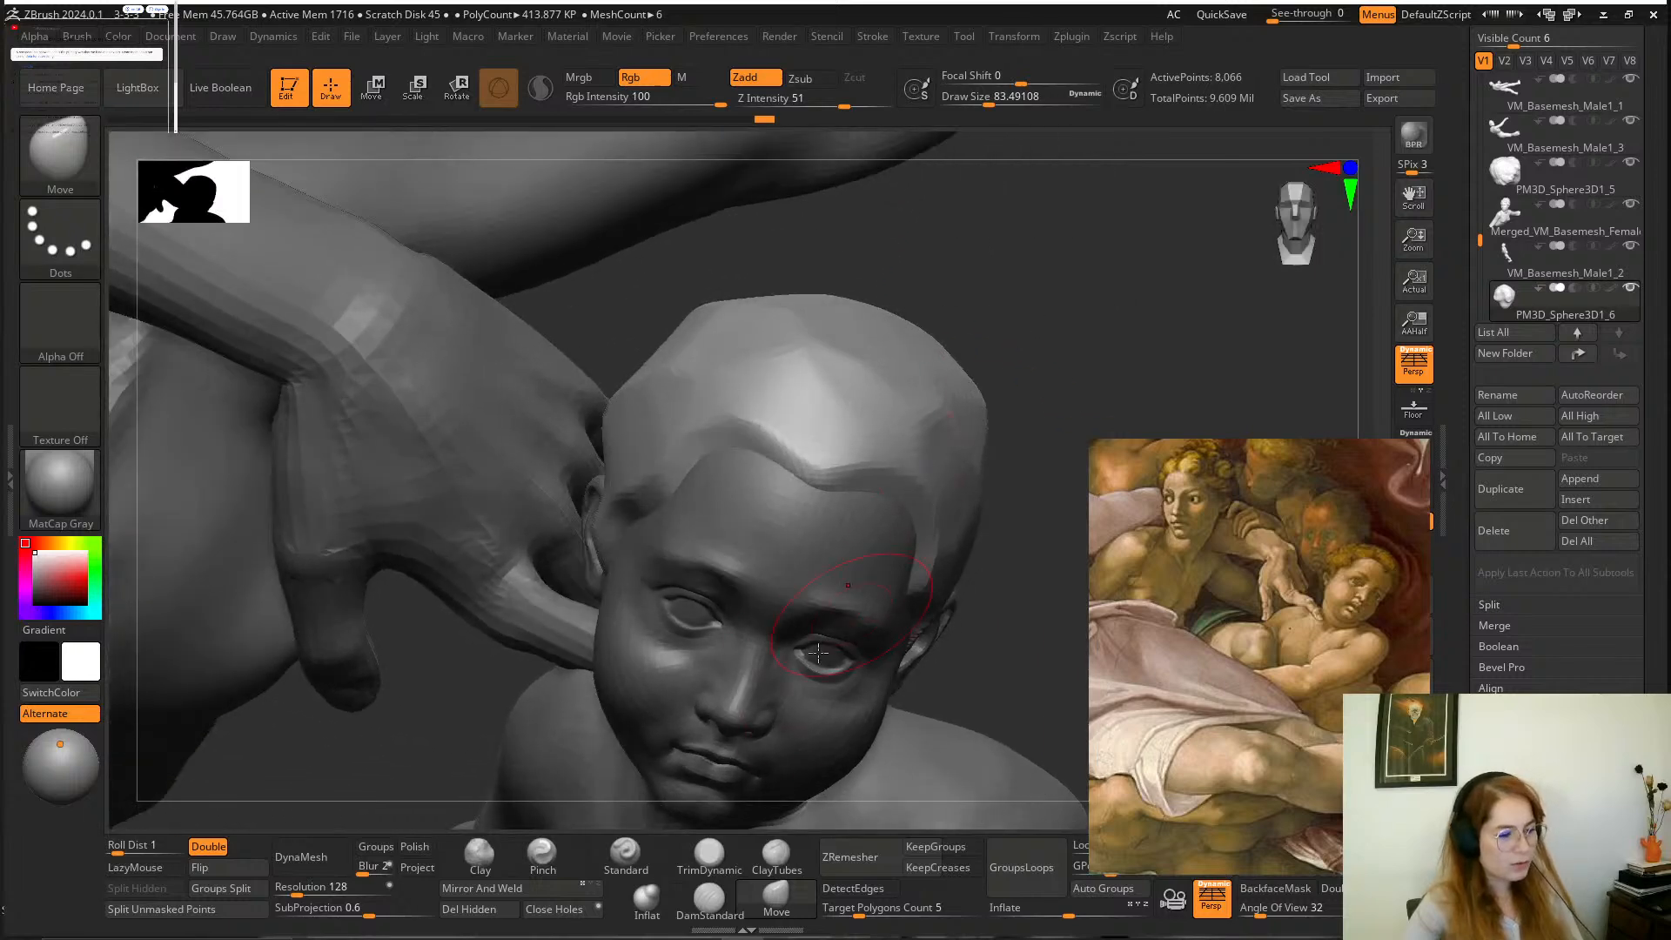
left_click(709, 853)
key("space")
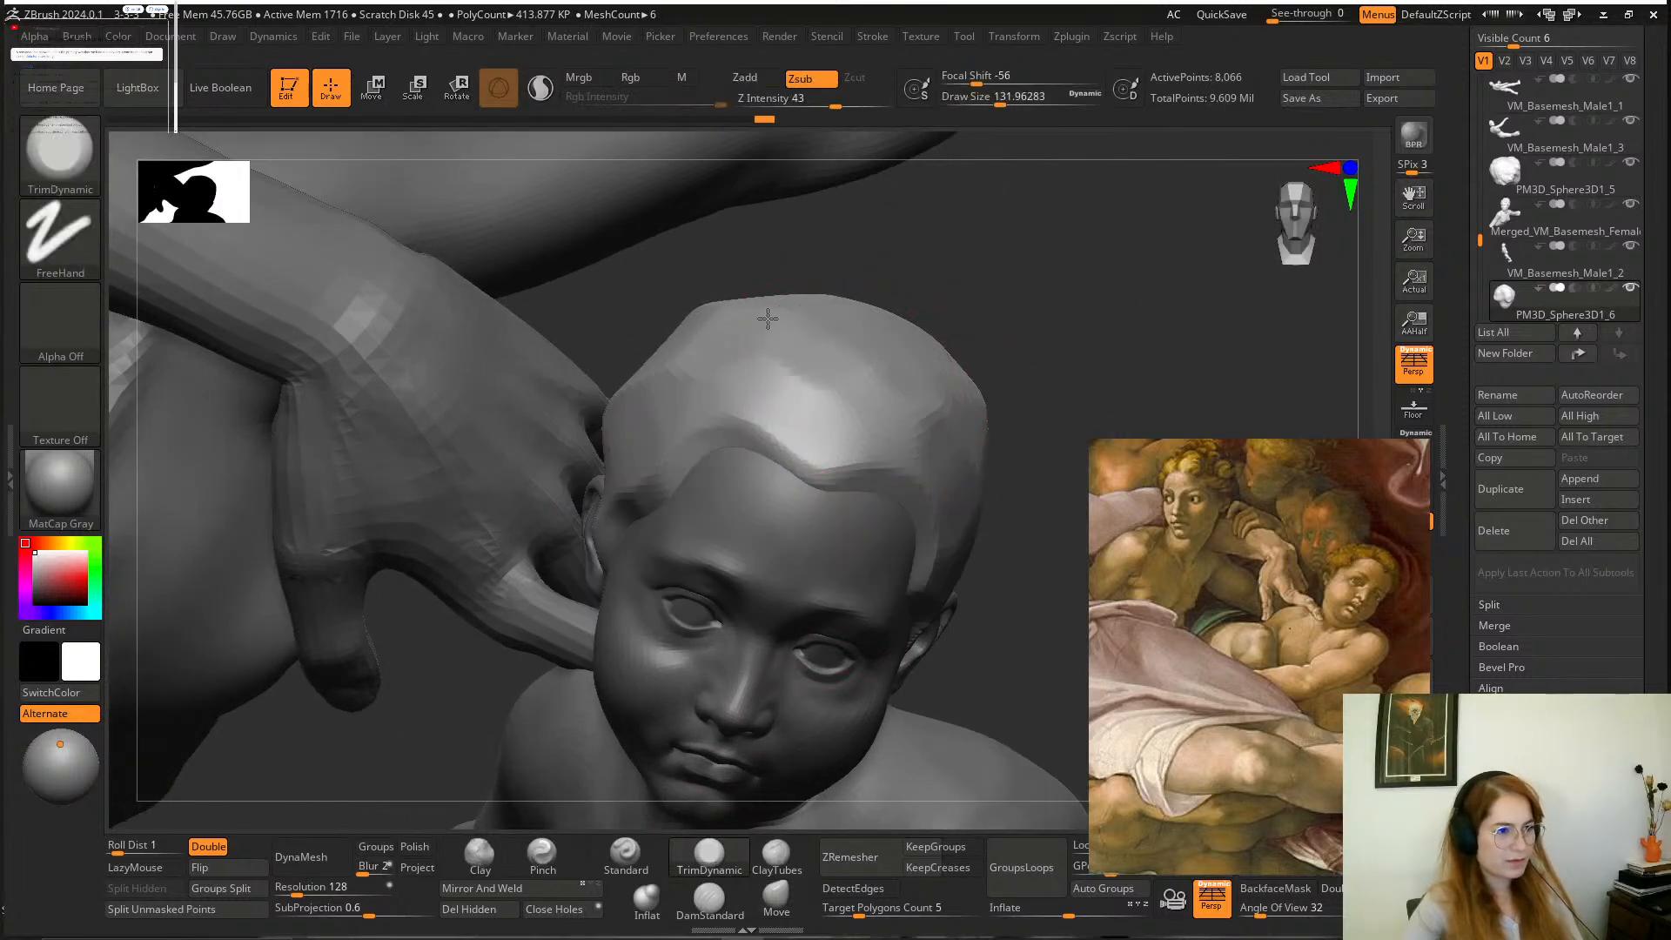
left_click_drag(1010, 358, 976, 391)
left_click_drag(985, 368, 949, 383, "alt")
left_click_drag(778, 422, 763, 441, "alt")
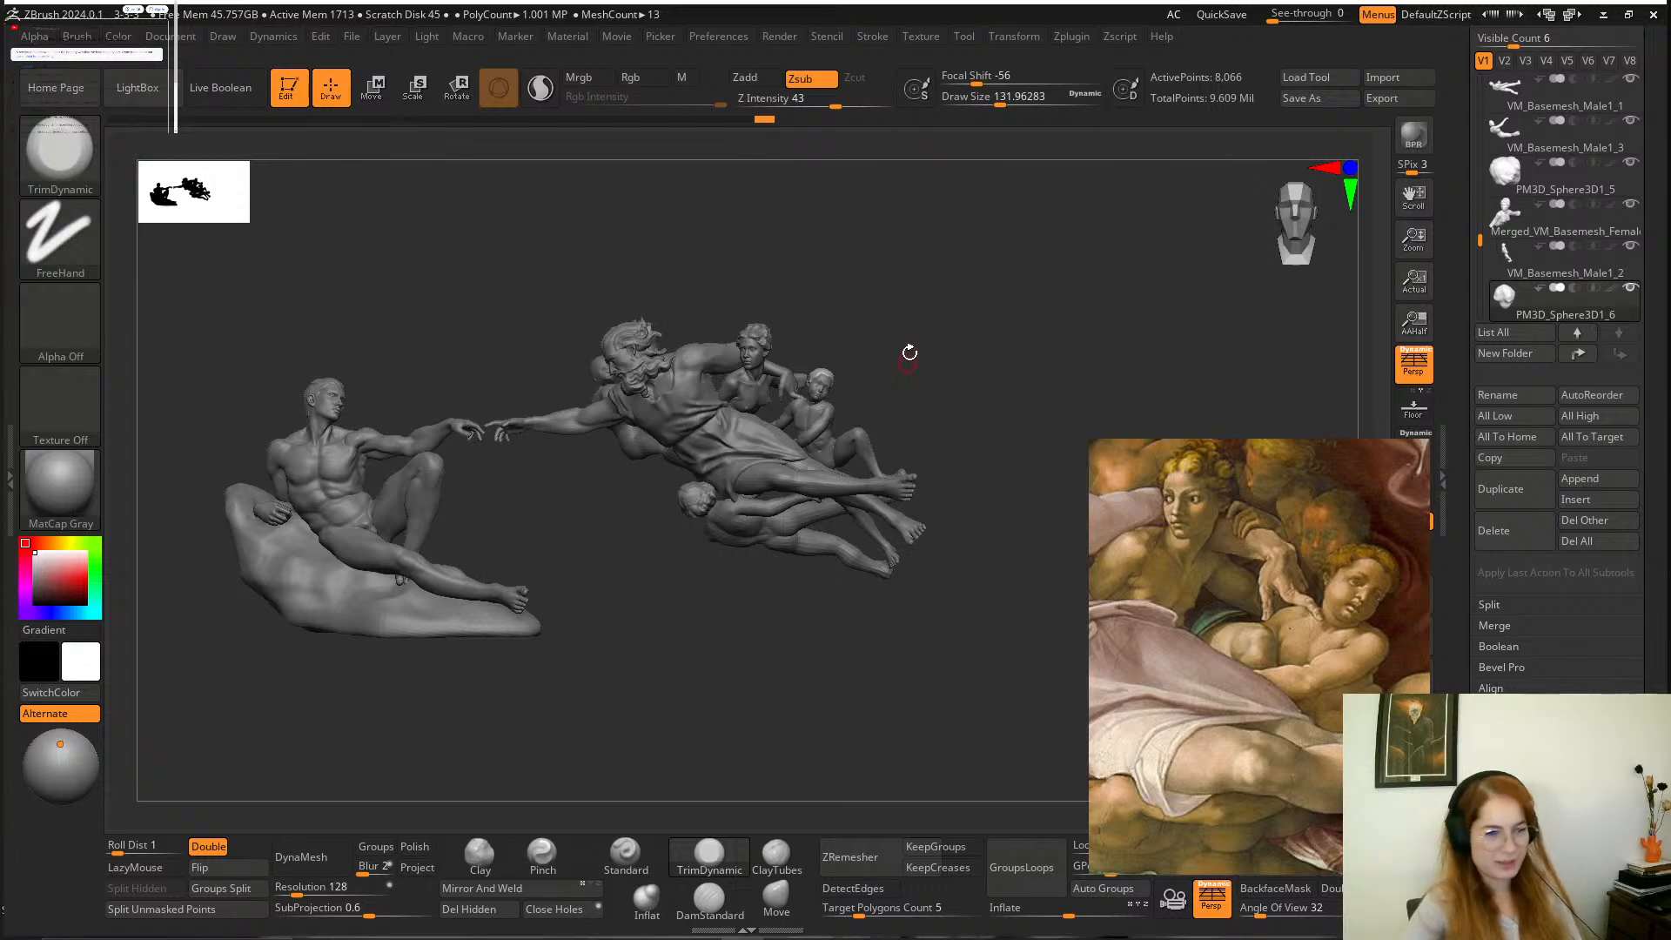
left_click_drag(932, 373, 1018, 514, "alt")
left_click_drag(954, 409, 1059, 571, "alt")
left_click_drag(977, 473, 871, 461)
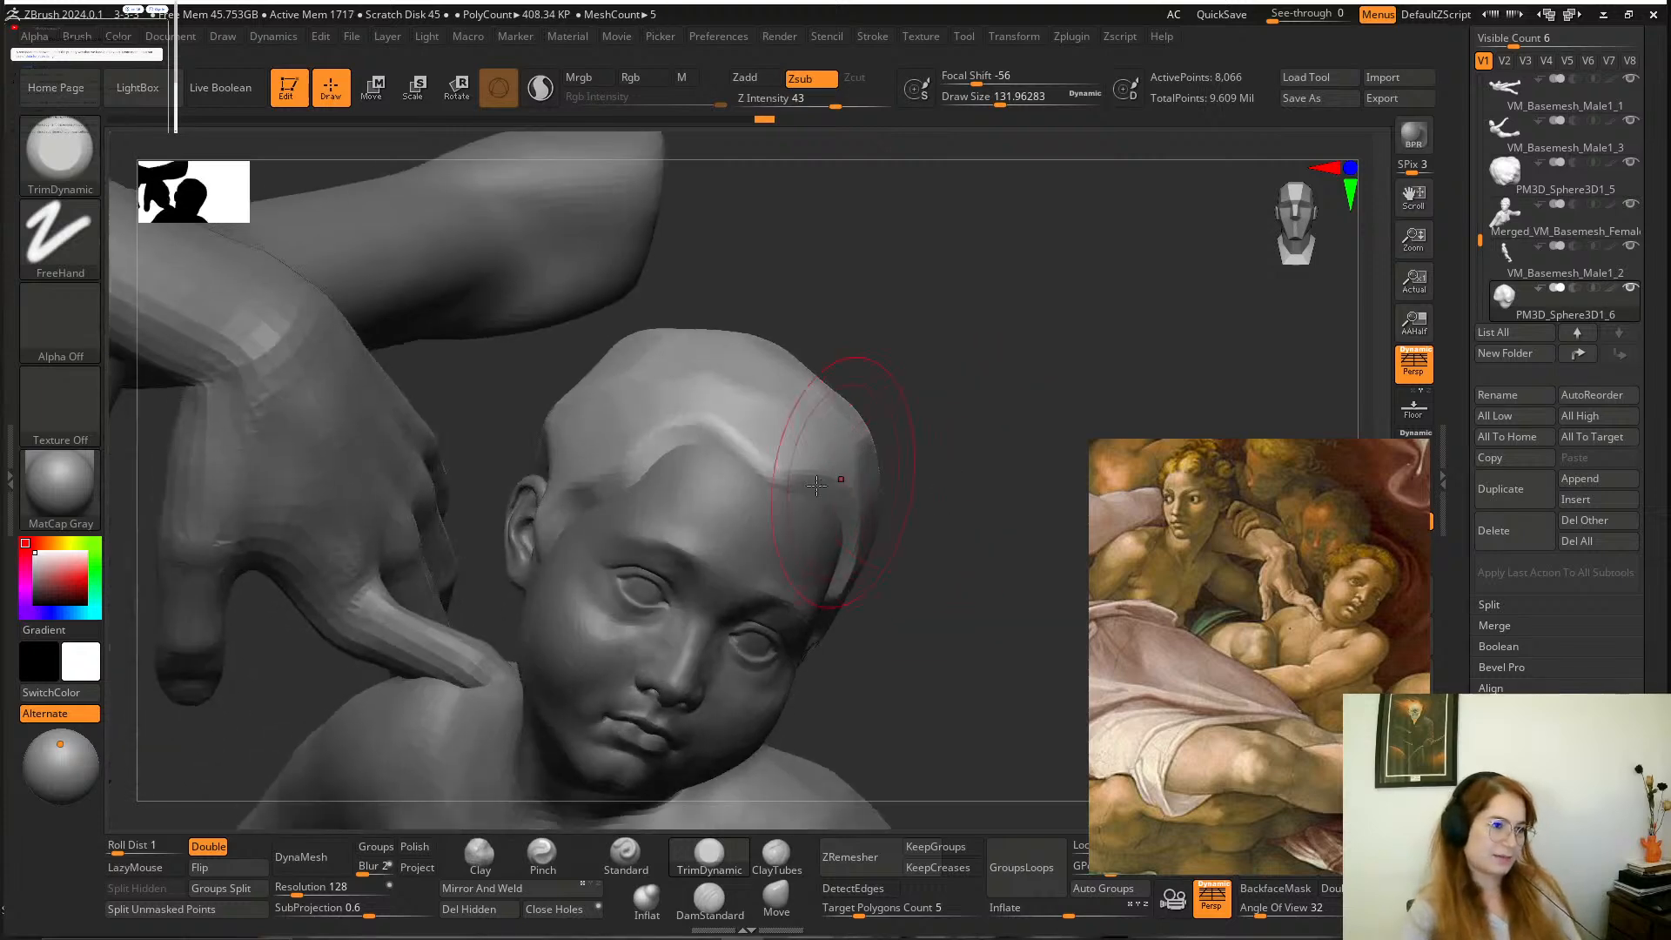
key("space")
key("f")
Compare the boy's hair with the other figures in the whole composition, and inspect his head up close against the painting.
mouse_move(974, 387)
left_mouse_down()
mouse_move(825, 392)
mouse_move(1091, 336)
mouse_move(989, 311)
mouse_move(659, 301)
left_mouse_up()
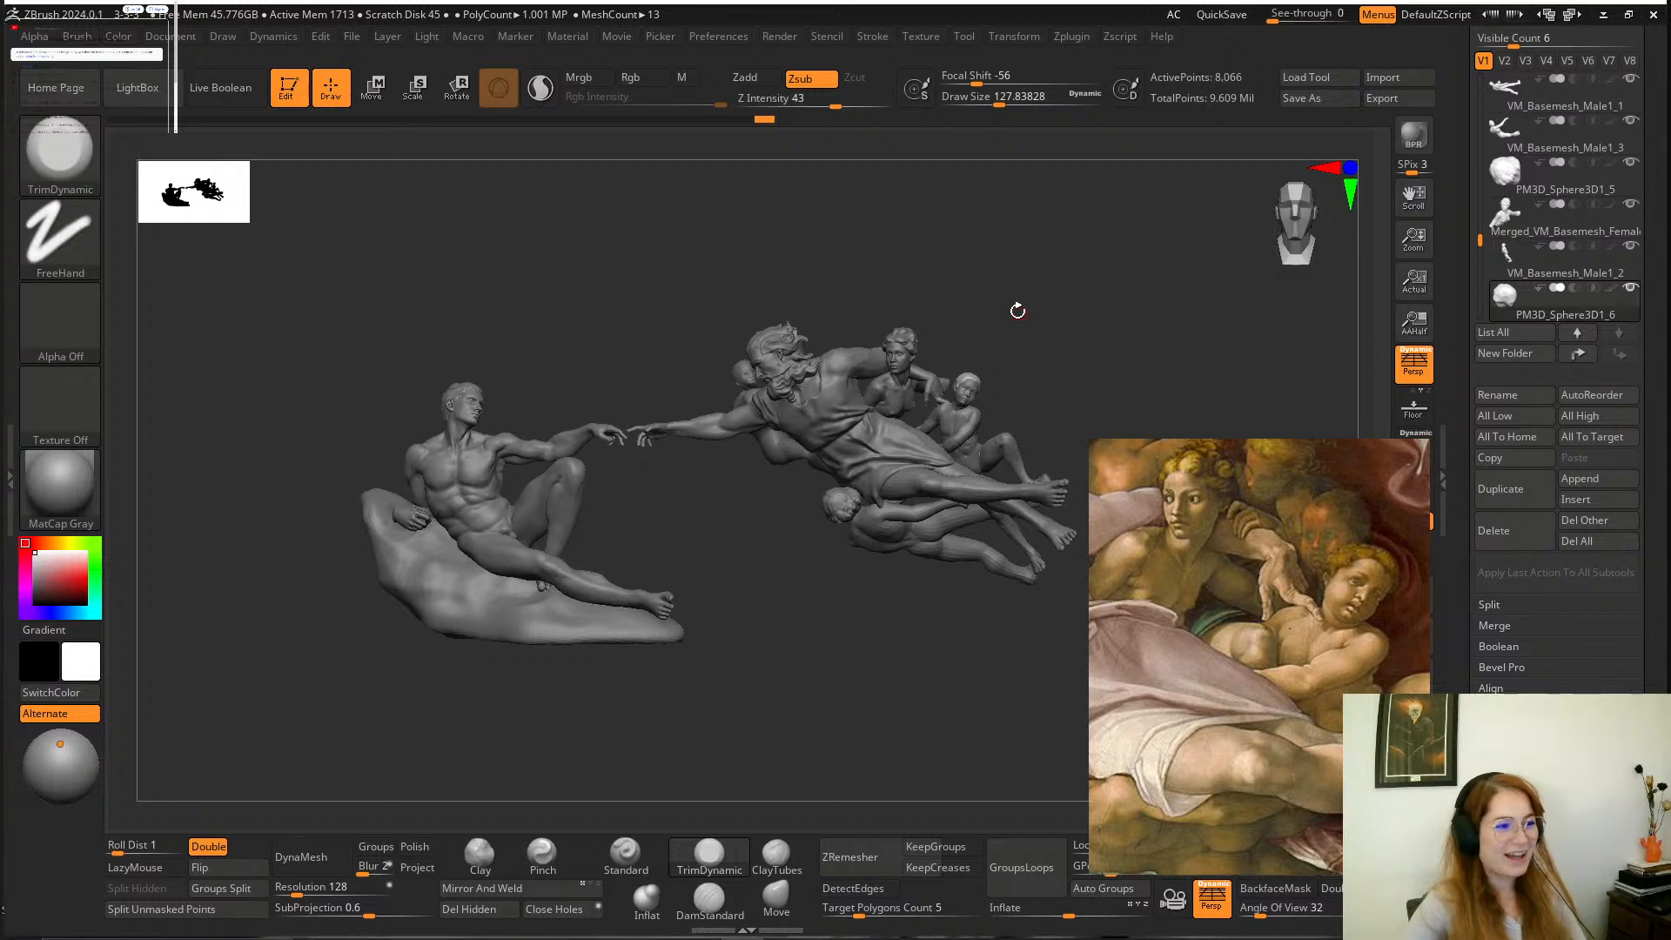
scroll(1031, 328, "up", 10)
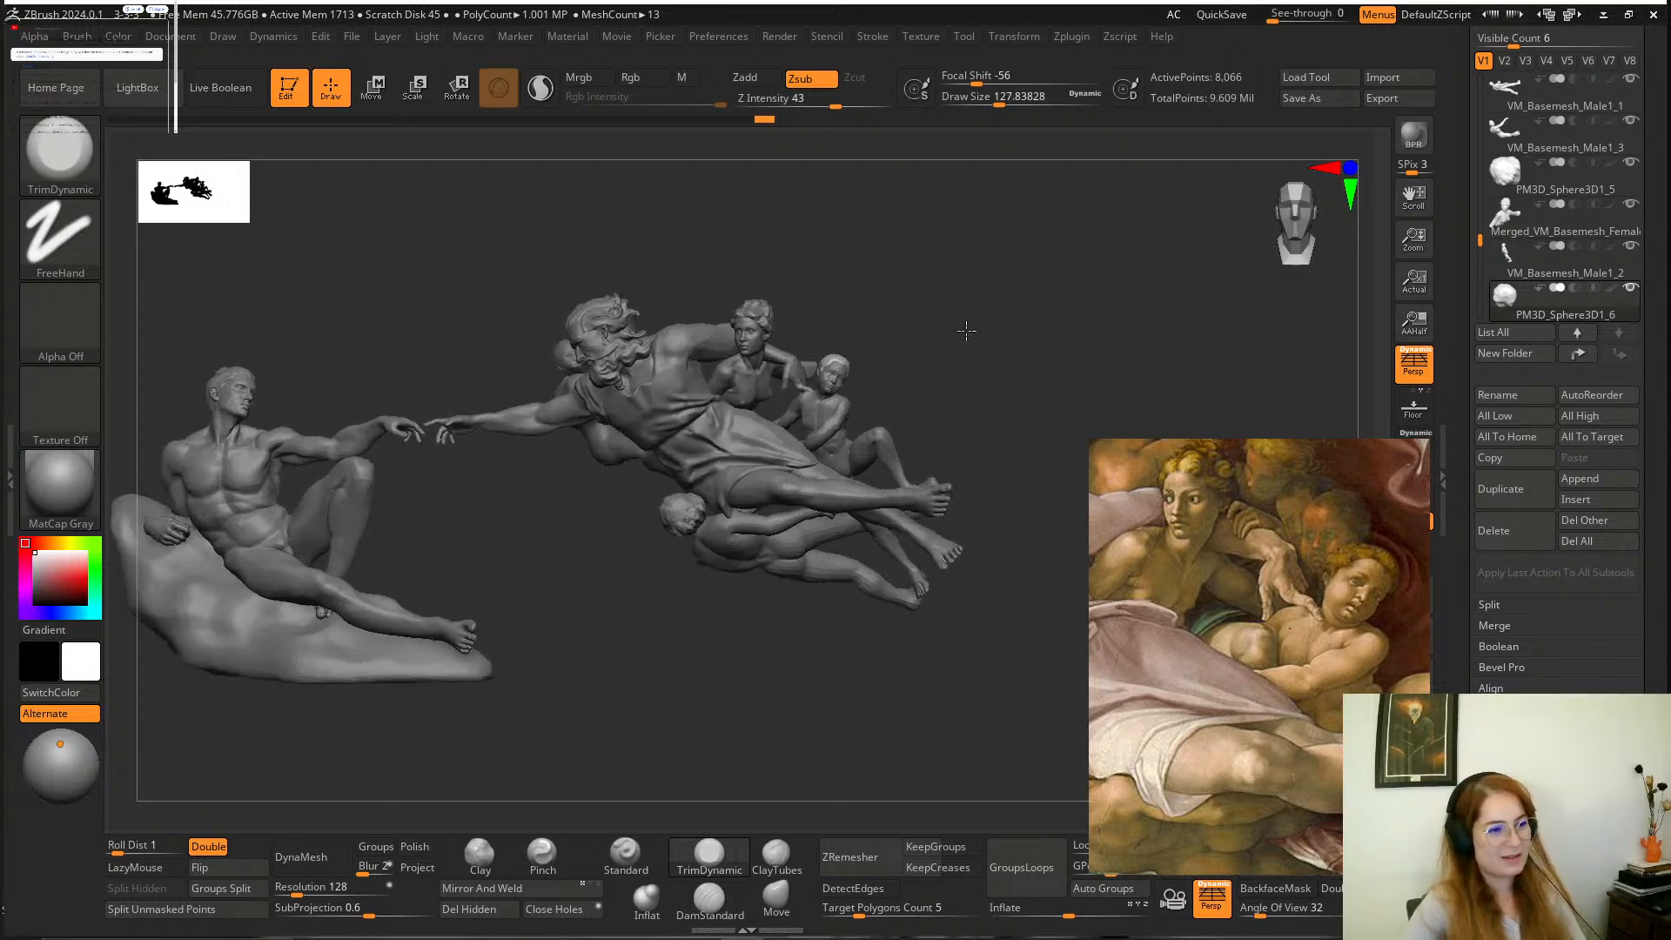
scroll(1055, 482, "up", 3)
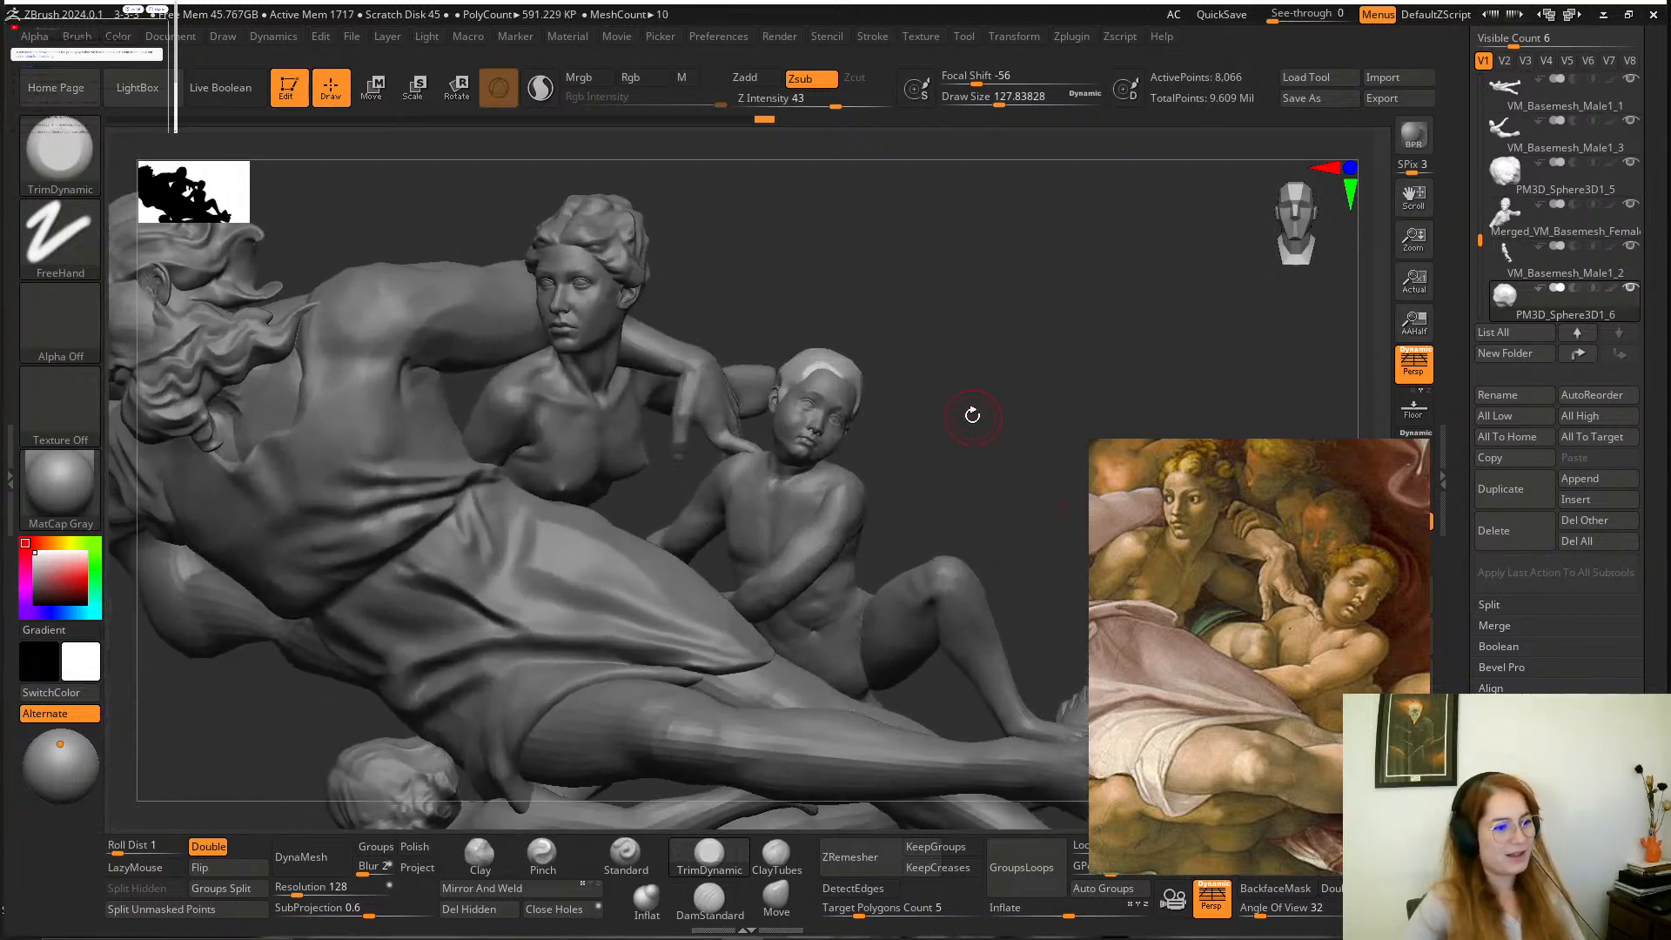
left_click_drag(972, 415, 894, 365, "alt")
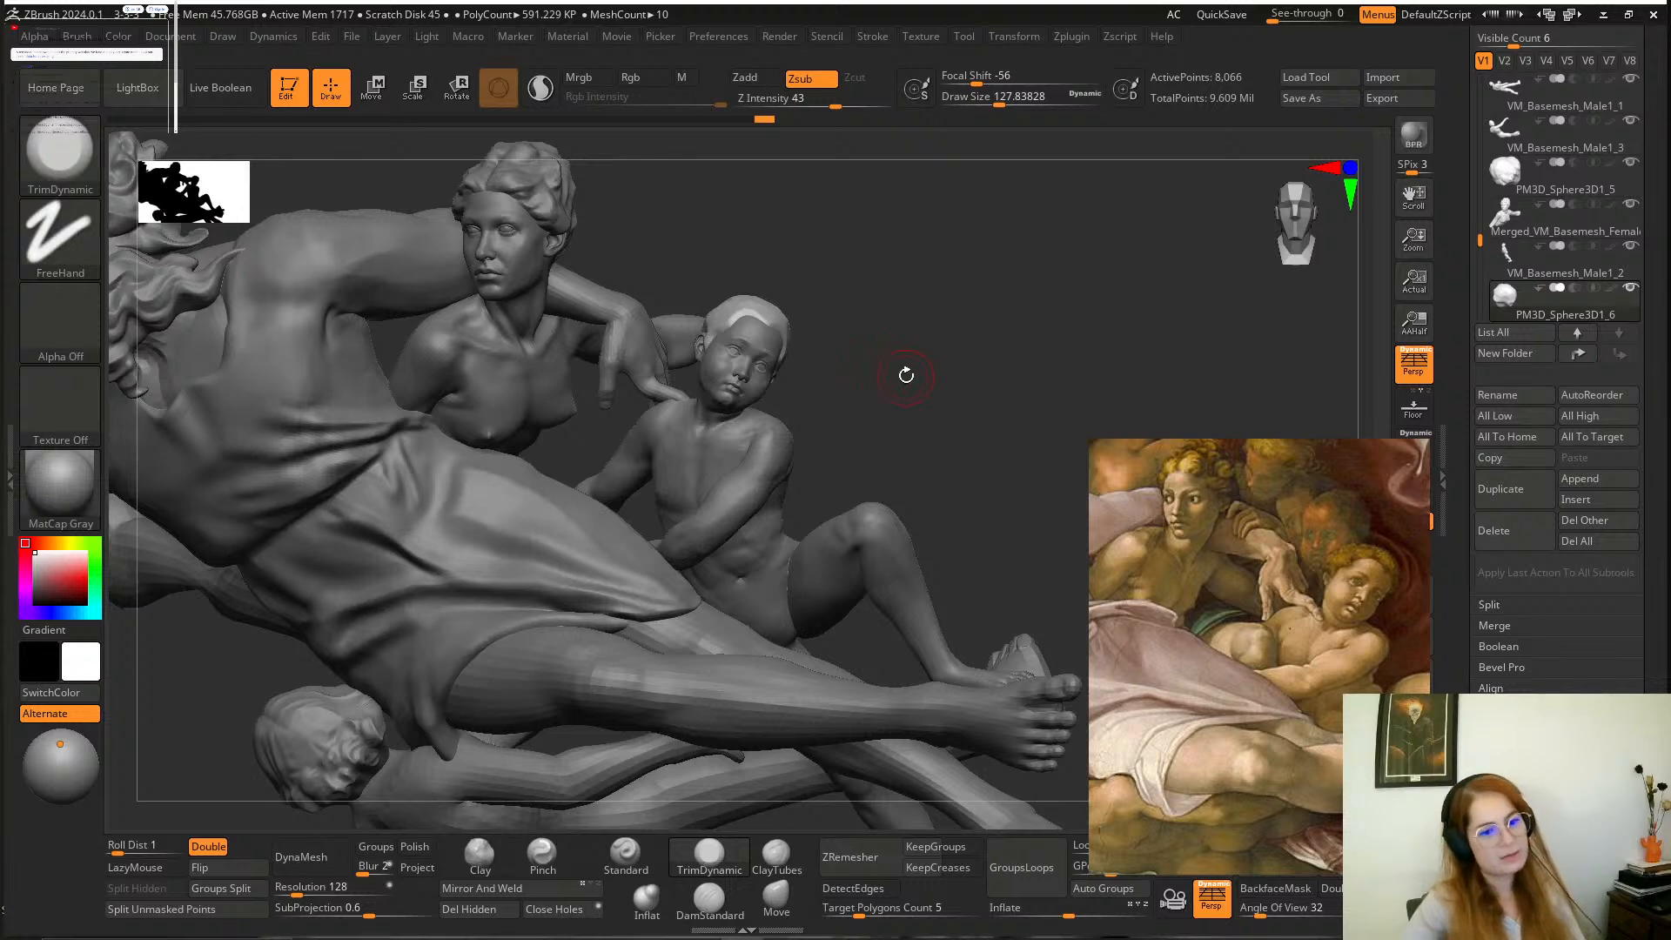
scroll(914, 369, "up", 10)
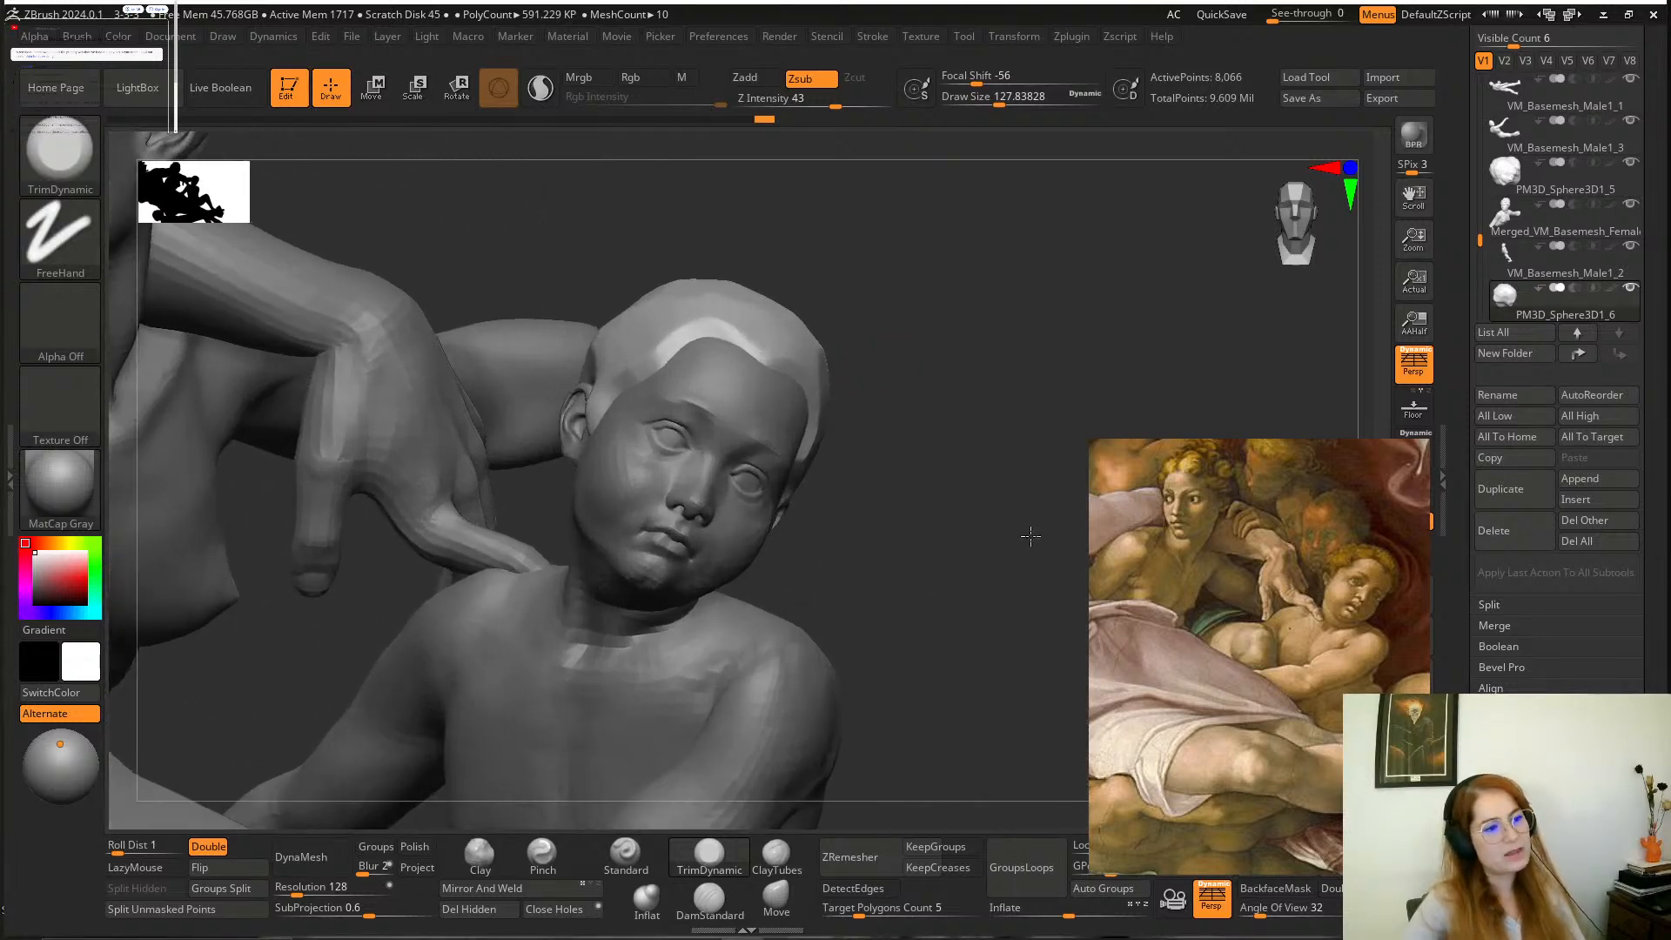
scroll(973, 491, "up", 5)
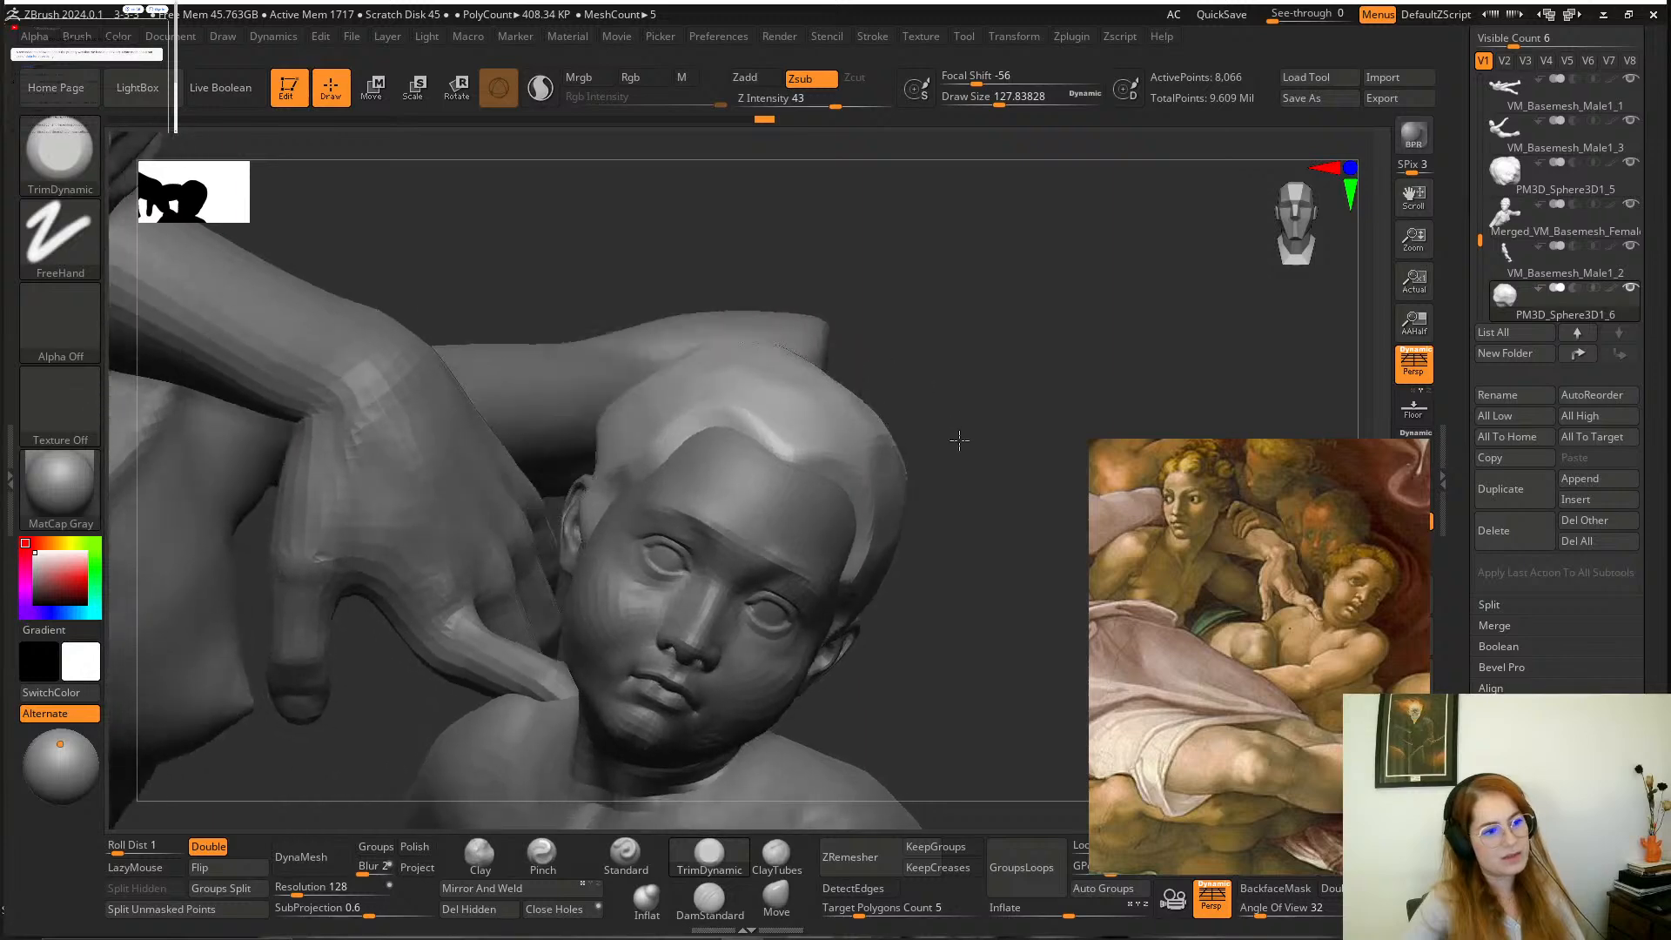
left_click_drag(958, 466, 944, 468)
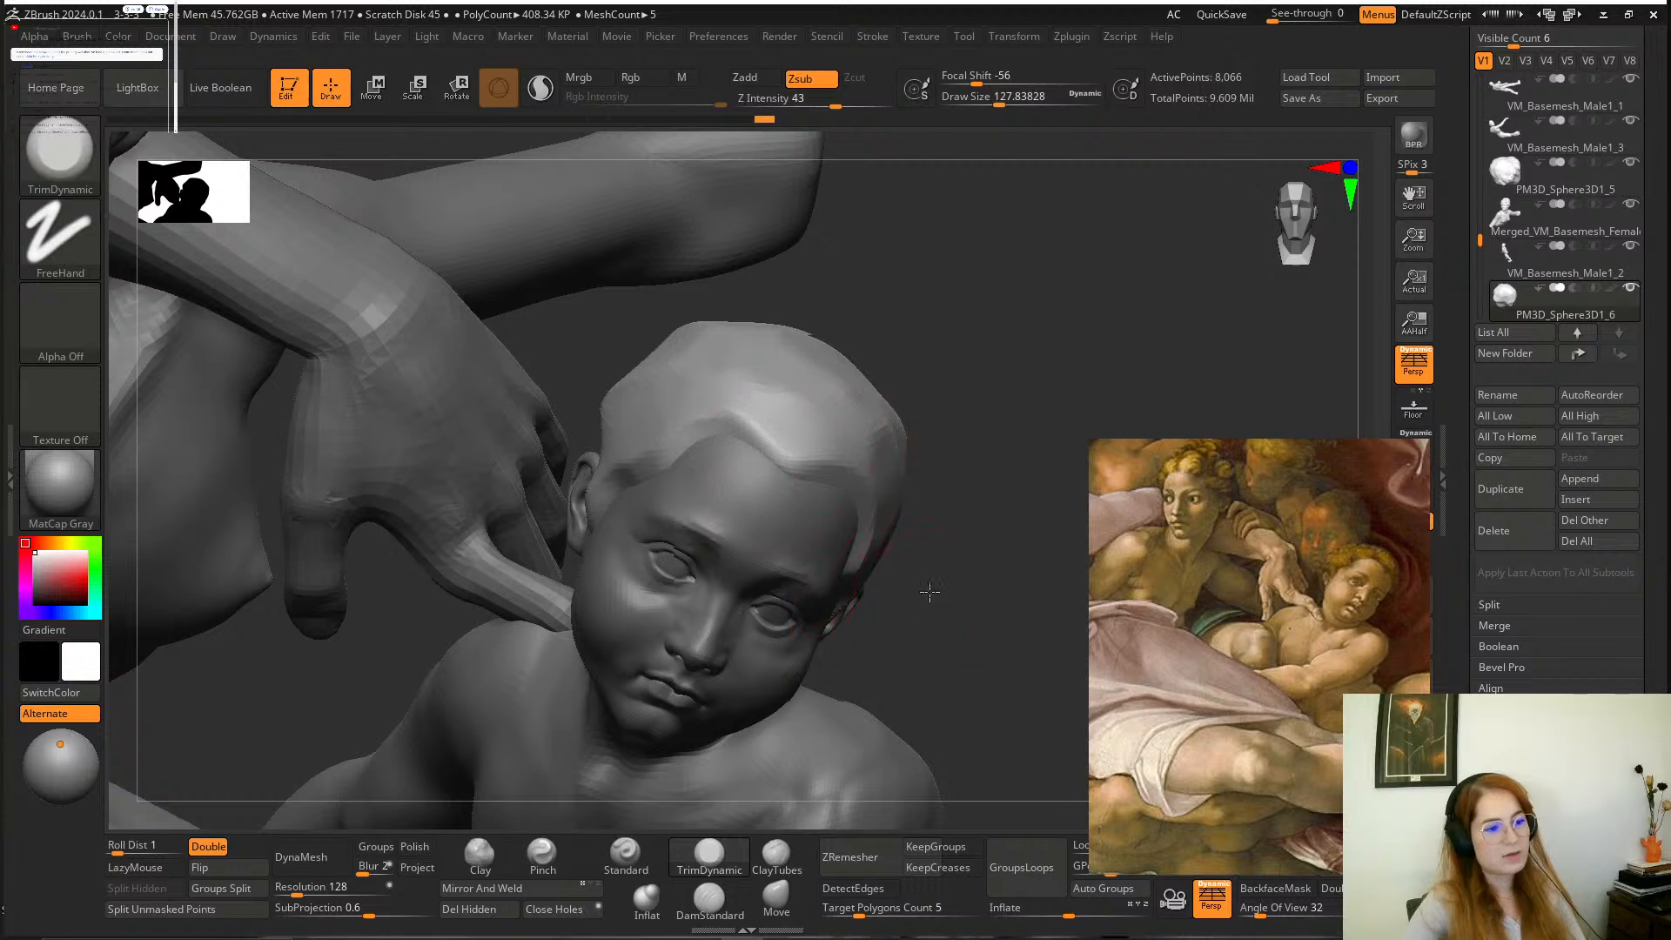
left_click_drag(928, 592, 937, 450, "alt")
left_click_drag(922, 516, 1041, 402)
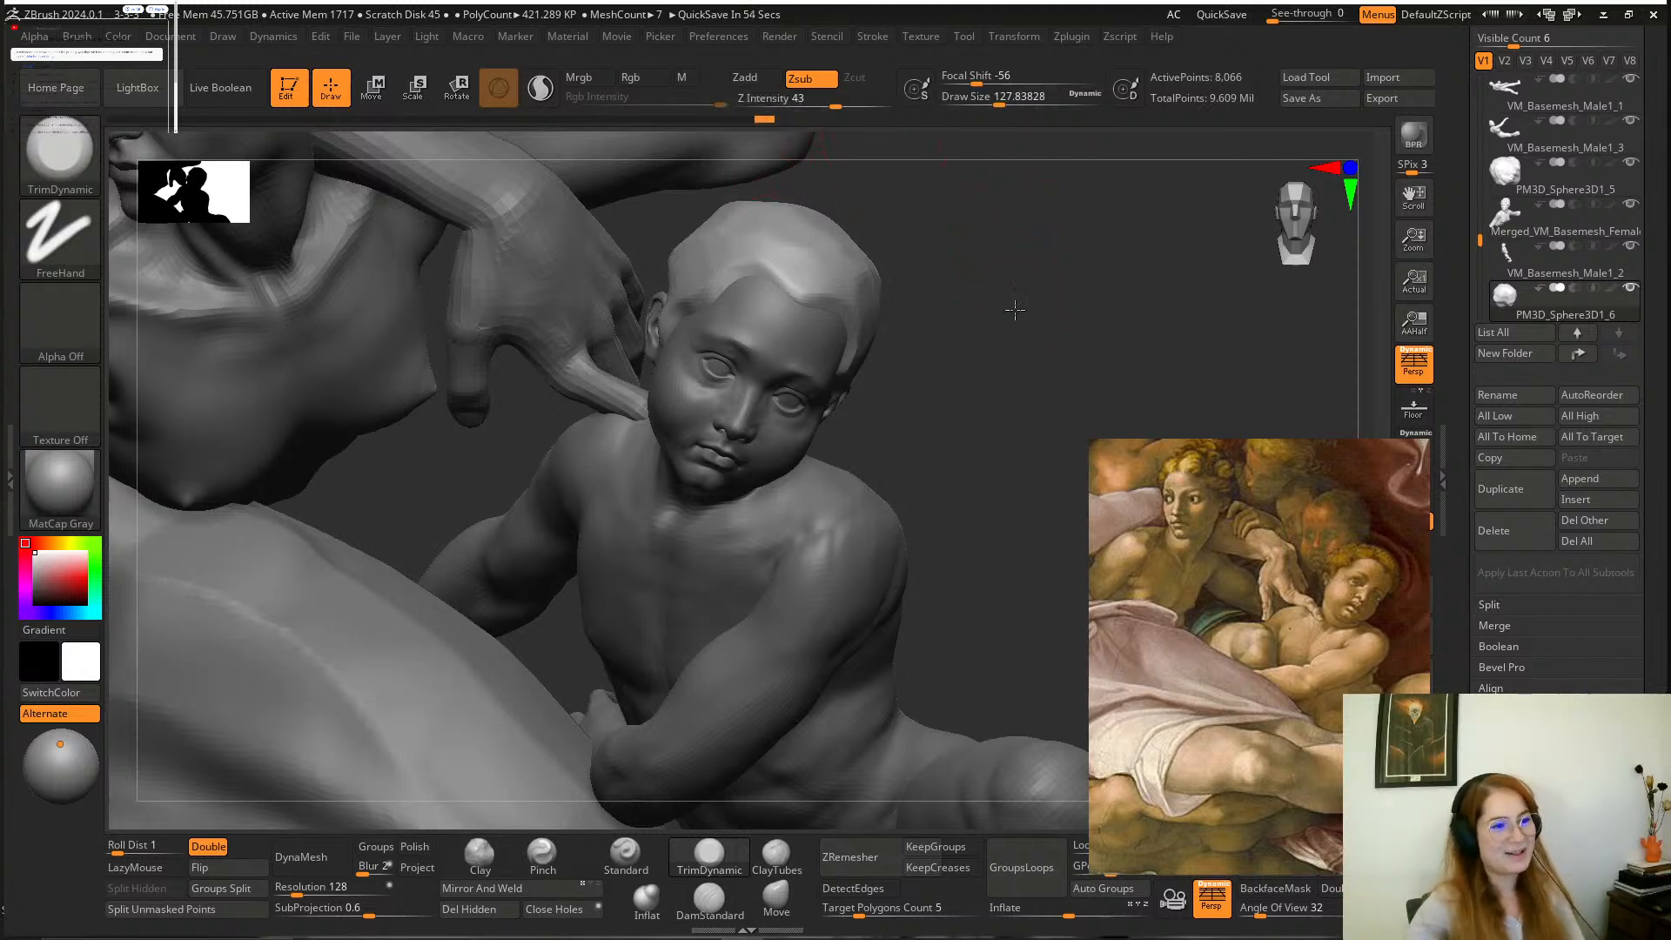
left_click_drag(1015, 310, 1022, 257)
mouse_move(974, 308)
left_mouse_down("alt")
mouse_move(964, 369)
mouse_move(985, 395)
mouse_move(971, 348)
mouse_move(879, 357)
mouse_move(961, 369)
mouse_move(1000, 447)
mouse_move(957, 453)
left_mouse_up("alt")
Carve the first forelock above the boy's forehead hairline with DamStandard, reducing the draw size to about 108.
left_click(710, 901)
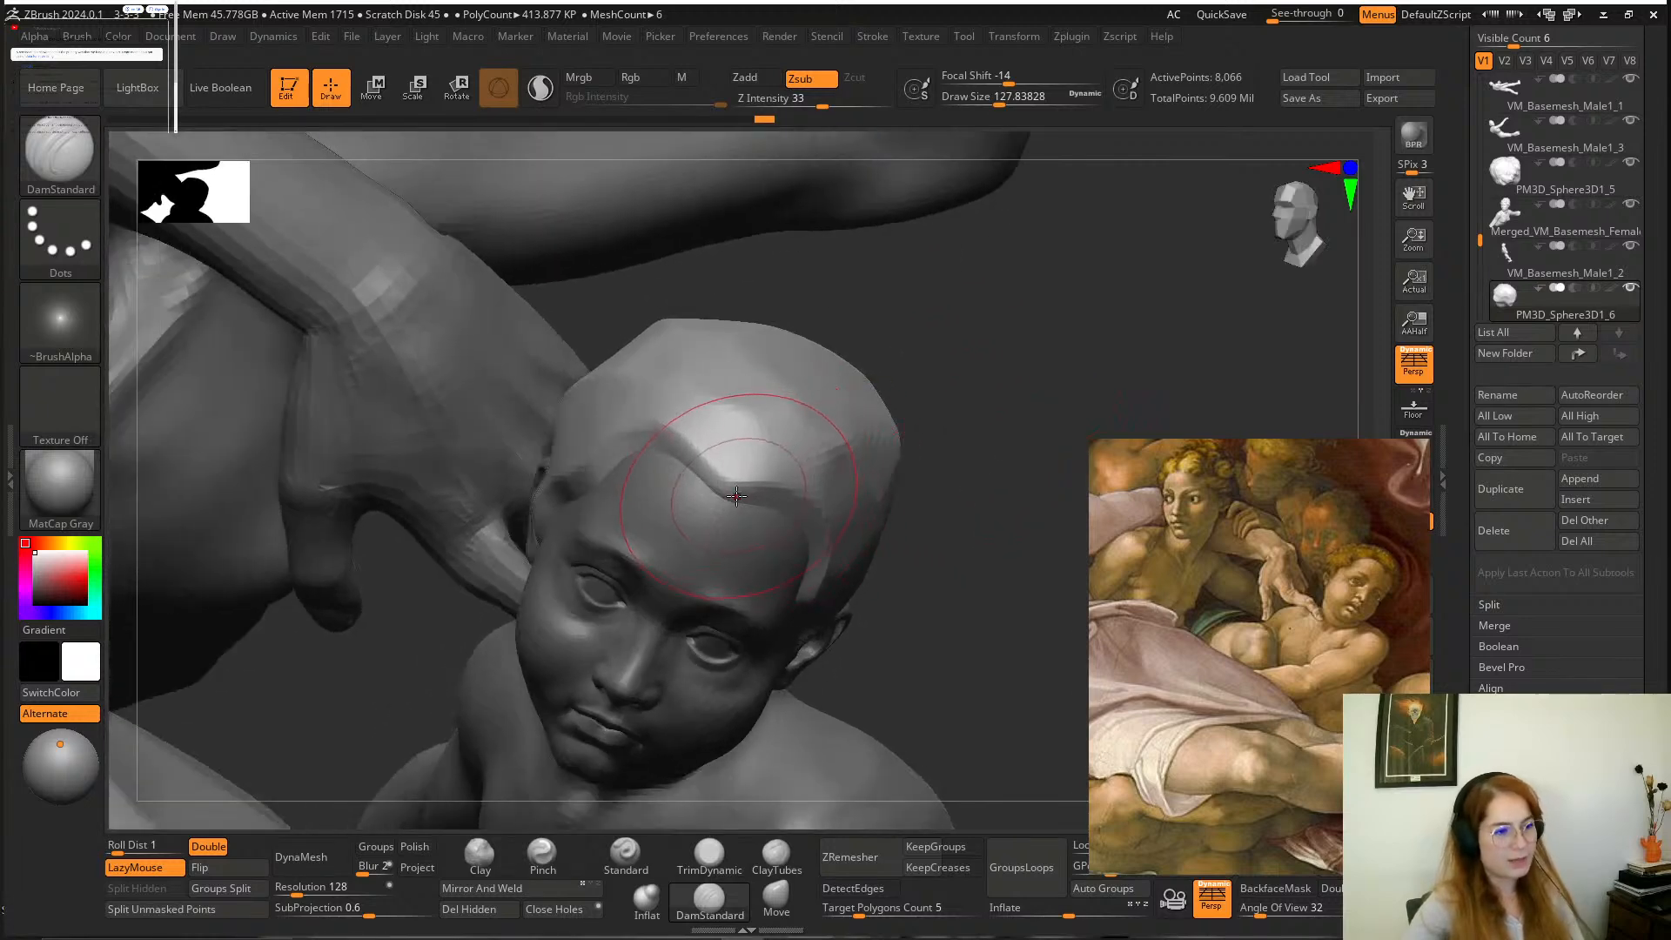
left_click_drag(739, 475, 784, 470)
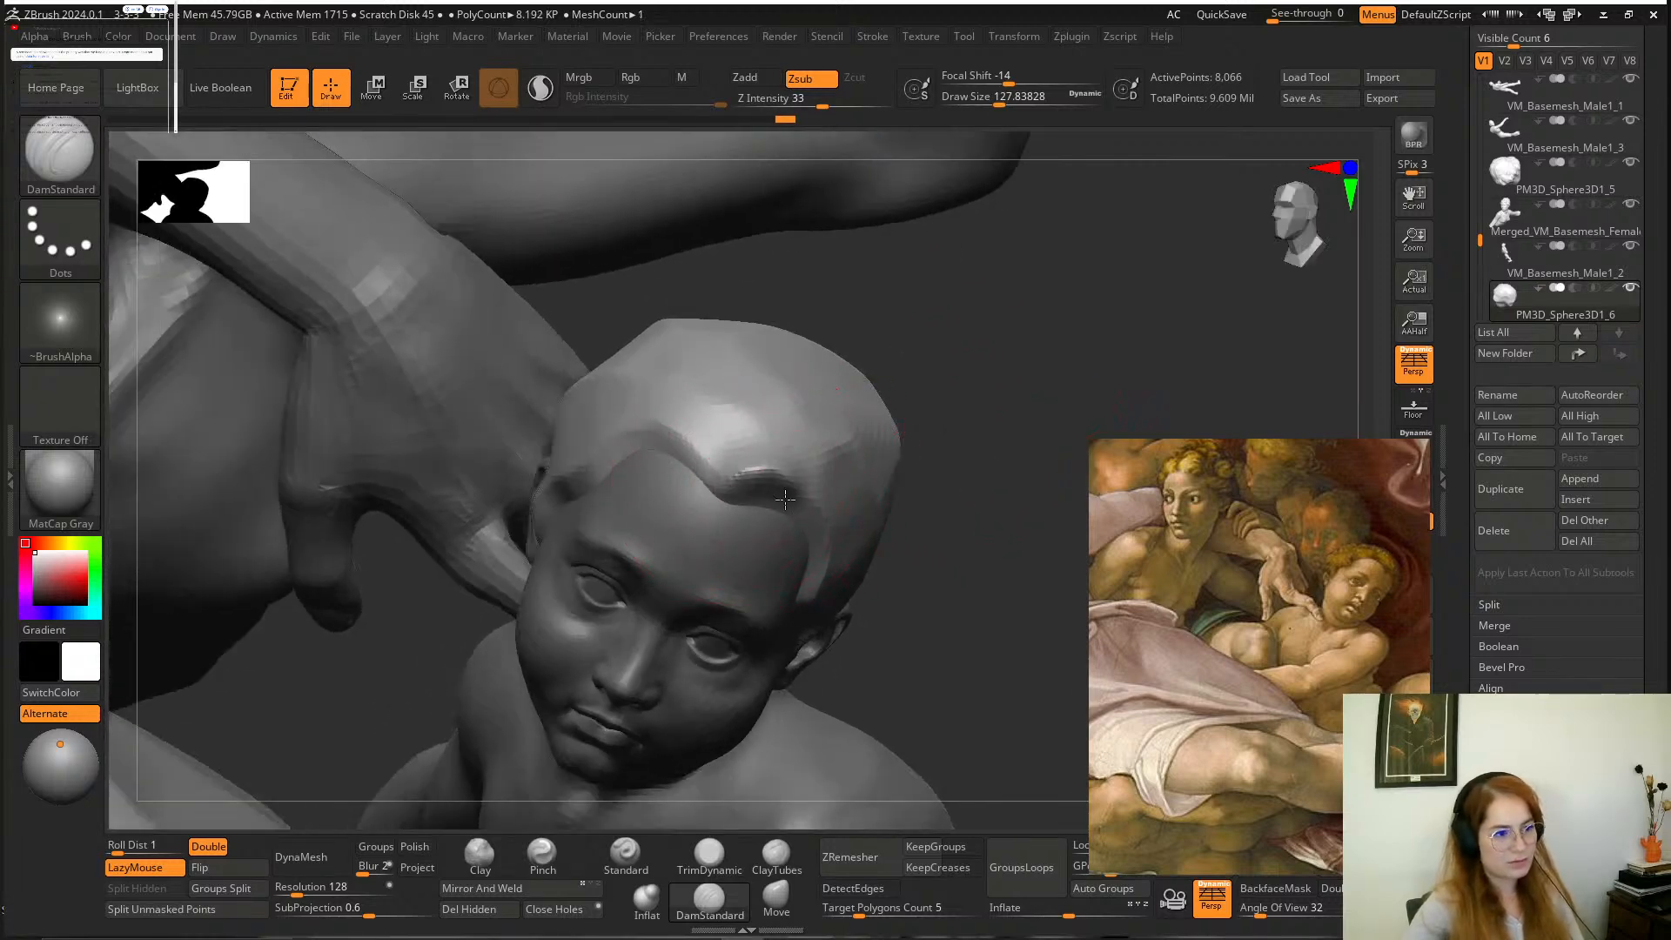
mouse_move(870, 409)
left_mouse_down()
mouse_move(880, 508)
mouse_move(879, 417)
left_mouse_up()
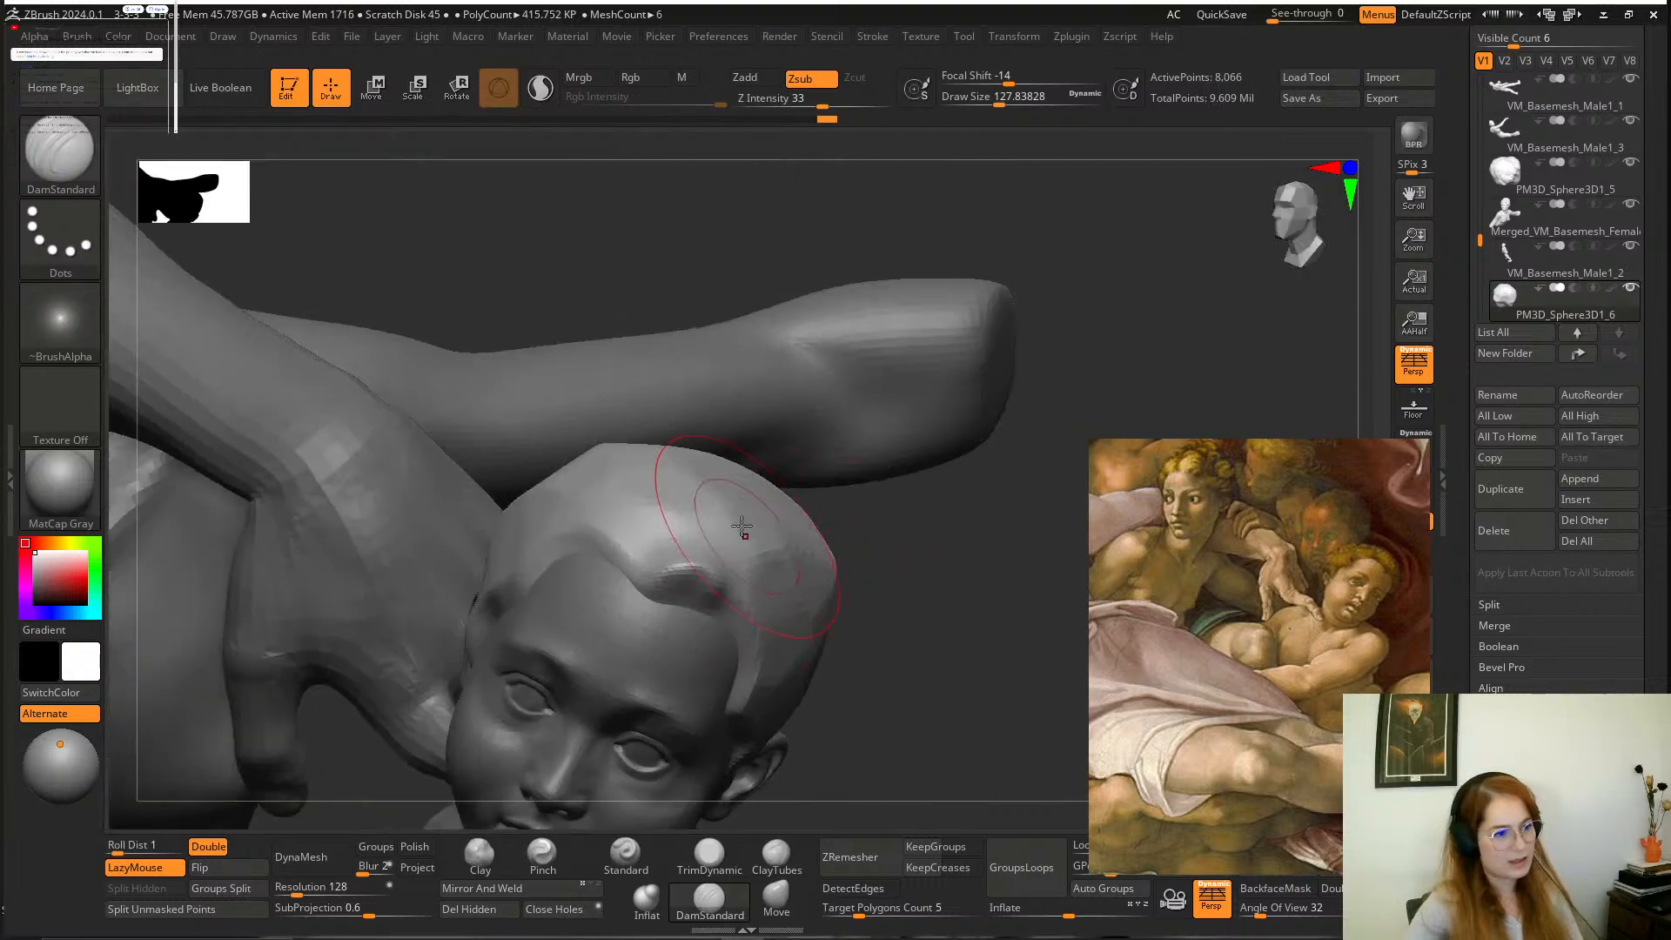
left_click_drag(952, 587, 862, 626)
key("space")
left_click_drag(755, 521, 735, 533)
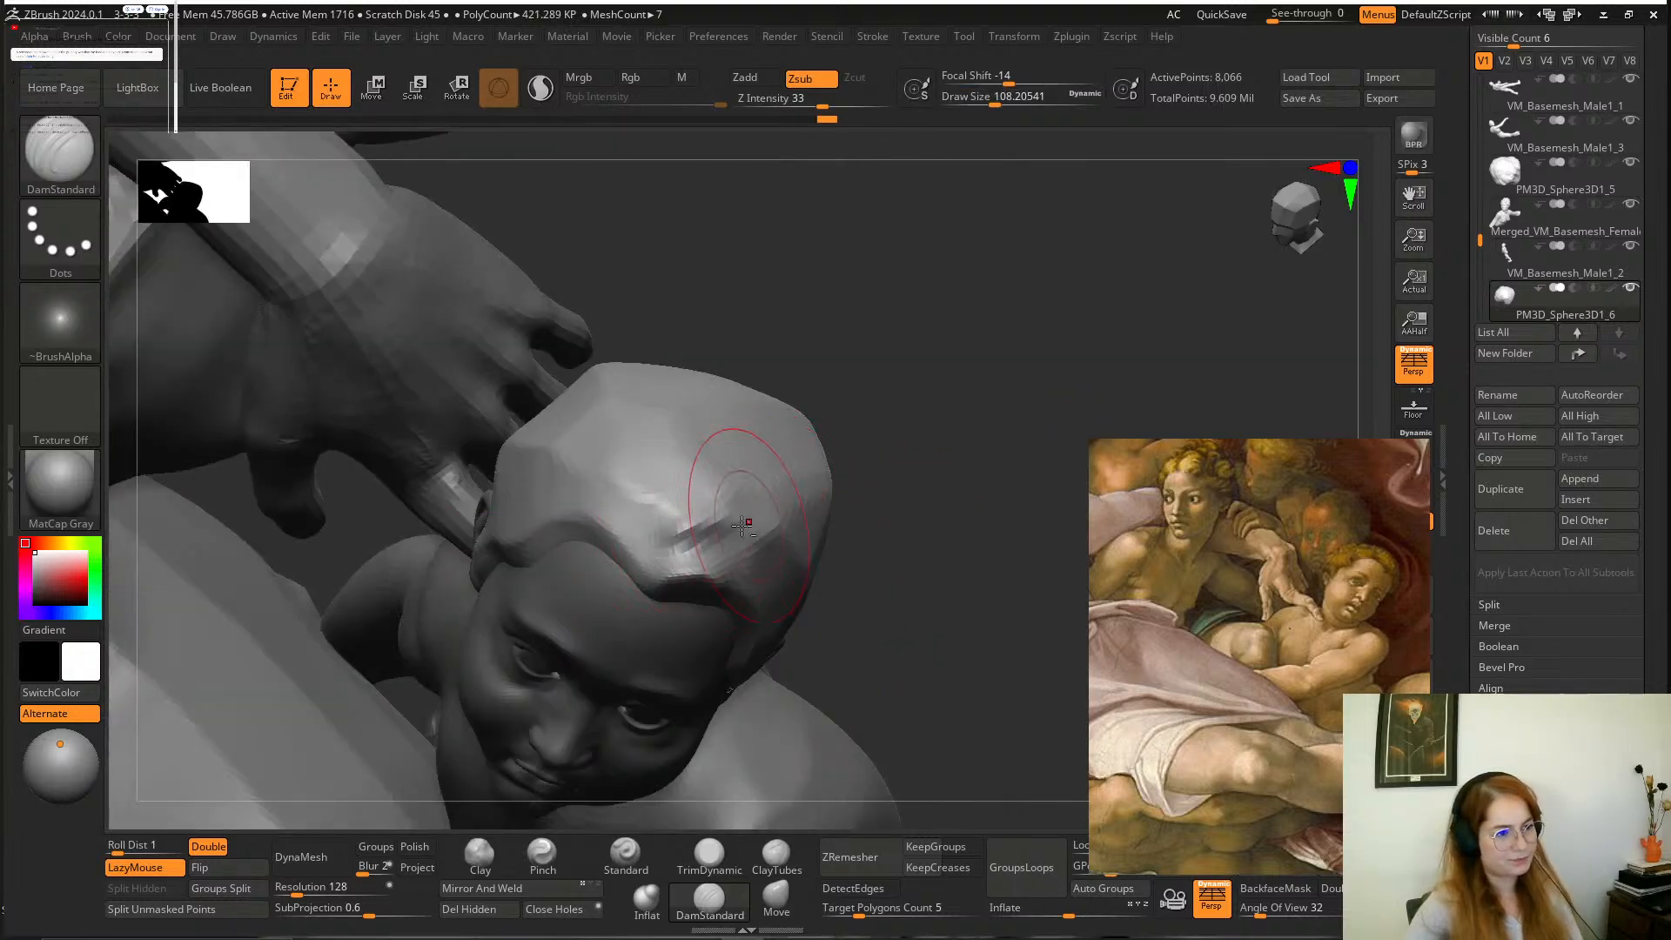
mouse_move(903, 556)
left_mouse_down()
mouse_move(891, 414)
mouse_move(819, 408)
mouse_move(884, 456)
mouse_move(876, 488)
mouse_move(896, 432)
mouse_move(713, 481)
left_mouse_up()
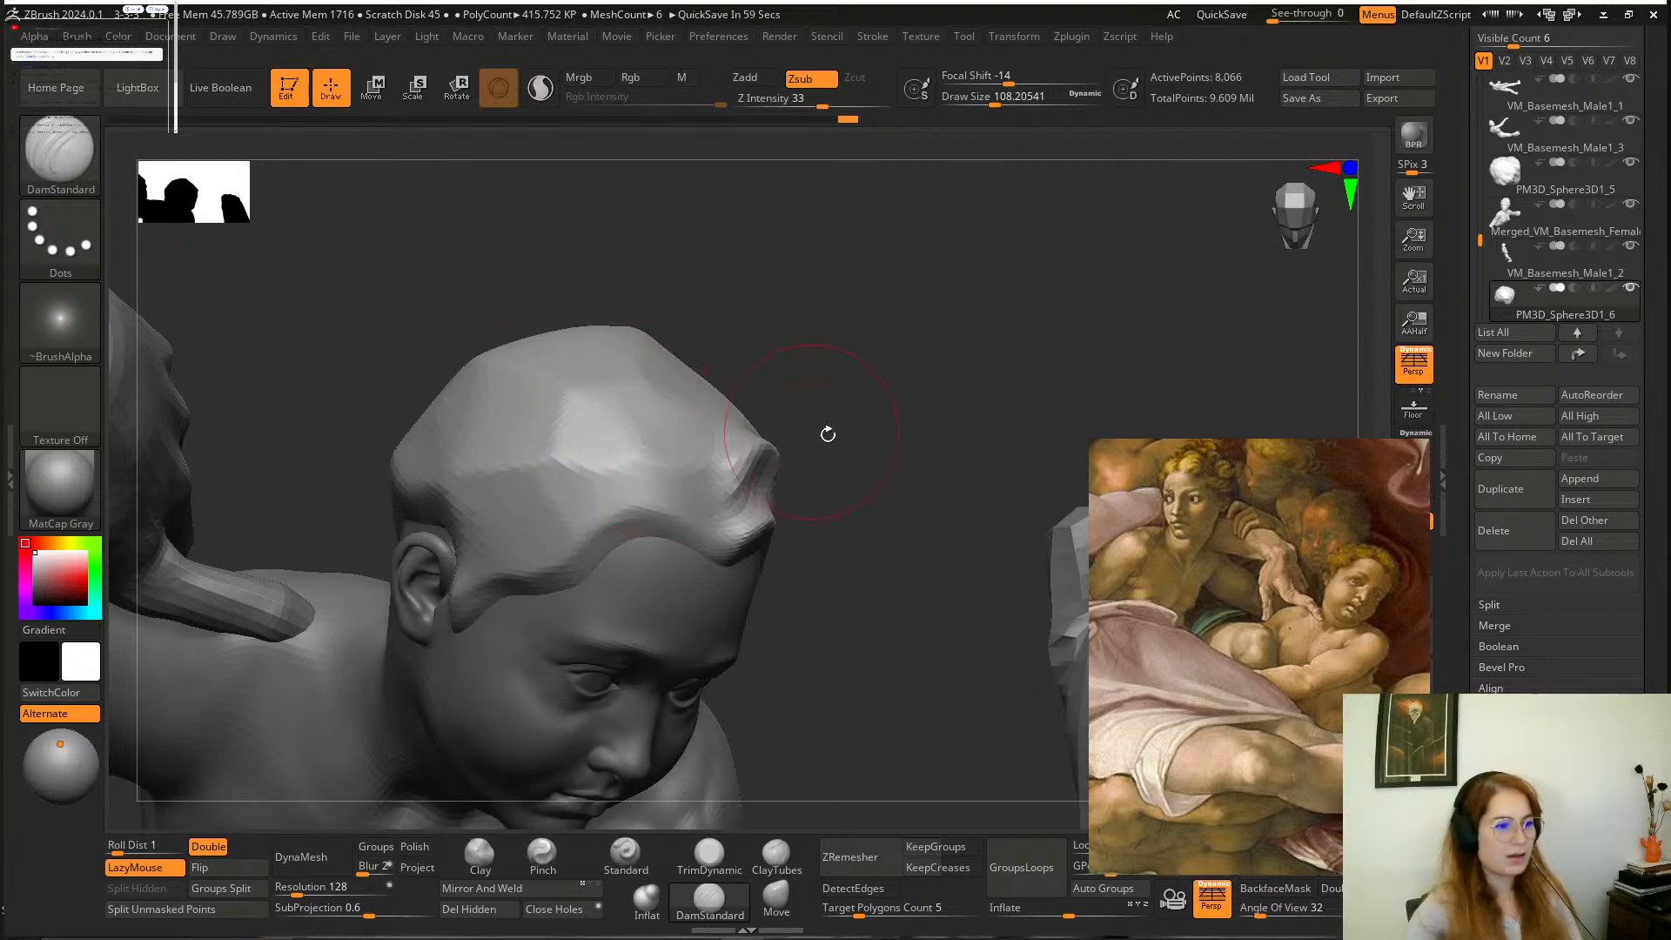
Carve a crease along the hairline above the middle of the forehead with DamStandard, beside the forelock.
mouse_move(824, 432)
left_mouse_down()
mouse_move(828, 369)
mouse_move(880, 400)
mouse_move(854, 367)
left_mouse_up()
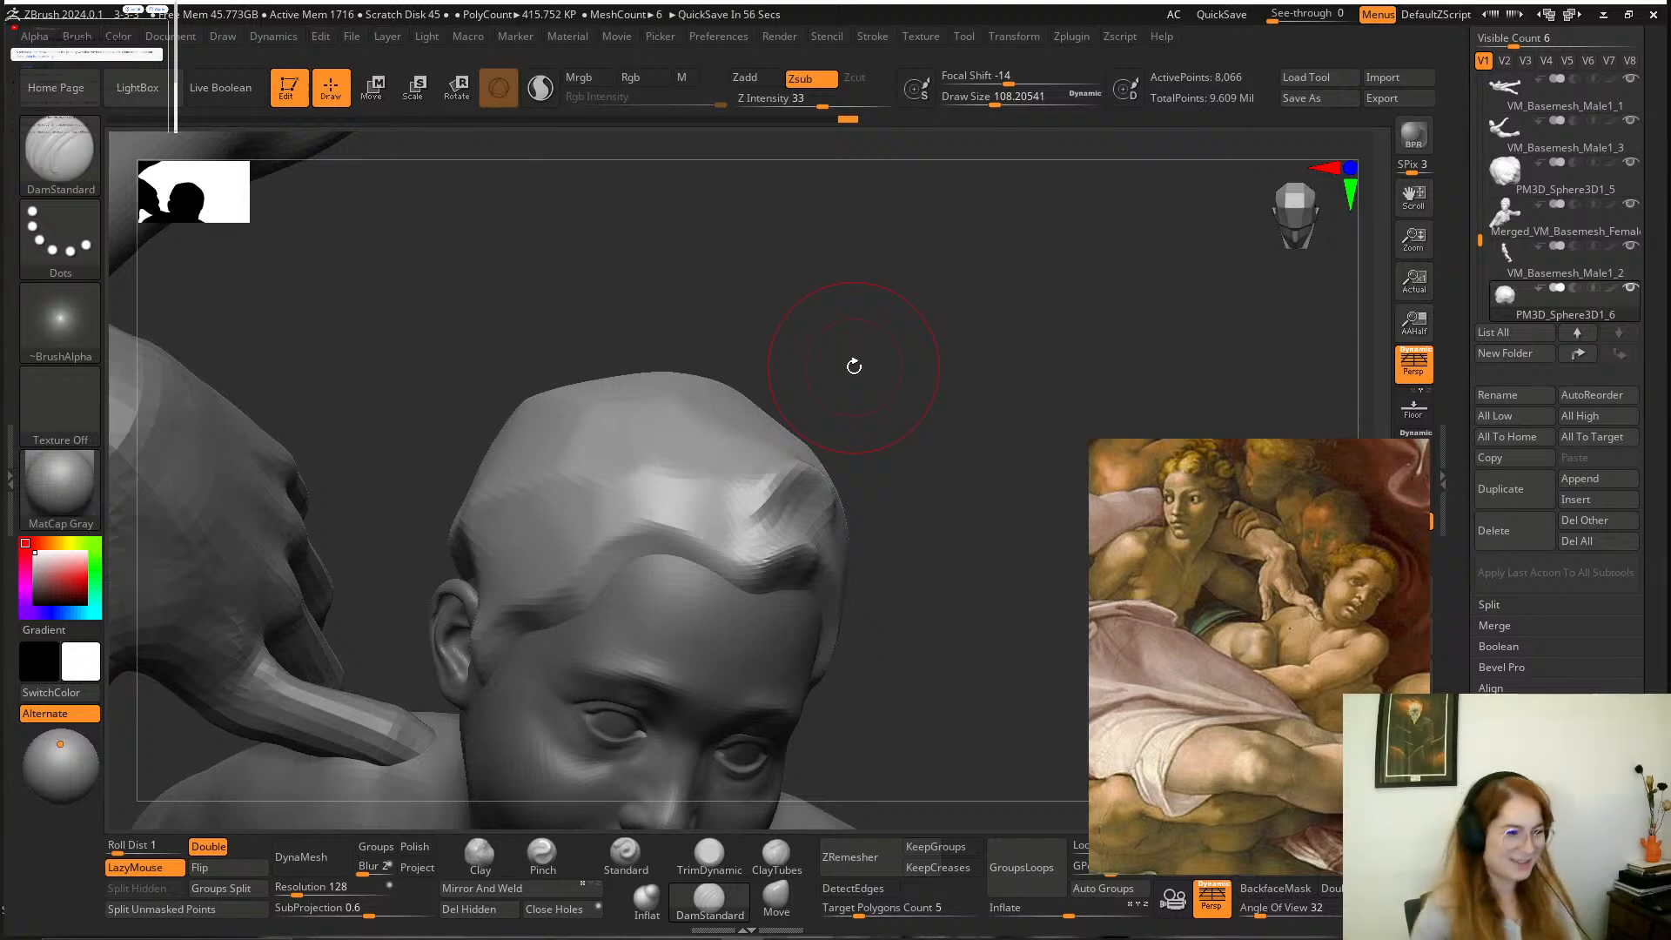
mouse_move(757, 306)
left_mouse_down()
mouse_move(827, 332)
mouse_move(793, 267)
left_mouse_up()
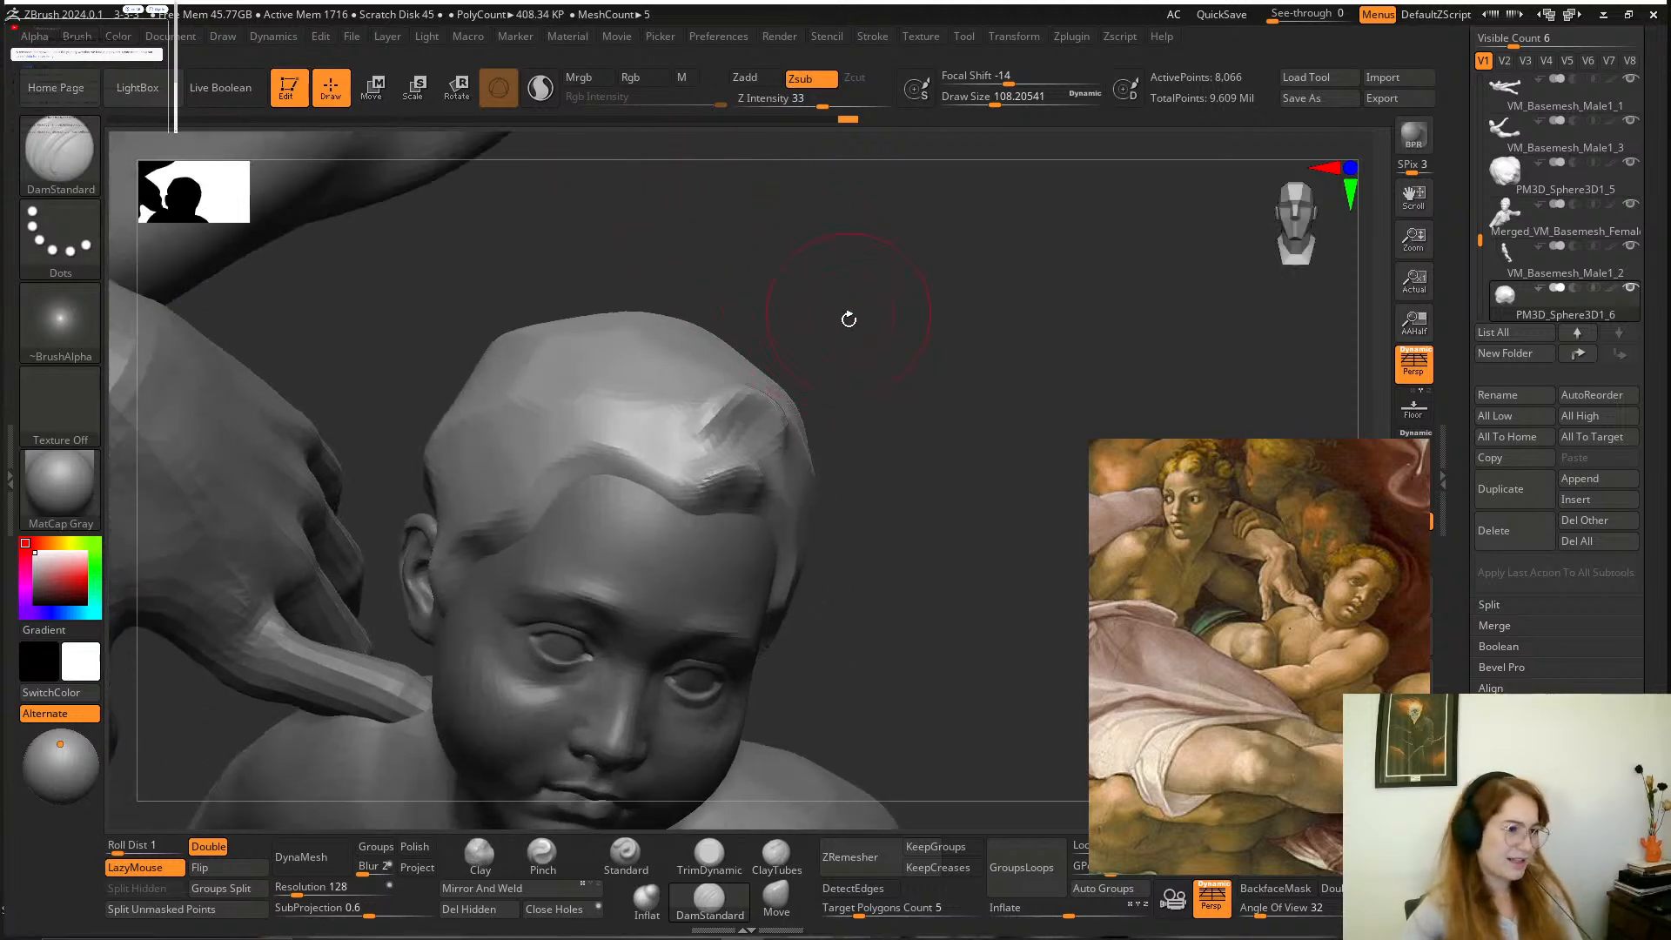
left_click_drag(850, 316, 671, 374)
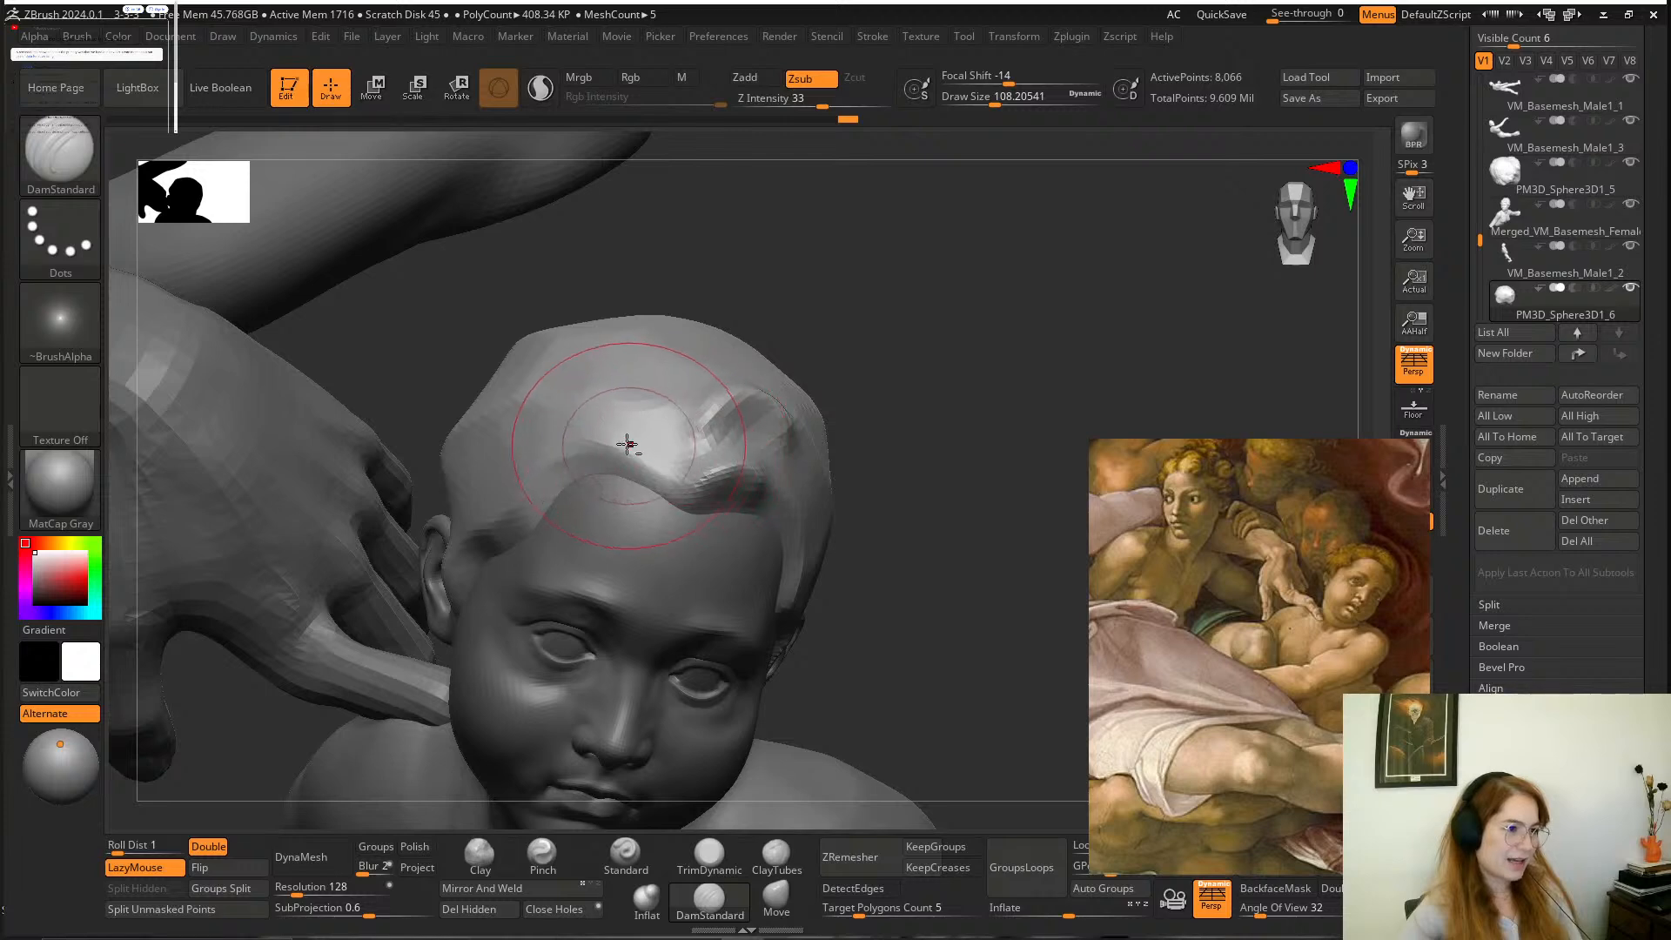
left_click_drag(630, 442, 693, 461)
left_click_drag(865, 362, 819, 386)
Examine the carved forelock up close and within the whole composition, with DamStandard set to a draw size of about 77.
key("space")
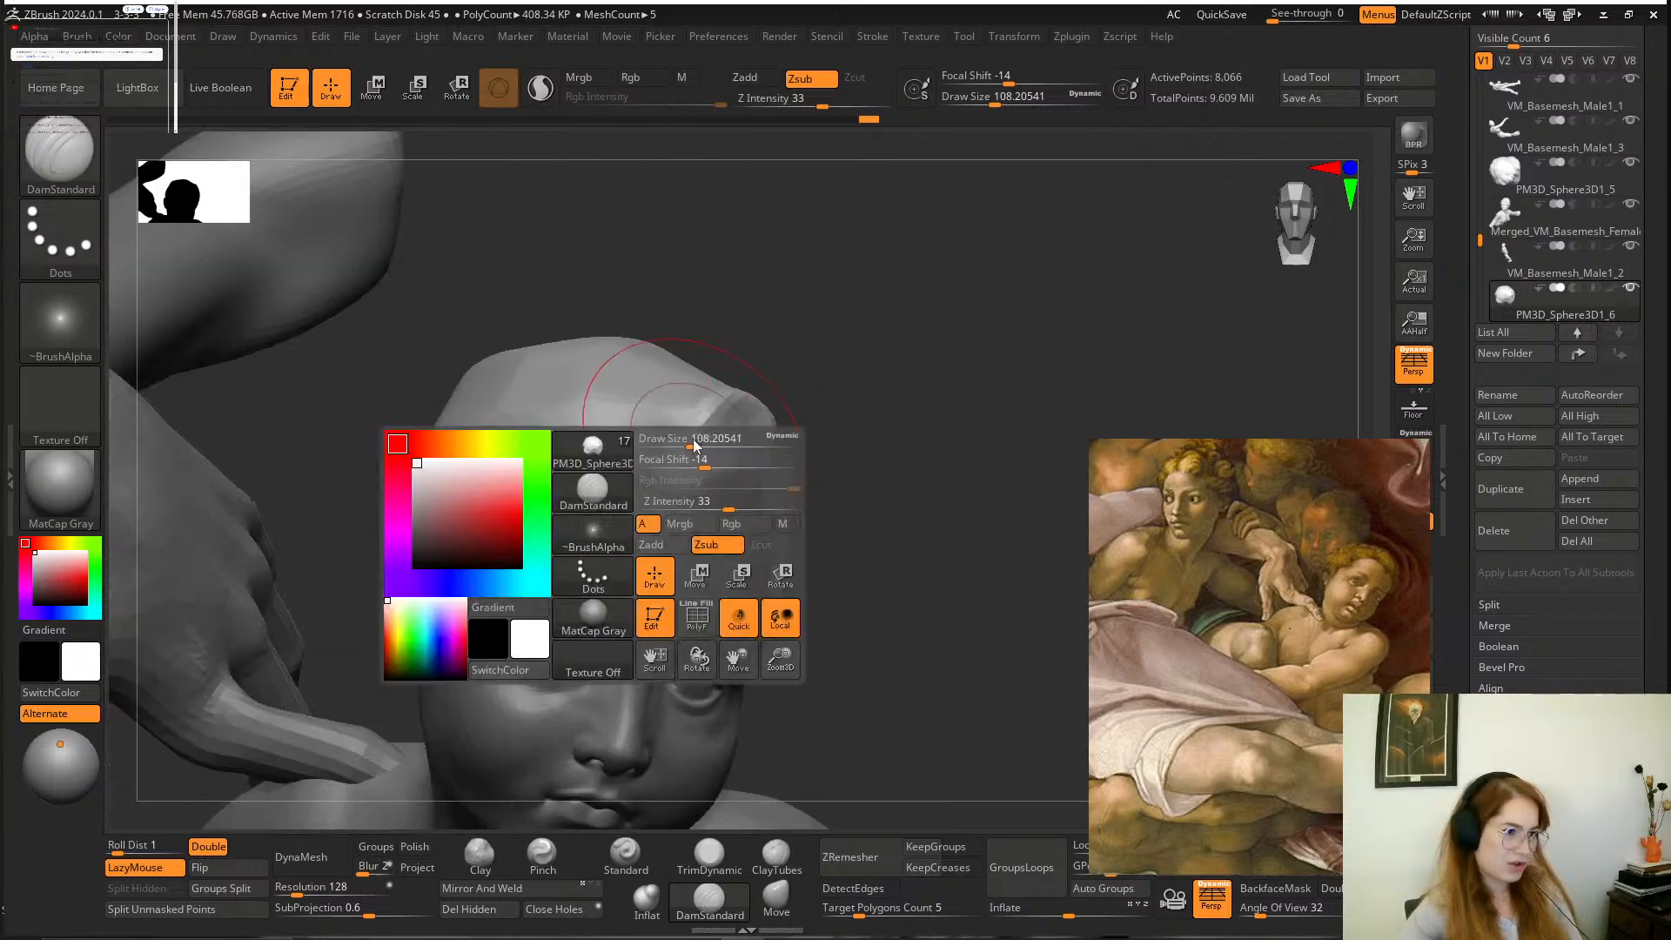
left_click_drag(695, 442, 684, 439)
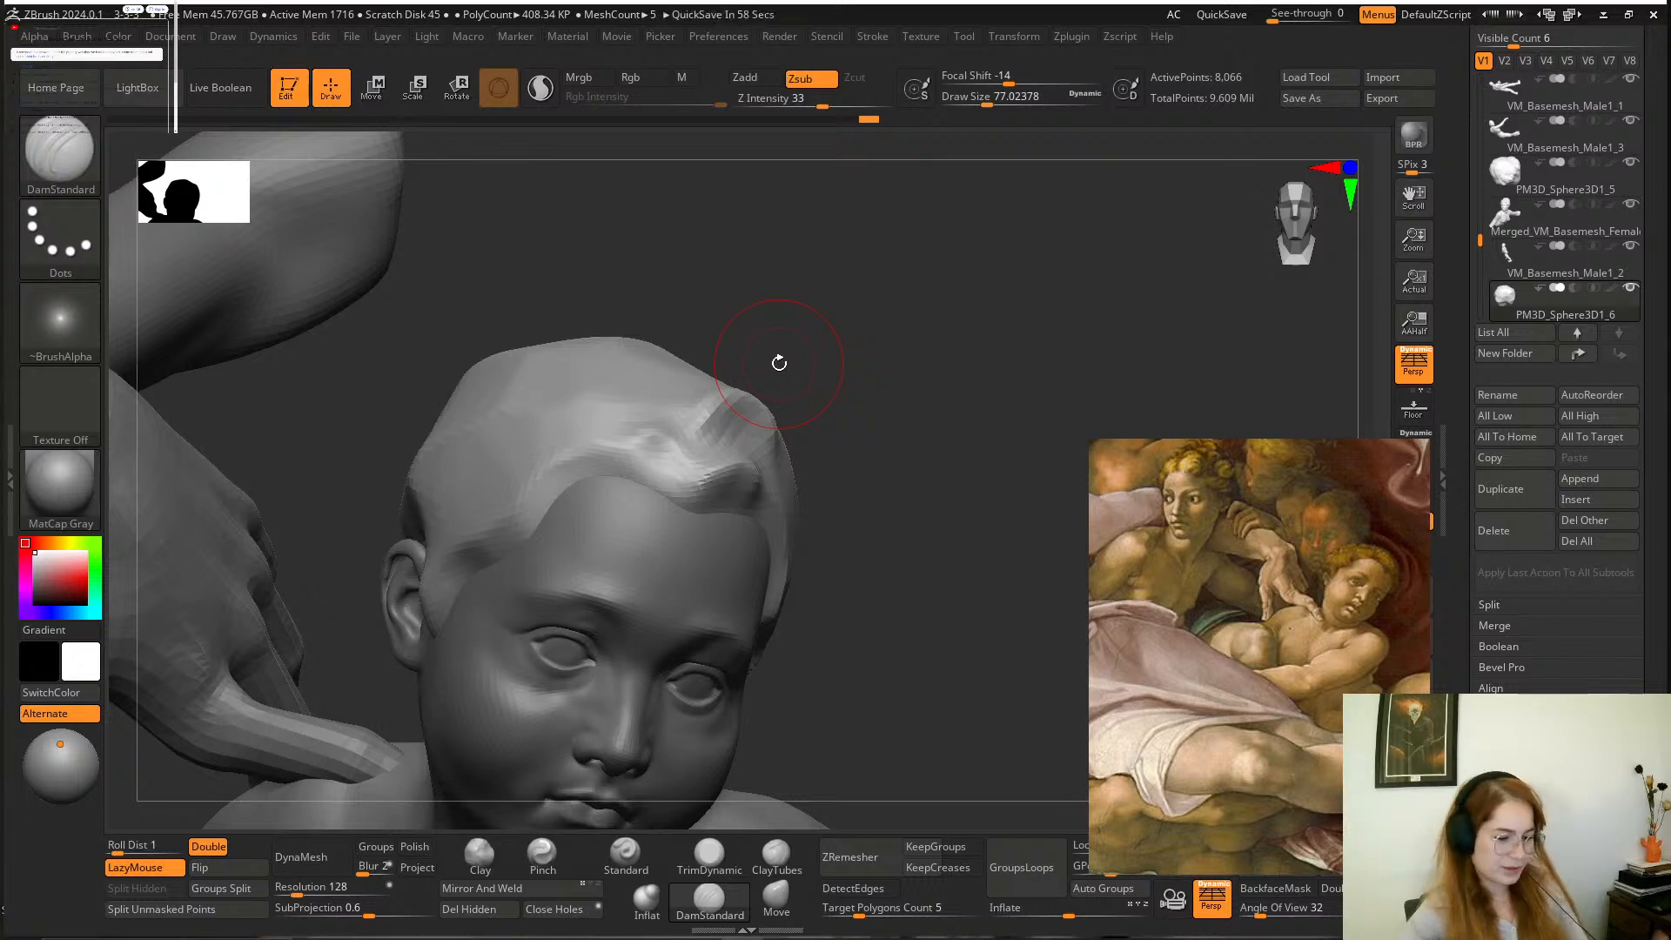
mouse_move(865, 473)
left_mouse_down()
mouse_move(861, 494)
mouse_move(610, 453)
mouse_move(503, 480)
left_mouse_up()
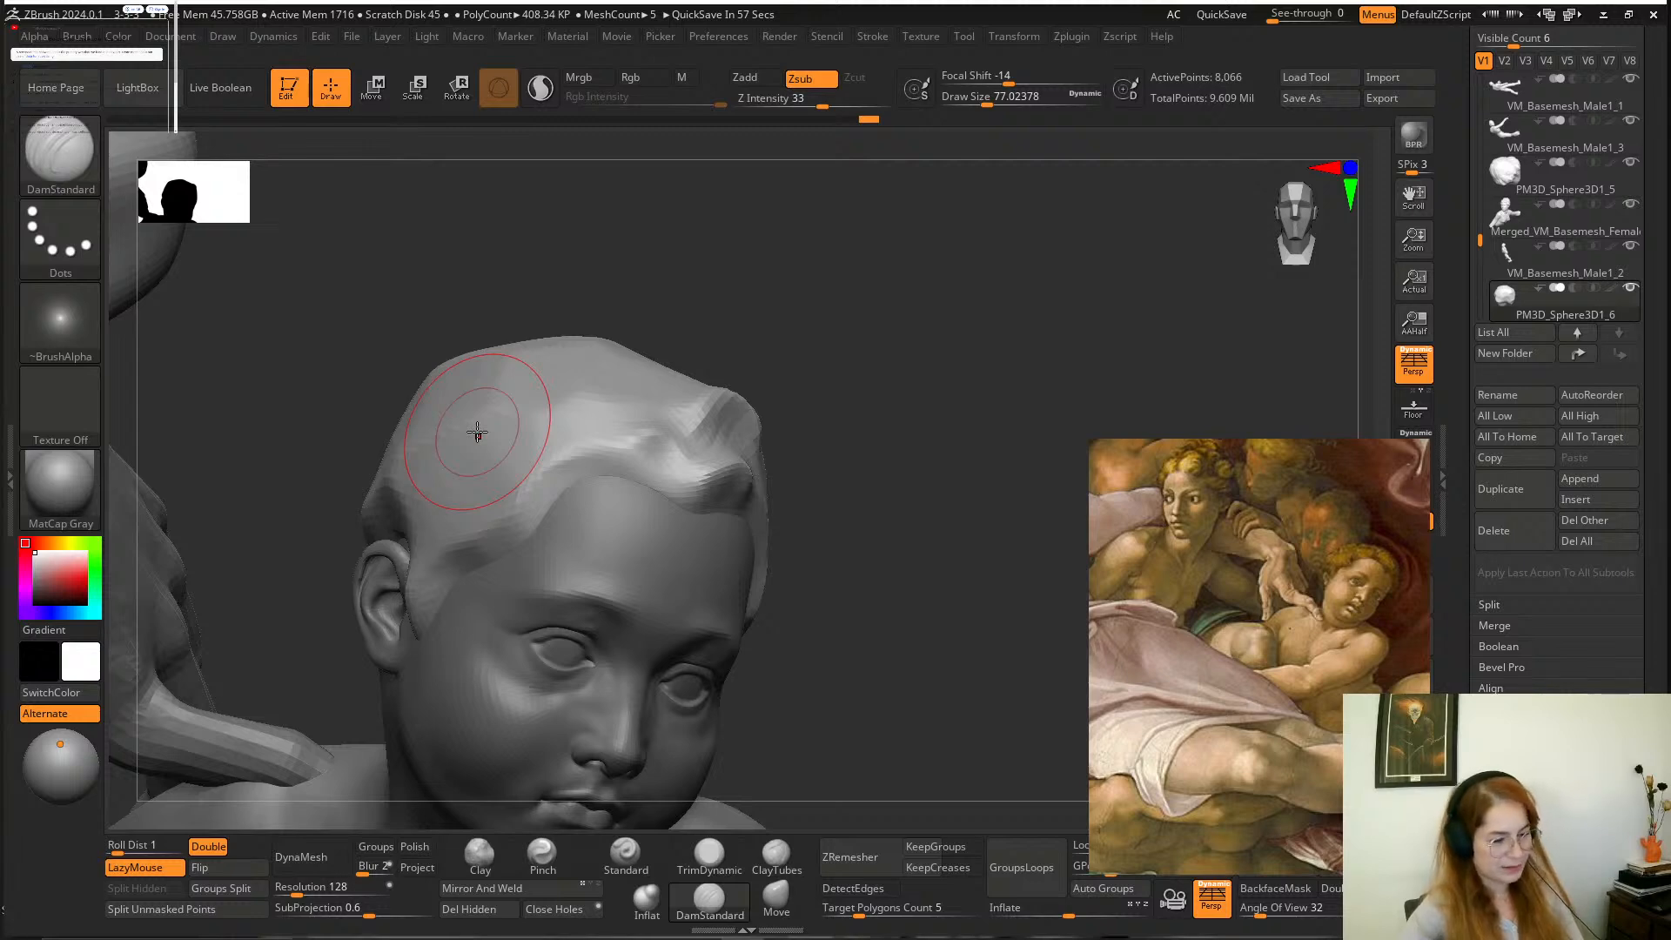
left_click_drag(869, 455, 873, 517, "alt")
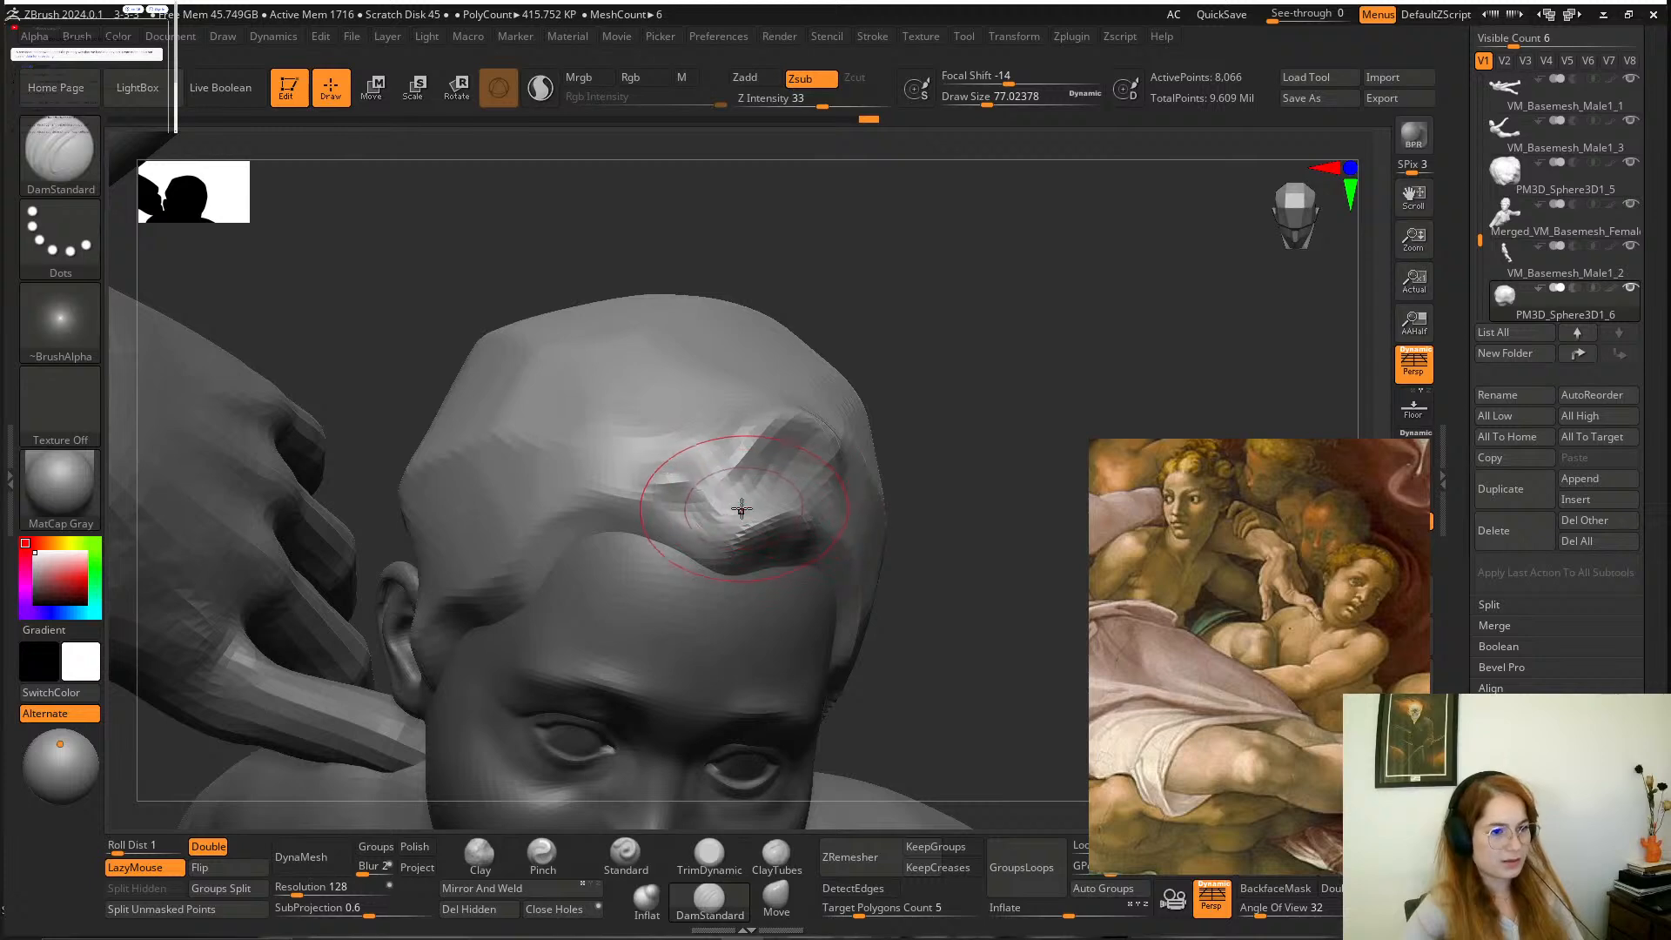
left_click_drag(741, 509, 669, 507)
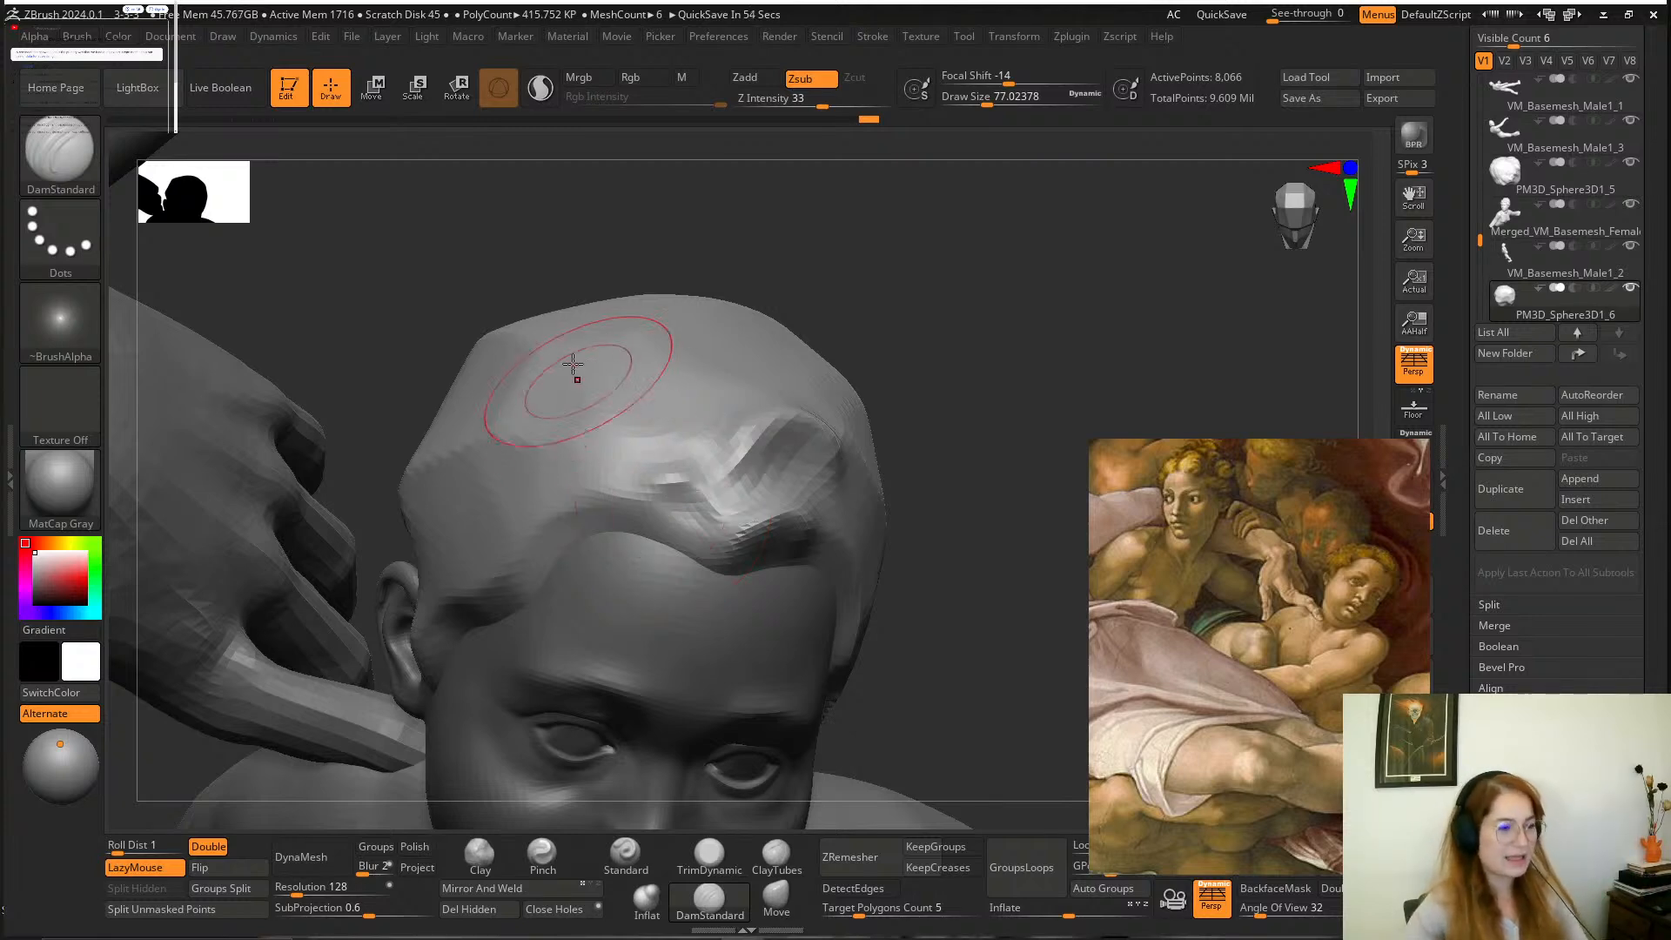
mouse_move(948, 419)
left_mouse_down()
mouse_move(958, 406)
mouse_move(833, 425)
mouse_move(850, 478)
mouse_move(772, 496)
mouse_move(768, 406)
mouse_move(846, 395)
mouse_move(818, 425)
mouse_move(940, 417)
left_mouse_up()
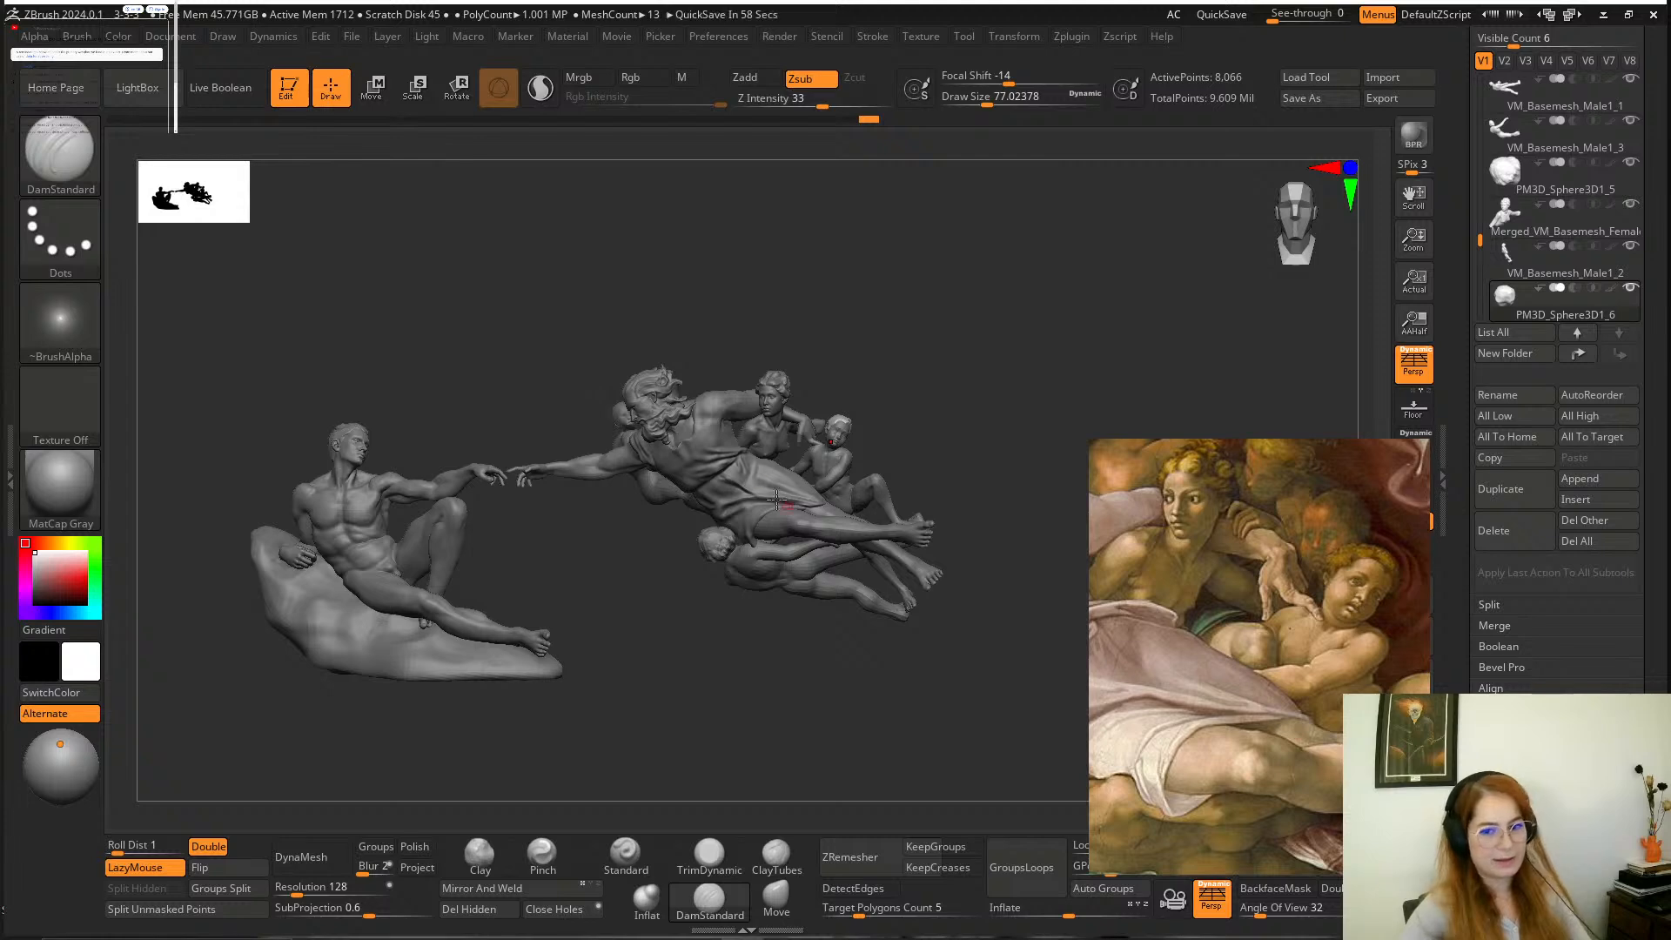
left_click_drag(930, 460, 1093, 766, "alt")
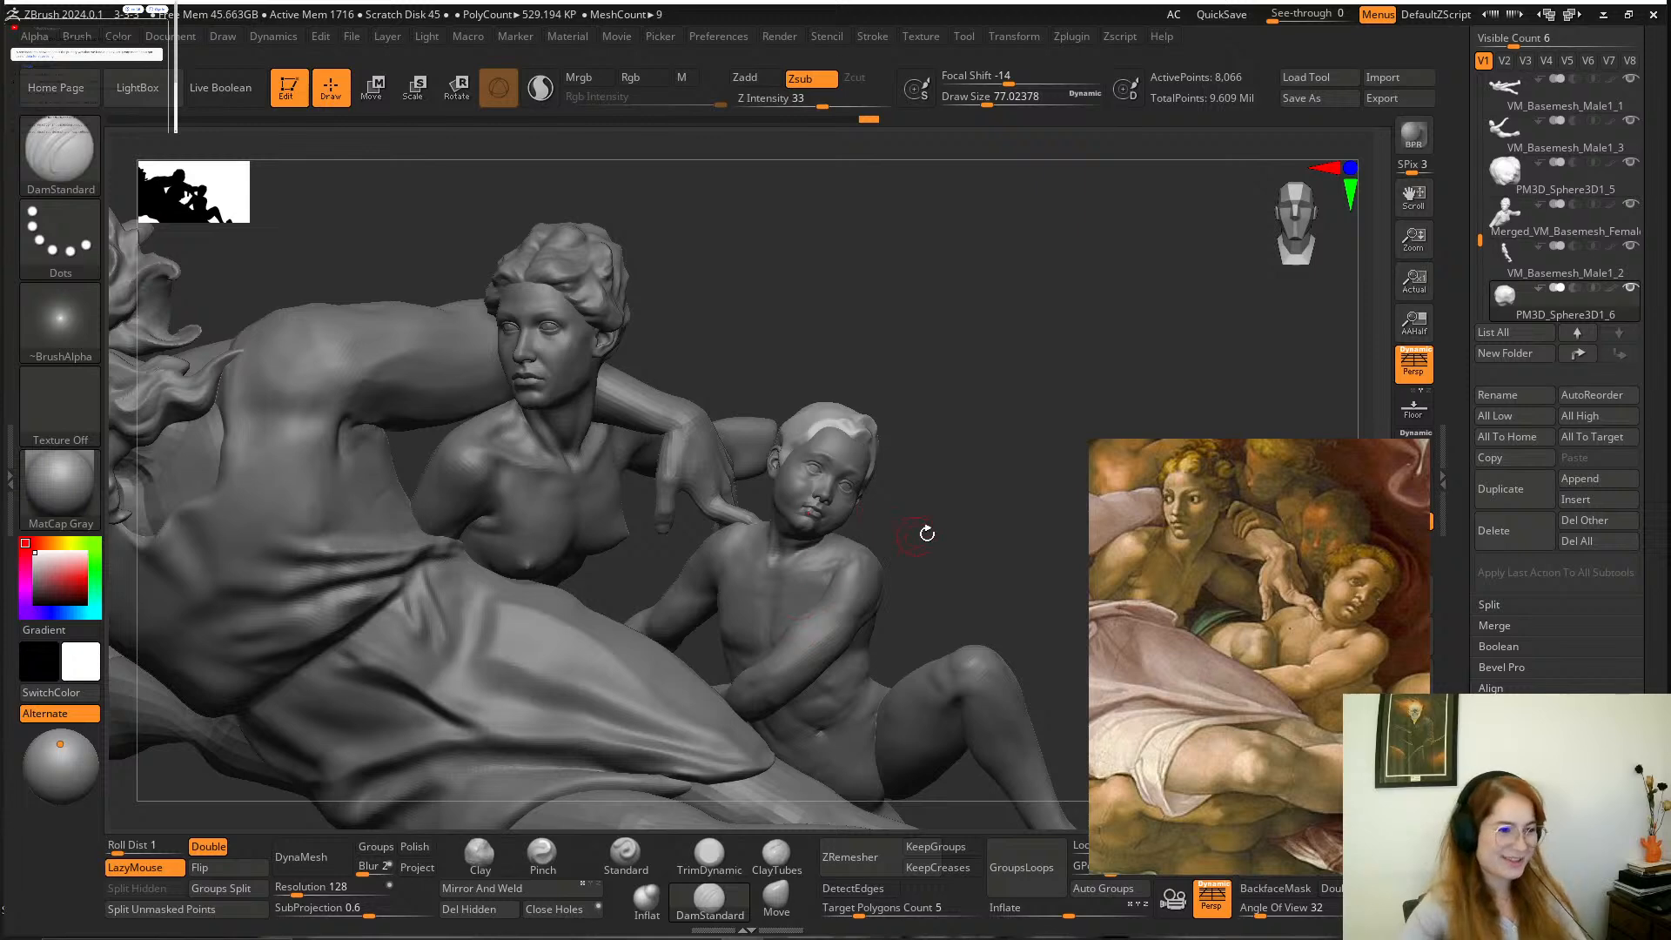
left_click_drag(990, 471, 943, 664, "alt")
mouse_move(883, 545)
left_mouse_down("alt")
mouse_move(933, 632)
mouse_move(906, 559)
mouse_move(821, 564)
left_mouse_up("alt")
Extend the forelock's lower edge toward the temple with DamStandard at a draw size of about 62.
key("space")
mouse_move(954, 436)
left_mouse_down()
mouse_move(938, 421)
mouse_move(959, 455)
left_mouse_up()
left_click_drag(956, 717, 965, 691)
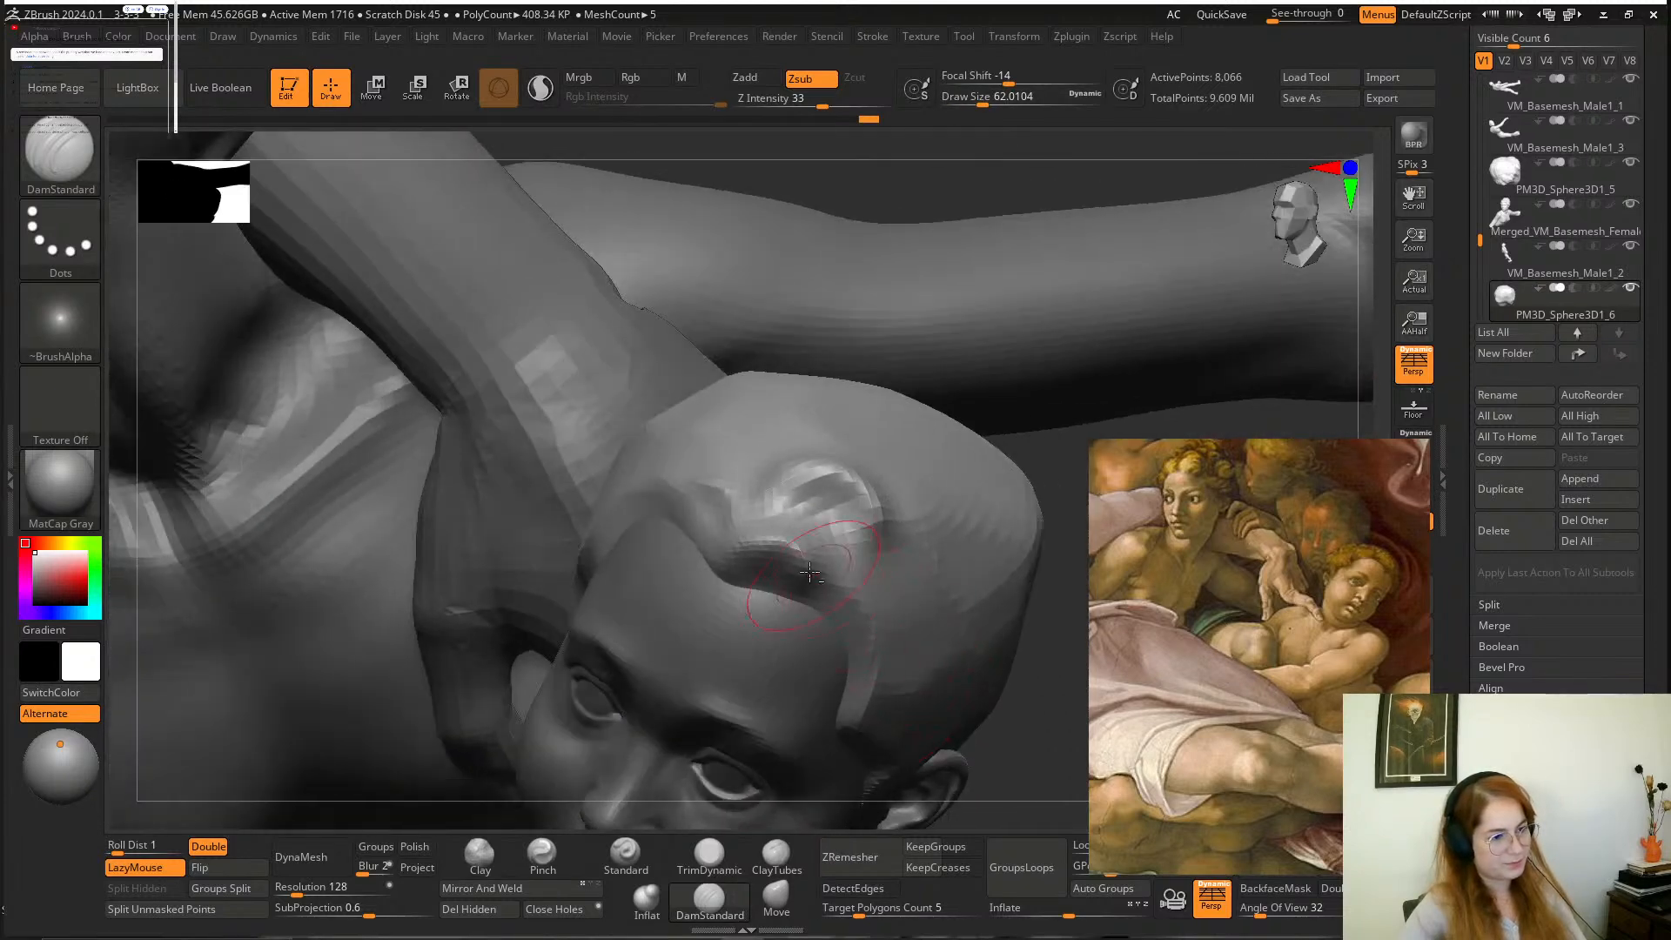
left_click_drag(811, 595, 868, 629)
mouse_move(1014, 732)
left_mouse_down()
mouse_move(940, 688)
mouse_move(988, 697)
mouse_move(973, 696)
left_mouse_up()
Plane the forelock's surfaces beside the temple and above the forehead with TrimDynamic at a draw size of about 62.
left_click(721, 854)
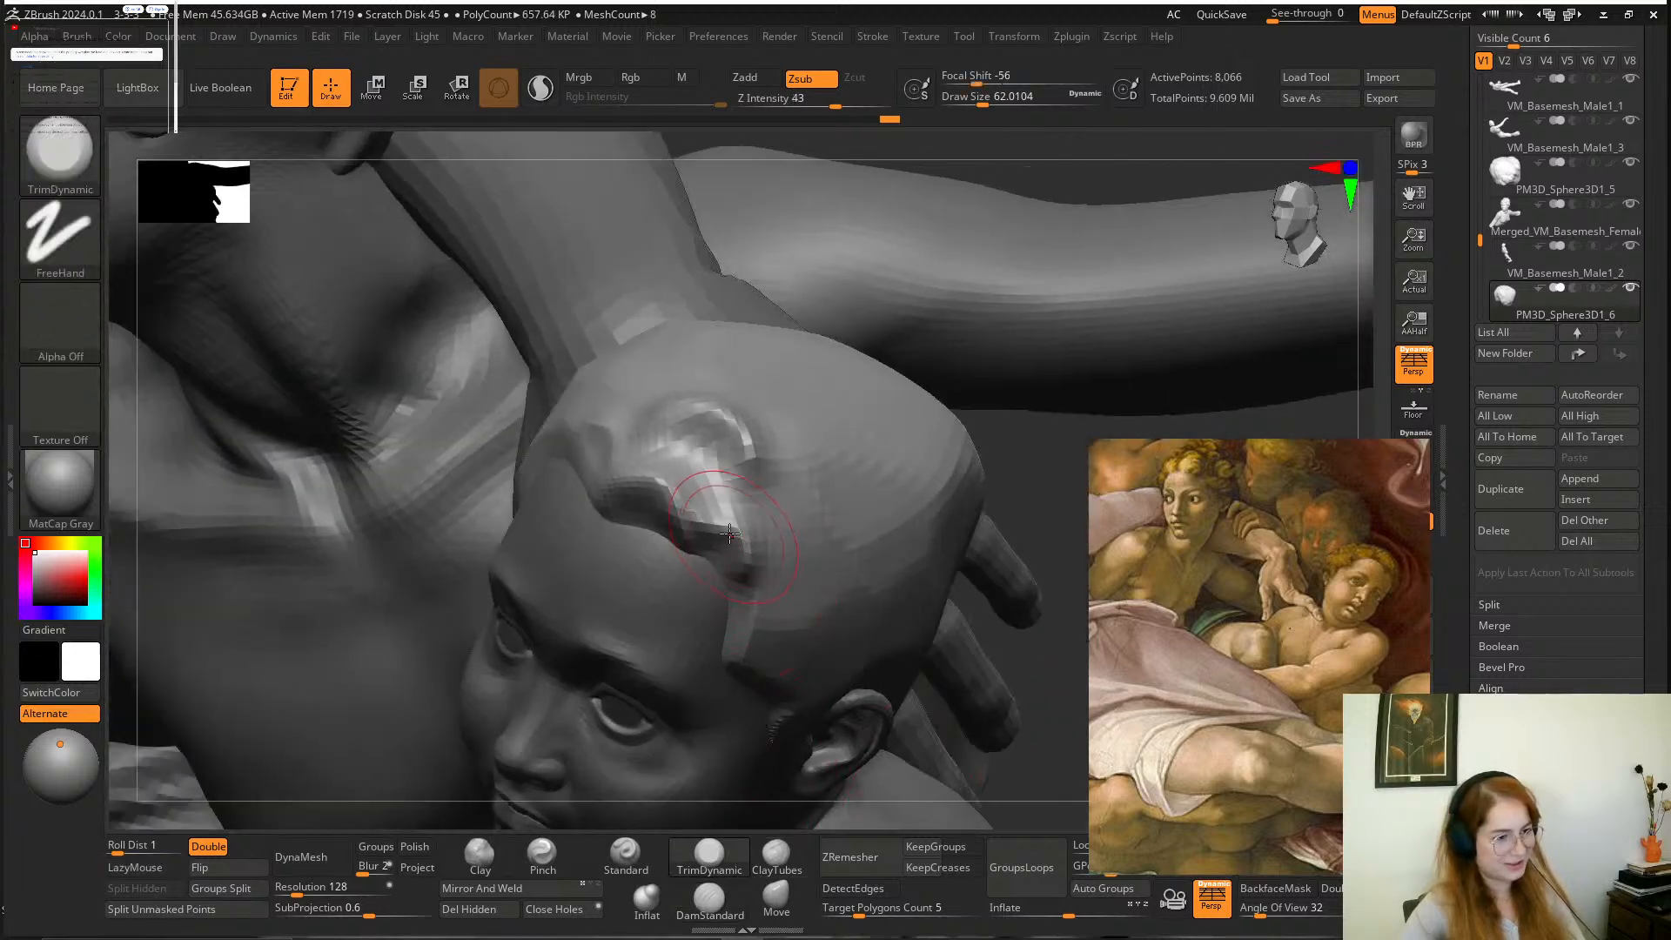
left_click_drag(723, 558, 731, 581)
left_click_drag(1010, 503, 1033, 485)
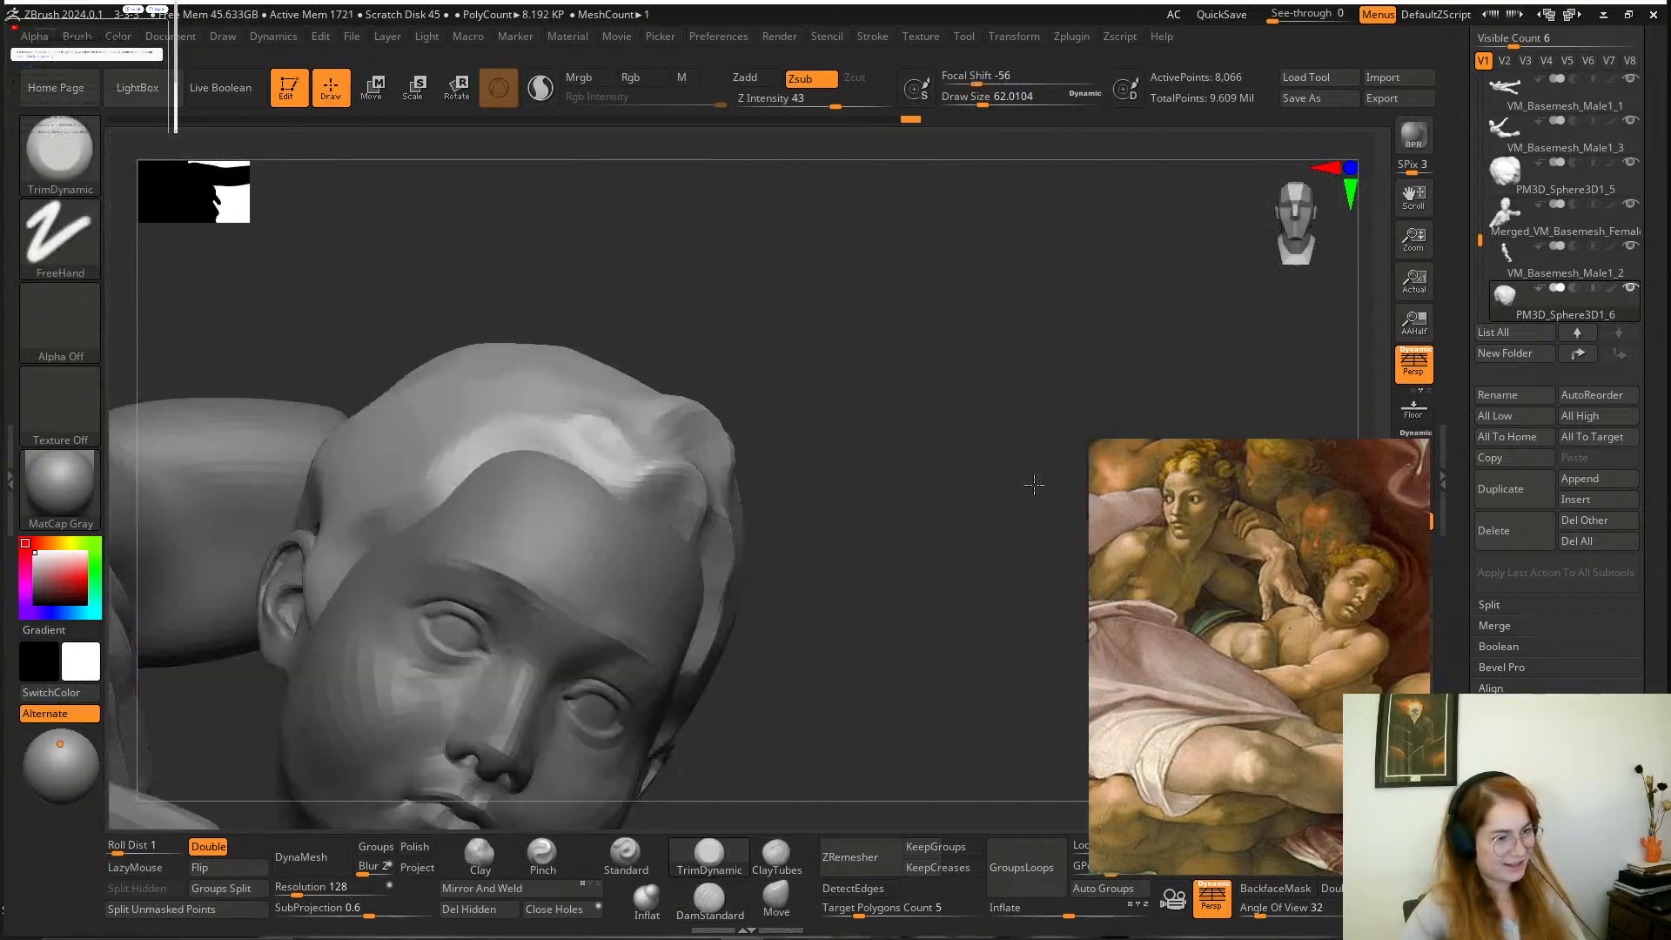
mouse_move(846, 401)
left_mouse_down("alt")
mouse_move(896, 436)
mouse_move(901, 464)
mouse_move(880, 422)
mouse_move(889, 458)
left_mouse_up("alt")
left_click_drag(717, 590, 637, 581)
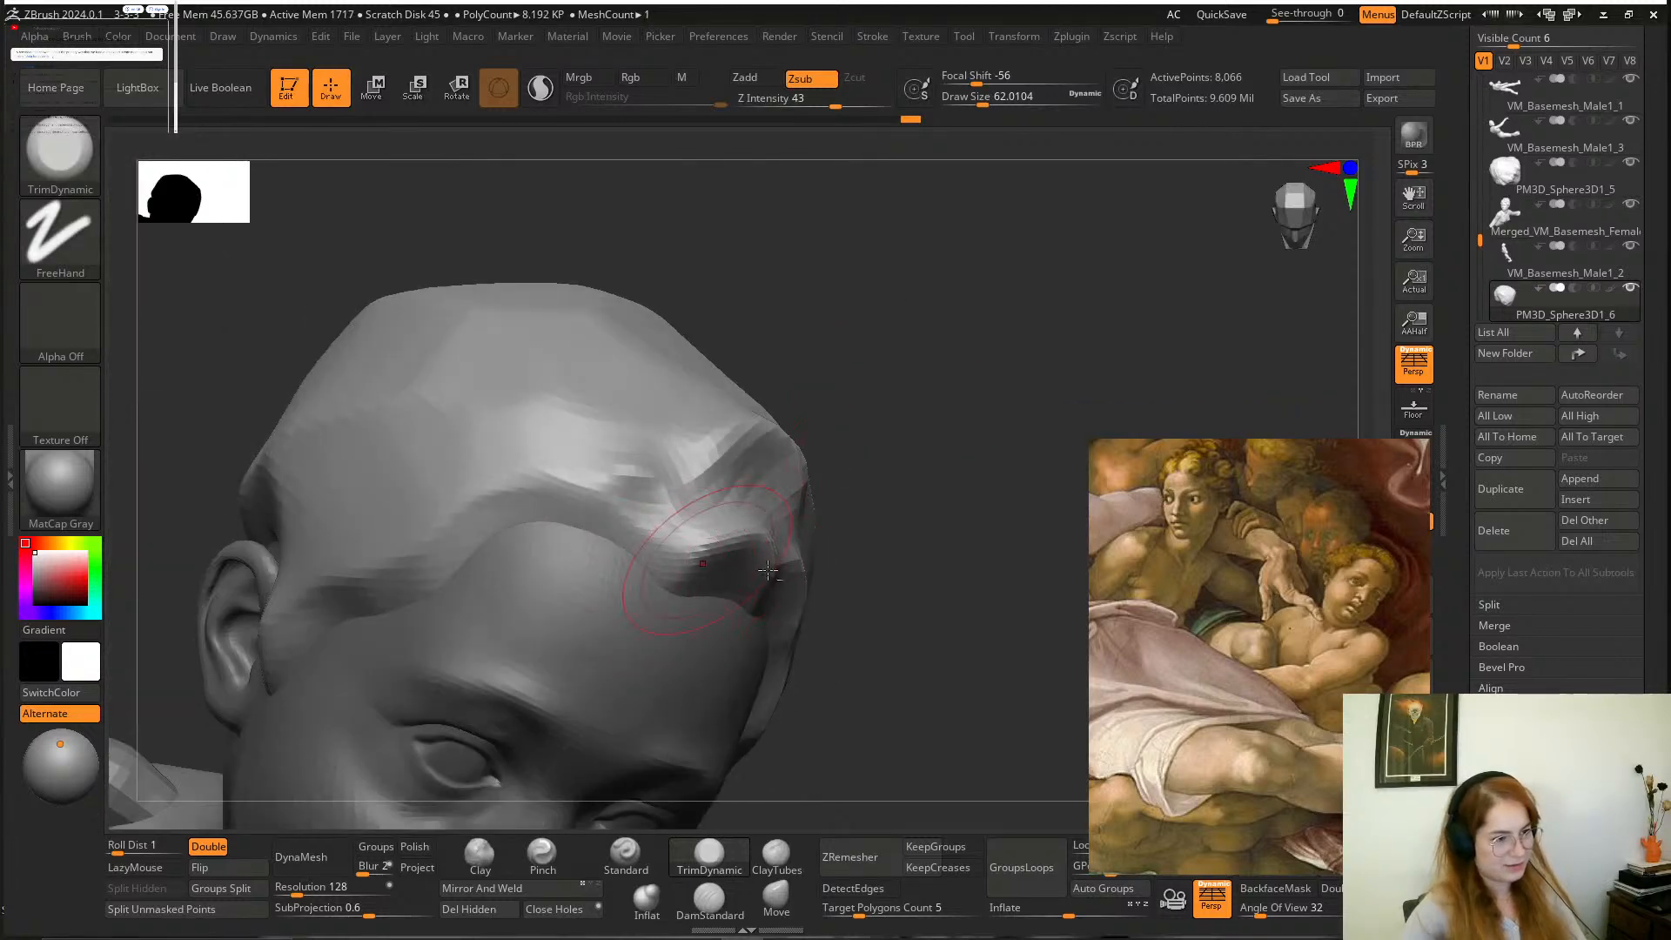
left_click_drag(866, 571, 952, 581)
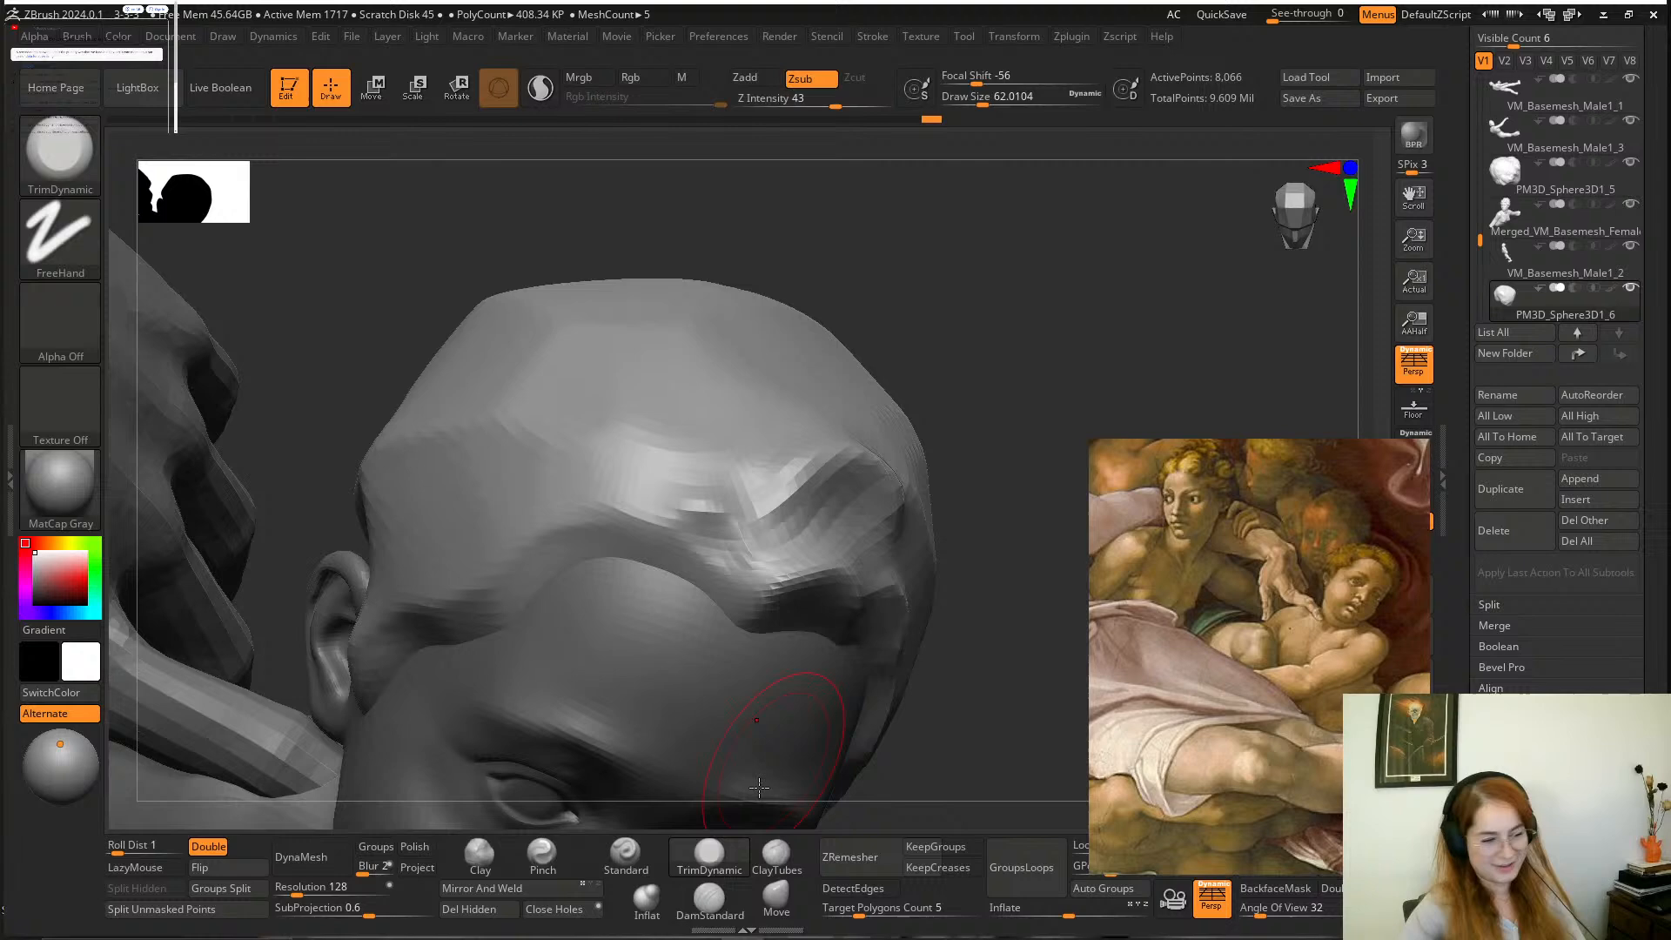
Carve lock creases above the forehead and along the temple hairline toward the ear with DamStandard at a draw size of about 62.
left_click(716, 919)
mouse_move(950, 666)
left_mouse_down("alt")
mouse_move(958, 623)
mouse_move(988, 609)
left_mouse_up("alt")
left_click_drag(696, 553, 625, 510)
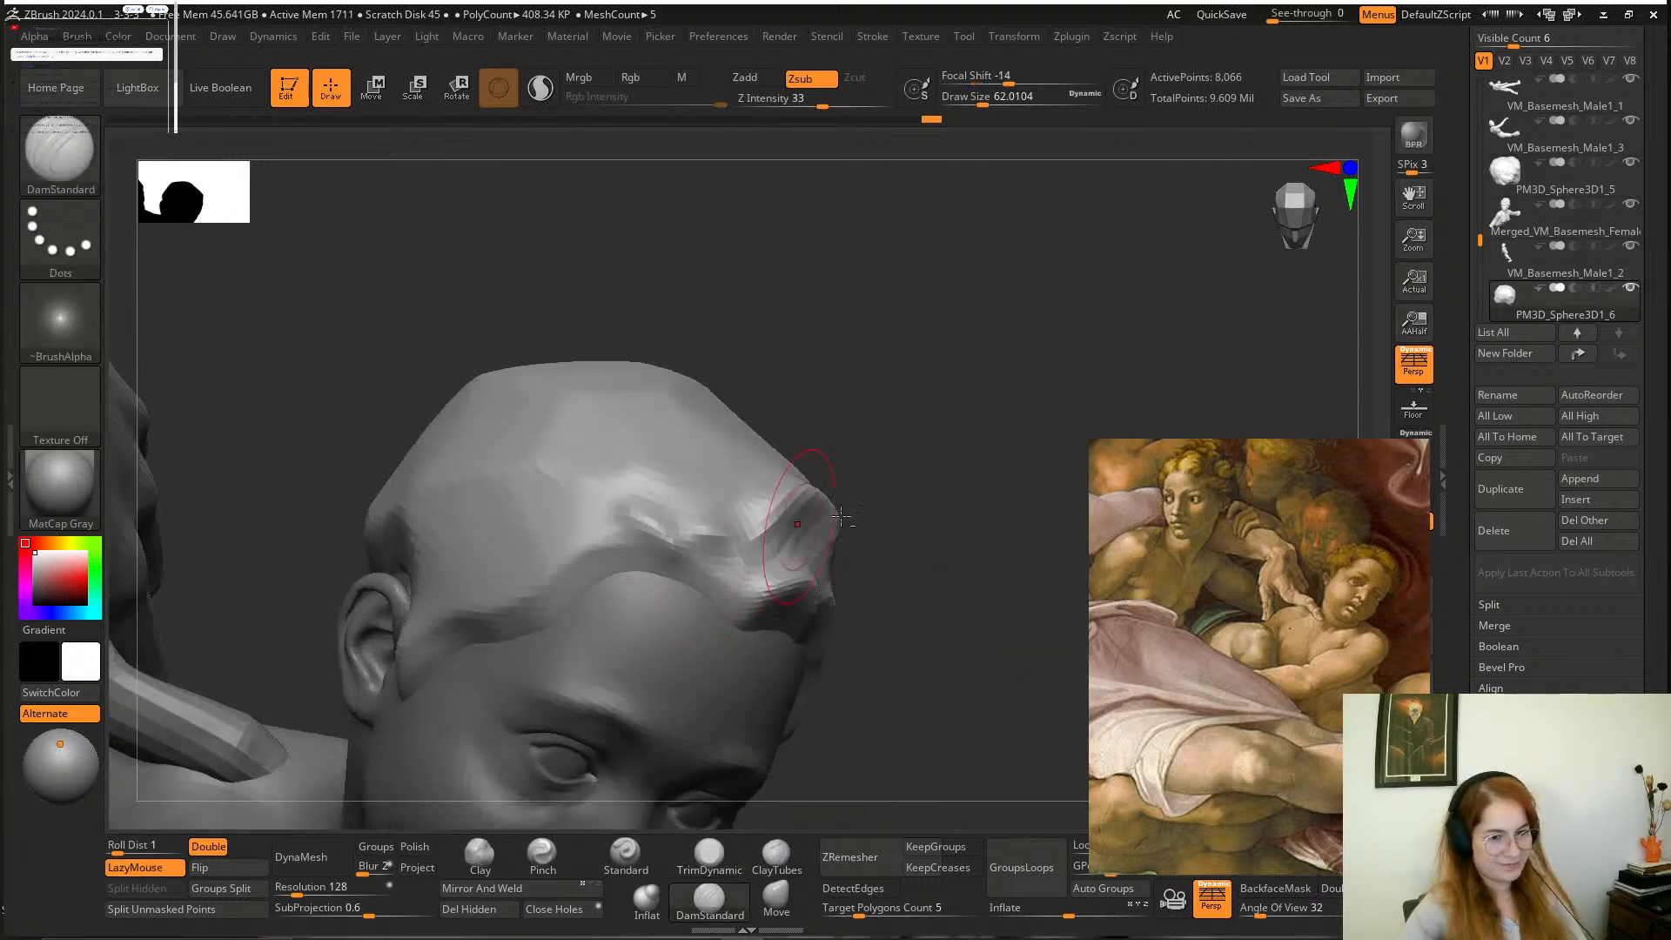
left_click_drag(871, 488, 609, 615, "alt")
left_click_drag(559, 675, 510, 634)
left_click_drag(827, 452, 787, 419)
left_click_drag(576, 634, 608, 664)
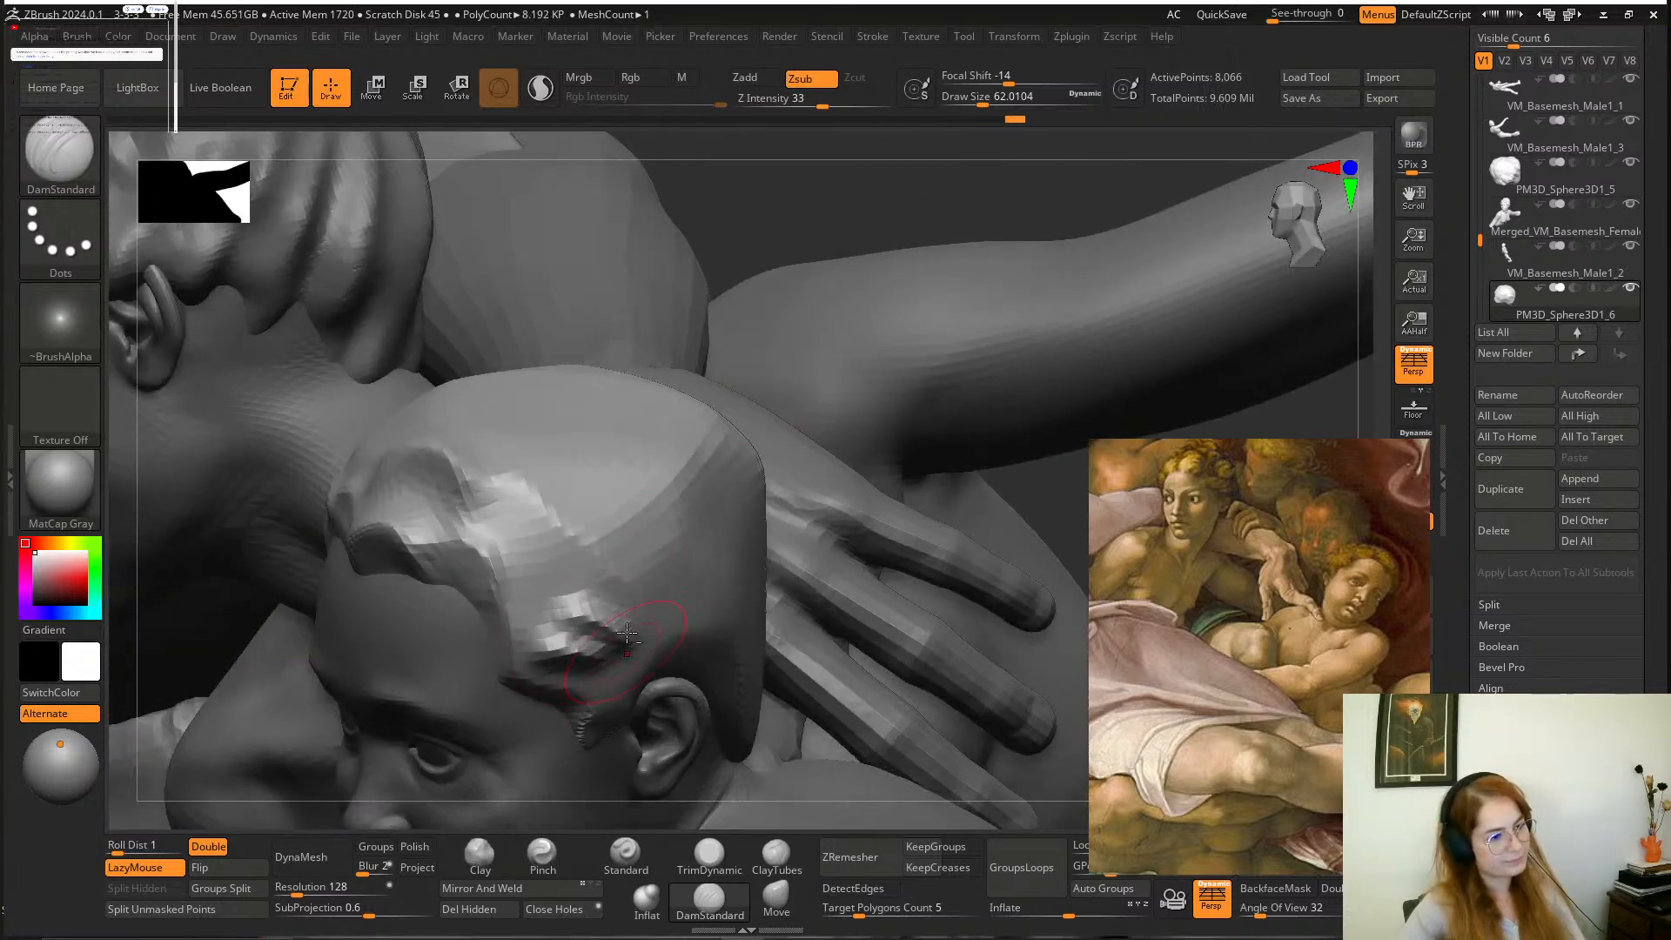
Carve more lock creases above the ear and along the hair edge toward the nape with DamStandard at a draw size of about 62.
left_click_drag(640, 468, 785, 406)
mouse_move(949, 367)
left_mouse_down()
mouse_move(1015, 415)
mouse_move(921, 369)
mouse_move(932, 328)
mouse_move(862, 243)
mouse_move(874, 303)
left_mouse_up()
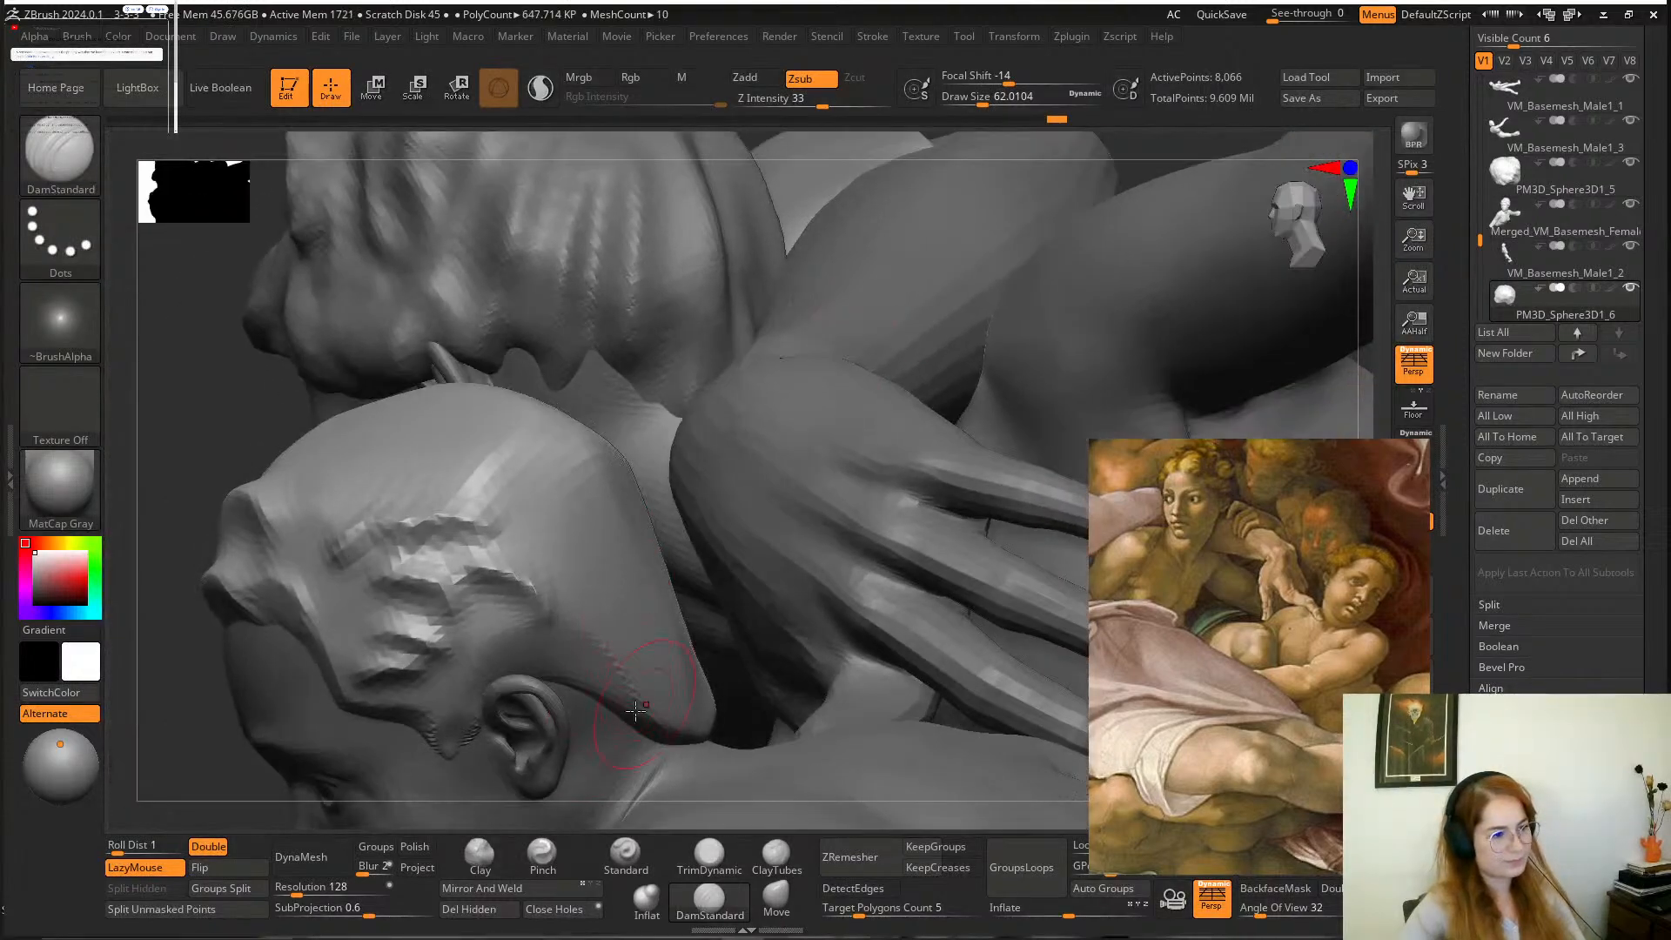
left_click_drag(211, 724, 149, 583, "alt")
left_click_drag(290, 615, 652, 589)
mouse_move(887, 579)
left_mouse_down("alt")
mouse_move(895, 522)
mouse_move(953, 647)
mouse_move(1057, 649)
left_mouse_up("alt")
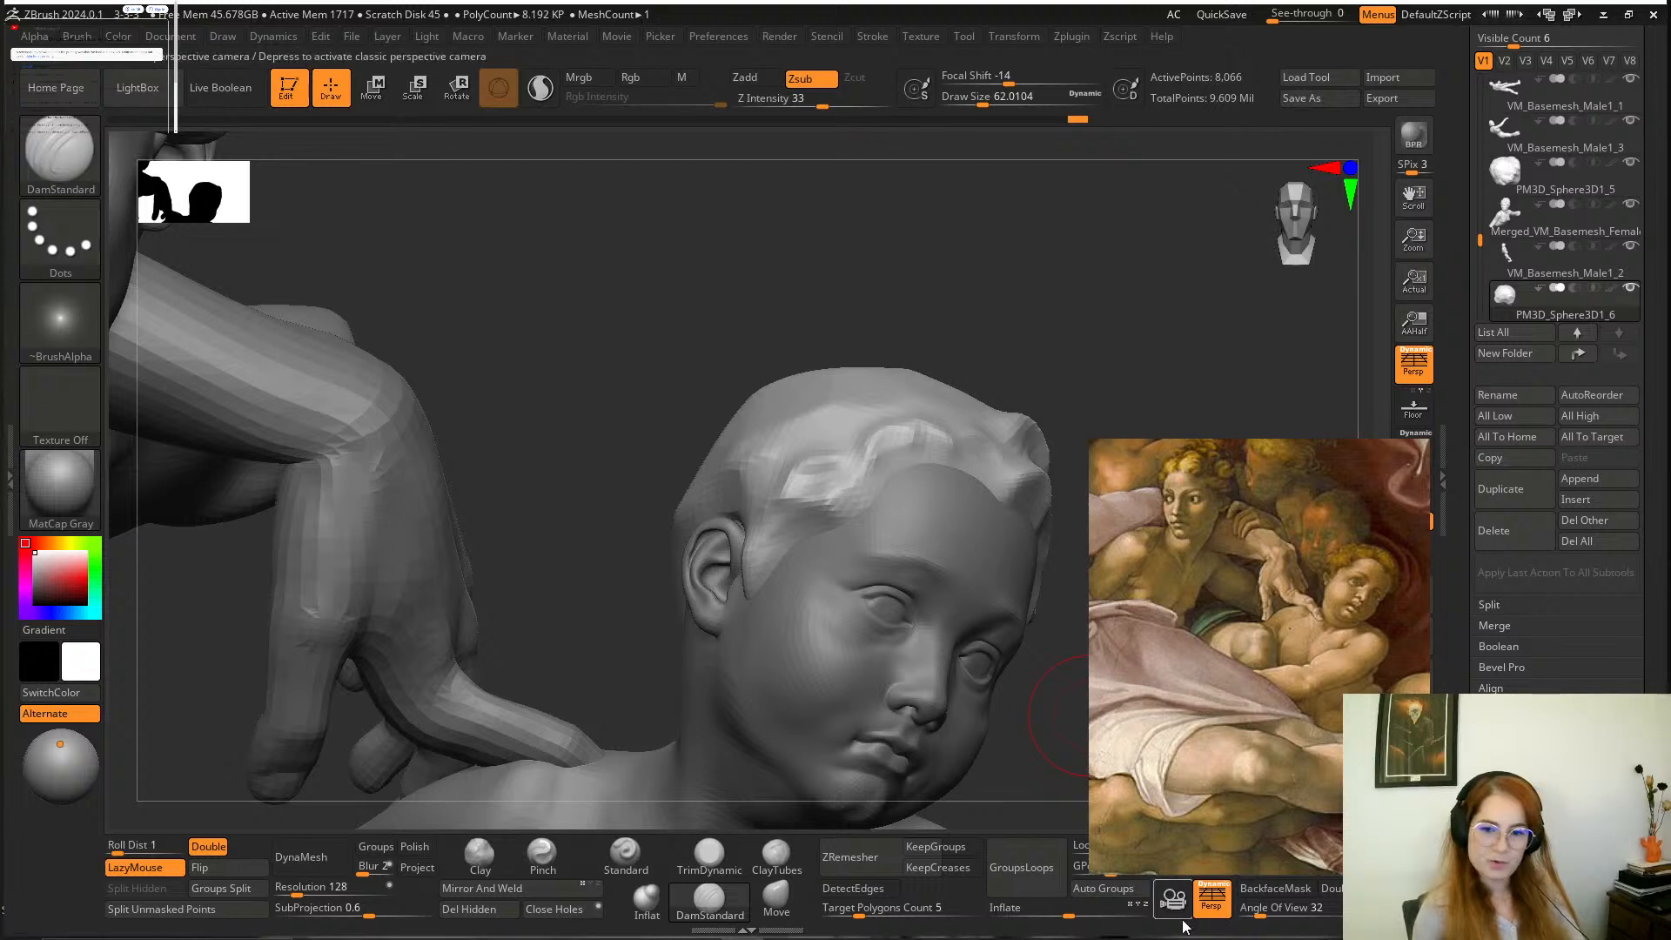
Examine the boy's curly hair in the painting reference, both up close and together with the surrounding figures.
scroll(1316, 726, "up", 5)
scroll(1253, 609, "up", 2)
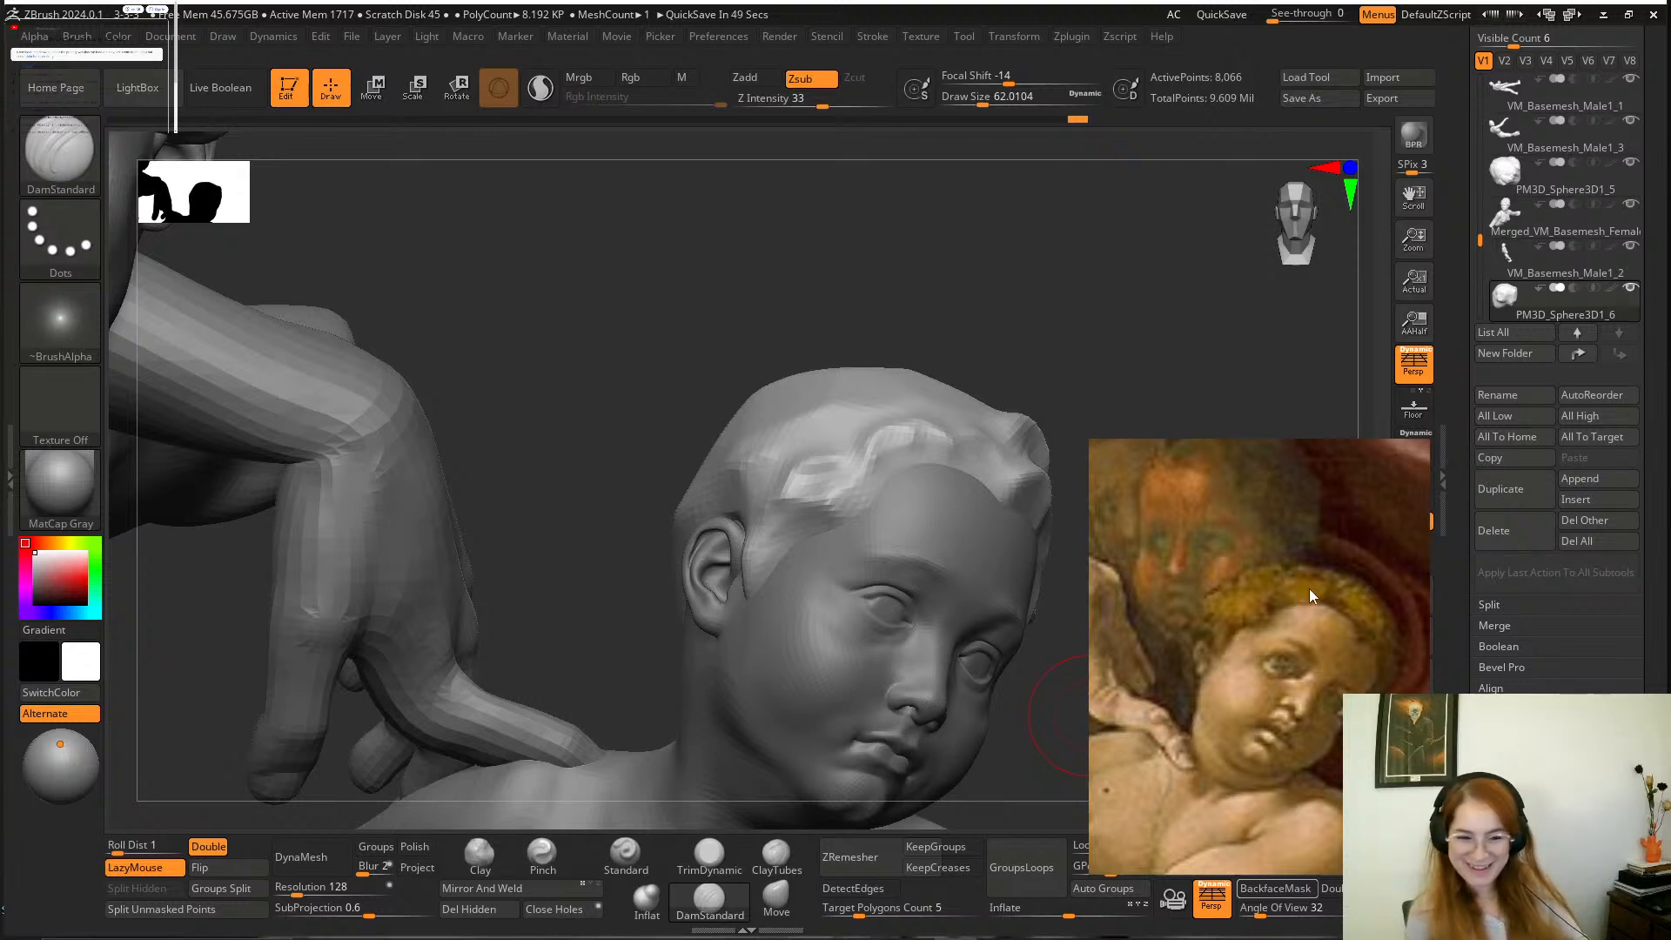
mouse_move(1323, 667)
middle_mouse_down()
mouse_move(1279, 639)
mouse_move(1308, 615)
mouse_move(1338, 669)
mouse_move(1335, 650)
middle_mouse_up()
scroll(1307, 618, "down", 2)
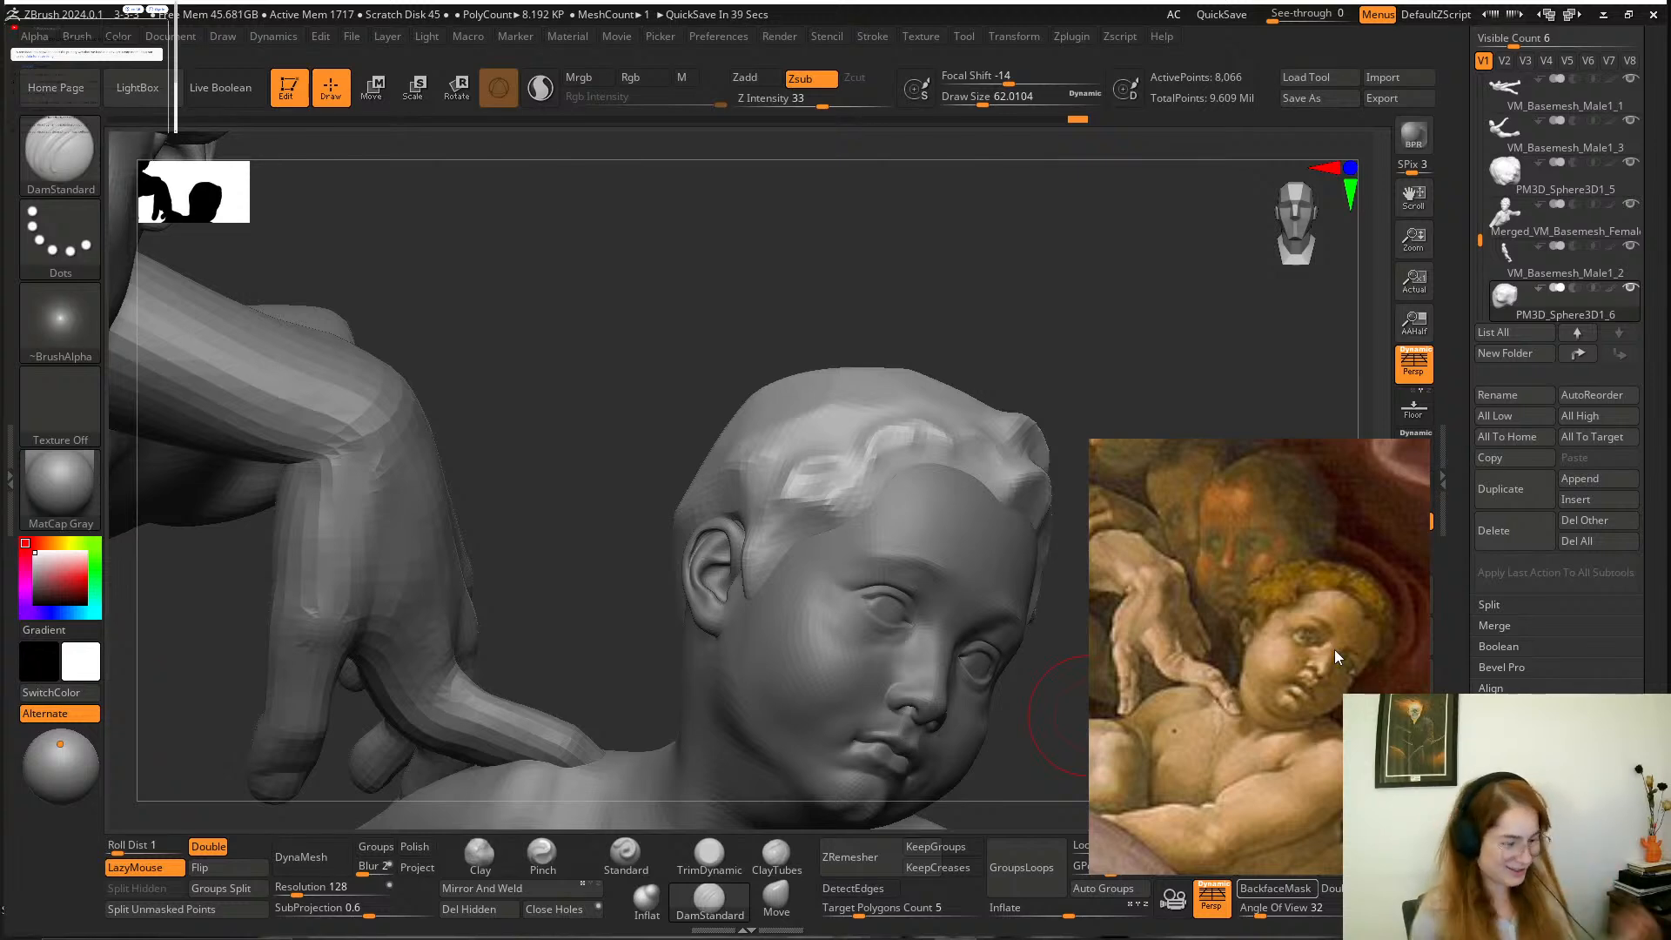
middle_click_drag(1334, 650, 1334, 670)
scroll(1318, 681, "up", 1)
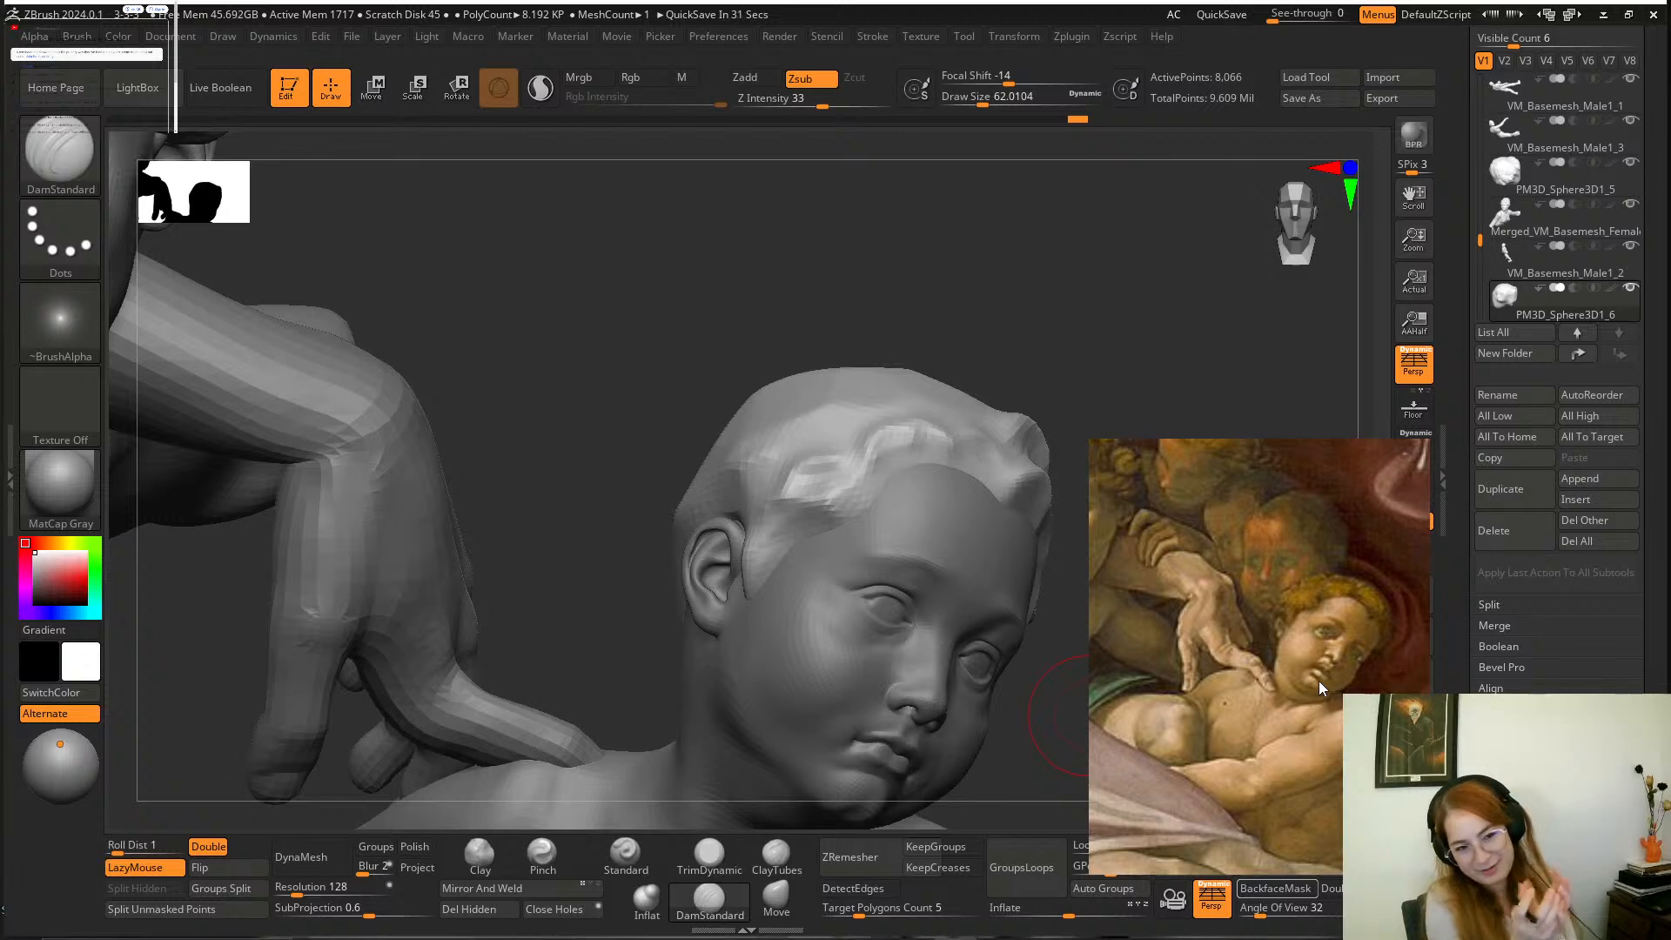
scroll(1319, 672, "down", 1)
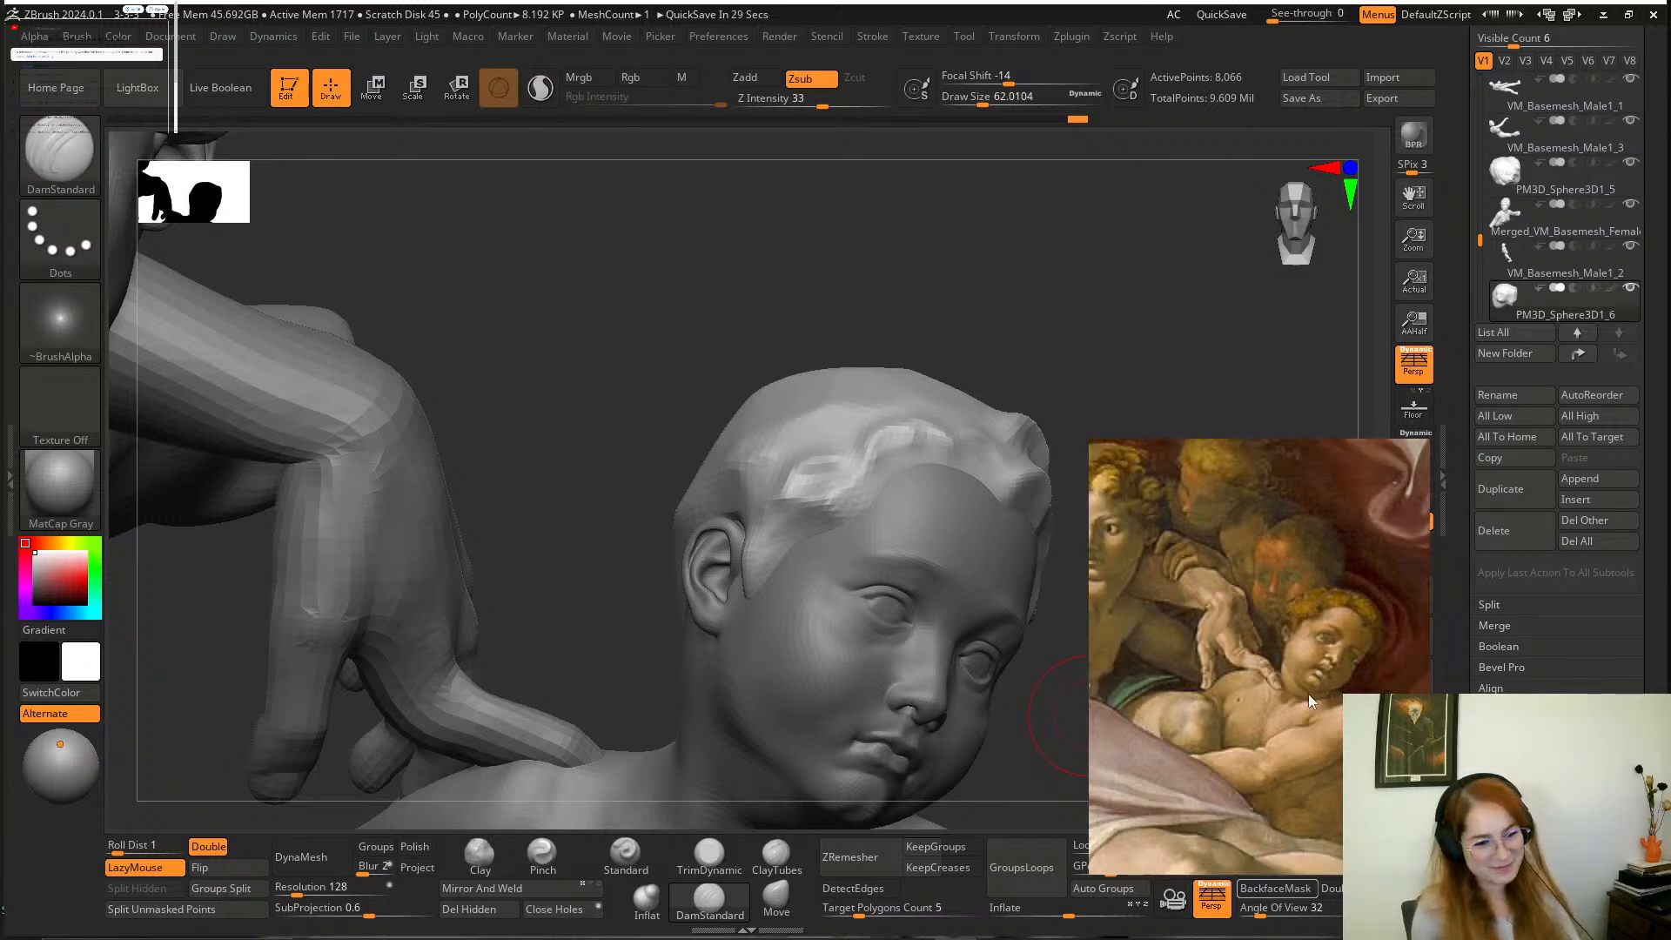
left_click_drag(1308, 693, 1299, 608)
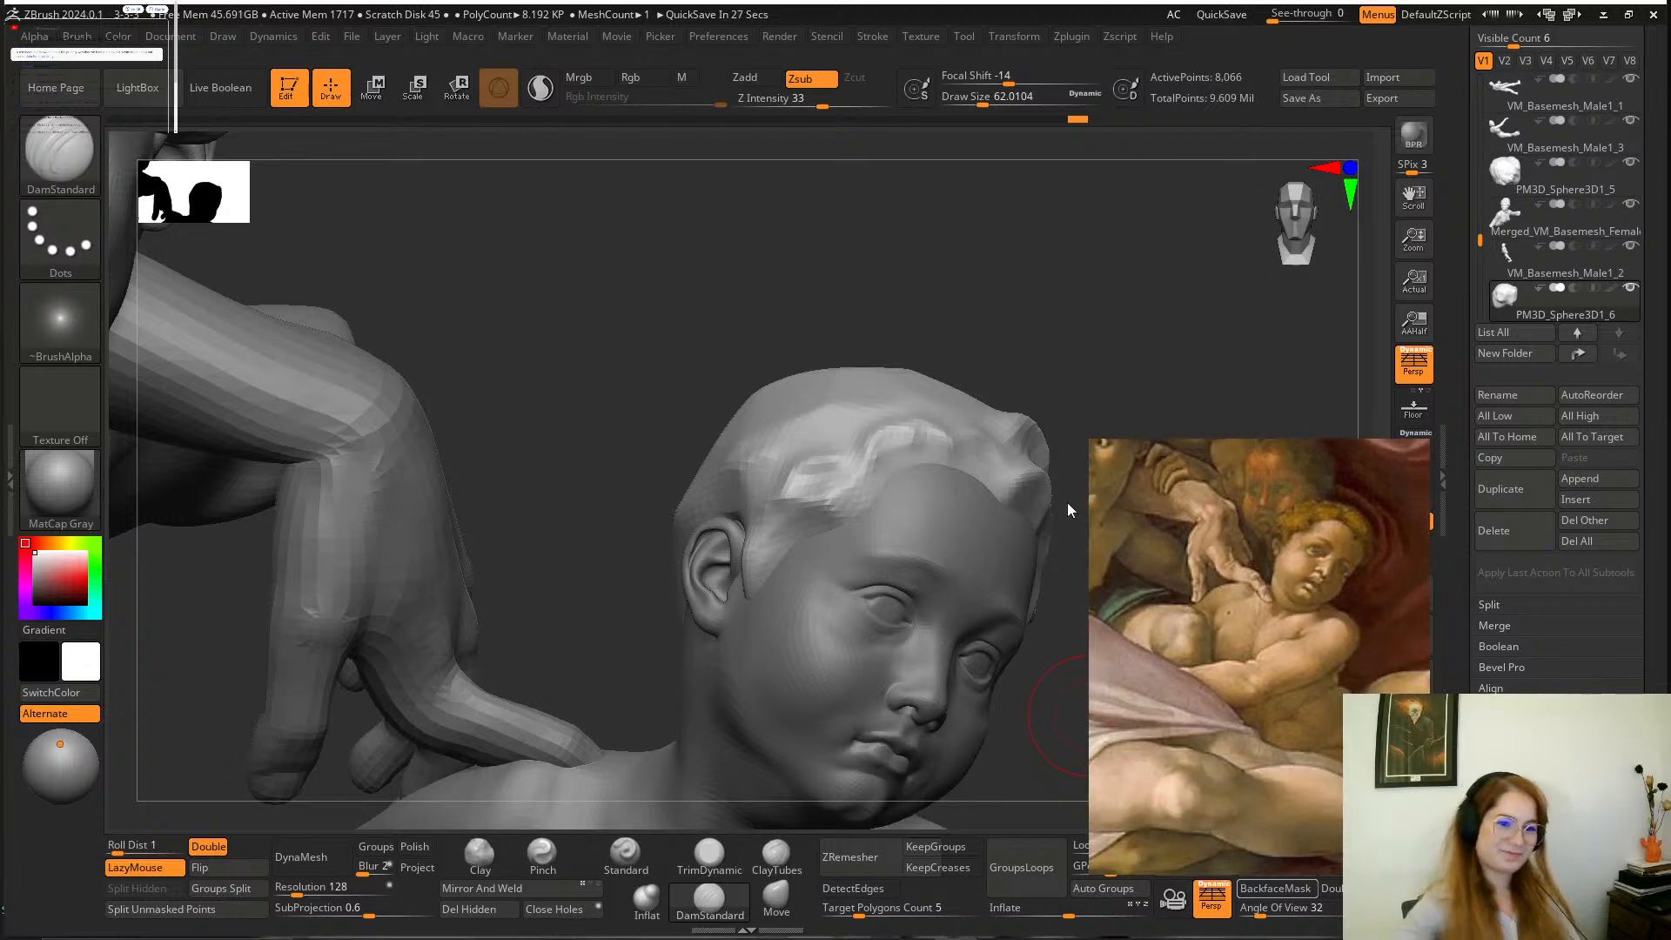
Deepen the lock creases above the forehead and temple with DamStandard at a draw size of about 71.
left_click_drag(994, 384, 871, 409)
left_click_drag(887, 495, 875, 566)
key("space")
mouse_move(776, 418)
left_mouse_down()
mouse_move(805, 422)
mouse_move(697, 406)
left_mouse_up()
mouse_move(924, 296)
left_mouse_down()
mouse_move(951, 287)
mouse_move(735, 522)
left_mouse_up()
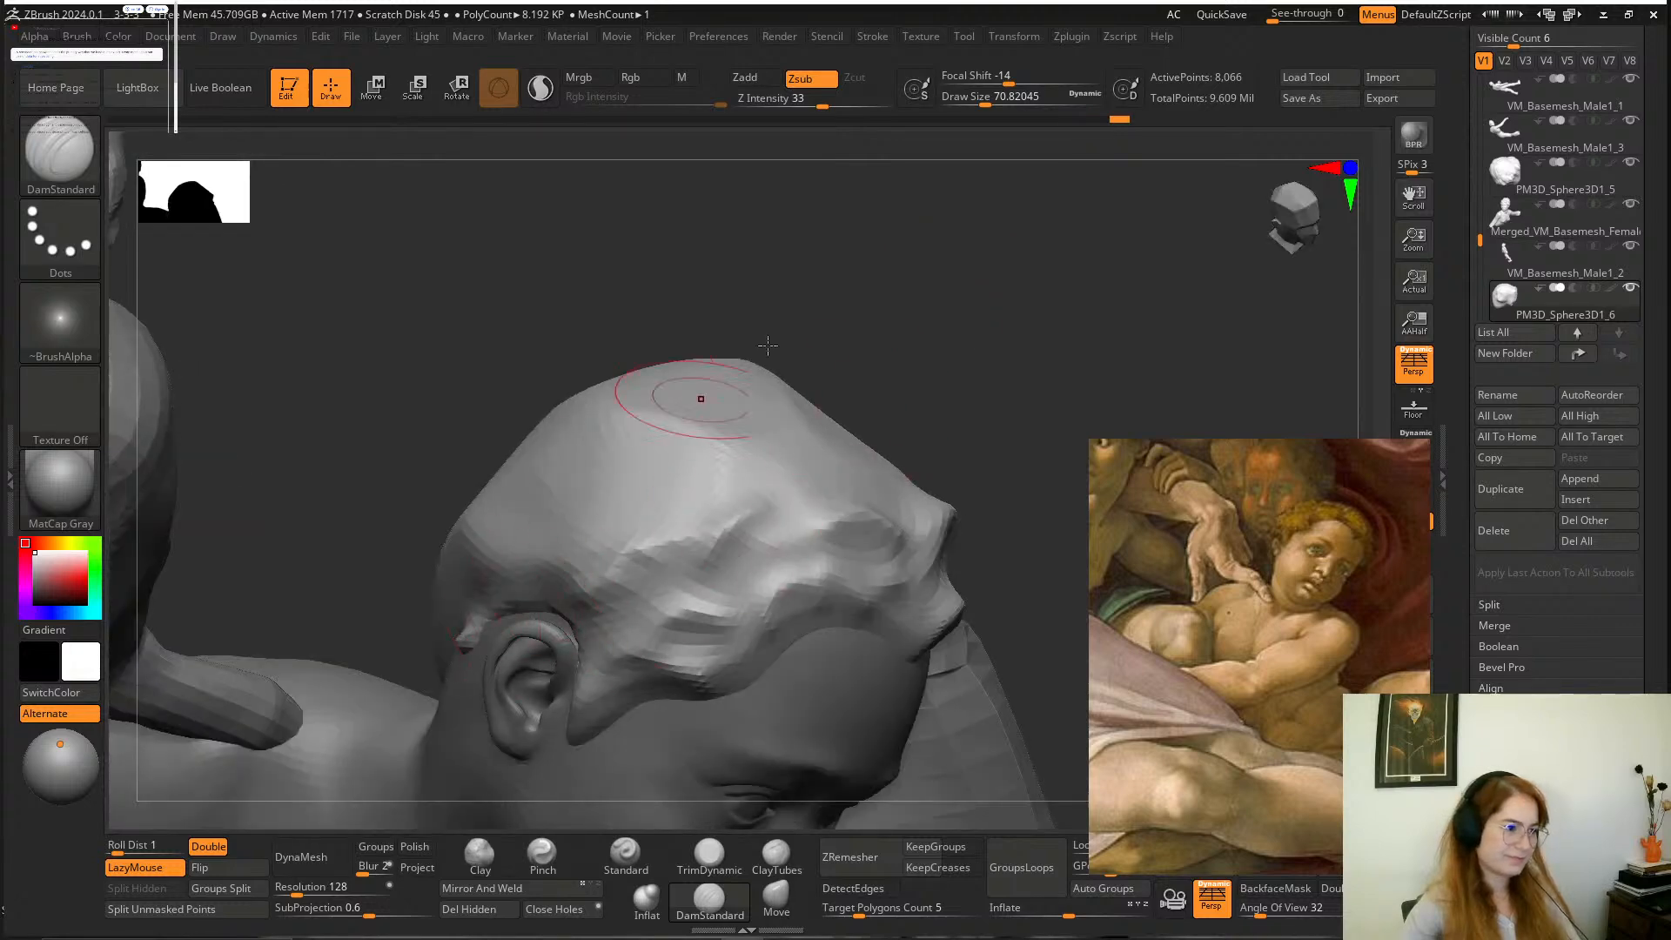
mouse_move(690, 380)
left_mouse_down()
mouse_move(690, 545)
mouse_move(929, 643)
mouse_move(929, 623)
left_mouse_up()
mouse_move(475, 615)
left_mouse_down()
mouse_move(427, 670)
mouse_move(366, 674)
left_mouse_up()
left_click_drag(935, 418, 865, 392)
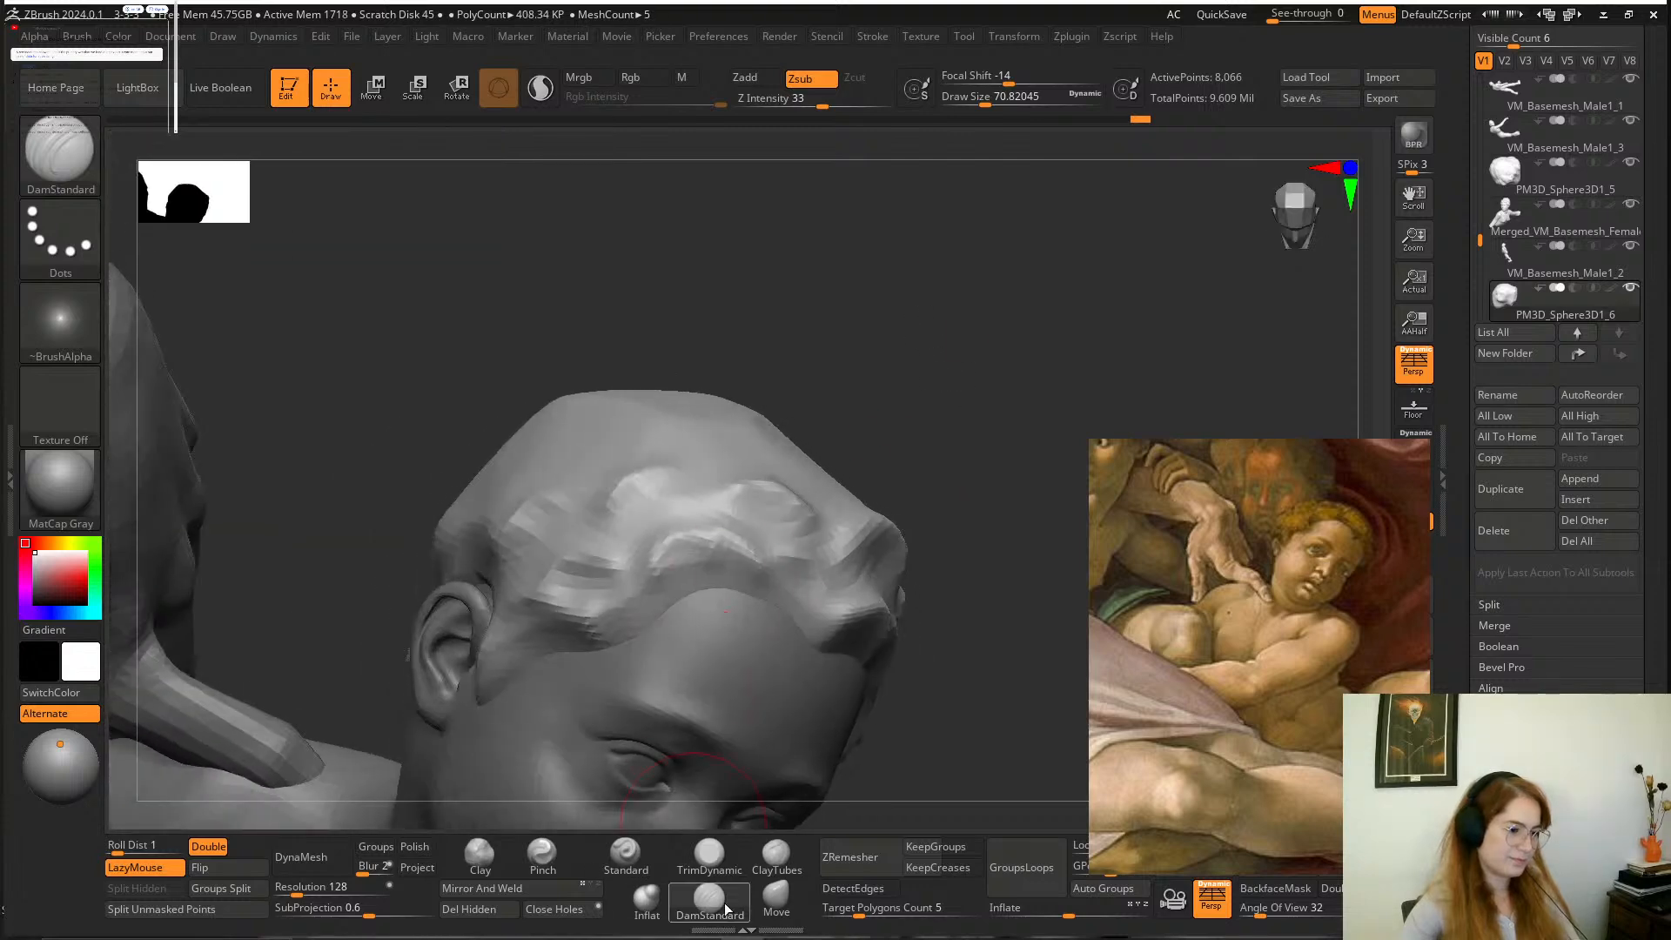
Pull the hair mass behind the ear outward with the Move brush at a draw size of about 97.
left_click_drag(885, 485, 888, 592)
key("space")
left_click_drag(362, 634, 369, 634)
left_click_drag(348, 427, 435, 440)
left_click_drag(666, 240, 694, 357)
left_click_drag(966, 522, 940, 583)
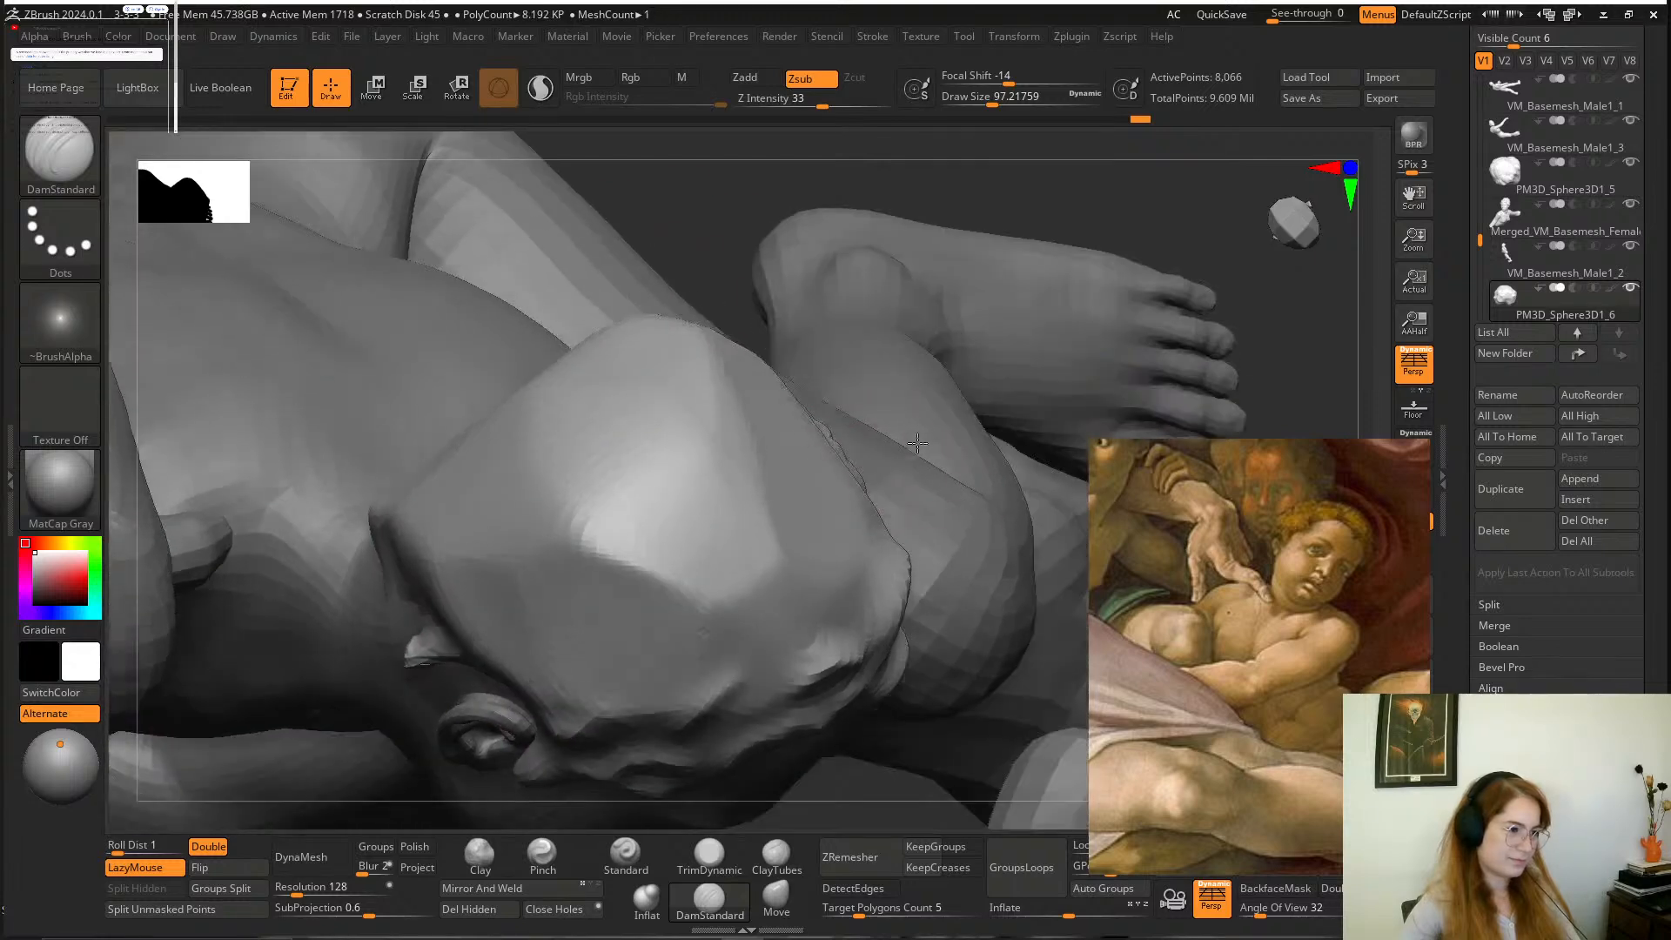
left_click(770, 894)
left_click_drag(405, 601, 337, 637)
left_click_drag(716, 202, 932, 456)
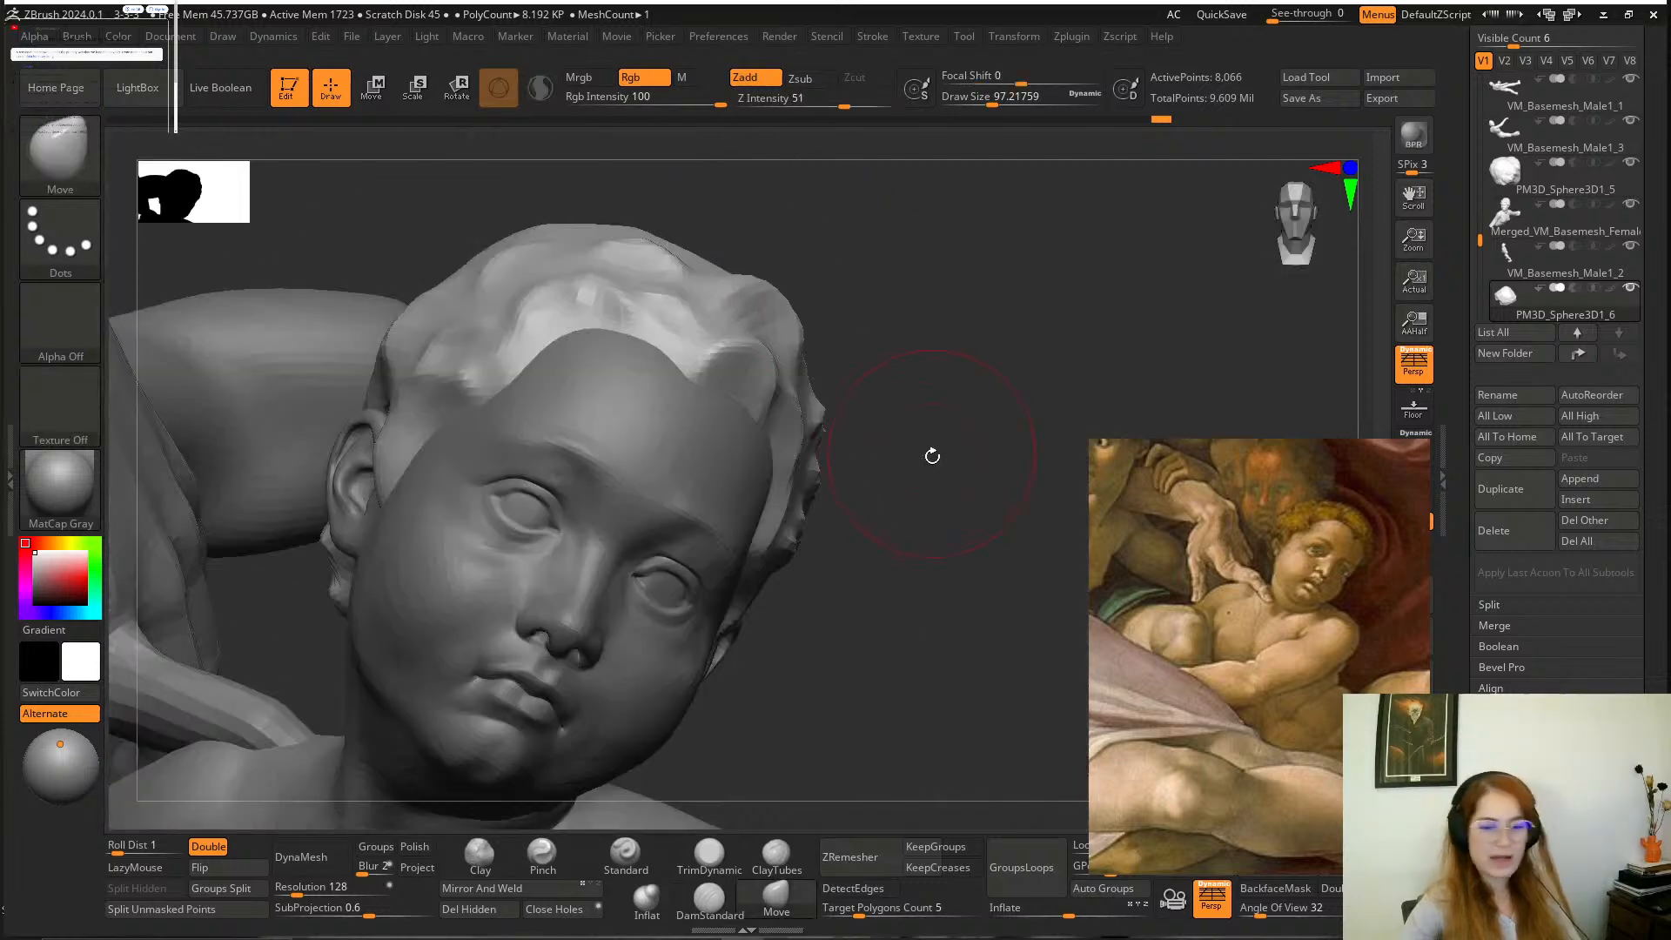
Shape the back contour of the hair from behind the ear to the nape with Move and check the silhouette.
left_click_drag(947, 561, 883, 710)
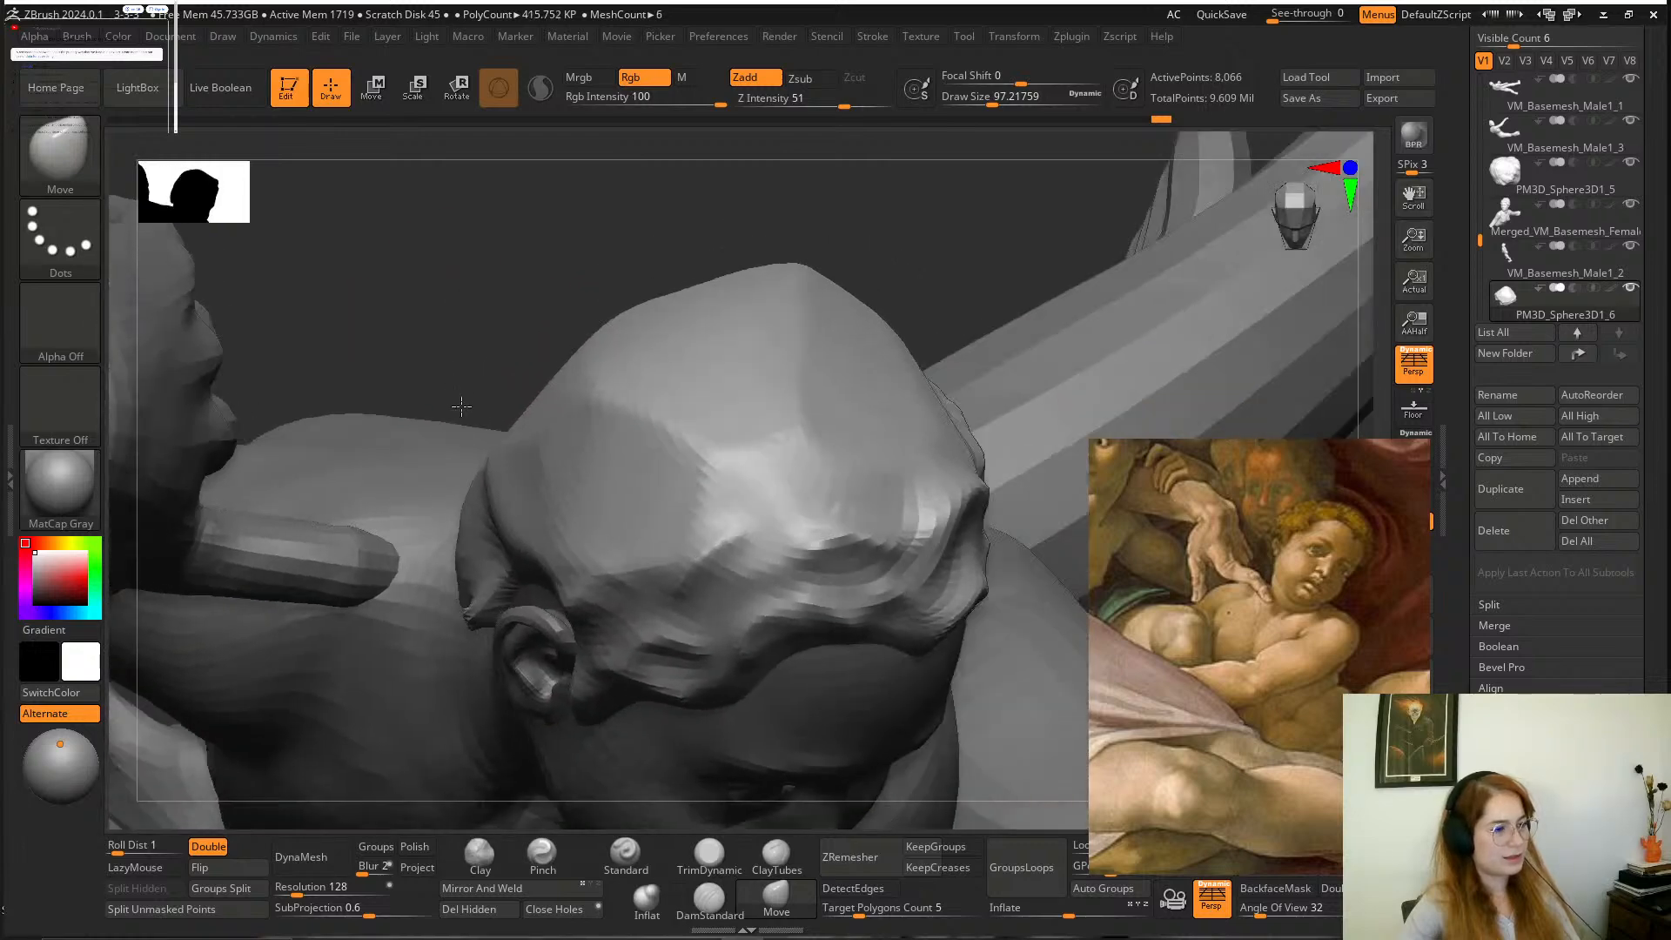
left_click_drag(461, 406, 462, 429)
left_click_drag(489, 535, 458, 553)
left_click_drag(561, 277, 513, 150)
left_click_drag(818, 265, 796, 389, "alt")
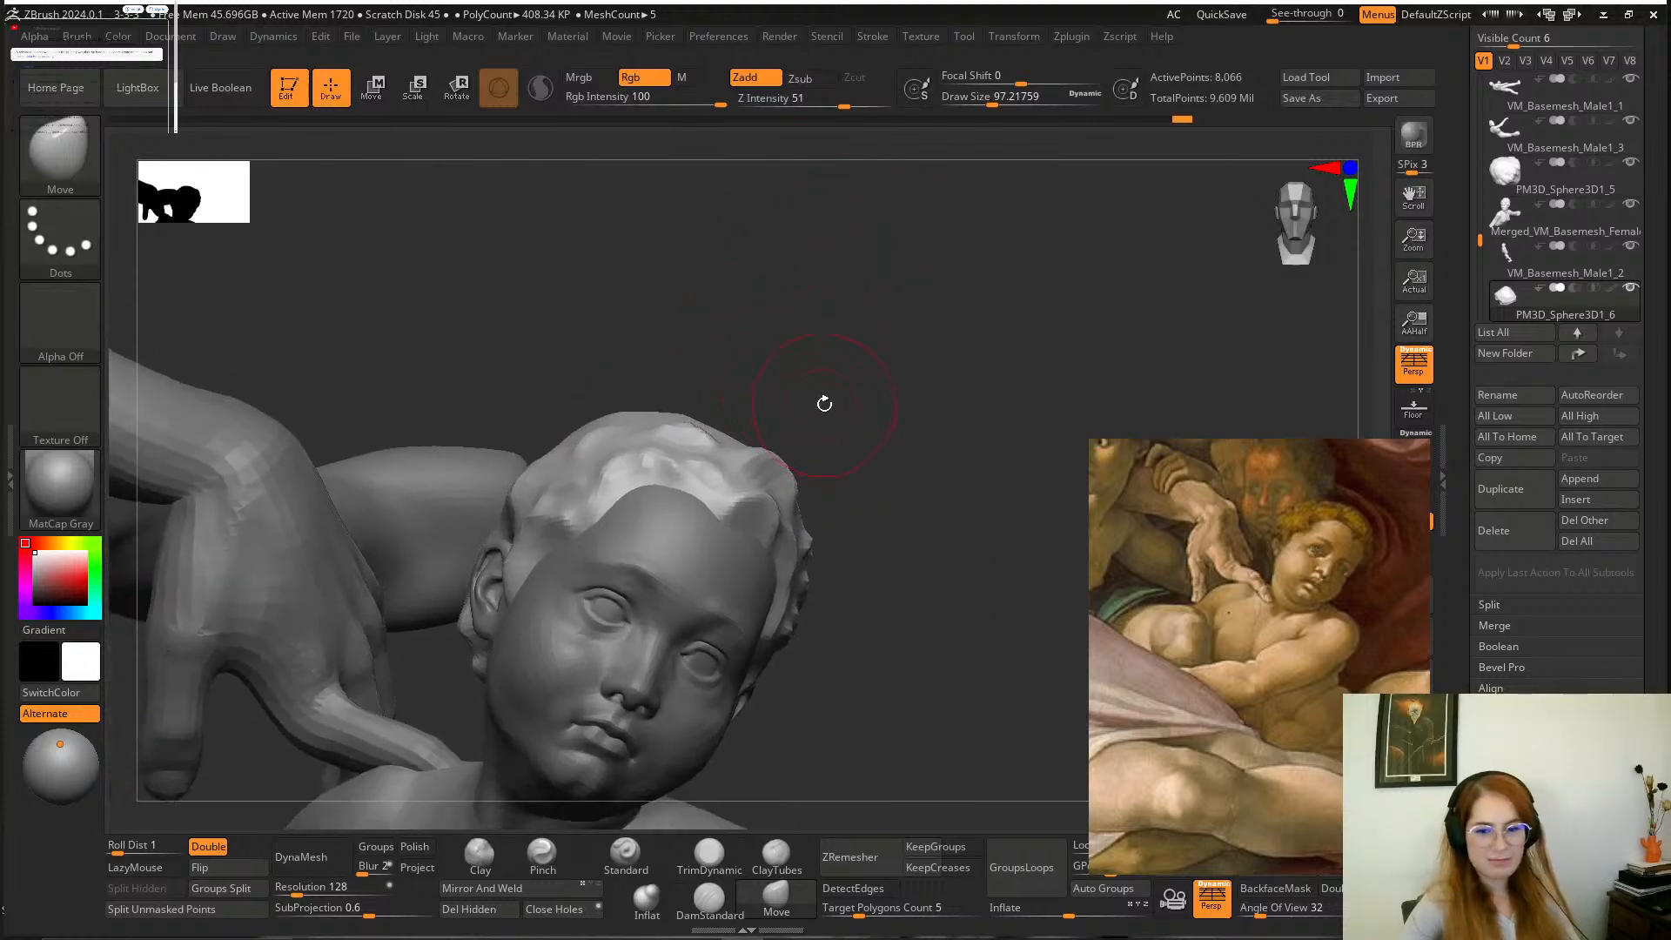
left_click_drag(887, 452, 873, 384)
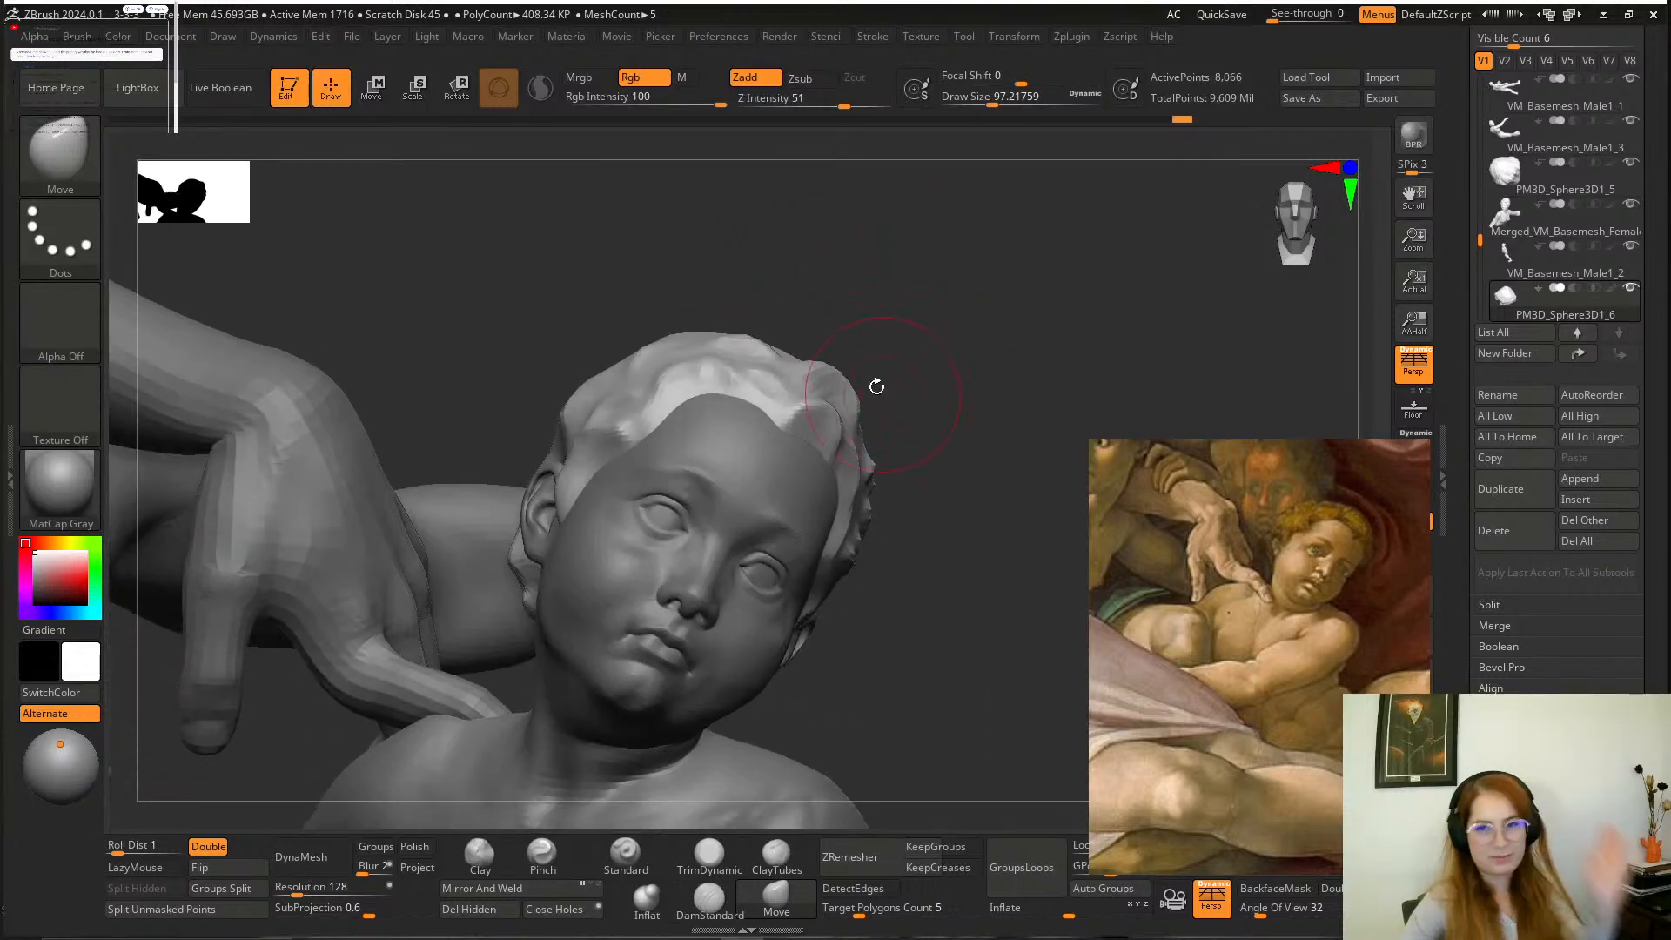
left_click_drag(916, 333, 958, 336)
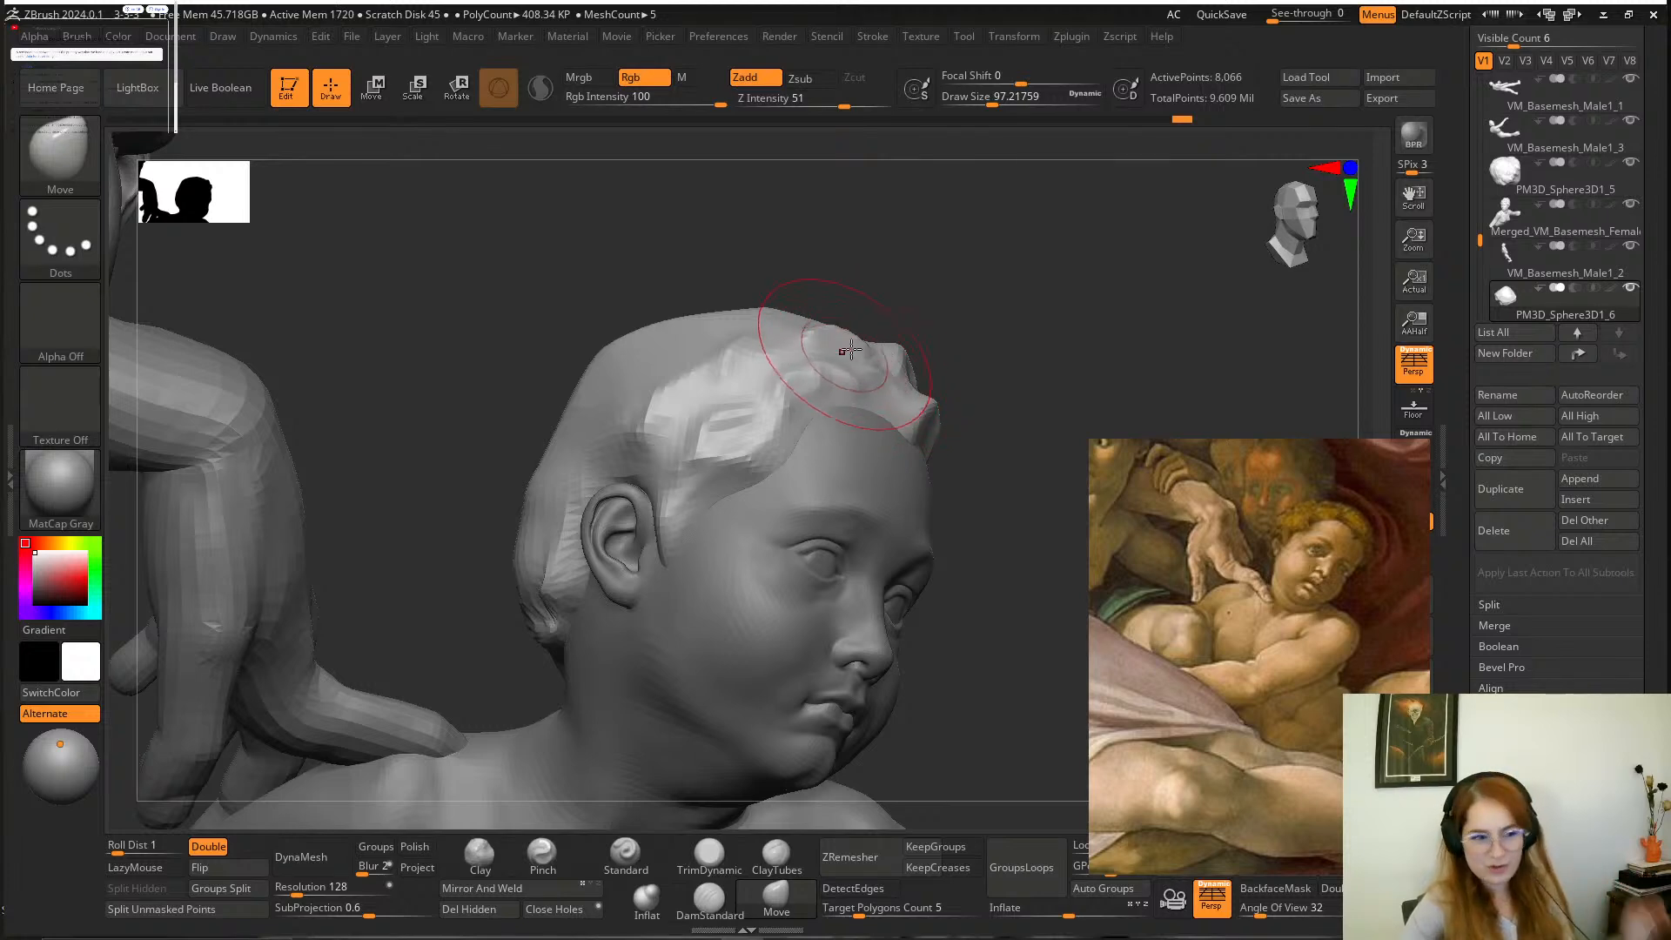
left_click_drag(1007, 351, 957, 352)
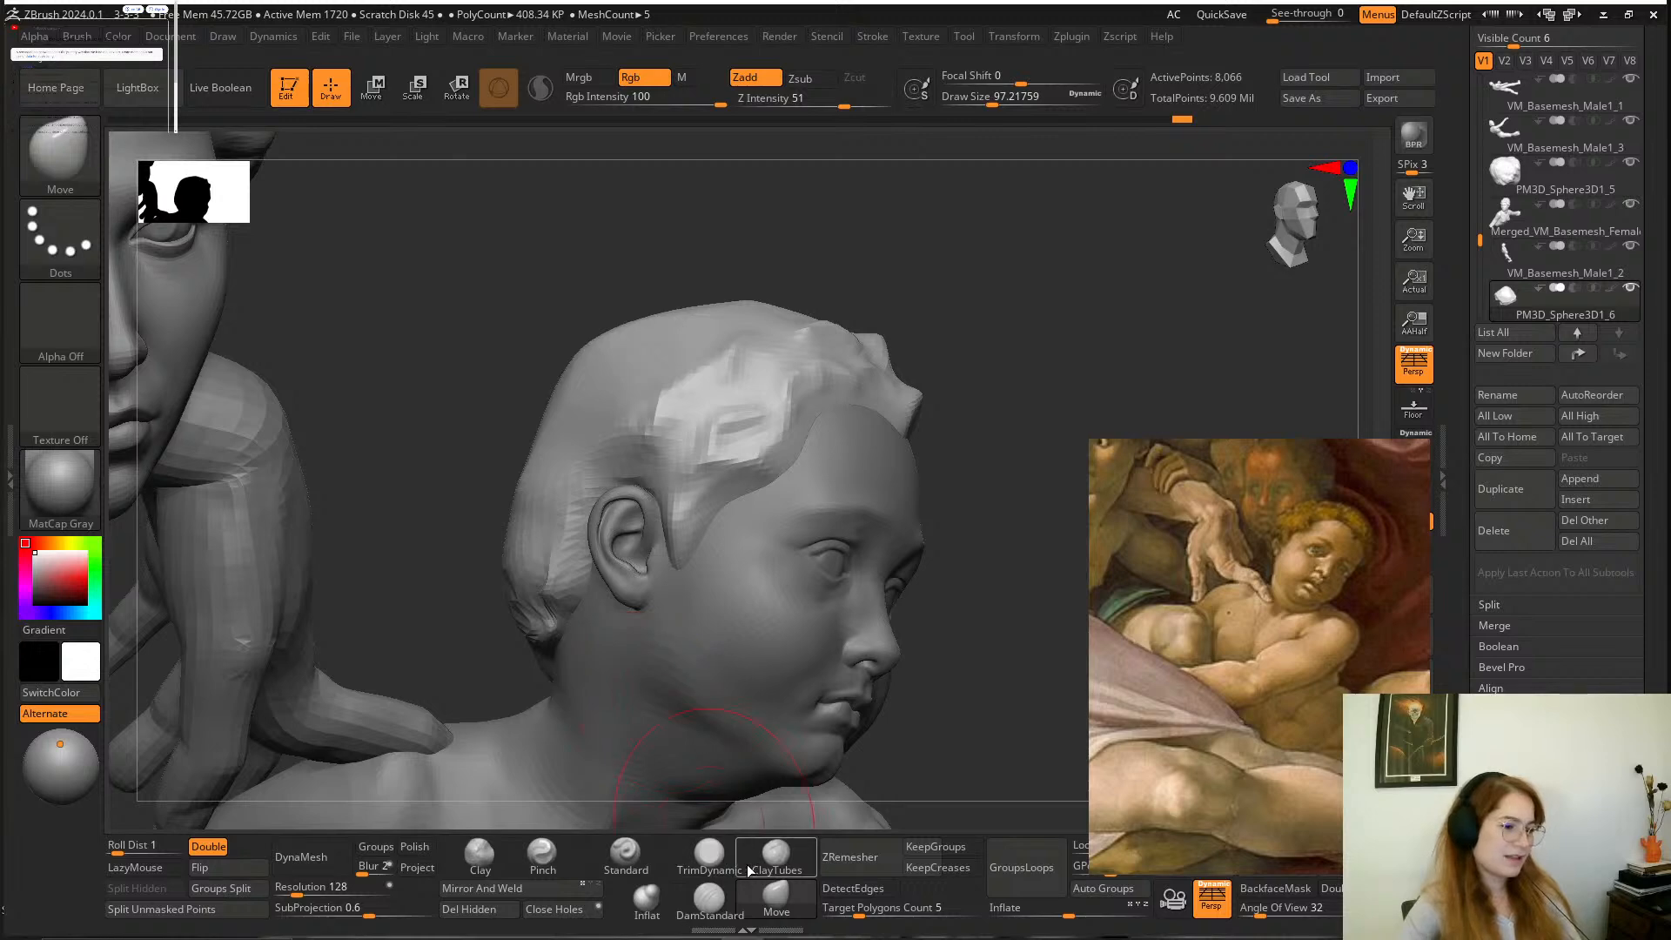
Build up the hair volume behind the ear with the Clay brush at a draw size of about 80.
left_click(481, 855)
key("space")
mouse_move(587, 571)
left_mouse_down()
mouse_move(554, 567)
mouse_move(544, 585)
mouse_move(557, 544)
mouse_move(535, 566)
mouse_move(529, 627)
left_mouse_up()
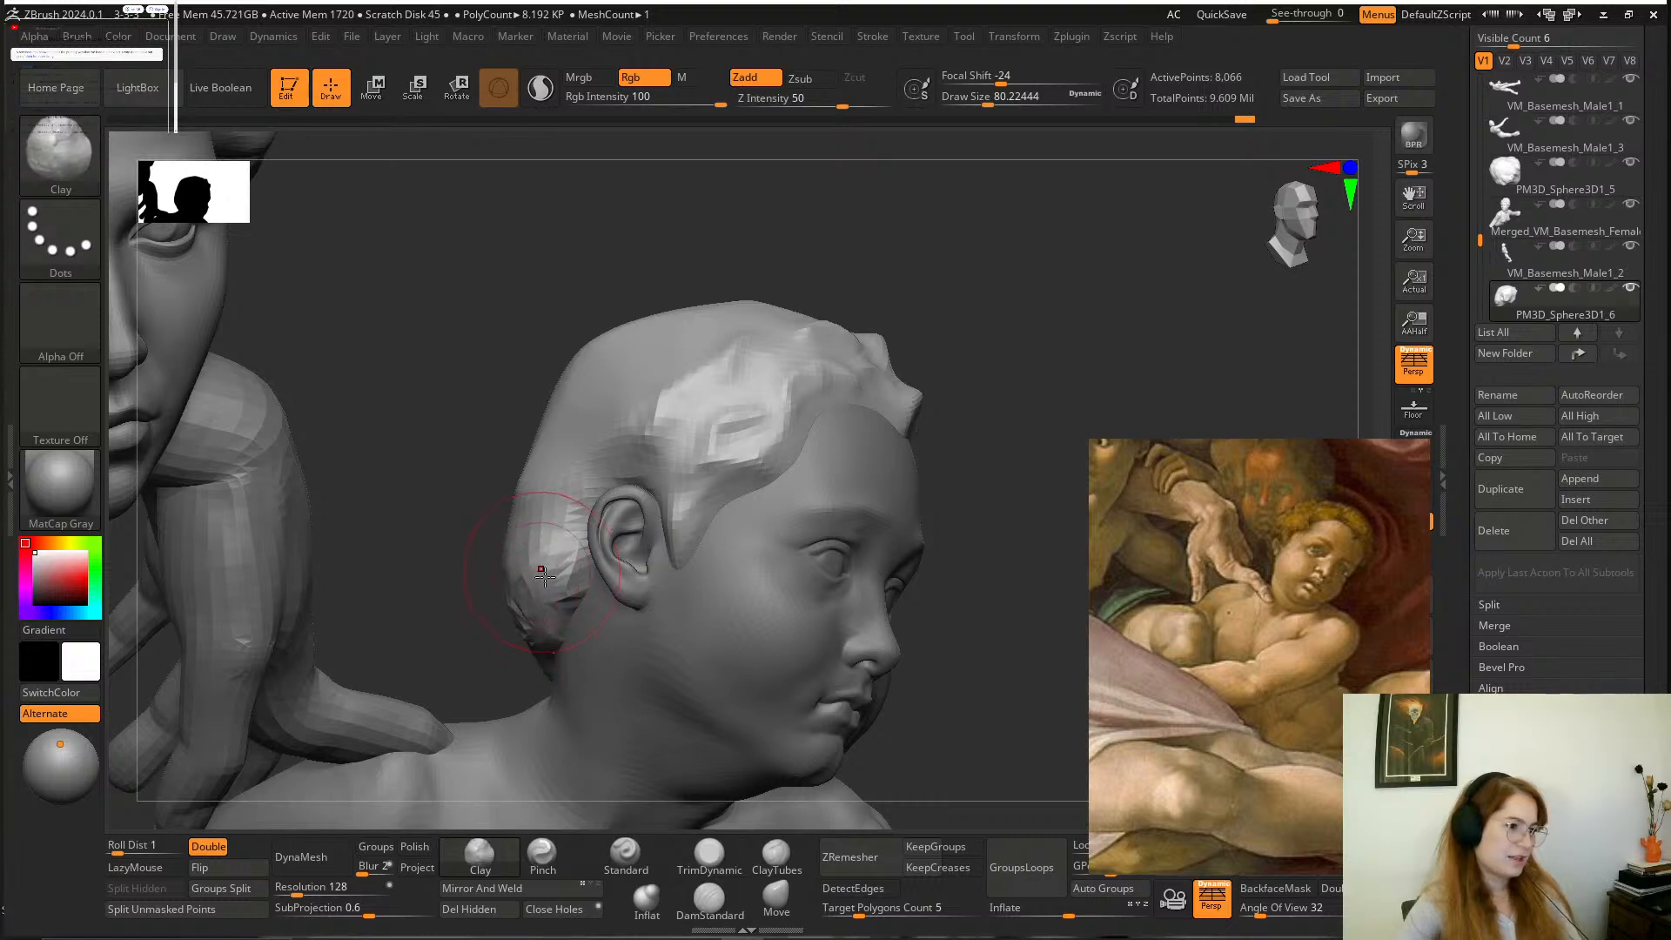
mouse_move(590, 291)
left_mouse_down()
mouse_move(567, 289)
mouse_move(661, 309)
left_mouse_up()
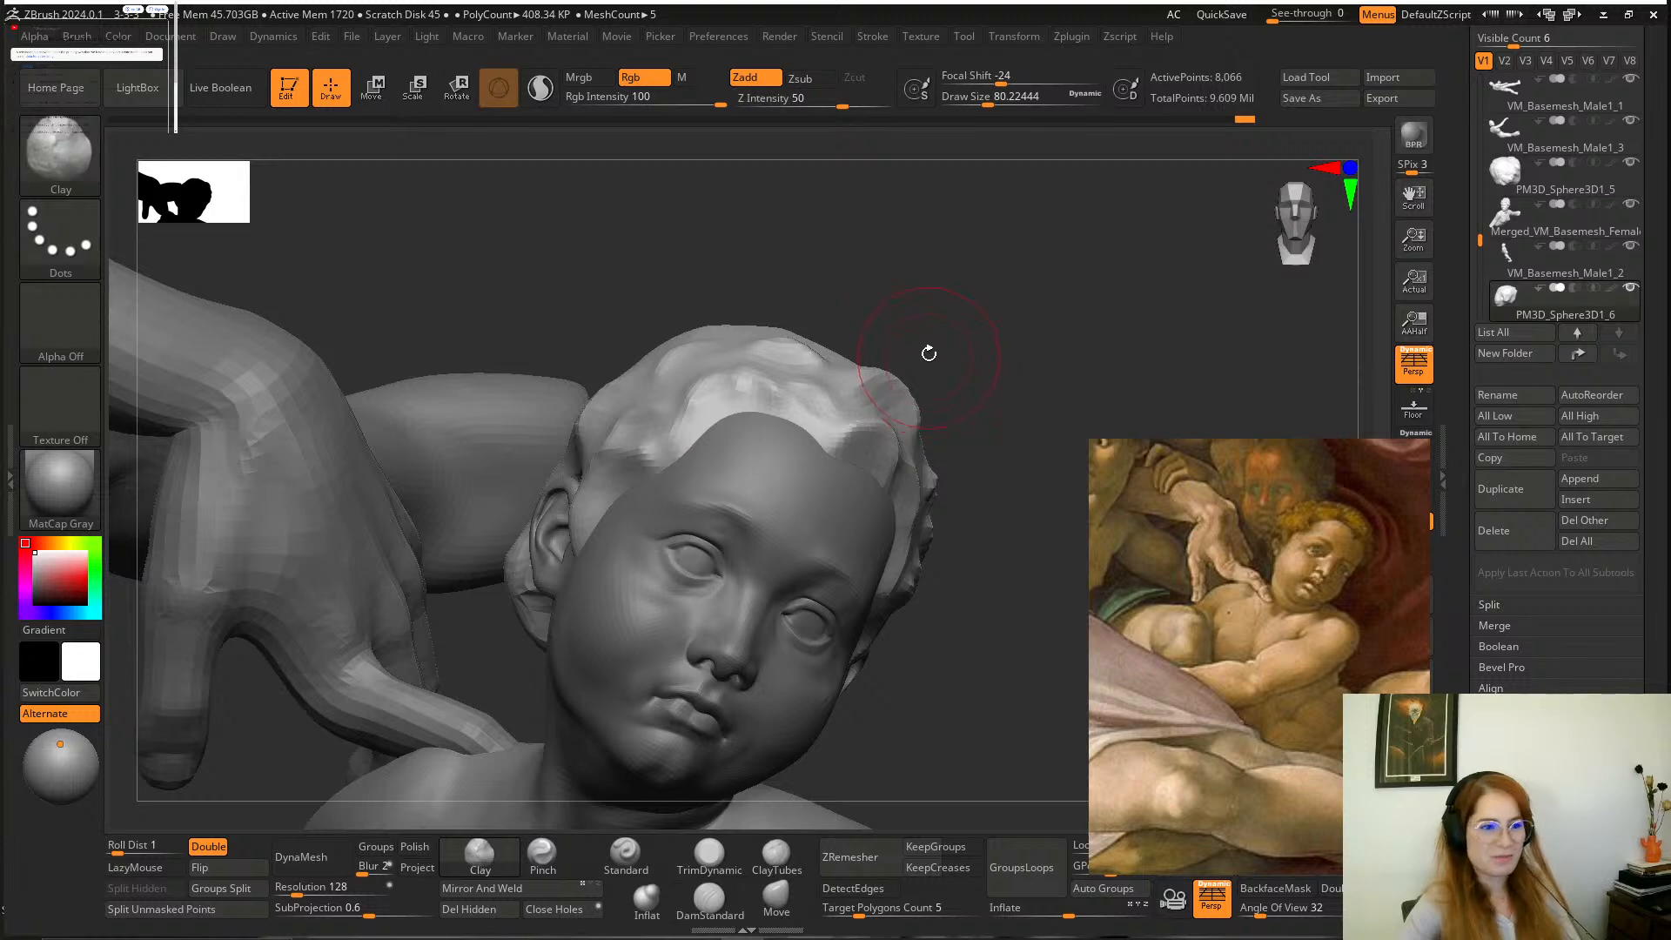
mouse_move(928, 354)
left_mouse_down()
mouse_move(962, 362)
mouse_move(944, 343)
left_mouse_up()
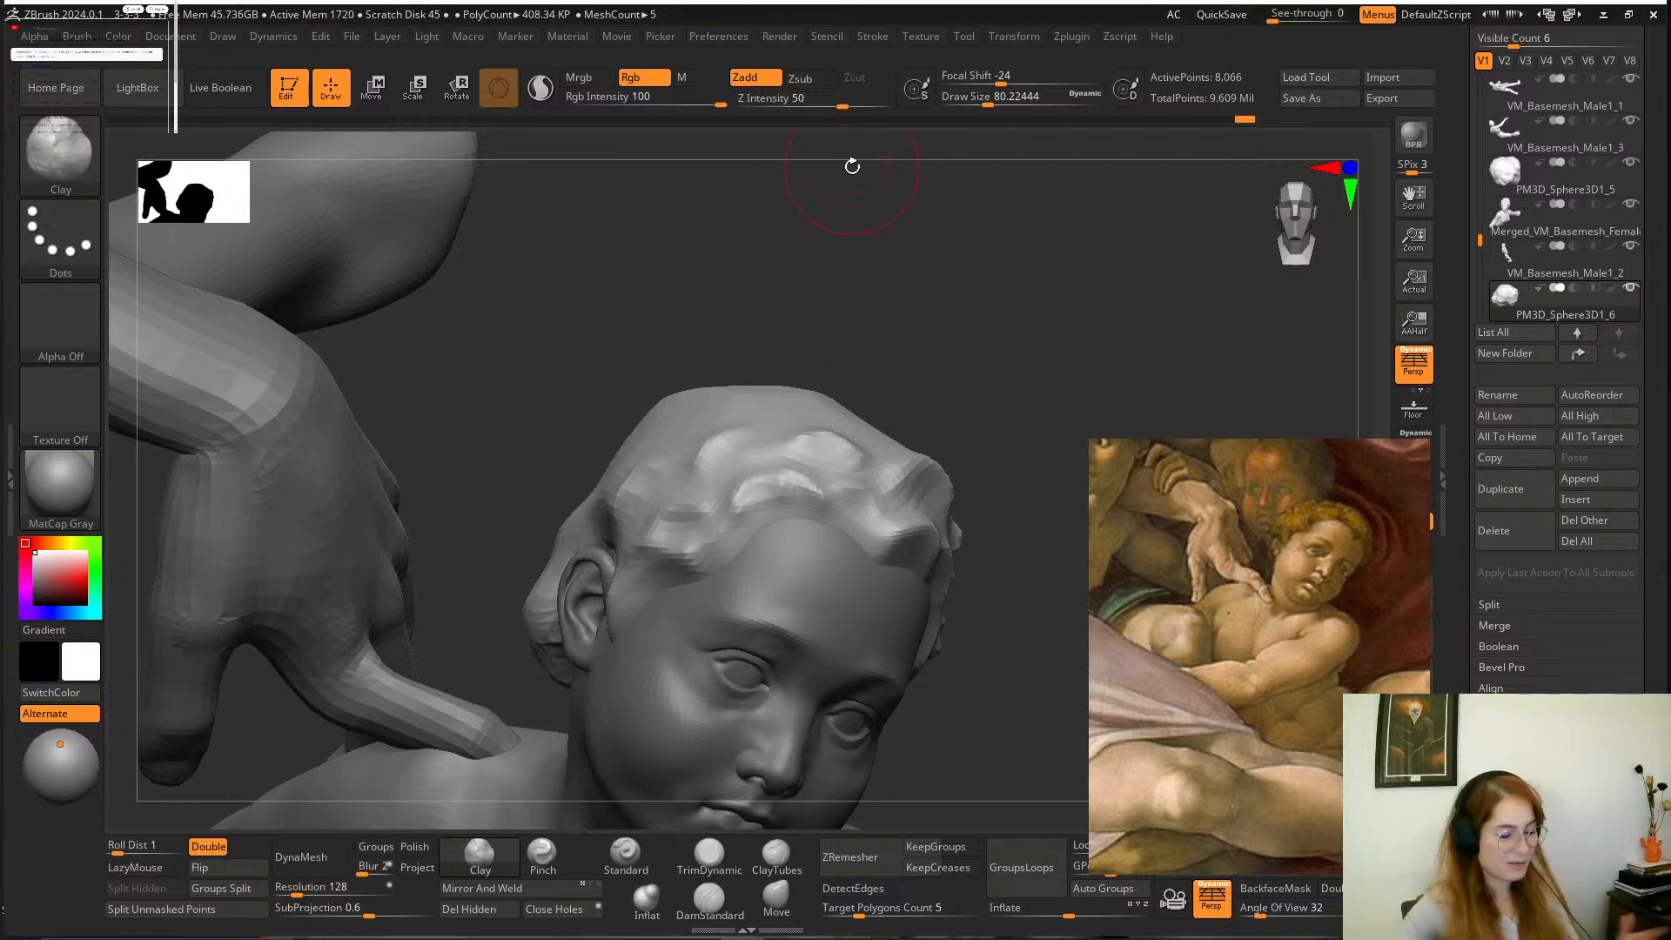
mouse_move(941, 238)
left_mouse_down()
mouse_move(926, 352)
mouse_move(943, 403)
mouse_move(656, 570)
mouse_move(648, 545)
mouse_move(613, 571)
mouse_move(648, 596)
mouse_move(585, 609)
mouse_move(628, 599)
left_mouse_up()
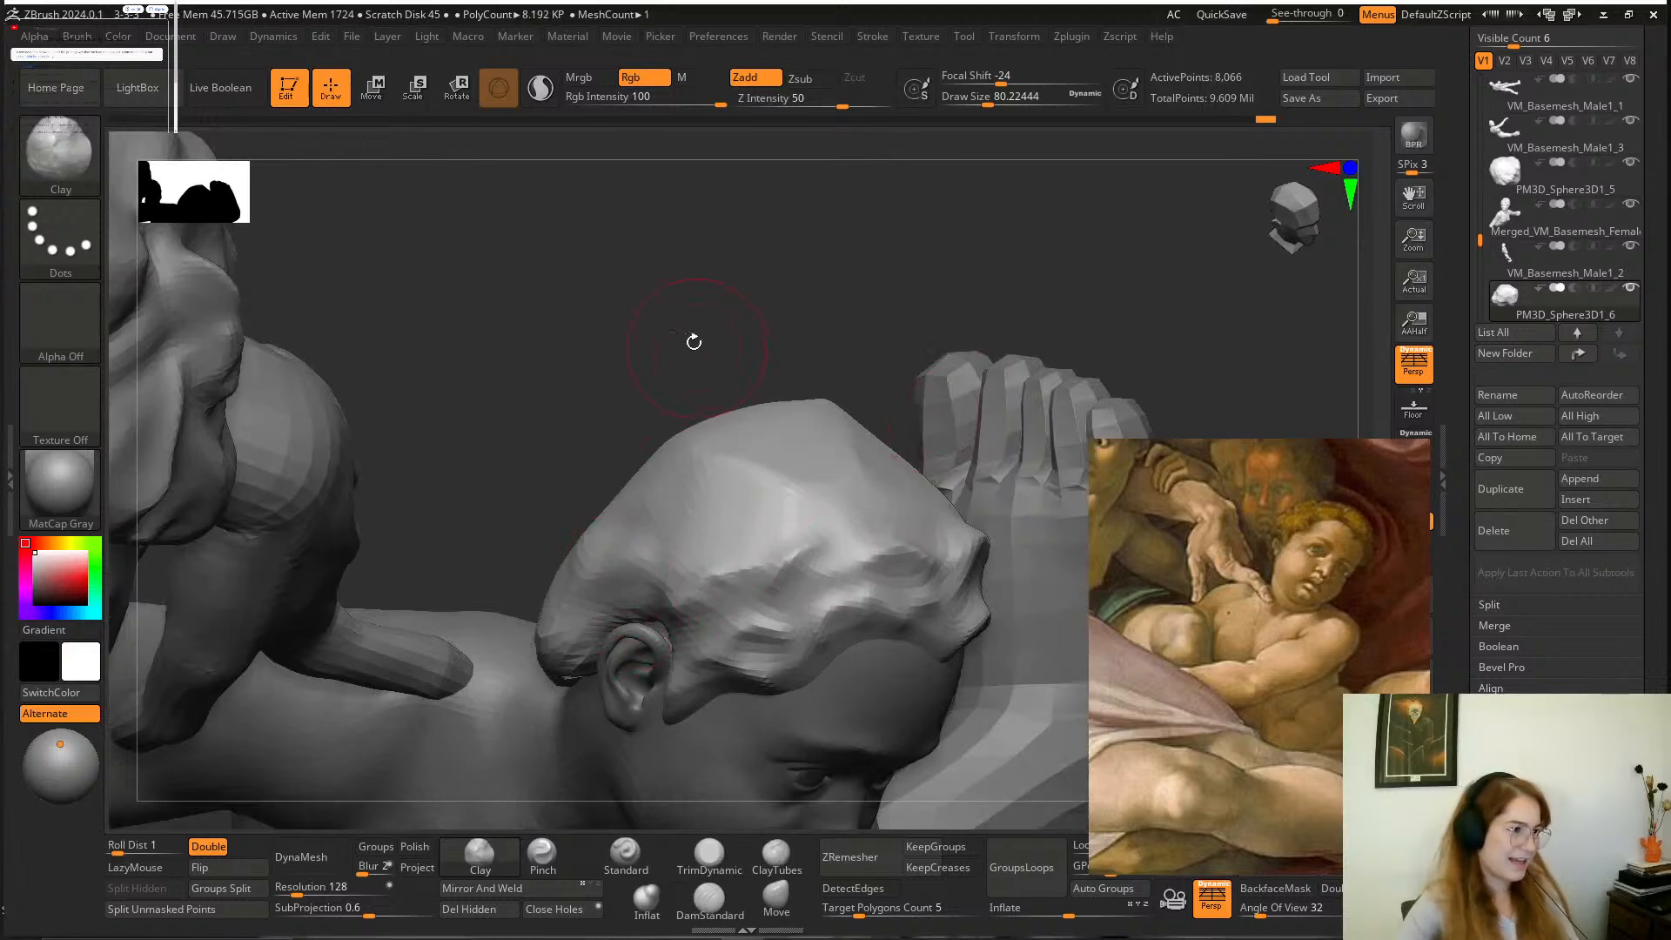
mouse_move(694, 342)
left_mouse_down()
mouse_move(685, 247)
mouse_move(896, 344)
left_mouse_up()
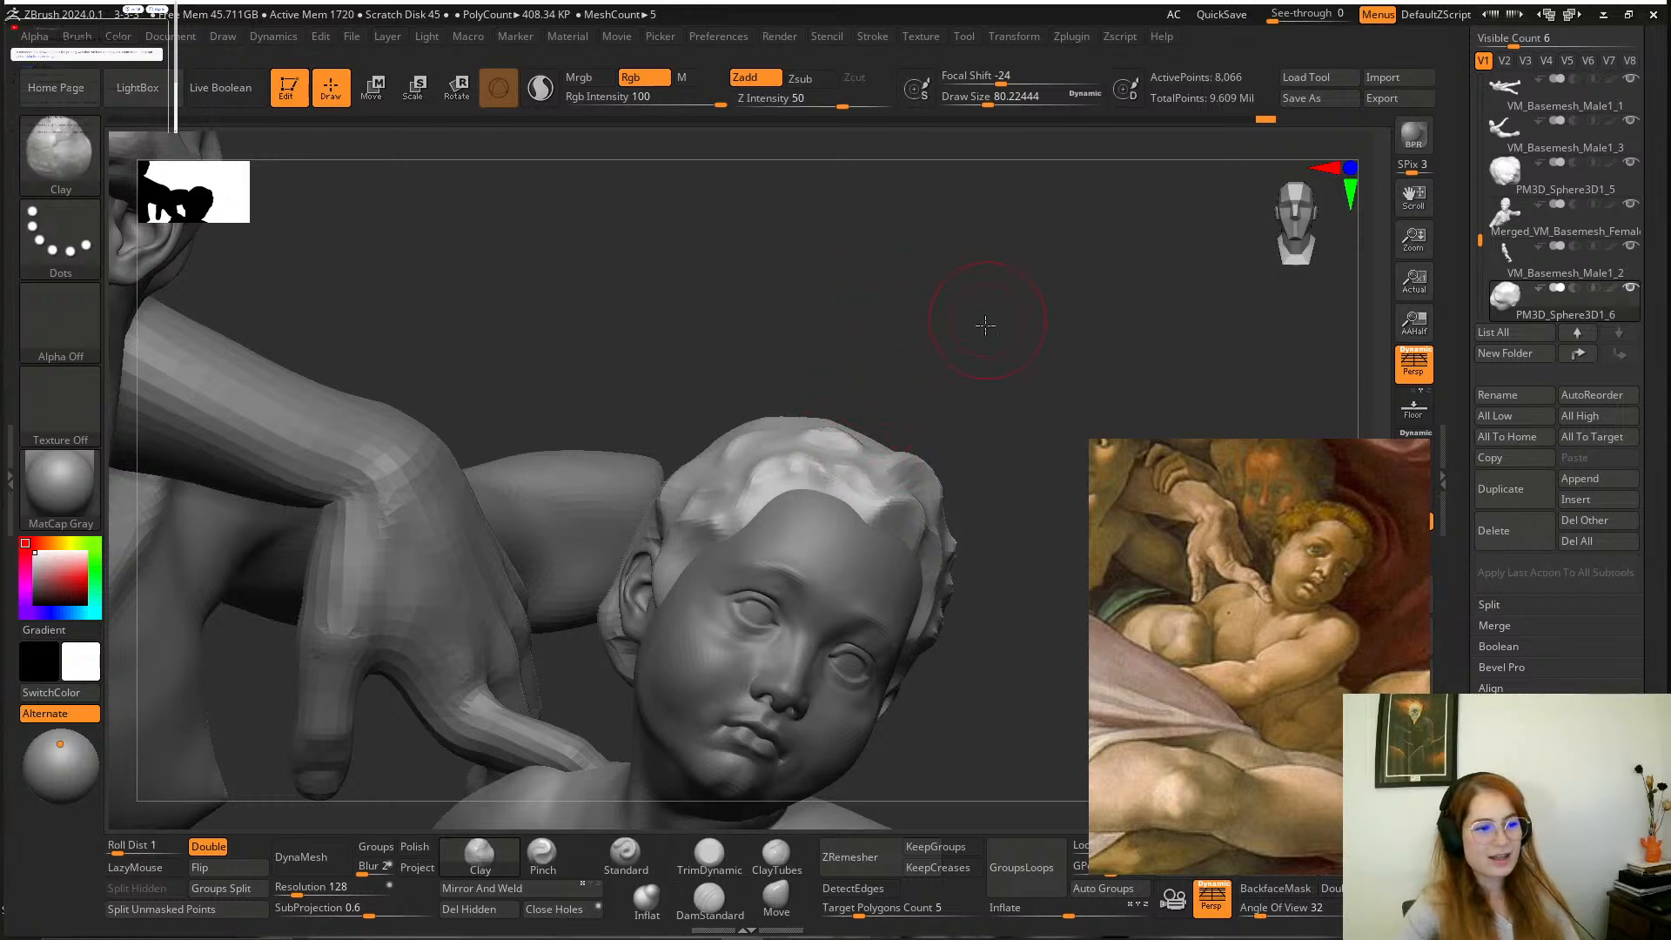
left_click_drag(986, 325, 976, 358)
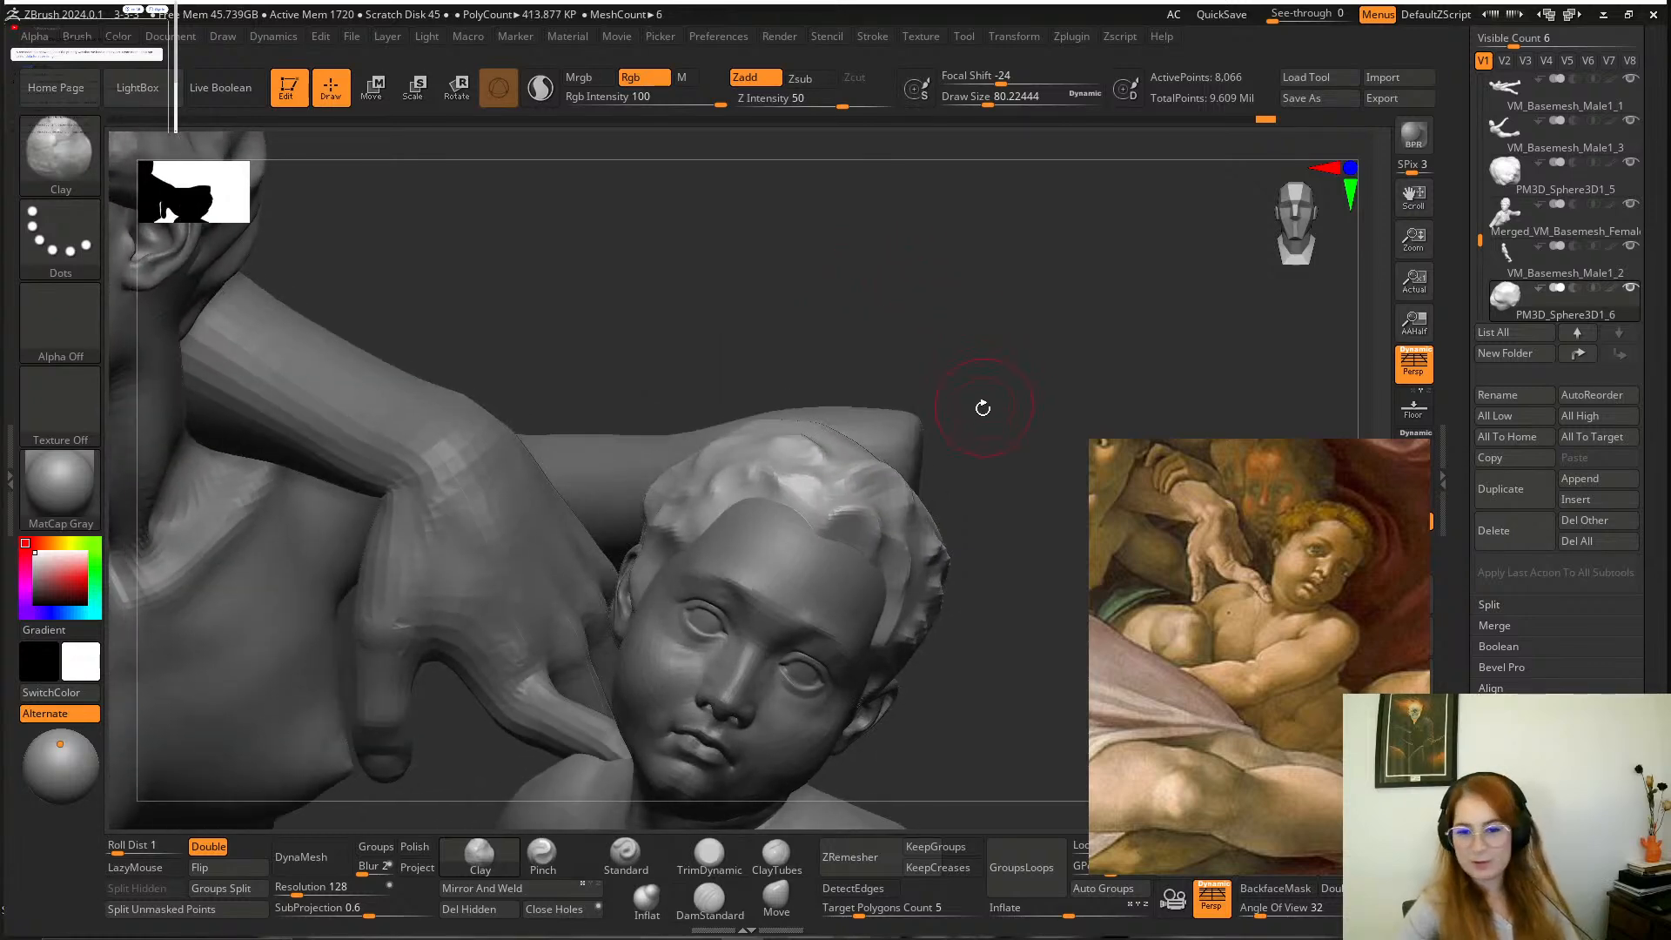
mouse_move(963, 417)
left_mouse_down()
mouse_move(963, 343)
mouse_move(969, 436)
mouse_move(969, 373)
mouse_move(1011, 426)
mouse_move(1000, 362)
mouse_move(1029, 421)
mouse_move(1061, 406)
mouse_move(1048, 411)
left_mouse_up()
Plane the hair around the ear and temple with TrimDynamic at a draw size of about 80.
left_click(709, 853)
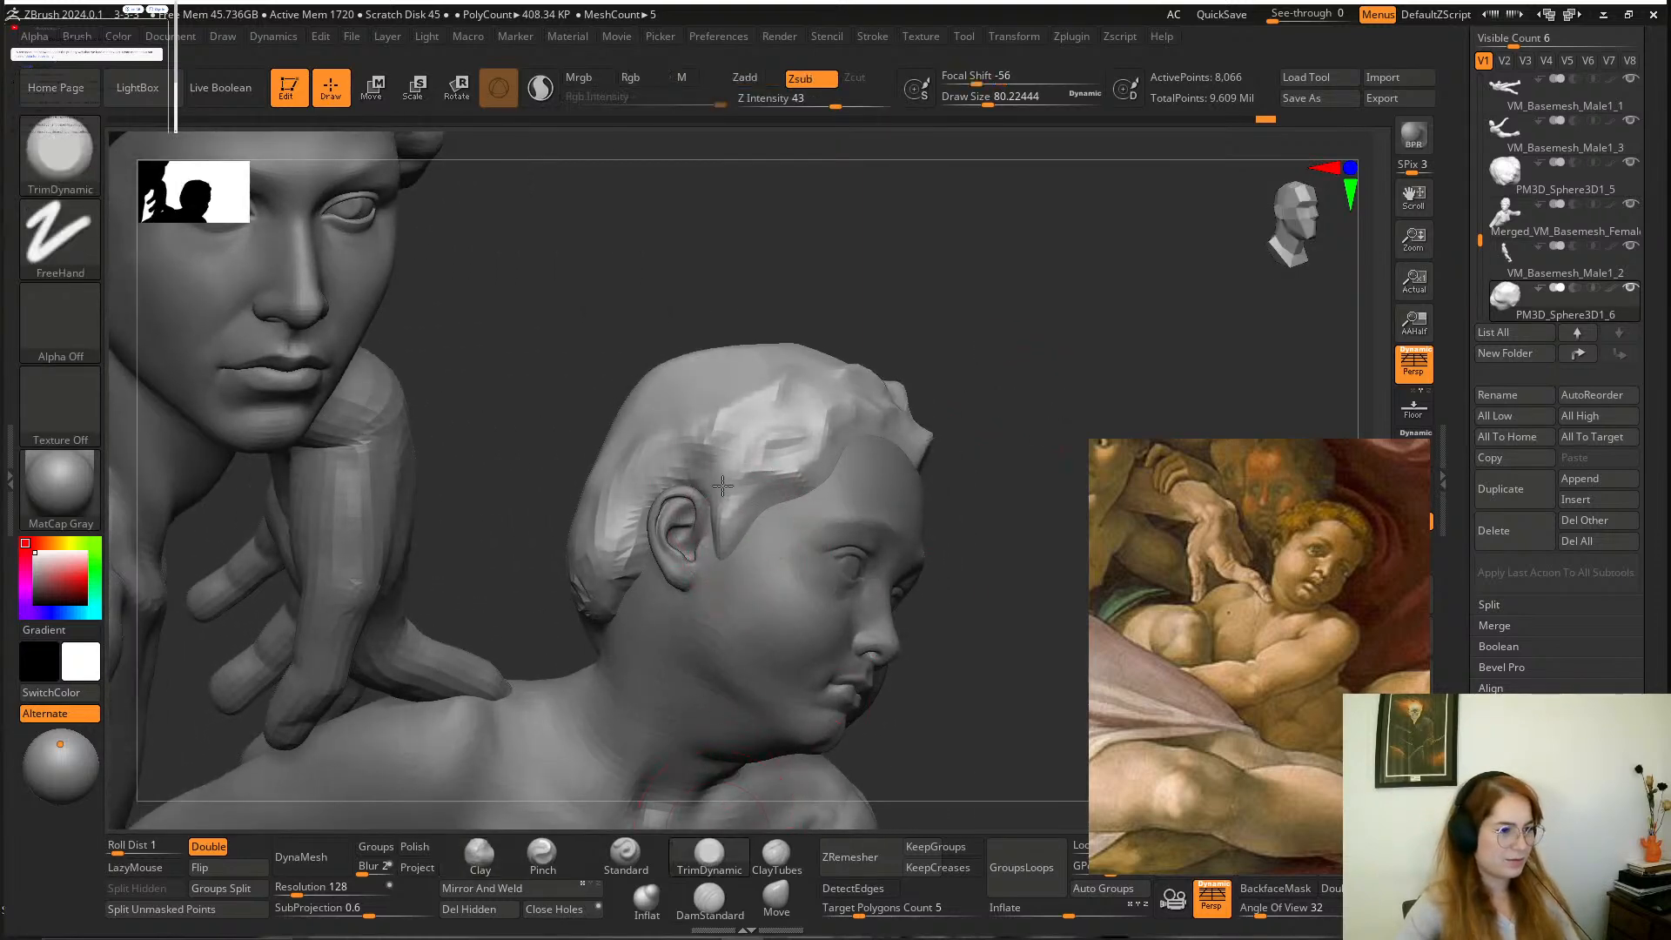
left_click_drag(733, 494, 734, 484)
mouse_move(914, 269)
left_mouse_down()
mouse_move(865, 362)
mouse_move(940, 461)
mouse_move(970, 320)
left_mouse_up()
mouse_move(835, 217)
left_mouse_down()
mouse_move(769, 298)
mouse_move(856, 454)
mouse_move(617, 367)
left_mouse_up()
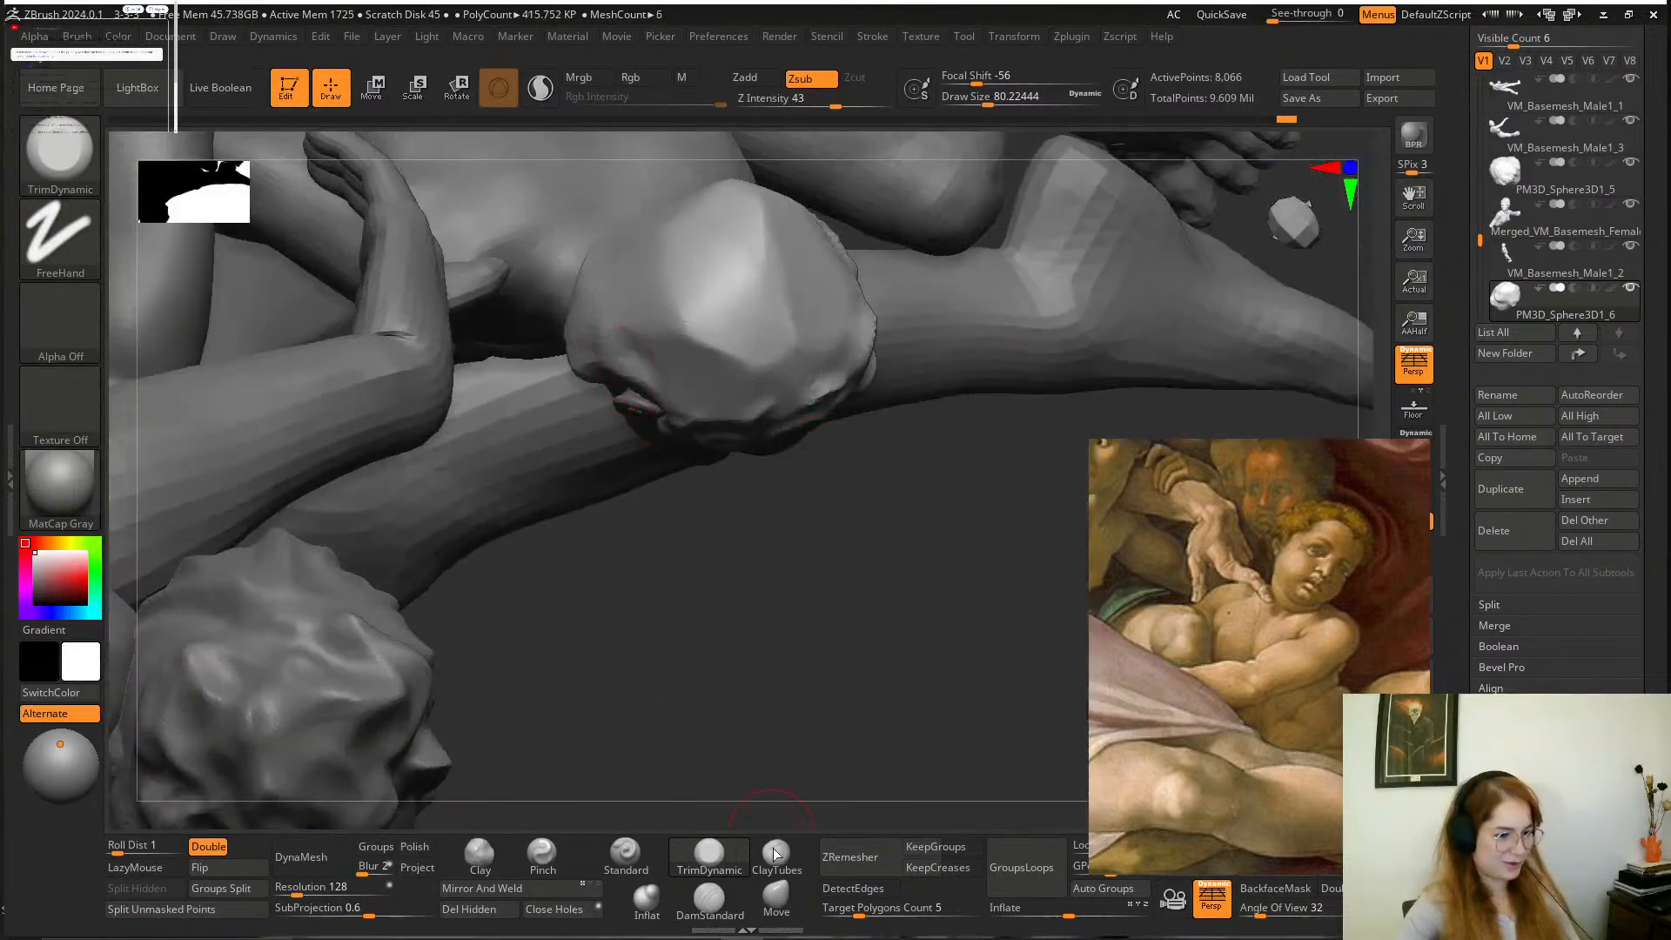
Adjust the overall shape of the boy's hair cap with Move at a draw size of about 120.
left_click(775, 896)
key("space")
left_click_drag(625, 370, 640, 370)
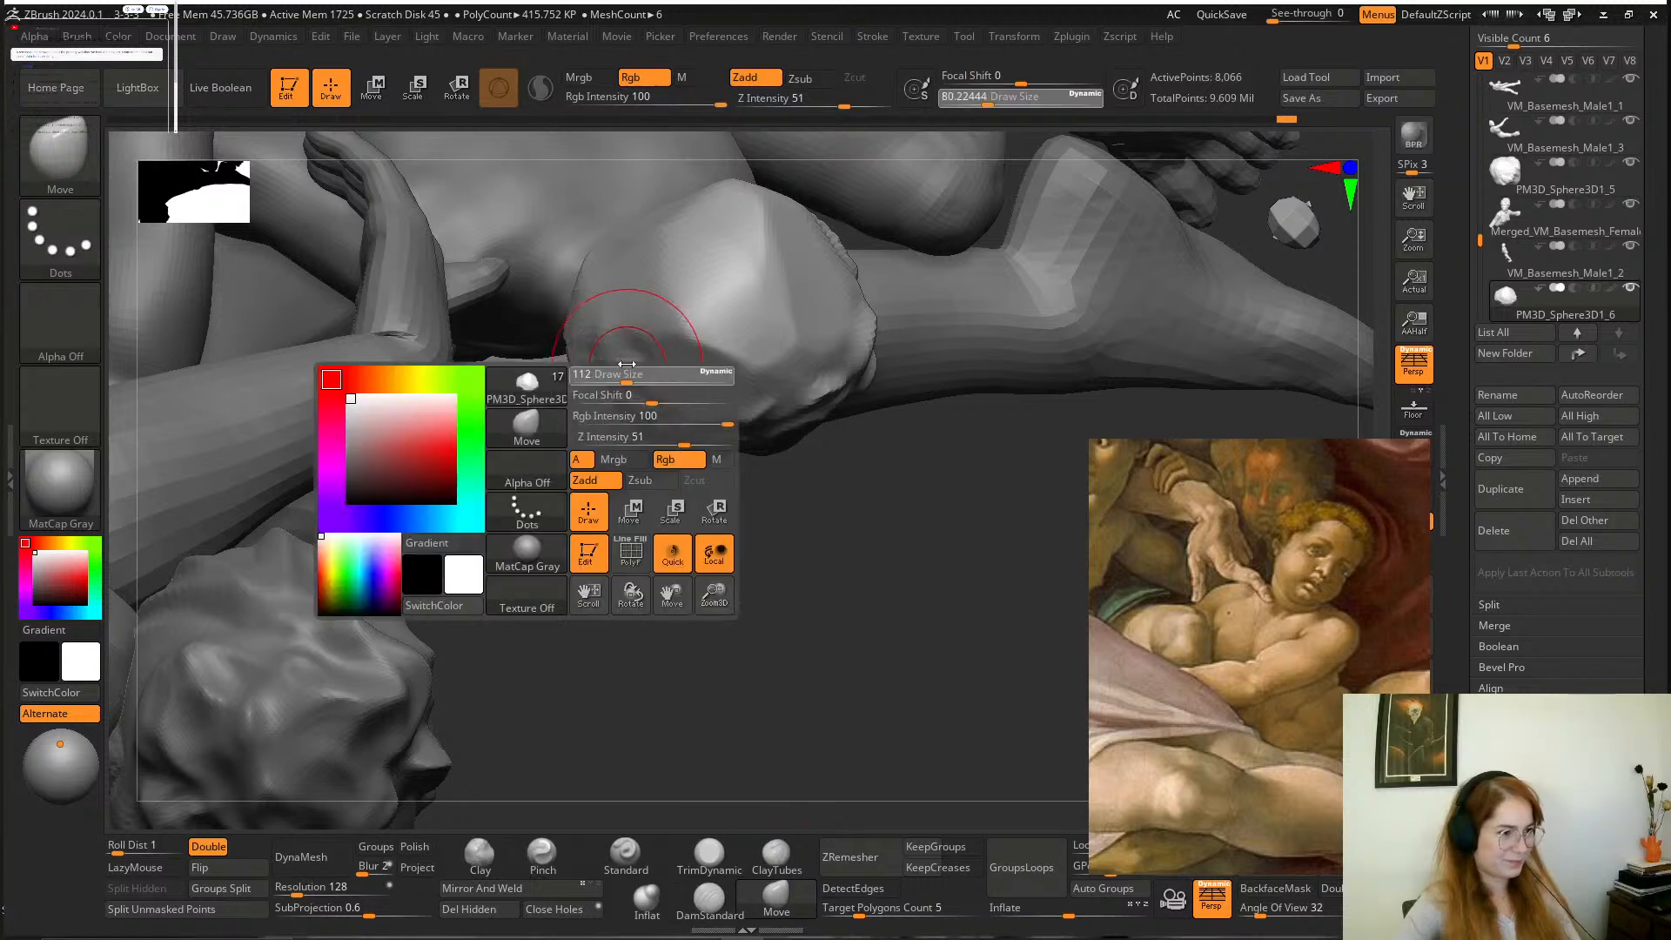
mouse_move(817, 557)
left_mouse_down()
mouse_move(861, 328)
mouse_move(827, 346)
mouse_move(738, 306)
mouse_move(944, 532)
left_mouse_up()
mouse_move(1008, 300)
left_mouse_down()
mouse_move(941, 329)
mouse_move(961, 274)
left_mouse_up()
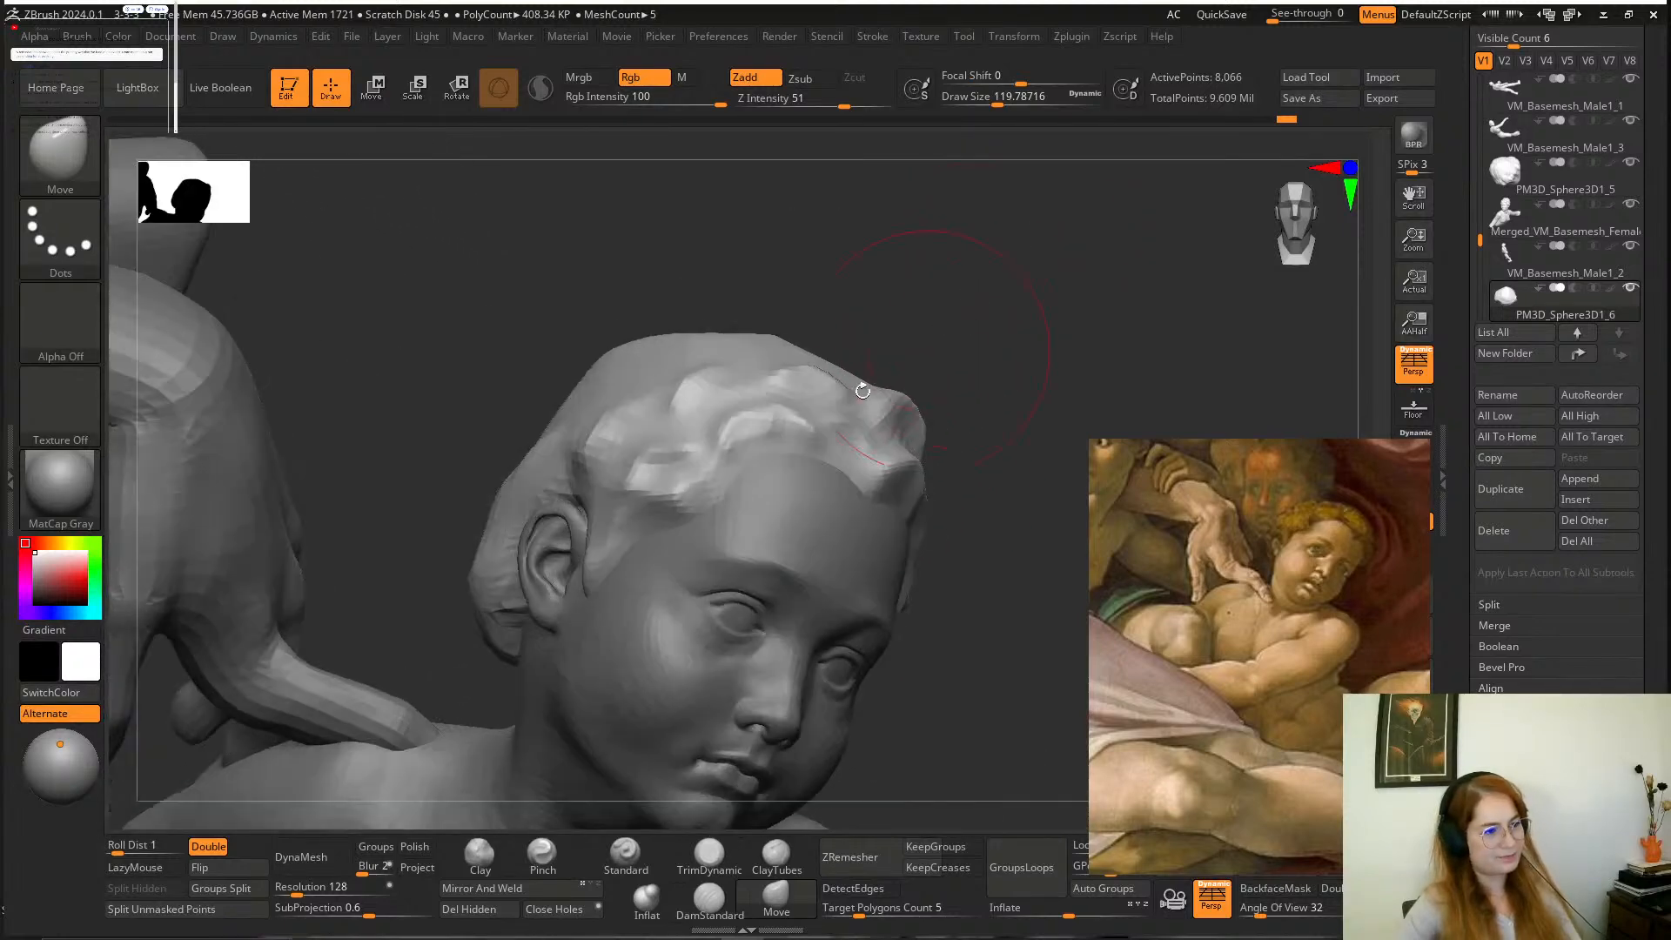
Reshape the hairline locks from the temple across the forehead with Move at a draw size of about 90.
key("space")
left_click_drag(762, 449, 756, 449)
mouse_move(909, 339)
left_mouse_down("alt")
mouse_move(989, 396)
mouse_move(898, 403)
mouse_move(906, 388)
mouse_move(925, 423)
left_mouse_up("alt")
key("space")
left_click_drag(762, 420, 758, 420)
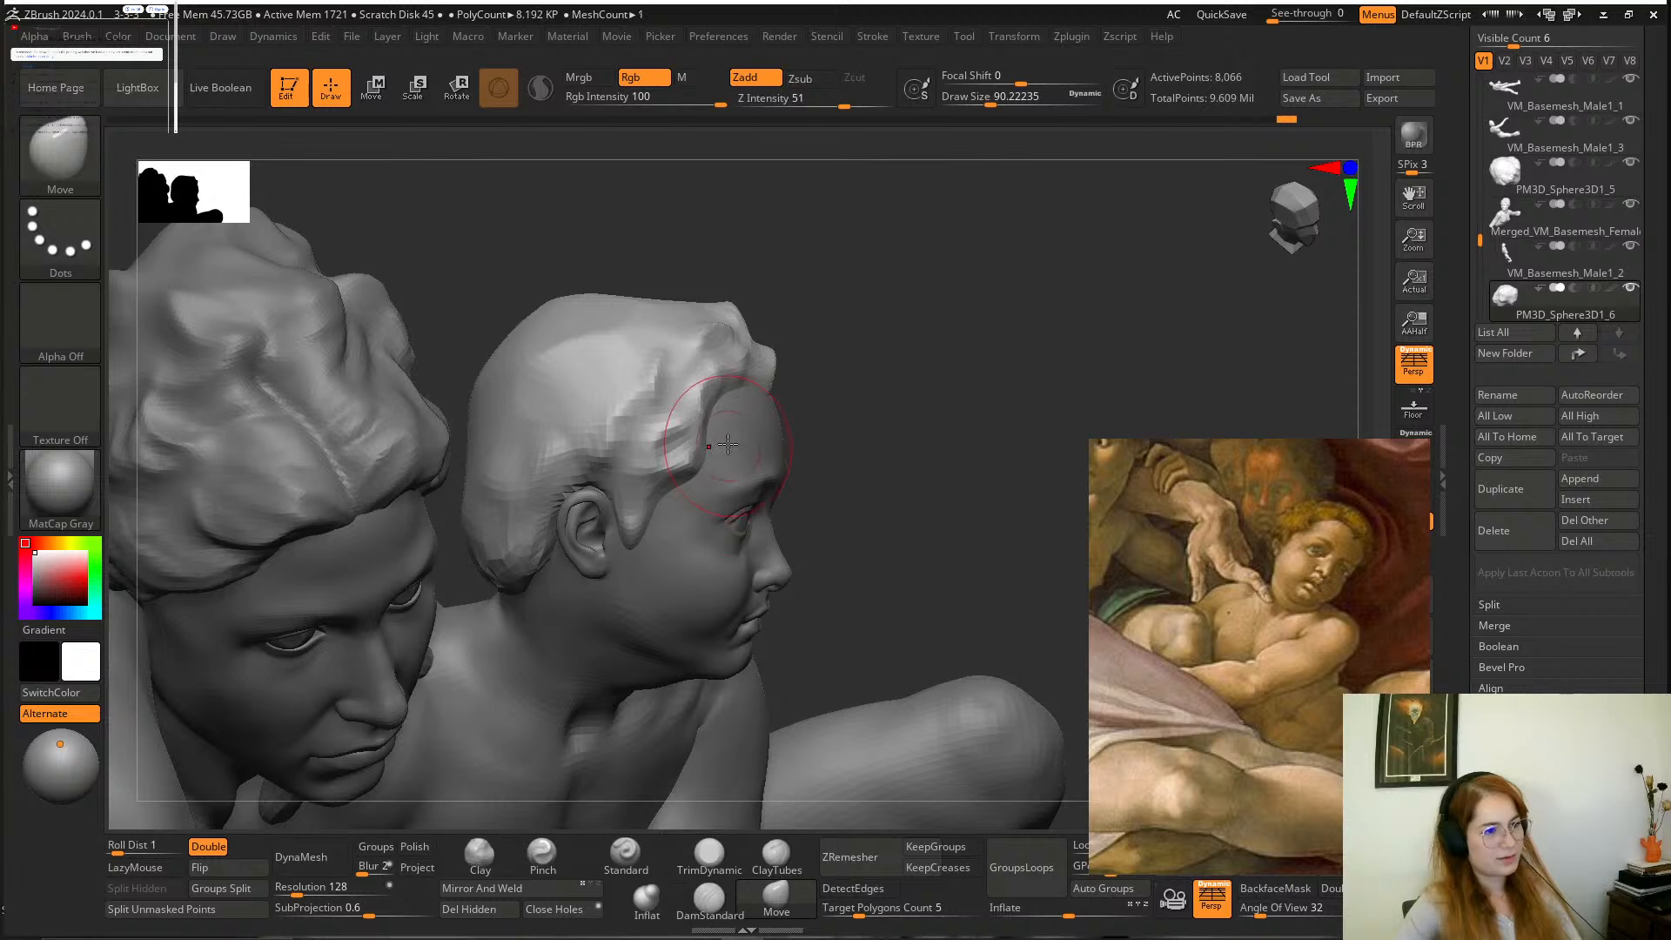
left_click_drag(899, 317, 871, 399)
left_click_drag(845, 338, 710, 525)
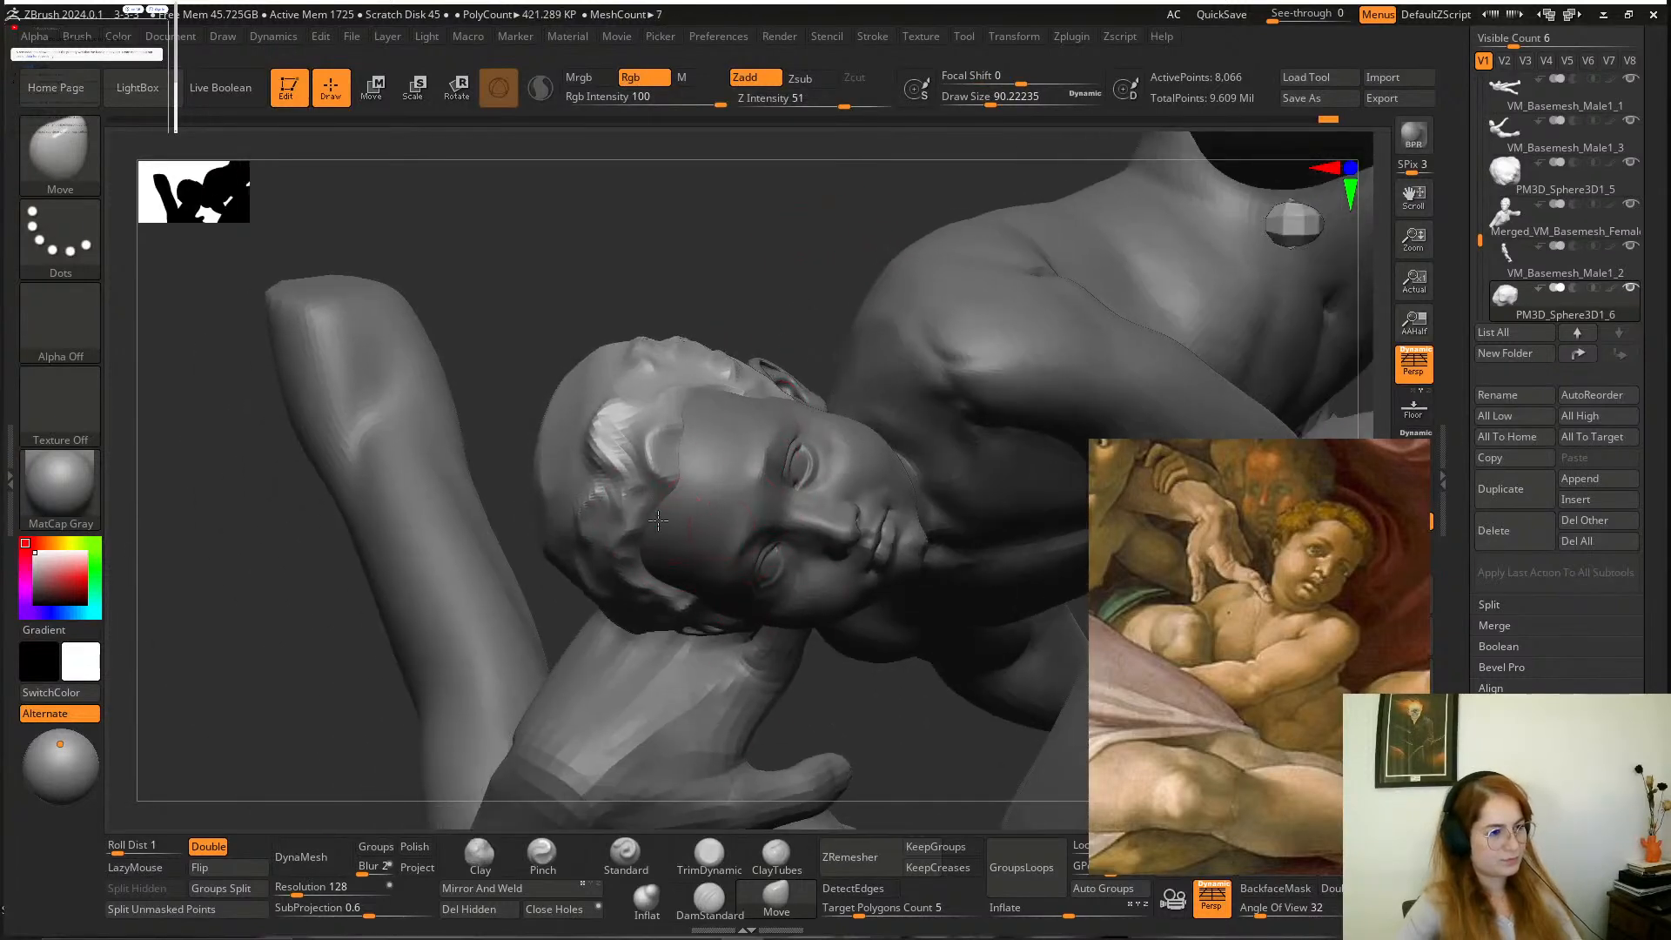
left_click_drag(682, 450, 735, 399)
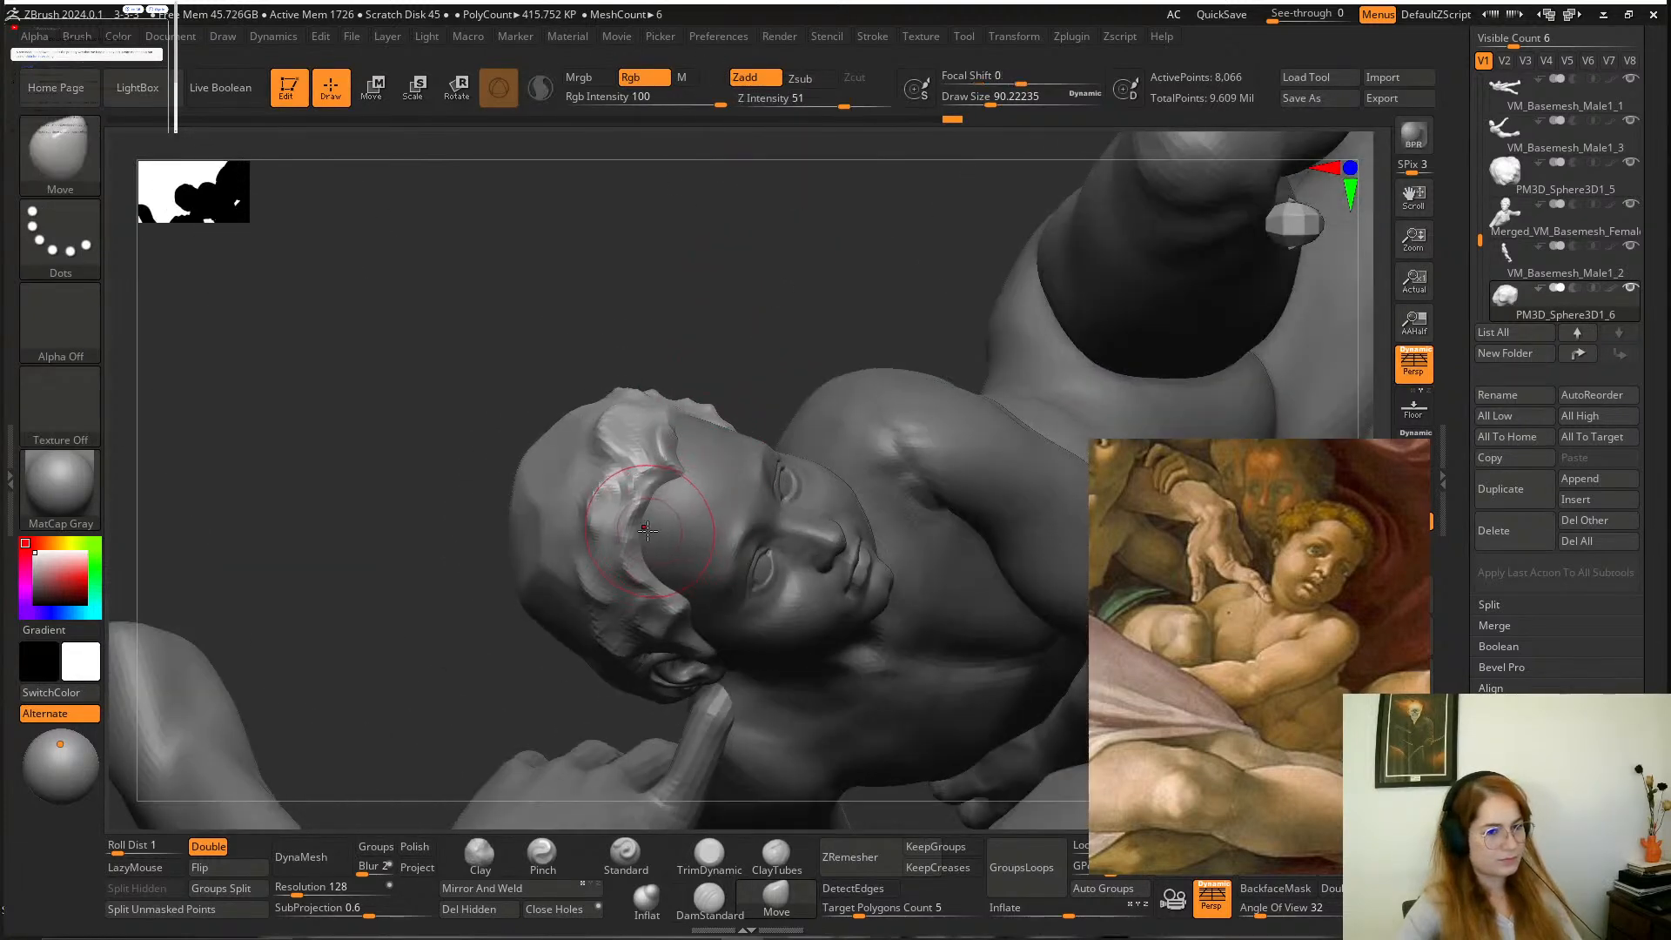
left_click_drag(640, 564, 630, 523)
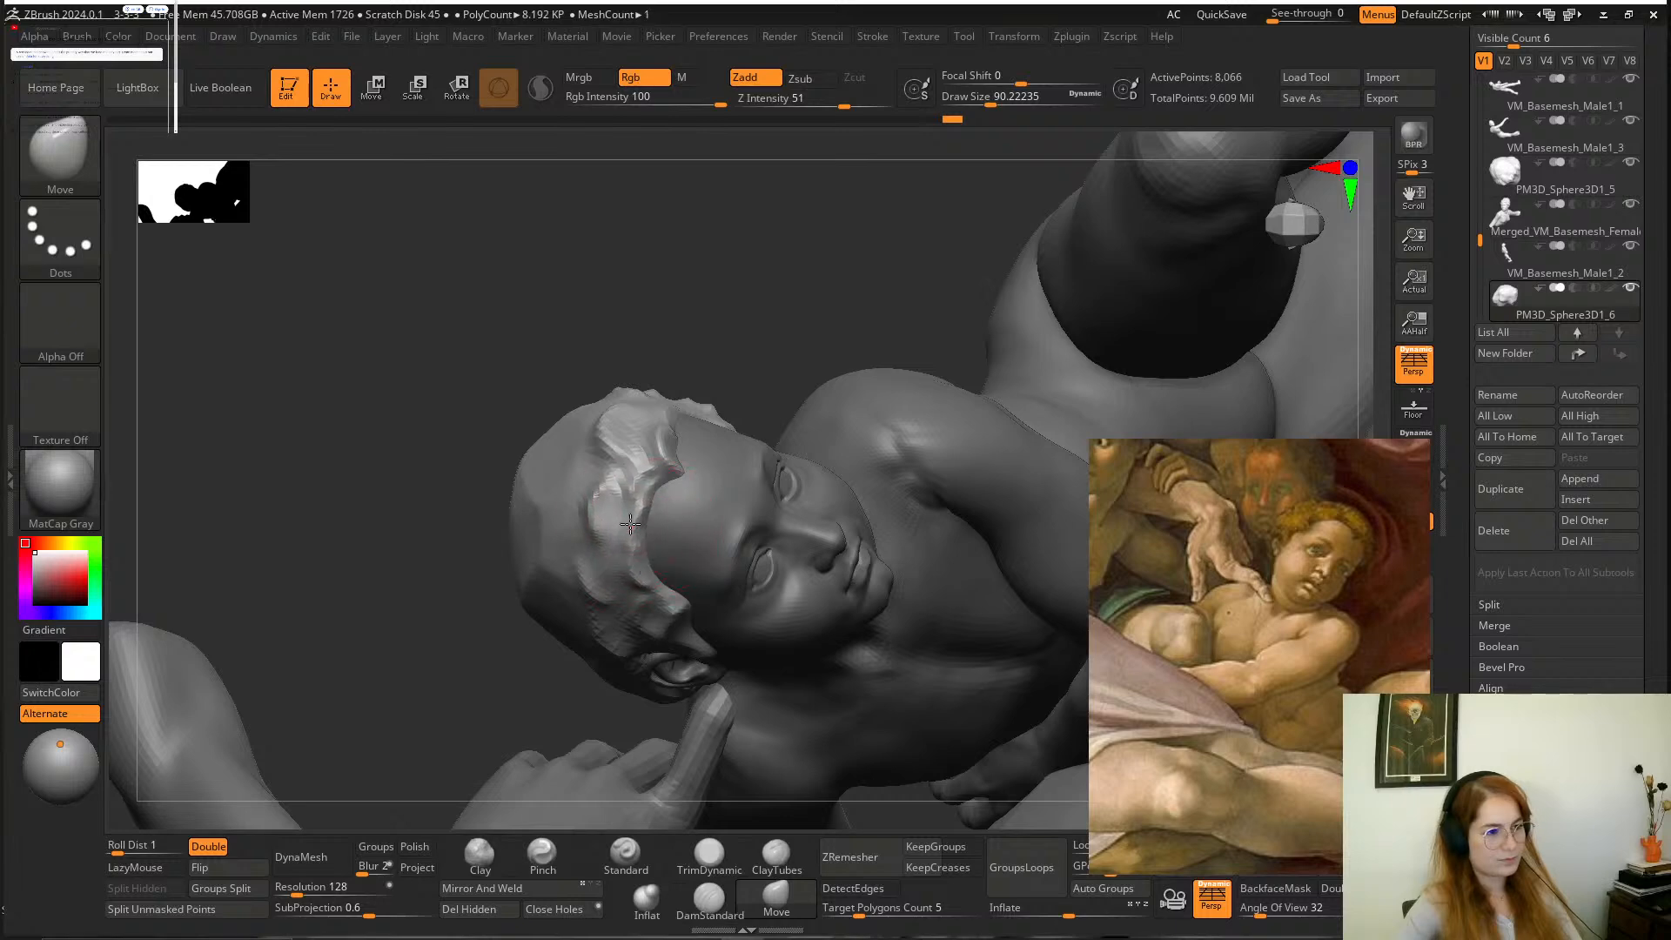
left_click_drag(727, 292, 785, 270)
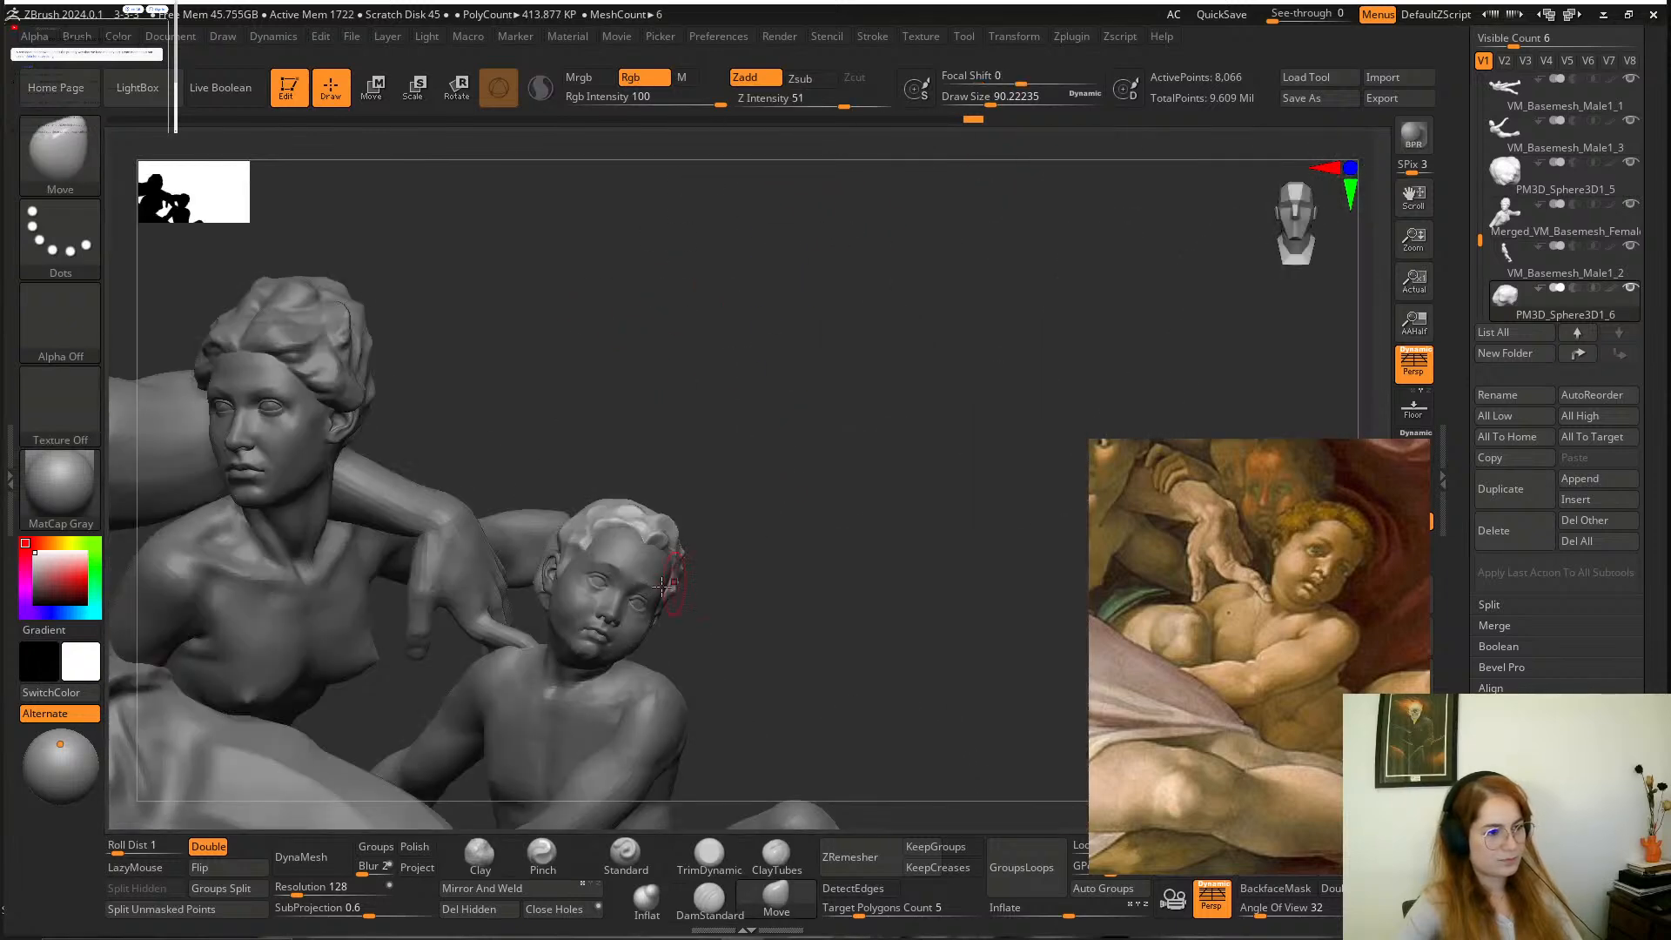
Adjust the contours of the boy's cheeks and jaw with Move on the body subtool at a draw size of about 56.
left_click(659, 593, "alt")
left_click_drag(808, 606, 886, 440, "alt")
mouse_move(957, 592)
left_mouse_down()
mouse_move(866, 560)
mouse_move(890, 490)
left_mouse_up()
key("space")
left_click_drag(663, 434, 648, 434)
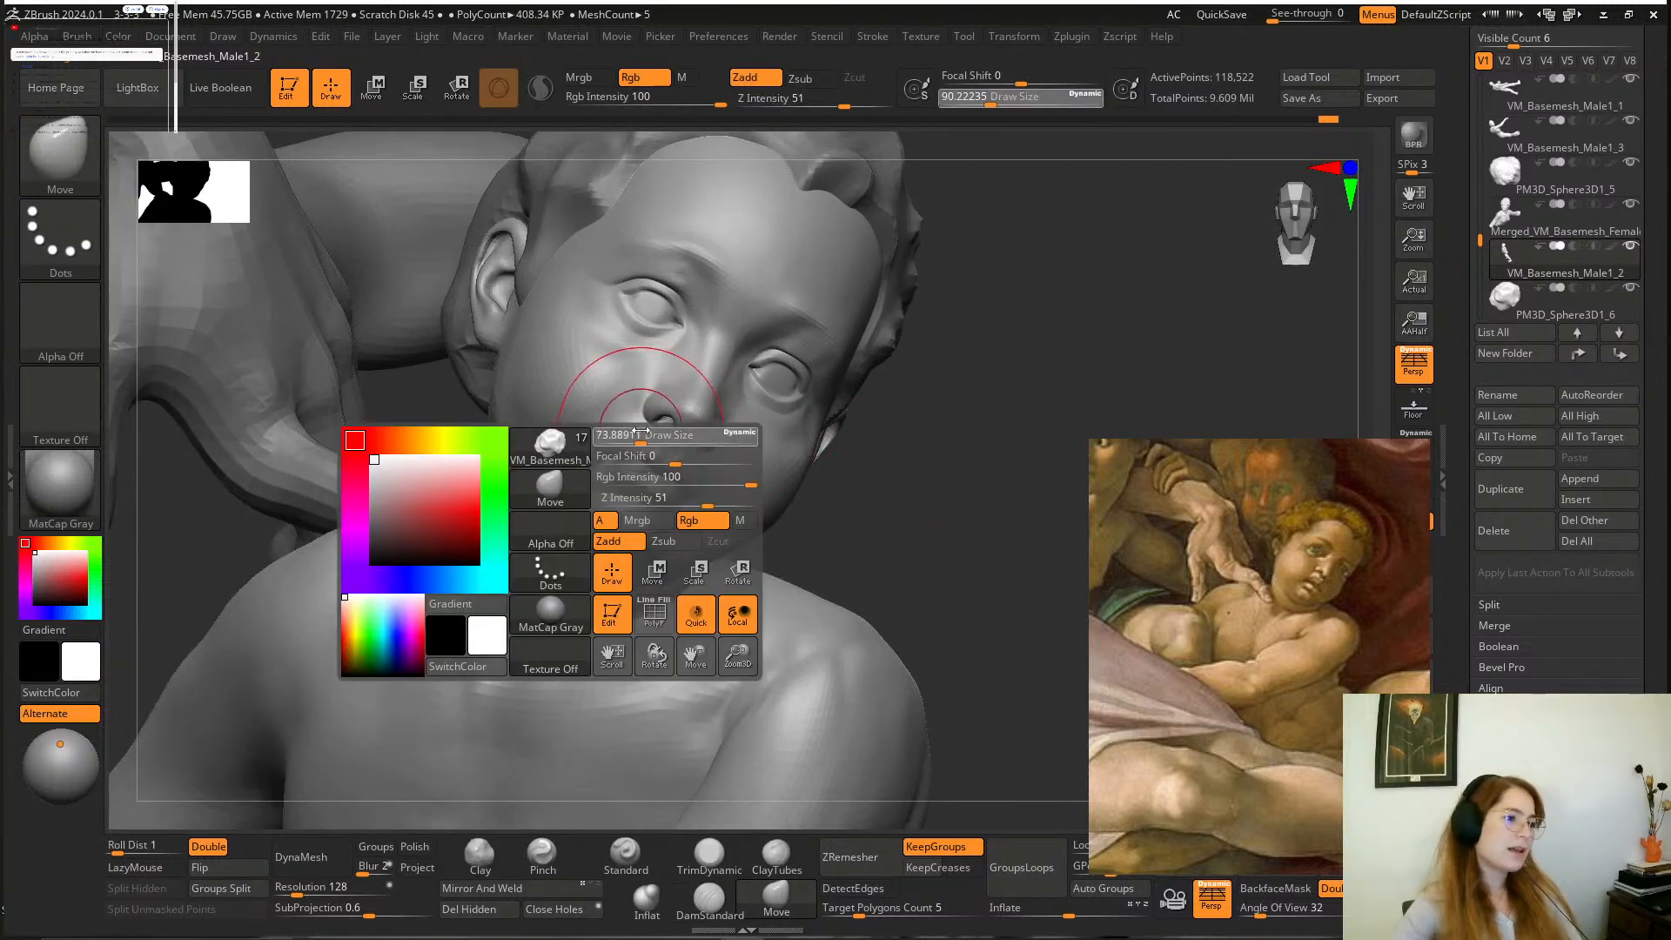
mouse_move(864, 492)
left_mouse_down("alt")
mouse_move(883, 487)
mouse_move(674, 521)
left_mouse_up("alt")
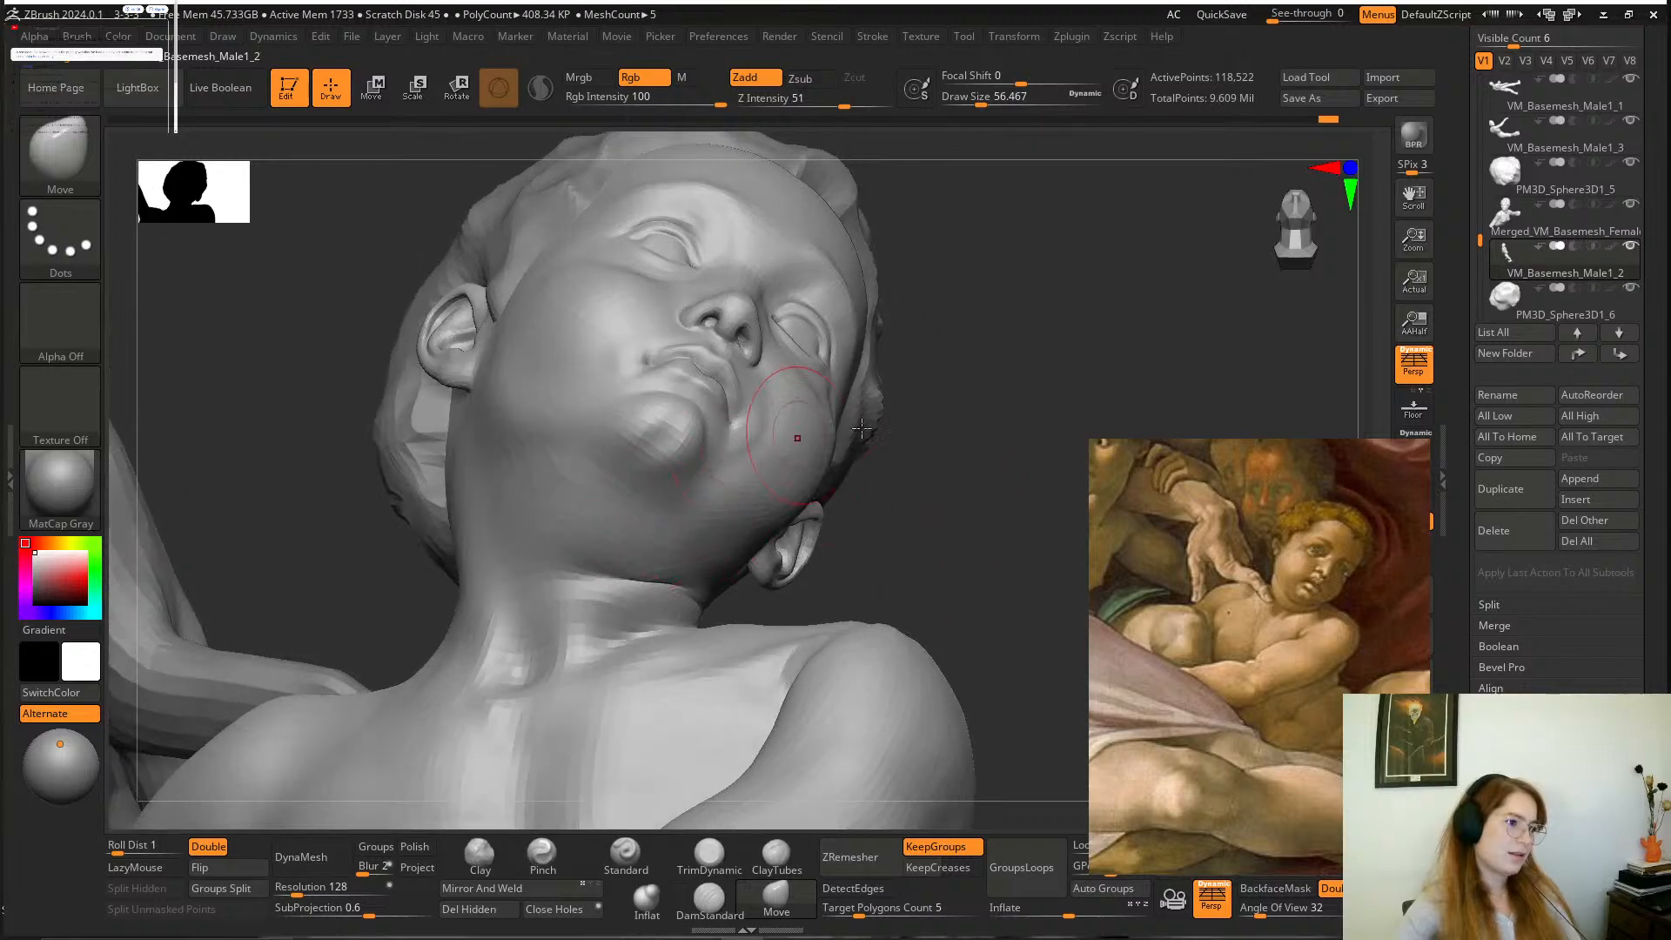
mouse_move(861, 428)
left_mouse_down()
mouse_move(973, 520)
mouse_move(854, 453)
mouse_move(947, 542)
mouse_move(962, 447)
mouse_move(637, 485)
left_mouse_up()
left_click_drag(872, 486, 964, 475, "alt")
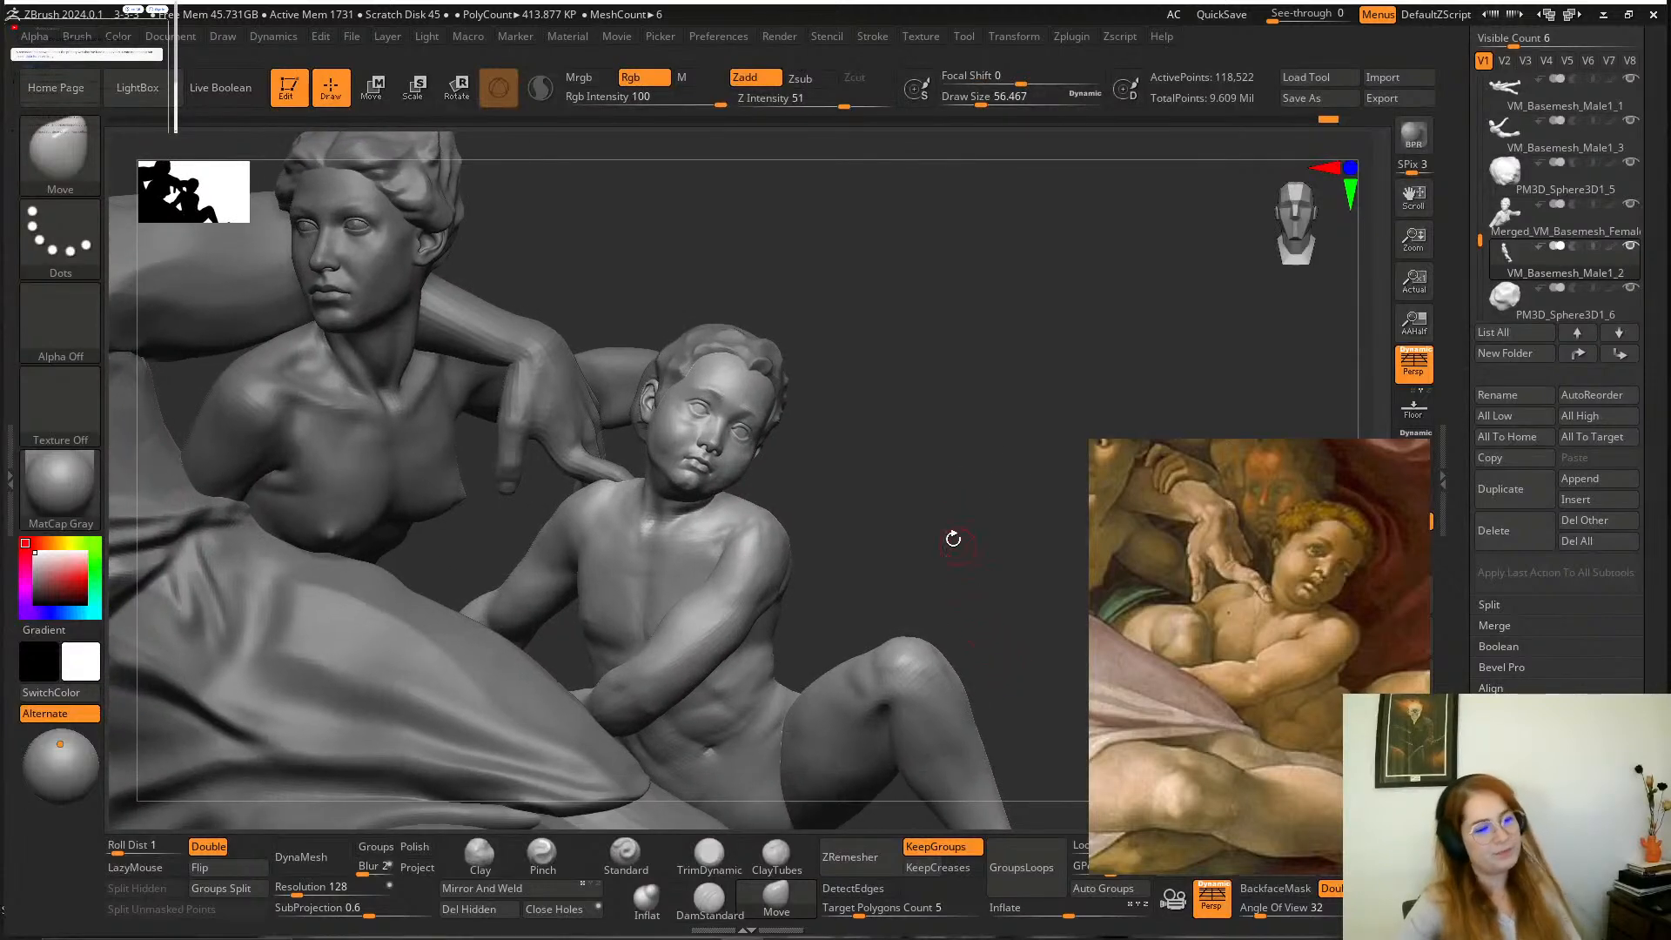
mouse_move(884, 437)
left_mouse_down("alt")
mouse_move(925, 485)
mouse_move(977, 459)
mouse_move(910, 490)
mouse_move(980, 518)
mouse_move(784, 627)
mouse_move(644, 757)
left_mouse_up("alt")
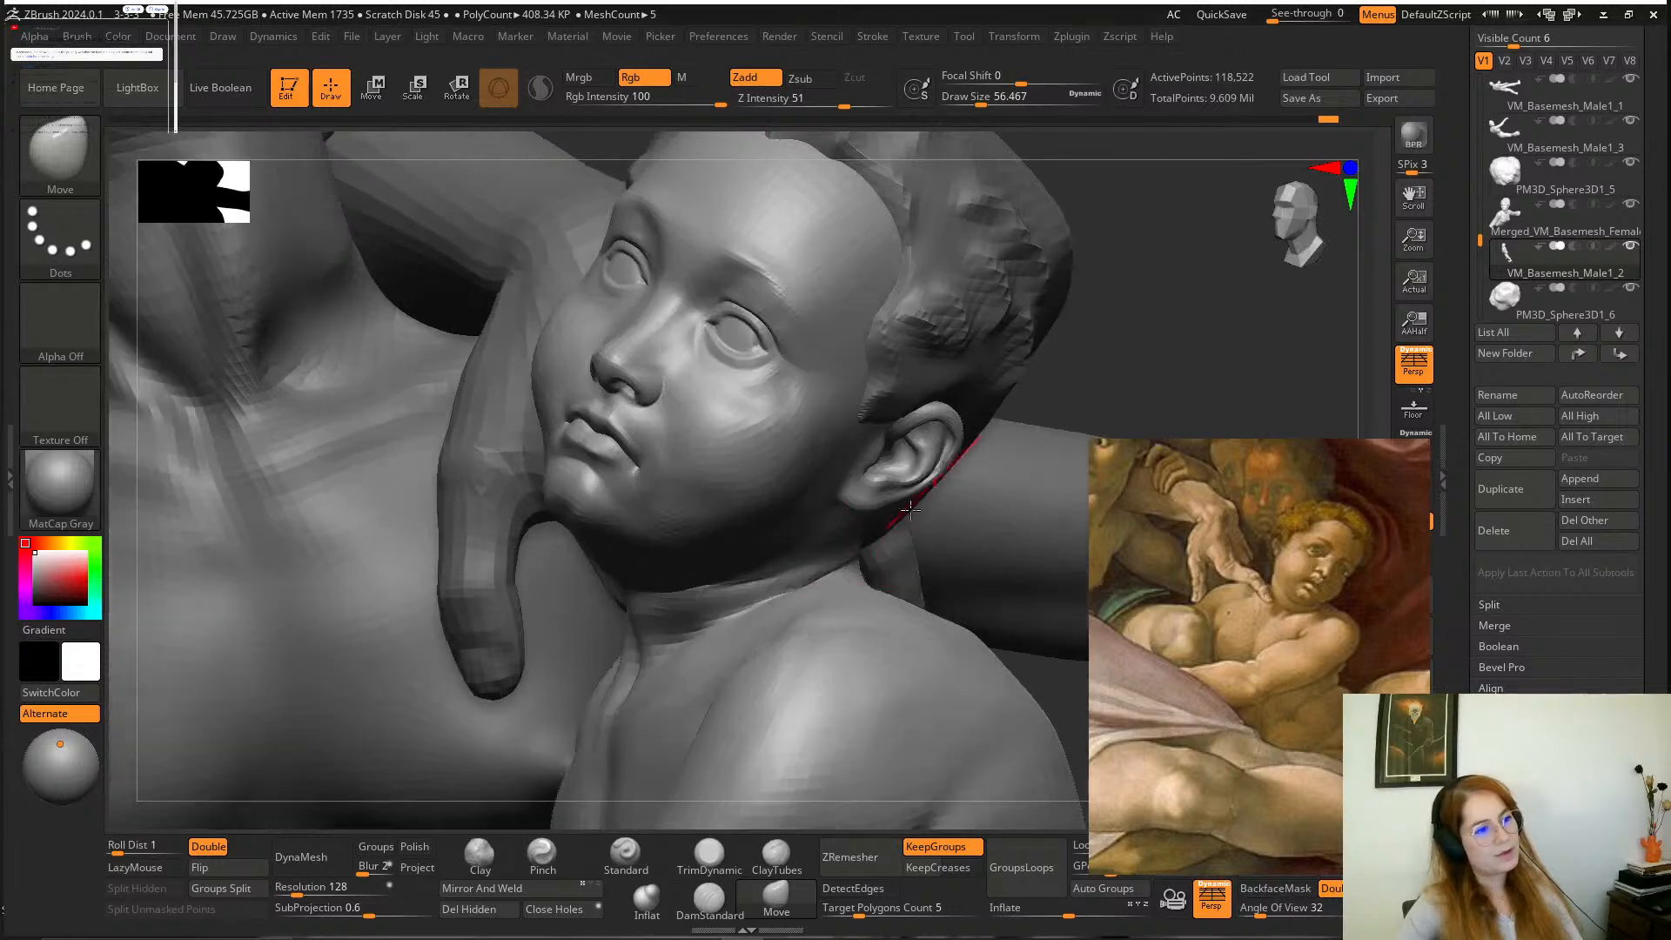
Shape and smooth the boy's eyebrow ridges with the Clay and Standard brushes at a draw size of about 39.
left_click(479, 853)
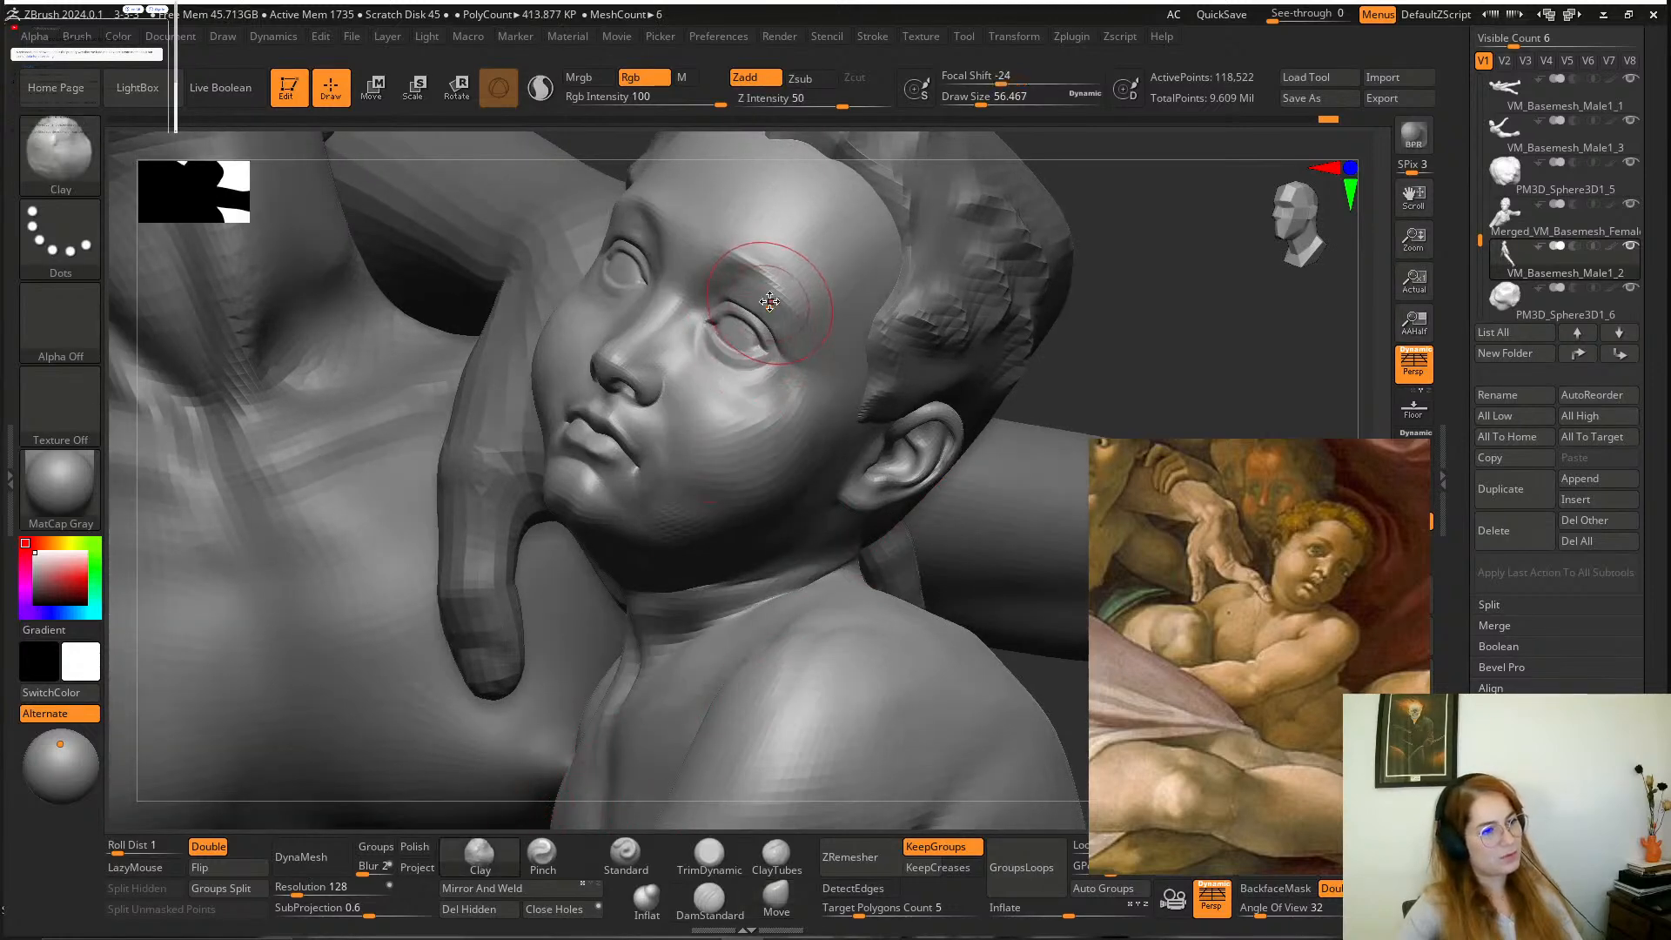
key("space")
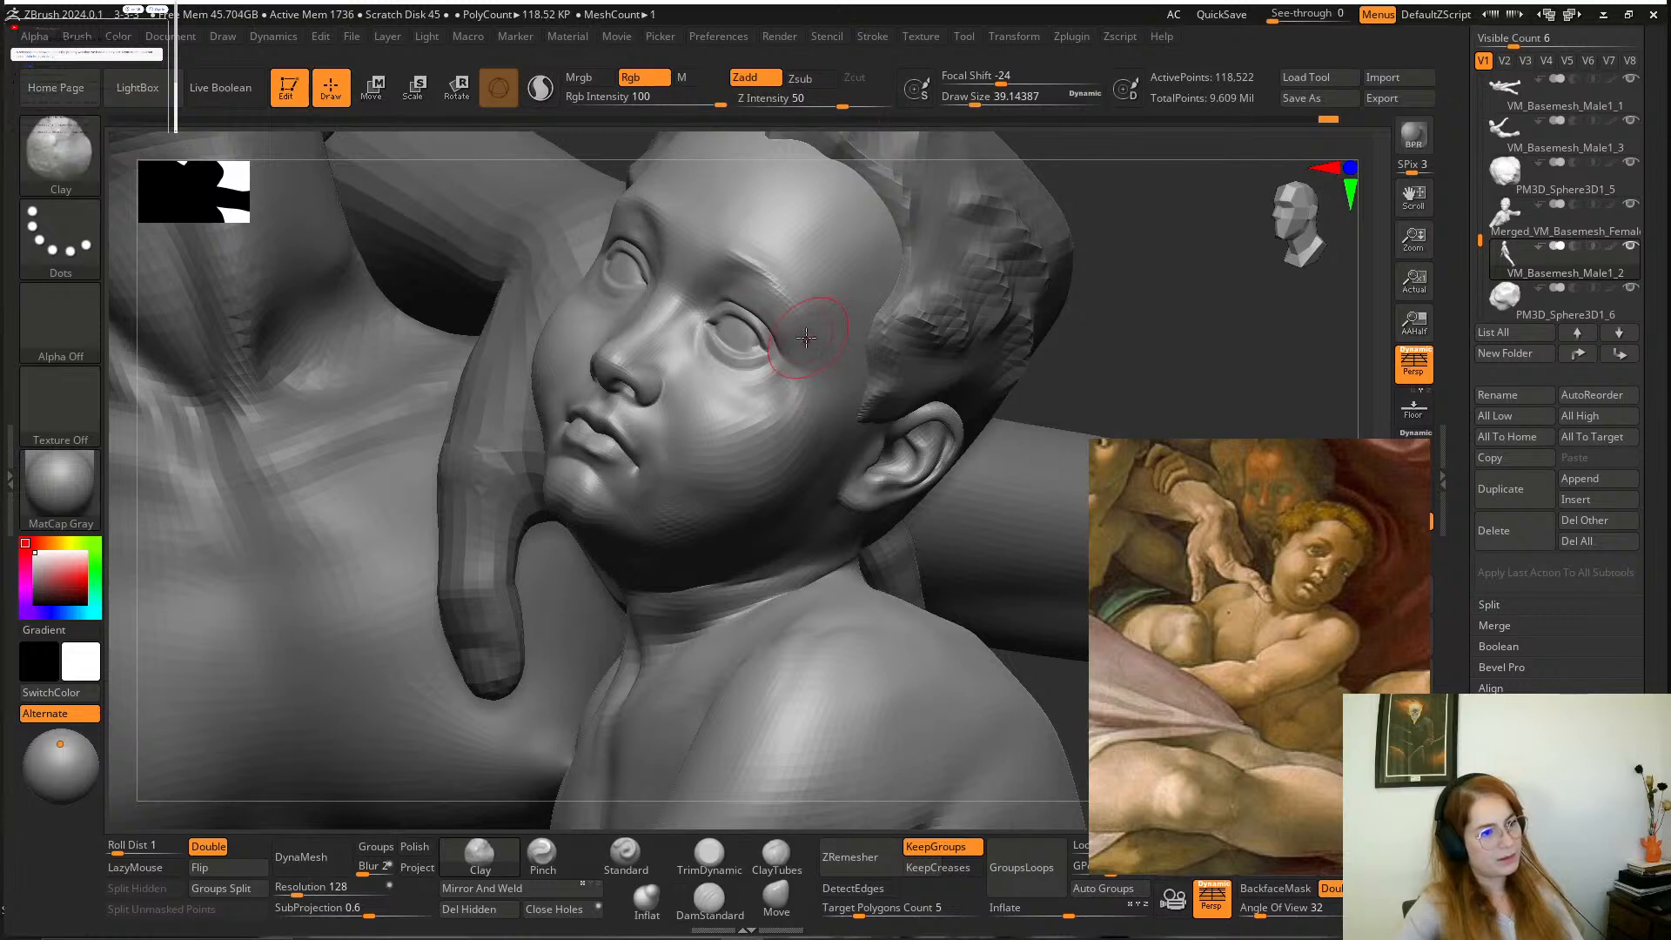
left_click(627, 855)
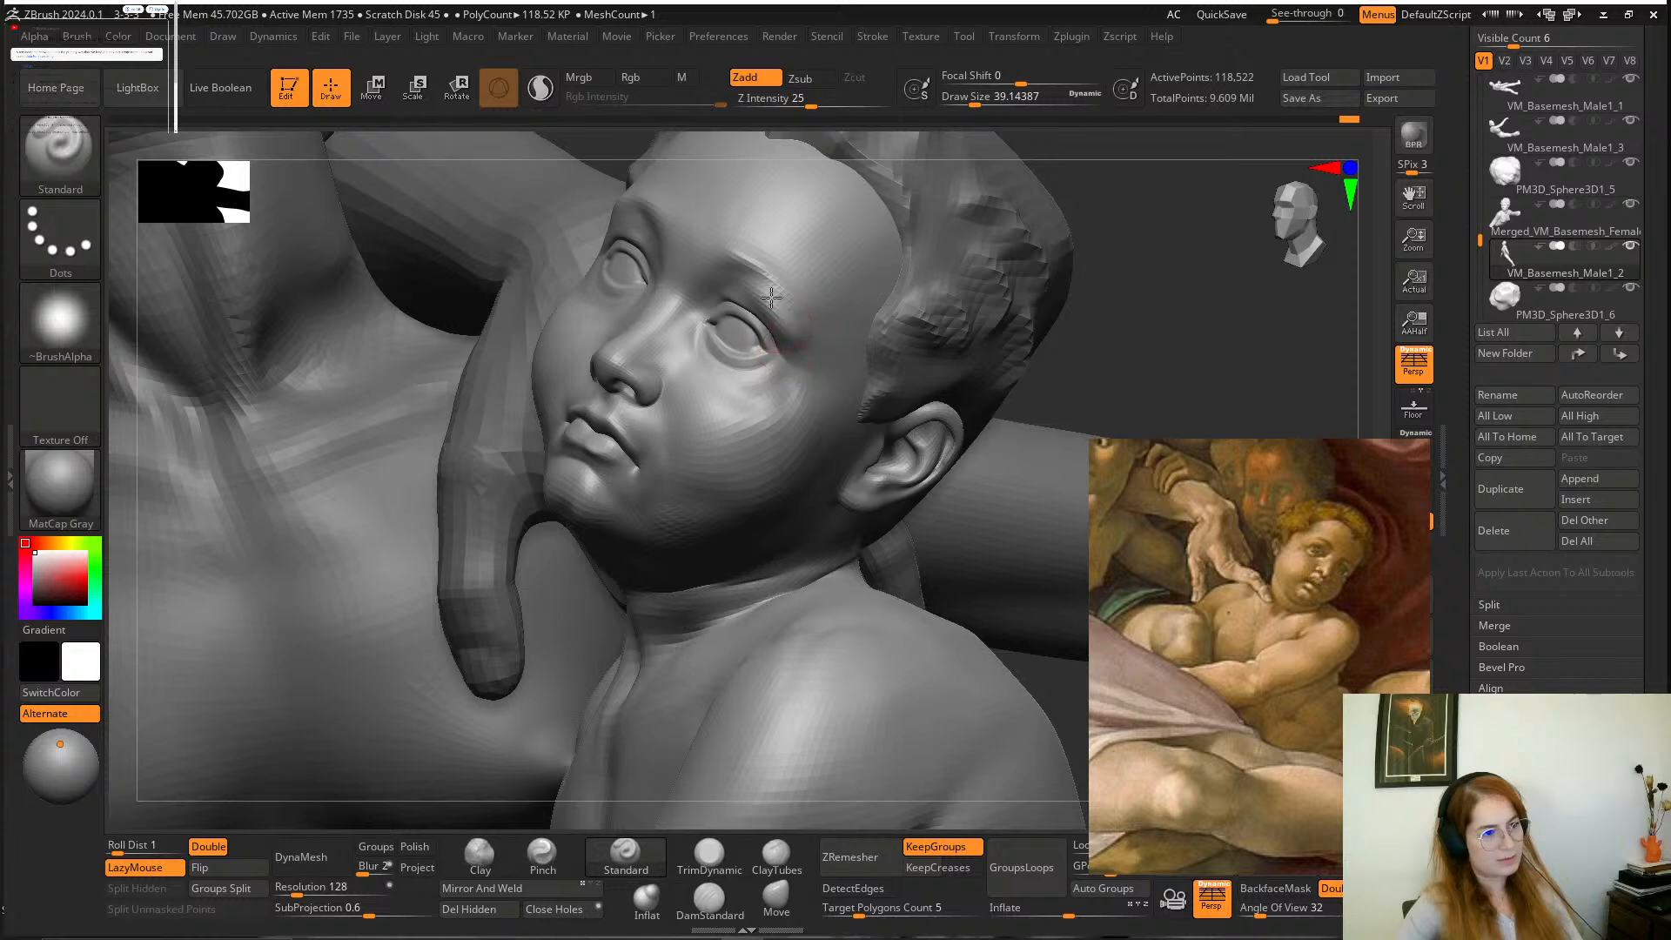
key("shift")
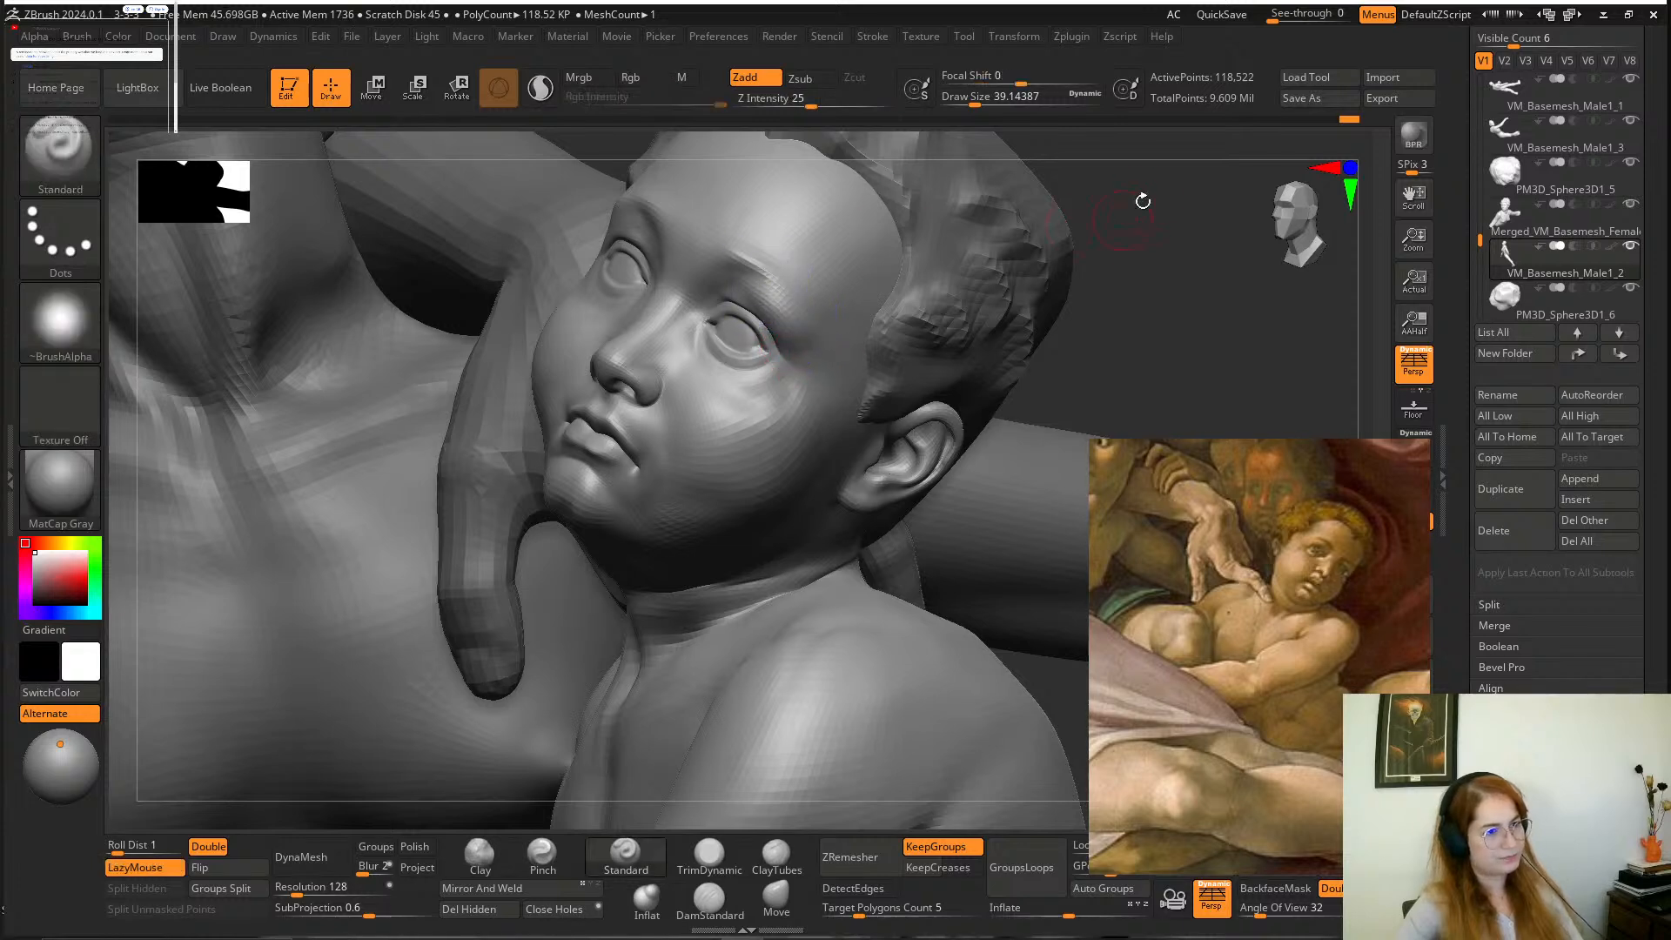
mouse_move(1141, 201)
left_mouse_down()
mouse_move(1175, 274)
mouse_move(1214, 288)
left_mouse_up()
mouse_move(731, 372)
left_mouse_down()
mouse_move(609, 359)
mouse_move(623, 369)
left_mouse_up()
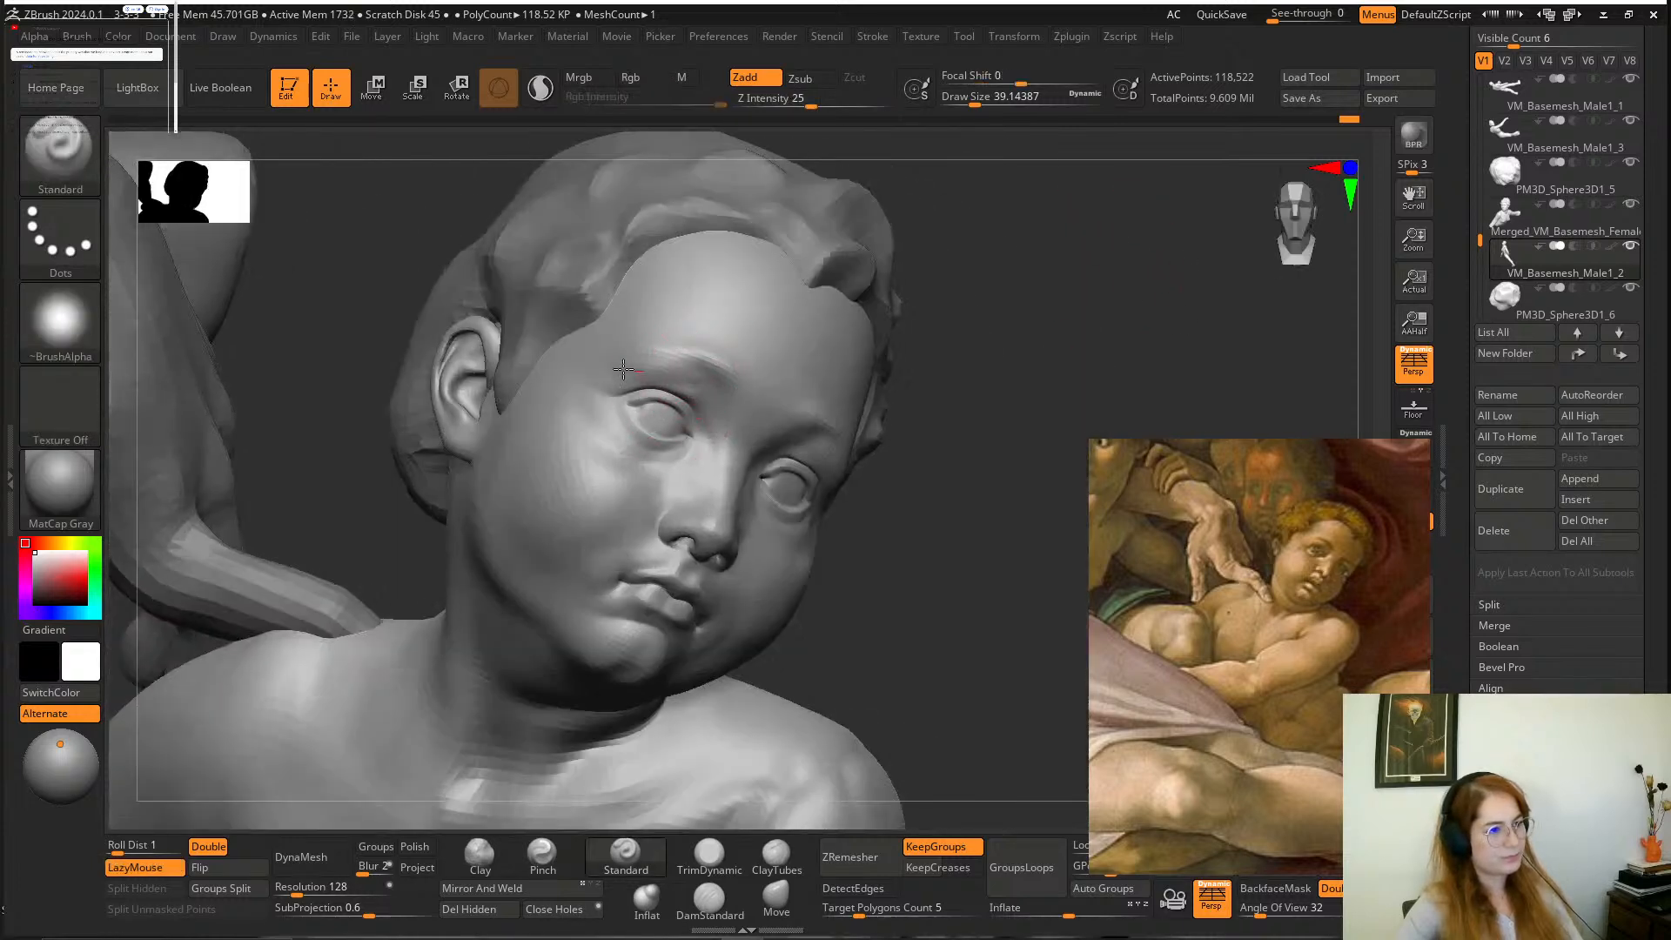
left_click_drag(993, 249, 966, 261)
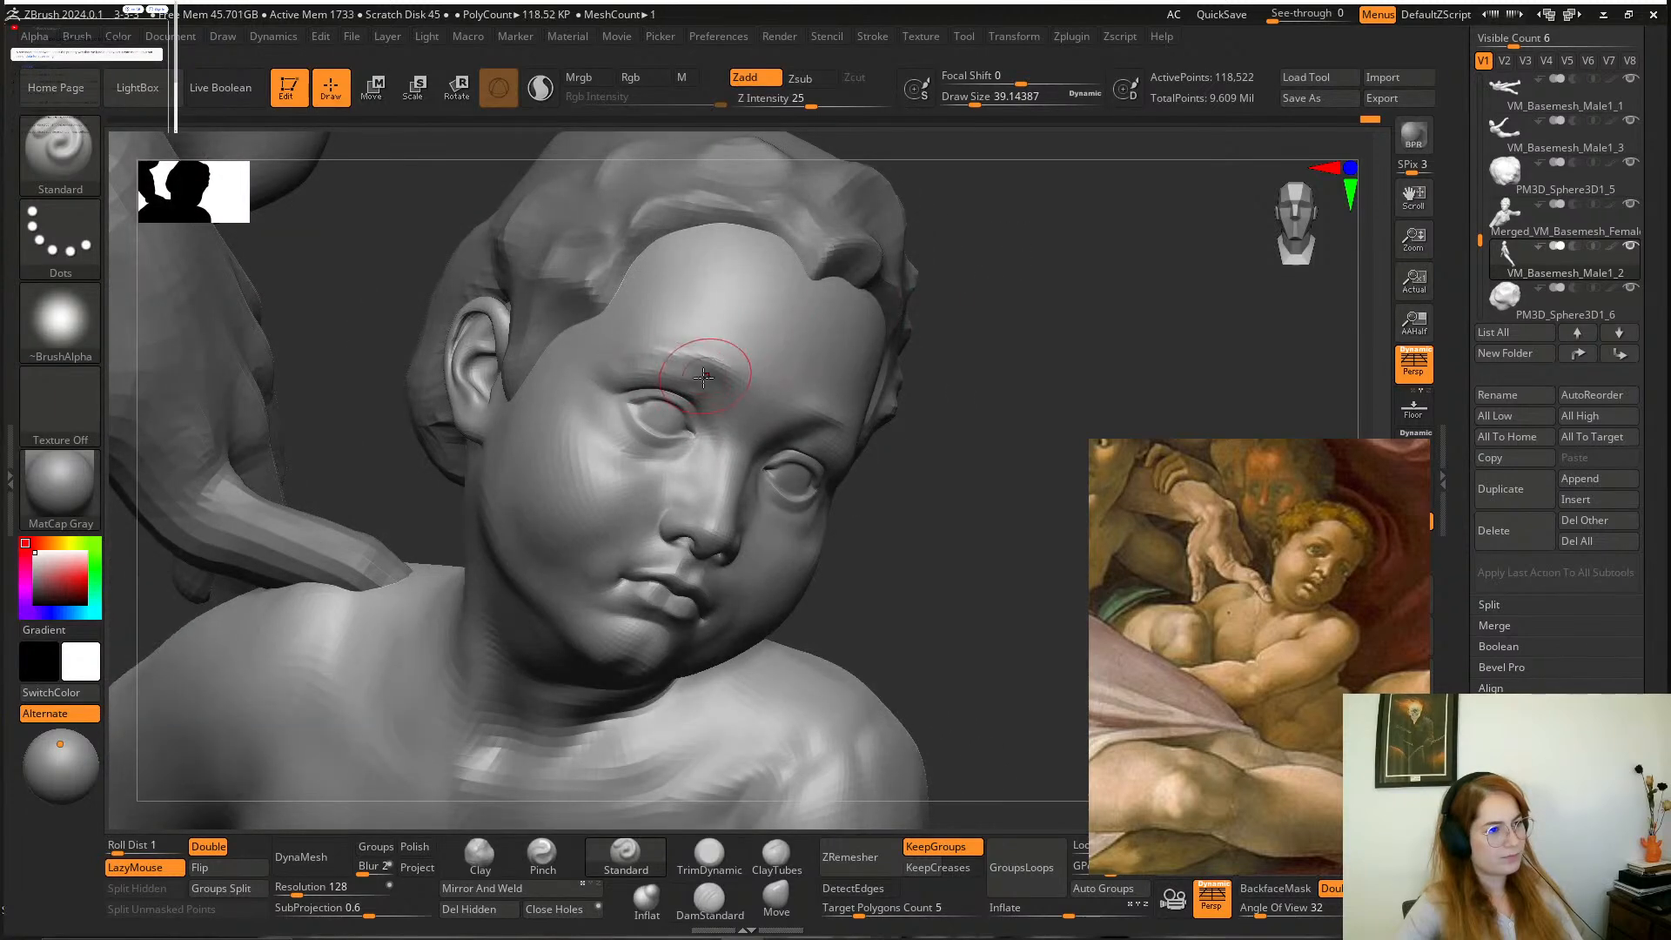
left_click_drag(709, 361, 659, 334, "shift")
Refine the forms around the boy's eyes with the Standard brush at a Z intensity of 25.
left_click_drag(936, 430, 910, 354, "alt")
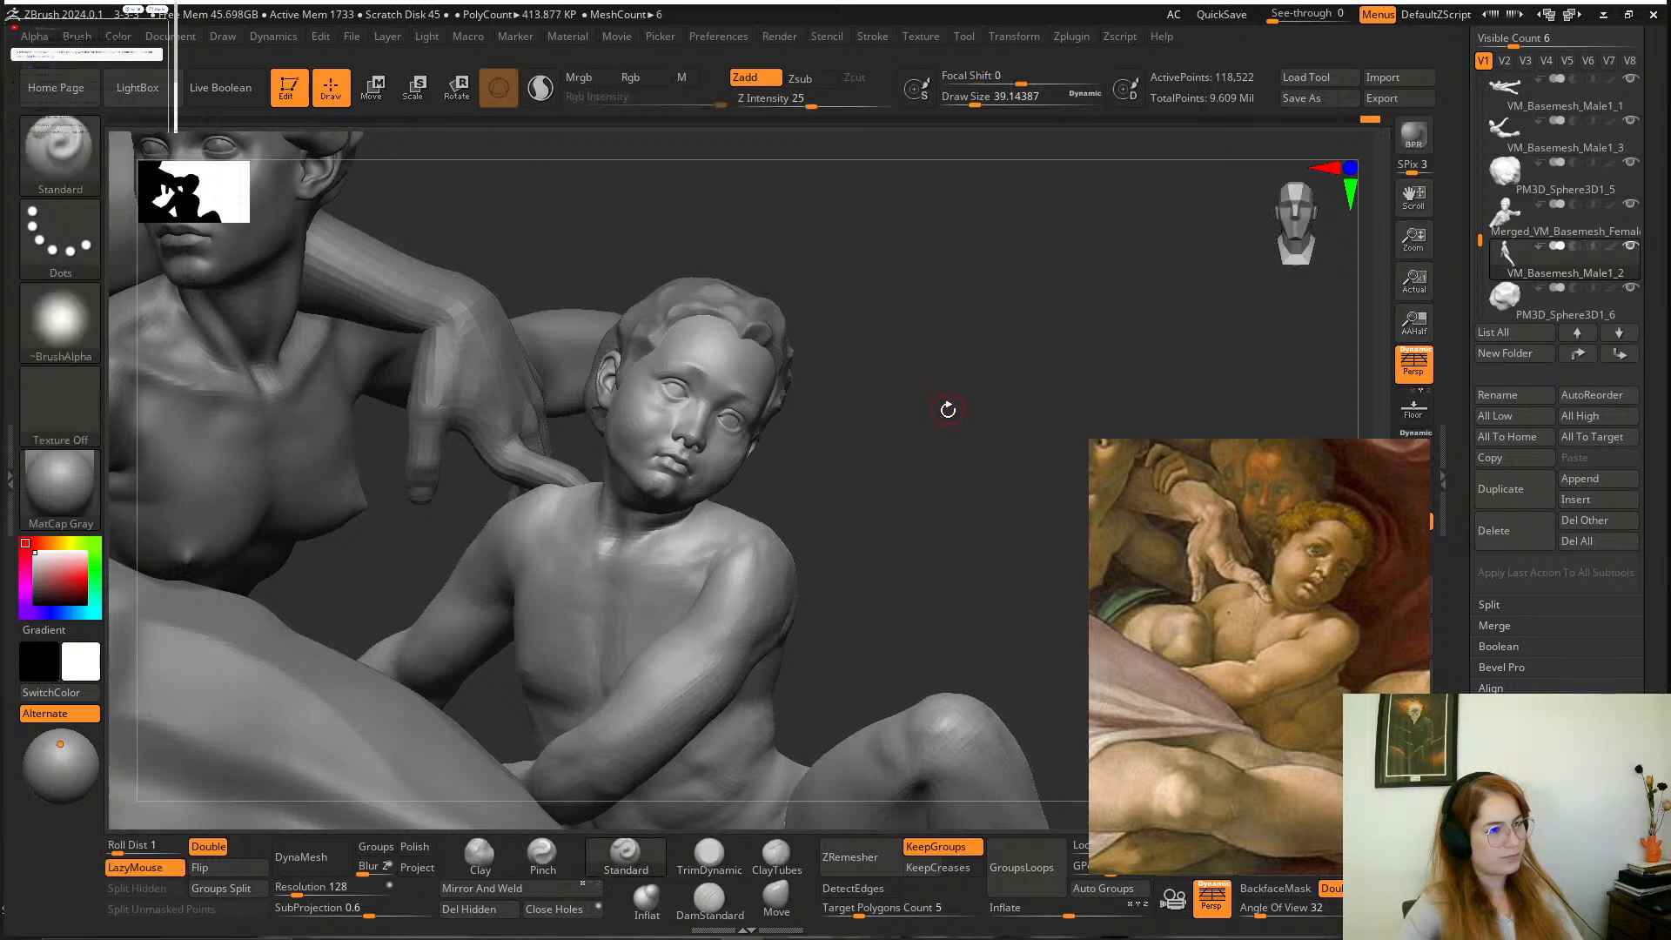
left_click_drag(948, 410, 918, 408)
left_click_drag(979, 306, 1046, 548)
mouse_move(961, 614)
left_mouse_down("alt")
mouse_move(970, 603)
mouse_move(862, 496)
left_mouse_up("alt")
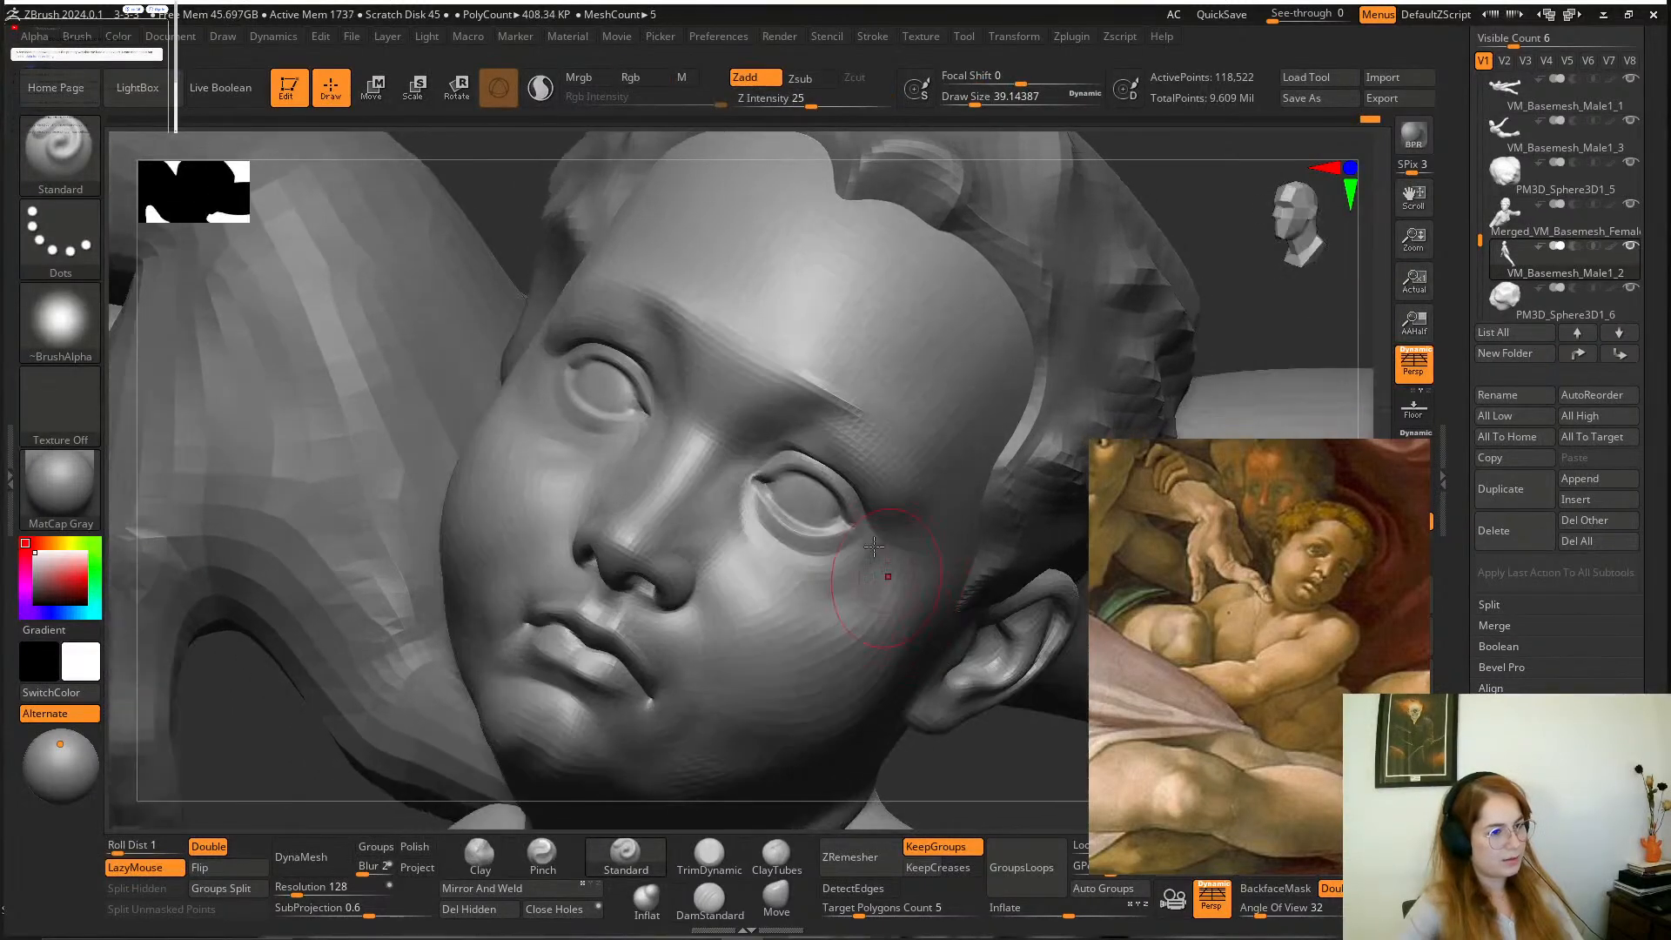
left_click_drag(662, 453, 607, 395, "shift")
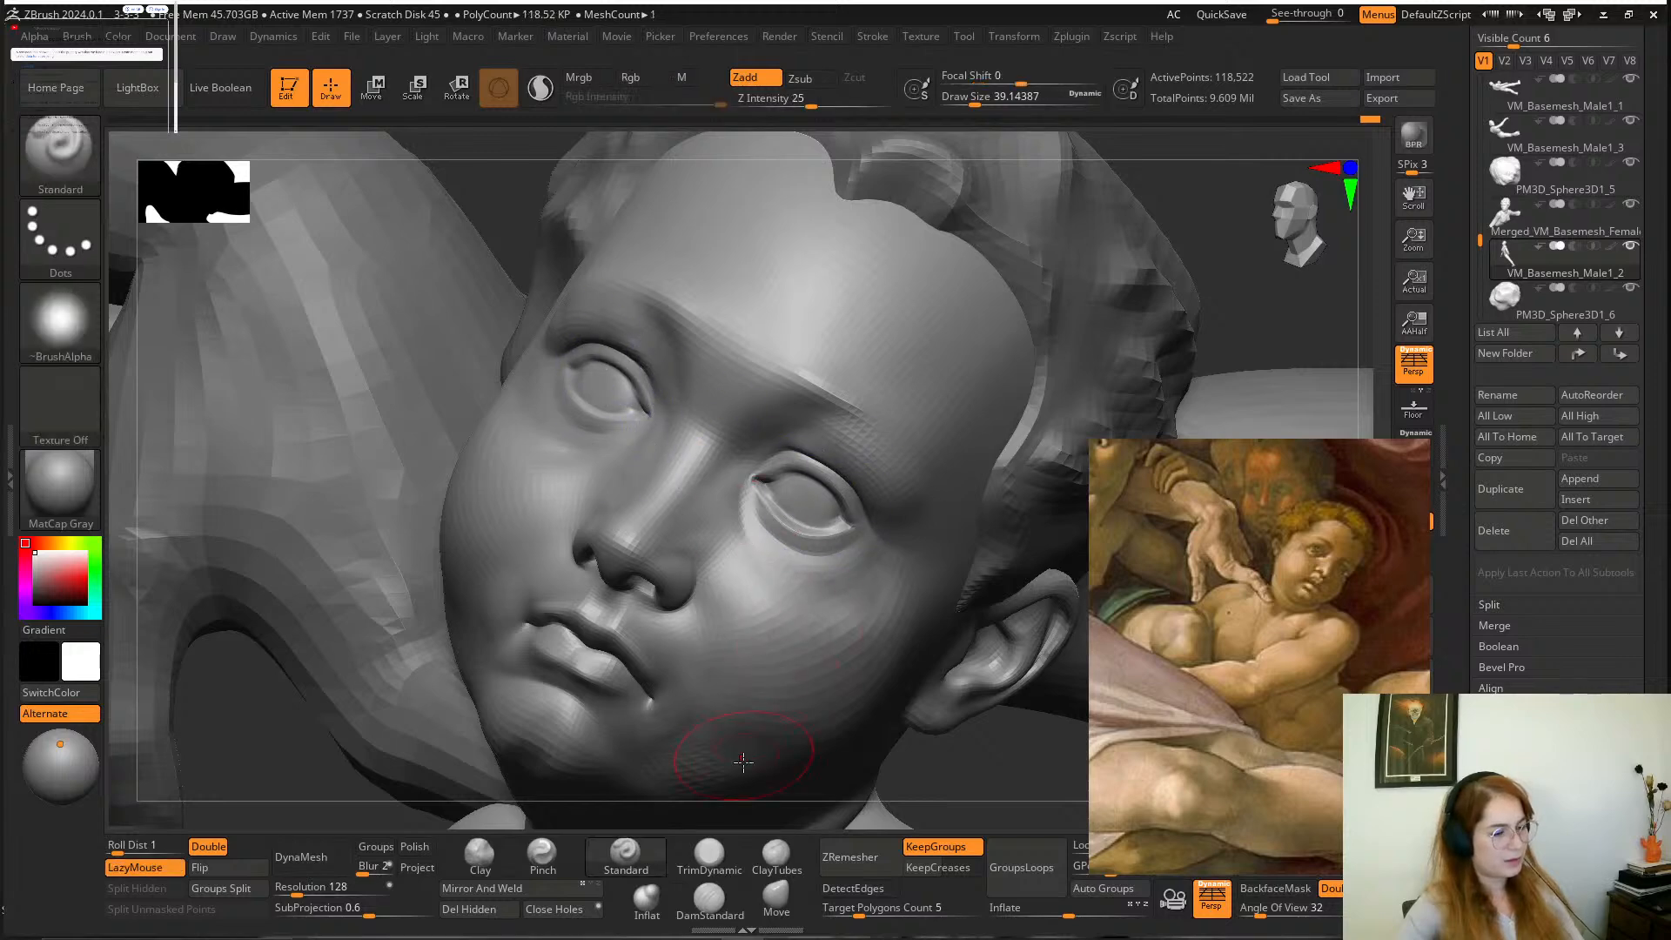
Sharpen the brow ridges and upper eyelid creases with the Pinch brush at a draw size of about 39.
left_click(542, 853)
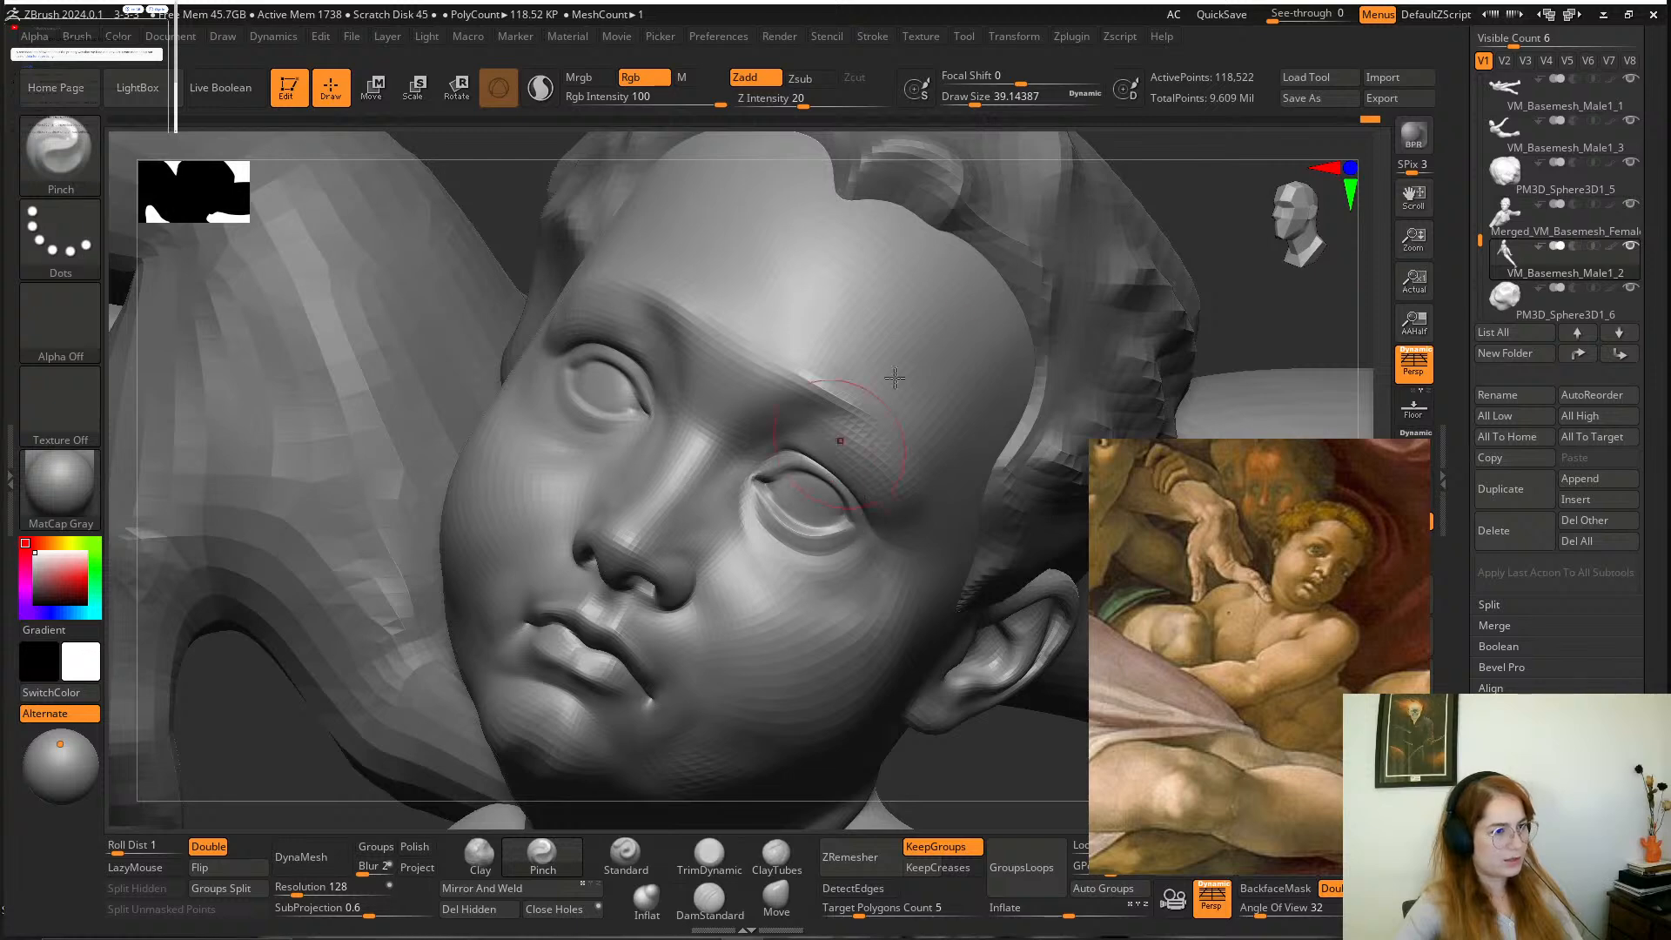
left_click_drag(1204, 184, 1027, 226)
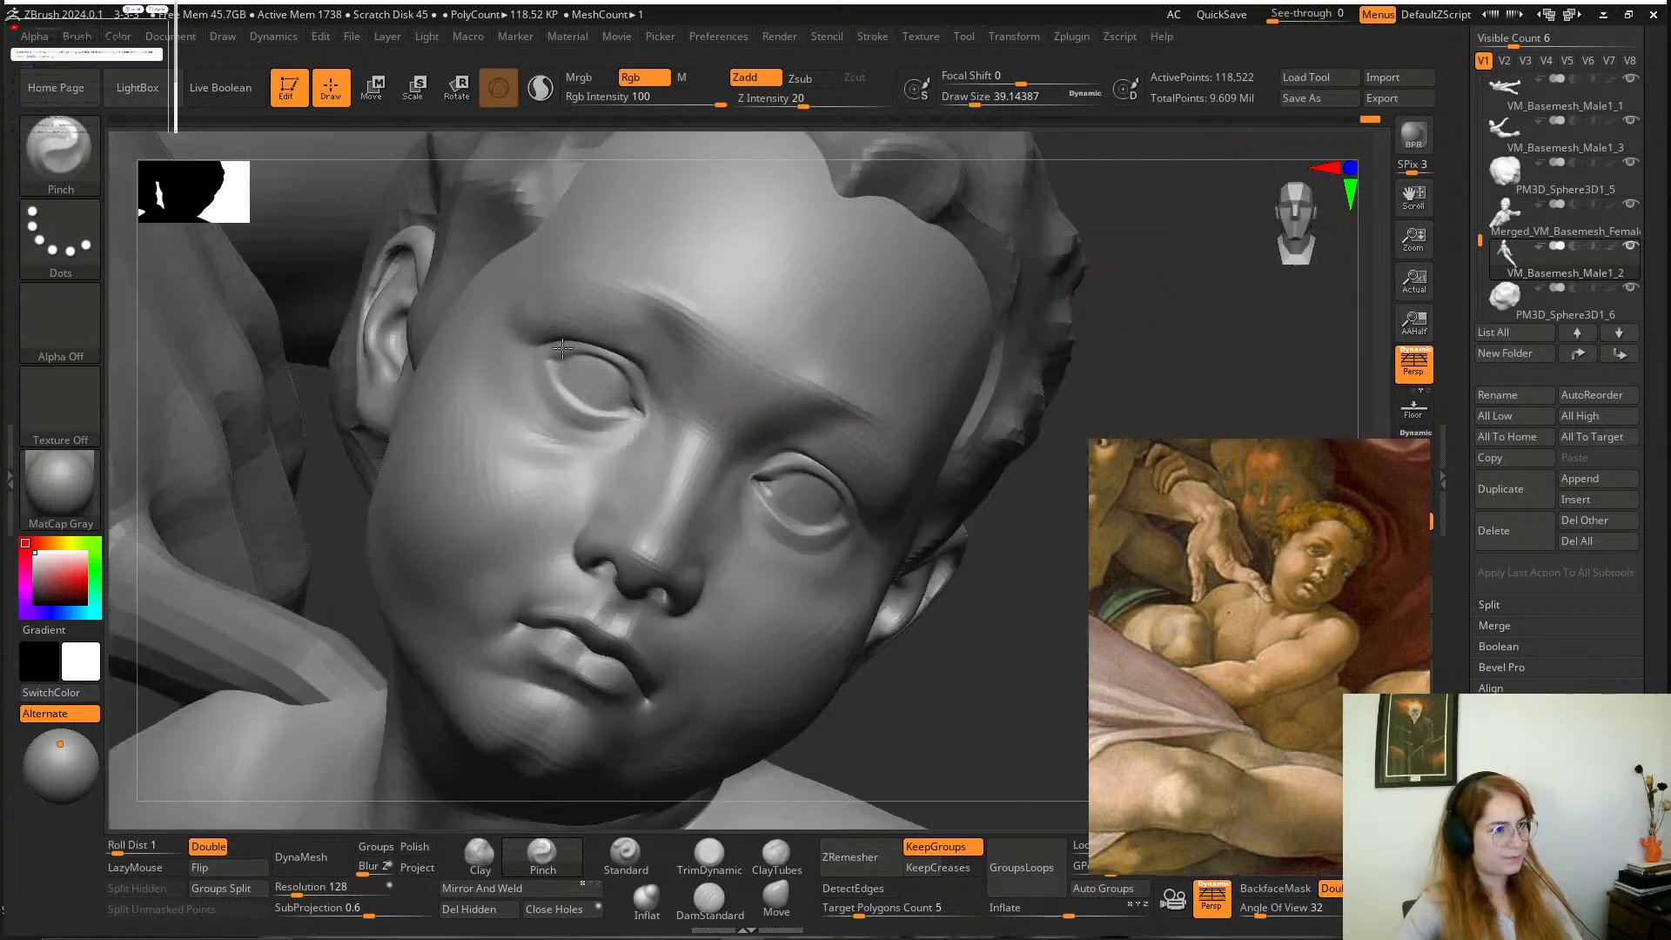
left_click_drag(620, 363, 651, 397)
mouse_move(981, 597)
left_mouse_down("alt")
mouse_move(918, 504)
mouse_move(863, 499)
mouse_move(966, 472)
mouse_move(993, 604)
left_mouse_up("alt")
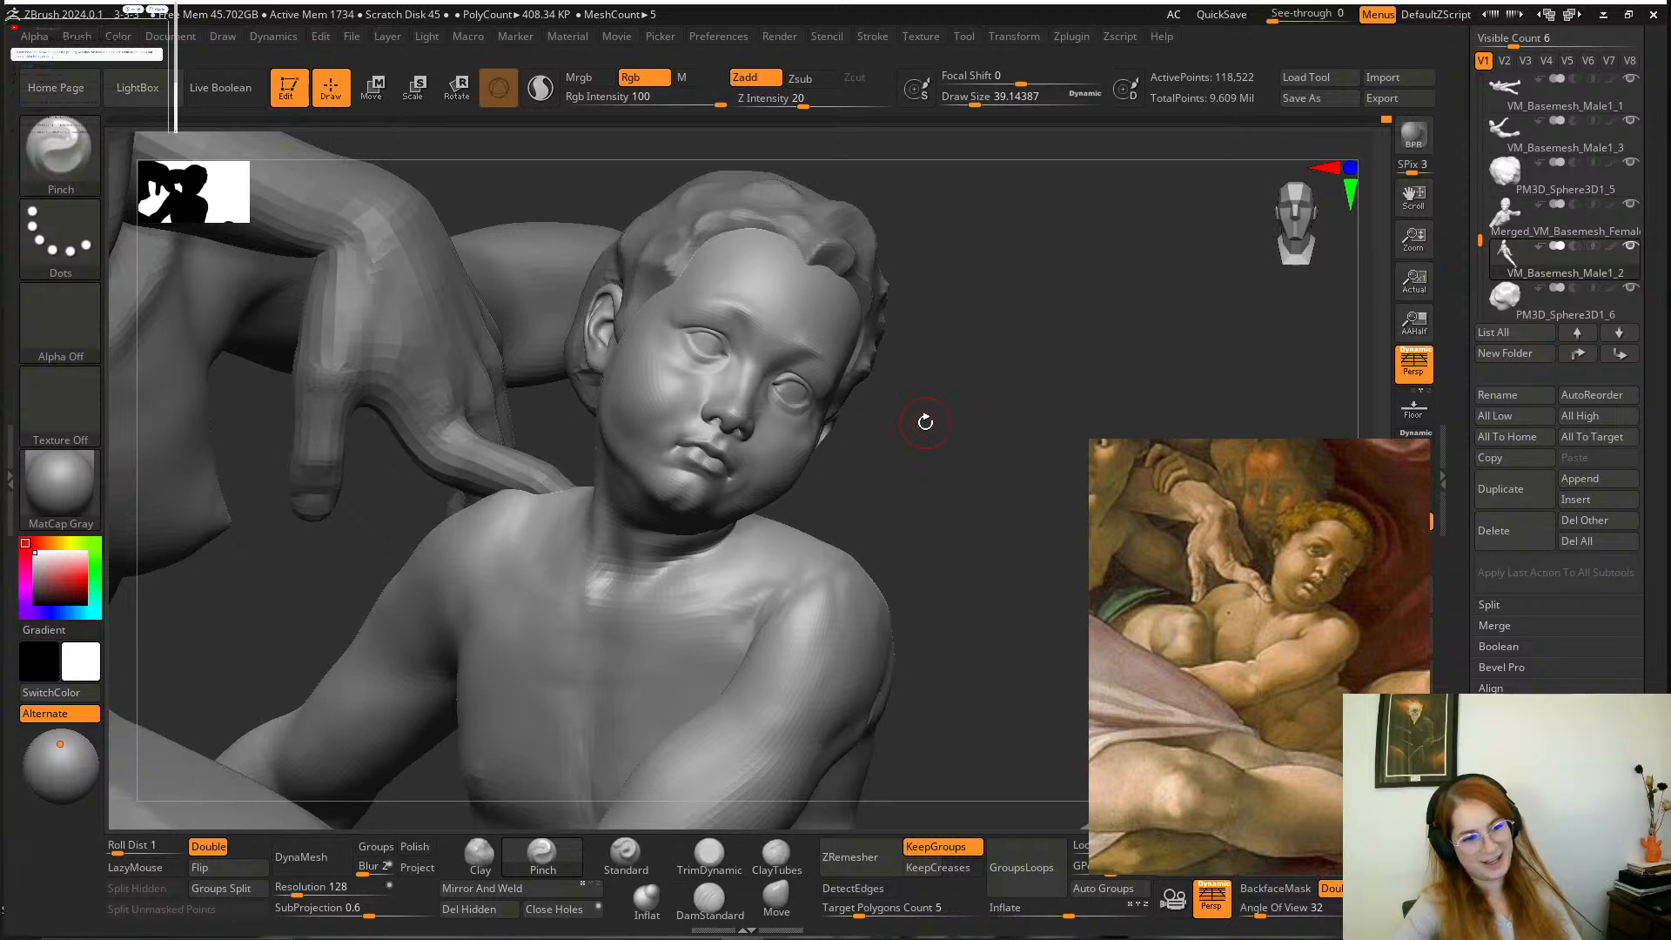
left_click_drag(905, 472, 649, 493, "alt")
left_click(1414, 808)
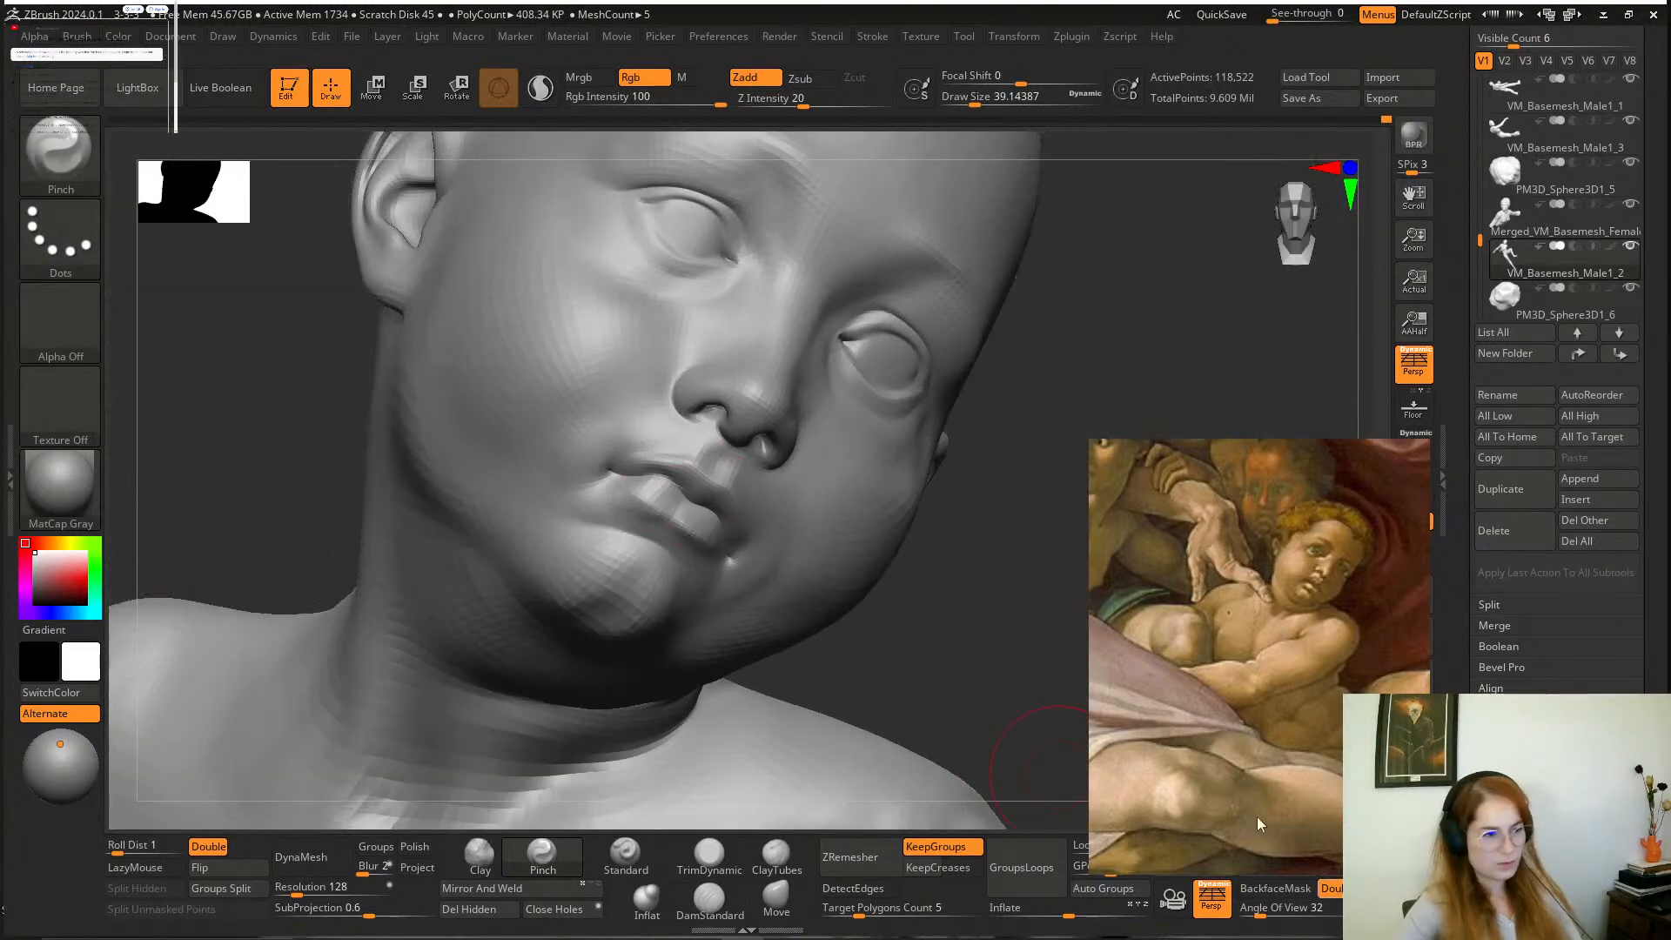
Build up and smooth the area above the upper lip and around the mouth corners with Clay at a draw size of about 22.
left_click_drag(1026, 617, 502, 370)
key("space")
left_click_drag(646, 422, 633, 422)
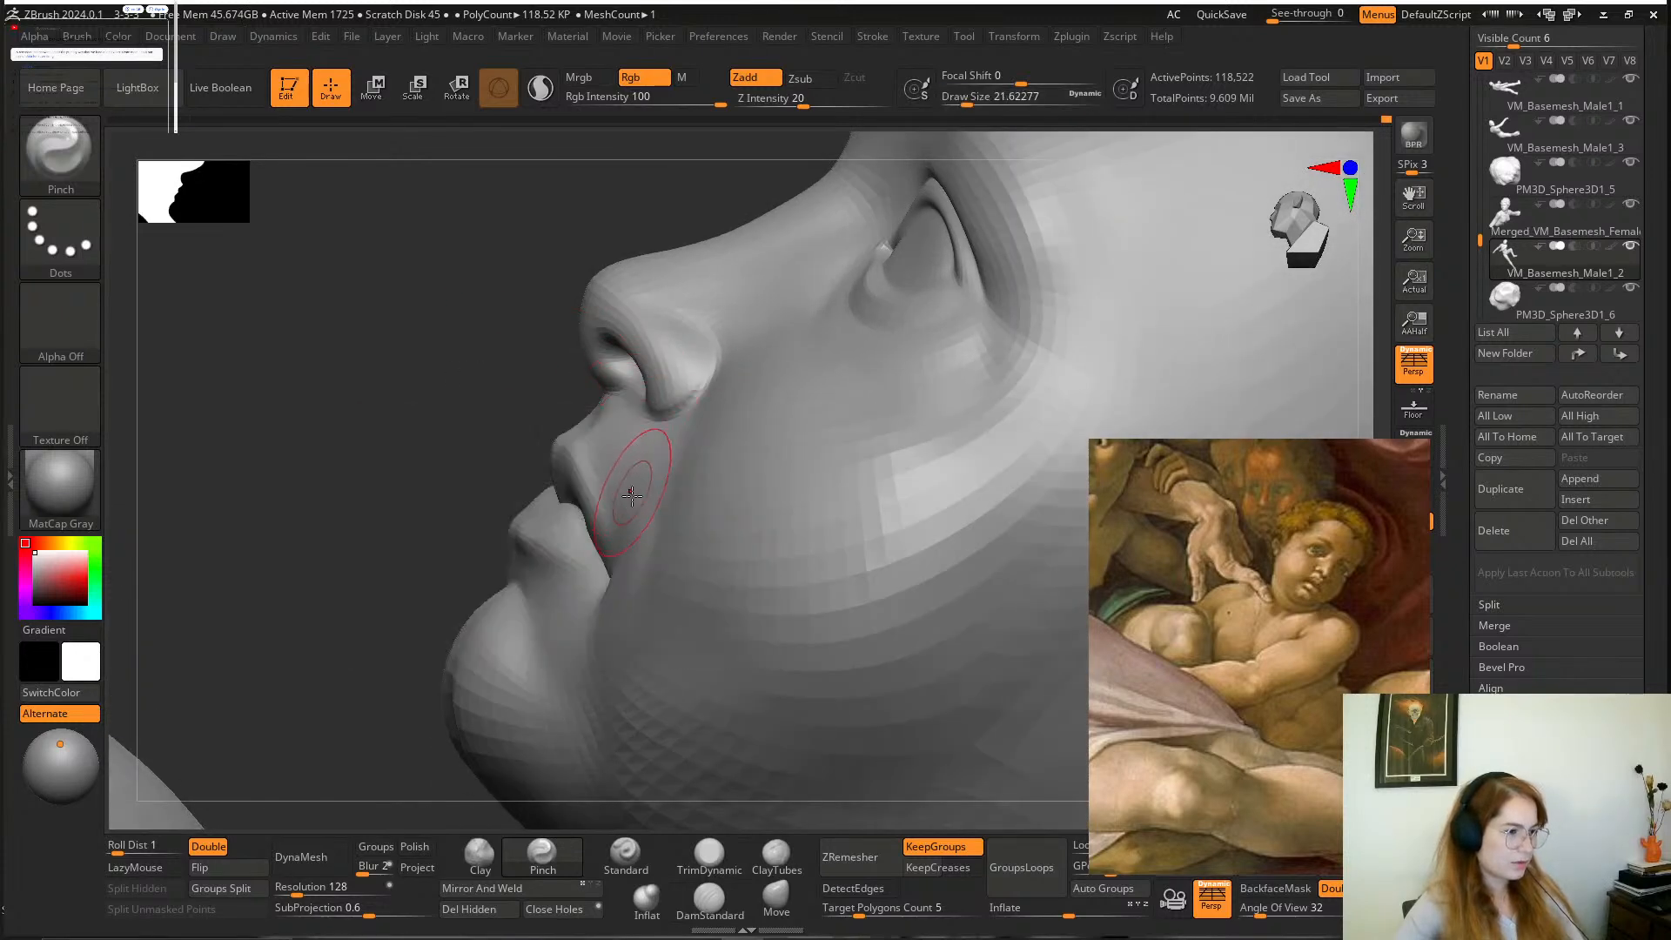
left_click(500, 857)
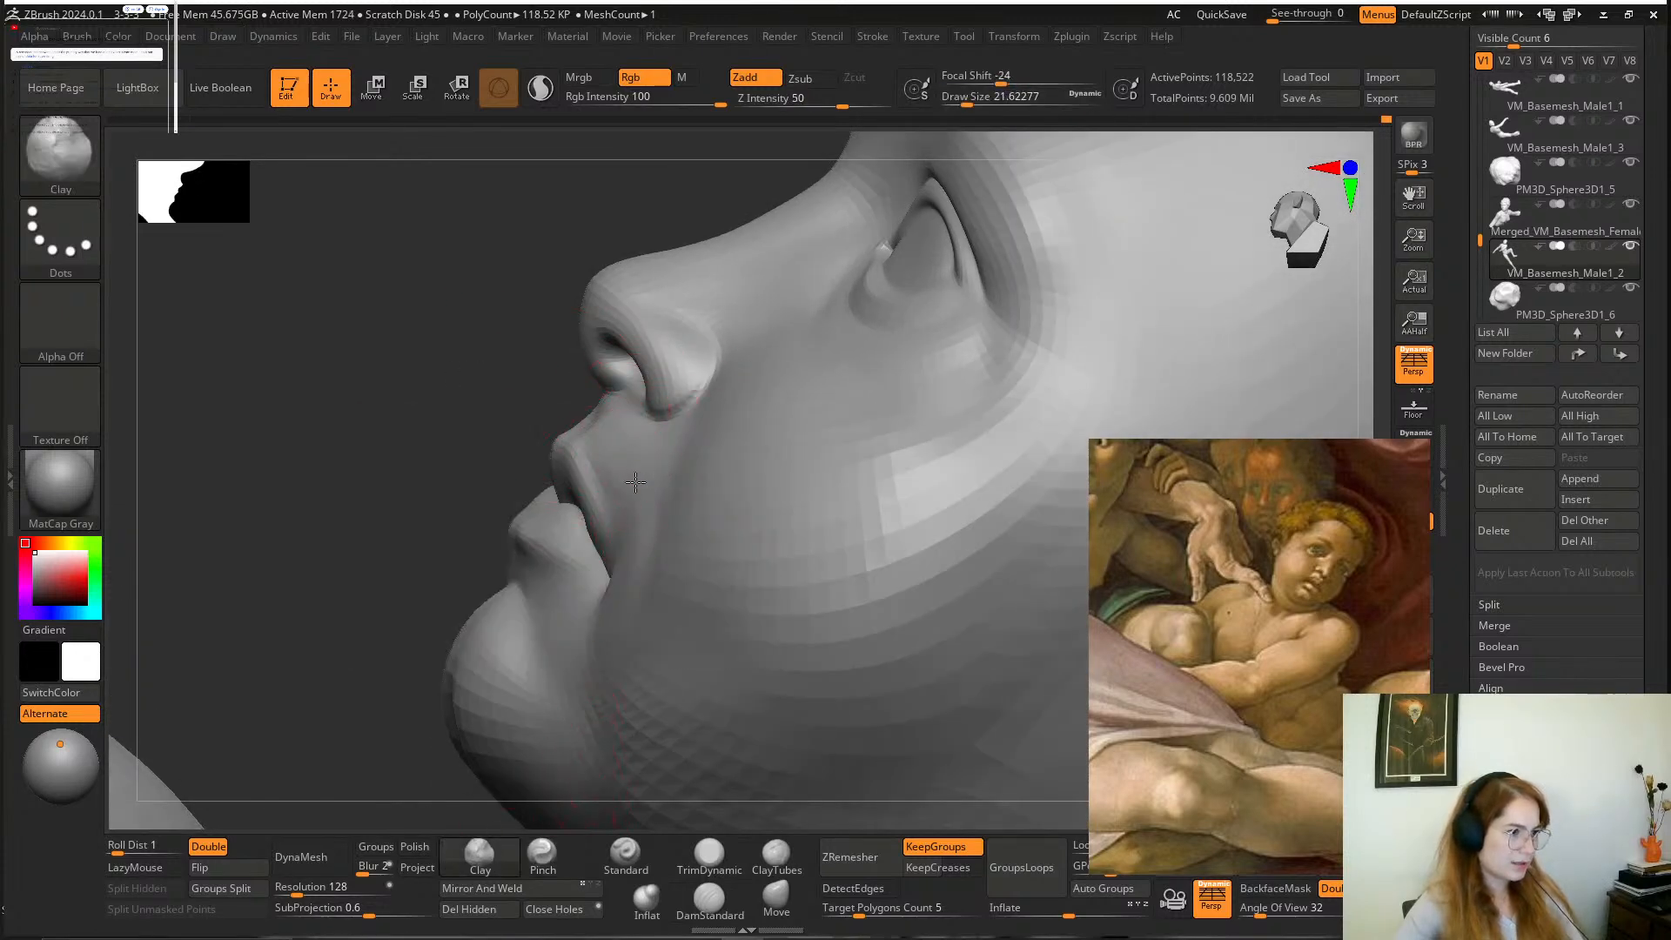
left_click_drag(431, 384, 515, 459)
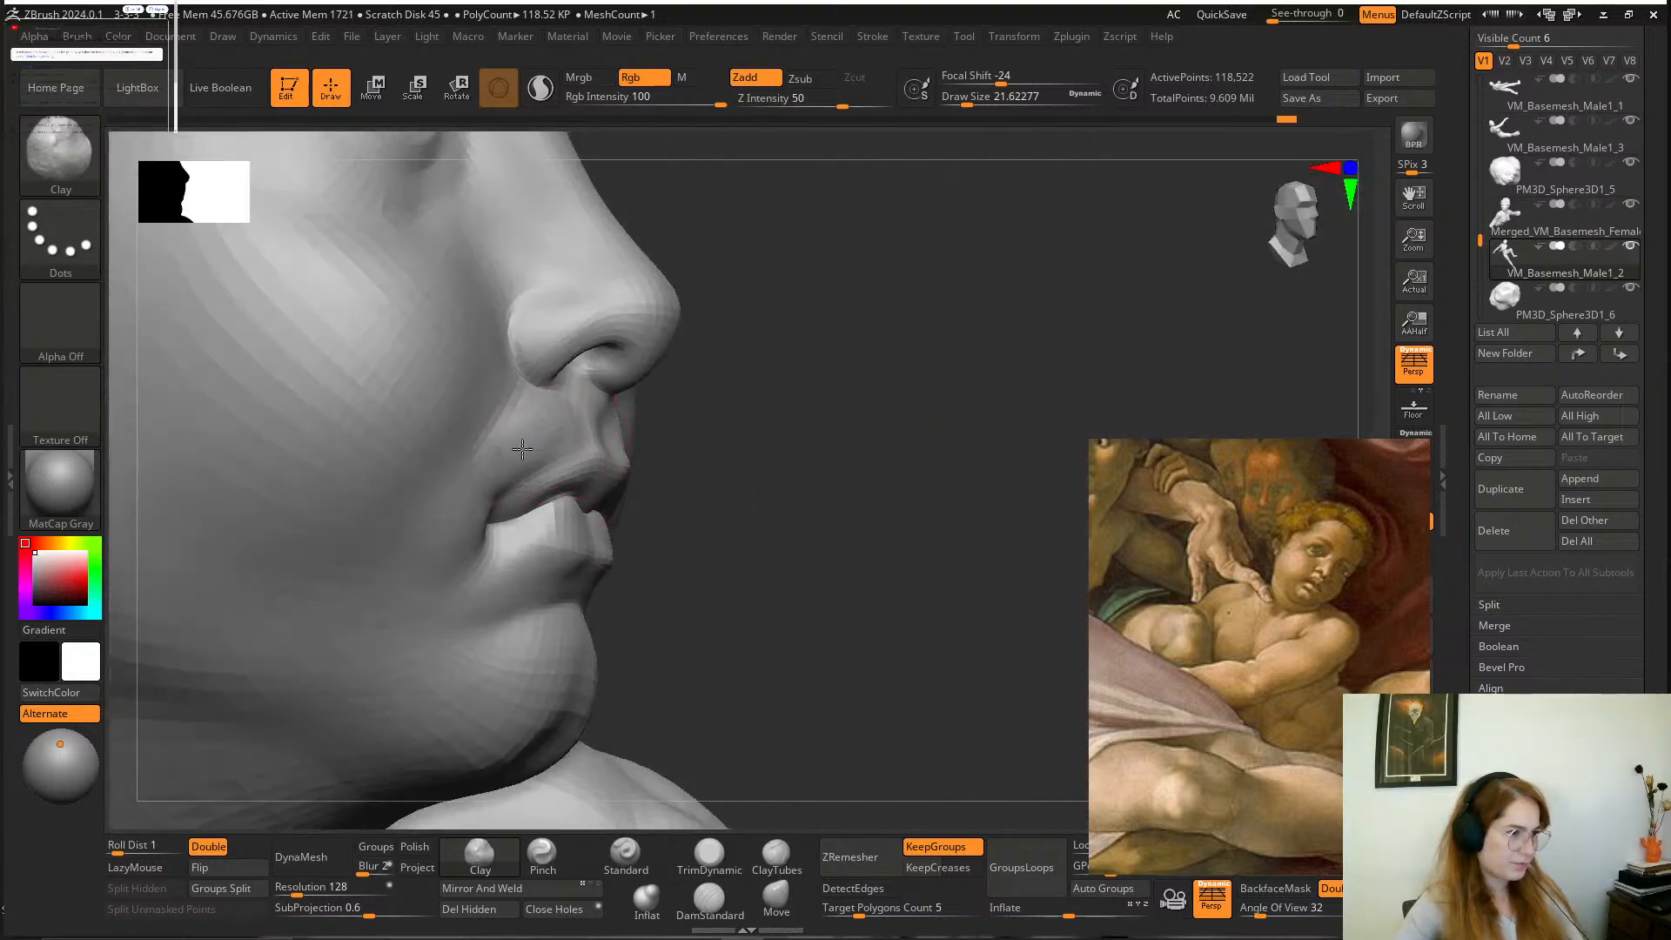
key("shift")
mouse_move(746, 410)
left_mouse_down()
mouse_move(548, 427)
mouse_move(748, 359)
left_mouse_up()
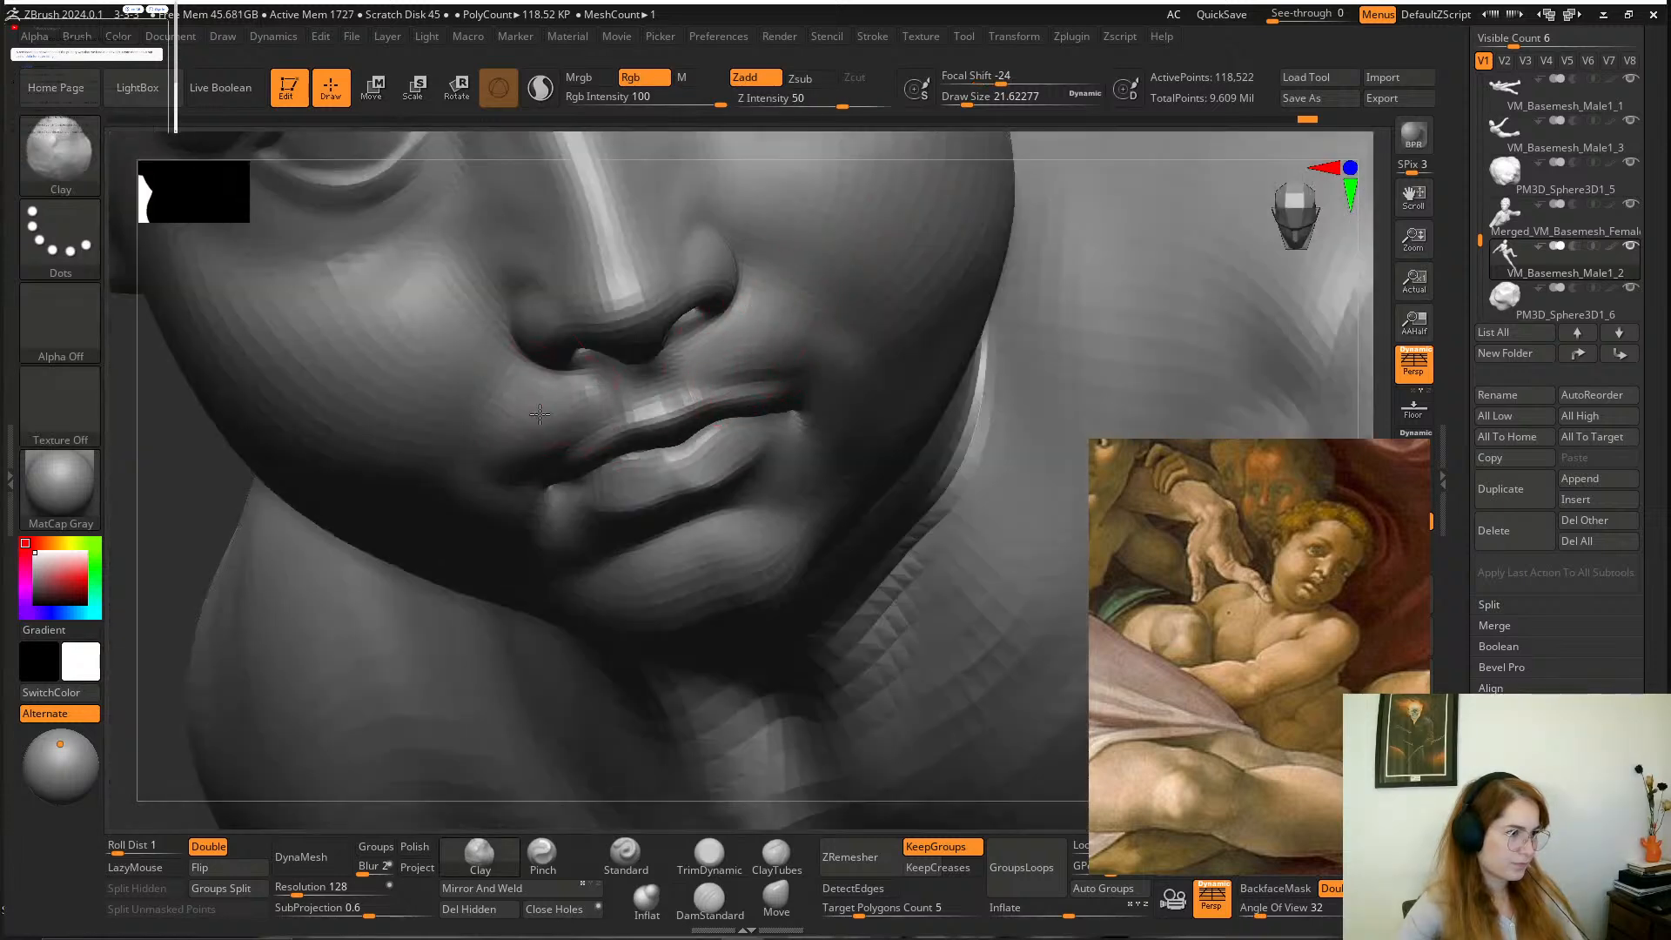
key("shift")
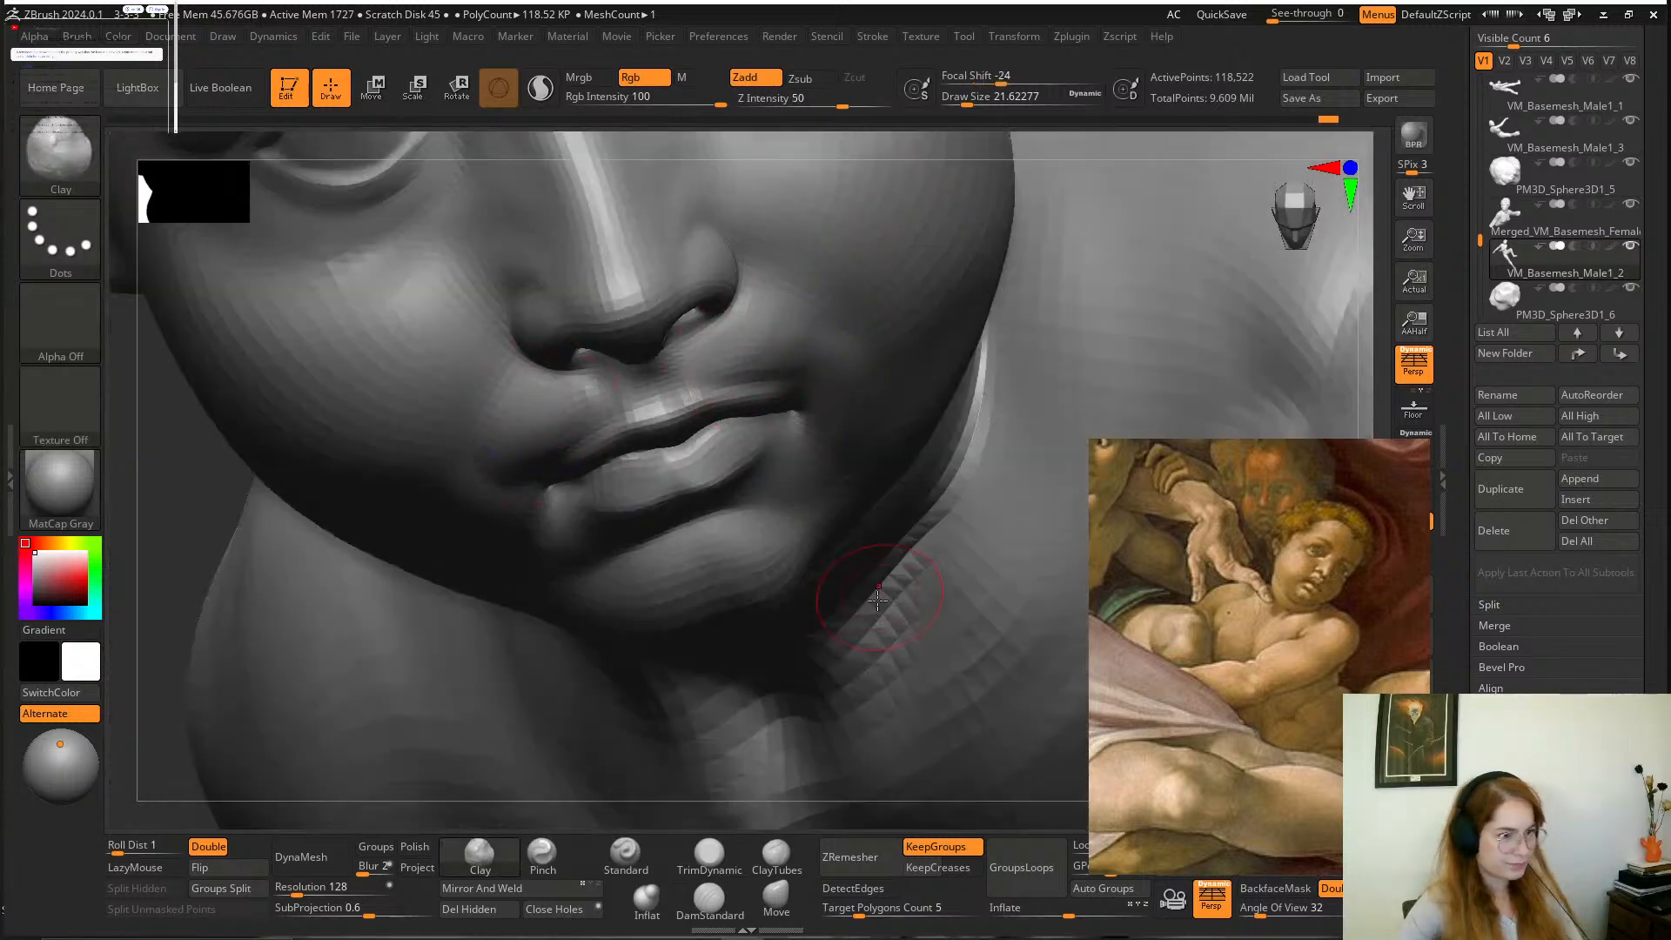
Carve the folds running from the nostrils toward the mouth corners with DamStandard at a draw size of about 22, smoothing the strokes.
mouse_move(846, 812)
left_mouse_down("alt")
mouse_move(604, 615)
mouse_move(599, 588)
left_mouse_up("alt")
left_click_drag(975, 144, 975, 22)
left_click_drag(748, 575, 745, 722, "alt")
key("shift")
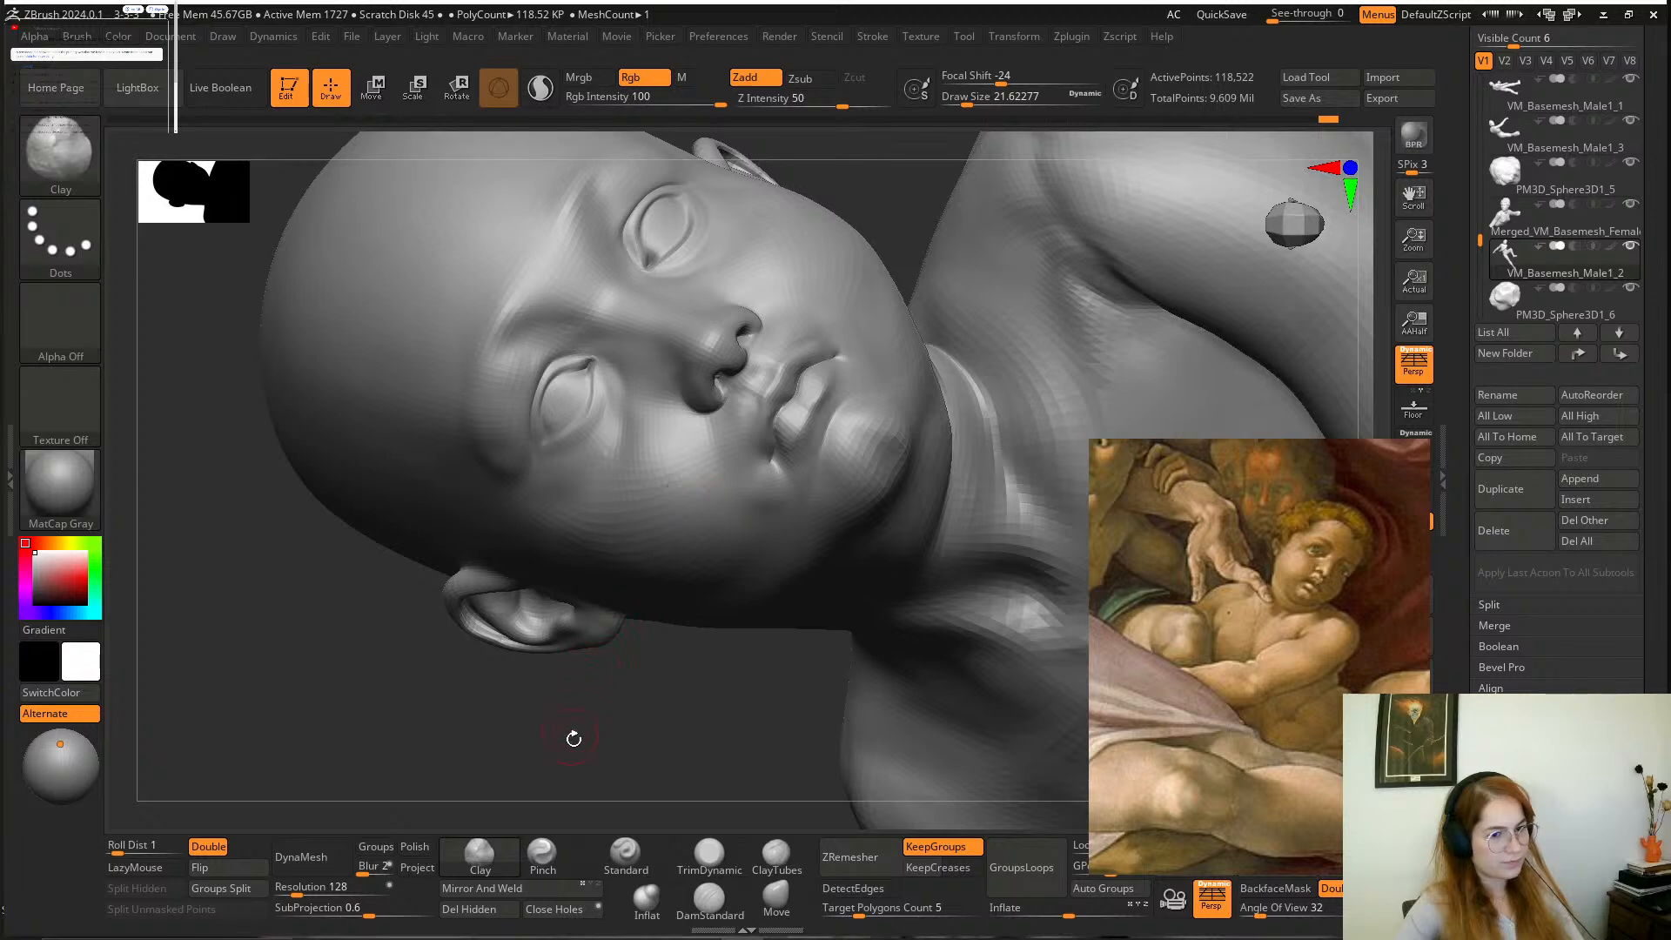
left_click_drag(574, 738, 589, 757)
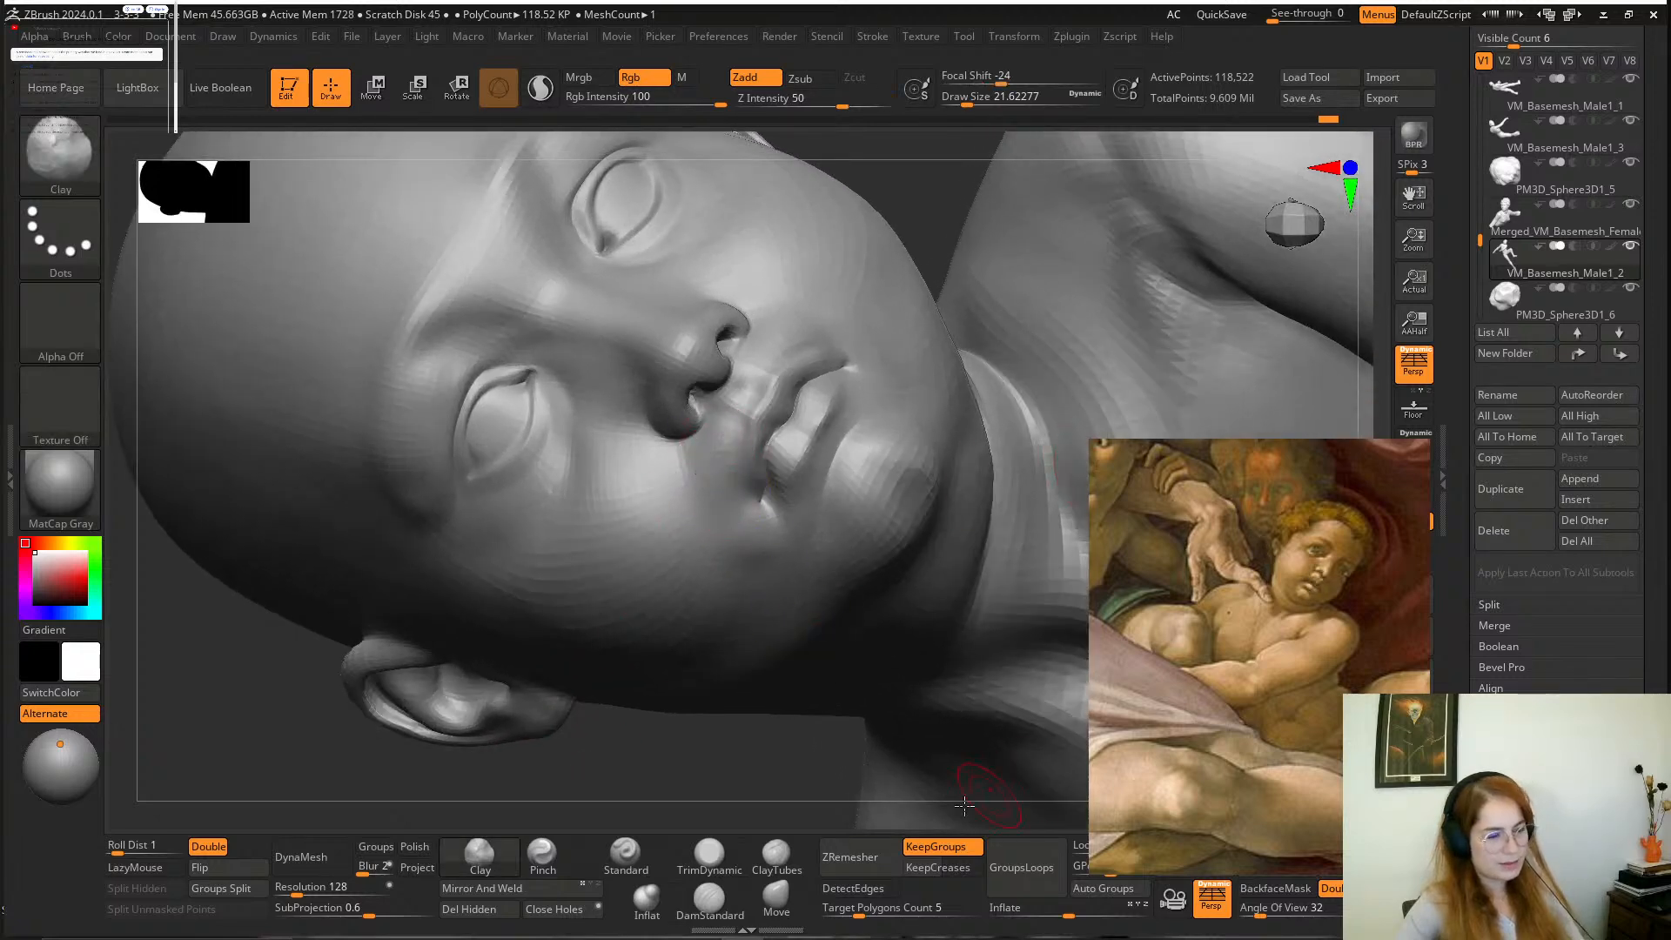
left_click(709, 901)
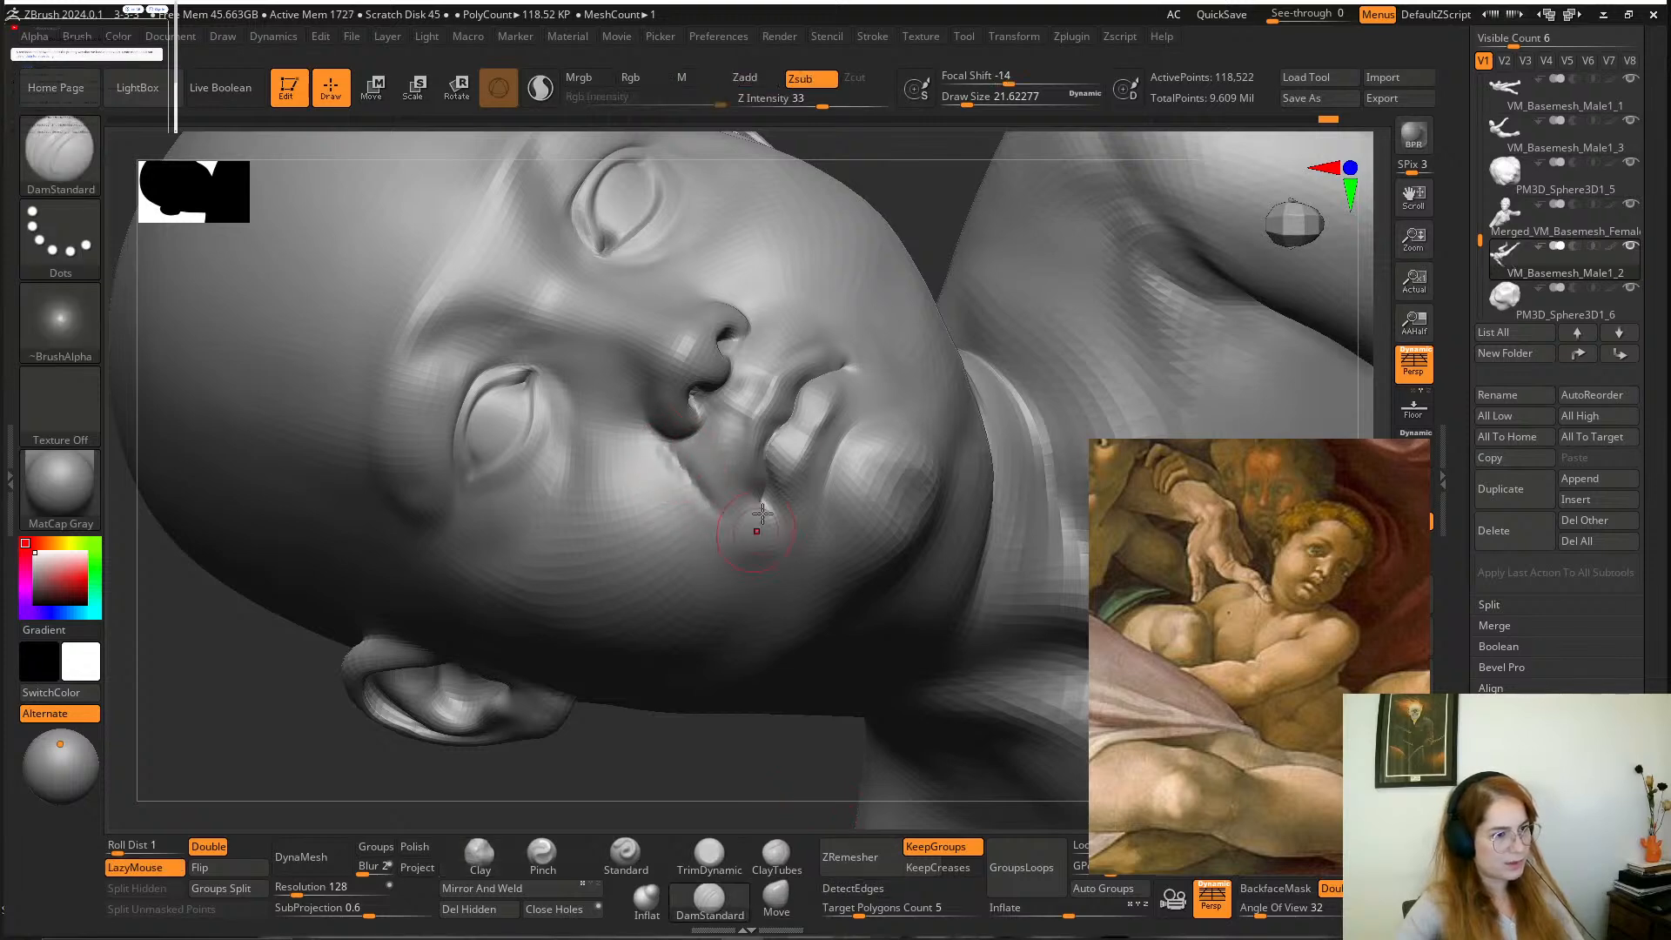
left_click_drag(915, 199, 904, 257)
left_click_drag(744, 313, 827, 305)
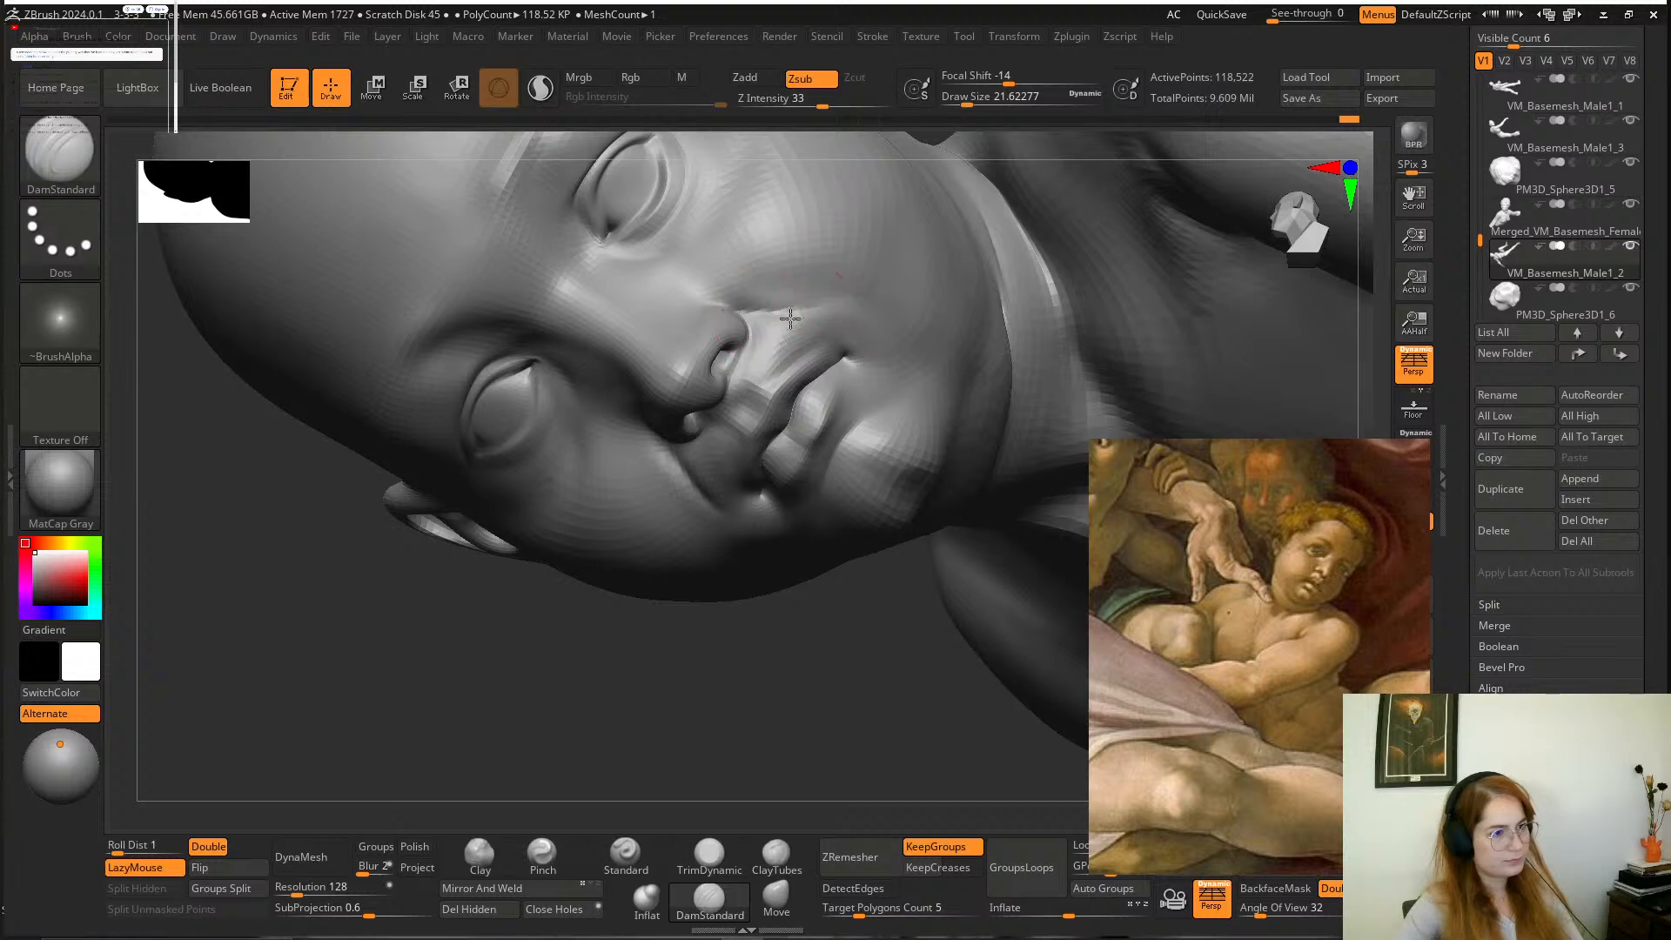
key("shift")
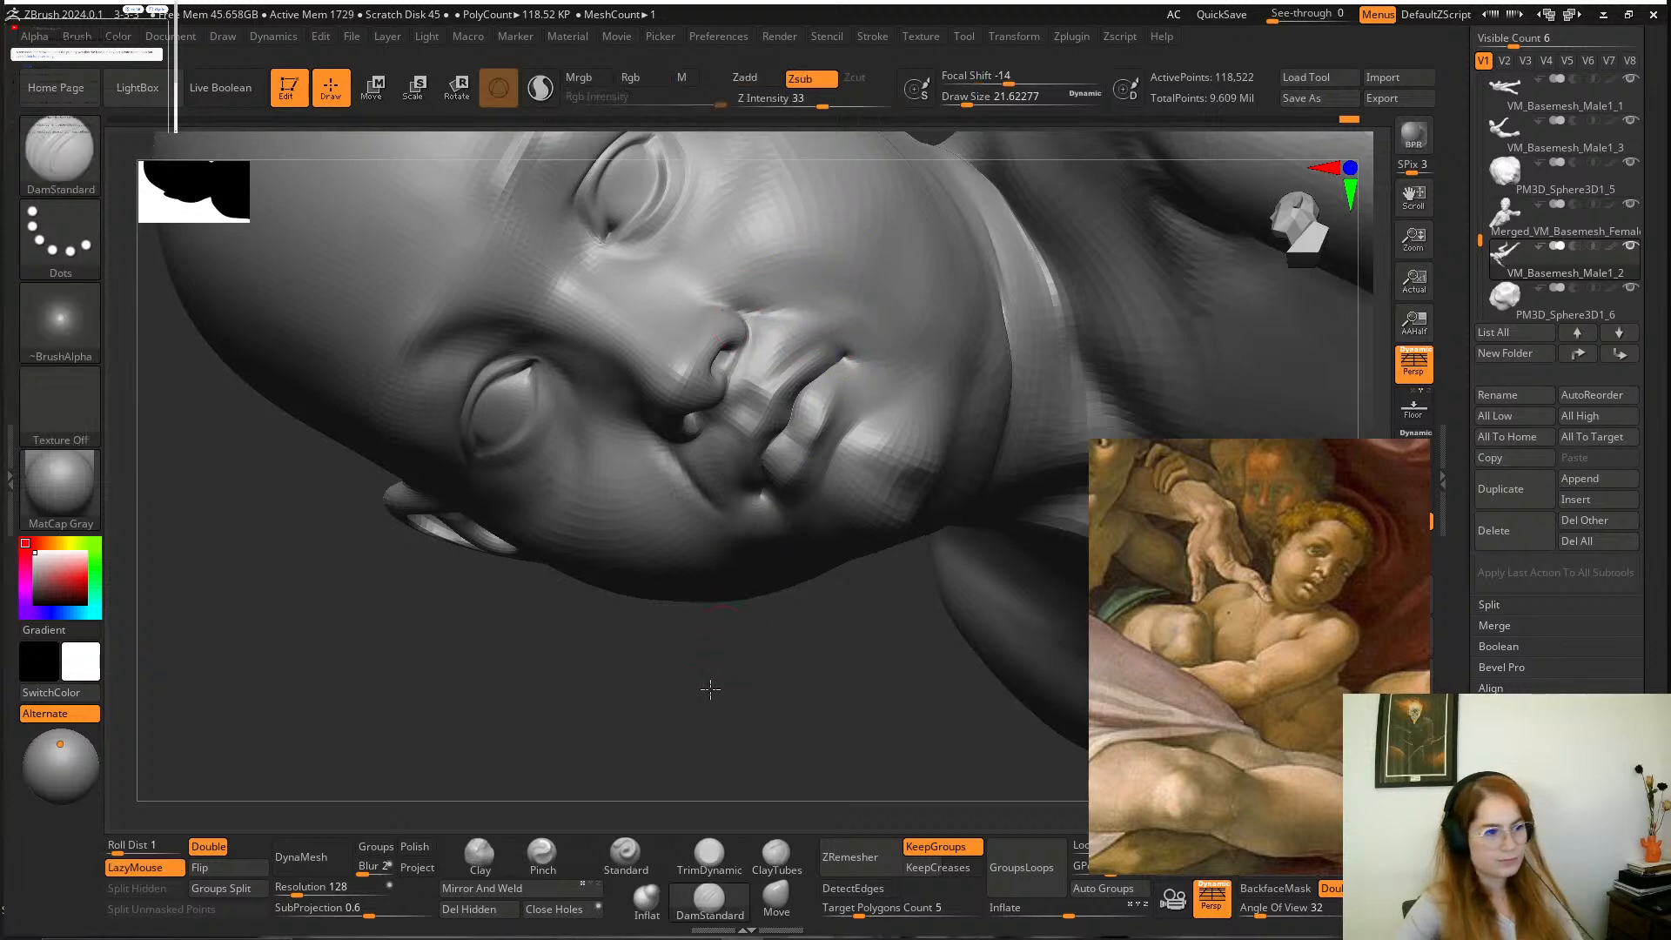
Deepen the creases beside the nostrils and mouth with further DamStandard strokes.
left_click_drag(709, 687, 707, 640)
left_click_drag(742, 498, 700, 486, "shift")
left_click_drag(826, 661, 832, 731)
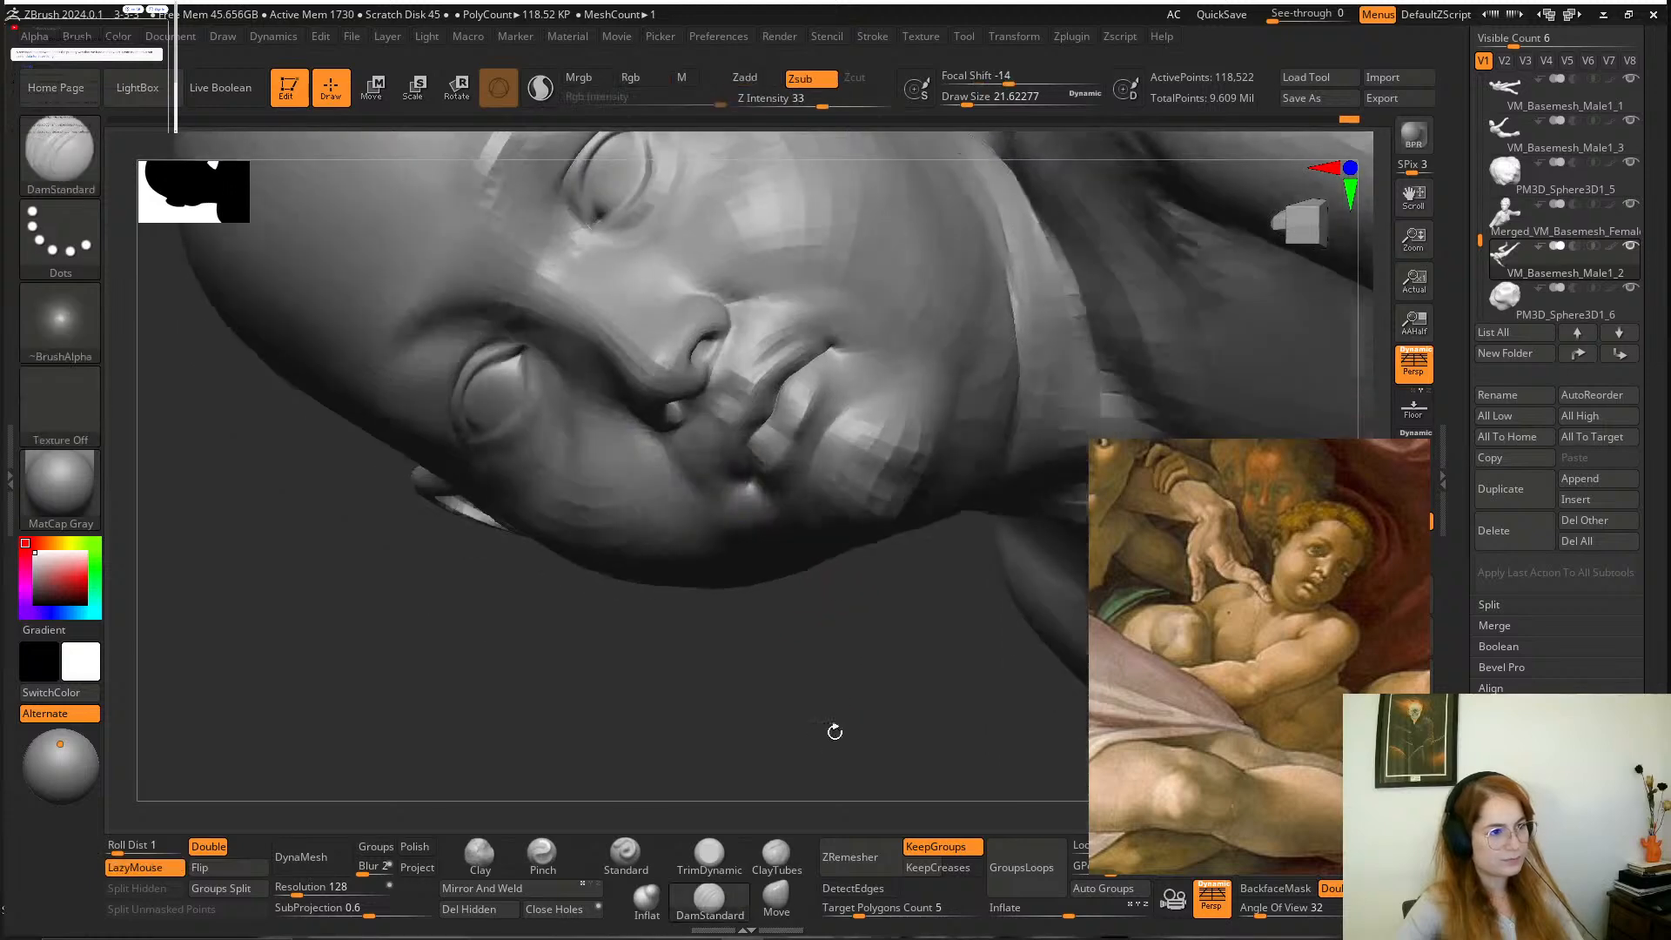
left_click_drag(743, 268, 809, 284, "shift")
left_click_drag(752, 298, 811, 292, "shift")
Fill out the boy's eyeballs with the Clay brush at a draw size of about 27, checking the face from several angles.
mouse_move(740, 601)
left_mouse_down()
mouse_move(716, 597)
mouse_move(1018, 262)
mouse_move(994, 328)
mouse_move(1007, 384)
mouse_move(1041, 421)
mouse_move(1036, 475)
left_mouse_up()
left_click_drag(943, 452, 326, 529)
left_click_drag(48, 476, 9, 476)
left_click_drag(351, 460, 1242, 244)
mouse_move(1137, 348)
left_mouse_down("alt")
mouse_move(1137, 388)
mouse_move(1170, 419)
mouse_move(1075, 391)
left_mouse_up("alt")
key("space")
left_click_drag(977, 436, 982, 436)
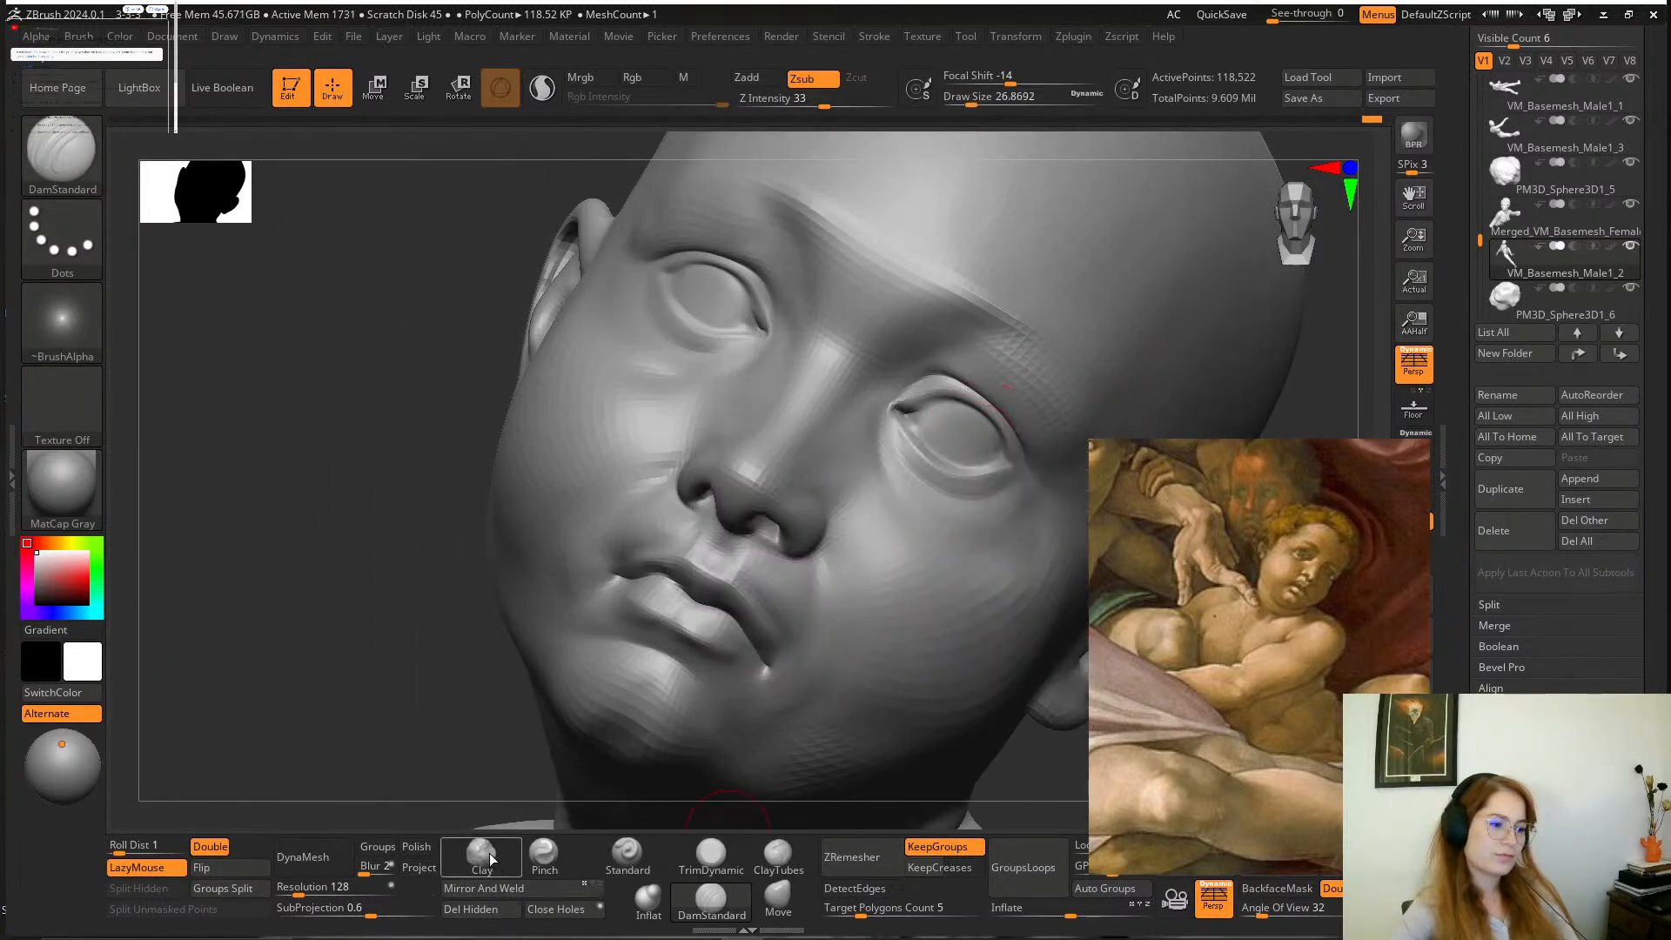
left_click(481, 854)
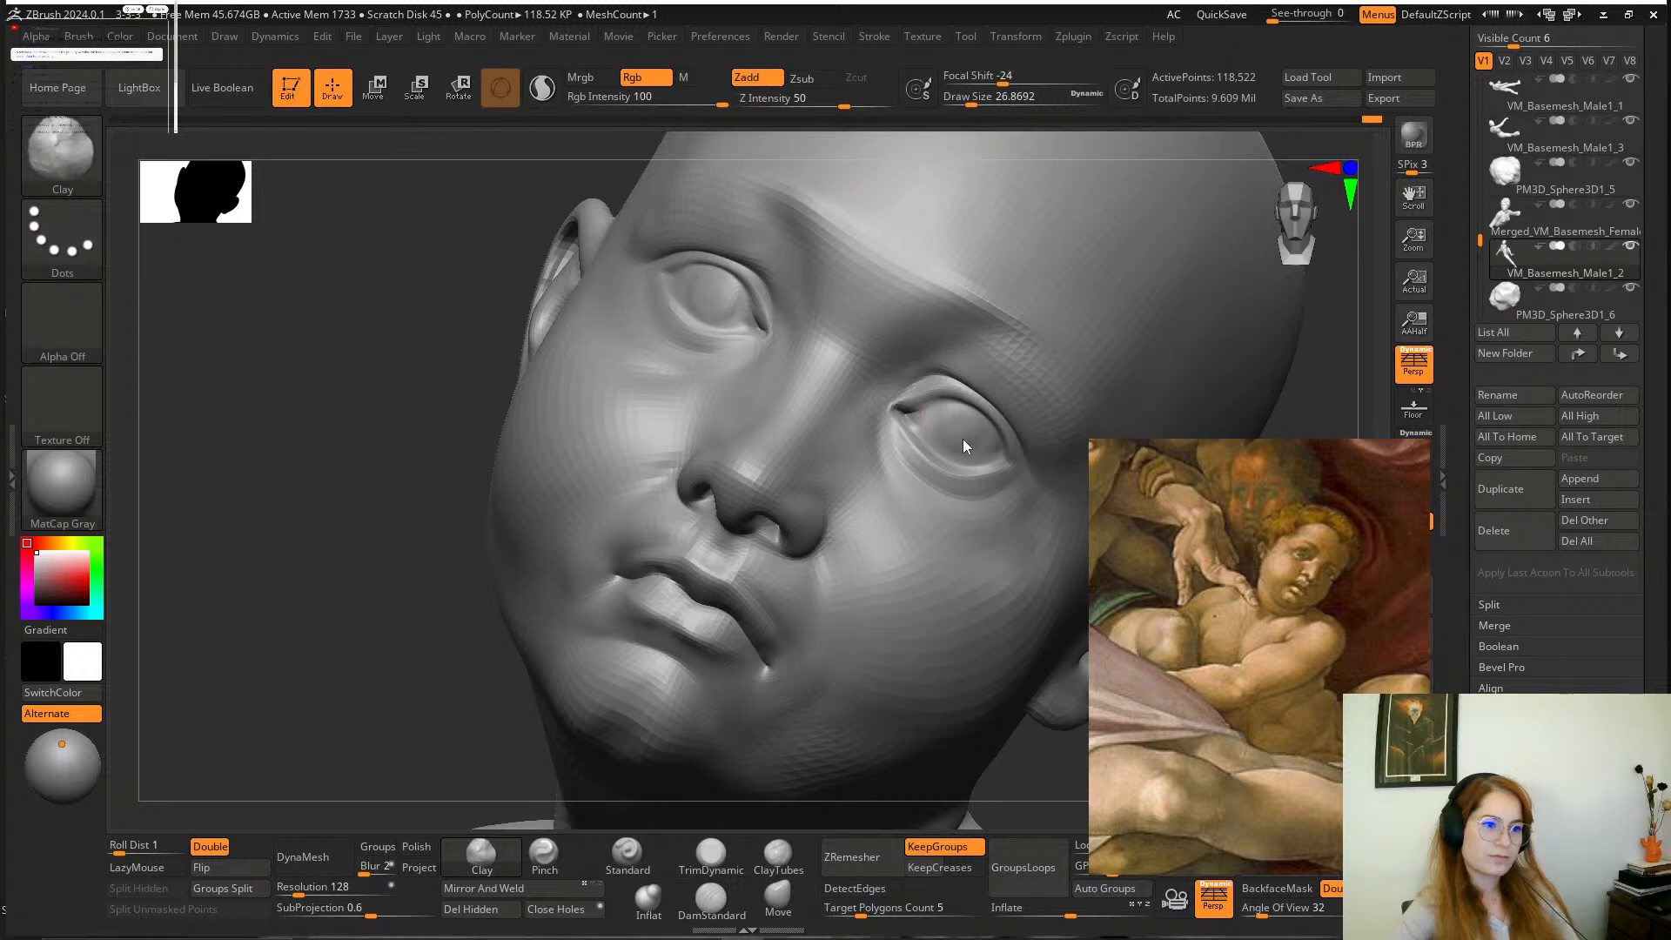
mouse_move(1323, 393)
left_mouse_down()
mouse_move(1160, 354)
mouse_move(1111, 257)
mouse_move(1160, 269)
mouse_move(1011, 260)
mouse_move(1012, 418)
left_mouse_up()
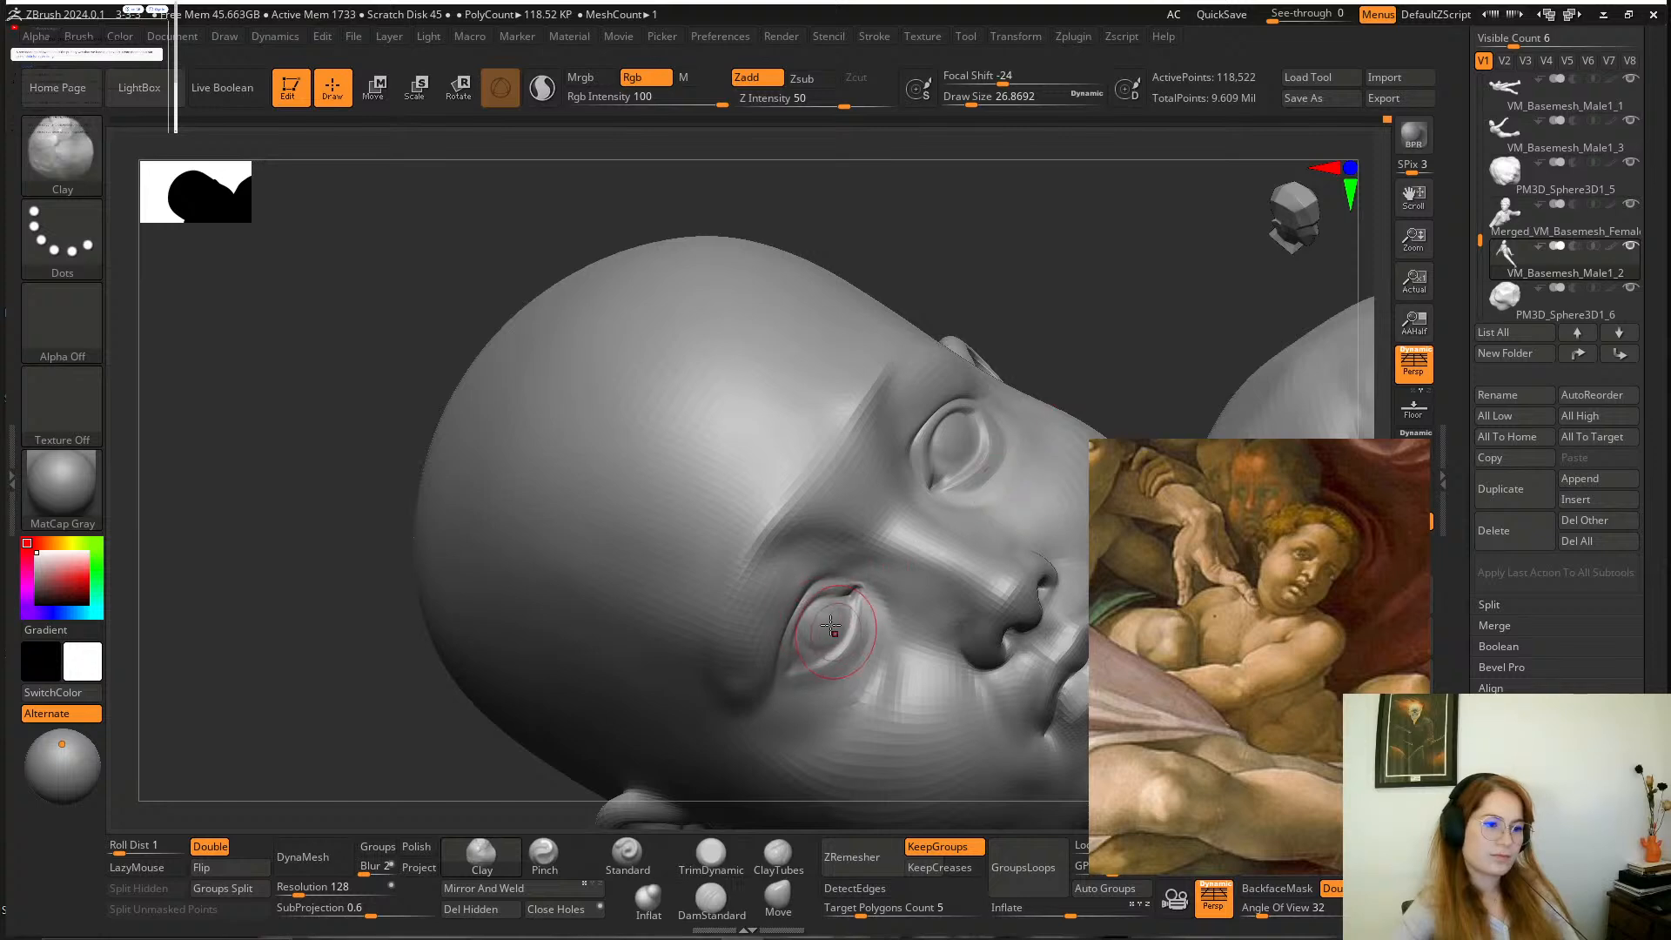
left_click_drag(1158, 283, 1044, 296)
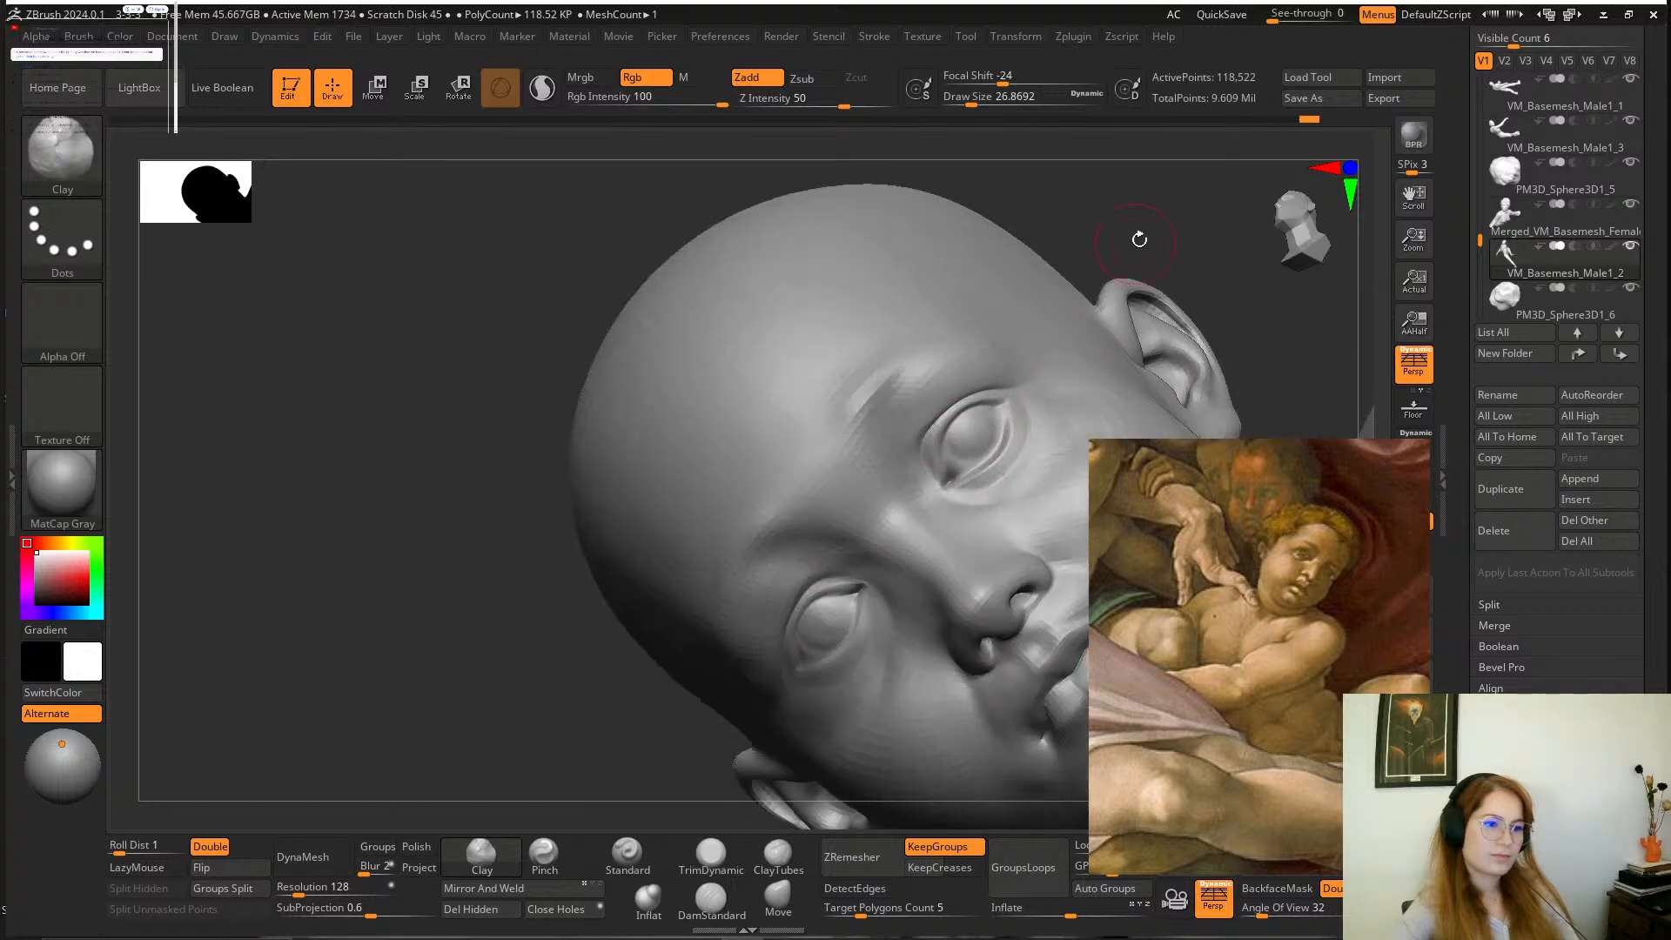
mouse_move(1139, 239)
left_mouse_down("alt")
mouse_move(1037, 298)
mouse_move(1024, 369)
left_mouse_up("alt")
mouse_move(946, 725)
left_mouse_down("alt")
mouse_move(897, 694)
mouse_move(1074, 455)
mouse_move(1082, 377)
mouse_move(944, 339)
mouse_move(1007, 417)
mouse_move(958, 452)
mouse_move(1039, 538)
left_mouse_up("alt")
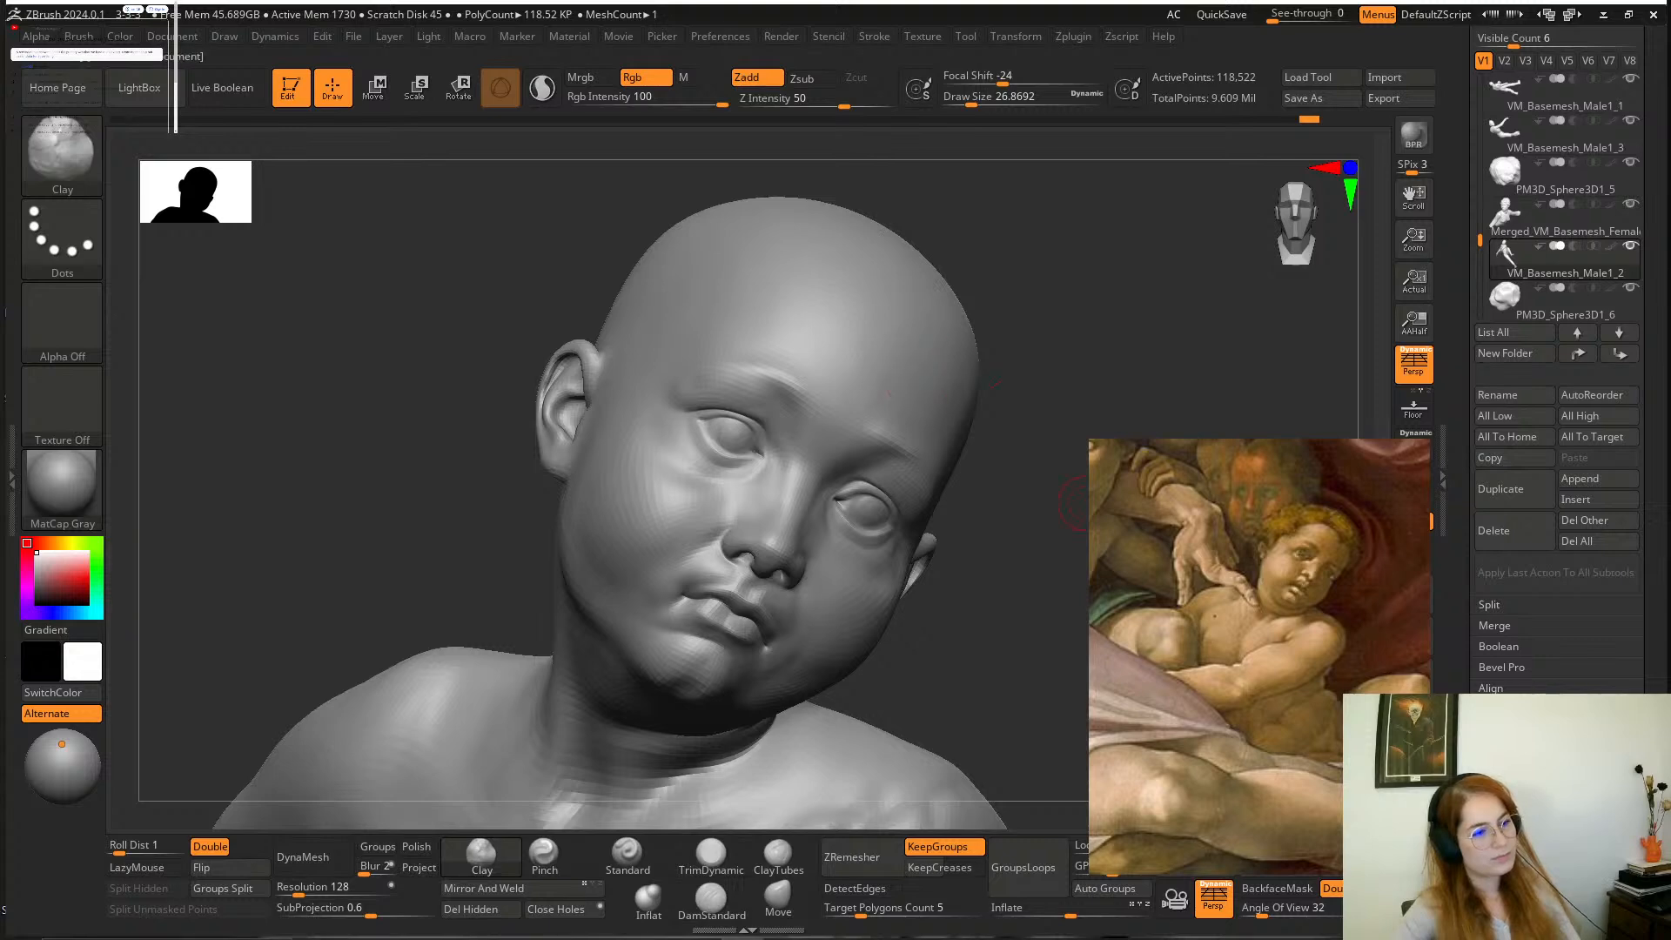
left_click_drag(979, 665, 999, 679)
Adjust the volume of the boy's hair from above and the front with the Move brush at a draw size of about 167.
left_click(940, 261, "alt")
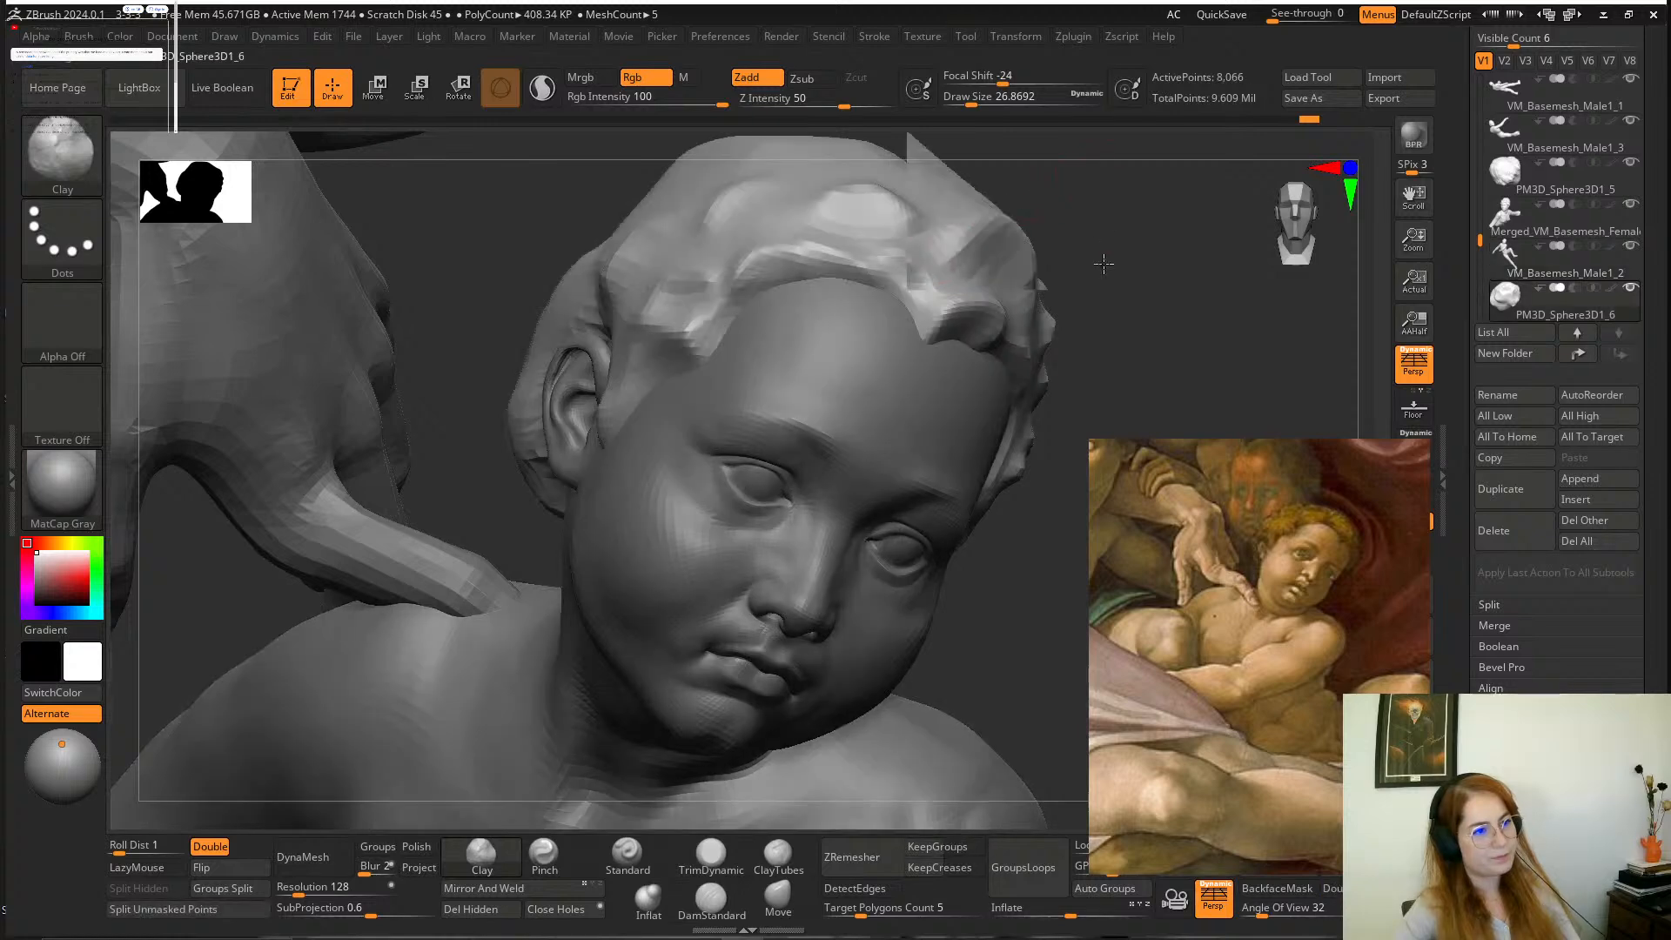
left_click_drag(1100, 261, 1099, 375)
key("space")
left_click_drag(928, 340, 949, 333)
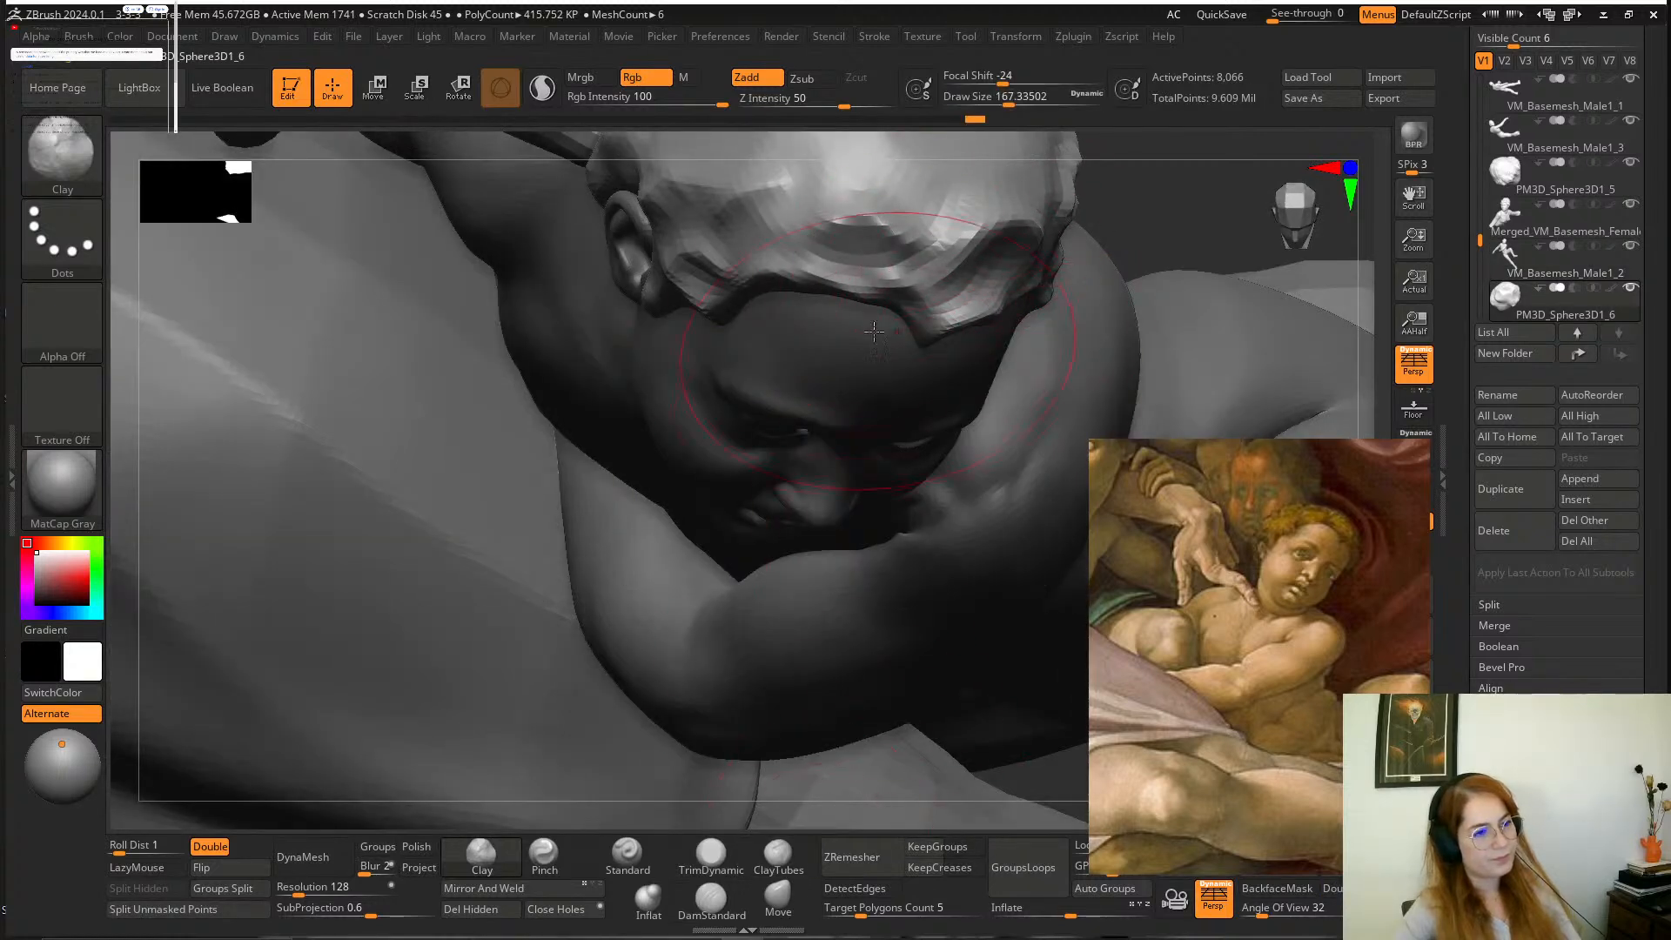
left_click(779, 896)
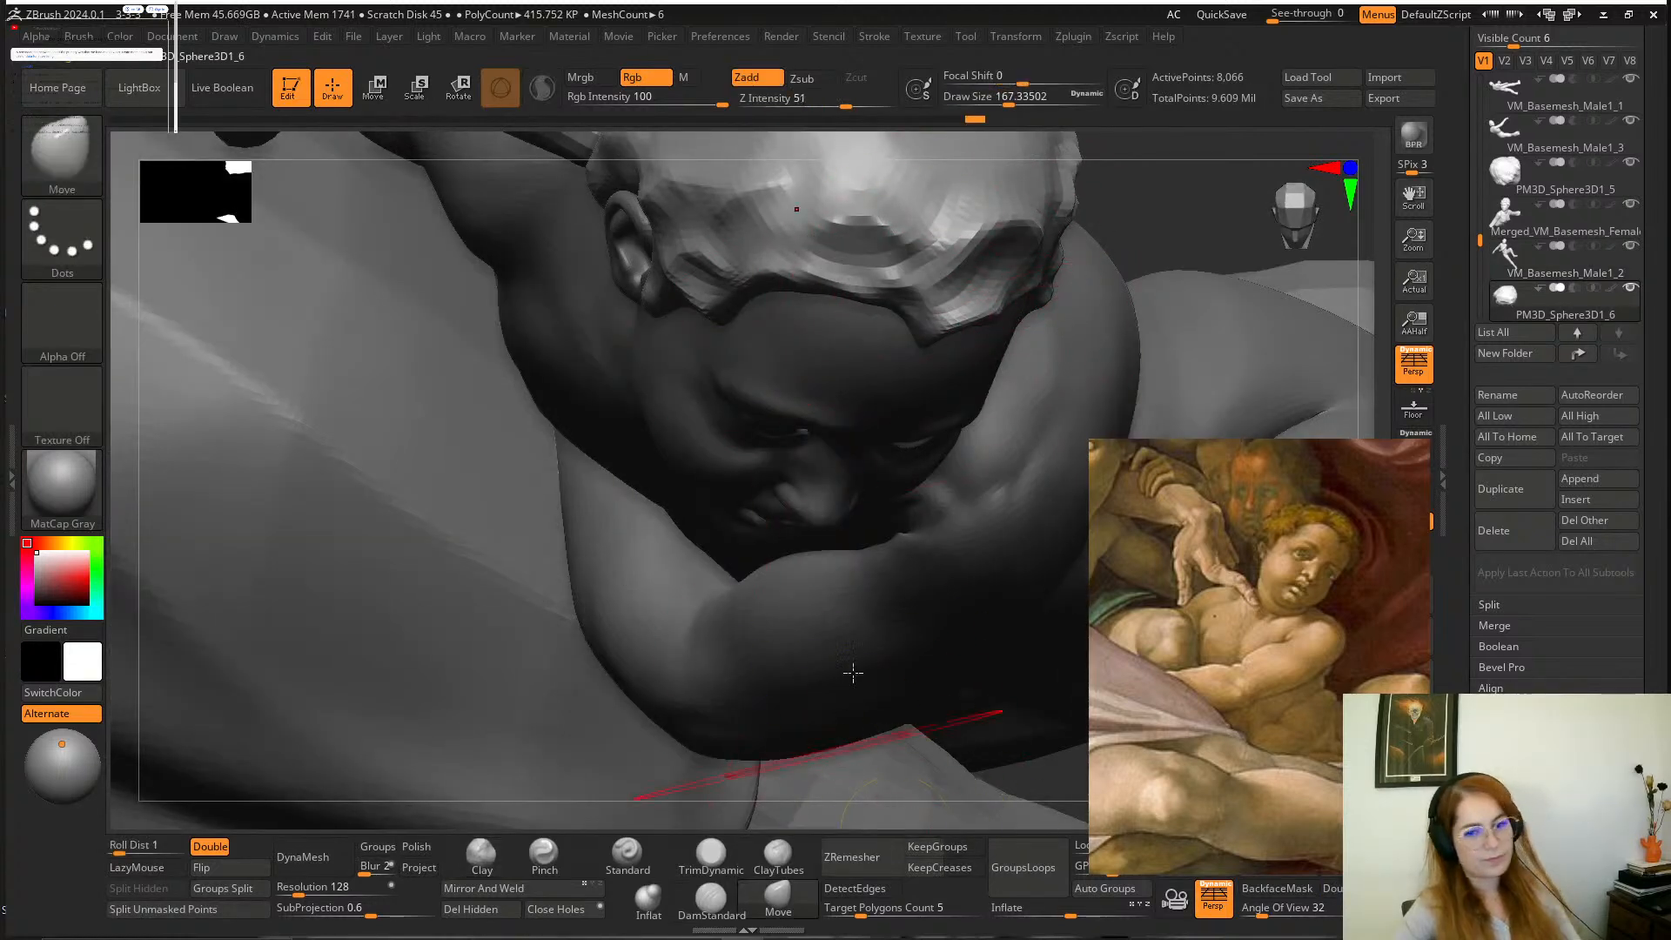
left_click_drag(1160, 156, 1001, 174)
left_click_drag(966, 283, 971, 303)
left_click_drag(885, 590, 971, 342)
left_click_drag(1074, 248, 1063, 250, "shift")
mouse_move(1070, 354)
left_mouse_down("alt")
mouse_move(1107, 431)
mouse_move(1070, 444)
mouse_move(1062, 478)
left_mouse_up("alt")
Nudge the hair above the boy's forehead with Move at a draw size of about 77 and compare the figure with the painting.
key("space")
left_click(913, 440)
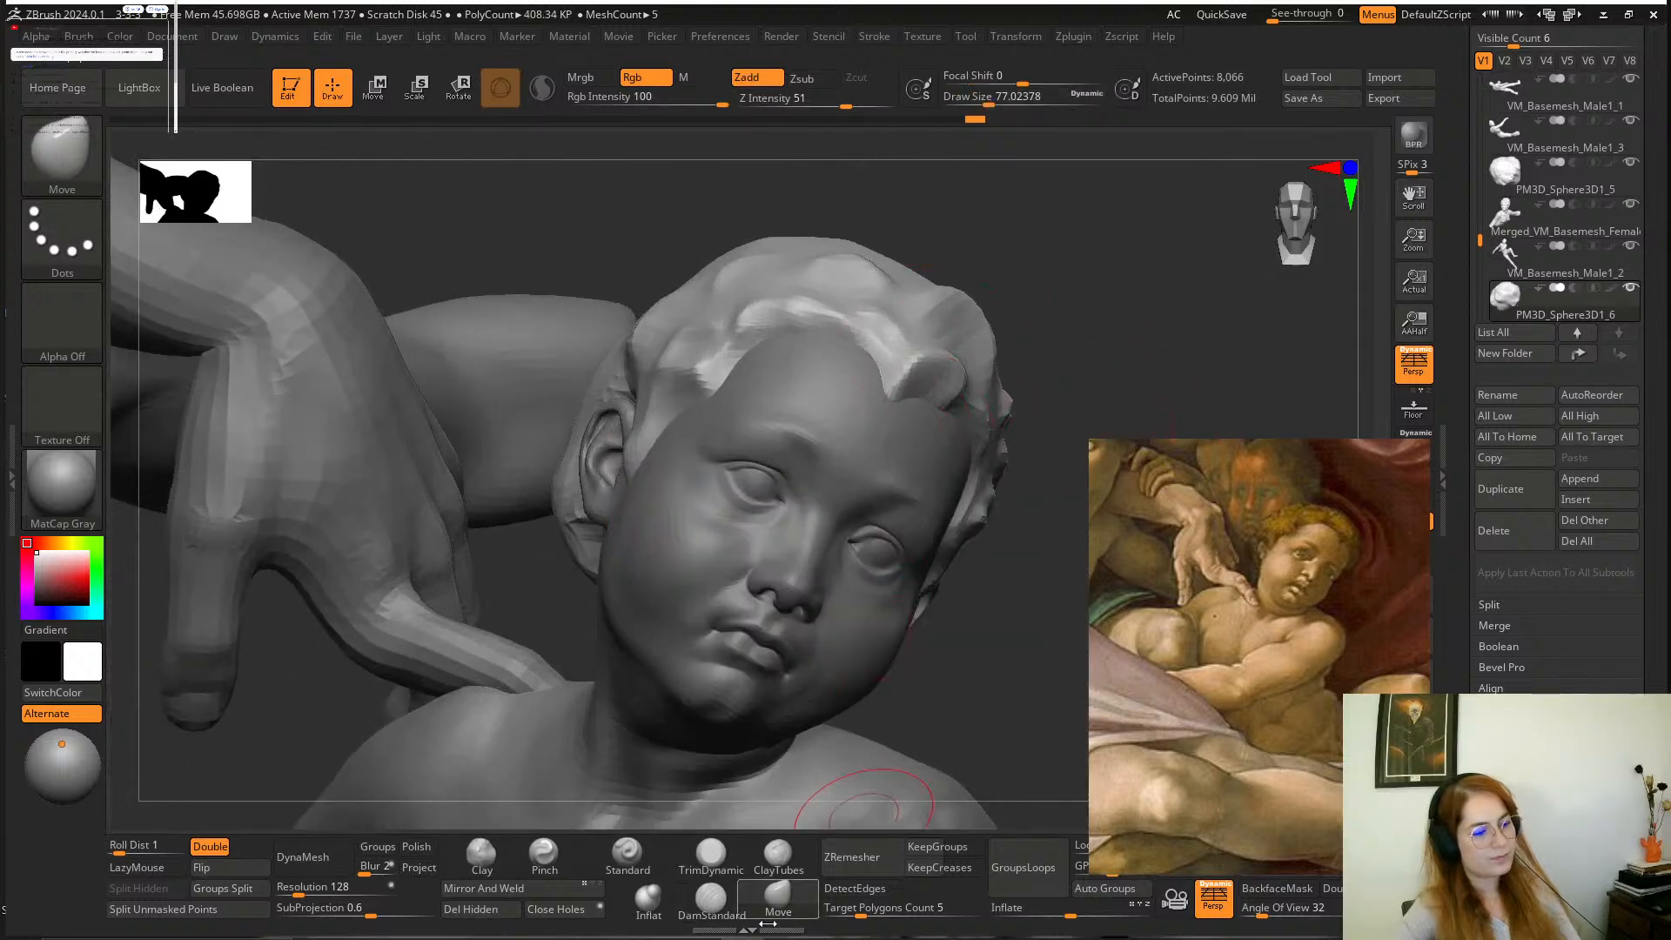
left_click(711, 899)
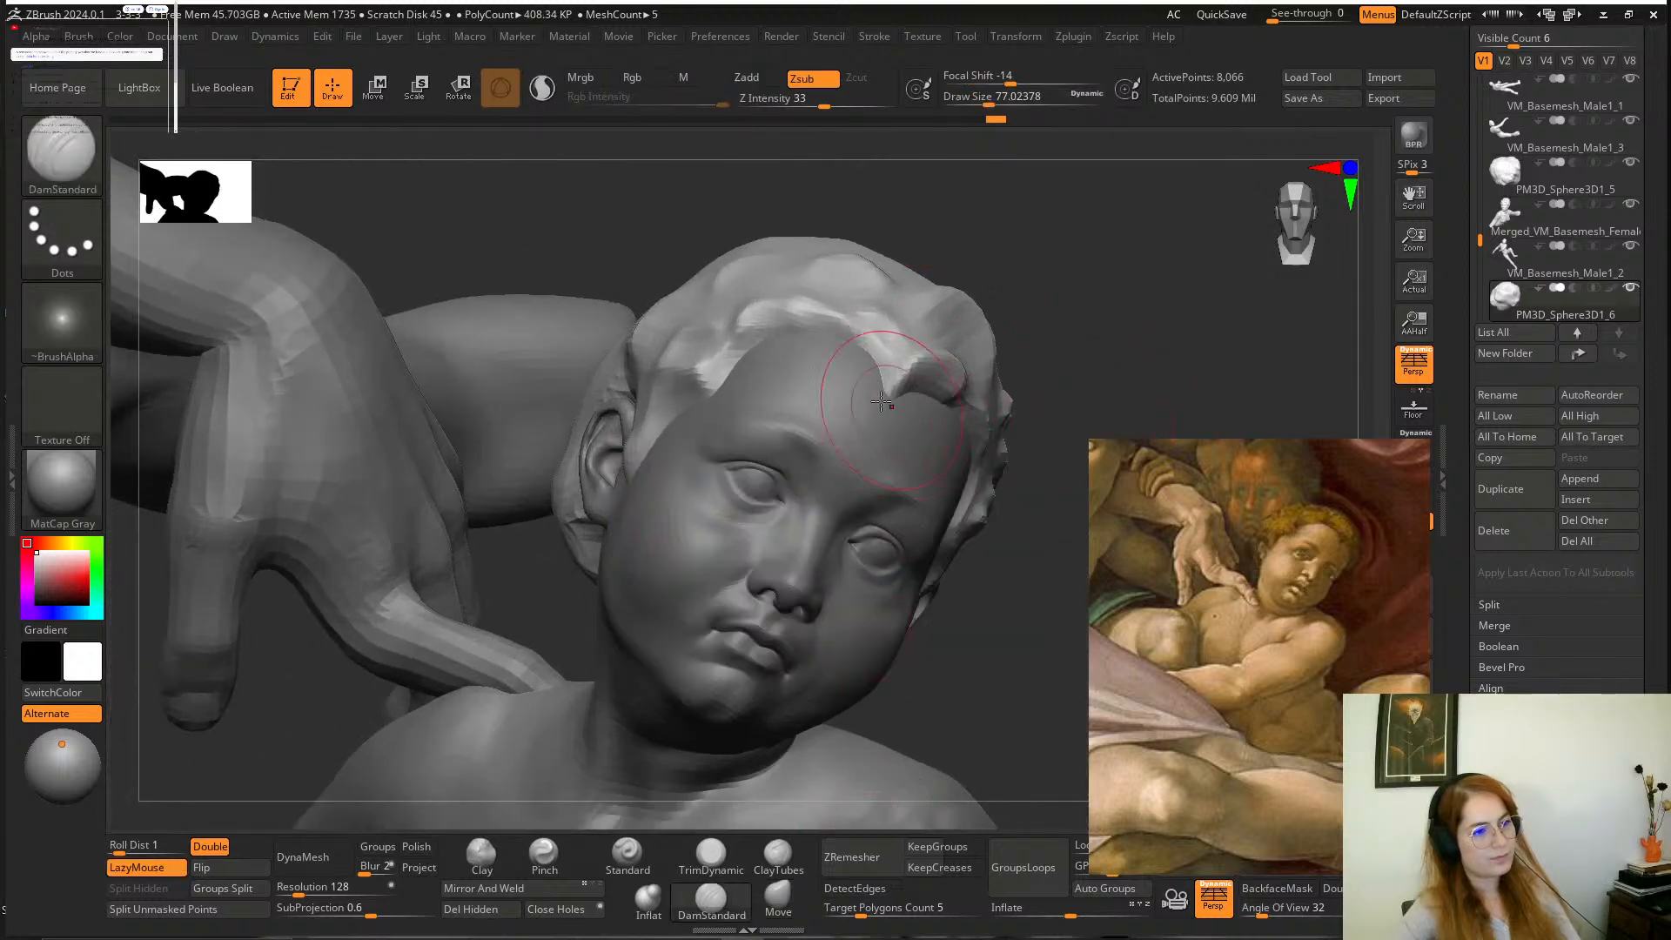
left_click_drag(1054, 369, 992, 343, "alt")
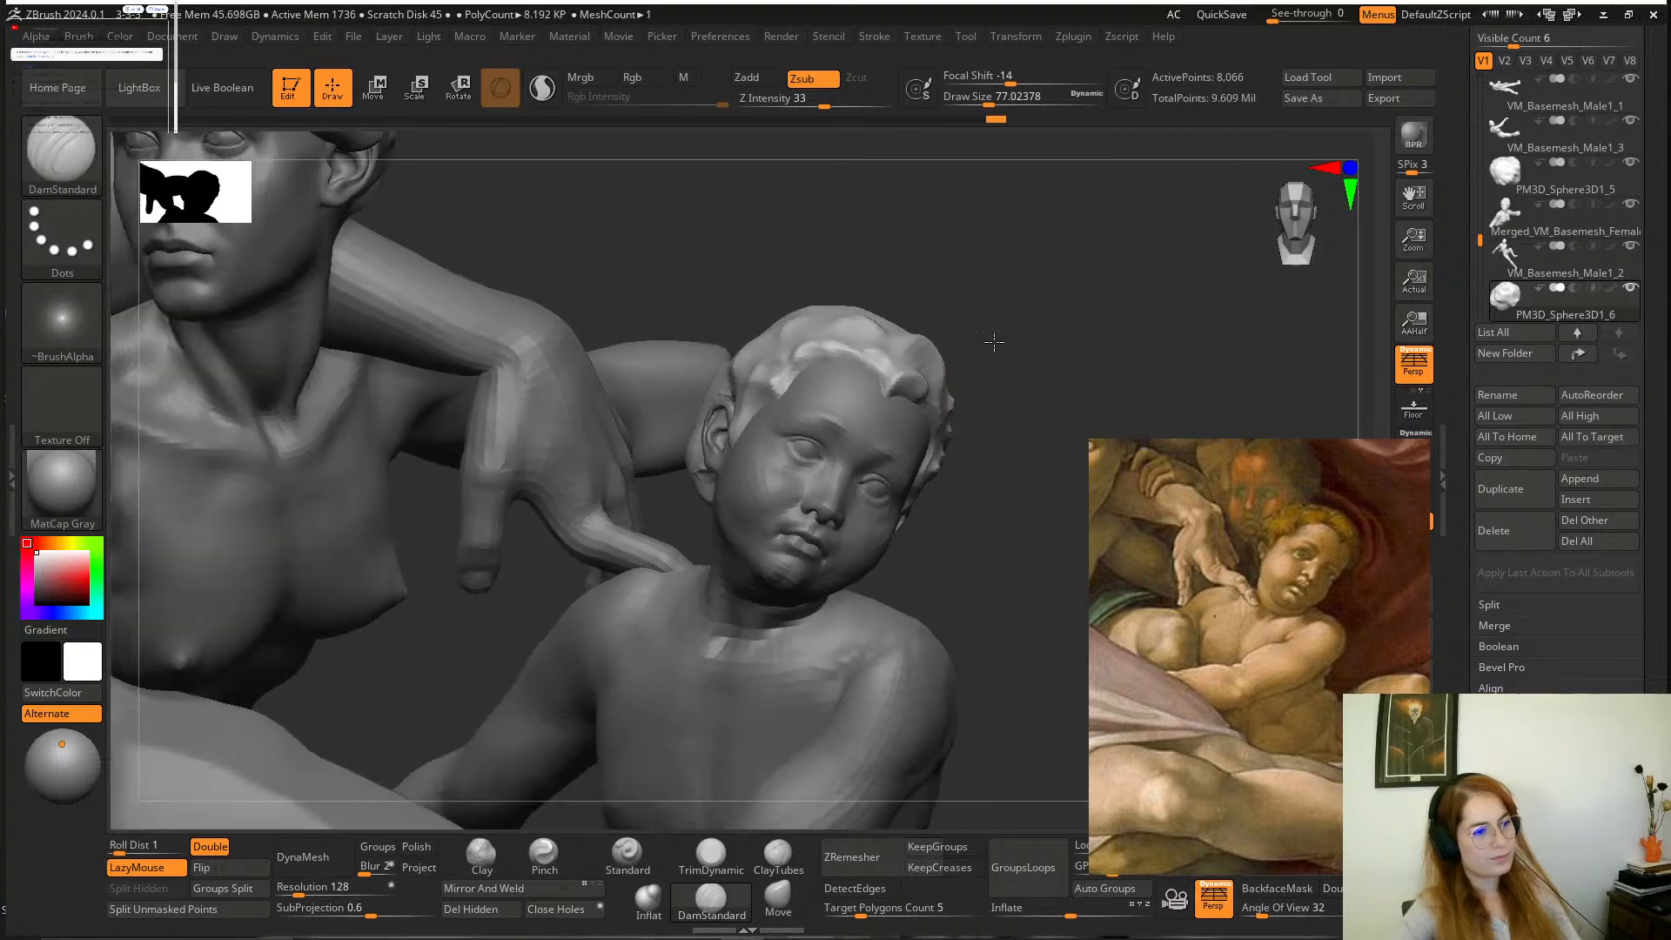
mouse_move(969, 505)
left_mouse_down("alt")
mouse_move(989, 474)
mouse_move(988, 530)
mouse_move(1007, 328)
mouse_move(963, 307)
mouse_move(1030, 328)
mouse_move(1015, 339)
mouse_move(1065, 422)
mouse_move(1079, 406)
mouse_move(1063, 417)
mouse_move(1015, 375)
mouse_move(910, 459)
left_mouse_up("alt")
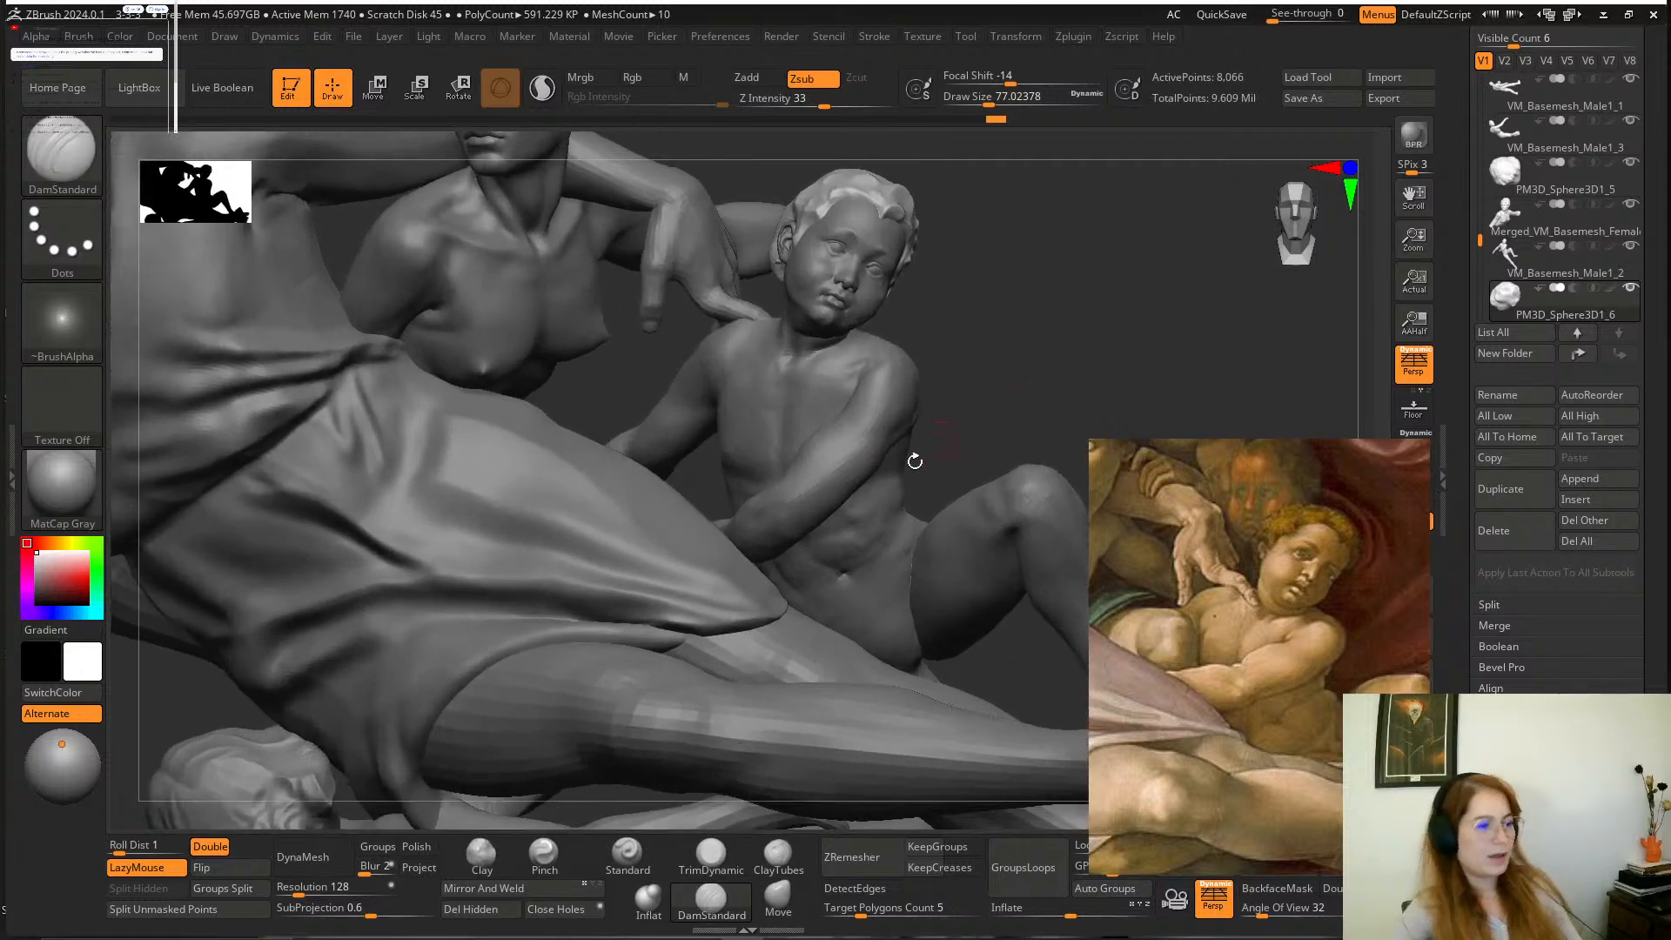
Isolate the arms on the boy's body mesh and mask the upper arm and forearm crossing the torso.
left_click(858, 482, "alt")
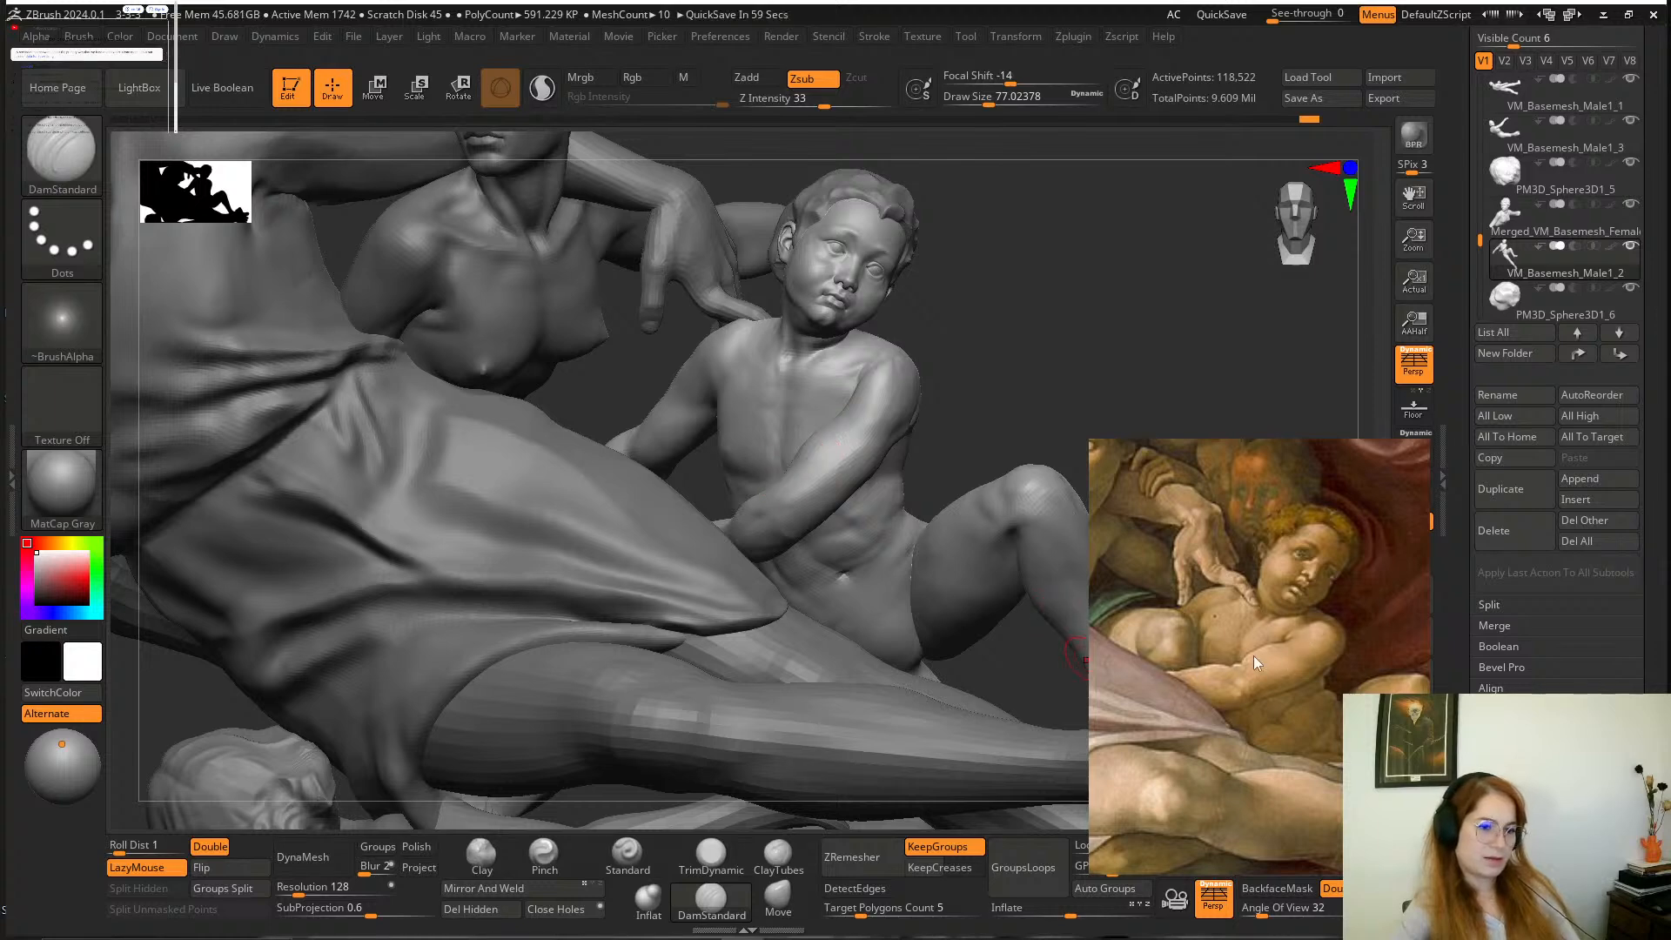
left_click(840, 448, "ctrl+shift")
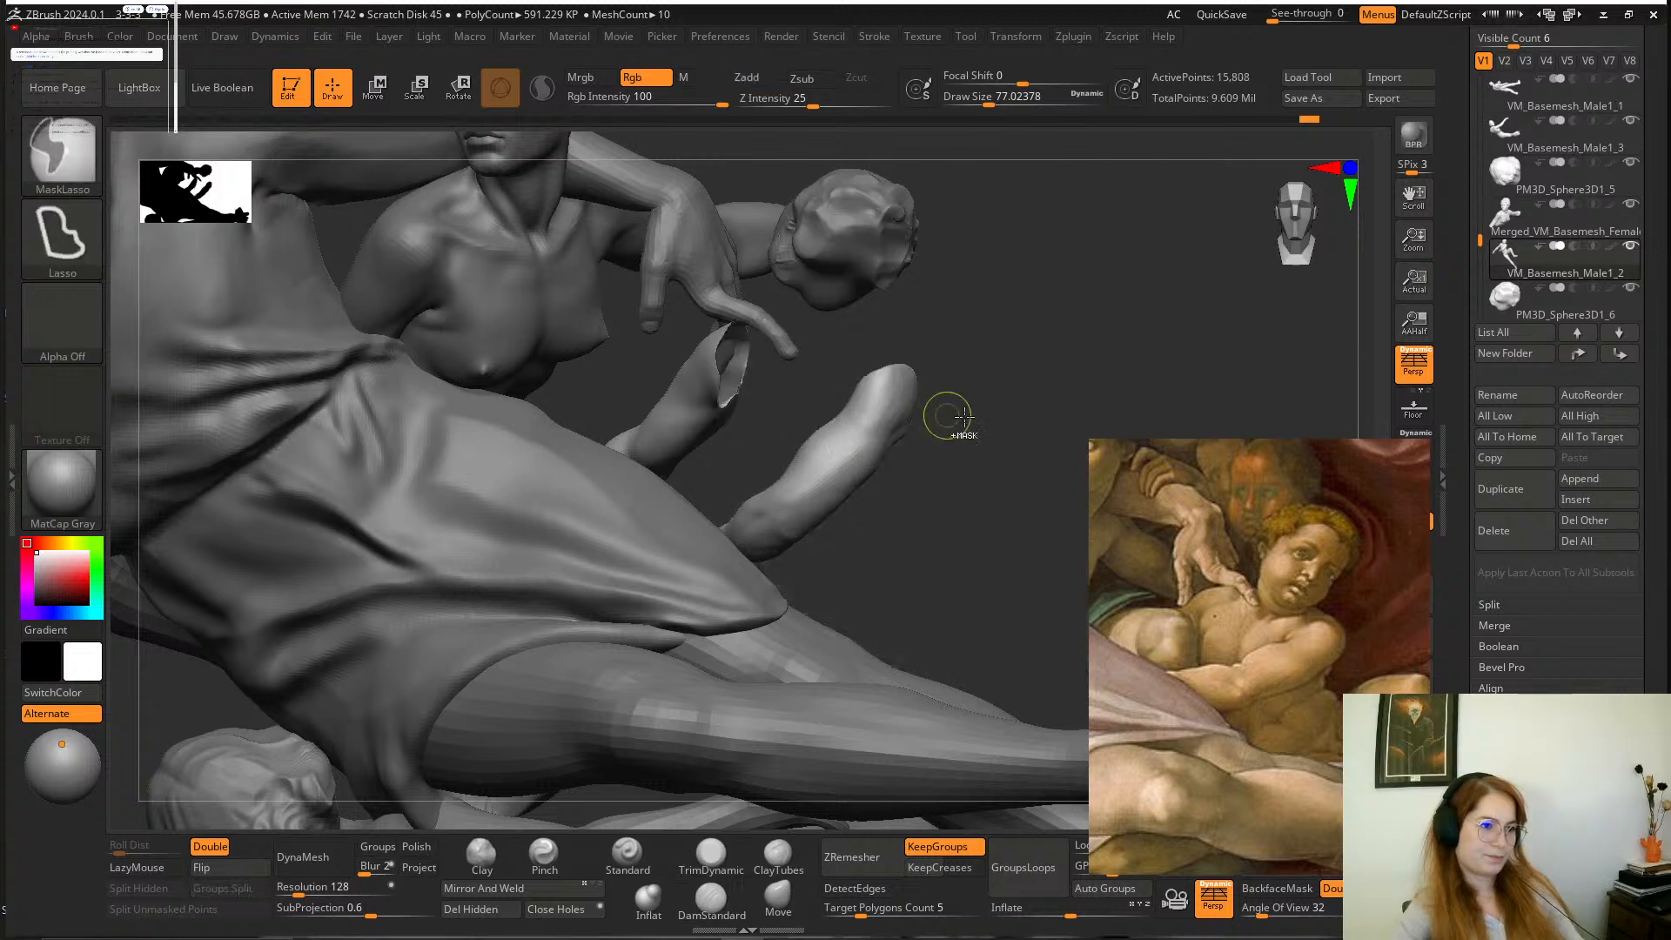
mouse_move(1014, 350)
left_mouse_down("ctrl")
mouse_move(821, 384)
mouse_move(705, 745)
left_mouse_up("ctrl")
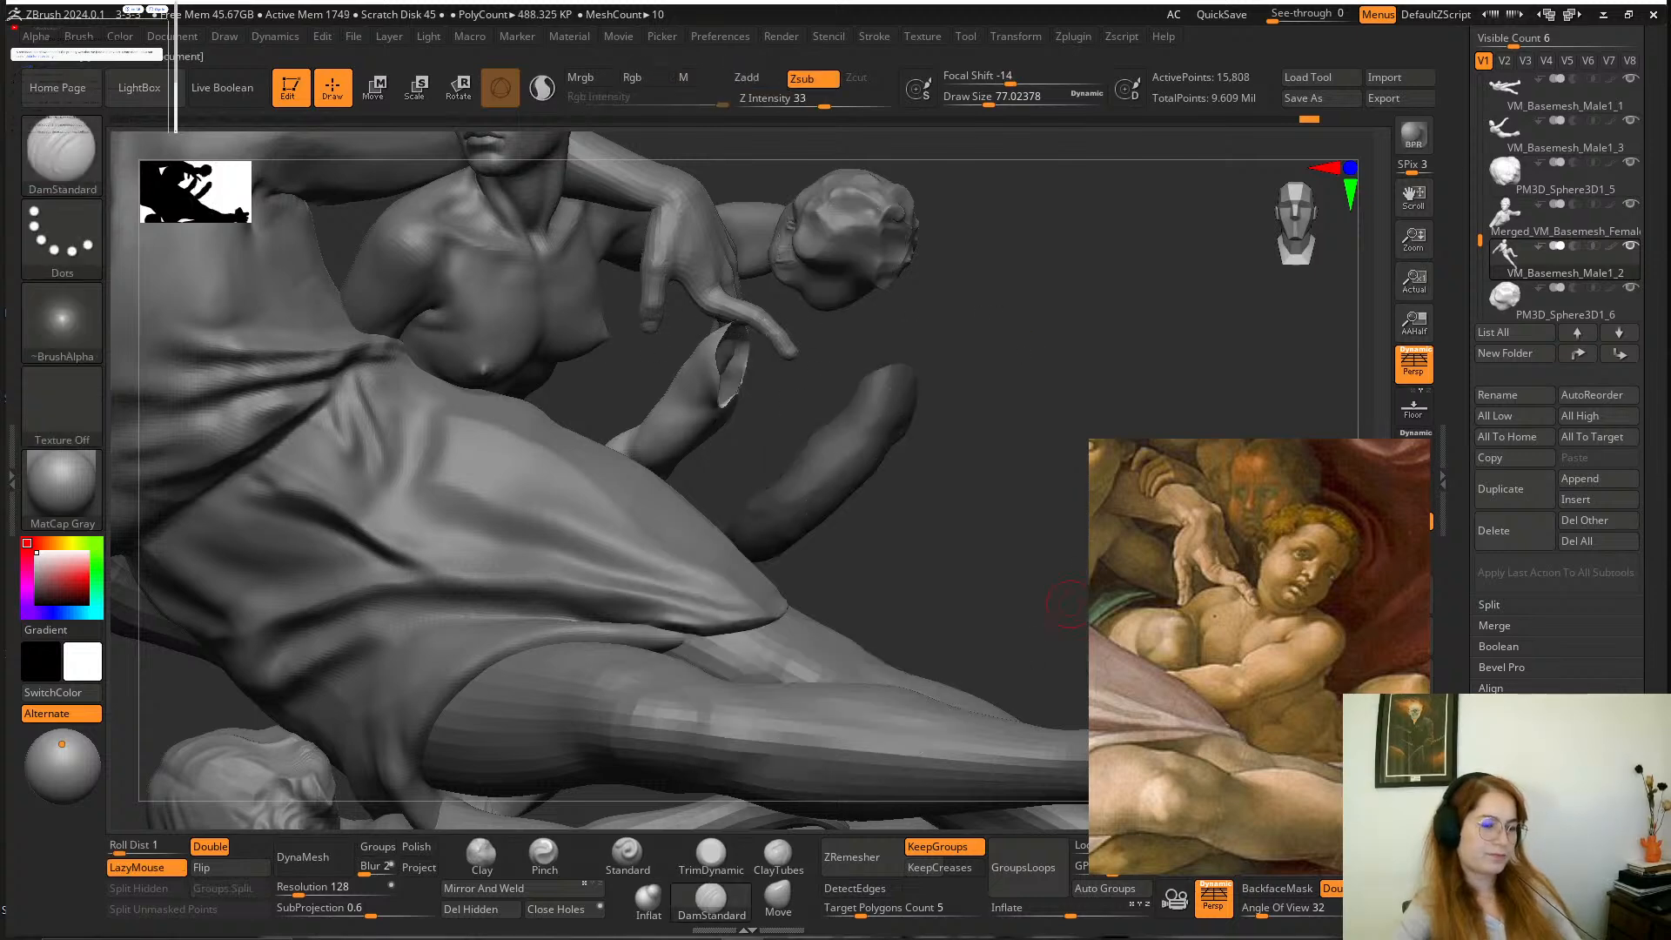
left_click_drag(964, 648, 994, 441)
left_click(994, 442, "ctrl+shift")
mouse_move(994, 374)
left_mouse_down()
mouse_move(987, 460)
mouse_move(973, 383)
left_mouse_up()
left_click(722, 604, "ctrl+shift")
Isolate the hand and wrist pieces in turn and mask those belonging to the arm crossing the torso.
mouse_move(820, 664)
left_mouse_down("ctrl")
mouse_move(590, 575)
mouse_move(825, 539)
left_mouse_up("ctrl")
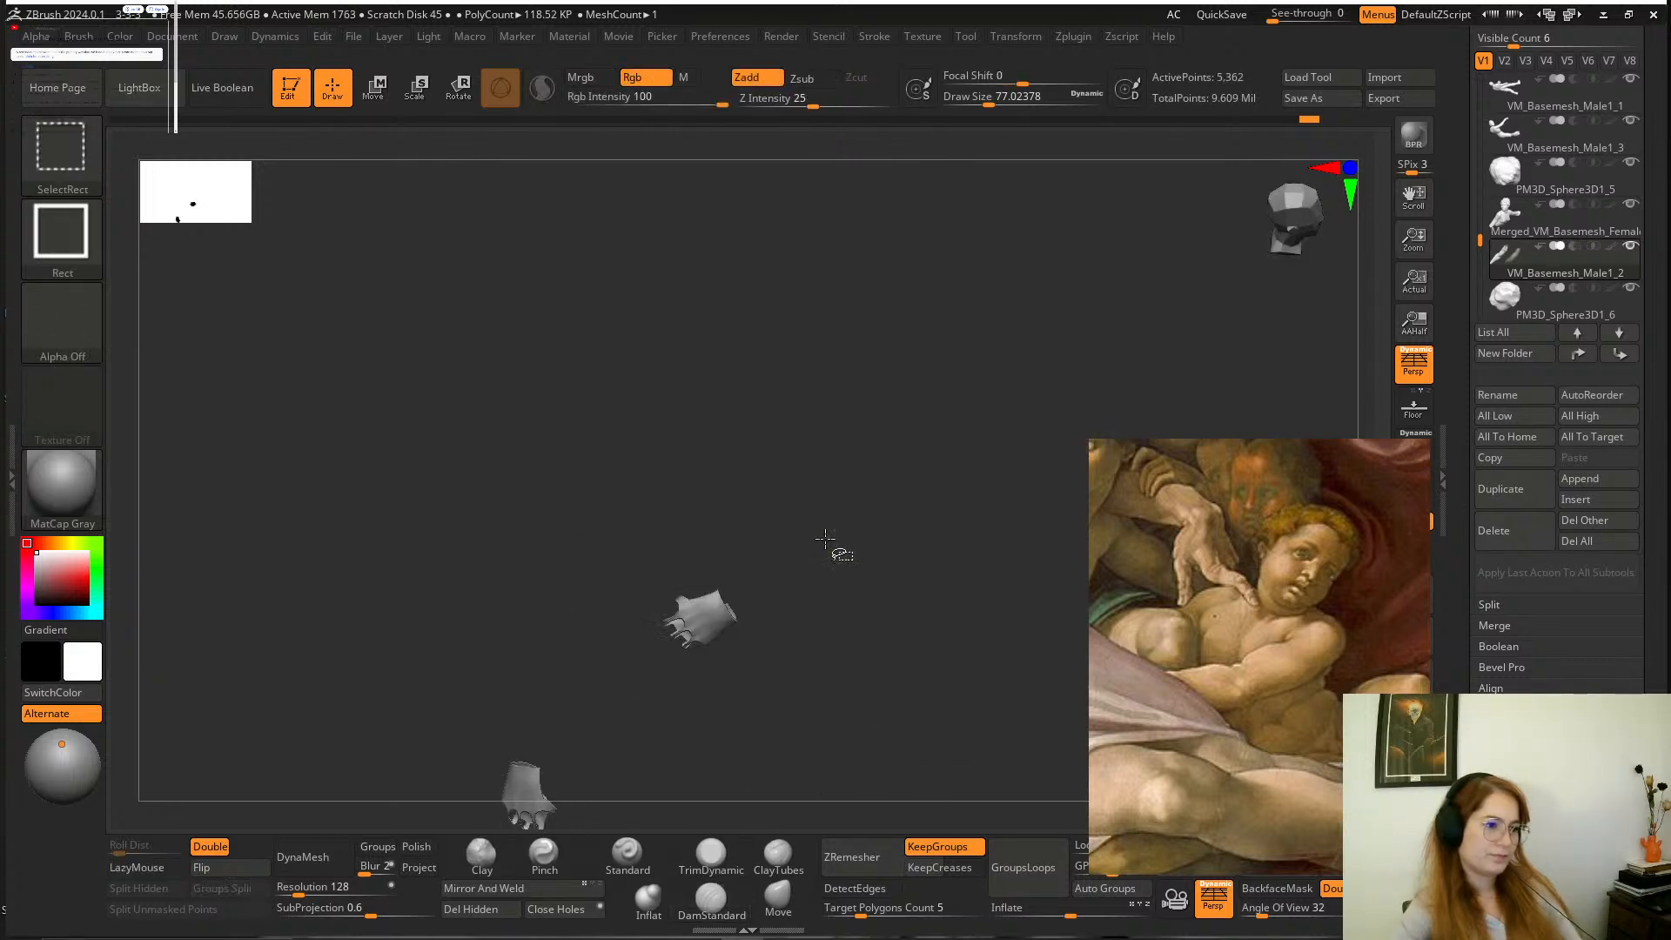
left_click(825, 538, "ctrl+shift")
left_click(710, 619, "ctrl+shift")
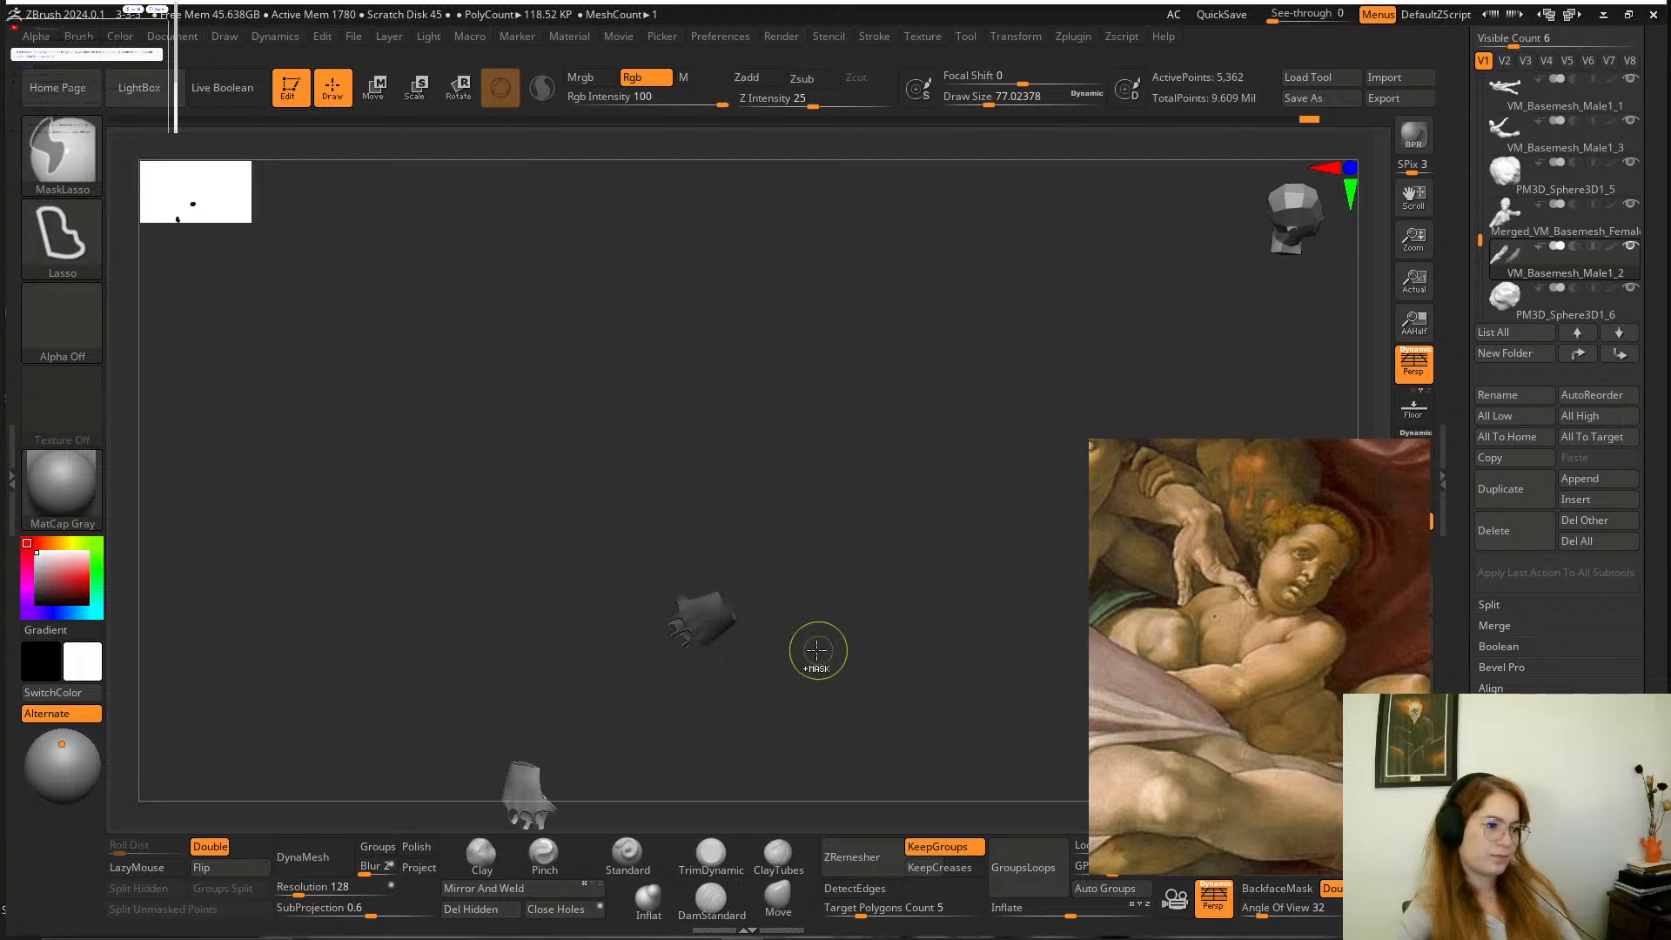
left_click(761, 680, "ctrl+shift")
left_click(699, 592, "ctrl+shift")
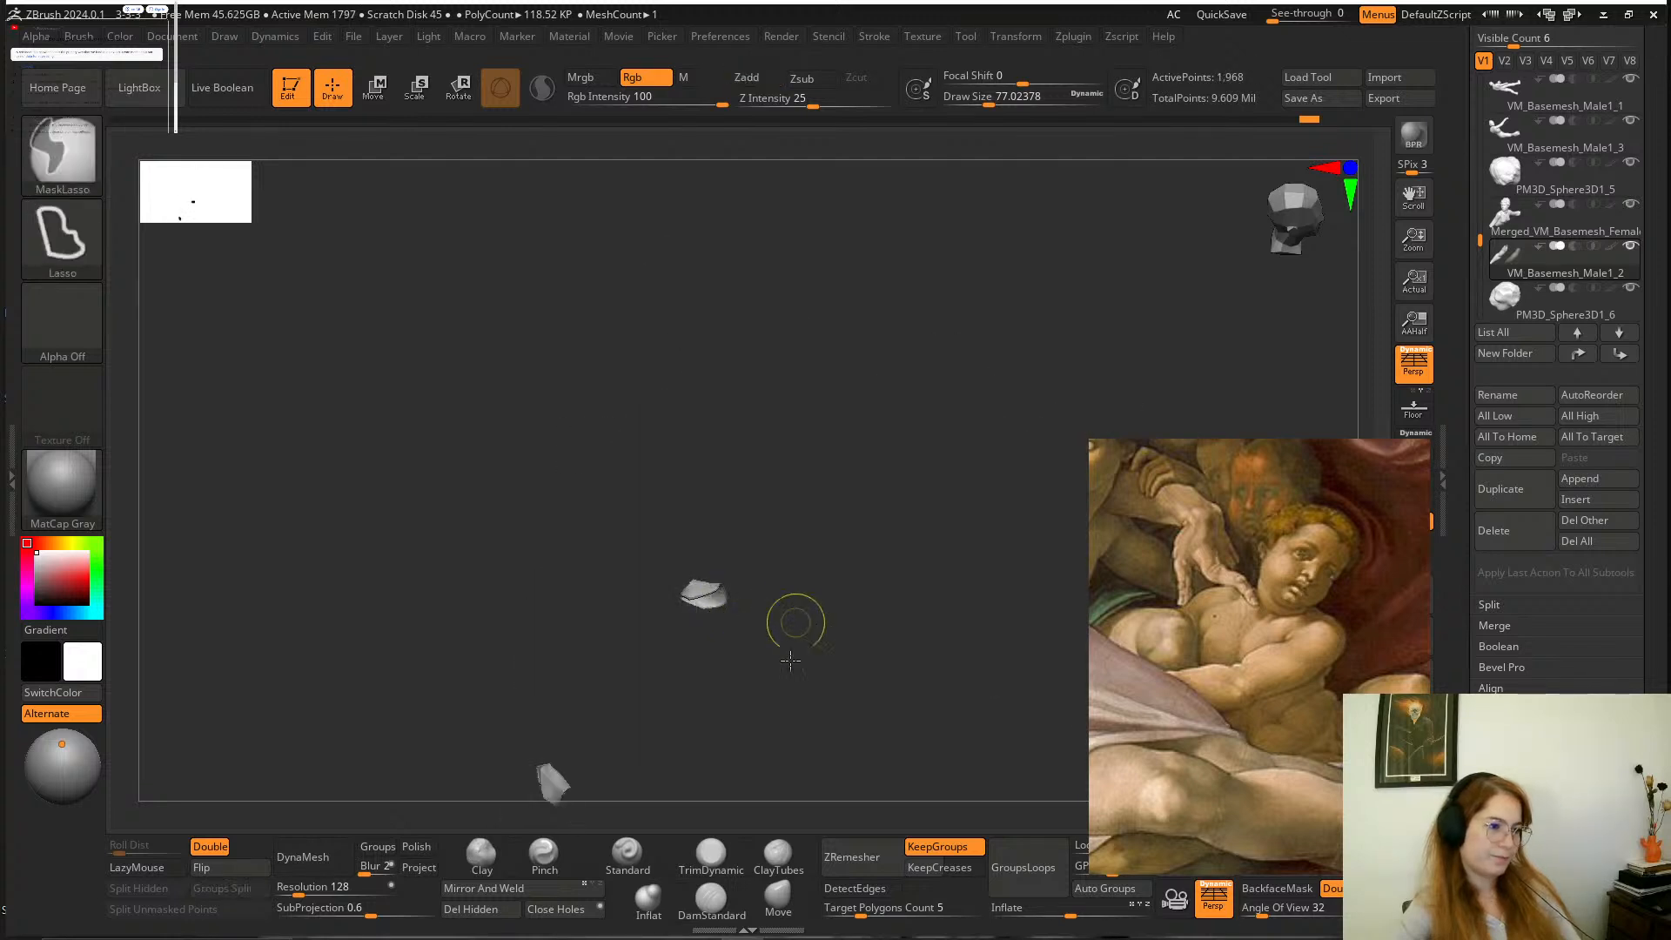
left_click(765, 649, "ctrl+shift")
left_click(678, 581, "ctrl+shift")
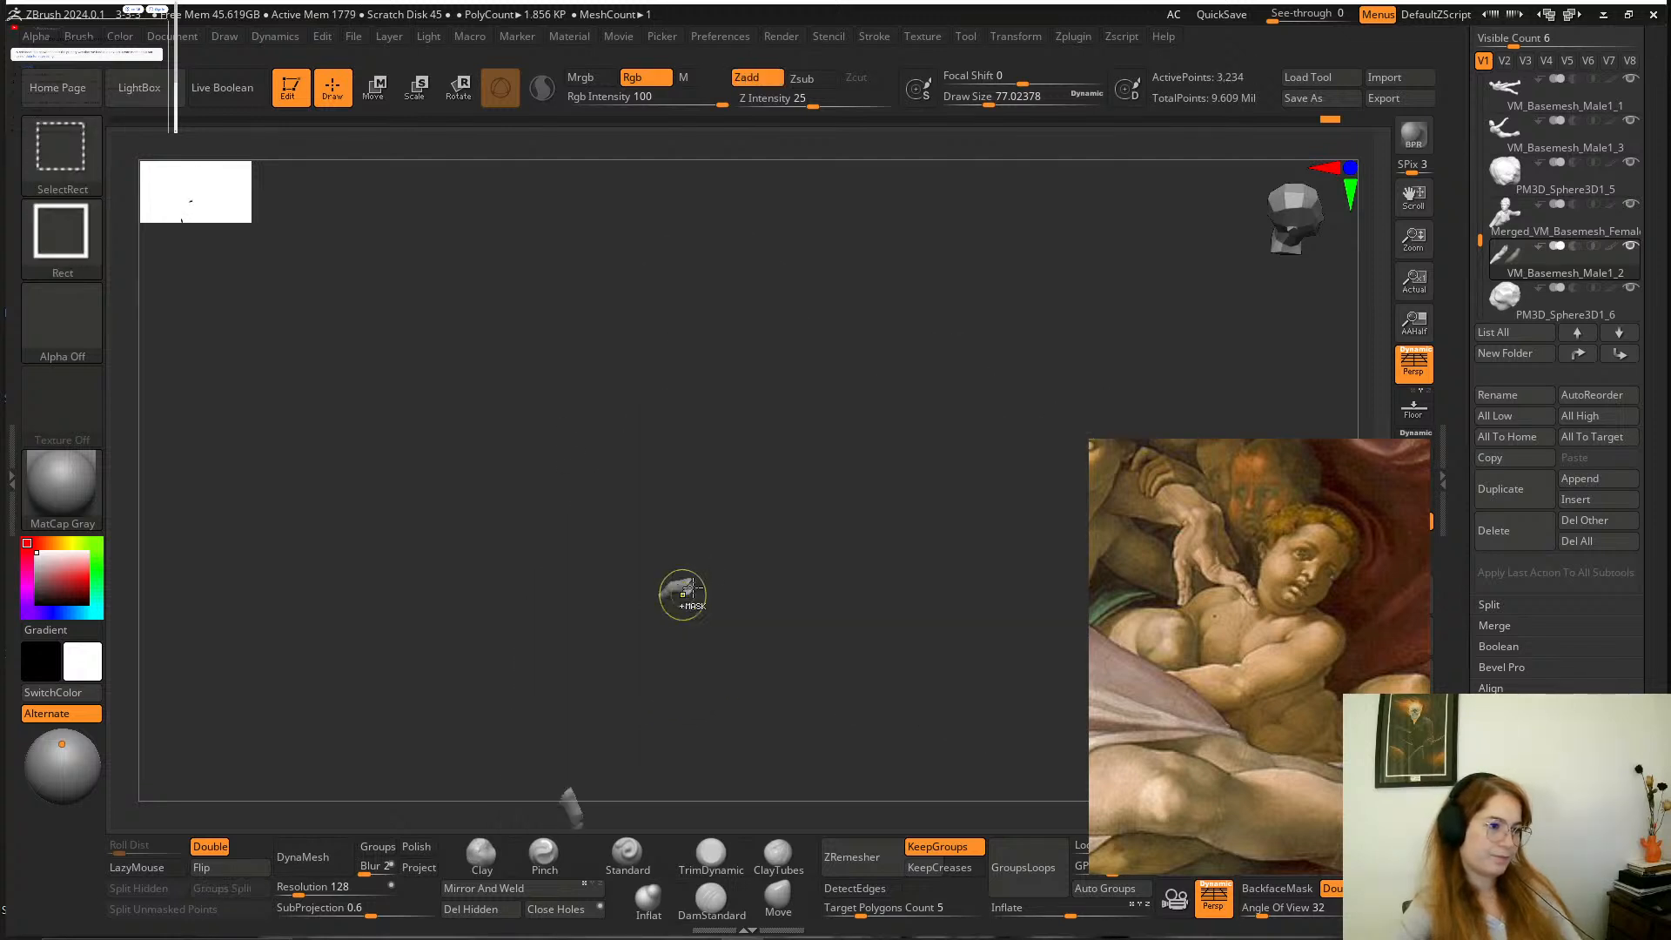
left_click(735, 659, "ctrl+shift")
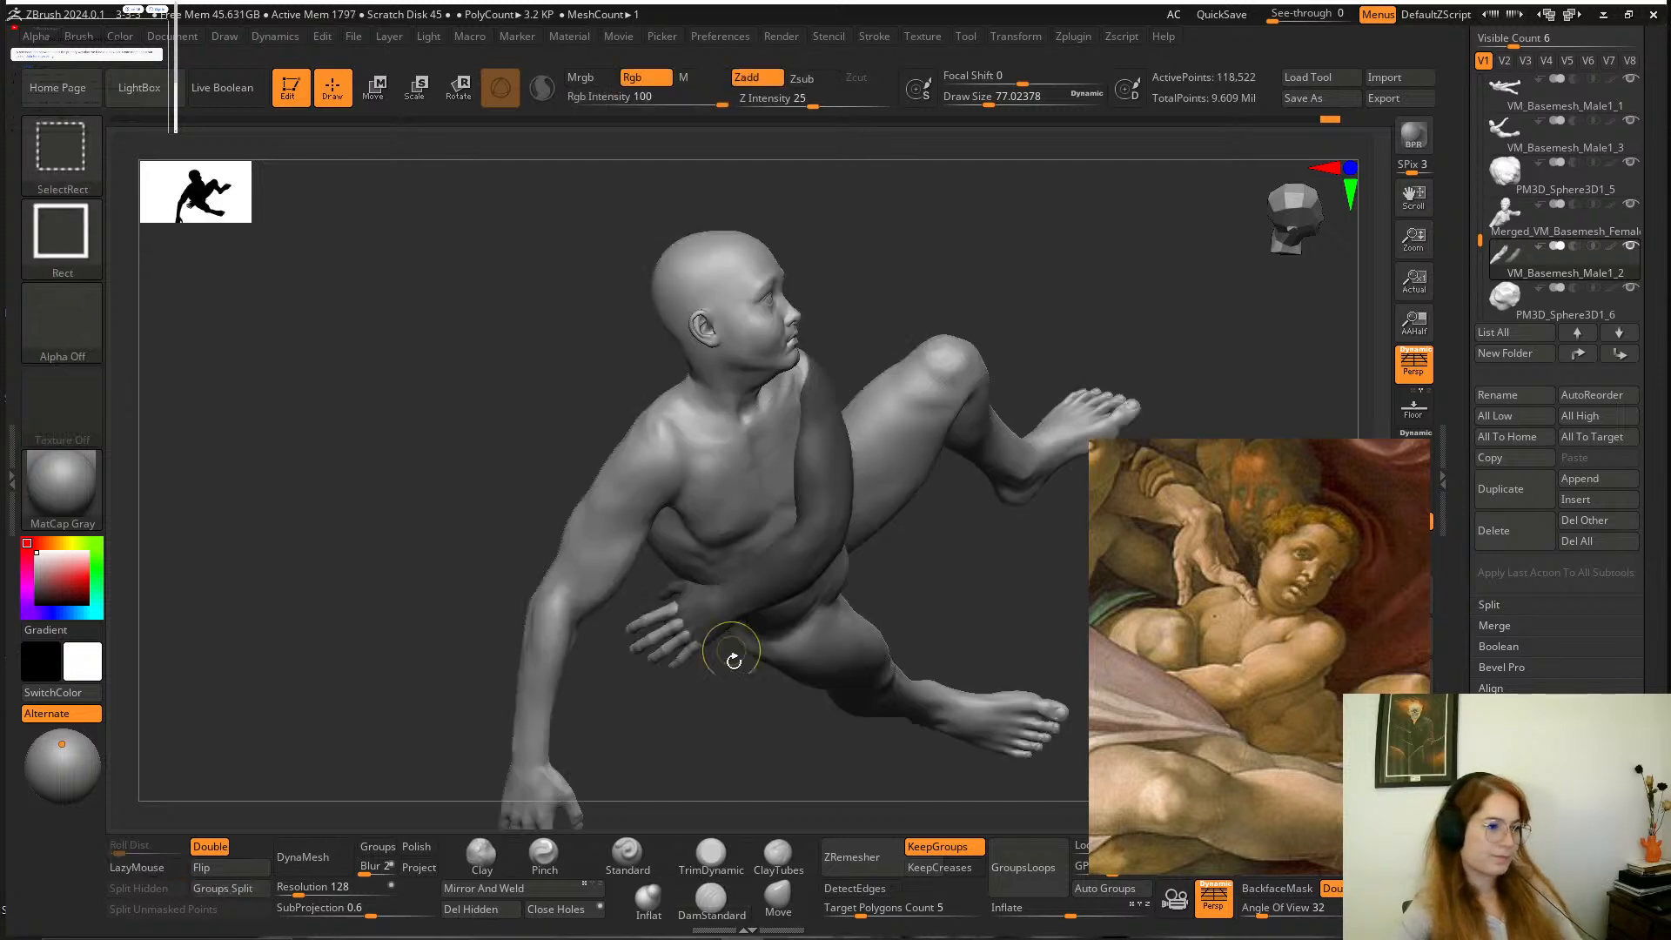
Invert the mask so only the arm crossing the torso is editable, and show the surrounding figures again.
mouse_move(727, 707)
left_mouse_down("alt")
mouse_move(789, 634)
mouse_move(835, 672)
mouse_move(689, 668)
mouse_move(613, 566)
mouse_move(614, 505)
mouse_move(766, 483)
mouse_move(836, 501)
left_mouse_up("alt")
left_click(860, 718, "ctrl")
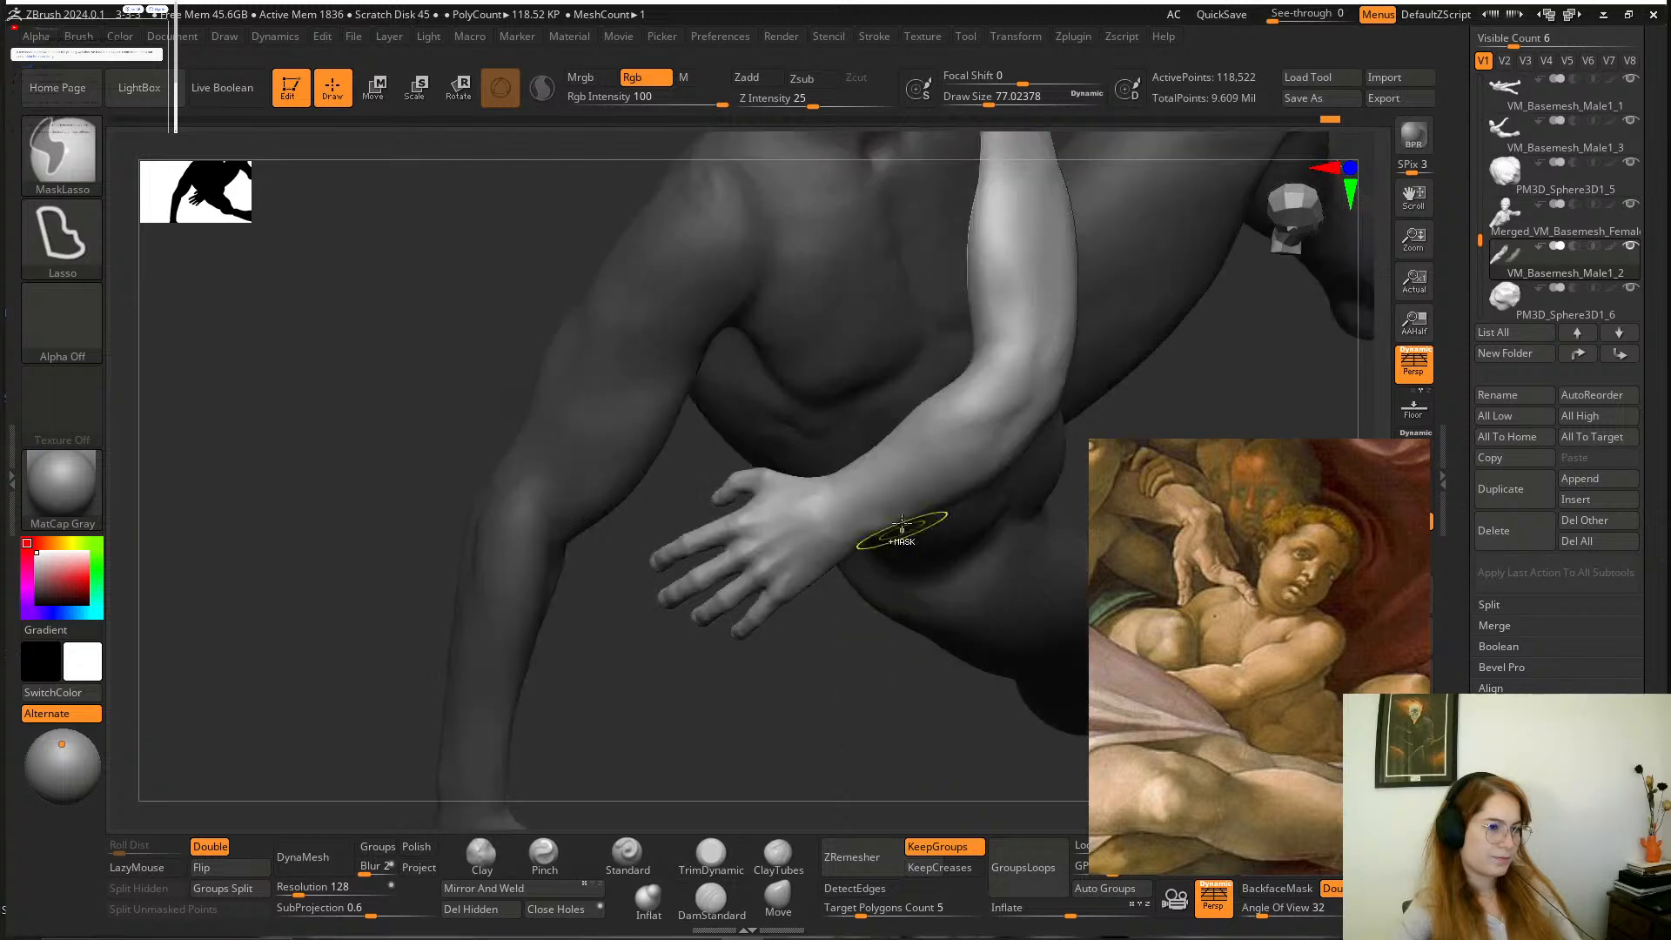
left_click_drag(857, 675, 989, 400, "alt")
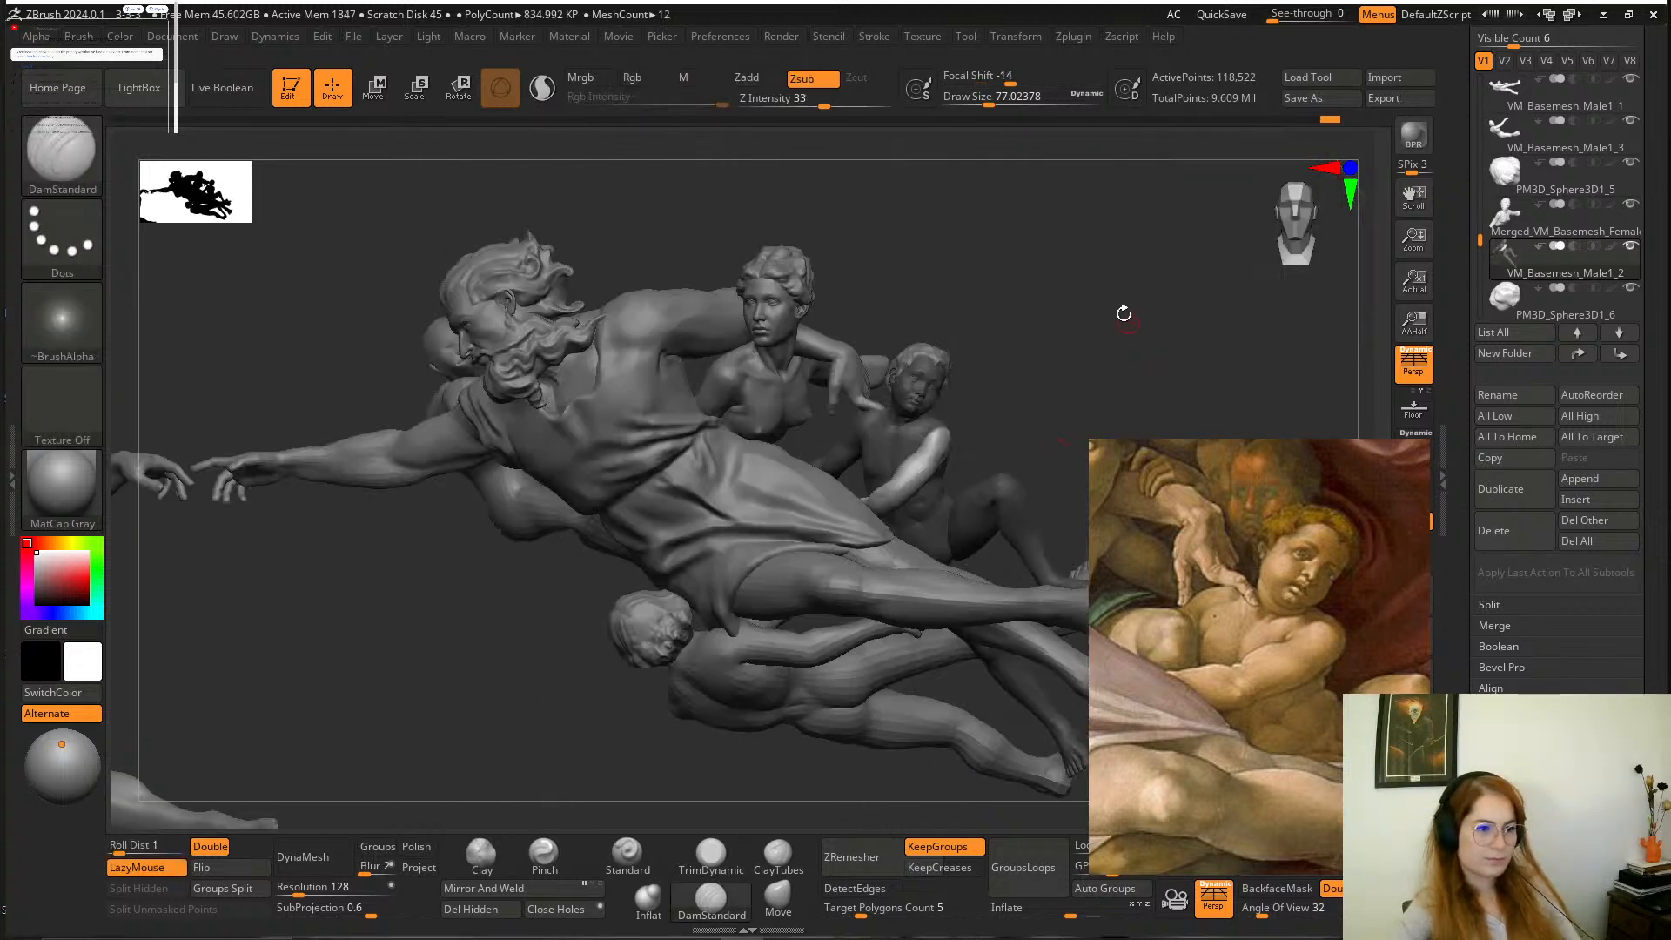
mouse_move(1120, 310)
left_mouse_down("alt")
mouse_move(939, 451)
mouse_move(626, 168)
left_mouse_up("alt")
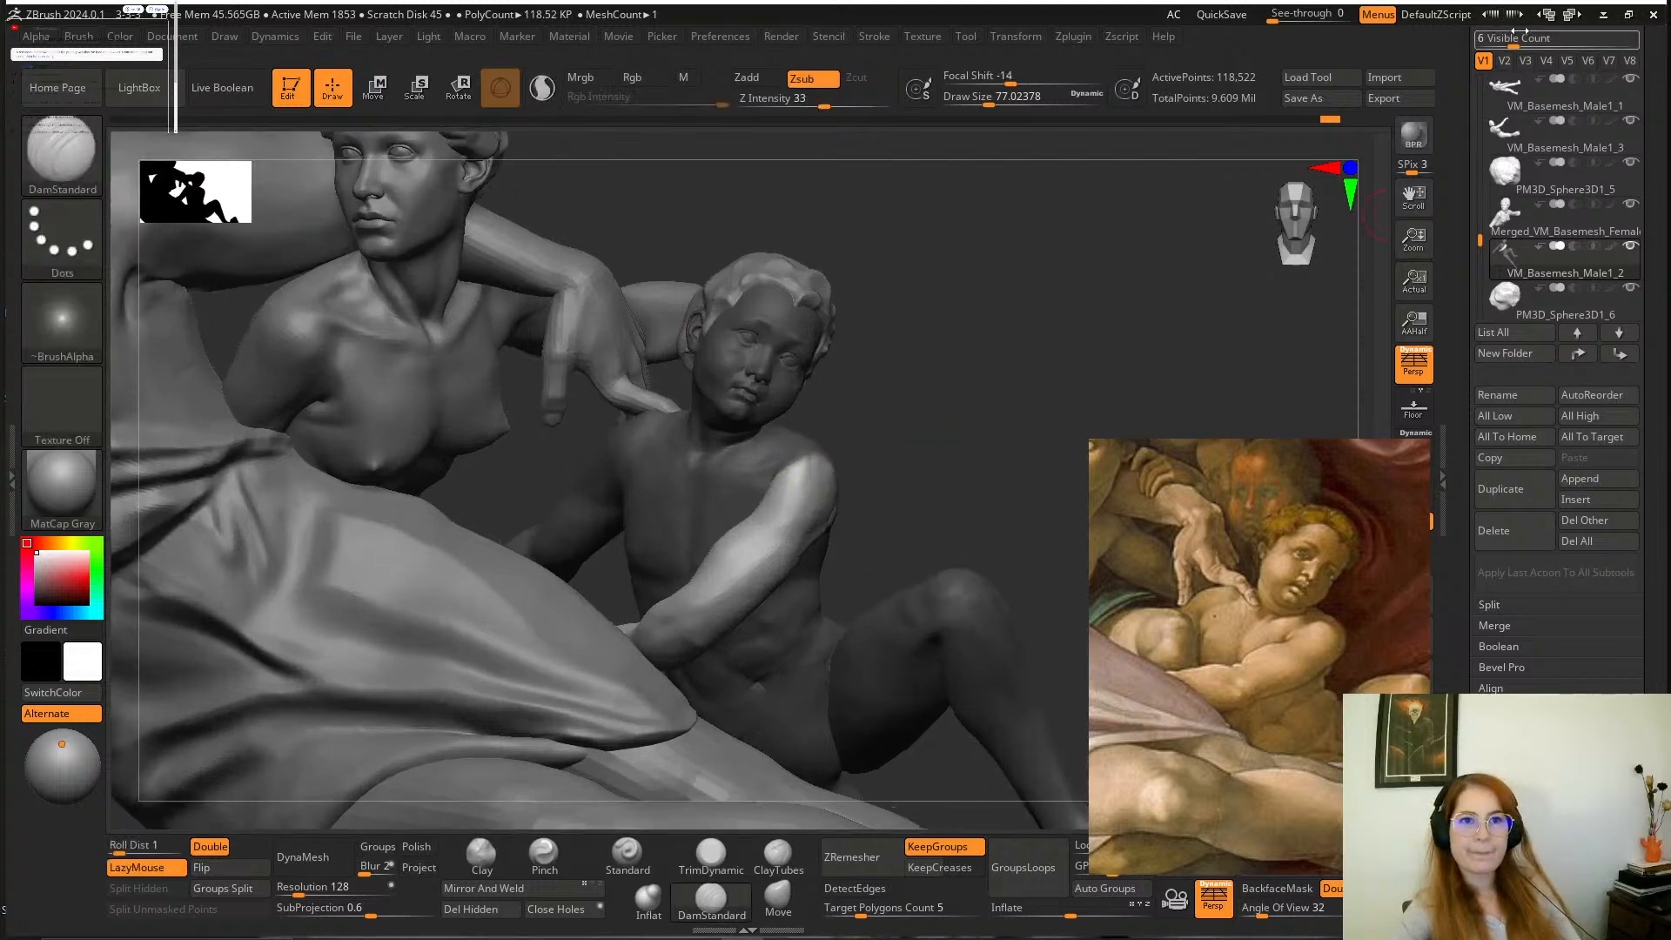
Lower the boy's body mesh to subdivision level 2.
left_click_drag(1493, 33, 1519, 38)
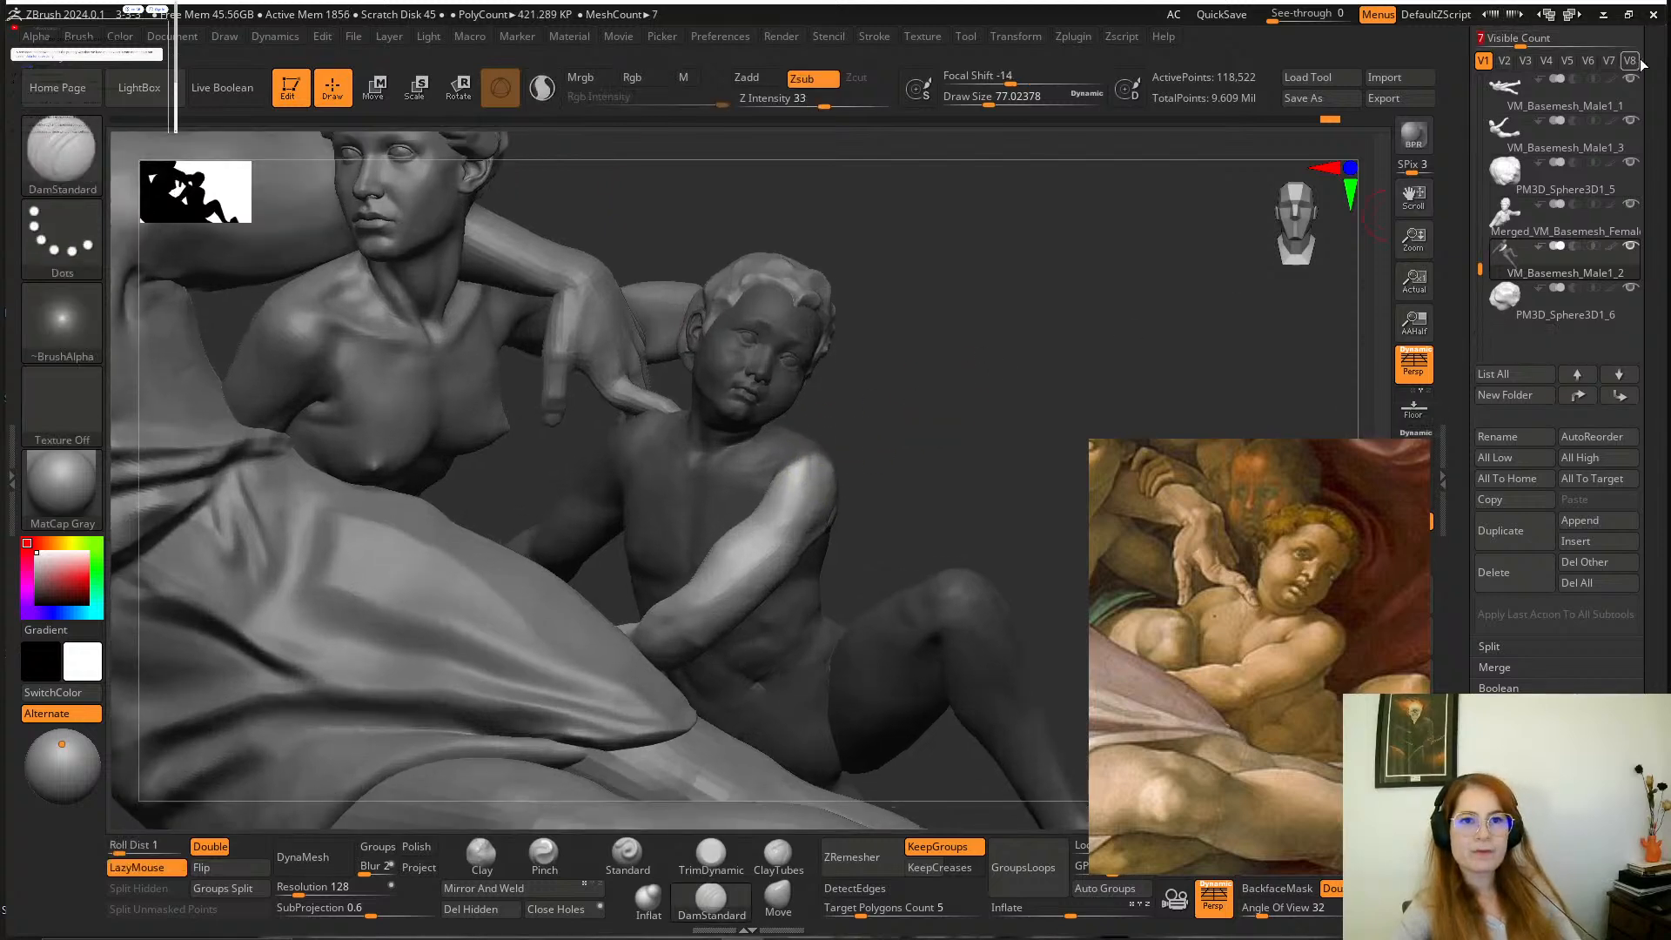
scroll(1666, 128, "up", 3)
left_click(1519, 148)
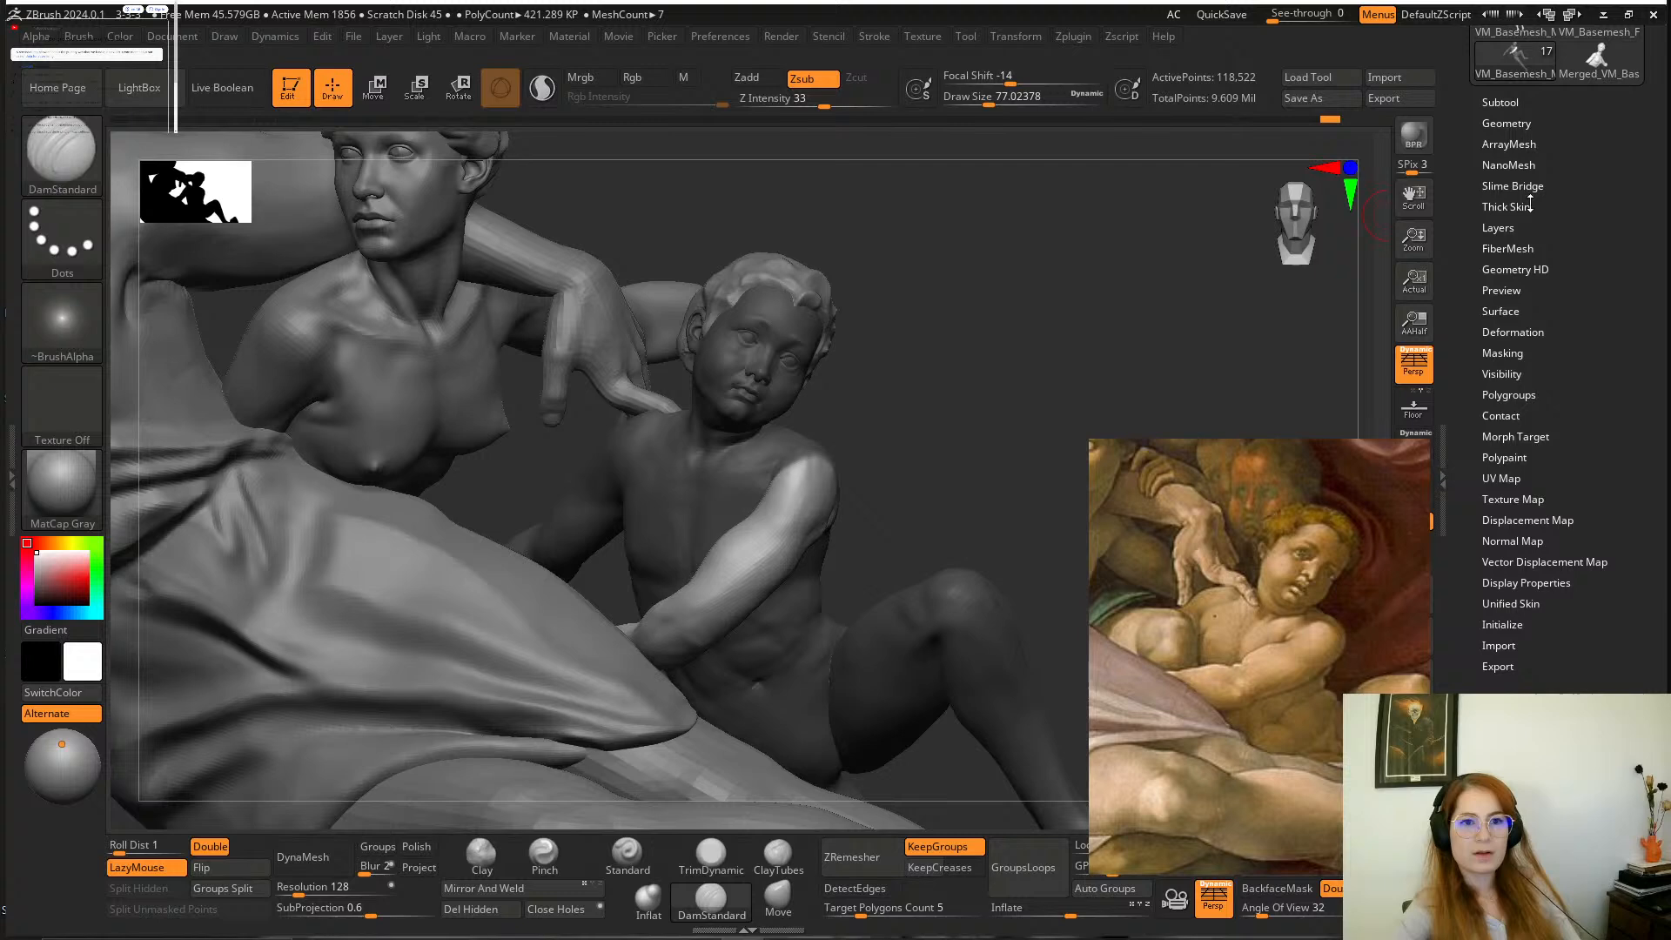
left_click(1519, 125)
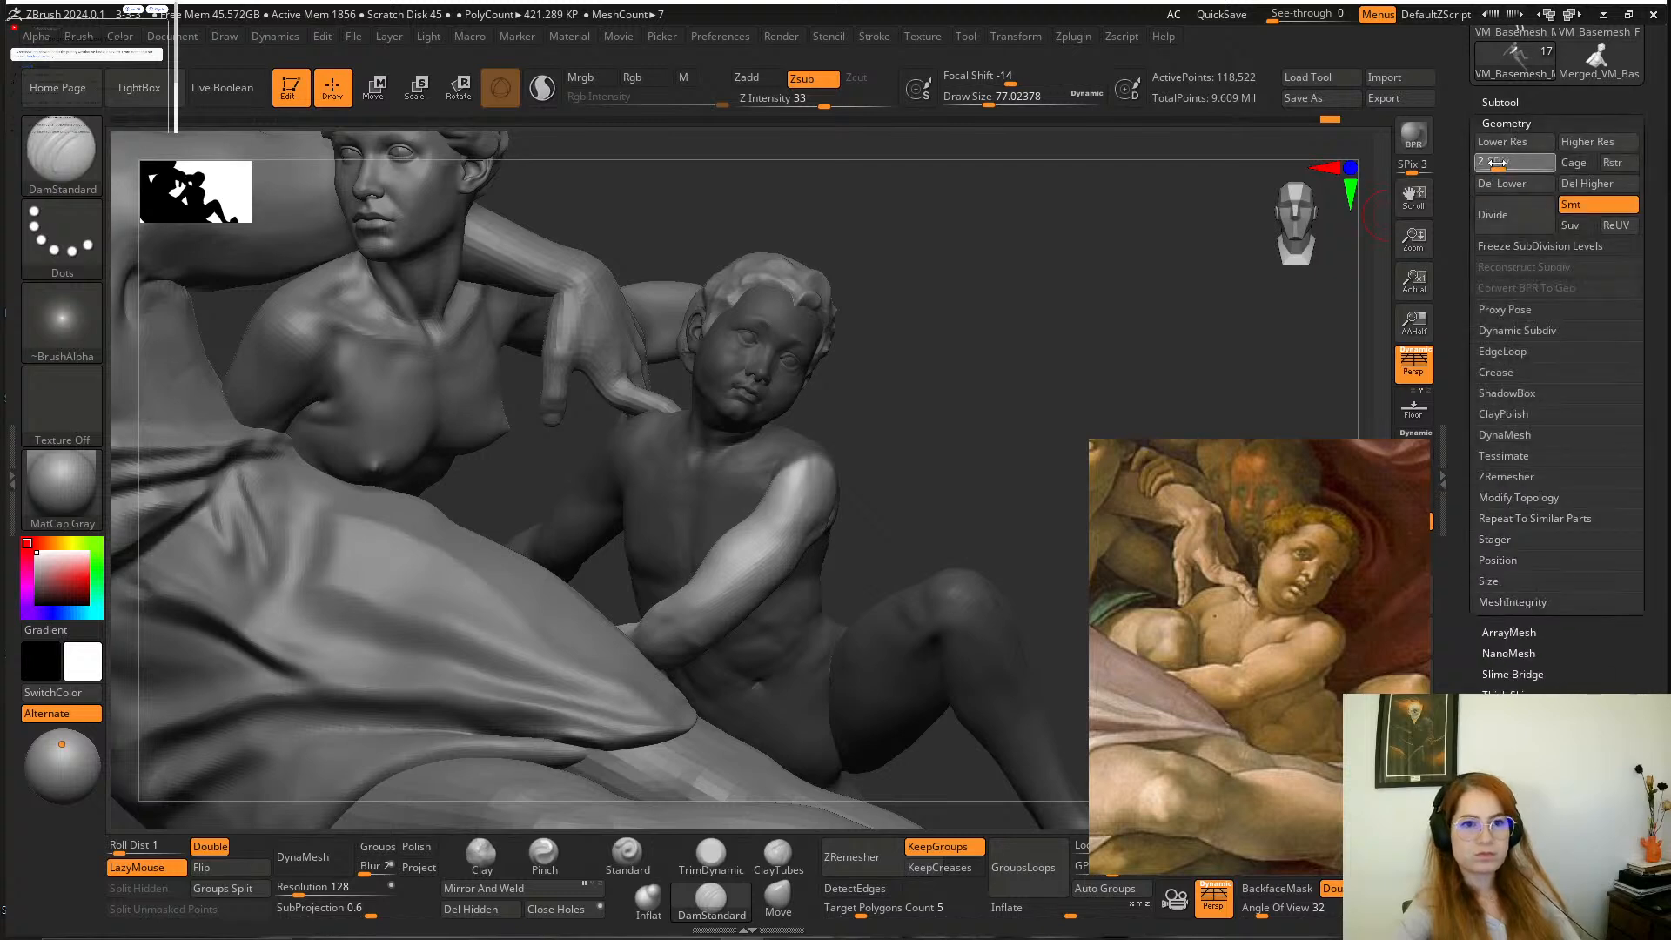
Rotate the unmasked arm about 22 degrees around the shoulder with the transform gizmo.
left_click_drag(1123, 365, 935, 391, "alt")
left_click(465, 91)
left_click(875, 474, "alt")
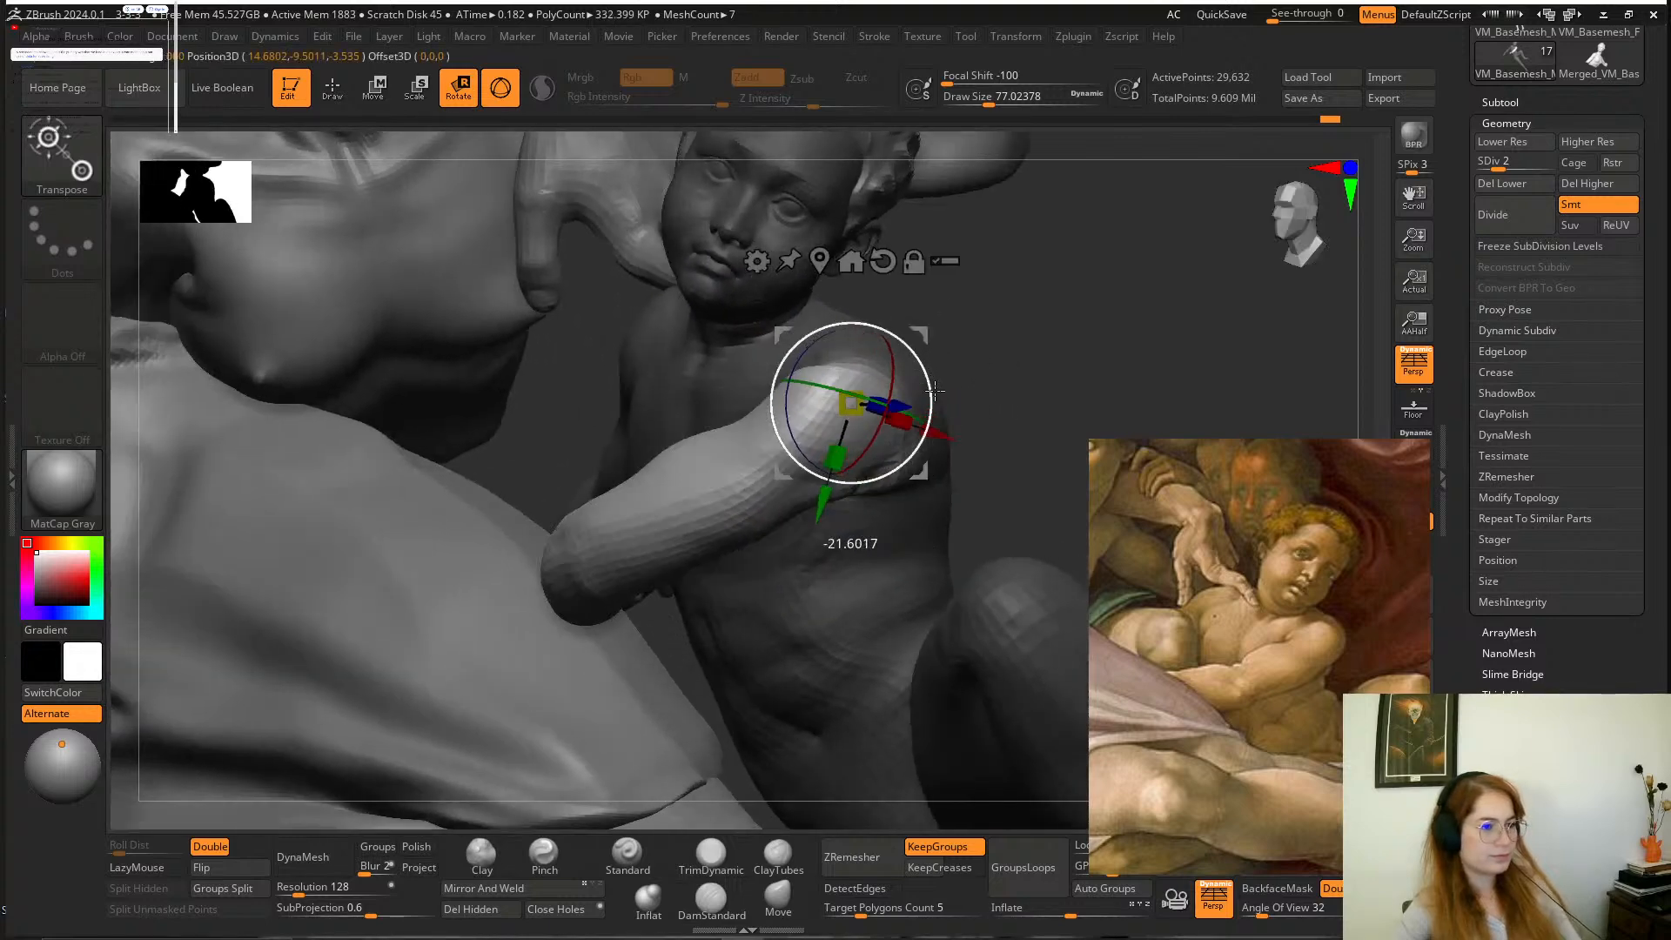
Reposition the rotated arm across the torso with the Move brush at a draw size of about 365.
mouse_move(1020, 350)
left_mouse_down()
mouse_move(1108, 339)
mouse_move(996, 325)
mouse_move(948, 618)
left_mouse_up()
left_click(777, 899)
key("space")
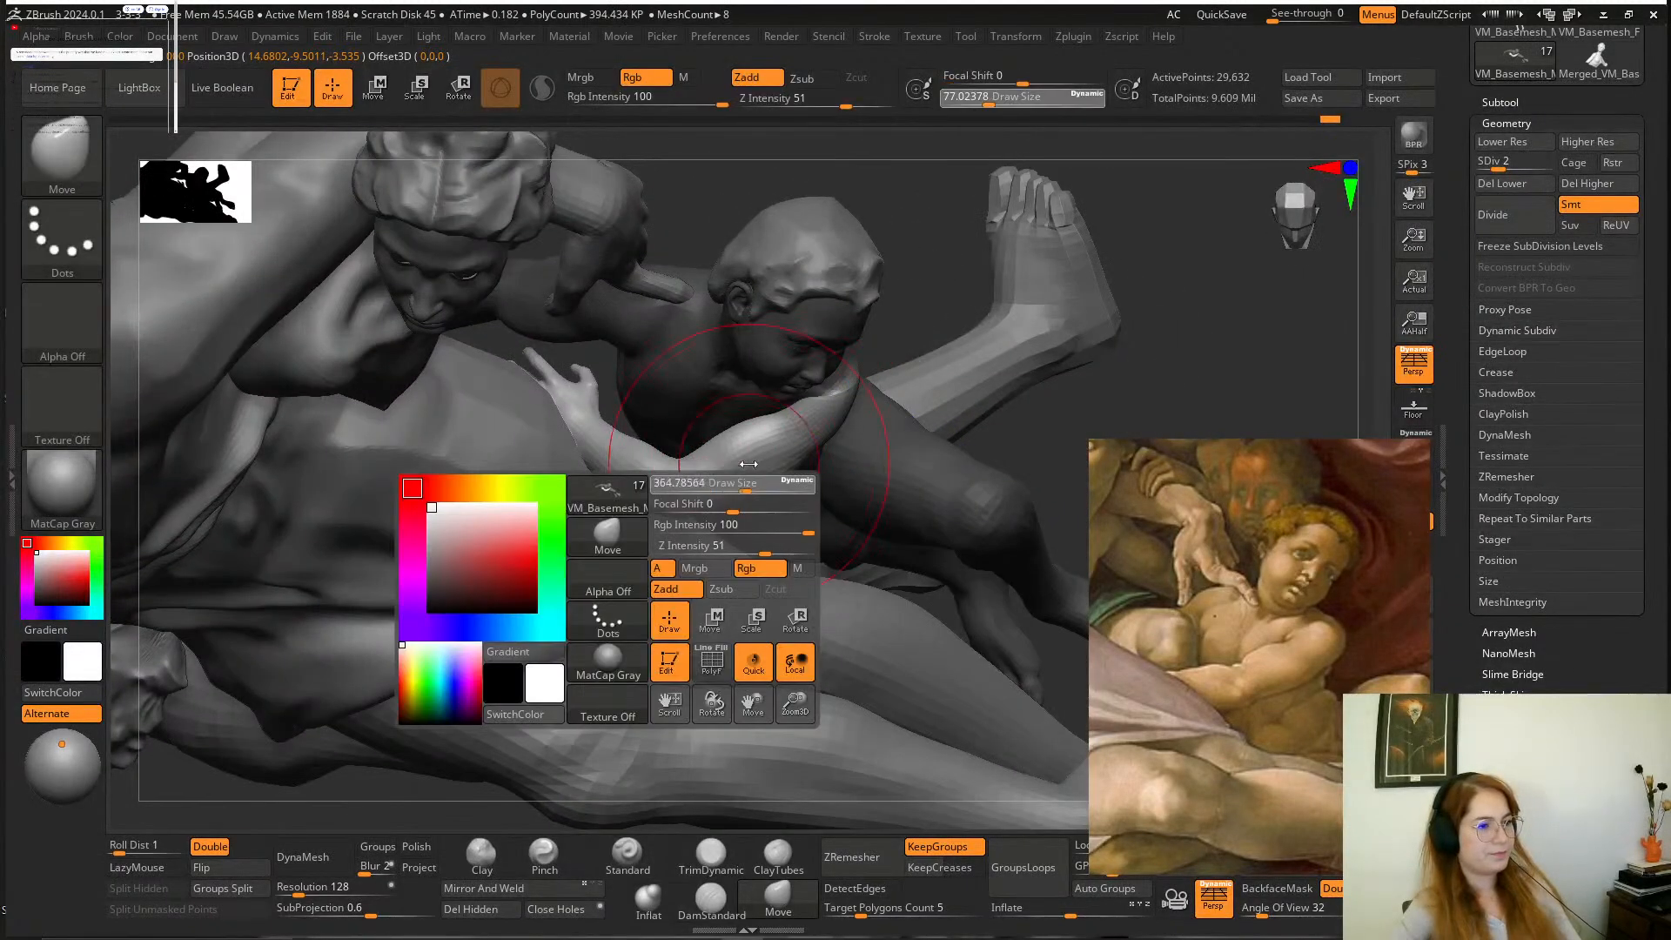
left_click_drag(940, 272, 918, 194)
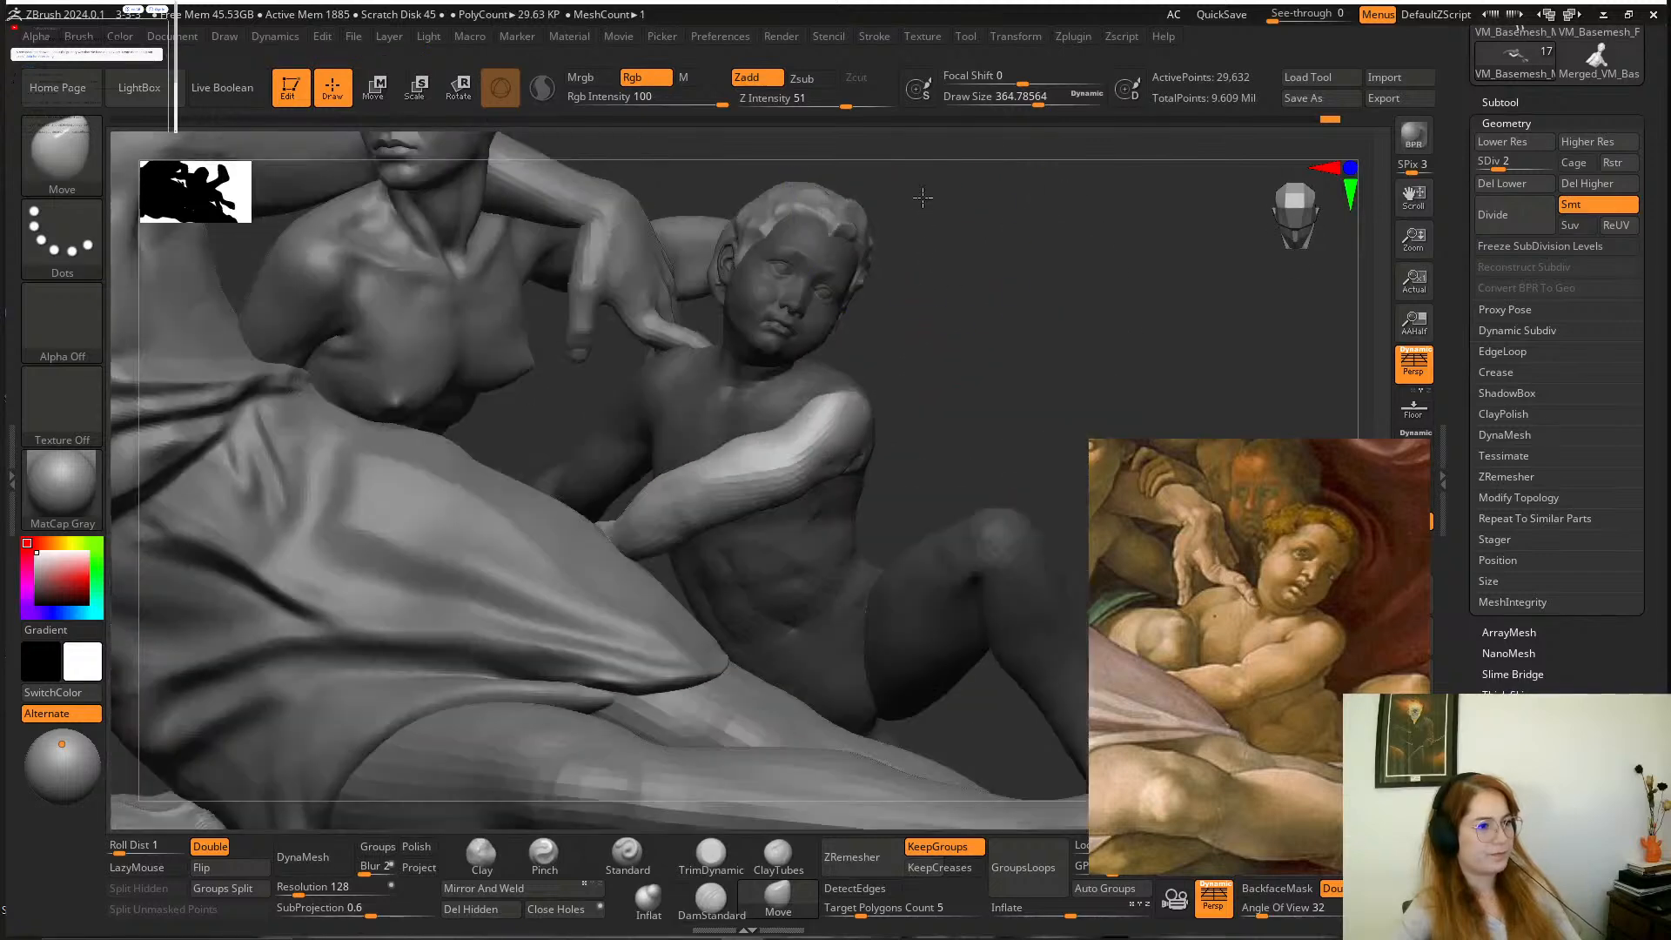
mouse_move(925, 388)
left_mouse_down()
mouse_move(960, 355)
mouse_move(911, 407)
left_mouse_up()
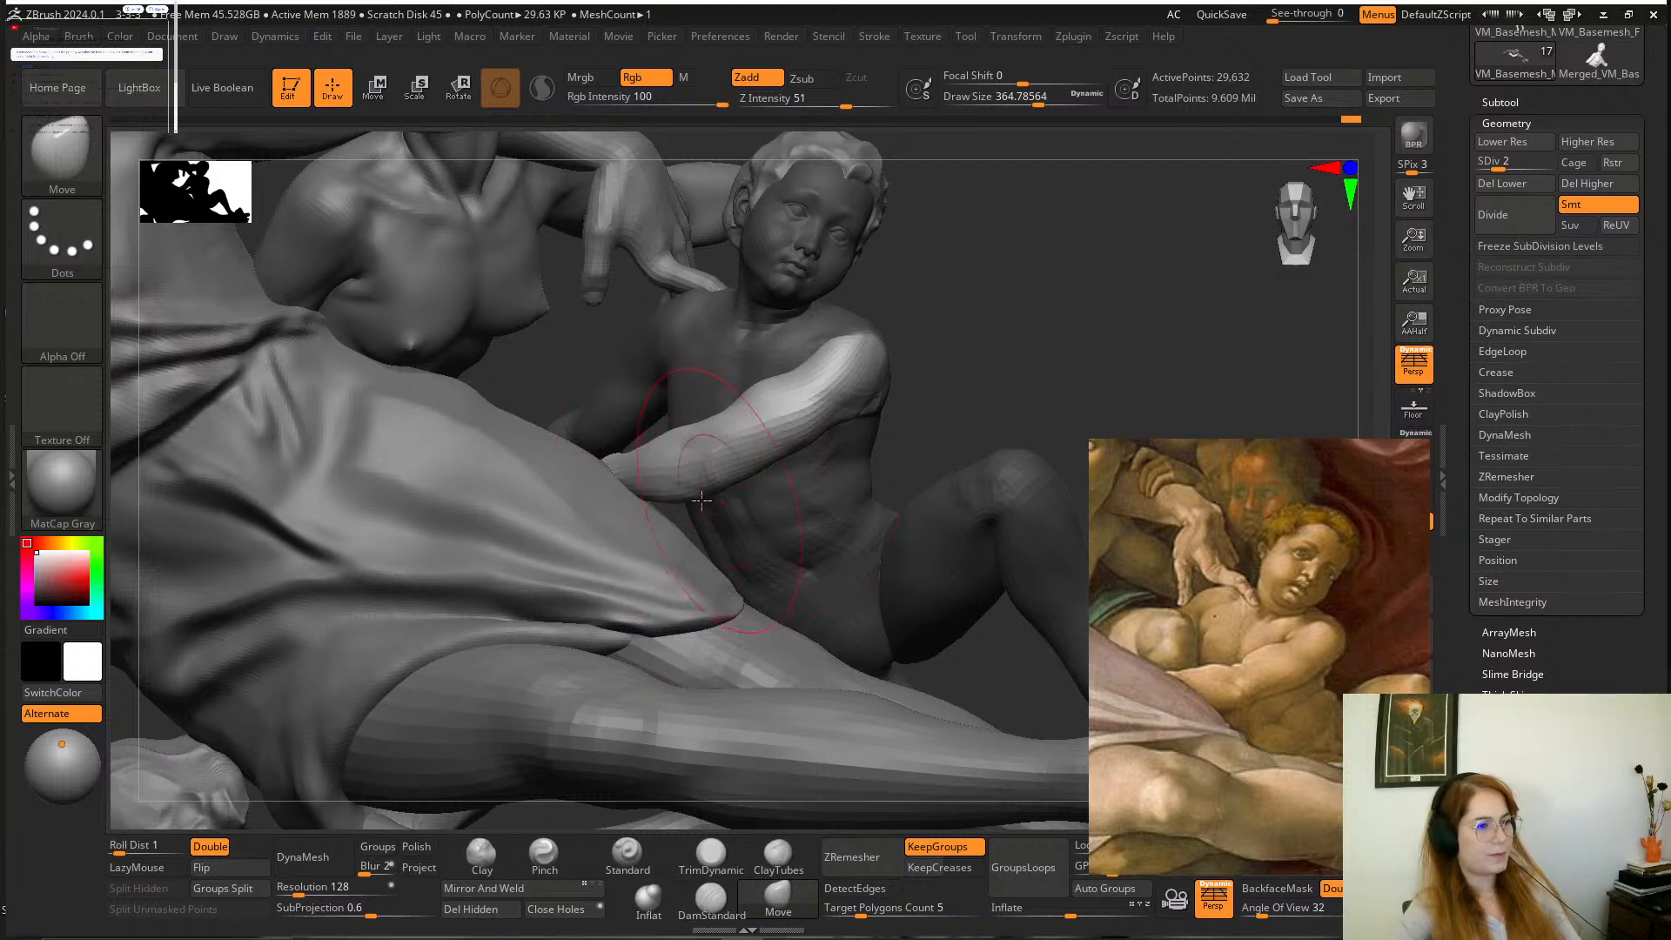
left_click_drag(980, 322, 807, 366)
Refine the shoulder and arm with Move at a draw size of about 212, clear the mask and adjust the waist.
key("space")
left_click_drag(944, 375, 975, 383)
left_click_drag(825, 396, 818, 407, "shift")
mouse_move(975, 435)
left_mouse_down()
mouse_move(1028, 336)
mouse_move(1041, 354)
mouse_move(1010, 328)
mouse_move(713, 357)
left_mouse_up()
left_click_drag(718, 414, 970, 463)
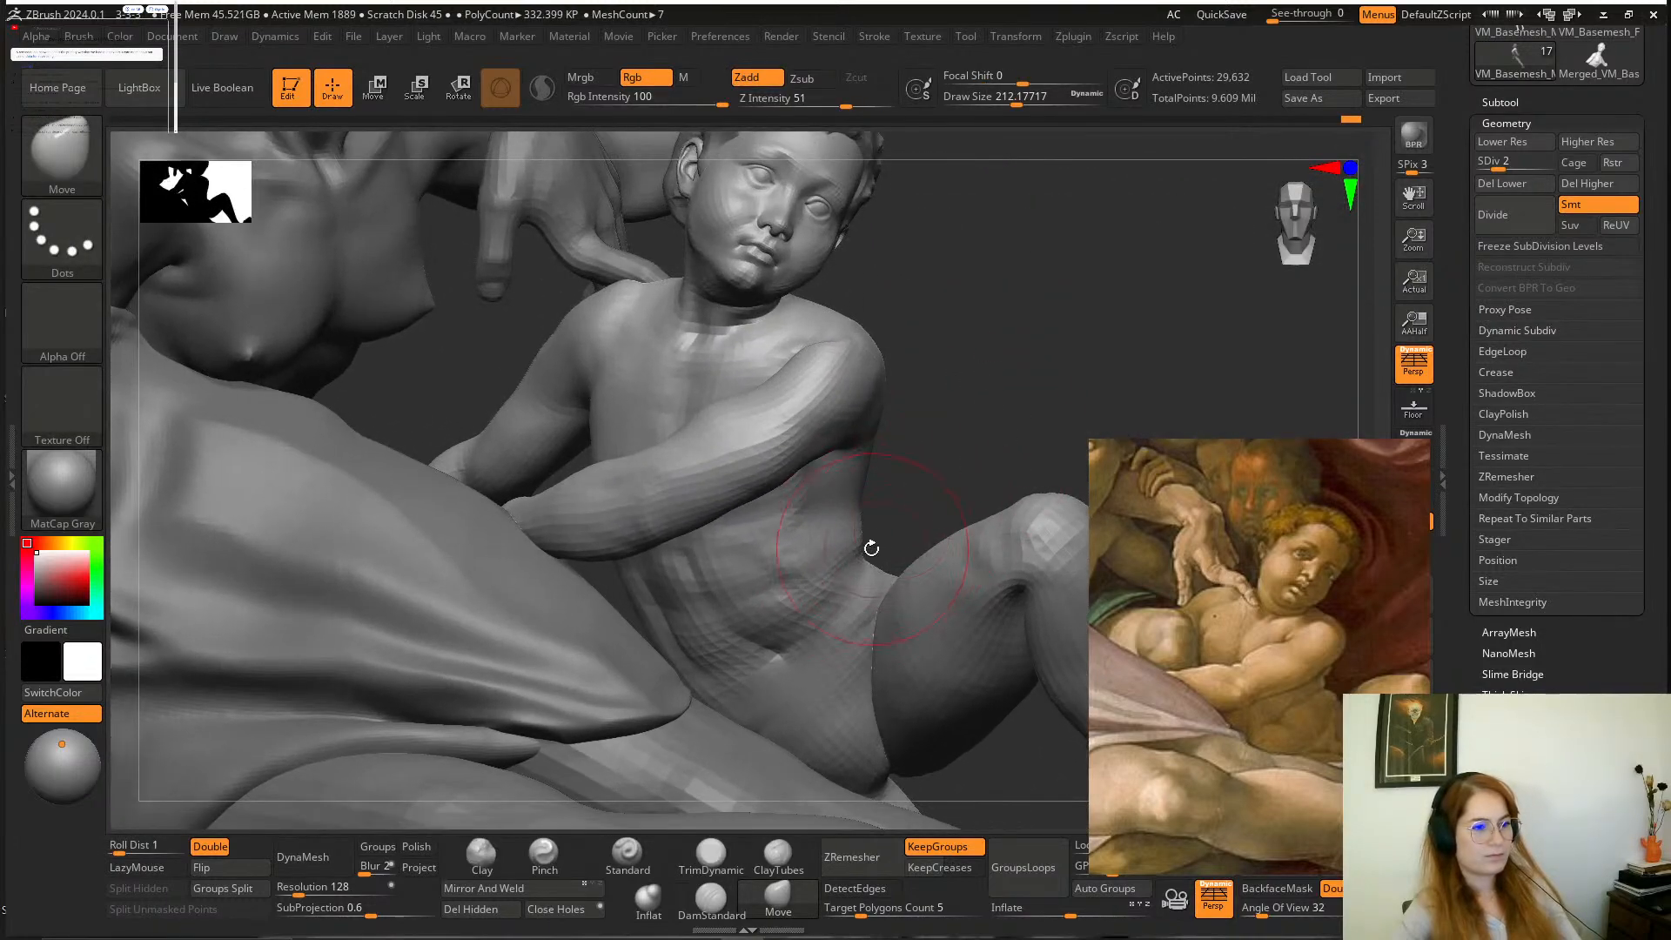
left_click_drag(851, 560, 862, 525)
left_click_drag(999, 449, 905, 423, "alt")
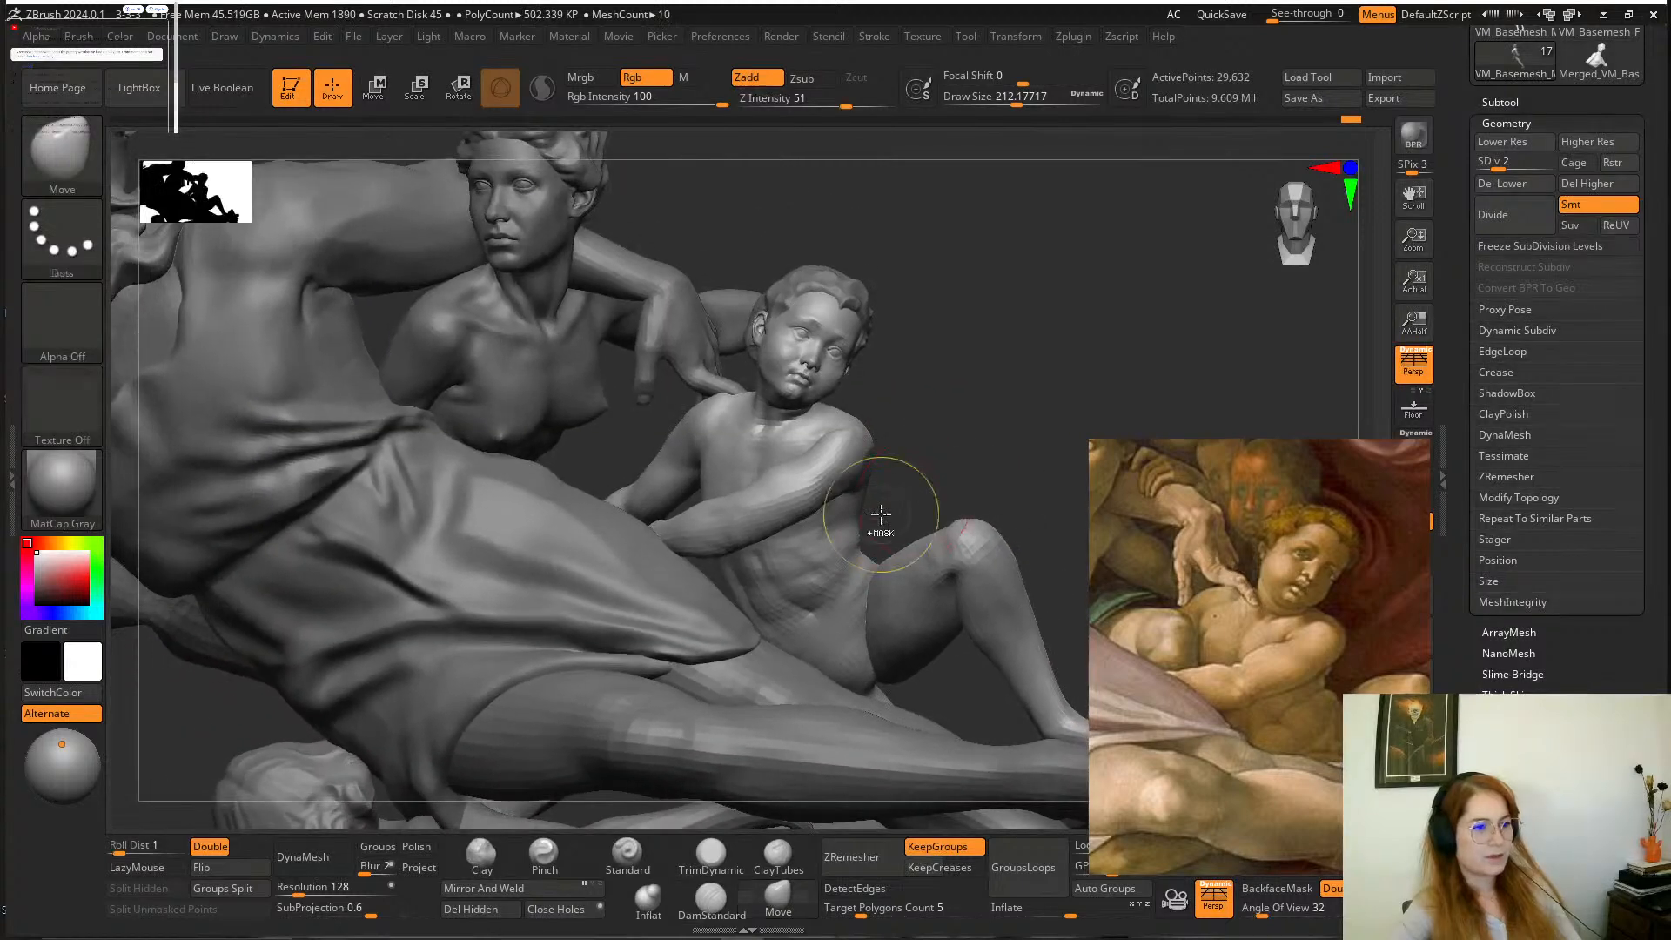
Mask the boy's head, arms and upper torso, leaving the hips and legs editable.
mouse_move(888, 522)
left_mouse_down("ctrl")
mouse_move(724, 609)
mouse_move(1164, 831)
mouse_move(1054, 449)
mouse_move(900, 335)
left_mouse_up("ctrl")
mouse_move(900, 335)
left_mouse_down()
mouse_move(944, 366)
mouse_move(1038, 384)
mouse_move(837, 755)
mouse_move(1030, 557)
left_mouse_up()
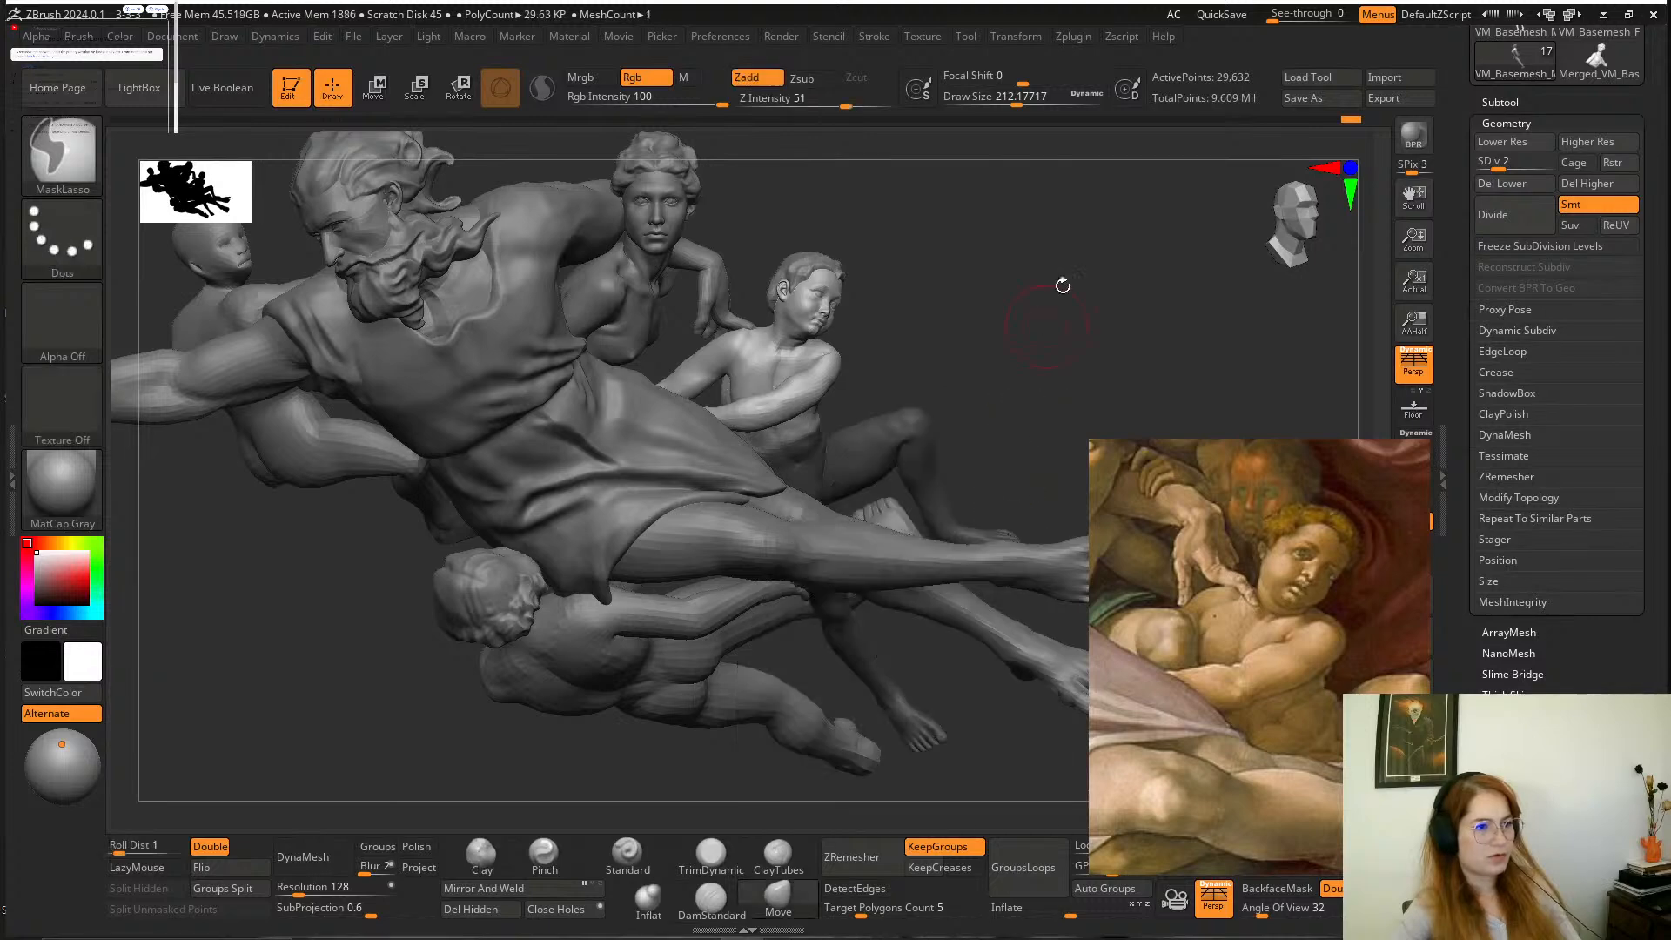
mouse_move(1060, 285)
left_mouse_down()
mouse_move(1019, 258)
mouse_move(971, 431)
left_mouse_up()
mouse_move(844, 381)
left_mouse_down("ctrl")
mouse_move(736, 623)
mouse_move(860, 383)
left_mouse_up("ctrl")
left_click_drag(590, 488, 756, 522, "ctrl")
left_click(870, 384, "ctrl")
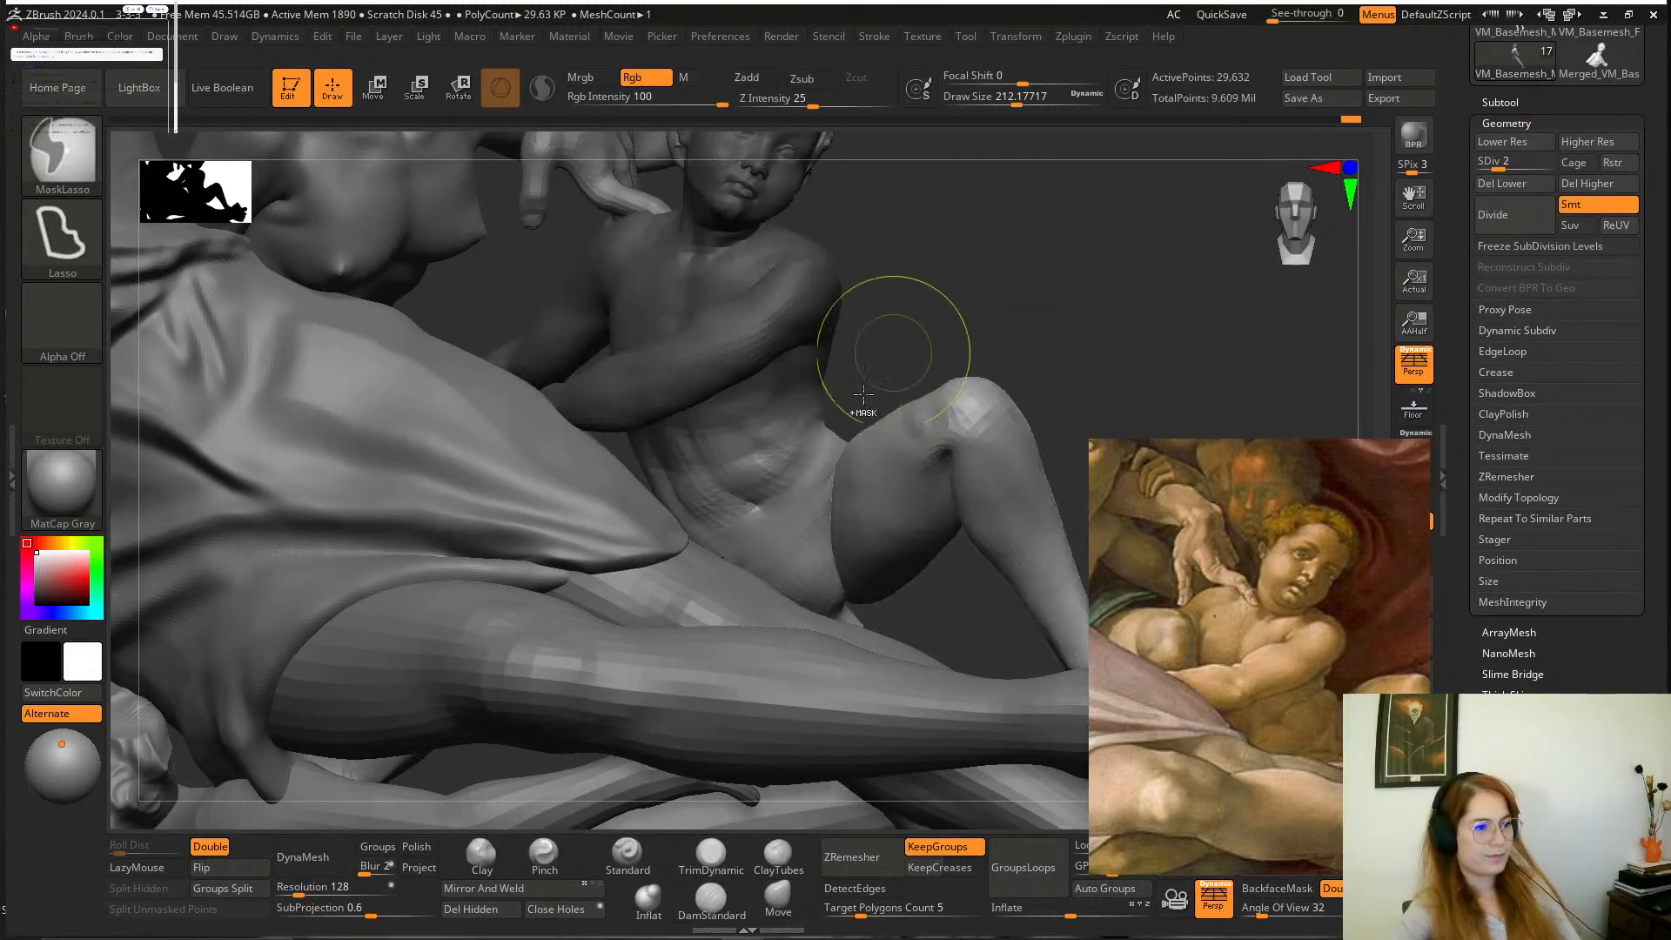
left_click_drag(932, 257, 572, 144)
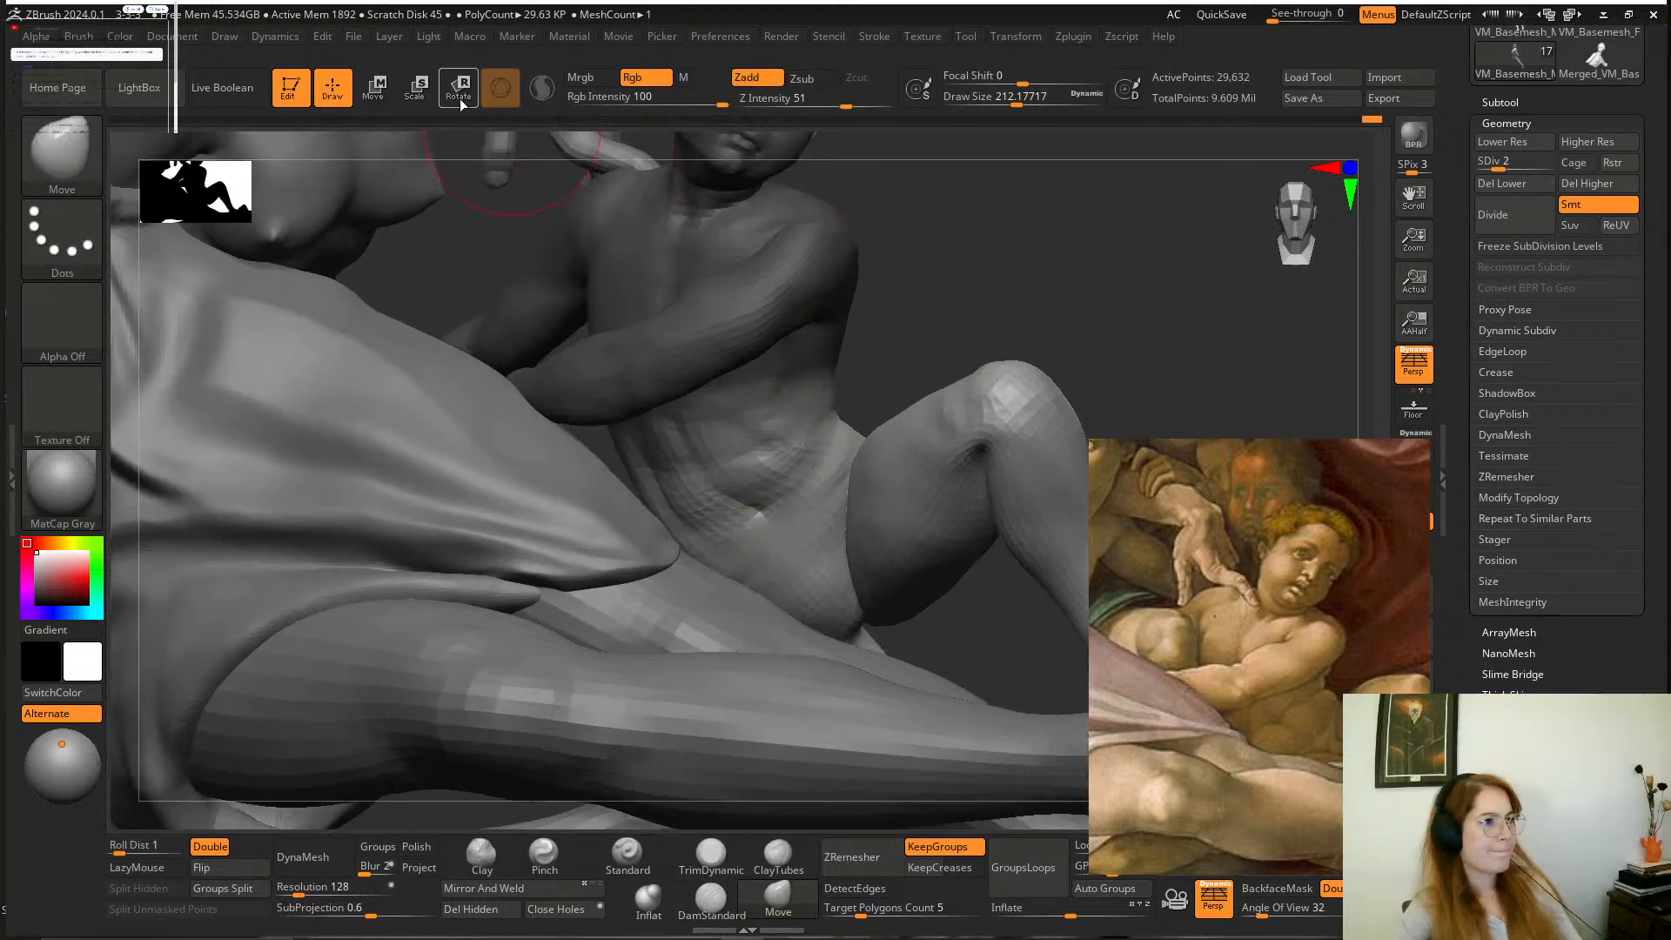
Shift the boy's hips and legs slightly upward with the transform gizmo, then clear the mask.
left_click(460, 100)
left_click(780, 533)
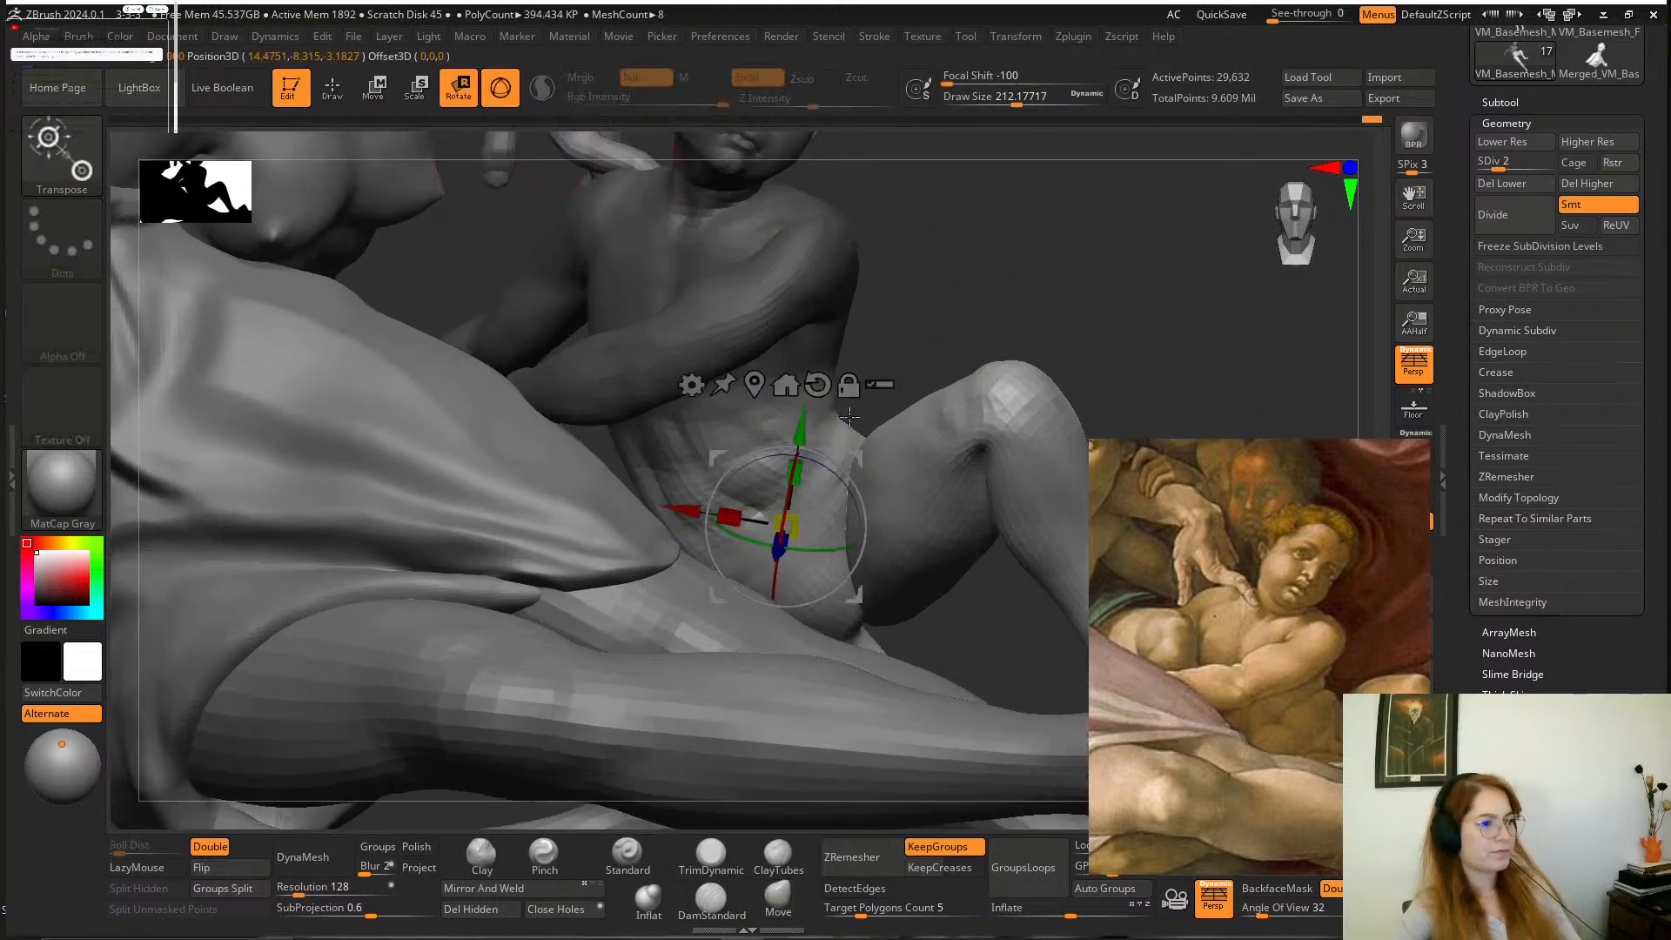
left_click_drag(851, 441, 850, 425)
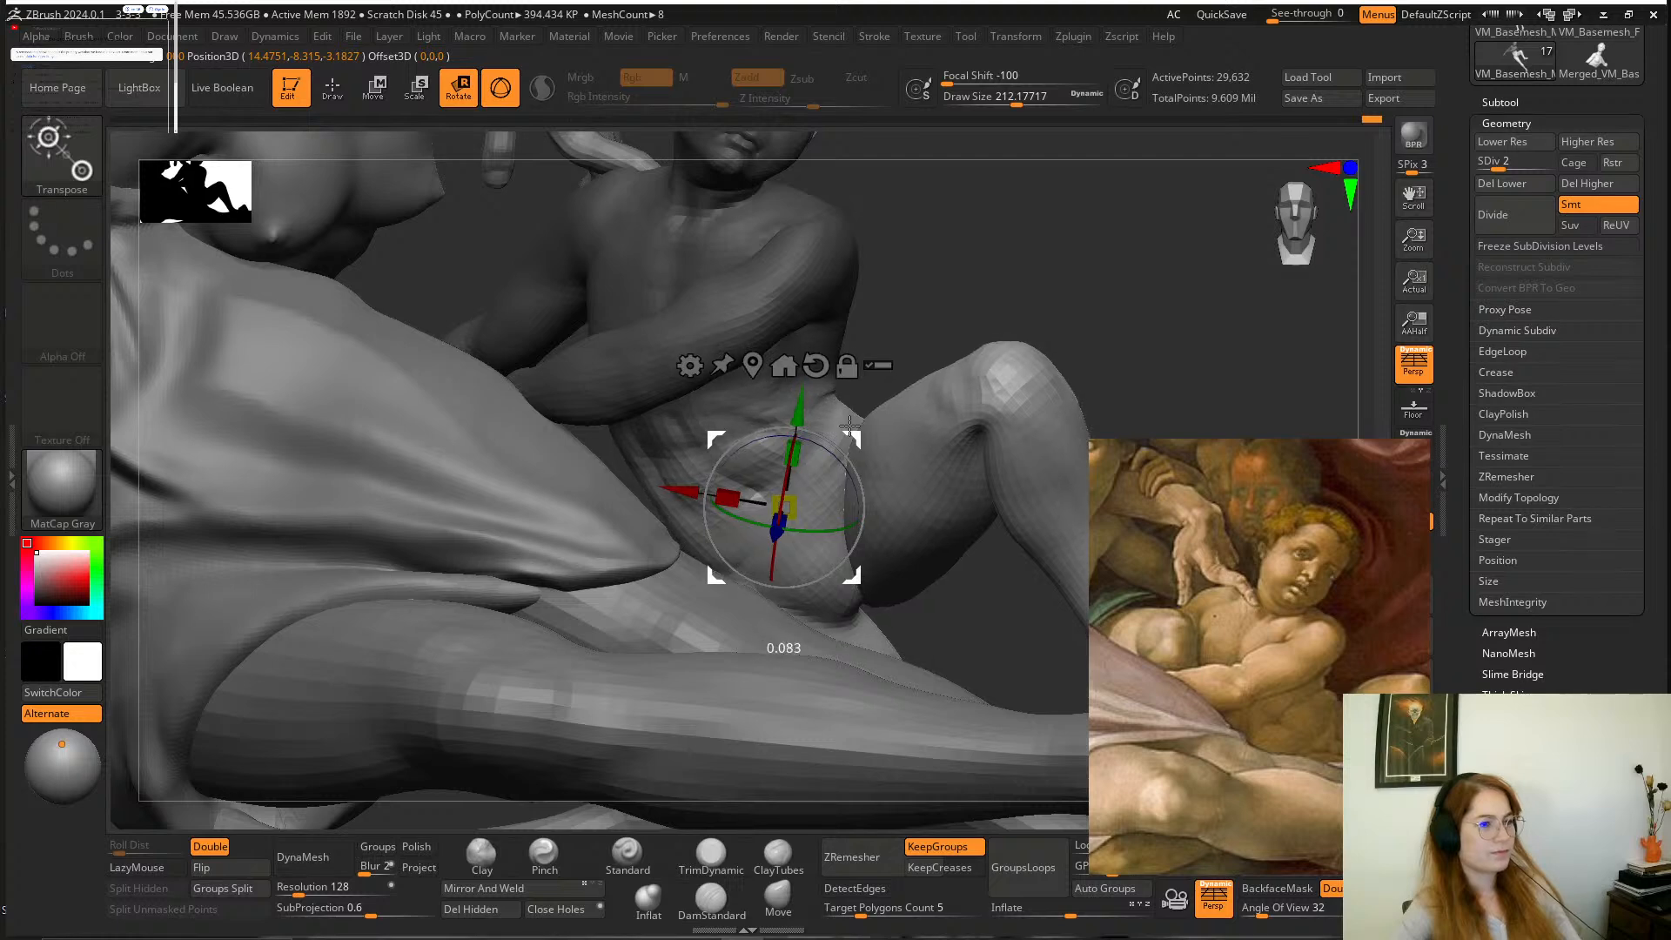
left_click_drag(986, 308, 1041, 355, "alt")
left_click_drag(951, 606, 883, 672, "alt")
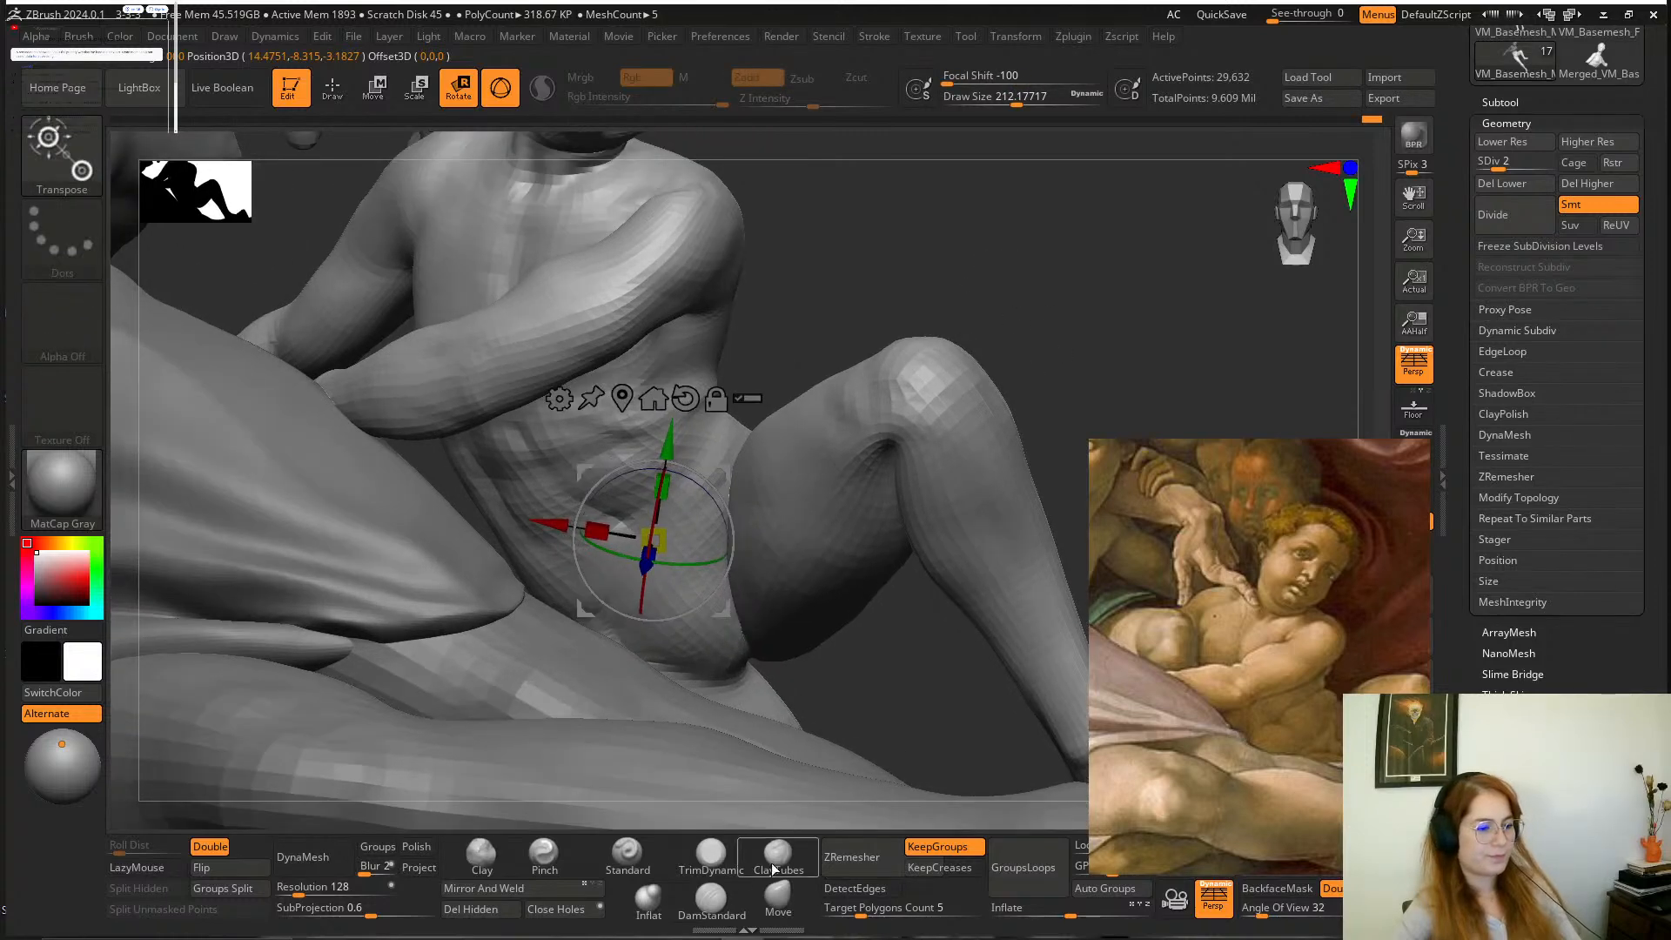
Carve the crease at the bent knee with DamStandard against the painting, smoothing it at a draw size of about 101.
left_click(711, 897)
mouse_move(854, 489)
left_mouse_down()
mouse_move(879, 465)
mouse_move(916, 503)
mouse_move(862, 450)
left_mouse_up()
left_click_drag(1051, 395, 981, 392, "alt")
middle_click_drag(1309, 577, 1239, 539)
mouse_move(1064, 290)
left_mouse_down()
mouse_move(1053, 325)
mouse_move(1063, 295)
left_mouse_up()
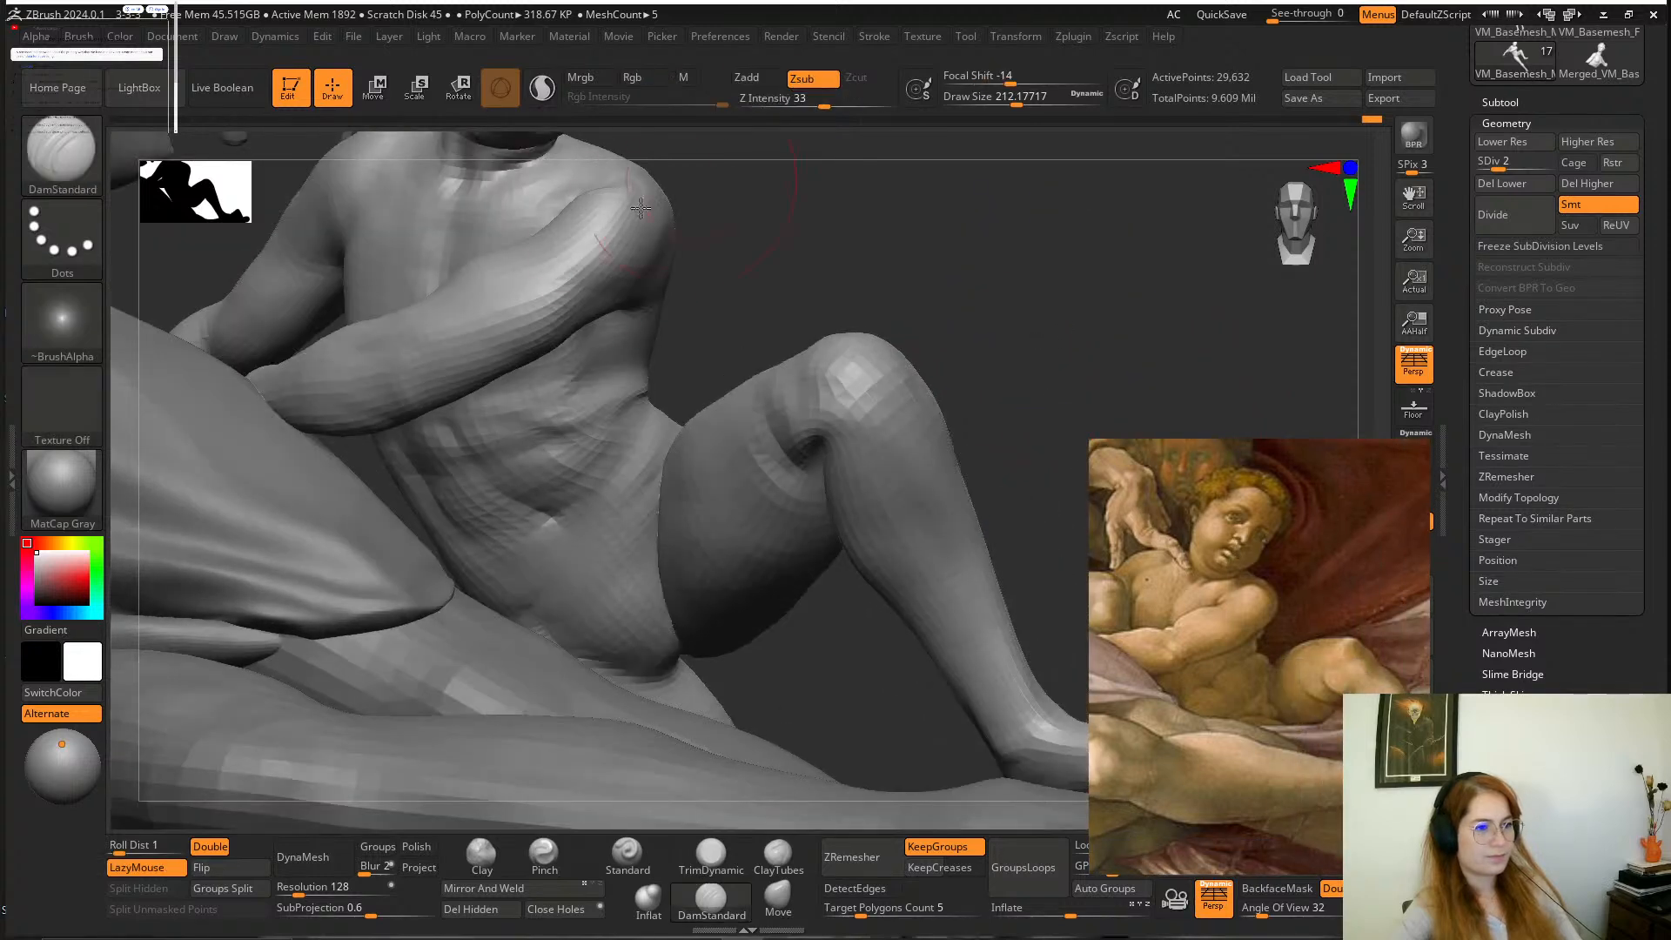
key("space")
key("space")
left_click_drag(813, 332, 790, 332)
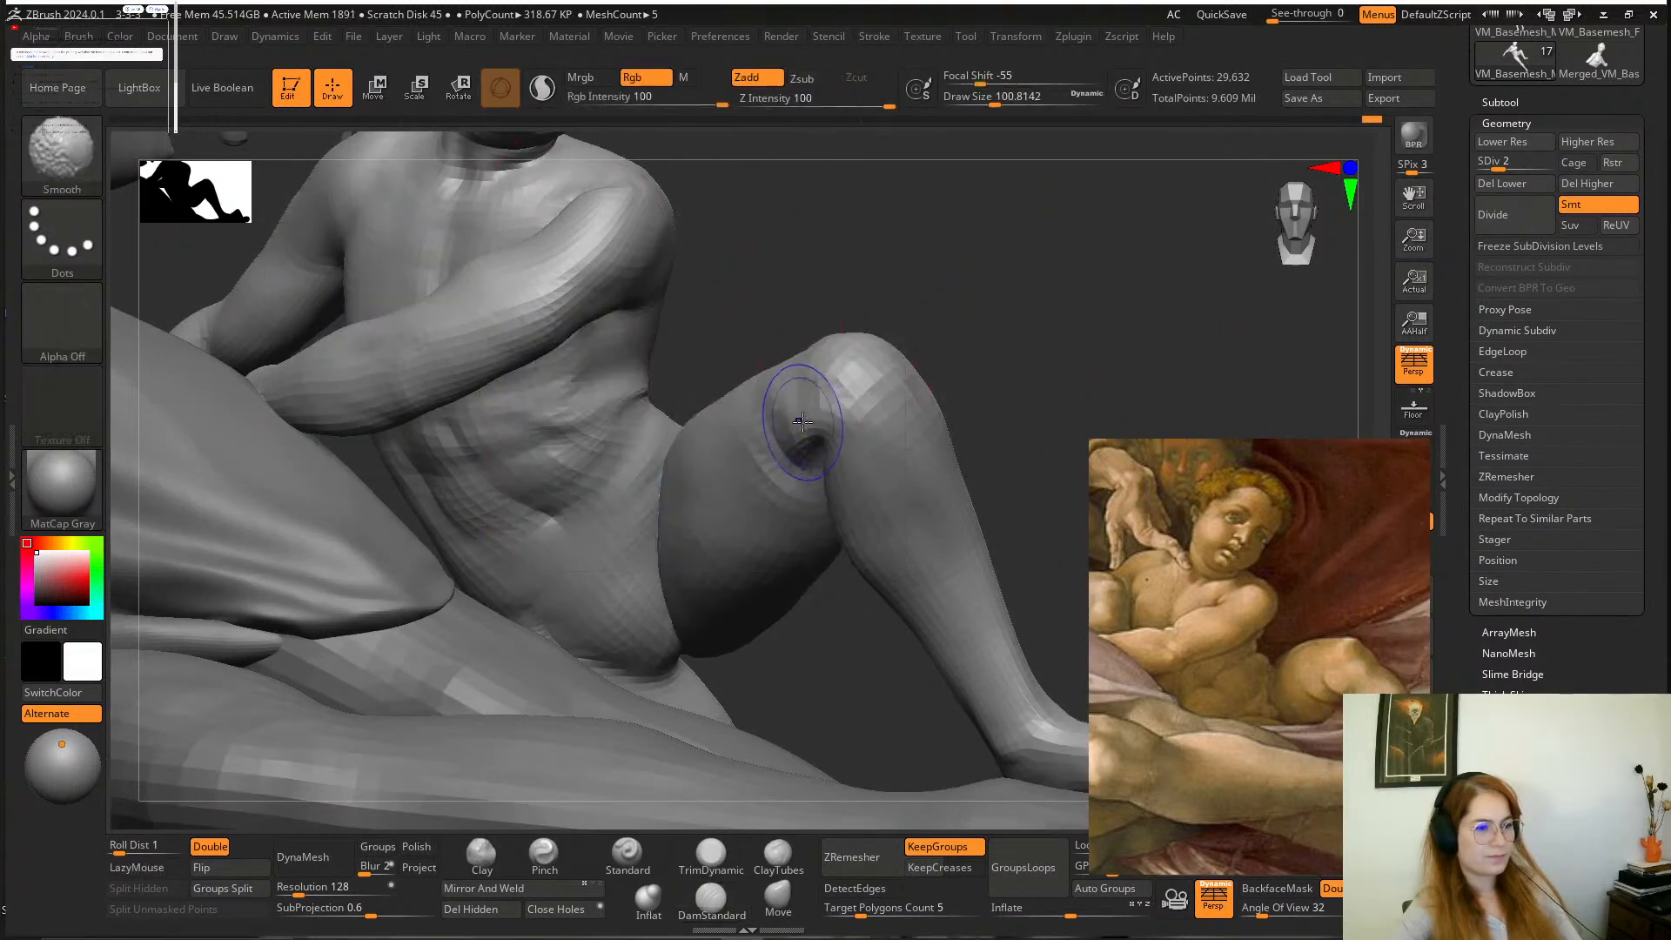
Reshape the crease behind the boy's bent knee with the Move brush at a draw size of about 101, and smooth it.
mouse_move(981, 348)
left_mouse_down()
mouse_move(996, 258)
mouse_move(967, 374)
left_mouse_up()
left_click(778, 898)
left_click_drag(987, 462, 936, 443)
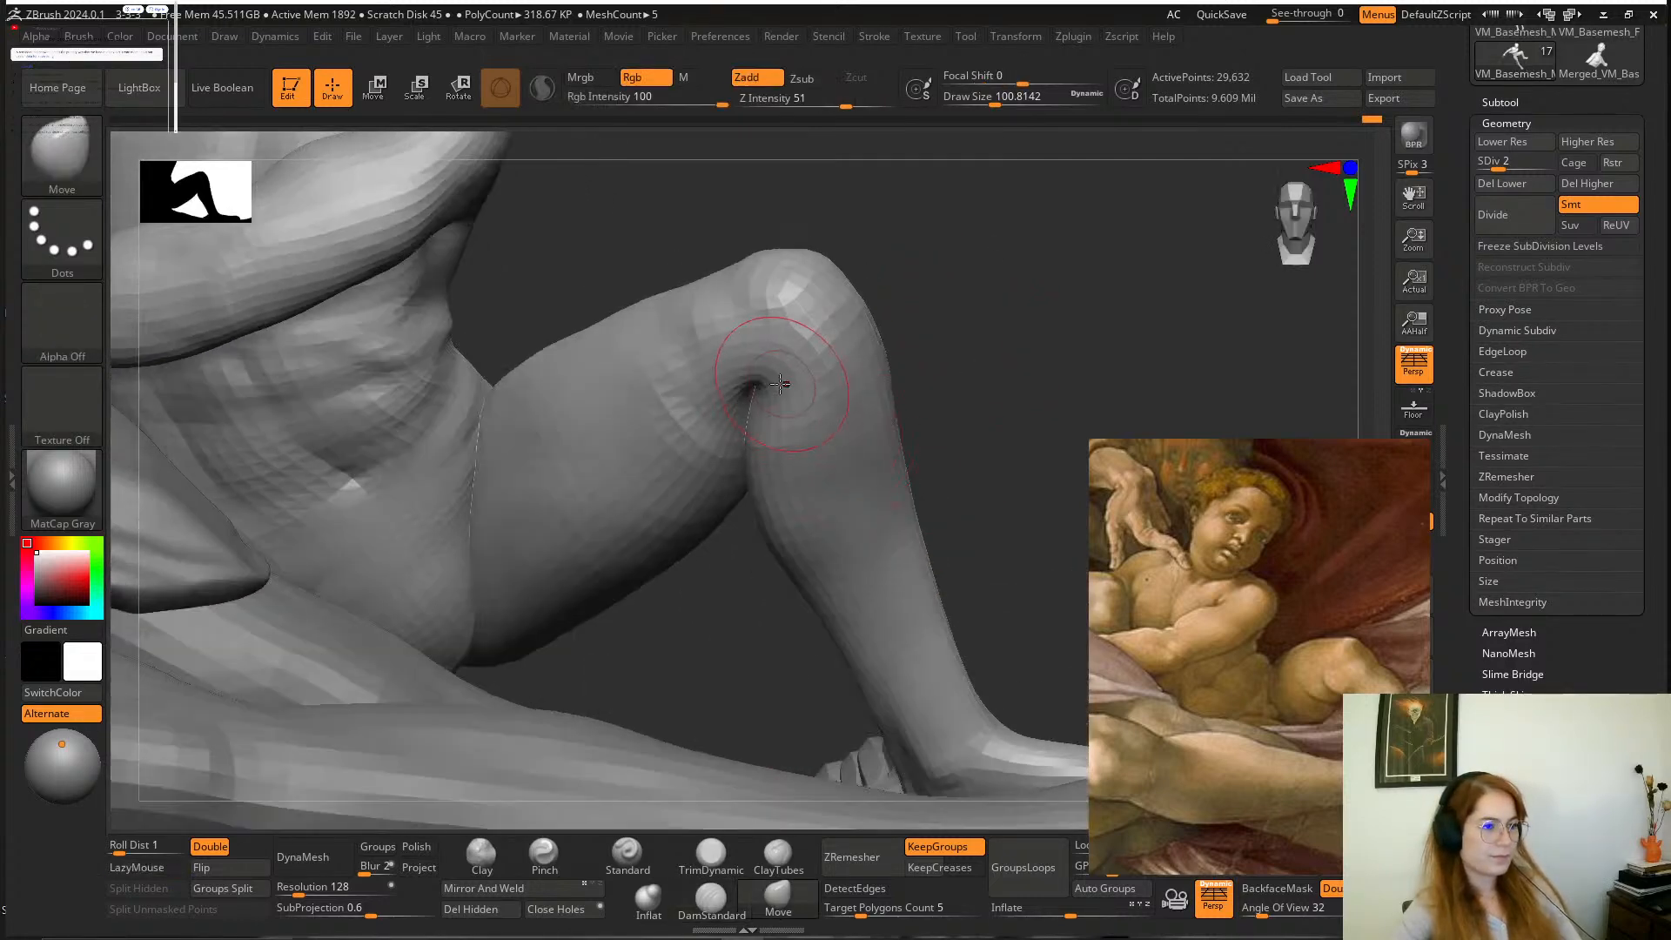
left_click_drag(759, 385, 754, 436)
left_click_drag(909, 332, 873, 354)
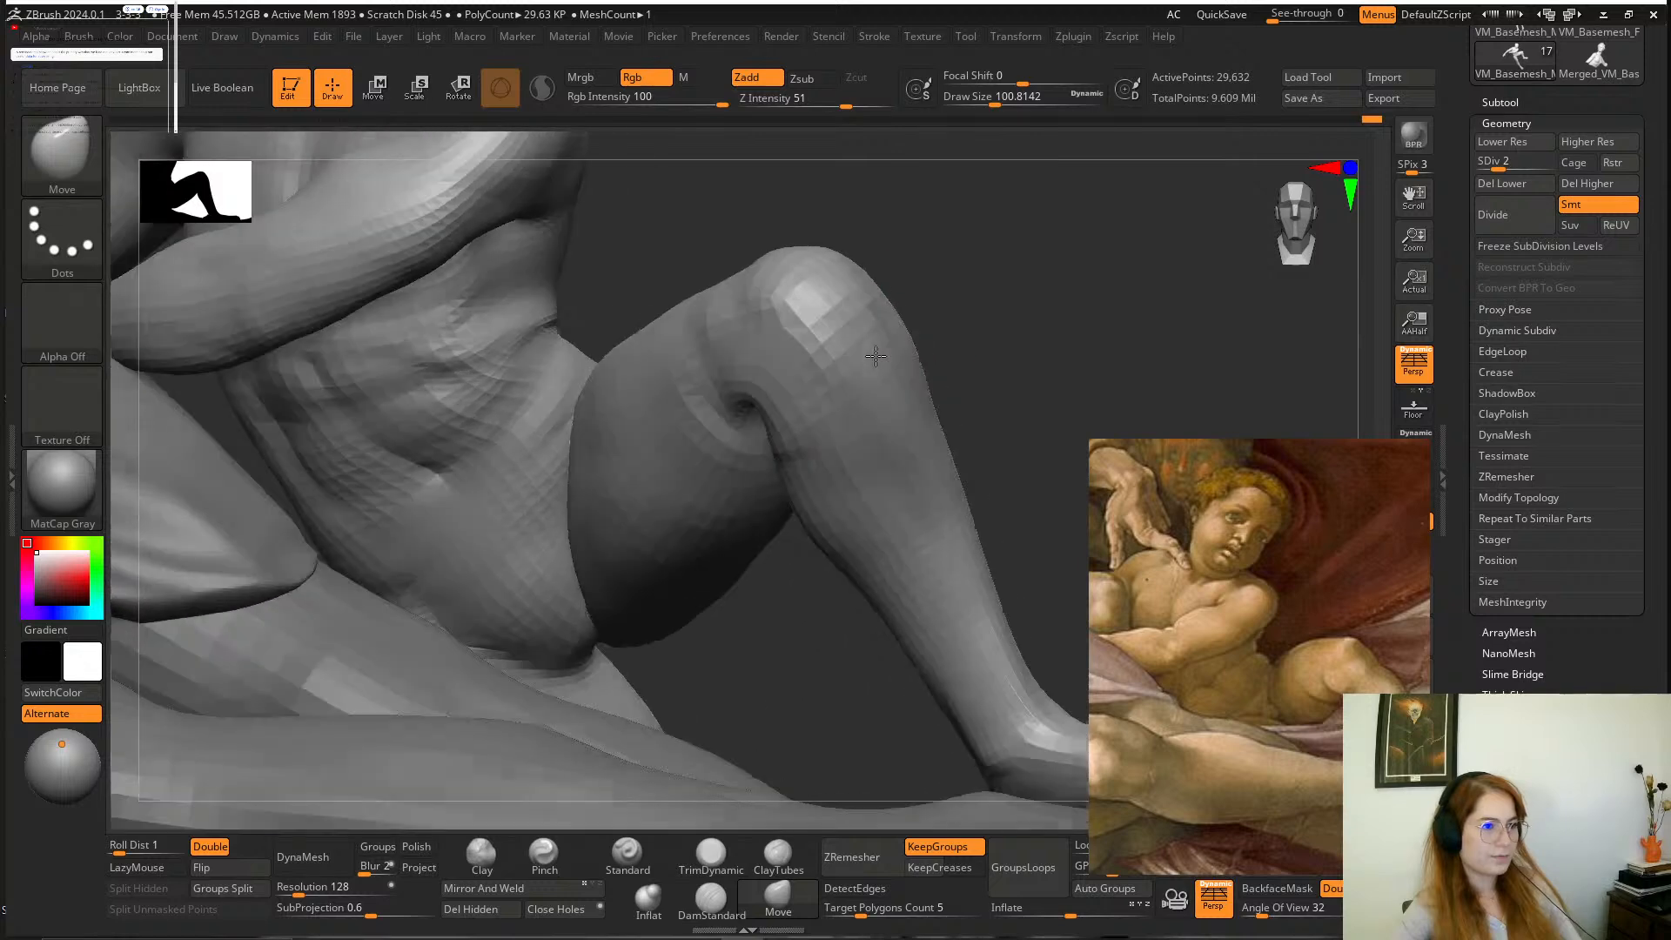
left_click_drag(979, 318, 925, 358, "alt")
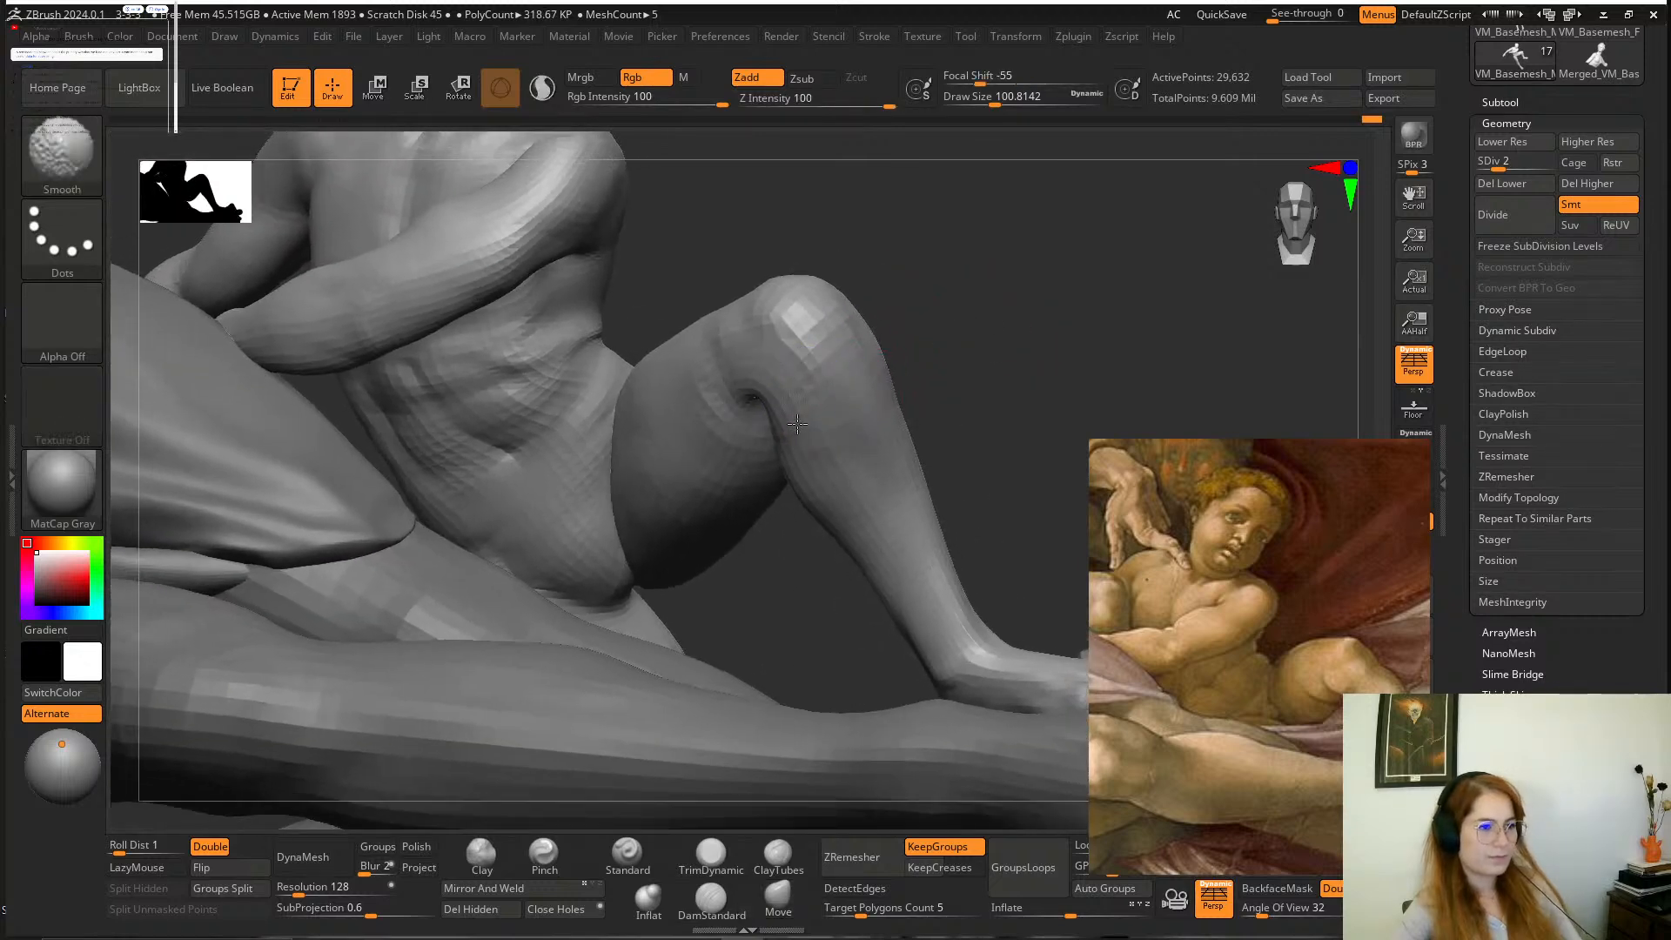
left_click_drag(797, 423, 816, 474, "shift")
Carve skin folds into the thigh beside the bent knee with DamStandard, and smooth the transitions around the knee.
left_click(713, 905)
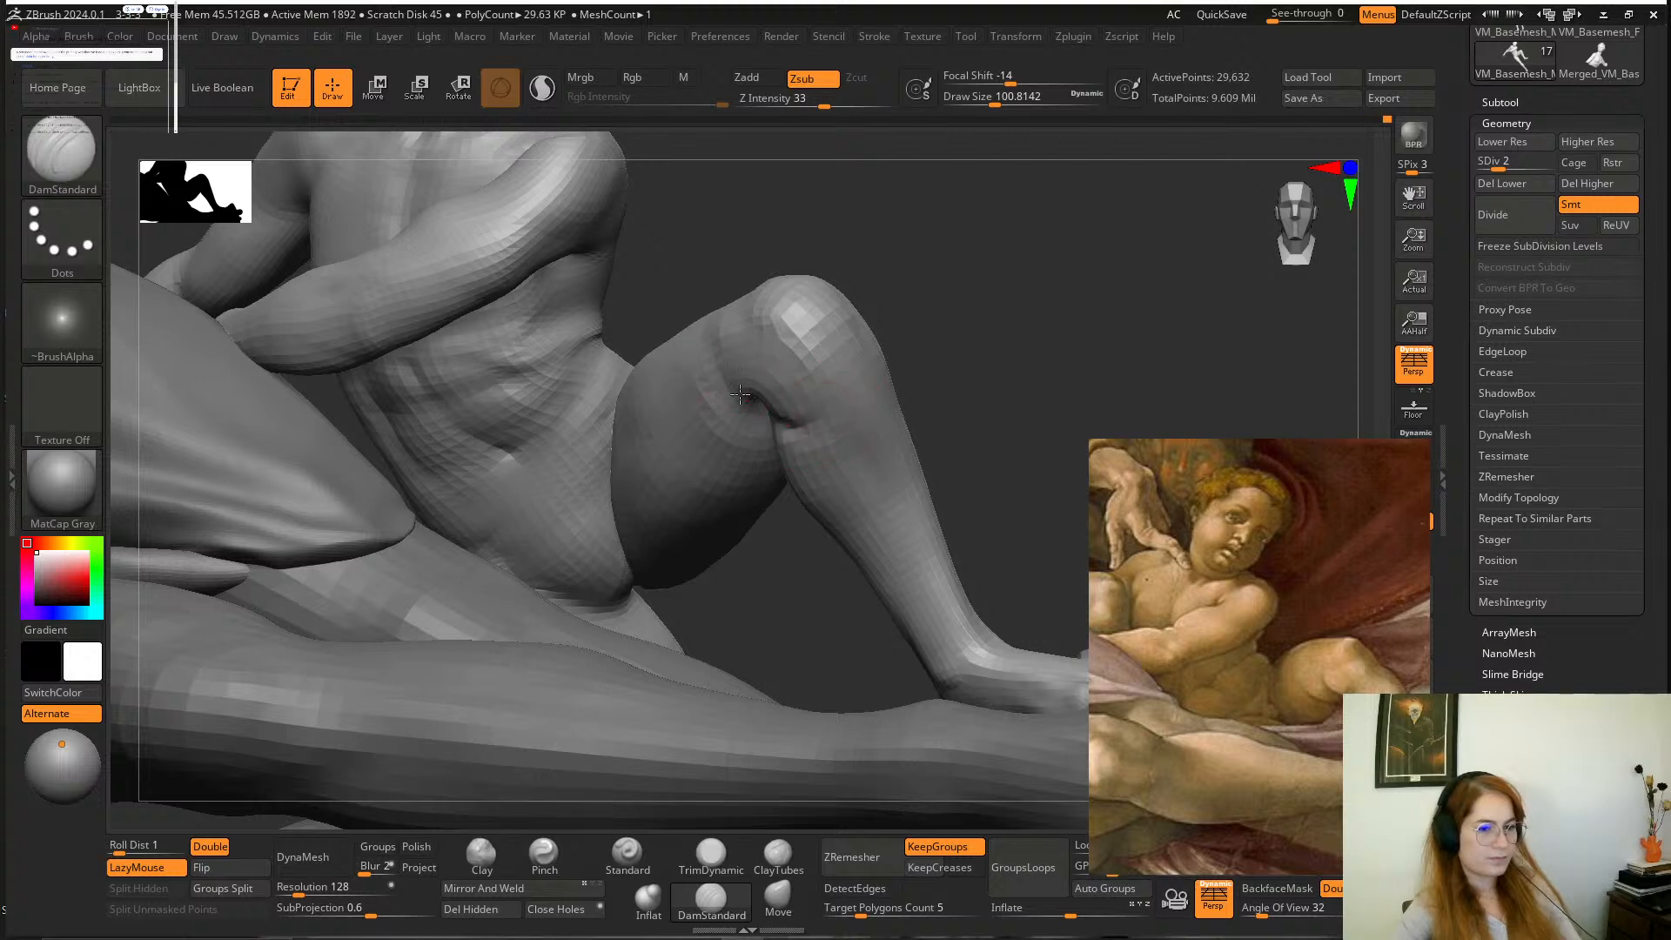
left_click_drag(735, 605, 729, 385)
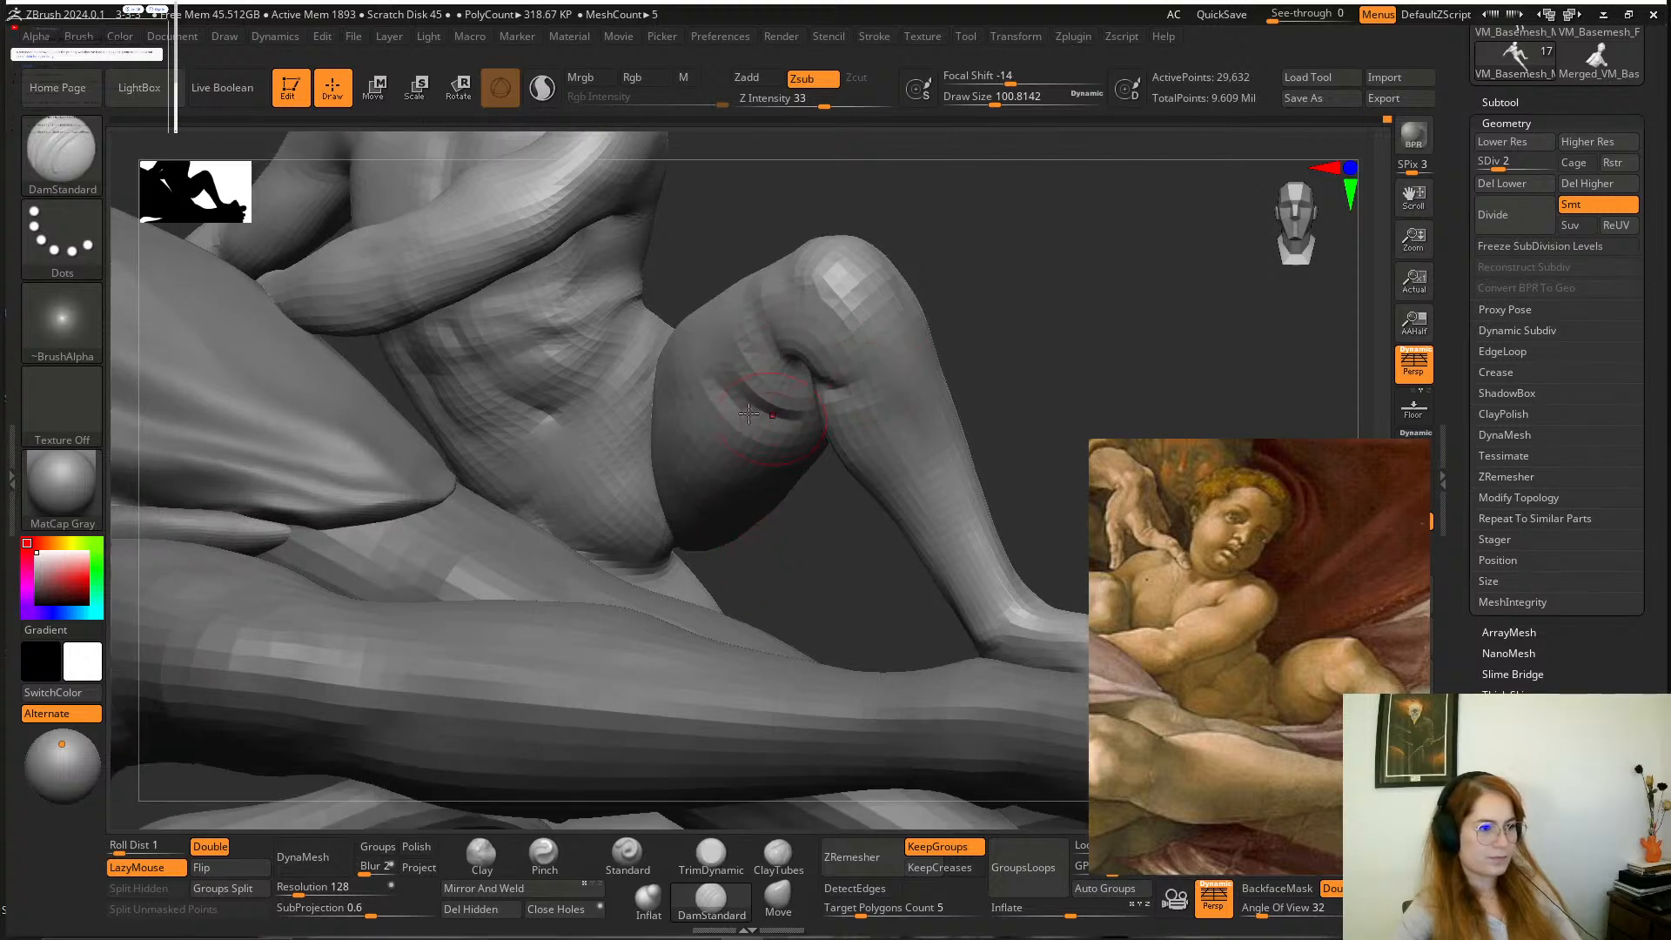
left_click_drag(815, 488, 793, 465)
left_click_drag(794, 376, 766, 392, "shift")
left_click_drag(802, 557, 787, 349)
left_click_drag(707, 391, 755, 376, "shift")
left_click_drag(904, 179, 879, 305)
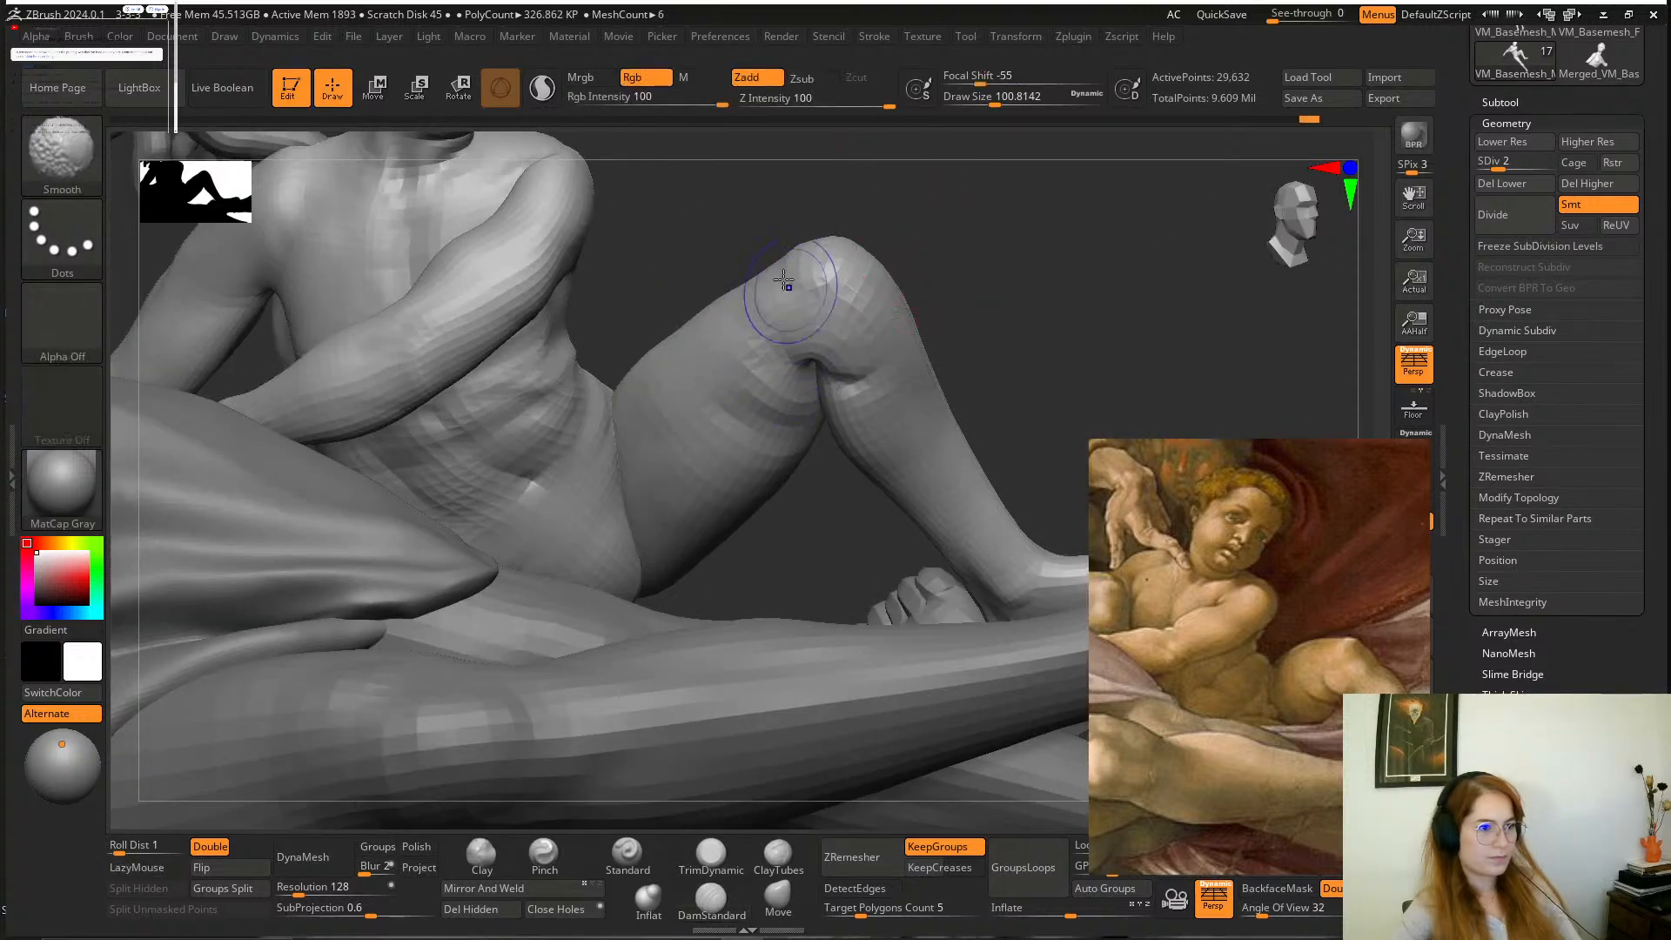
left_click_drag(783, 280, 805, 315, "shift")
left_click_drag(992, 344, 831, 297)
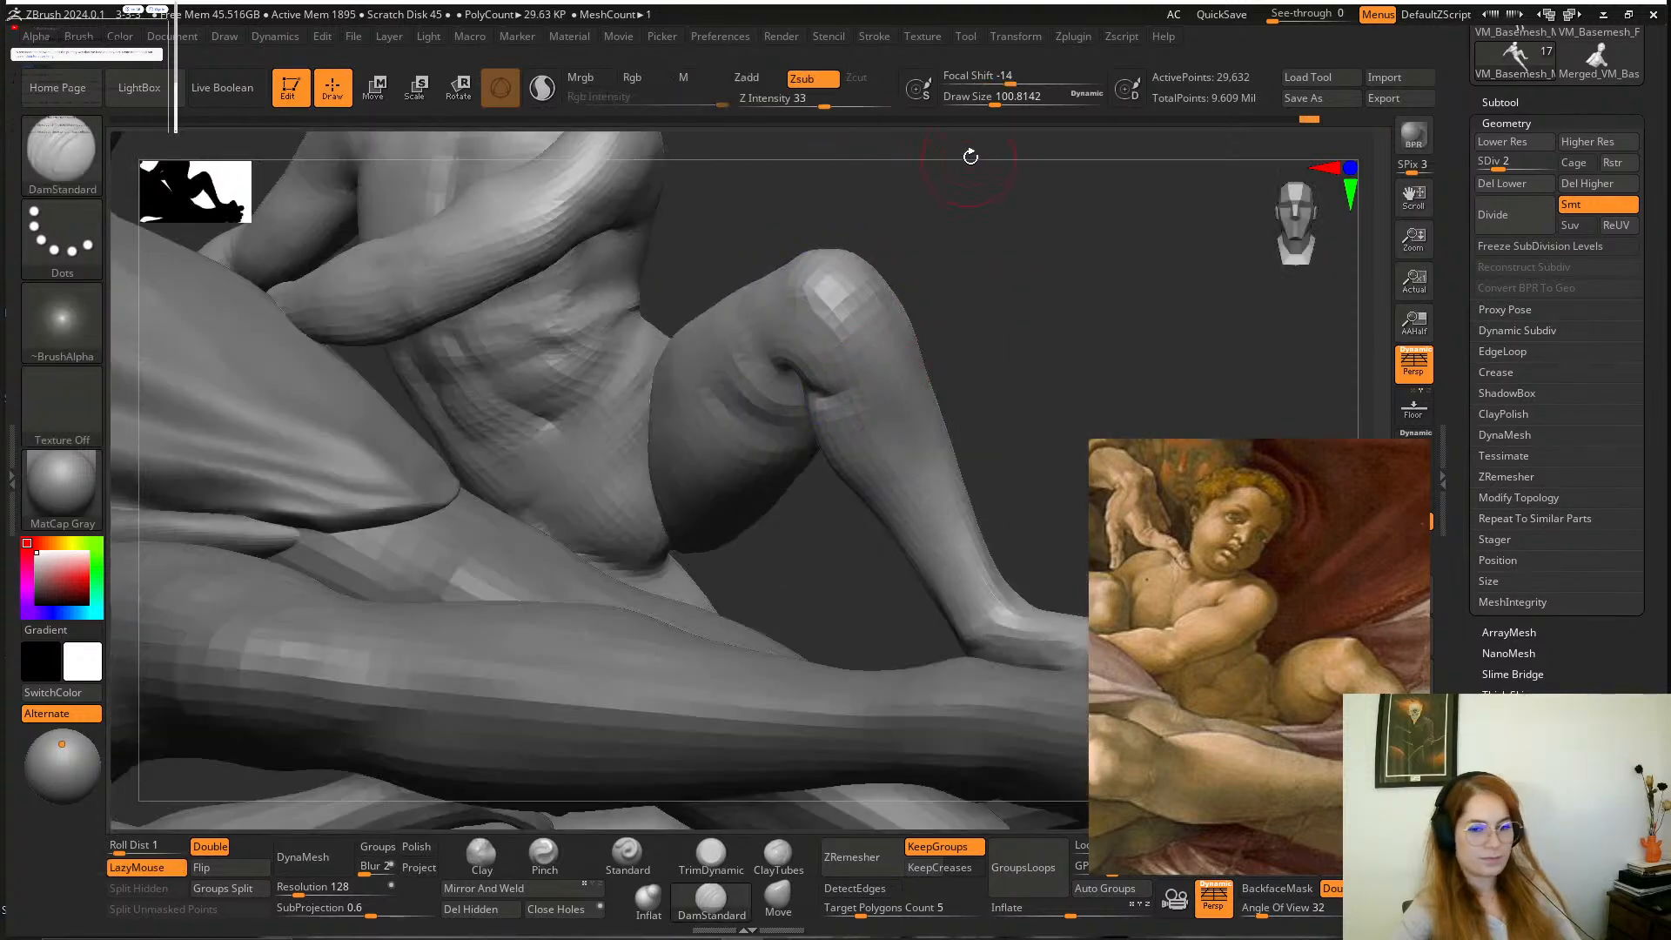
Refine the crease between the boy's lower belly and raised thigh with DamStandard, and smooth the groin area.
mouse_move(971, 157)
left_mouse_down()
mouse_move(1005, 222)
mouse_move(981, 269)
mouse_move(968, 257)
left_mouse_up()
mouse_move(703, 380)
left_mouse_down("shift")
mouse_move(696, 522)
mouse_move(758, 488)
mouse_move(738, 417)
left_mouse_up("shift")
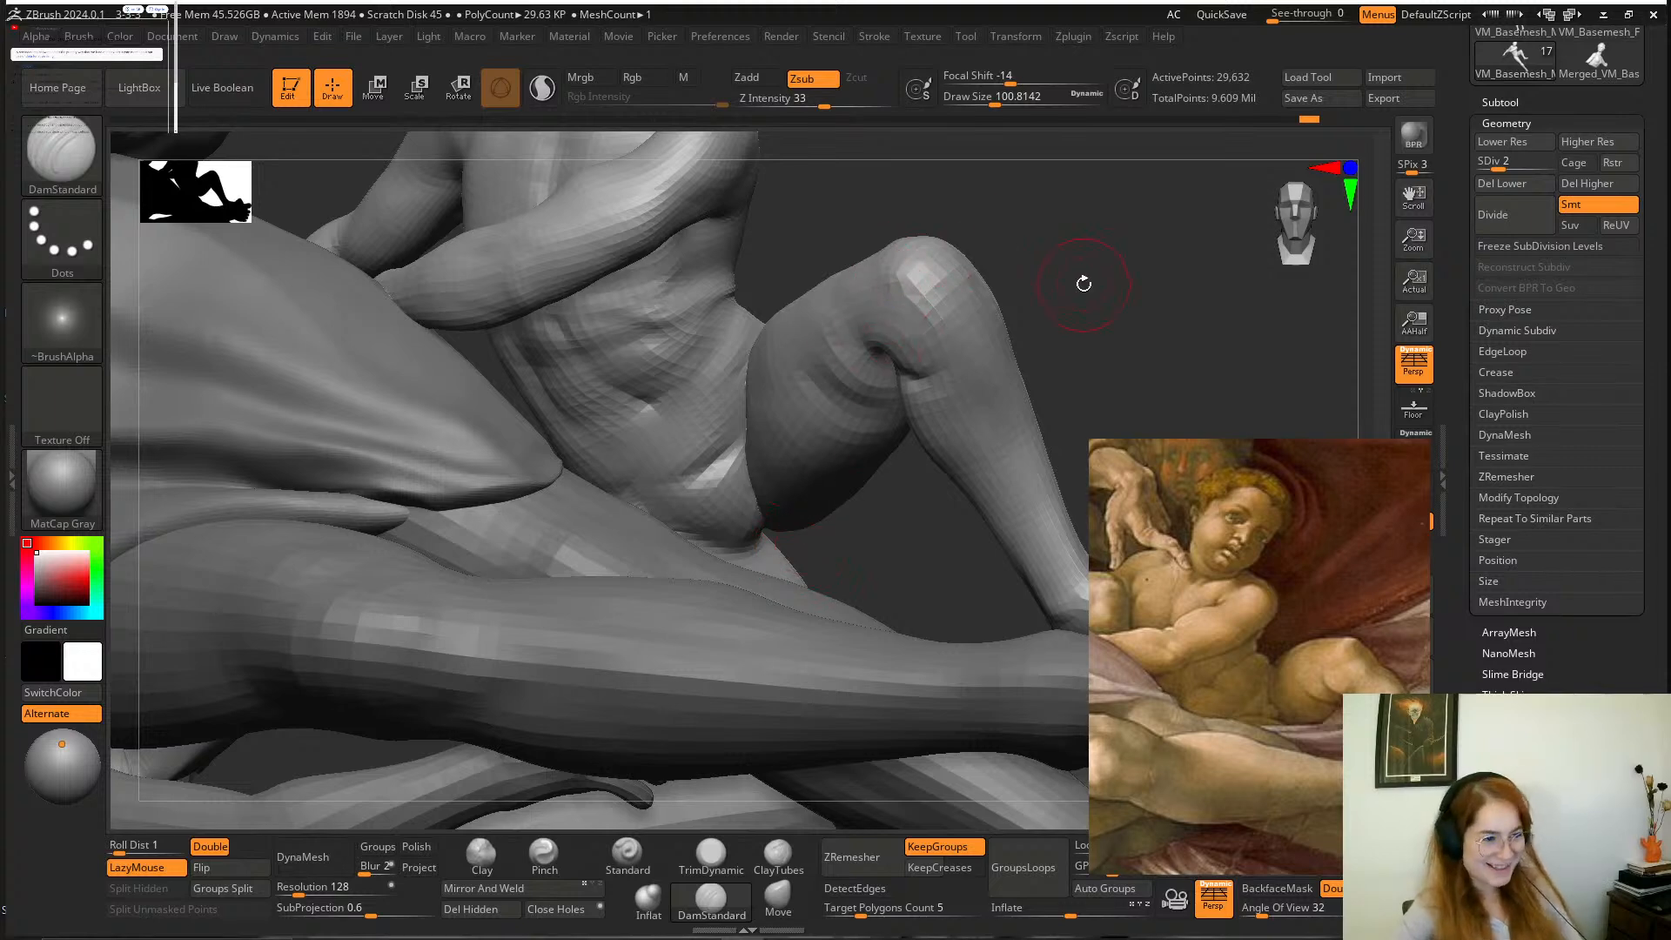
left_click_drag(1084, 284, 1098, 320, "alt")
left_click_drag(703, 496, 779, 429, "shift")
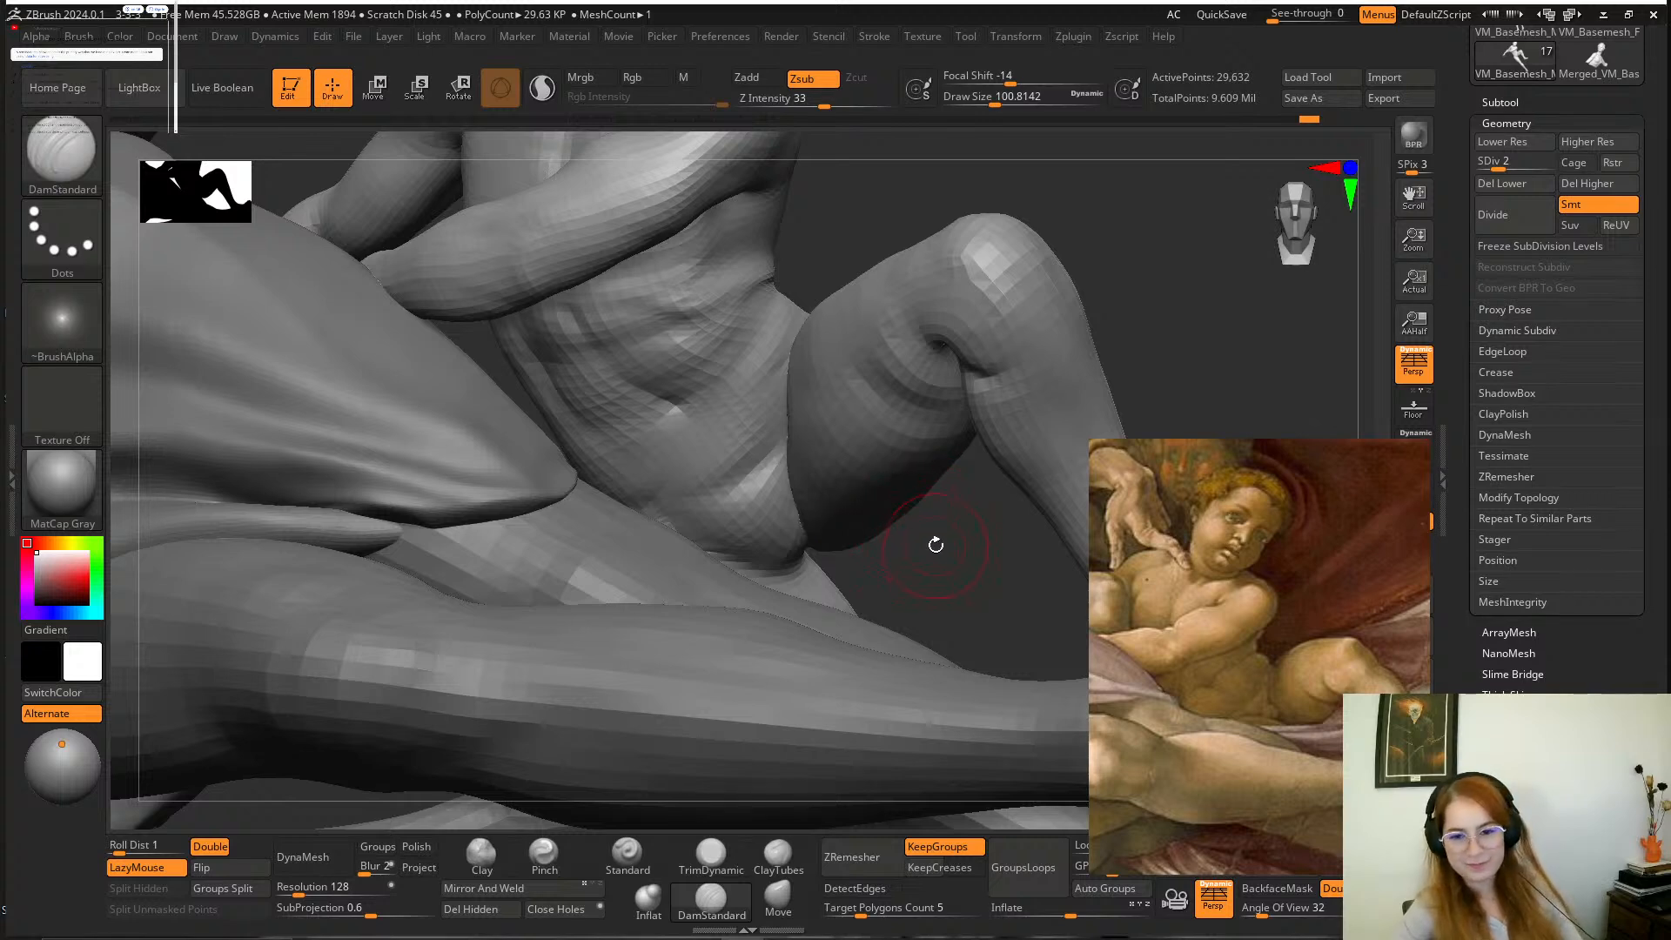
left_click_drag(955, 571, 999, 570, "alt")
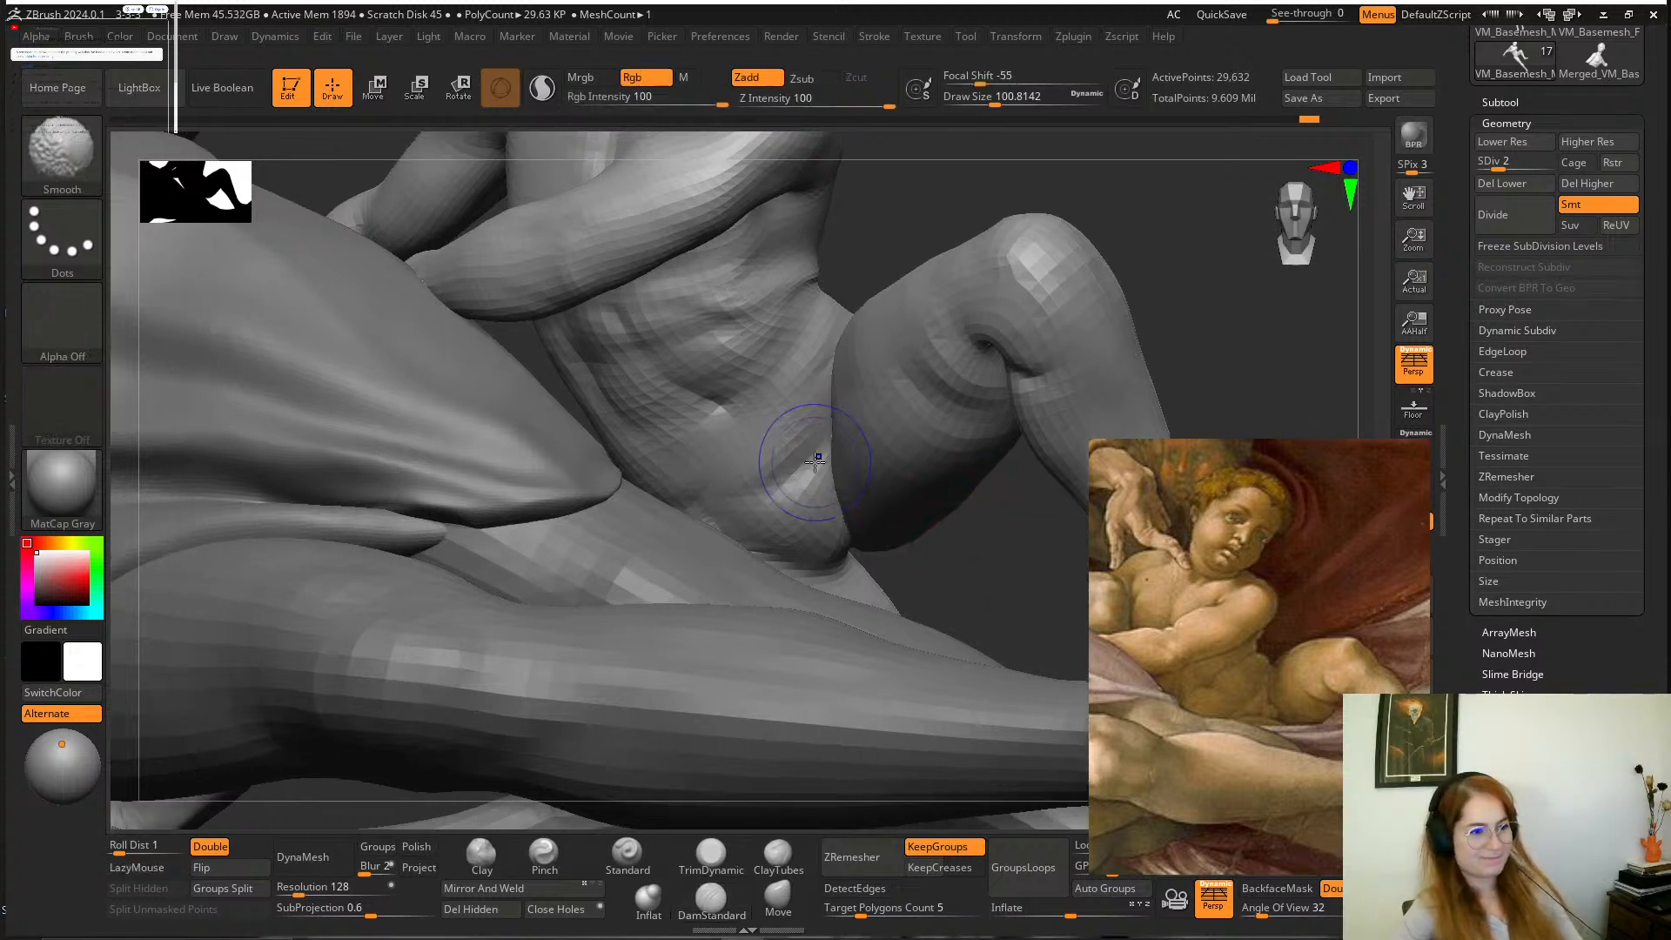
left_click_drag(802, 466, 760, 476, "shift")
mouse_move(936, 537)
left_mouse_down("alt")
mouse_move(936, 581)
mouse_move(914, 571)
mouse_move(1014, 466)
mouse_move(997, 487)
left_mouse_up("alt")
Adjust the upper contour of the boy's raised thigh with the Move brush at a draw size of about 145.
left_click(778, 897)
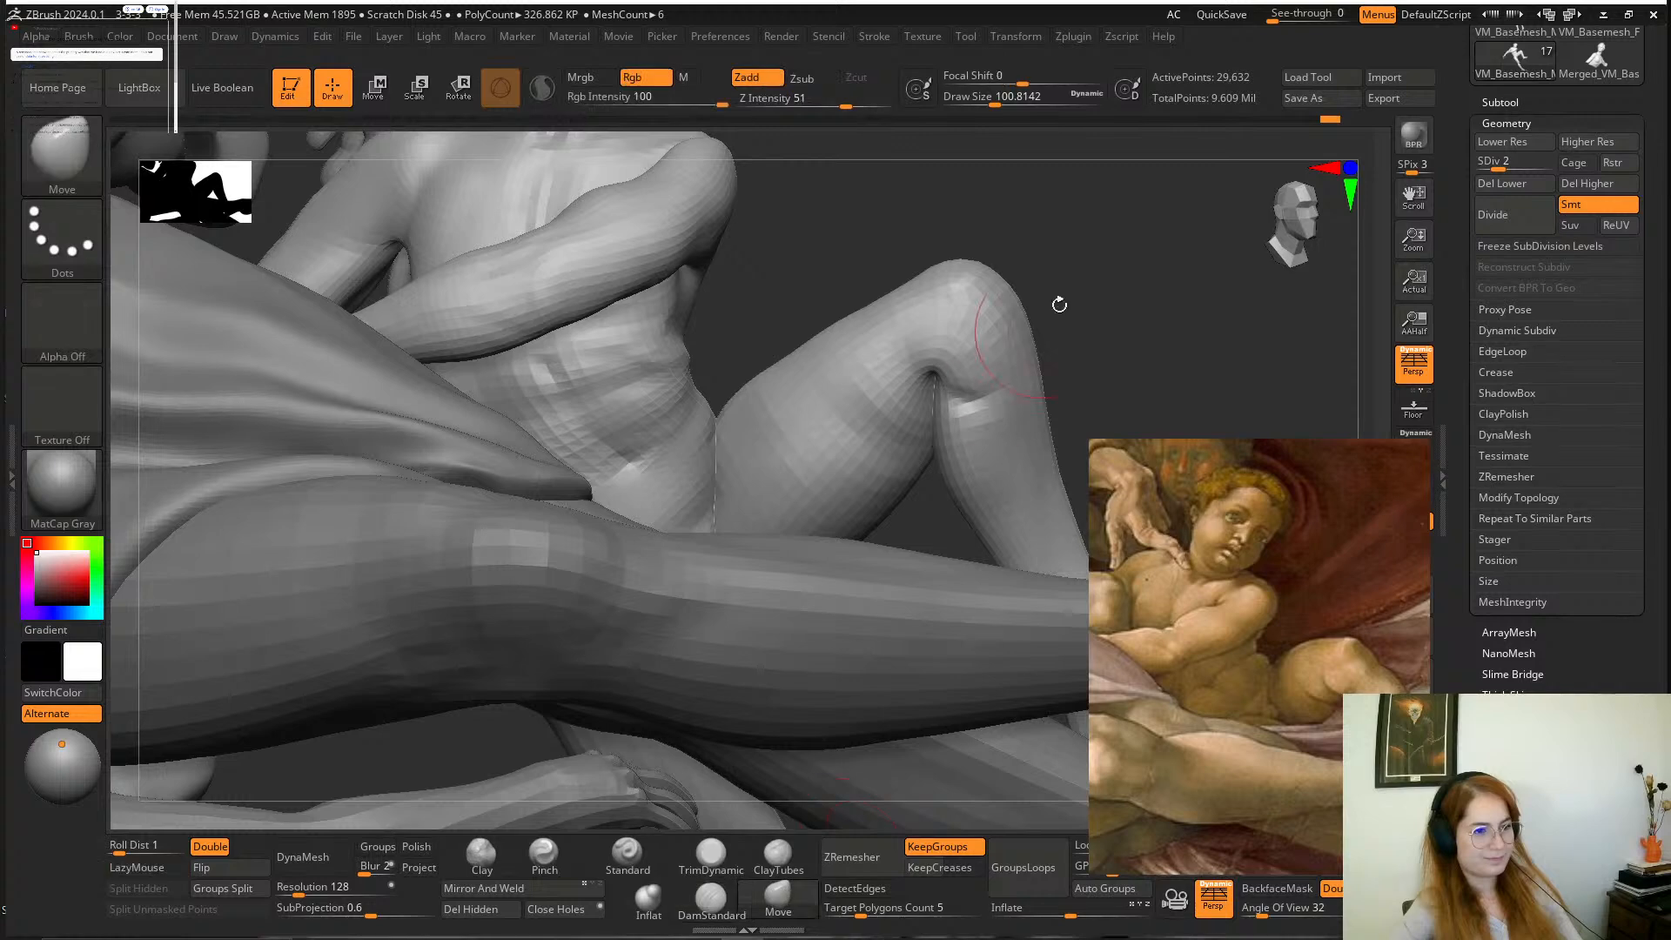
left_click_drag(1059, 306, 1001, 313)
key("space")
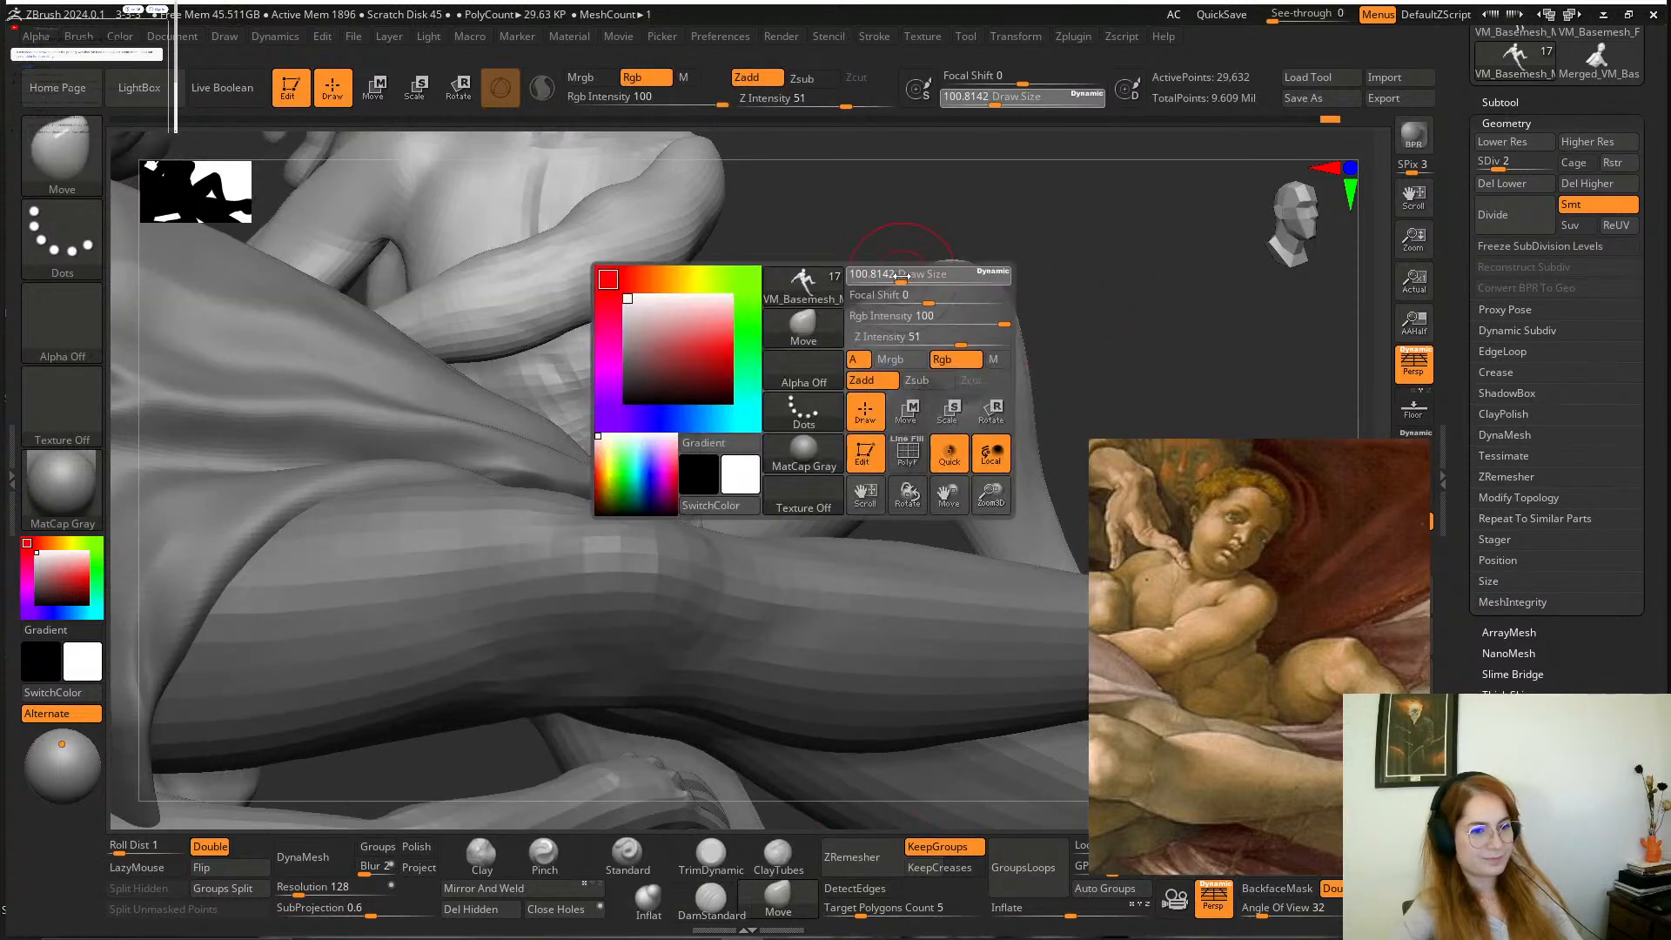
left_click_drag(899, 280, 838, 302)
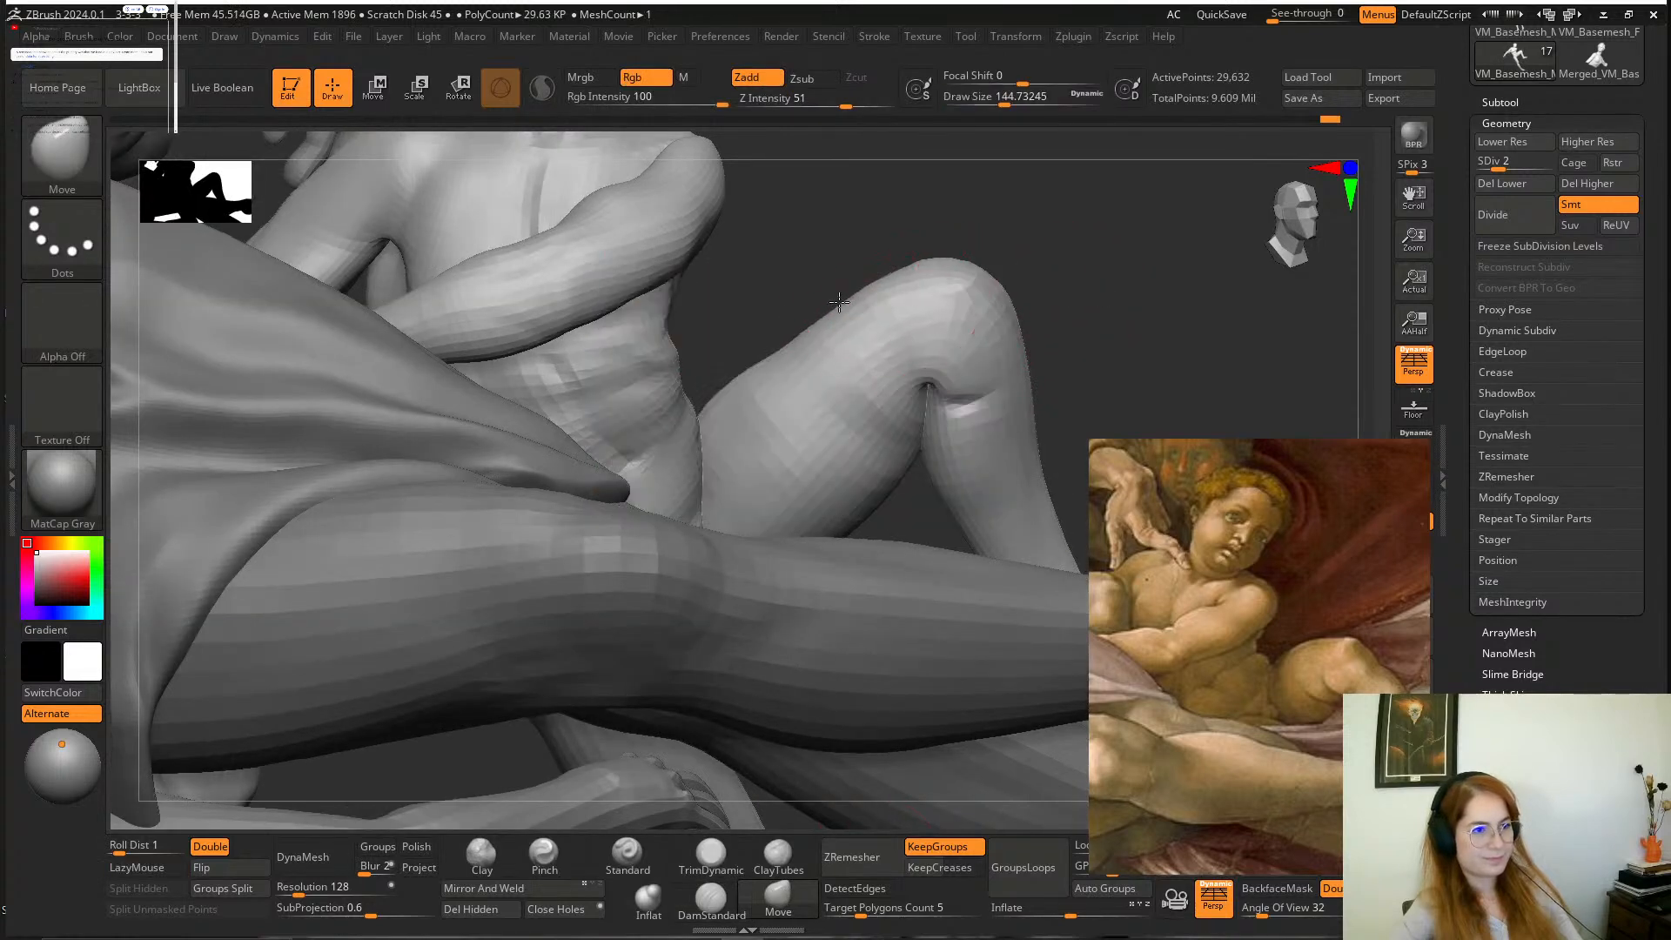
left_click_drag(995, 205, 939, 252)
left_click_drag(788, 349, 785, 335)
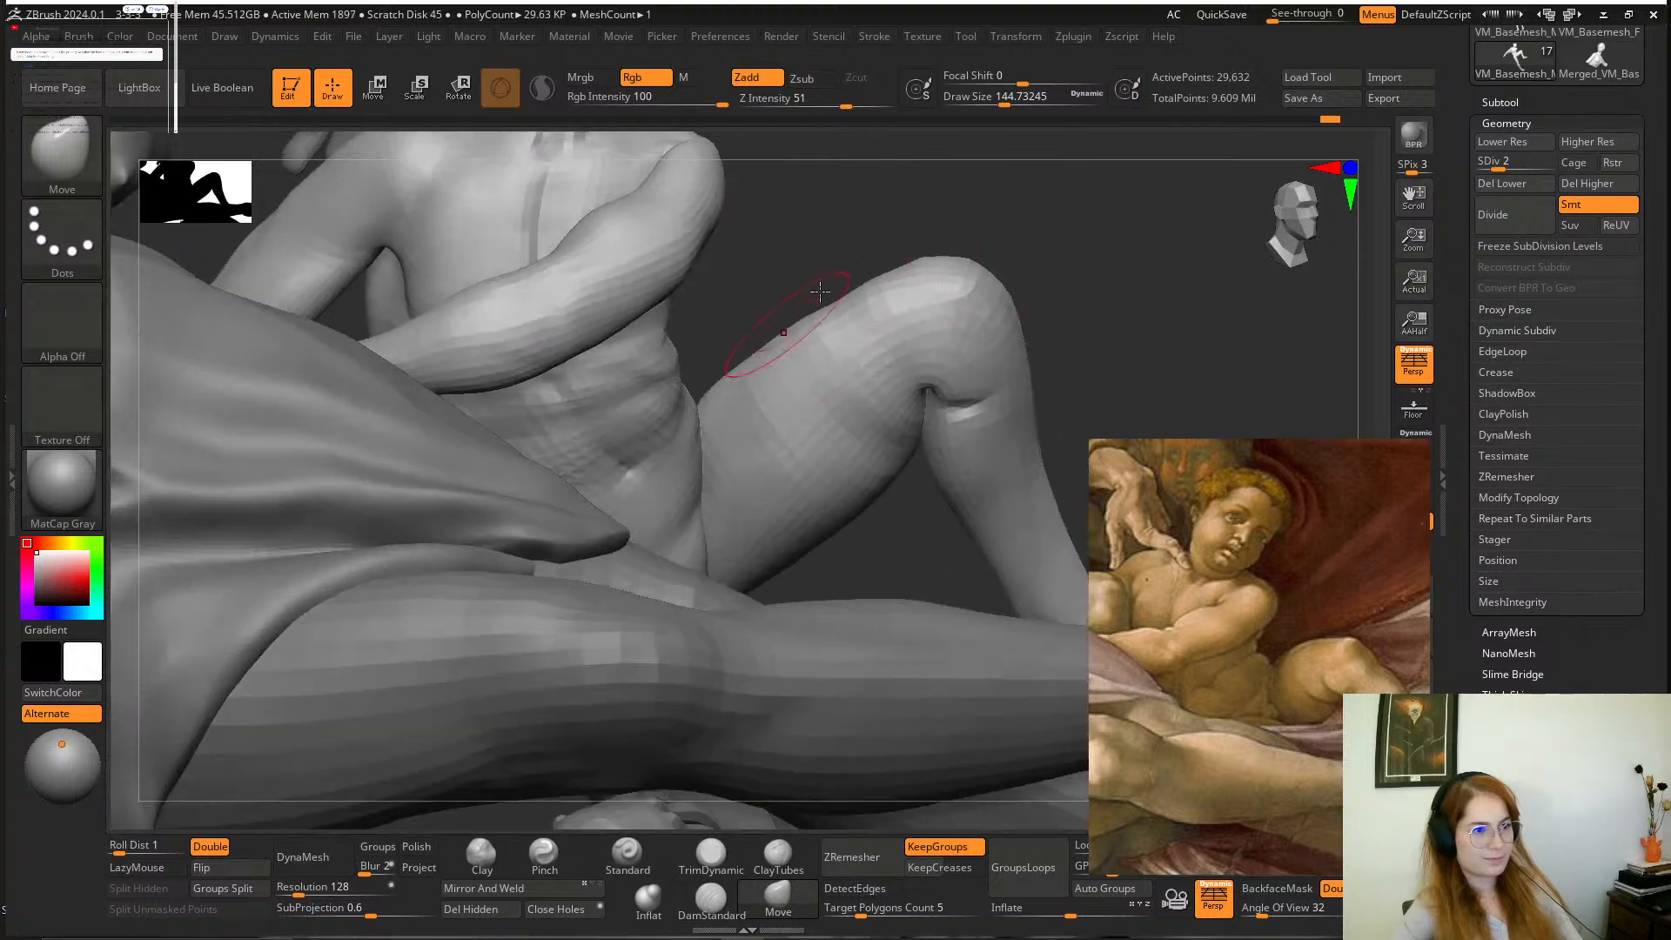
mouse_move(1075, 248)
left_mouse_down()
mouse_move(846, 286)
mouse_move(716, 410)
mouse_move(675, 403)
left_mouse_up()
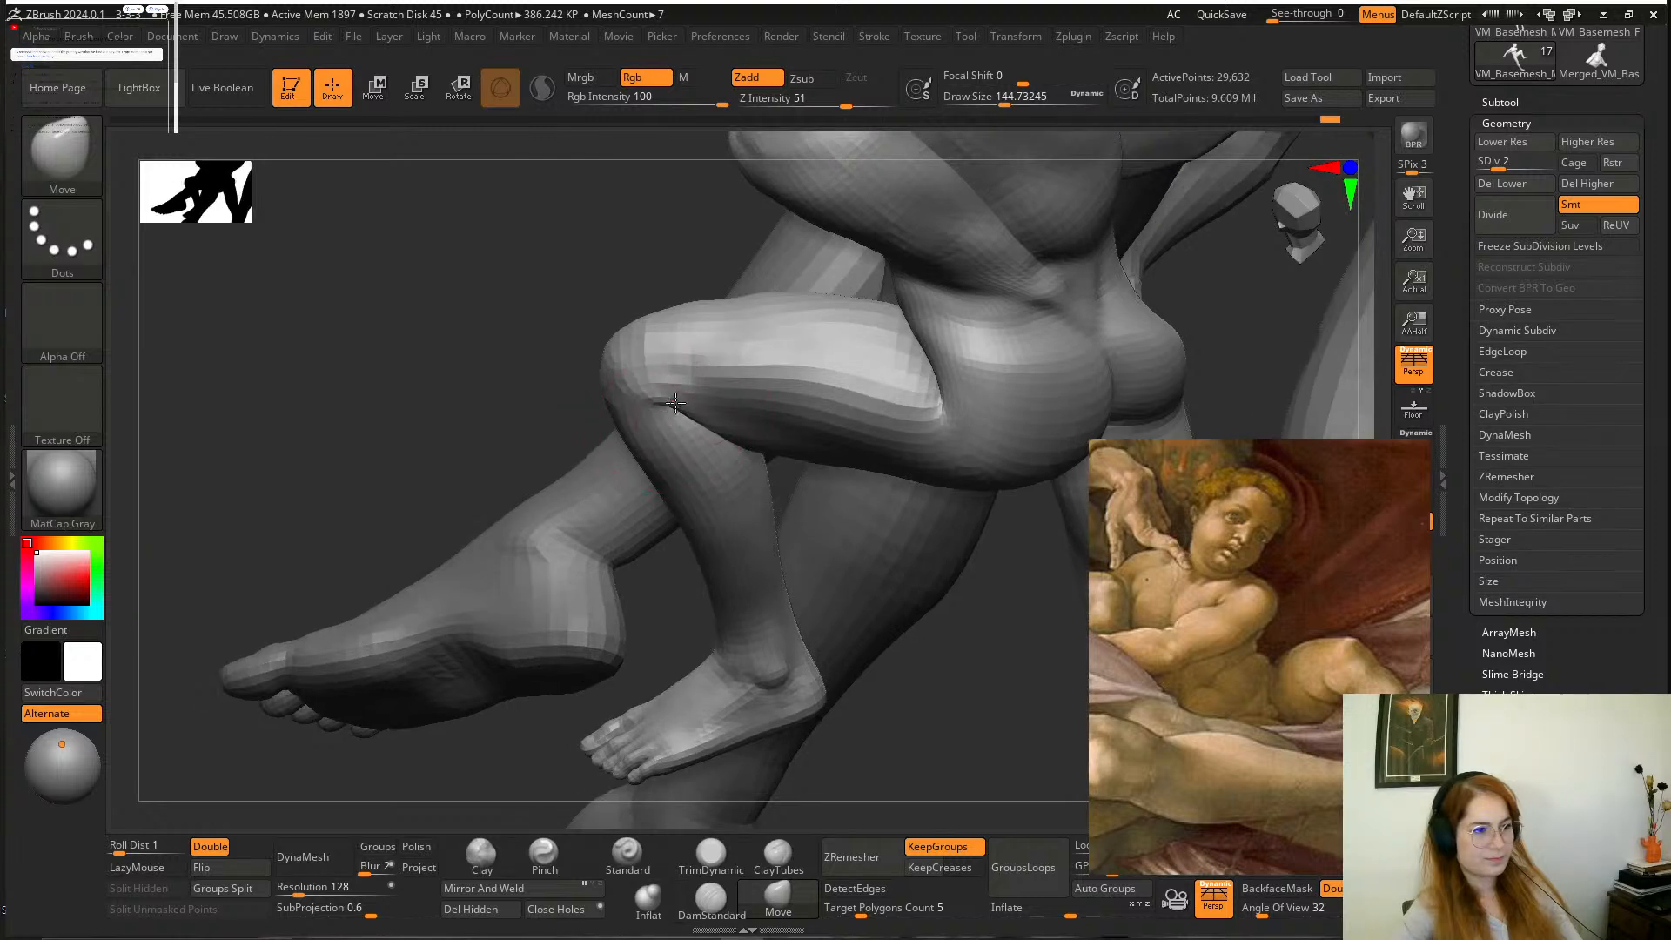
left_click_drag(917, 638, 905, 286)
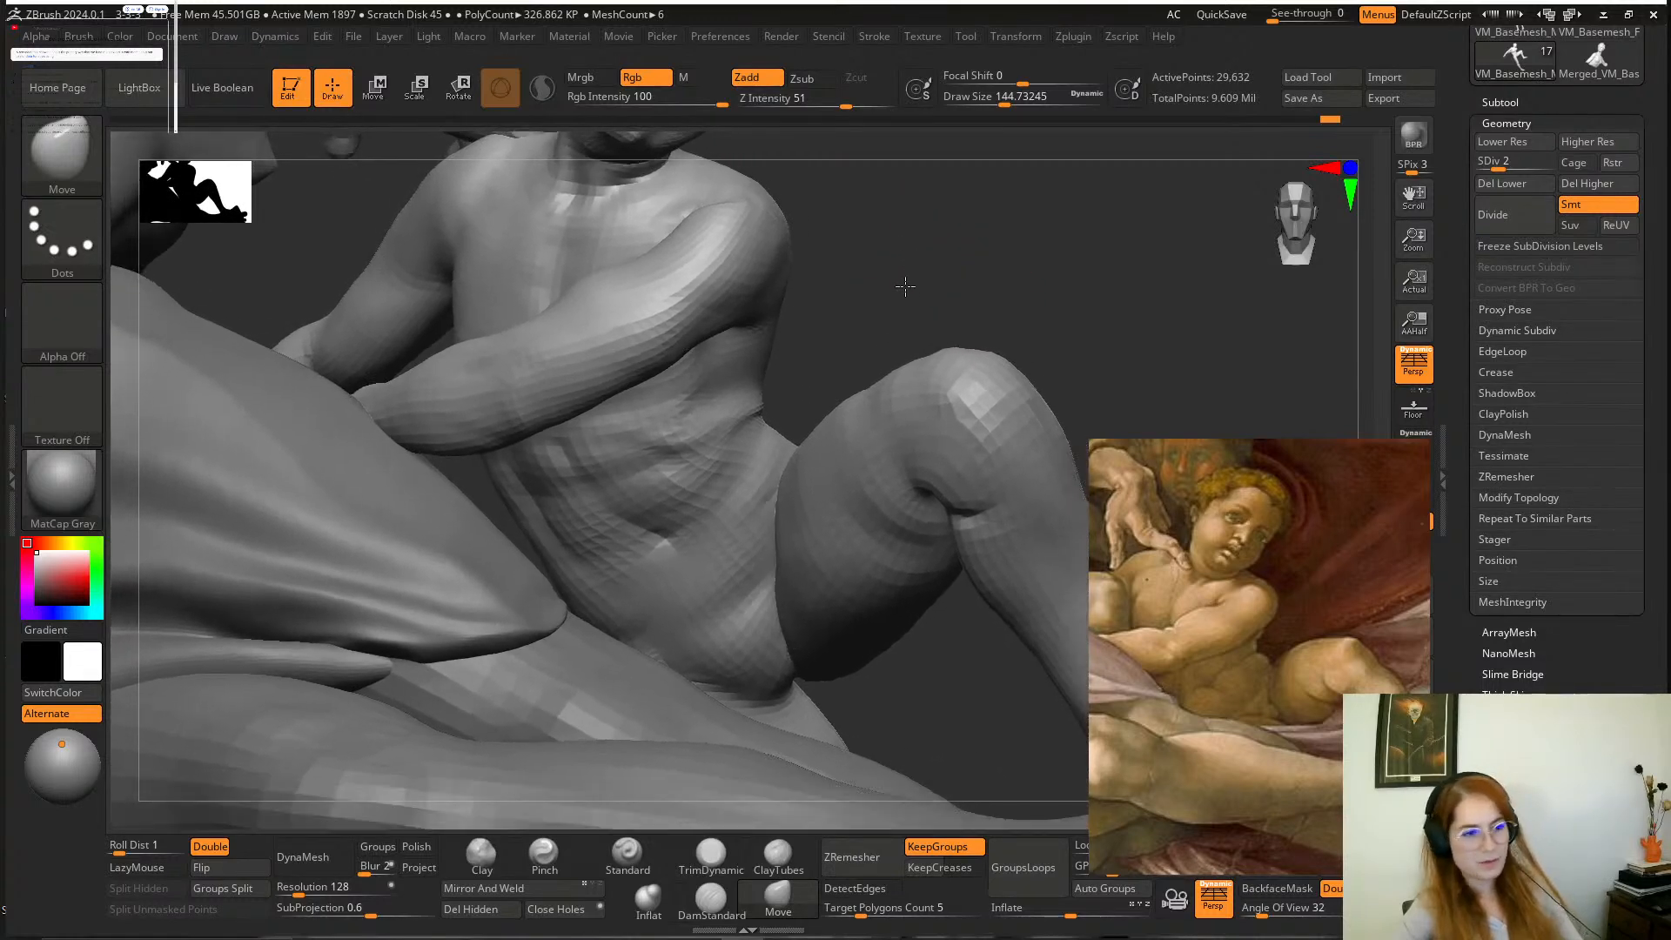
Fill out the raised thigh against the painting with the Move brush, and reduce the draw size to about 116.
left_click_drag(1026, 291, 929, 228, "alt")
mouse_move(871, 442)
left_mouse_down("shift")
mouse_move(884, 454)
mouse_move(860, 487)
left_mouse_up("shift")
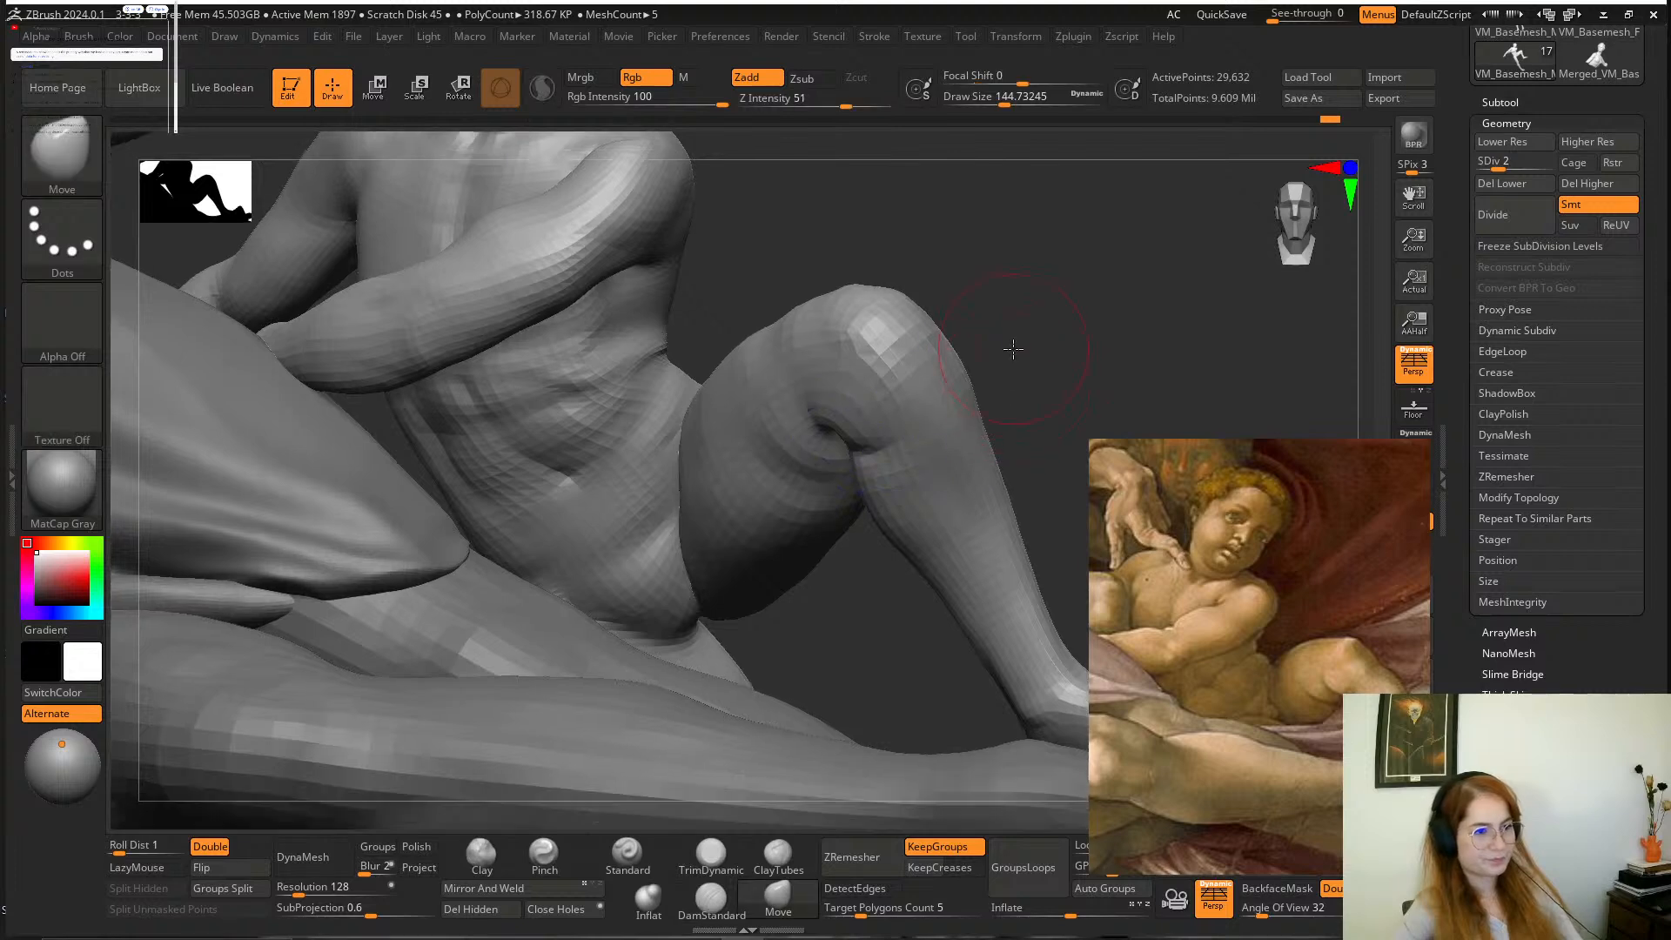
left_click_drag(1013, 349, 983, 371, "alt")
right_click(821, 421)
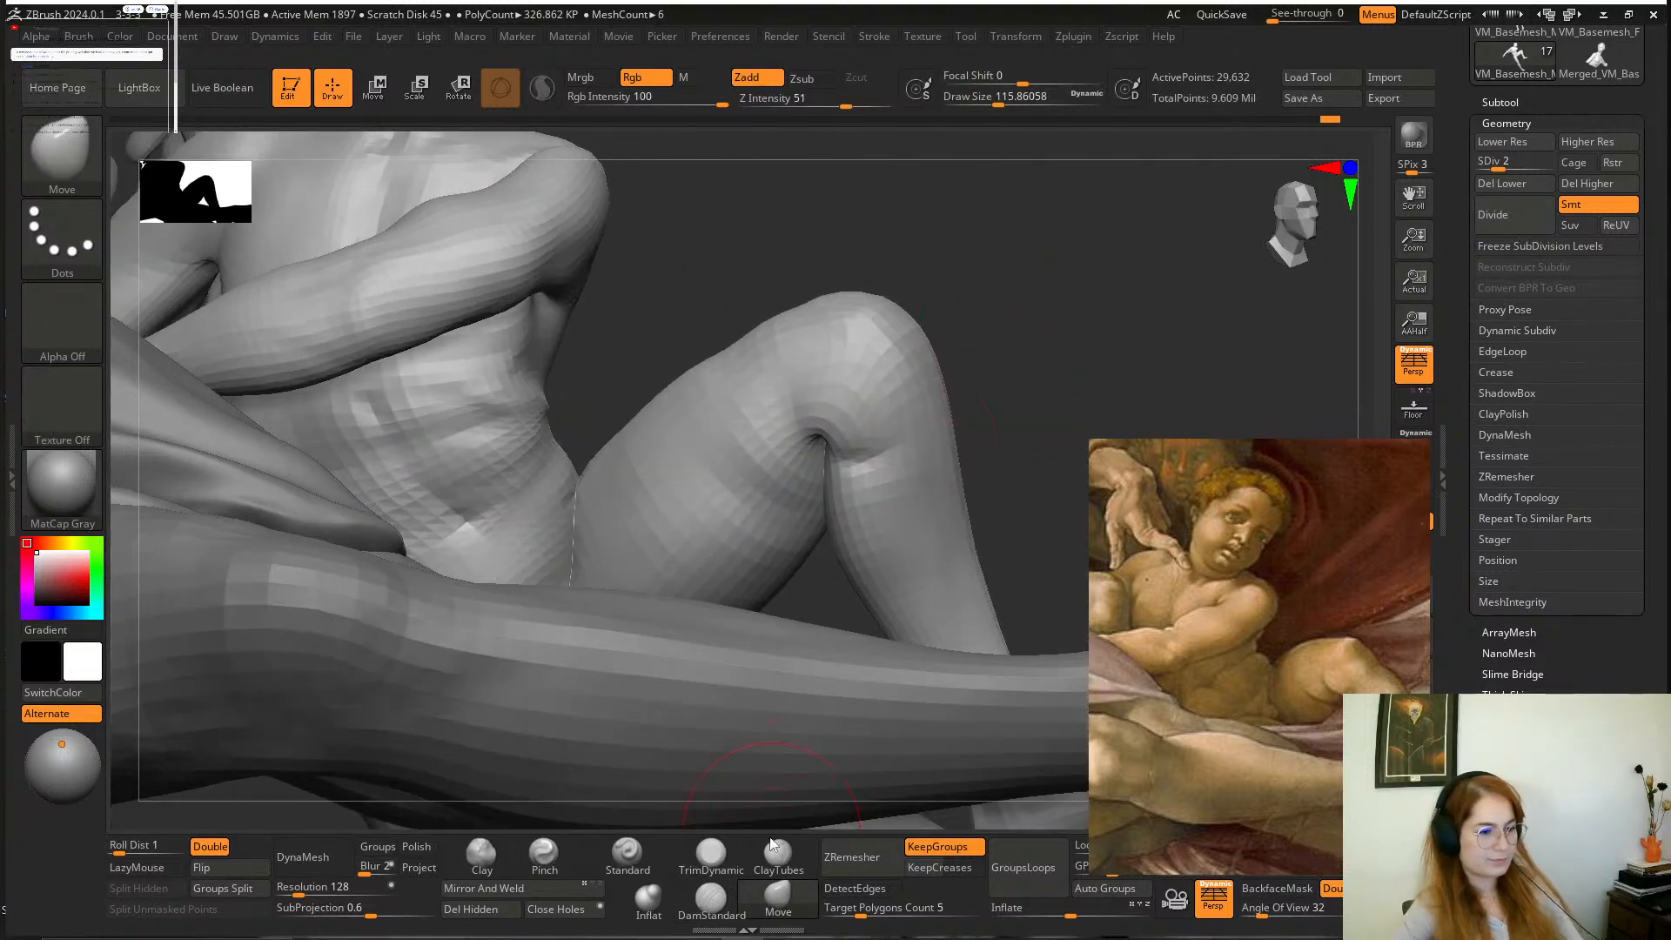
Deepen the crease at the bent knee with DamStandard at a draw size of about 116, and smooth its edges.
left_click(709, 901)
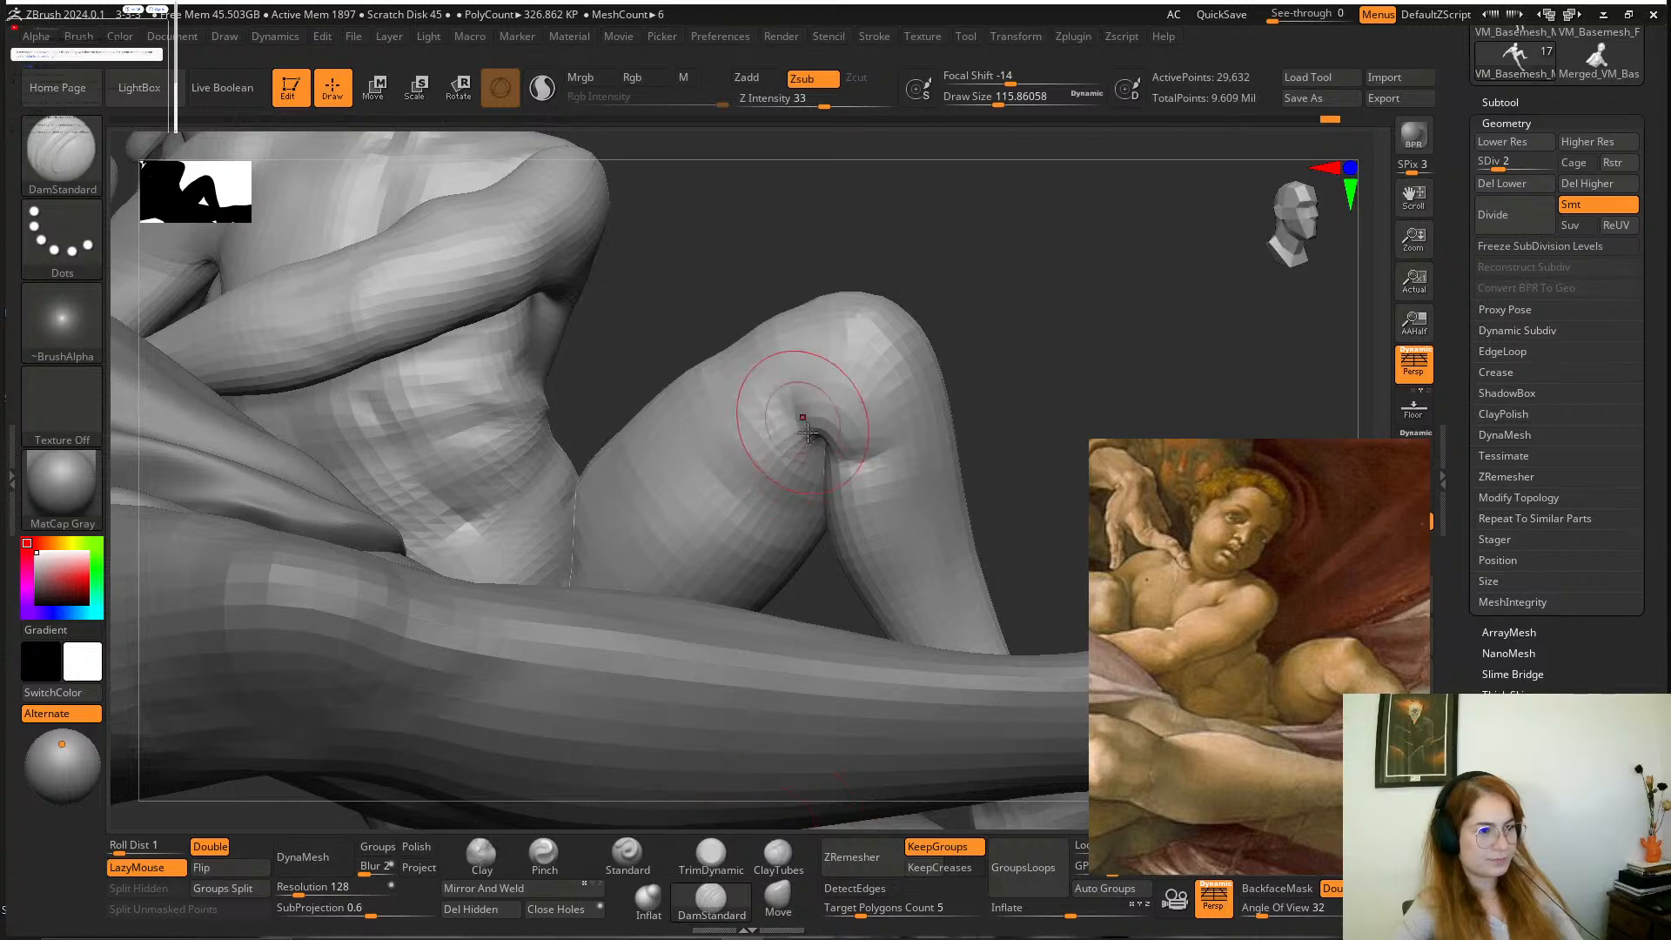
left_click_drag(944, 267, 948, 338)
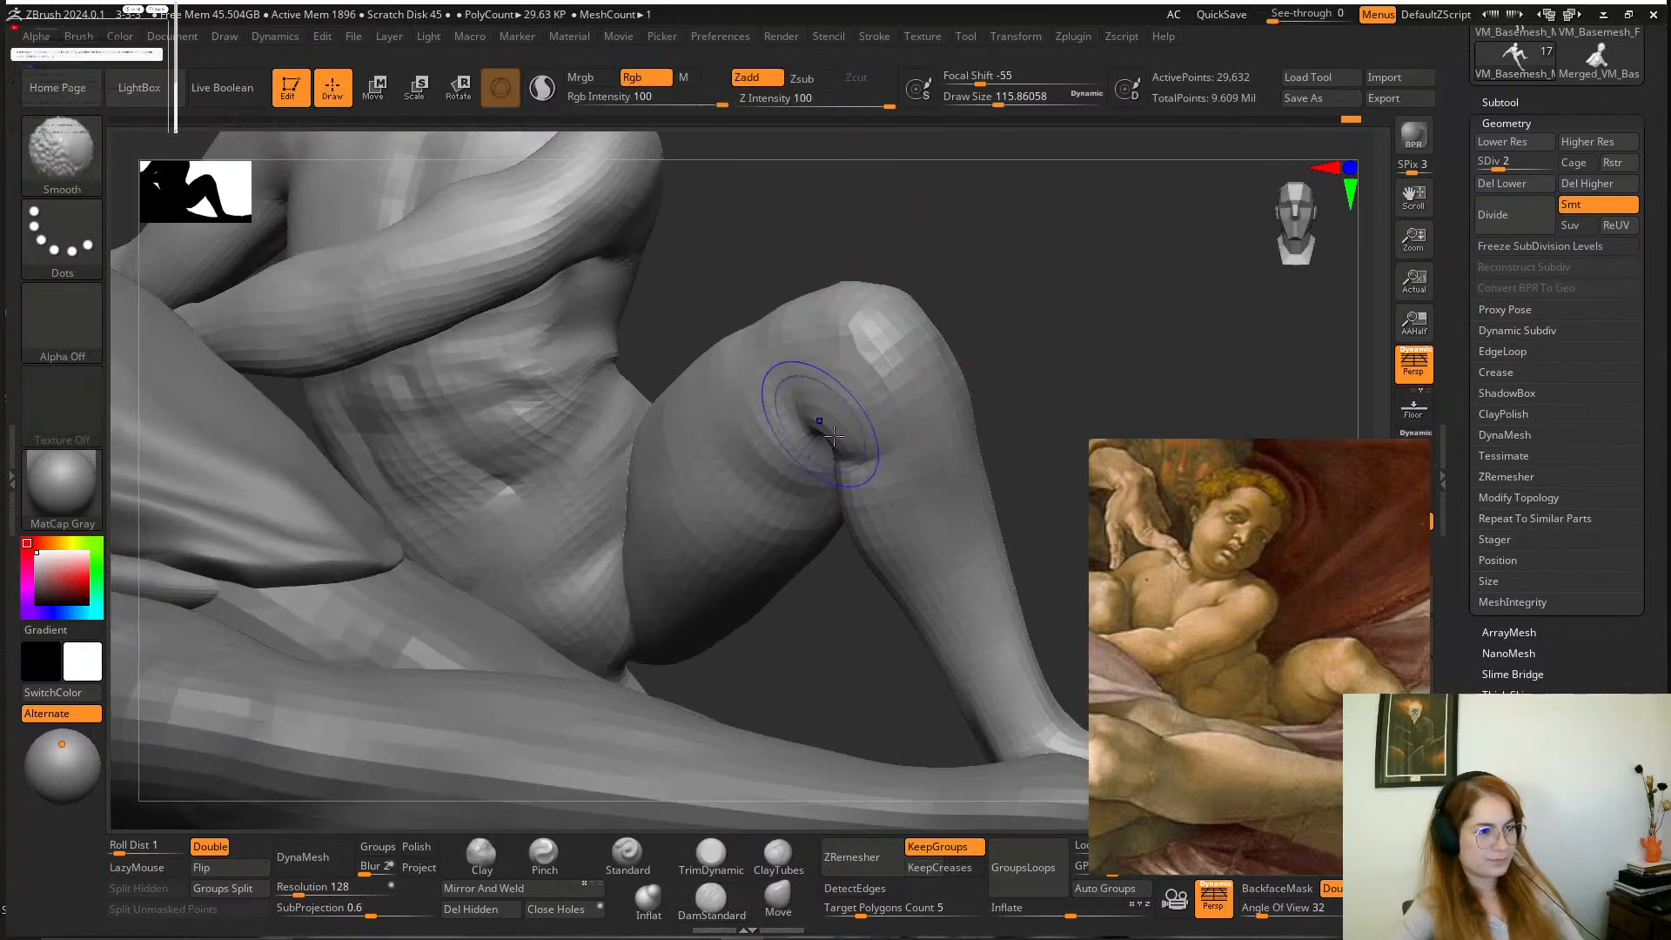
left_click_drag(997, 392, 977, 419)
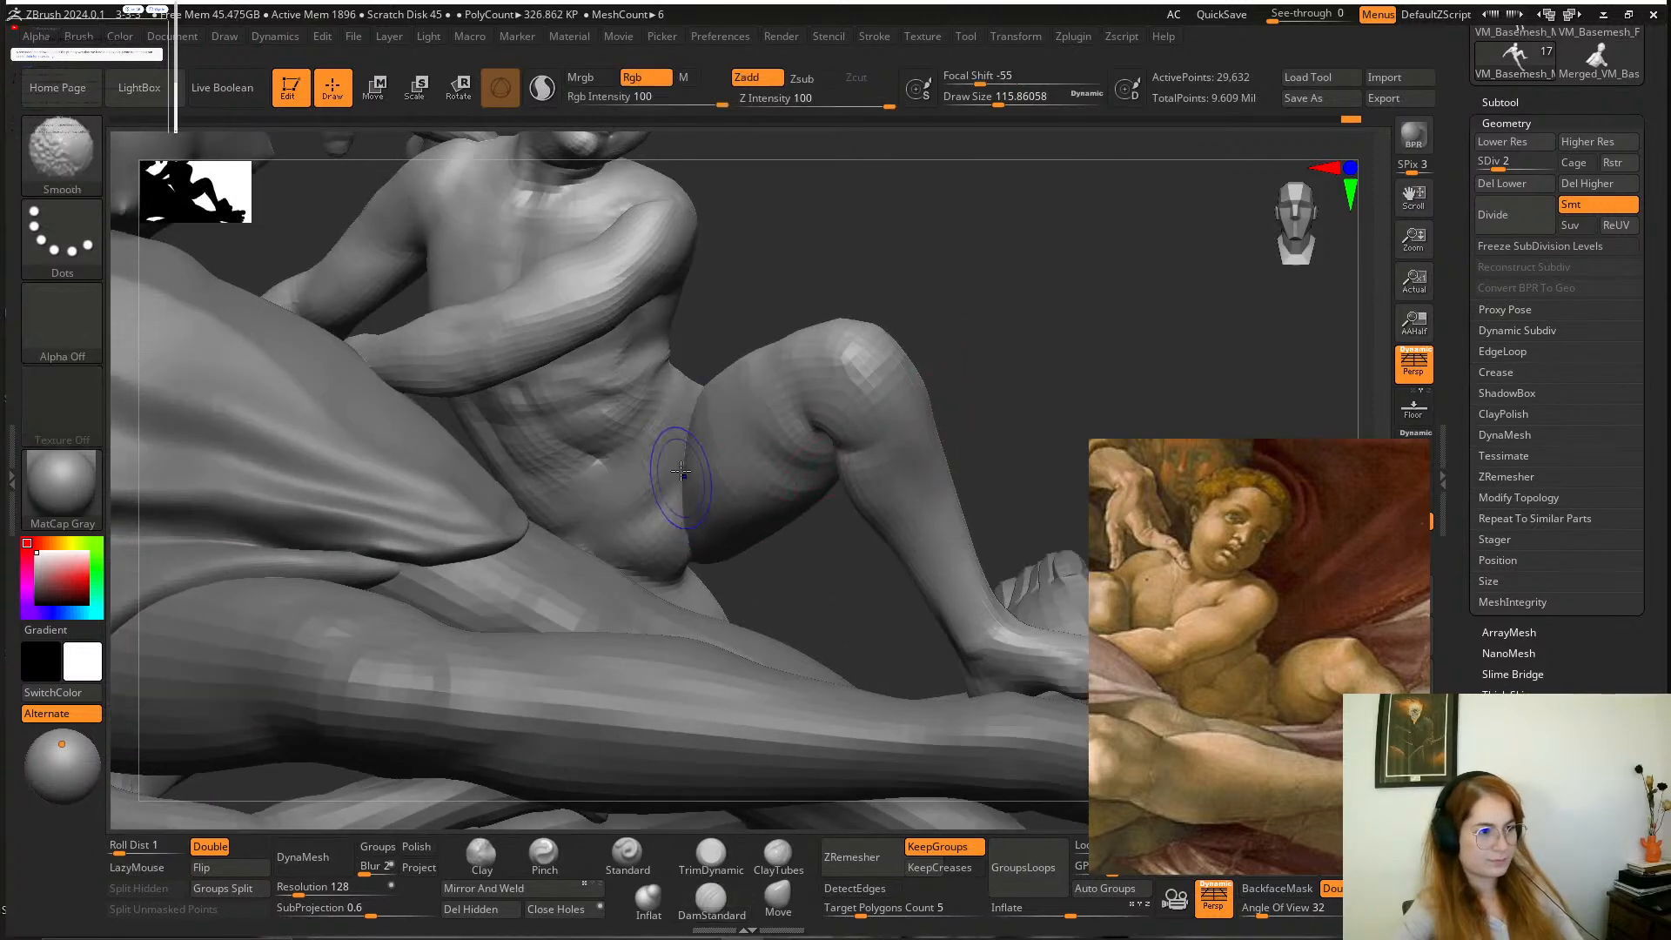
mouse_move(794, 539)
left_mouse_down()
mouse_move(813, 568)
mouse_move(859, 570)
left_mouse_up()
Reposition the painting reference to show the figures' legs, and realign the application window with the screen edge.
mouse_move(1194, 599)
middle_mouse_down()
mouse_move(1161, 416)
mouse_move(1126, 409)
mouse_move(1100, 431)
mouse_move(1180, 473)
middle_mouse_up()
mouse_move(1264, 488)
right_mouse_down()
mouse_move(1368, 530)
mouse_move(1410, 615)
right_mouse_up()
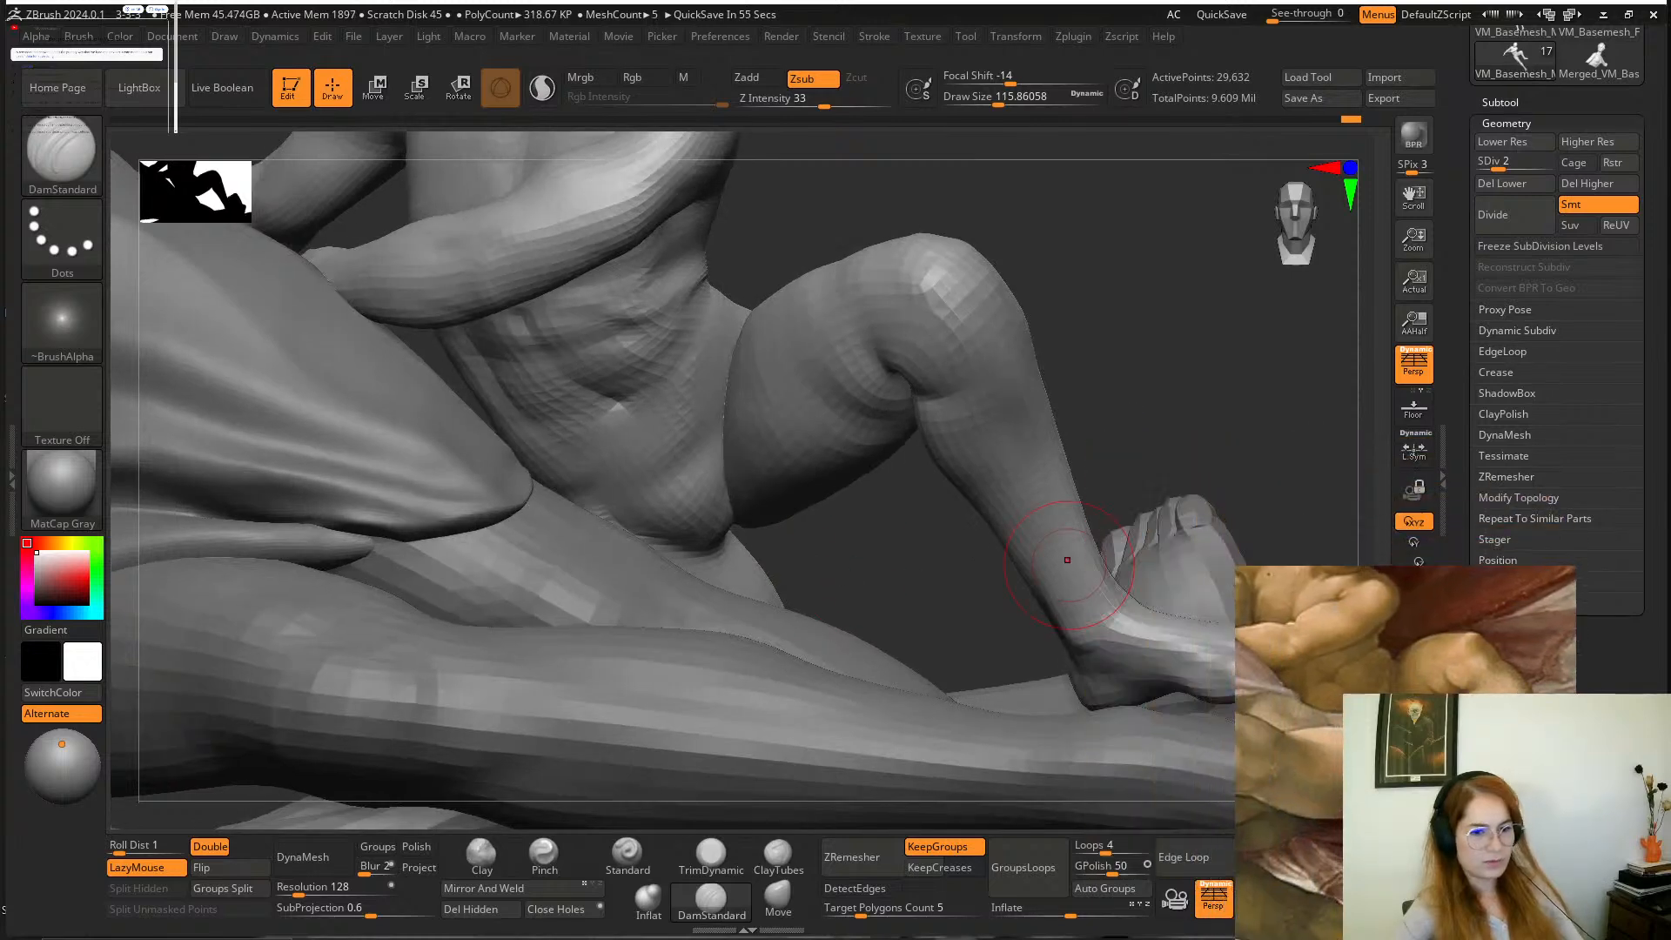
mouse_move(1415, 747)
right_mouse_down()
mouse_move(1336, 635)
mouse_move(1336, 560)
right_mouse_up()
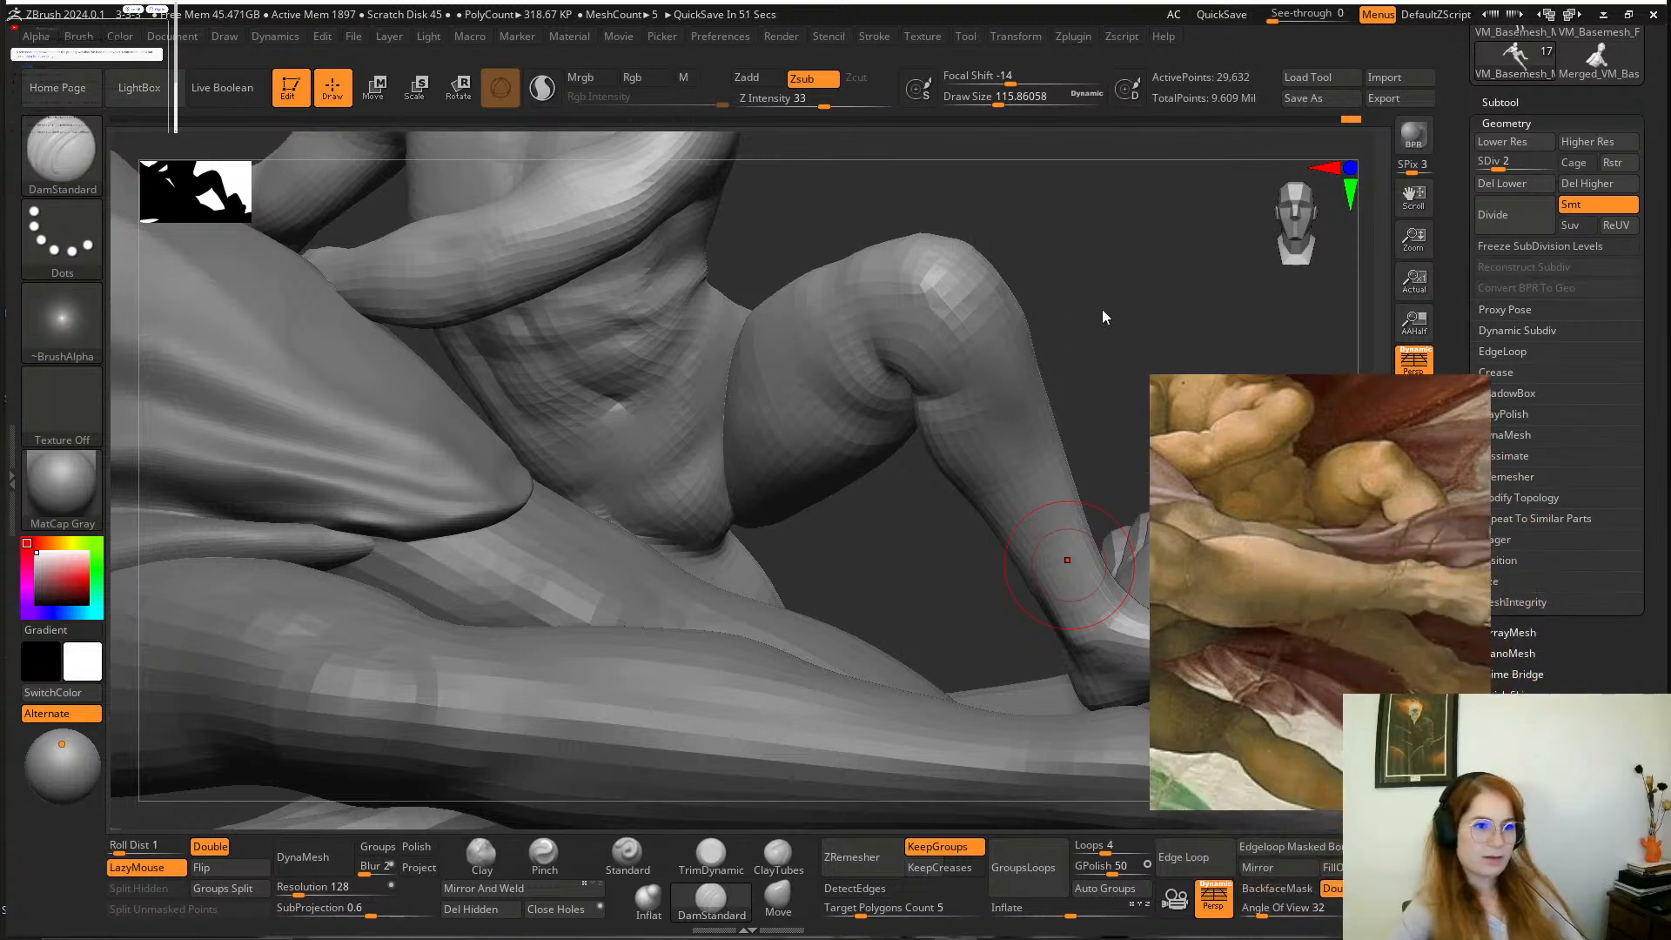
left_click_drag(1101, 312, 1102, 237)
left_click_drag(886, 14, 973, 4)
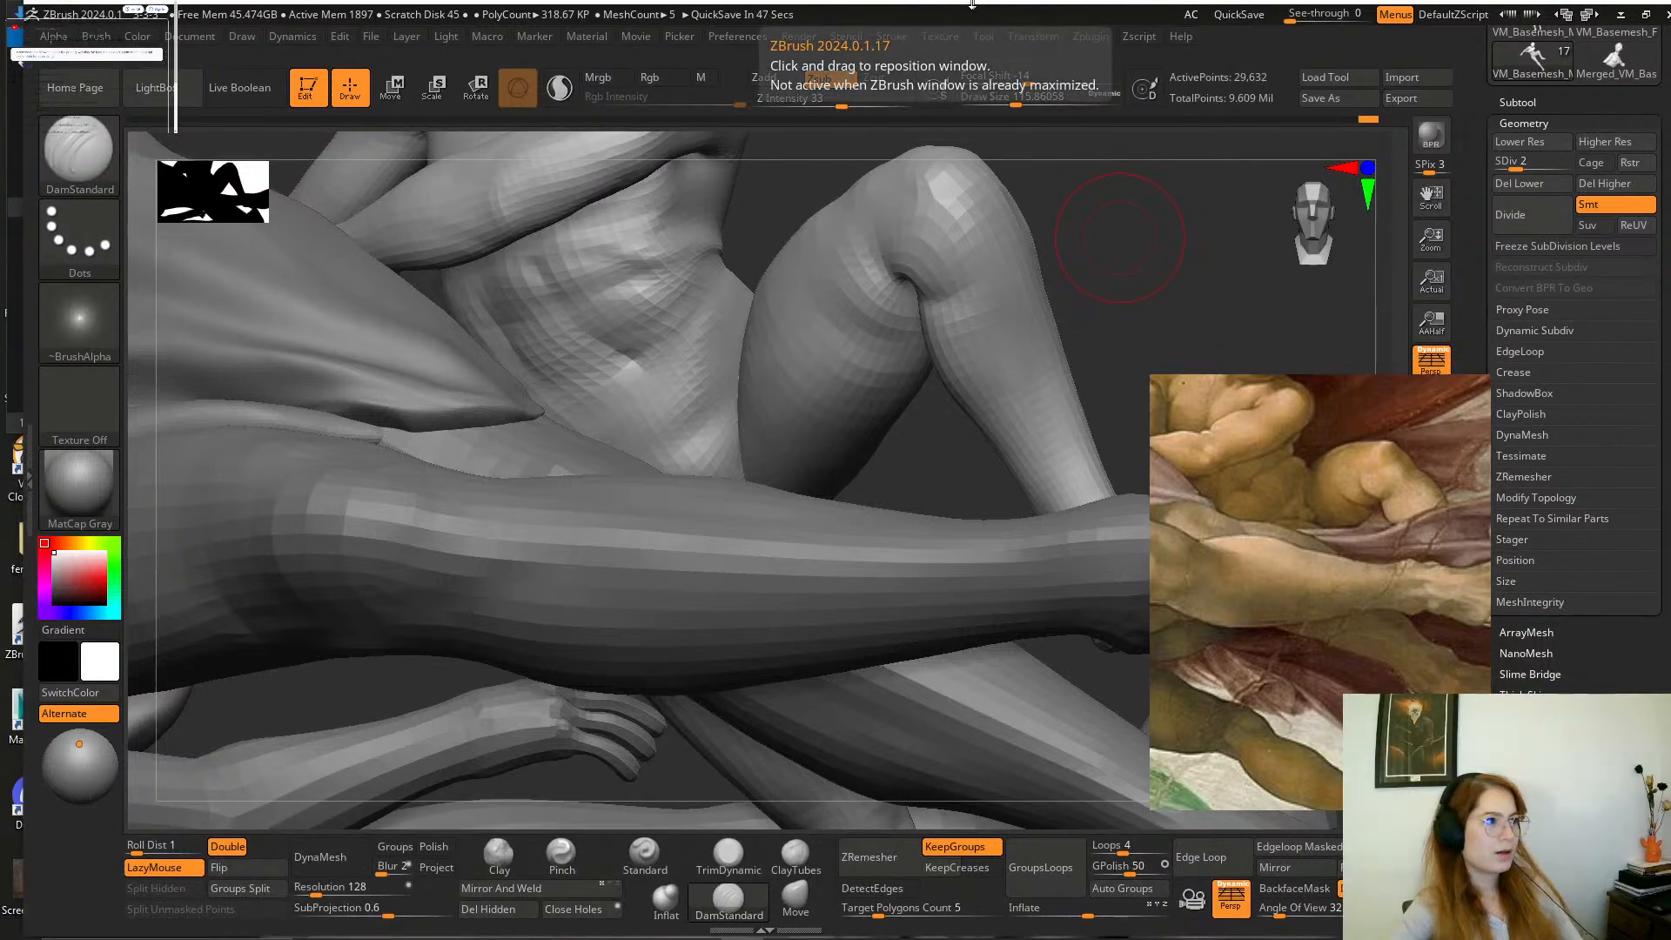
left_click_drag(22, 116, 5, 116)
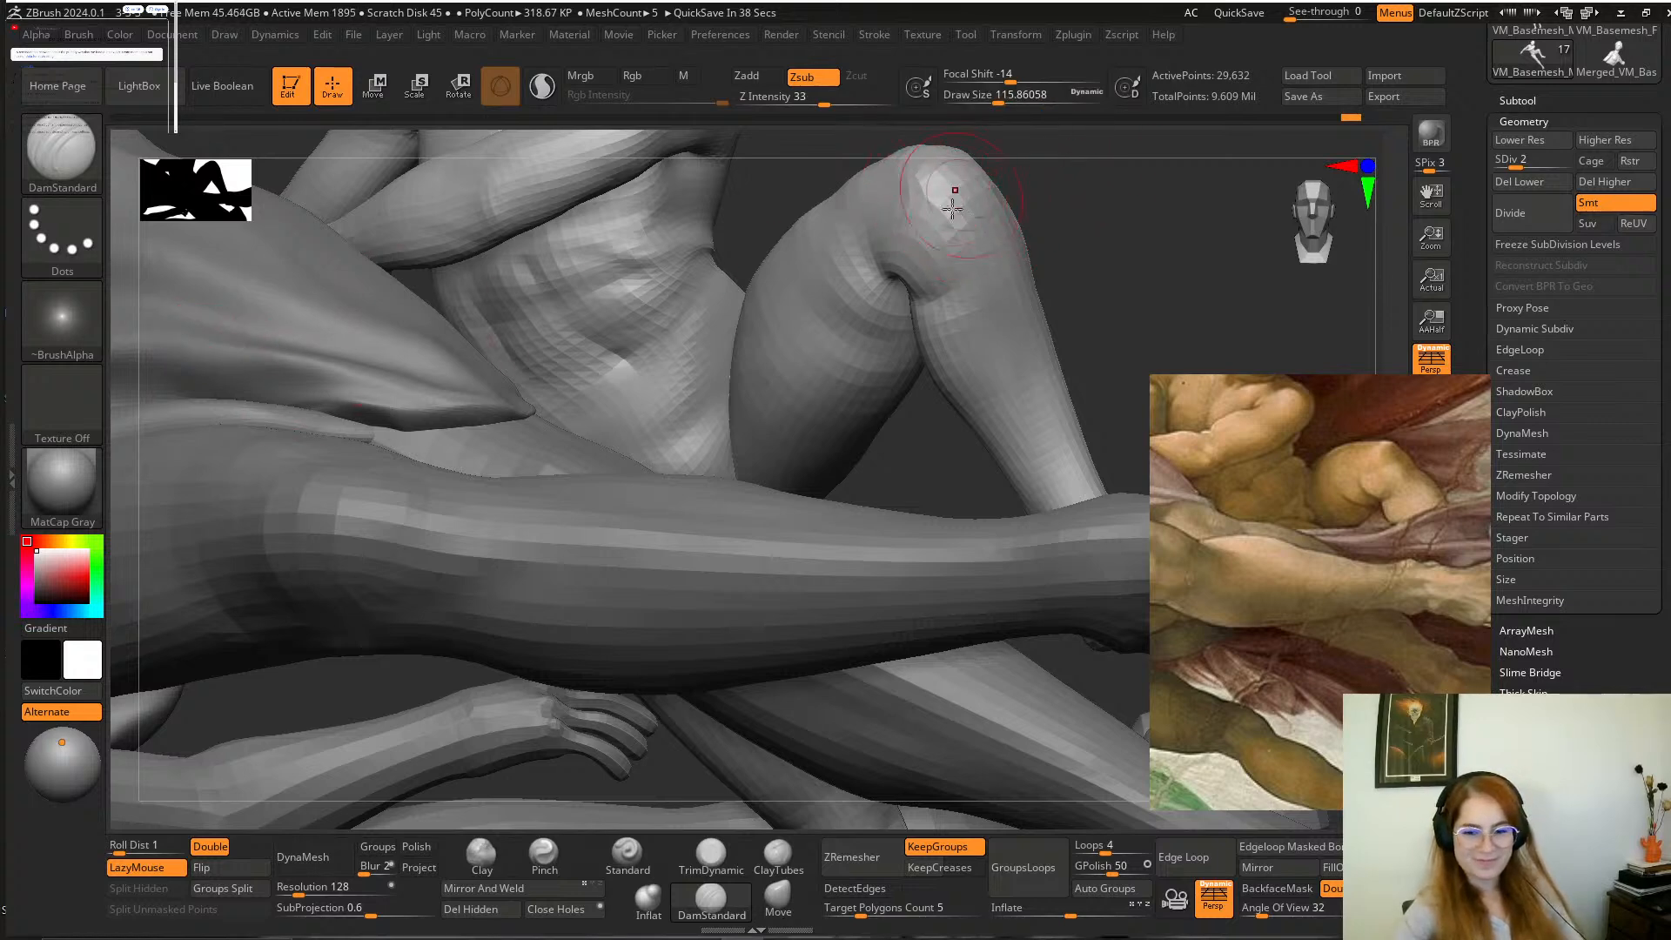
Deepen the folds on the raised thigh with DamStandard, and smooth the thigh's underside.
mouse_move(1161, 280)
left_mouse_down()
mouse_move(1111, 306)
mouse_move(1062, 292)
mouse_move(1051, 324)
left_mouse_up()
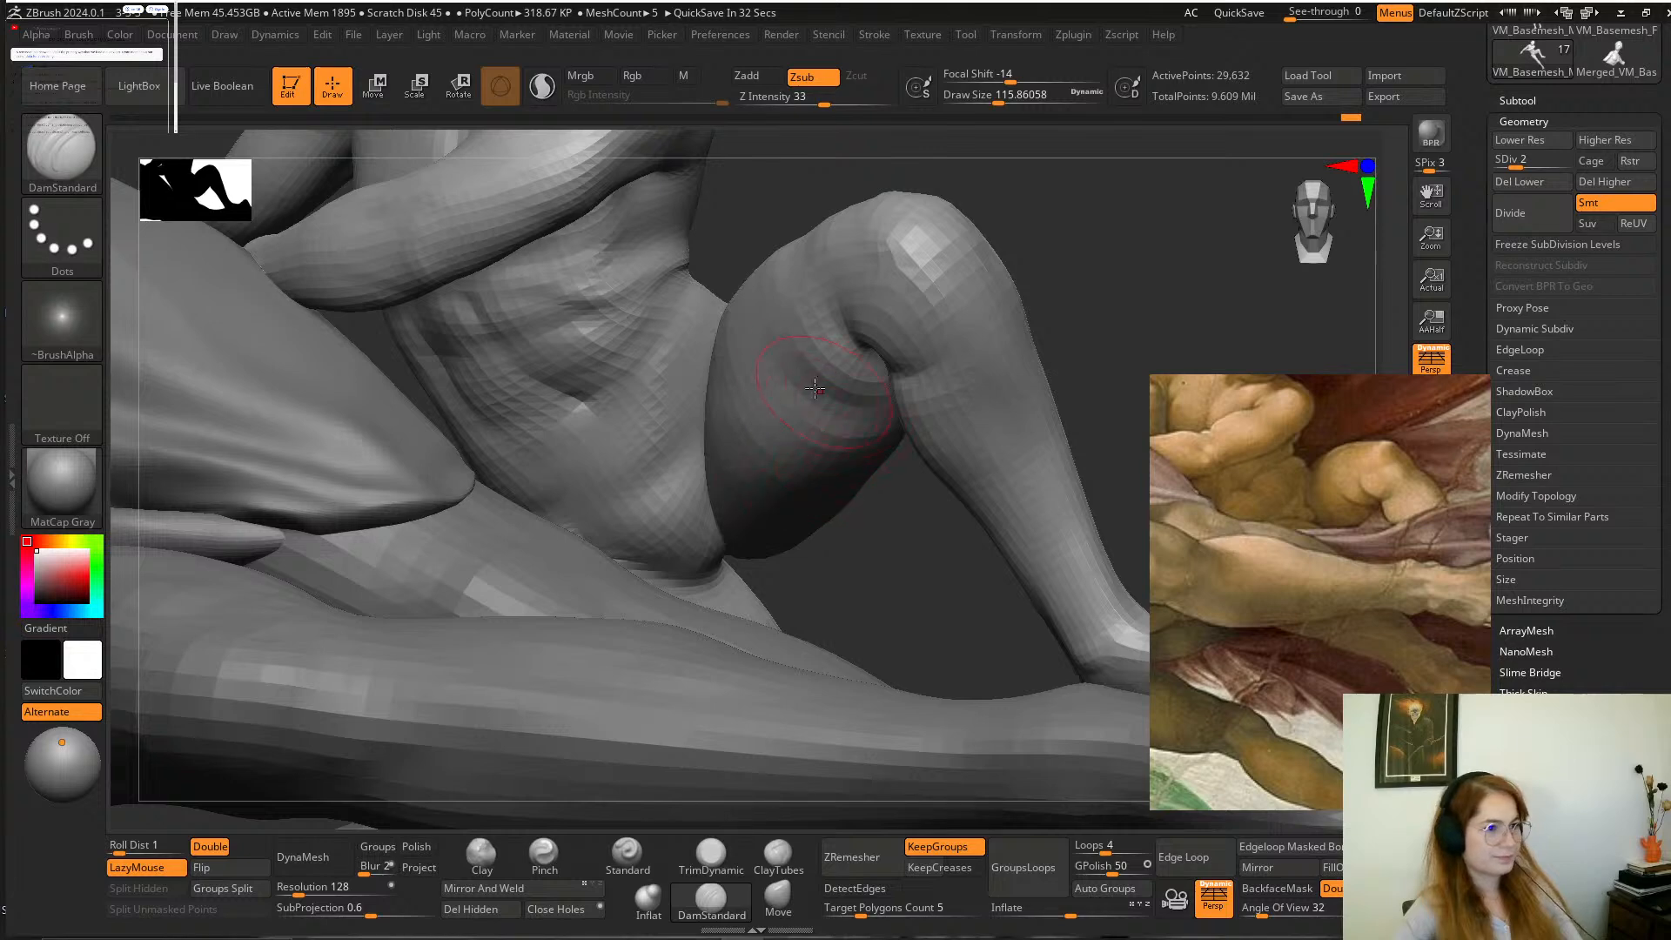
left_click_drag(835, 540, 888, 530)
key("shift")
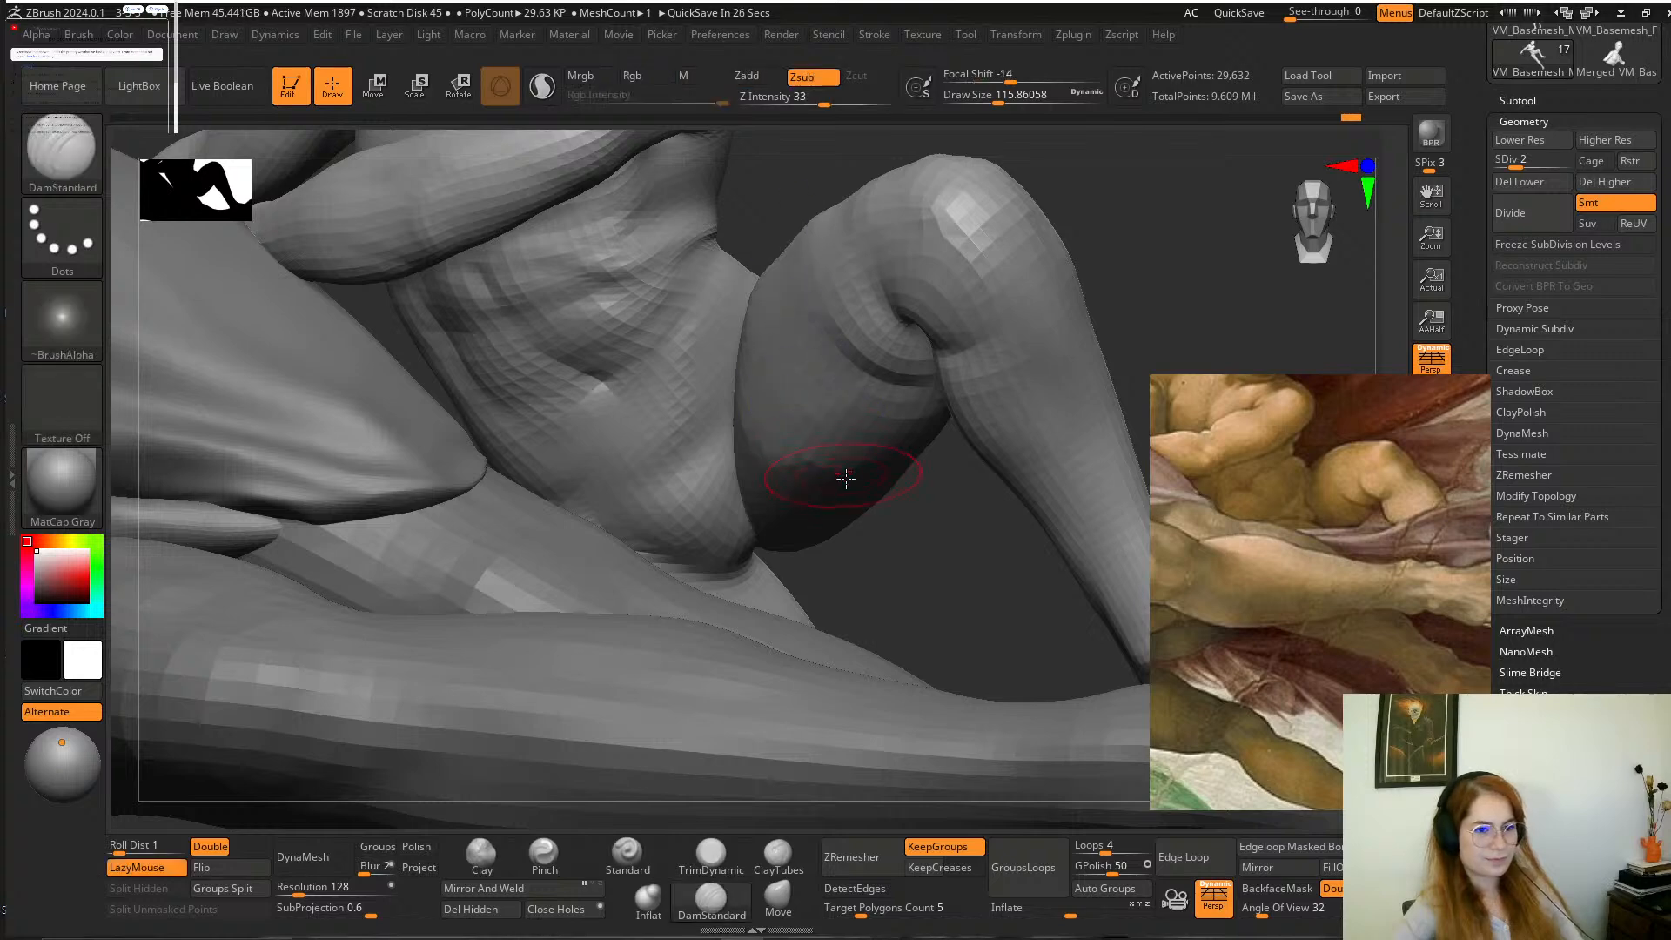
key("shift")
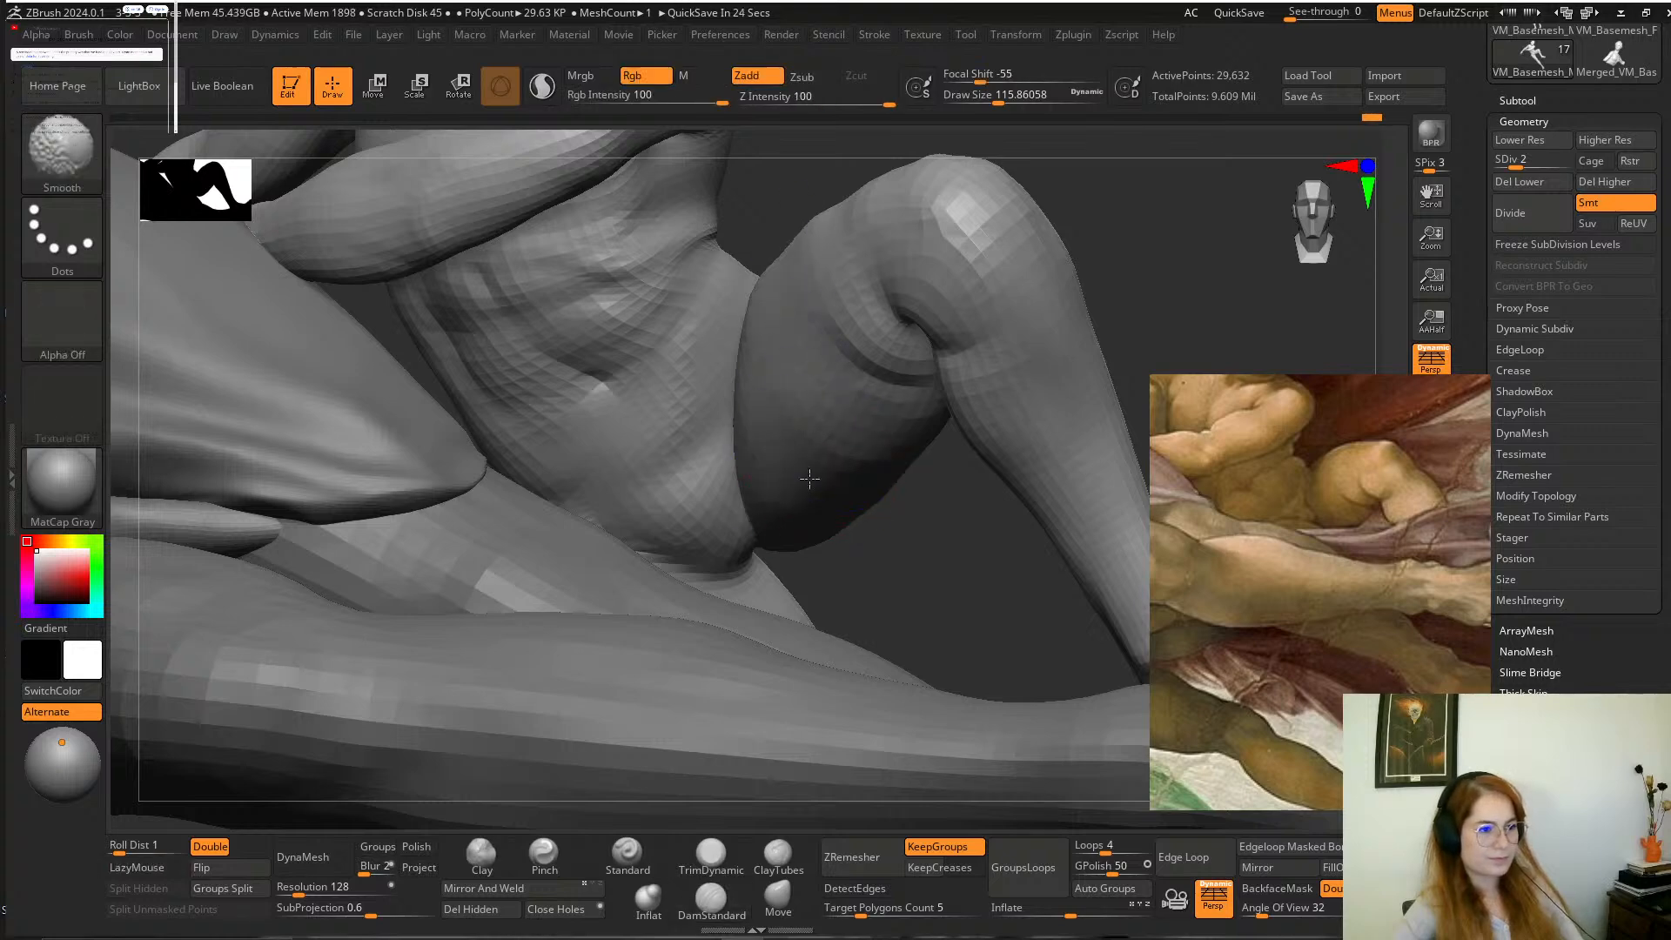
Reshape the boy's groin and far upper leg with the Move brush at a draw size of about 268.
key("space")
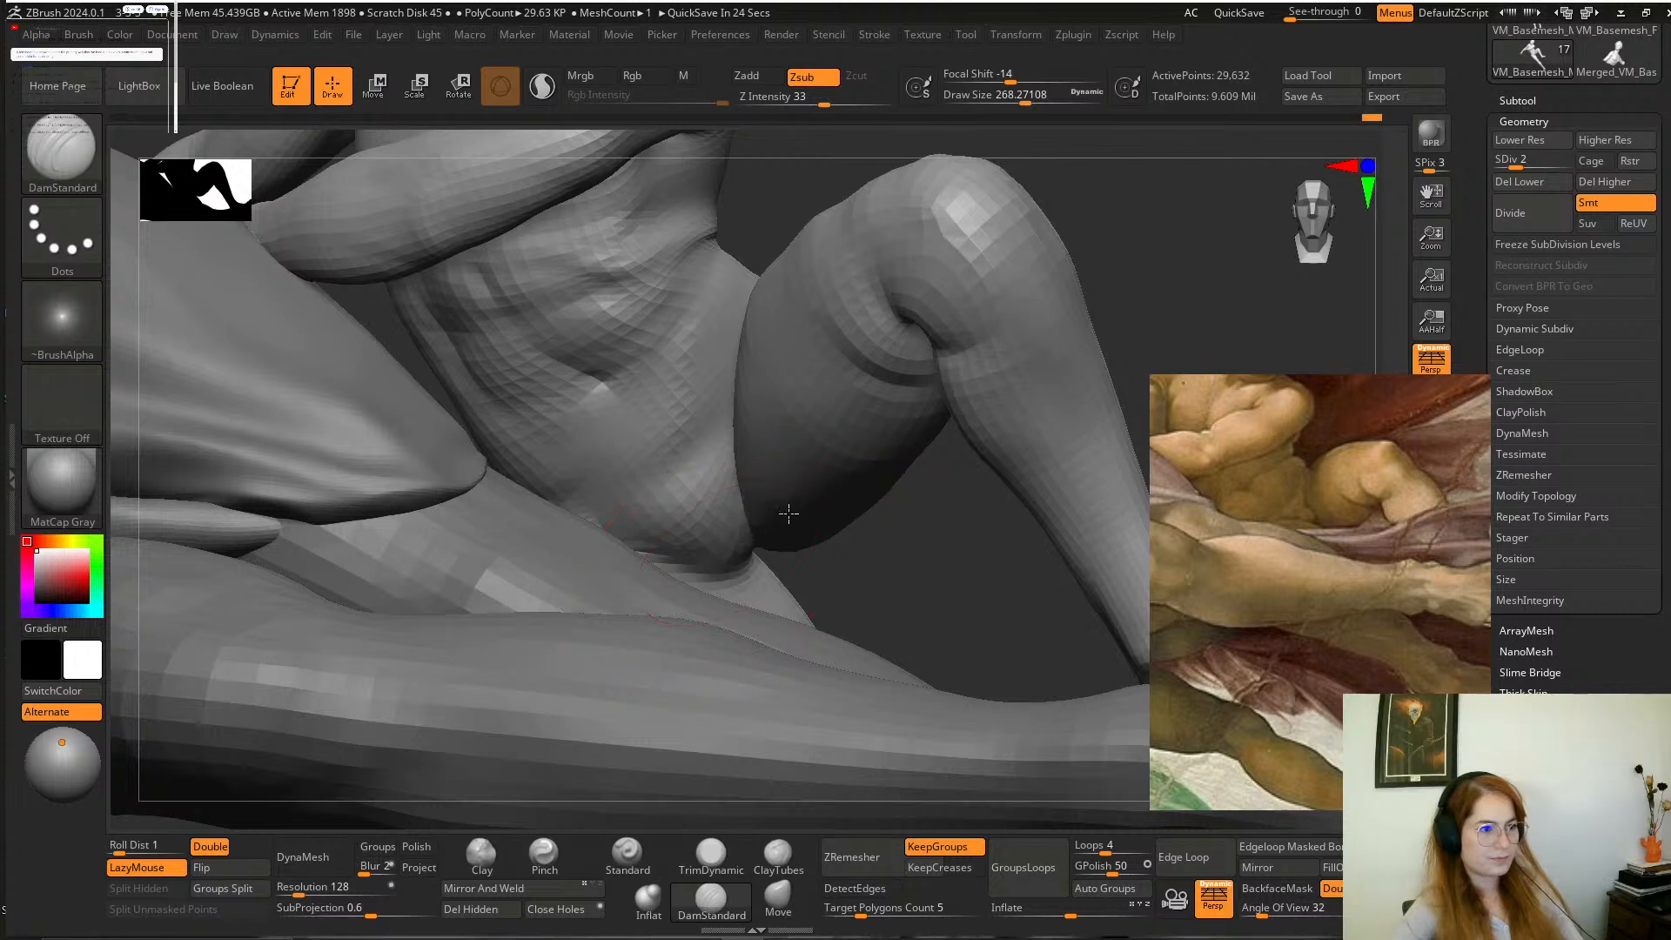
left_click(778, 895)
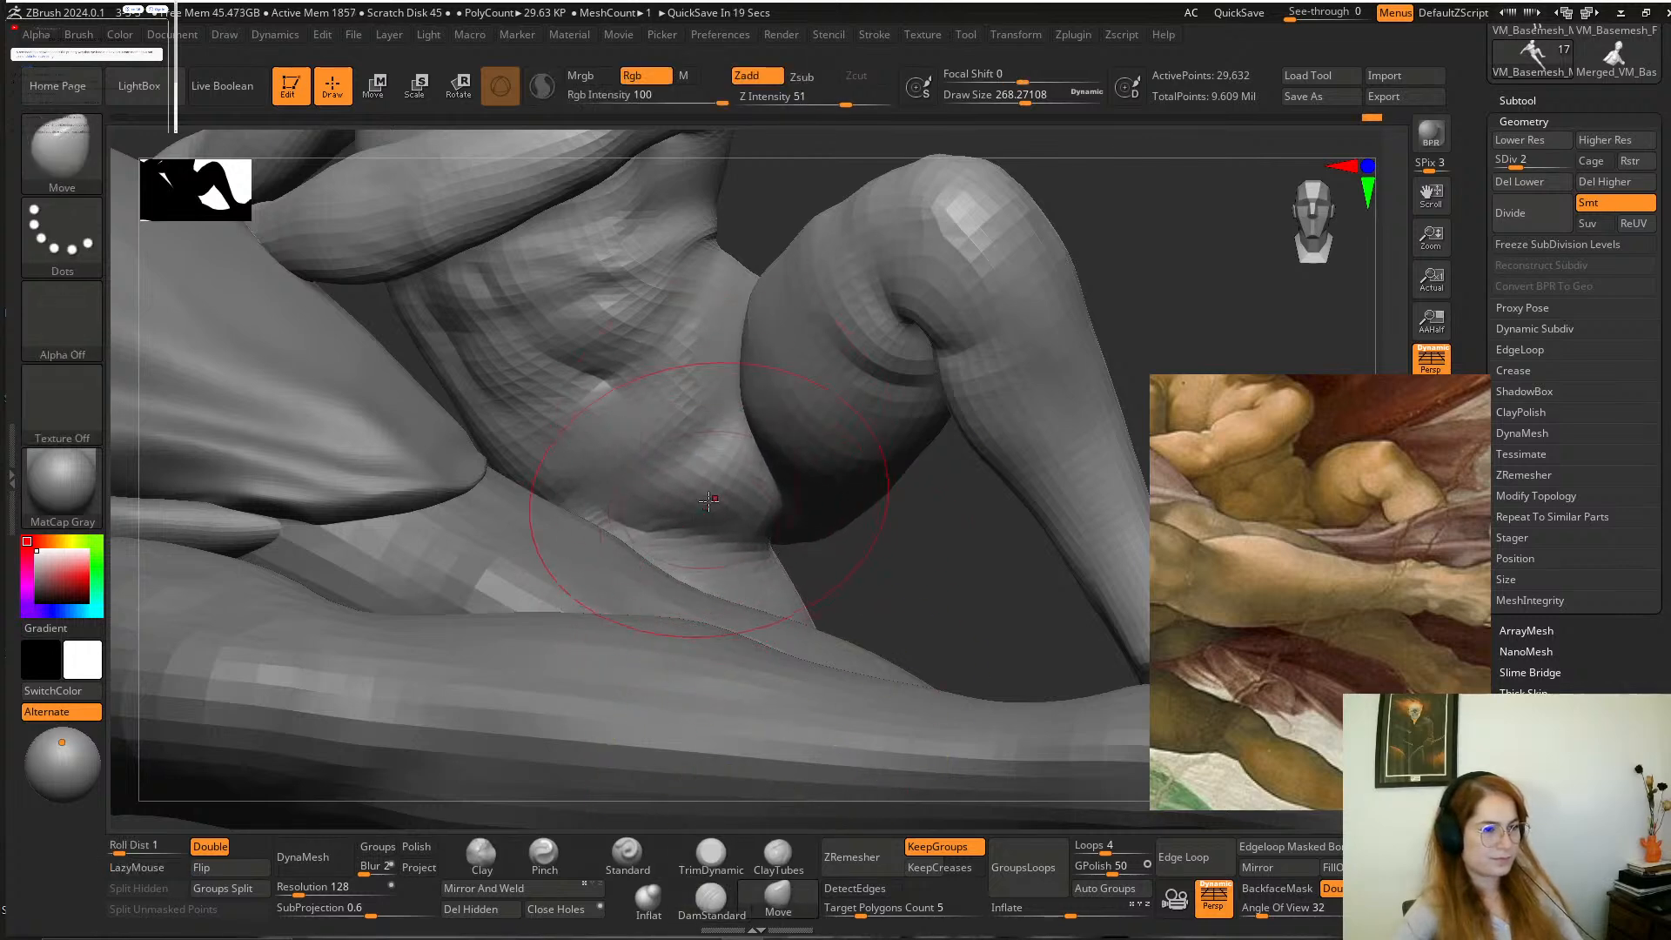
left_click_drag(837, 557, 930, 513, "alt")
Refine the boy's knee and legs with the Move brush at draw sizes of about 132 and 234.
key("space")
left_click_drag(938, 426, 914, 425)
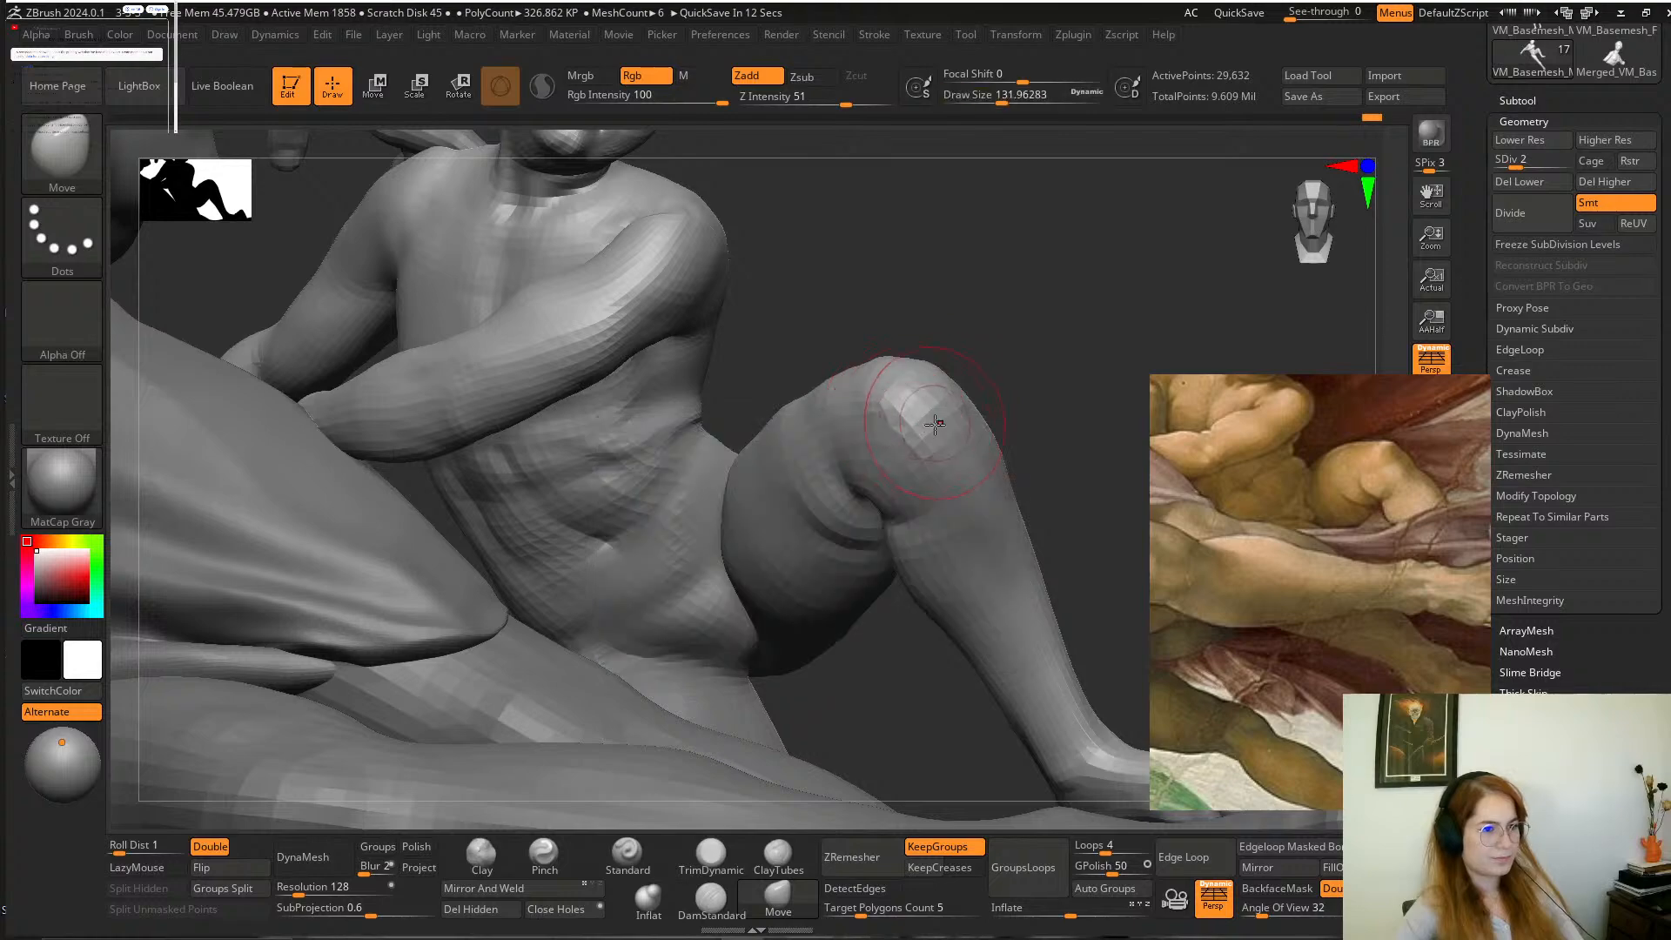
mouse_move(1010, 325)
left_mouse_down()
mouse_move(922, 421)
mouse_move(948, 441)
mouse_move(1076, 419)
mouse_move(955, 355)
mouse_move(921, 436)
mouse_move(921, 383)
mouse_move(896, 409)
left_mouse_up()
key("space")
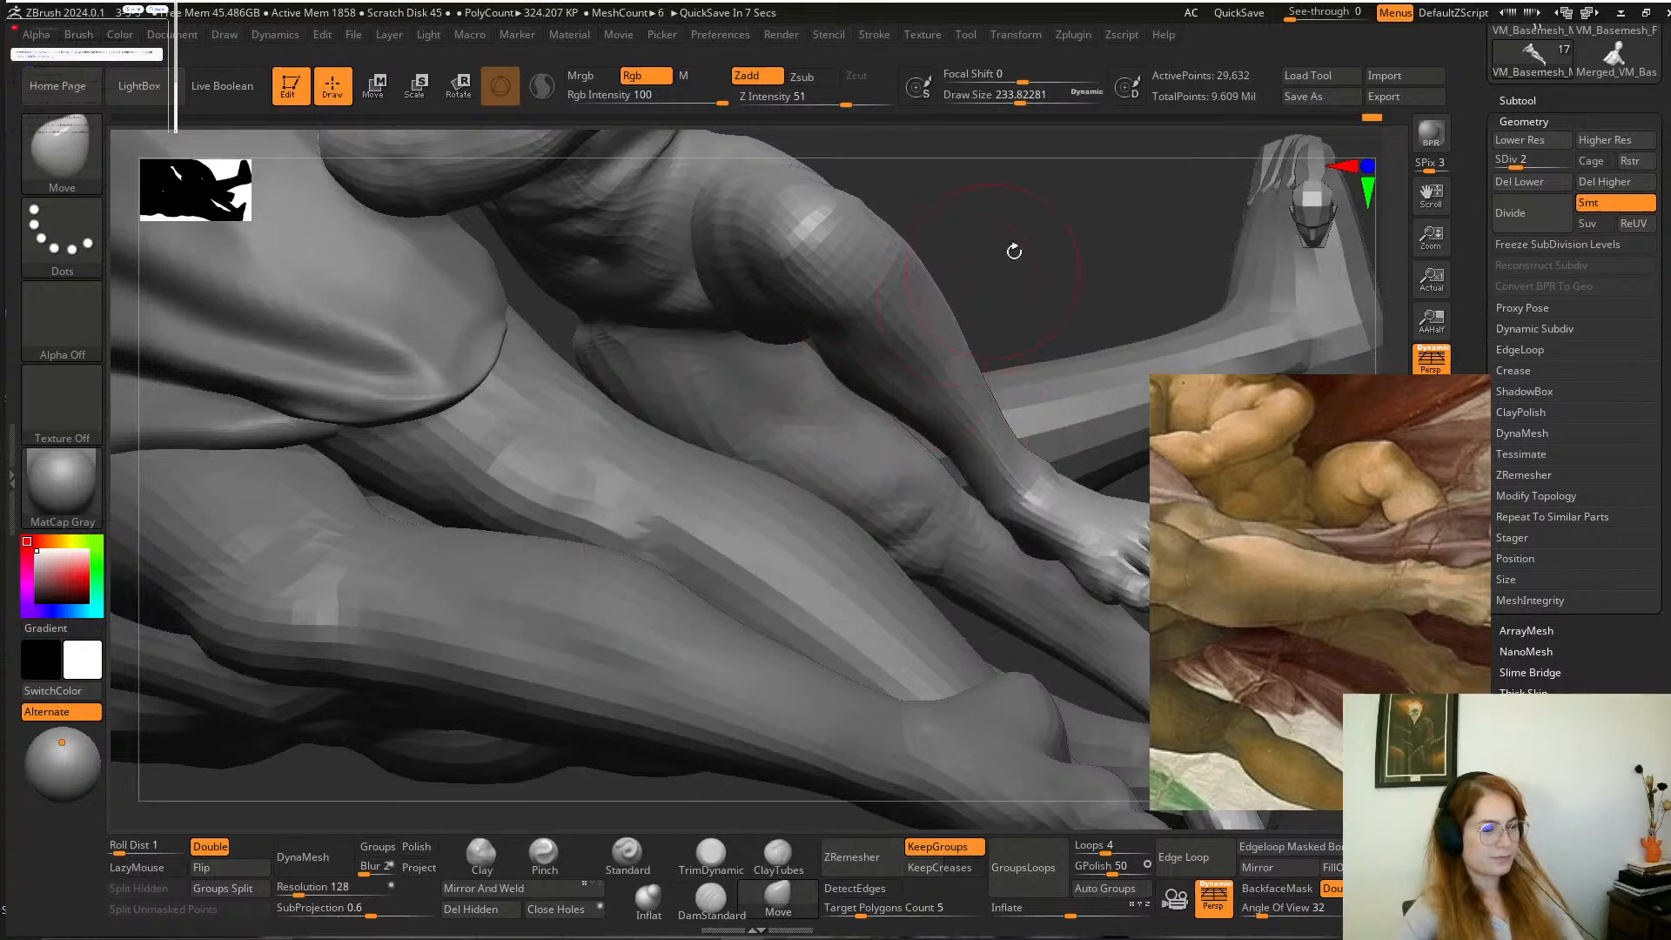
left_click_drag(1014, 251, 976, 358)
Set the Move brush's draw size to about 116 and raise the boy's mesh to subdivision level 3.
key("space")
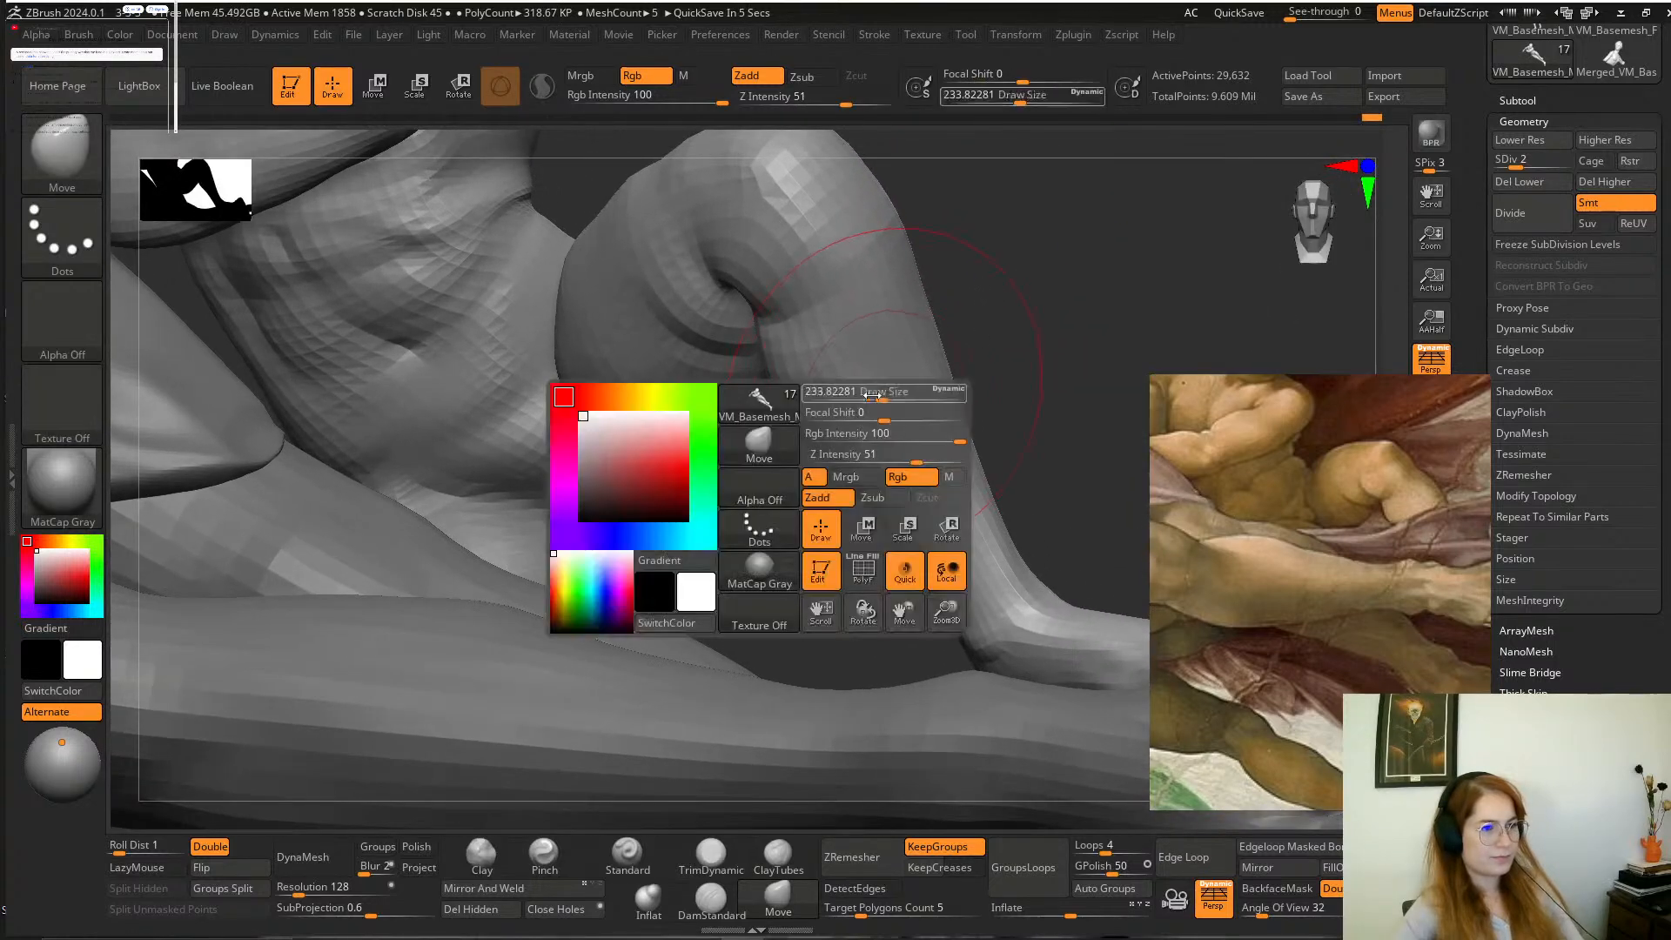
left_click_drag(873, 396, 854, 397)
left_click_drag(982, 257, 982, 317, "alt")
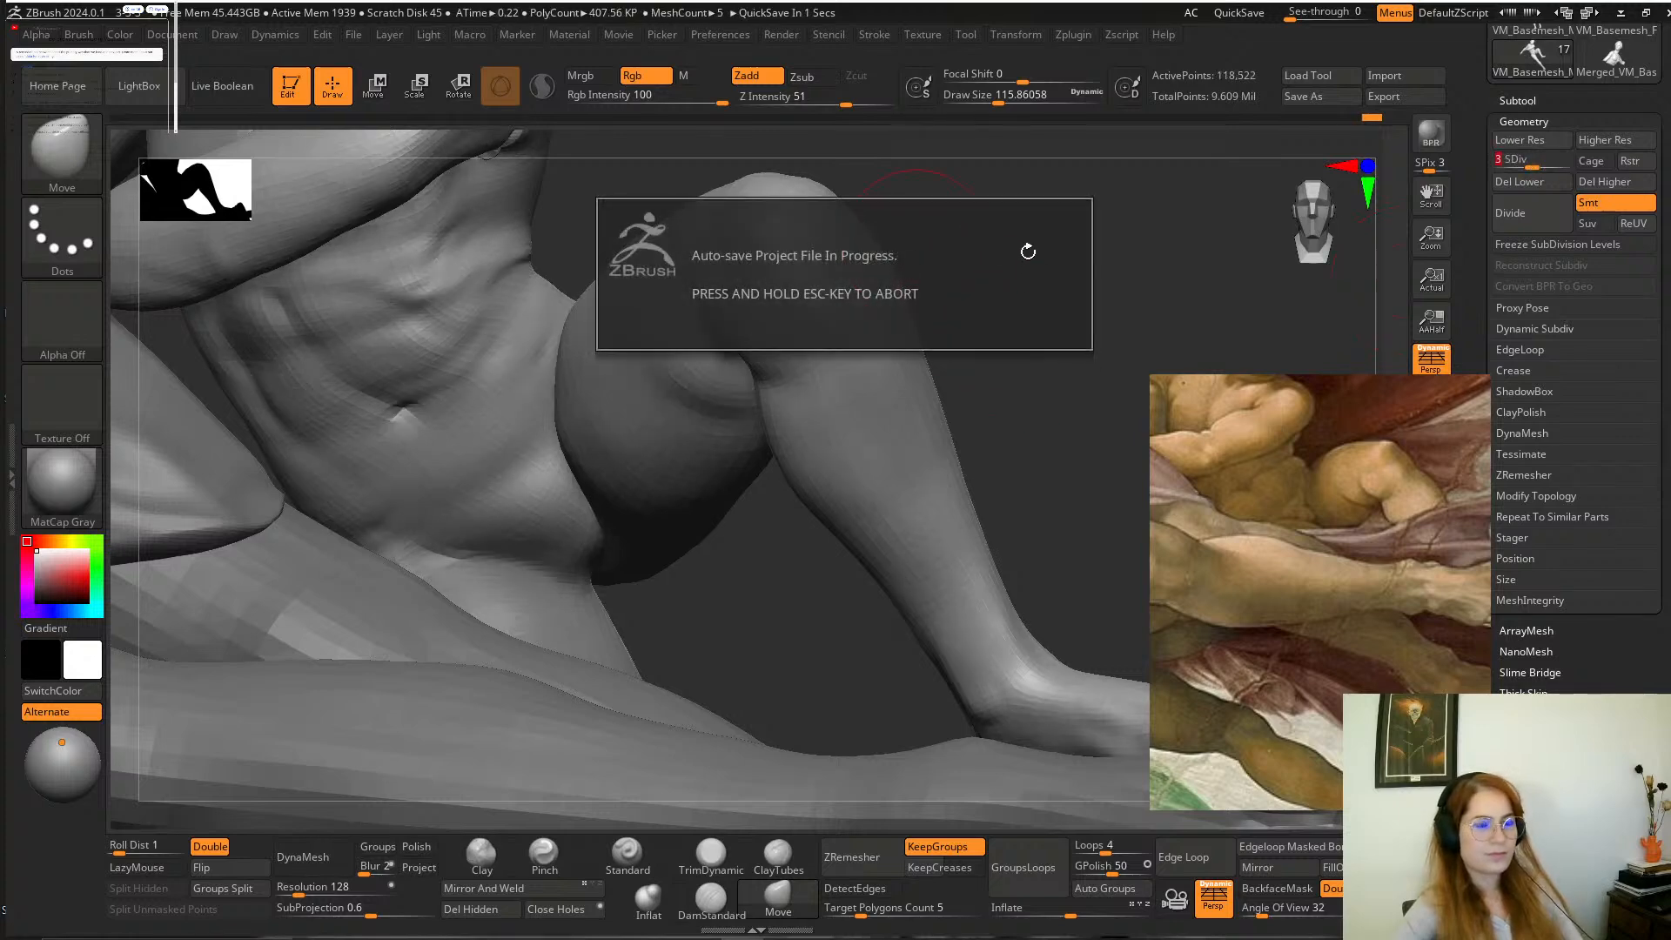
left_click_drag(1037, 290, 1033, 329, "alt")
Sharpen the bent knee's crease with DamStandard at a draw size of about 59.
left_click(712, 900)
key("space")
left_click_drag(759, 331, 724, 336)
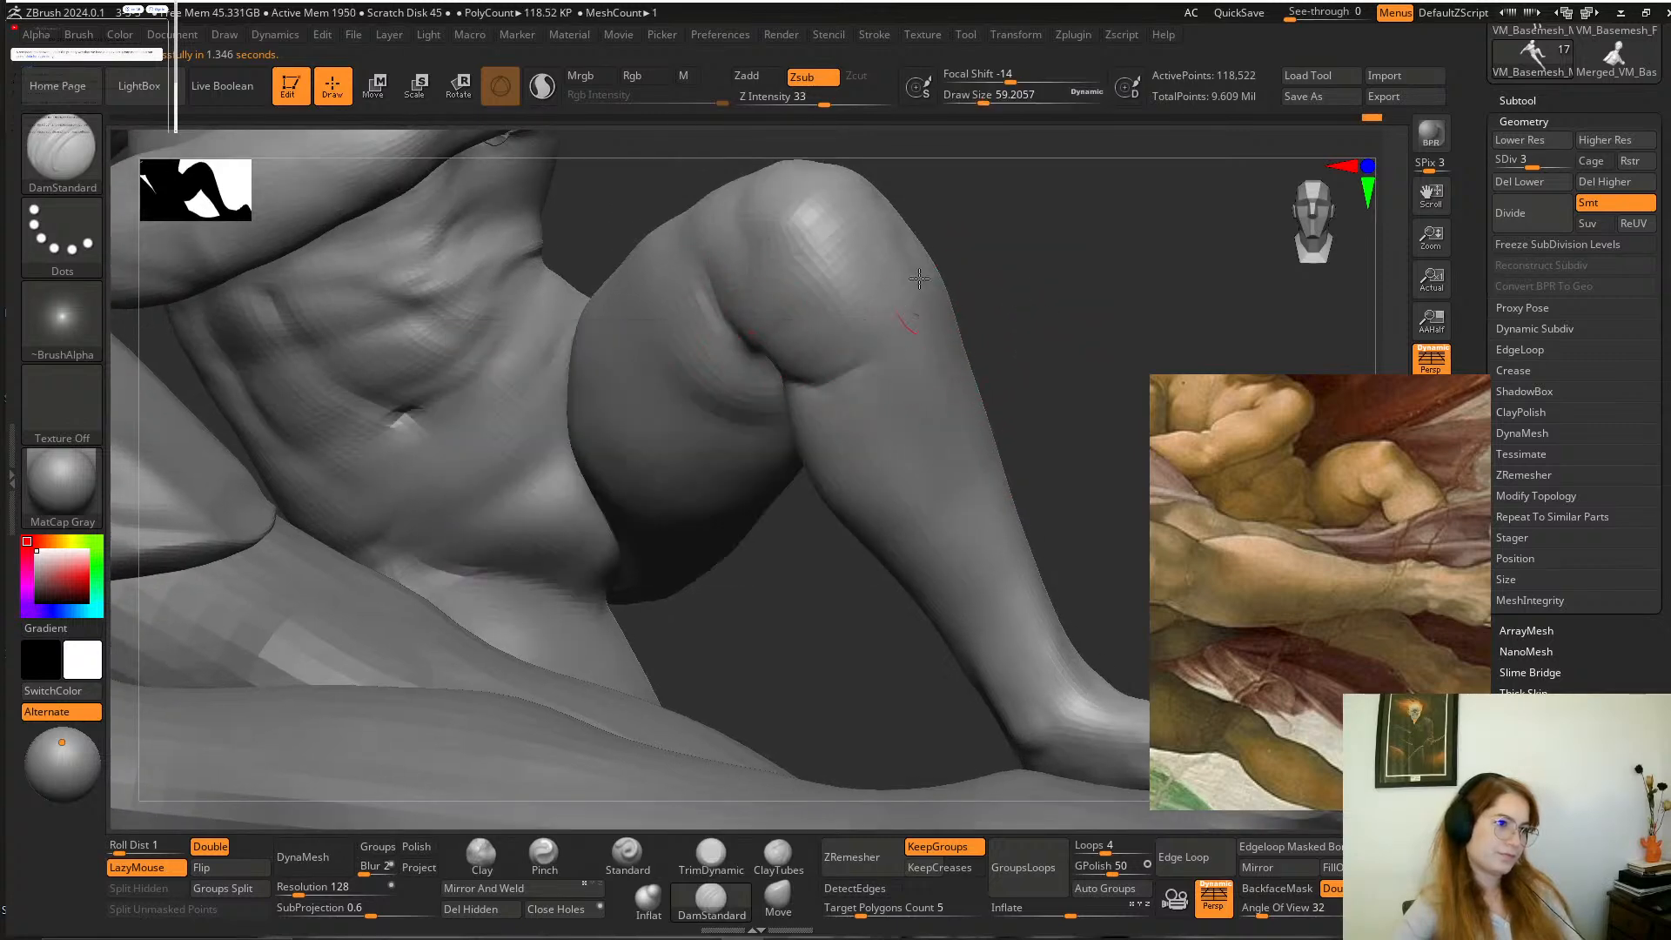
Carve the folds behind the boy's bent knee with DamStandard at a draw size of about 59 and soften them with Smooth.
left_click_drag(1015, 280, 1046, 317, "alt")
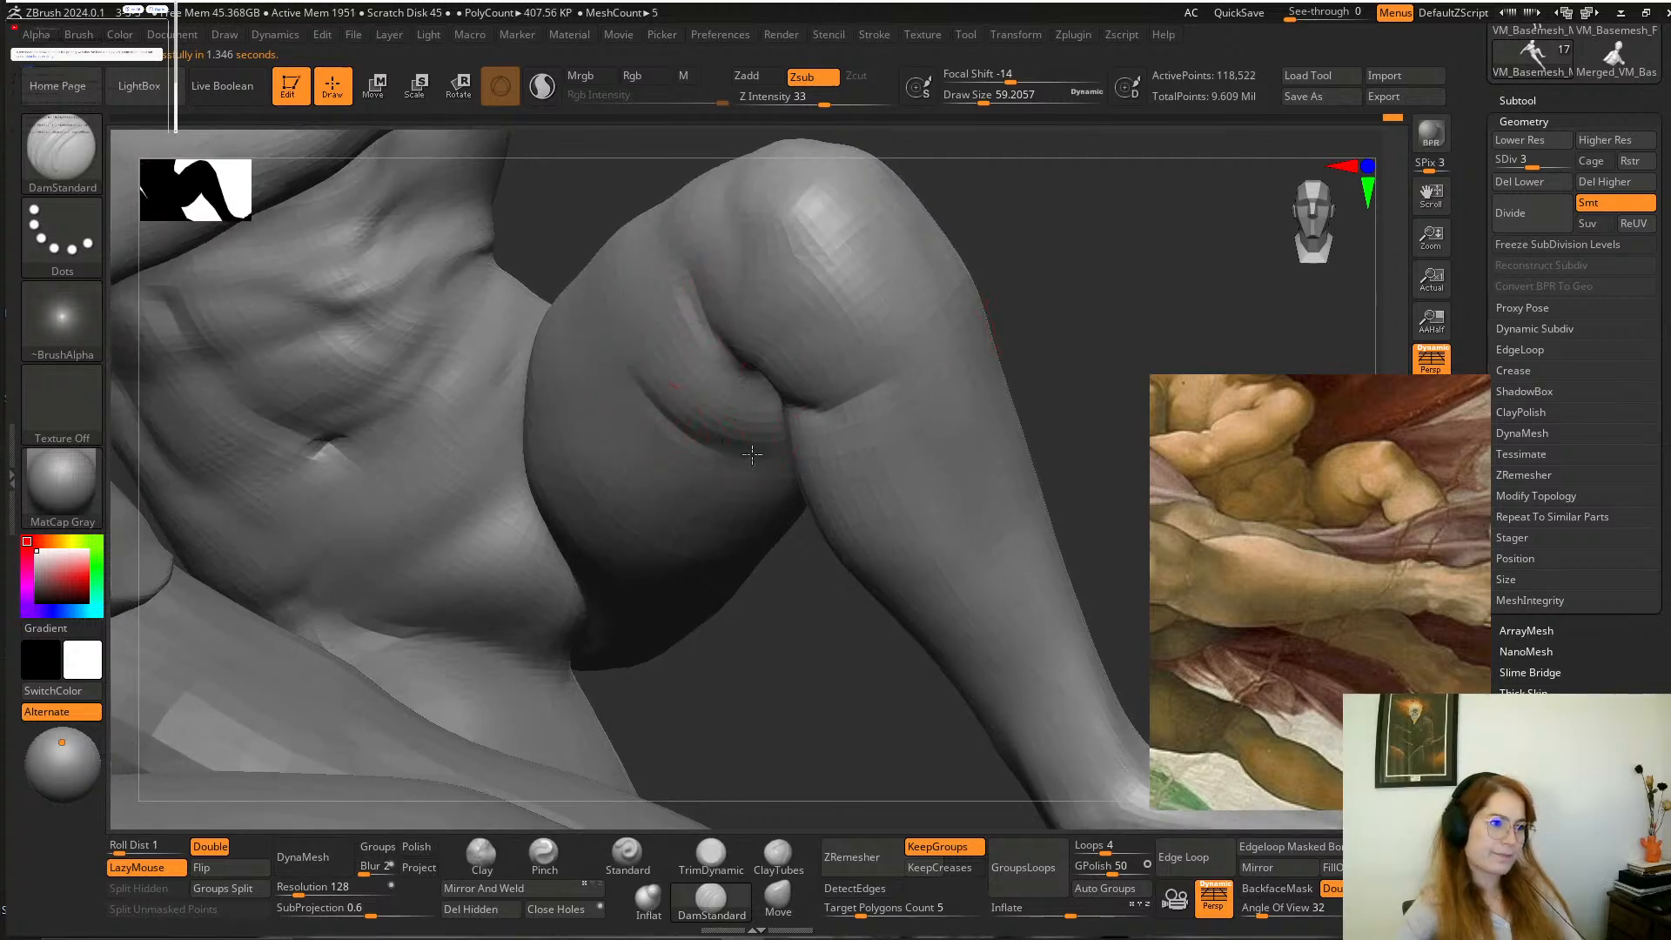
mouse_move(684, 418)
left_mouse_down("shift")
mouse_move(720, 440)
mouse_move(643, 379)
left_mouse_up("shift")
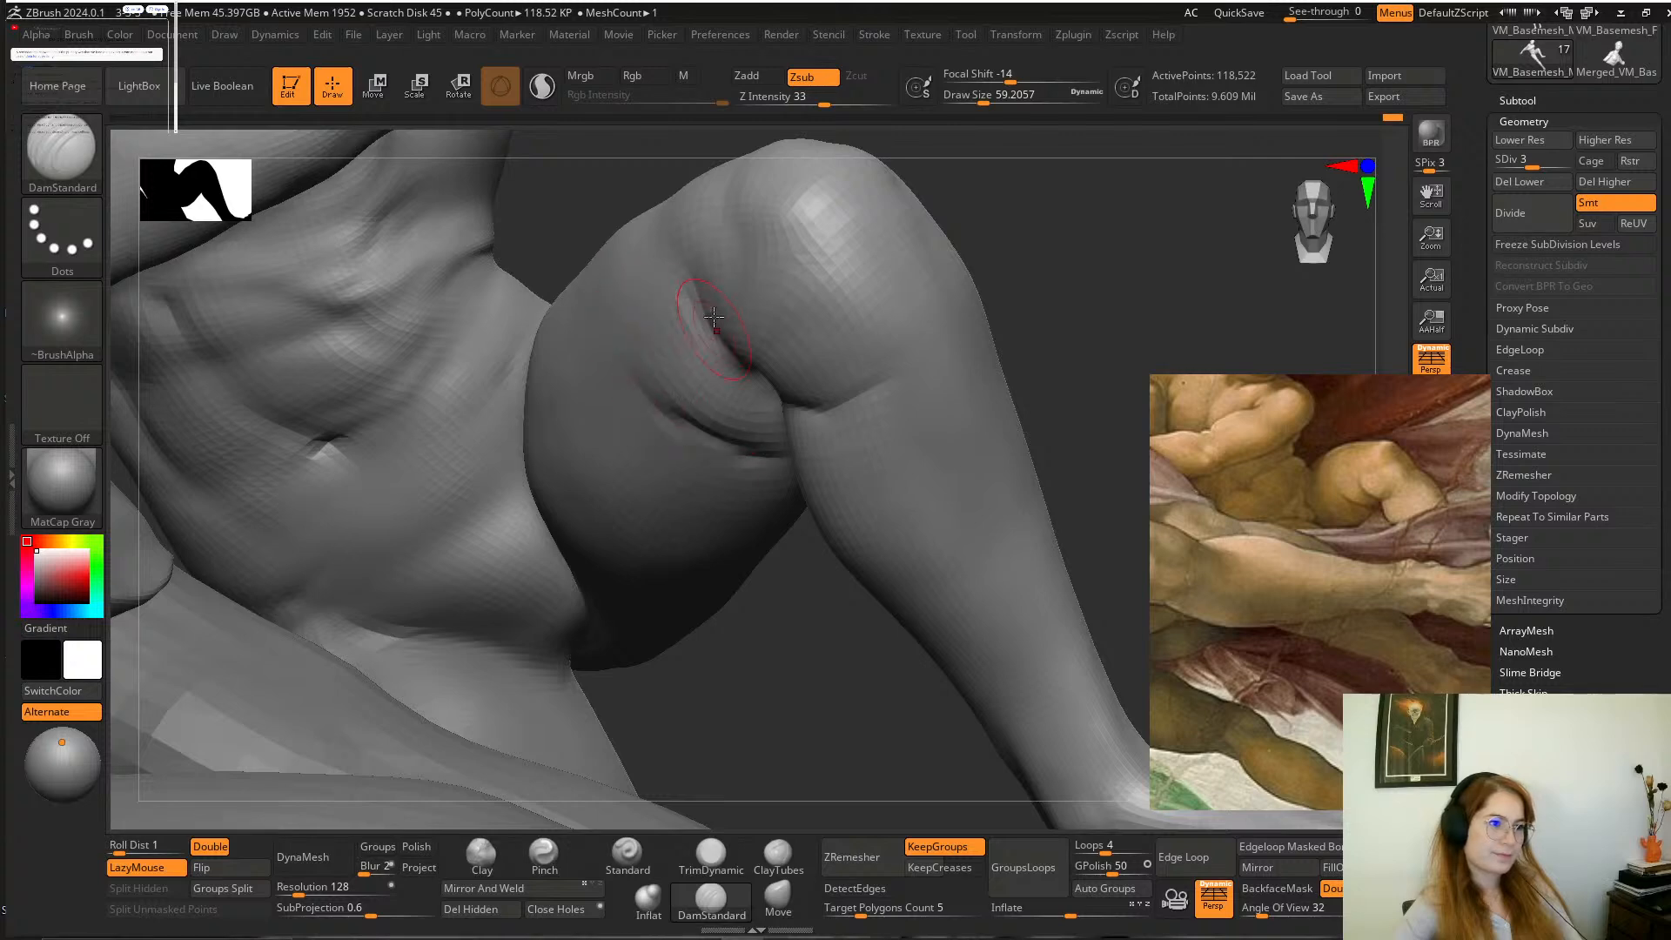
key("shift")
left_click_drag(665, 402, 770, 452, "shift")
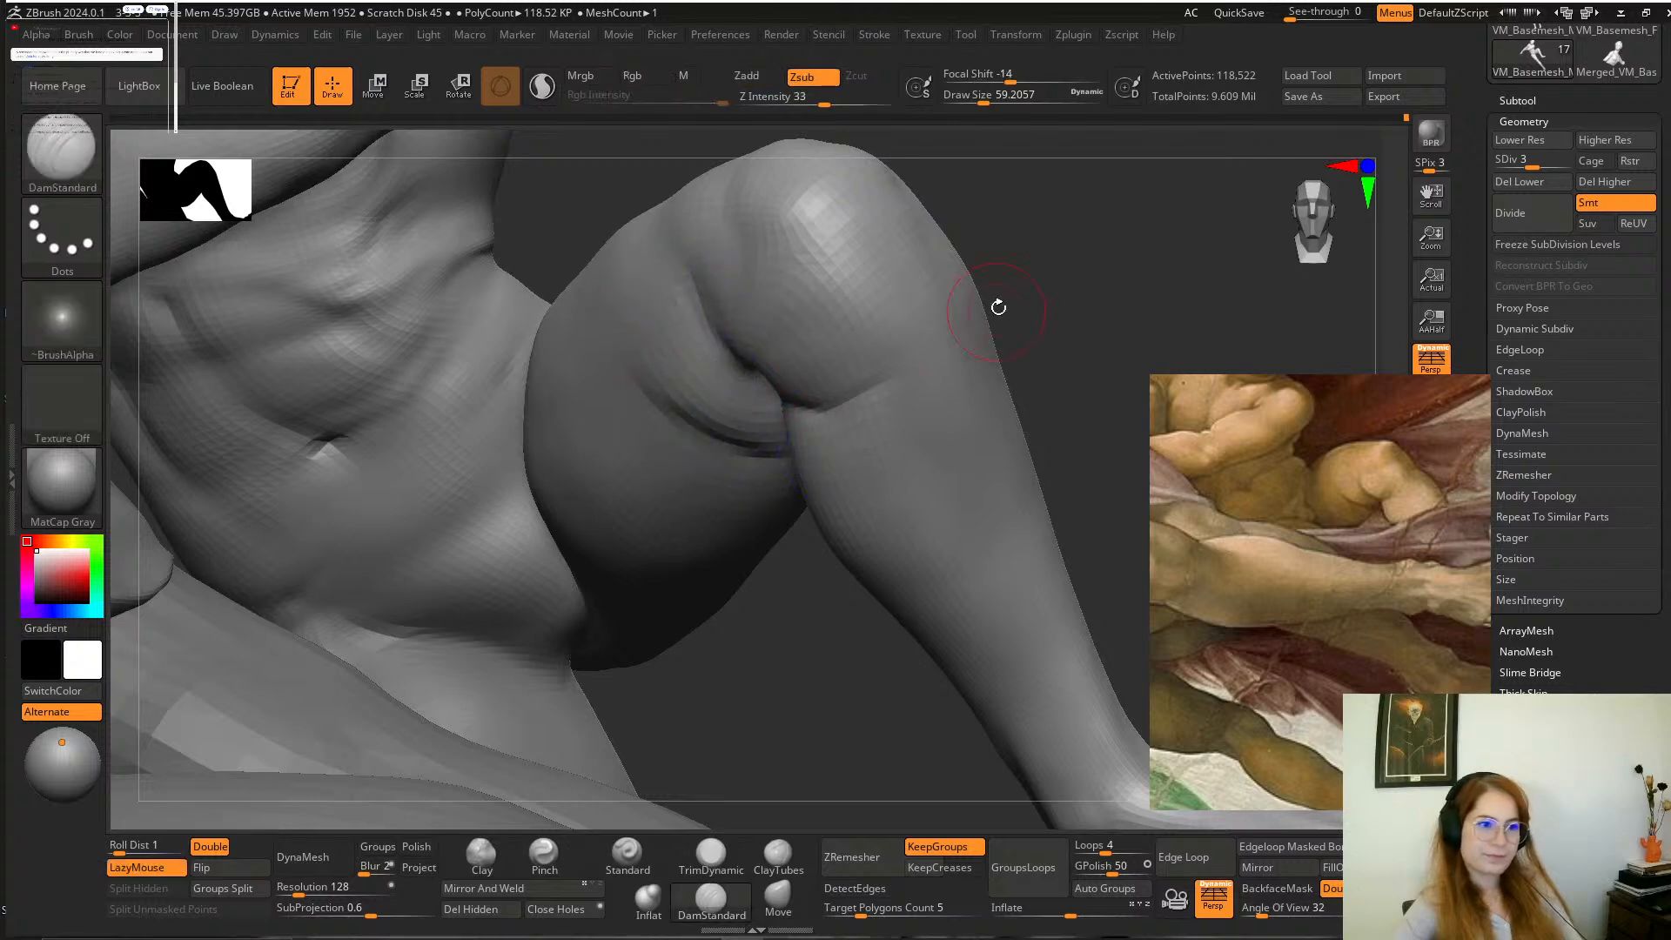
left_click_drag(997, 306, 977, 365, "alt")
key("shift")
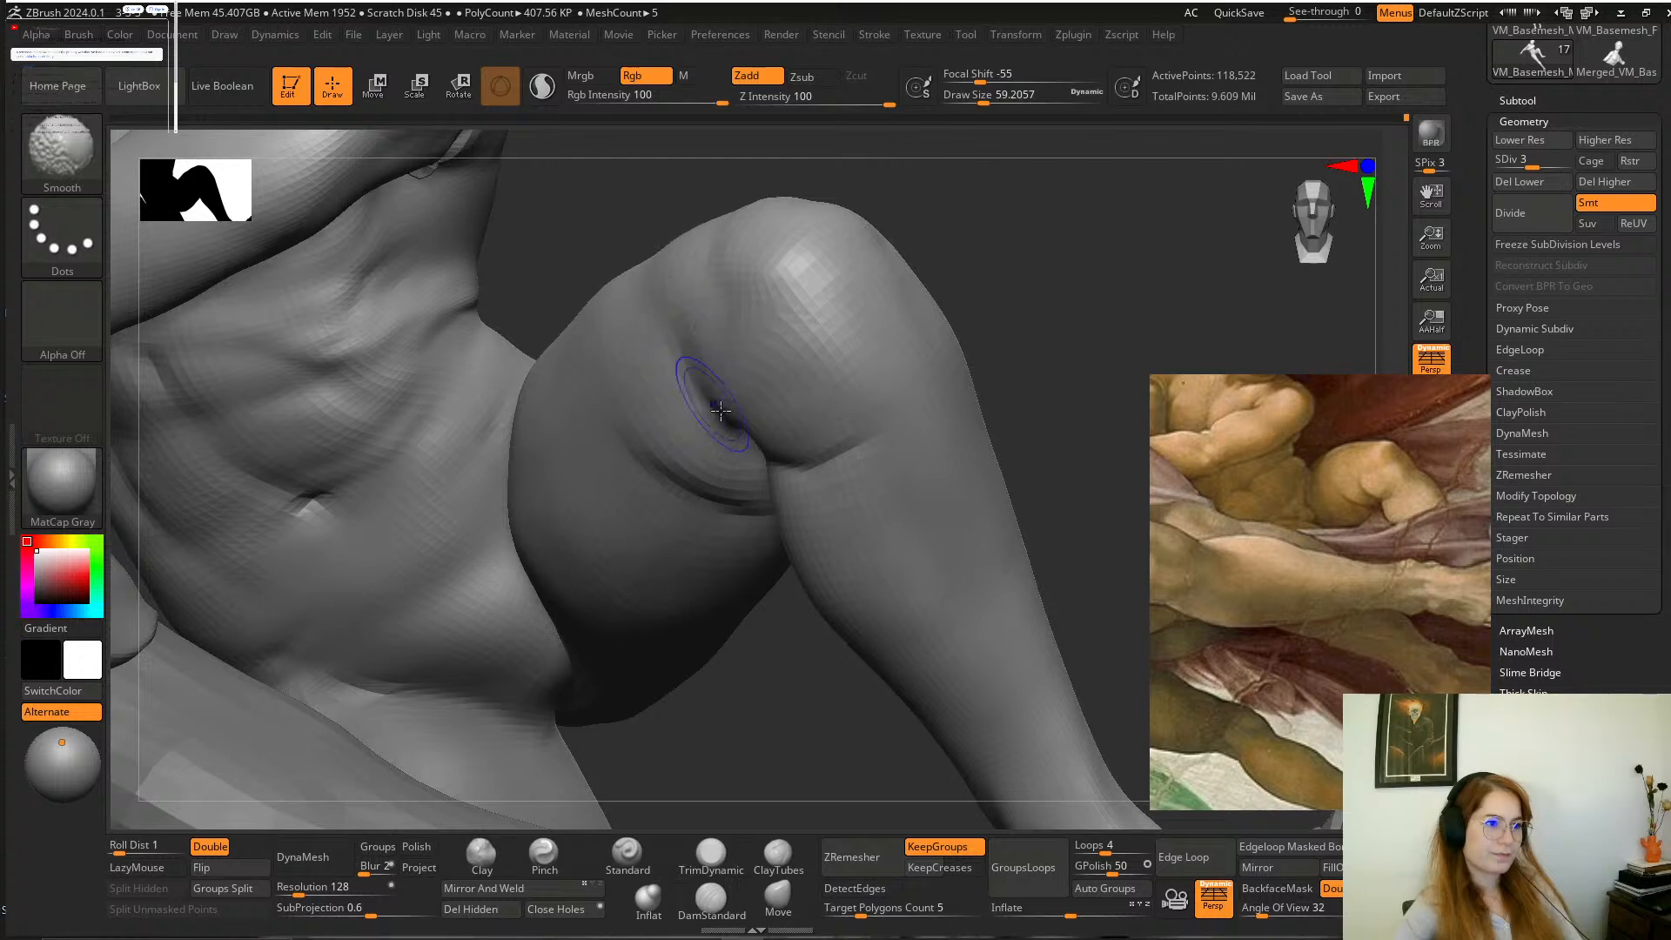
left_click_drag(815, 447, 905, 417, "shift")
left_click_drag(776, 711, 861, 673, "alt")
Refine the outer side of the boy's bent leg with DamStandard at a draw size of about 108.
mouse_move(837, 478)
left_mouse_down("shift")
mouse_move(776, 441)
mouse_move(684, 305)
left_mouse_up("shift")
left_click_drag(869, 651, 824, 541, "alt")
mouse_move(979, 356)
left_mouse_down("alt")
mouse_move(1006, 429)
mouse_move(969, 384)
mouse_move(940, 402)
mouse_move(916, 386)
left_mouse_up("alt")
key("space")
left_click_drag(1041, 265, 936, 397)
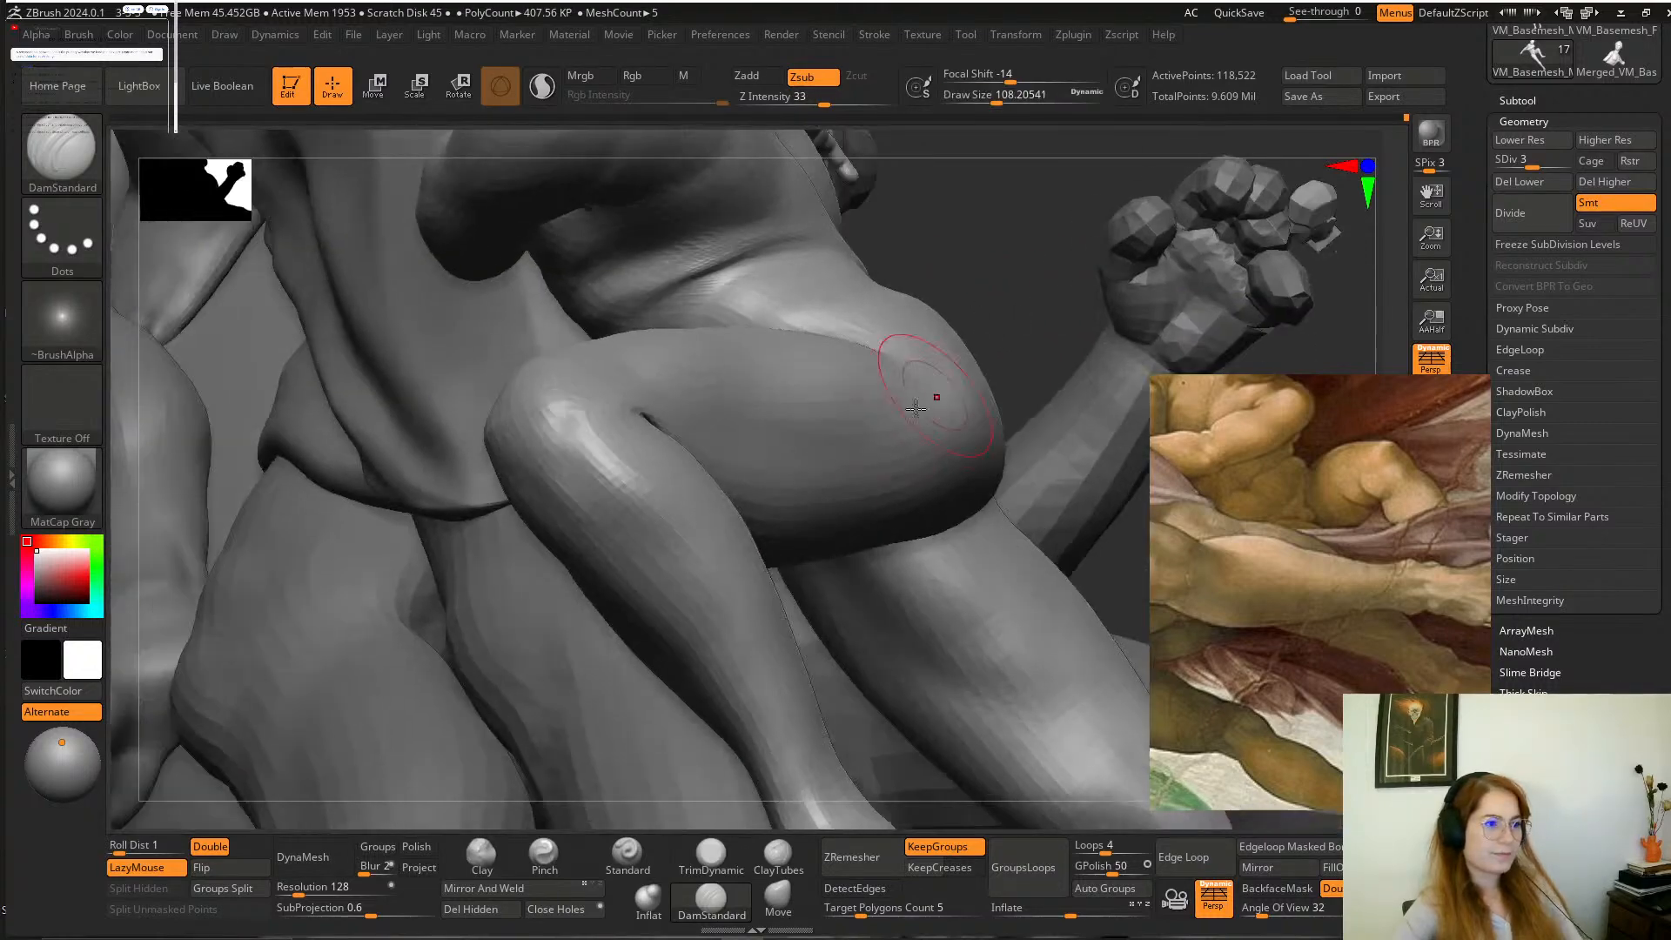
left_click_drag(1031, 213, 966, 325)
left_click_drag(325, 727, 465, 541, "alt")
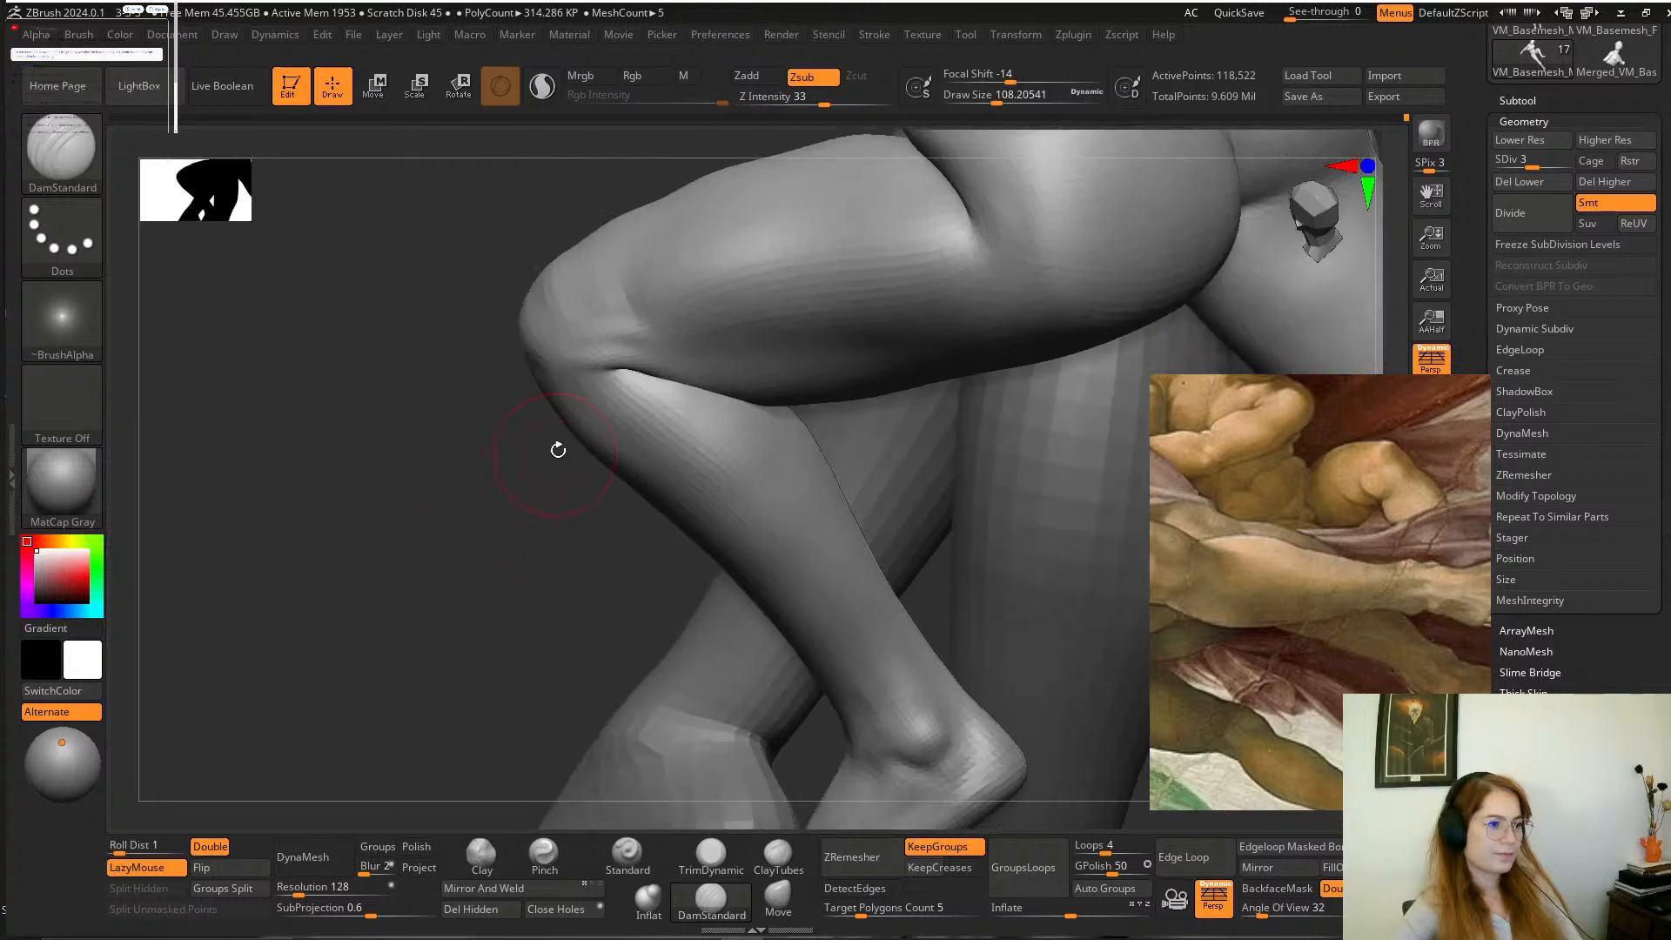
Adjust the boy's bent calf, knee and thigh contours with the Move brush at a draw size of about 182.
key("space")
left_click_drag(558, 445, 574, 440)
left_click(777, 896)
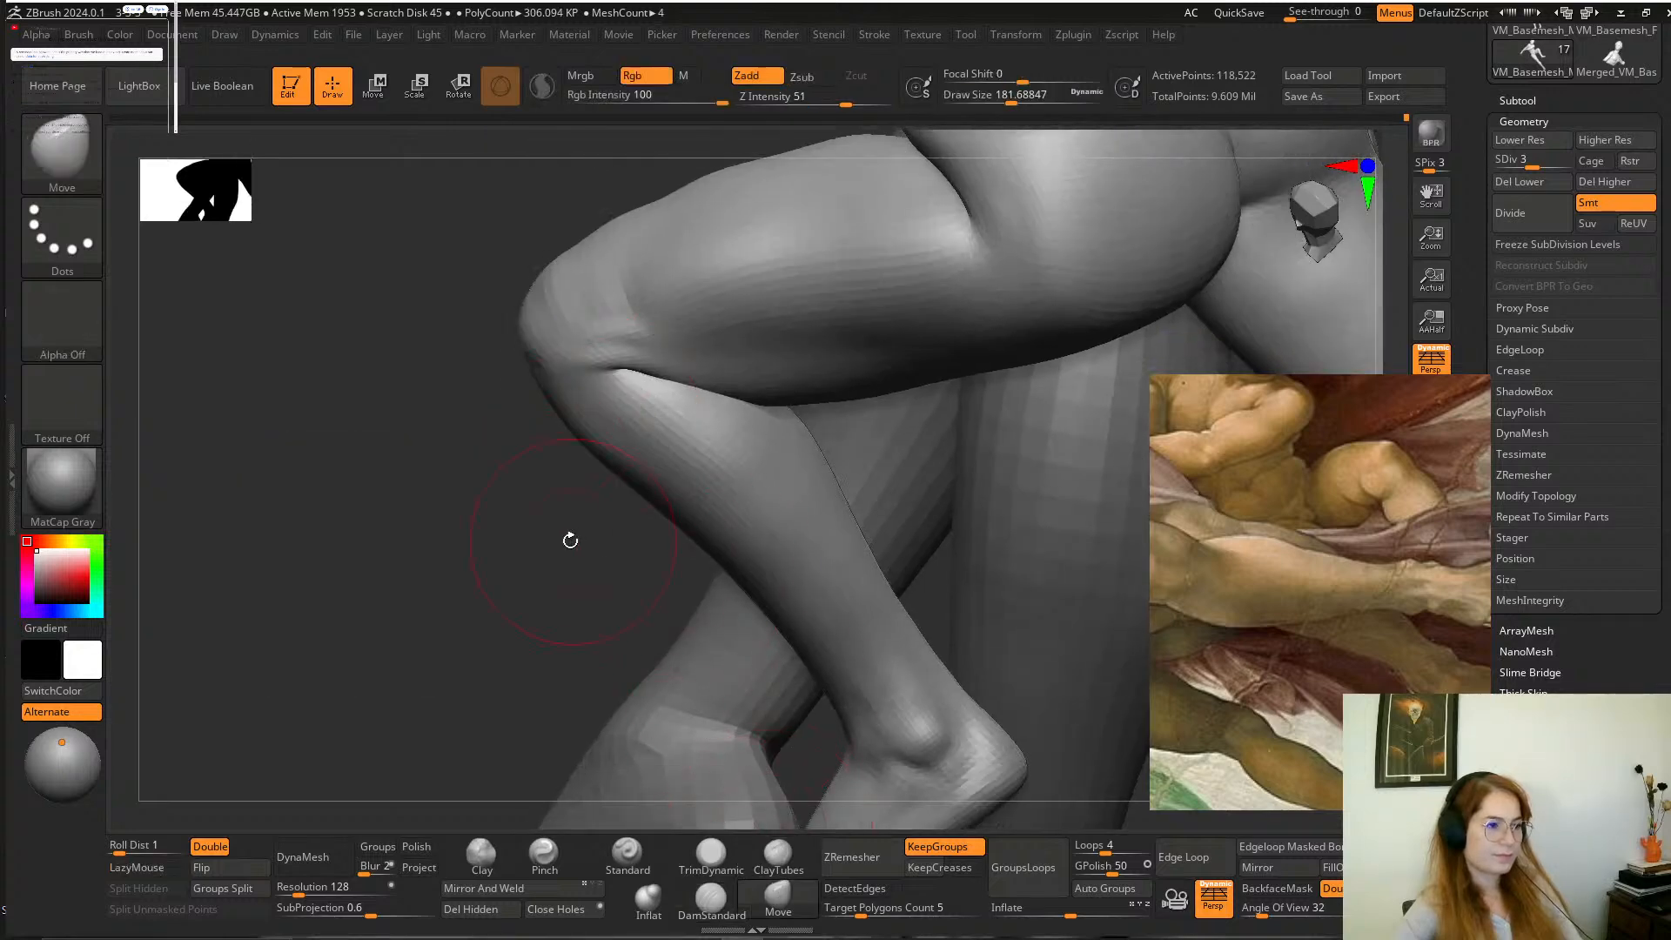
left_click_drag(566, 540, 665, 412)
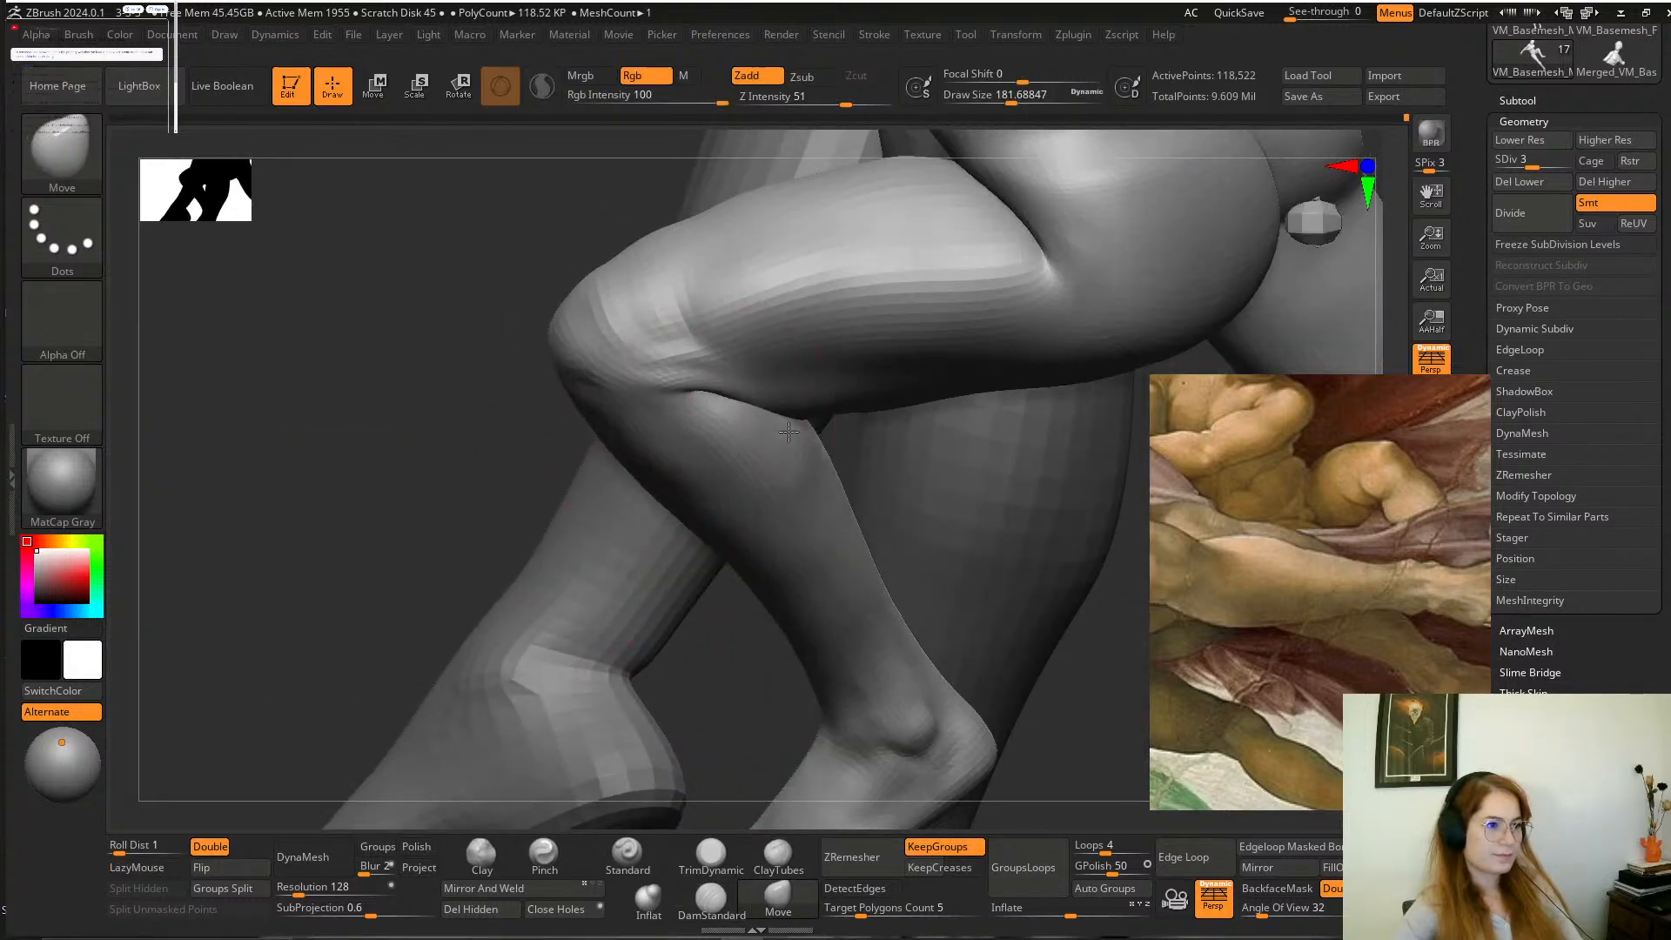
mouse_move(464, 444)
left_mouse_down()
mouse_move(958, 388)
mouse_move(941, 357)
mouse_move(945, 388)
mouse_move(722, 490)
mouse_move(766, 488)
mouse_move(870, 470)
mouse_move(824, 418)
mouse_move(936, 333)
mouse_move(944, 377)
left_mouse_up()
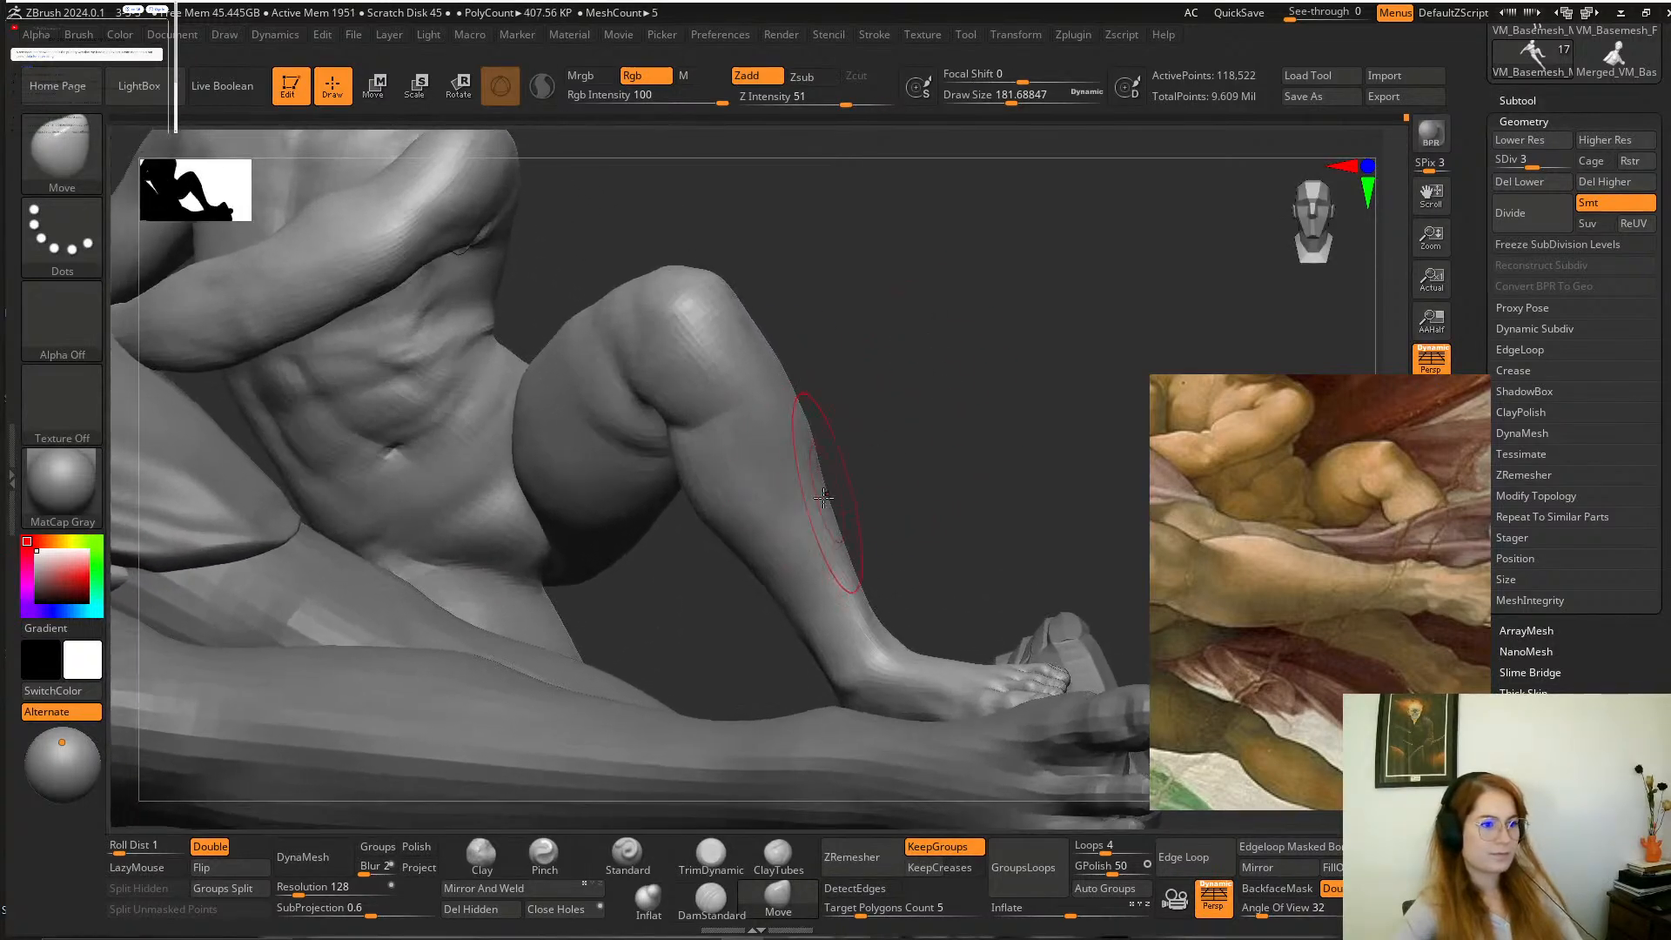
mouse_move(845, 476)
left_mouse_down()
mouse_move(906, 432)
mouse_move(955, 358)
mouse_move(985, 362)
mouse_move(963, 373)
left_mouse_up()
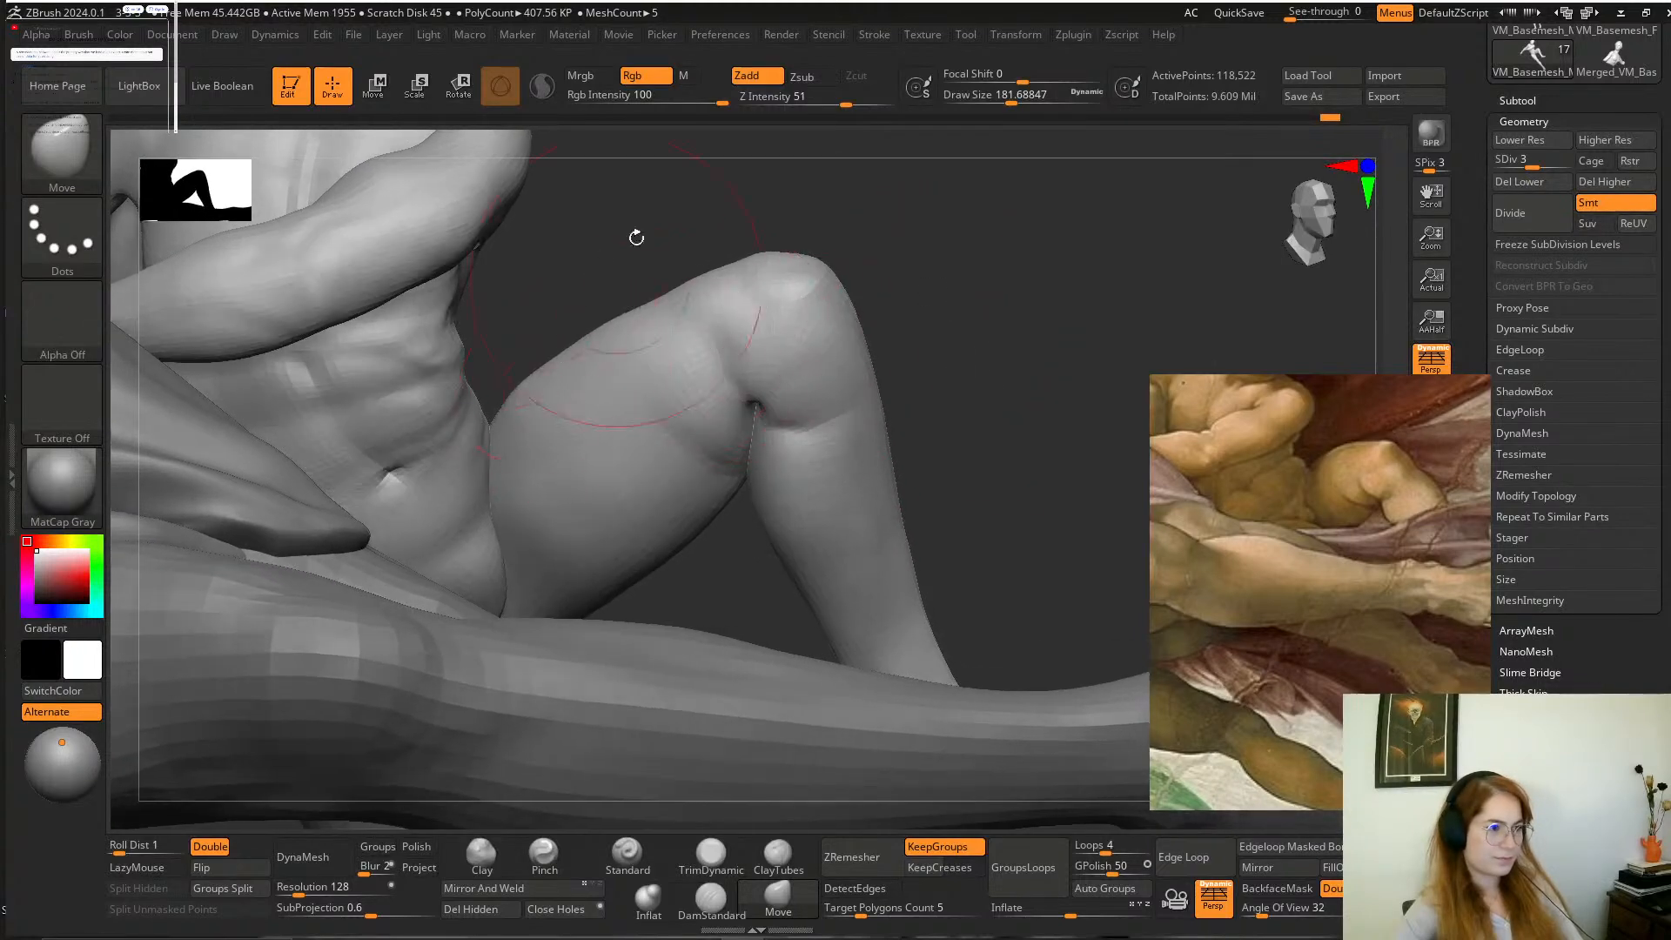
left_click_drag(636, 238, 628, 357)
mouse_move(879, 262)
left_mouse_down()
mouse_move(921, 503)
mouse_move(690, 406)
left_mouse_up()
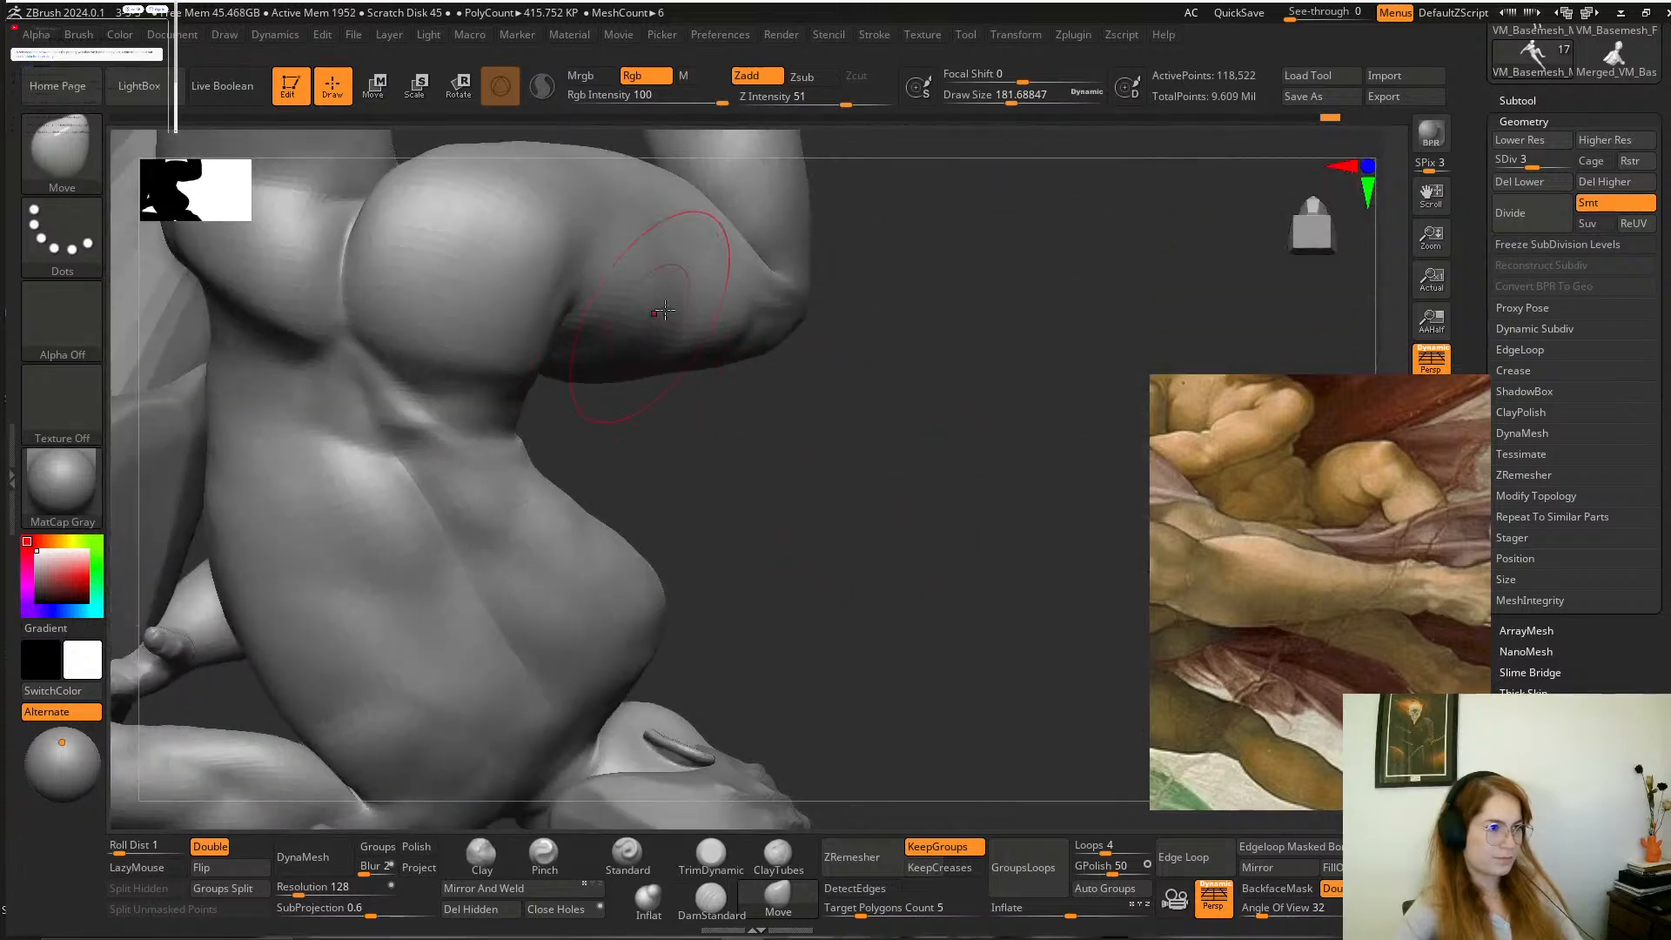
Review the whole composition, comparing the boy's pose with the neighbouring figures' legs.
mouse_move(870, 331)
left_mouse_down()
mouse_move(884, 160)
mouse_move(964, 321)
mouse_move(927, 305)
mouse_move(966, 101)
mouse_move(989, 247)
mouse_move(1071, 403)
mouse_move(786, 276)
mouse_move(828, 312)
mouse_move(1031, 339)
mouse_move(1014, 378)
left_mouse_up()
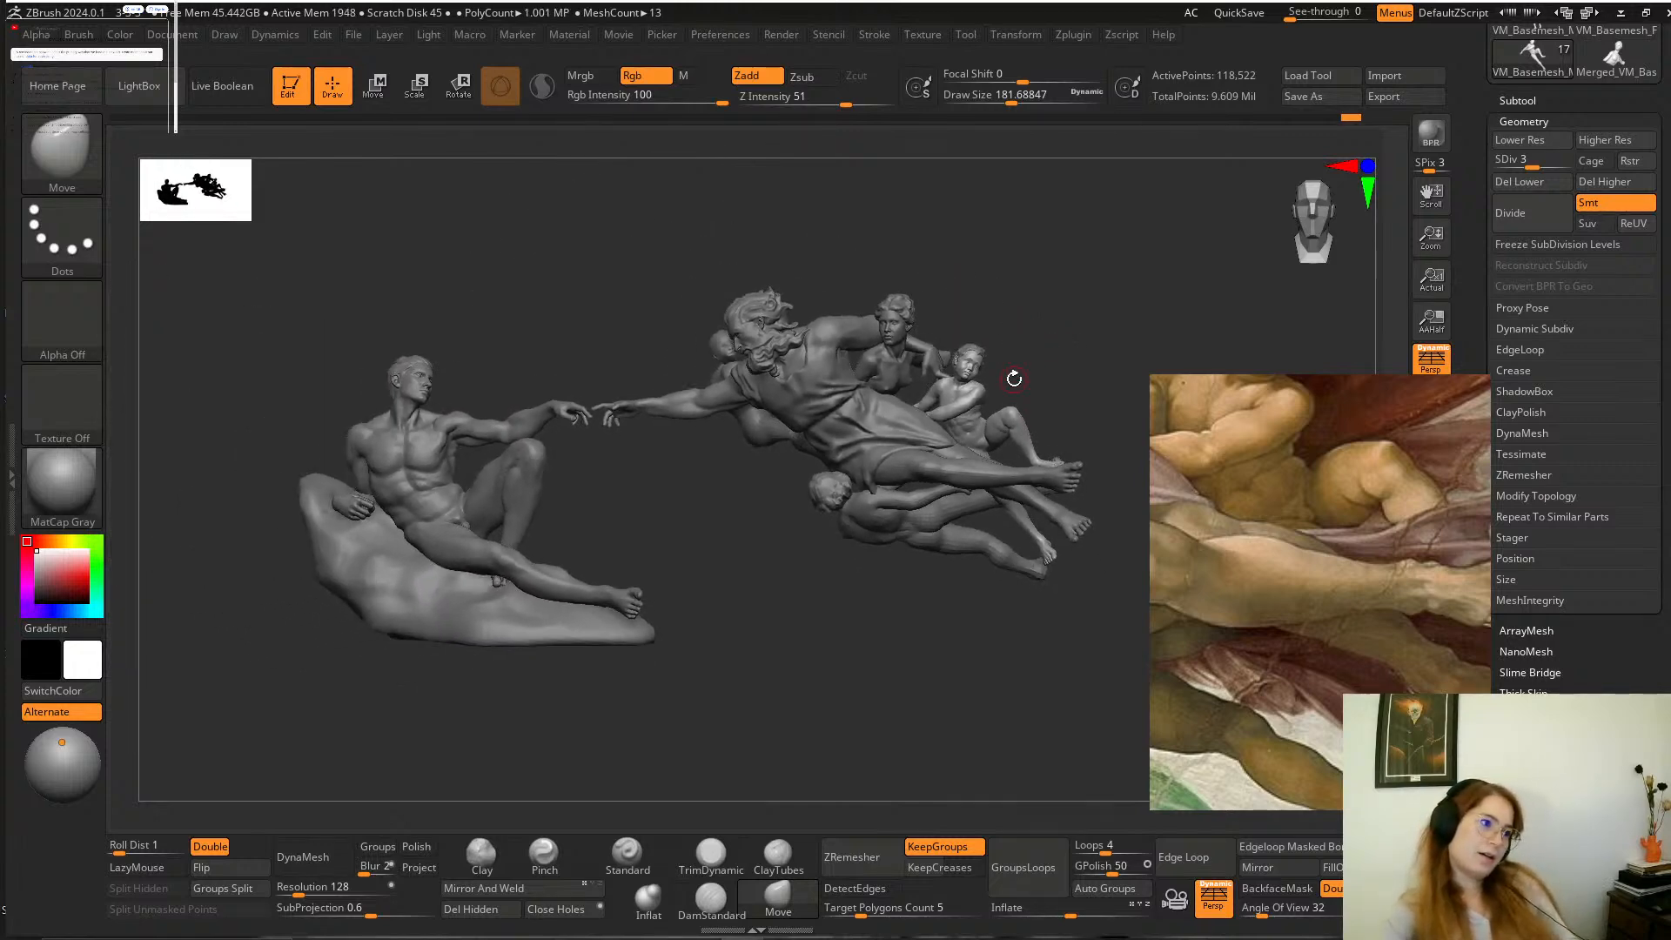
mouse_move(1001, 294)
left_mouse_down()
mouse_move(1053, 364)
mouse_move(865, 354)
mouse_move(981, 331)
mouse_move(891, 339)
mouse_move(1014, 470)
left_mouse_up()
mouse_move(946, 395)
left_mouse_down("alt")
mouse_move(905, 362)
mouse_move(955, 324)
mouse_move(1006, 404)
mouse_move(975, 343)
left_mouse_up("alt")
left_click(721, 605, "ctrl+shift")
left_click_drag(820, 594, 877, 489, "alt")
mouse_move(883, 384)
left_mouse_down("ctrl")
mouse_move(831, 587)
mouse_move(966, 610)
left_mouse_up("ctrl")
left_click(1053, 509, "ctrl+shift")
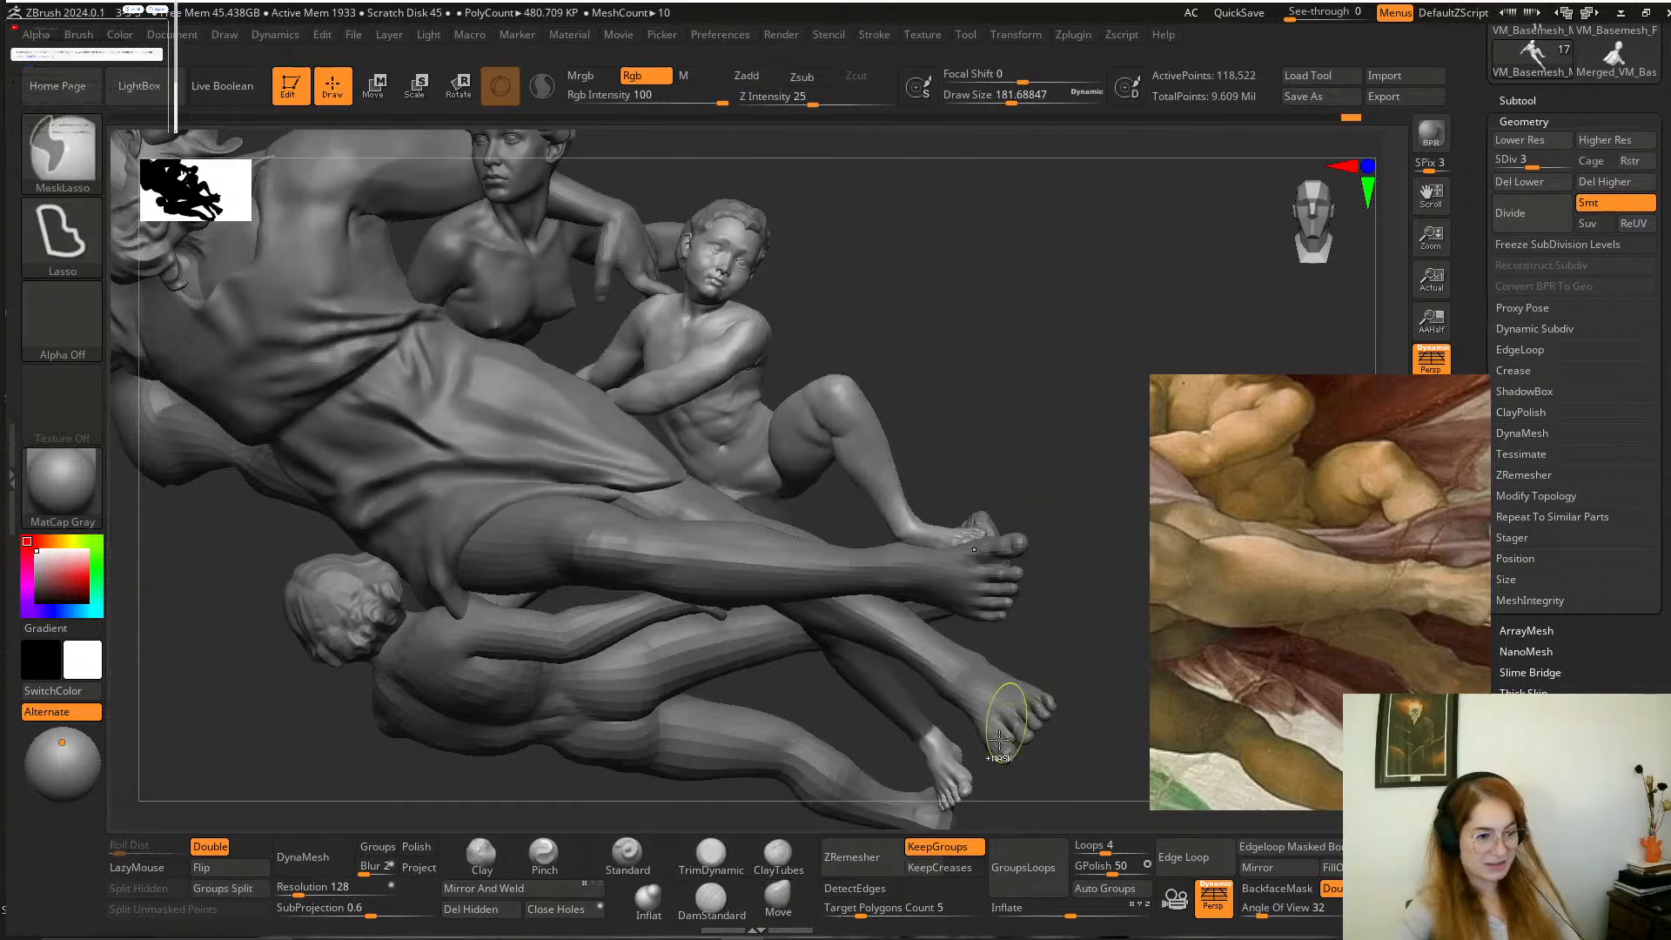
Mask the boy's whole body except the far leg and place the transform gizmo at that leg's hip.
mouse_move(1043, 766)
left_mouse_down("ctrl")
mouse_move(962, 827)
mouse_move(1031, 788)
left_mouse_up("ctrl")
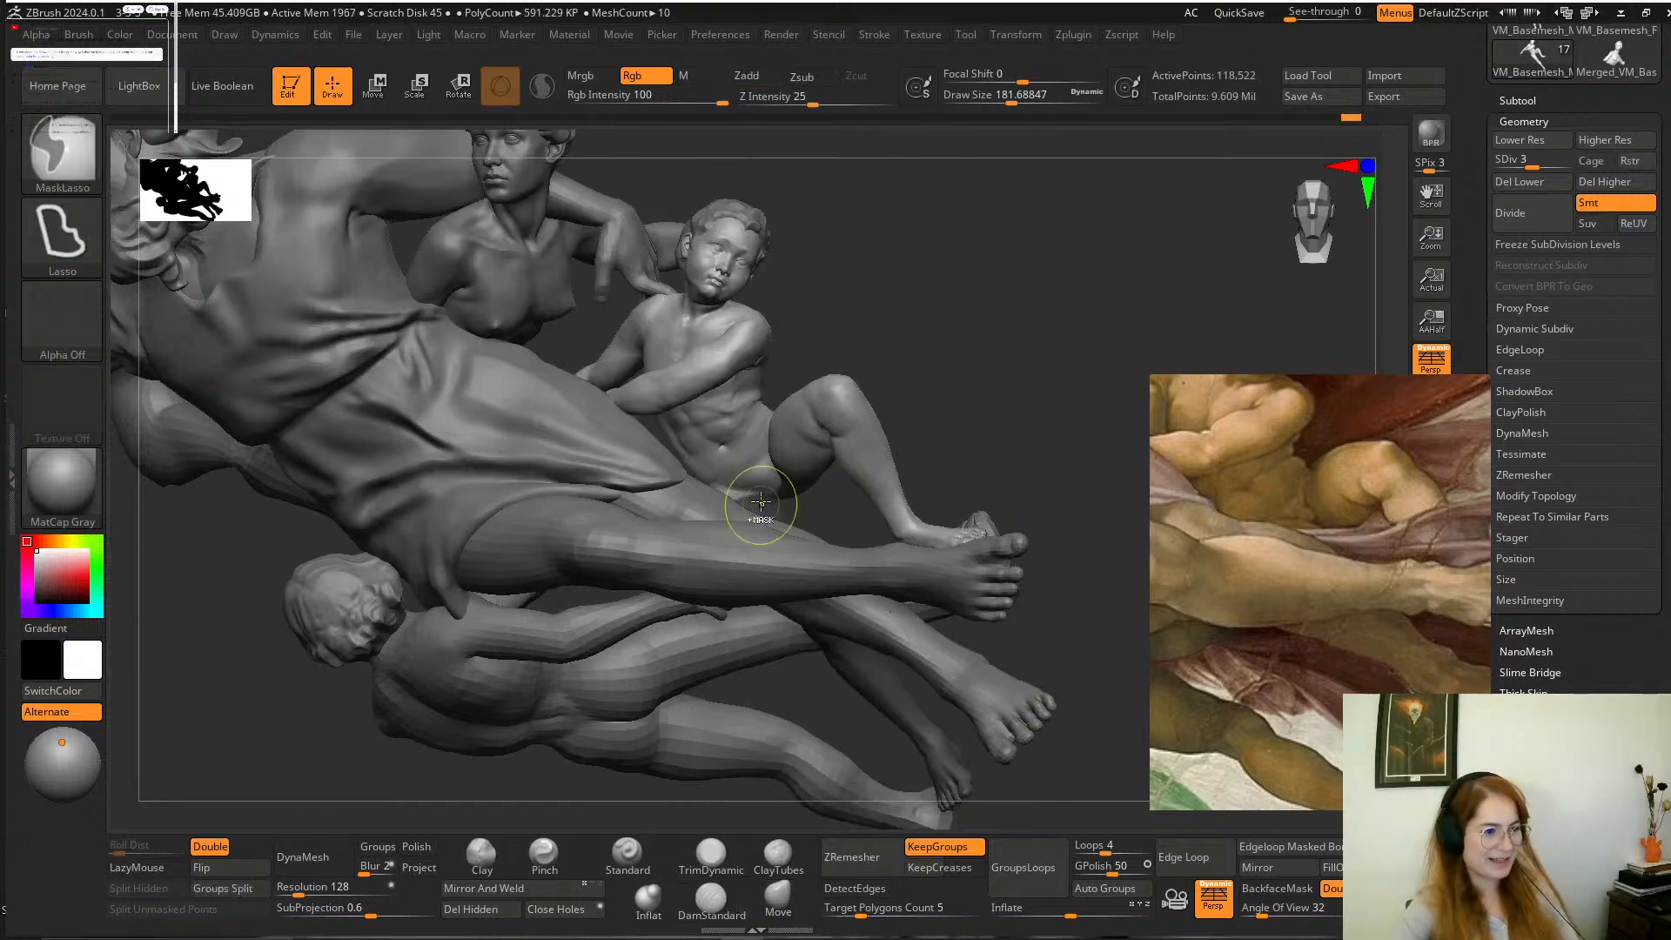
mouse_move(963, 318)
left_mouse_down("alt")
mouse_move(966, 369)
mouse_move(999, 416)
left_mouse_up("alt")
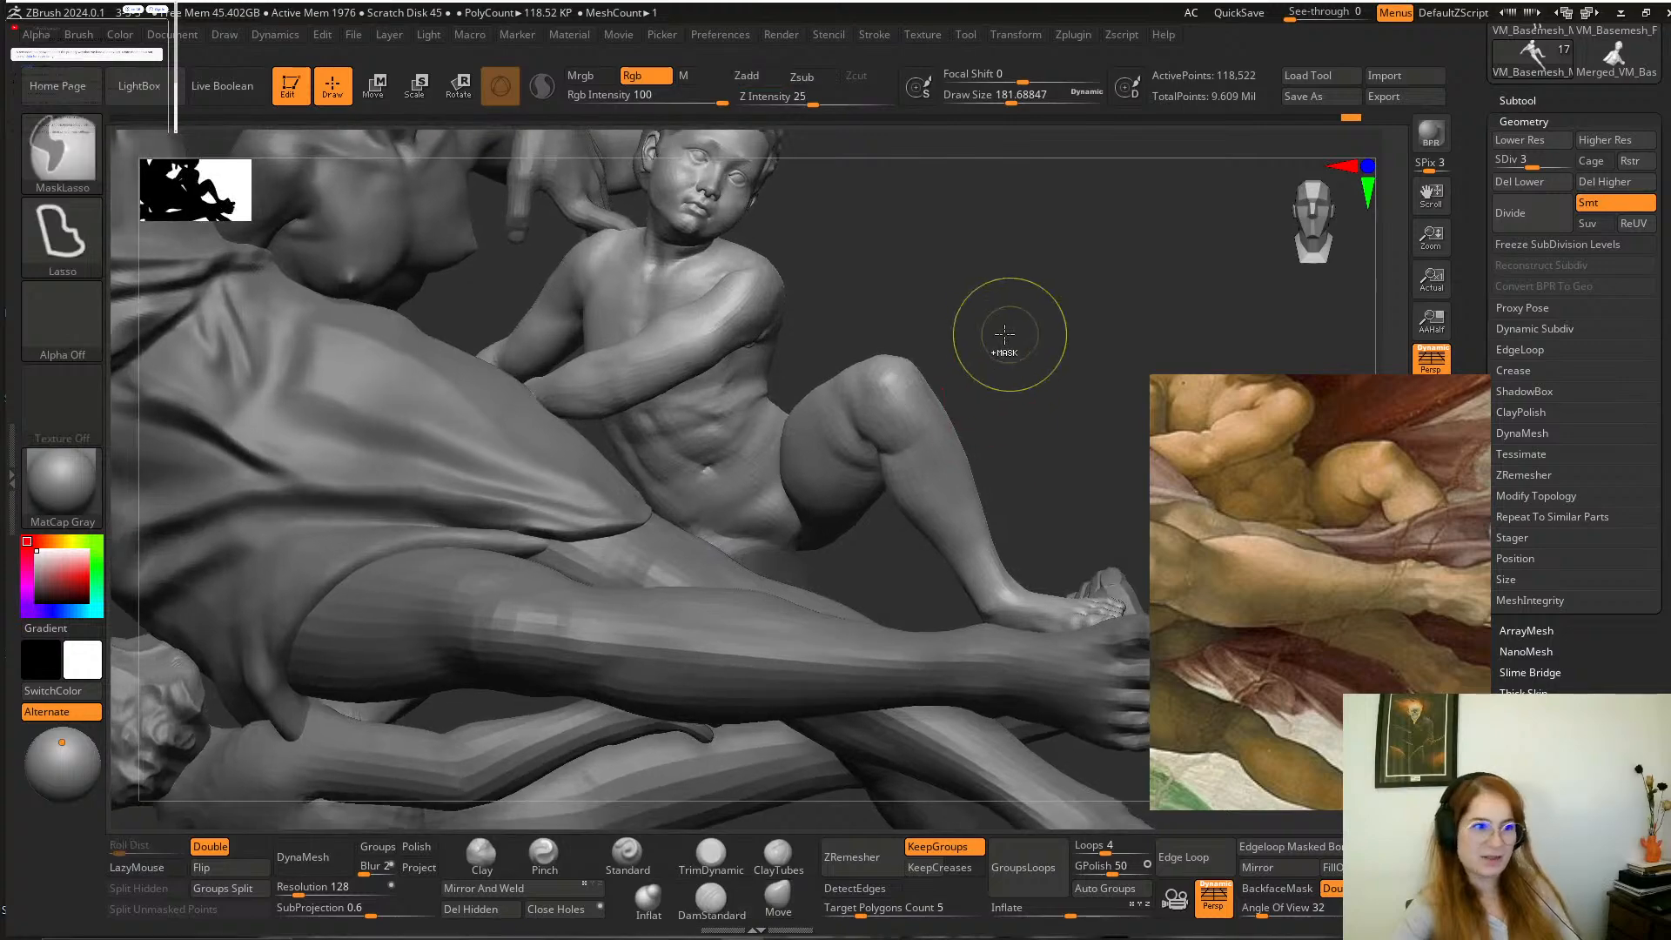
left_click(1003, 336, "ctrl")
left_click(375, 88)
left_click_drag(956, 181, 845, 474, "alt")
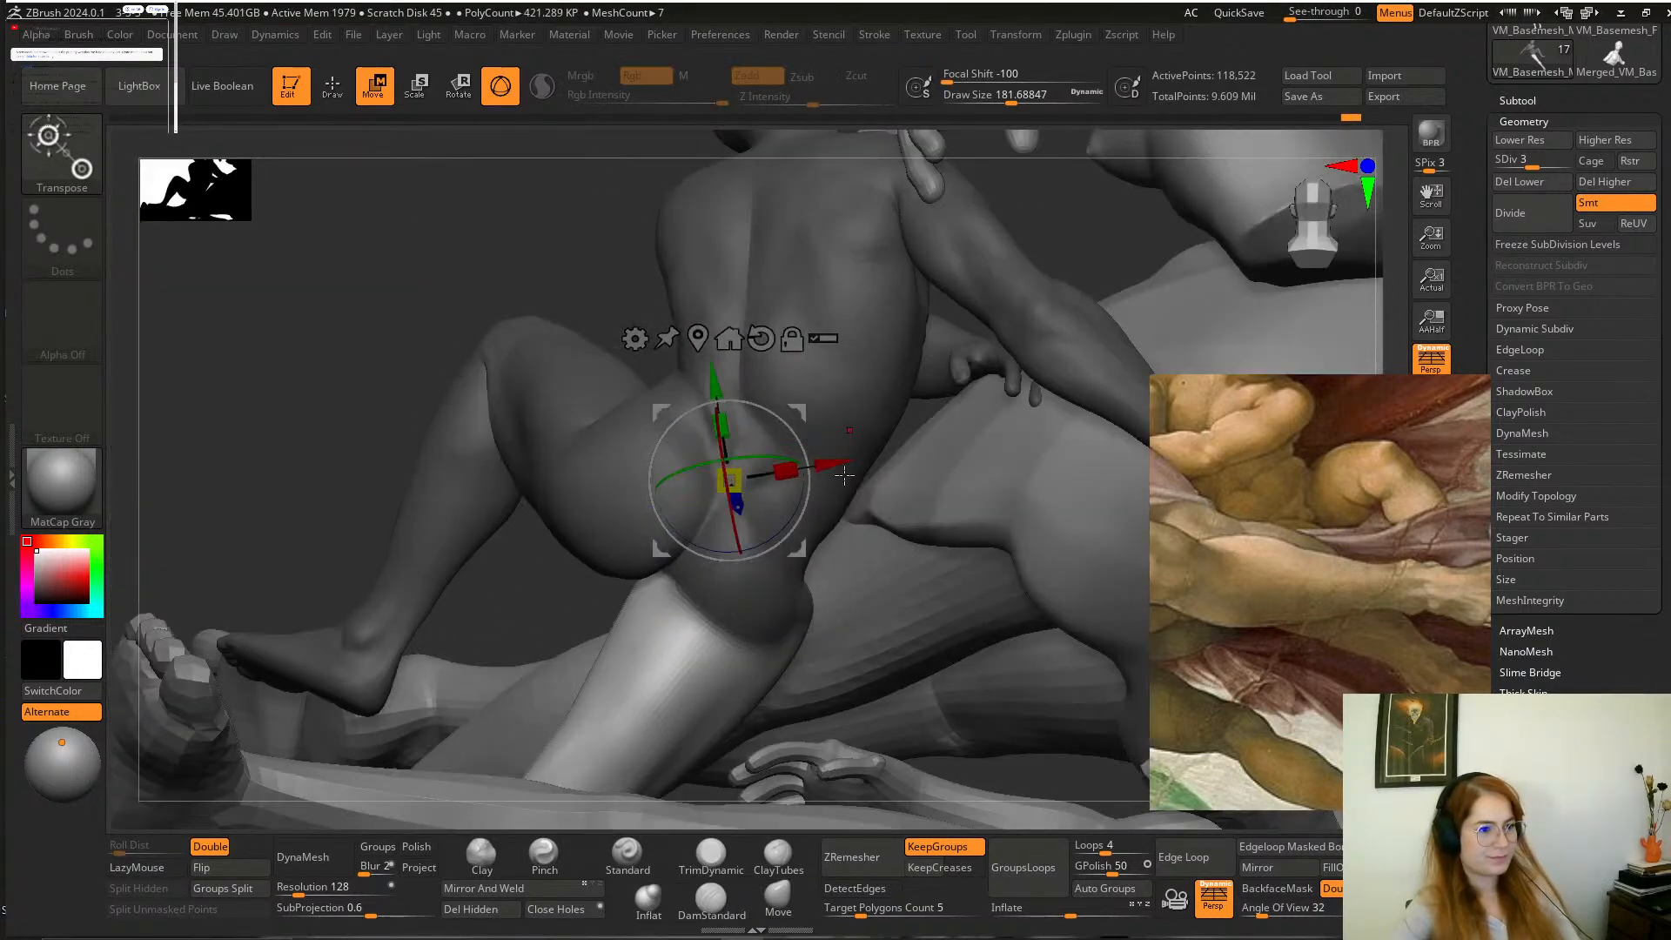
left_click(757, 595, "alt")
Rotate and shift the boy's unmasked far leg at the hip with the gizmo to match the painting.
left_click_drag(548, 260, 576, 300, "alt")
left_click_drag(827, 559, 828, 582)
left_click_drag(824, 522, 807, 508)
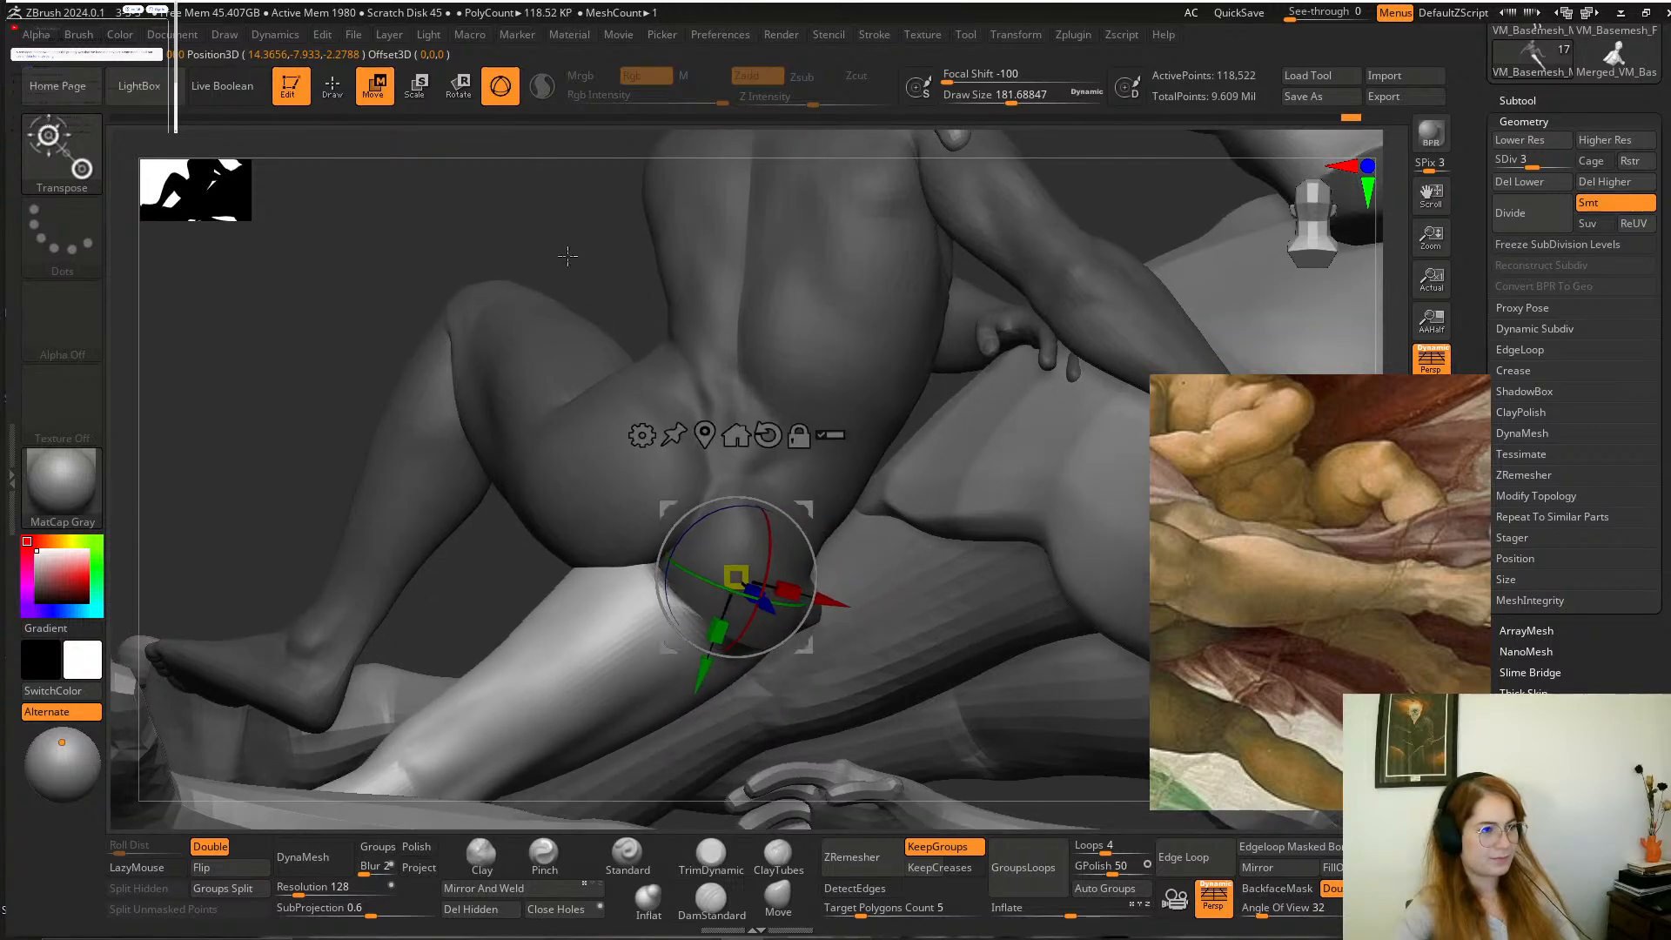
left_click_drag(568, 256, 813, 340)
left_click_drag(993, 587, 806, 526, "alt")
left_click_drag(688, 486, 722, 464)
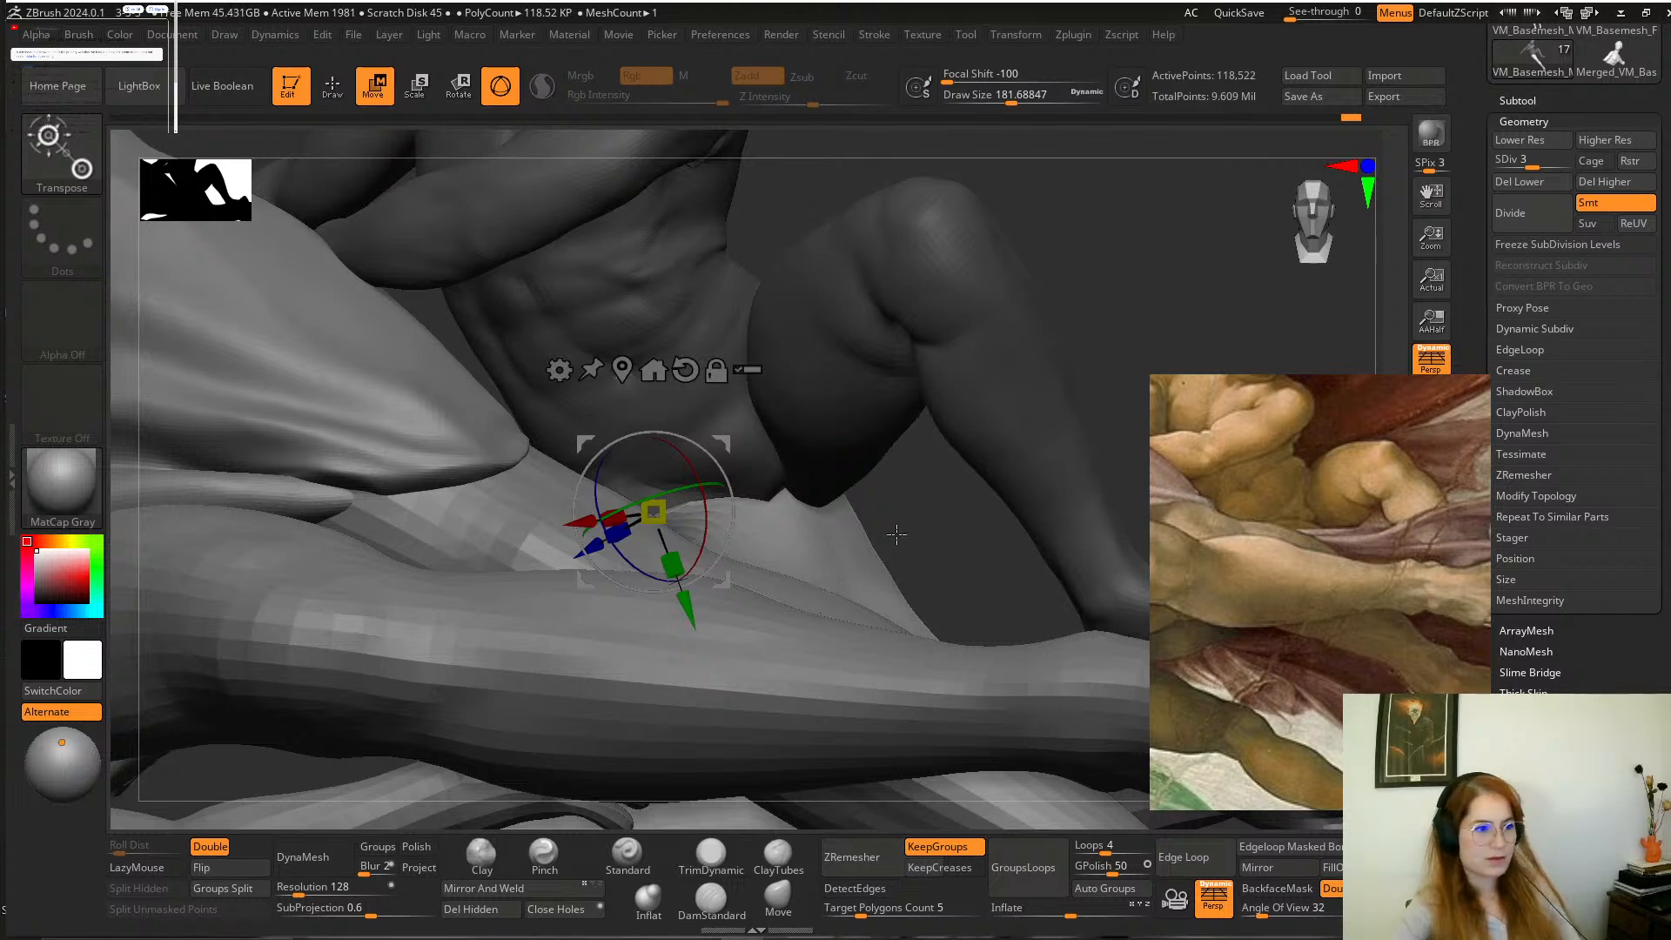
left_click_drag(897, 534, 948, 575)
left_click_drag(862, 474, 876, 493)
left_click_drag(700, 452, 660, 439)
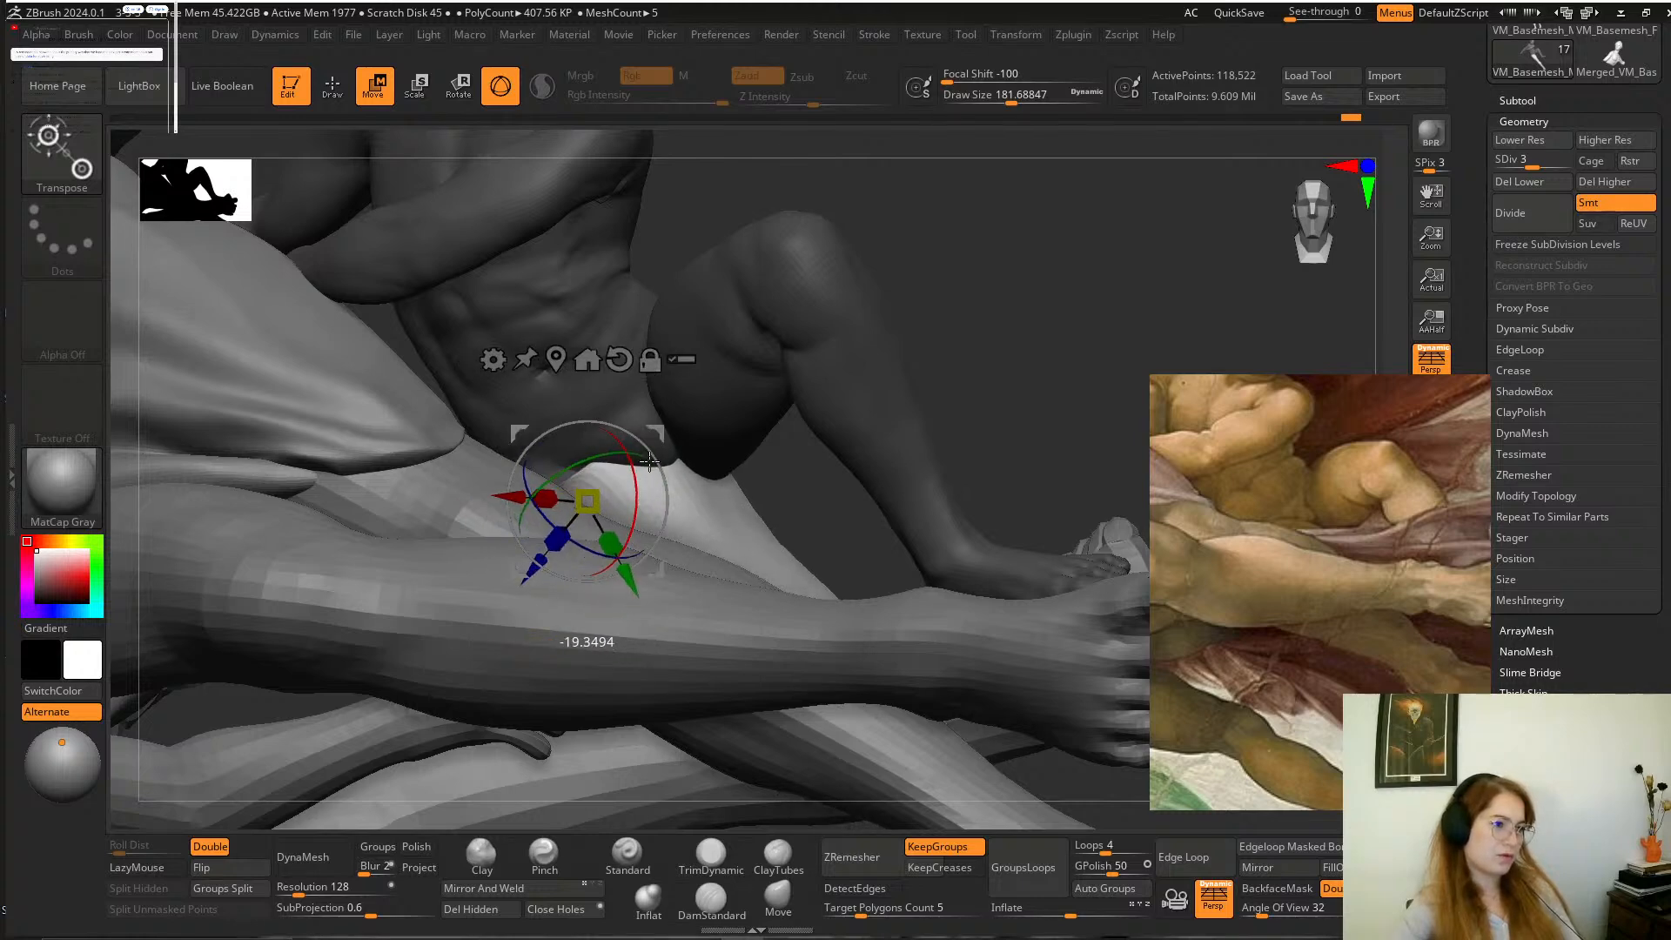
Lower the boy's mesh to subdivision level 1 and reposition the far leg at the hip with the gizmo.
left_click_drag(811, 497, 1134, 417)
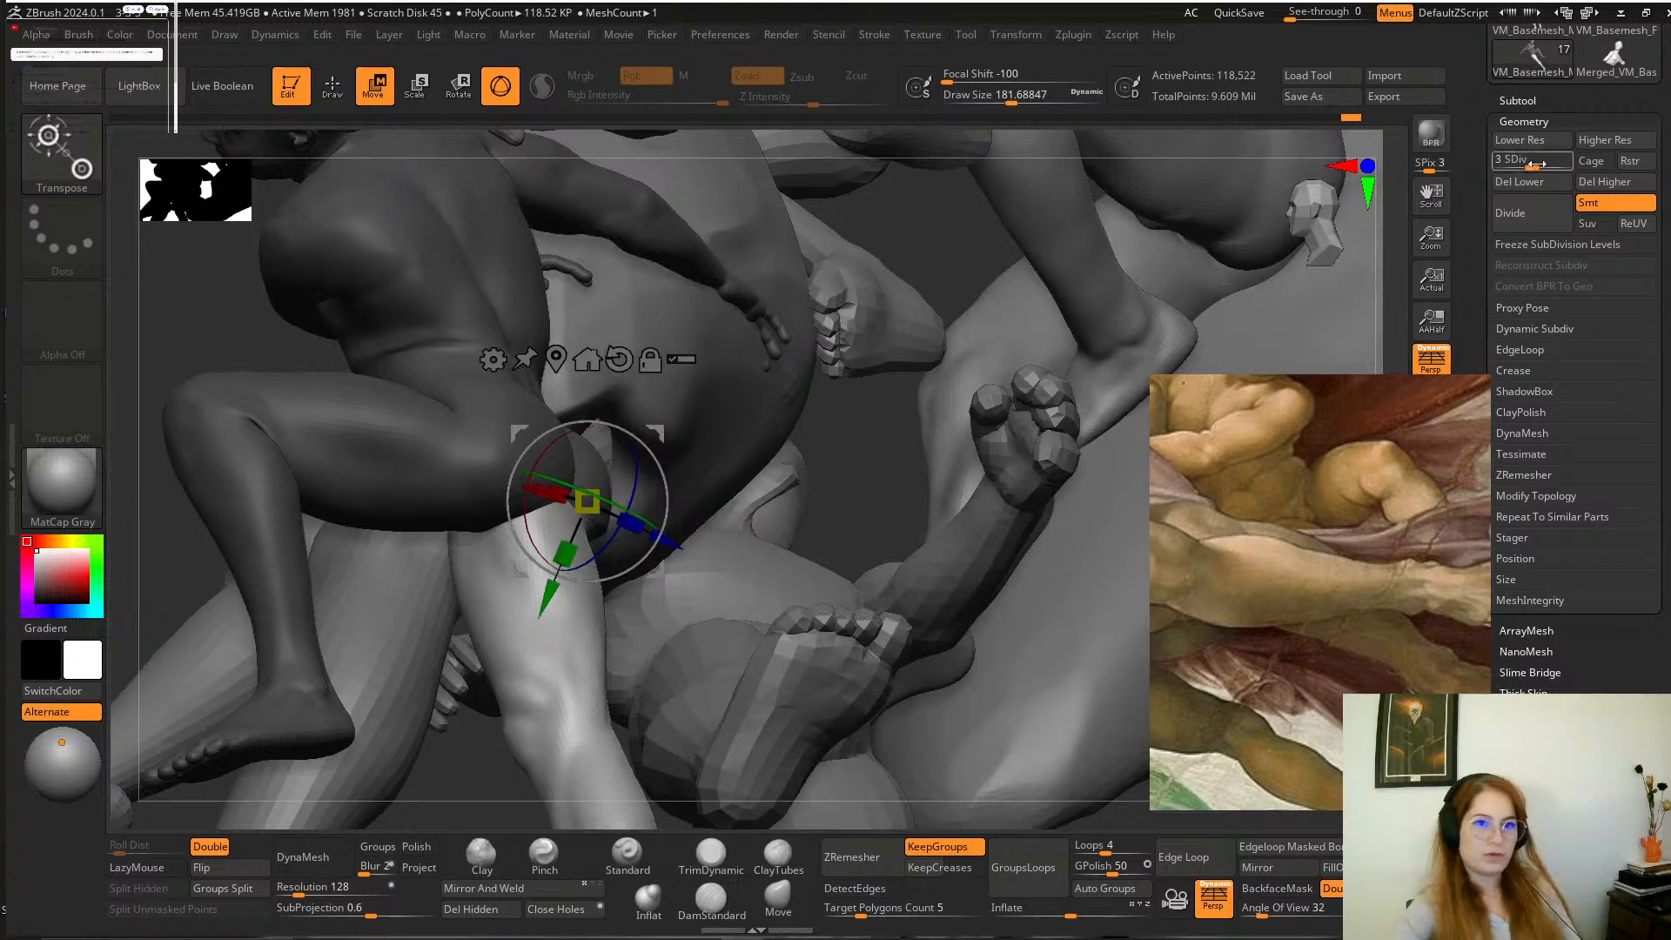
left_click_drag(1410, 199, 1402, 200)
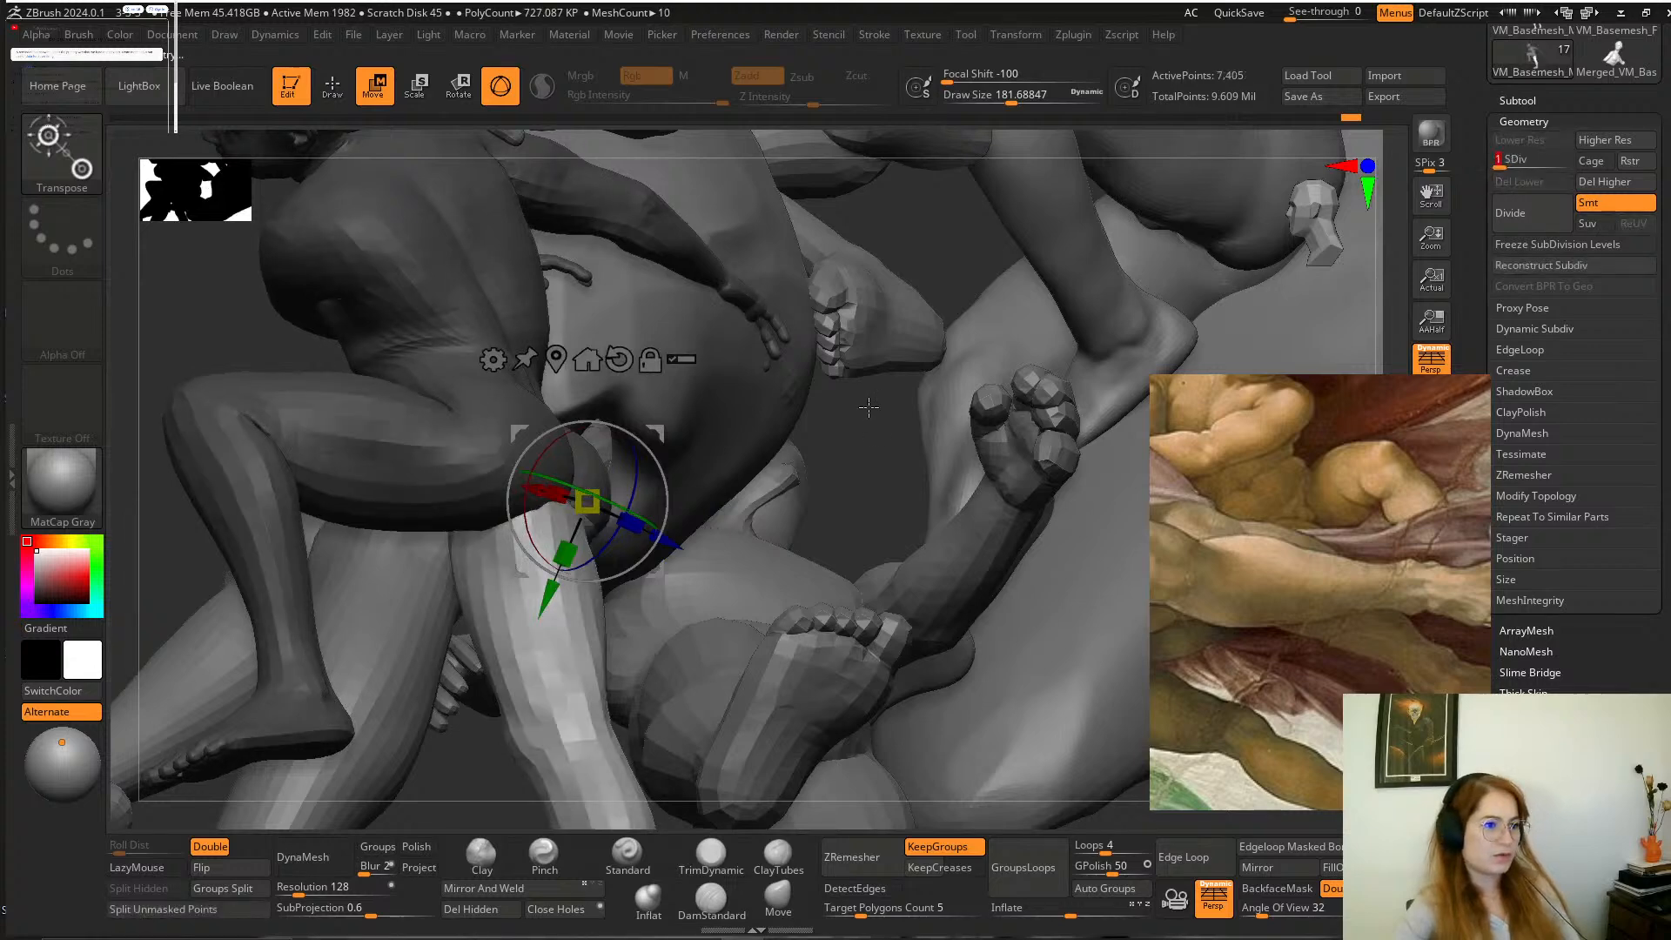
left_click_drag(857, 416, 1094, 450)
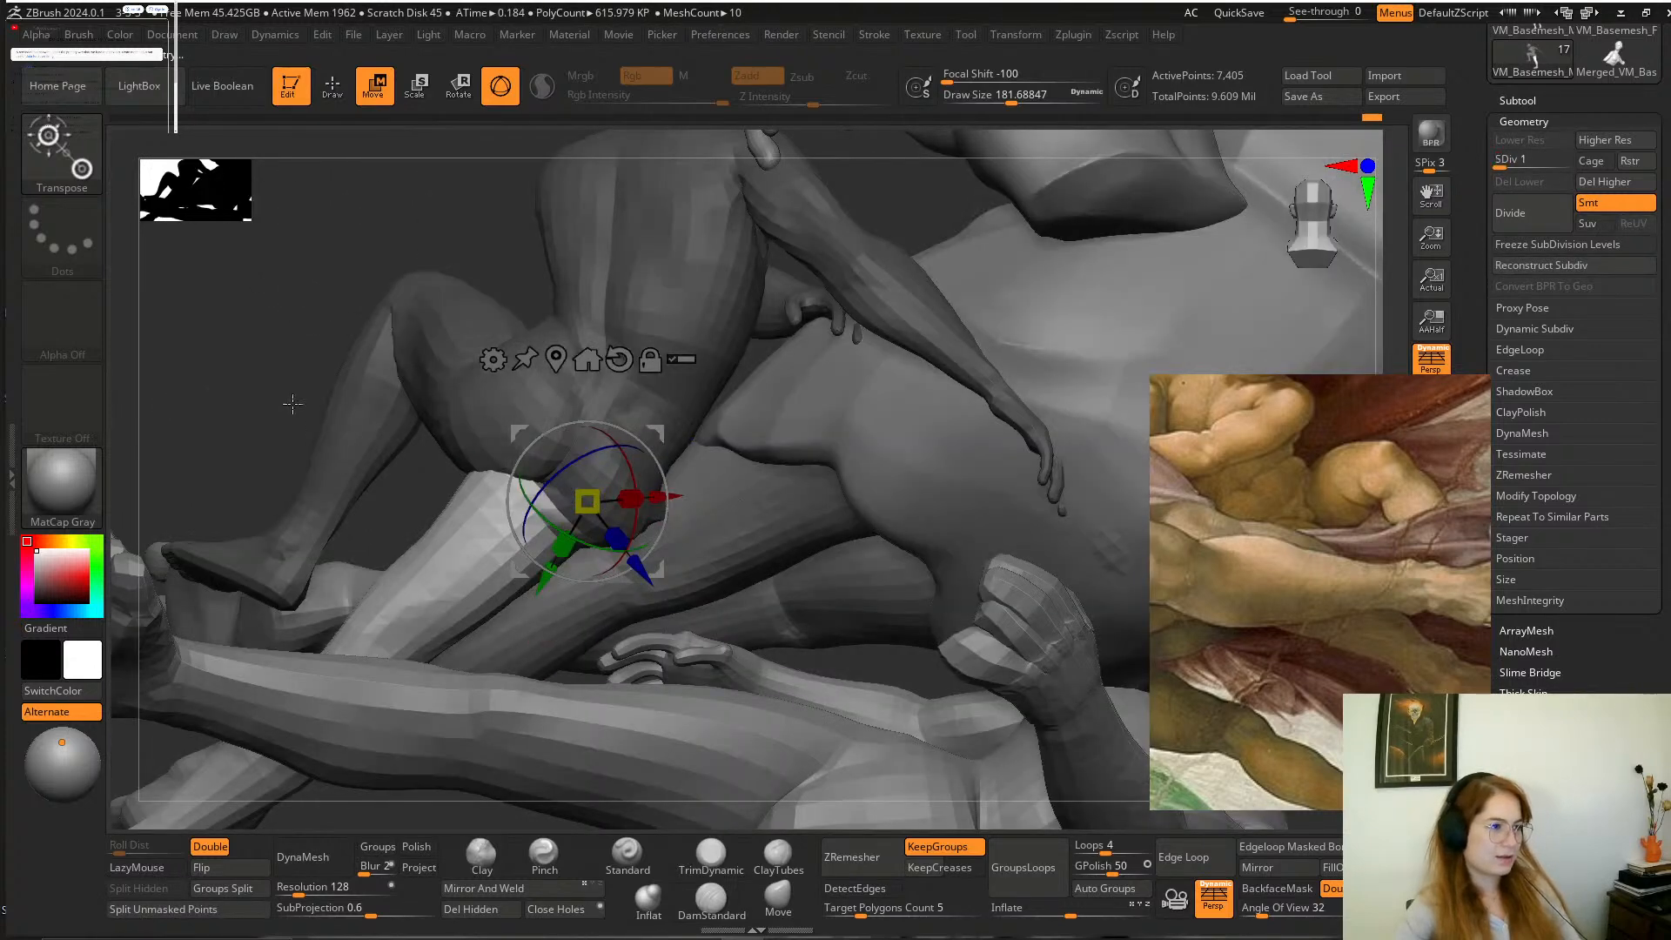
left_click_drag(293, 404, 287, 340, "alt")
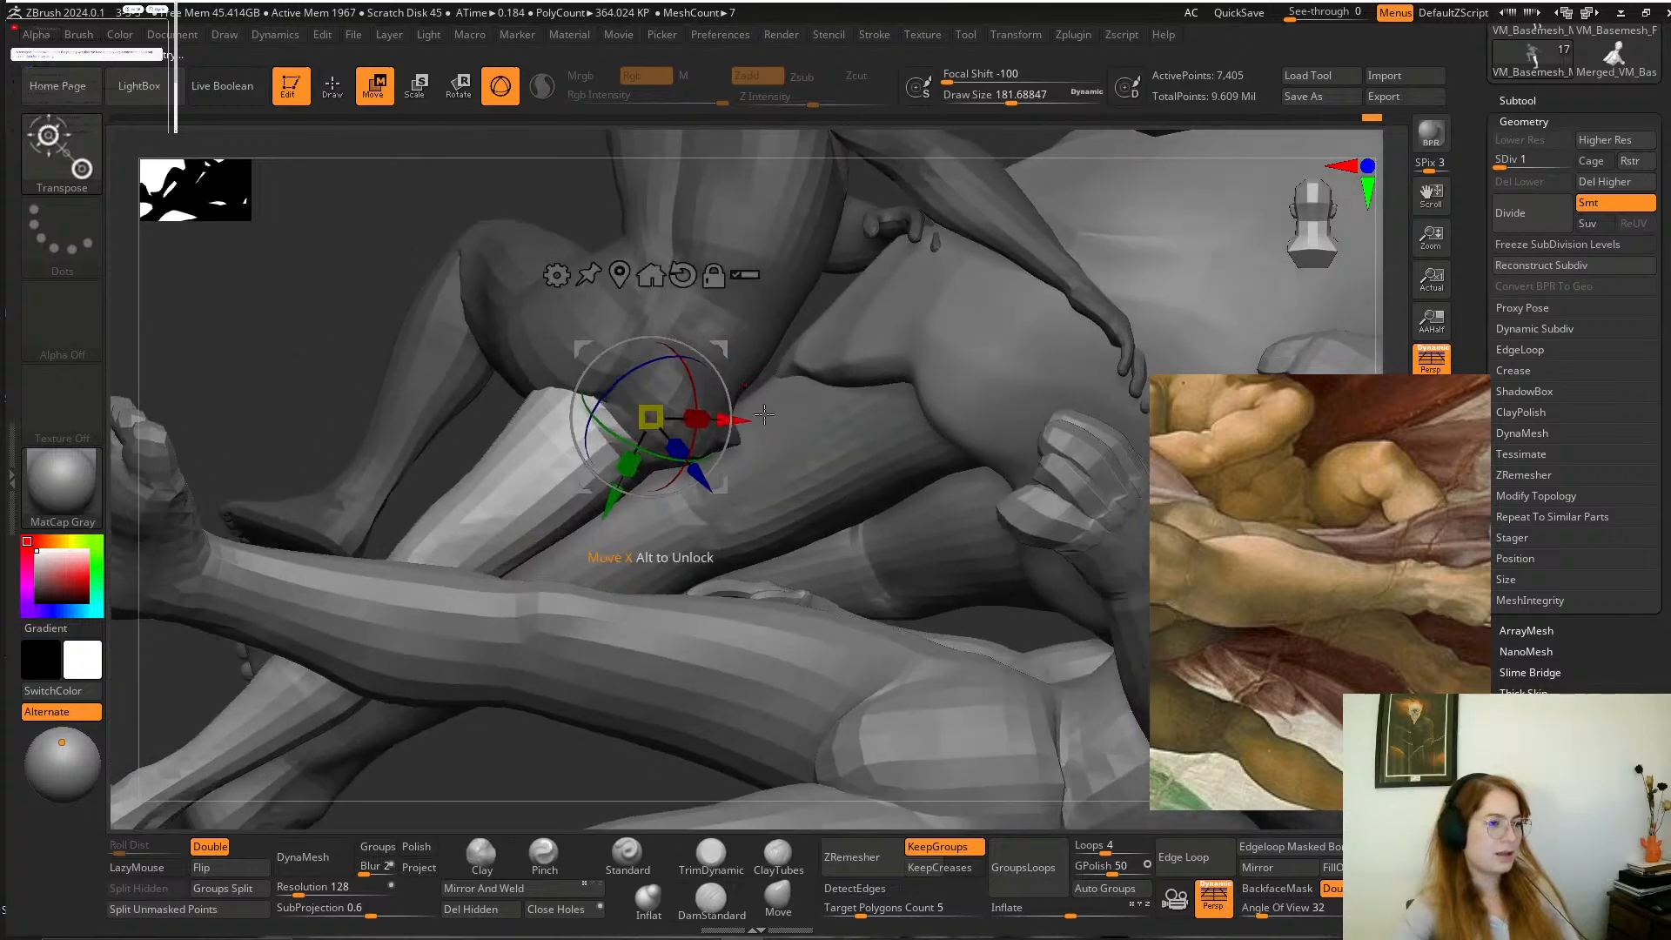
left_click_drag(724, 369, 751, 386)
left_click_drag(600, 204, 759, 270)
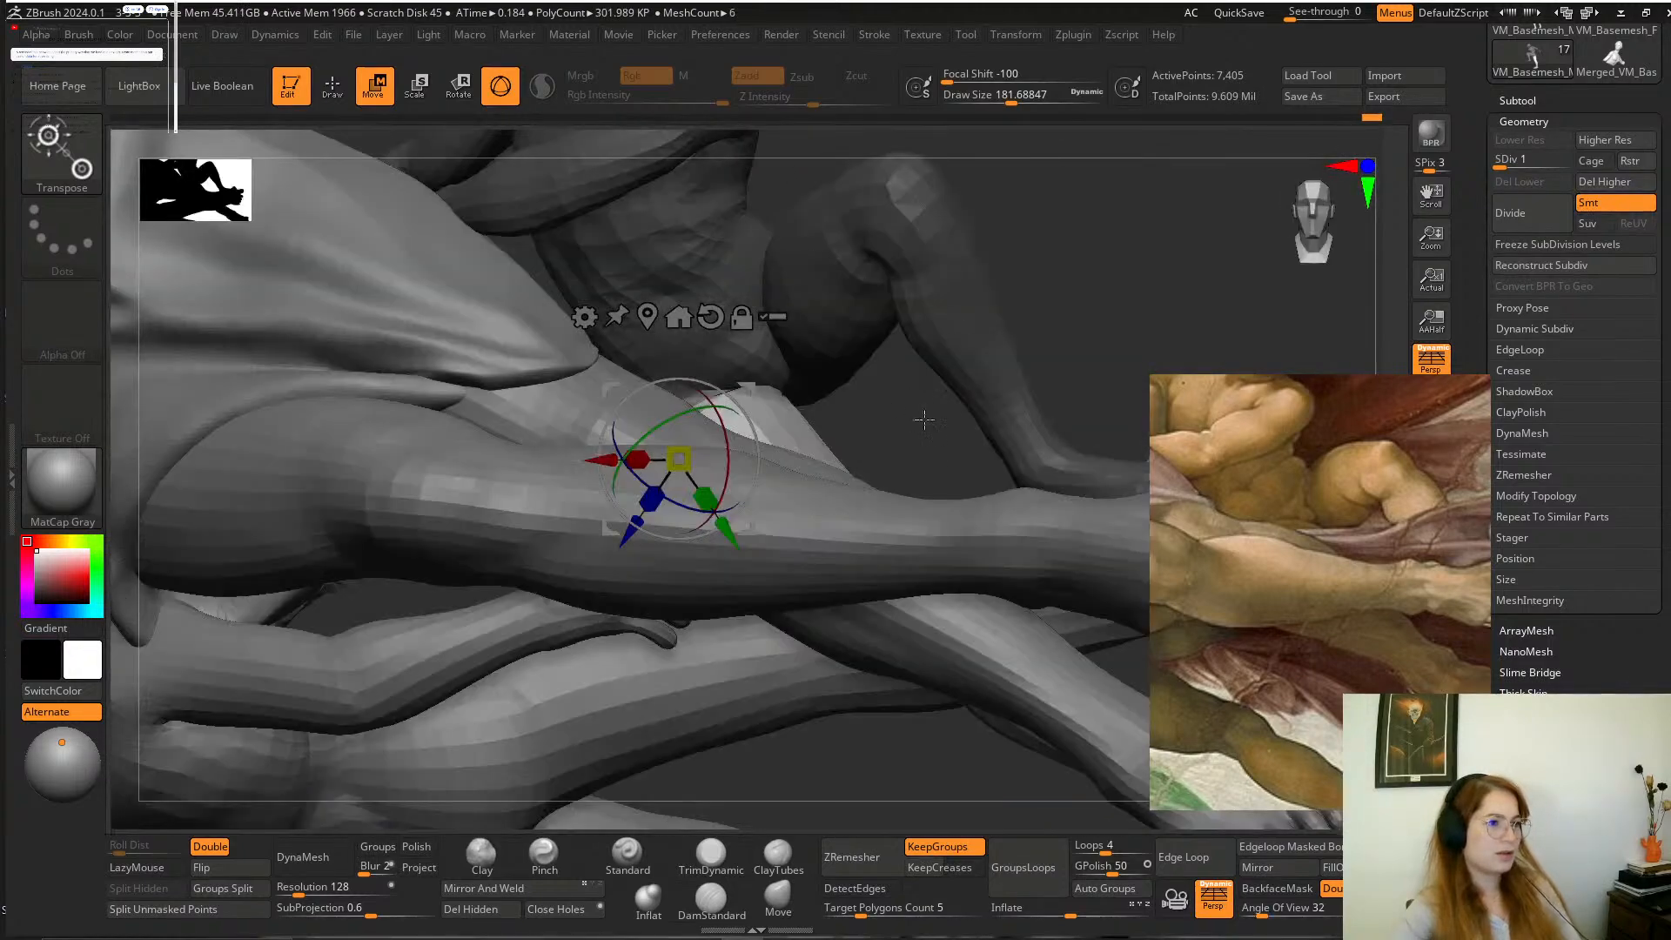
mouse_move(924, 419)
left_mouse_down()
mouse_move(847, 444)
mouse_move(832, 498)
mouse_move(701, 450)
left_mouse_up()
Blend the far leg into the boy's groin and buttock with the Move and Smooth brushes, clearing the mask.
left_click(783, 896)
left_click_drag(992, 283, 653, 357)
mouse_move(648, 538)
left_mouse_down()
mouse_move(836, 479)
mouse_move(842, 457)
left_mouse_up()
left_click_drag(979, 266, 988, 295, "ctrl")
left_click_drag(737, 456, 681, 447, "shift")
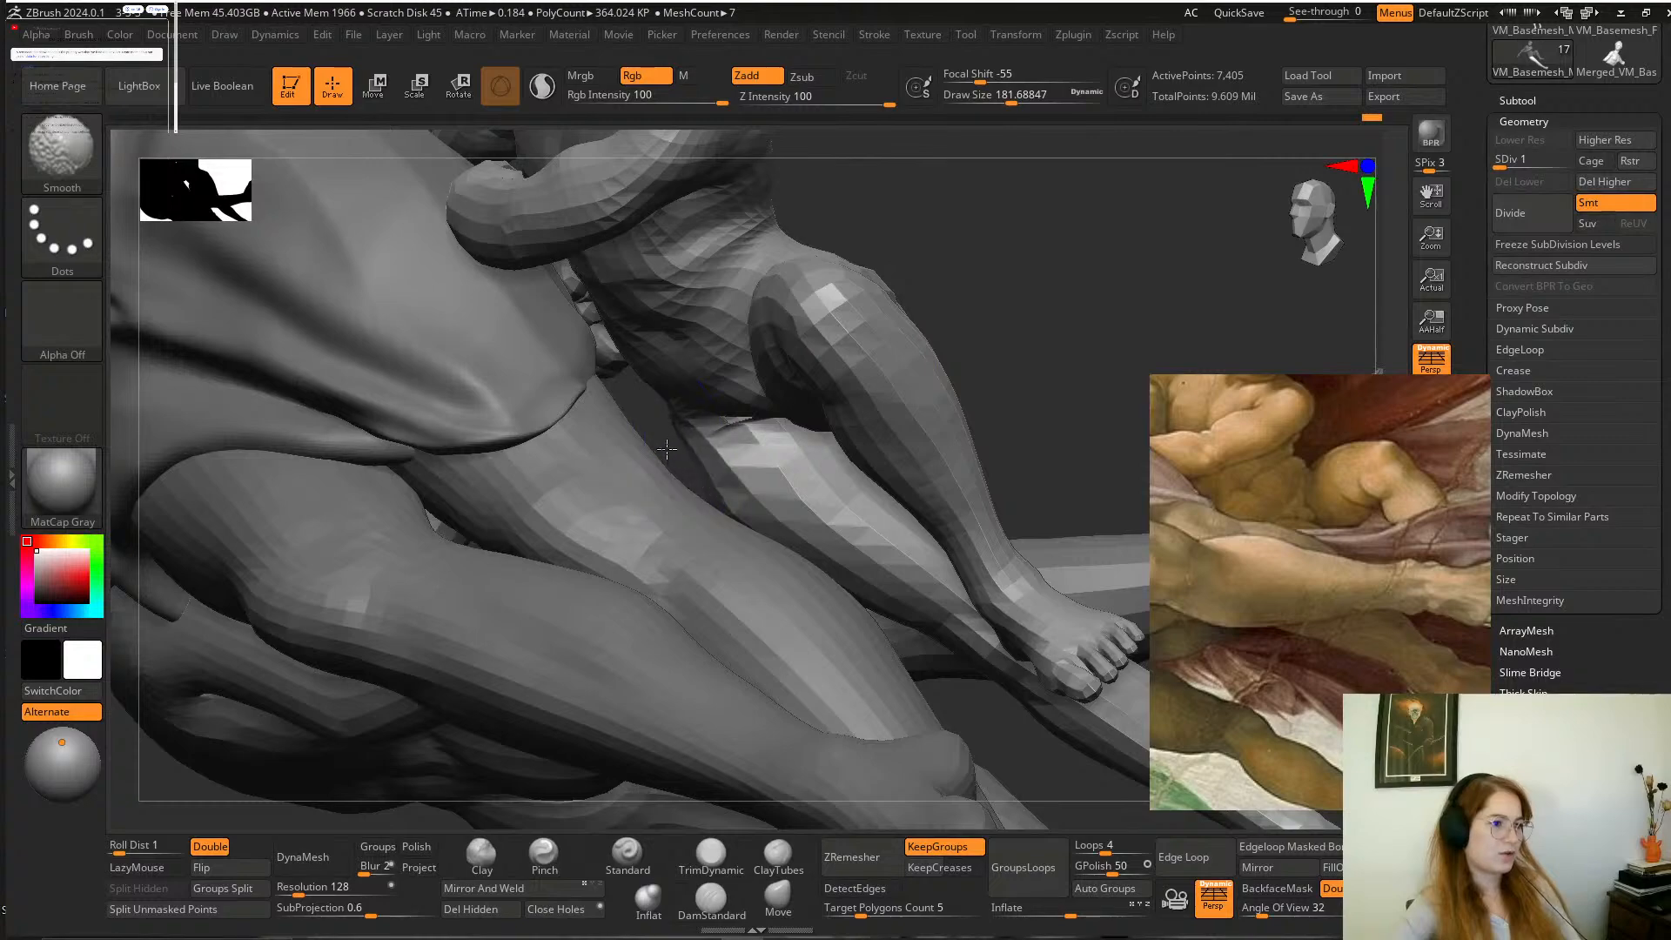
left_click_drag(940, 299, 851, 486)
left_click_drag(736, 477, 731, 493, "shift")
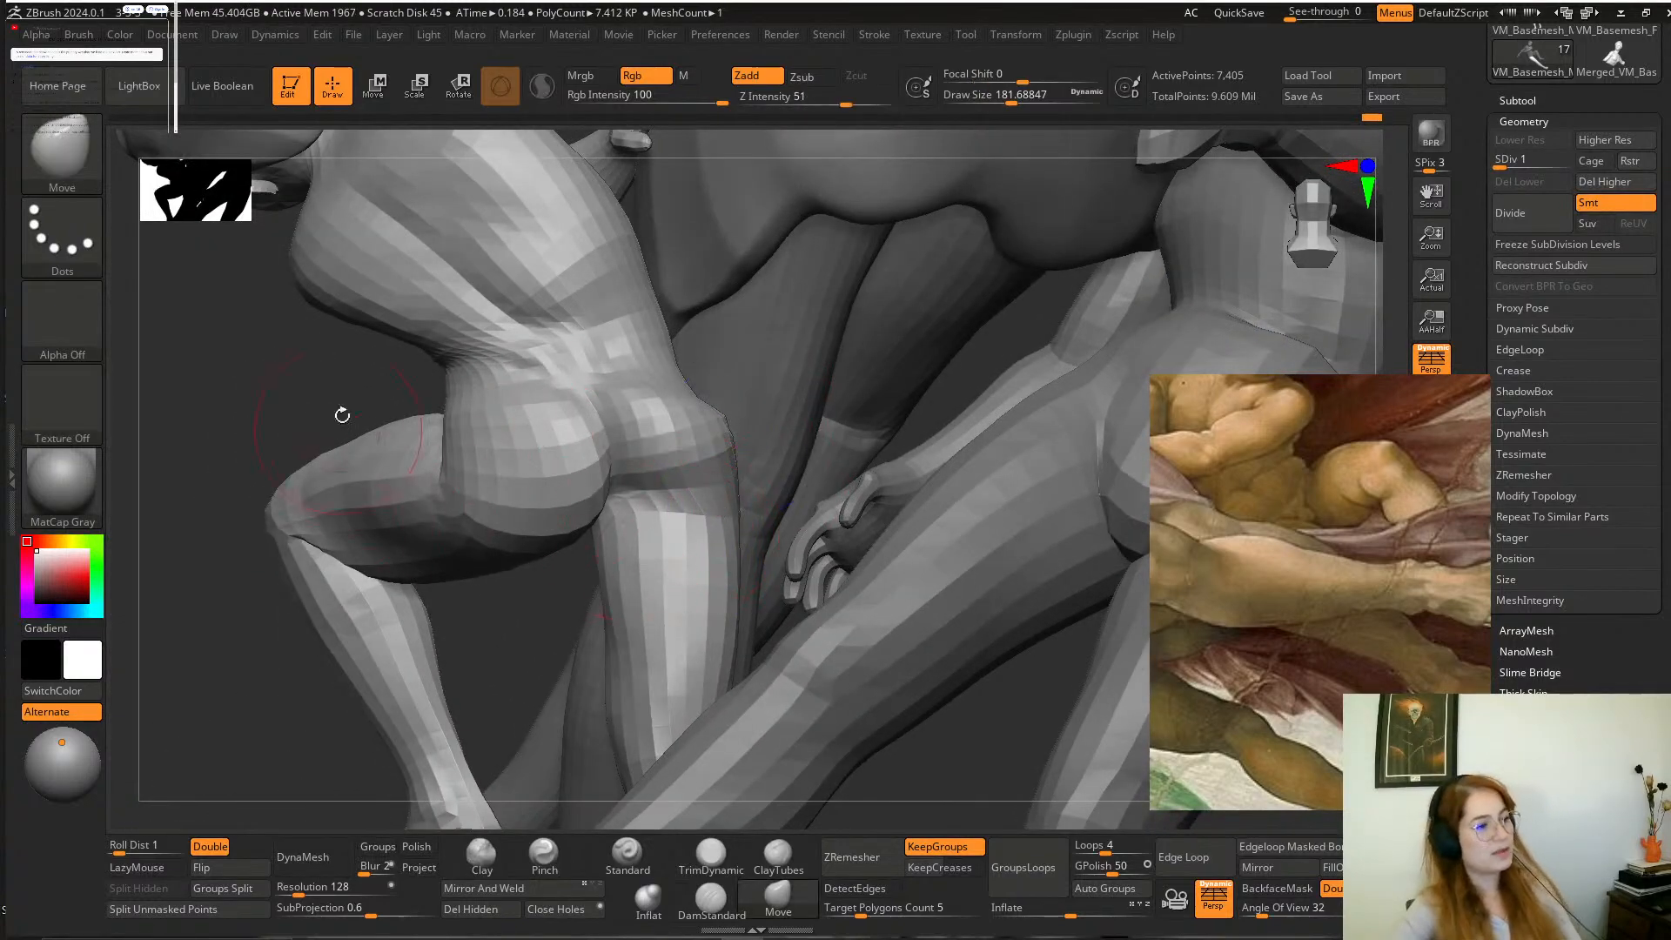
left_click_drag(342, 415, 307, 469)
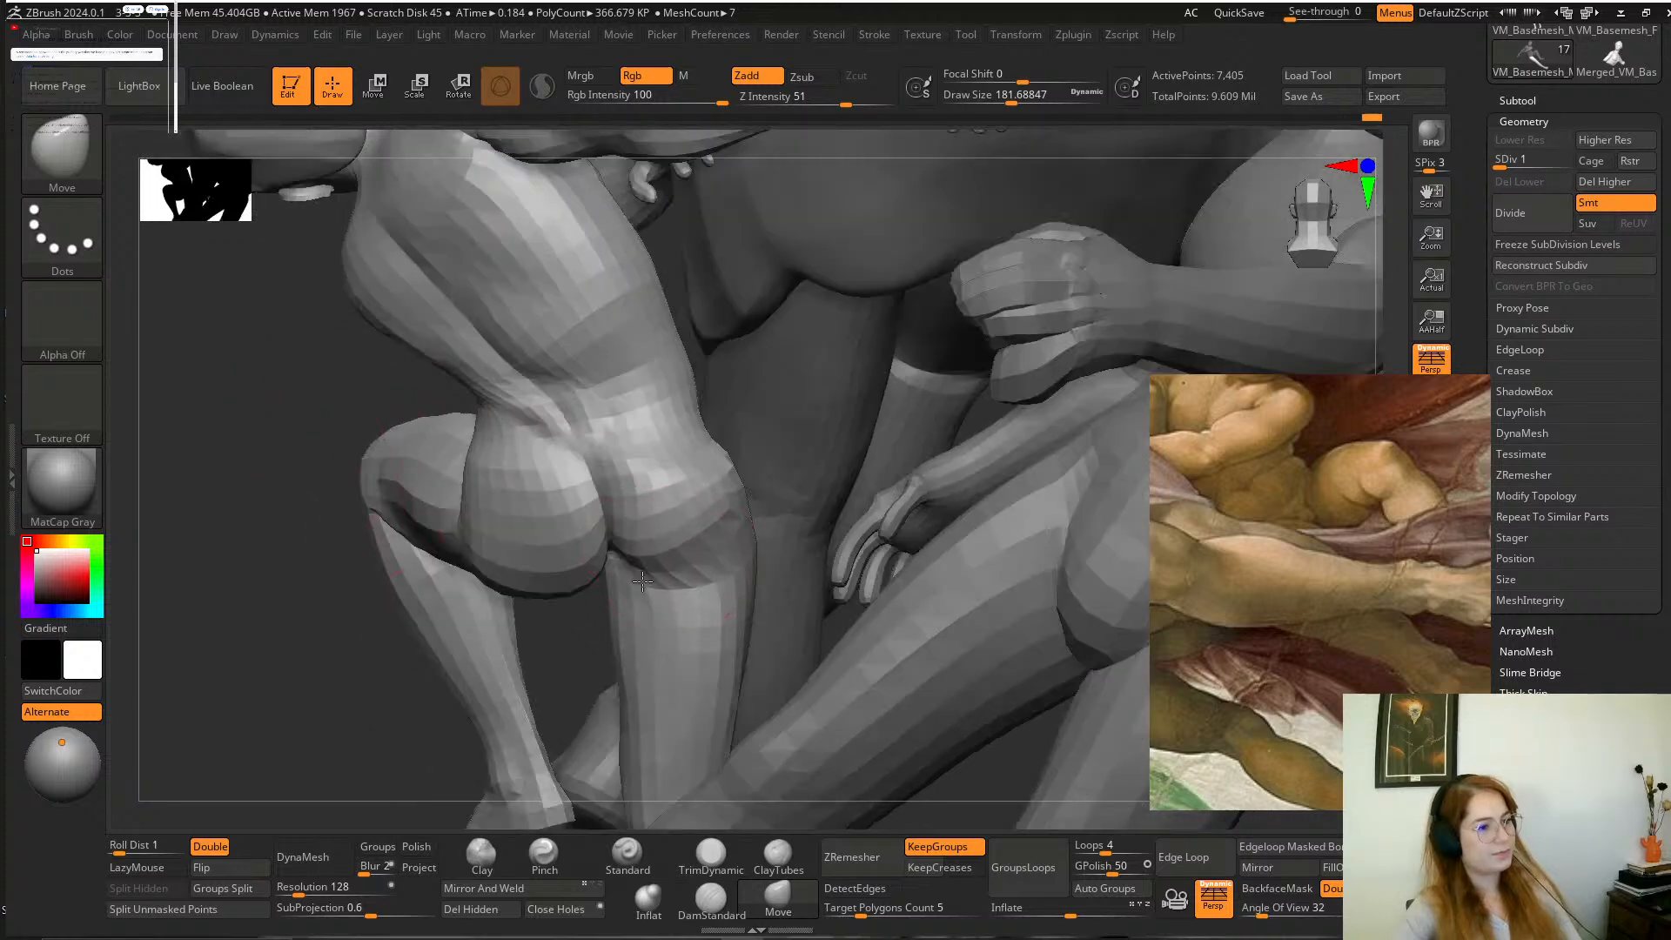
Reshape the far thigh's junction with the Move brush at a draw size of about 251 and return to subdivision level 3.
left_click_drag(609, 470, 610, 575, "shift")
key("space")
left_click_drag(570, 652, 822, 496)
left_click_drag(754, 555, 1066, 429, "alt")
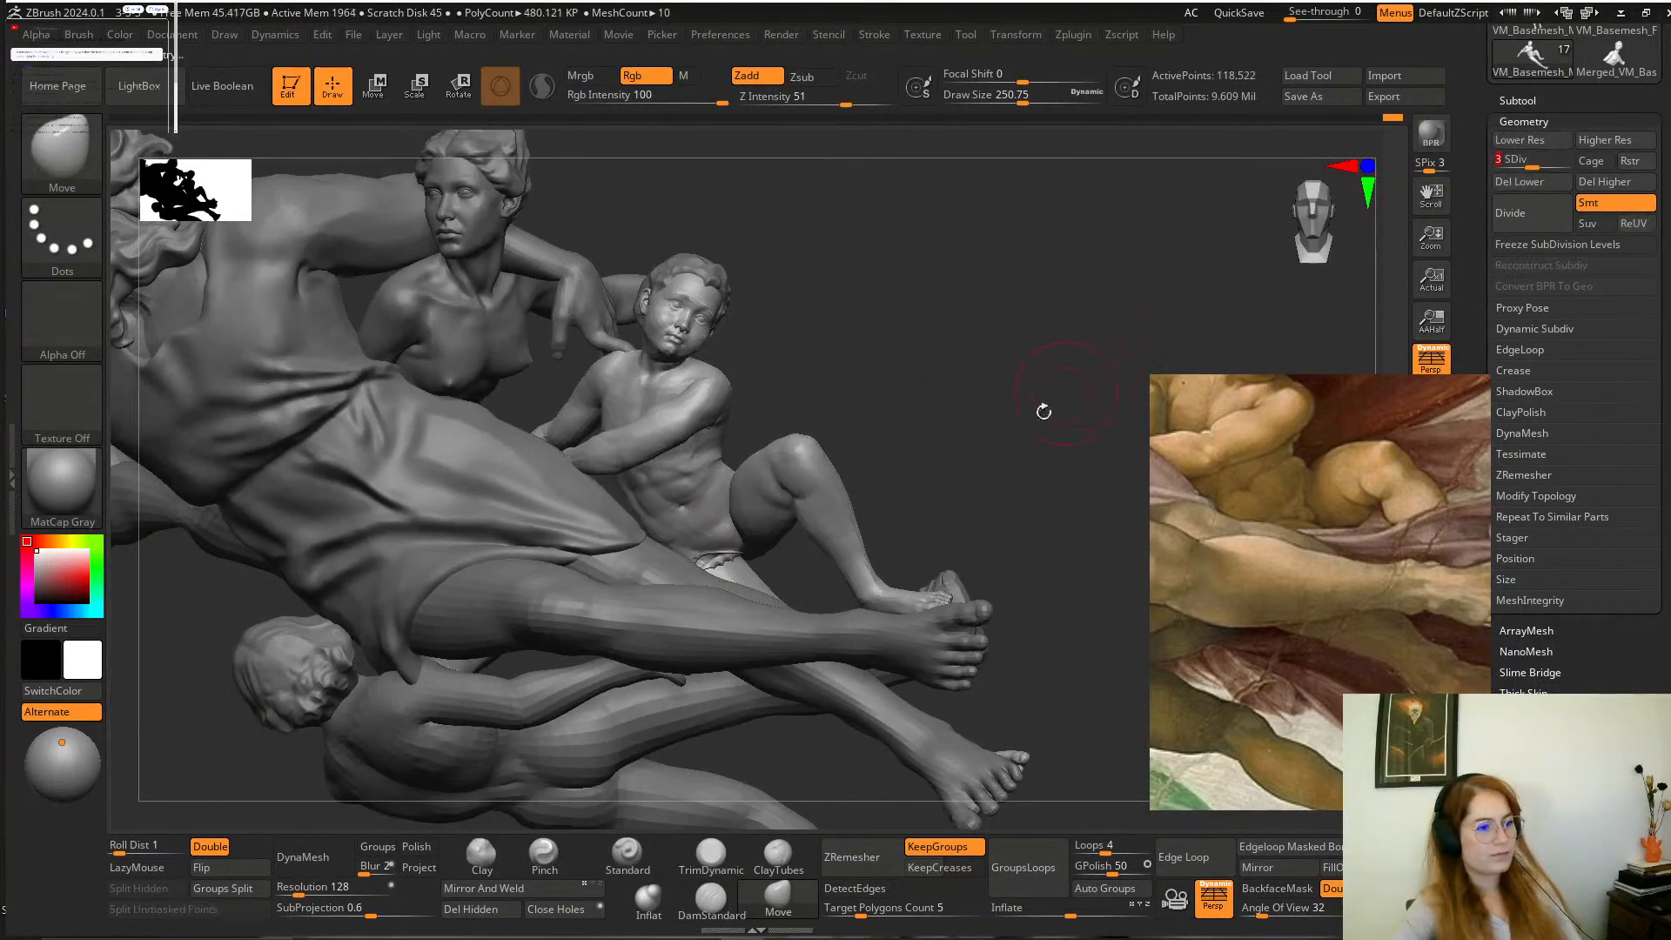
mouse_move(933, 439)
left_mouse_down("alt")
mouse_move(1033, 372)
mouse_move(984, 452)
left_mouse_up("alt")
left_click_drag(853, 477, 857, 478, "shift")
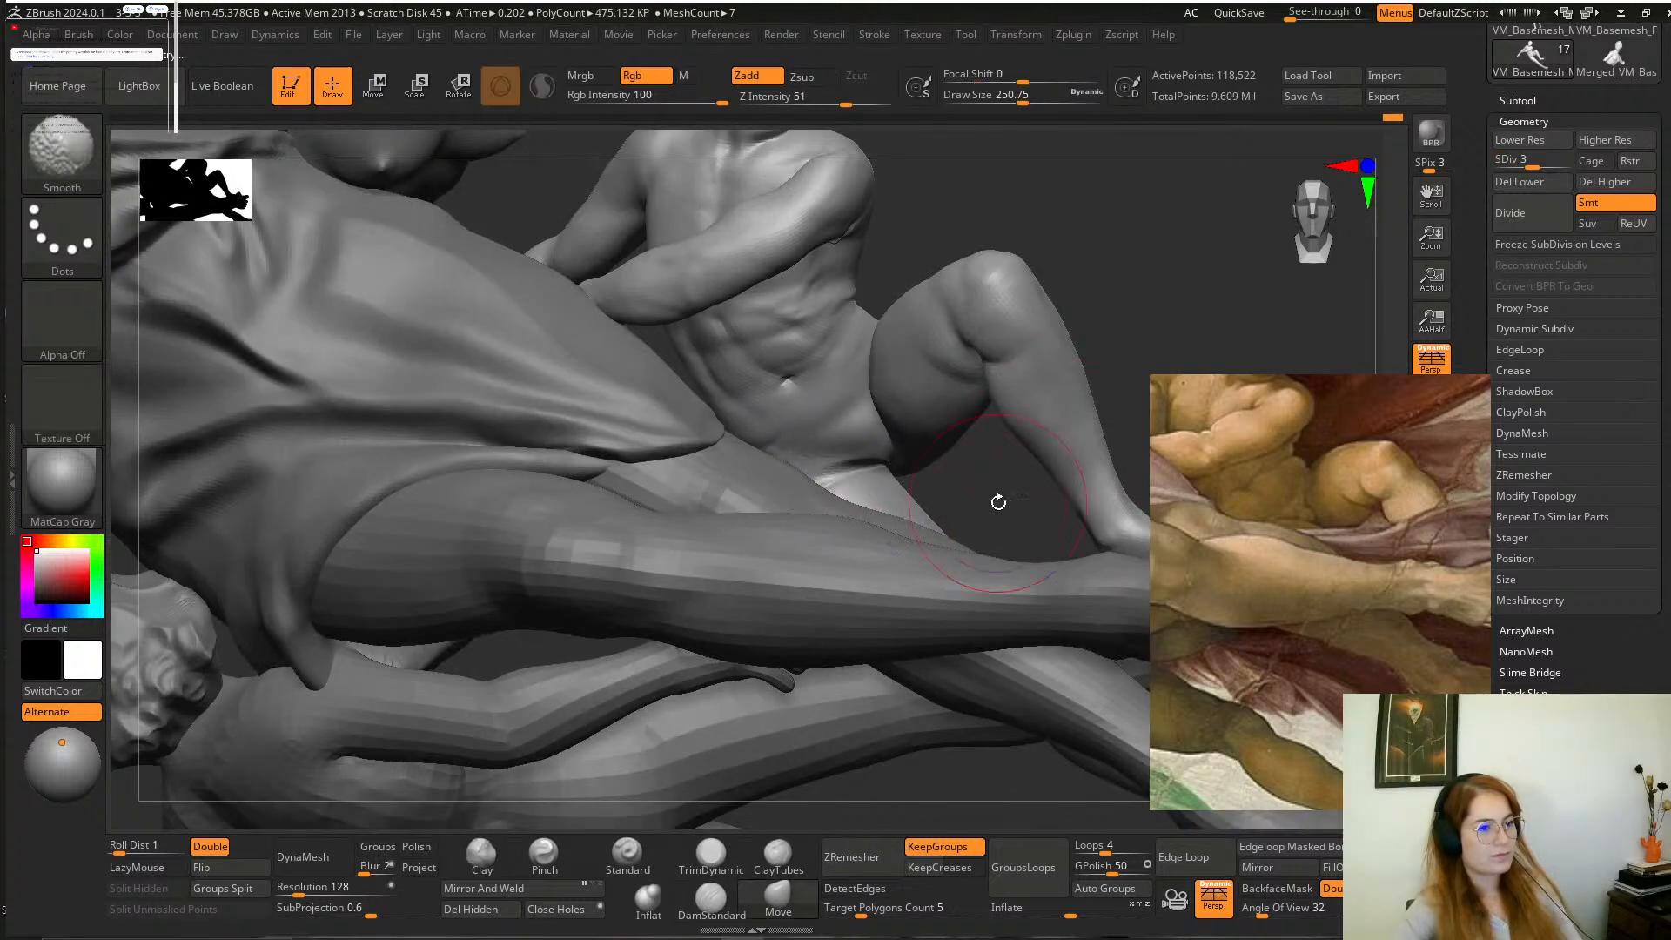
Shape the boy's far thigh and groin junction with the Move brush at a draw size of about 172.
mouse_move(996, 500)
left_mouse_down("alt")
mouse_move(1029, 534)
mouse_move(971, 514)
left_mouse_up("alt")
key("space")
left_click(961, 471)
right_click_drag(973, 486, 1007, 534)
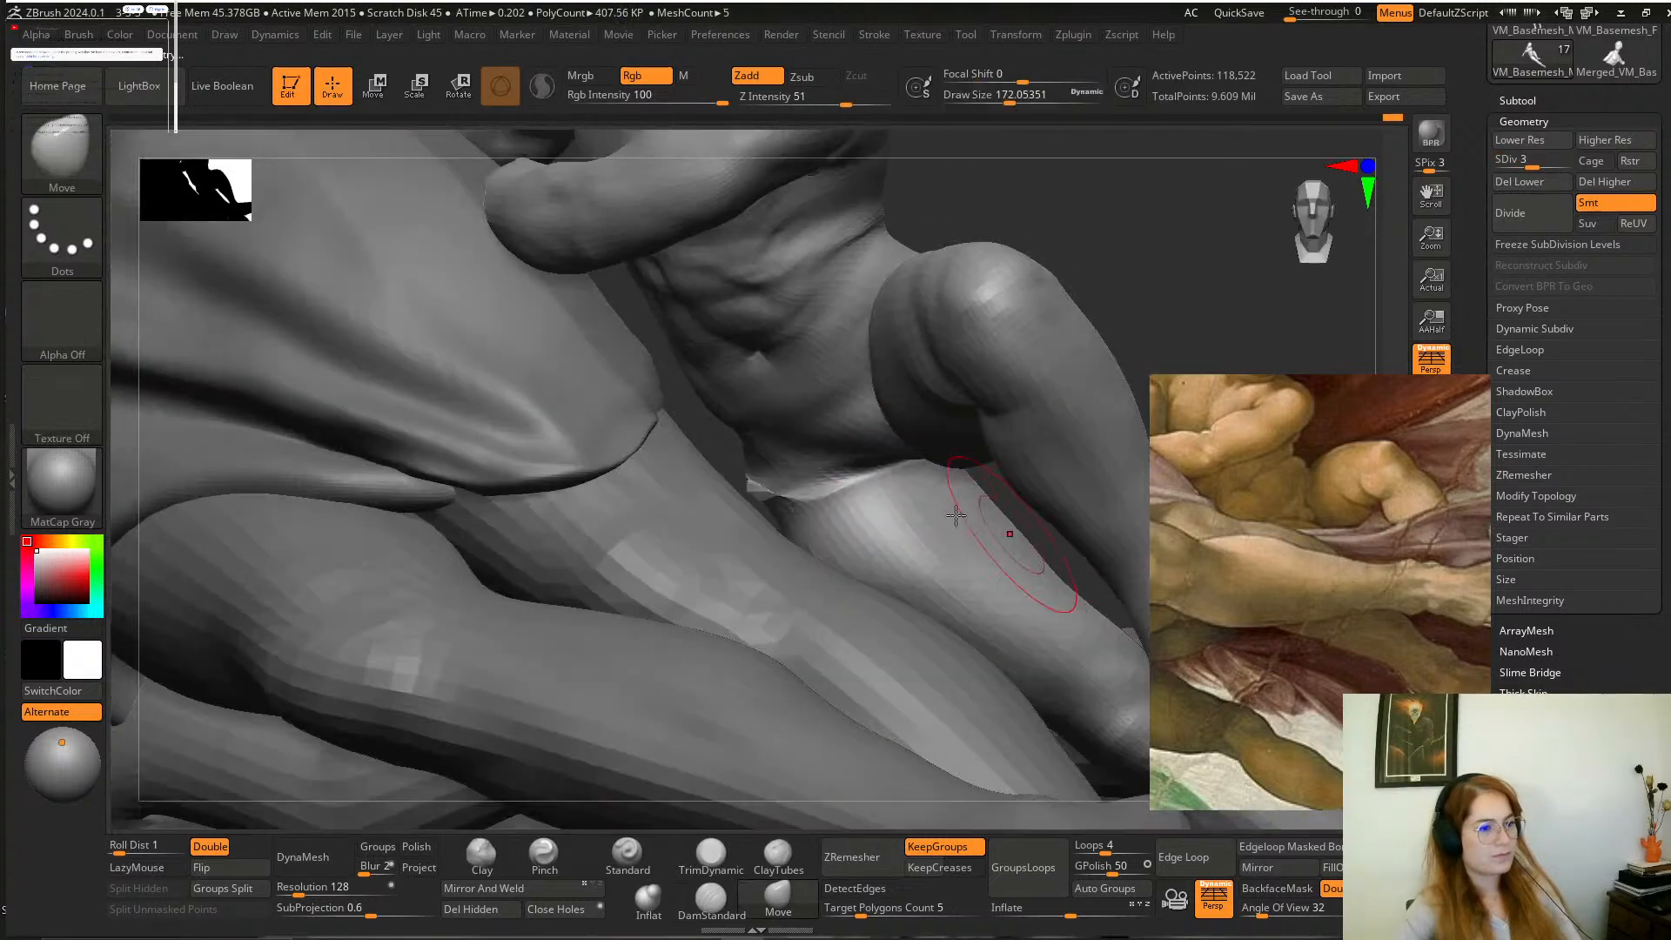
left_click_drag(814, 489, 782, 491, "shift")
left_click_drag(1014, 513, 973, 578)
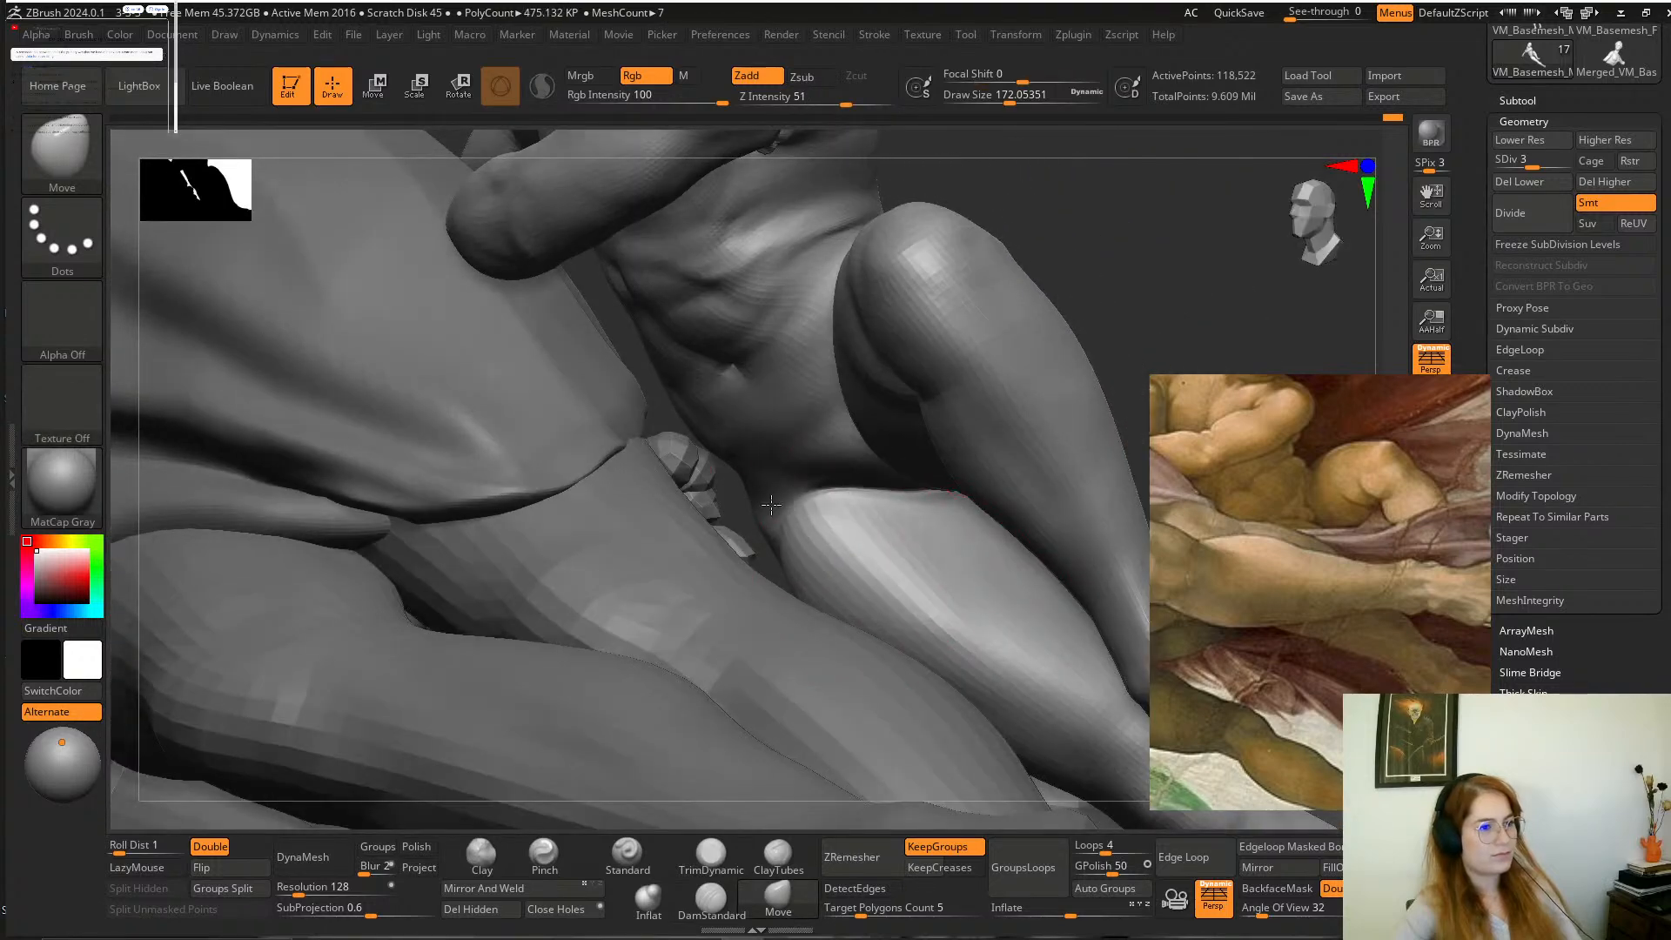
right_click_drag(757, 483, 900, 458)
left_click_drag(984, 518, 998, 548, "alt")
Adjust the boy's lower torso with the Move brush and smooth the abdominal folds and navel.
mouse_move(970, 206)
left_mouse_down("alt")
mouse_move(1011, 273)
mouse_move(1041, 250)
mouse_move(1033, 283)
left_mouse_up("alt")
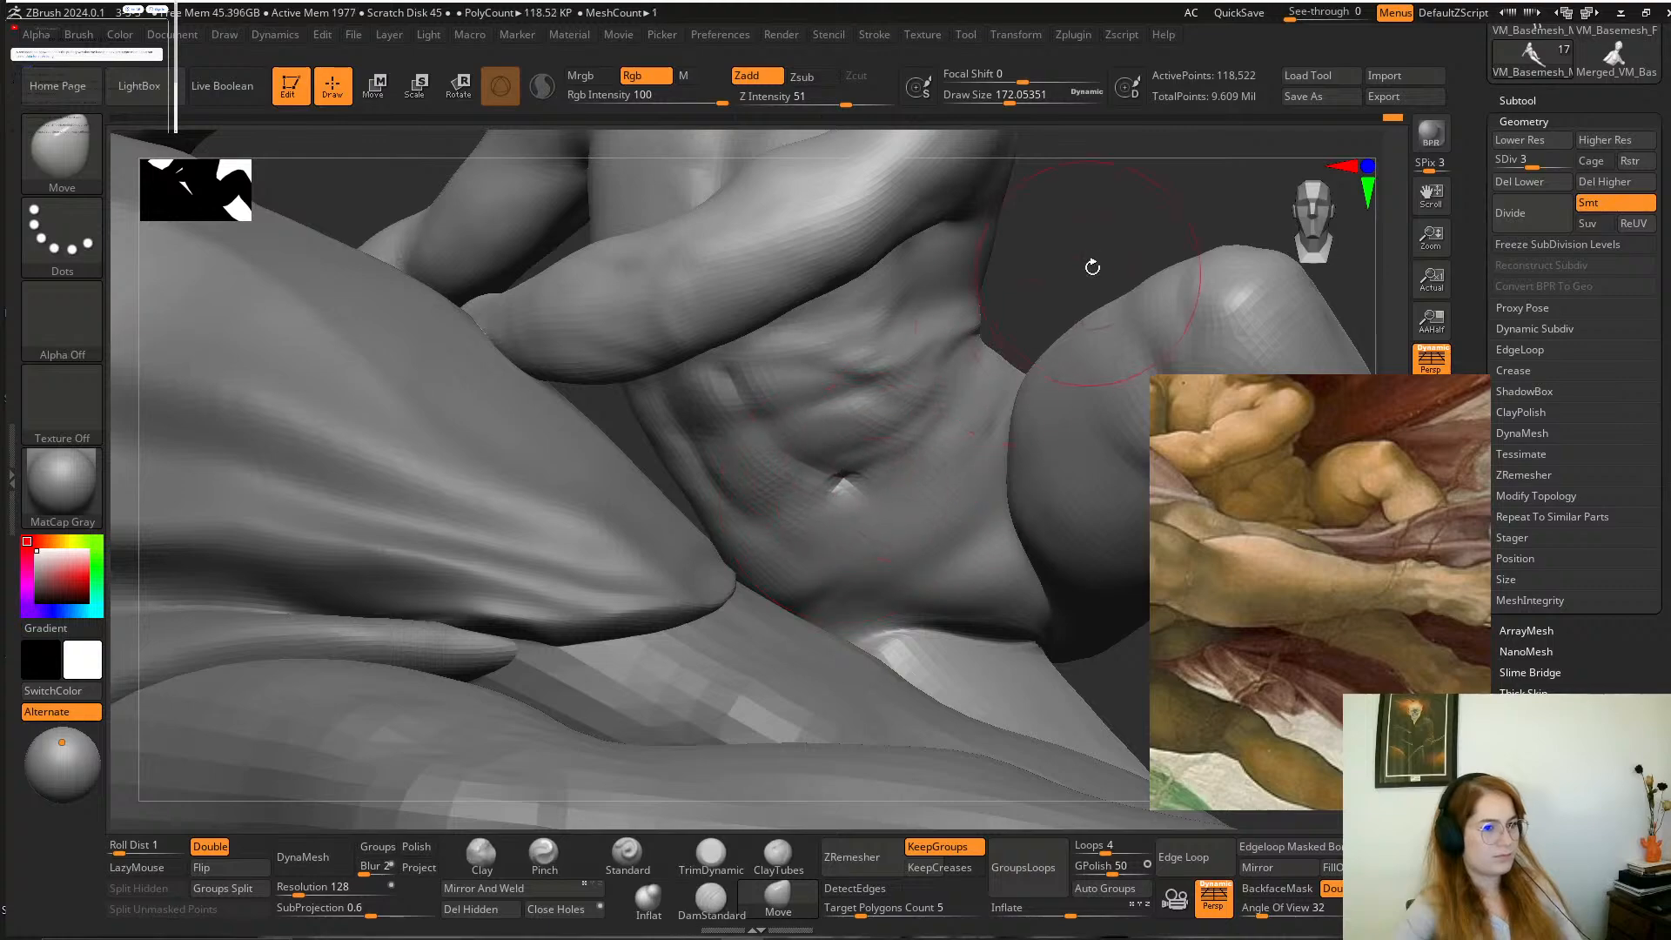
left_click_drag(1092, 268, 916, 511)
mouse_move(1069, 277)
left_mouse_down()
mouse_move(927, 164)
mouse_move(969, 163)
left_mouse_up()
left_click_drag(851, 518, 834, 511)
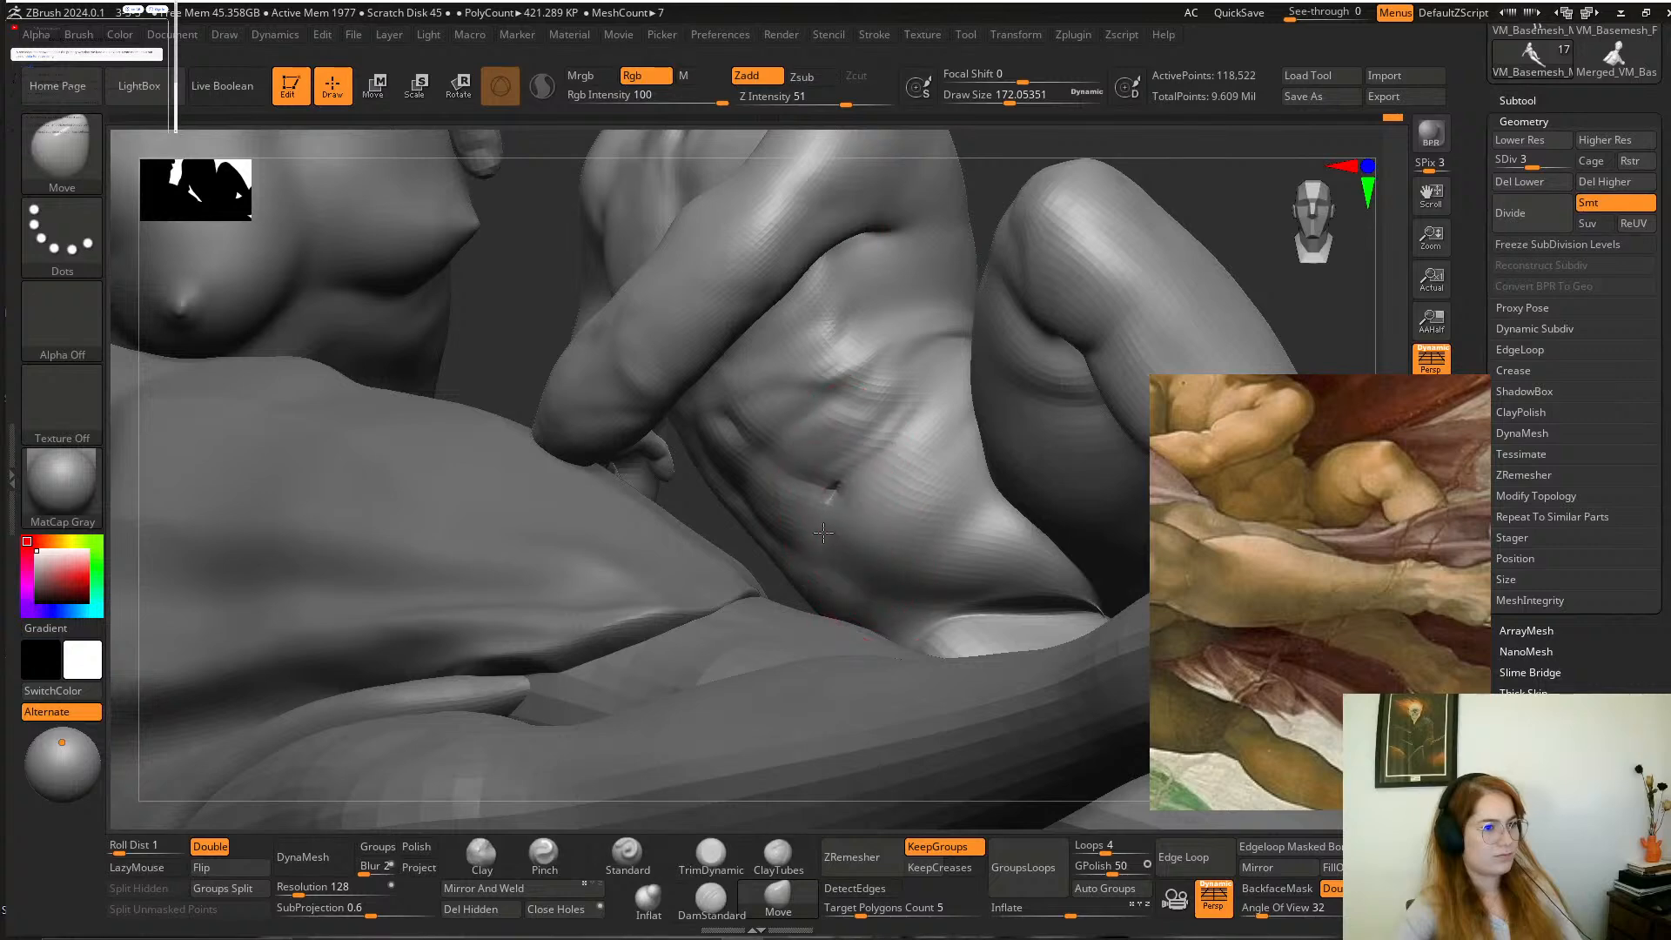
mouse_move(1030, 177)
left_mouse_down()
mouse_move(1041, 165)
mouse_move(1064, 196)
left_mouse_up()
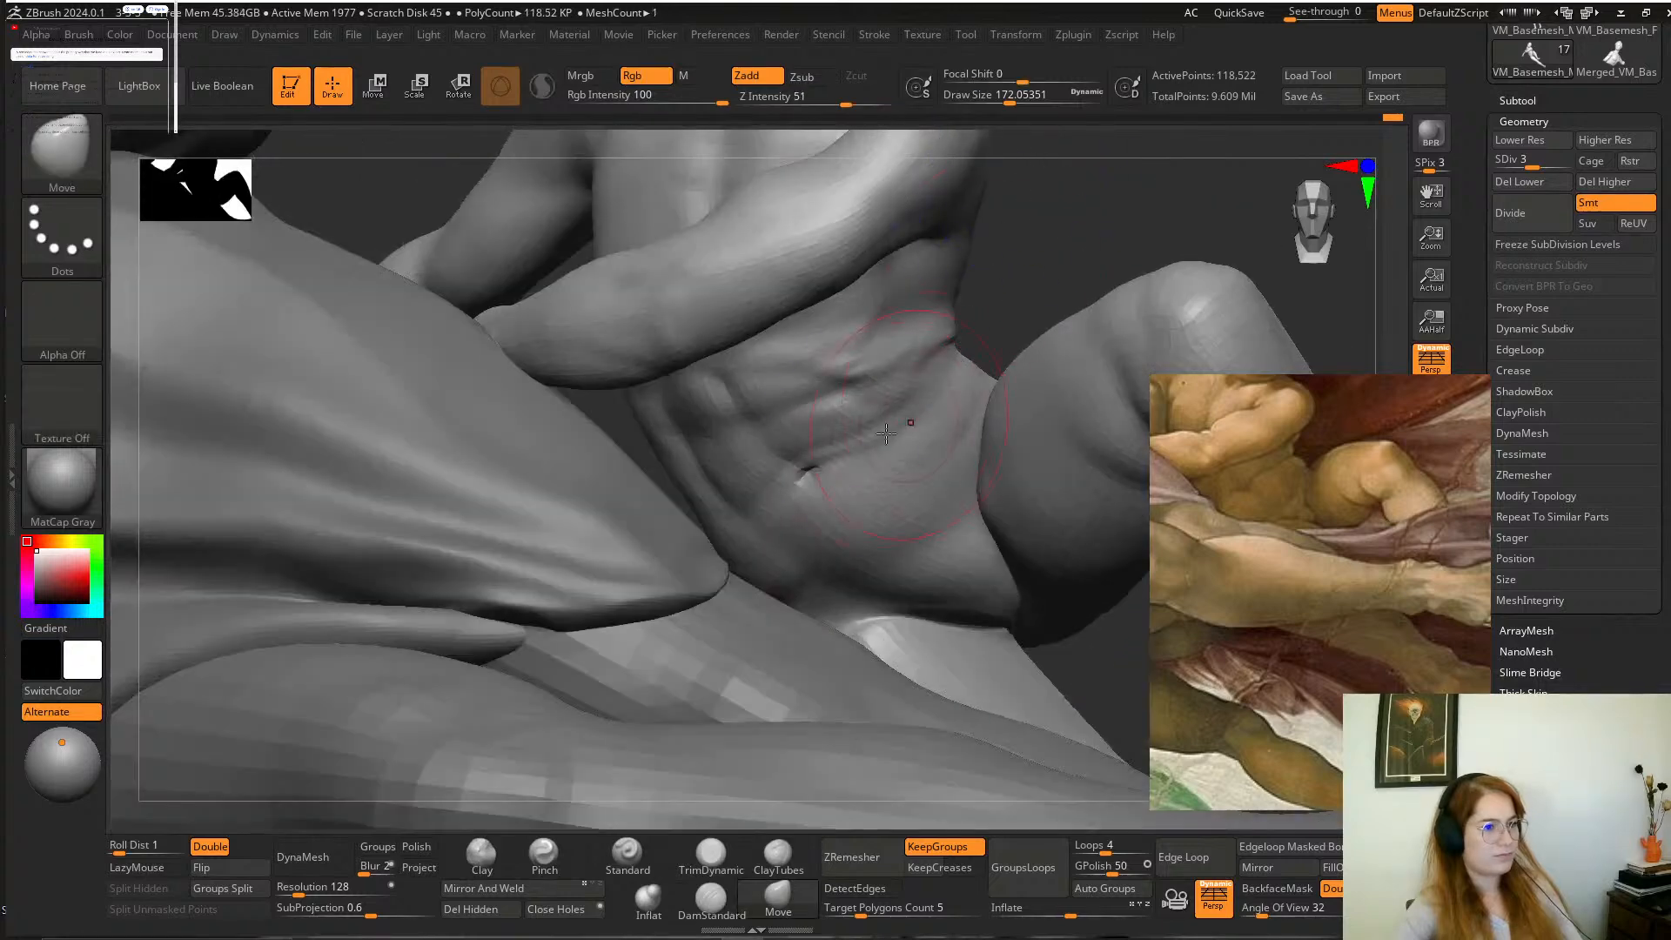
left_click_drag(870, 409, 778, 509, "shift")
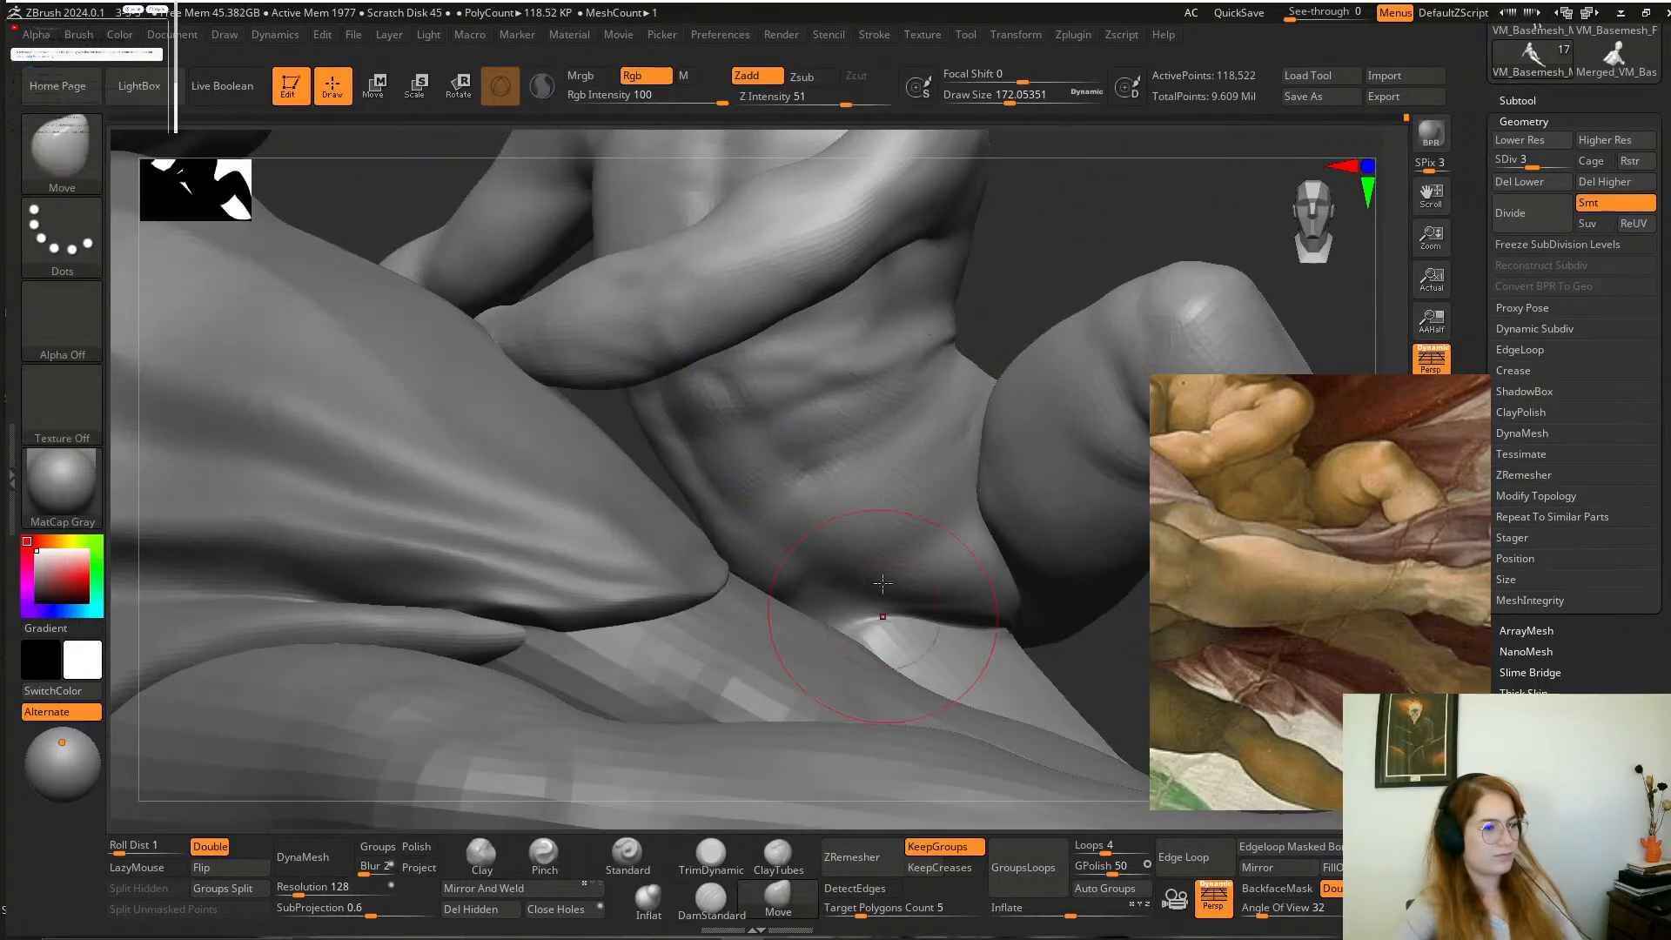
Deepen the boy's navel and lower-belly creases with the DamStandard brush and smooth the surrounding torso and arm.
left_click(712, 900)
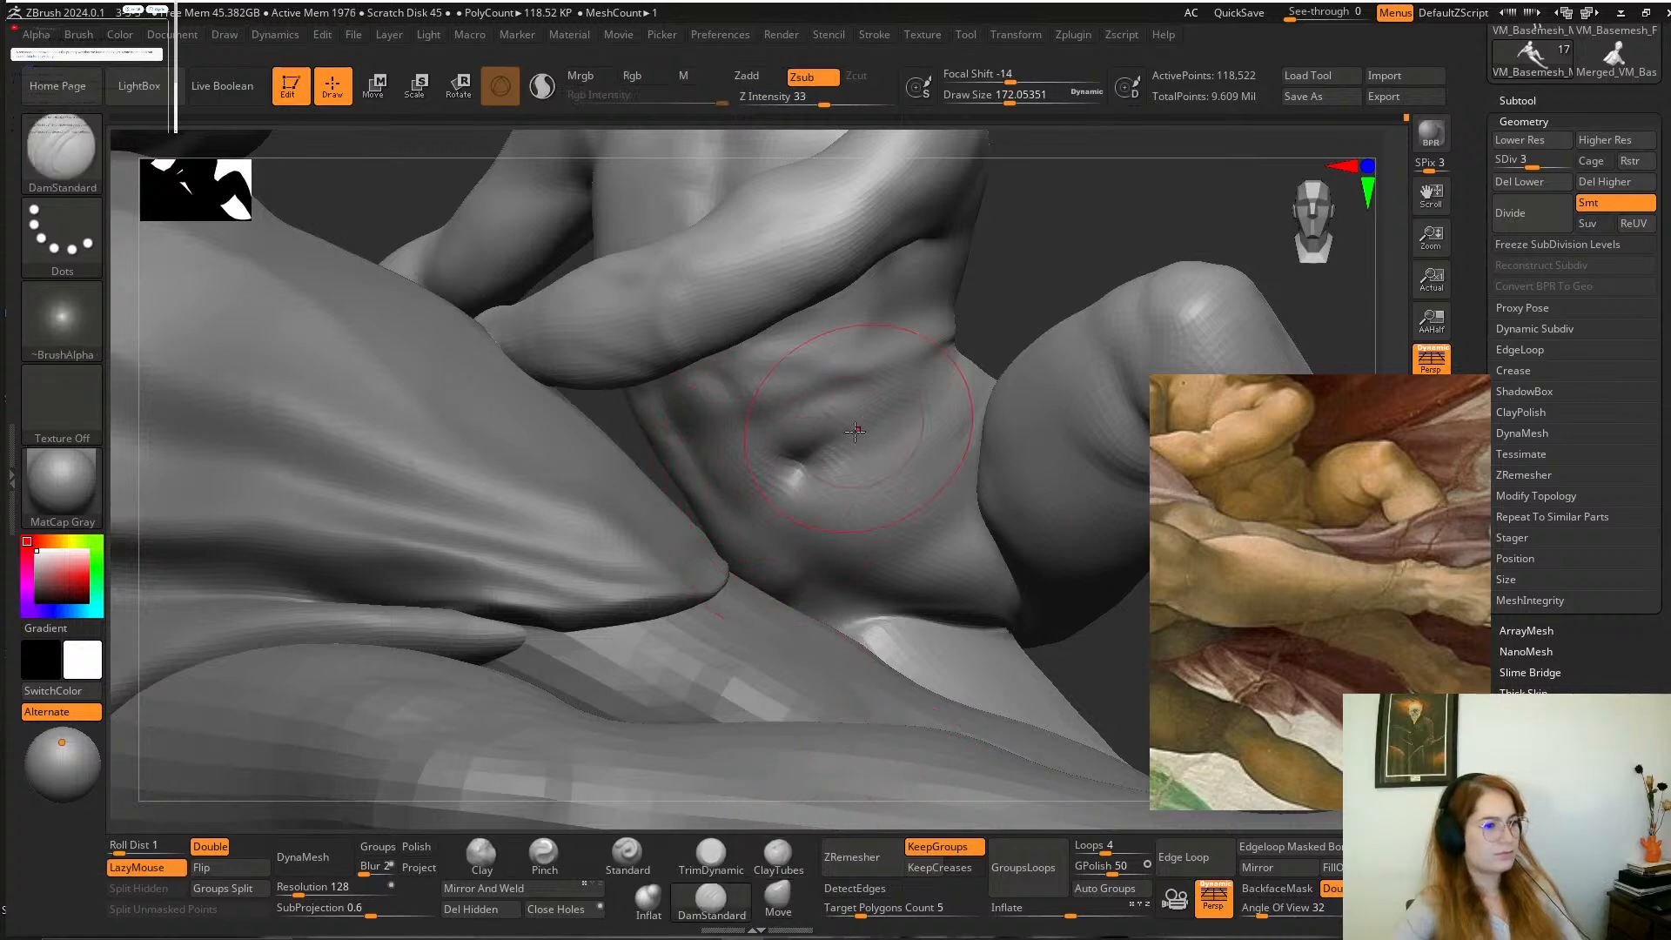
left_click_drag(750, 502, 802, 464)
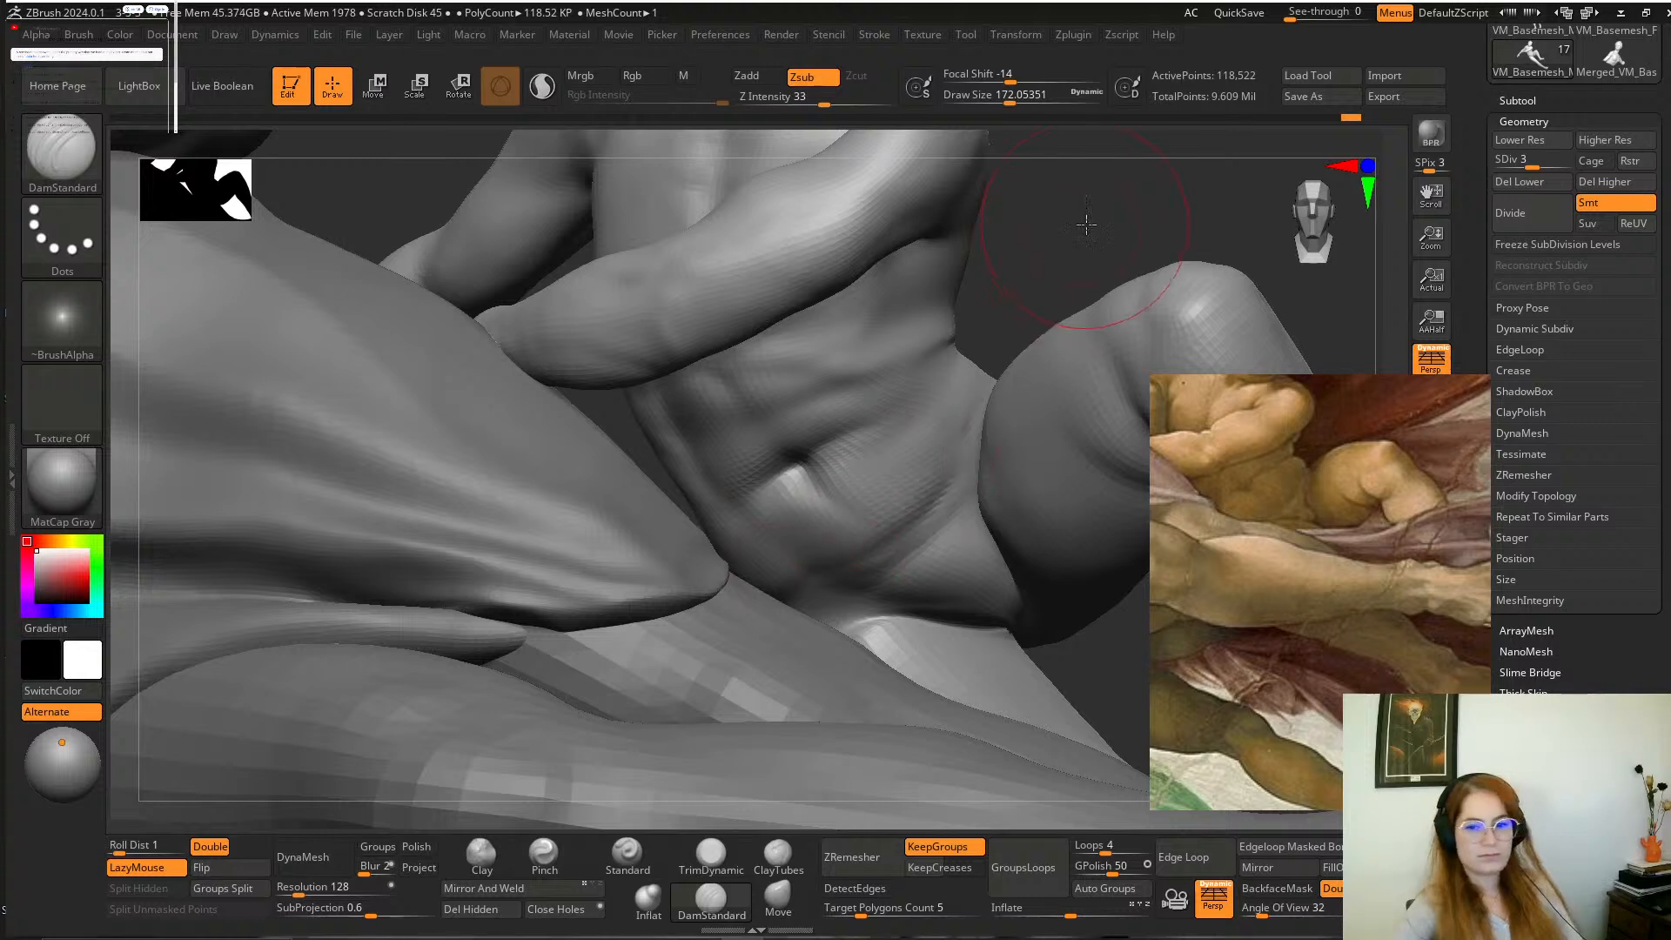
mouse_move(1089, 224)
left_mouse_down()
mouse_move(1119, 238)
mouse_move(1111, 251)
left_mouse_up()
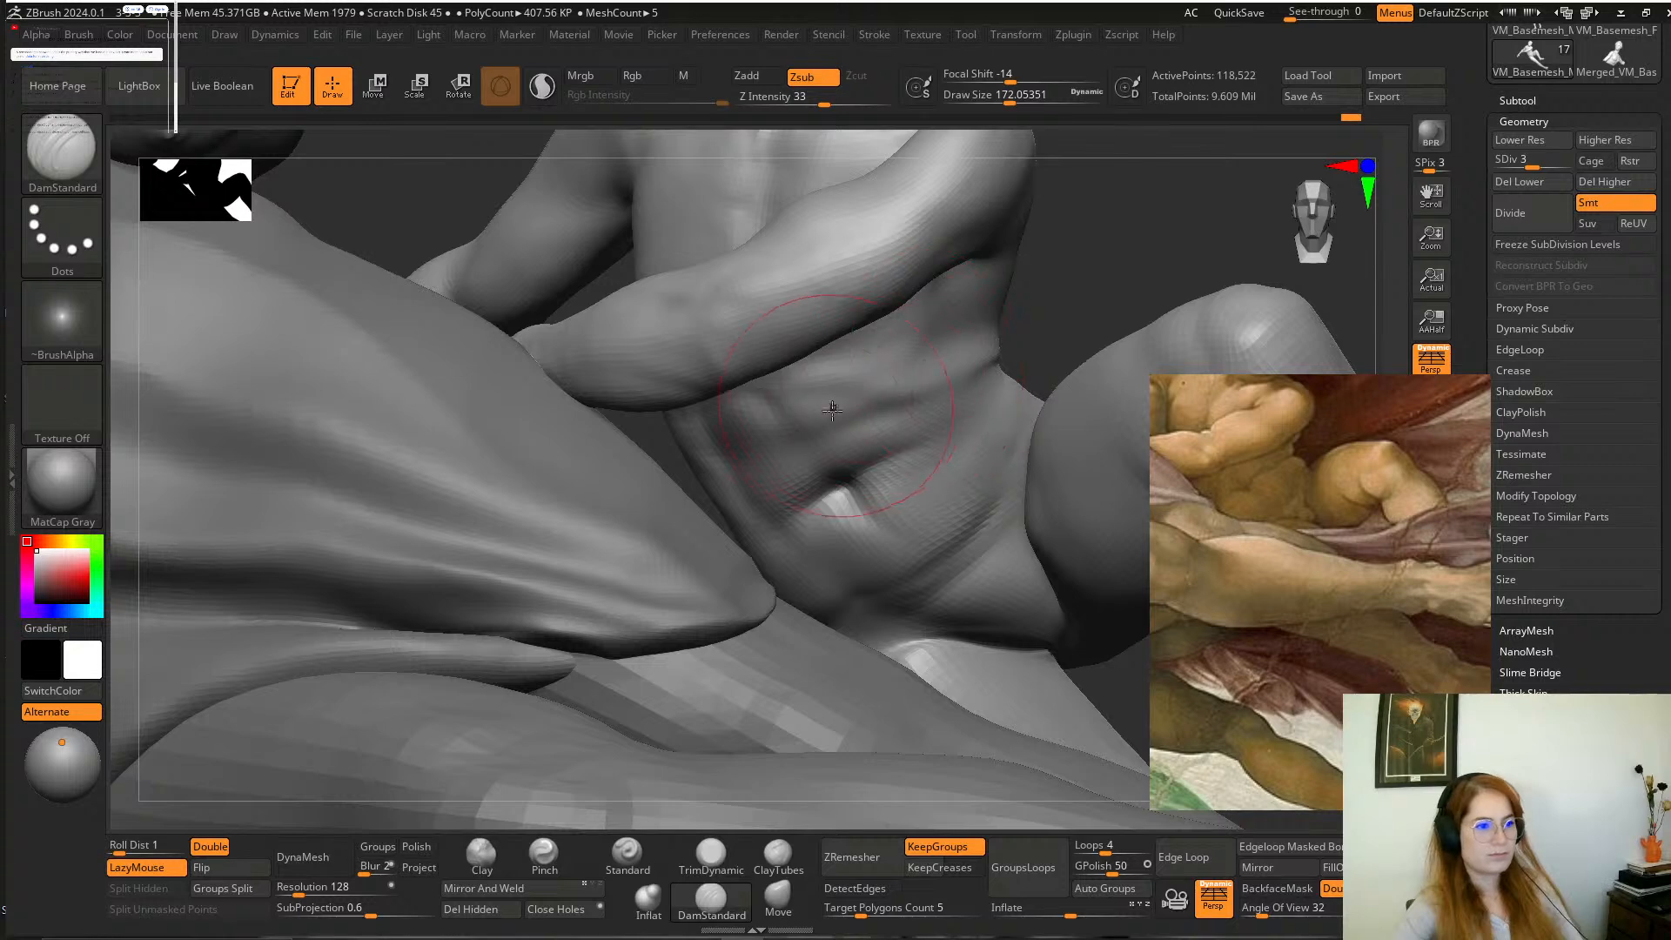
mouse_move(1084, 305)
left_mouse_down()
mouse_move(1093, 272)
mouse_move(1000, 295)
mouse_move(1010, 319)
mouse_move(1028, 284)
mouse_move(1016, 335)
left_mouse_up()
key("shift")
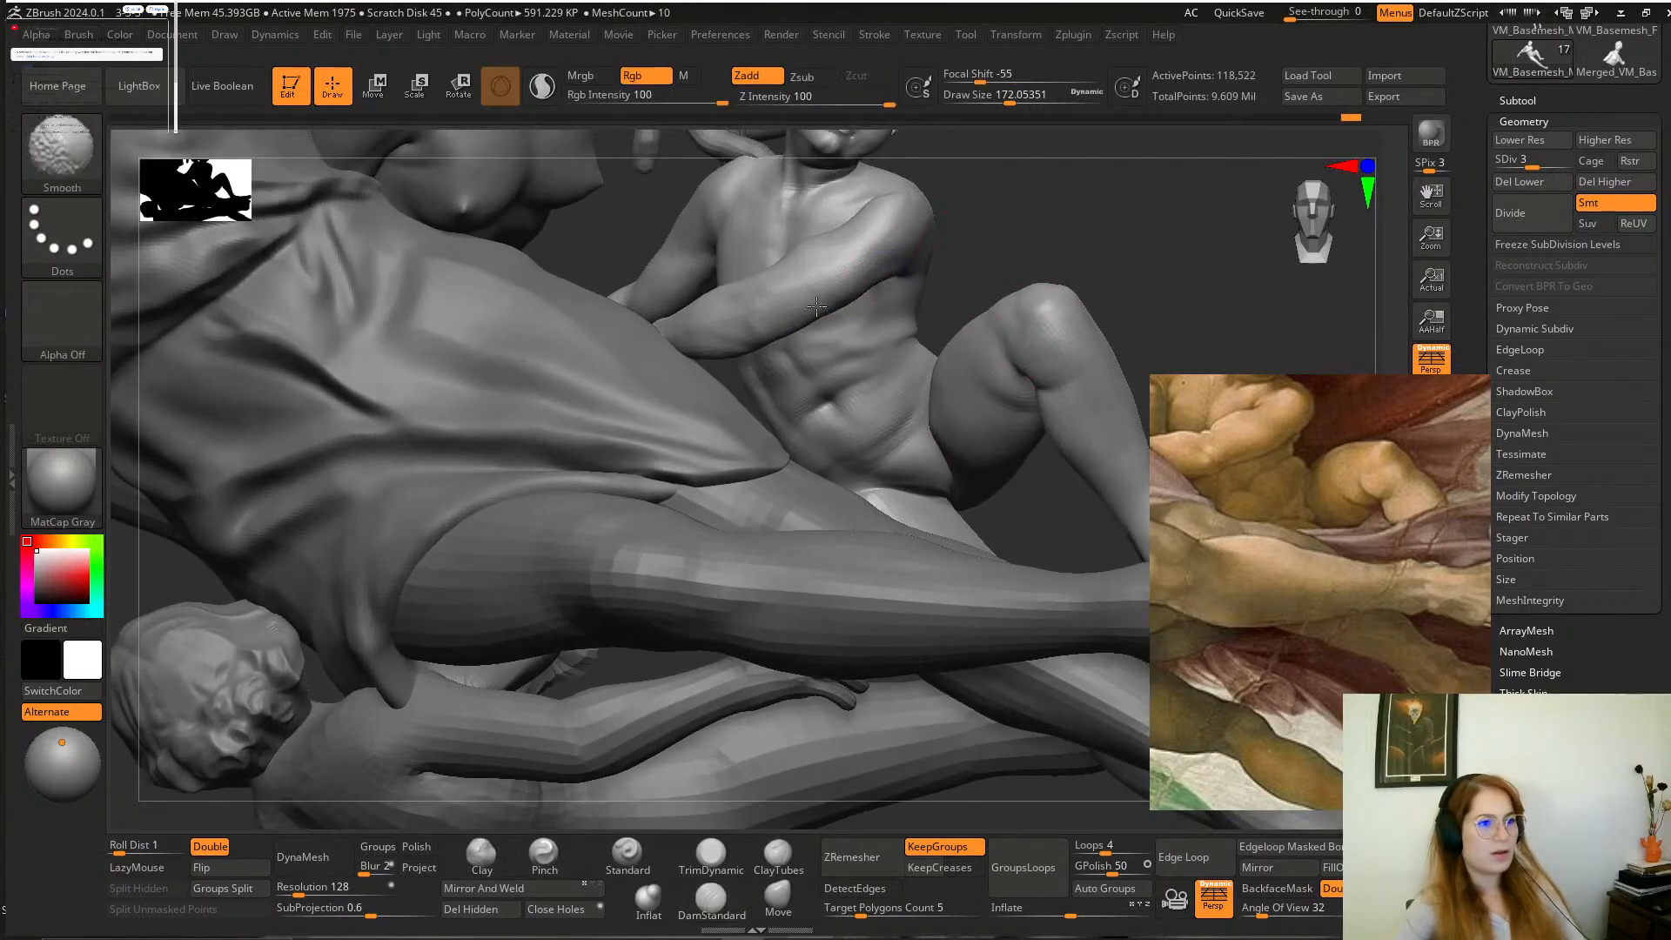
left_click_drag(762, 334, 774, 276, "shift")
mouse_move(1062, 165)
left_mouse_down("alt")
mouse_move(1084, 266)
mouse_move(1106, 302)
mouse_move(1123, 293)
mouse_move(1027, 325)
left_mouse_up("alt")
mouse_move(1168, 274)
left_mouse_down()
mouse_move(1204, 217)
mouse_move(1101, 258)
left_mouse_up()
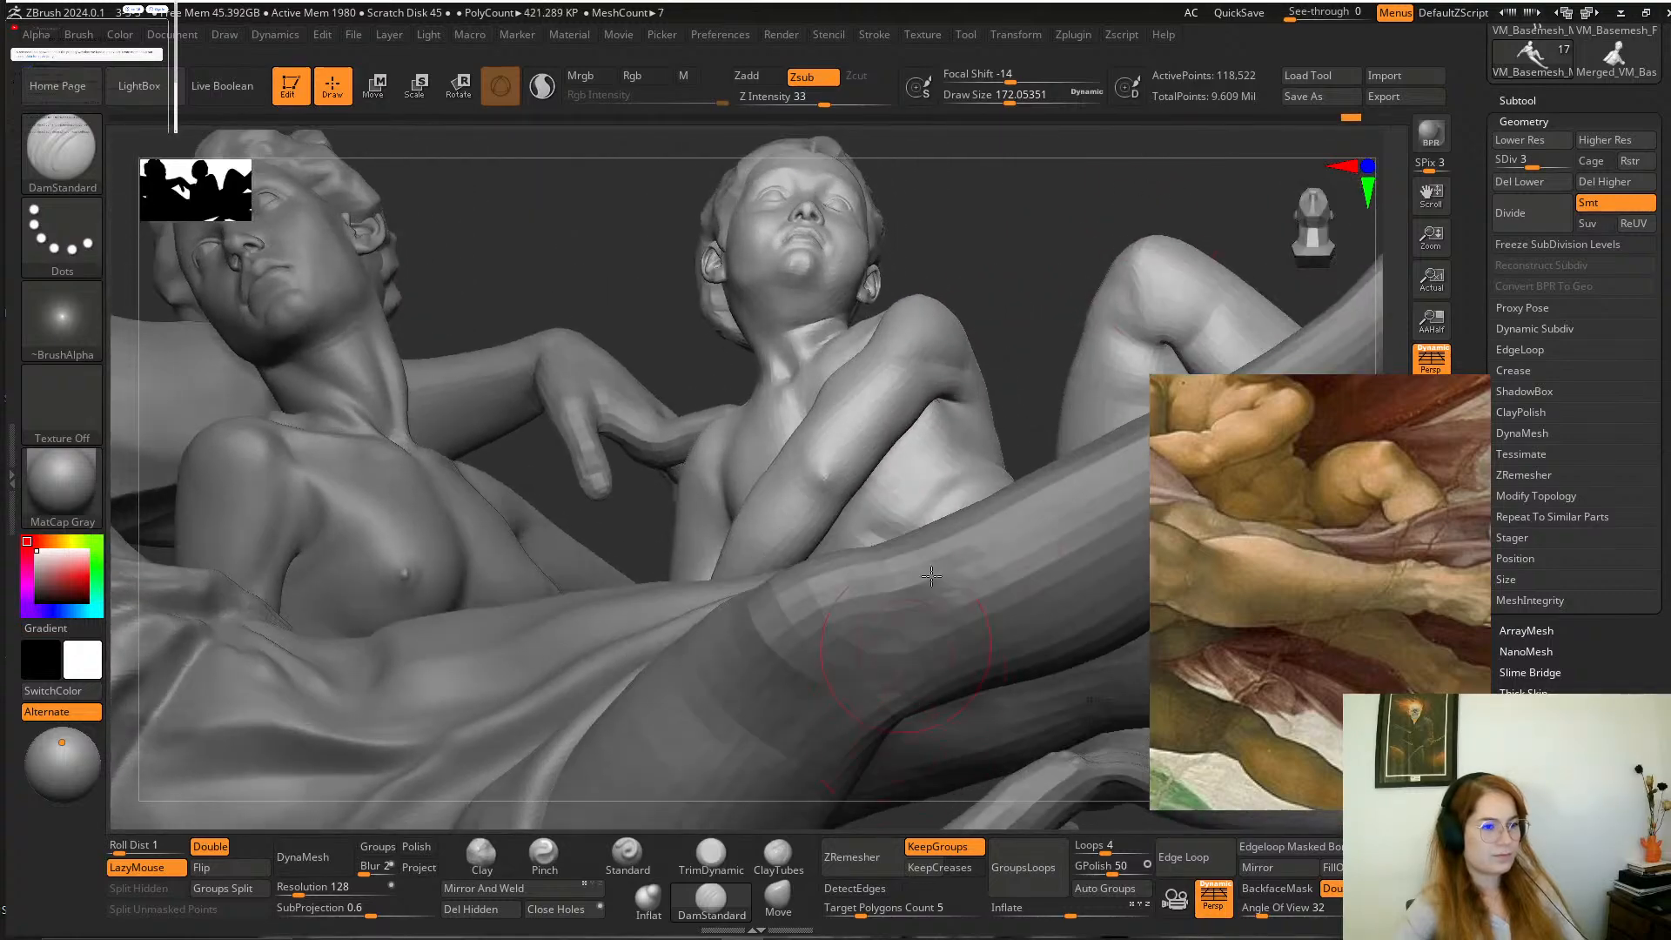
Mask the boy's head, arms and legs, leaving the torso free, and reduce the draw size to about 140.
left_click(926, 440, "ctrl+shift")
left_click(1011, 296, "ctrl")
left_click(1041, 273, "ctrl+shift")
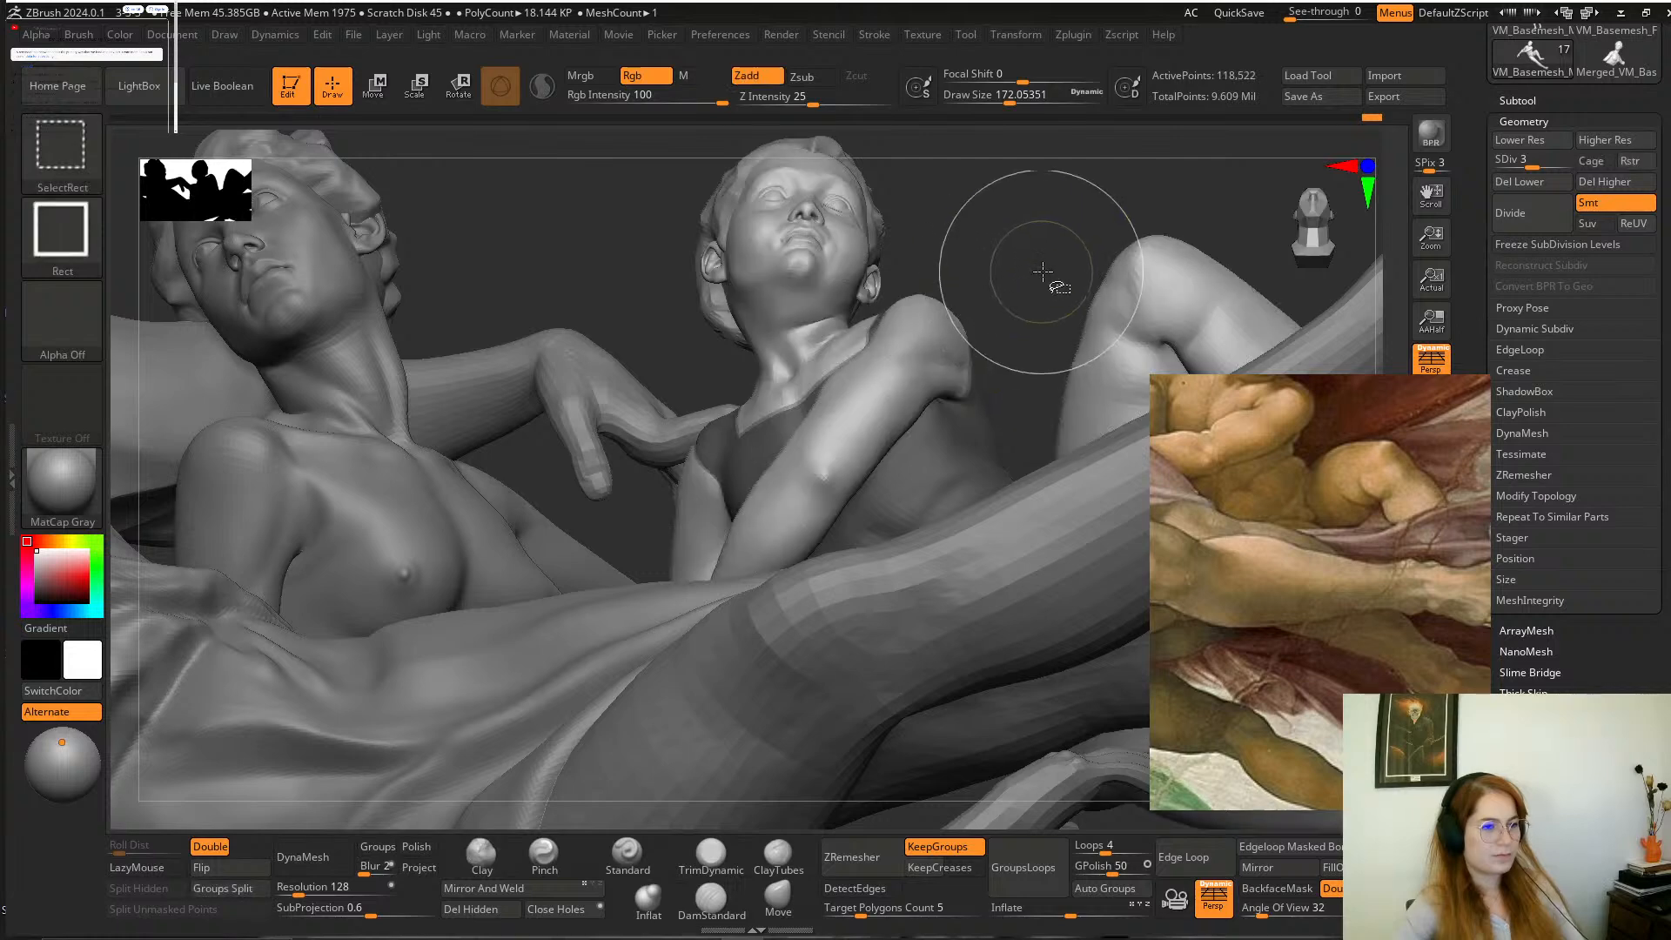
left_click(1016, 276, "ctrl")
left_click_drag(1016, 275, 1026, 264)
key("space")
left_click(914, 417)
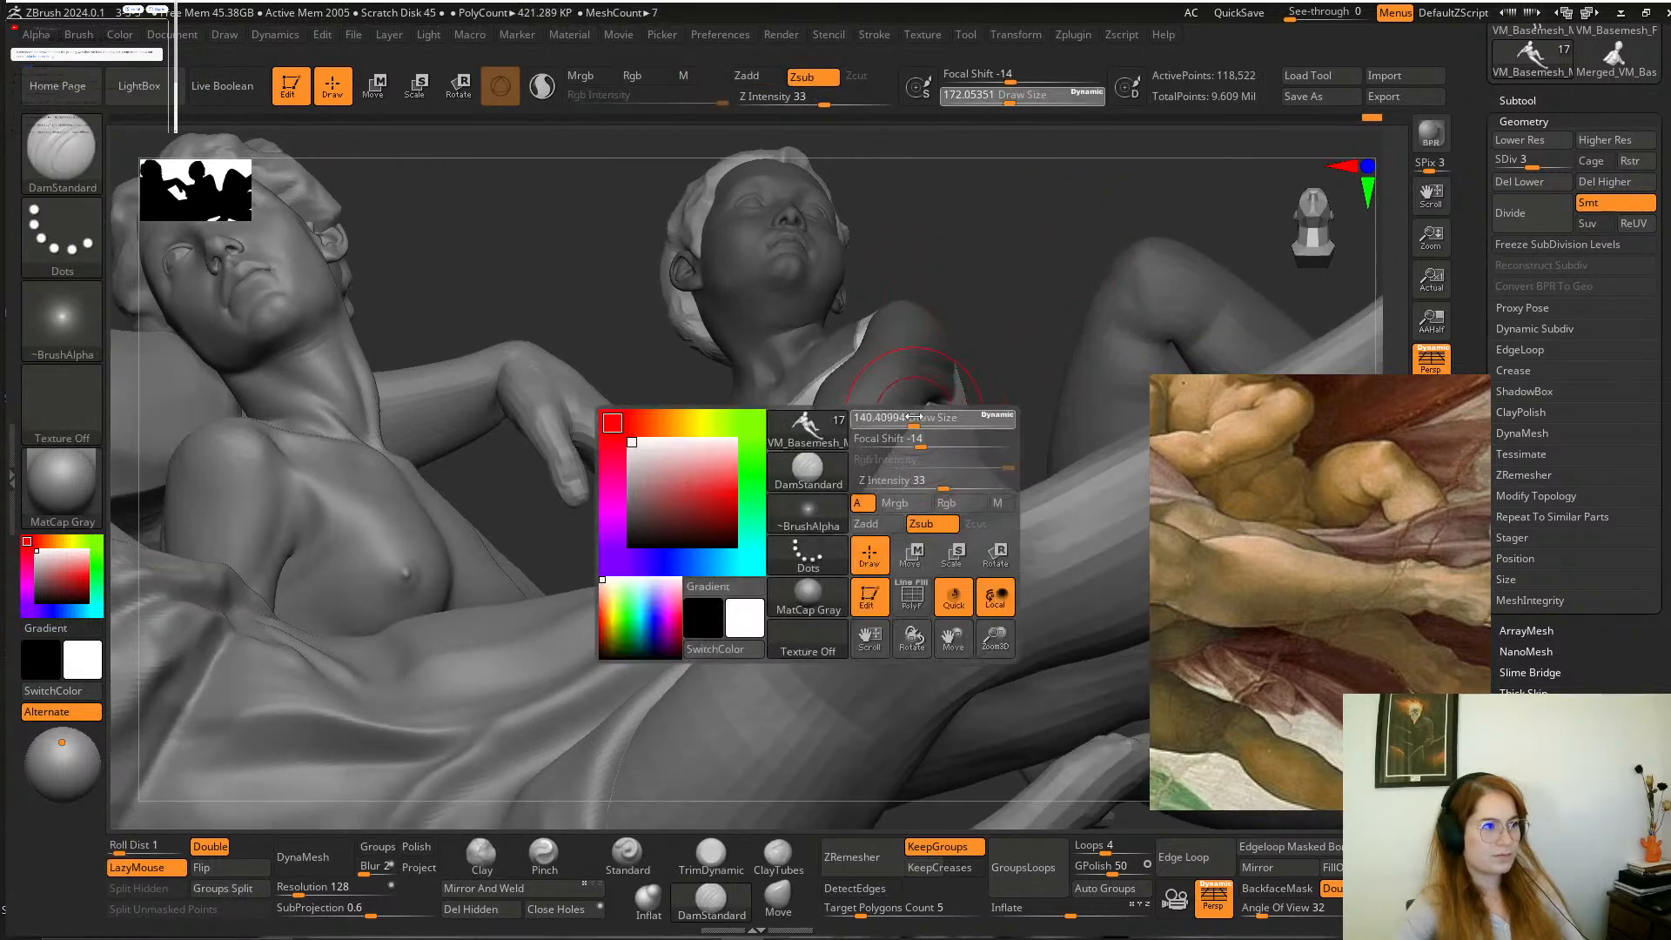
Shape the side of the boy's torso beneath the crossed arm with the Move brush and clear the mask.
key("b")
key("m")
key("v")
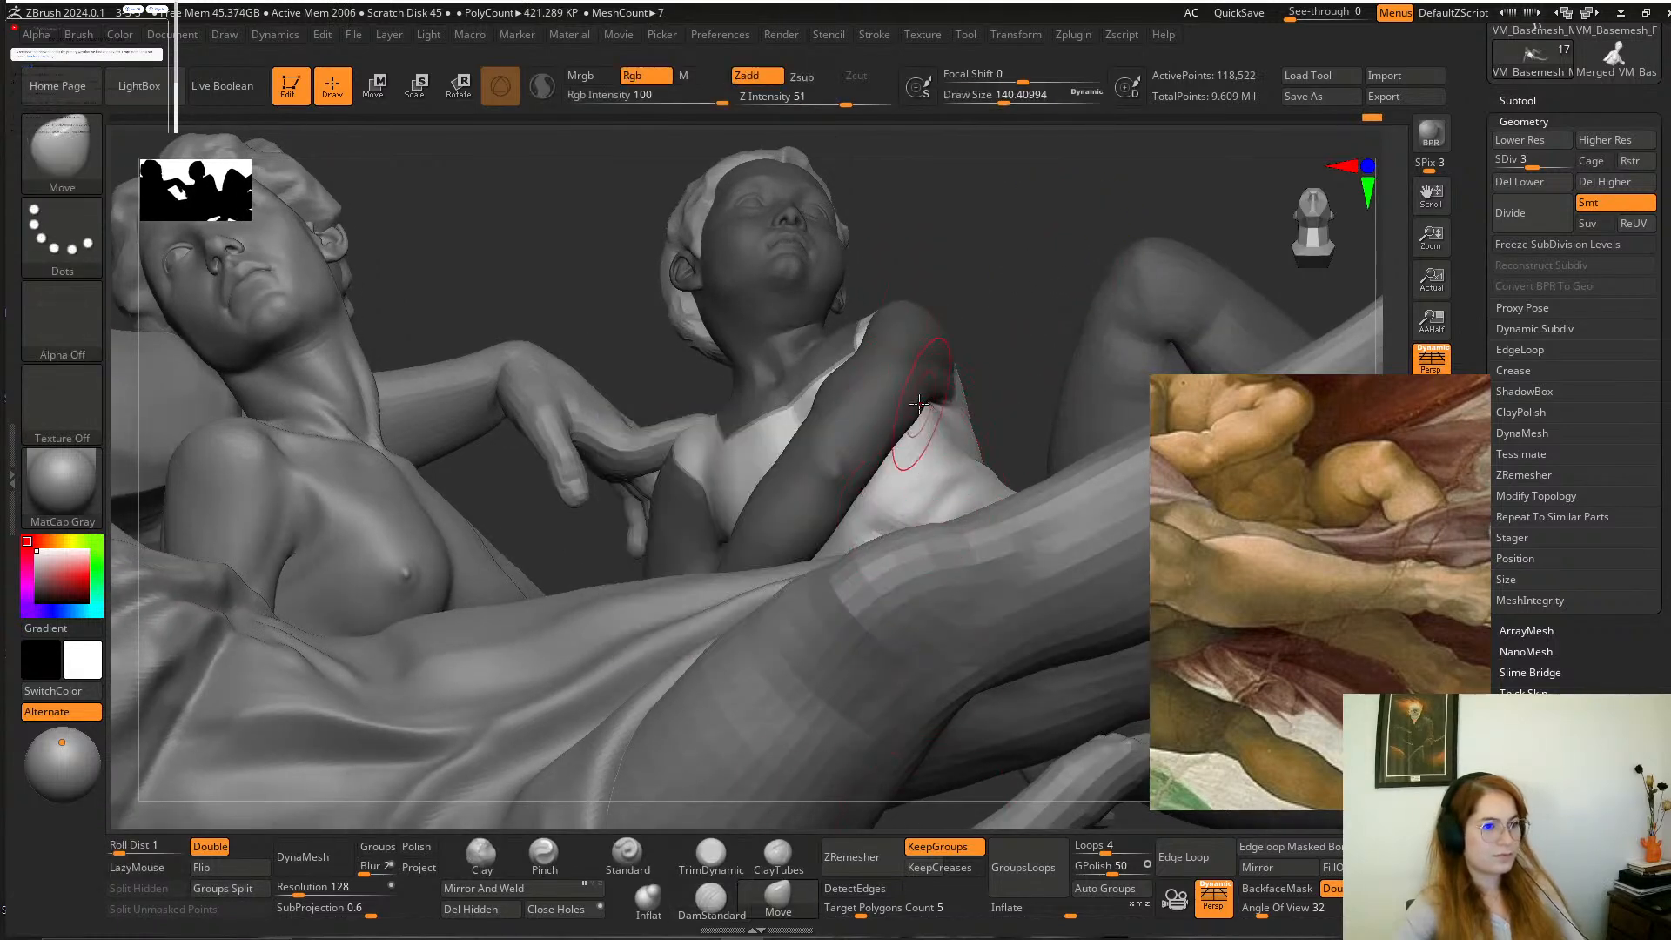
left_click_drag(995, 268, 964, 383)
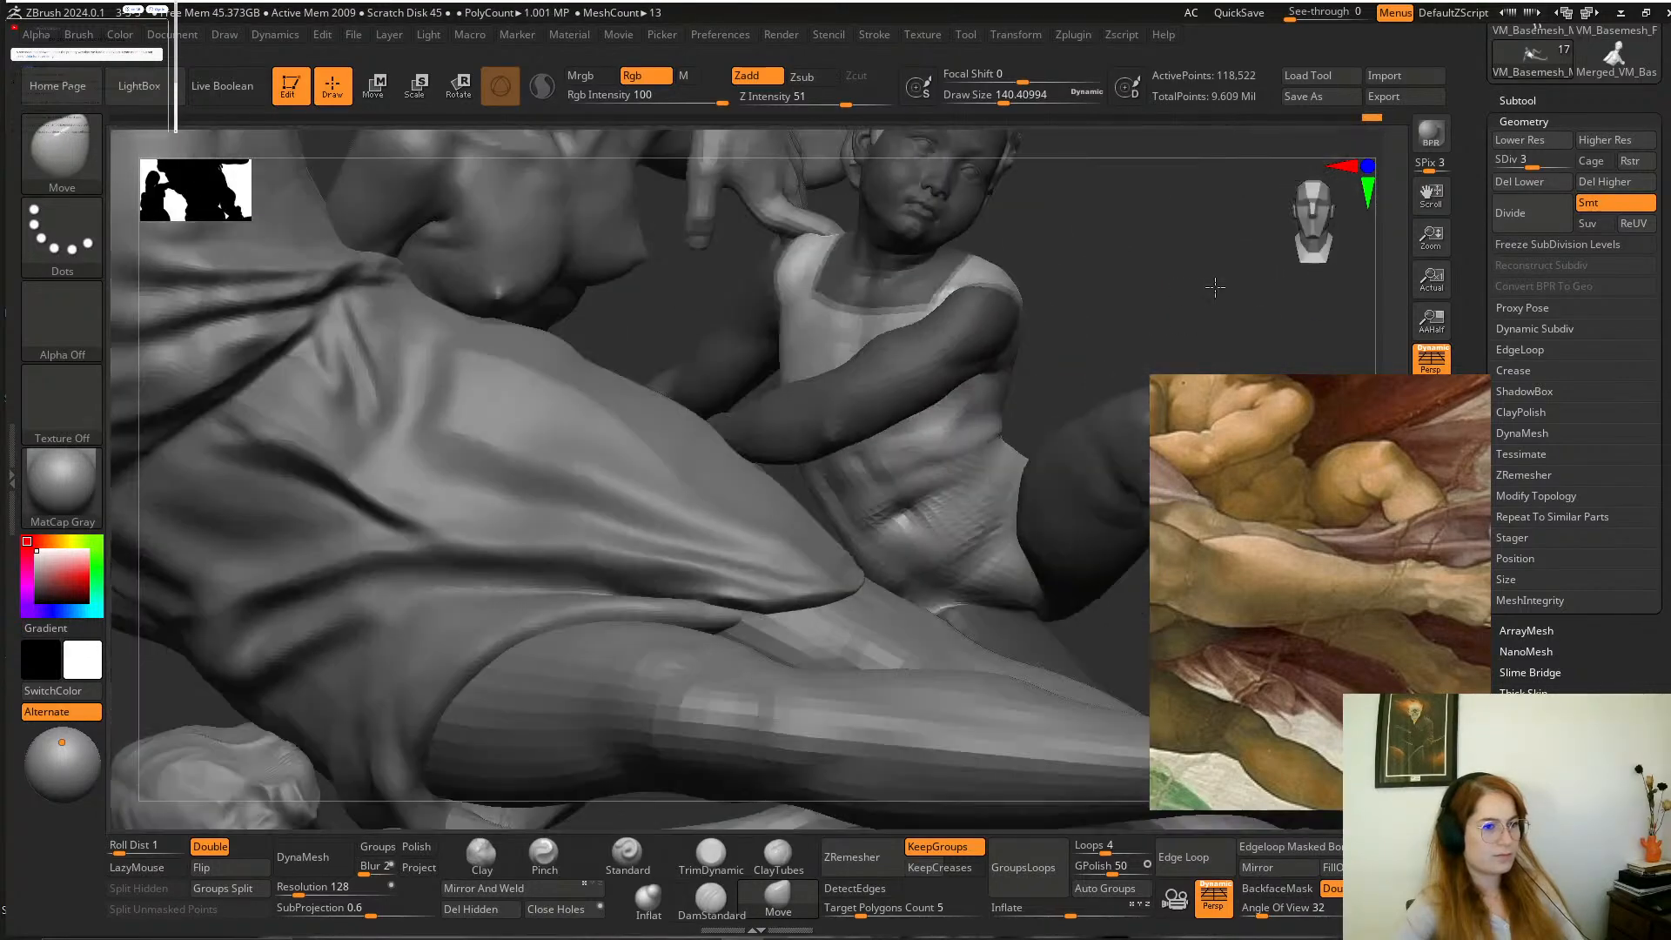
key("shift")
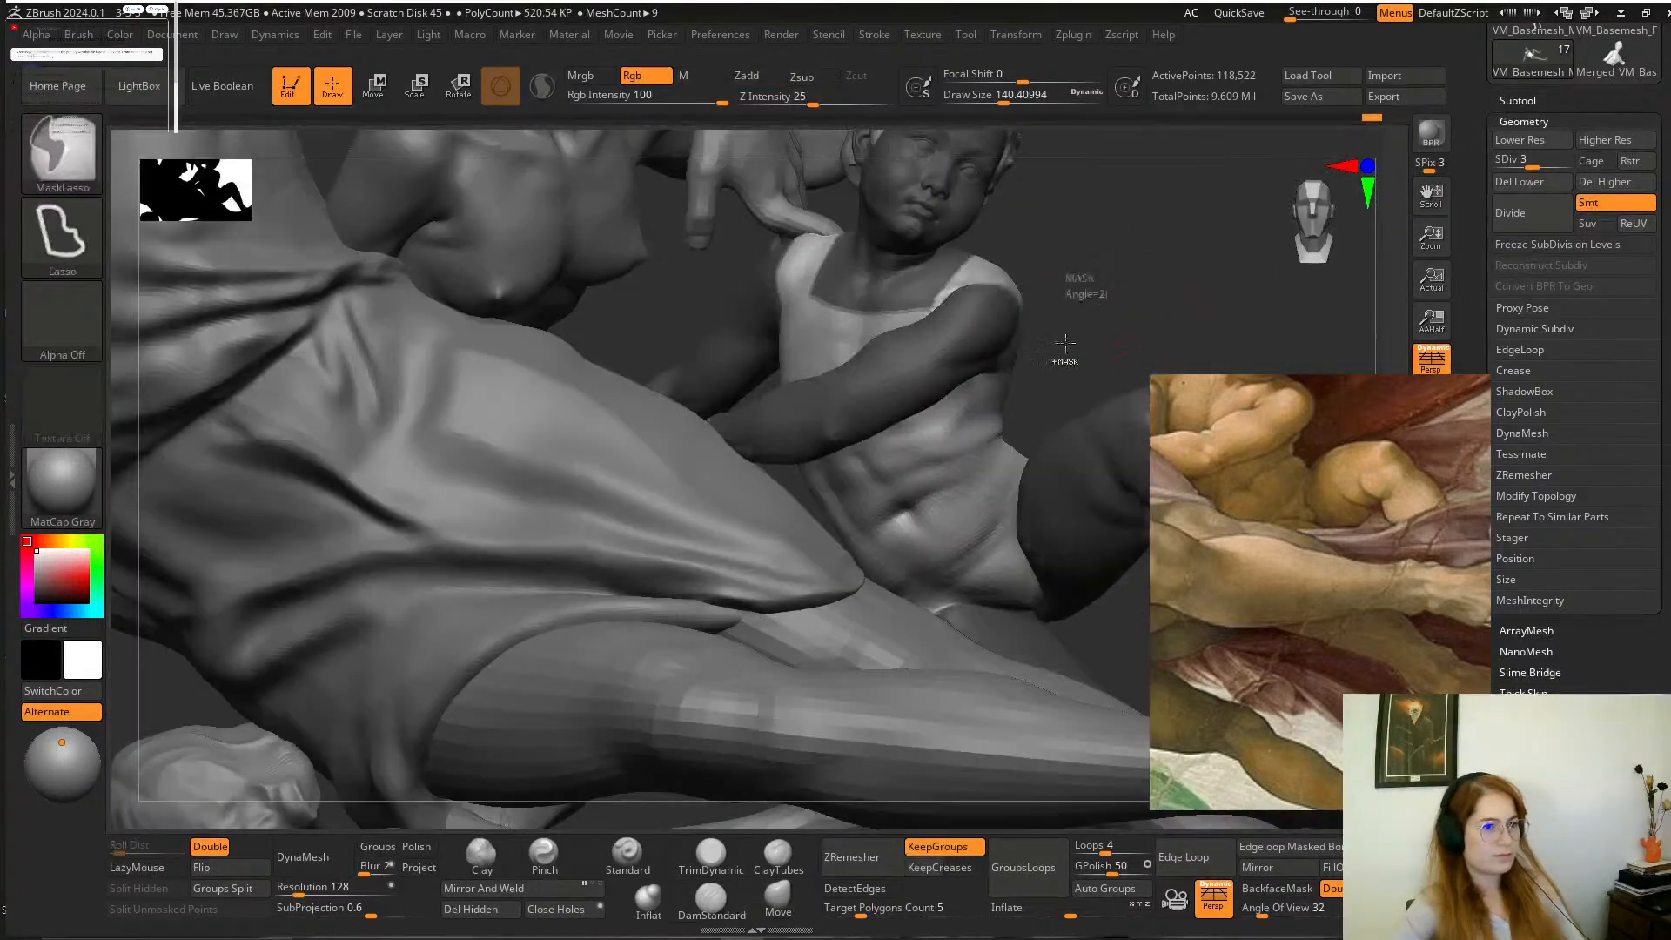
left_click_drag(1096, 261, 1029, 373)
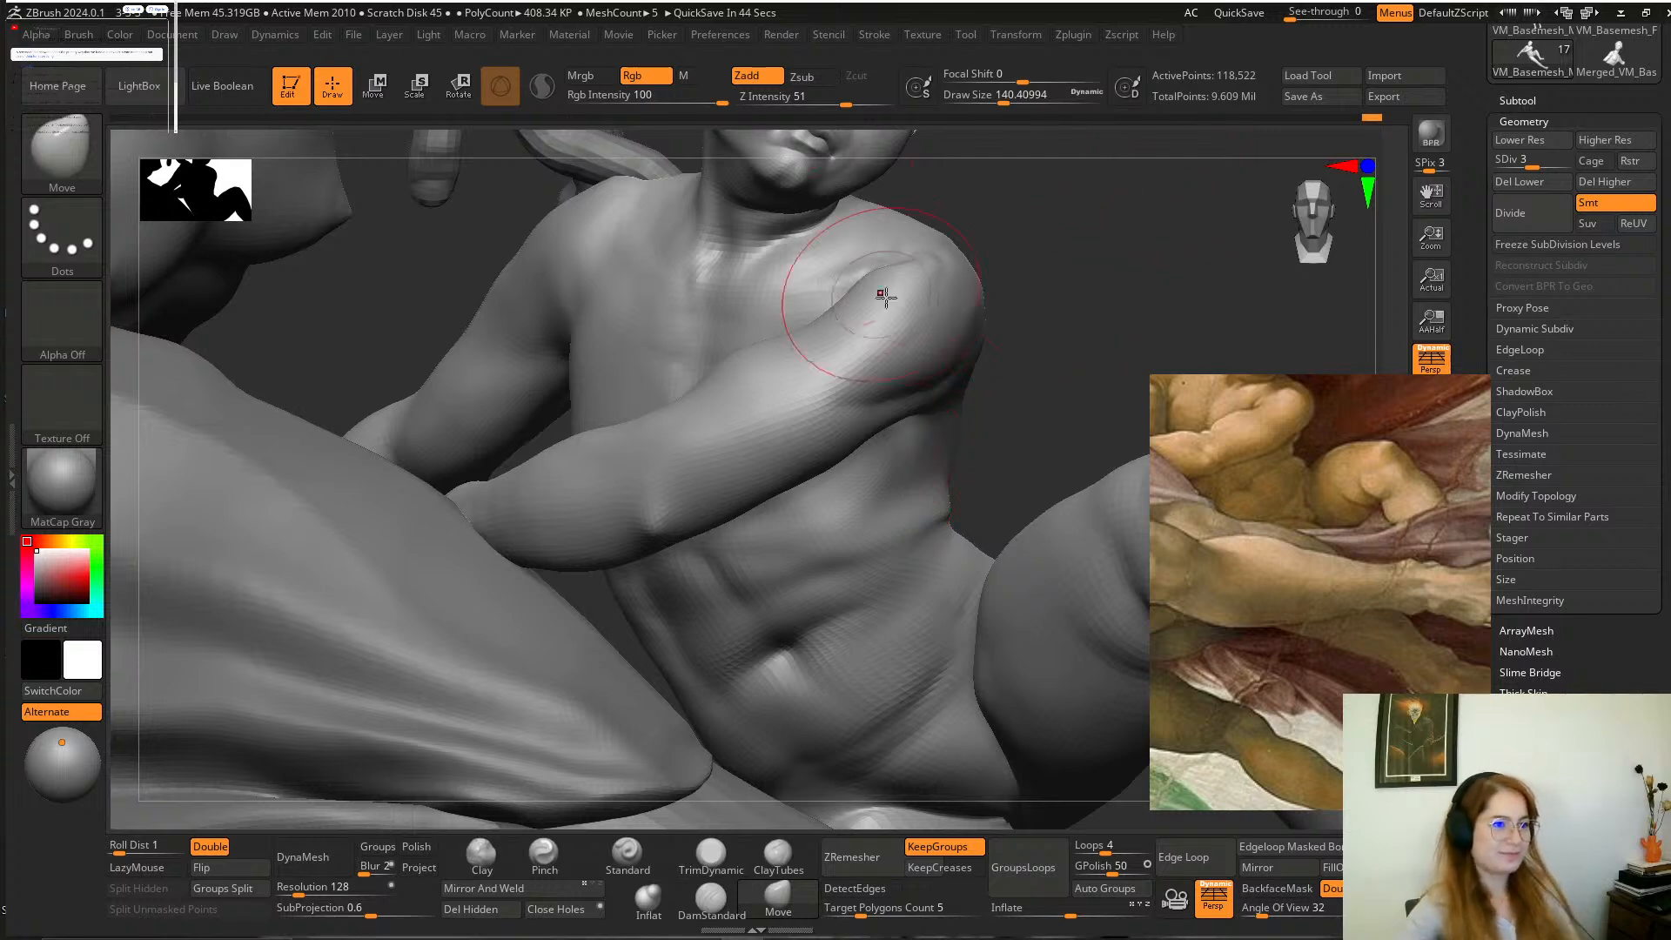
Adjust the boy's shoulder and upper torso outline with the Move brush, raising the draw size to about 344.
left_click_drag(1064, 247, 990, 398)
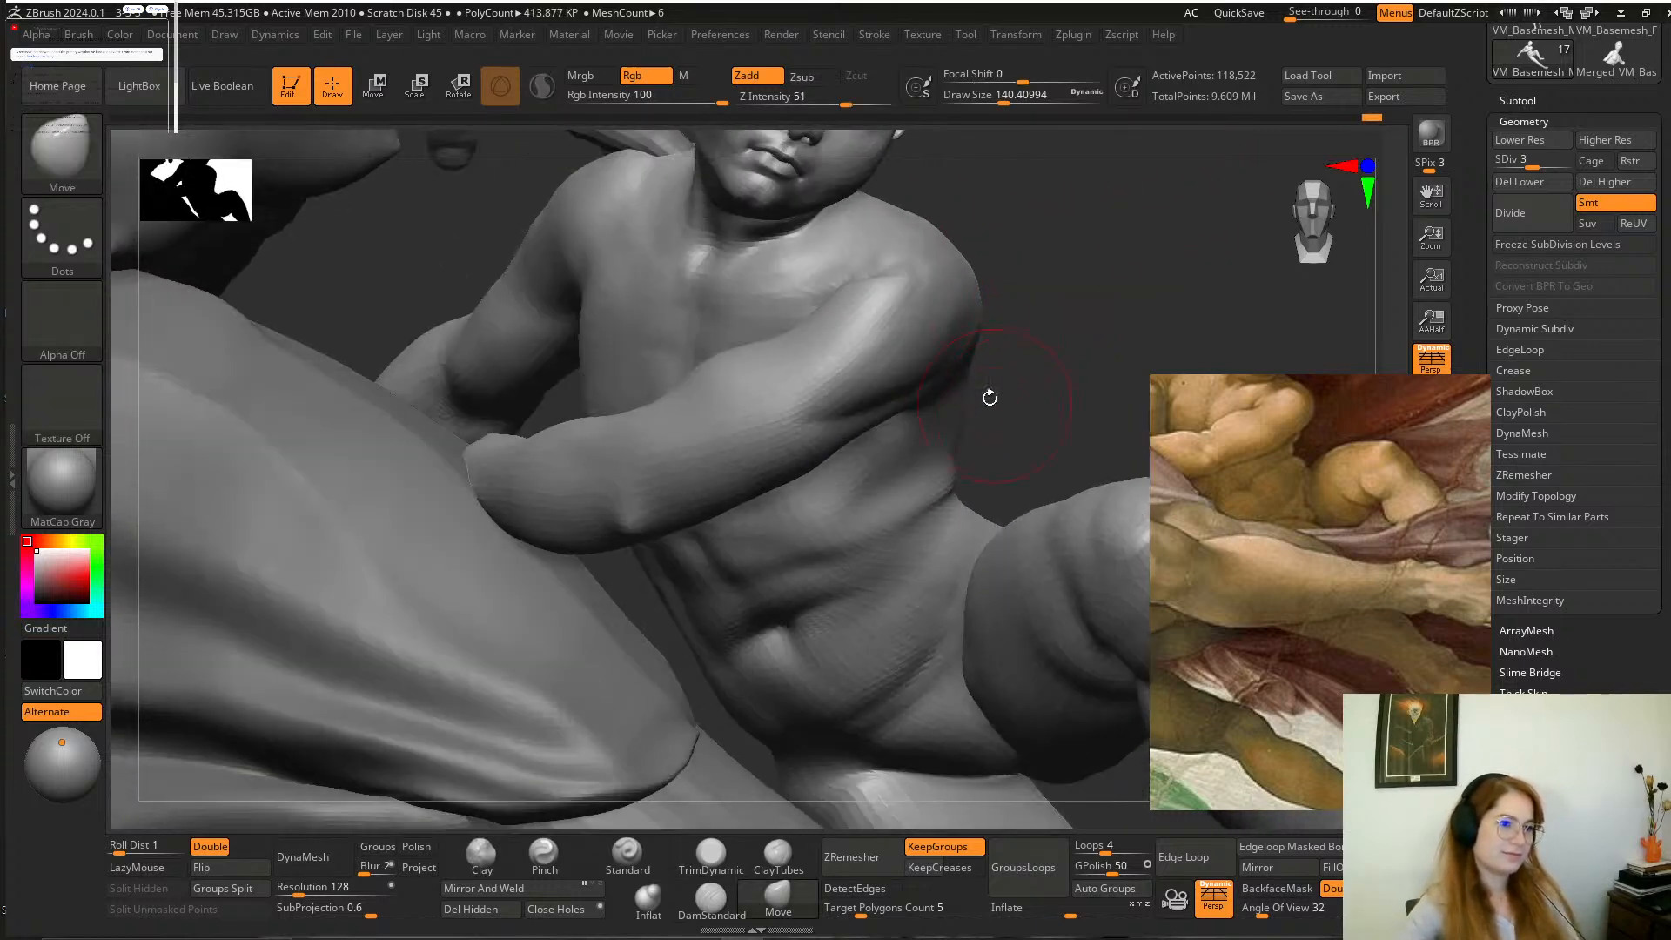
mouse_move(1082, 285)
left_mouse_down()
mouse_move(1010, 327)
mouse_move(1036, 330)
left_mouse_up()
key("space")
mouse_move(986, 339)
left_mouse_down()
mouse_move(947, 381)
mouse_move(945, 365)
left_mouse_up()
left_click_drag(1056, 299, 943, 383)
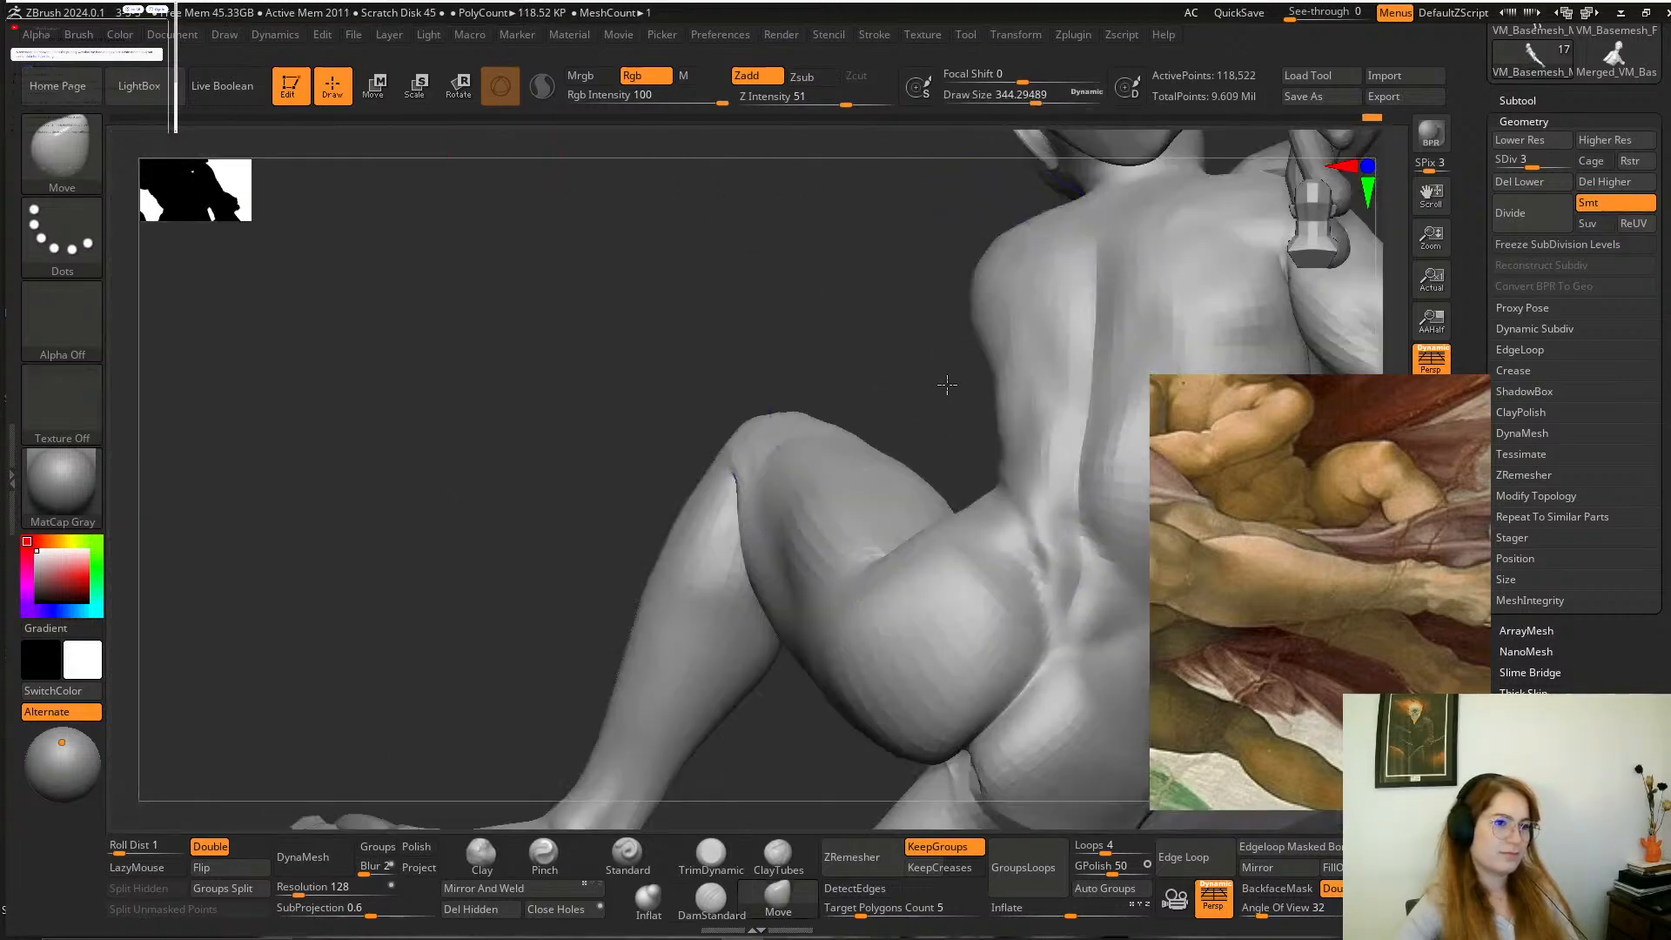
Reshape the boy's waist above the raised thigh at a draw size of about 212 and smooth the area.
mouse_move(939, 315)
left_mouse_down("alt")
mouse_move(880, 261)
mouse_move(1063, 246)
mouse_move(1085, 276)
mouse_move(979, 392)
mouse_move(919, 331)
mouse_move(1027, 284)
mouse_move(956, 403)
mouse_move(933, 393)
left_mouse_up("alt")
key("space")
Carve the crease at the boy's waist and the folds along his side with DamStandard, using draw sizes of about 177 and 163.
key("space")
left_click_drag(1036, 357, 924, 393)
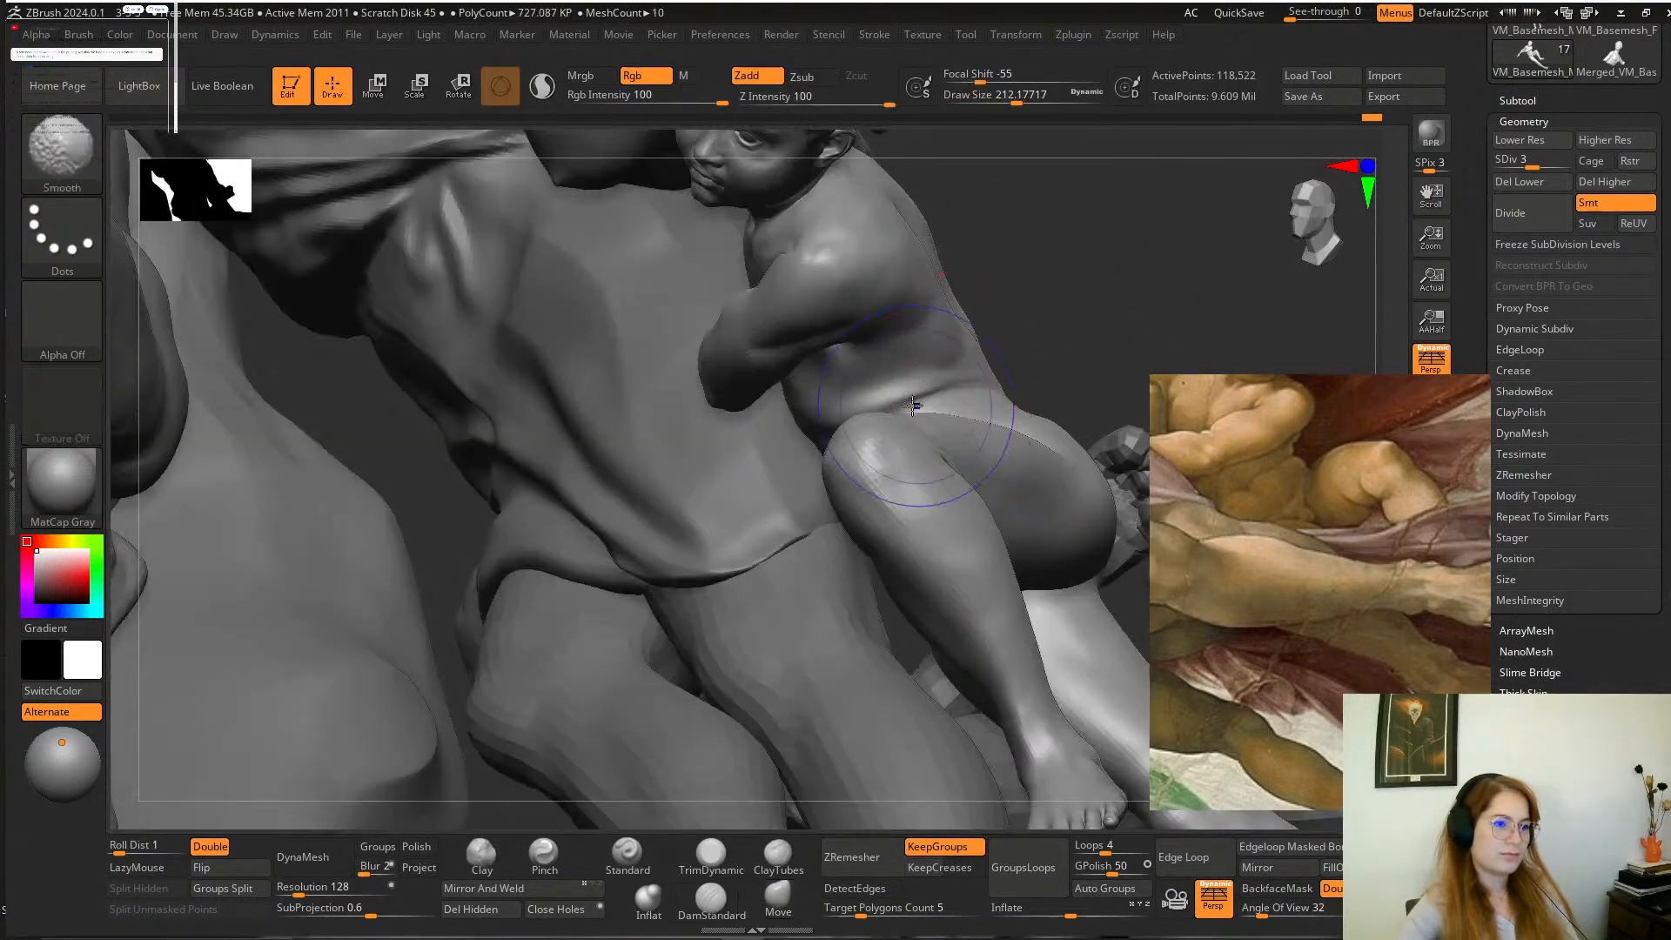
mouse_move(1027, 281)
left_mouse_down()
mouse_move(1076, 279)
mouse_move(1045, 348)
mouse_move(828, 436)
mouse_move(916, 393)
left_mouse_up()
left_click(711, 902)
key("space")
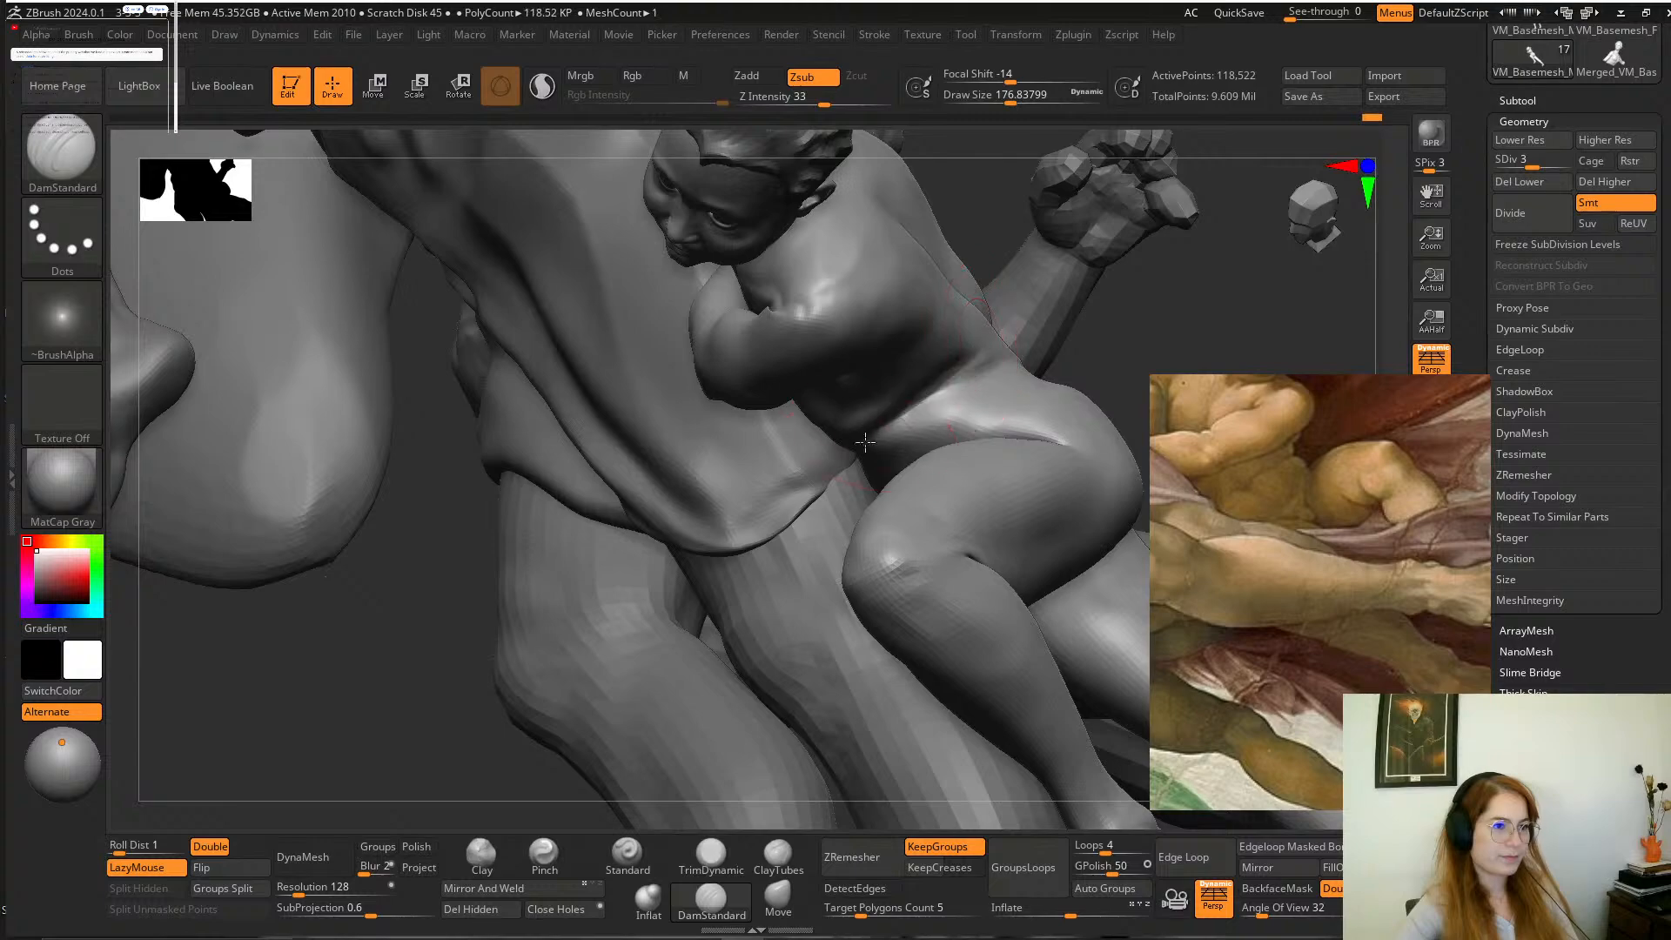
mouse_move(1094, 331)
left_mouse_down()
mouse_move(1021, 316)
mouse_move(1047, 298)
left_mouse_up()
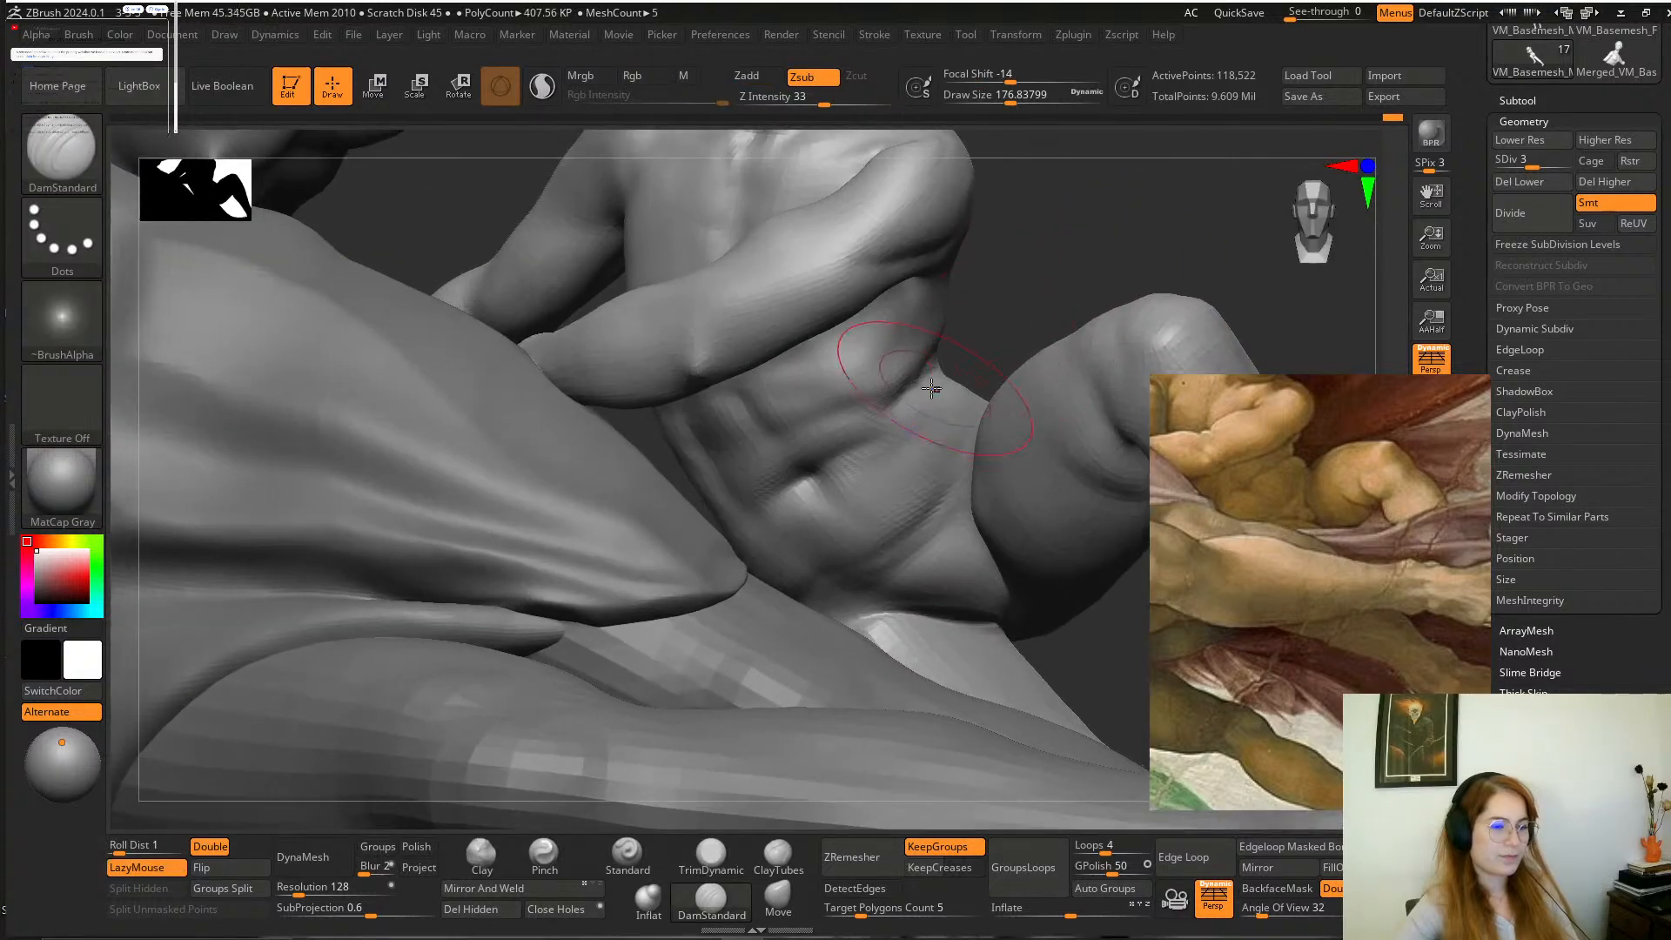
left_click_drag(922, 390, 935, 335, "shift")
mouse_move(1020, 269)
left_mouse_down()
mouse_move(980, 306)
mouse_move(774, 371)
mouse_move(708, 355)
mouse_move(941, 336)
left_mouse_up()
key("space")
mouse_move(1048, 294)
left_mouse_down()
mouse_move(1088, 307)
mouse_move(1058, 321)
mouse_move(1127, 243)
mouse_move(1044, 306)
mouse_move(1064, 322)
mouse_move(975, 348)
left_mouse_up()
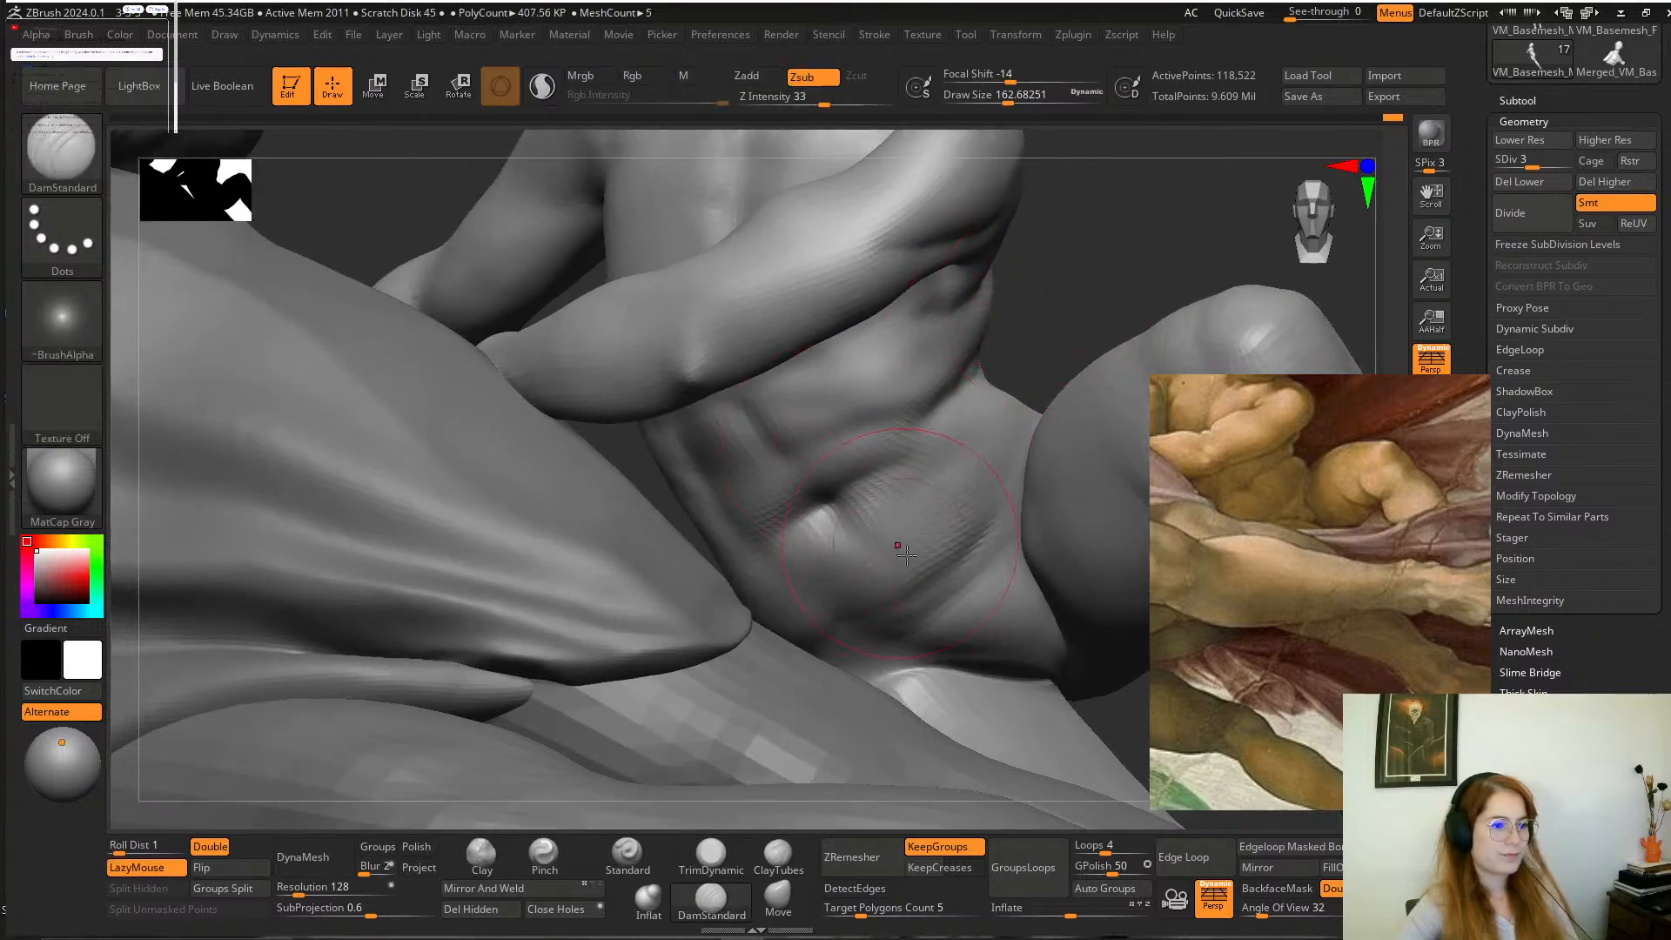
Isolate the boy's figure and lasso-mask his legs and hips.
left_click_drag(1091, 237, 1000, 250)
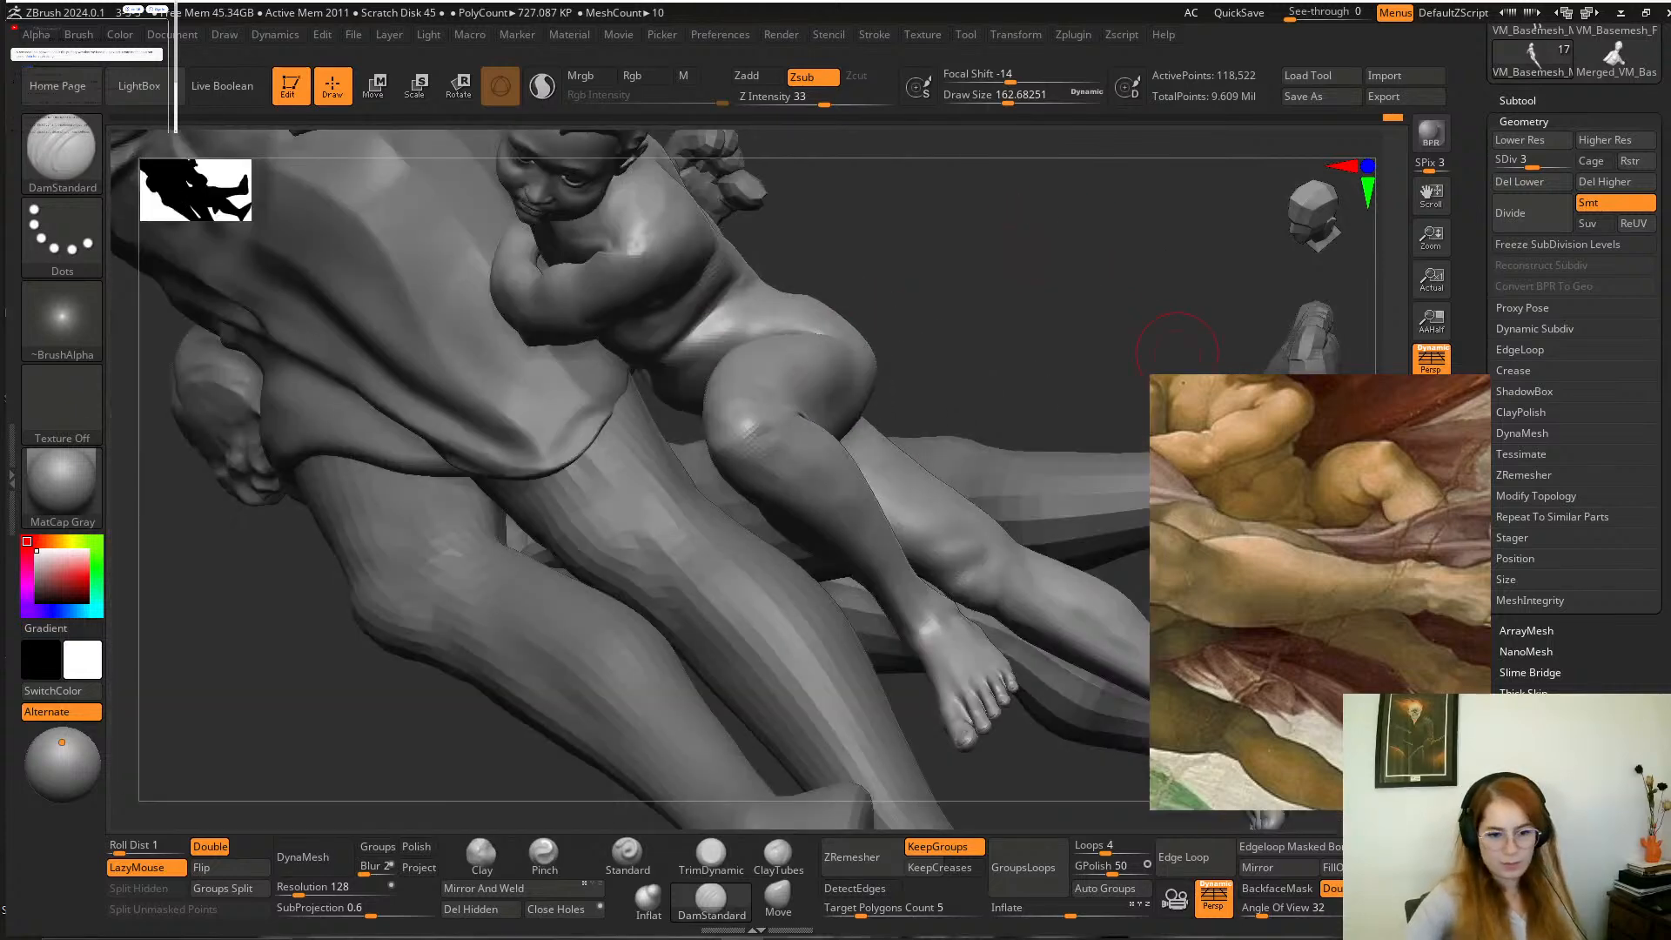
key("alt+s")
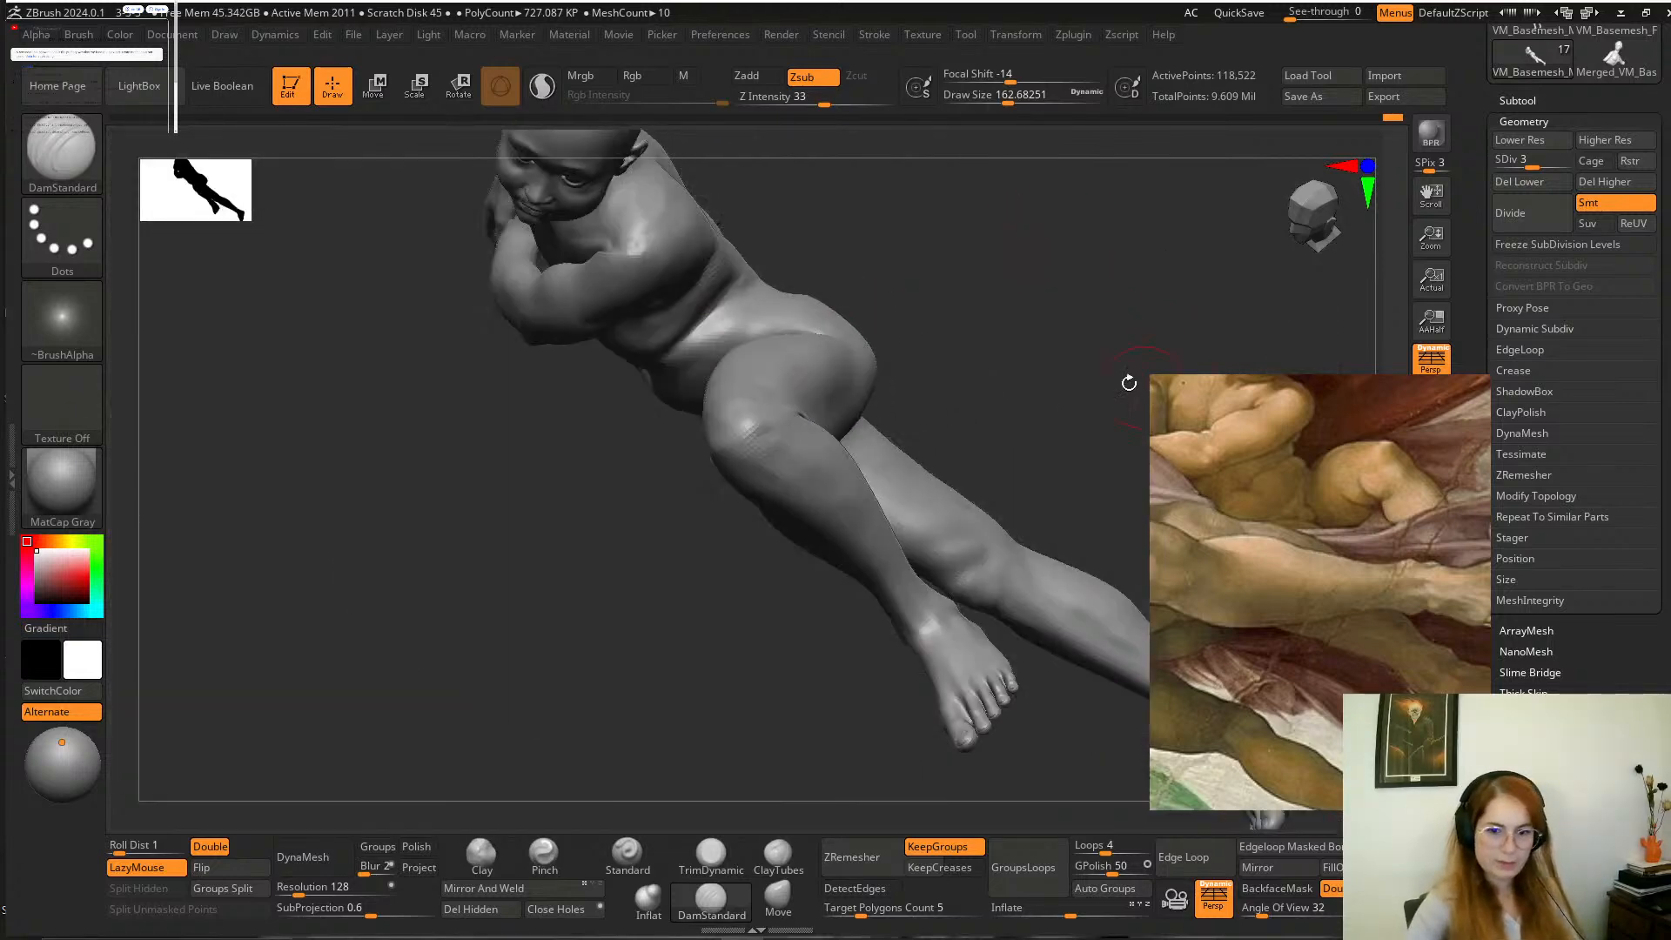
mouse_move(1130, 382)
left_mouse_down()
mouse_move(1069, 373)
mouse_move(1048, 259)
mouse_move(990, 340)
mouse_move(914, 339)
left_mouse_up()
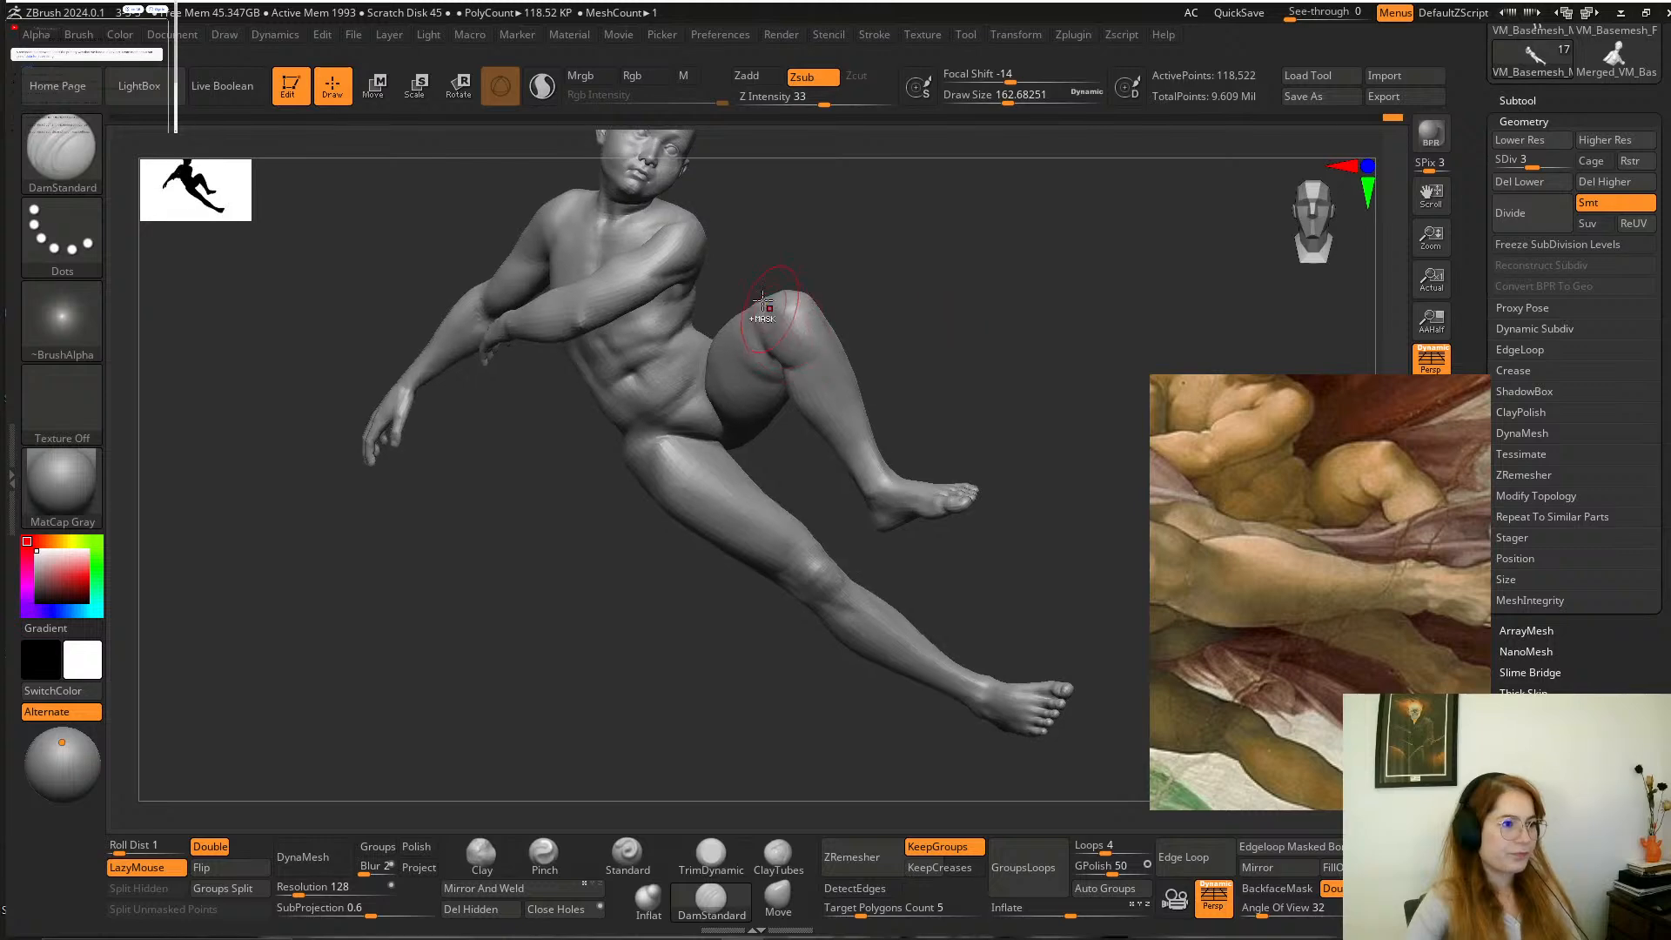
mouse_move(752, 261)
left_mouse_down("ctrl")
mouse_move(1120, 349)
mouse_move(992, 827)
mouse_move(611, 623)
mouse_move(532, 518)
left_mouse_up("ctrl")
left_click_drag(947, 291, 1023, 457, "alt")
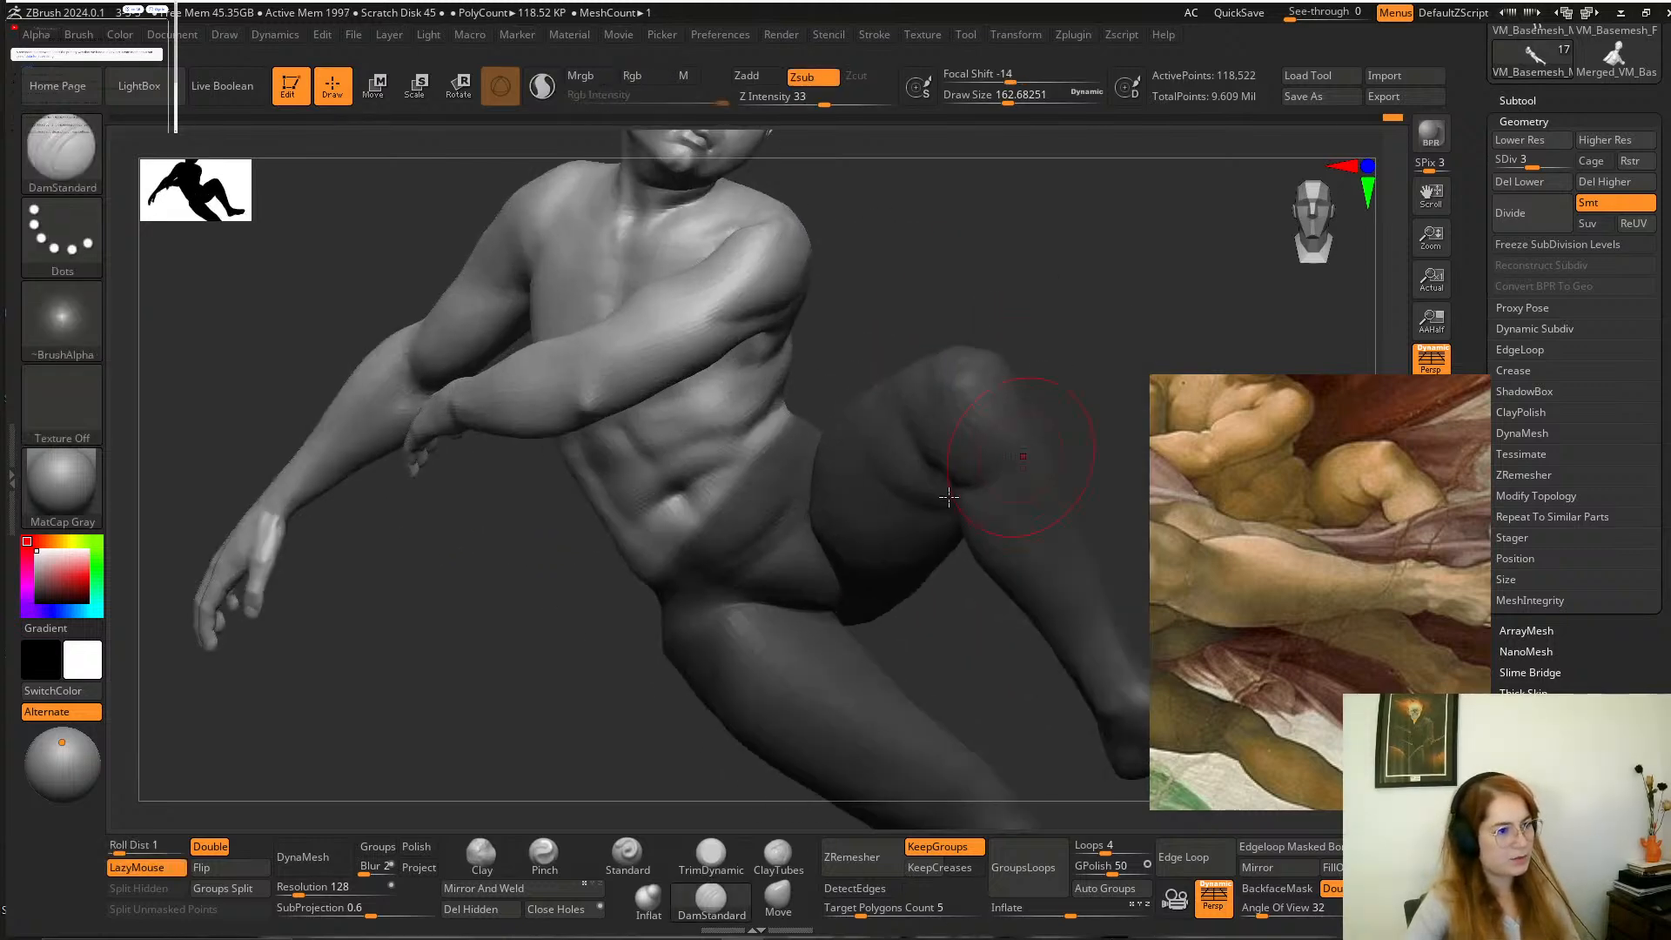
Refine the mask edge across the boy's lower abdomen and invert it to leave the pelvis and legs free.
mouse_move(546, 601)
left_mouse_down("ctrl")
mouse_move(788, 498)
mouse_move(579, 600)
mouse_move(805, 463)
mouse_move(571, 666)
left_mouse_up("ctrl")
mouse_move(846, 386)
left_mouse_down("ctrl")
mouse_move(726, 460)
mouse_move(884, 678)
mouse_move(879, 539)
mouse_move(630, 677)
mouse_move(779, 707)
left_mouse_up("ctrl")
left_click(715, 505, "ctrl")
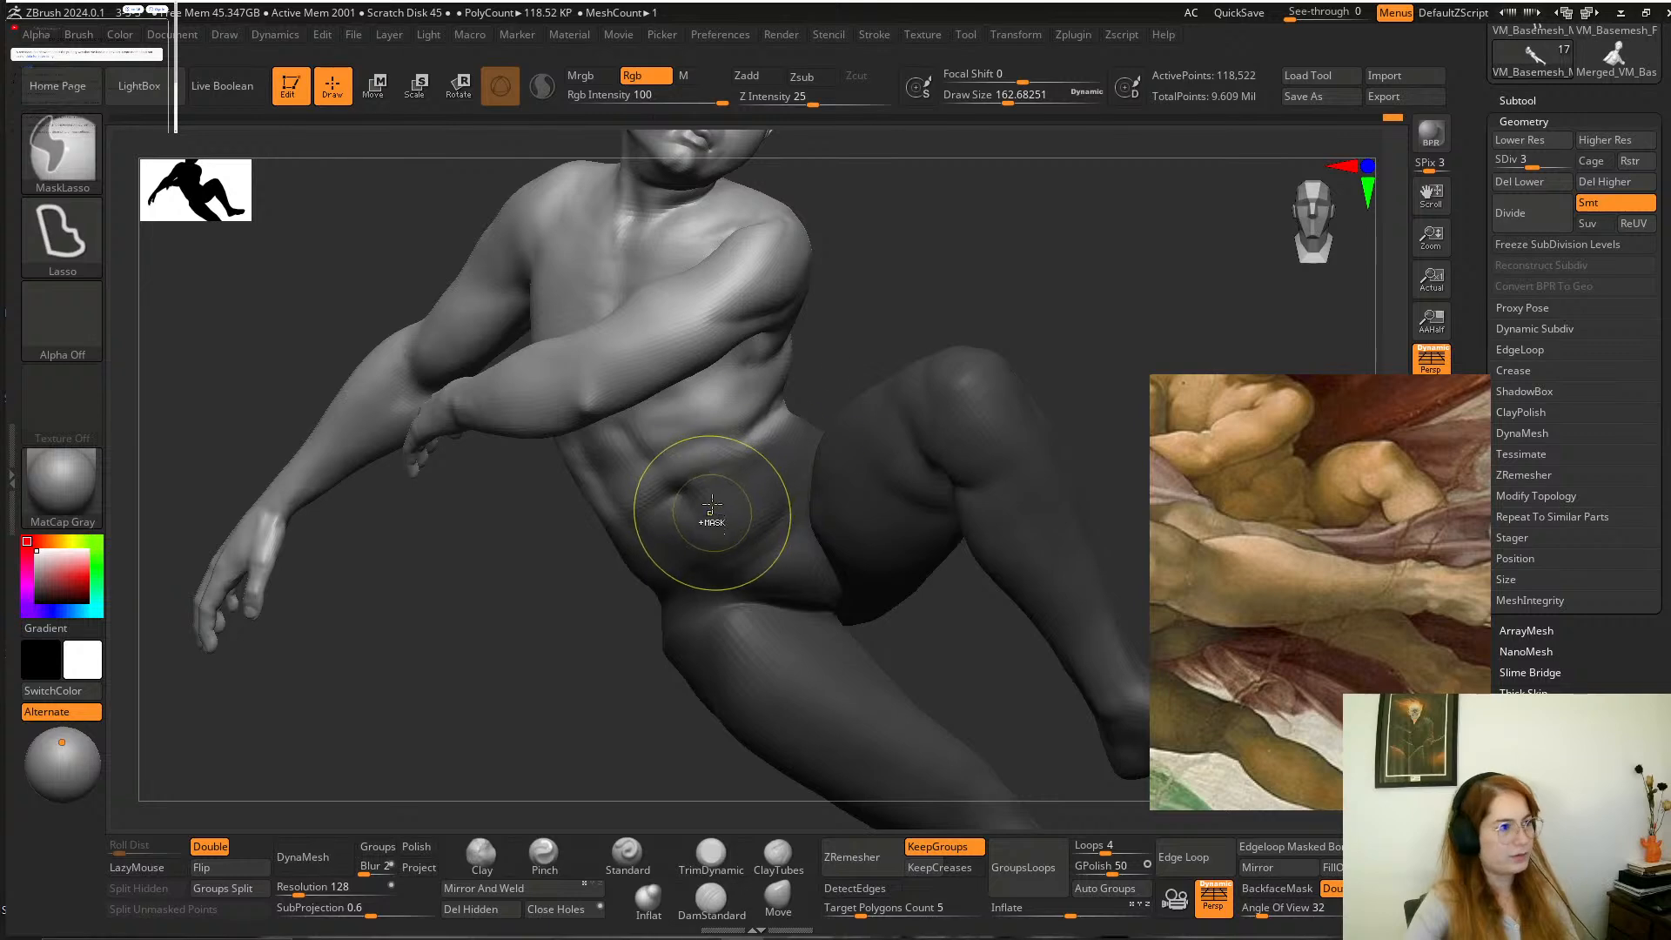
left_click(901, 295, "ctrl")
mouse_move(837, 358)
left_mouse_down("ctrl")
mouse_move(857, 316)
mouse_move(893, 327)
left_mouse_up("ctrl")
key("ctrl+z")
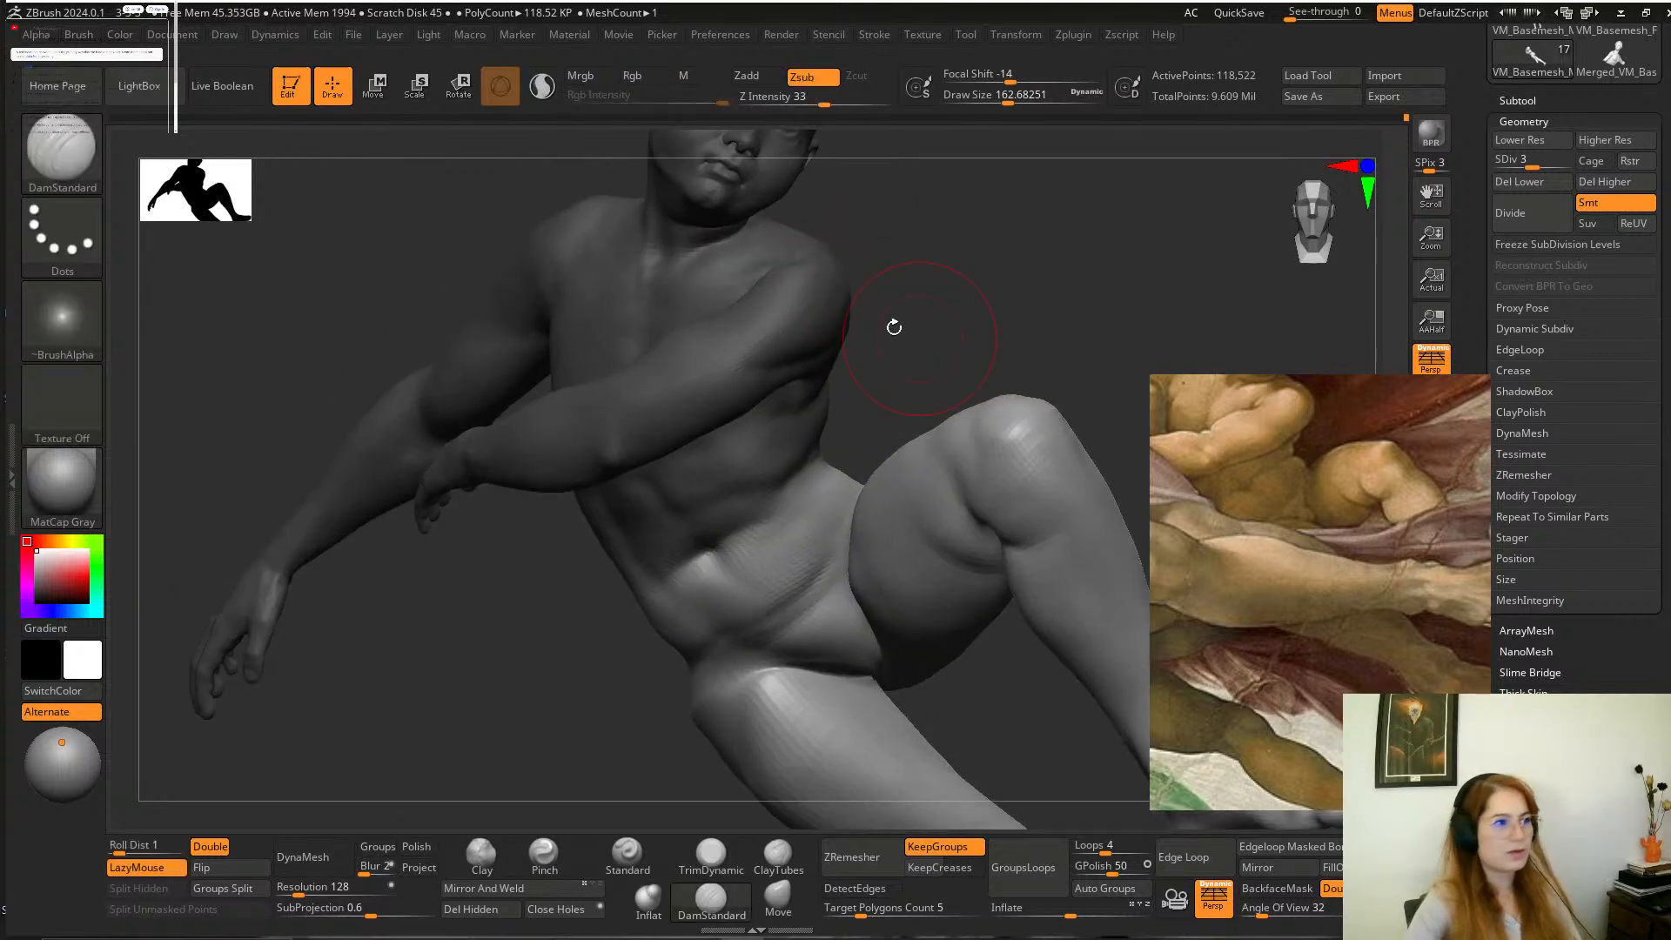
left_click(380, 92)
left_click_drag(910, 232, 980, 310, "alt")
left_click_drag(817, 680, 806, 672)
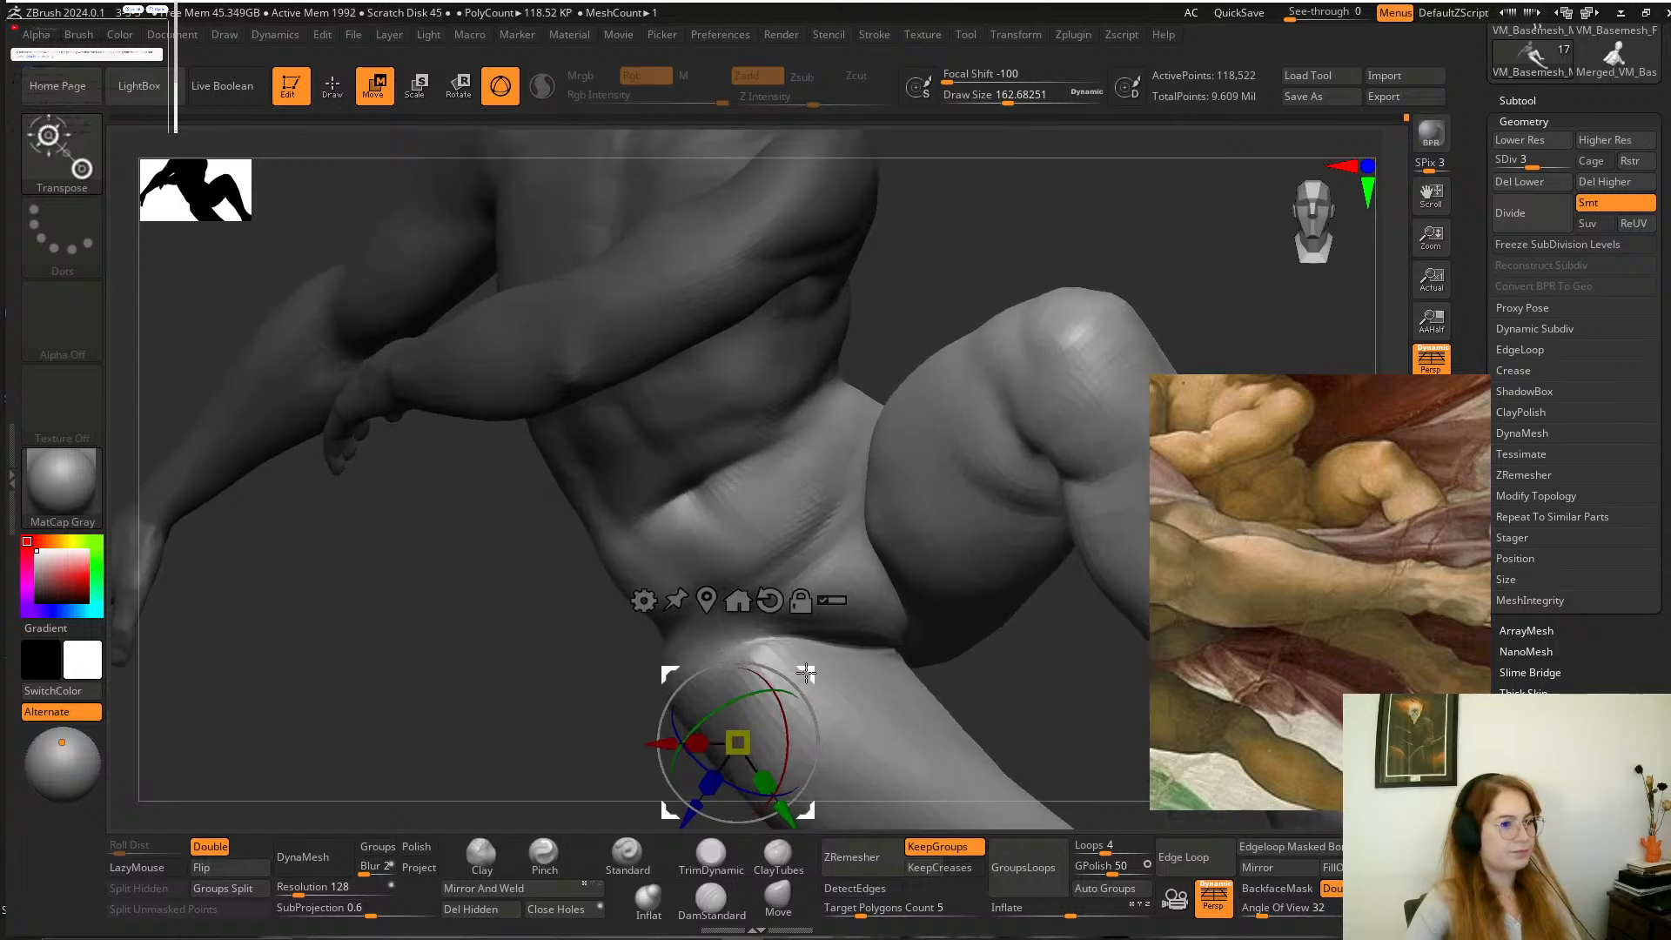
key("q")
mouse_move(1000, 249)
left_mouse_down()
mouse_move(433, 639)
mouse_move(832, 433)
mouse_move(713, 511)
mouse_move(1066, 494)
left_mouse_up()
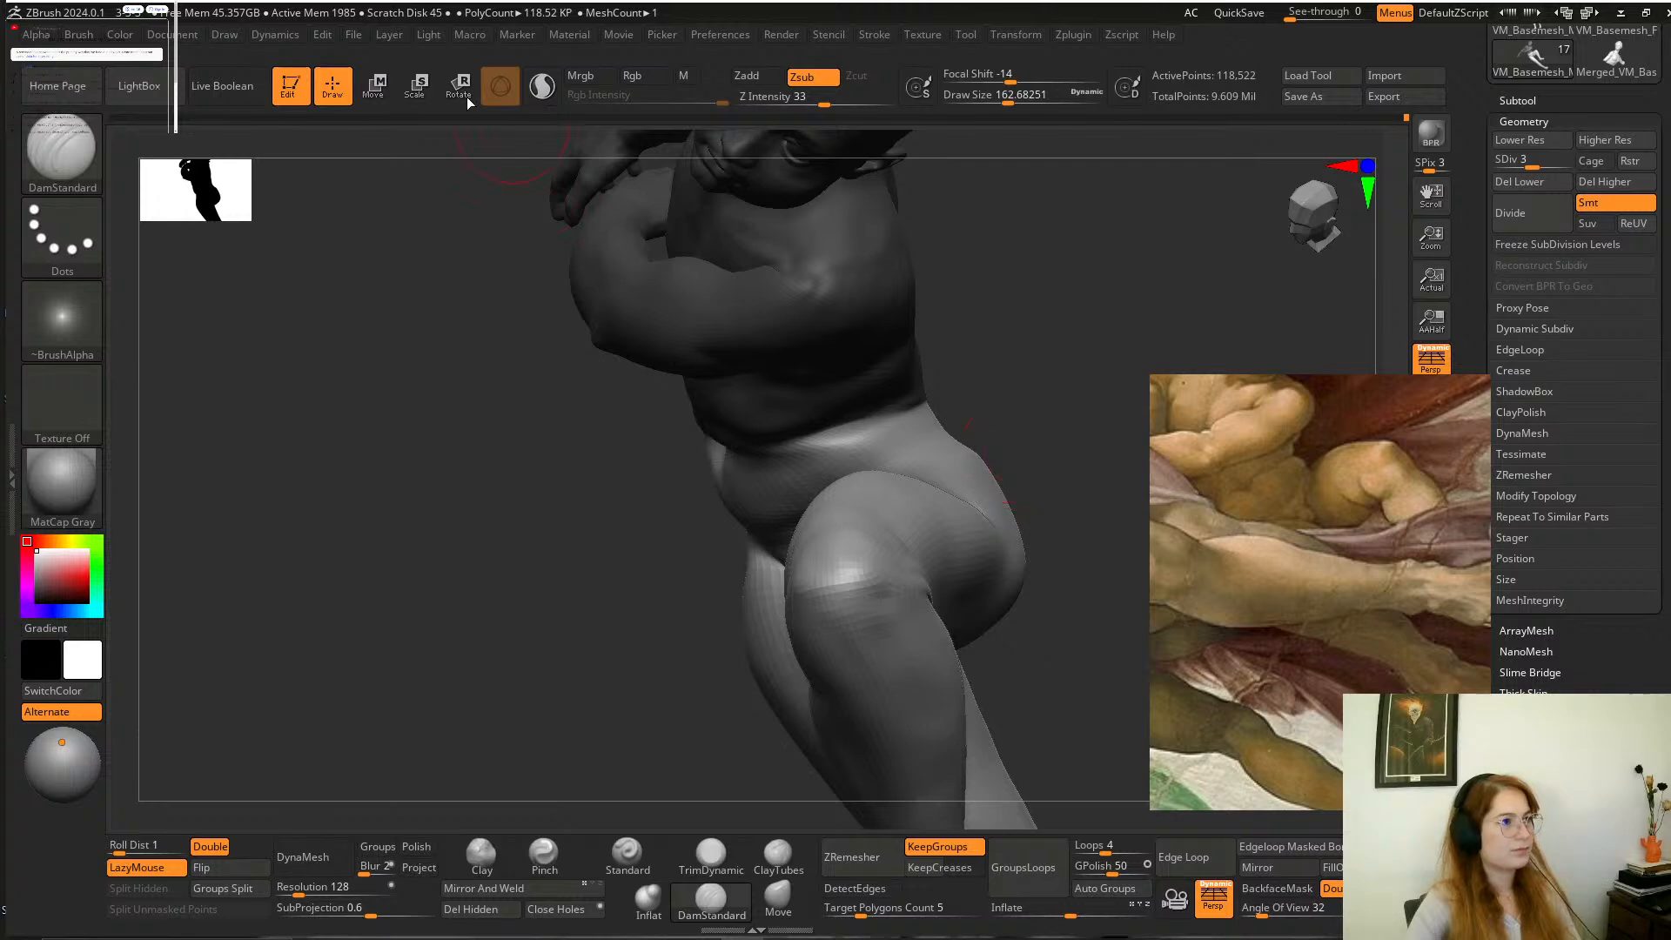
Reposition the transform gizmo at the boy's waist and shift the unmasked pelvis and legs relative to the upper body.
key("e")
left_click_drag(1029, 341, 990, 420, "alt")
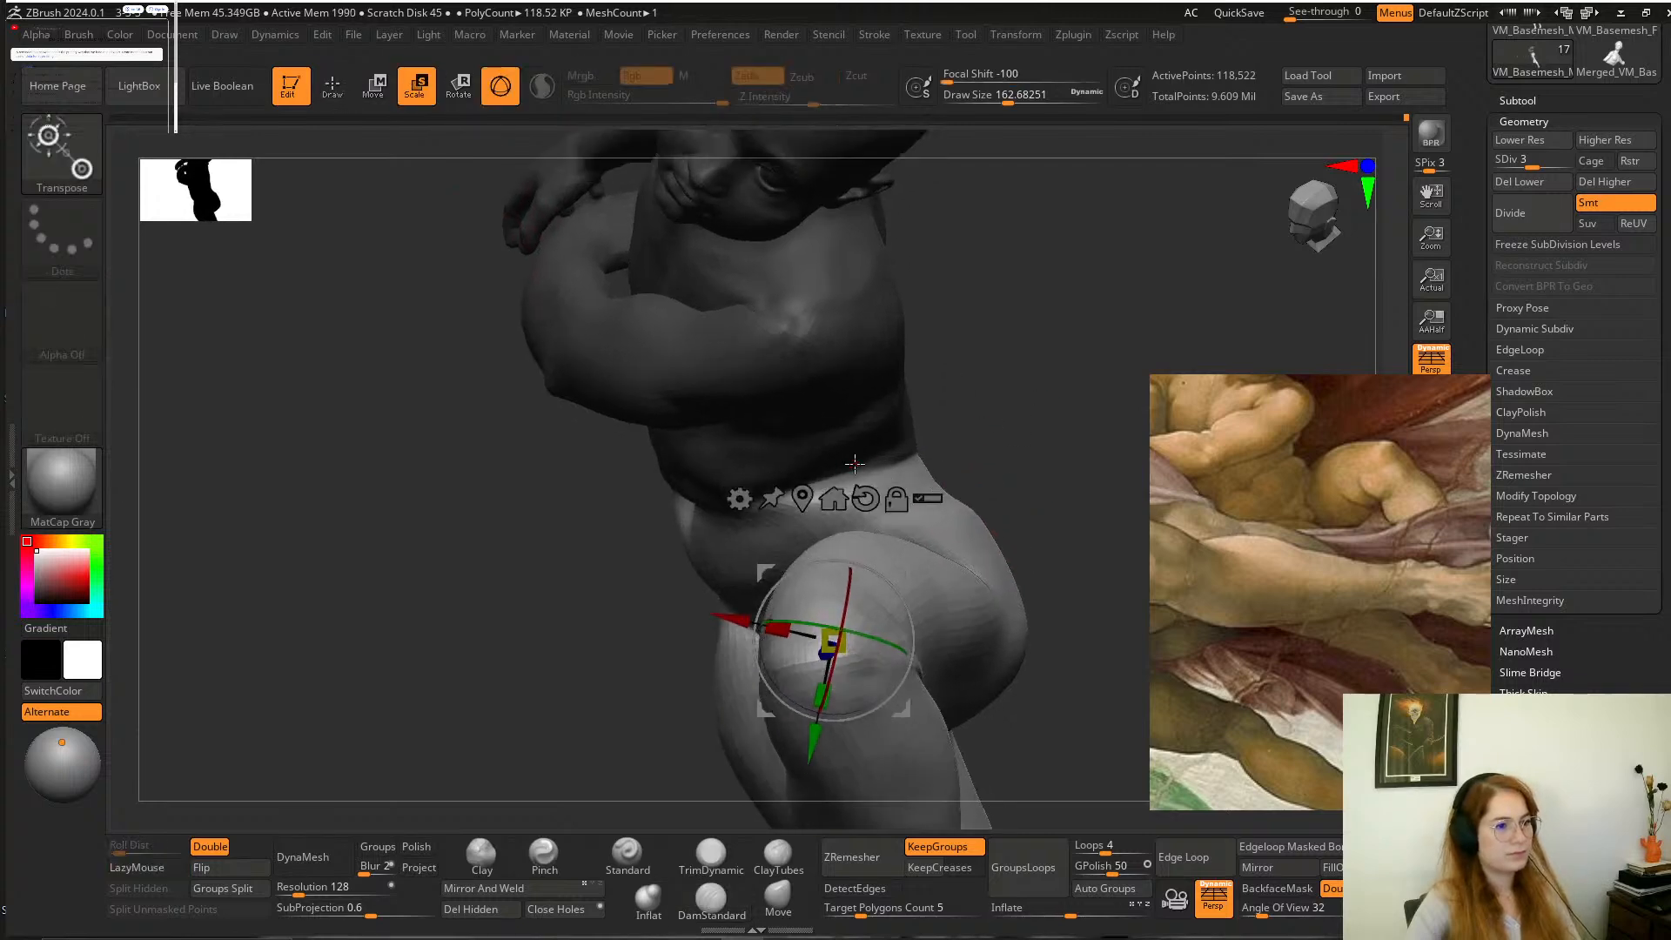
left_click_drag(856, 463, 1036, 418)
left_click(1015, 422, "alt")
left_click_drag(765, 401, 771, 473)
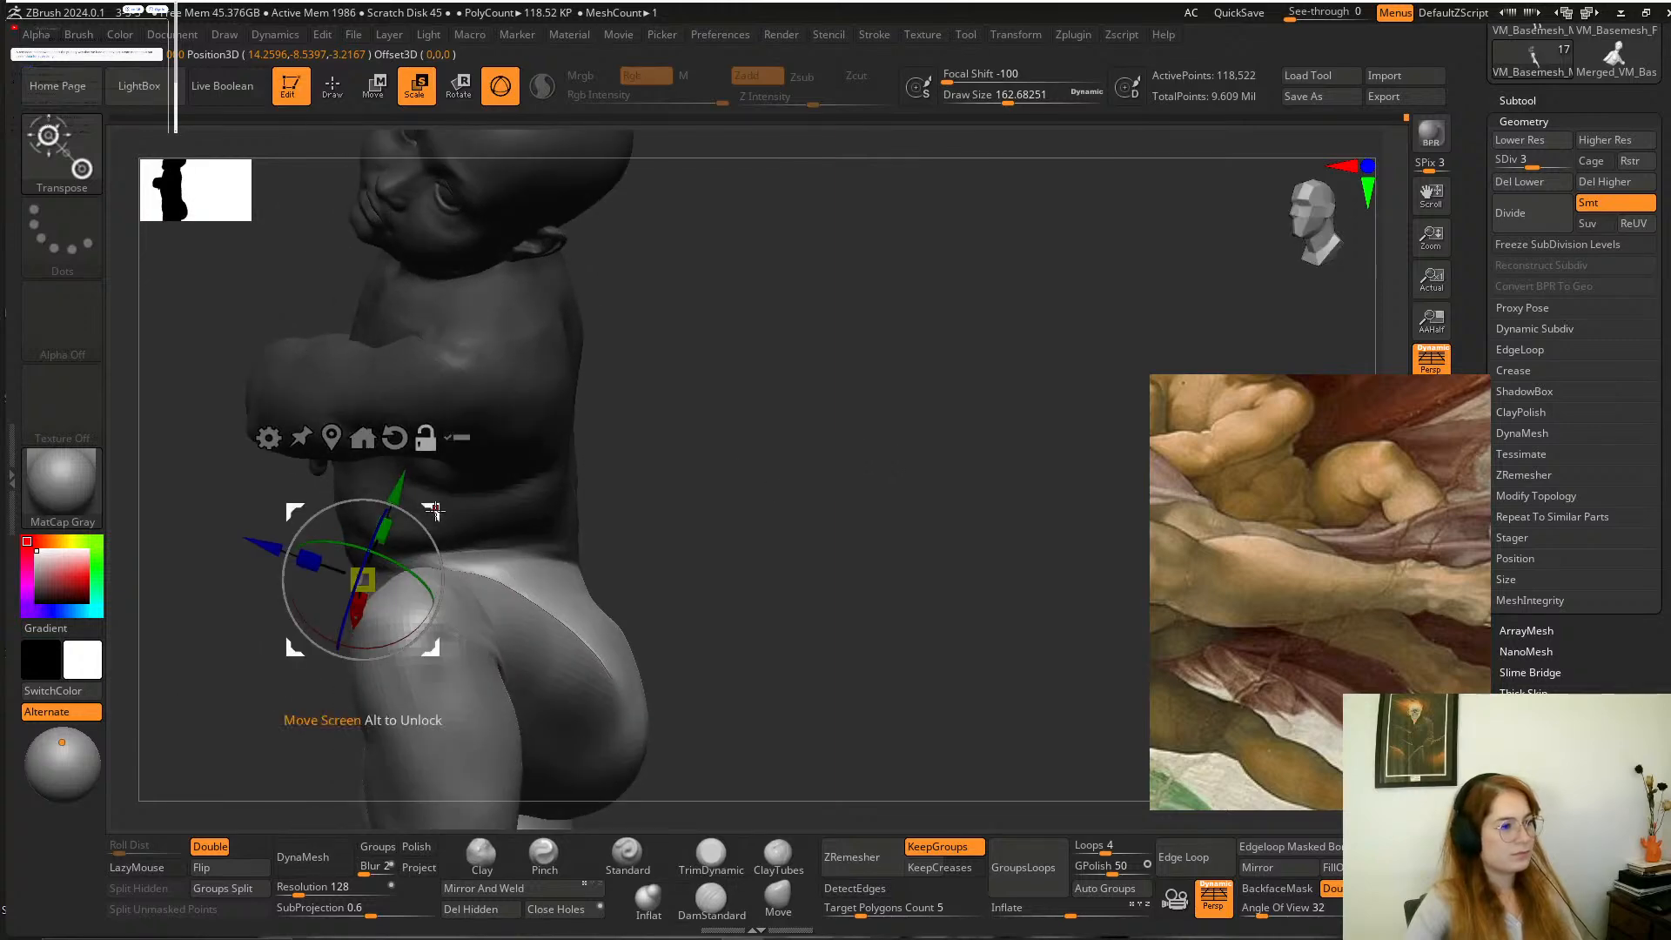
left_click_drag(434, 512, 555, 567, "alt")
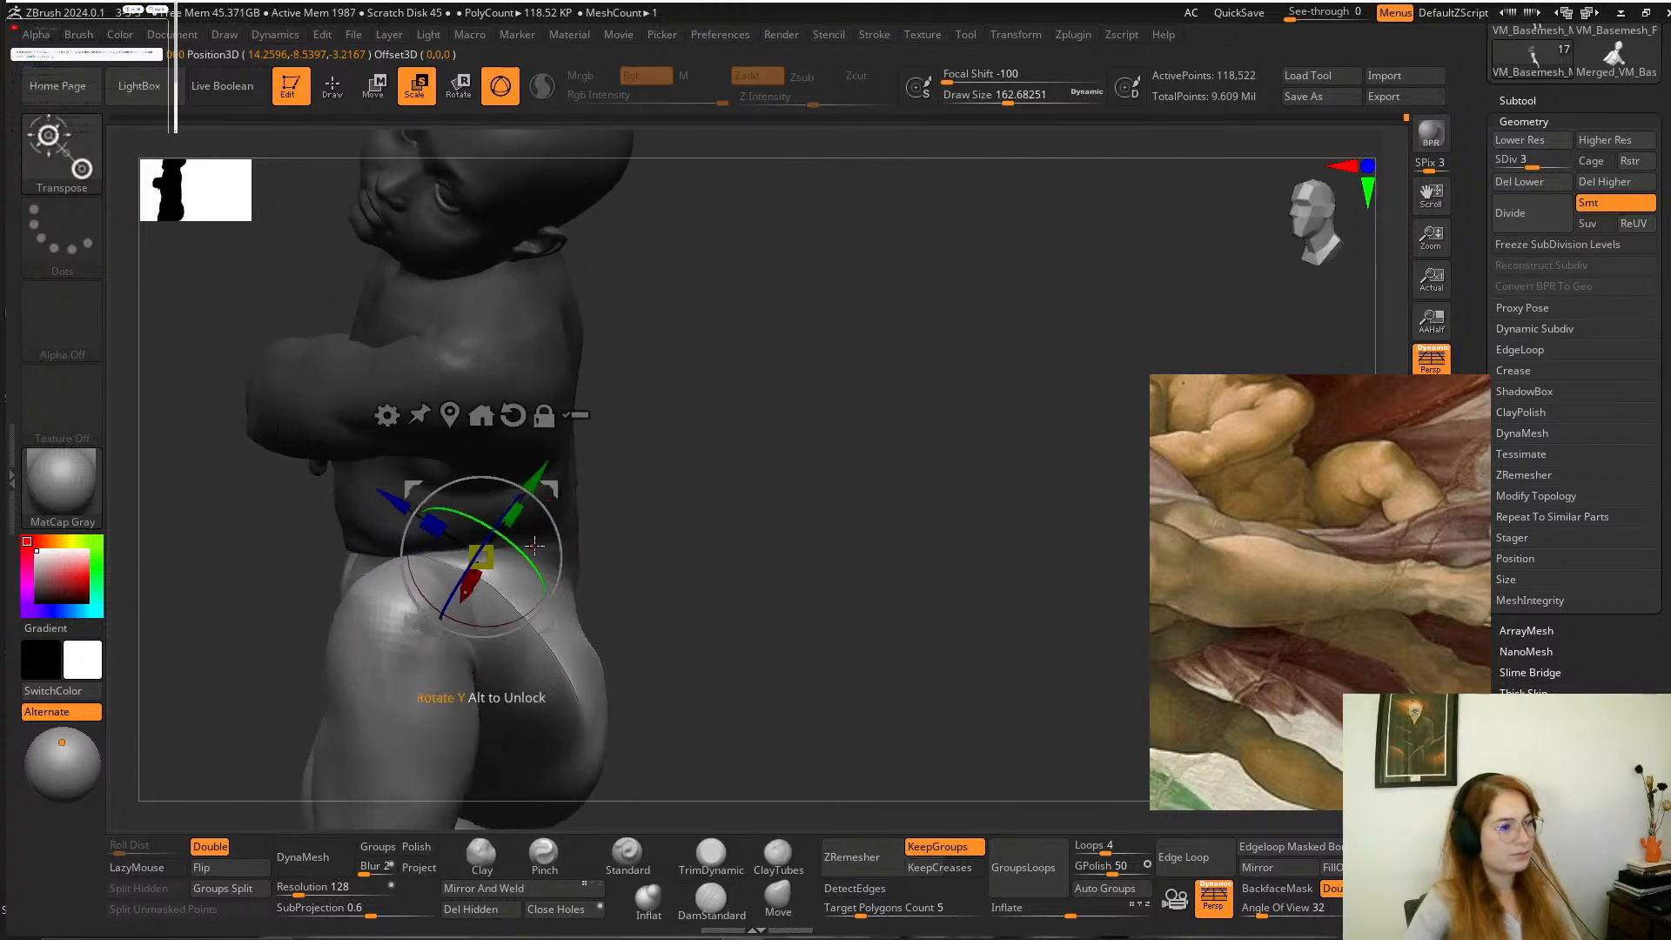
Fine-tune the placement of the boy's lower body with the gizmo and show the surrounding figures again.
left_click_drag(756, 491, 934, 473)
left_click_drag(896, 334, 861, 454)
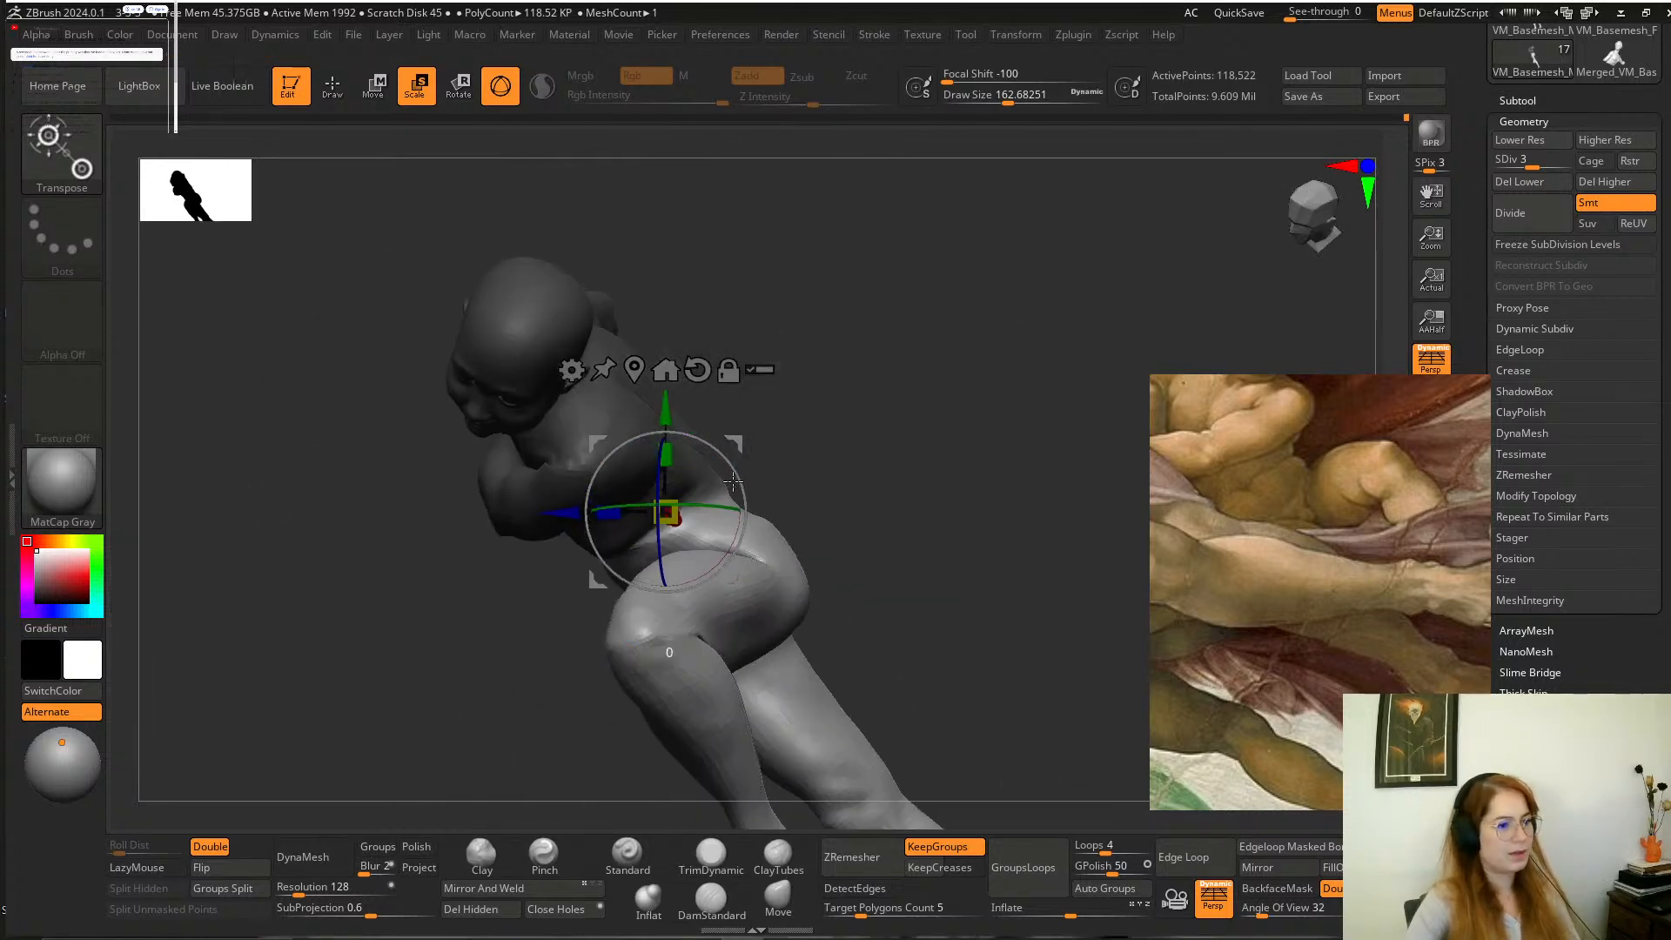
left_click_drag(732, 448, 735, 457)
left_click_drag(857, 383, 995, 403)
left_click_drag(995, 403, 1049, 383, "alt")
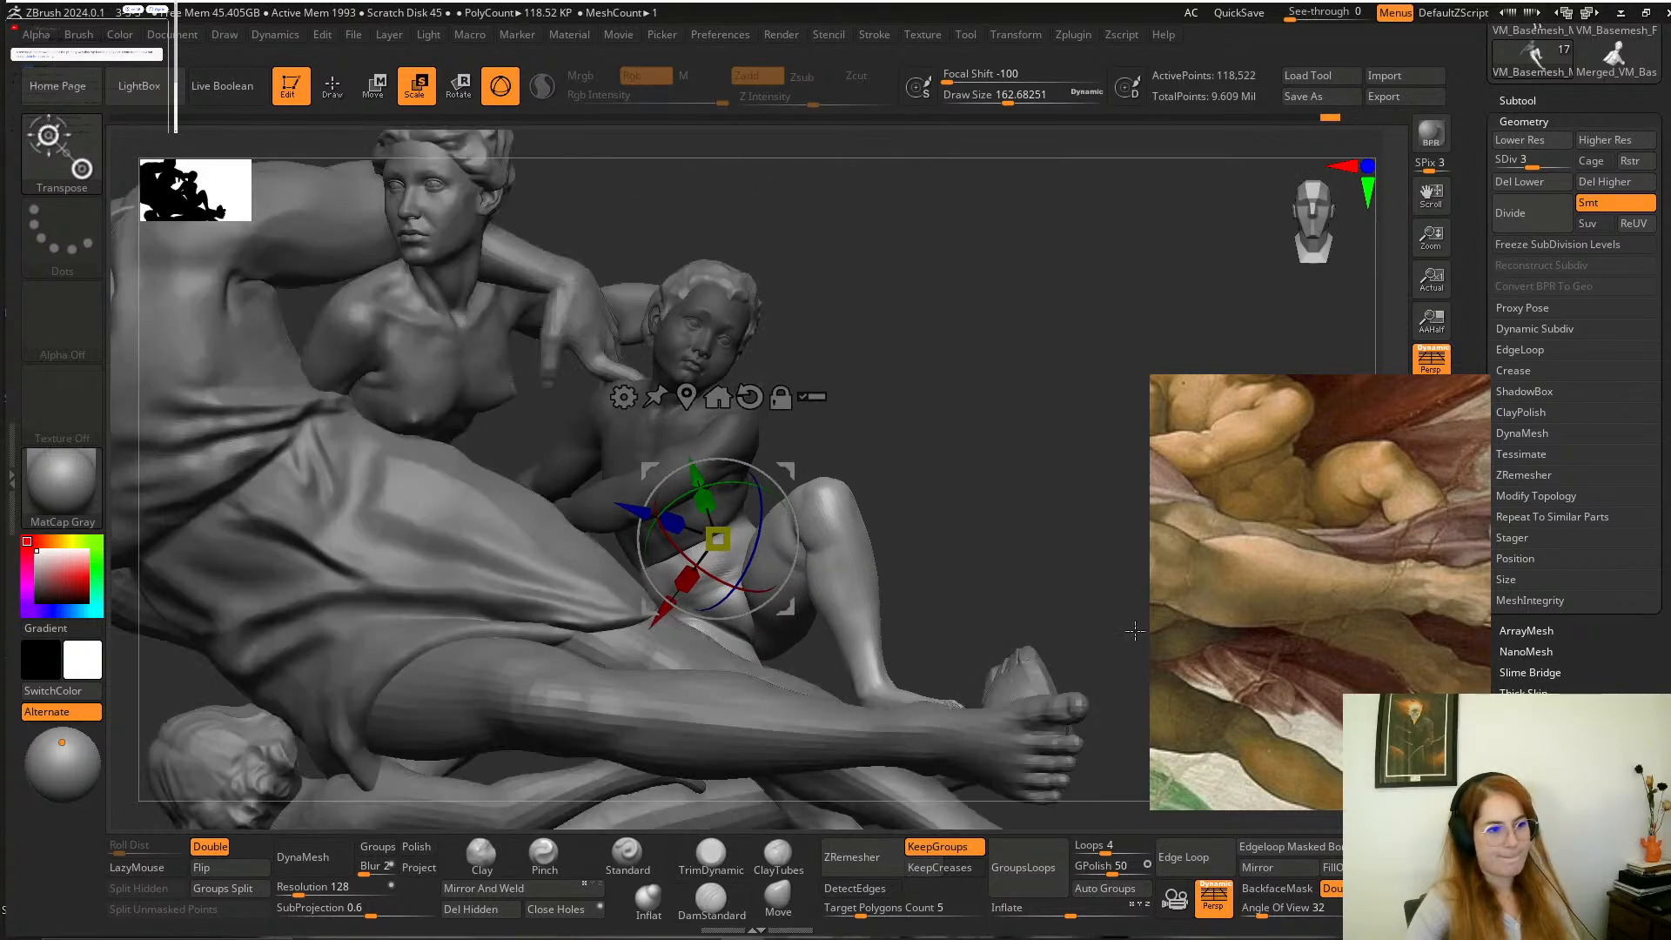
Return to sculpting, clear the mask, and blend the boy's waist and belly with the Move brush.
left_click_drag(964, 451, 1052, 466, "alt")
left_click_drag(1036, 401, 1062, 474, "alt")
key("q")
left_click_drag(762, 604, 771, 607, "shift")
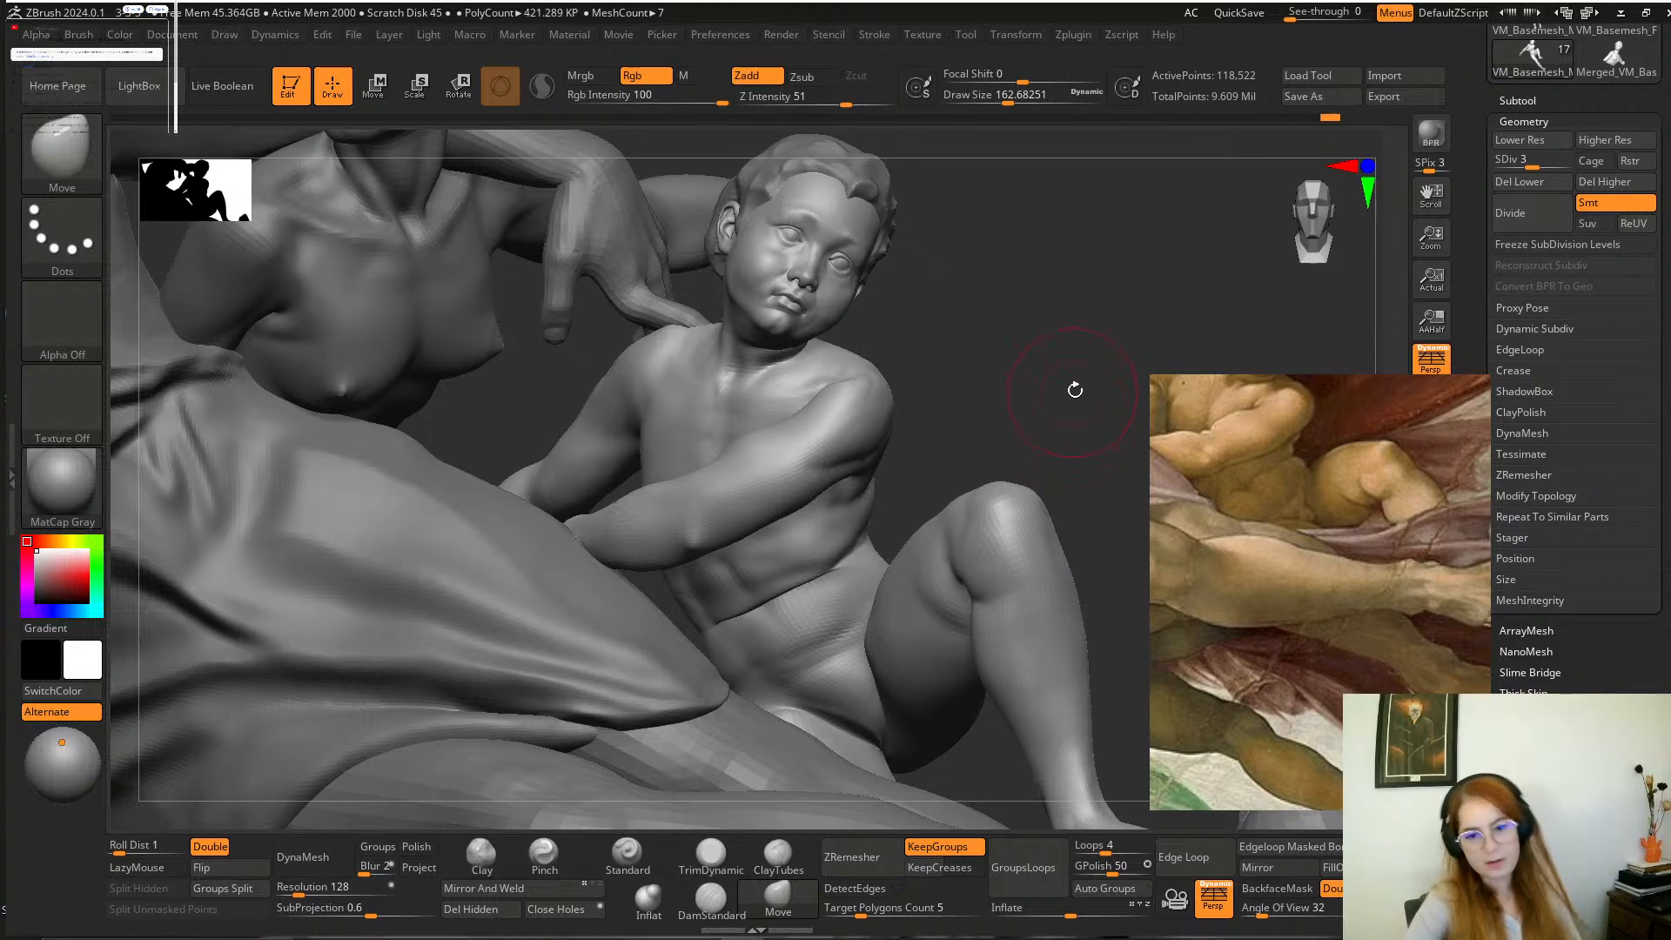
left_click_drag(979, 399, 888, 470)
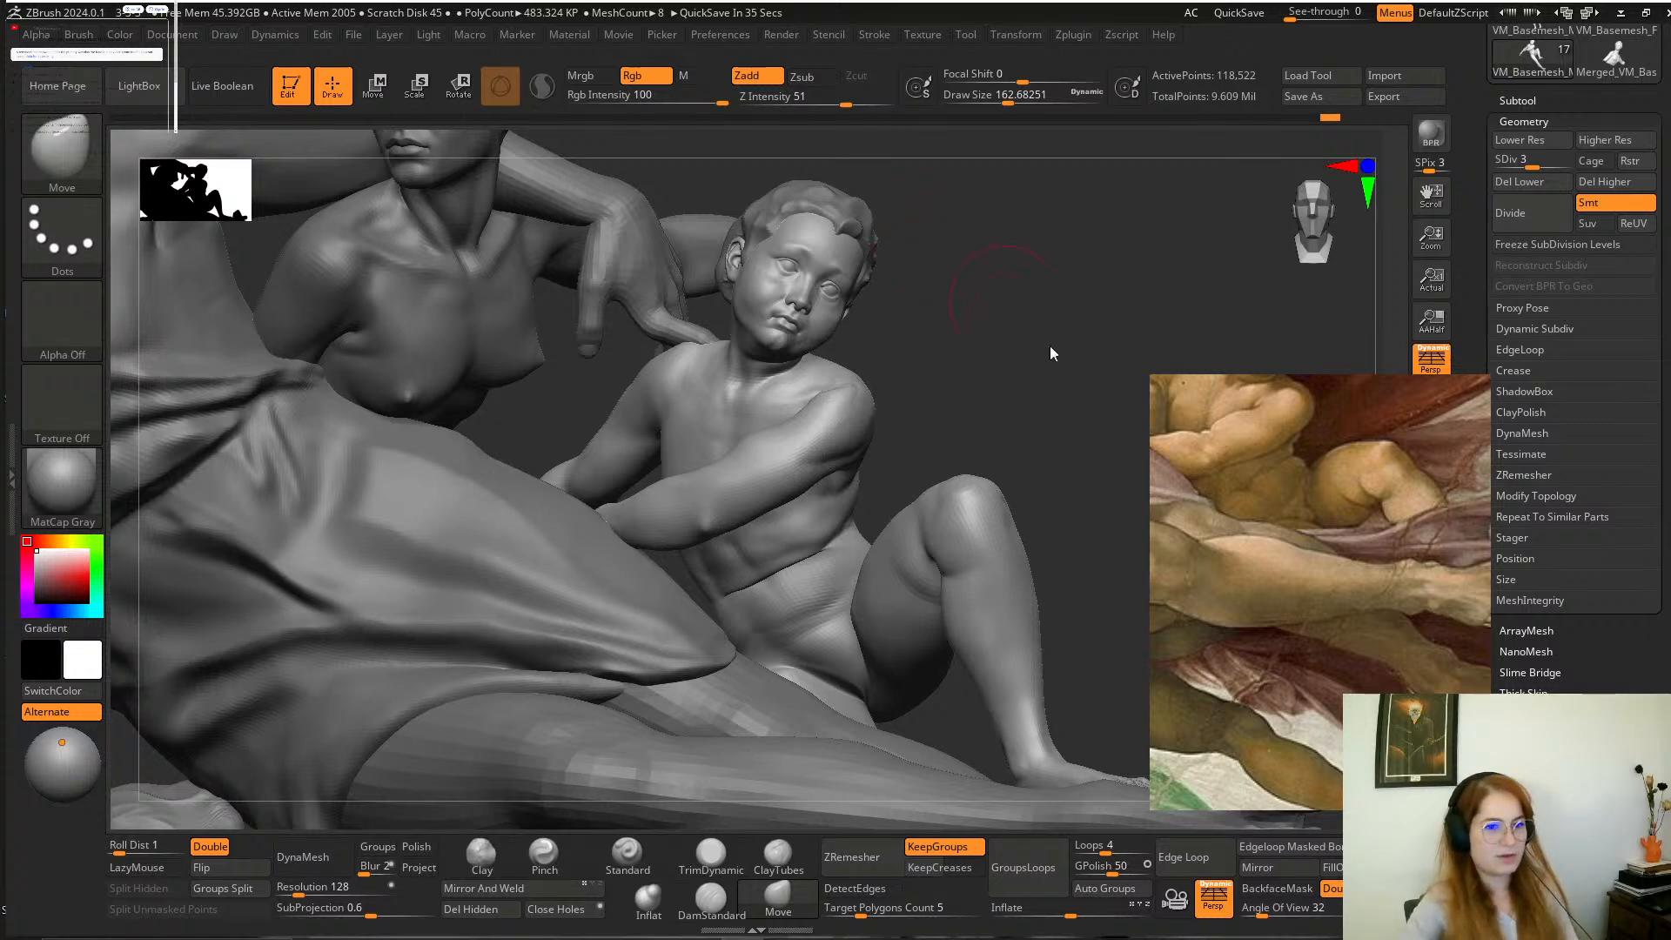
Refine the waist fold and side of the boy's abdomen with the Move and Smooth brushes.
mouse_move(1050, 349)
left_mouse_down()
mouse_move(1015, 339)
mouse_move(1026, 348)
mouse_move(996, 358)
mouse_move(1011, 434)
mouse_move(970, 400)
mouse_move(996, 416)
left_mouse_up()
mouse_move(820, 533)
left_mouse_down("shift")
mouse_move(804, 555)
mouse_move(827, 519)
left_mouse_up("shift")
mouse_move(1001, 374)
left_mouse_down()
mouse_move(1026, 354)
mouse_move(1011, 359)
left_mouse_up()
mouse_move(801, 541)
left_mouse_down("shift")
mouse_move(845, 540)
mouse_move(831, 592)
left_mouse_up("shift")
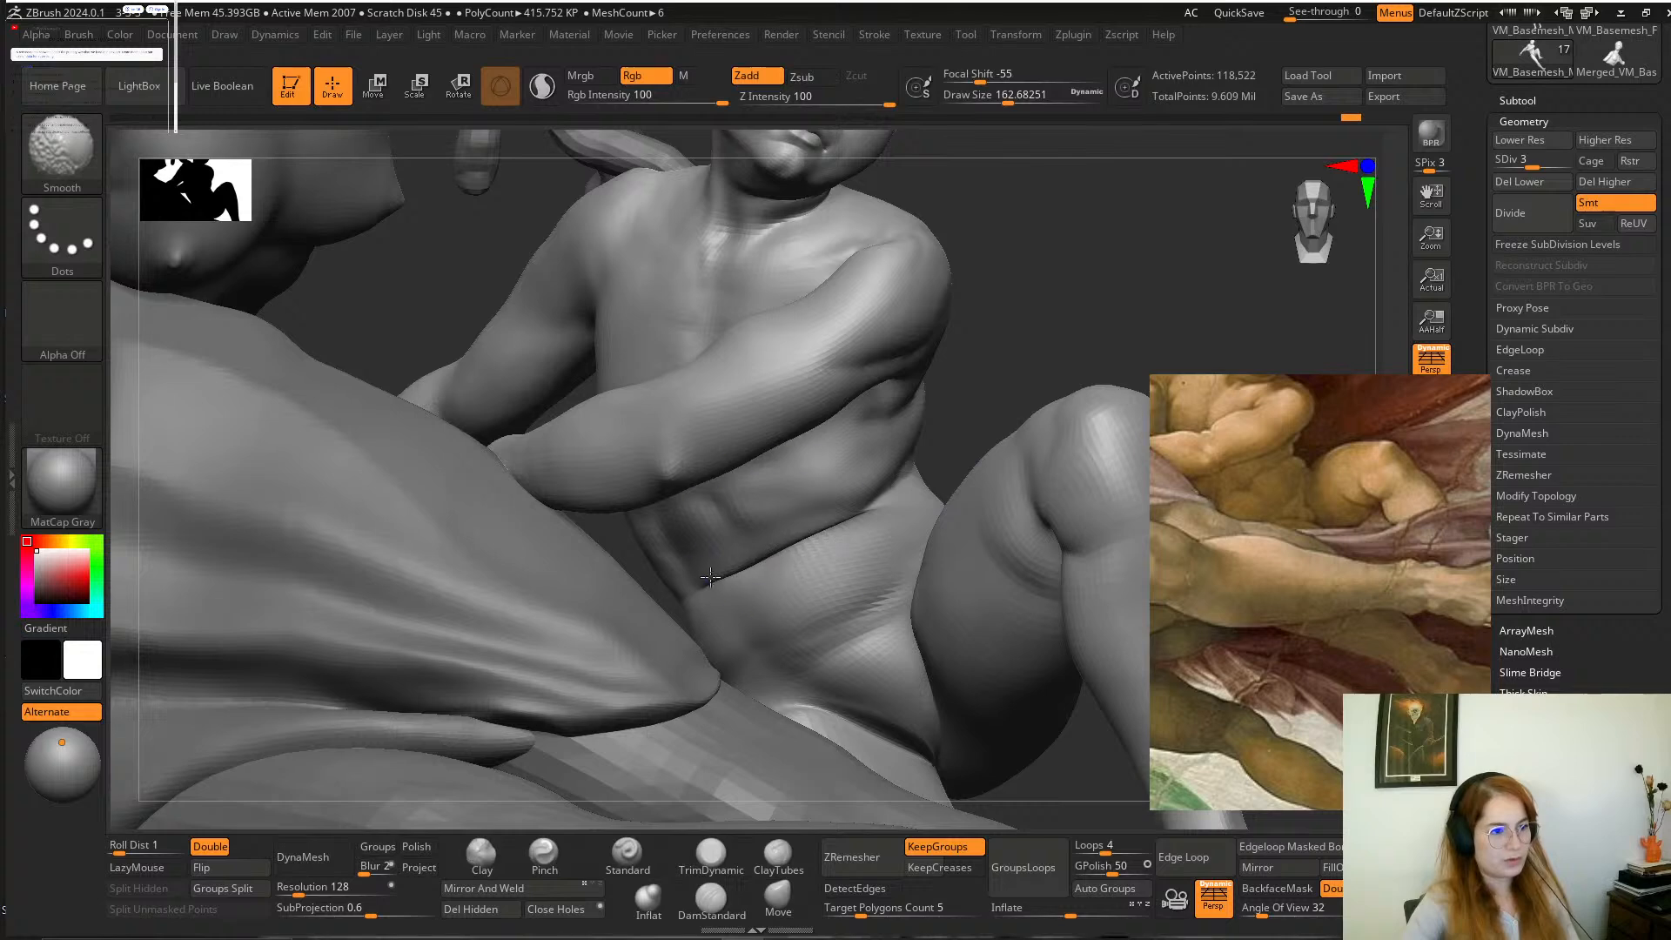
mouse_move(998, 369)
left_mouse_down()
mouse_move(981, 367)
mouse_move(999, 392)
mouse_move(1007, 377)
mouse_move(967, 370)
mouse_move(977, 417)
mouse_move(1016, 372)
left_mouse_up()
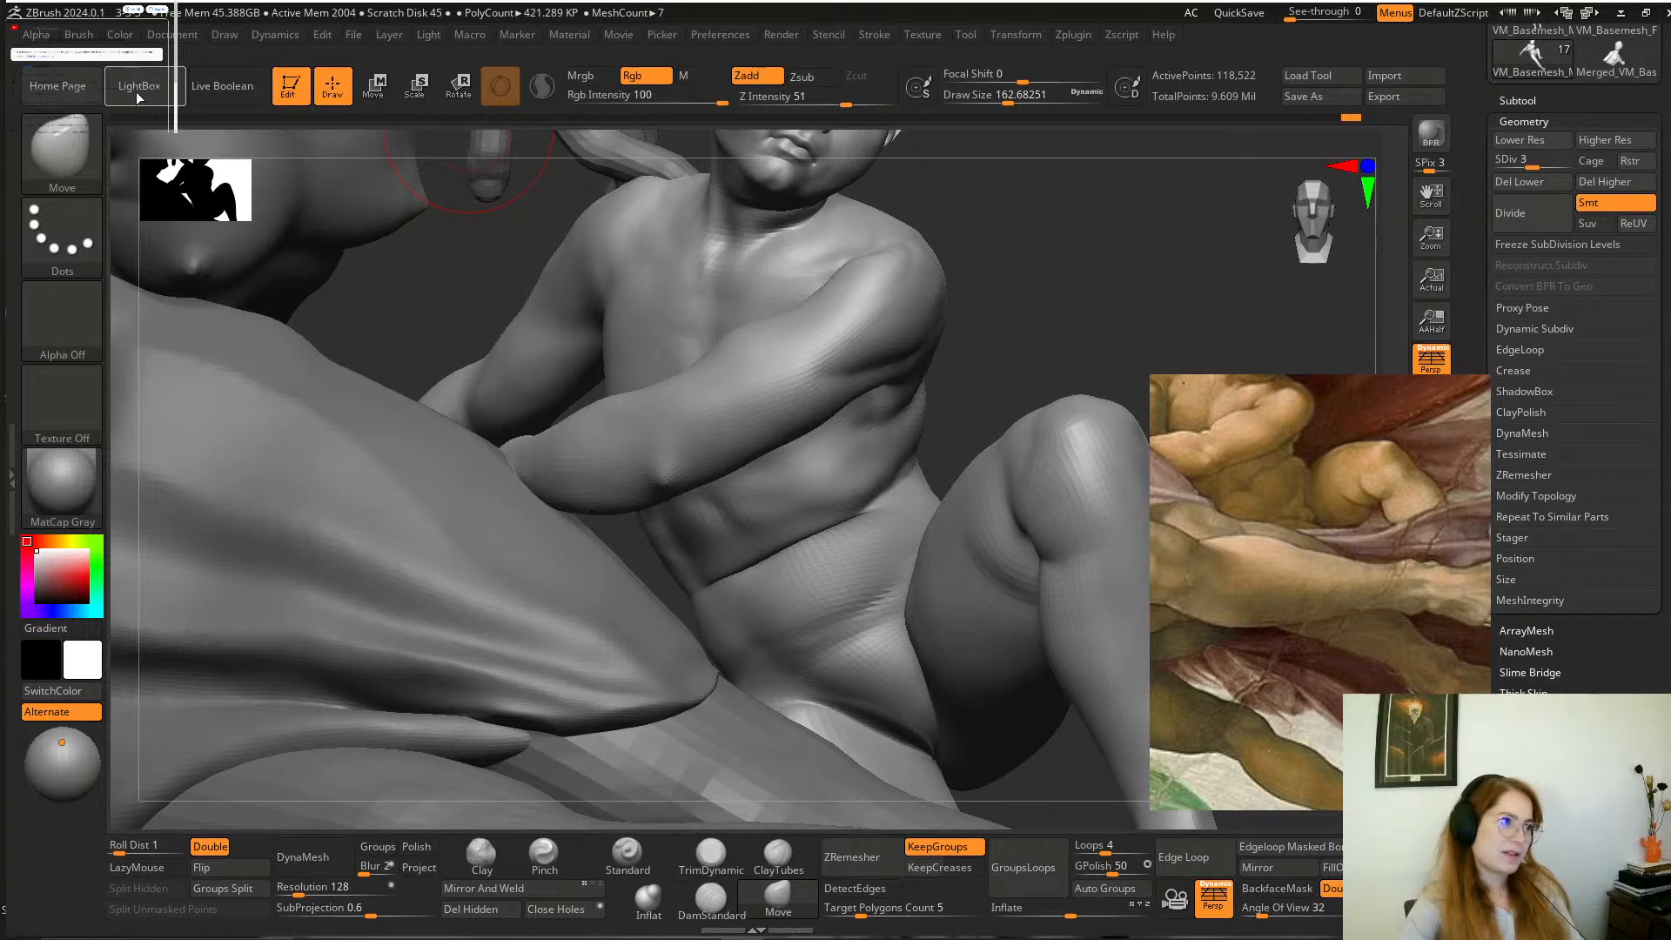
left_click_drag(1041, 315, 1058, 311)
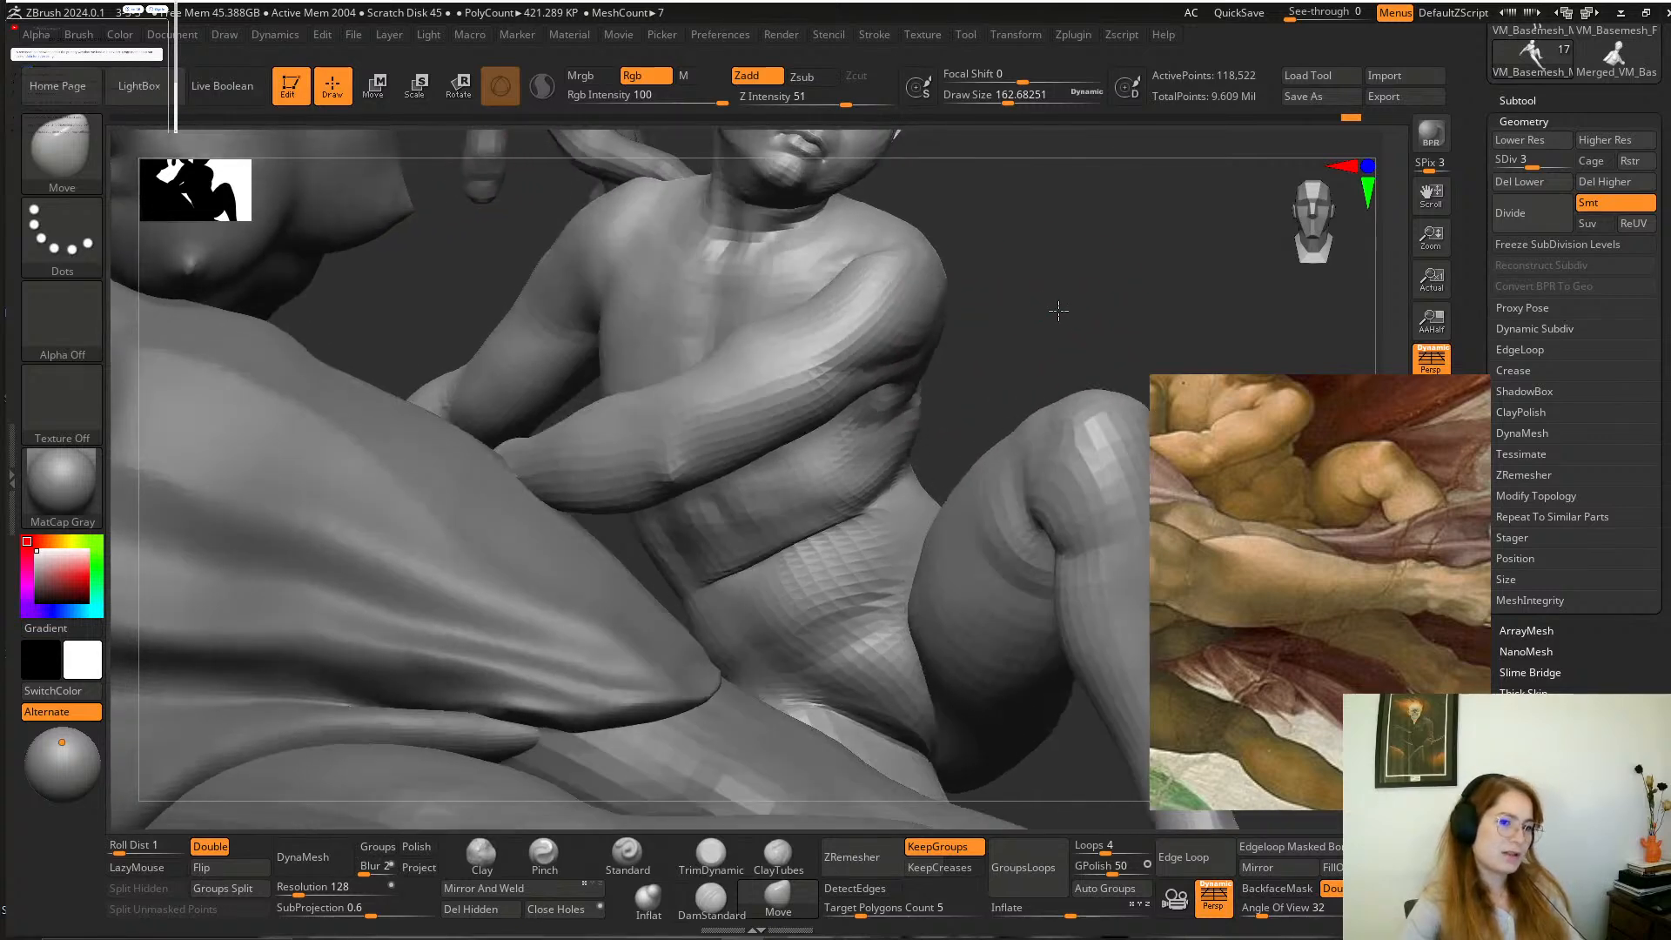
Lower the boy's mesh to subdivision level 2 and reshape his belly with the Move brush at a draw size of about 132.
key("space")
left_click_drag(797, 512, 788, 510)
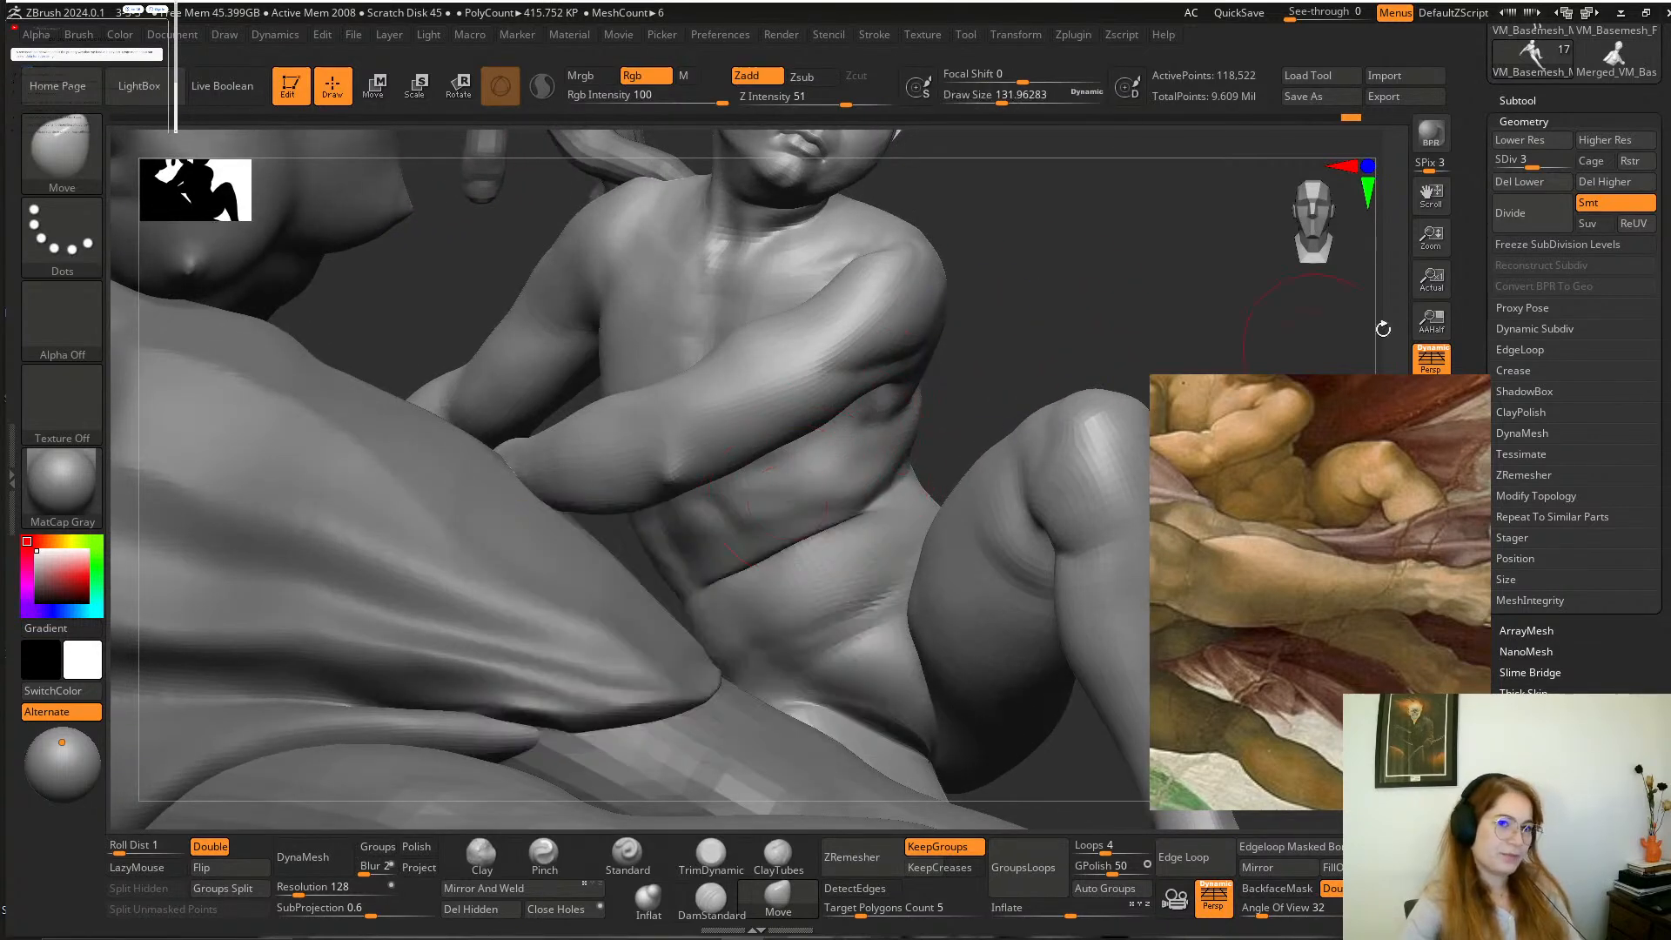
left_click(1514, 162)
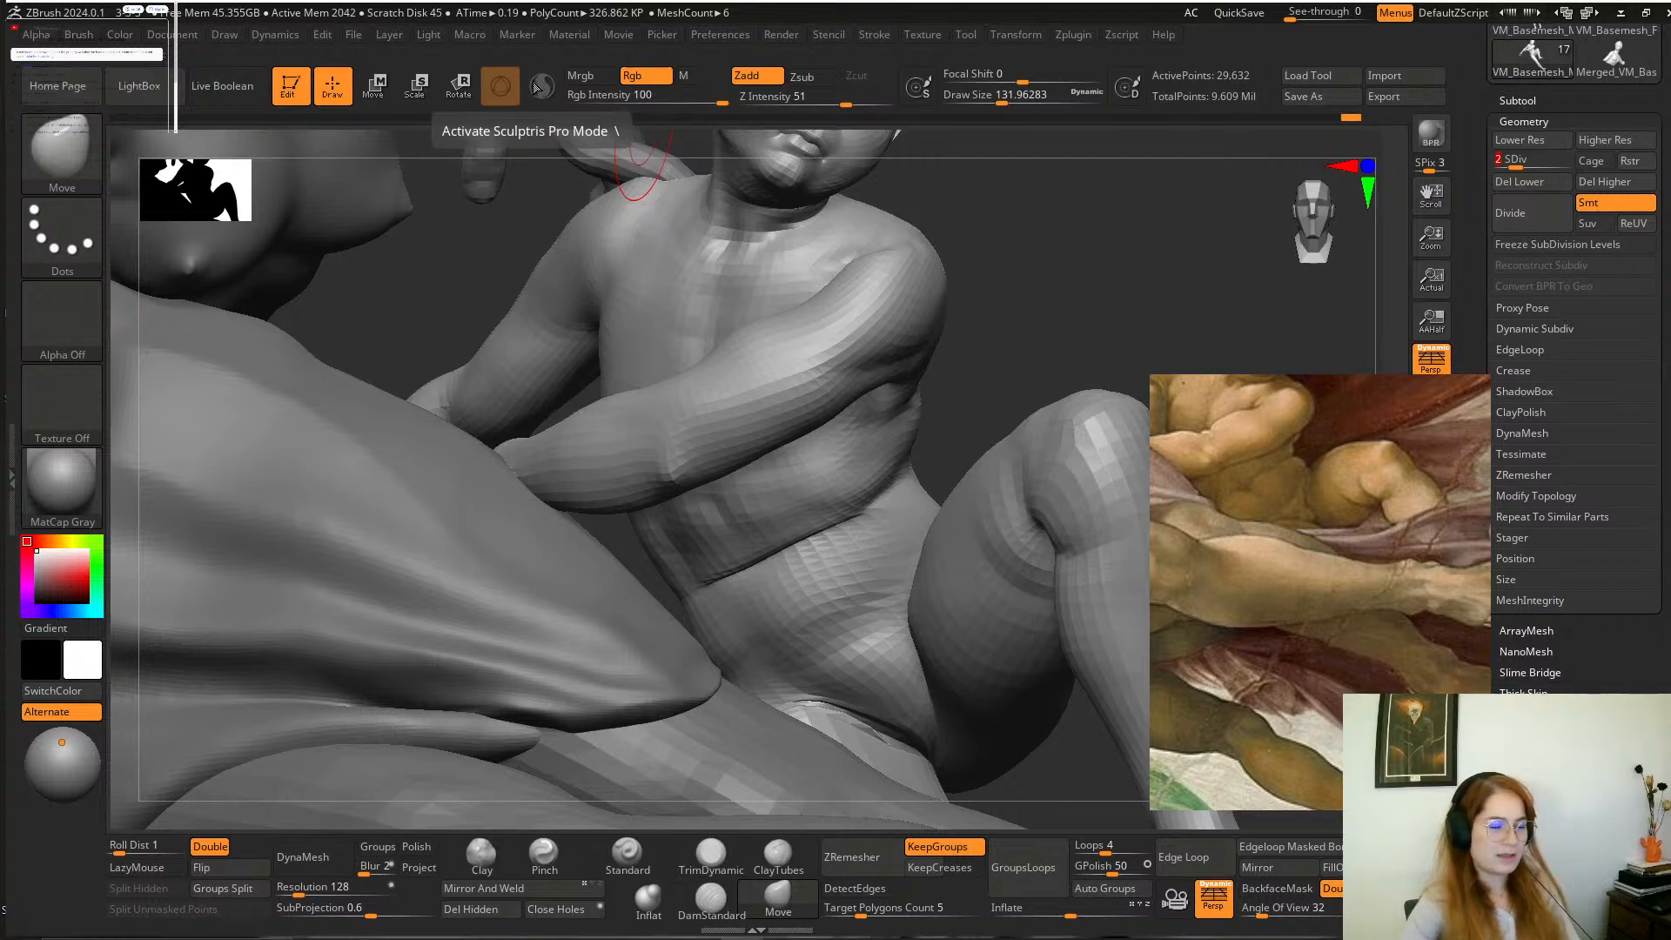
left_click_drag(1082, 347, 1075, 300)
mouse_move(805, 550)
left_mouse_down("shift")
mouse_move(748, 568)
mouse_move(816, 542)
left_mouse_up("shift")
mouse_move(996, 343)
left_mouse_down()
mouse_move(989, 392)
mouse_move(993, 344)
mouse_move(981, 374)
mouse_move(951, 376)
left_mouse_up()
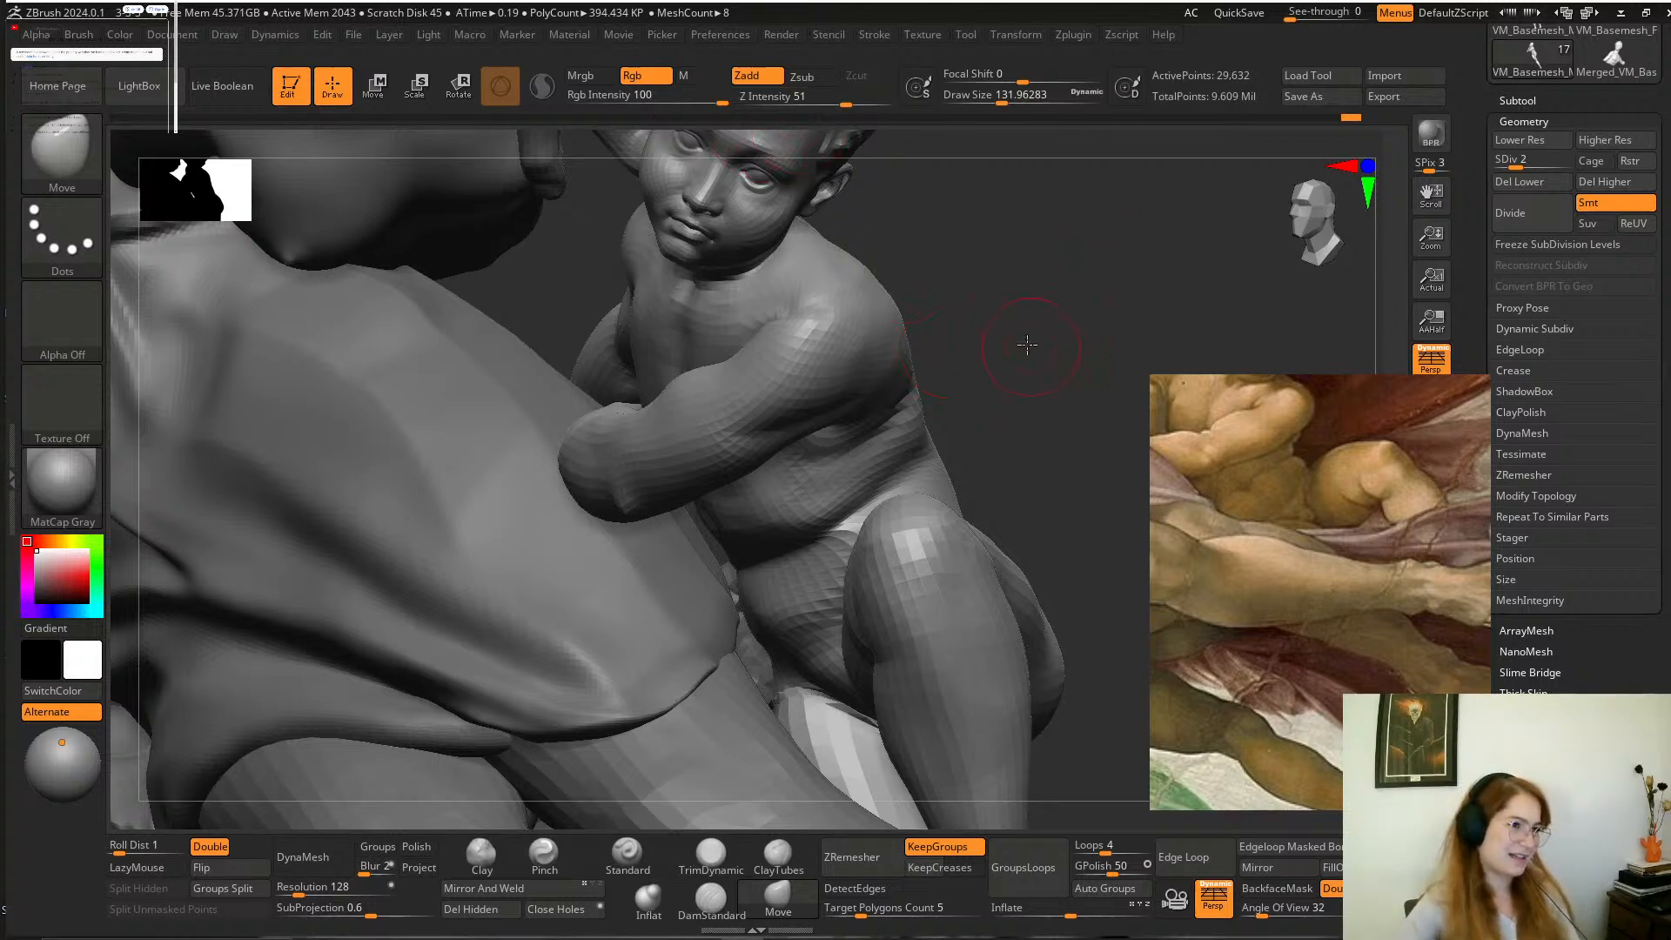
left_click_drag(1027, 345, 1041, 321)
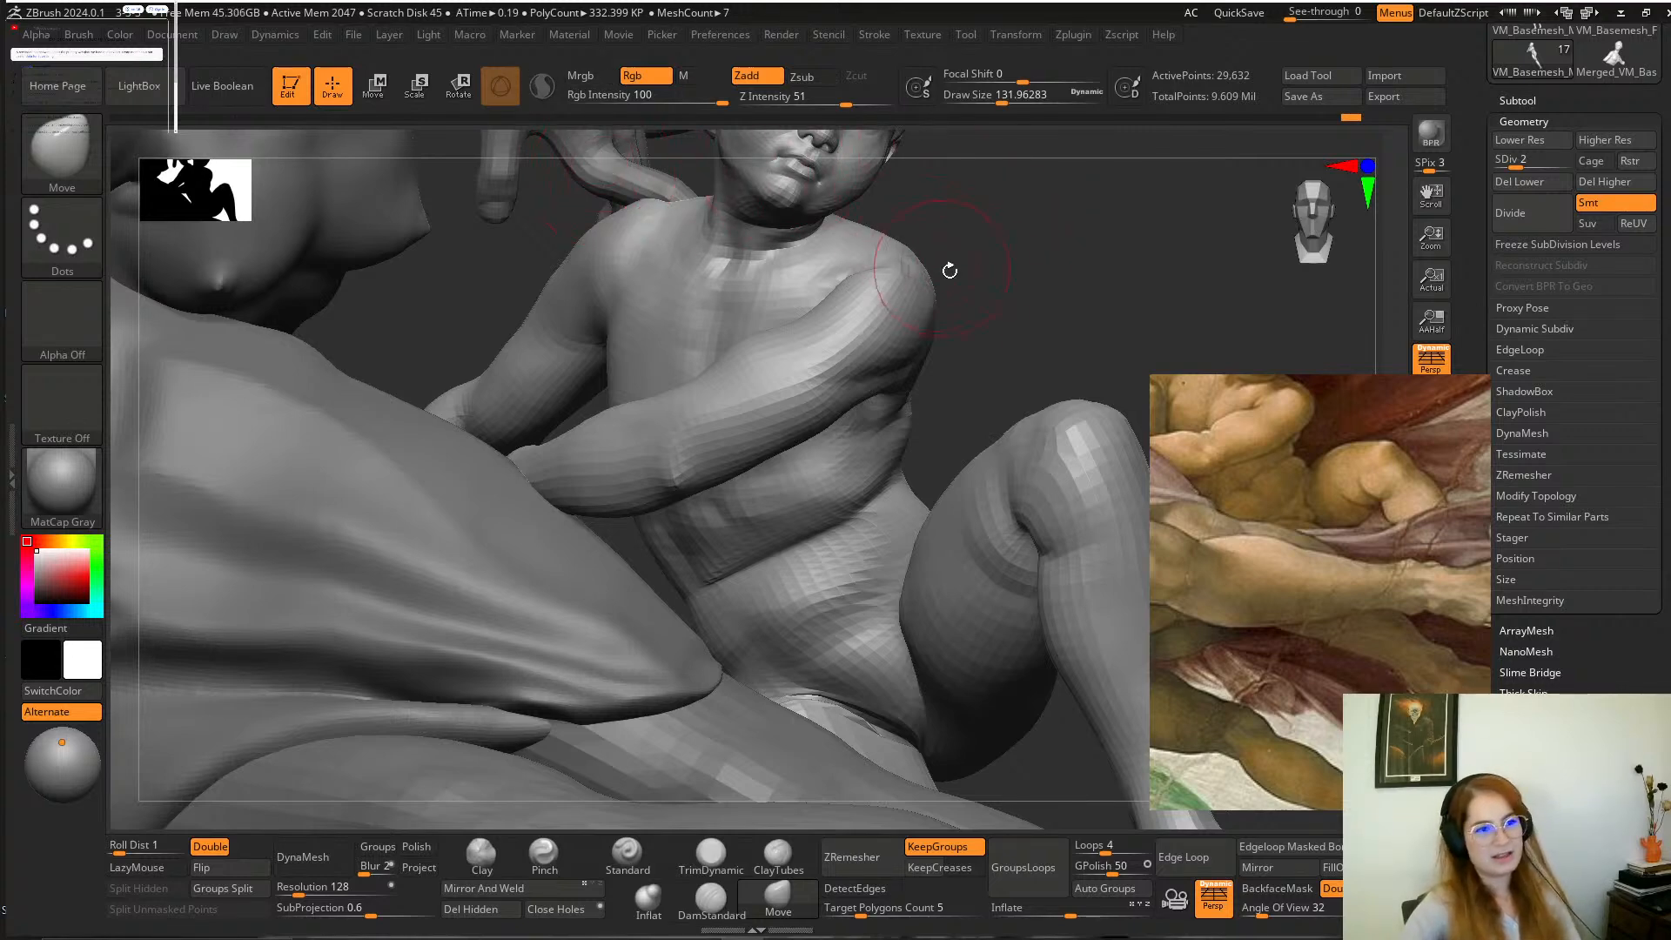
Adjust the boy's groin and the top of his lowered thigh with the Move brush and inspect his pose from behind.
left_click_drag(951, 269, 959, 270)
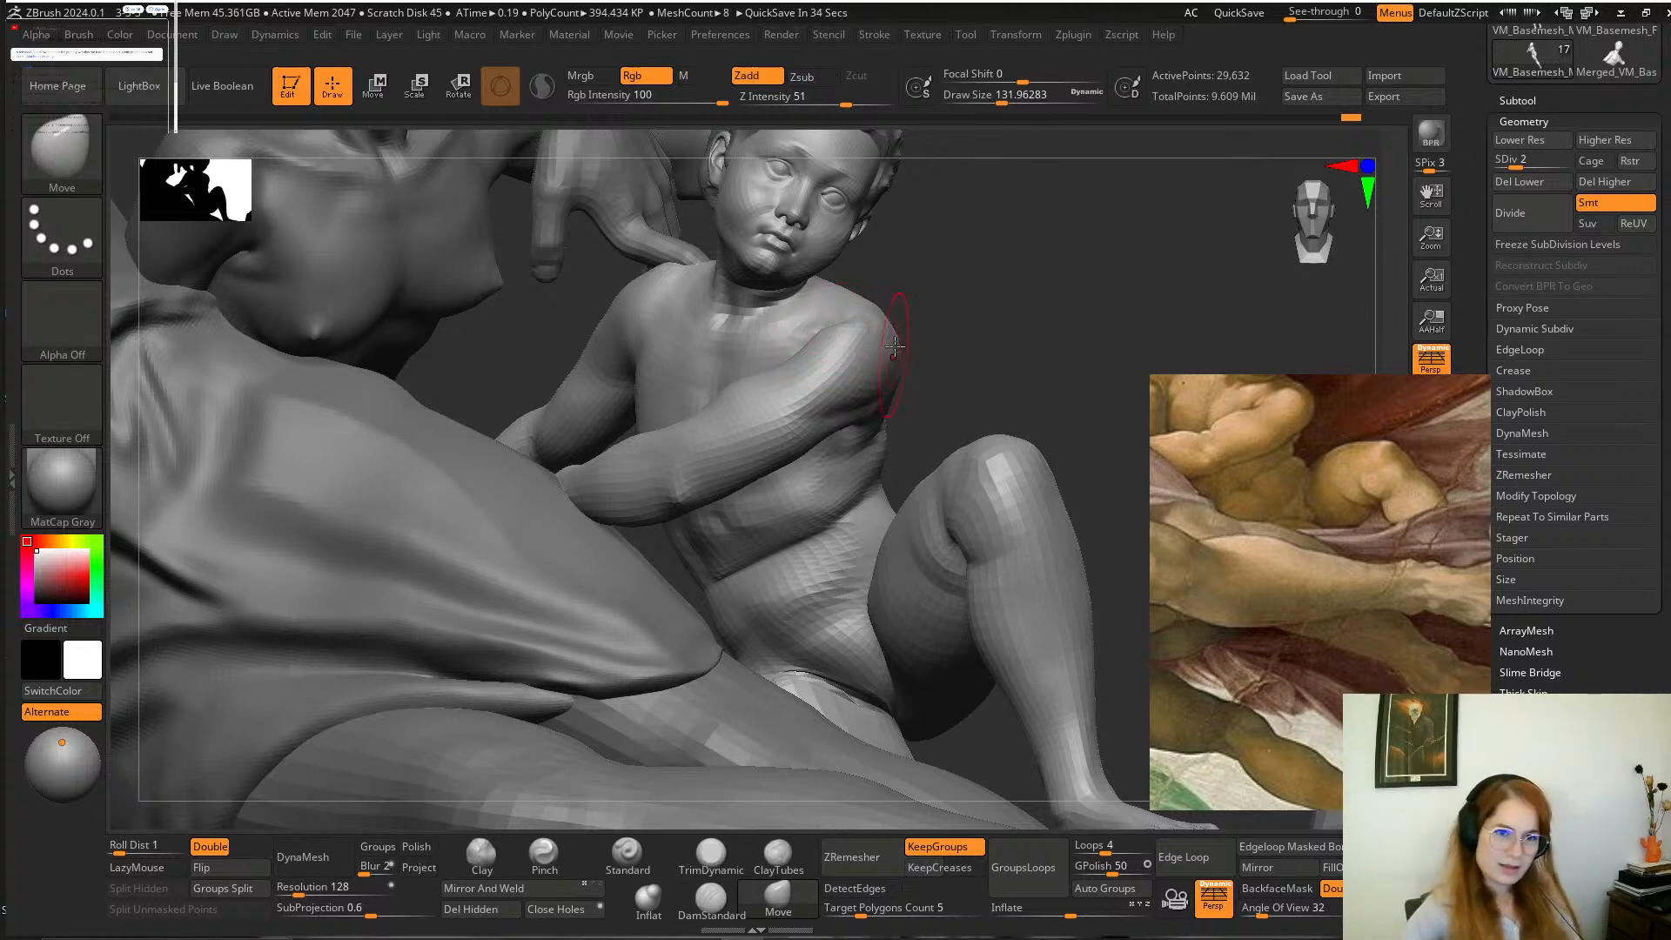
left_click_drag(996, 351, 992, 292)
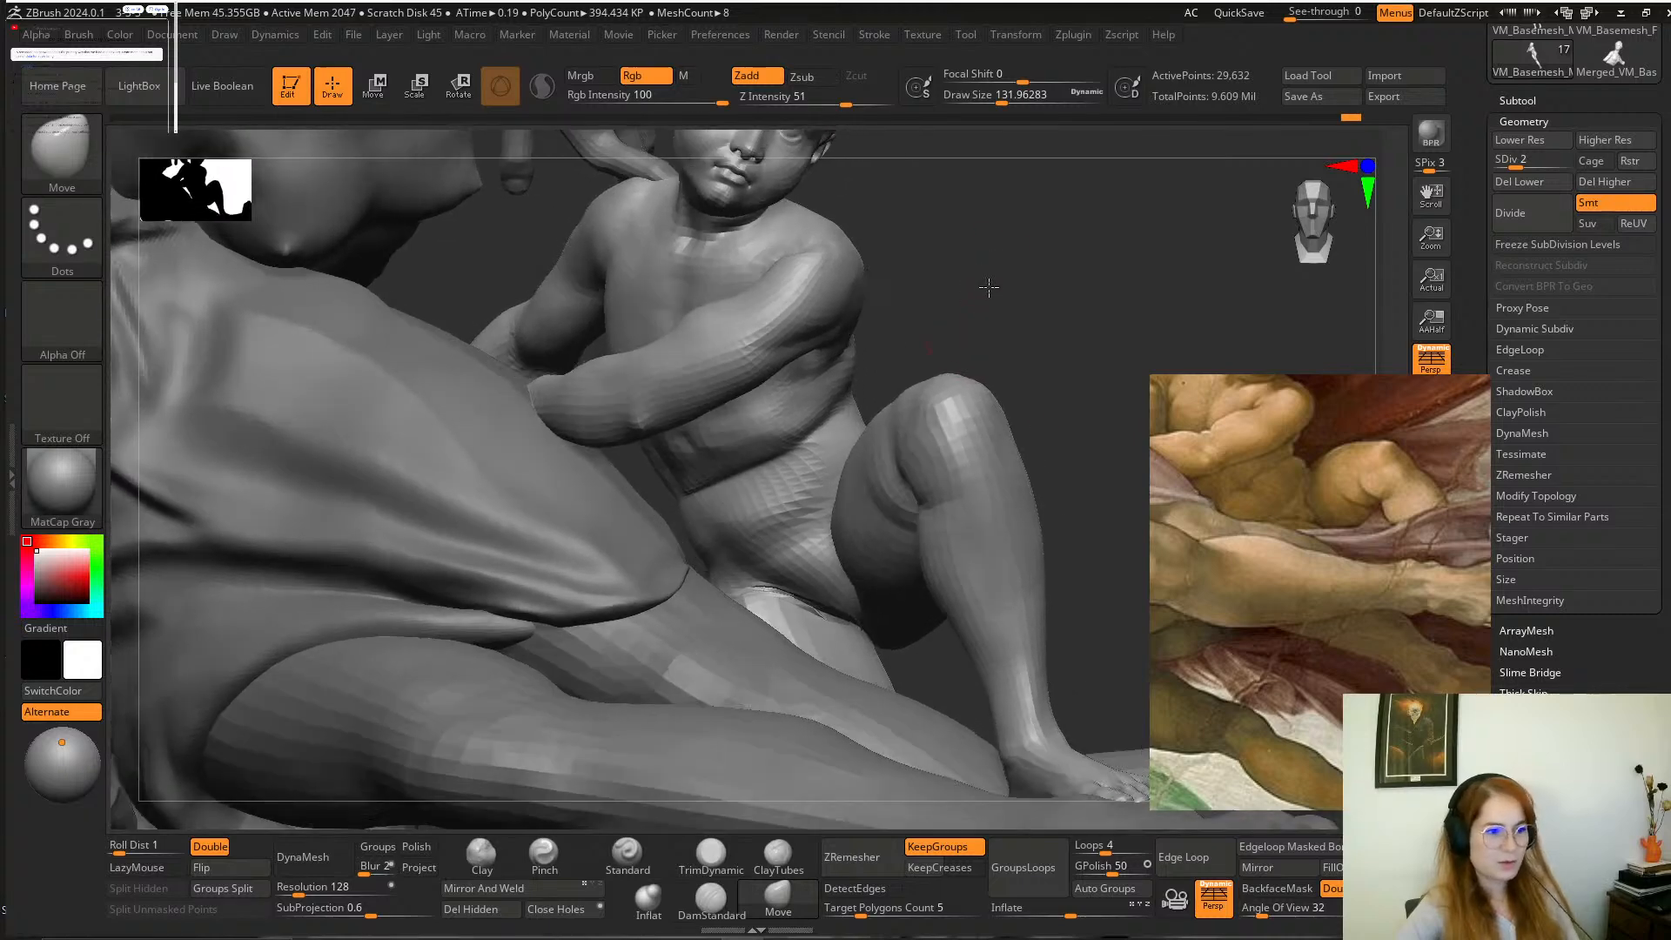
left_click_drag(771, 592, 838, 633, "shift")
mouse_move(976, 329)
left_mouse_down()
mouse_move(1032, 343)
mouse_move(999, 302)
left_mouse_up()
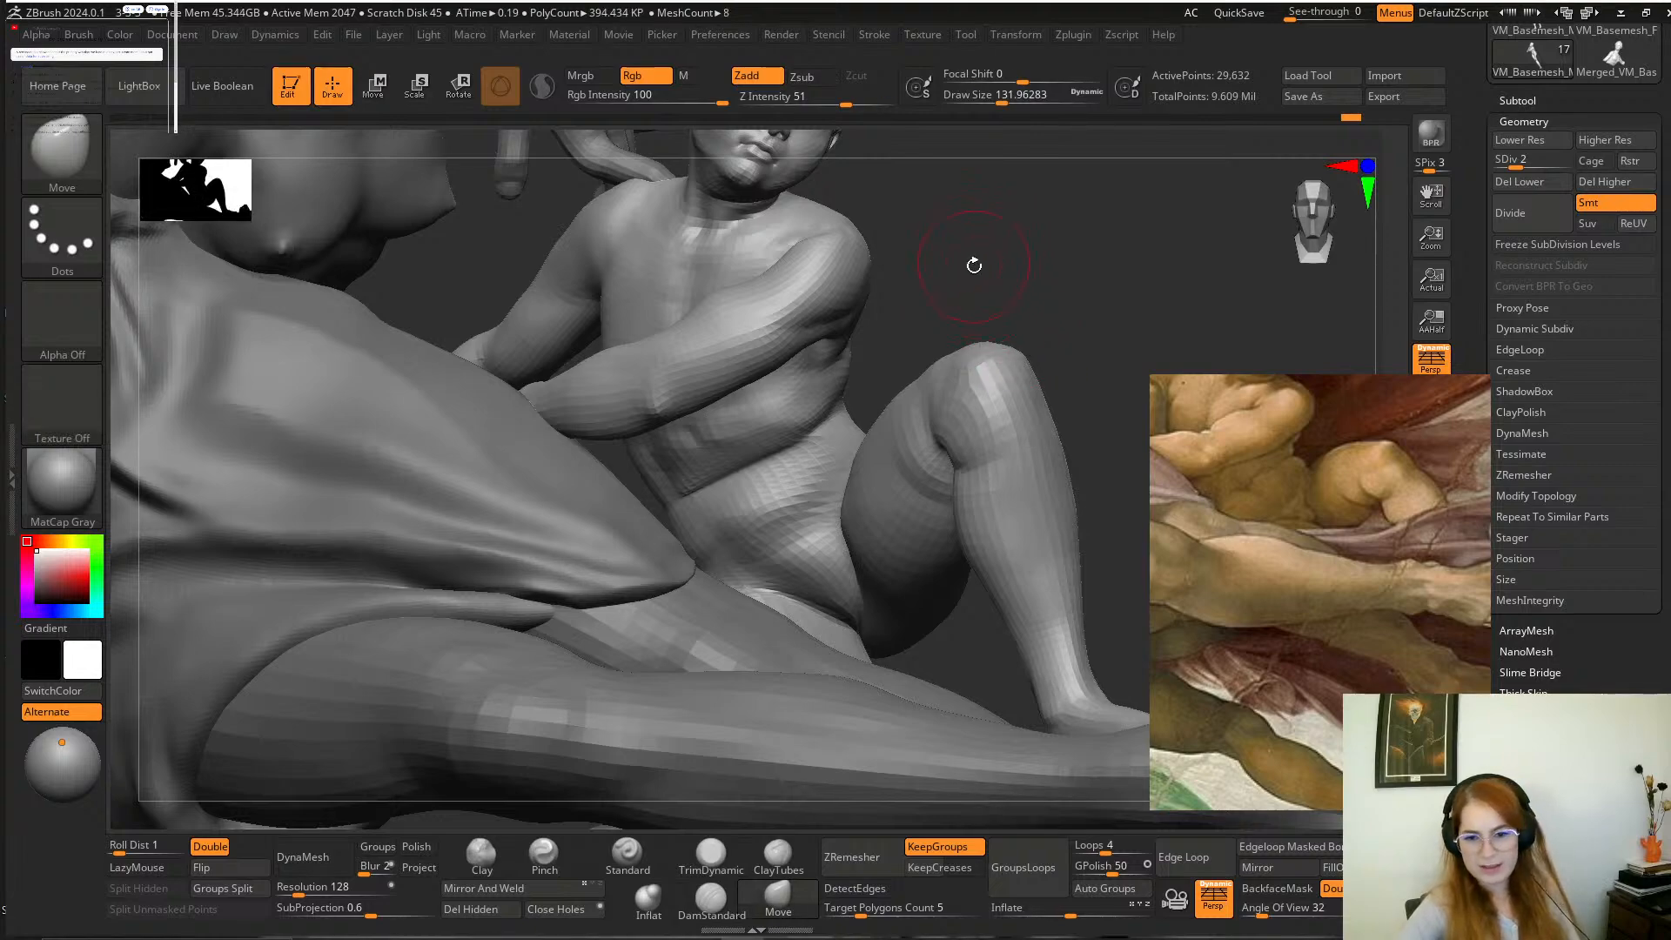
left_click_drag(990, 253, 583, 400)
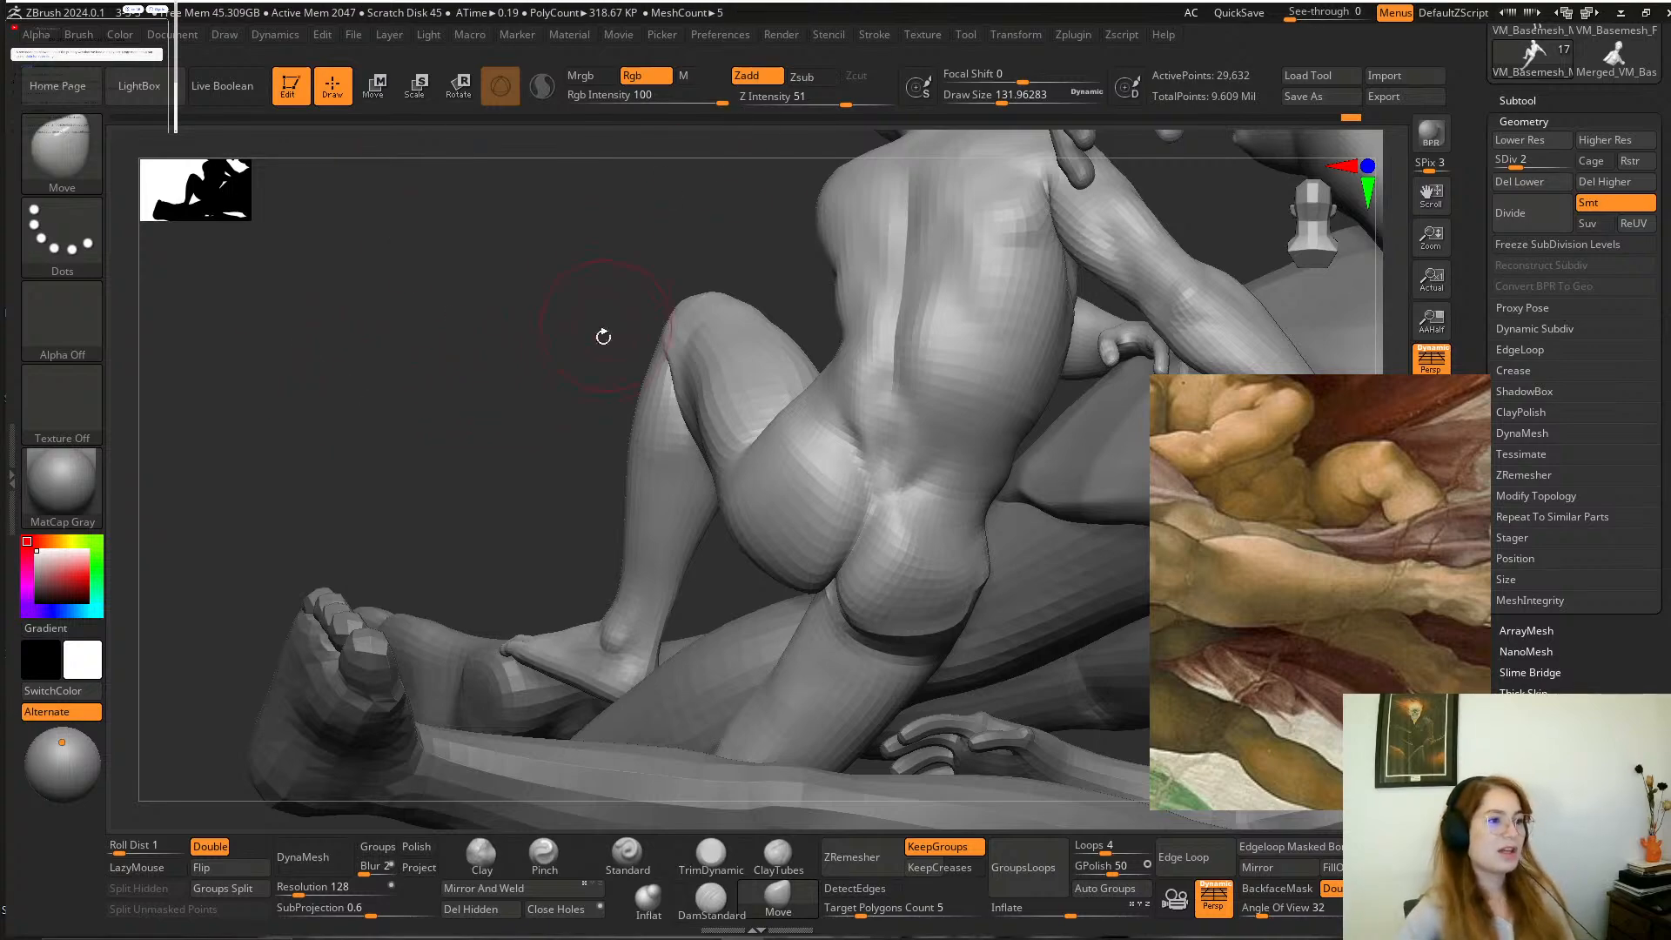
left_click_drag(603, 337, 1023, 218)
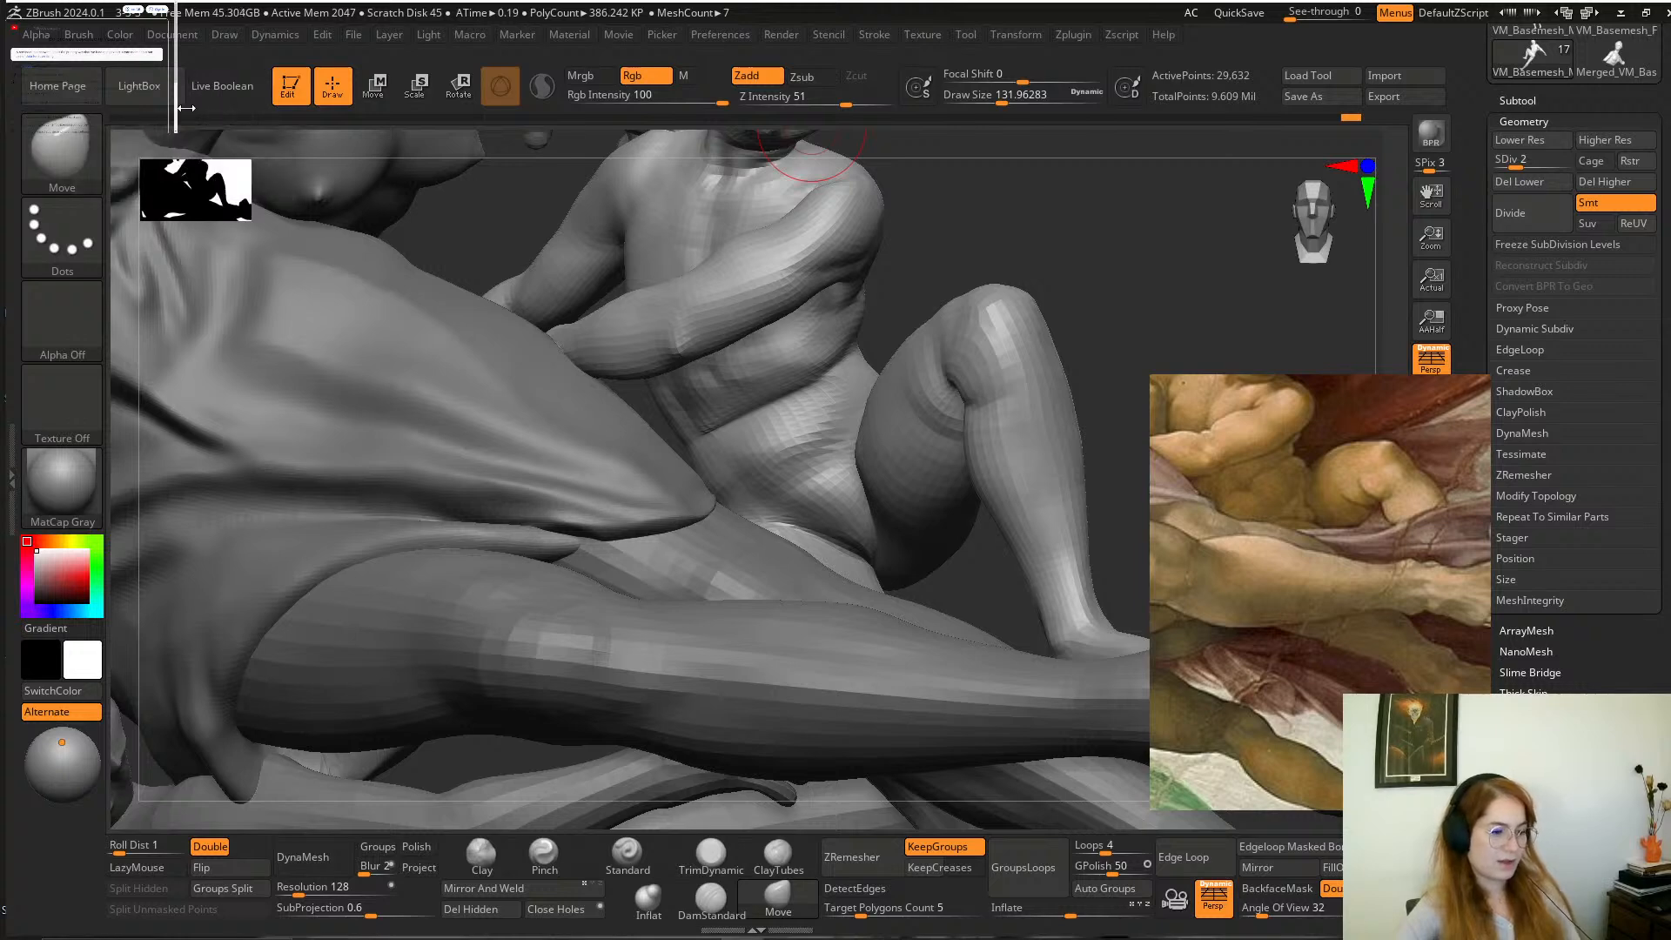
mouse_move(179, 117)
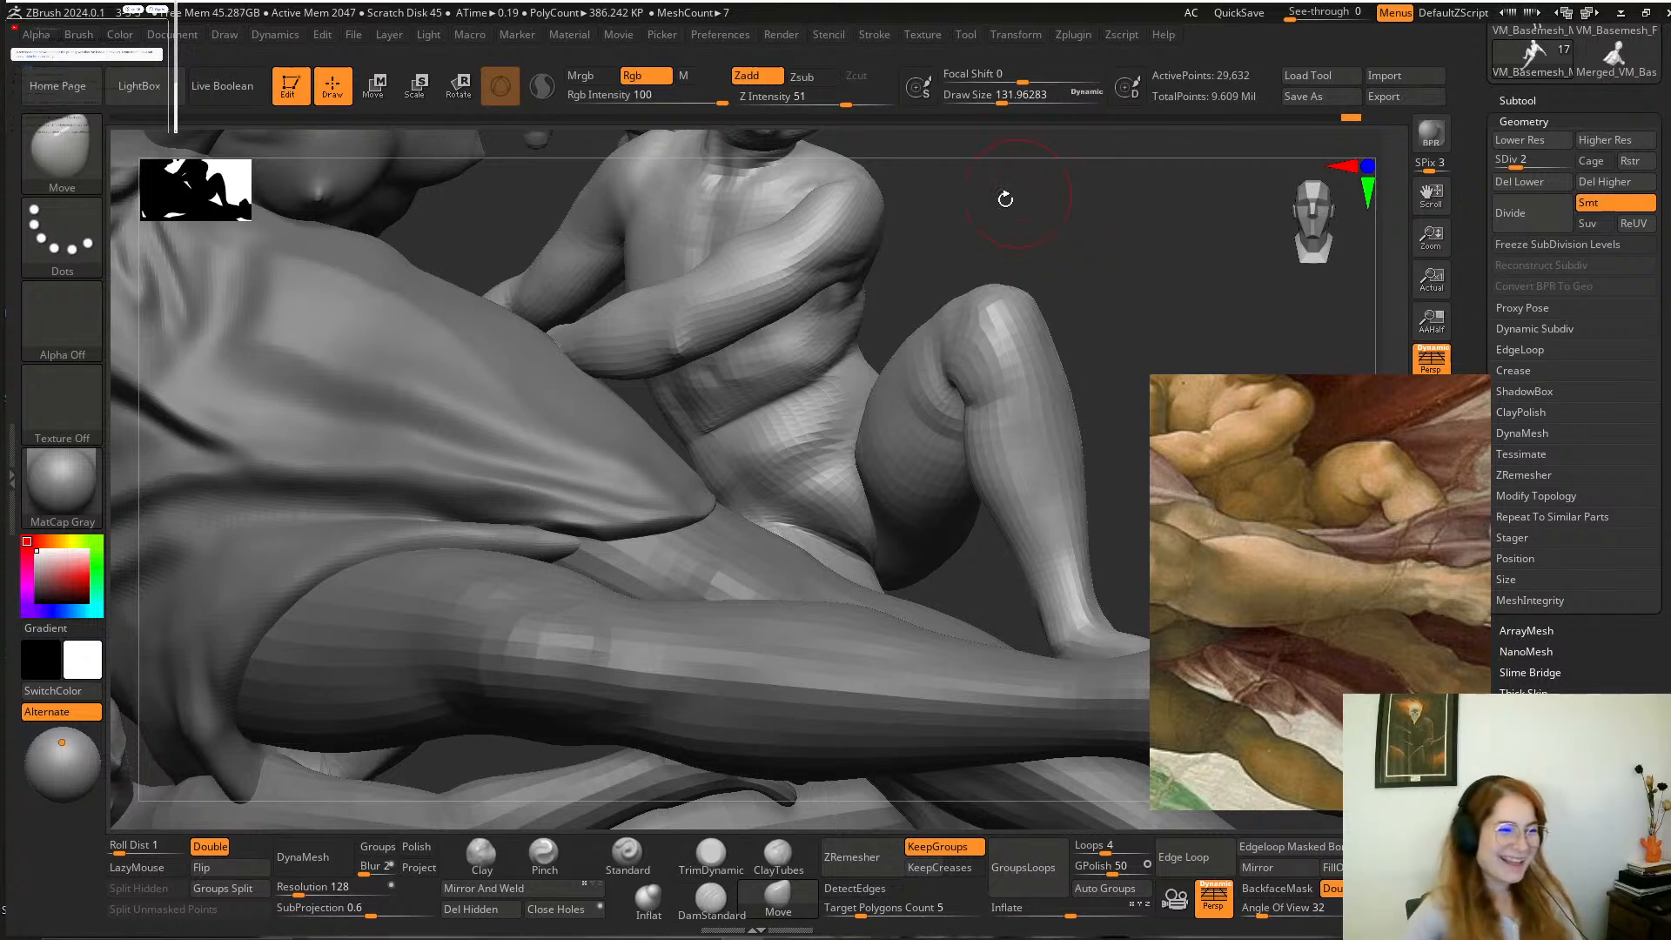
Reshape the boy's side below the arm and the junction of his pelvis and lowered thigh with the Move brush.
mouse_move(998, 233)
left_mouse_down()
mouse_move(1021, 237)
mouse_move(1081, 340)
mouse_move(1024, 218)
mouse_move(1015, 272)
mouse_move(1029, 235)
left_mouse_up()
left_click_drag(901, 355, 879, 402, "shift")
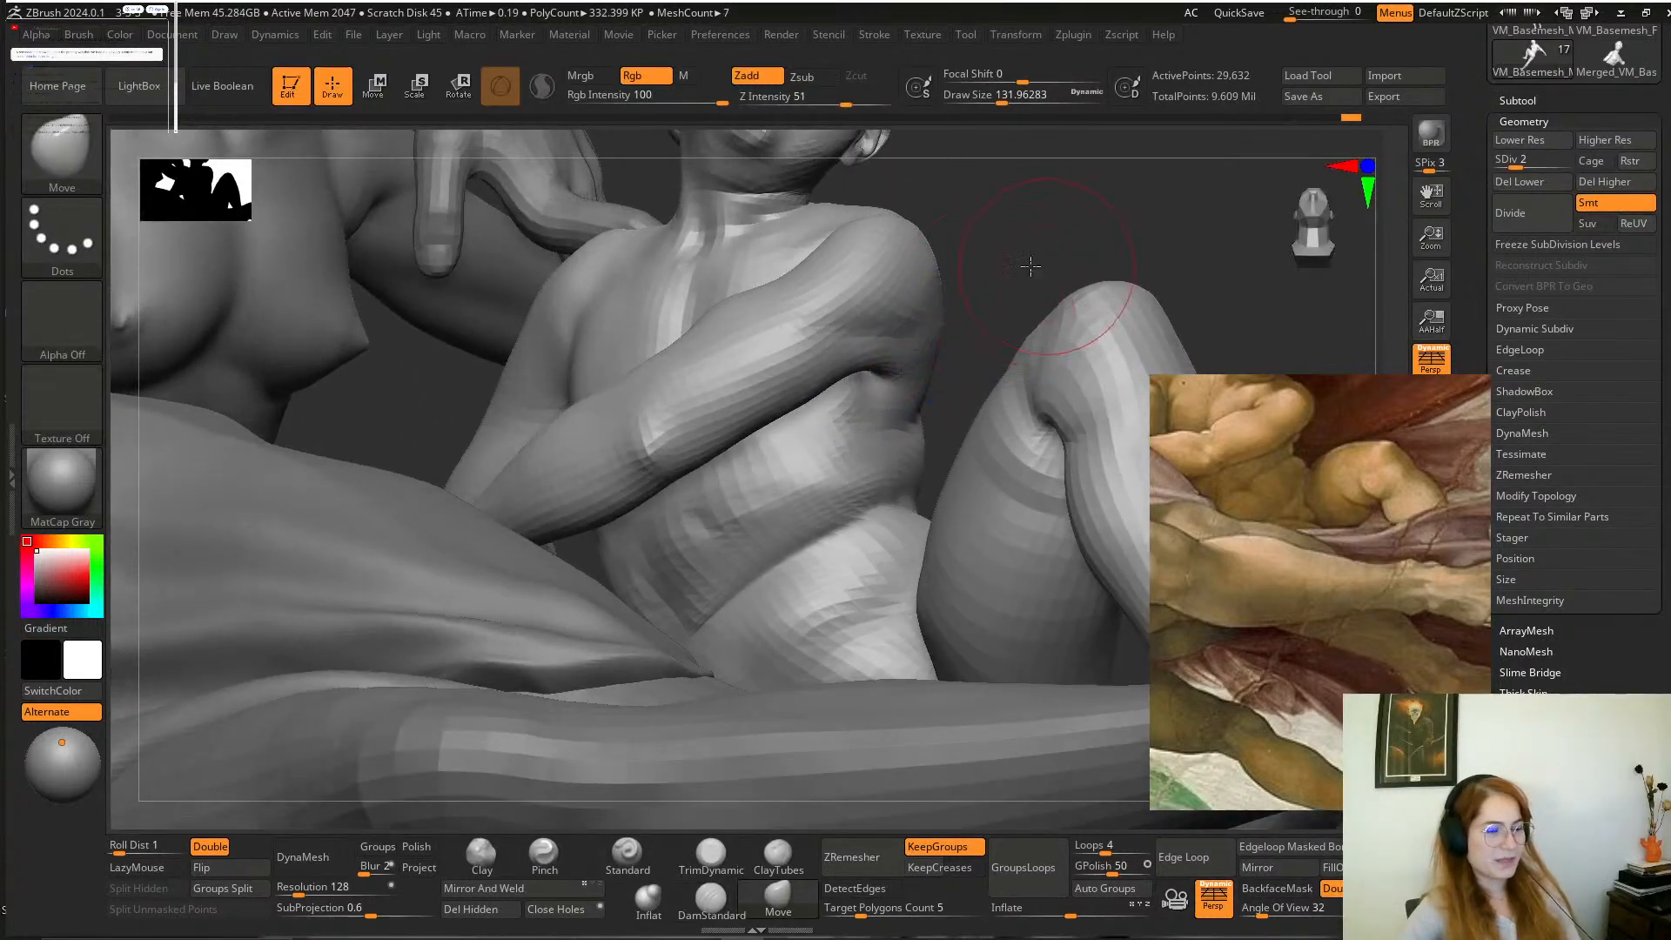
left_click_drag(1033, 264, 1063, 320)
left_click_drag(1013, 275, 1011, 310, "alt")
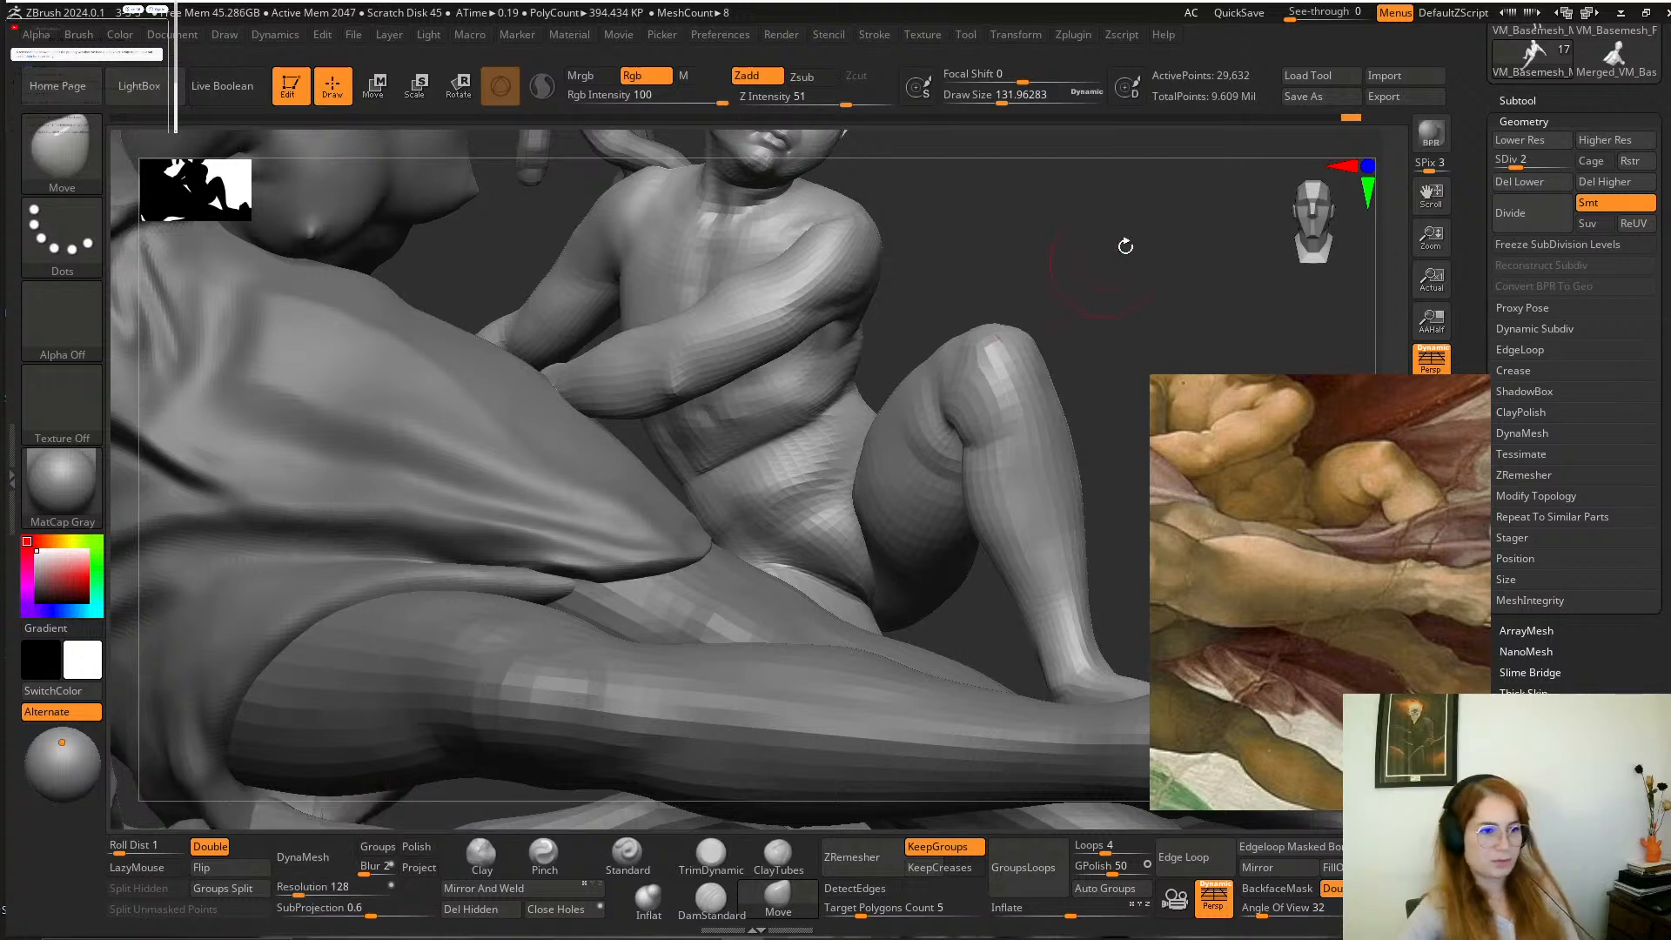
left_click_drag(1103, 218, 1063, 253)
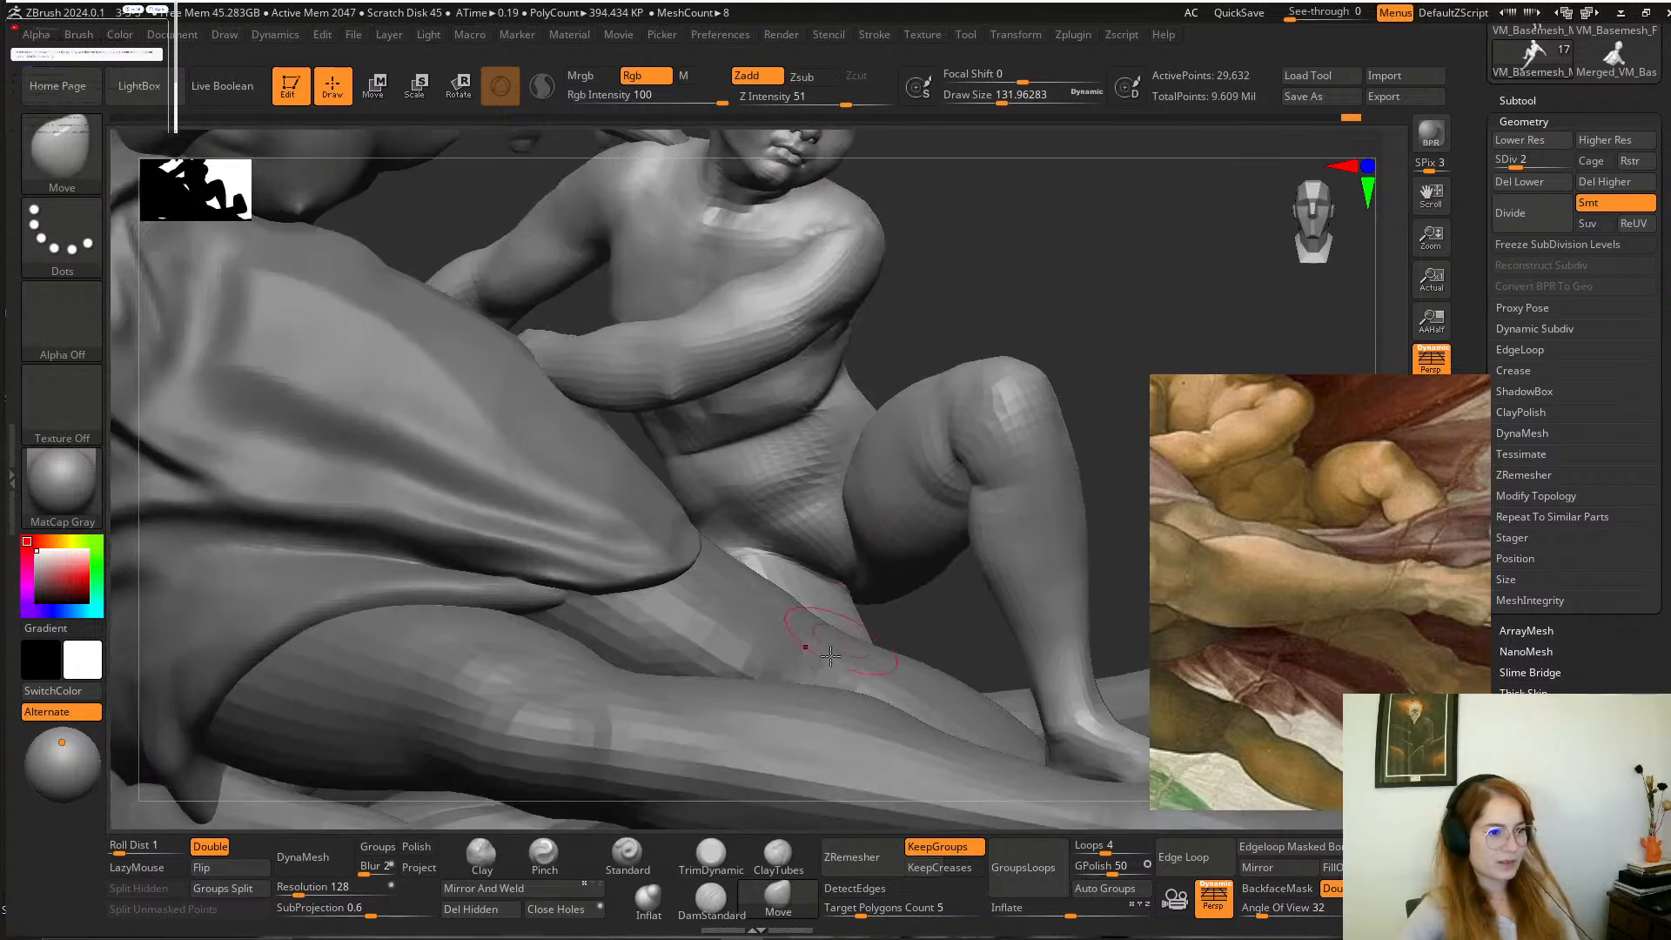
left_click_drag(843, 606, 834, 576, "shift")
mouse_move(1111, 231)
left_mouse_down()
mouse_move(1093, 253)
mouse_move(1197, 294)
left_mouse_up()
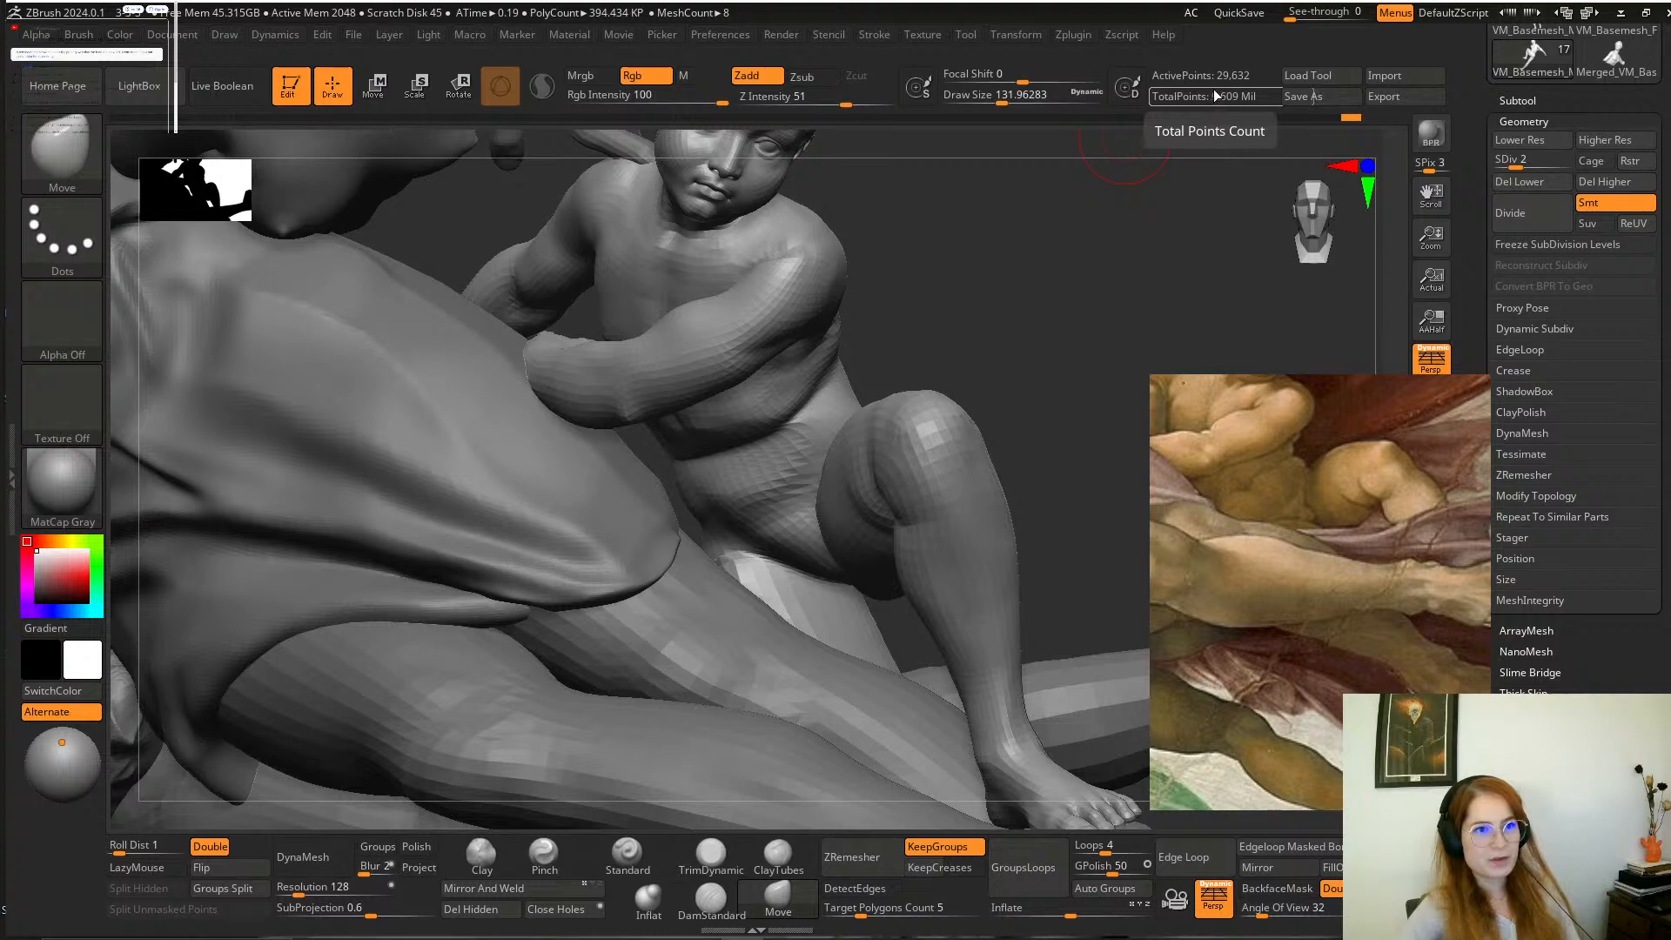
mouse_move(1067, 299)
left_mouse_down()
mouse_move(1050, 398)
mouse_move(934, 420)
left_mouse_up()
mouse_move(1048, 355)
left_mouse_down()
mouse_move(1074, 325)
mouse_move(1089, 362)
mouse_move(1074, 455)
left_mouse_up()
Smooth the hip crease beside the boy's raised thigh and adjust the area with the Move brush enlarged to about 202.
key("shift")
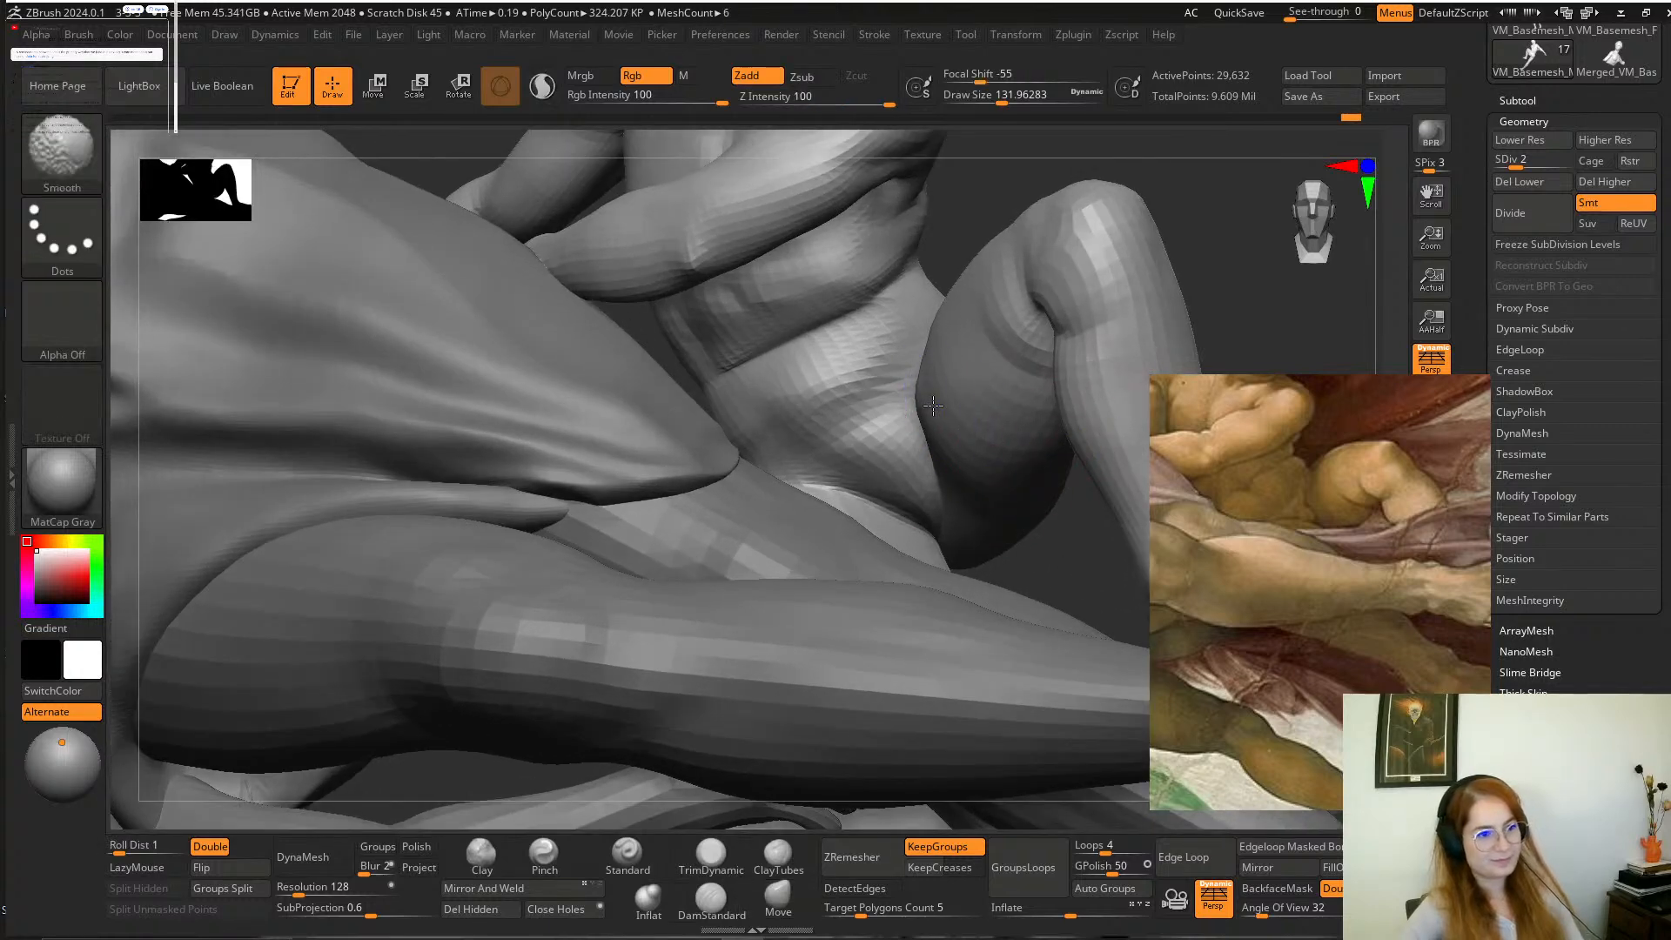
left_click_drag(926, 409, 943, 413, "shift")
key("space")
left_click_drag(934, 512, 943, 512)
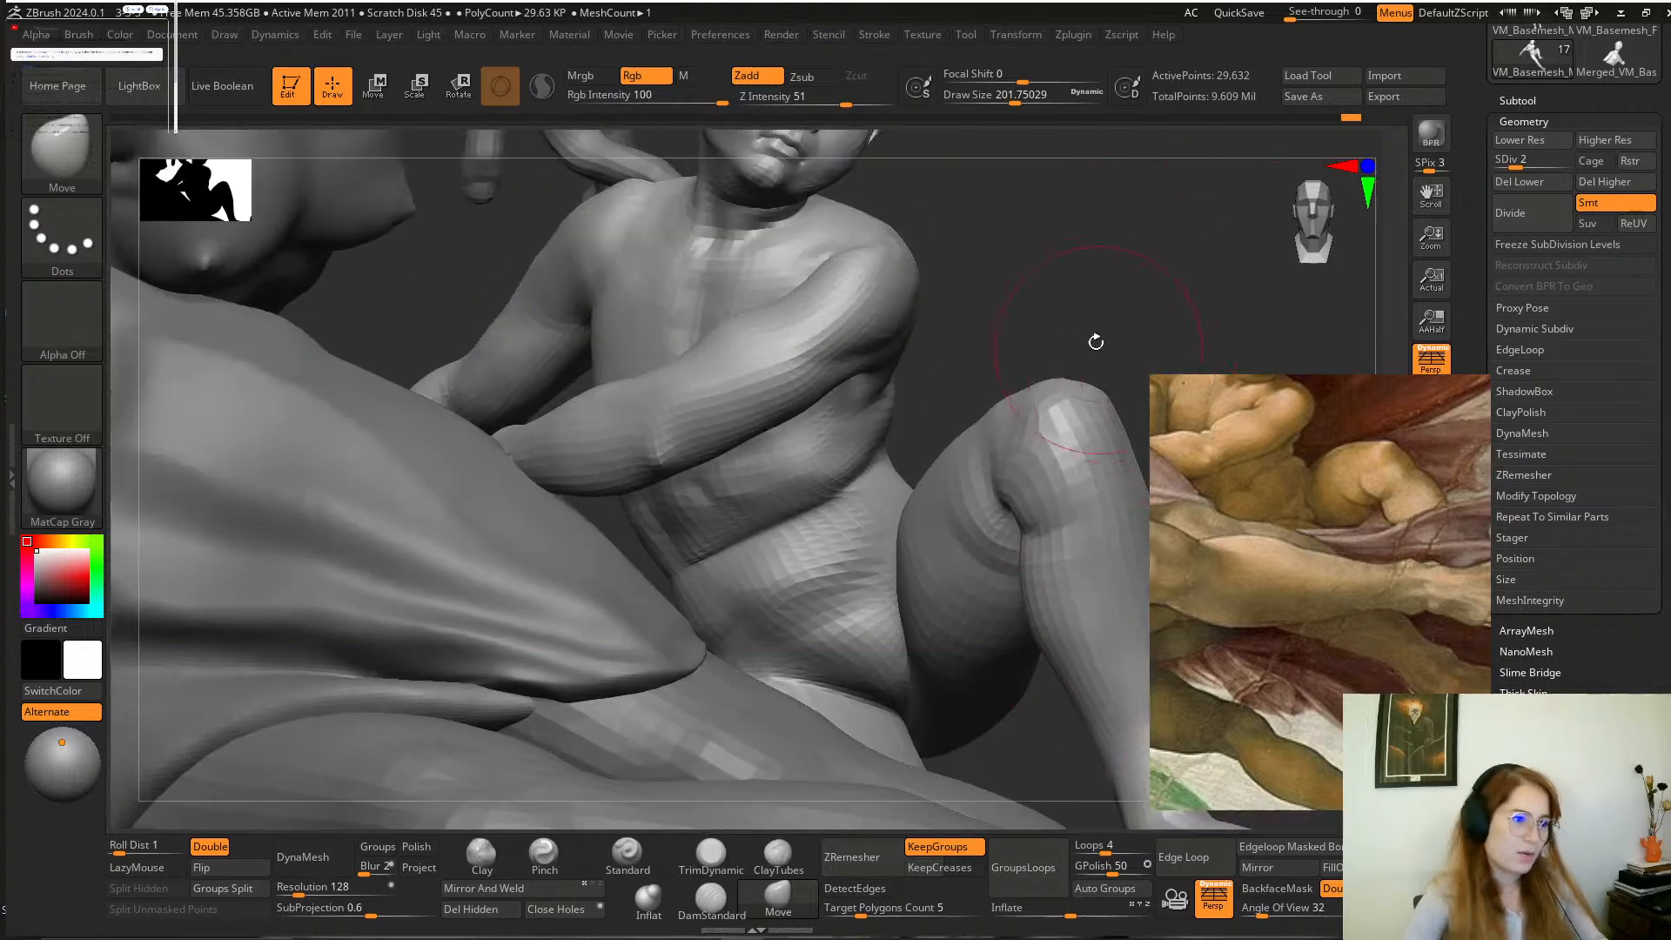
mouse_move(1093, 347)
left_mouse_down()
mouse_move(1100, 321)
mouse_move(949, 427)
left_mouse_up()
Raise the boy's mesh to subdivision level 4 and smooth the groin crease above his lowered thigh at a draw size of about 140.
key("space")
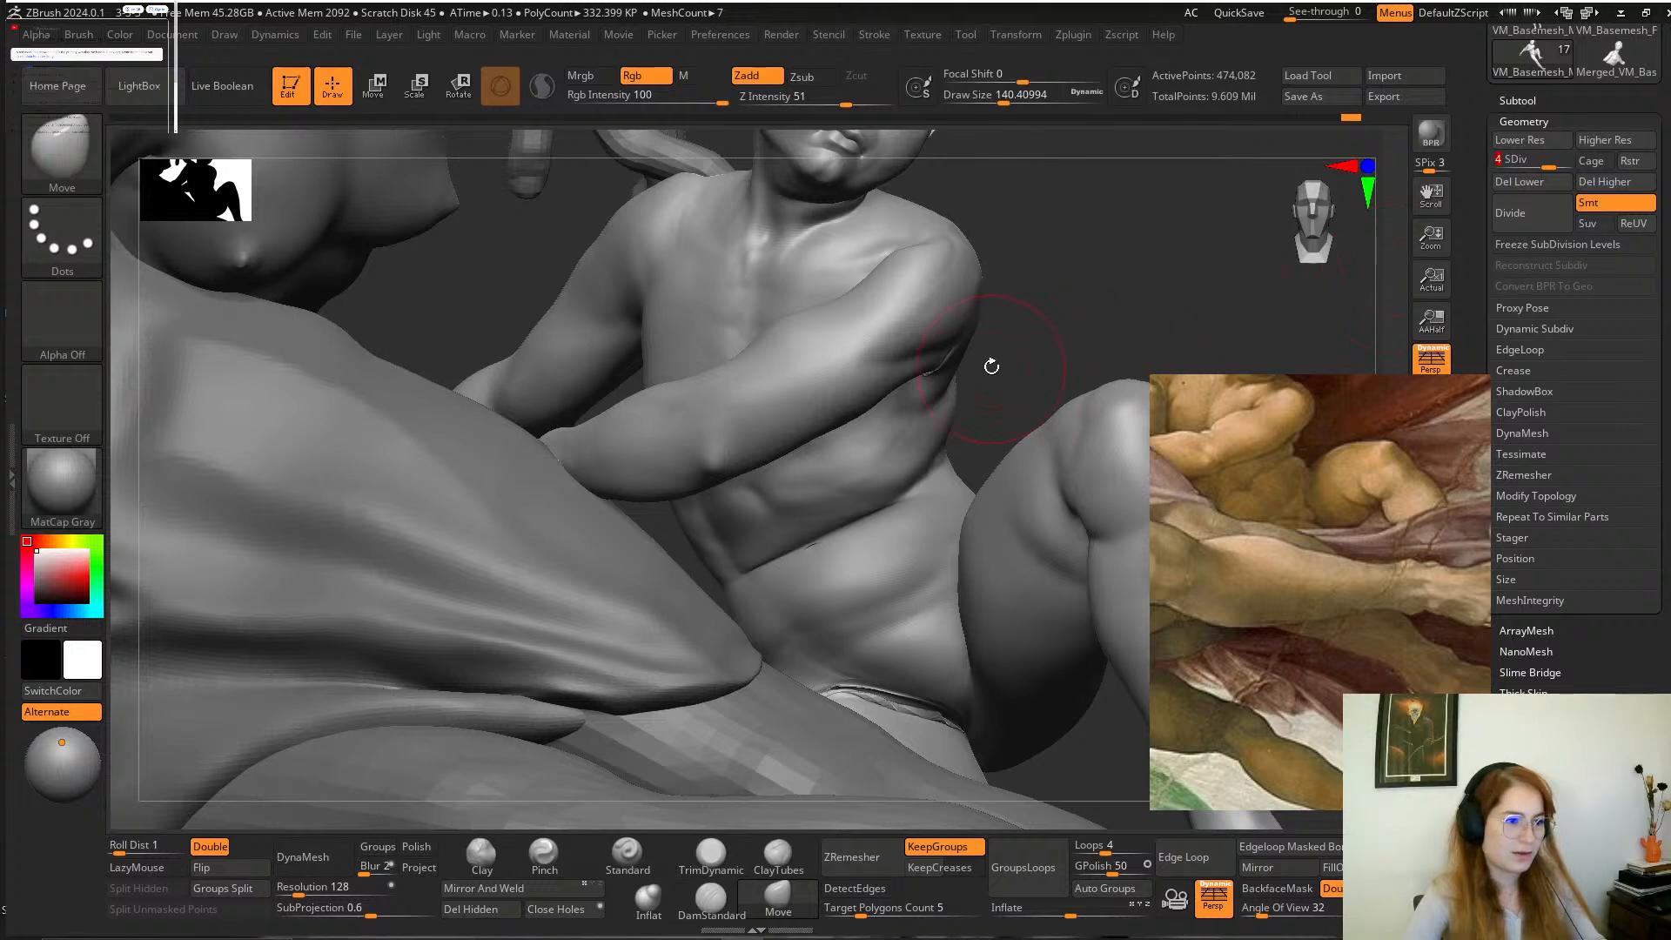
left_click_drag(990, 366, 1018, 348, "alt")
left_click_drag(922, 676, 987, 699, "shift")
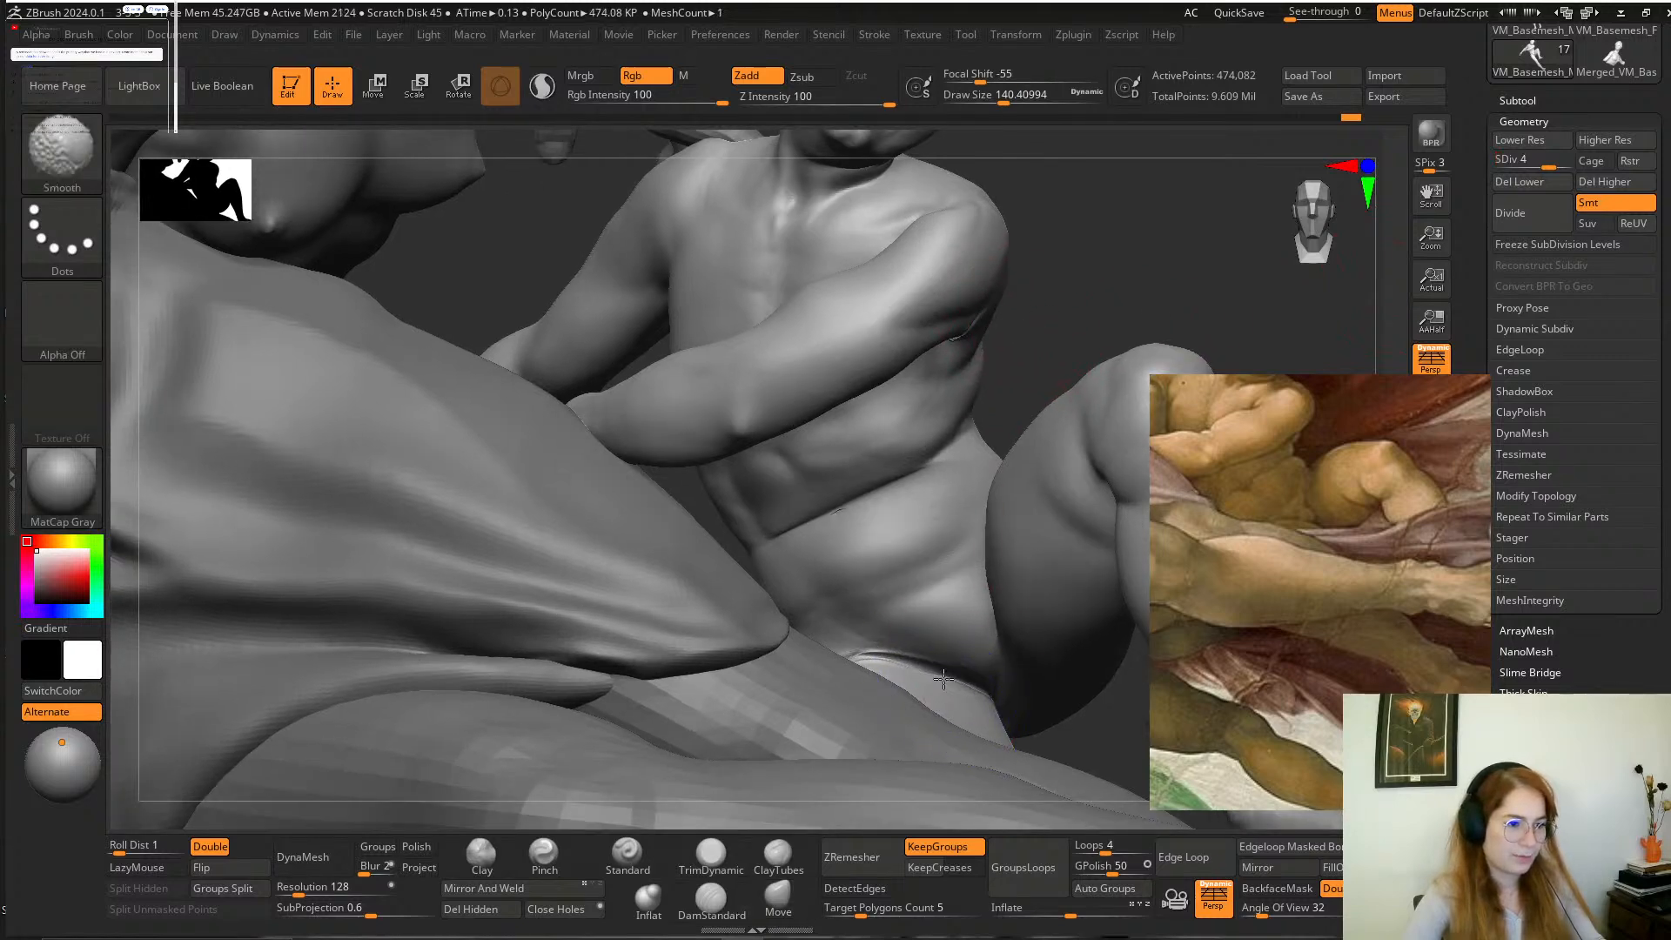
Refine the boy's flank with the Move brush and smooth the fold across his belly.
key("b")
key("m")
key("v")
left_click_drag(1100, 343, 1113, 370)
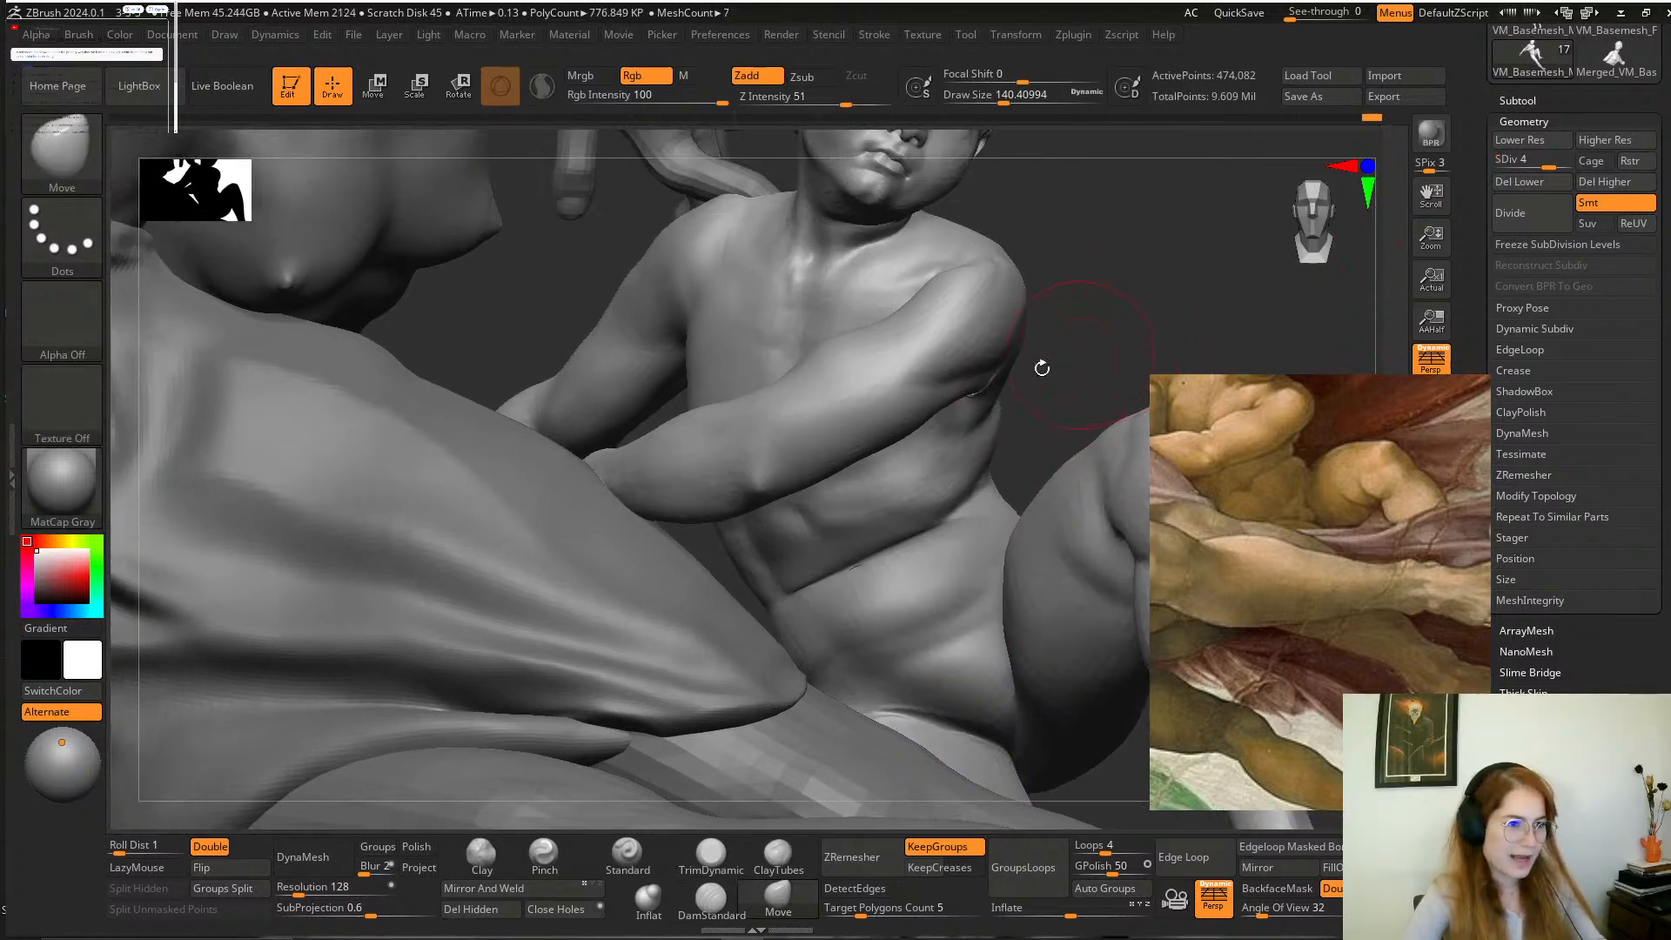
mouse_move(949, 435)
left_mouse_down("shift")
mouse_move(998, 371)
mouse_move(915, 440)
left_mouse_up("shift")
left_click_drag(903, 567, 802, 581, "shift")
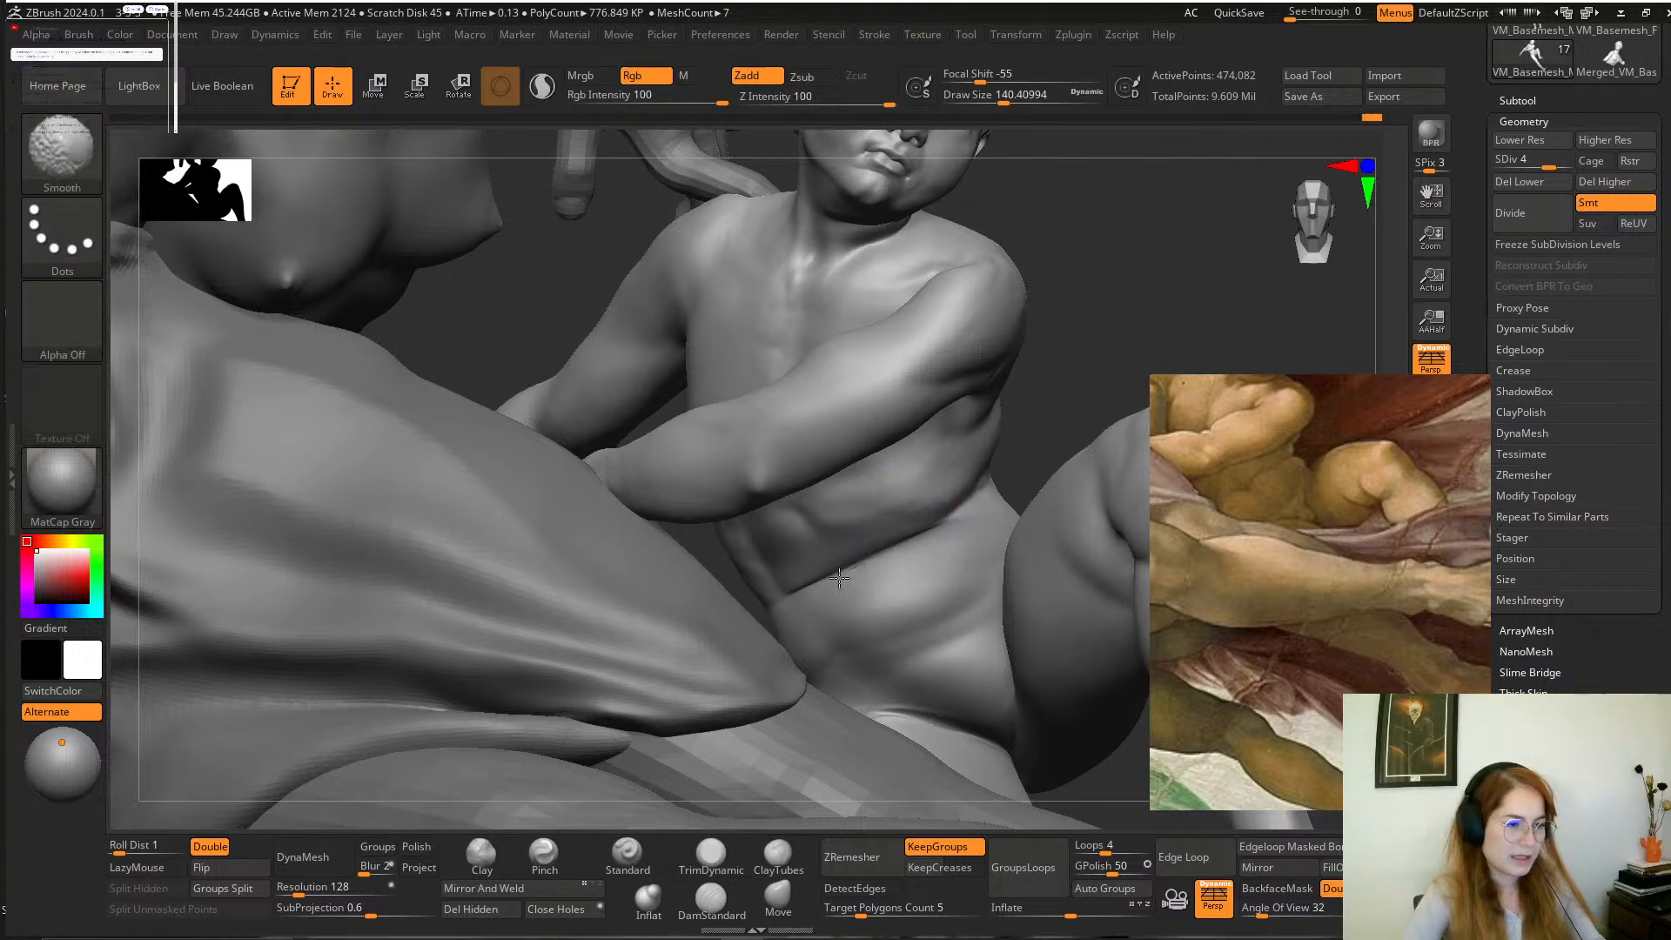
left_click_drag(1104, 317, 1058, 374)
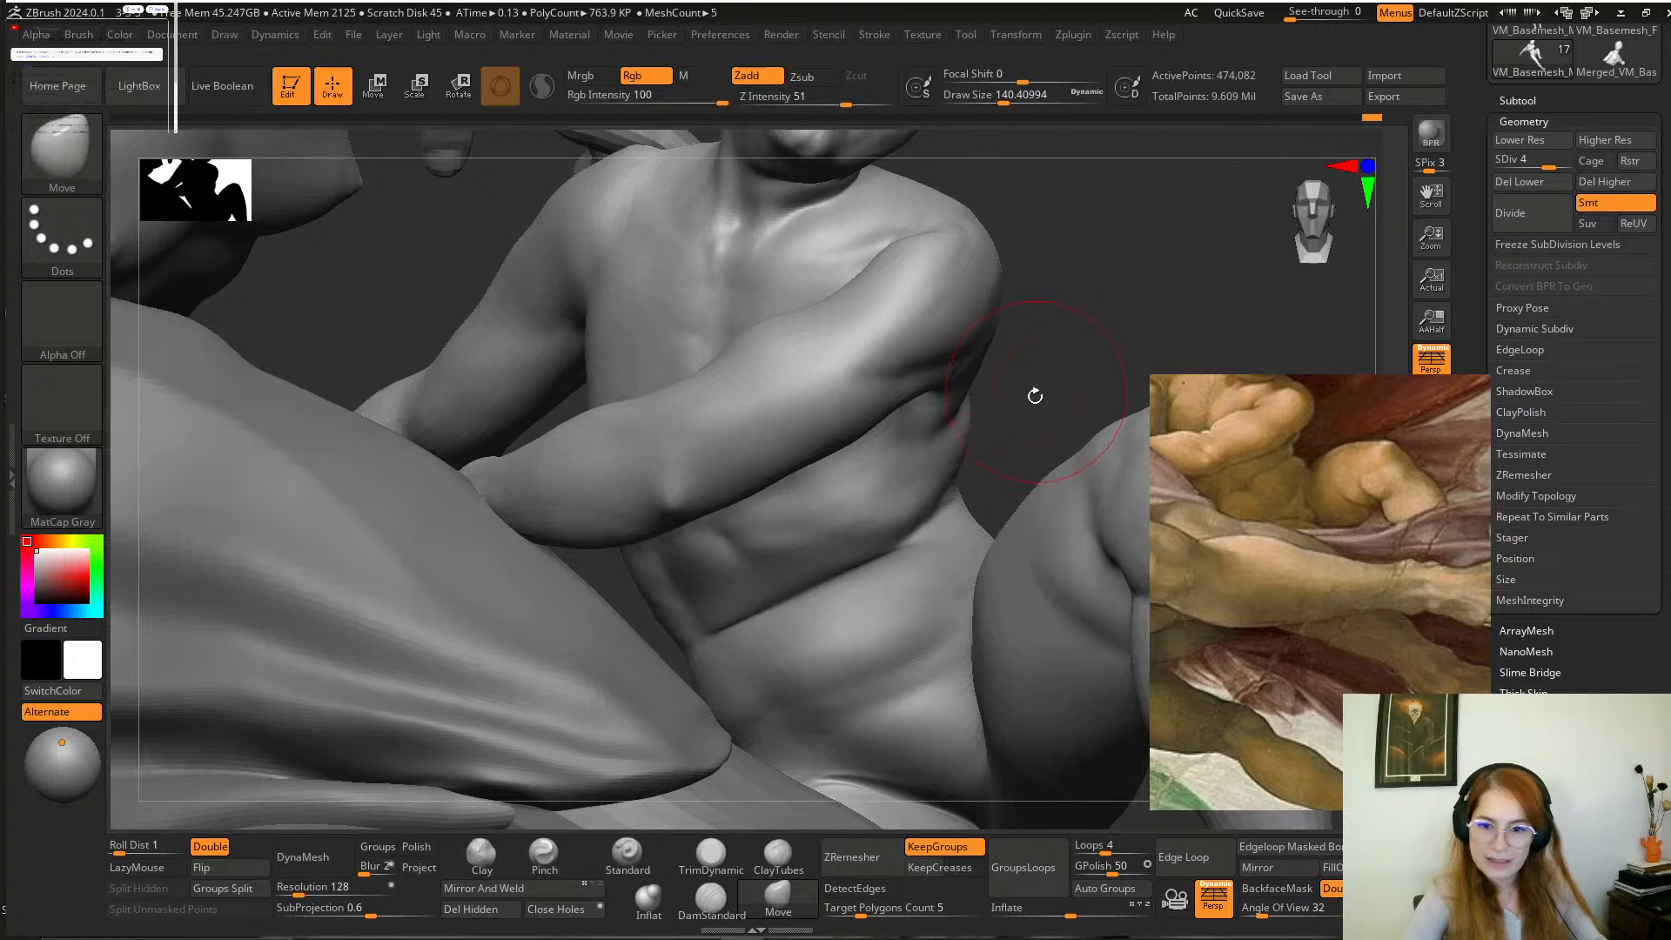
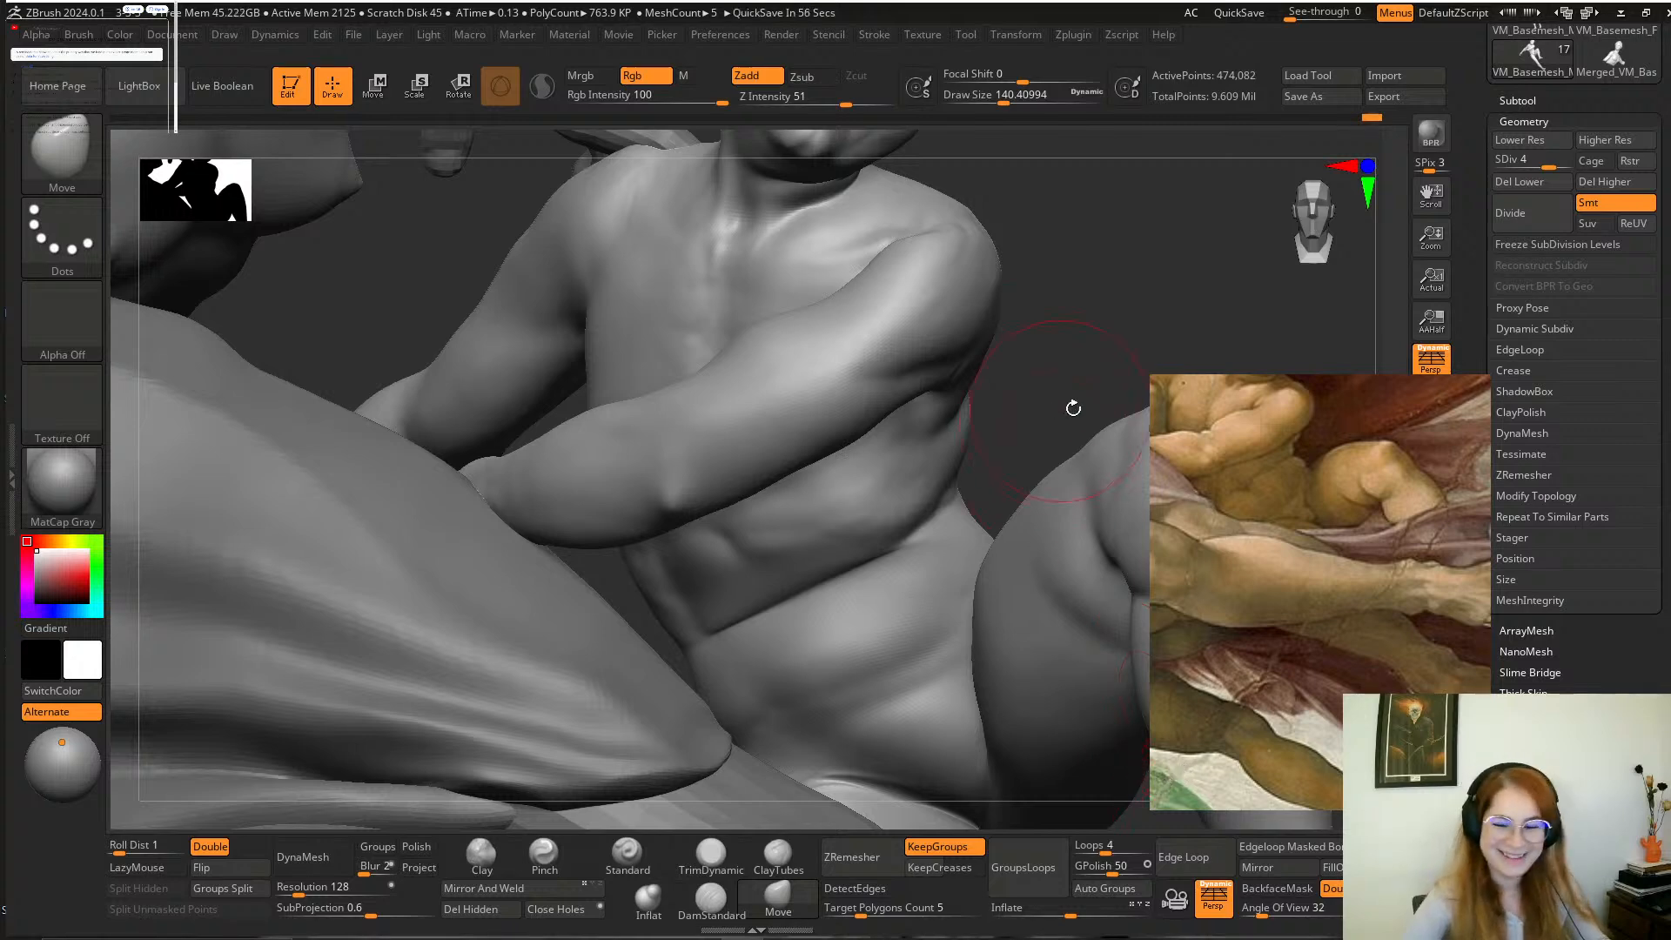
Check the boy's torso with the wireframe display switched on and off, and smooth his abdomen just below the crossing forearm.
key("shift+f")
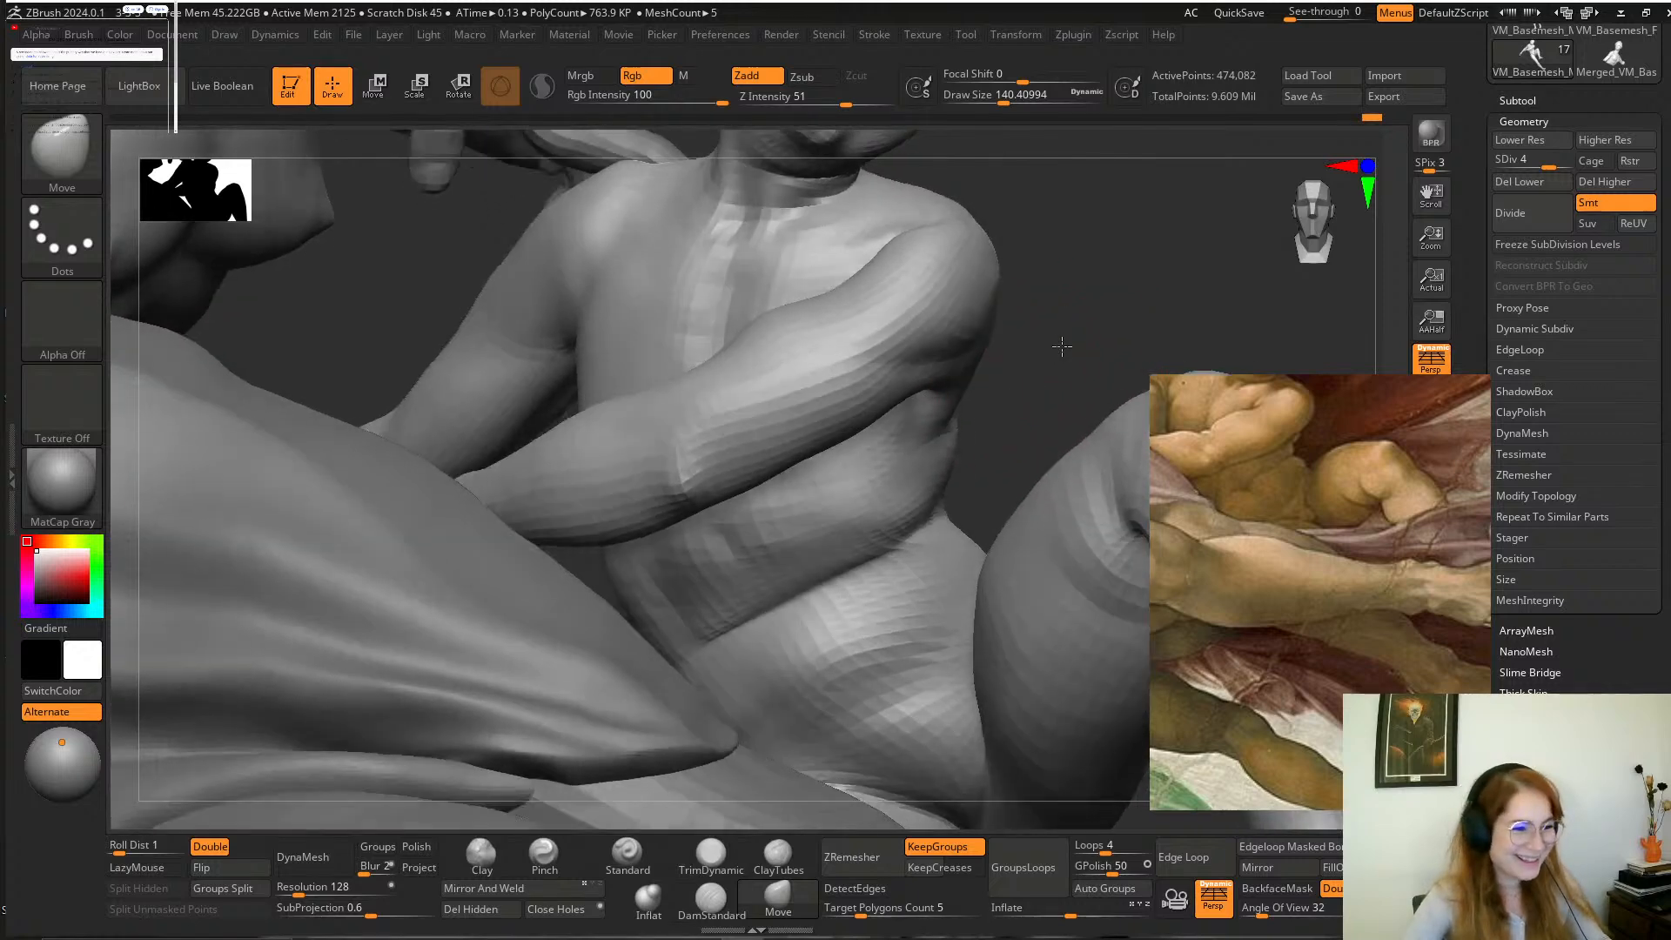
key("shift+f")
left_click_drag(1060, 339, 1055, 388, "alt")
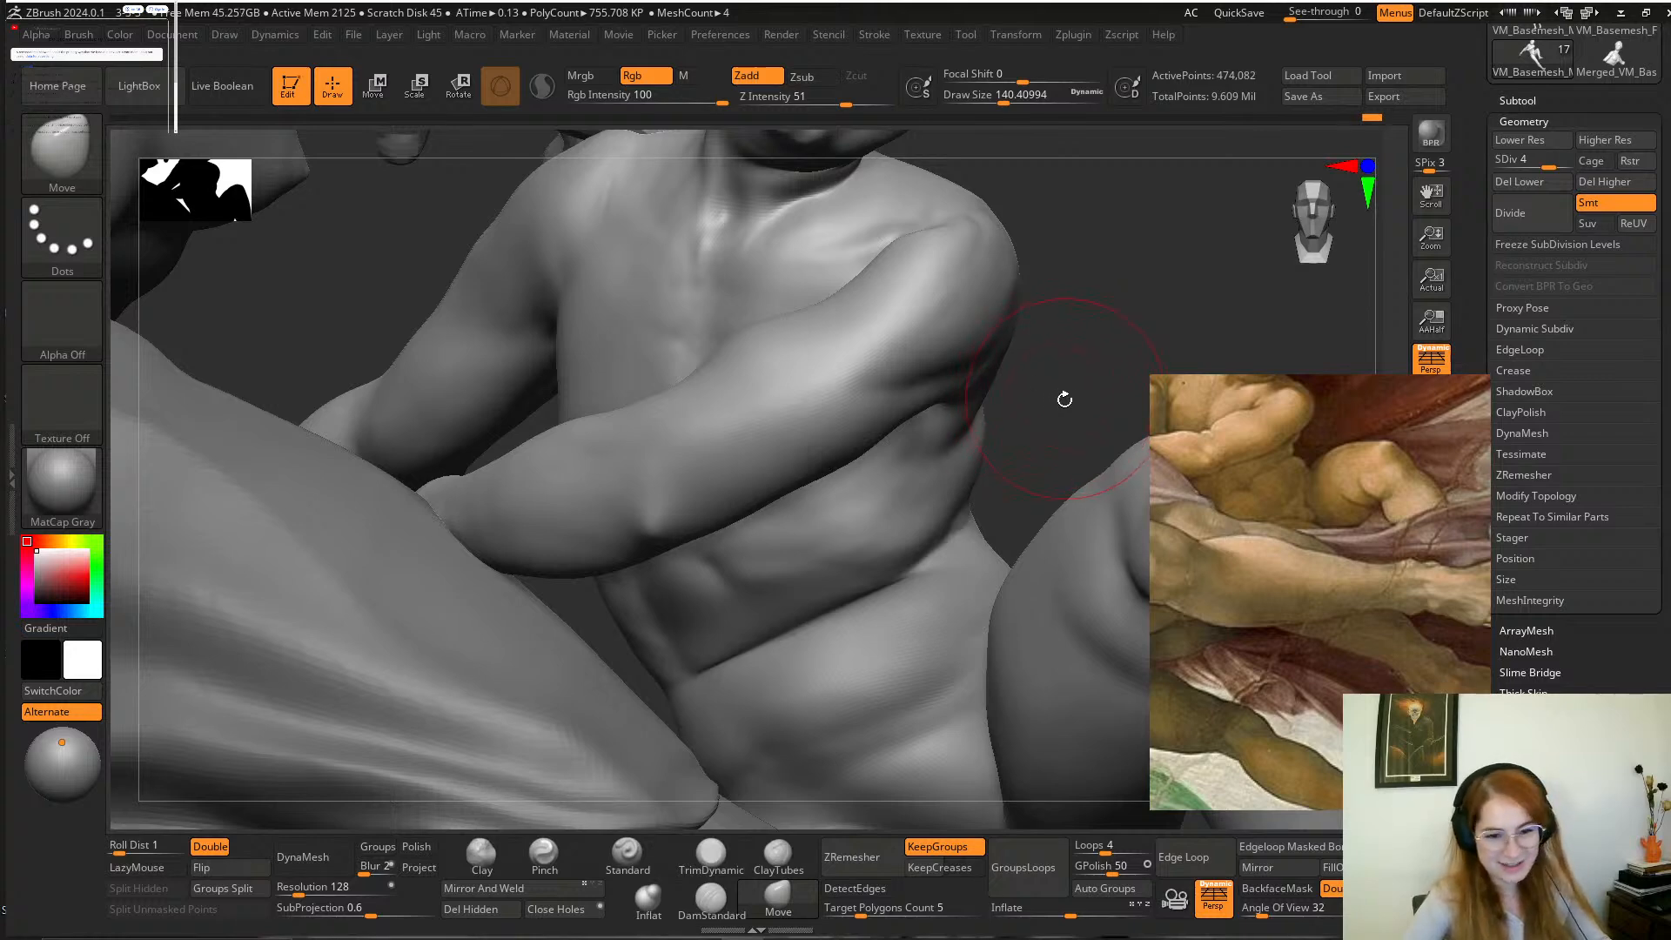
mouse_move(1066, 396)
left_mouse_down()
mouse_move(1063, 343)
mouse_move(1026, 373)
left_mouse_up()
key("shift")
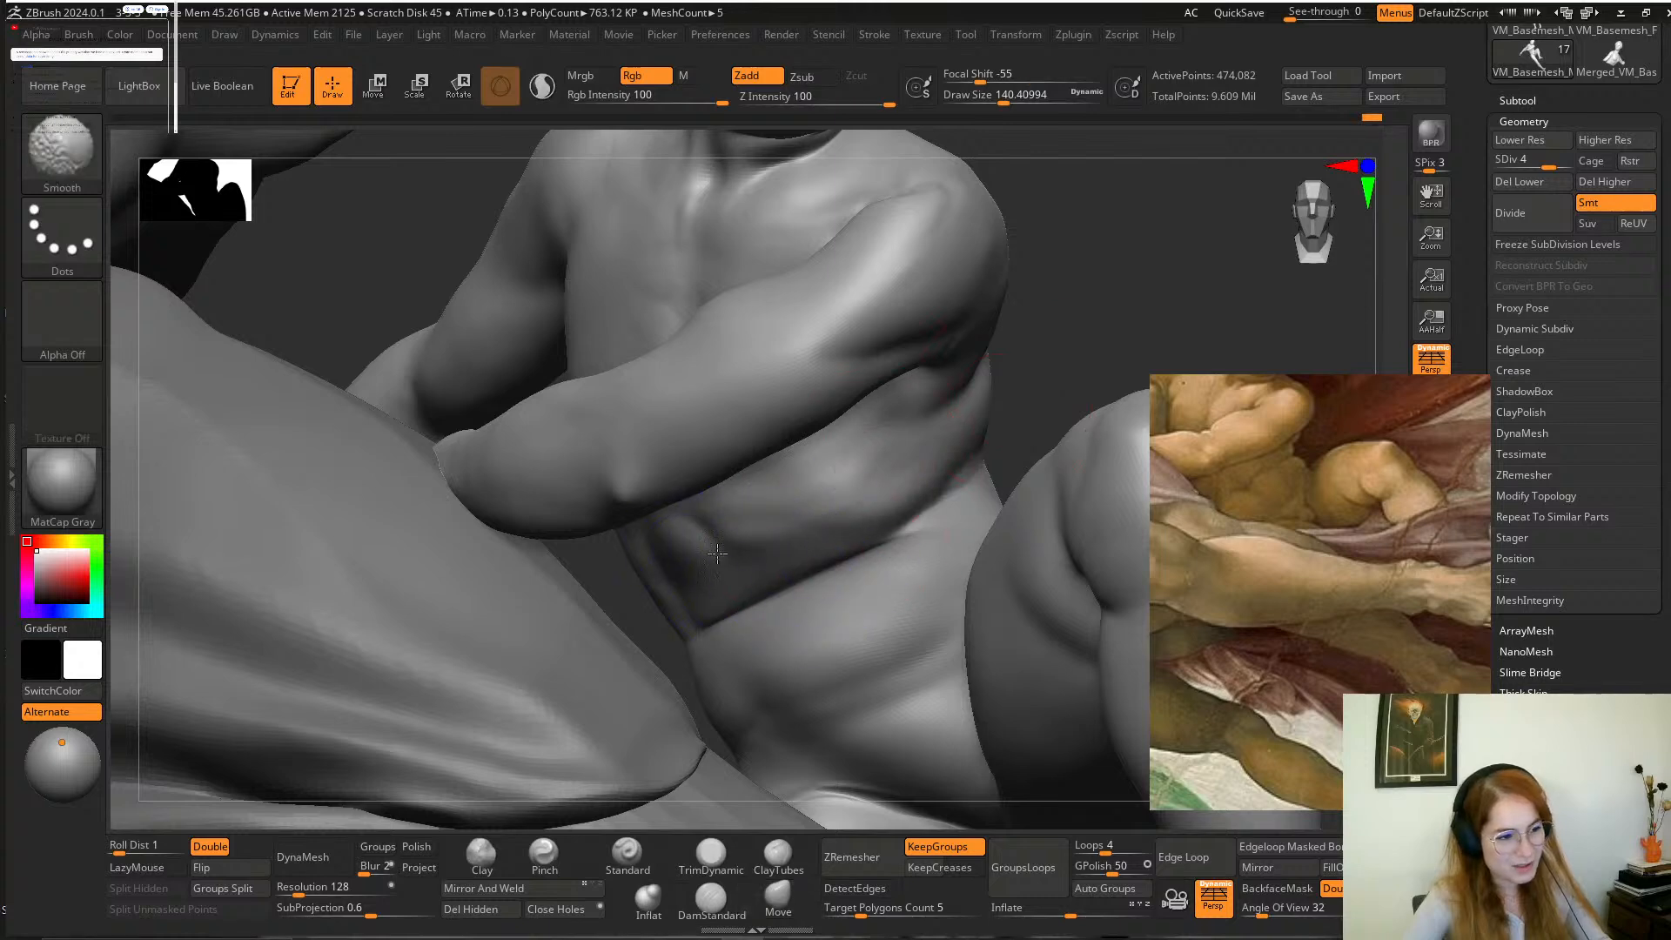
mouse_move(1078, 328)
left_mouse_down()
mouse_move(1059, 362)
mouse_move(1060, 381)
mouse_move(1079, 372)
mouse_move(1069, 387)
mouse_move(1085, 340)
mouse_move(1027, 403)
mouse_move(988, 383)
mouse_move(929, 403)
mouse_move(1063, 371)
mouse_move(1019, 383)
mouse_move(1043, 388)
mouse_move(1079, 348)
mouse_move(1096, 354)
mouse_move(994, 407)
mouse_move(1048, 410)
mouse_move(1066, 348)
mouse_move(952, 420)
mouse_move(1000, 474)
mouse_move(979, 426)
left_mouse_up()
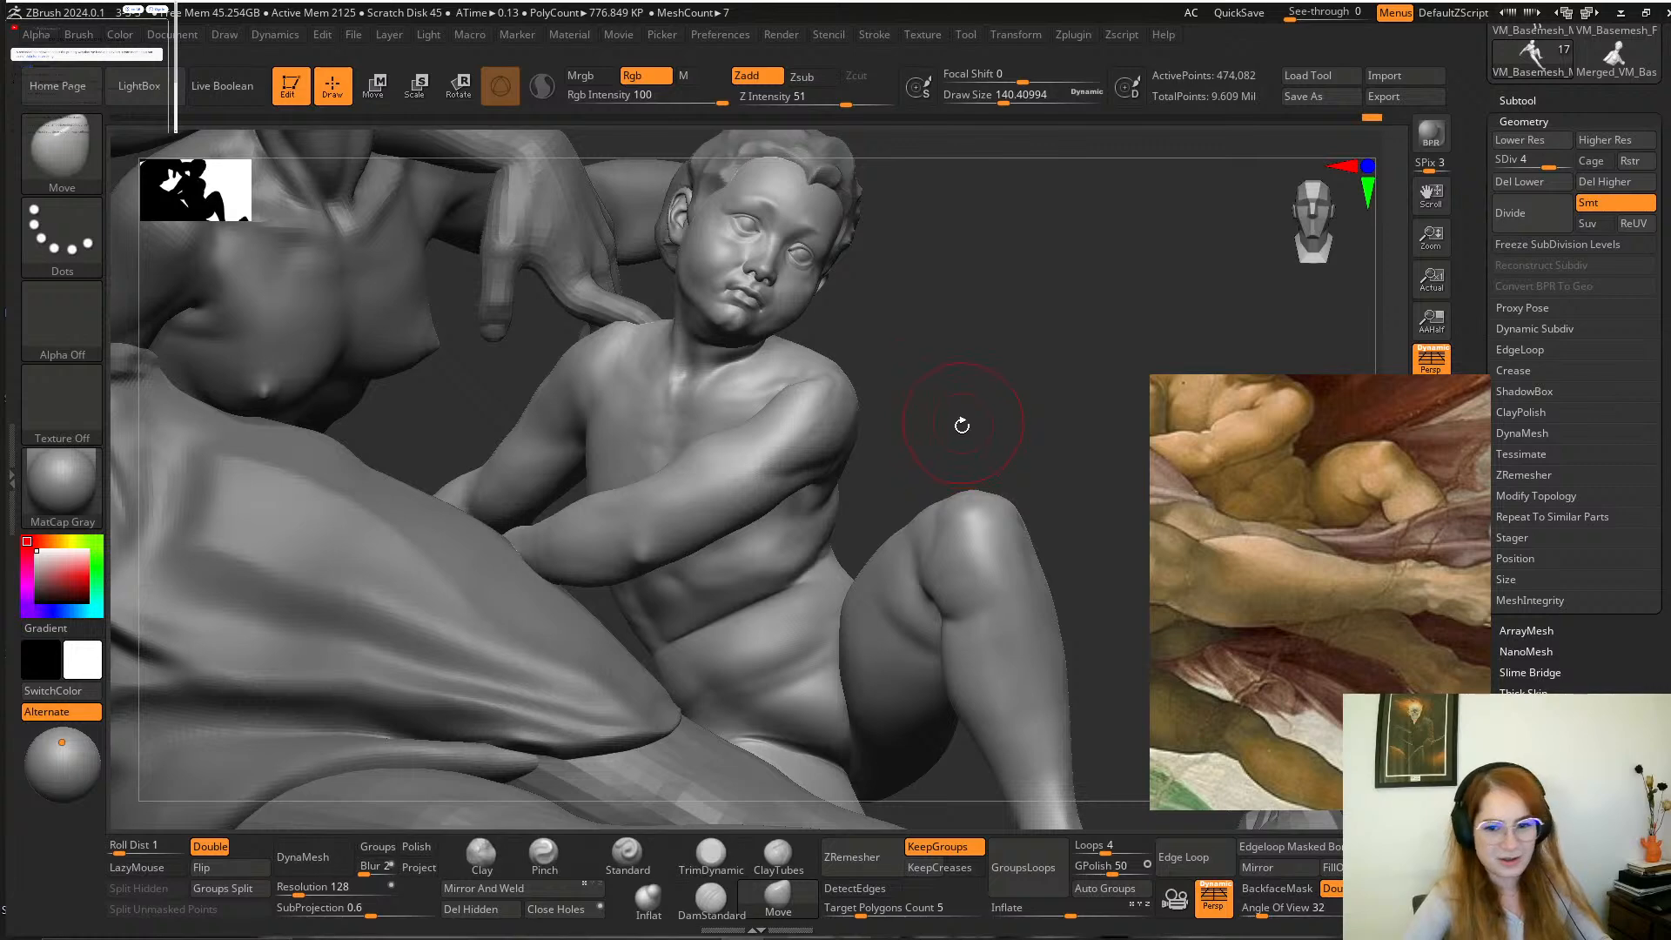
mouse_move(963, 426)
left_mouse_down("alt")
mouse_move(979, 402)
mouse_move(980, 426)
mouse_move(976, 411)
left_mouse_up("alt")
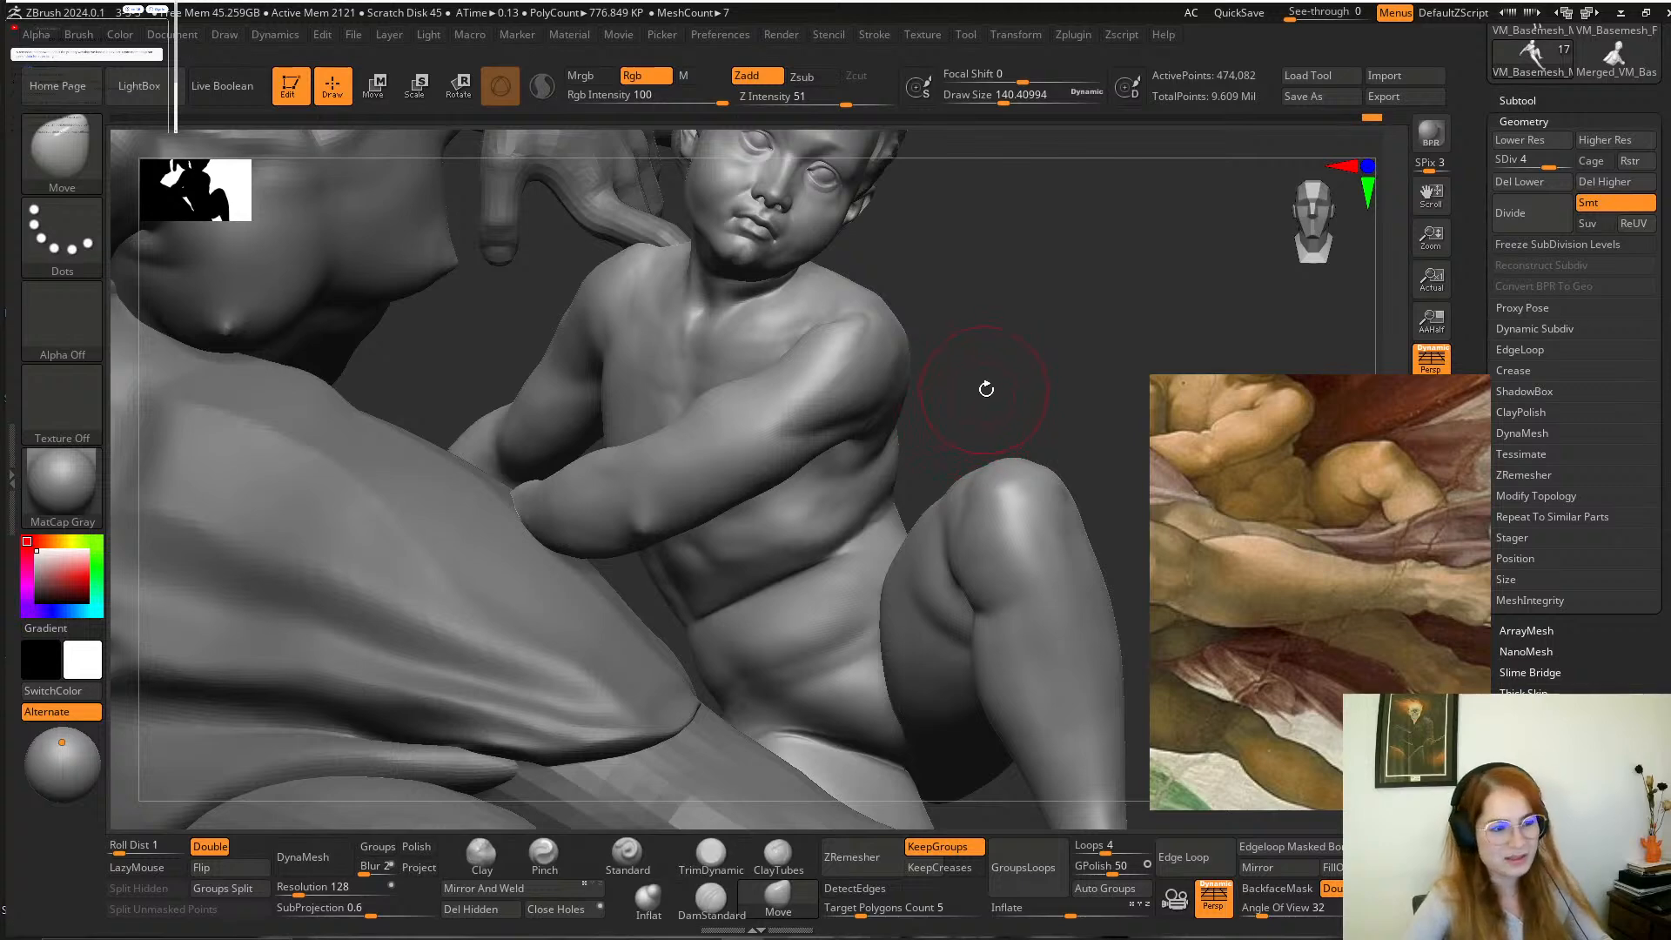
mouse_move(986, 389)
left_mouse_down("alt")
mouse_move(1008, 476)
mouse_move(989, 431)
left_mouse_up("alt")
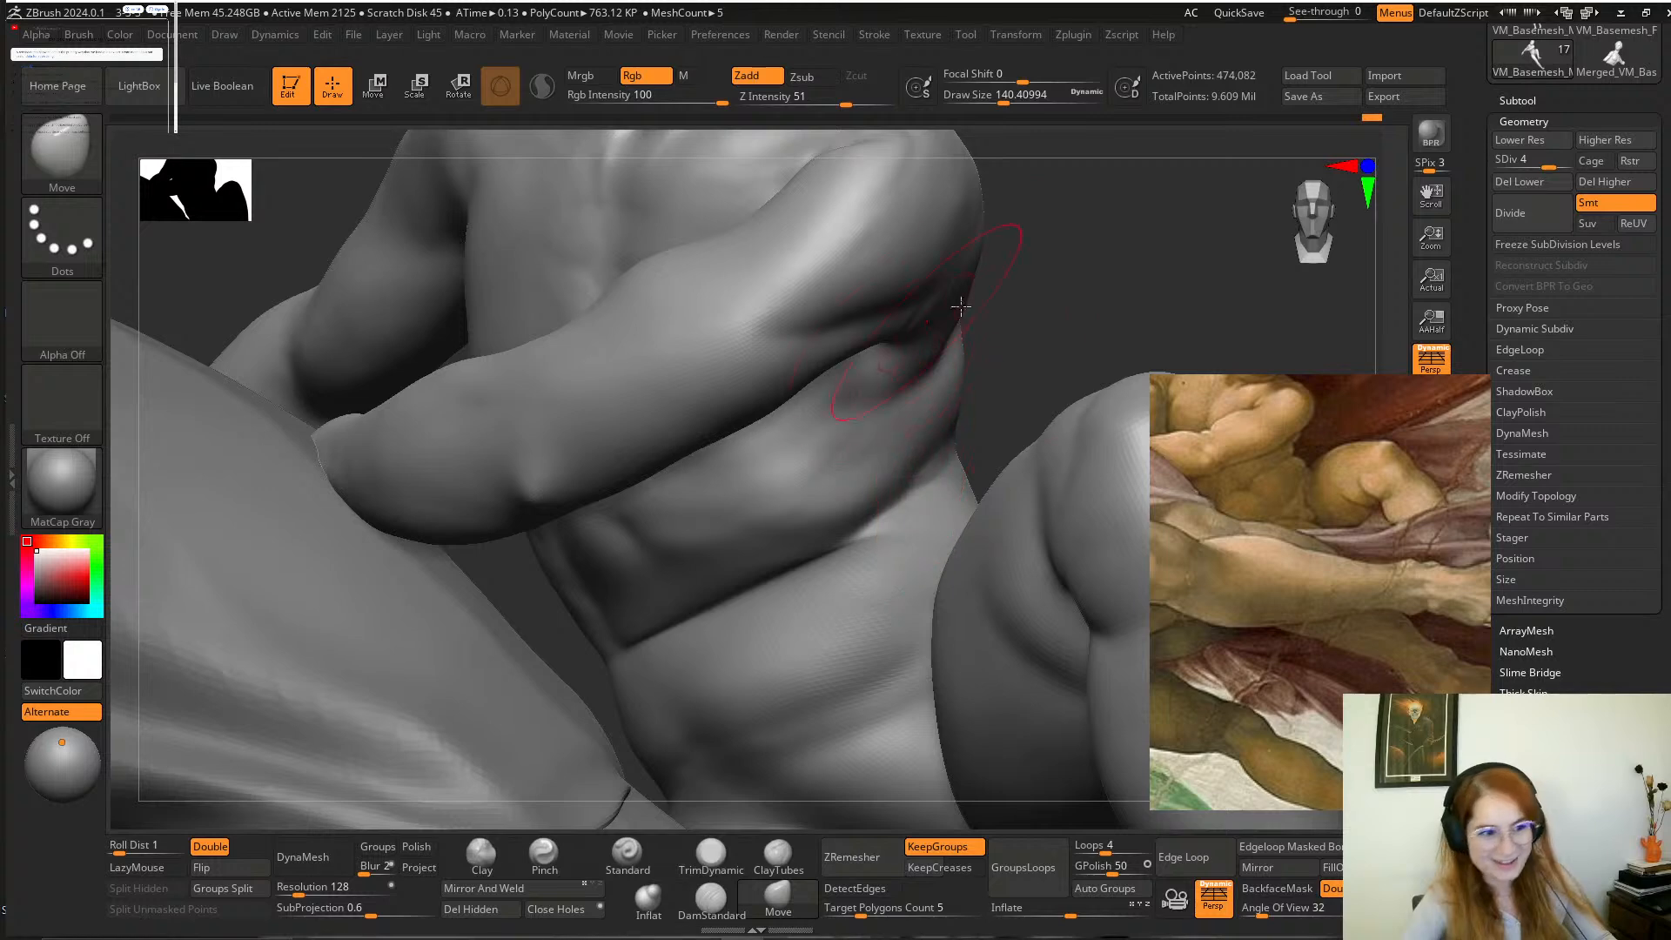
Smooth the fold running across the boy's waist toward his flank.
mouse_move(1048, 318)
left_mouse_down()
mouse_move(1030, 367)
mouse_move(1036, 352)
left_mouse_up()
key("shift")
mouse_move(799, 550)
left_mouse_down("shift")
mouse_move(934, 419)
mouse_move(828, 482)
left_mouse_up("shift")
mouse_move(1062, 306)
left_mouse_down()
mouse_move(1026, 336)
mouse_move(1042, 300)
left_mouse_up()
Carve a navel into the middle of the boy's belly fold with the DamStandard brush and reduce the draw size to about 90.
left_click(712, 900)
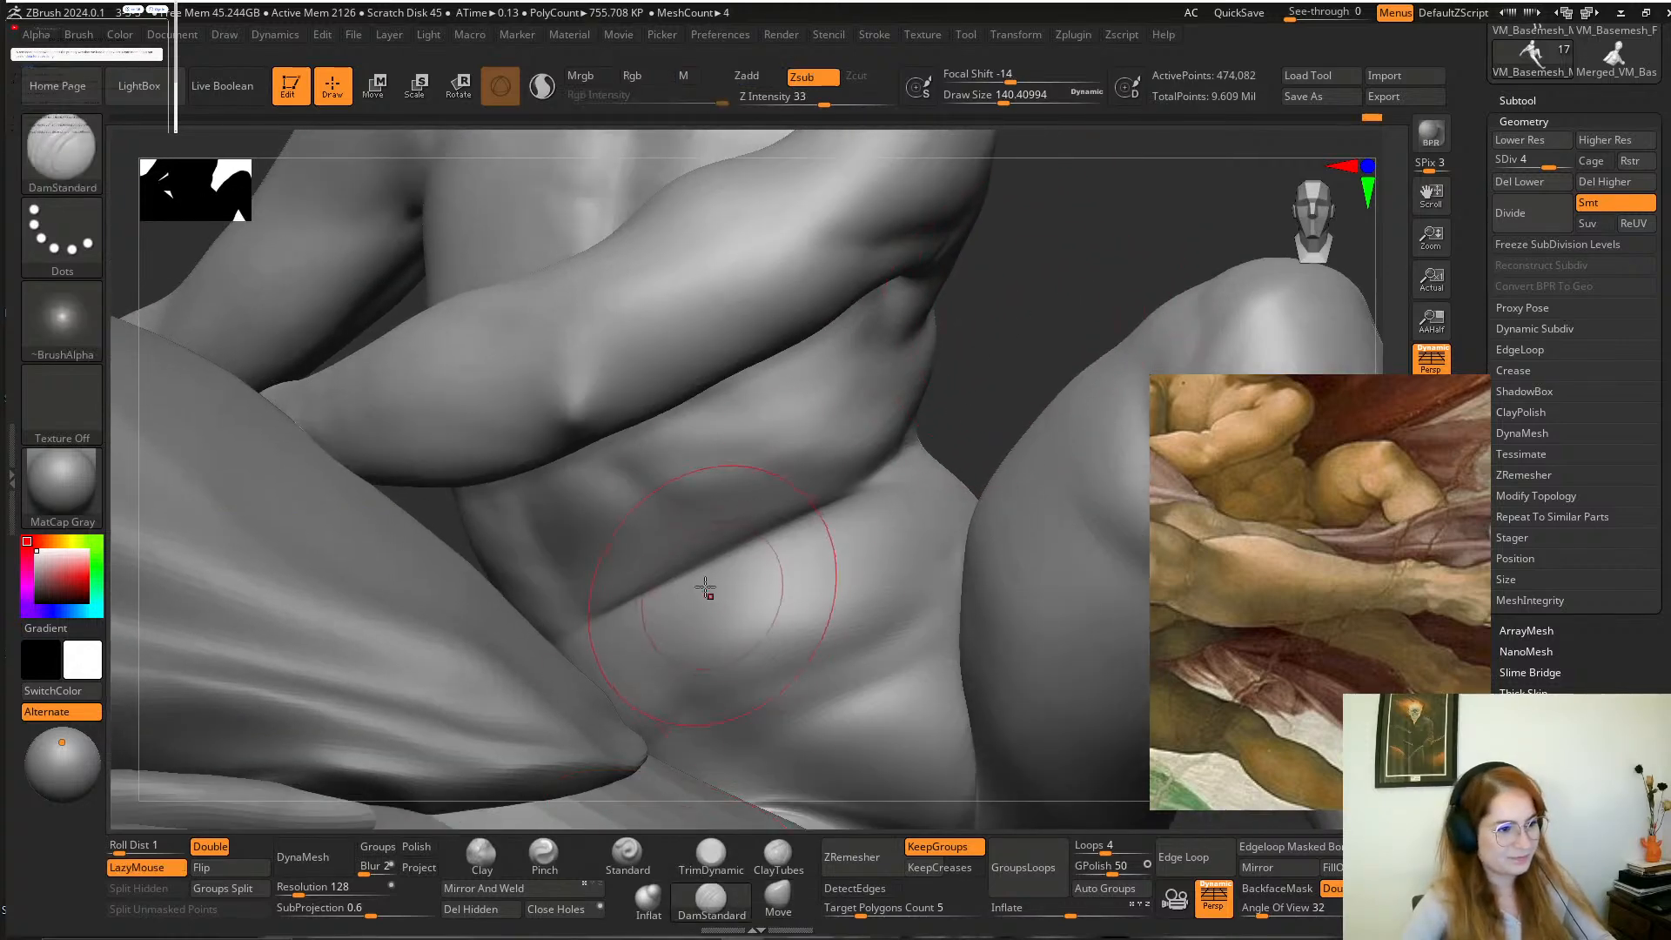
left_click_drag(693, 547, 709, 553)
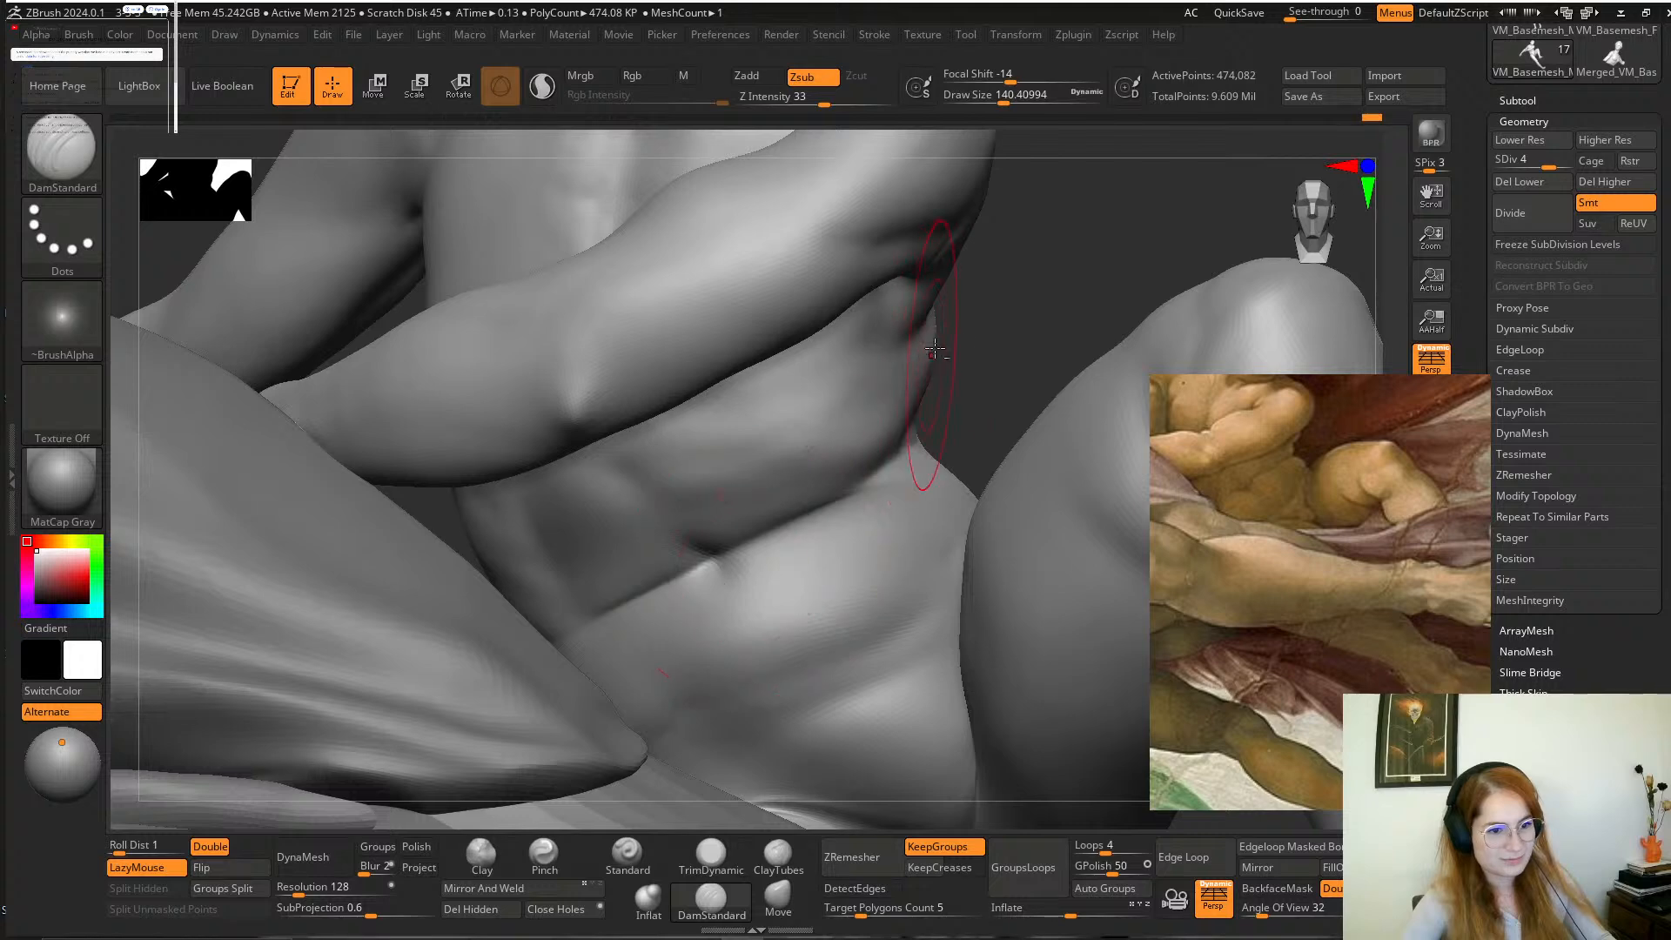
left_click_drag(1018, 362, 1049, 294, "alt")
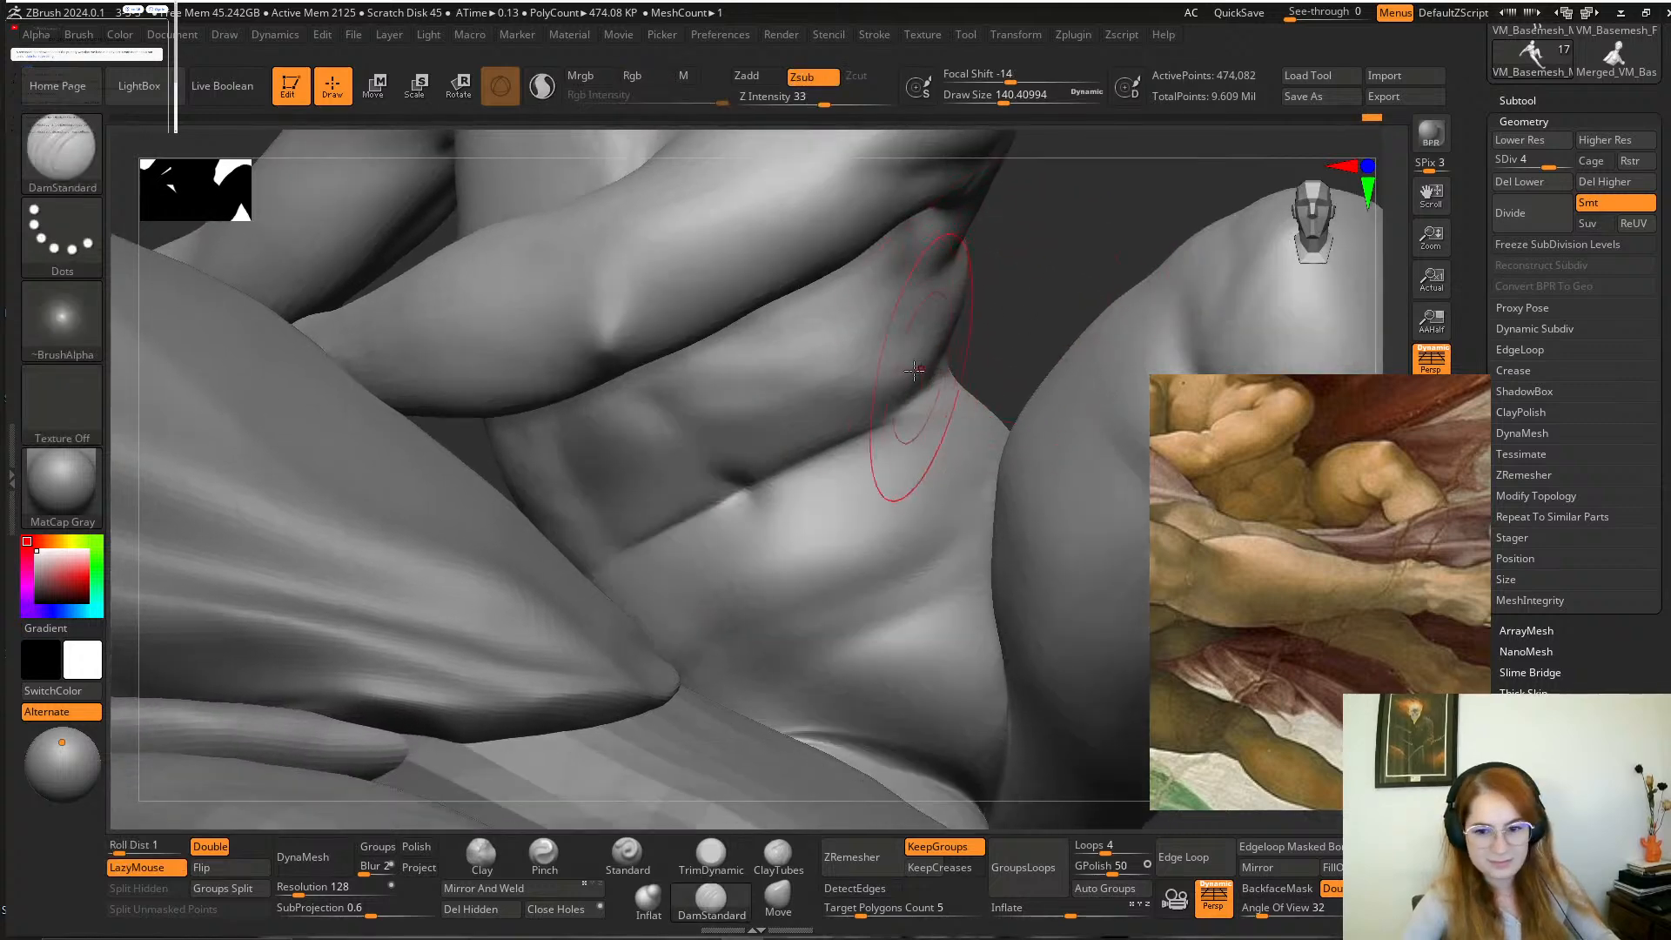
key("space")
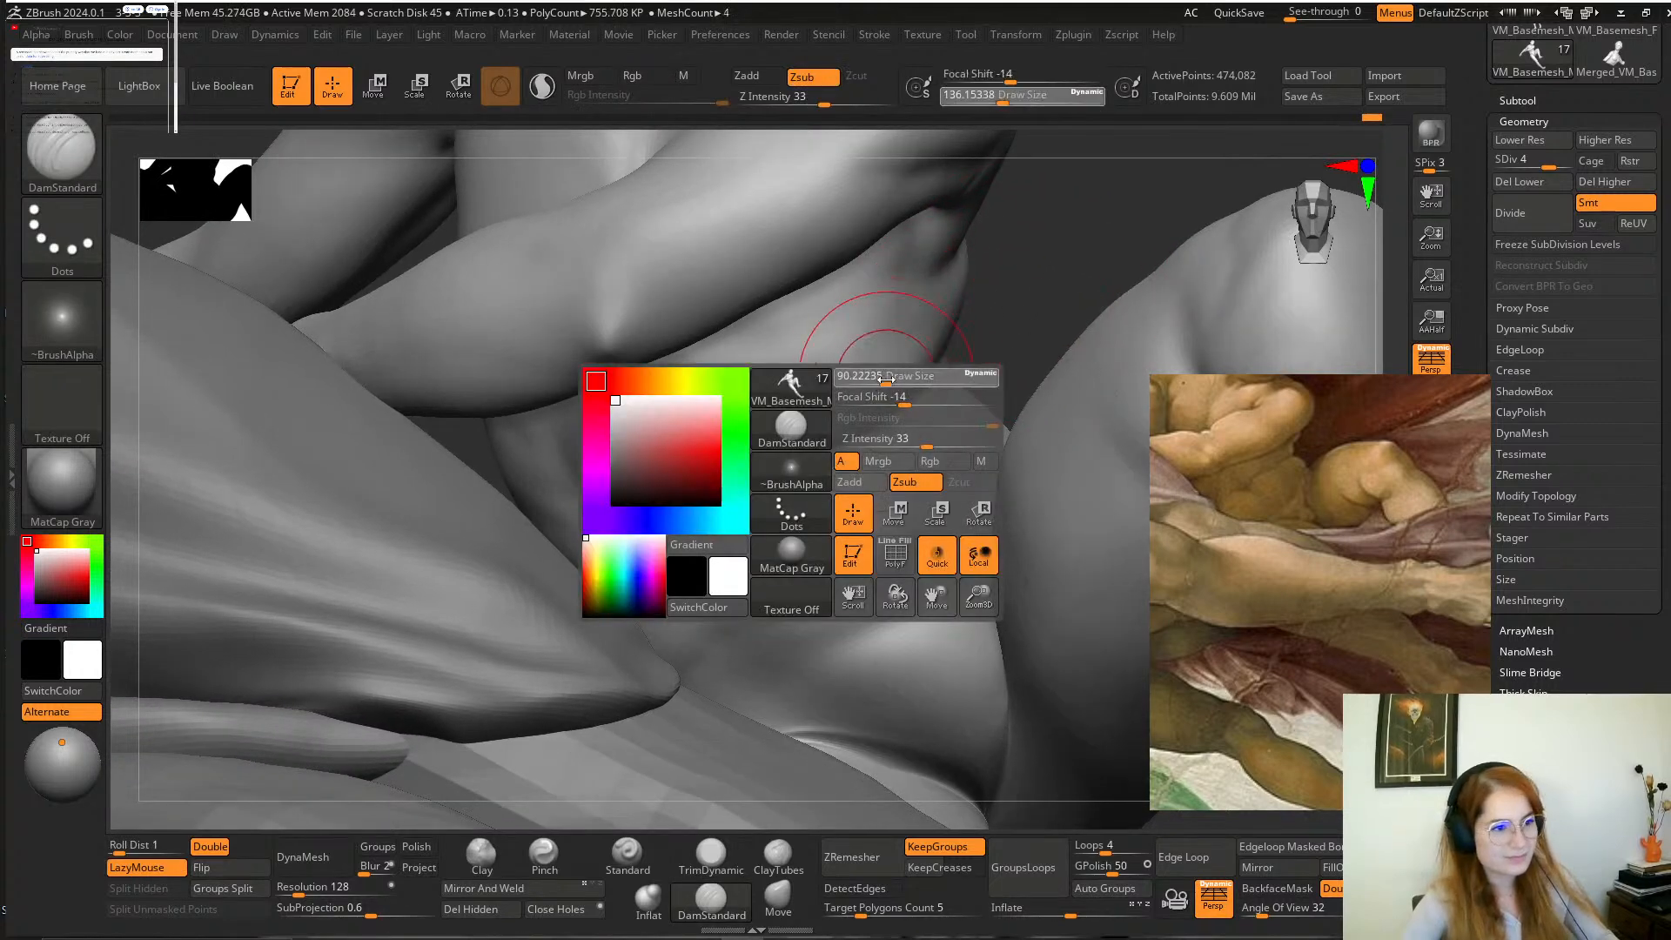
left_click_drag(923, 376, 912, 374)
mouse_move(1006, 307)
left_mouse_down("alt")
mouse_move(969, 326)
mouse_move(963, 261)
mouse_move(953, 331)
left_mouse_up("alt")
Build up soft volume on the lower belly beside the navel with the Clay brush at a draw size of about 116.
left_click(481, 853)
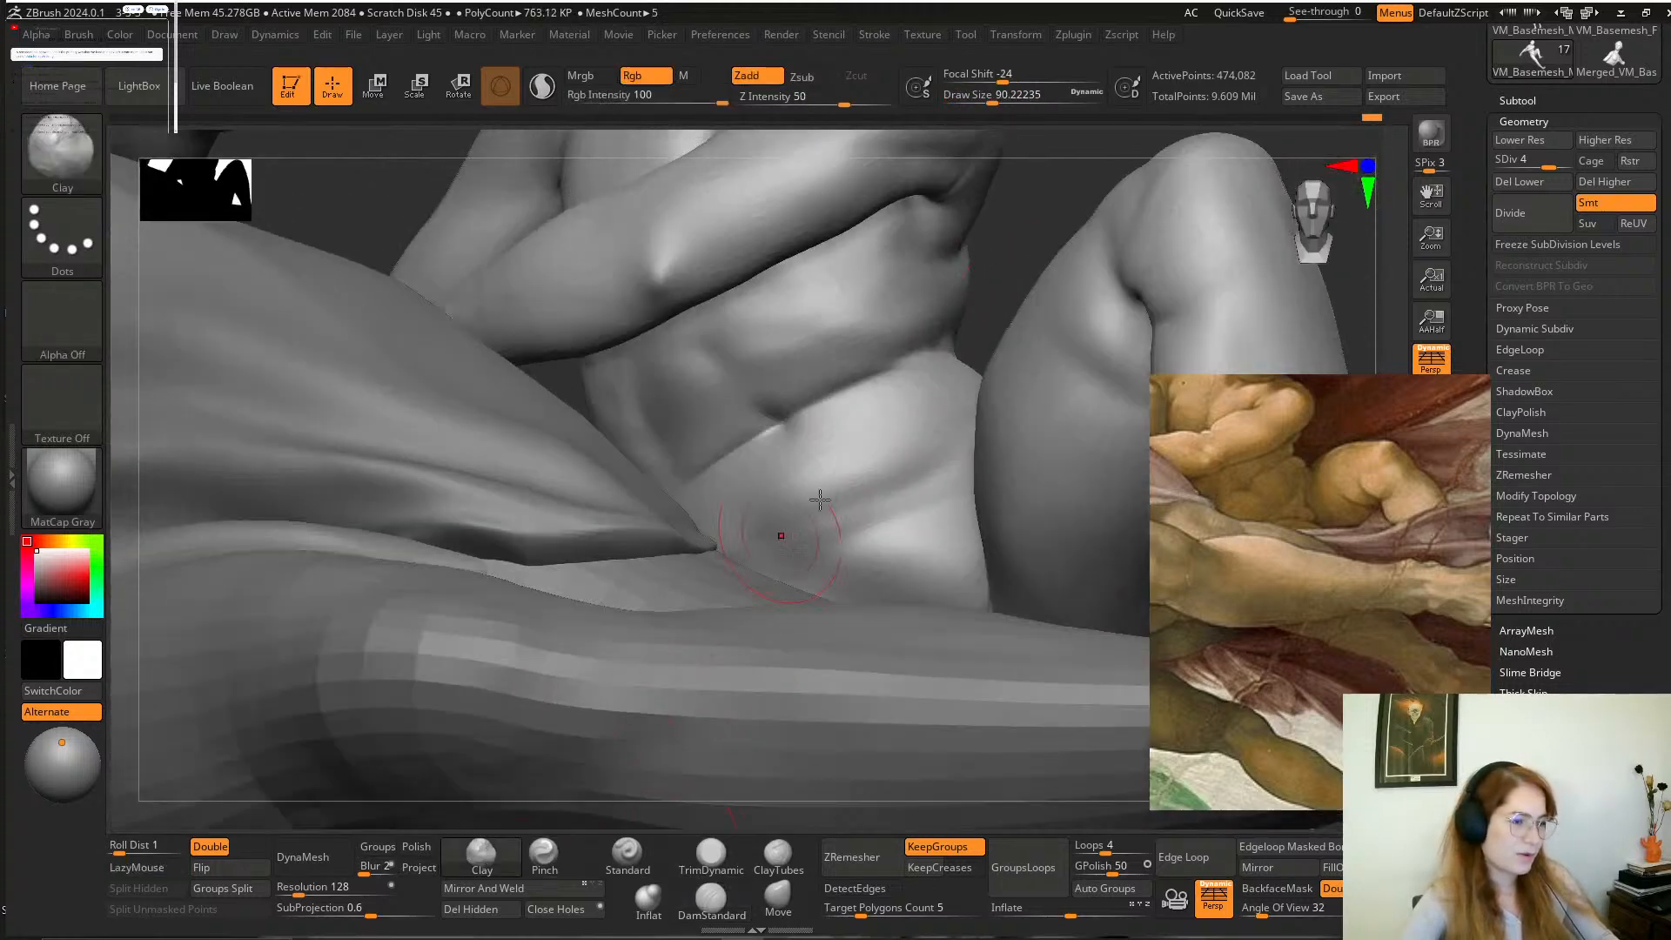
key("space")
left_click_drag(825, 421, 869, 430)
mouse_move(991, 313)
left_mouse_down()
mouse_move(975, 348)
mouse_move(976, 326)
left_mouse_up()
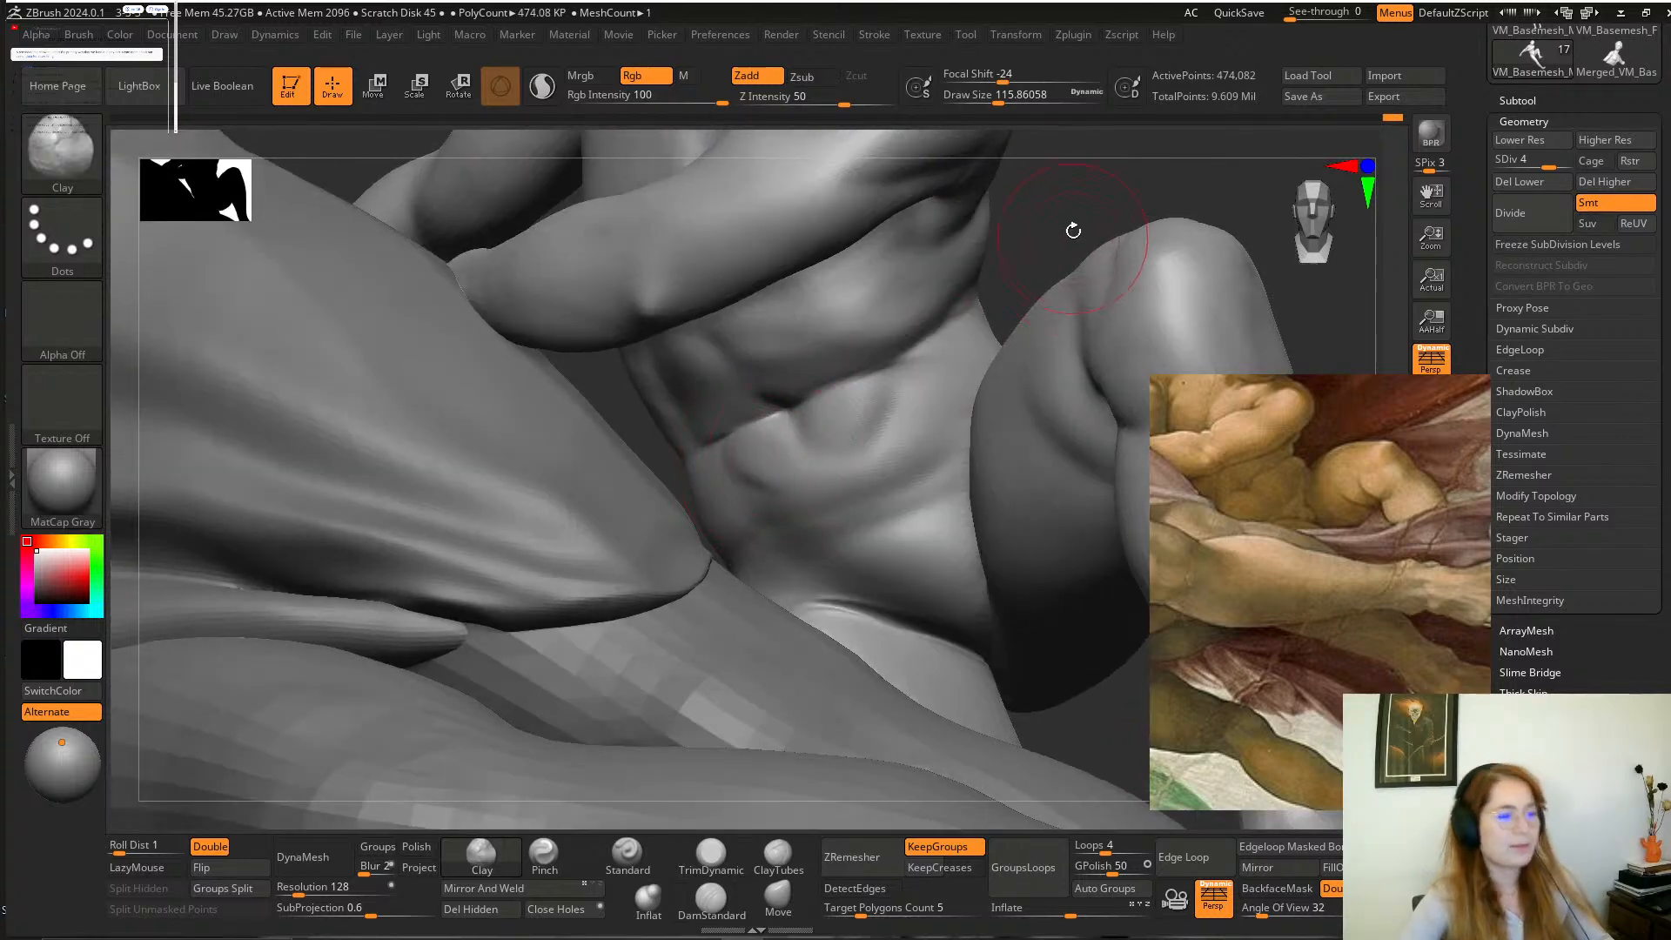
Smooth the belly crease between the navel and the boy's far side.
left_click_drag(1070, 214, 1043, 273)
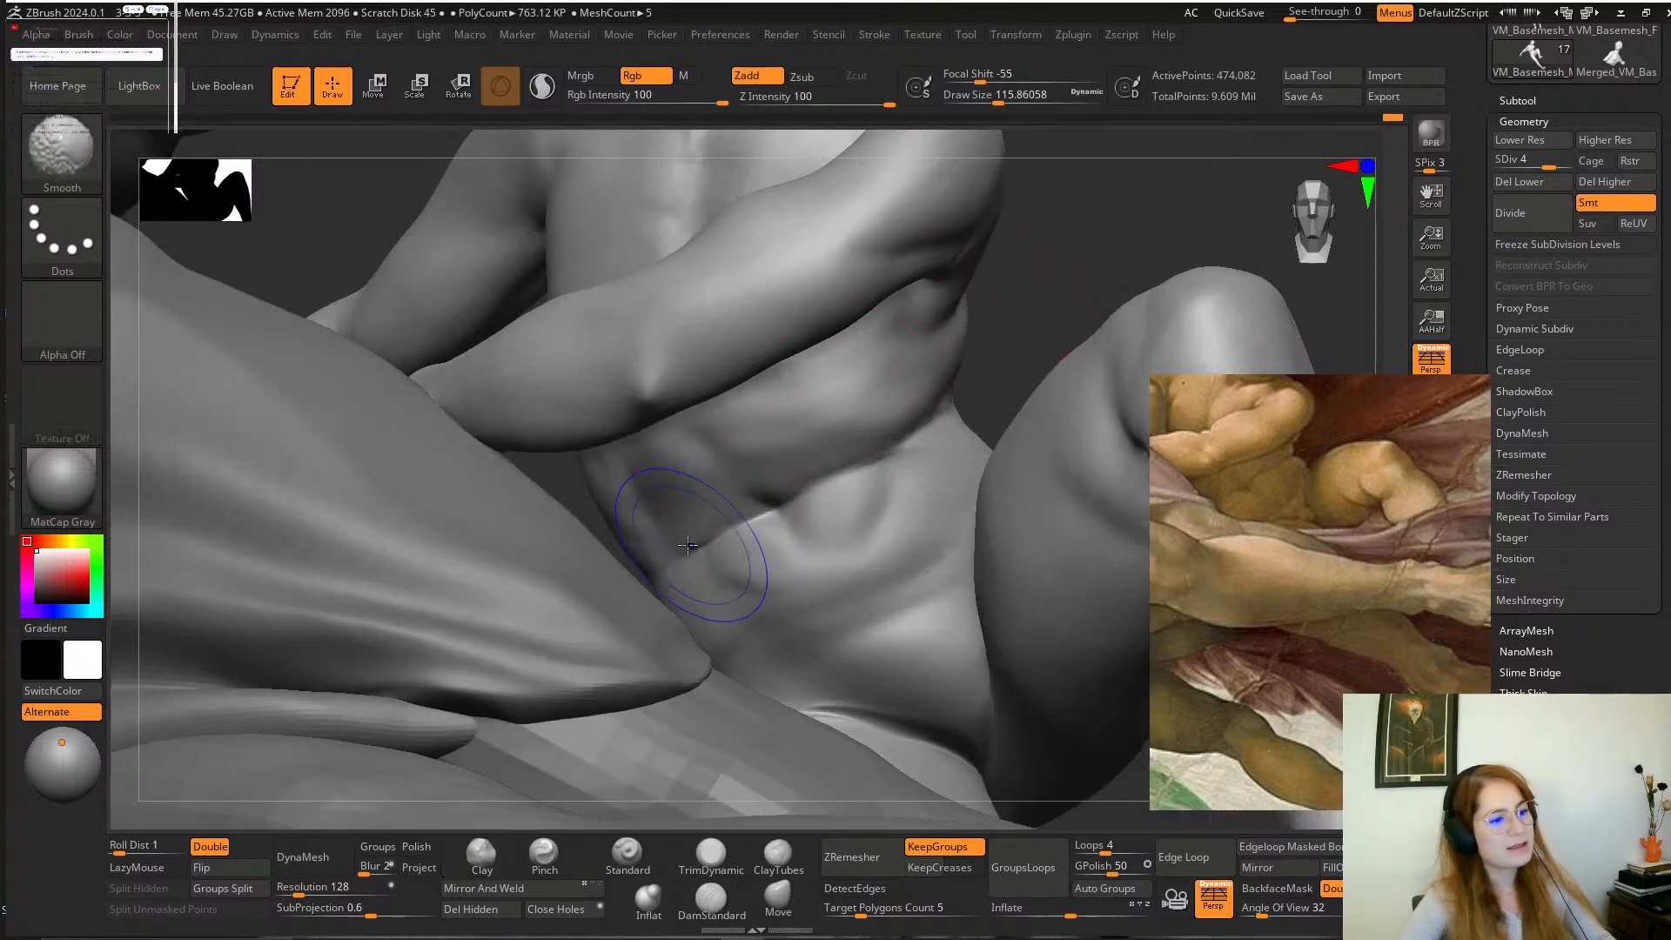
left_click_drag(693, 544, 696, 557, "shift")
mouse_move(1020, 312)
left_mouse_down()
mouse_move(1010, 343)
mouse_move(1029, 293)
mouse_move(1010, 329)
mouse_move(840, 453)
left_mouse_up()
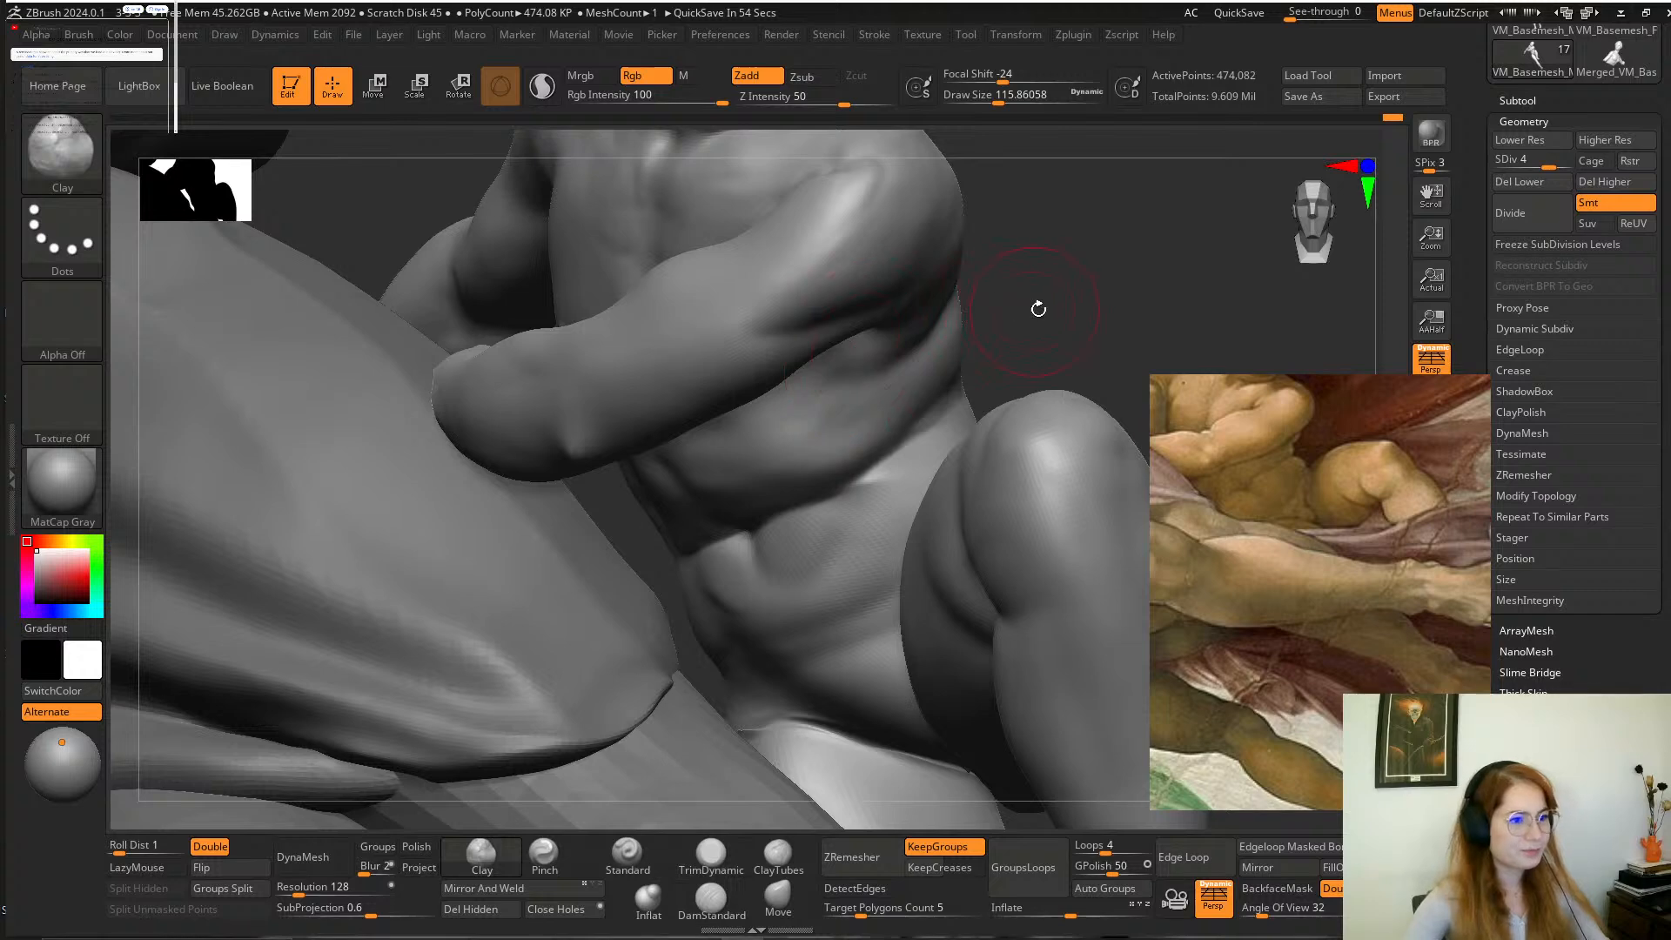
left_click_drag(1038, 309, 782, 434)
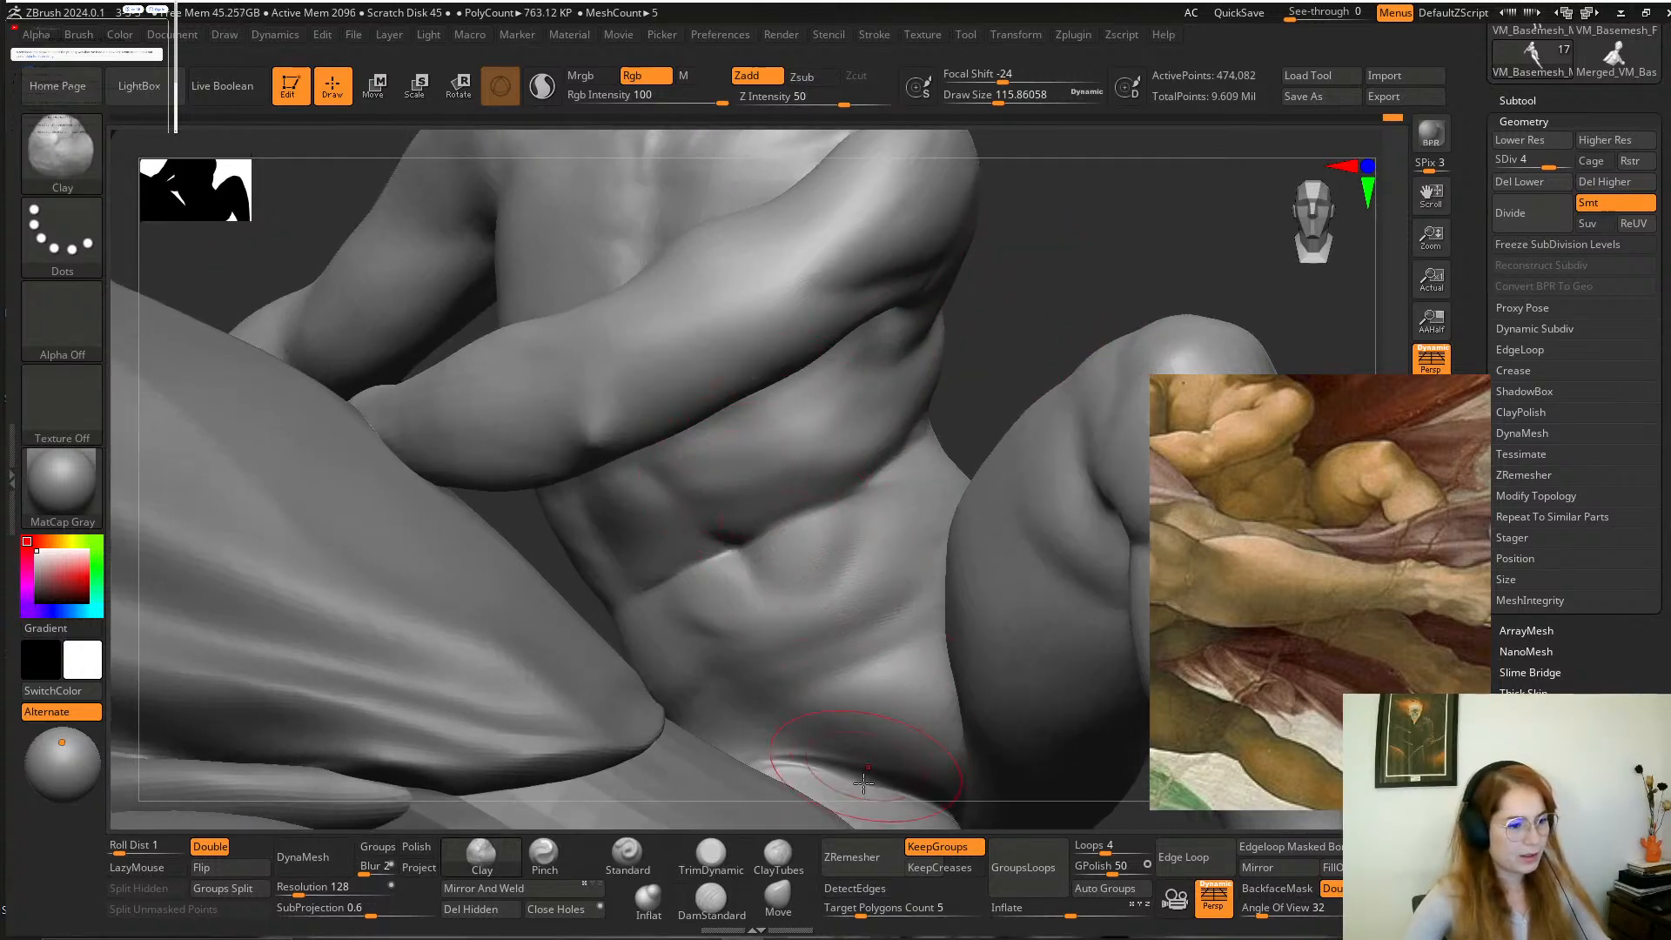
Adjust the shape of the boy's lower belly around the navel with the Move brush.
left_click(778, 896)
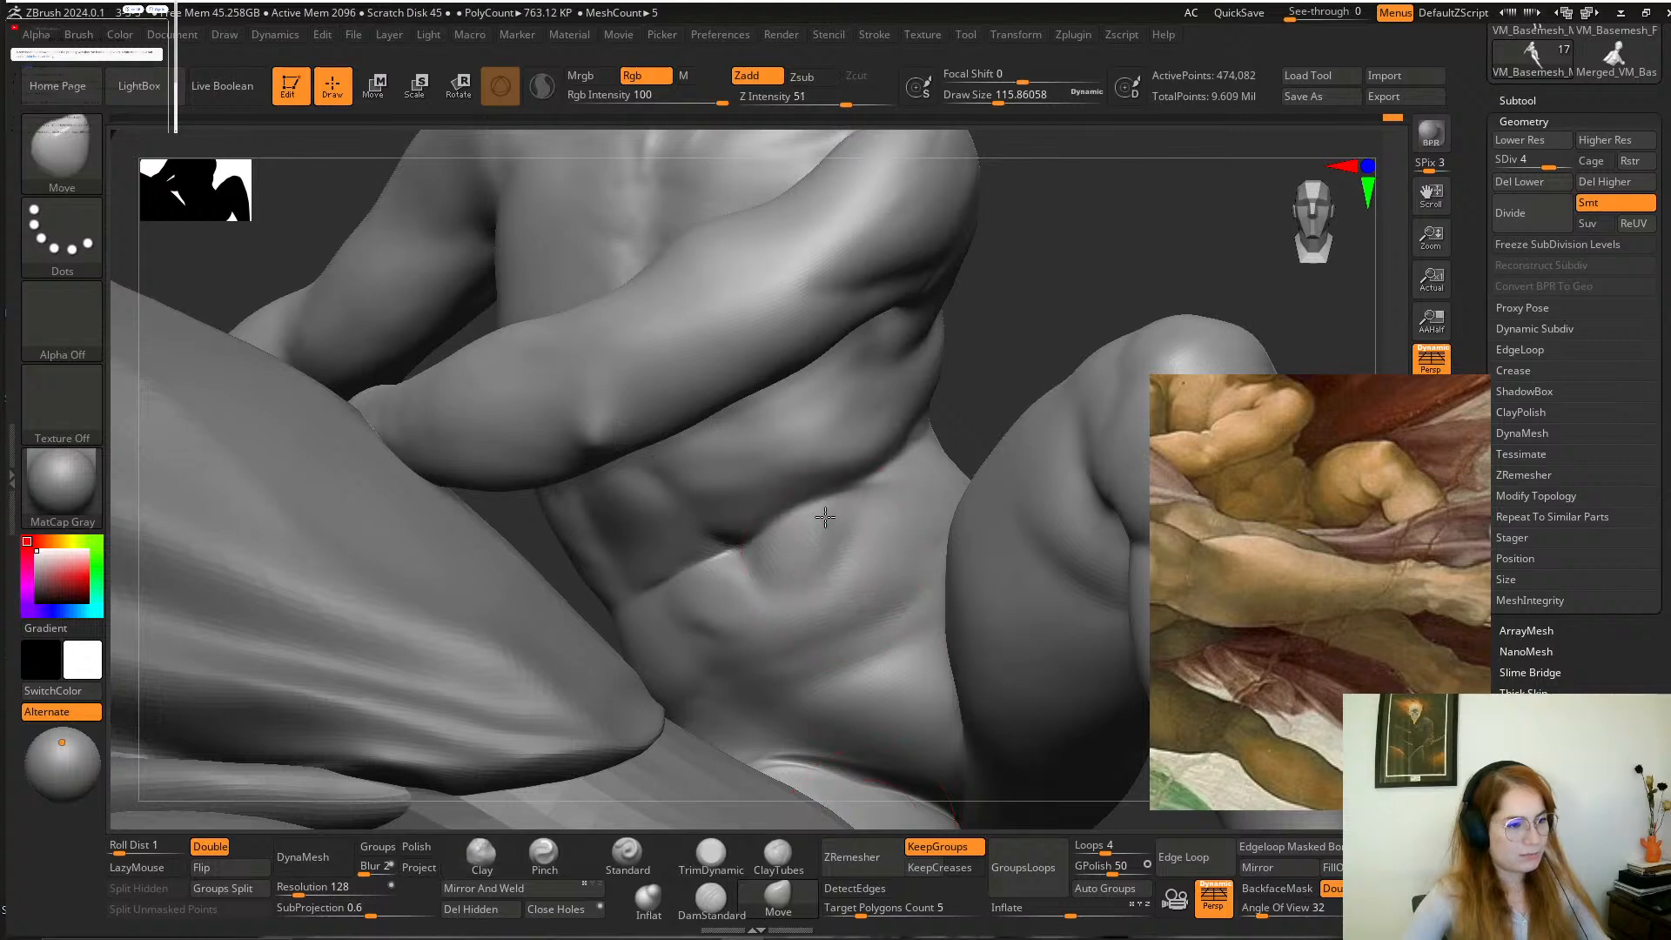
mouse_move(977, 379)
left_mouse_down()
mouse_move(981, 327)
mouse_move(971, 354)
mouse_move(1074, 348)
mouse_move(1058, 366)
left_mouse_up()
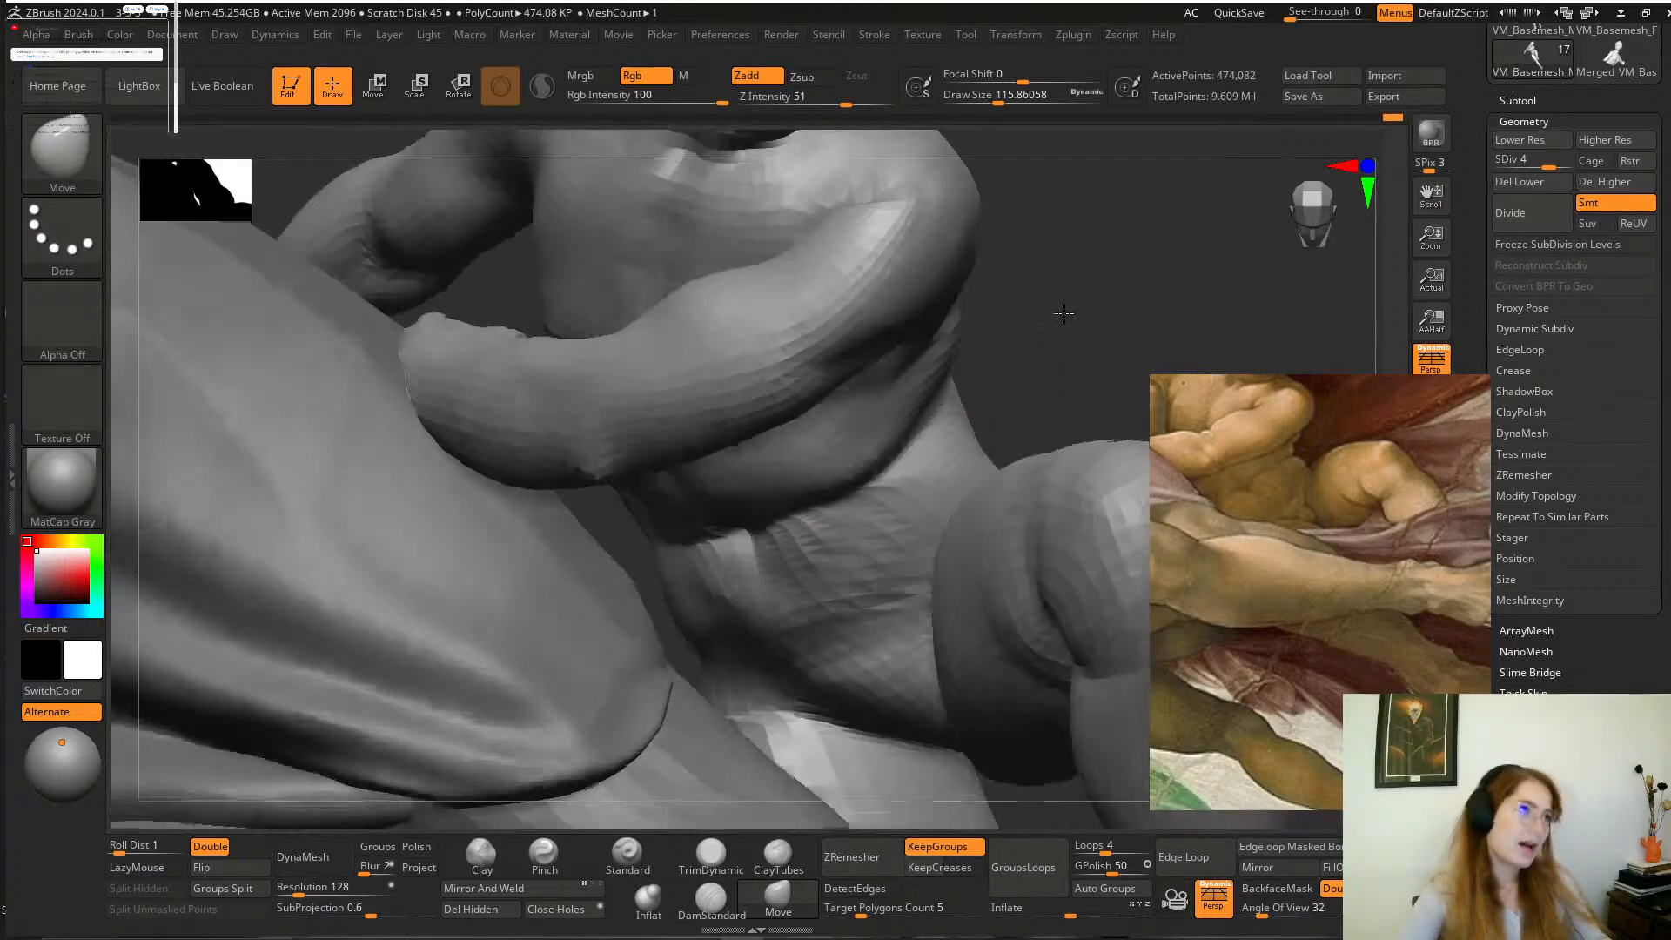
left_click_drag(1018, 323, 1001, 339)
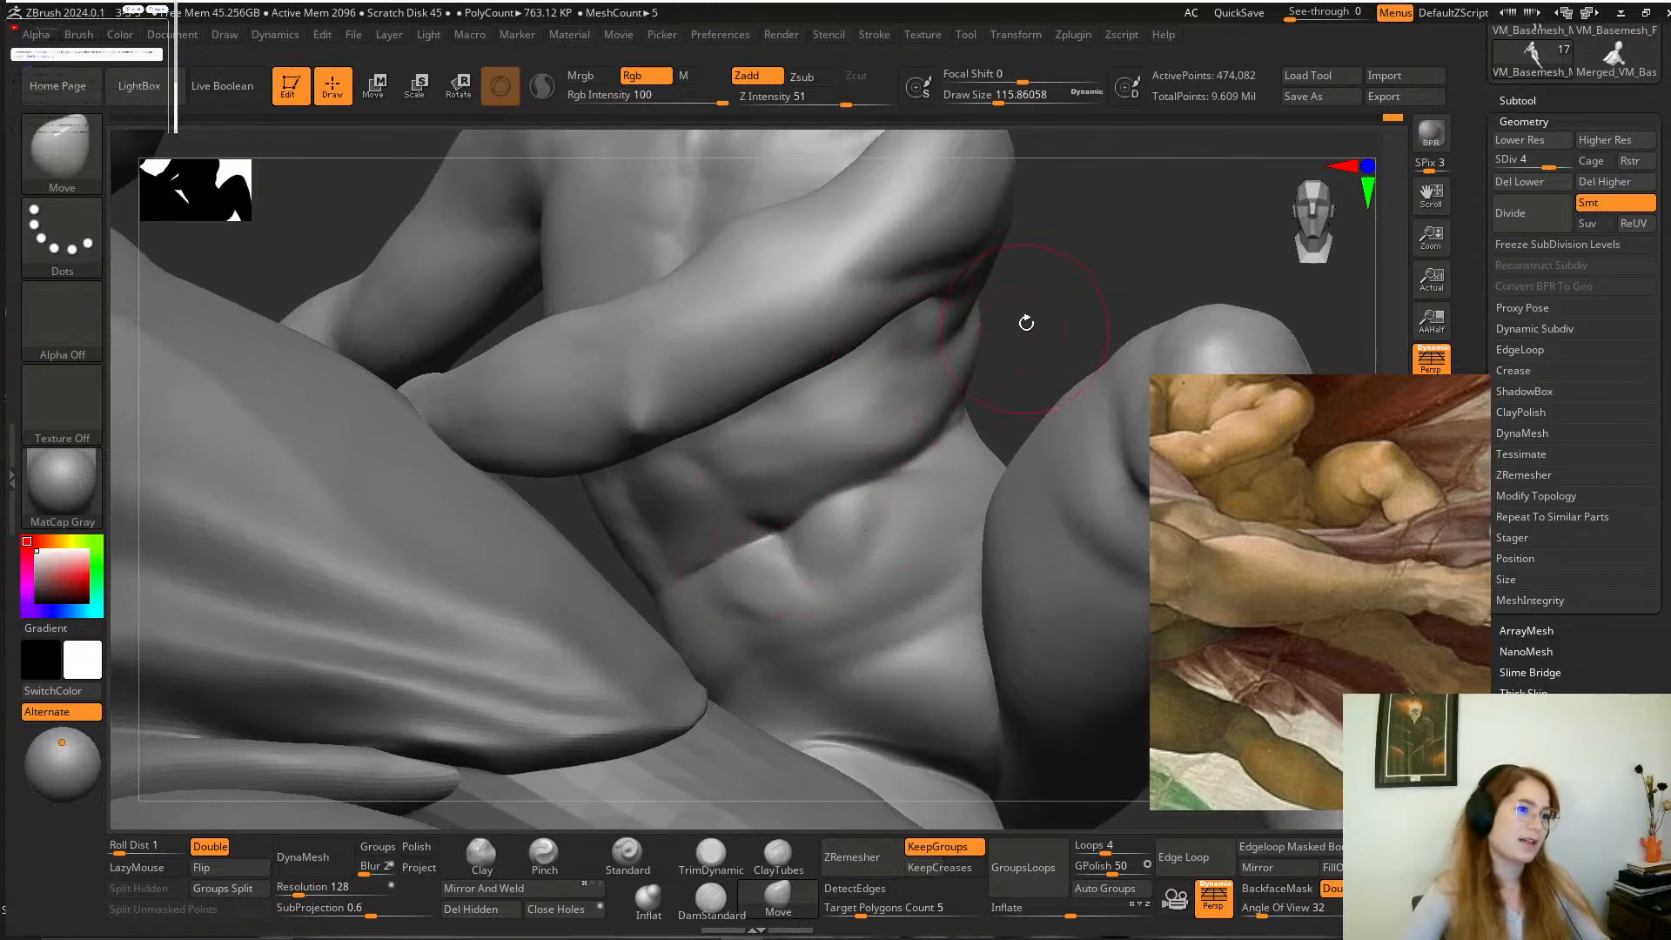
left_click_drag(1026, 321, 1023, 339)
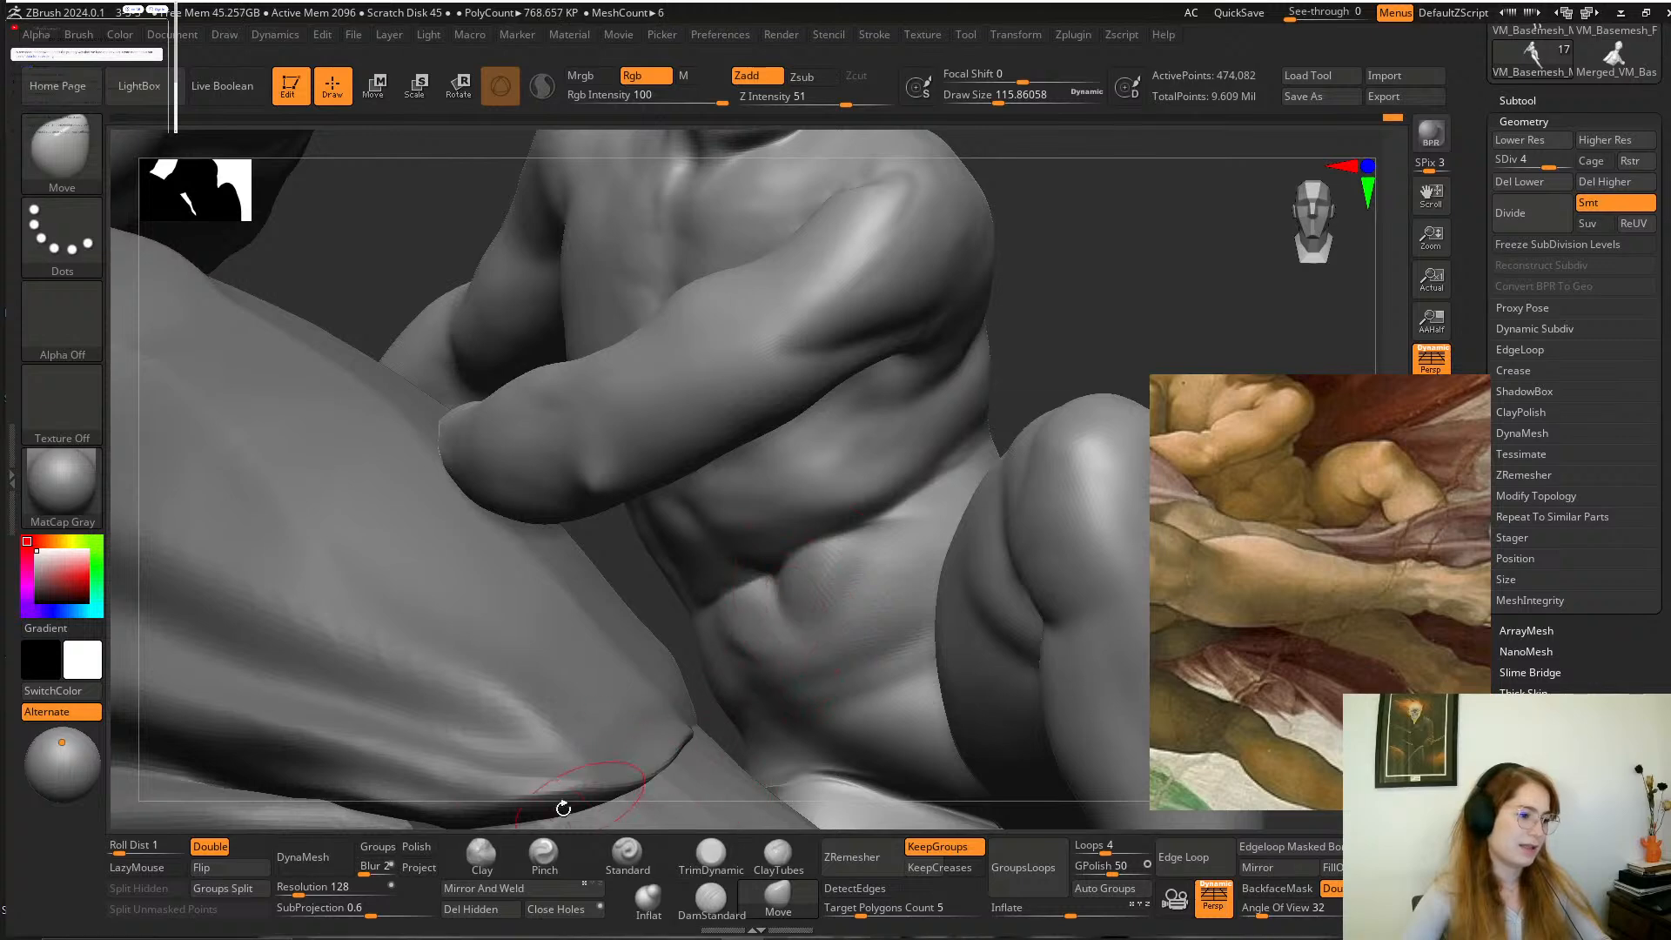
Refine the front of the boy's shoulder with the Clay brush at a draw size of about 83, and smooth his chest.
left_click(481, 857)
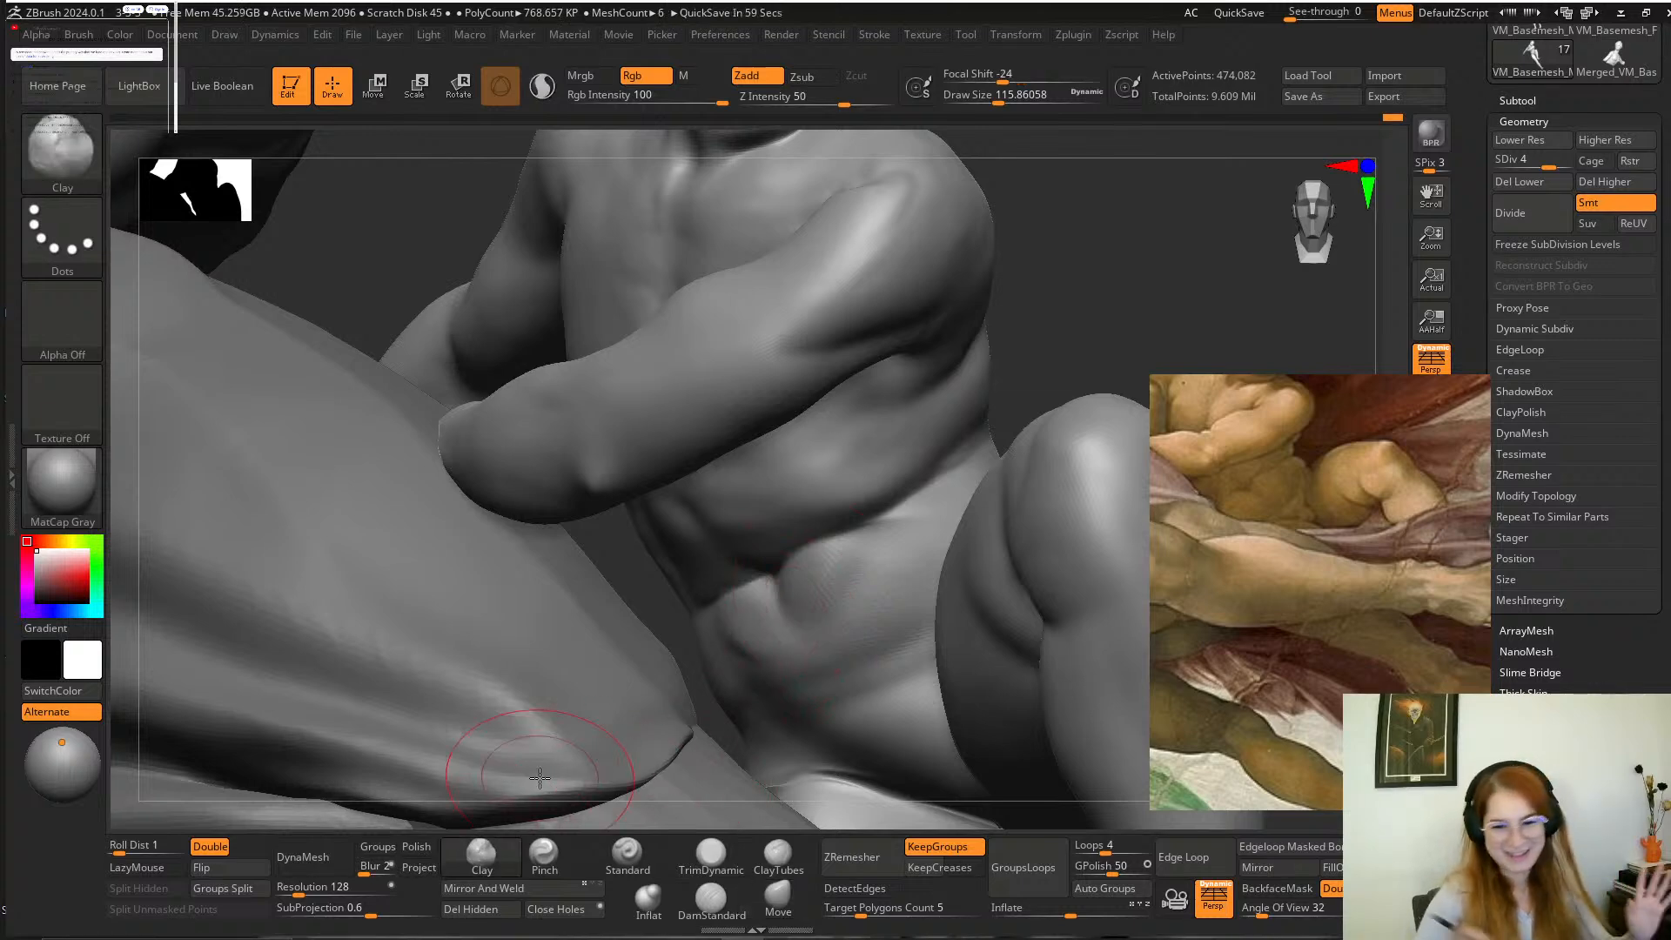
mouse_move(1041, 329)
left_mouse_down()
mouse_move(1044, 283)
mouse_move(1070, 370)
left_mouse_up()
key("space")
left_click_drag(905, 294, 887, 295)
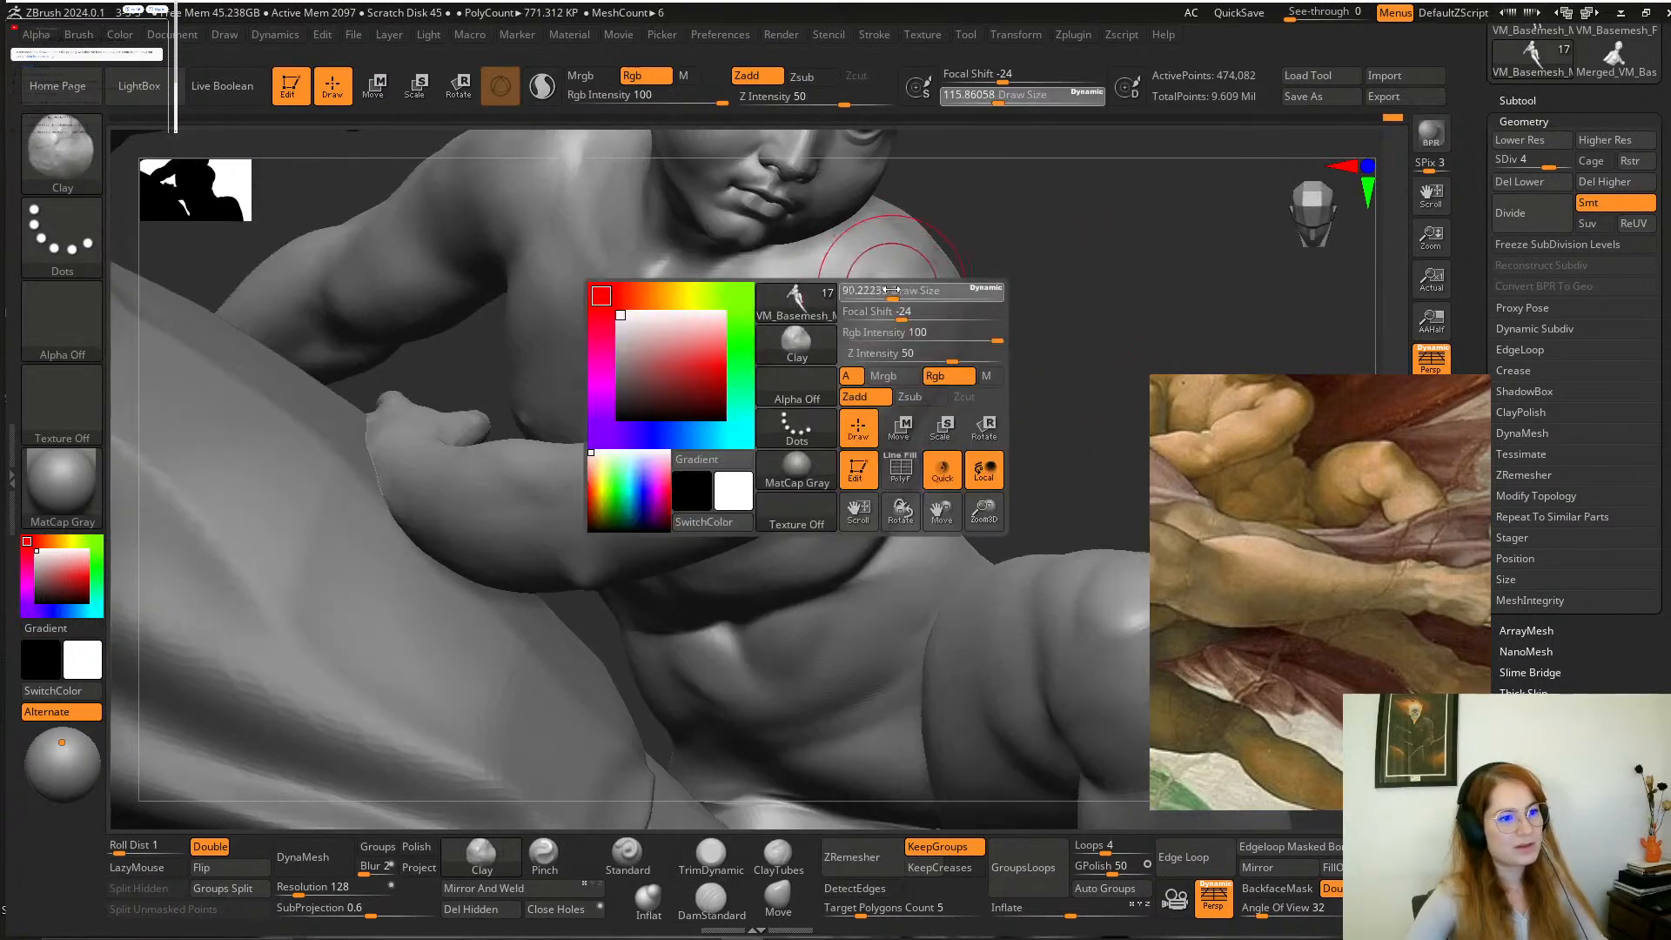
left_click_drag(1040, 273, 1031, 378, "alt")
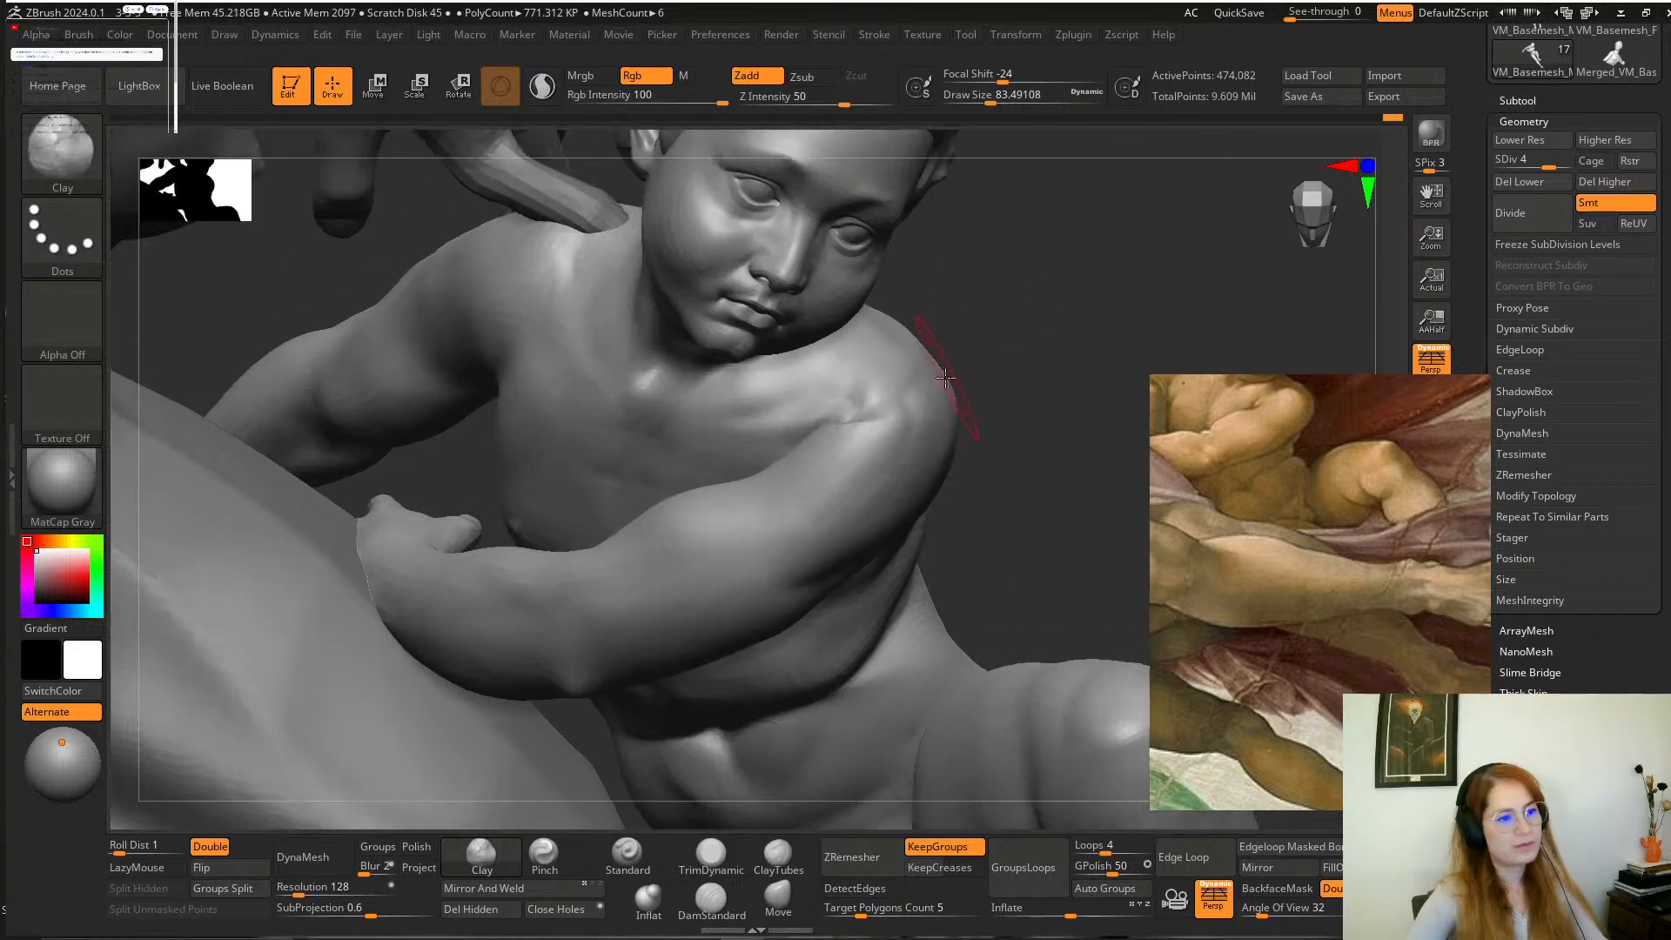
left_click_drag(902, 383, 848, 419)
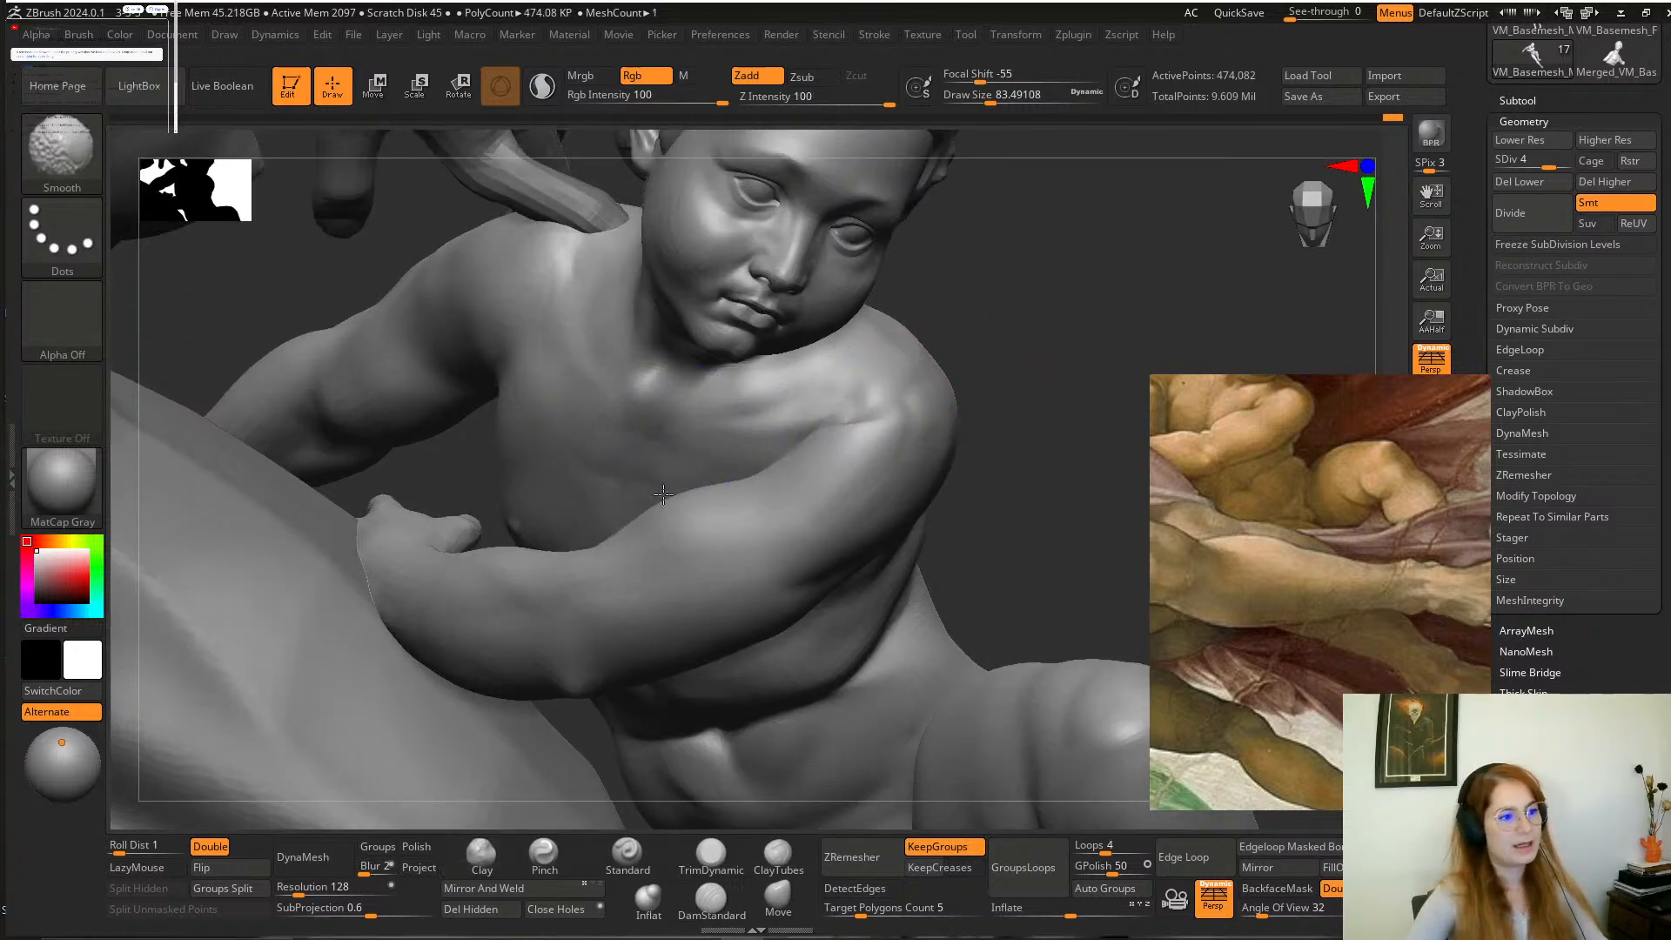
mouse_move(1014, 387)
left_mouse_down()
mouse_move(1011, 313)
mouse_move(977, 418)
mouse_move(953, 435)
mouse_move(992, 421)
left_mouse_up()
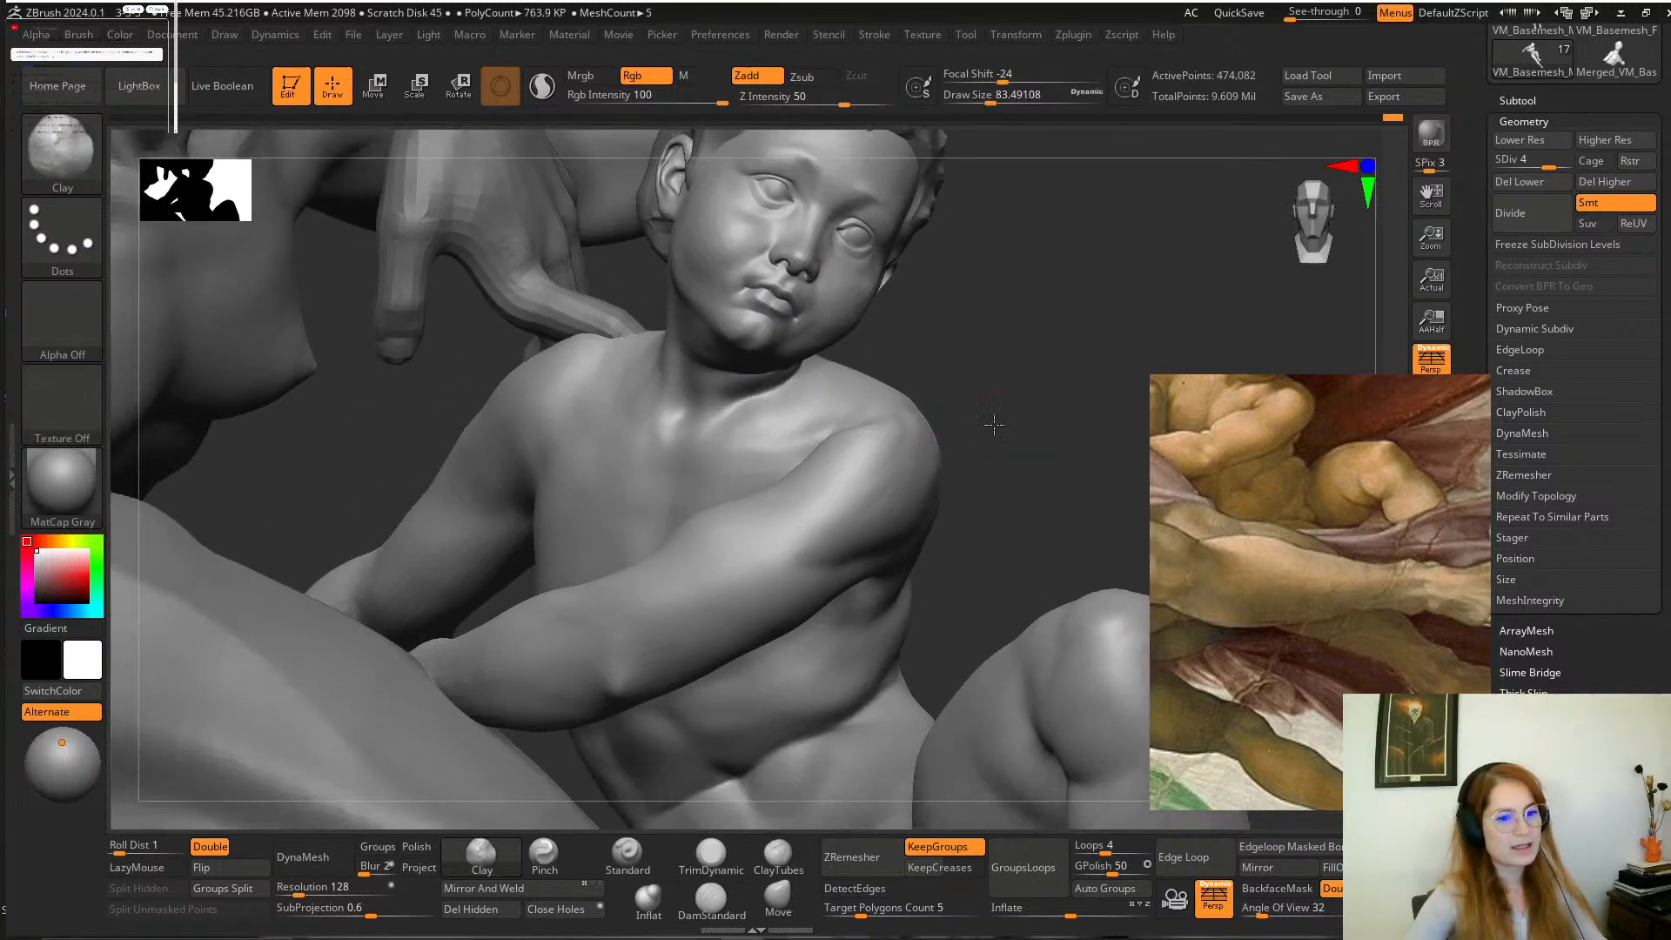
Compare the last edit by undoing and redoing it, and reshape the boy's flank with the Move brush at a draw size of about 132.
key("ctrl+z")
key("ctrl+shift+z")
mouse_move(951, 519)
left_mouse_down("alt")
mouse_move(1000, 408)
mouse_move(997, 474)
left_mouse_up("alt")
left_click(794, 906)
key("space")
left_click_drag(856, 561, 873, 542)
mouse_move(1020, 439)
left_mouse_down()
mouse_move(1021, 395)
mouse_move(986, 402)
left_mouse_up()
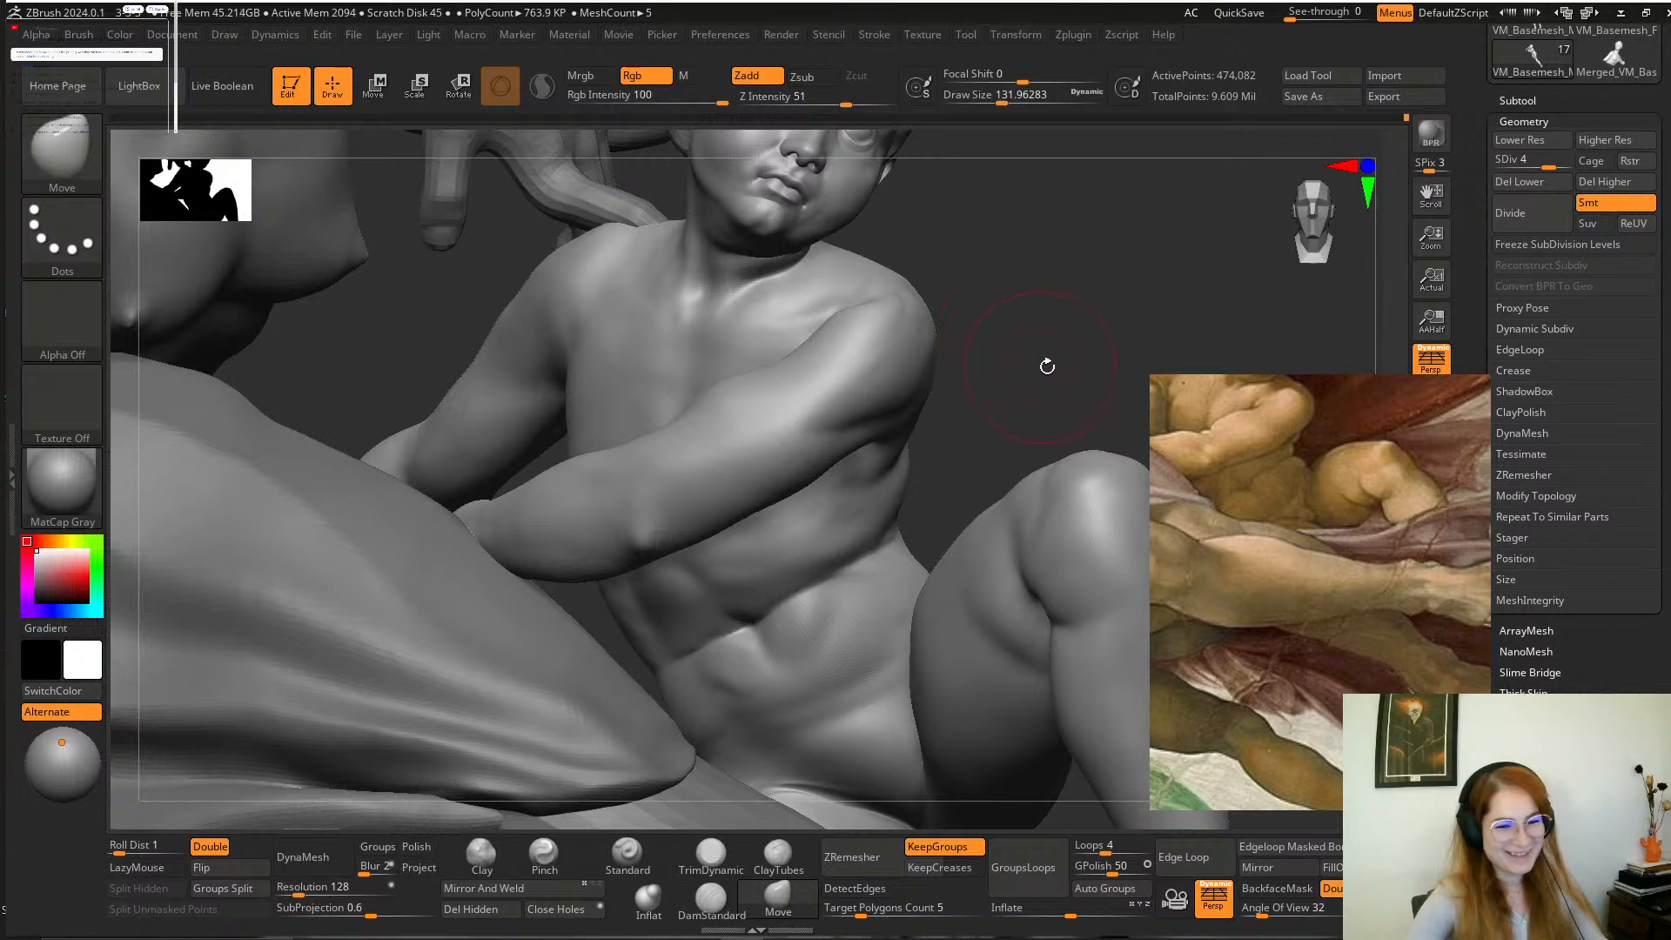
Carve diagonal skin folds along the boy's flank below the armpit with the DamStandard brush, and soften them with smoothing.
mouse_move(1047, 365)
left_mouse_down()
mouse_move(1056, 336)
mouse_move(950, 432)
left_mouse_up()
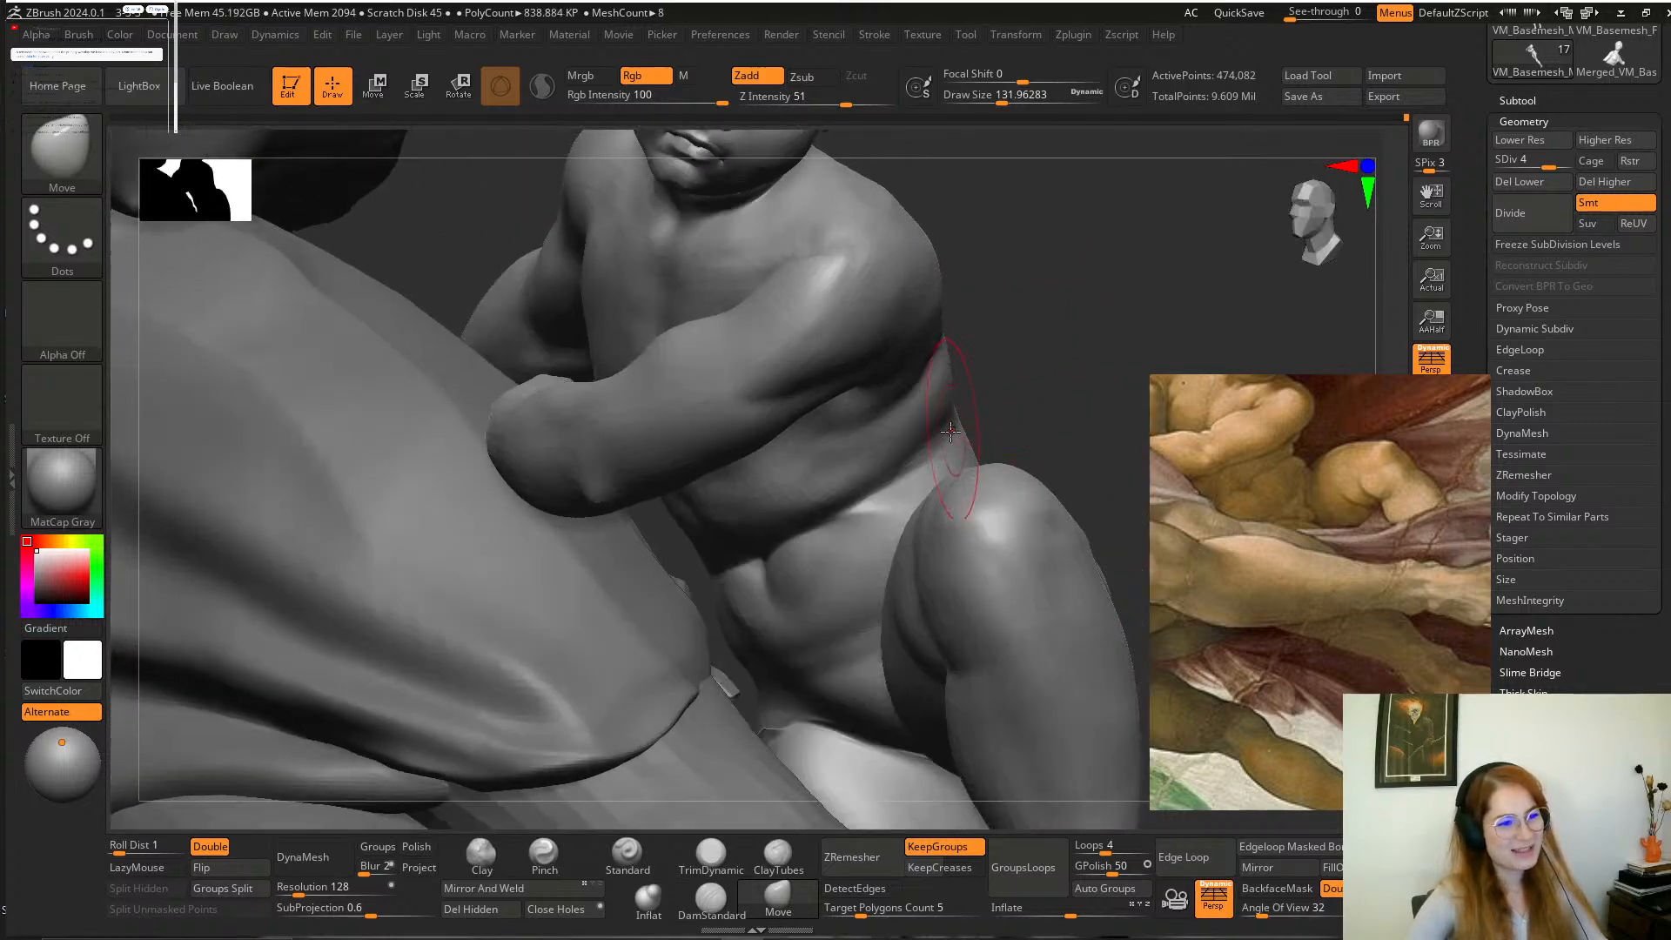
left_click(711, 901)
mouse_move(969, 487)
left_mouse_down()
mouse_move(996, 361)
mouse_move(938, 435)
left_mouse_up()
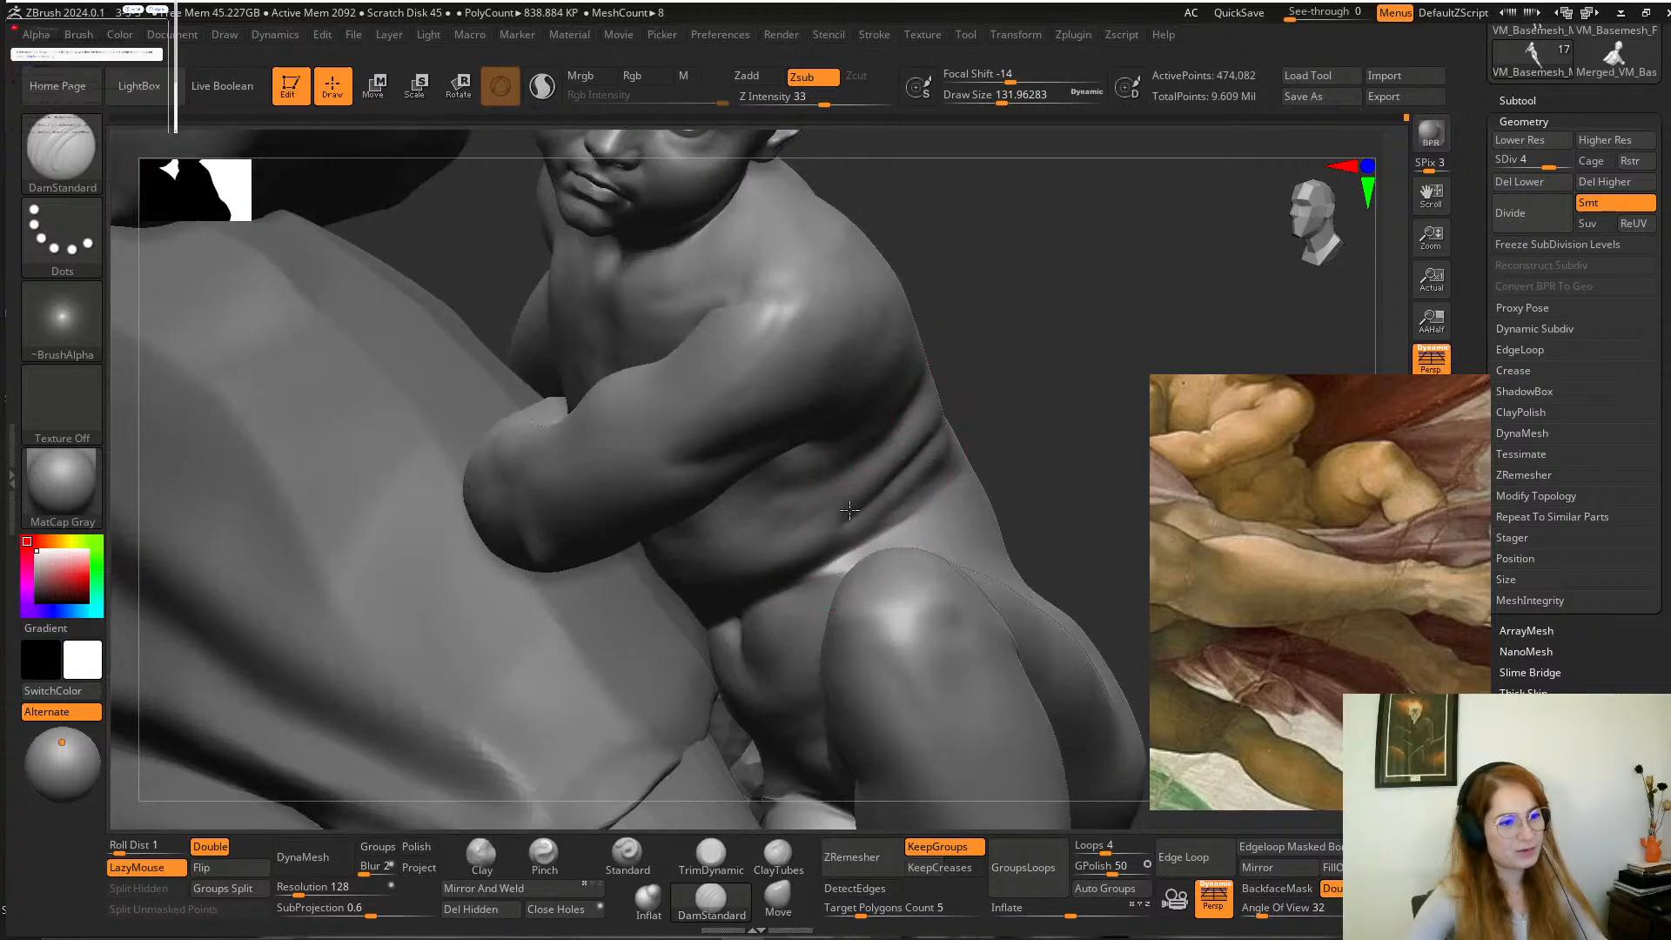
left_click_drag(849, 510, 768, 540)
left_click_drag(904, 481, 766, 548)
mouse_move(1053, 341)
left_mouse_down()
mouse_move(1089, 288)
mouse_move(1026, 321)
left_mouse_up()
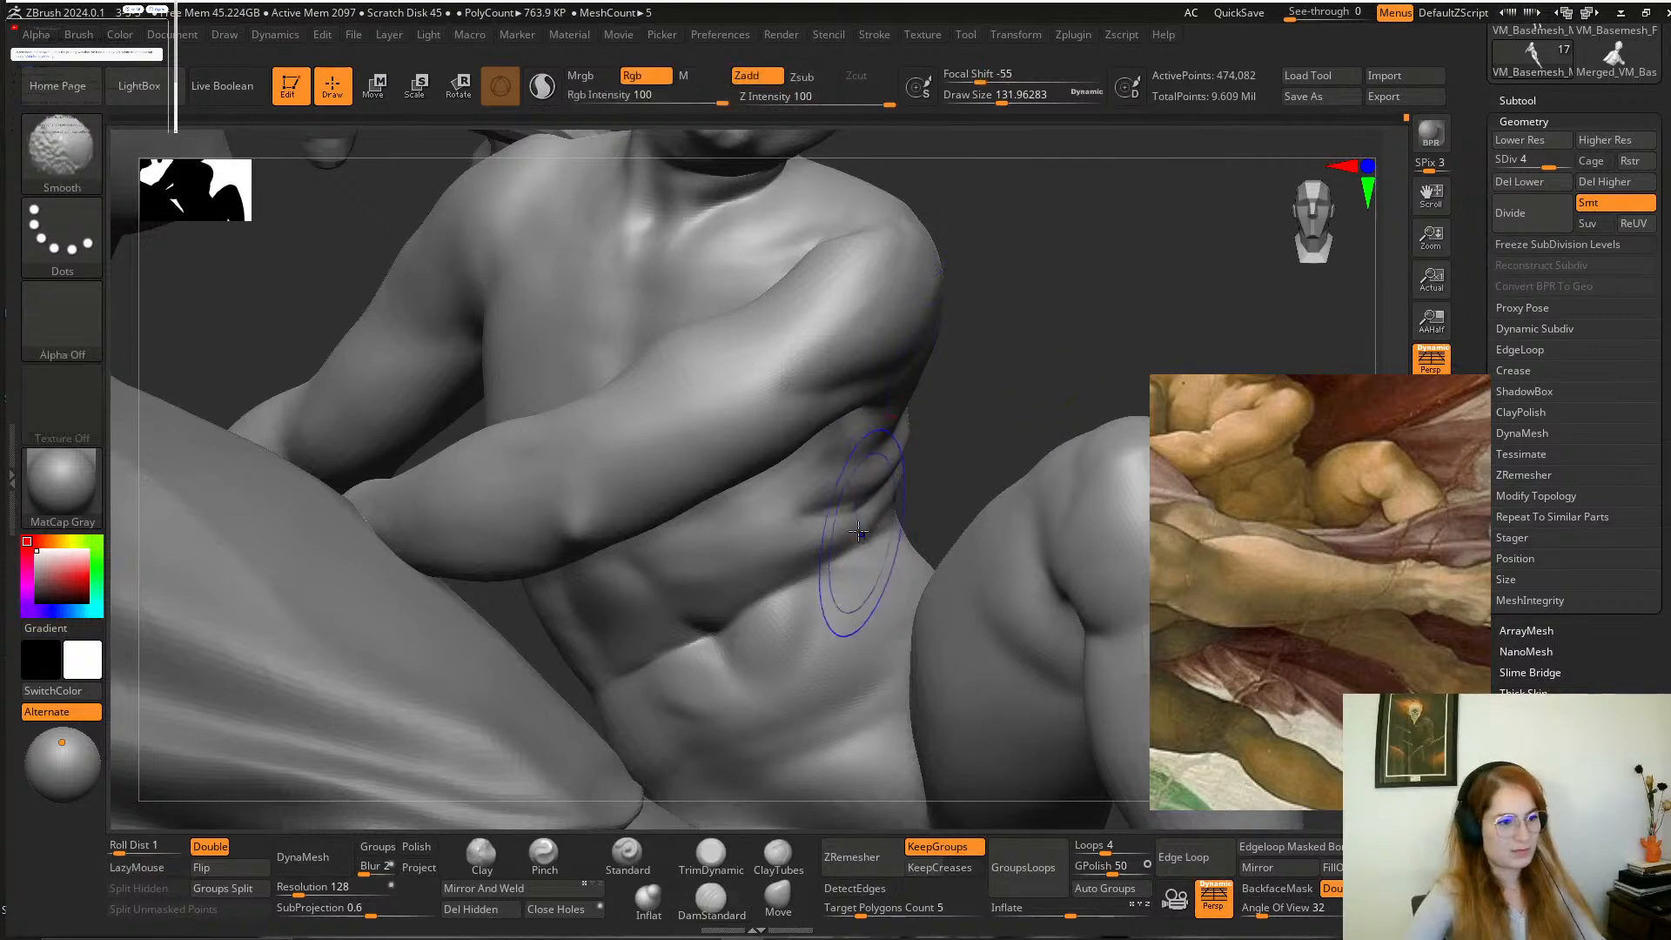
mouse_move(836, 507)
left_mouse_down("shift")
mouse_move(867, 503)
mouse_move(869, 528)
left_mouse_up("shift")
mouse_move(981, 380)
left_mouse_down()
mouse_move(943, 422)
mouse_move(870, 440)
left_mouse_up()
right_click_drag(870, 440, 886, 522)
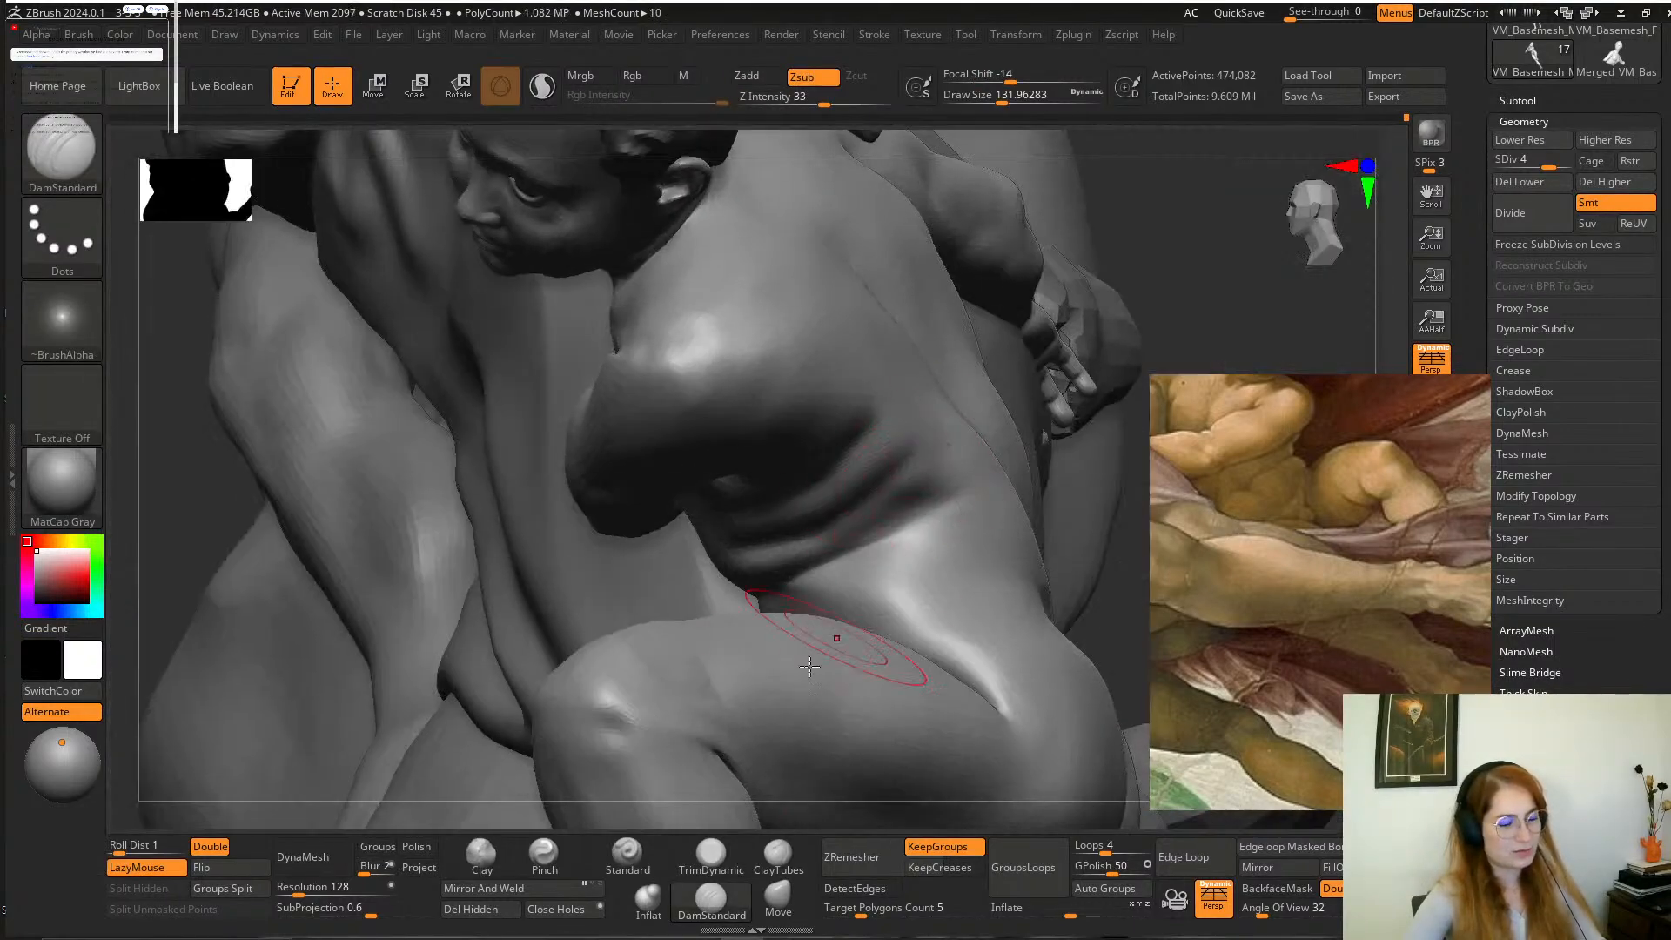
Flatten the ridges between the boy's flank folds with the TrimDynamic brush.
left_click(711, 856)
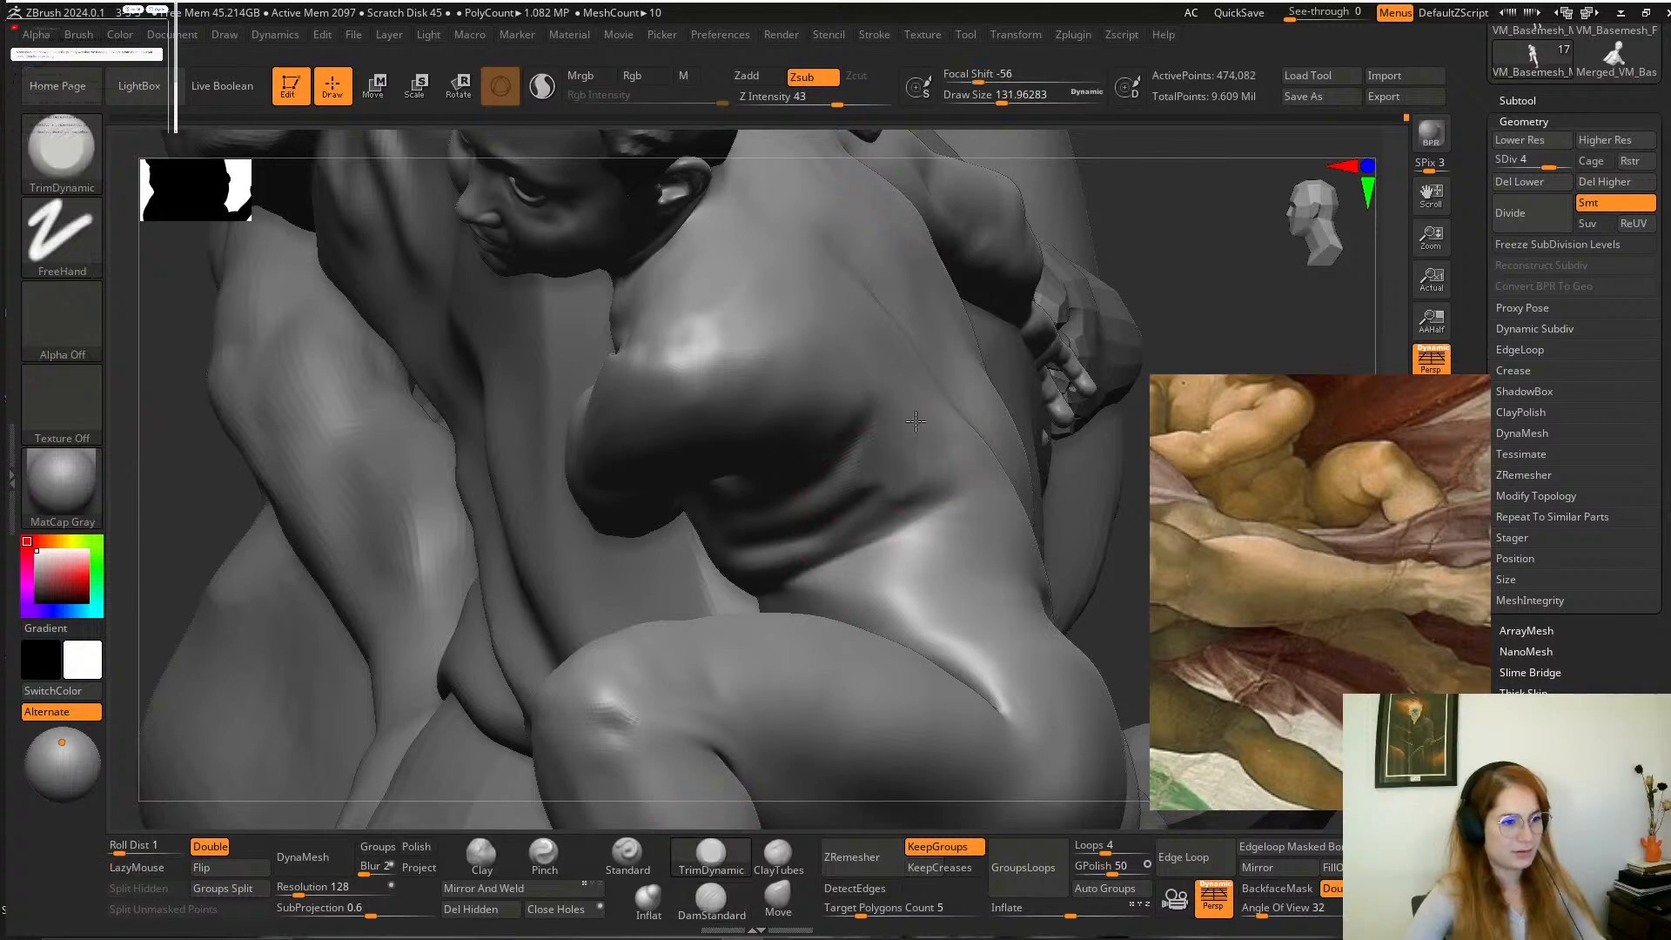
left_click_drag(1165, 241, 1082, 313)
mouse_move(960, 421)
left_mouse_down()
mouse_move(952, 395)
mouse_move(888, 475)
mouse_move(955, 447)
mouse_move(975, 470)
left_mouse_up()
left_click_drag(772, 518, 805, 496)
left_click_drag(974, 458, 975, 426, "shift")
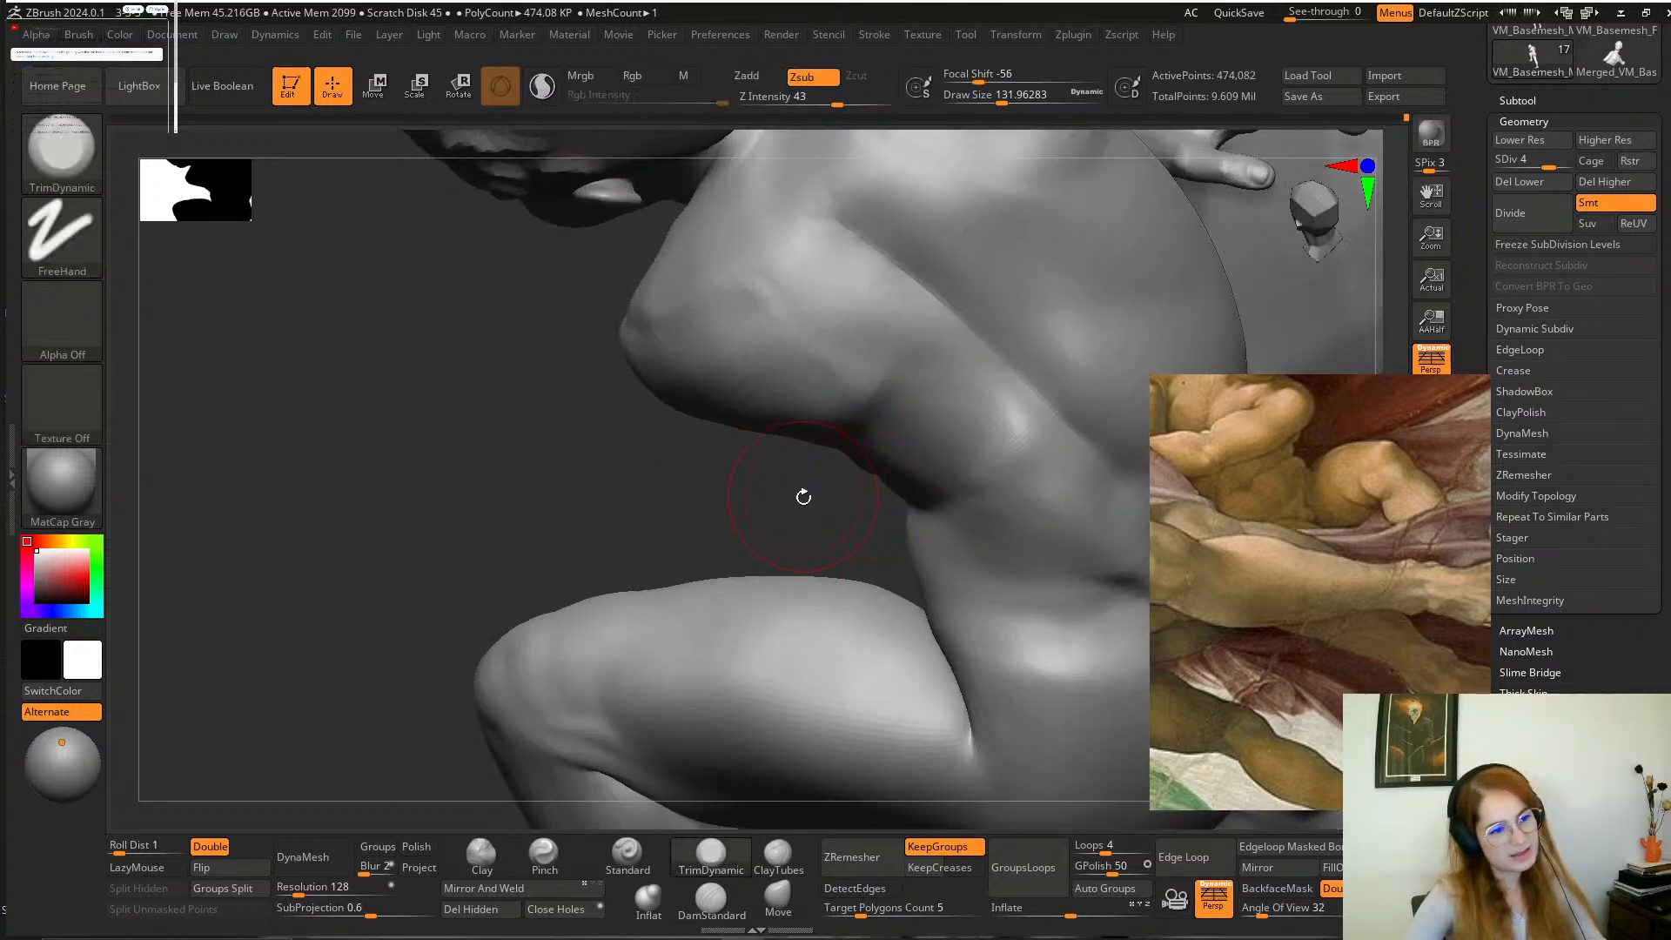
mouse_move(802, 496)
left_mouse_down()
mouse_move(910, 395)
mouse_move(1052, 362)
mouse_move(1103, 320)
mouse_move(905, 421)
left_mouse_up()
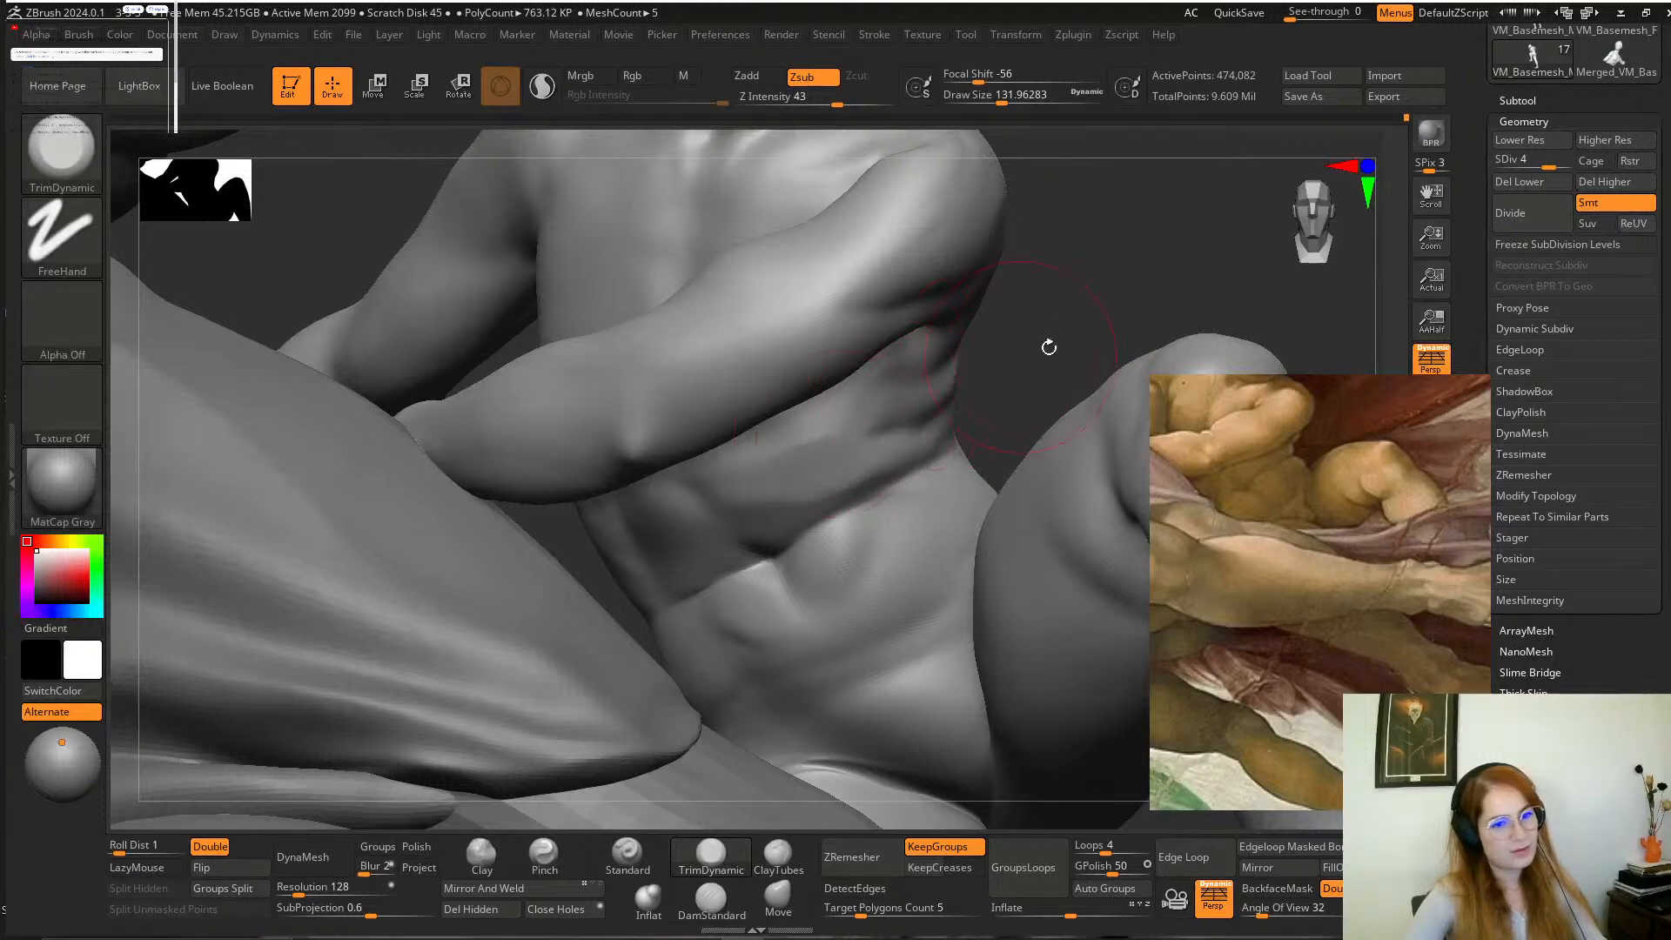
Flatten the boy's lower belly and the edges of his waist folds with the TrimDynamic brush.
mouse_move(1049, 348)
left_mouse_down()
mouse_move(1043, 322)
mouse_move(1023, 352)
left_mouse_up()
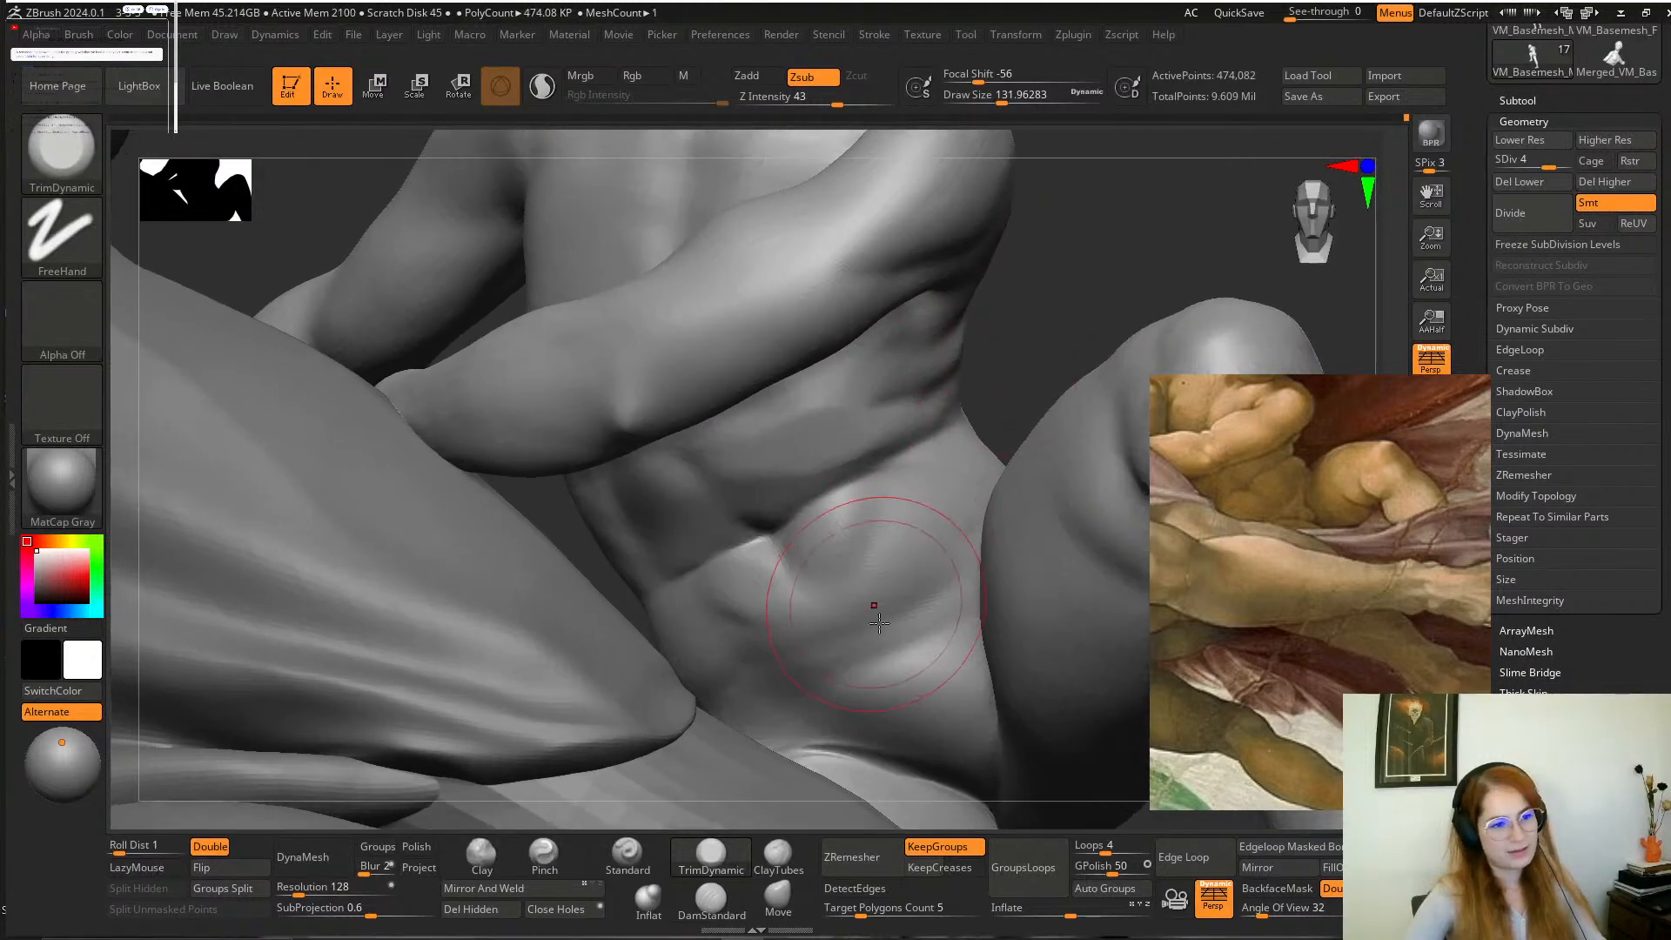
left_click_drag(879, 623, 873, 646)
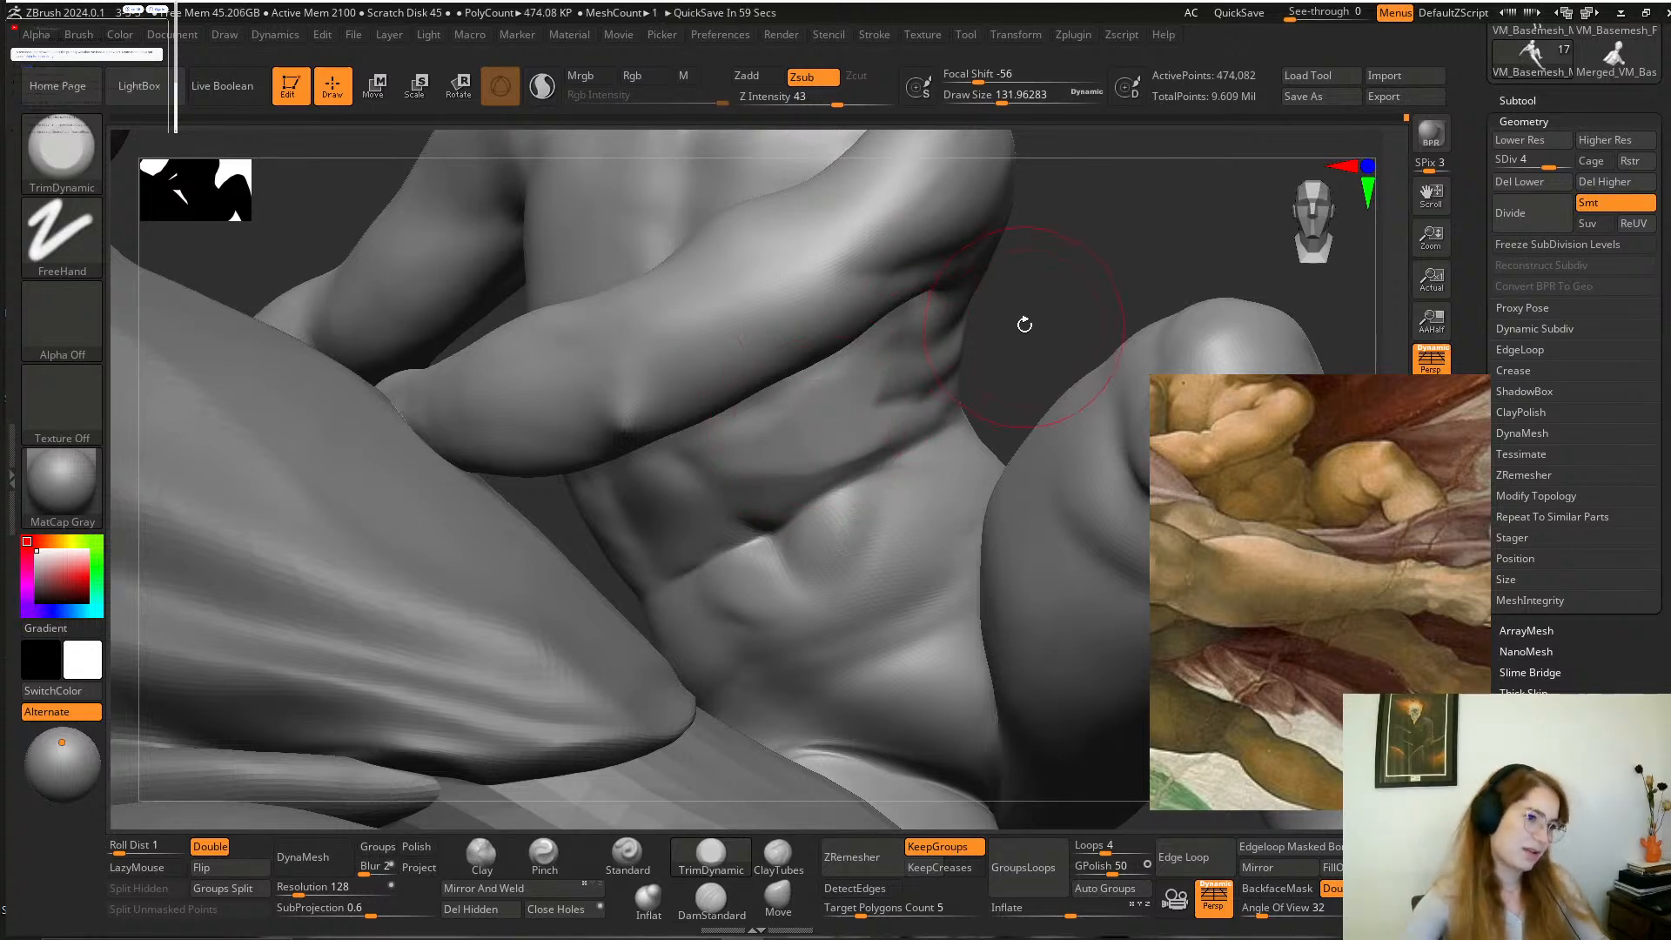
left_click_drag(1025, 324, 1027, 357)
Reshape the outline of the boy's flank and waist with the Move brush, reducing the draw size to 112.
left_click(778, 897)
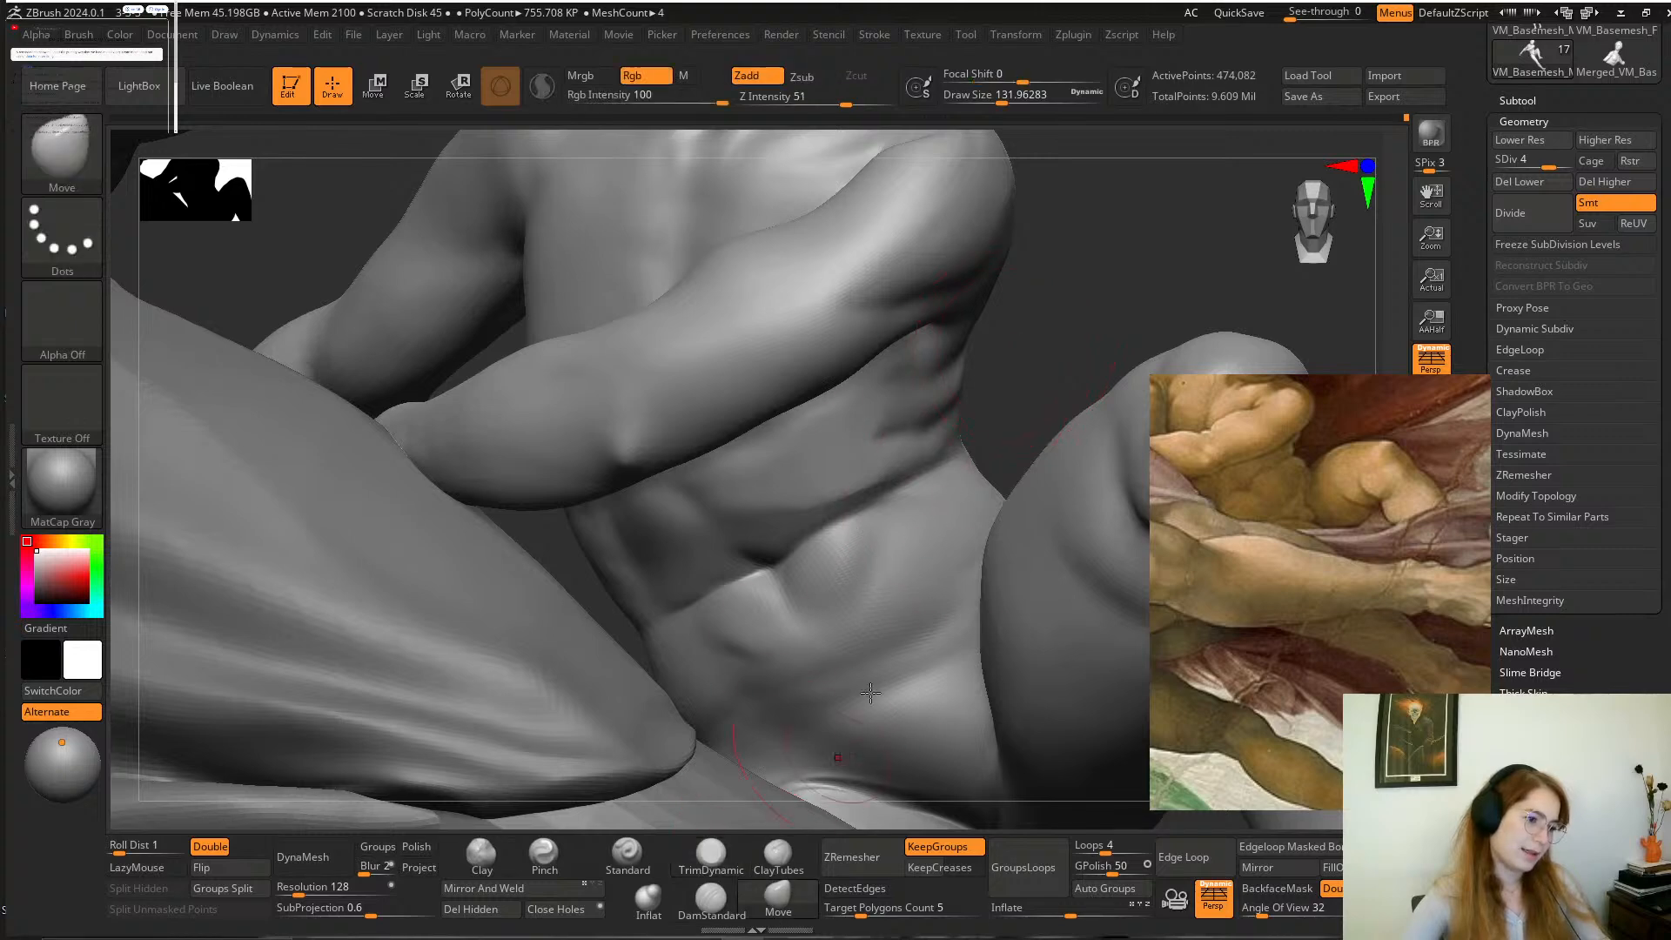
left_click_drag(994, 422, 958, 431)
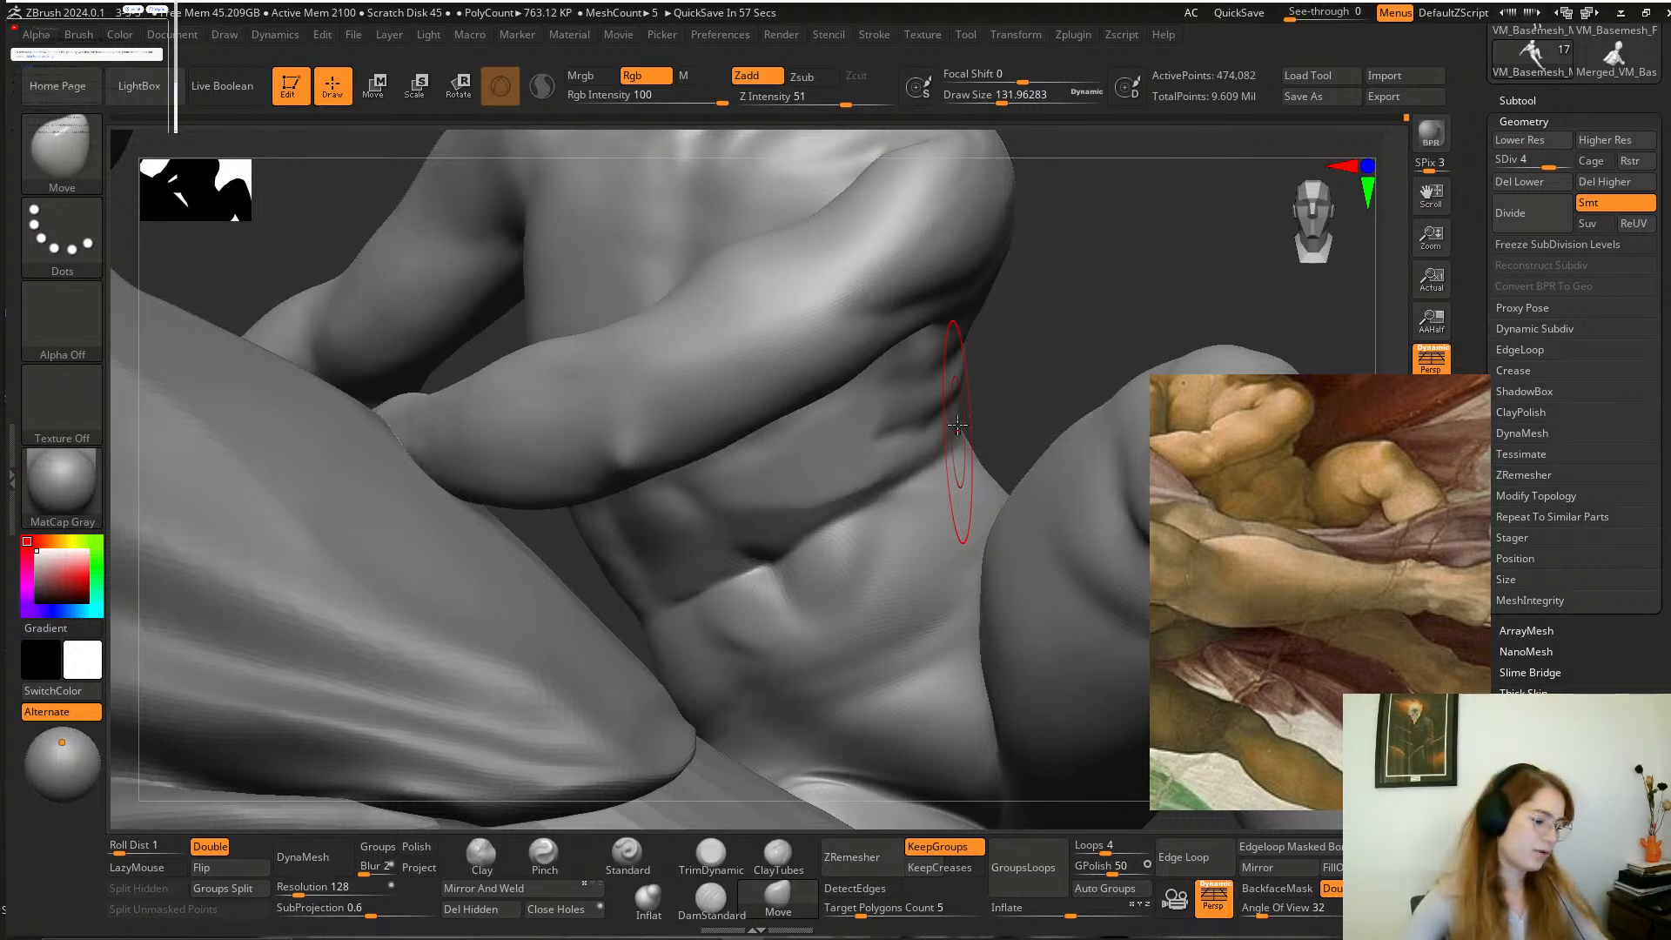
left_click_drag(1033, 235, 1048, 287)
left_click_drag(811, 494, 729, 517, "shift")
left_click_drag(1044, 358, 1062, 318, "alt")
key("space")
left_click_drag(902, 442, 896, 443)
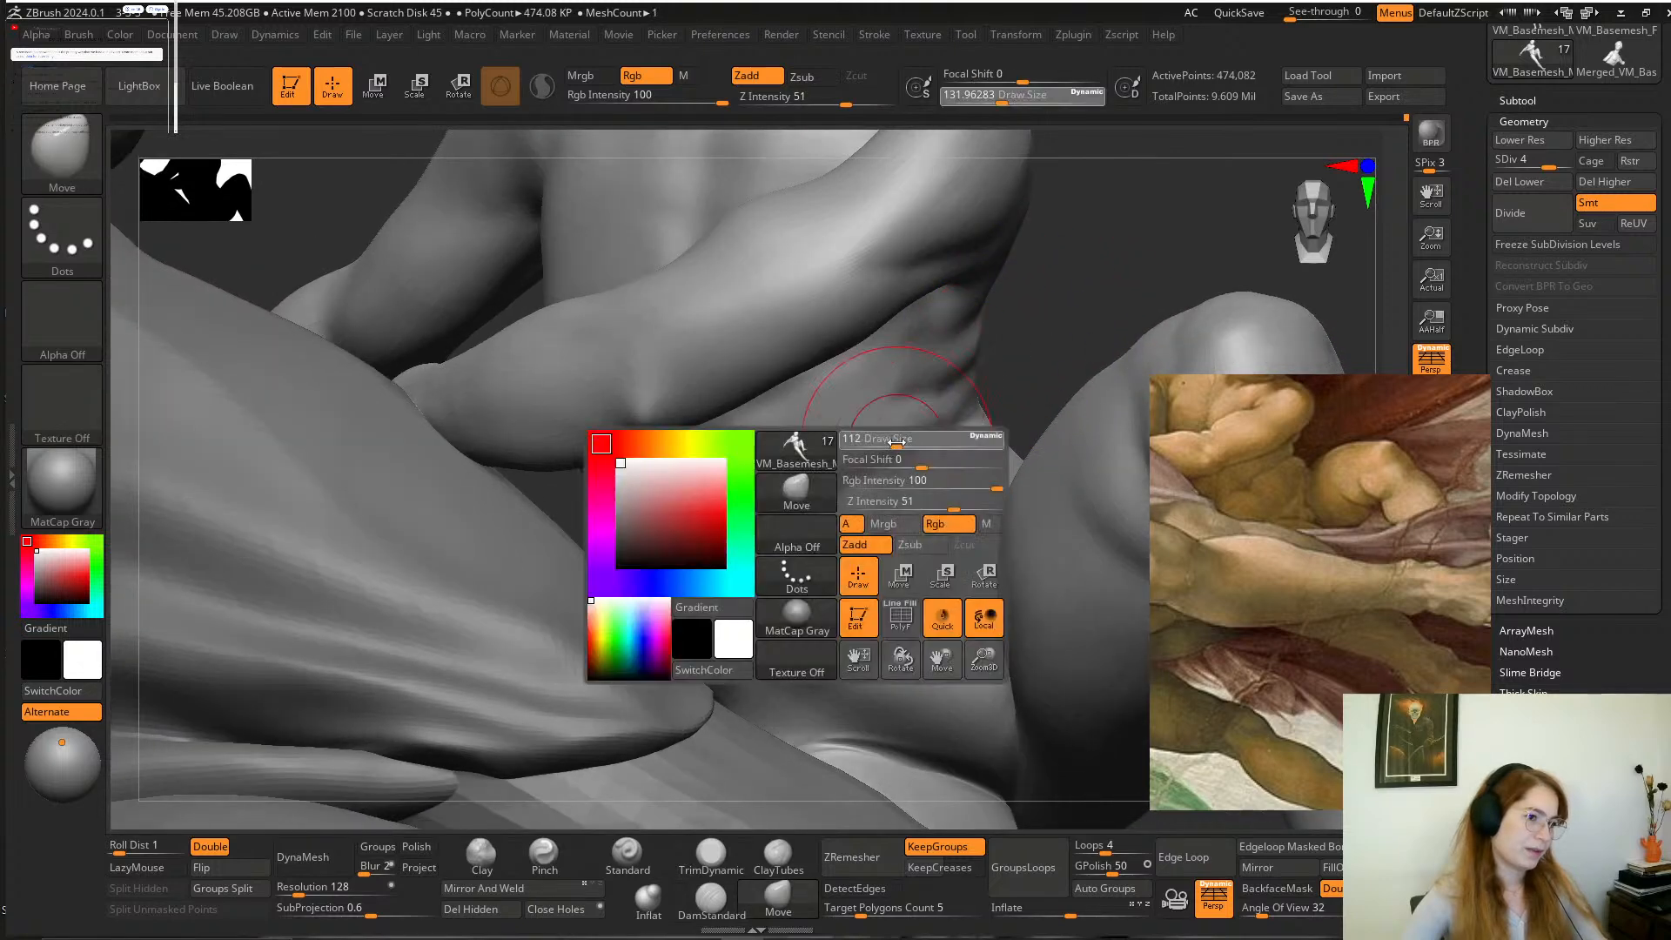
left_click_drag(1035, 342, 974, 387)
Deepen the creases across the boy's flank and waist with the DamStandard brush at draw sizes of about 158 and 83.
left_click(711, 900)
key("space")
left_click_drag(861, 462, 872, 461)
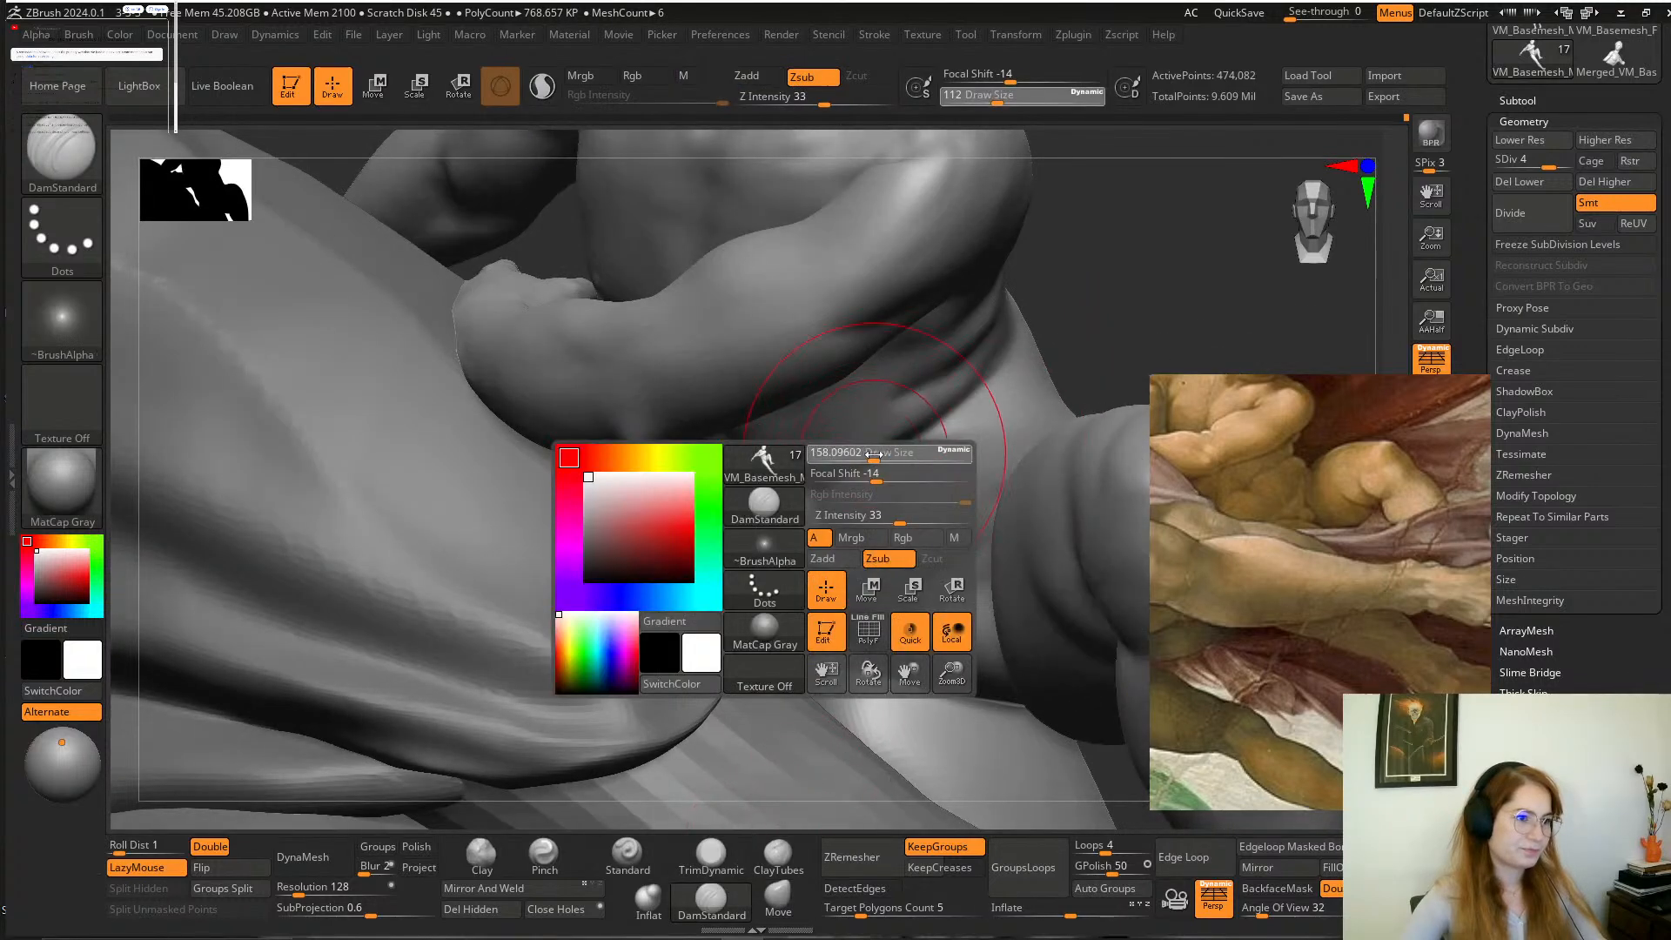
mouse_move(863, 379)
left_mouse_down()
mouse_move(897, 448)
mouse_move(962, 506)
left_mouse_up()
left_click_drag(1130, 303, 1088, 240)
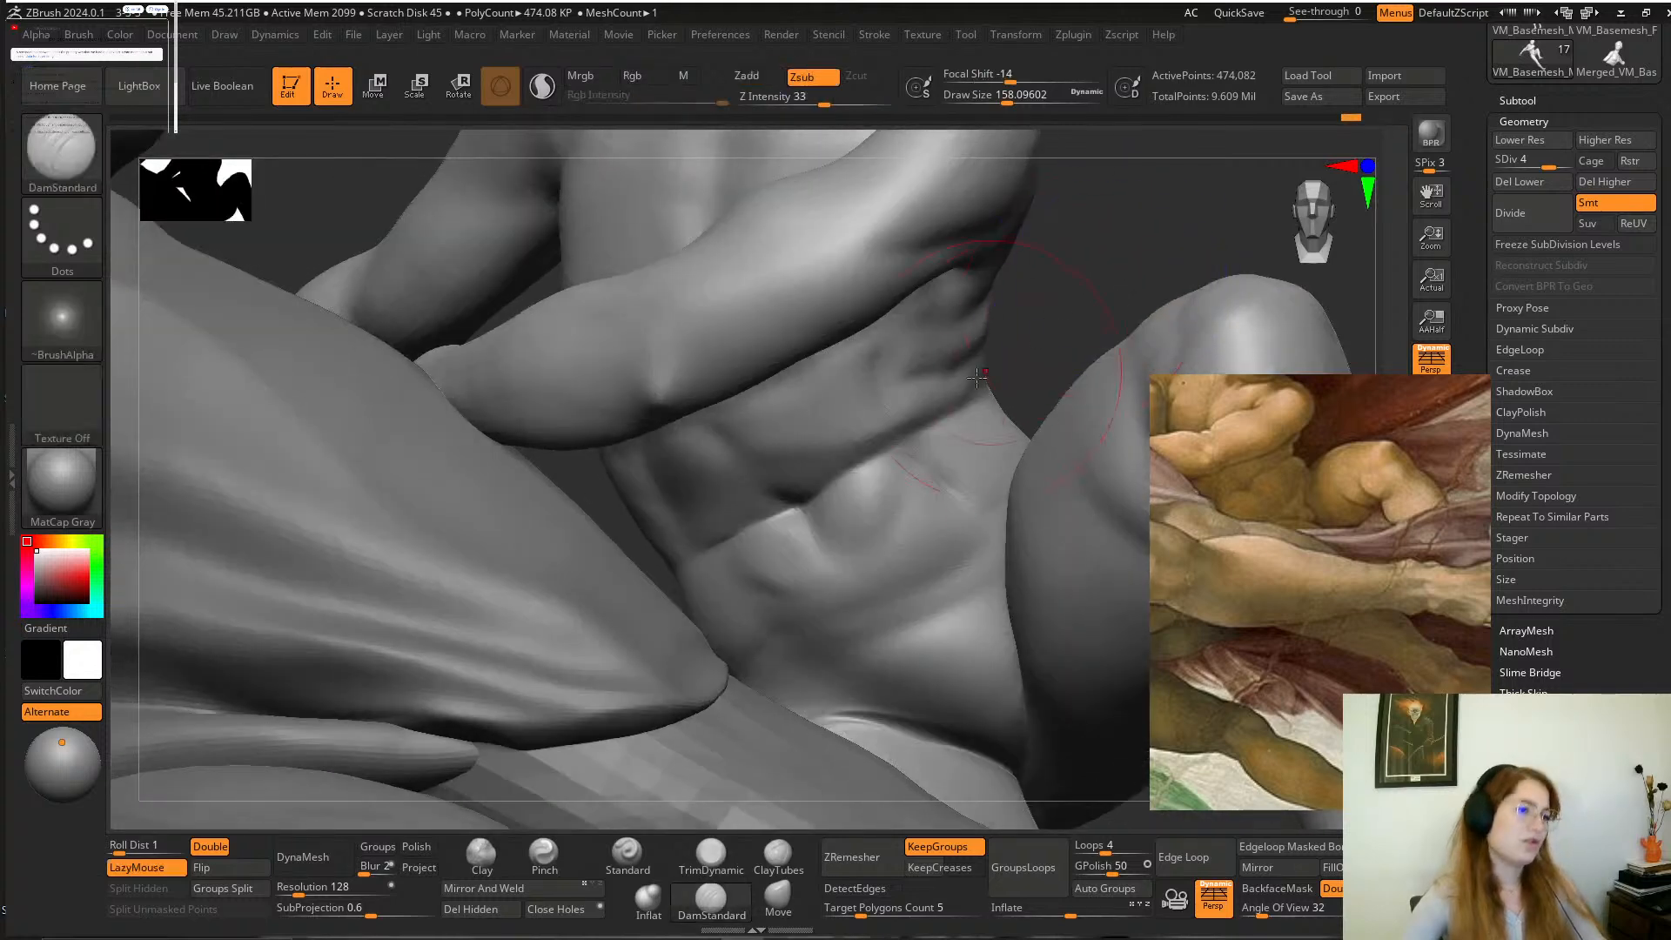
left_click_drag(1052, 321, 1055, 257)
key("space")
left_click_drag(930, 408, 912, 408)
mouse_move(1050, 301)
left_mouse_down()
mouse_move(1067, 364)
mouse_move(1075, 306)
mouse_move(1056, 228)
mouse_move(1088, 253)
left_mouse_up()
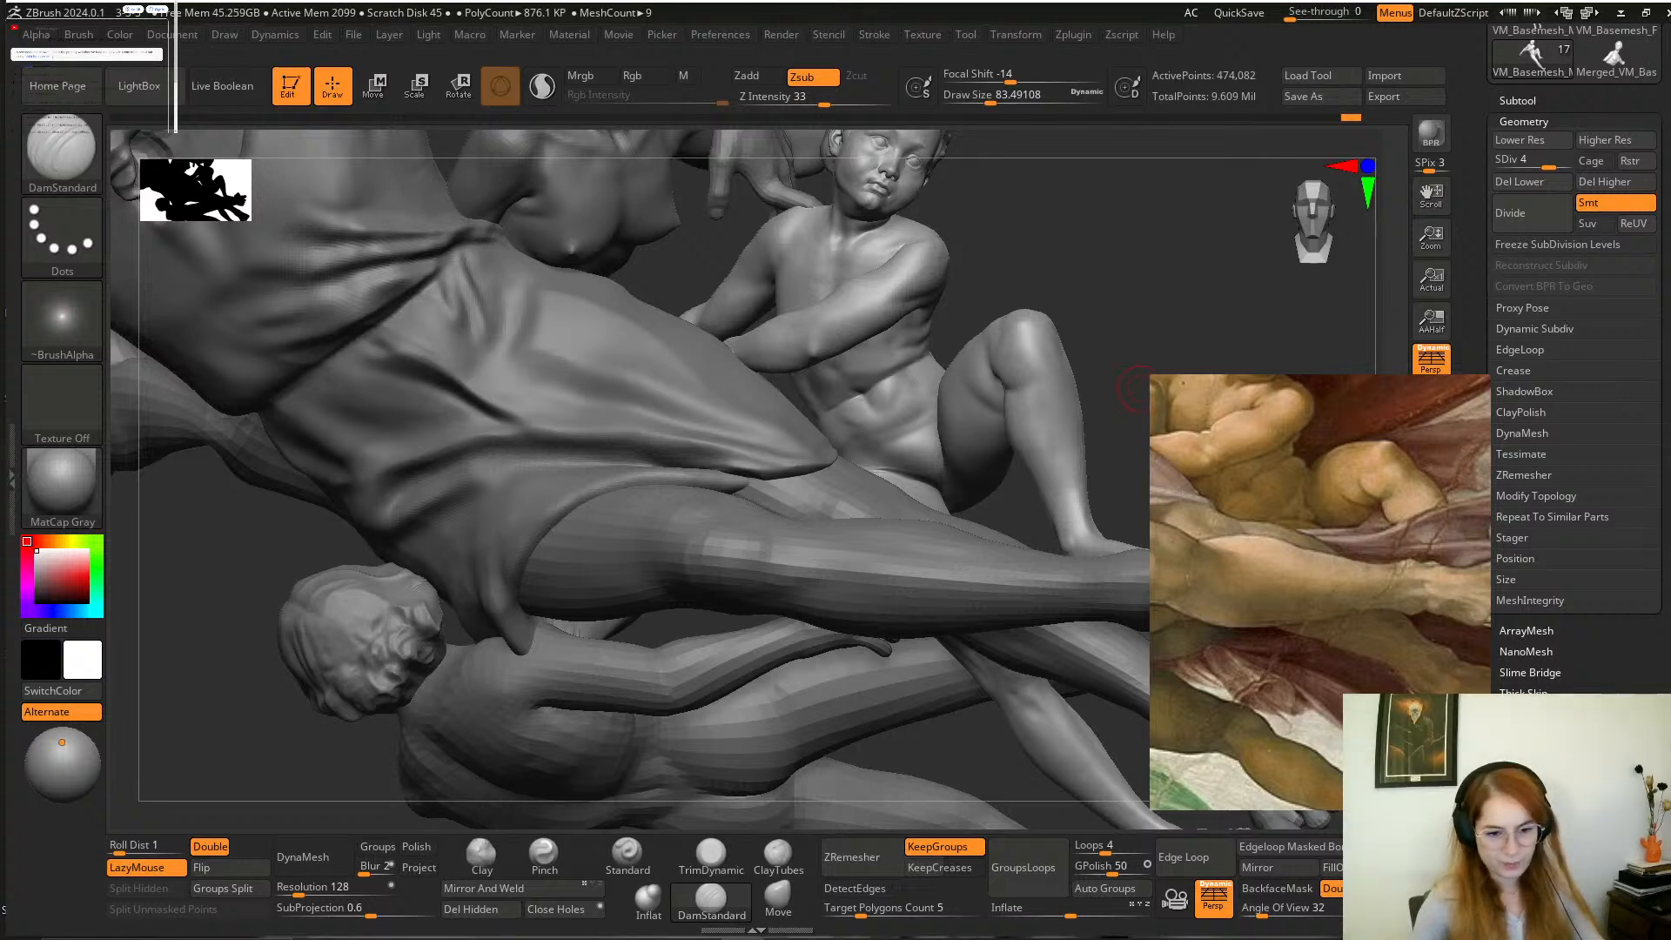
Isolate the boy's figure and mask his head, arms and torso, leaving the lower belly and legs editable.
left_click(1431, 840)
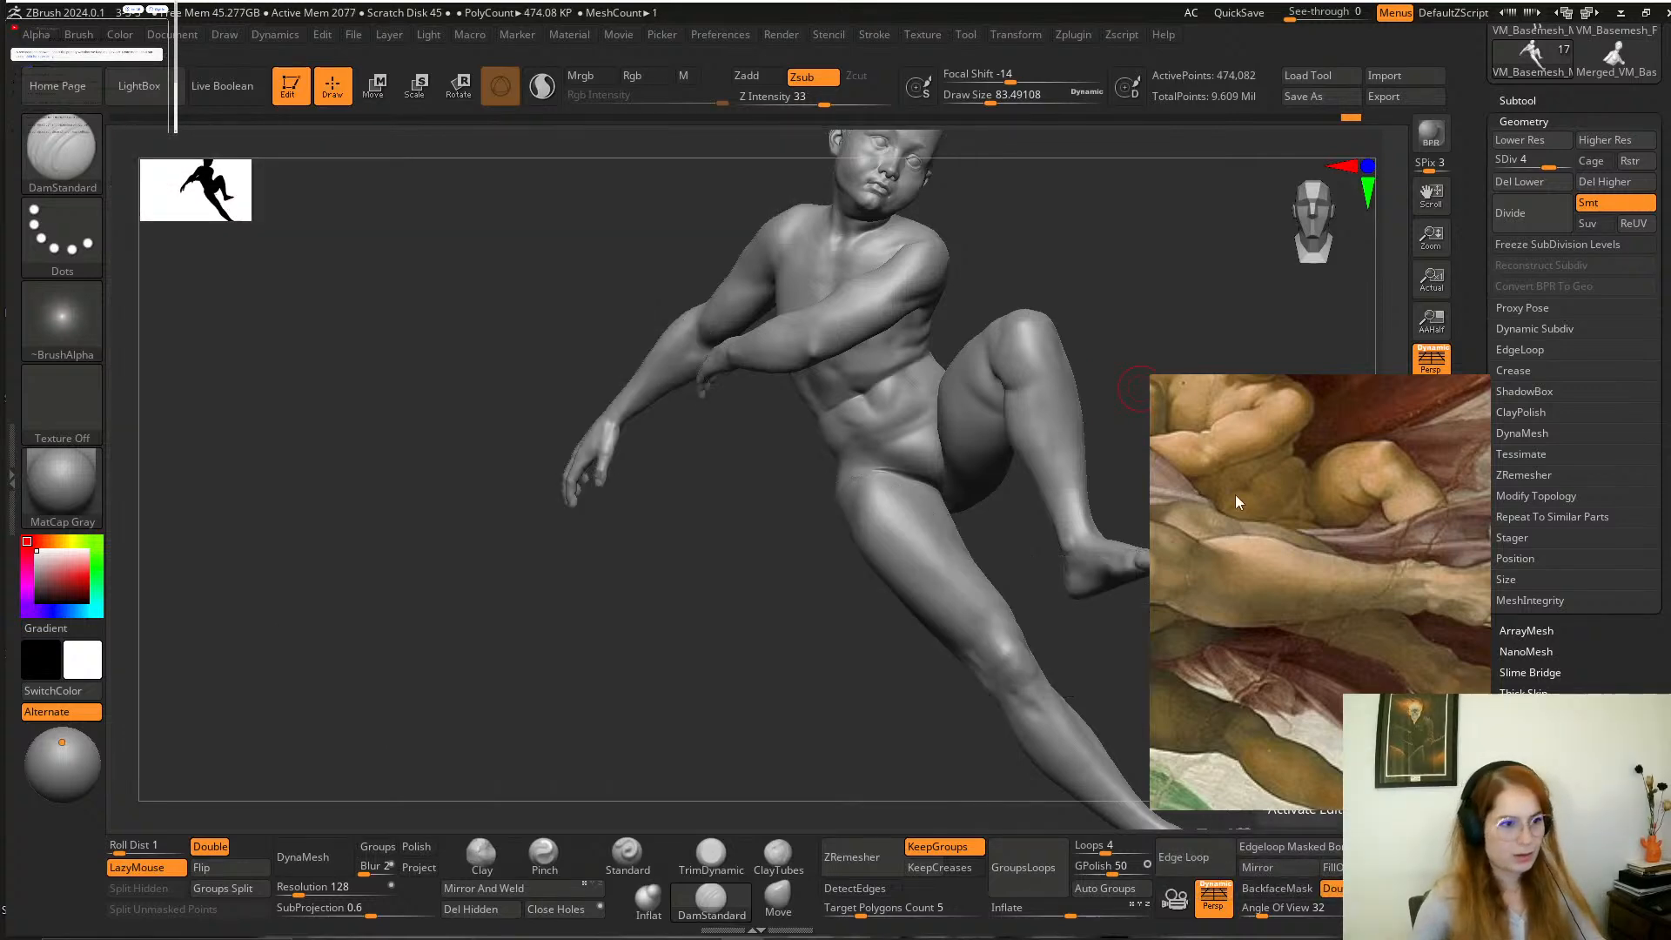
mouse_move(1078, 288)
left_mouse_down()
mouse_move(953, 291)
mouse_move(1070, 749)
mouse_move(643, 729)
mouse_move(597, 583)
mouse_move(601, 529)
left_mouse_up()
mouse_move(772, 421)
left_mouse_down("ctrl")
mouse_move(749, 657)
mouse_move(1079, 468)
left_mouse_up("ctrl")
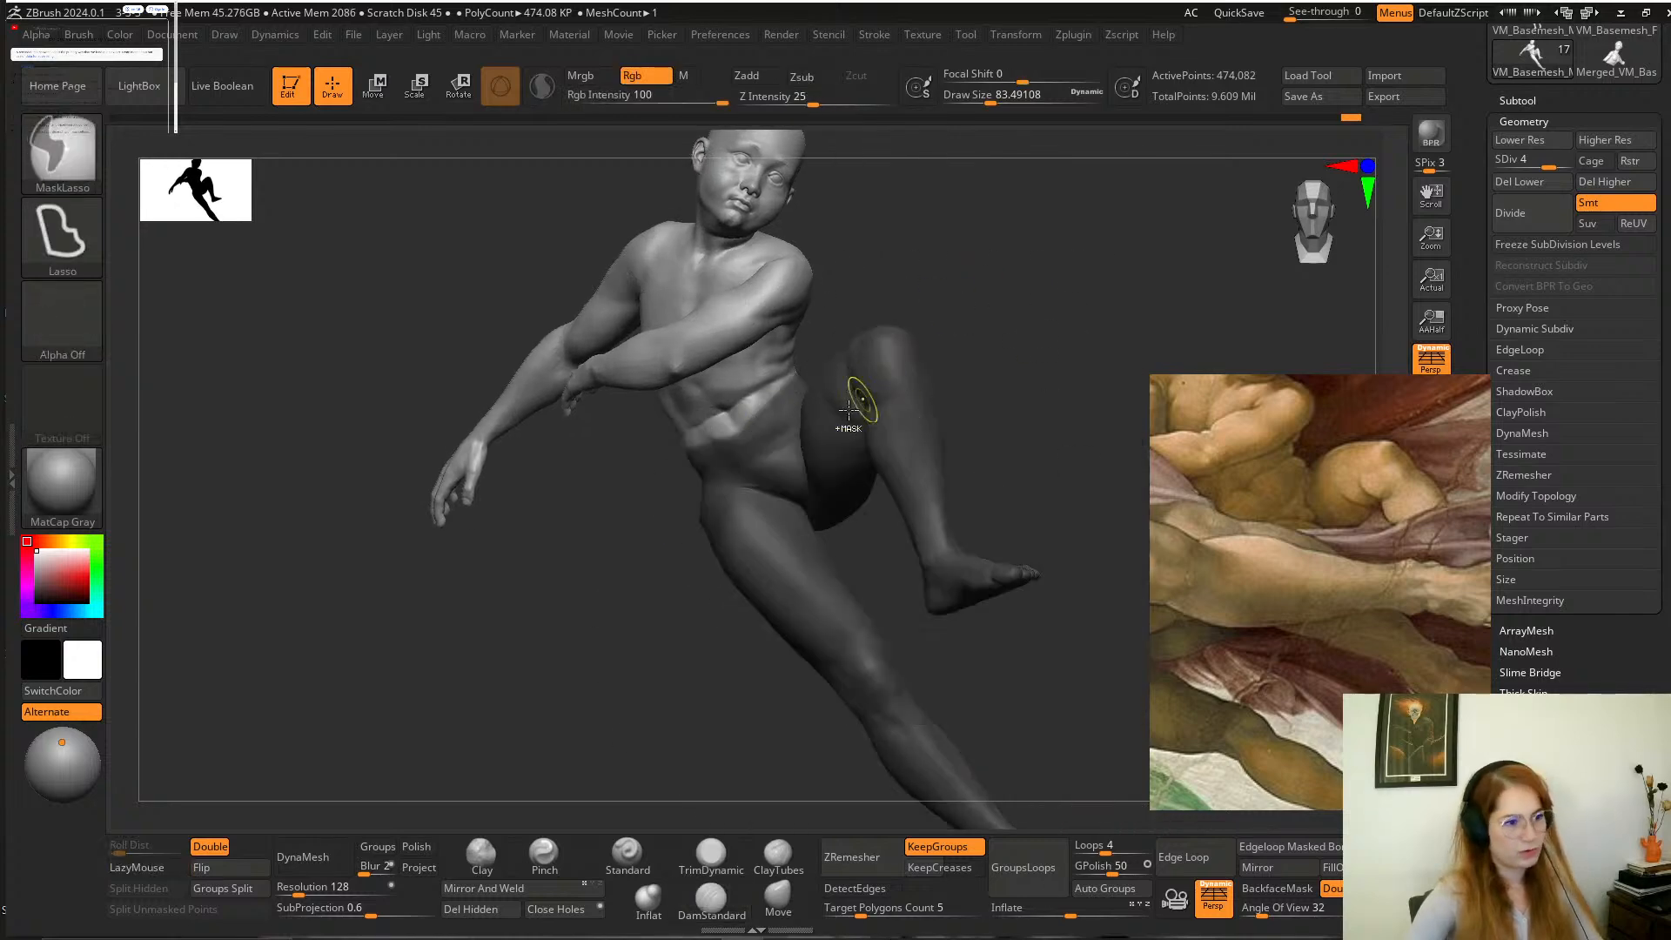
left_click(759, 455, "ctrl")
Lower the boy's mesh to subdivision level 3 and shift the unmasked lower body slightly up toward the torso with the gizmo.
left_click_drag(1543, 163, 1527, 162)
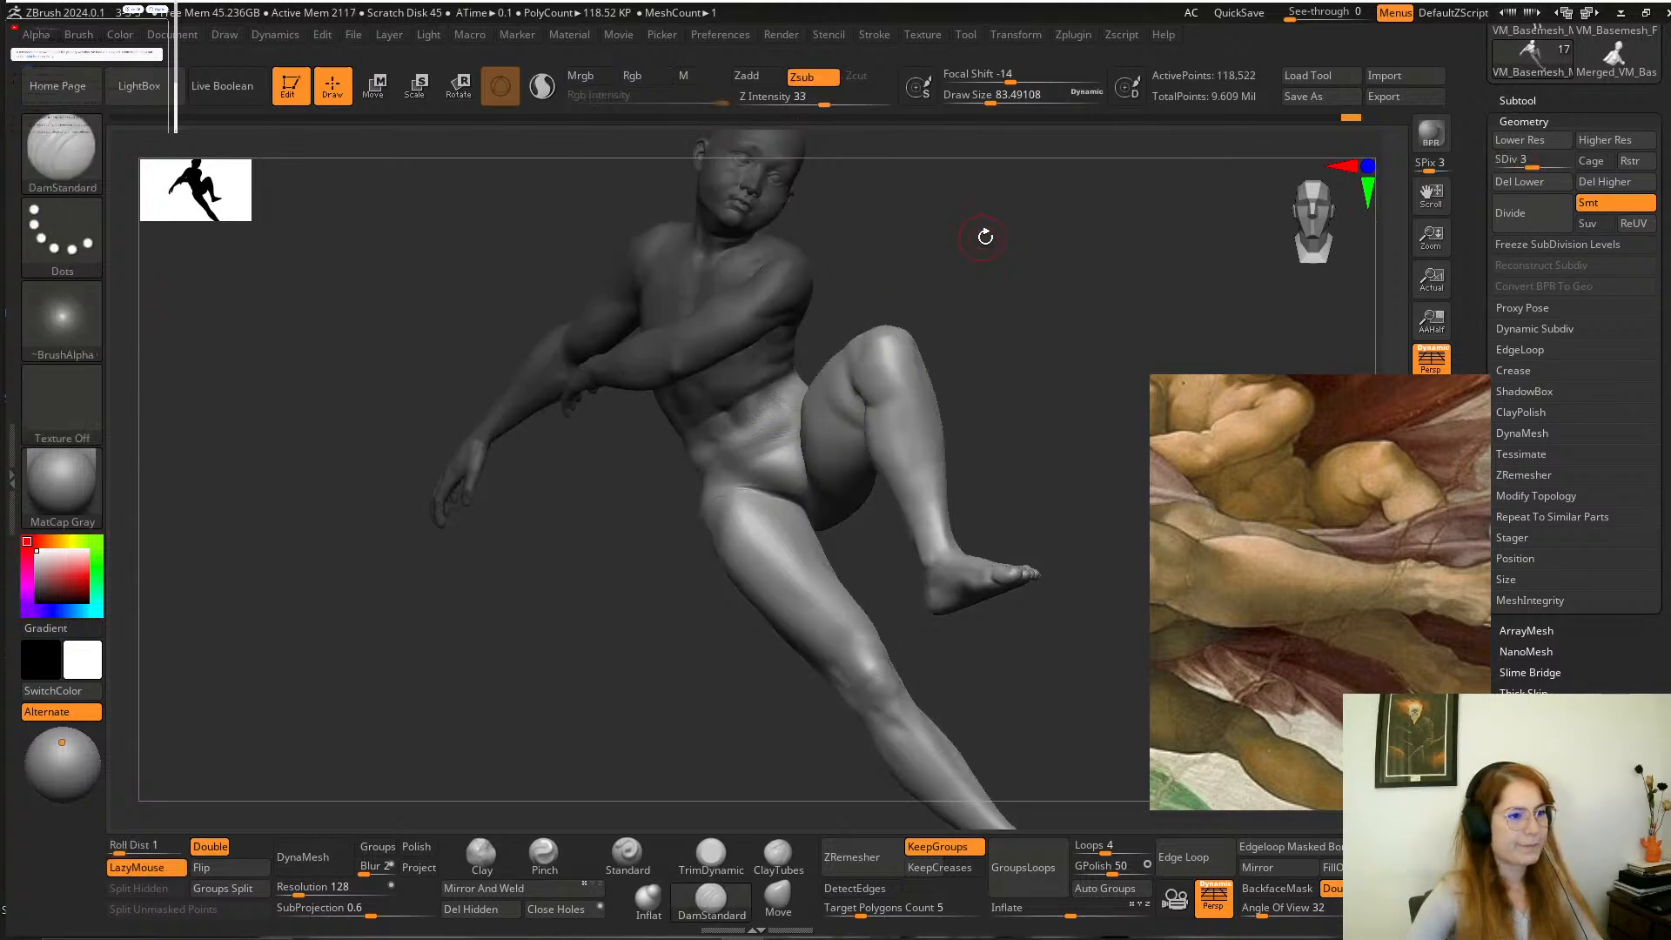
mouse_move(810, 358)
left_mouse_down("ctrl")
mouse_move(715, 443)
mouse_move(759, 434)
left_mouse_up("ctrl")
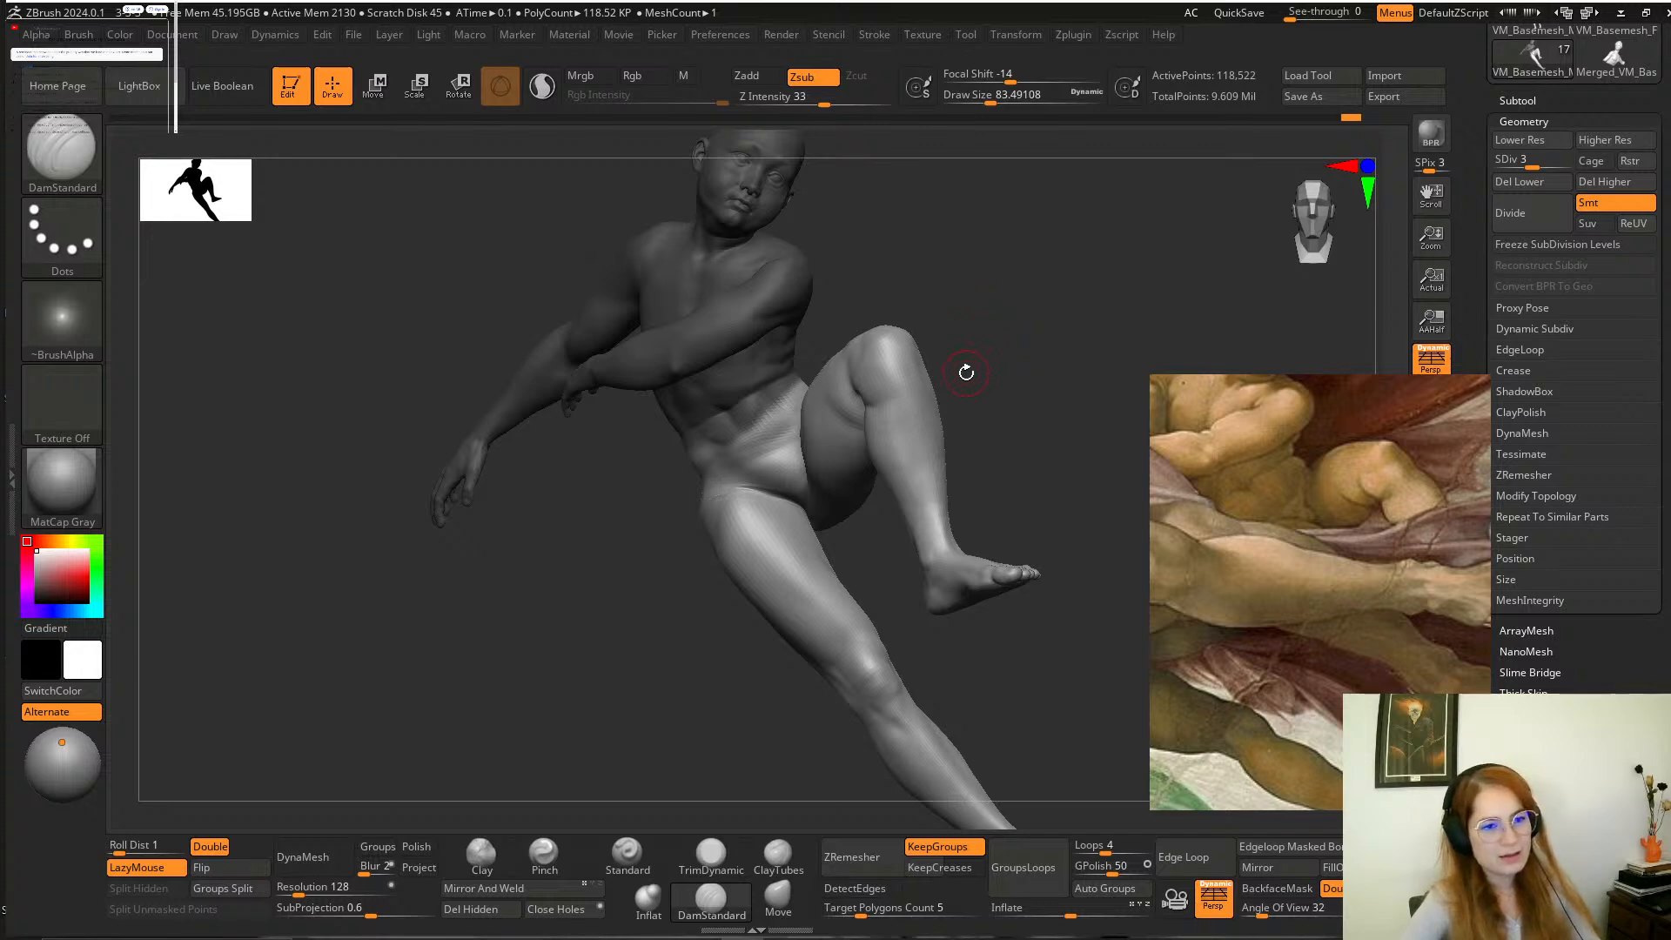
left_click_drag(976, 378, 963, 438, "alt")
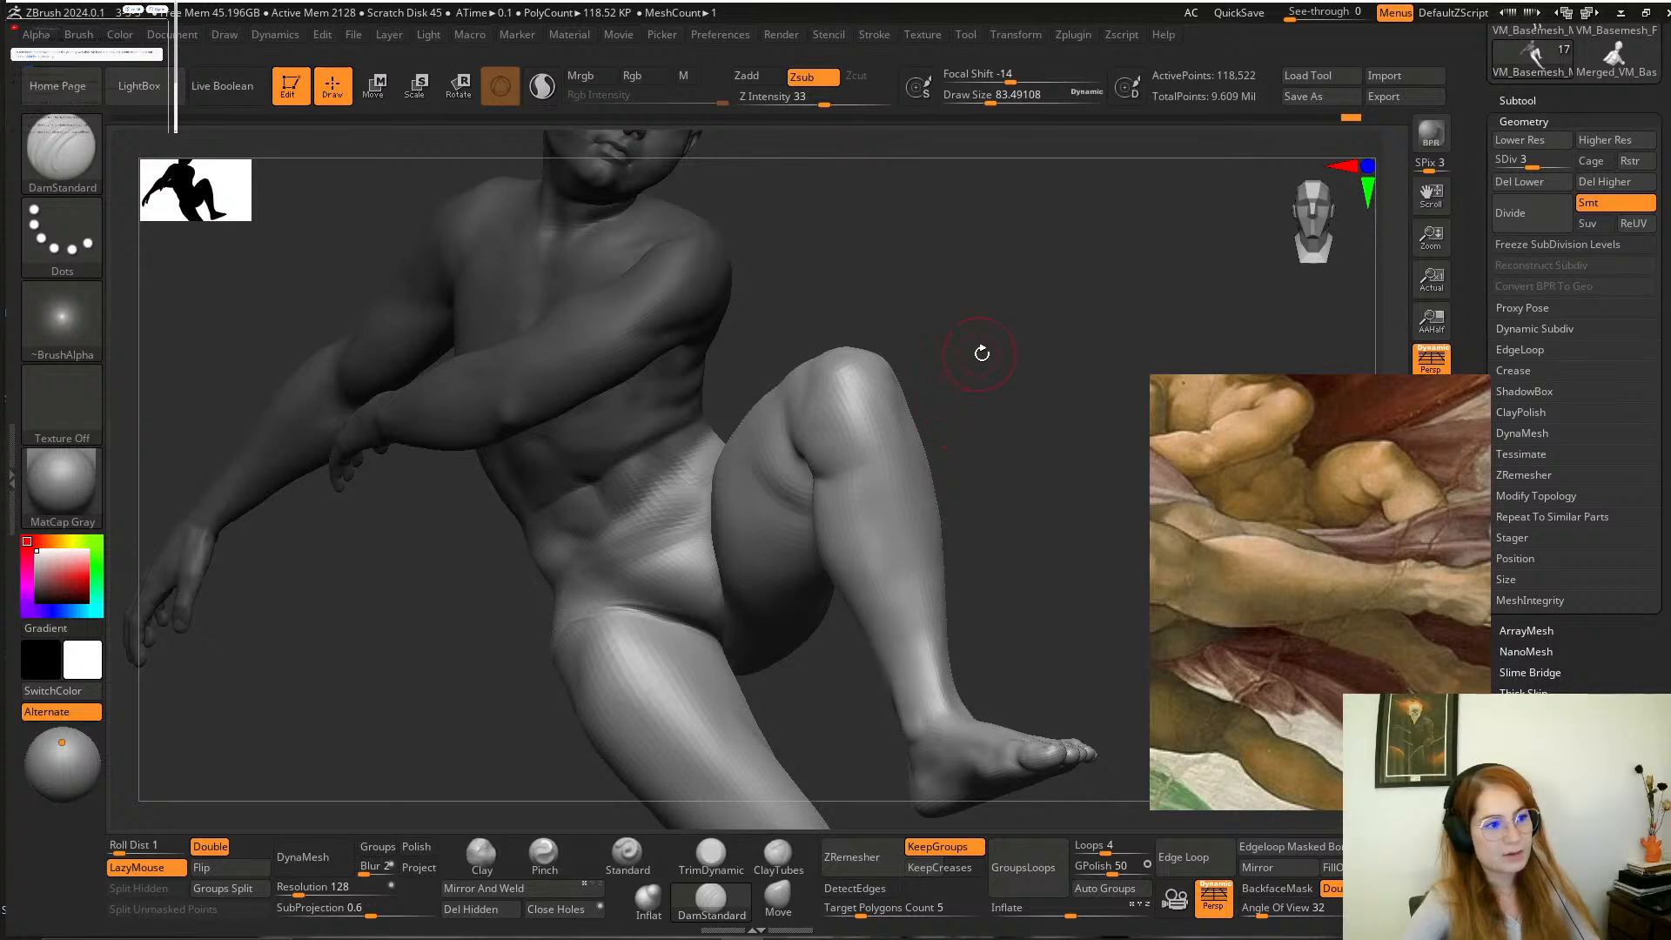
left_click_drag(961, 369, 1053, 369, "alt")
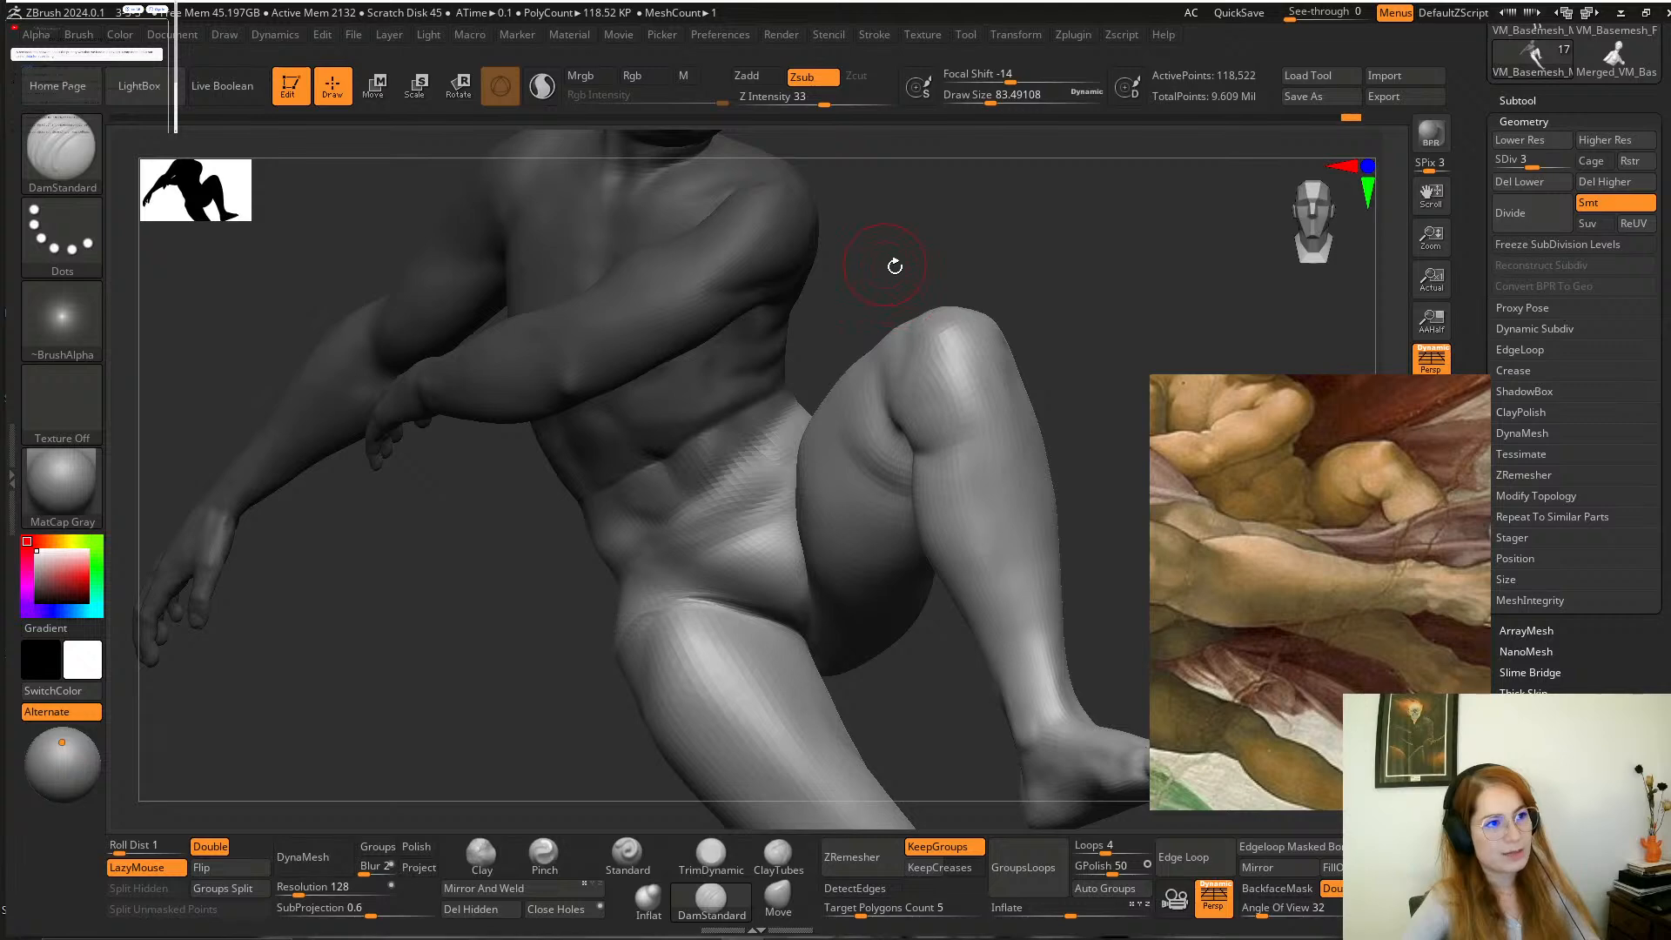
mouse_move(895, 266)
left_mouse_down()
mouse_move(940, 290)
mouse_move(914, 309)
mouse_move(930, 309)
left_mouse_up()
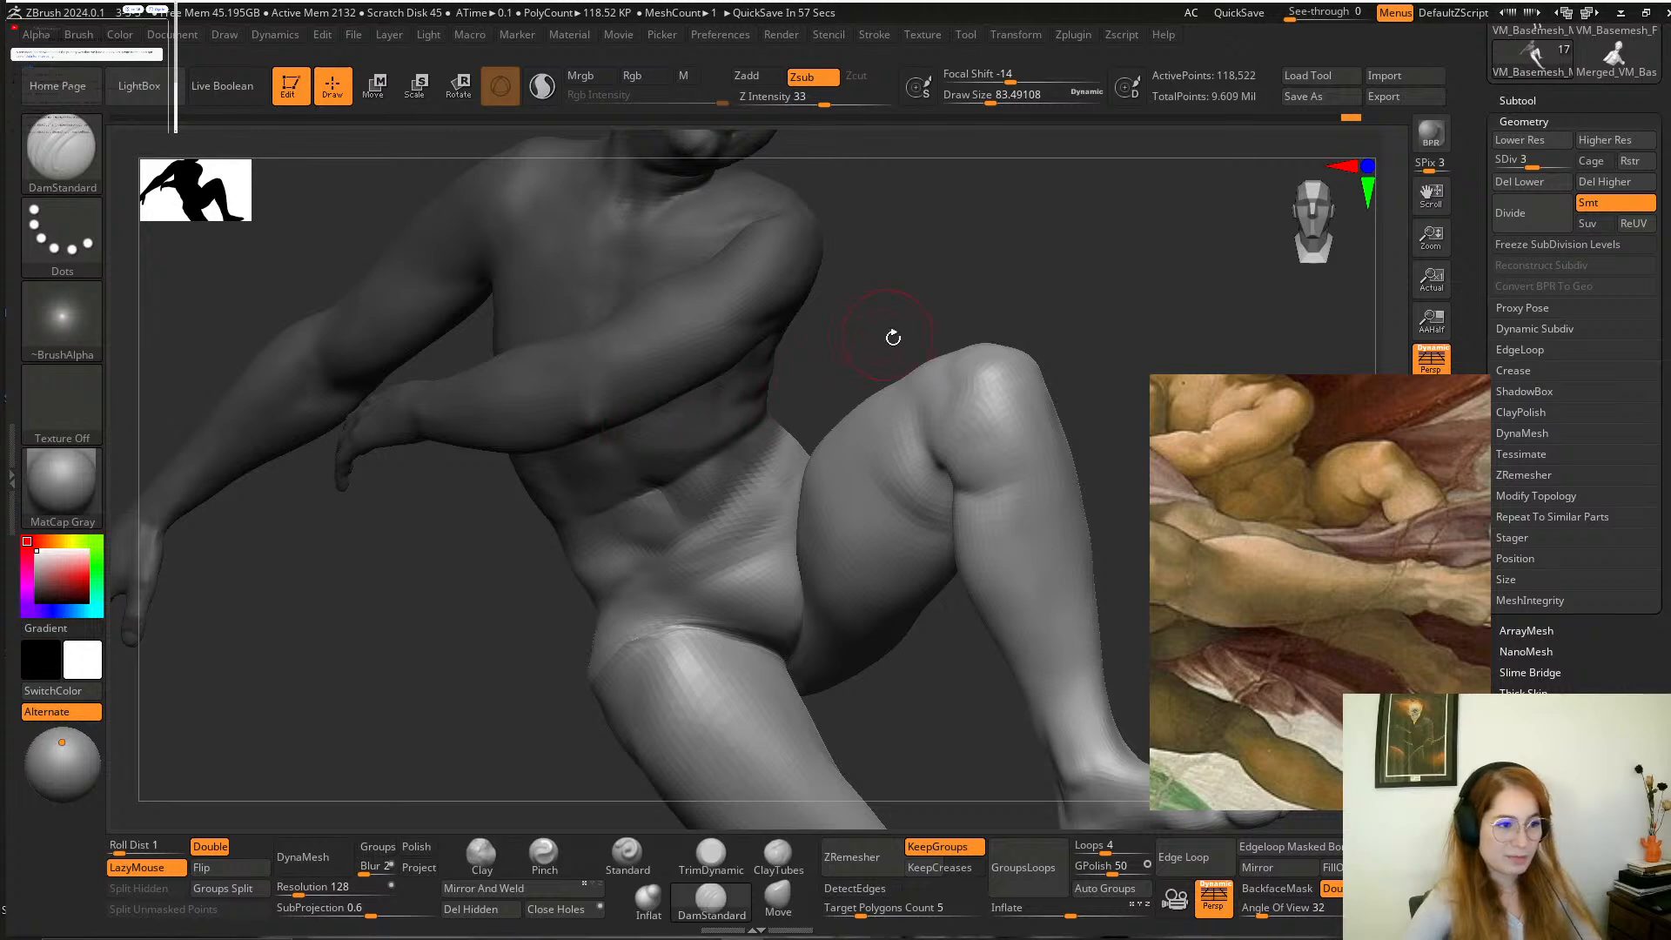
key("ctrl")
left_click_drag(893, 342, 876, 324)
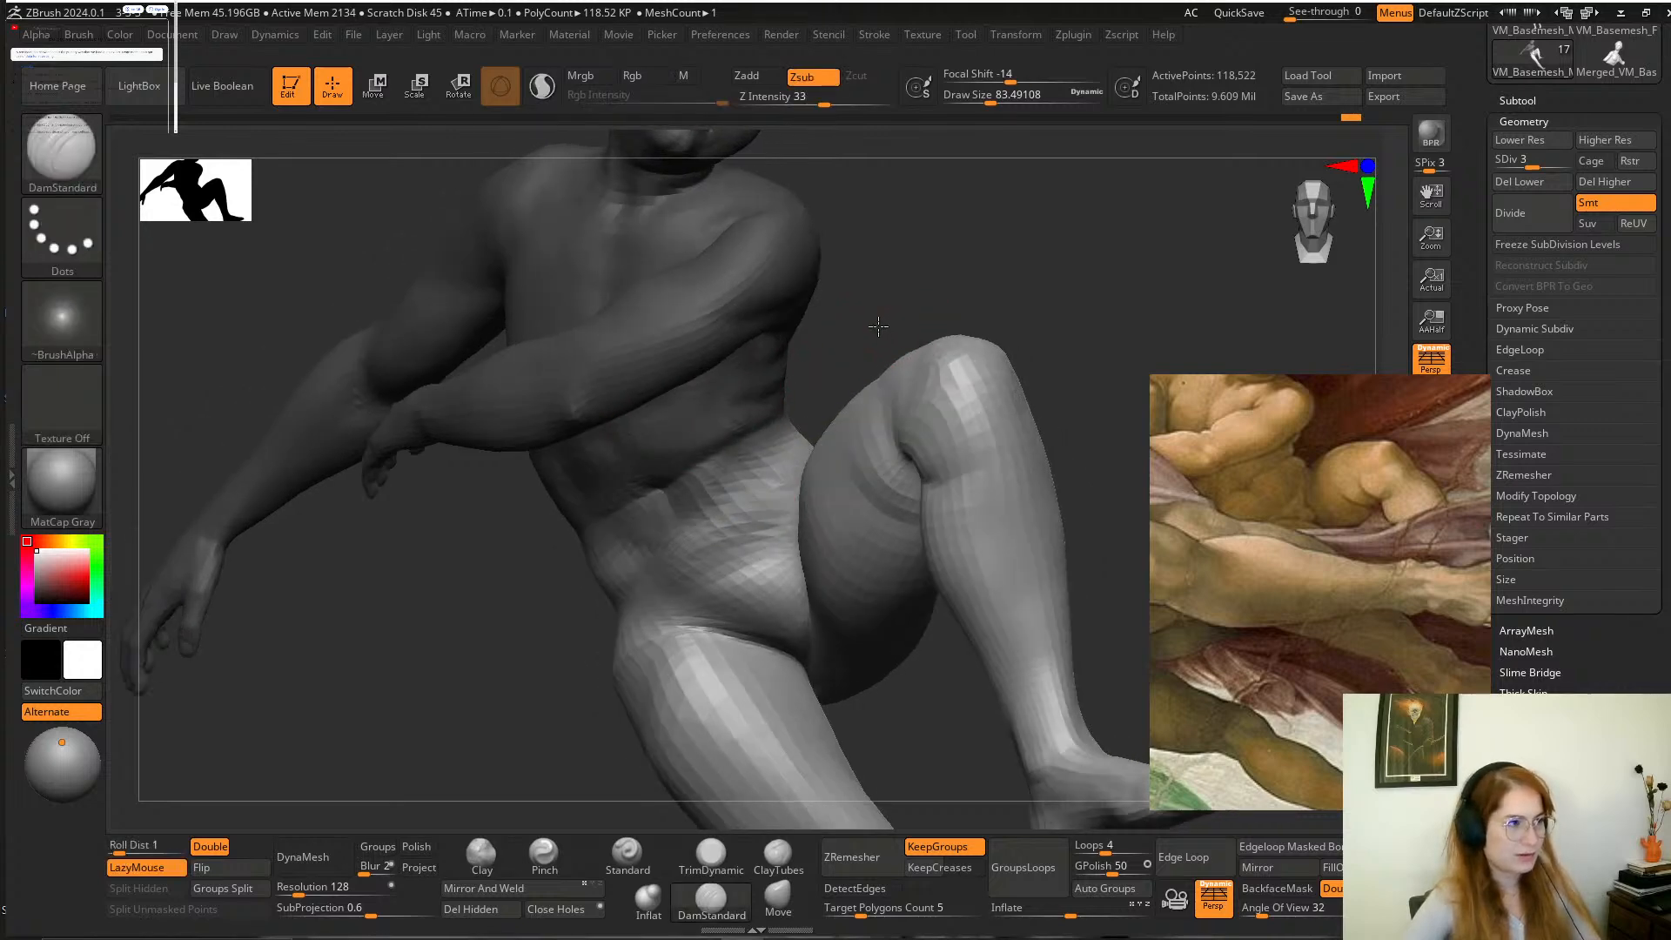
left_click(375, 86)
left_click_drag(947, 261, 931, 203)
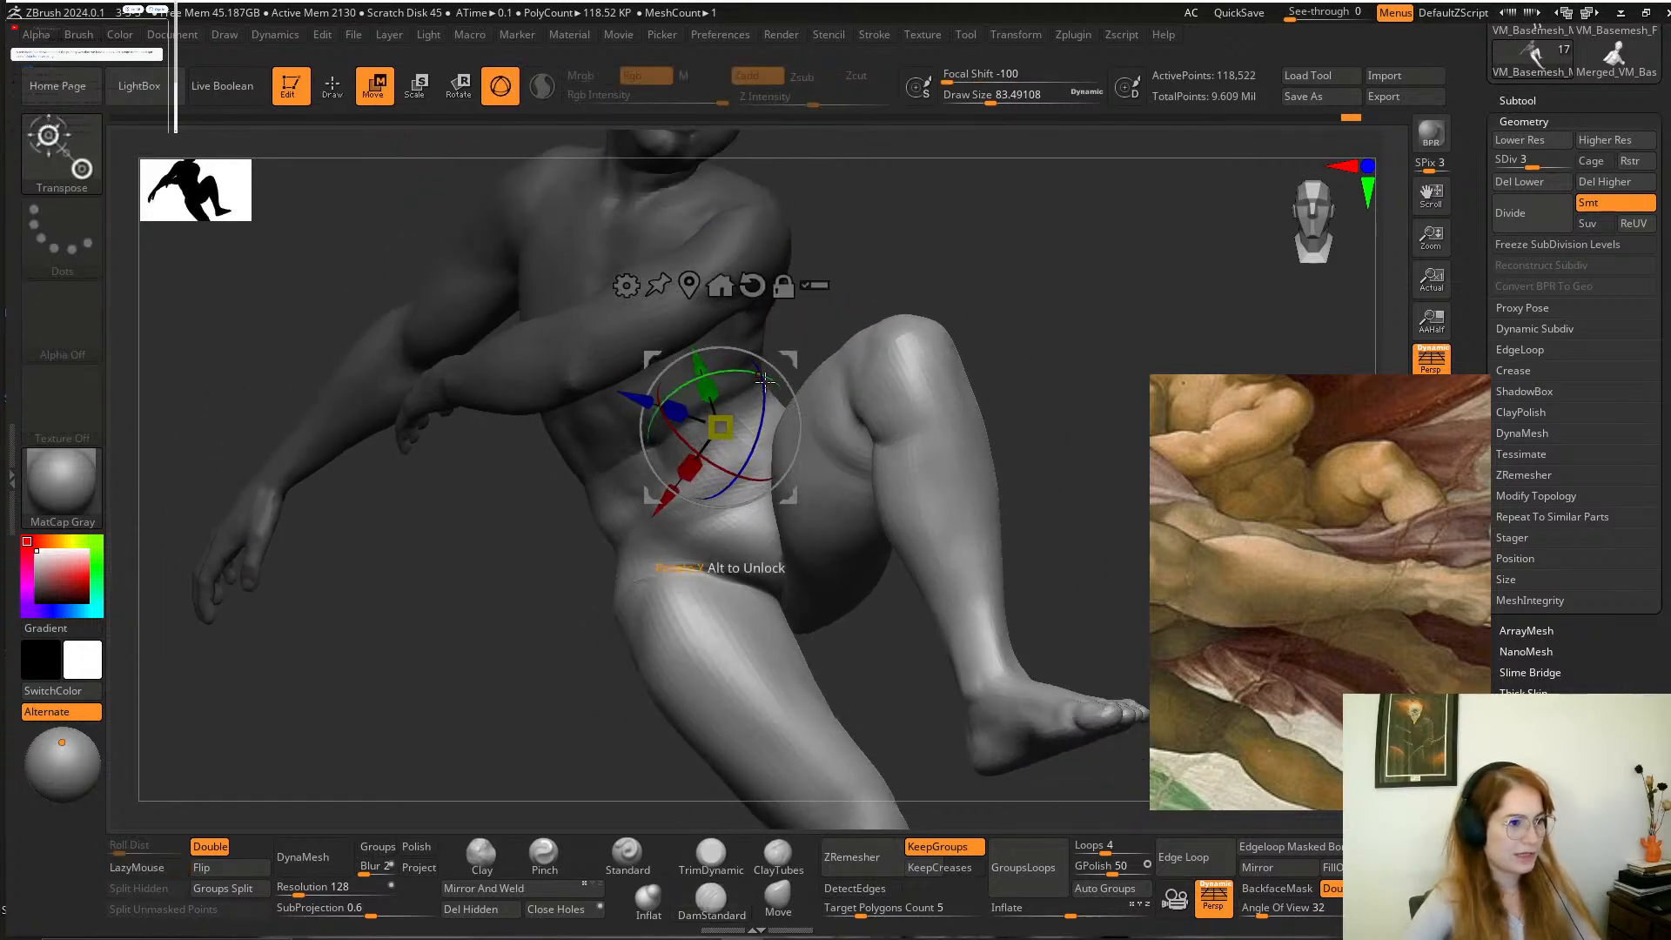
left_click_drag(787, 359, 782, 352)
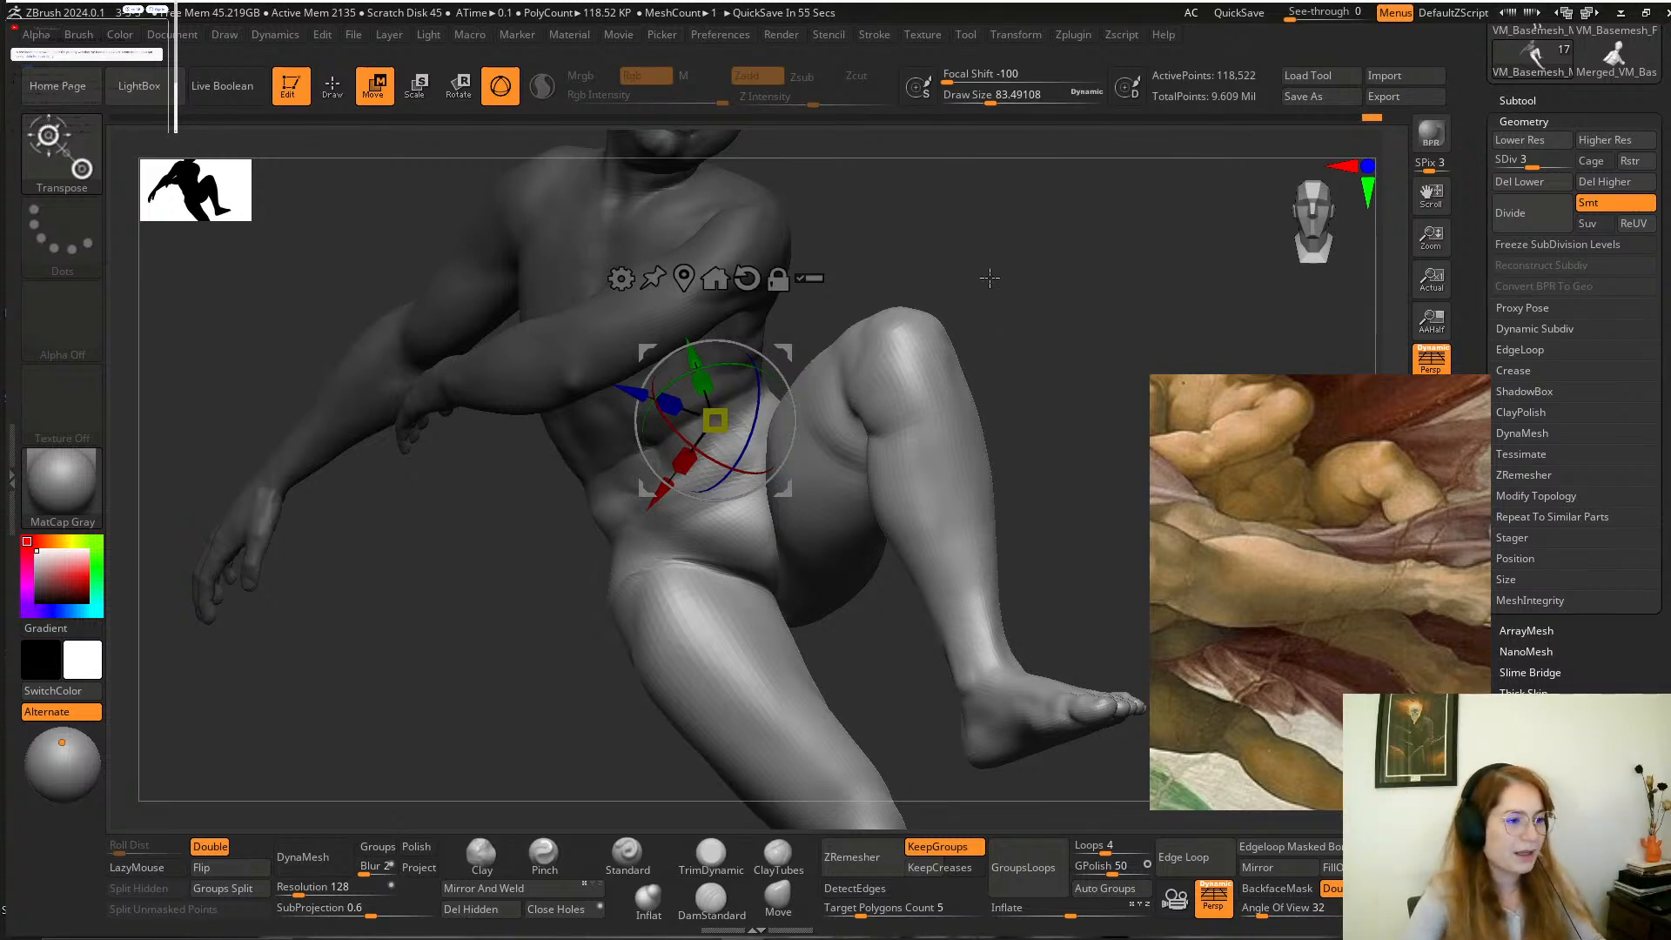
mouse_move(994, 285)
left_mouse_down()
mouse_move(1018, 294)
mouse_move(1018, 329)
left_mouse_up()
Adjust the boy's lower belly and hips with the Move brush at a draw size of about 167.
key("q")
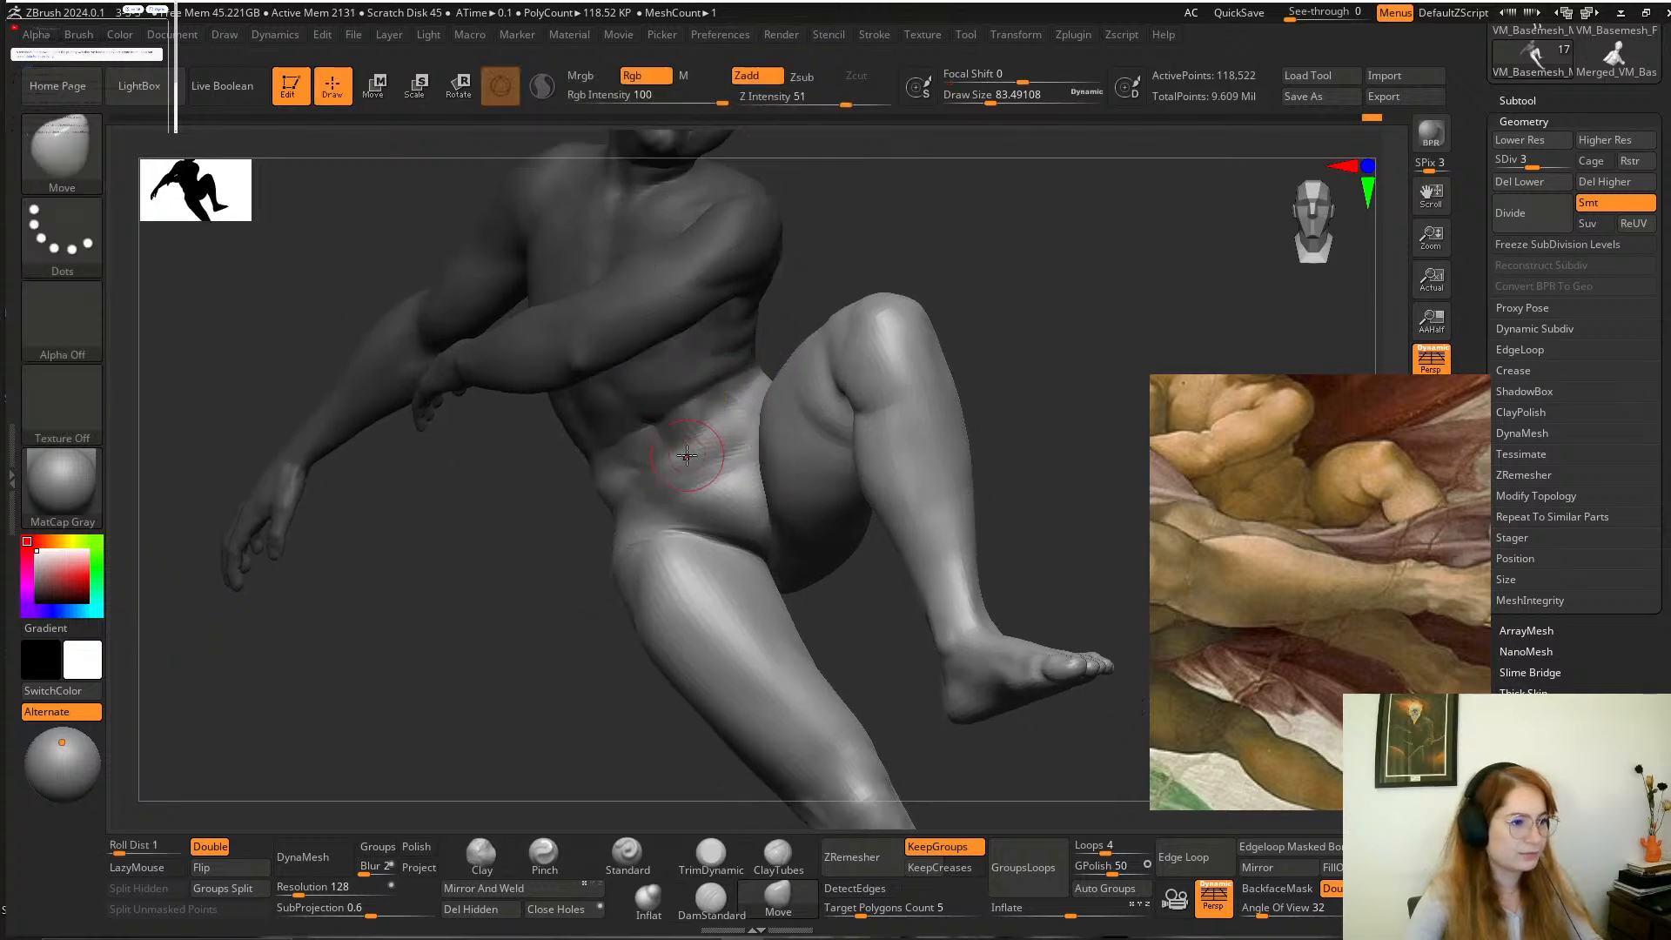
key("space")
key("shift")
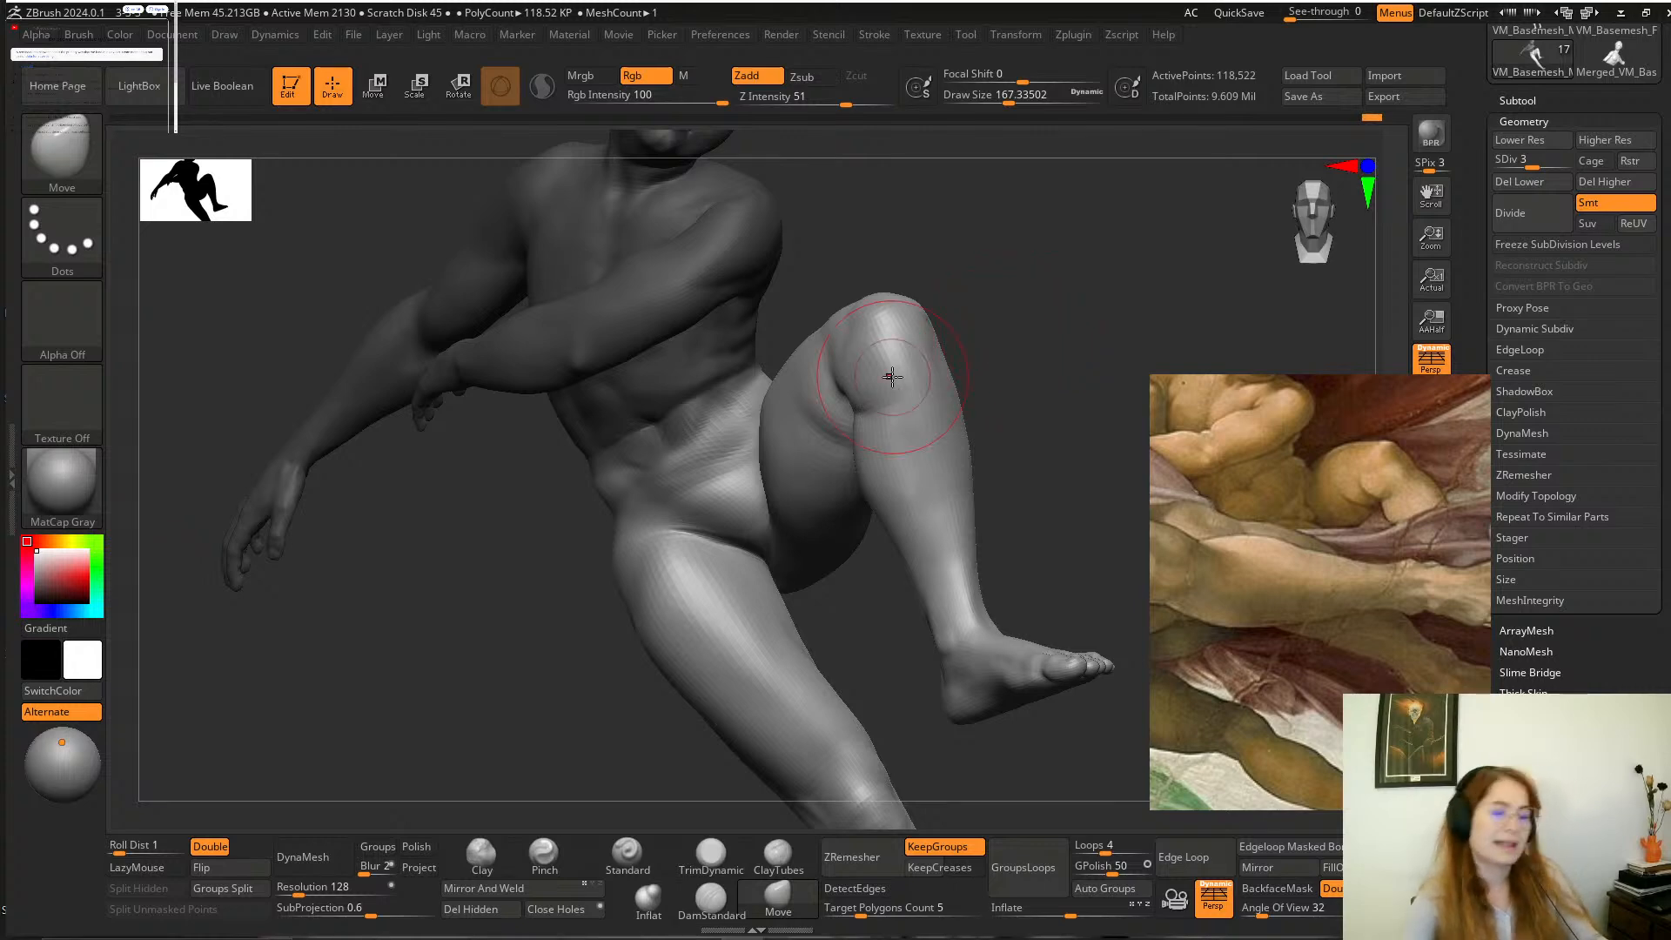
Build up the boy's outer hip and buttock above the extended leg with the Clay brush, and smooth the transition.
mouse_move(1049, 332)
left_mouse_down()
mouse_move(1078, 325)
mouse_move(1066, 316)
mouse_move(705, 610)
mouse_move(548, 698)
mouse_move(586, 731)
left_mouse_up()
left_click(482, 857)
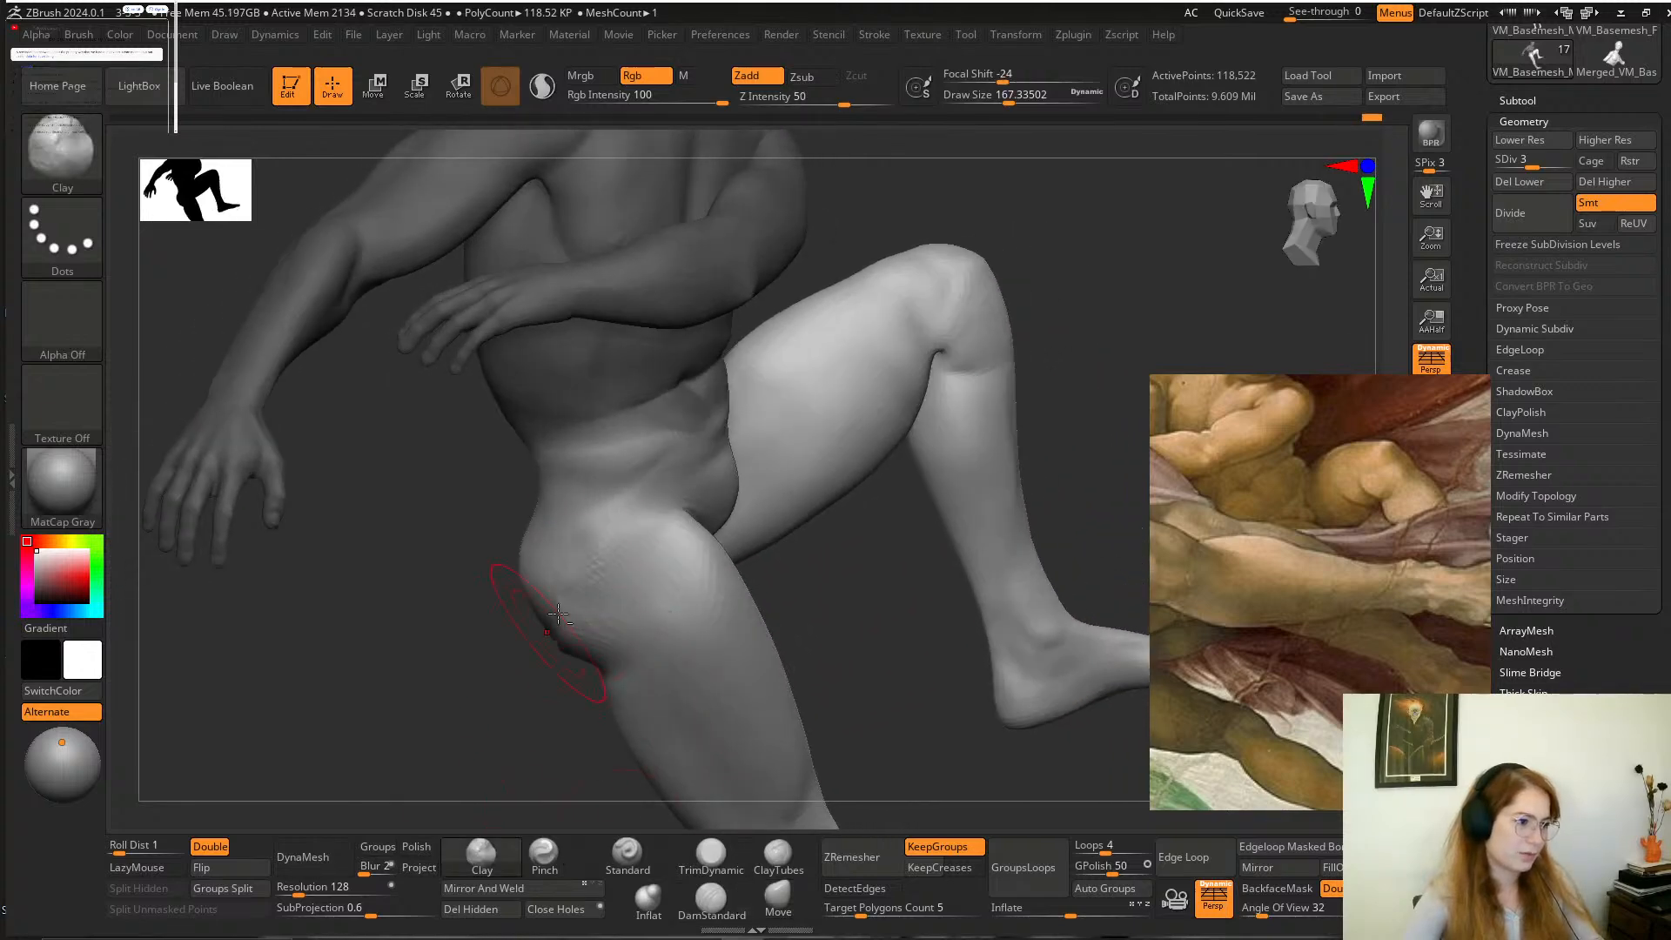
mouse_move(558, 615)
left_mouse_down("alt")
mouse_move(601, 563)
mouse_move(566, 627)
mouse_move(488, 671)
left_mouse_up("alt")
left_click_drag(601, 548, 605, 628, "shift")
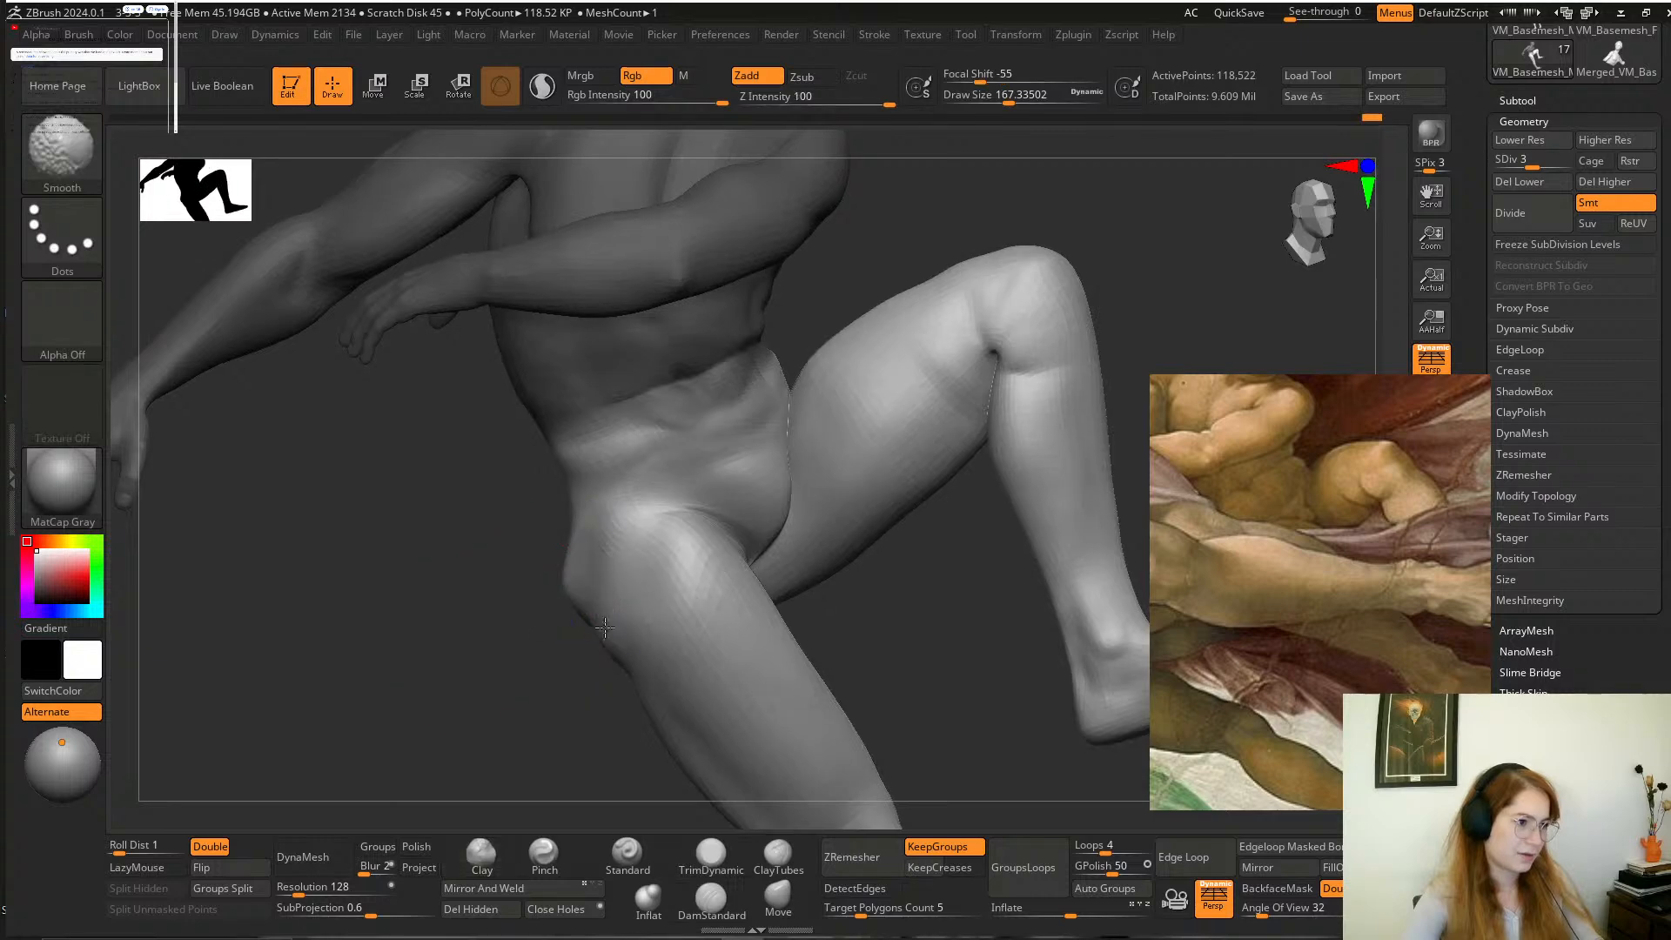
left_click_drag(595, 538, 564, 609, "alt")
left_click_drag(544, 706, 522, 709)
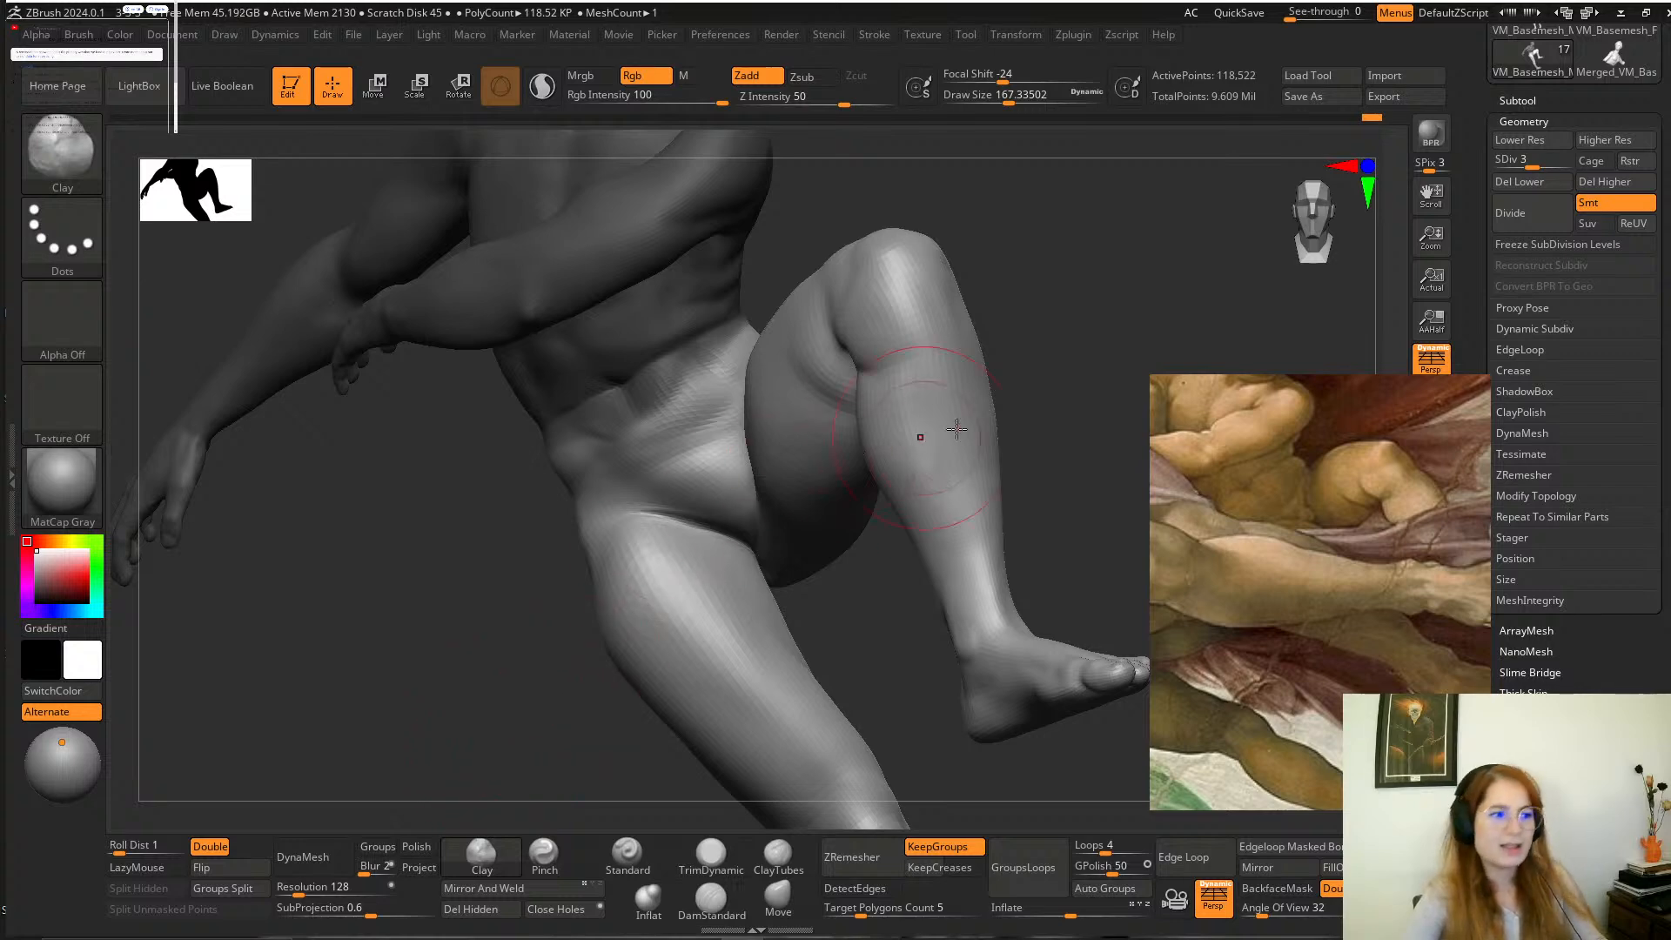
Refine the groin crease and the underside of the thighs with the Clay brush, enlarging the draw size to about 268.
mouse_move(1069, 357)
left_mouse_down()
mouse_move(1025, 467)
mouse_move(836, 676)
mouse_move(741, 557)
left_mouse_up()
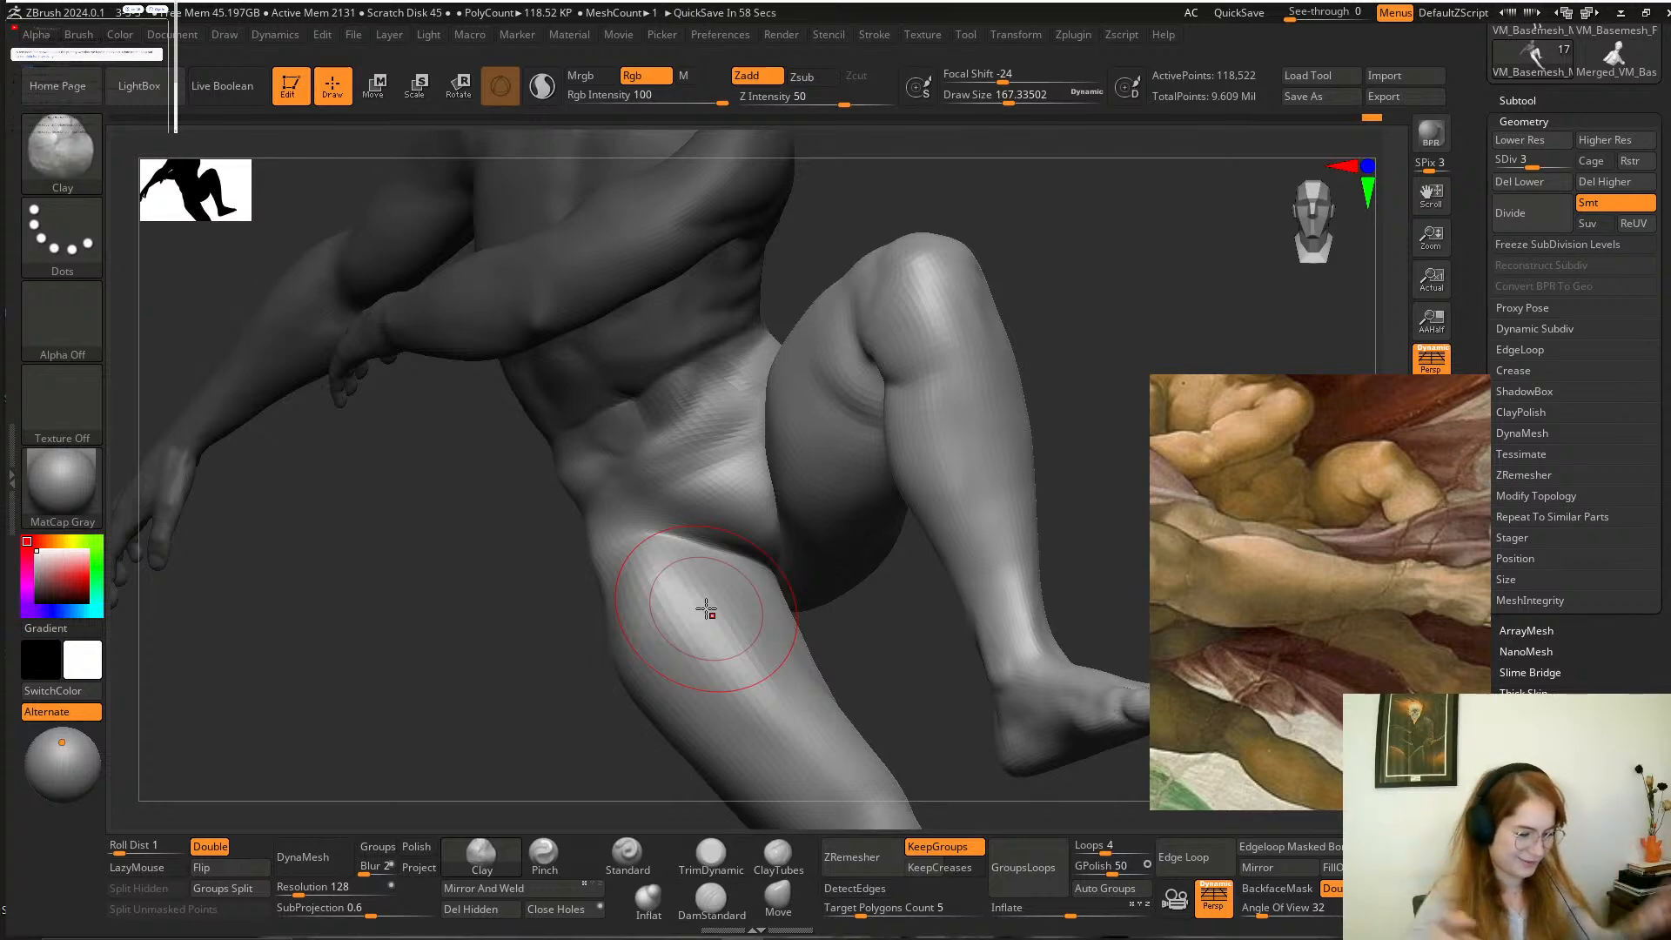
left_click_drag(857, 647, 859, 614, "alt")
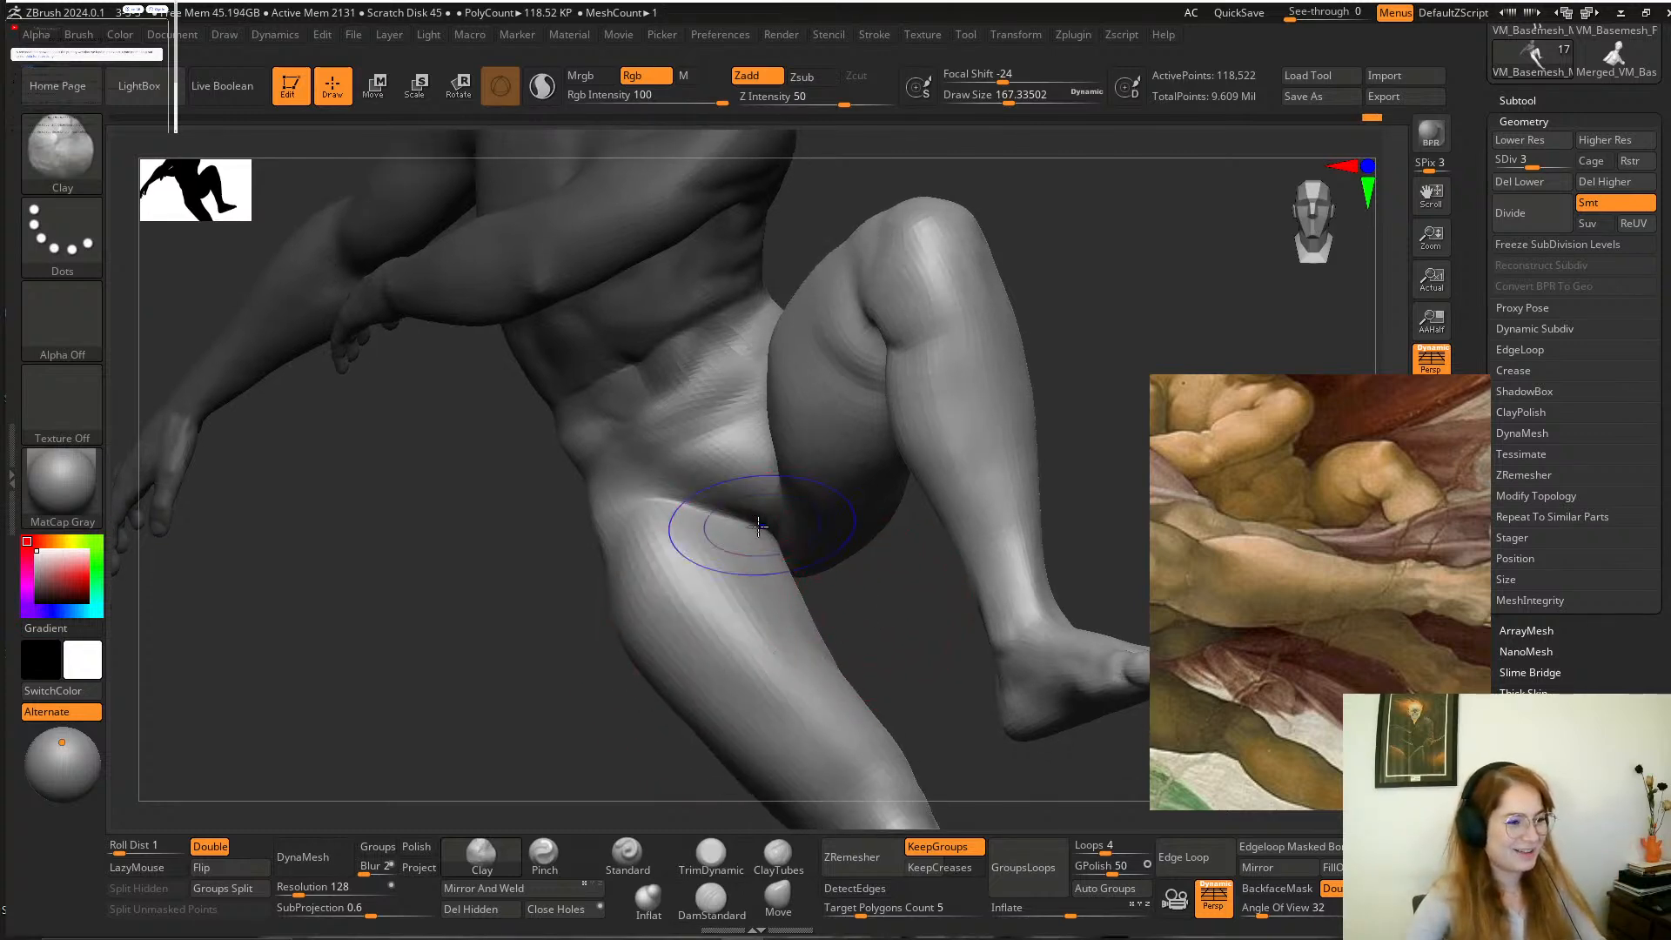
left_click_drag(723, 530, 791, 566, "shift")
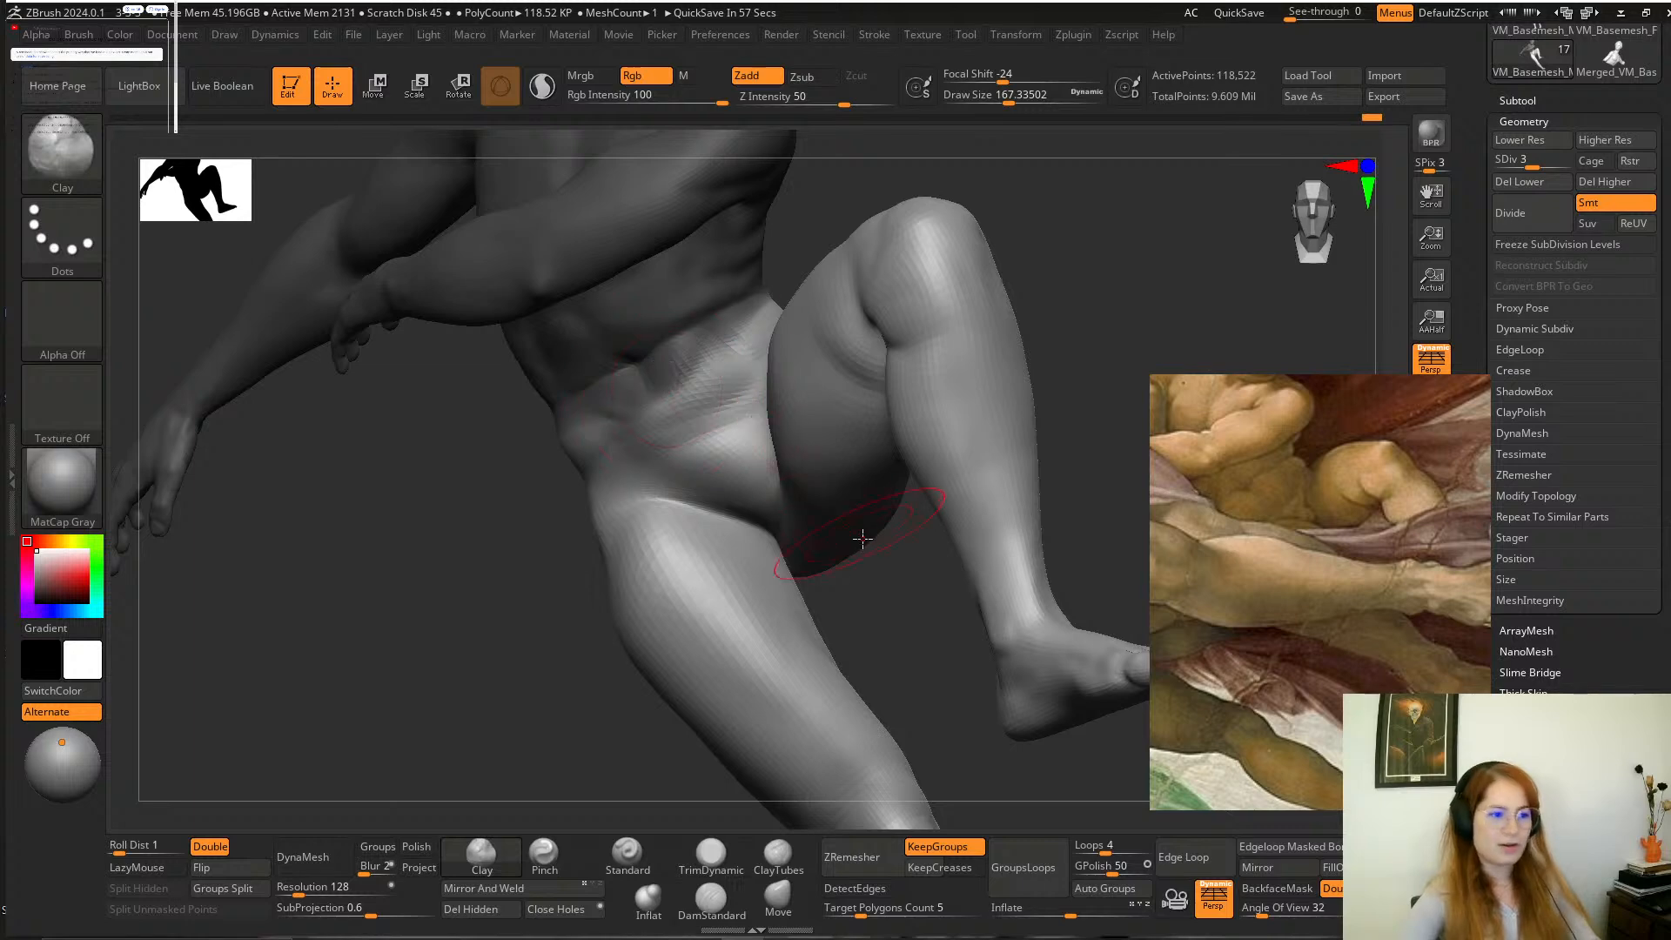
mouse_move(876, 626)
left_mouse_down()
mouse_move(841, 528)
mouse_move(910, 570)
mouse_move(902, 602)
mouse_move(862, 588)
mouse_move(874, 582)
left_mouse_up()
key("space")
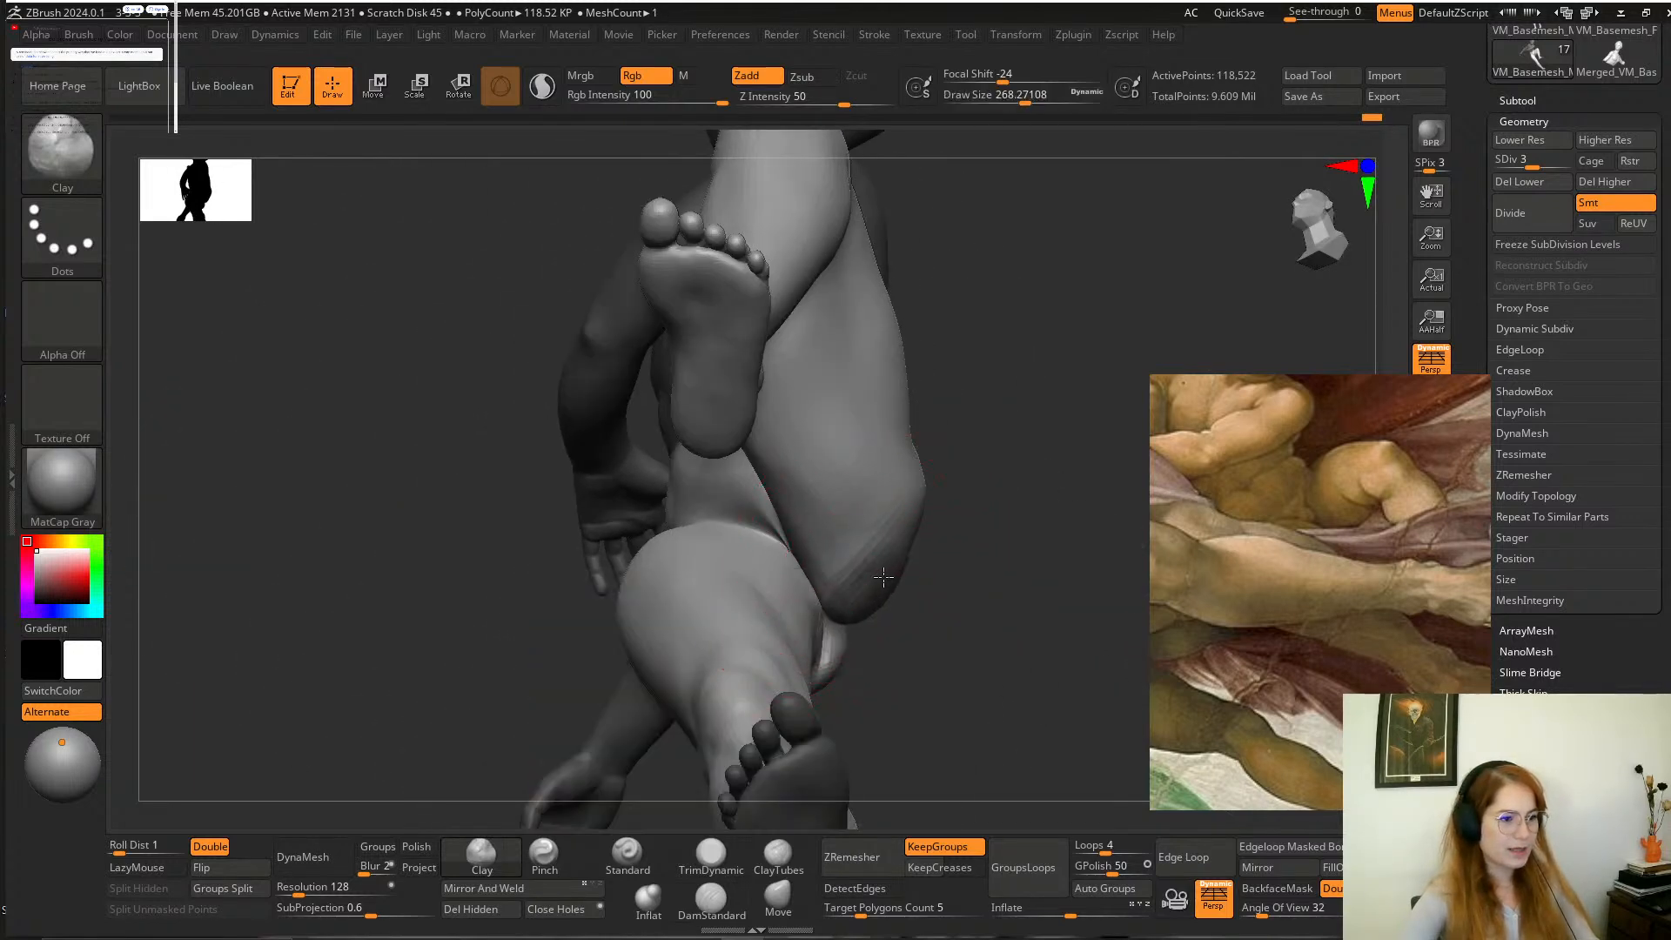
Reshape the boy's thighs and buttock with the Move brush at draw sizes of about 268 and 167.
left_click(783, 908)
mouse_move(922, 638)
left_mouse_down()
mouse_move(857, 619)
mouse_move(866, 587)
mouse_move(809, 533)
mouse_move(796, 548)
mouse_move(813, 608)
mouse_move(749, 530)
left_mouse_up()
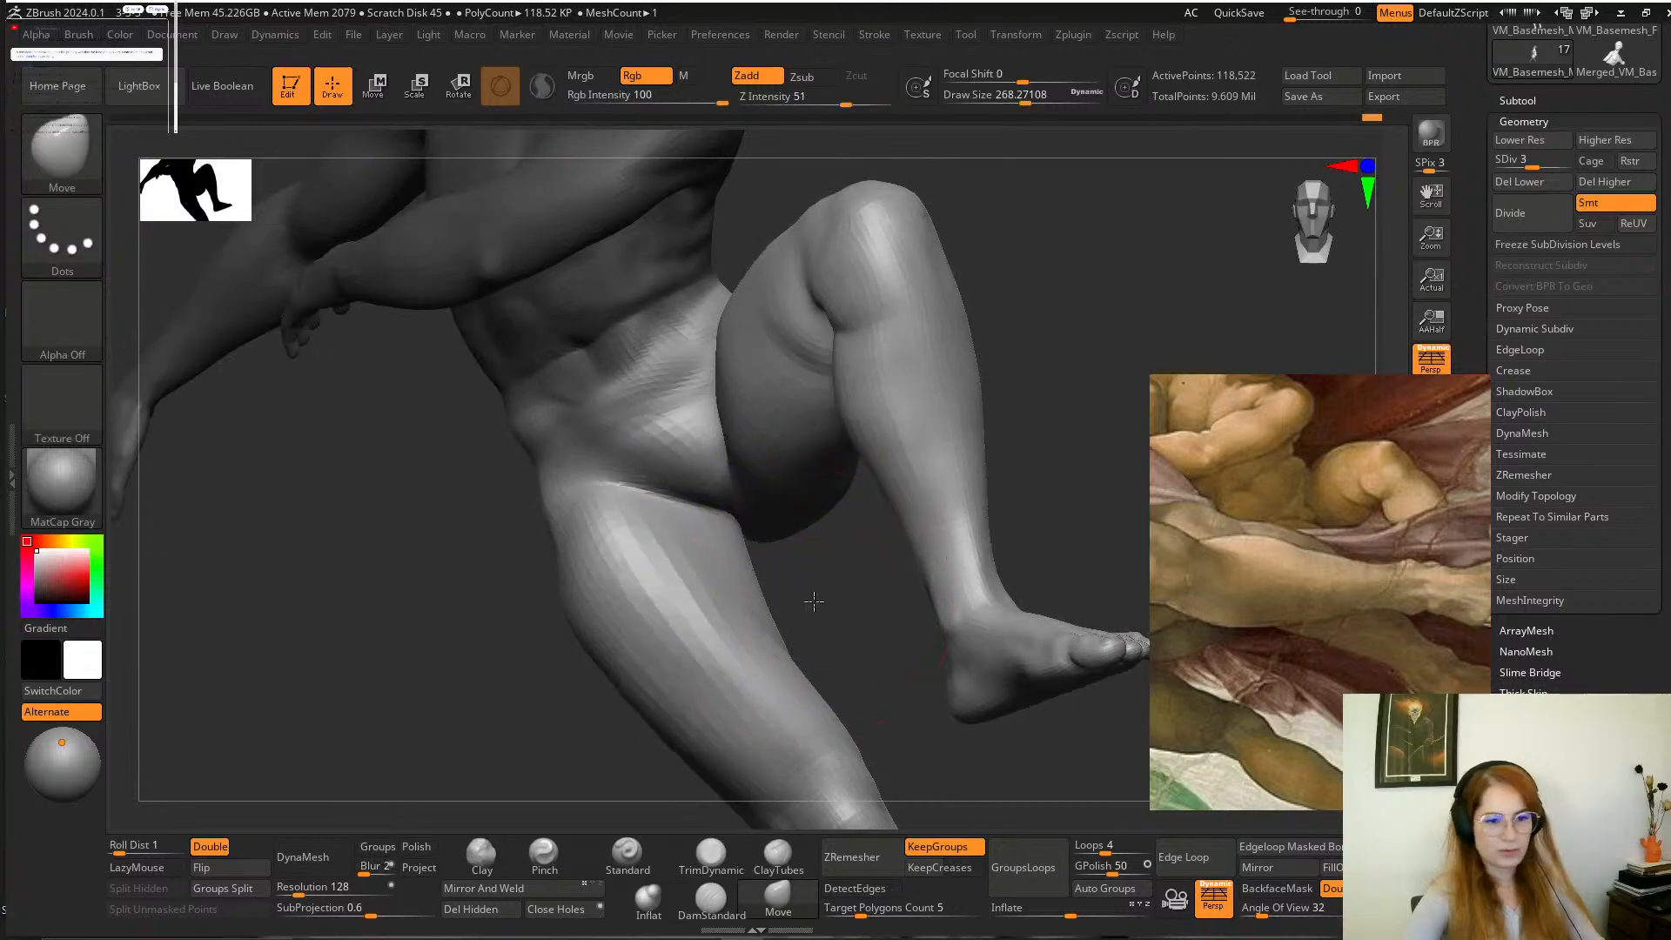
left_click_drag(816, 597, 1030, 511)
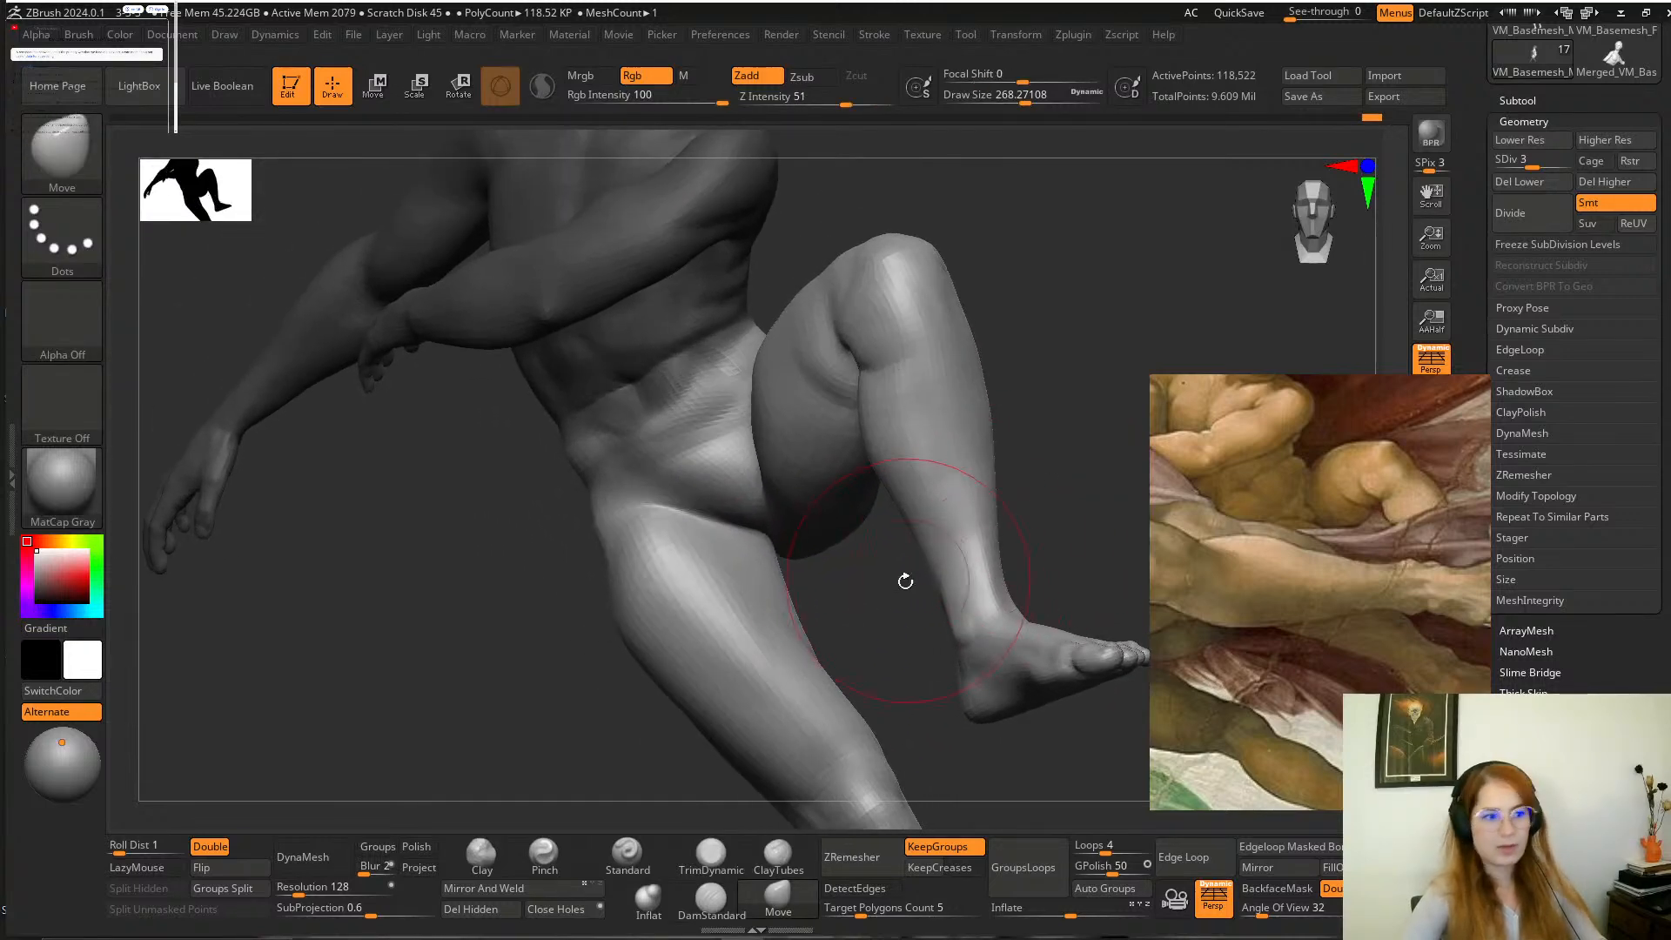
left_click_drag(903, 578, 887, 604)
key("space")
left_click_drag(823, 533, 806, 533)
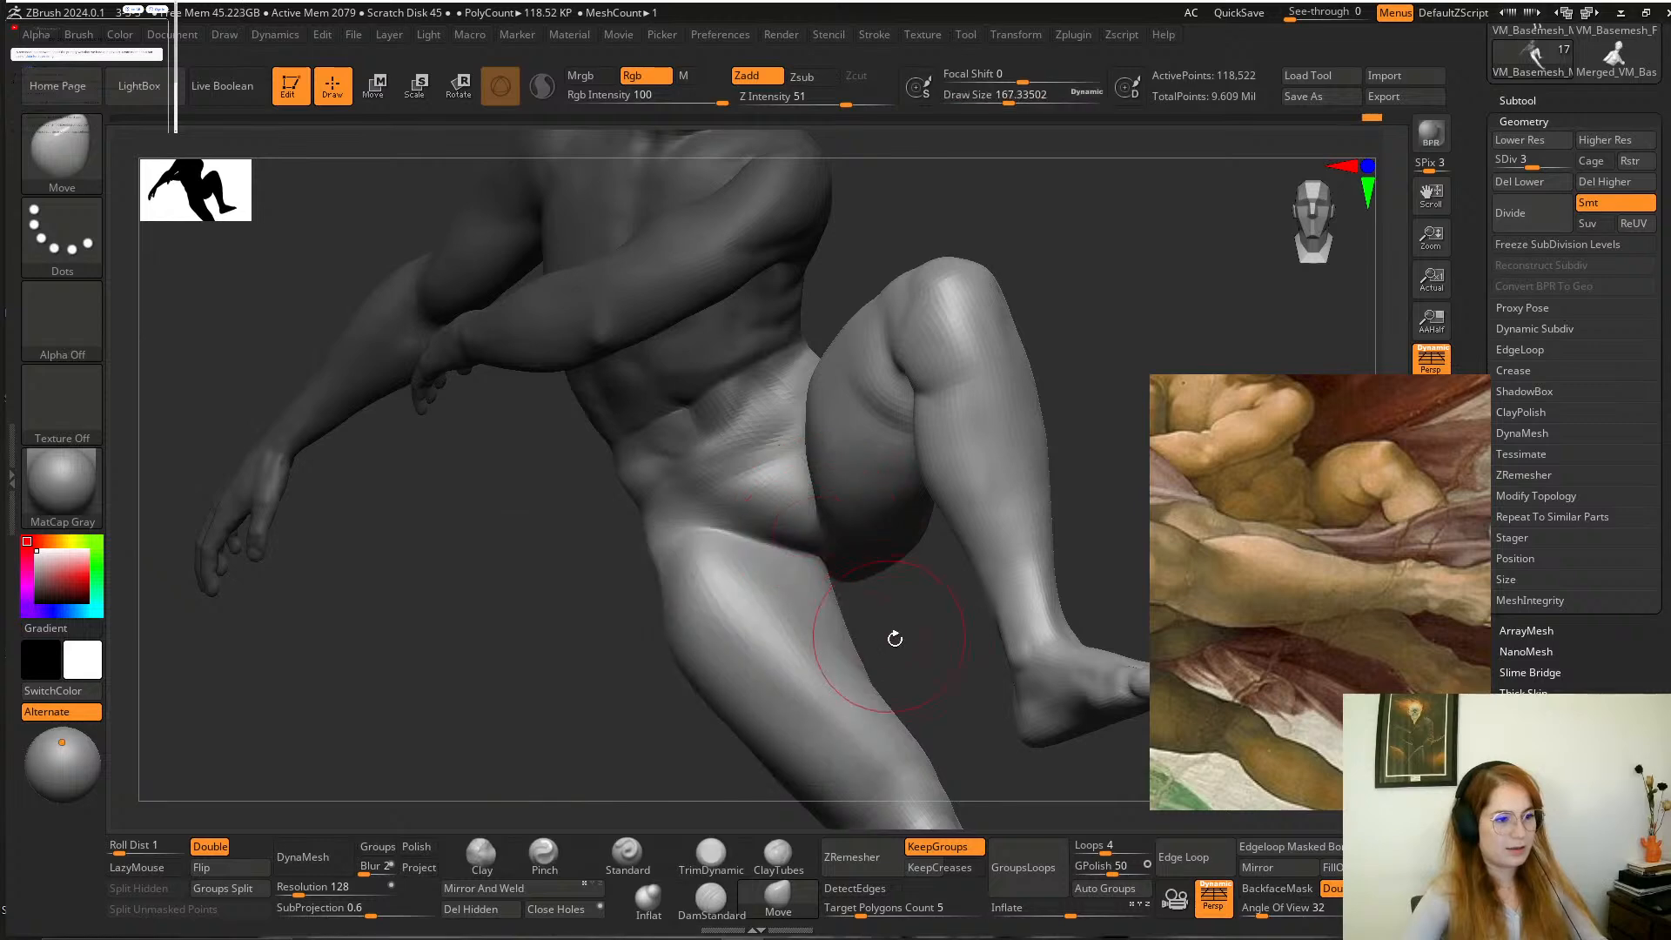
mouse_move(895, 638)
left_mouse_down()
mouse_move(914, 661)
mouse_move(823, 544)
mouse_move(828, 668)
mouse_move(813, 589)
left_mouse_up()
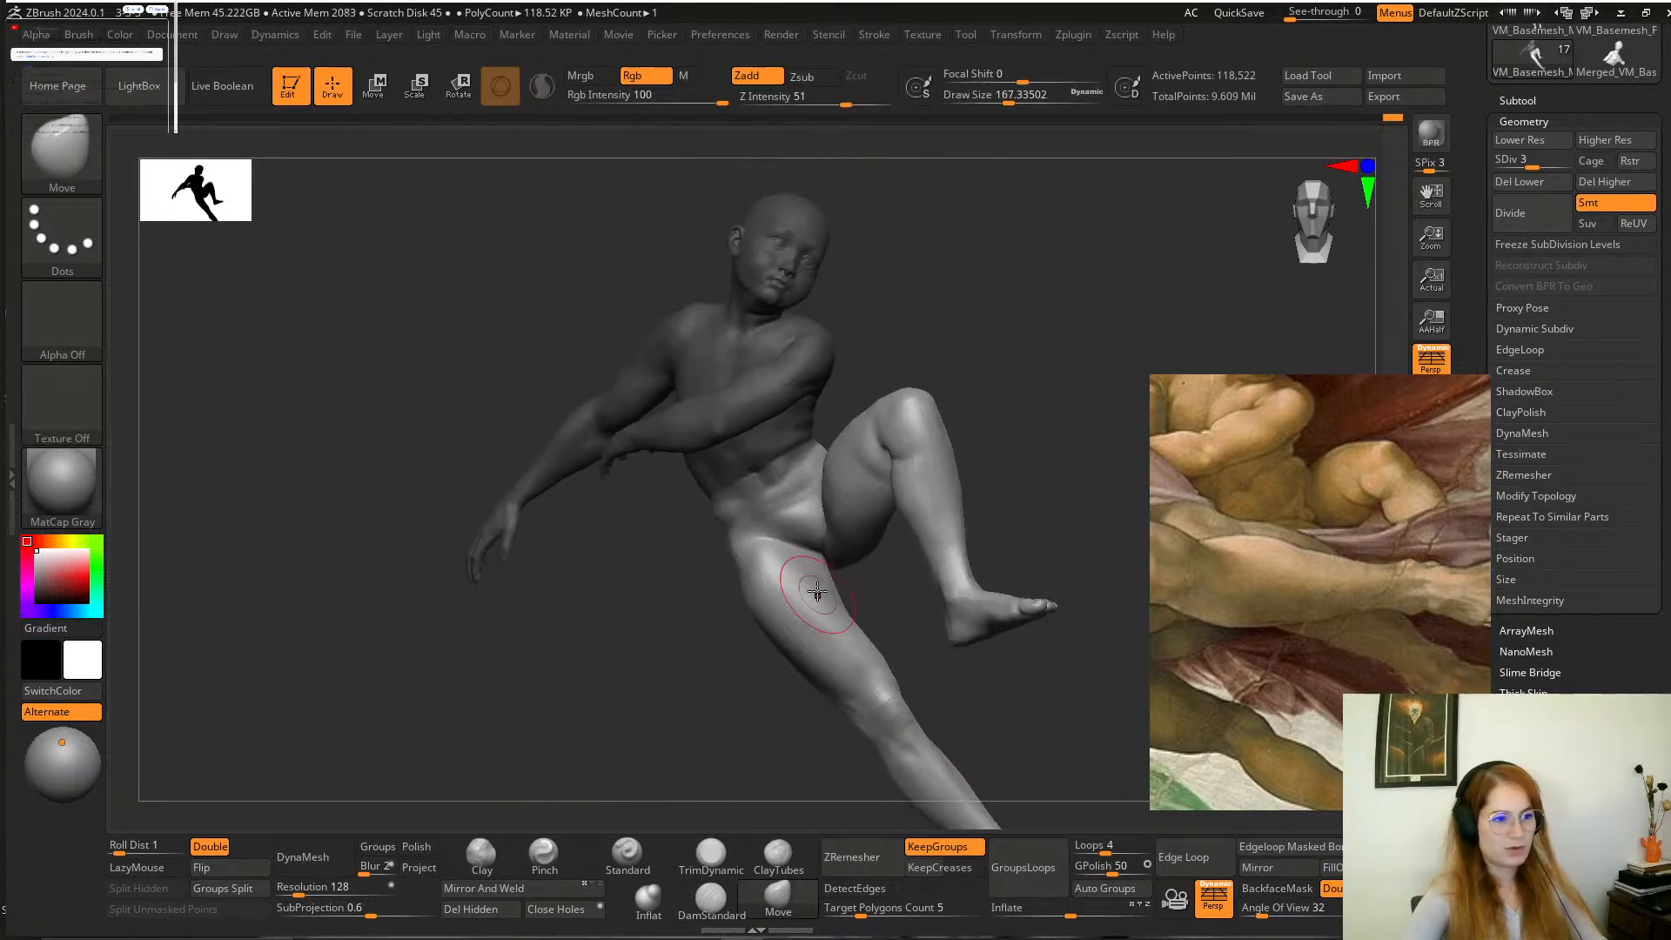
Adjust the boy's hip contour with the Move brush at a draw size of 112, and clear the upper-body mask.
left_click_drag(1019, 451, 995, 703, "alt")
key("space")
left_click_drag(784, 476, 768, 477)
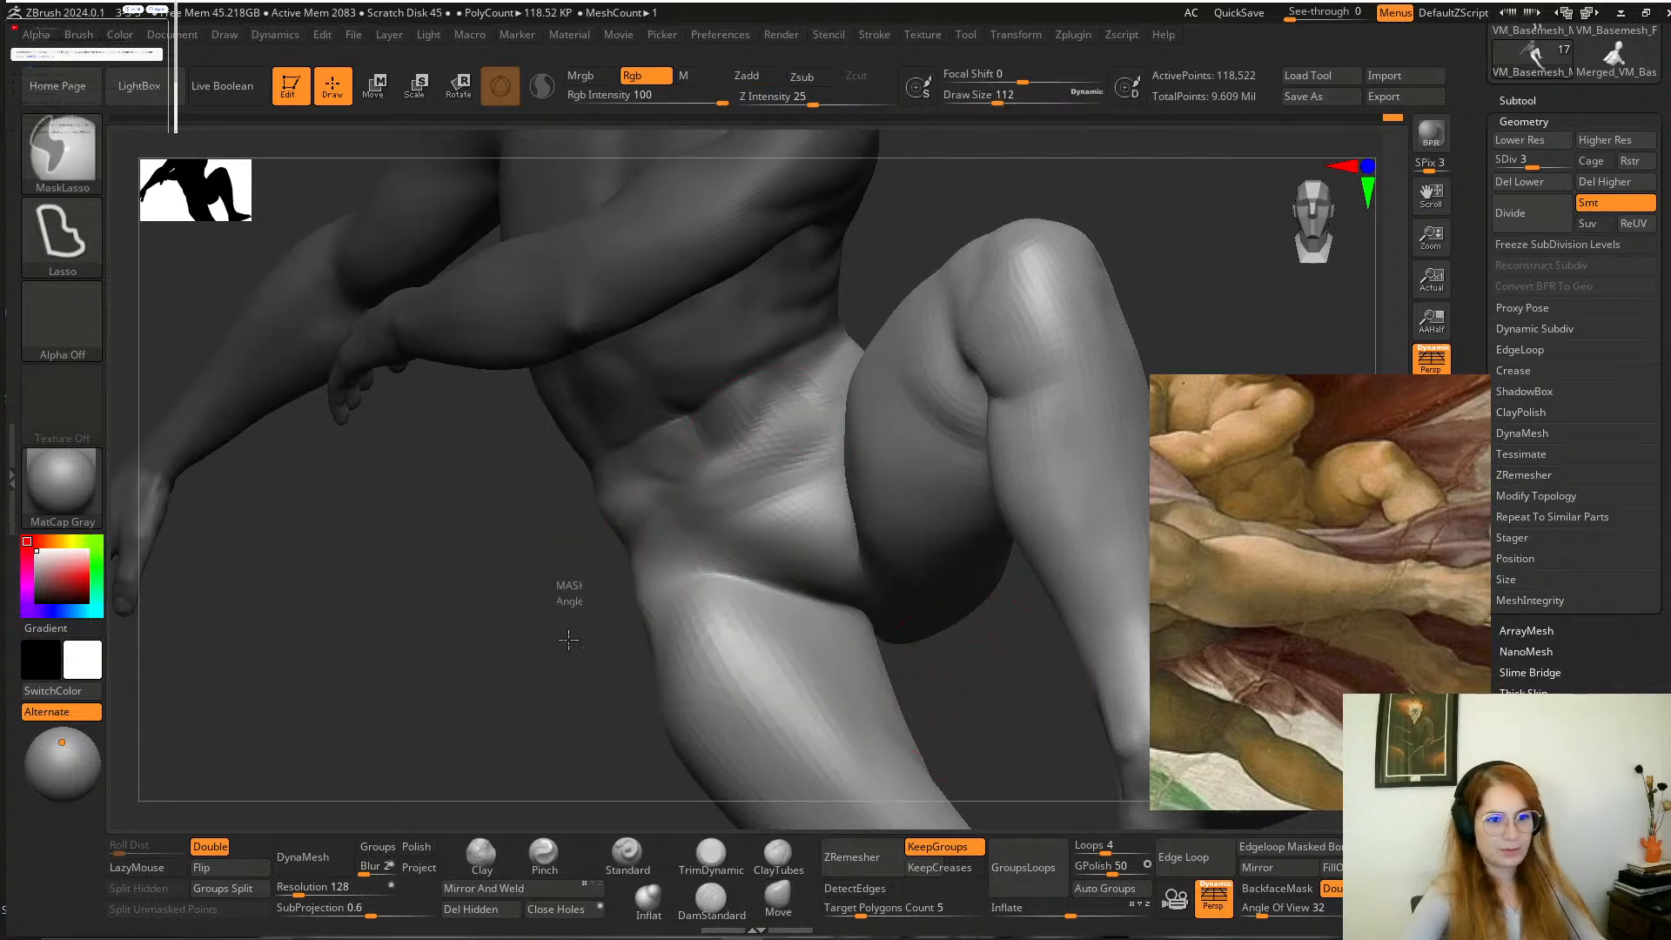
mouse_move(561, 588)
left_mouse_down("ctrl")
mouse_move(555, 644)
mouse_move(597, 772)
mouse_move(567, 792)
left_mouse_up("ctrl")
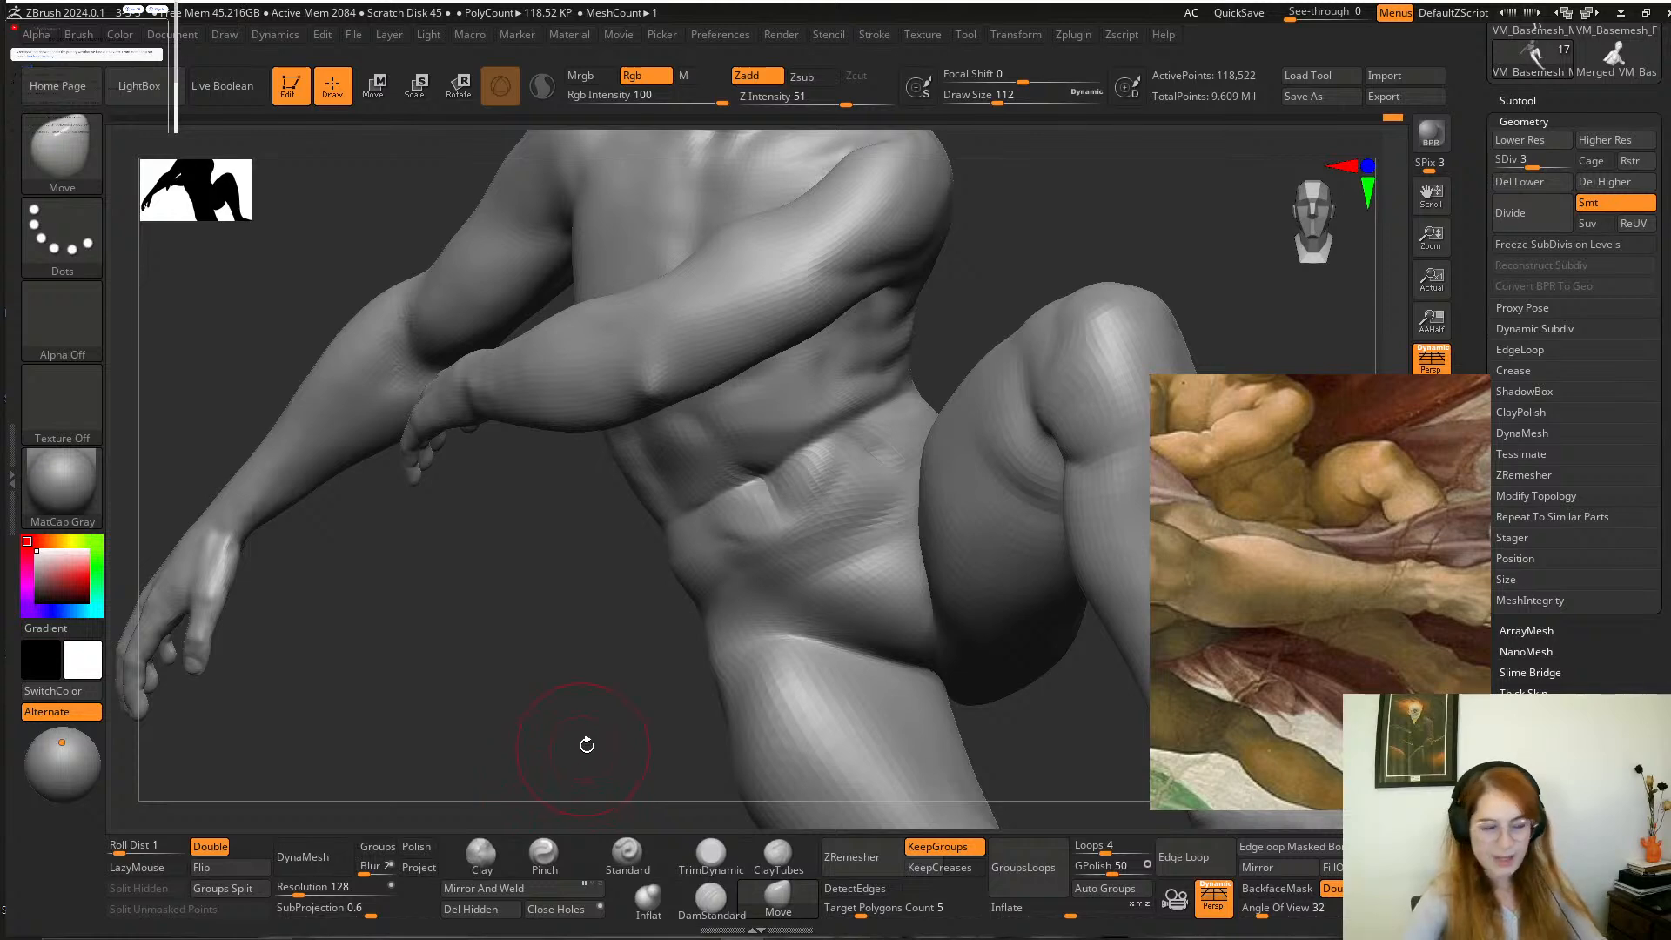
left_click_drag(603, 694, 580, 718)
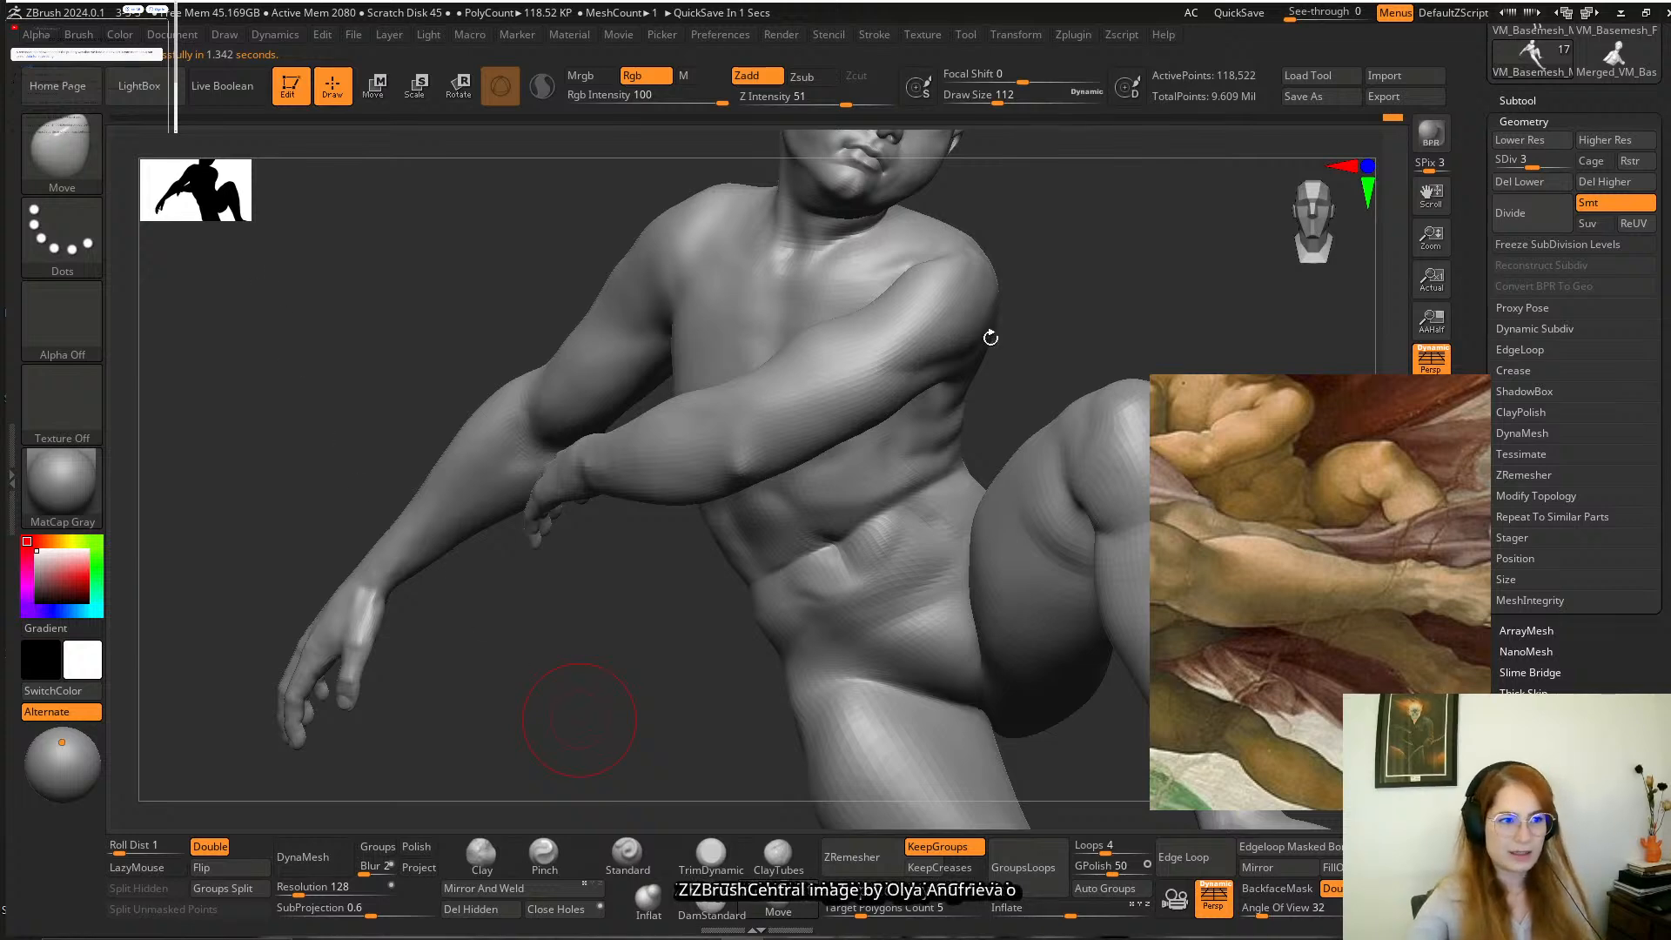
mouse_move(1085, 313)
left_mouse_down("alt")
mouse_move(1017, 304)
mouse_move(1063, 383)
mouse_move(973, 357)
left_mouse_up("alt")
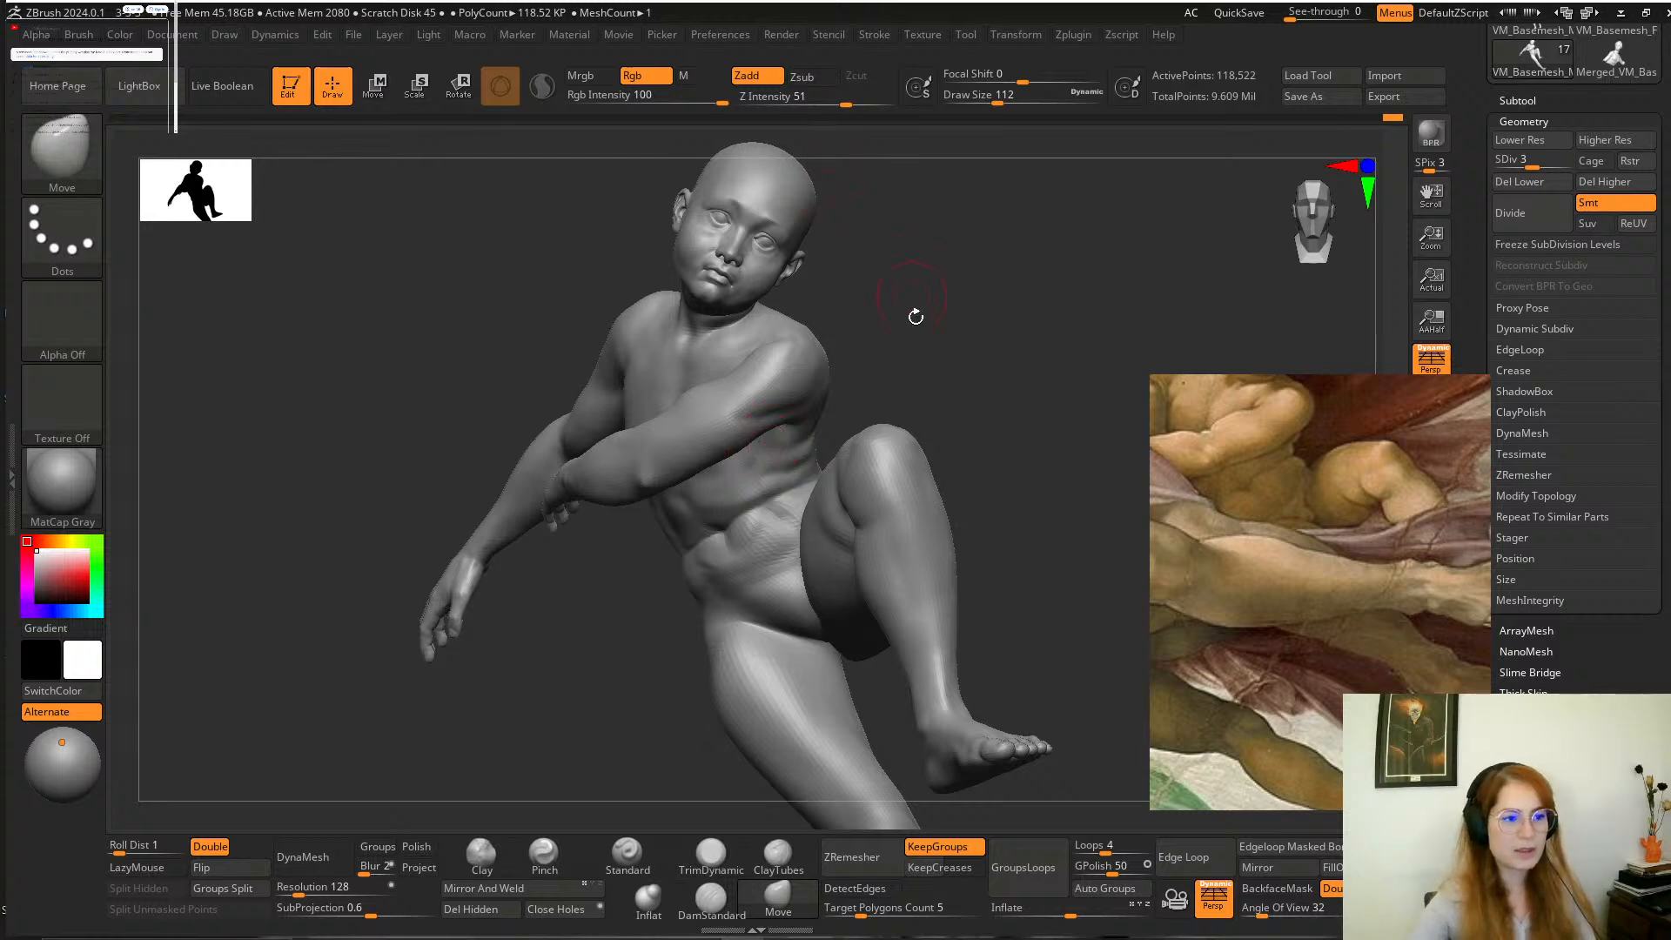
mouse_move(944, 352)
left_mouse_down()
mouse_move(977, 347)
mouse_move(930, 352)
mouse_move(996, 387)
left_mouse_up()
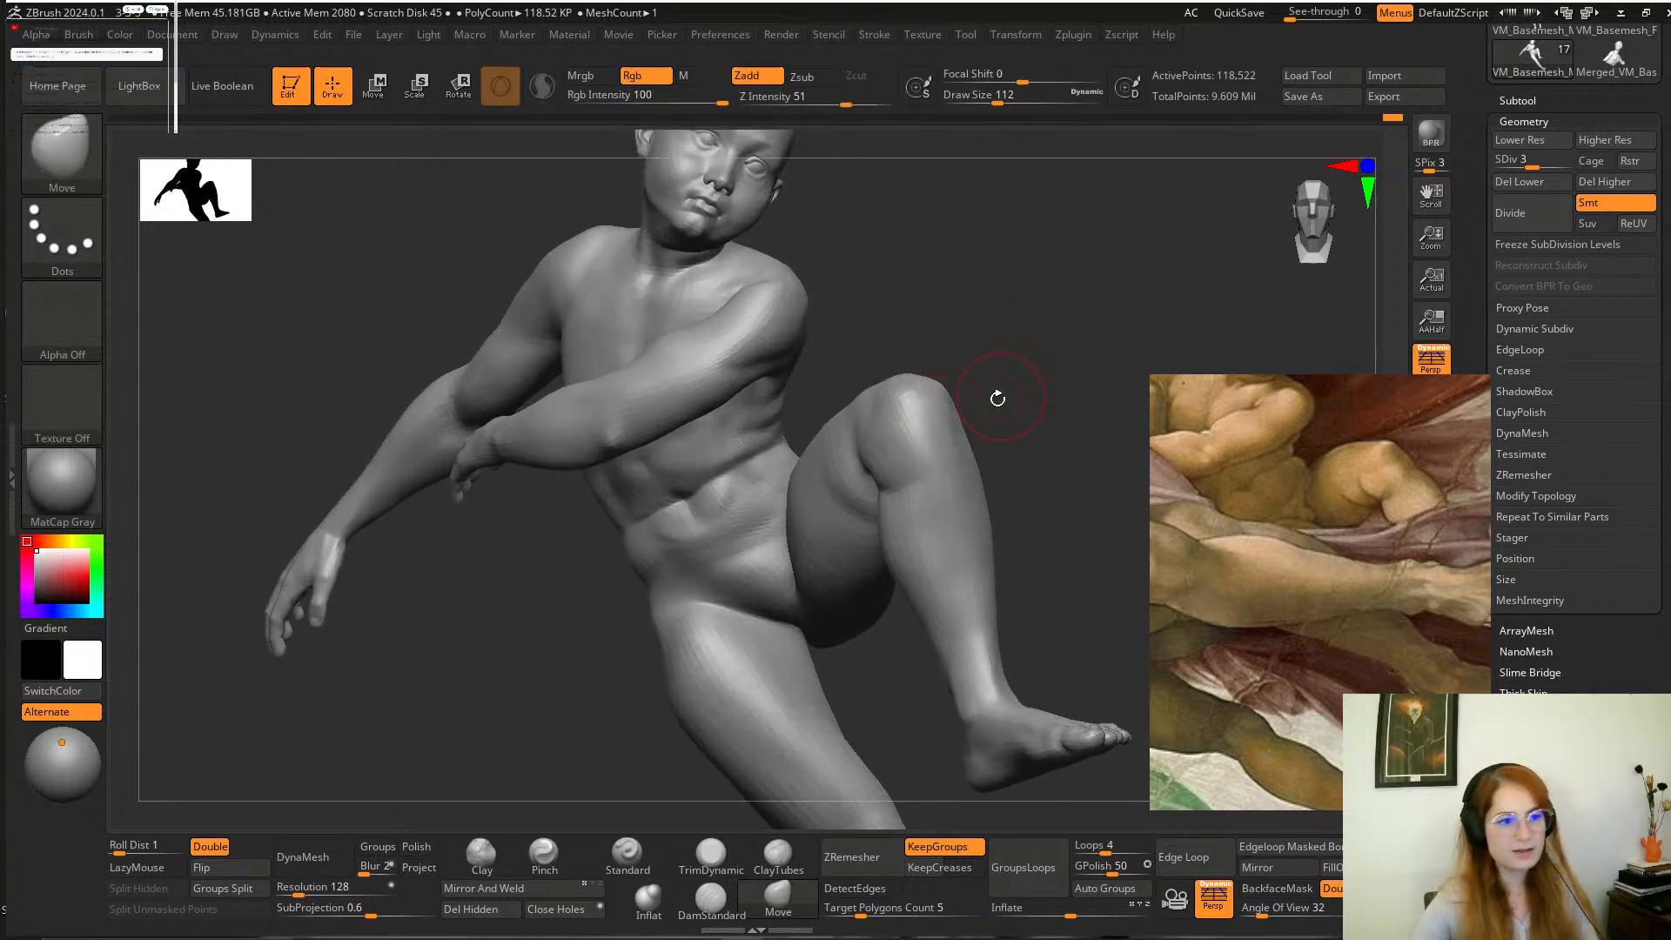
left_click_drag(1086, 408, 1021, 381, "alt")
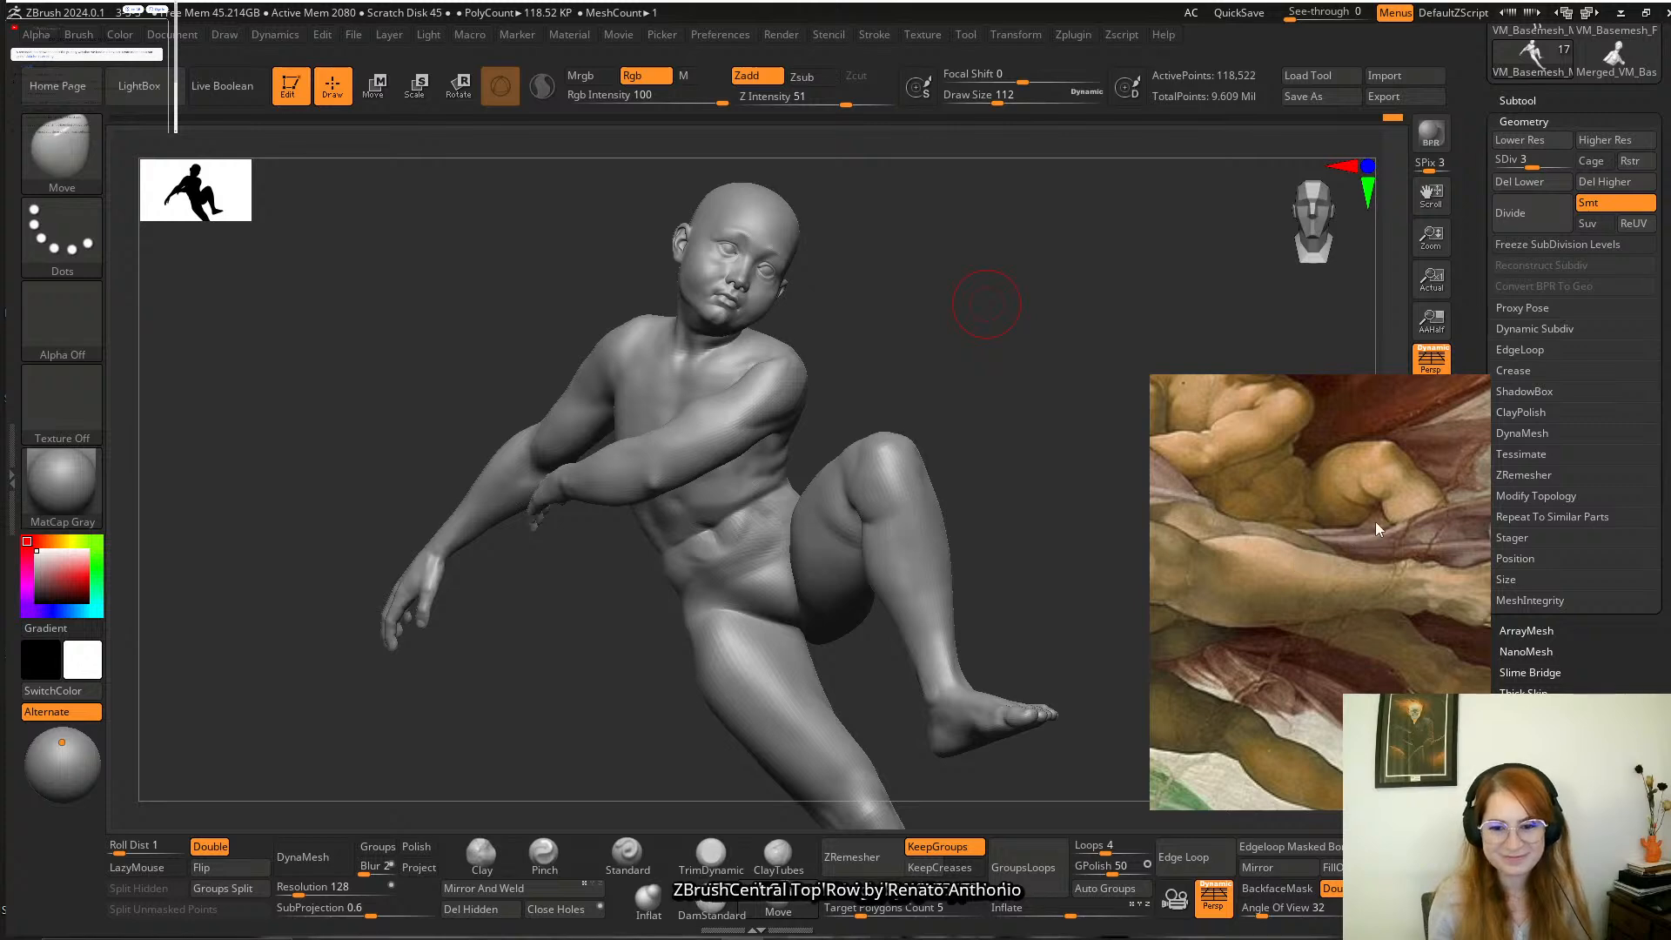
mouse_move(985, 456)
left_mouse_down()
mouse_move(932, 384)
mouse_move(1015, 369)
mouse_move(1002, 421)
mouse_move(1022, 452)
mouse_move(1052, 384)
mouse_move(1067, 390)
left_mouse_up()
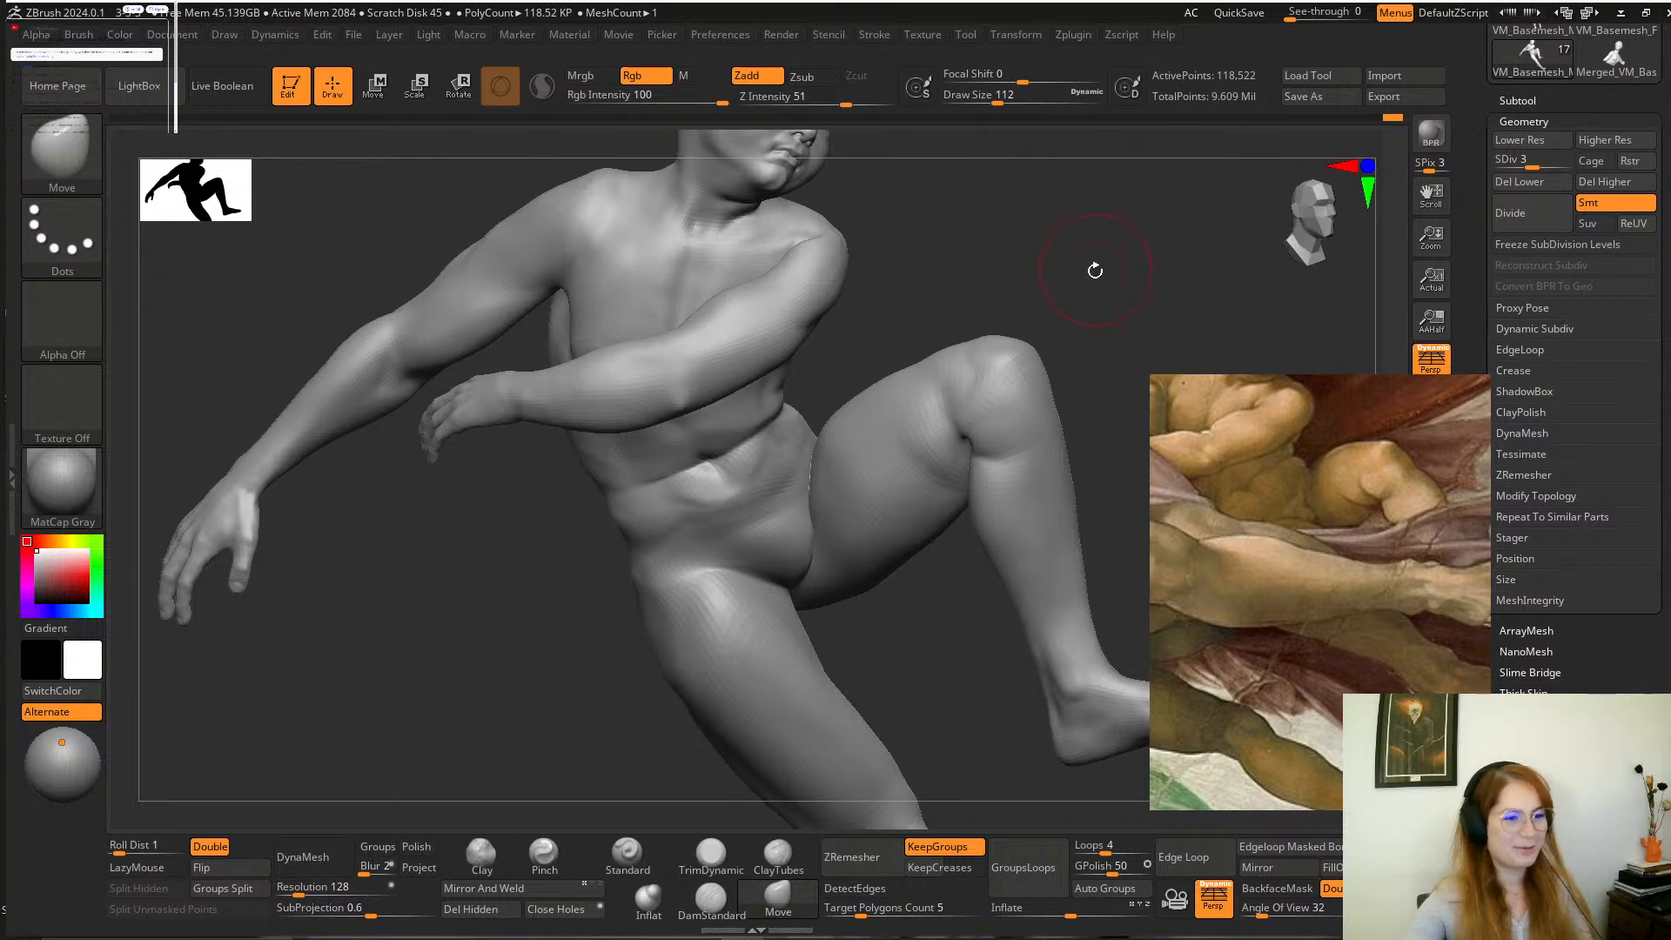
mouse_move(1100, 261)
left_mouse_down()
mouse_move(1093, 327)
mouse_move(1044, 339)
mouse_move(1062, 362)
left_mouse_up()
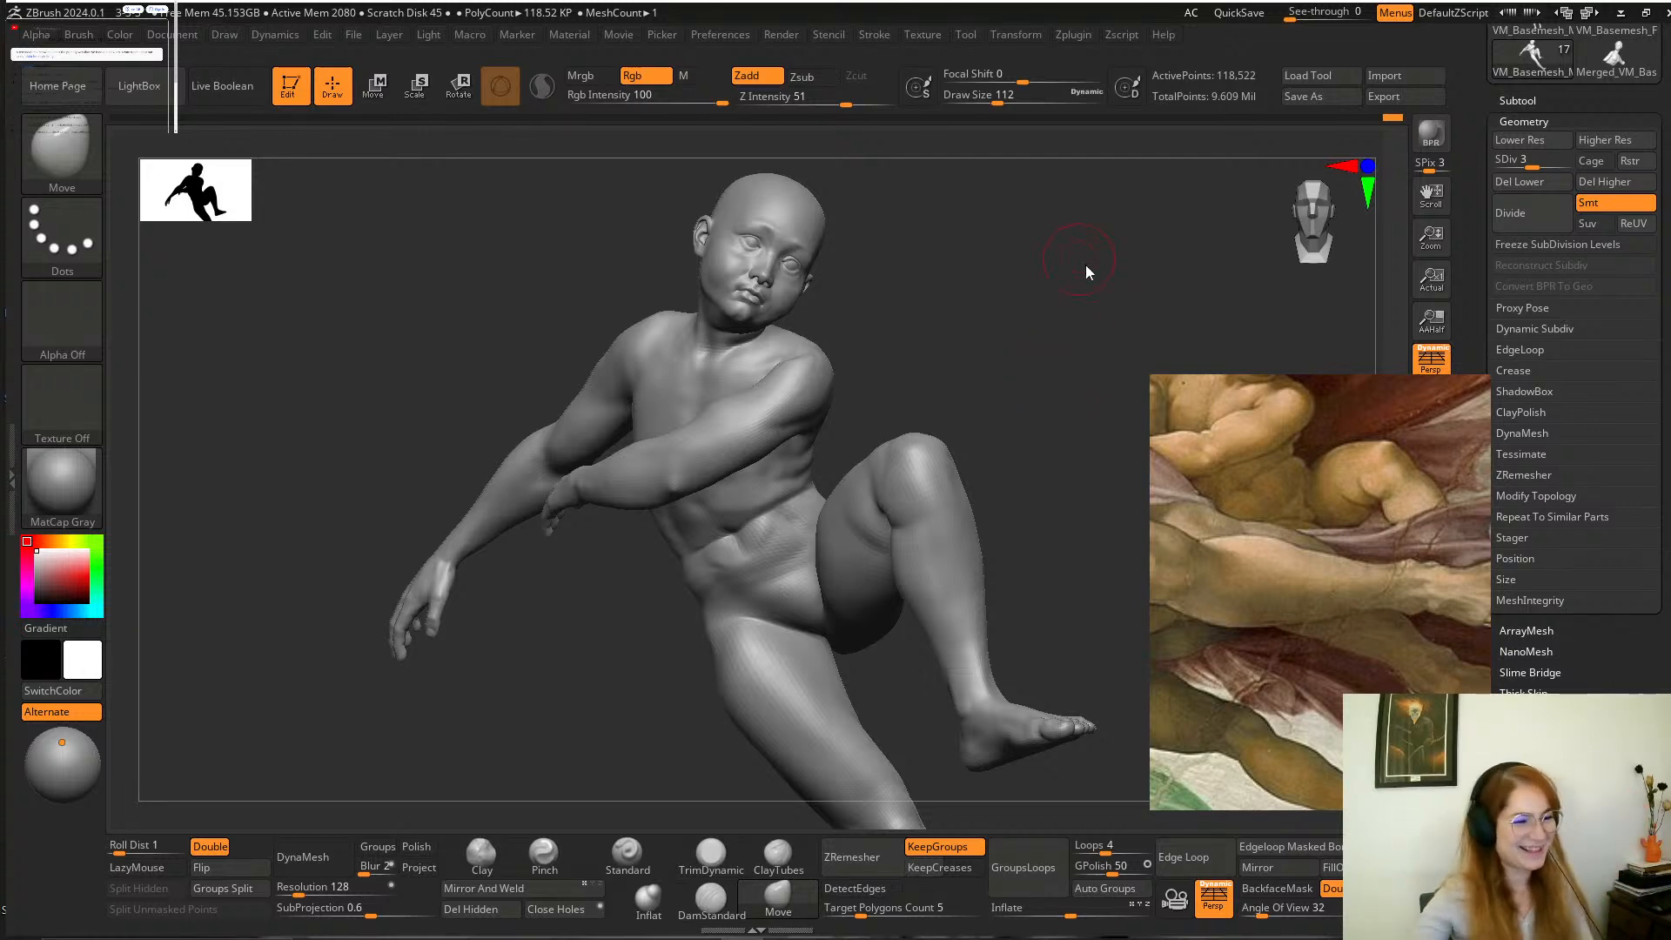
left_click_drag(973, 353, 993, 447, "alt")
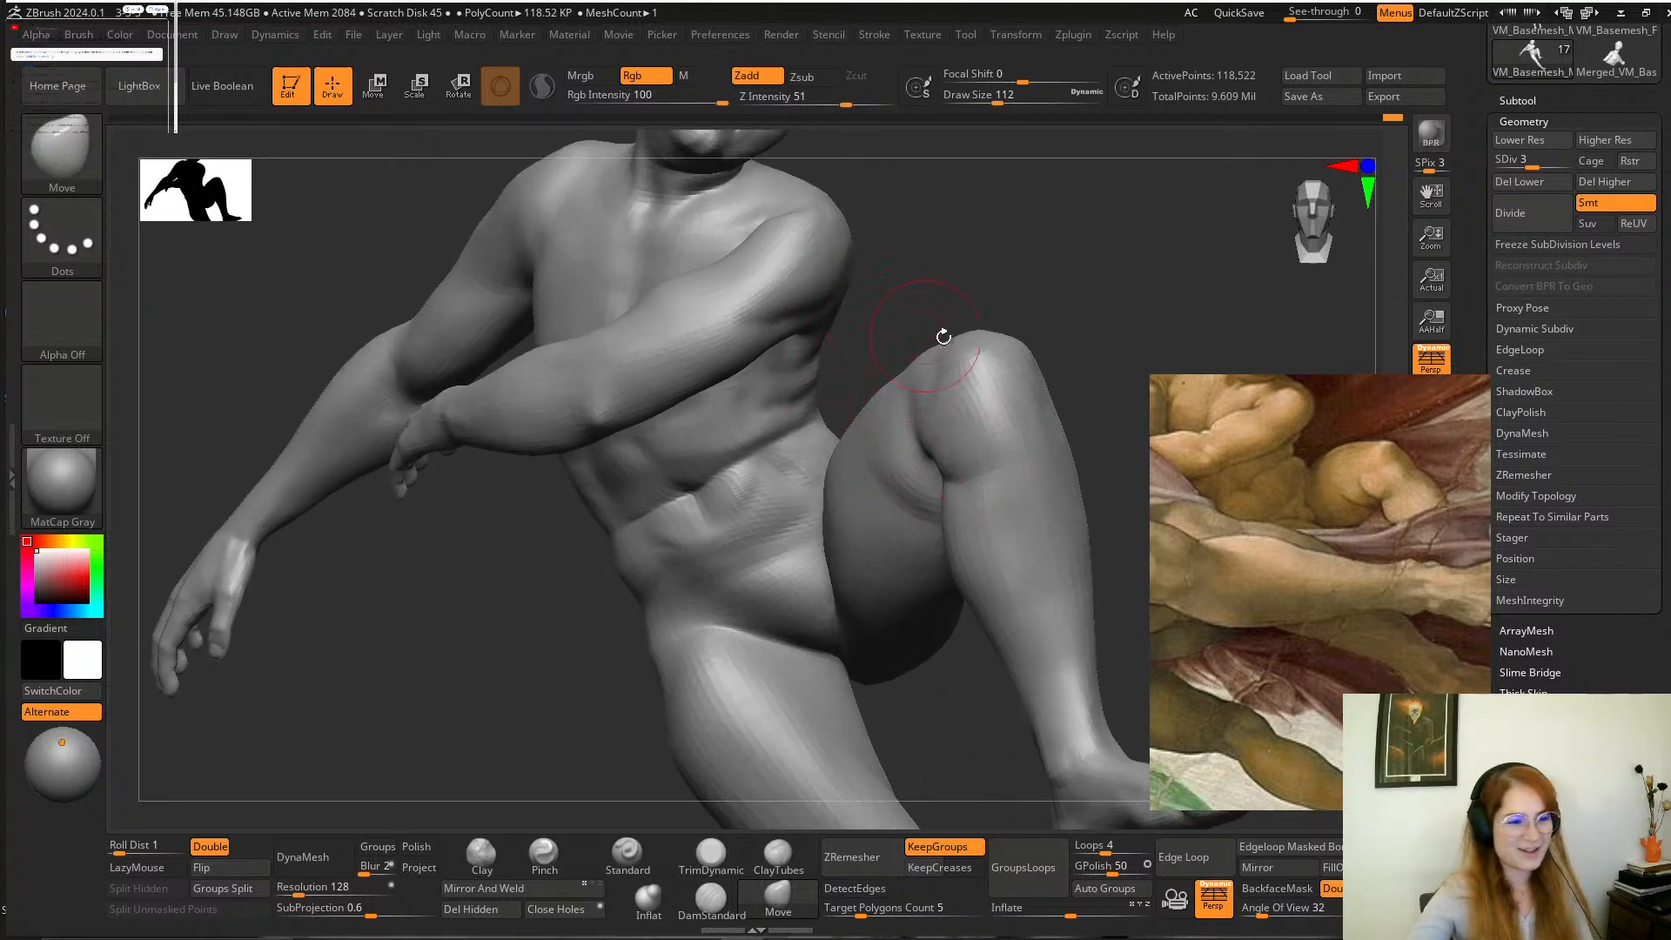
Adjust the boy's waist and hip forms with the Move brush at draw sizes of about 177 and 128.
mouse_move(984, 283)
left_mouse_down("alt")
mouse_move(976, 330)
mouse_move(951, 328)
mouse_move(981, 321)
mouse_move(981, 343)
mouse_move(959, 340)
mouse_move(944, 364)
mouse_move(906, 243)
mouse_move(928, 161)
left_mouse_up("alt")
key("space")
left_click_drag(602, 543, 616, 543)
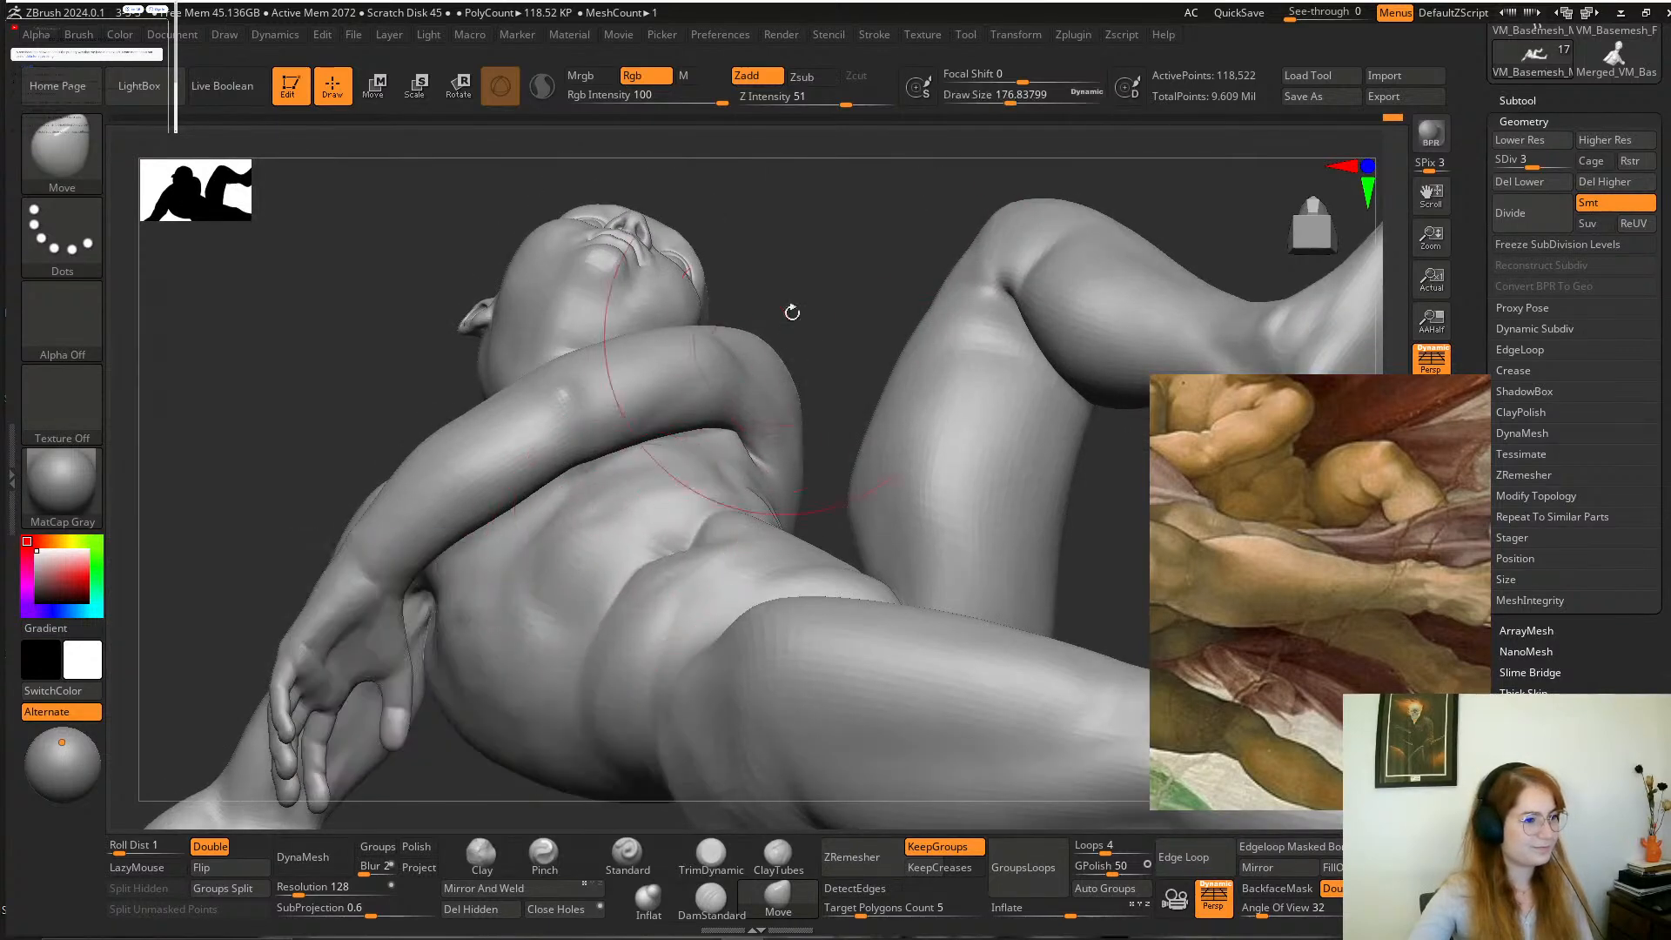
mouse_move(790, 309)
left_mouse_down()
mouse_move(768, 294)
mouse_move(848, 348)
mouse_move(855, 310)
mouse_move(881, 352)
mouse_move(938, 329)
mouse_move(910, 348)
mouse_move(932, 349)
left_mouse_up()
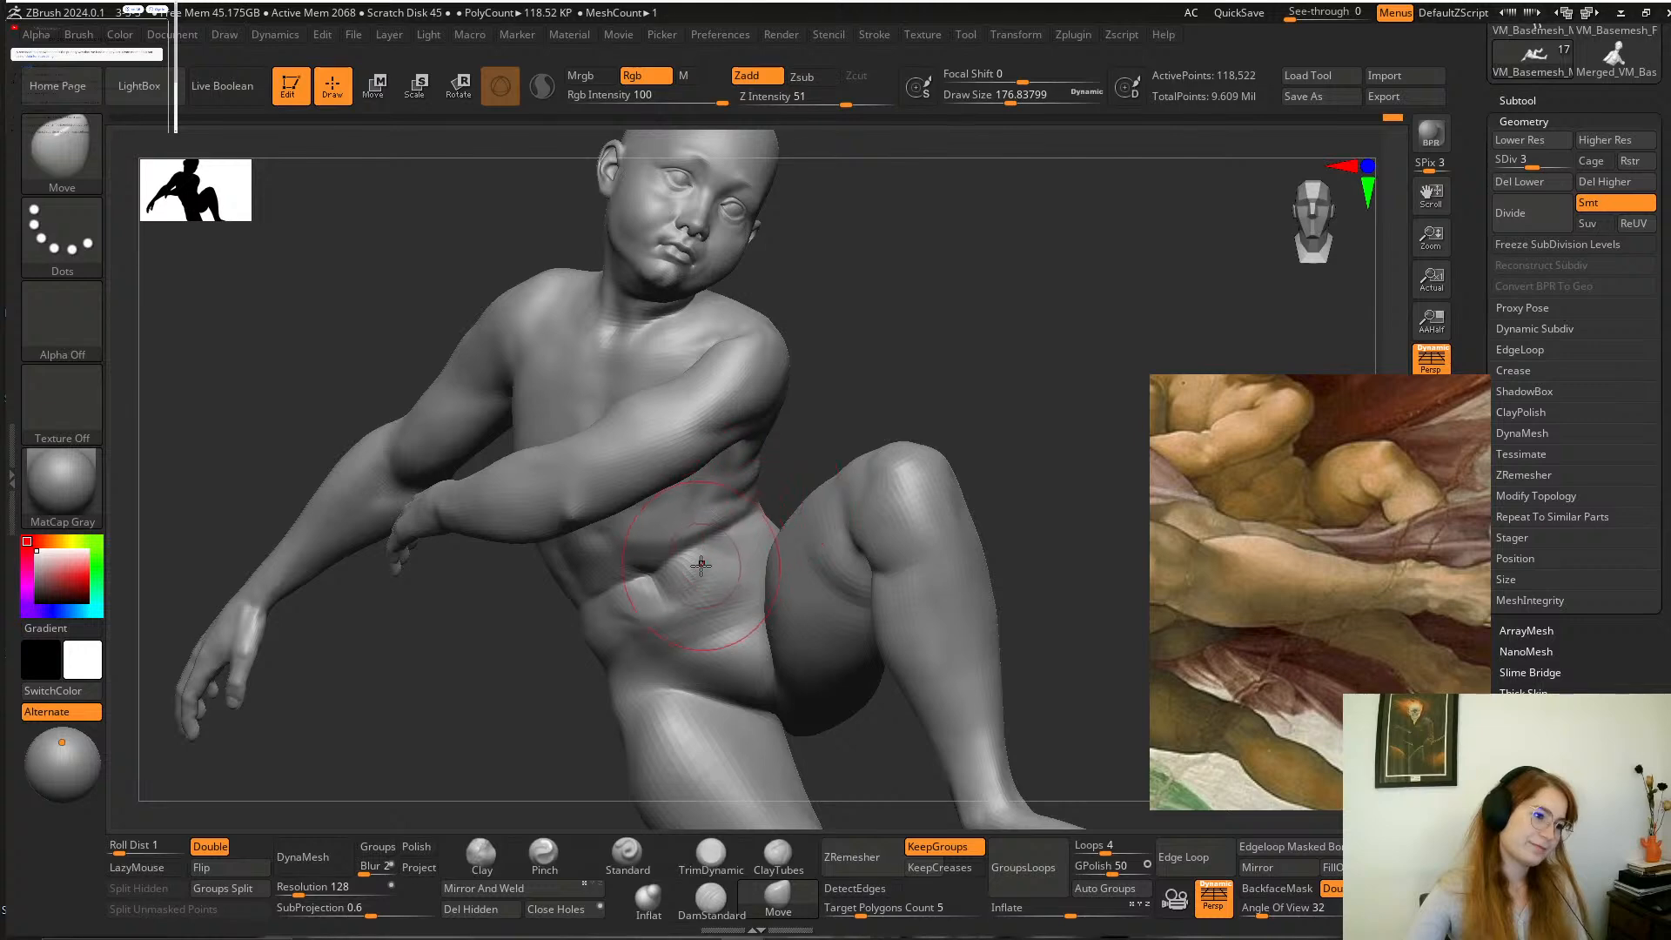
mouse_move(842, 401)
left_mouse_down()
mouse_move(788, 389)
mouse_move(884, 410)
mouse_move(886, 453)
left_mouse_up()
key("space")
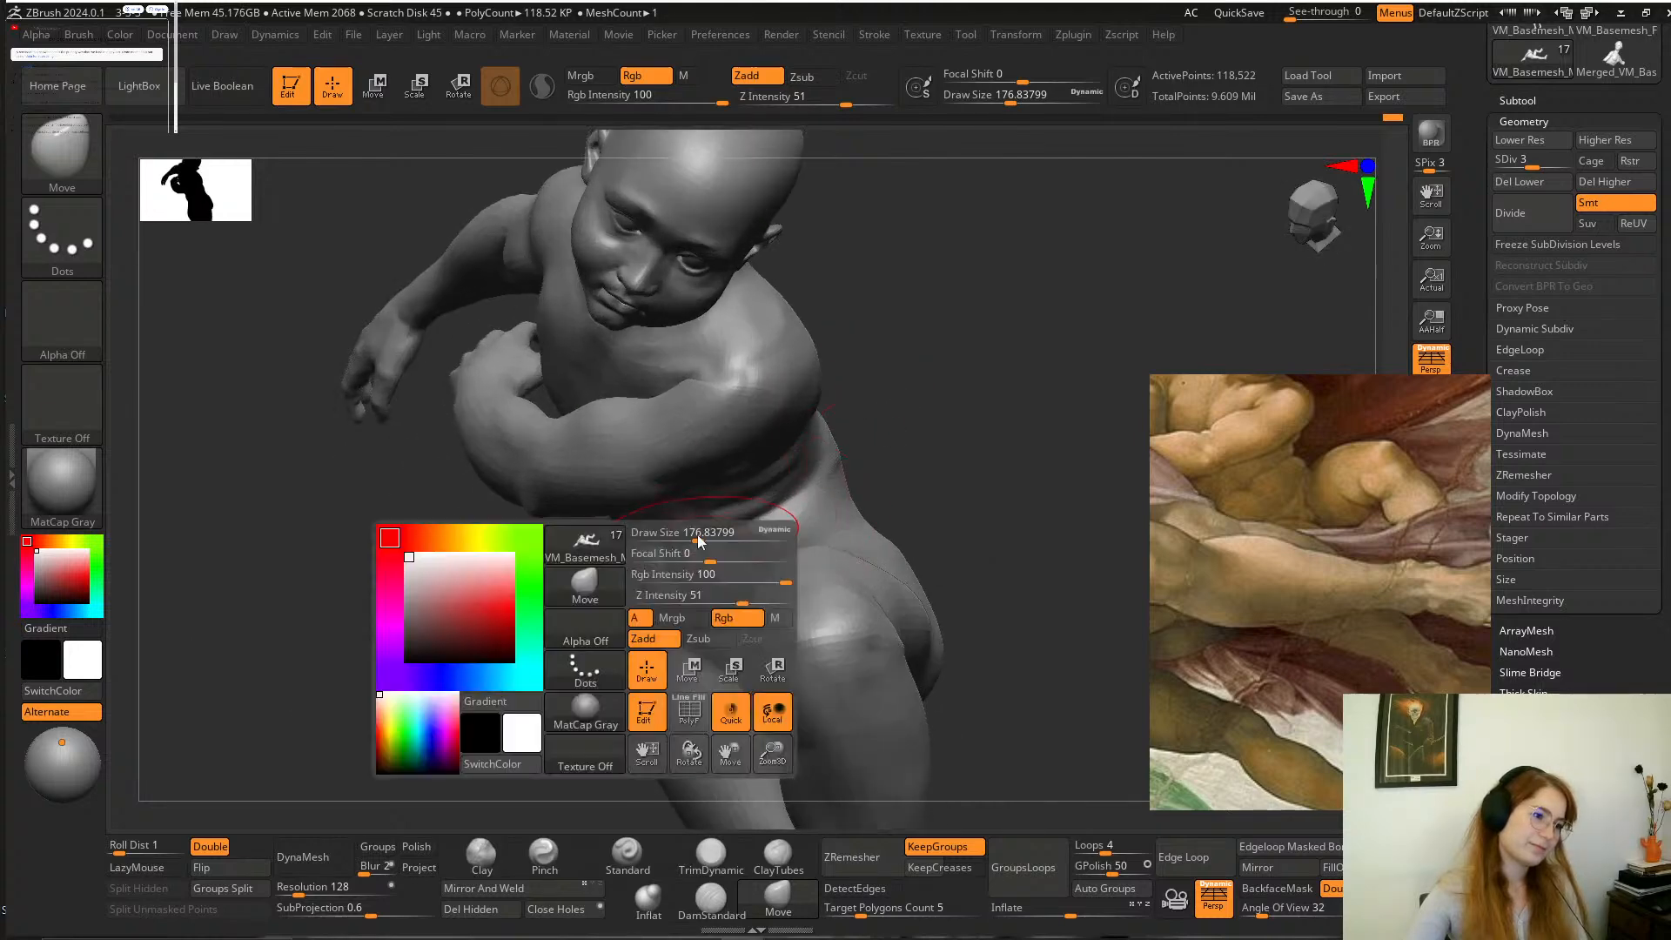
left_click_drag(697, 538, 702, 532)
mouse_move(857, 436)
left_mouse_down()
mouse_move(914, 373)
mouse_move(839, 388)
mouse_move(918, 342)
mouse_move(881, 351)
mouse_move(884, 368)
mouse_move(938, 420)
mouse_move(964, 282)
mouse_move(970, 310)
left_mouse_up()
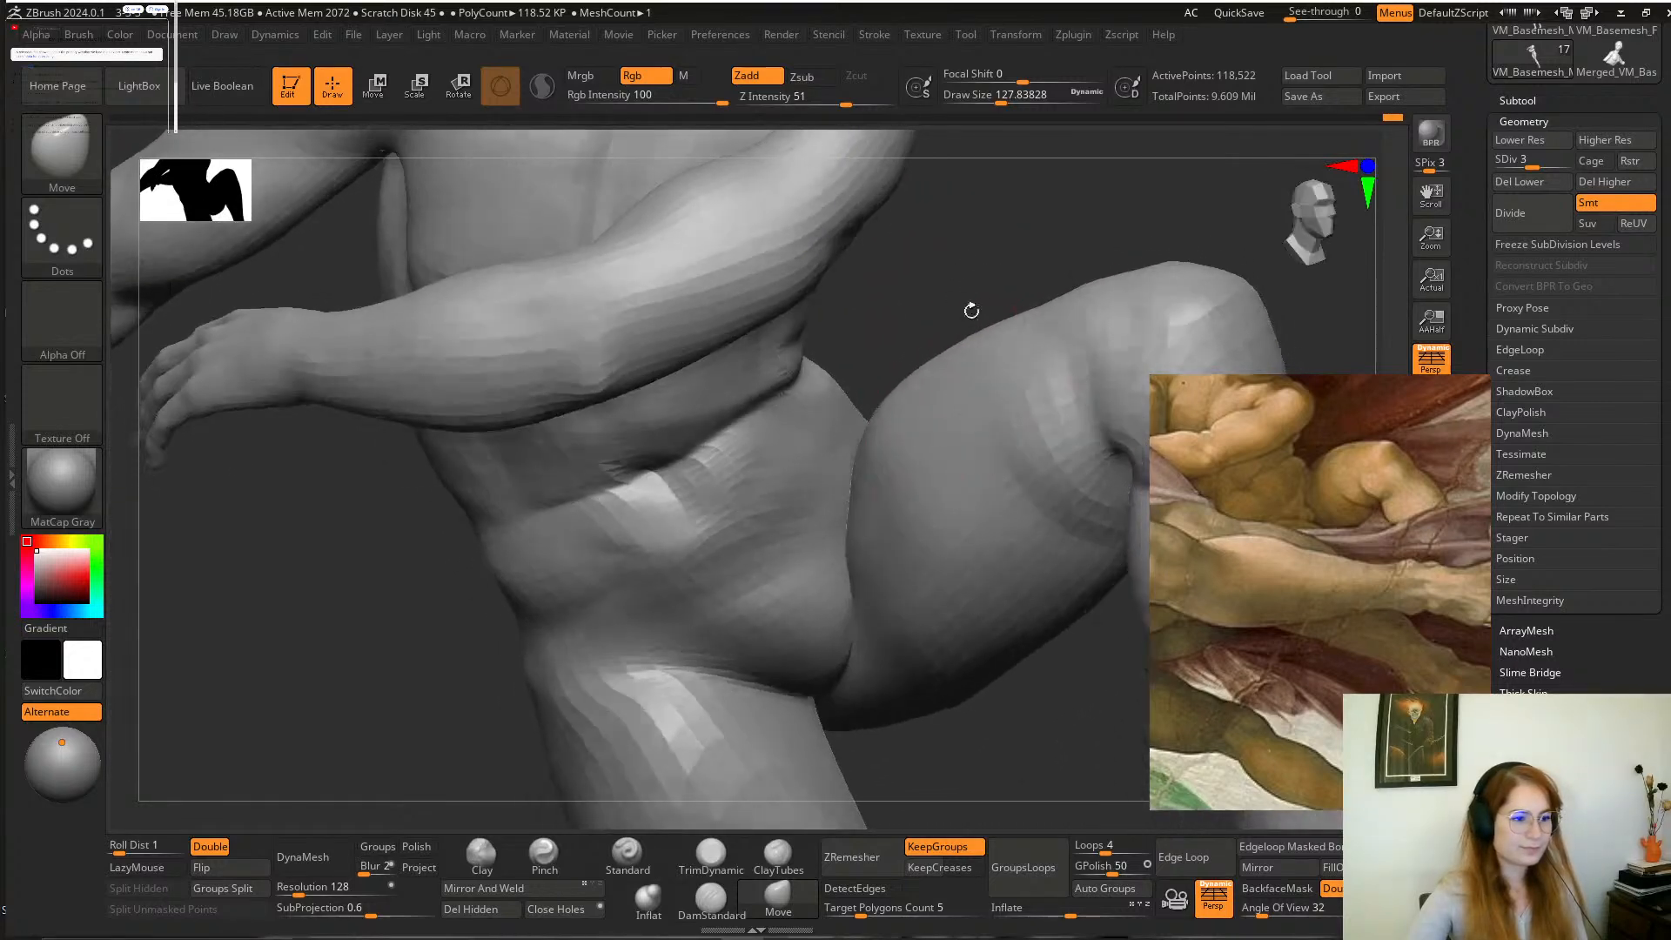
left_click_drag(869, 759, 884, 702, "alt")
Sharpen the boy's lower belly and groin folds with the Pinch and DamStandard brushes, enlarging the draw size to about 187.
left_click(544, 853)
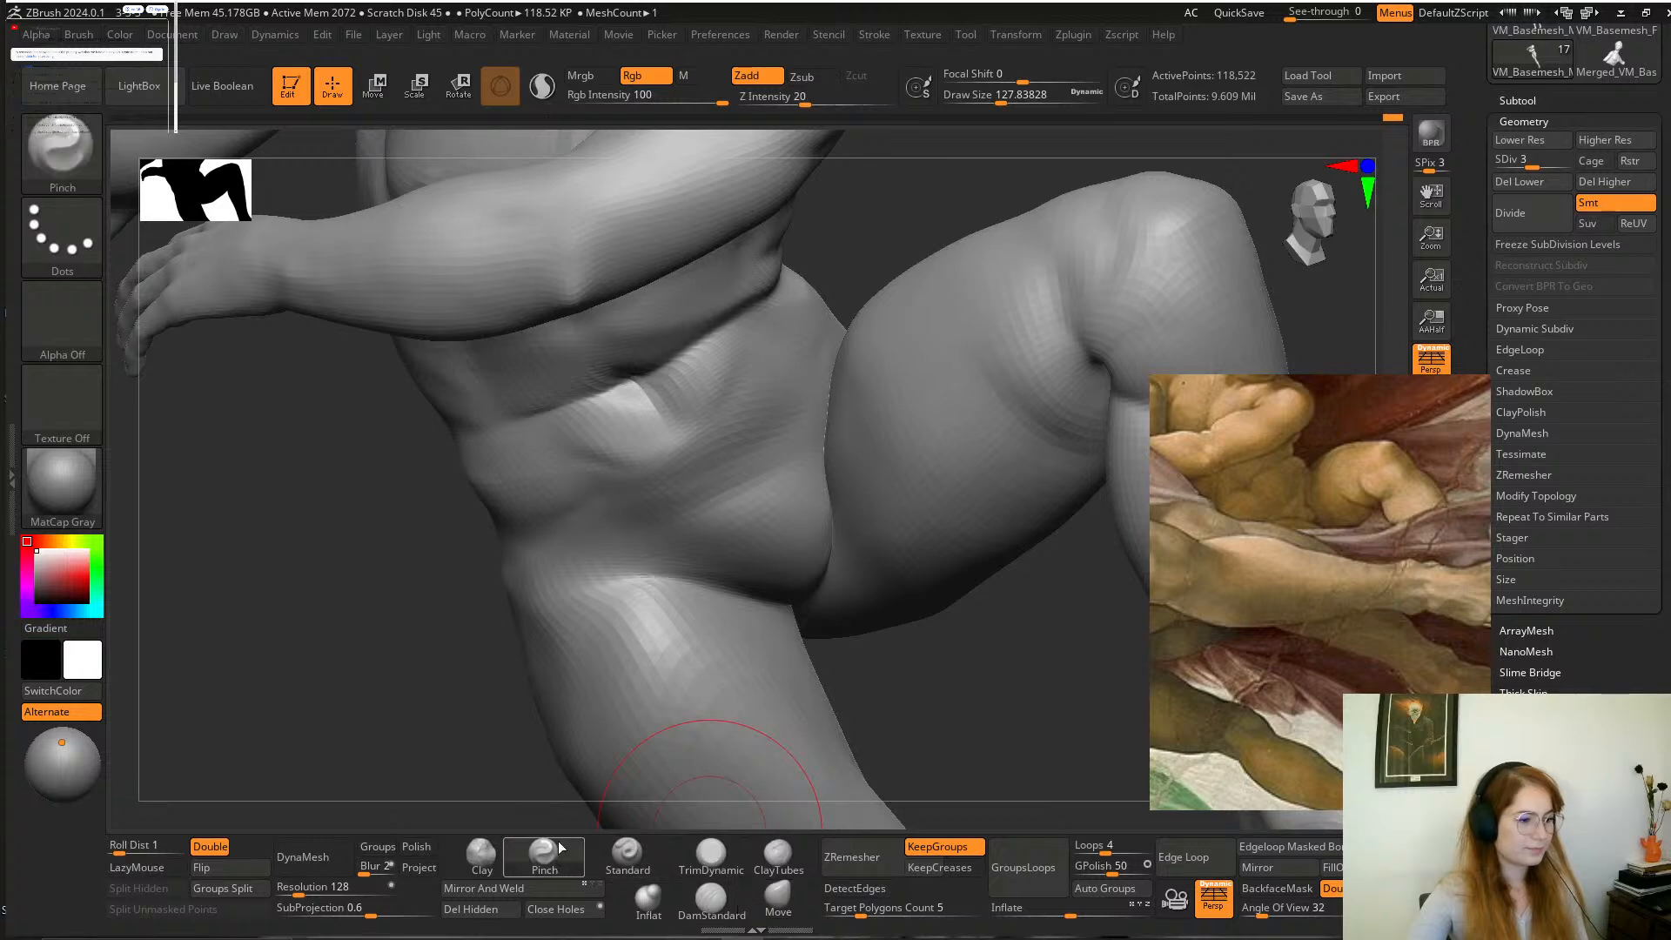
key("space")
right_click_drag(777, 543, 718, 522)
left_click(710, 901)
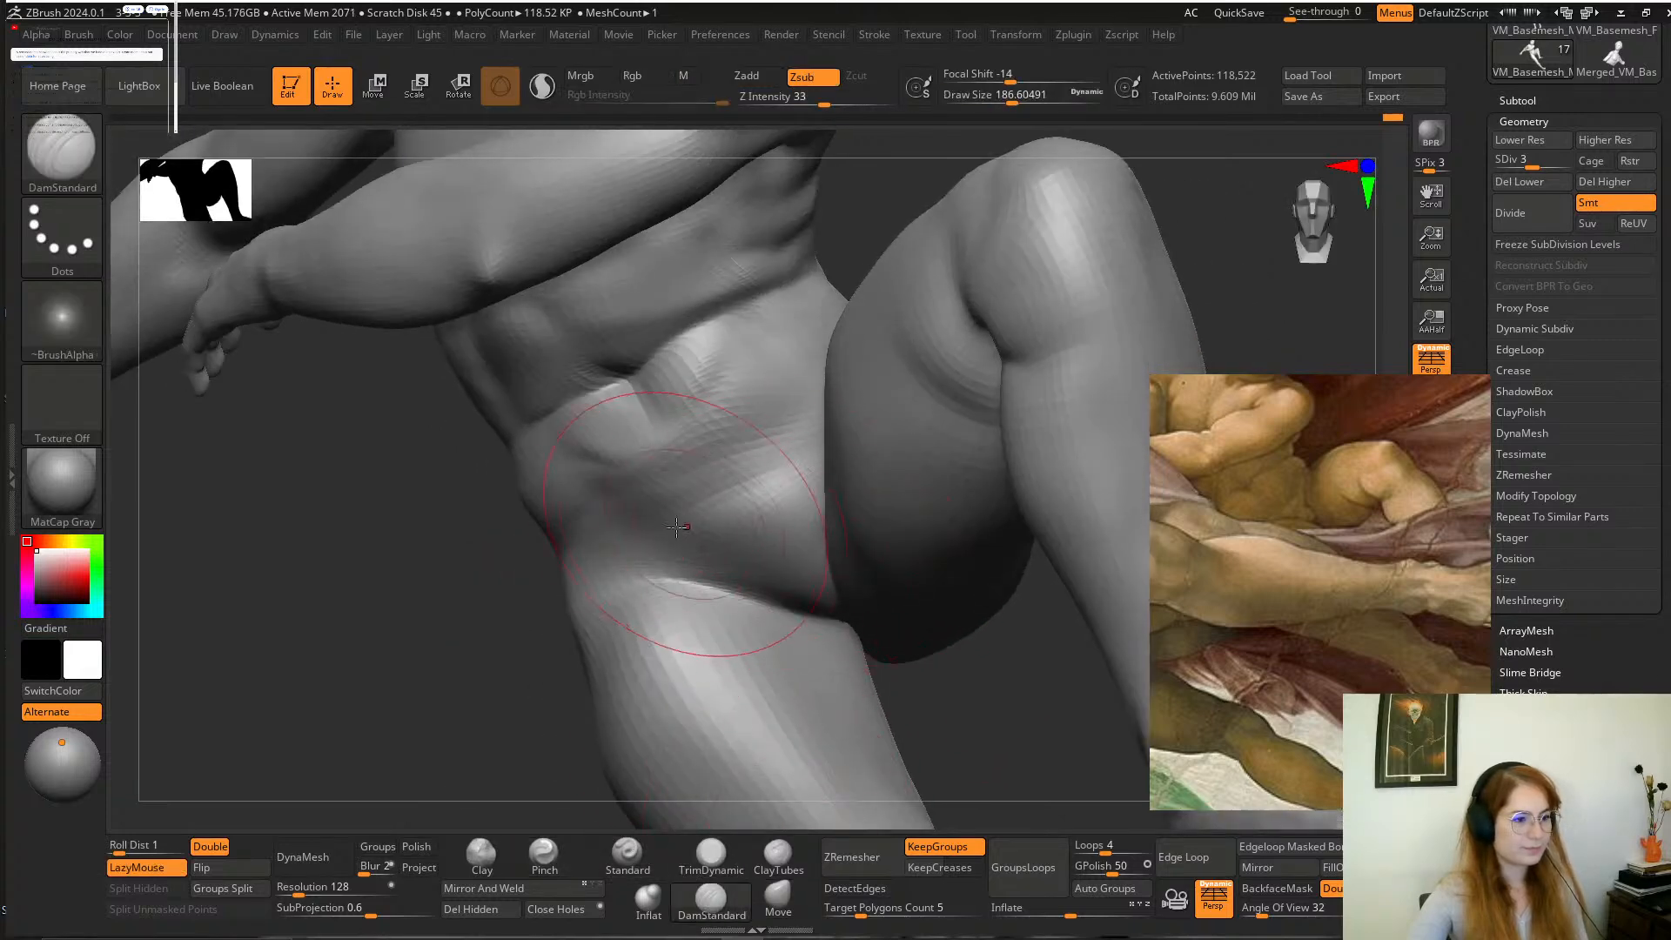
mouse_move(453, 558)
left_mouse_down()
mouse_move(470, 597)
mouse_move(456, 582)
left_mouse_up()
left_click_drag(727, 417, 758, 410, "shift")
left_click_drag(522, 570, 550, 620)
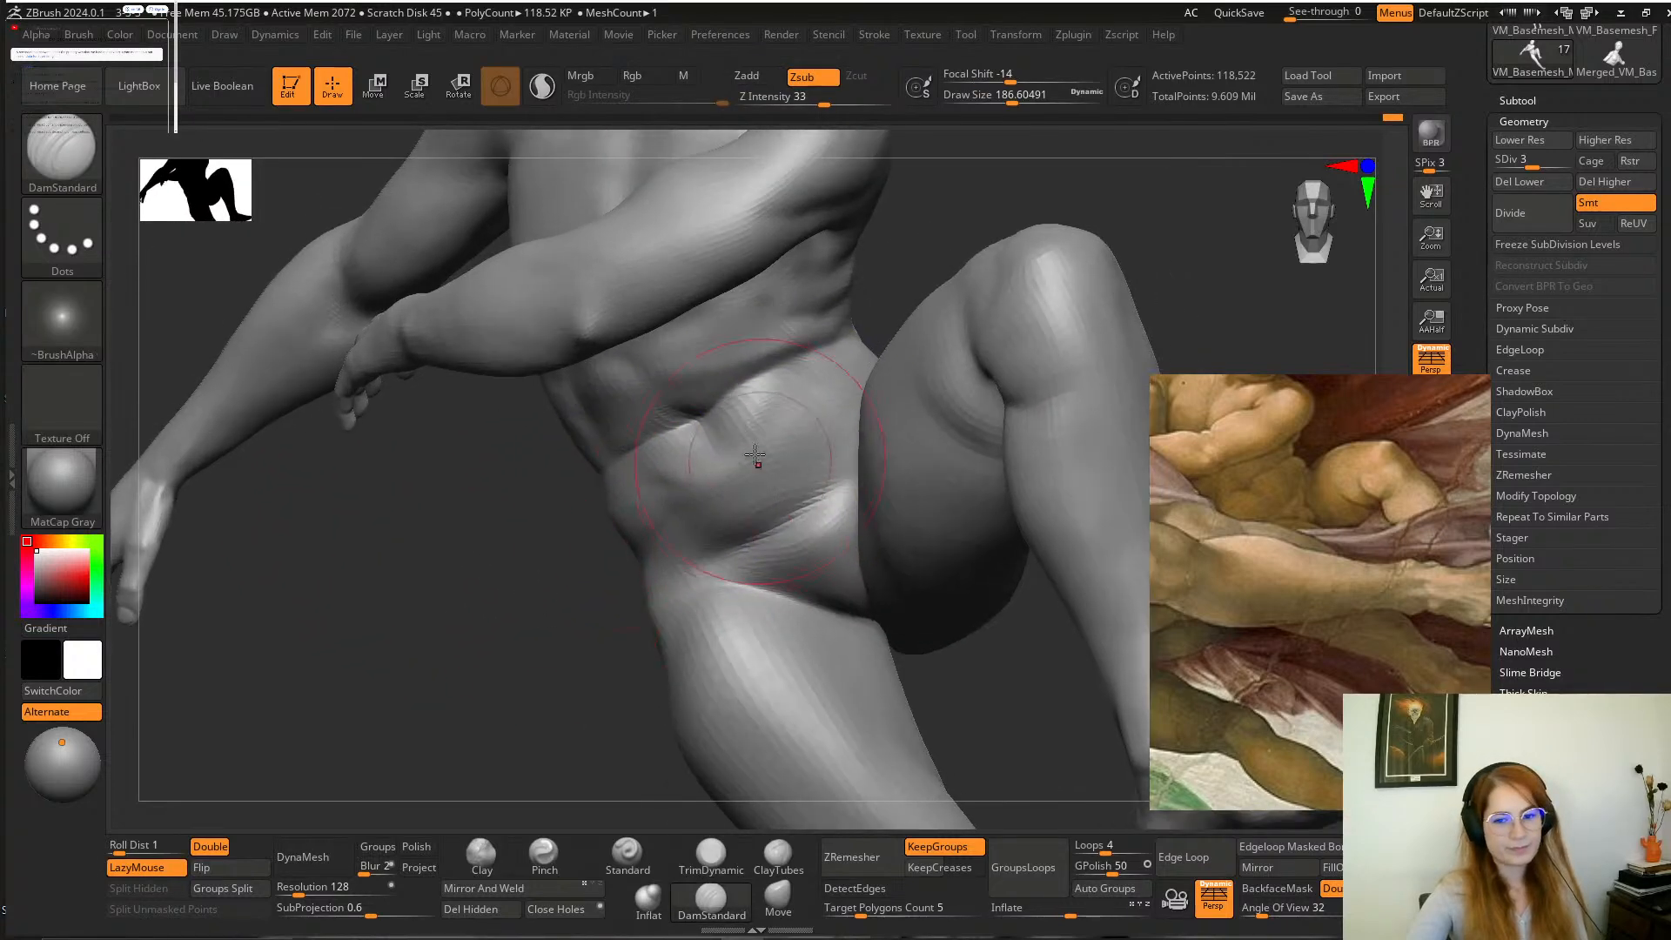
Deepen the boy's waist creases with the DamStandard brush at a draw size of about 80.
key("space")
left_click_drag(755, 460, 725, 460)
left_click_drag(519, 653, 526, 690)
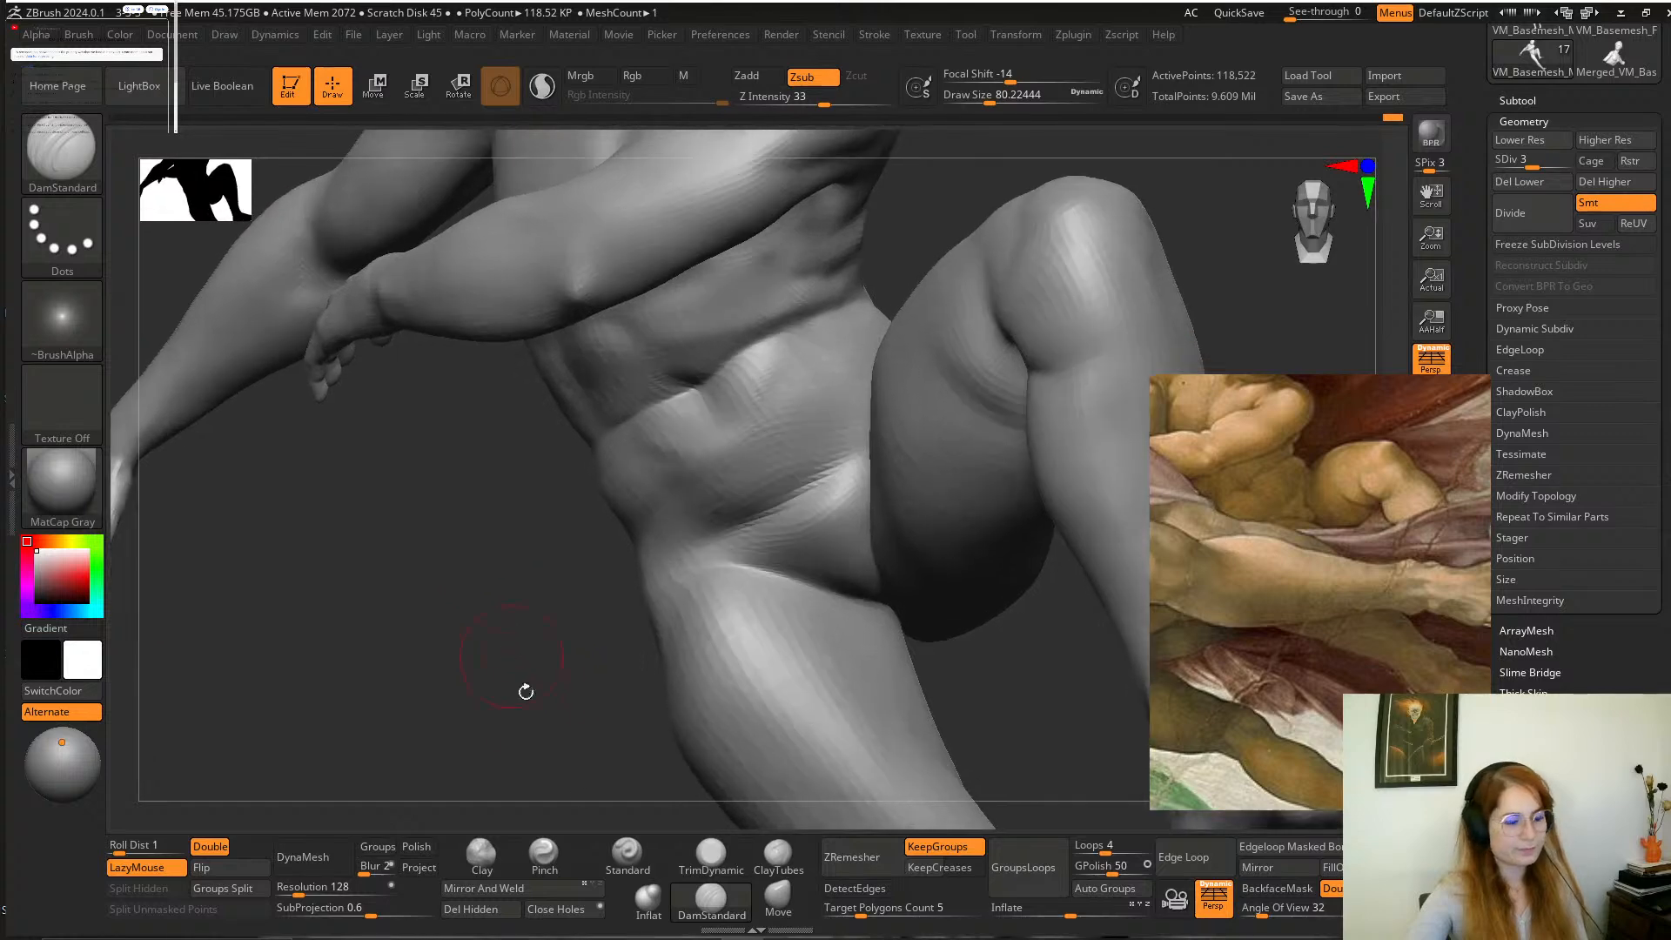
mouse_move(706, 401)
left_mouse_down()
mouse_move(741, 463)
mouse_move(649, 498)
left_mouse_up()
left_click_drag(570, 557, 766, 288, "alt")
left_click_drag(916, 435, 913, 362, "alt")
left_click_drag(948, 429, 924, 392, "alt")
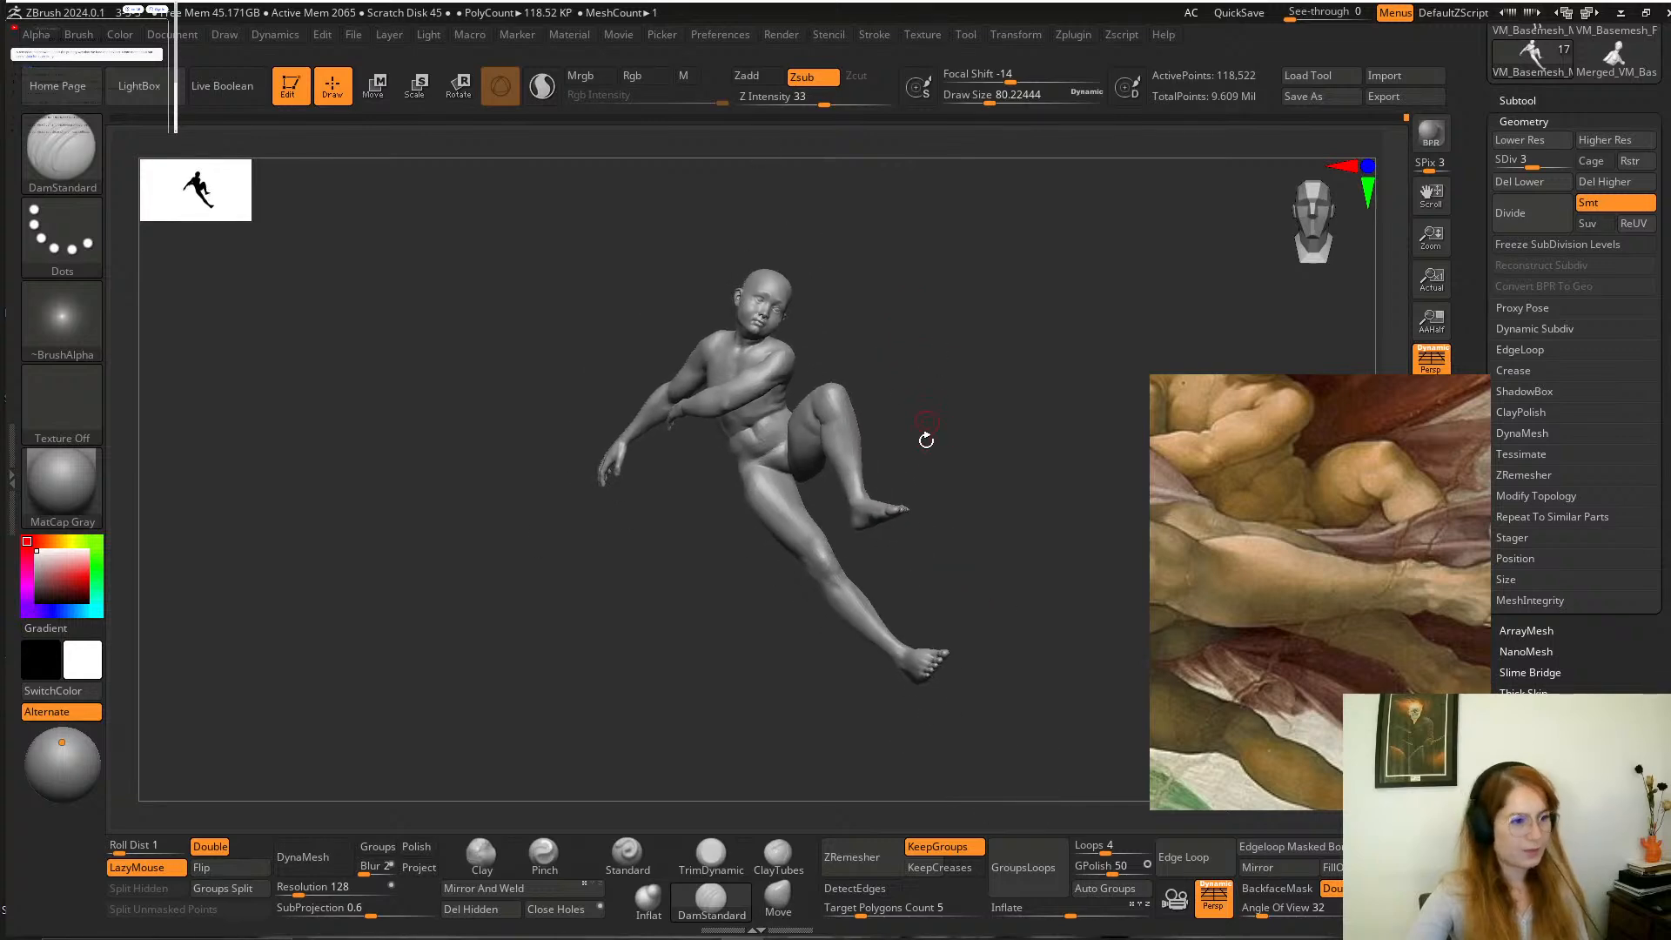
Mask the body above the boy's extended leg, soften the mask edge, and place the transform gizmo on the thigh.
left_click_drag(954, 495, 954, 464, "alt")
left_click_drag(954, 464, 959, 541, "alt")
mouse_move(1074, 747)
left_mouse_down("ctrl")
mouse_move(727, 475)
mouse_move(1023, 620)
left_mouse_up("ctrl")
left_click(1057, 506, "ctrl")
mouse_move(1026, 537)
left_mouse_down()
mouse_move(1055, 508)
mouse_move(862, 566)
mouse_move(896, 578)
mouse_move(1041, 473)
mouse_move(1015, 496)
left_mouse_up()
mouse_move(900, 421)
left_mouse_down()
mouse_move(931, 461)
mouse_move(722, 435)
left_mouse_up()
left_click(825, 519, "ctrl")
left_click(827, 520, "ctrl")
mouse_move(917, 459)
left_mouse_down("alt")
mouse_move(843, 420)
mouse_move(908, 389)
mouse_move(875, 395)
left_mouse_up("alt")
left_click(465, 86)
left_click(788, 427, "alt")
mouse_move(944, 497)
left_mouse_down("alt")
mouse_move(940, 474)
mouse_move(925, 484)
left_mouse_up("alt")
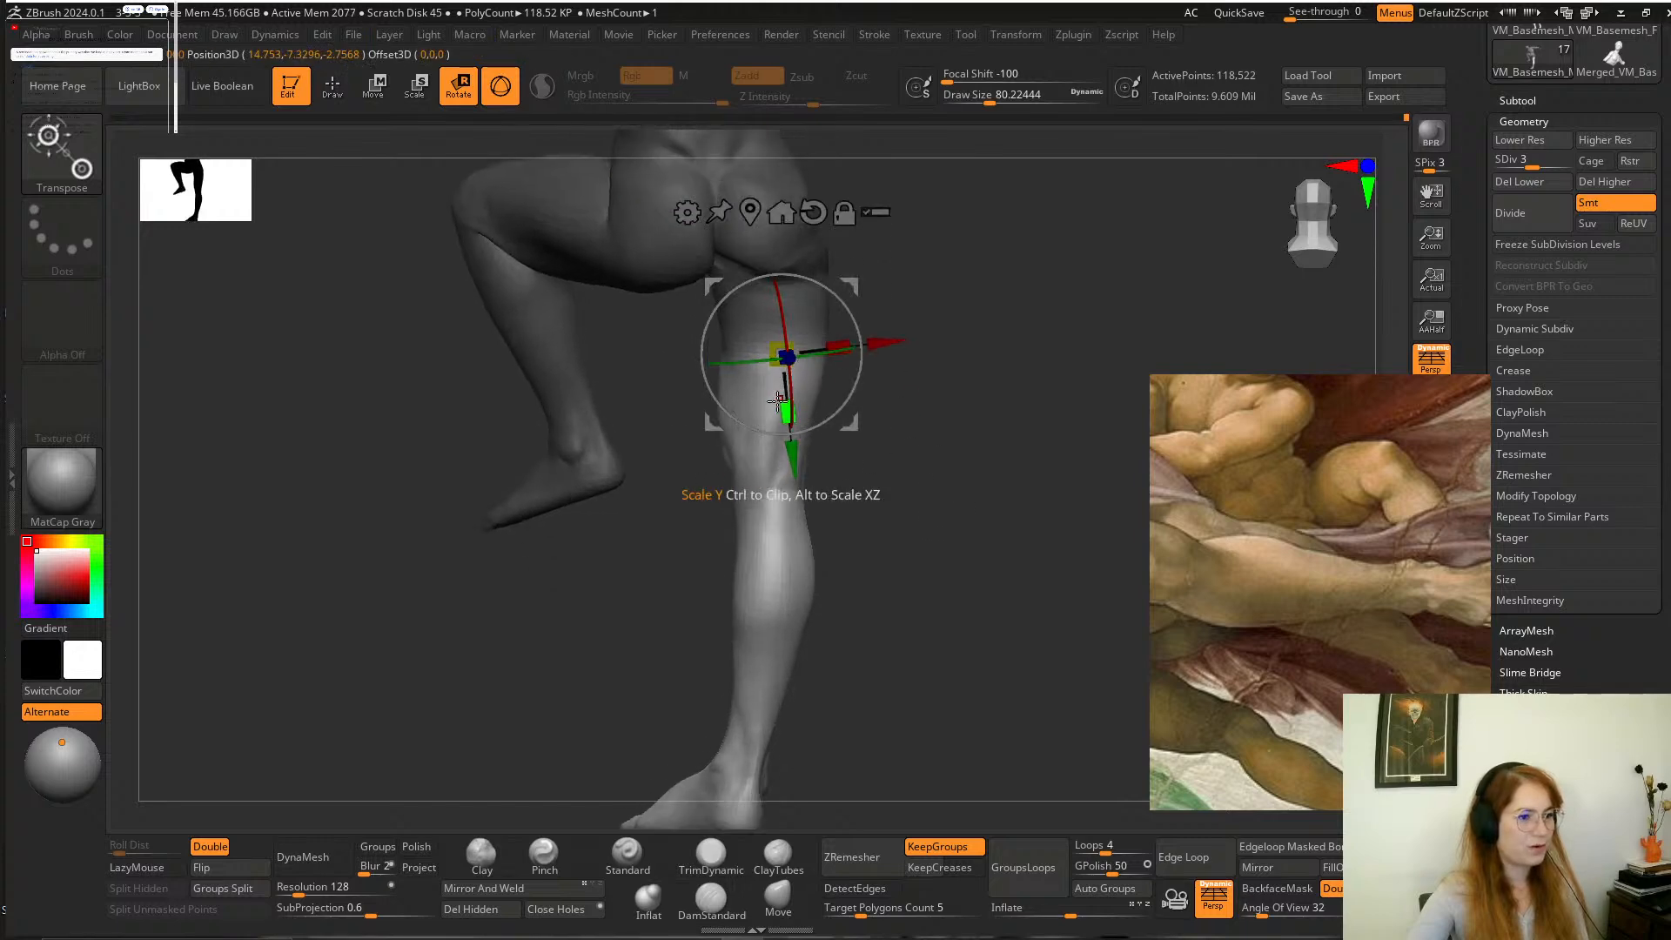
Rework the mask around the extended leg and shorten the leg along its length with the gizmo, undoing the first scaling attempt.
left_click_drag(782, 405, 773, 369)
key("ctrl+z")
left_click(913, 652, "ctrl")
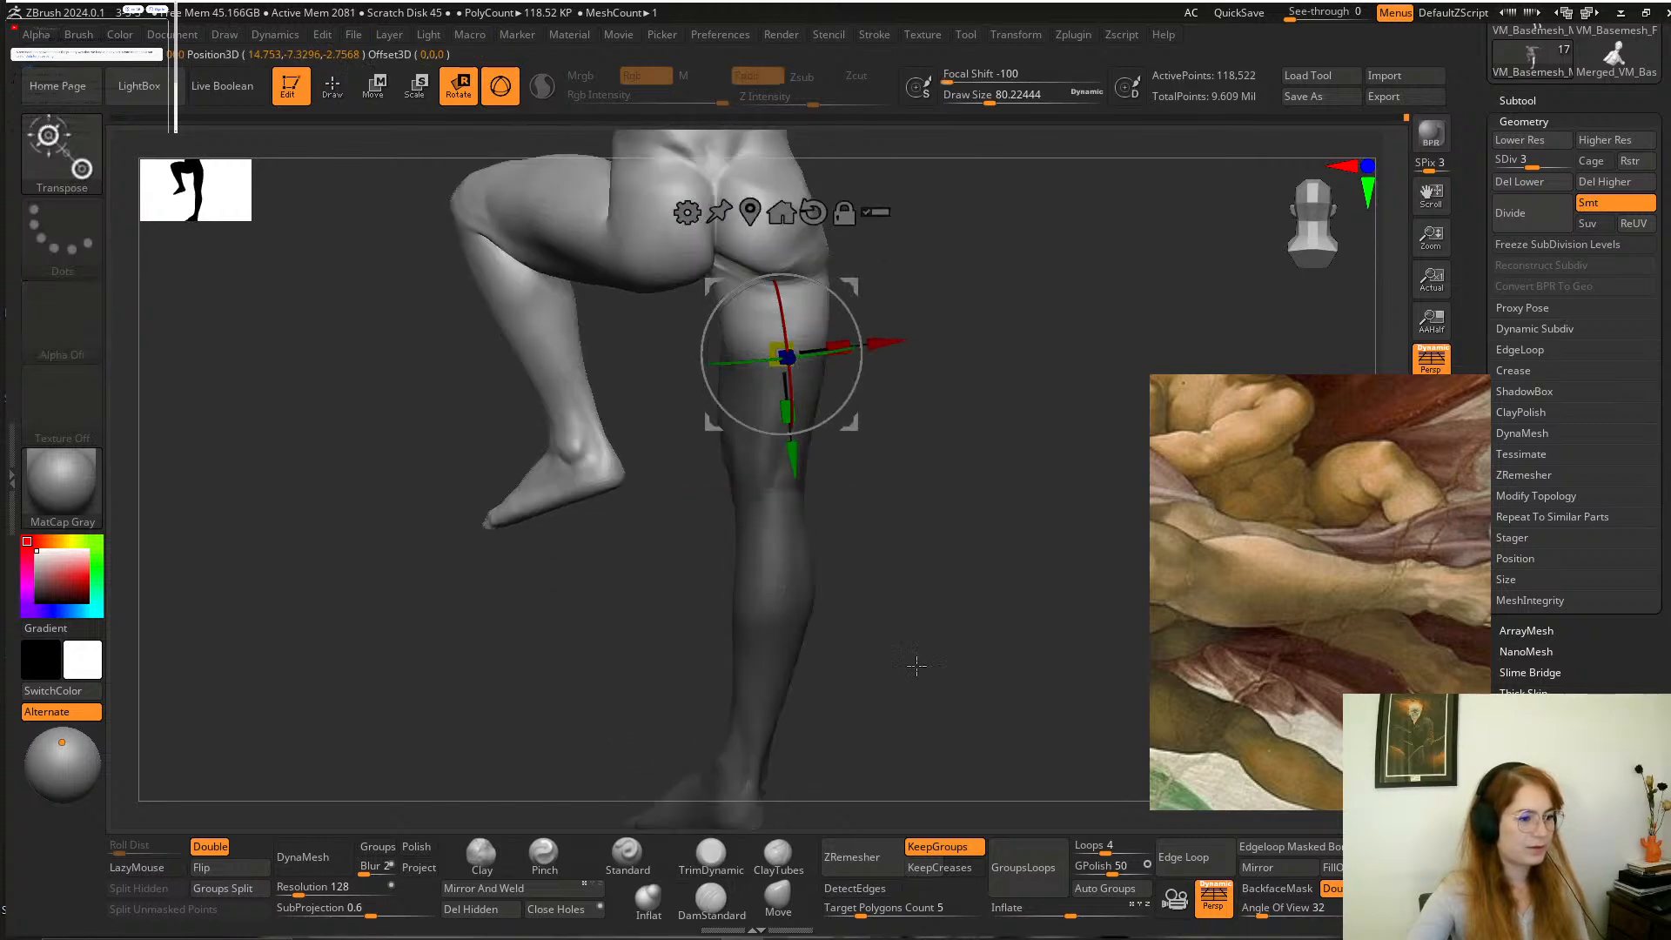
mouse_move(914, 664)
left_mouse_down("alt")
mouse_move(906, 580)
mouse_move(906, 678)
mouse_move(915, 640)
left_mouse_up("alt")
left_click_drag(990, 481, 990, 599, "alt")
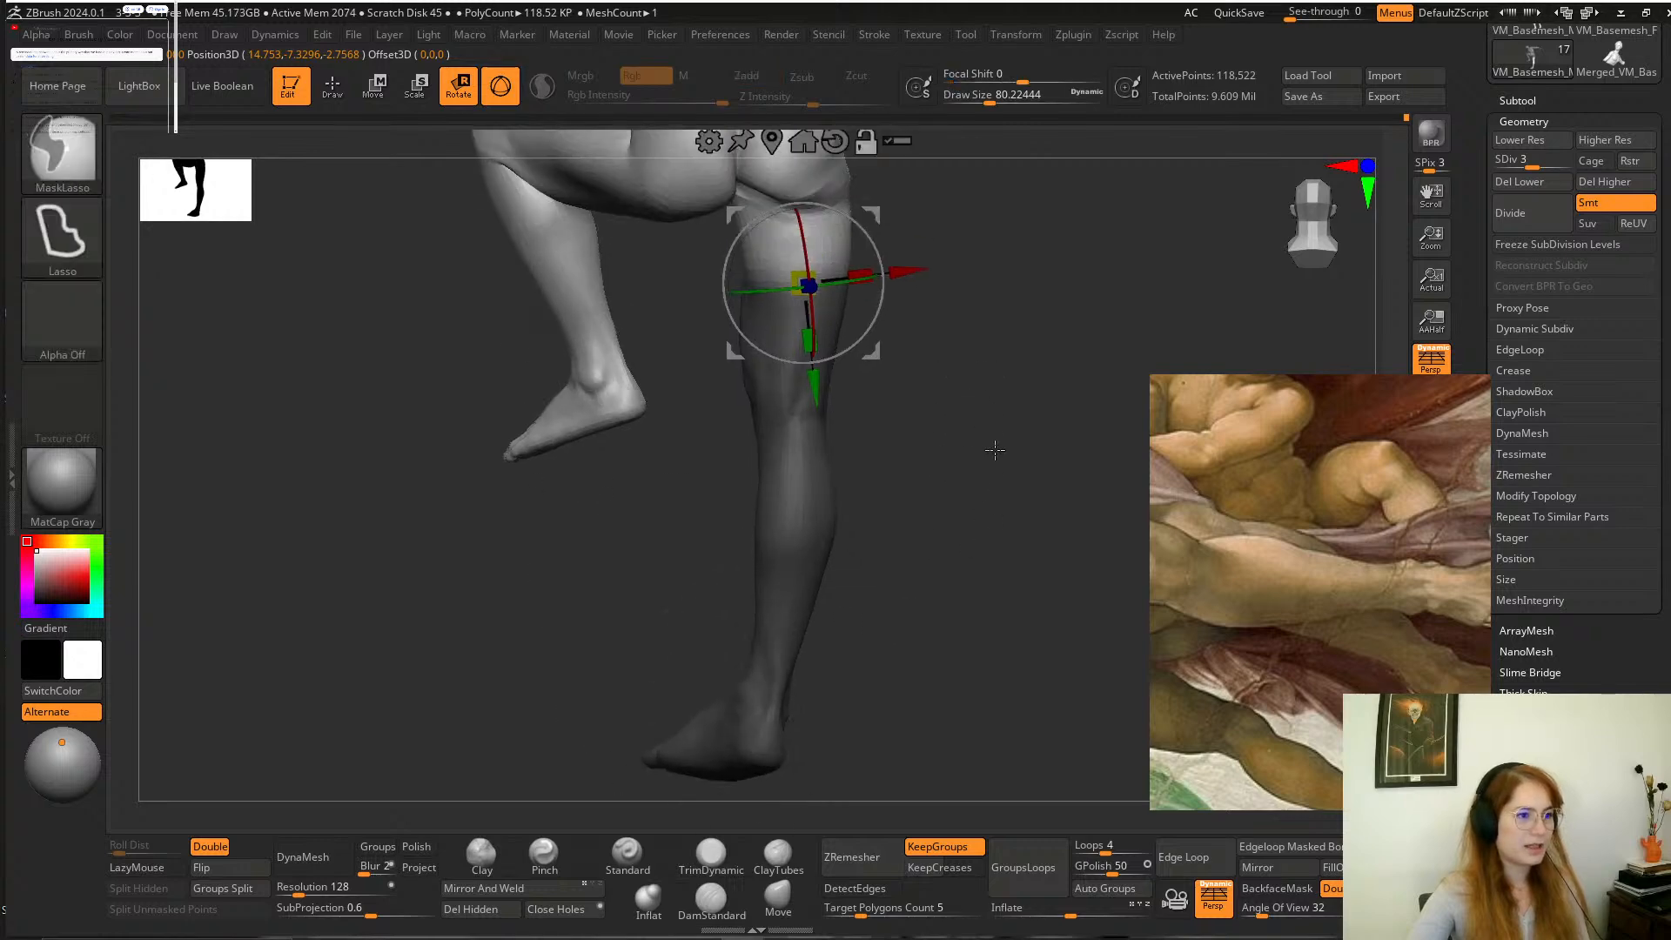
left_click(992, 447, "ctrl")
left_click_drag(805, 348, 801, 279)
Clear the leg mask and smooth the extended leg's thigh and knee at a draw size of about 163.
mouse_move(960, 476)
left_mouse_down()
mouse_move(1053, 444)
mouse_move(1037, 392)
mouse_move(954, 466)
mouse_move(974, 481)
mouse_move(1026, 406)
mouse_move(995, 421)
mouse_move(1000, 373)
mouse_move(903, 433)
mouse_move(896, 597)
mouse_move(830, 733)
left_mouse_up()
left_click(716, 846)
mouse_move(873, 561)
left_mouse_down()
mouse_move(847, 623)
mouse_move(813, 422)
left_mouse_up()
key("space")
key("shift")
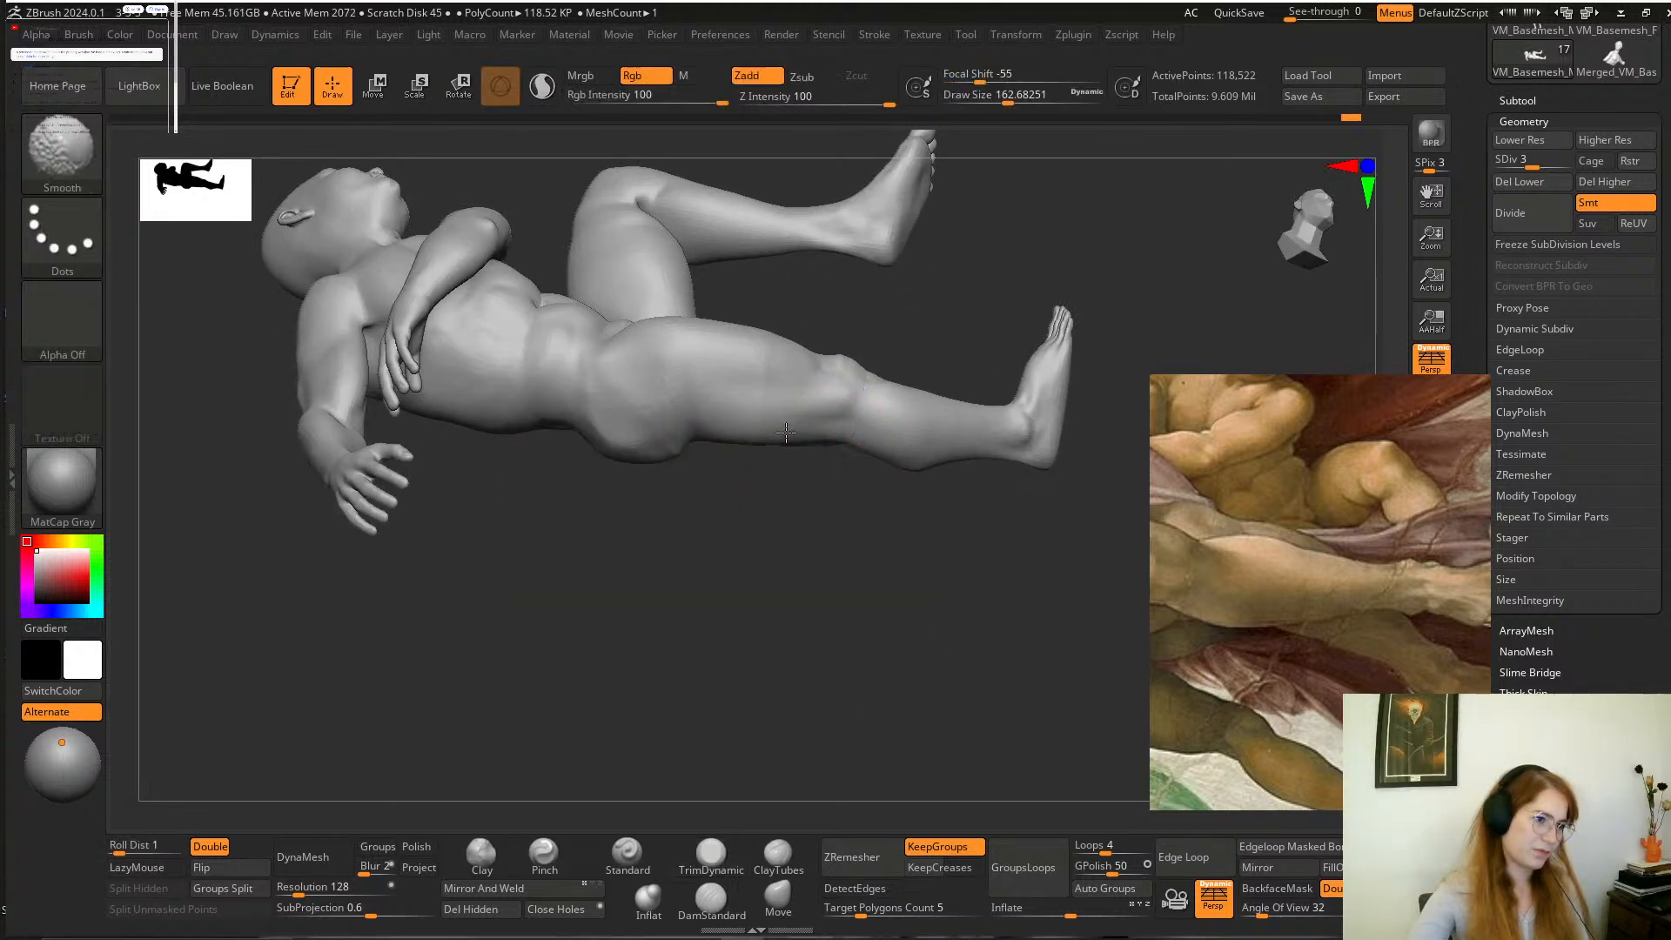
mouse_move(832, 327)
left_mouse_down()
mouse_move(817, 563)
mouse_move(1020, 408)
mouse_move(1044, 418)
mouse_move(1007, 467)
mouse_move(1044, 616)
mouse_move(906, 496)
mouse_move(879, 609)
left_mouse_up()
Reshape the boy's extended lower leg with the Move brush at a draw size of about 239.
left_click(778, 896)
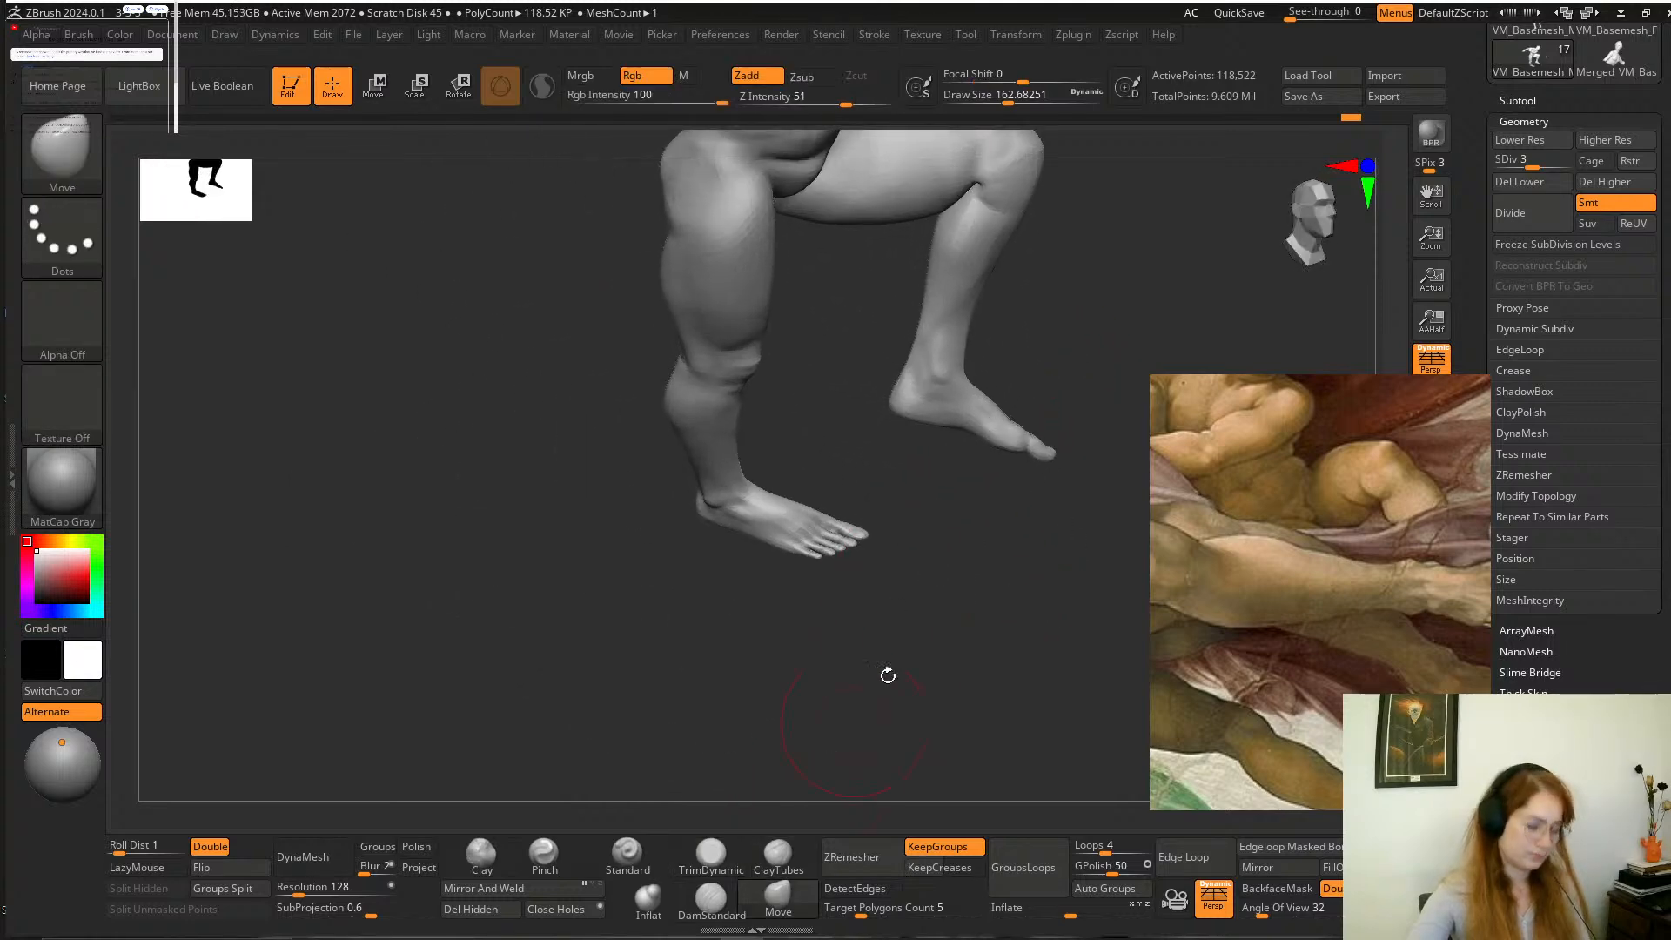
mouse_move(888, 676)
left_mouse_down()
mouse_move(934, 629)
mouse_move(889, 579)
mouse_move(903, 570)
mouse_move(847, 576)
left_mouse_up()
key("space")
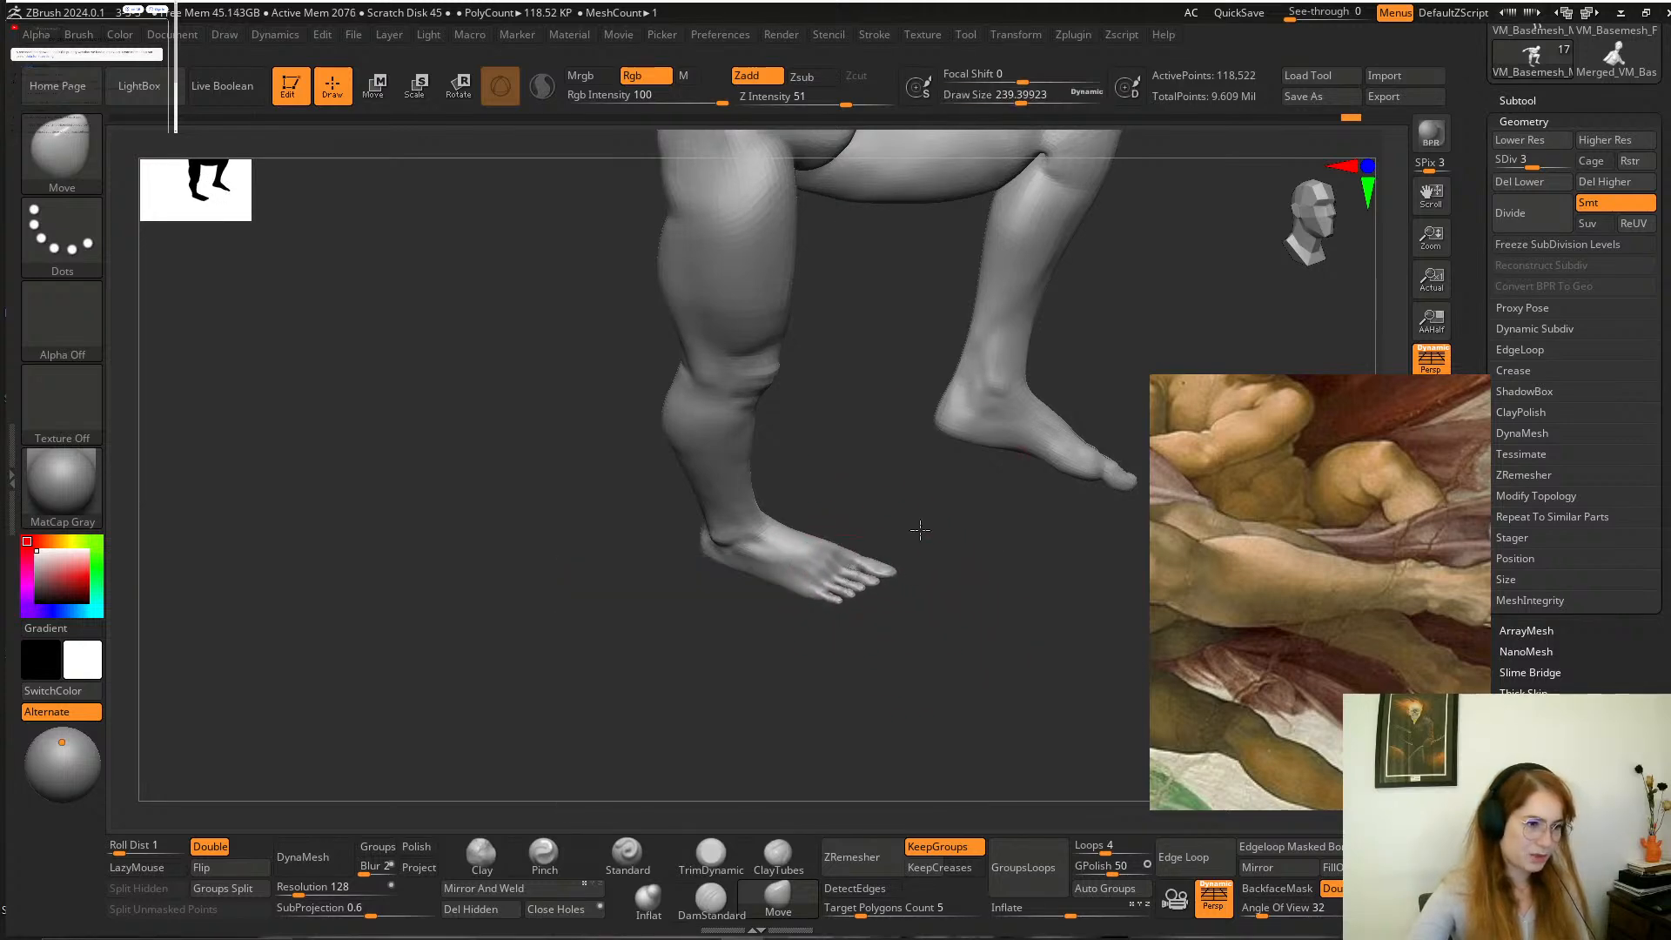
mouse_move(919, 530)
left_mouse_down()
mouse_move(839, 623)
mouse_move(932, 575)
mouse_move(892, 580)
mouse_move(1001, 539)
left_mouse_up()
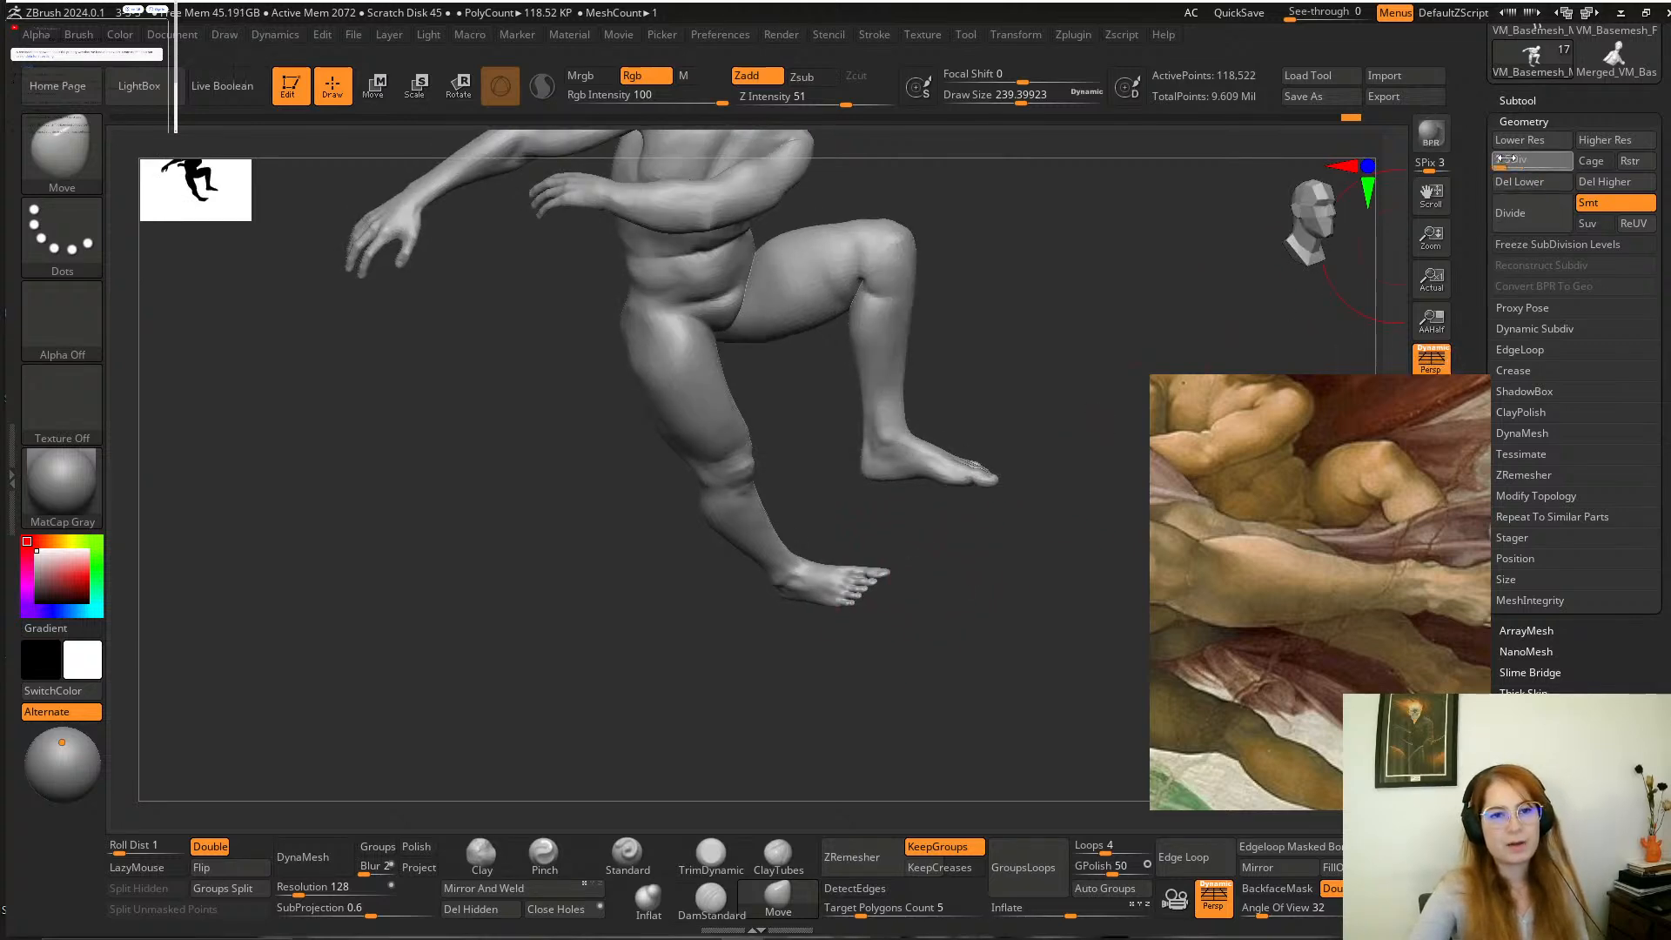
Lower the mesh to subdivision level 1 and adjust the extended foot and leg with the Move brush at draw sizes of about 90 and 207.
left_click_drag(1503, 167, 1499, 166)
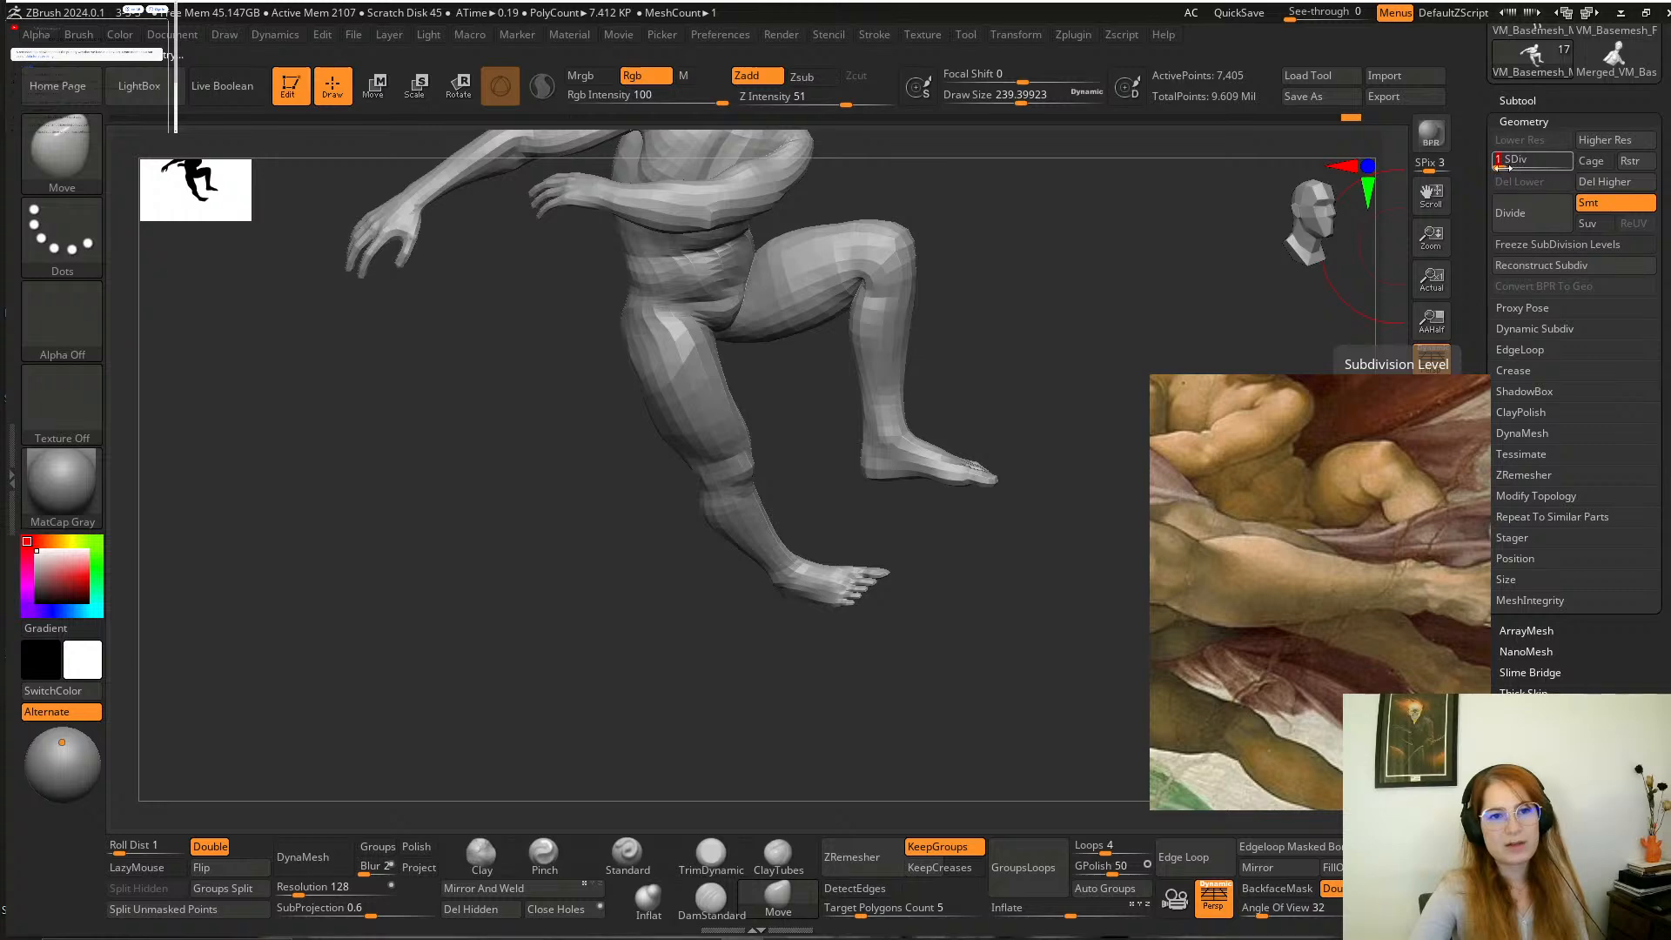
mouse_move(1037, 388)
left_mouse_down()
mouse_move(1034, 358)
mouse_move(997, 508)
mouse_move(951, 406)
mouse_move(951, 504)
mouse_move(925, 478)
mouse_move(897, 483)
left_mouse_up()
key("space")
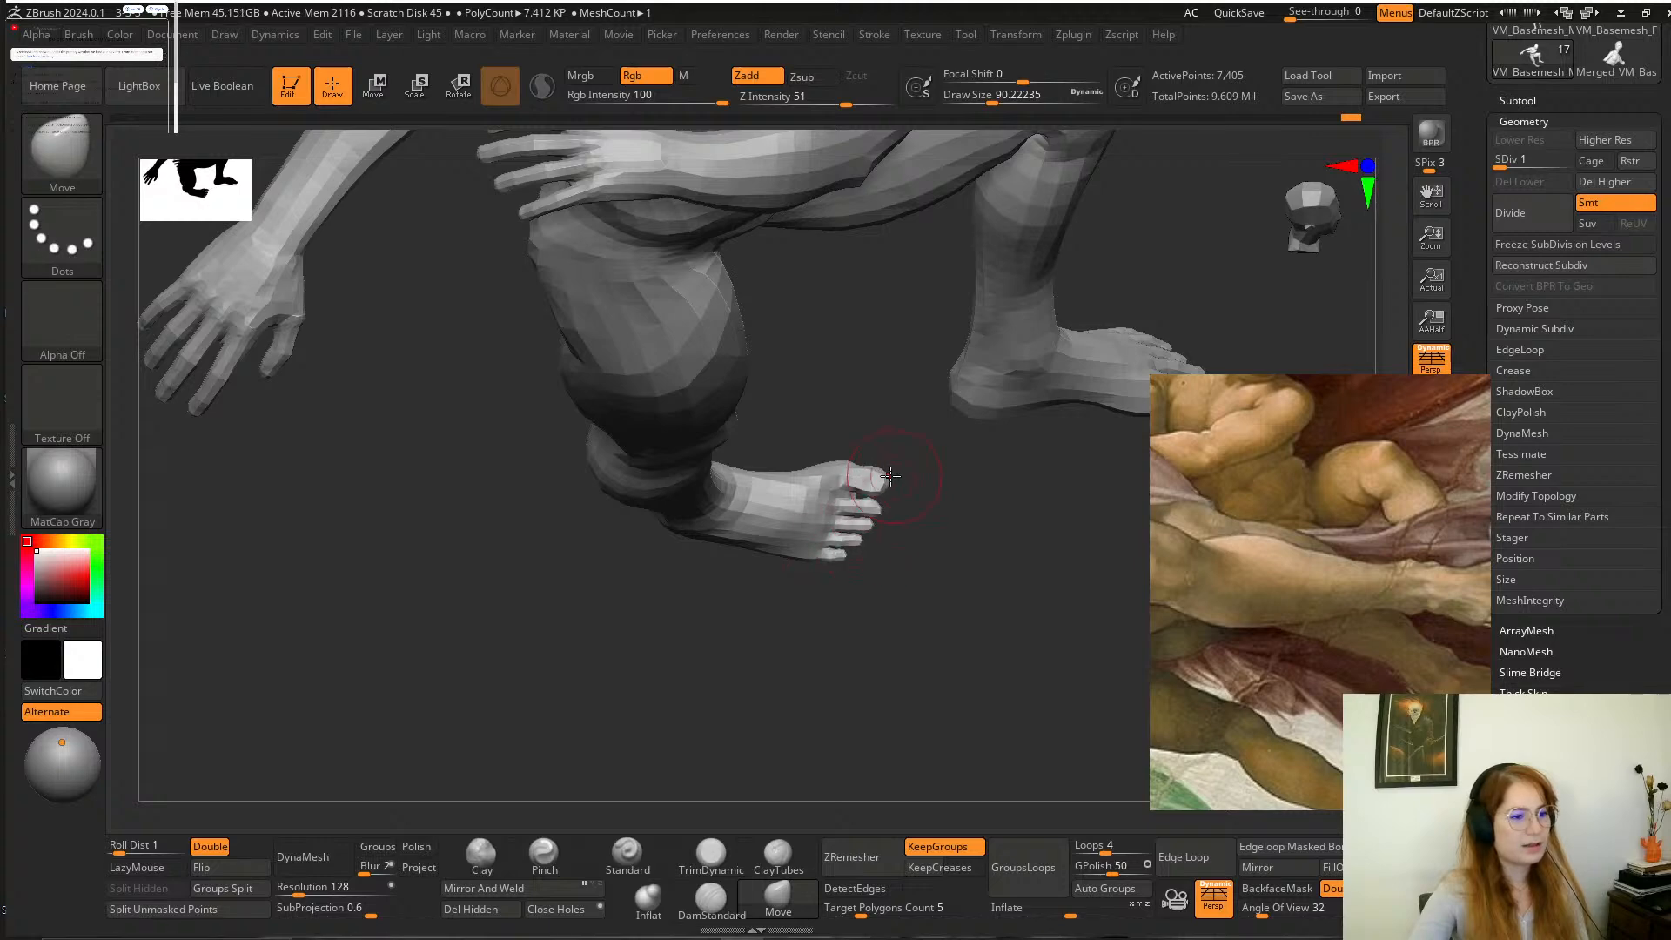
key("space")
mouse_move(892, 520)
left_mouse_down()
mouse_move(880, 498)
mouse_move(832, 538)
mouse_move(932, 530)
mouse_move(888, 463)
mouse_move(876, 490)
mouse_move(975, 453)
mouse_move(1093, 372)
left_mouse_up()
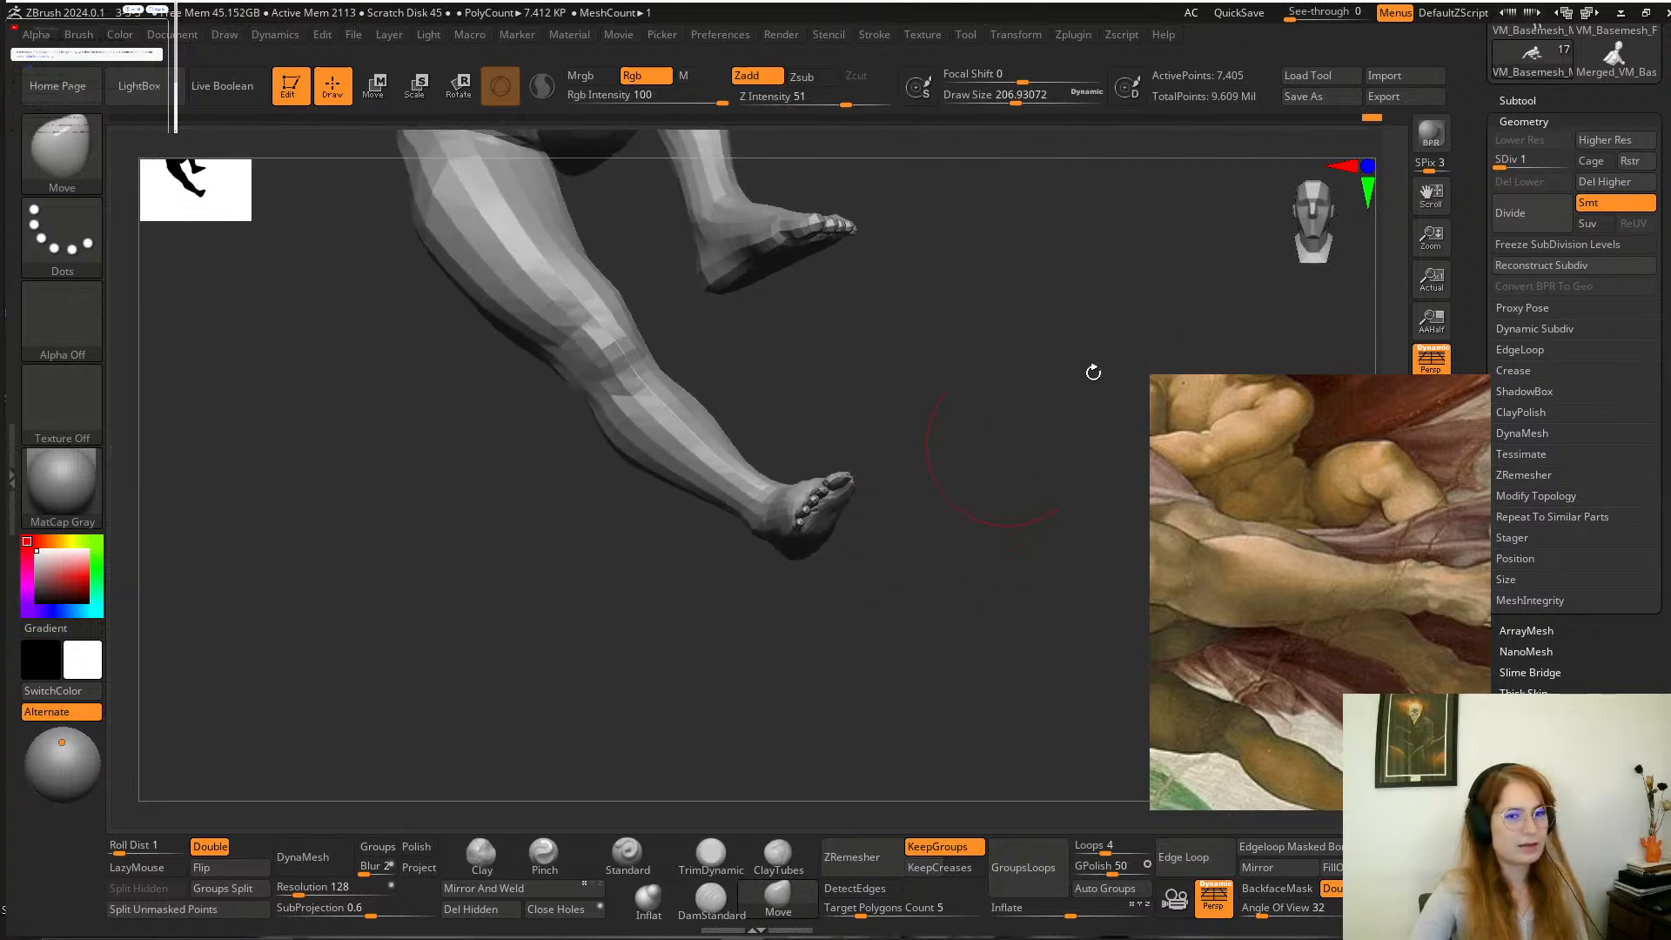
Return the mesh to subdivision level 3 and refine the extended foot's toes with the Move brush, reducing the draw size to about 97.
left_click(1536, 163)
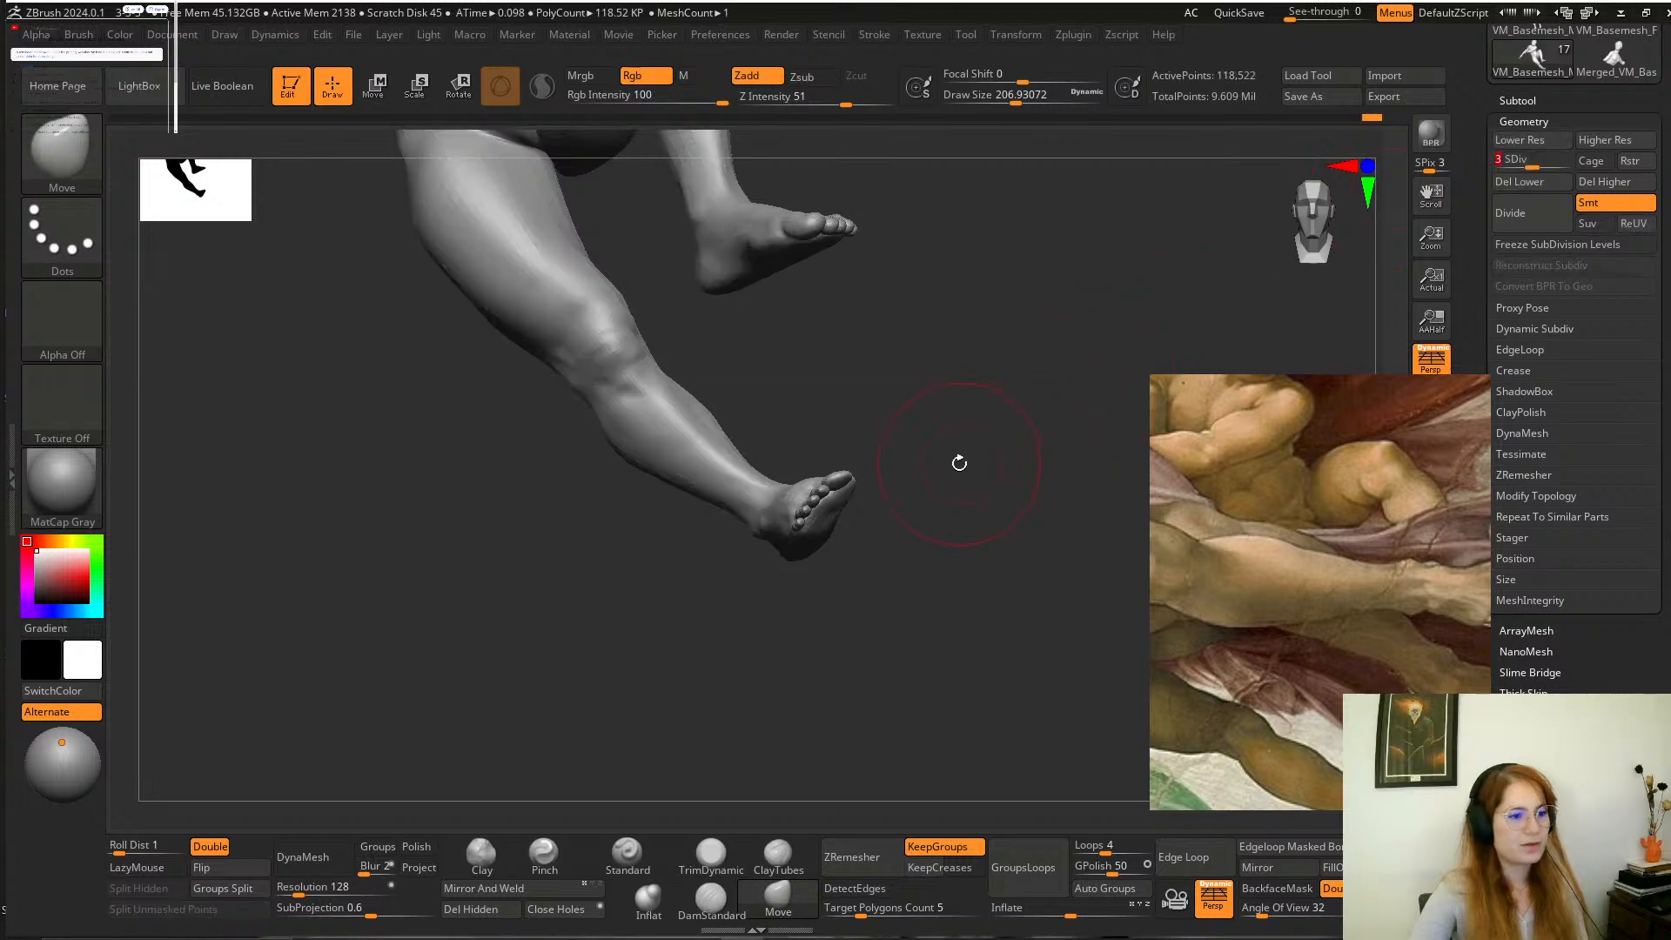
mouse_move(959, 463)
left_mouse_down()
mouse_move(970, 410)
mouse_move(1007, 511)
mouse_move(848, 469)
left_mouse_up()
key("space")
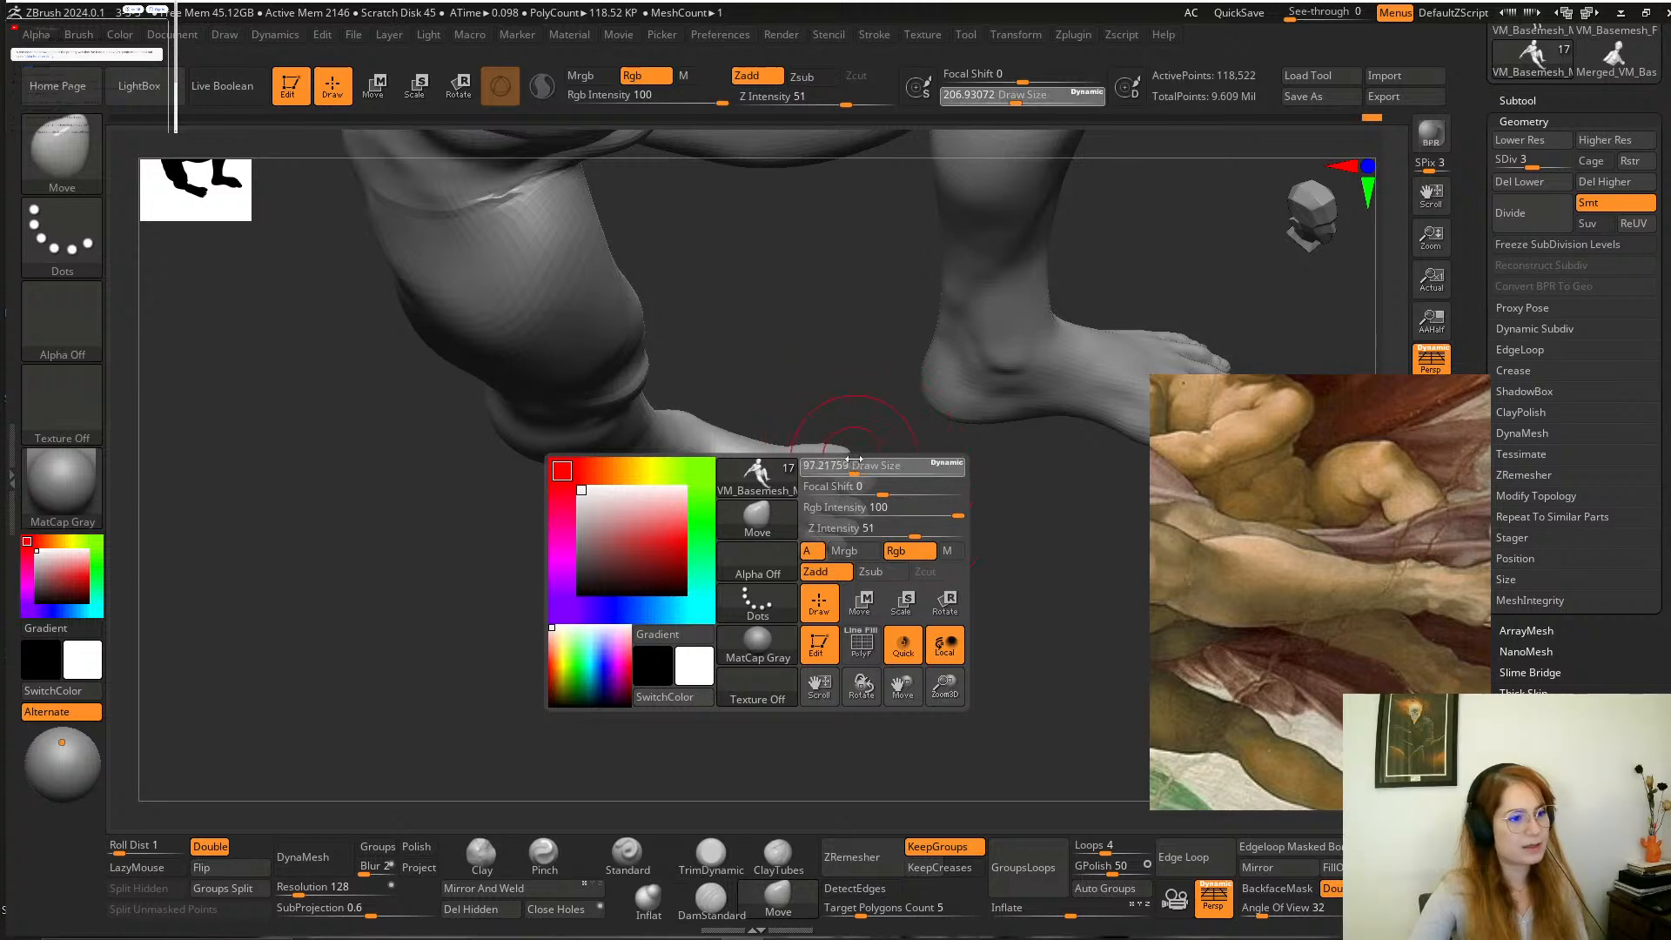
left_click_drag(870, 287, 861, 557, "alt")
mouse_move(1193, 265)
left_mouse_down()
mouse_move(1146, 329)
mouse_move(896, 447)
mouse_move(857, 437)
mouse_move(892, 462)
mouse_move(853, 449)
mouse_move(937, 348)
mouse_move(941, 462)
mouse_move(916, 601)
left_mouse_up()
key("space")
key("space")
Rework the toes of the extended foot with the Standard brush at a draw size of about 77, smoothing their surface.
left_click(628, 855)
mouse_move(712, 749)
left_mouse_down()
mouse_move(858, 473)
mouse_move(929, 436)
mouse_move(928, 544)
left_mouse_up()
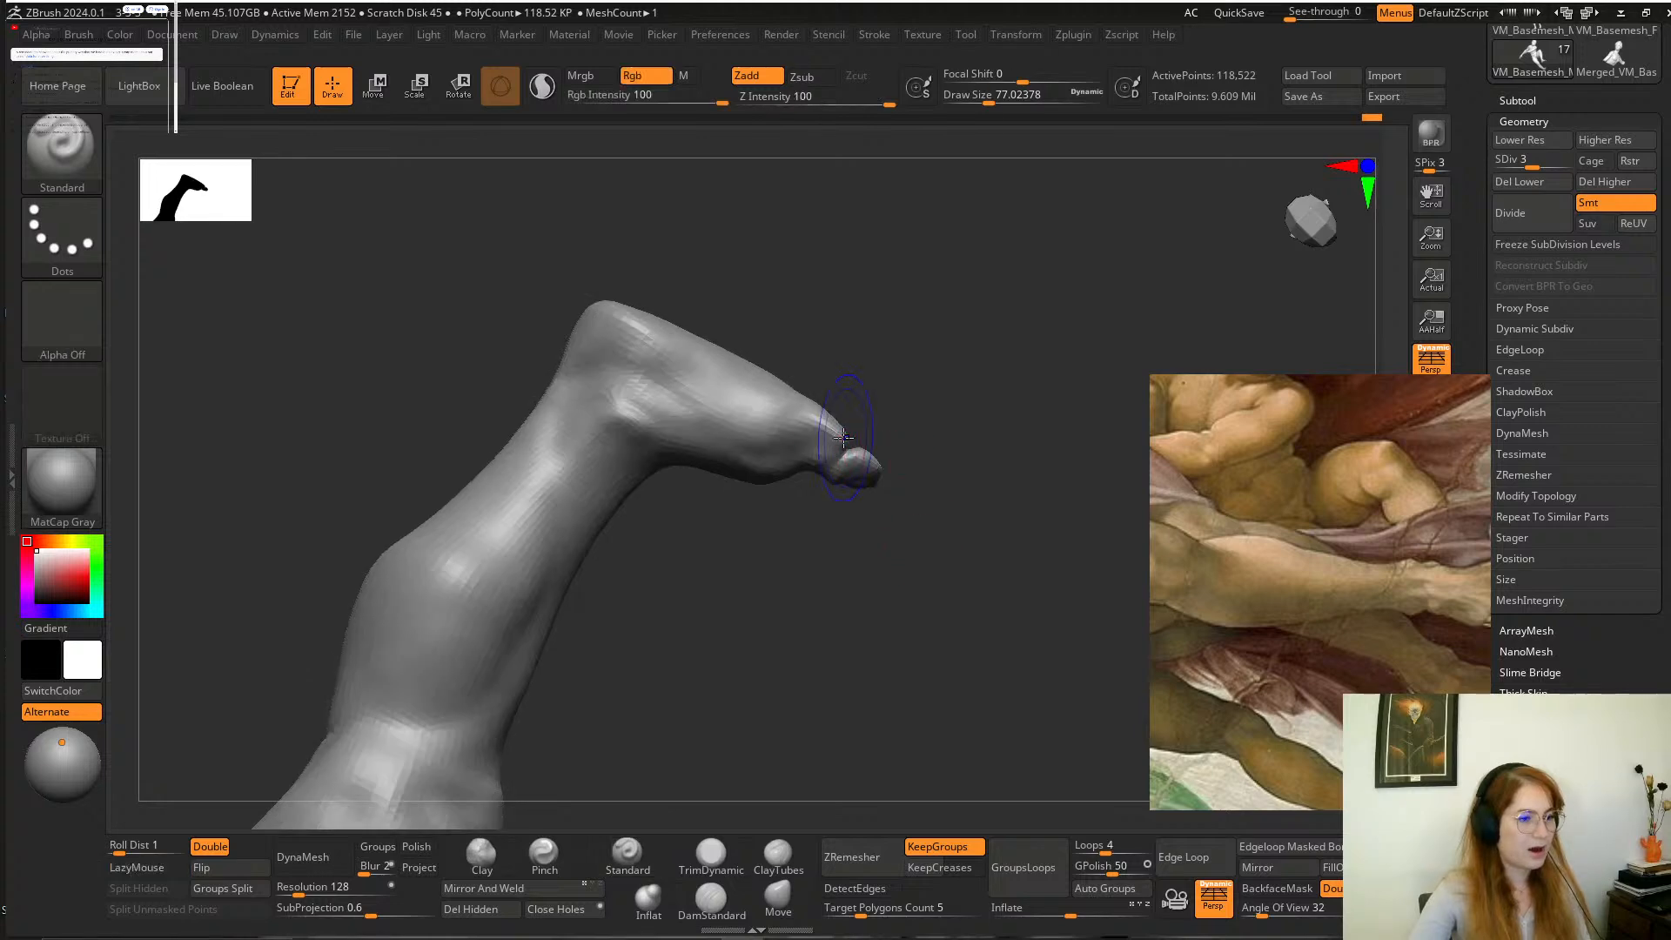
left_click_drag(851, 440, 819, 402, "shift")
left_click_drag(914, 338, 860, 500, "alt")
Flatten the big toe and adjoining front of the extended foot with the TrimDynamic brush at a draw size of about 77.
left_click(711, 855)
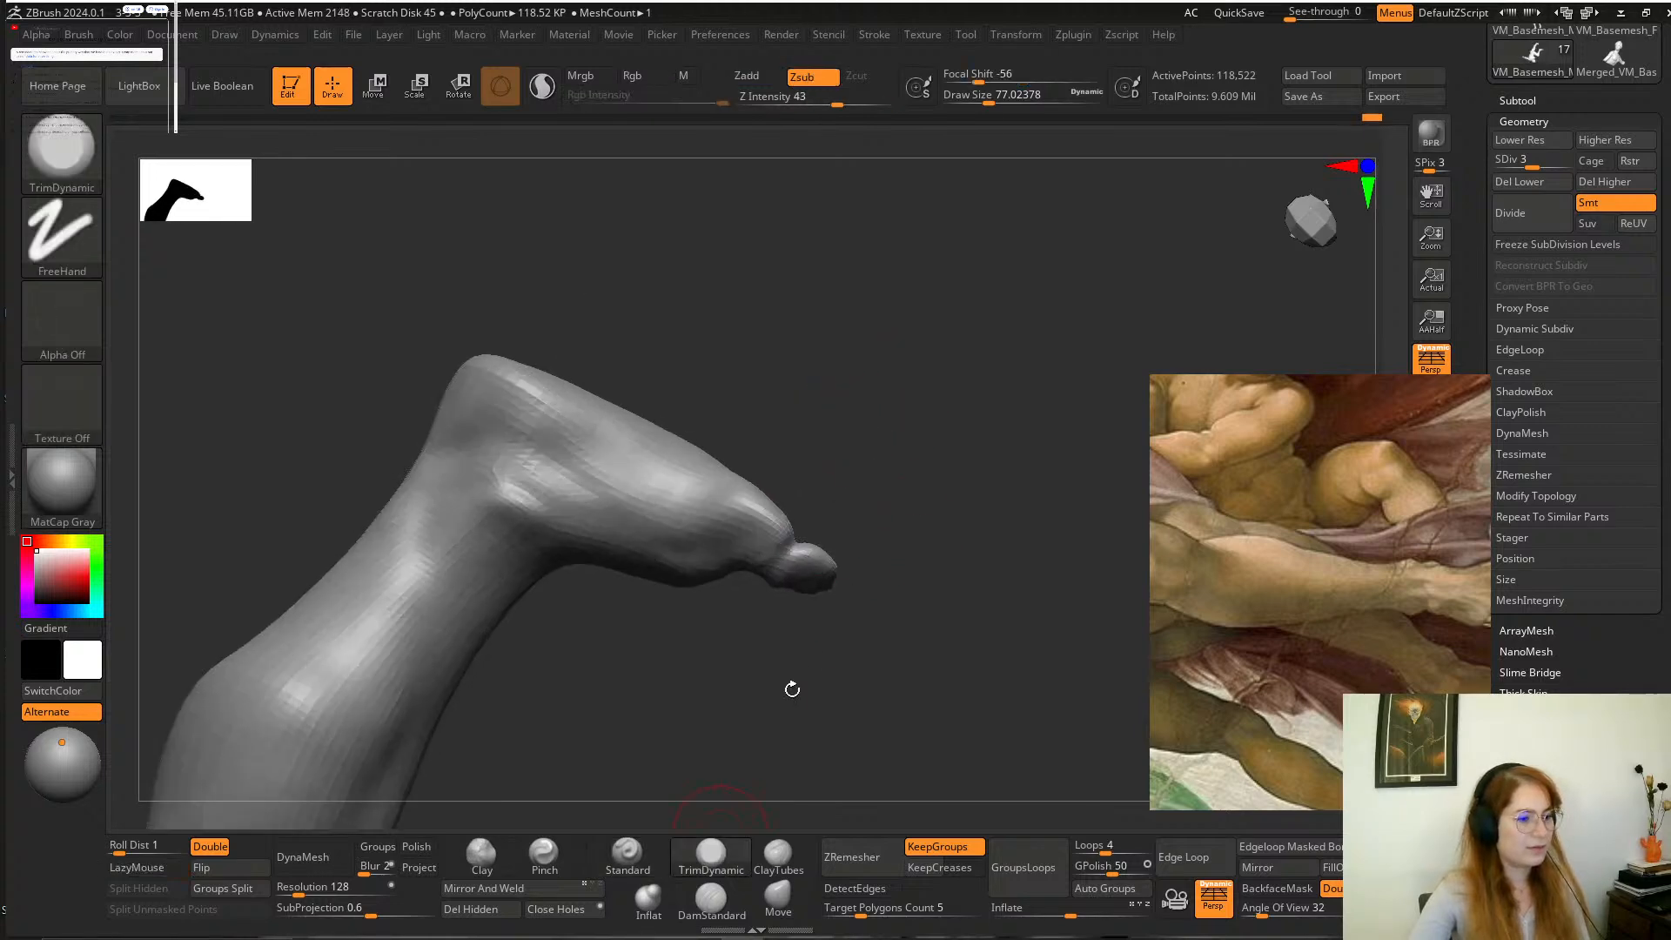
left_click_drag(791, 685, 802, 597)
left_click_drag(800, 526, 770, 530)
left_click_drag(924, 435, 827, 514)
left_click_drag(870, 601, 749, 418, "alt")
left_click_drag(896, 331, 966, 358)
left_click_drag(943, 567, 1015, 426)
mouse_move(881, 553)
left_mouse_down("alt")
mouse_move(892, 664)
mouse_move(999, 567)
mouse_move(829, 460)
left_mouse_up("alt")
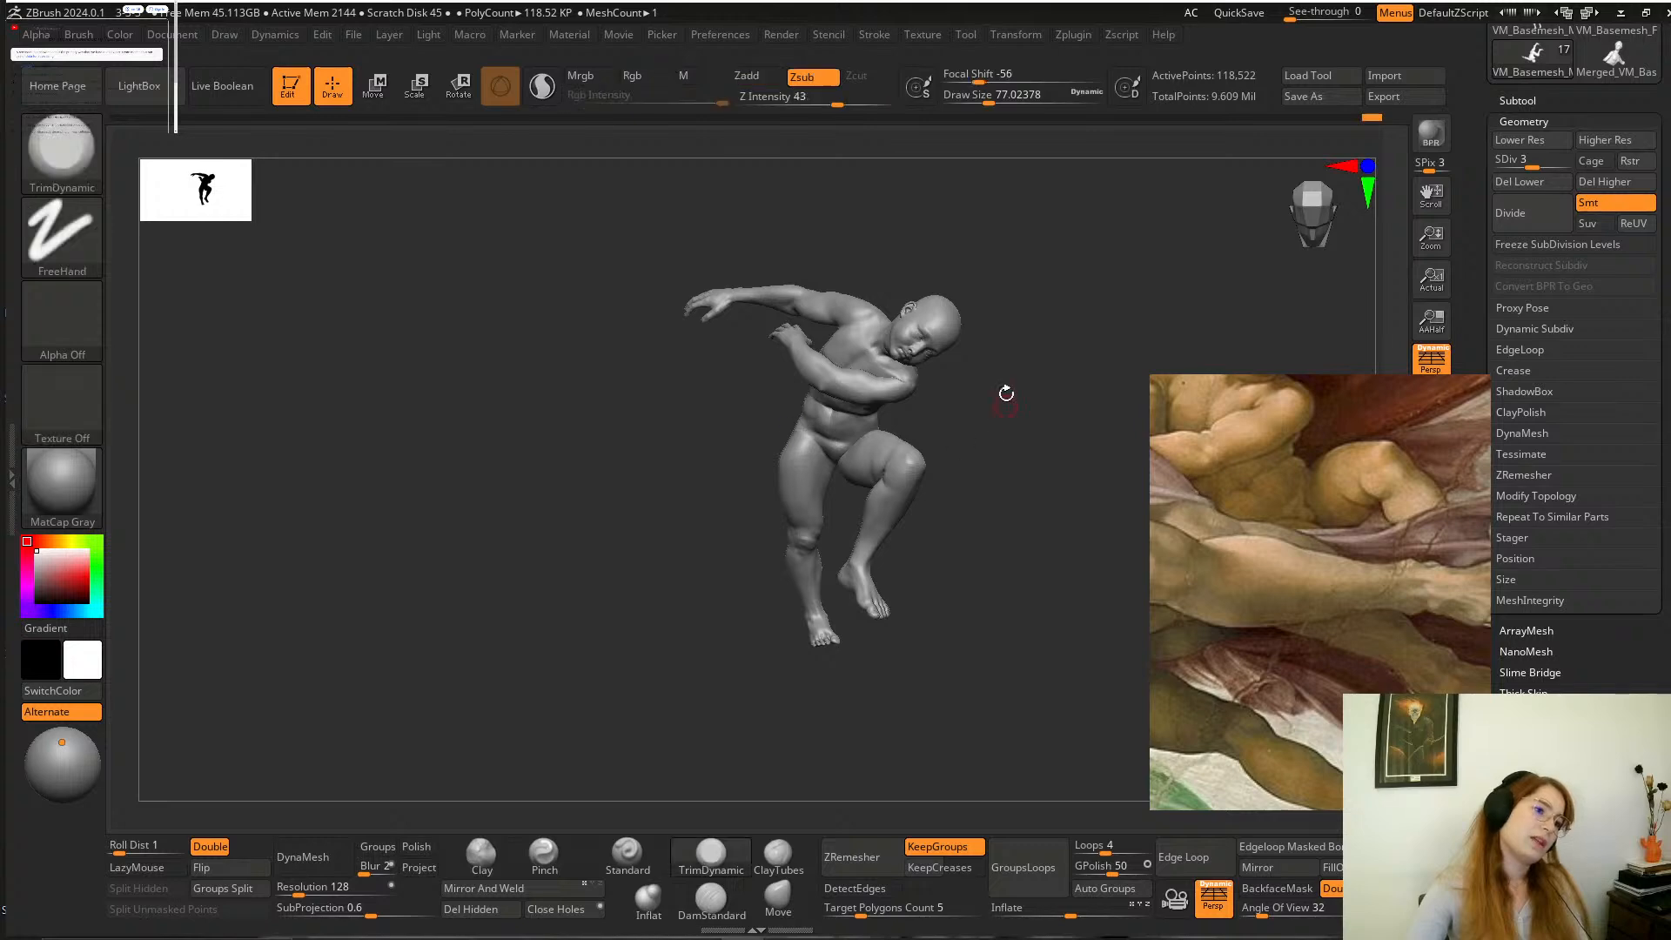
Refine the extended leg's thigh and knee area at an enlarged draw size of about 257.
left_click_drag(1003, 392, 975, 514, "alt")
key("space")
left_click_drag(809, 450, 828, 451)
key("space")
left_click_drag(718, 563, 764, 523)
left_click_drag(741, 466, 756, 487)
mouse_move(728, 535)
left_mouse_down()
mouse_move(828, 557)
mouse_move(779, 462)
mouse_move(813, 568)
left_mouse_up()
Lasso-mask the boy's bent lower leg and invert the mask so only that leg stays editable.
mouse_move(982, 588)
left_mouse_down("shift")
mouse_move(1071, 383)
mouse_move(1005, 377)
mouse_move(1027, 435)
left_mouse_up("shift")
mouse_move(1063, 519)
left_mouse_down("ctrl")
mouse_move(858, 391)
mouse_move(981, 388)
left_mouse_up("ctrl")
mouse_move(956, 275)
left_mouse_down("ctrl")
mouse_move(830, 359)
mouse_move(1082, 473)
mouse_move(1036, 357)
left_mouse_up("ctrl")
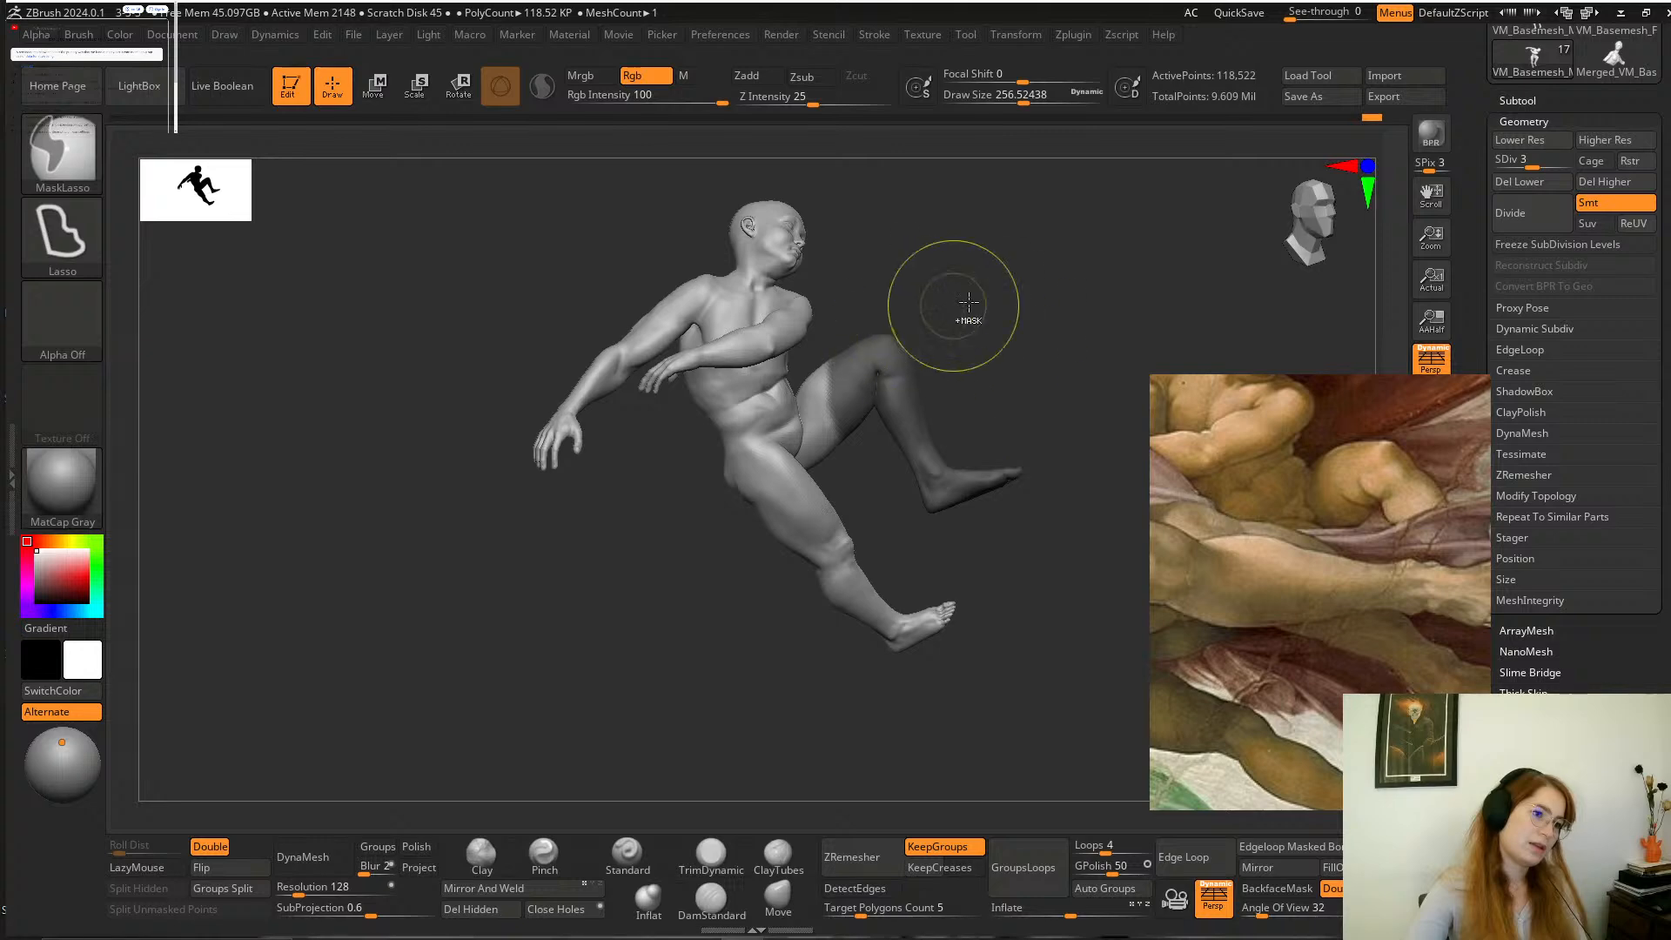
left_click(964, 307, "ctrl")
key("ctrl+h")
key("ctrl+h")
mouse_move(970, 252)
left_mouse_down()
mouse_move(944, 545)
mouse_move(881, 611)
left_mouse_up()
key("ctrl")
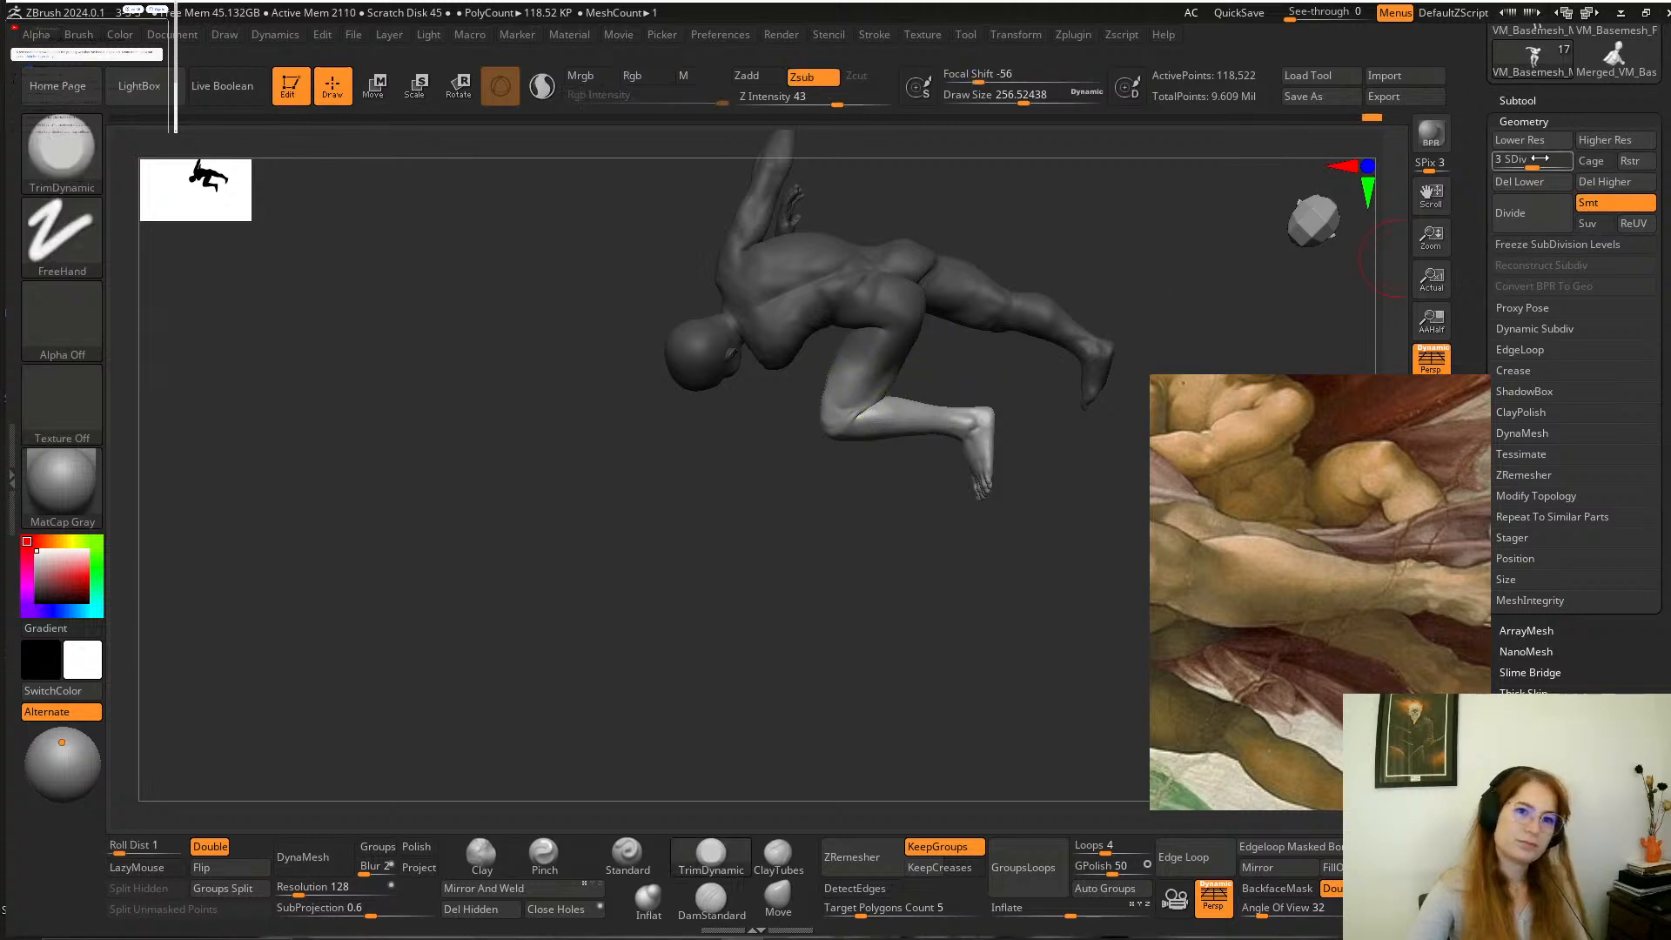
Lower the figure to subdivision level 1 and reposition the unmasked bent lower leg slightly with the transform gizmo.
left_click(1505, 161)
left_click_drag(1000, 522, 1007, 571, "alt")
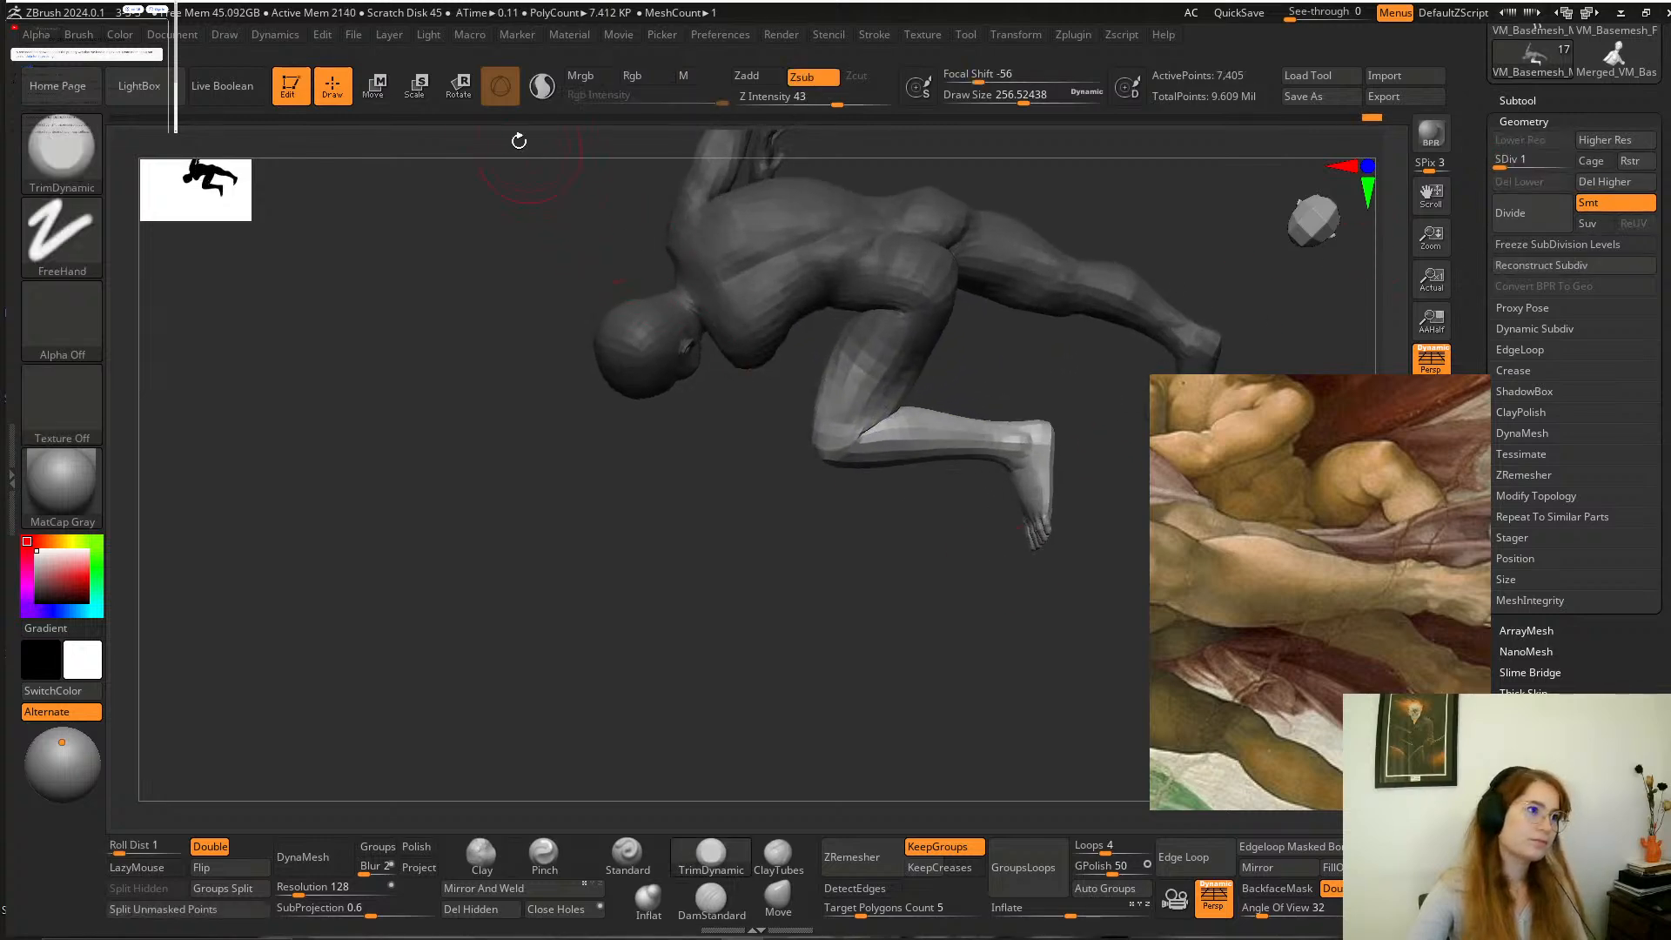
left_click(462, 102)
left_click_drag(783, 608, 716, 589, "alt")
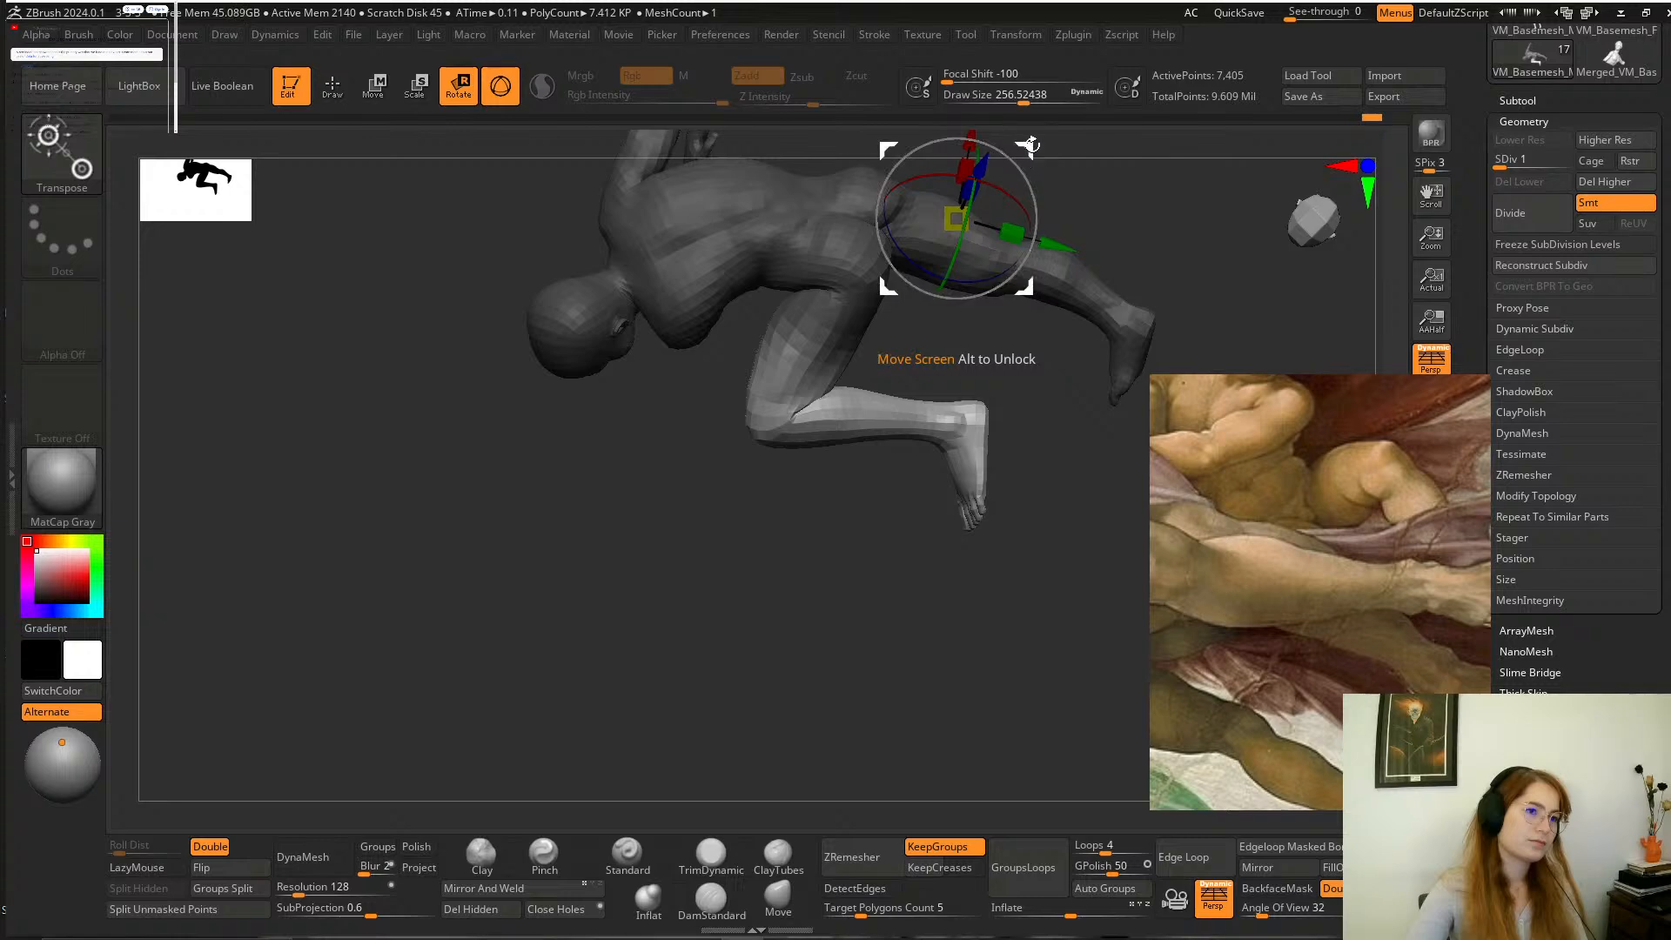
left_click_drag(1031, 144, 1142, 228)
left_click_drag(951, 424, 778, 713, "alt")
left_click_drag(1005, 410, 1012, 459, "alt")
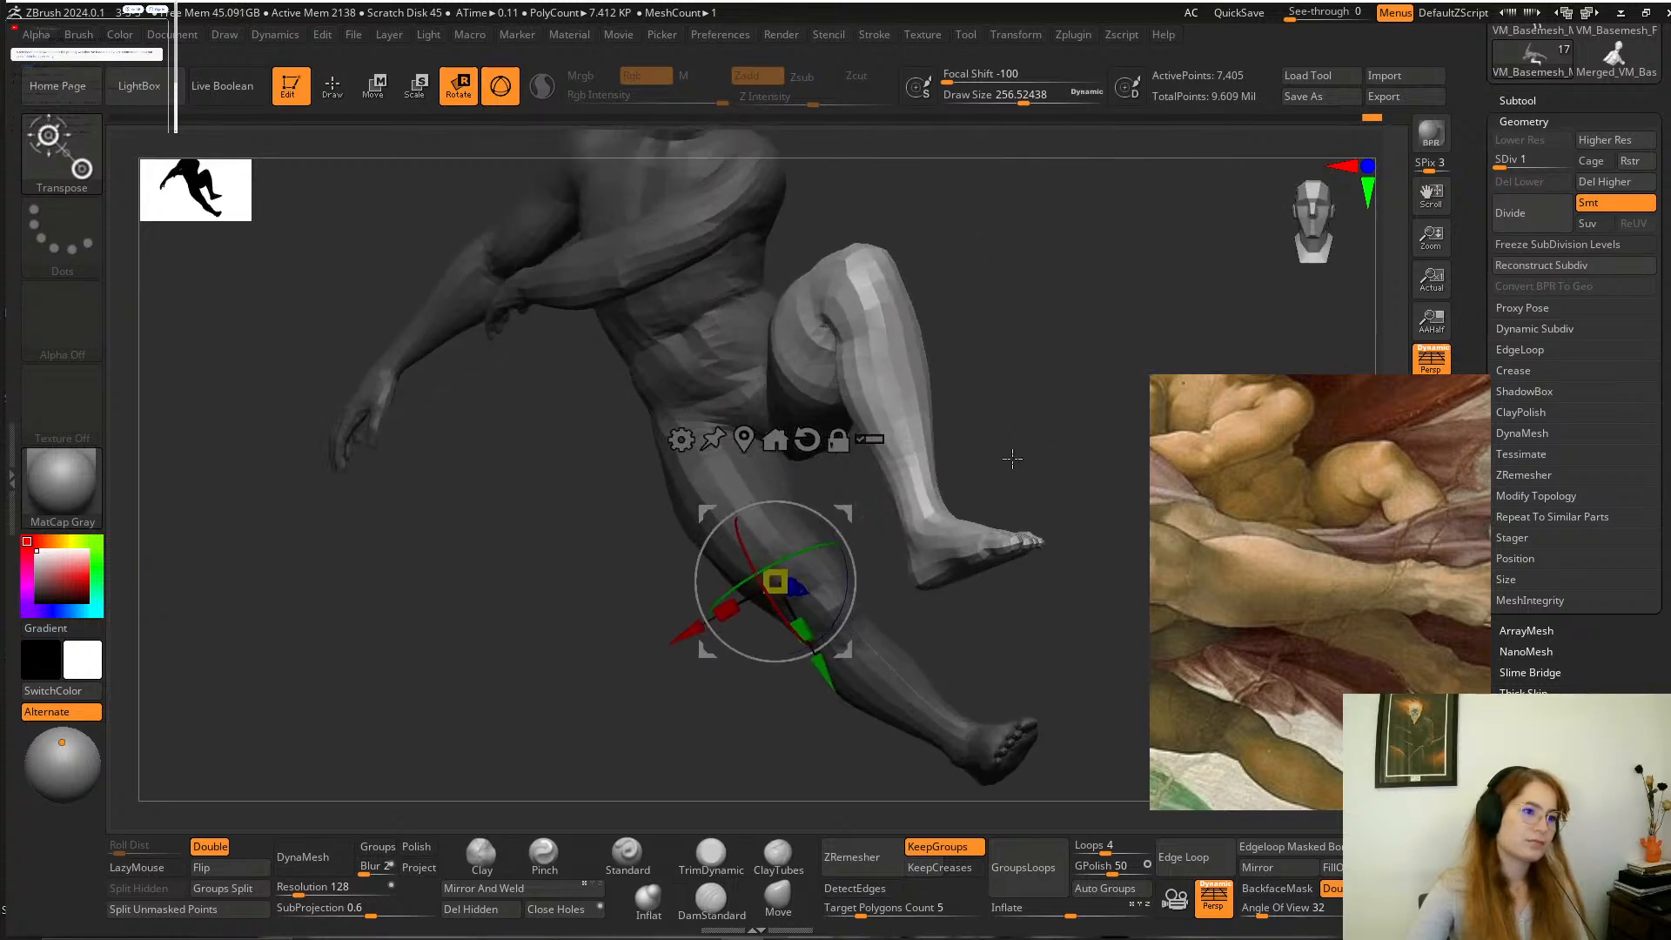
left_click_drag(843, 513, 845, 510)
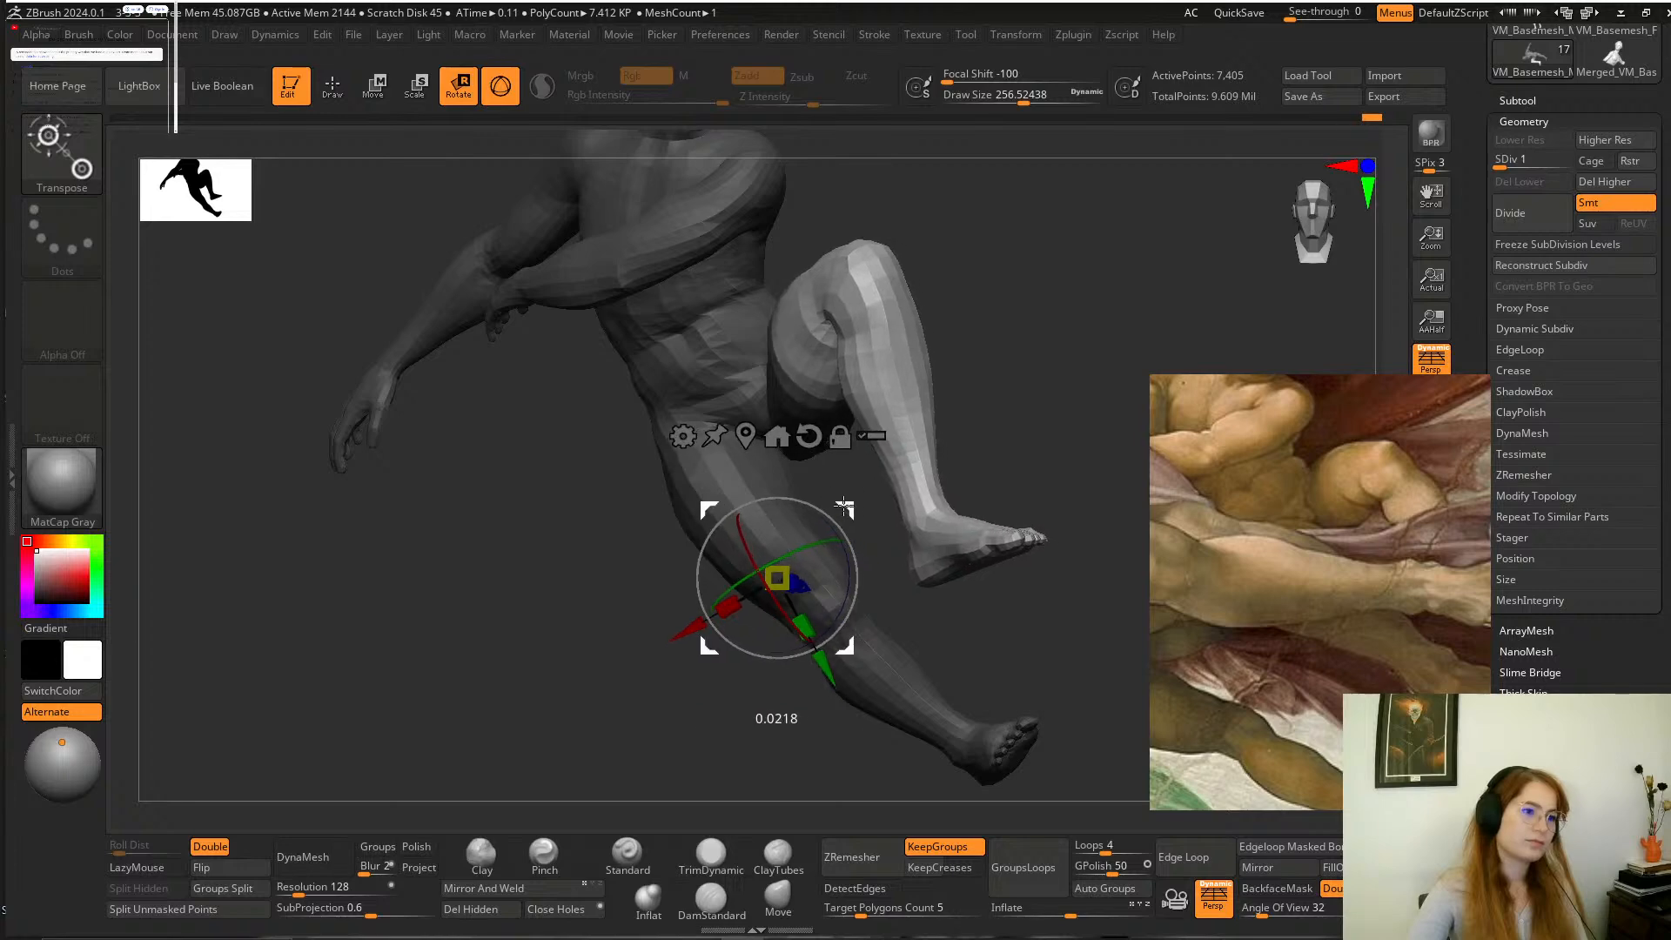
Clear the mask and smooth the back of the bent thigh at a draw size of about 158.
left_click_drag(1028, 364, 756, 782)
key("q")
key("space")
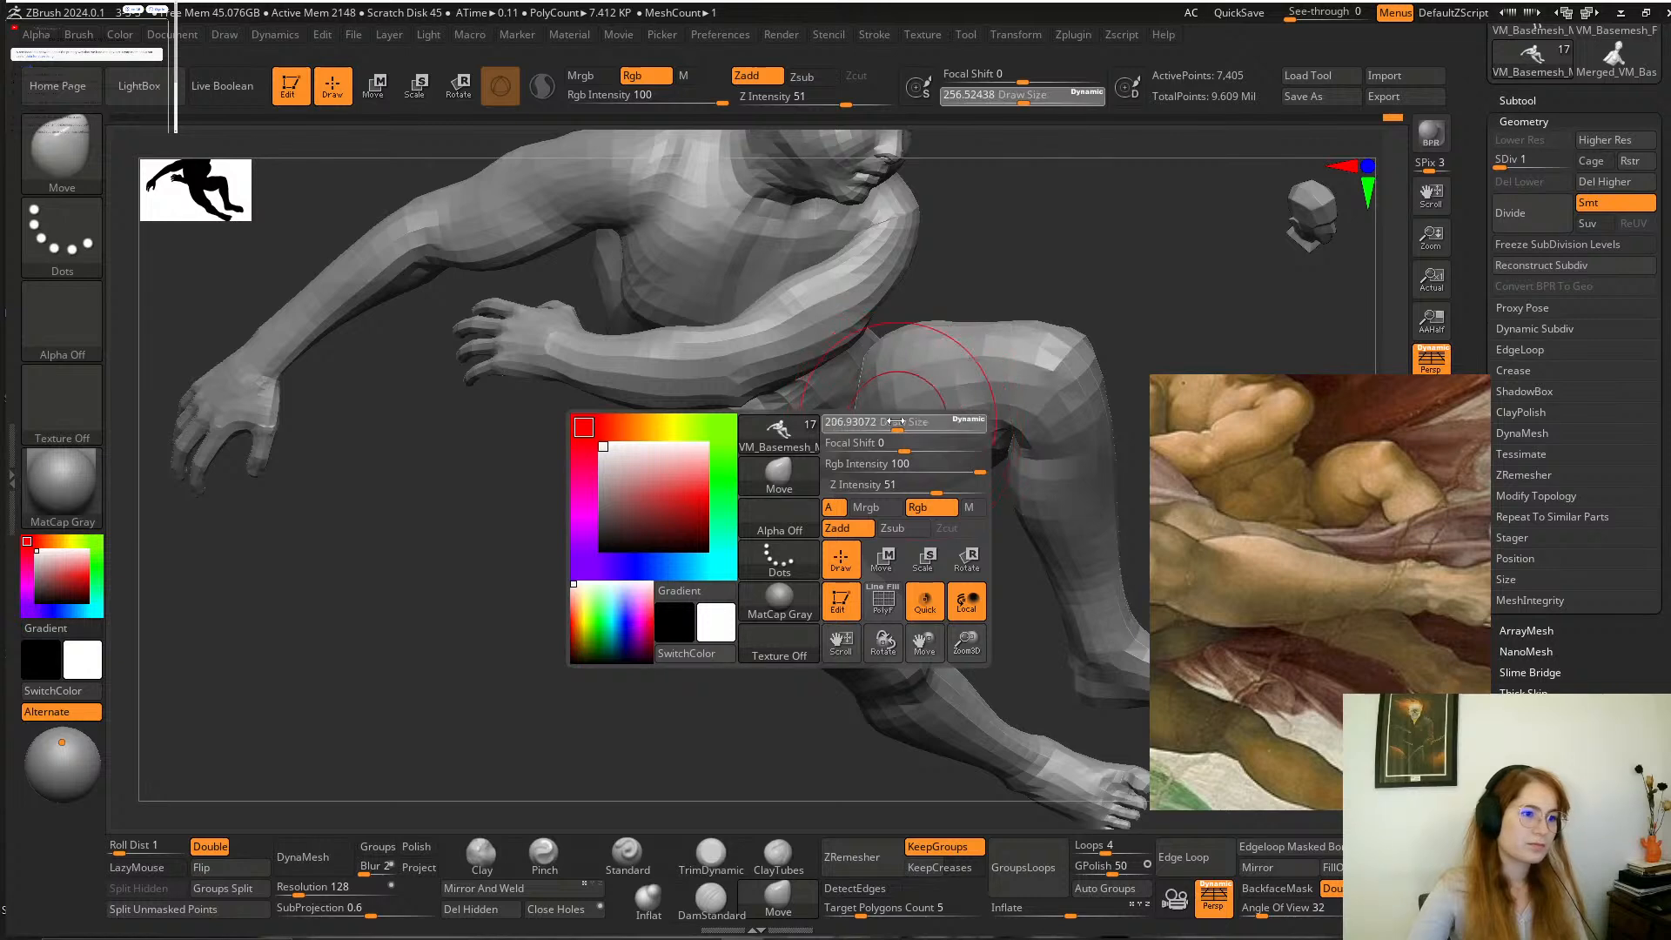
key("shift")
mouse_move(936, 514)
left_mouse_down()
mouse_move(887, 687)
mouse_move(901, 692)
left_mouse_up()
left_click_drag(901, 370, 891, 393, "shift")
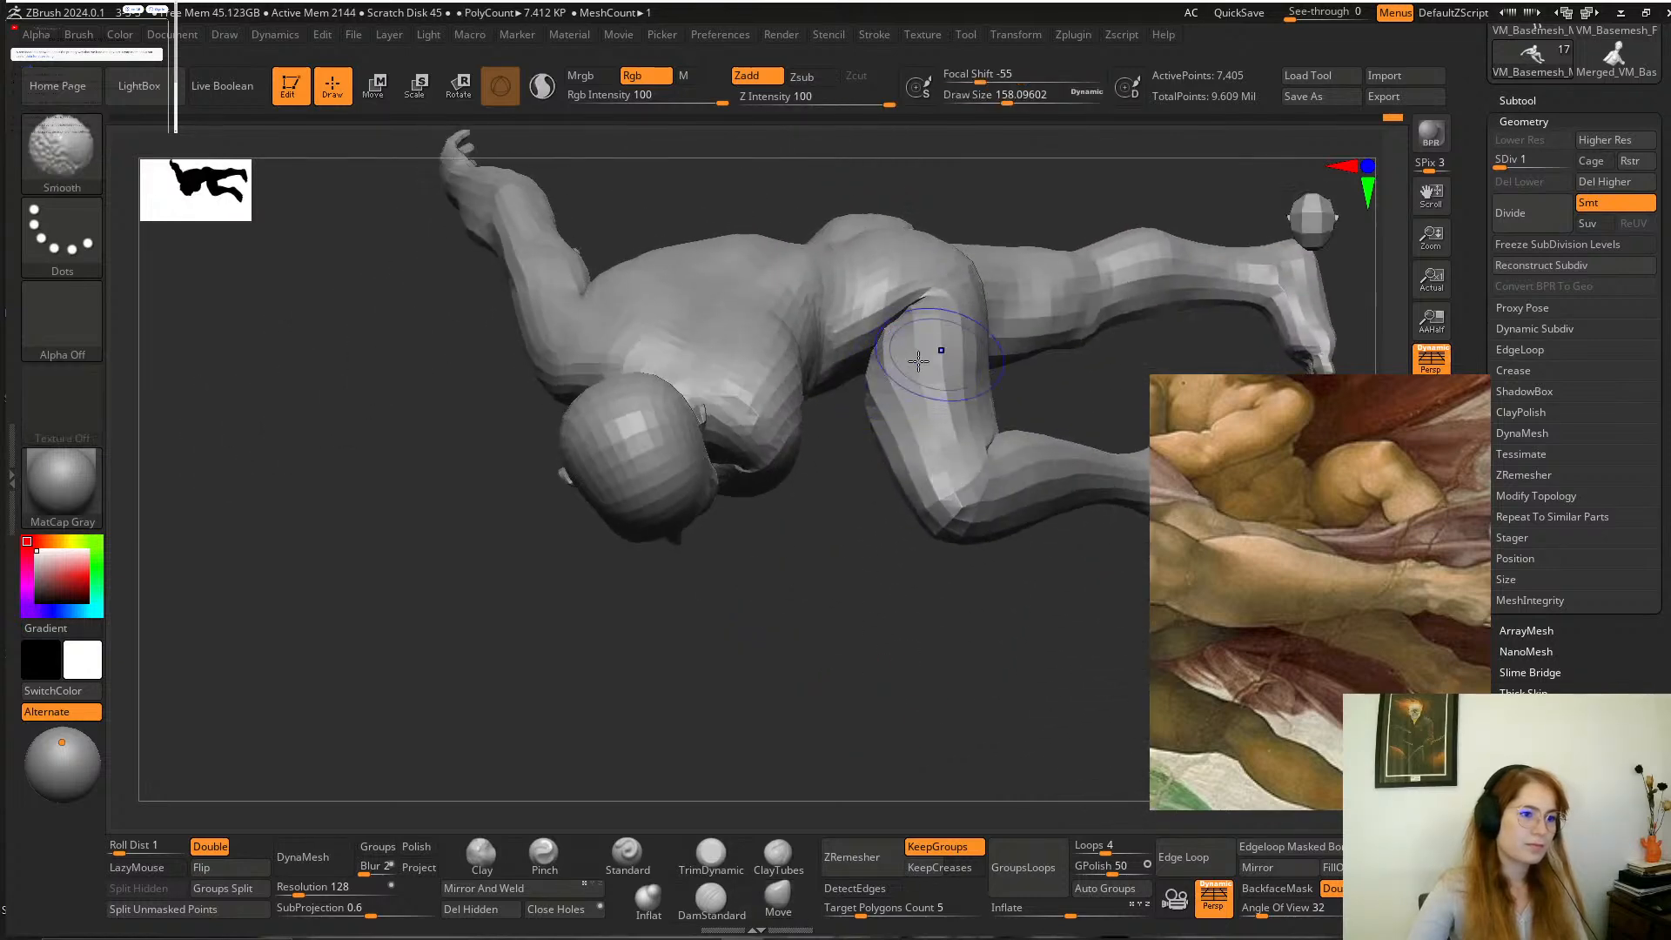
mouse_move(878, 653)
left_mouse_down()
mouse_move(847, 566)
mouse_move(857, 474)
mouse_move(883, 435)
left_mouse_up()
mouse_move(1063, 250)
left_mouse_down()
mouse_move(1034, 305)
mouse_move(1041, 334)
mouse_move(1052, 310)
left_mouse_up()
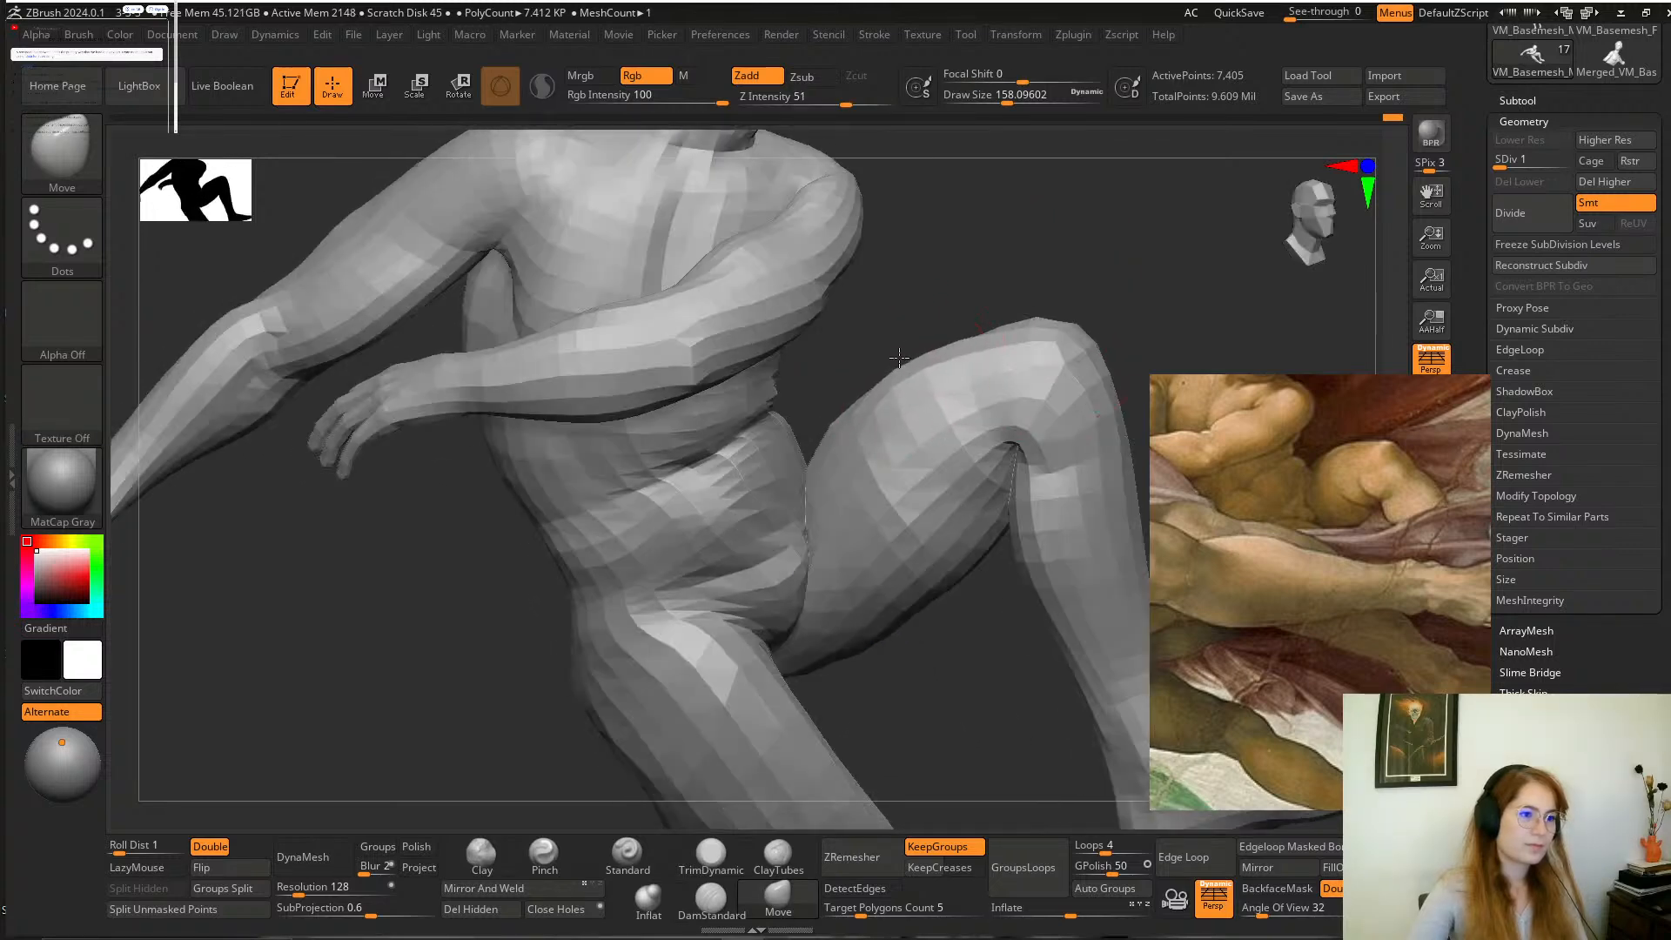
Reshape the upper contour of the bent thigh and knee with the Move brush at a draw size of about 158.
left_click_drag(815, 455, 951, 362, "shift")
mouse_move(966, 261)
left_mouse_down("alt")
mouse_move(951, 258)
mouse_move(1036, 252)
left_mouse_up("alt")
mouse_move(1066, 274)
left_mouse_down()
mouse_move(974, 333)
mouse_move(992, 365)
mouse_move(961, 437)
left_mouse_up()
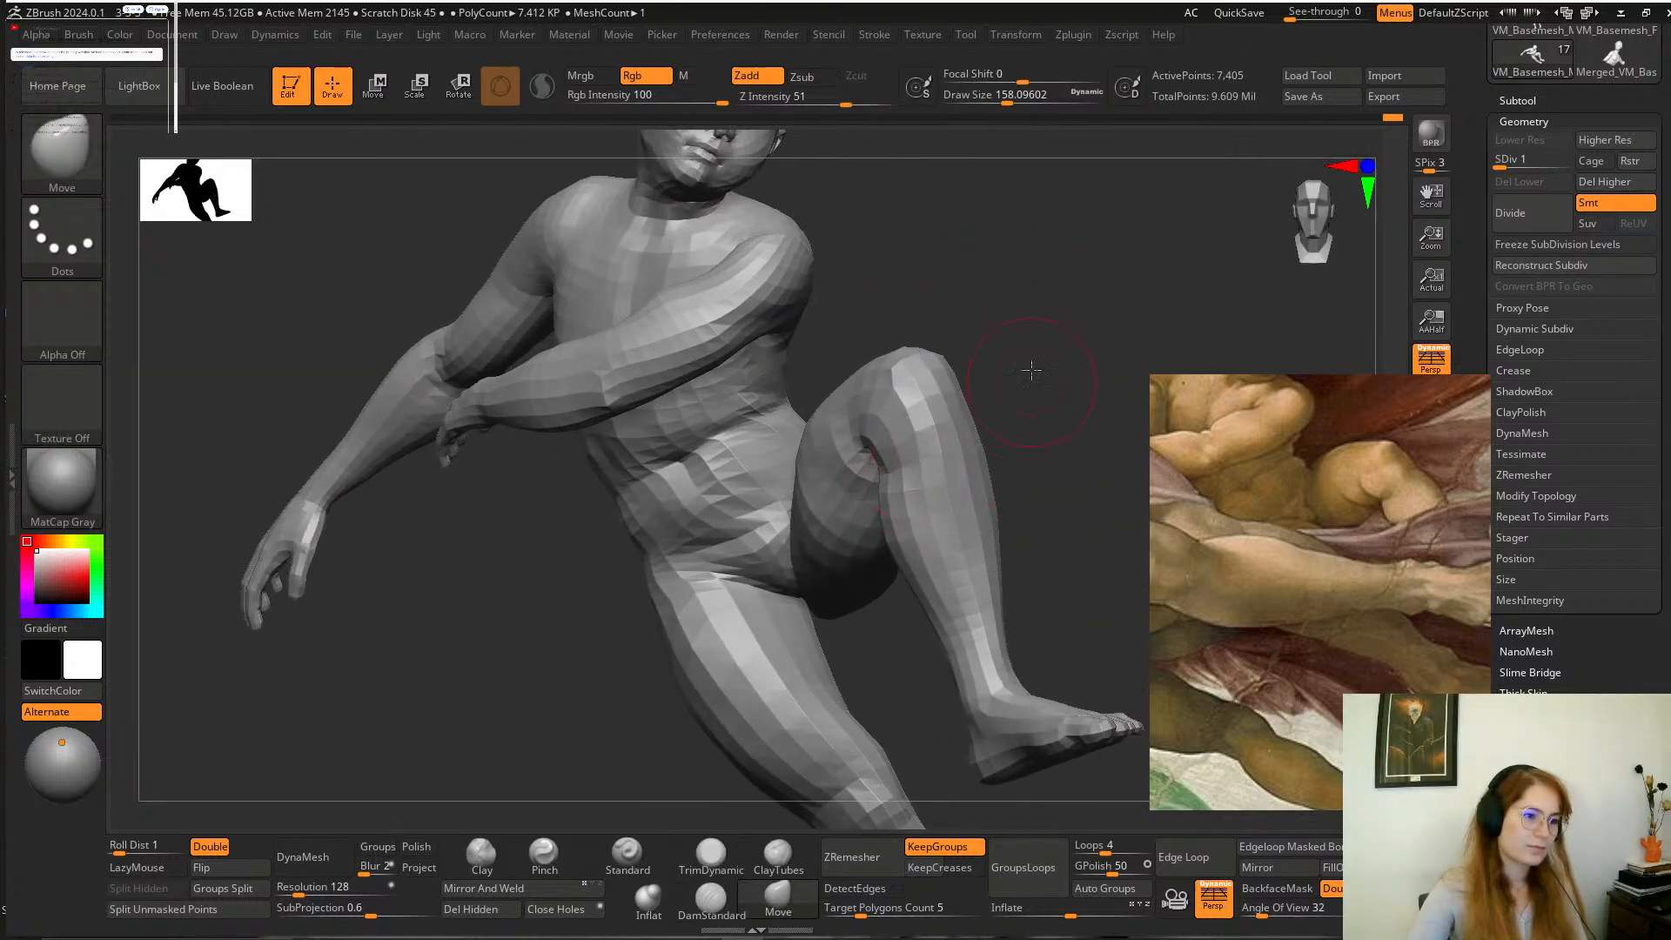
left_click_drag(1032, 370, 955, 322)
left_click_drag(1081, 566, 1125, 525)
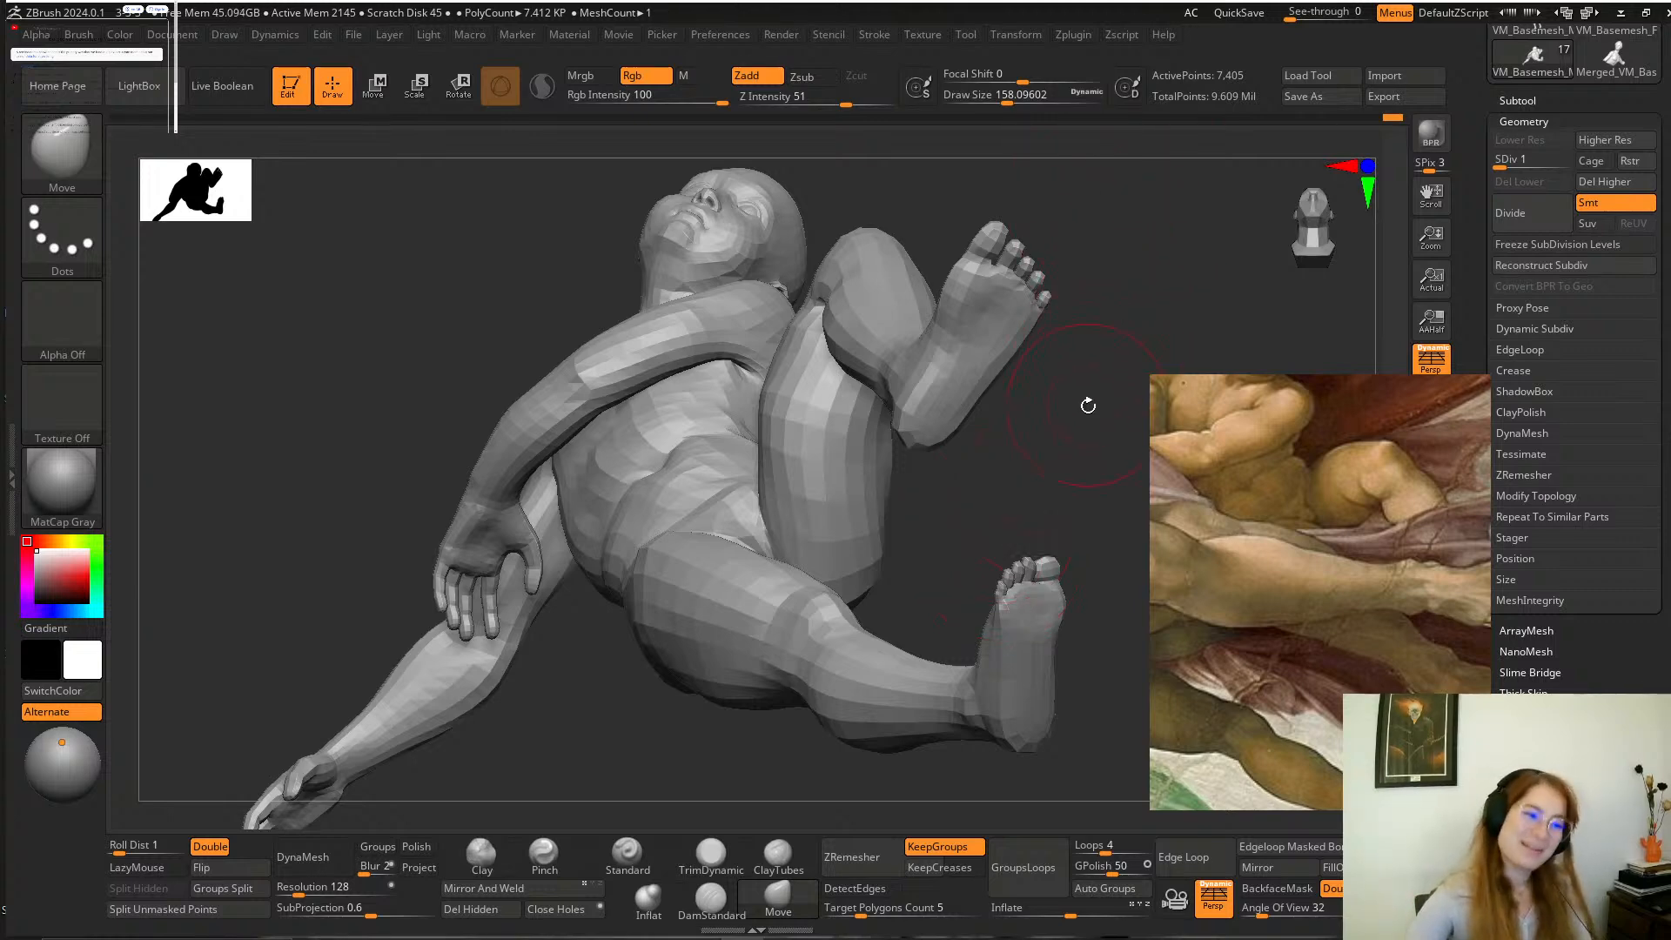
mouse_move(1081, 414)
left_mouse_down()
mouse_move(1078, 388)
mouse_move(1093, 391)
left_mouse_up()
Push the volume of the bent thigh into shape with the Move brush enlarged to a draw size of about 251.
key("space")
left_click_drag(858, 404, 869, 407)
mouse_move(975, 409)
left_mouse_down()
mouse_move(948, 418)
mouse_move(839, 368)
mouse_move(818, 392)
mouse_move(793, 368)
mouse_move(847, 275)
mouse_move(812, 356)
left_mouse_up()
key("space")
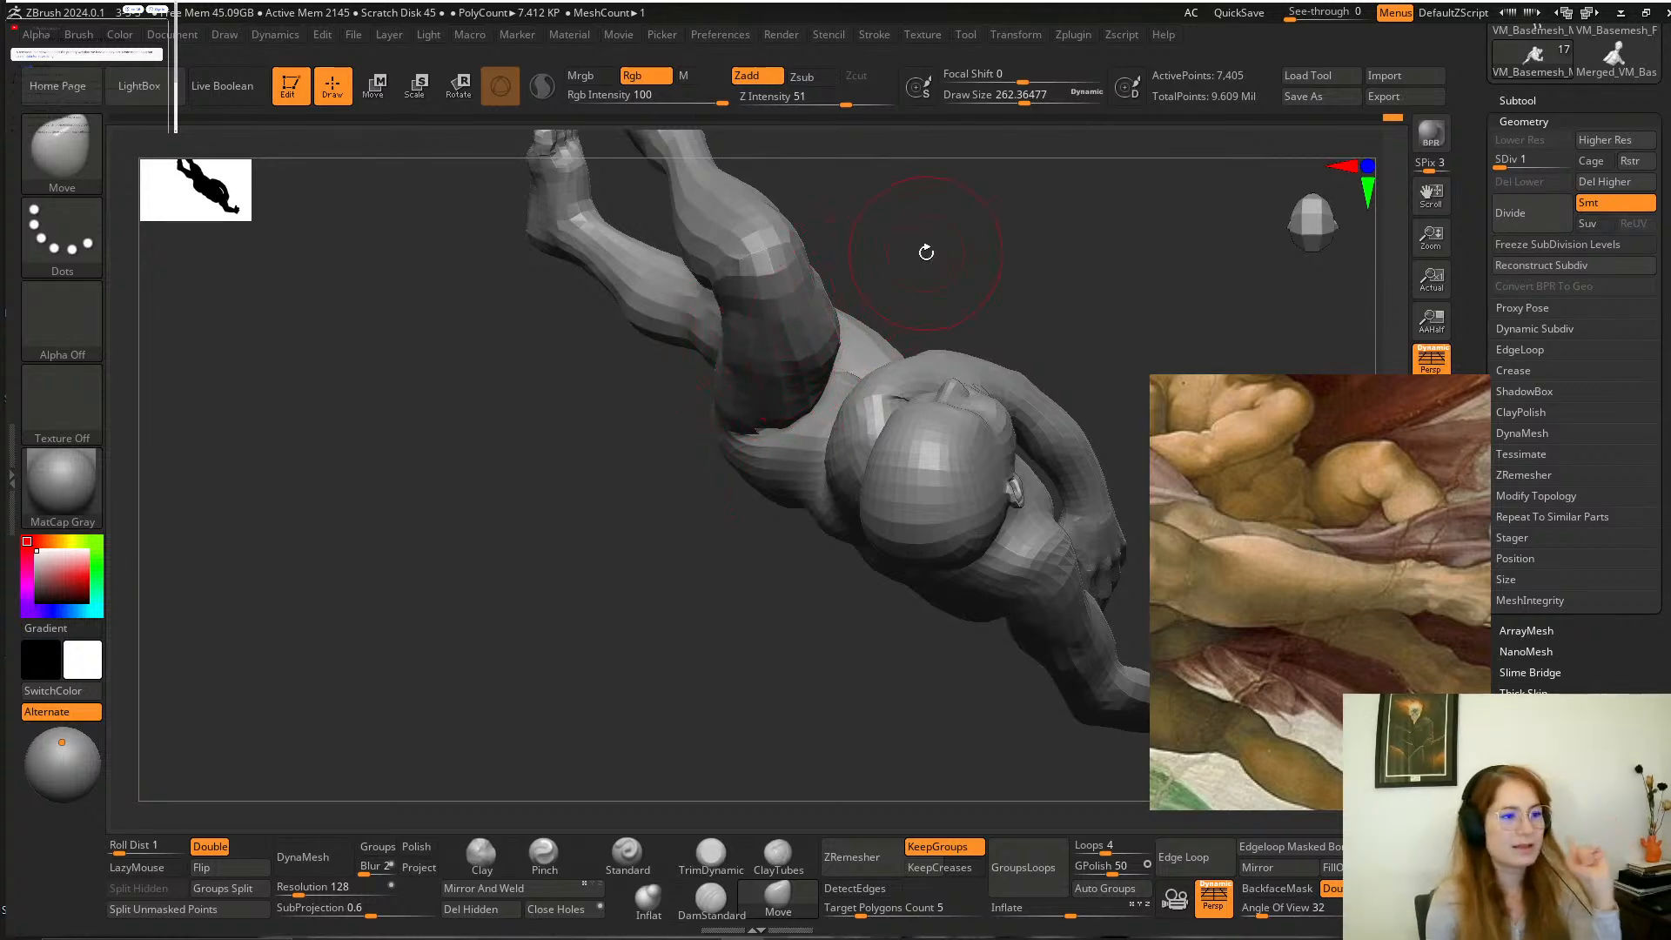
mouse_move(923, 250)
left_mouse_down()
mouse_move(940, 217)
mouse_move(906, 174)
mouse_move(903, 236)
mouse_move(871, 200)
mouse_move(792, 368)
mouse_move(765, 388)
left_mouse_up()
key("space")
mouse_move(940, 210)
left_mouse_down()
mouse_move(878, 230)
mouse_move(854, 321)
mouse_move(824, 329)
mouse_move(809, 366)
left_mouse_up()
key("space")
mouse_move(838, 274)
left_mouse_down()
mouse_move(845, 259)
mouse_move(829, 313)
left_mouse_up()
left_click_drag(892, 233, 788, 359)
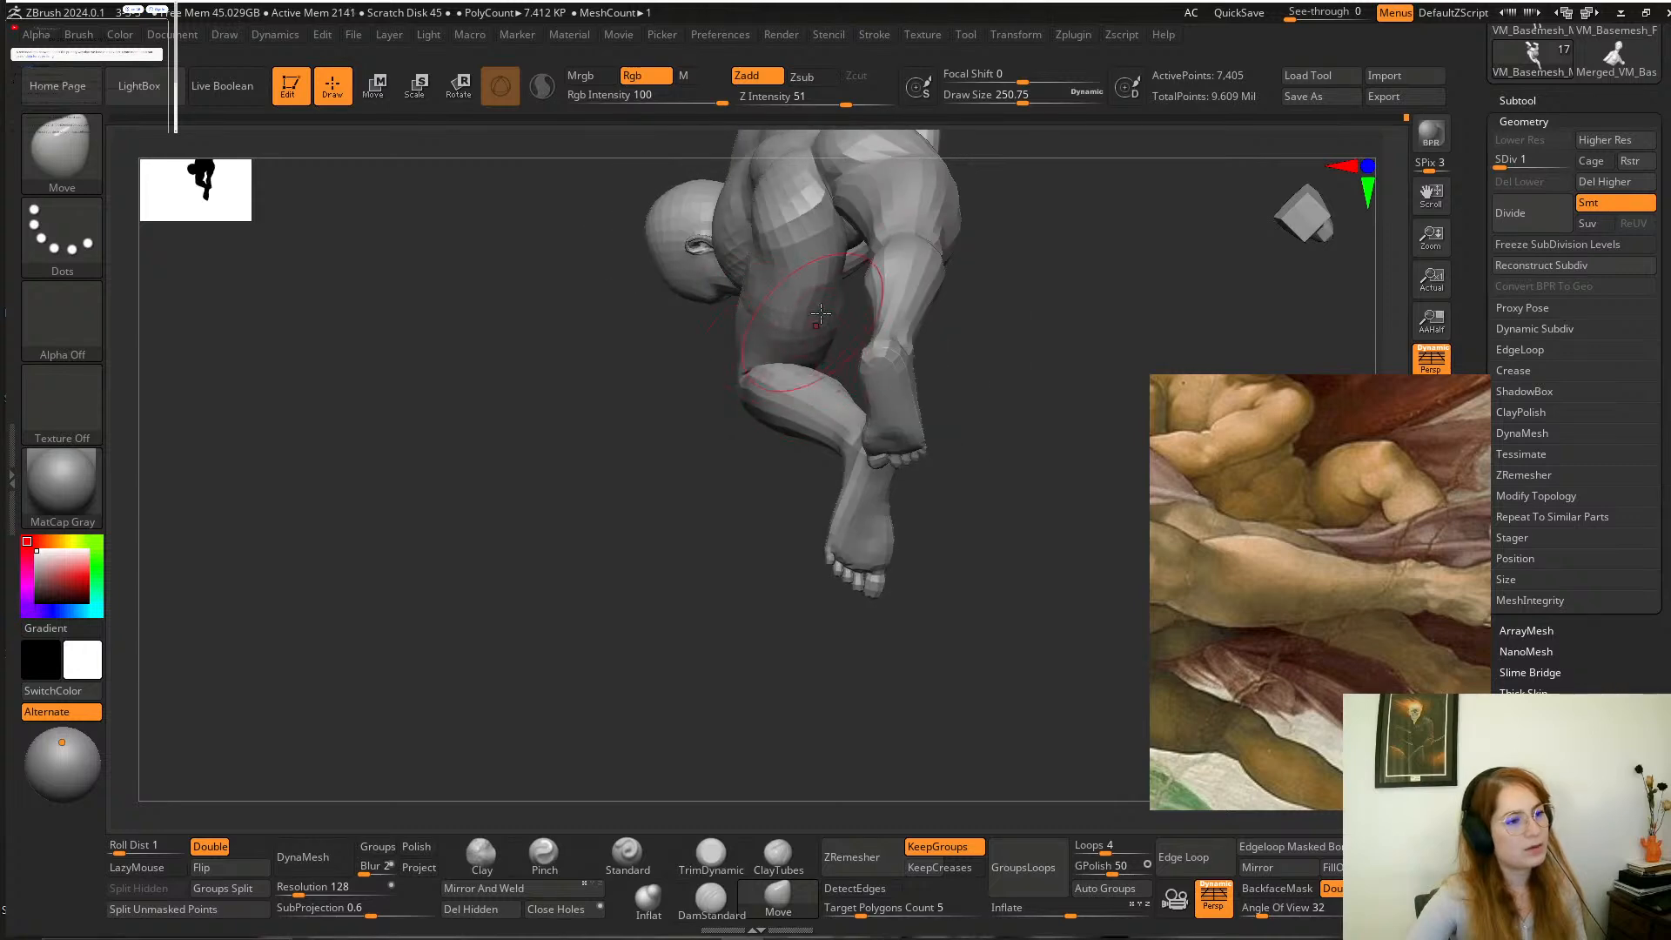
Adjust and smooth the underside of the bent thigh at a reduced draw size of about 182.
left_click_drag(826, 318, 1026, 276)
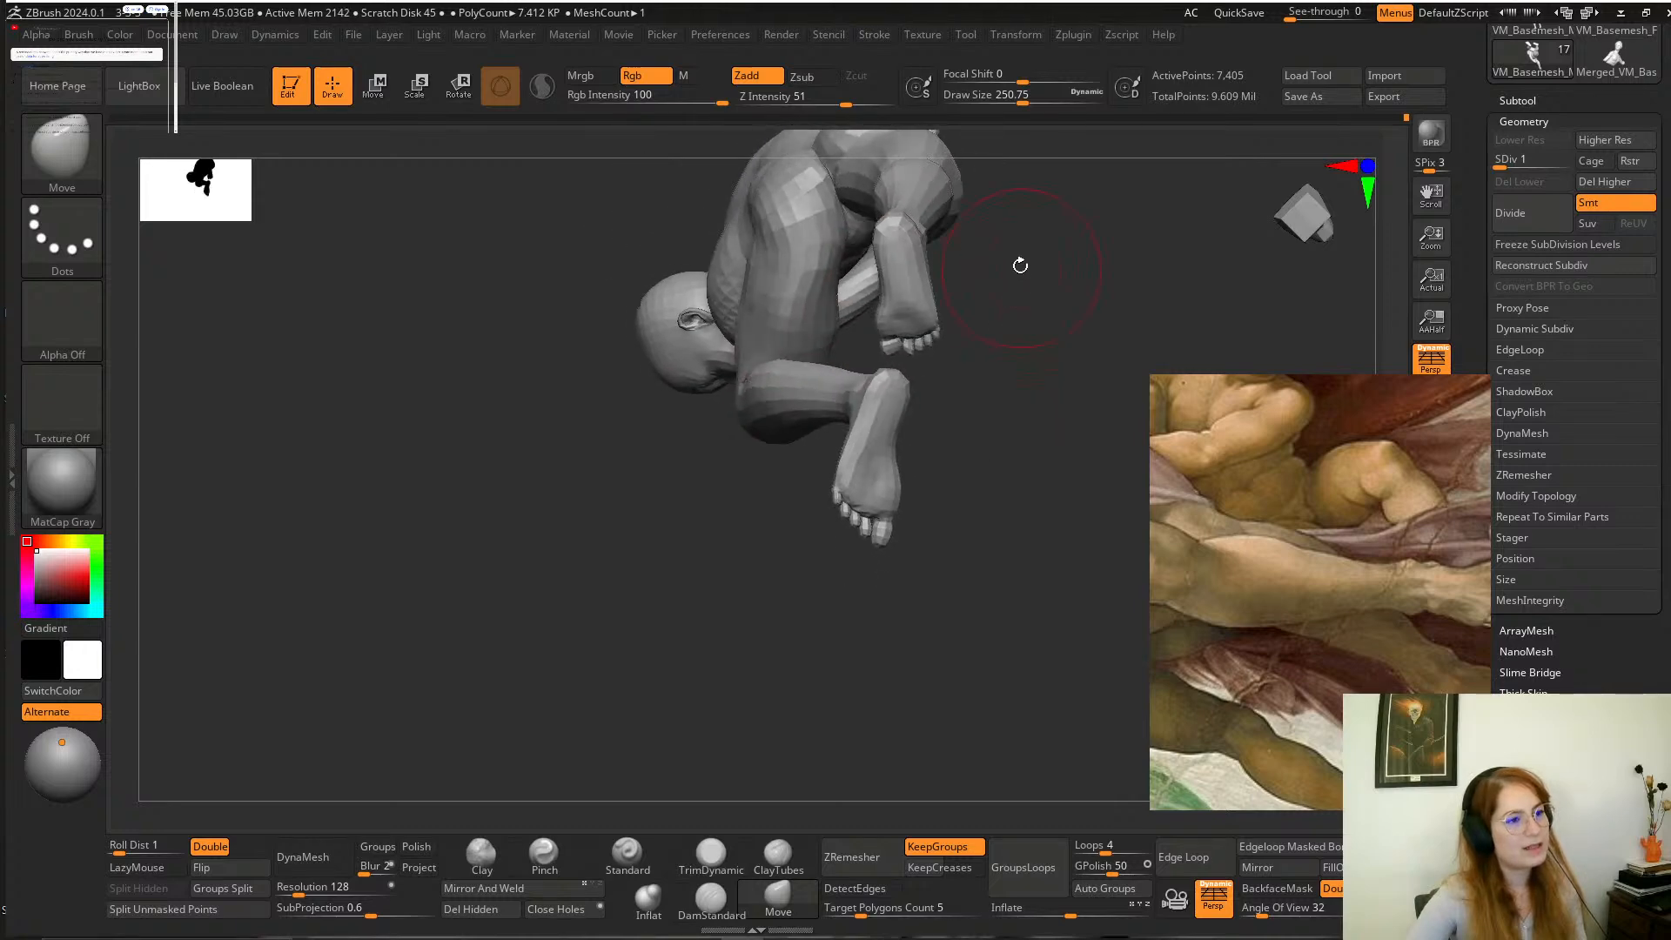
key("space")
mouse_move(840, 247)
left_mouse_down()
mouse_move(815, 246)
mouse_move(828, 261)
left_mouse_up()
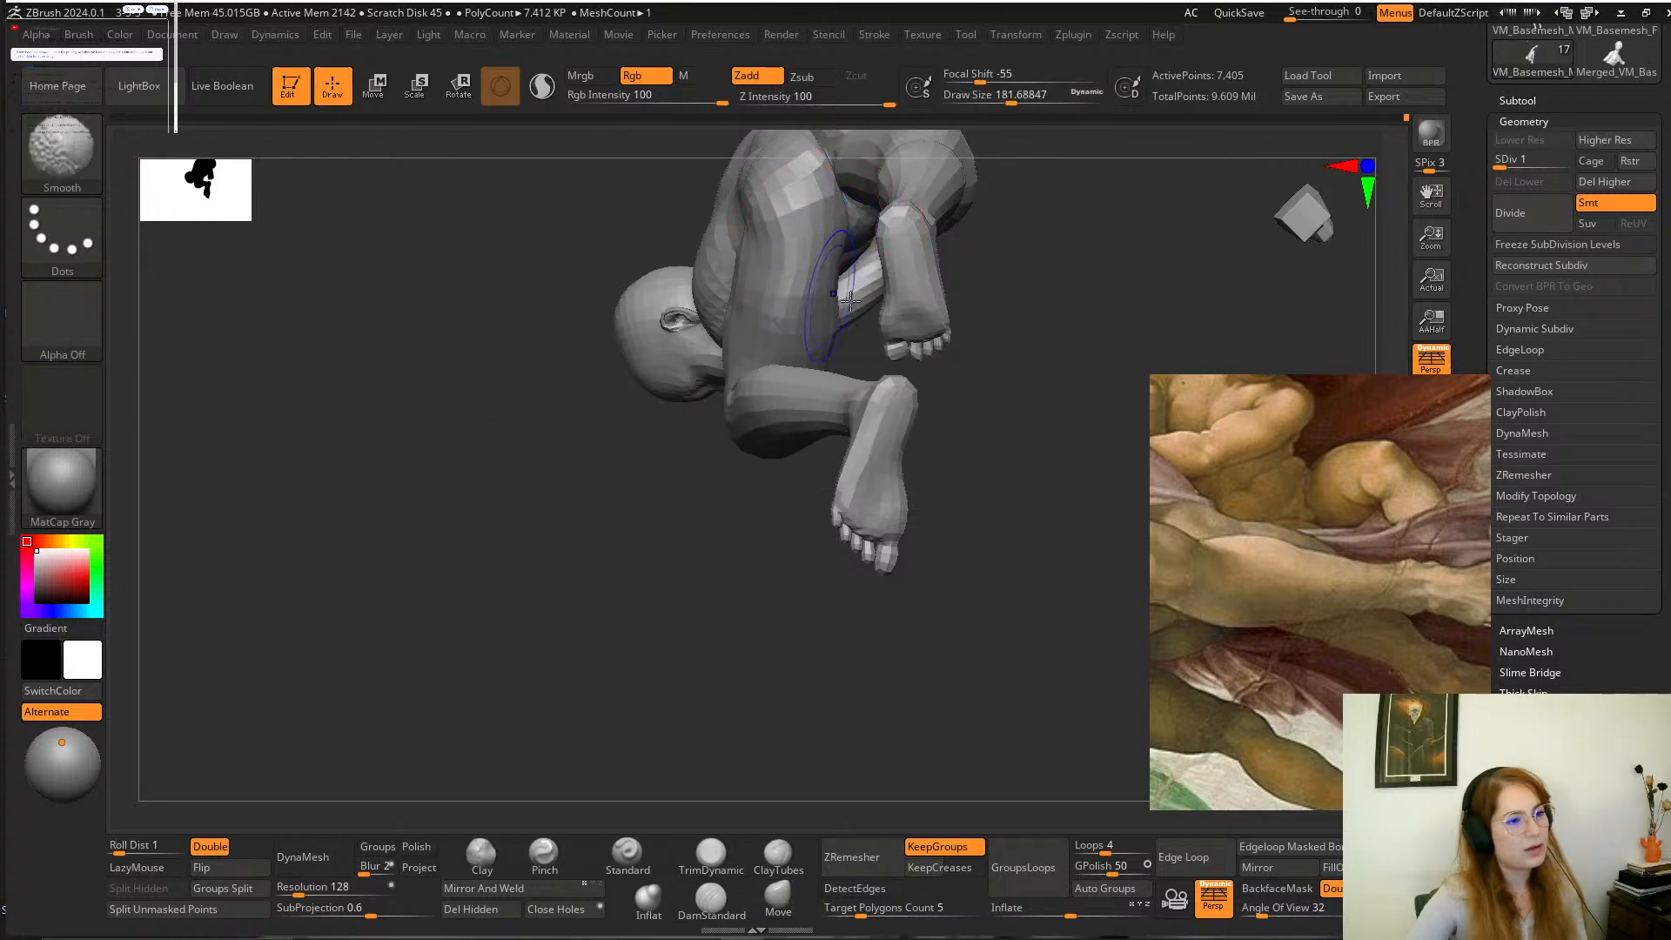
mouse_move(983, 283)
left_mouse_down("alt")
mouse_move(890, 323)
mouse_move(1030, 253)
mouse_move(996, 305)
mouse_move(988, 194)
mouse_move(932, 194)
mouse_move(948, 363)
mouse_move(1022, 280)
mouse_move(1026, 336)
mouse_move(1052, 324)
left_mouse_up("alt")
left_click_drag(844, 387, 766, 358, "shift")
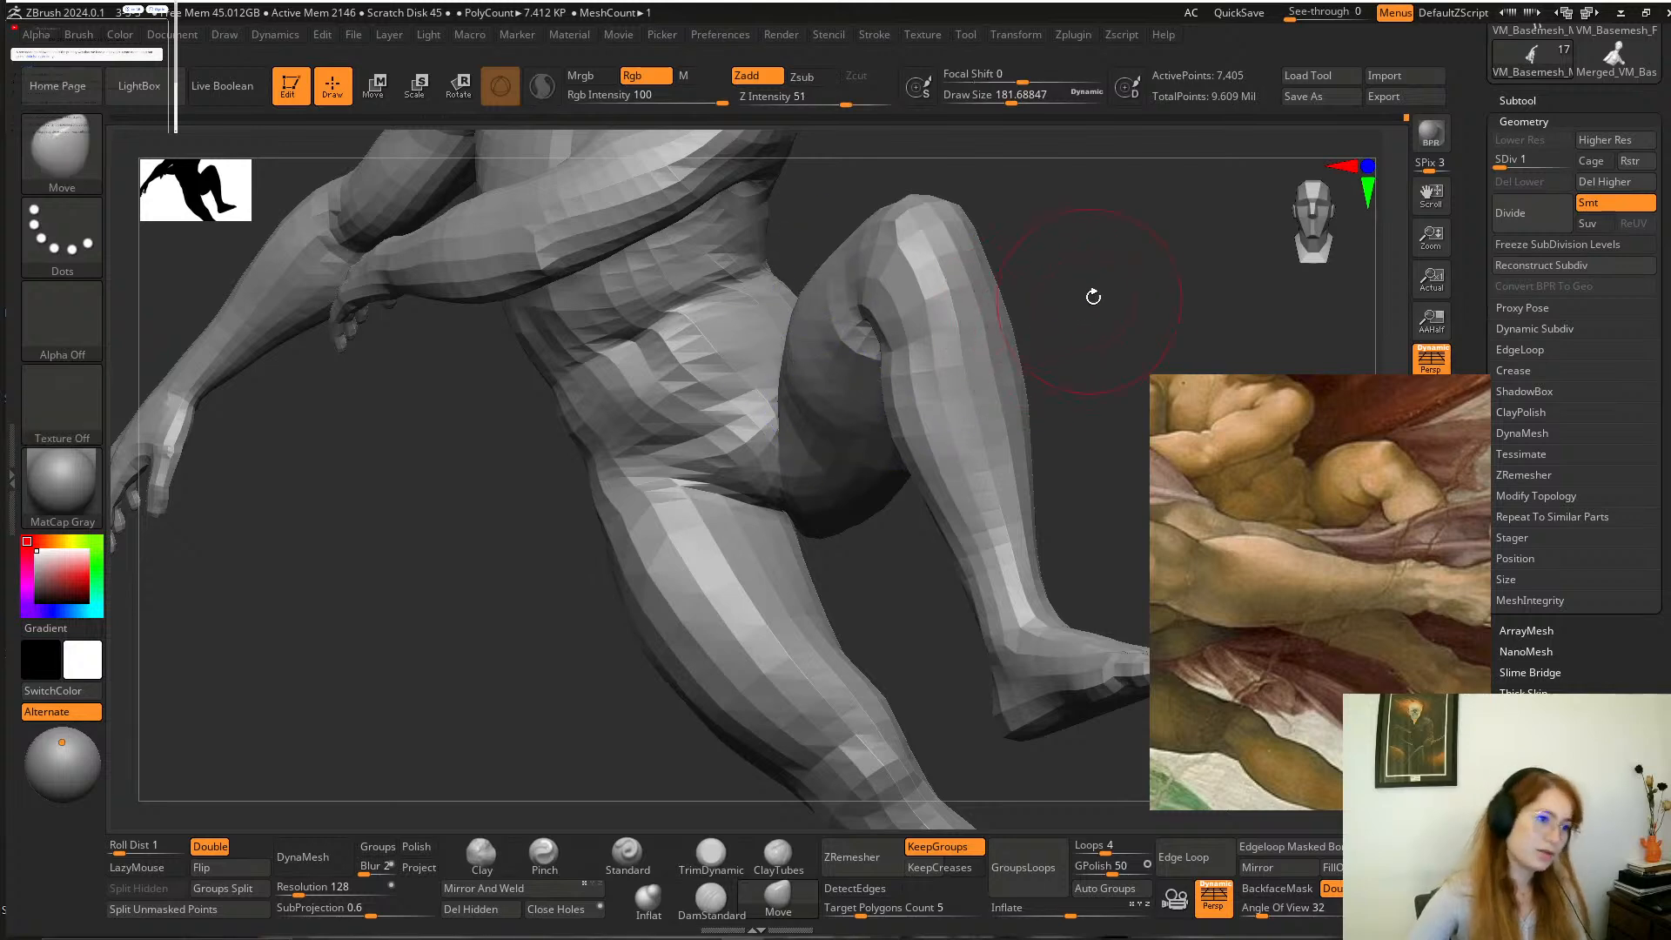
Reshape the junction of the bent thigh with the waist and groin using the Move brush at a draw size of about 182.
left_click_drag(1093, 297, 1062, 353)
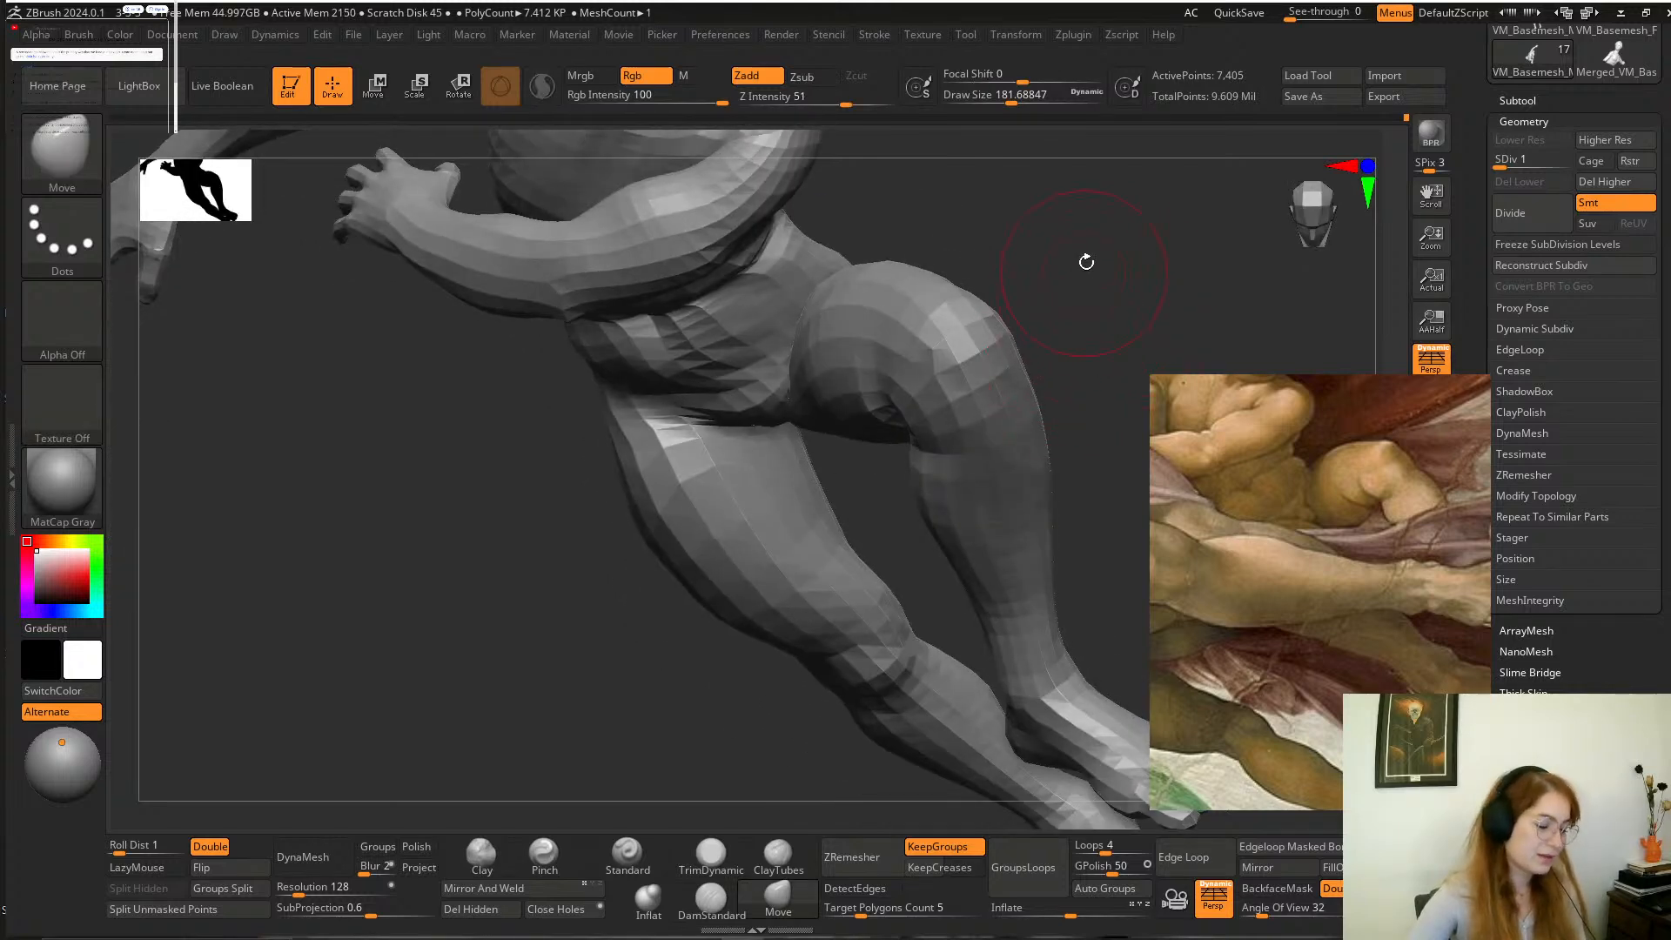
mouse_move(1067, 260)
left_mouse_down()
mouse_move(963, 329)
mouse_move(828, 485)
mouse_move(816, 458)
left_mouse_up()
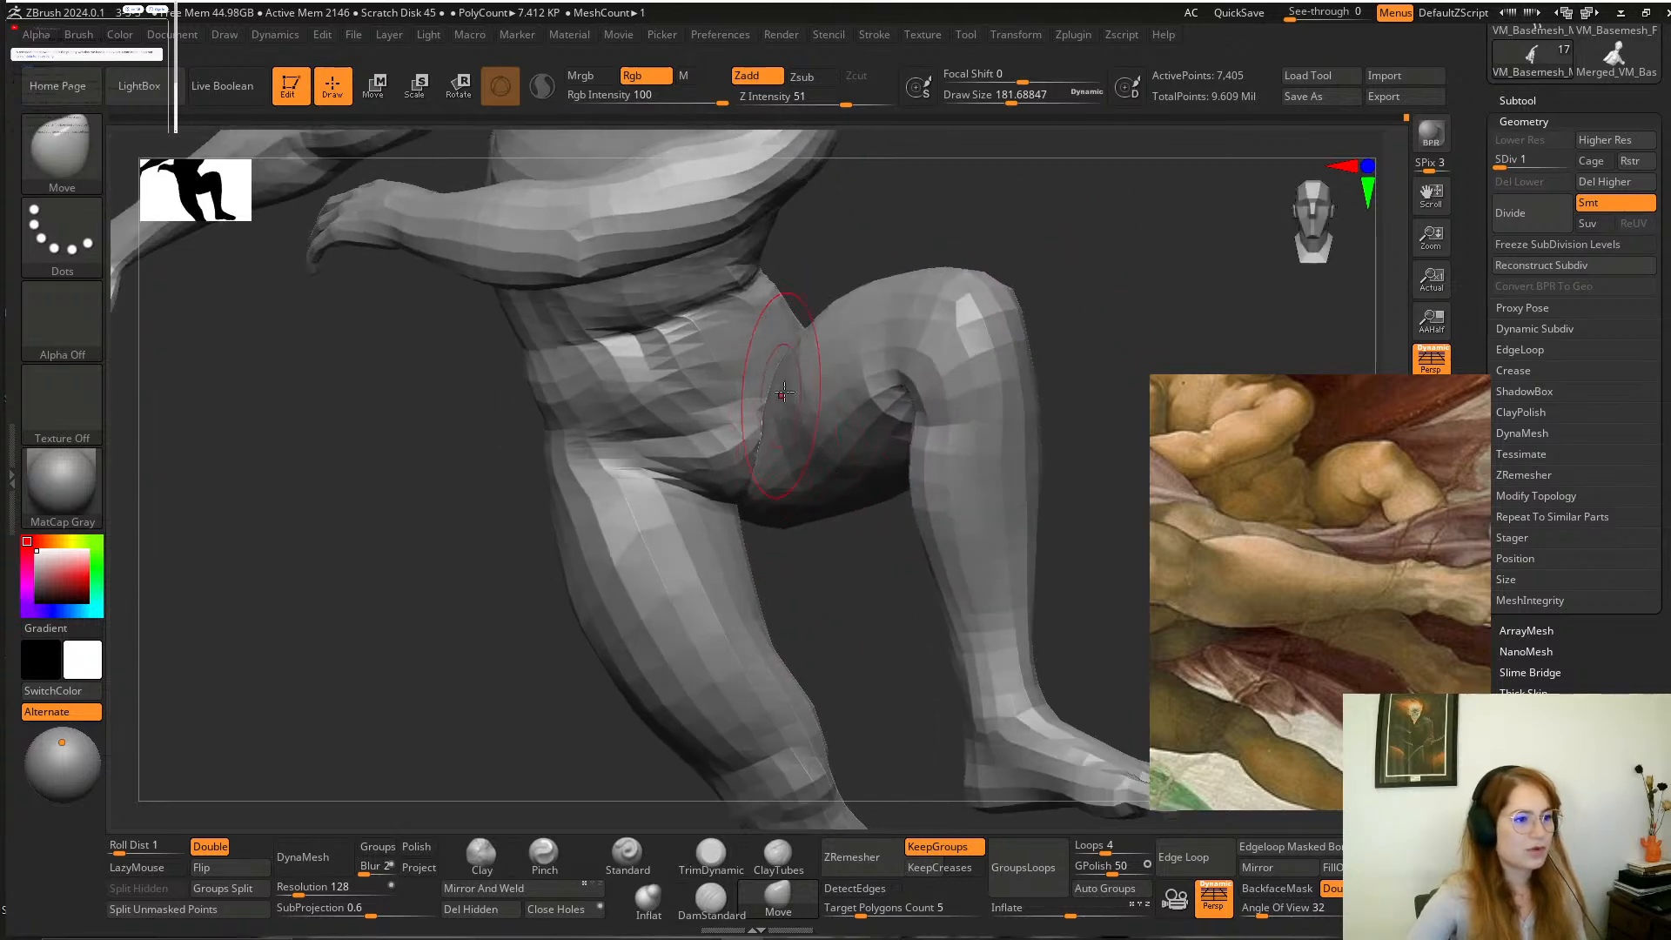
left_click_drag(876, 542, 806, 379)
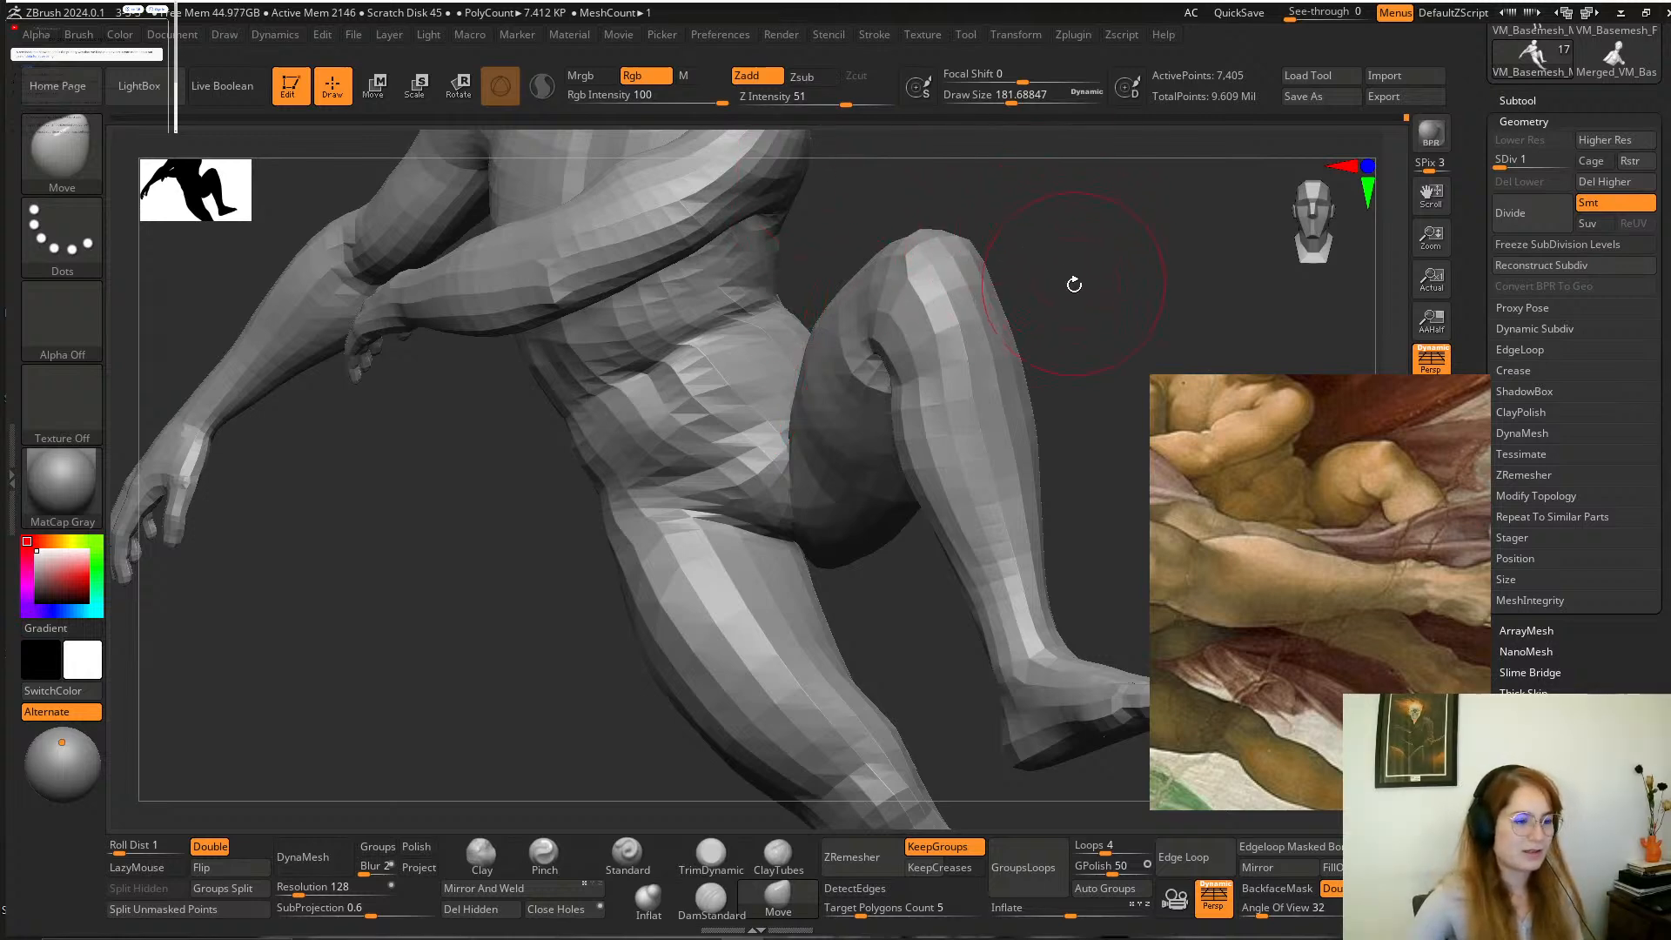
left_click_drag(1074, 285, 827, 580)
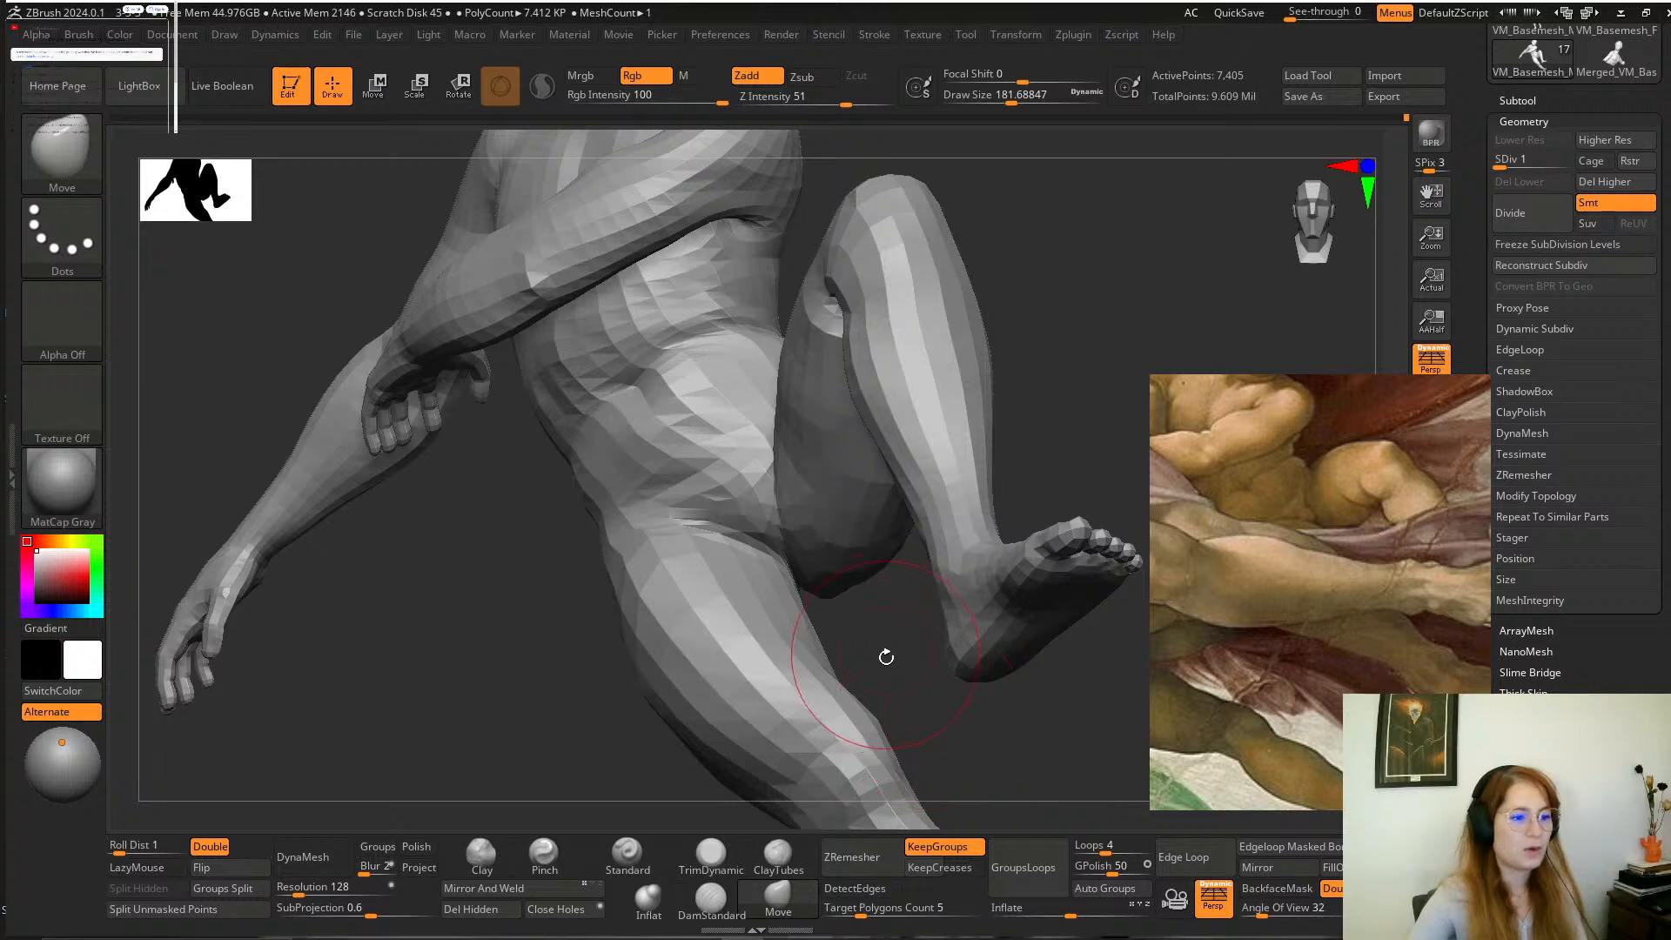
left_click_drag(884, 656, 821, 577)
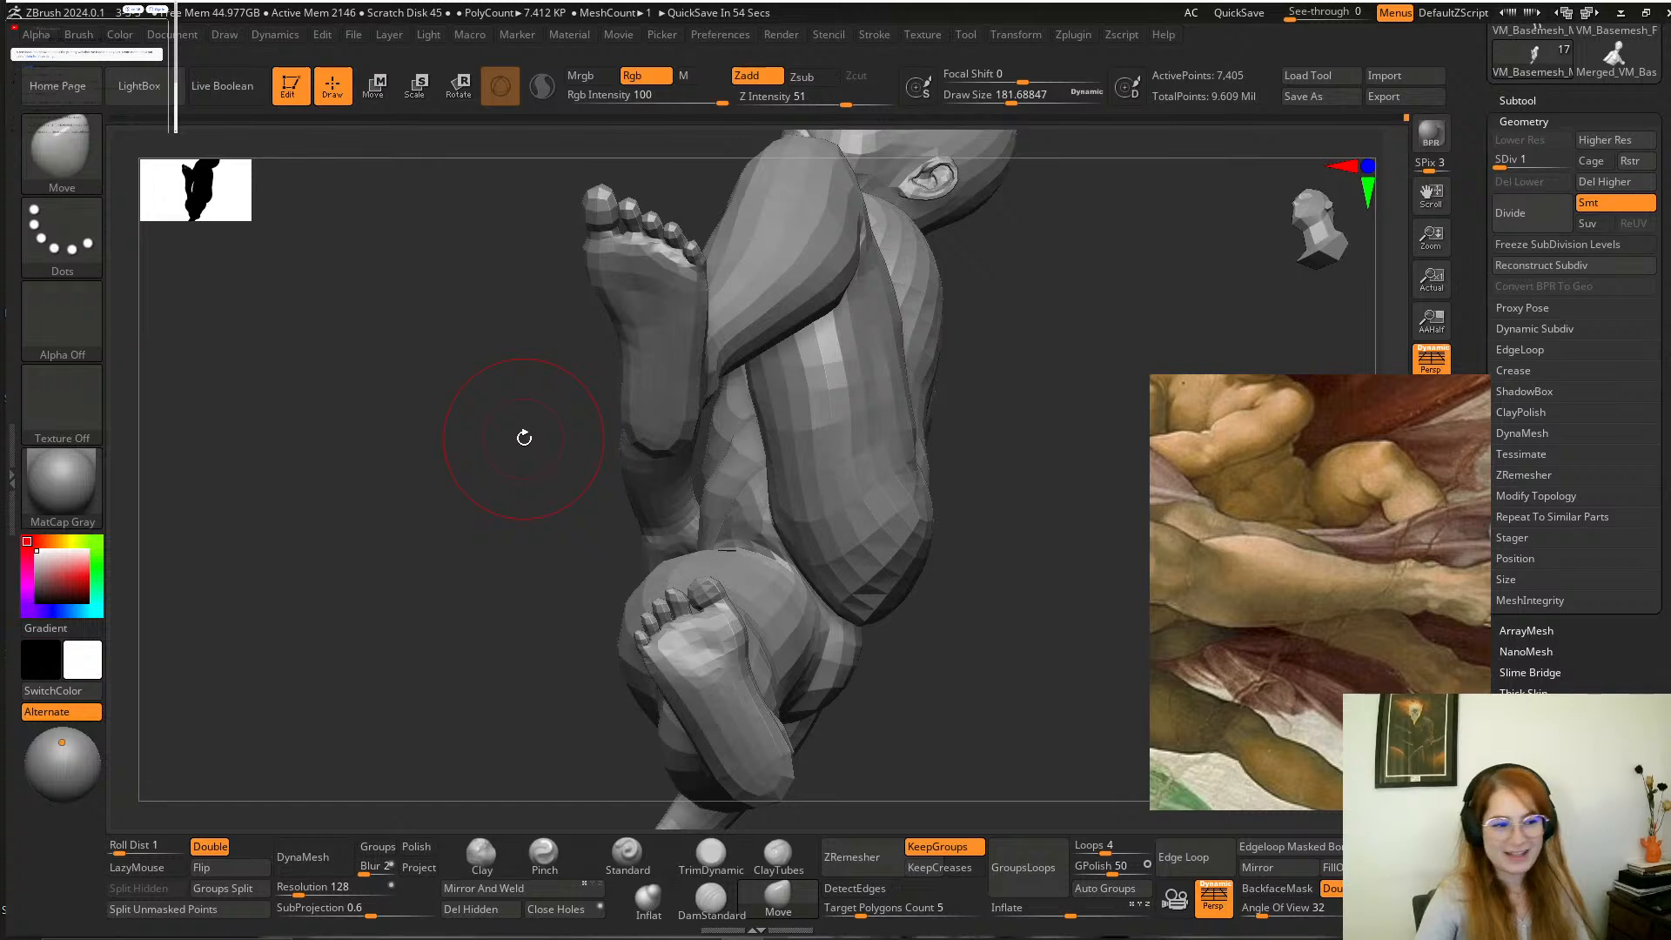
Refine and smooth the groin where both thighs meet at a draw size of about 116.
mouse_move(1014, 548)
left_mouse_down()
mouse_move(979, 685)
mouse_move(906, 609)
mouse_move(896, 627)
left_mouse_up()
key("space")
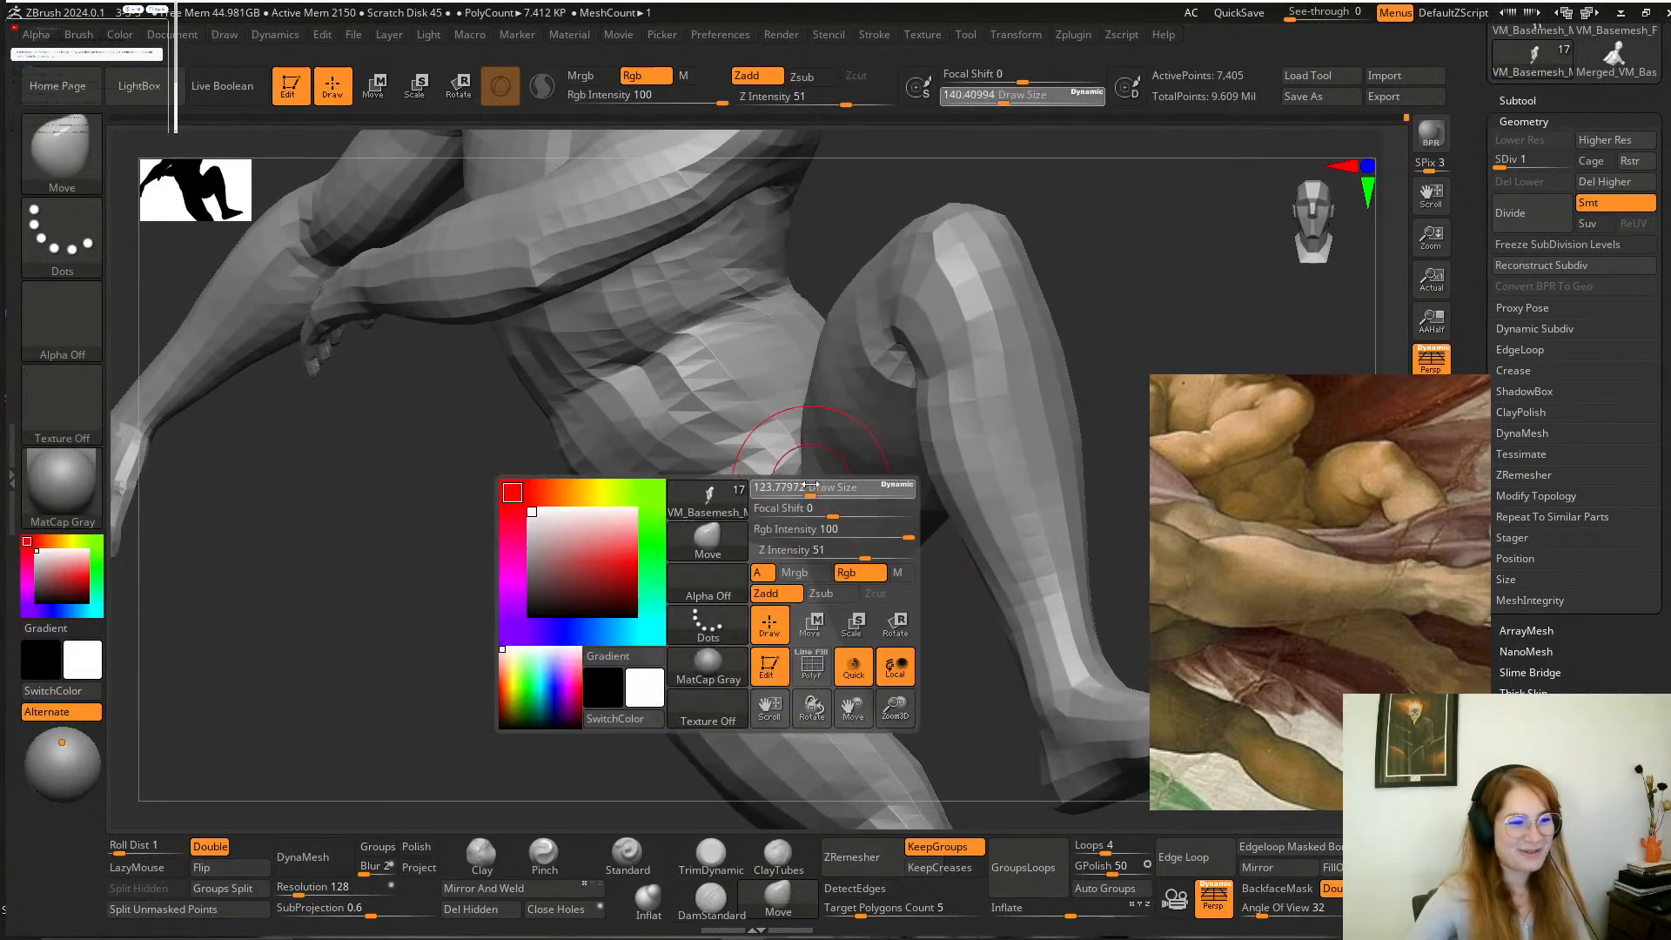
left_click_drag(809, 486, 805, 485)
key("shift")
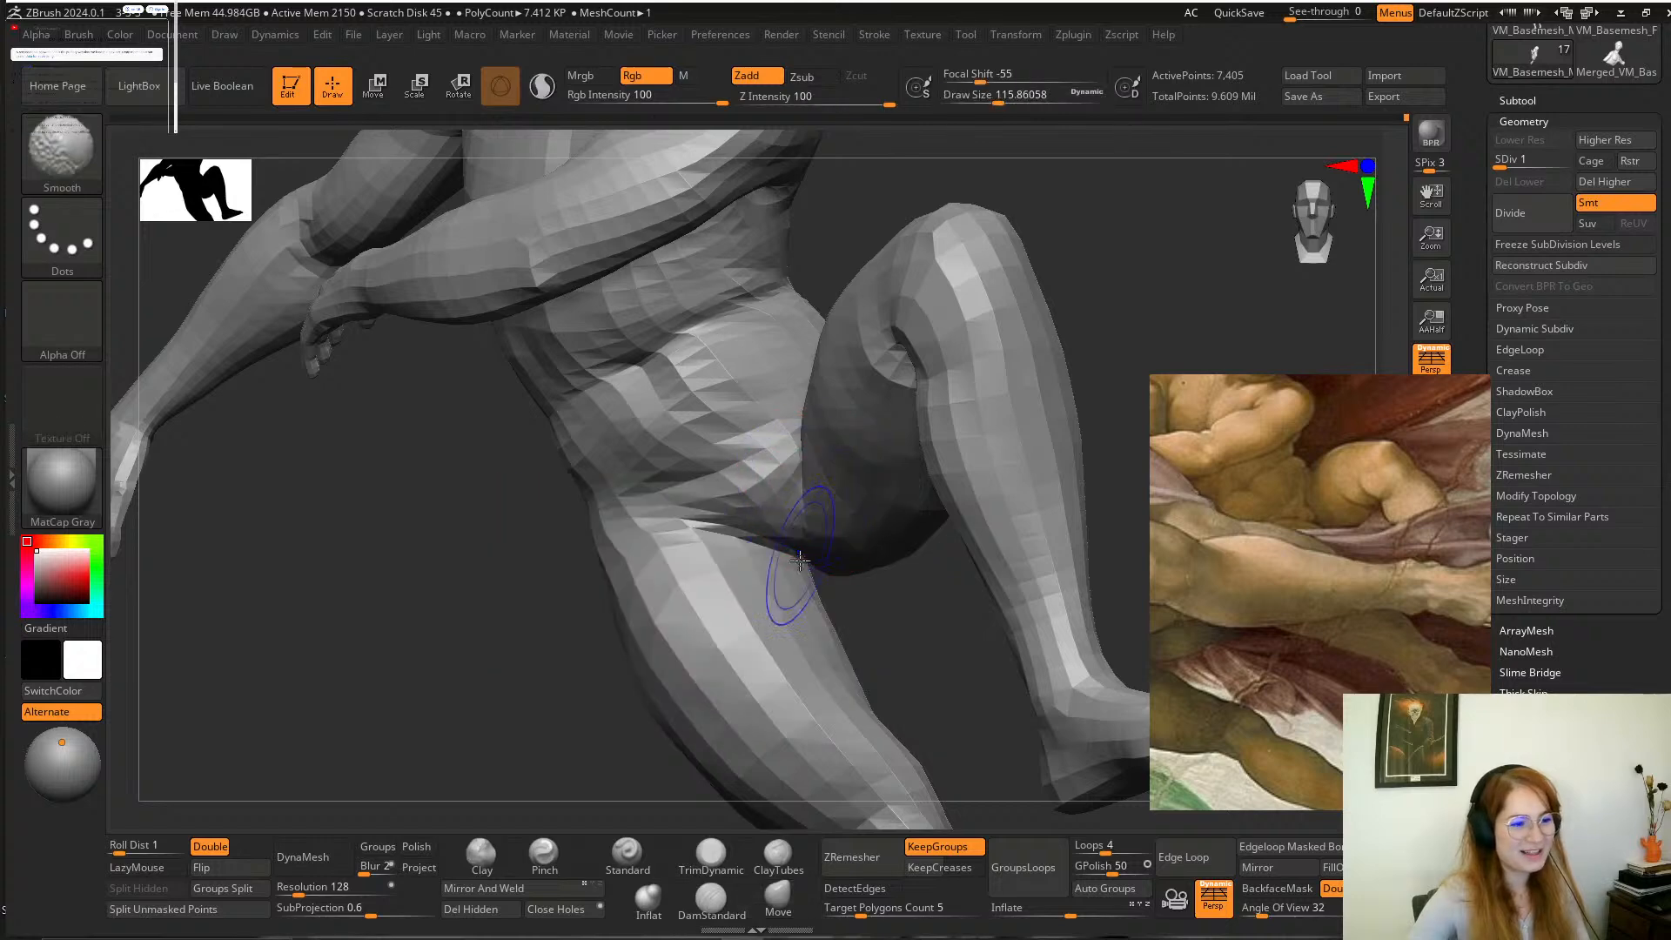
right_click_drag(888, 623, 839, 576)
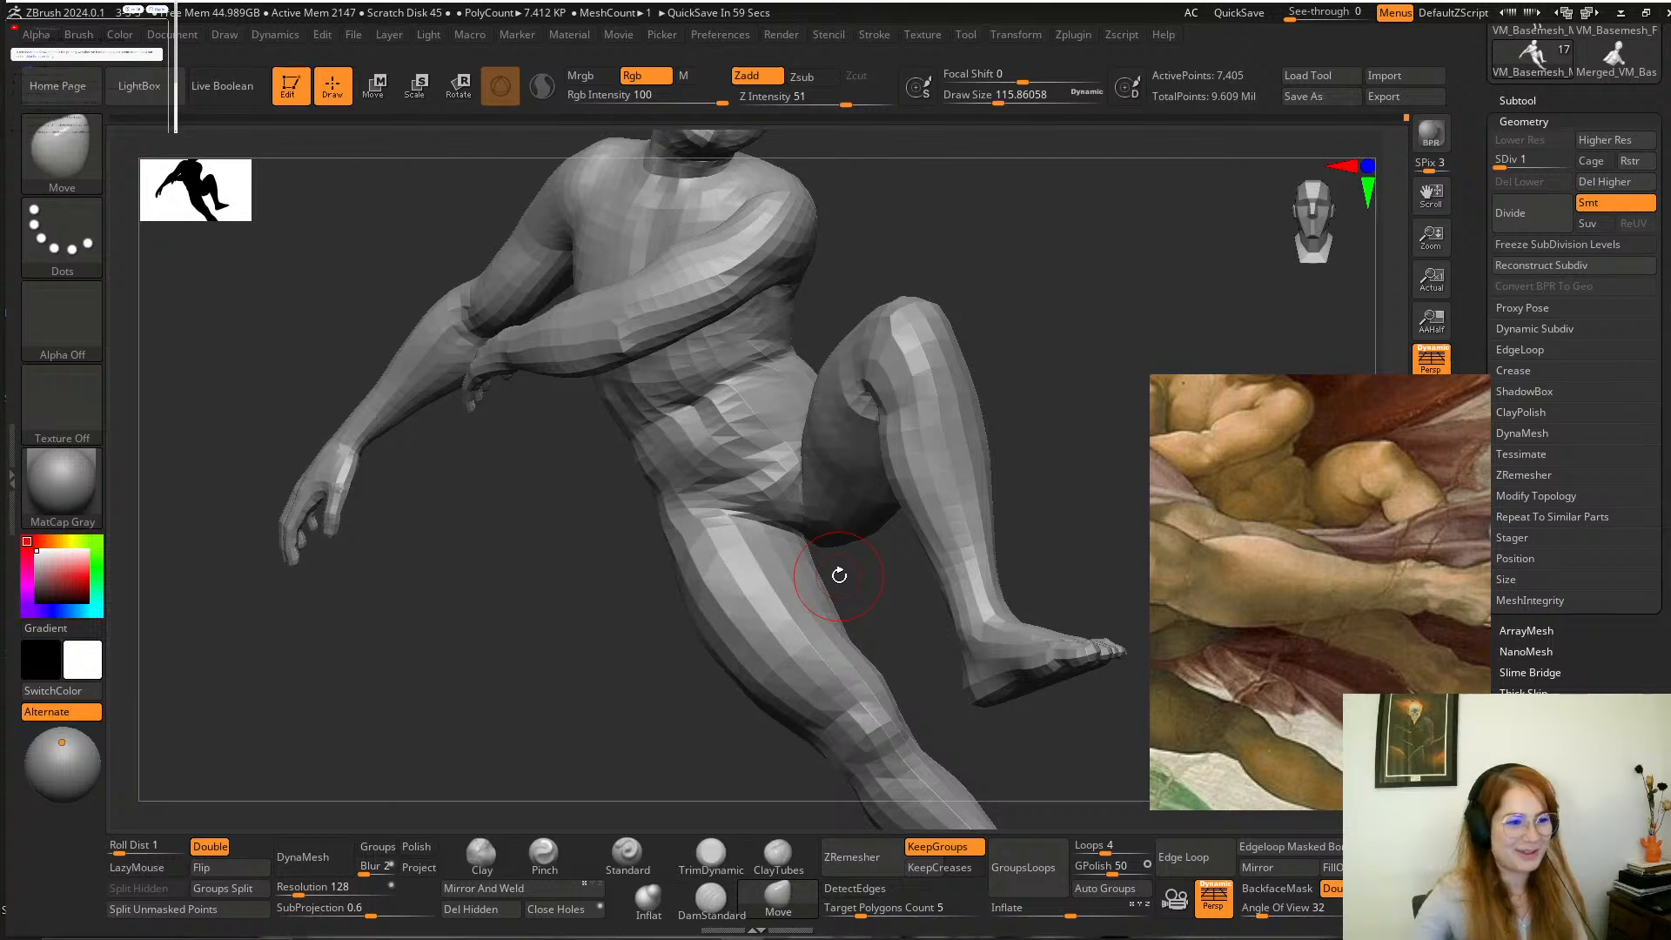
Return the figure to subdivision level 3 and check the reshaped waist and legs.
right_click_drag(1059, 314, 1023, 312)
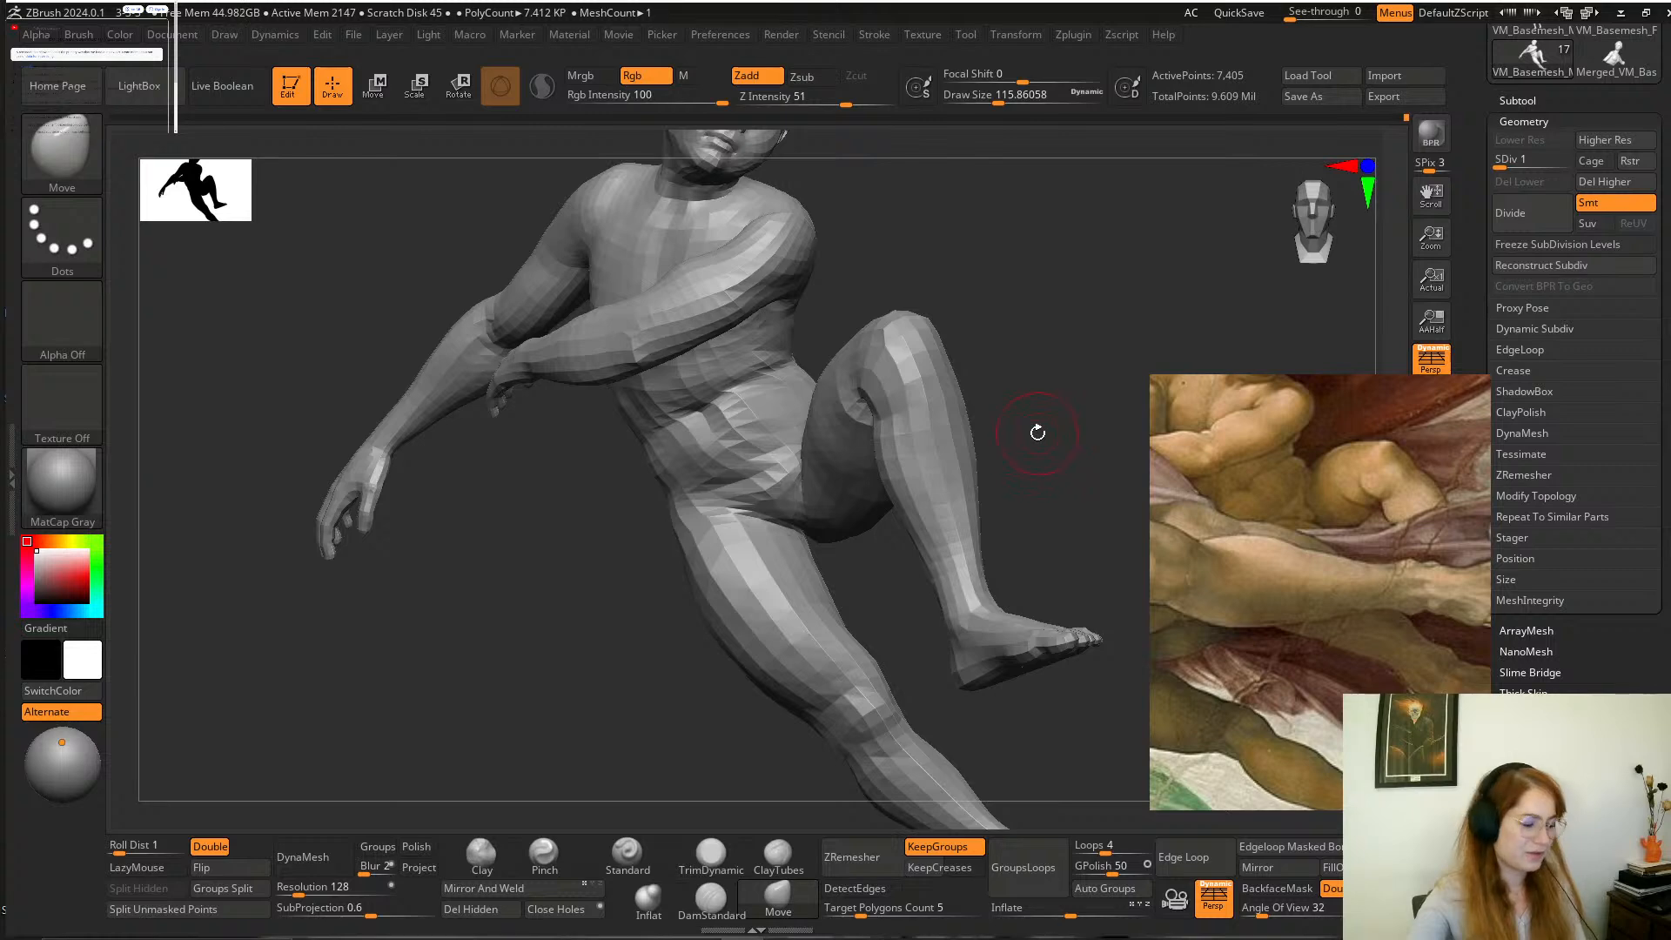
left_click_drag(1064, 443, 1040, 514, "alt")
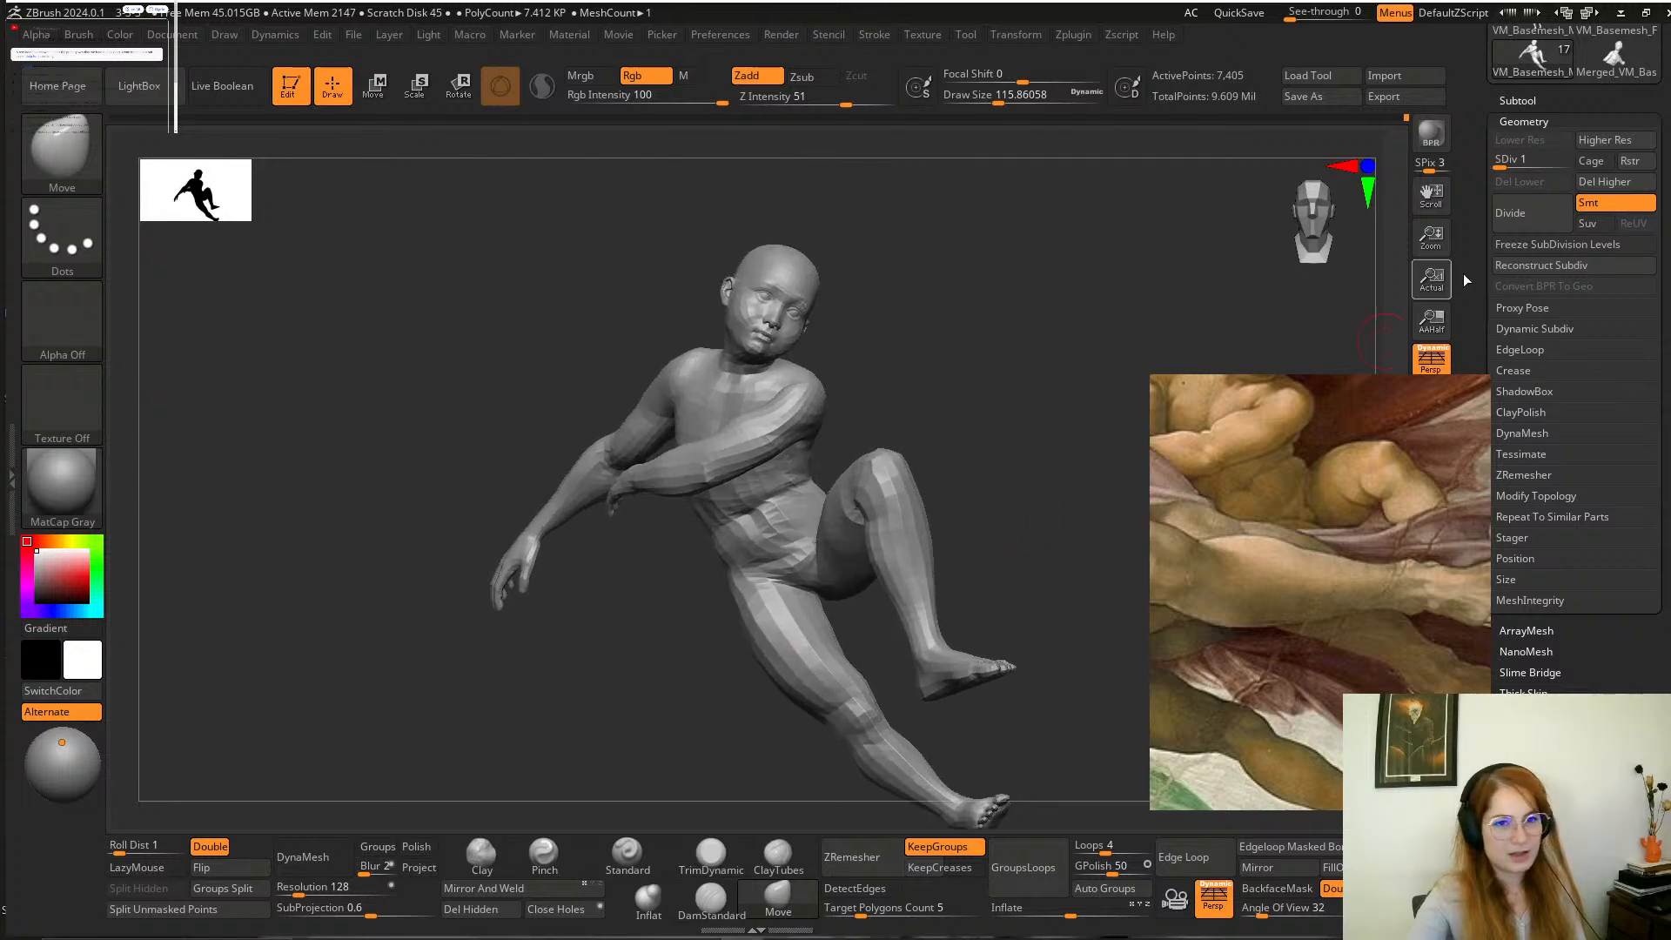
left_click(1535, 159)
left_click_drag(1053, 448, 940, 679, "alt")
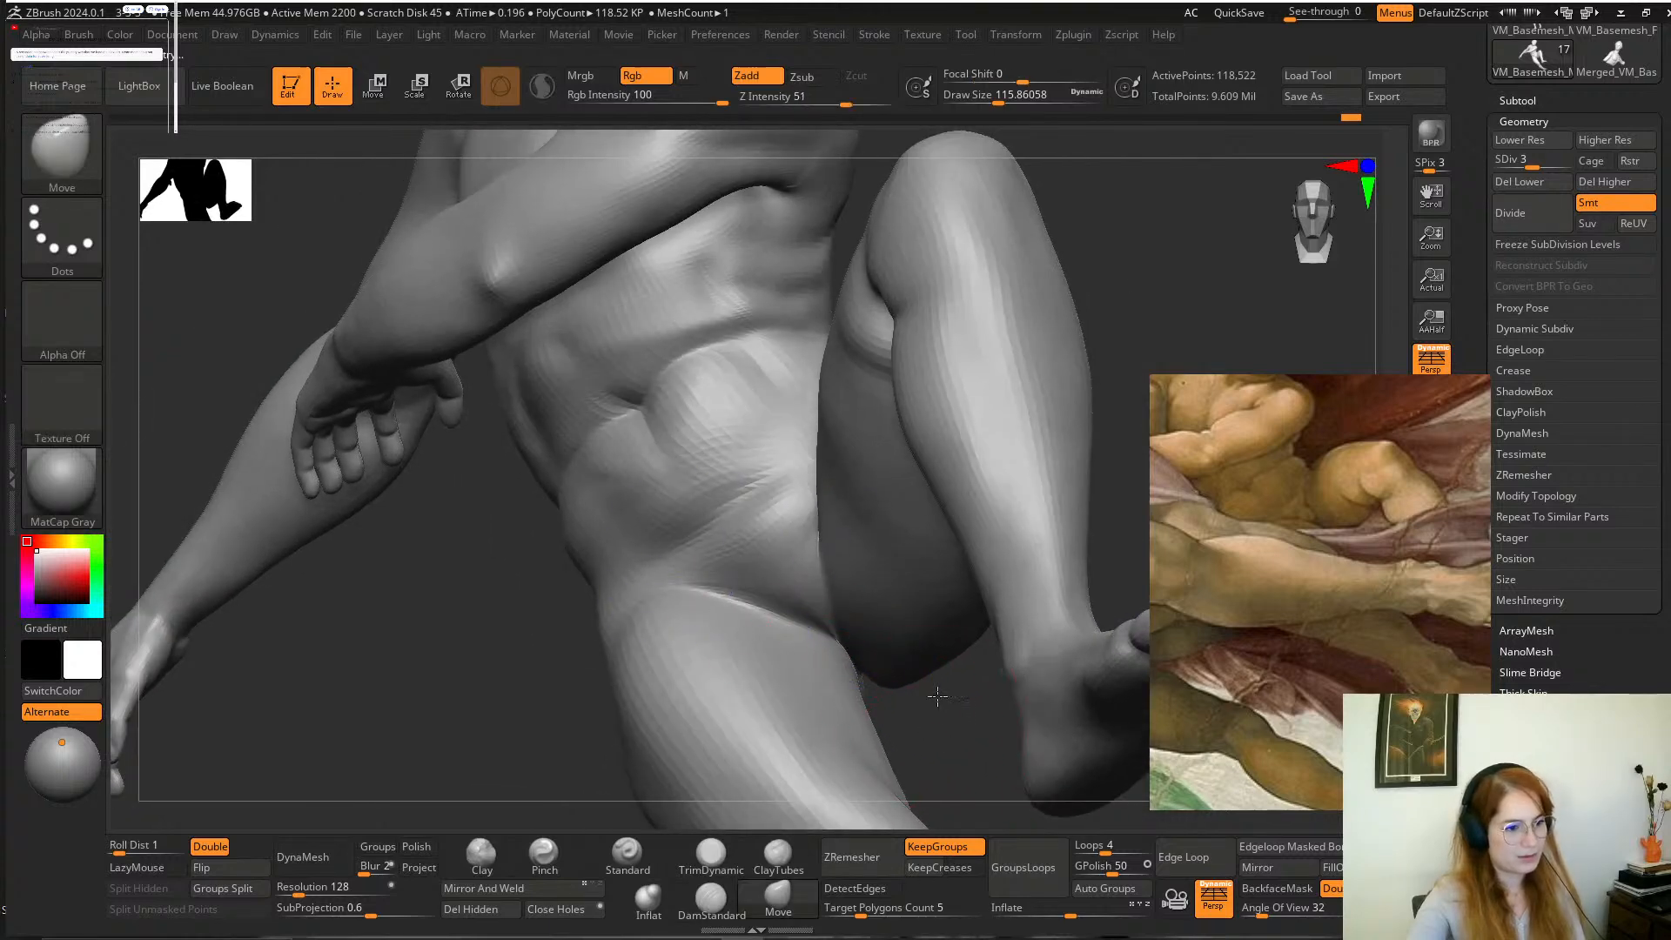
left_click_drag(941, 736, 1041, 534, "alt")
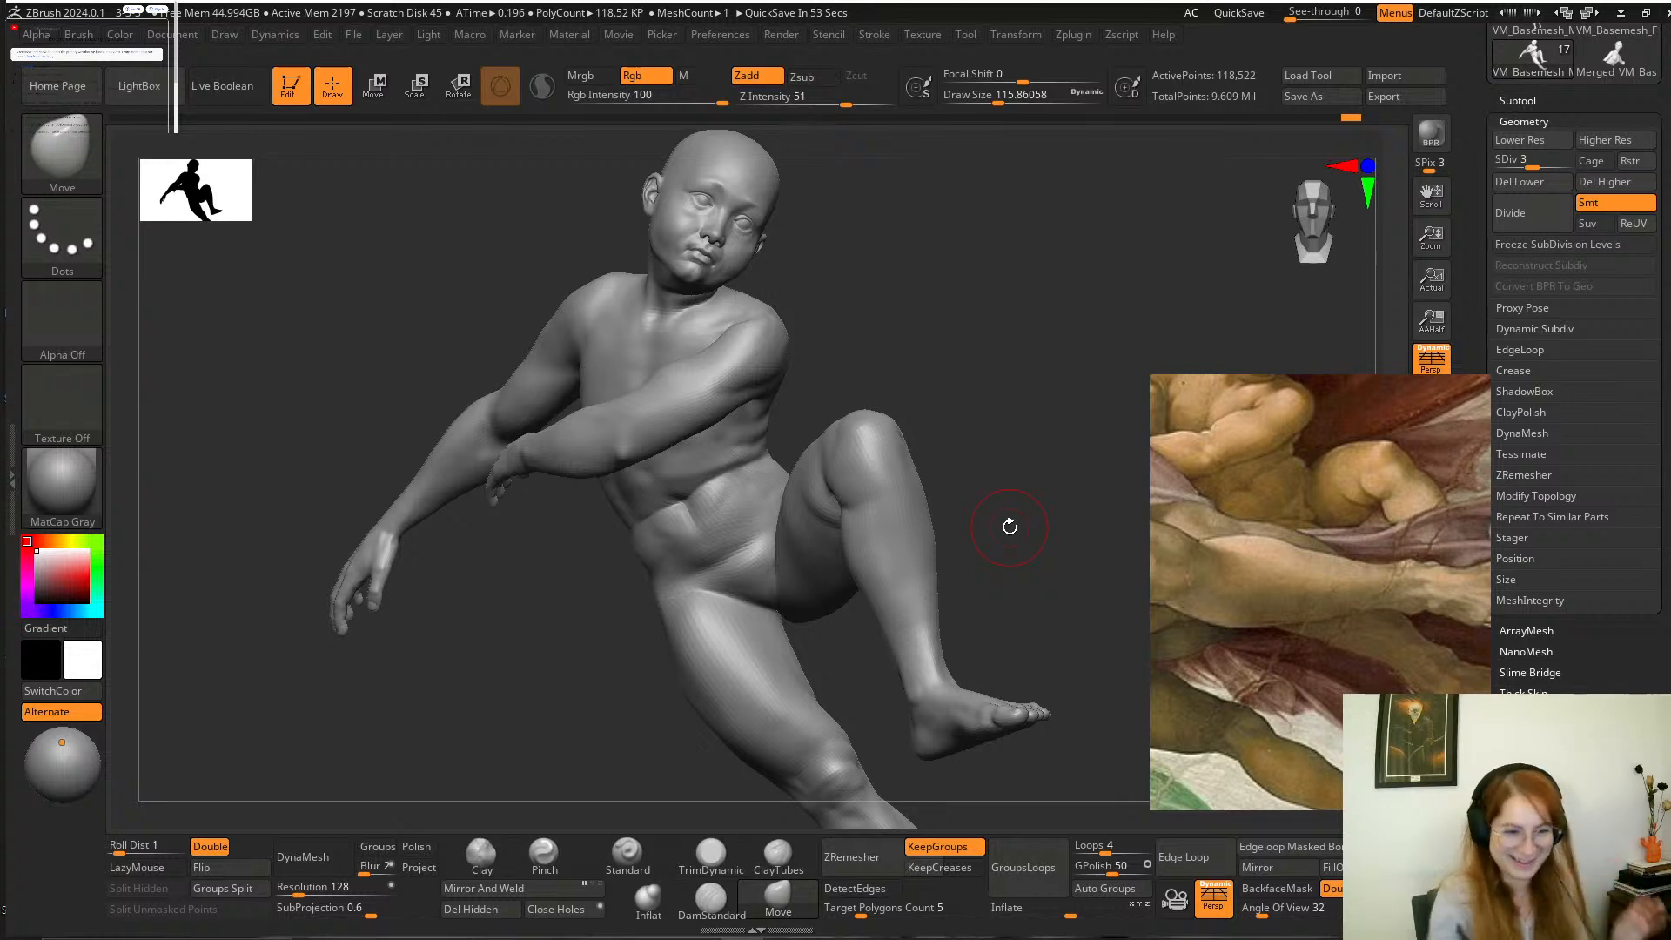
Carve the crease between the groin and the bent thigh with the DamStandard brush at a draw size of about 90.
mouse_move(1006, 401)
left_mouse_down("alt")
mouse_move(1033, 380)
mouse_move(962, 731)
mouse_move(1026, 702)
mouse_move(1020, 684)
left_mouse_up("alt")
left_click(711, 900)
key("space")
left_click_drag(923, 578, 917, 577)
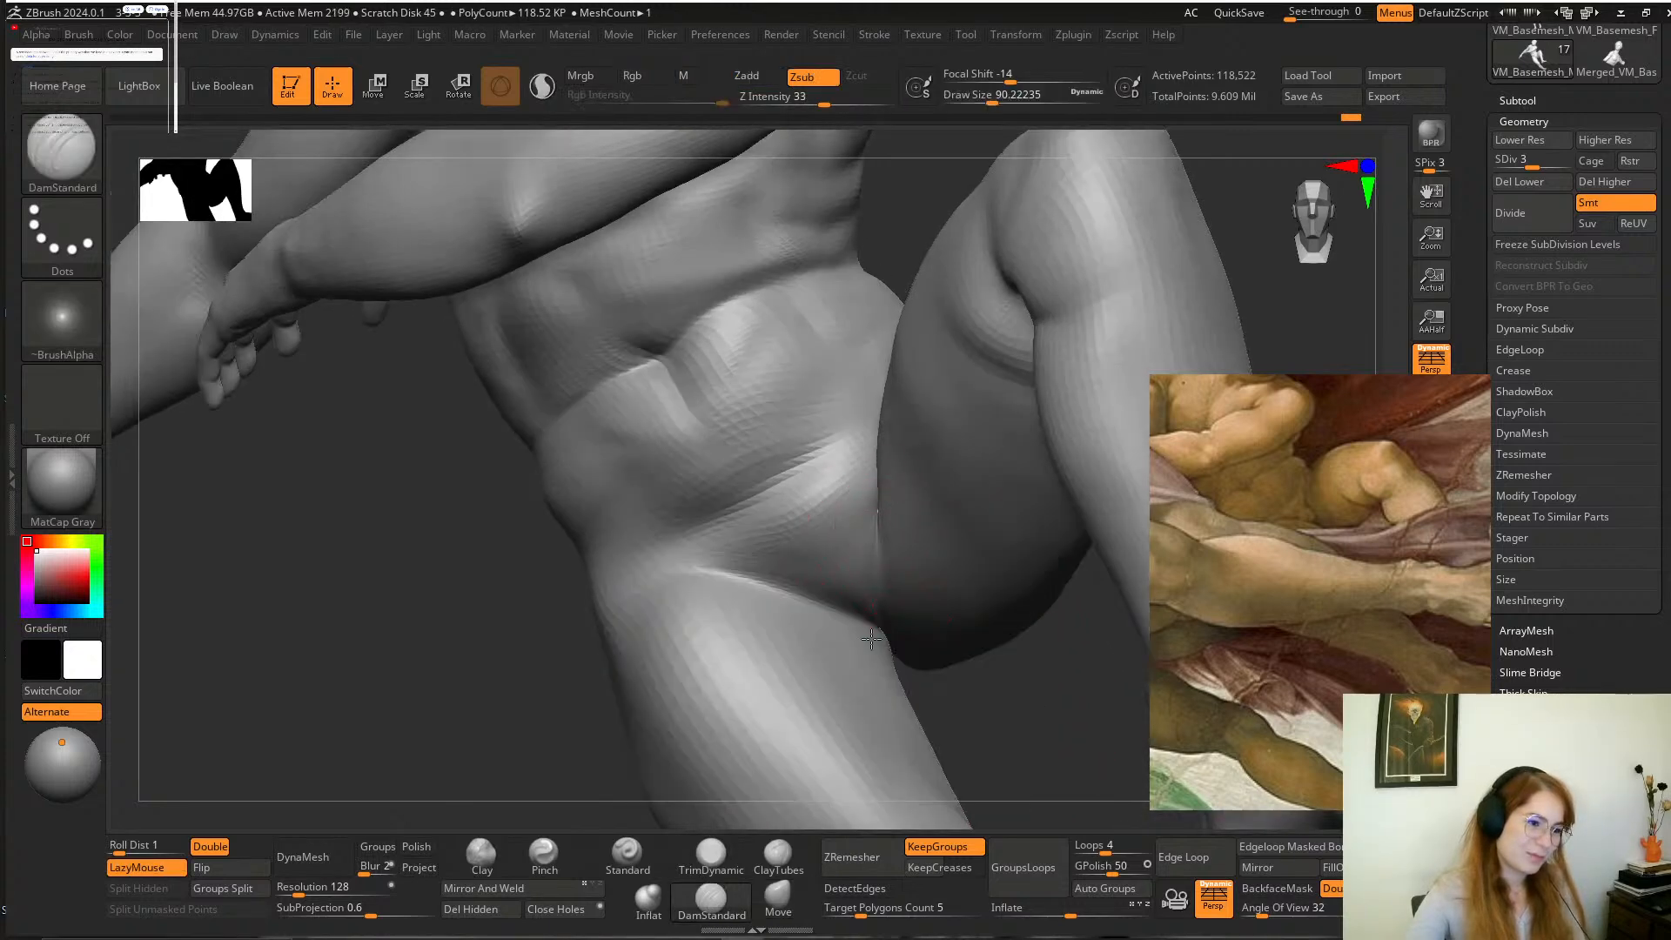
left_click_drag(877, 520, 880, 614)
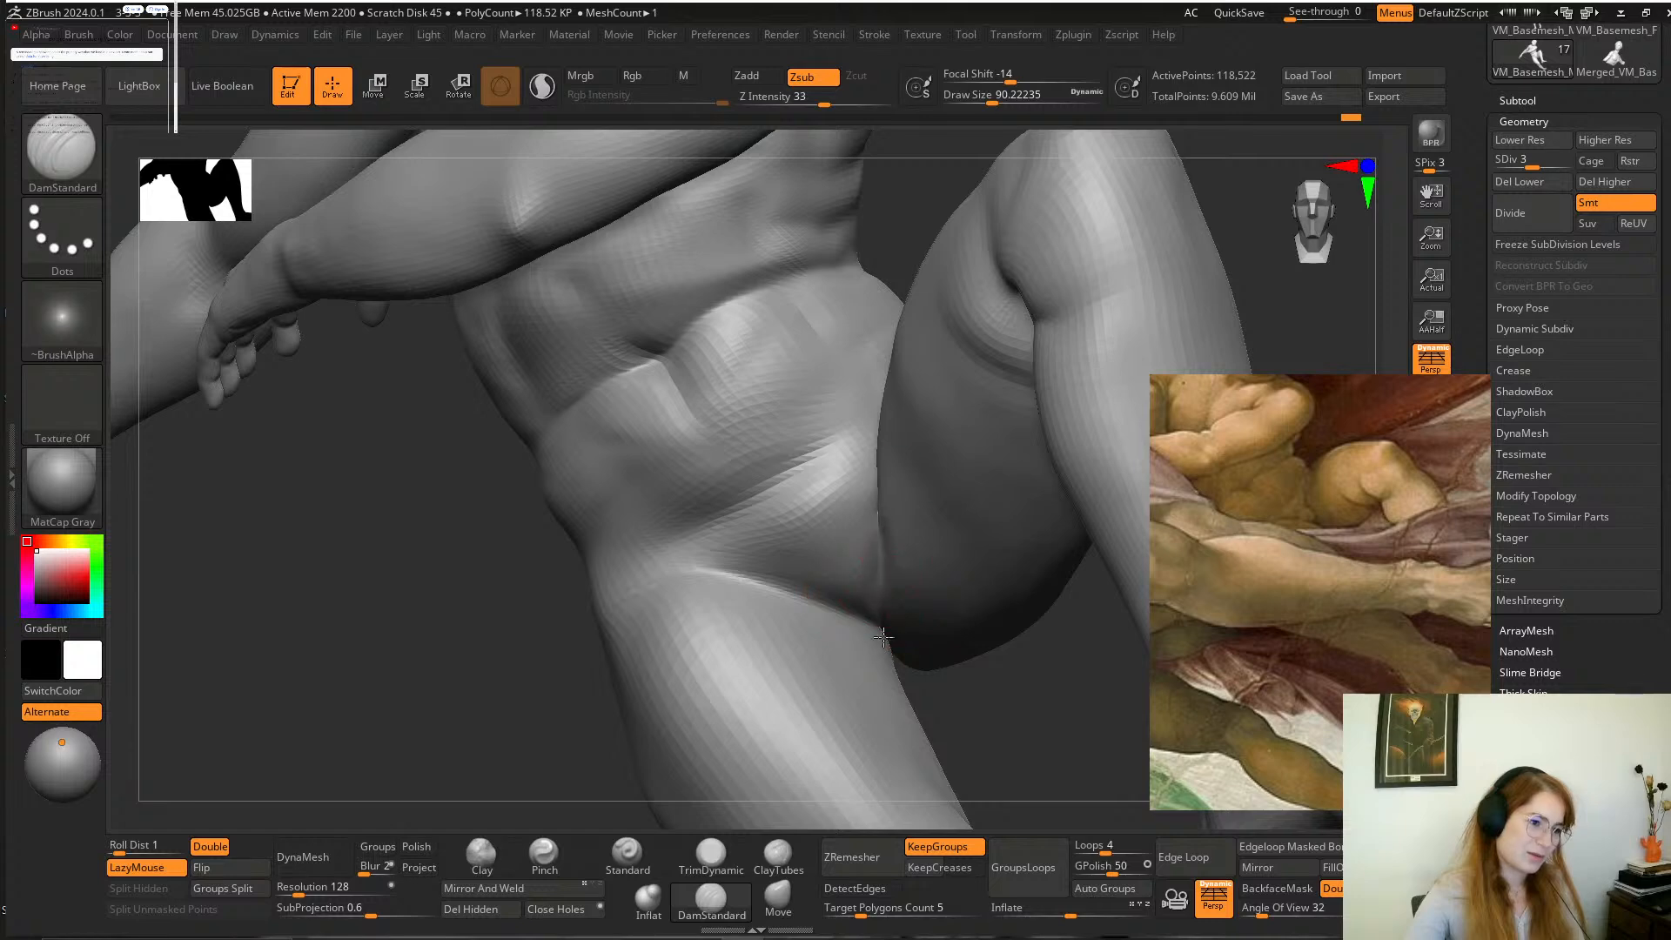
mouse_move(935, 688)
left_mouse_down("alt")
mouse_move(964, 654)
mouse_move(973, 677)
left_mouse_up("alt")
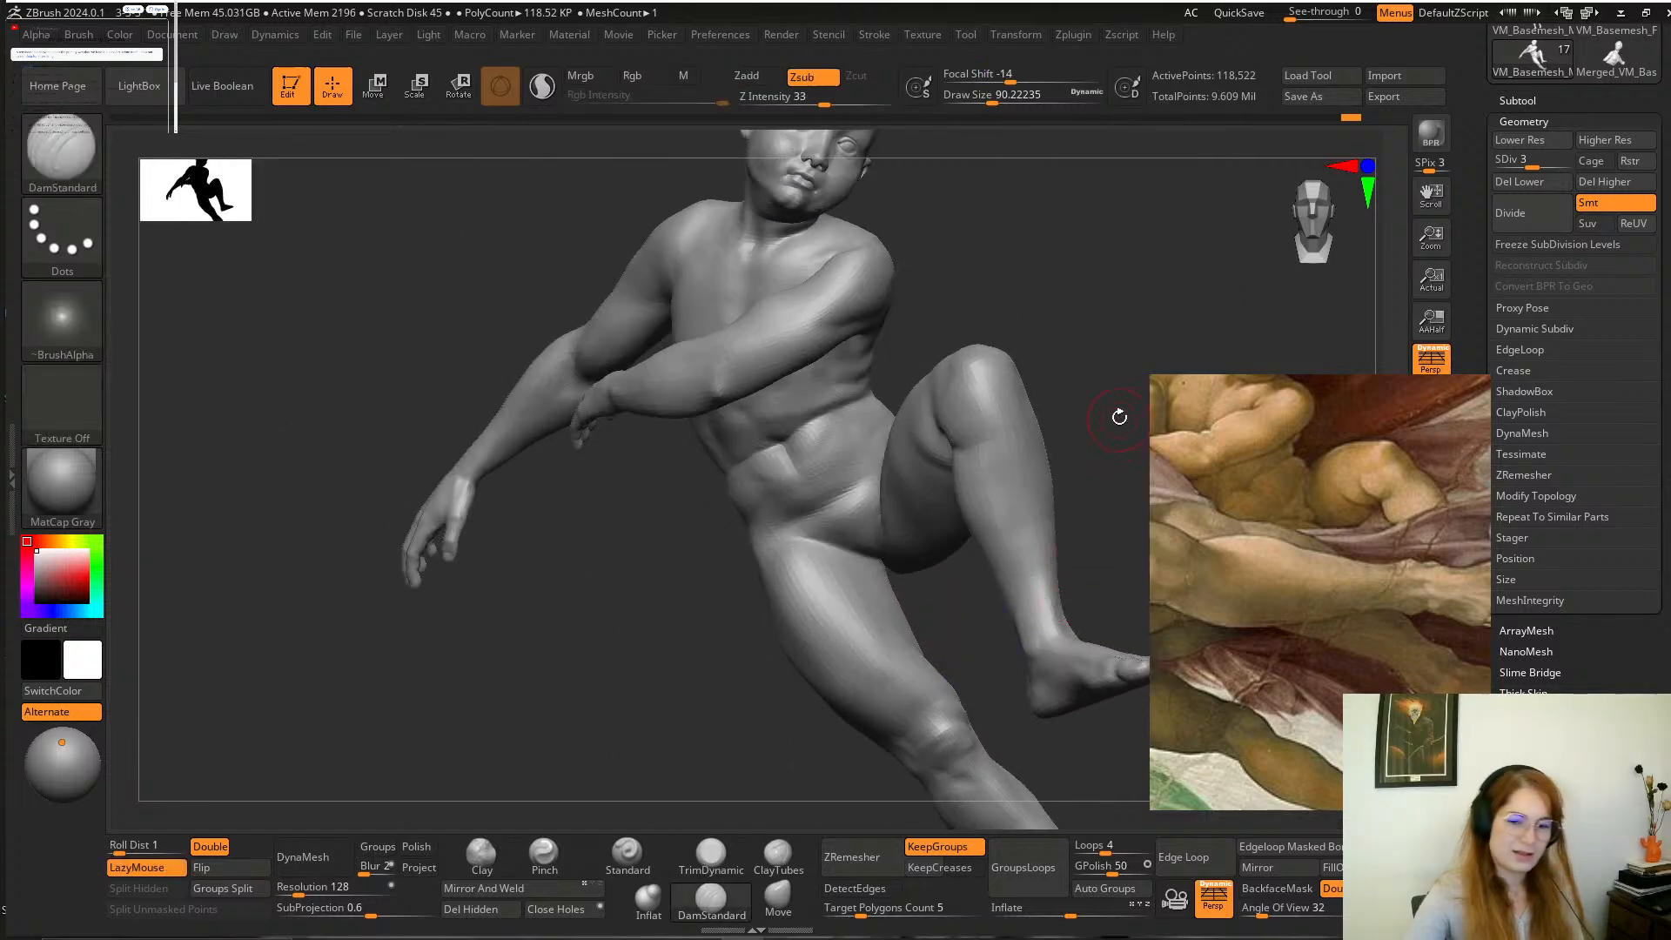
left_click_drag(1111, 350, 1089, 395)
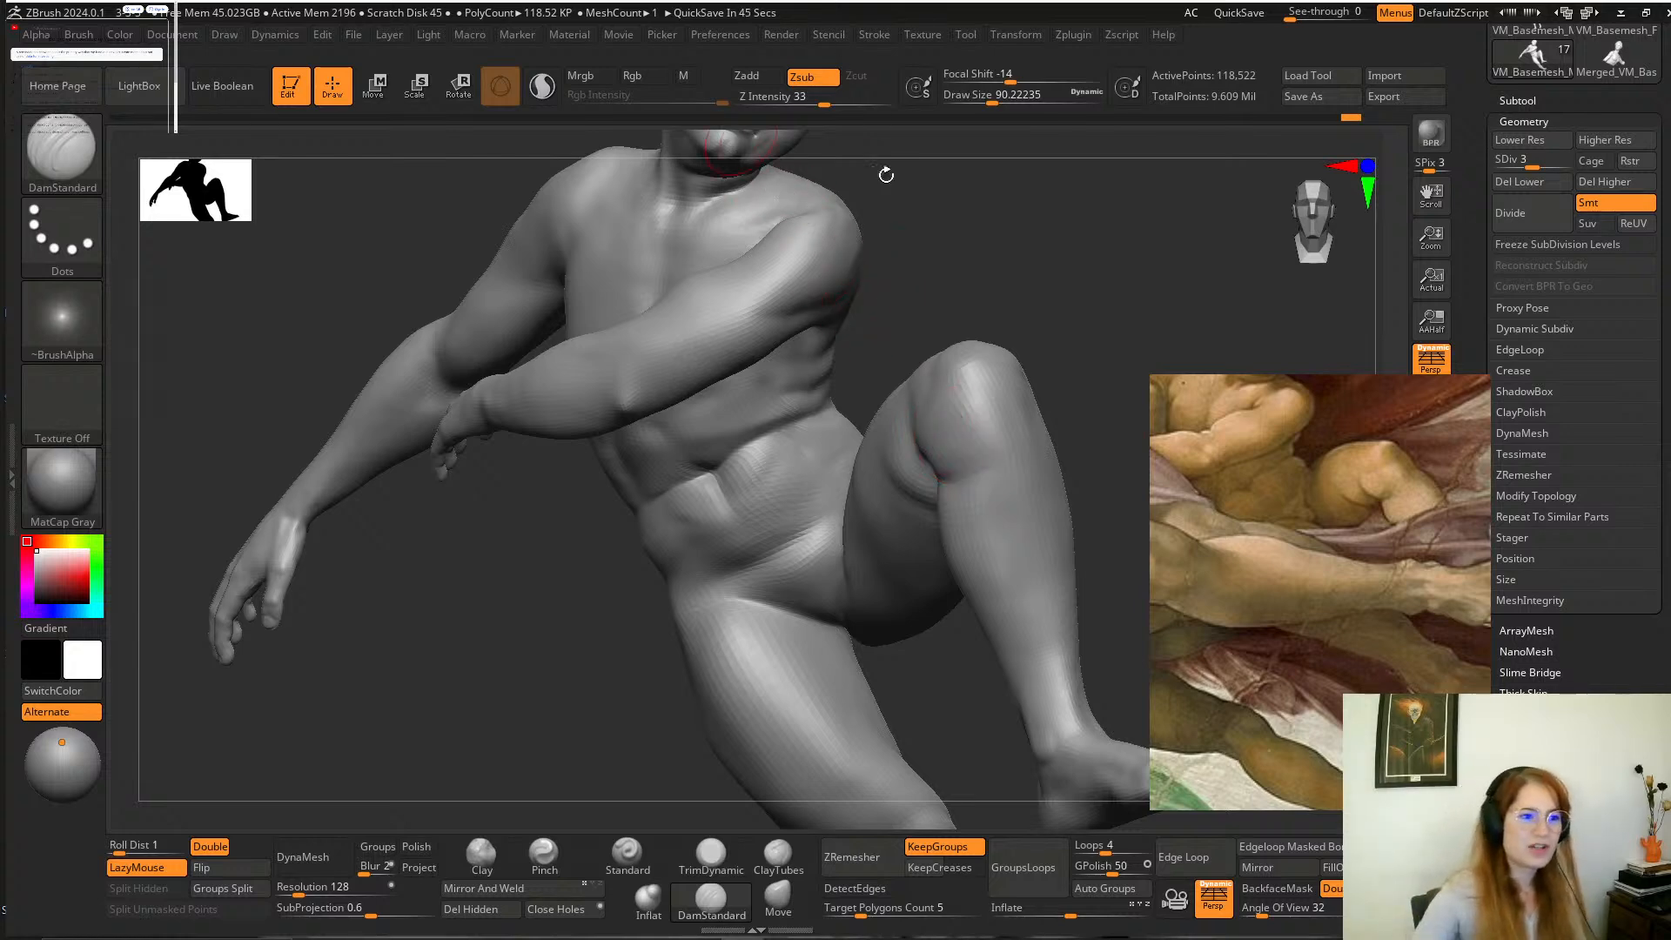
mouse_move(1090, 332)
left_mouse_down()
mouse_move(1018, 291)
mouse_move(1056, 328)
mouse_move(1063, 291)
mouse_move(1064, 339)
left_mouse_up()
left_click_drag(888, 318, 905, 369, "shift")
mouse_move(969, 619)
left_mouse_down("alt")
mouse_move(1031, 286)
mouse_move(1030, 328)
mouse_move(979, 365)
mouse_move(973, 348)
left_mouse_up("alt")
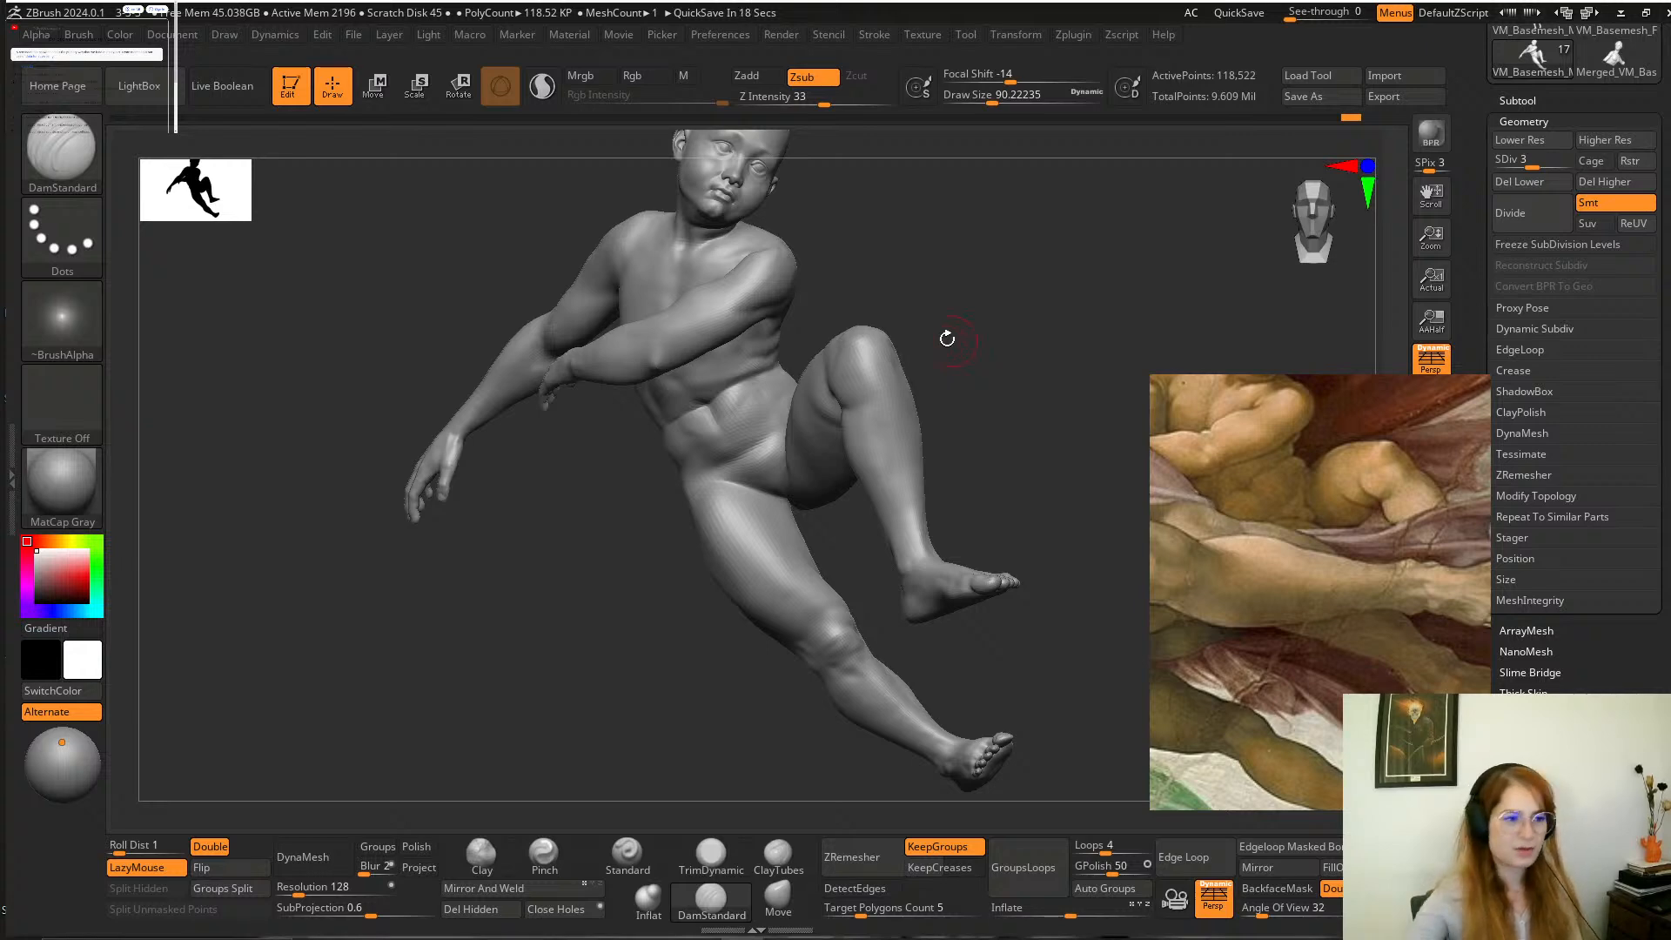
mouse_move(982, 352)
left_mouse_down()
mouse_move(1003, 347)
mouse_move(969, 384)
mouse_move(982, 401)
mouse_move(966, 387)
mouse_move(1000, 418)
left_mouse_up()
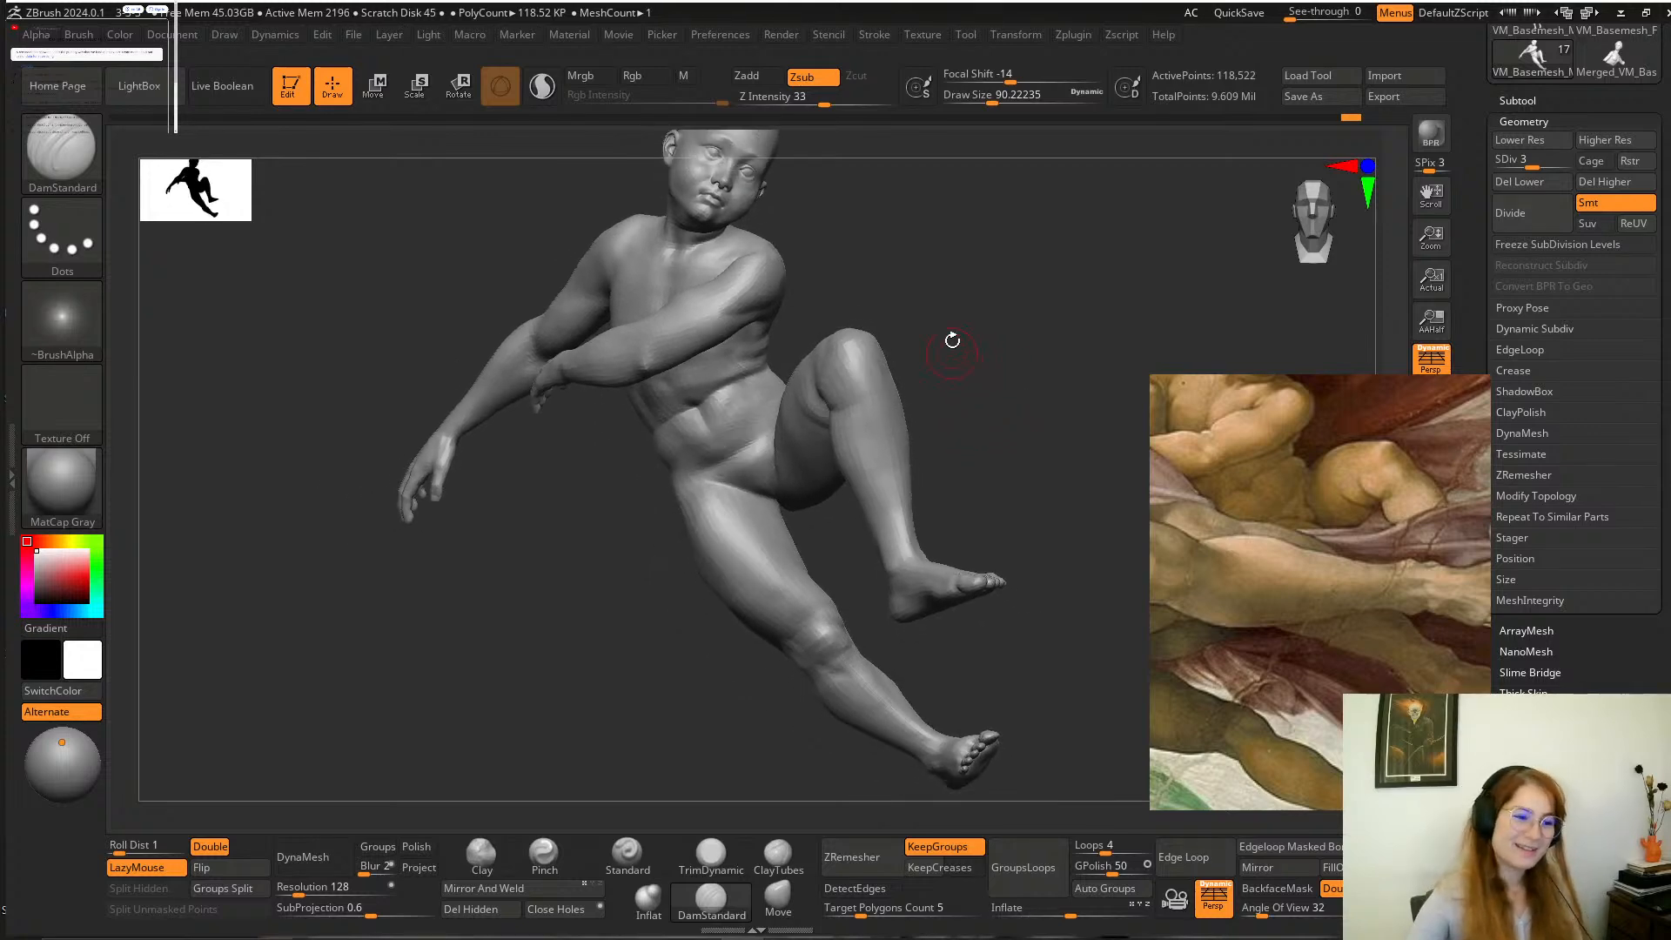
left_click_drag(955, 348, 1000, 463, "alt")
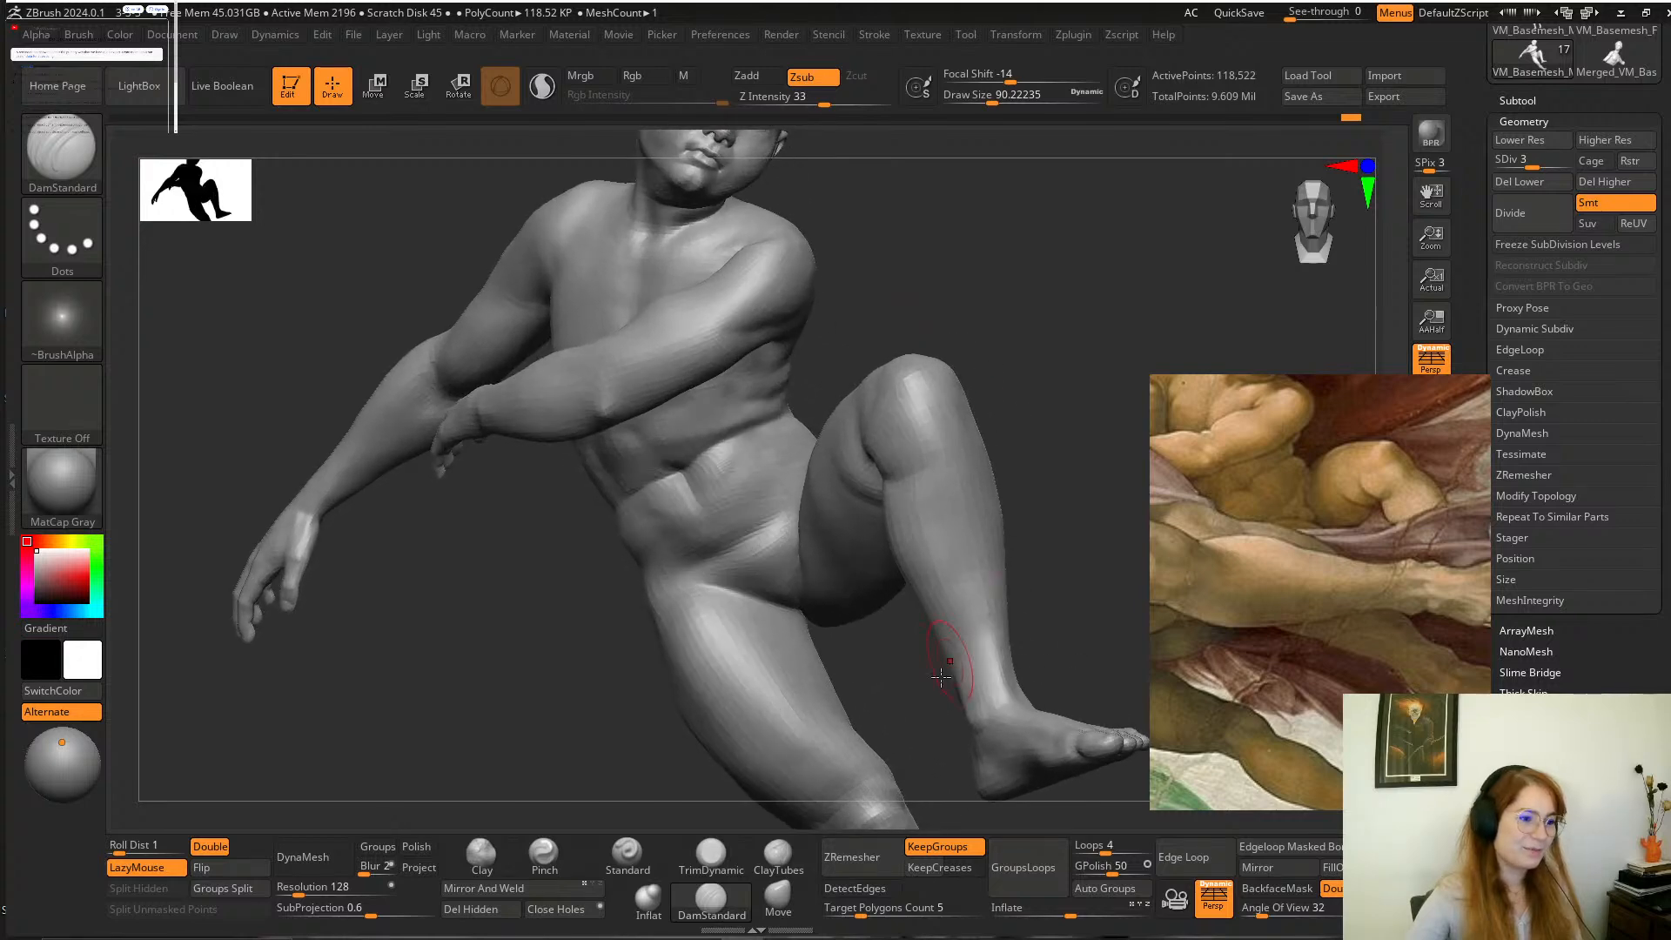
Flatten the outer hip and upper thigh of the extended leg with the TrimDynamic brush at a draw size of about 234.
mouse_move(923, 692)
left_mouse_down("alt")
mouse_move(928, 563)
mouse_move(885, 529)
mouse_move(892, 545)
mouse_move(746, 627)
left_mouse_up("alt")
key("space")
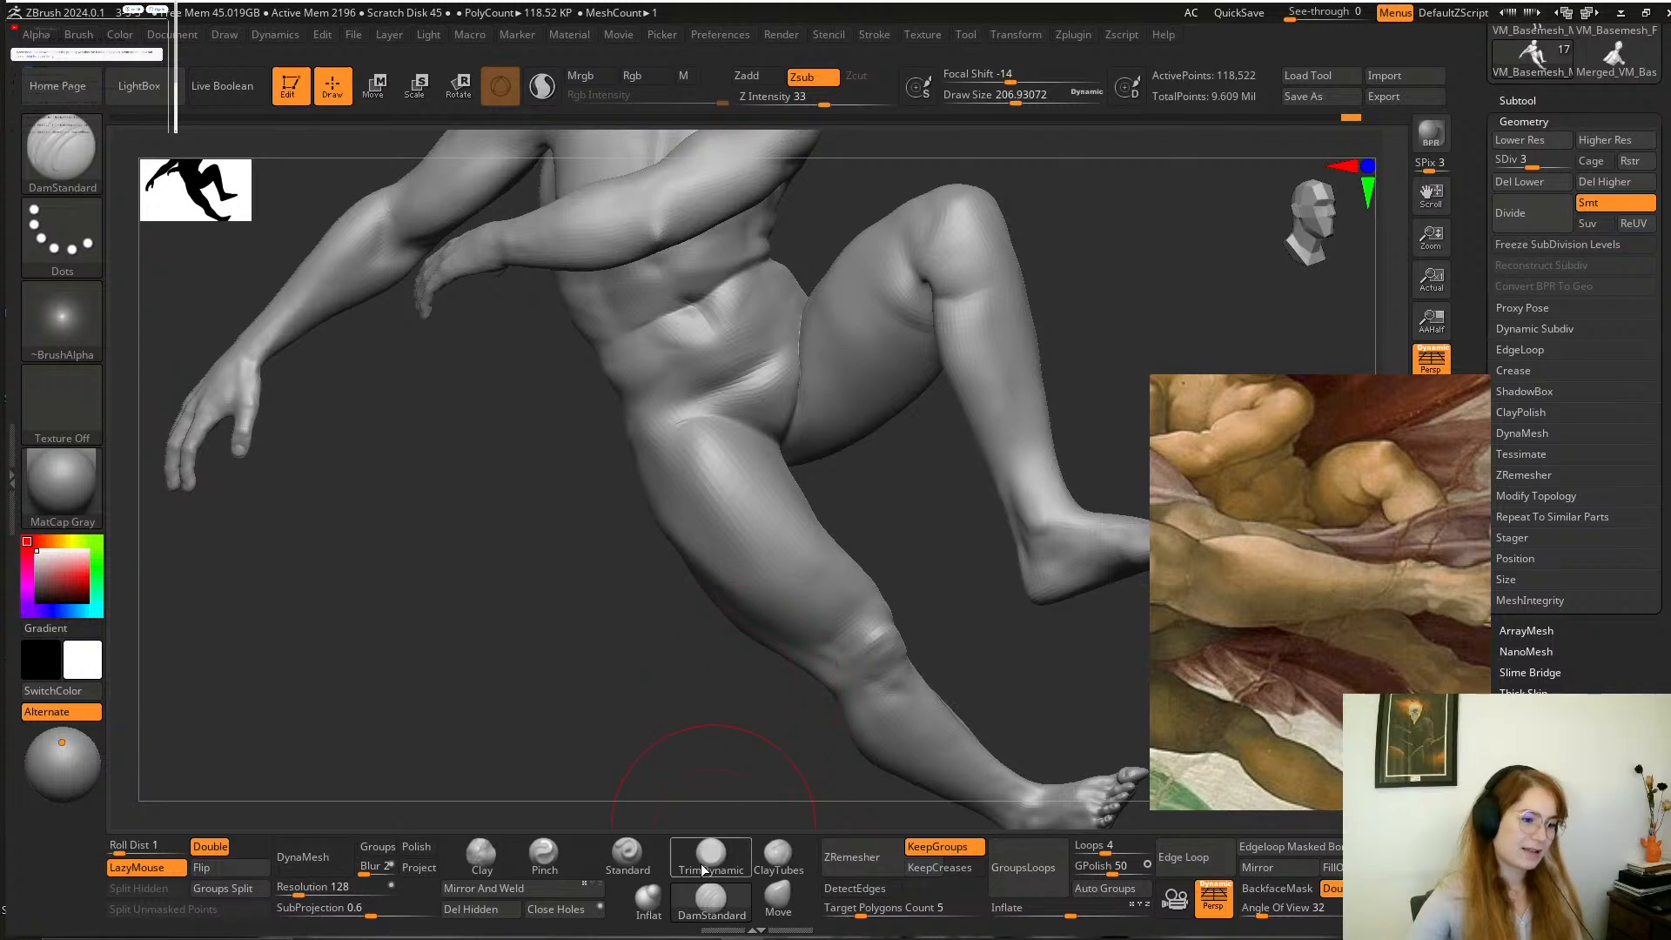
left_click(712, 855)
left_click_drag(683, 719, 646, 709)
key("space")
left_click_drag(621, 478, 626, 477)
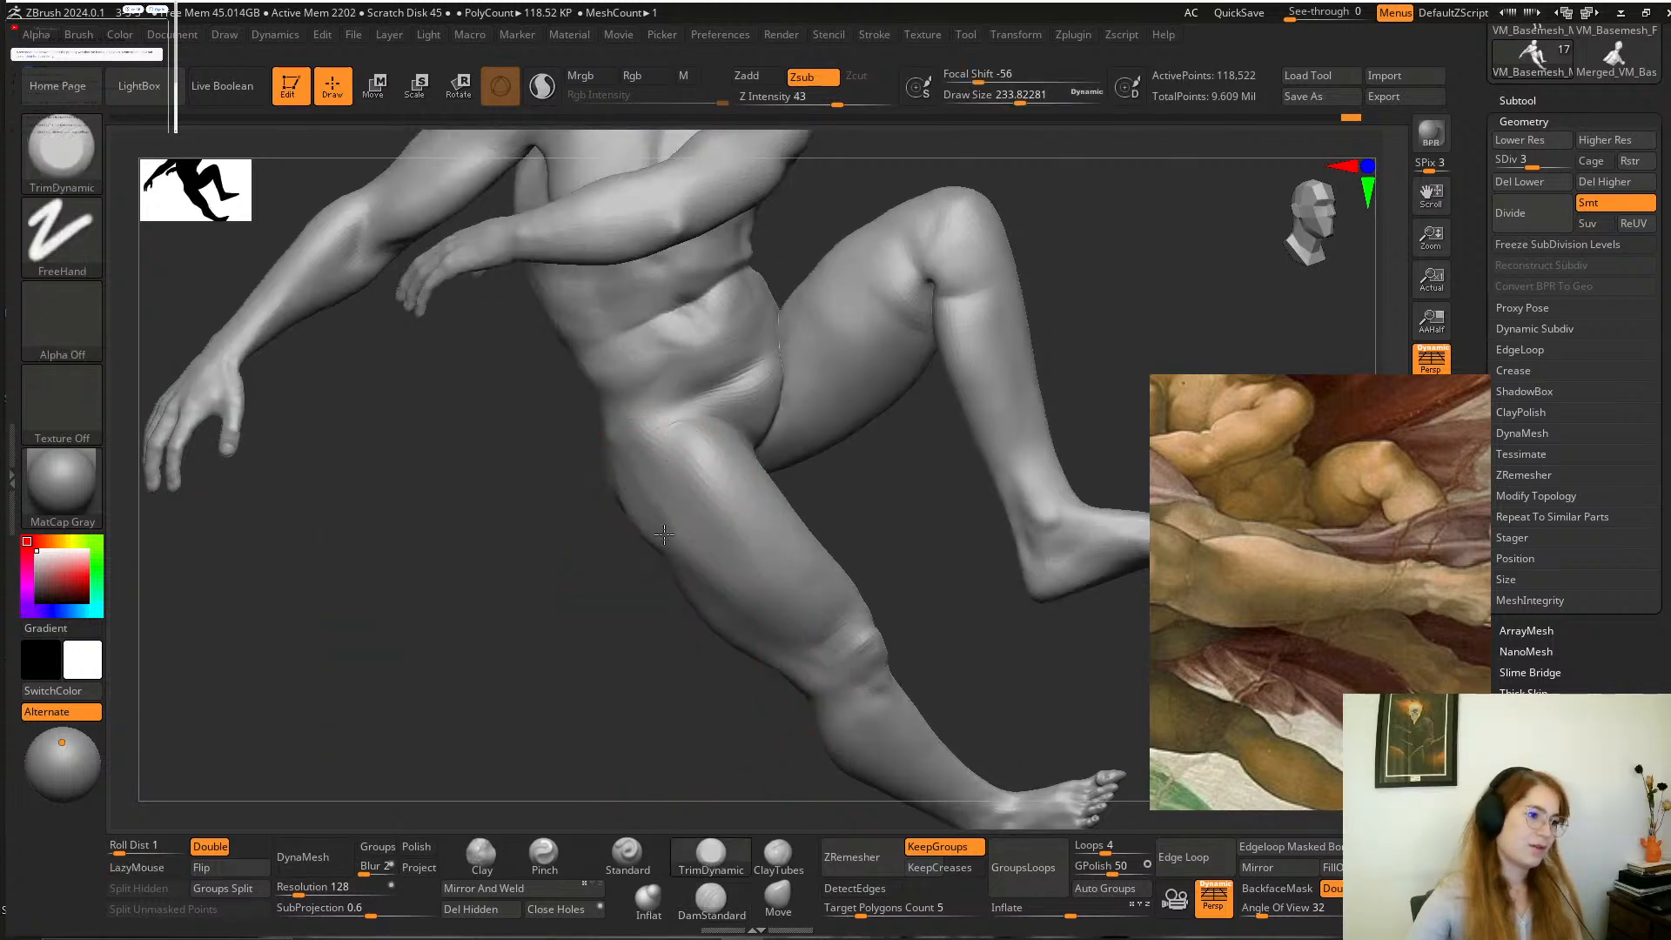
mouse_move(600, 623)
left_mouse_down()
mouse_move(636, 520)
mouse_move(664, 503)
left_mouse_up()
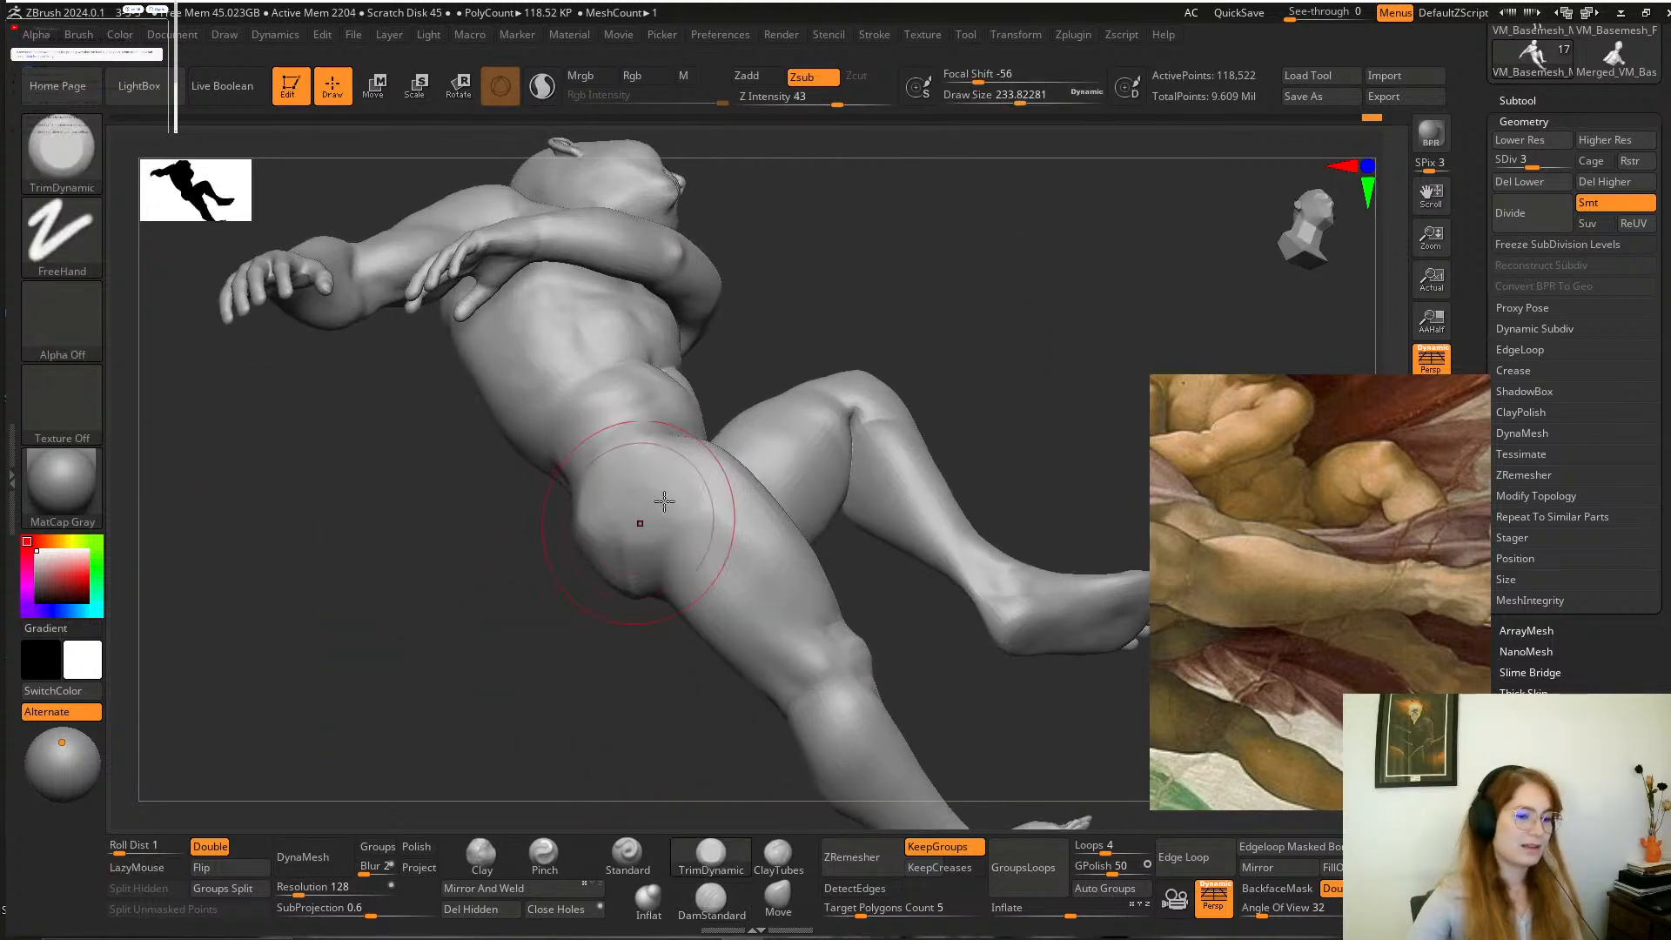
Compare the whole boy figure with the full group around God in the painting reference.
key("f")
mouse_move(910, 285)
left_mouse_down("shift")
mouse_move(870, 384)
mouse_move(932, 396)
left_mouse_up("shift")
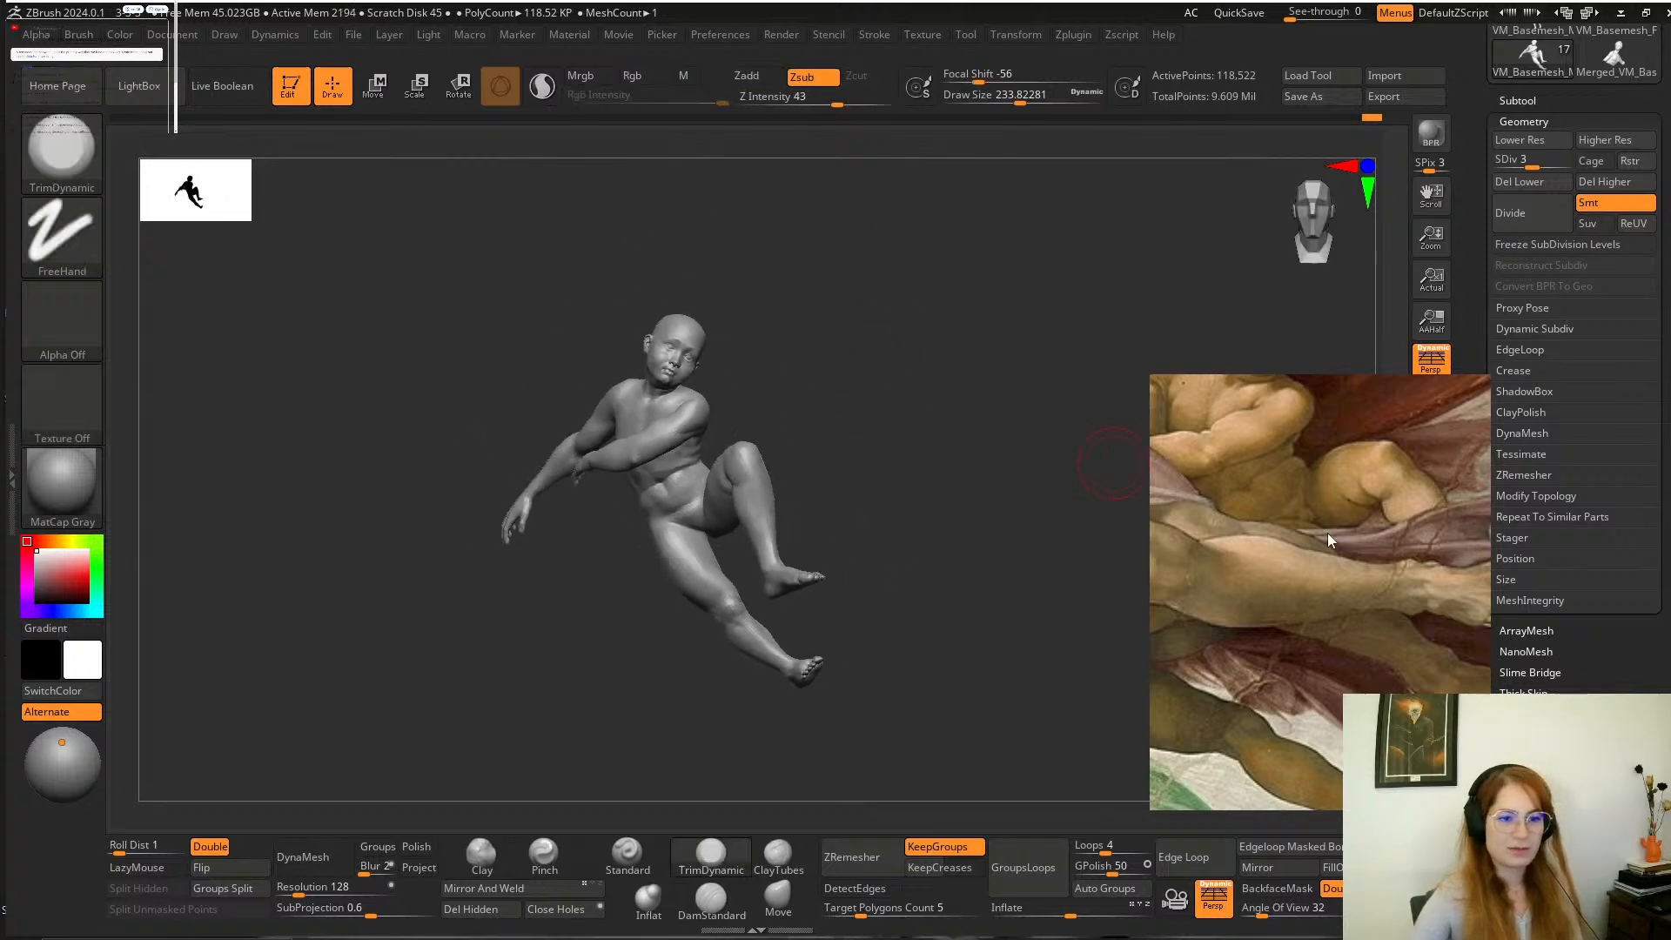
scroll(1324, 525, "down", 5)
scroll(1354, 565, "up", 4)
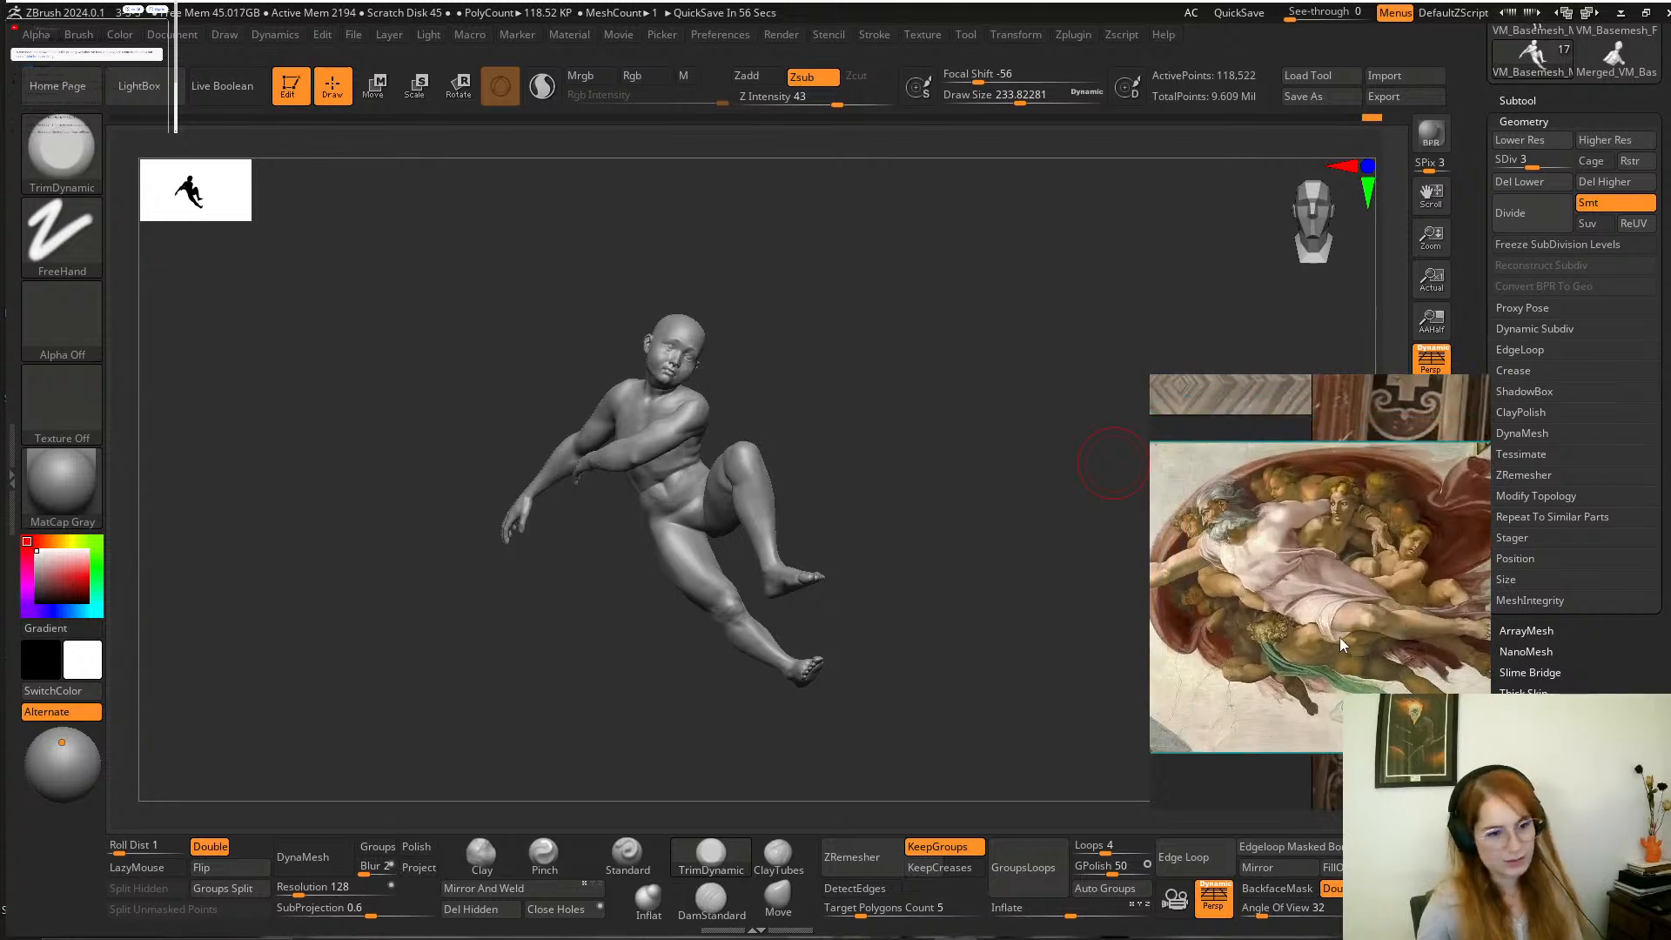
scroll(1314, 653, "up", 1)
scroll(1319, 673, "down", 2)
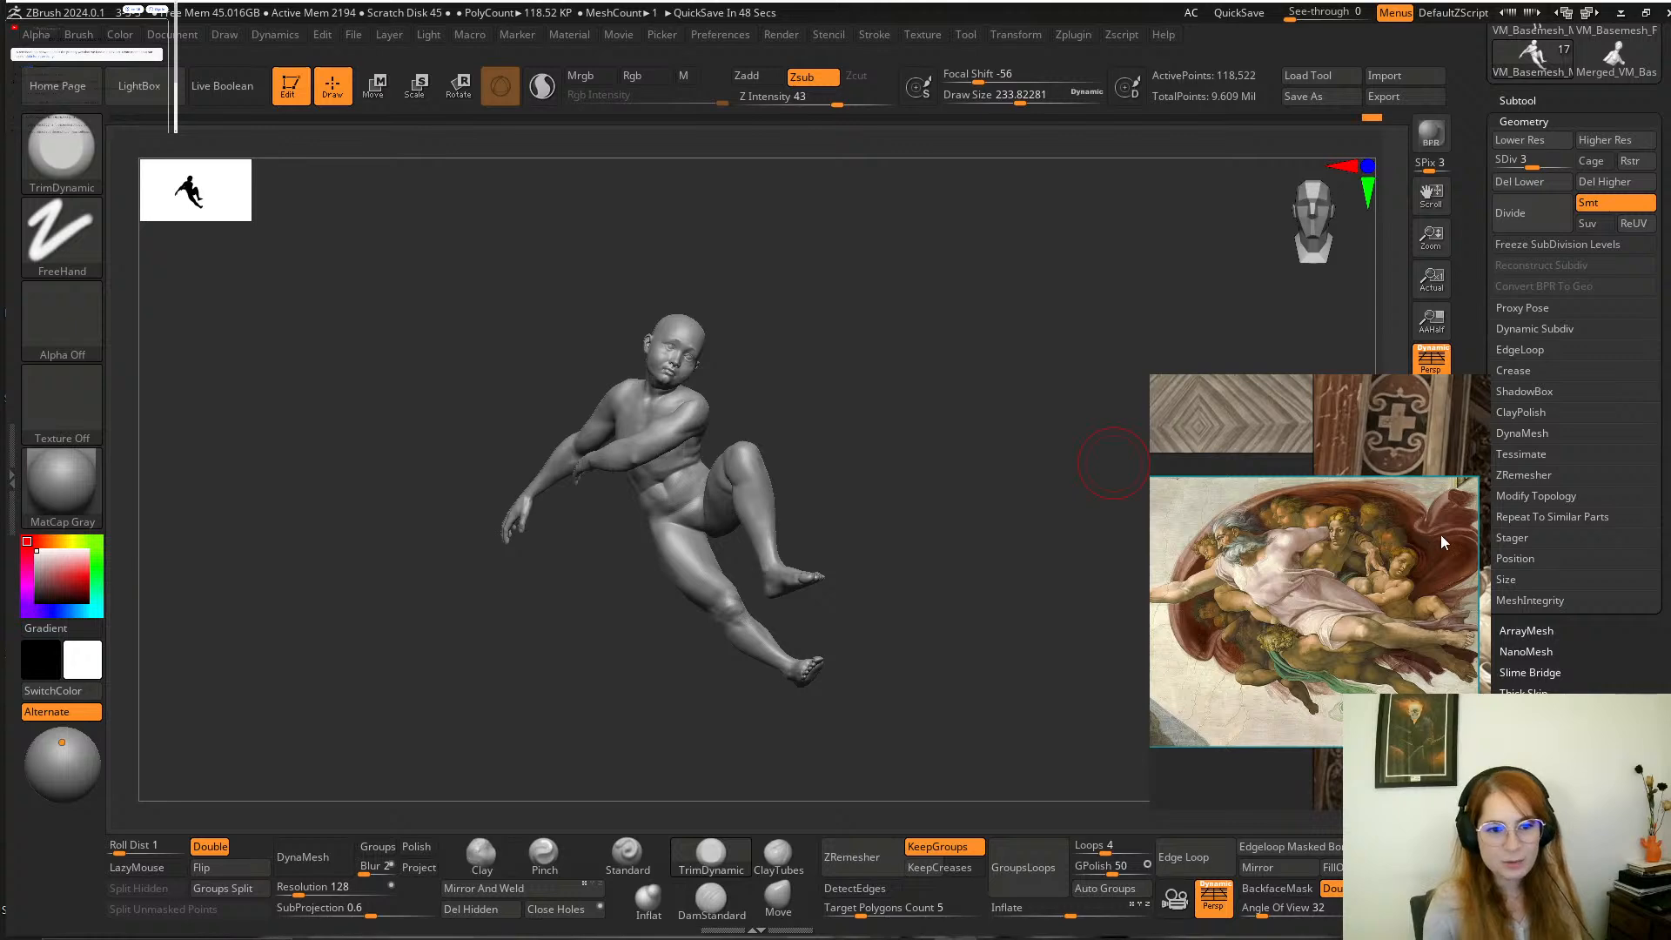
scroll(1440, 543, "up", 1)
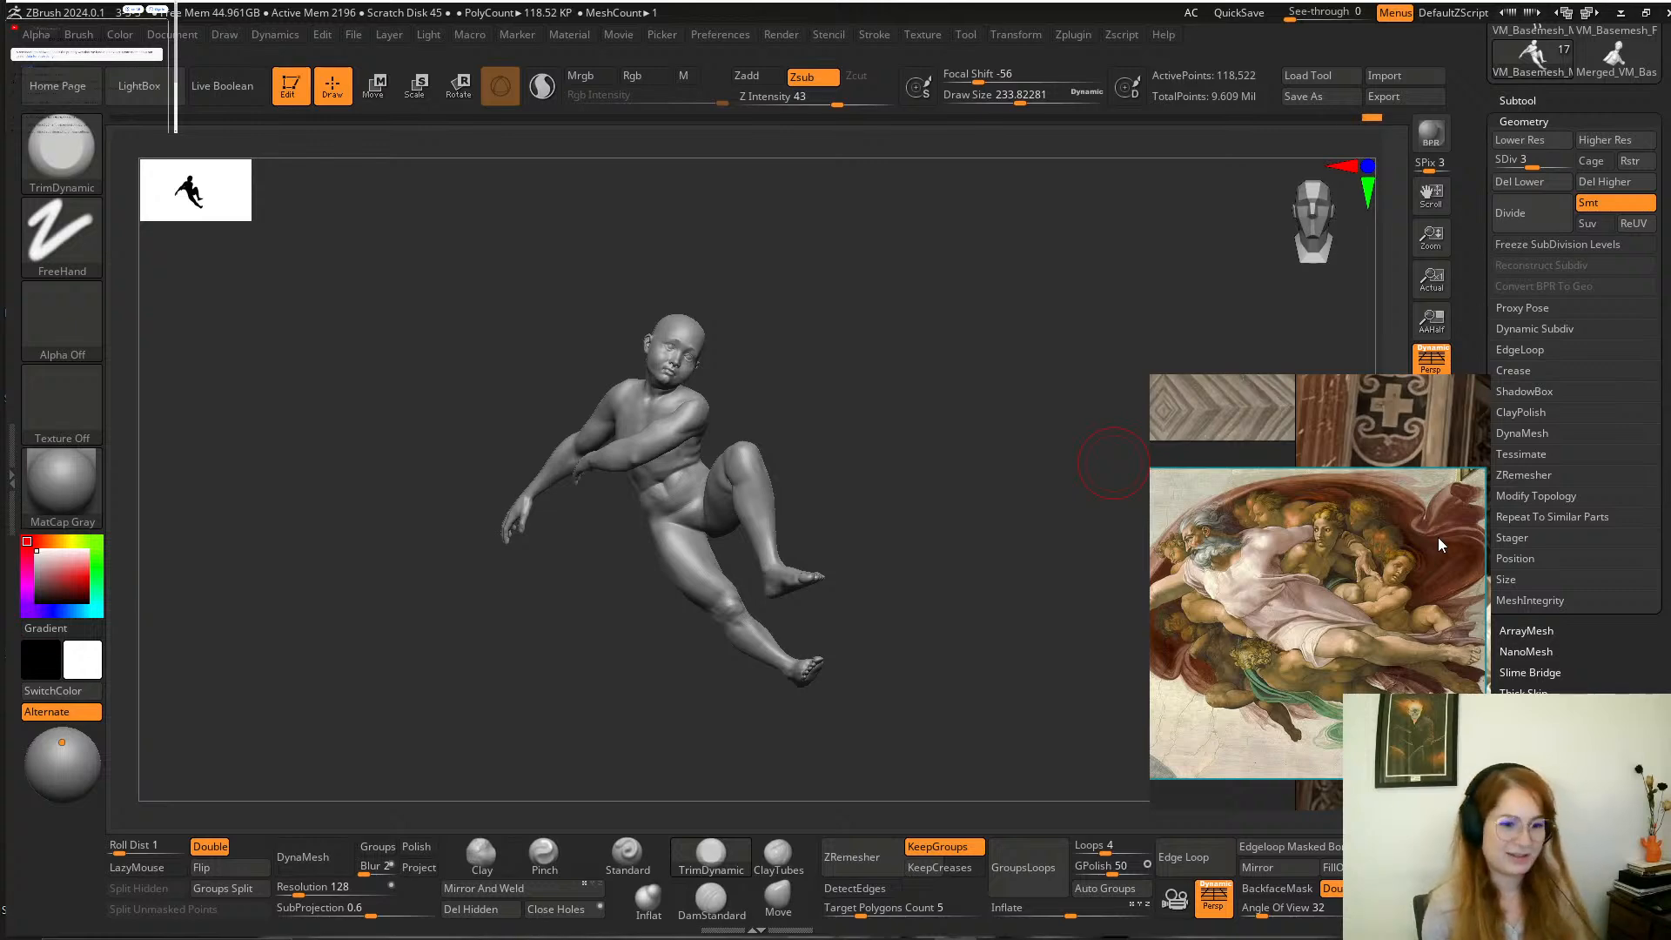
Turn off Solo mode to show the boy together with God and the surrounding figures.
mouse_move(963, 373)
left_mouse_down()
mouse_move(948, 369)
mouse_move(999, 402)
mouse_move(1009, 449)
left_mouse_up()
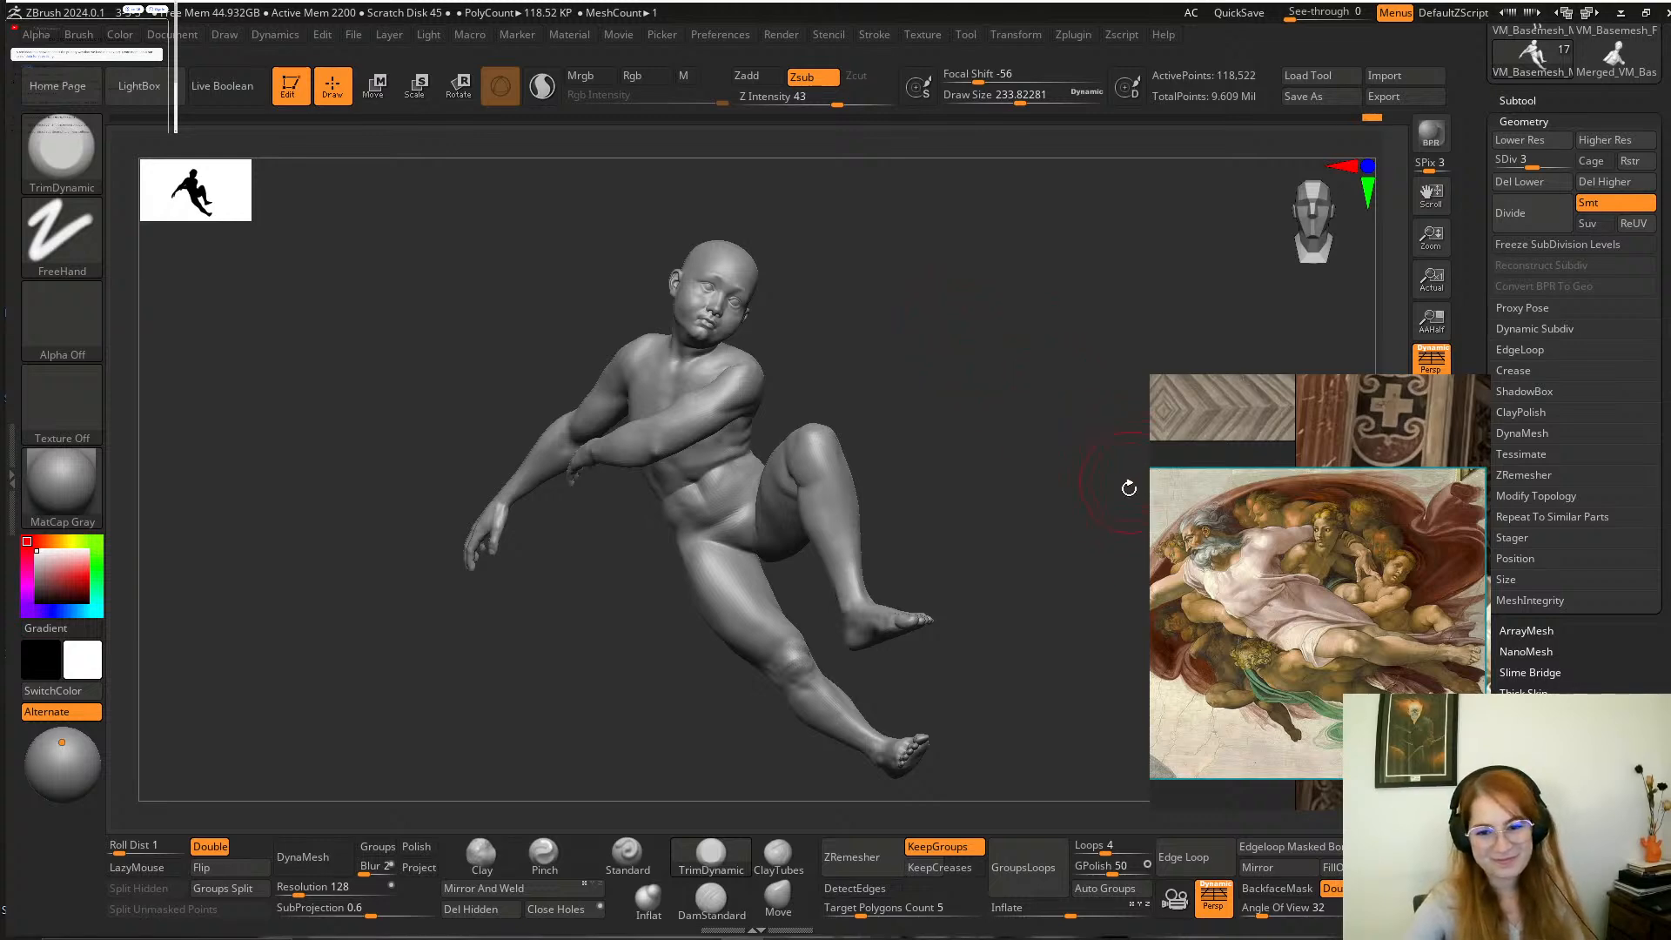
mouse_move(1067, 472)
right_mouse_down("ctrl")
mouse_move(1028, 449)
mouse_move(906, 451)
mouse_move(1033, 433)
mouse_move(993, 418)
mouse_move(1014, 414)
mouse_move(989, 455)
mouse_move(1020, 439)
mouse_move(1037, 512)
mouse_move(1010, 519)
mouse_move(1056, 499)
mouse_move(973, 508)
mouse_move(1047, 596)
right_mouse_up("ctrl")
left_click(1432, 806)
right_click_drag(1020, 409, 1022, 416, "ctrl")
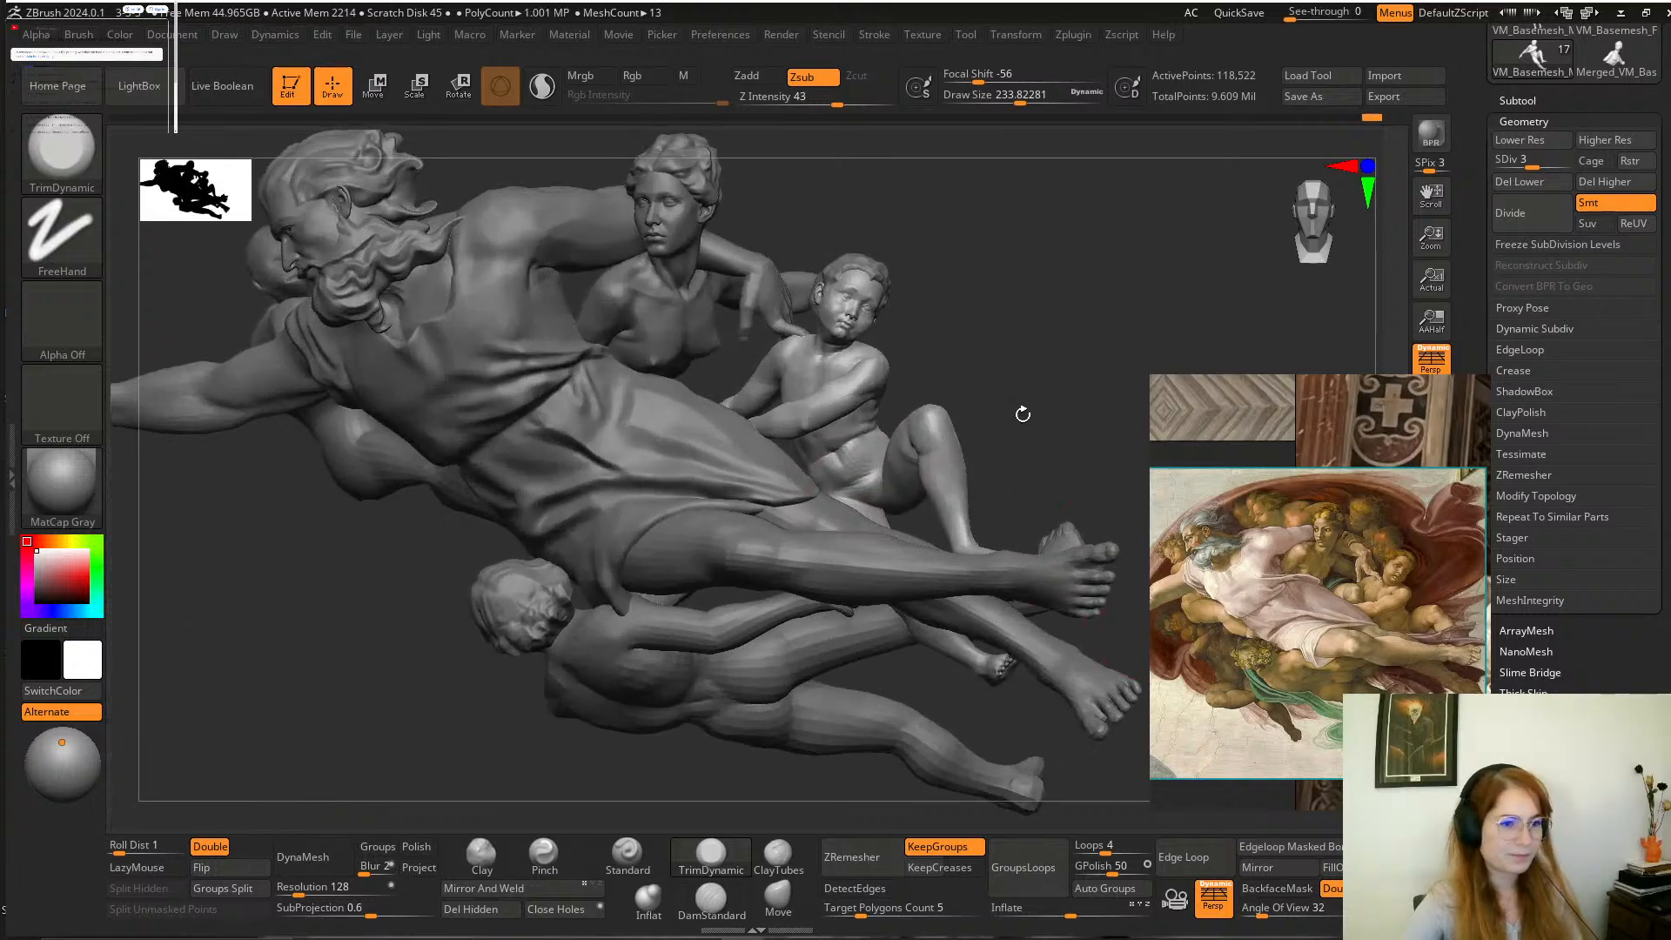
Append a Sphere3D as a new subtool to the sculpture.
left_click(1524, 100)
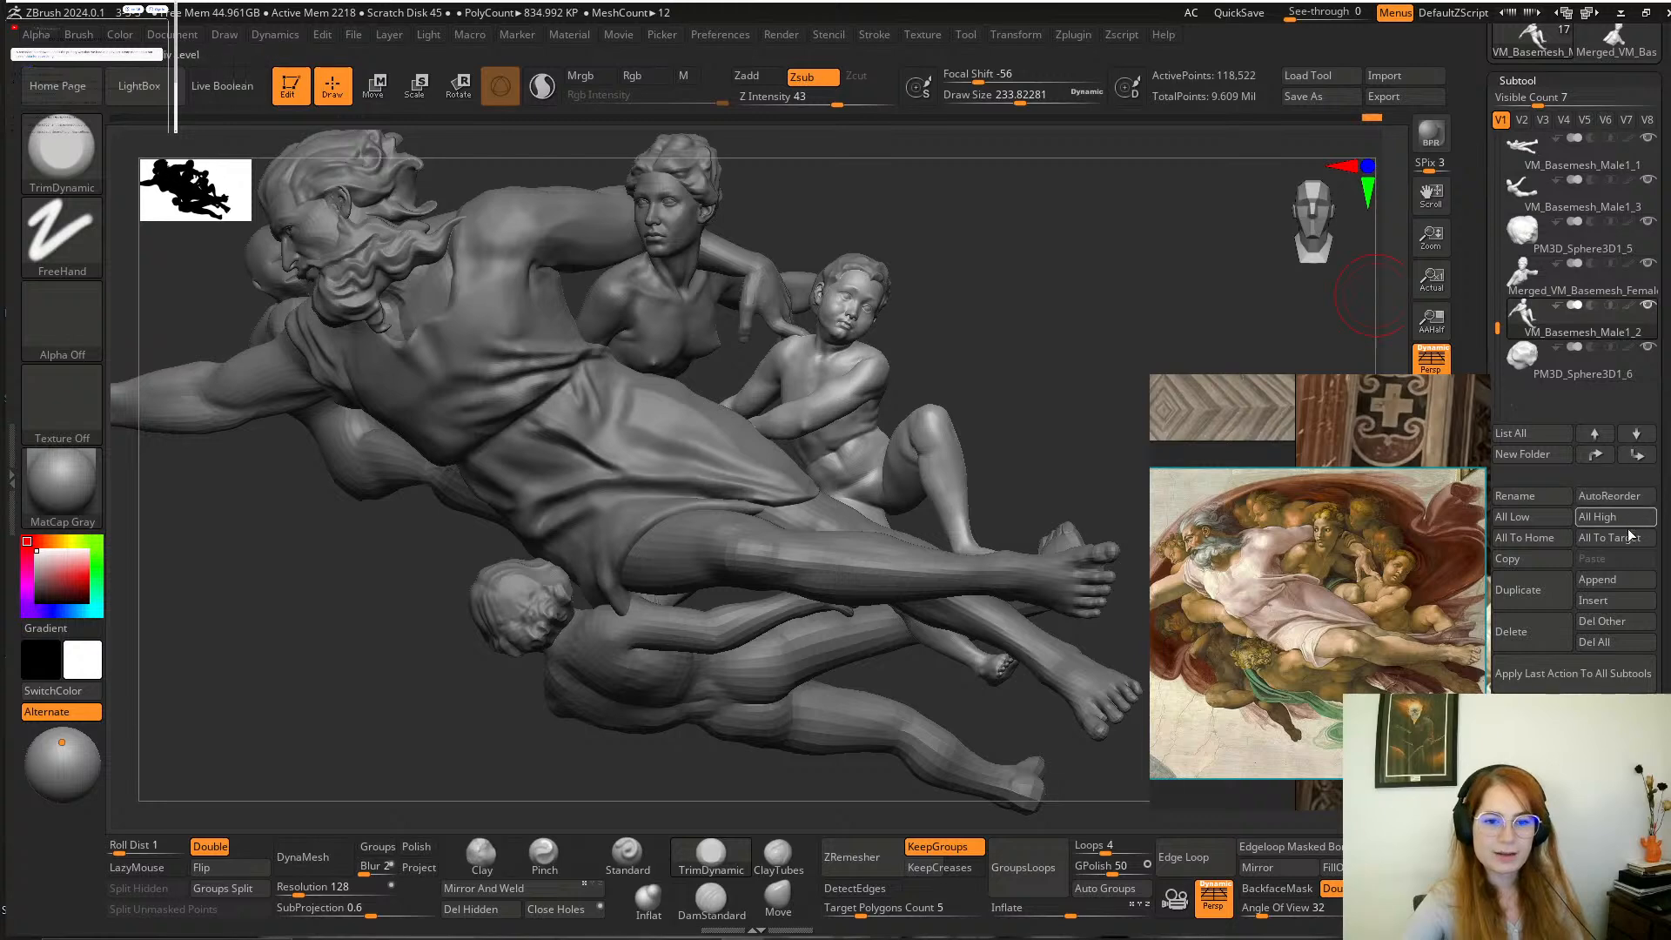
left_click(1611, 579)
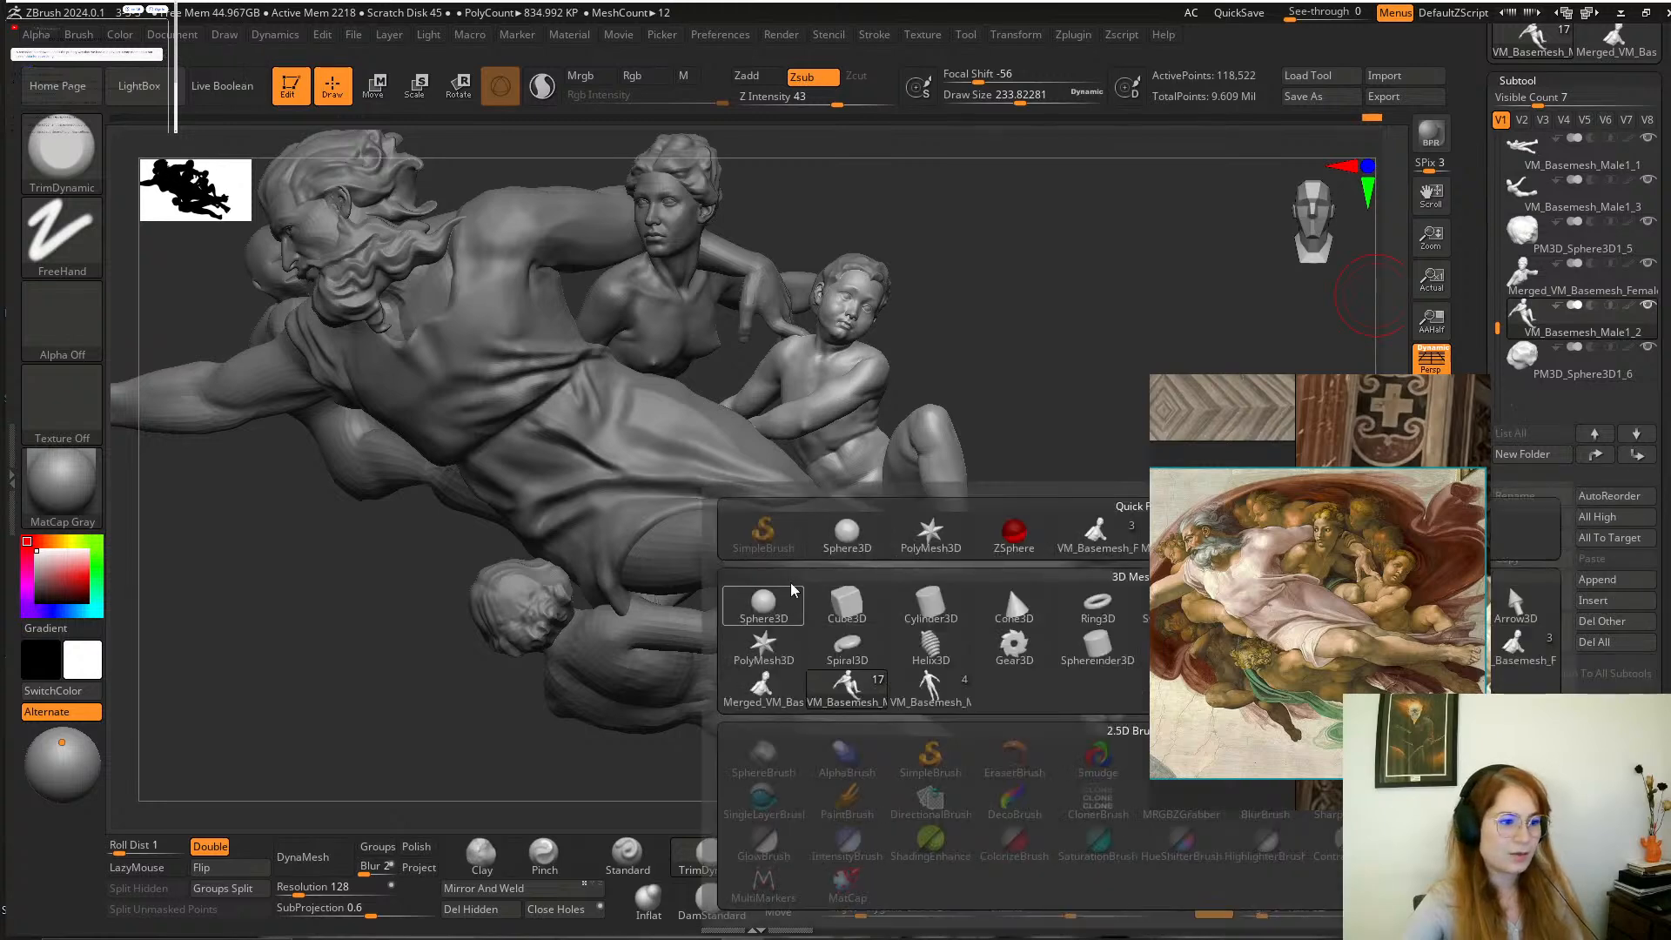
left_click(764, 606)
mouse_move(1052, 399)
right_mouse_down("ctrl")
mouse_move(650, 709)
mouse_move(778, 651)
right_mouse_up("ctrl")
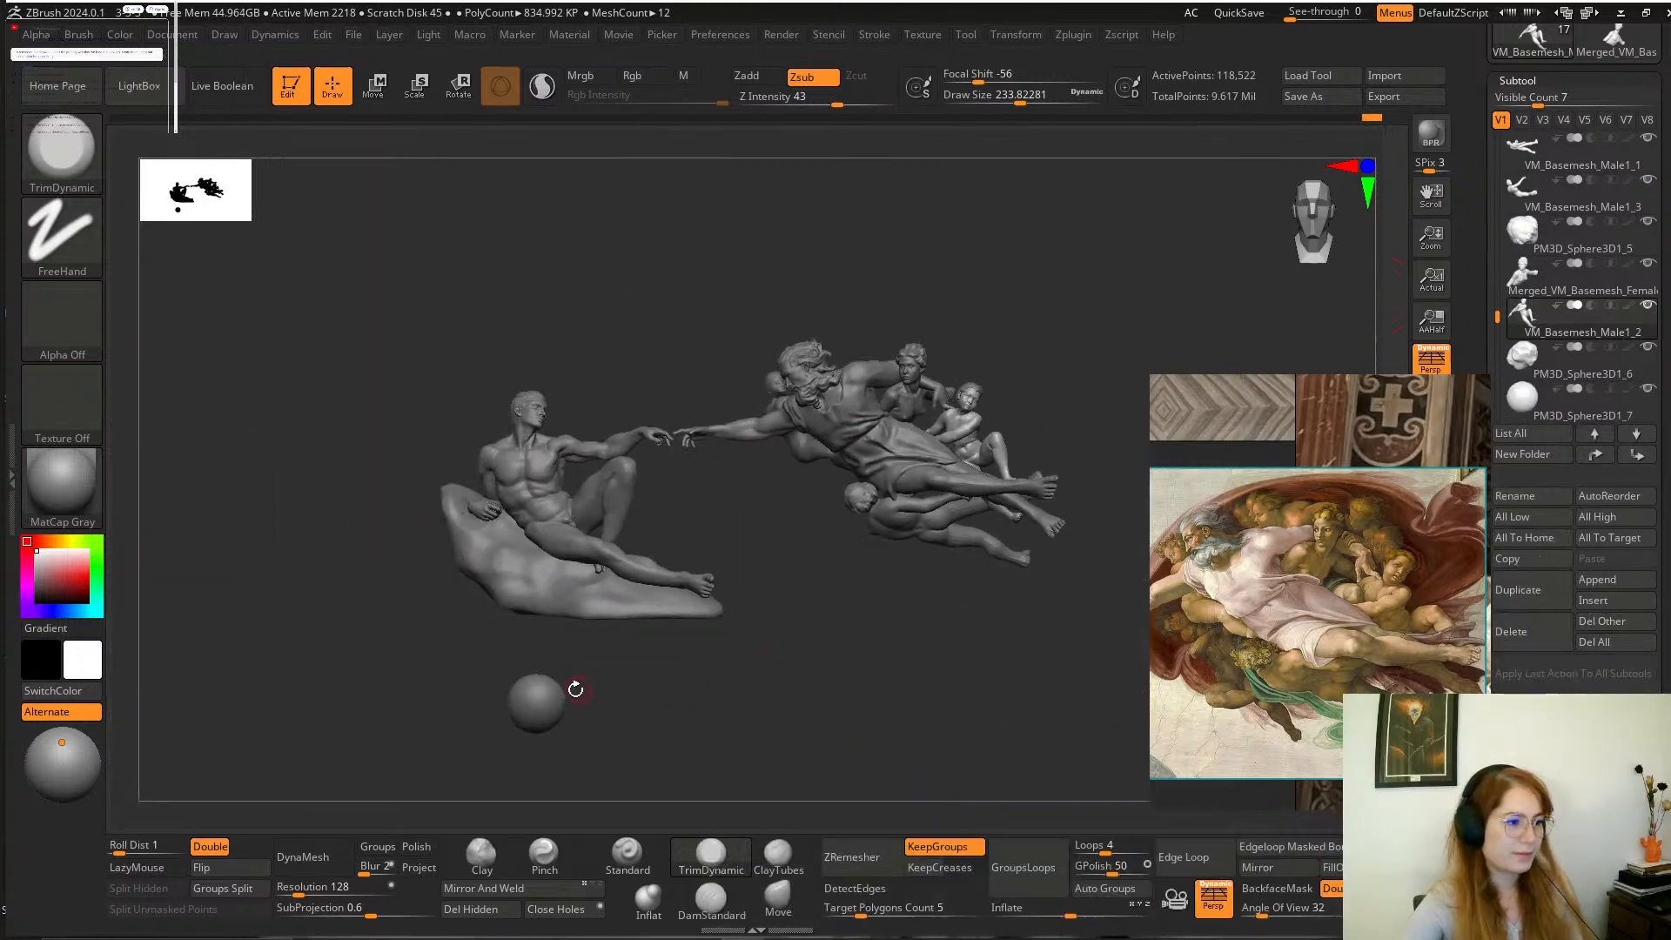
Select the new sphere and move it from below the rock to God's lower legs.
left_click(544, 698, "alt")
left_click(371, 94)
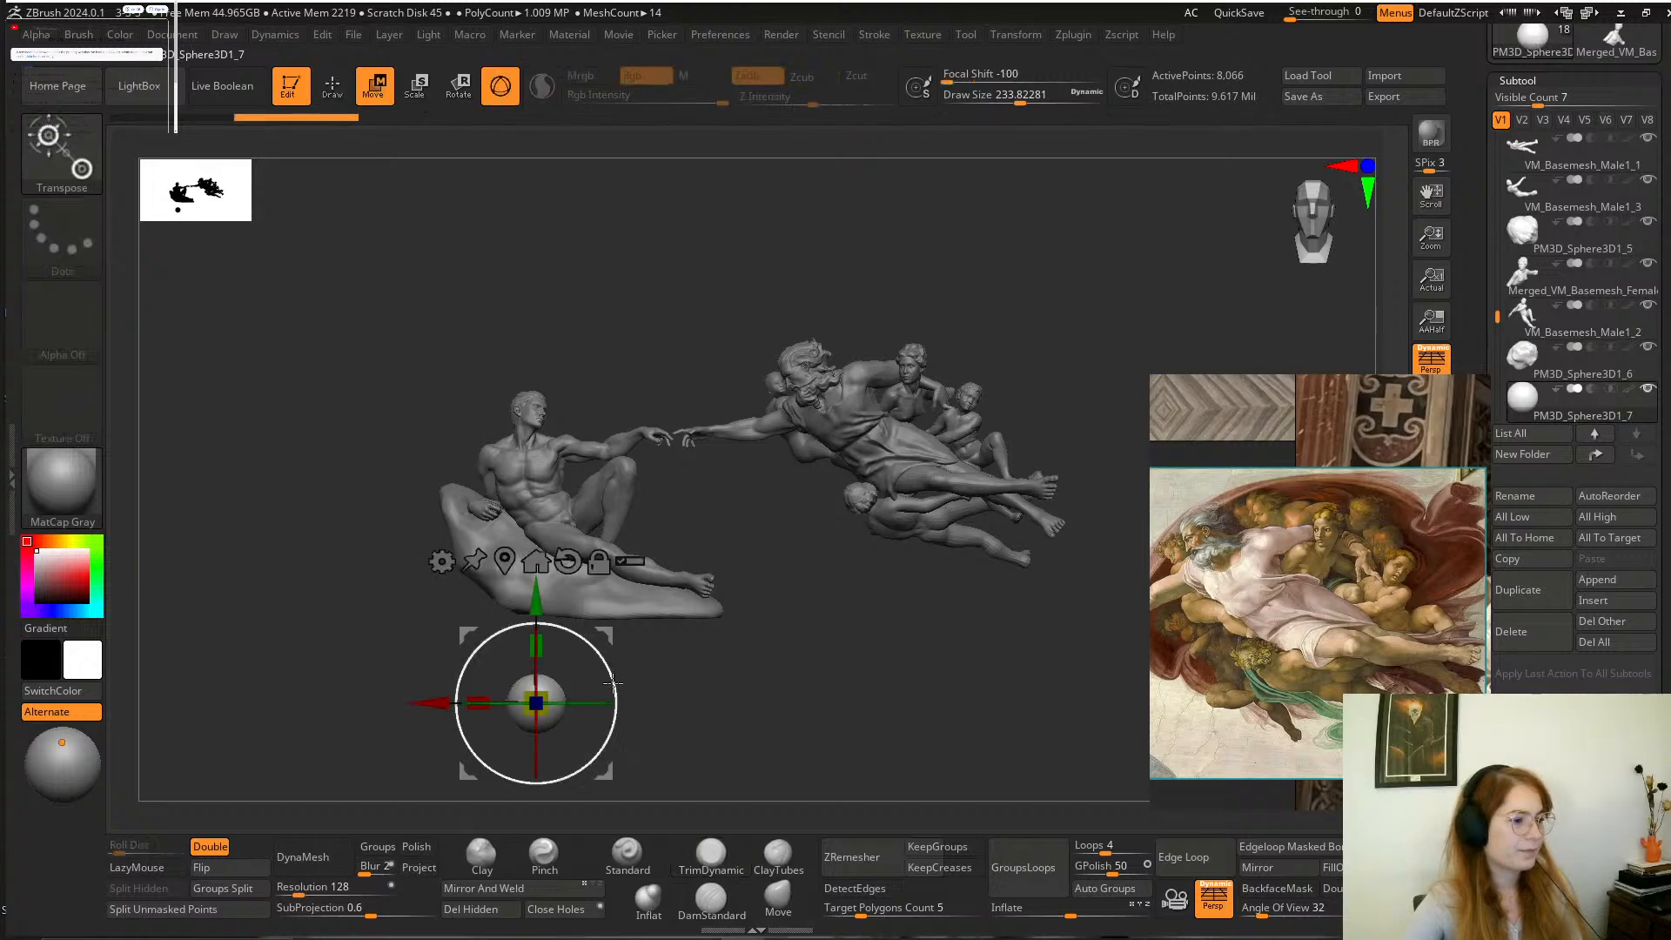
left_click_drag(536, 703, 990, 473)
right_click_drag(1124, 356, 1019, 357, "alt")
right_click_drag(1020, 356, 1014, 287)
left_click_drag(833, 463, 757, 697)
right_click_drag(983, 613, 996, 418)
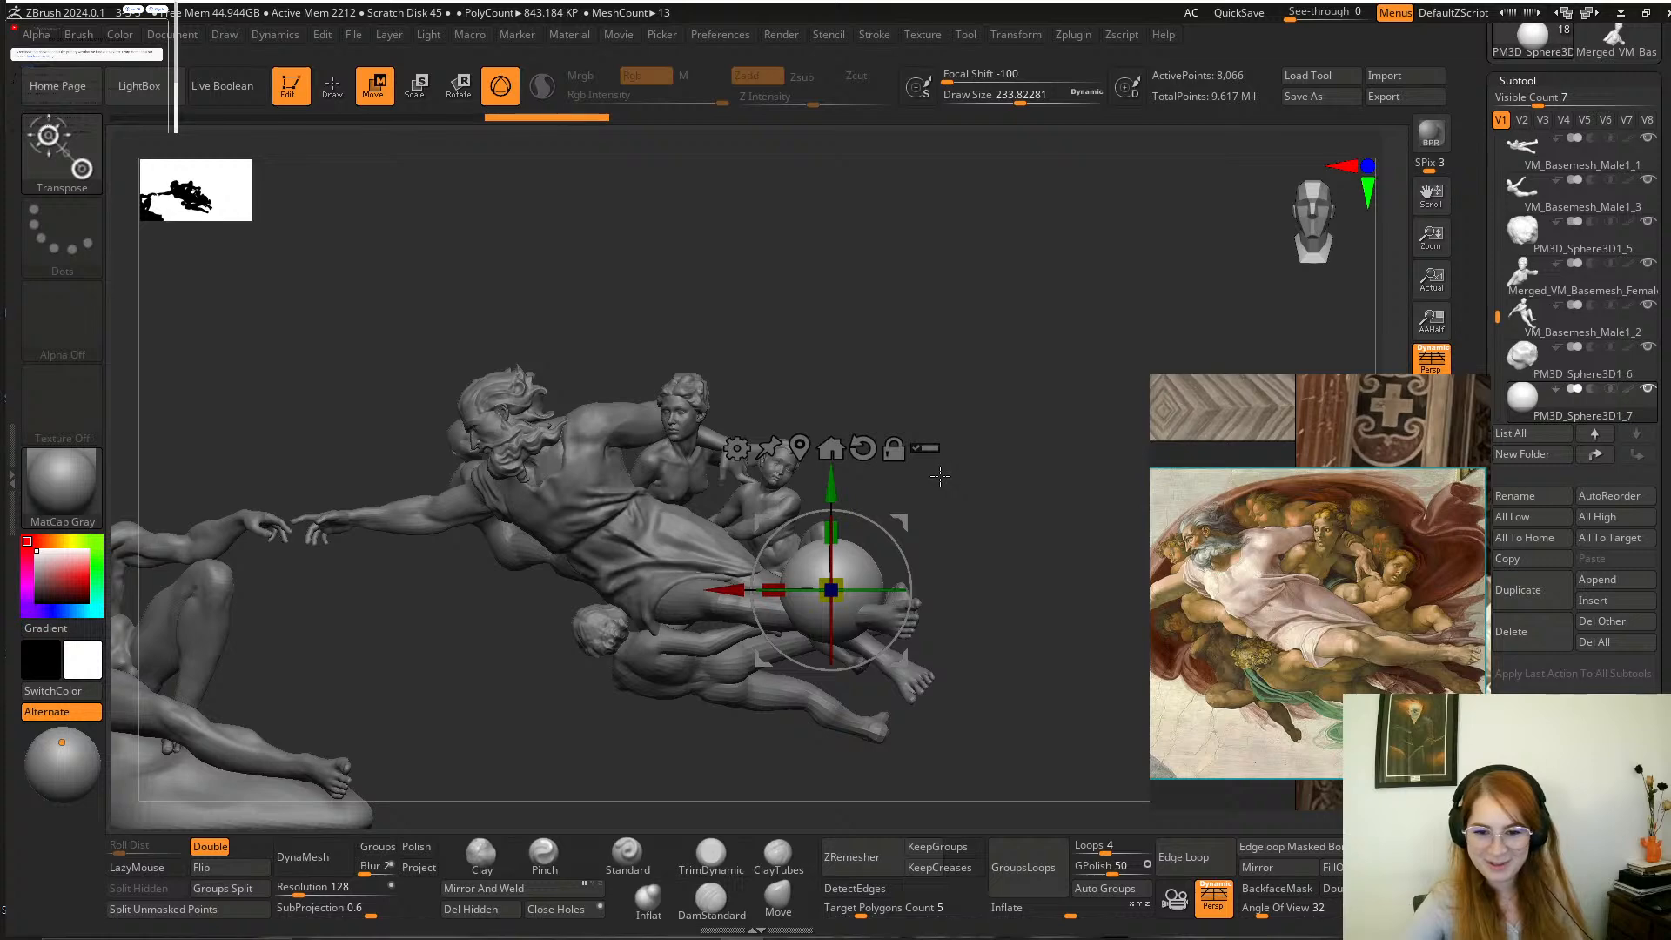
Scale the sphere into a flattened, wide ellipsoid beside the boy's bent leg.
left_click_drag(988, 523, 1051, 642, "alt")
left_click_drag(1027, 410, 1020, 541)
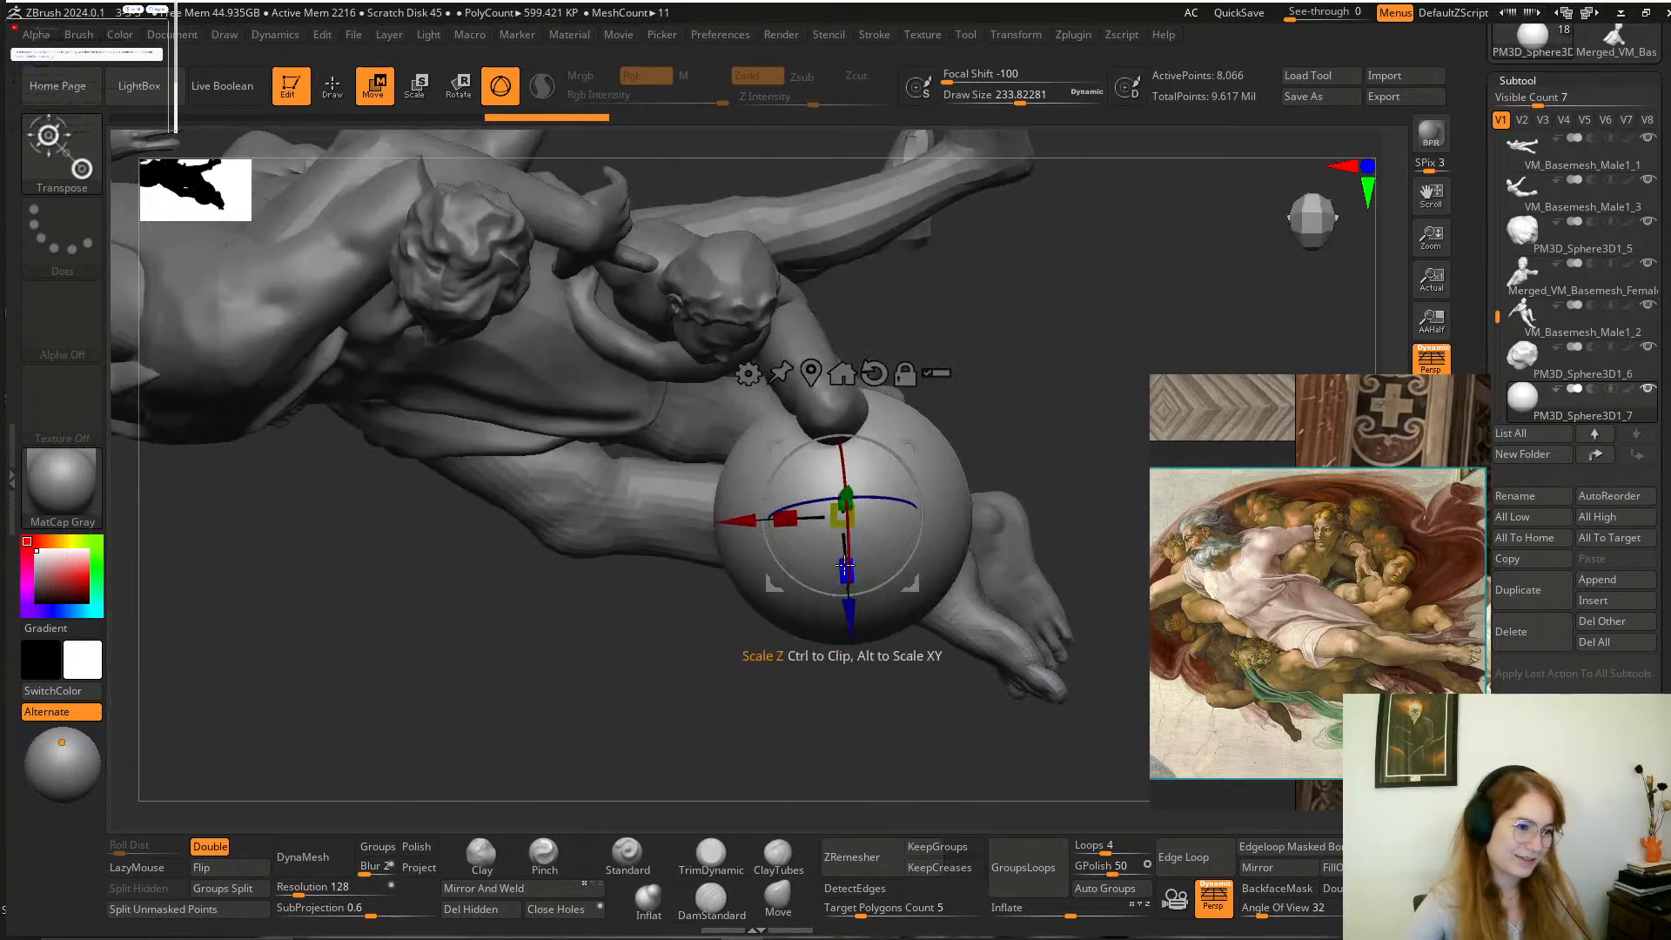
left_click_drag(845, 566, 844, 501)
left_click_drag(1056, 402, 1037, 301)
left_click_drag(969, 407, 1006, 399, "alt")
left_click_drag(859, 384, 860, 417)
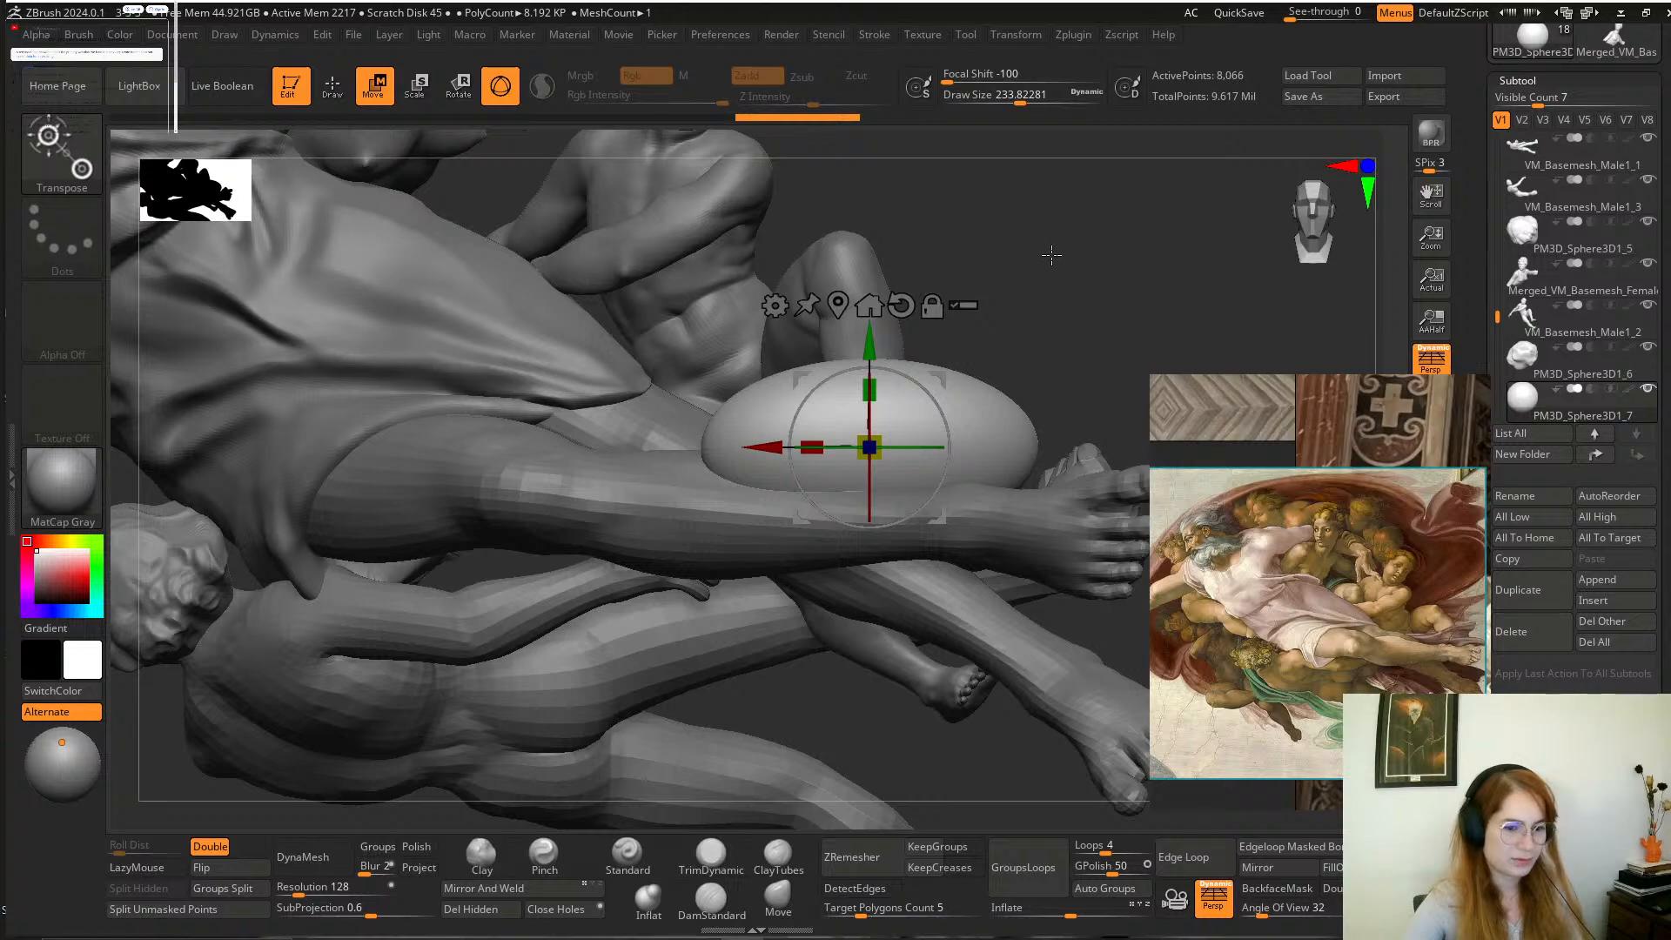
Rotate and shift the ellipsoid so it sits behind God's shin below the boy's bent leg.
left_click_drag(1051, 255, 1045, 428)
left_click_drag(927, 391, 859, 248)
left_click_drag(1070, 345, 1062, 137)
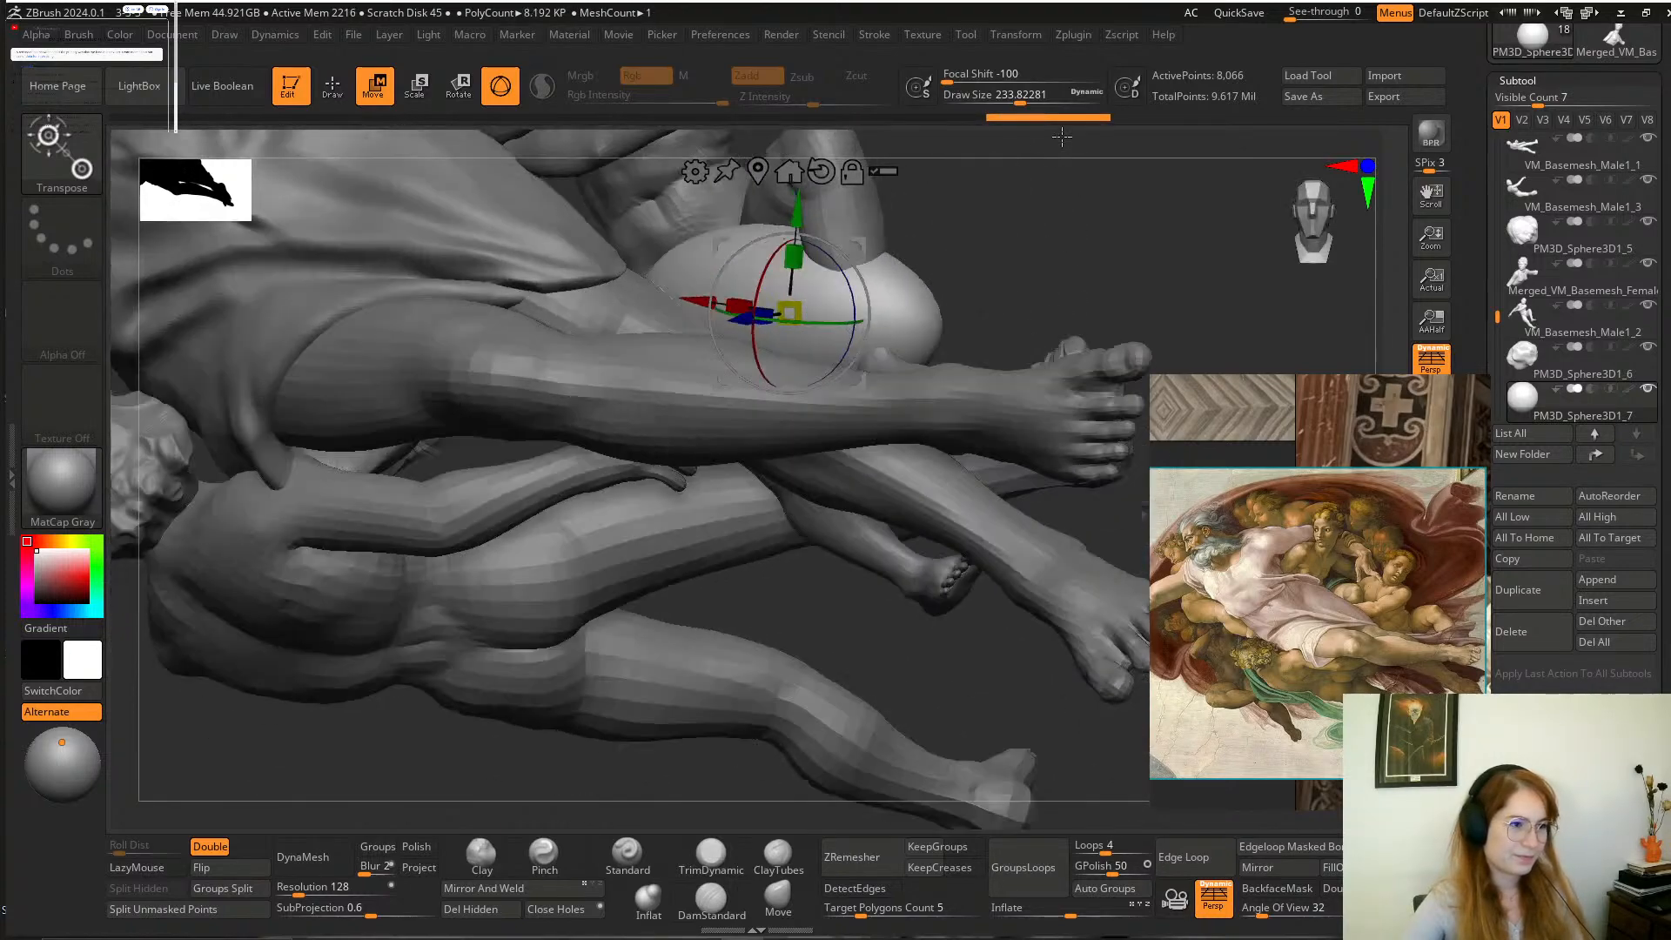
mouse_move(1018, 204)
left_mouse_down("alt")
mouse_move(995, 273)
mouse_move(999, 357)
left_mouse_up("alt")
Pull the ellipsoid into a long curved strip of drapery under the boy's leg using the Move brush at a draw size of about 559.
left_click(763, 891)
key("space")
left_click_drag(896, 381, 933, 381)
left_click_drag(1001, 279, 1006, 406)
mouse_move(853, 380)
left_mouse_down()
mouse_move(850, 452)
mouse_move(862, 474)
mouse_move(889, 466)
left_mouse_up()
mouse_move(1079, 483)
left_mouse_down()
mouse_move(1062, 324)
mouse_move(1033, 340)
mouse_move(1036, 380)
left_mouse_up()
key("space")
mouse_move(709, 342)
left_mouse_down()
mouse_move(653, 396)
mouse_move(665, 479)
left_mouse_up()
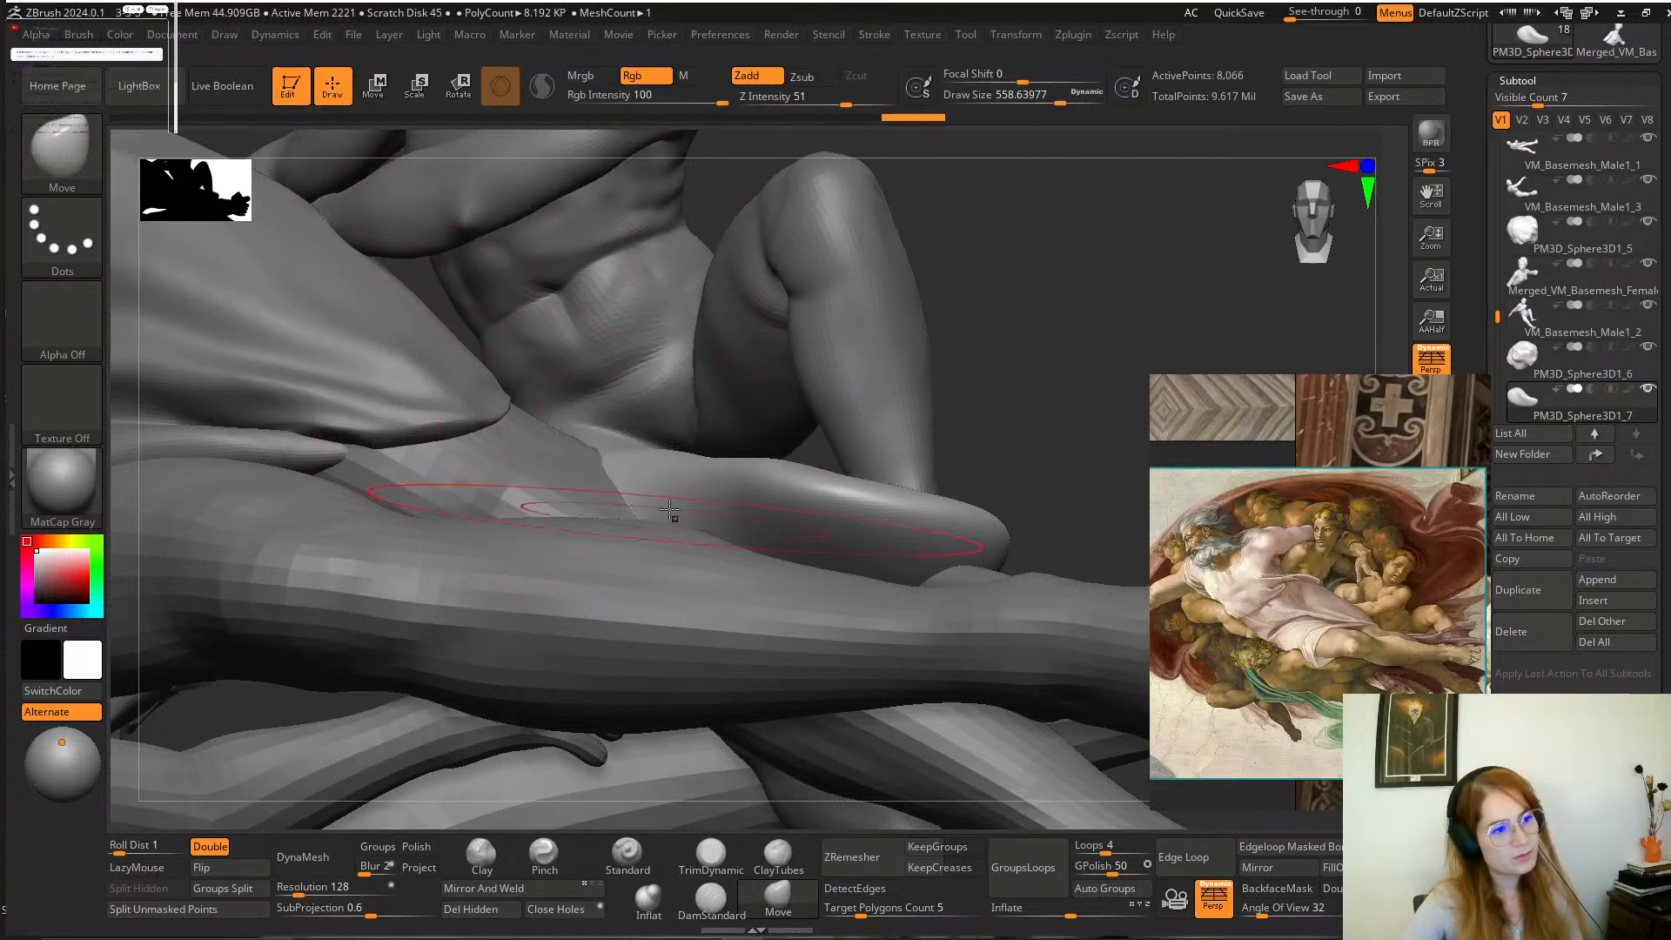
left_click_drag(981, 290, 980, 462)
left_click_drag(671, 473, 642, 447)
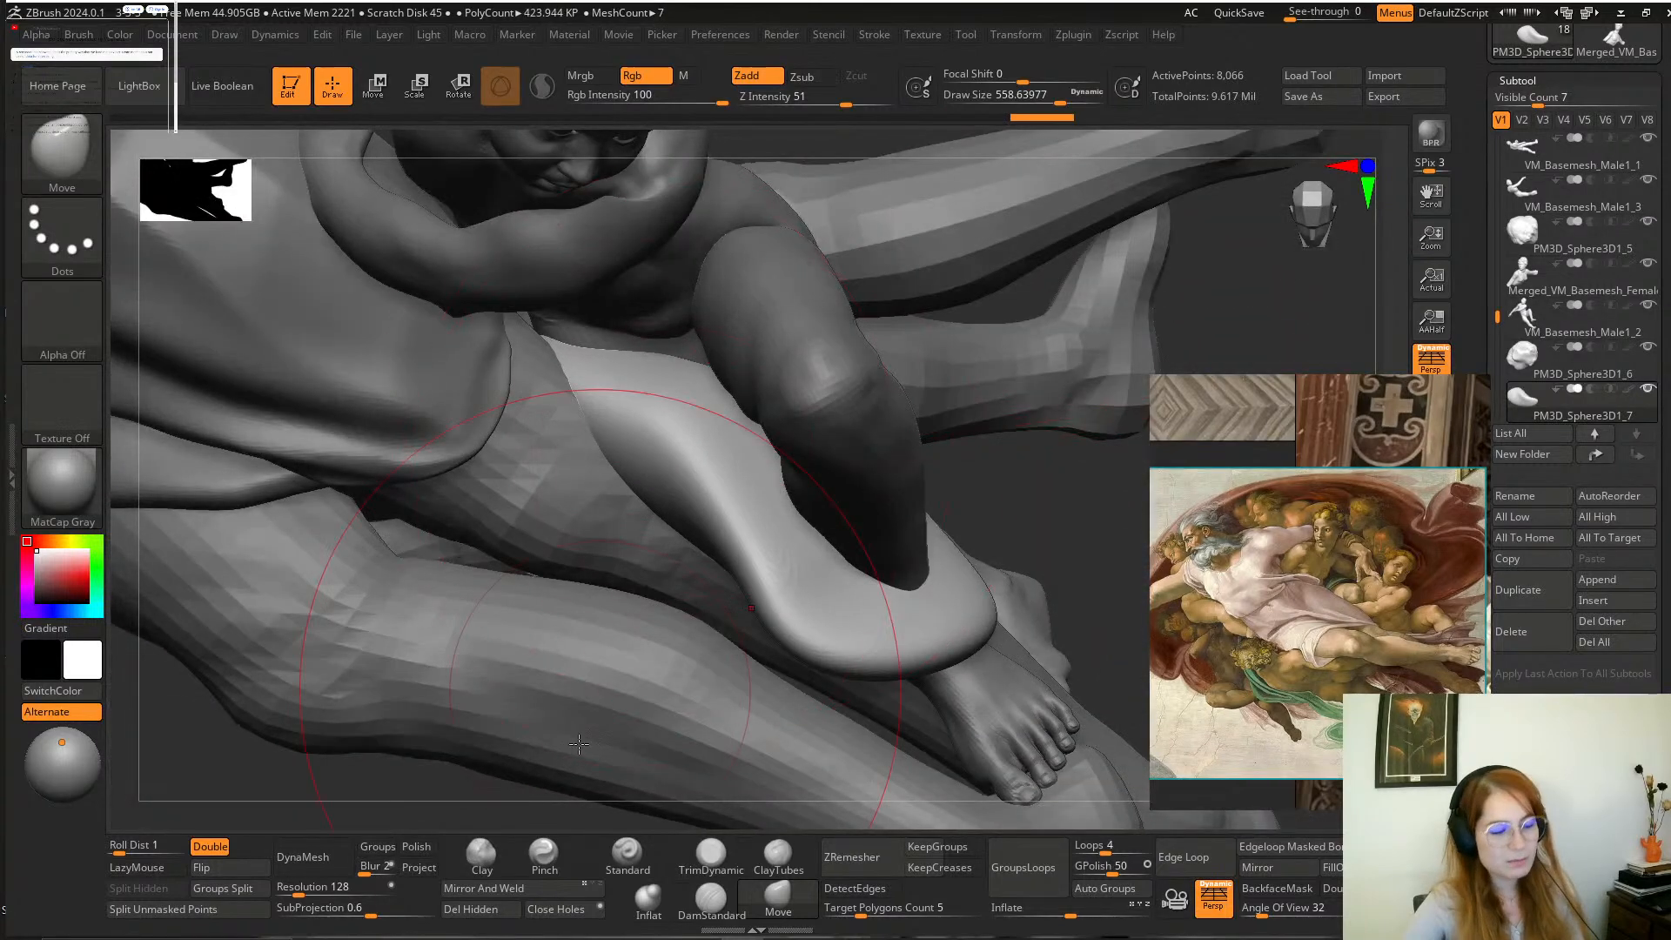
Pinch the middle of the drapery strip with the Pinch brush at a draw size of about 559.
left_click(541, 857)
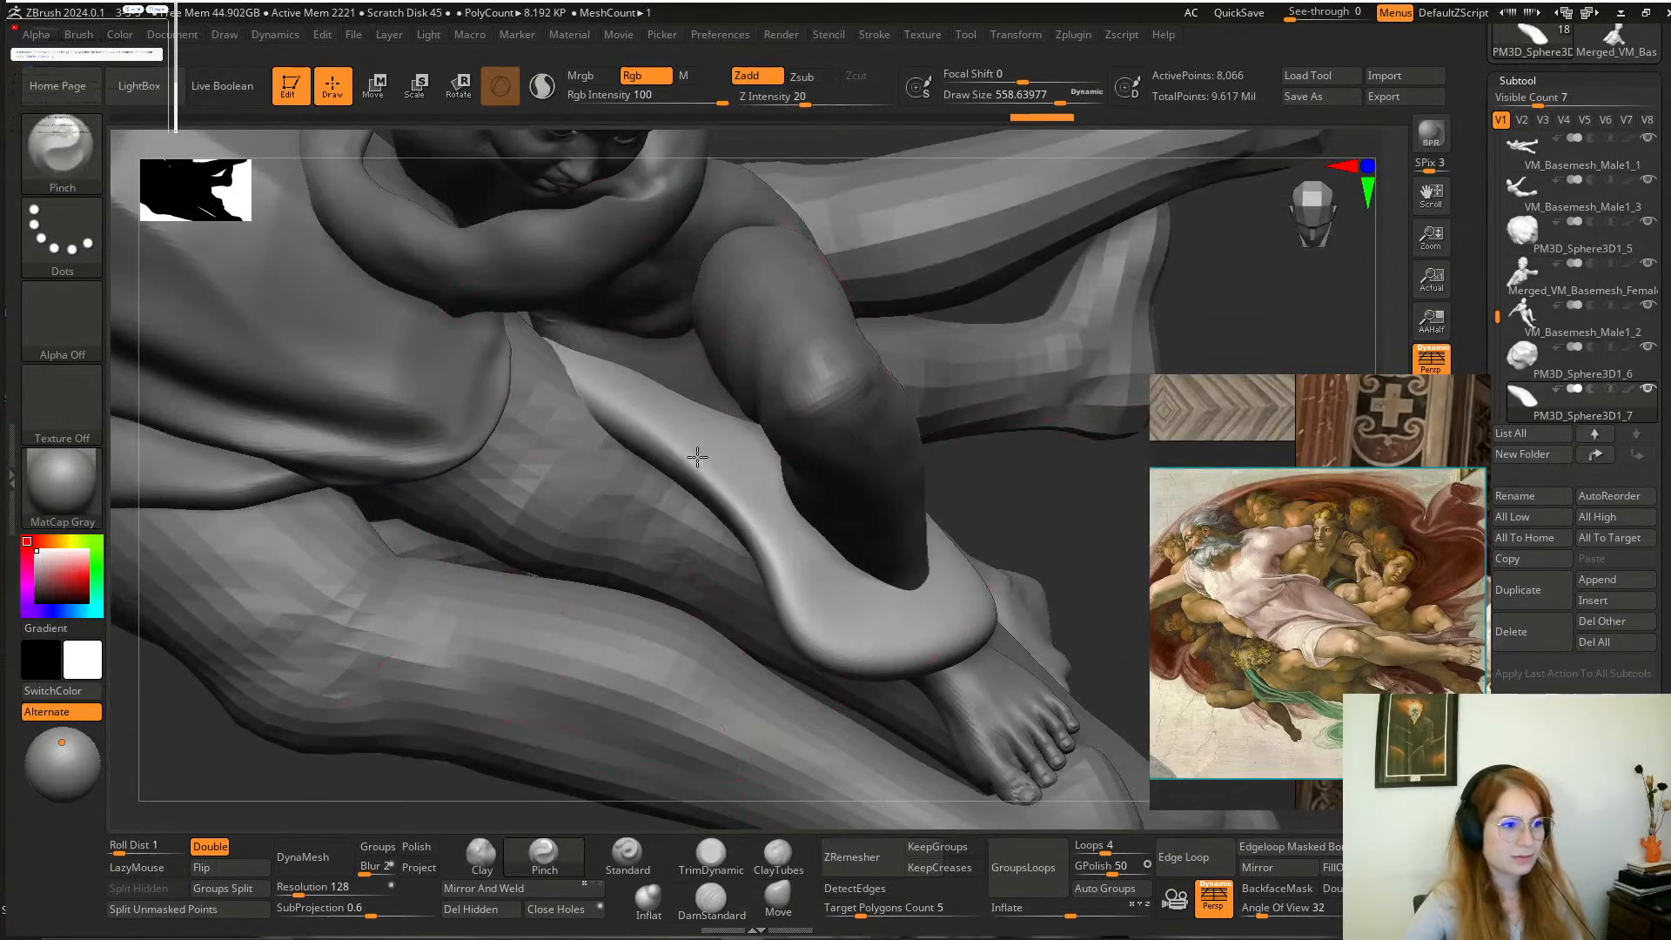
left_click_drag(698, 457, 715, 483)
mouse_move(978, 511)
left_mouse_down()
mouse_move(992, 333)
mouse_move(974, 373)
mouse_move(940, 384)
mouse_move(906, 511)
left_mouse_up()
Reshape the drapery's rounded end around the boy's foot using the Move brush at a draw size of about 351.
left_click(783, 896)
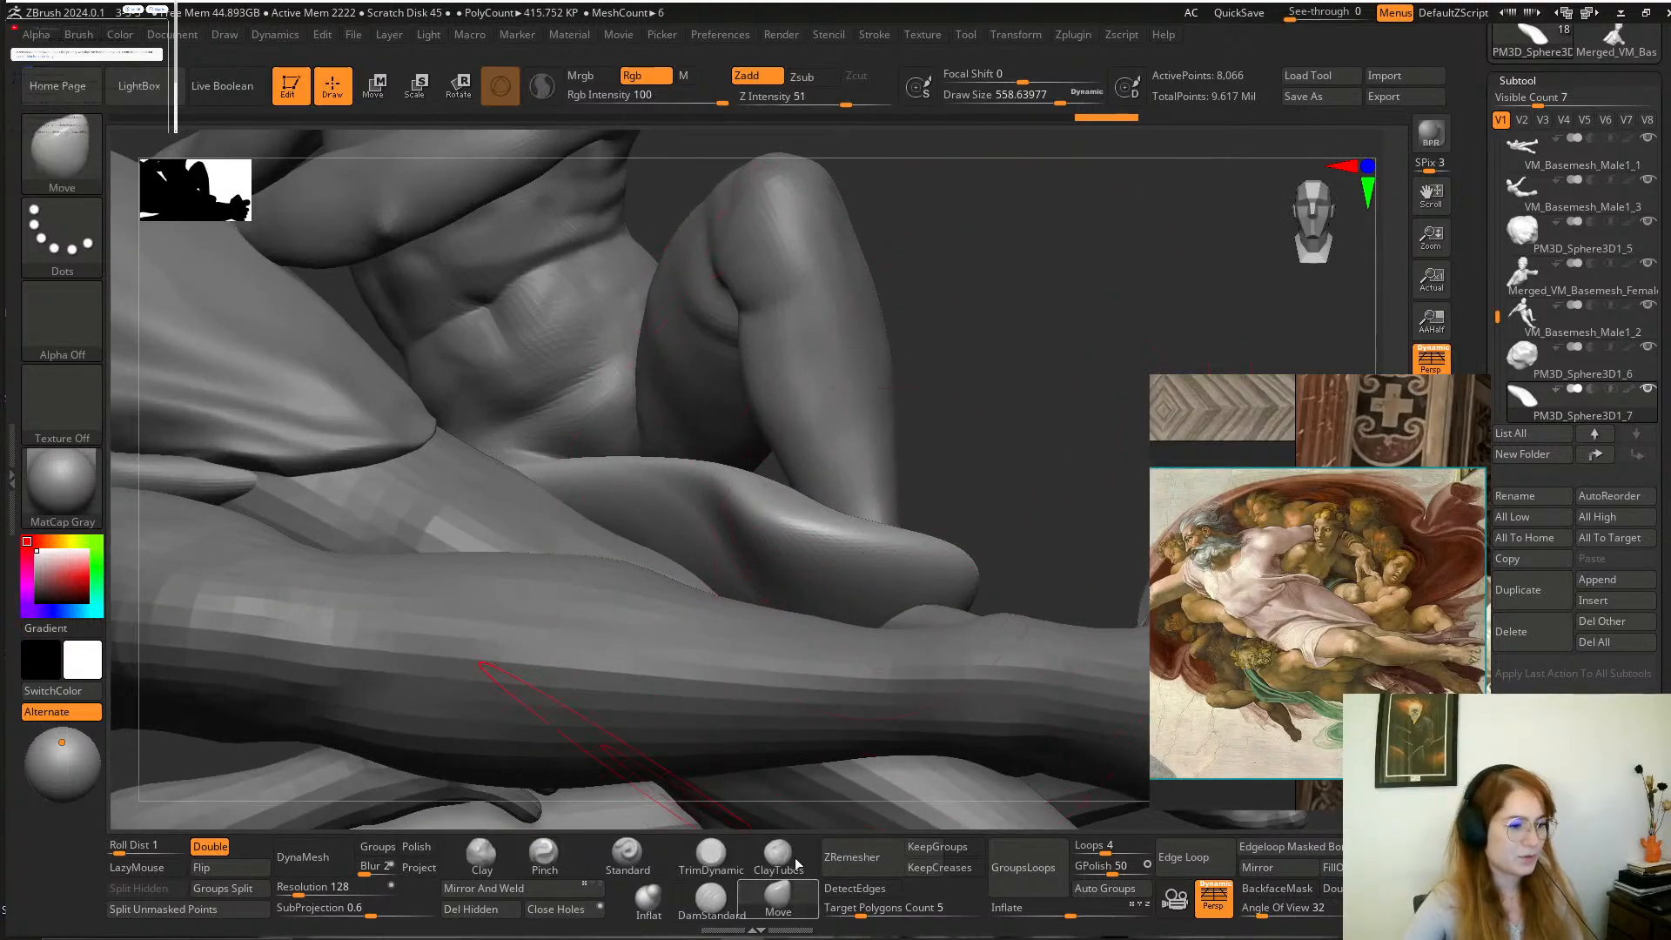
mouse_move(934, 429)
left_mouse_down()
mouse_move(884, 493)
mouse_move(842, 507)
left_mouse_up()
key("space")
mouse_move(1001, 429)
left_mouse_down()
mouse_move(1007, 469)
mouse_move(1041, 471)
left_mouse_up()
left_click_drag(824, 578, 861, 517)
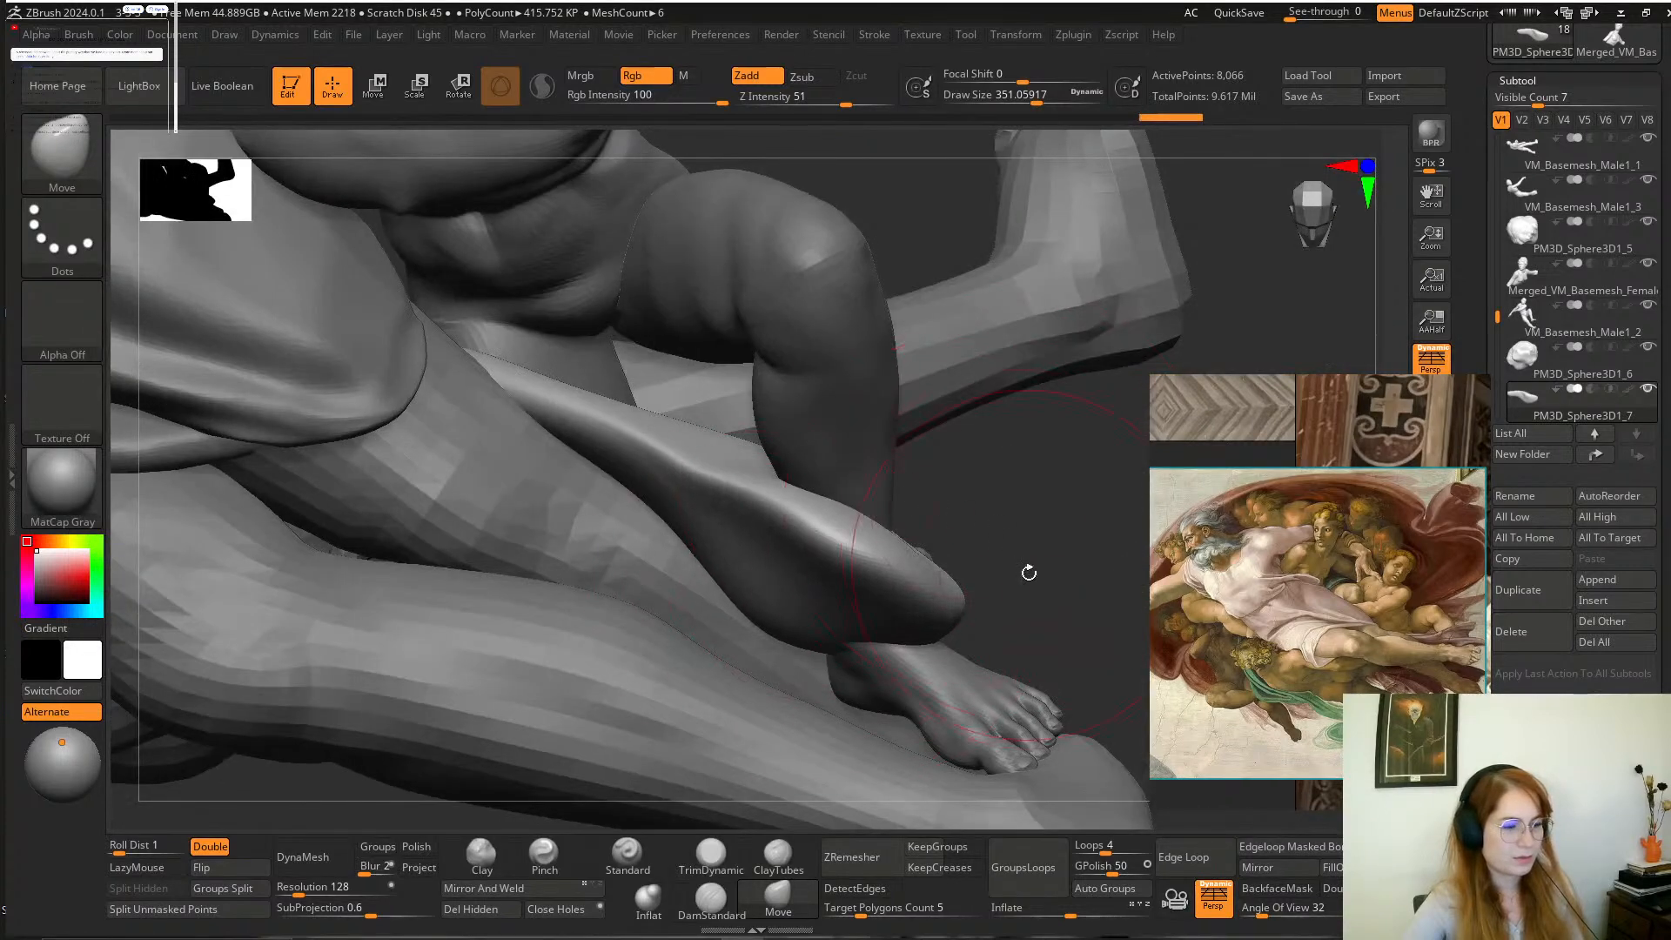
left_click_drag(1028, 573, 932, 410)
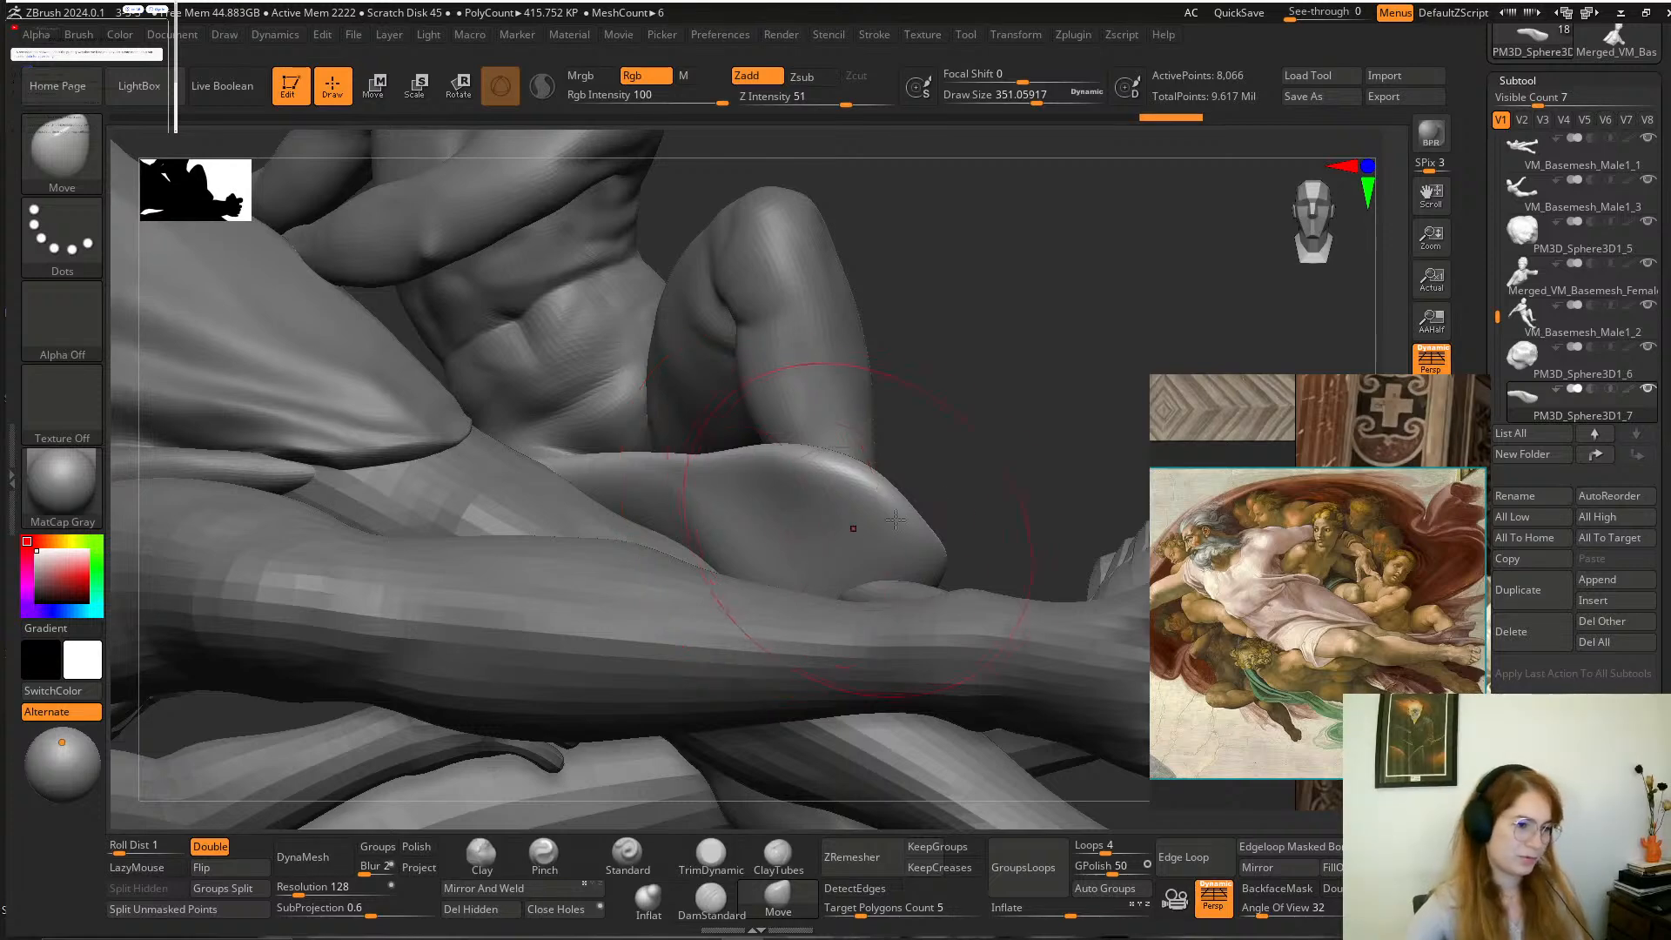
left_click_drag(1103, 432, 1051, 477)
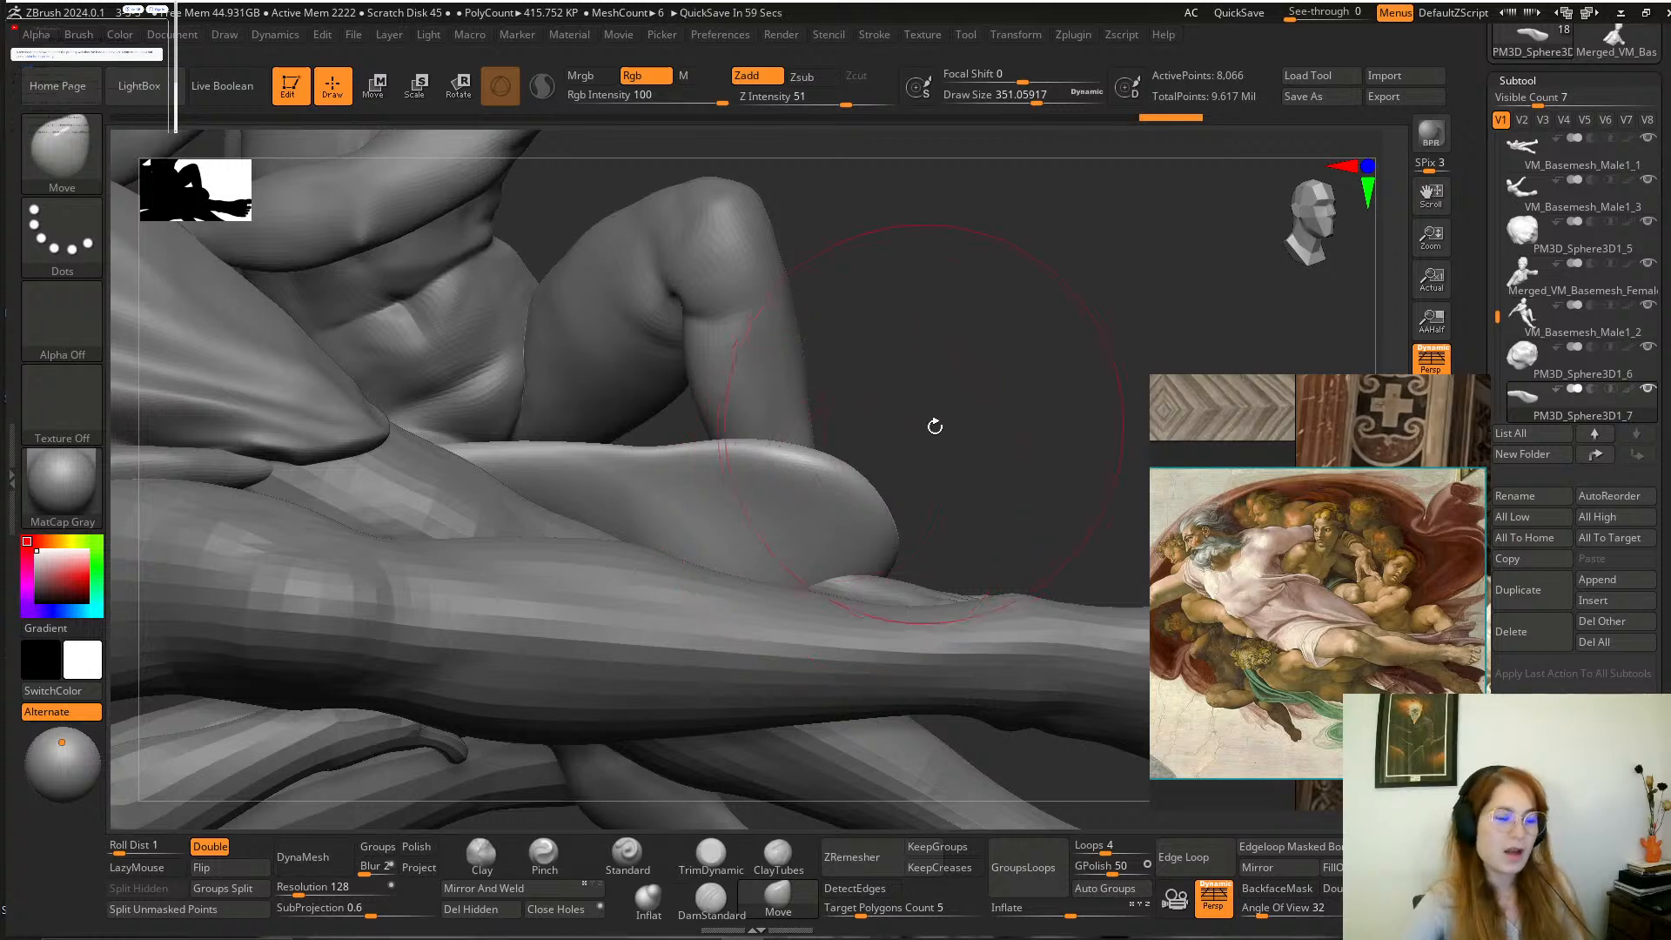
Unhide the large cloak subtool PM3D_Sphere3D1_4 behind God's group.
left_click_drag(934, 425, 914, 353)
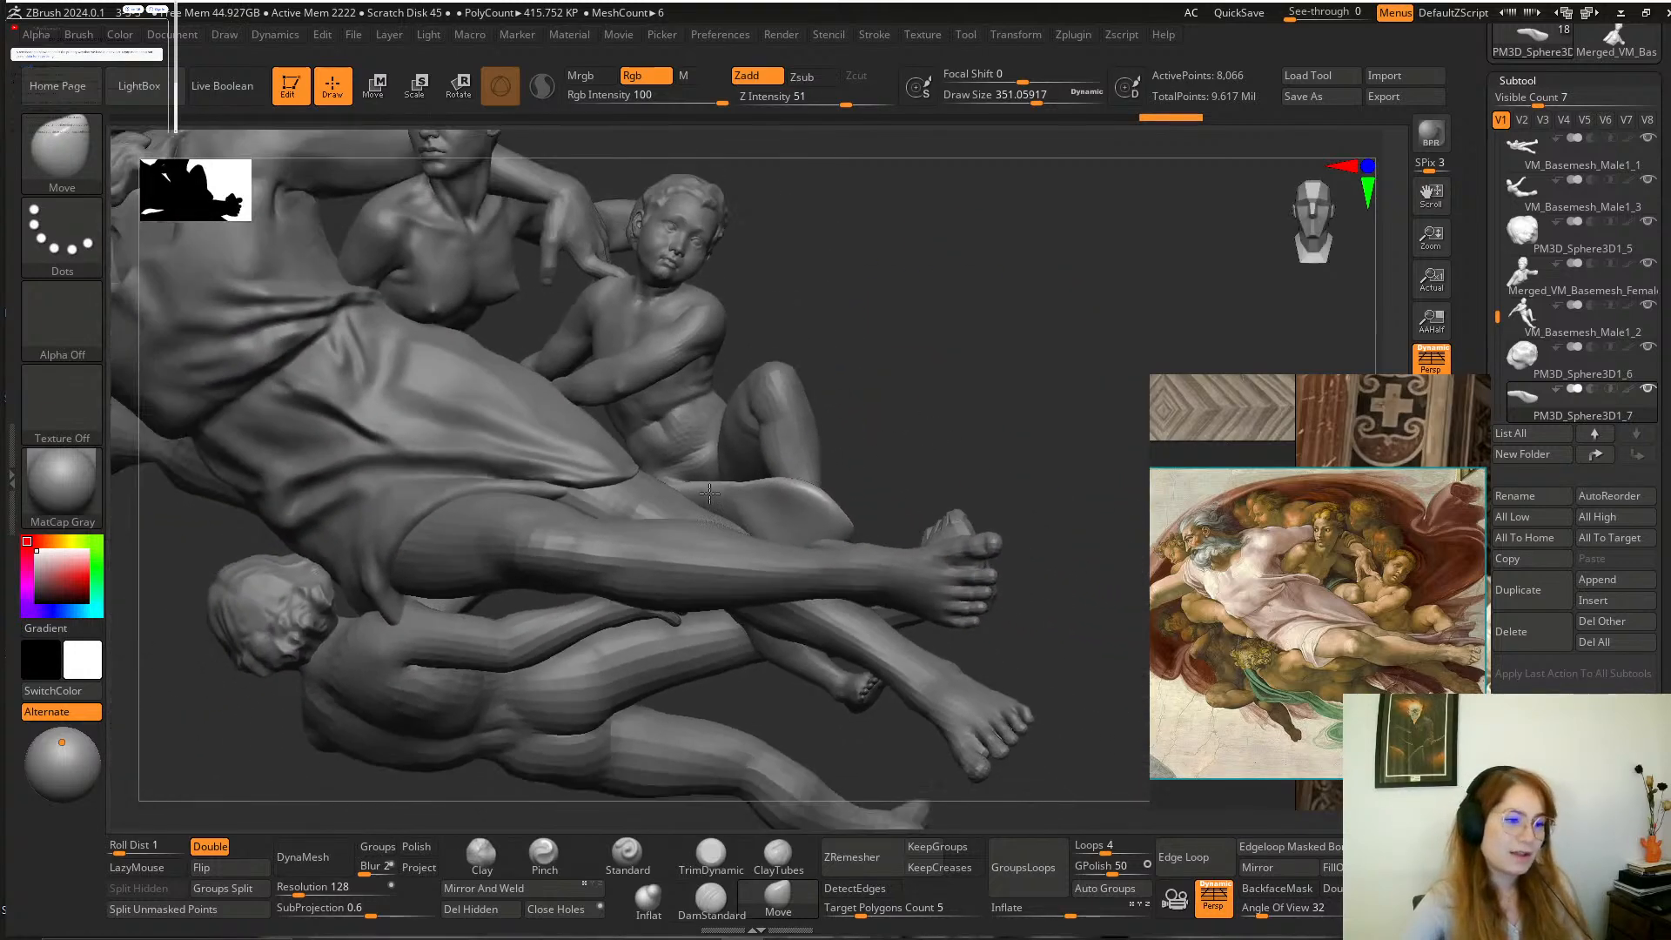
left_click_drag(875, 431, 897, 404, "alt")
left_click_drag(1494, 318, 1494, 113)
left_click_drag(1497, 105, 1500, 230)
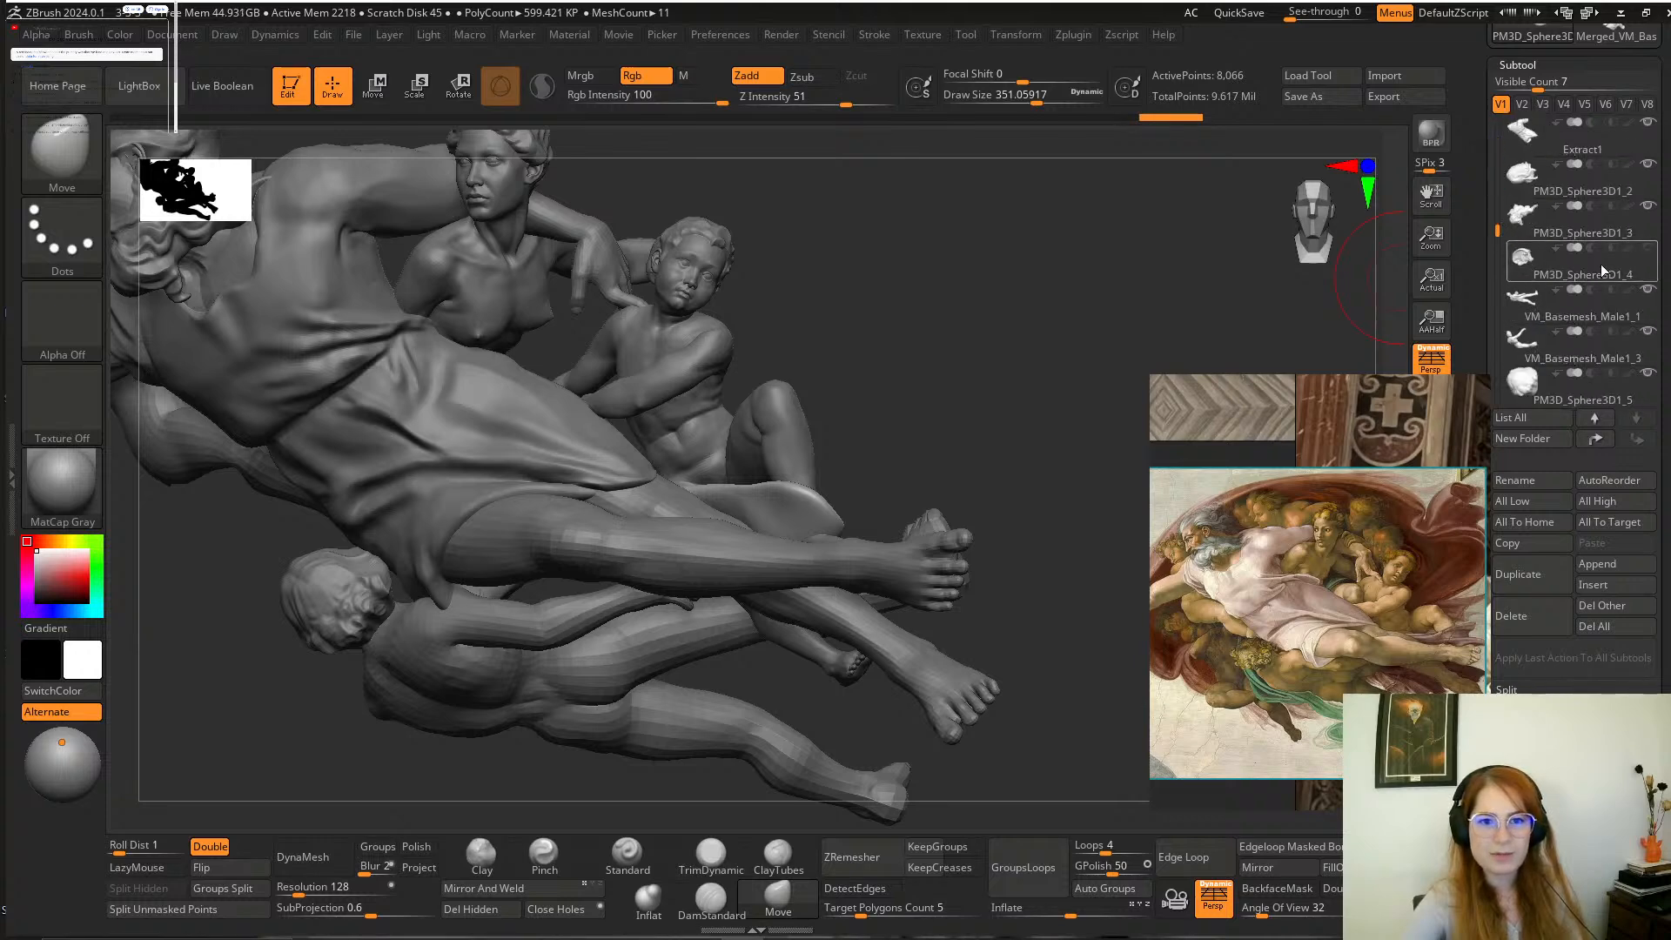
left_click(1648, 248)
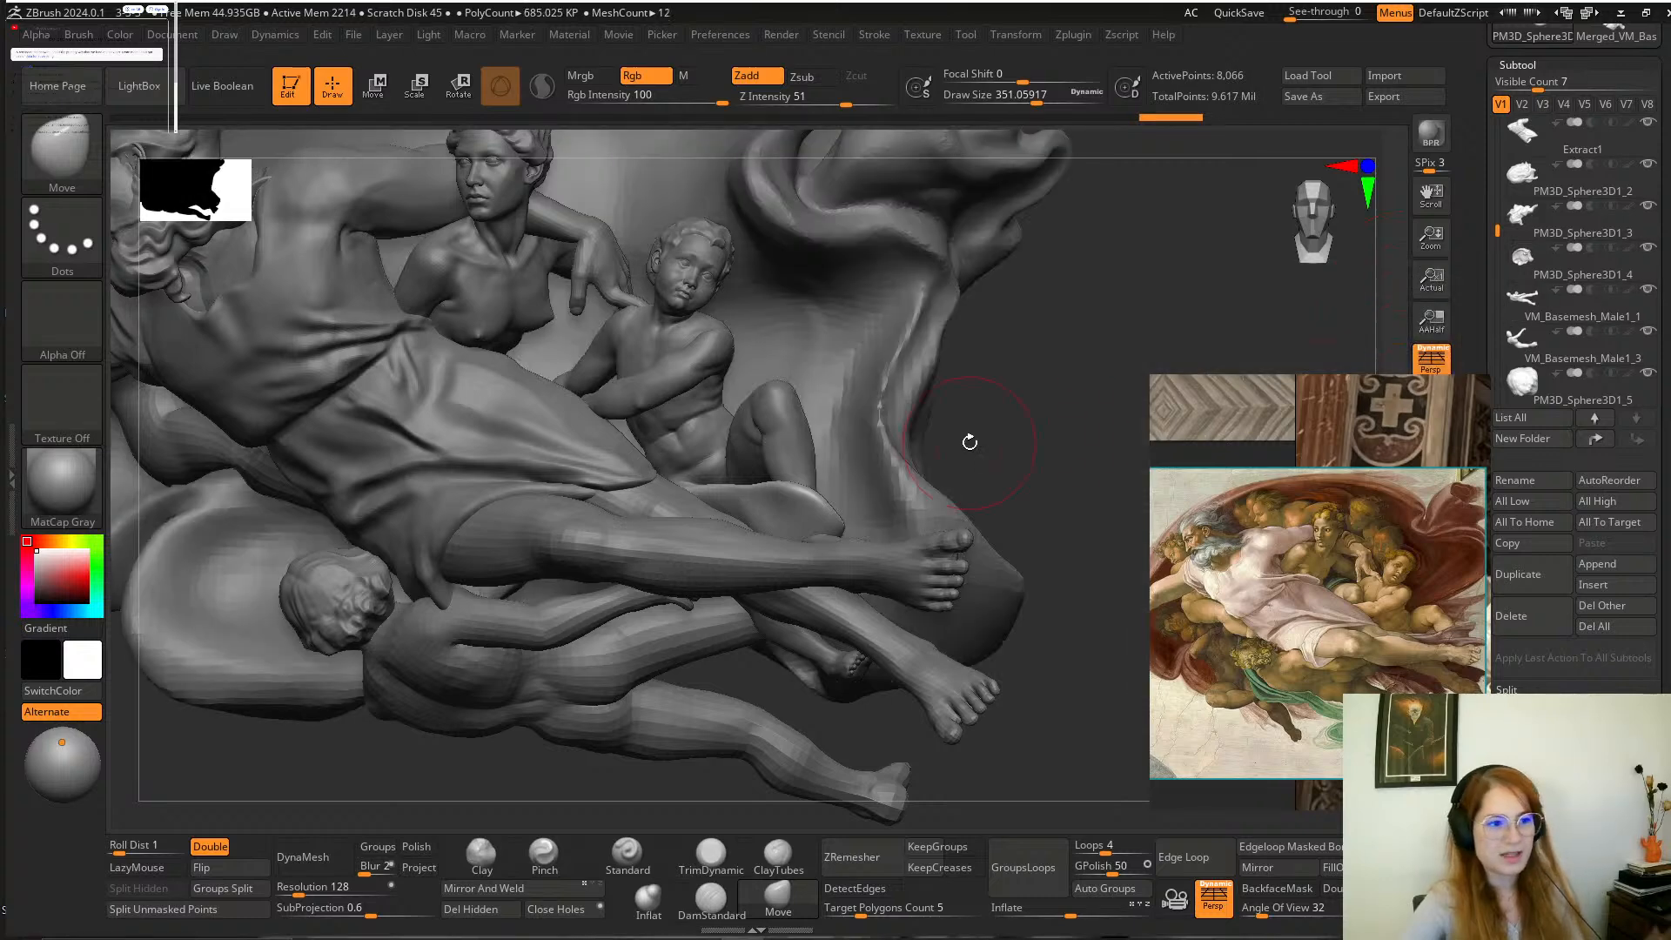
key("f")
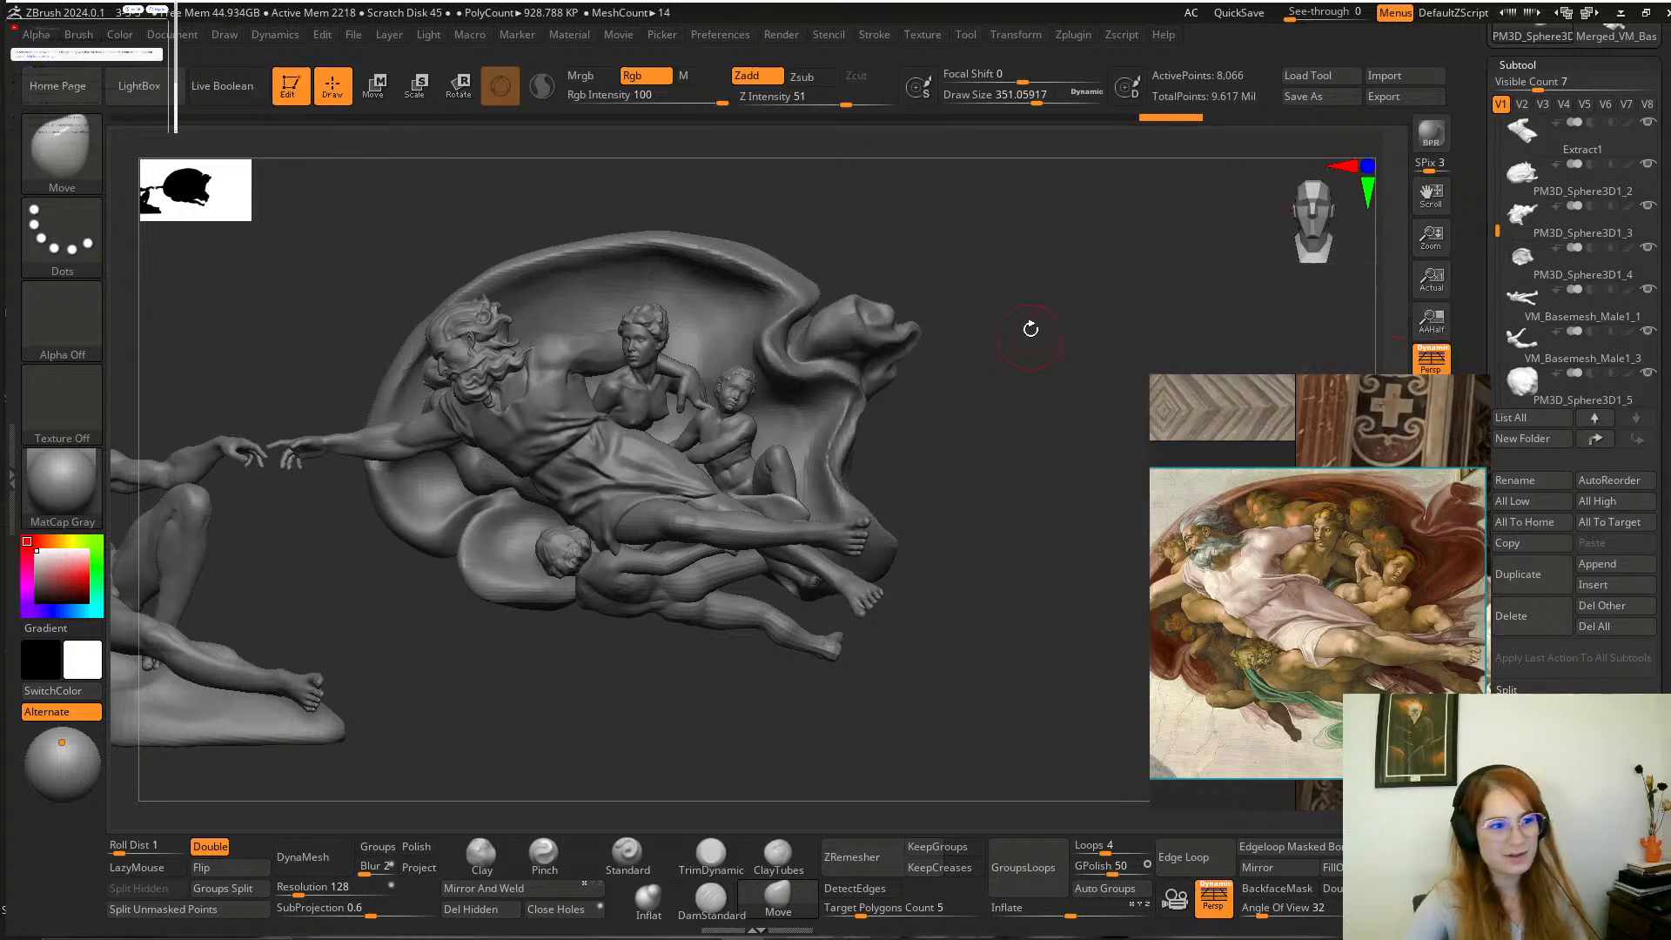
Select the large cloak and examine its back and how it frames the group from the front.
mouse_move(1030, 325)
left_mouse_down()
mouse_move(977, 319)
mouse_move(1067, 336)
mouse_move(997, 383)
left_mouse_up()
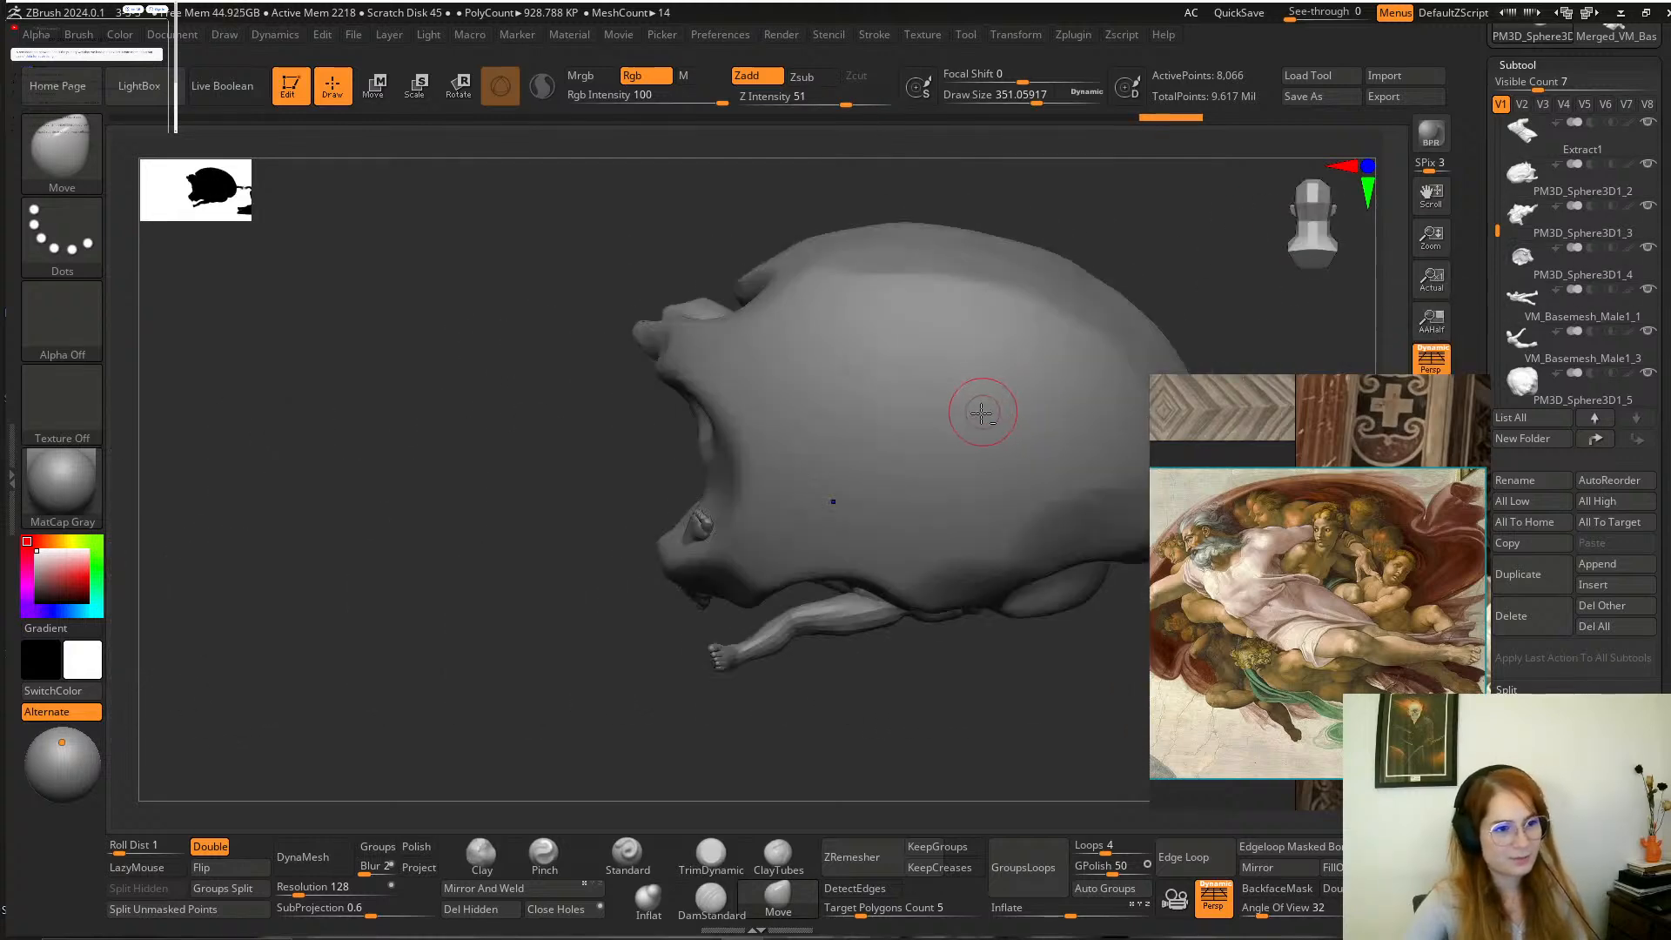
left_click(973, 412, "alt")
left_click_drag(886, 749, 650, 466)
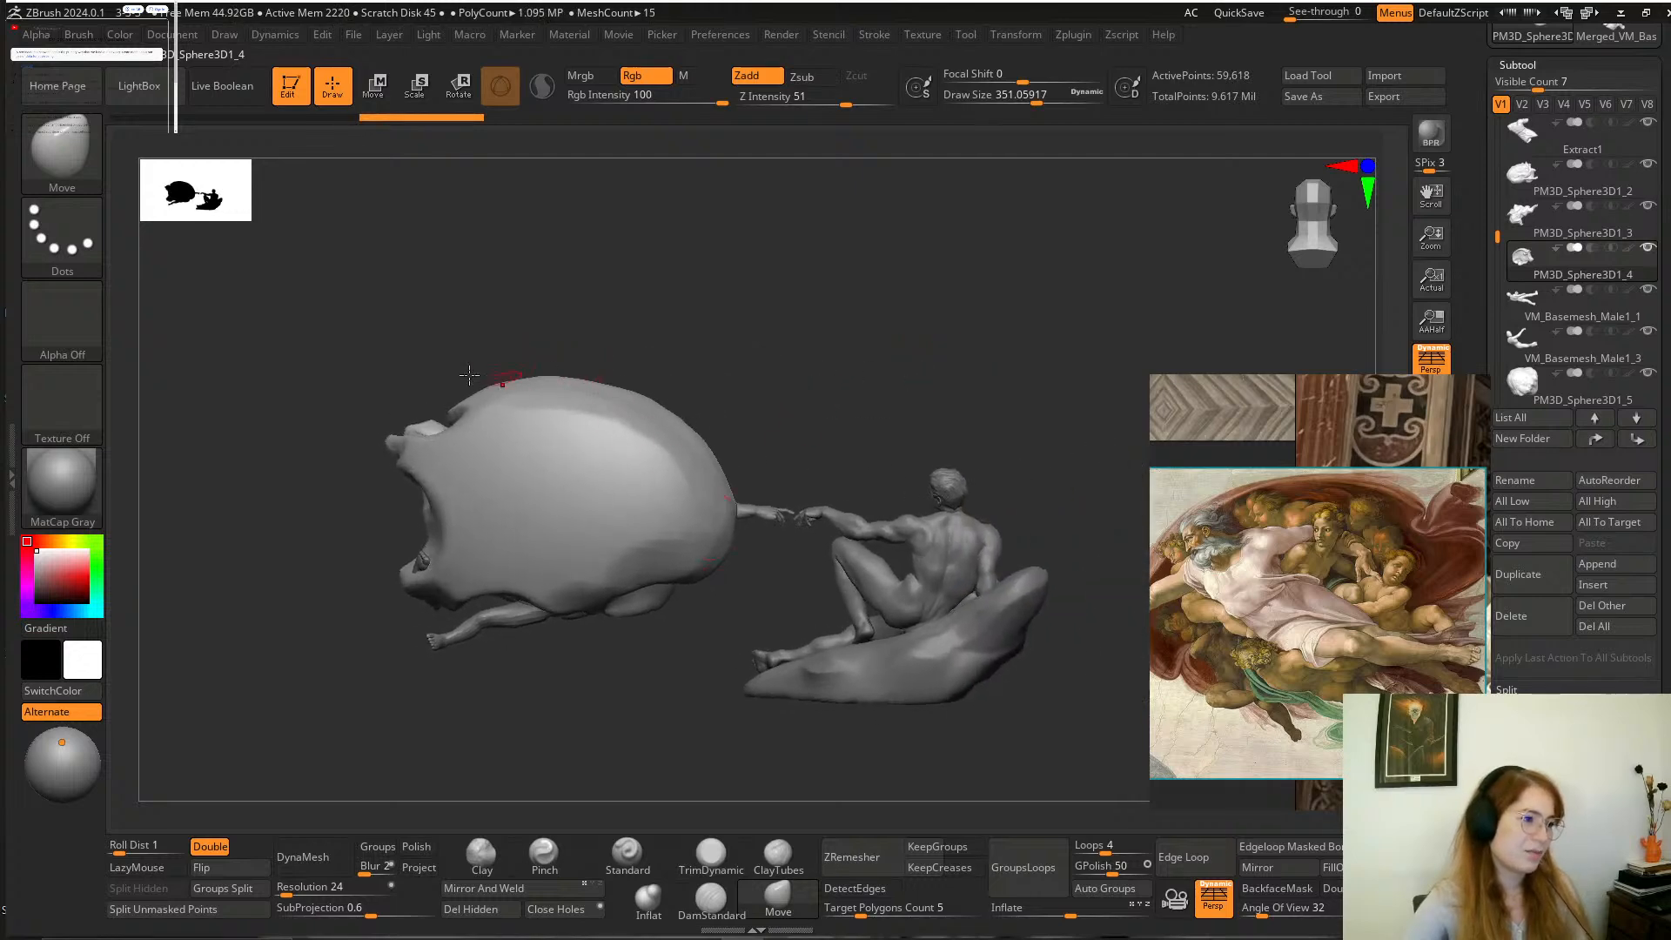
mouse_move(848, 353)
left_mouse_down()
mouse_move(801, 462)
mouse_move(652, 452)
mouse_move(694, 421)
mouse_move(980, 467)
mouse_move(919, 452)
mouse_move(880, 466)
mouse_move(933, 473)
mouse_move(942, 503)
mouse_move(979, 479)
mouse_move(869, 455)
mouse_move(795, 485)
left_mouse_up()
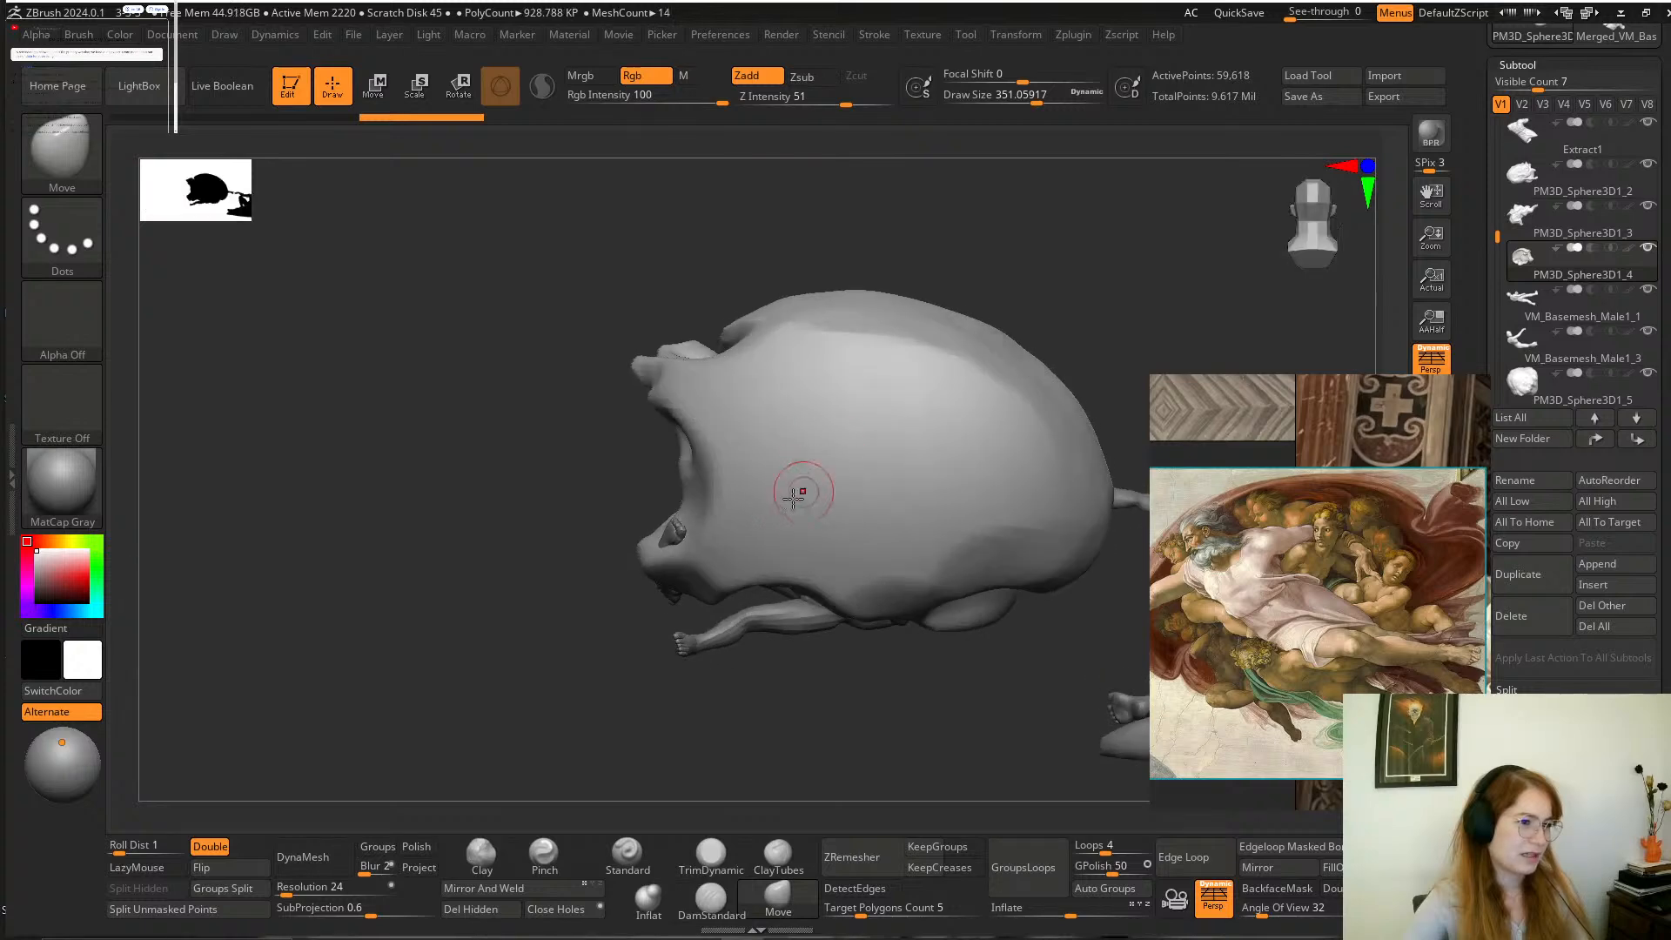
mouse_move(1030, 270)
left_mouse_down()
mouse_move(1167, 302)
mouse_move(1003, 326)
mouse_move(1029, 354)
mouse_move(945, 315)
left_mouse_up()
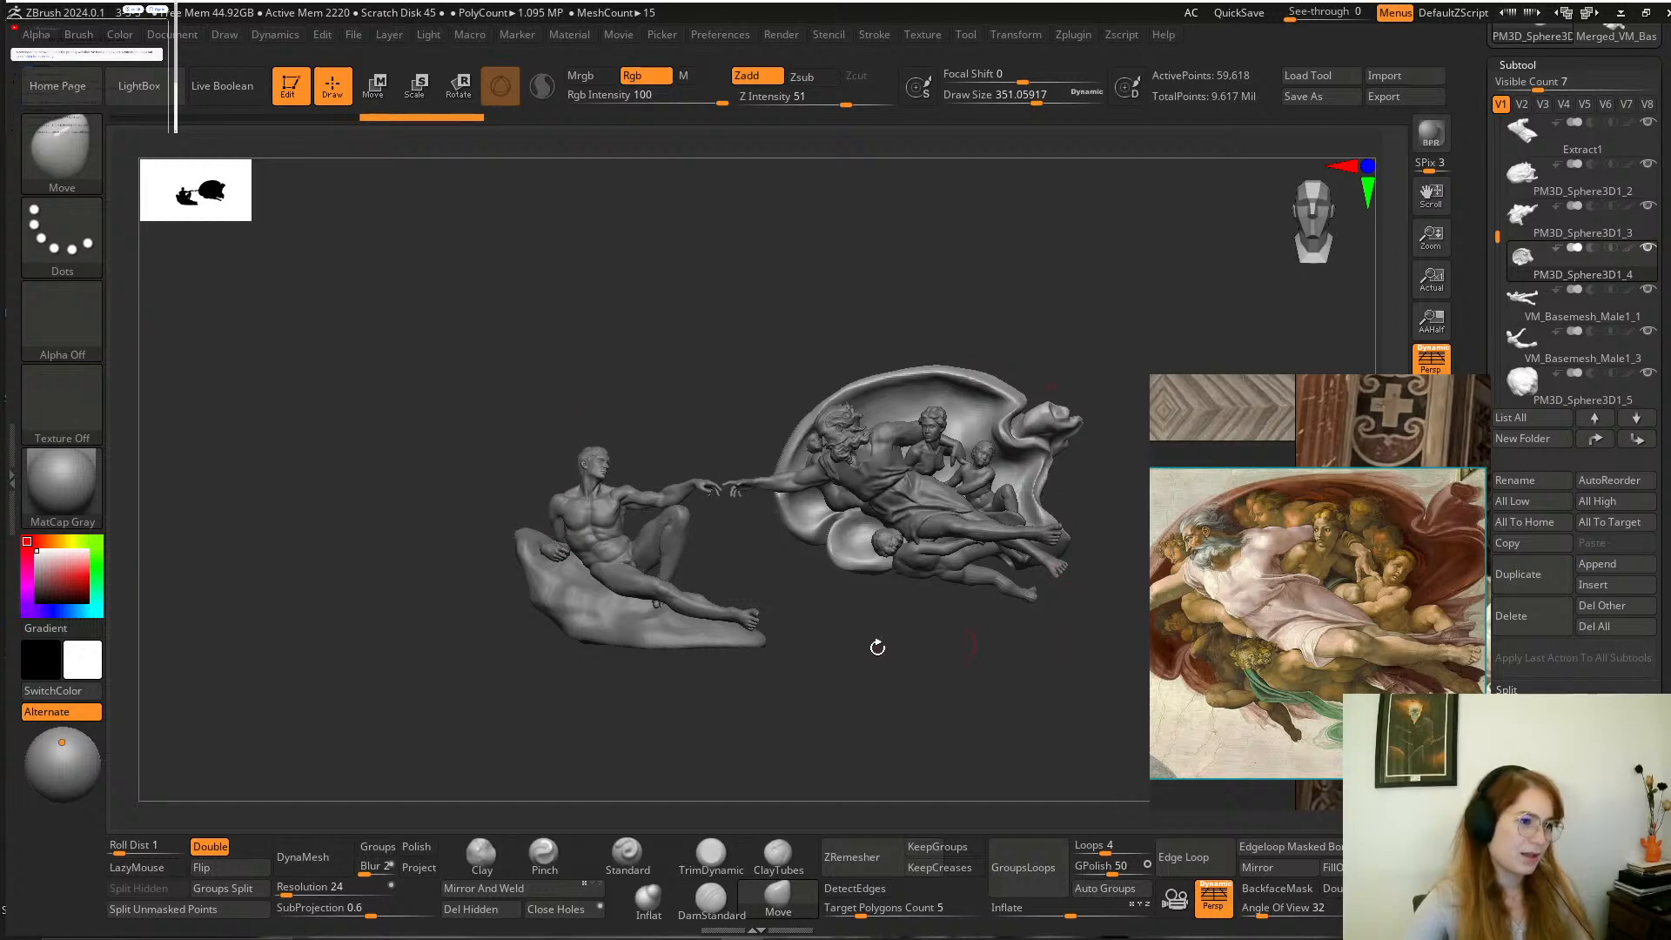
mouse_move(1030, 380)
left_mouse_down()
mouse_move(1041, 306)
mouse_move(1092, 386)
mouse_move(1066, 327)
mouse_move(1029, 370)
left_mouse_up()
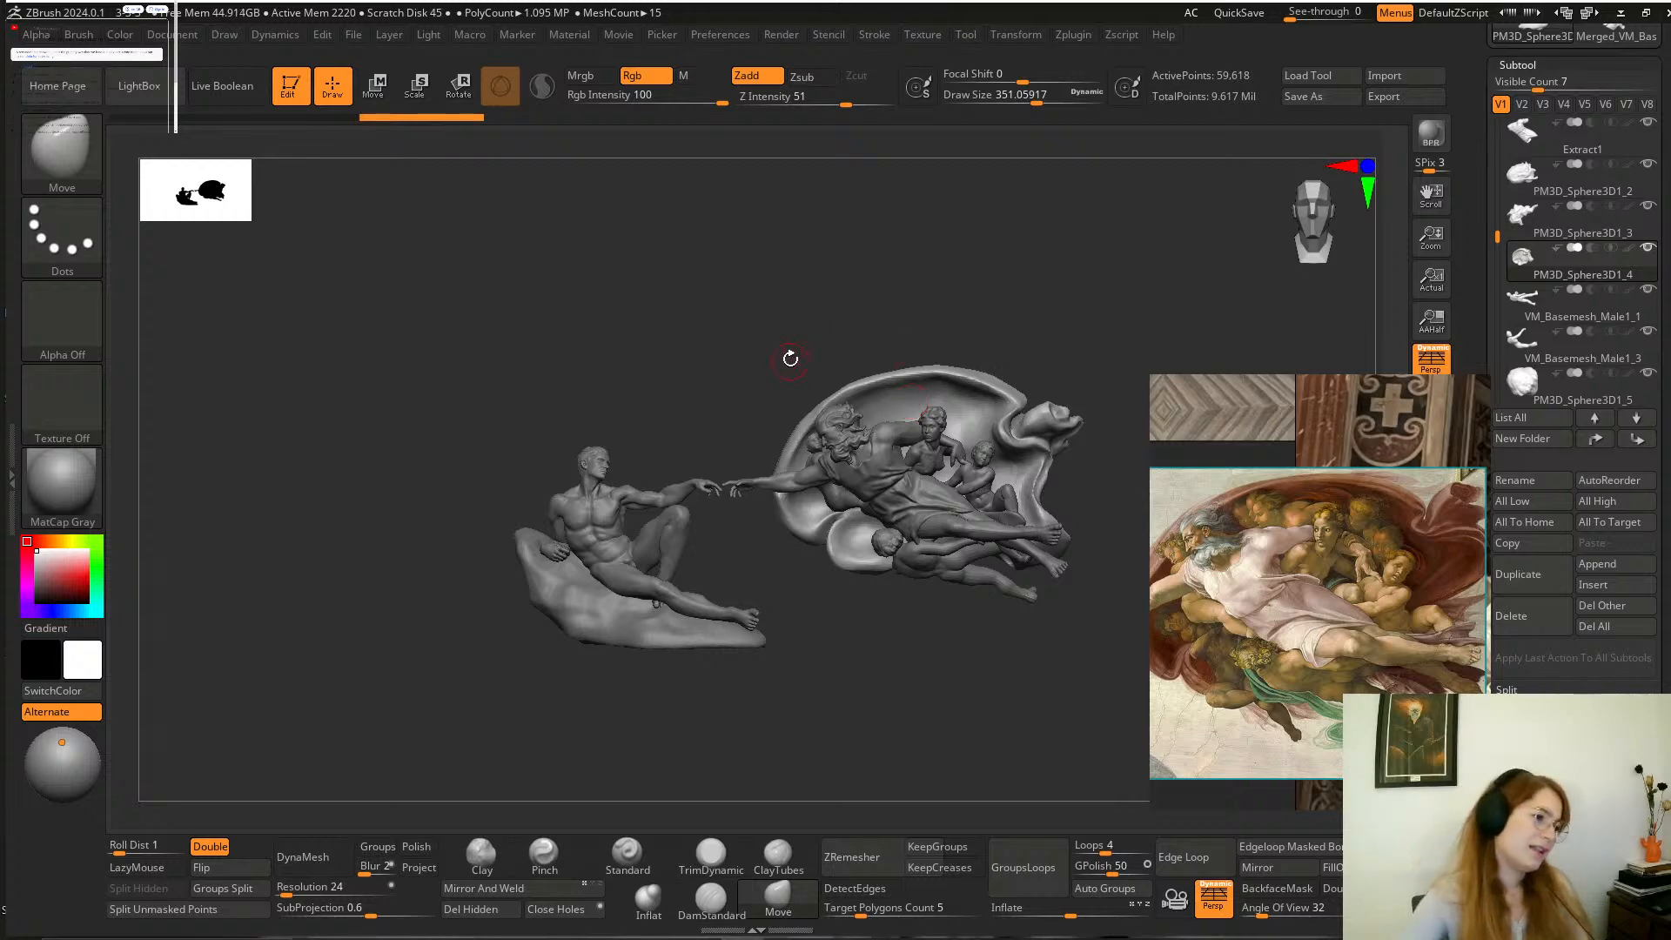
Select the Adam figure from behind and return to the front of the whole composition.
left_click_drag(787, 357, 575, 369)
left_click_drag(784, 405, 168, 492, "alt")
left_click(759, 549, "alt")
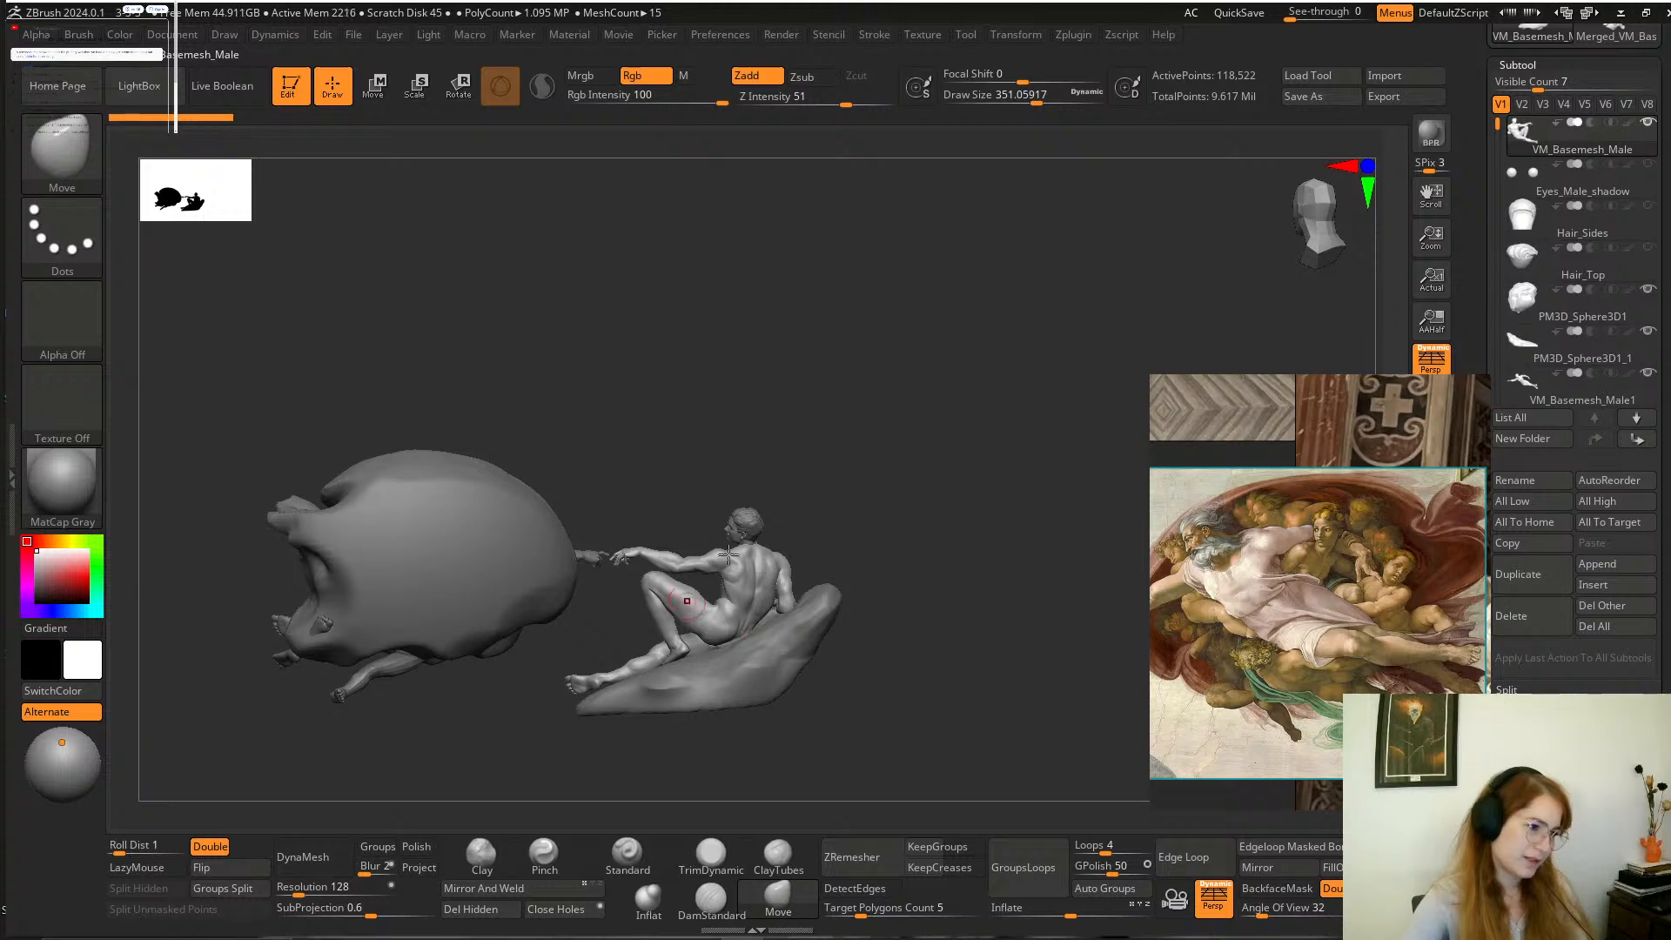
mouse_move(846, 542)
left_mouse_down()
mouse_move(999, 496)
mouse_move(905, 550)
left_mouse_up()
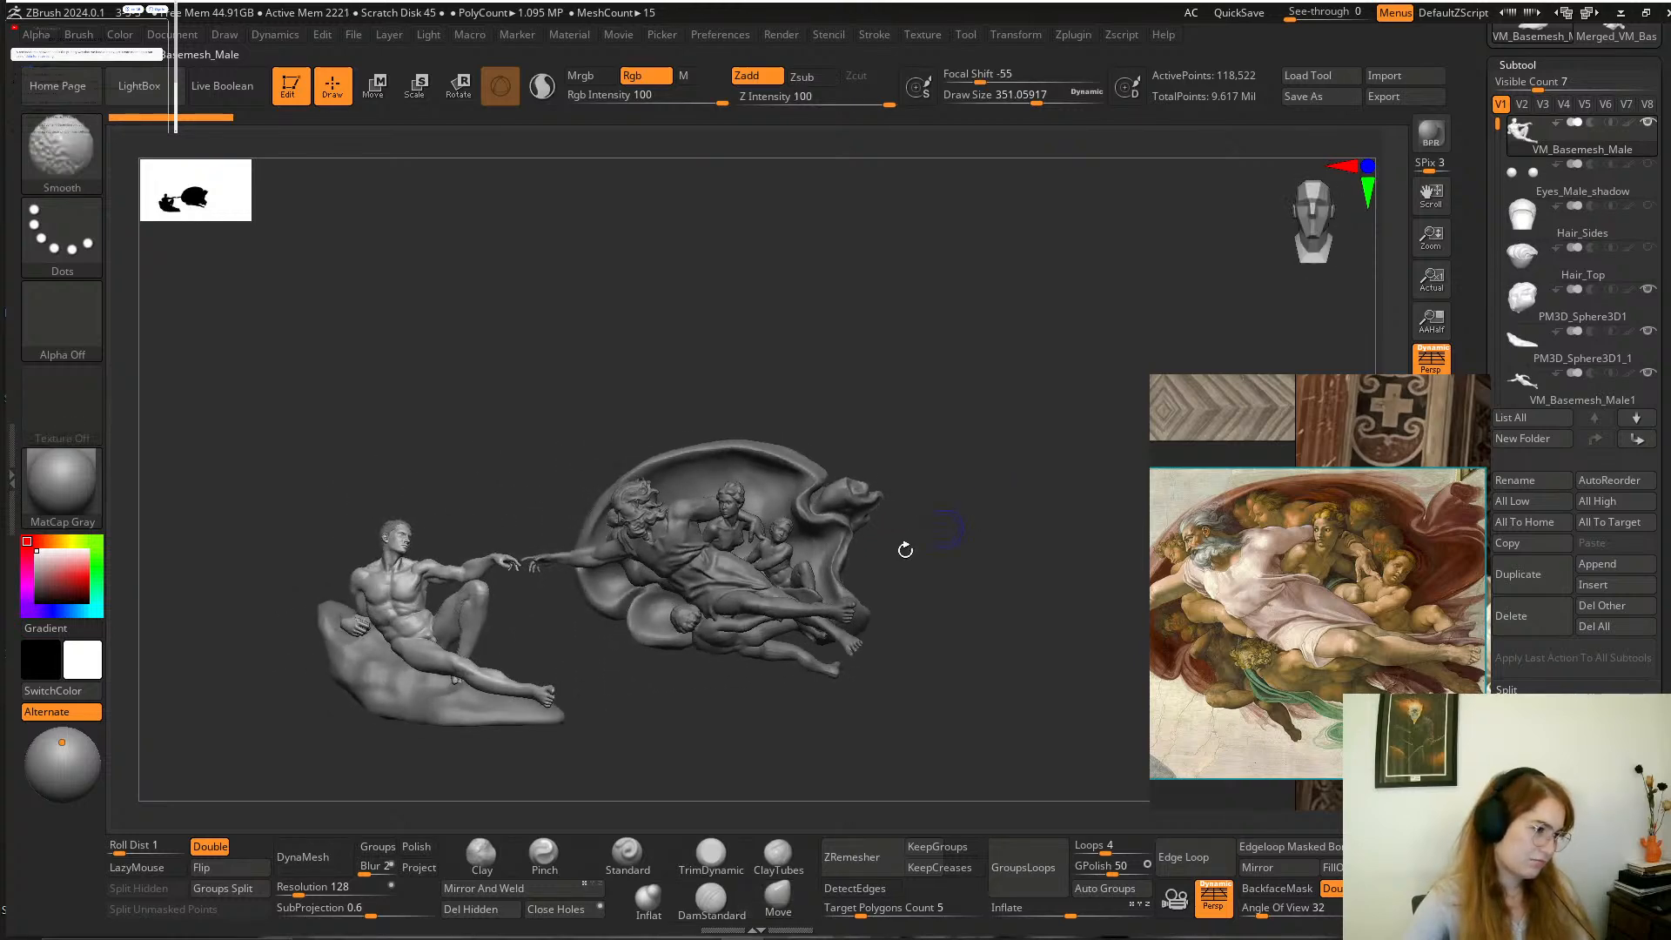
Examine the whole composition of Adam and God's group with the cloak from the front and the side.
mouse_move(623, 693)
left_mouse_down()
mouse_move(694, 676)
mouse_move(847, 685)
mouse_move(897, 556)
left_mouse_up()
mouse_move(857, 469)
left_mouse_down("alt")
mouse_move(903, 421)
mouse_move(937, 510)
left_mouse_up("alt")
mouse_move(935, 420)
left_mouse_down()
mouse_move(987, 431)
mouse_move(165, 448)
mouse_move(550, 430)
left_mouse_up()
mouse_move(741, 340)
left_mouse_down()
mouse_move(298, 395)
mouse_move(379, 381)
mouse_move(652, 566)
mouse_move(760, 597)
mouse_move(739, 615)
mouse_move(805, 771)
left_mouse_up()
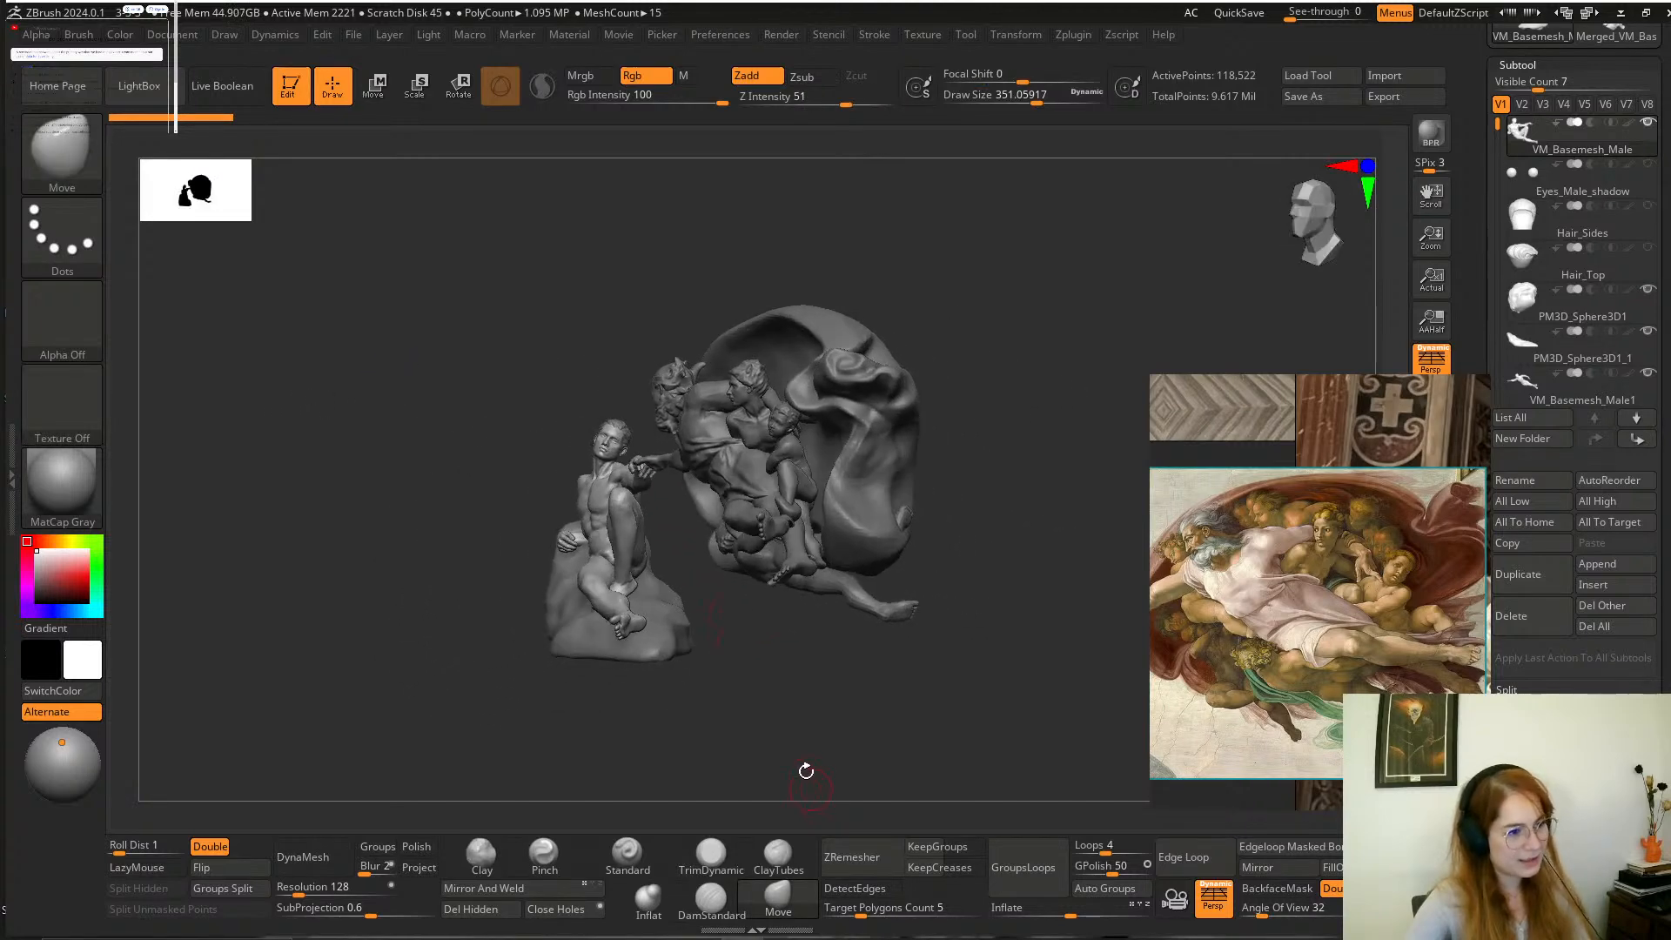
mouse_move(799, 608)
left_mouse_down()
mouse_move(921, 608)
mouse_move(1032, 700)
mouse_move(1040, 683)
mouse_move(955, 423)
mouse_move(858, 250)
left_mouse_up()
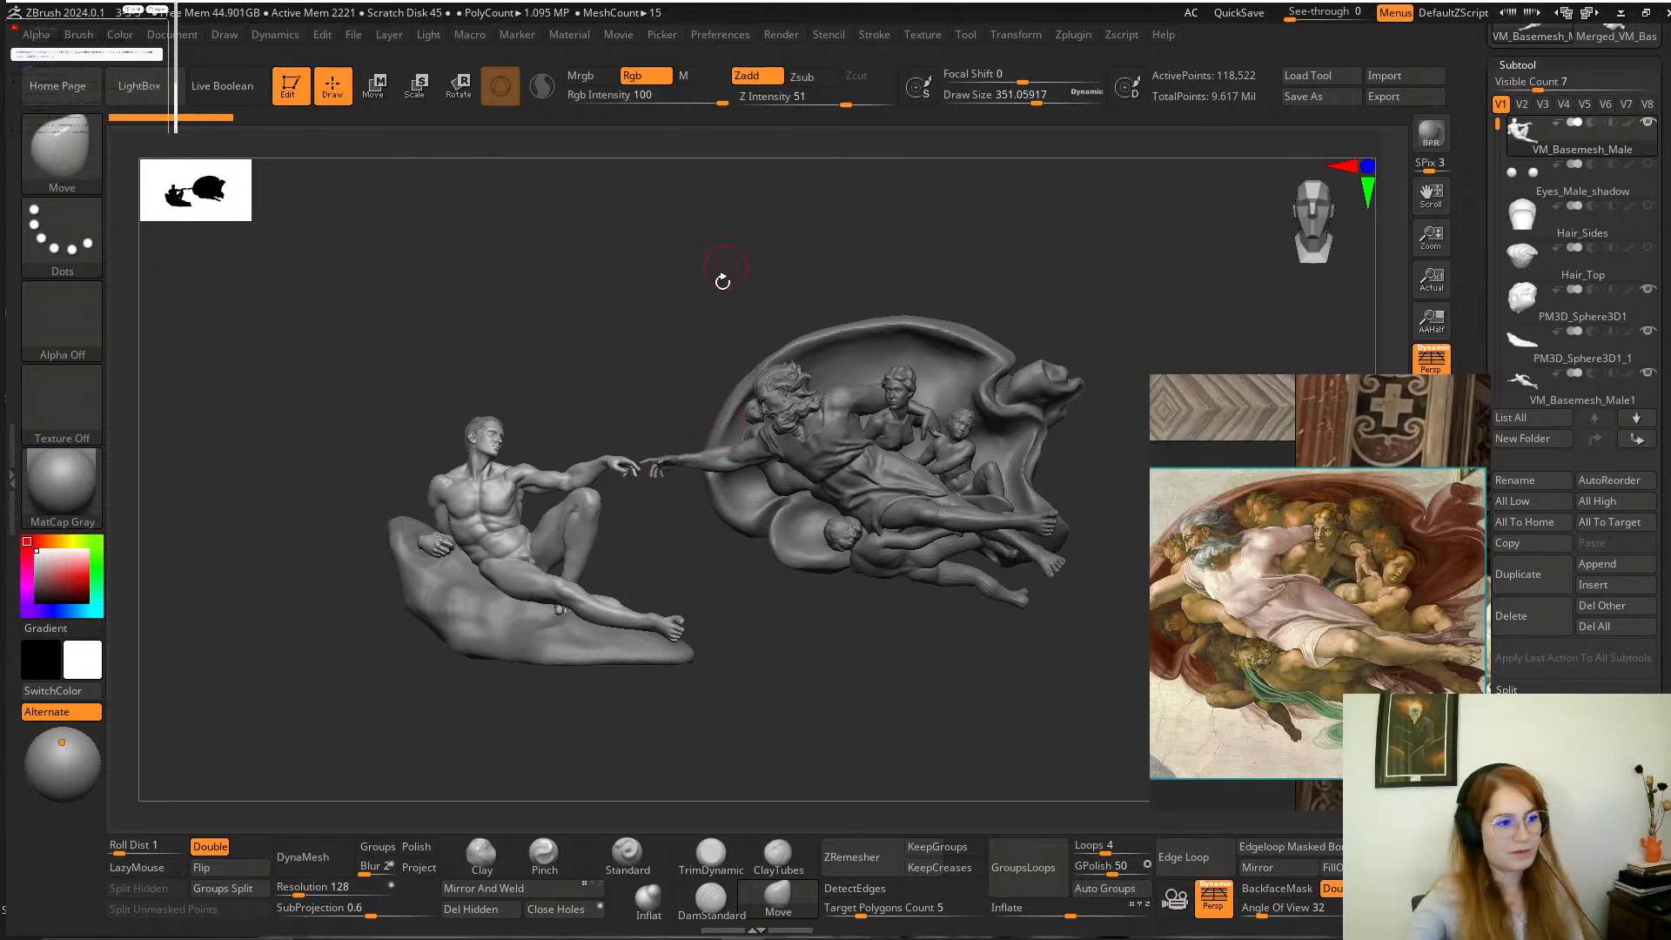
mouse_move(689, 326)
left_mouse_down("alt")
mouse_move(660, 336)
mouse_move(659, 366)
left_mouse_up("alt")
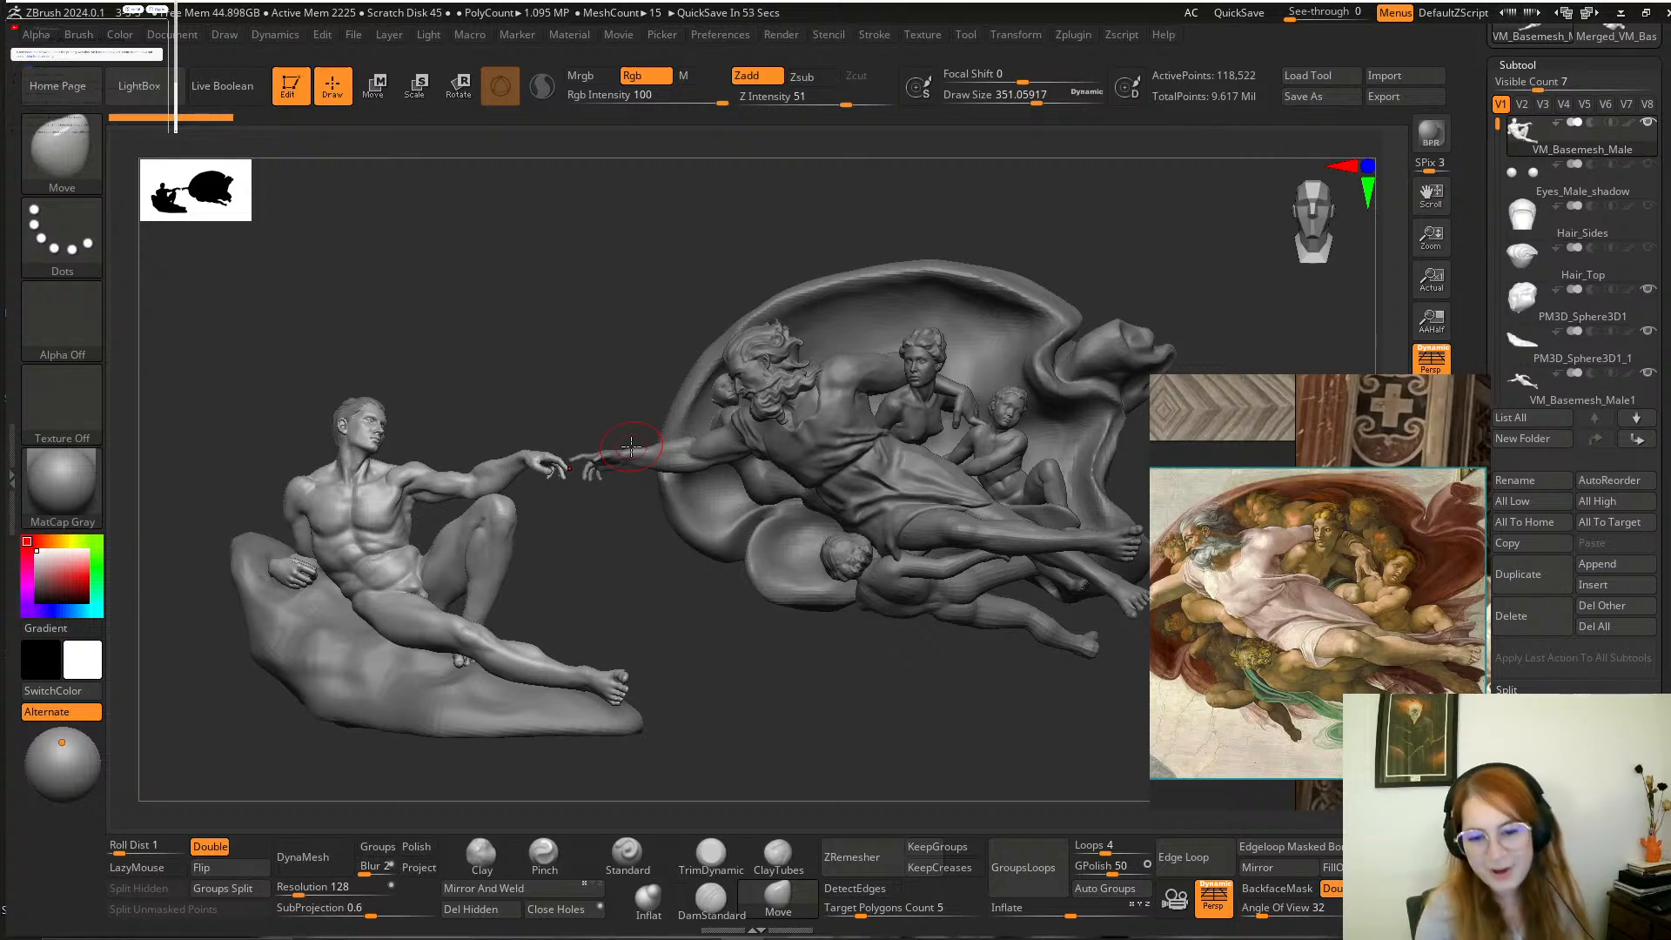
left_click_drag(519, 364, 523, 378)
left_click_drag(642, 376, 777, 312)
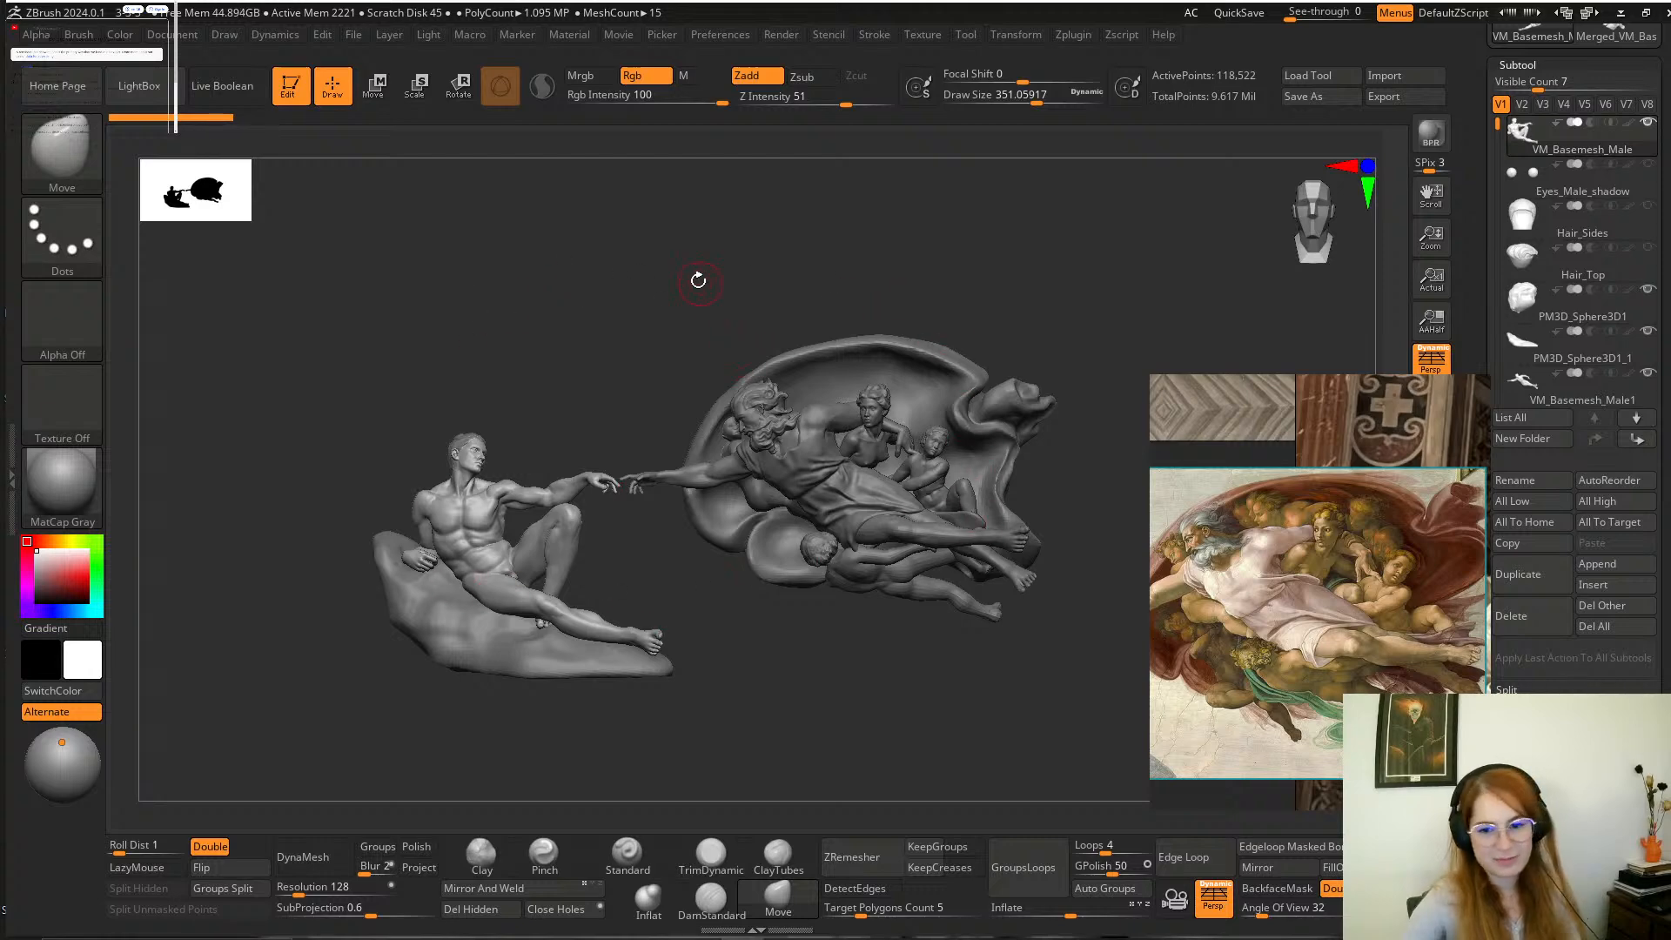
mouse_move(698, 279)
left_mouse_down()
mouse_move(651, 300)
mouse_move(707, 287)
mouse_move(675, 328)
mouse_move(707, 442)
left_mouse_up()
left_click_drag(639, 611, 409, 576, "alt")
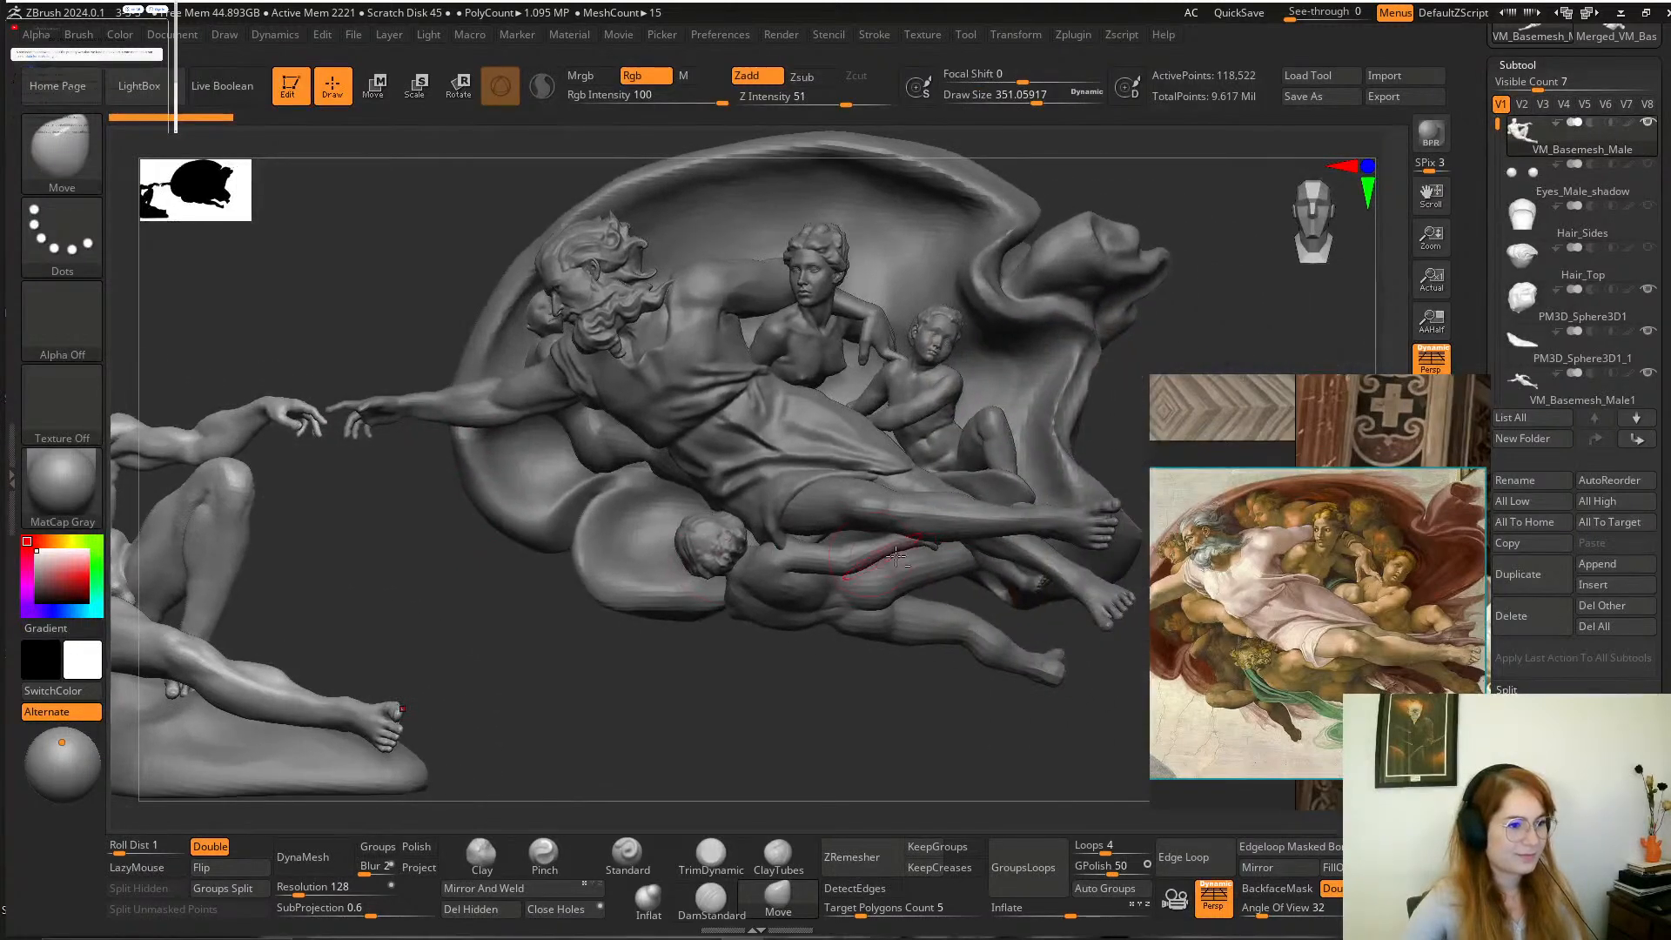
Select the drapery subtool PM3D_Sphere3D1_7 under the boy's leg and switch to the Standard brush at a draw size of about 245.
left_click(1013, 485, "alt")
mouse_move(1149, 354)
left_mouse_down("alt")
mouse_move(1052, 316)
mouse_move(1053, 383)
left_mouse_up("alt")
mouse_move(919, 646)
left_mouse_down("alt")
mouse_move(750, 720)
mouse_move(724, 703)
left_mouse_up("alt")
left_click_drag(1037, 444, 1060, 435, "alt")
mouse_move(1093, 351)
left_mouse_down("alt")
mouse_move(1007, 336)
mouse_move(1009, 383)
mouse_move(925, 406)
left_mouse_up("alt")
key("s")
left_click_drag(1104, 316, 1153, 323)
left_click(628, 856)
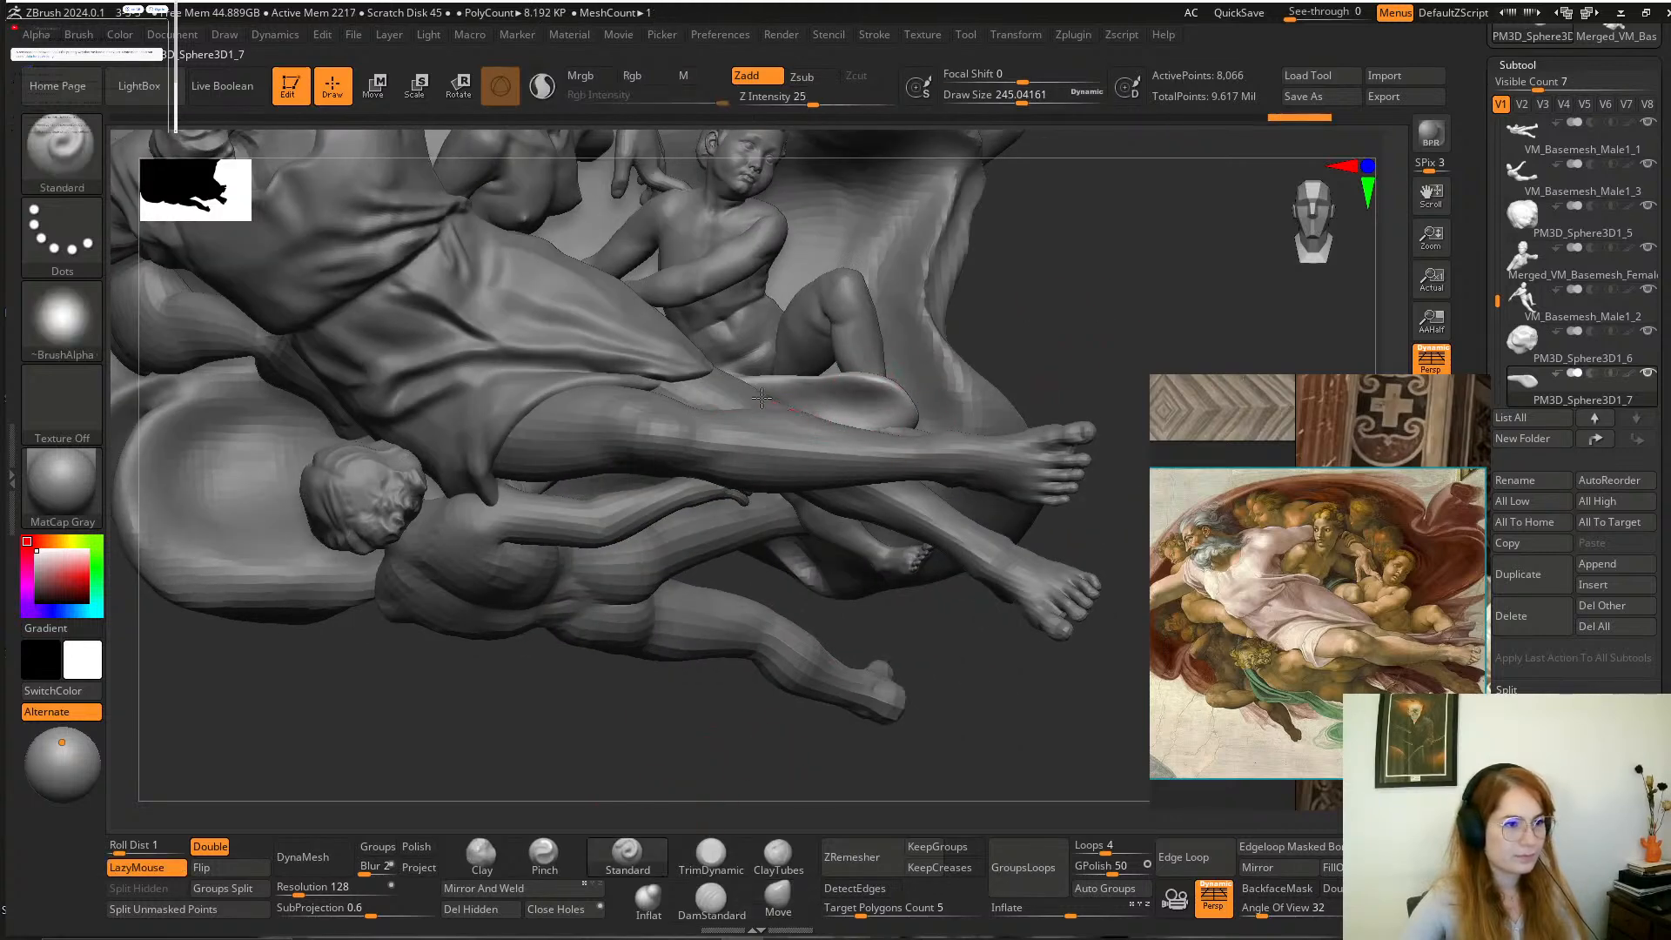
Pull the drapery's rounded end by the boy's foot into a pointed corner using the Move brush at a draw size of about 158.
mouse_move(999, 337)
left_mouse_down()
mouse_move(847, 380)
mouse_move(875, 342)
mouse_move(1084, 293)
mouse_move(1044, 334)
left_mouse_up()
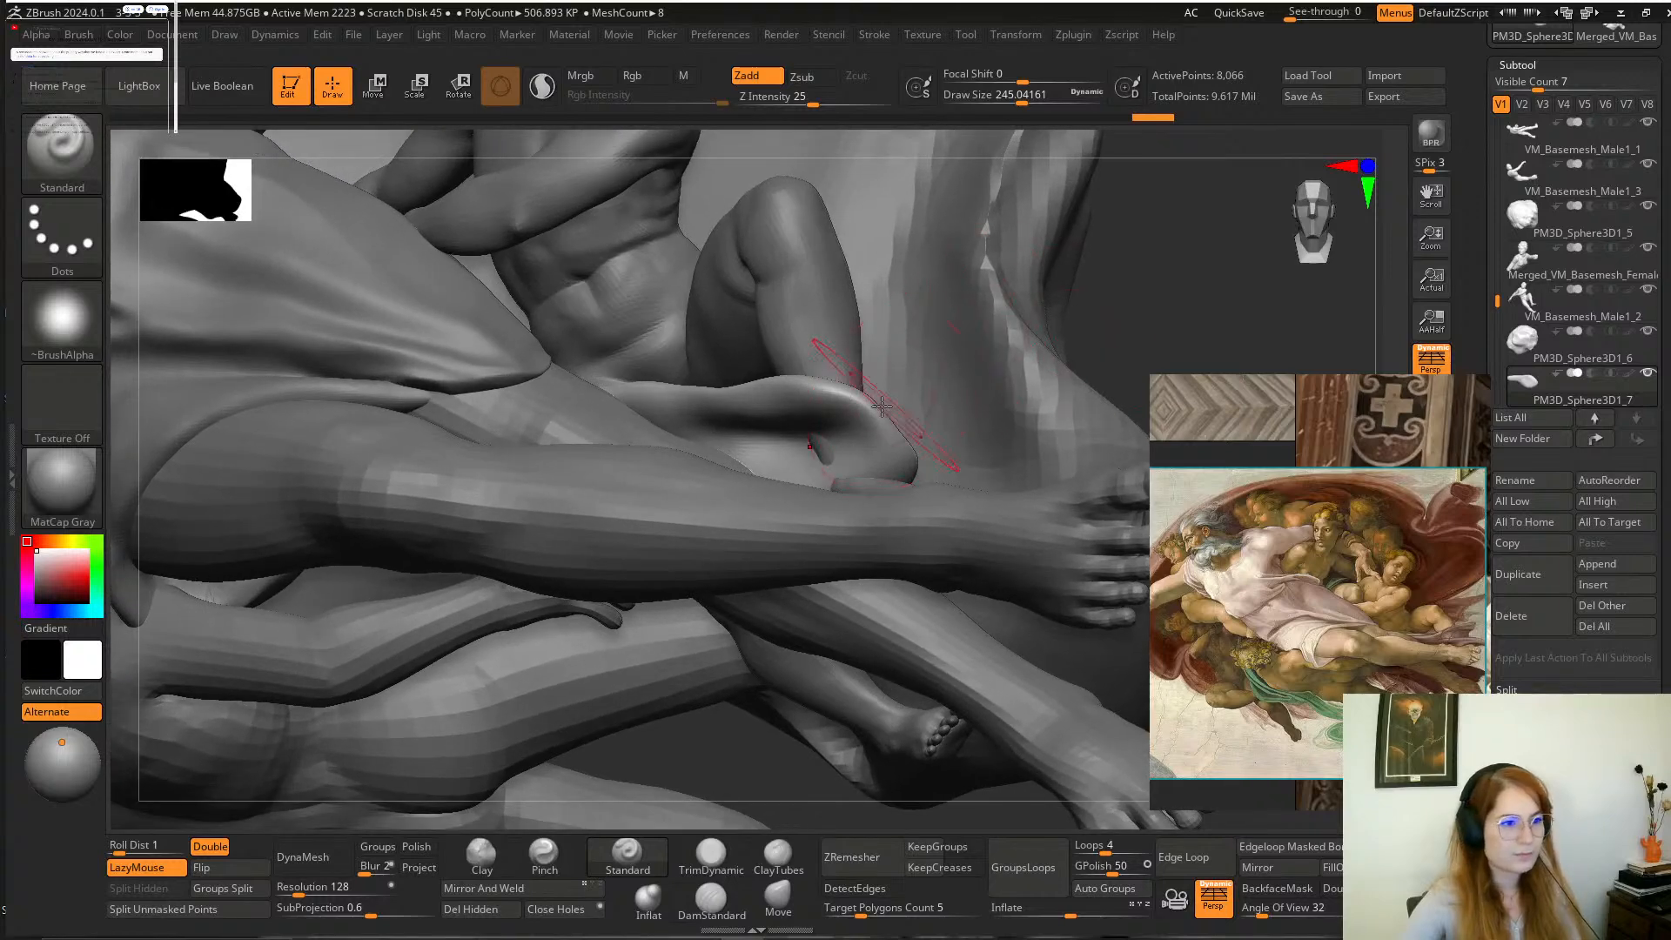
key("space")
left_click_drag(882, 407, 865, 407)
left_click(772, 893)
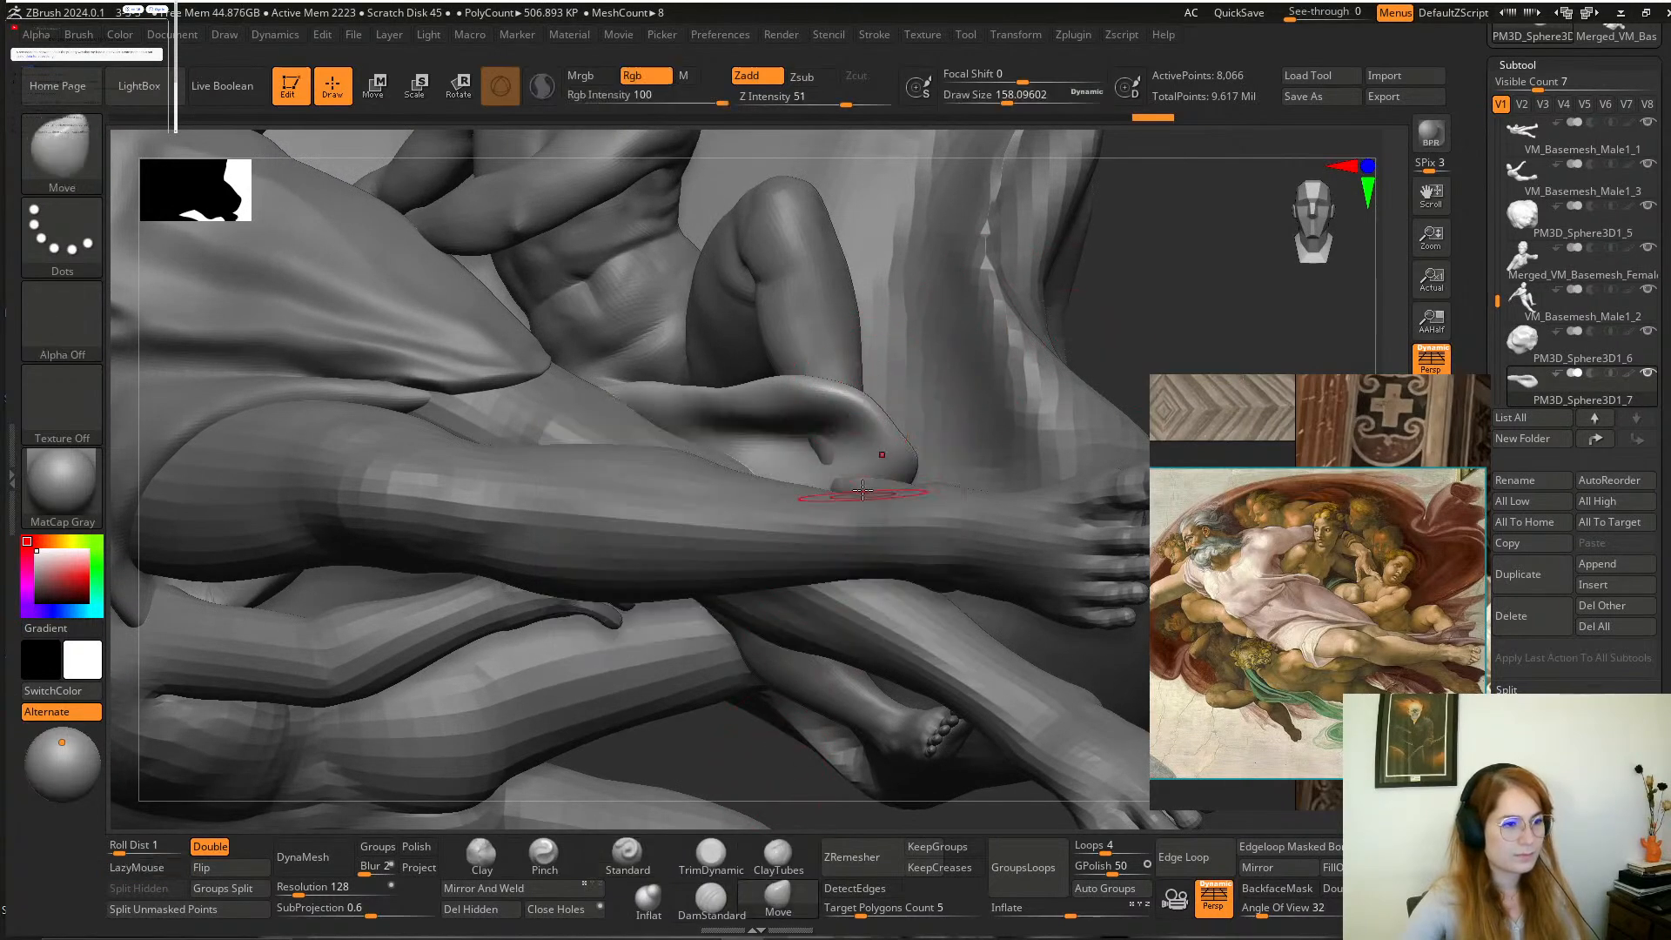
mouse_move(1107, 329)
left_mouse_down()
mouse_move(1160, 295)
mouse_move(1029, 332)
mouse_move(1001, 374)
left_mouse_up()
Sculpt folds into the pointed end of the drapery with the Standard brush at Z Intensity 25.
left_click(623, 866)
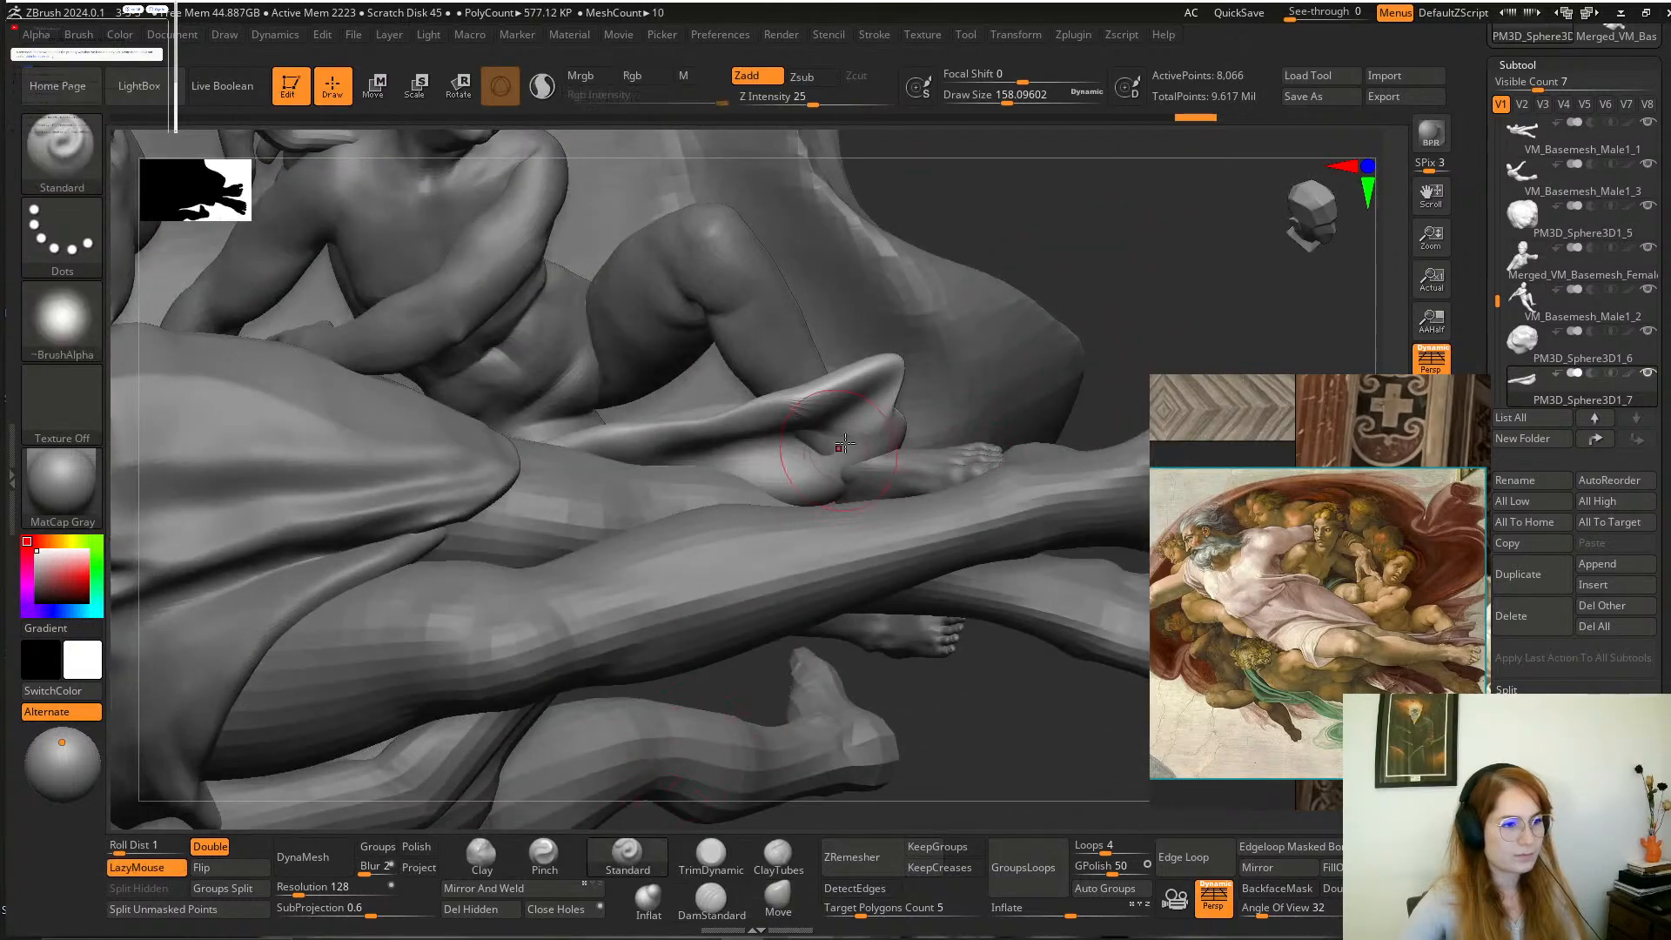
mouse_move(847, 402)
left_mouse_down()
mouse_move(765, 426)
mouse_move(827, 478)
left_mouse_up()
left_click_drag(983, 739, 977, 586)
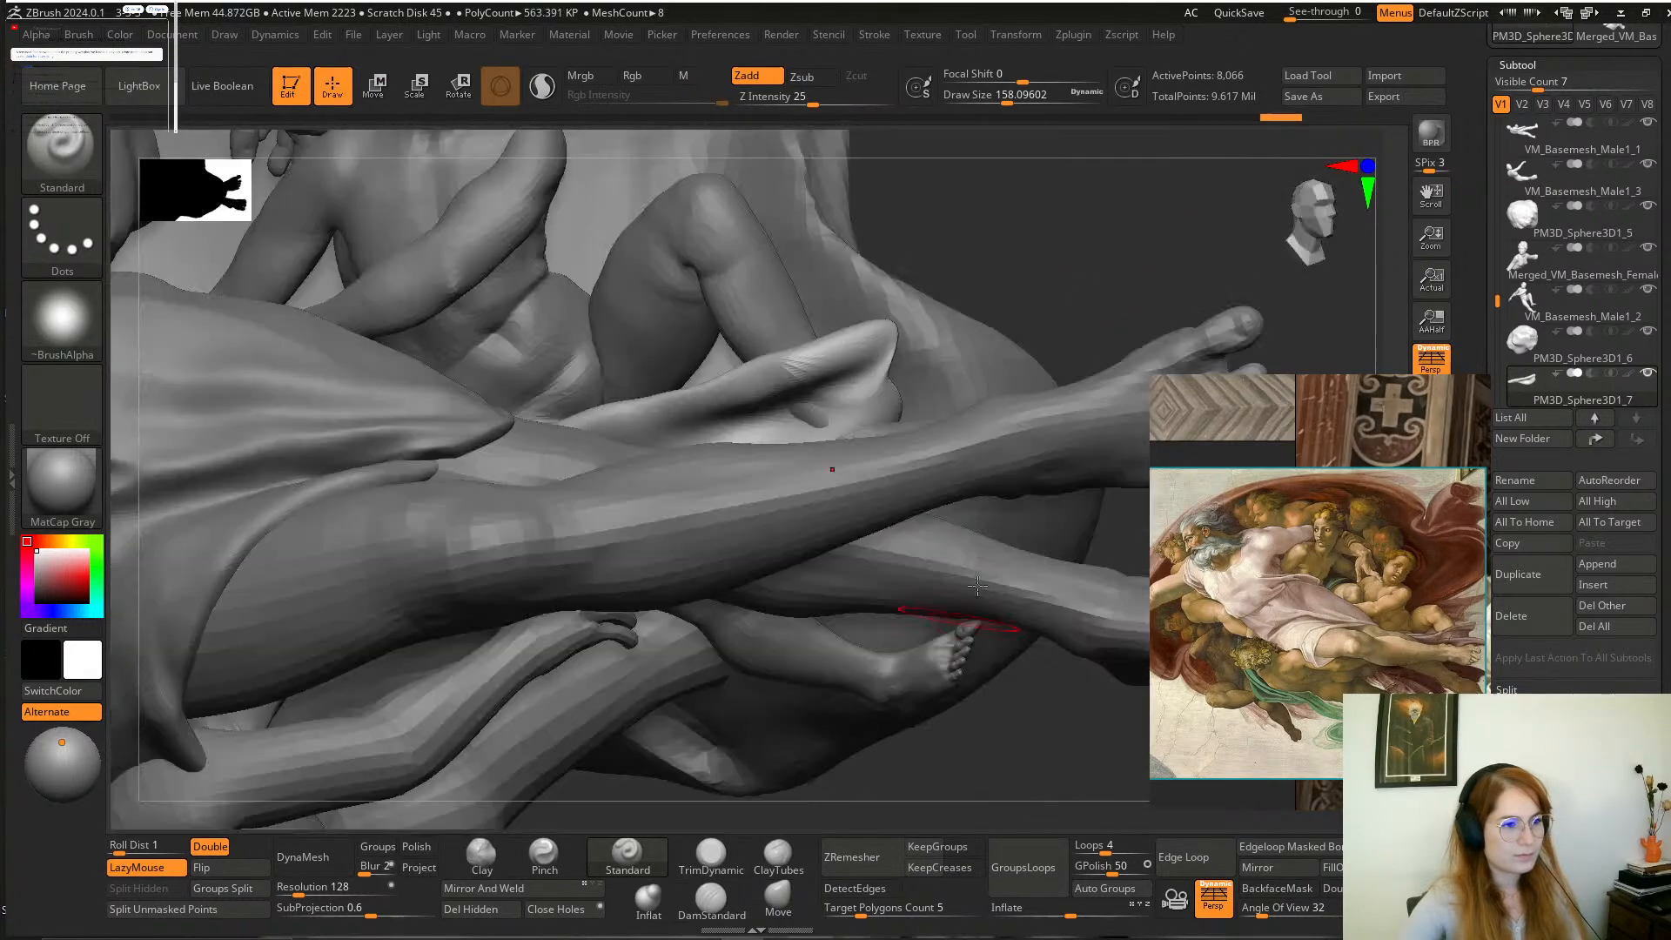
mouse_move(1040, 253)
left_mouse_down()
mouse_move(1055, 262)
mouse_move(1005, 276)
left_mouse_up()
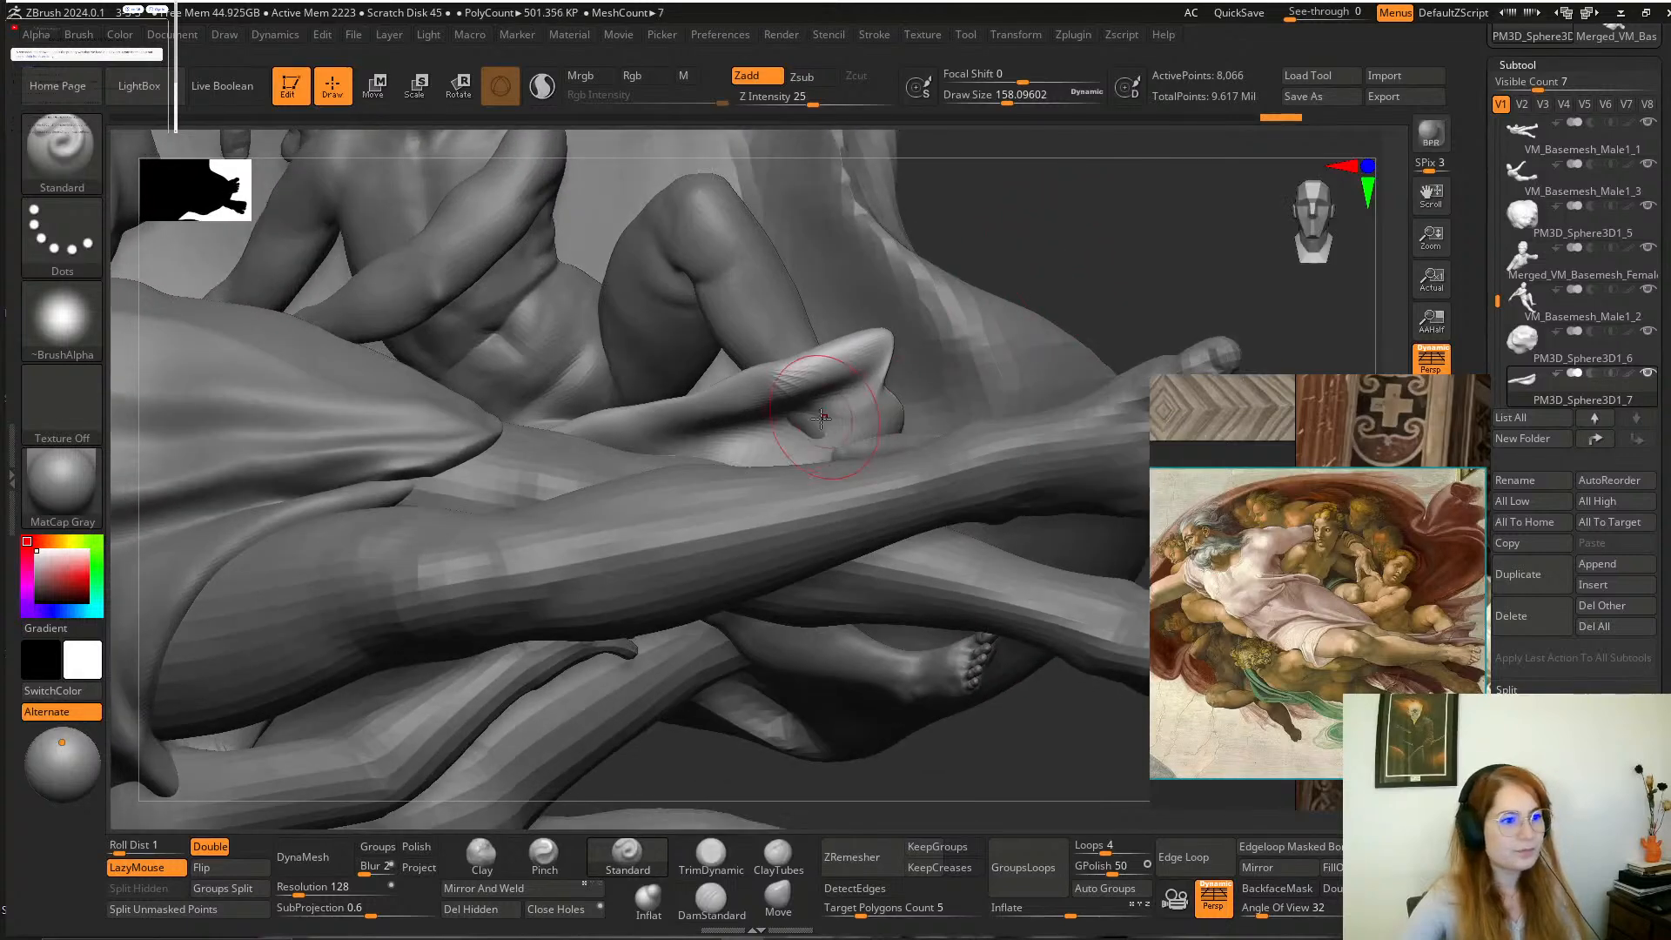
left_click_drag(853, 402, 769, 440)
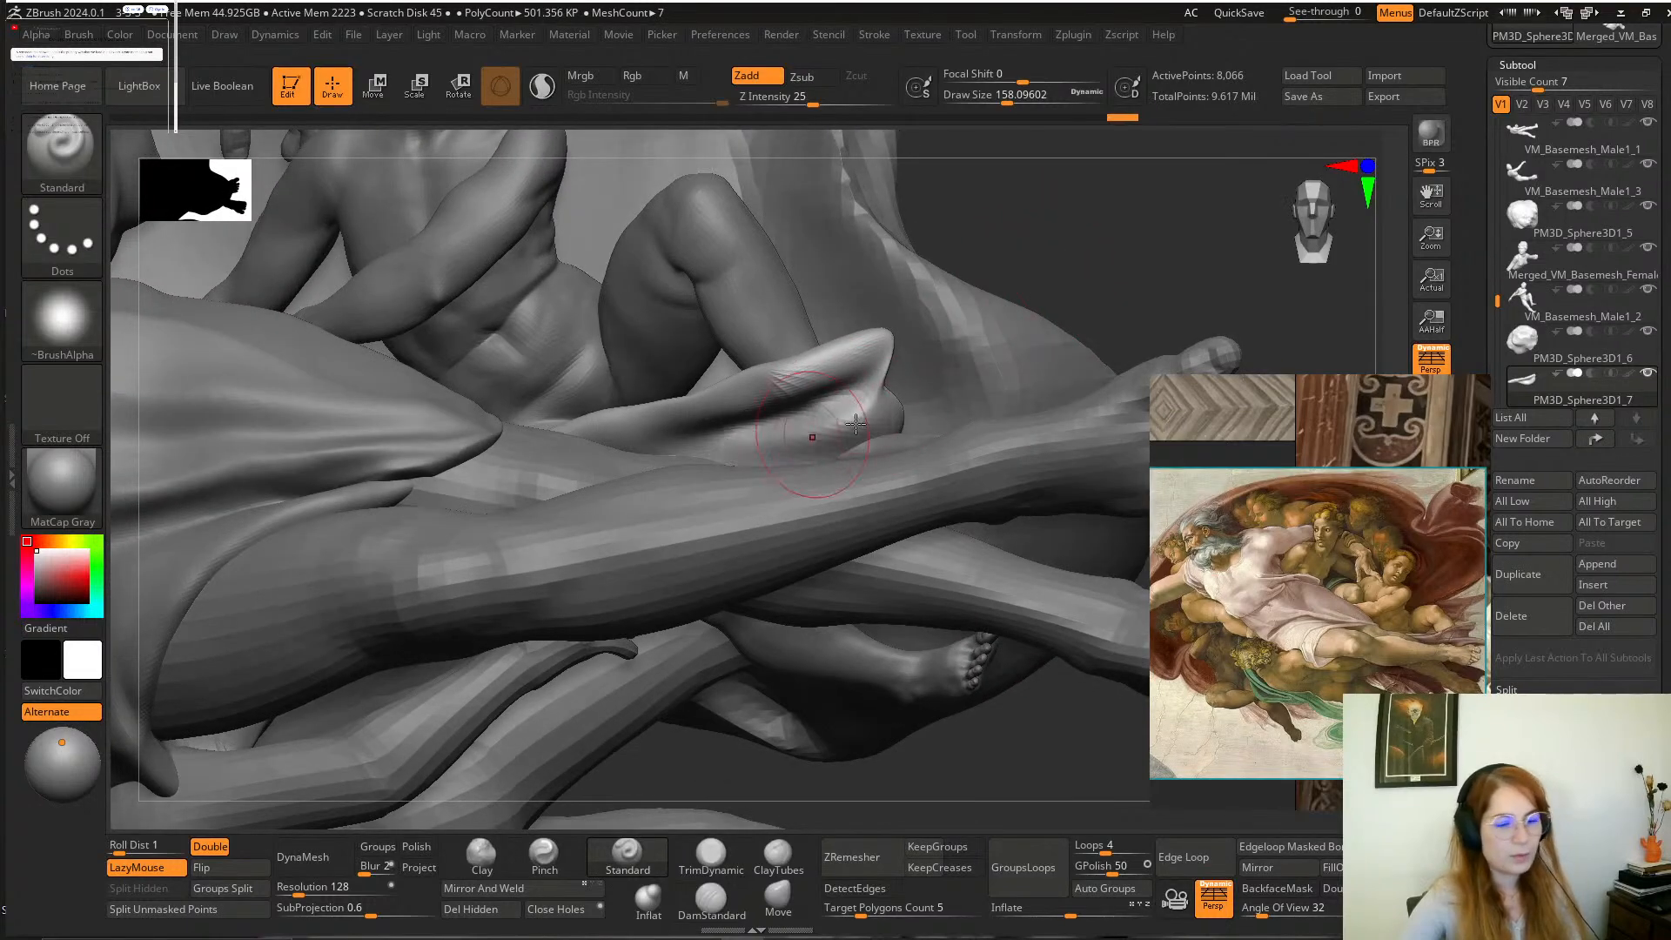
left_click_drag(1052, 305, 870, 391)
Build up the long fold running along the drapery beneath the boy's lower leg with the Standard brush.
key("super")
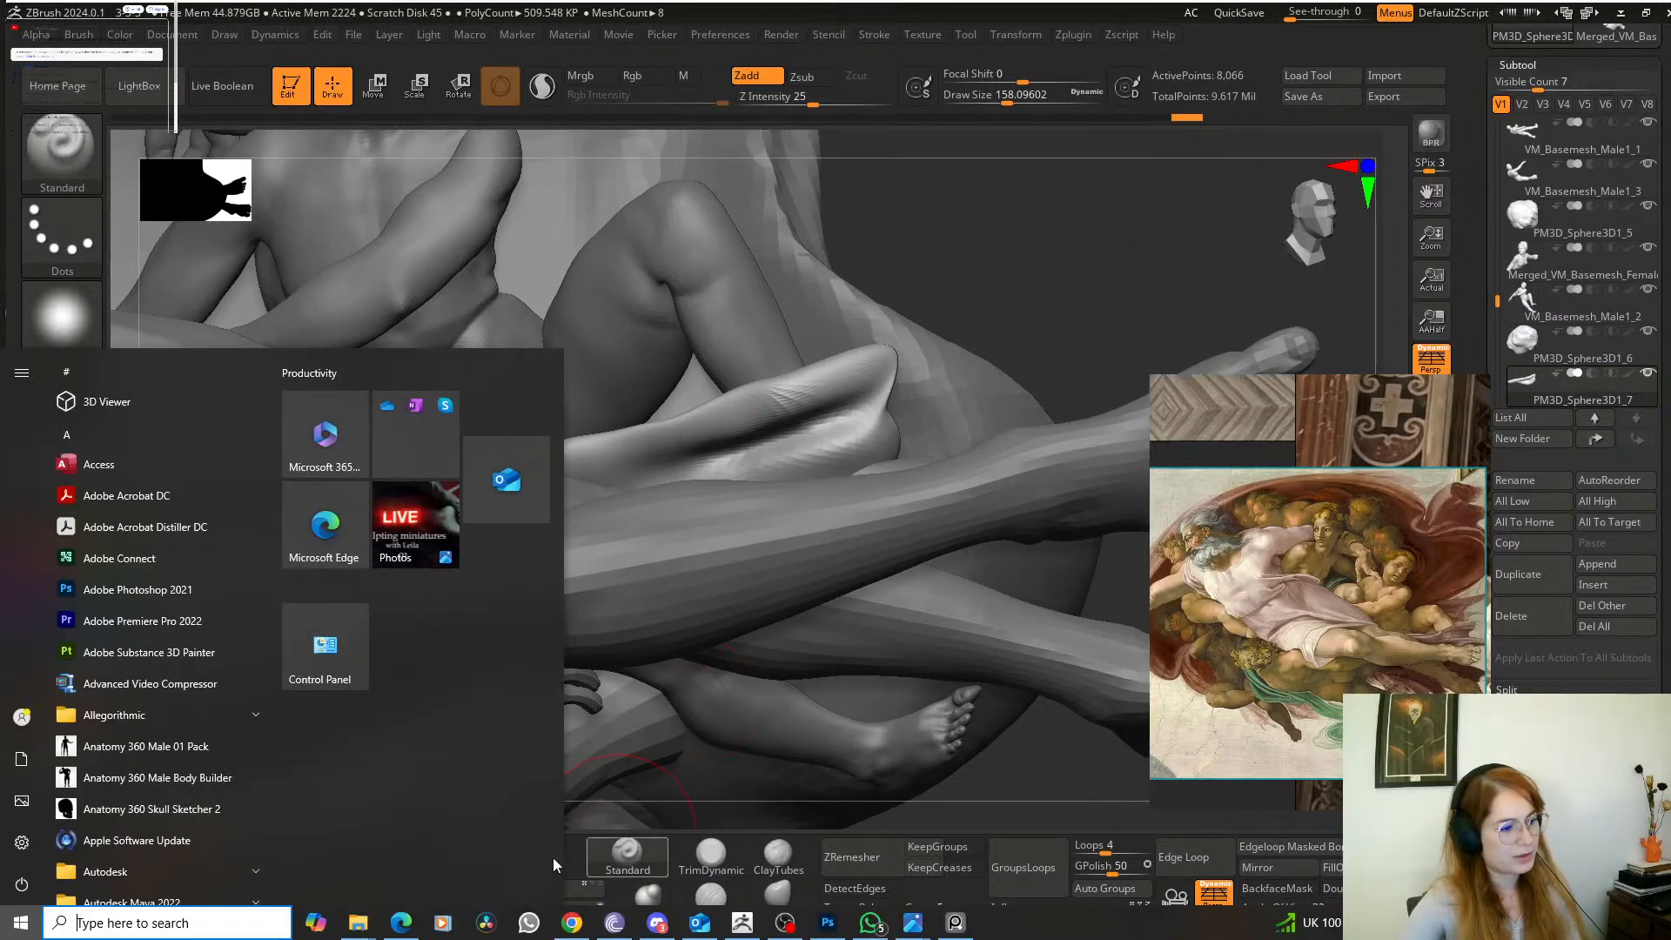
left_click(617, 868)
left_click_drag(1036, 282, 924, 444)
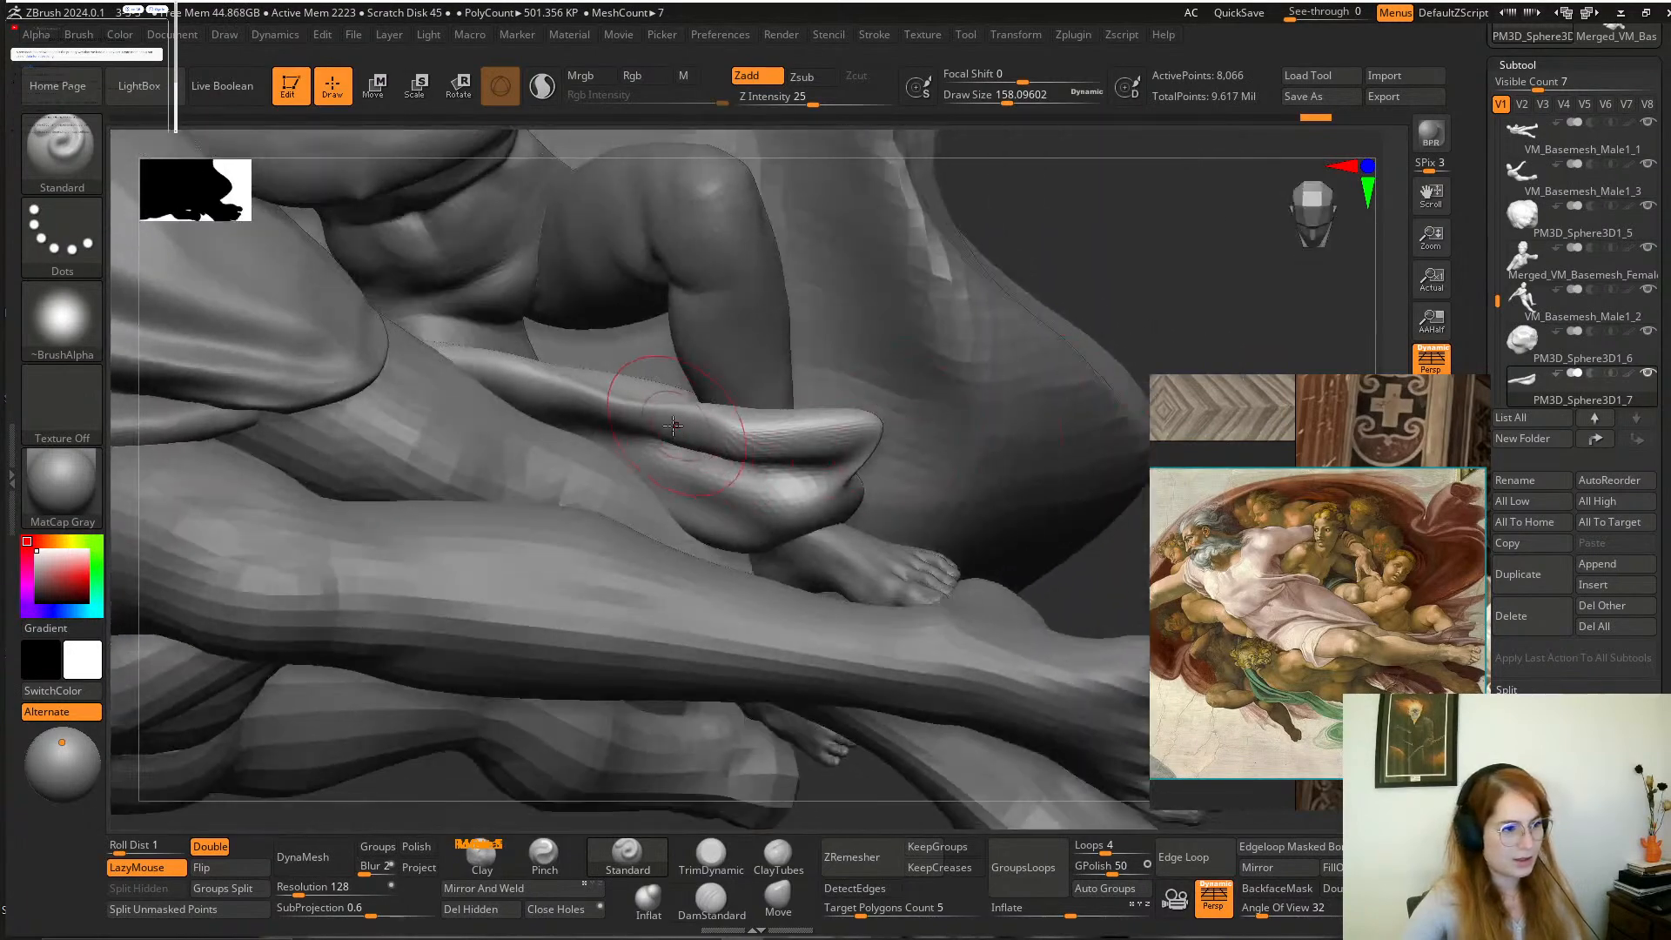
left_click_drag(672, 426, 741, 442)
mouse_move(1074, 322)
left_mouse_down()
mouse_move(1082, 209)
mouse_move(1117, 282)
mouse_move(1022, 358)
mouse_move(1052, 374)
mouse_move(1042, 336)
mouse_move(1007, 339)
mouse_move(980, 409)
left_mouse_up()
Adjust the drapery's shape under the boy's thigh using the Move brush at a draw size of about 293.
left_click(778, 898)
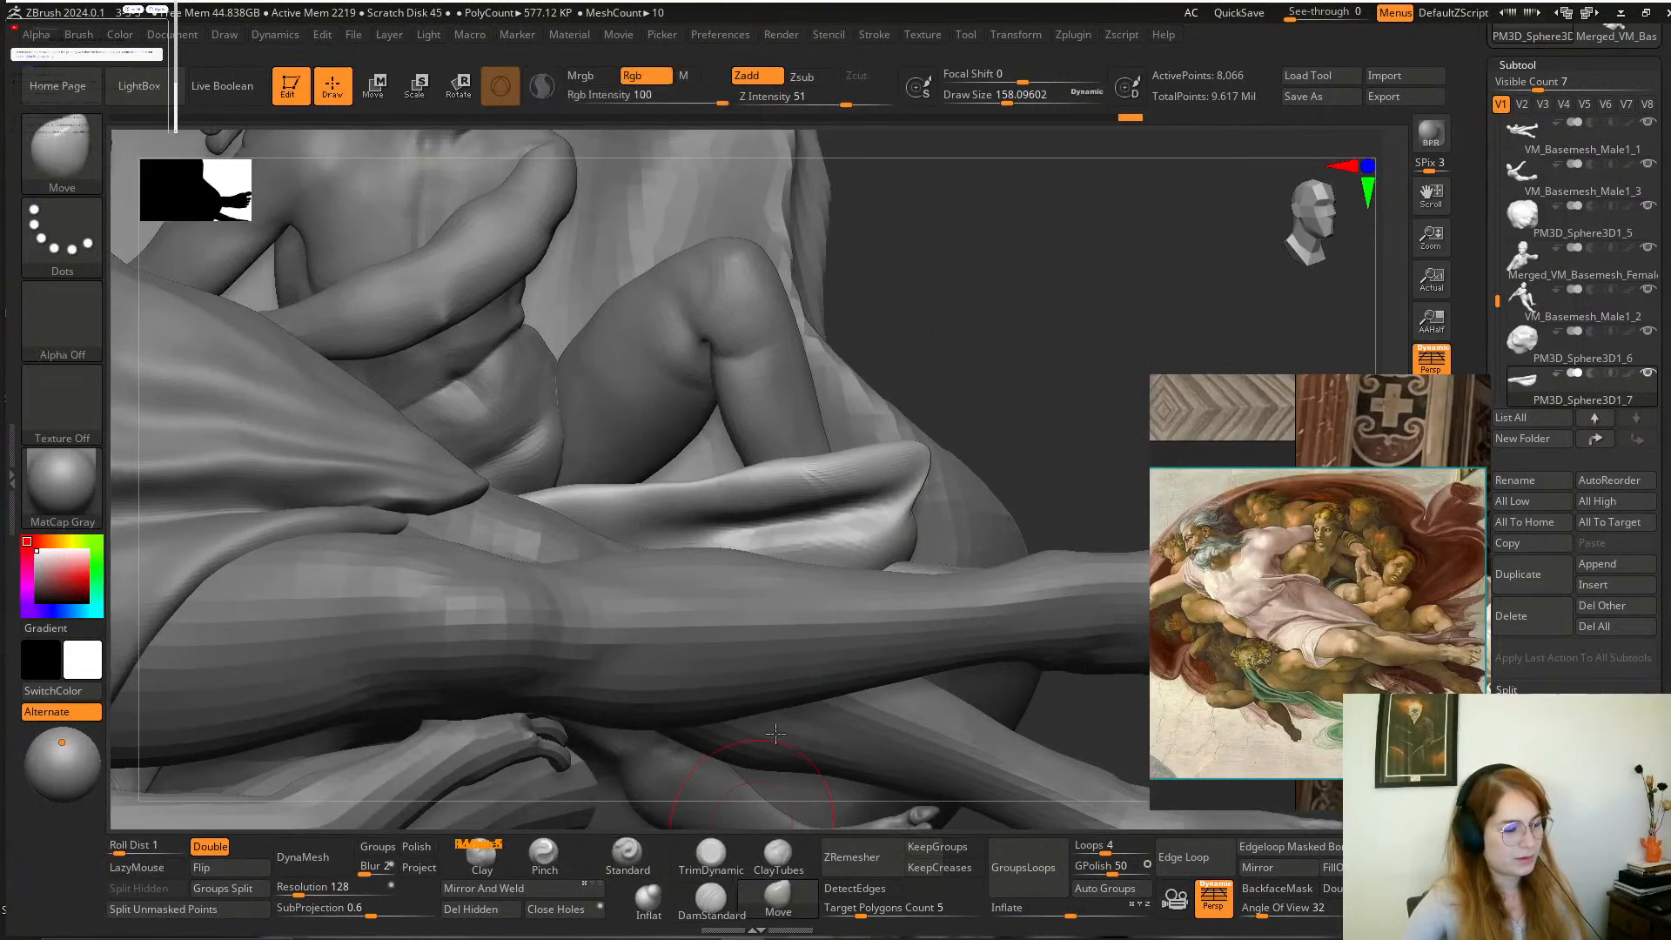
key("space")
mouse_move(625, 501)
left_mouse_down()
mouse_move(649, 503)
mouse_move(595, 520)
left_mouse_up()
left_click_drag(902, 365, 1081, 384)
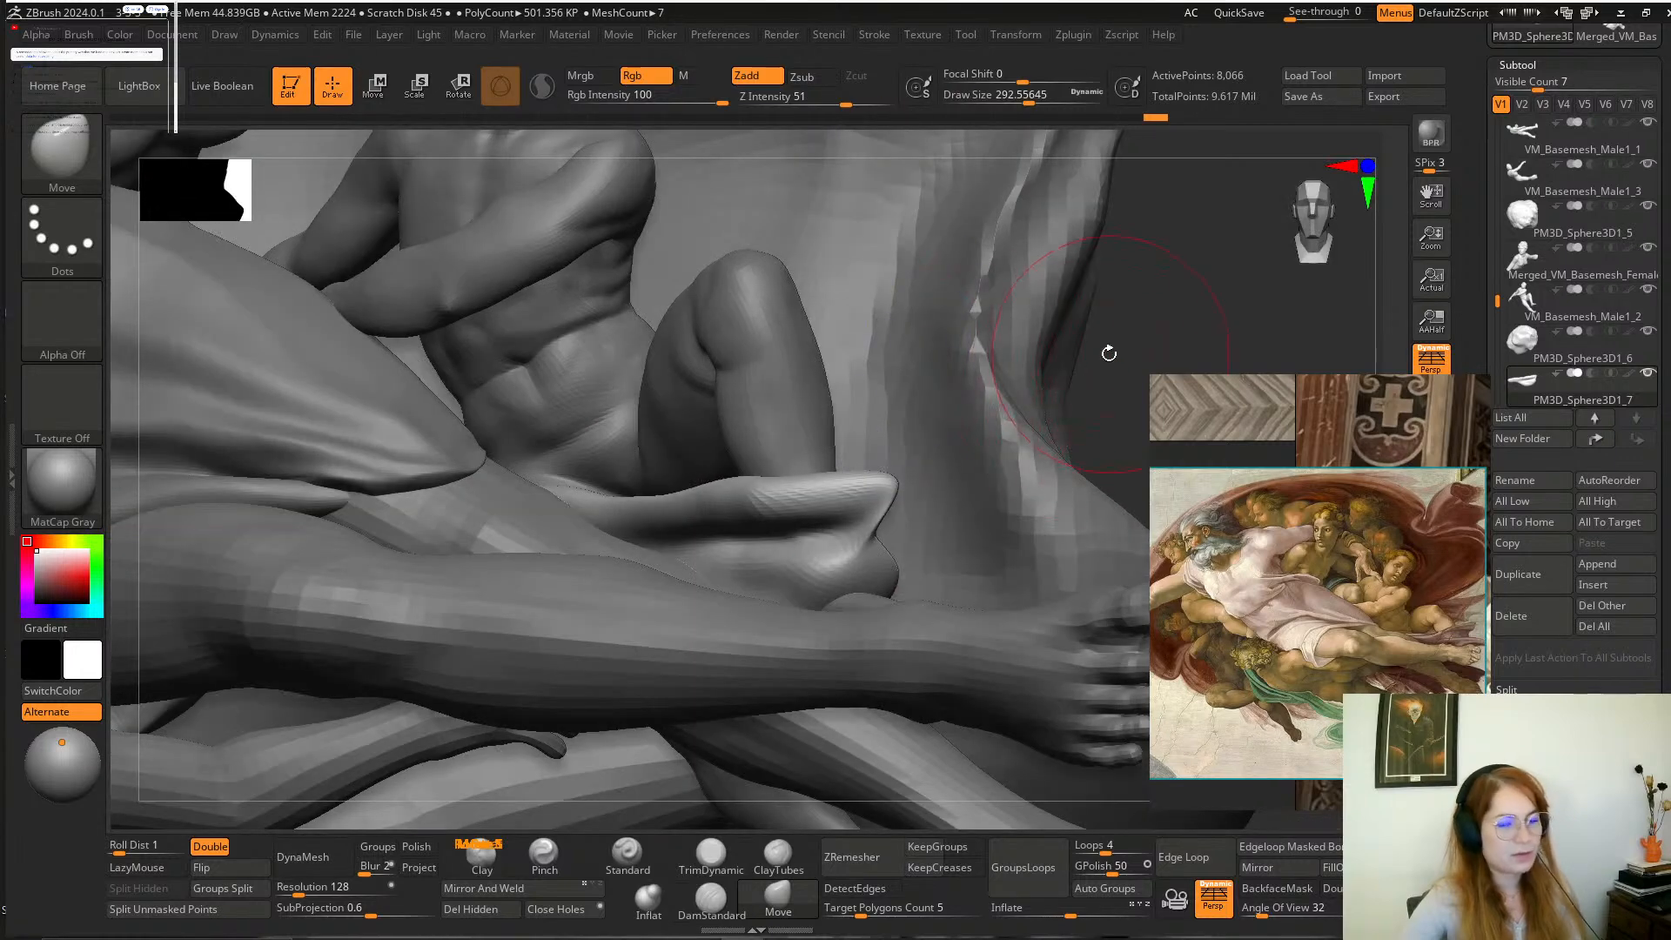
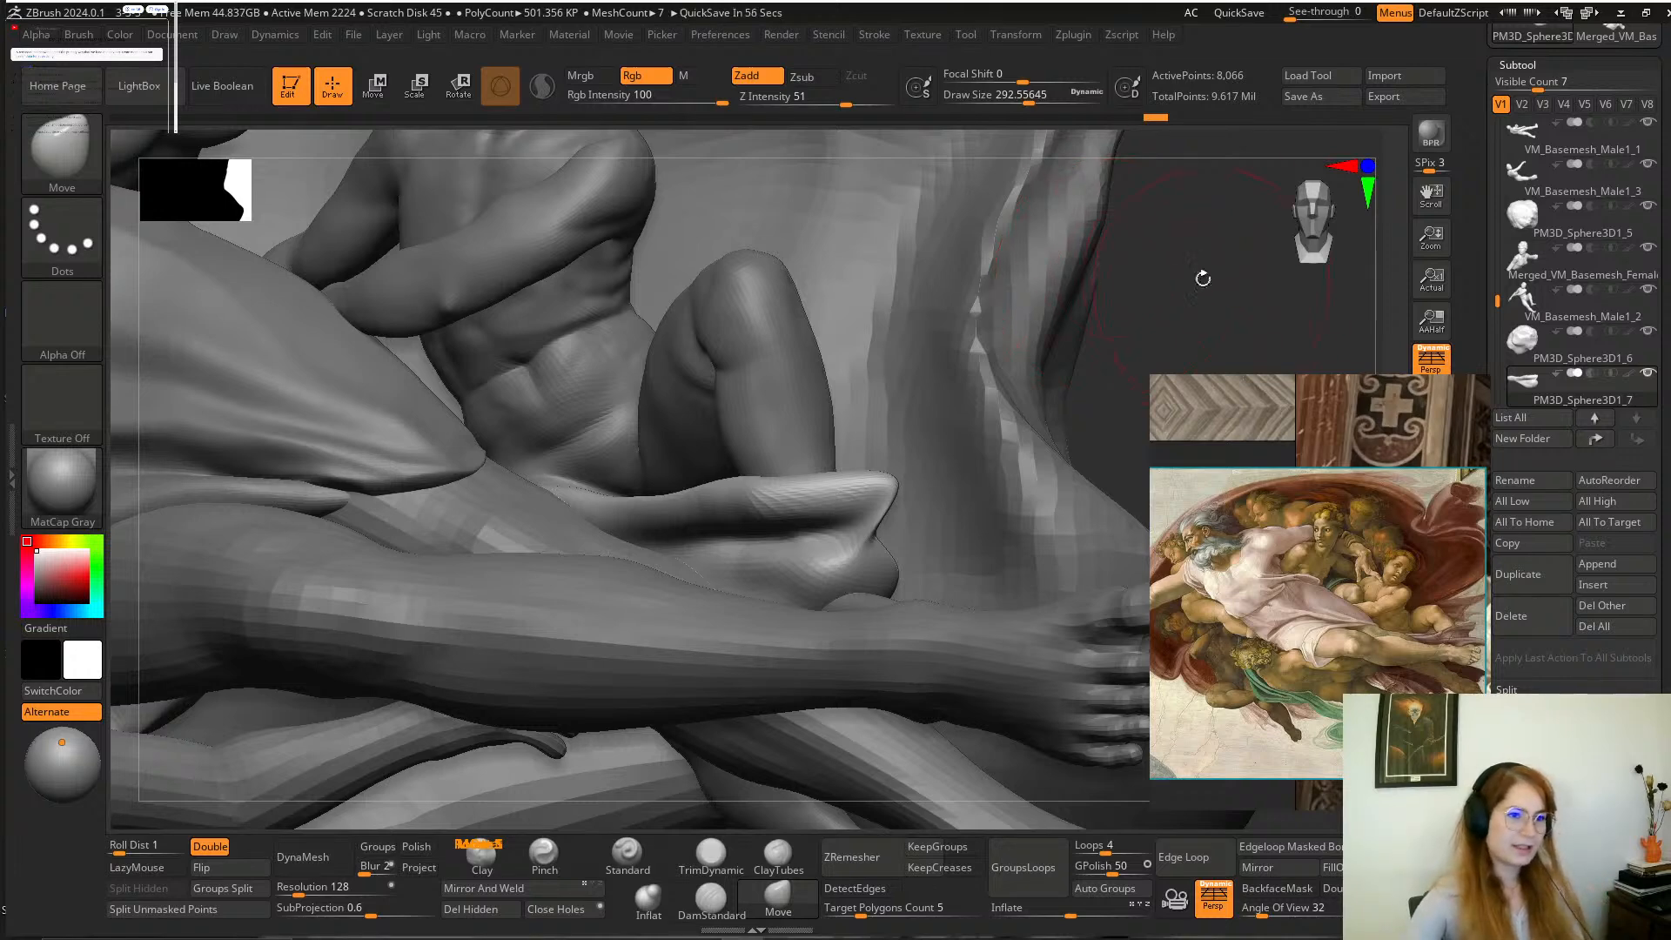
Sculpt the folds of the small cloth beneath the seated child's leg with the Standard brush at a draw size of about 116.
mouse_move(1203, 277)
left_mouse_down()
mouse_move(1143, 337)
mouse_move(1070, 313)
mouse_move(1104, 275)
mouse_move(1112, 289)
left_mouse_up()
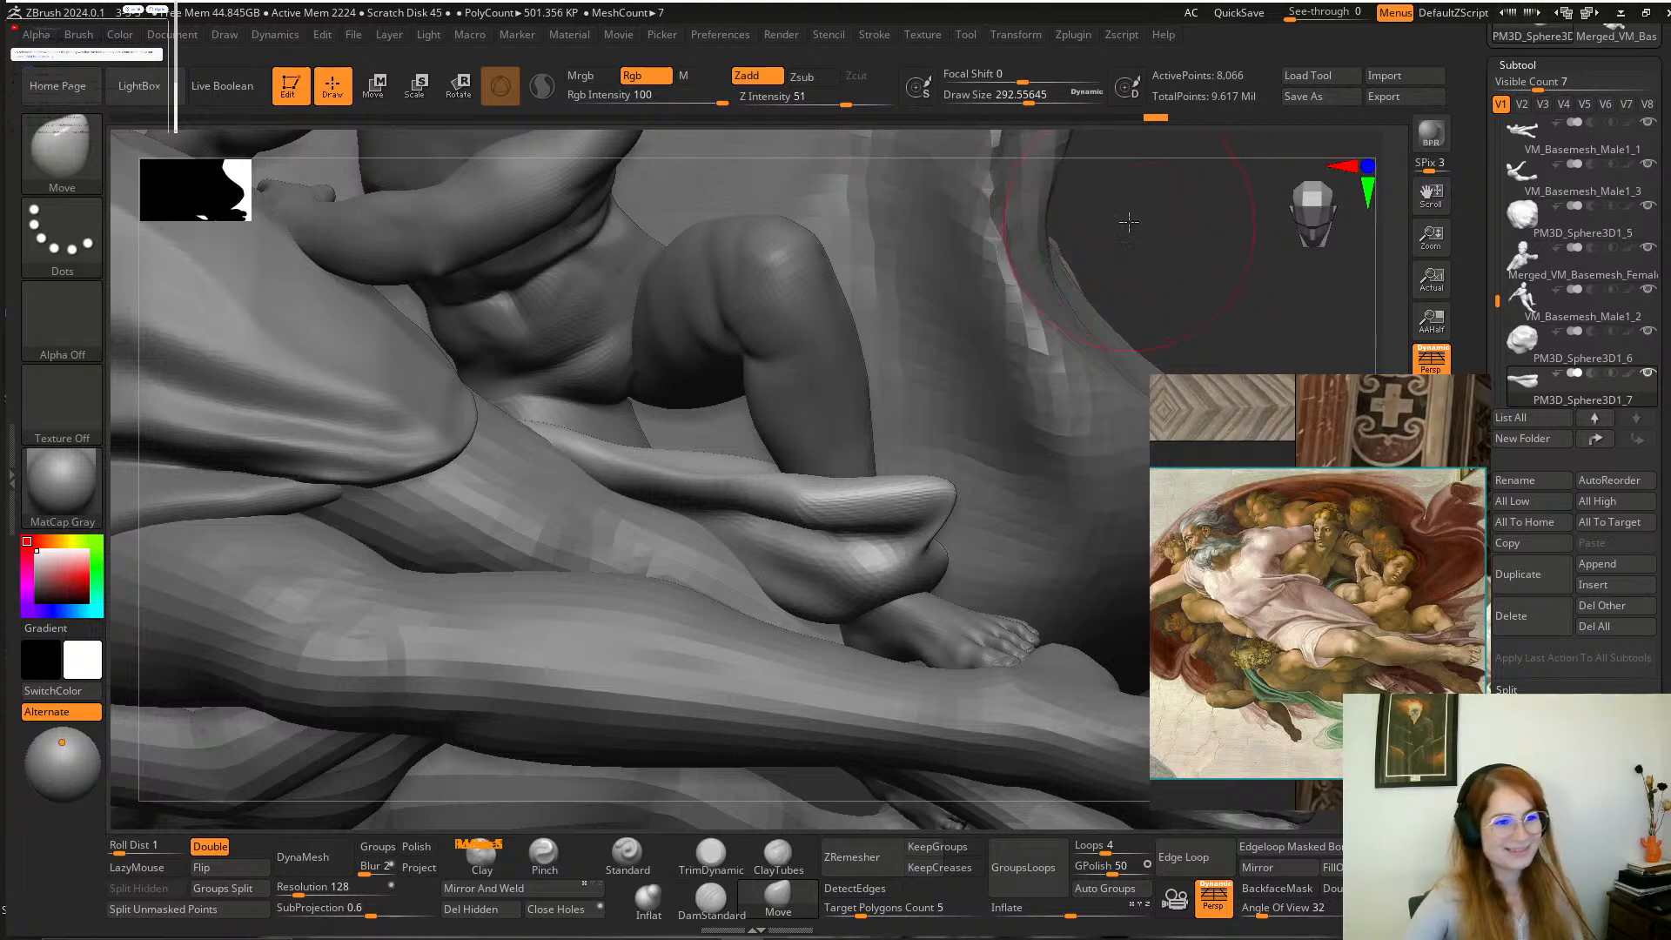
left_click_drag(1128, 222, 1124, 198)
key("space")
left_click_drag(897, 422, 877, 423)
left_click_drag(1115, 243, 1105, 213)
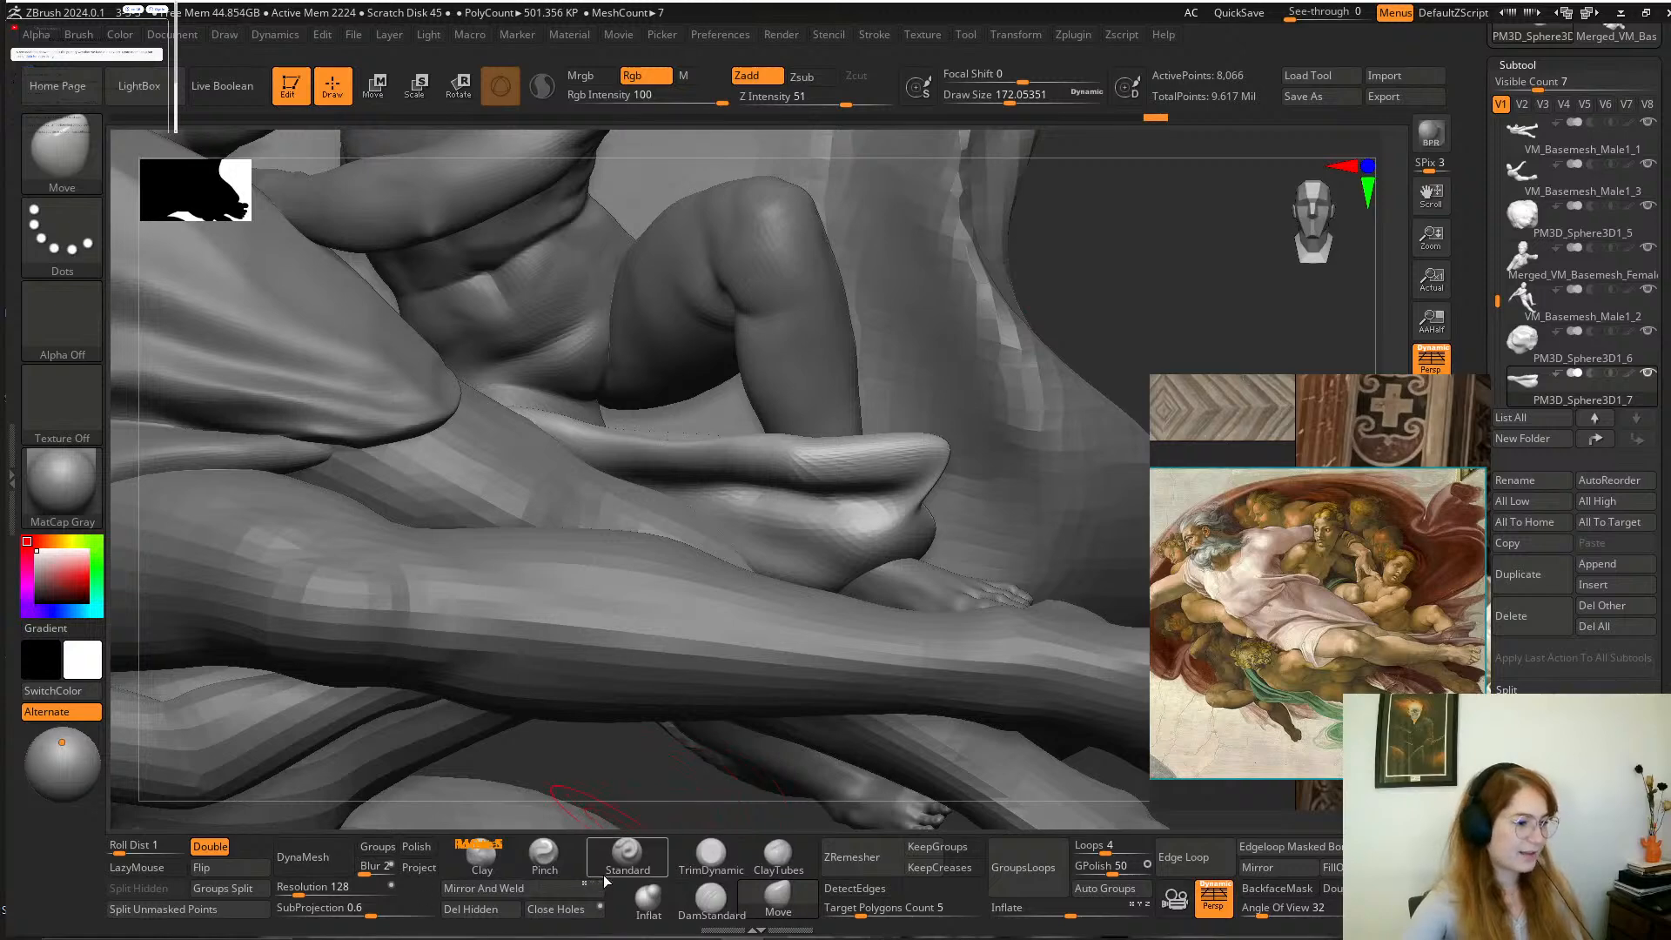
left_click(626, 853)
key("space")
mouse_move(862, 459)
left_mouse_down()
mouse_move(826, 459)
mouse_move(957, 454)
mouse_move(609, 458)
left_mouse_up()
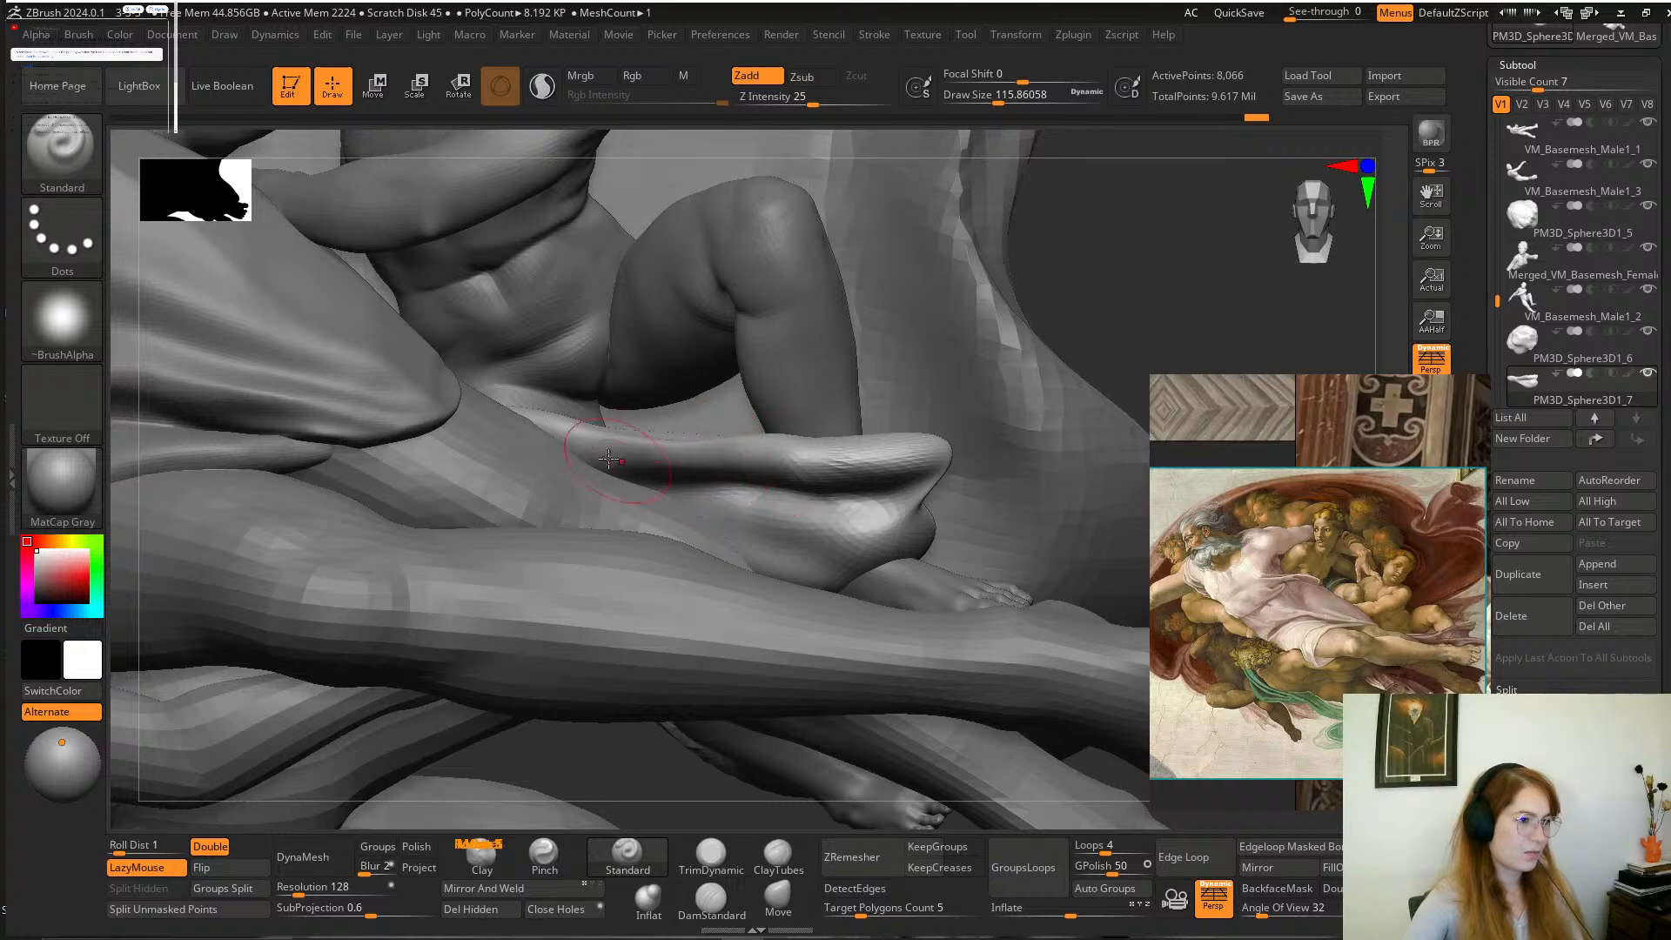
left_click_drag(1093, 335, 1085, 303)
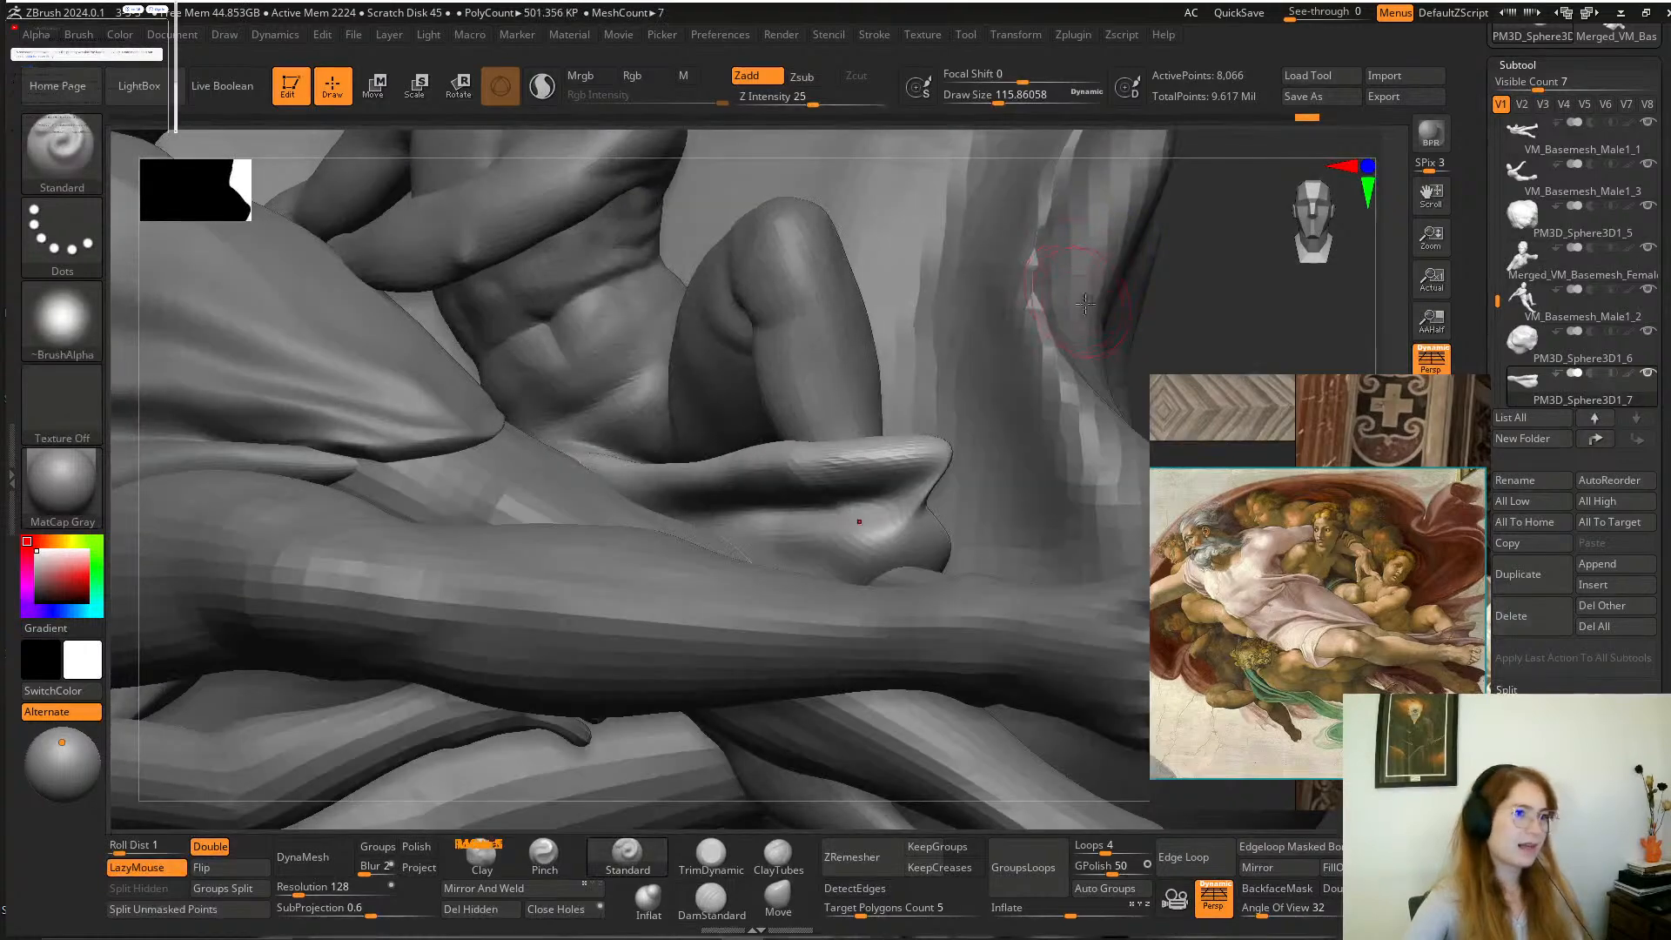
mouse_move(1198, 311)
left_mouse_down()
mouse_move(1100, 373)
mouse_move(1033, 369)
mouse_move(1001, 409)
left_mouse_up()
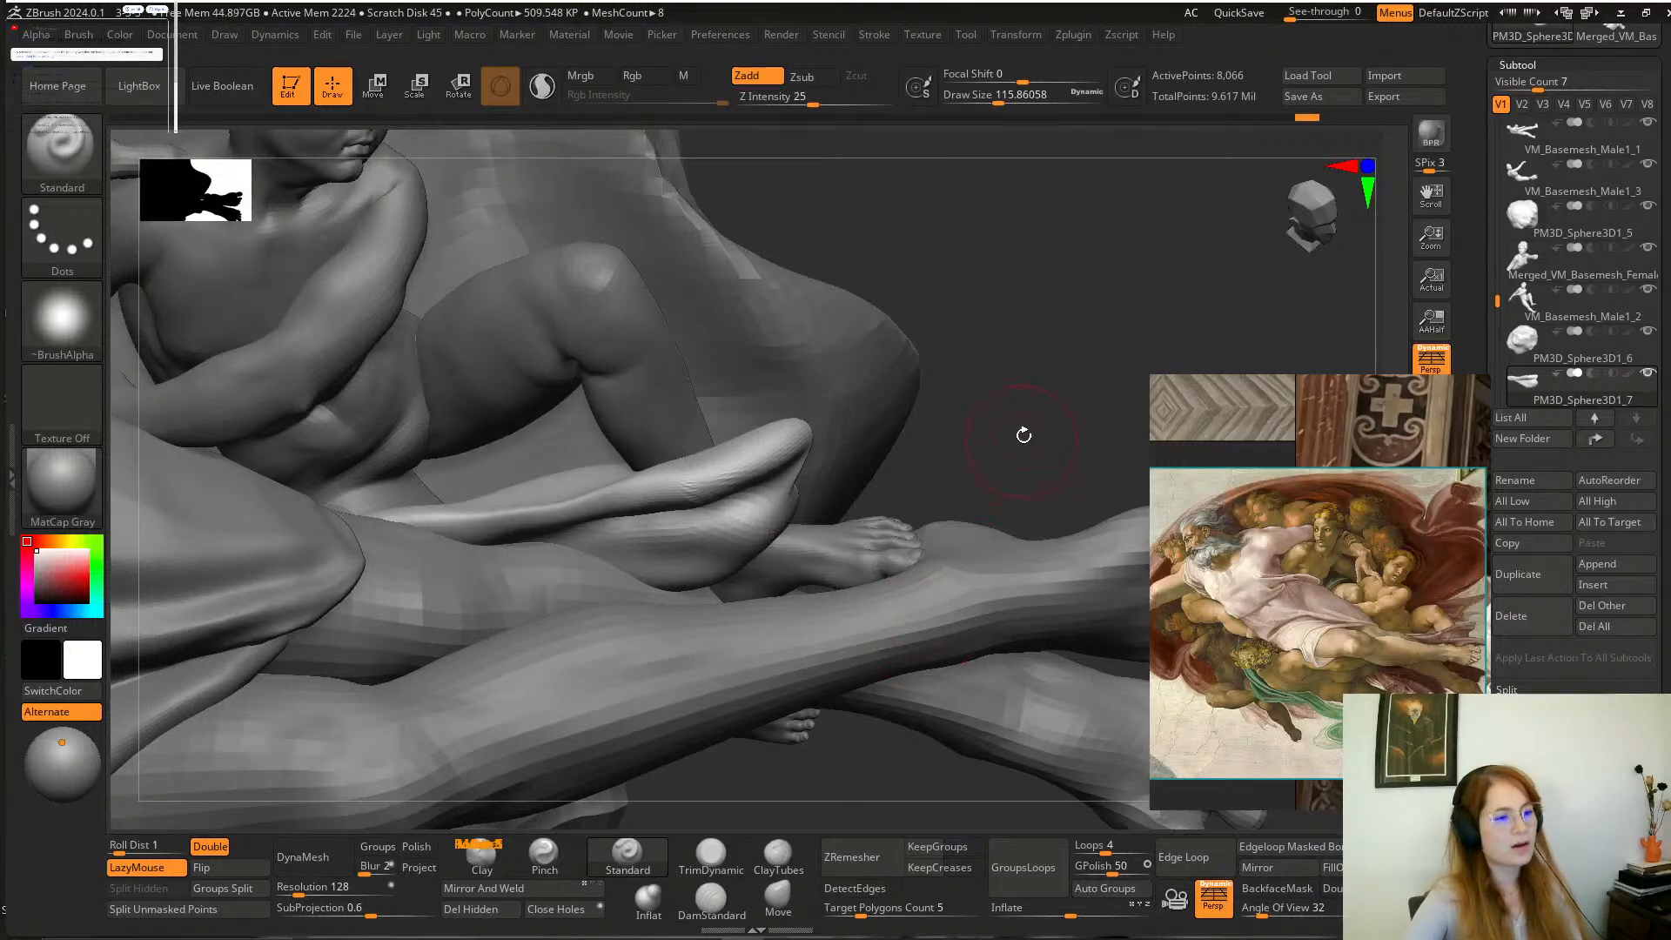
mouse_move(1016, 479)
left_mouse_down()
mouse_move(995, 421)
mouse_move(780, 533)
mouse_move(673, 562)
left_mouse_up()
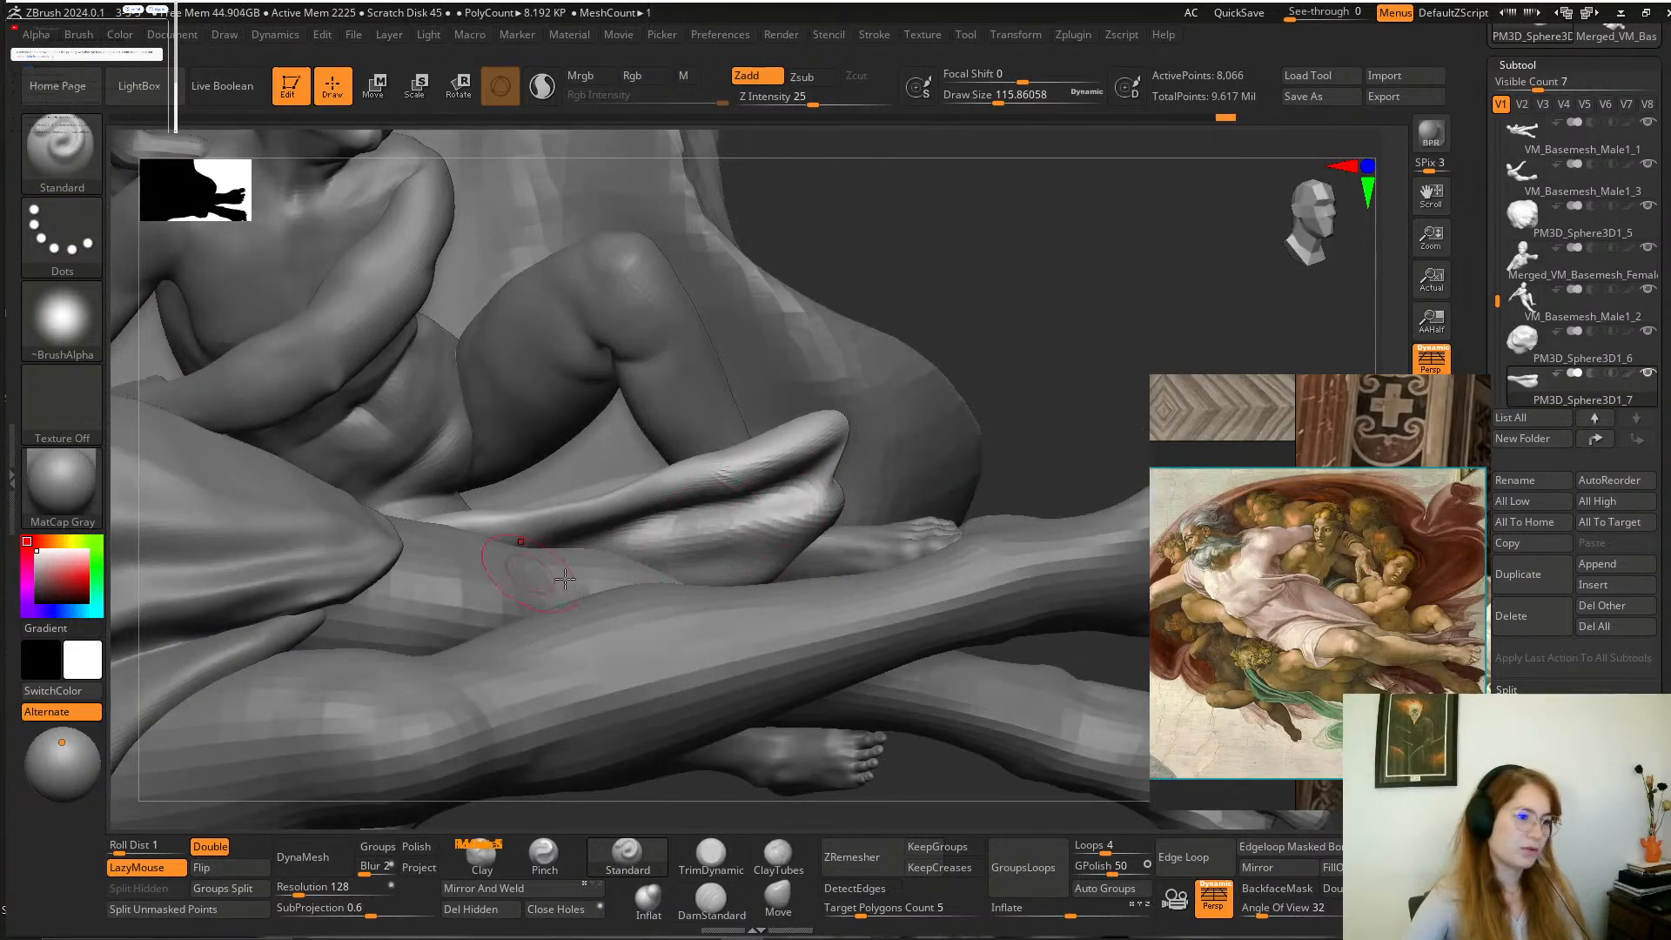
Refine the folds at the small cloth's outer end with the Standard brush at a draw size of about 128.
left_click_drag(1088, 312, 1019, 288)
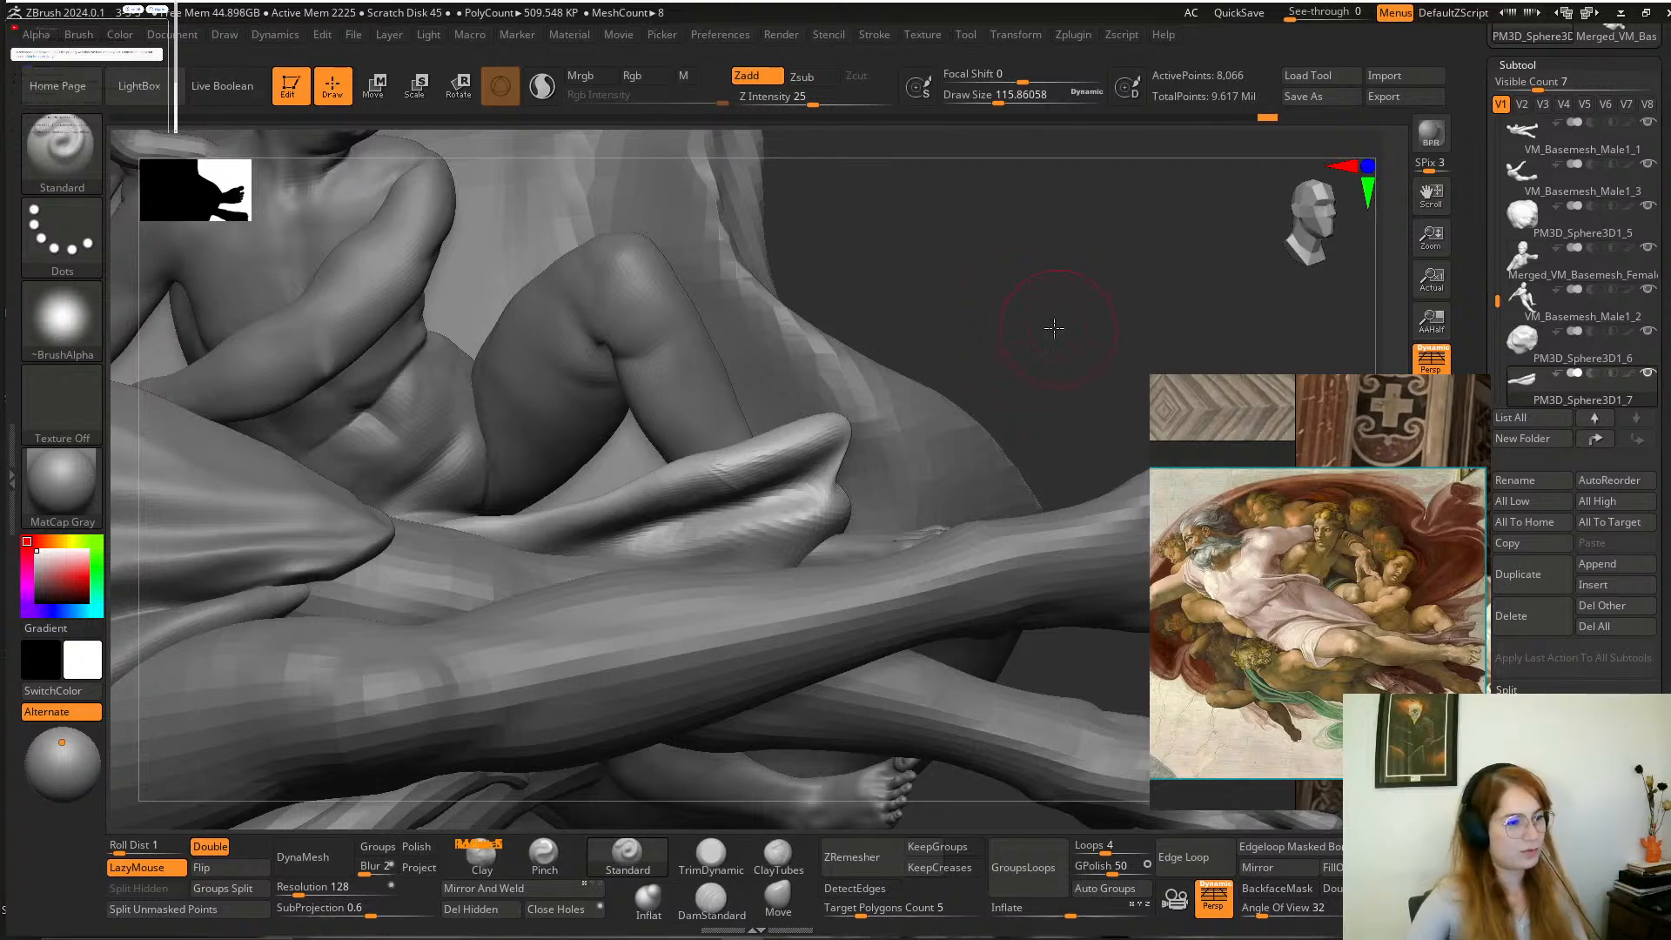
left_click_drag(1049, 324, 993, 398)
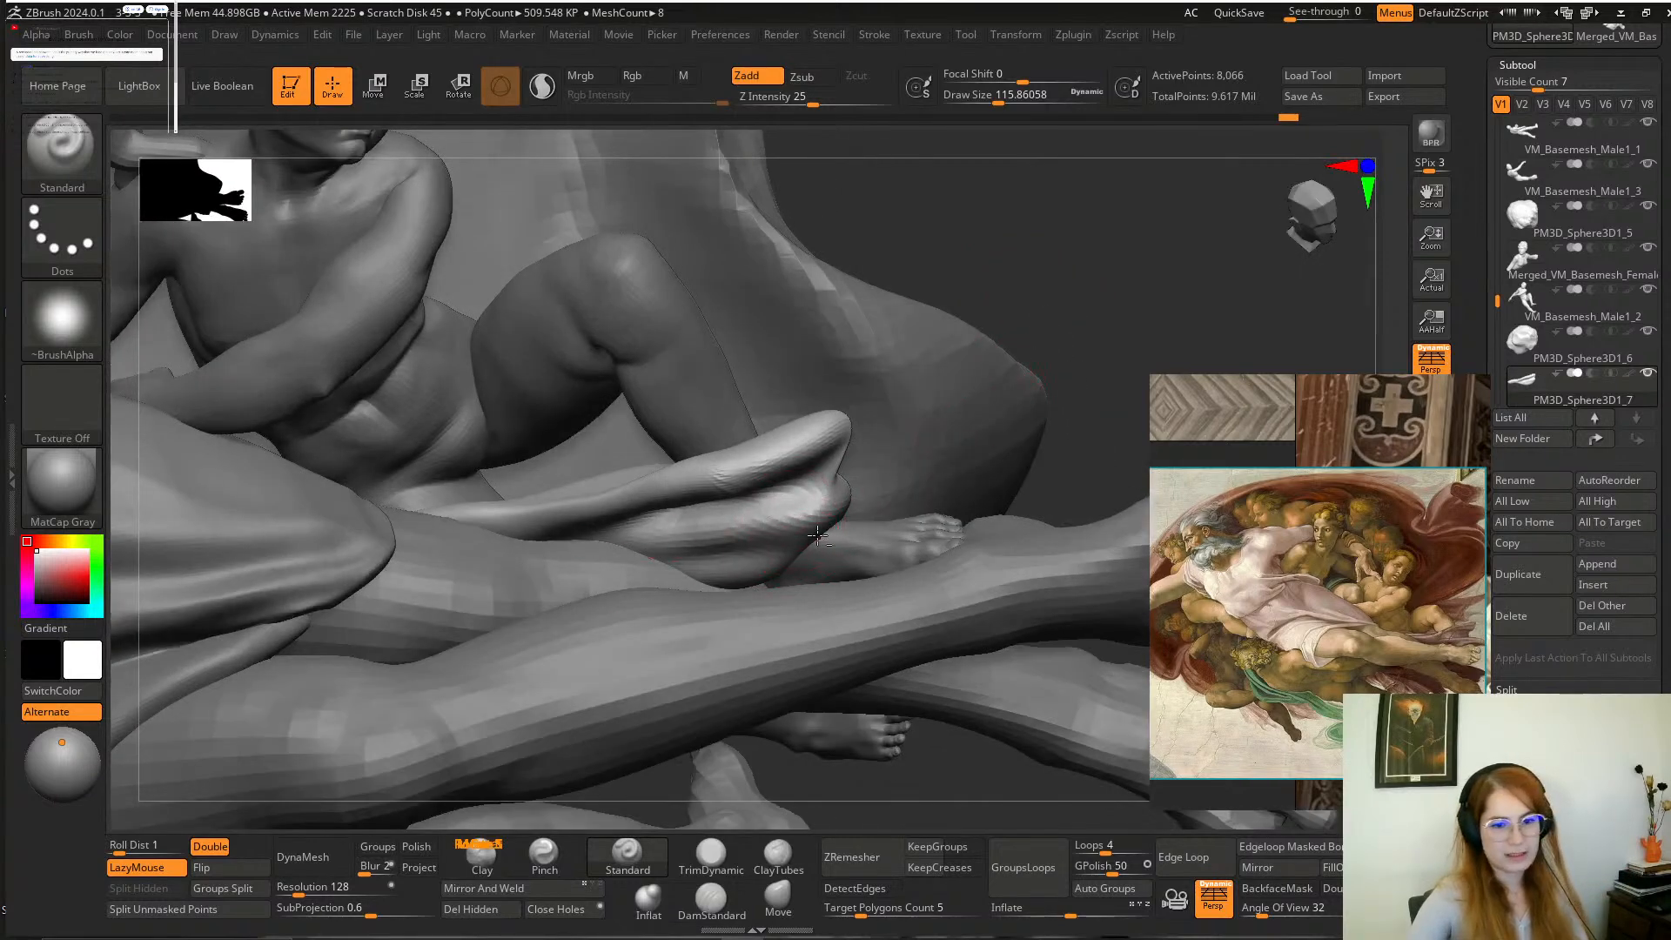
mouse_move(1036, 270)
left_mouse_down()
mouse_move(1079, 302)
mouse_move(1066, 274)
left_mouse_up()
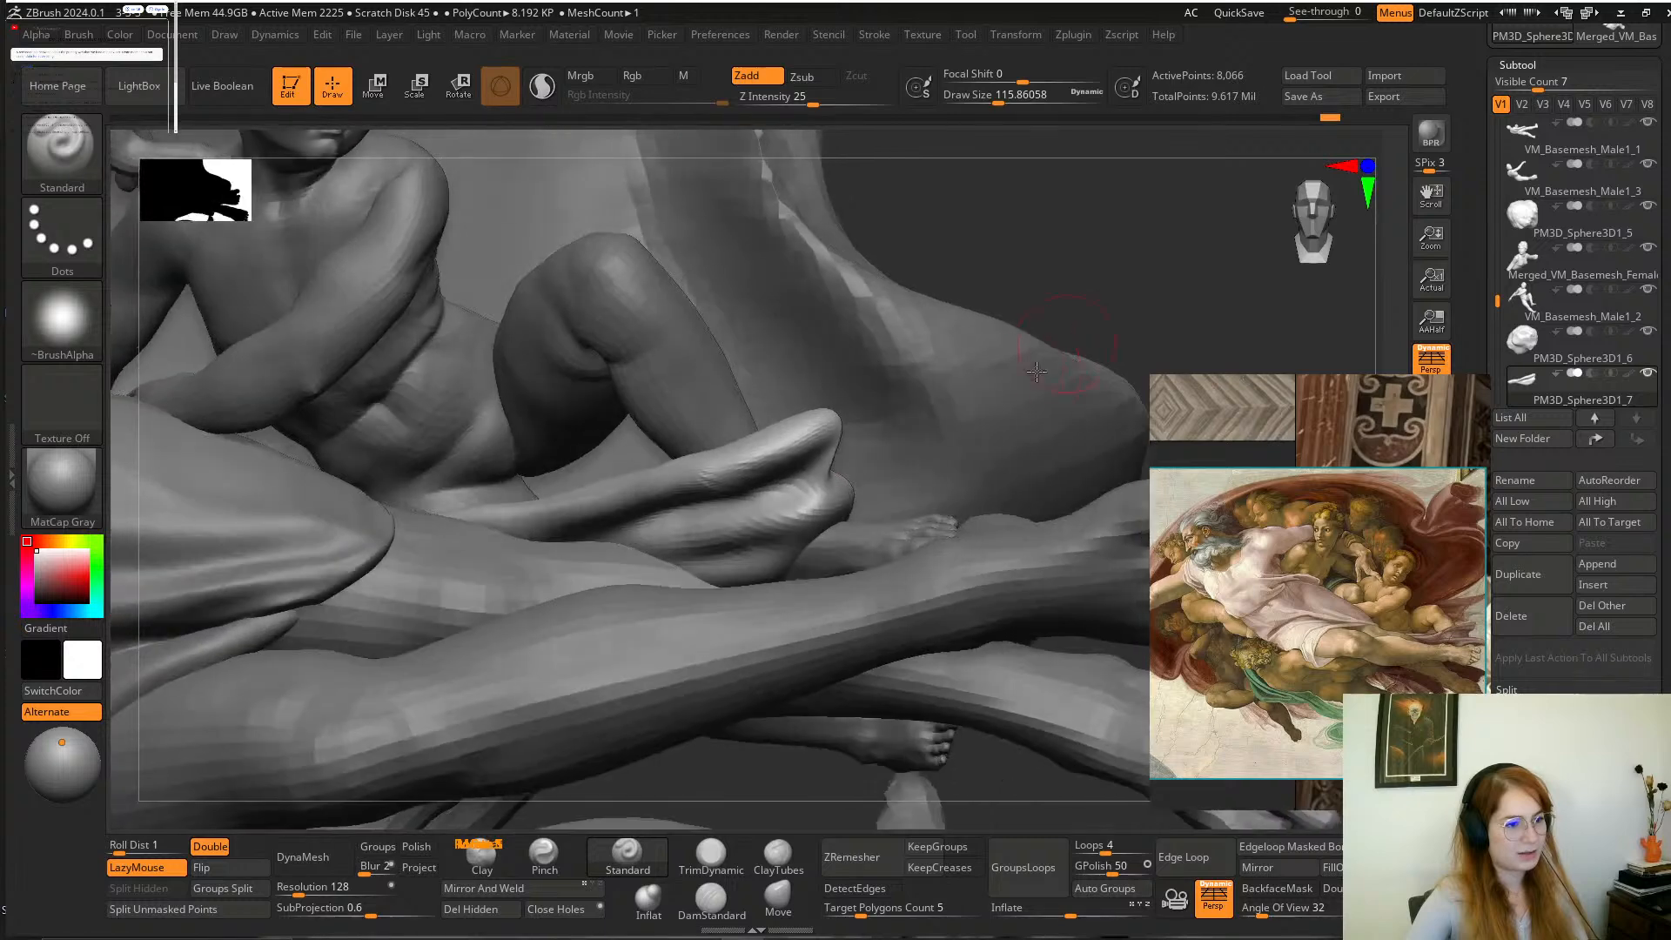
key("space")
left_click_drag(847, 517, 851, 513)
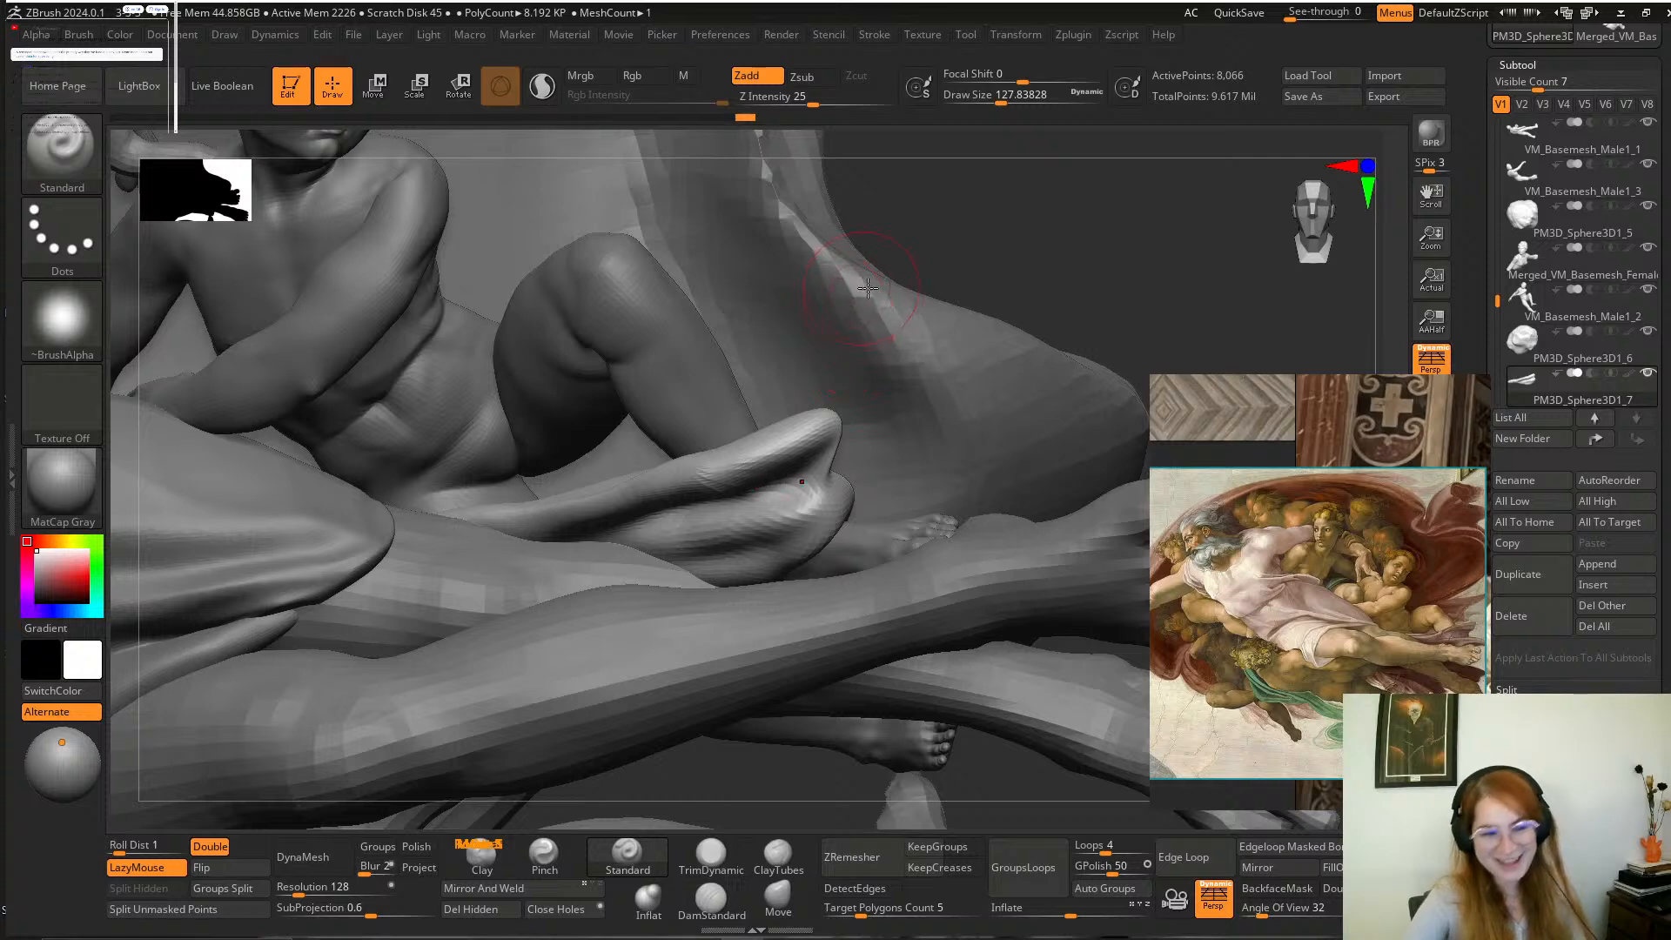
mouse_move(1050, 261)
left_mouse_down()
mouse_move(1056, 243)
mouse_move(1033, 250)
left_mouse_up()
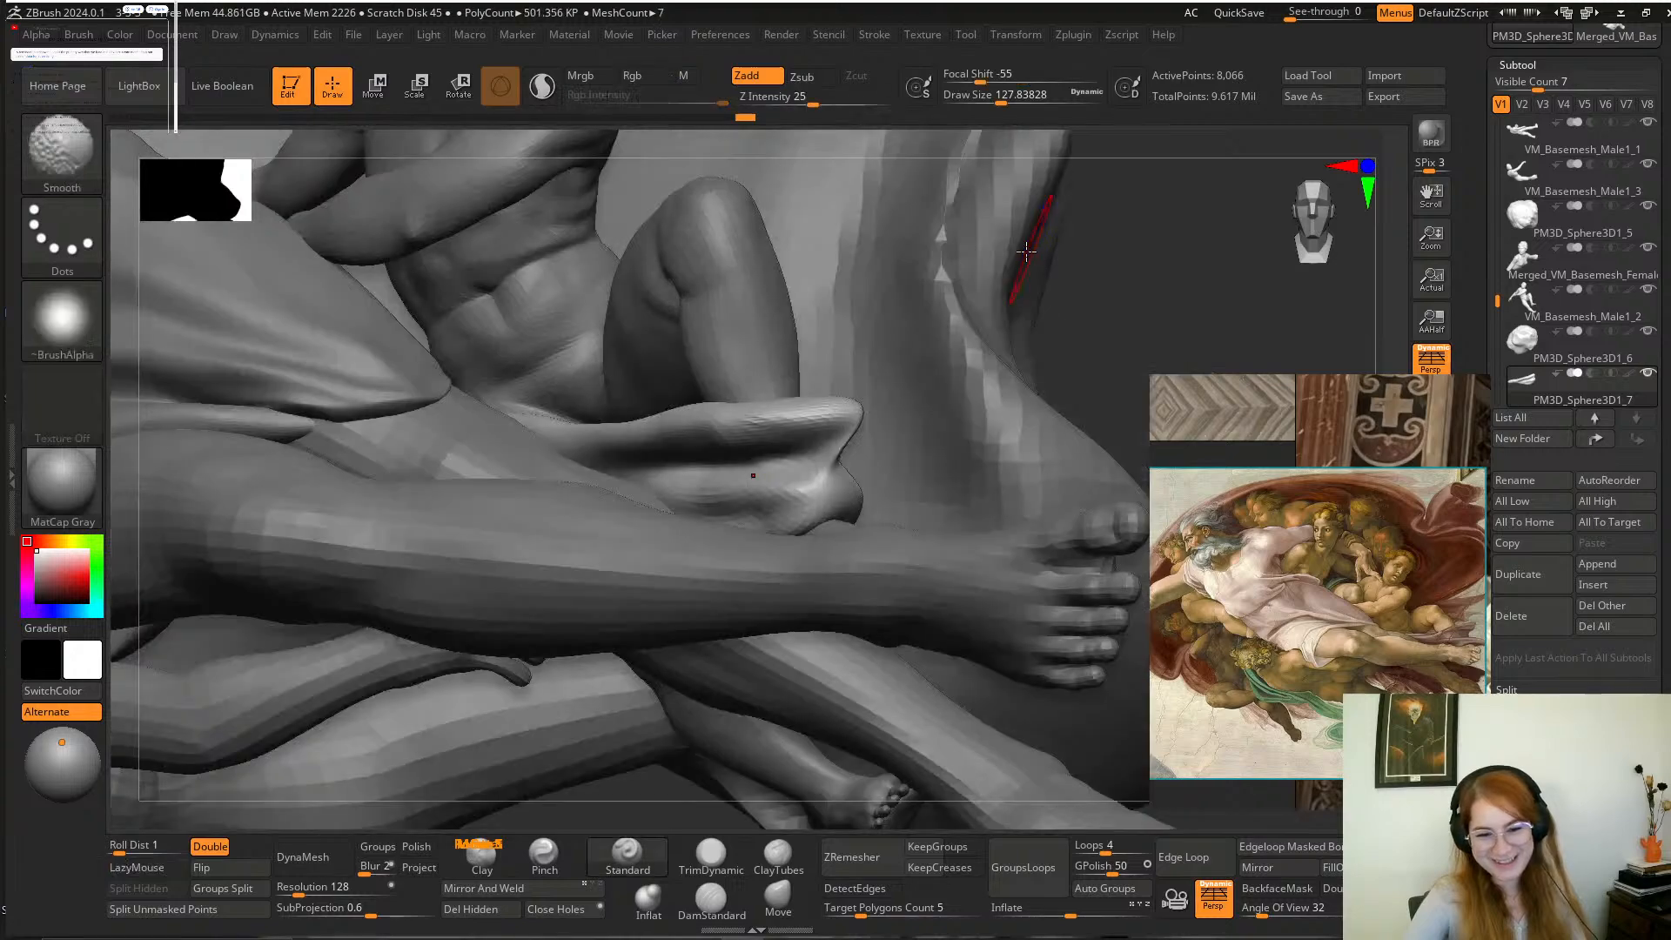
mouse_move(1099, 312)
left_mouse_down()
mouse_move(1064, 332)
mouse_move(1036, 313)
mouse_move(916, 400)
left_mouse_up()
left_click_drag(757, 439, 851, 409)
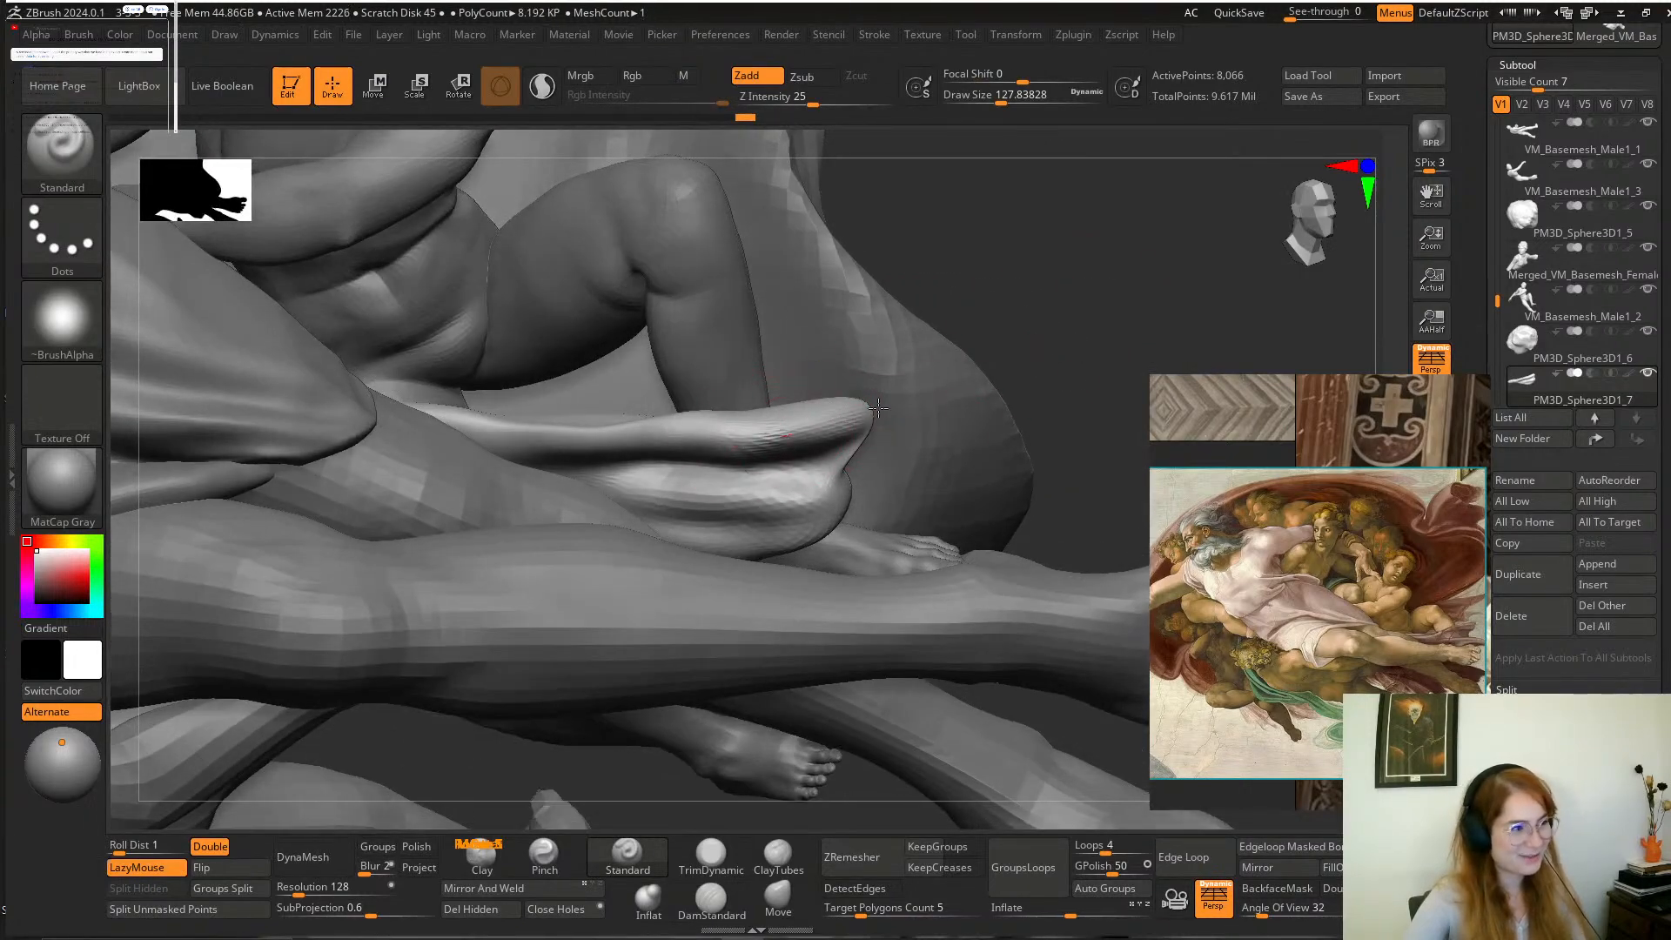
Work the Standard brush along the cloth's upper fold from its outer end back towards the child's hip.
left_click_drag(1085, 272, 1010, 283)
mouse_move(774, 438)
left_mouse_down("shift")
mouse_move(838, 428)
mouse_move(585, 429)
left_mouse_up("shift")
mouse_move(1095, 306)
left_mouse_down()
mouse_move(1132, 309)
mouse_move(1015, 309)
mouse_move(975, 357)
left_mouse_up()
left_click_drag(961, 264, 941, 326)
left_click_drag(570, 413, 491, 422)
left_click_drag(936, 214, 916, 326)
mouse_move(767, 350)
left_mouse_down()
mouse_move(745, 368)
mouse_move(775, 357)
left_mouse_up()
Build up the outer ends of the cloth's upper and lower folds with the Clay brush.
mouse_move(918, 702)
left_mouse_down("shift")
mouse_move(911, 317)
mouse_move(1026, 399)
mouse_move(921, 384)
mouse_move(941, 403)
mouse_move(1033, 379)
mouse_move(974, 429)
mouse_move(1016, 466)
left_mouse_up("shift")
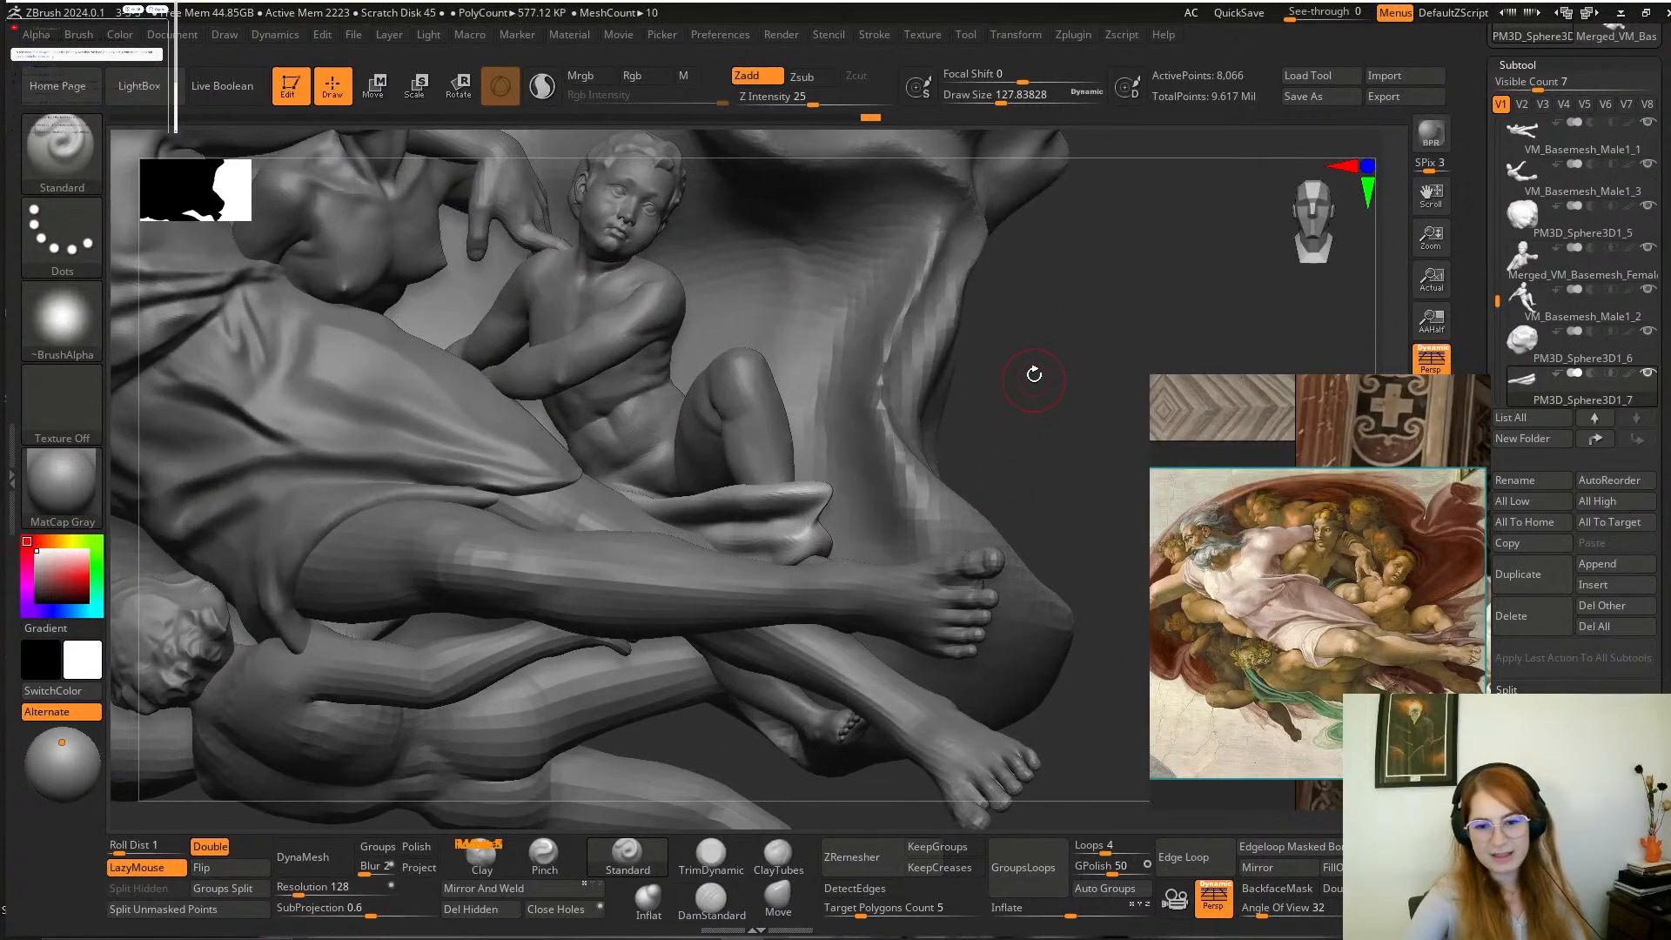
left_click_drag(1030, 385, 1038, 495, "alt")
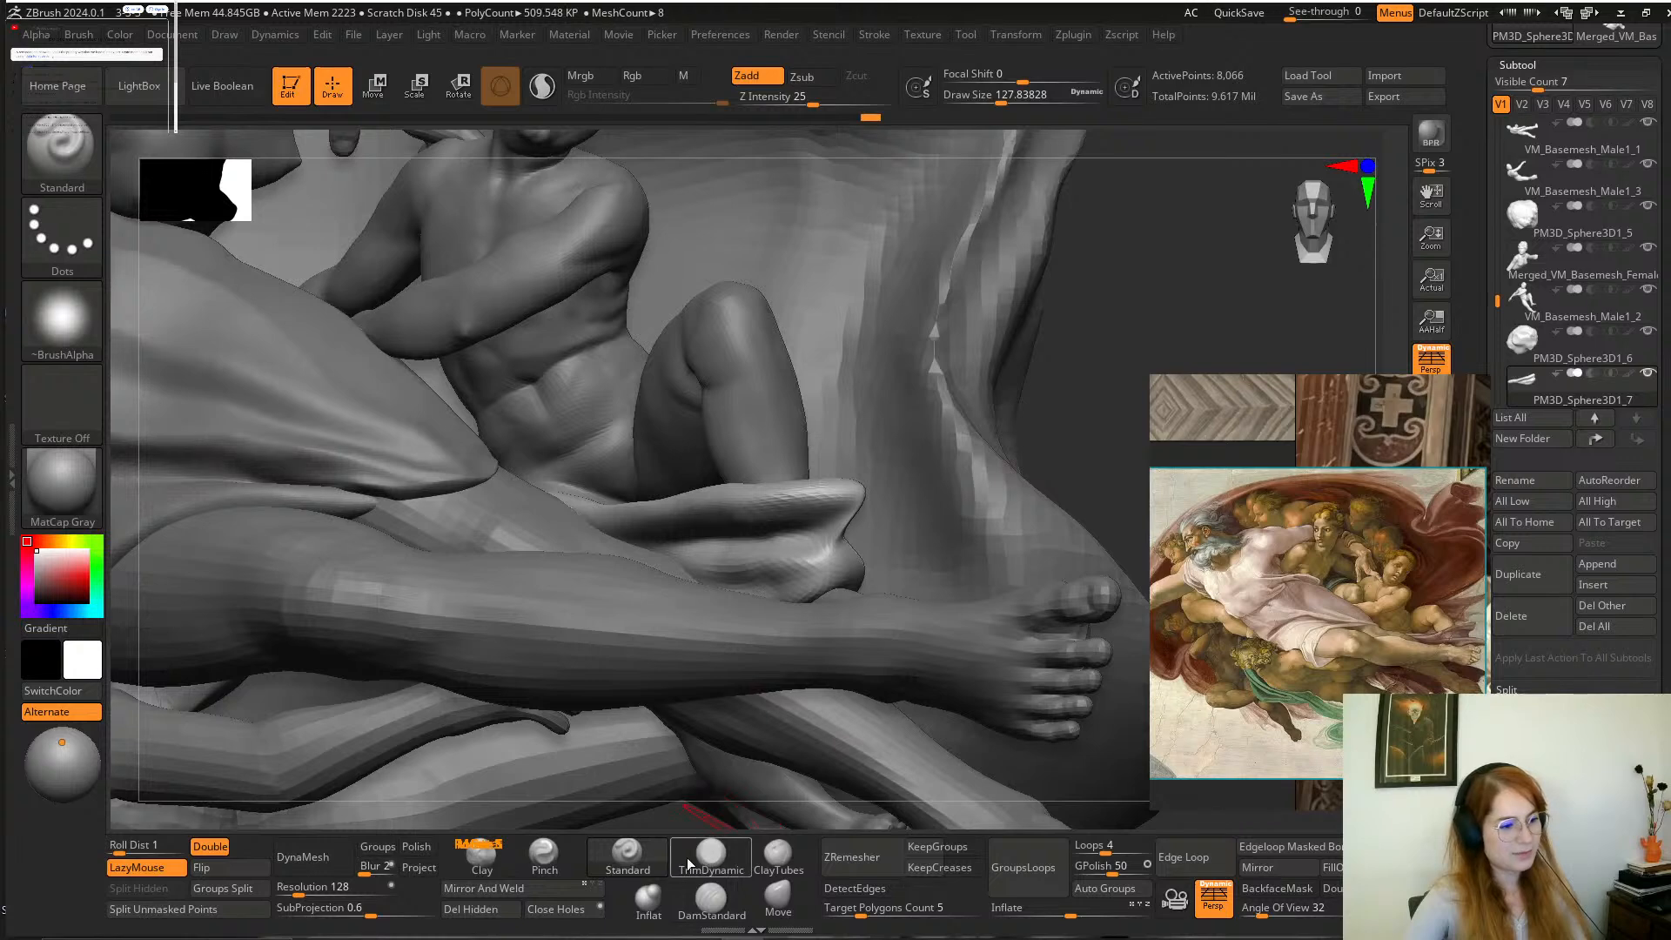
left_click(483, 857)
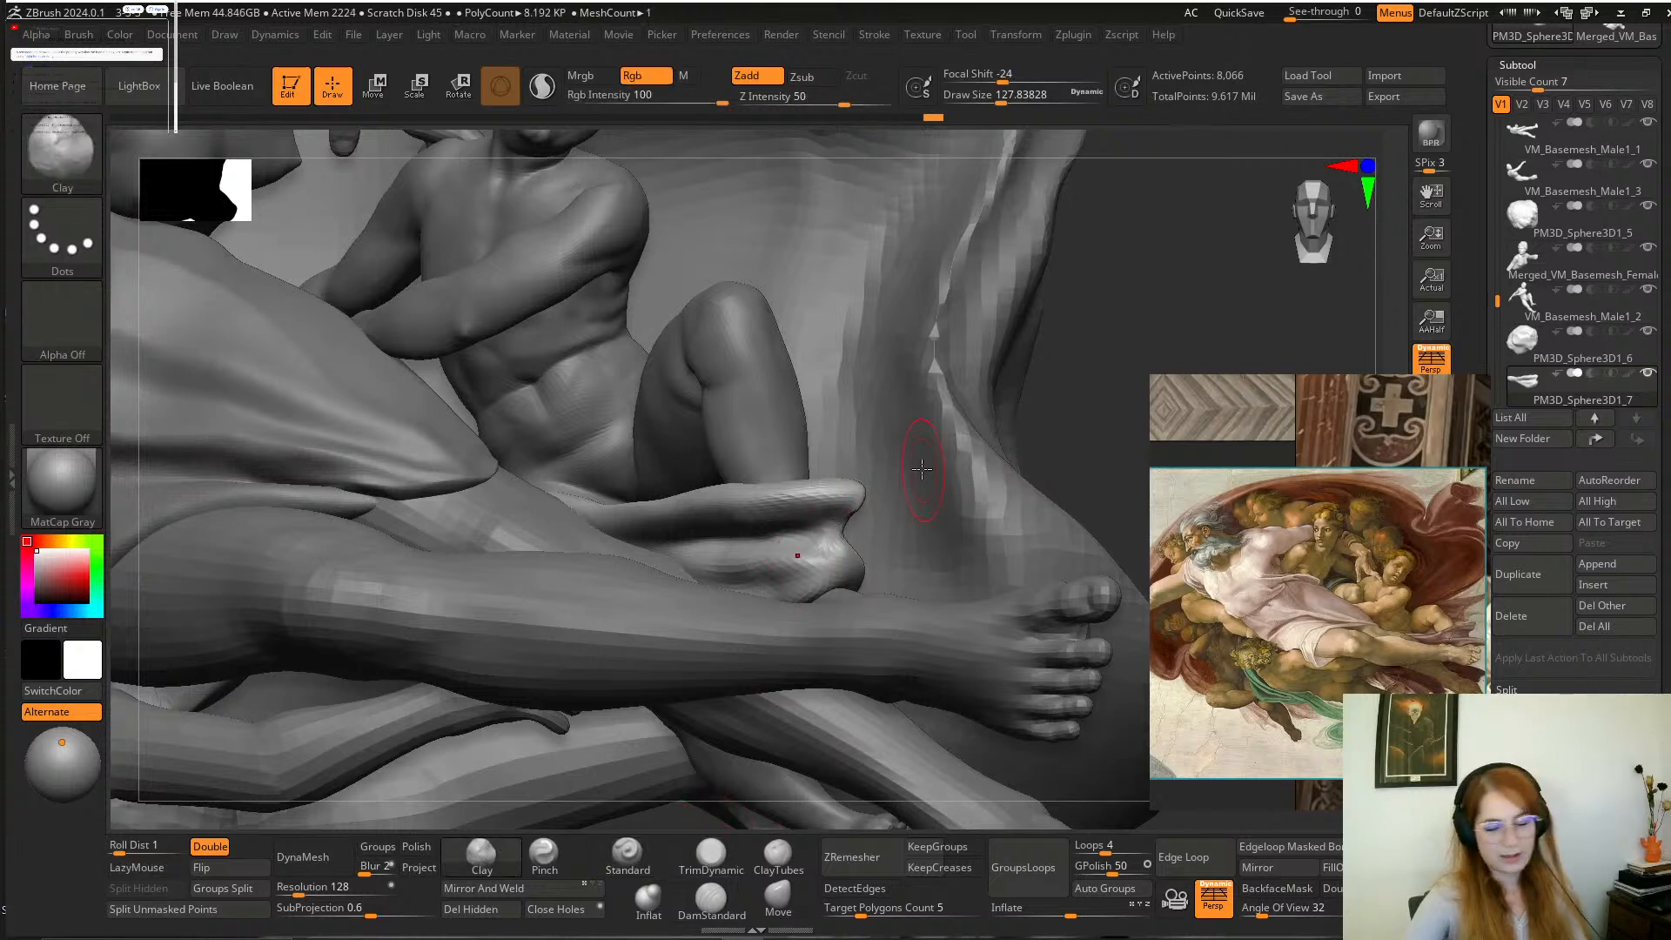
mouse_move(1092, 385)
left_mouse_down()
mouse_move(1104, 377)
mouse_move(953, 455)
left_mouse_up()
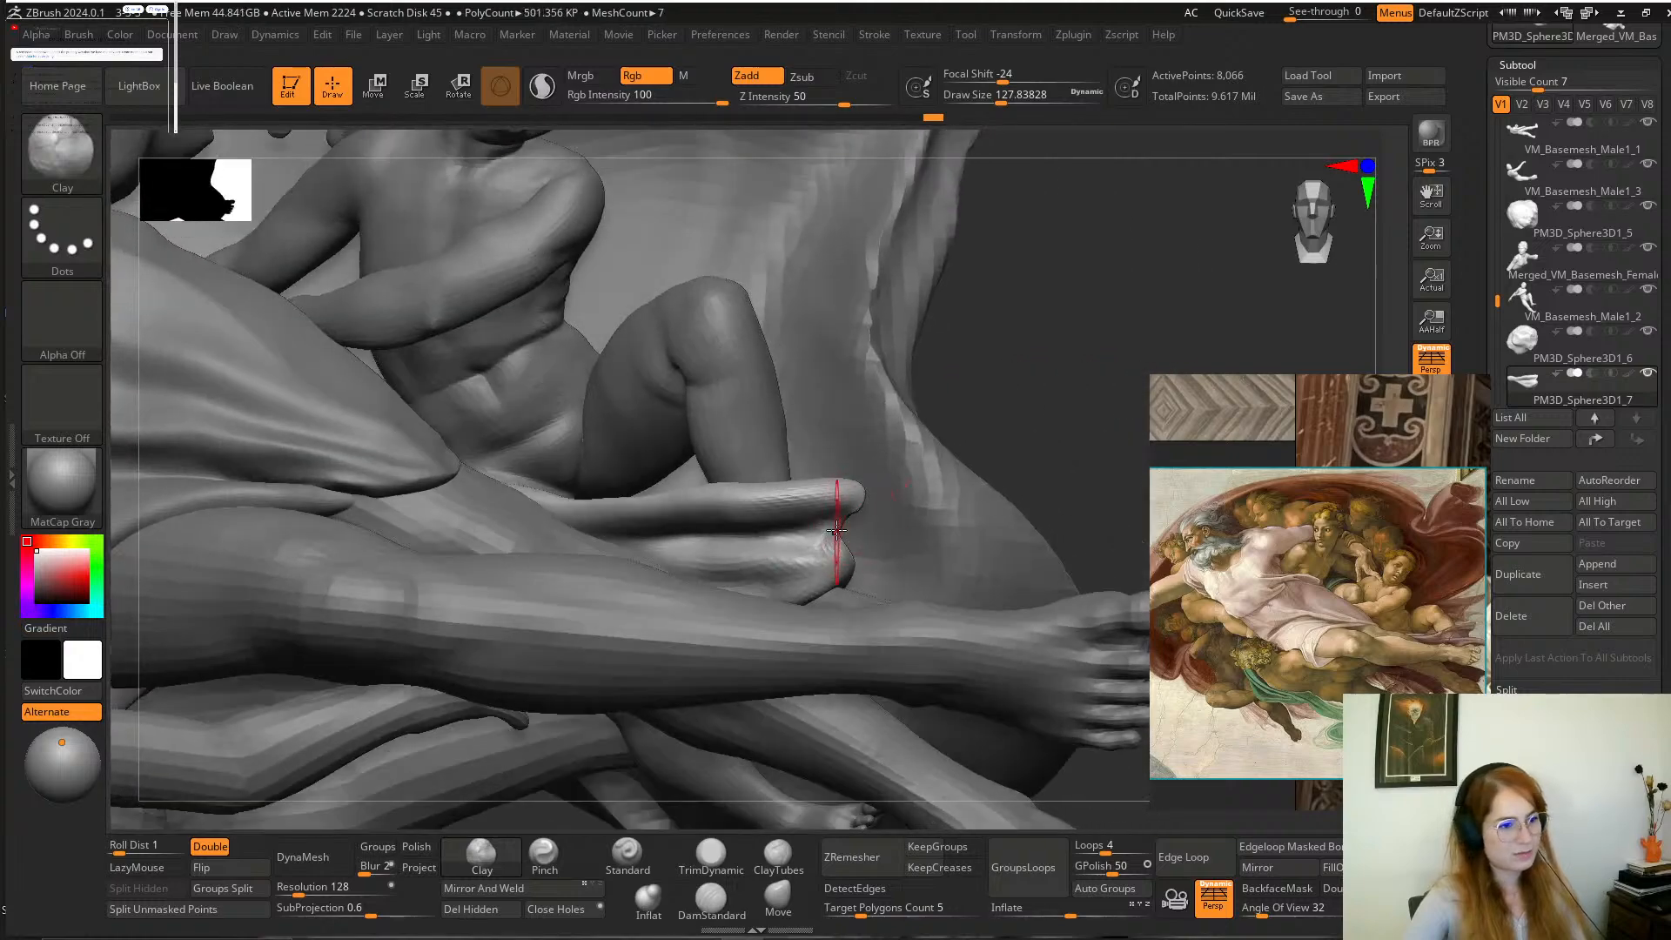
left_click_drag(1033, 419, 832, 575)
mouse_move(1050, 392)
left_mouse_down("alt")
mouse_move(1000, 388)
mouse_move(1036, 503)
mouse_move(999, 409)
mouse_move(1015, 495)
left_mouse_up("alt")
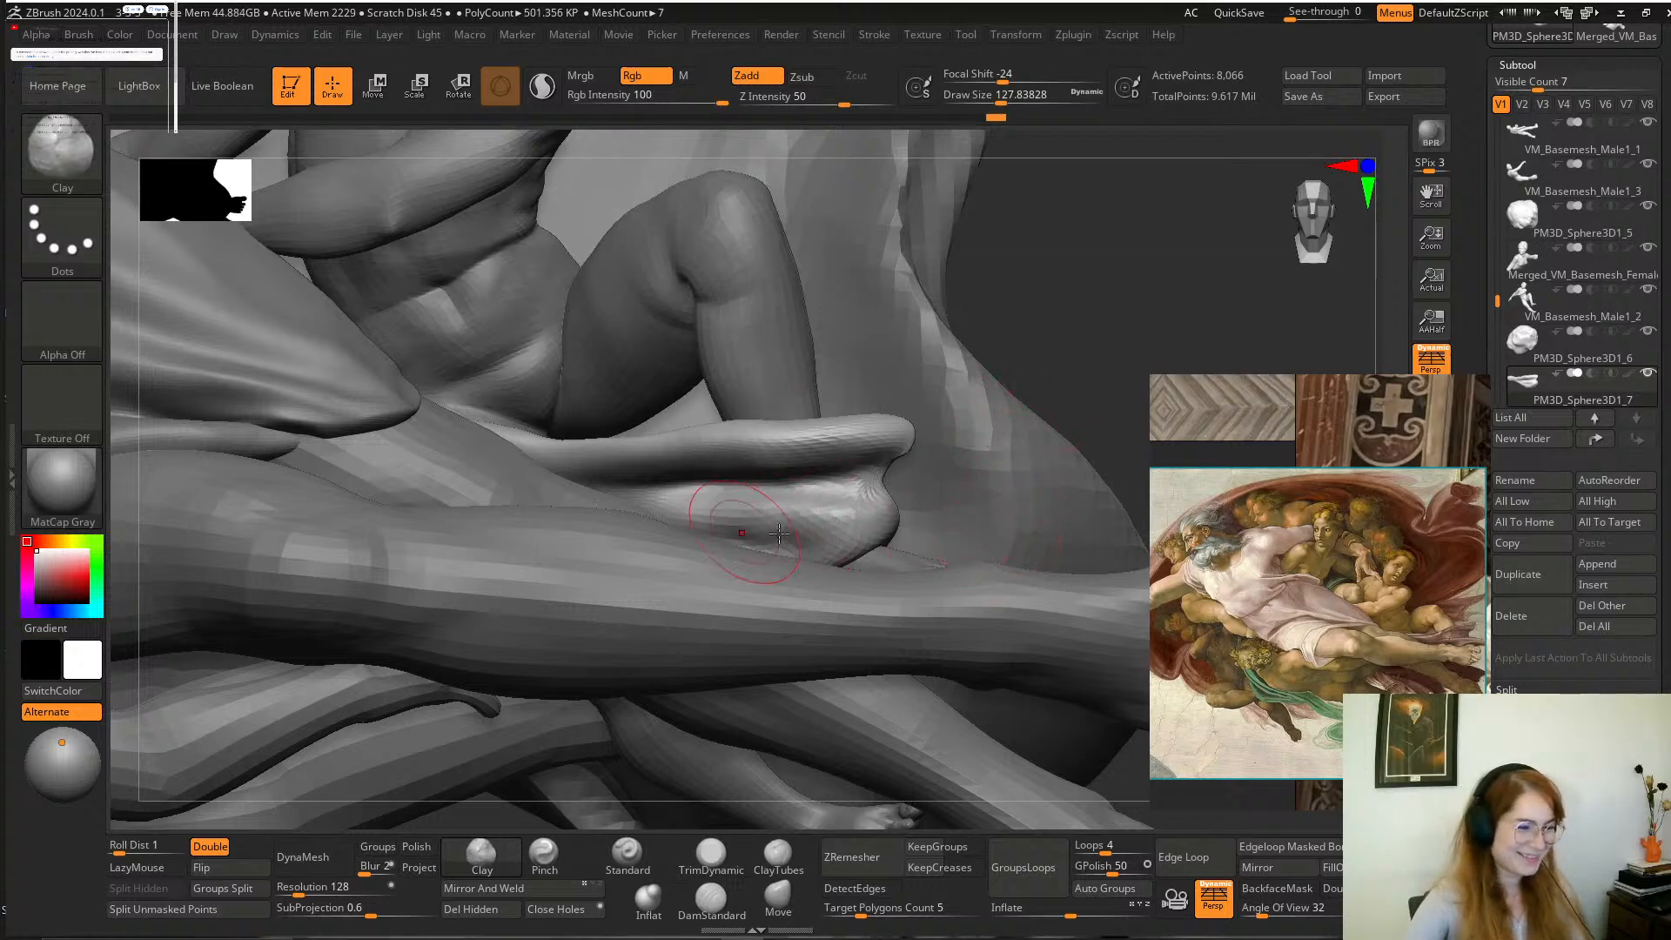
left_click_drag(1010, 373, 1074, 545, "alt")
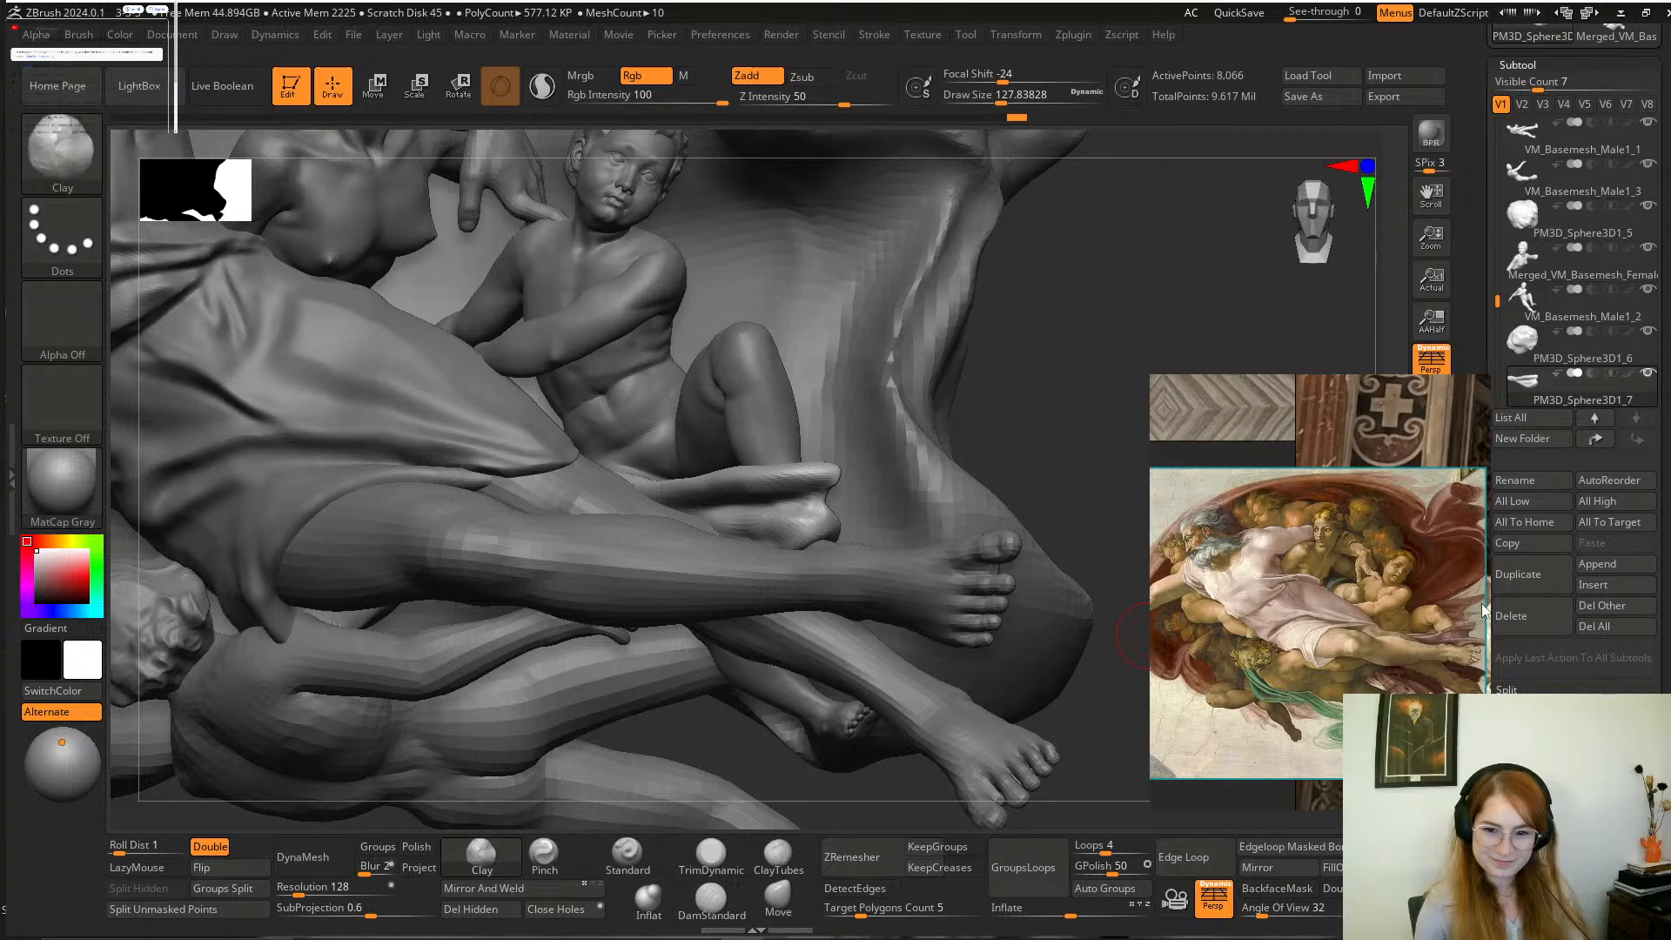
Enlarge the child's drapery in the reference painting and add Clay strokes to the cloth's lower fold and outer end to match.
scroll(1459, 601, "up", 5)
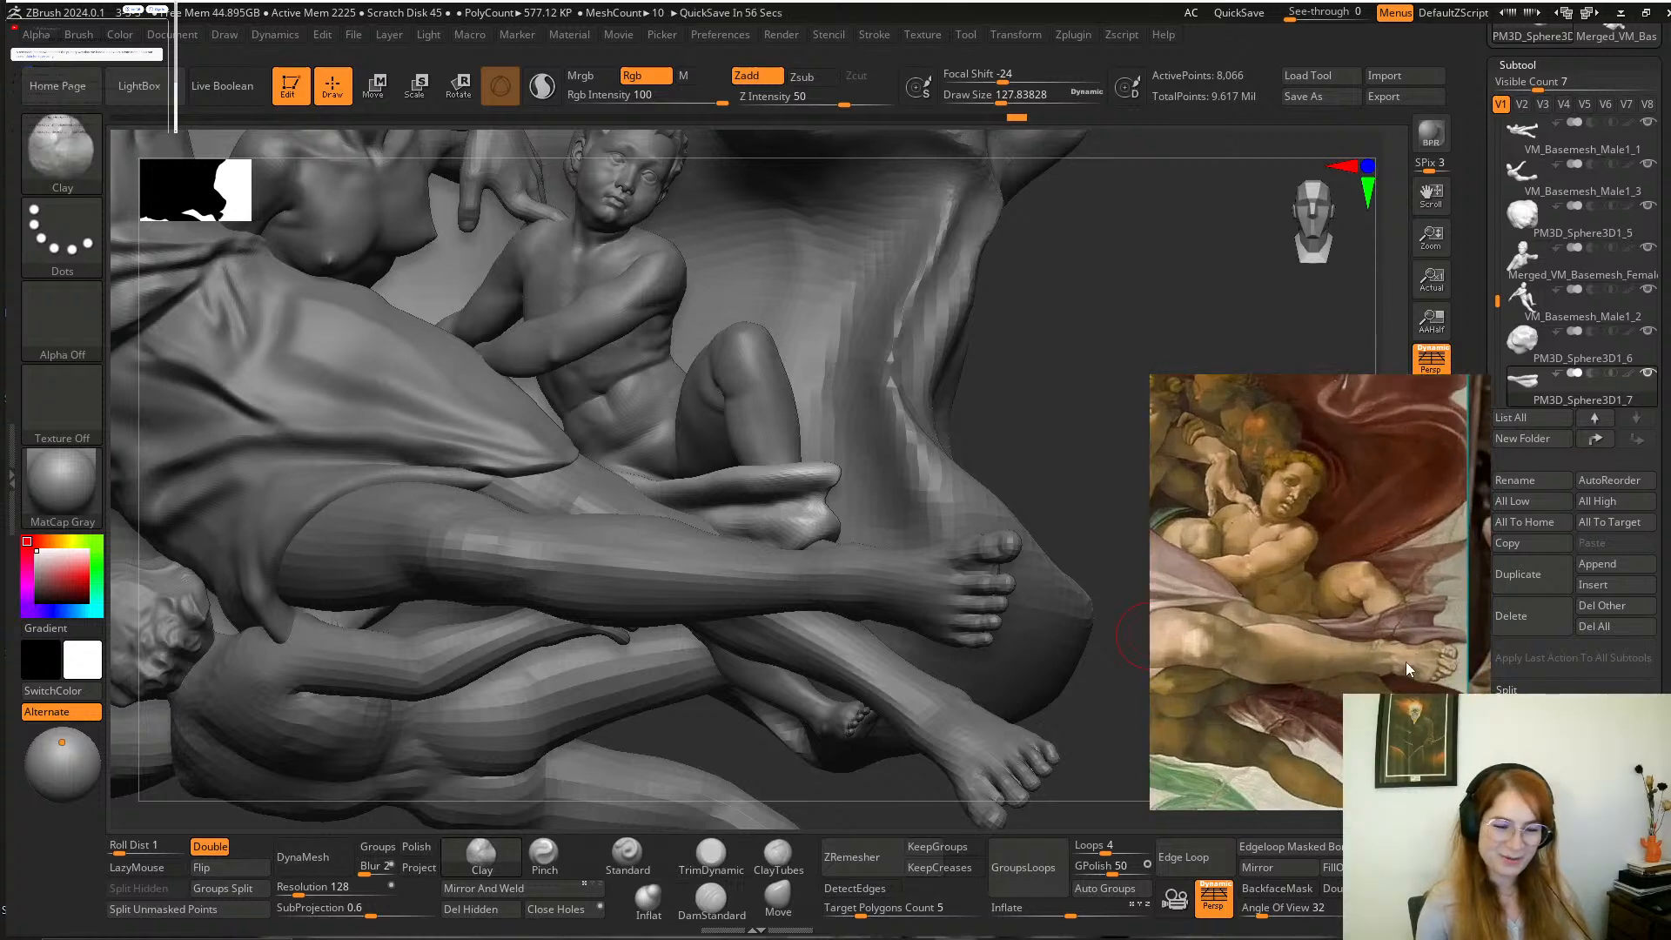
scroll(1359, 661, "down", 1)
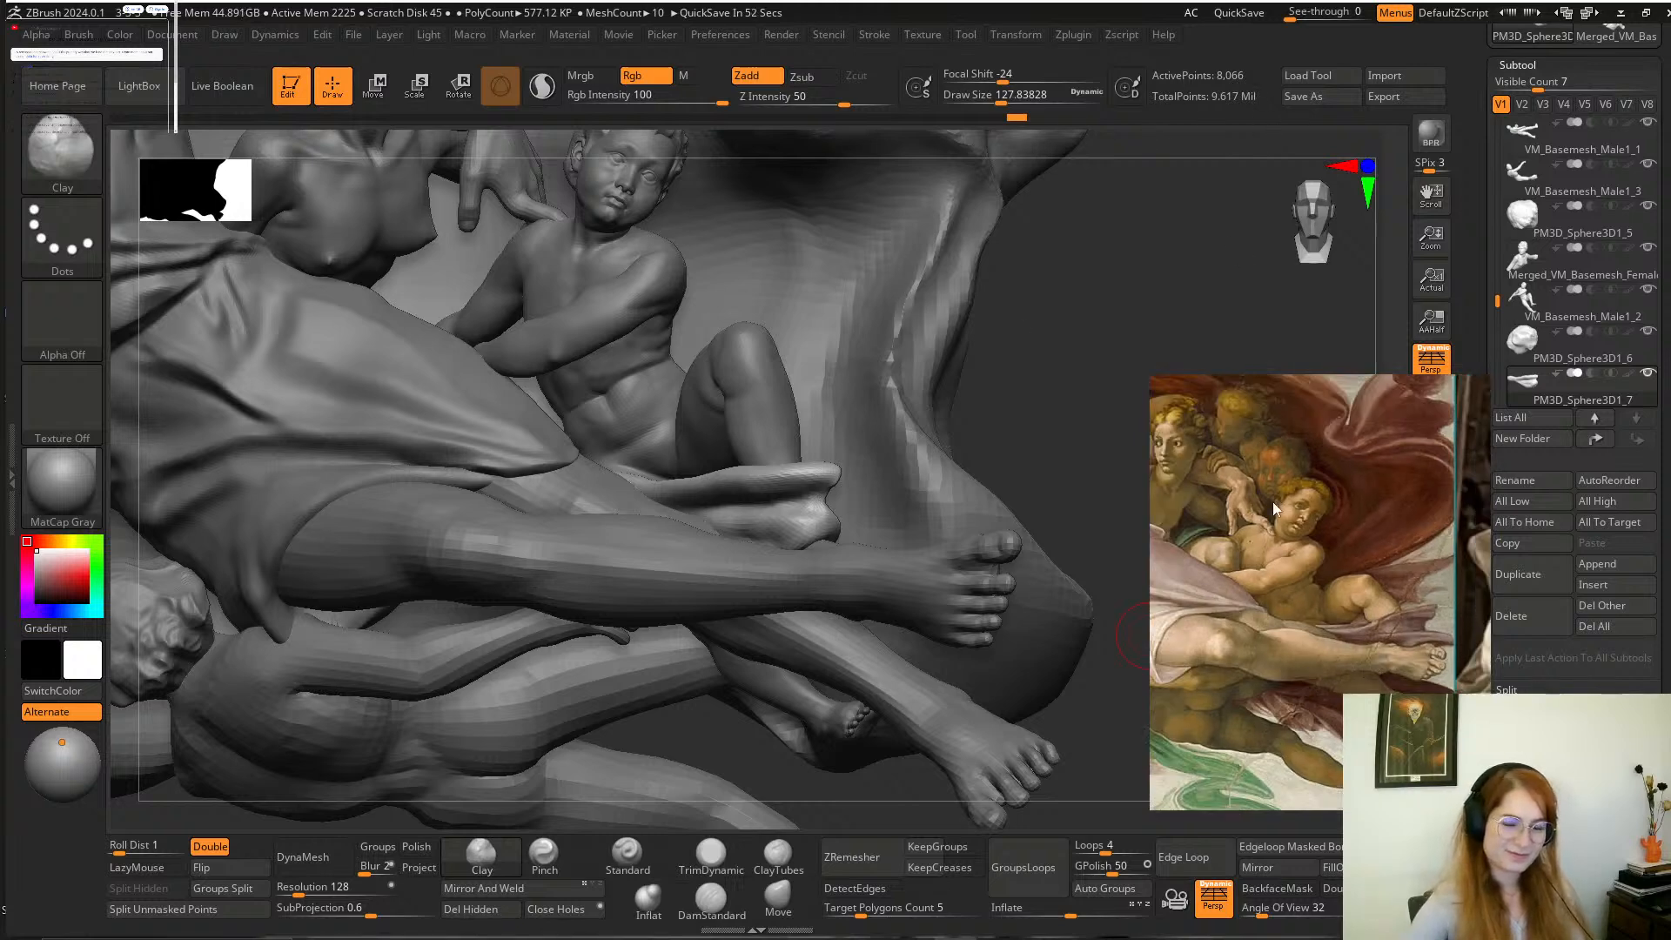
scroll(1376, 635, "up", 3)
scroll(1393, 640, "up", 3)
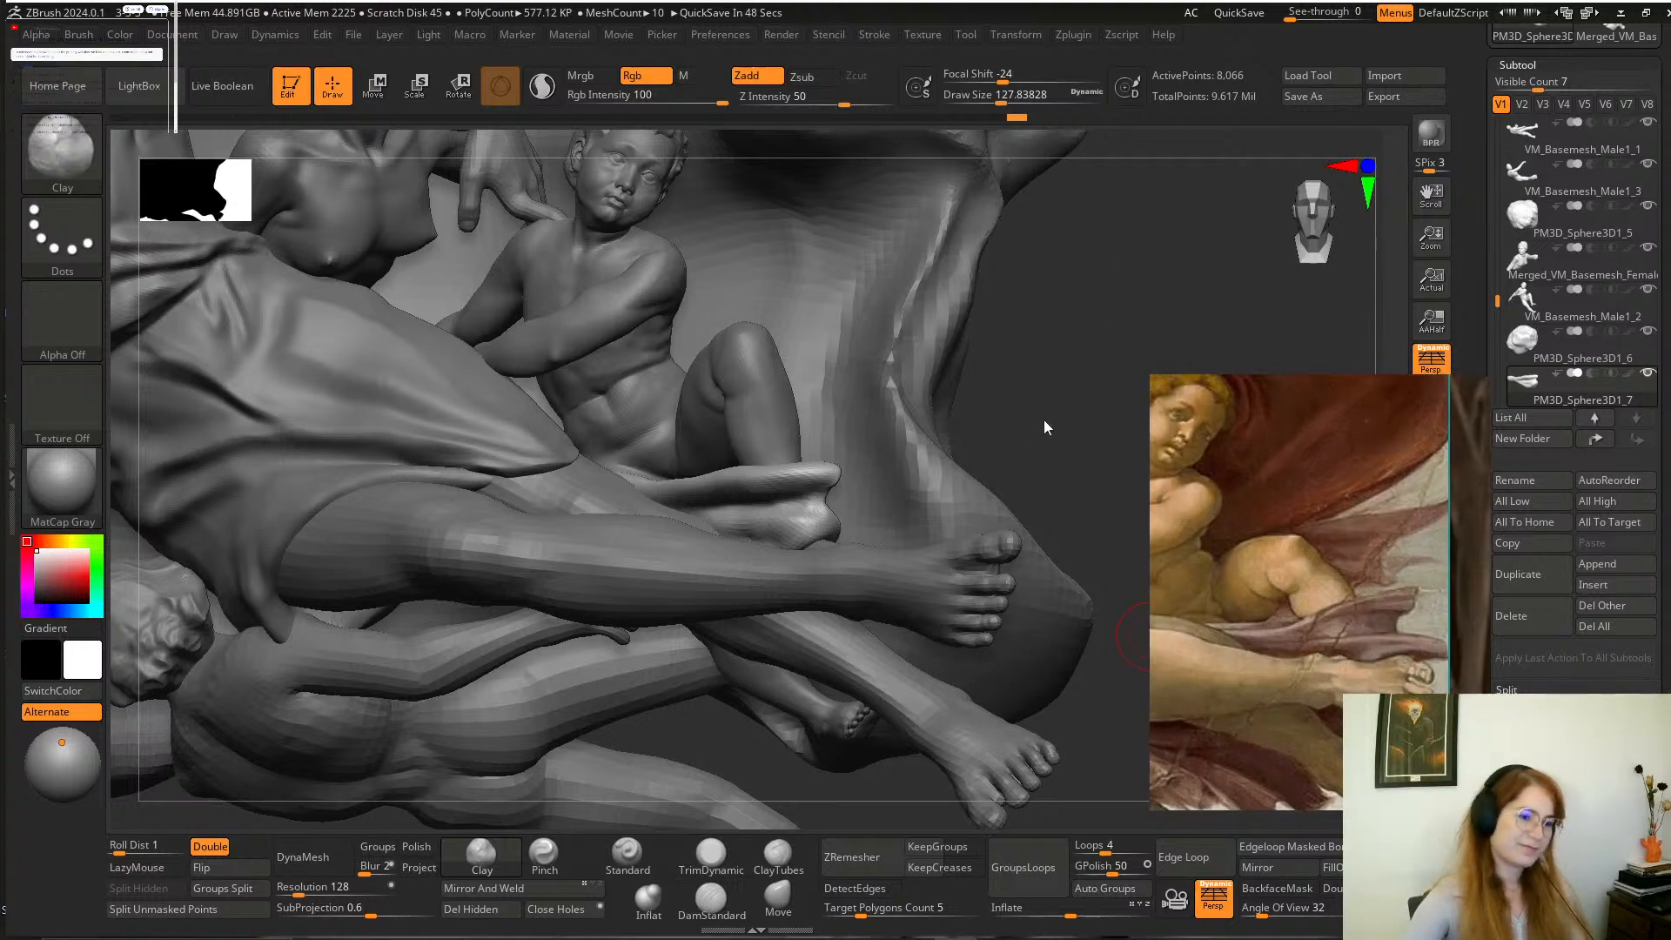
left_click_drag(1043, 420, 1093, 448)
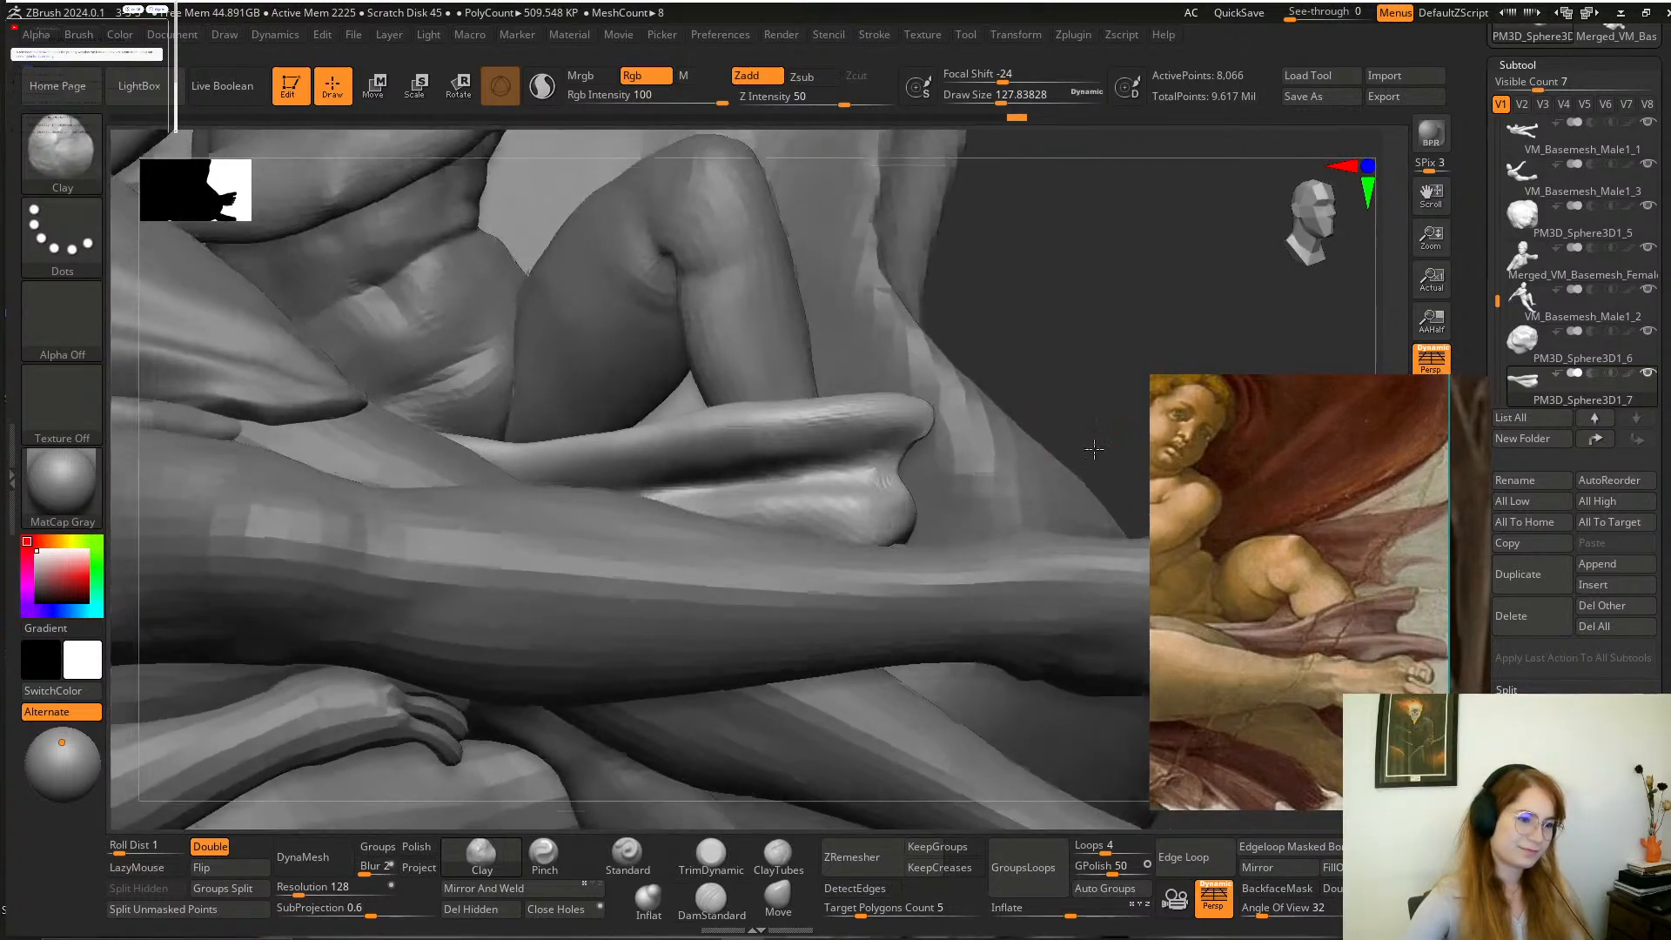
left_click_drag(770, 505, 865, 522)
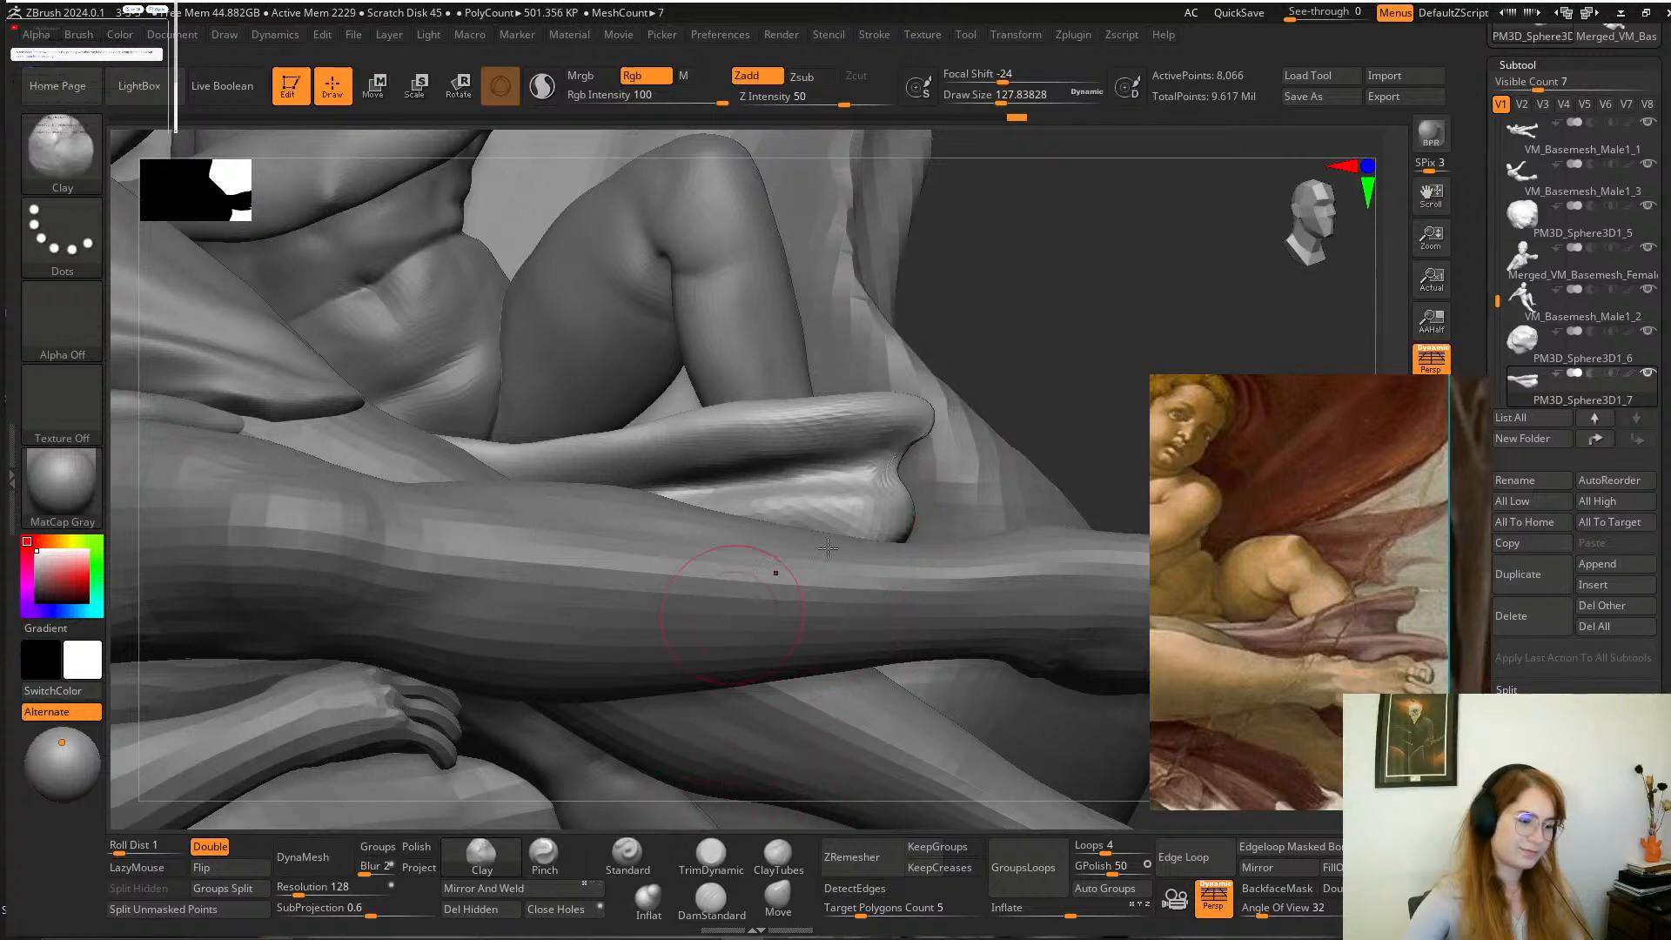
mouse_move(896, 461)
left_mouse_down("alt")
mouse_move(877, 487)
mouse_move(859, 469)
left_mouse_up("alt")
left_click_drag(1236, 320, 1088, 332)
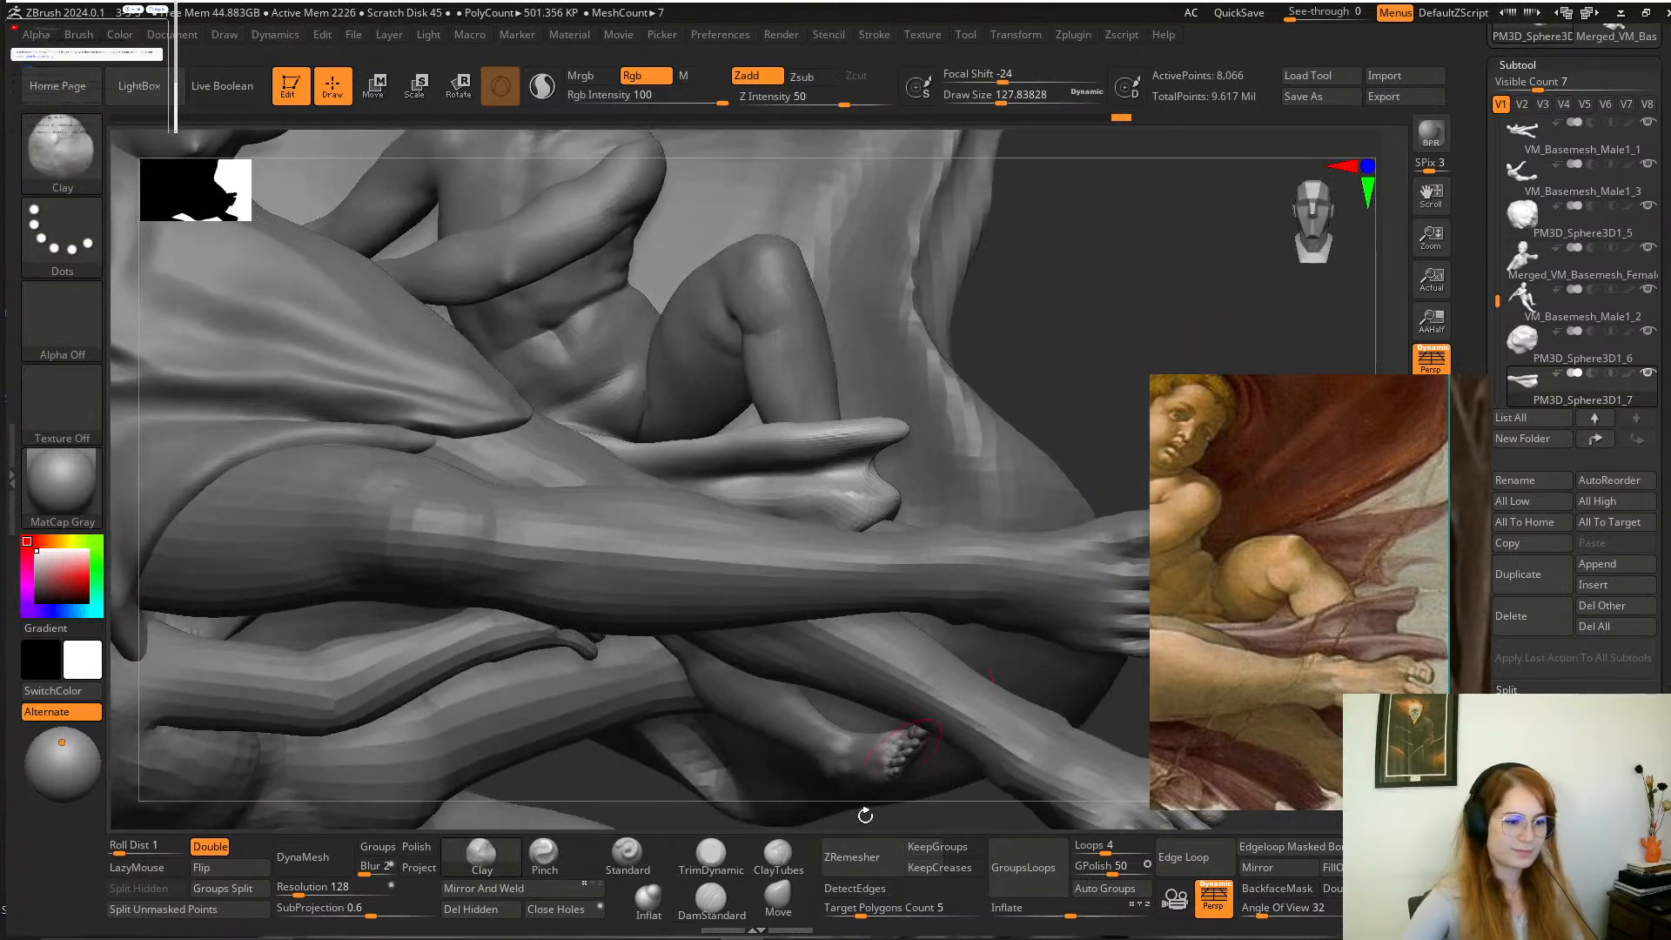
Pull the lower corner of the cloth outward over the child's foot with the Move brush at a draw size of about 158.
left_click(785, 907)
mouse_move(1121, 390)
left_mouse_down()
mouse_move(1145, 383)
mouse_move(1109, 488)
mouse_move(1075, 457)
mouse_move(1093, 410)
mouse_move(920, 501)
left_mouse_up()
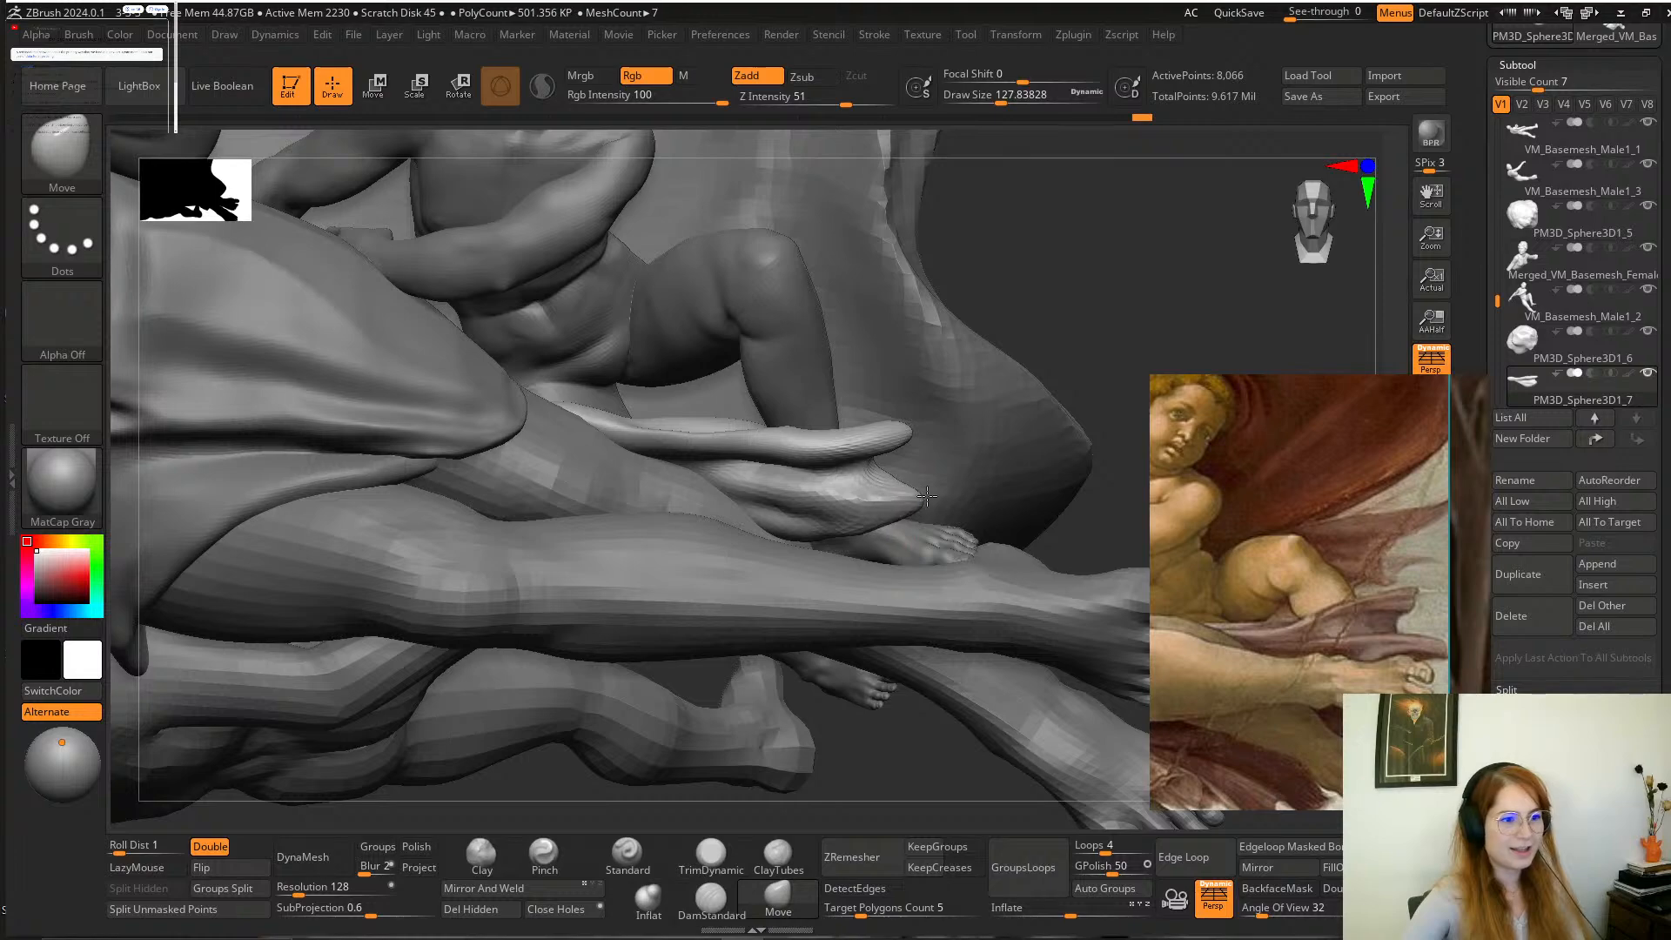
mouse_move(1139, 297)
left_mouse_down()
mouse_move(1164, 225)
mouse_move(1105, 311)
mouse_move(991, 360)
mouse_move(1078, 400)
mouse_move(1060, 404)
mouse_move(1052, 329)
mouse_move(1069, 341)
left_mouse_up()
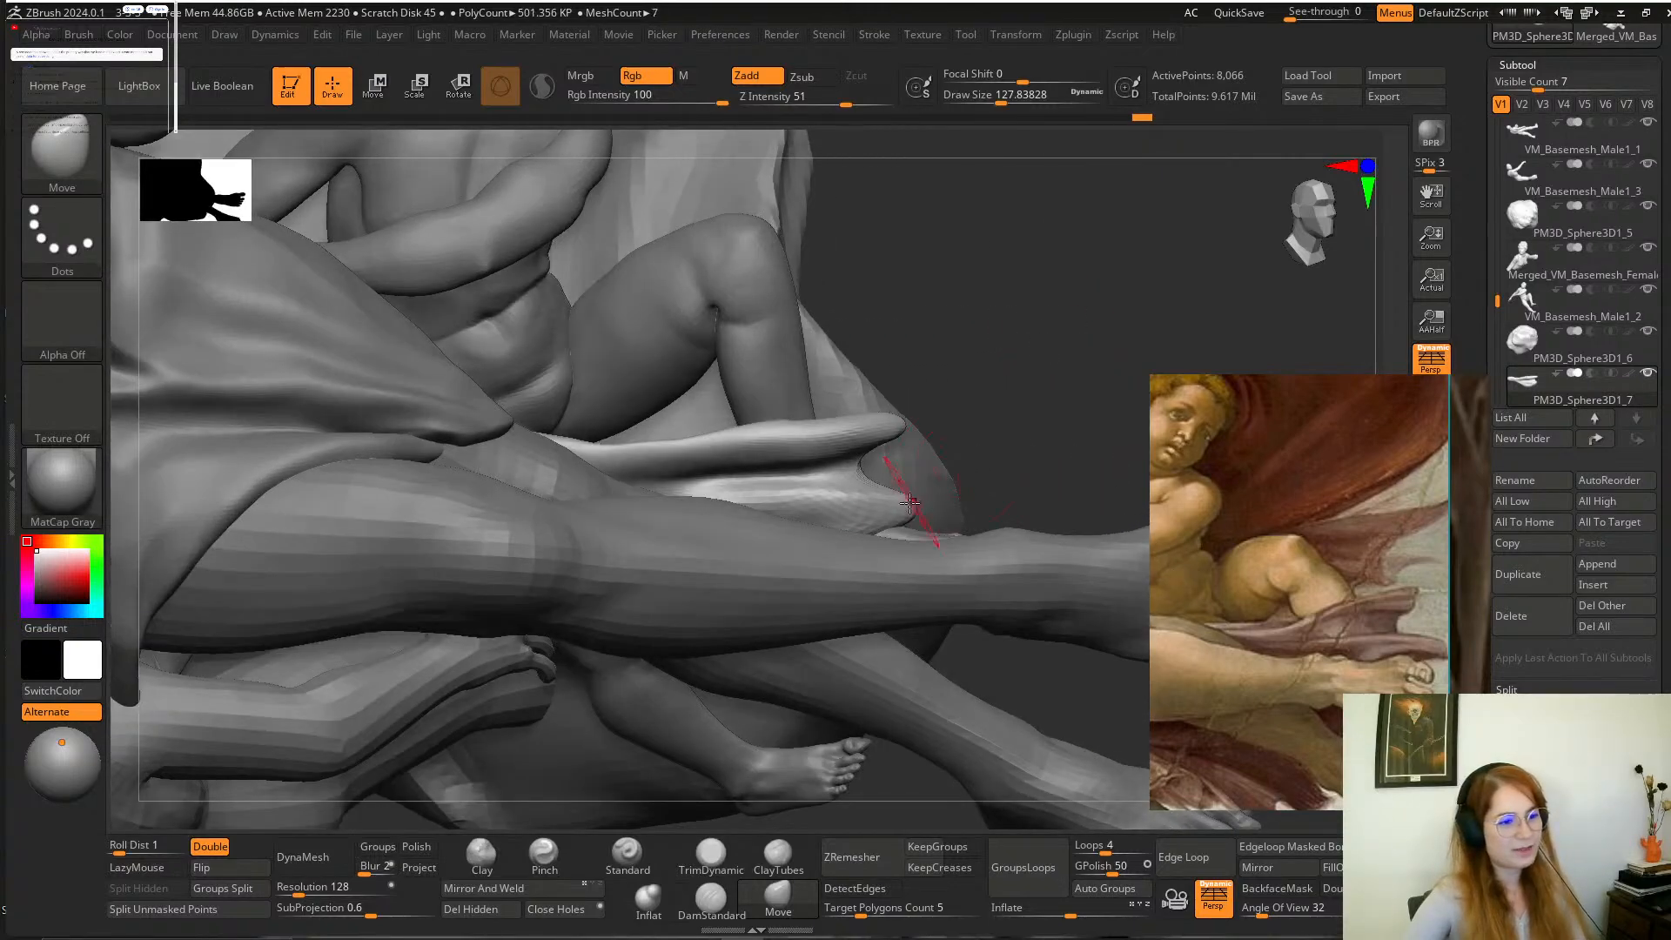
key("space")
left_click_drag(867, 510, 874, 513)
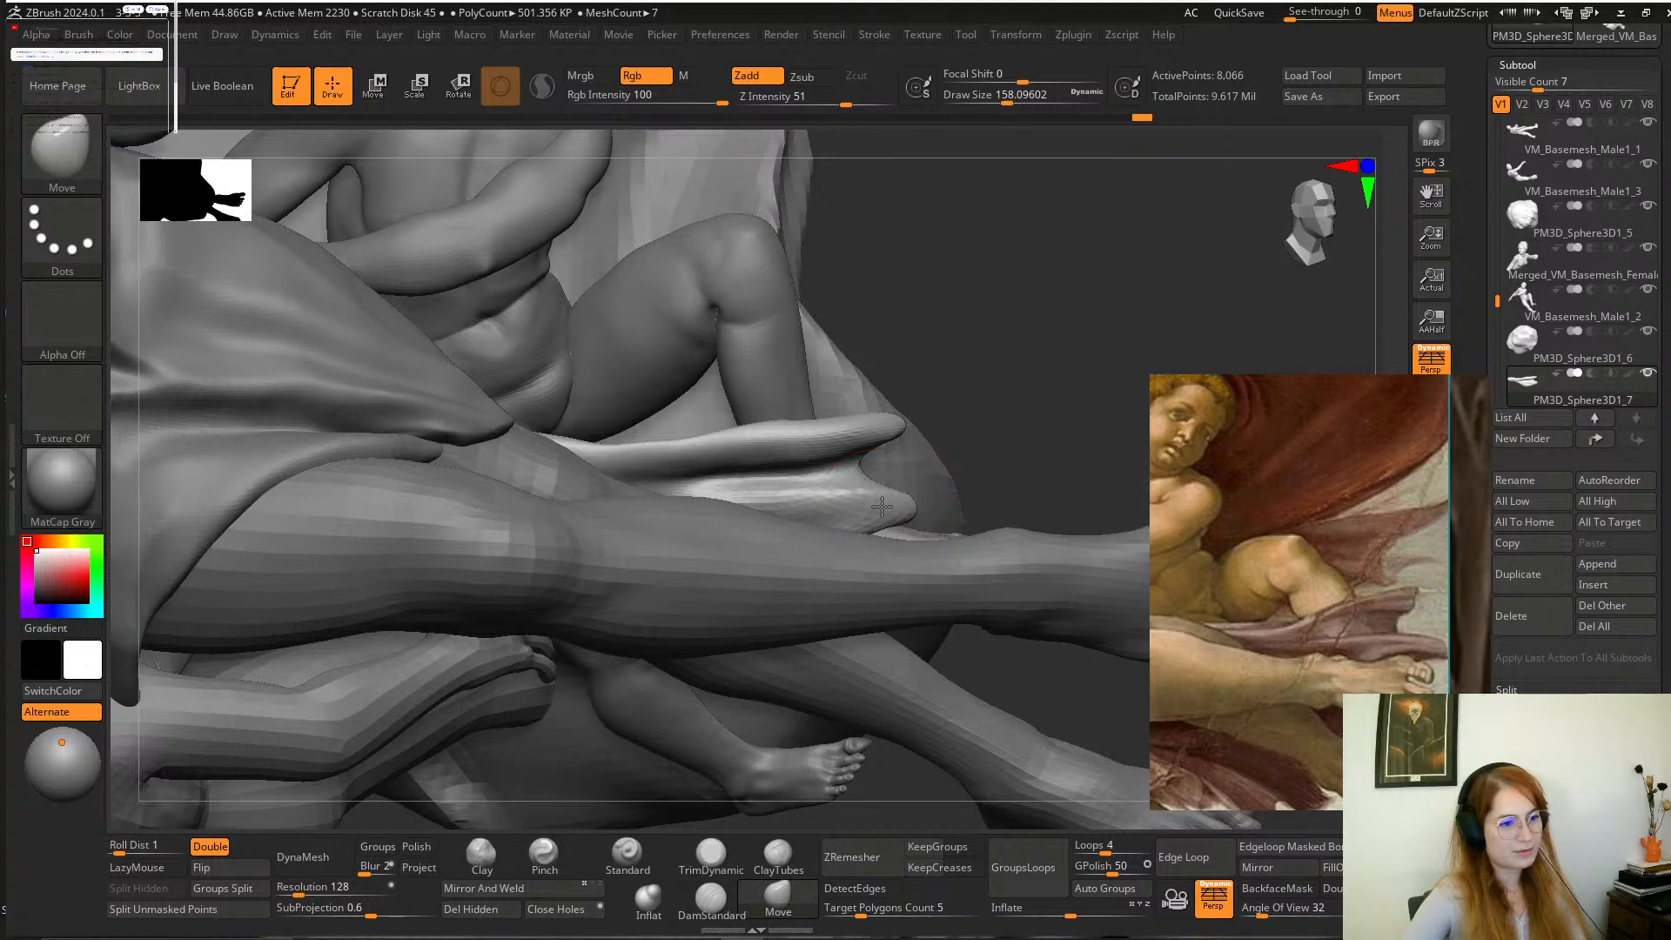
mouse_move(1055, 388)
left_mouse_down()
mouse_move(1036, 441)
mouse_move(1075, 301)
mouse_move(1070, 367)
mouse_move(1088, 358)
mouse_move(735, 765)
mouse_move(738, 824)
left_mouse_up()
Flatten the rounded outer end and lower fold of the cloth with the TrimDynamic brush.
left_click(711, 857)
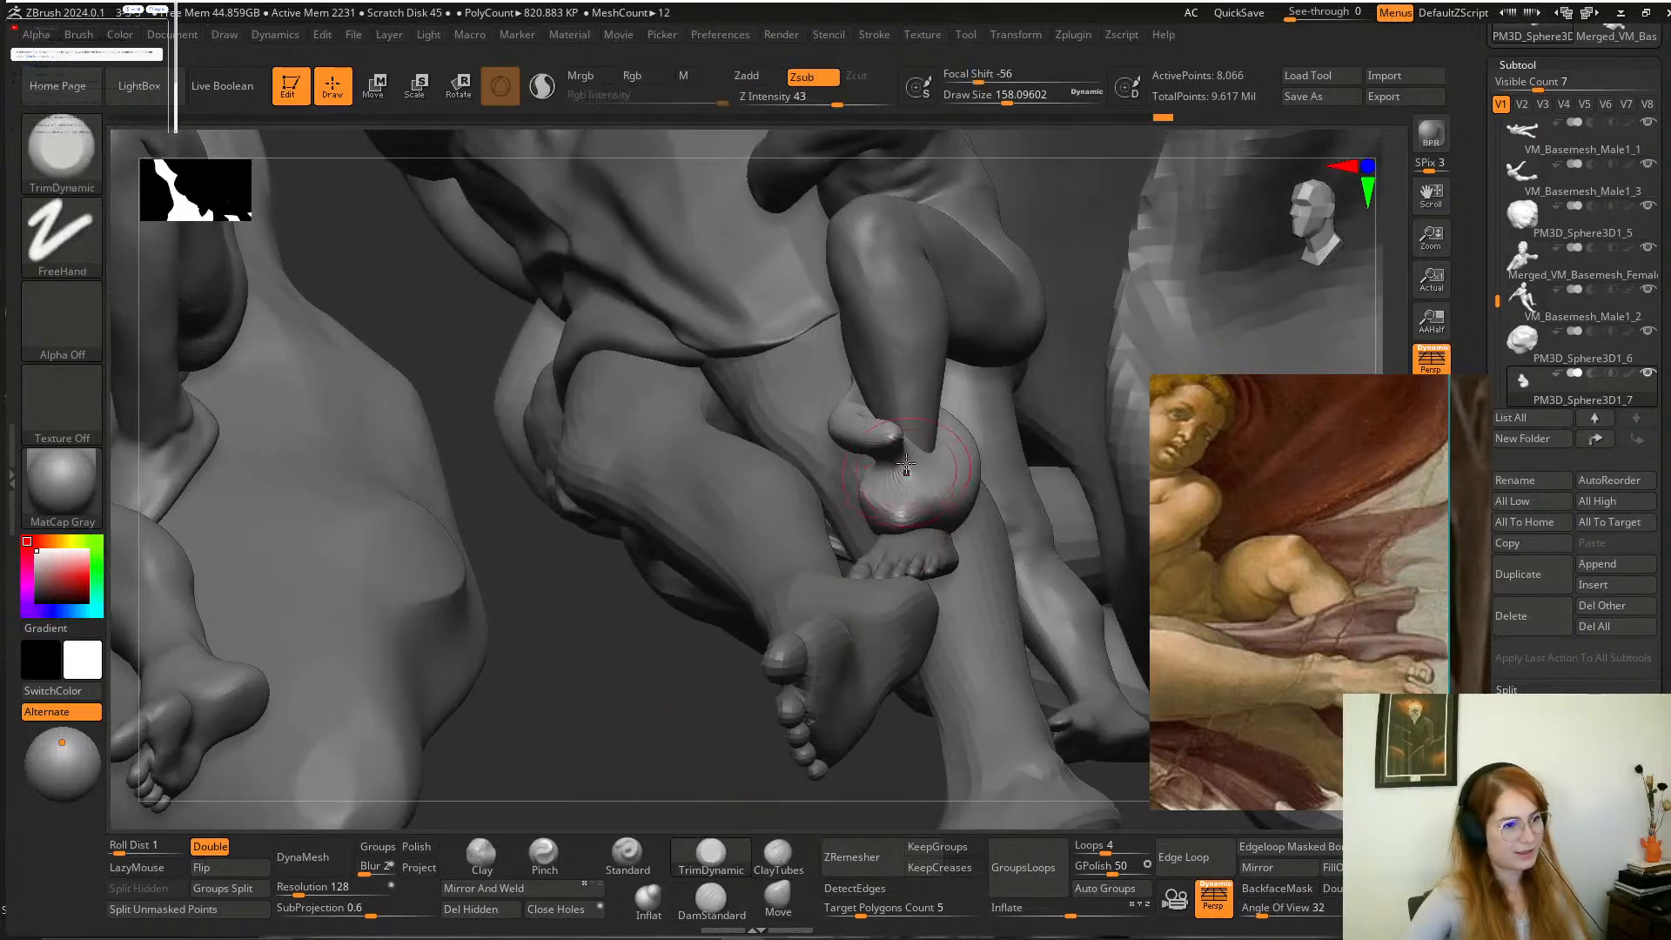
left_click_drag(906, 464, 890, 442)
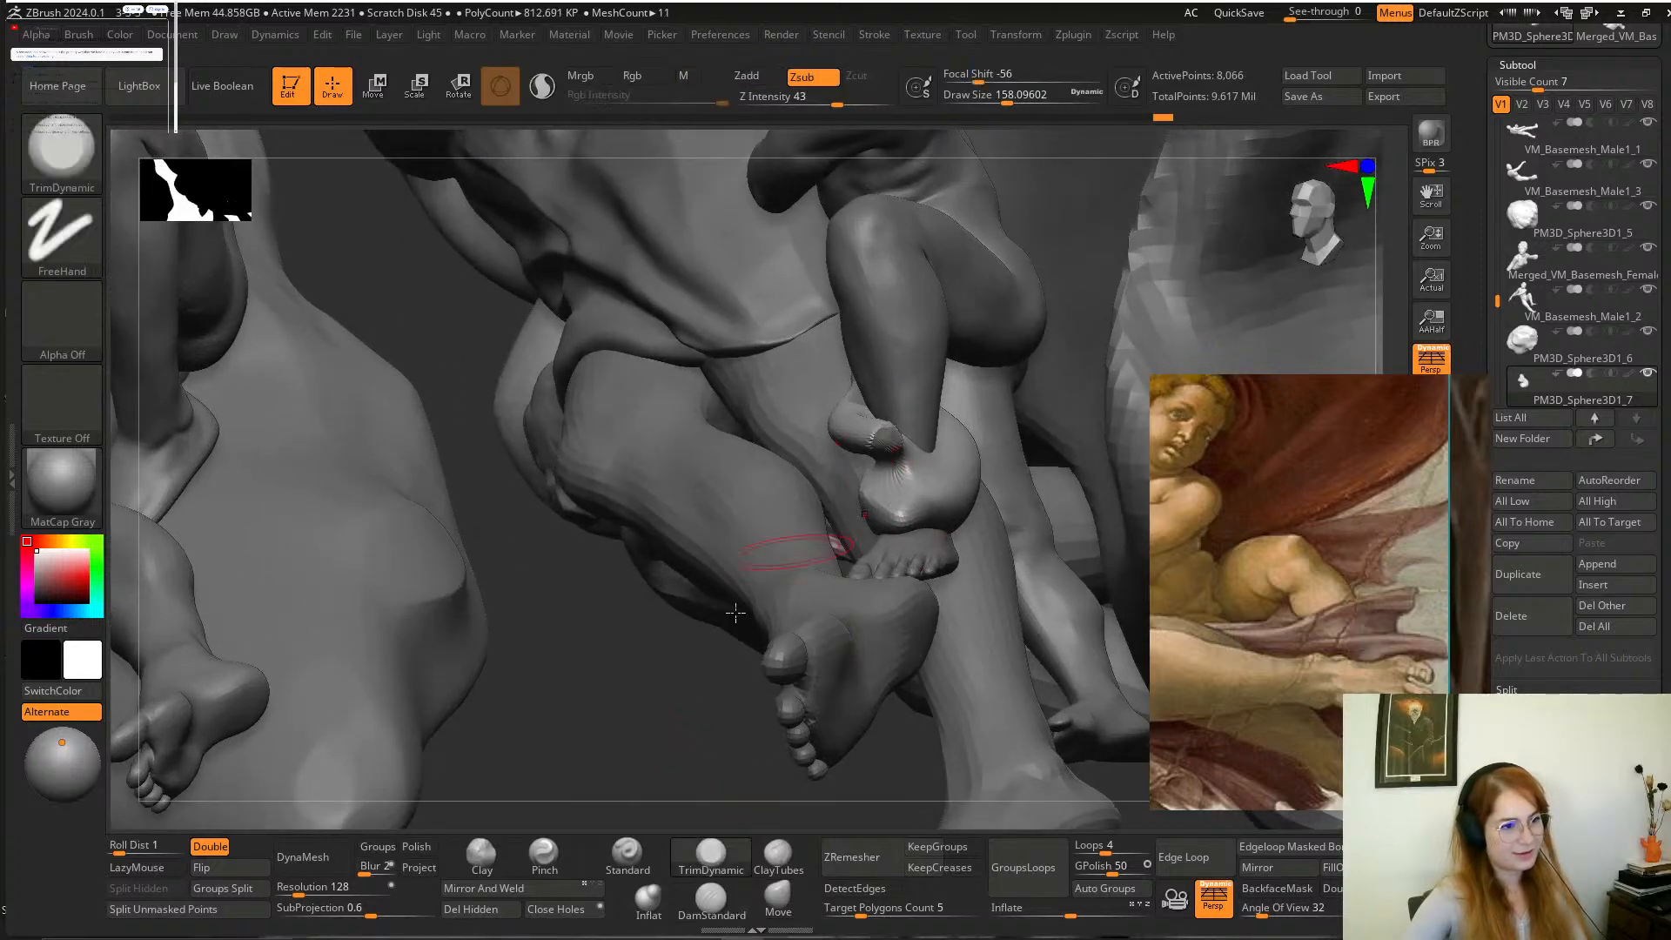
left_click_drag(665, 695, 948, 788)
left_click_drag(1123, 347, 1115, 433)
left_click_drag(1099, 430, 1098, 432)
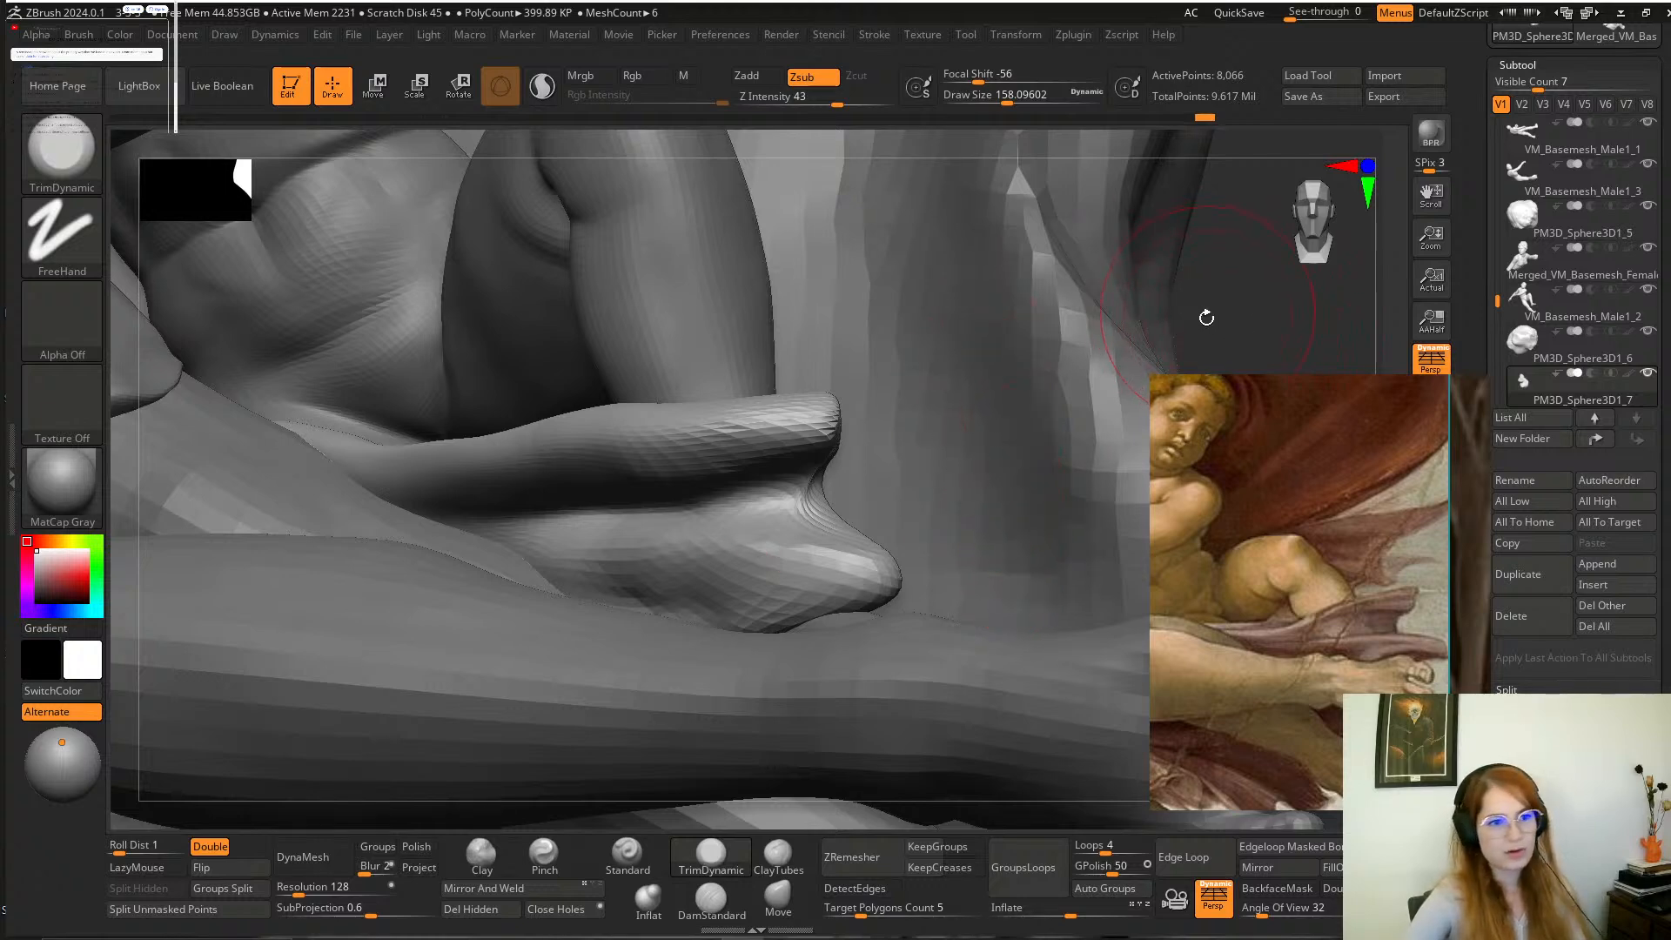
mouse_move(1206, 318)
left_mouse_down("alt")
mouse_move(1166, 252)
mouse_move(1067, 433)
mouse_move(966, 451)
mouse_move(1044, 421)
mouse_move(1052, 388)
mouse_move(1018, 378)
left_mouse_up("alt")
left_click_drag(871, 557, 722, 570, "shift")
mouse_move(1104, 355)
left_mouse_down("alt")
mouse_move(1050, 380)
mouse_move(1014, 459)
mouse_move(1106, 466)
mouse_move(1035, 487)
mouse_move(1049, 501)
left_mouse_up("alt")
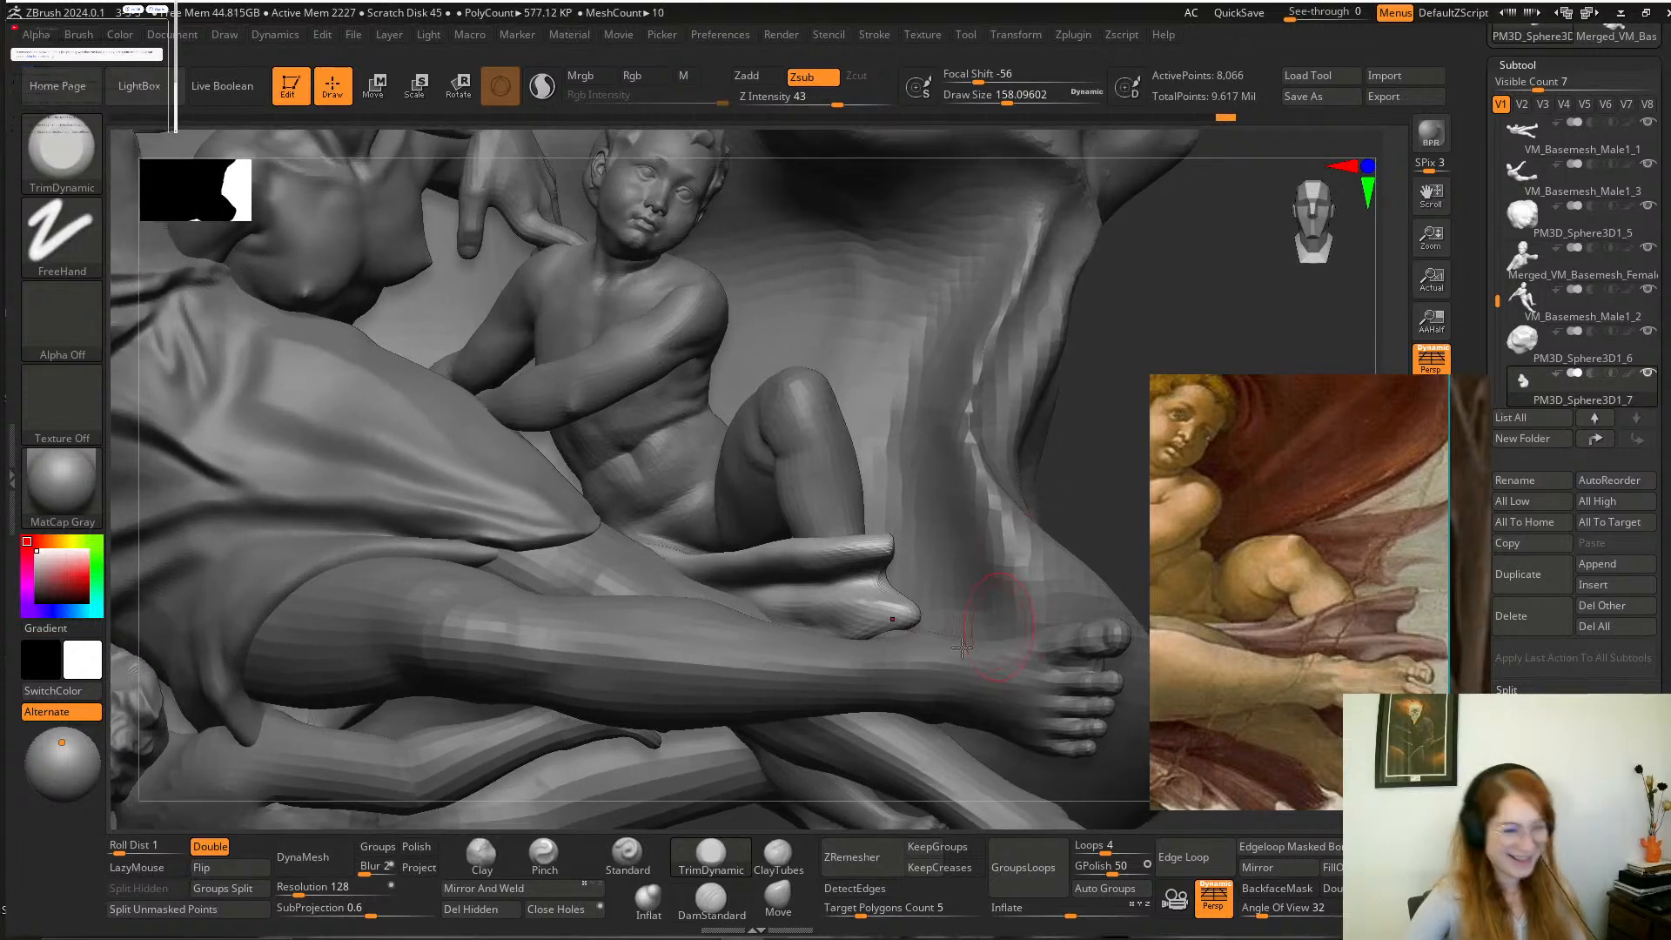
Stretch the tip of the cloth's lower fold towards the large foot with the Move brush at a draw size of about 192.
left_click(777, 897)
key("space")
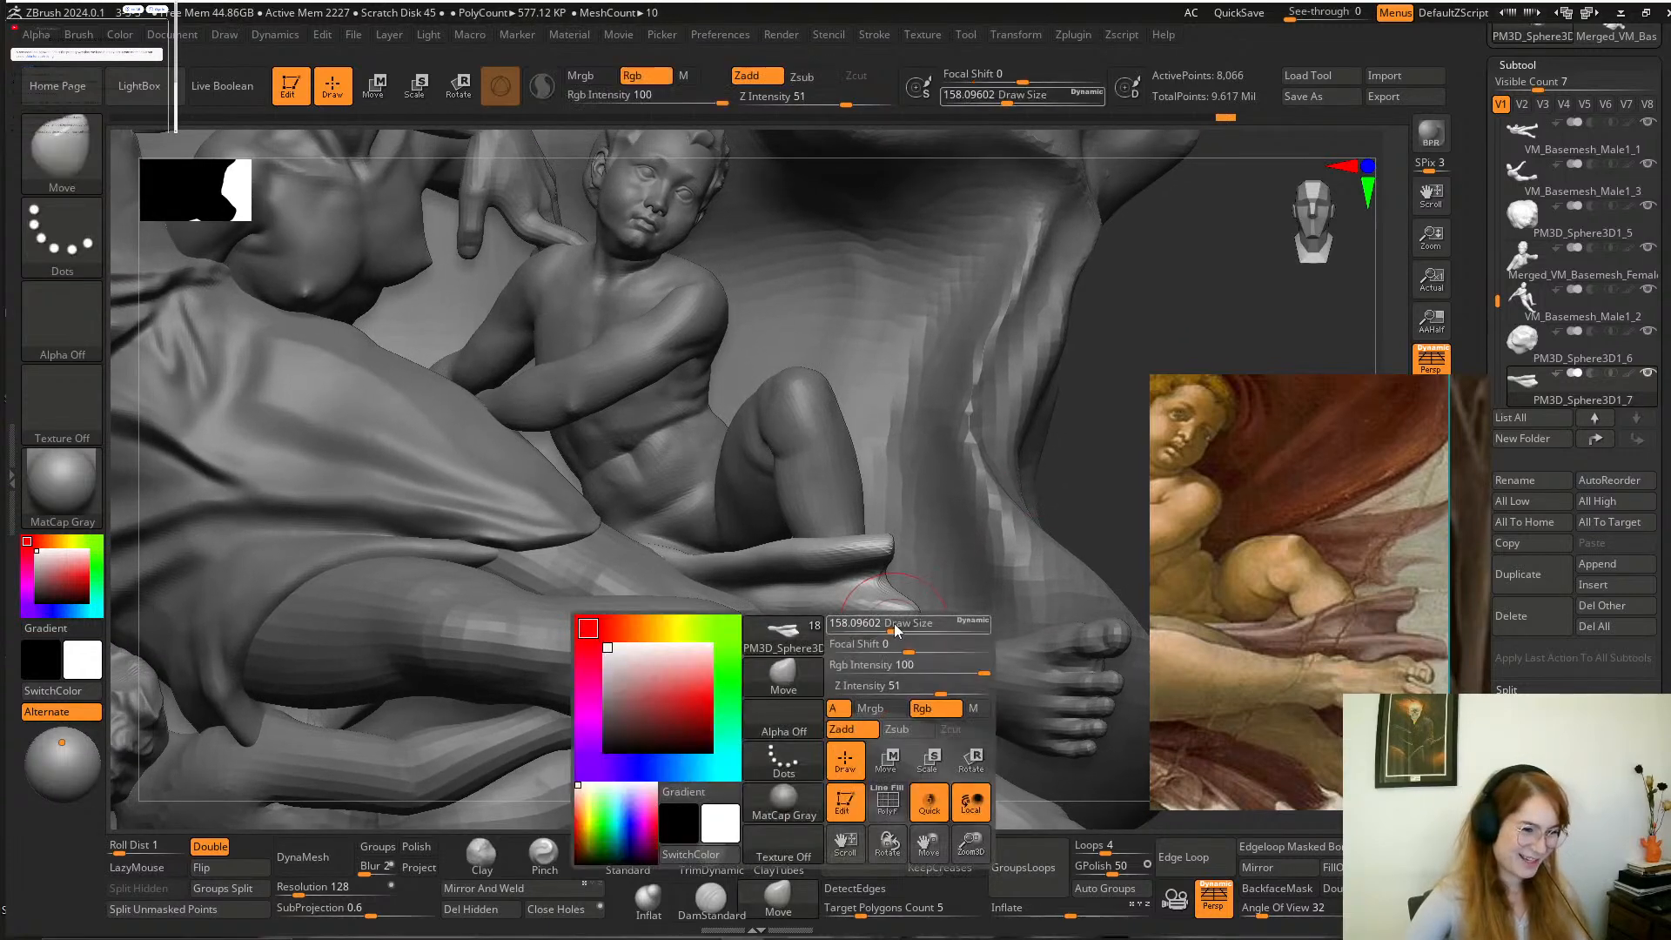
left_click_drag(896, 627, 903, 627)
left_click_drag(1132, 517, 1081, 552)
left_click_drag(890, 629, 923, 633)
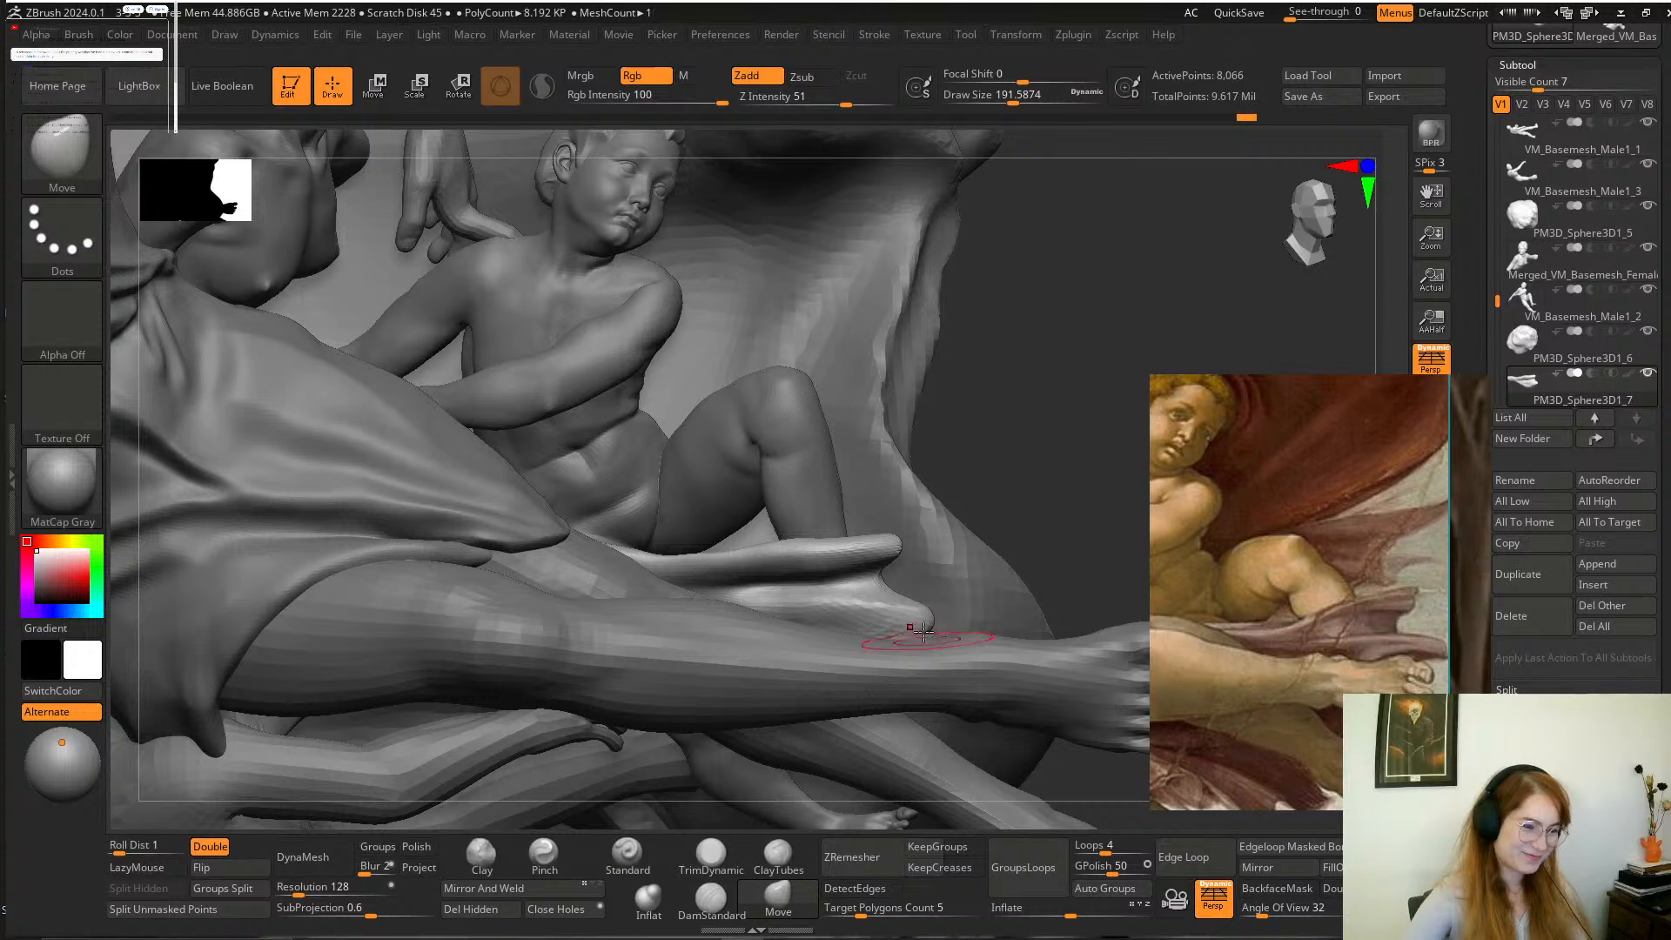
mouse_move(1035, 496)
left_mouse_down()
mouse_move(1086, 474)
mouse_move(1078, 510)
mouse_move(1034, 513)
left_mouse_up()
mouse_move(1020, 573)
left_mouse_down("alt")
mouse_move(1022, 559)
mouse_move(1079, 636)
mouse_move(1071, 666)
left_mouse_up("alt")
Reshape the cloth's outer end and lift its upper fold with the Move brush, at draw sizes of about 533 and 415.
key("space")
left_click_drag(933, 613, 955, 610)
mouse_move(1086, 492)
left_mouse_down("alt")
mouse_move(1044, 496)
mouse_move(1056, 511)
left_mouse_up("alt")
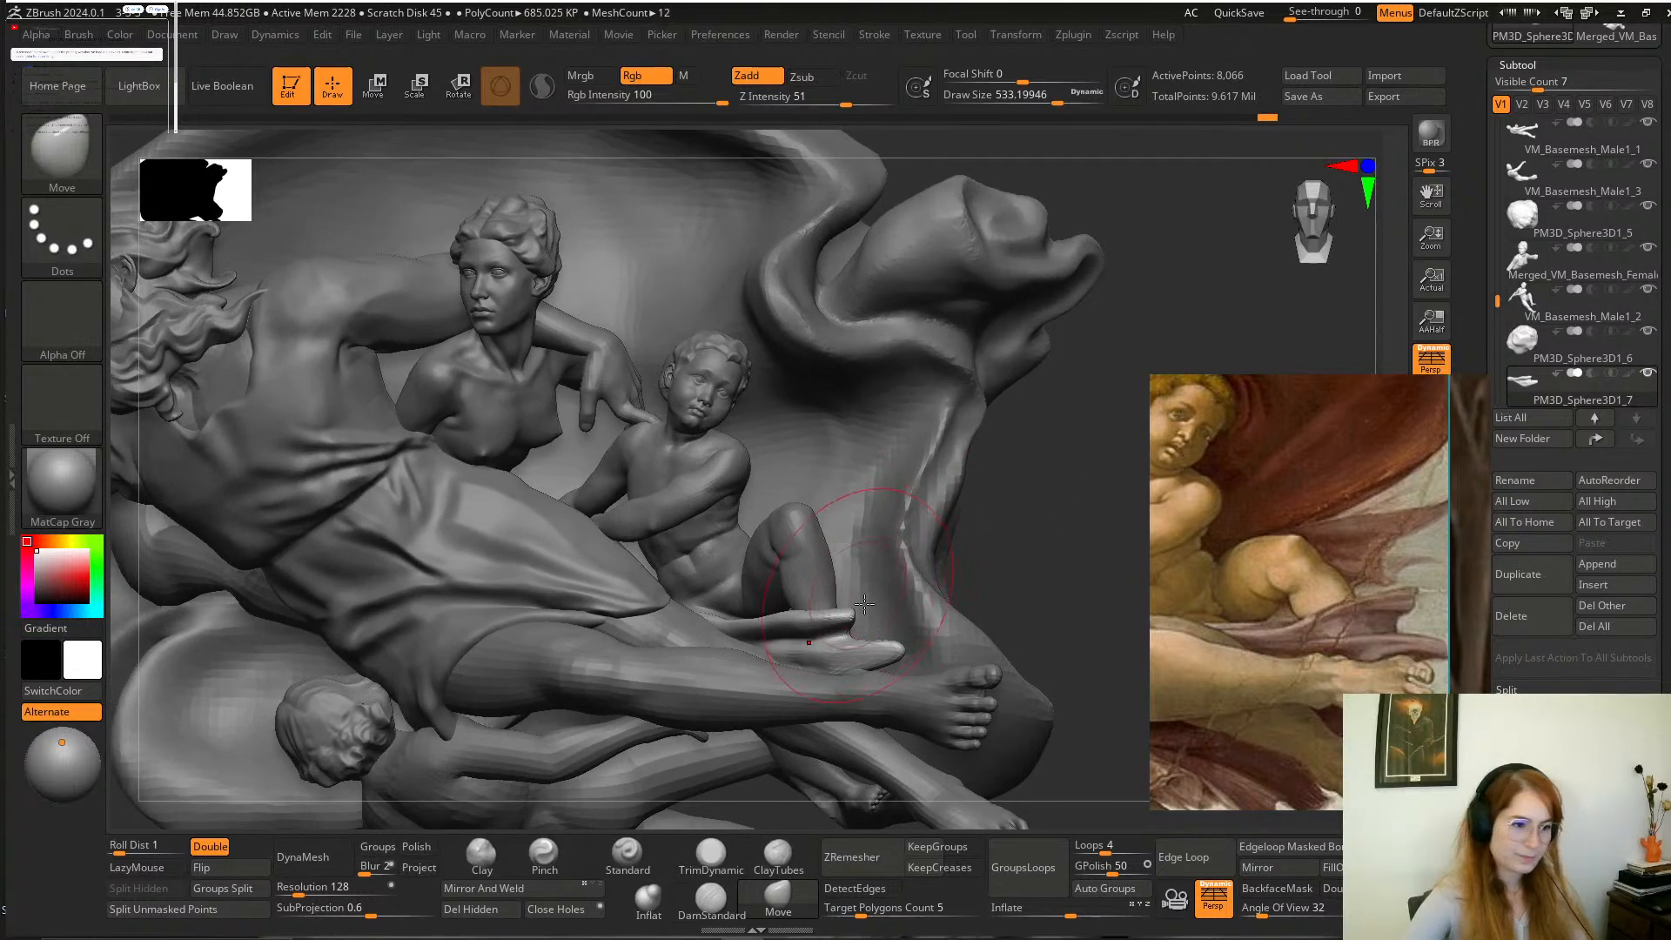
mouse_move(920, 613)
left_mouse_down()
mouse_move(992, 635)
mouse_move(838, 655)
left_mouse_up()
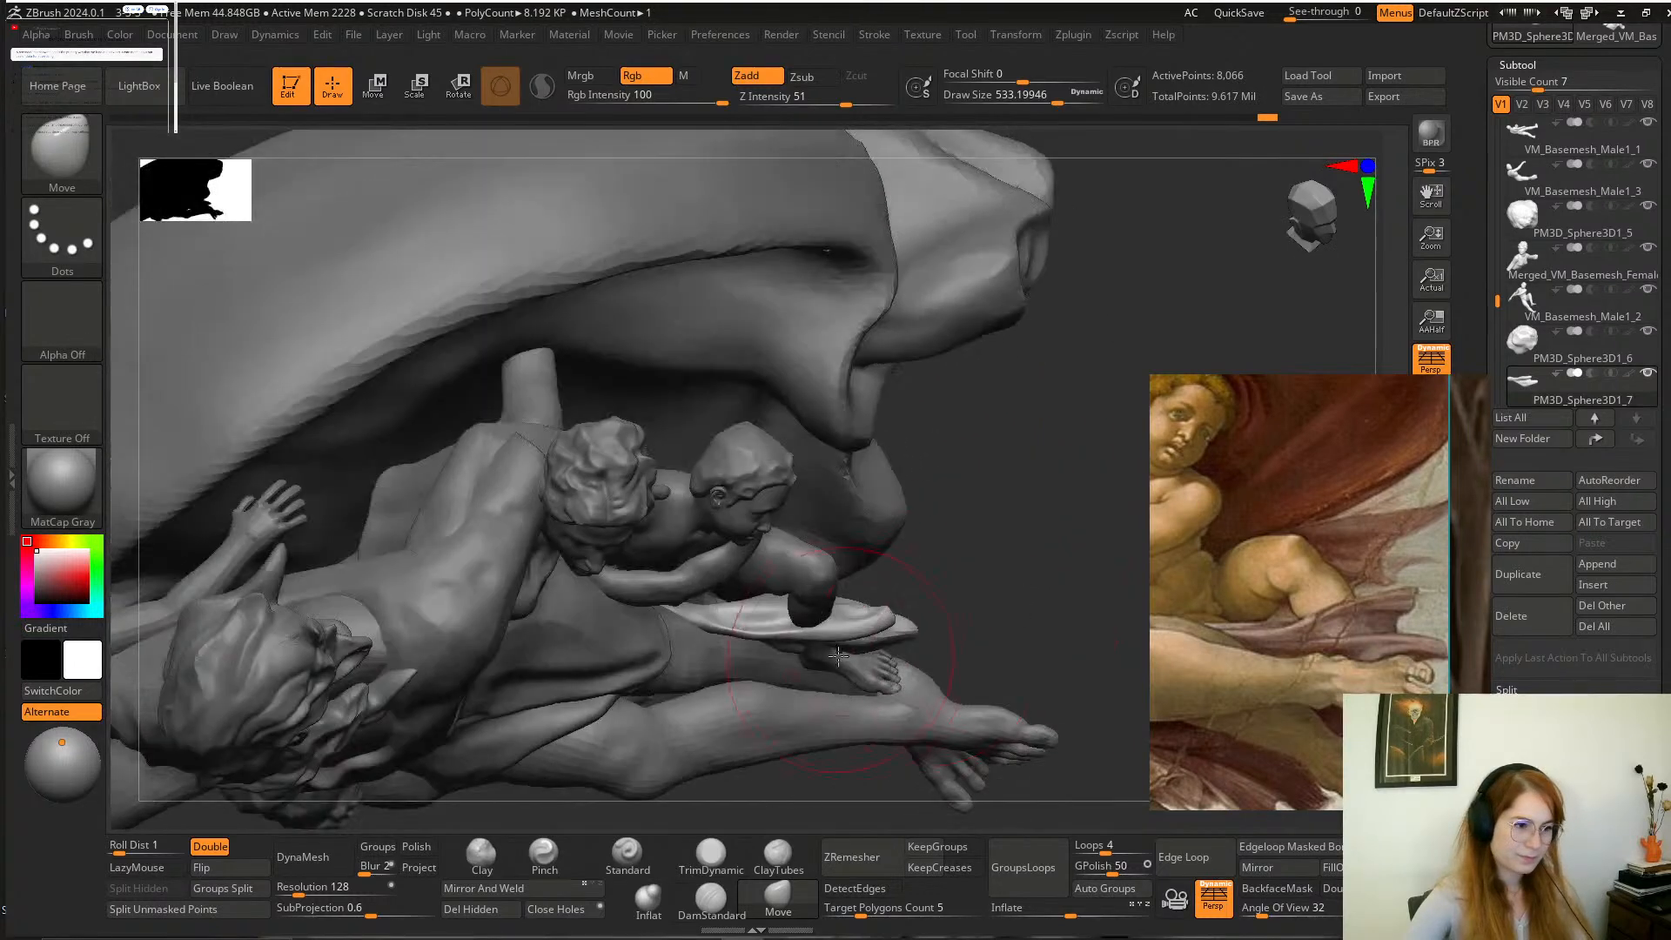
left_click_drag(963, 627, 1015, 462)
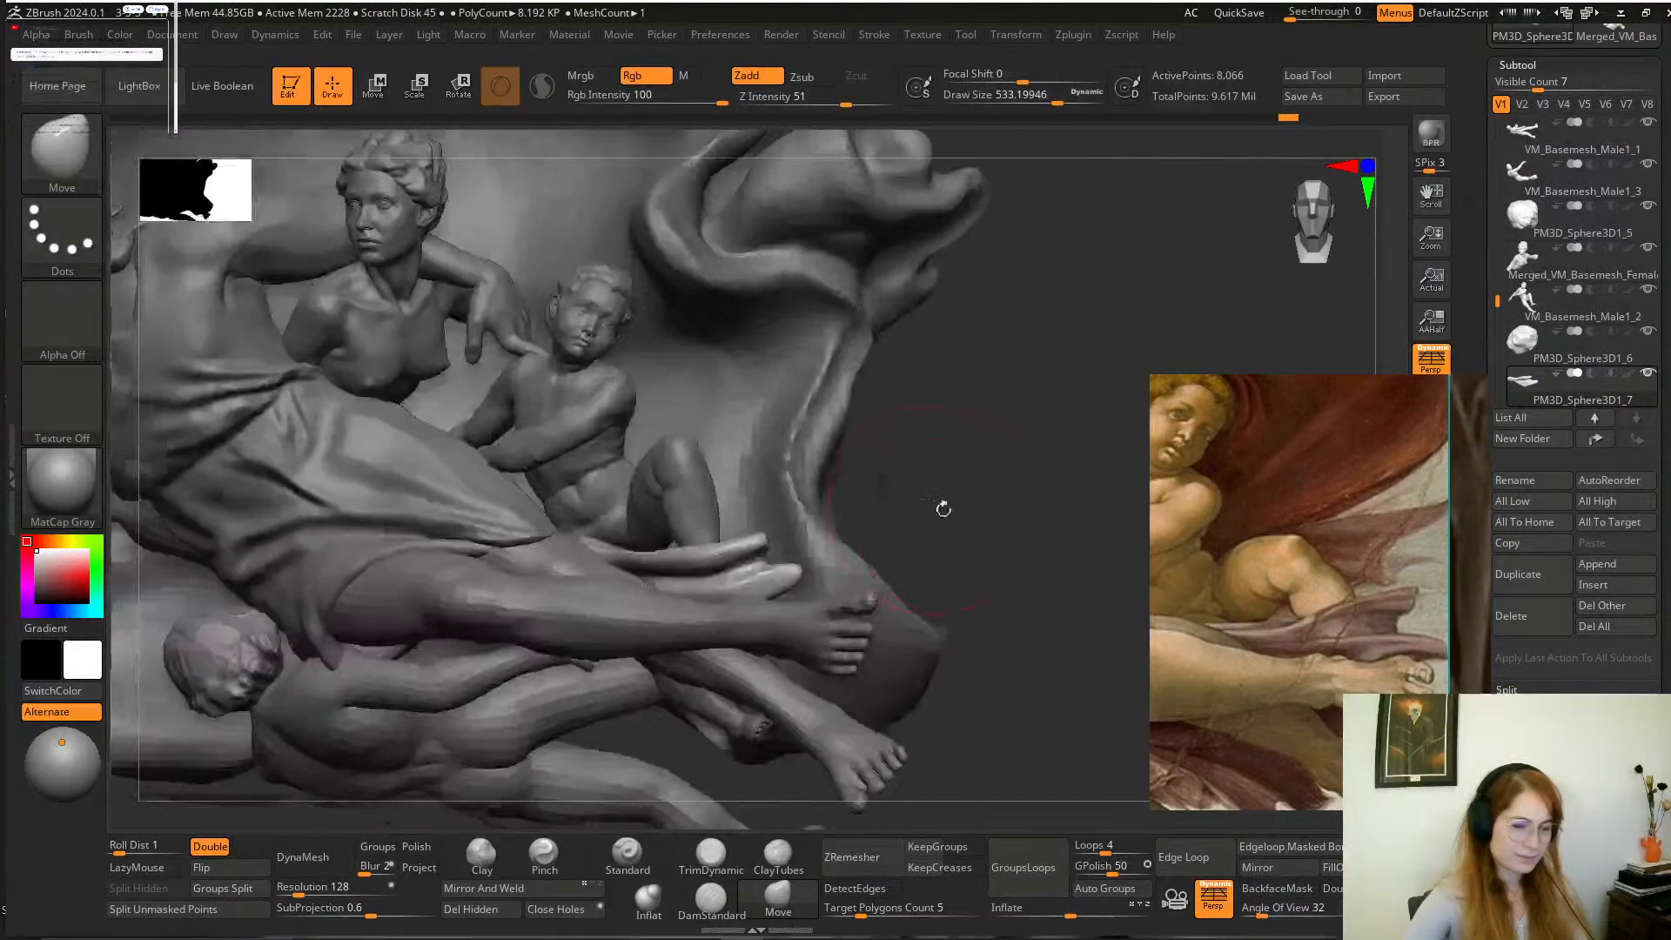
mouse_move(943, 504)
left_mouse_down()
mouse_move(977, 540)
mouse_move(838, 593)
mouse_move(746, 549)
left_mouse_up()
key("space")
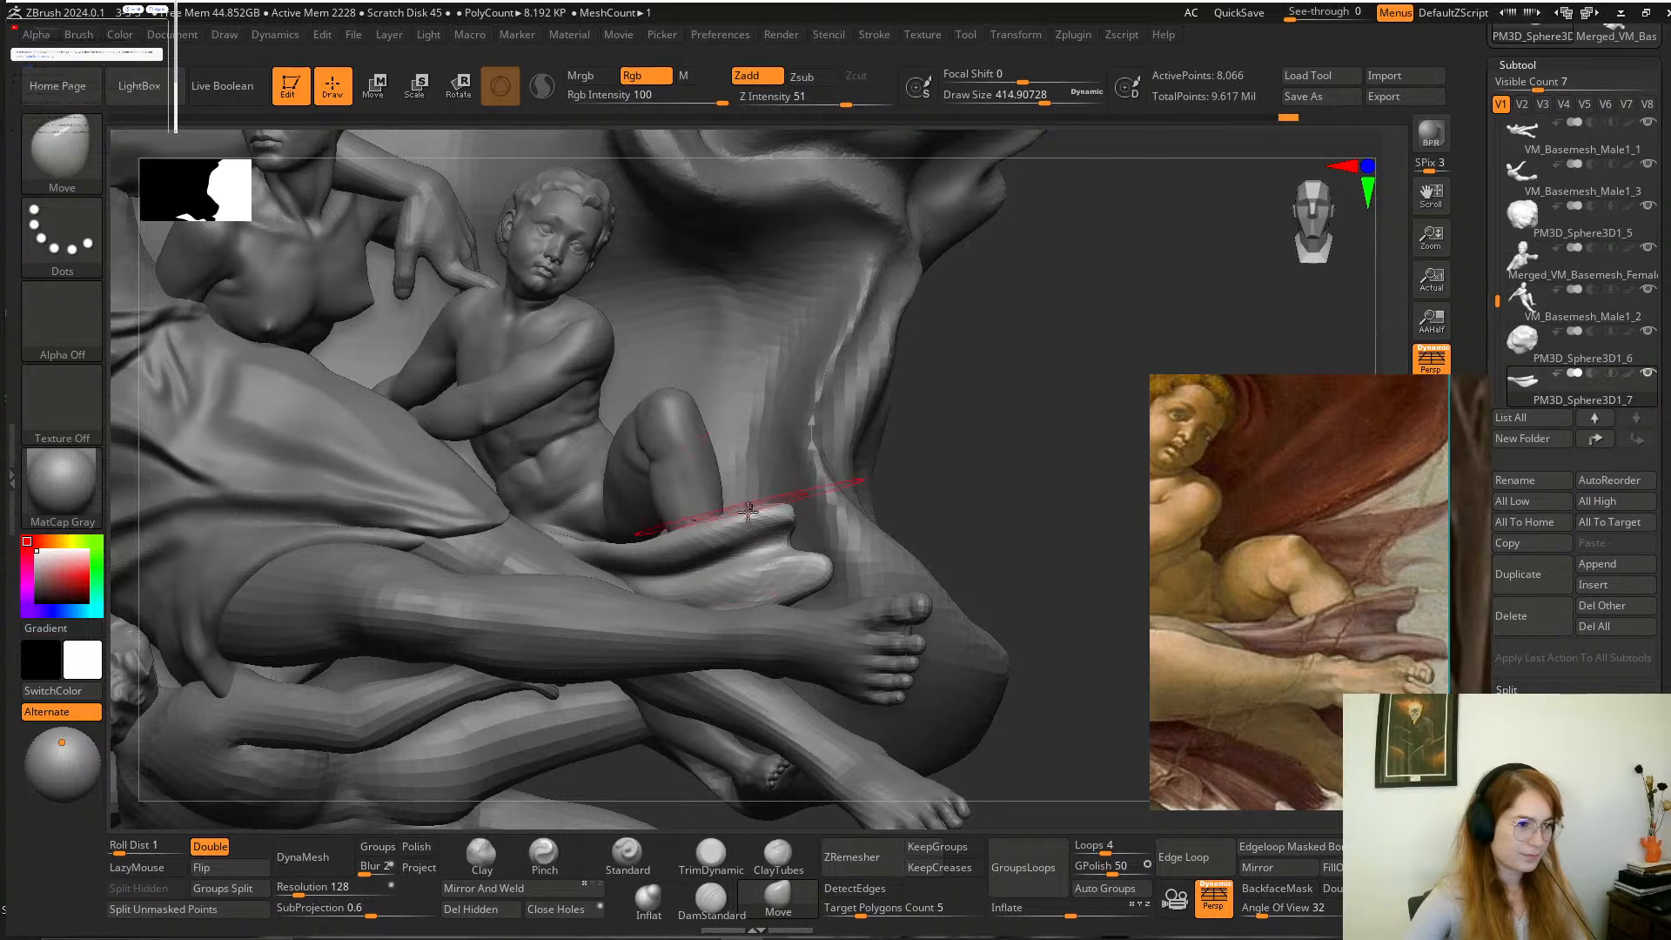
left_click_drag(1027, 535, 993, 502, "alt")
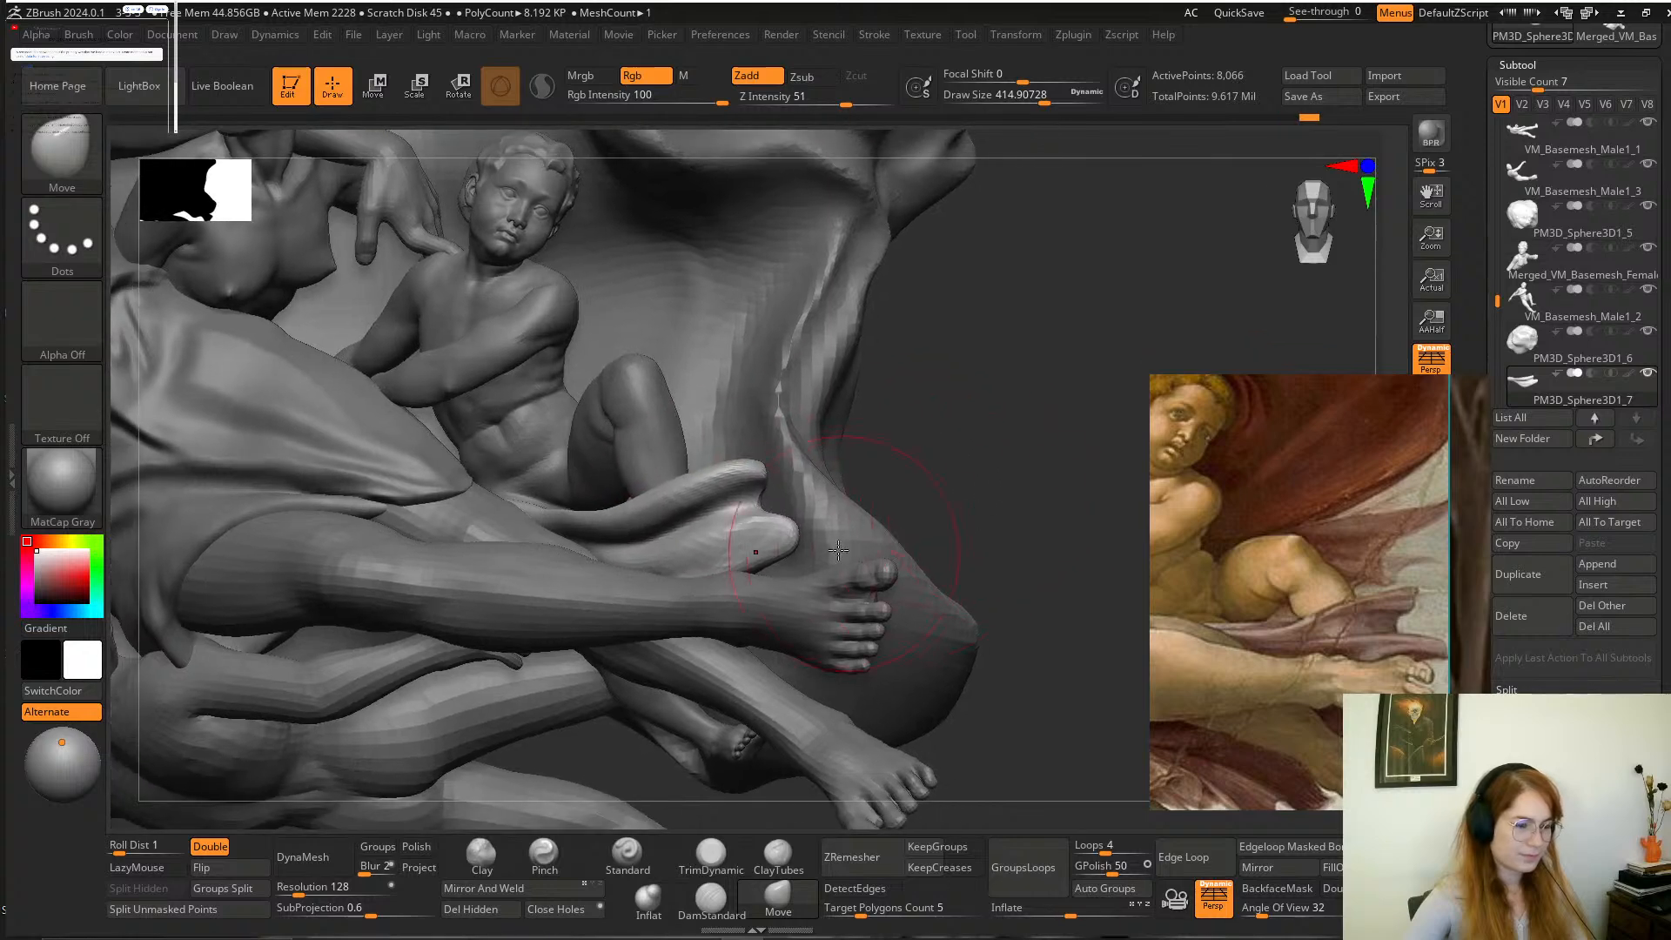
Stretch the lower fold's tip towards the large foot's big toe with the Move brush at a draw size of about 228.
key("space")
left_click_drag(825, 543, 801, 541)
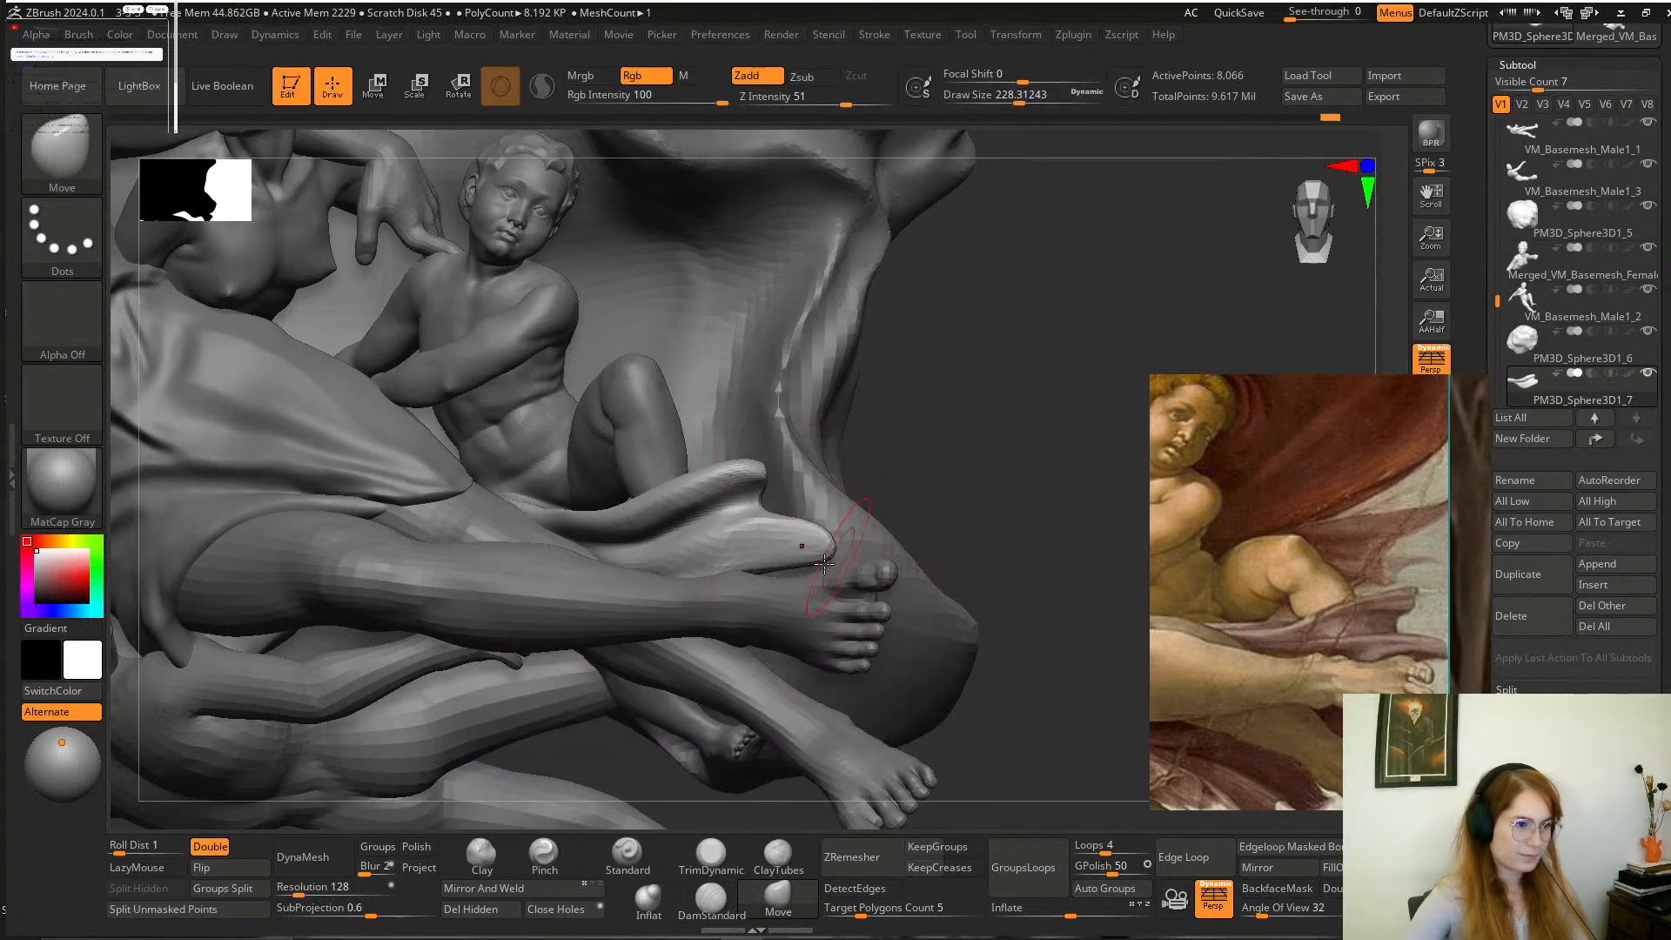
mouse_move(1050, 483)
left_mouse_down("alt")
mouse_move(1044, 459)
mouse_move(931, 469)
left_mouse_up("alt")
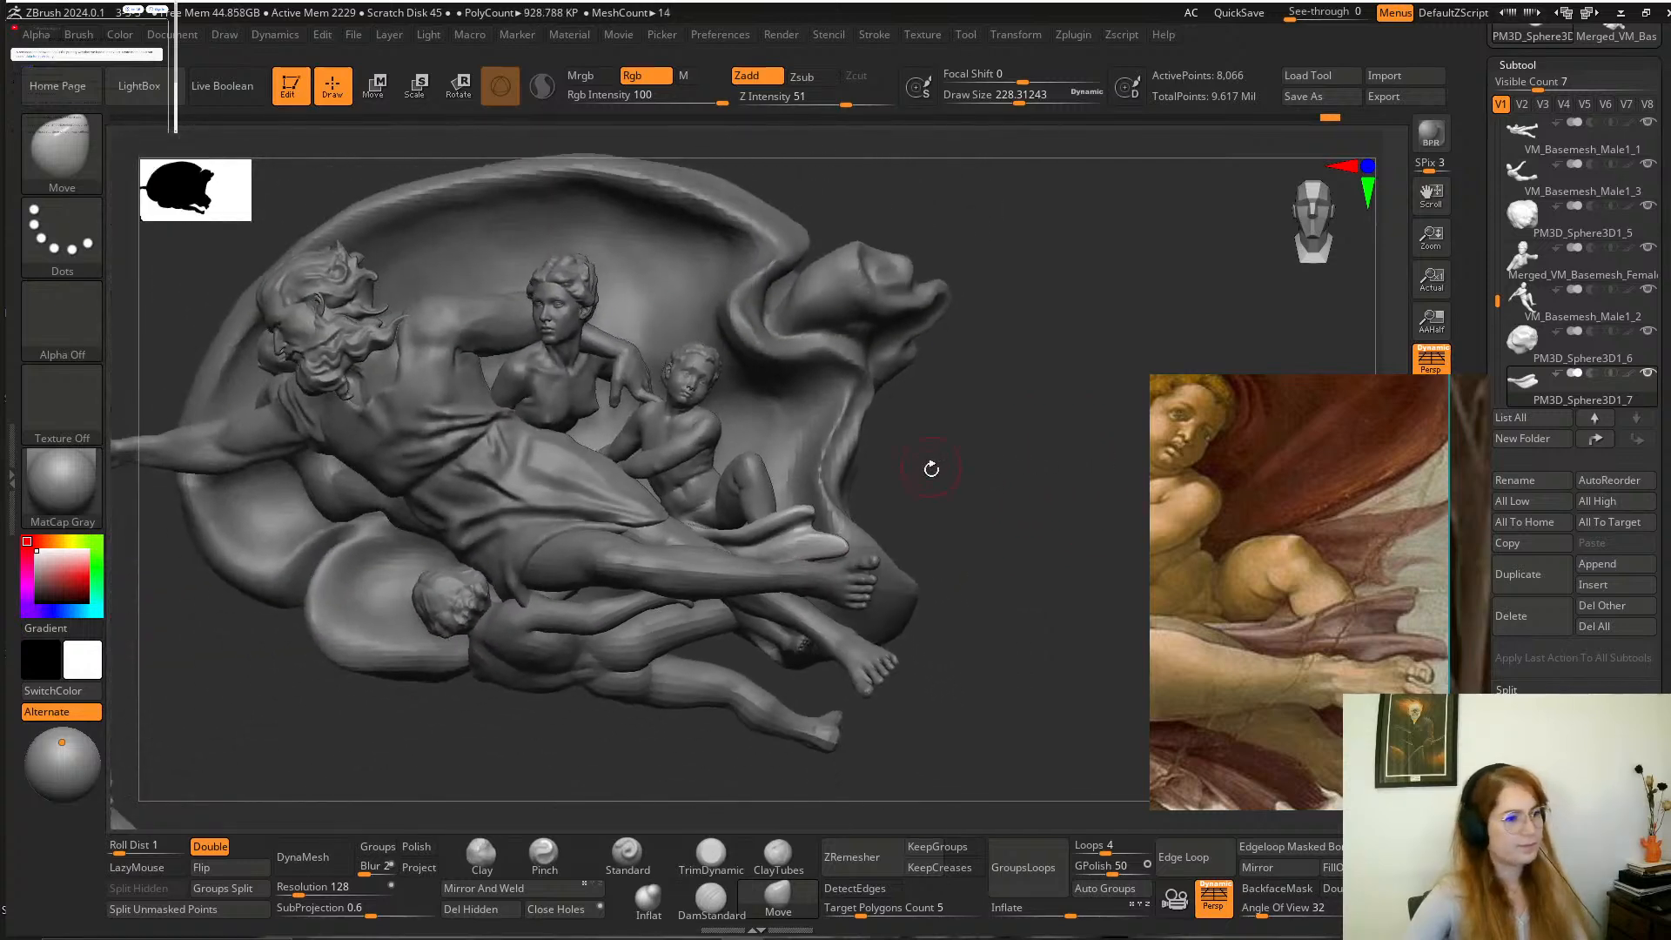
Select the seated child's figure and mask everything except its bent leg.
left_click(751, 487, "alt")
mouse_move(1000, 511)
left_mouse_down("alt")
mouse_move(1011, 488)
mouse_move(997, 484)
mouse_move(1094, 603)
mouse_move(1030, 504)
mouse_move(1100, 496)
mouse_move(1086, 473)
left_mouse_up("alt")
left_click(762, 508, "ctrl+shift")
mouse_move(1073, 543)
left_mouse_down("ctrl")
mouse_move(608, 541)
mouse_move(1055, 564)
mouse_move(805, 607)
mouse_move(918, 713)
mouse_move(968, 609)
left_mouse_up("ctrl")
left_click(1030, 570, "ctrl+shift")
key("alt+s")
mouse_move(975, 577)
left_mouse_down("ctrl")
mouse_move(788, 593)
mouse_move(905, 670)
left_mouse_up("ctrl")
mouse_move(962, 467)
left_mouse_down()
mouse_move(932, 448)
mouse_move(1013, 515)
left_mouse_up()
left_click(1001, 484, "ctrl")
key("alt+s")
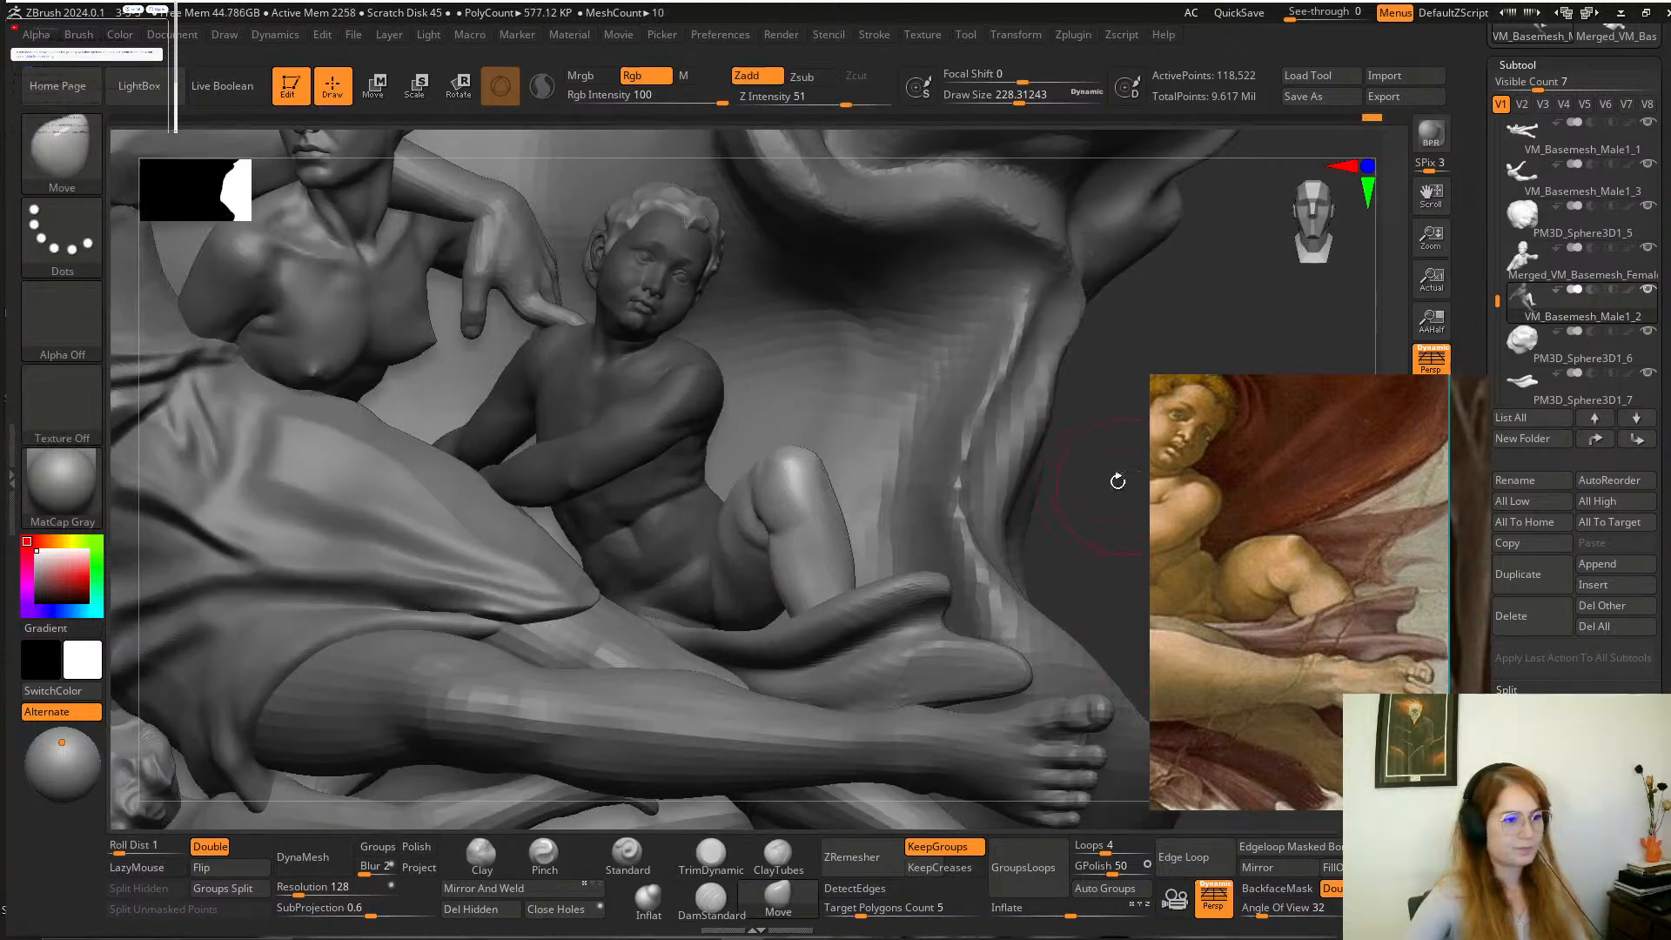
left_click_drag(1105, 477, 1013, 541, "alt")
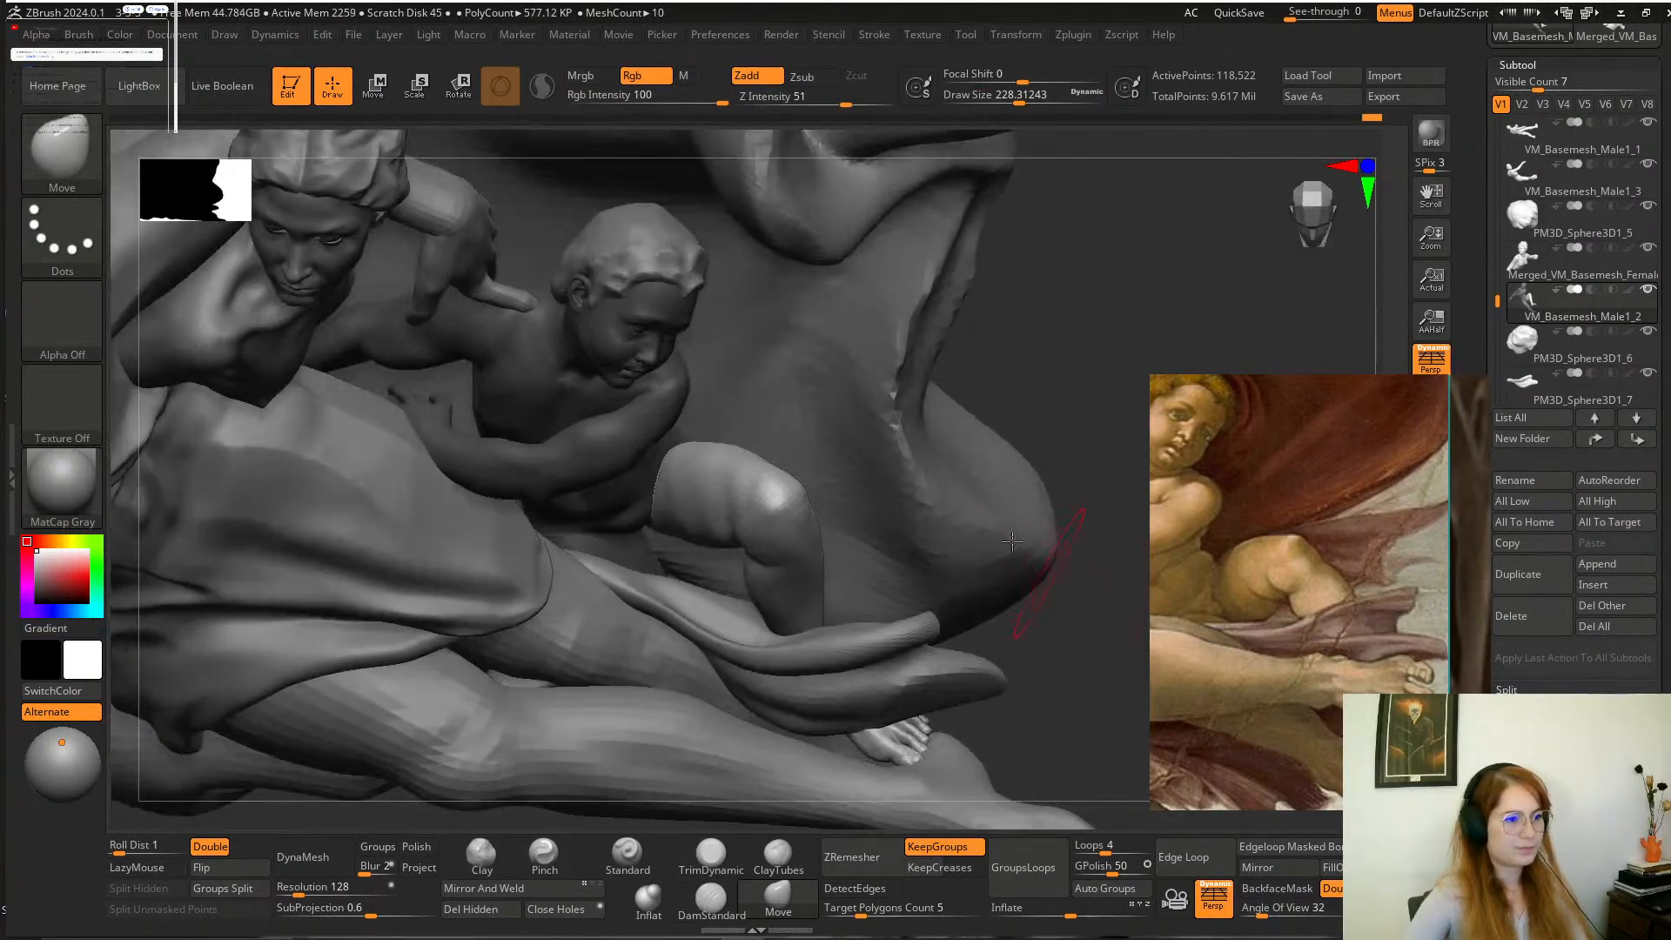
Adjust the child's unmasked bent leg with the transform gizmo, pivoting it at the hip.
left_click(424, 87)
left_click_drag(1019, 300, 600, 460)
left_click_drag(957, 233, 1009, 388)
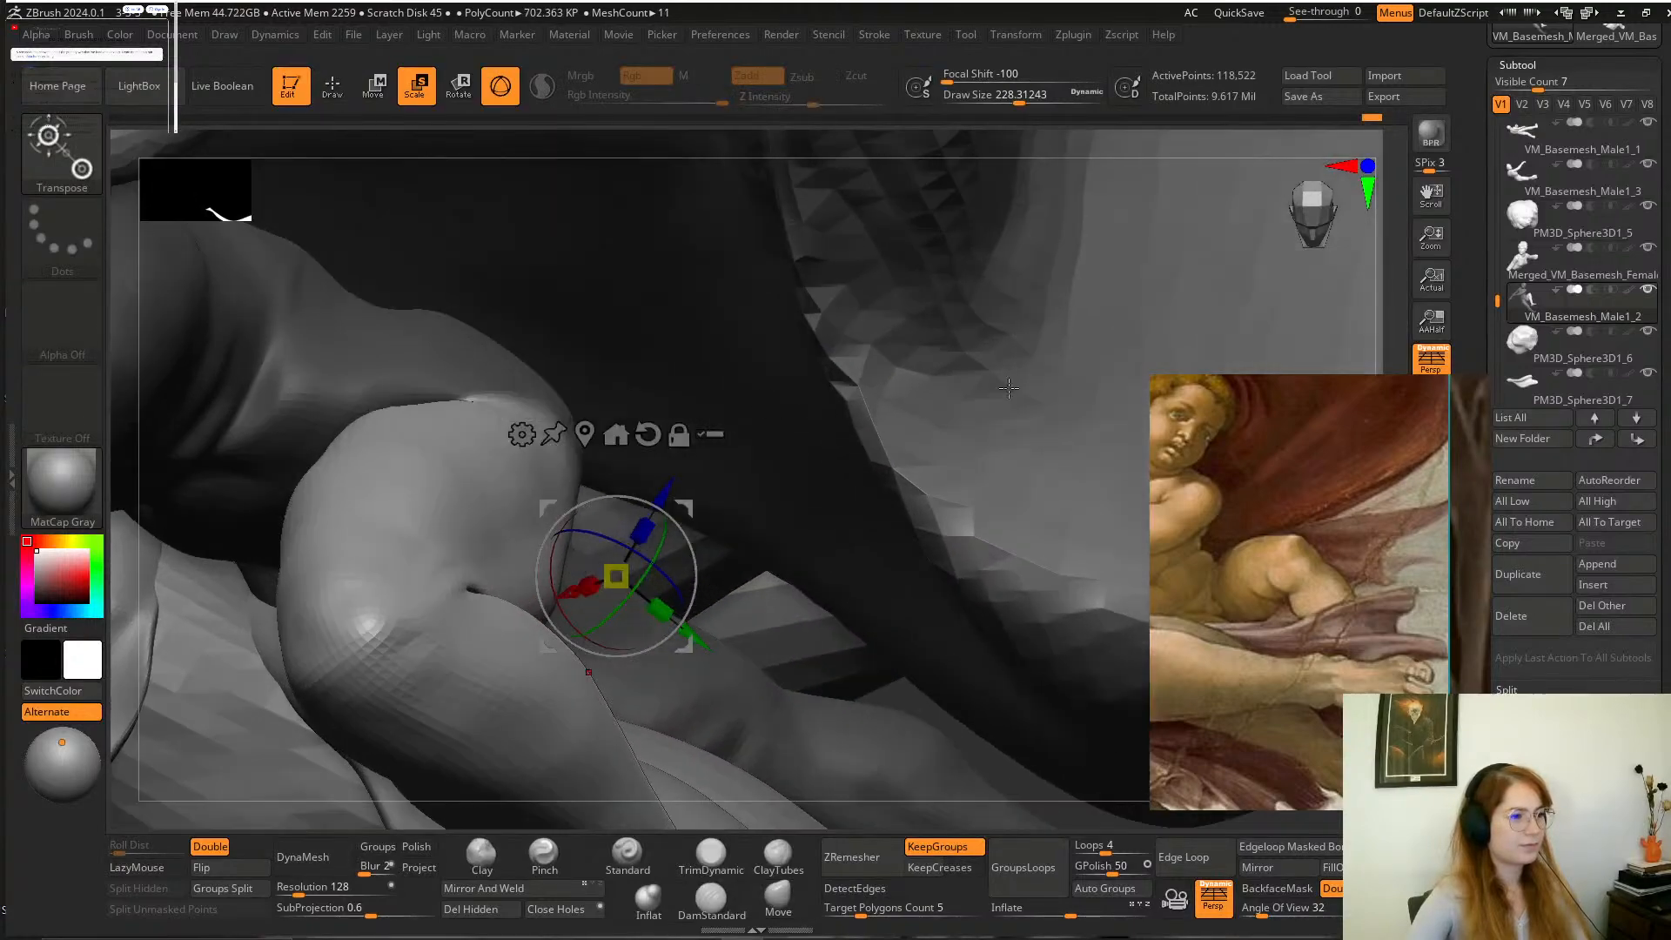
left_click(514, 406, "alt")
left_click_drag(784, 162, 788, 45)
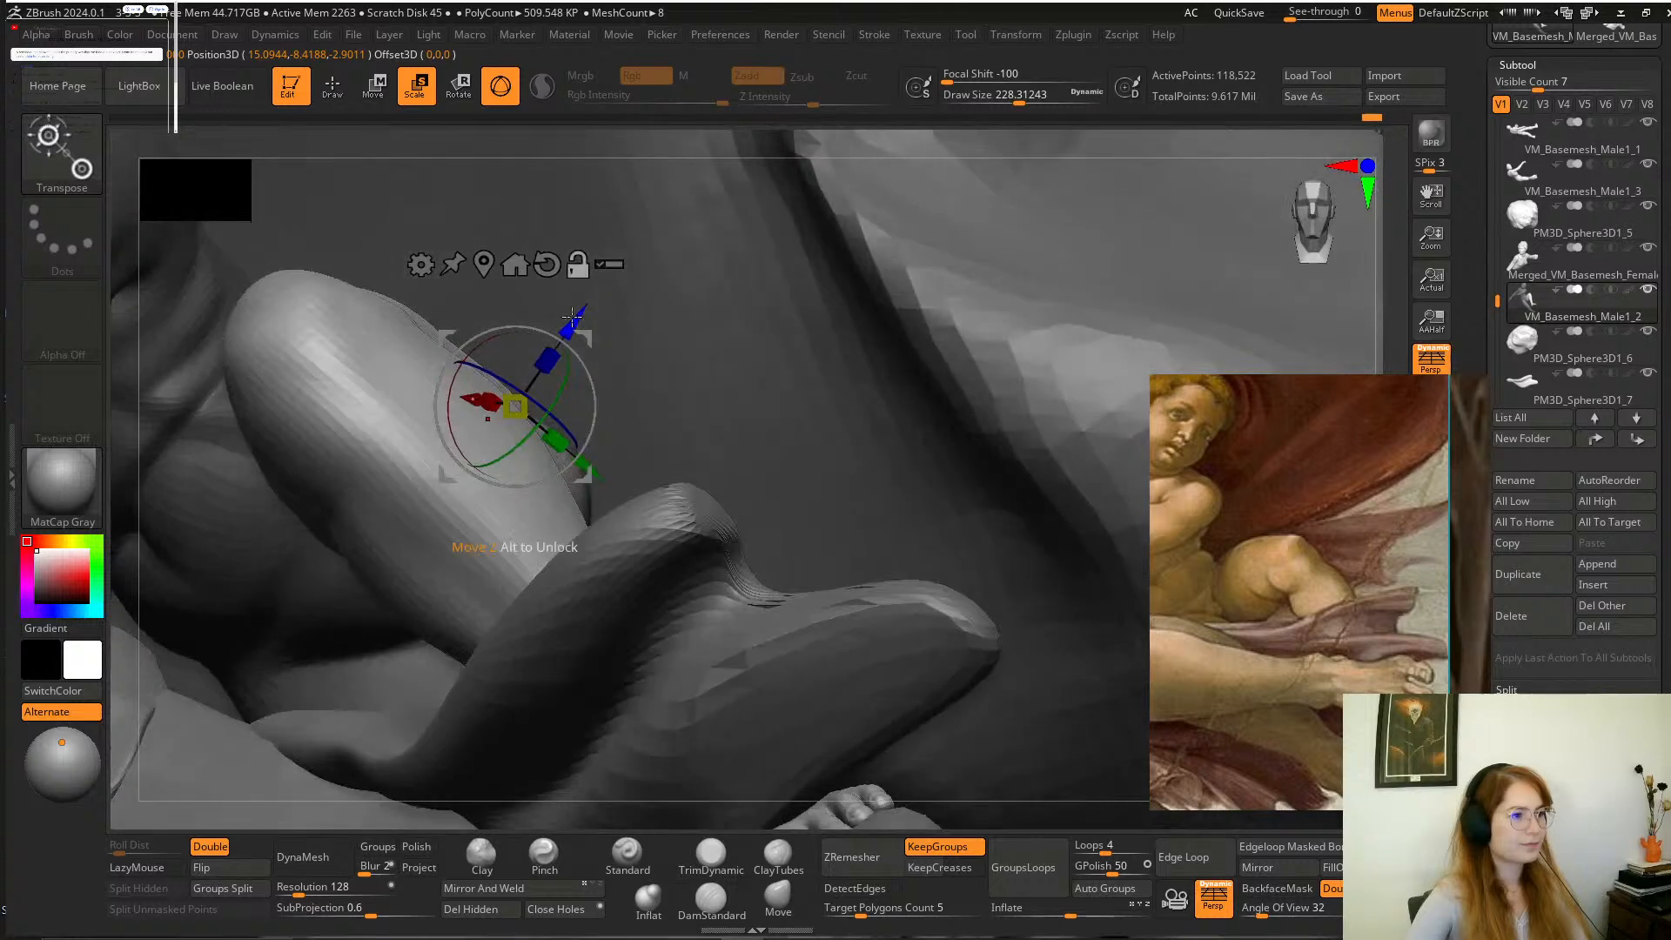
left_click_drag(572, 314, 545, 410)
key("ctrl+z")
left_click_drag(713, 149, 566, 352)
left_click_drag(1254, 273, 1178, 248, "alt")
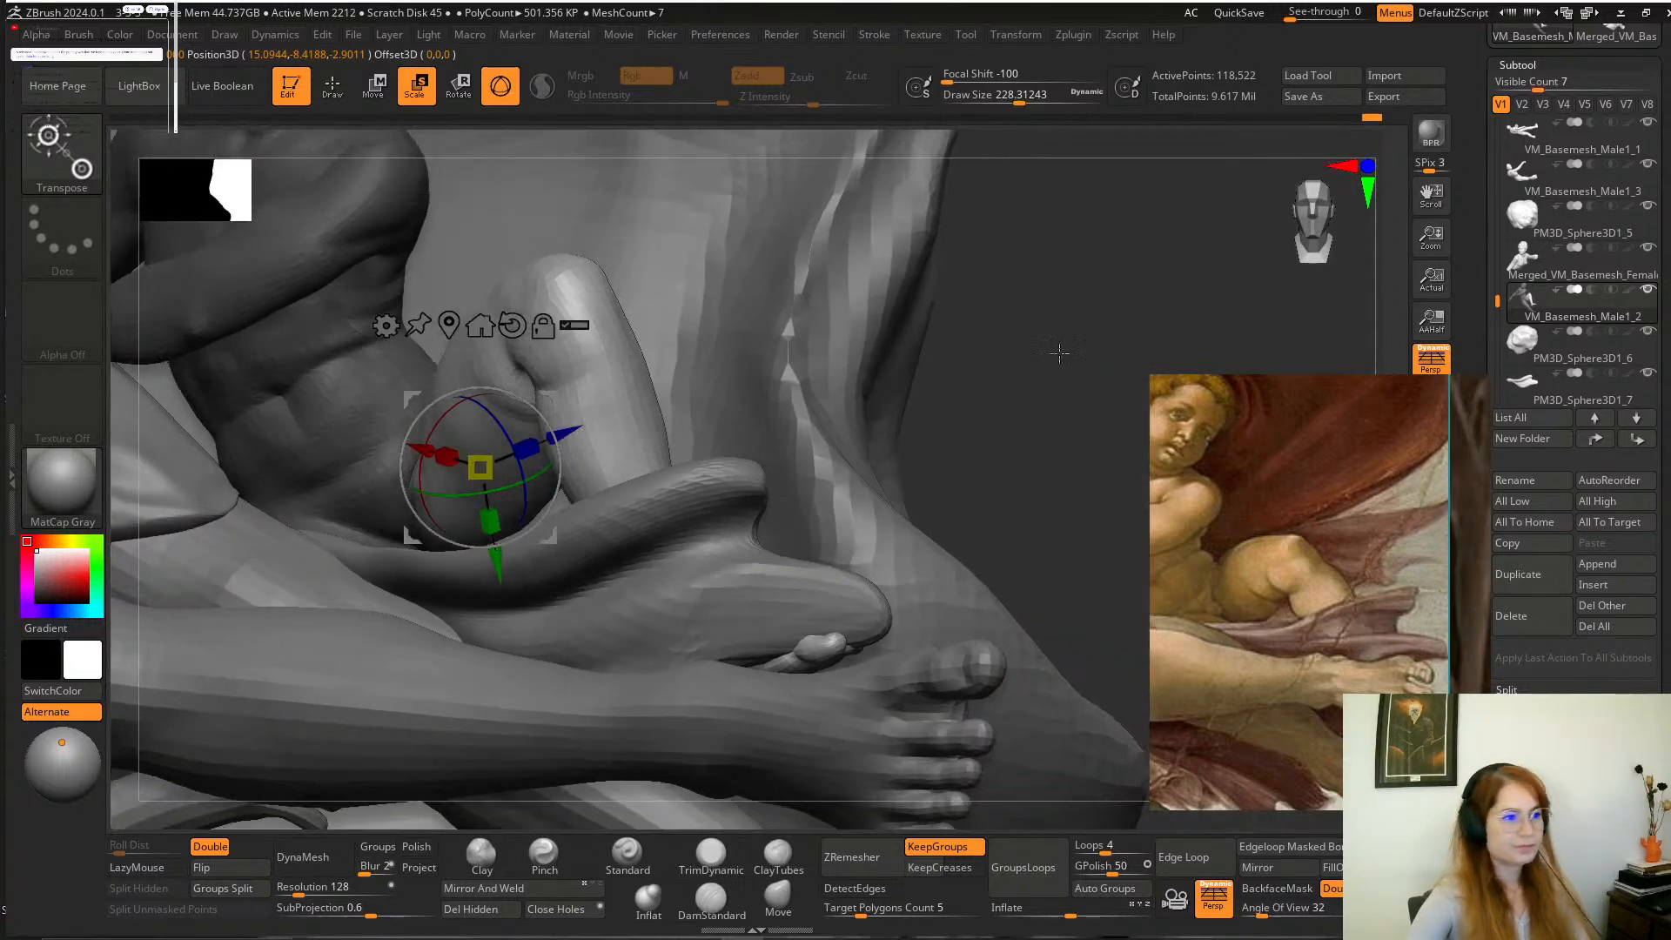
left_click_drag(1011, 371, 1119, 310, "alt")
left_click_drag(941, 301, 732, 750, "alt")
Lower the child's figure to subdivision level 2 and smooth the bent leg's thigh at a draw size of about 163.
left_click(770, 911)
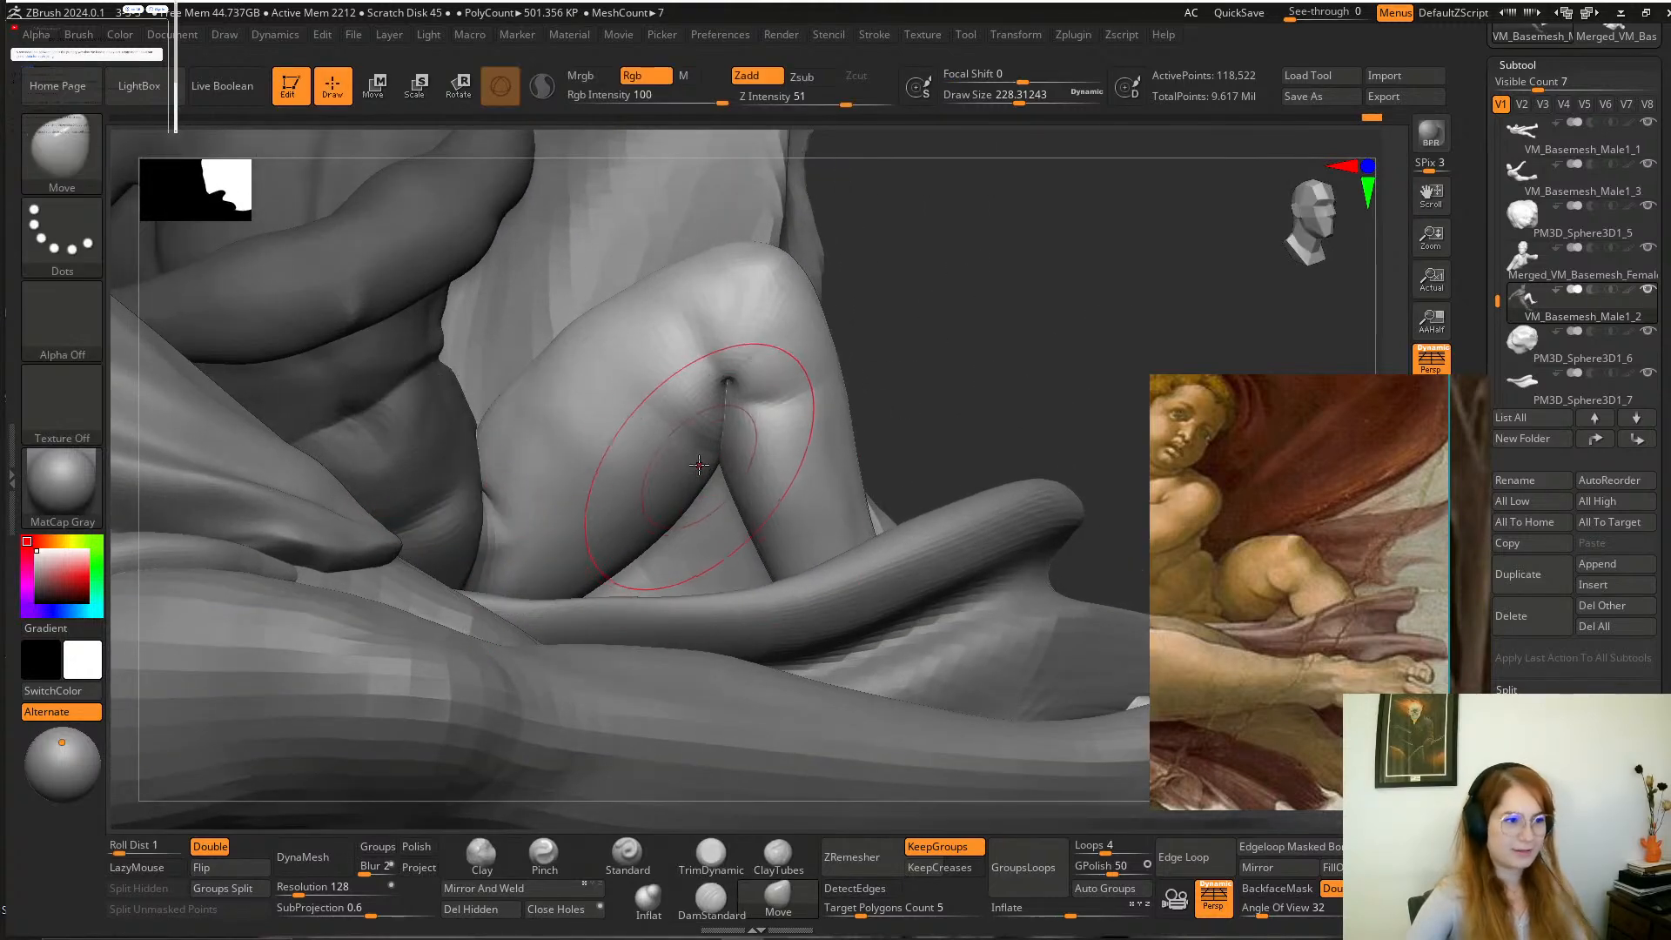
left_click(1530, 65)
left_click(1526, 84)
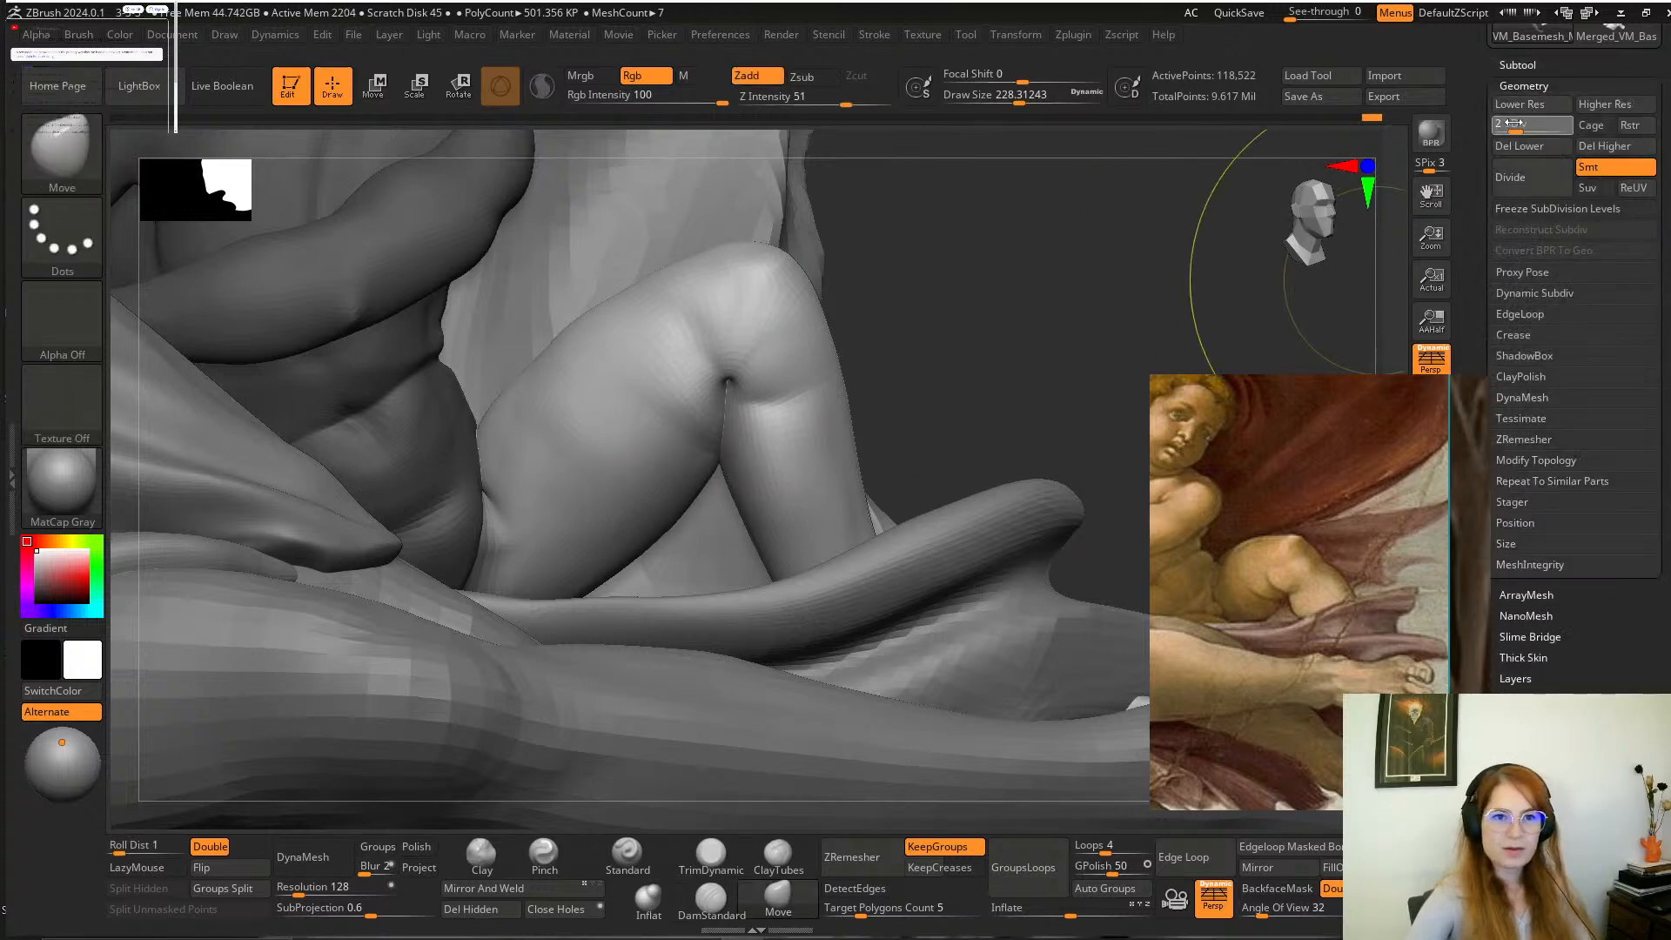
left_click_drag(1514, 124, 1511, 124)
key("space")
key("shift")
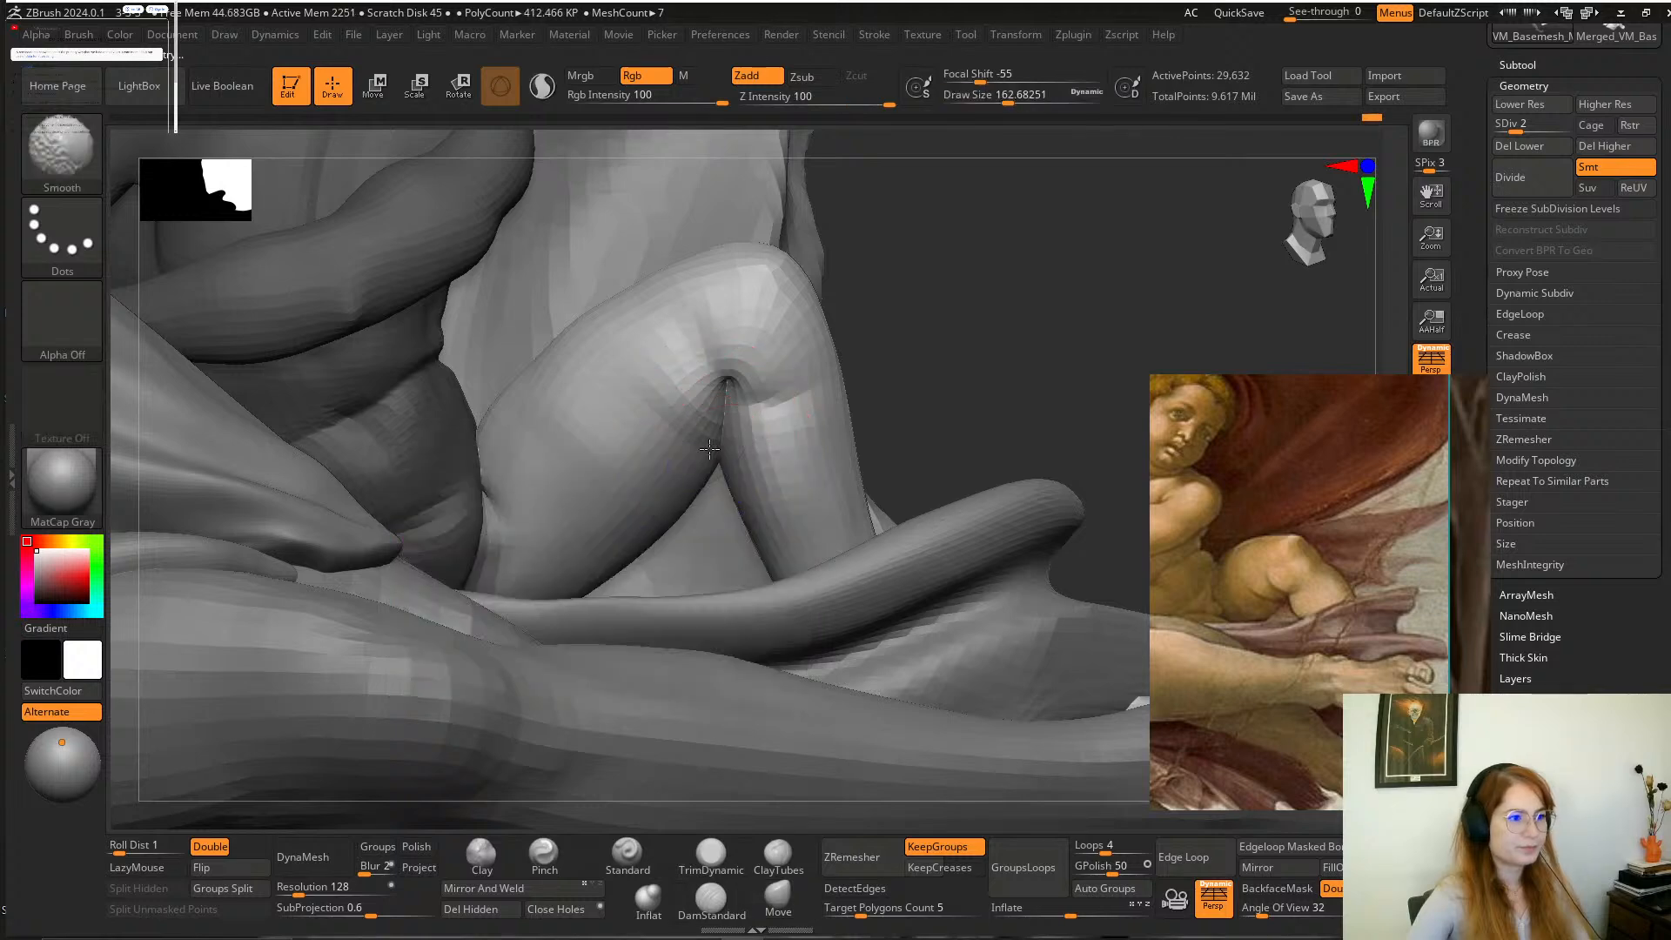
left_click_drag(675, 487, 578, 488, "shift")
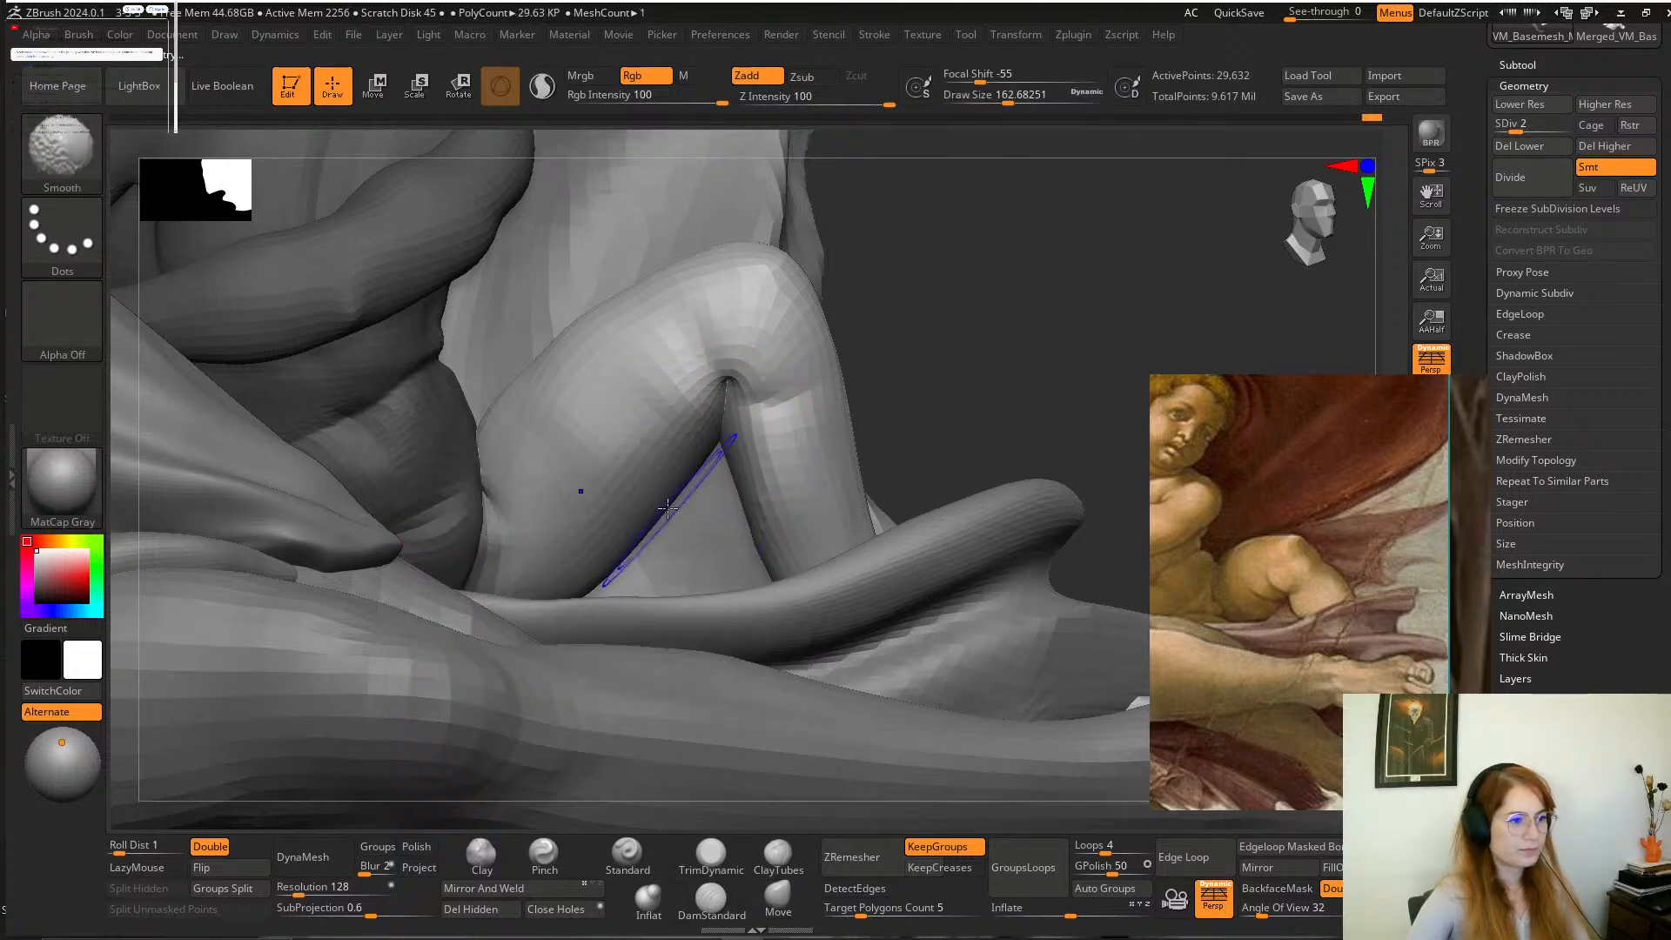
left_click_drag(1027, 352, 923, 369)
left_click_drag(561, 492, 512, 494, "shift")
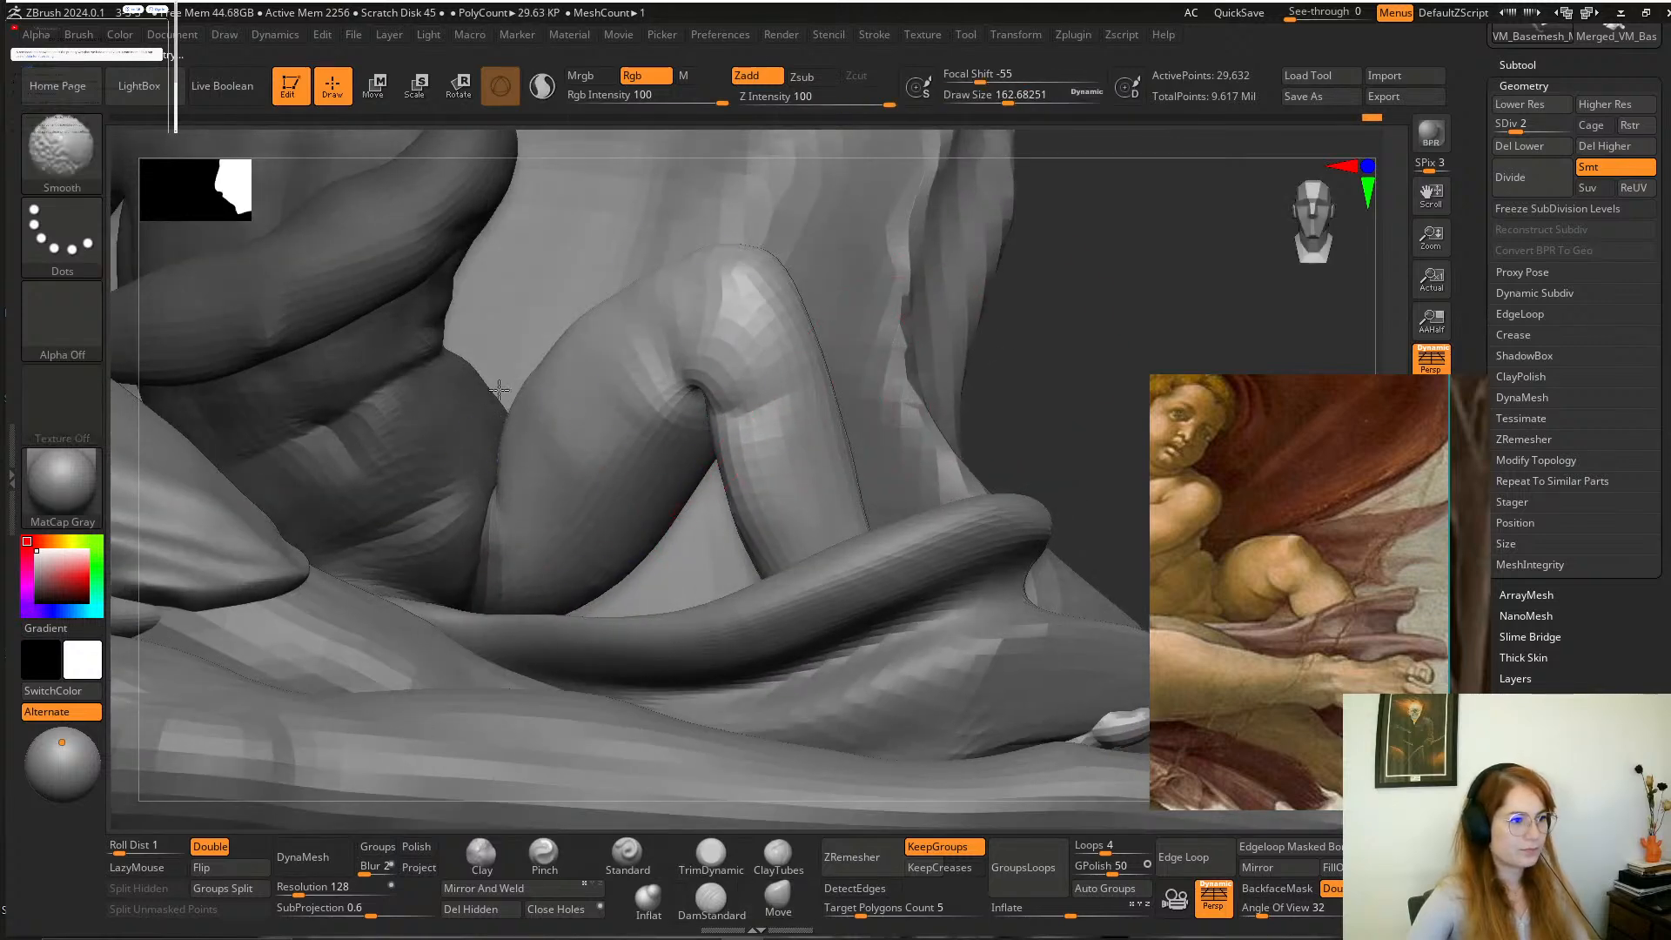
mouse_move(1027, 348)
left_mouse_down("alt")
mouse_move(978, 272)
mouse_move(995, 306)
mouse_move(948, 391)
left_mouse_up("alt")
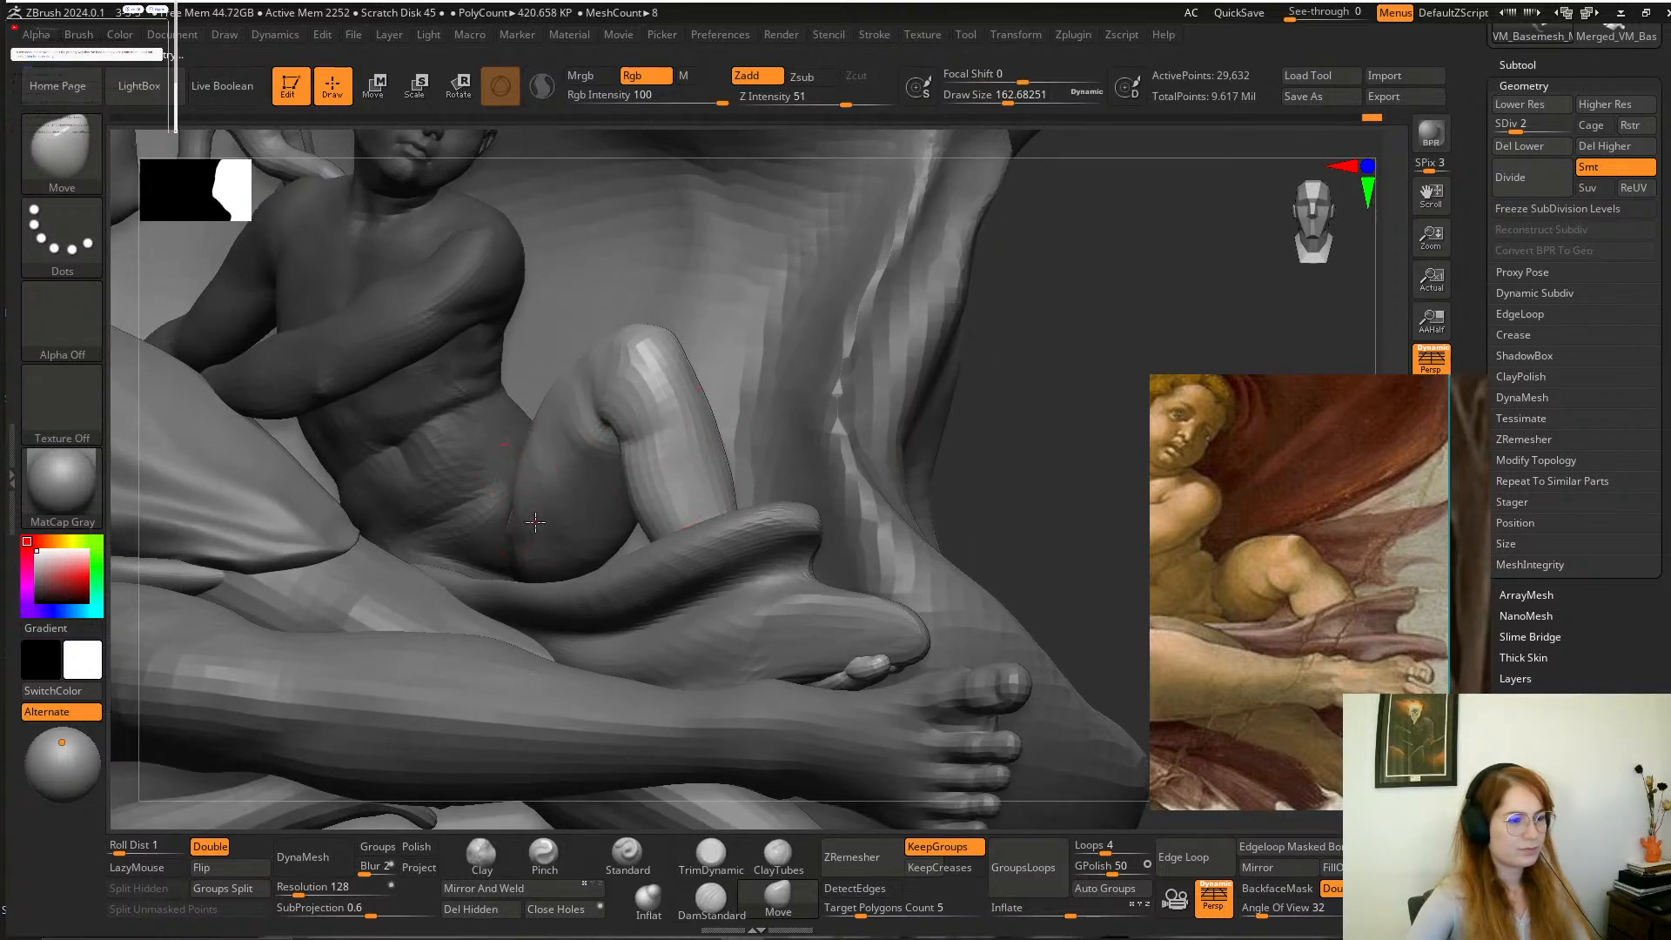
key("shift")
mouse_move(1014, 355)
left_mouse_down("alt")
mouse_move(985, 343)
mouse_move(984, 366)
left_mouse_up("alt")
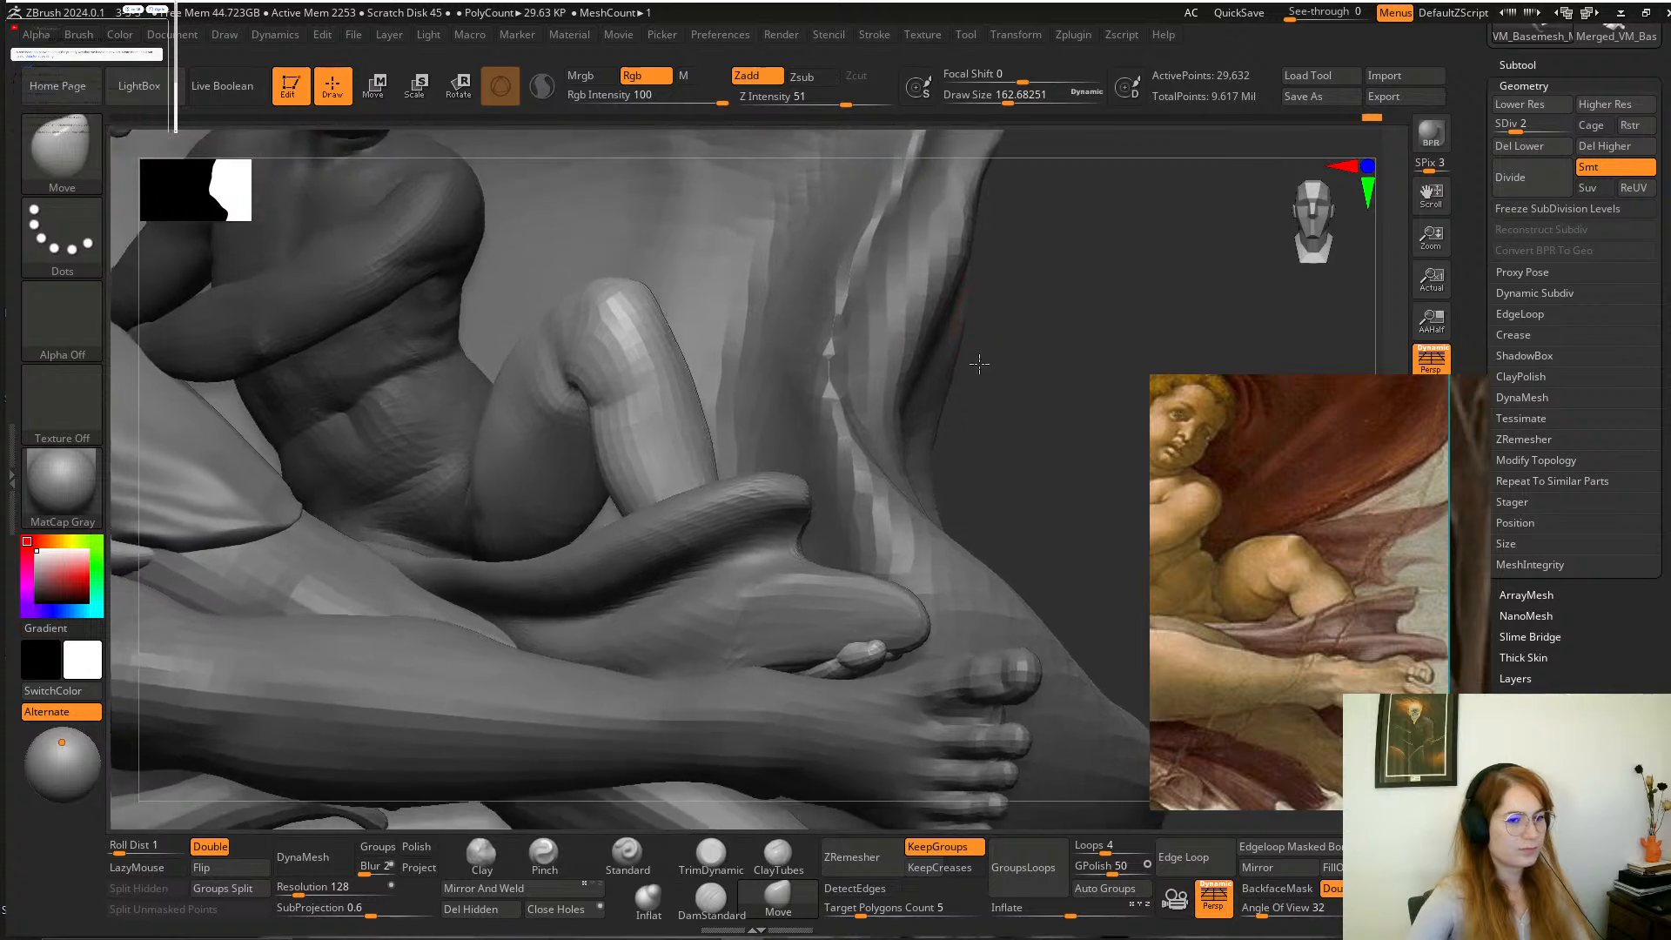
Reshape the shin and knee of the child's bent leg with the Move brush.
key("space")
left_click_drag(696, 454, 702, 409)
key("space")
left_click_drag(636, 334, 648, 329)
left_click_drag(1001, 344, 992, 470)
left_click_drag(1080, 258, 1054, 265)
Pull the child's bent knee forward, away from the background, with the Move brush at a draw size of about 393.
key("space")
left_click_drag(593, 452, 575, 489)
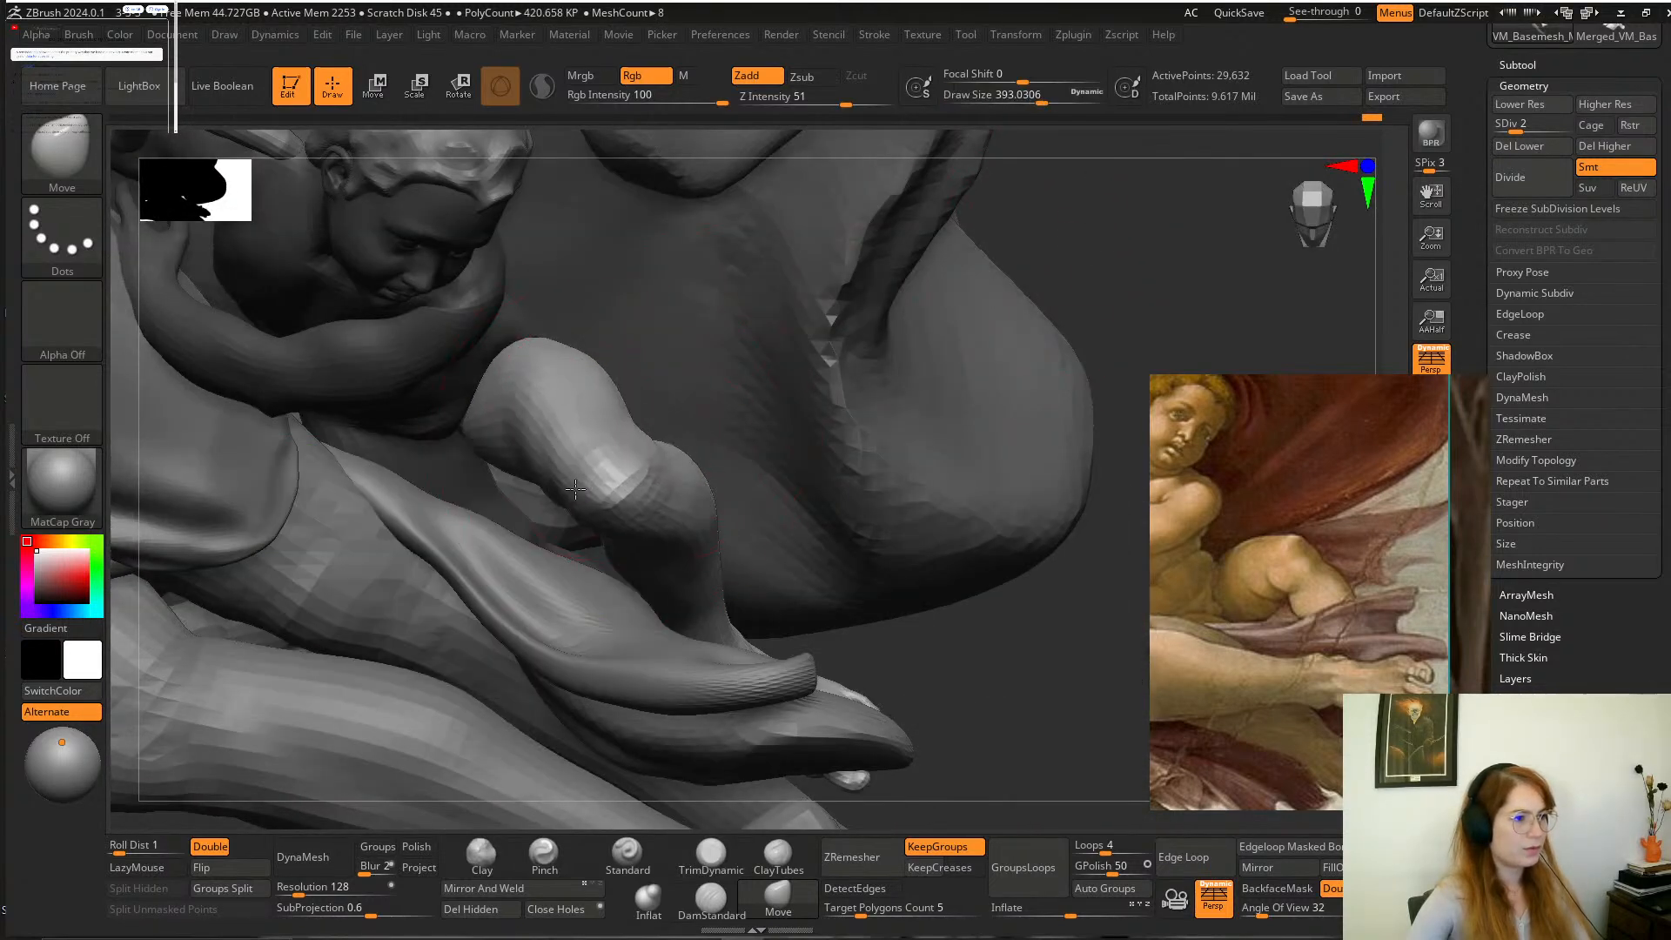
left_click_drag(1147, 306, 1147, 156)
mouse_move(1093, 410)
left_mouse_down("alt")
mouse_move(1079, 391)
mouse_move(1065, 423)
mouse_move(1098, 436)
left_mouse_up("alt")
left_click_drag(982, 441, 1027, 392)
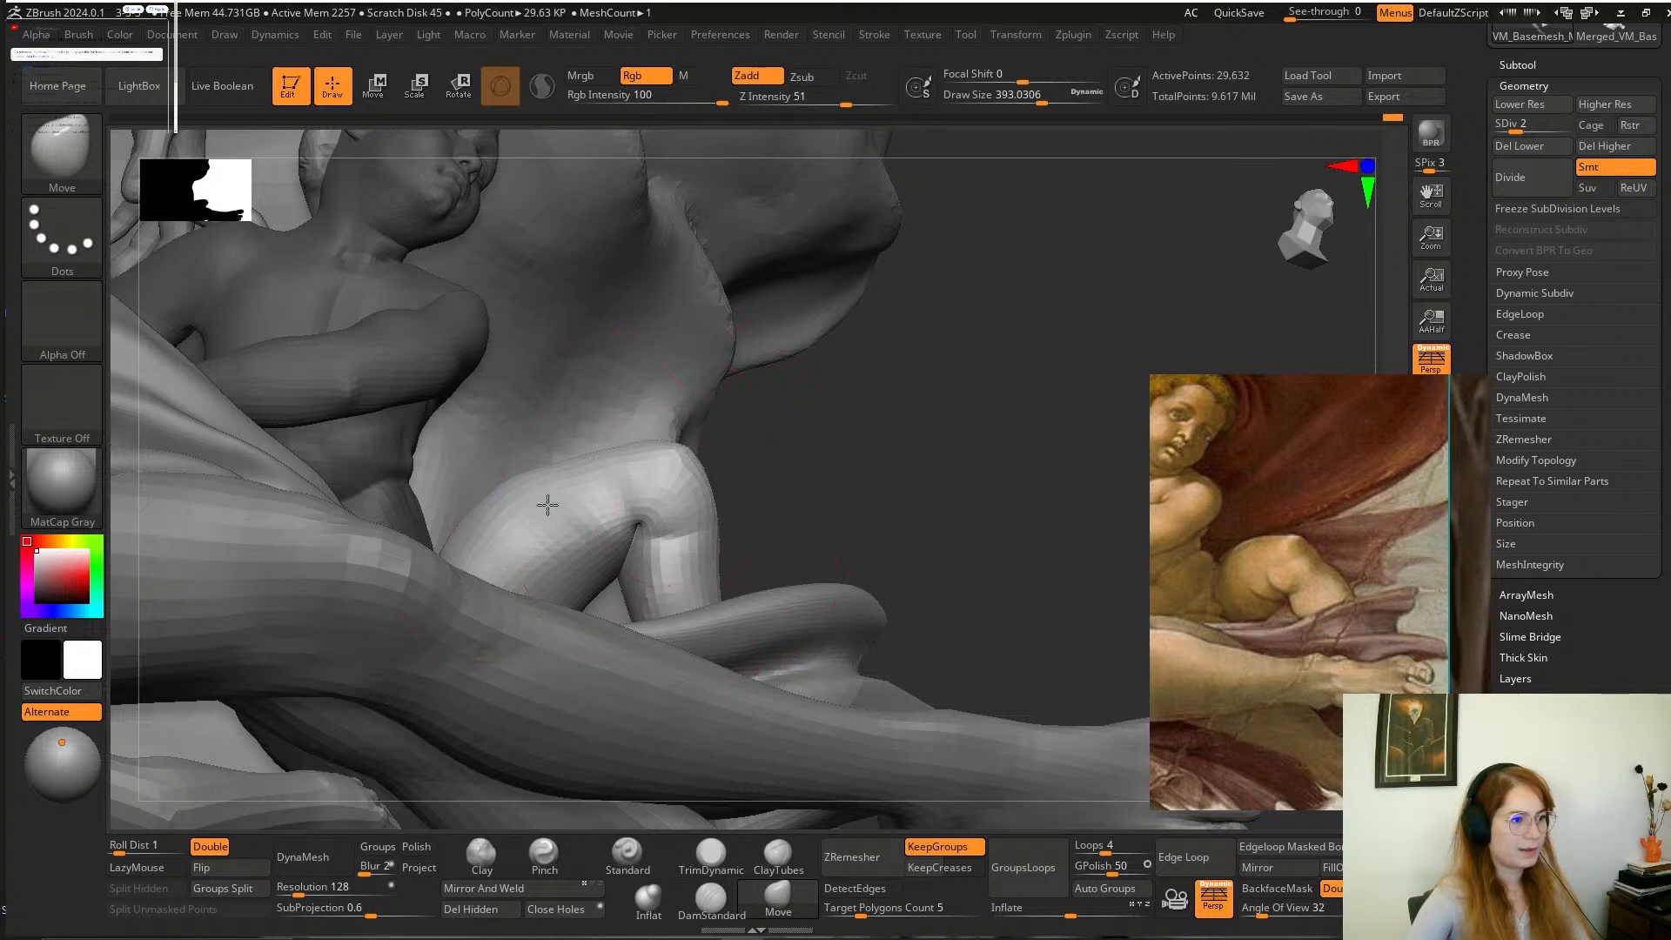
mouse_move(875, 432)
left_mouse_down("shift")
mouse_move(968, 463)
mouse_move(832, 392)
mouse_move(956, 432)
mouse_move(1013, 557)
left_mouse_up("shift")
Push in the front of the child's knee and refine the thigh contour with the Move brush.
key("space")
left_click_drag(721, 469, 699, 468)
left_click_drag(1000, 436, 1098, 456)
key("space")
left_click_drag(603, 471, 589, 468)
left_click_drag(897, 374, 866, 435)
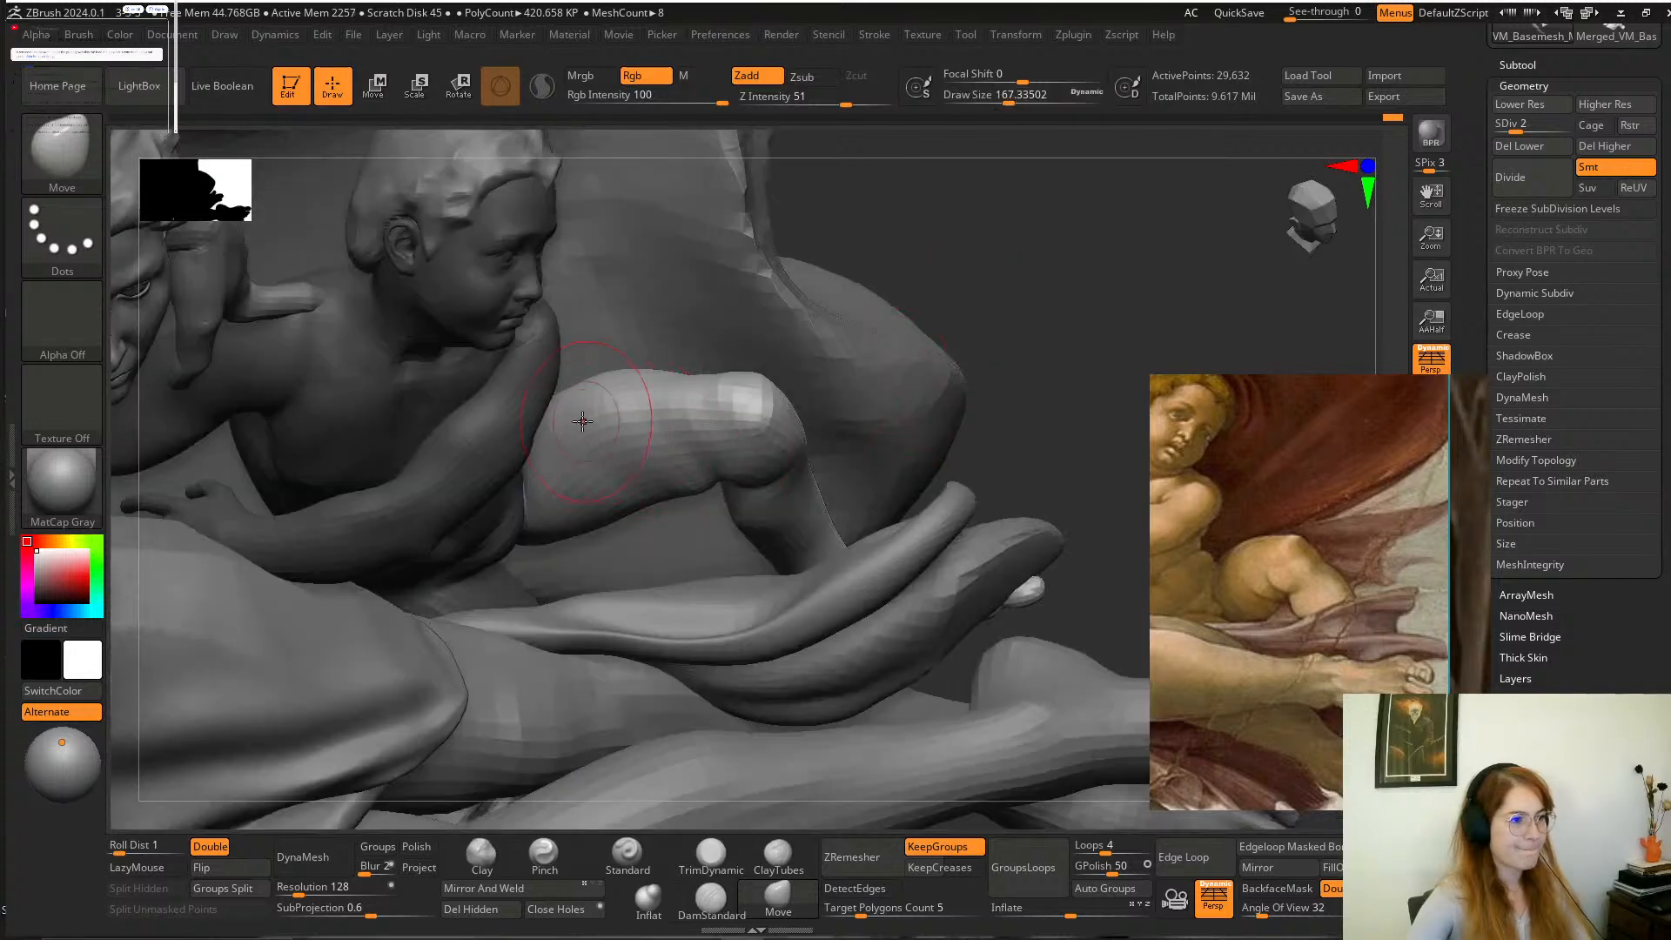
Reshape the upper thigh near the child's hip with the Move brush at a draw size of about 167.
left_click_drag(568, 440, 597, 420)
mouse_move(951, 238)
left_mouse_down()
mouse_move(861, 270)
mouse_move(1013, 391)
mouse_move(928, 347)
left_mouse_up()
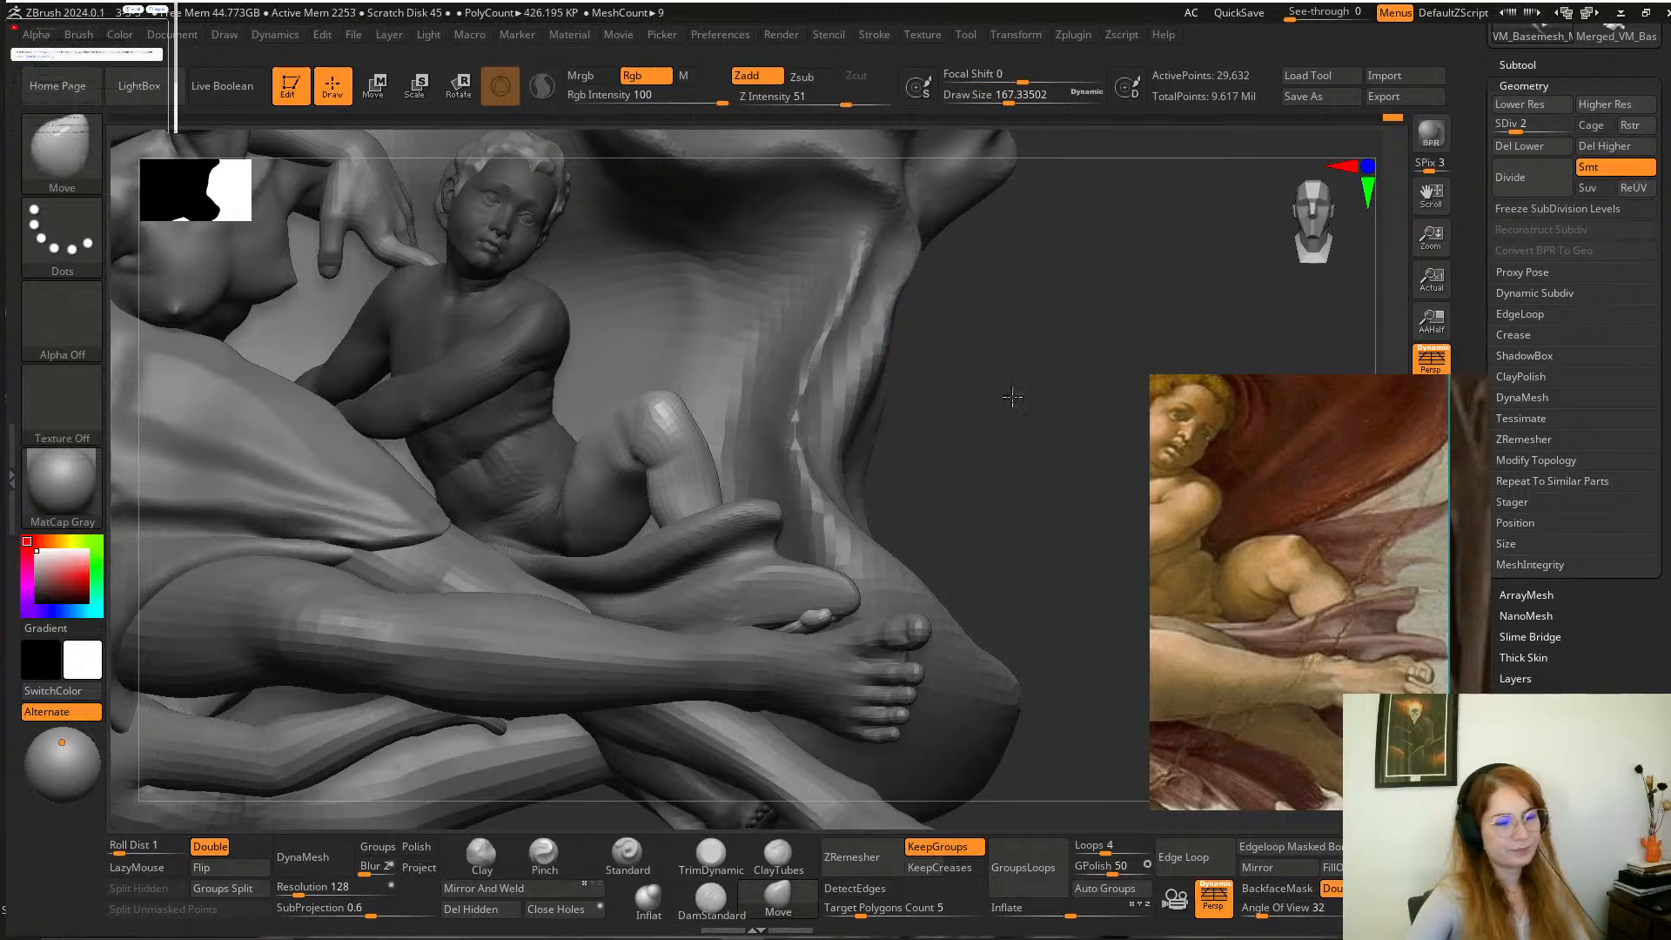
left_click_drag(1010, 395, 957, 387)
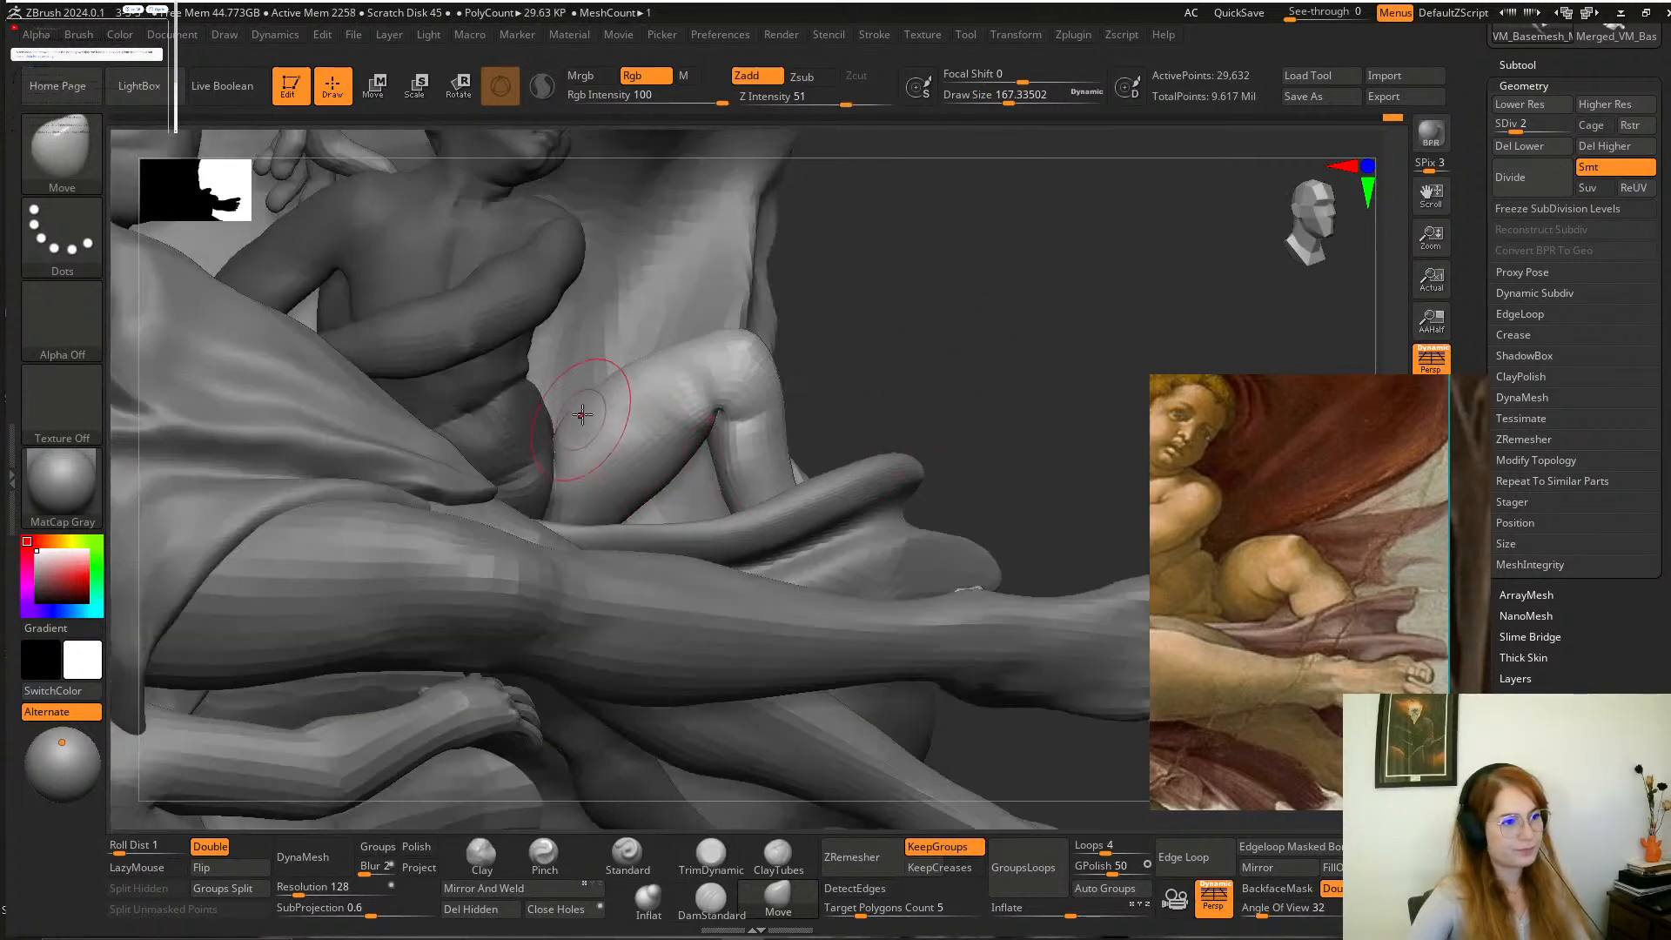
left_click_drag(583, 416, 630, 358, "shift")
mouse_move(905, 366)
left_mouse_down("alt")
mouse_move(902, 325)
mouse_move(1004, 478)
left_mouse_up("alt")
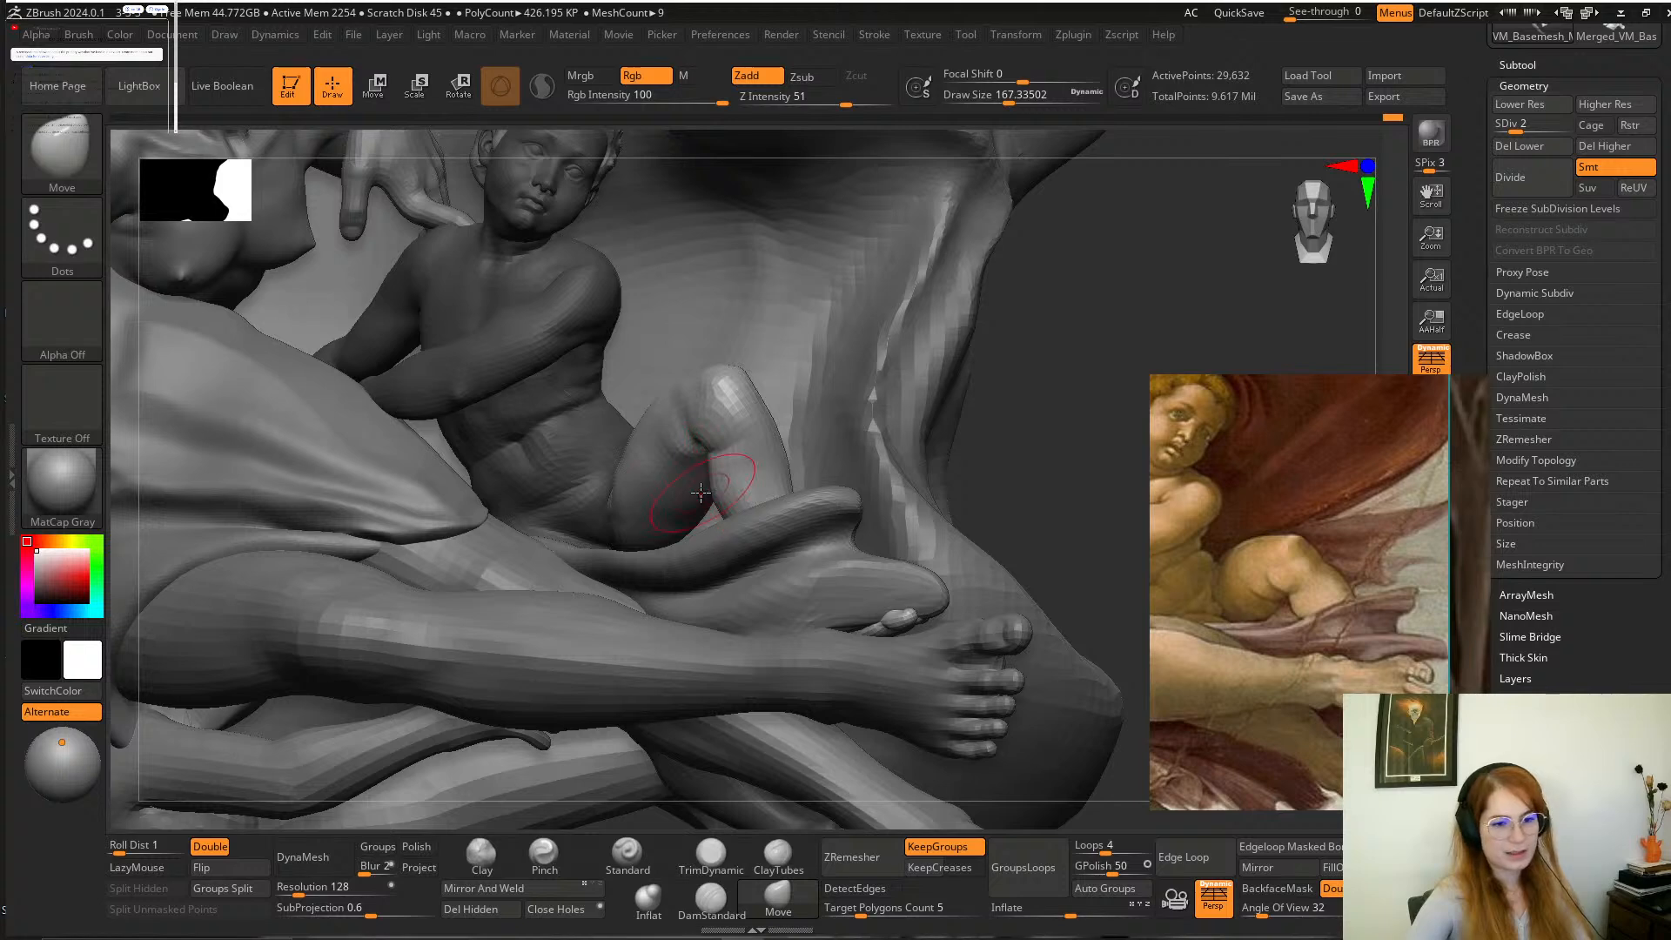
Undo the last change to the bent leg and lower its knee with the Move brush at a draw size of about 585.
key("space")
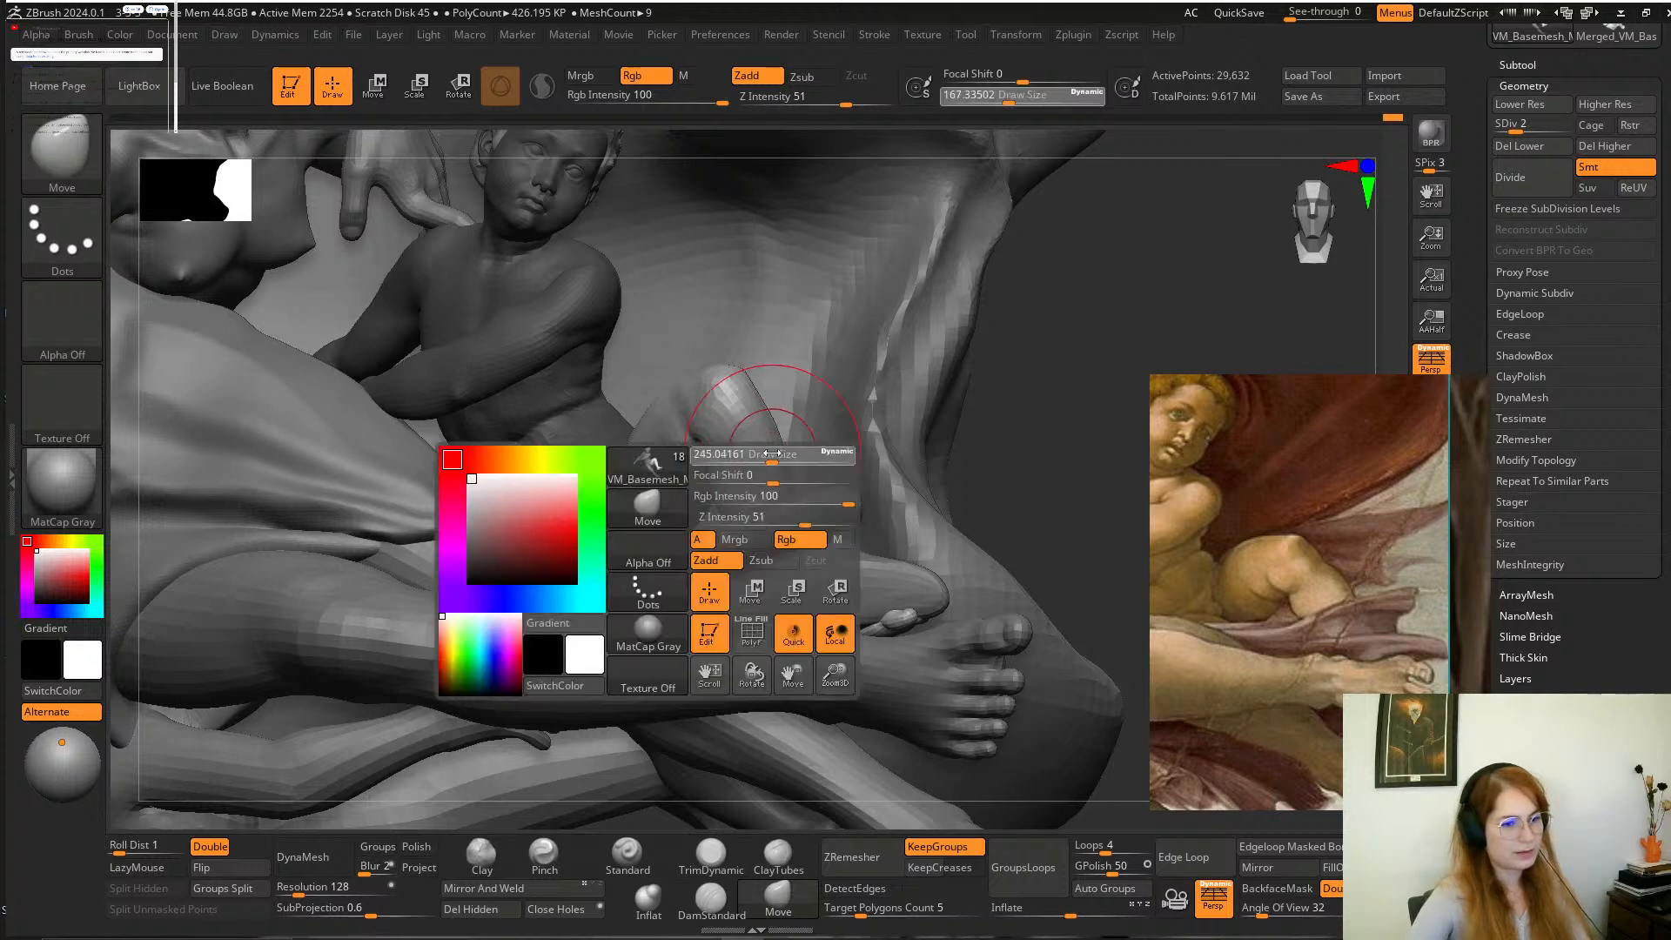
left_click_drag(755, 456, 774, 456)
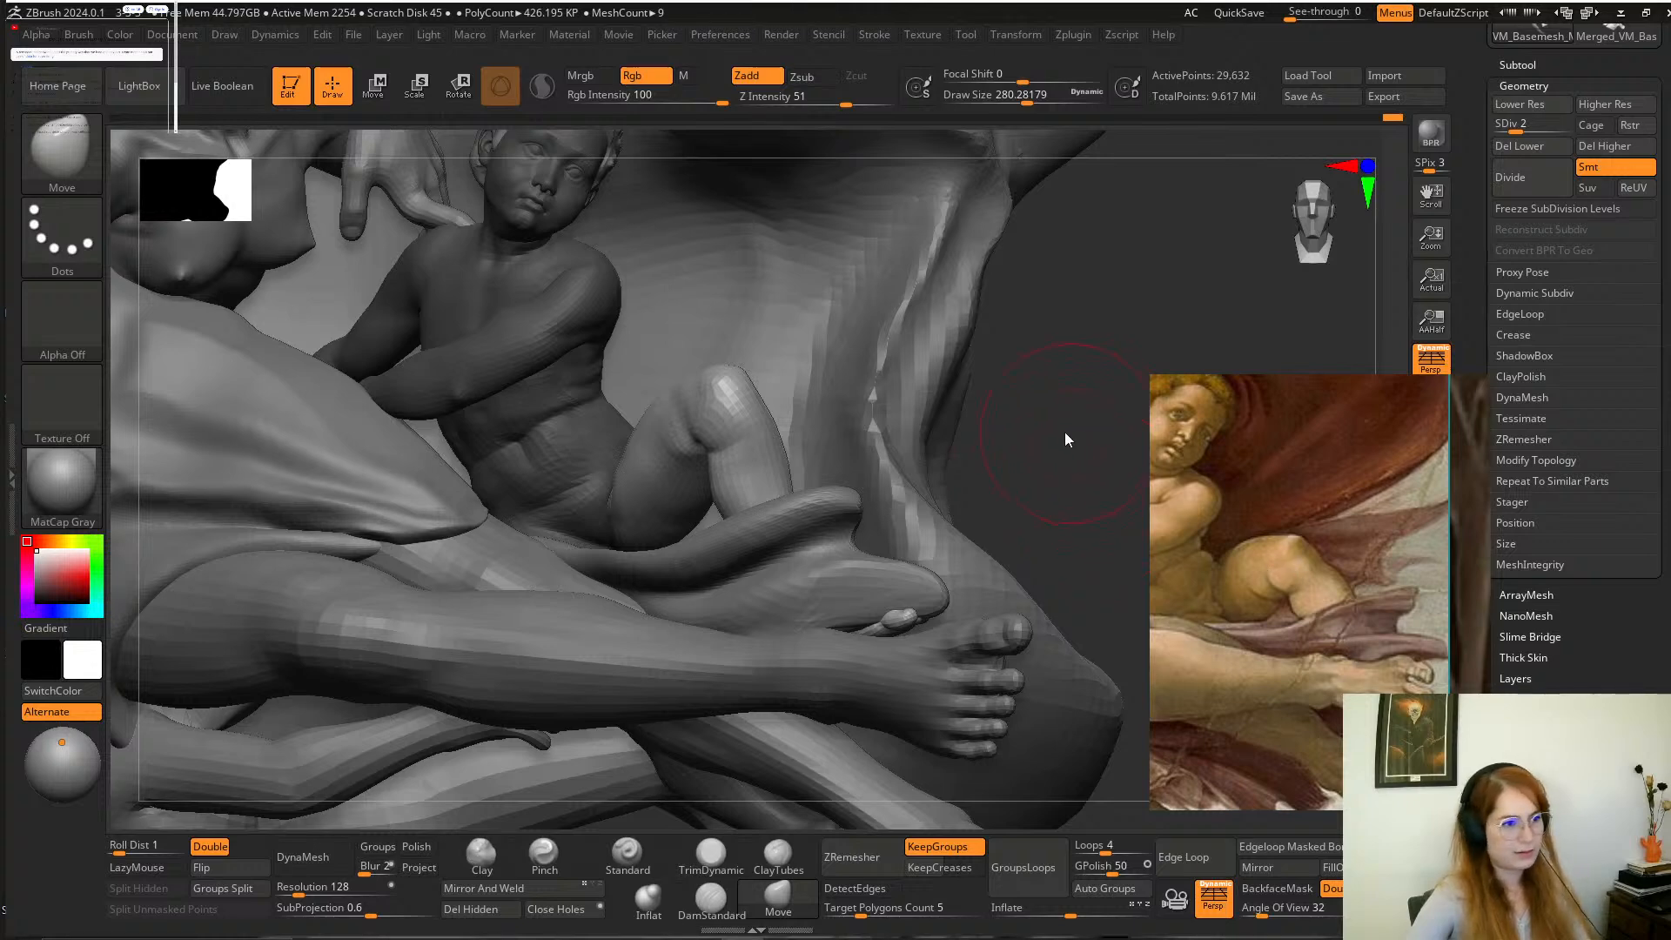
key("ctrl+z")
key("space")
mouse_move(738, 402)
left_mouse_down()
mouse_move(773, 394)
mouse_move(730, 431)
left_mouse_up()
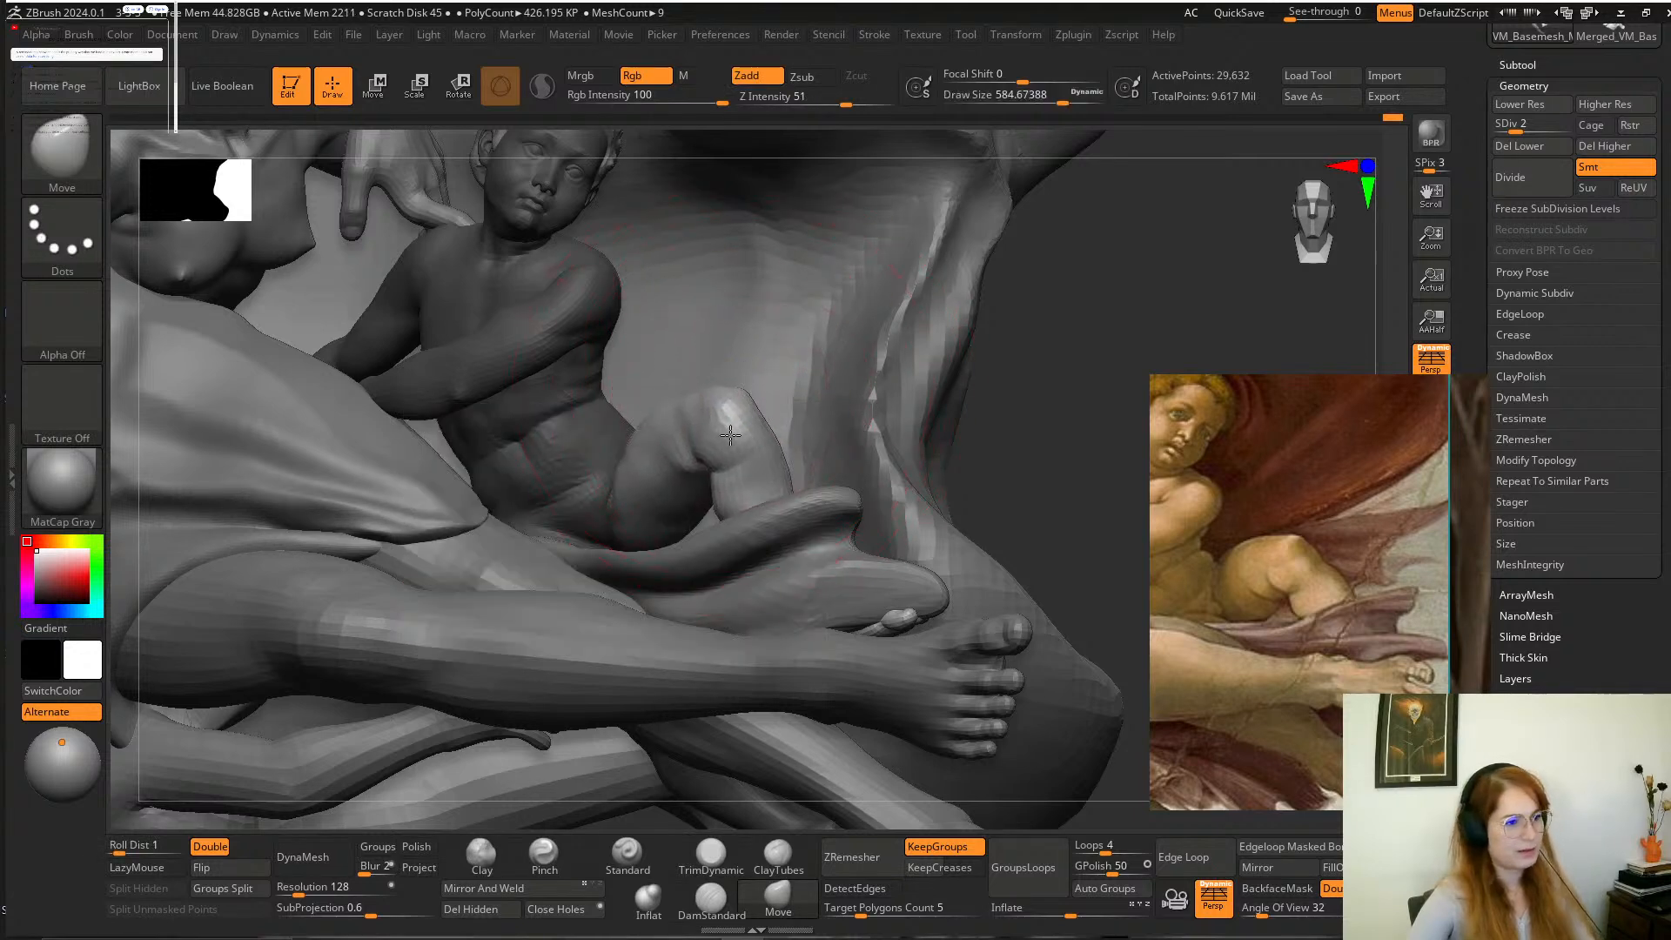
Pull the bent knee further forward from above with the Move brush at a draw size of about 910.
mouse_move(1050, 398)
left_mouse_down("alt")
mouse_move(824, 333)
mouse_move(908, 403)
mouse_move(930, 398)
mouse_move(881, 552)
left_mouse_up("alt")
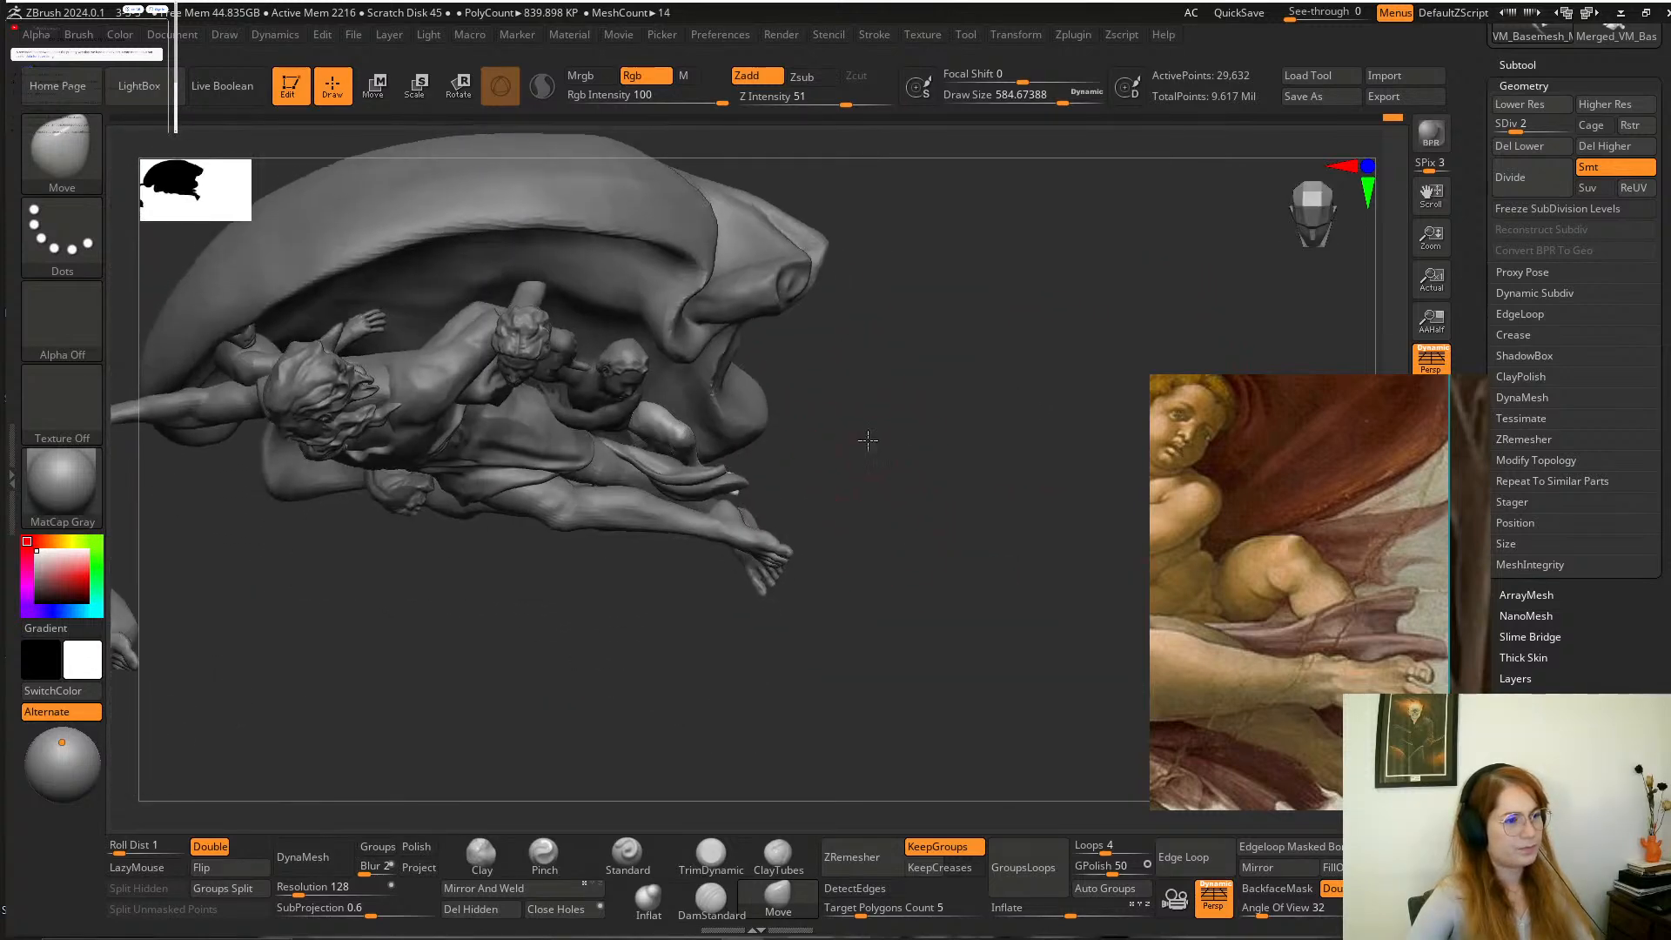
left_click_drag(868, 440, 909, 487, "alt")
key("space")
mouse_move(702, 446)
left_mouse_down()
mouse_move(726, 442)
mouse_move(680, 466)
left_mouse_up()
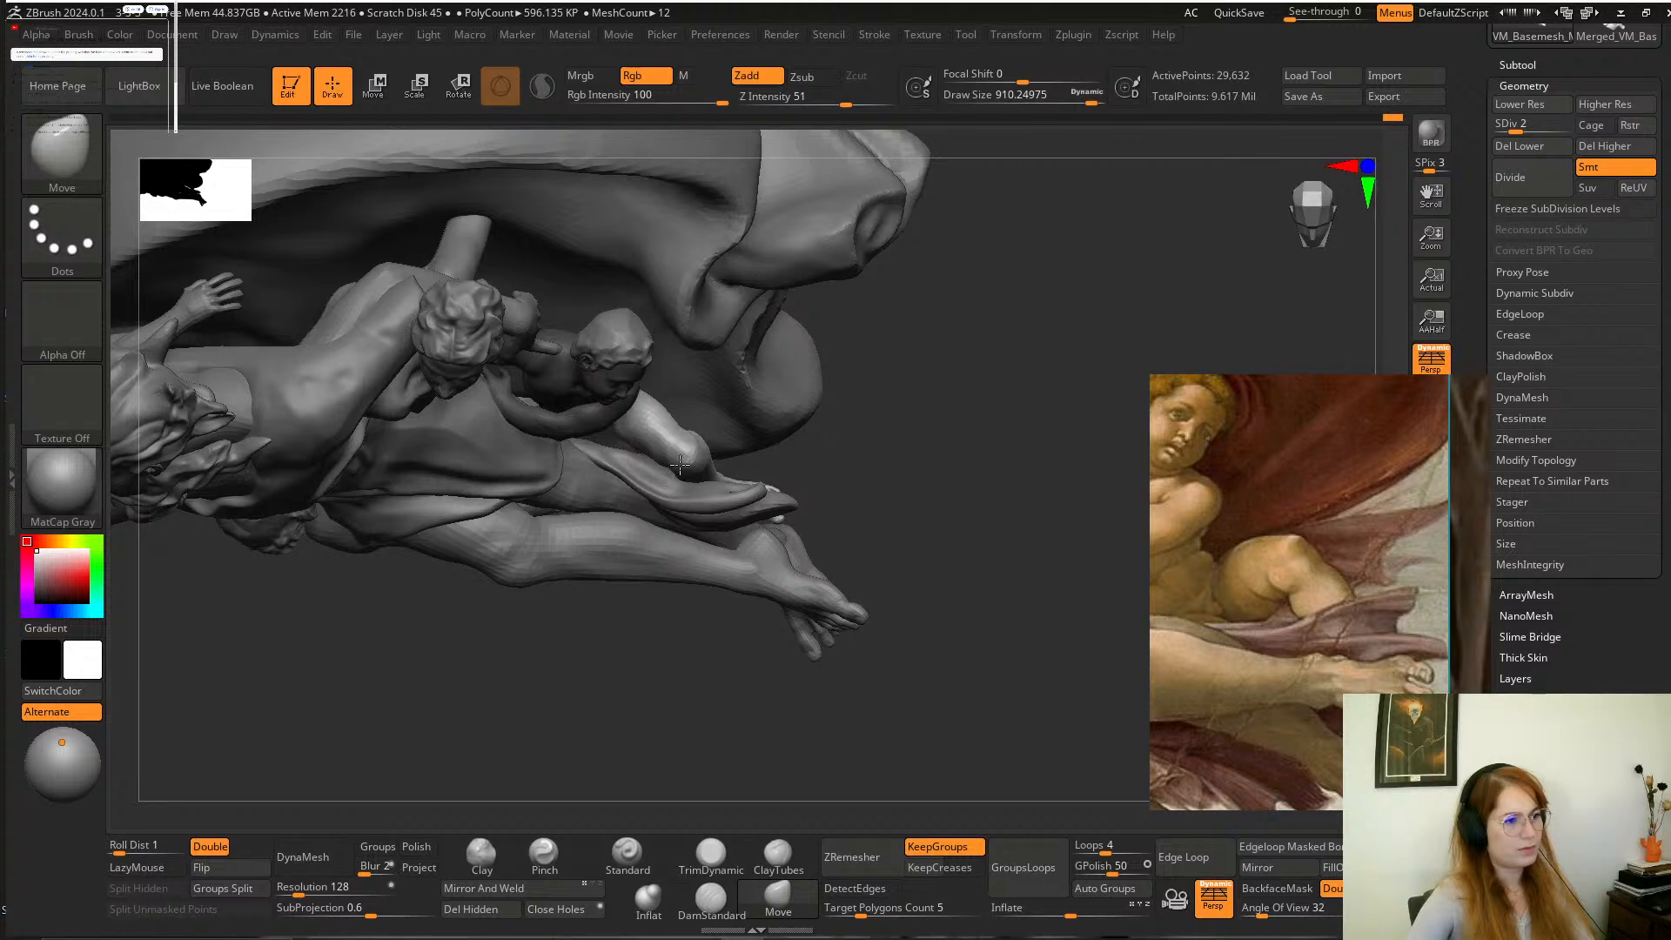
left_click_drag(910, 492, 880, 347)
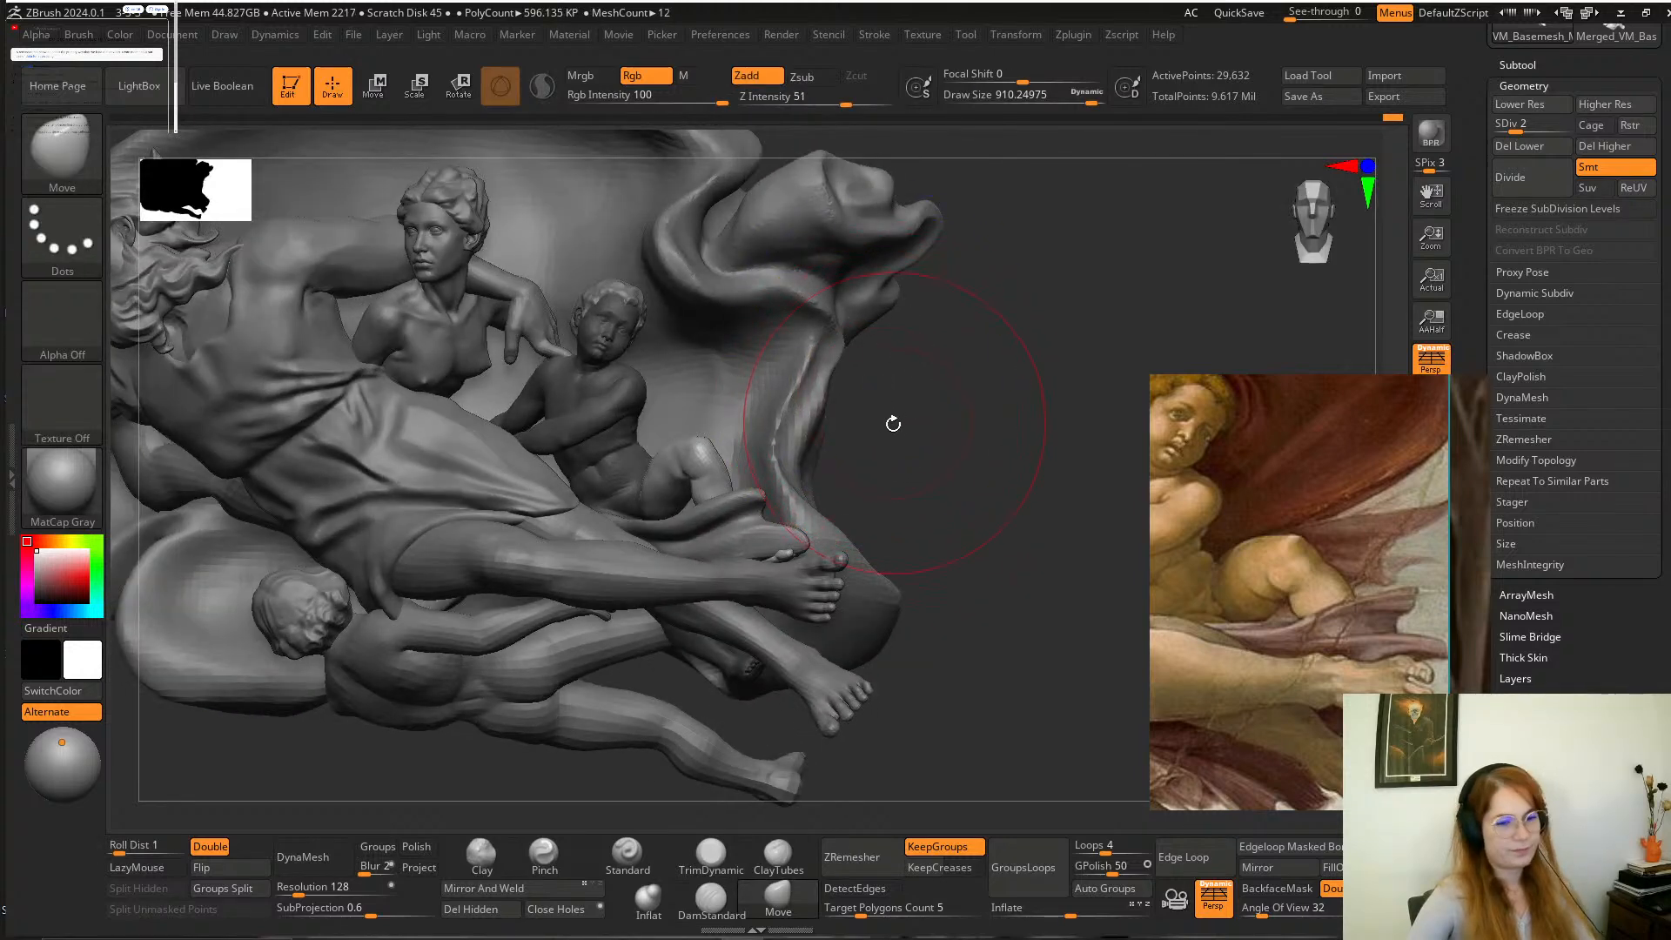
Clear the mask and shift the child's hip slightly towards the torso with the Move brush at a draw size of about 550.
mouse_move(930, 448)
left_mouse_down("alt")
mouse_move(939, 402)
mouse_move(948, 437)
mouse_move(901, 460)
left_mouse_up("alt")
left_click(929, 402, "ctrl")
key("space")
left_click_drag(631, 501, 601, 501)
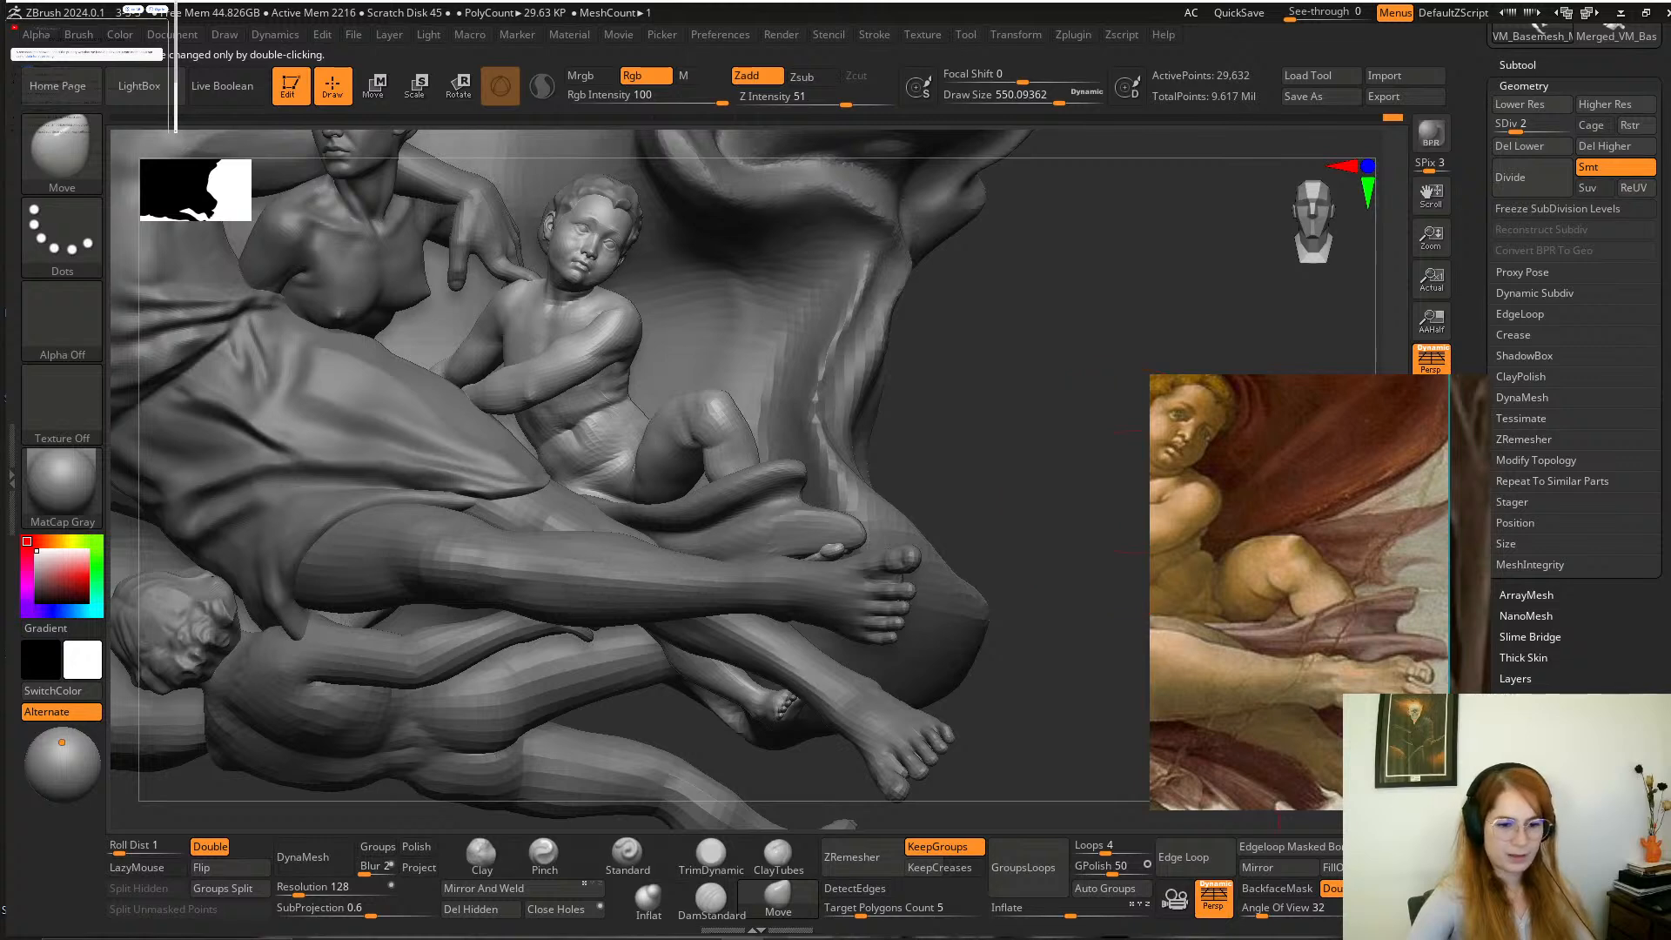
Isolate the child's figure and mask everything except its extended leg and adjoining hip area.
left_click(1431, 827)
left_click_drag(1015, 571, 1063, 503, "alt")
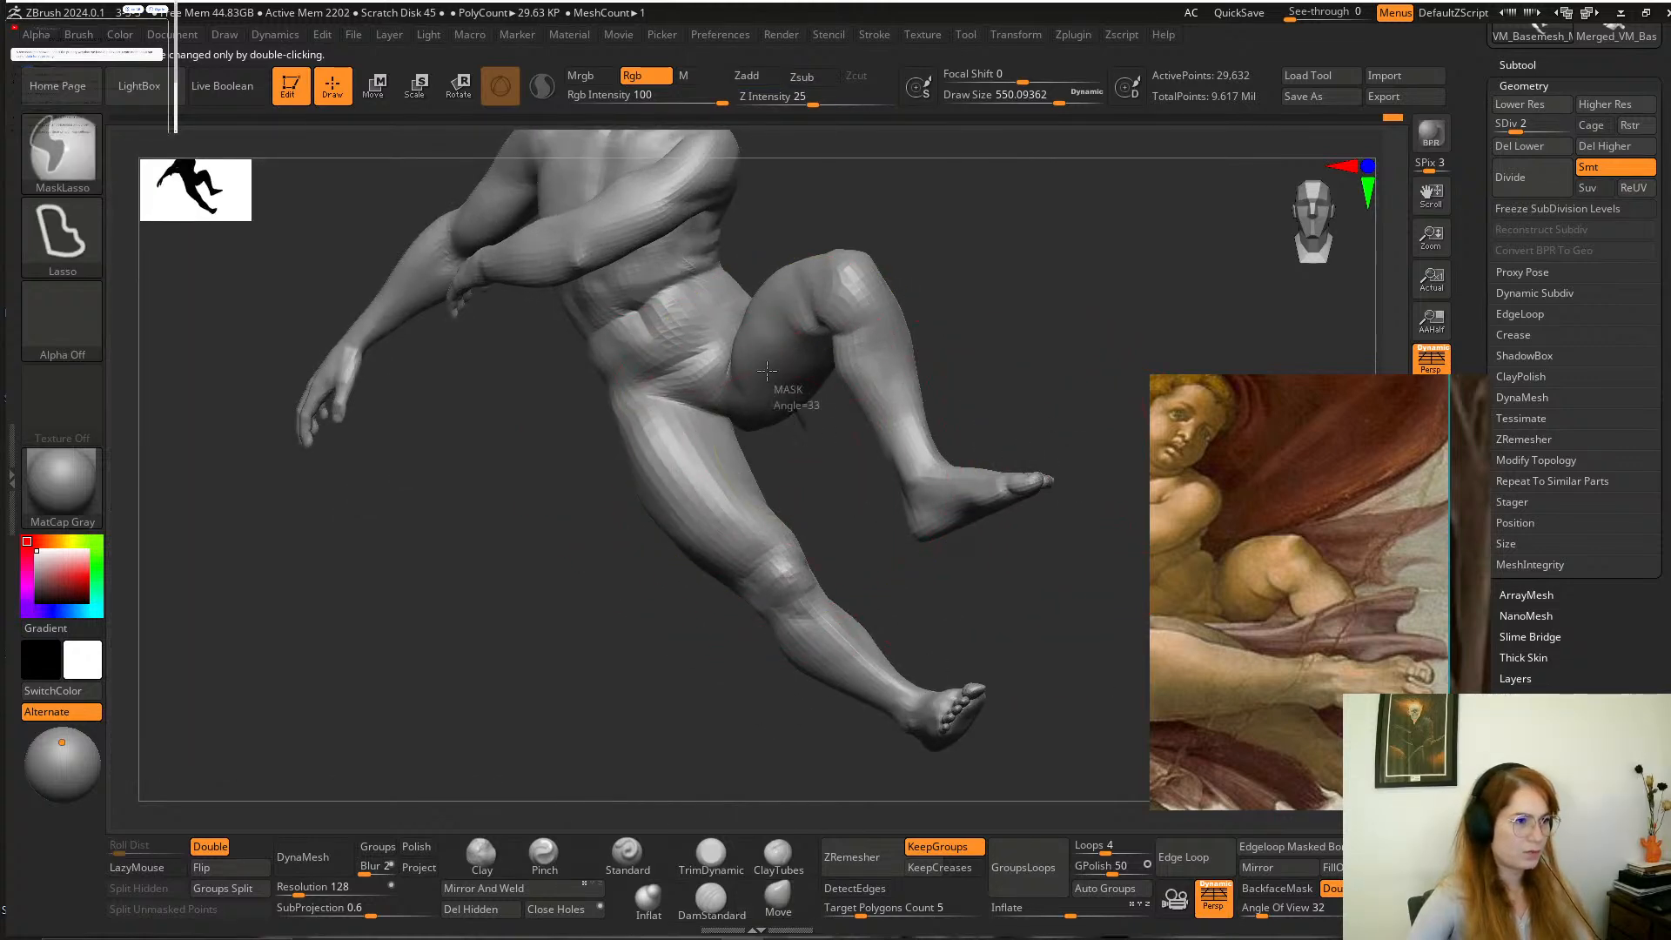
mouse_move(767, 370)
left_mouse_down("ctrl")
mouse_move(539, 514)
mouse_move(1061, 877)
mouse_move(1097, 487)
left_mouse_up("ctrl")
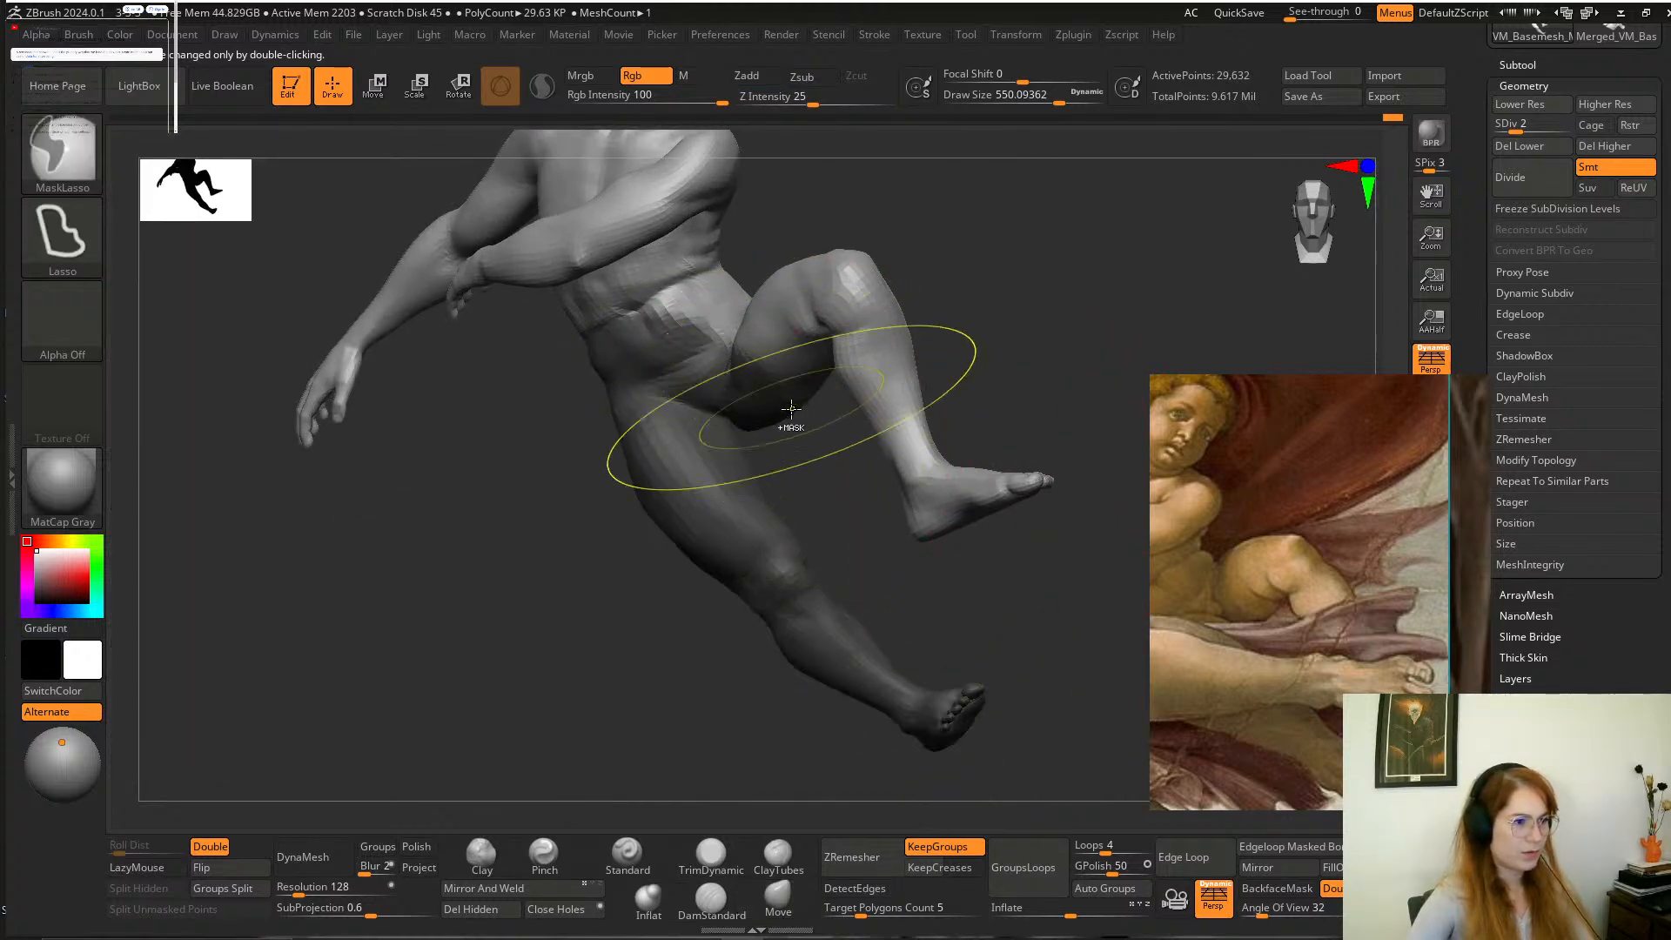
mouse_move(790, 409)
left_mouse_down("ctrl")
mouse_move(600, 466)
mouse_move(721, 470)
left_mouse_up("ctrl")
key("ctrl+i")
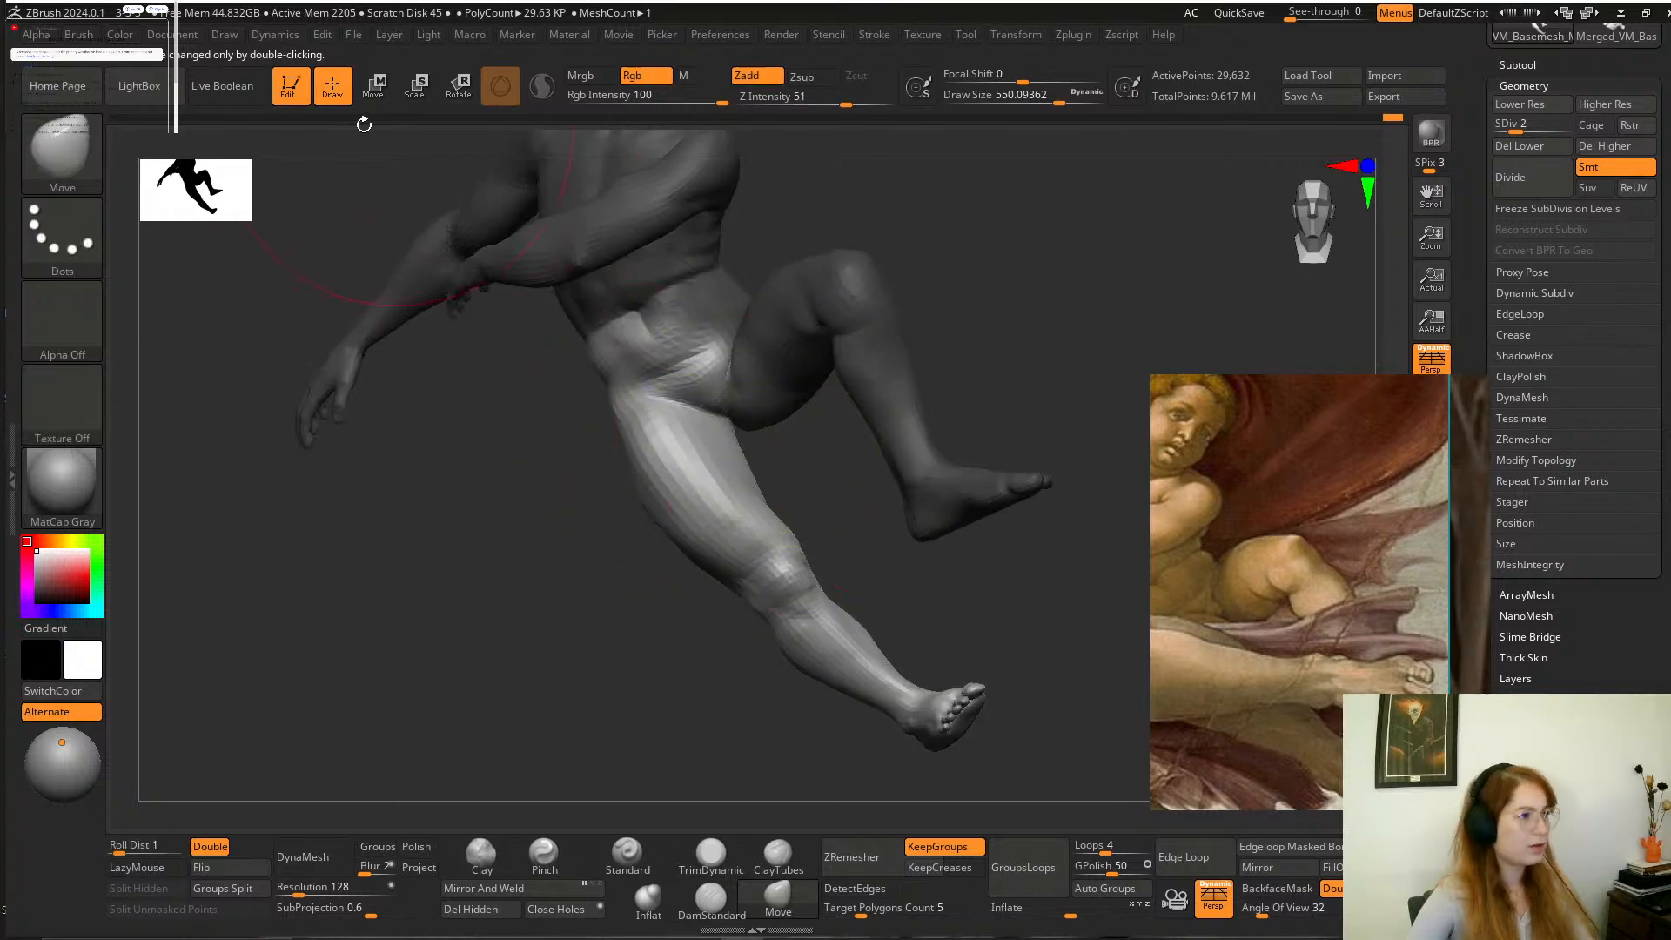
Shift the unmasked extended leg slightly upward with the Move gizmo, then clear the mask and show the whole relief again.
left_click(375, 87)
left_click_drag(851, 296, 851, 279)
left_click_drag(1049, 396, 1079, 421, "ctrl")
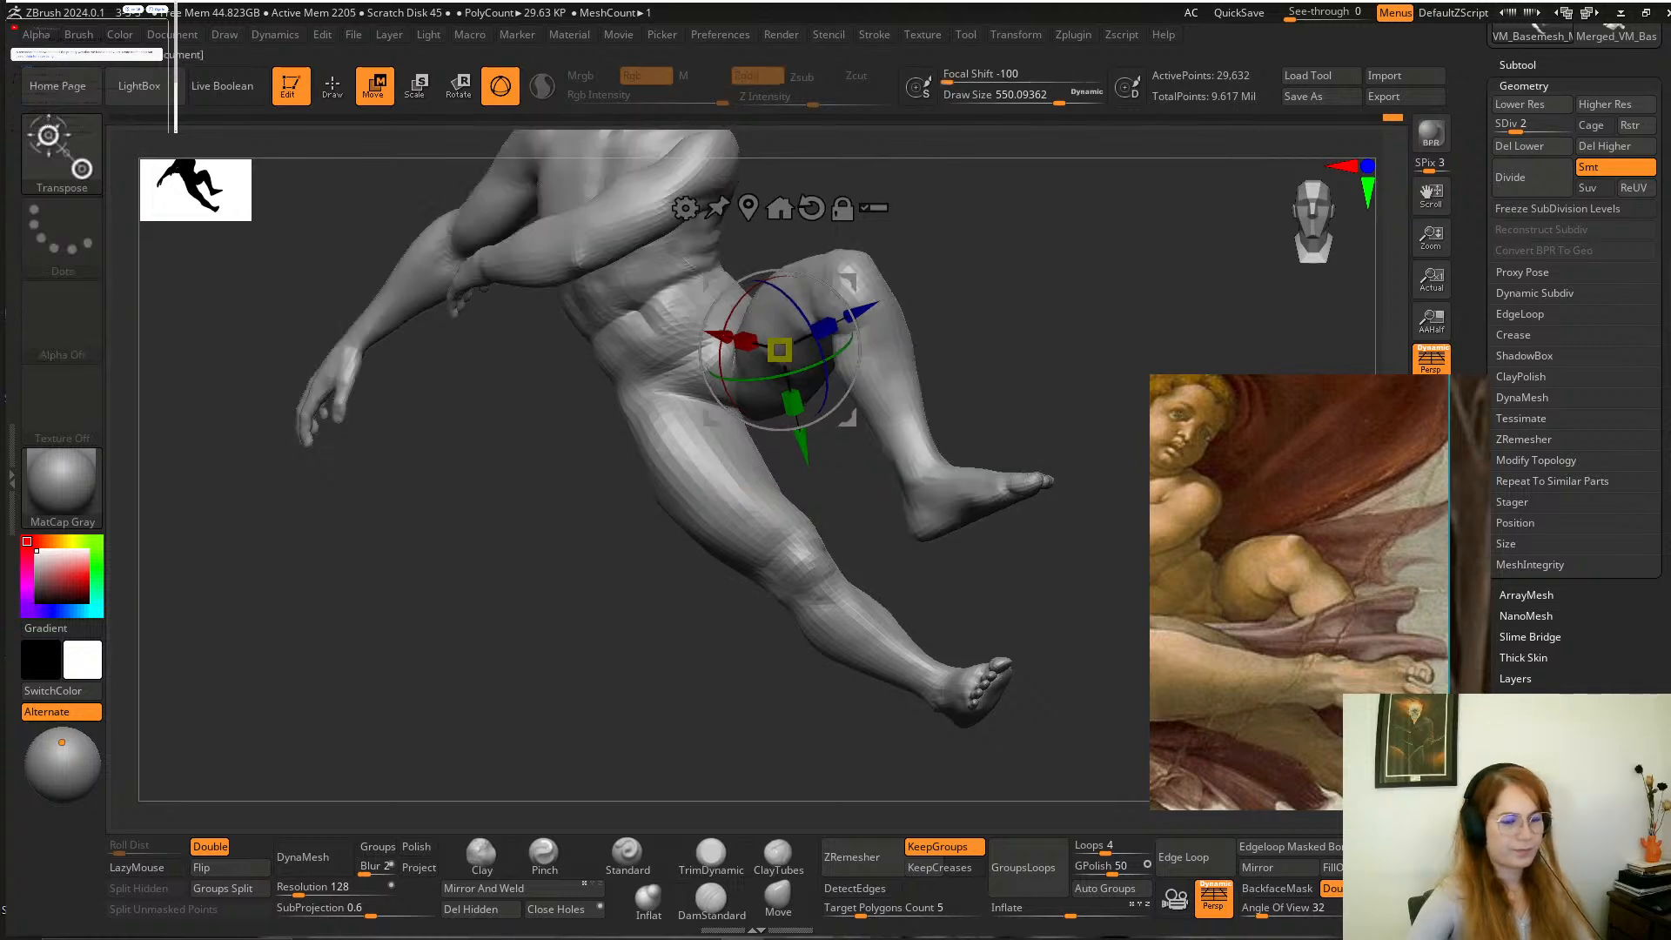
left_click(1431, 818)
left_click_drag(1112, 303, 1088, 422, "alt")
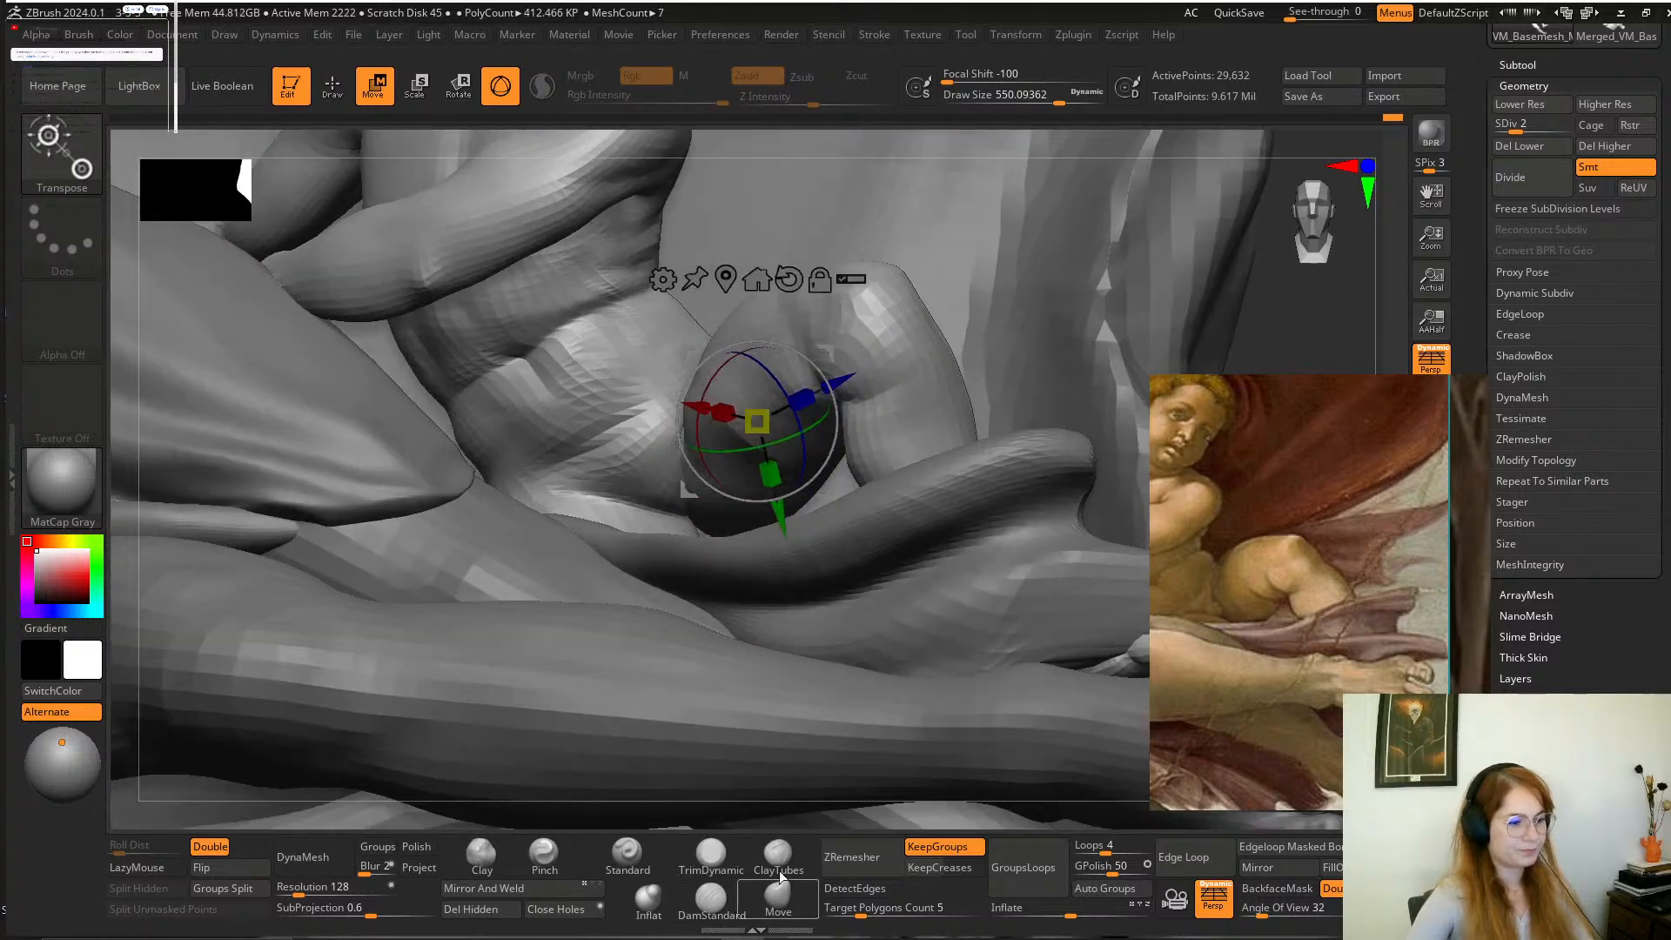
Adjust the child's bent leg with the Move brush at a draw size of 112 and smooth the lower belly.
left_click(777, 896)
key("space")
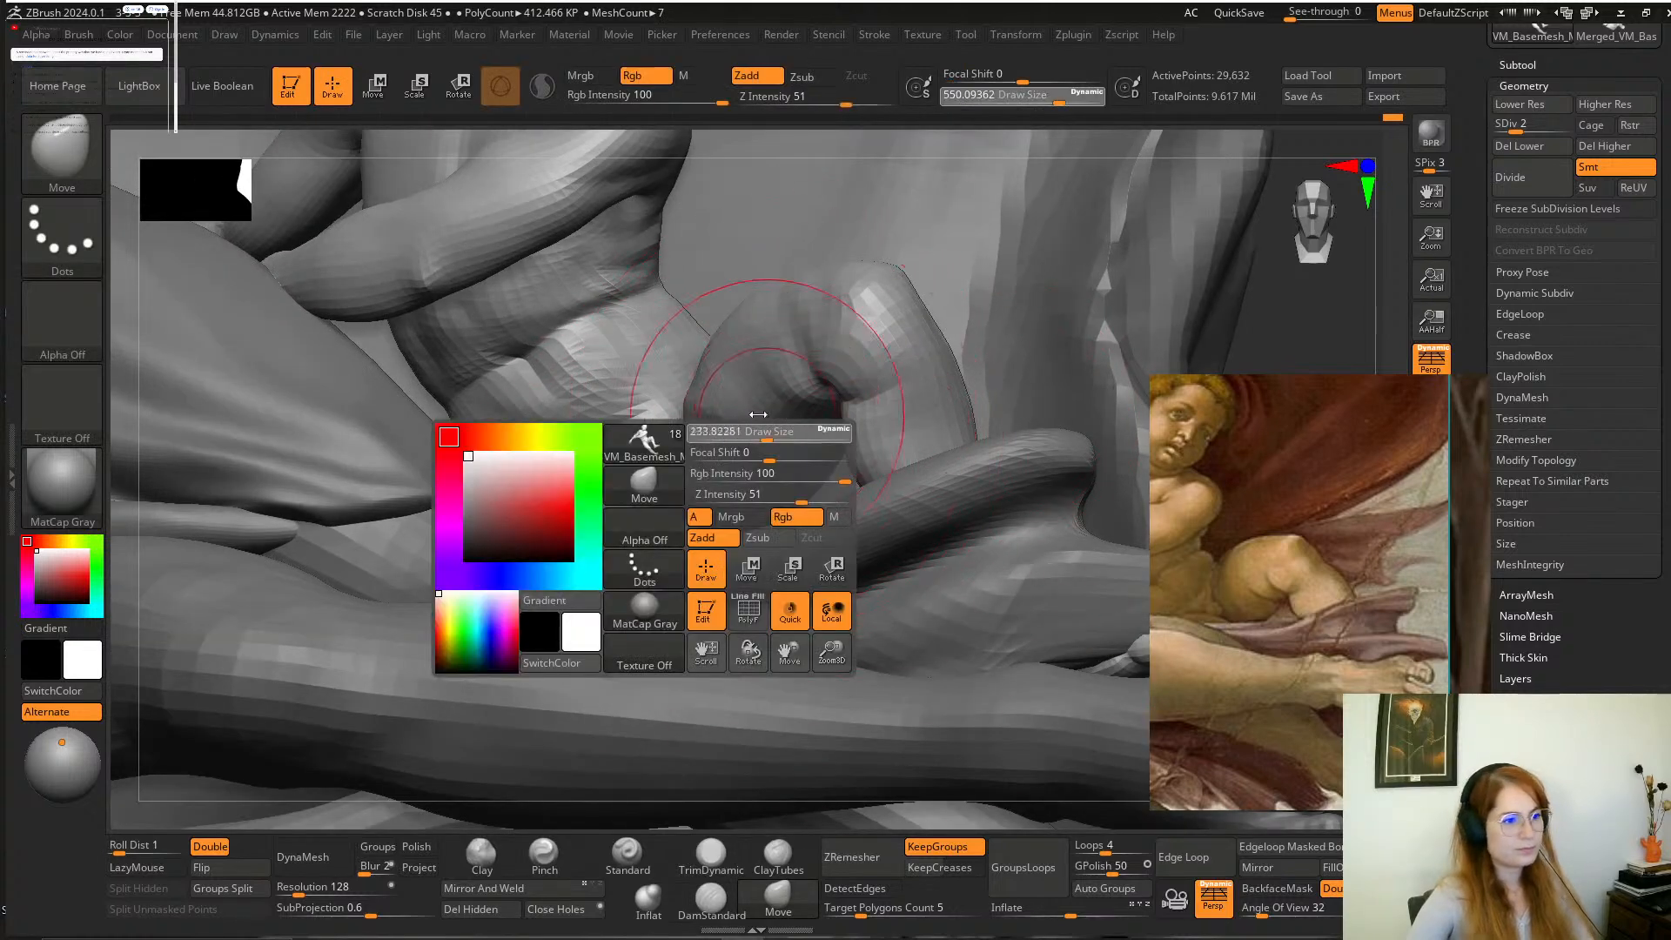
key("shift")
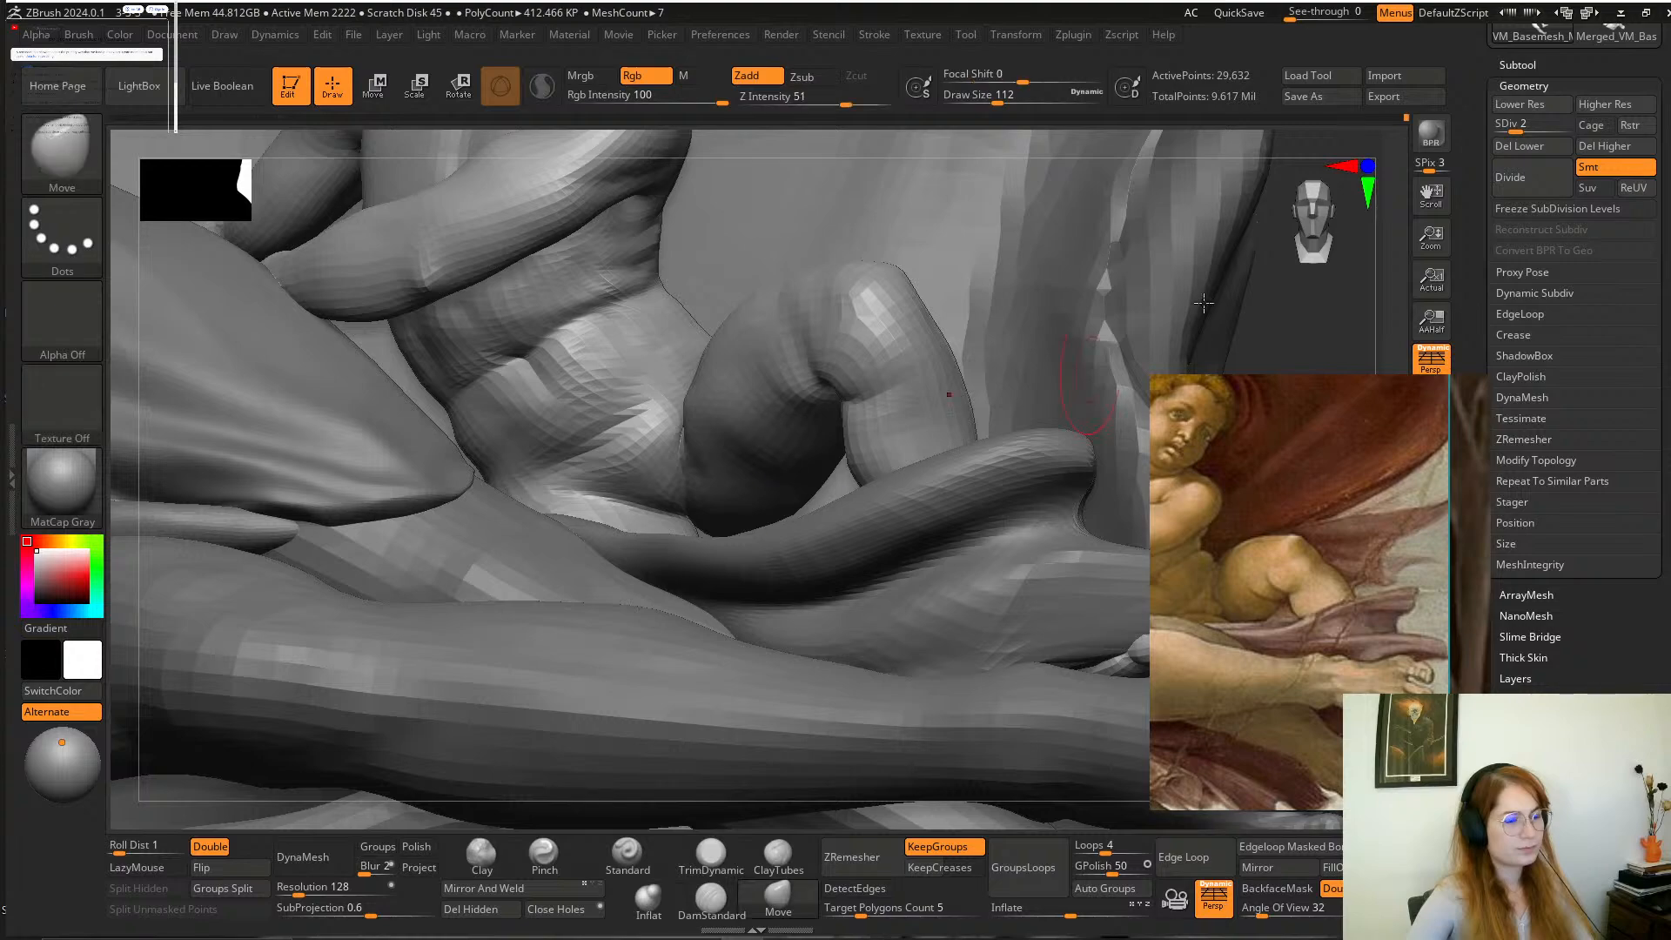
left_click_drag(1268, 317, 781, 418)
key("shift")
left_click_drag(1015, 313, 835, 357)
key("shift")
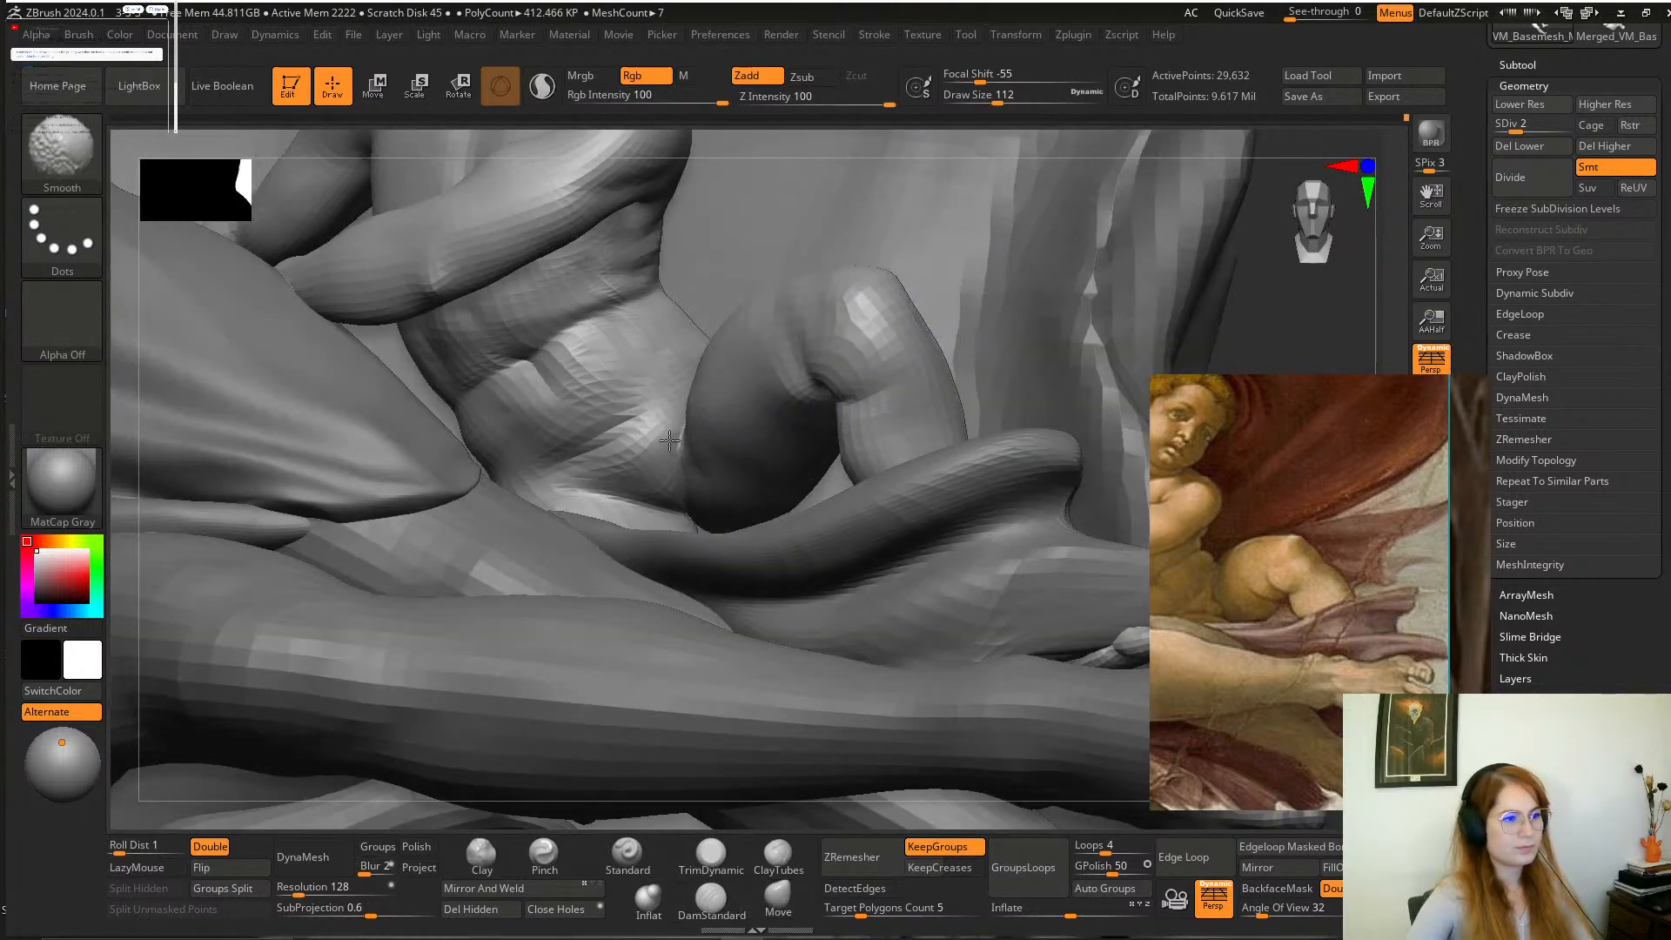
left_click_drag(669, 441, 687, 427, "shift")
Reshape the underside of the bent thigh with the Move brush at a draw size of about 187 and smooth it.
mouse_move(1274, 325)
left_mouse_down("alt")
mouse_move(1059, 432)
mouse_move(1007, 429)
mouse_move(1033, 470)
mouse_move(961, 461)
mouse_move(1009, 491)
left_mouse_up("alt")
mouse_move(1025, 494)
left_mouse_down()
mouse_move(1021, 549)
mouse_move(1009, 523)
mouse_move(1067, 593)
left_mouse_up()
mouse_move(1074, 434)
left_mouse_down("alt")
mouse_move(1058, 462)
mouse_move(1071, 506)
left_mouse_up("alt")
key("space")
left_click_drag(869, 524, 888, 531)
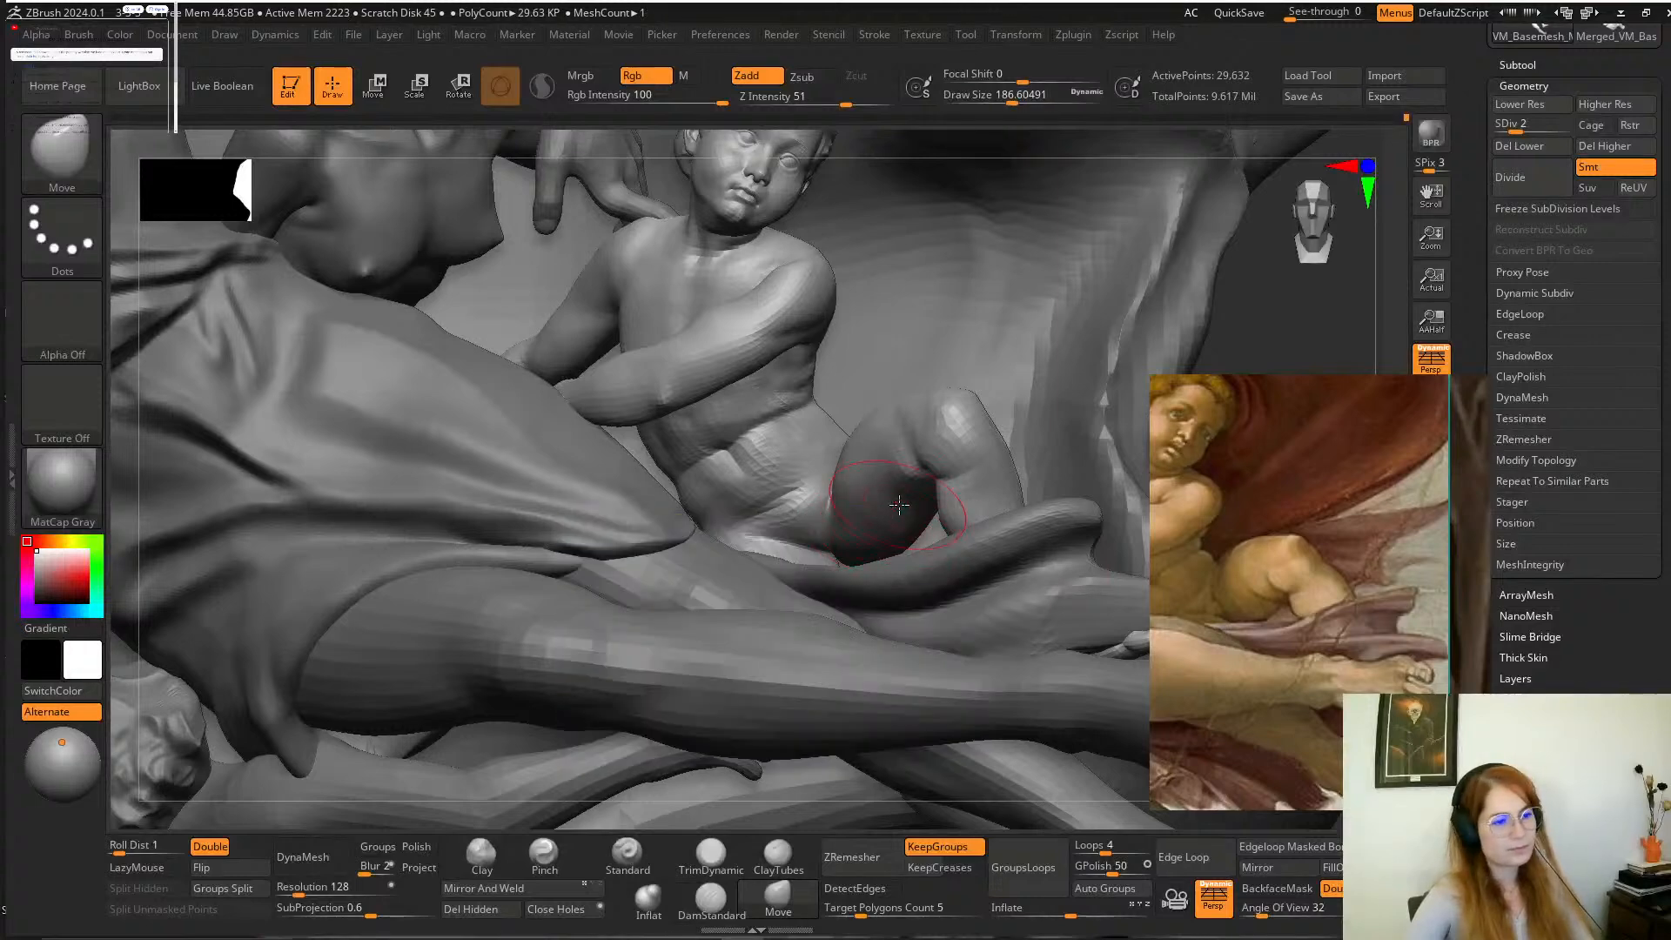
key("shift")
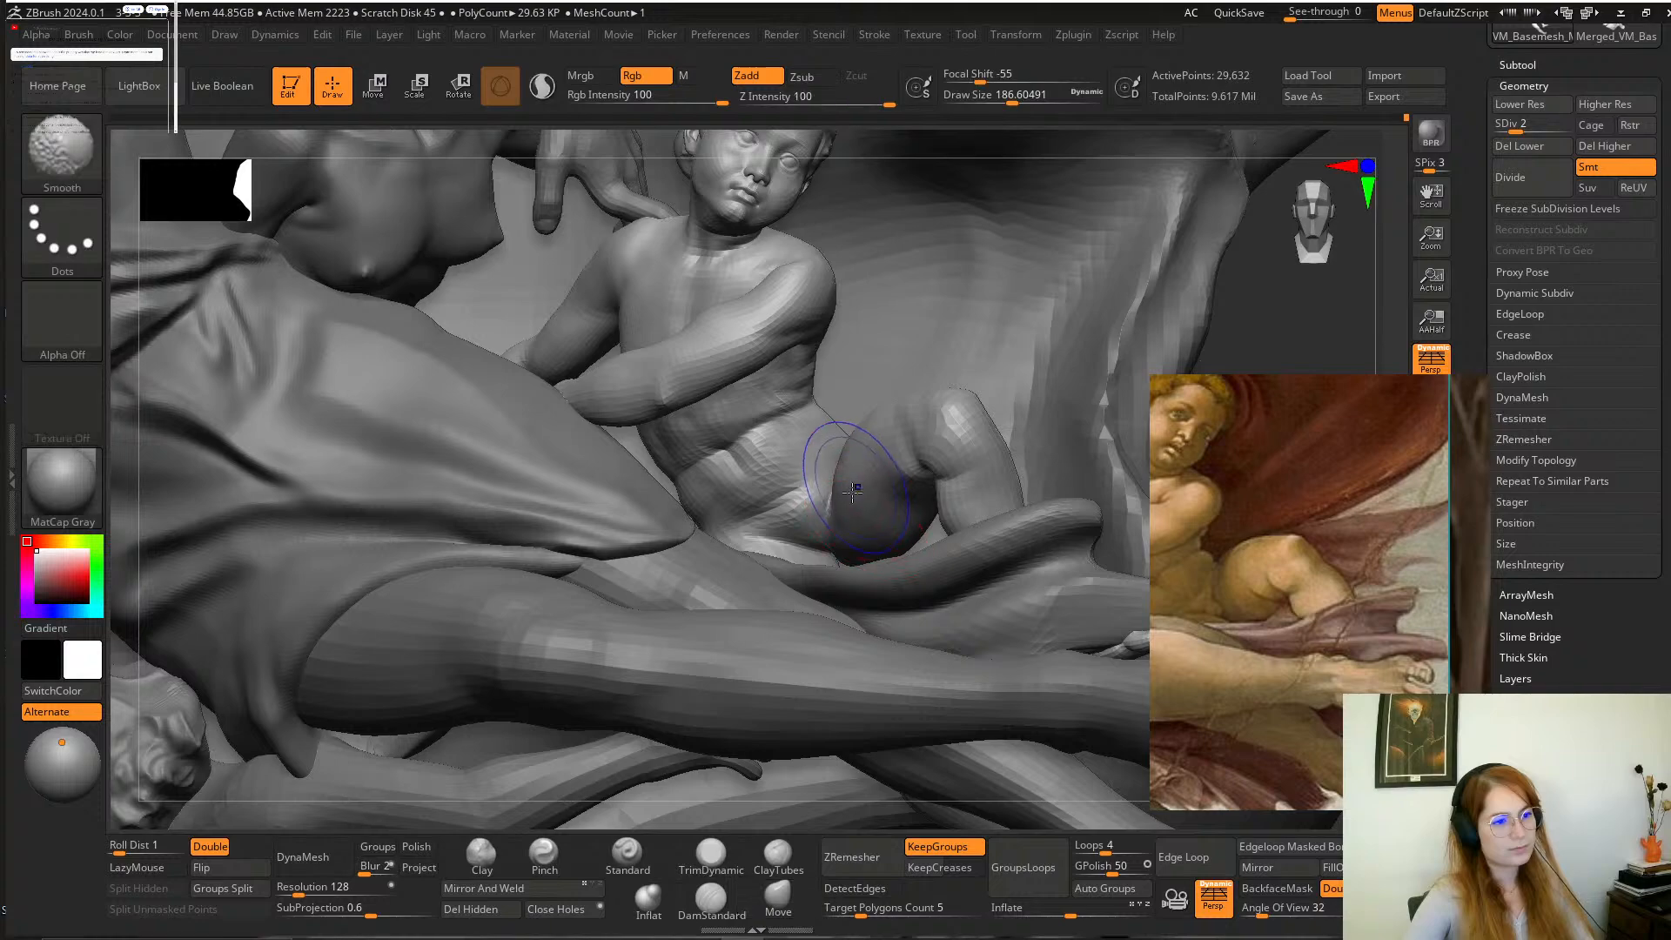
key("f")
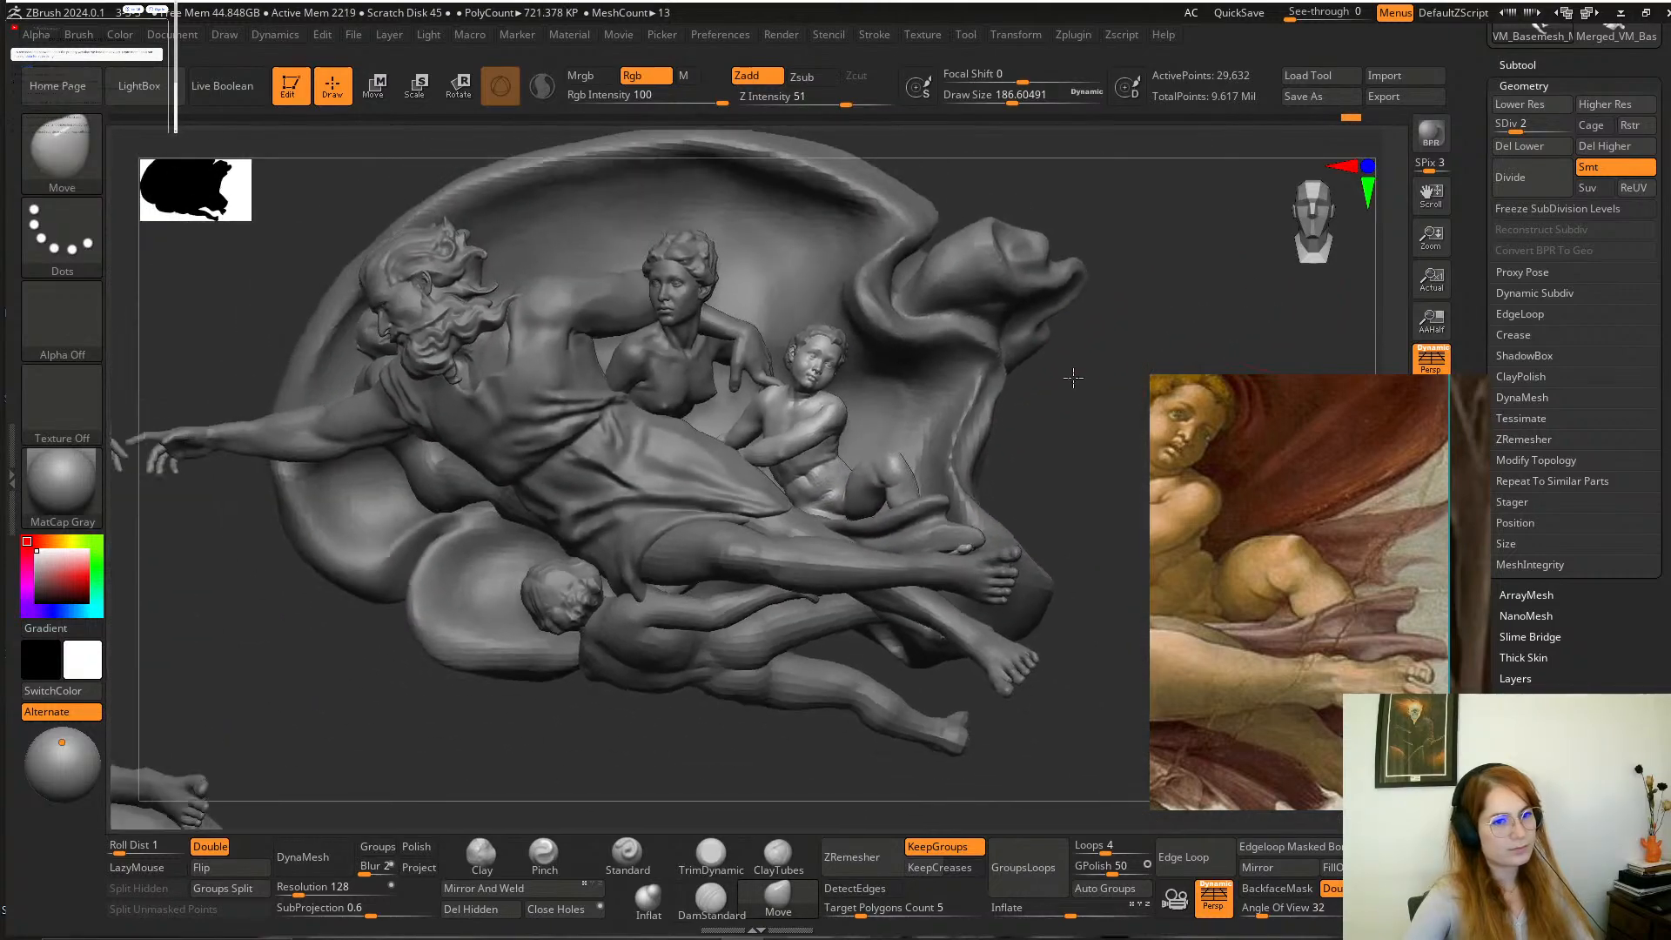
Refine the back of the bent knee and upper calf with the Move brush, reducing the draw size to about 132.
mouse_move(1047, 404)
left_mouse_down()
mouse_move(1094, 516)
mouse_move(1044, 406)
mouse_move(1115, 414)
mouse_move(1084, 379)
left_mouse_up()
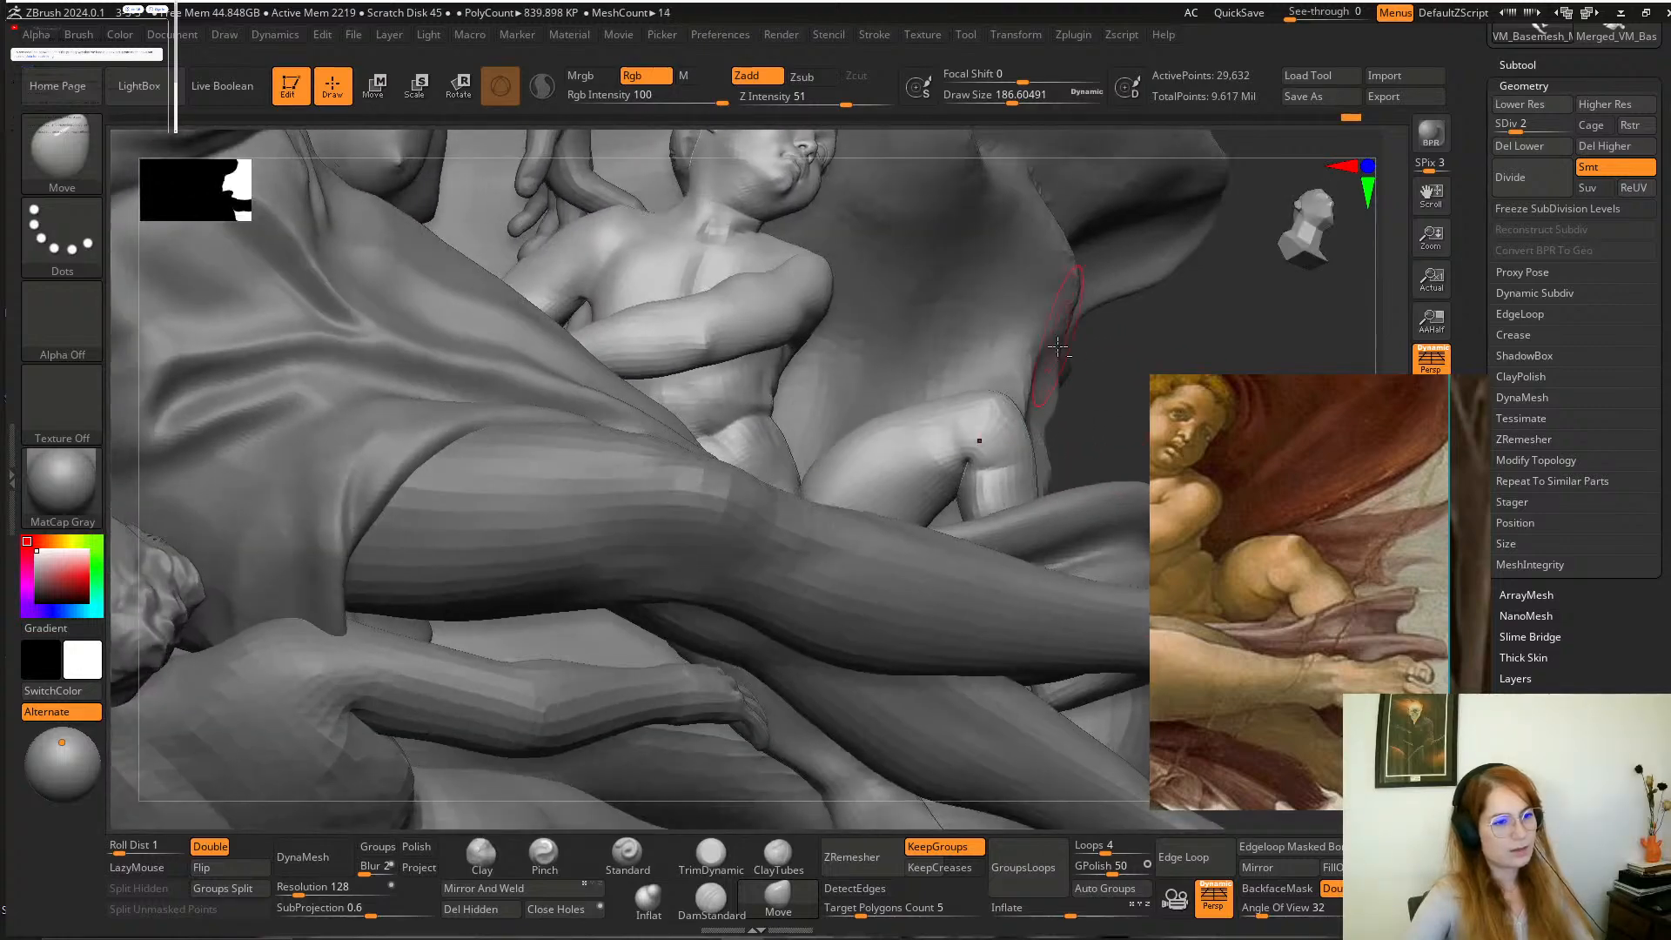
right_click_drag(1105, 410, 1079, 452)
mouse_move(978, 474)
left_mouse_down()
mouse_move(973, 454)
mouse_move(978, 475)
left_mouse_up()
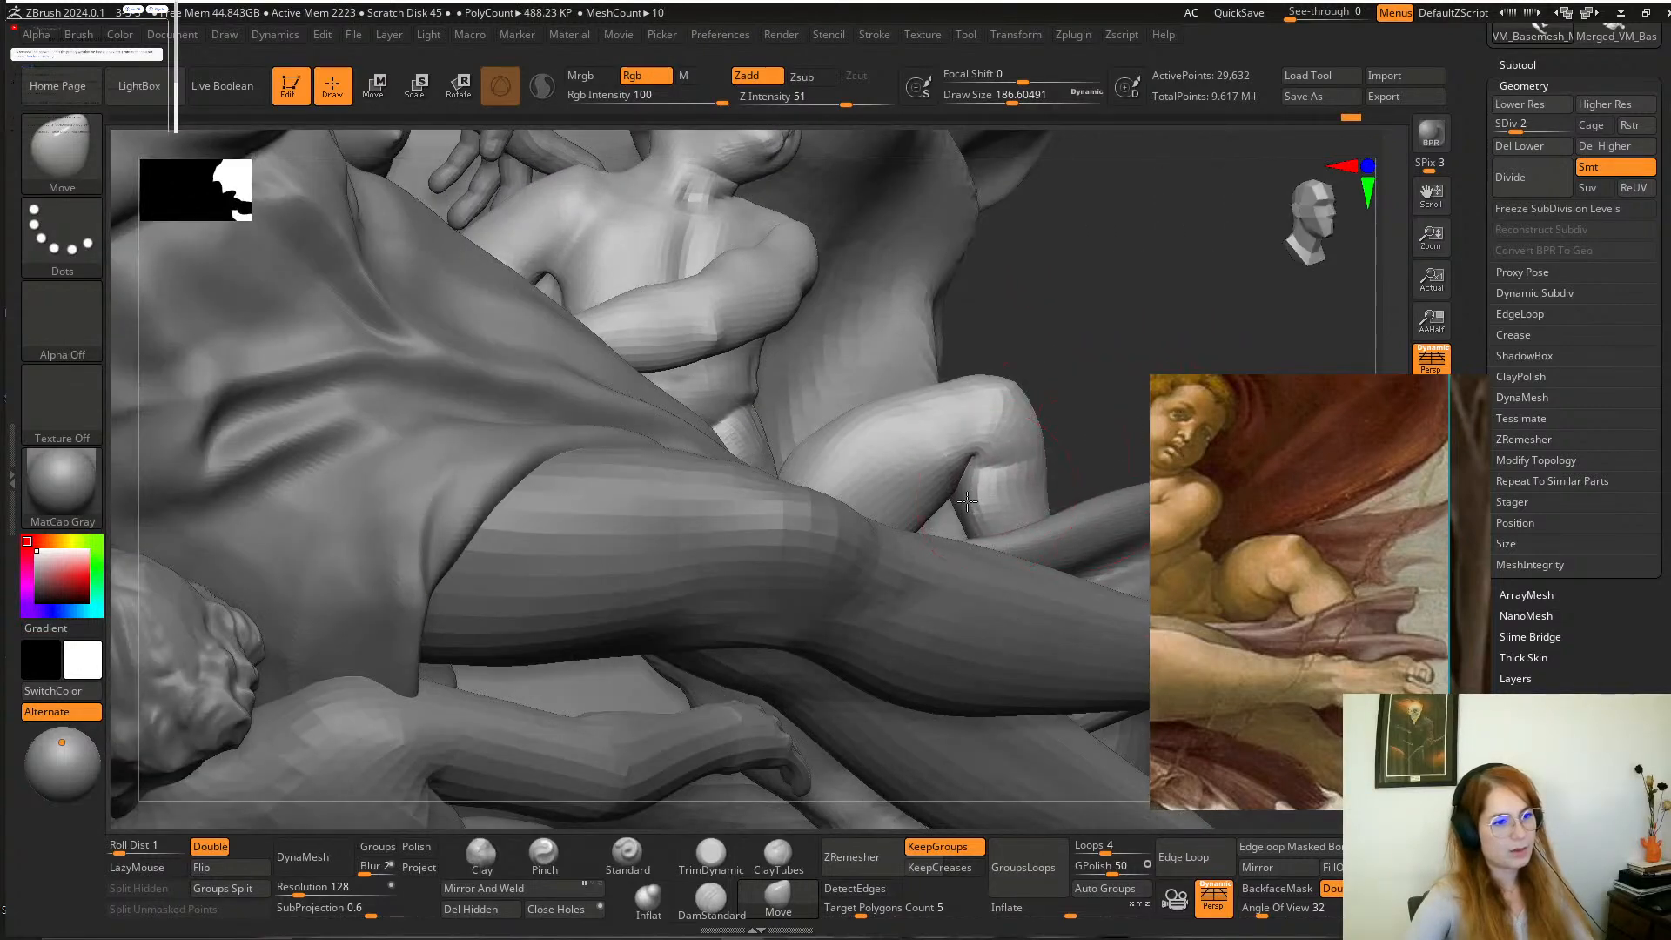
mouse_move(979, 436)
right_mouse_down()
mouse_move(1057, 399)
mouse_move(988, 440)
right_mouse_up()
key("space")
left_click_drag(992, 498, 996, 525)
mouse_move(1321, 316)
left_mouse_down("alt")
mouse_move(1170, 305)
mouse_move(1125, 335)
mouse_move(1118, 440)
left_mouse_up("alt")
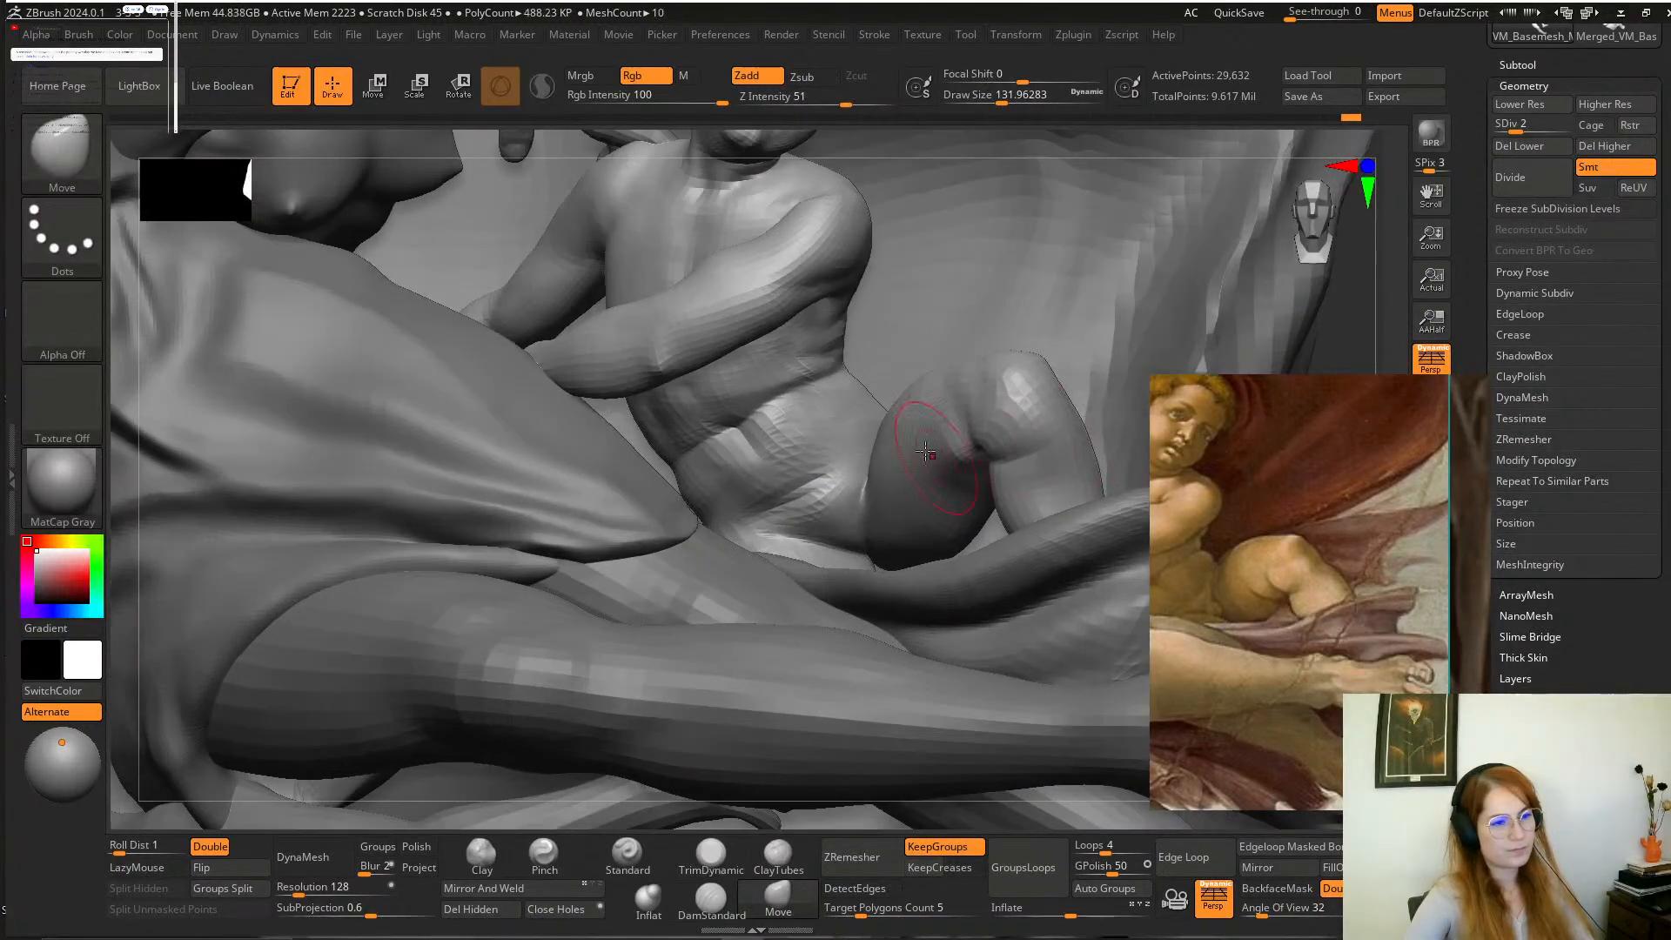
Adjust the bent thigh's contour from the front and above with the Move brush at a draw size of about 132, smoothing its top.
mouse_move(927, 442)
left_mouse_down()
mouse_move(896, 436)
mouse_move(881, 474)
left_mouse_up()
right_click_drag(871, 474, 901, 439)
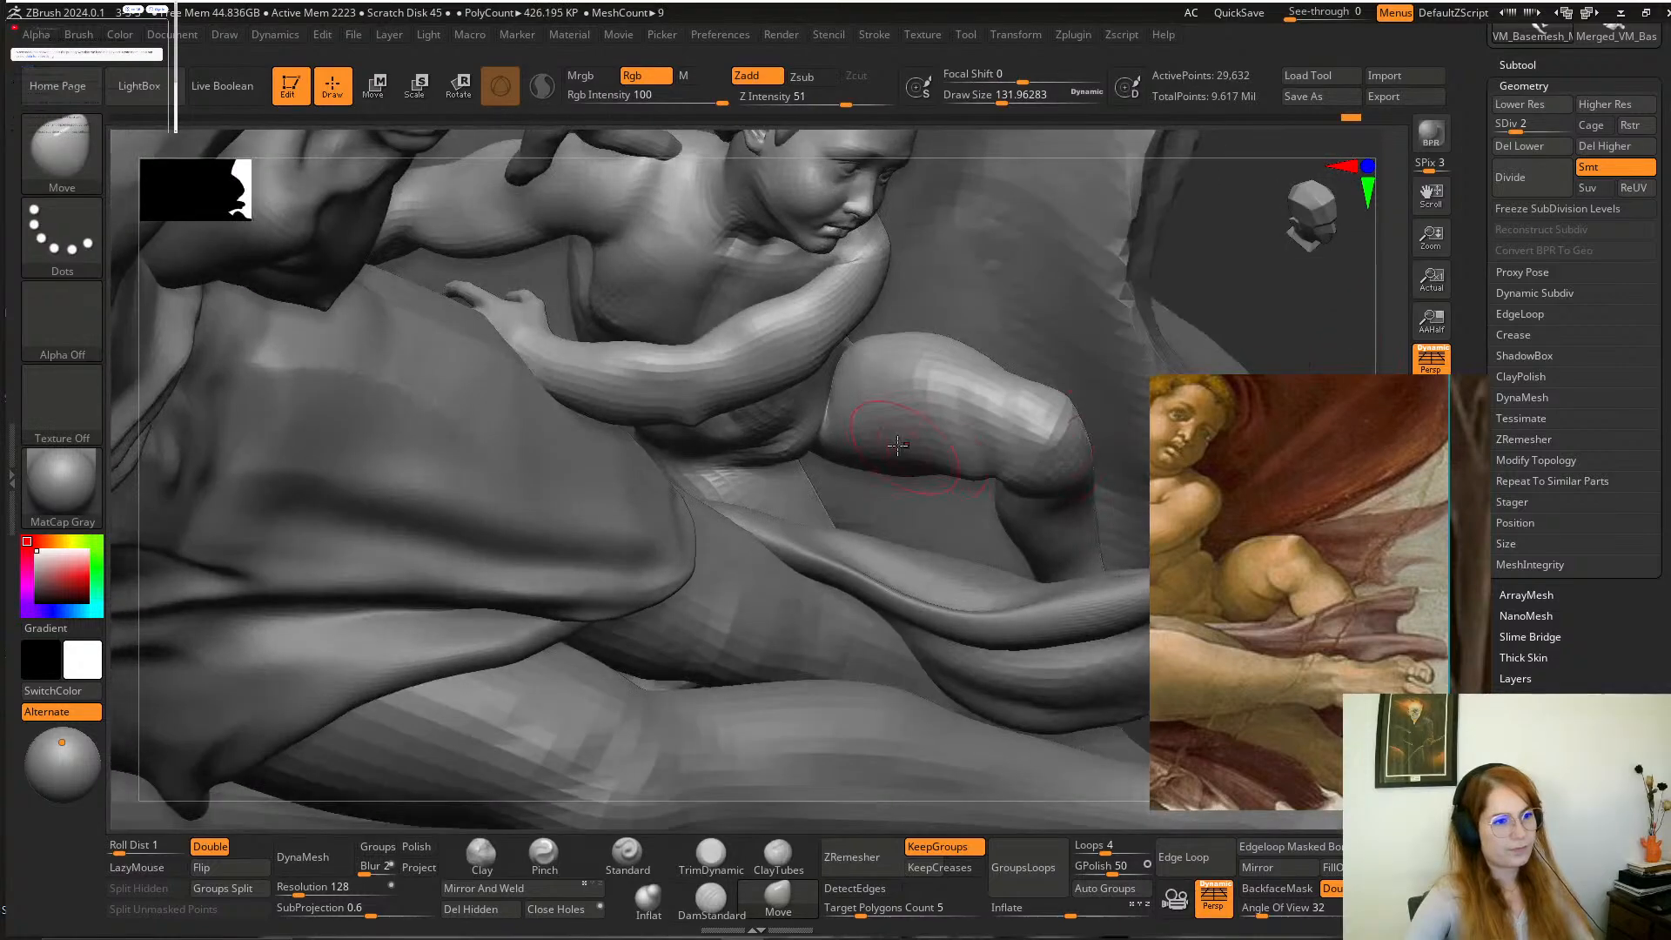
left_click_drag(901, 382, 911, 350)
left_click_drag(1105, 283, 1051, 314)
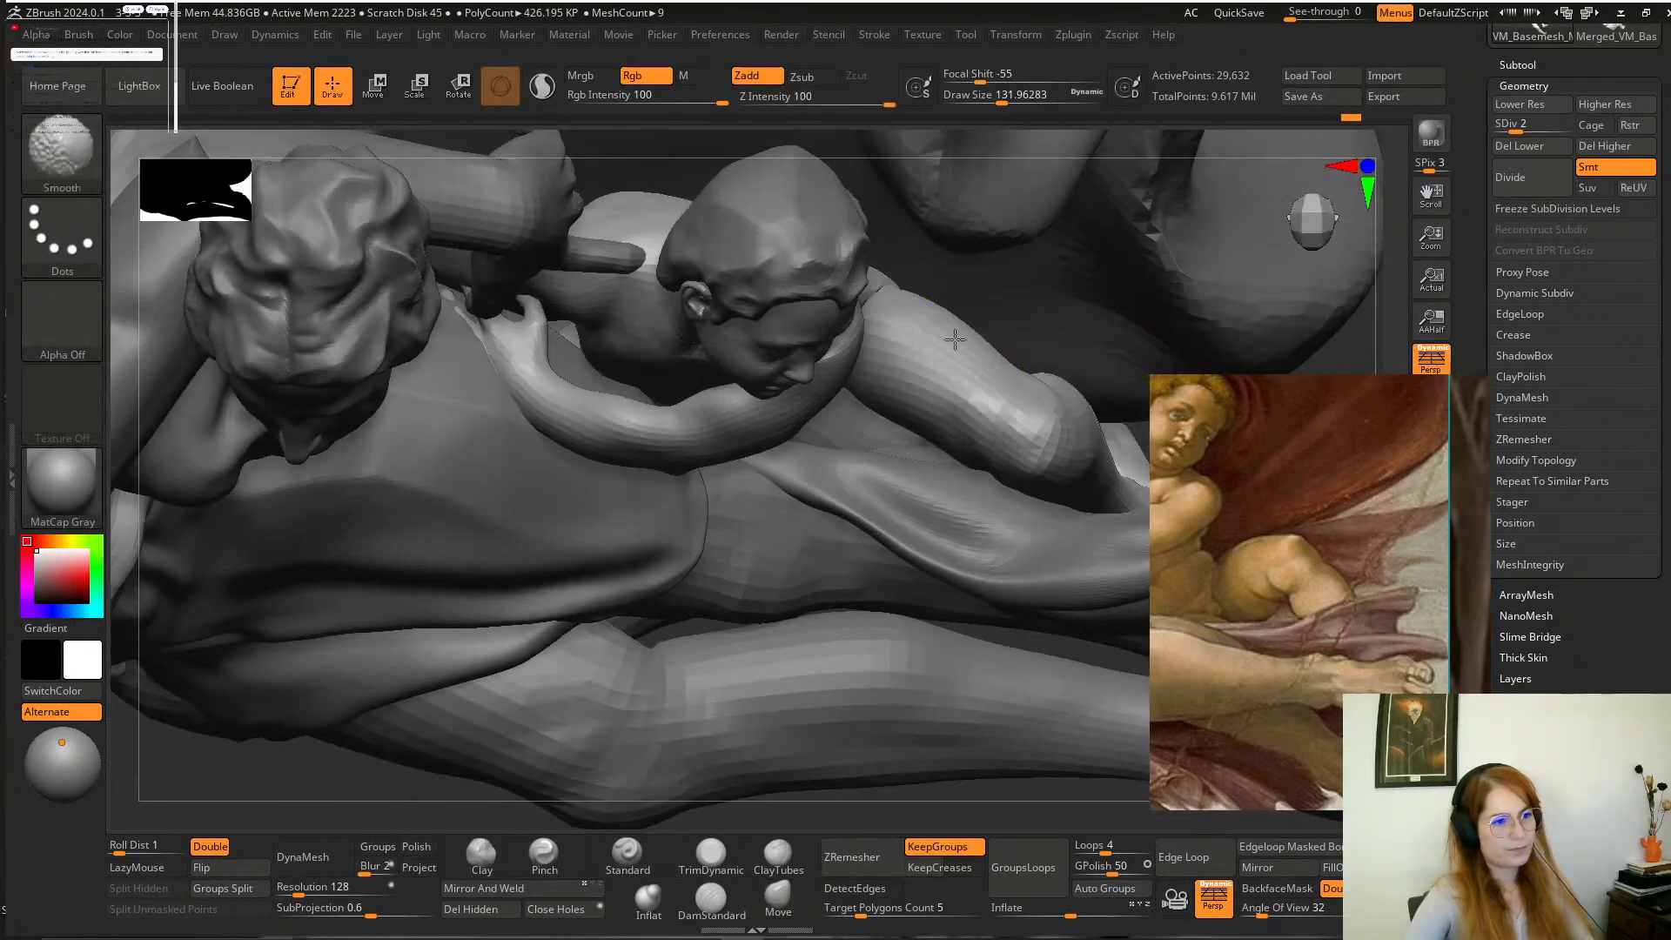
left_click_drag(966, 344, 1009, 365, "shift")
left_click_drag(1345, 317, 1345, 188)
mouse_move(936, 374)
left_mouse_down("shift")
mouse_move(891, 402)
mouse_move(865, 466)
left_mouse_up("shift")
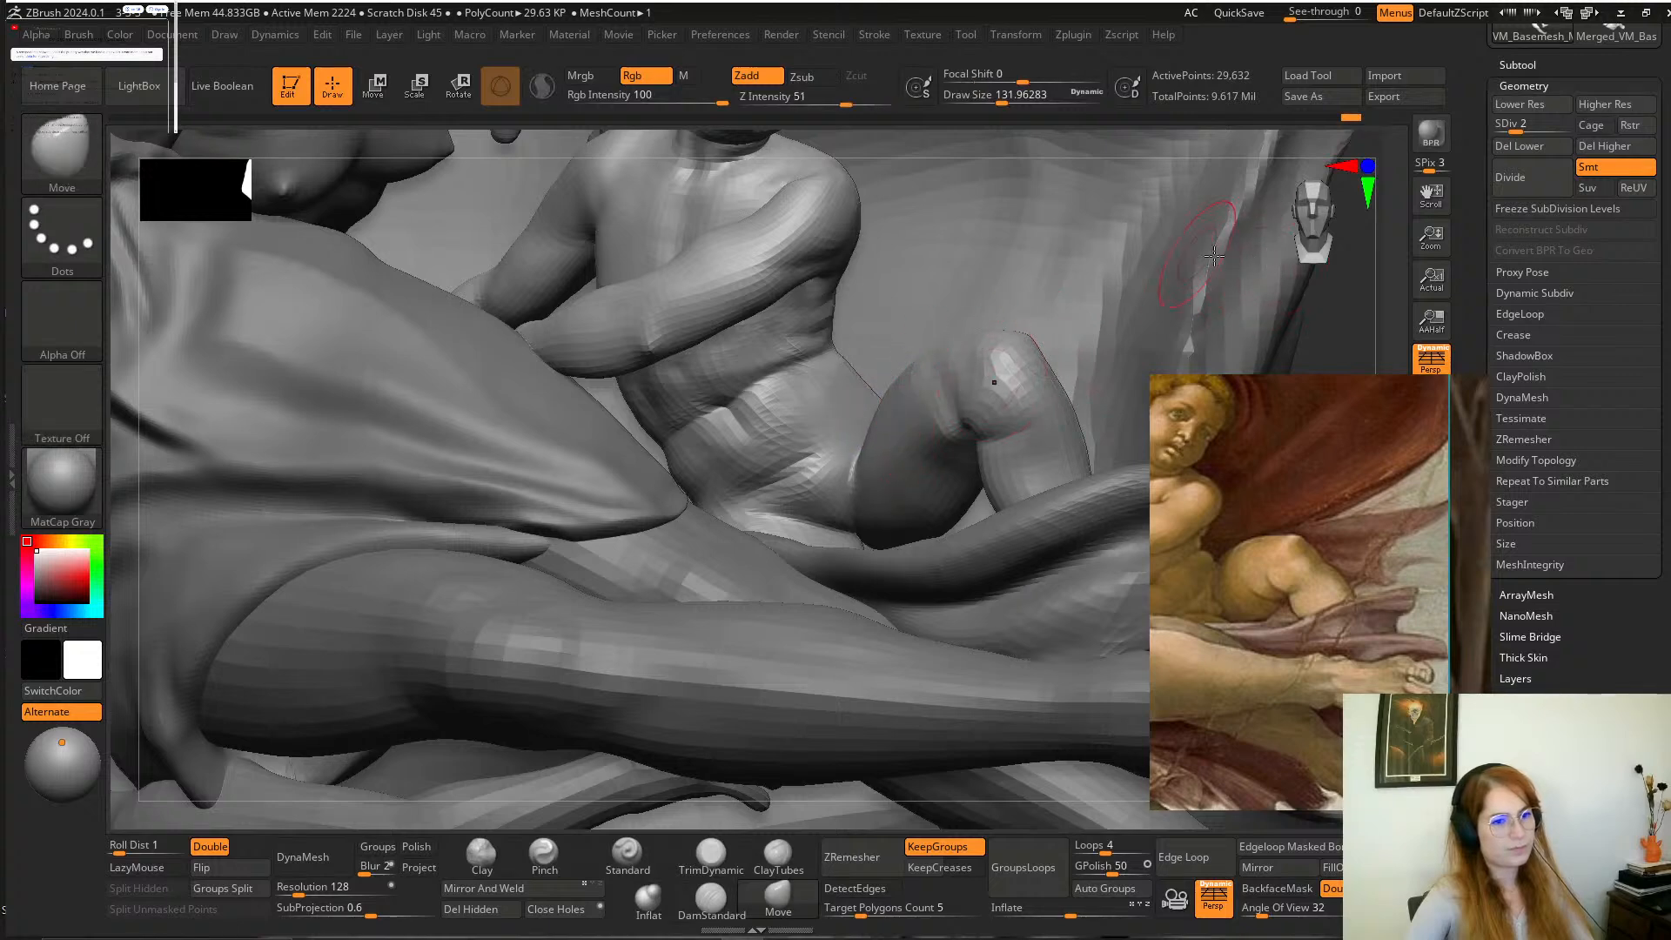
Isolate the child's figure and adjust the top of the bent thigh from the side with the Move brush at a draw size of about 212.
mouse_move(1326, 315)
left_mouse_down("alt")
mouse_move(1205, 328)
mouse_move(1134, 417)
mouse_move(1121, 721)
left_mouse_up("alt")
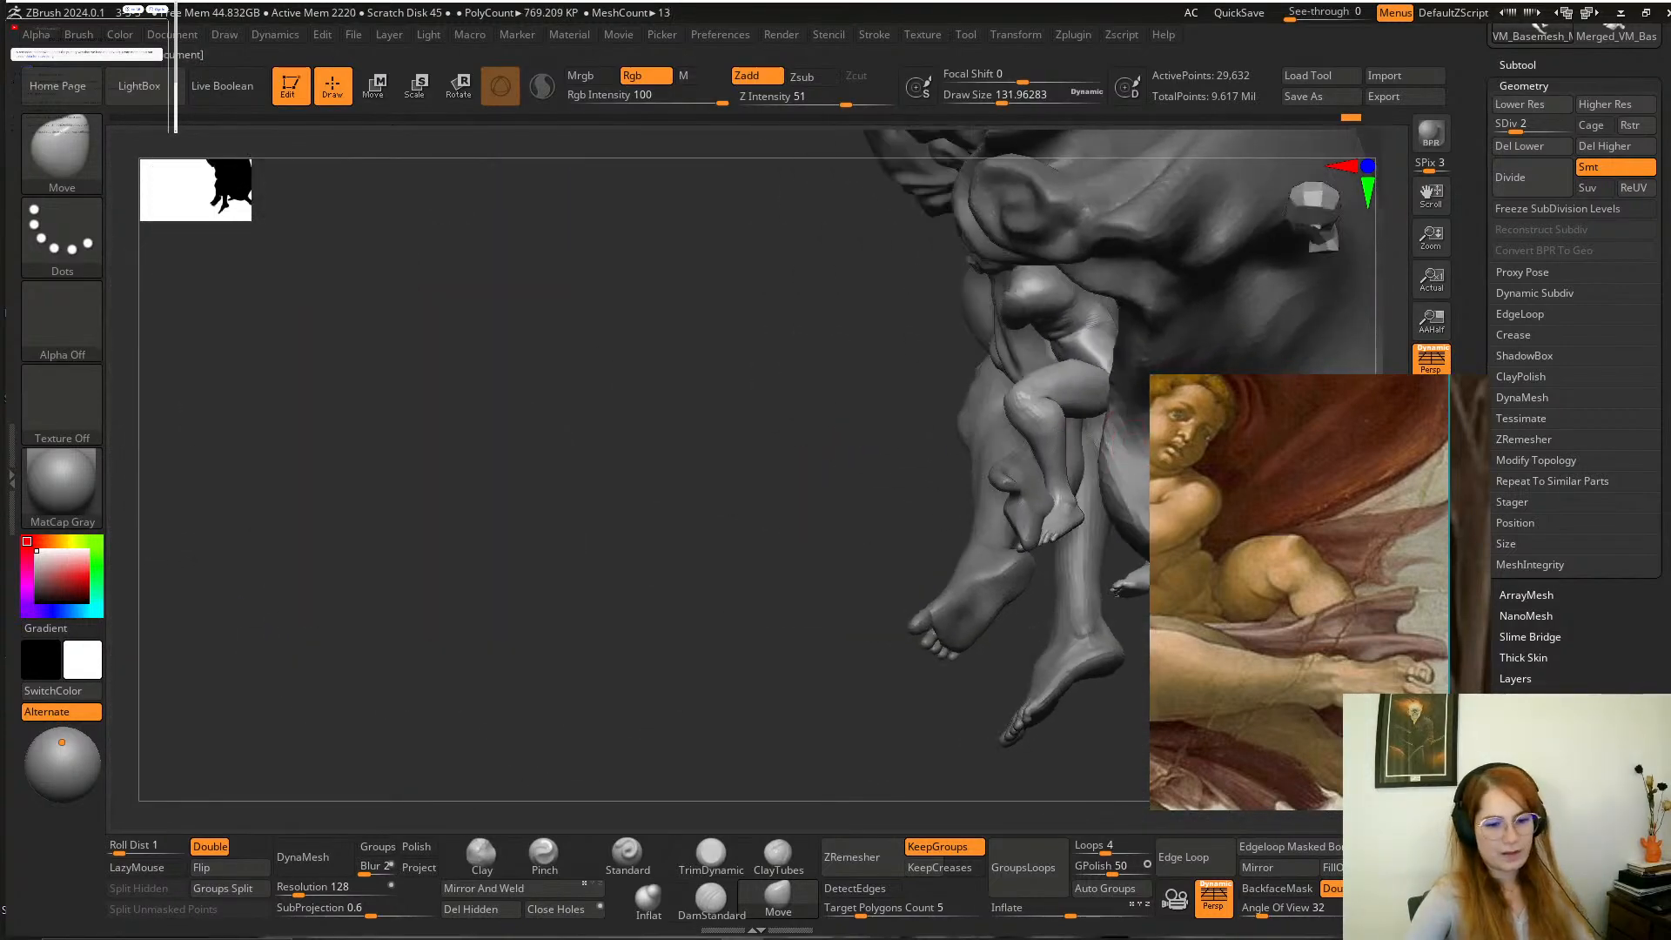
key("alt+s")
left_click_drag(823, 527, 1096, 357, "alt")
key("space")
left_click_drag(952, 388, 979, 389)
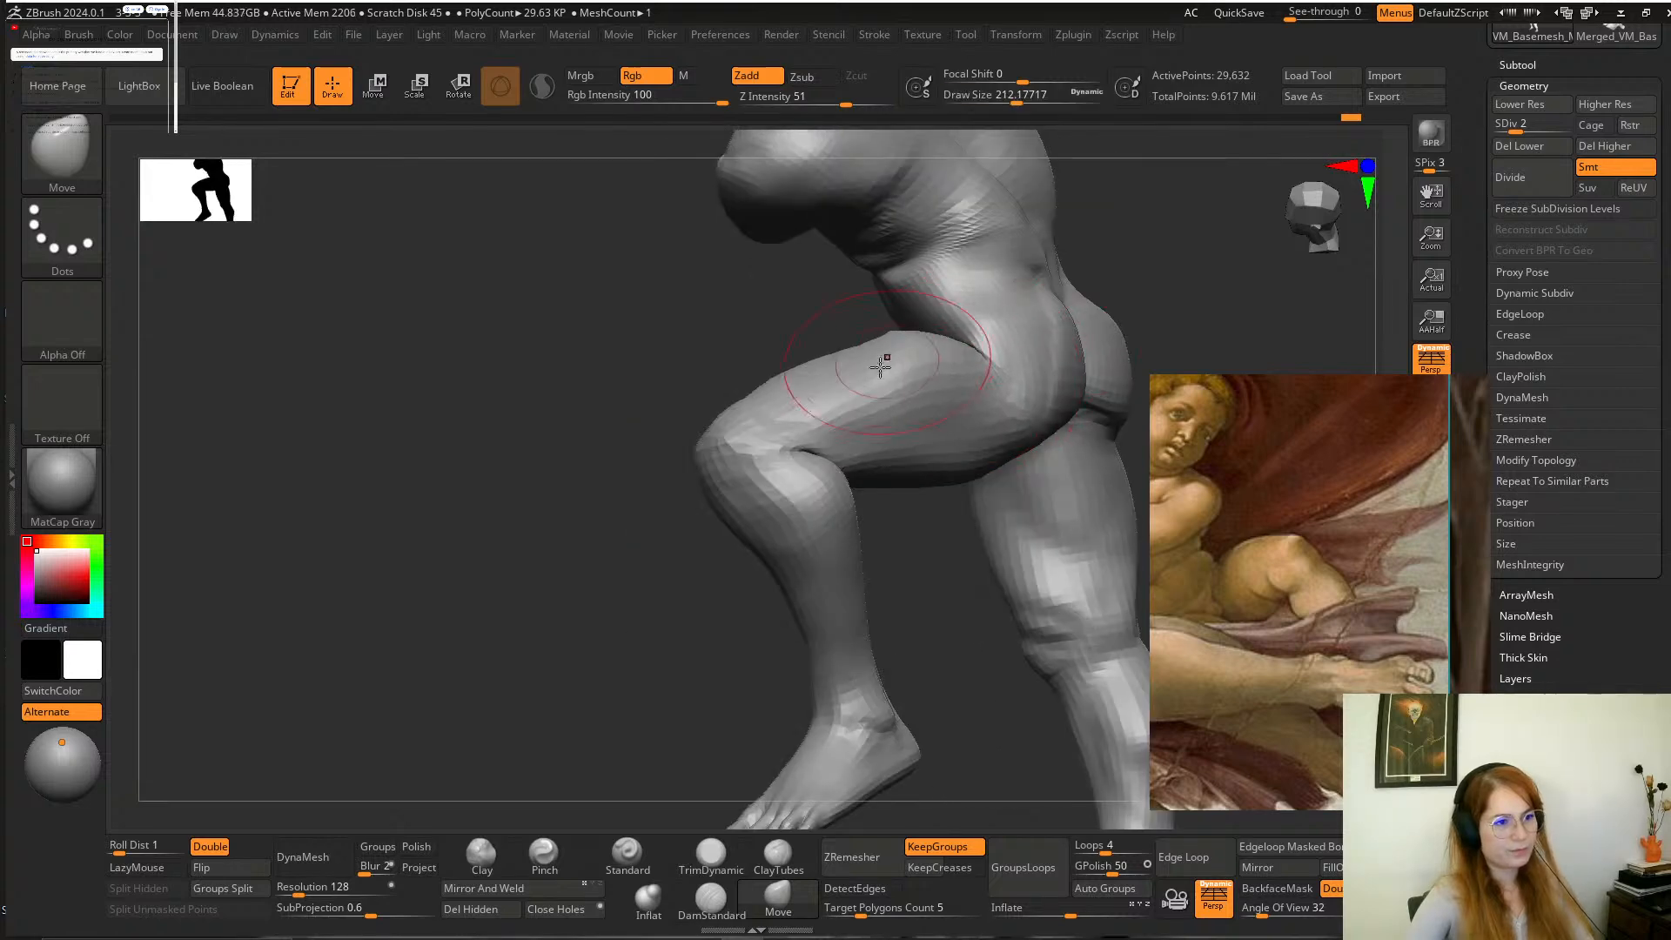
key("space")
left_click_drag(952, 365, 970, 366)
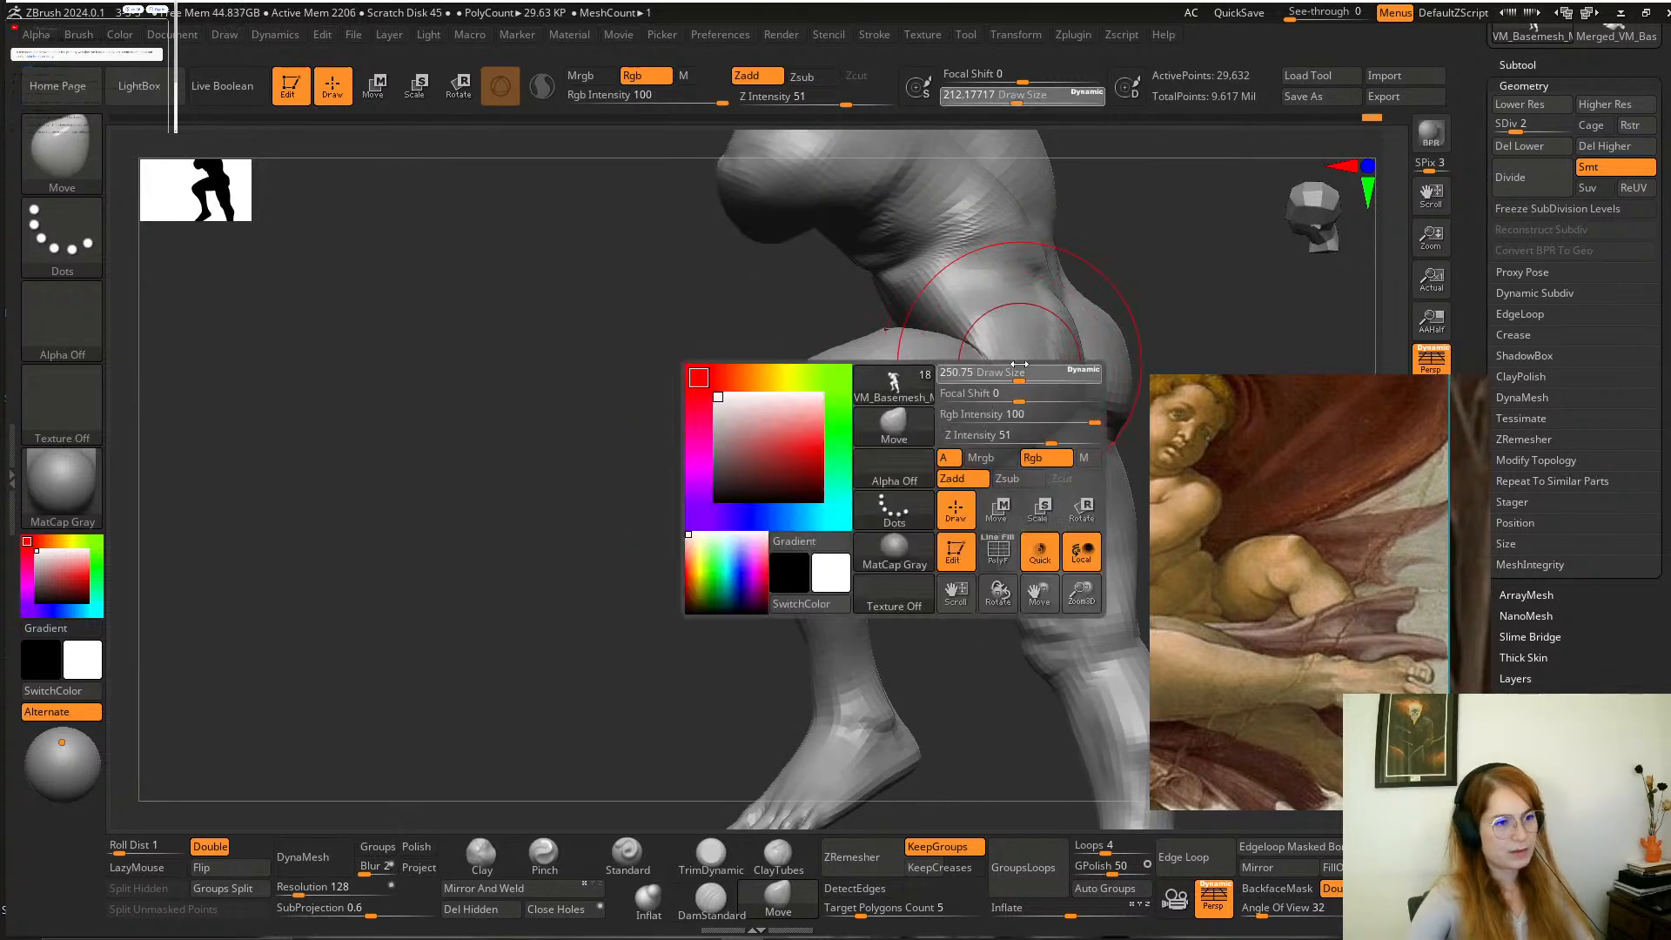
Reshape the back of the bent thigh and the buttock with the Move brush at a draw size of about 251.
left_click_drag(654, 518, 814, 396)
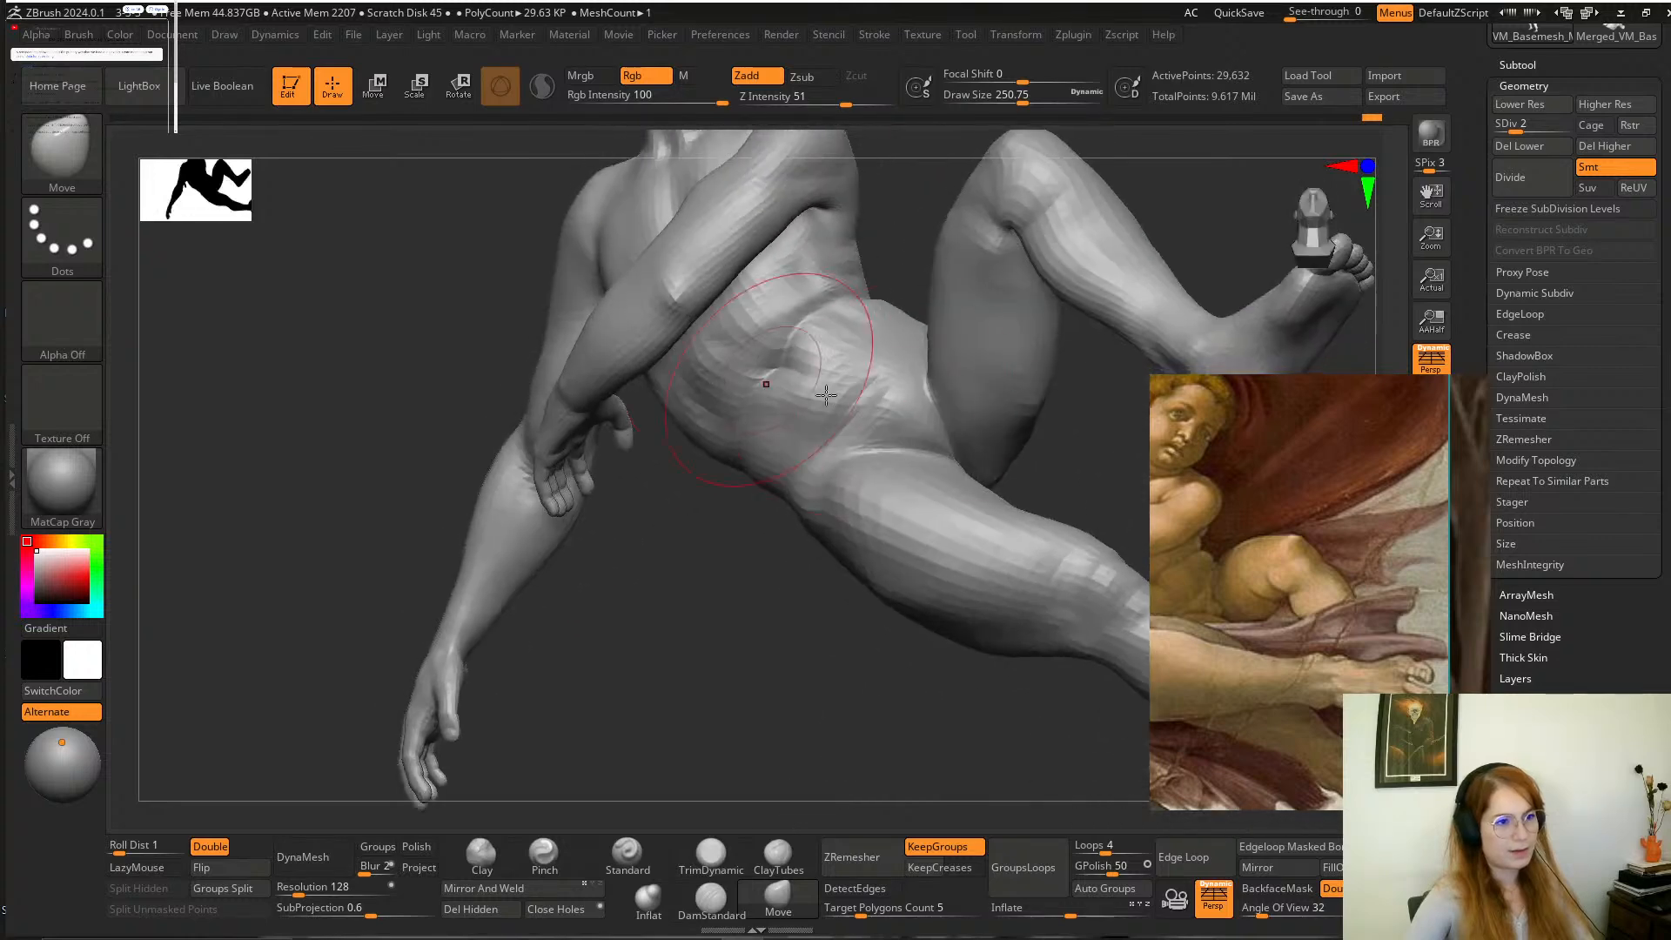
left_click_drag(1014, 422, 822, 413)
mouse_move(960, 471)
left_mouse_down()
mouse_move(937, 408)
mouse_move(901, 388)
left_mouse_up()
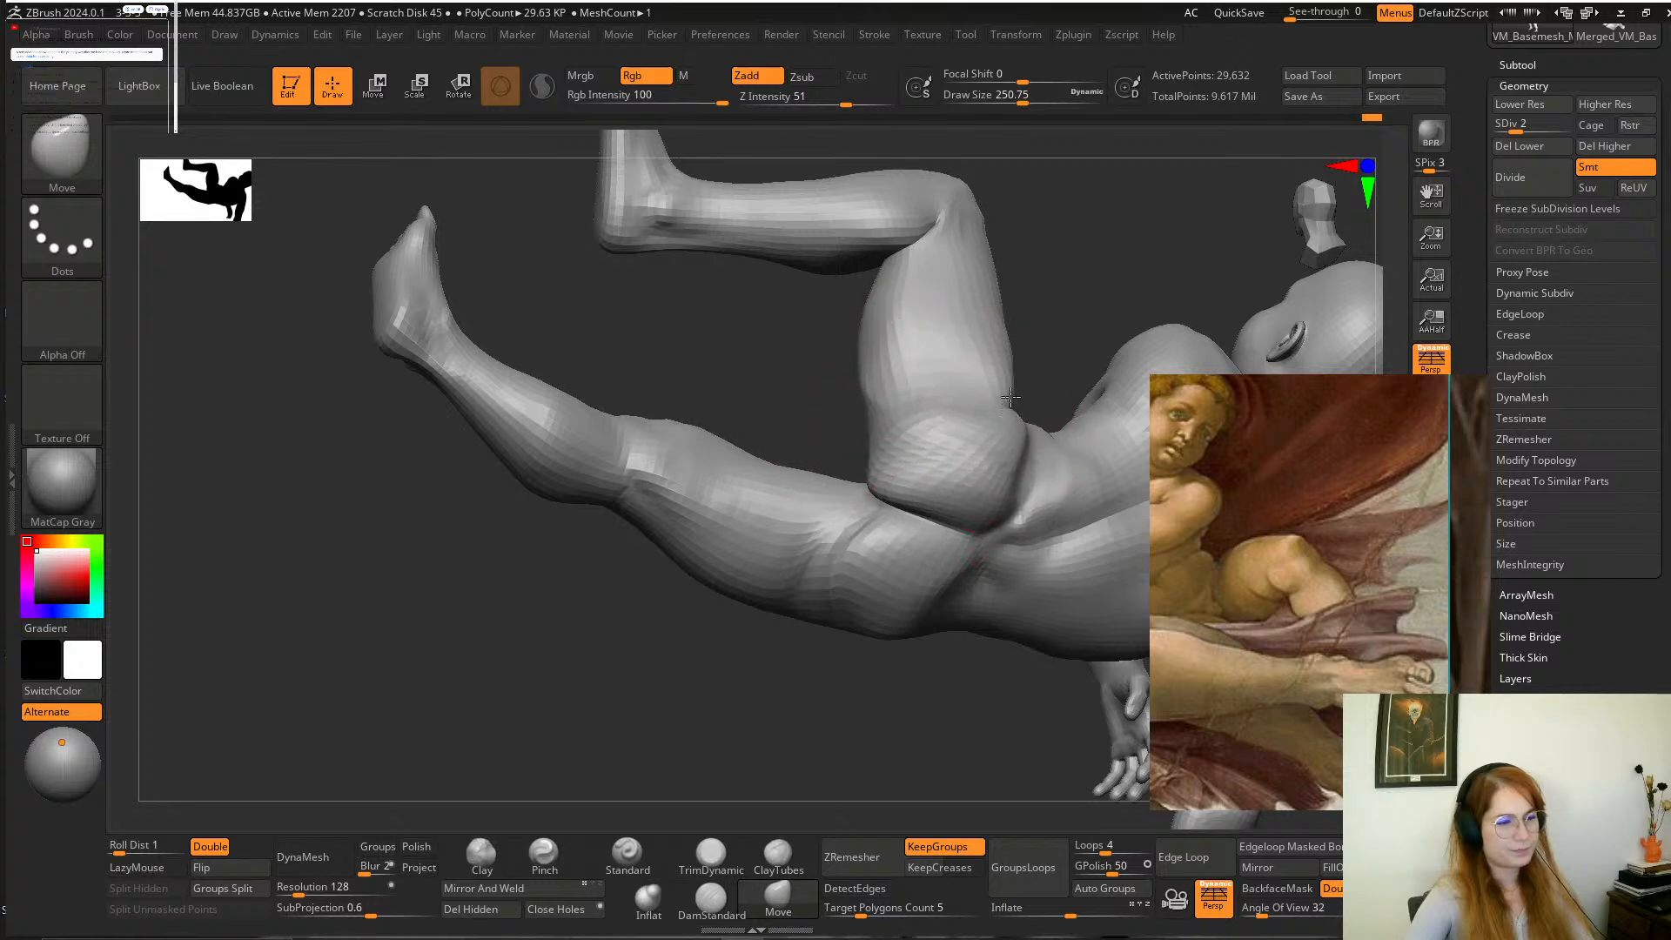
left_click_drag(1027, 383, 1206, 322, "alt")
left_click_drag(973, 317, 962, 298, "alt")
Refine the crease between the bent thigh and belly with the Move brush at draw sizes from about 187 down to 116, smoothing the transition.
key("space")
left_click_drag(924, 398, 905, 393)
mouse_move(1011, 269)
left_mouse_down()
mouse_move(999, 383)
mouse_move(975, 383)
left_mouse_up()
key("space")
left_click_drag(957, 369, 960, 369)
mouse_move(1027, 278)
left_mouse_down()
mouse_move(1042, 312)
mouse_move(940, 366)
mouse_move(1045, 398)
mouse_move(1058, 383)
mouse_move(1108, 317)
mouse_move(1079, 208)
mouse_move(959, 362)
left_mouse_up()
key("space")
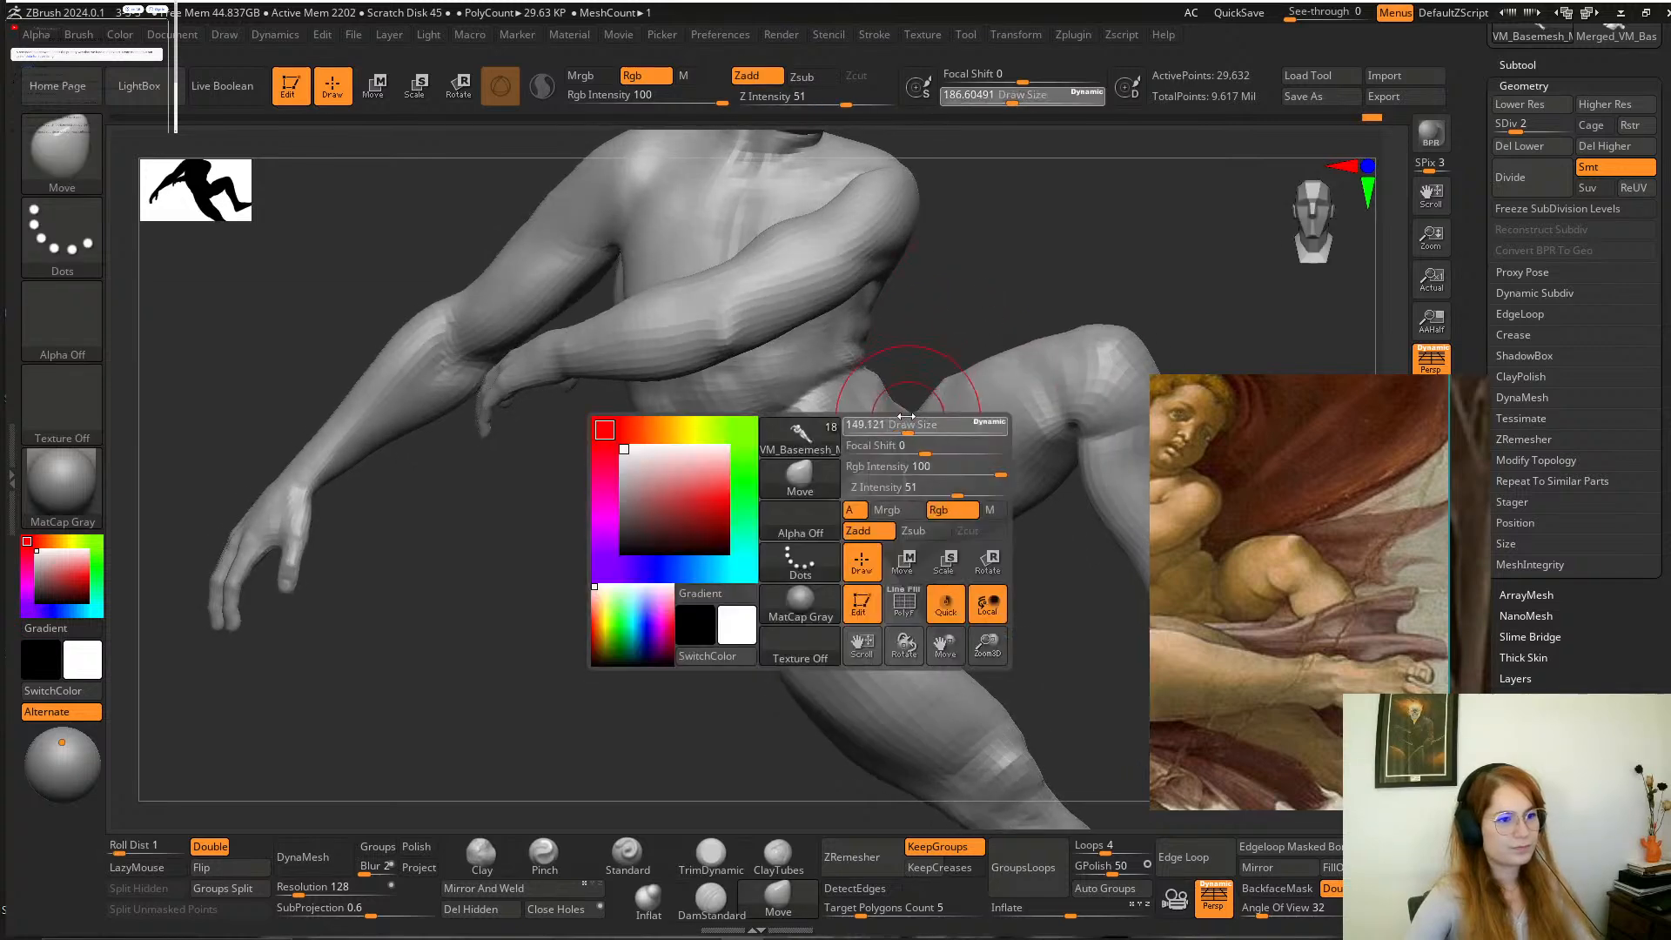
left_click_drag(905, 416, 910, 420)
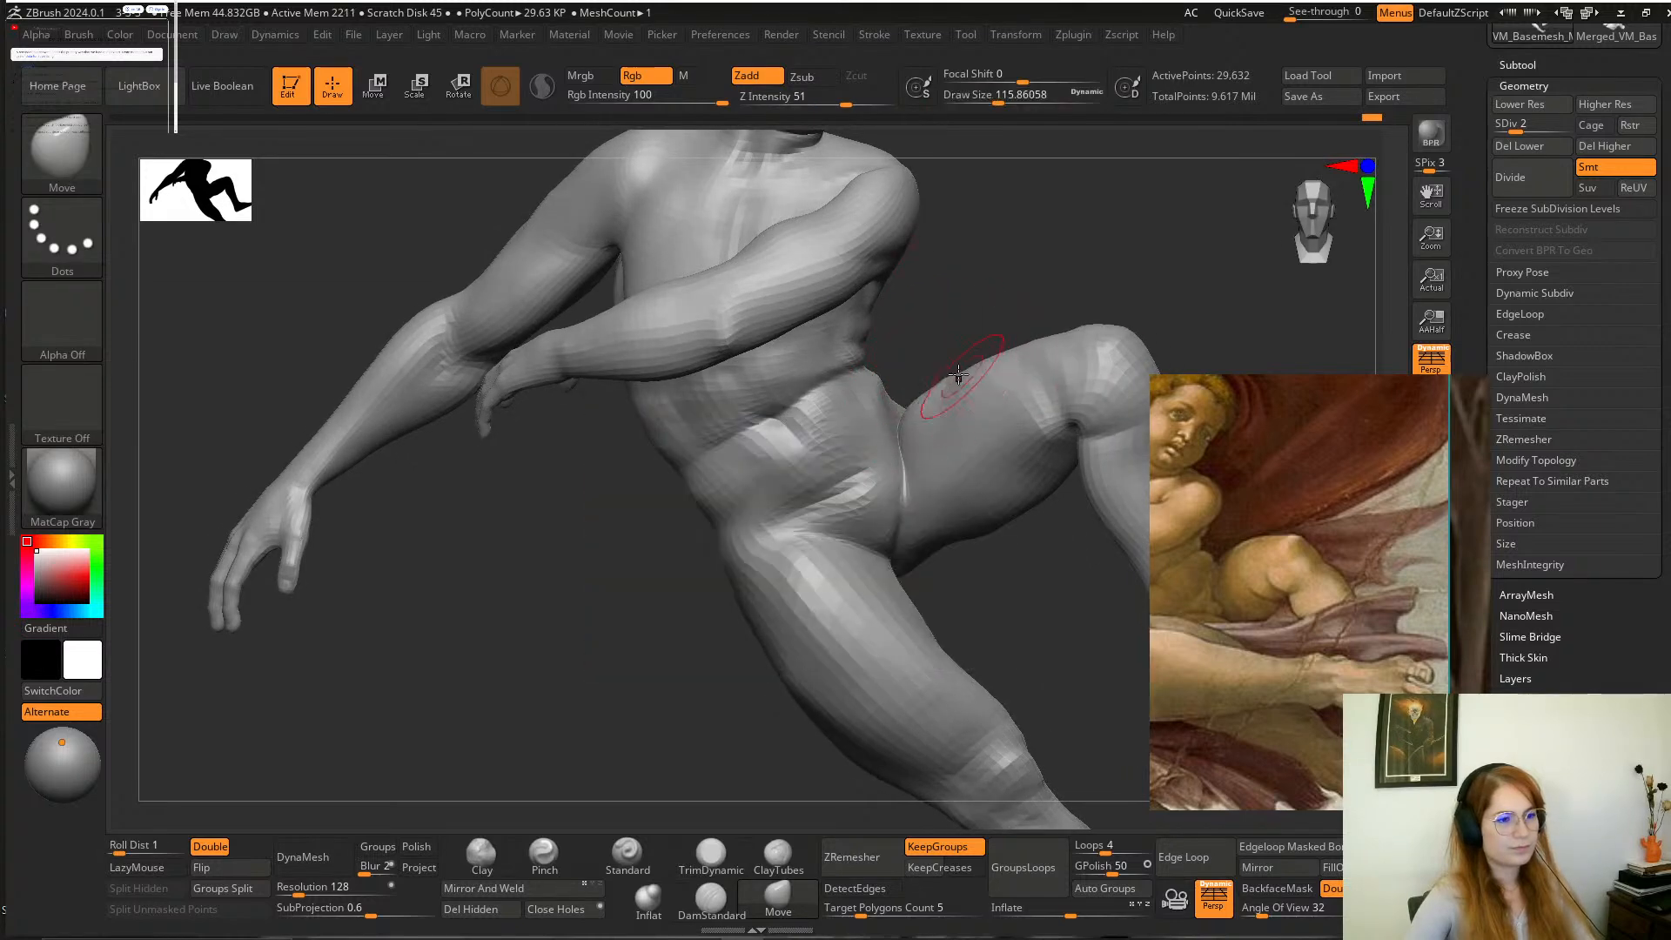
key("shift")
mouse_move(947, 346)
left_mouse_down()
mouse_move(1003, 261)
mouse_move(858, 373)
mouse_move(1020, 269)
mouse_move(905, 322)
mouse_move(822, 443)
left_mouse_up()
Adjust the hip and upper thigh with the Move brush at a draw size of about 202 and bring back the whole relief.
key("space")
left_click_drag(913, 394, 931, 394)
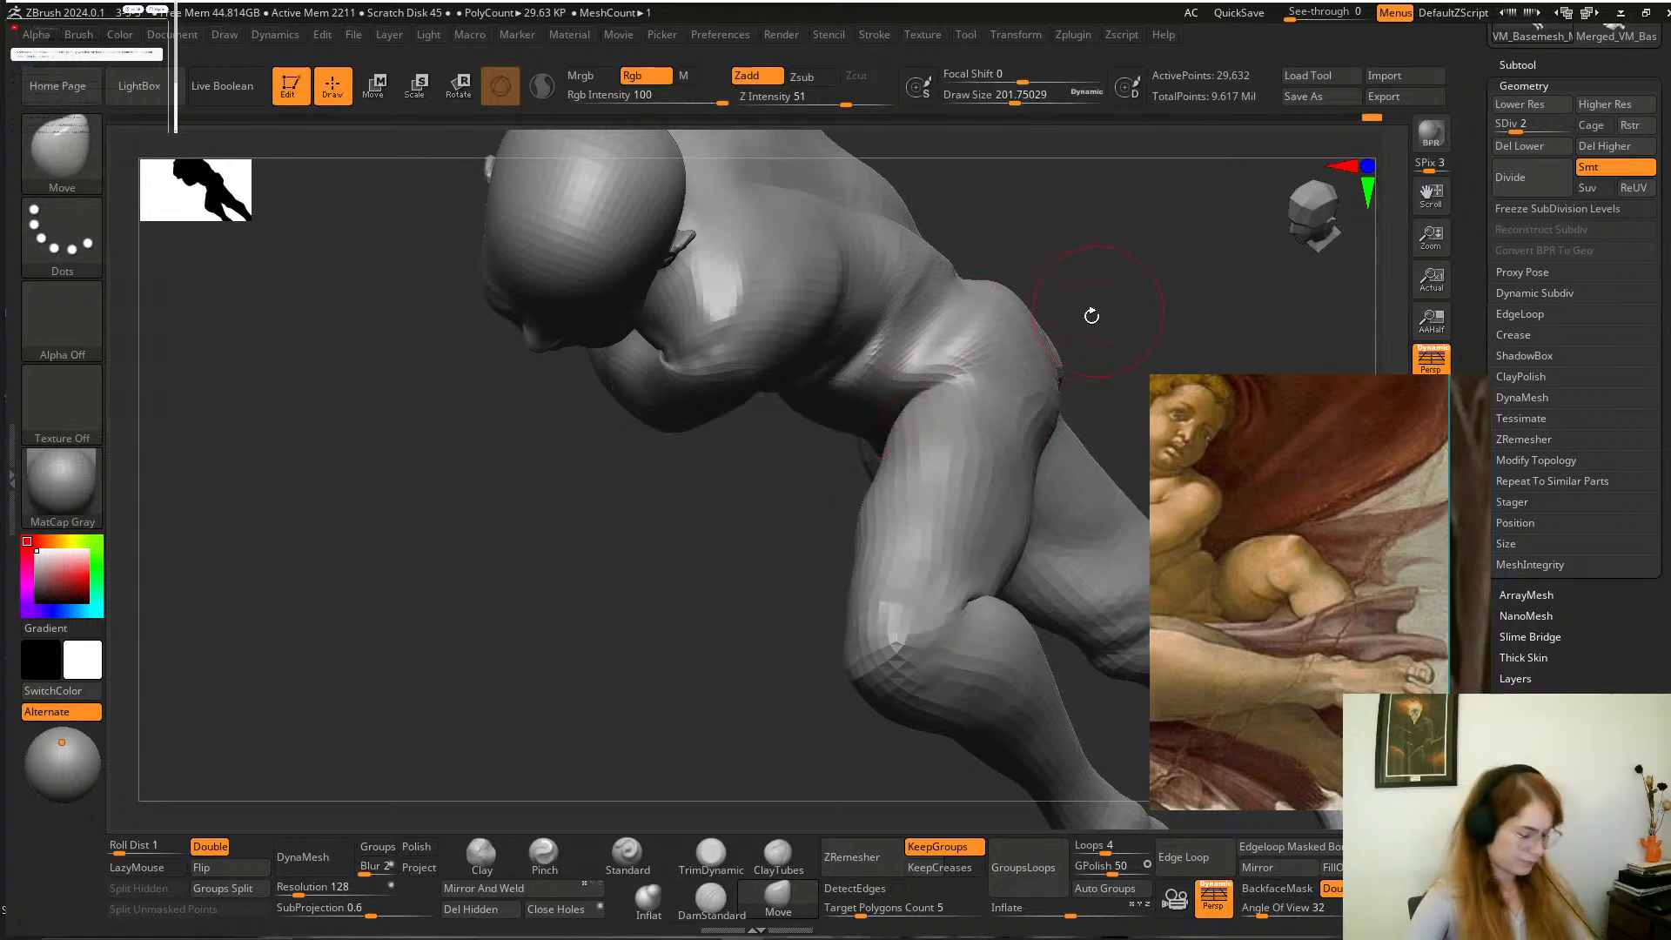
left_click_drag(1082, 287, 875, 300)
left_click_drag(1067, 247, 981, 362, "alt")
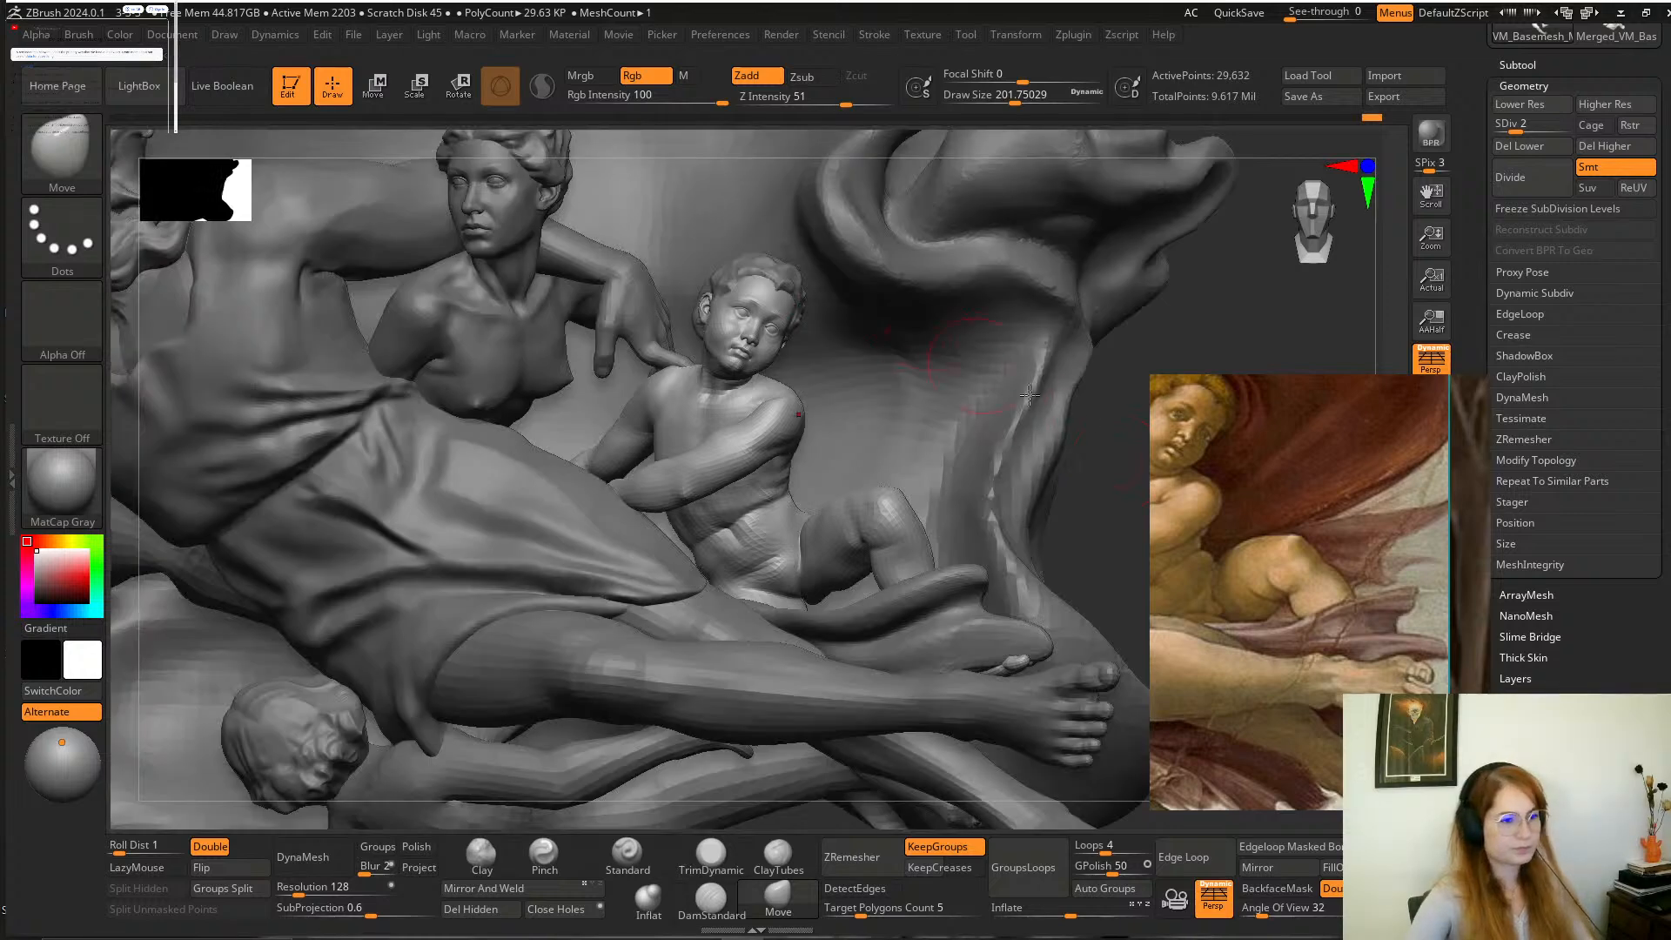
mouse_move(1102, 436)
left_mouse_down("alt")
mouse_move(1034, 418)
mouse_move(1044, 436)
mouse_move(1015, 433)
mouse_move(1070, 483)
mouse_move(1060, 524)
left_mouse_up("alt")
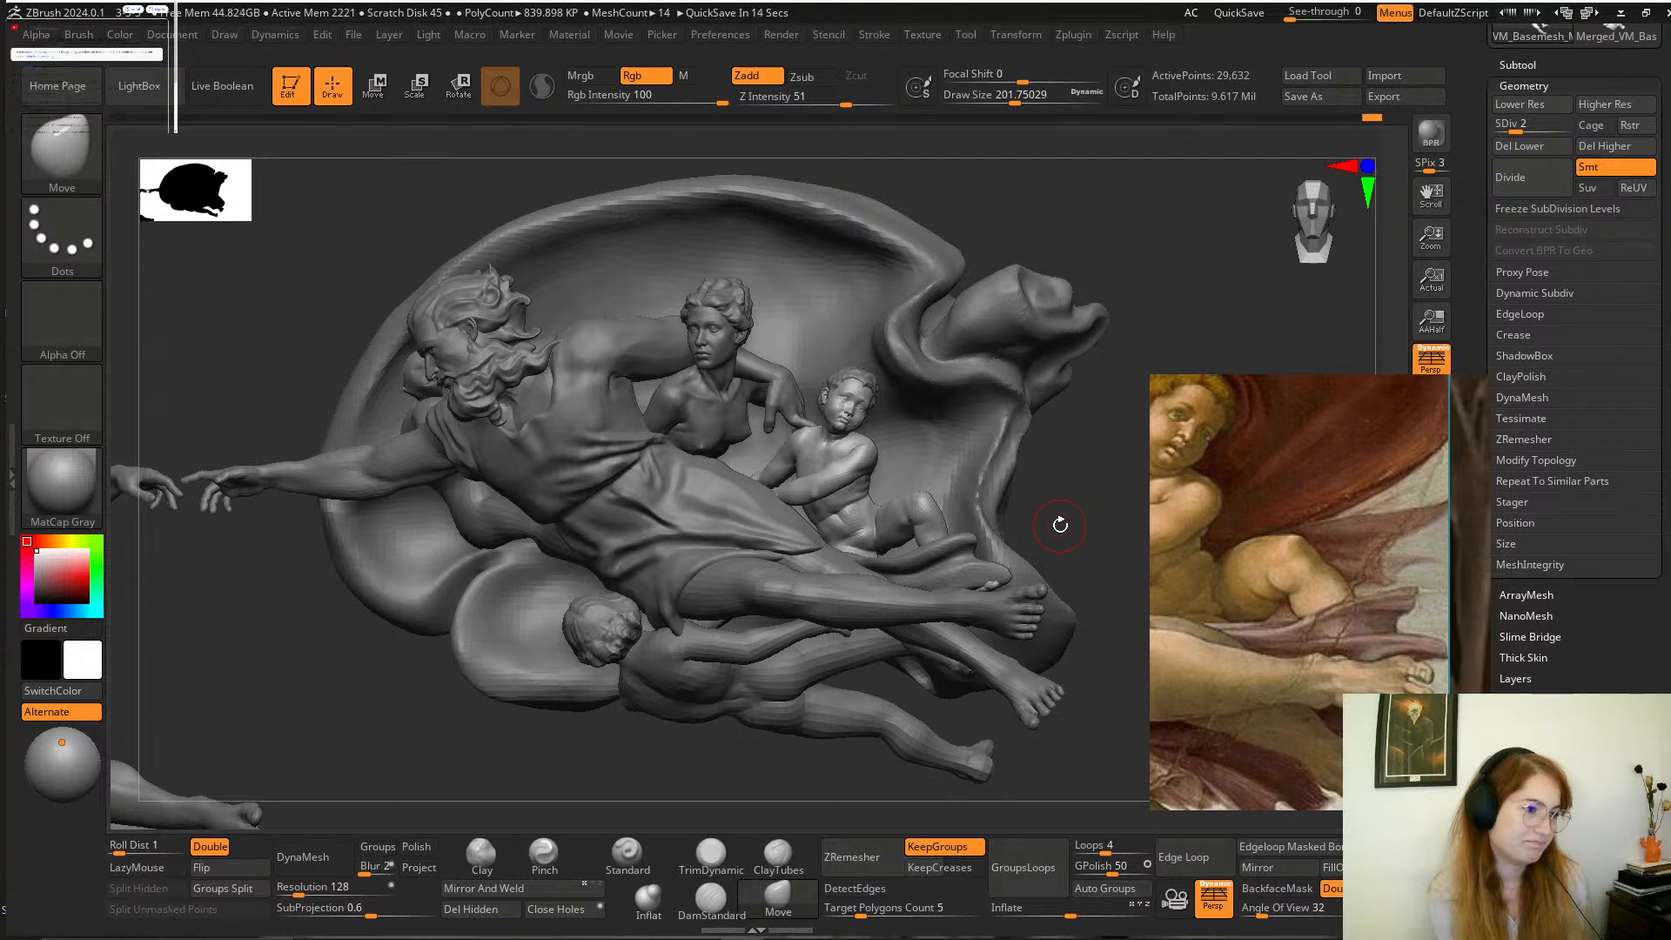
Enlarge the reference viewer and frame the full Creation of Adam painting around God's group to compare its composition with the relief.
scroll(1259, 525, "down", 3)
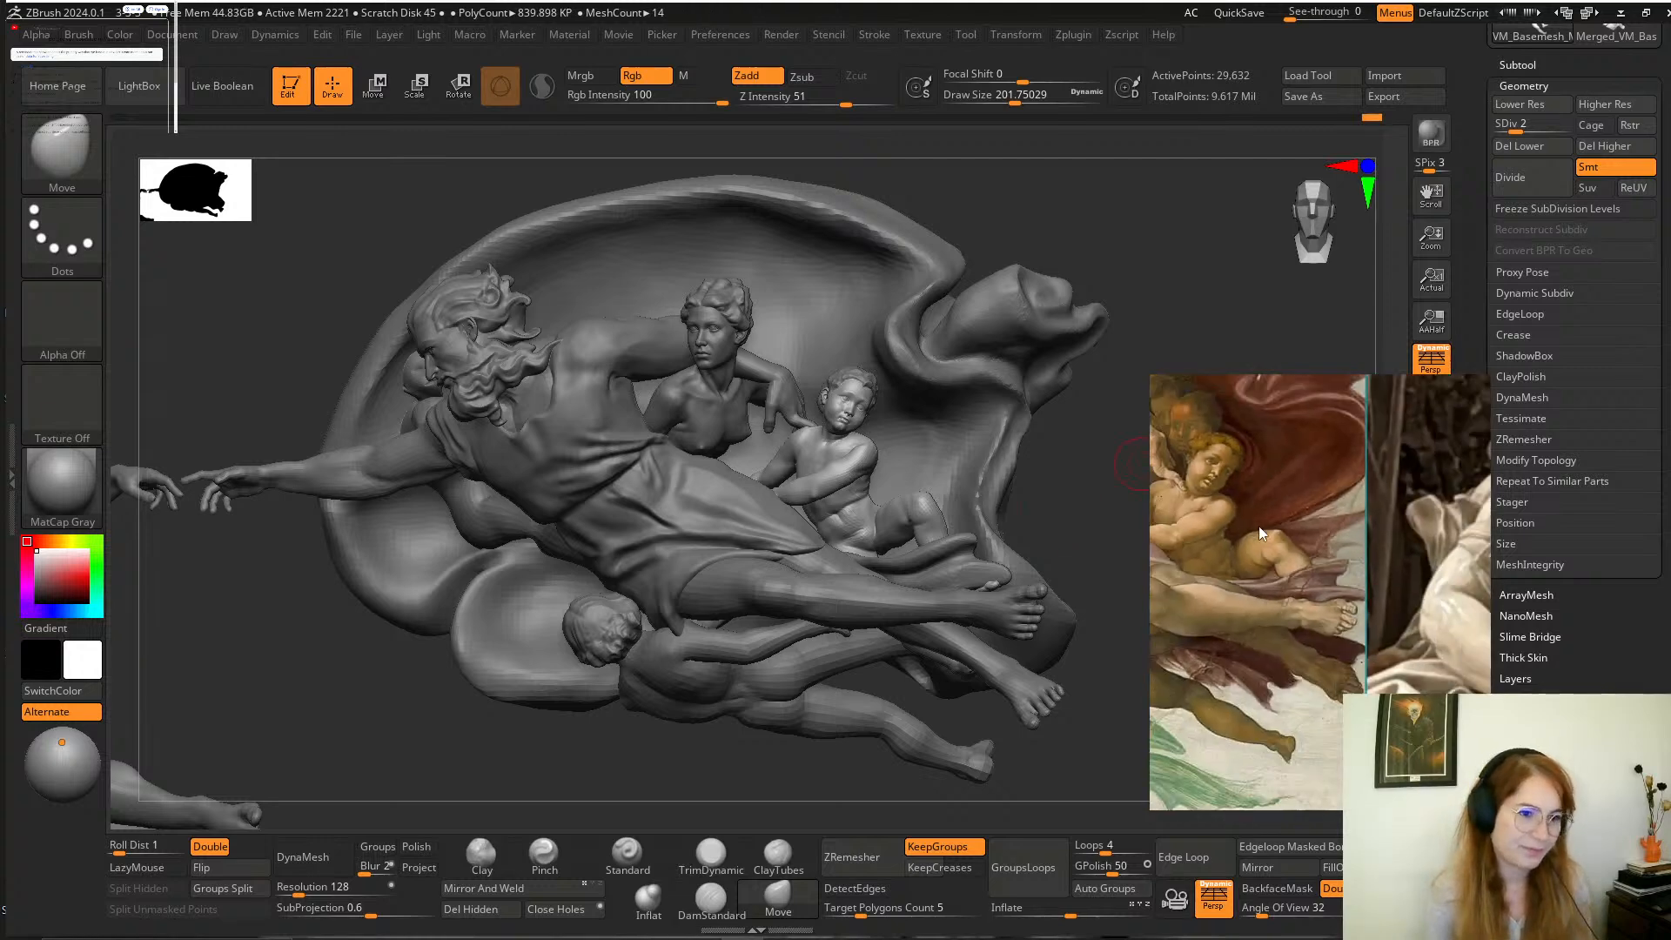
scroll(1288, 564, "down", 3)
left_click_drag(1199, 554, 1347, 555)
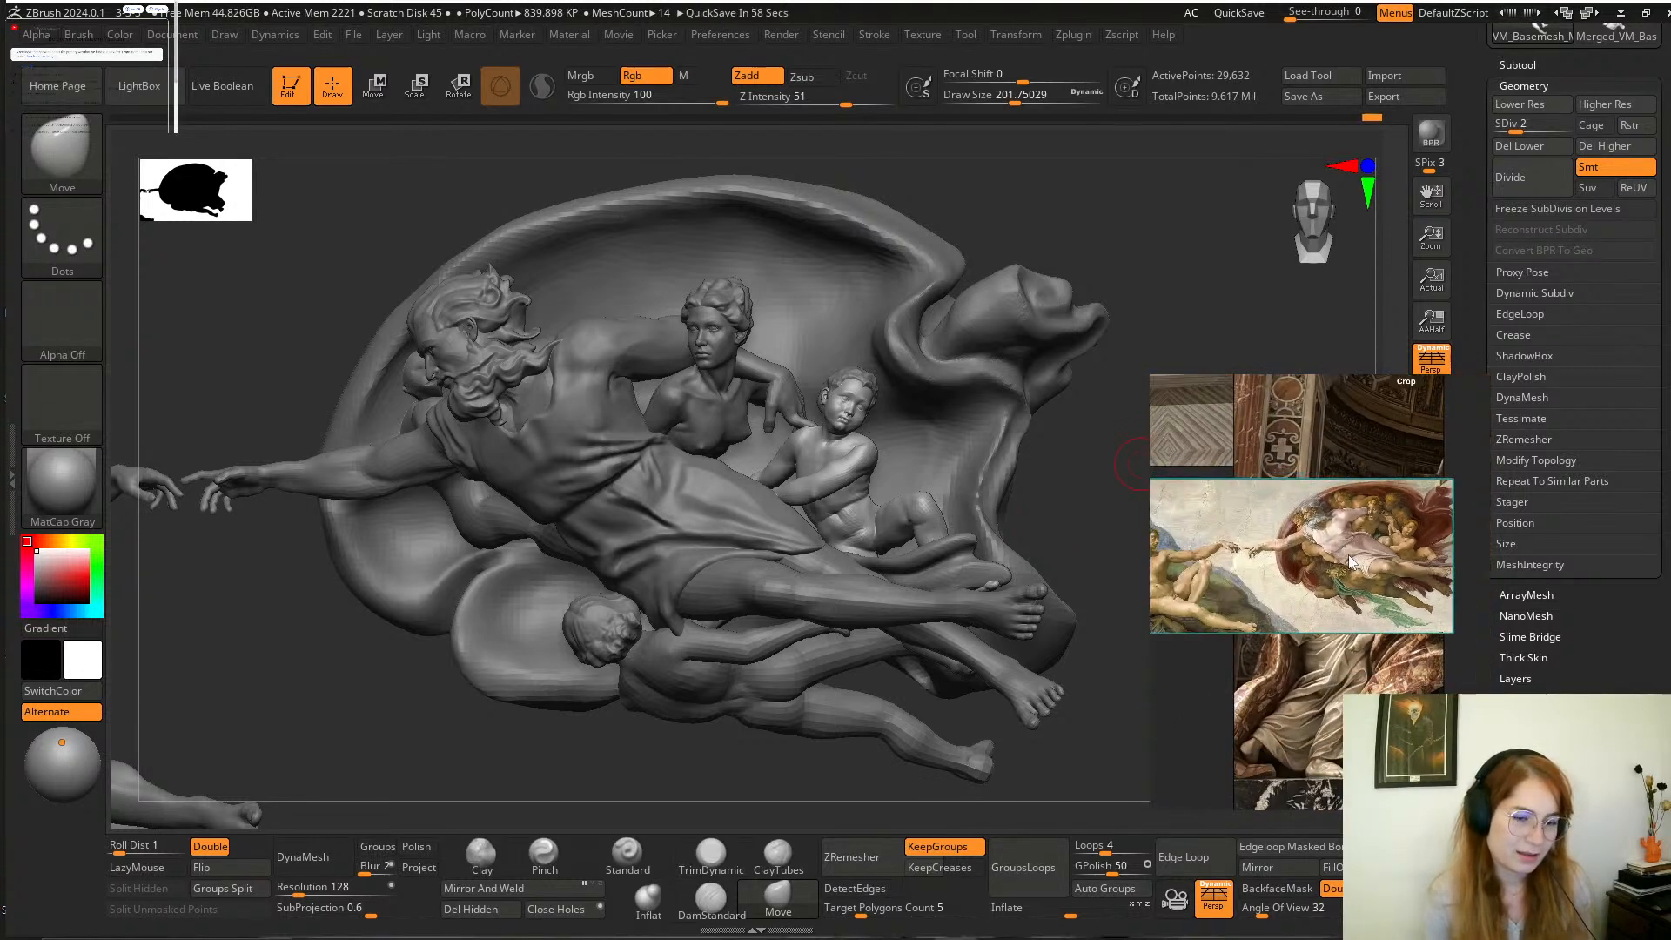
scroll(1184, 572, "up", 2)
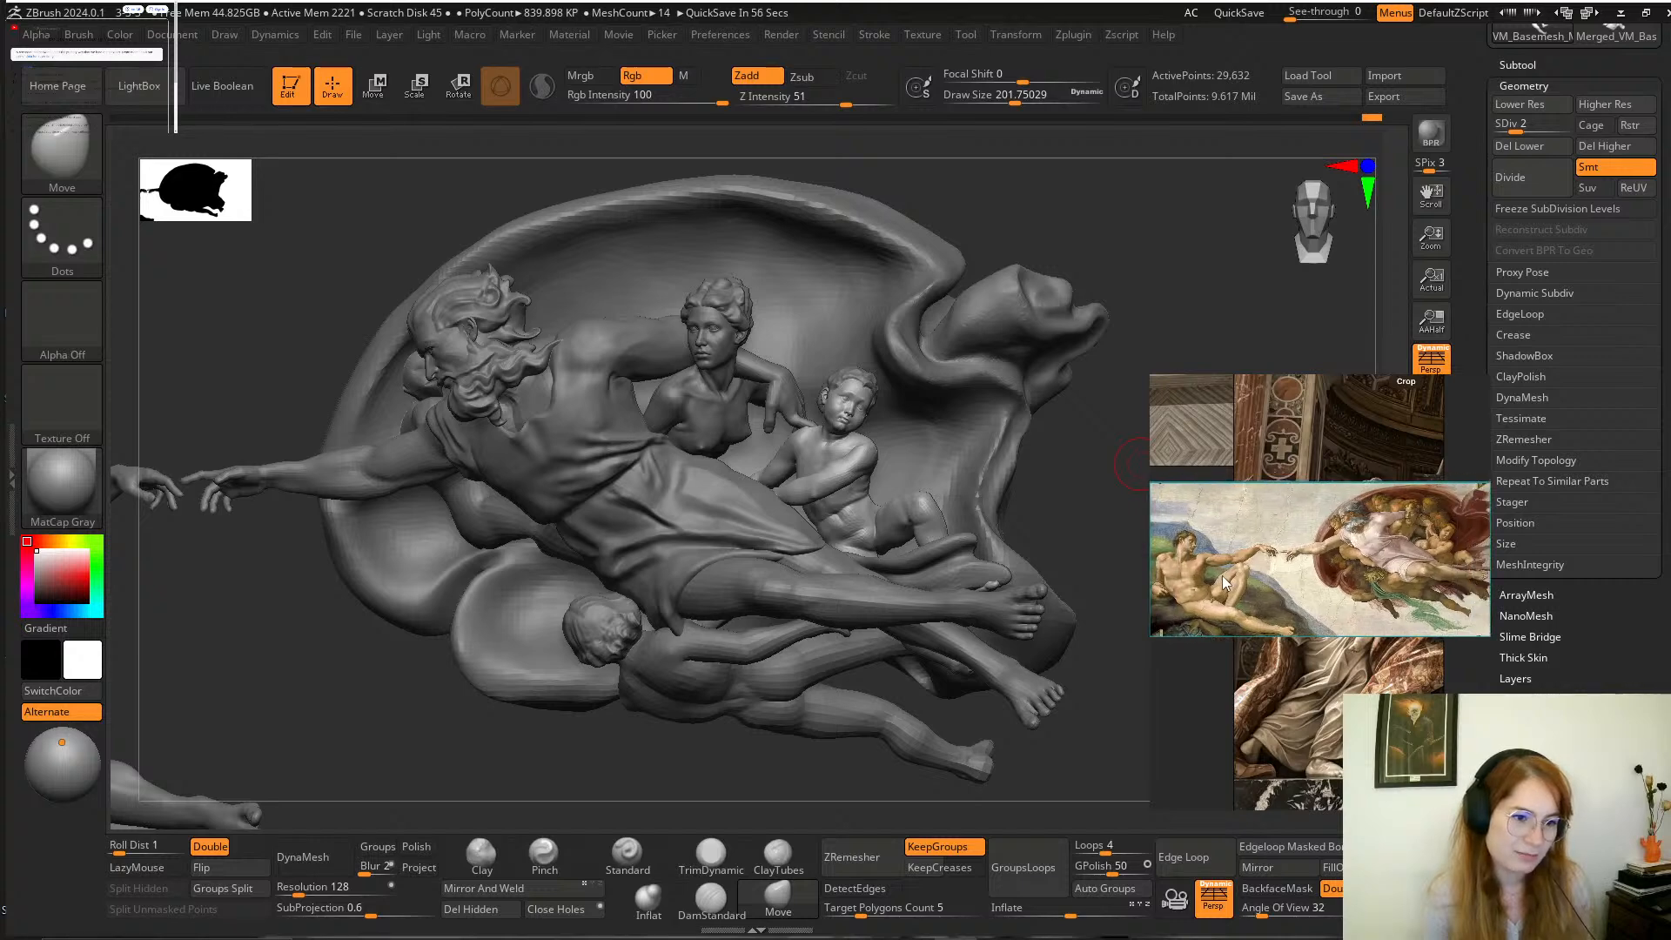
left_click_drag(1222, 576, 1148, 593)
scroll(1234, 574, "up", 5)
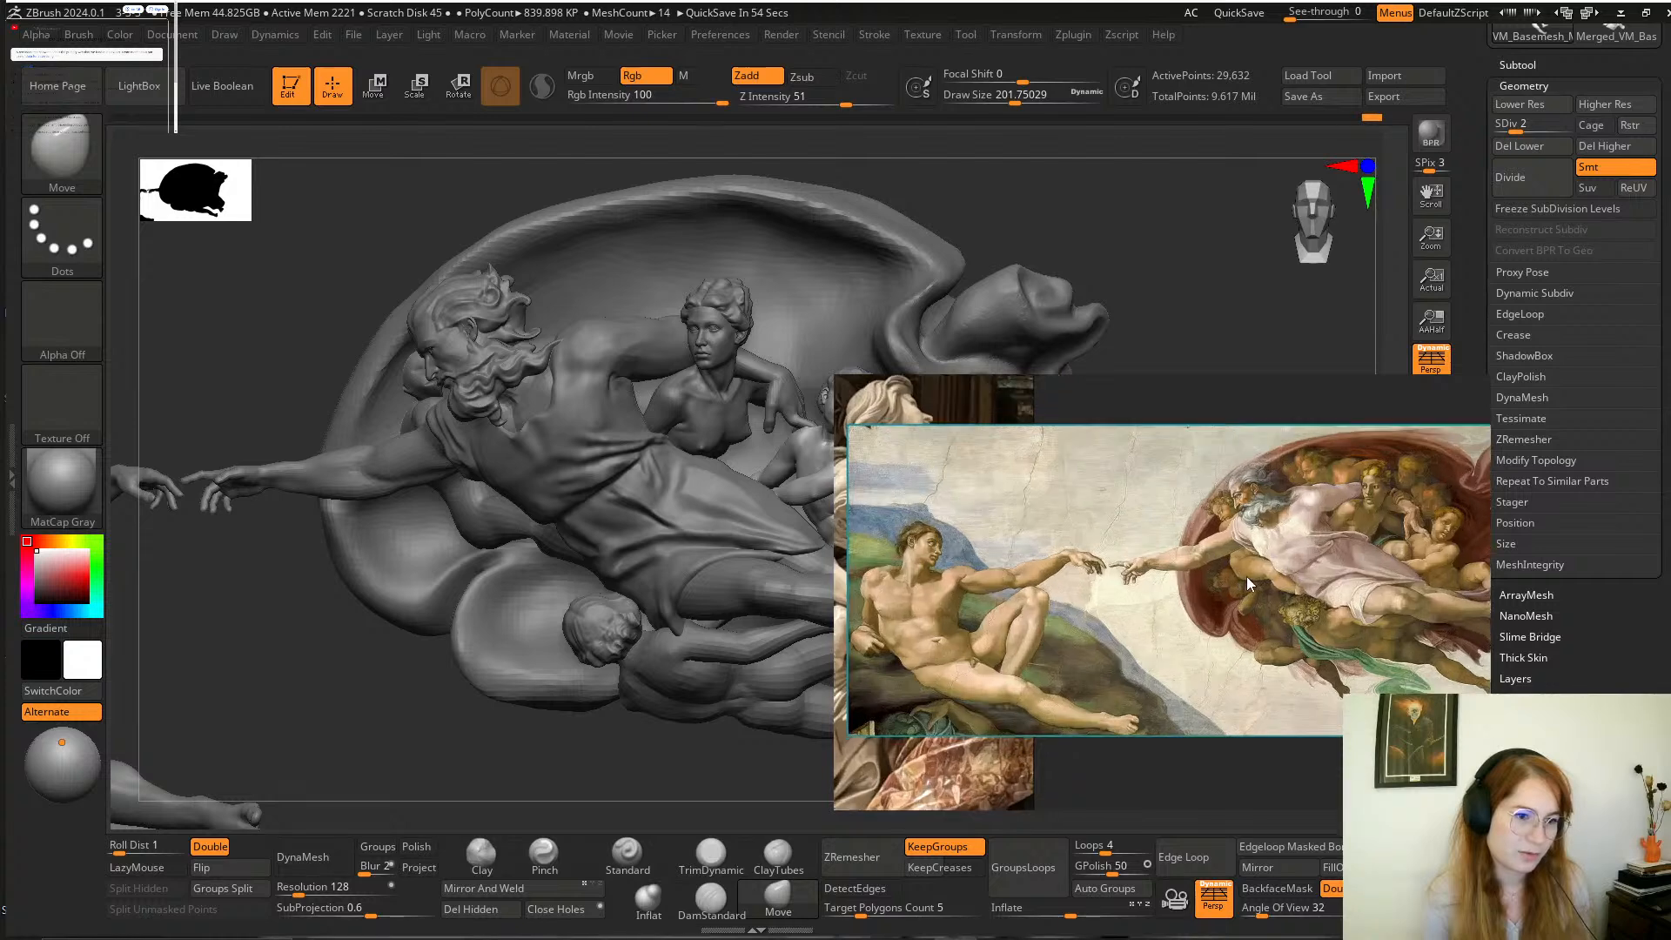
left_click_drag(1266, 582, 1251, 592)
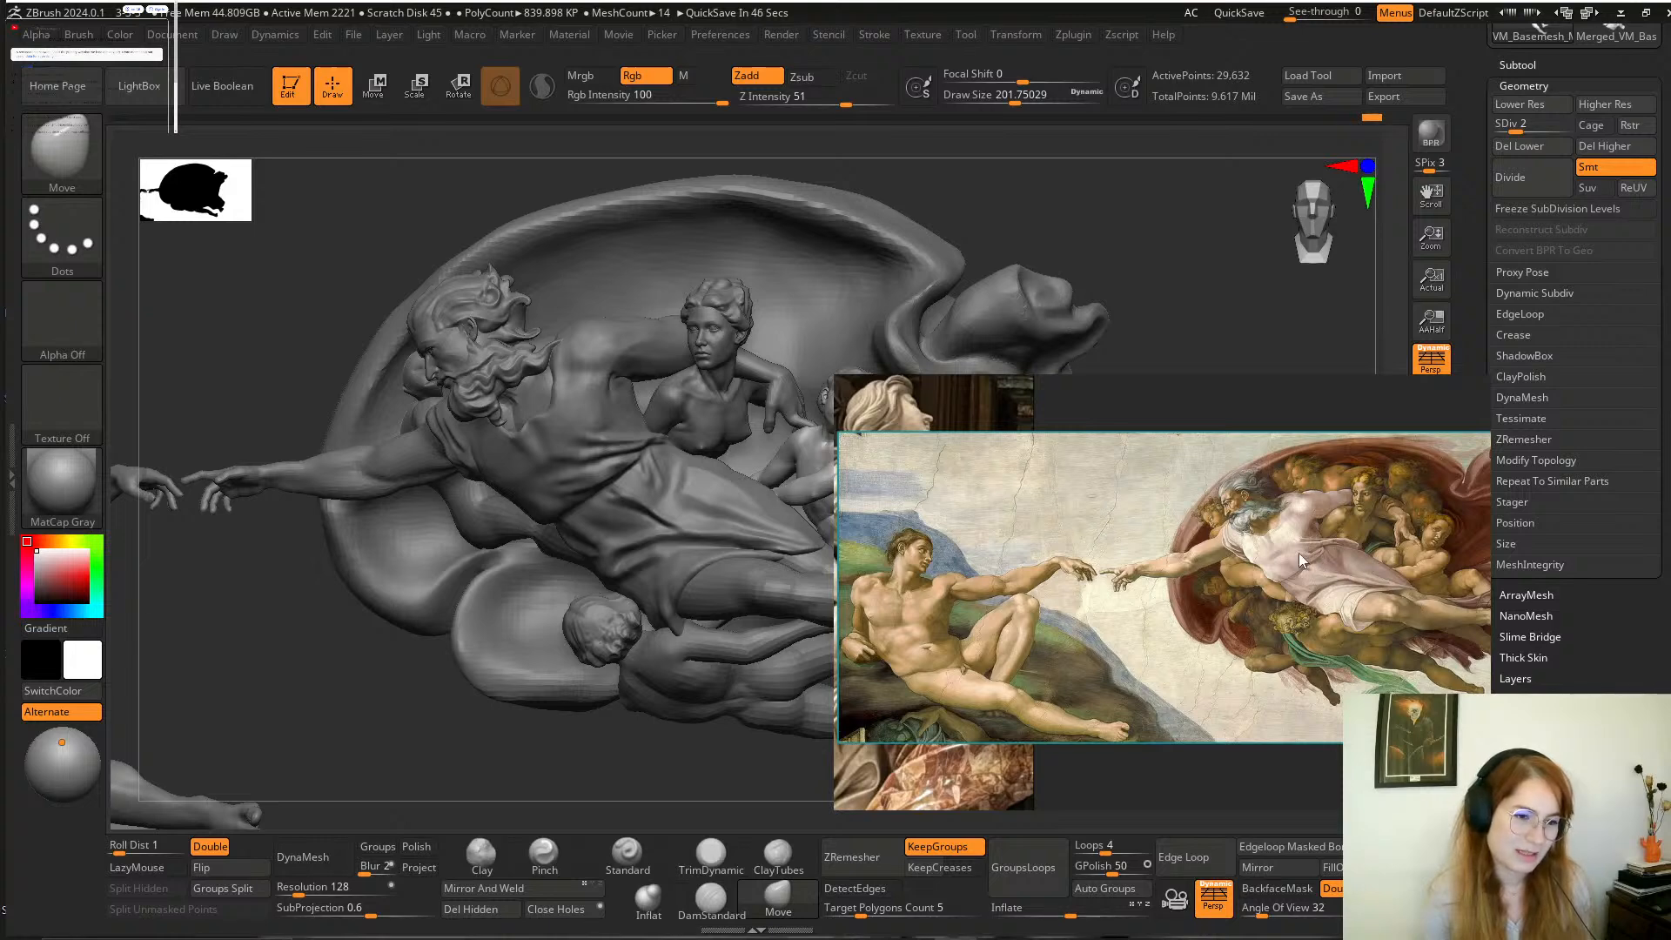
left_click_drag(1299, 553, 1152, 567)
scroll(1198, 557, "up", 2)
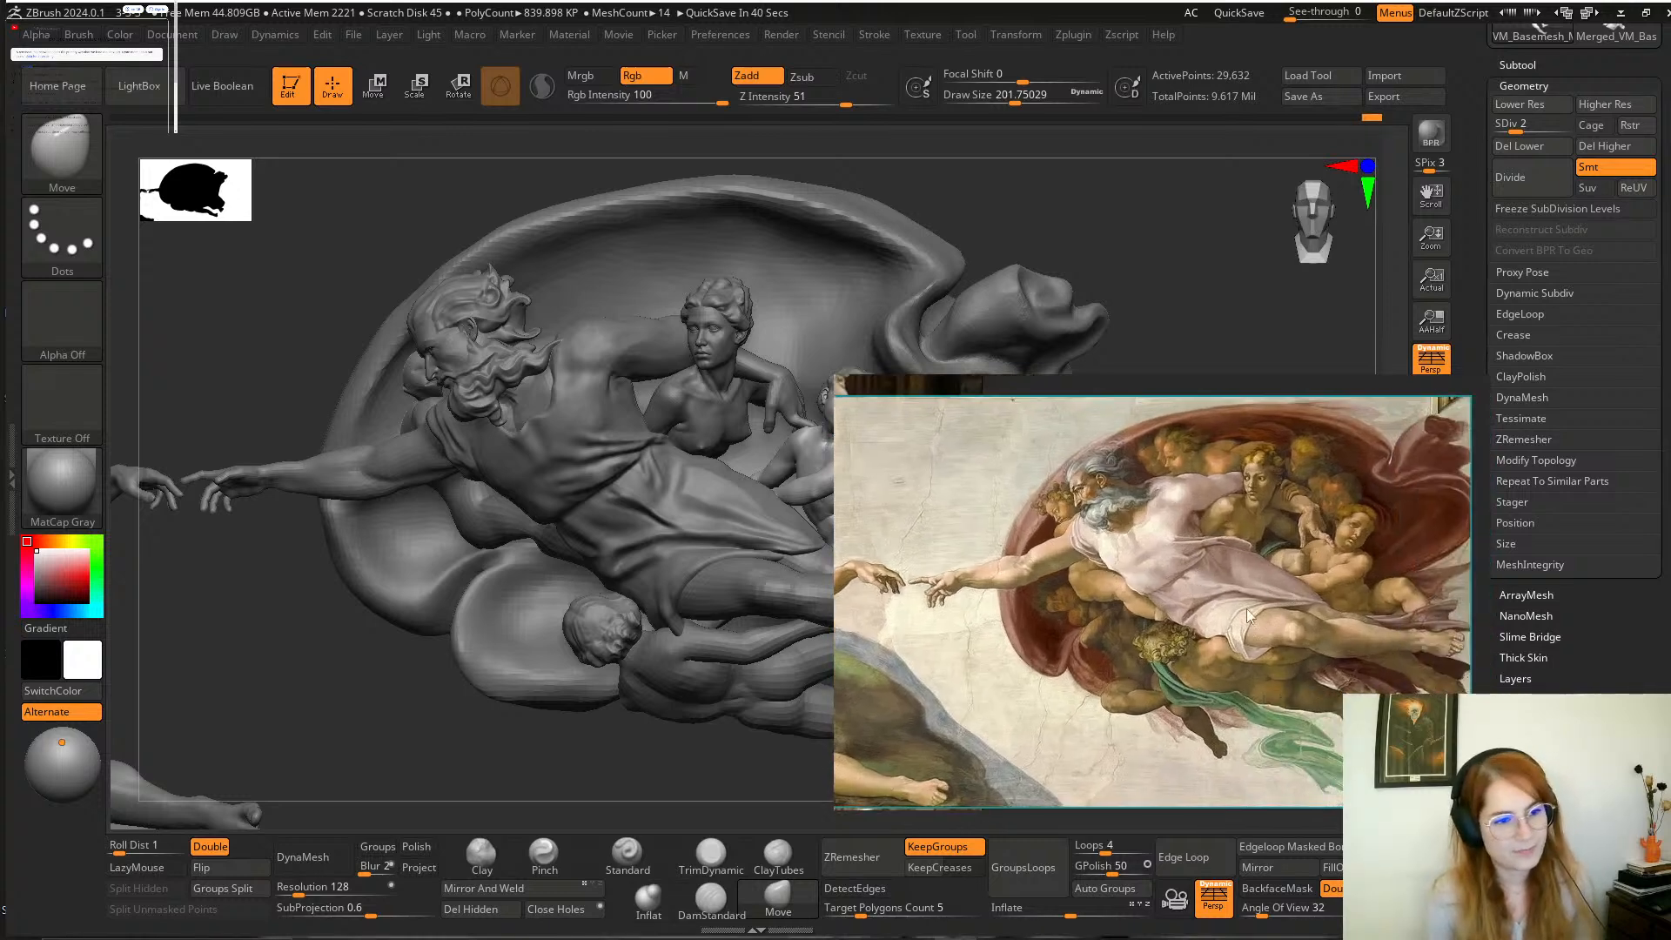
left_click_drag(1059, 598, 1194, 581)
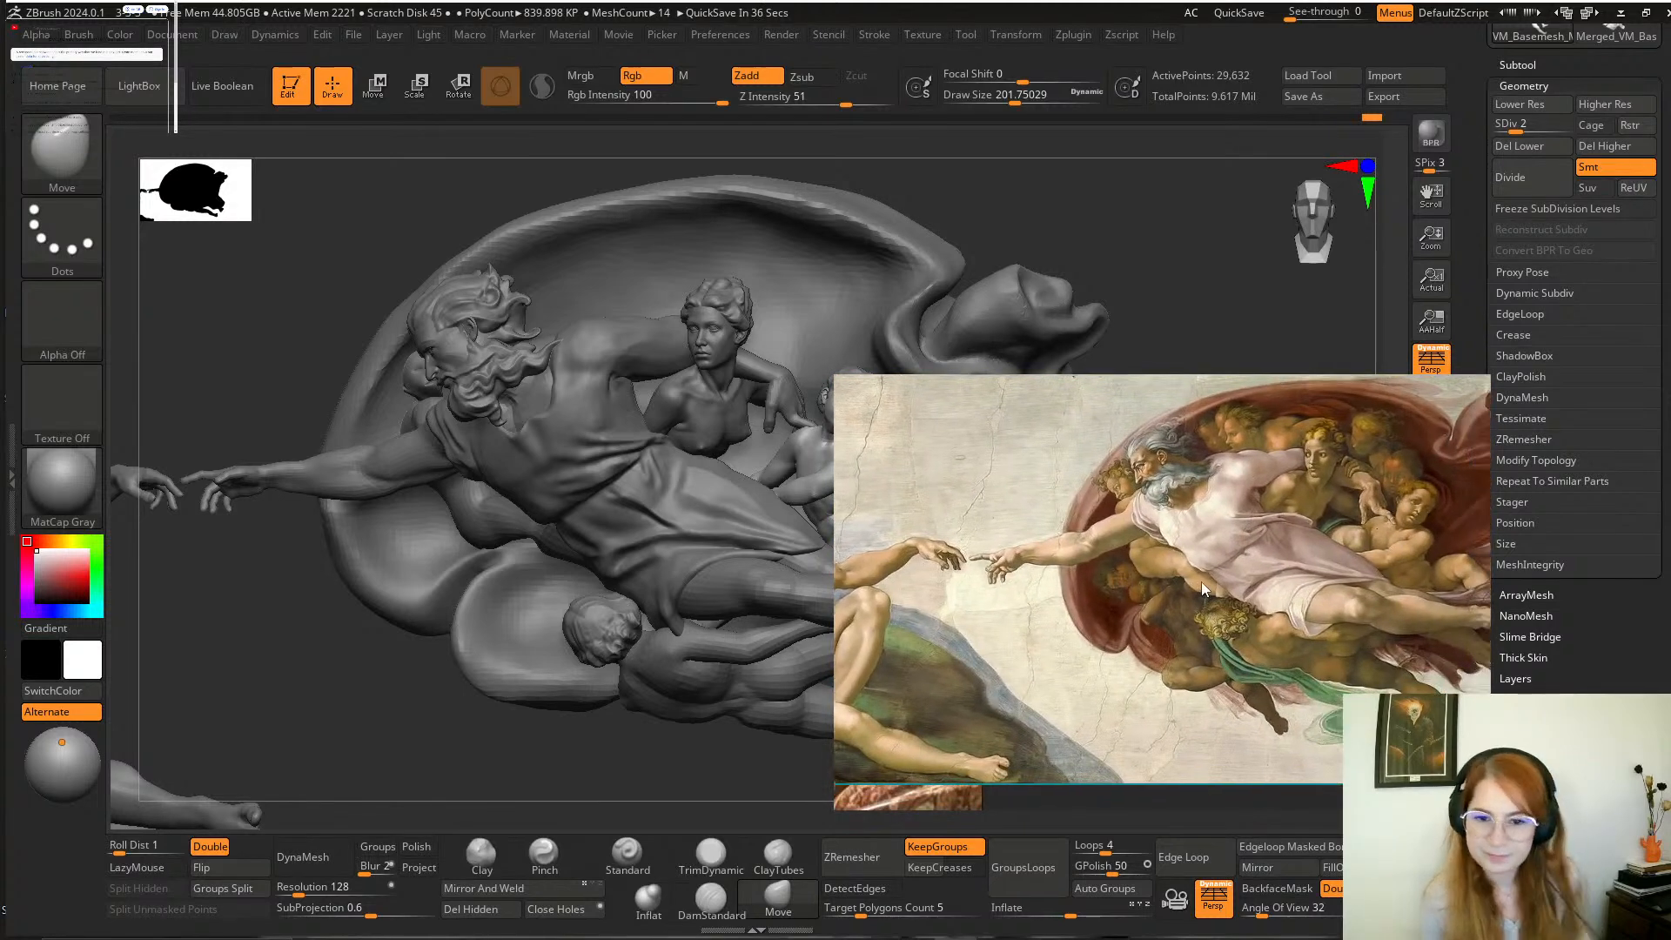